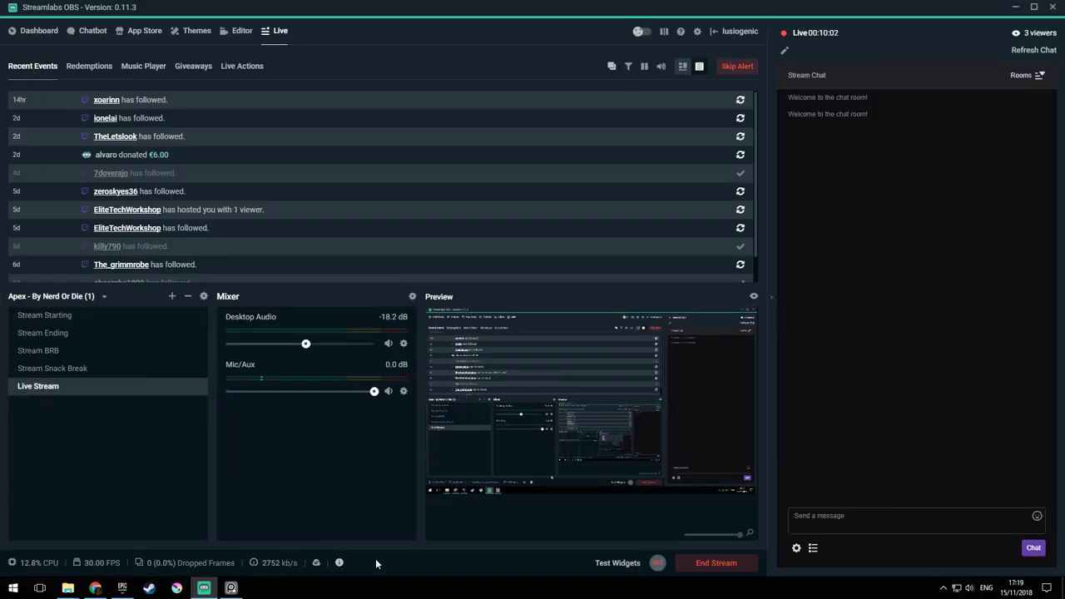
Switch to the browser and examine the note on when the stream ends in the 1000 Subs Live Stream Schedule document
click(95, 589)
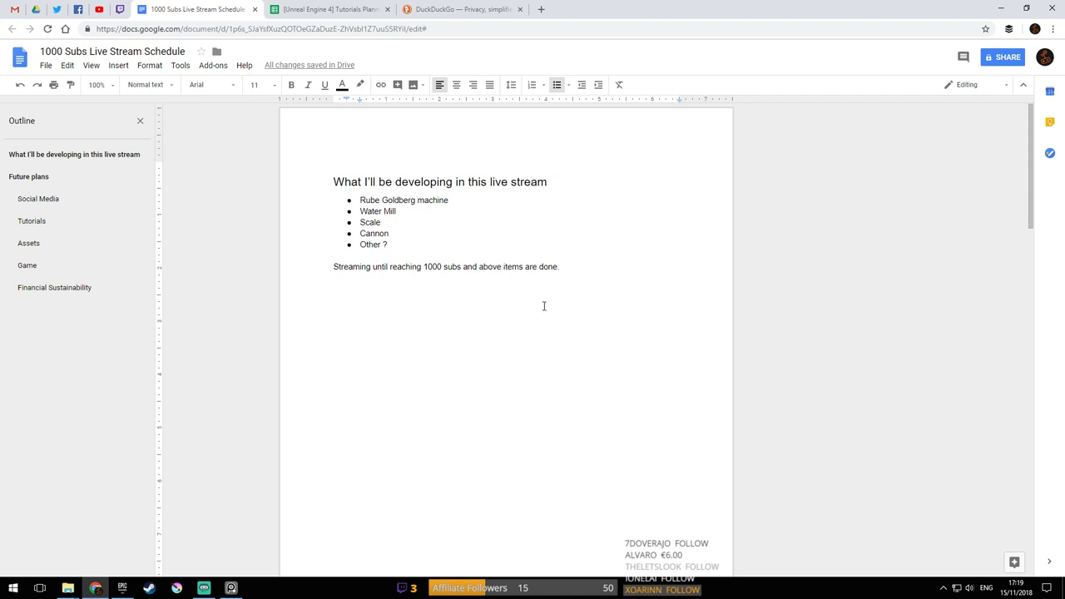
click(521, 267)
double_click(565, 269)
click(571, 267)
Open the YouTube channel page to check its subscribers and briefly check the live status in Streamlabs OBS
click(99, 10)
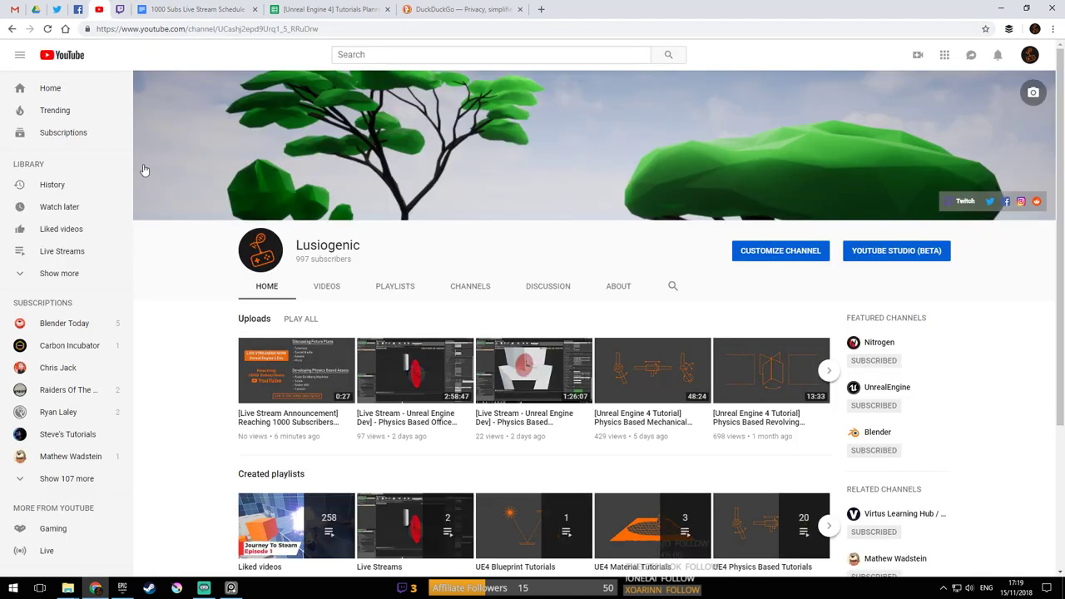
click(73, 55)
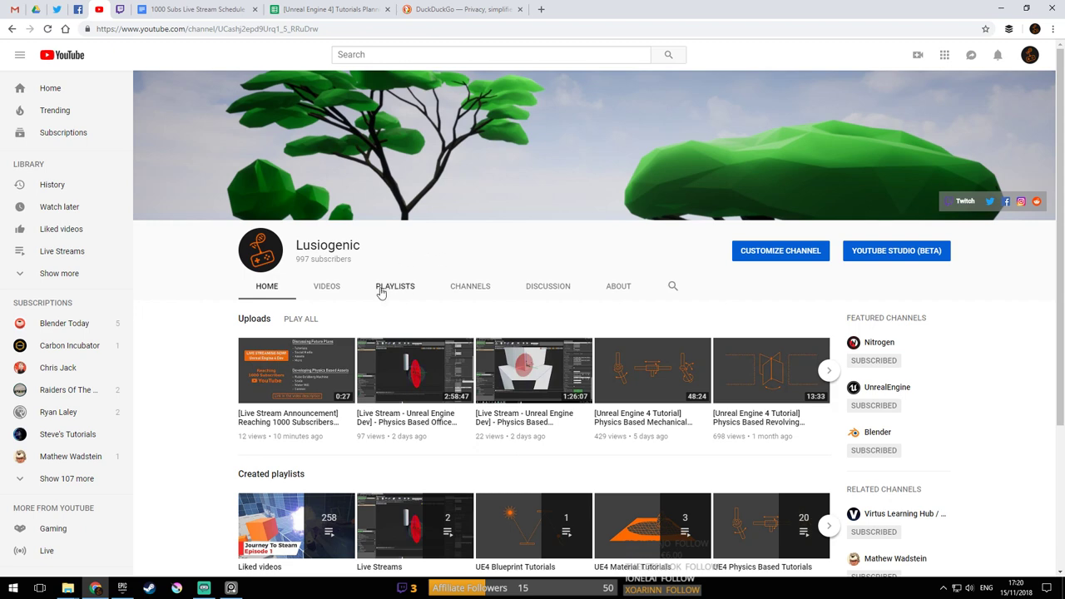
click(204, 588)
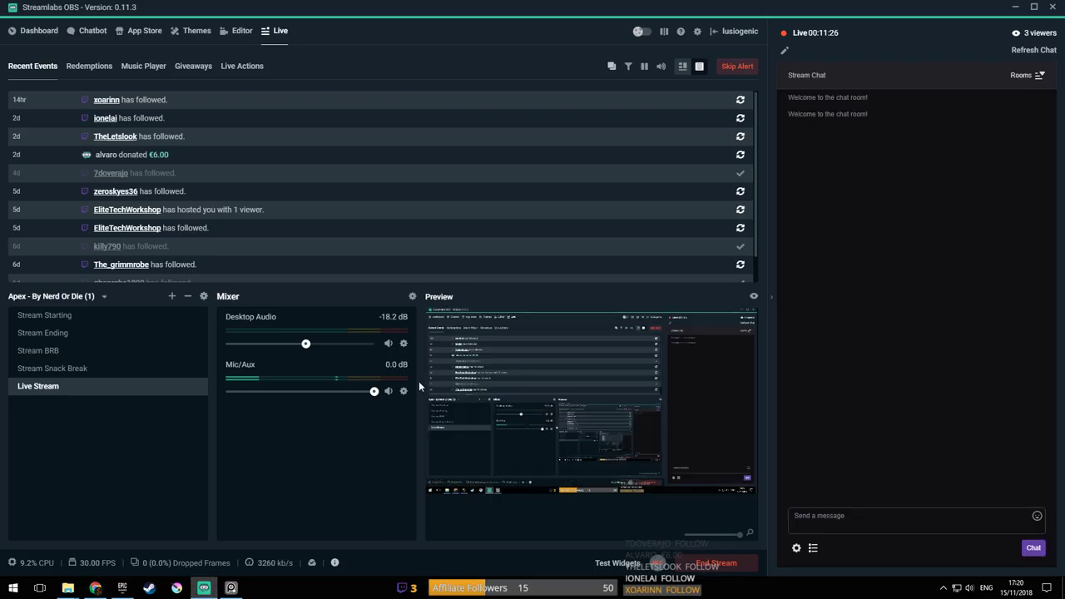
click(203, 588)
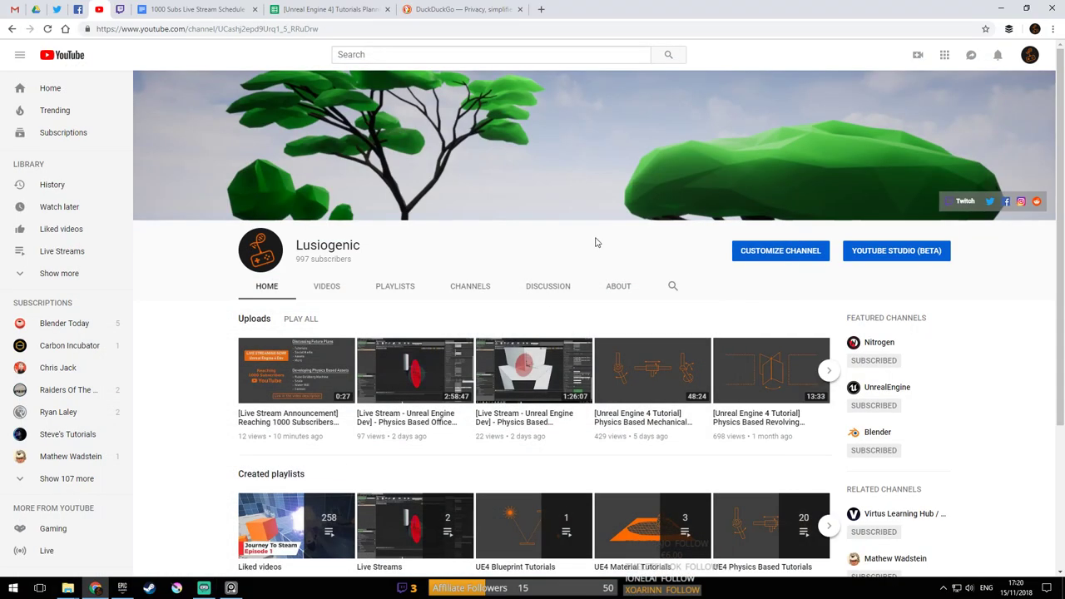
Return to the schedule document and go through the bulleted items planned for development in this live stream
click(220, 9)
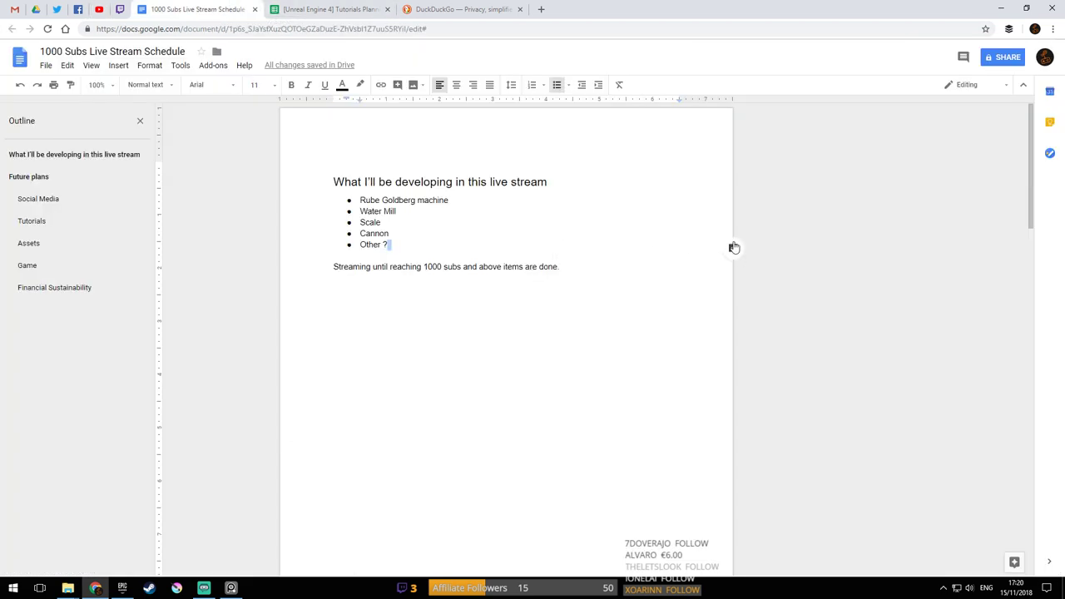
click(535, 213)
drag(330, 179, 469, 241)
click(402, 221)
mouse_move(361, 211)
mouse_down()
mouse_move(388, 243)
mouse_move(390, 224)
mouse_move(410, 223)
mouse_move(358, 214)
mouse_up()
click(406, 223)
click(369, 222)
drag(397, 245, 359, 245)
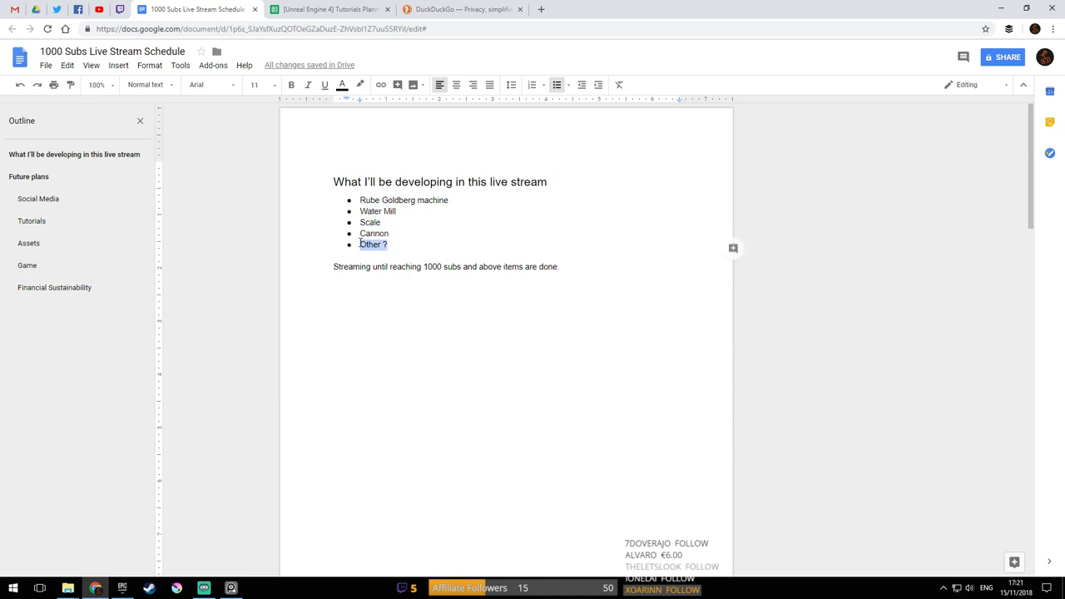
click(406, 232)
drag(328, 181, 505, 266)
click(530, 255)
Examine the Future plans section of the schedule document and compare it with the development list on the first page
scroll(560, 240, down, 6)
click(335, 302)
drag(334, 301, 447, 304)
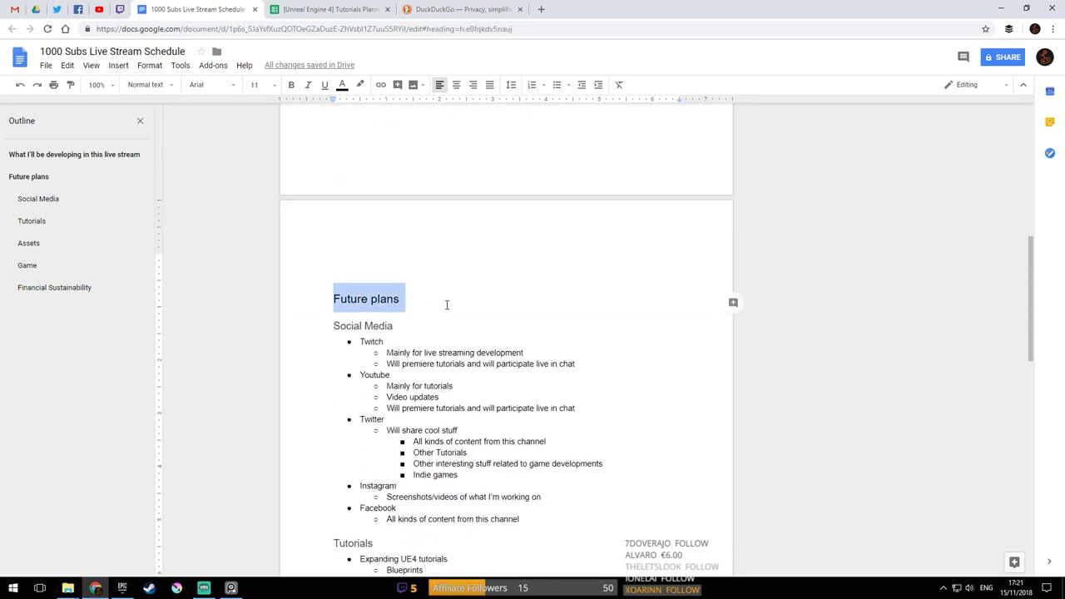
click(447, 302)
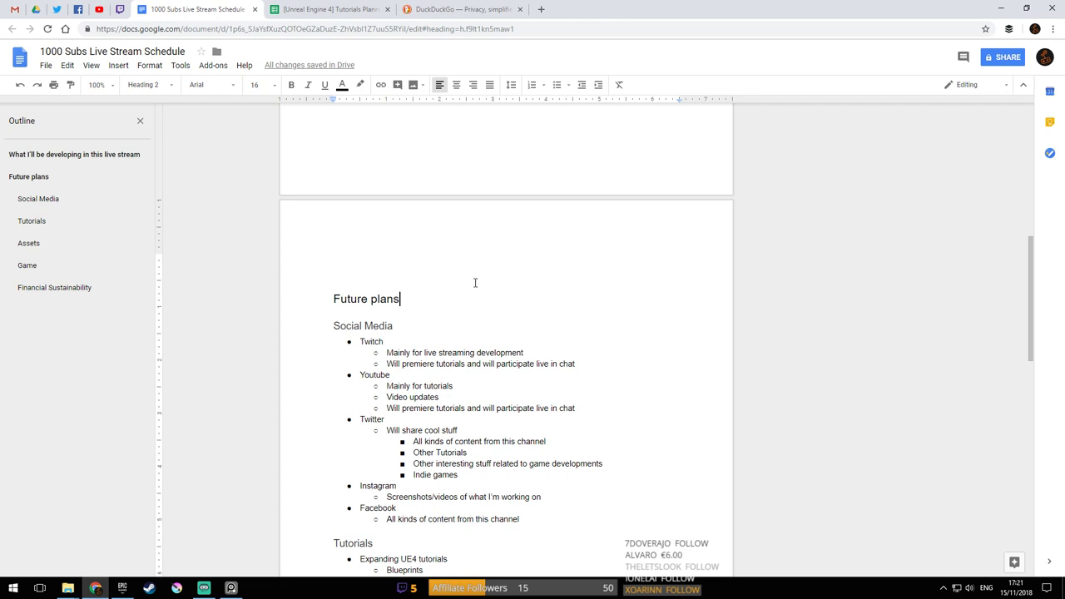
scroll(478, 288, down, 2)
scroll(482, 293, up, 1)
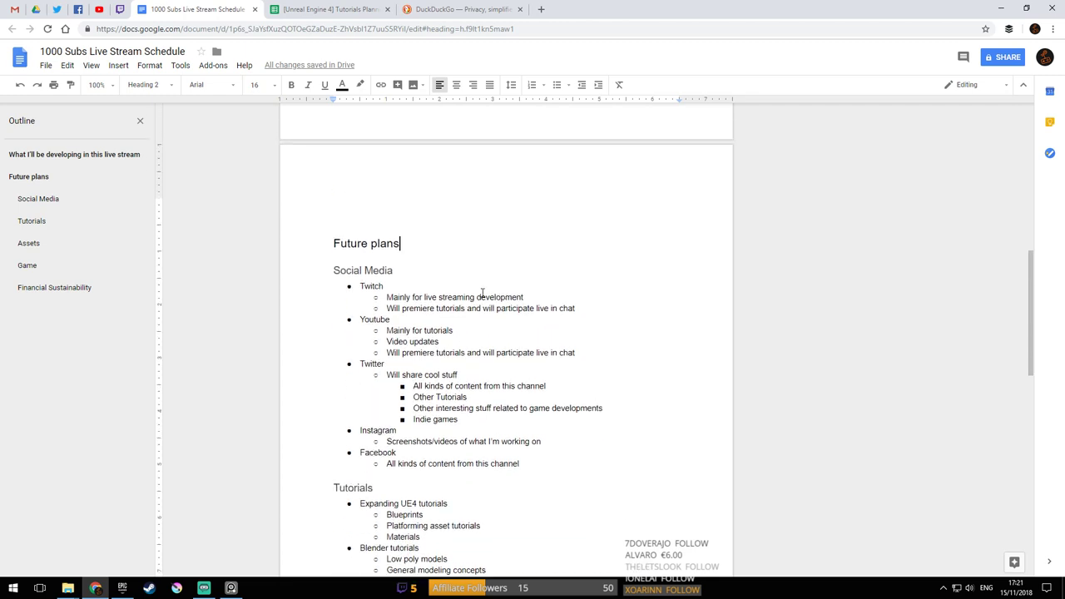
scroll(583, 303, up, 1)
scroll(596, 308, up, 10)
scroll(595, 308, down, 9)
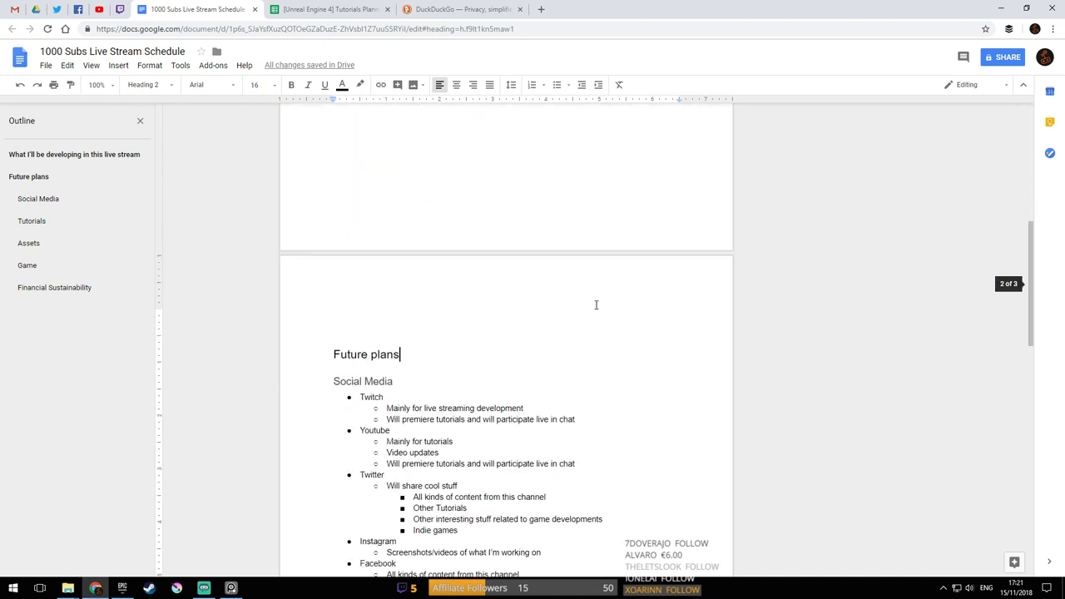
scroll(574, 293, down, 1)
scroll(575, 293, up, 10)
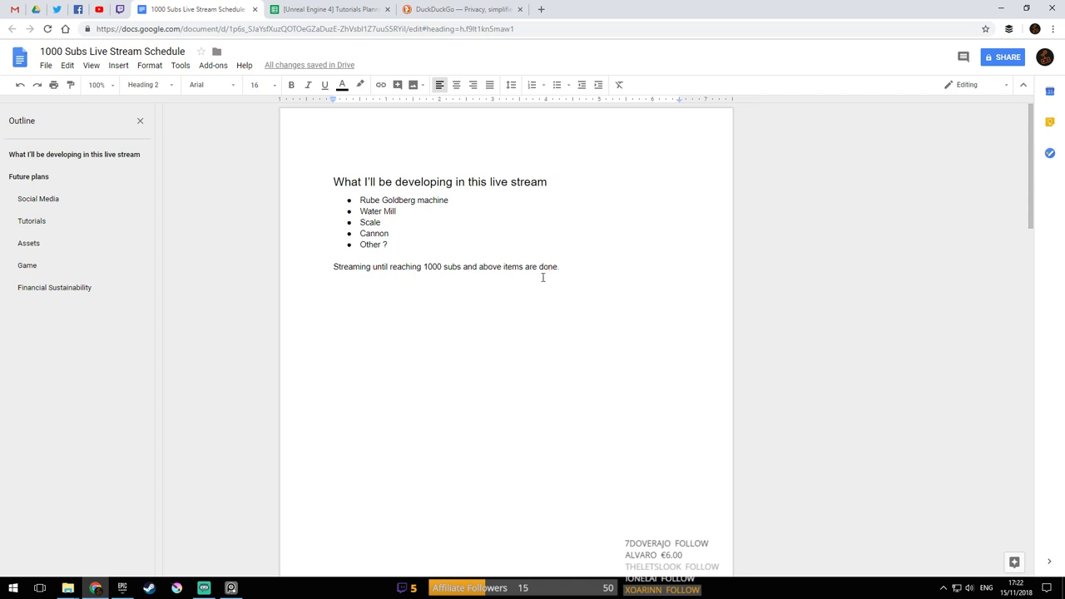
scroll(580, 317, down, 10)
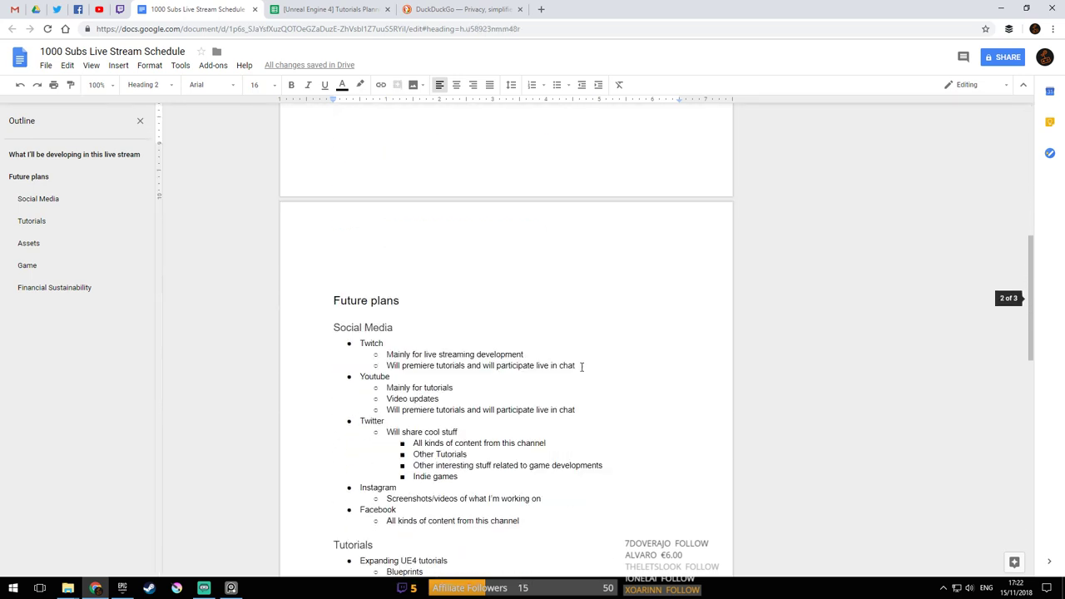
scroll(583, 408, up, 3)
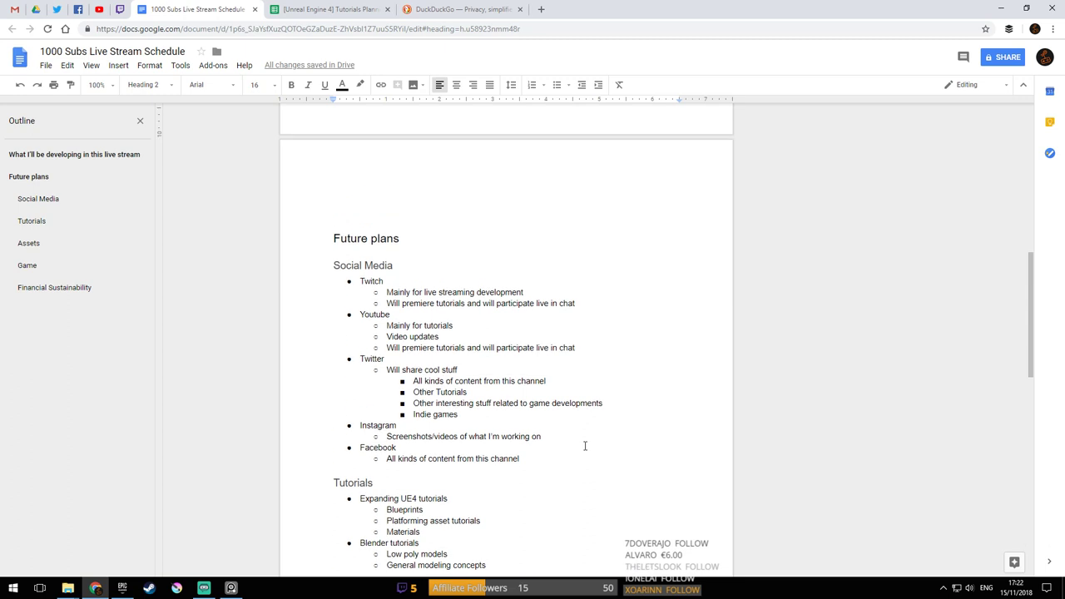
scroll(580, 442, up, 9)
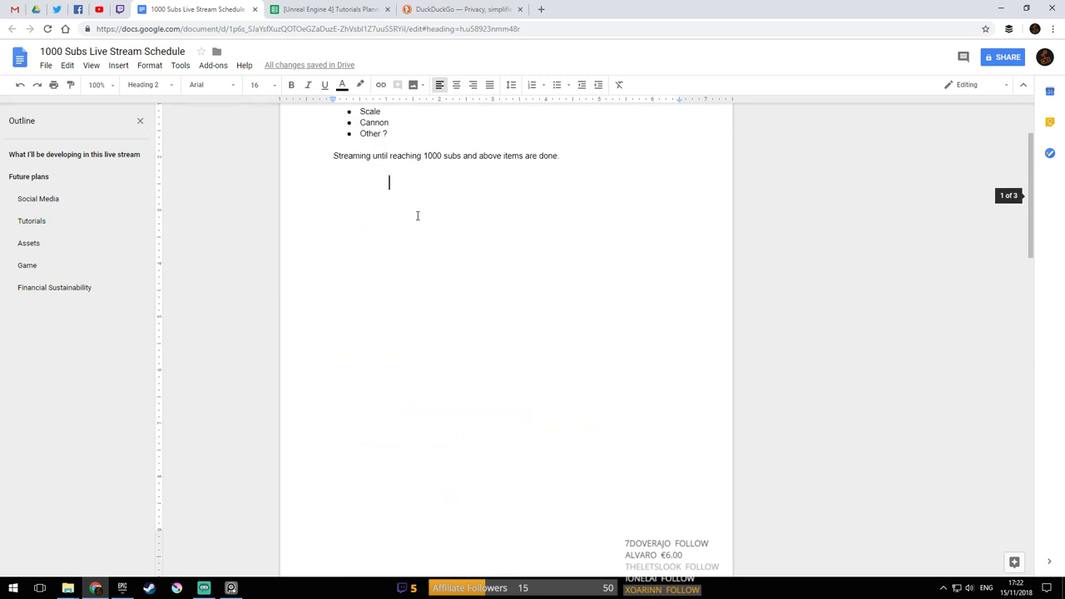
scroll(450, 247, up, 1)
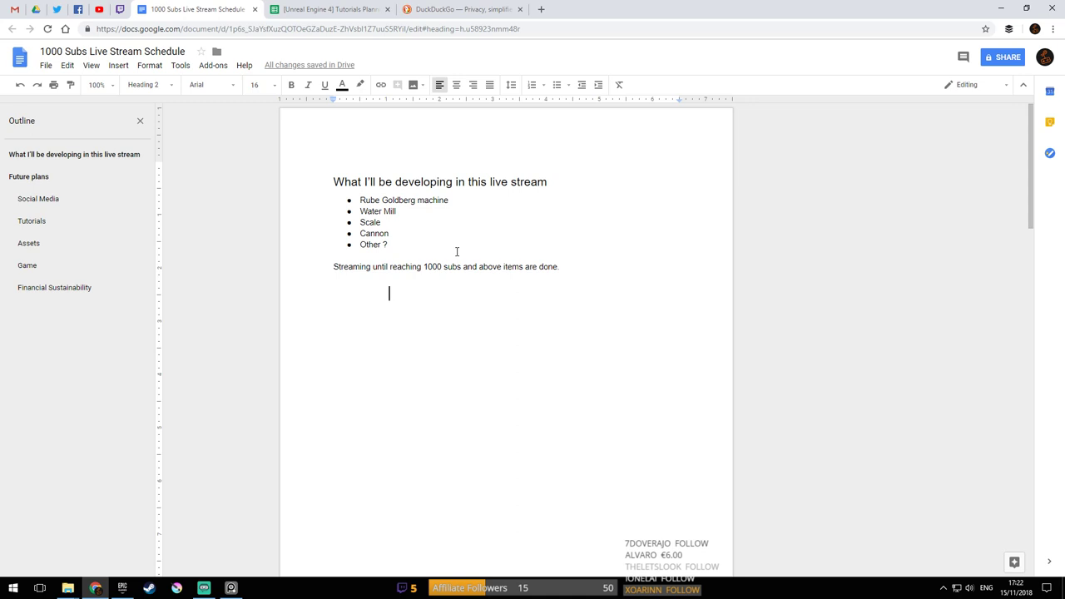
Switch to Krita and open the recent drawing Stream_Template.kra
click(176, 587)
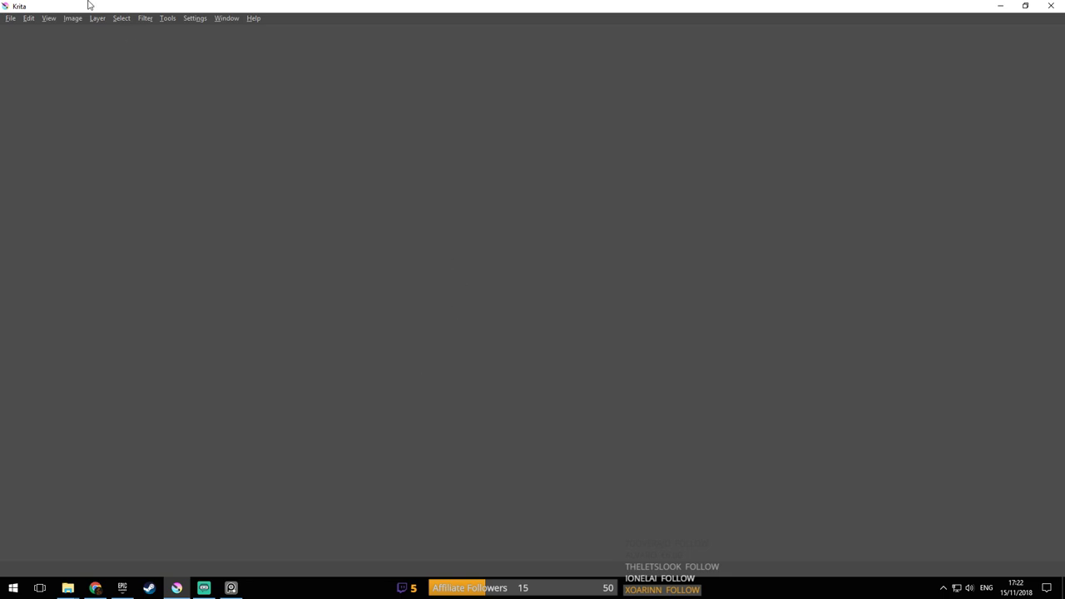
click(11, 17)
mouse_move(38, 55)
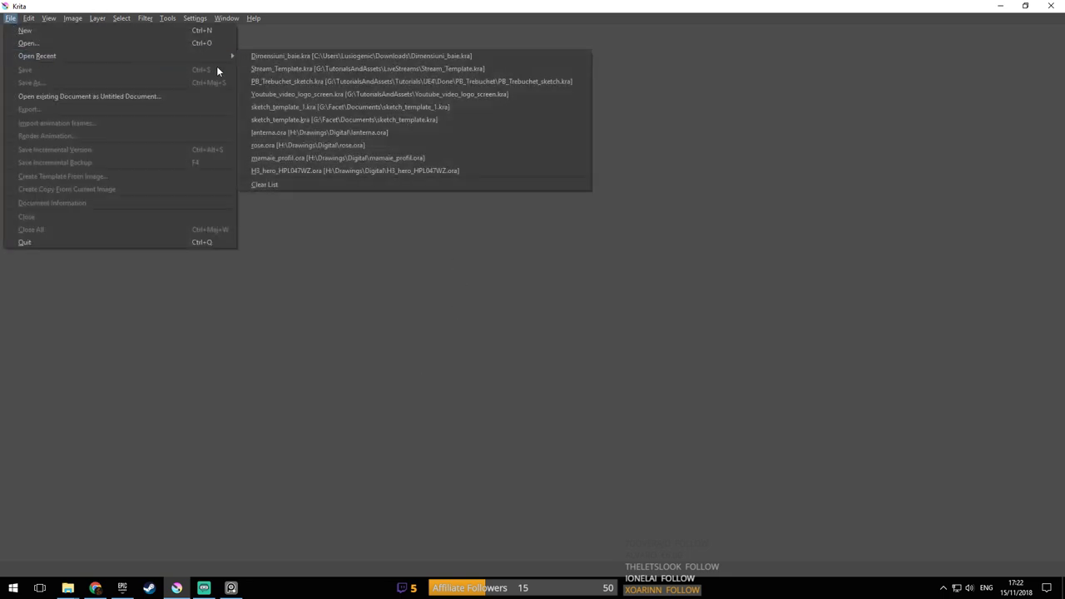
click(314, 71)
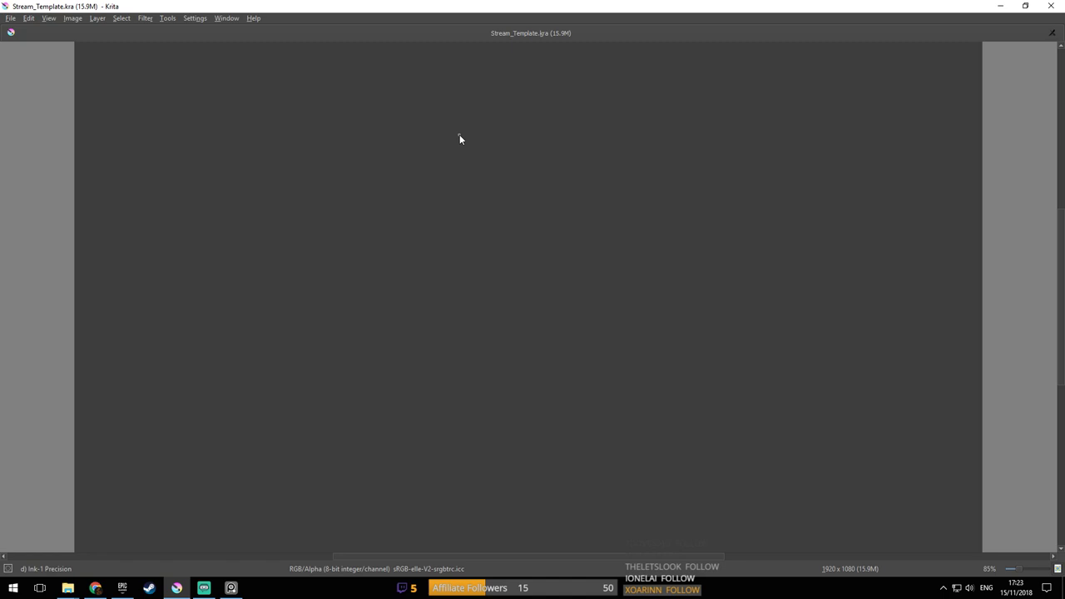
Undo the test stroke and set the brush colour to a bright orange
mouse_move(284, 134)
mouse_down()
mouse_move(229, 185)
mouse_move(251, 238)
mouse_up()
key(ctrl+z)
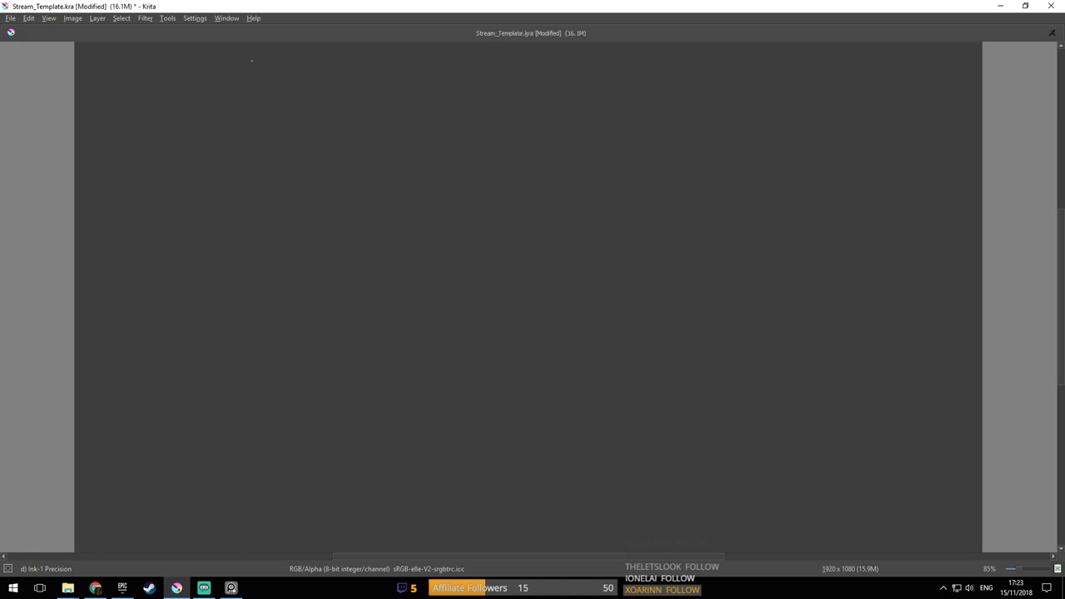
right_click(200, 159)
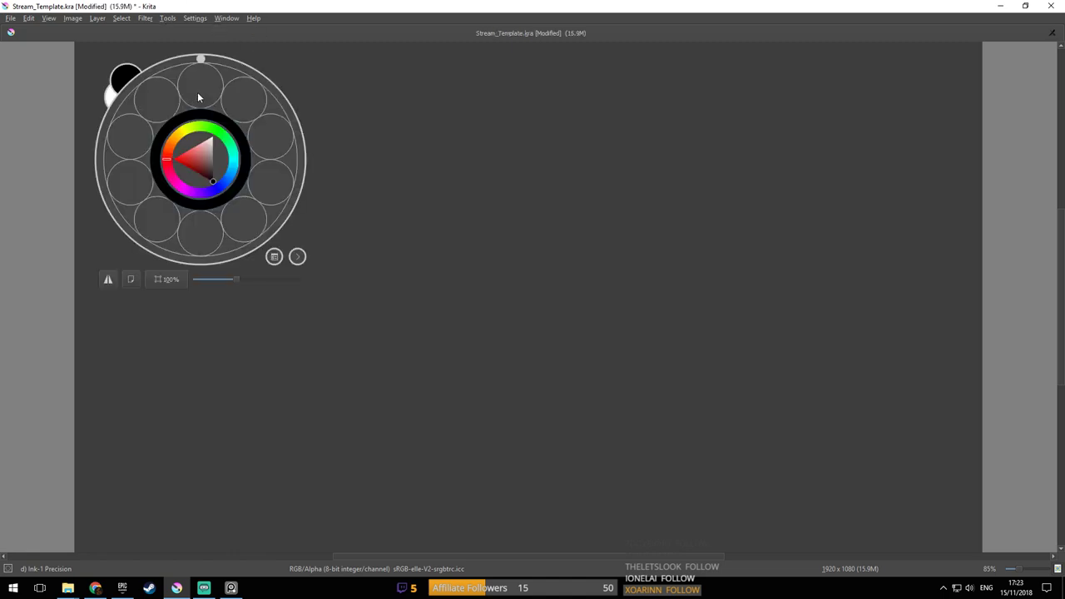
mouse_move(173, 139)
mouse_down()
mouse_move(198, 157)
mouse_move(178, 146)
mouse_up()
click(171, 146)
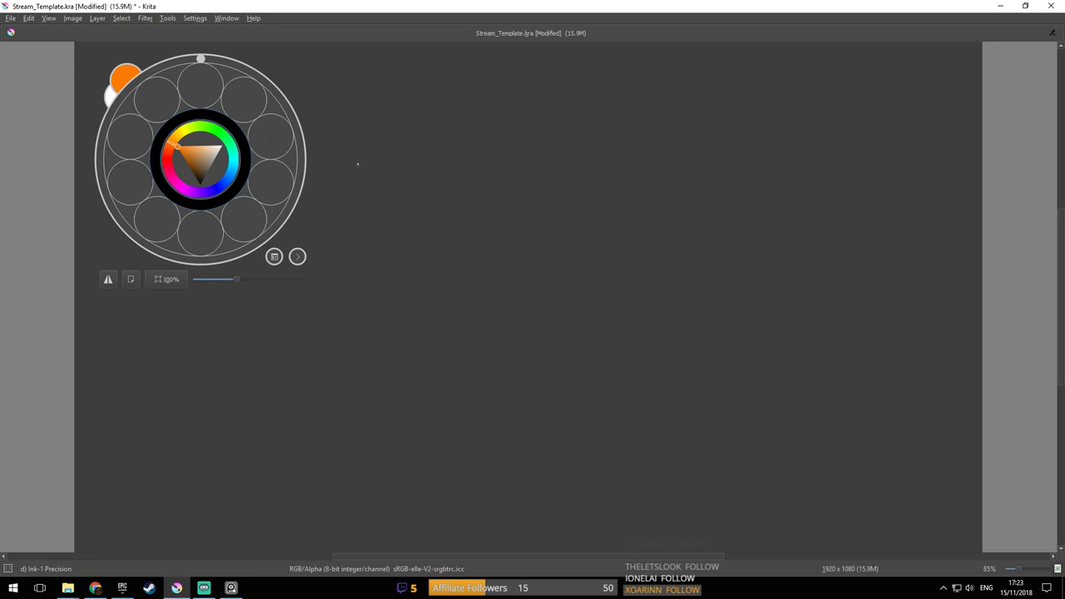
click(348, 131)
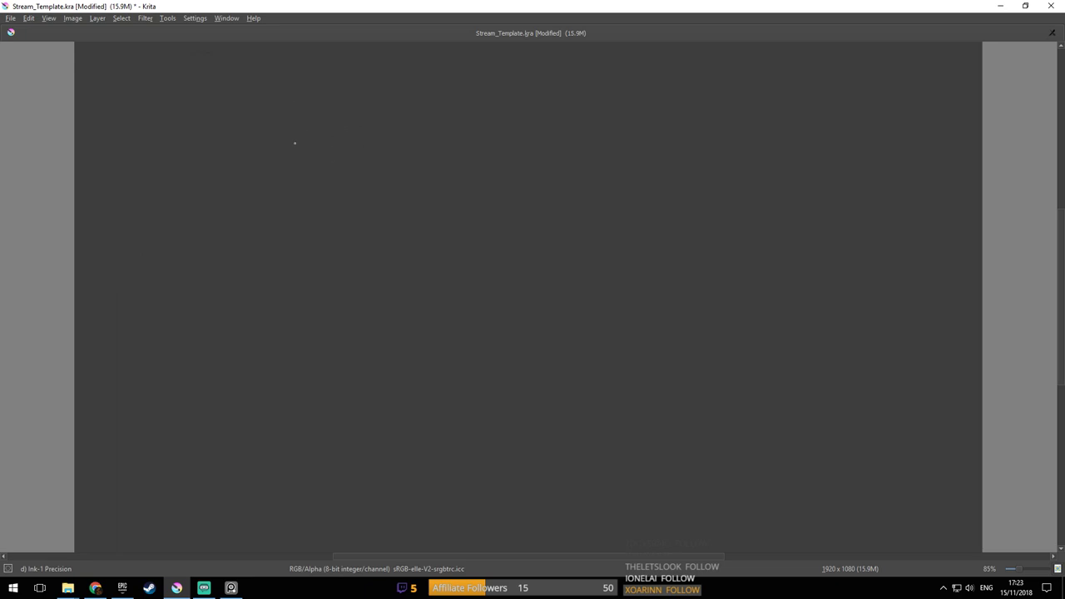
Sketch a water wheel as a circle with a filled hub and short paddle strokes around its rim
mouse_move(306, 127)
mouse_down()
mouse_move(278, 146)
mouse_move(269, 201)
mouse_move(342, 221)
mouse_move(350, 130)
mouse_move(303, 123)
mouse_move(288, 136)
mouse_up()
mouse_move(307, 186)
mouse_down()
mouse_move(315, 174)
mouse_move(305, 192)
mouse_up()
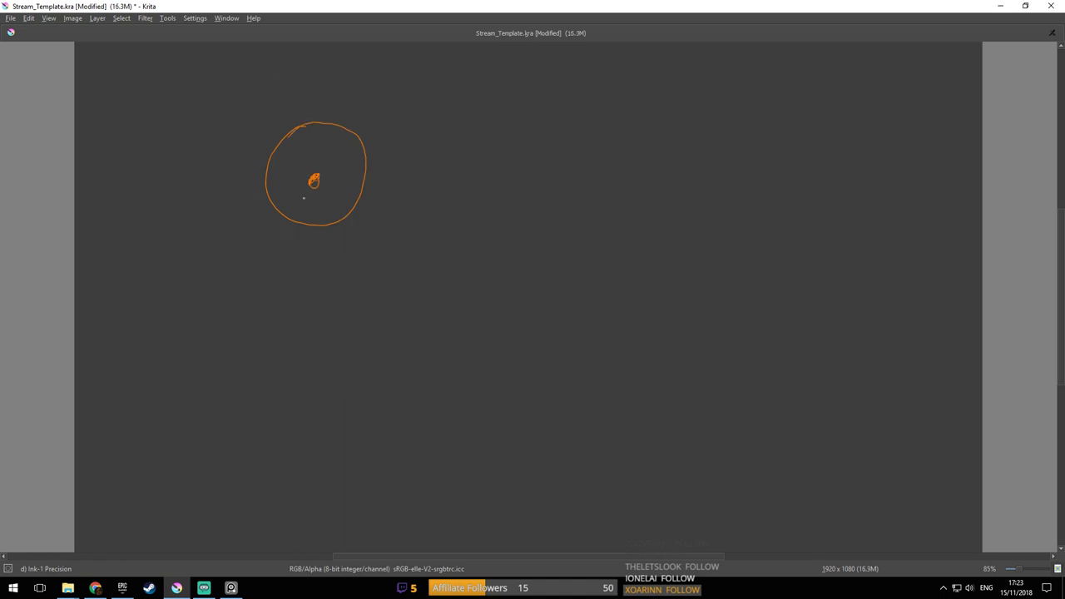
drag(274, 146, 278, 152)
drag(263, 166, 268, 165)
drag(263, 181, 269, 179)
drag(367, 193, 356, 194)
drag(369, 183, 358, 185)
drag(367, 172, 353, 163)
mouse_move(363, 146)
mouse_down()
mouse_move(350, 149)
mouse_move(346, 136)
mouse_up()
drag(344, 125, 334, 129)
drag(331, 119, 320, 123)
Sketch a long shaft down from the wheel's hub and a water source pouring onto the paddles, with a rotation arrow
mouse_move(315, 192)
mouse_down()
mouse_move(327, 309)
mouse_move(338, 271)
mouse_move(339, 304)
mouse_up()
drag(340, 59, 369, 138)
mouse_move(303, 46)
mouse_down()
mouse_move(308, 69)
mouse_move(326, 62)
mouse_up()
mouse_move(306, 46)
mouse_down()
mouse_move(328, 59)
mouse_move(319, 70)
mouse_move(360, 114)
mouse_move(370, 172)
mouse_up()
drag(272, 138, 326, 114)
drag(321, 113, 323, 104)
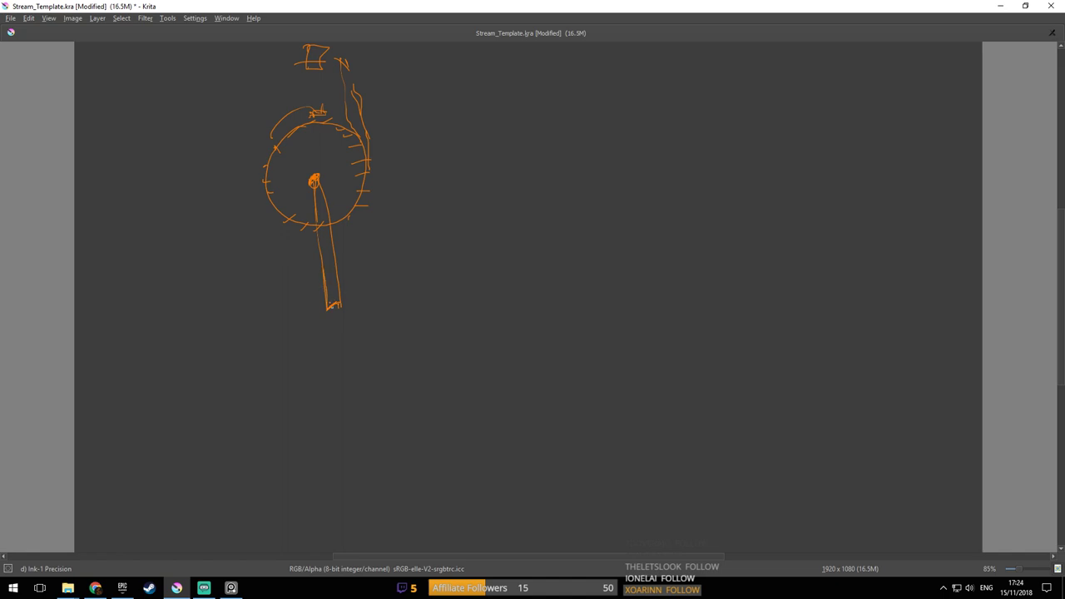
drag(314, 179, 328, 304)
drag(332, 60, 341, 72)
Sketch a toothed gear at the shaft's lower end and a bent lever with a round pivot reaching out from its teeth
mouse_move(342, 280)
mouse_down()
mouse_move(314, 293)
mouse_move(347, 302)
mouse_move(331, 280)
mouse_move(306, 283)
mouse_move(341, 265)
mouse_move(359, 289)
mouse_move(360, 312)
mouse_move(336, 325)
mouse_up()
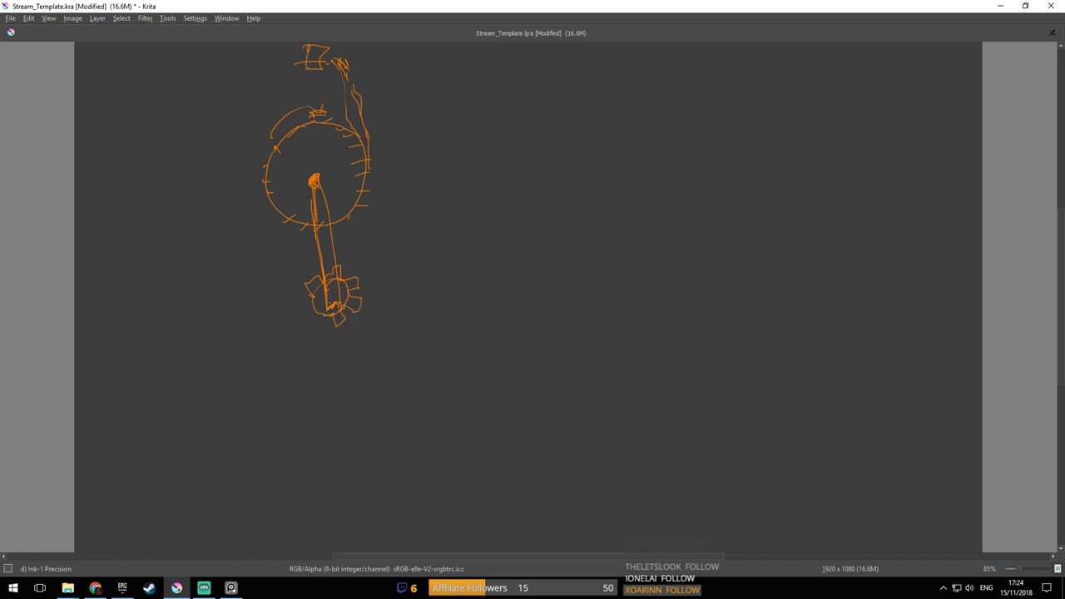
drag(310, 319, 321, 311)
drag(365, 288, 382, 258)
mouse_move(364, 298)
mouse_down()
mouse_move(393, 255)
mouse_move(449, 268)
mouse_up()
drag(388, 254, 448, 268)
mouse_move(390, 248)
mouse_down()
mouse_move(447, 265)
mouse_move(392, 258)
mouse_up()
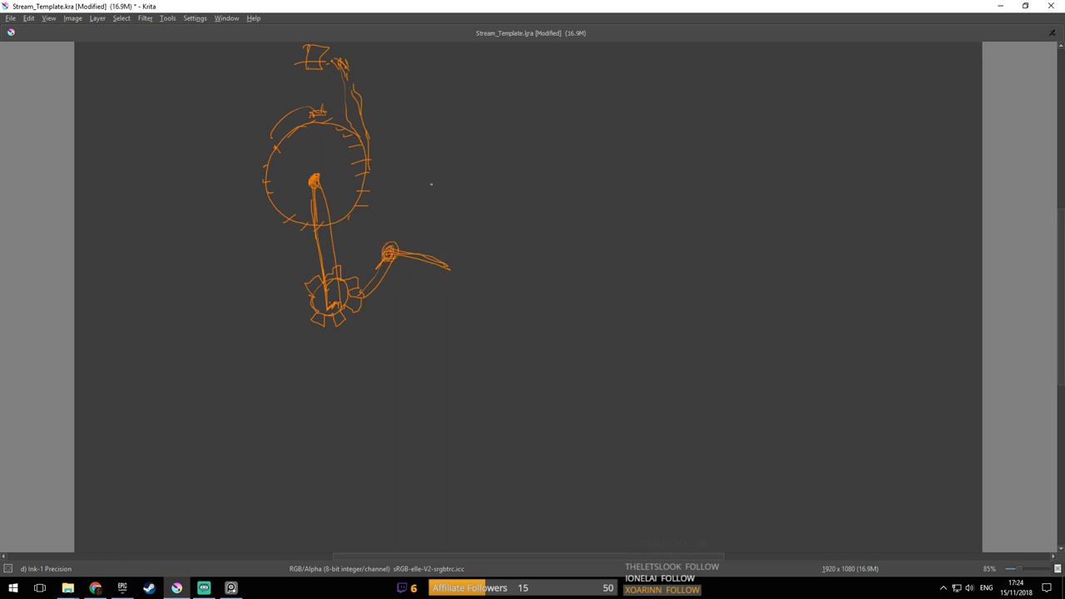
Sketch a vertical tube with a column of balls above the lever's tip, and add a double-headed swing arrow across the lever
drag(450, 128, 450, 249)
mouse_move(477, 125)
mouse_down()
mouse_move(475, 273)
mouse_move(450, 262)
mouse_move(468, 280)
mouse_up()
drag(459, 242, 463, 265)
drag(466, 211, 463, 225)
drag(466, 185, 463, 204)
mouse_move(467, 165)
mouse_down()
mouse_move(464, 189)
mouse_move(464, 170)
mouse_up()
drag(467, 135, 465, 153)
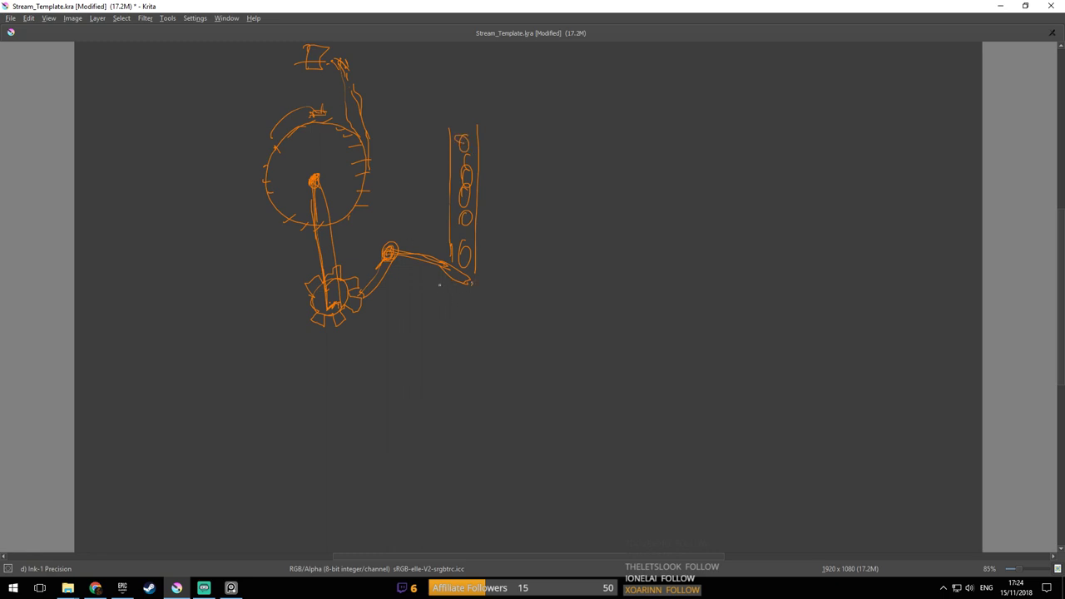
mouse_move(428, 260)
mouse_down()
mouse_move(412, 286)
mouse_move(427, 283)
mouse_up()
drag(427, 246, 441, 243)
drag(466, 243, 459, 263)
drag(466, 213, 460, 228)
Sketch an open container with slanted walls below the tube, with balls falling into it
mouse_move(441, 329)
mouse_down()
mouse_move(468, 379)
mouse_move(458, 337)
mouse_move(476, 364)
mouse_move(550, 387)
mouse_up()
mouse_move(475, 364)
mouse_down()
mouse_move(541, 368)
mouse_move(569, 315)
mouse_move(586, 329)
mouse_move(549, 388)
mouse_up()
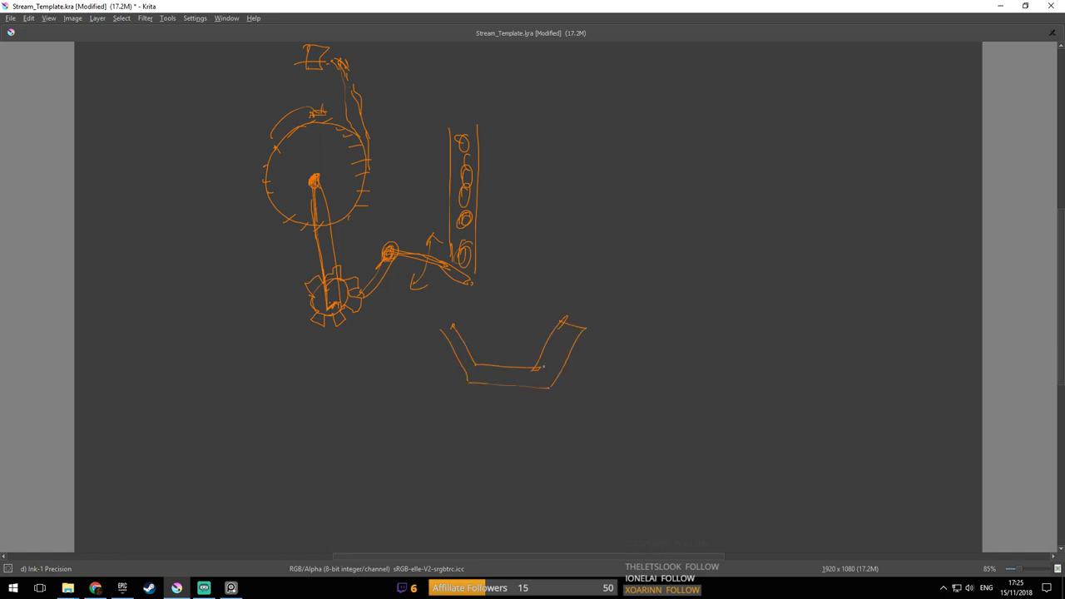
mouse_move(444, 331)
mouse_down()
mouse_move(519, 349)
mouse_move(536, 325)
mouse_move(502, 328)
mouse_move(516, 314)
mouse_up()
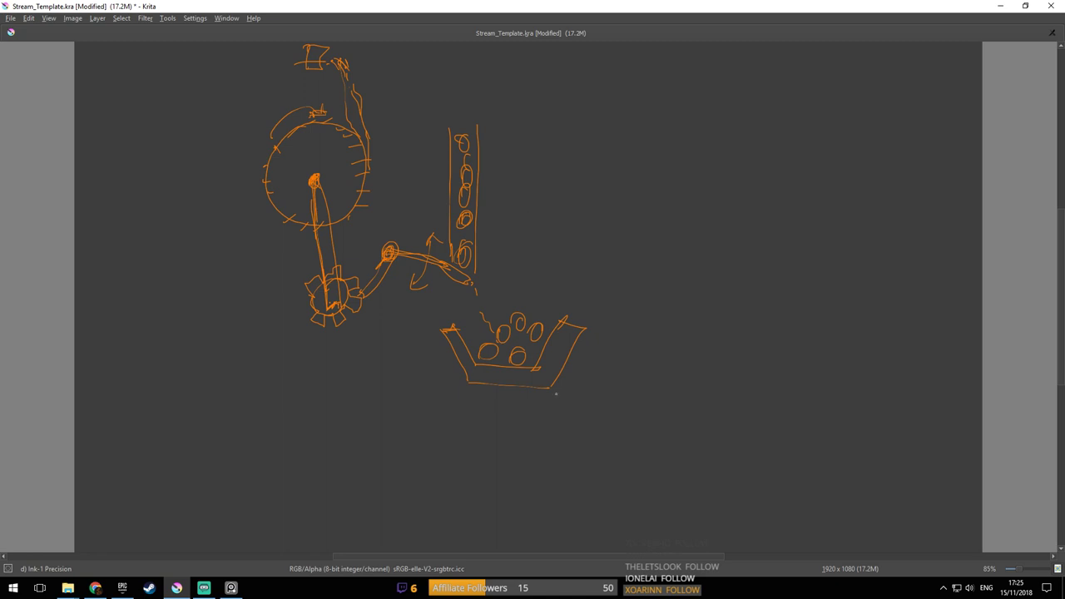
Draw a beam from under the ball container to a flat plate, and sketch a small box-shaped igniter above the plate
mouse_move(503, 384)
mouse_down()
mouse_move(636, 416)
mouse_move(714, 417)
mouse_move(725, 391)
mouse_move(772, 379)
mouse_up()
mouse_move(706, 379)
mouse_down()
mouse_move(775, 383)
mouse_move(707, 377)
mouse_up()
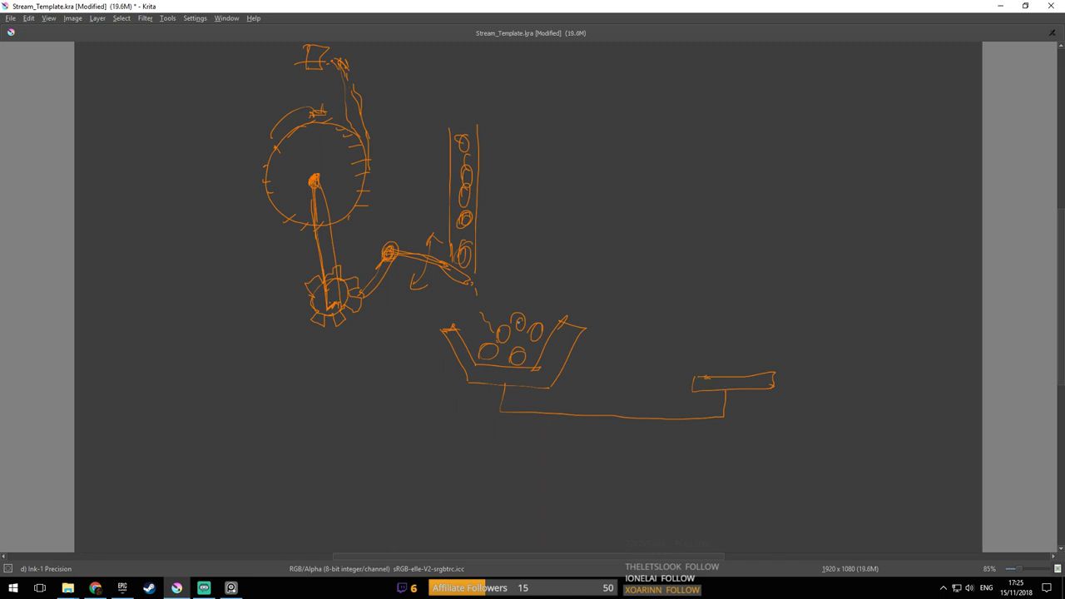
mouse_move(477, 328)
mouse_down()
mouse_move(473, 336)
mouse_move(499, 311)
mouse_up()
mouse_move(747, 318)
mouse_down()
mouse_move(784, 339)
mouse_move(772, 352)
mouse_up()
drag(778, 341, 788, 351)
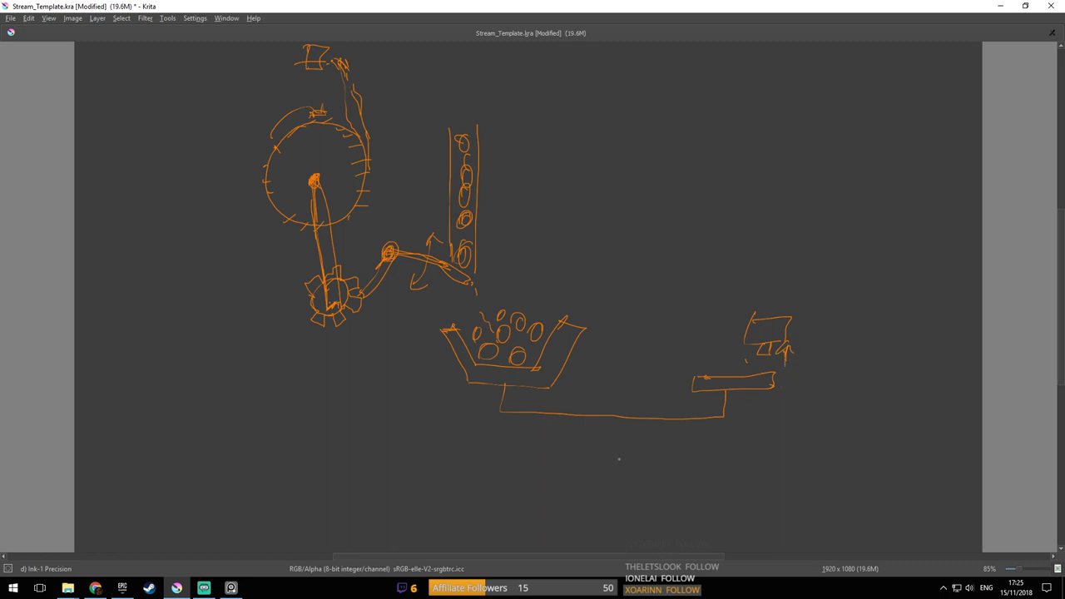
Add a triangular fulcrum under the middle of the beam and double-headed tilt arrows on both arms
mouse_move(614, 422)
mouse_down()
mouse_move(601, 446)
mouse_move(621, 441)
mouse_move(616, 424)
mouse_move(623, 433)
mouse_up()
mouse_move(563, 402)
mouse_down()
mouse_move(571, 445)
mouse_move(572, 408)
mouse_up()
mouse_move(659, 399)
mouse_down()
mouse_move(661, 442)
mouse_move(674, 438)
mouse_move(658, 398)
mouse_move(678, 397)
mouse_up()
key(ctrl+s)
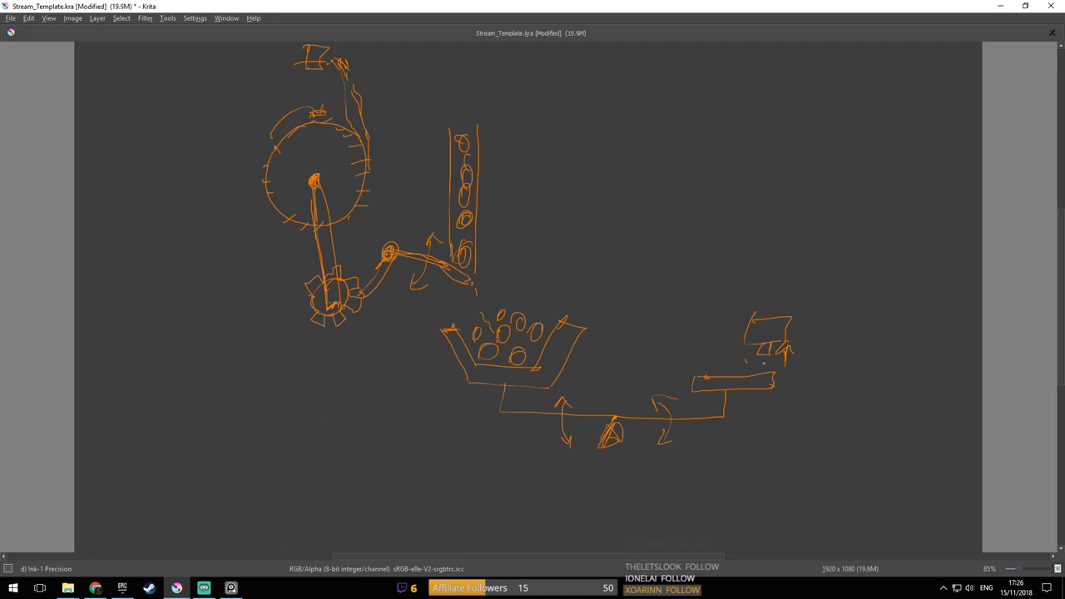
Sketch dashed lines above the plate and a wavy cord from the igniter up to a cannon mounted on a base
drag(694, 362, 756, 368)
drag(788, 315, 756, 201)
mouse_move(825, 132)
mouse_down()
mouse_move(809, 131)
mouse_move(764, 199)
mouse_move(823, 198)
mouse_move(839, 189)
mouse_move(833, 181)
mouse_up()
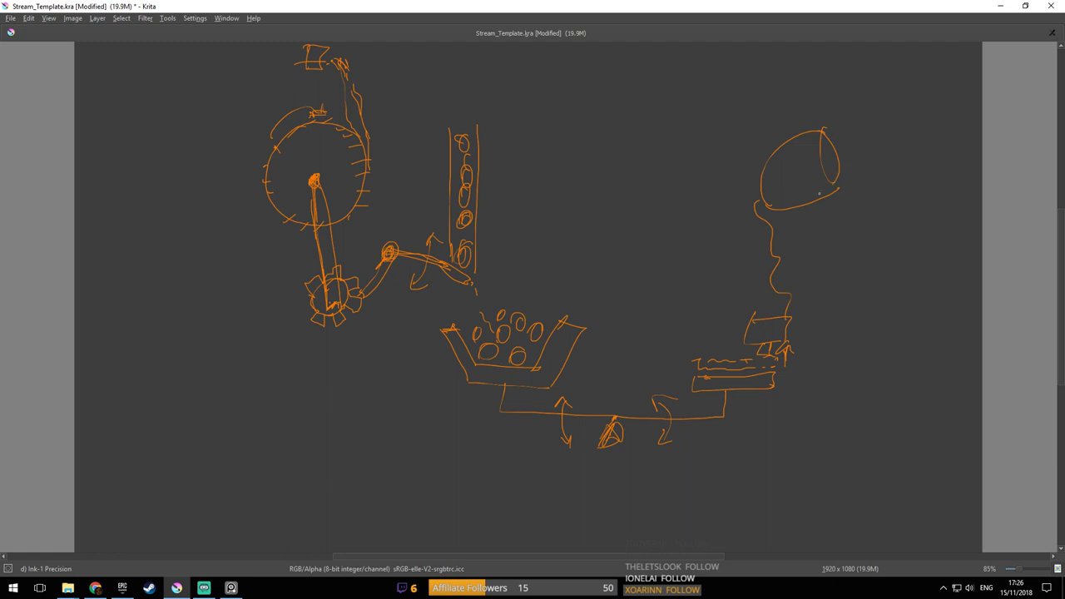
drag(786, 210, 794, 223)
drag(782, 224, 796, 225)
drag(773, 156, 742, 147)
mouse_move(757, 220)
mouse_down()
mouse_move(849, 211)
mouse_move(823, 232)
mouse_move(835, 214)
mouse_up()
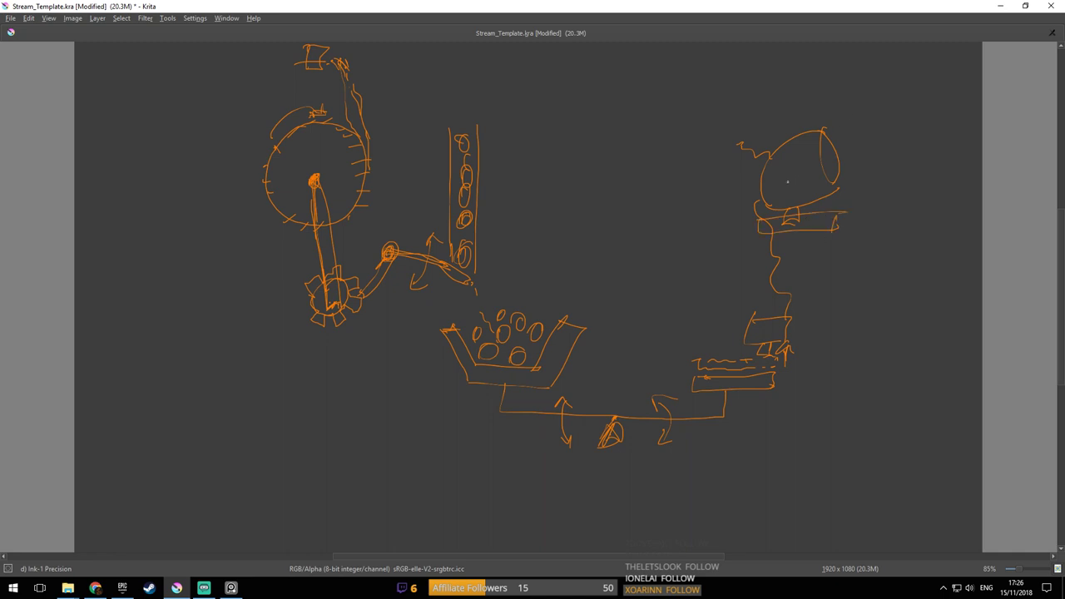
Sketch a round cannonball in front of the cannon's muzzle with a flight arrow running through it
mouse_move(857, 147)
mouse_down()
mouse_move(939, 125)
mouse_move(934, 139)
mouse_move(901, 118)
mouse_move(899, 135)
mouse_up()
drag(927, 127, 950, 121)
drag(958, 122, 968, 122)
Save a copy of the sketch as "Rube_goldberg .kra" in the LiveStreams folder
click(11, 18)
click(66, 82)
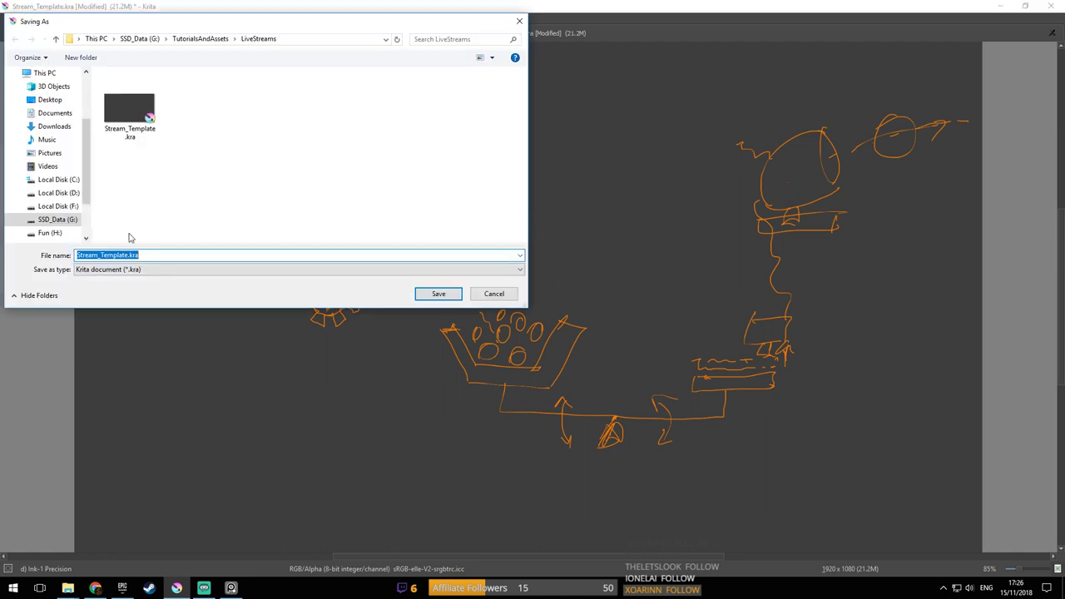
click(143, 254)
drag(125, 255, 46, 256)
text(Rube)
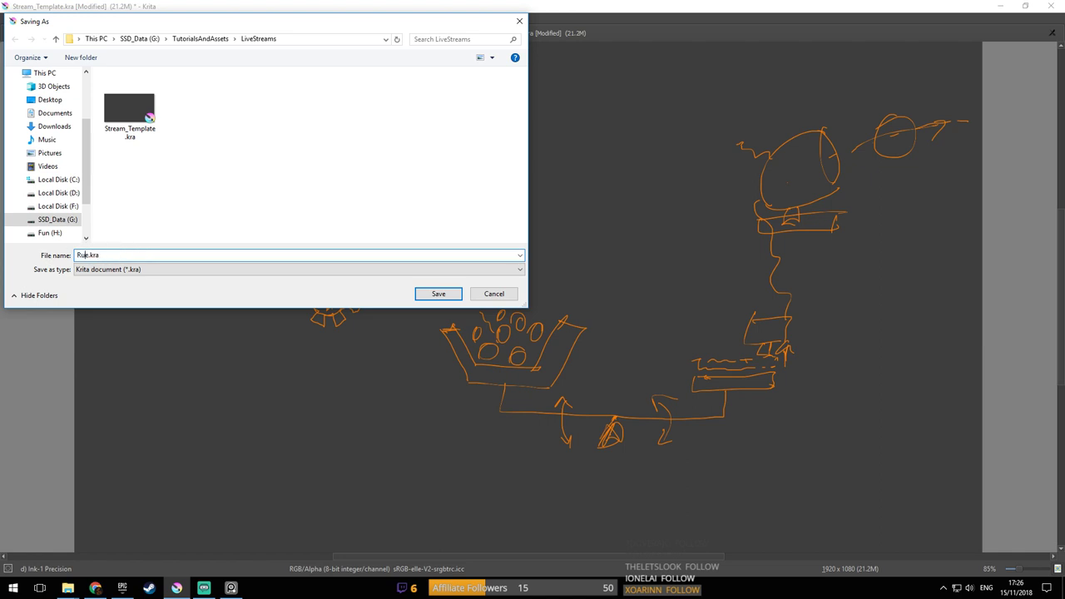
text(_goldberg)
key(Delete)
key(Return)
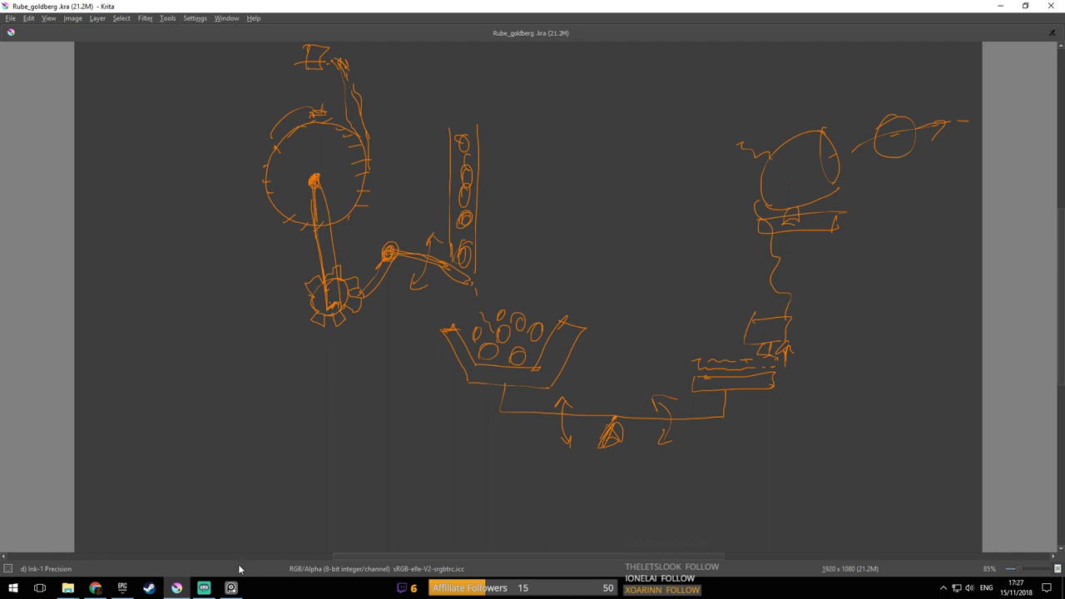
click(123, 588)
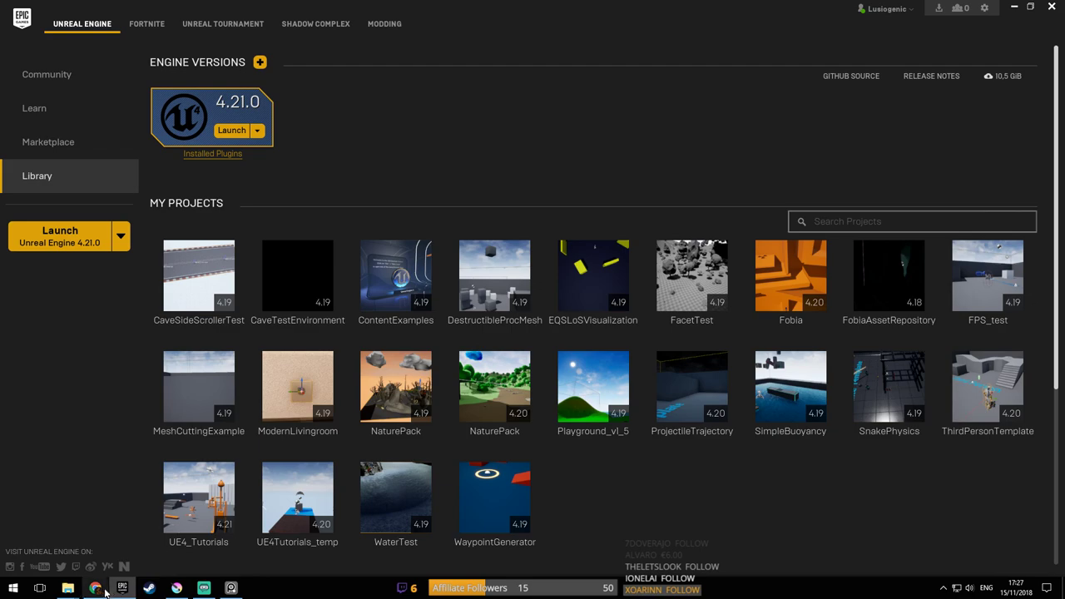
click(209, 589)
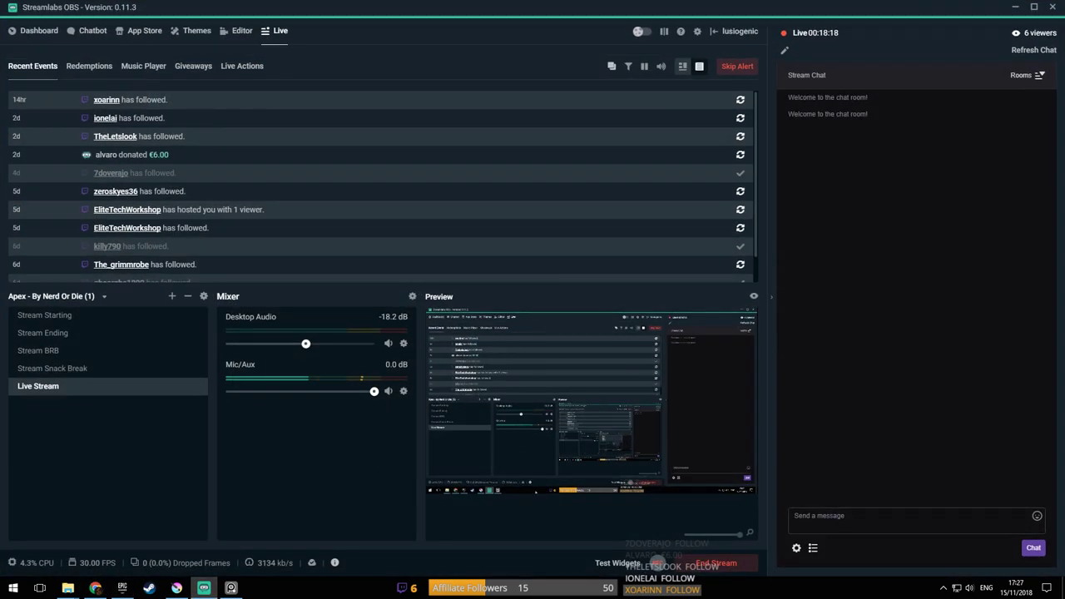
click(176, 588)
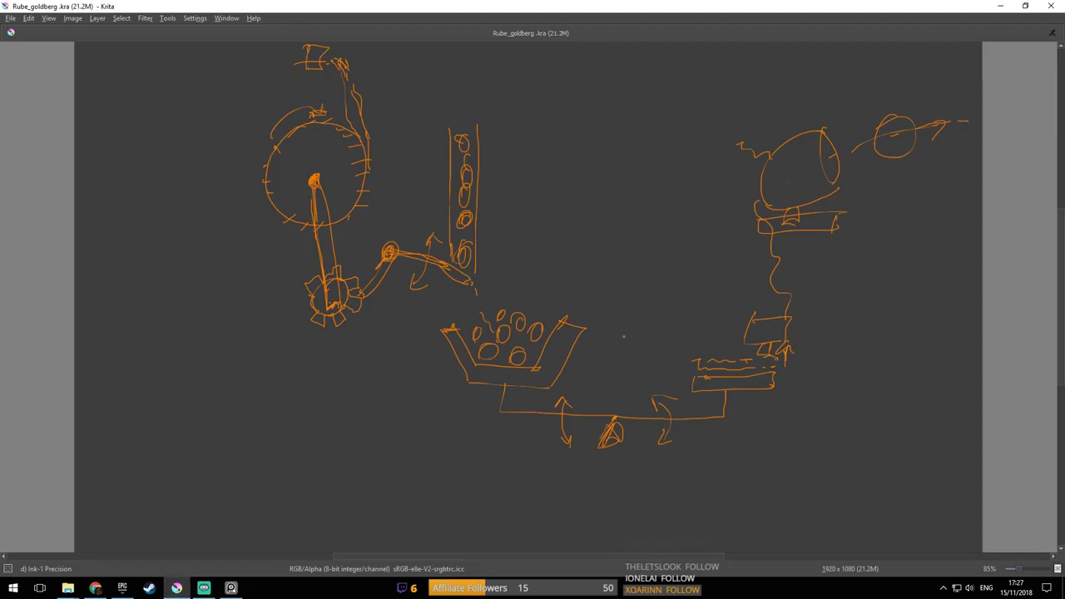
Complete the fulcrum's outline, draw a long curved return arrow from the cannon toward the water mill, and save the sketch
mouse_move(687, 237)
middle_down()
mouse_move(663, 252)
mouse_move(680, 231)
middle_up()
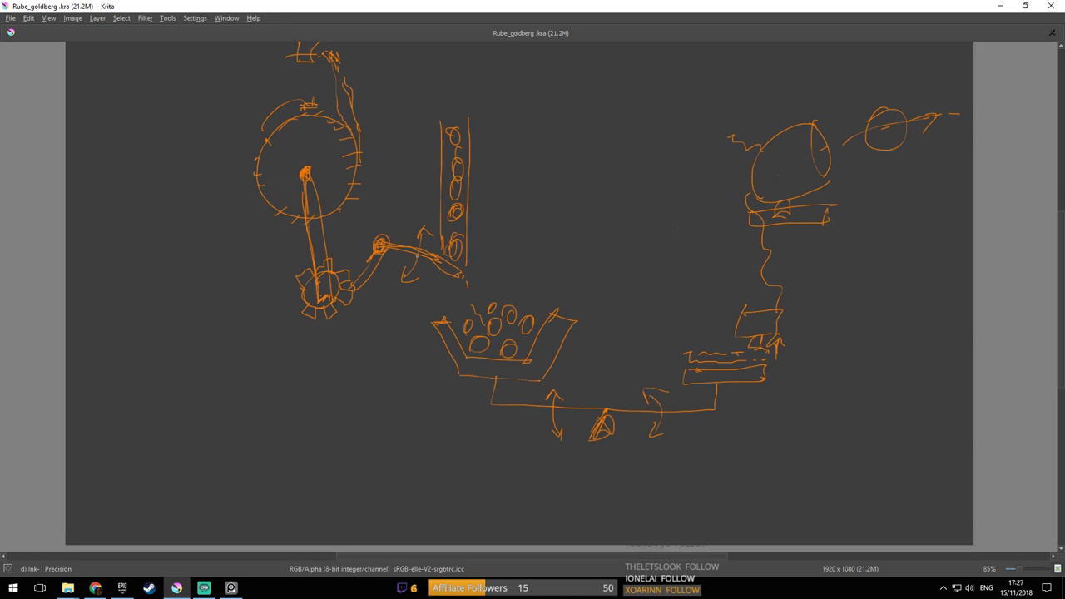
drag(607, 417, 616, 441)
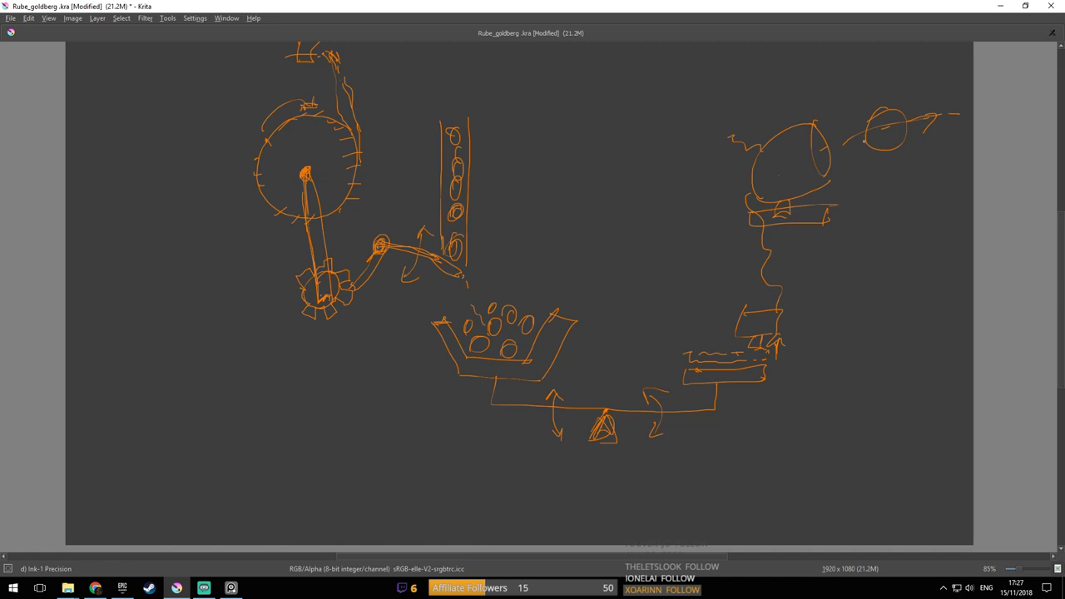
mouse_move(733, 96)
mouse_down()
mouse_move(501, 42)
mouse_move(449, 42)
mouse_move(405, 75)
mouse_up()
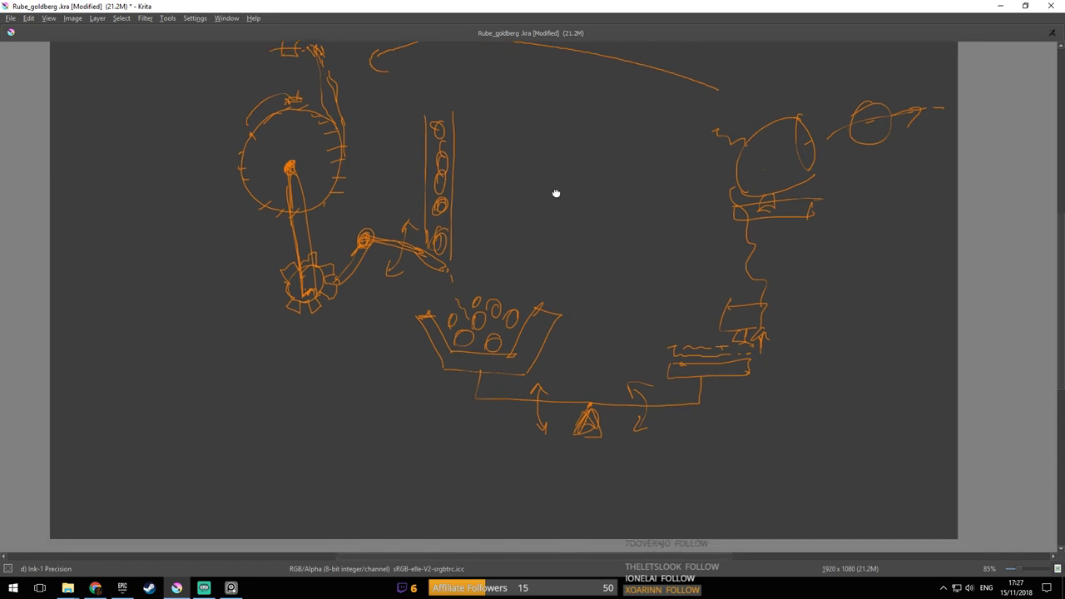
key(ctrl+s)
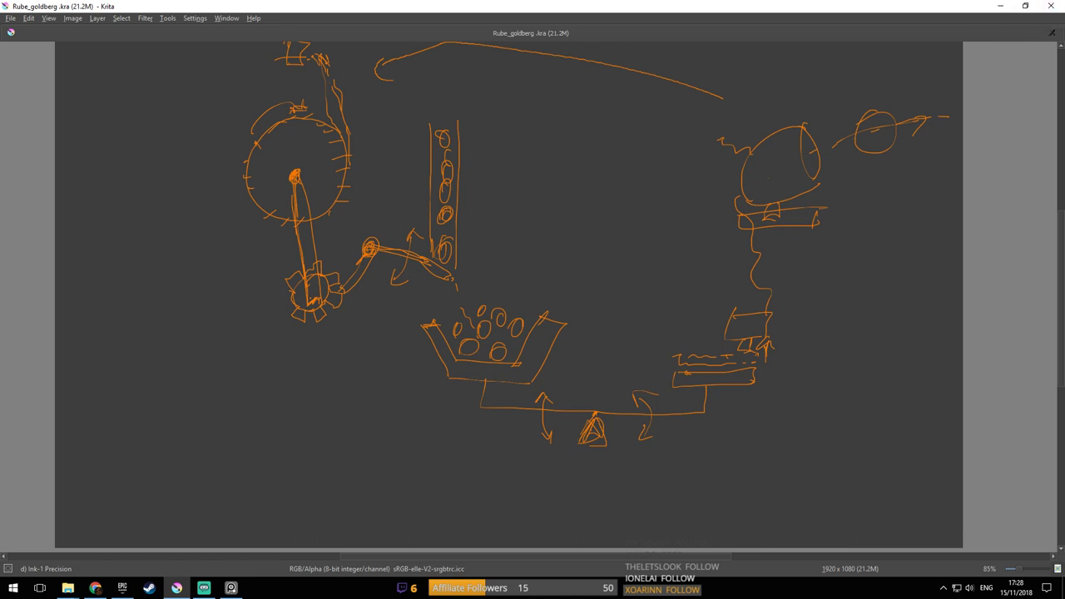
Close Krita and open the UE4_Tutorials project from the Epic Games Launcher library
click(1053, 6)
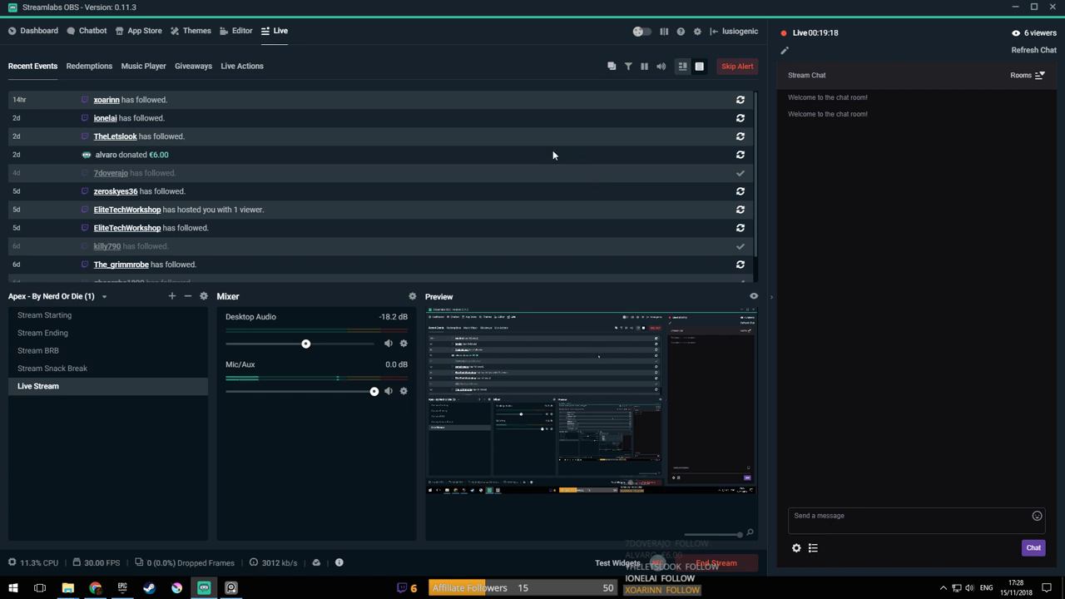
click(1015, 8)
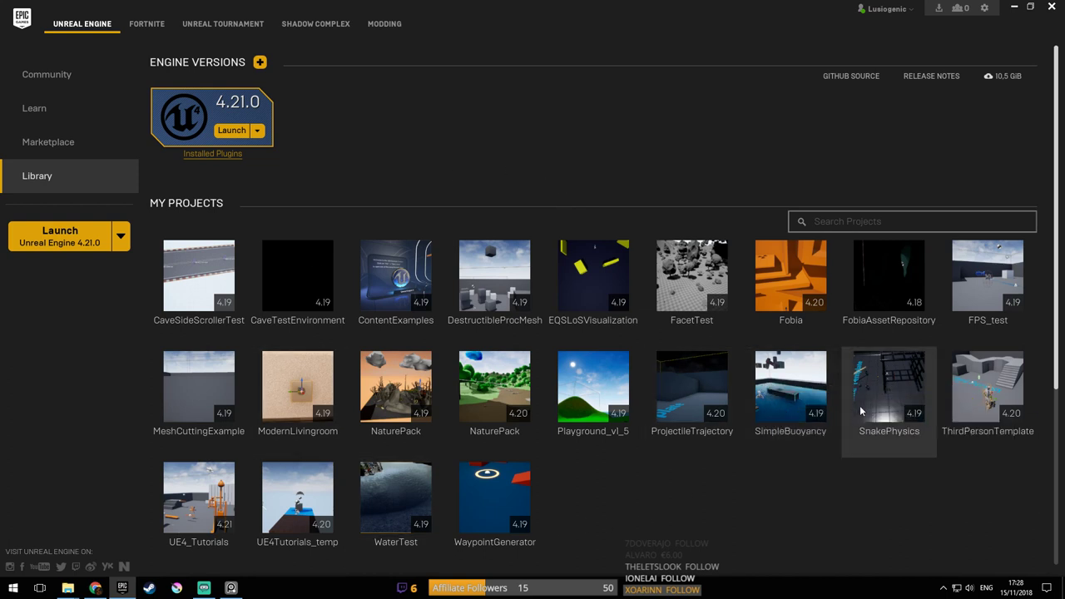
click(703, 446)
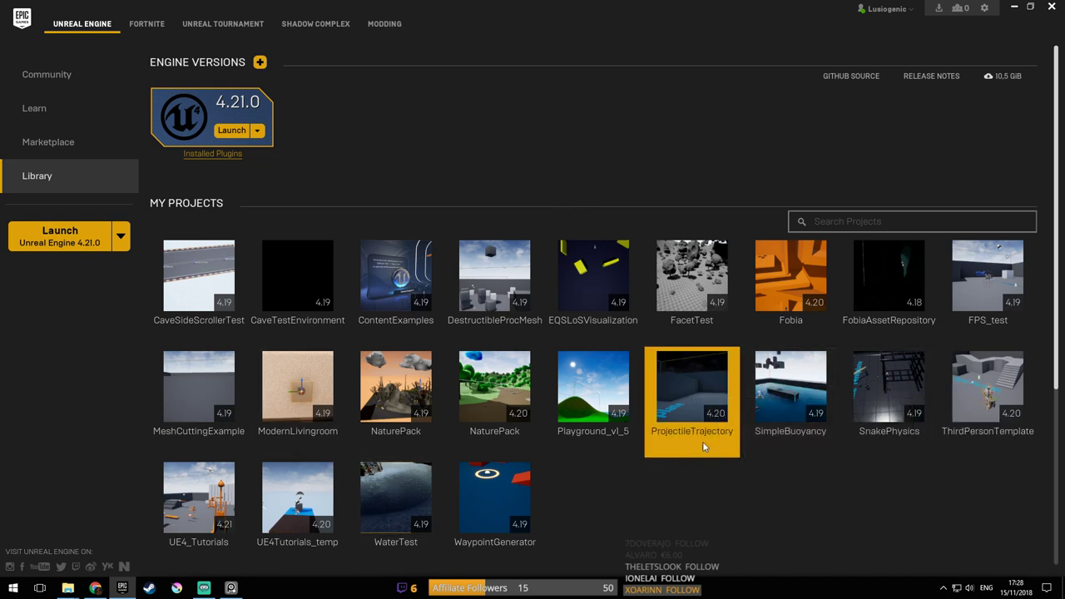
scroll(733, 472, down, 1)
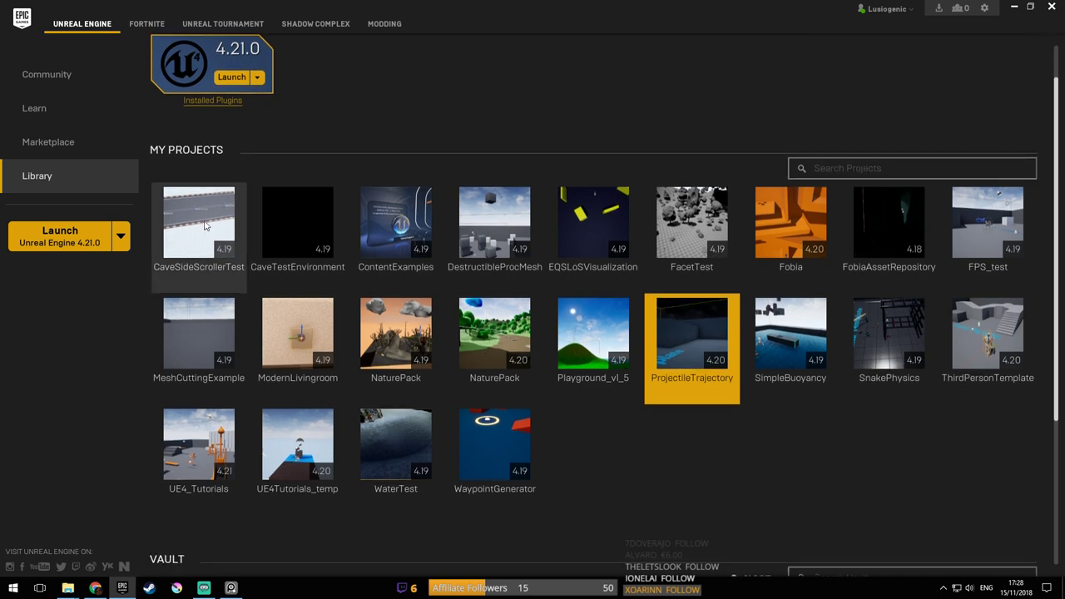
double_click(200, 449)
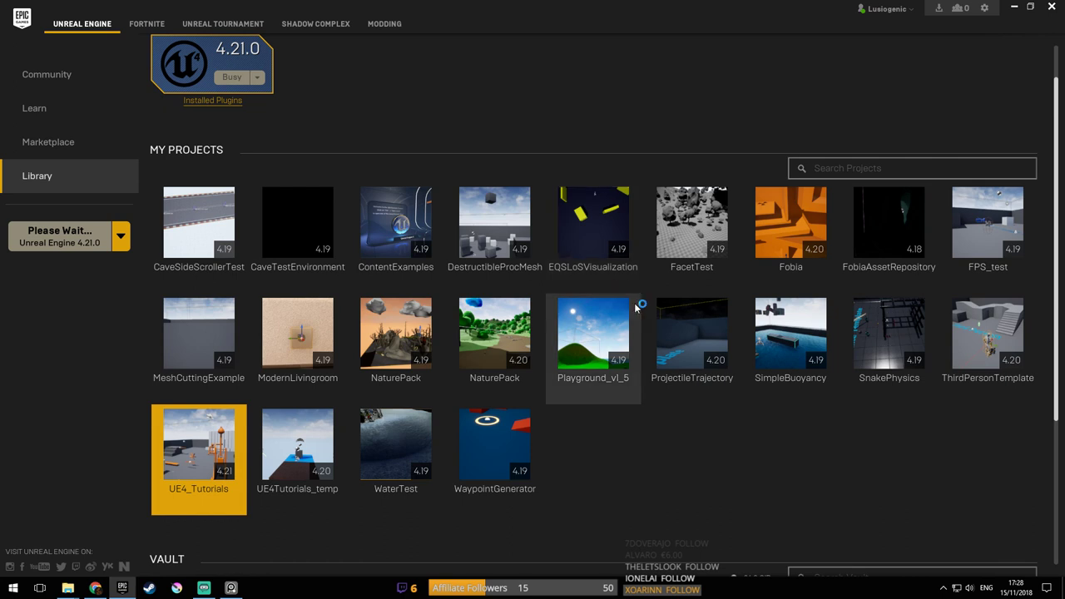
mouse_move(598, 346)
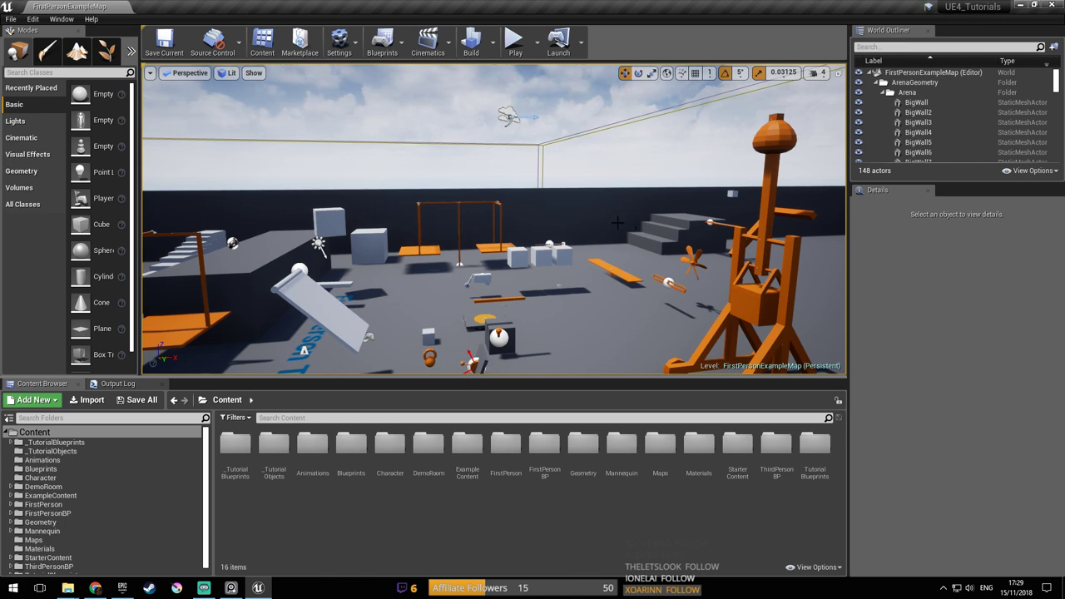
click(122, 589)
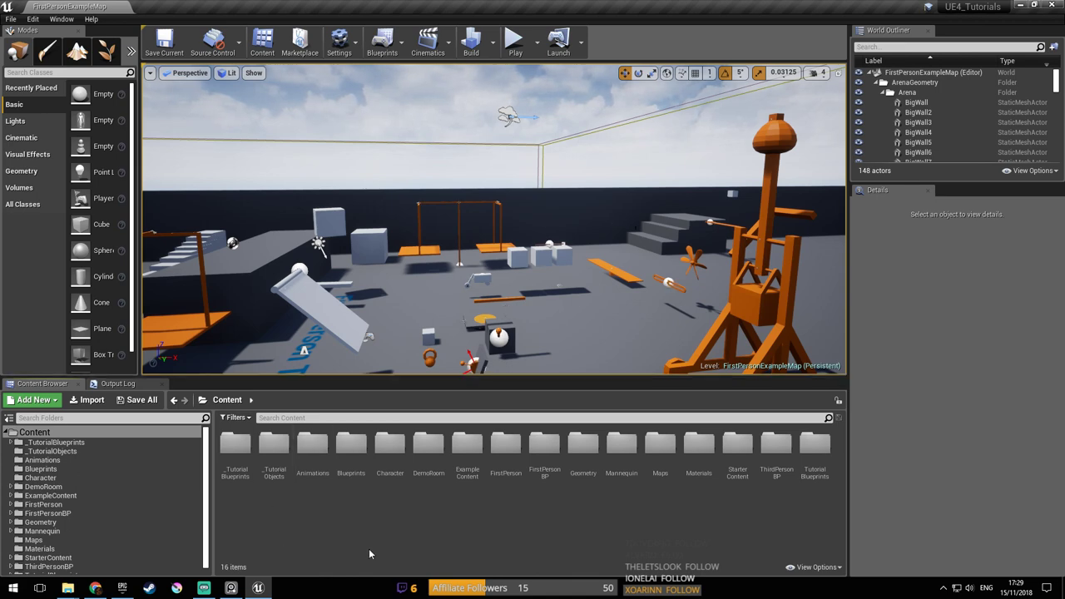
click(258, 589)
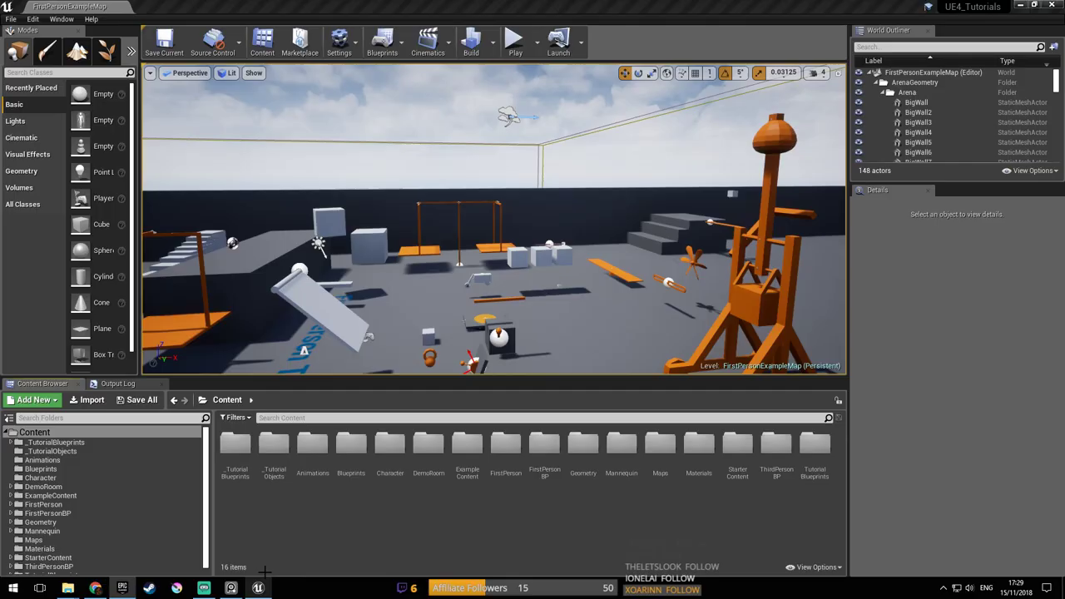
click(205, 589)
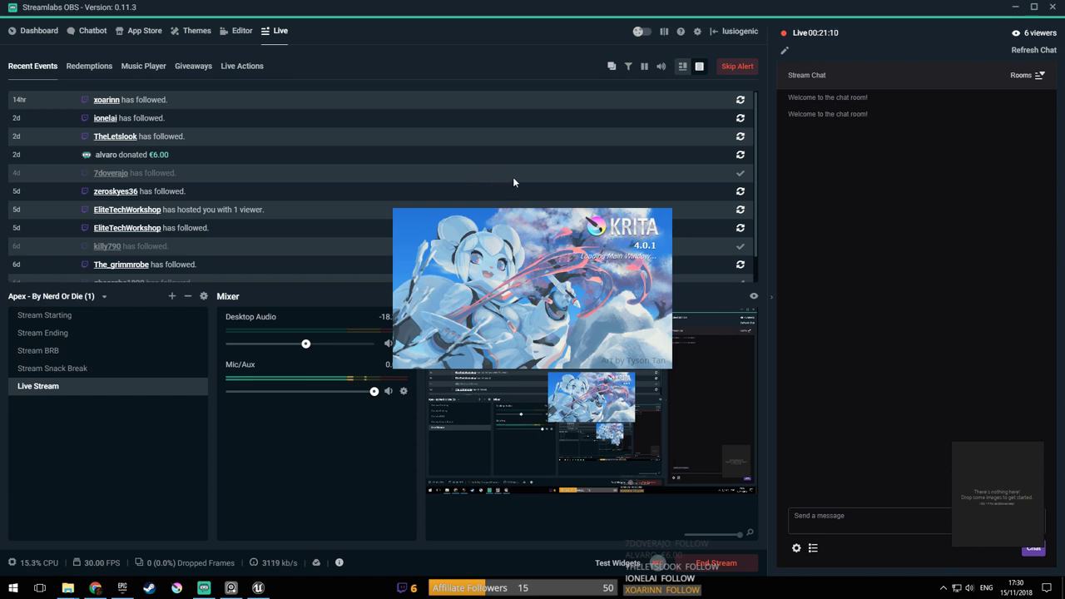
click(258, 587)
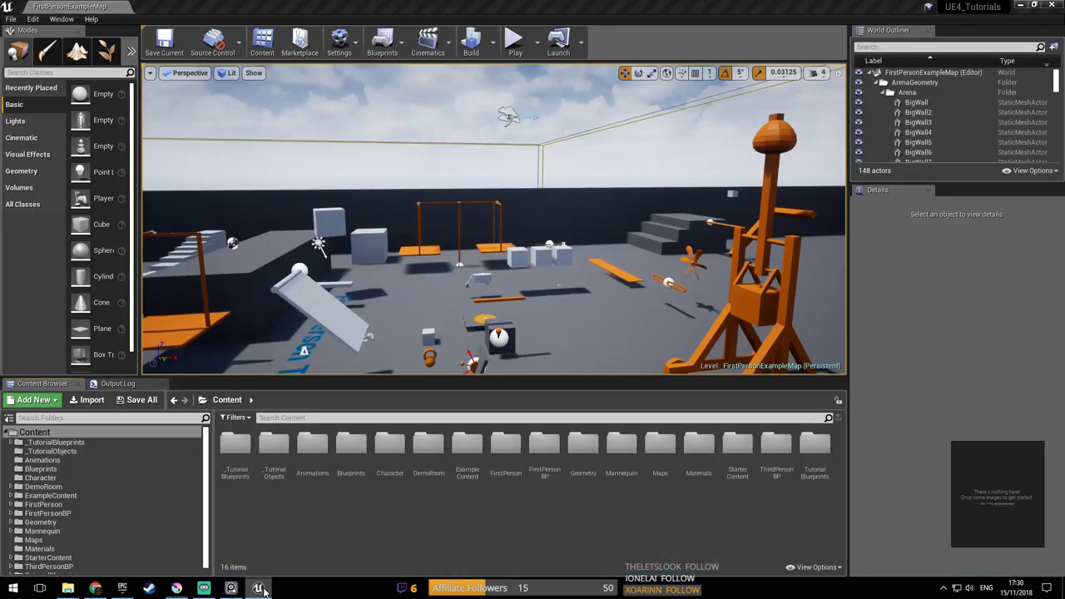
Switch to Krita and reopen the recent sketch "Rube_goldberg .kra"
click(177, 588)
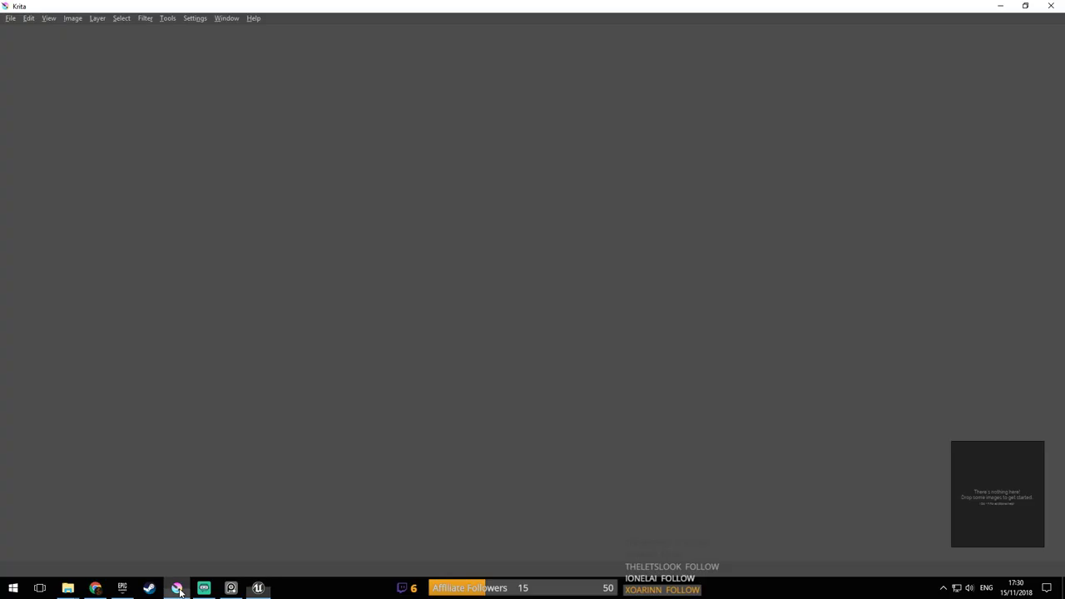
click(11, 17)
mouse_move(50, 56)
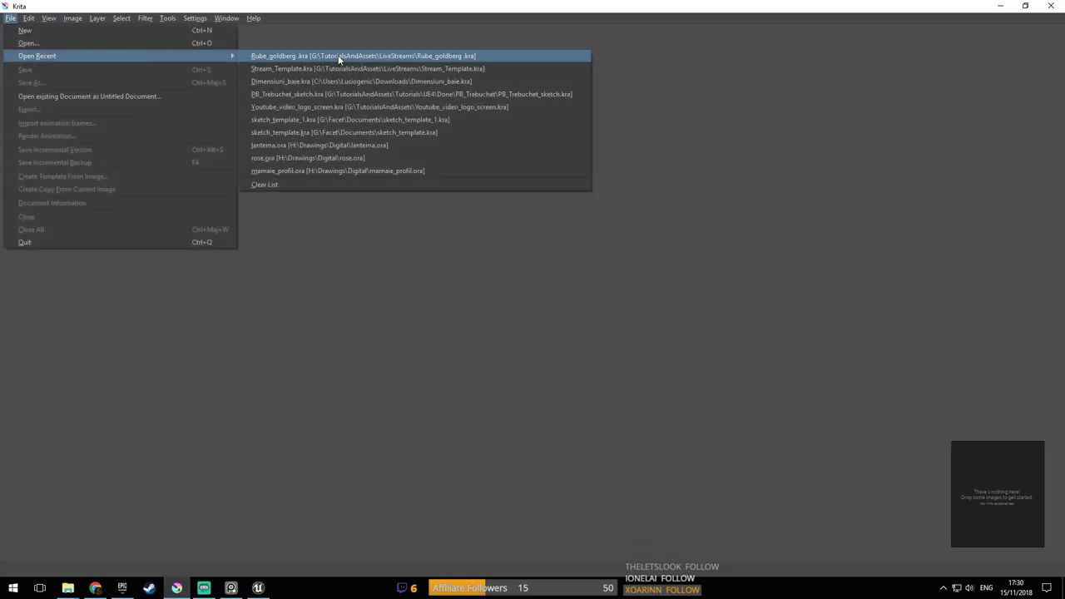
click(341, 55)
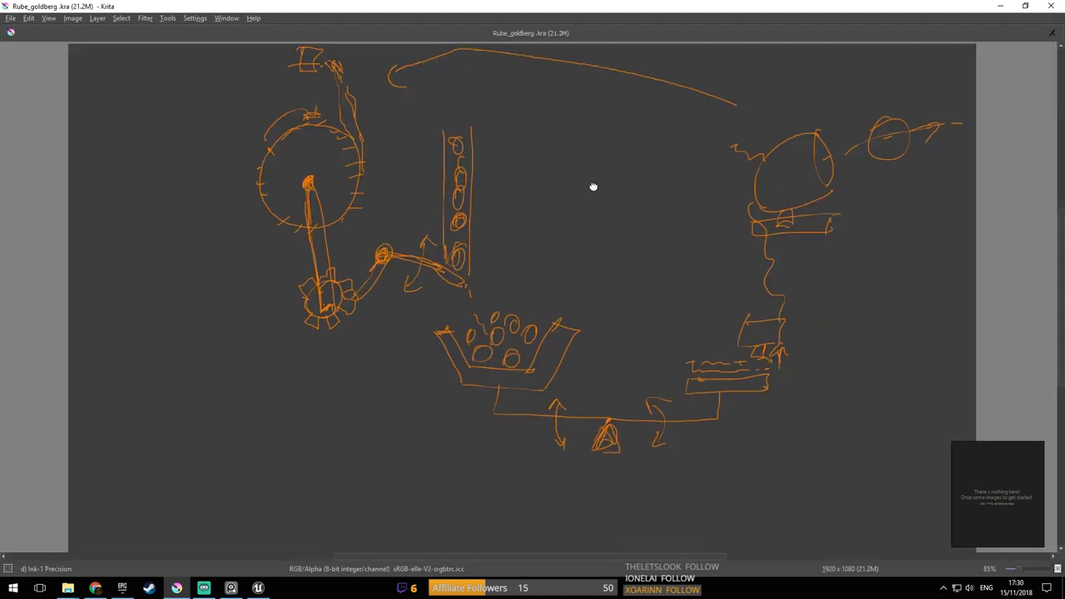
drag(593, 187, 561, 193)
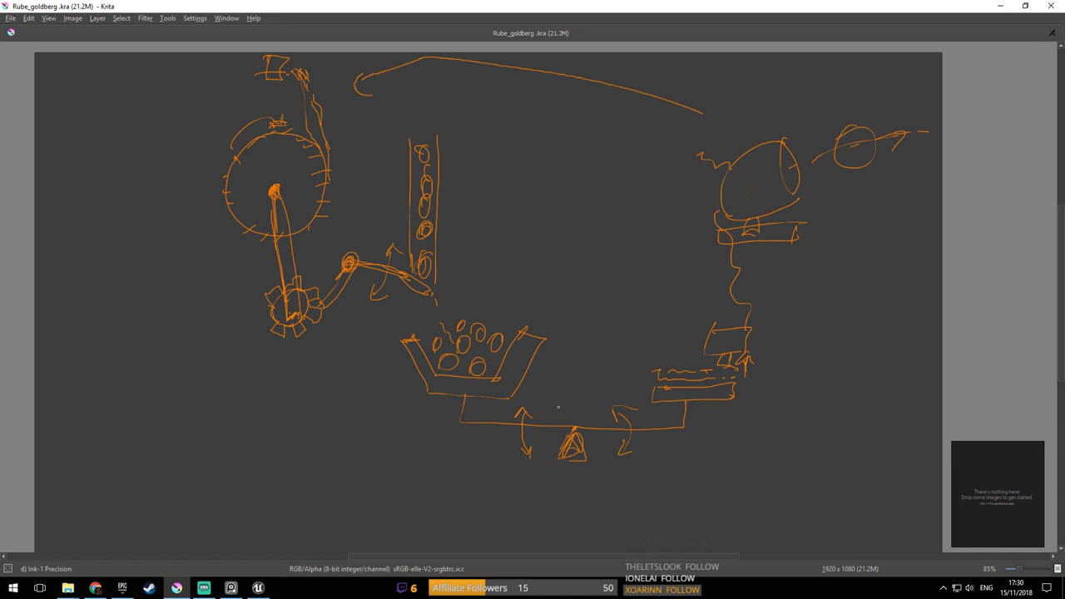
mouse_move(263, 590)
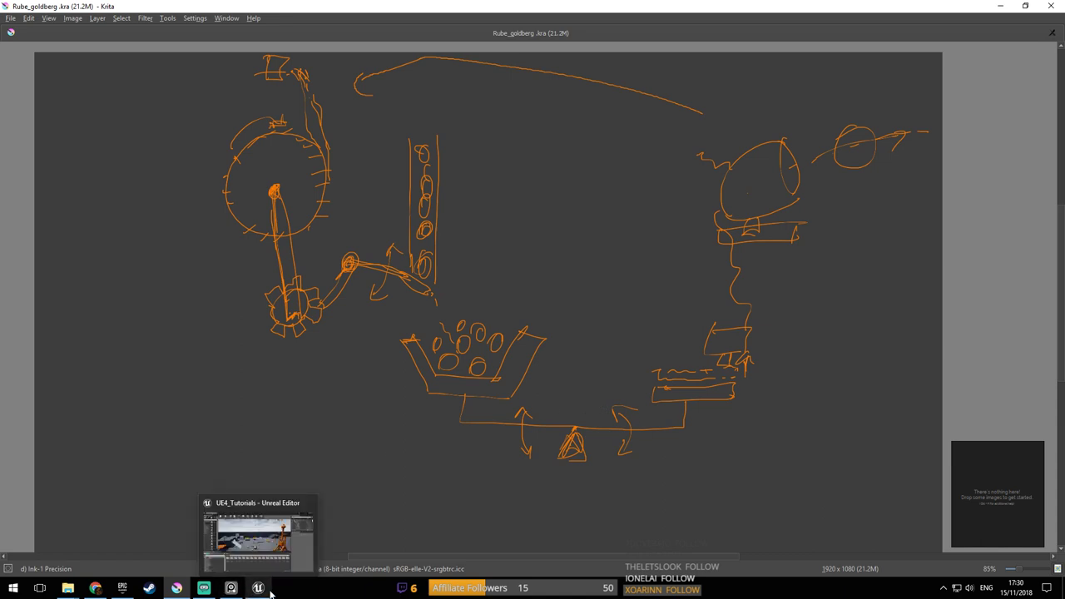
click(538, 490)
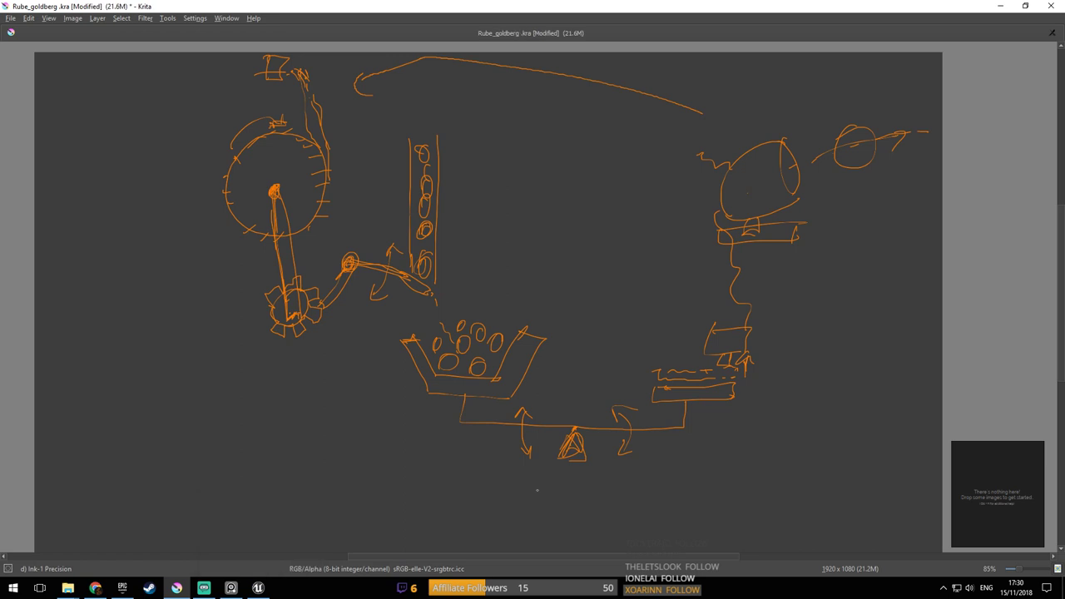
Switch to Unreal Editor and open the InProgress folder inside _TutorialBlueprints
click(258, 588)
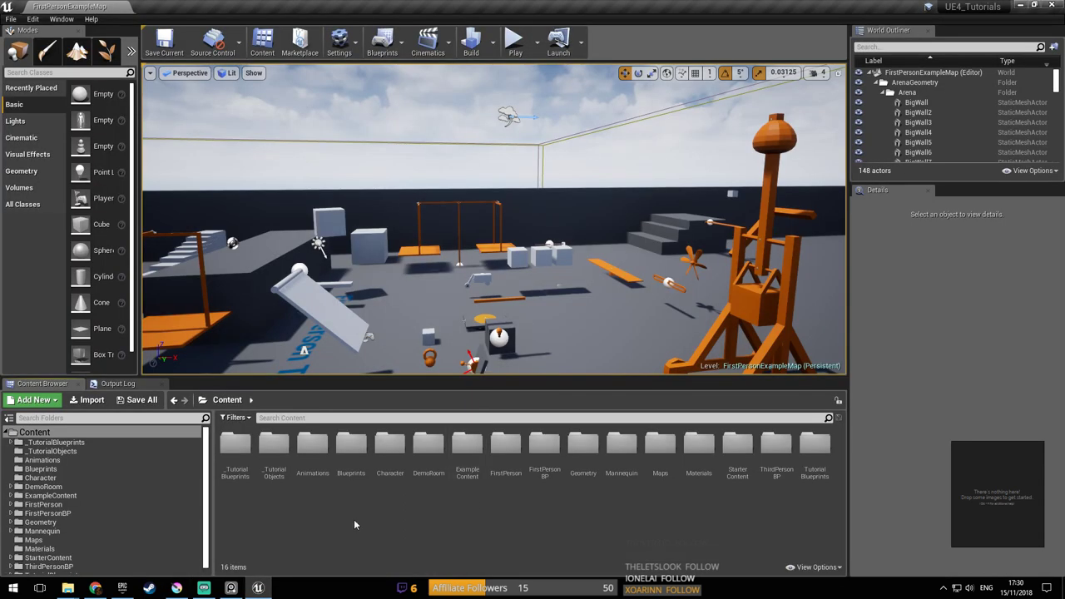
click(42, 460)
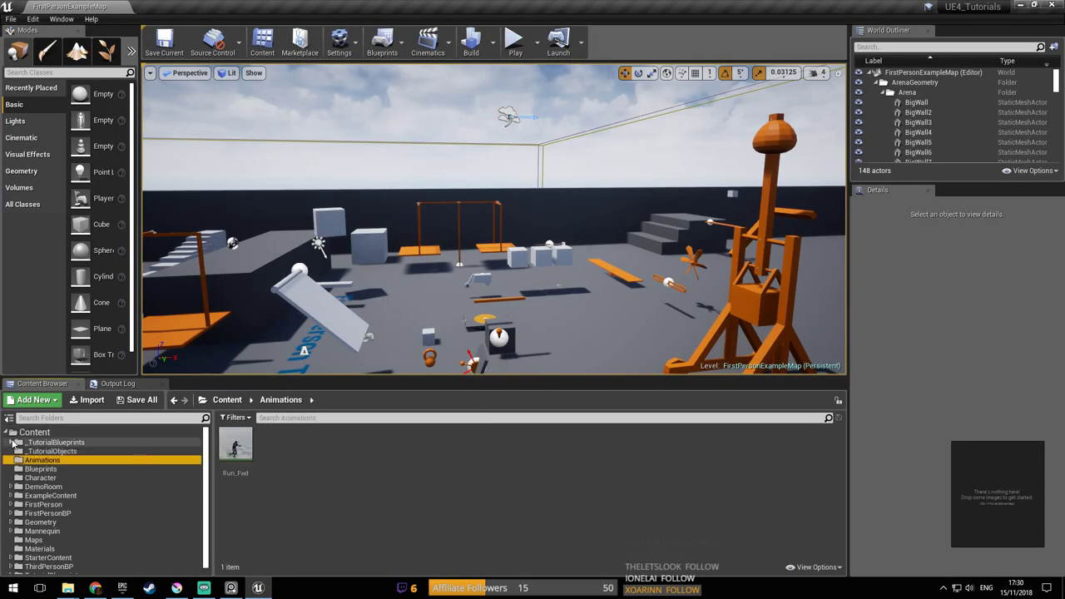
click(12, 443)
double_click(49, 470)
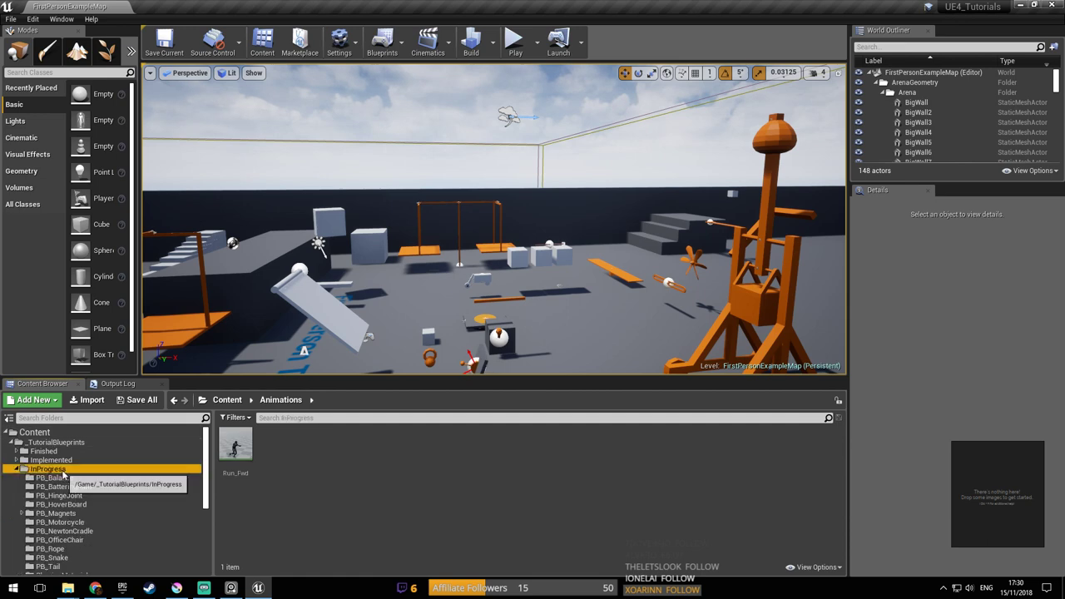
Create a folder named Rube_Goldberg inside InProgress and save the current map
right_click(47, 469)
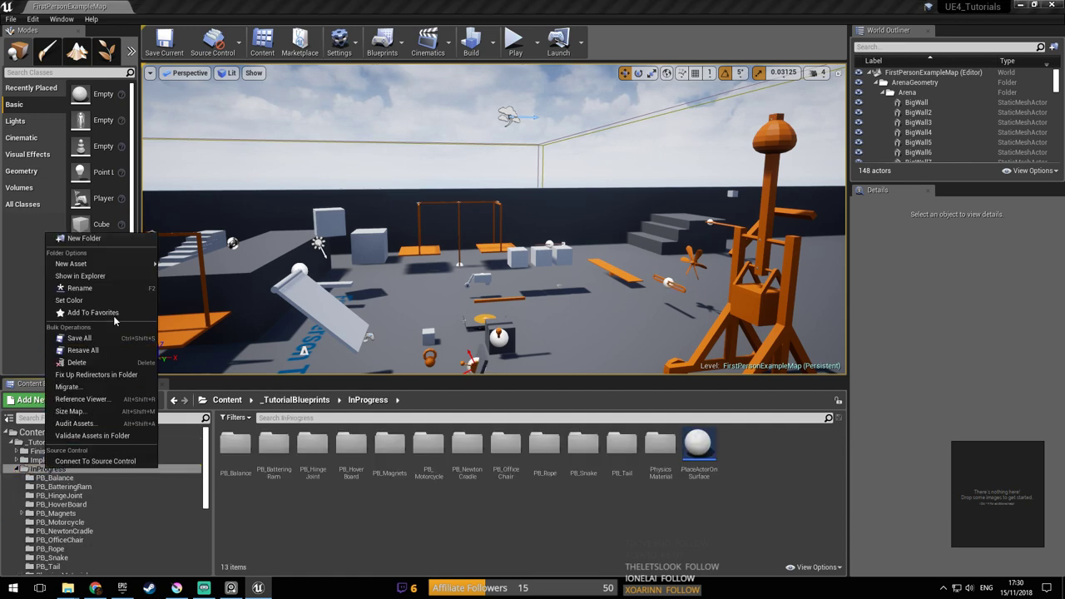
click(87, 238)
text(P)
key(BackSpace)
text(Rube_G)
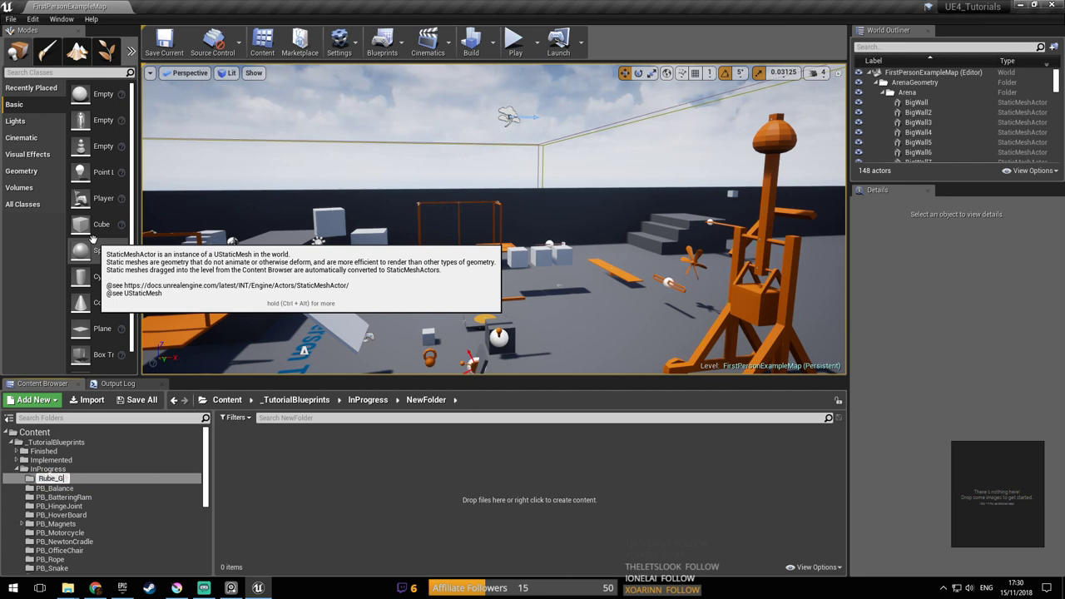
text(oldberg)
key(Return)
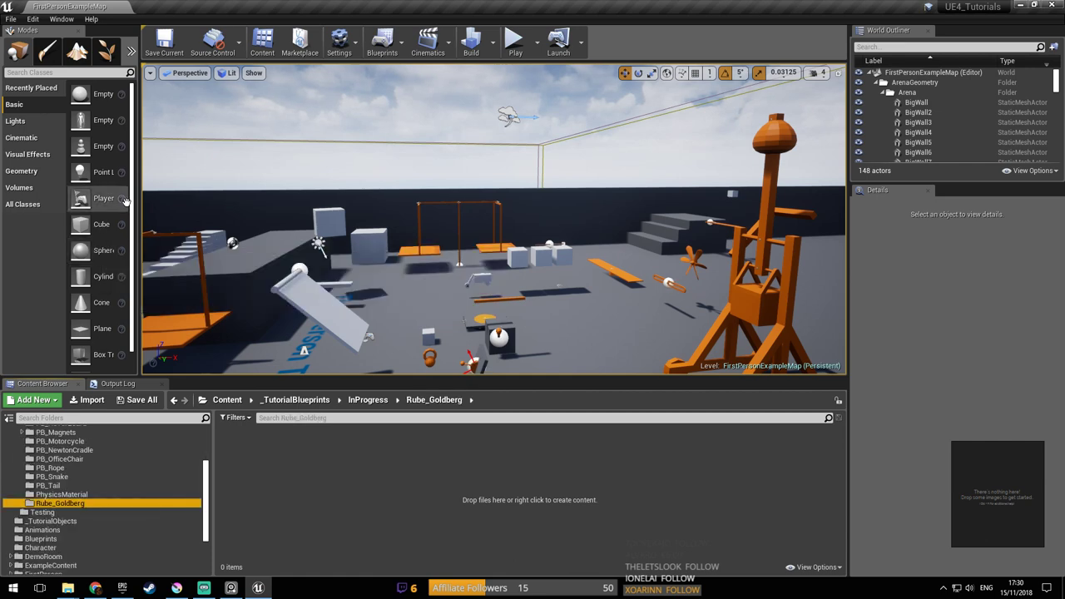
key(ctrl+s)
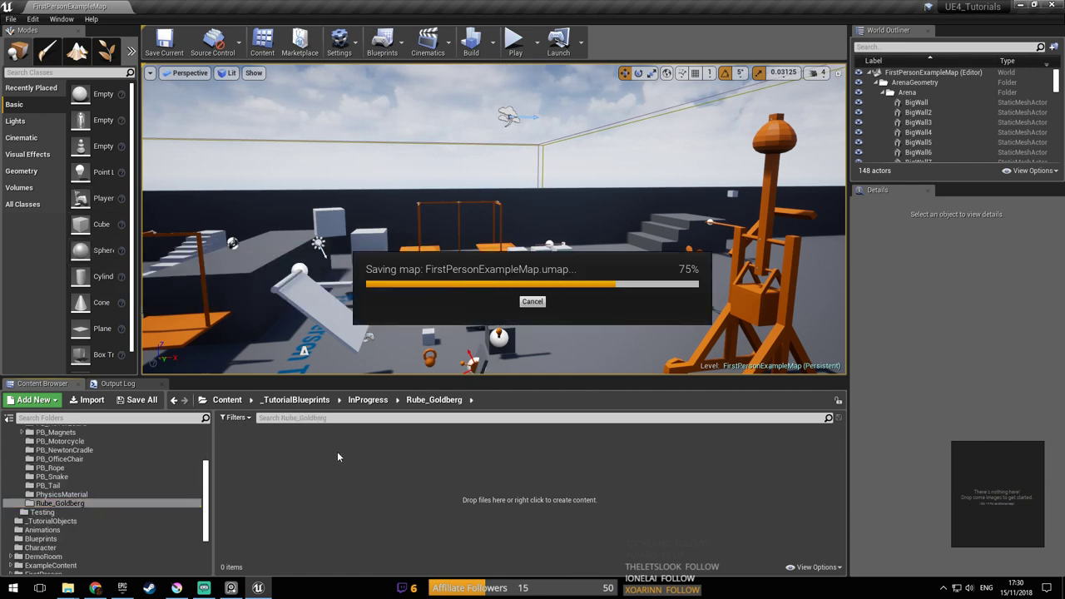
Create a Blueprint class with Actor as parent in the Rube_Goldberg folder and name it A_Scale
right_click(318, 447)
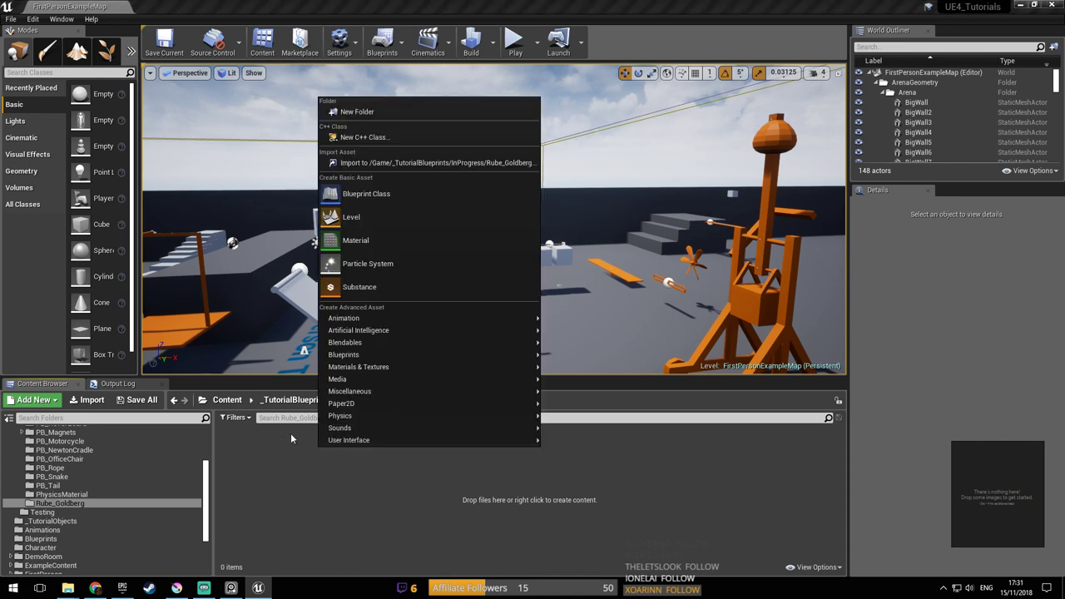
click(277, 494)
right_click(300, 447)
click(333, 214)
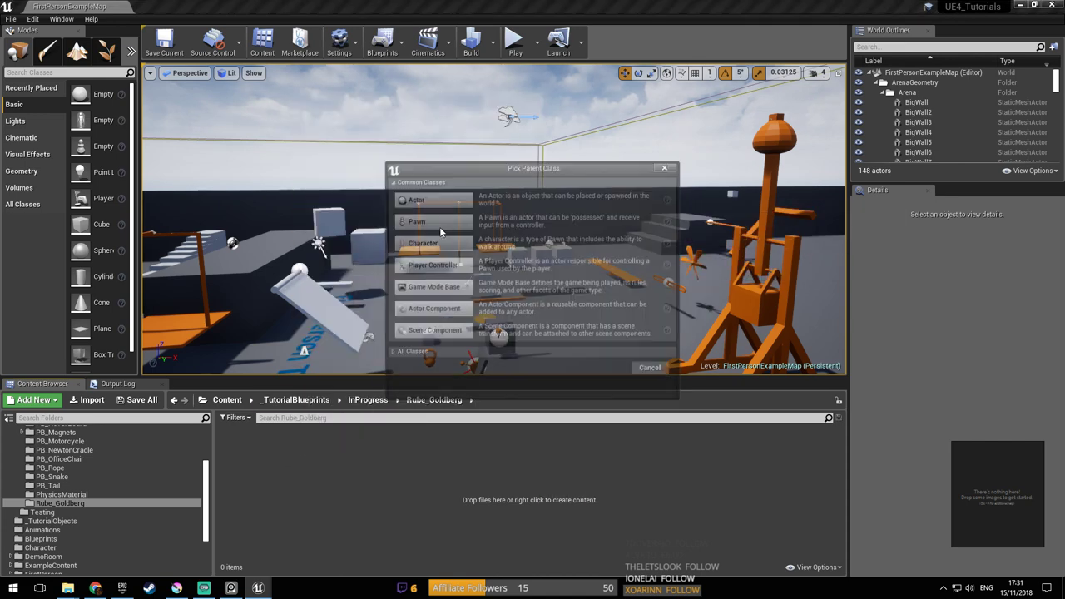
click(432, 200)
key(BackSpace)
text(A_Scale)
key(Return)
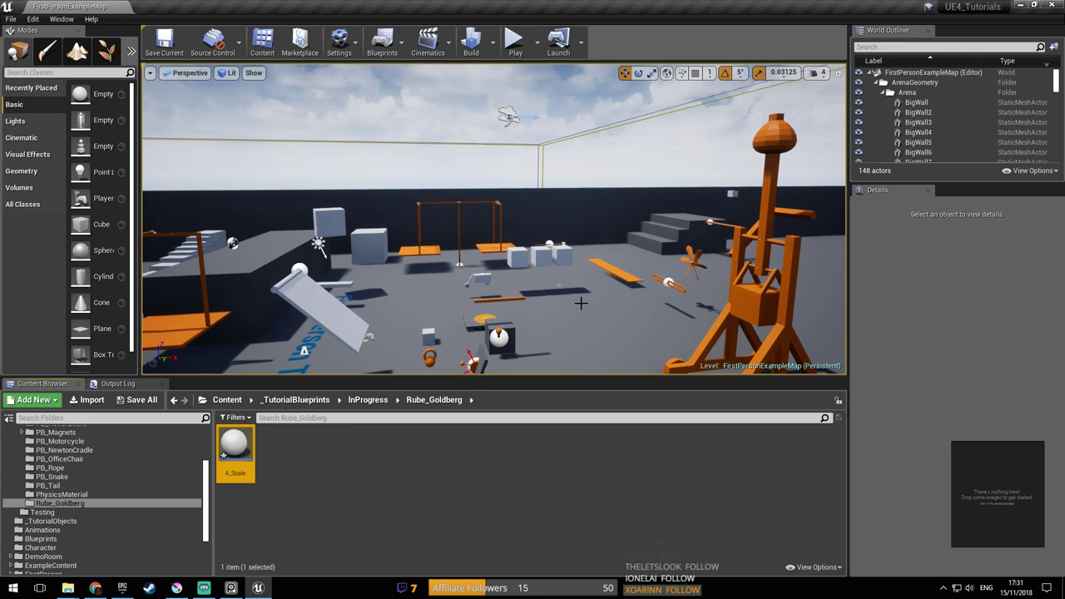
Open the A_Scale Blueprint for editing
click(288, 479)
double_click(236, 449)
double_click(235, 447)
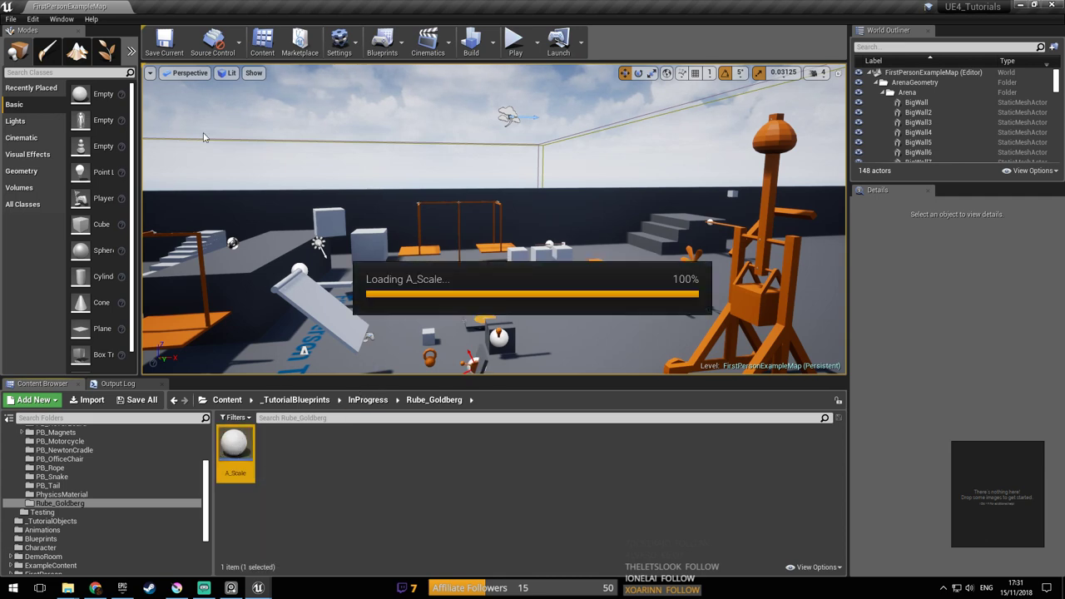
Switch to Krita and examine how the scale is drawn in the Rube Goldberg sketch
click(204, 588)
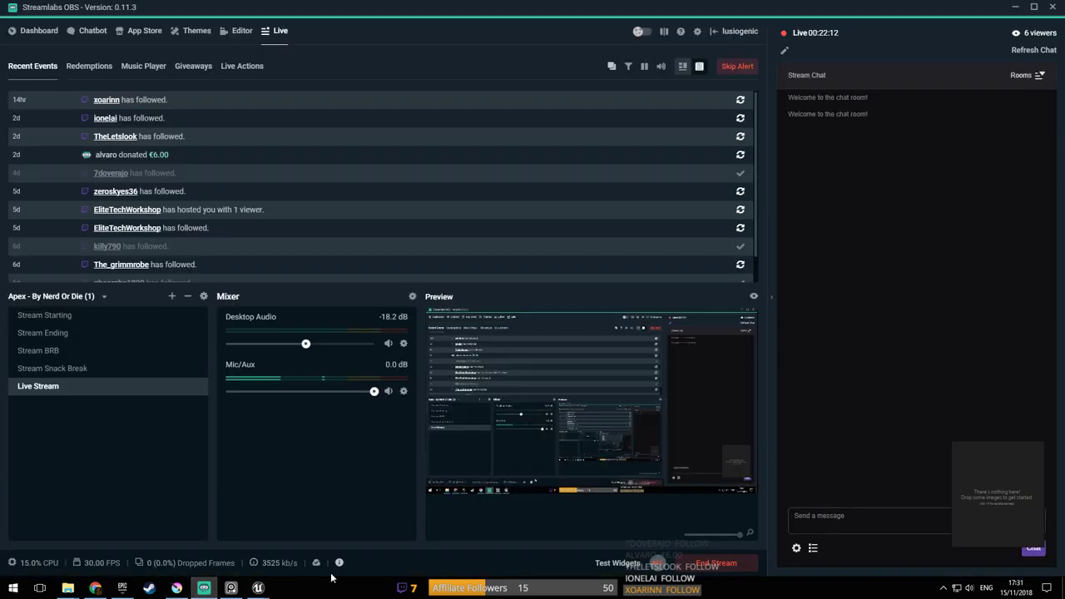
click(176, 588)
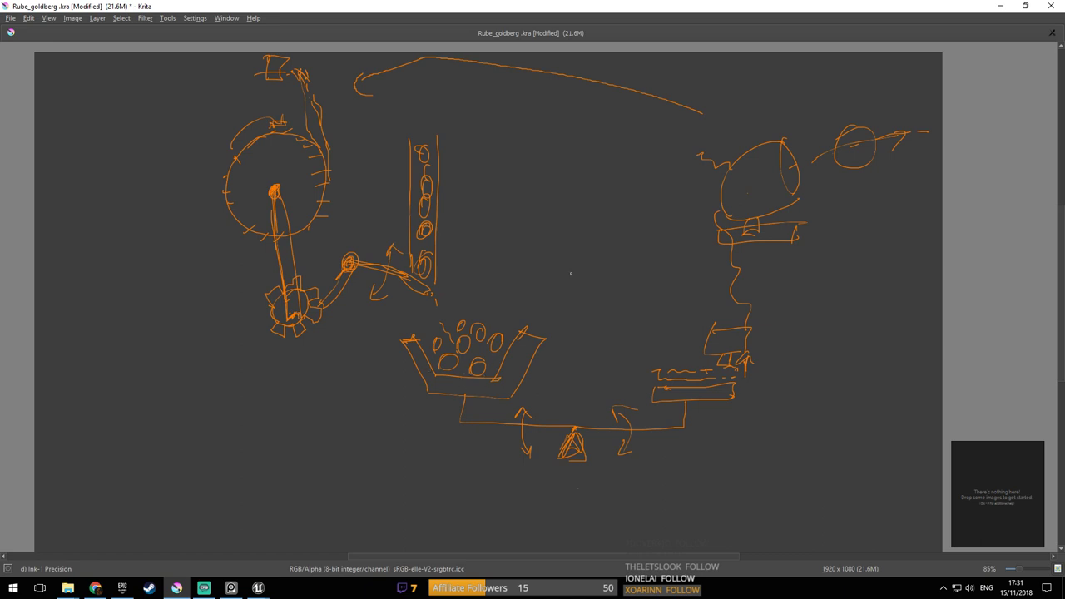
key(alt+Tab)
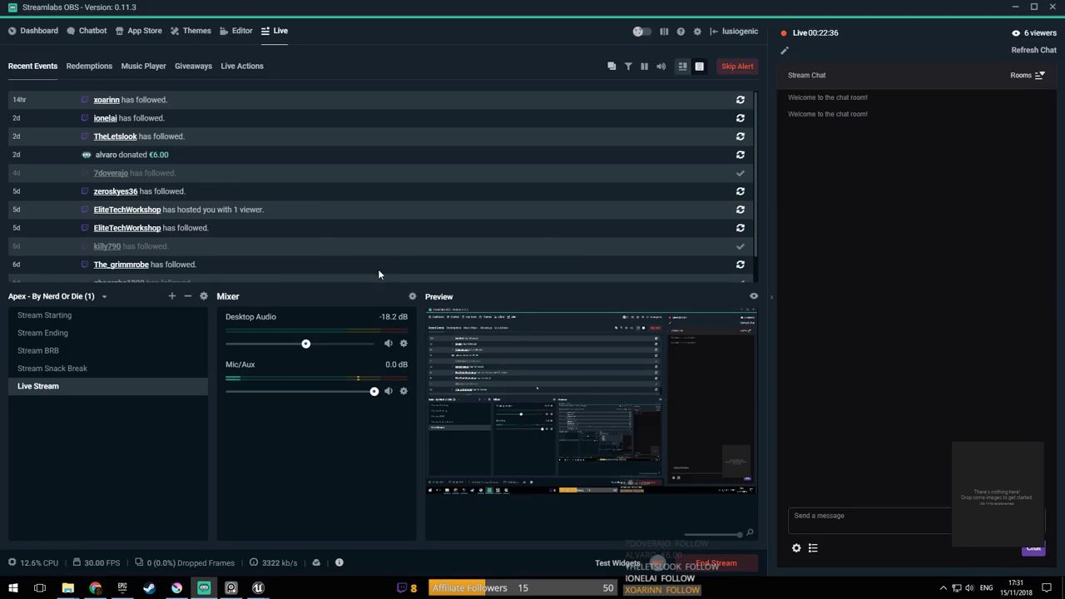
Switch to Unreal Editor and dock the A_Scale Blueprint editor full size in the main window
mouse_move(258, 587)
click(287, 545)
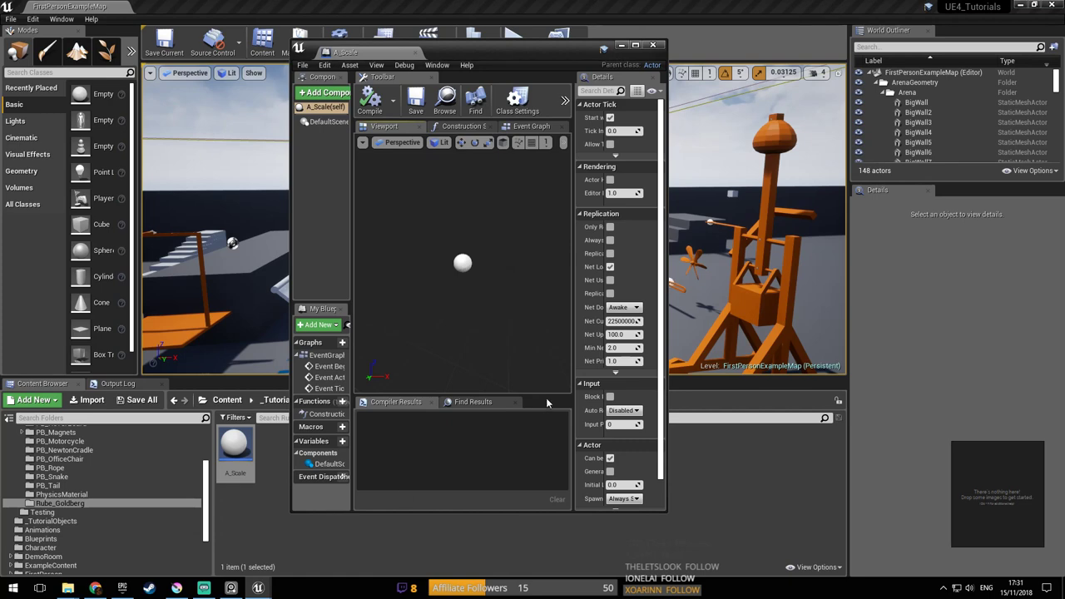
double_click(396, 38)
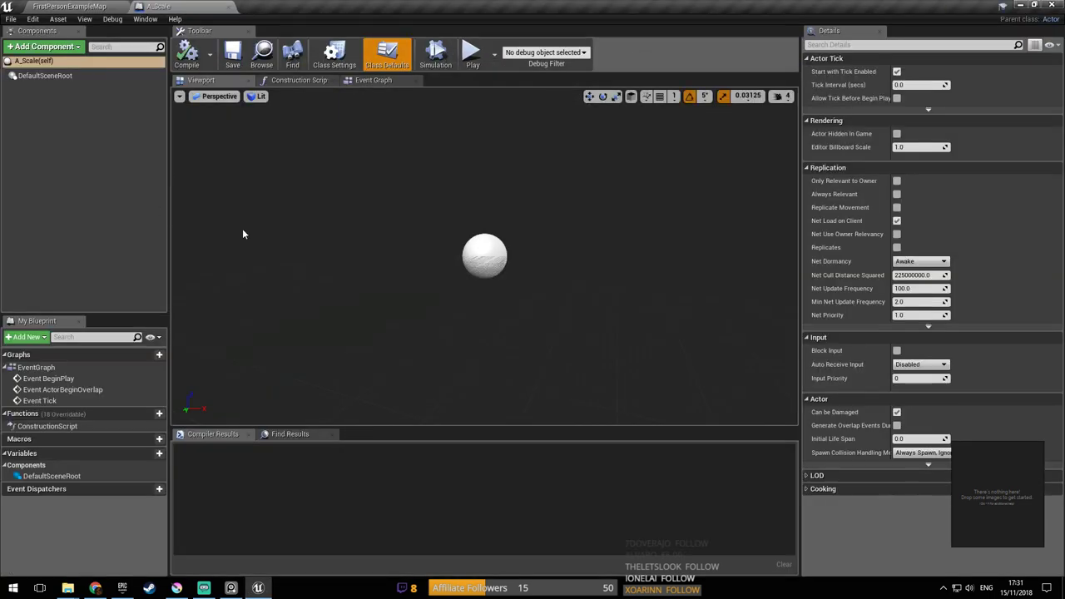
Add a Cube component to A_Scale and name it Plank
click(52, 48)
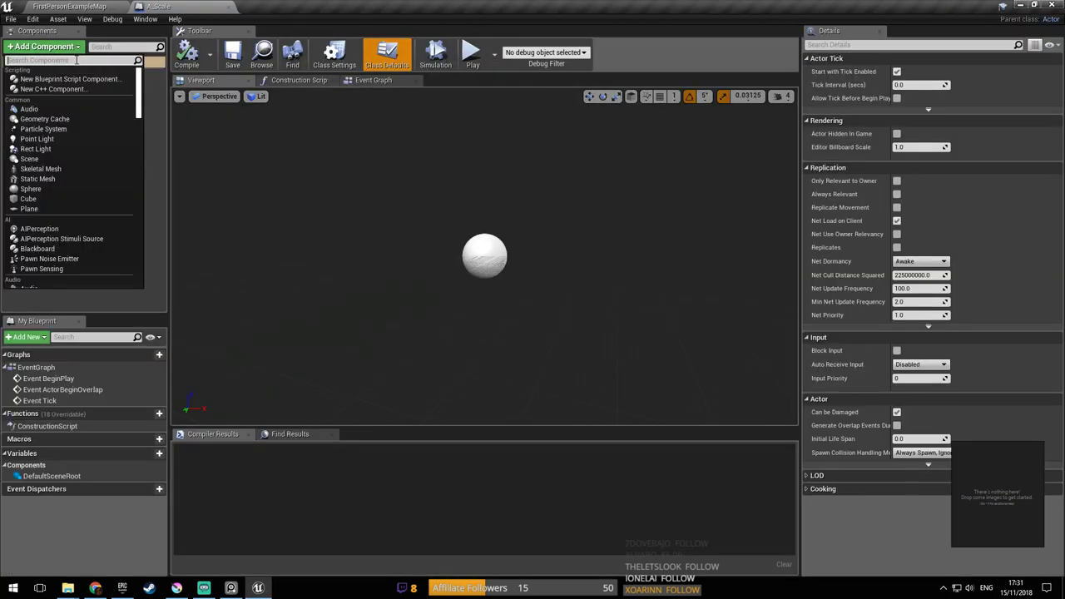
text(cube)
key(Return)
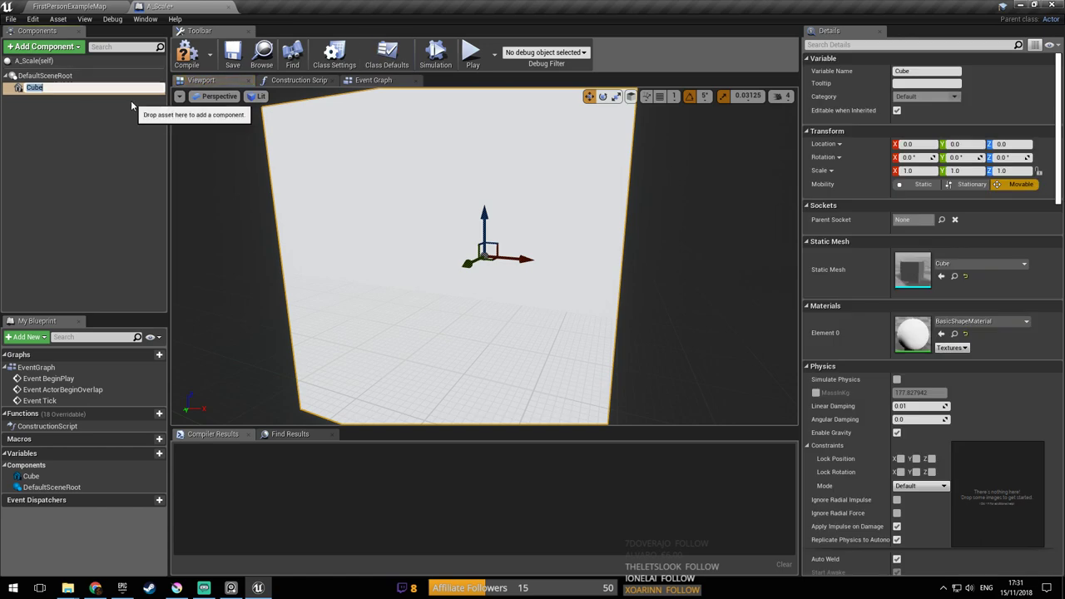
text(Base)
key(Return)
key(BackSpace)
key(BackSpace)
key(BackSpace)
key(BackSpace)
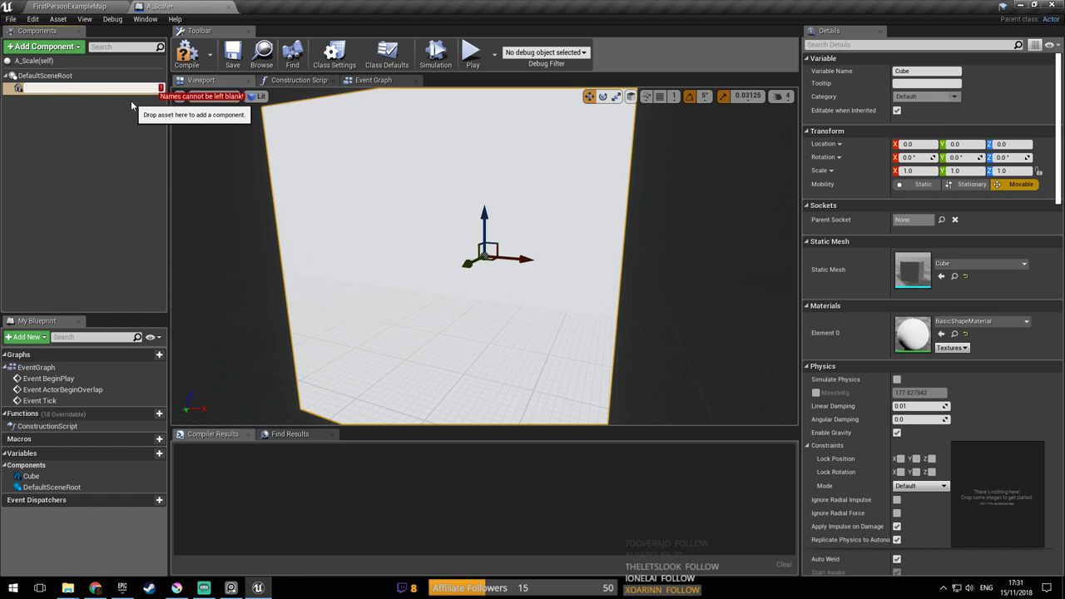
text(Plank)
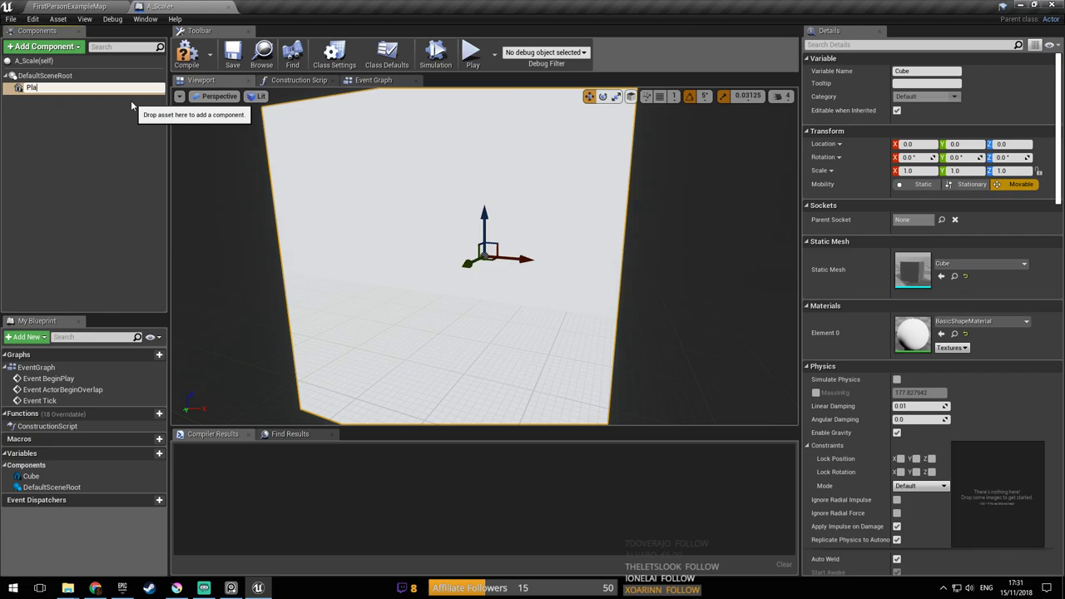
key(Return)
Switch to Krita to check the scale's beam in the sketch, and return to Unreal Editor
key(alt+Tab)
key(alt+Tab)
key(alt+Tab)
click(1021, 8)
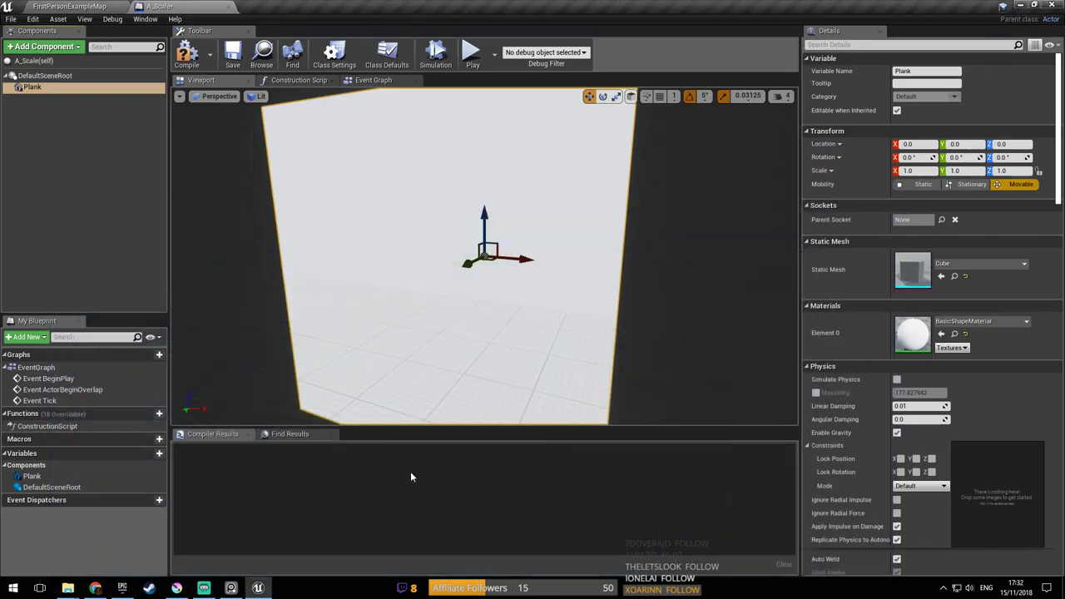
click(179, 590)
click(260, 589)
click(176, 589)
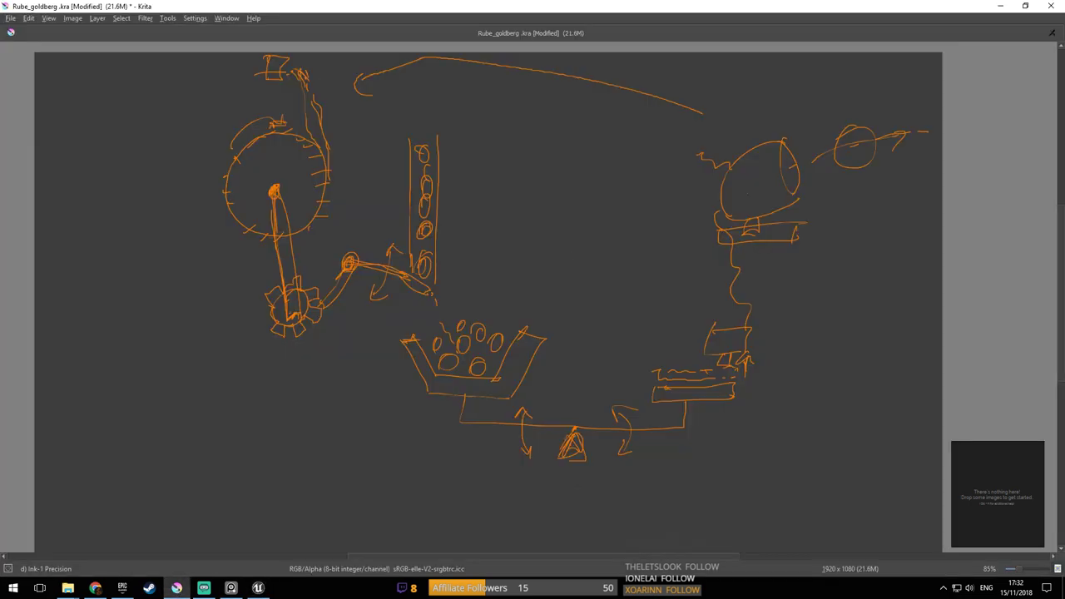
key(alt+Tab)
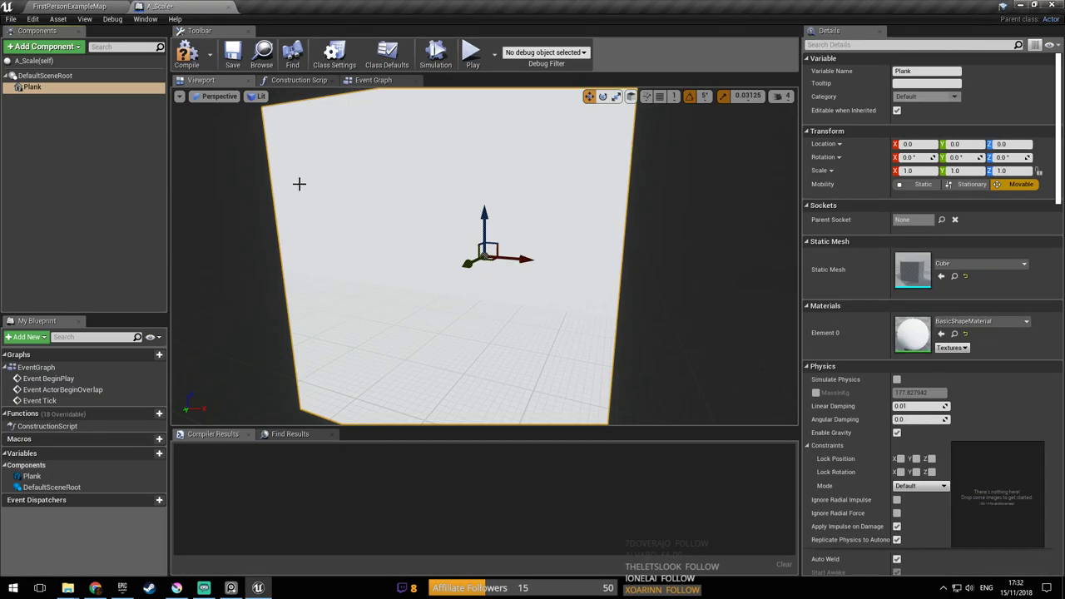
Set the Plank's Y scale to 0.2
scroll(556, 234, down, 5)
right_drag(556, 234, 399, 143)
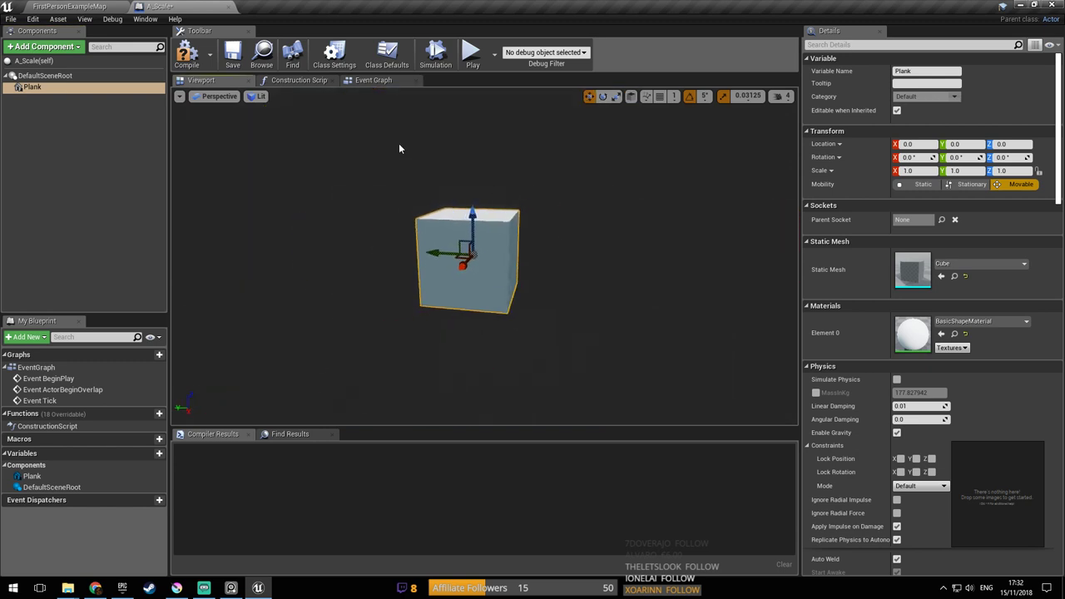
right_drag(571, 201, 529, 183)
key(w)
click(907, 170)
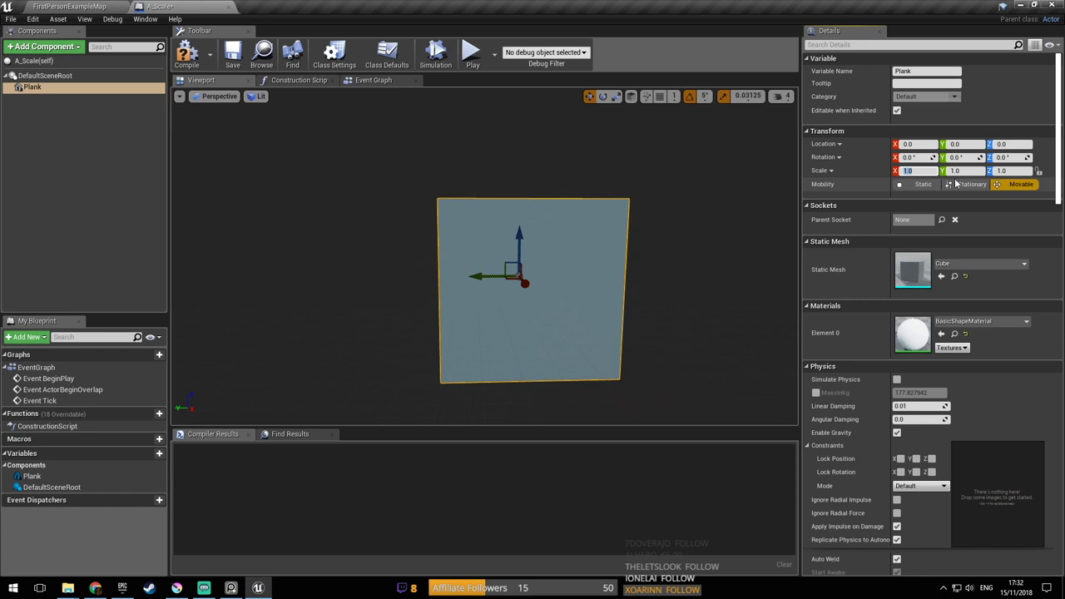
click(973, 170)
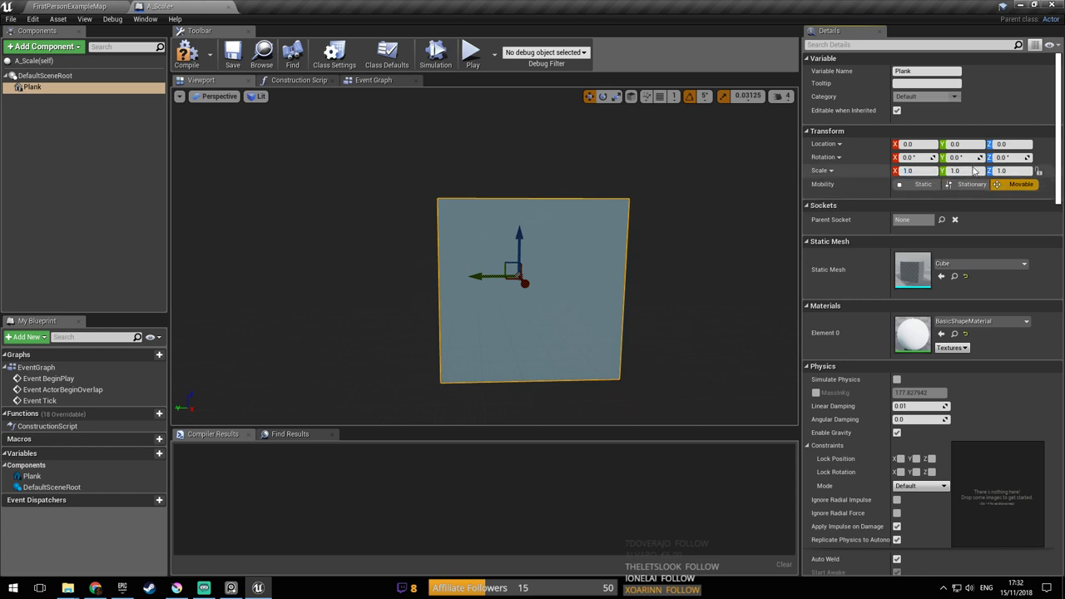
text(0.)
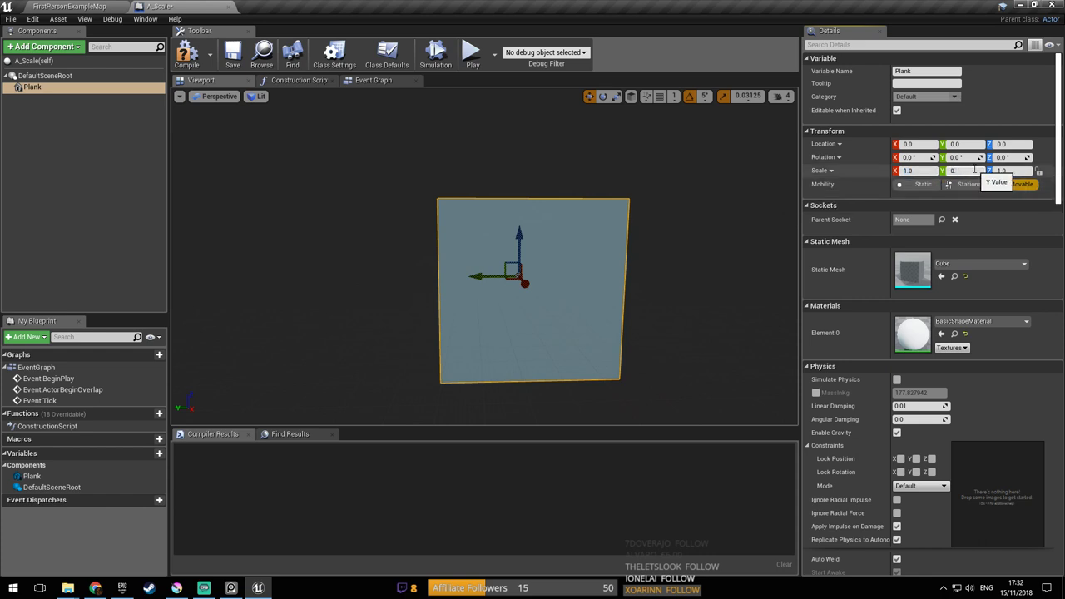
text(2)
key(Return)
Set the Plank's Z scale to 0.1 and save the A_Scale Blueprint
click(1003, 171)
right_drag(666, 241, 604, 240)
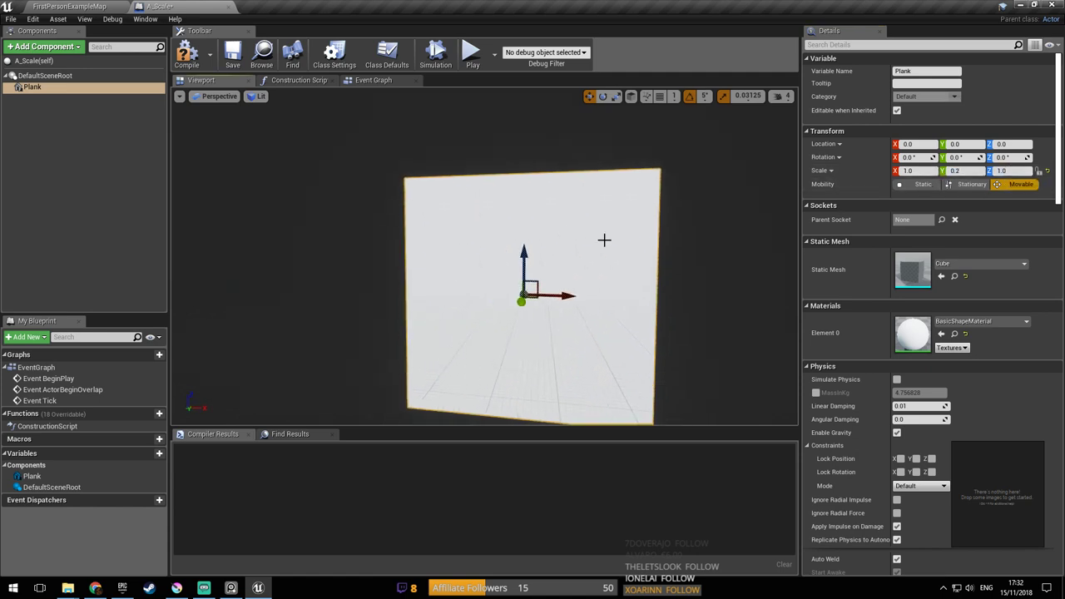
click(1015, 170)
click(1015, 172)
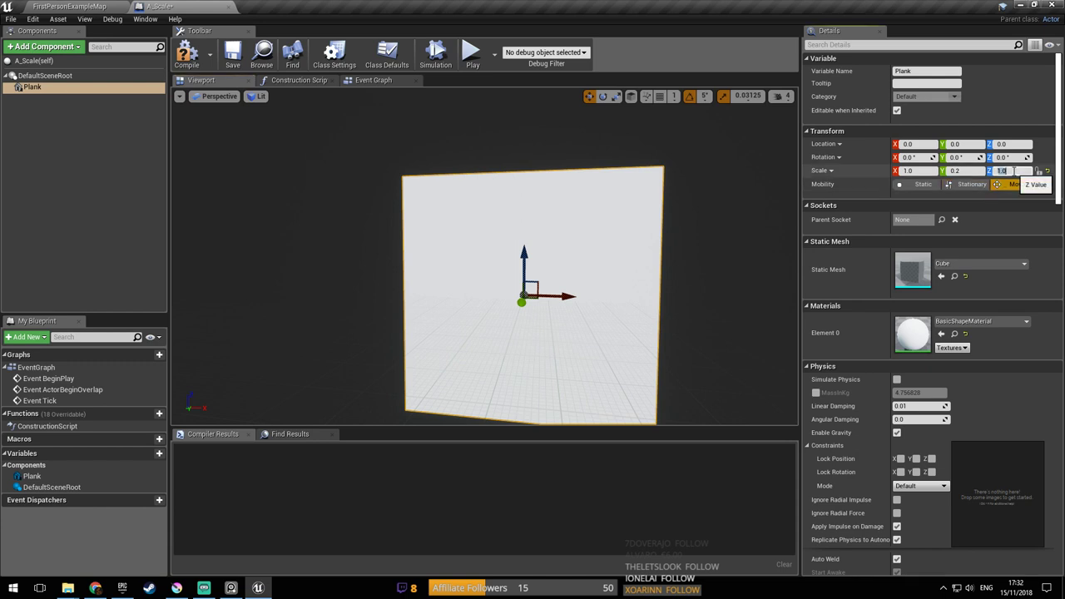
key(BackSpace)
text(im)
key(BackSpace)
key(BackSpace)
key(Return)
right_drag(633, 250, 645, 197)
key(ctrl+s)
key(w)
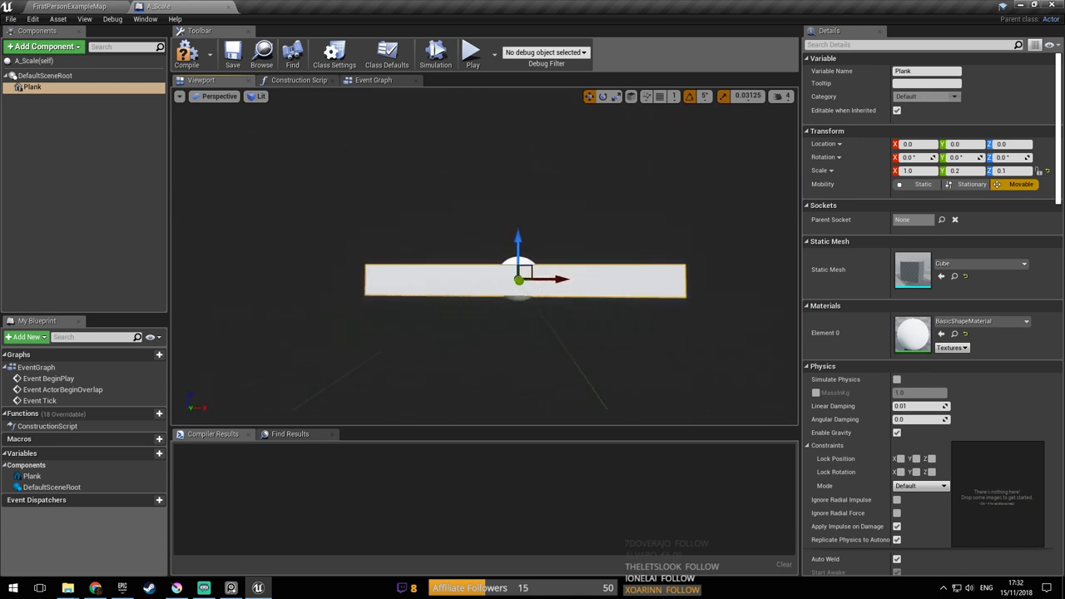
Set the Plank's Z scale to 0.05
click(1011, 171)
key(ctrl+c)
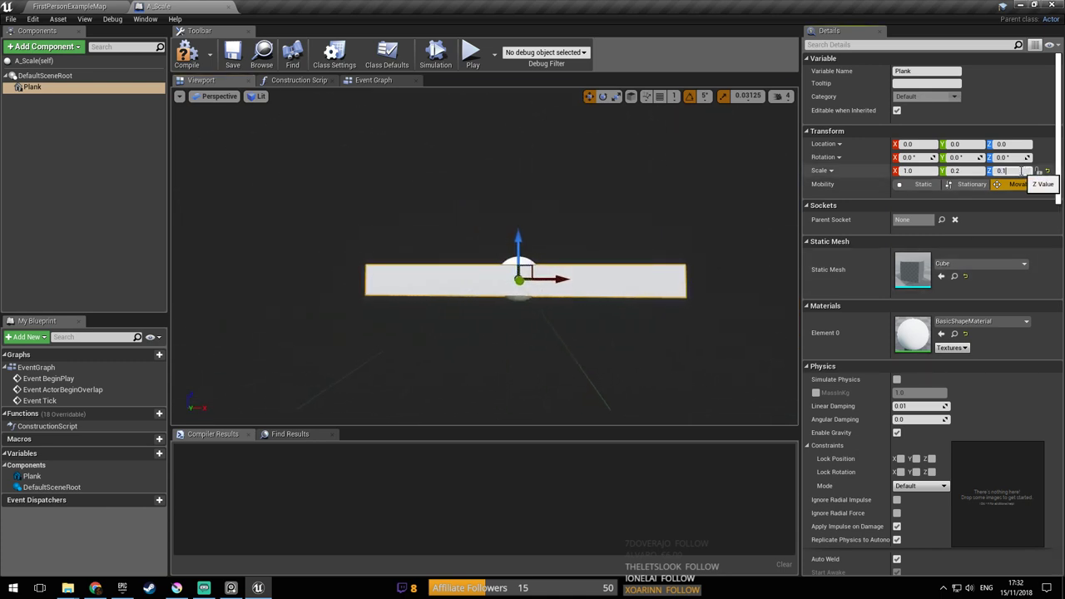
text(0.05)
key(Return)
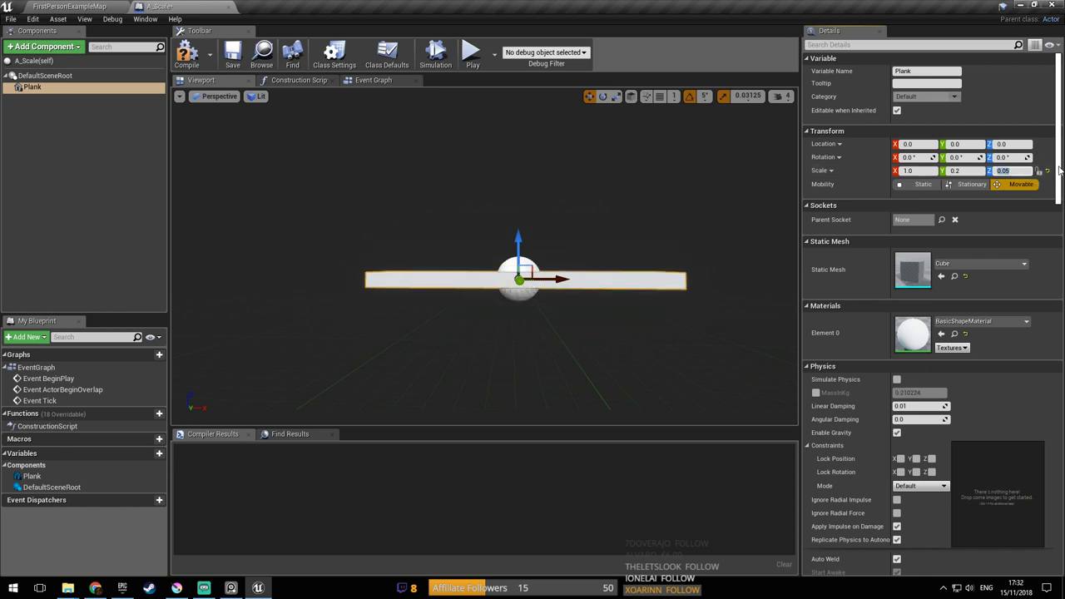
Lower the viewport camera speed to 2 and view the Plank from its long side
mouse_move(500, 250)
right_down()
mouse_move(441, 291)
mouse_move(491, 242)
right_up()
click(782, 96)
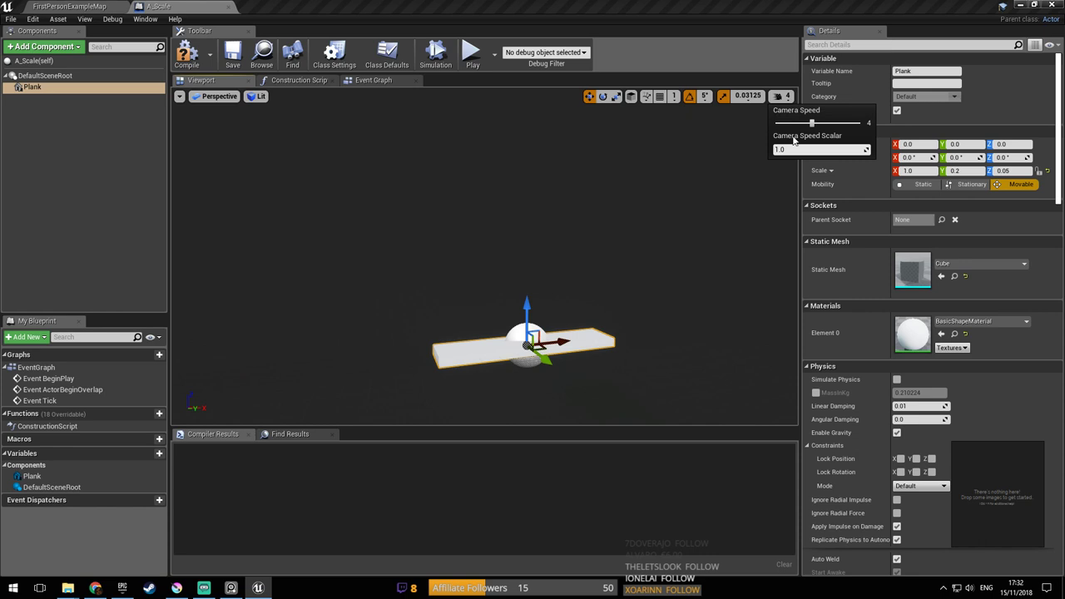
drag(813, 123, 795, 123)
mouse_move(611, 251)
right_down()
mouse_move(622, 281)
mouse_move(618, 243)
right_up()
mouse_move(525, 331)
right_down()
mouse_move(513, 349)
mouse_move(524, 331)
right_up()
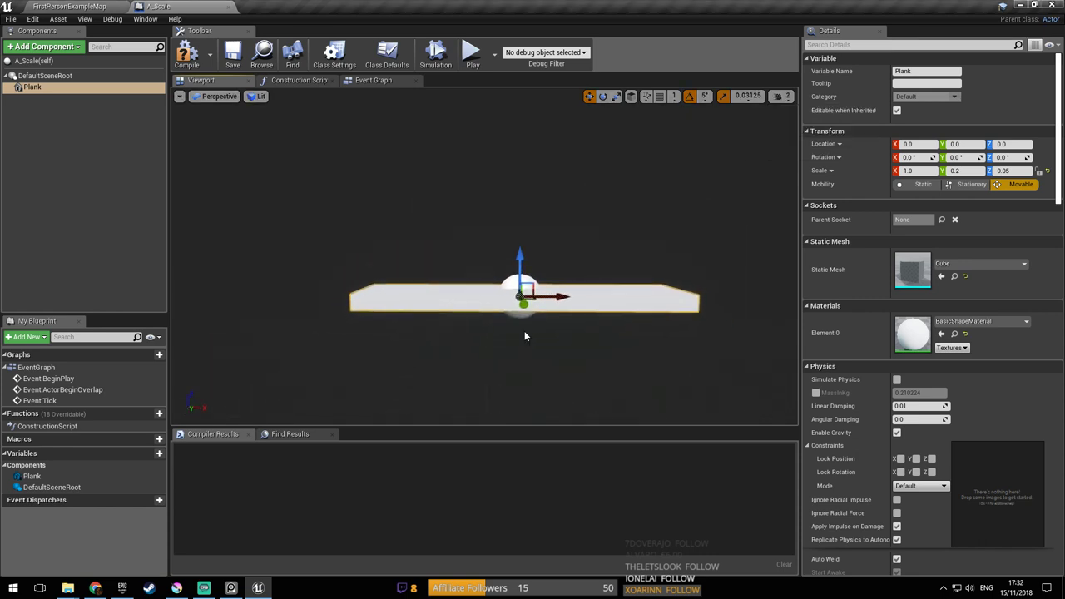
Select DefaultSceneRoot, and switch to Krita to examine the support under the scale's beam
click(105, 75)
click(204, 588)
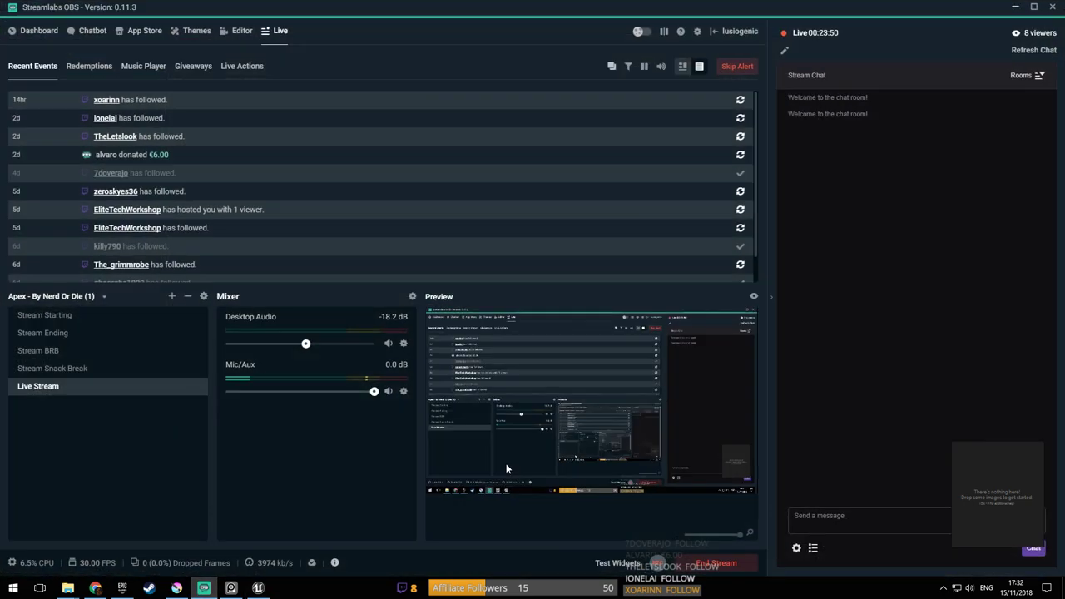
click(204, 588)
click(176, 588)
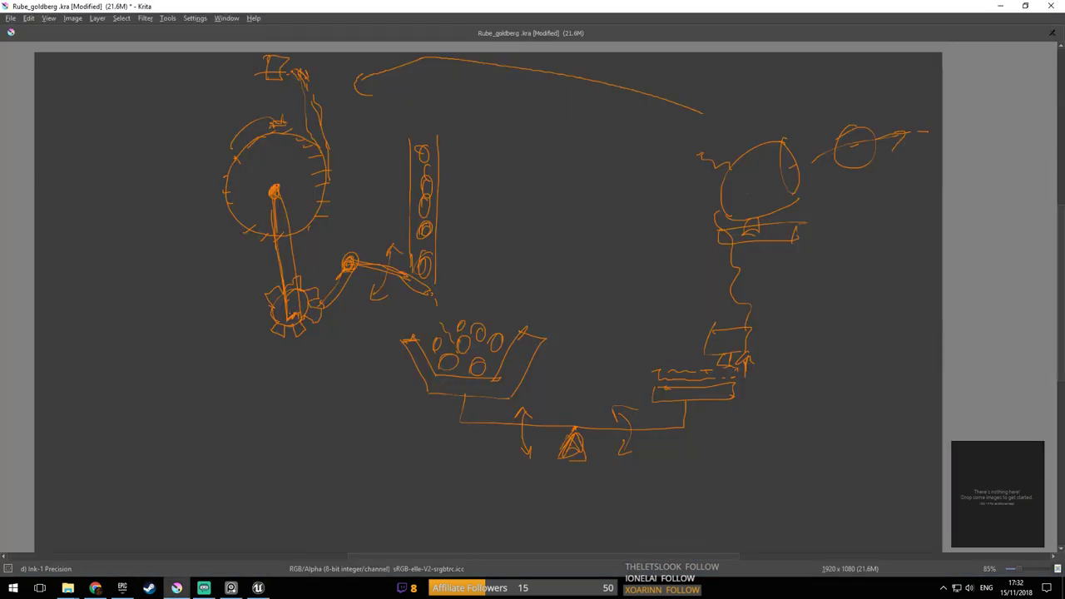
Switch to Unreal Editor and add a Static Mesh component named Base under DefaultSceneRoot
click(258, 588)
click(43, 46)
text(pys)
key(BackSpace)
key(BackSpace)
key(BackSpace)
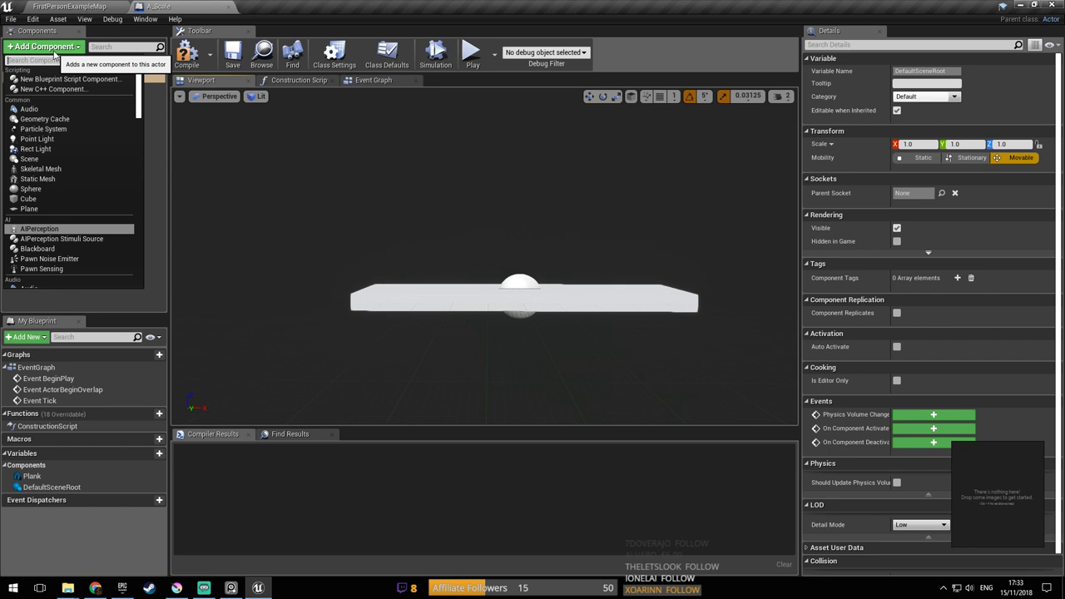
text(p)
key(BackSpace)
text(static)
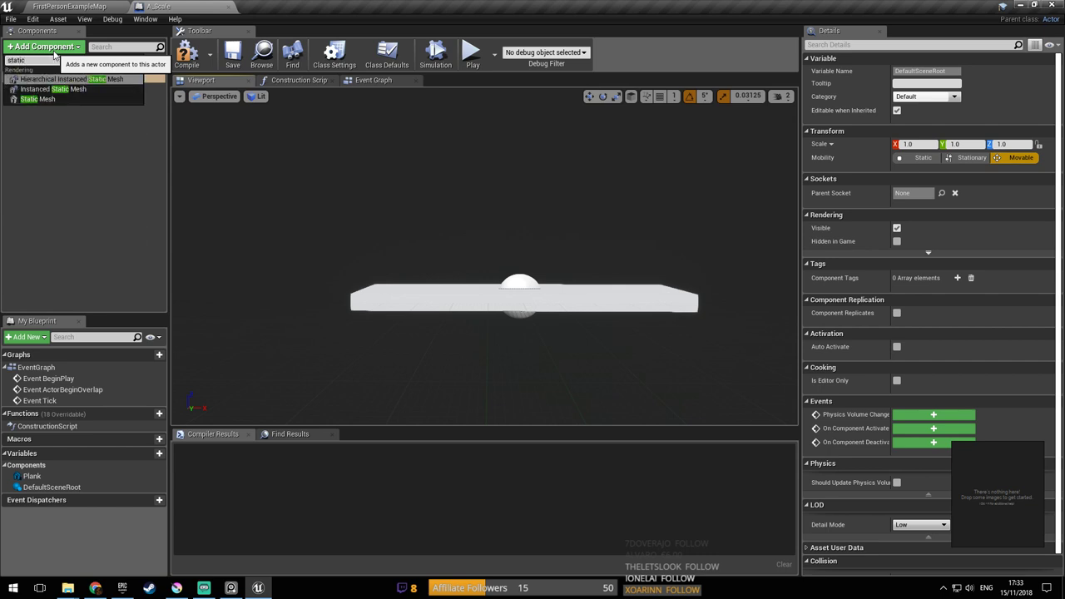
click(37, 99)
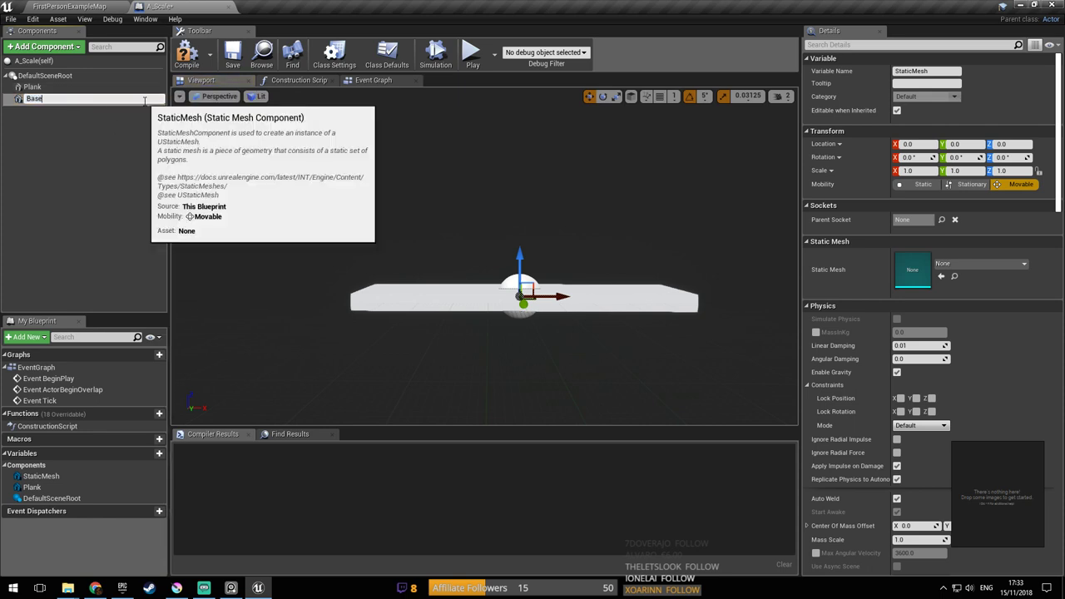
key(Return)
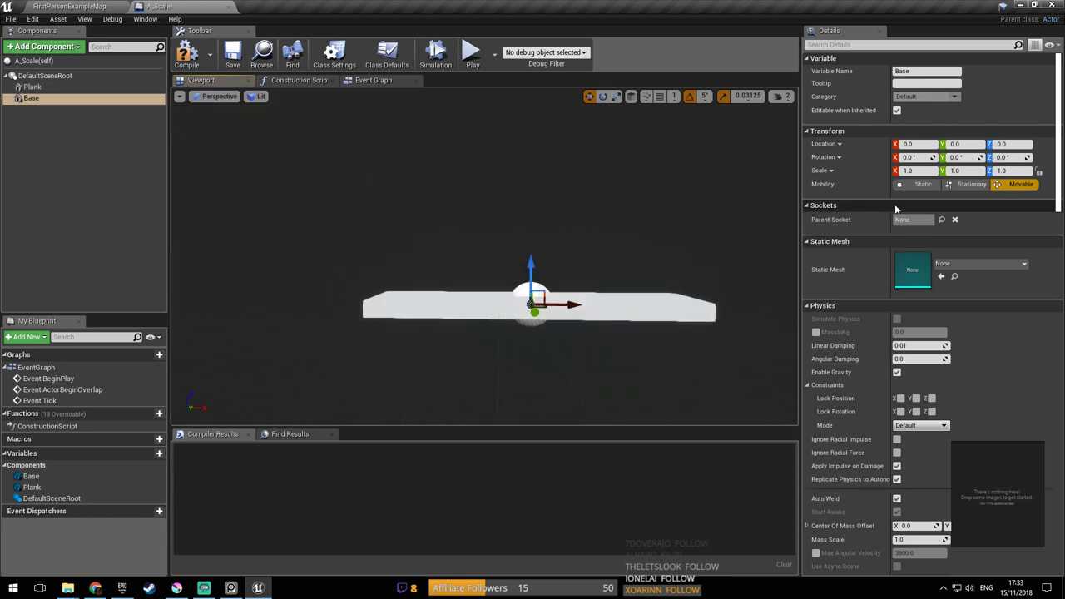
scroll(970, 327, down, 3)
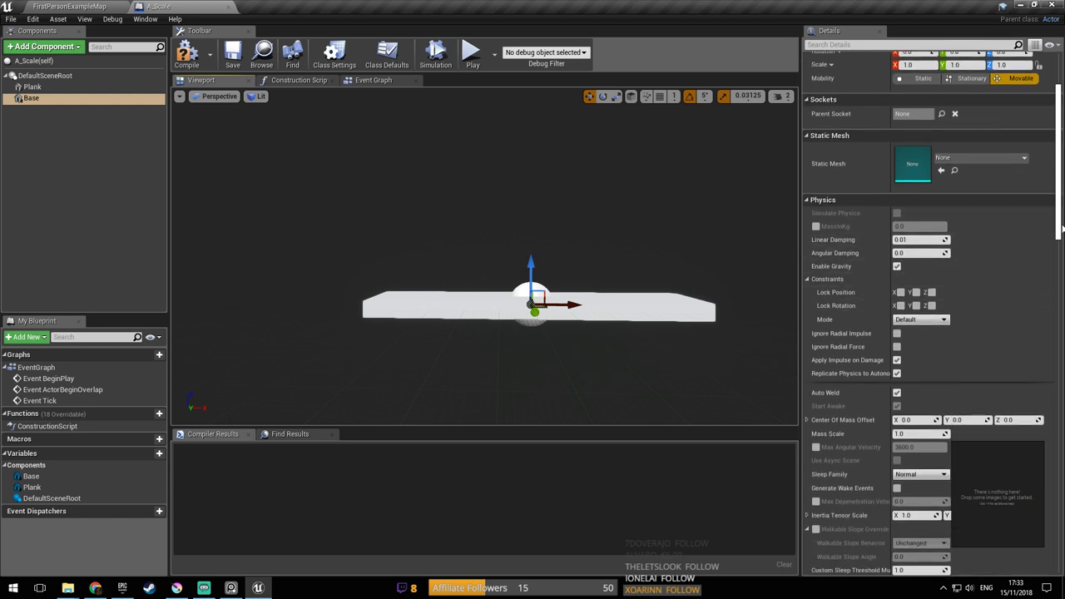
drag(1062, 218, 1062, 166)
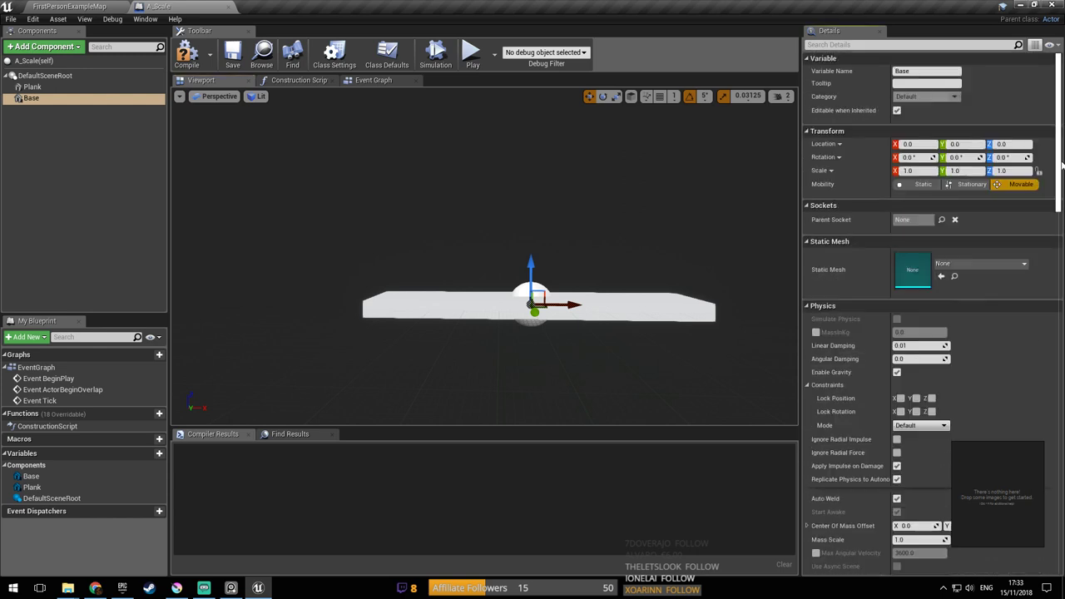
Assign the Shape_QuadPyramid static mesh to the Base component
click(962, 265)
text(pyra)
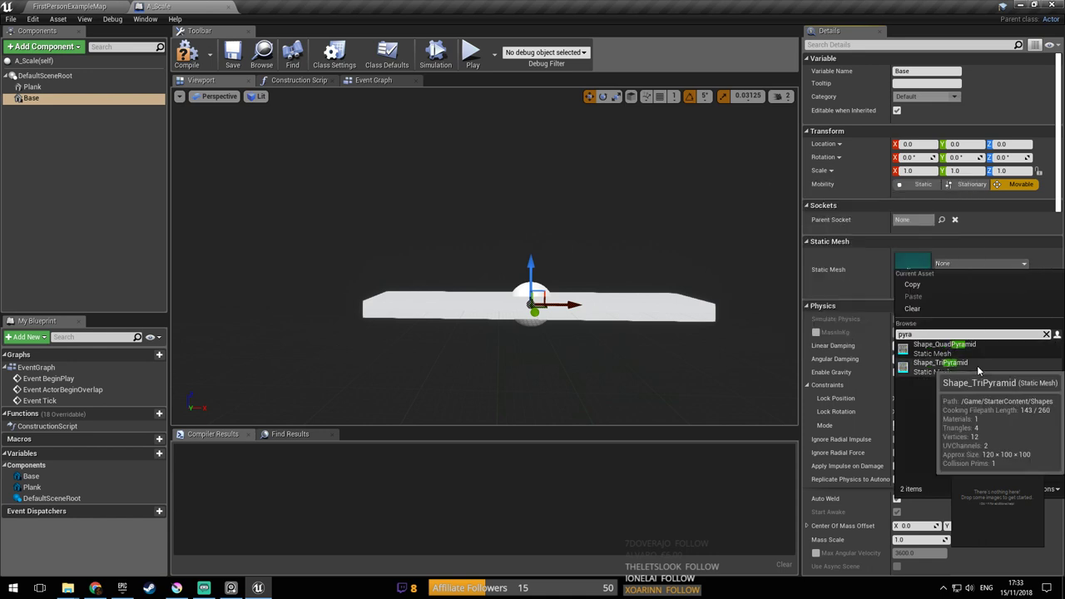
click(983, 348)
Set the Base's scale to 0.1 on the X, Y and Z axes
right_drag(612, 259, 609, 231)
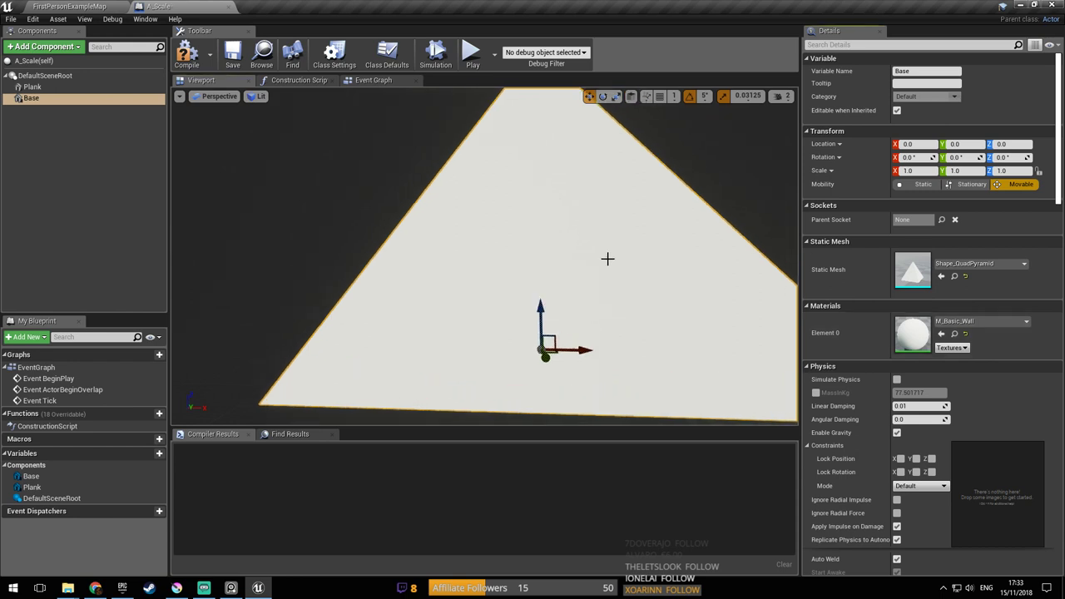
right_drag(645, 280, 695, 294)
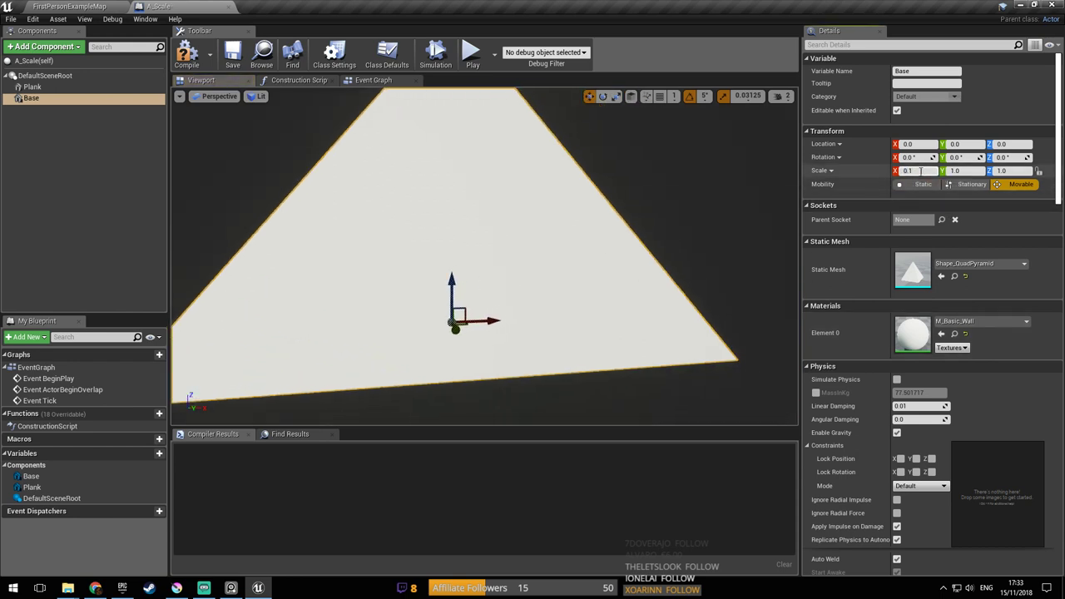
click(977, 172)
key(ctrl+v)
click(1031, 171)
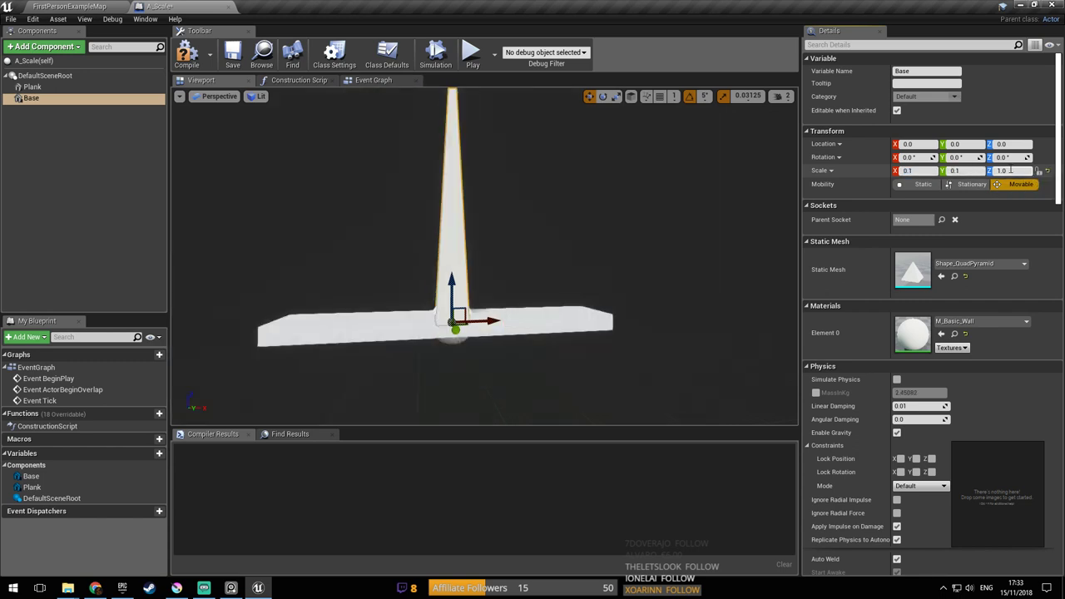
key(Return)
Move the Base pyramid straight down to about Z -8.6 so it sits under the Plank's centre
right_drag(589, 219, 493, 239)
key(w)
key(s)
drag(492, 240, 493, 305)
key(s)
right_drag(493, 304, 538, 269)
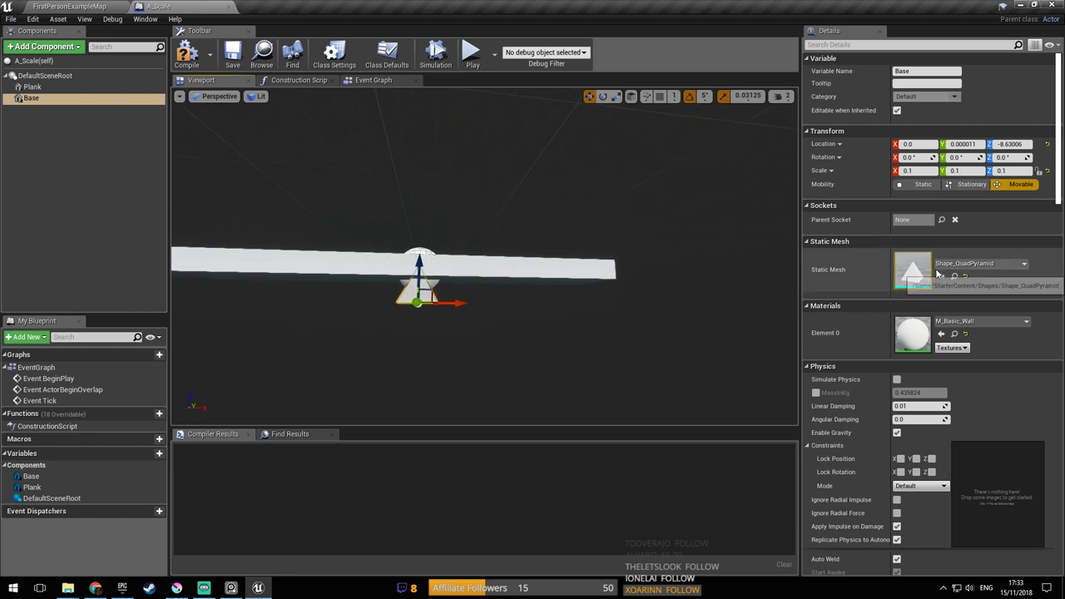
Change the Base's Element 0 material to M_DefaultMaterial
click(966, 322)
text(defa)
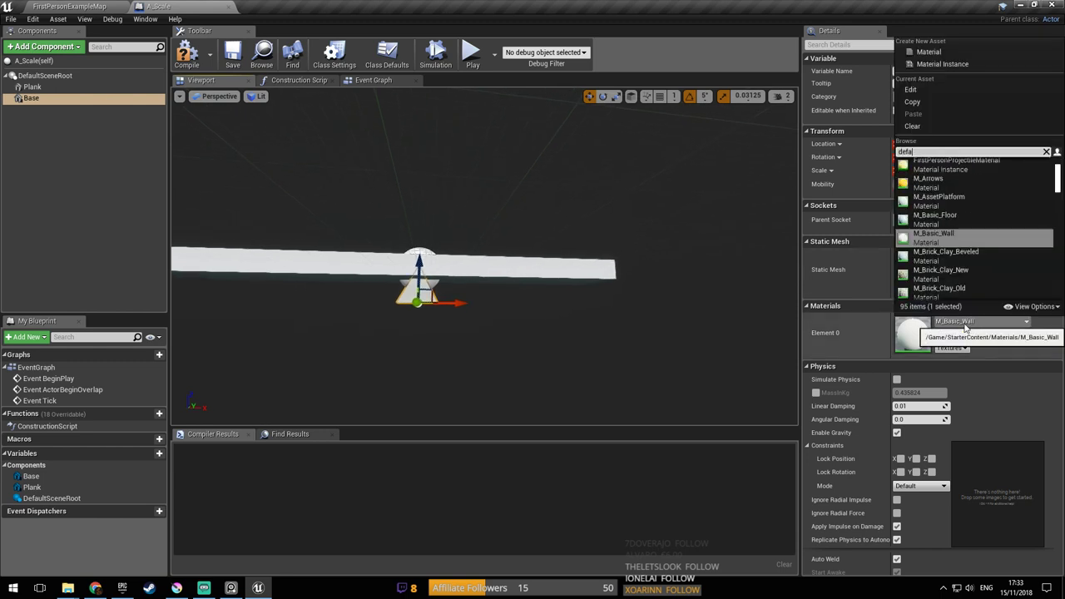
text(l)
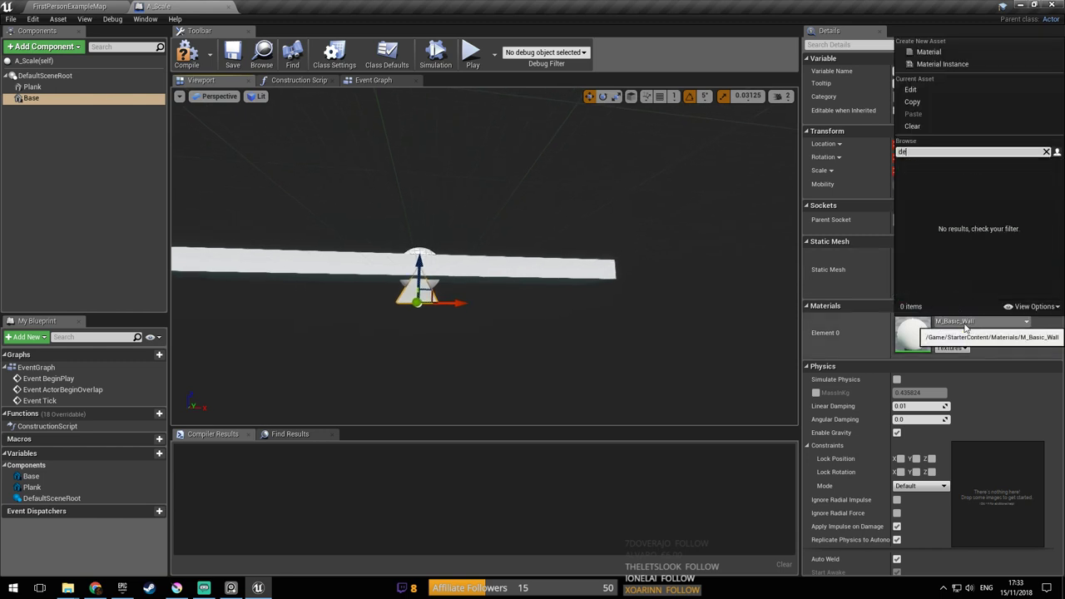
key(BackSpace)
key(BackSpace)
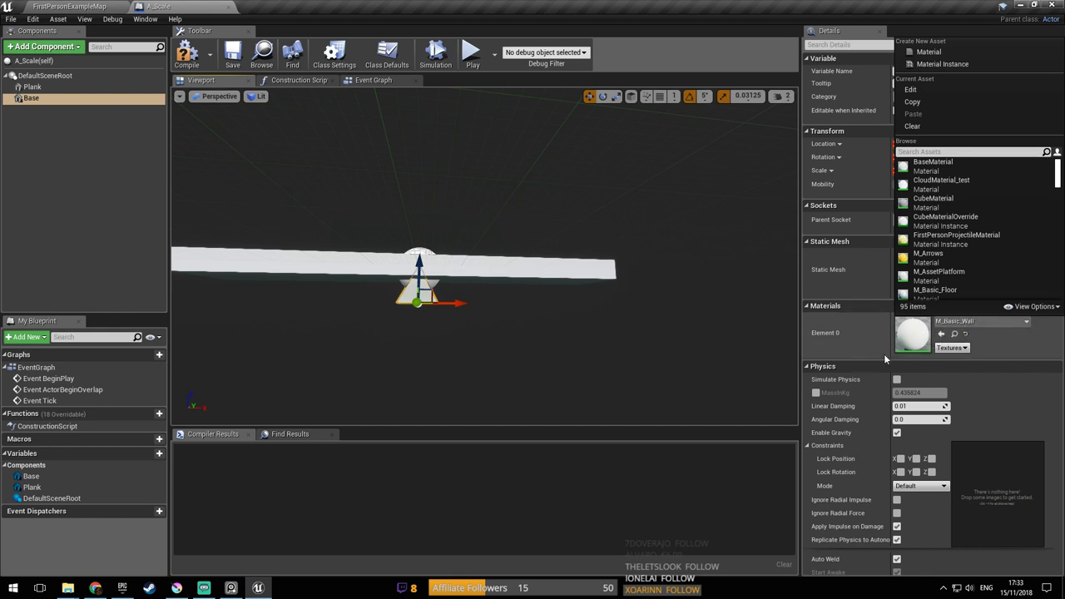
click(908, 331)
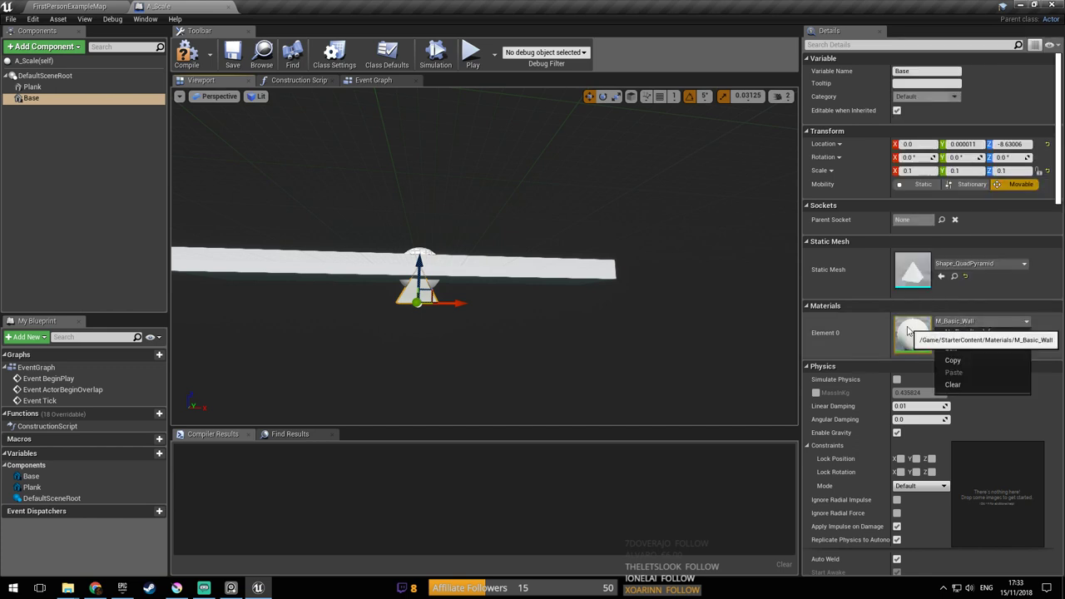
click(979, 333)
click(979, 333)
text(defaul)
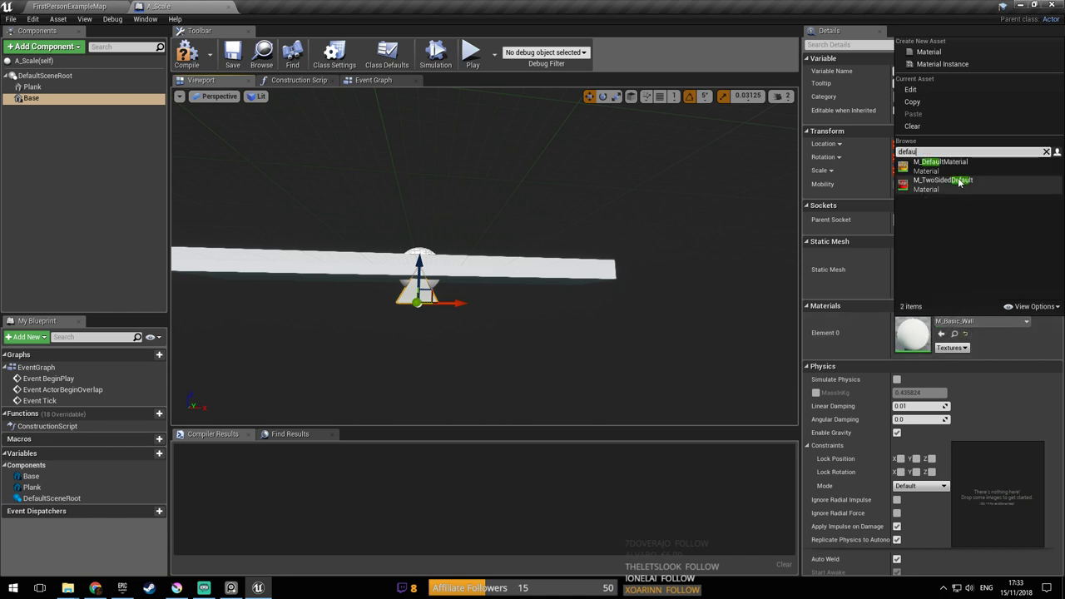
click(957, 166)
Select the Plank and change its Element 0 material to M_DefaultMaterial
click(452, 274)
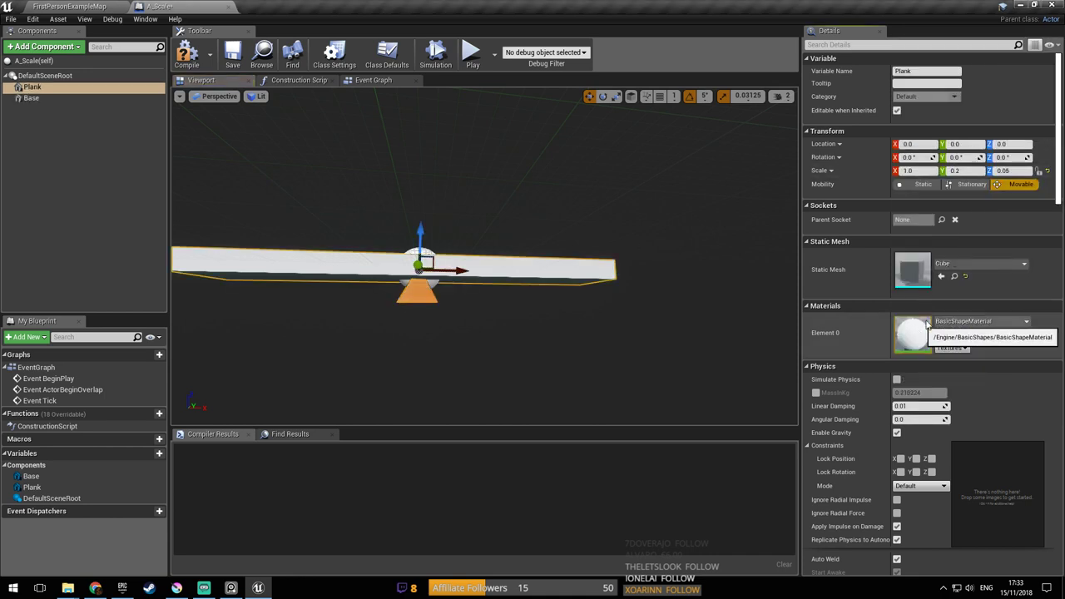
click(972, 322)
text(defau)
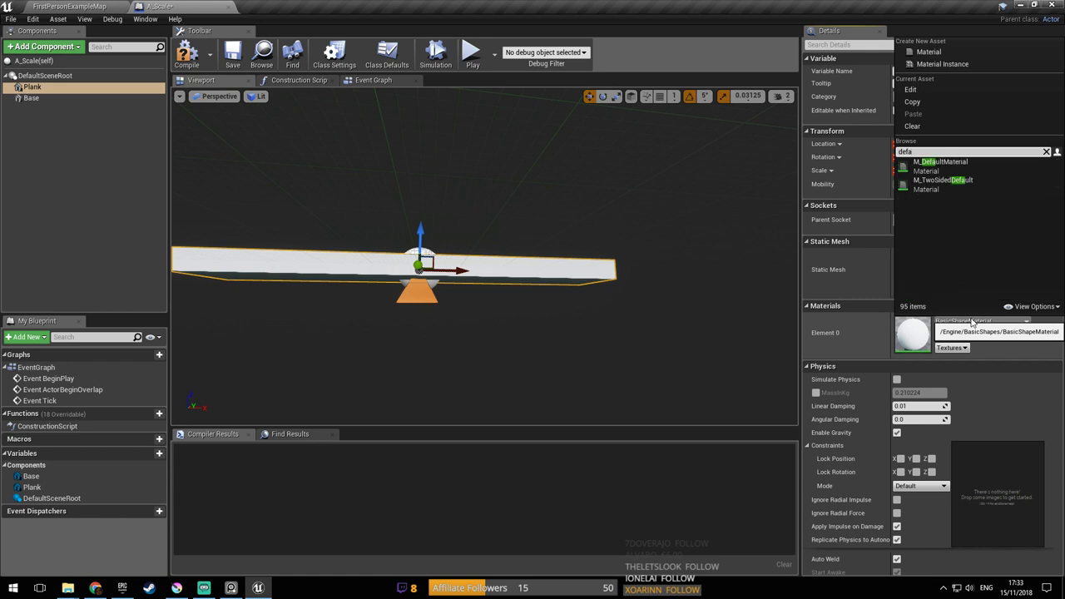
click(947, 169)
right_drag(641, 252, 608, 252)
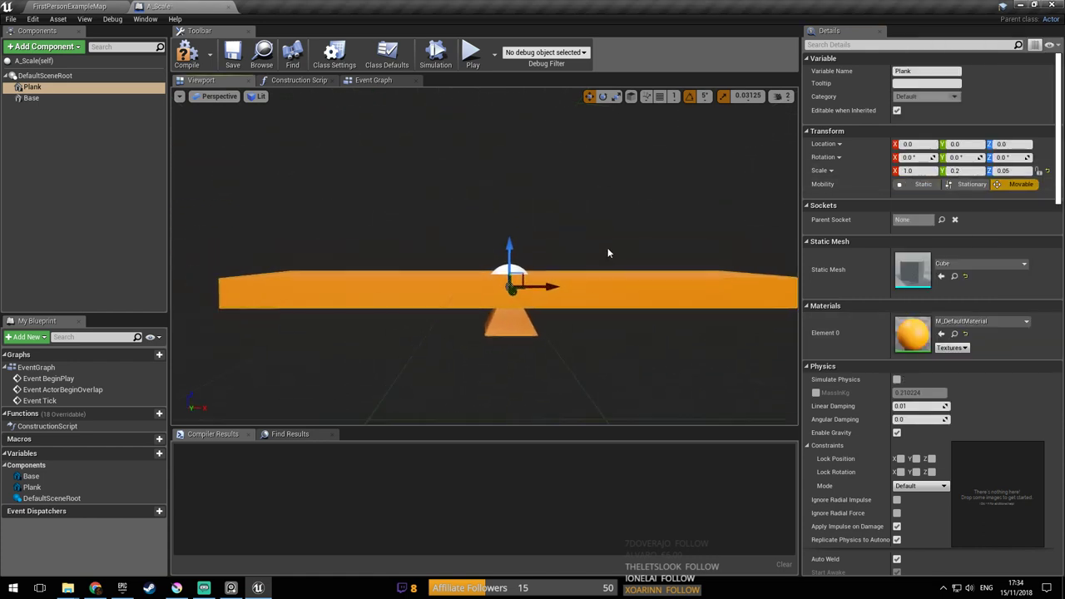
click(976, 172)
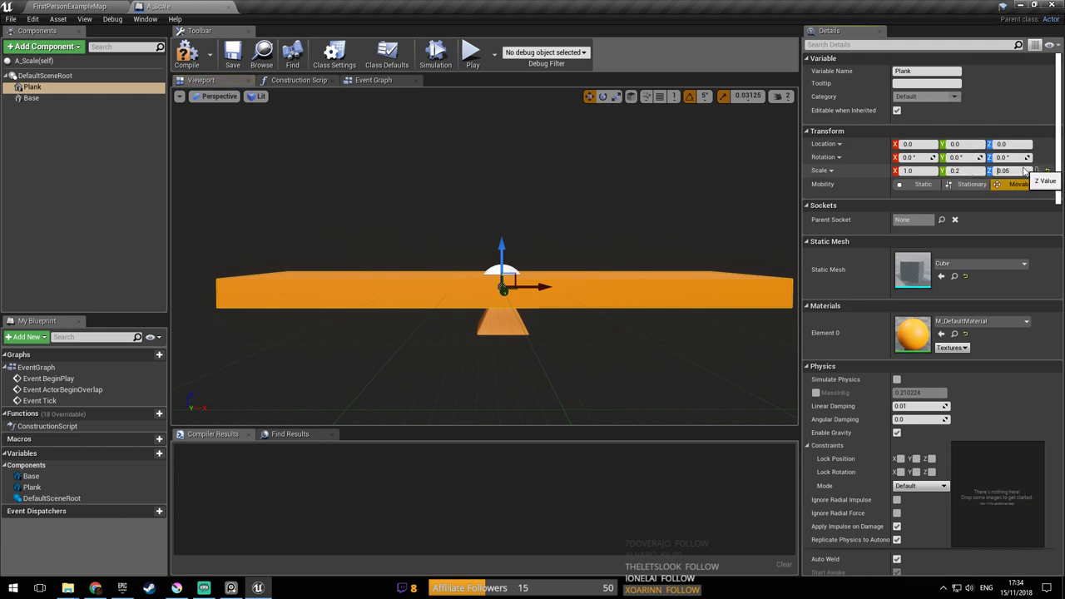
mouse_move(642, 220)
right_down()
mouse_move(617, 238)
mouse_move(642, 220)
right_up()
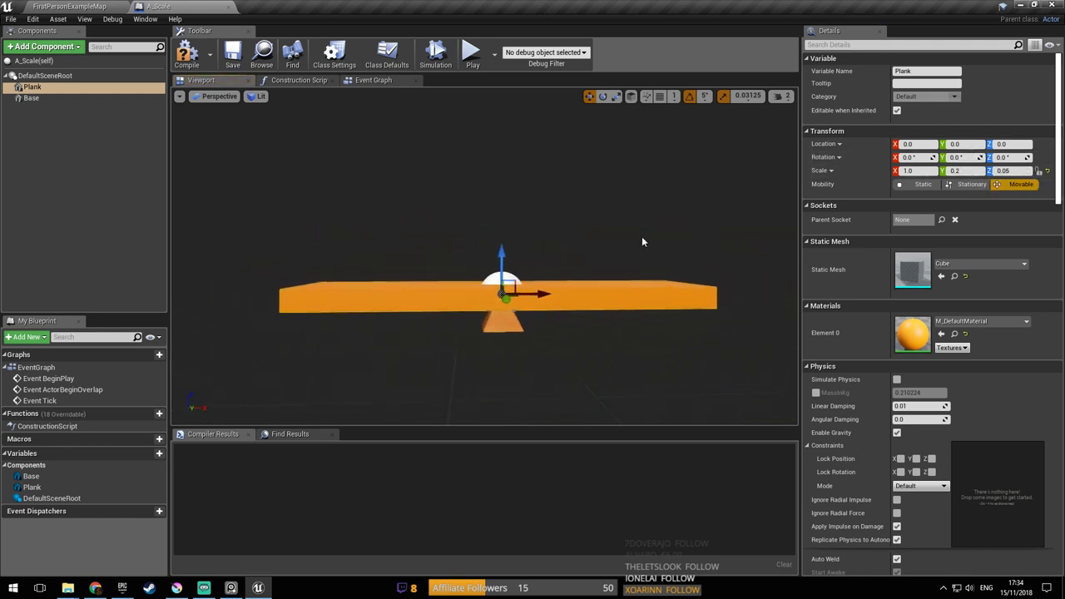
Switch to Krita and examine the platter sketched at the right end of the scale's beam
click(177, 588)
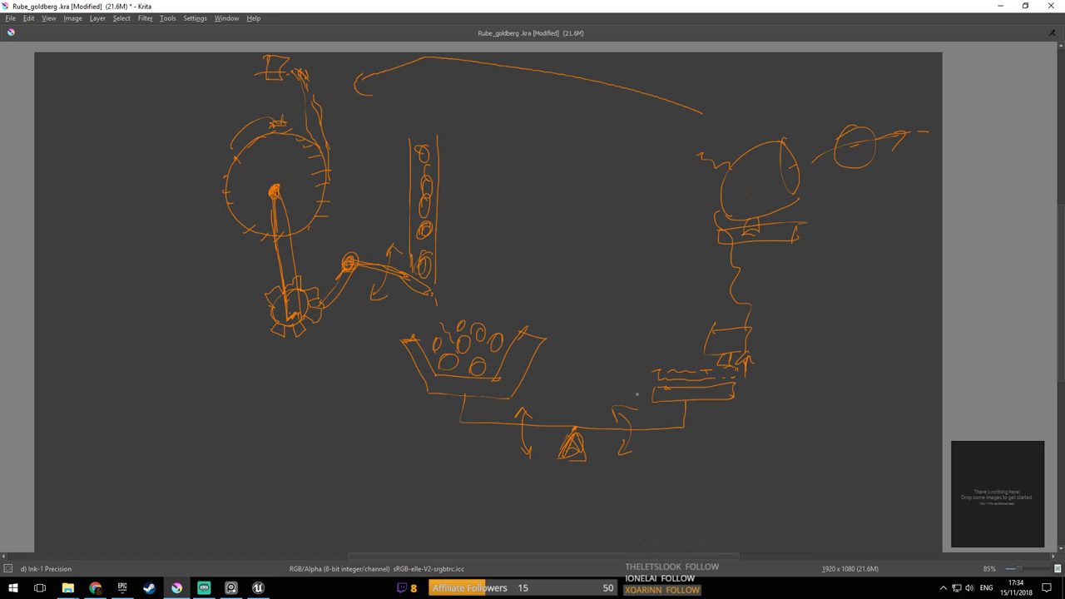
right_click(690, 390)
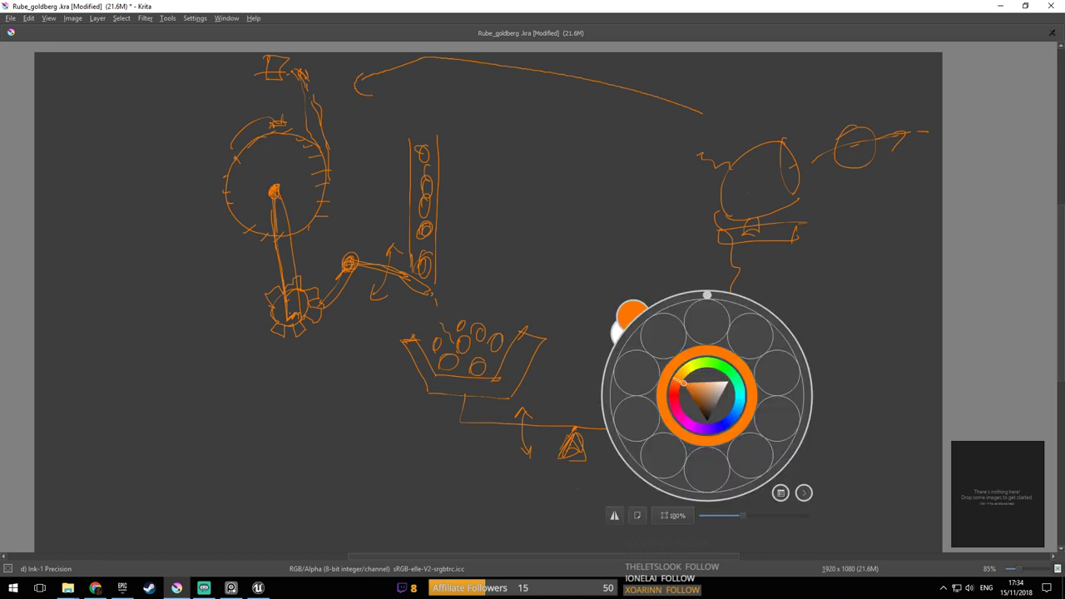
right_click(656, 258)
right_click(717, 407)
key(w)
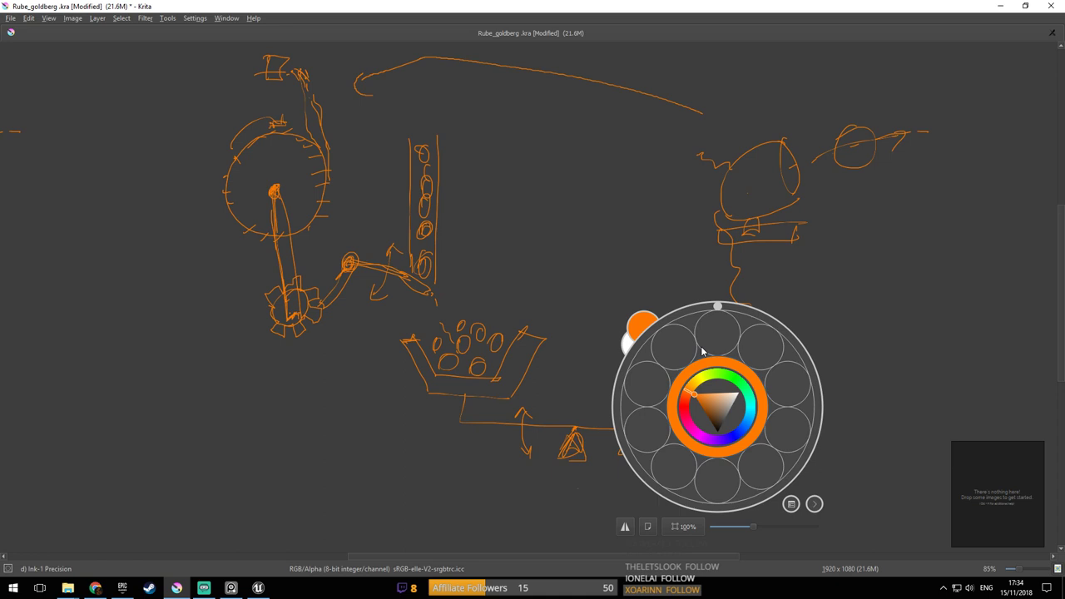
click(683, 272)
Switch to Unreal Editor and add a Cube component named RightPlatter under DefaultSceneRoot
key(alt+Tab)
right_drag(667, 241, 636, 207)
click(50, 76)
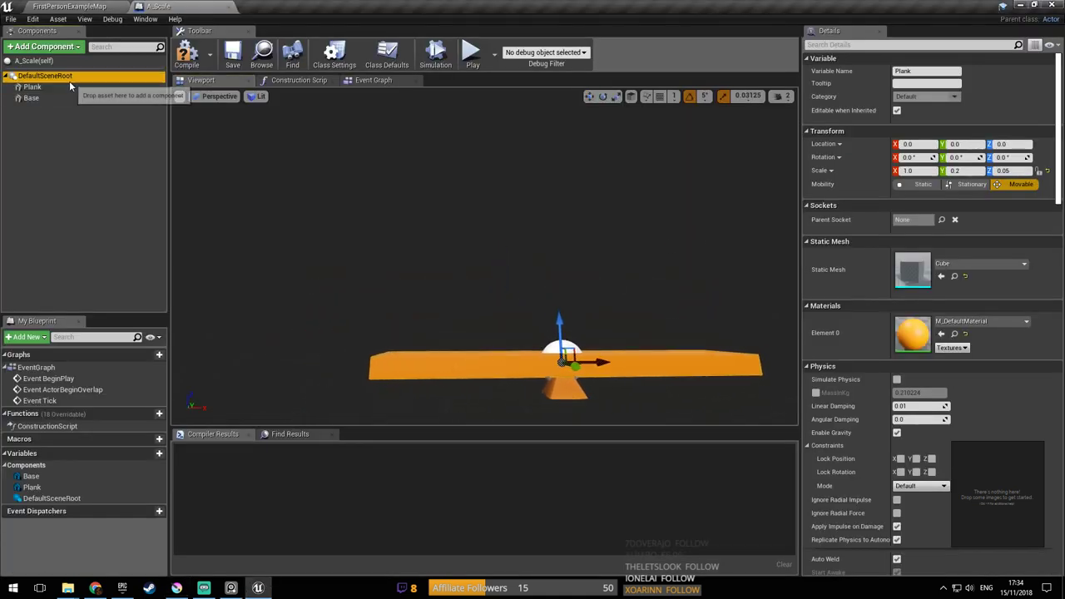
click(43, 47)
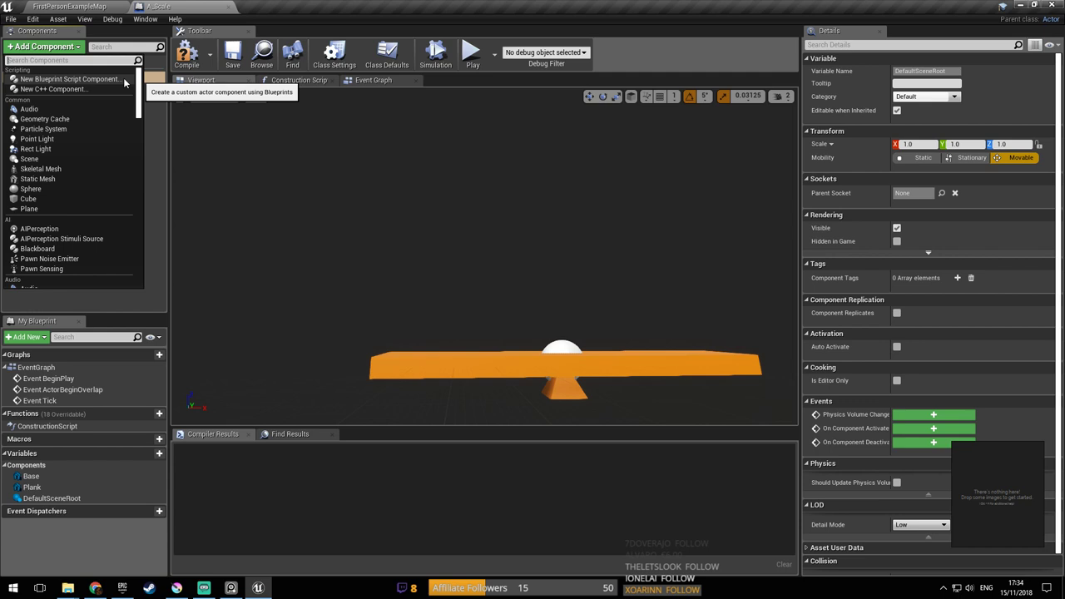
text(cube)
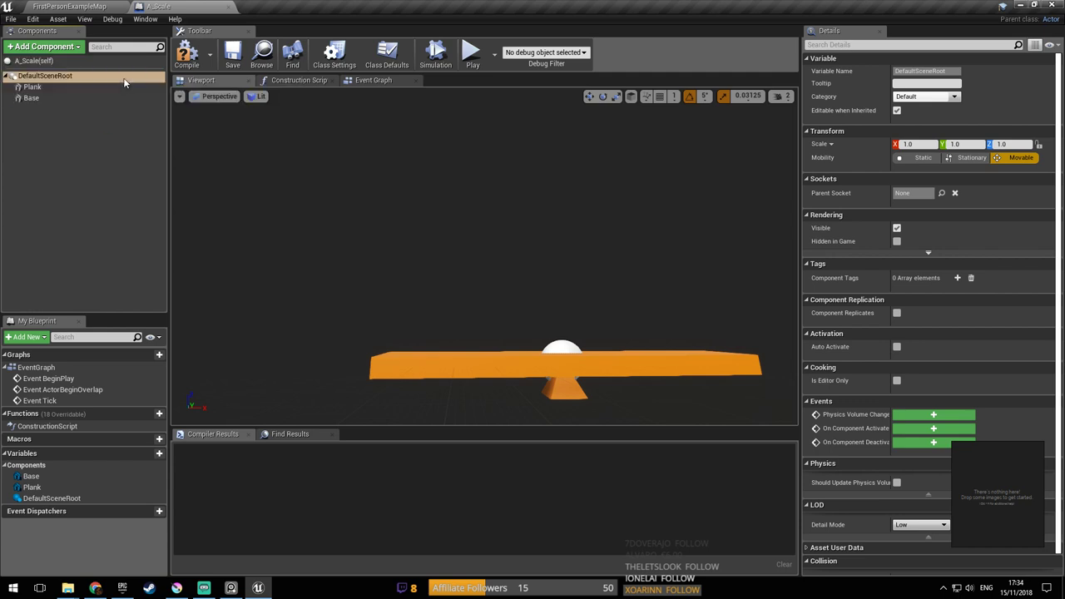
click(125, 81)
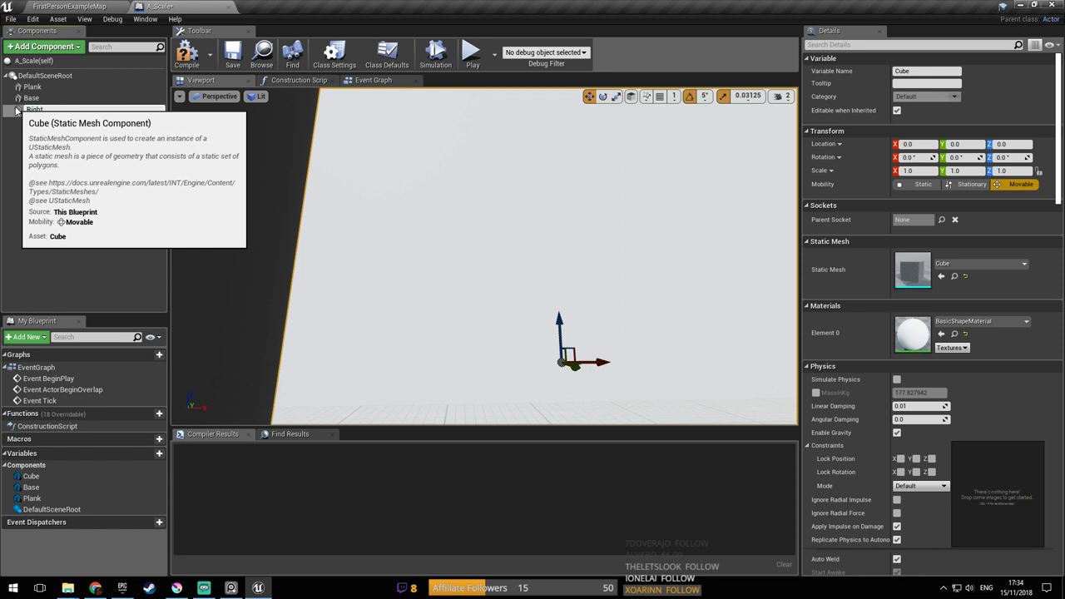
text(RightPlatter)
key(Return)
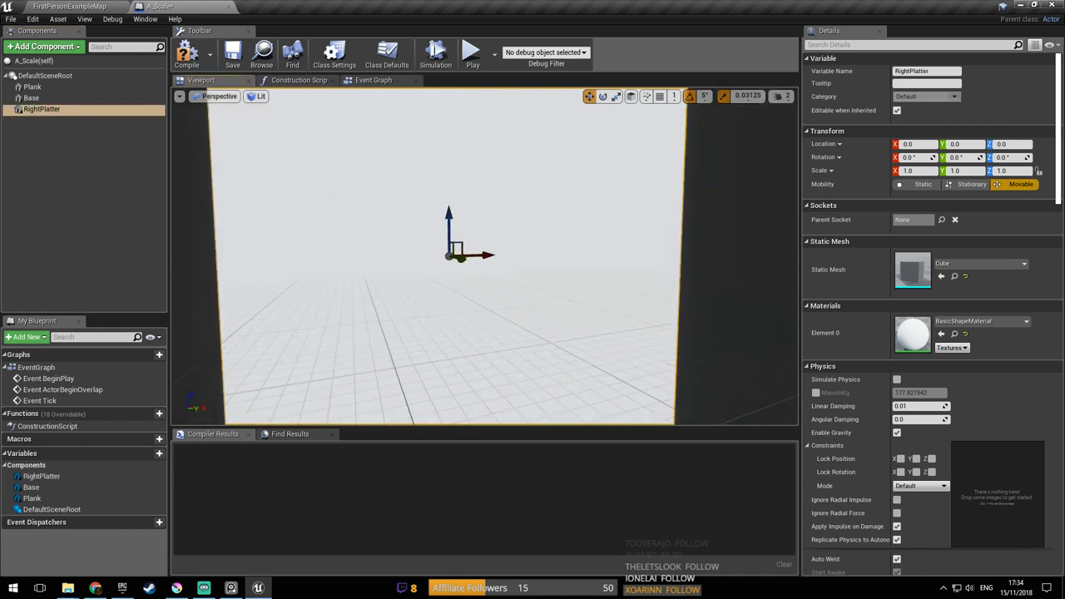
Set the RightPlatter's scale to 0.1 on the X, Y and Z axes
click(916, 171)
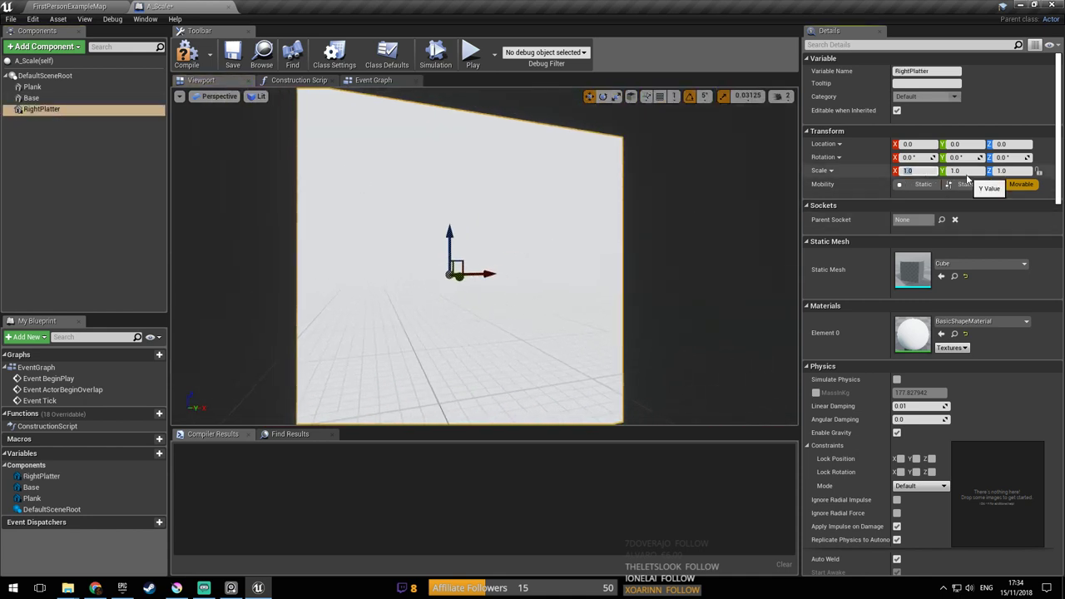
text(0.1)
click(980, 171)
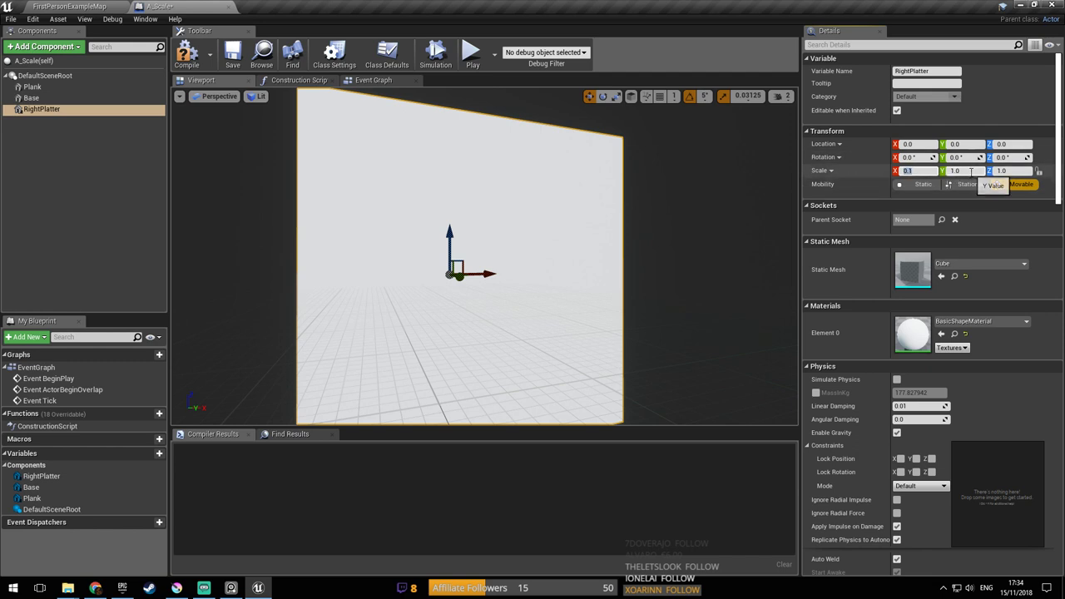
text(0.1)
click(1009, 172)
text(0.1)
key(Return)
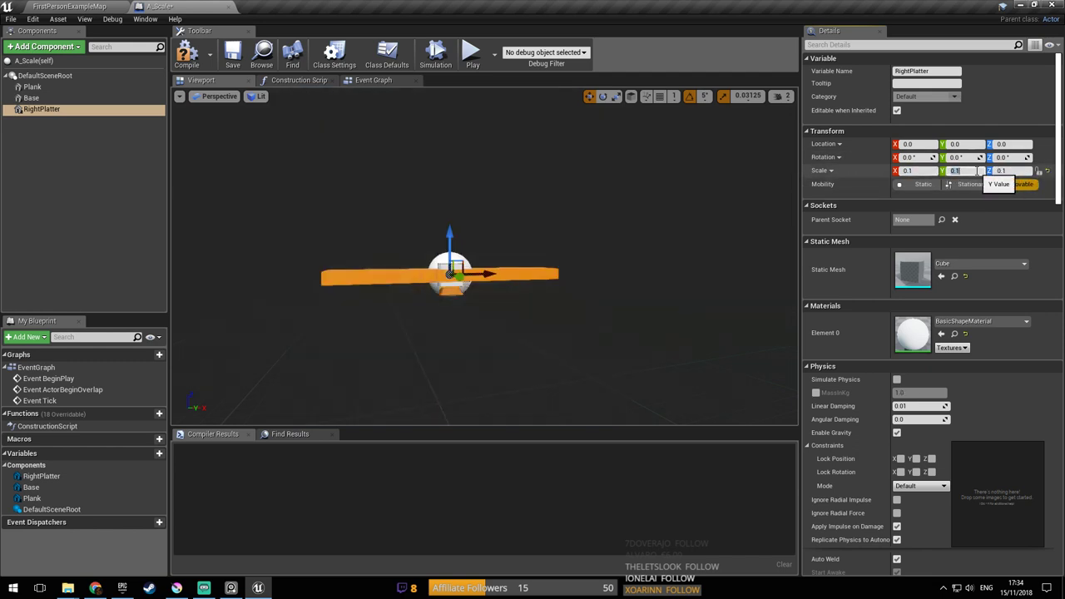
Move the RightPlatter onto the right end of the Plank, at about X 44.2 and Z 7.7
mouse_move(582, 250)
right_down()
mouse_move(570, 270)
mouse_move(554, 270)
mouse_move(582, 264)
right_up()
drag(491, 257, 682, 177)
right_drag(681, 177, 704, 175)
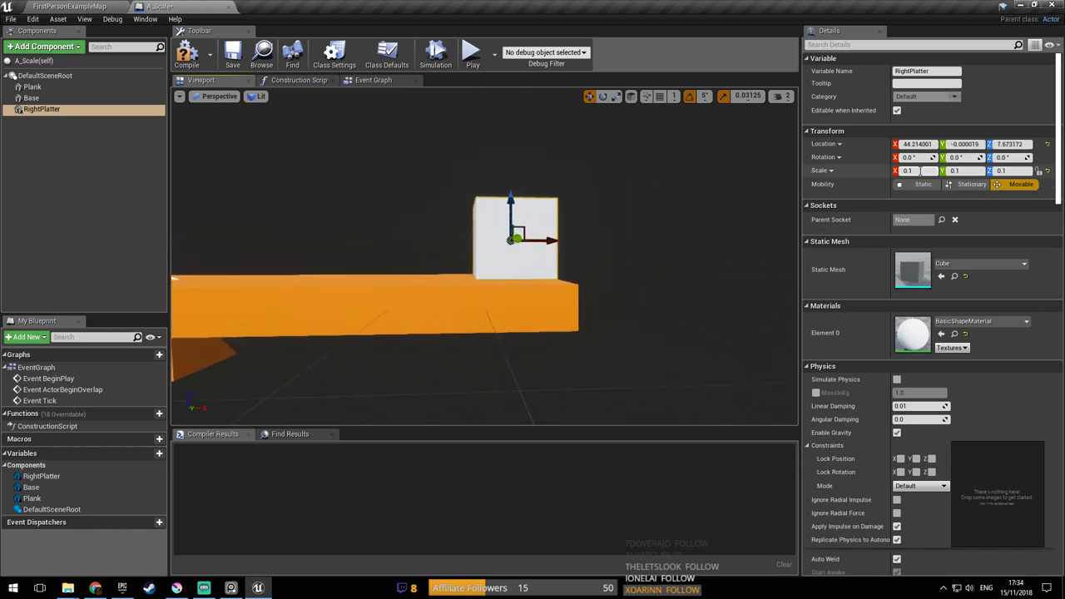
Widen the RightPlatter by scaling it to about 0.26 along X and 0.35 along Y
right_drag(623, 171, 616, 277)
key(r)
drag(525, 327, 551, 325)
right_drag(541, 333, 632, 350)
drag(492, 318, 532, 332)
right_drag(533, 332, 586, 343)
Thin the Plank by setting its Z scale to 0.01
click(585, 295)
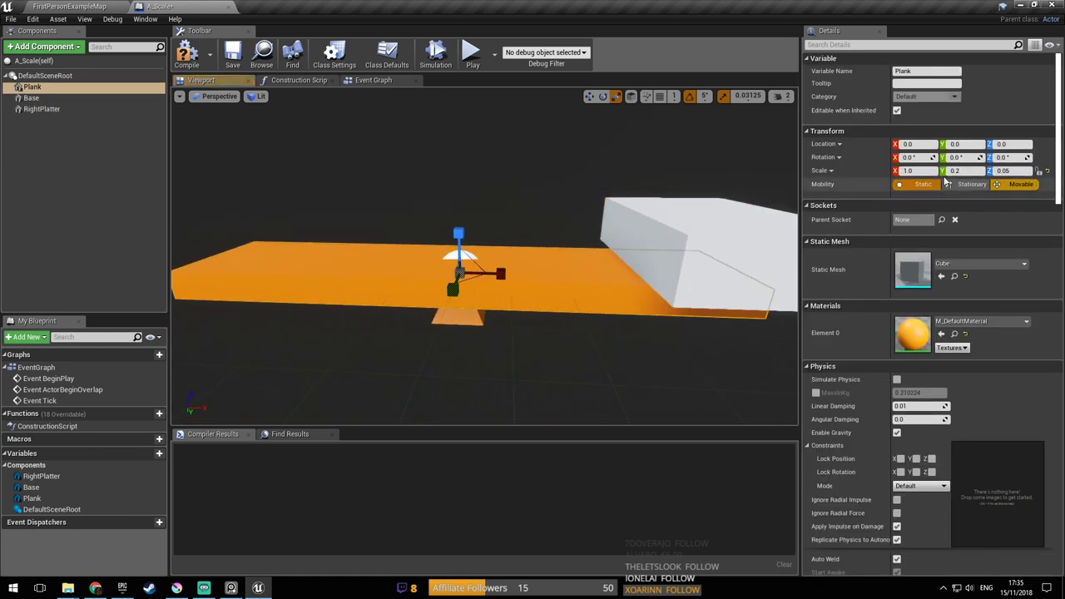
click(1019, 171)
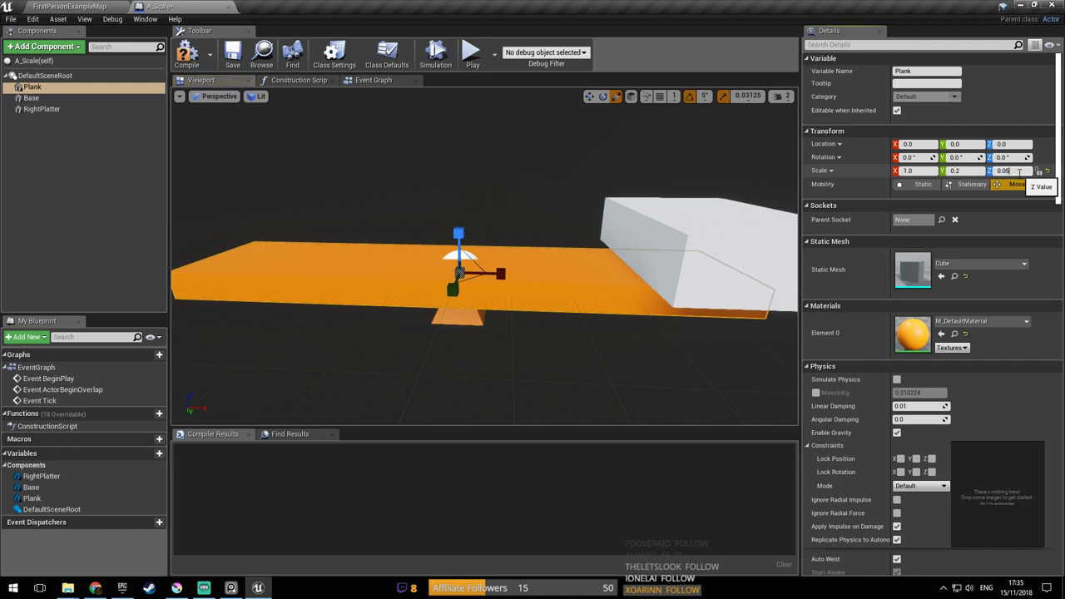
key(BackSpace)
text(1)
key(Return)
Set the RightPlatter's Z scale to 0.05 and save the A_Scale blueprint
right_drag(678, 206, 623, 219)
click(623, 219)
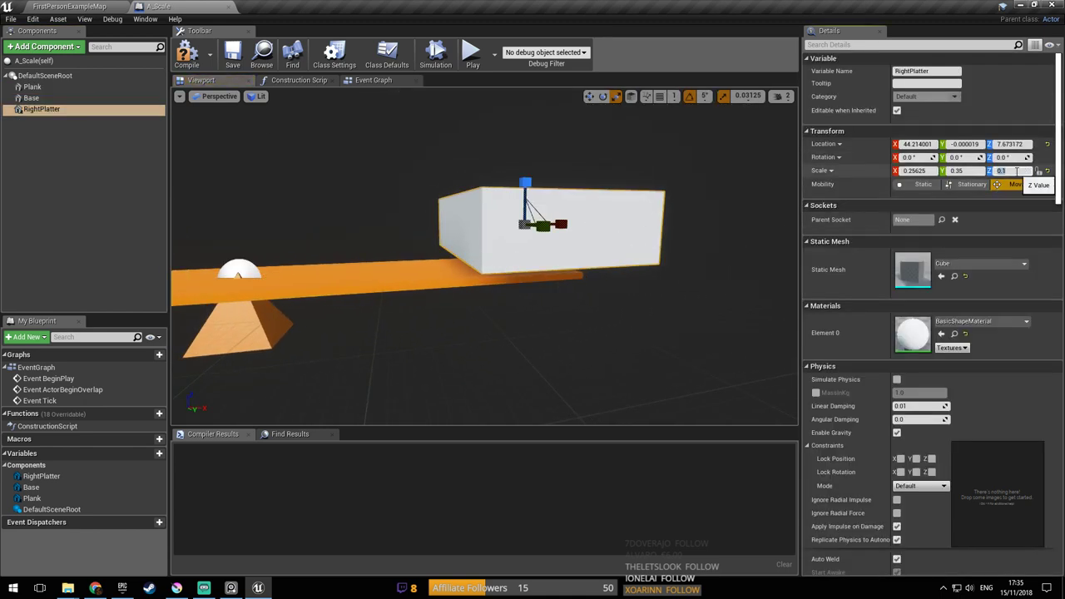
click(1018, 172)
text(0.05)
key(Return)
mouse_move(717, 158)
right_down()
mouse_move(743, 143)
mouse_move(724, 147)
right_up()
key(ctrl+s)
Raise the RightPlatter vertically to leave a gap between it and the Plank's end
right_drag(630, 185, 676, 188)
right_drag(478, 252, 469, 272)
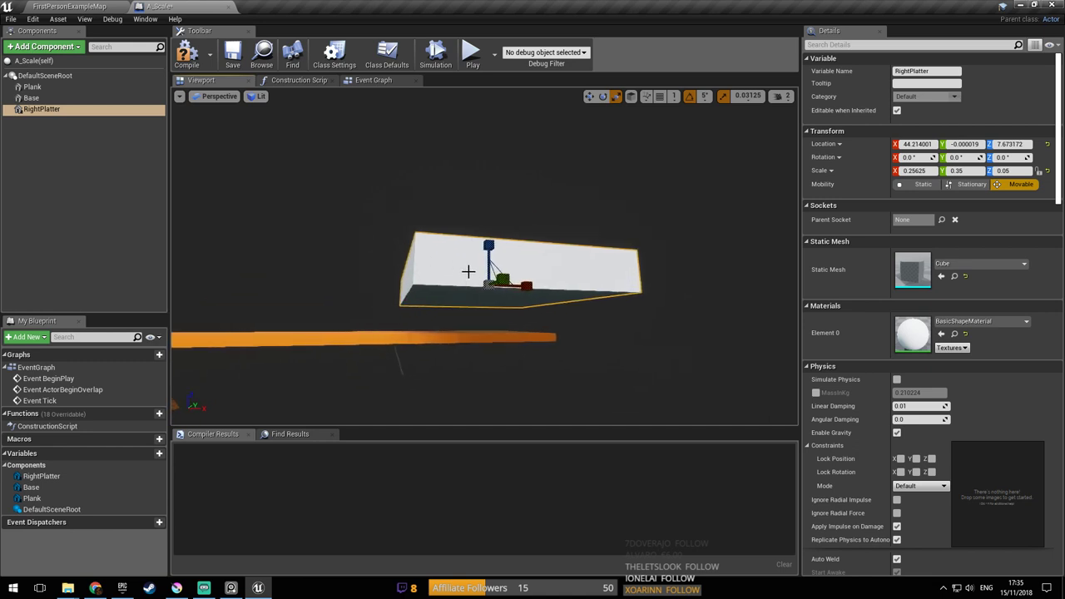
click(589, 97)
mouse_move(490, 241)
mouse_down()
mouse_move(493, 267)
mouse_move(491, 224)
mouse_up()
right_drag(378, 238, 378, 238)
click(33, 87)
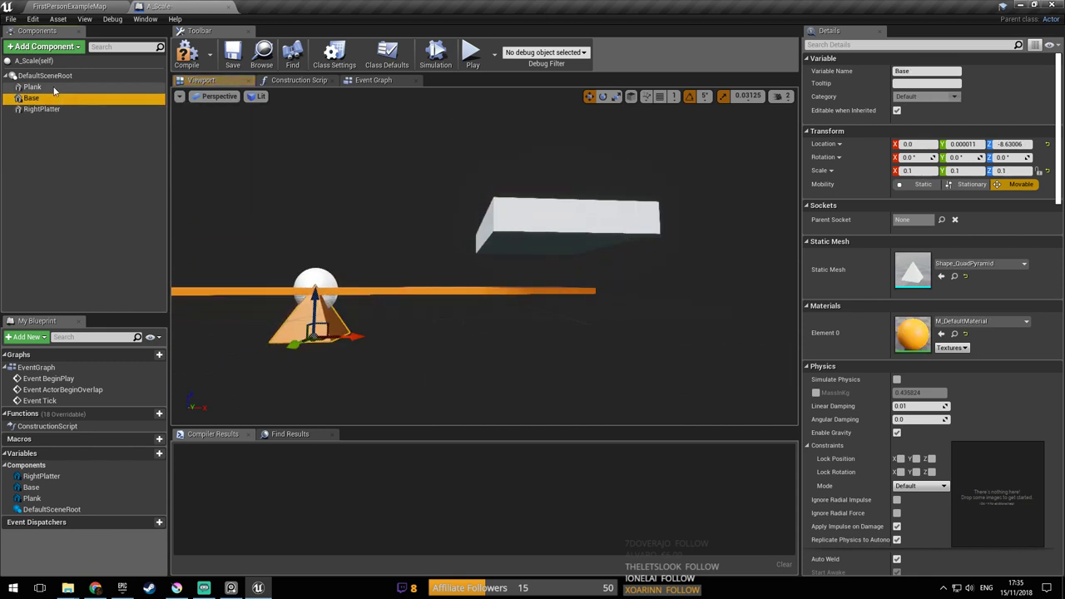
right_drag(330, 214, 329, 214)
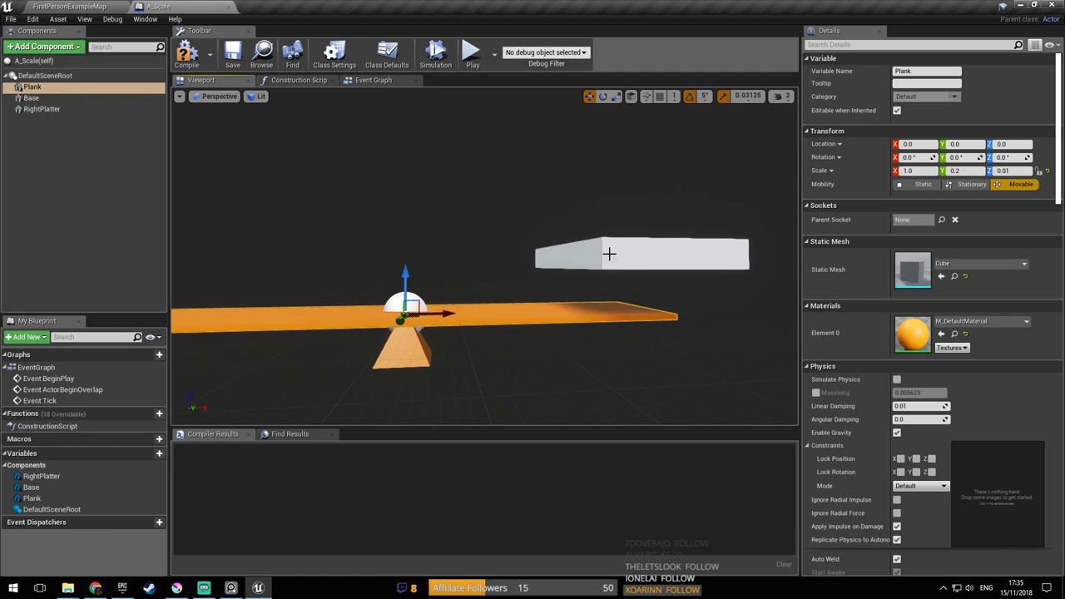
click(73, 48)
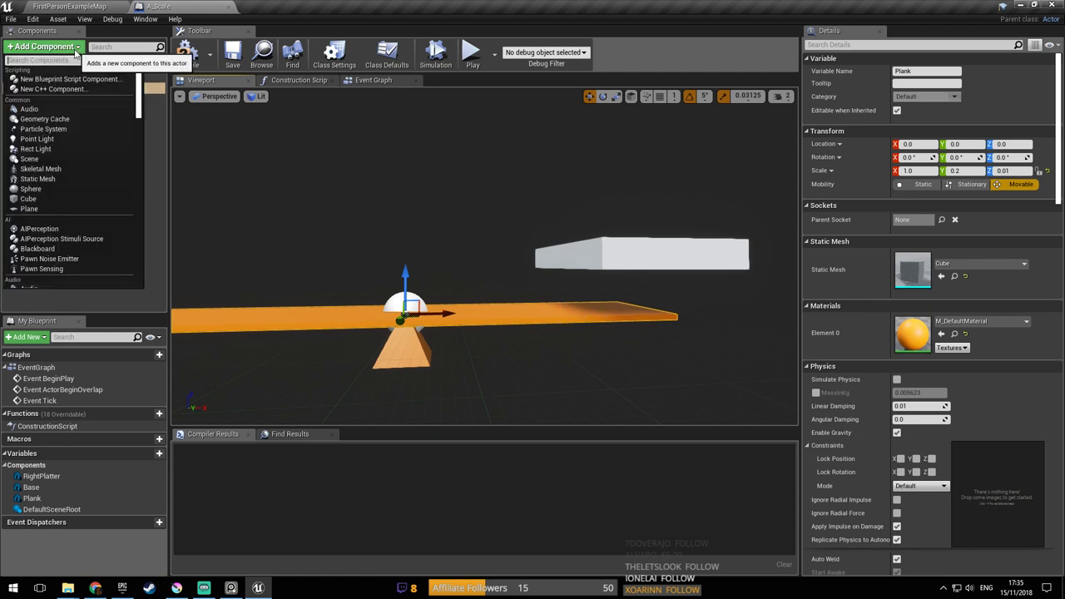
text(cube)
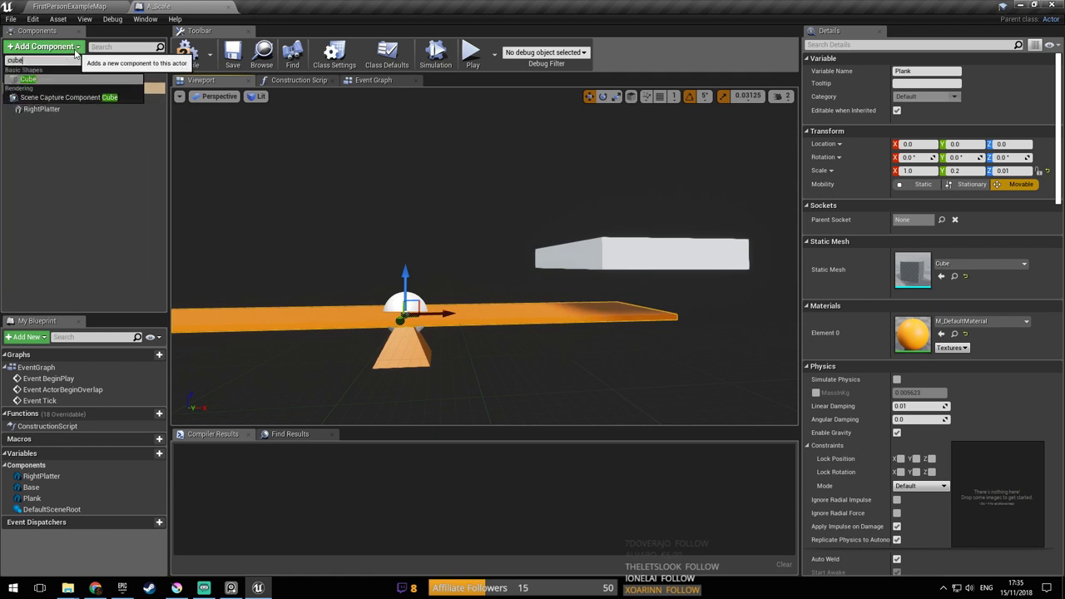
key(Return)
drag(434, 315, 623, 310)
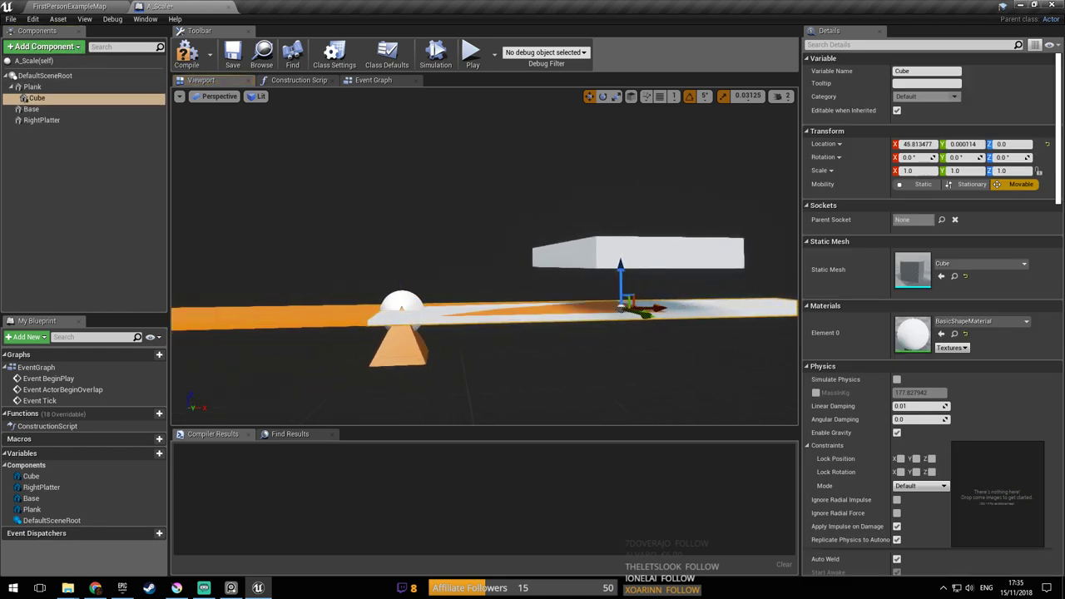
key(Delete)
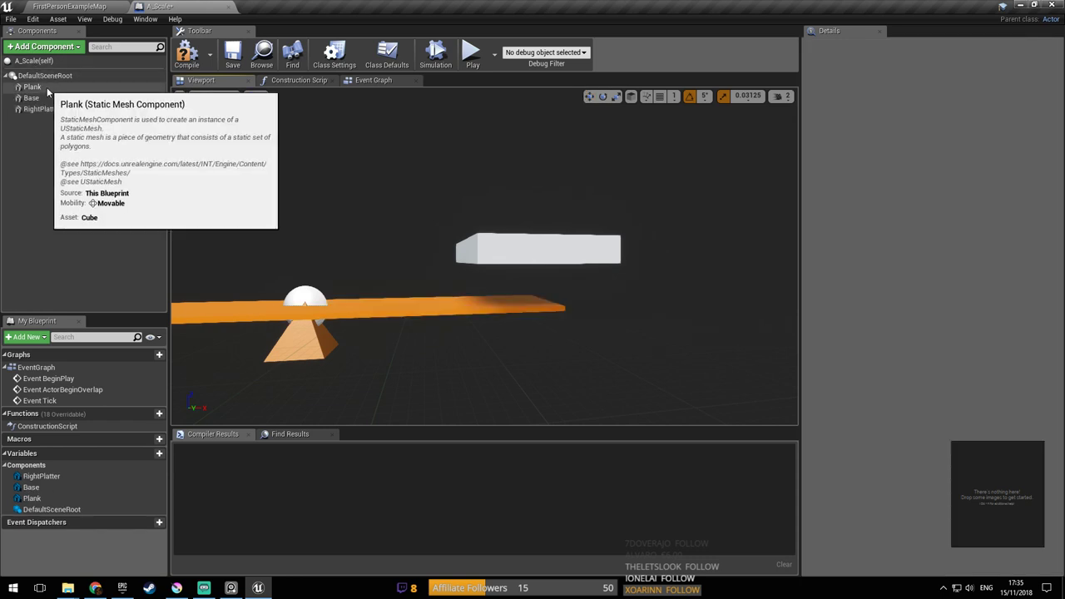
click(34, 87)
click(45, 76)
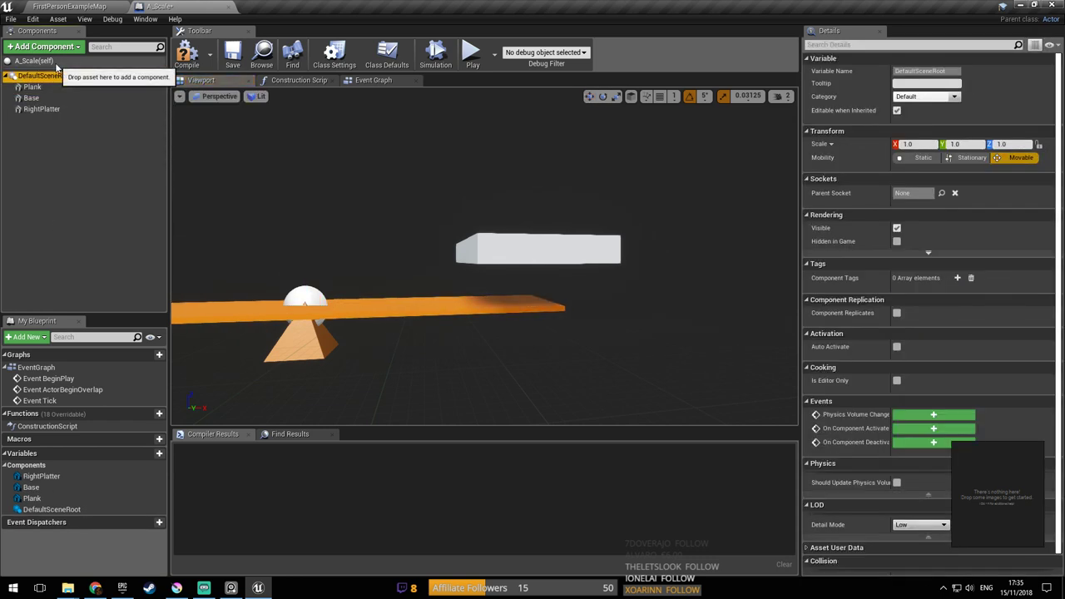
click(60, 49)
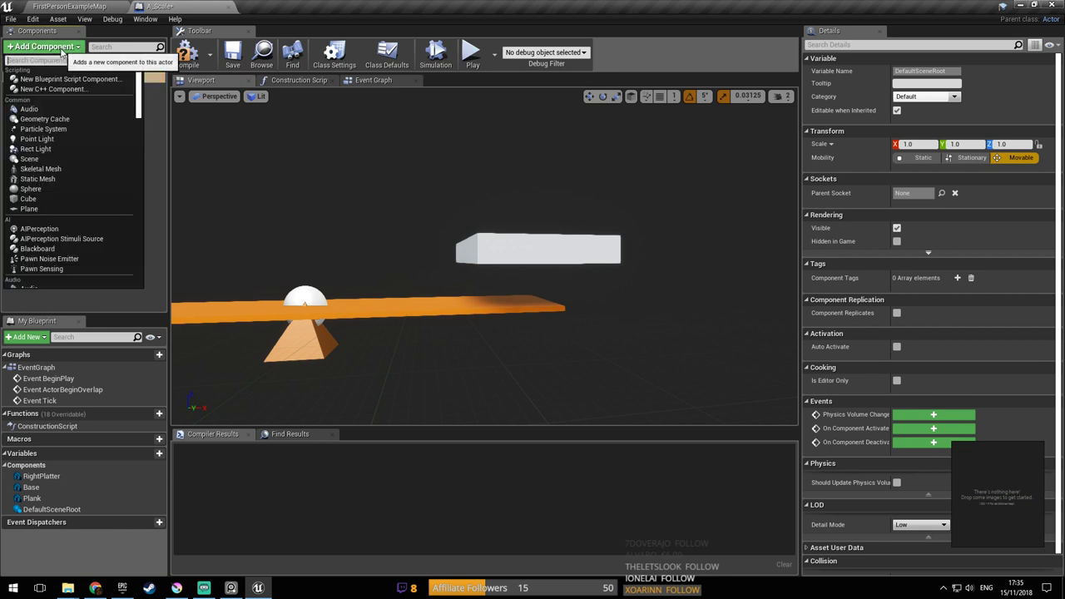
click(27, 199)
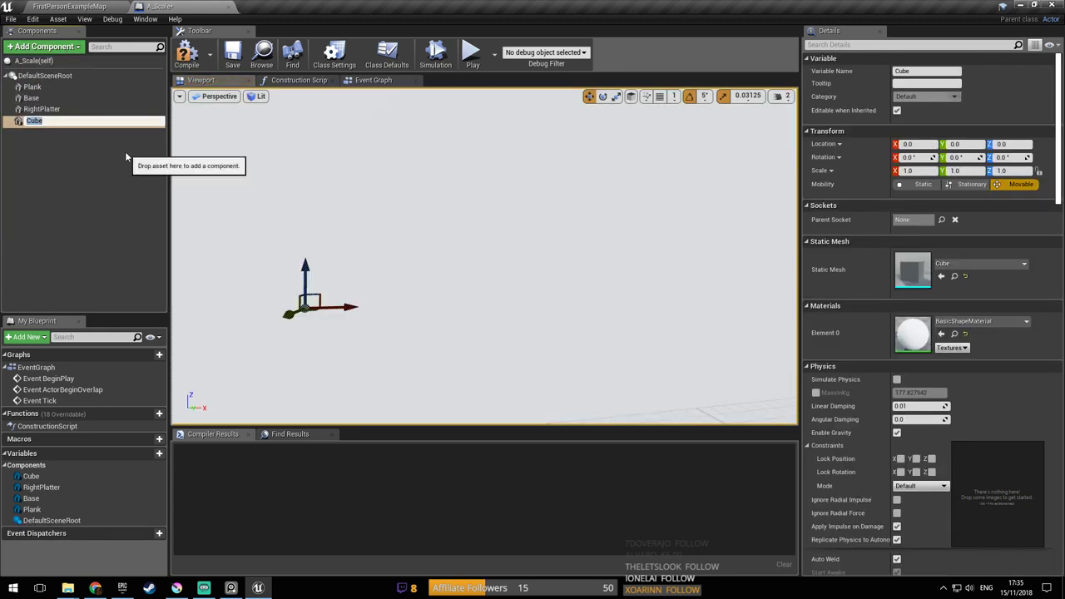
key(Return)
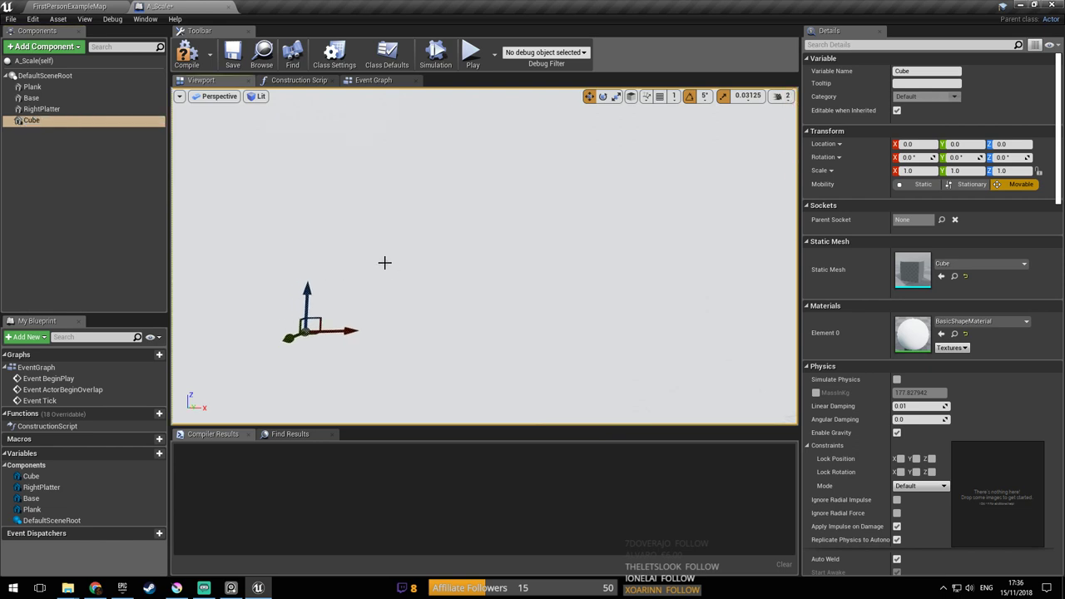
key(Delete)
Widen the RightPlatter by scaling it to about 0.38 along X
mouse_move(563, 305)
right_down()
mouse_move(554, 293)
mouse_move(562, 305)
mouse_move(550, 322)
mouse_move(554, 310)
right_up()
mouse_move(549, 249)
right_down()
mouse_move(525, 243)
mouse_move(541, 239)
right_up()
right_drag(568, 303, 514, 274)
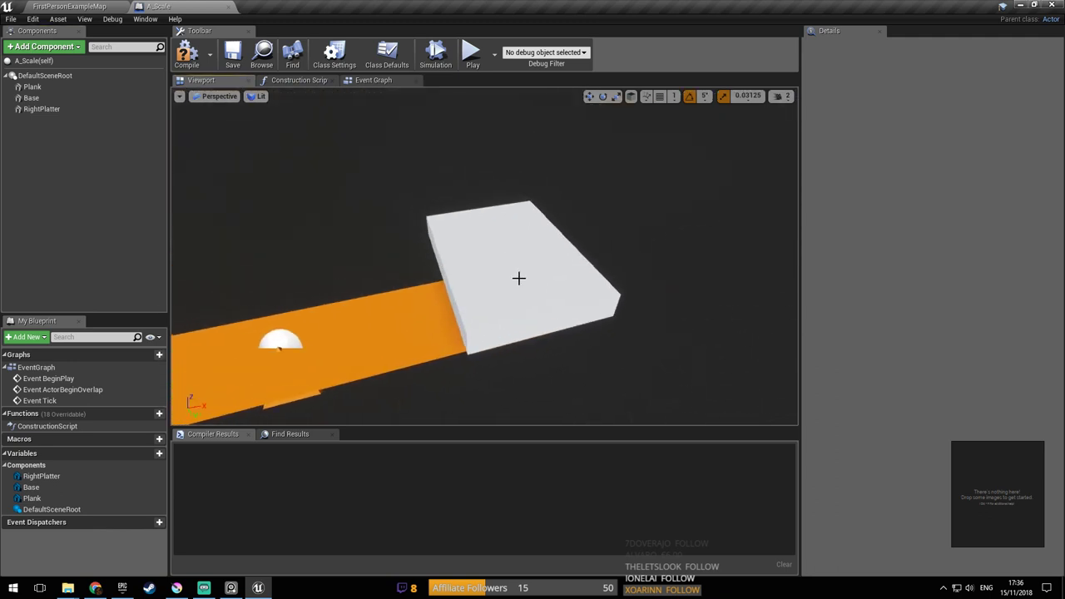
click(514, 274)
click(616, 98)
drag(545, 249, 595, 243)
Duplicate the RightPlatter and move the copy along X to above the opposite end of the Plank
click(589, 98)
right_drag(556, 200, 545, 175)
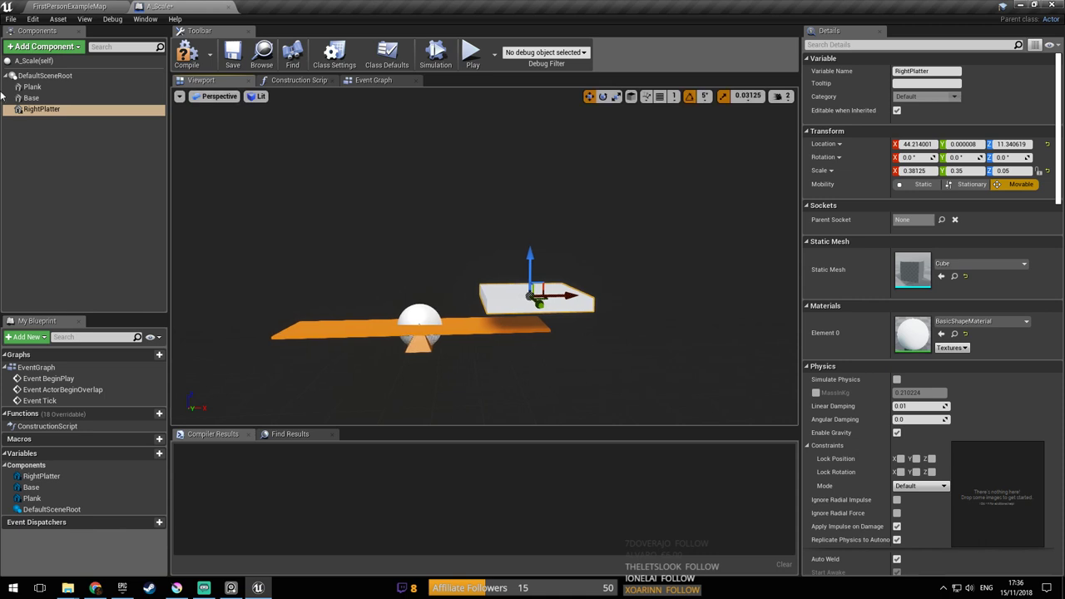
right_click(54, 110)
click(113, 191)
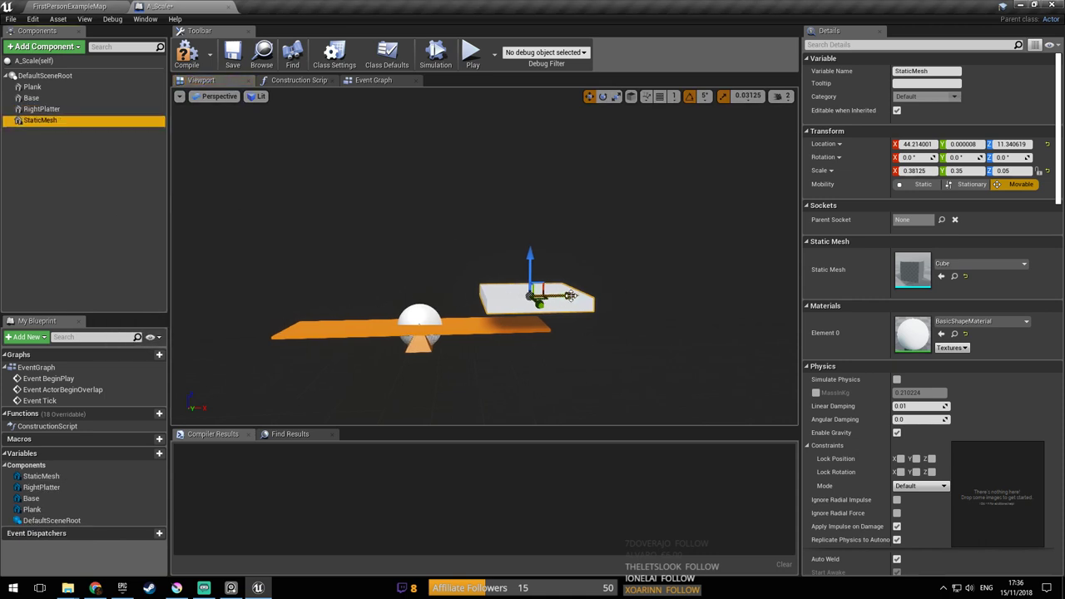
drag(571, 295, 346, 296)
Set the duplicated platter's X location to -44.214001, mirroring the RightPlatter, and save the blueprint
mouse_move(476, 296)
right_down()
mouse_move(507, 296)
mouse_move(476, 297)
right_up()
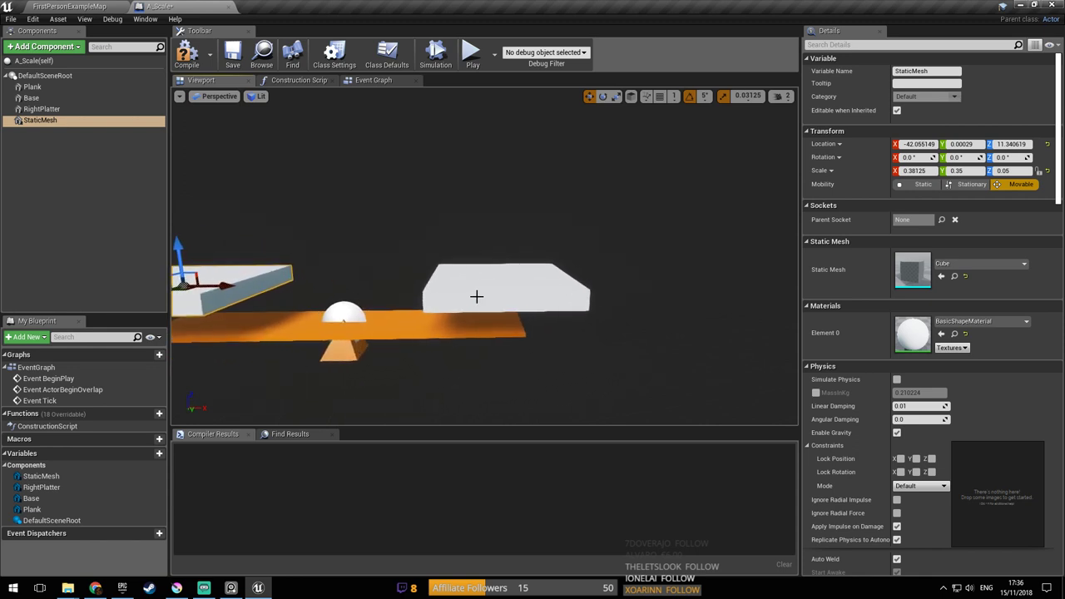
click(475, 297)
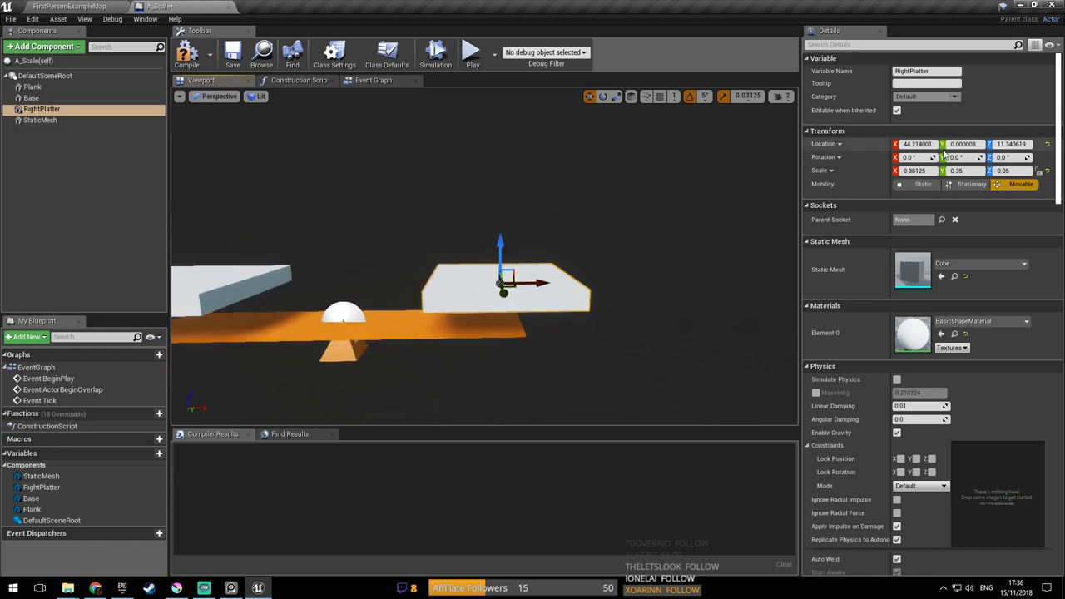
right_drag(617, 287, 645, 289)
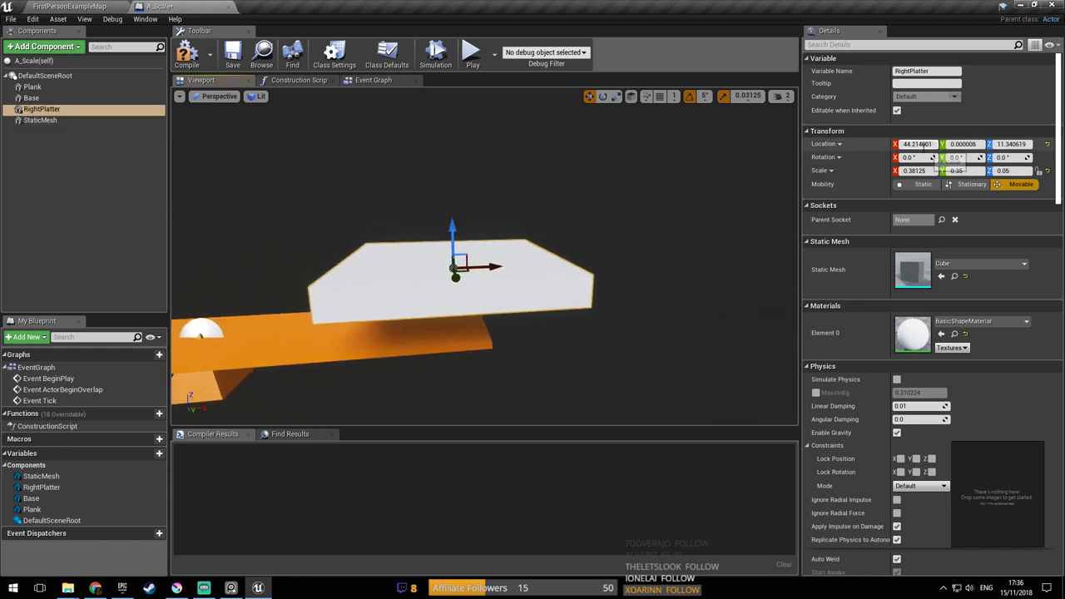
right_drag(528, 231, 454, 228)
click(504, 266)
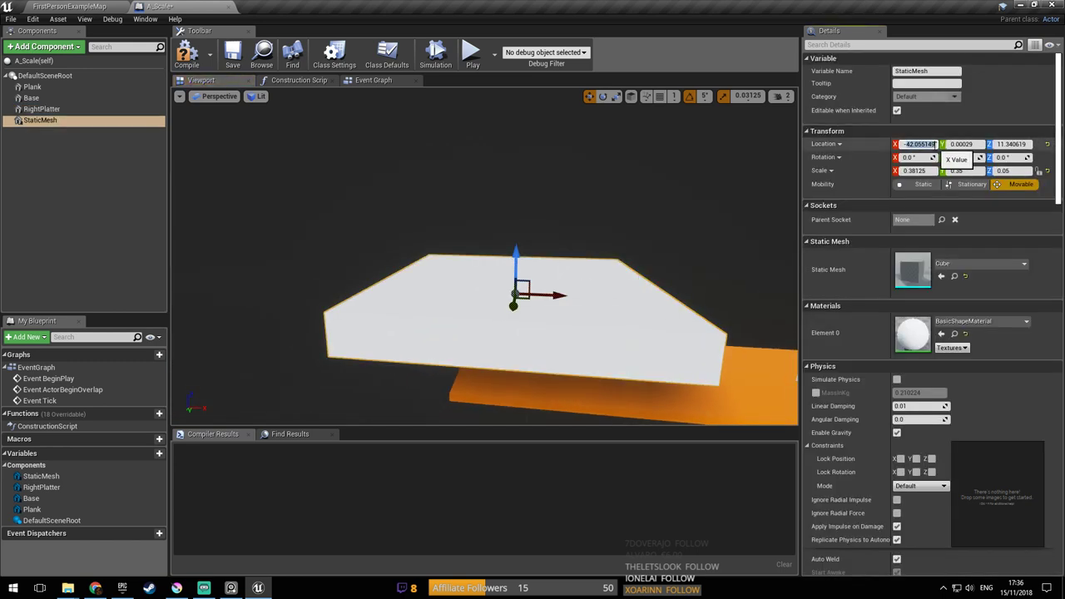
key(Return)
right_drag(633, 275, 621, 191)
click(500, 232)
right_drag(499, 232, 574, 226)
right_drag(439, 350, 440, 351)
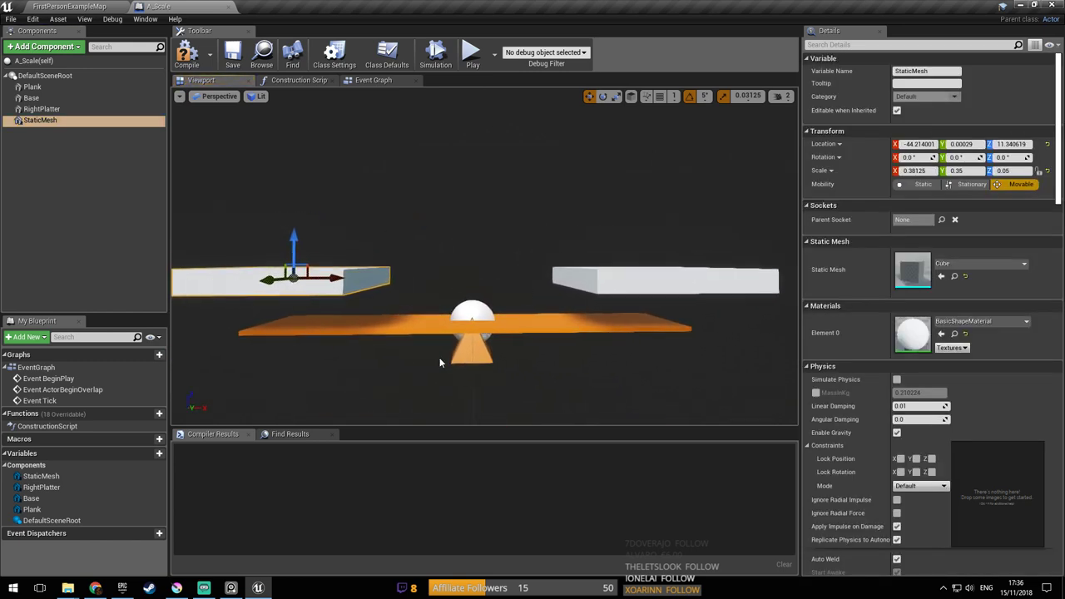
right_drag(517, 289, 552, 312)
Add a Physics Constraint component under DefaultSceneRoot and name it PlankAxis
click(595, 315)
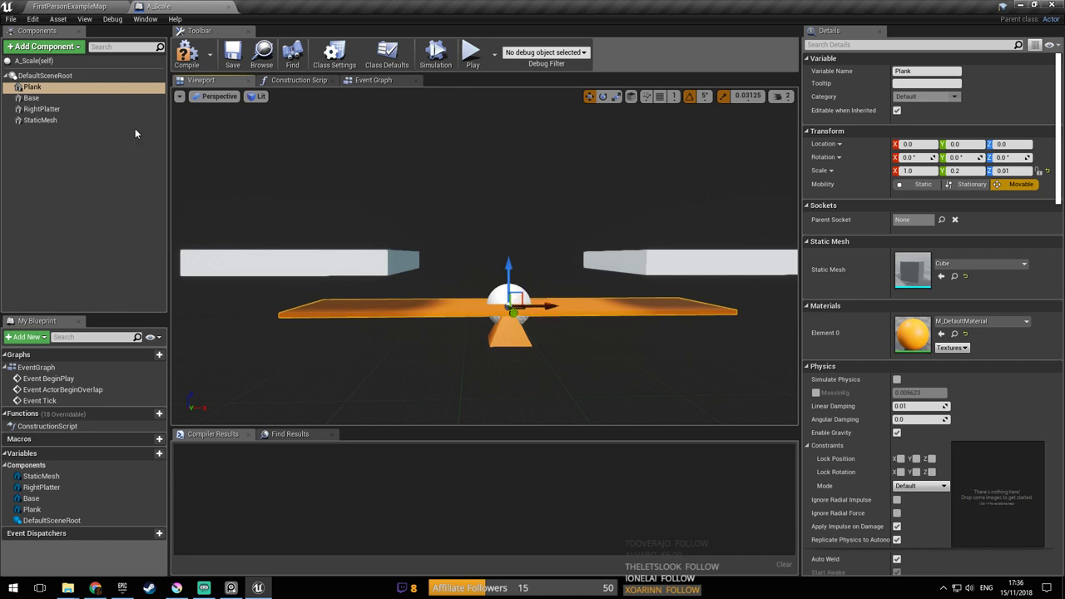
click(56, 76)
click(62, 47)
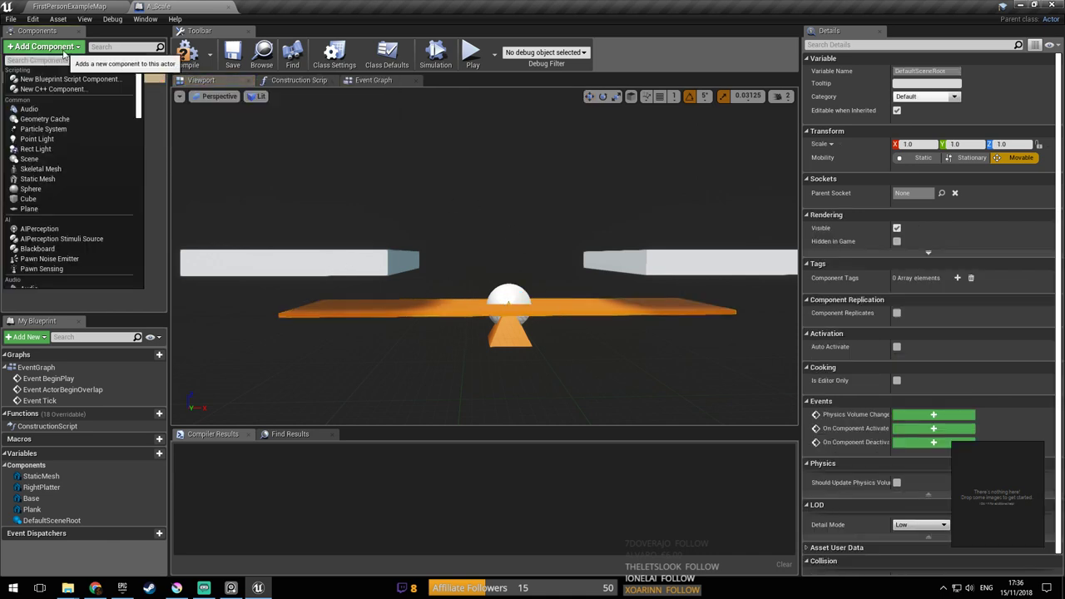
text(physics)
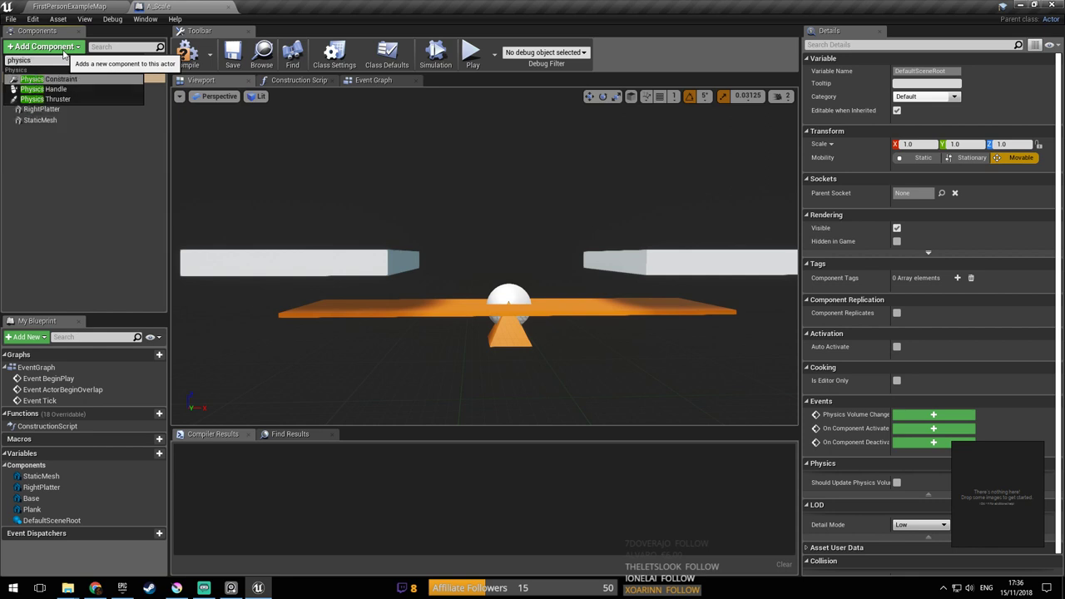
key(Return)
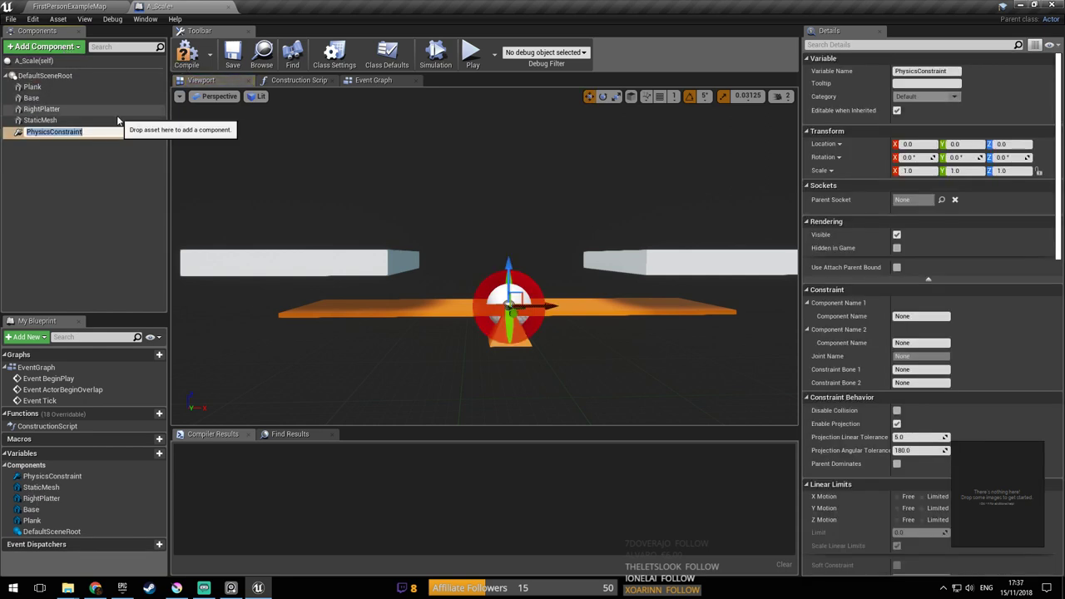
text(PlankAxis)
key(Return)
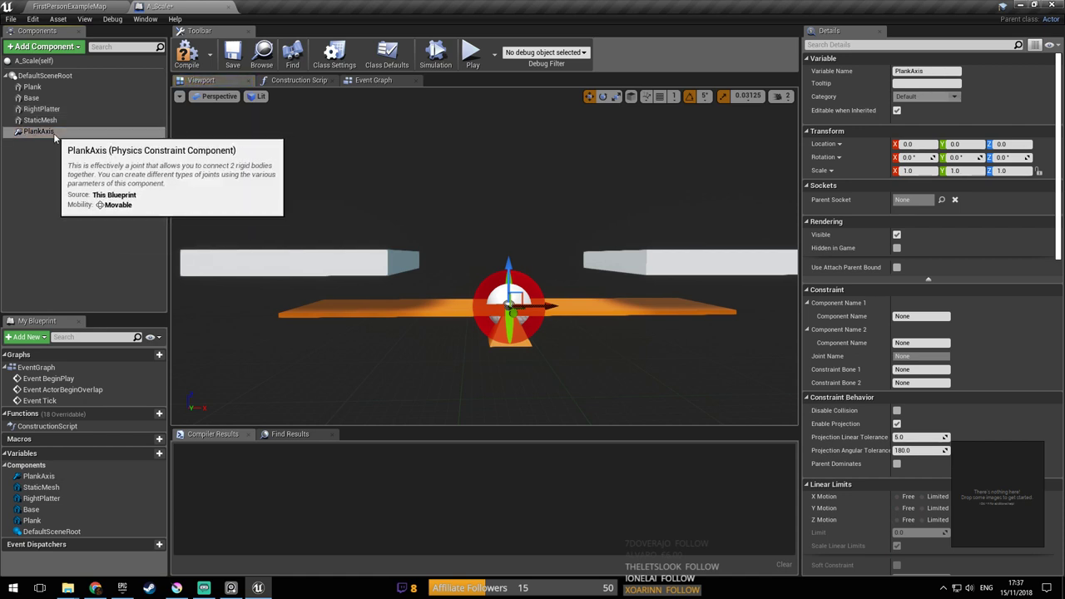
mouse_move(49, 133)
mouse_down()
mouse_move(60, 109)
mouse_move(48, 139)
mouse_up()
right_drag(297, 194, 511, 268)
mouse_move(544, 223)
right_down()
mouse_move(474, 226)
mouse_move(540, 230)
right_up()
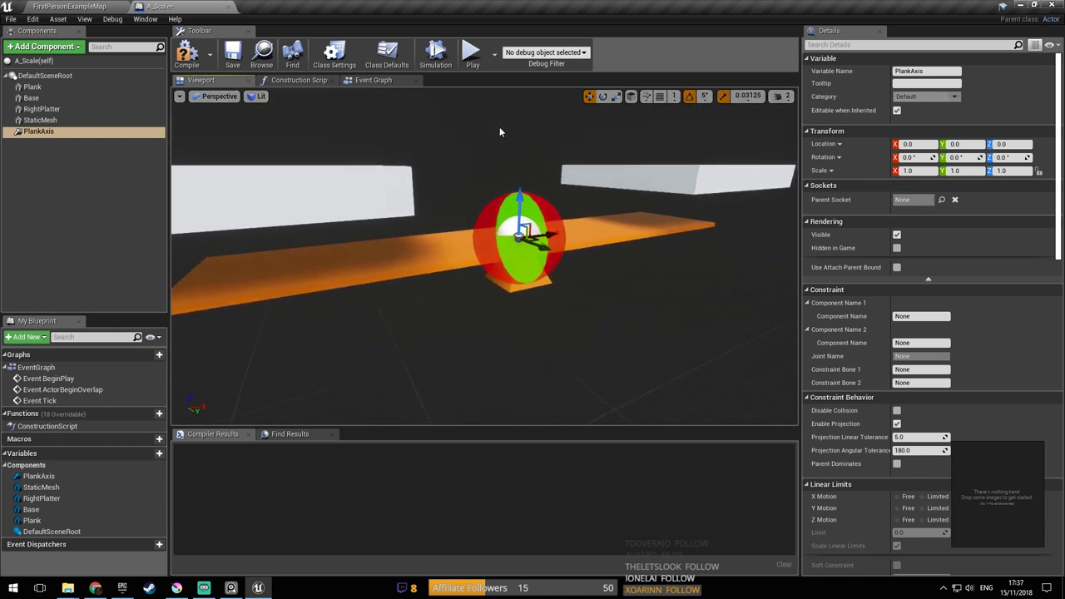
right_drag(504, 204, 591, 197)
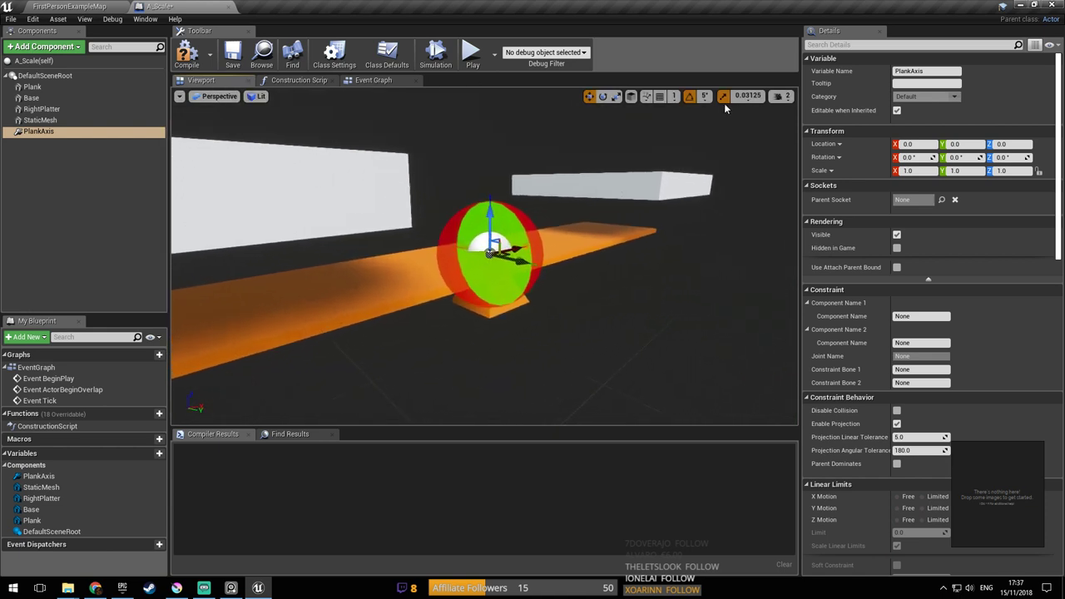
click(603, 97)
drag(458, 224, 470, 287)
right_drag(442, 254, 416, 257)
mouse_move(333, 173)
right_down()
mouse_move(343, 180)
mouse_move(324, 166)
right_up()
right_drag(392, 213, 404, 227)
click(404, 227)
key(ctrl+z)
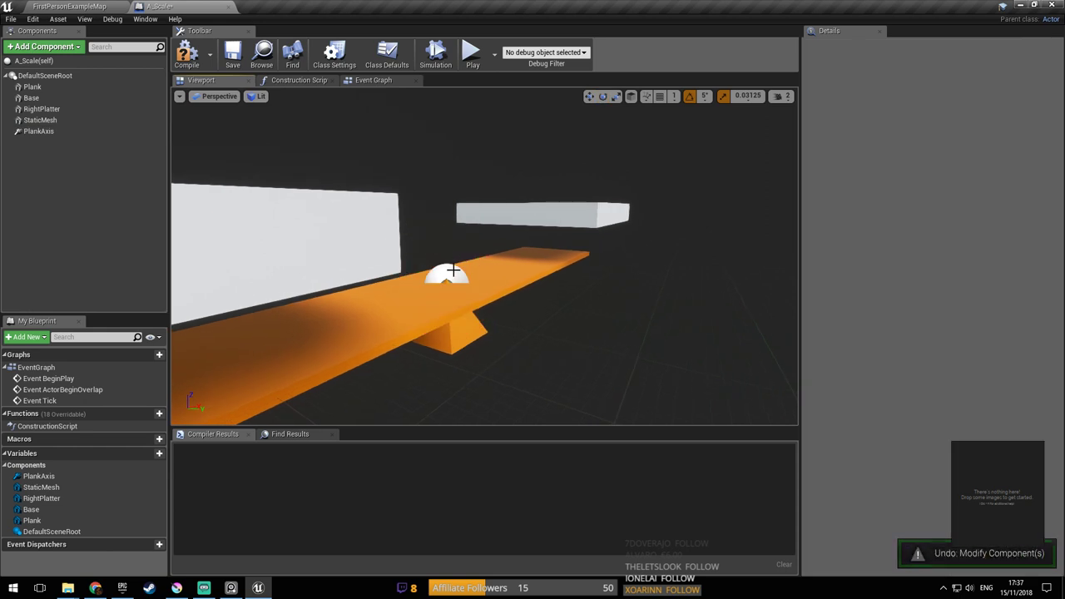
Rotate the PlankAxis constraint to about 450° on X, 0° on Y and -90° on Z, and save the blueprint
right_drag(446, 274, 408, 258)
click(58, 135)
right_drag(514, 261, 556, 268)
drag(519, 259, 459, 319)
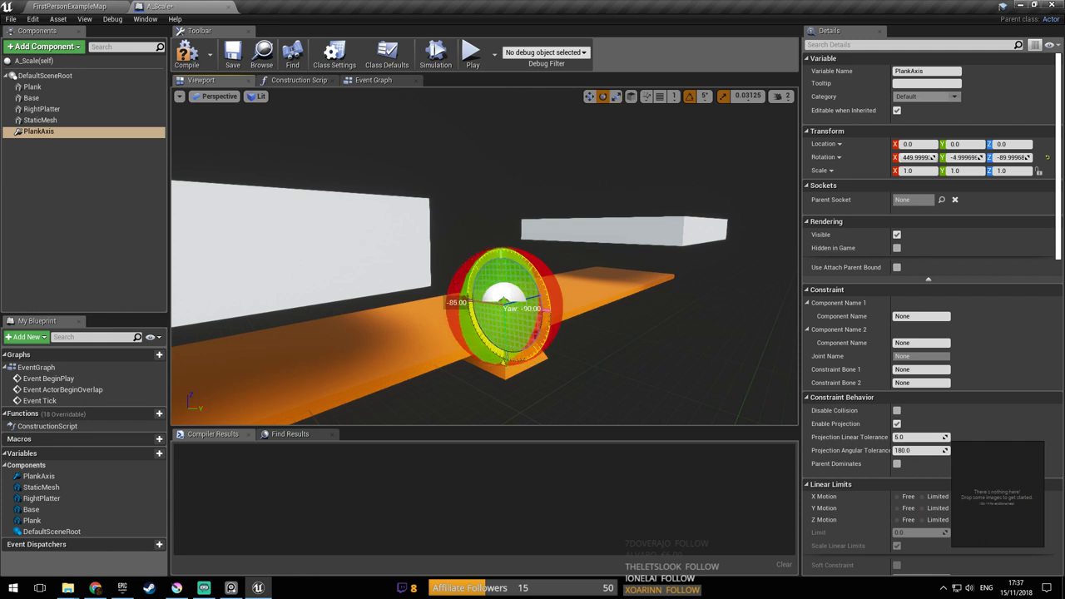
drag(459, 319, 458, 319)
right_drag(520, 259, 537, 281)
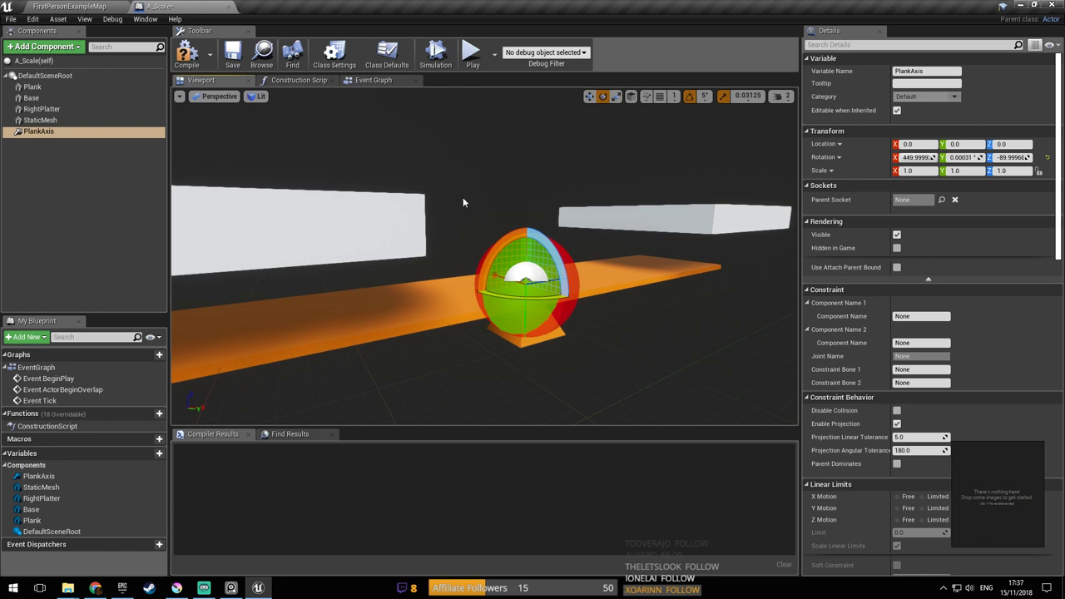
alt+drag(629, 192, 359, 211)
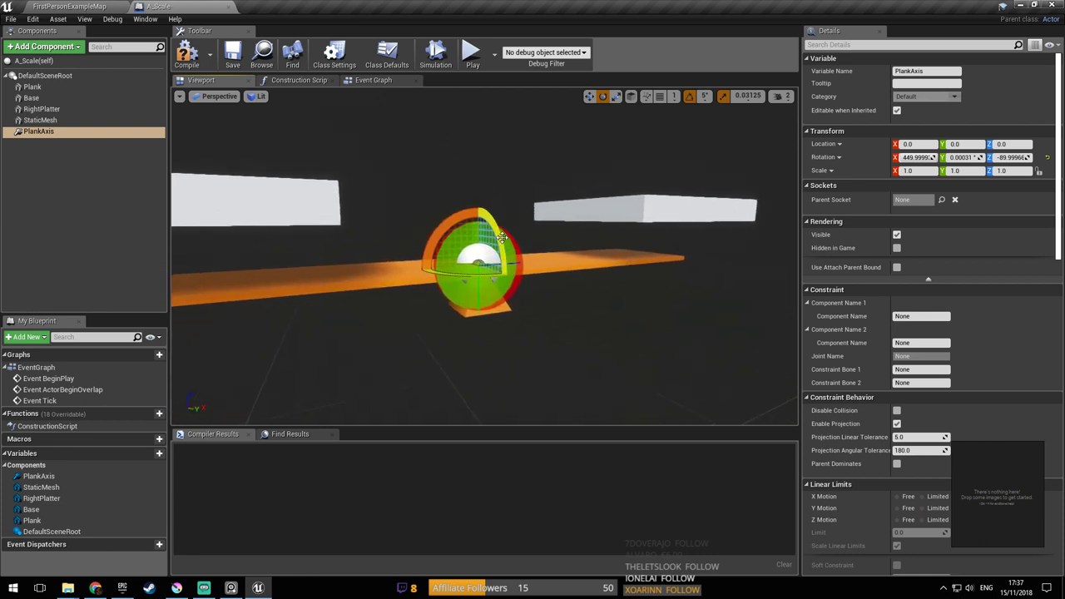
alt+drag(503, 238, 583, 257)
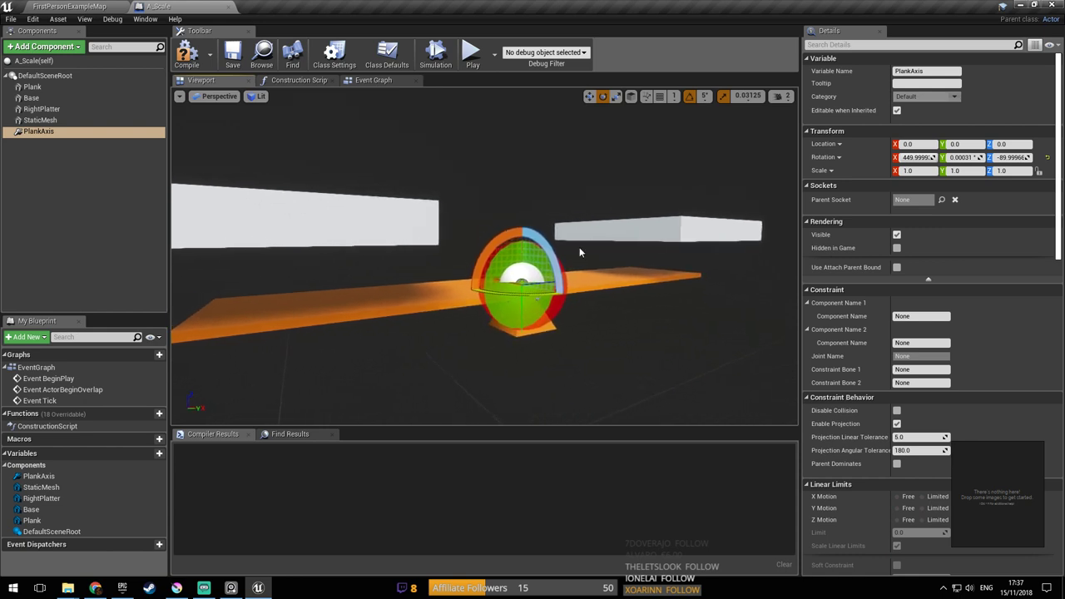
Link the PlankAxis constraint to Base as its first component and Plank as its second, and save the blueprint
double_click(93, 132)
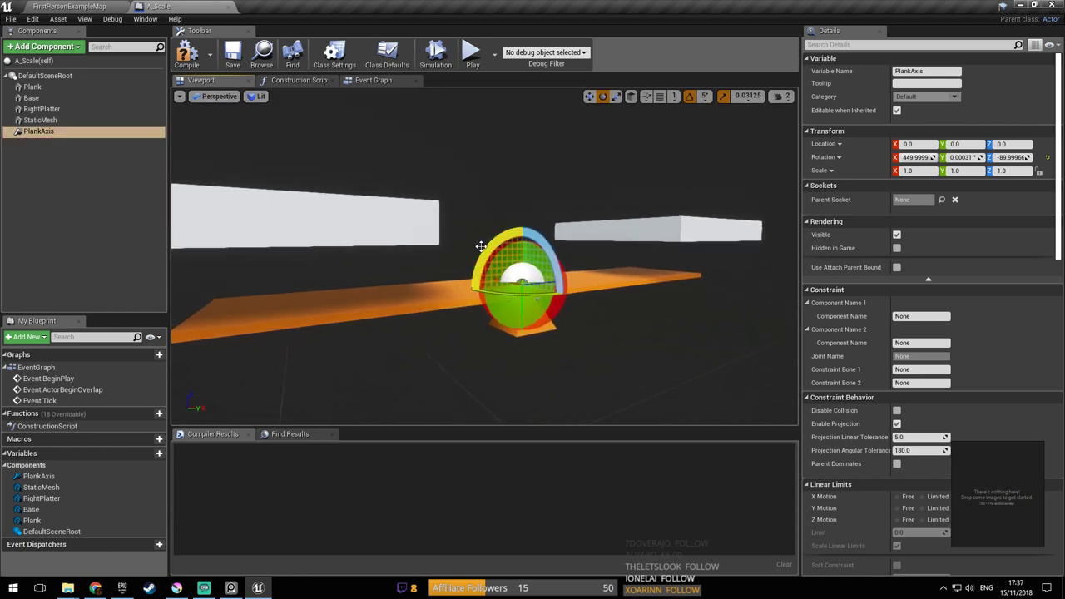
alt+drag(333, 213, 358, 218)
click(915, 316)
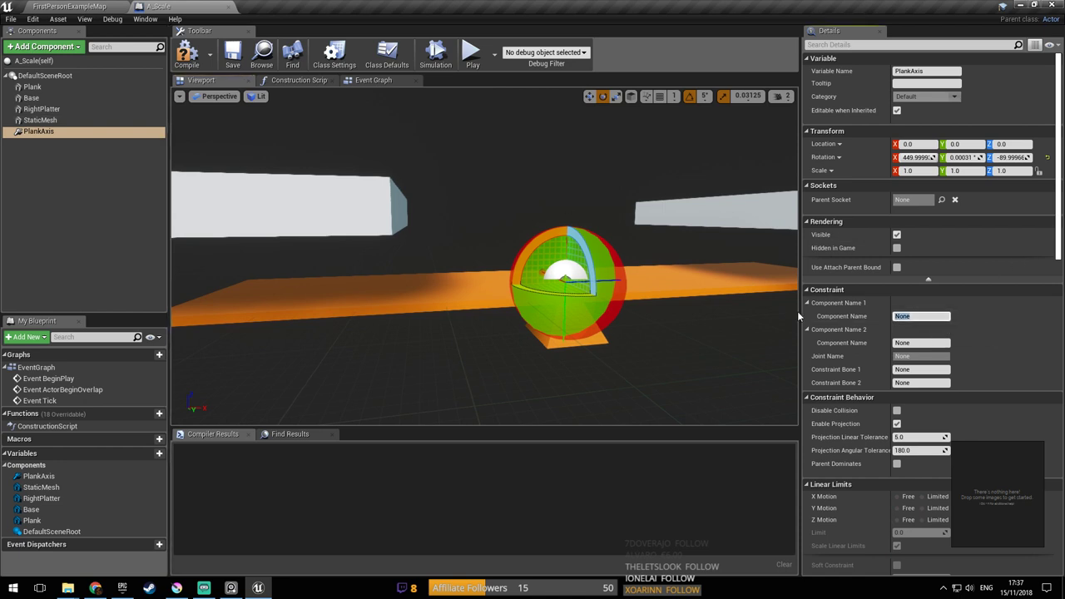
text(Base)
click(939, 343)
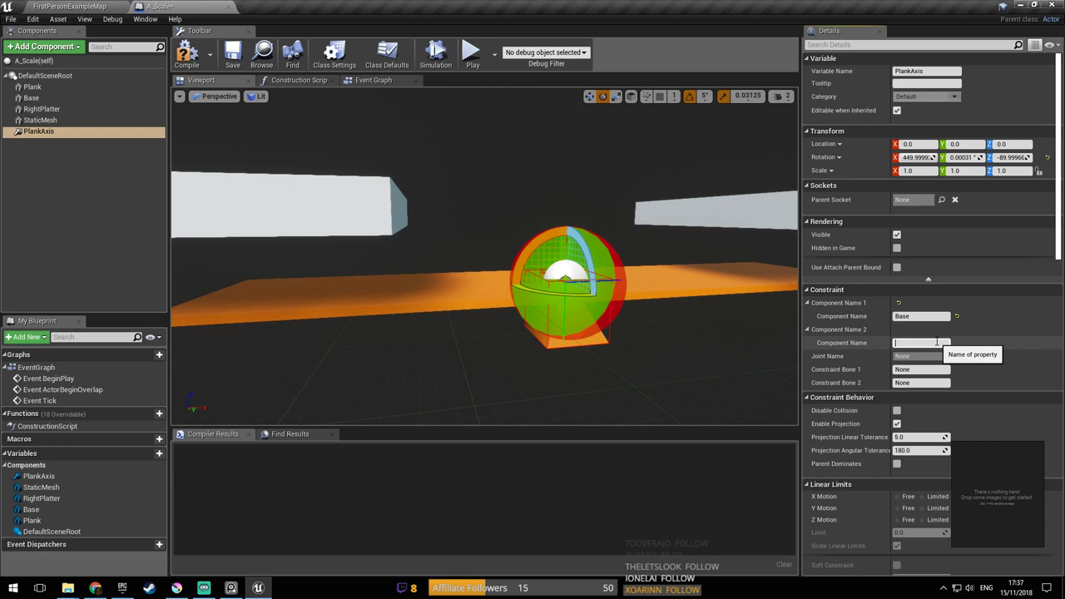
right_drag(714, 302, 754, 302)
scroll(997, 321, down, 6)
drag(1002, 477, 822, 370)
right_click(832, 379)
click(896, 591)
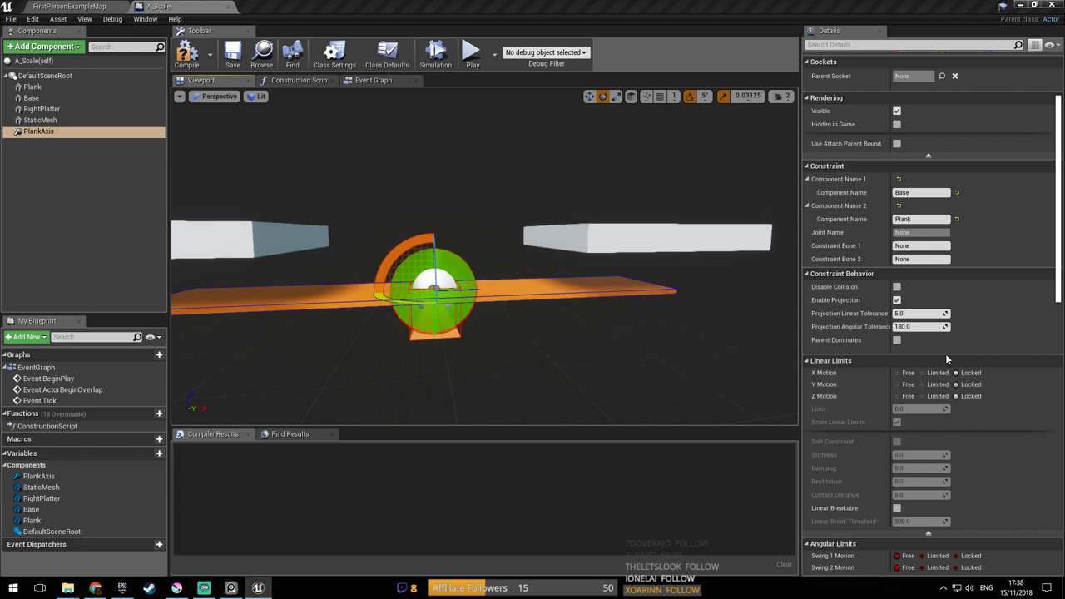
right_drag(708, 333, 699, 333)
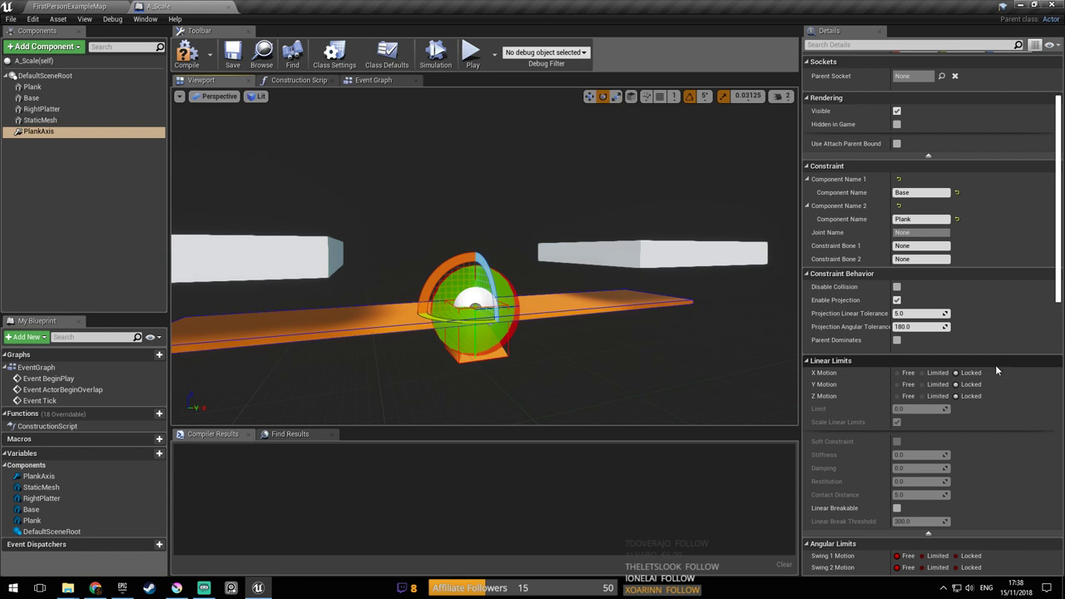
Lock the Swing 1 and Swing 2 motions of the PlankAxis constraint and set its Twist motion to Free
scroll(993, 358, down, 4)
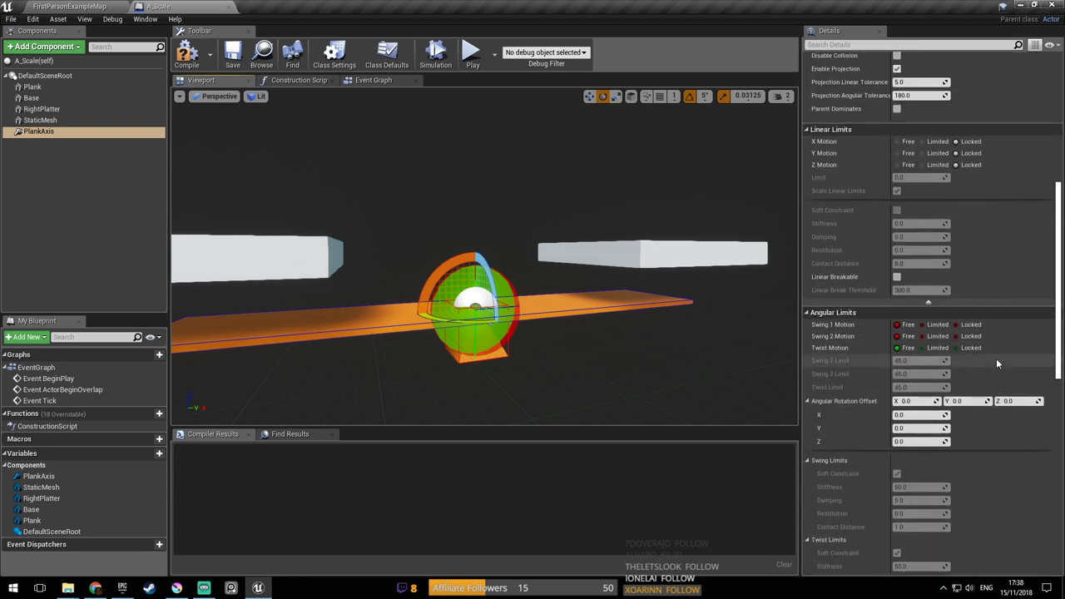
scroll(993, 361, up, 1)
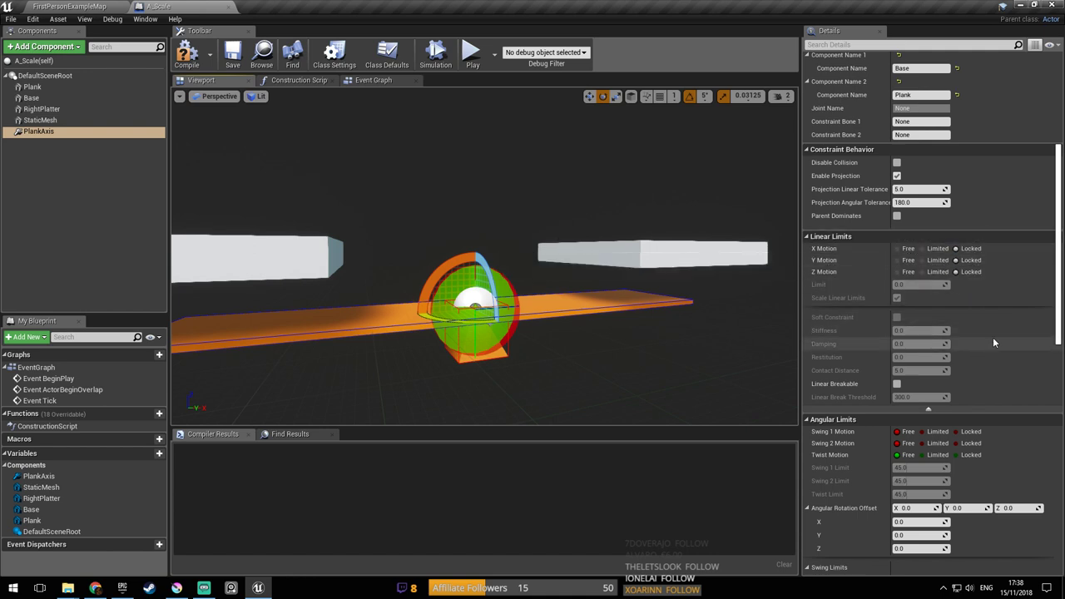
scroll(993, 338, down, 2)
scroll(992, 341, down, 2)
click(957, 253)
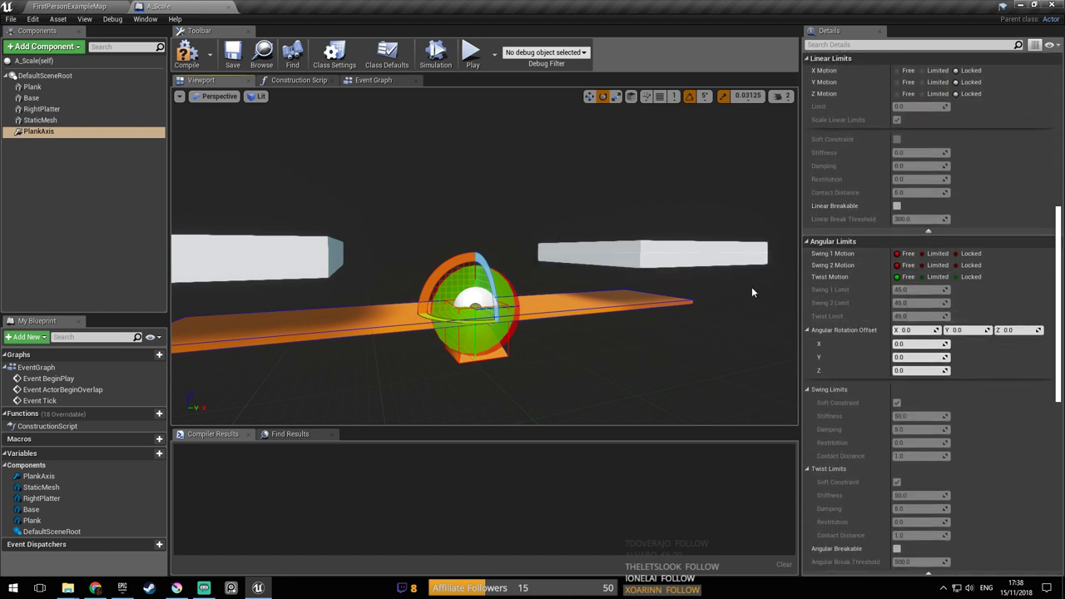
click(971, 266)
click(971, 277)
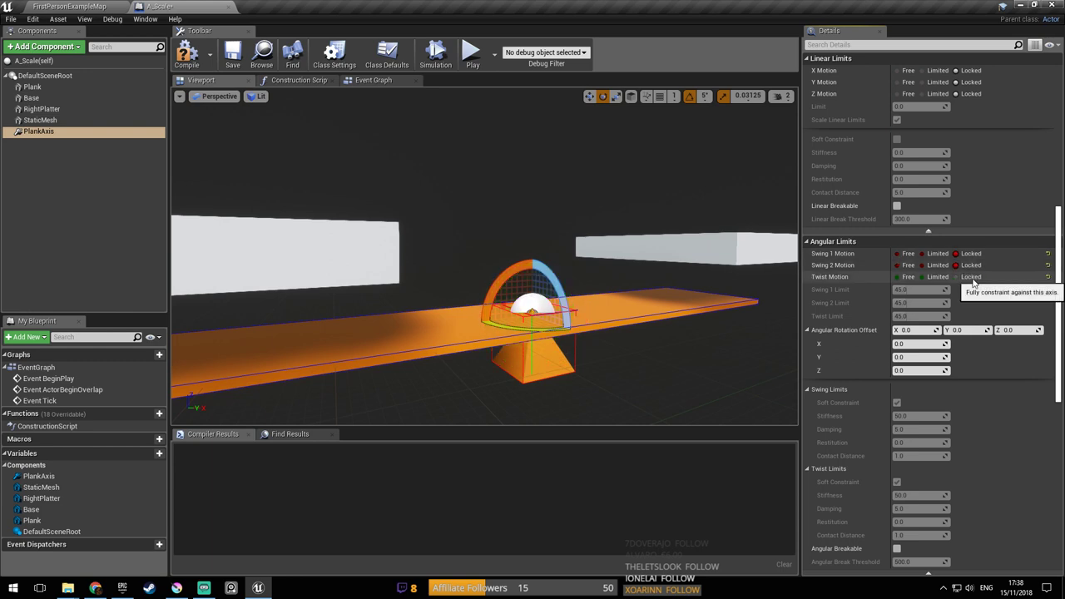
click(908, 278)
Examine the PlankAxis limit gizmo around the plank and base from several angles and review the constraint's remaining settings
mouse_move(654, 249)
right_down()
mouse_move(663, 305)
mouse_move(653, 230)
right_up()
drag(652, 231, 570, 232)
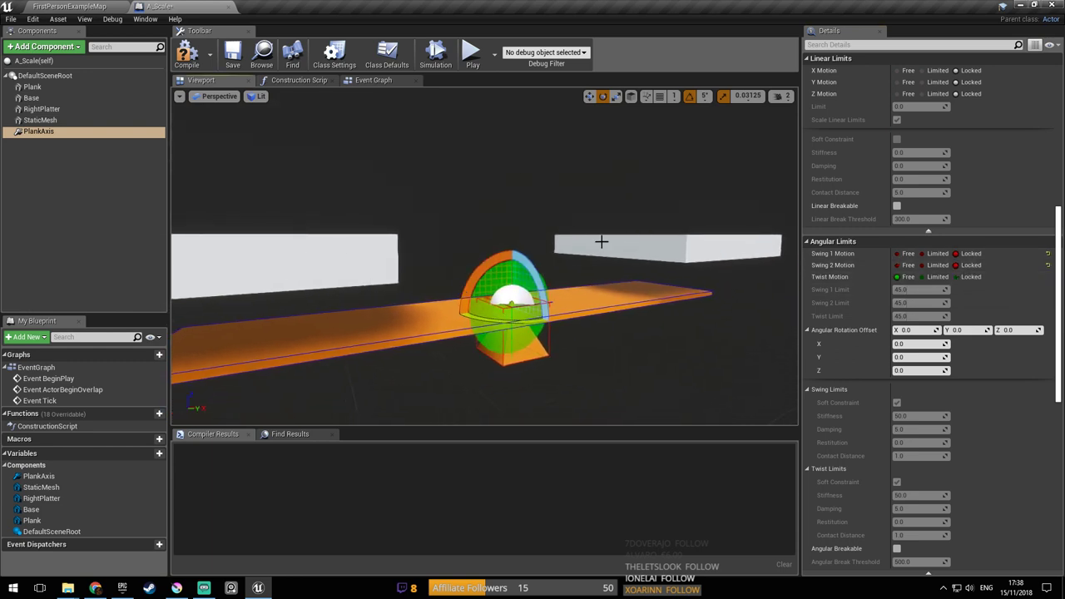
right_drag(504, 298, 489, 293)
drag(524, 302, 541, 311)
right_drag(541, 311, 551, 323)
drag(574, 318, 319, 305)
right_drag(513, 227, 503, 248)
drag(506, 207, 570, 315)
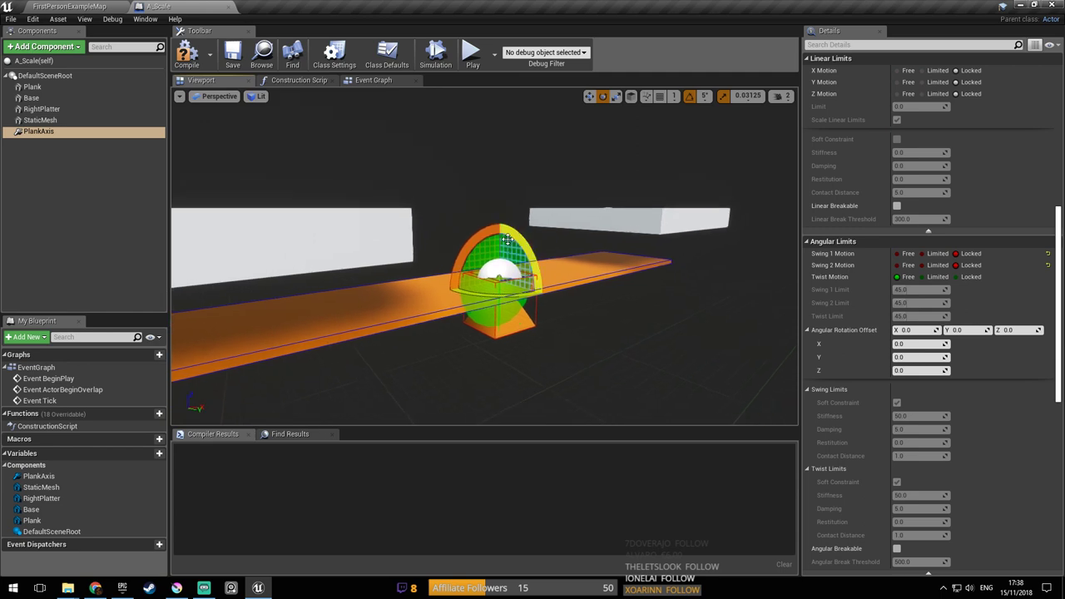
right_drag(569, 312, 571, 310)
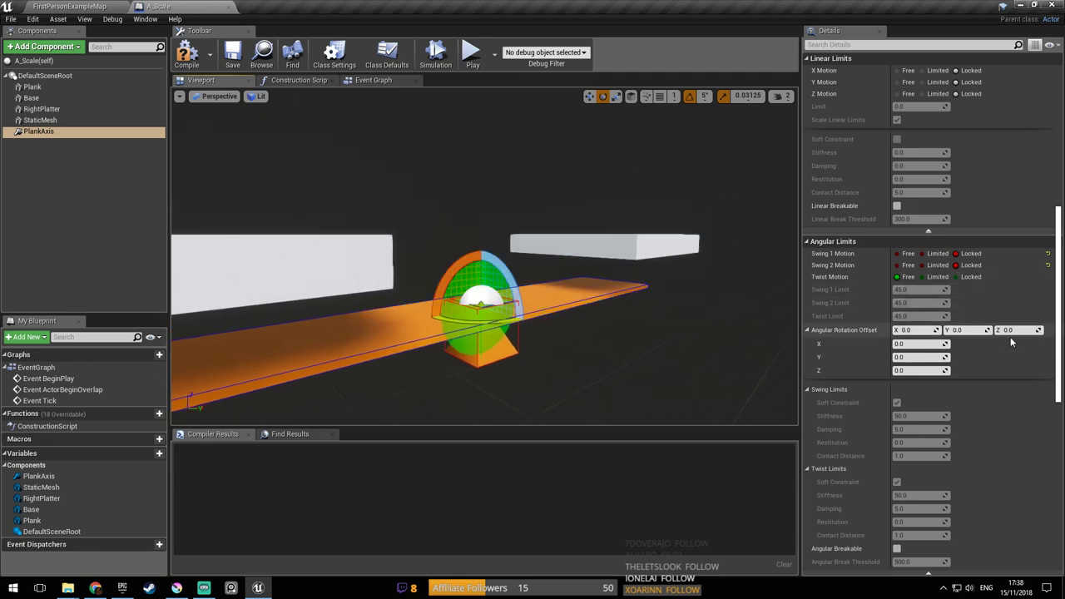
scroll(1012, 340, down, 3)
right_drag(599, 275, 621, 271)
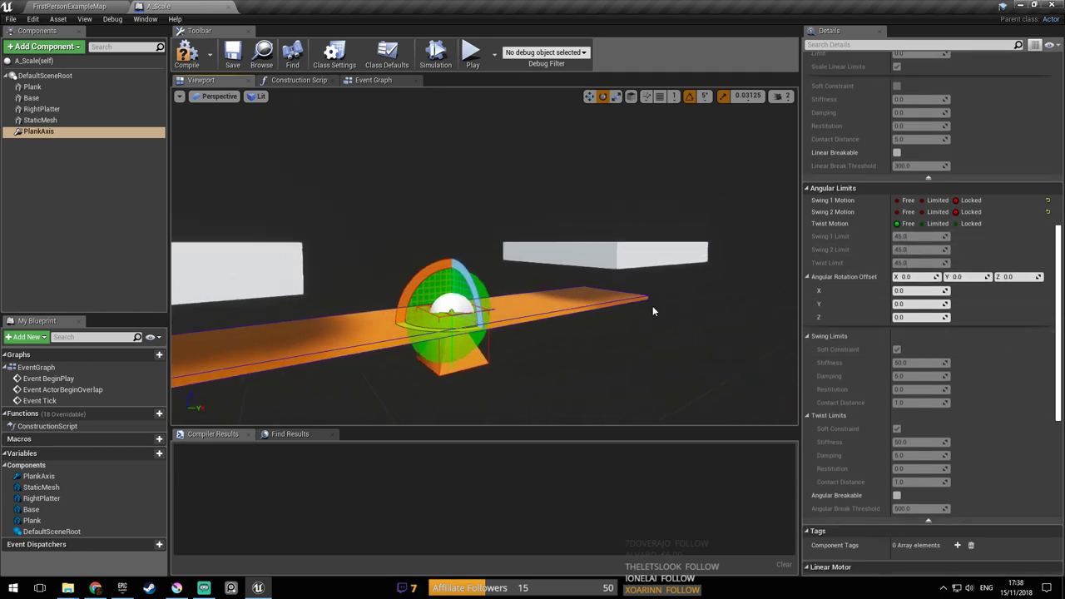
scroll(993, 324, down, 15)
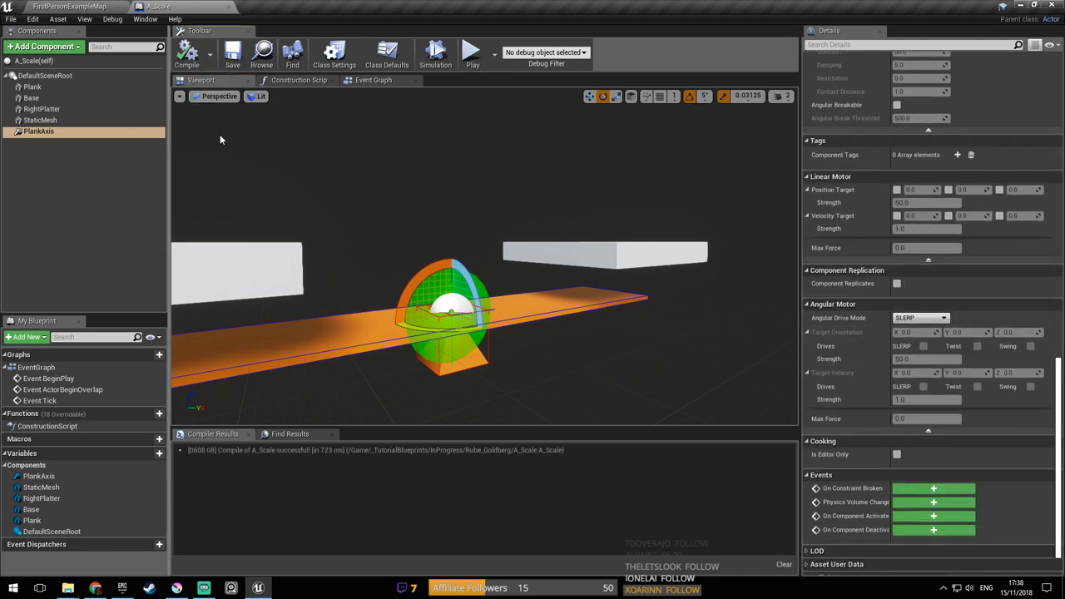
Switch to the level editor, browse the InProgress folders for an existing test level, and open Map_OfficeChair from PB_OfficeChair
click(109, 7)
right_click(284, 448)
key(Escape)
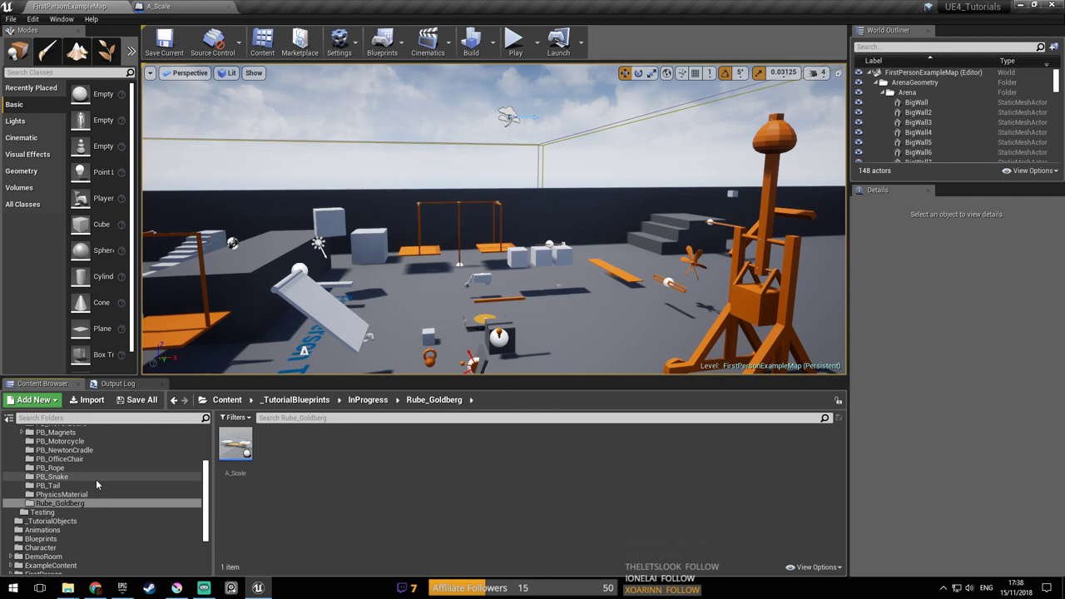
click(96, 478)
click(97, 469)
click(94, 459)
click(94, 450)
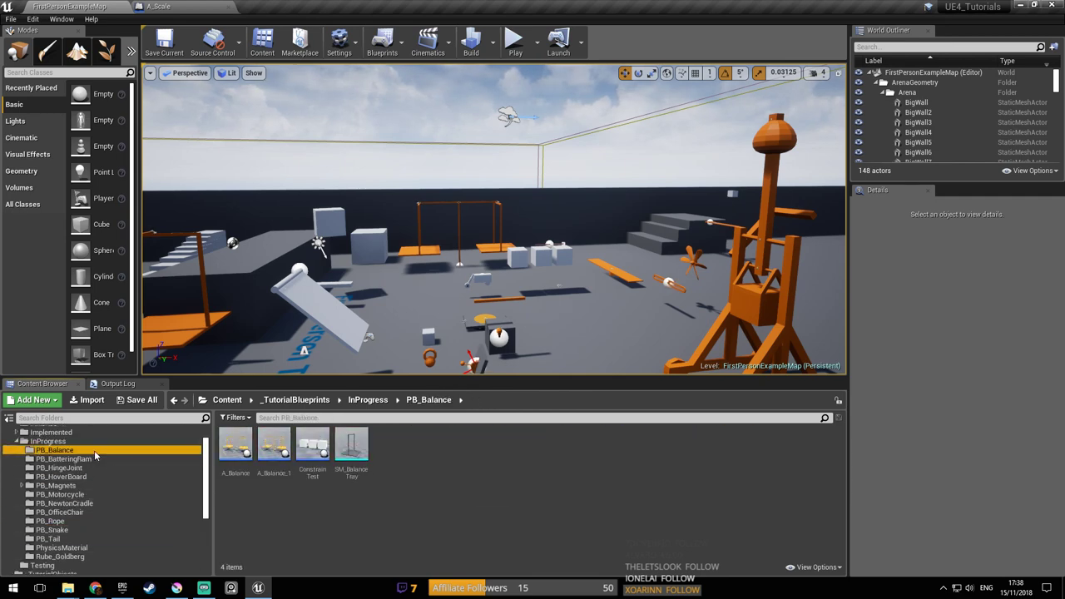
scroll(86, 487, down, 1)
click(85, 494)
click(85, 504)
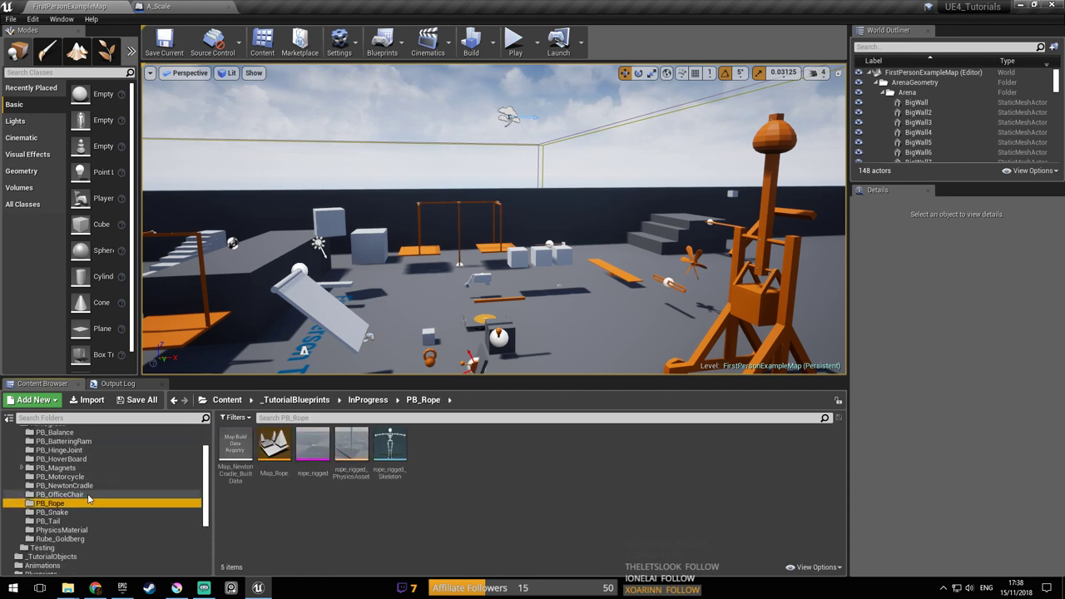
click(89, 495)
click(305, 448)
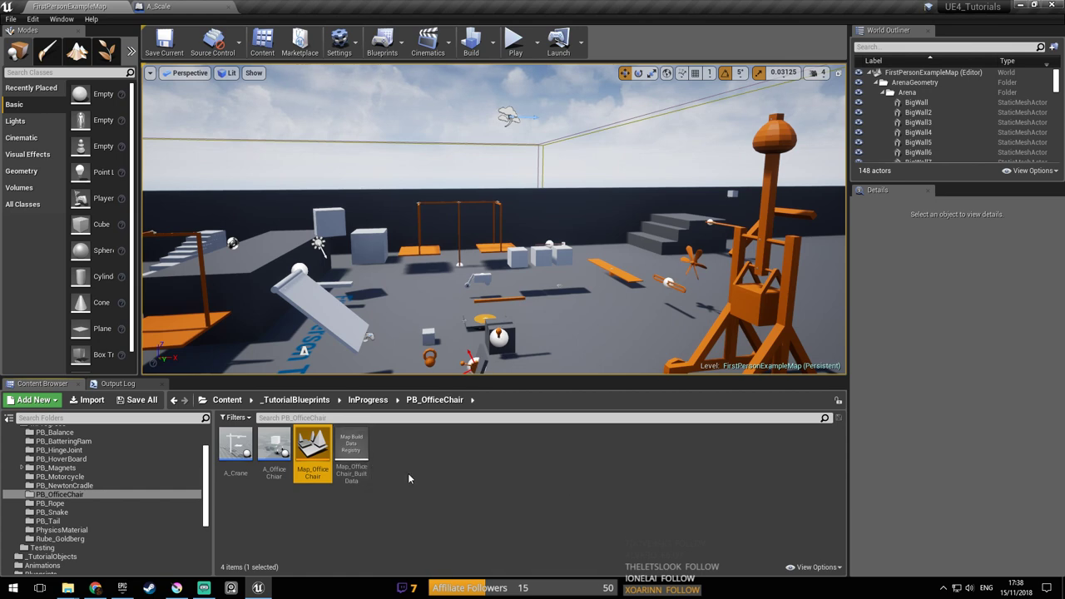
double_click(313, 450)
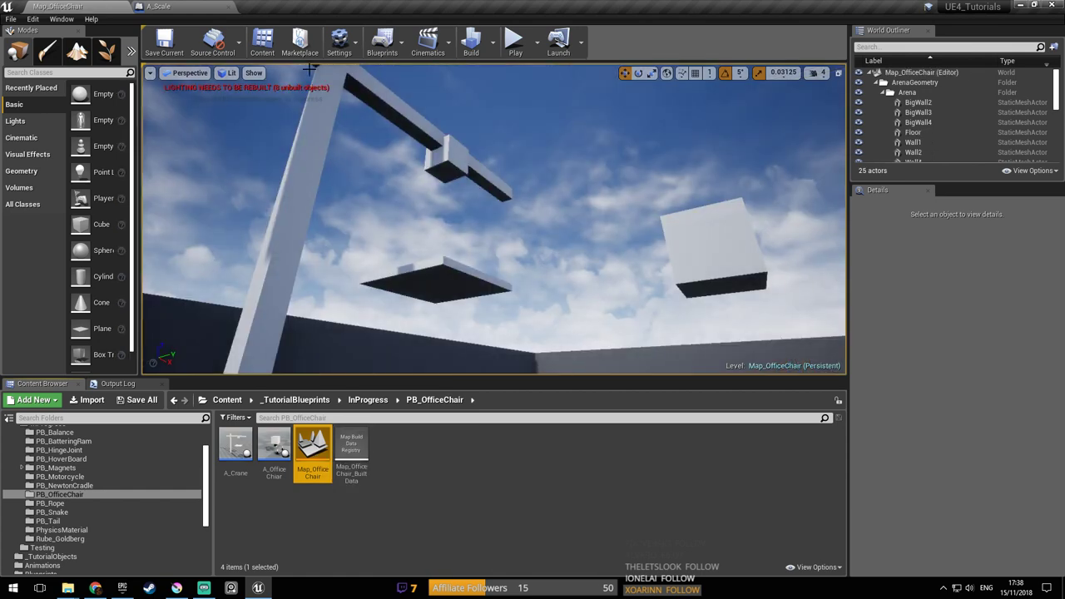
Play the Map_OfficeChair level, approach the office chair to try its physics, and stop the session
right_drag(357, 183, 474, 112)
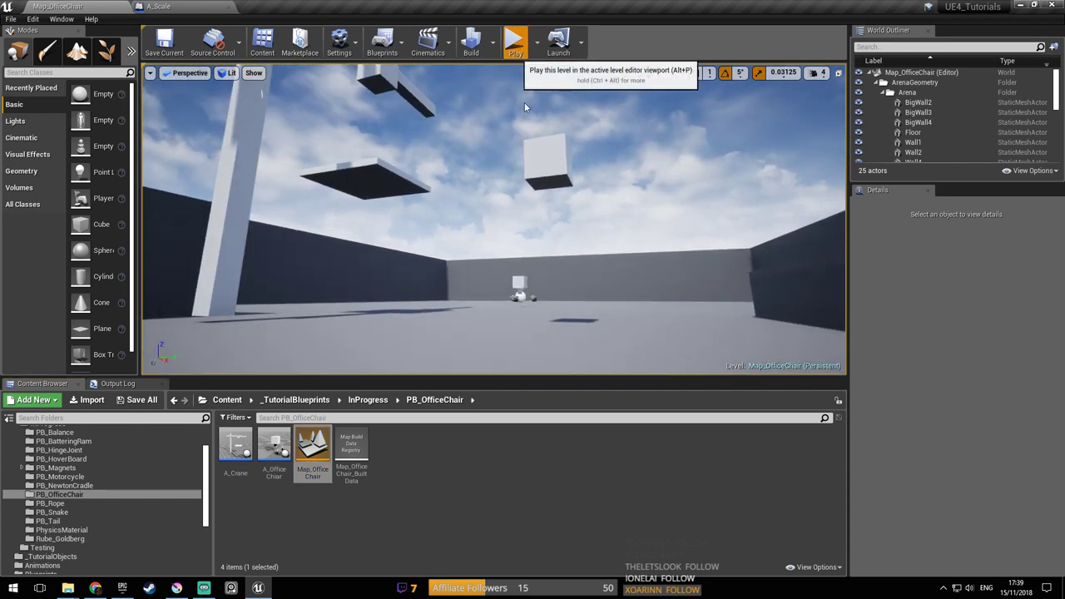
click(515, 43)
key(w)
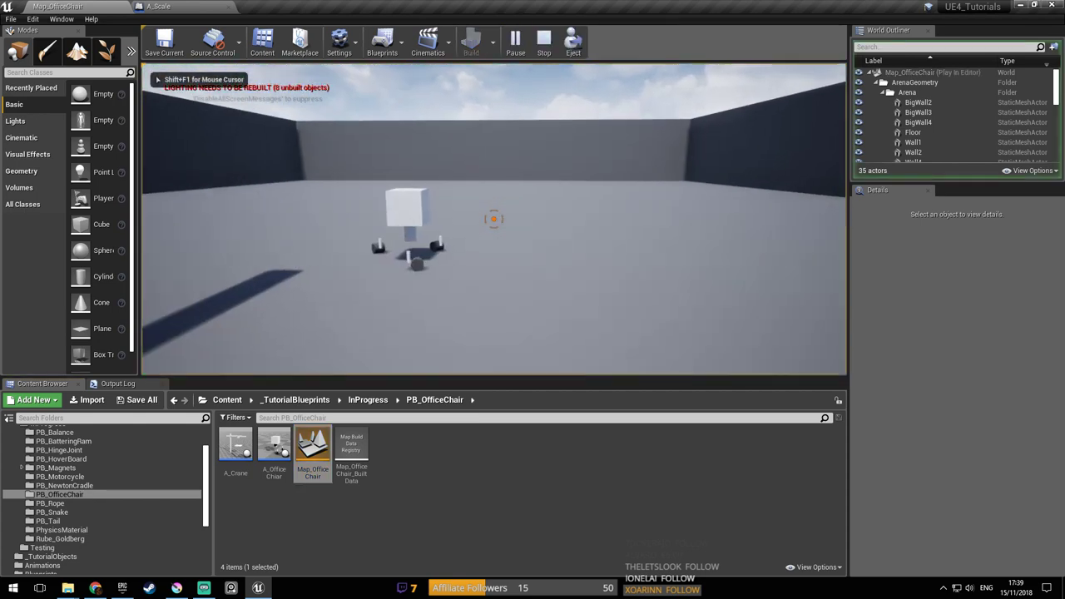
key(a)
drag(493, 219, 494, 250)
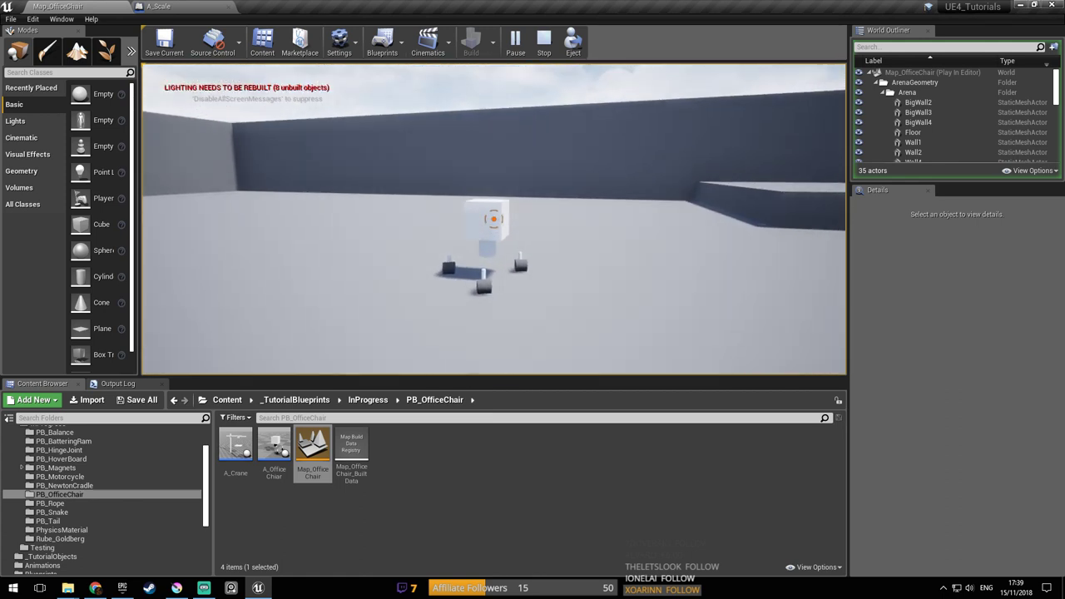
click(494, 219)
key(Escape)
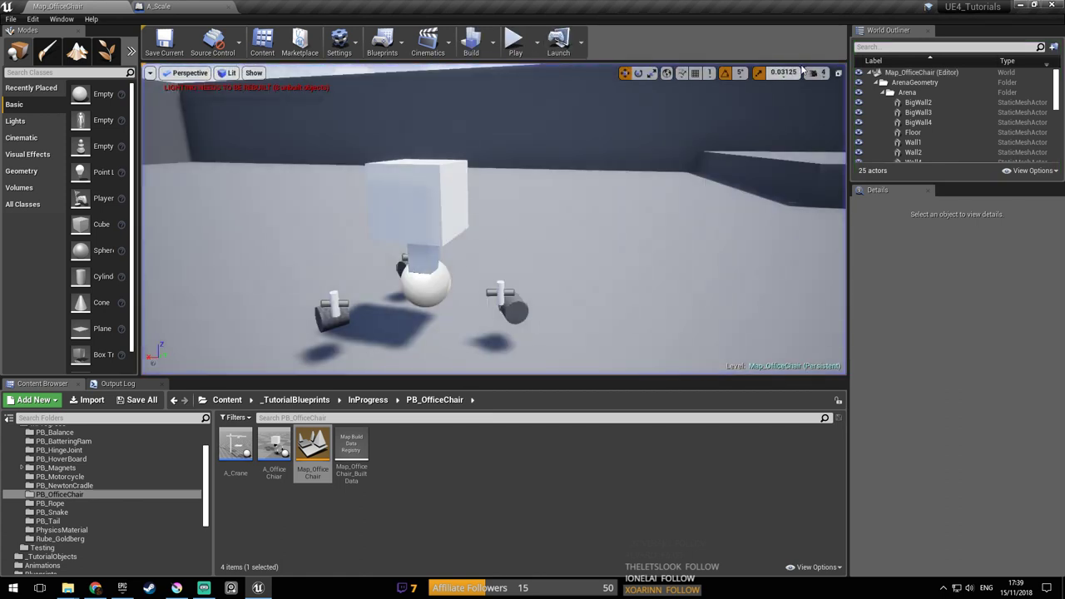
Play the level again, examine the office chair and the crane with its hanging platform, and end play
click(516, 41)
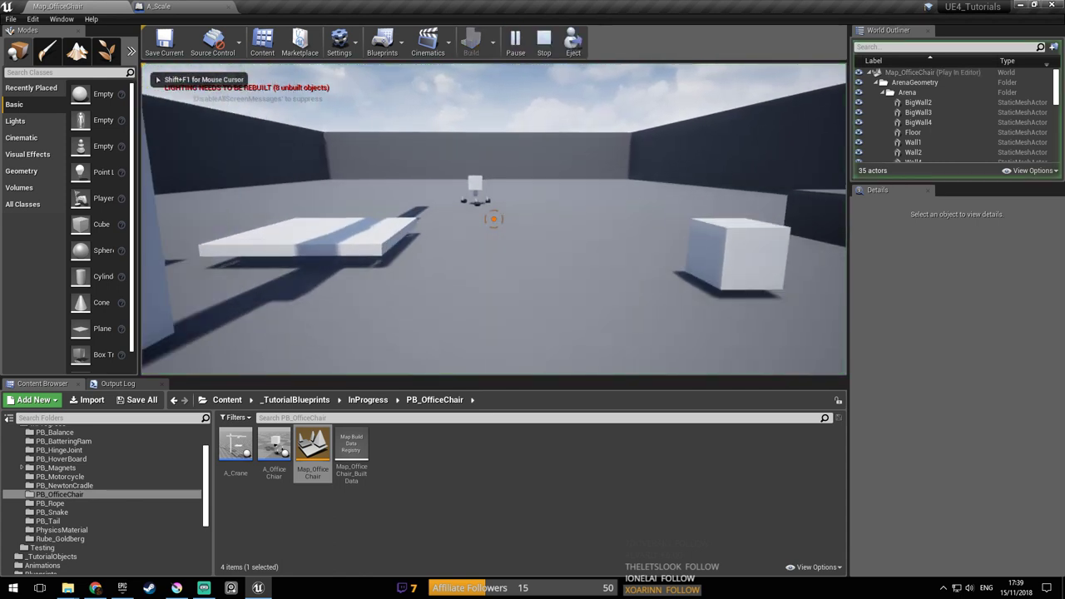
key(w)
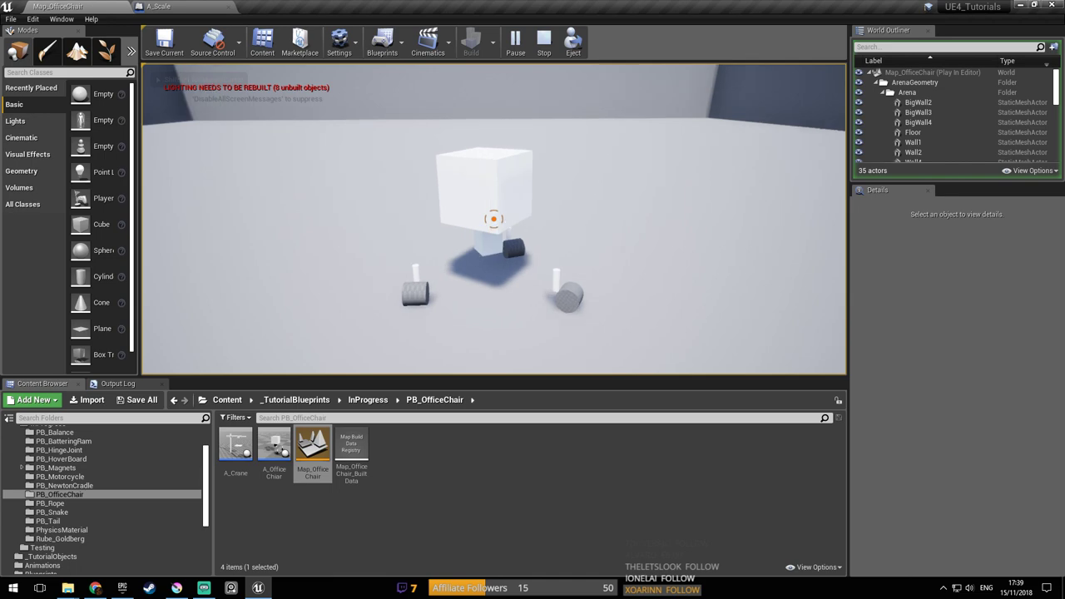
key(d)
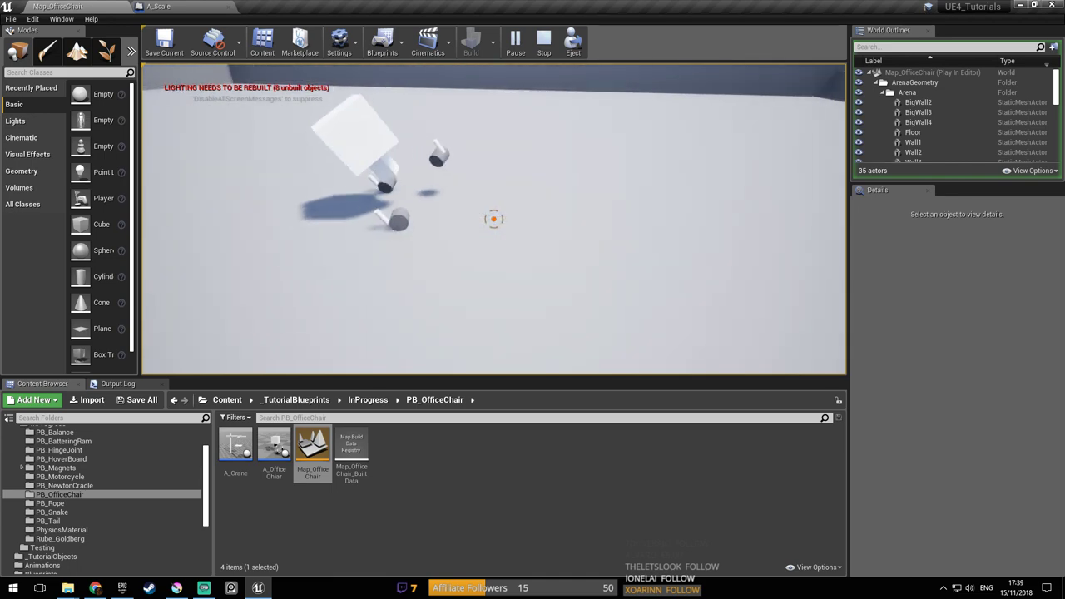
key(w)
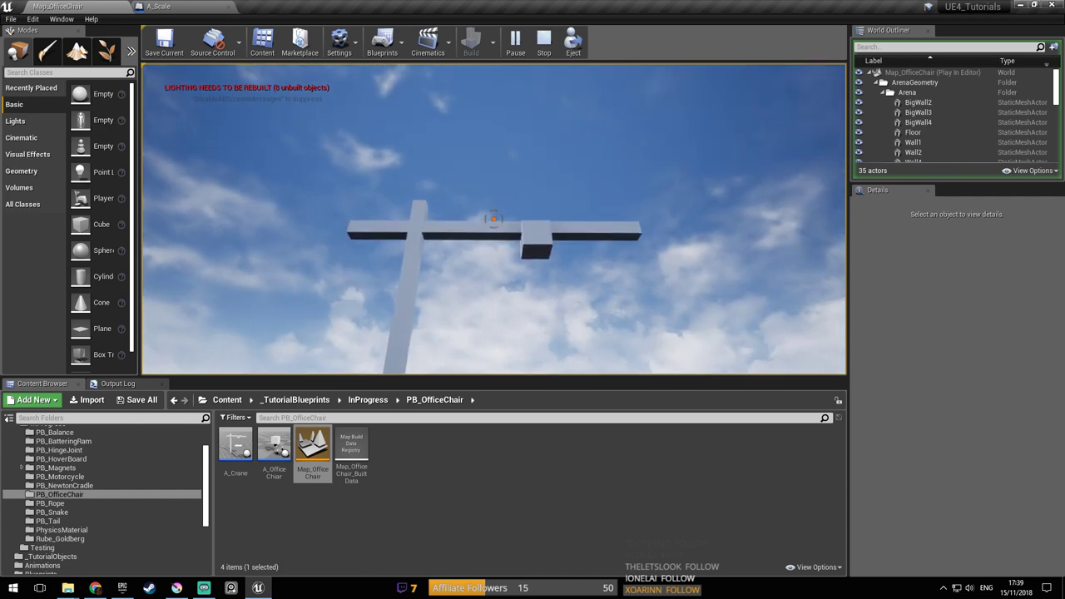
key(d)
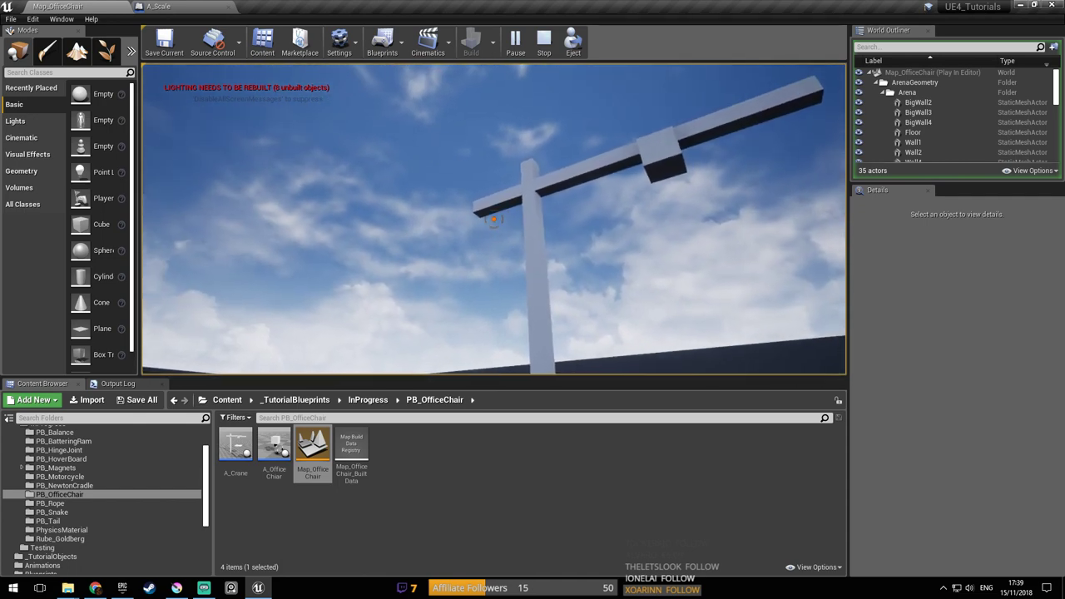
key(d)
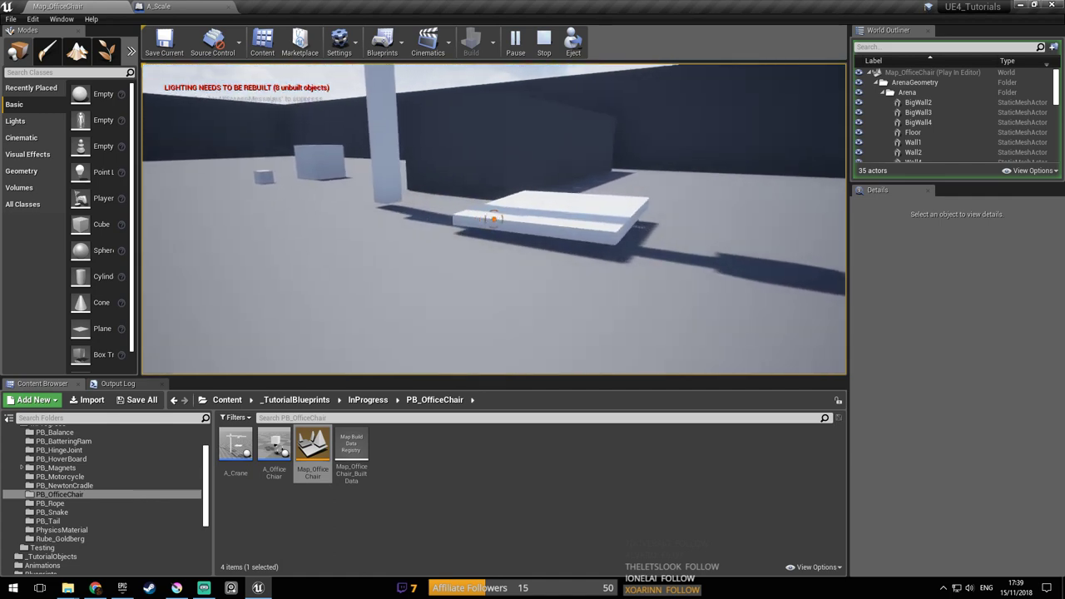
key(a)
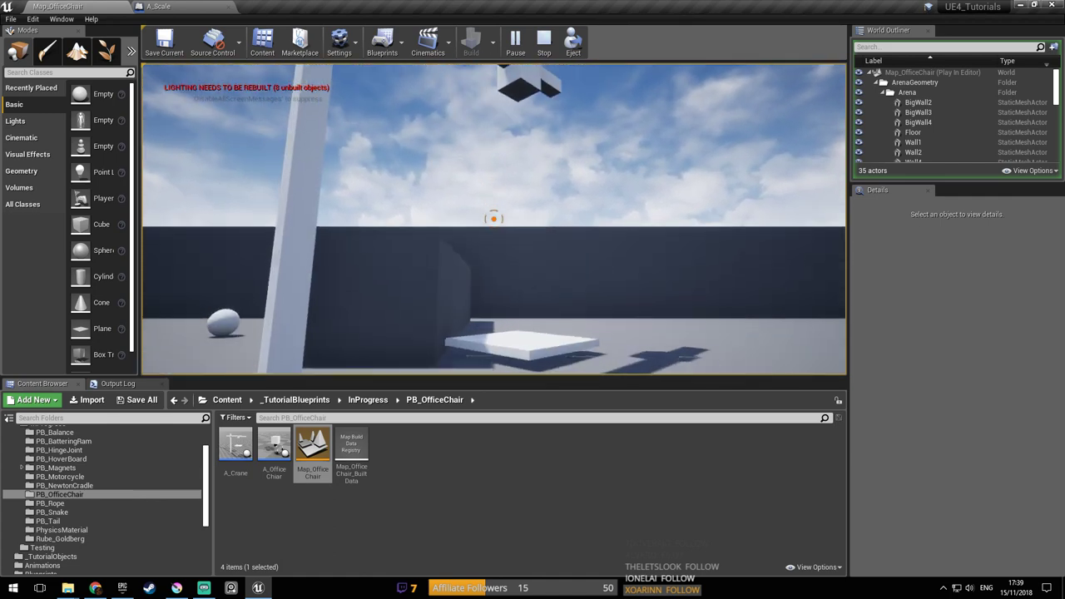
key(a)
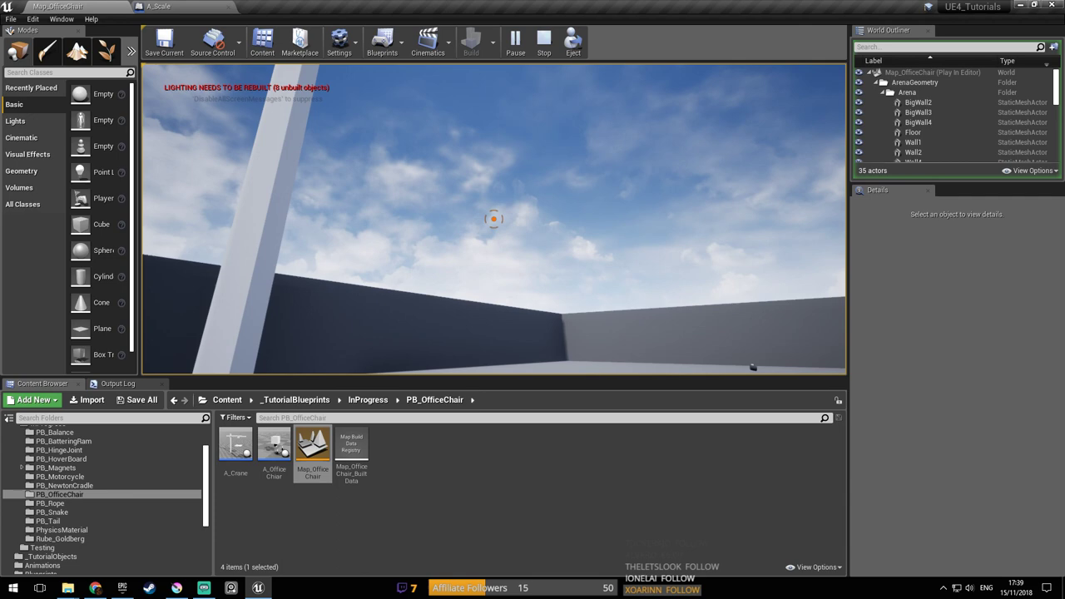
key(Escape)
Copy the Map_OfficeChair level from PB_OfficeChair into the Rube_Goldberg folder
click(361, 450)
click(320, 454)
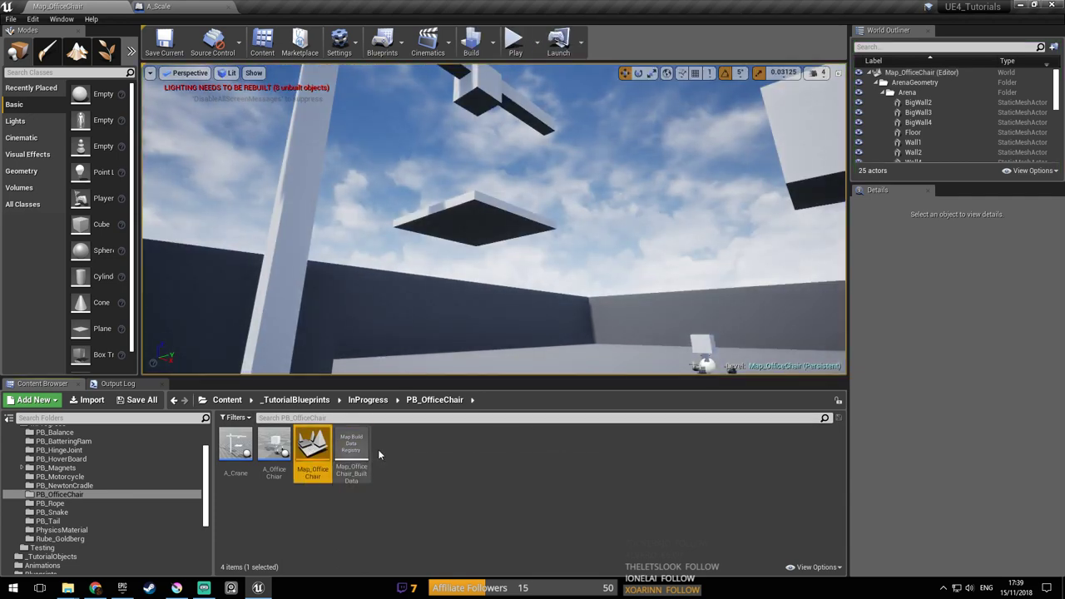
click(177, 6)
click(104, 6)
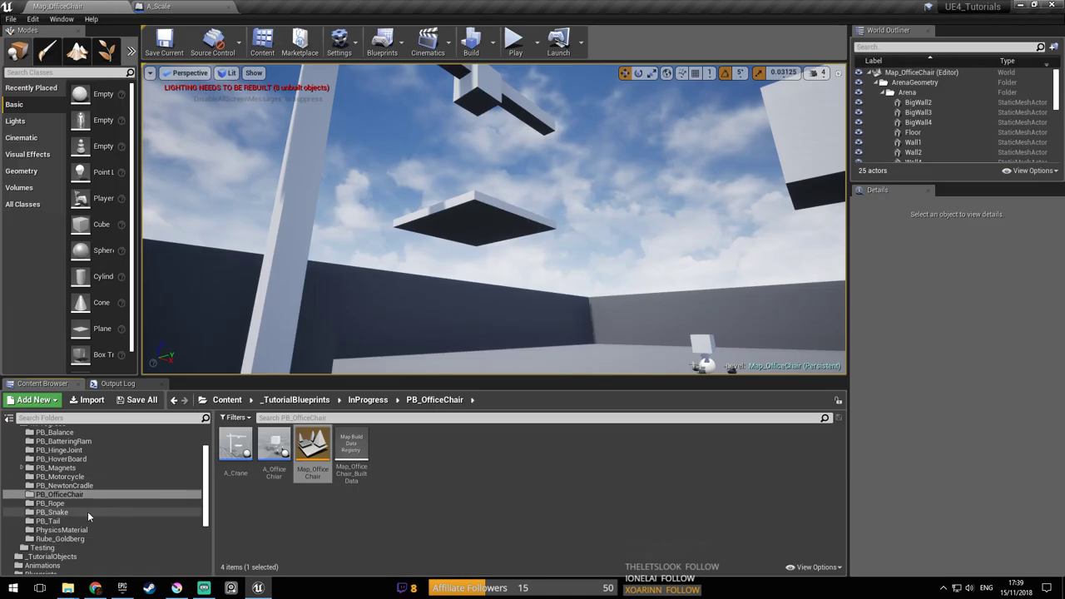
click(87, 513)
scroll(134, 502, down, 2)
click(46, 505)
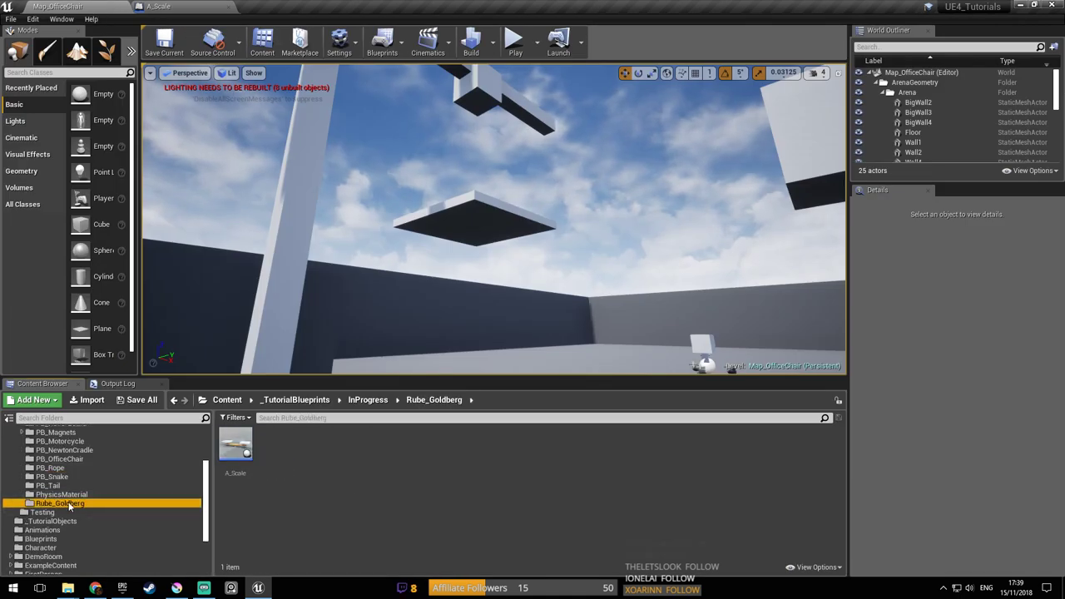
click(290, 449)
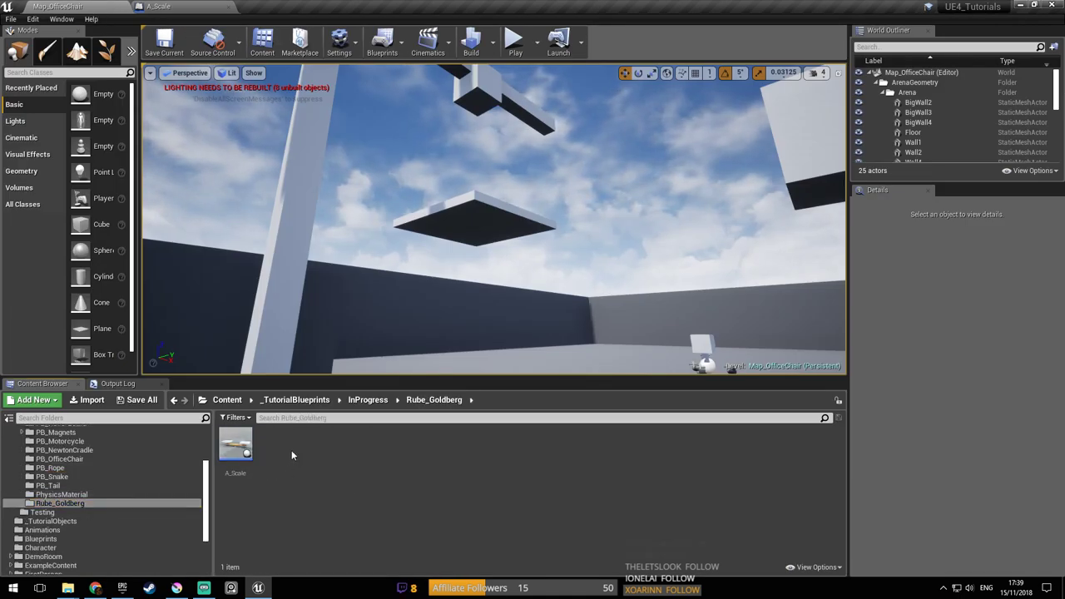
key(ctrl+v)
Rename the copied level to Map_Rube_Goldberg, save it, and open it
click(275, 449)
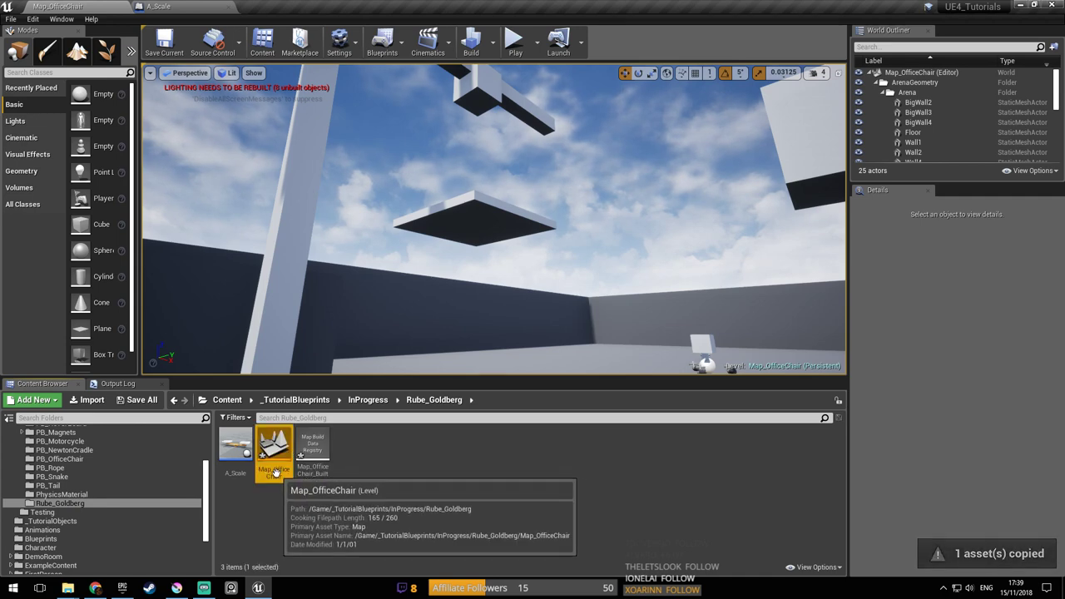
key(F2)
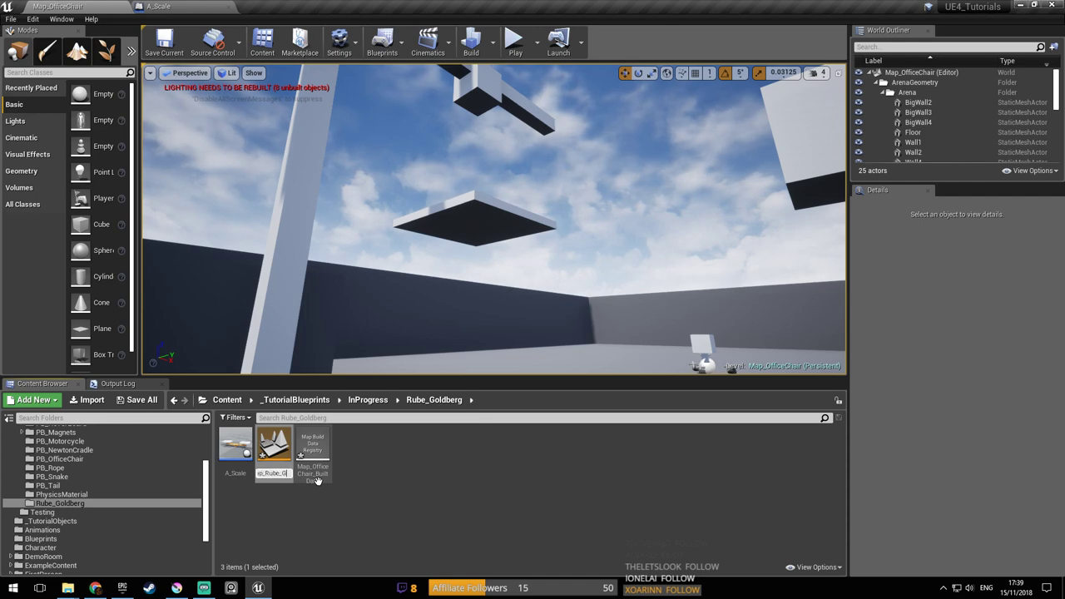
text(Map_Rube_Goldberg)
key(Return)
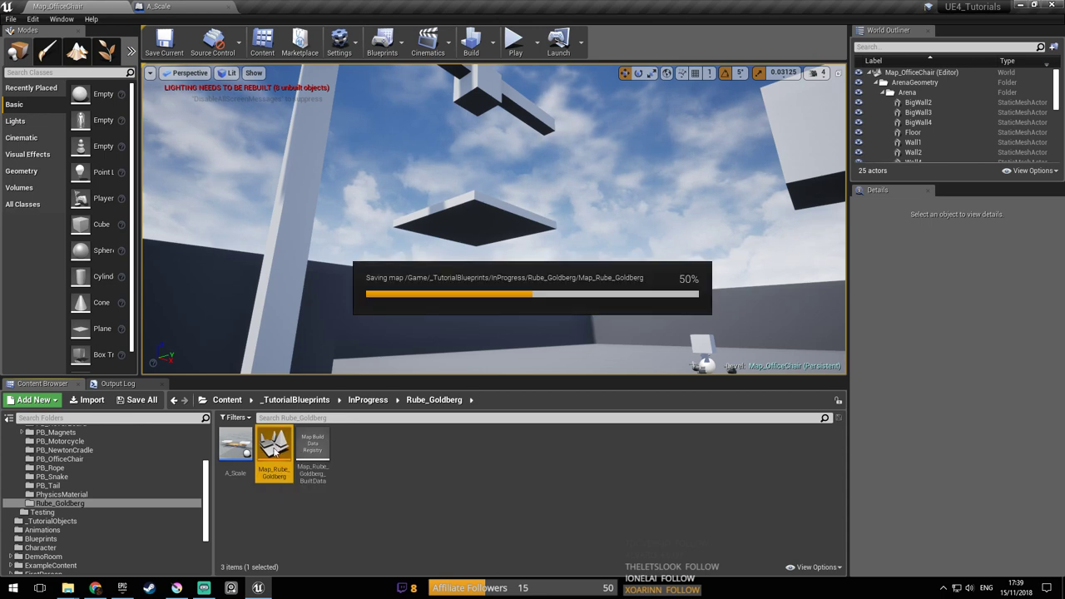
Delete the A_Crane and A_OfficeChiar actors and the other leftover prop from Map_Rube_Goldberg, and save the level
right_drag(449, 266, 499, 333)
click(388, 212)
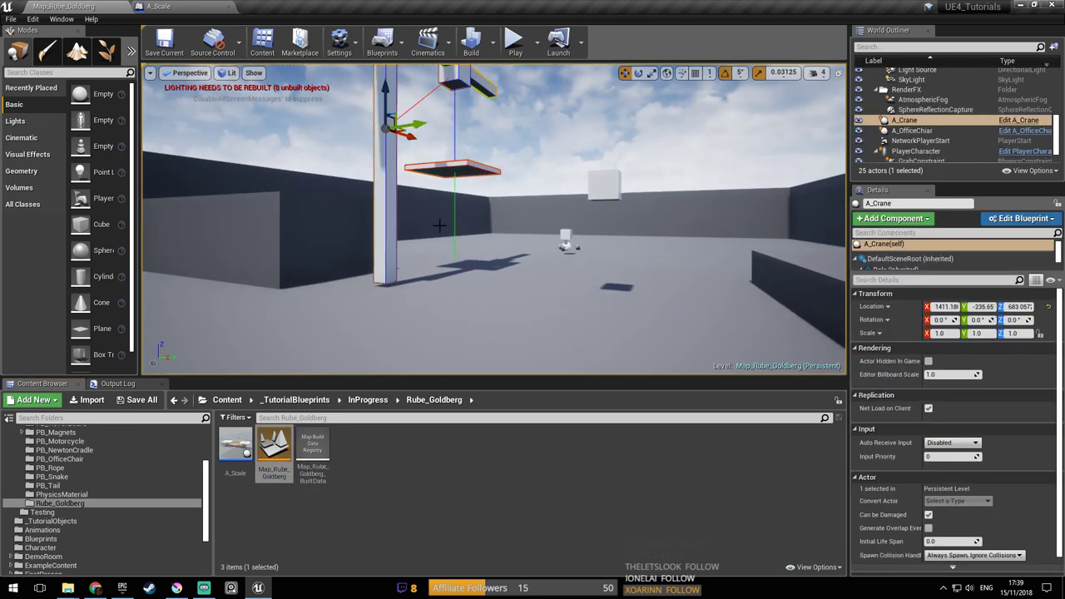
key(Delete)
click(564, 240)
key(Delete)
right_drag(539, 241, 578, 200)
click(539, 242)
click(520, 267)
key(Delete)
right_drag(520, 267, 525, 296)
key(ctrl+s)
Place an A_Scale actor on the arena floor in Map_Rube_Goldberg and save the level
drag(236, 445, 483, 264)
right_drag(483, 264, 666, 285)
right_drag(471, 280, 387, 285)
key(ctrl+s)
Play-test Map_Rube_Goldberg to see how the placed scale behaves, and stop the session
right_drag(493, 266, 354, 275)
click(515, 41)
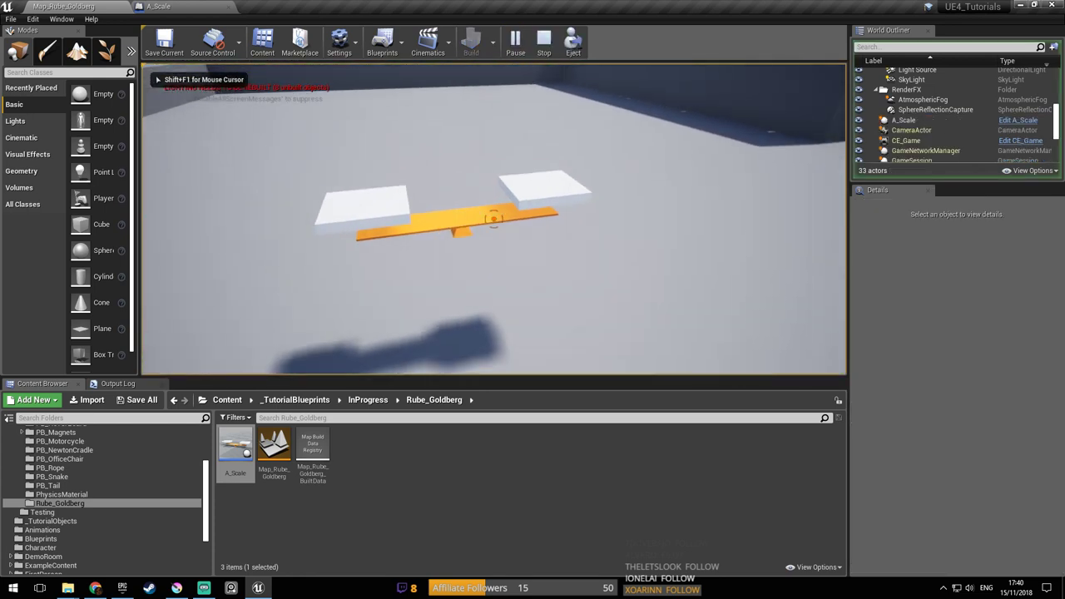
key(Escape)
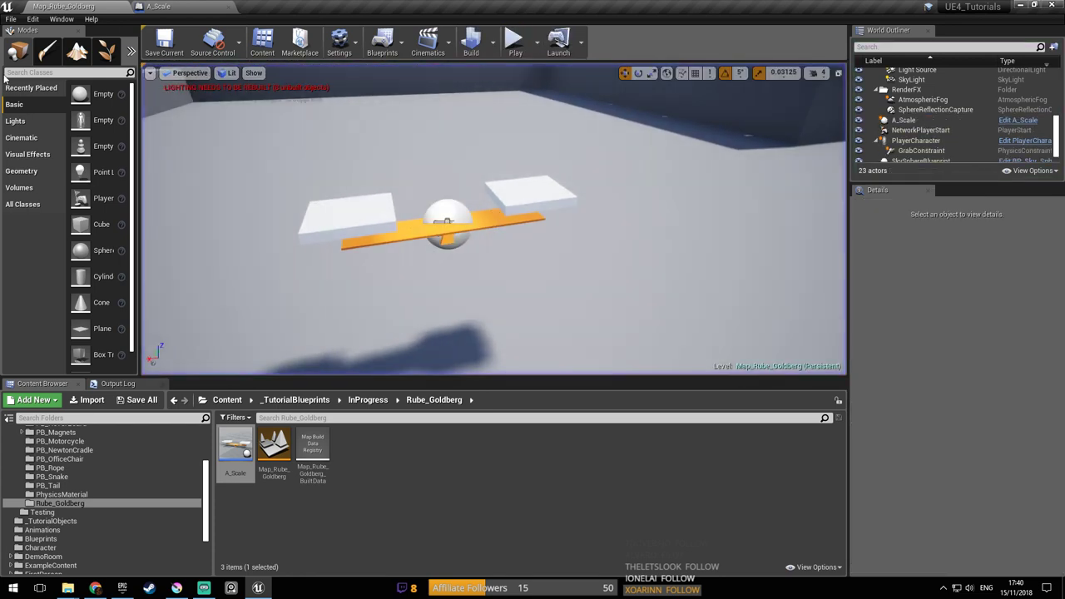
Enable Simulate Physics on the Plank component of the A_Scale Blueprint
click(185, 6)
click(65, 120)
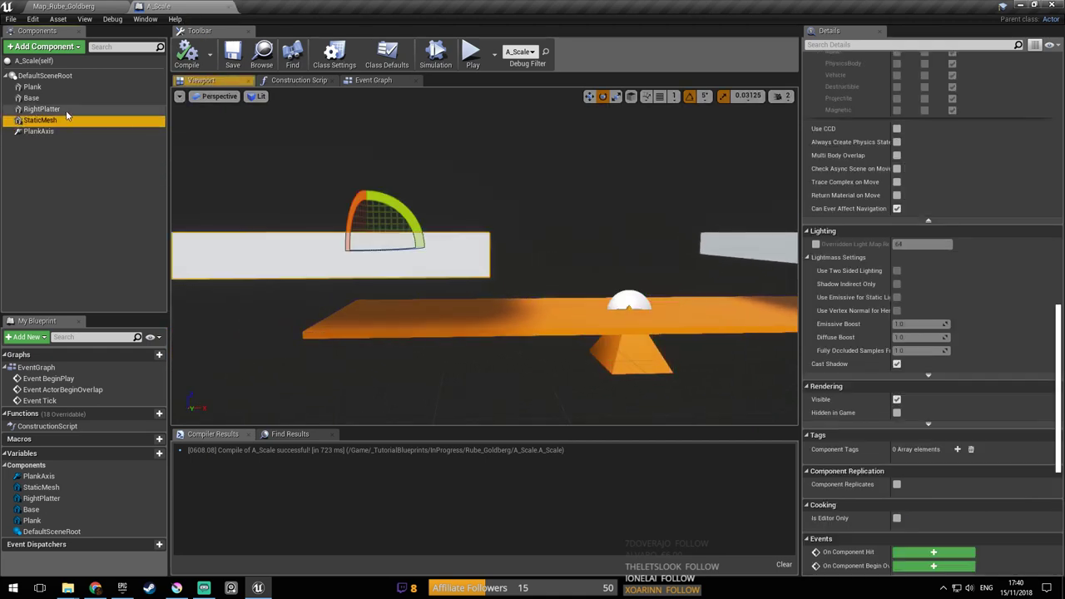
click(58, 86)
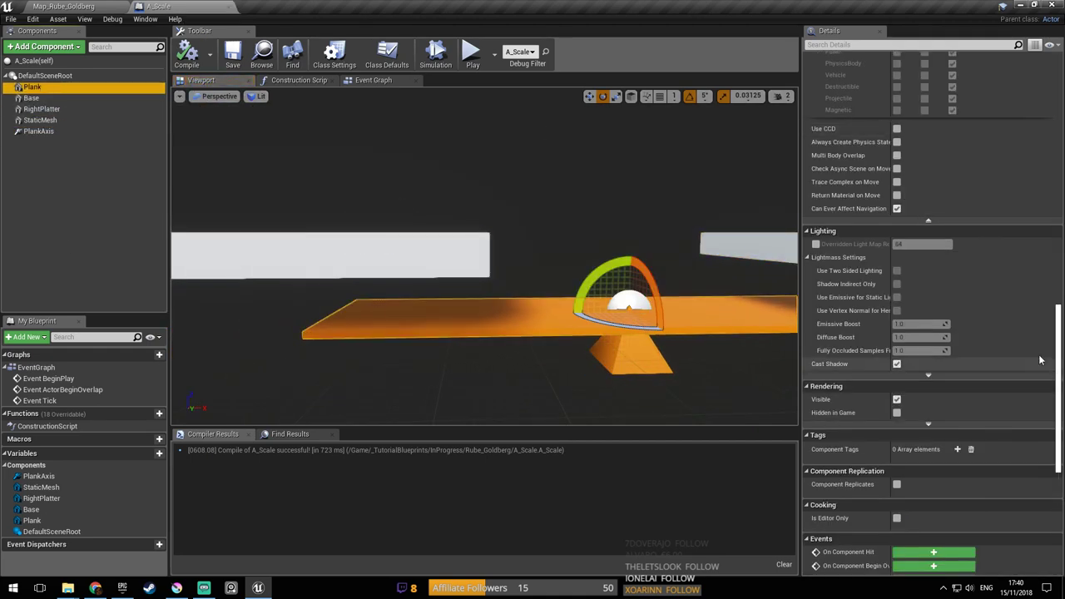
drag(1060, 374, 1058, 111)
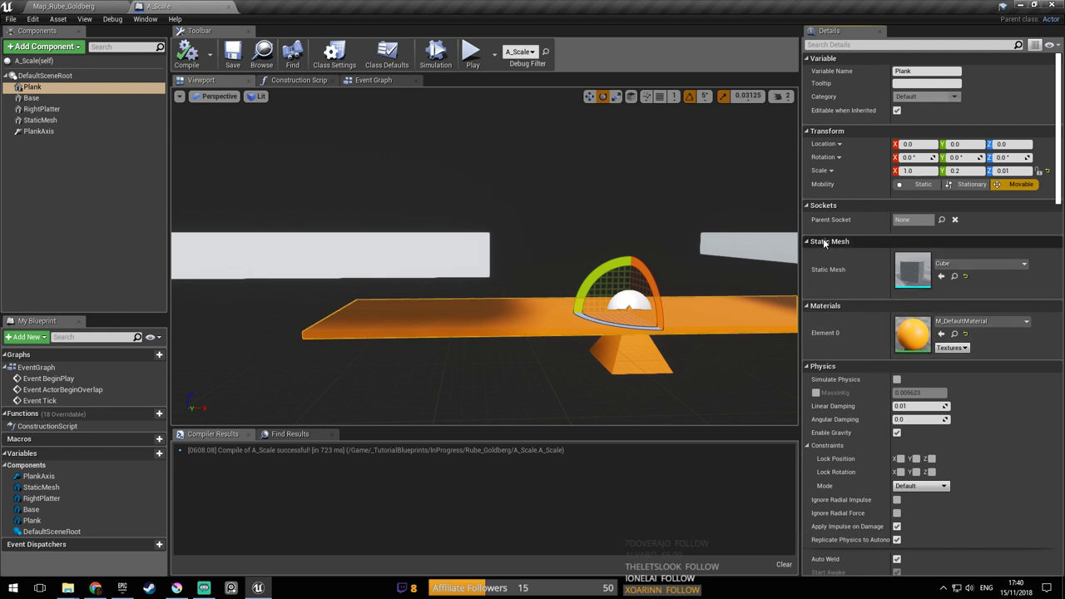
Enable Disable Collision on the PlankAxis constraint, and compile and save A_Scale
click(45, 131)
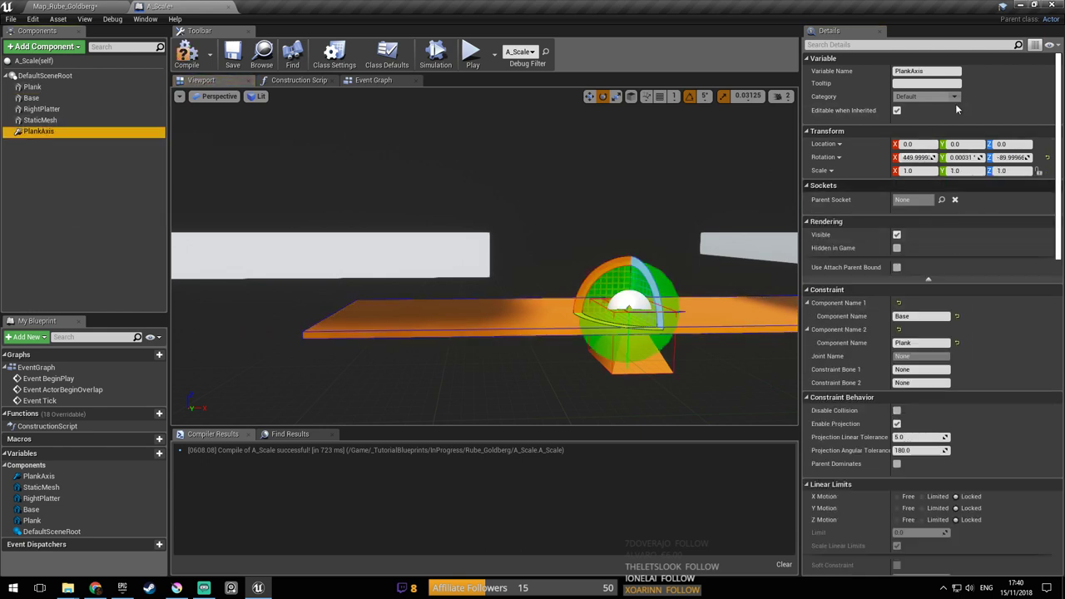
click(879, 44)
text(col)
click(897, 71)
click(1018, 44)
click(191, 60)
click(234, 57)
Save Map_Rube_Goldberg and play-test it, interacting with the plank to check that it pivots on its base
click(66, 7)
right_drag(526, 130, 537, 115)
key(ctrl+s)
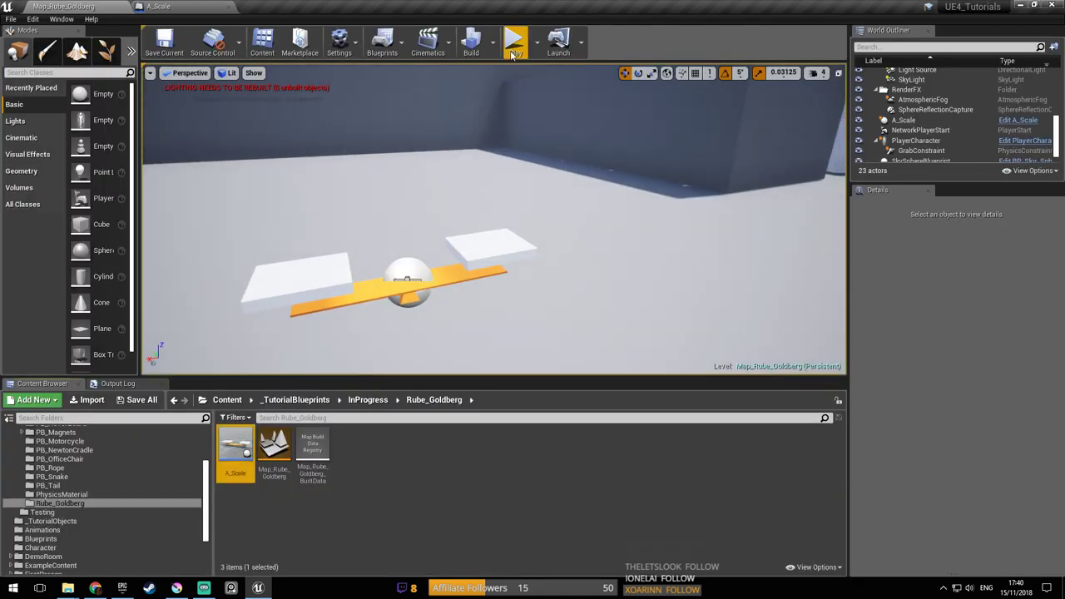
click(516, 42)
key(w)
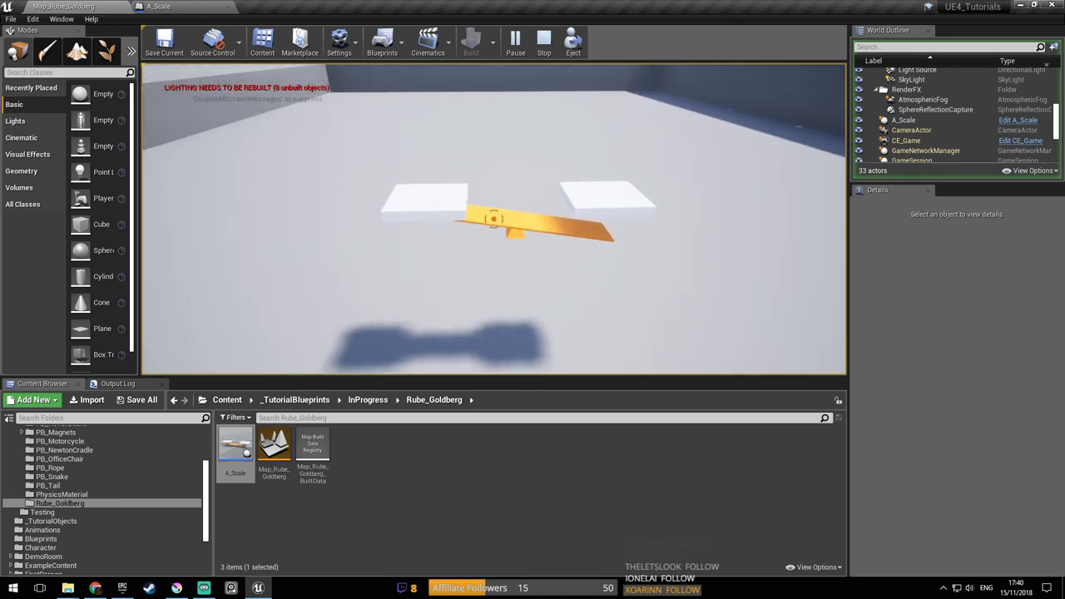
click(494, 219)
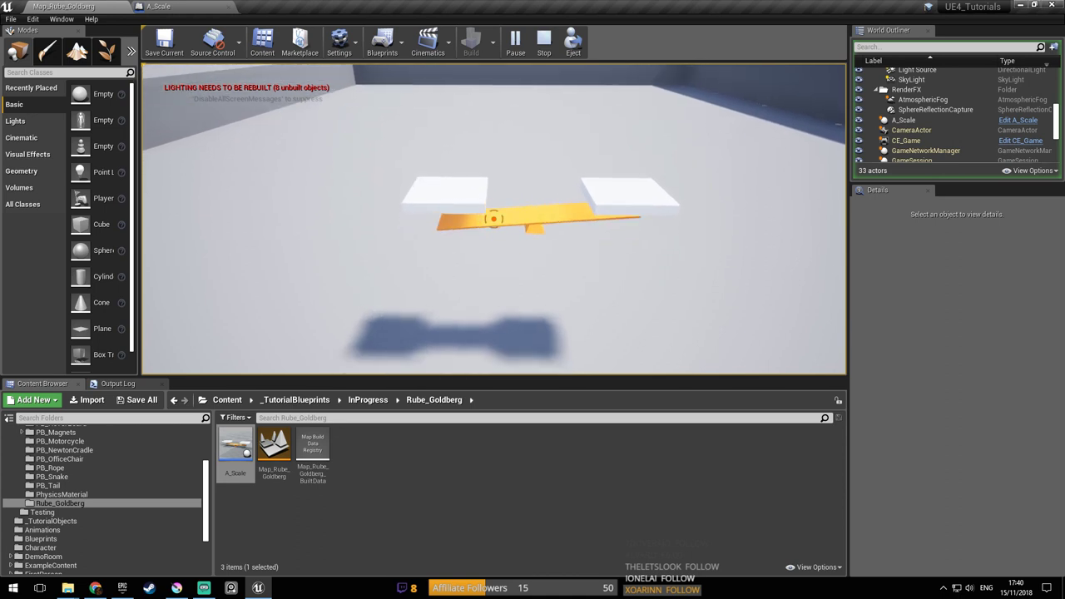
key(Escape)
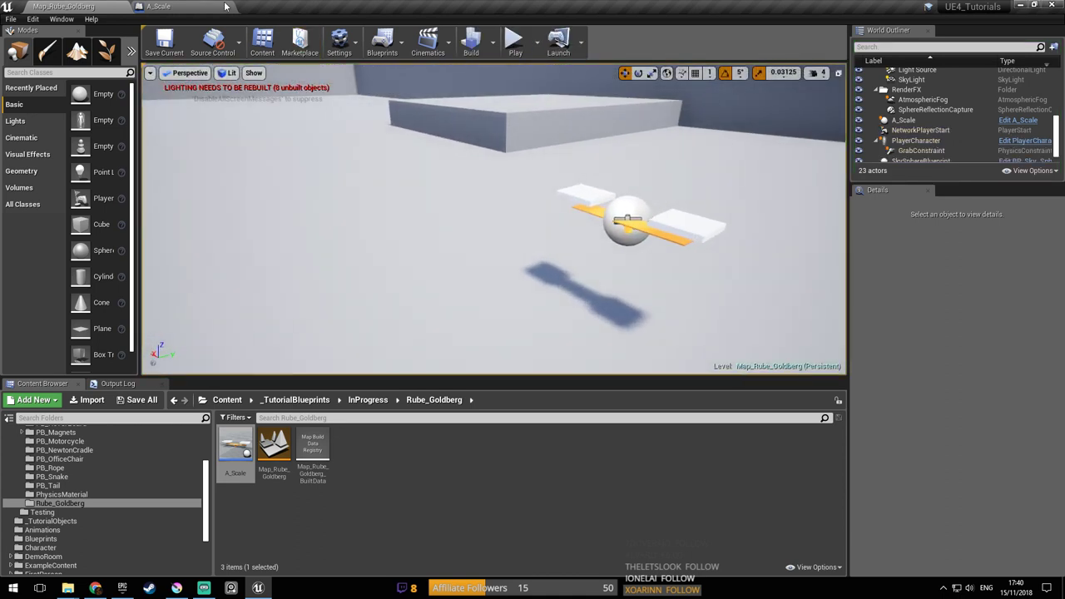
Set the Angular Drive Mode of A_Scale's PlankAxis constraint to Twist and Swing
click(158, 6)
right_drag(432, 280, 458, 270)
right_drag(286, 279, 323, 282)
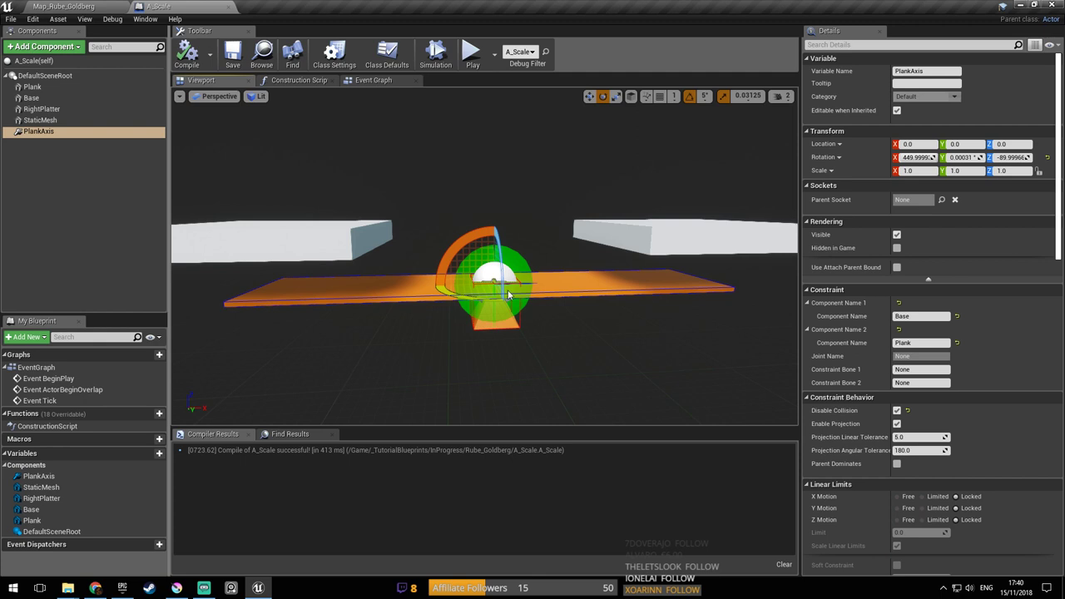
scroll(958, 353, down, 6)
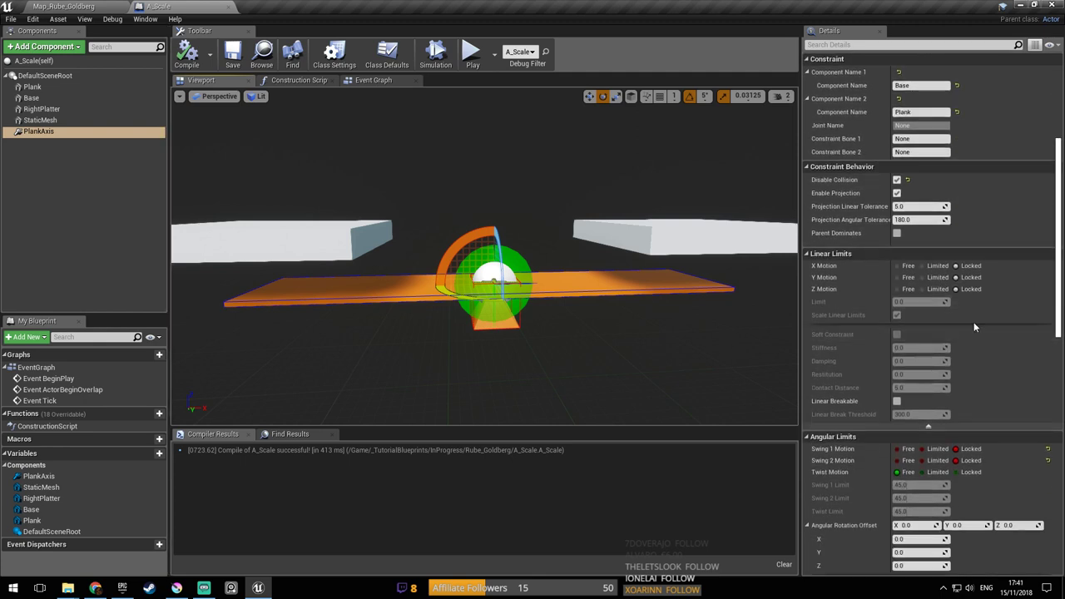
scroll(1036, 330, down, 15)
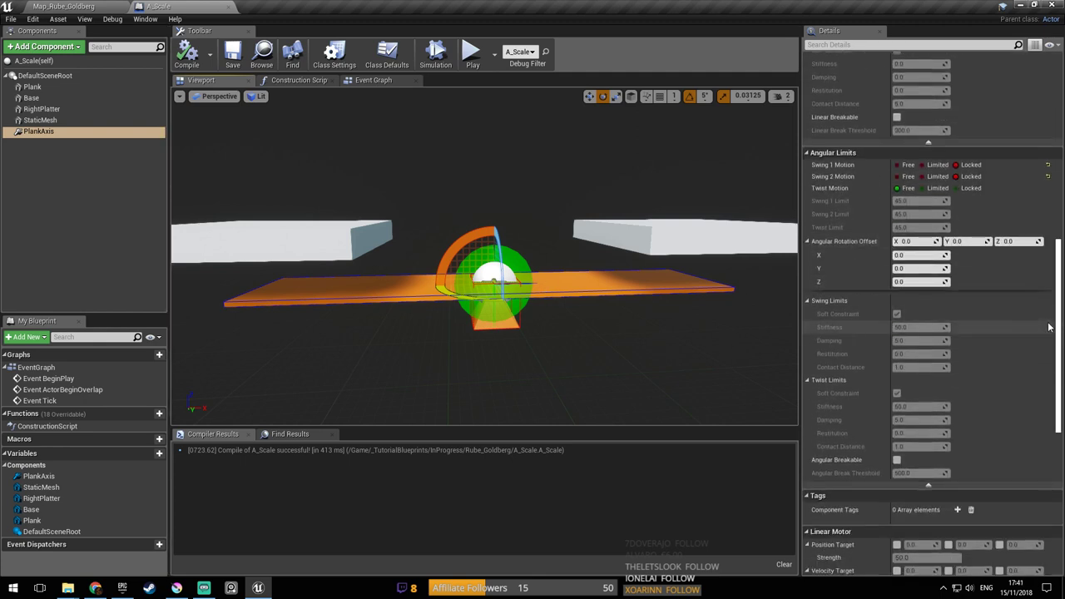
scroll(868, 287, down, 1)
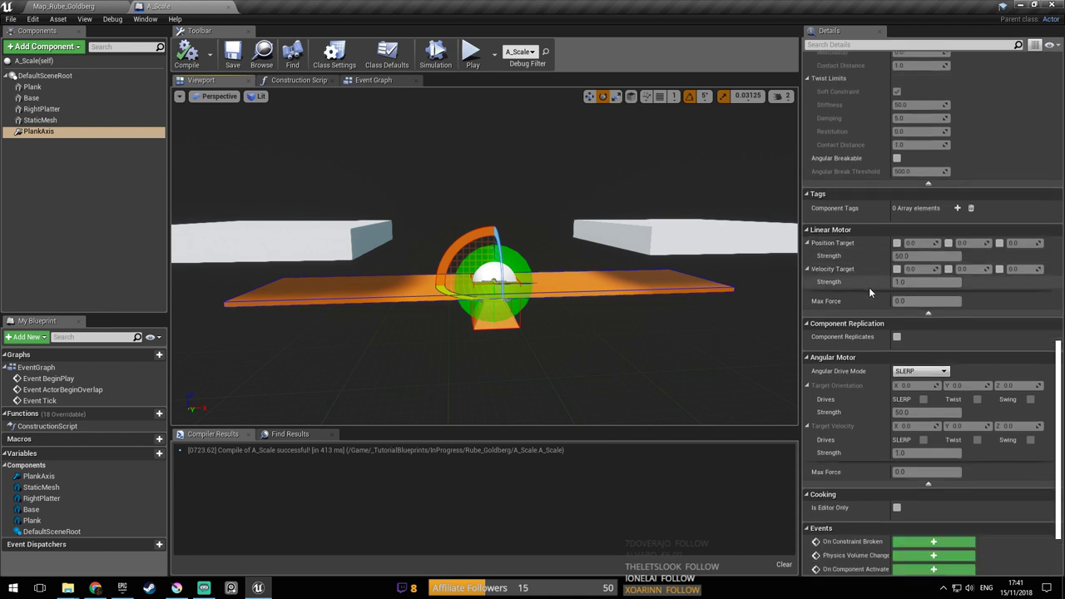
click(937, 372)
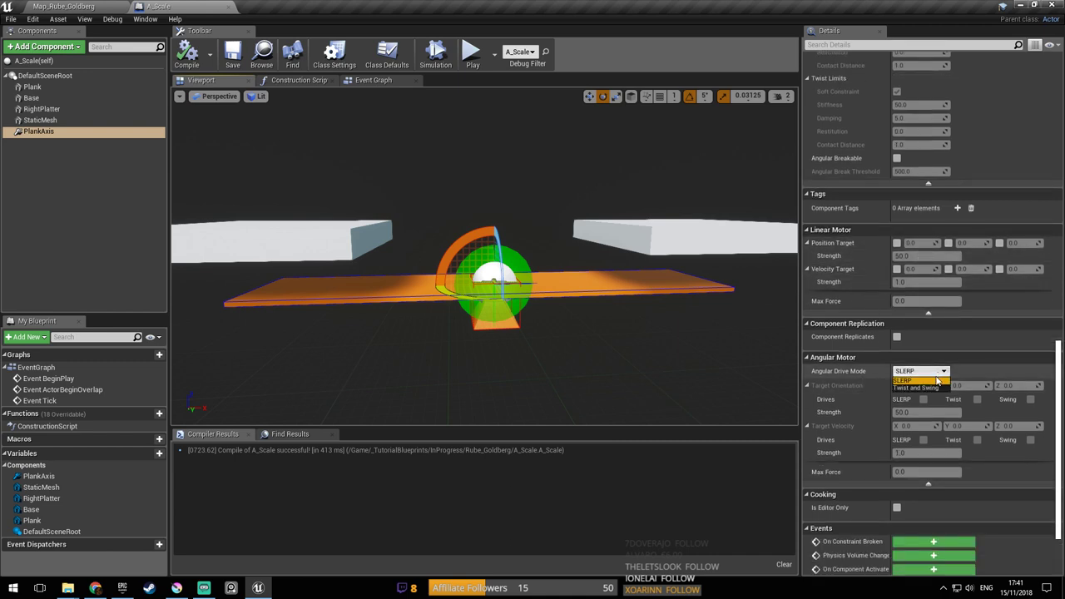
scroll(941, 386, up, 10)
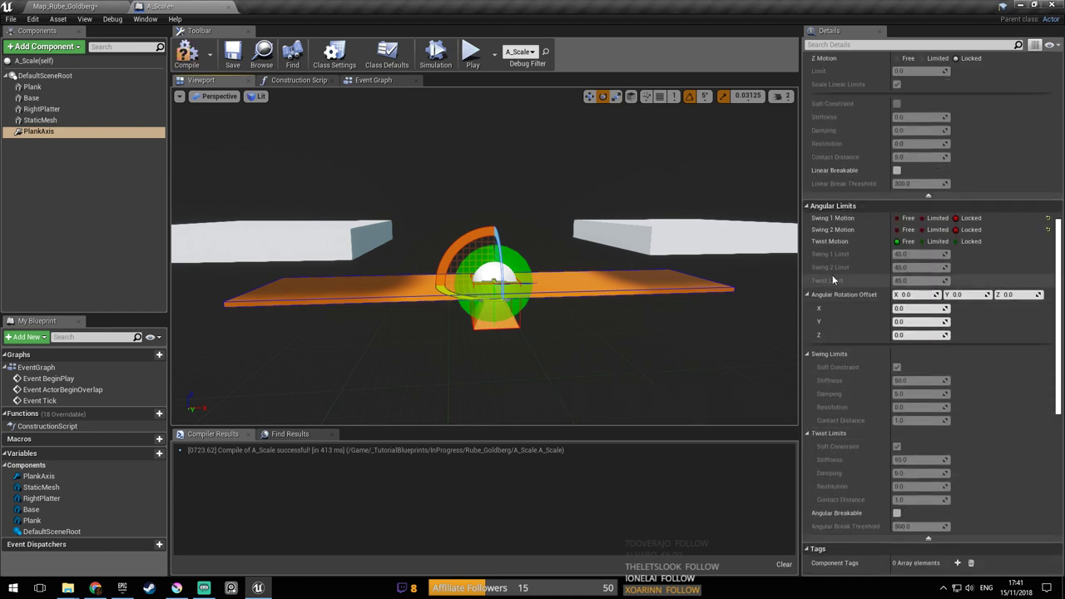
scroll(832, 247, down, 10)
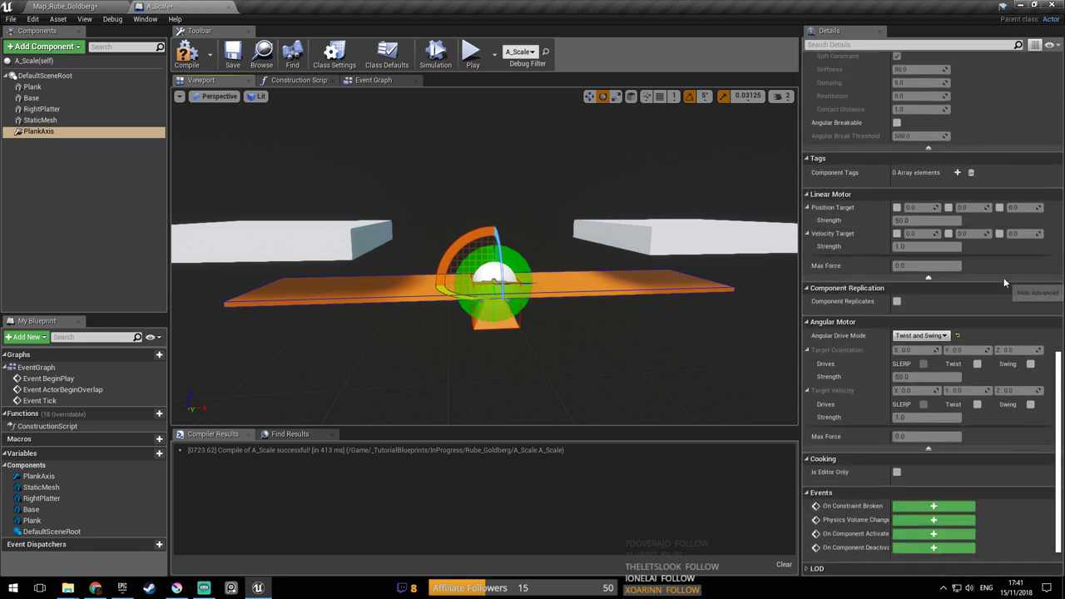
Enable PlankAxis's Twist drive for Target Orientation with a strength of 1.0, and compile and save the Blueprint
scroll(999, 383, down, 2)
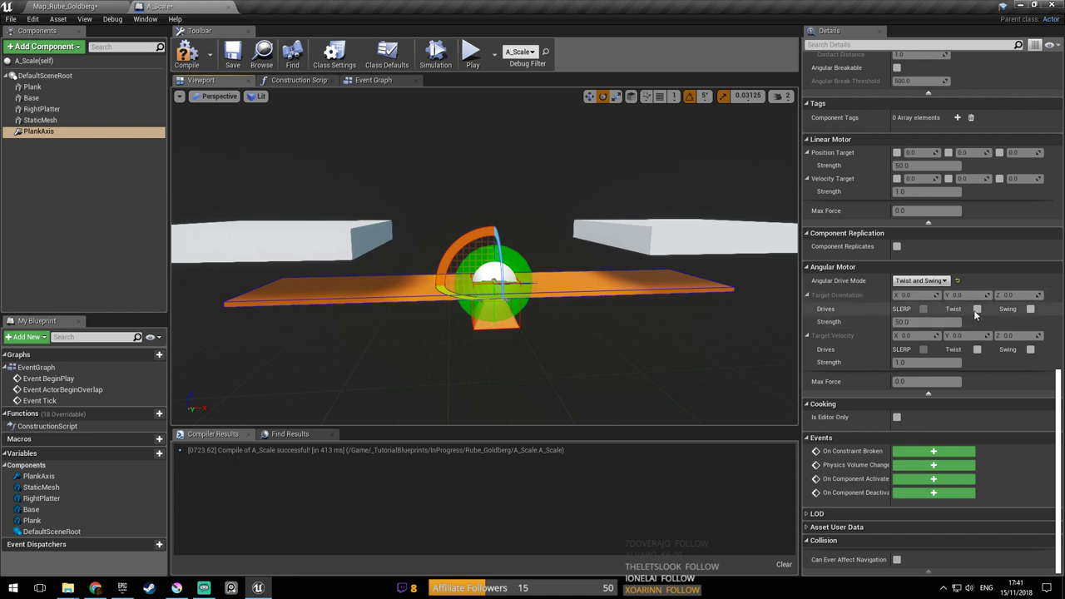
click(977, 309)
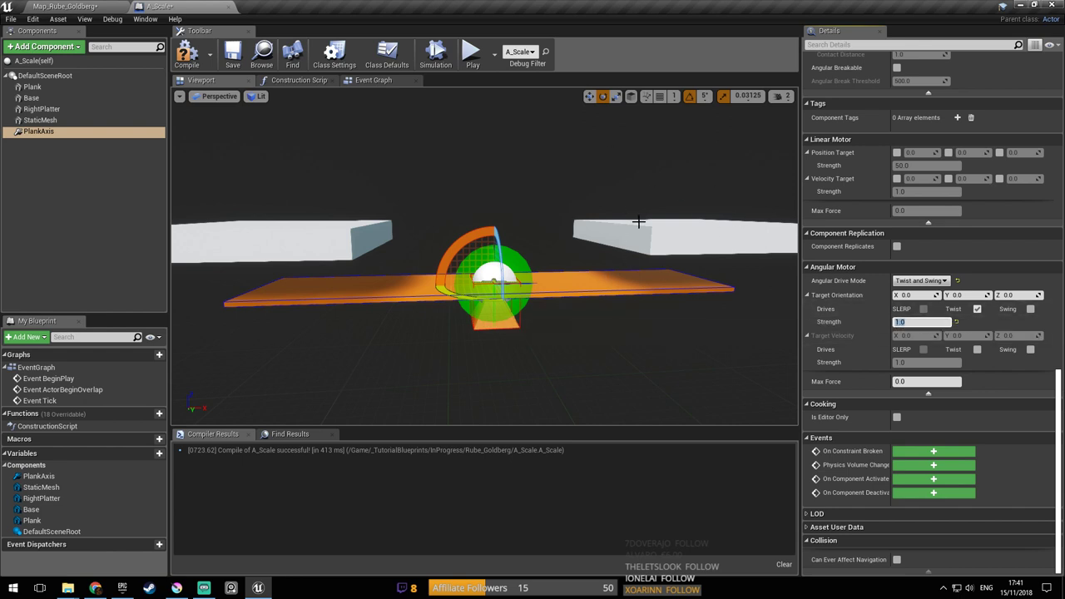
mouse_move(624, 205)
right_down()
mouse_move(634, 197)
mouse_move(614, 209)
mouse_move(625, 206)
right_up()
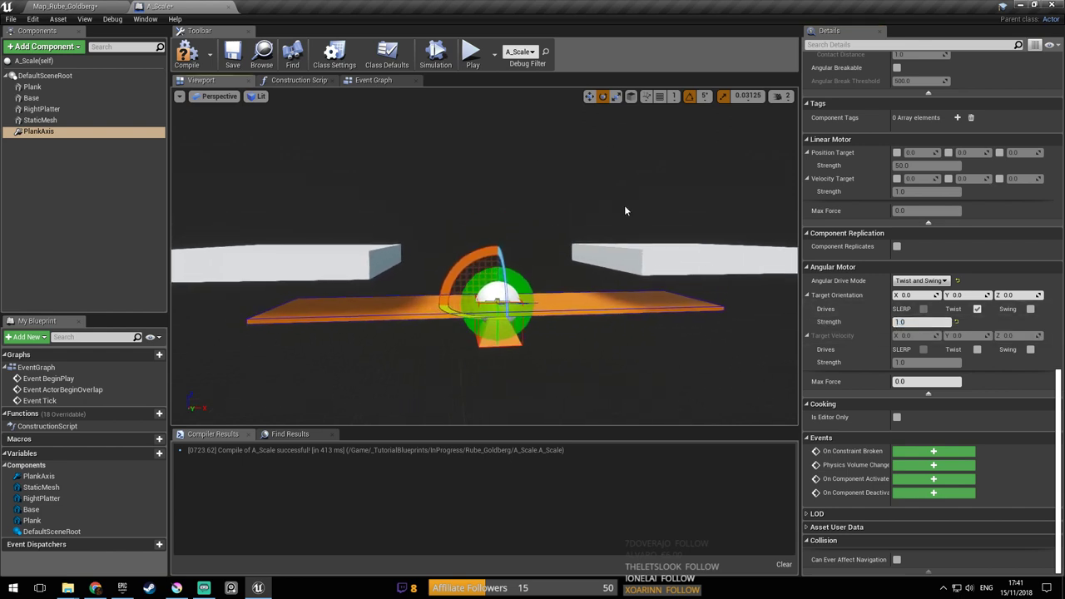
right_drag(680, 232, 671, 224)
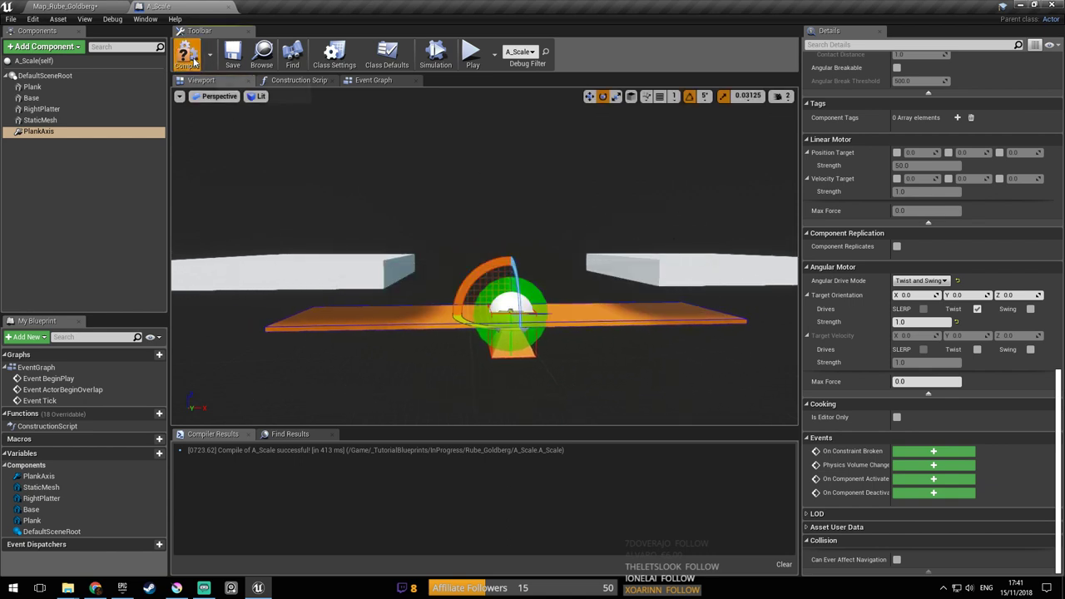
click(235, 64)
right_drag(649, 248, 662, 250)
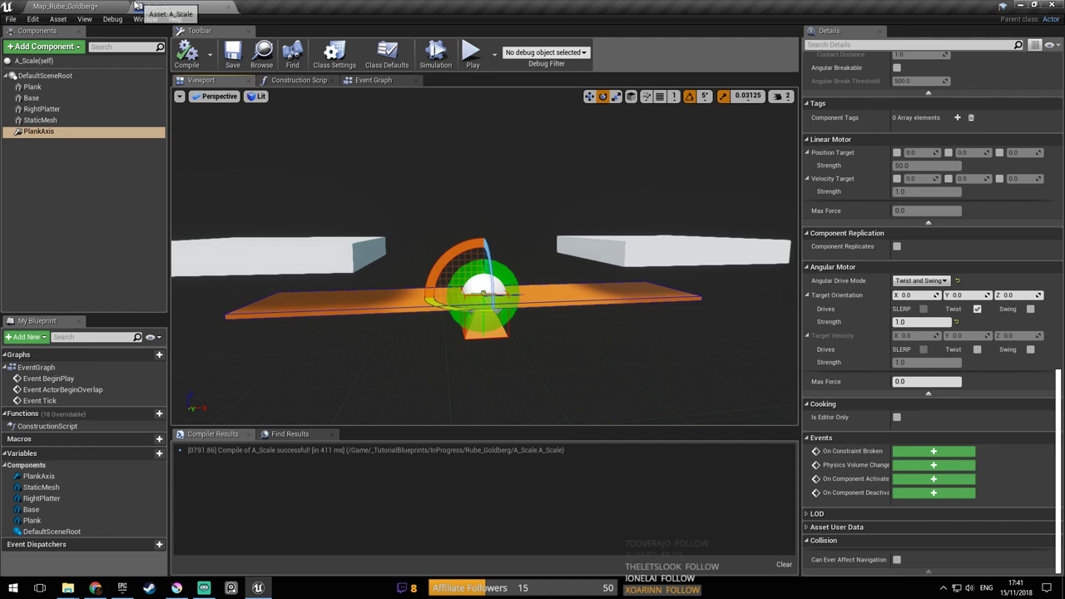
Save Map_Rube_Goldberg and play-test how the twist-driven plank moves, then stop and inspect the scale up close
click(92, 7)
key(ctrl+s)
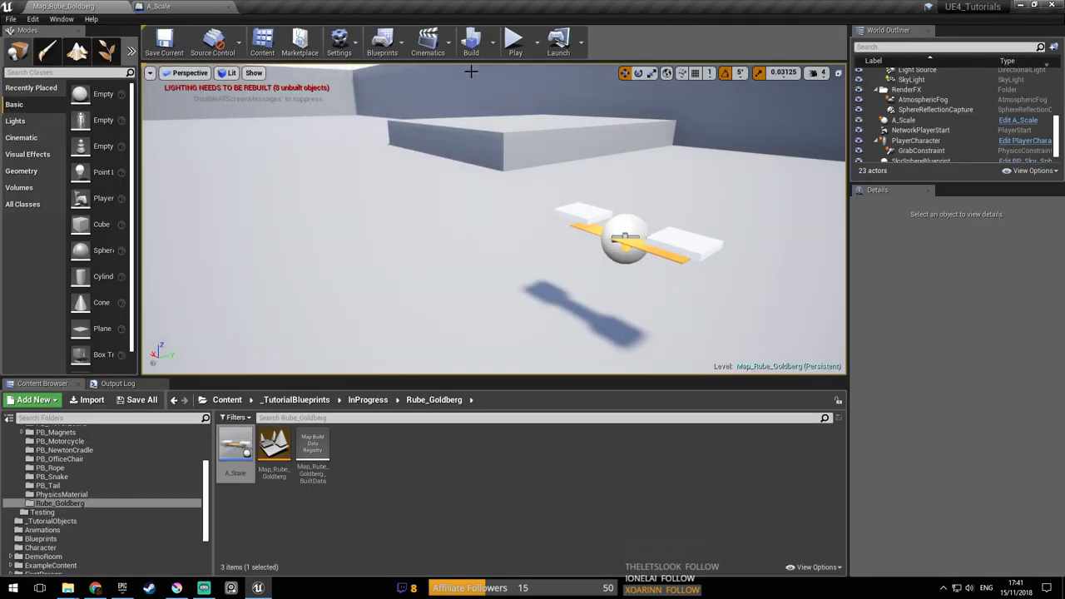
click(516, 42)
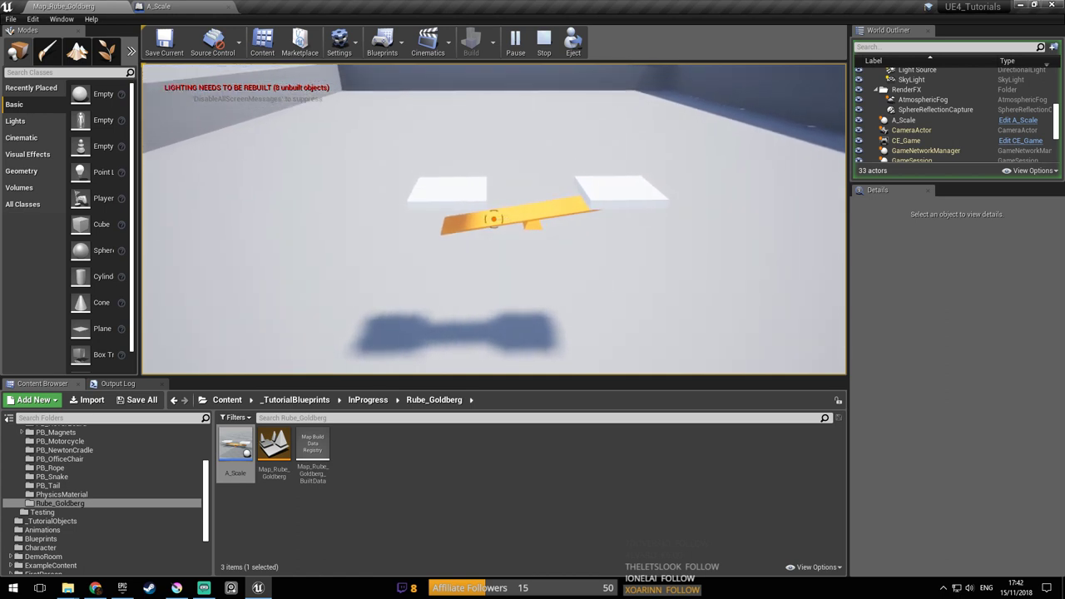
key(Escape)
mouse_move(719, 272)
right_down()
mouse_move(733, 268)
mouse_move(726, 250)
mouse_move(719, 272)
right_up()
key(w)
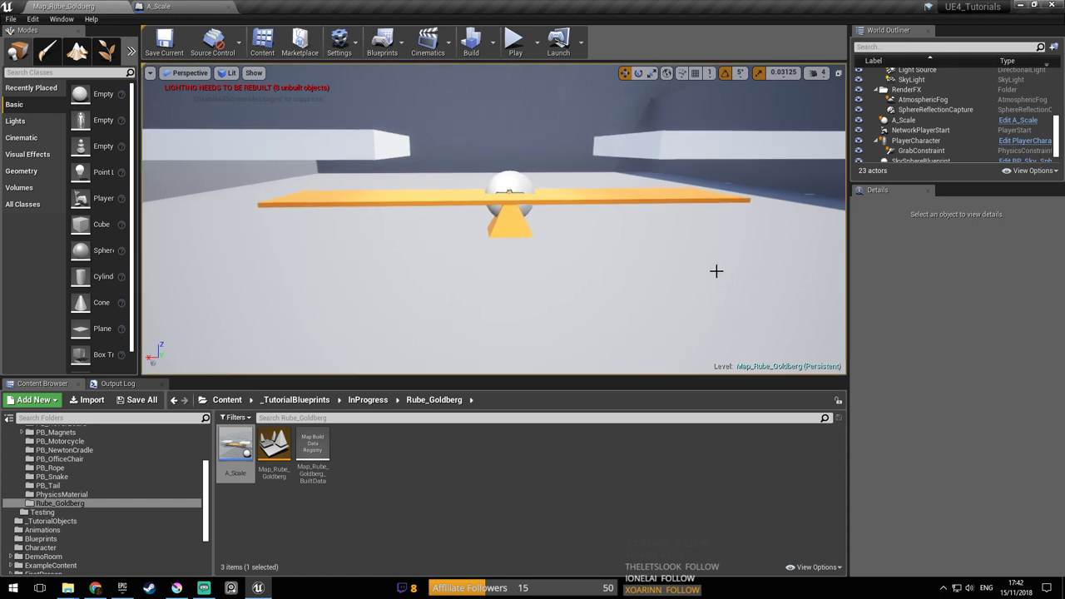
key(ctrl+s)
Enlarge A_Scale's Plank by setting its X scale to 2.0 and its Z scale to 0.05
click(158, 10)
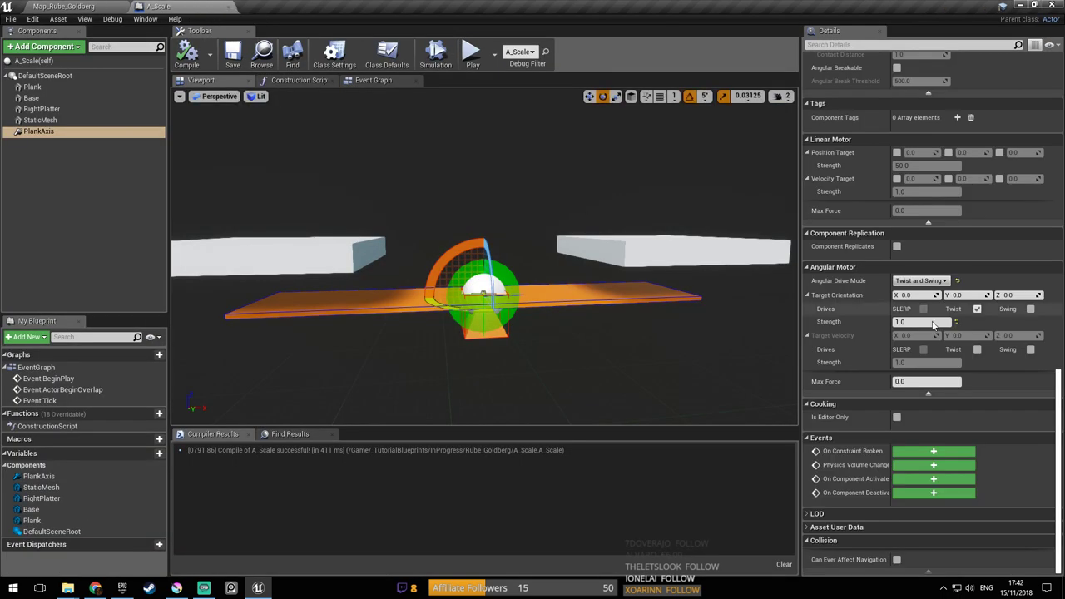
mouse_move(508, 322)
right_down()
mouse_move(524, 334)
mouse_move(491, 316)
mouse_move(509, 322)
right_up()
key(s)
click(527, 283)
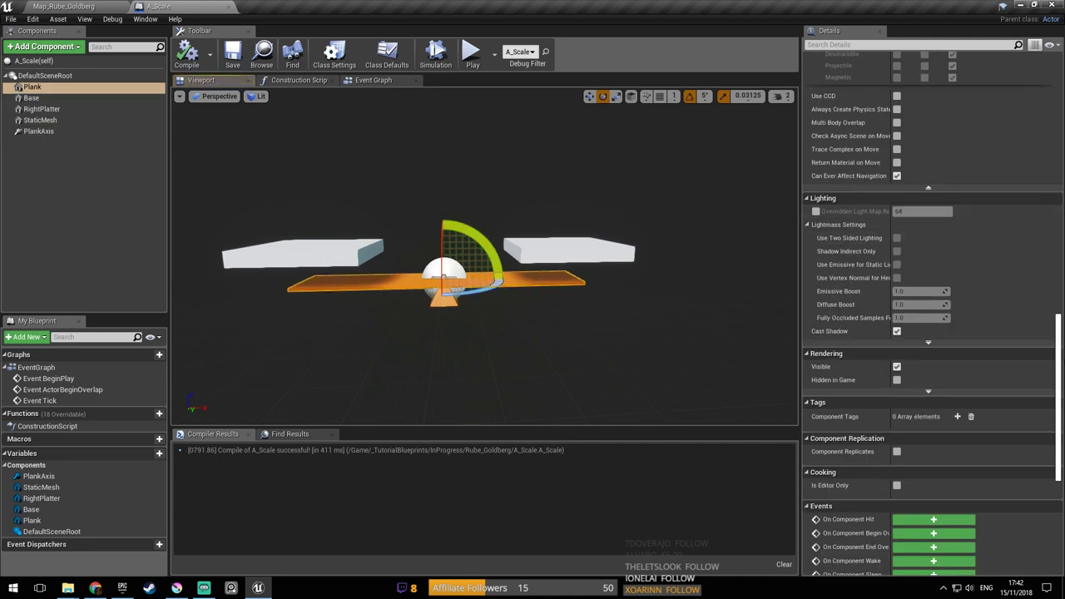
scroll(995, 81, up, 10)
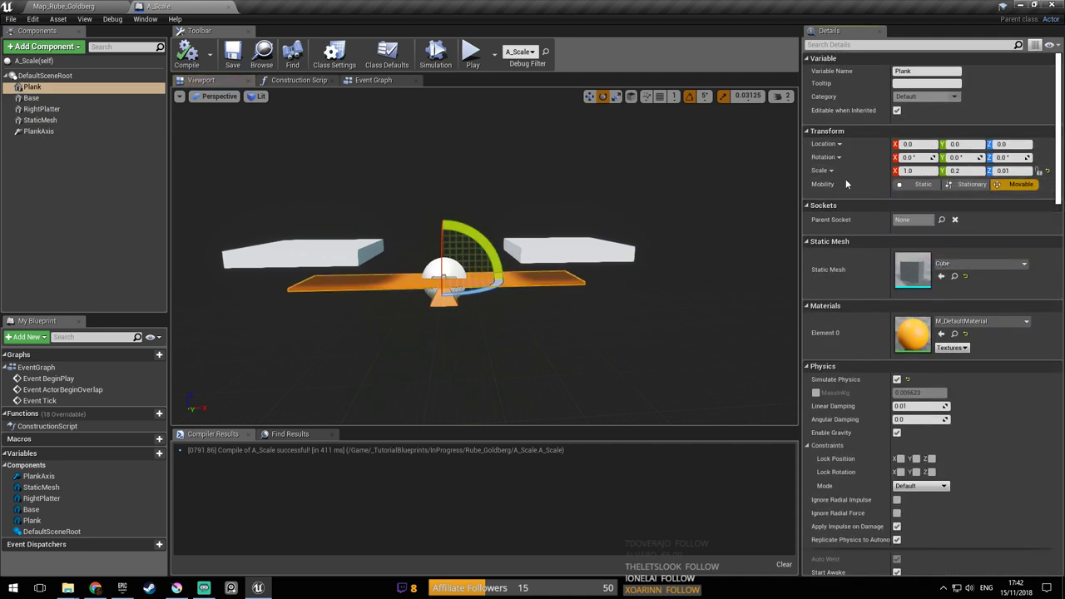
click(590, 95)
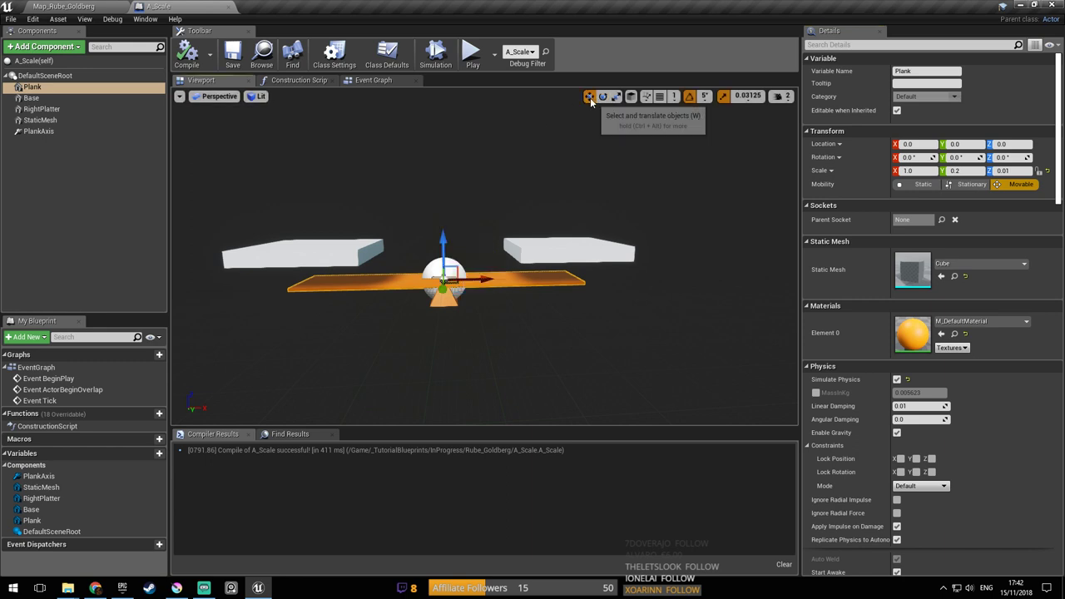
click(932, 171)
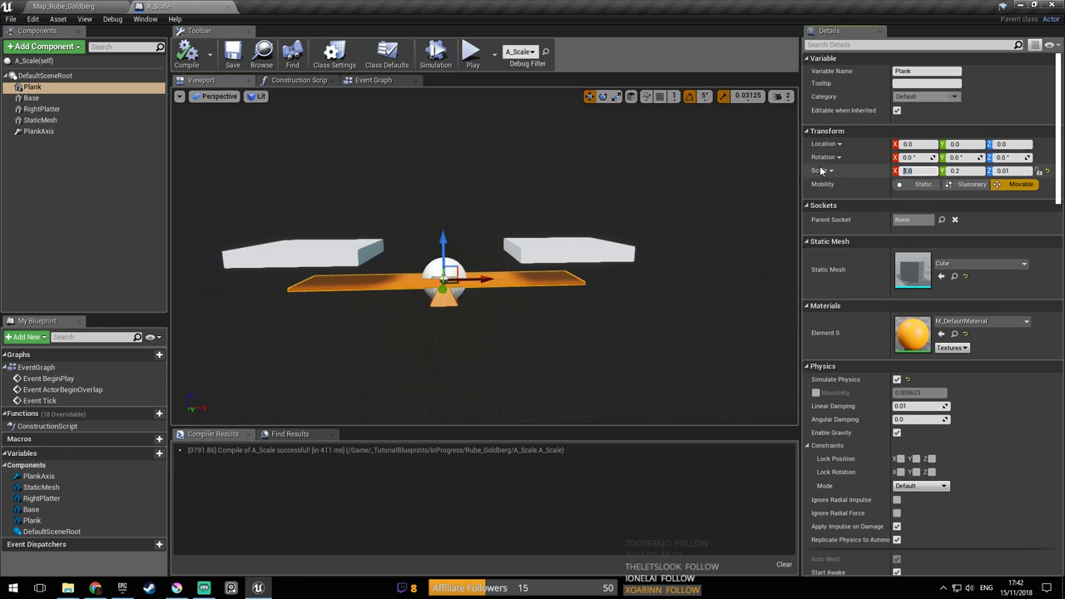
text(2)
key(Return)
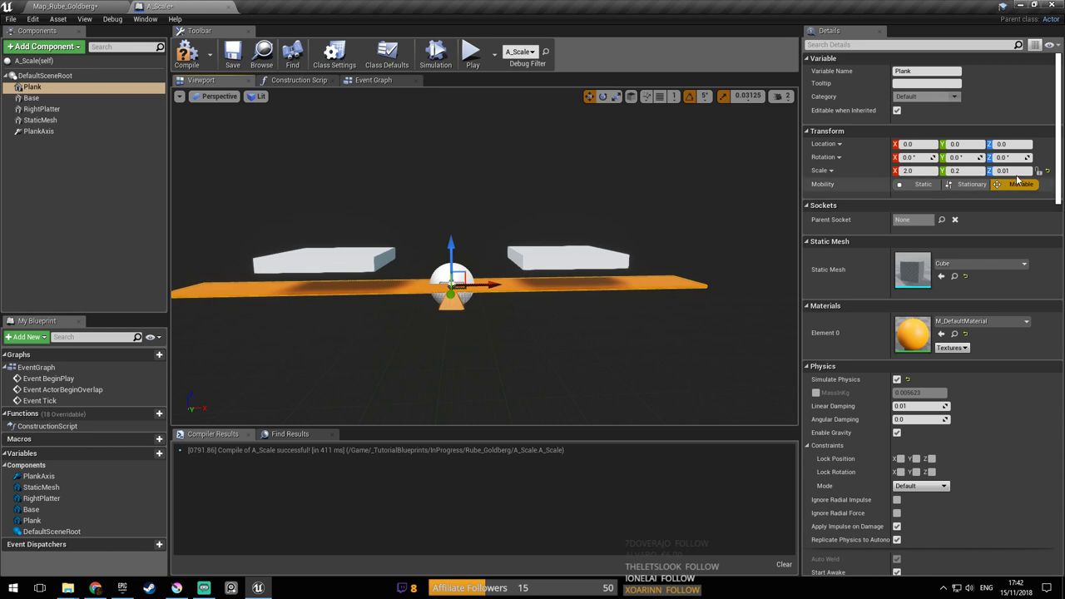
click(1024, 171)
key(BackSpace)
text(5)
key(Return)
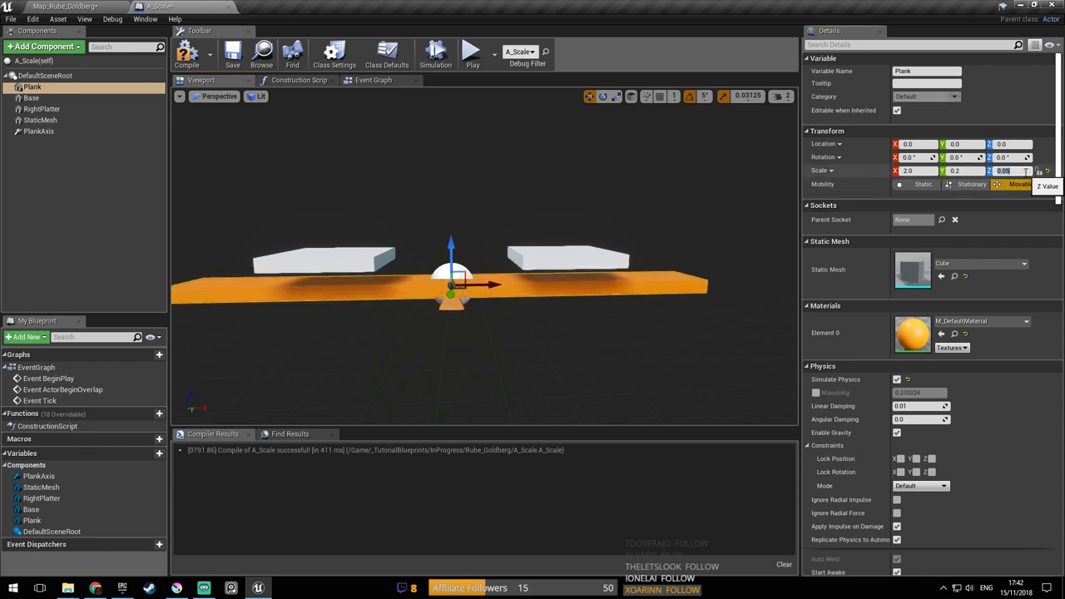
Set the X scale of the pyramid-shaped Base component to 0.2
mouse_move(438, 345)
right_down()
mouse_move(416, 335)
mouse_move(438, 345)
right_up()
click(456, 313)
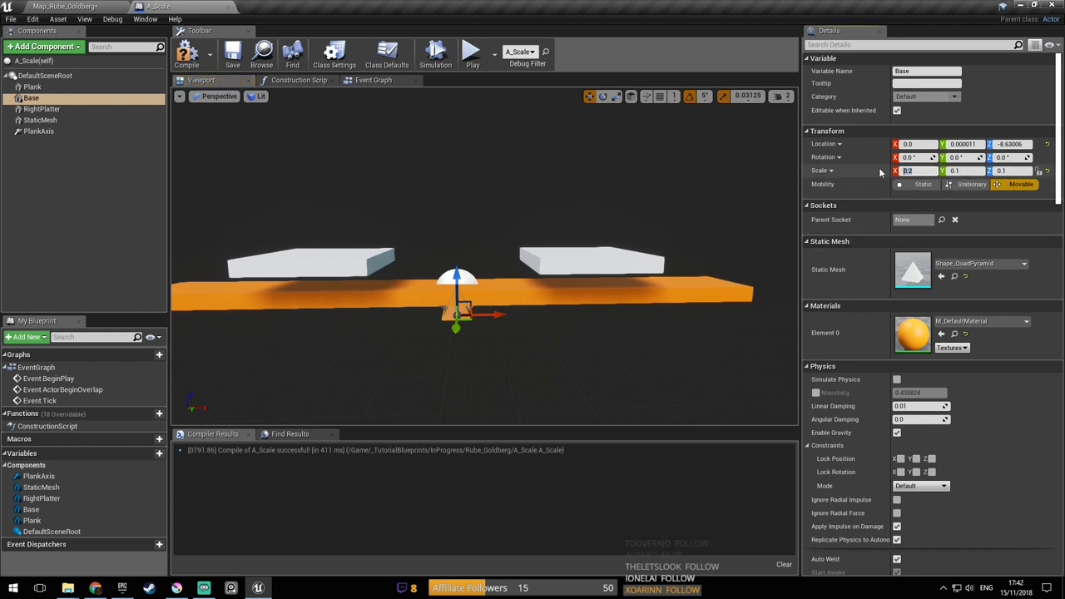
mouse_move(603, 233)
right_down()
mouse_move(602, 218)
mouse_move(585, 256)
mouse_move(603, 233)
right_up()
Set the X location of the RightPlatter component to 100
right_drag(599, 242, 629, 234)
click(600, 229)
click(927, 145)
text(100)
key(Return)
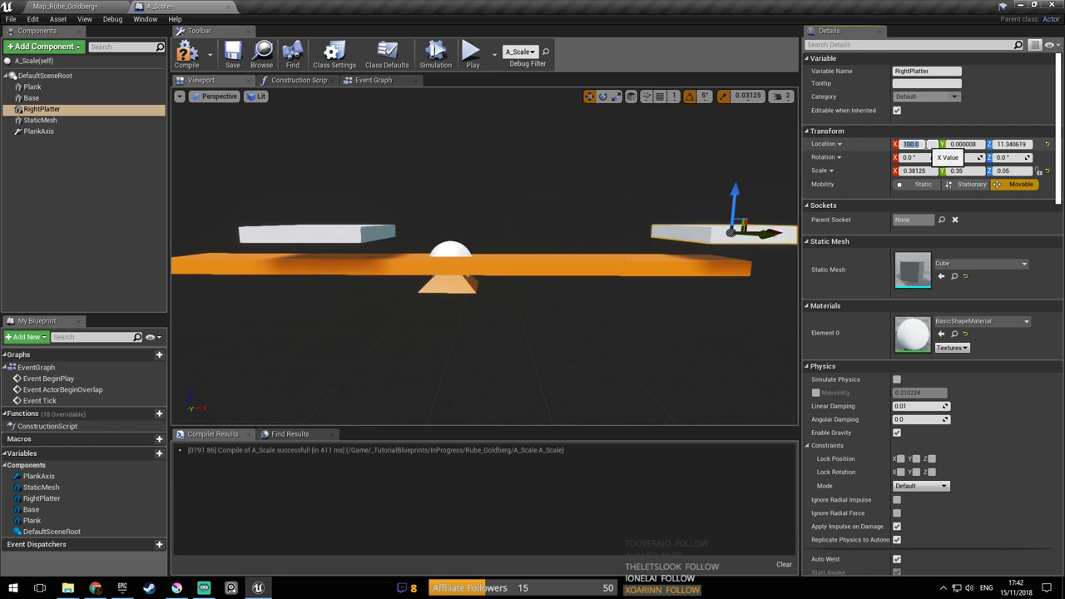
Set the X location of the left platter's StaticMesh component to -100
click(355, 227)
click(924, 144)
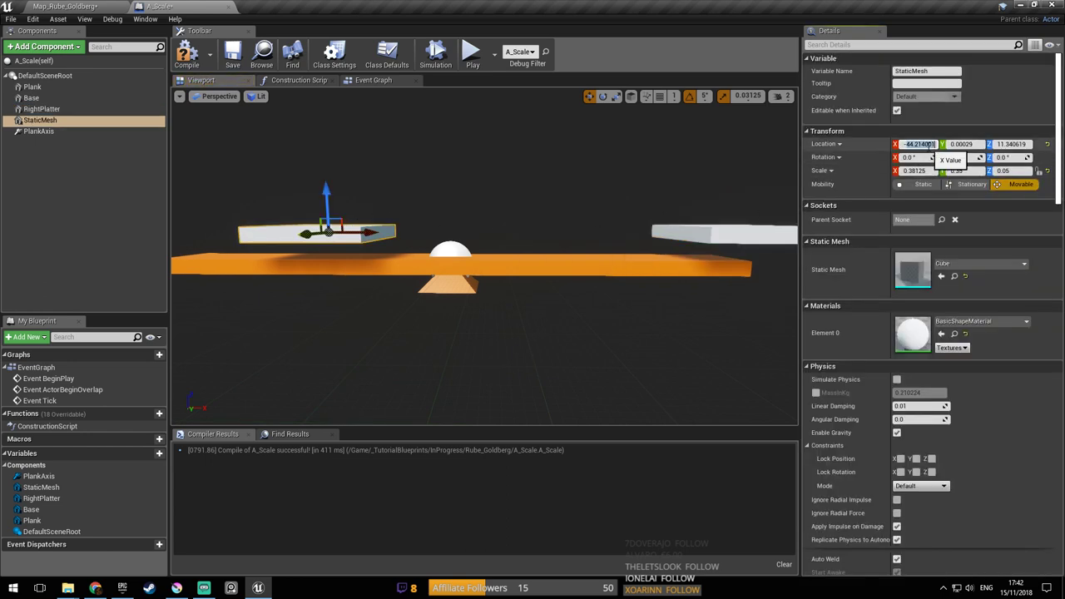
text(-100)
key(Return)
right_drag(483, 267, 501, 187)
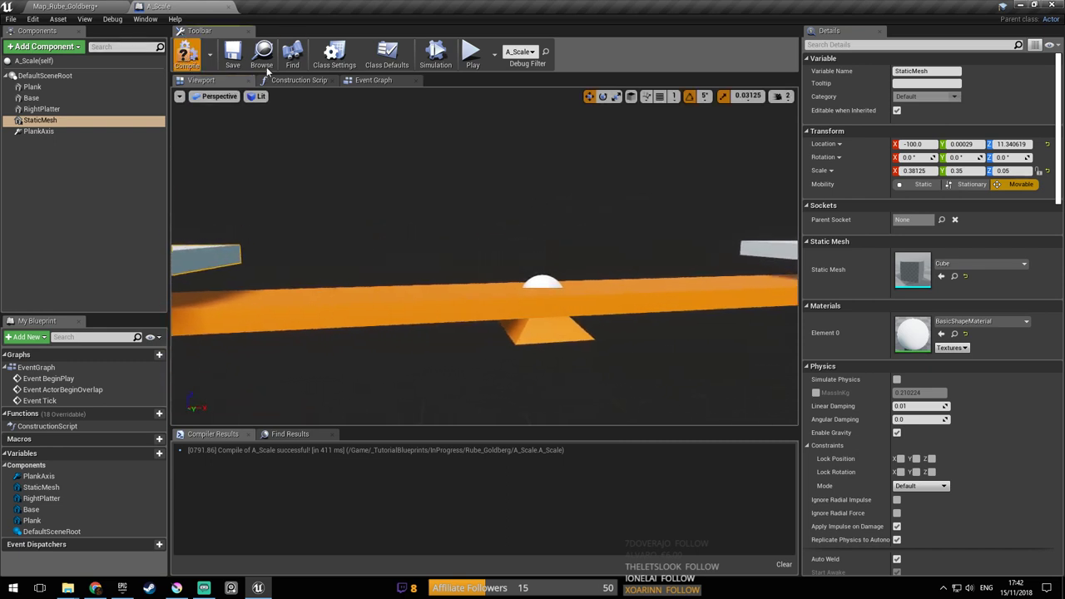
Play-test Map_Rube_Goldberg, moving around the widened scale to watch how its plank behaves, then stop the session
click(116, 7)
mouse_move(478, 93)
right_down()
mouse_move(400, 109)
mouse_move(477, 91)
right_up()
click(515, 44)
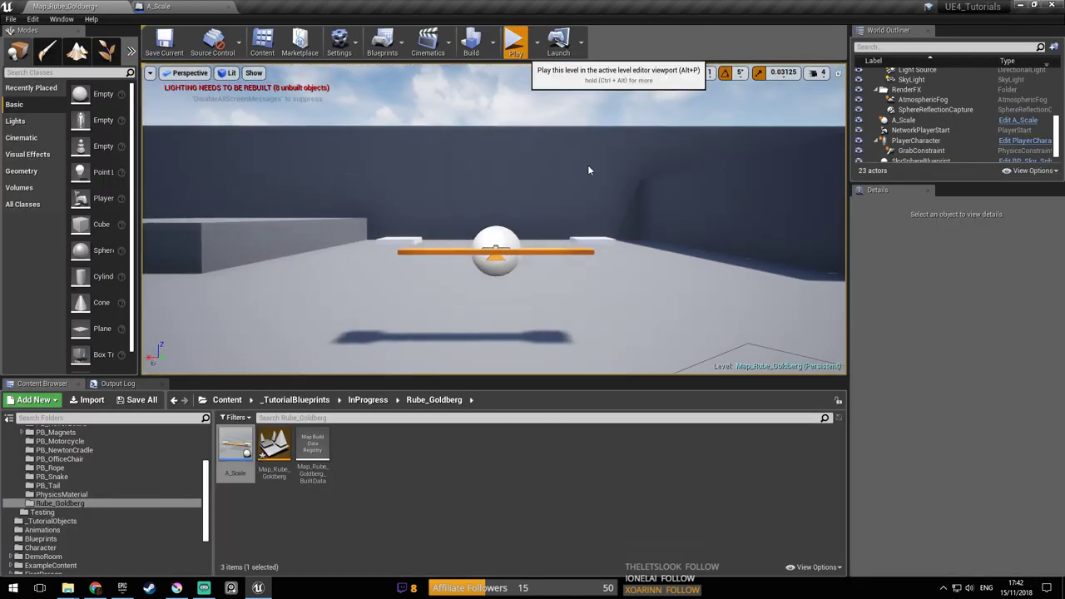
click(515, 42)
key(a)
key(a)
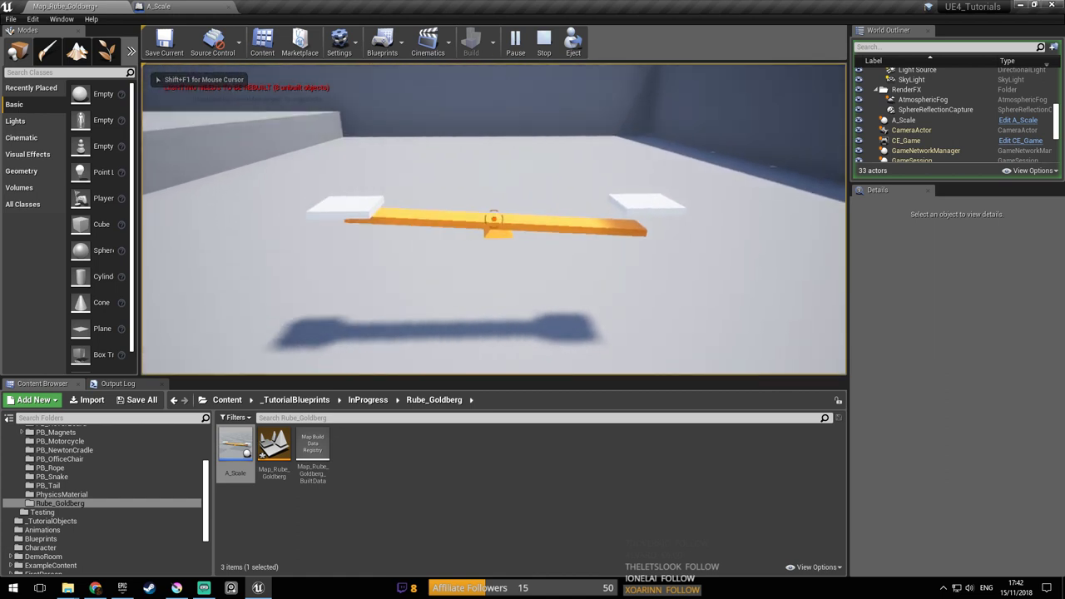
key(d)
click(493, 219)
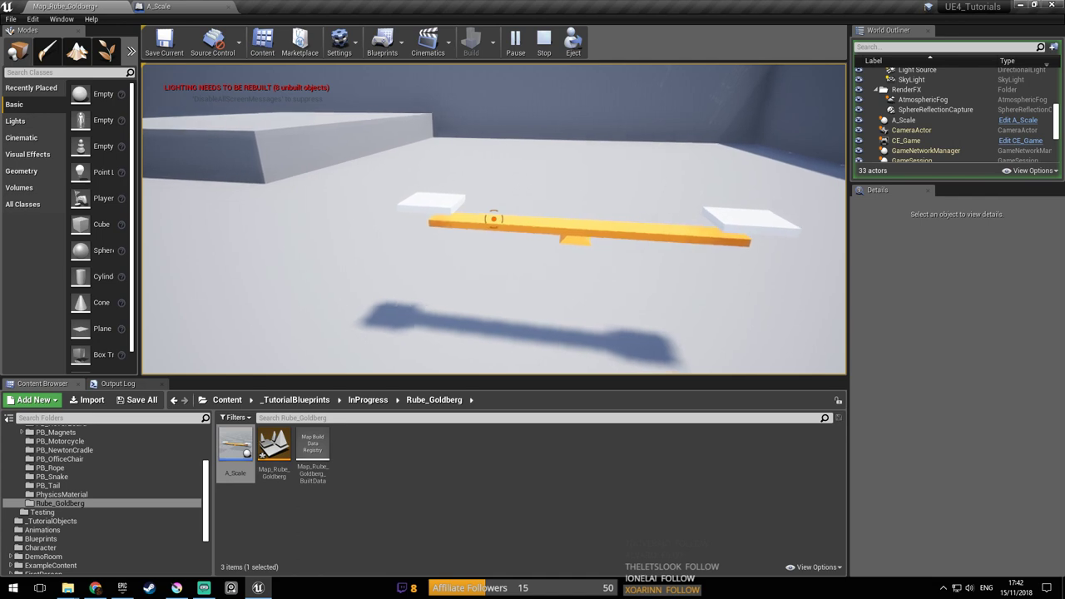
key(Escape)
Return to the A_Scale Blueprint and examine the Plank's physics settings and the PlankAxis constraint's angular limits
click(170, 8)
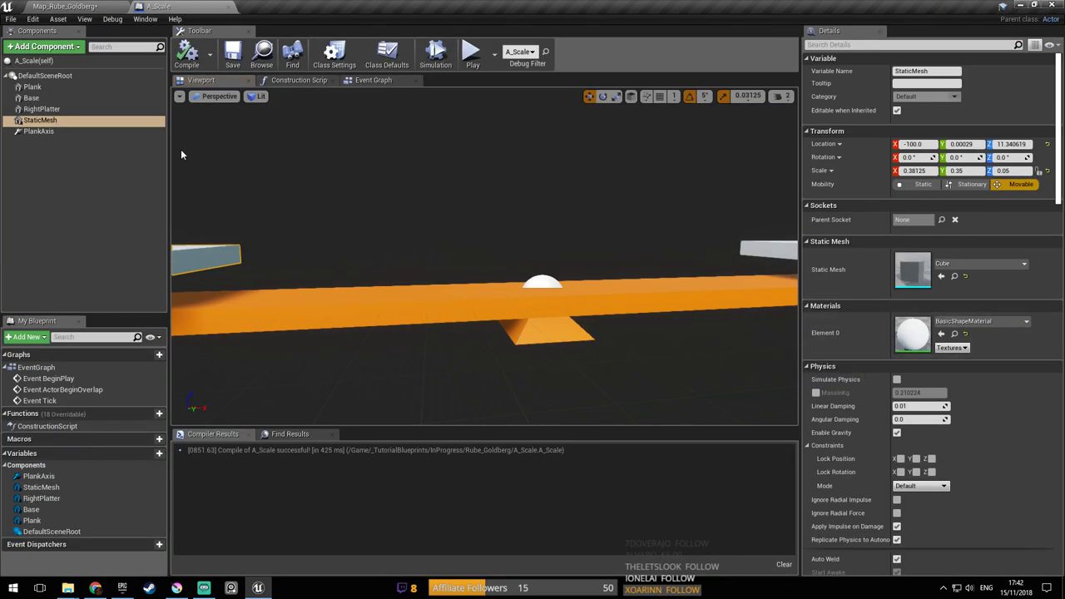
scroll(1004, 279, down, 10)
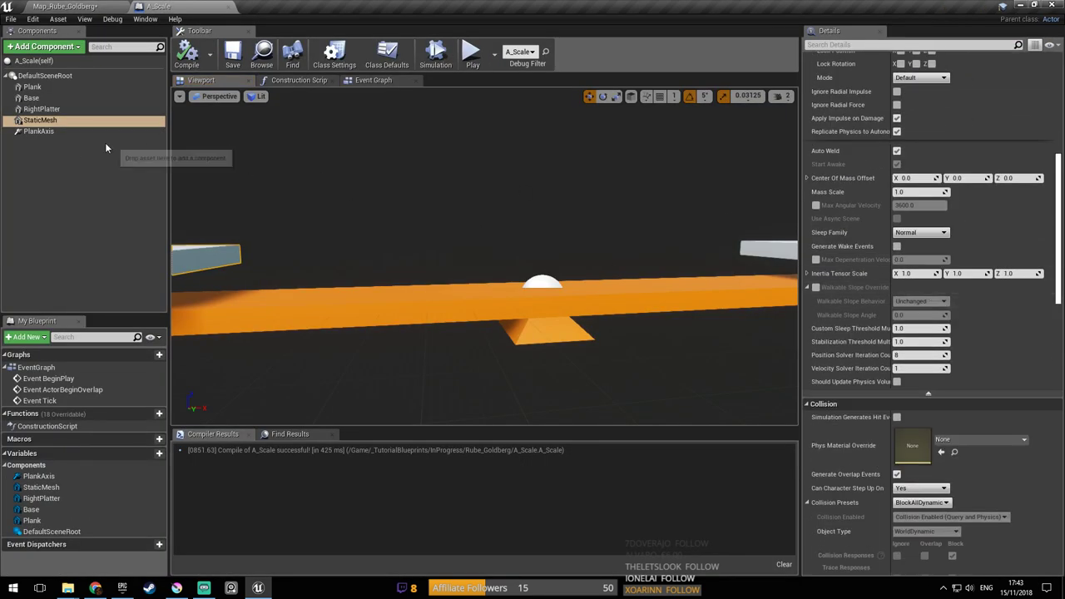
click(46, 88)
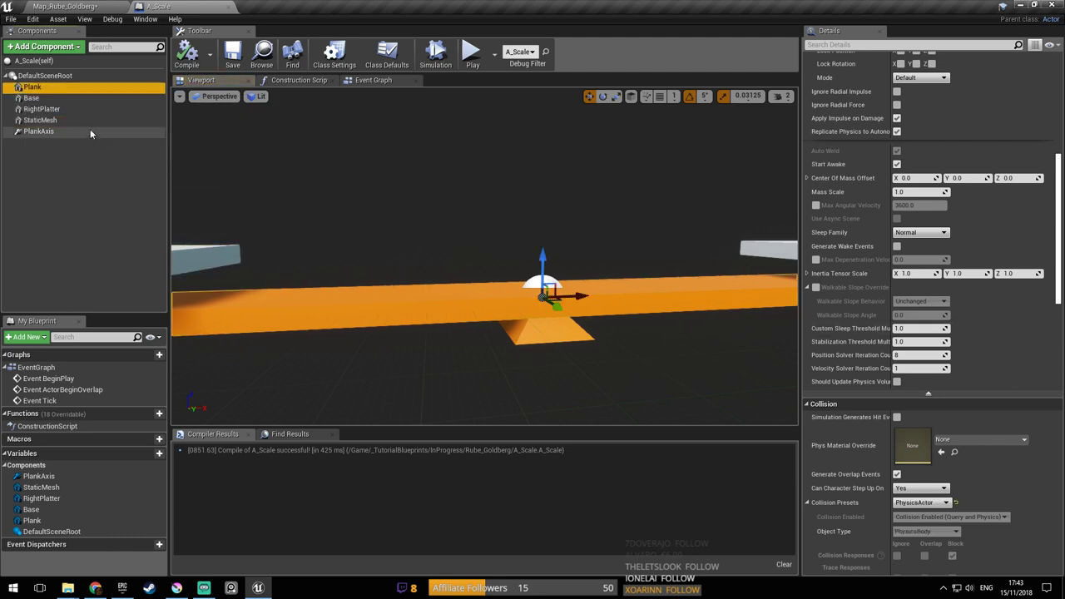
click(50, 131)
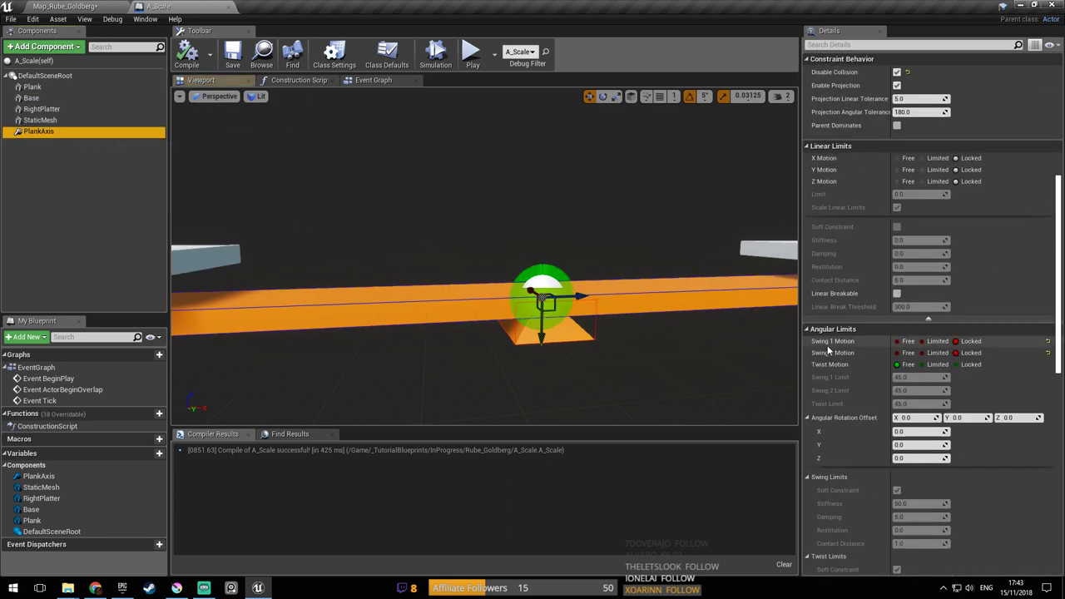
click(65, 88)
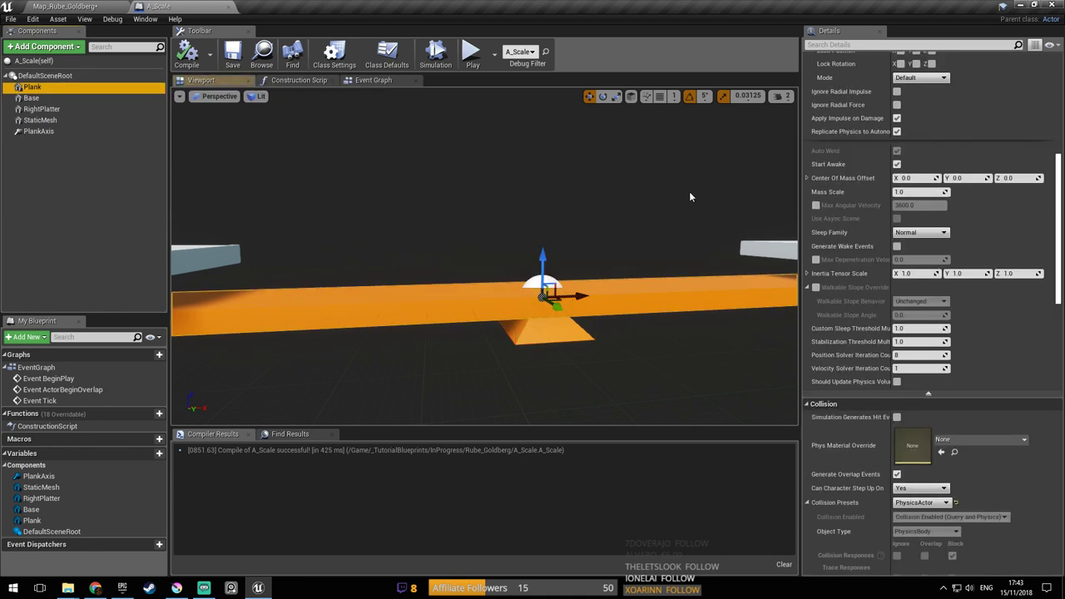
right_drag(708, 200, 717, 200)
scroll(1063, 248, down, 3)
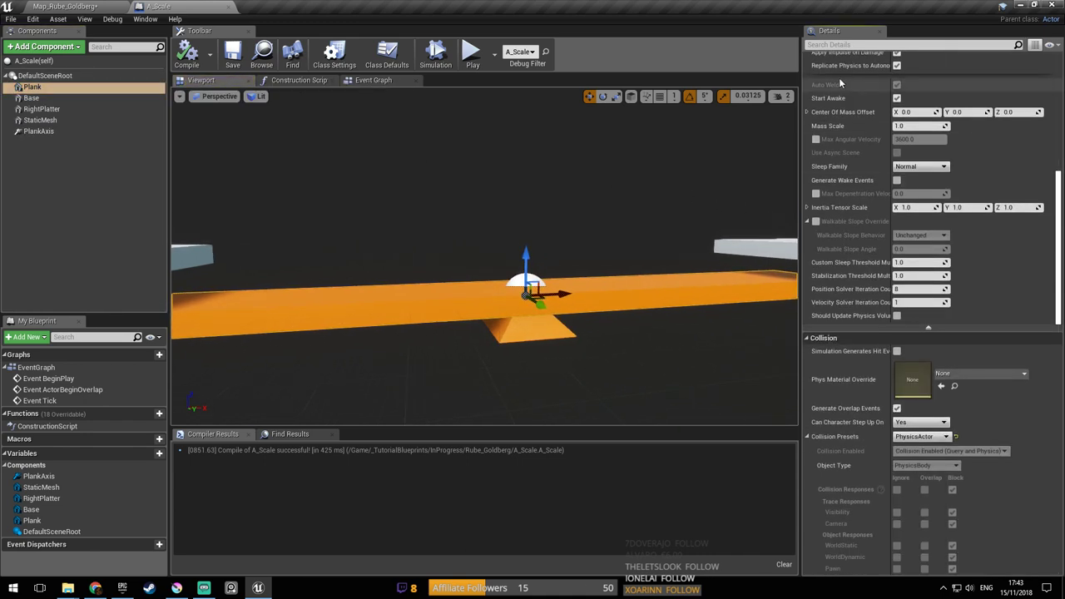
Find the Plank's sleep properties, set its Sleep Family to Sensitive, and save A_Scale
click(843, 45)
text(self)
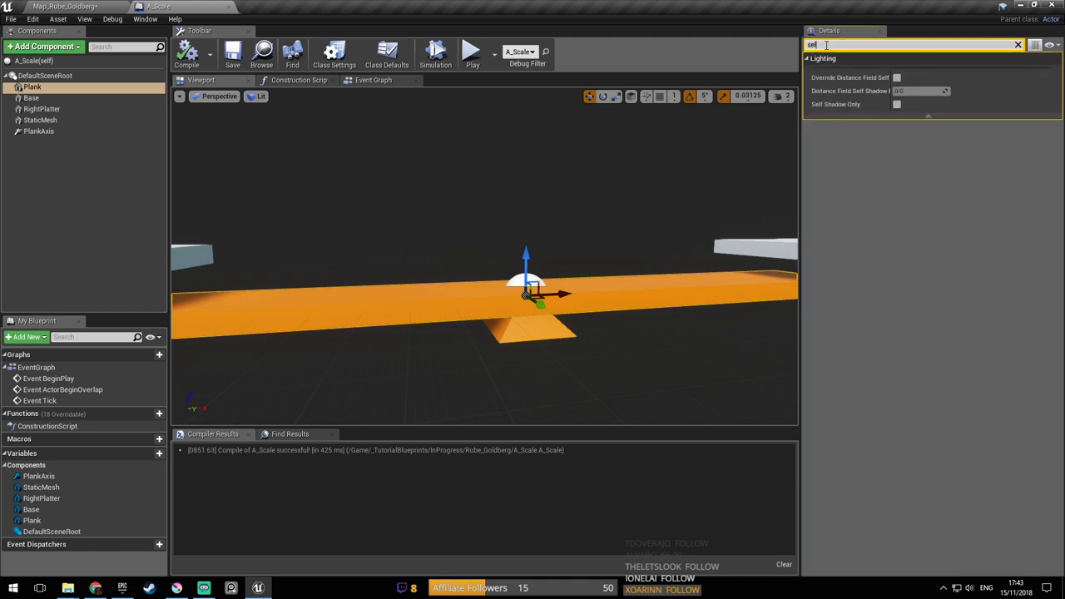
key(BackSpace)
key(BackSpace)
key(BackSpace)
key(BackSpace)
text(slee)
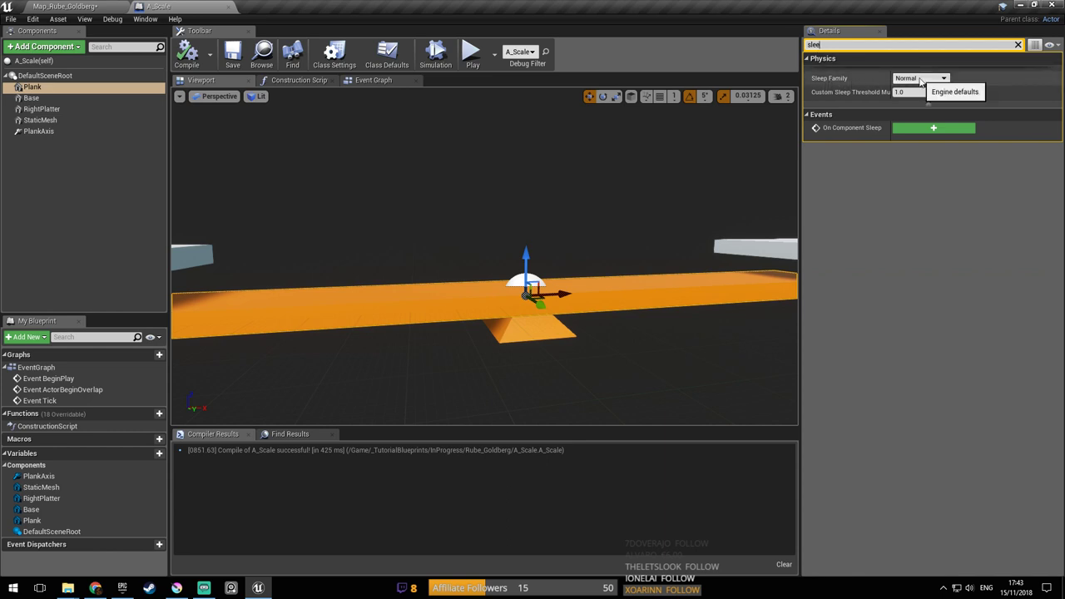
click(922, 79)
click(922, 100)
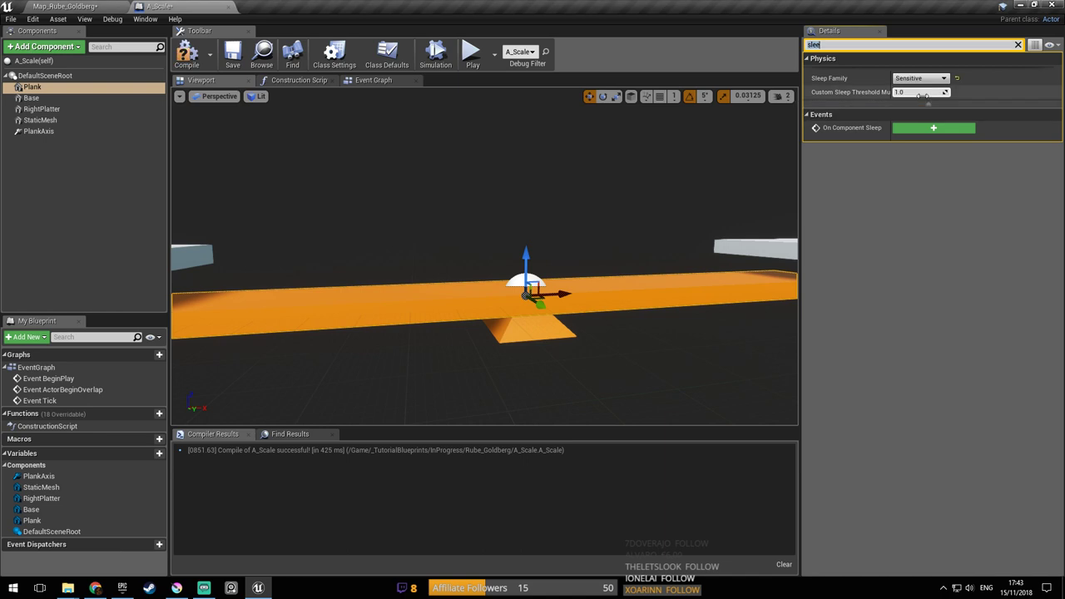
right_drag(690, 151, 701, 151)
key(ctrl+s)
right_drag(573, 210, 552, 233)
drag(534, 240, 528, 241)
right_drag(528, 241, 513, 233)
right_drag(337, 248, 314, 243)
middle_drag(619, 241, 630, 233)
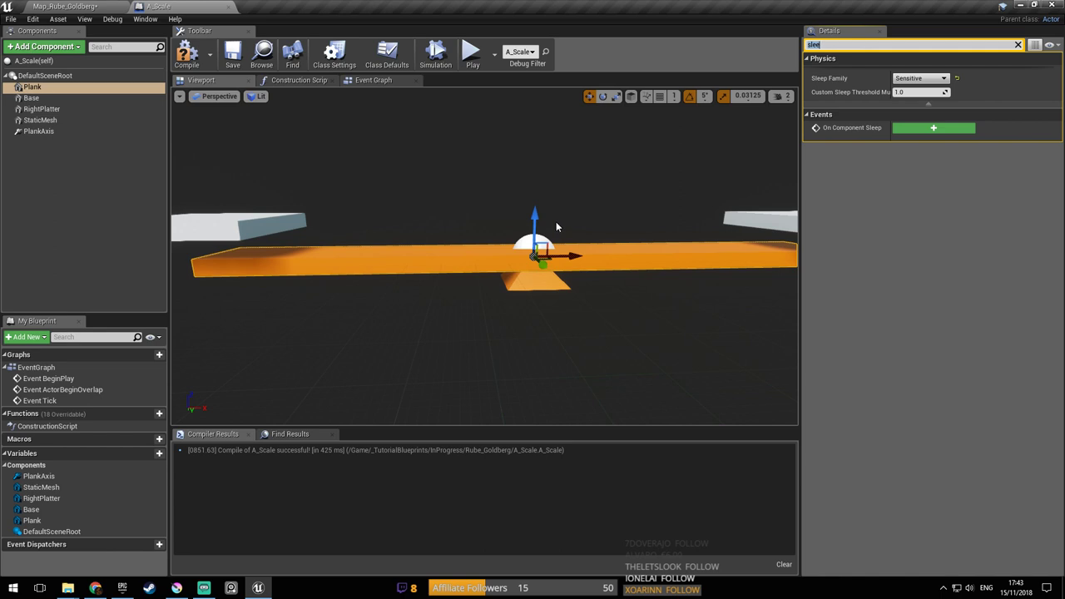
middle_drag(595, 205, 590, 193)
right_drag(565, 272, 557, 268)
Compile and save A_Scale, then play-test the plank's movement in Map_Rube_Goldberg and stop
click(181, 56)
click(223, 60)
click(73, 8)
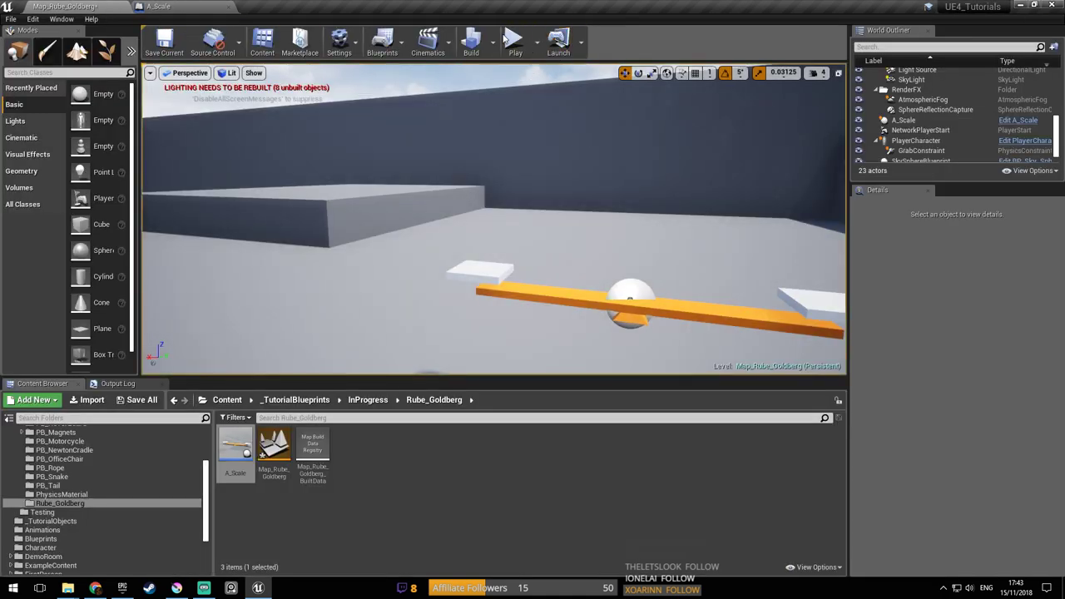
click(515, 39)
key(w)
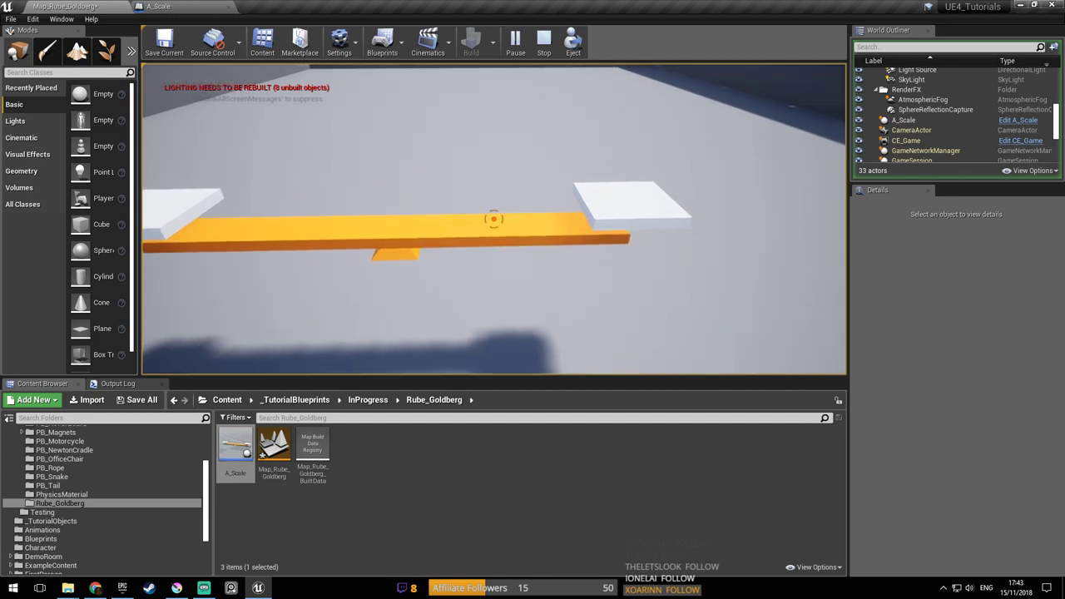
key(Escape)
Set PlankAxis's angular motor Target Orientation Strength to 2.0, then compile and save A_Scale
click(158, 6)
click(38, 132)
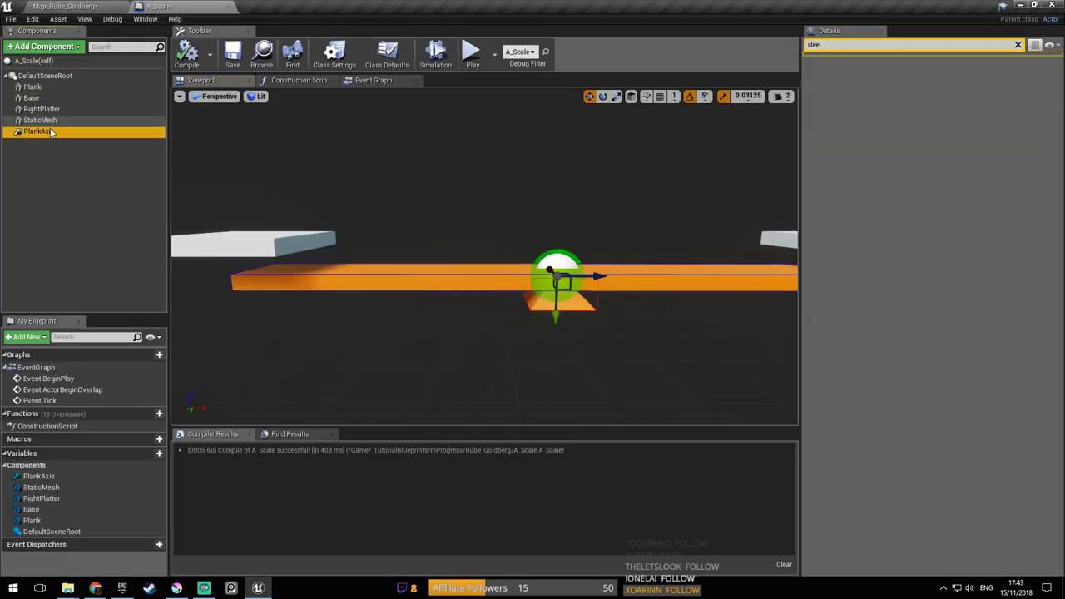
key(F2)
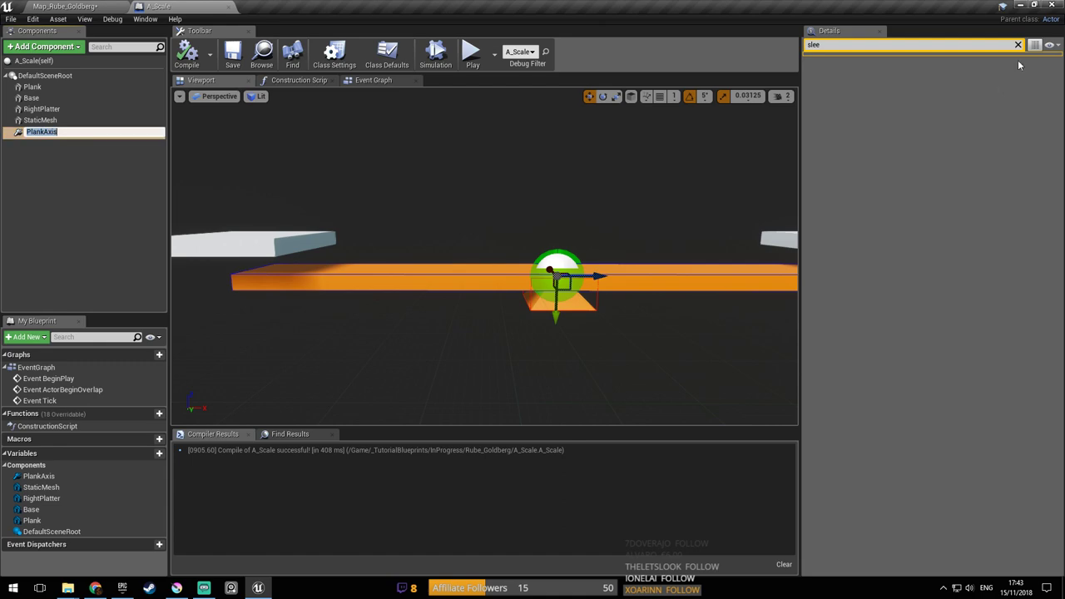
click(1017, 45)
scroll(1008, 339, down, 15)
scroll(1011, 359, down, 5)
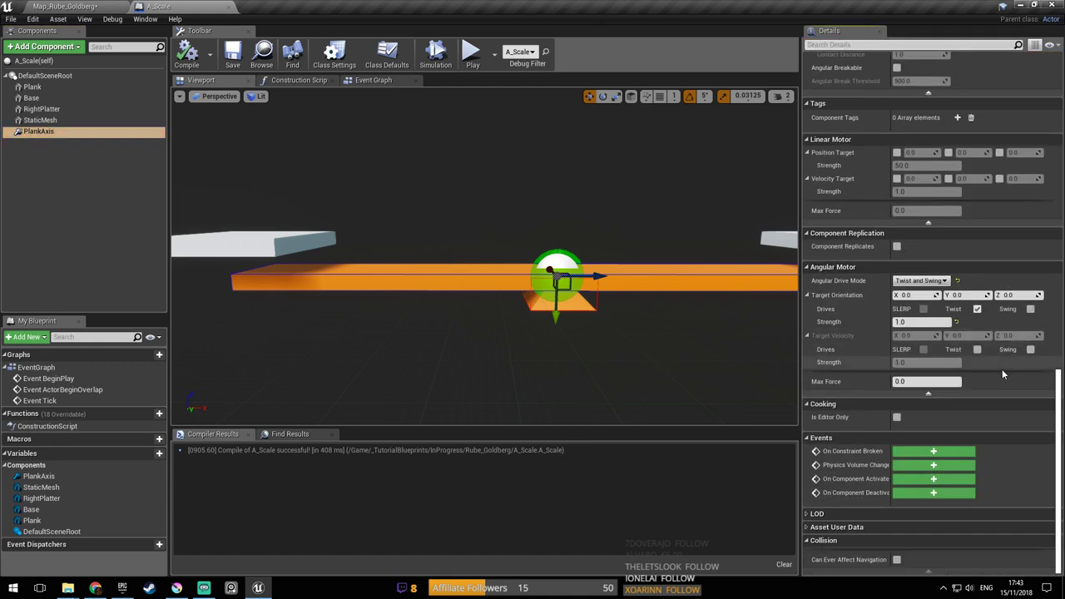
click(936, 321)
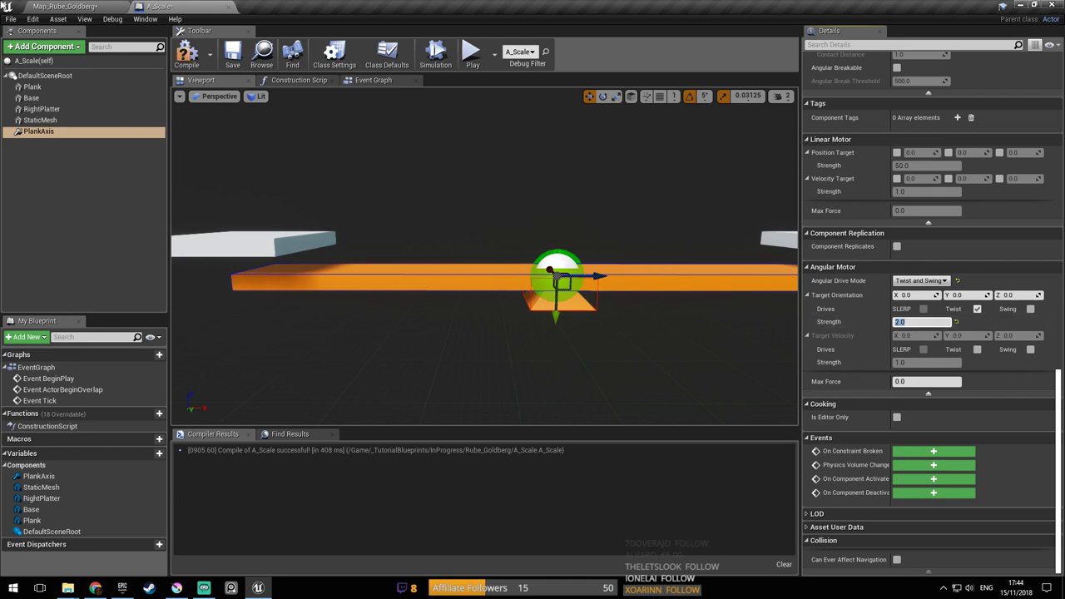
click(187, 54)
click(236, 58)
Play-test Map_Rube_Goldberg to check how the plank swings with the stronger twist drive, then stop
click(91, 7)
click(516, 48)
key(alt+p)
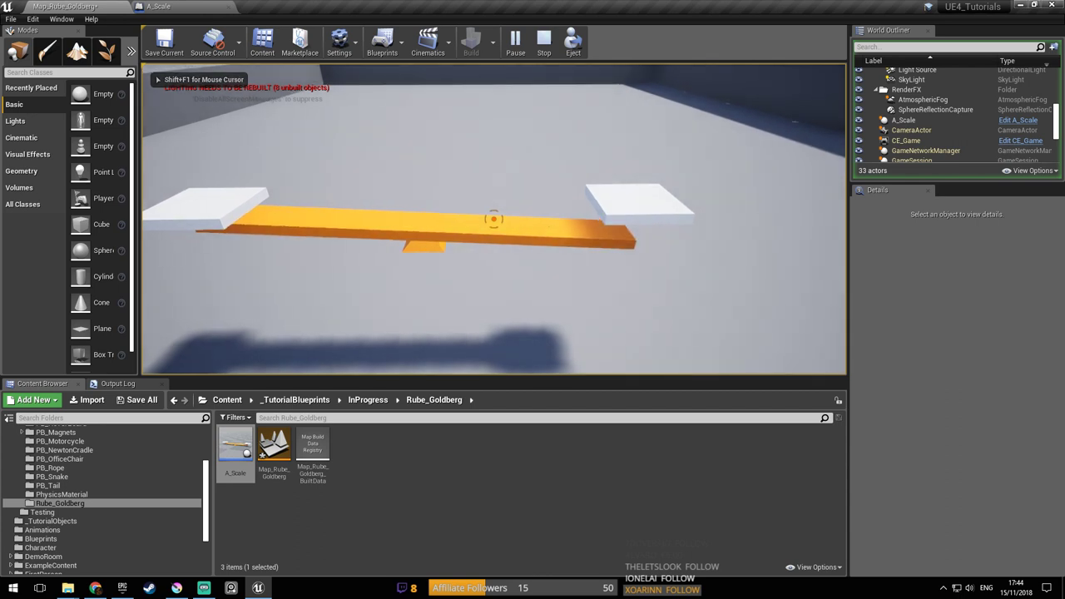
key(s)
key(a)
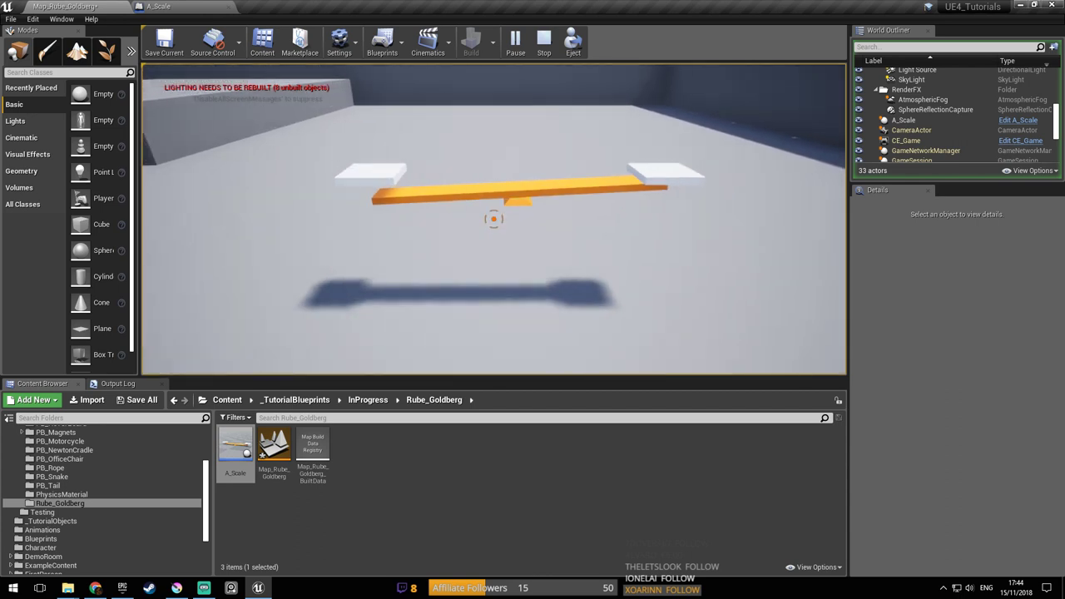
key(Escape)
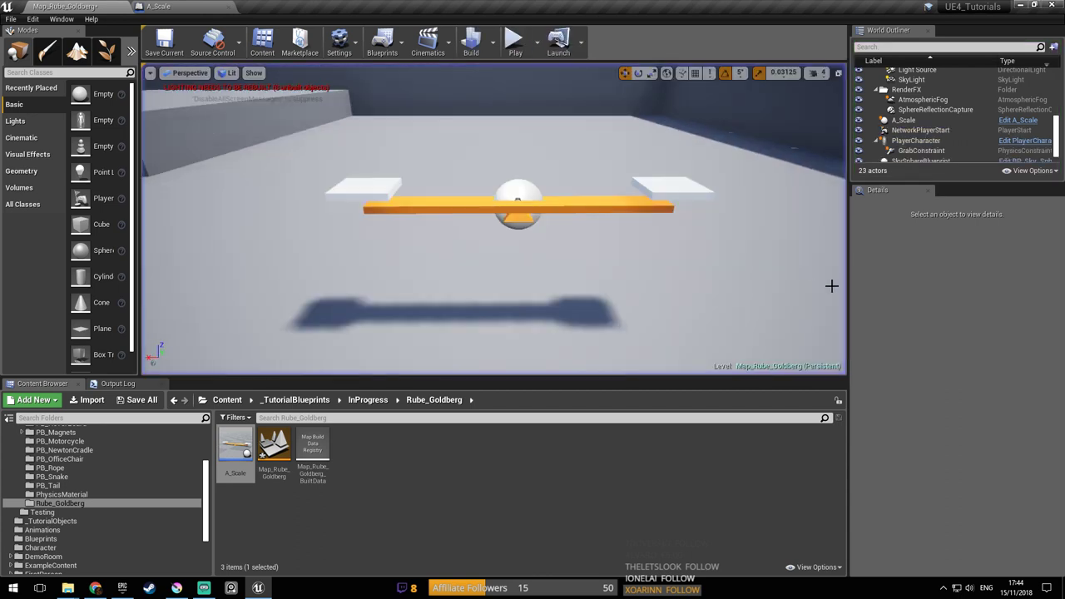
Raise the A_Scale actor in the level to a Z location of about 317 and rotate it about its vertical axis
click(552, 204)
drag(518, 156, 517, 88)
right_drag(512, 92, 601, 103)
key(d)
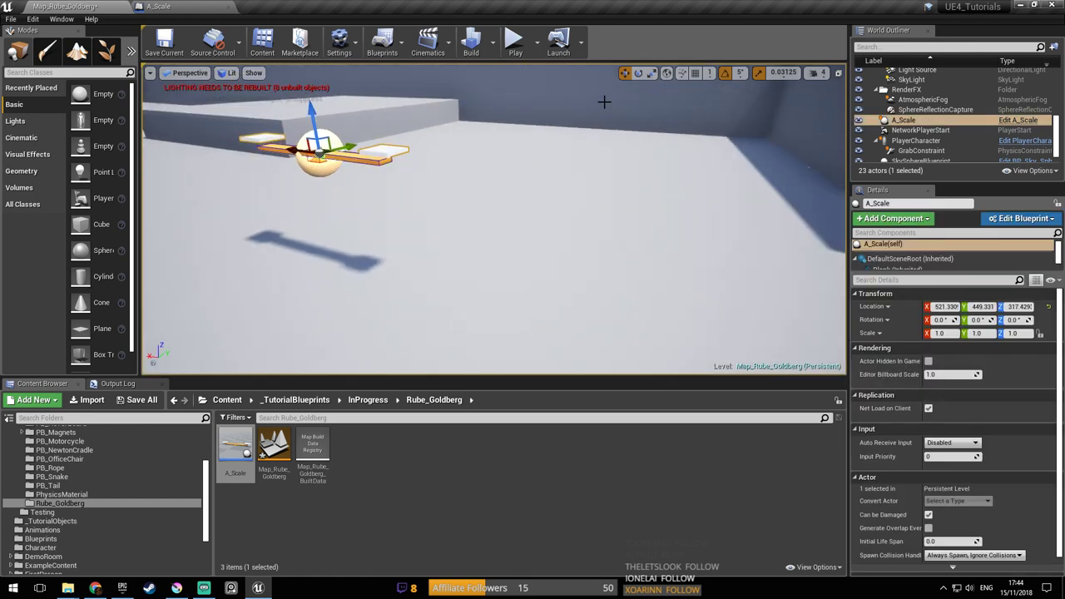
click(638, 73)
drag(251, 161, 234, 176)
Move the PlayerCharacter in front of the scale, to about X 152 and Y 480
key(d)
right_drag(547, 98, 416, 170)
click(402, 213)
key(w)
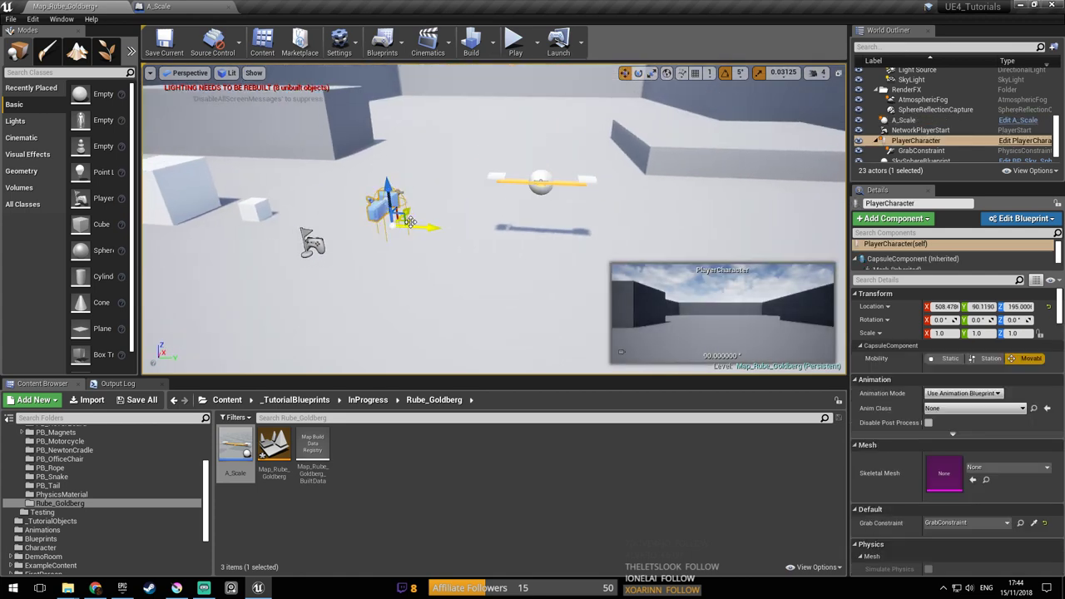
drag(409, 220, 570, 329)
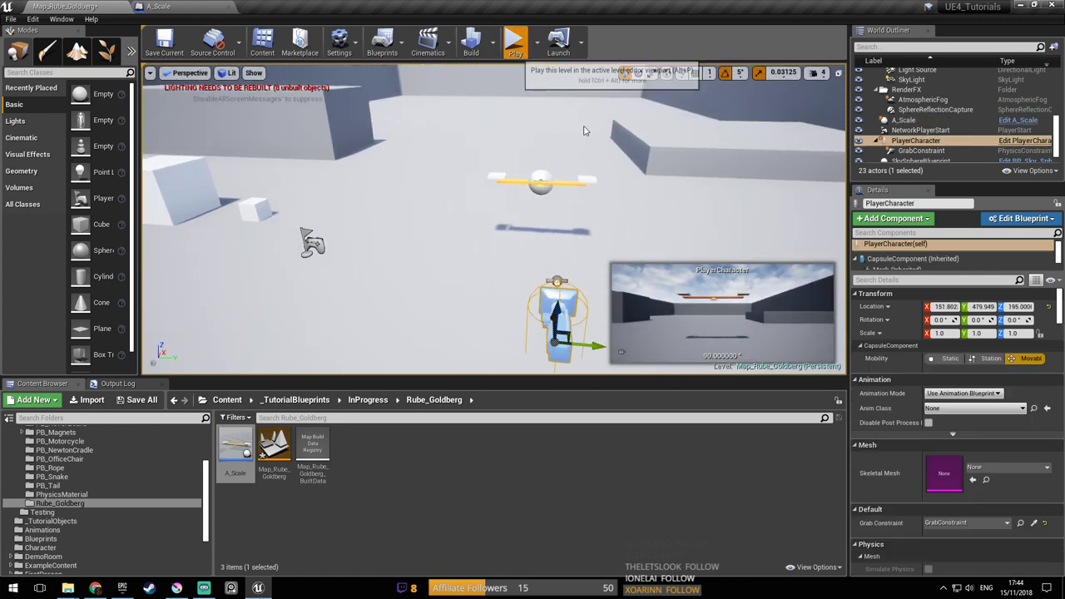
Play-test the level from the new player position, watch the plank swing, then stop and look at the scale's end
click(515, 39)
key(w)
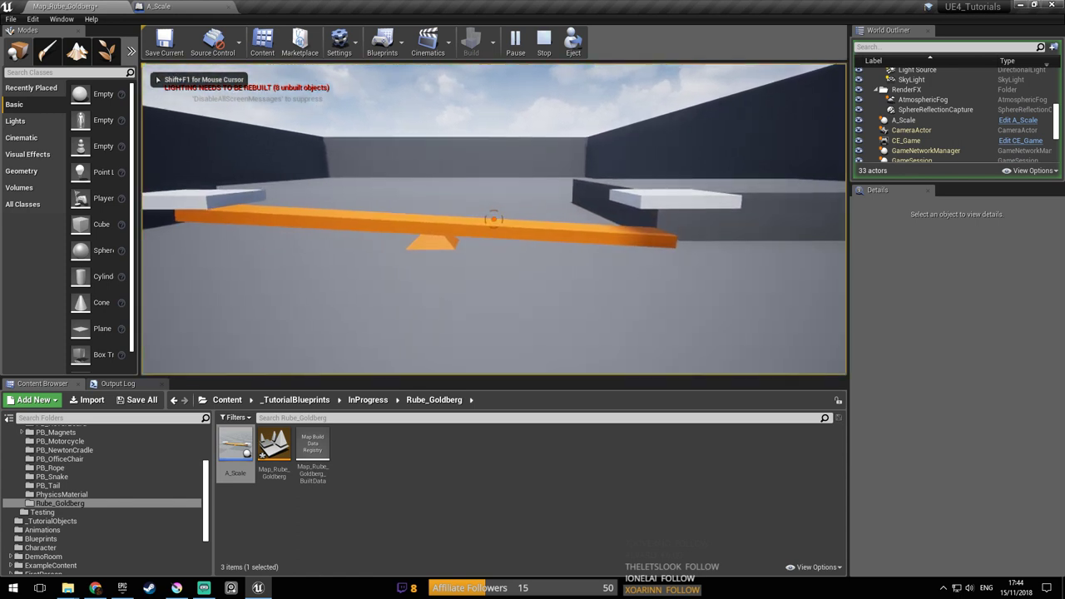
key(a)
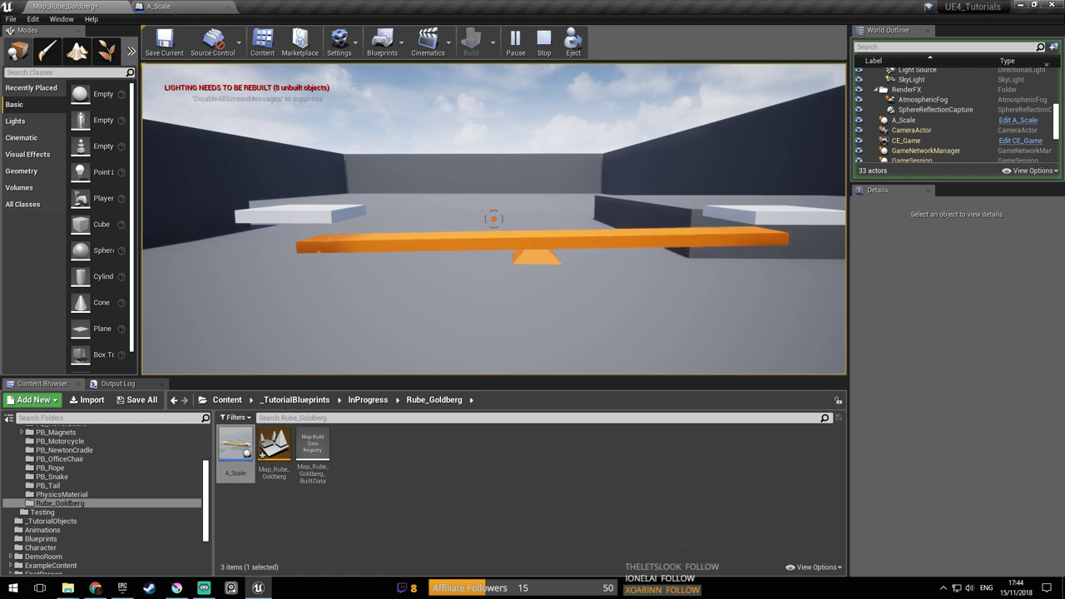
key(Escape)
mouse_move(564, 202)
right_down()
mouse_move(583, 202)
mouse_move(564, 202)
right_up()
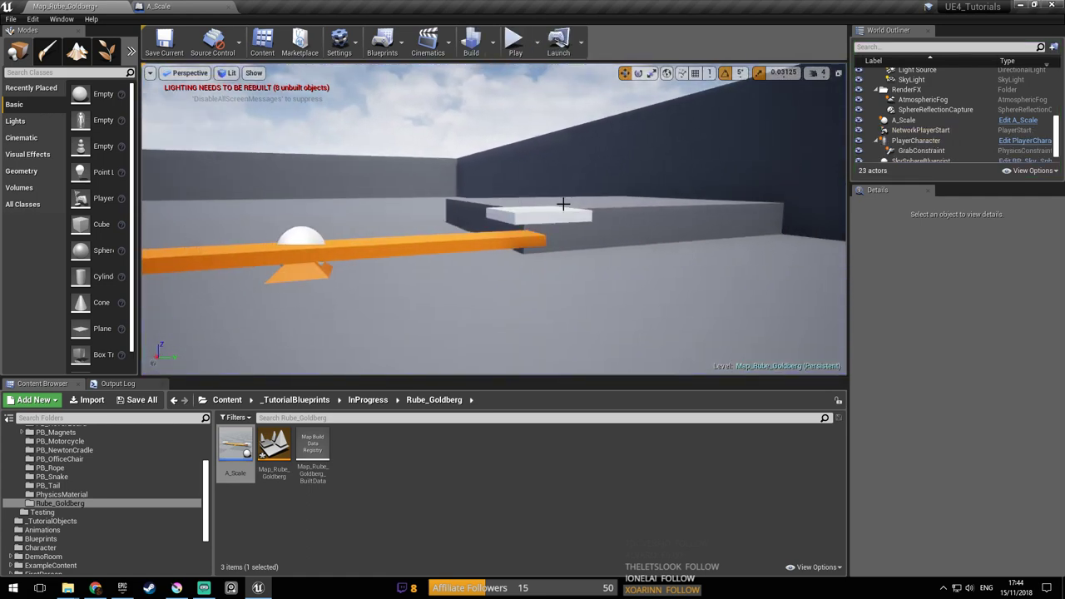
Rename A_Scale's StaticMesh component as LeftPlatter and compile the Blueprint
click(533, 238)
click(182, 7)
right_drag(547, 236, 574, 247)
click(547, 247)
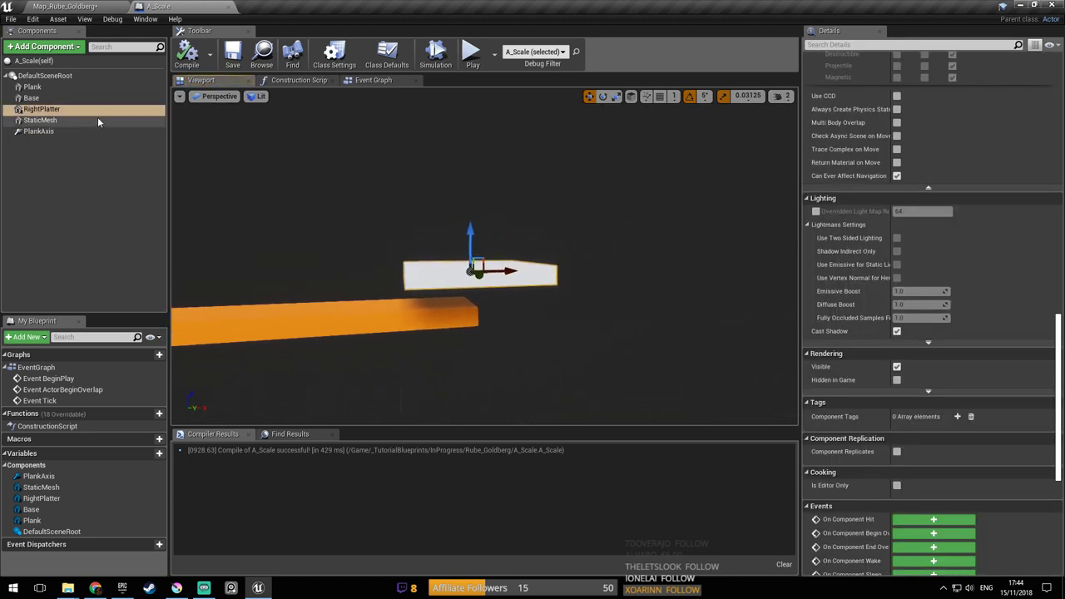
click(40, 120)
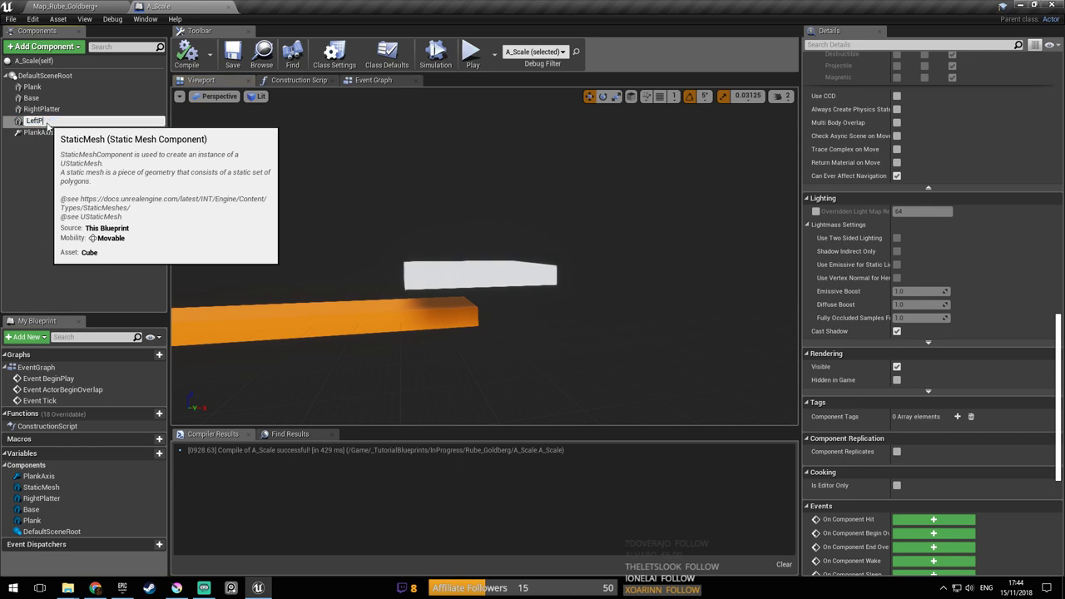
key(Return)
right_drag(250, 124, 223, 114)
click(190, 62)
Add a Physics Constraint component under RightPlatter in A_Scale
click(541, 301)
mouse_move(539, 300)
right_down()
mouse_move(614, 318)
mouse_move(545, 320)
right_up()
click(62, 48)
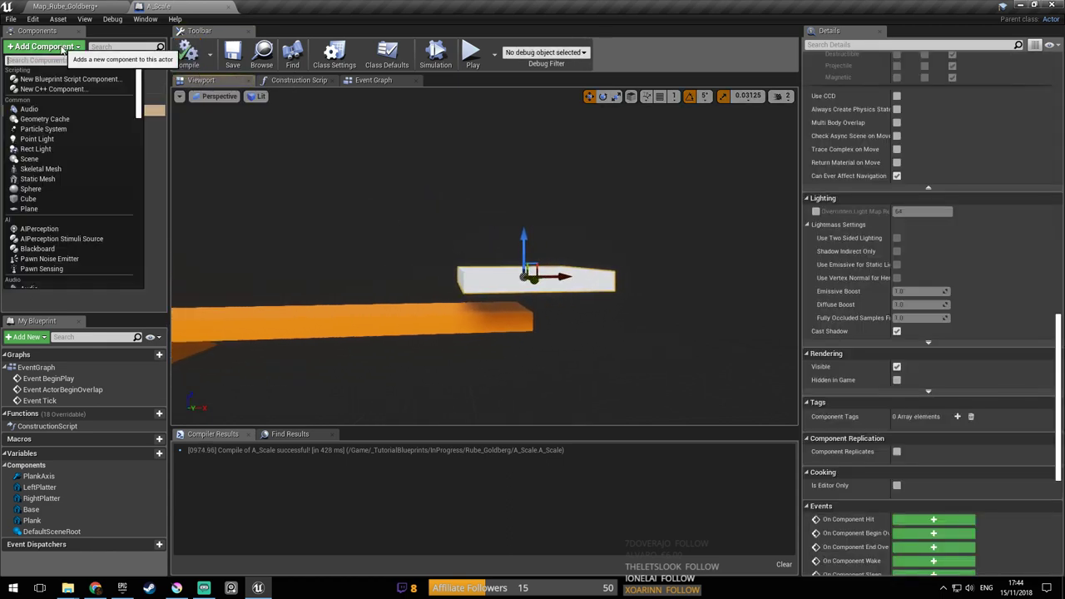
text(physics)
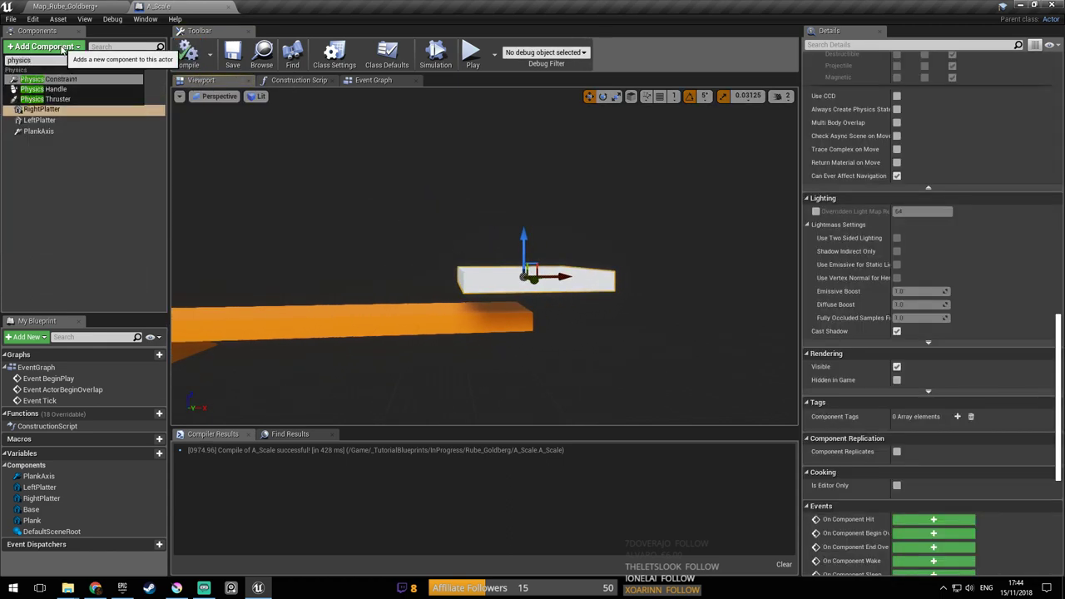
key(Return)
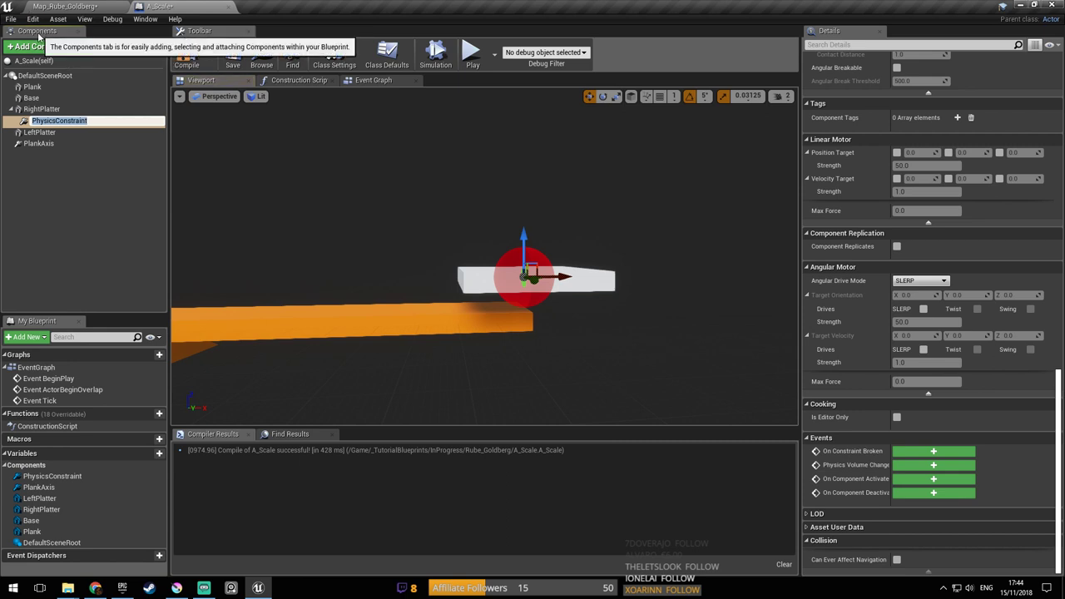
Save A_Scale and rename the Physics Constraint under RightPlatter as PlatterAxis
click(151, 109)
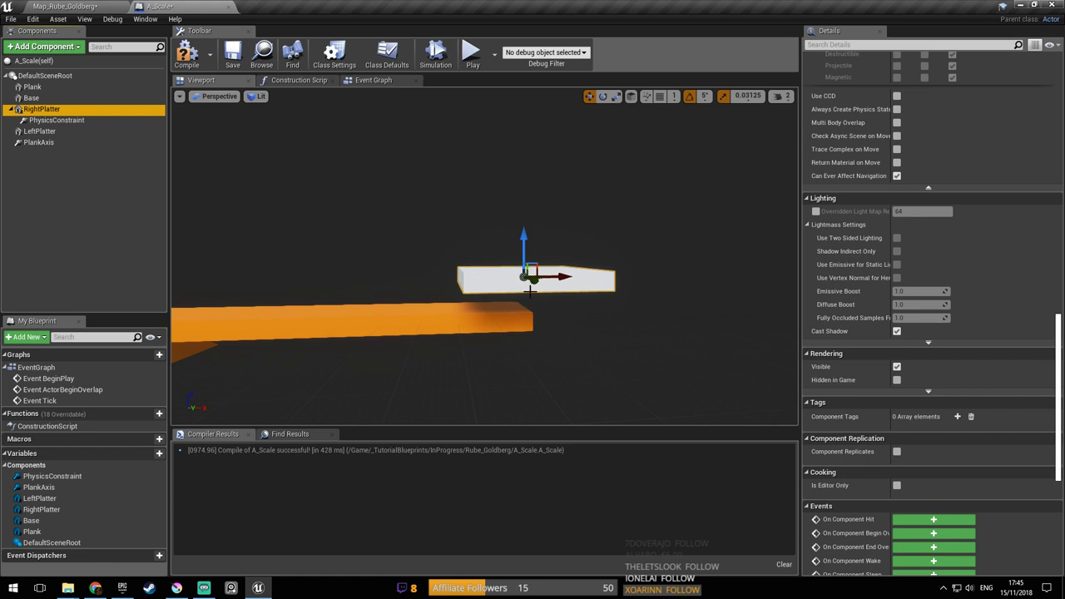
right_drag(525, 293, 404, 259)
right_drag(502, 262, 470, 261)
mouse_move(499, 297)
right_down()
mouse_move(553, 287)
mouse_move(499, 297)
right_up()
key(ctrl+s)
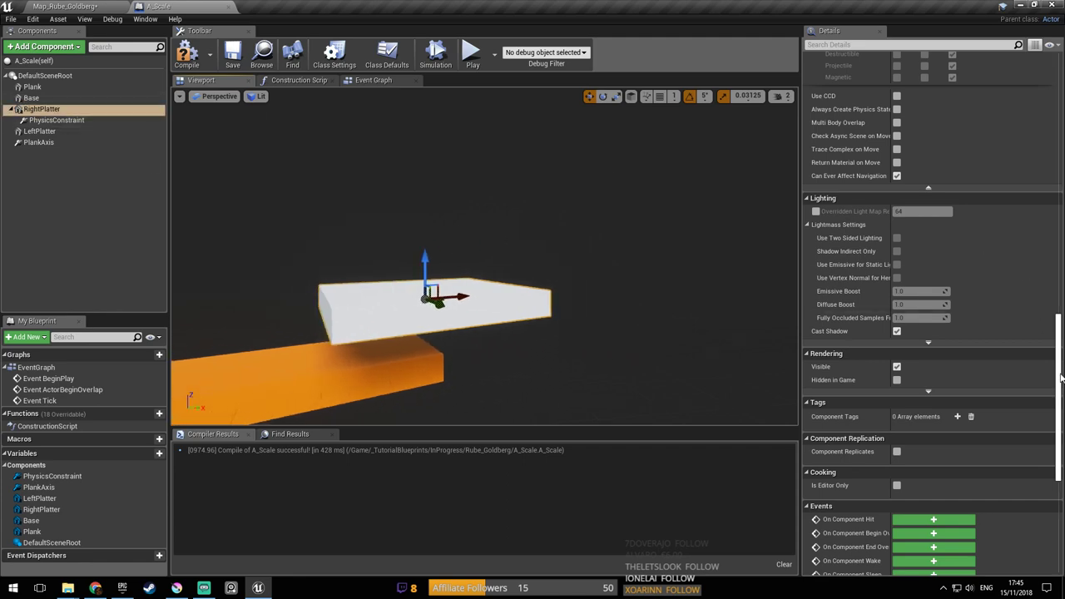
drag(1057, 371, 1053, 110)
click(77, 121)
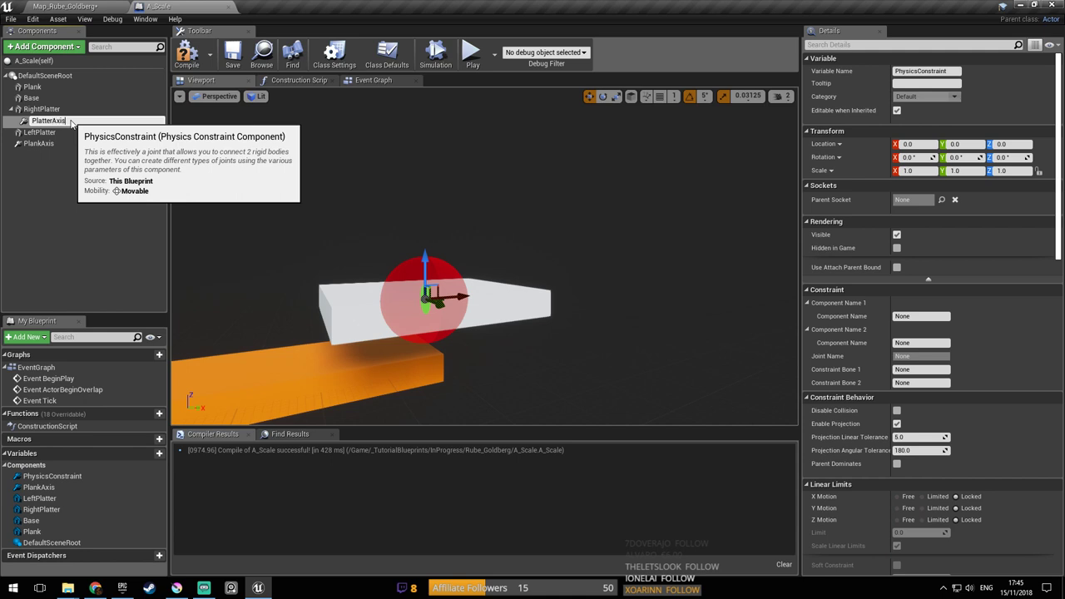
key(Return)
Set PlatterAxis's constrained components to Plank as Component Name 1 and RightPlatter as Component Name 2
mouse_move(389, 240)
right_down()
mouse_move(371, 239)
mouse_move(390, 241)
right_up()
key(d)
right_drag(430, 244, 408, 244)
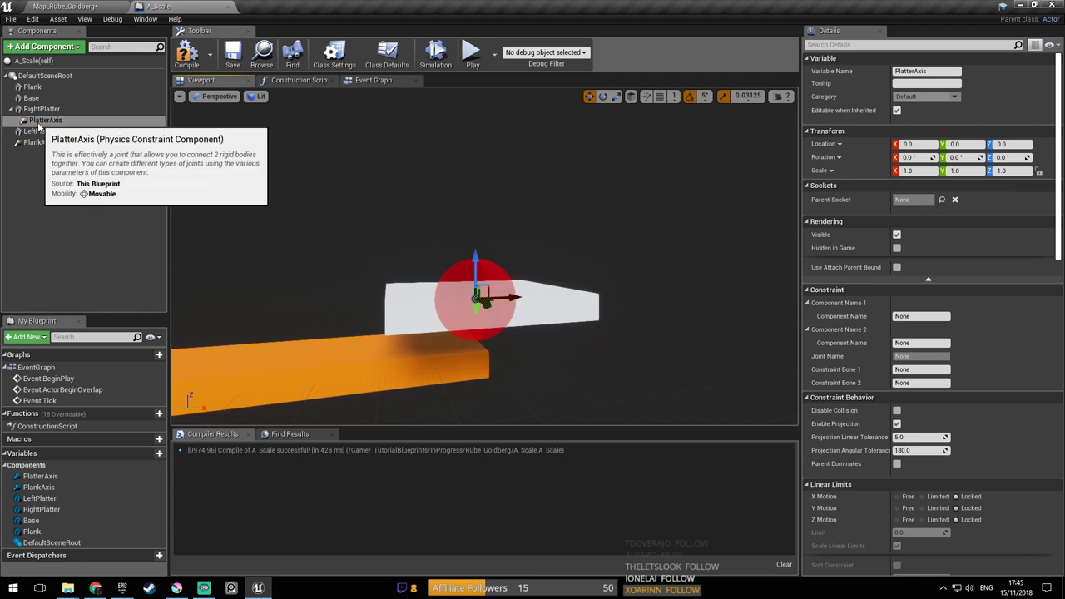
right_drag(452, 359, 487, 378)
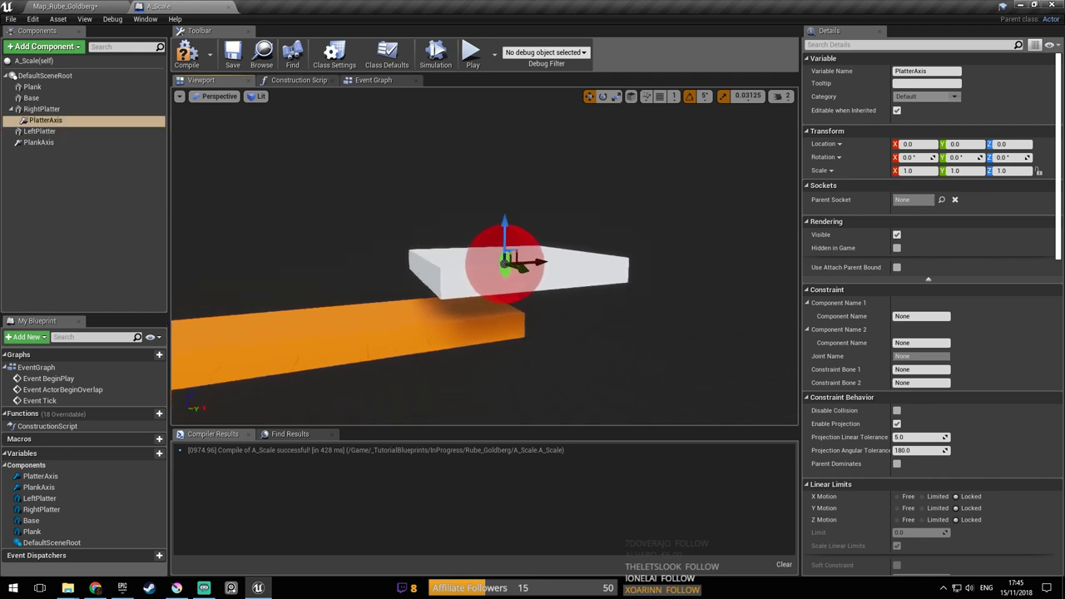
click(51, 121)
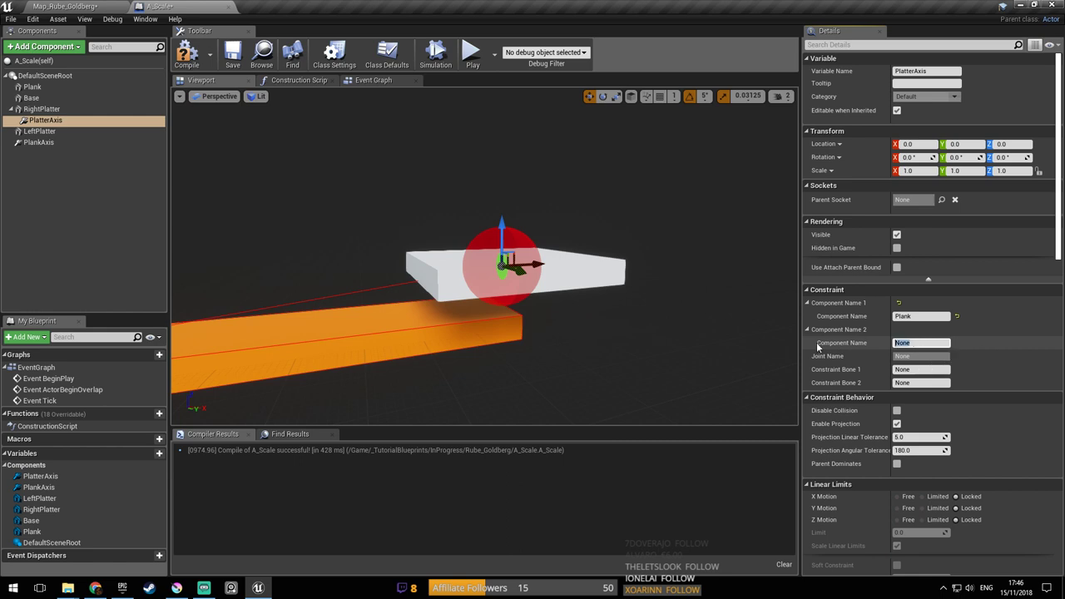
text(RightPlatter)
key(Return)
mouse_move(658, 323)
right_down()
mouse_move(631, 305)
mouse_move(656, 320)
right_up()
Lock the Swing 1, Swing 2 and Twist motions in PlatterAxis's Angular Limits and compile A_Scale
scroll(1030, 412, down, 6)
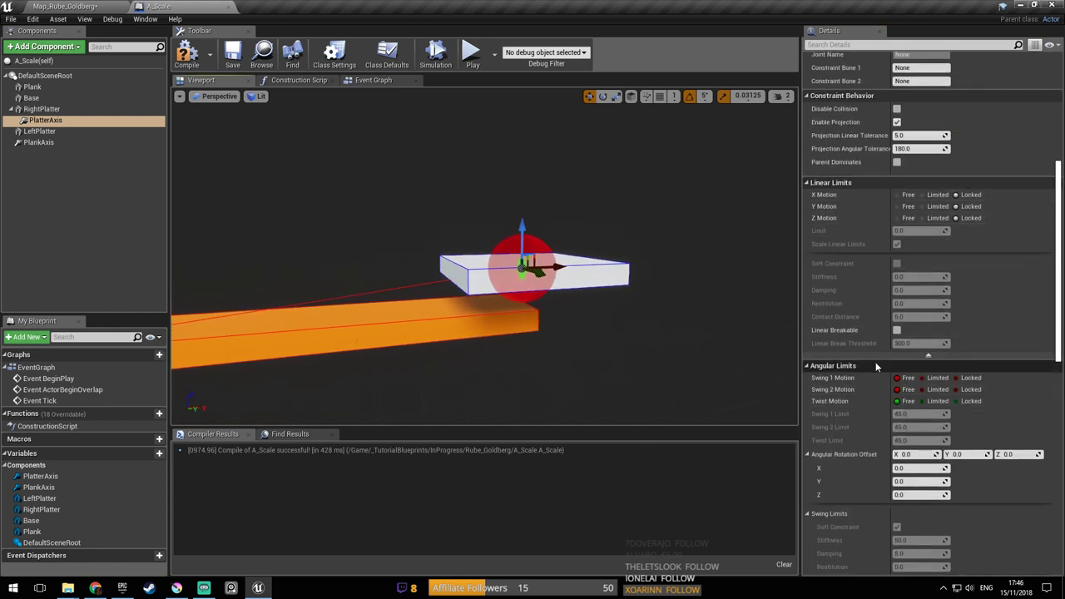
scroll(876, 363, up, 1)
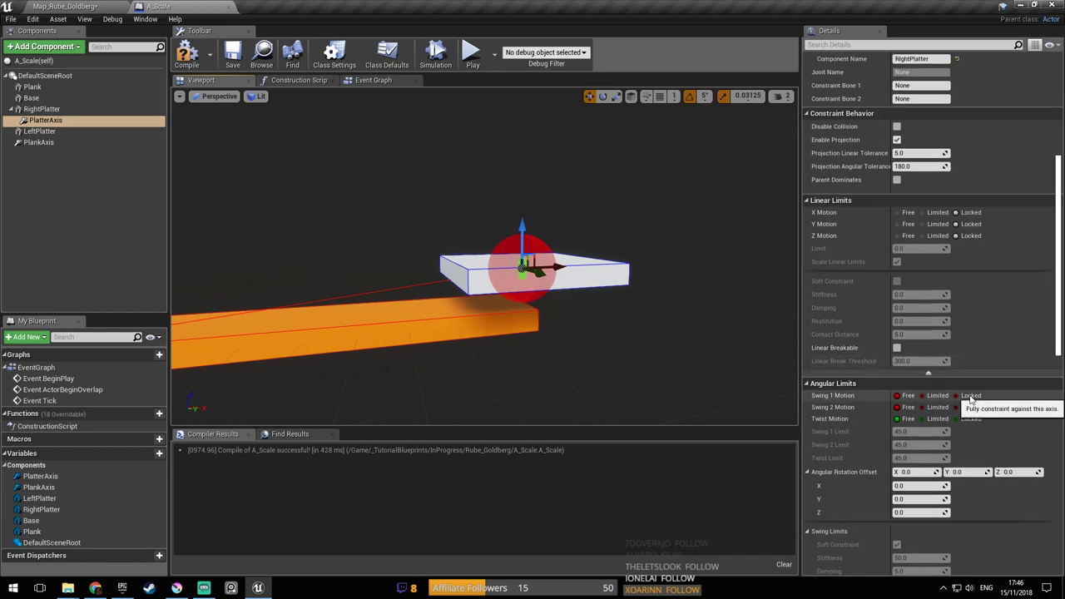
click(970, 407)
click(969, 419)
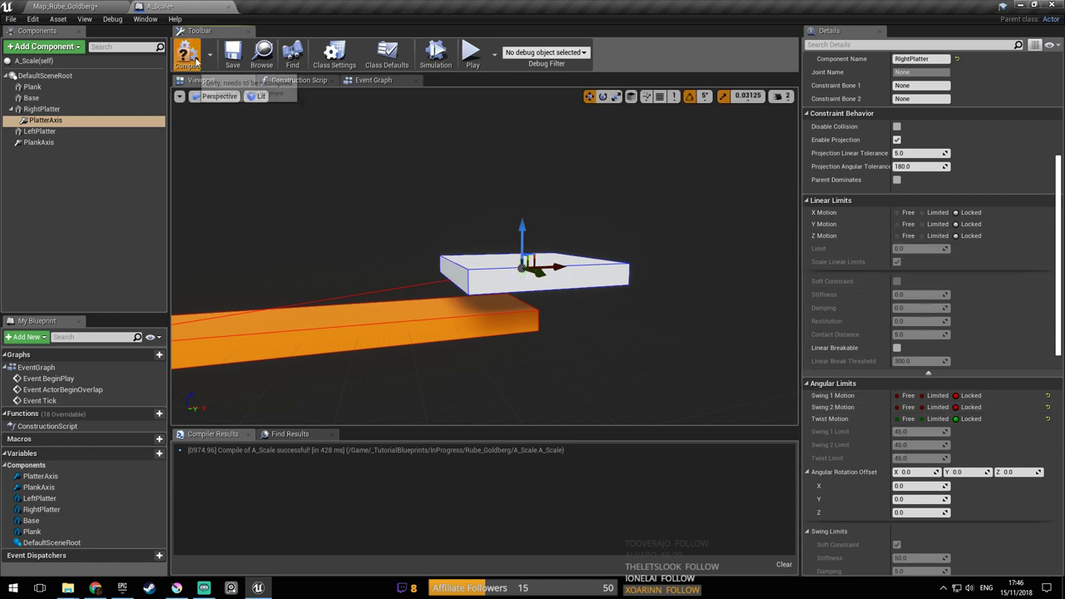
right_drag(416, 217, 395, 195)
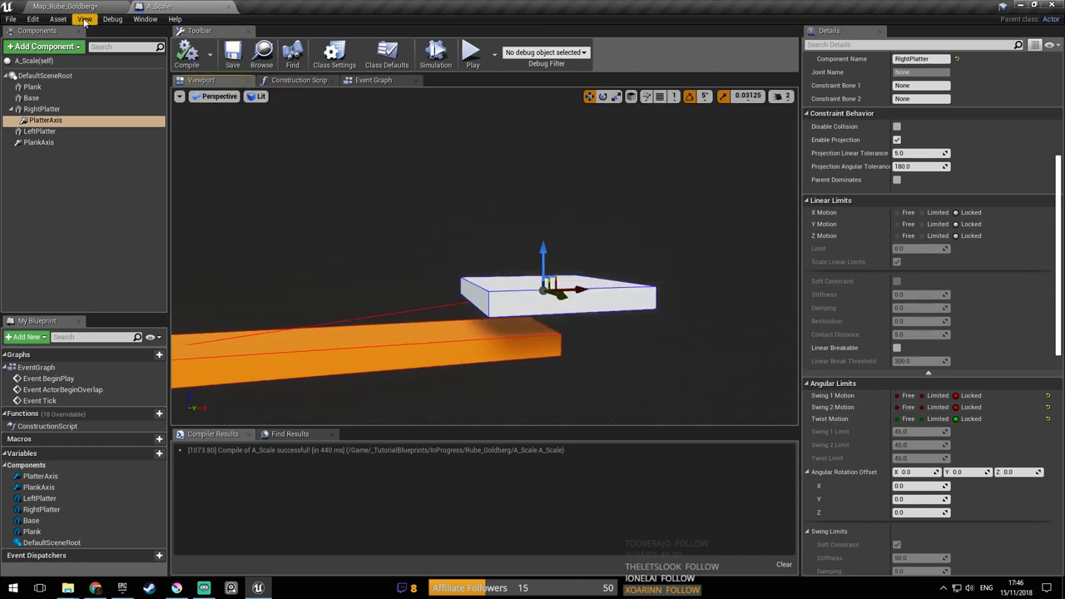
Play-test Map_Rube_Goldberg to check how the constrained right platter behaves, and return to the A_Scale Blueprint
click(75, 8)
click(513, 47)
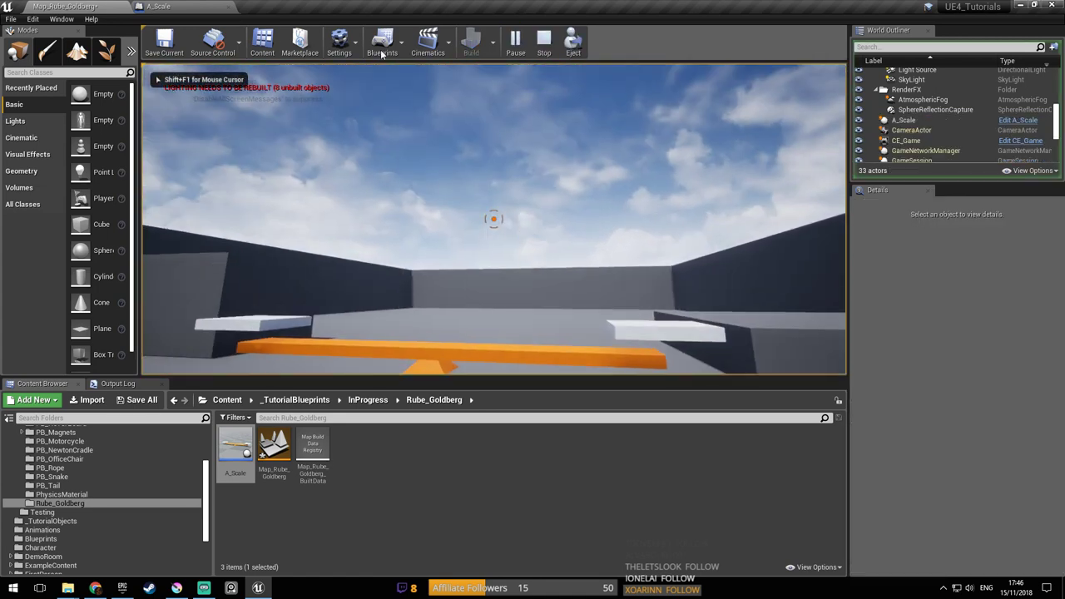
key(shift+F1)
click(178, 7)
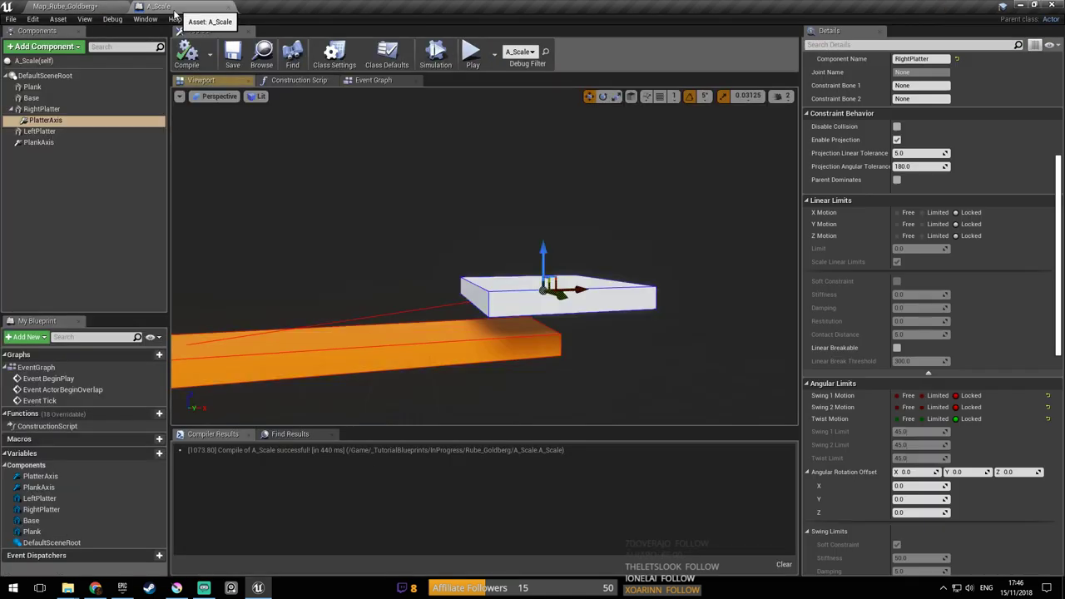
Enable Simulate Physics on the RightPlatter component
click(41, 109)
scroll(864, 279, up, 5)
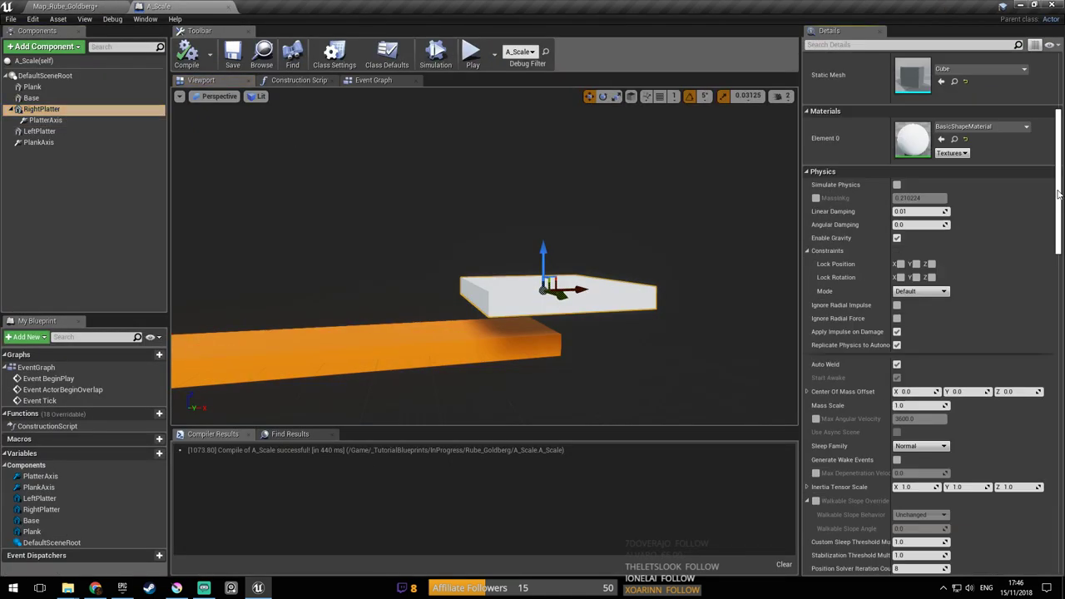
click(898, 380)
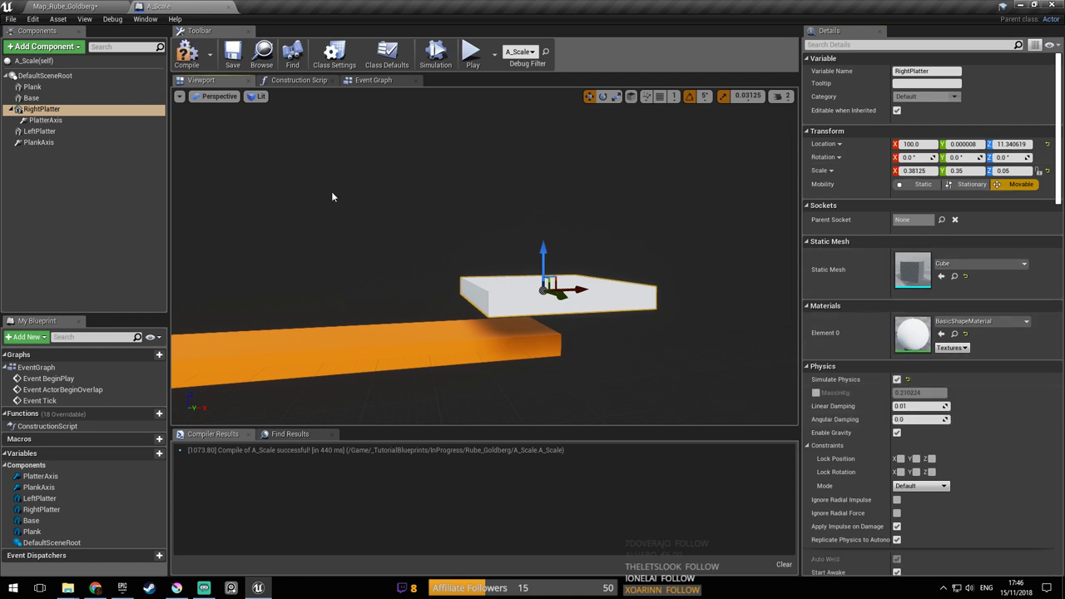
Find PlatterAxis's collision settings, turn on Disable Collision and compile A_Scale
click(55, 121)
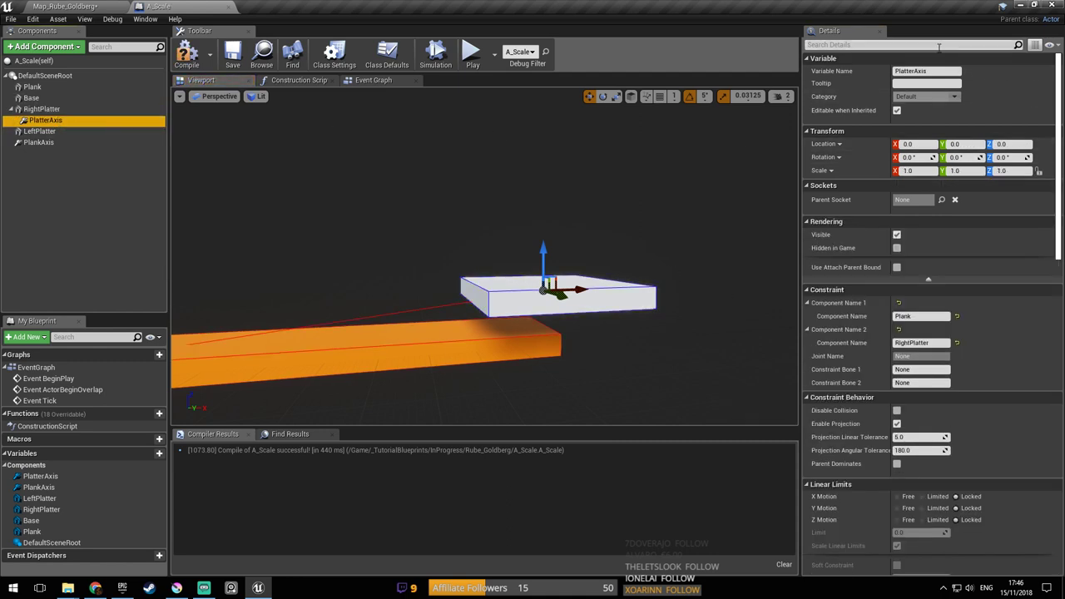
click(940, 48)
text(coll)
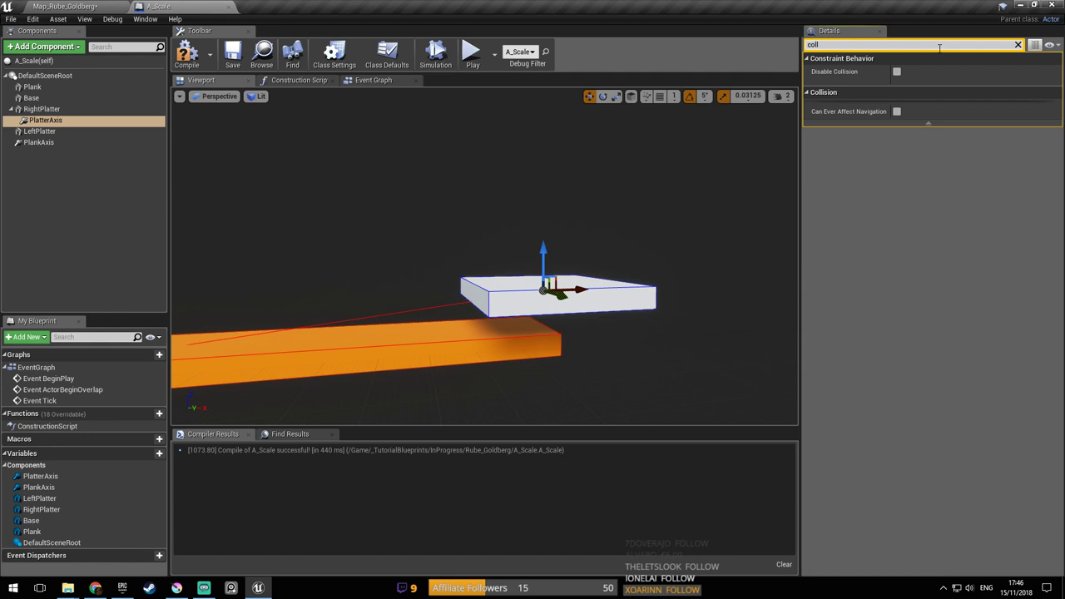
click(1018, 45)
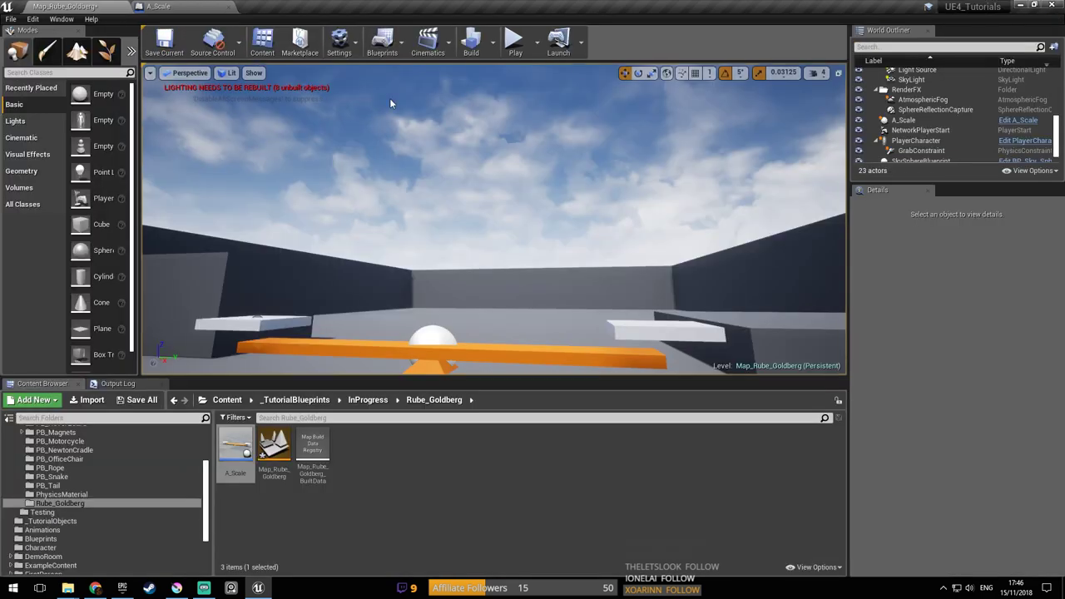
Play-test the level while walking around the scale and tilting it, then stop and save Map_Rube_Goldberg
click(527, 43)
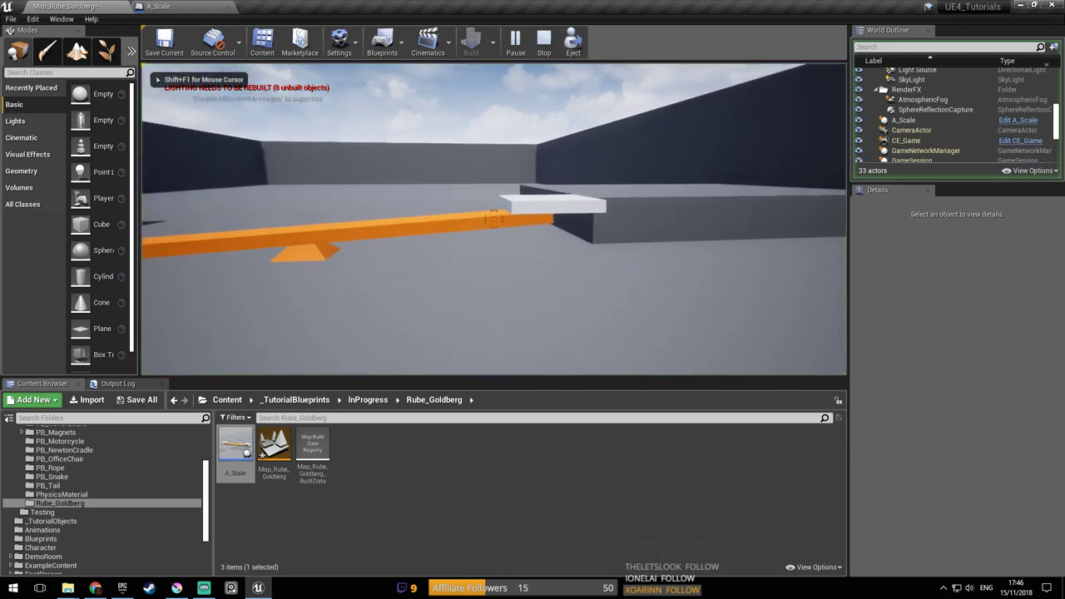
key(s)
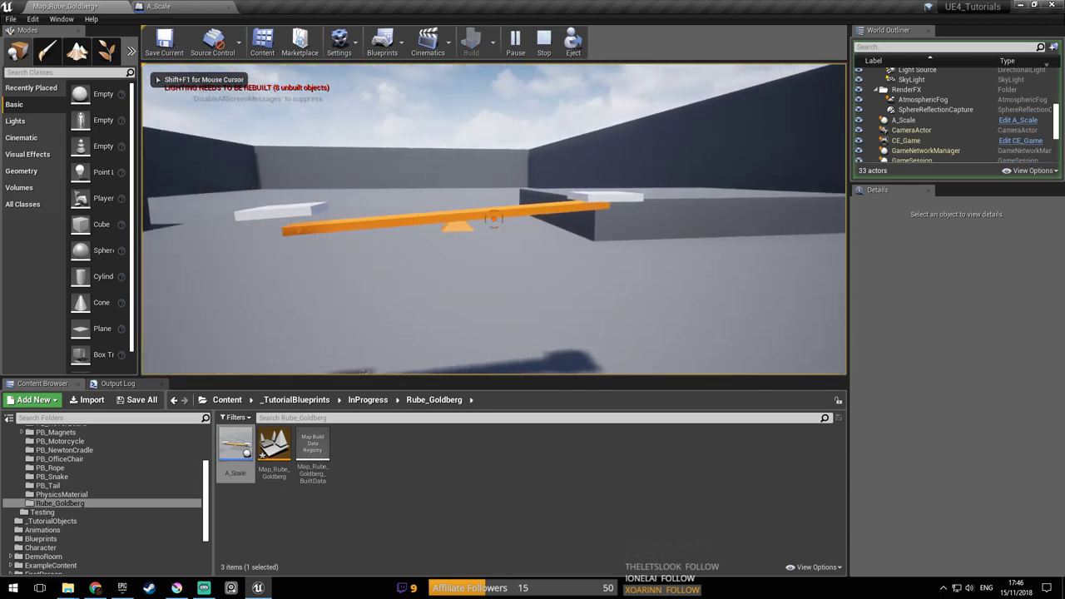
key(s)
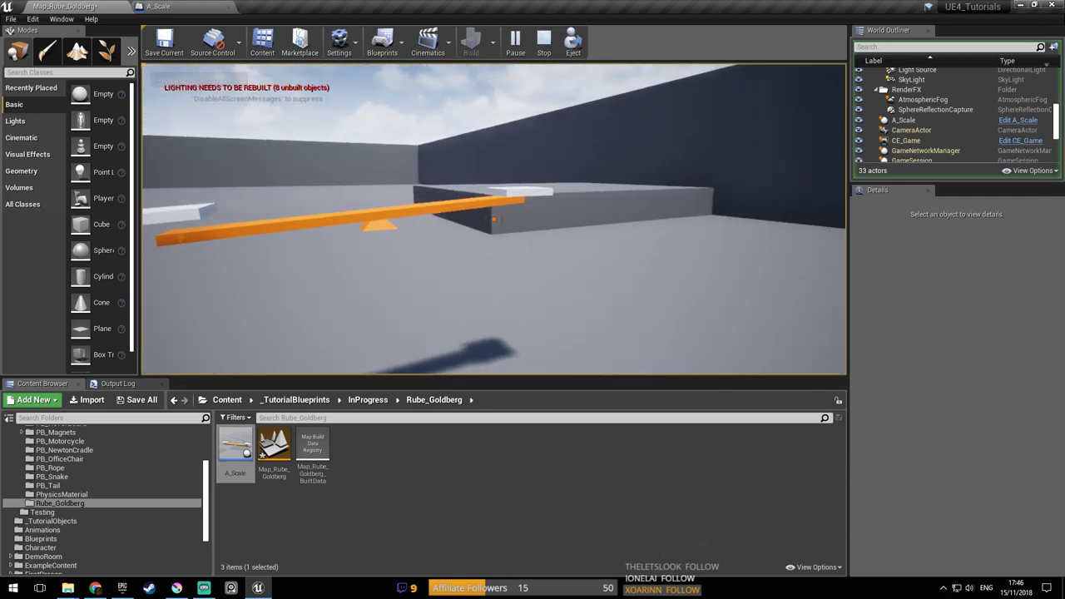
key(w)
key(a)
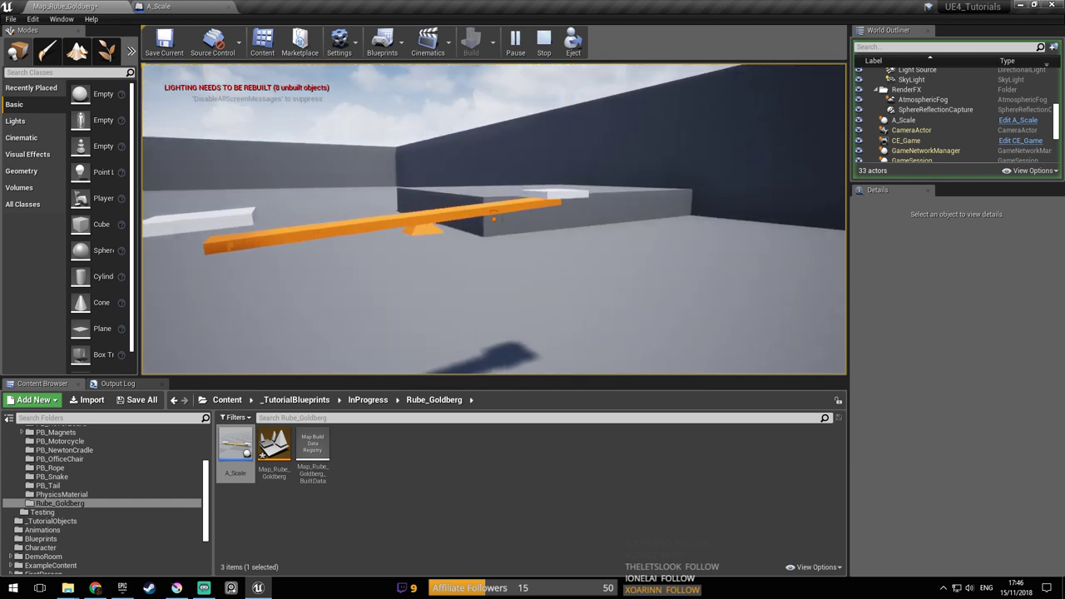
key(d)
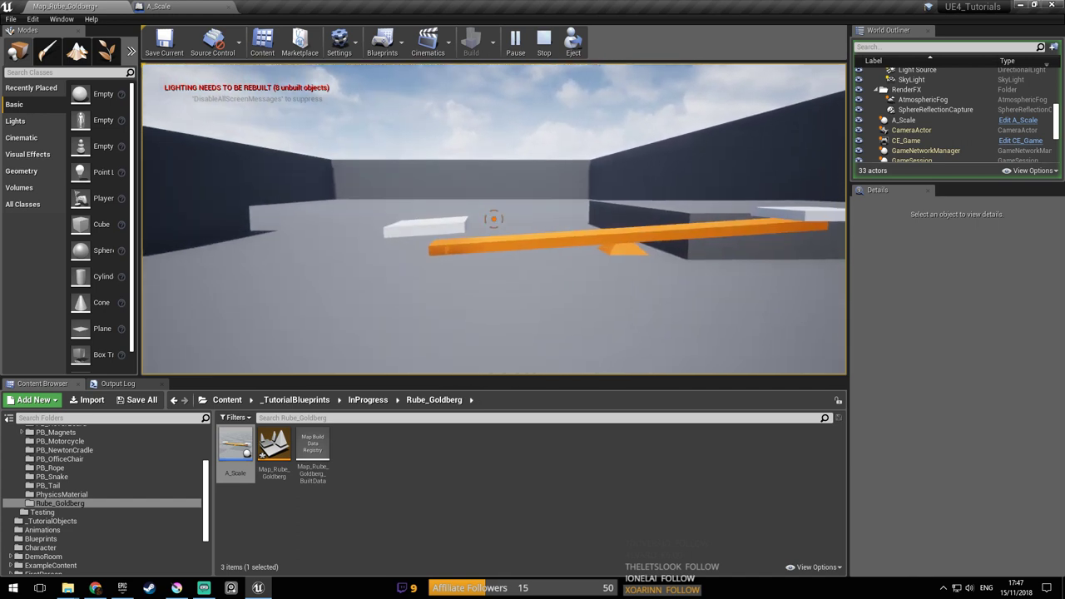
click(493, 219)
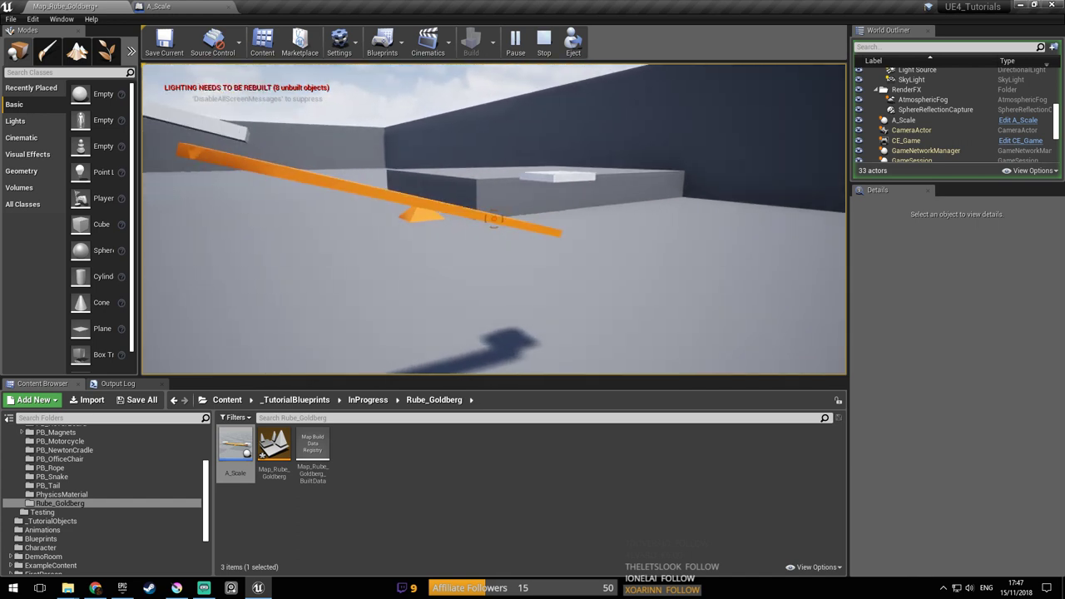
key(Escape)
key(ctrl+s)
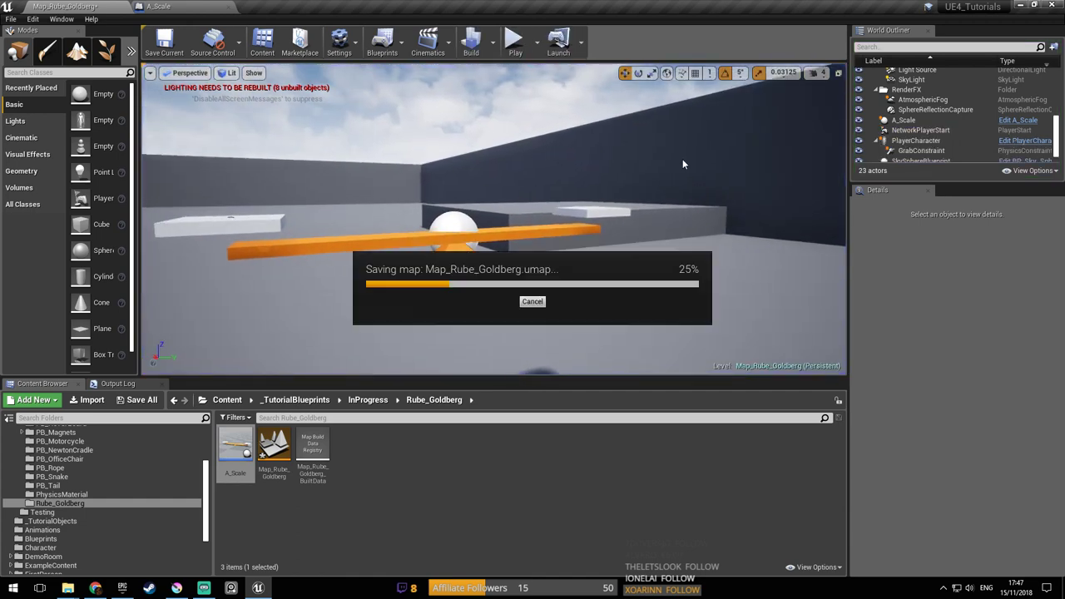
Add a Physics Constraint component under LeftPlatter in A_Scale
click(162, 8)
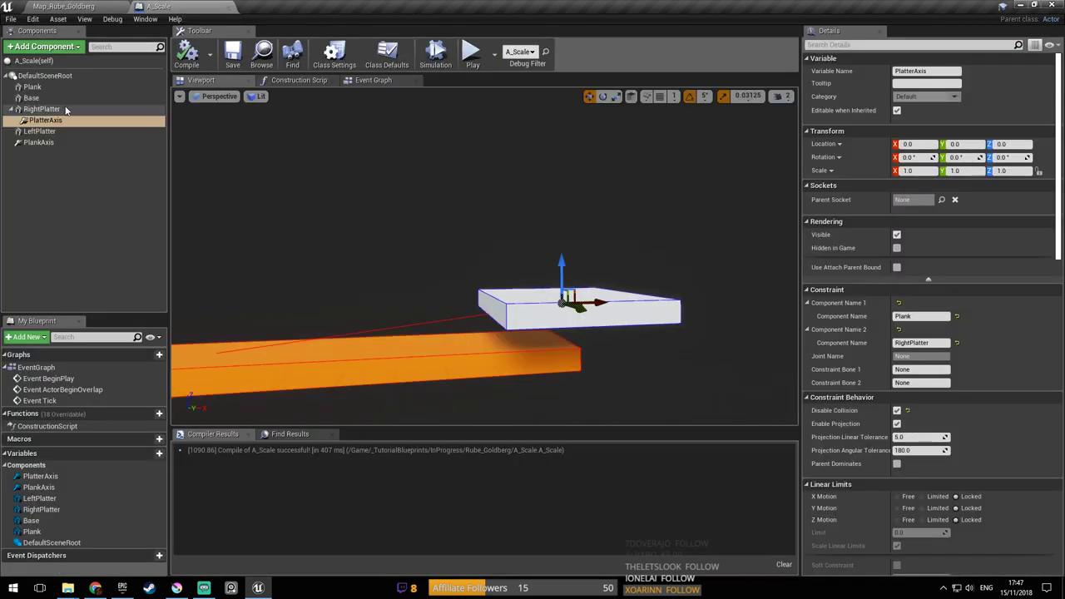
click(50, 132)
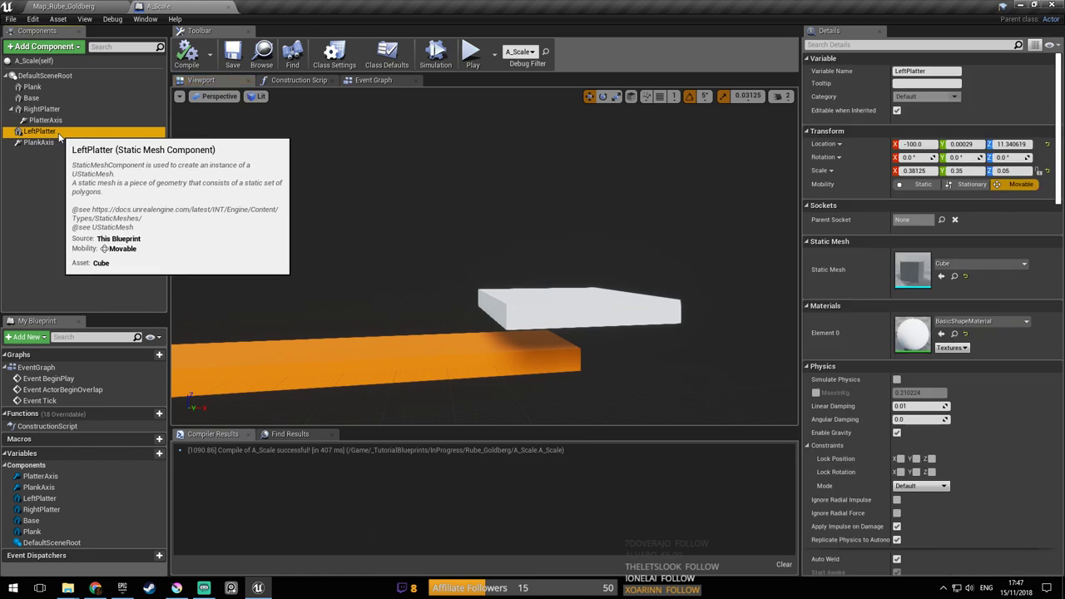
click(50, 48)
text(physics)
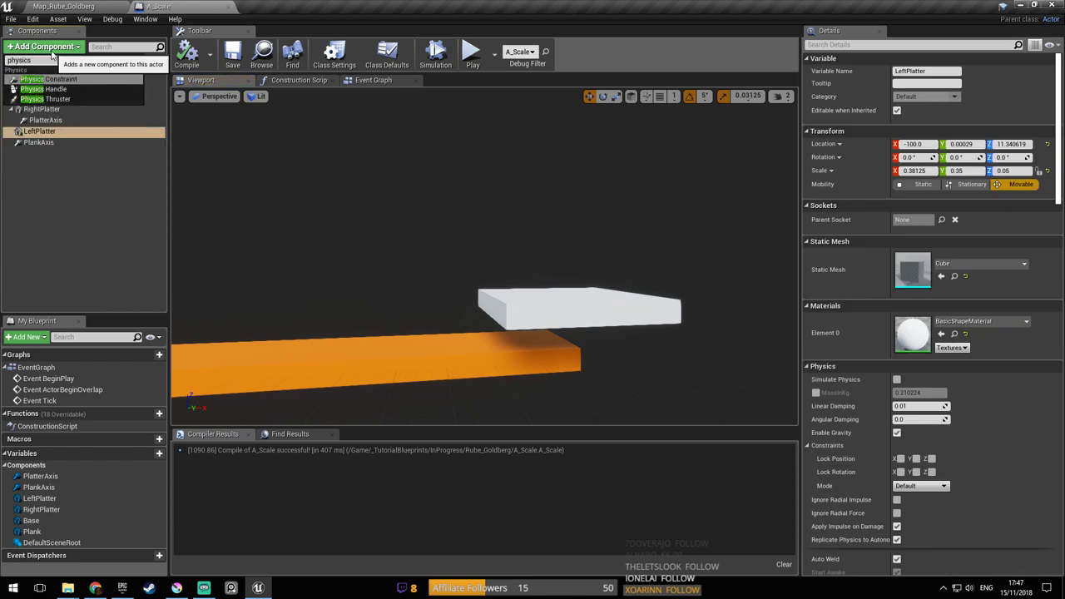
key(Return)
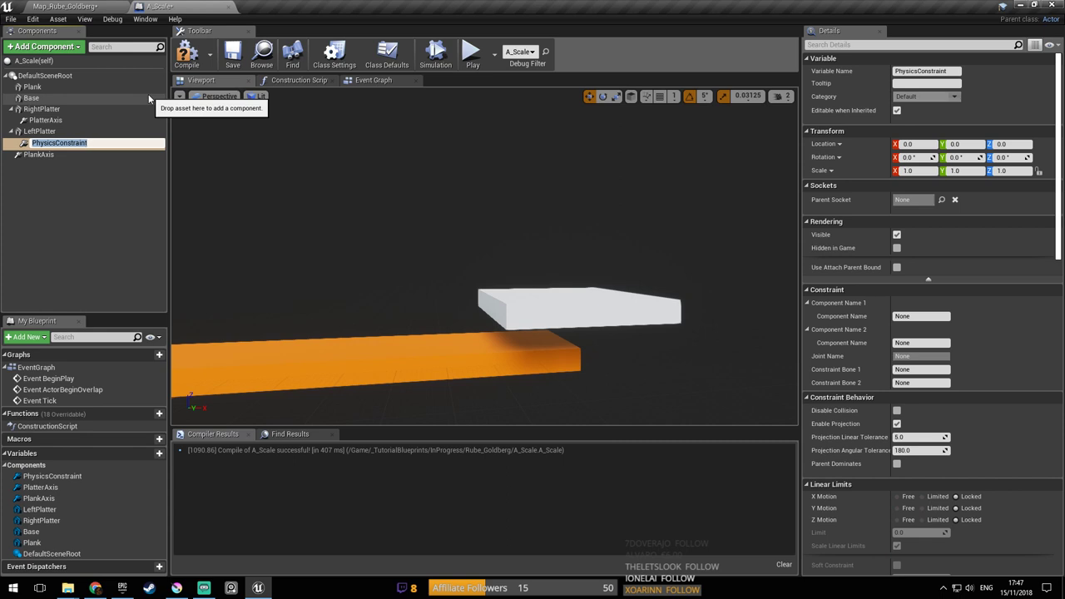
Rename PlatterAxis as RightPlatterAxis and the Physics Constraint under LeftPlatter as LeftPlatterAxis
click(50, 121)
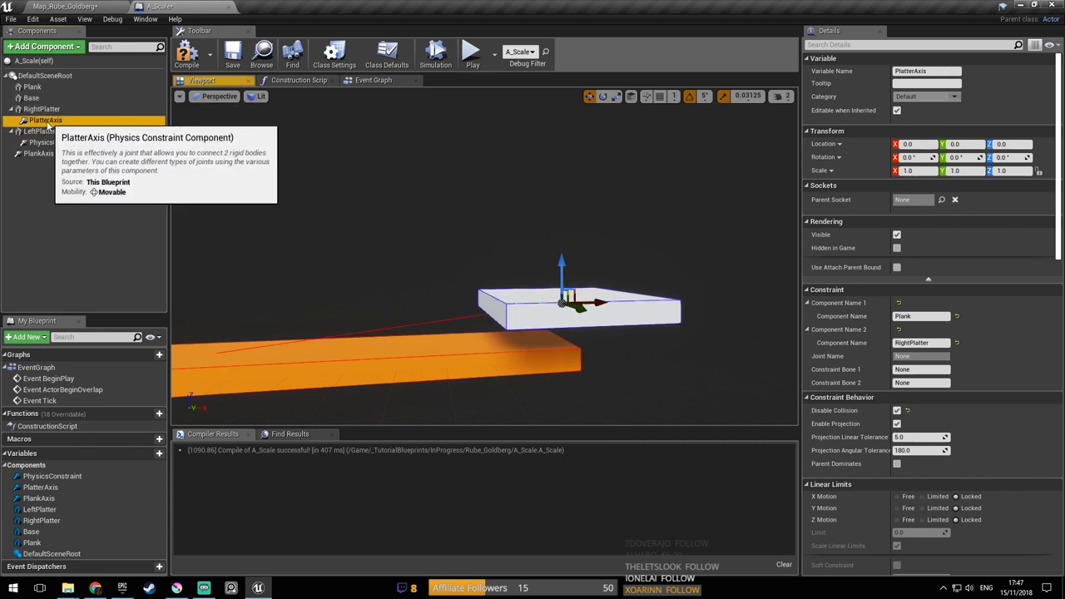
text(Right)
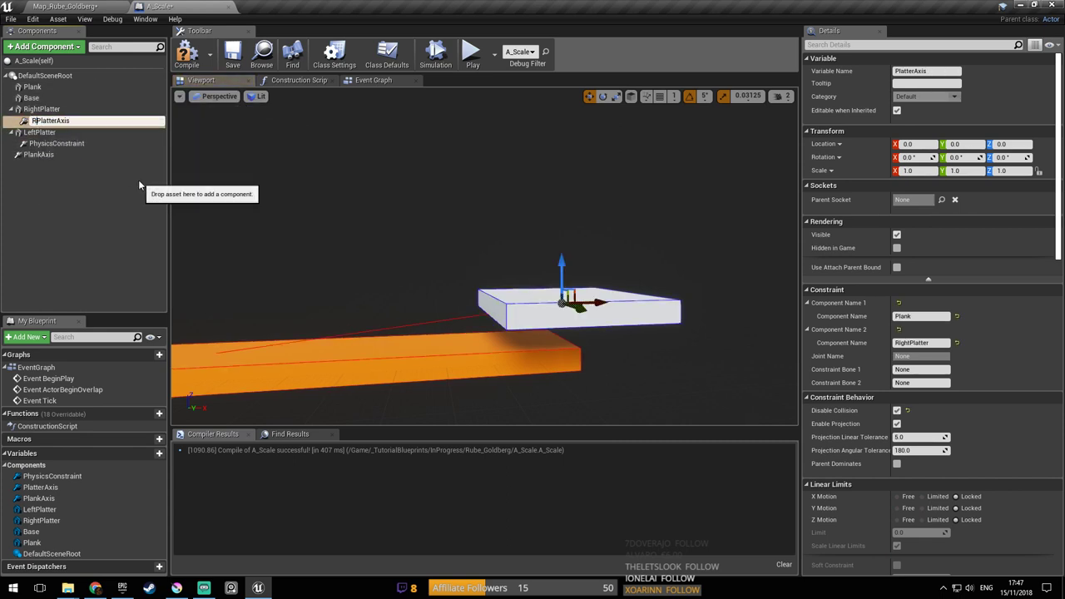
key(Return)
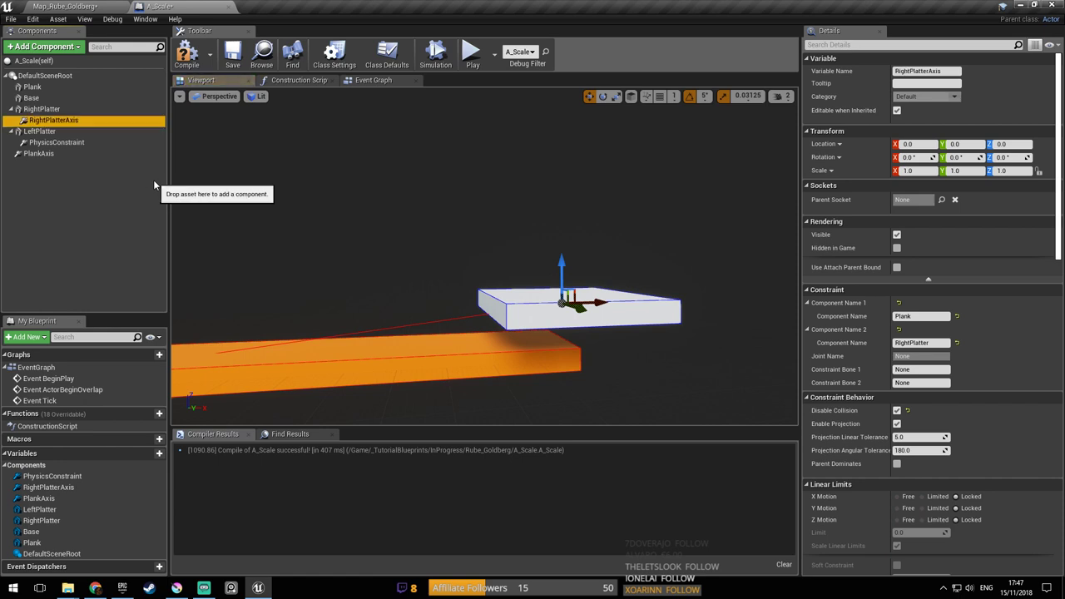
click(66, 143)
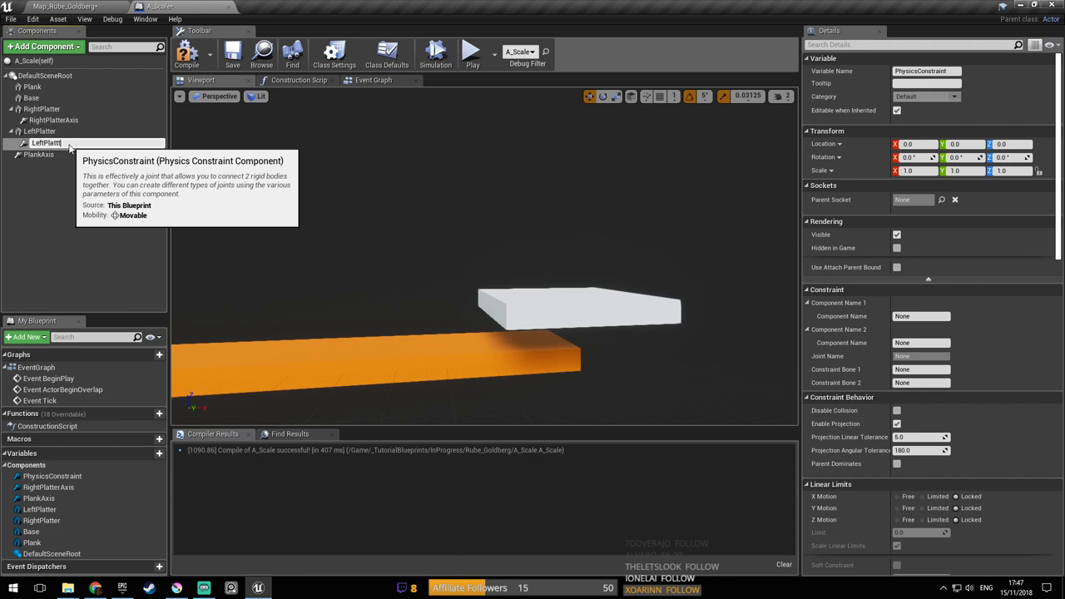
text(s)
key(Return)
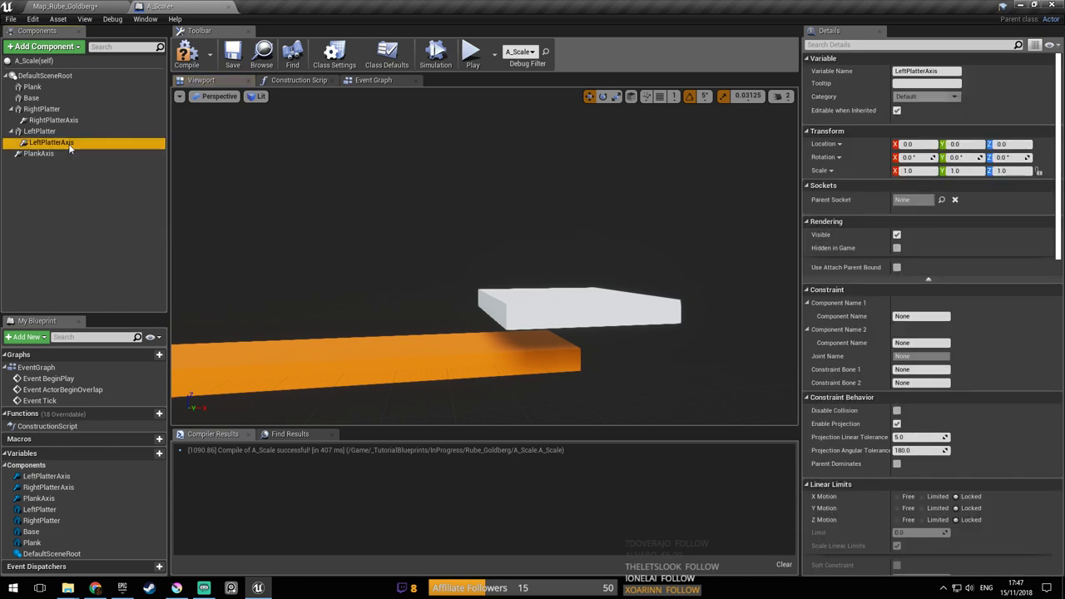
Set LeftPlatterAxis's first constrained component to Plank and its second to LeftPlatter, saving A_Scale along the way
key(f)
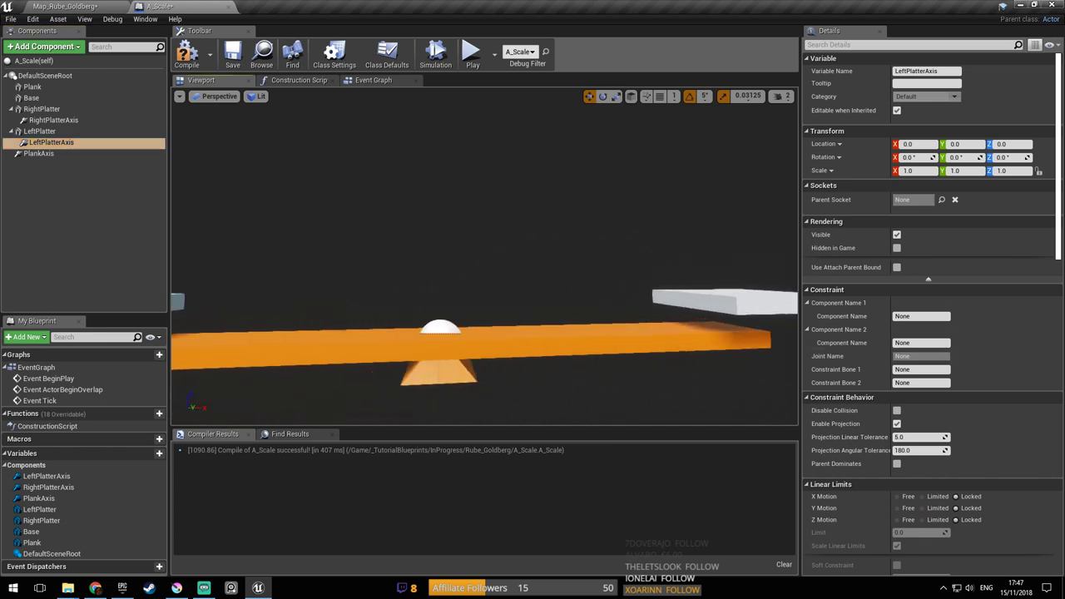
right_drag(463, 259, 449, 259)
key(ctrl+s)
click(52, 131)
click(64, 142)
click(42, 131)
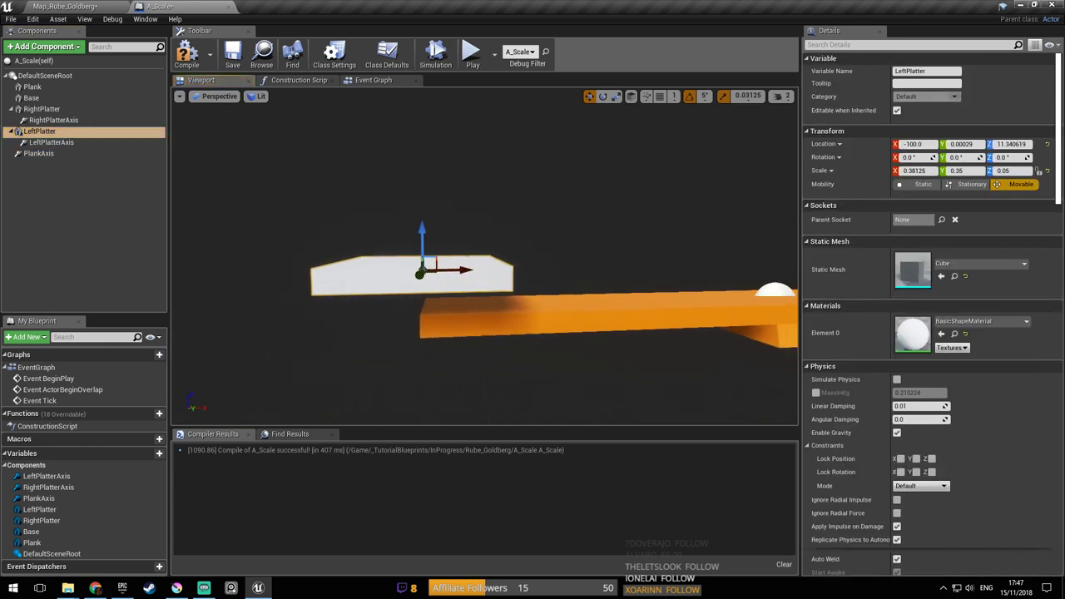
click(72, 143)
mouse_move(425, 271)
right_down()
mouse_move(433, 263)
mouse_move(453, 277)
mouse_move(428, 276)
right_up()
alt+drag(431, 304, 464, 291)
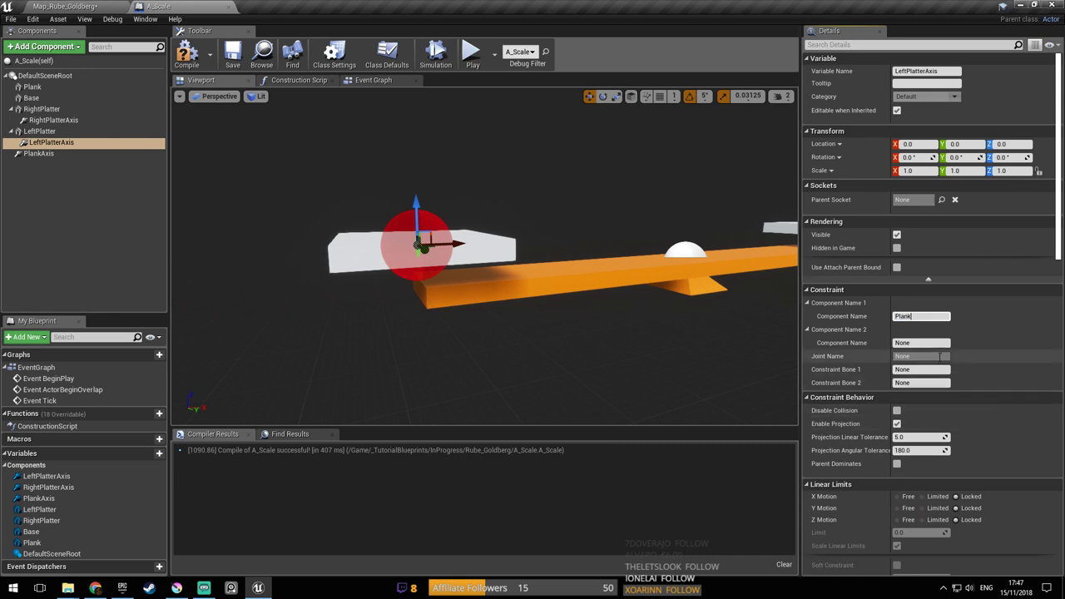
key(Return)
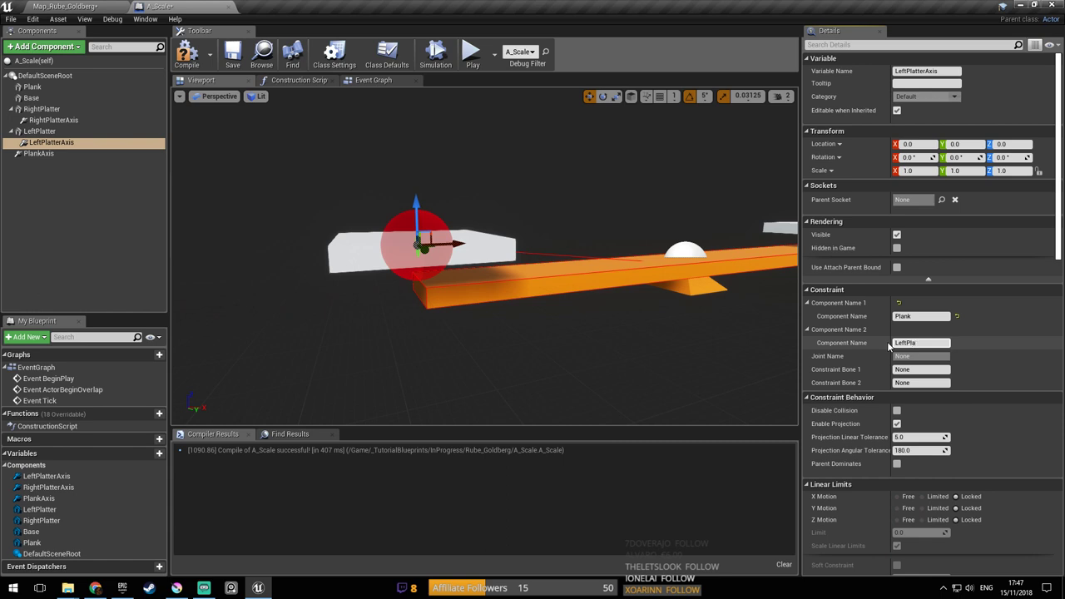
key(Return)
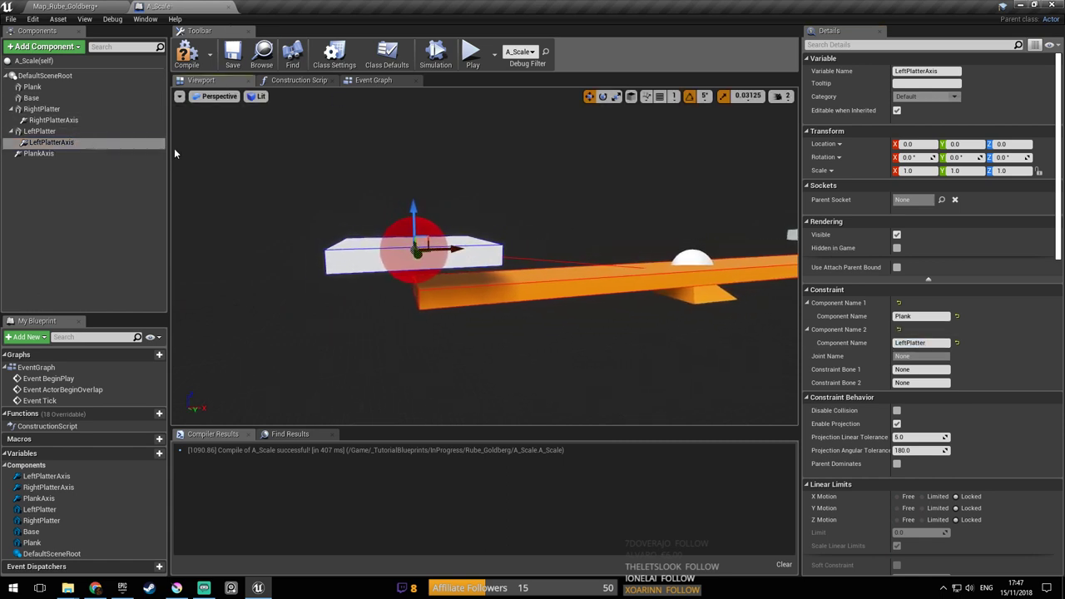
Find LeftPlatterAxis's collision settings with the filter "coll" and turn on Disable Collision
click(110, 147)
click(923, 48)
text(coll)
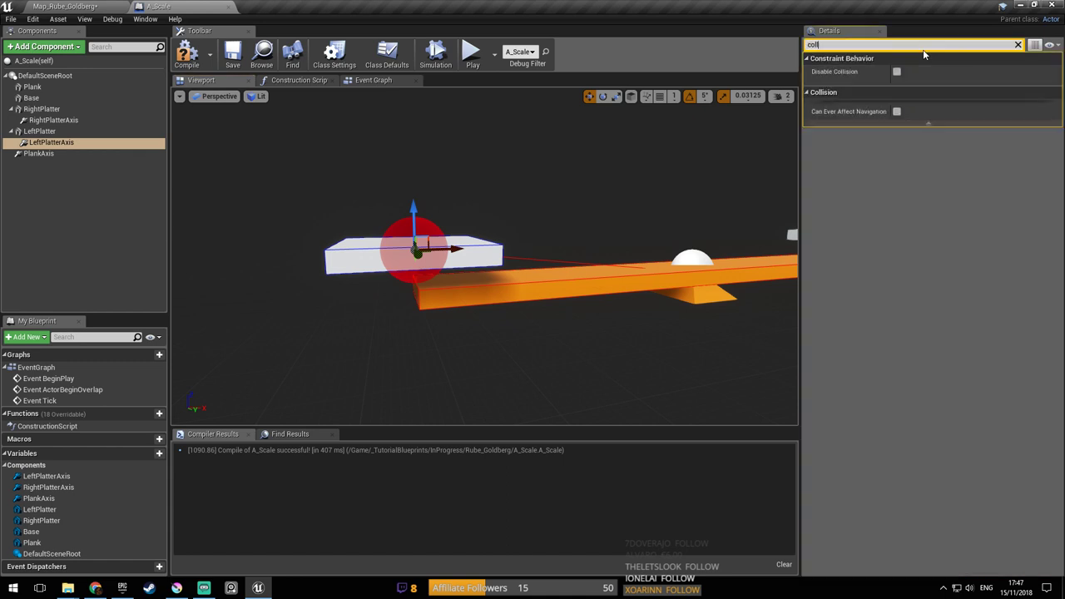
click(897, 73)
click(1018, 44)
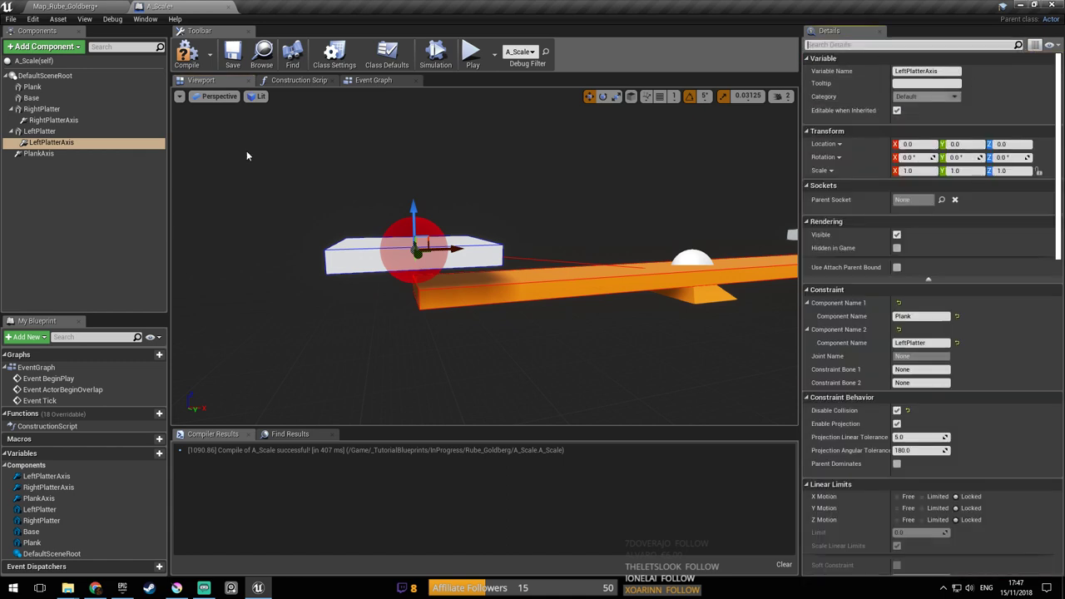
Enable Simulate Physics on LeftPlatter and save A_Scale
click(46, 131)
scroll(886, 283, down, 2)
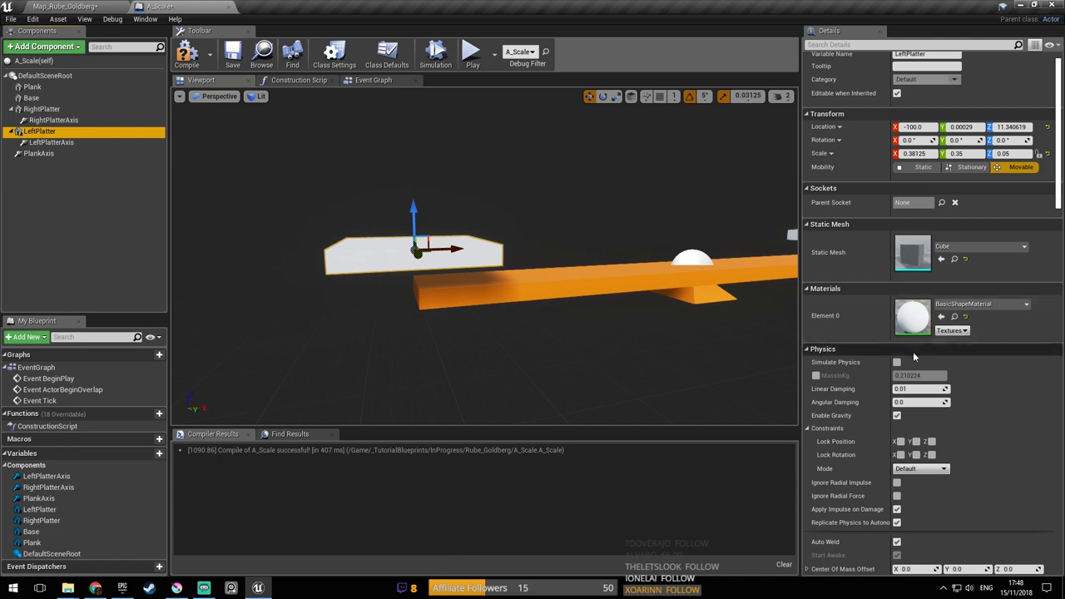
click(897, 363)
click(237, 57)
Save Map_Rube_Goldberg, play-test the scale with both platters attached and stop the play session
click(51, 5)
right_drag(466, 105, 466, 79)
key(ctrl+s)
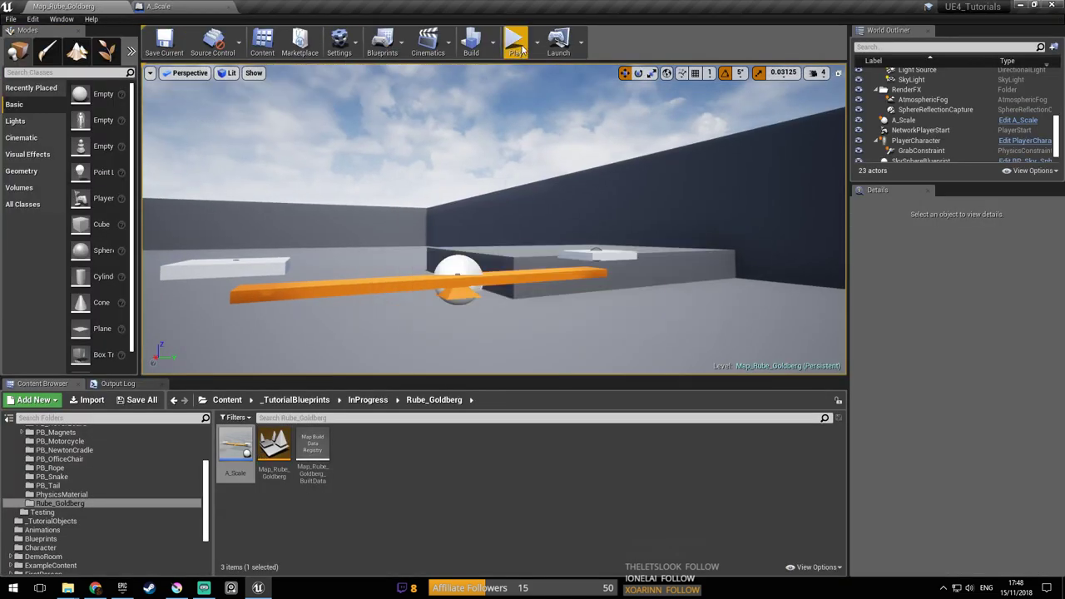
click(516, 42)
key(d)
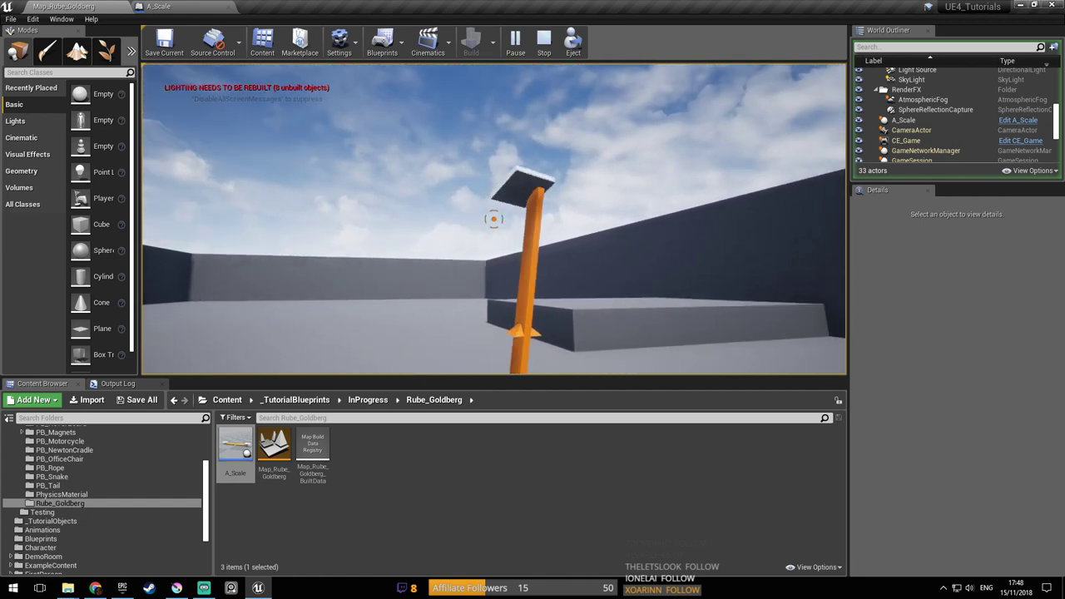
key(Escape)
Lock Swing 1, Swing 2 and Twist Motion in LeftPlatterAxis's angular limits and save A_Scale
click(183, 6)
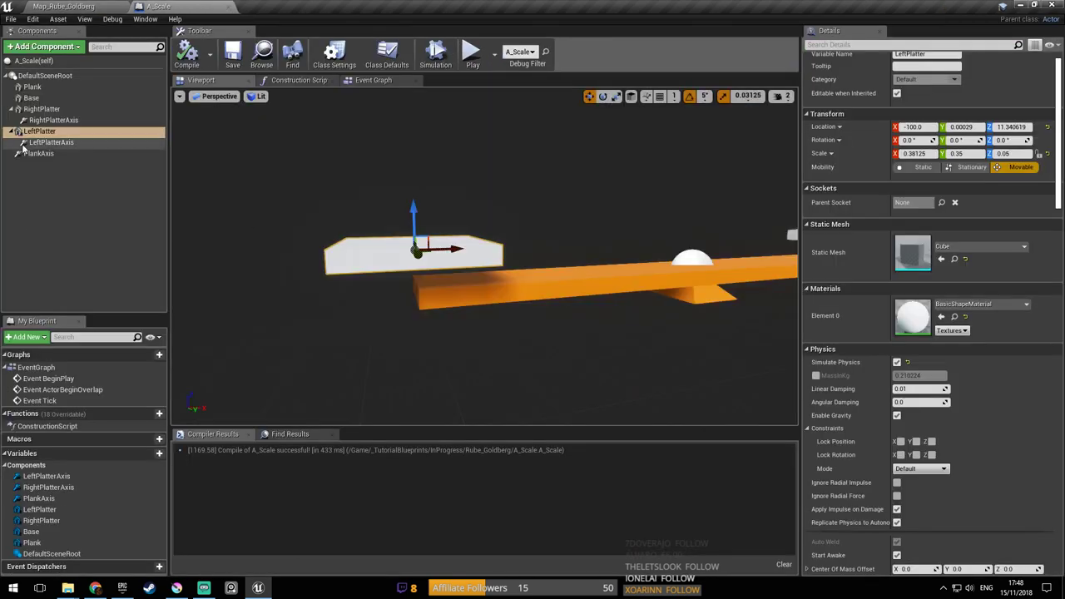
click(50, 142)
scroll(999, 333, down, 10)
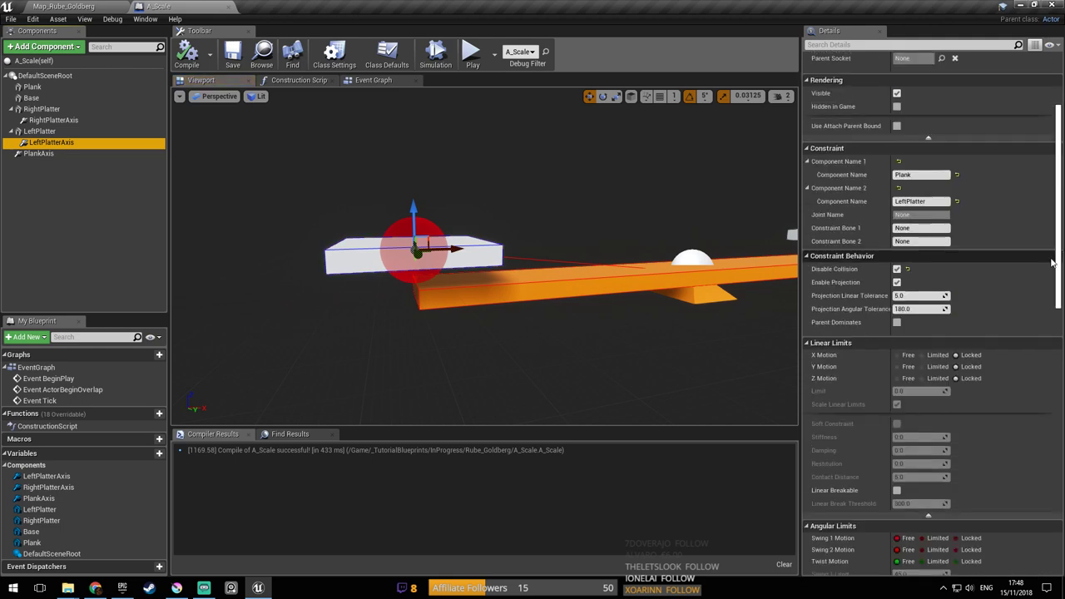
drag(1061, 368, 1055, 518)
scroll(1049, 481, up, 6)
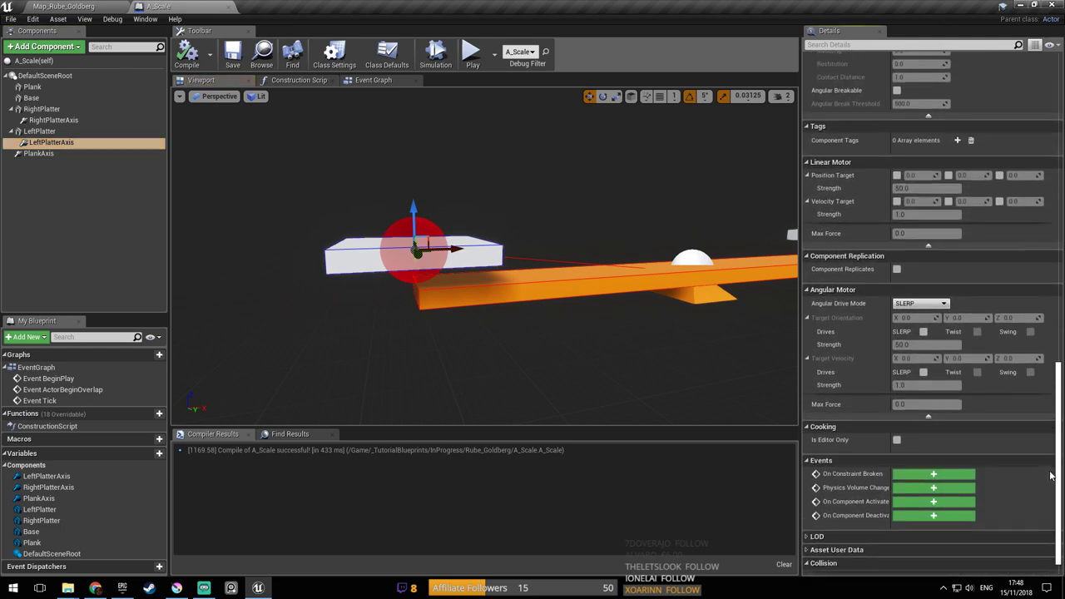
scroll(991, 250, up, 5)
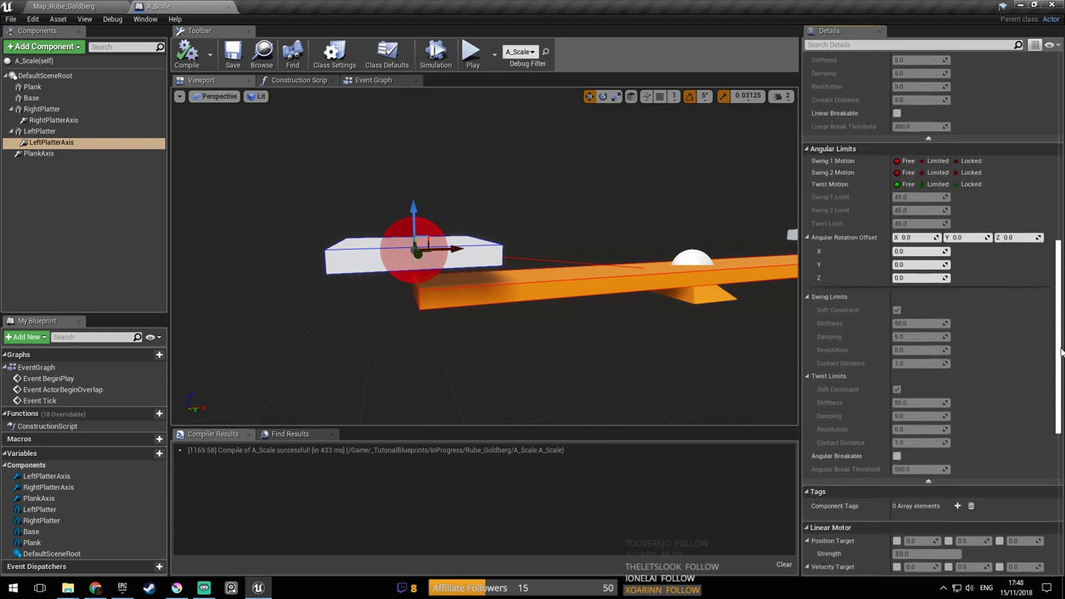
click(971, 334)
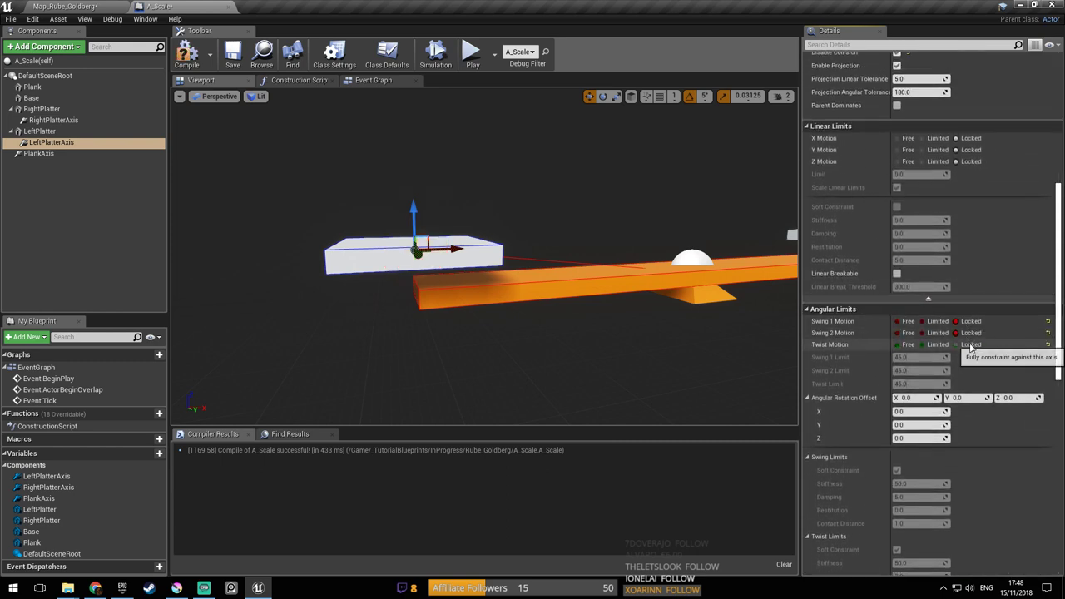
click(231, 57)
Play-test Map_Rube_Goldberg to check how the left platter behaves as the scale tilts, then stop the session
click(104, 6)
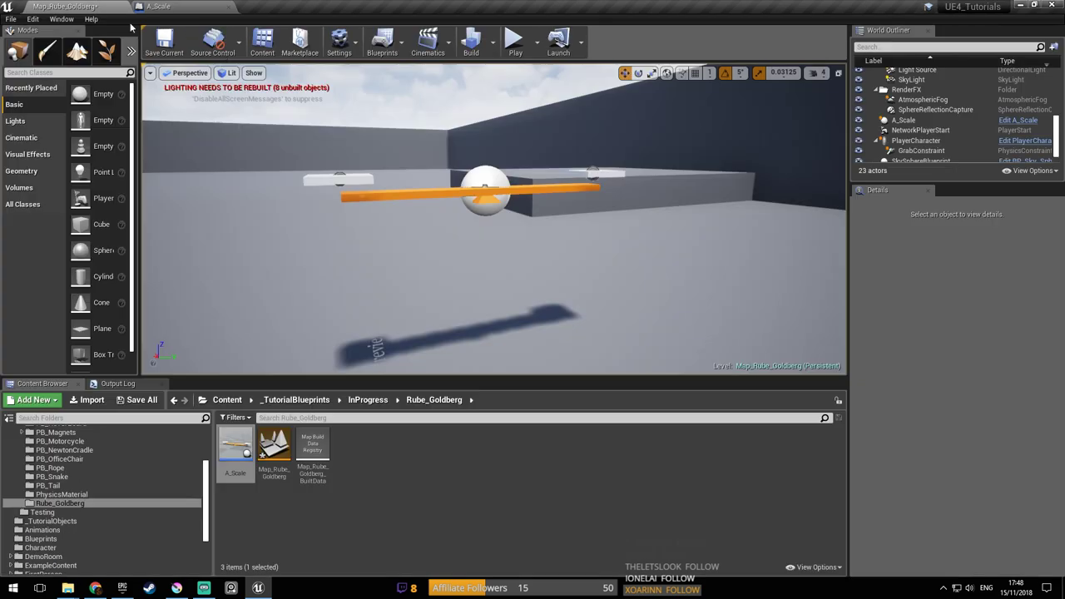
click(516, 42)
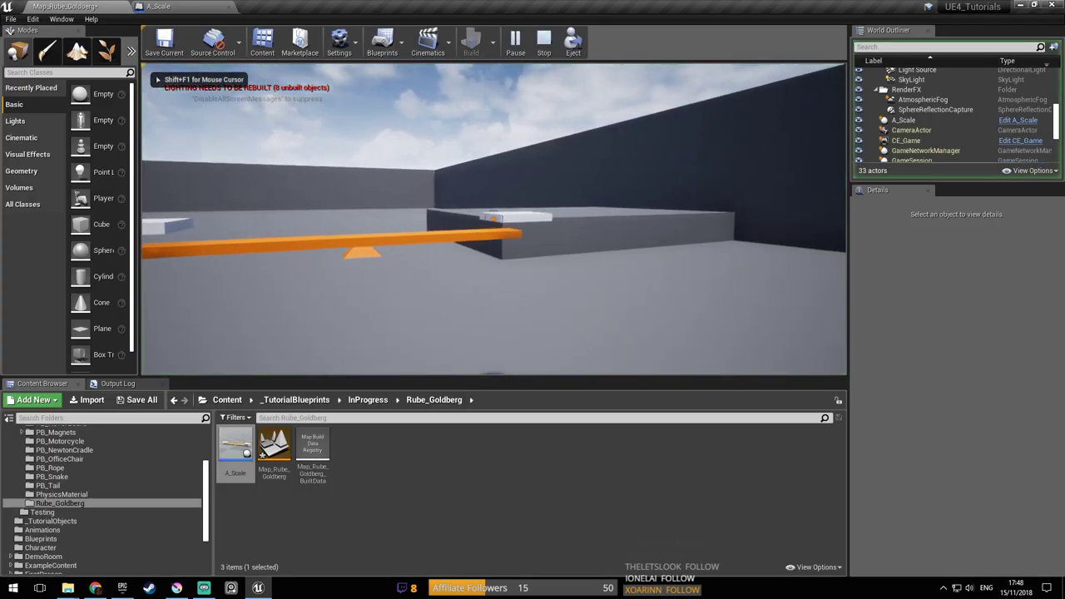
key(s)
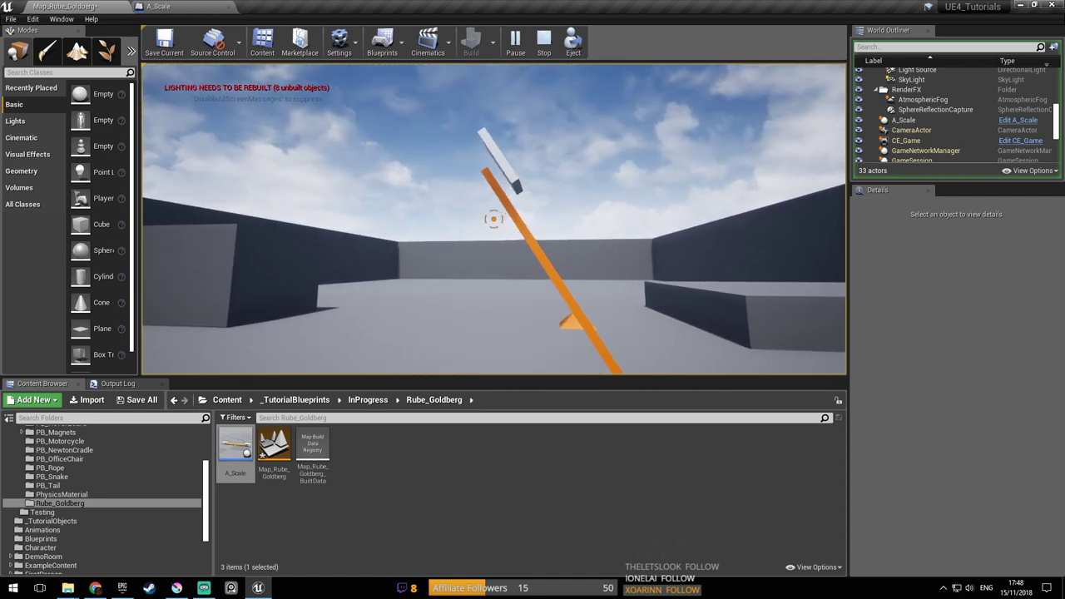
key(Escape)
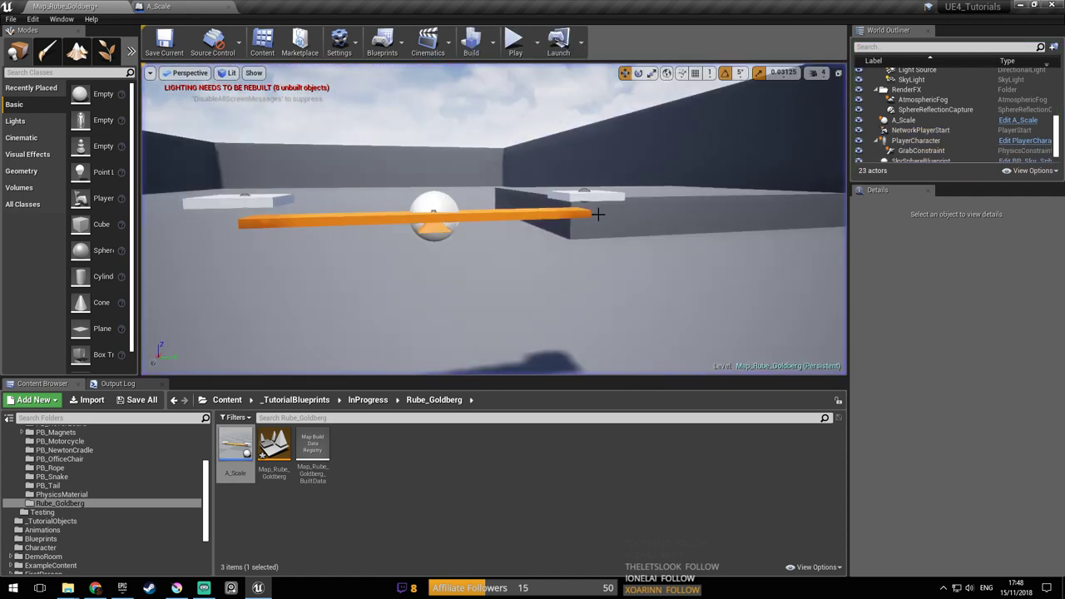
Examine the Plank, both platter axis constraints and LeftPlatter in A_Scale, comparing their settings
click(149, 5)
right_drag(510, 216, 566, 236)
drag(510, 196, 515, 227)
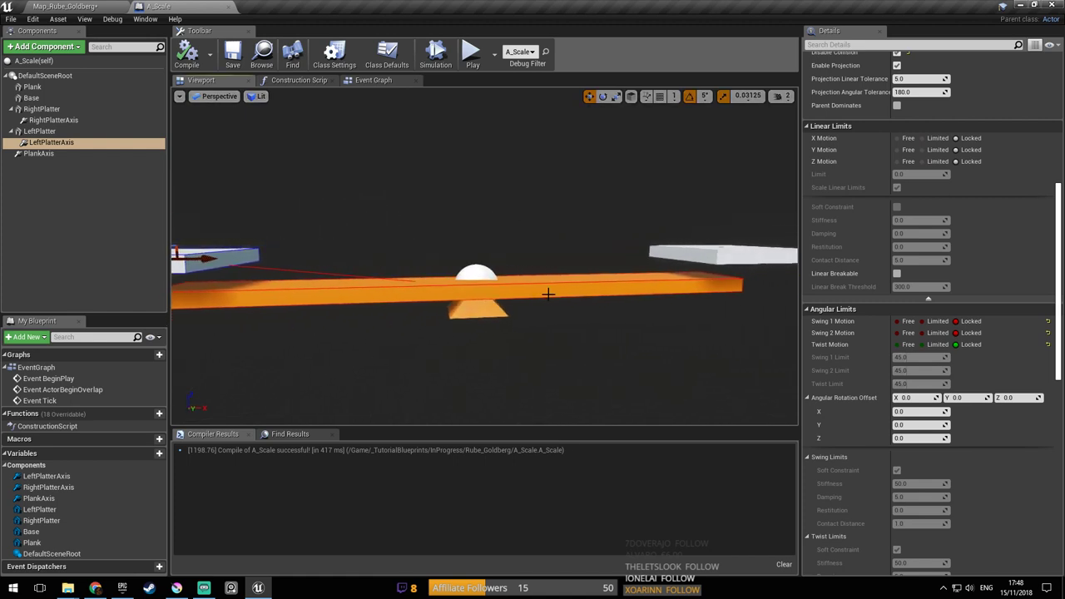
click(32, 86)
scroll(498, 267, down, 2)
click(51, 142)
ctrl+click(53, 120)
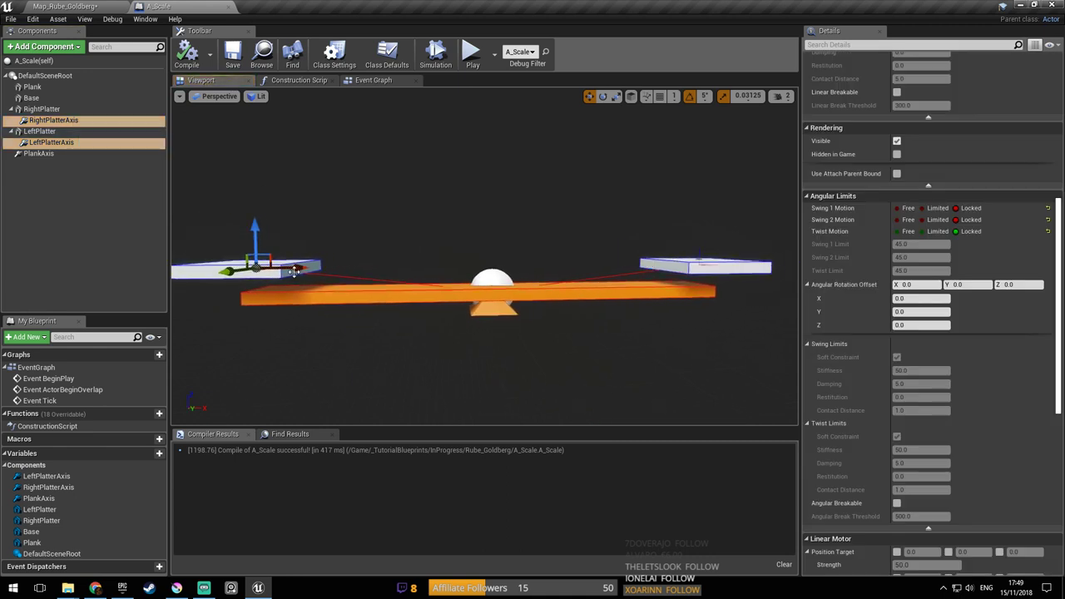
right_drag(361, 269, 378, 263)
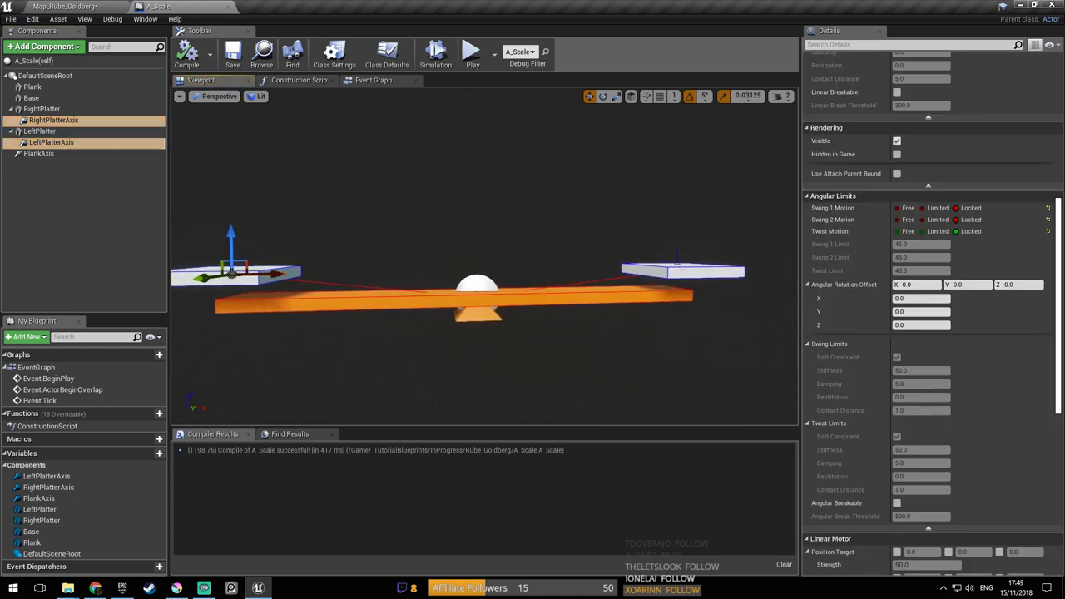
click(86, 133)
Play-test the level again, grab the scale to tilt it and stop the session
click(115, 7)
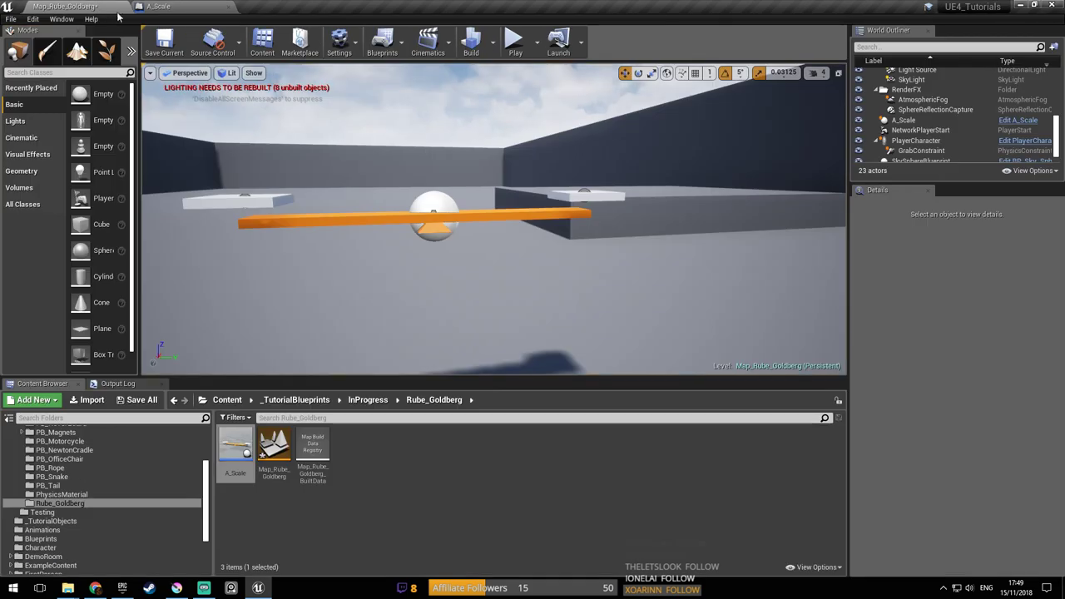
click(513, 43)
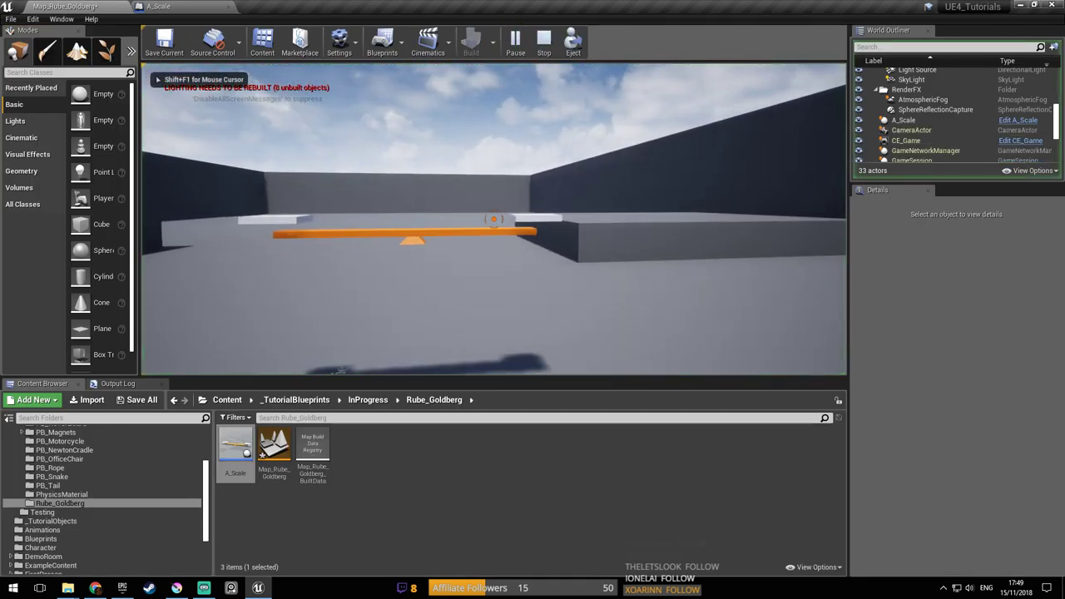
click(493, 219)
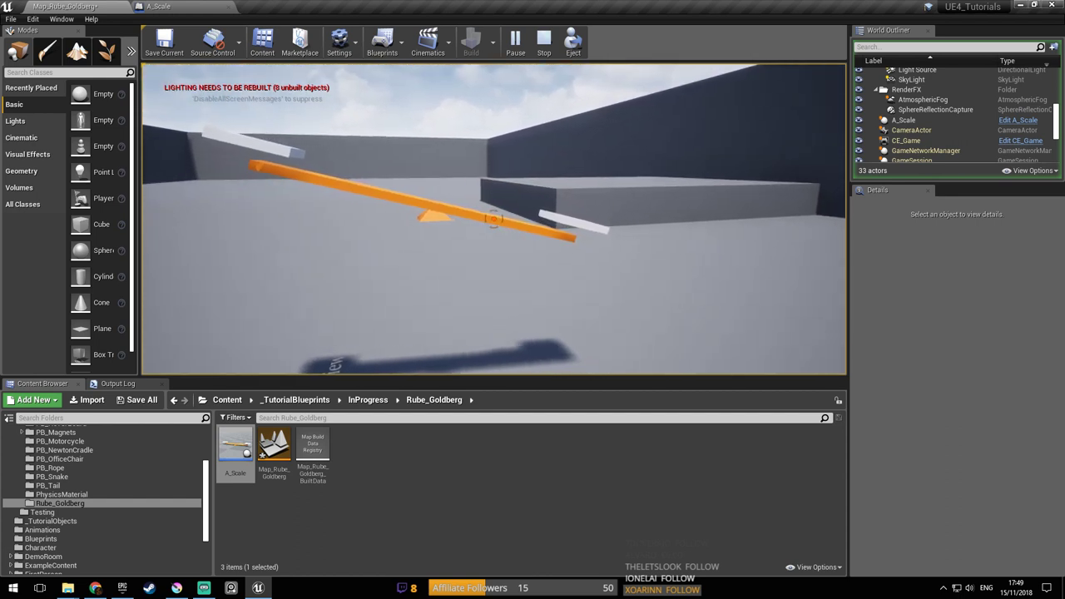
key(Escape)
Set PlankAxis's Twist Motion to Limited in A_Scale, checking the rotation range around the plank's pivot
click(158, 5)
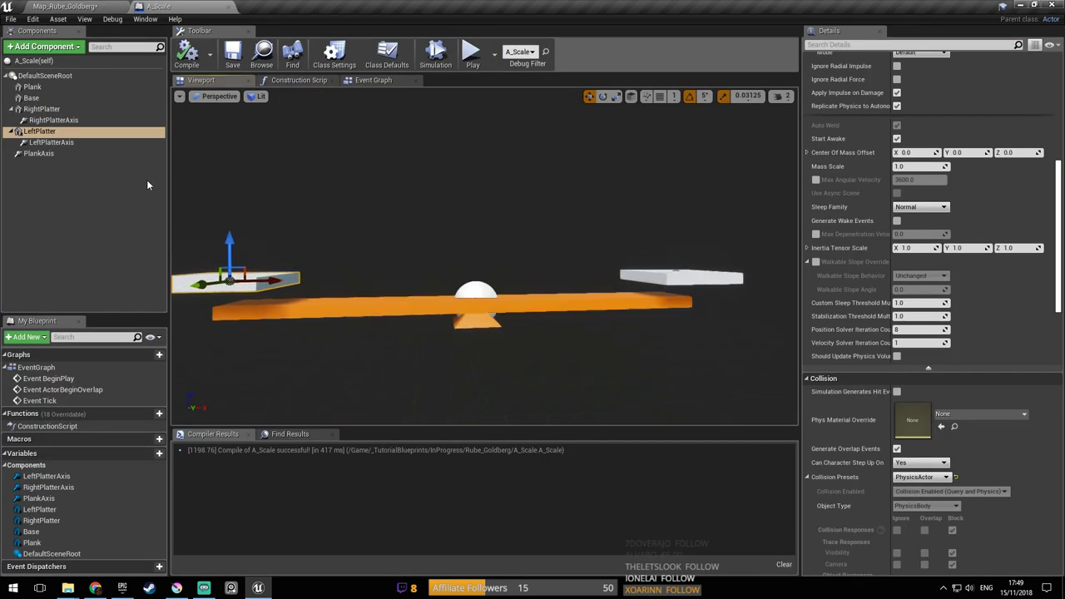
click(34, 87)
right_drag(515, 276, 524, 276)
click(46, 154)
right_drag(419, 248, 429, 250)
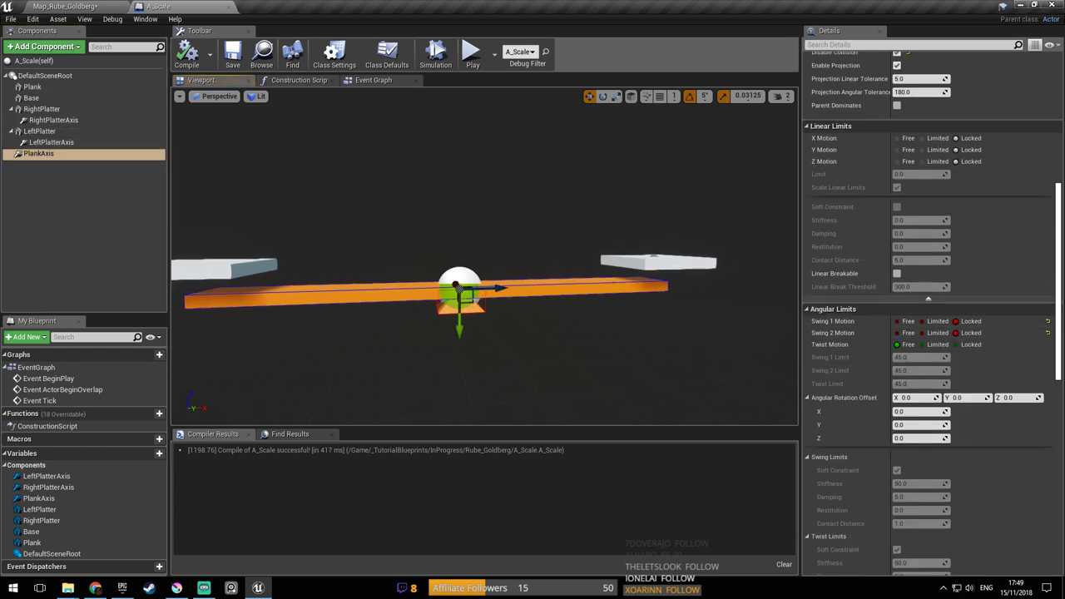
scroll(989, 293, down, 4)
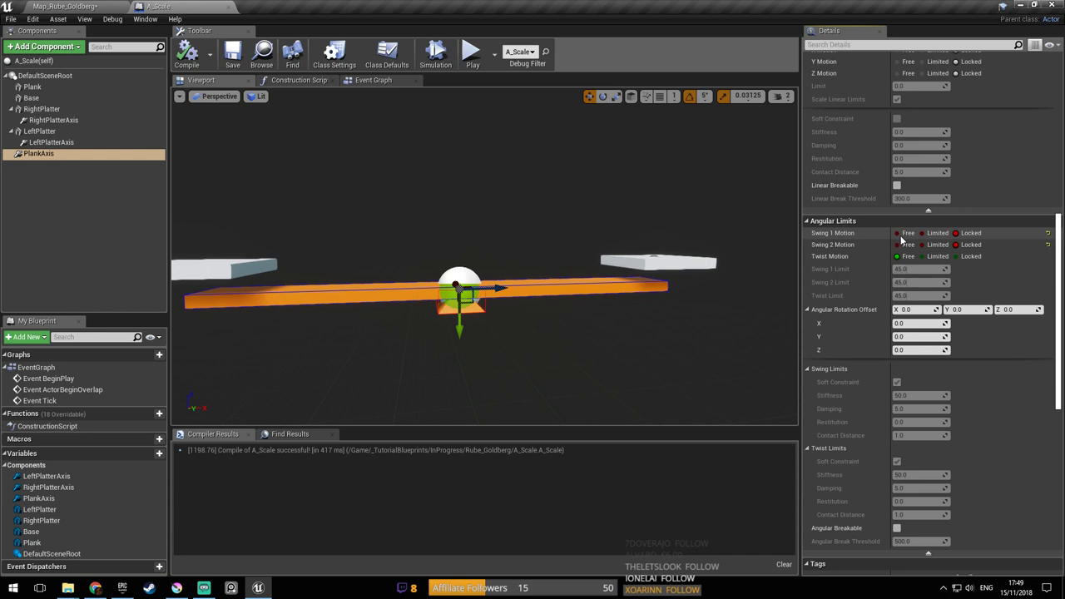
right_drag(643, 252, 713, 277)
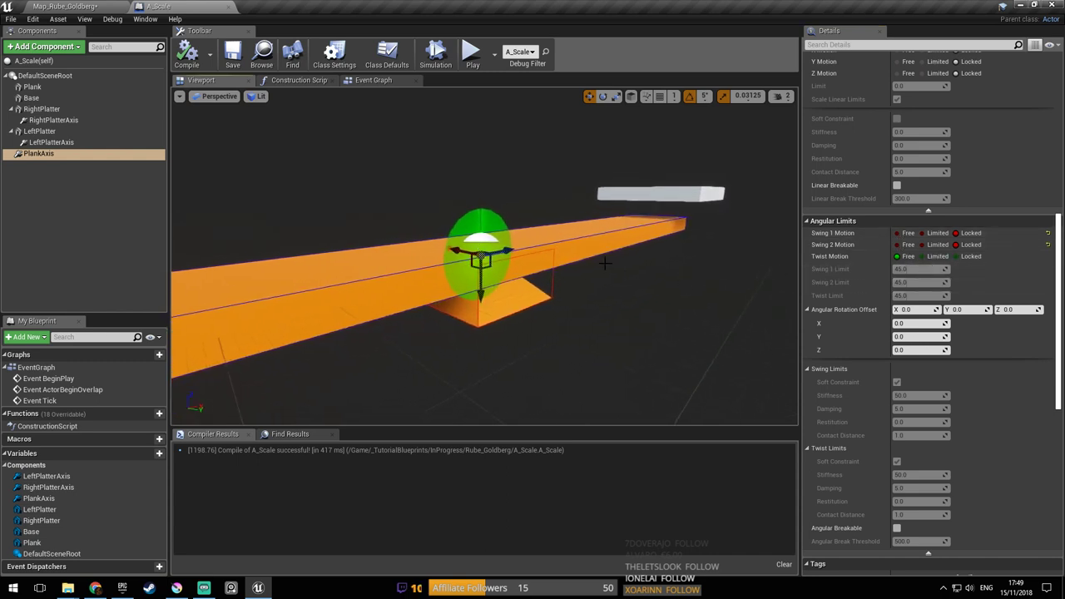
click(940, 263)
right_drag(648, 273, 640, 277)
click(909, 258)
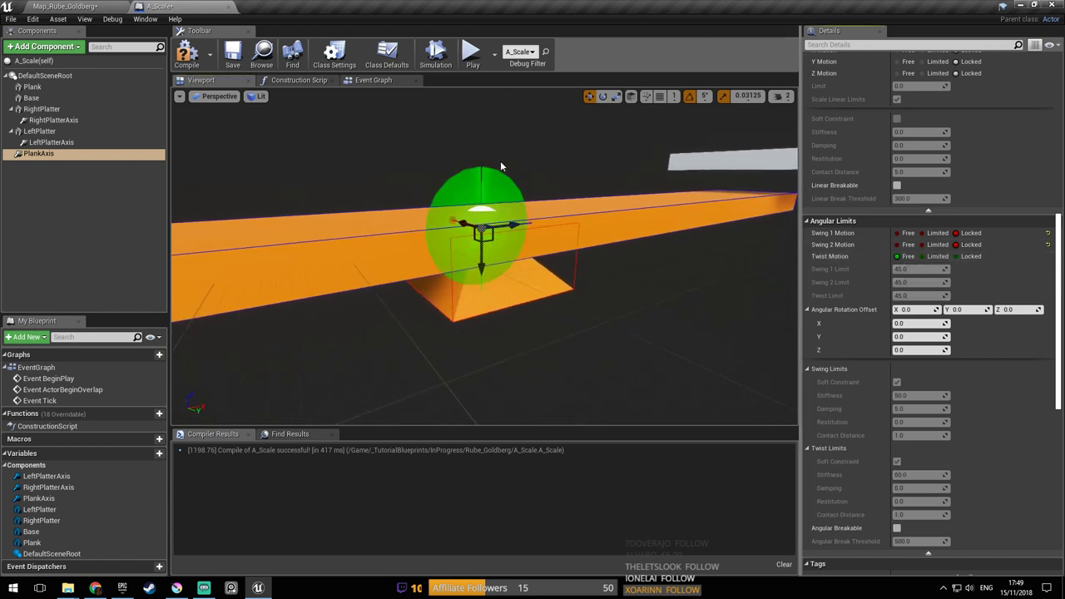
right_drag(479, 166, 489, 201)
click(938, 257)
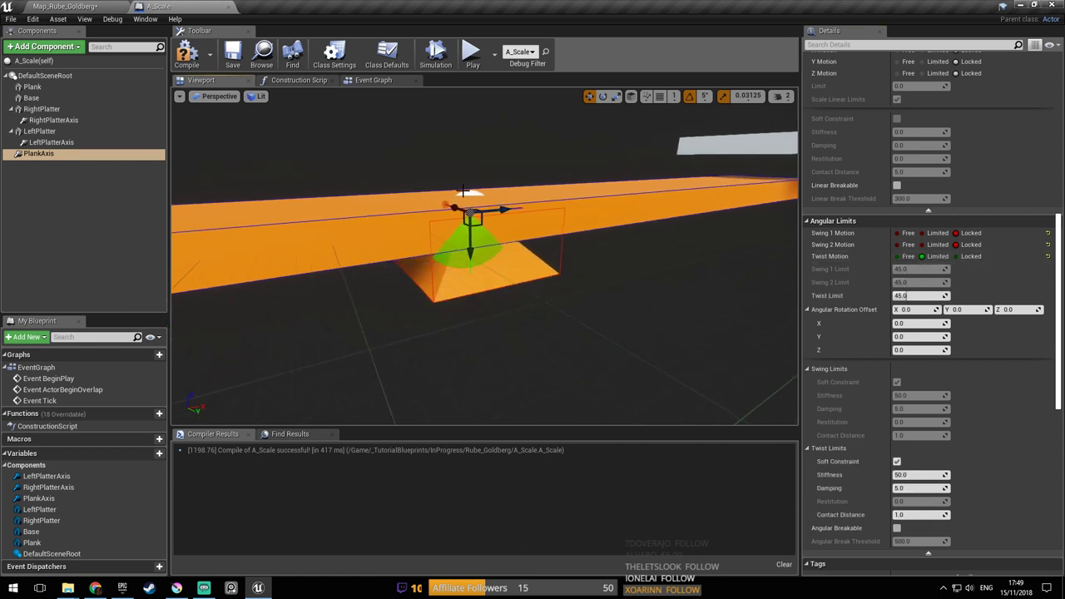
right_drag(514, 239, 514, 239)
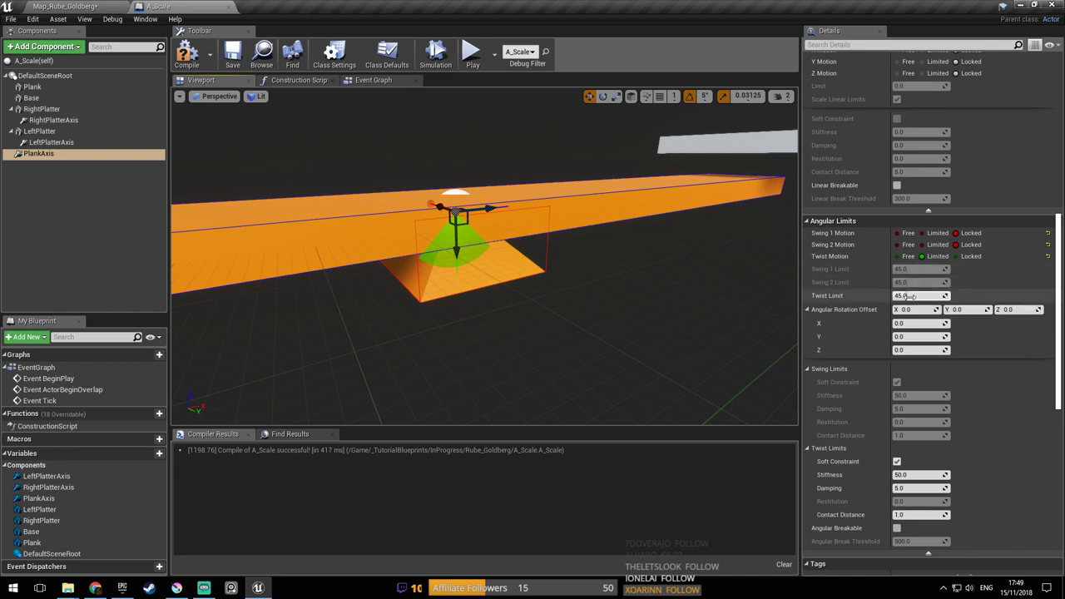
Set PlankAxis's Twist Limit to 15, then compile and save A_Scale
click(903, 295)
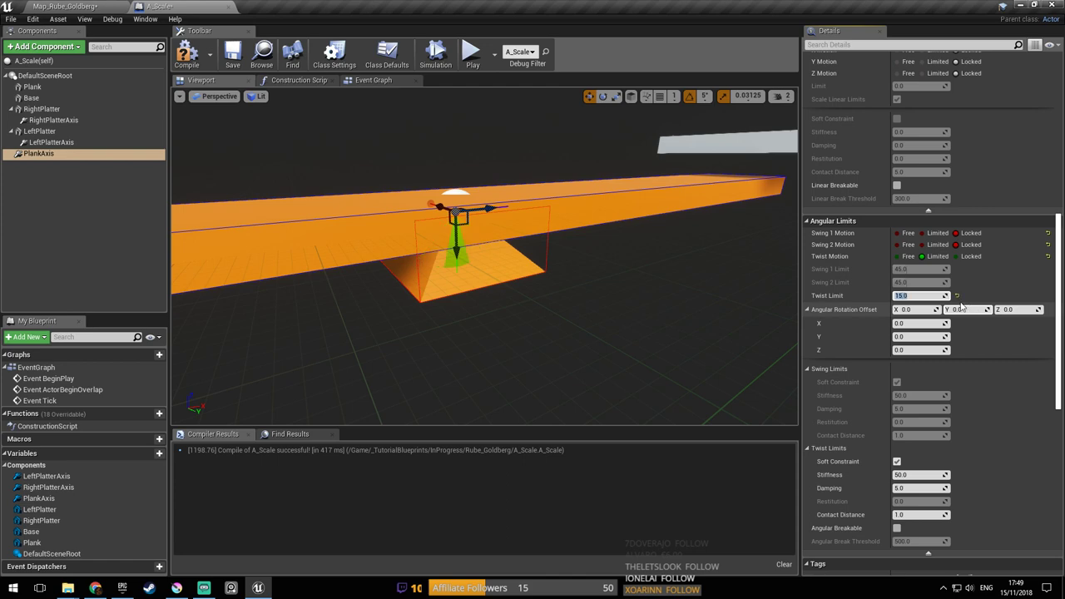
click(186, 60)
click(233, 56)
Play-test Map_Rube_Goldberg, move around the scale to view its tilt, and stop the session
click(66, 8)
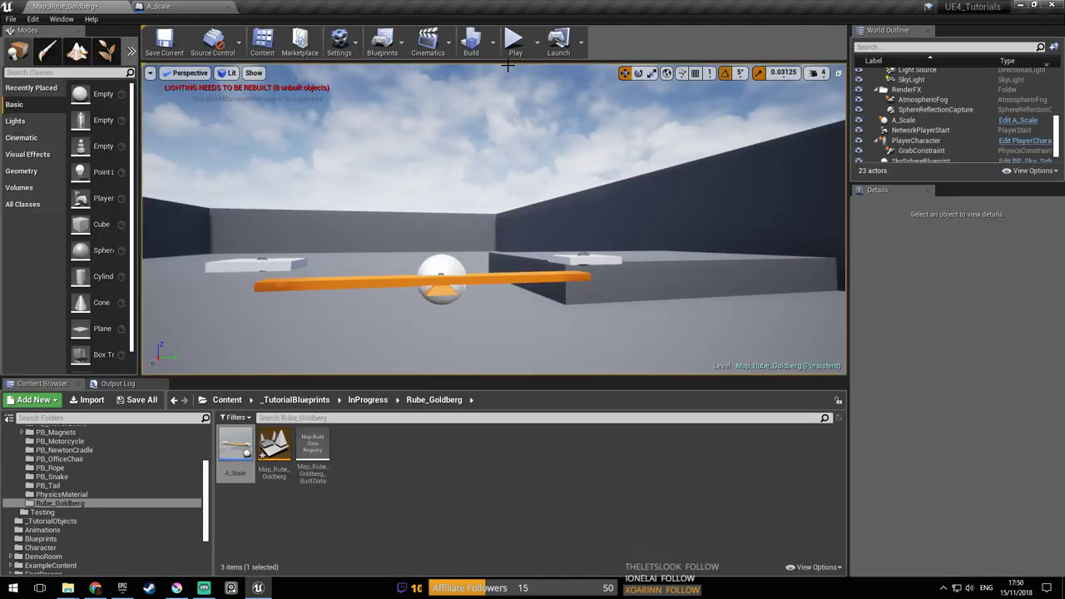
click(515, 42)
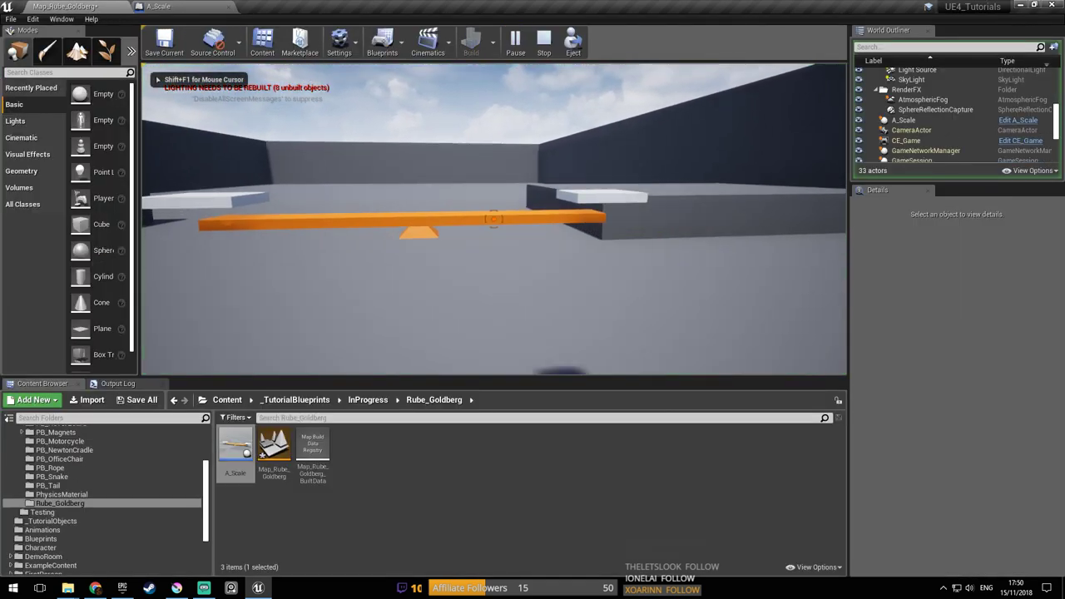
key(a)
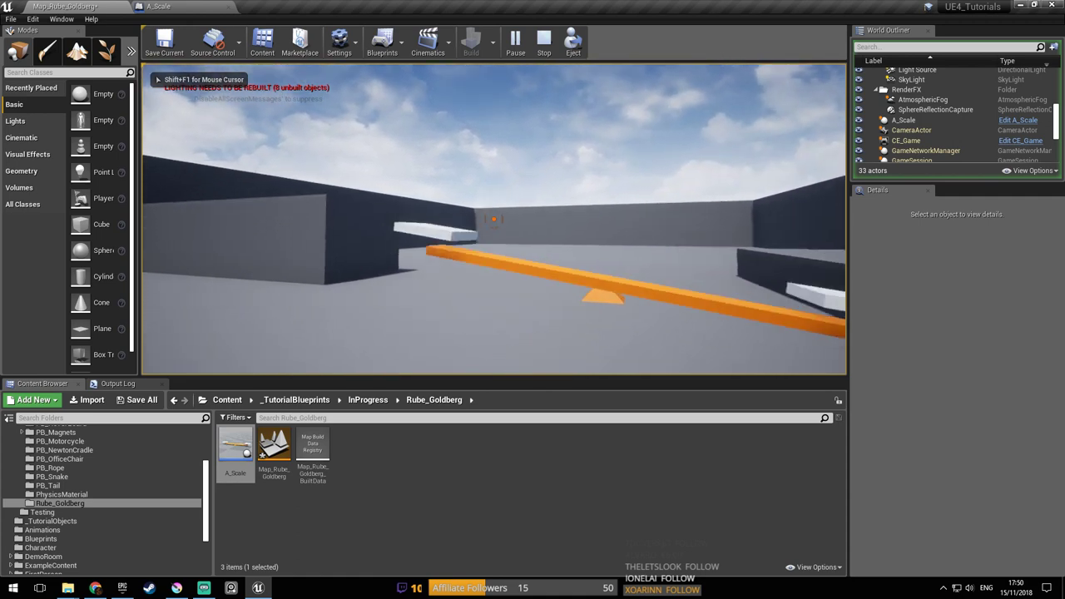
key(Escape)
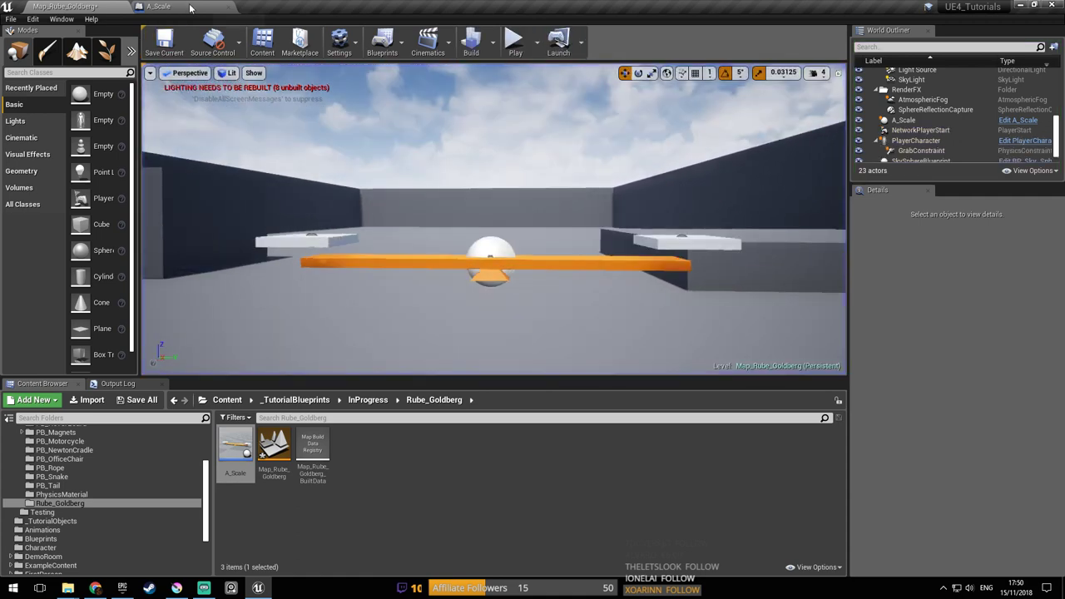
Disable the Soft Constraint under PlankAxis's Twist Limits in A_Scale and compile the Blueprint
click(193, 7)
right_drag(410, 211, 392, 187)
scroll(959, 292, down, 1)
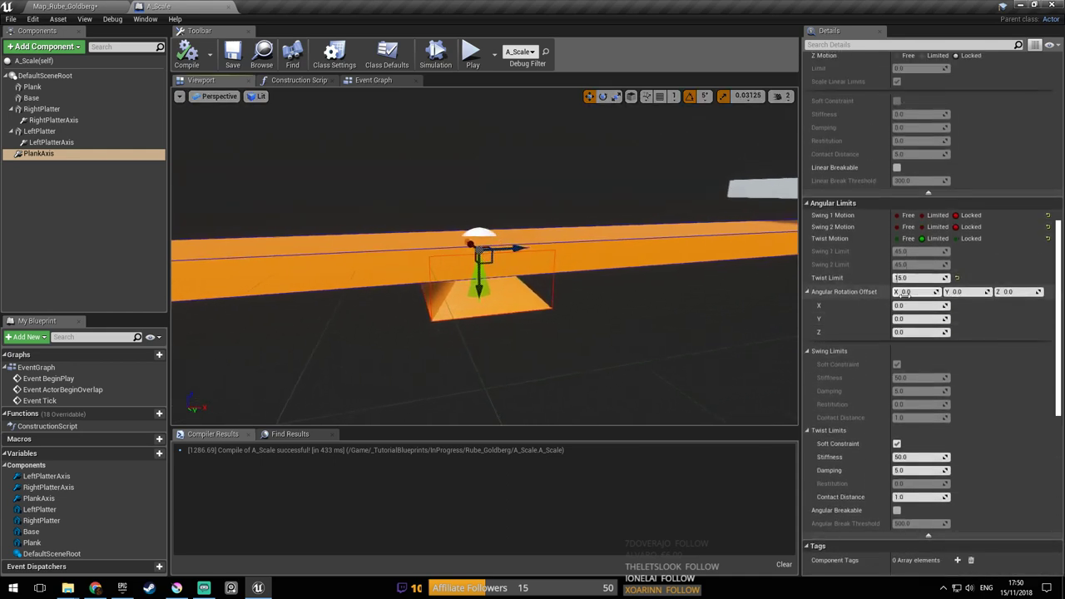
scroll(967, 301, down, 2)
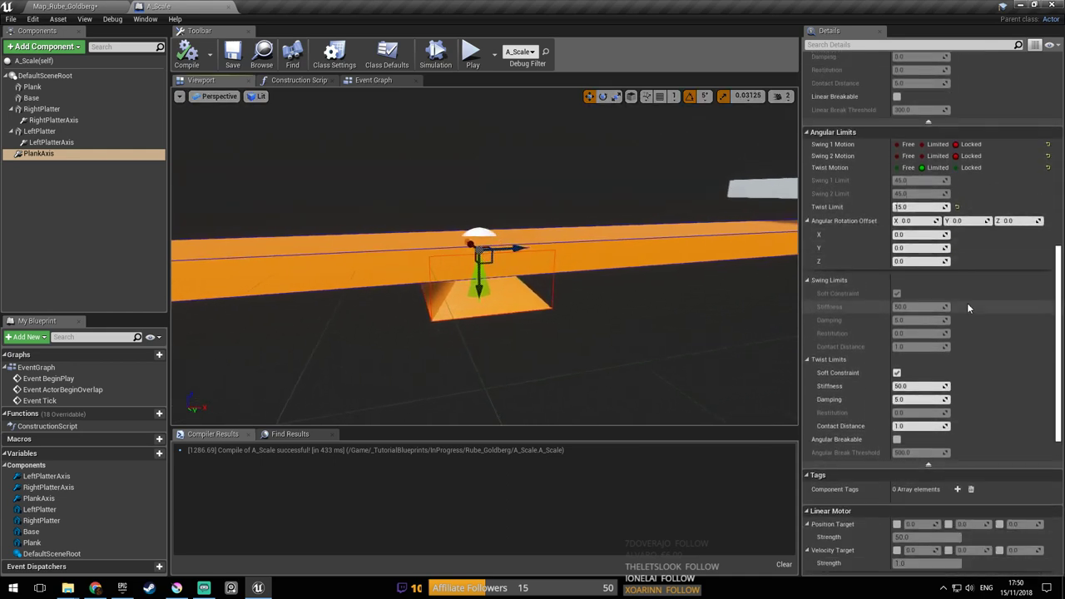
click(896, 373)
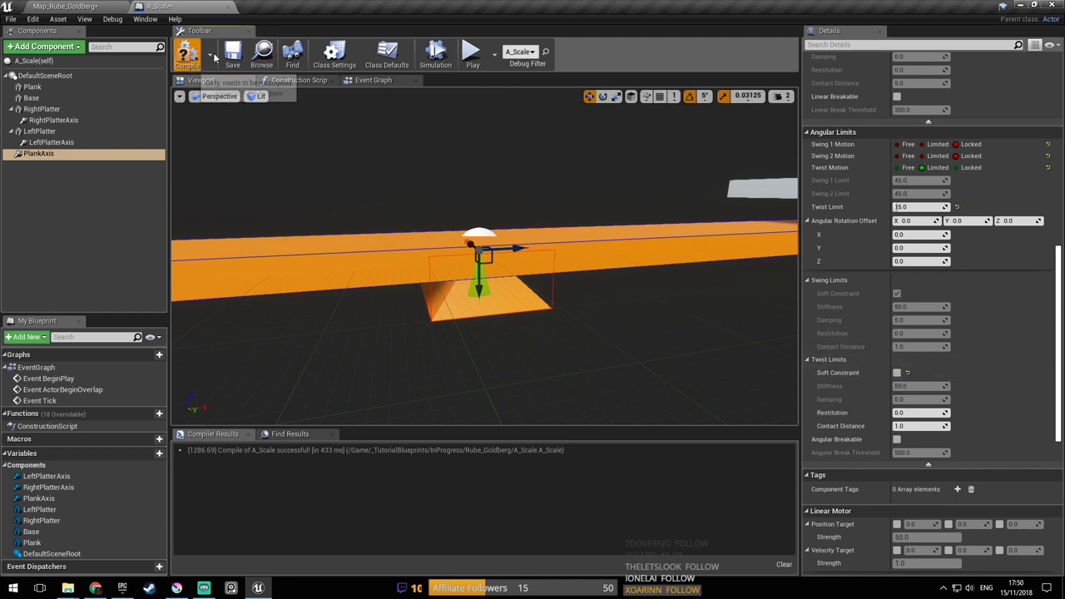
Play-test the scale in Map_Rube_Goldberg by grabbing and tilting it, stop the session, and save the map
click(89, 6)
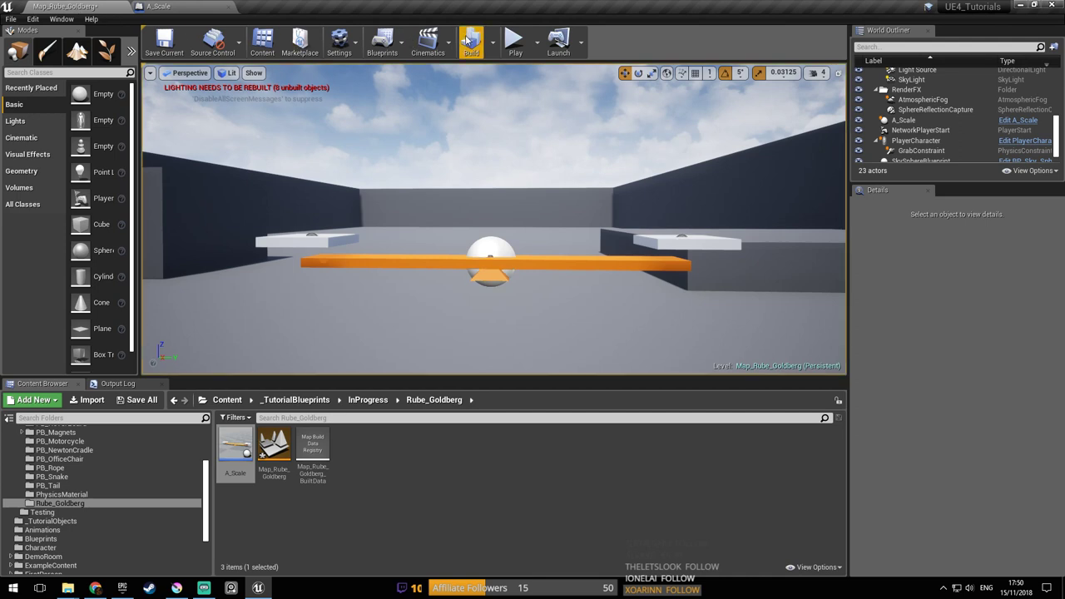
click(533, 95)
key(w)
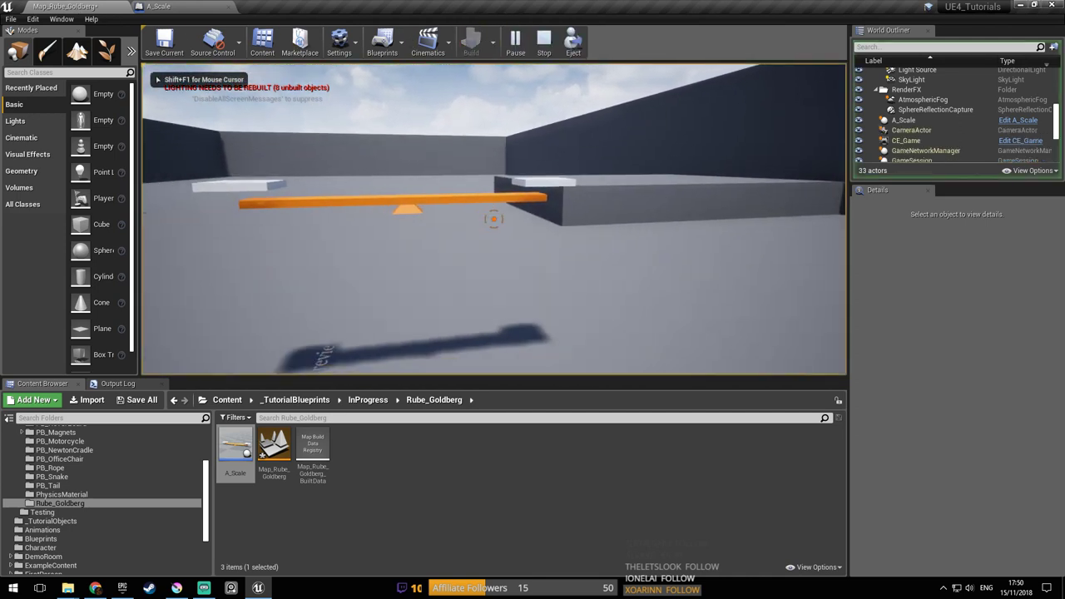
key(a)
key(w)
click(493, 219)
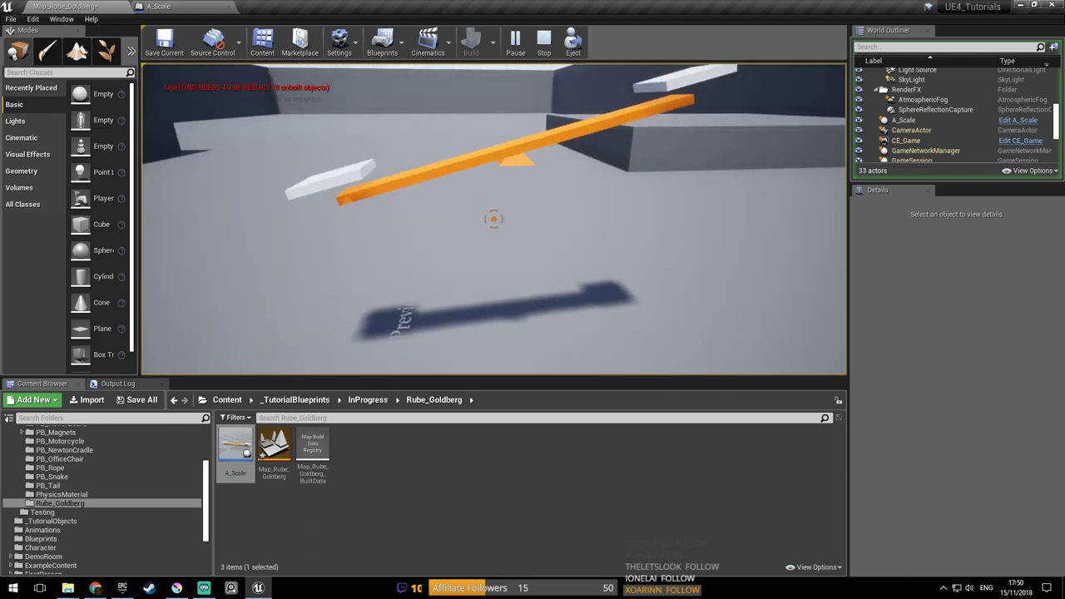
key(Escape)
key(ctrl+s)
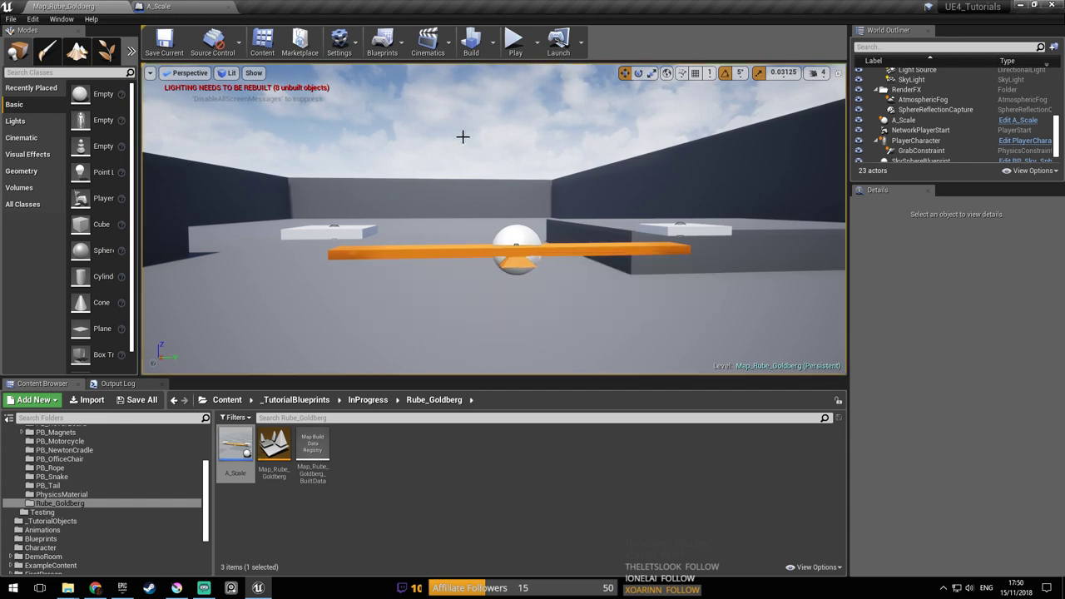
Examine LeftPlatter, RightPlatterAxis and LeftPlatterAxis in A_Scale, comparing the platters' placement, collision and angular limit settings
click(181, 7)
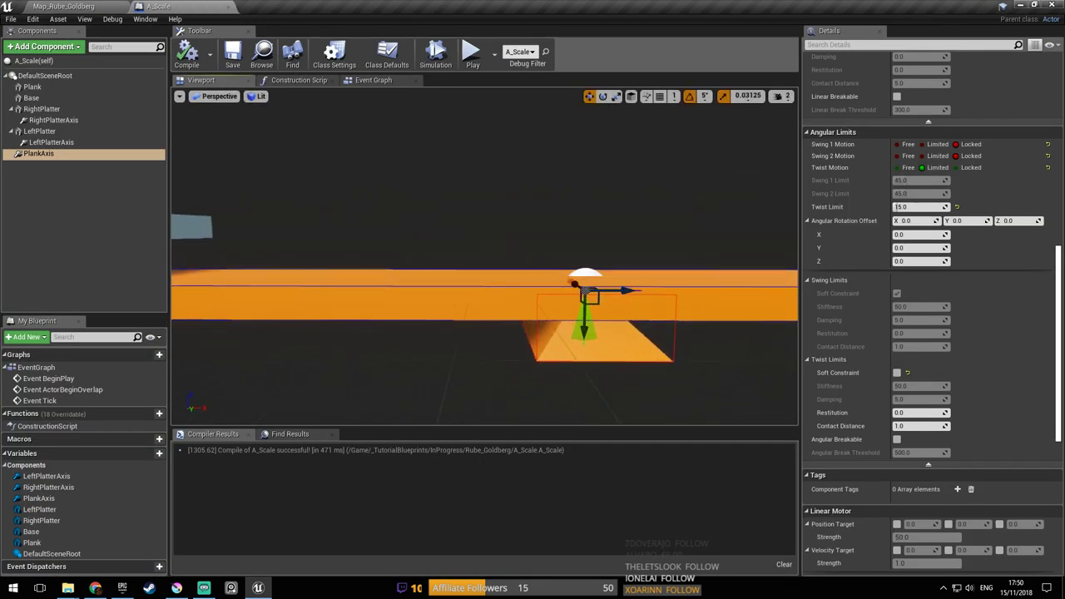
click(391, 245)
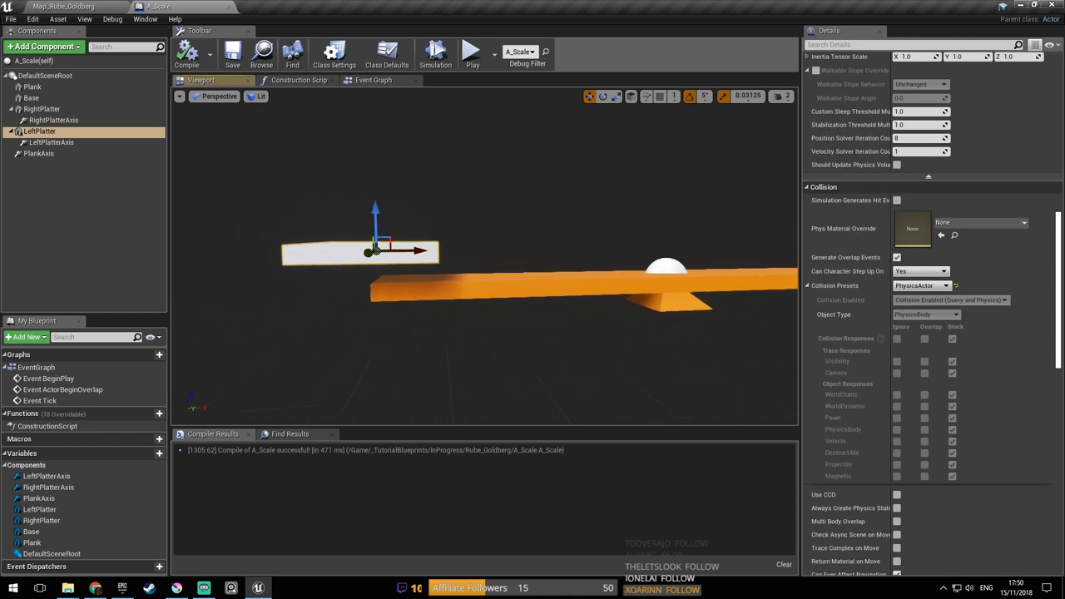
right_drag(504, 256, 471, 254)
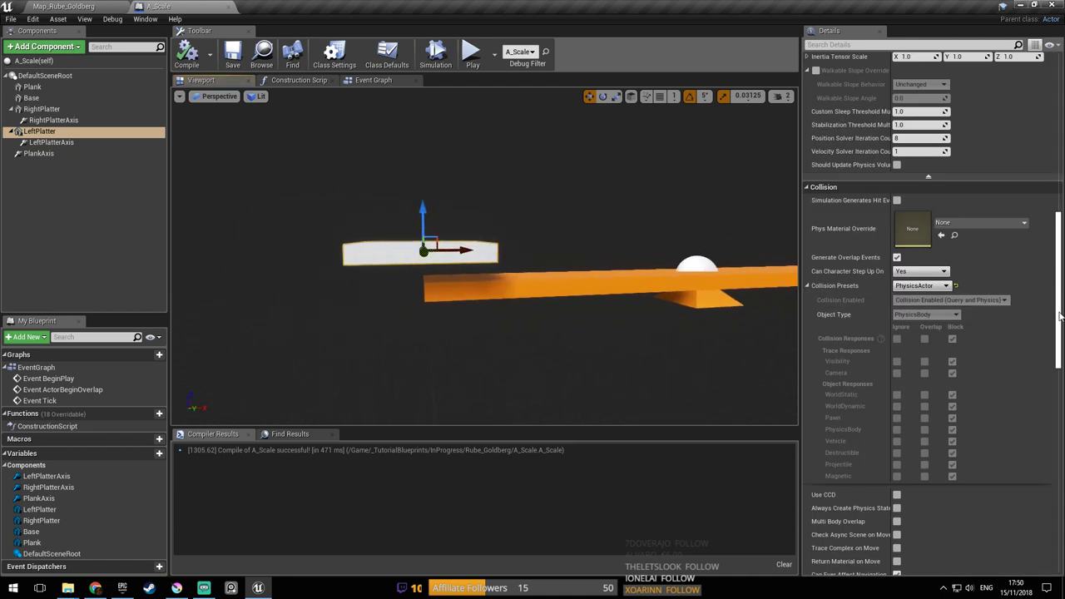
scroll(1057, 315, down, 1)
right_drag(598, 159, 626, 159)
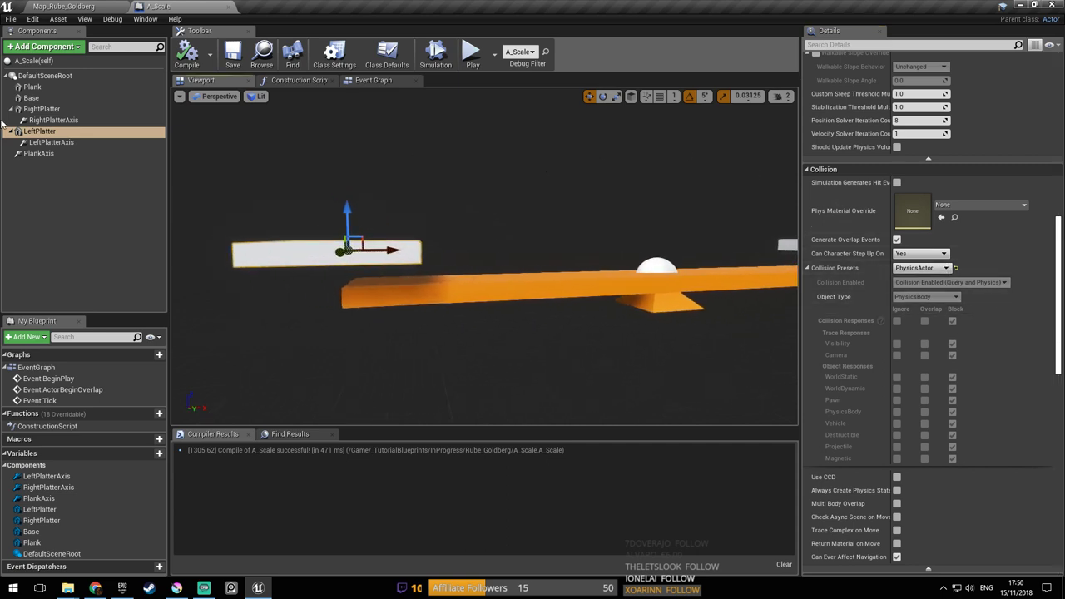
mouse_move(371, 208)
right_down()
mouse_move(395, 208)
mouse_move(371, 207)
right_up()
click(76, 111)
click(73, 121)
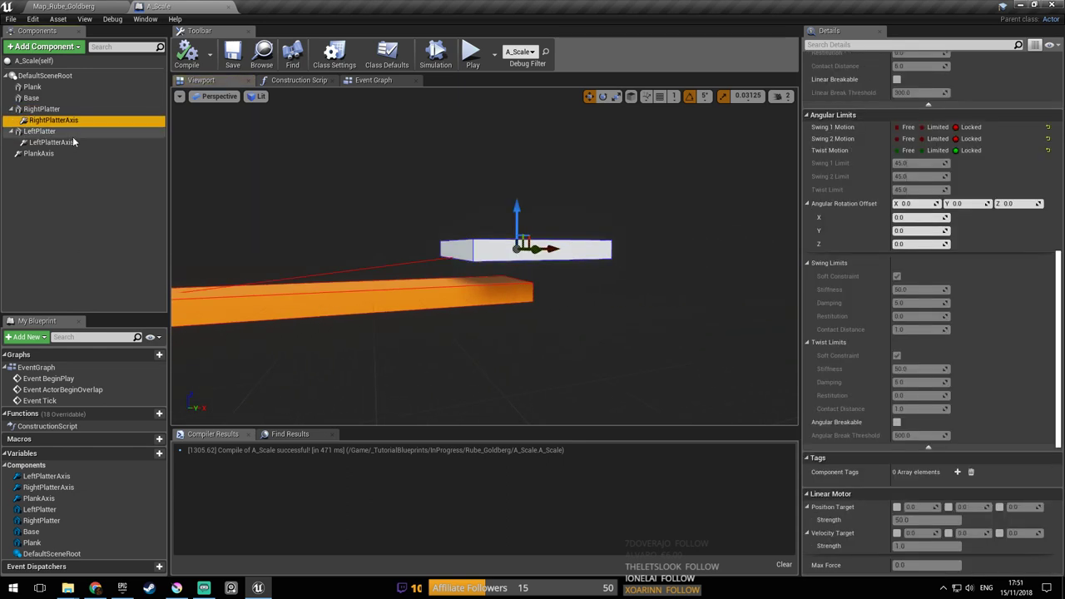
click(71, 143)
right_drag(332, 211, 331, 212)
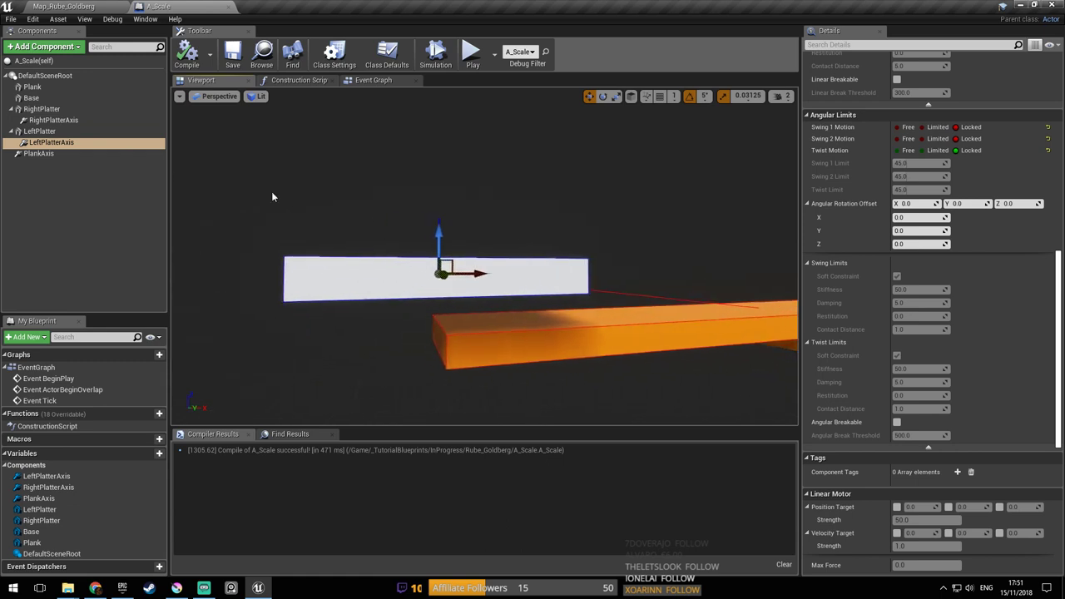
click(71, 132)
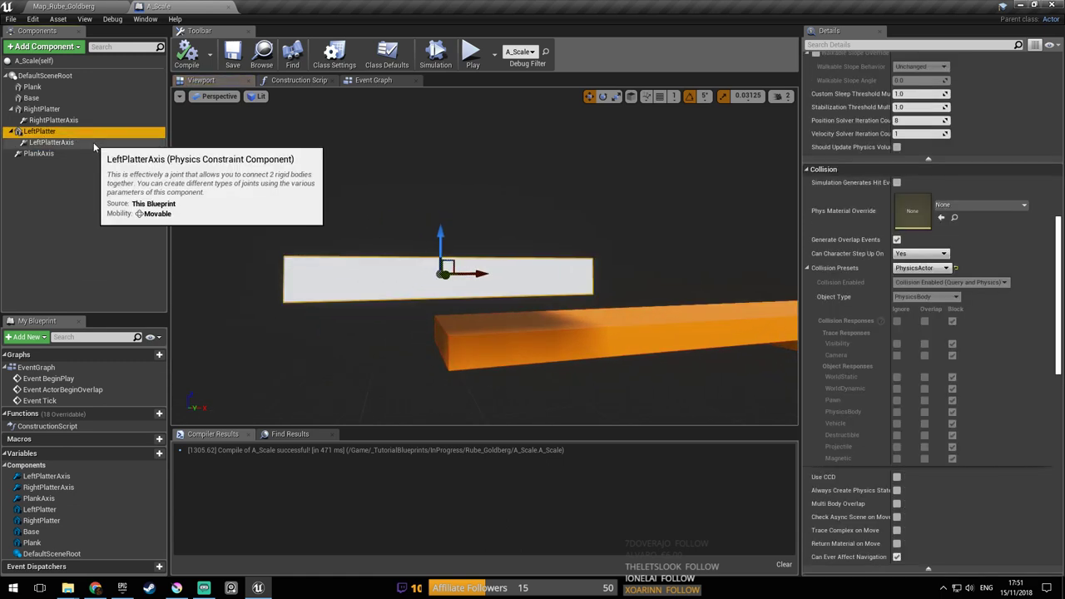
Rename the LeftPlatterAxis constraint to LeftPlatterGrabPoint
click(69, 144)
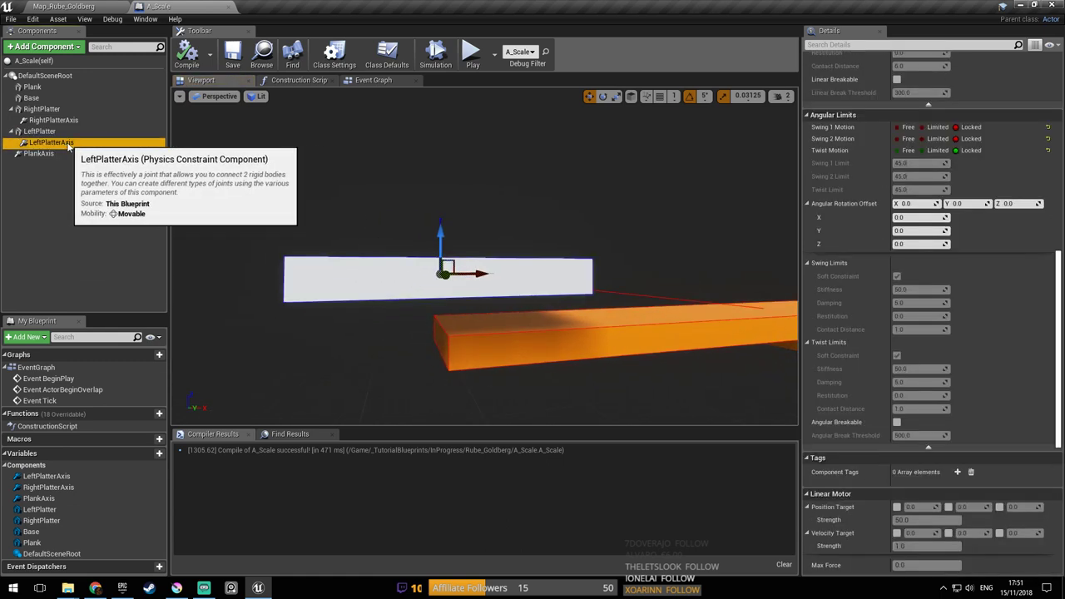
key(F2)
drag(65, 144, 90, 144)
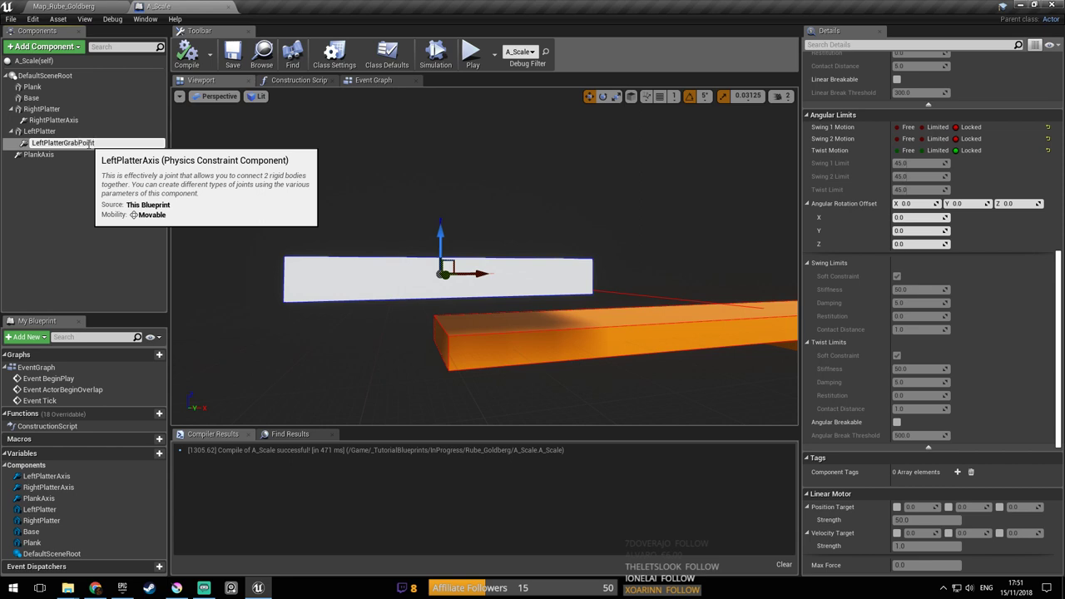
key(Return)
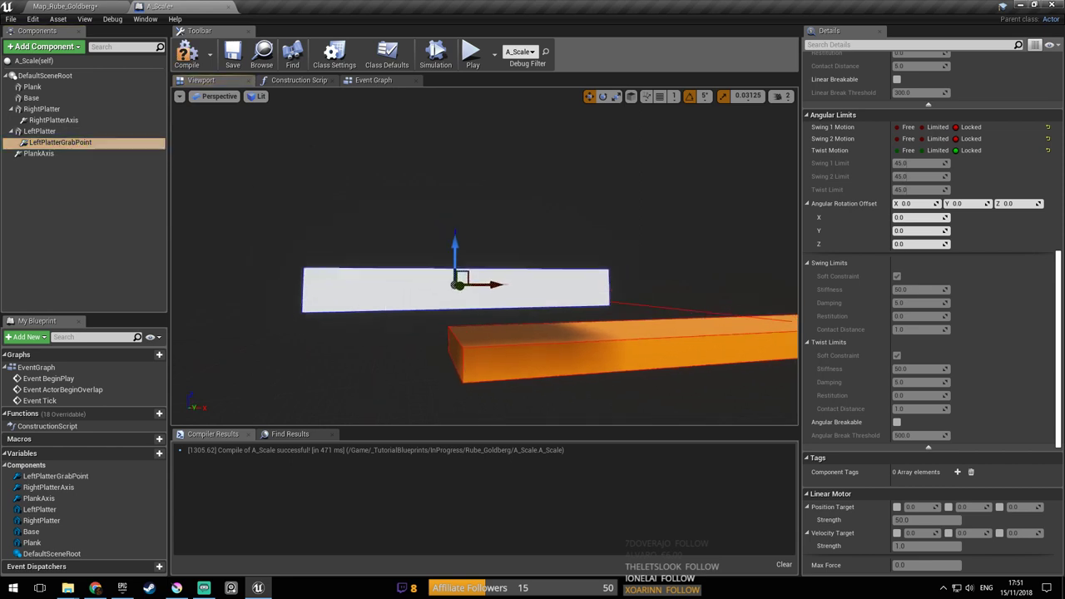
Add a Physics Constraint component under LeftPlatter and name it LeftPlatterAxis
click(103, 131)
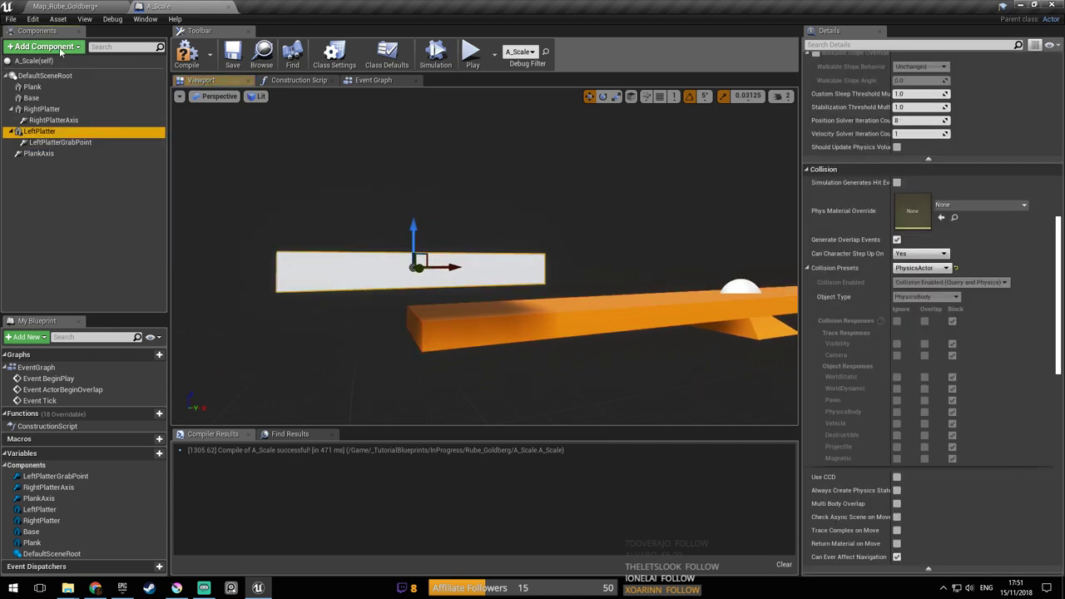
click(73, 48)
text(physics)
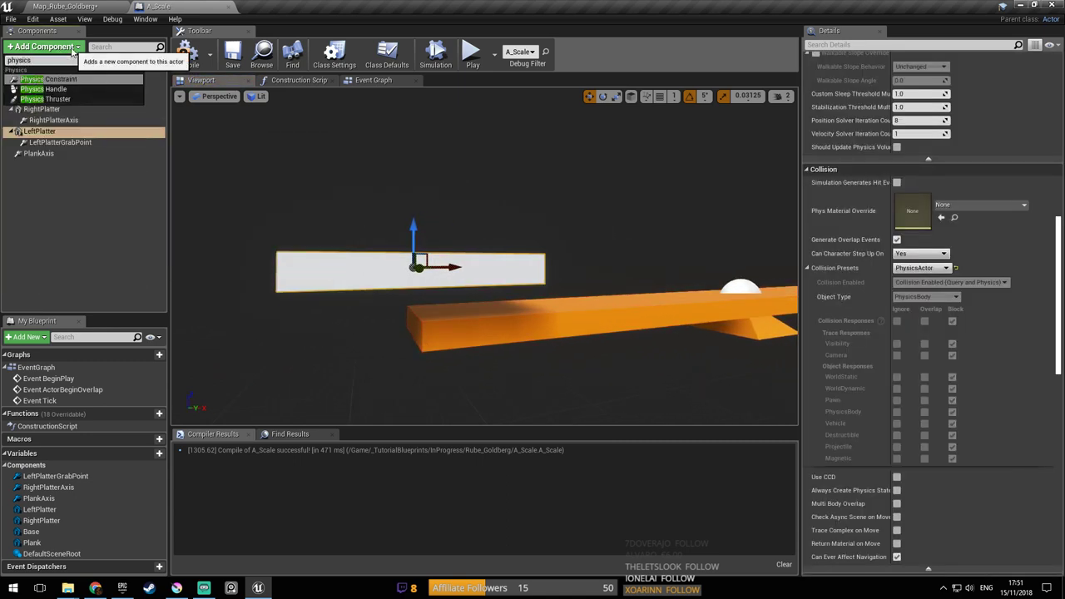
key(Return)
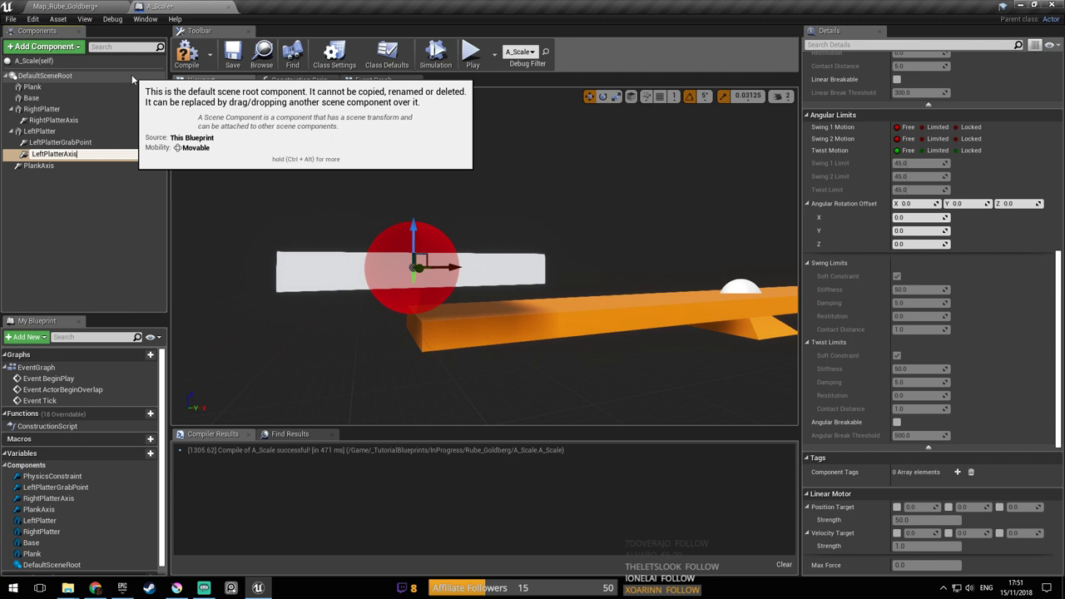
key(Return)
mouse_move(444, 274)
right_down()
mouse_move(464, 283)
mouse_move(435, 281)
mouse_move(504, 293)
mouse_move(463, 279)
right_up()
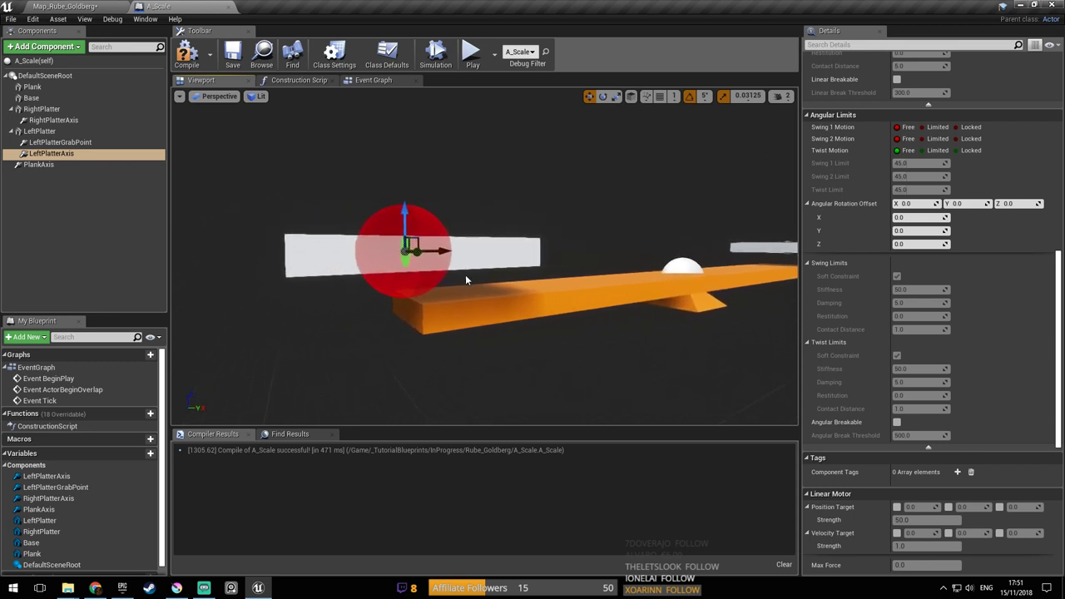
right_drag(472, 278, 490, 286)
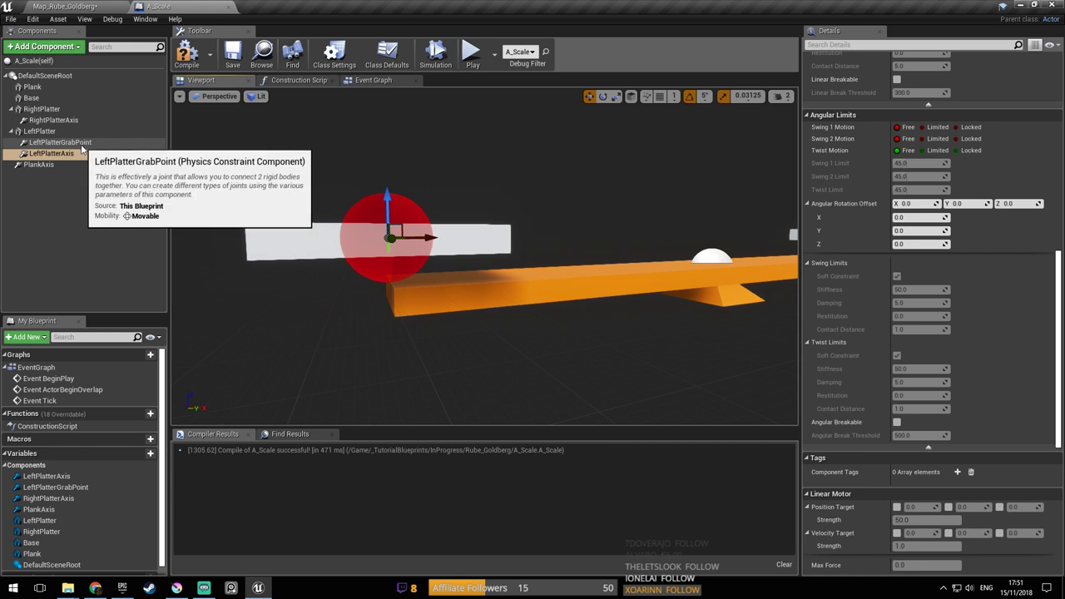
Set LeftPlatterGrabPoint's Swing 1, Swing 2 and Twist Motion to Free in its Angular Limits
click(75, 142)
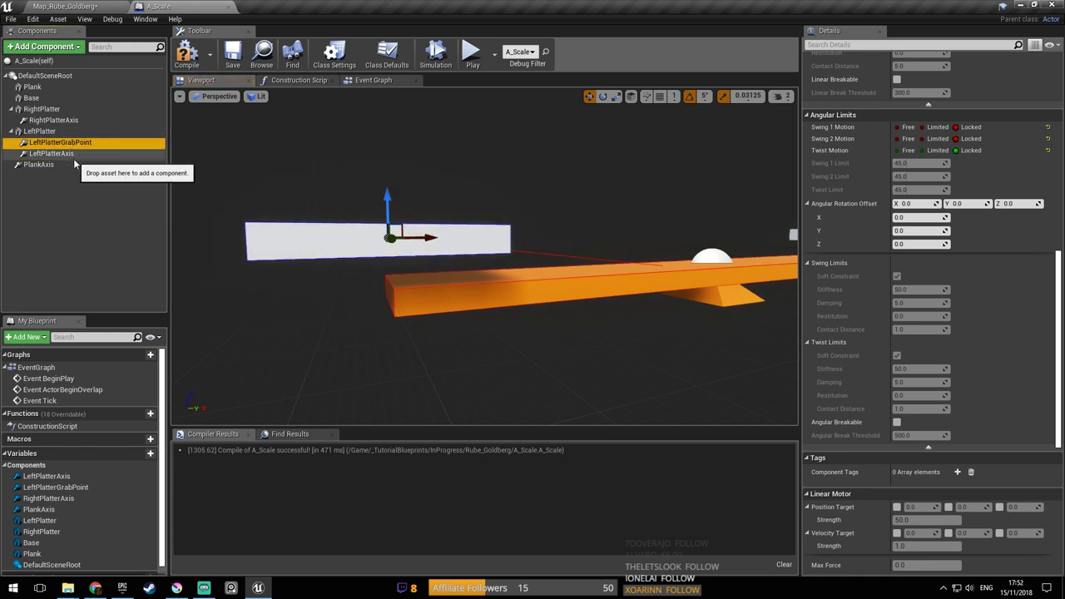
scroll(1012, 306, down, 8)
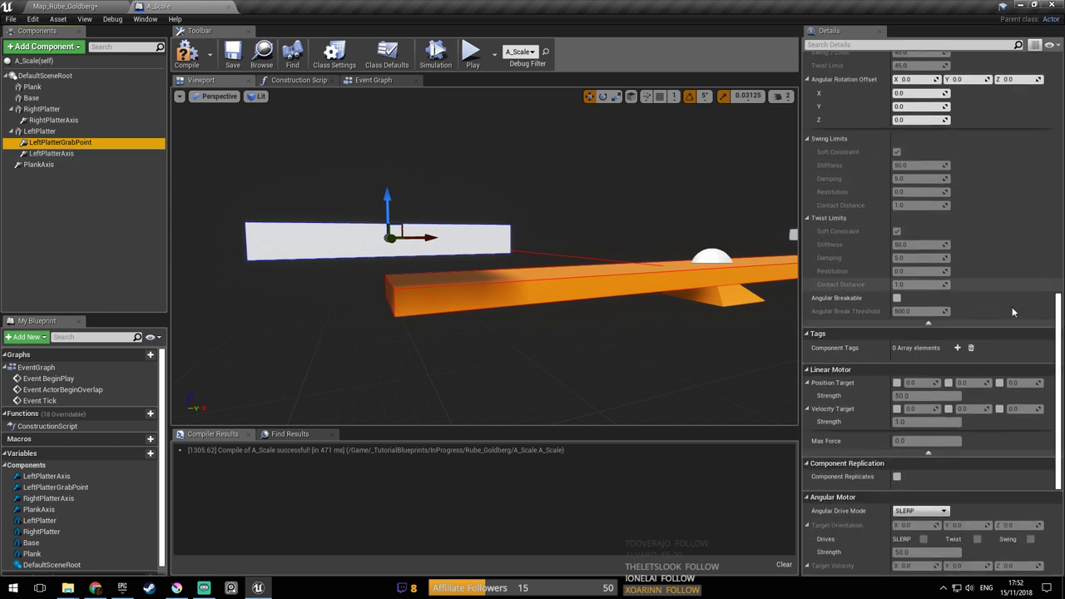
drag(1061, 380, 1061, 194)
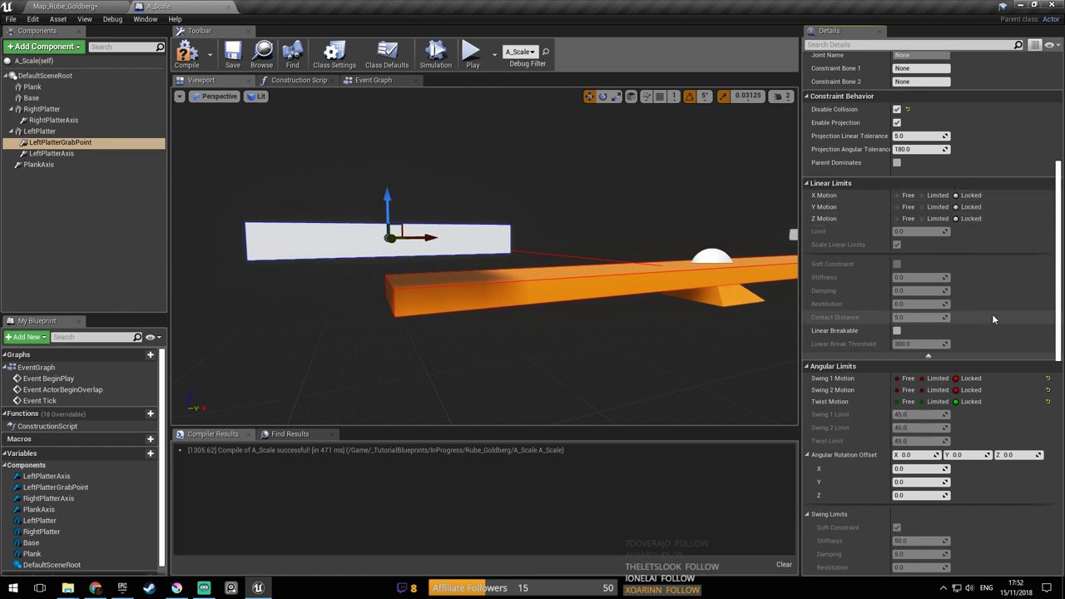
scroll(992, 316, down, 2)
click(905, 309)
click(906, 320)
click(908, 332)
right_drag(494, 251, 479, 253)
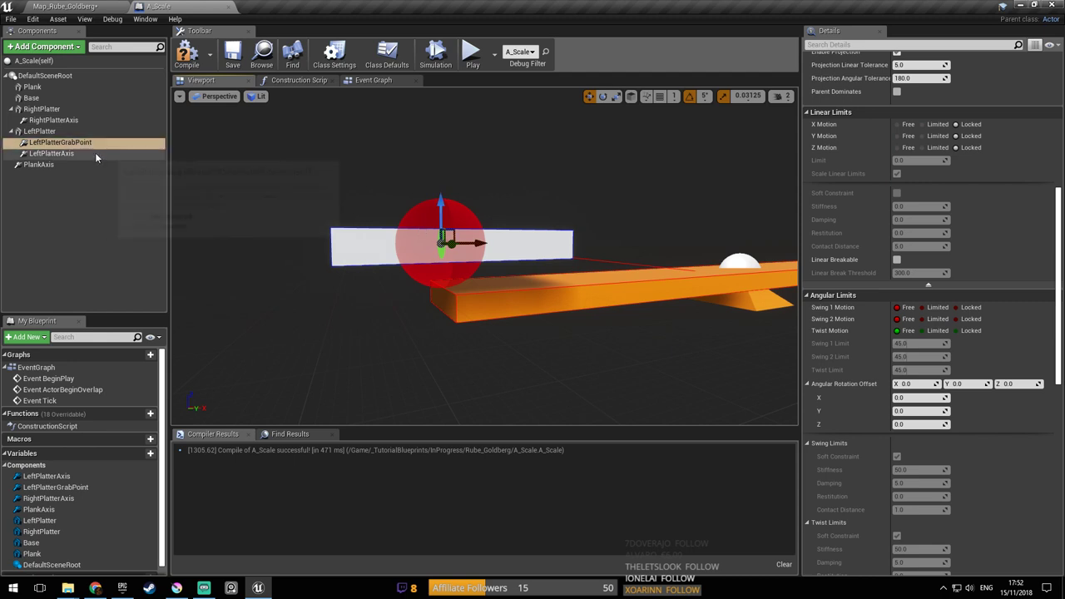
Set the new LeftPlatterAxis's X, Y and Z Motion to Free in its Linear Limits
click(67, 154)
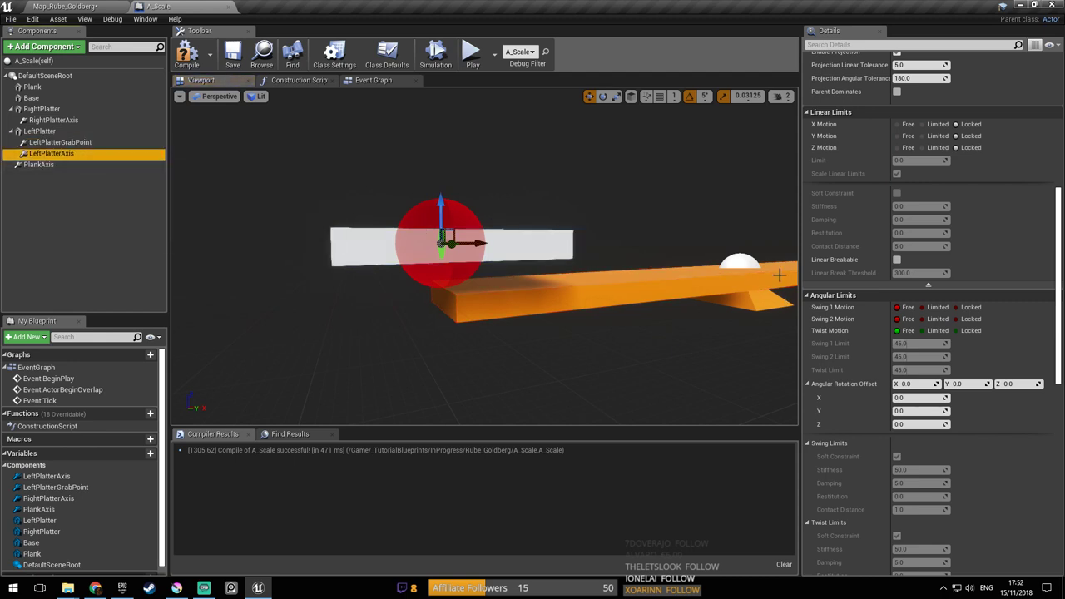
scroll(963, 171, up, 1)
click(905, 141)
click(908, 154)
click(907, 165)
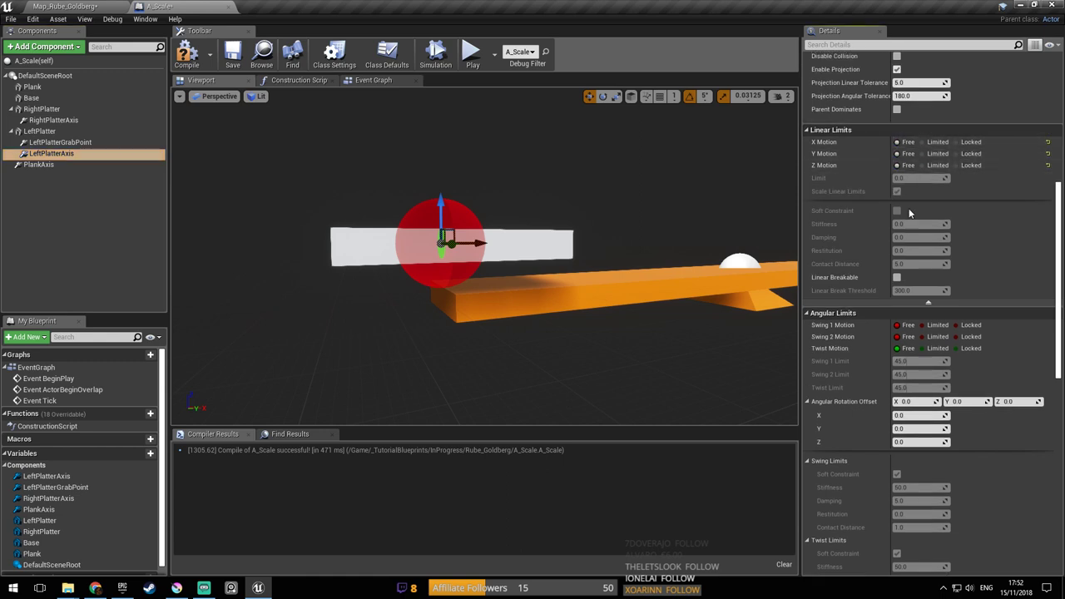
Set LeftPlatterAxis's Swing 1 and Swing 2 Motion to Locked, checking the rotation axes around the platter
scroll(965, 250, down, 2)
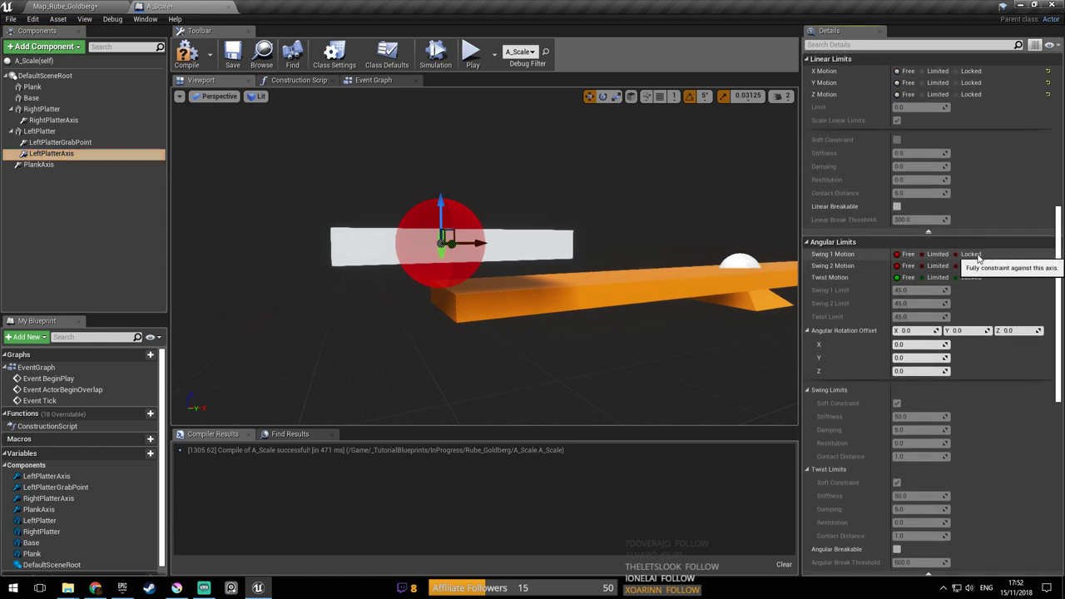
click(976, 254)
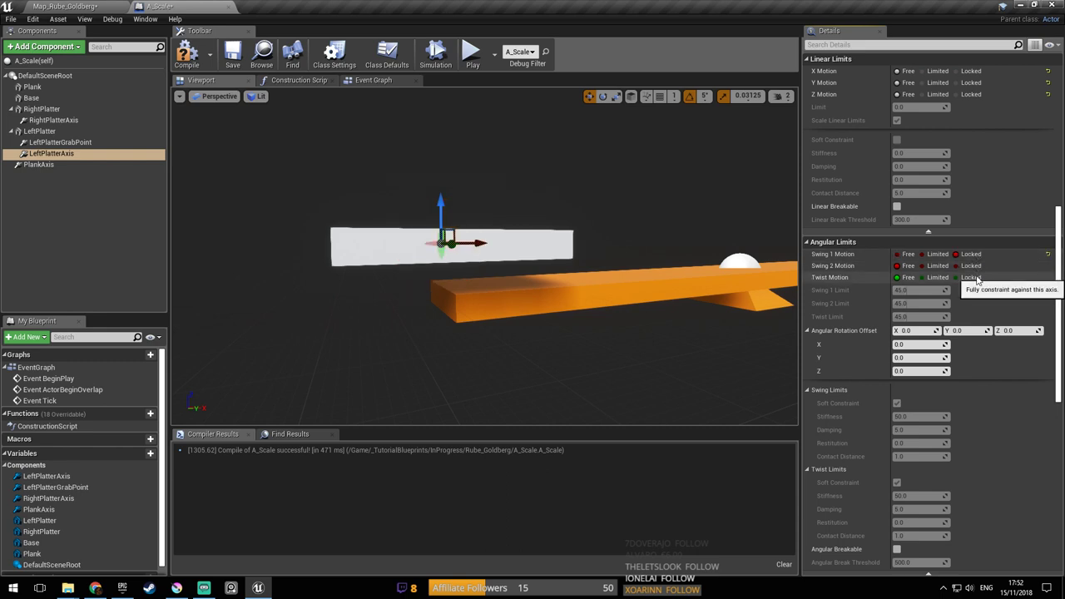
right_drag(590, 250, 548, 253)
mouse_move(666, 250)
right_down()
mouse_move(687, 229)
mouse_move(670, 254)
mouse_move(668, 229)
right_up()
right_drag(533, 266, 531, 266)
click(956, 266)
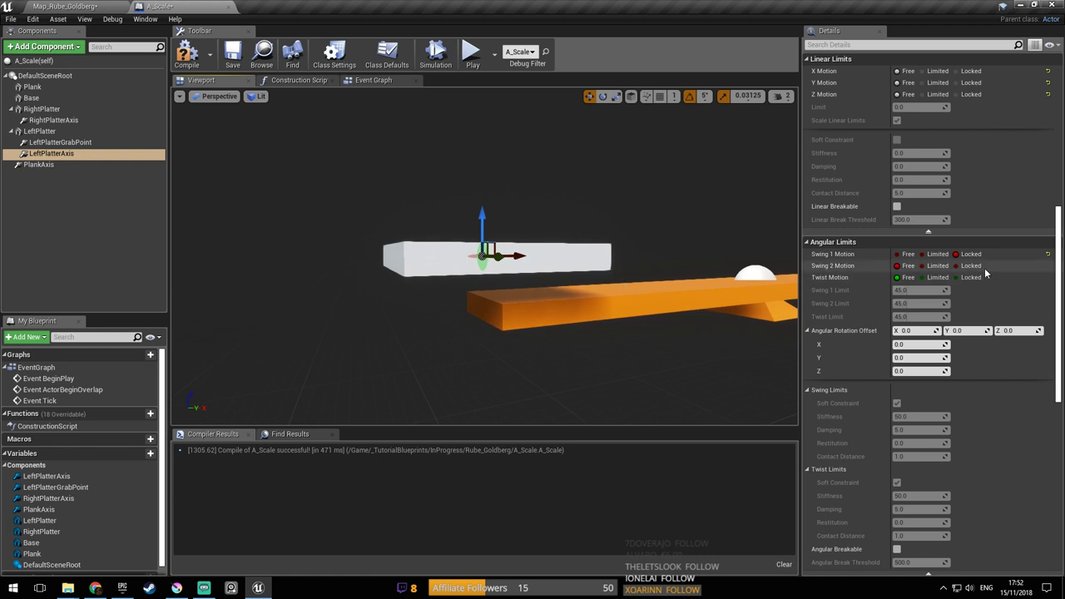
Lock the Swing 2 and Twist motions of LeftPlatterAxis and set its Component Name 2 to LeftPlatter
click(972, 277)
scroll(1030, 291, up, 5)
scroll(946, 245, up, 4)
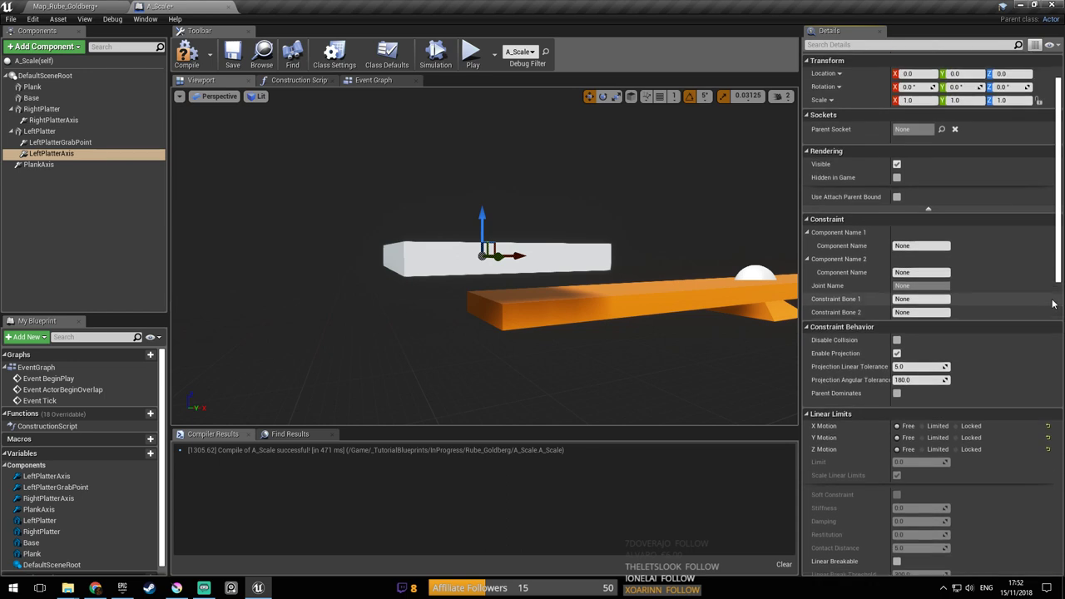
scroll(1017, 273, down, 3)
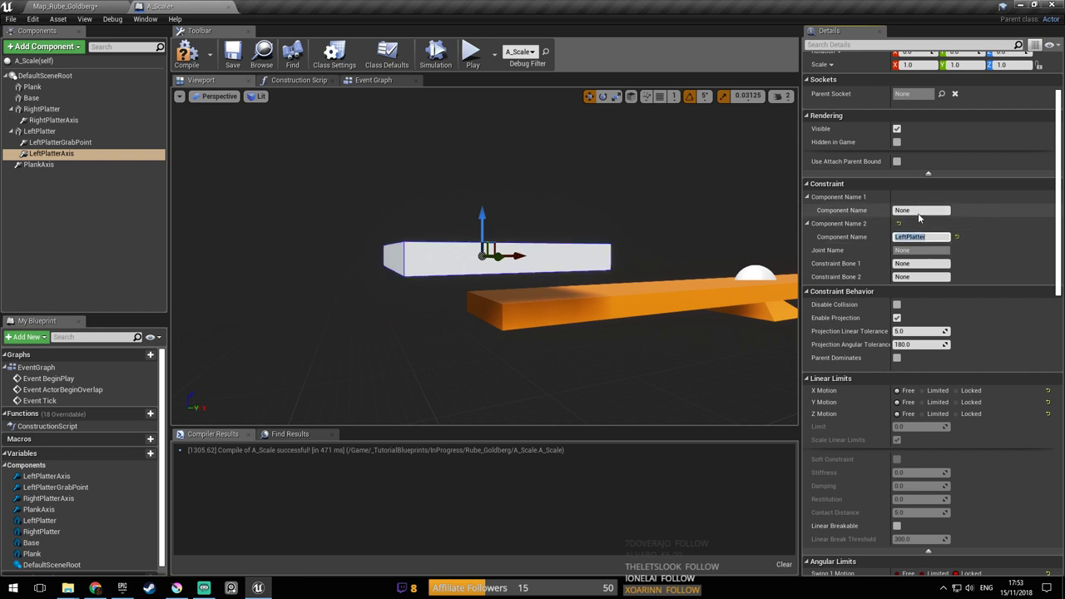
Set Component Name 1 of the LeftPlatterAxis constraint to Base
key(d)
right_drag(643, 278, 591, 264)
key(a)
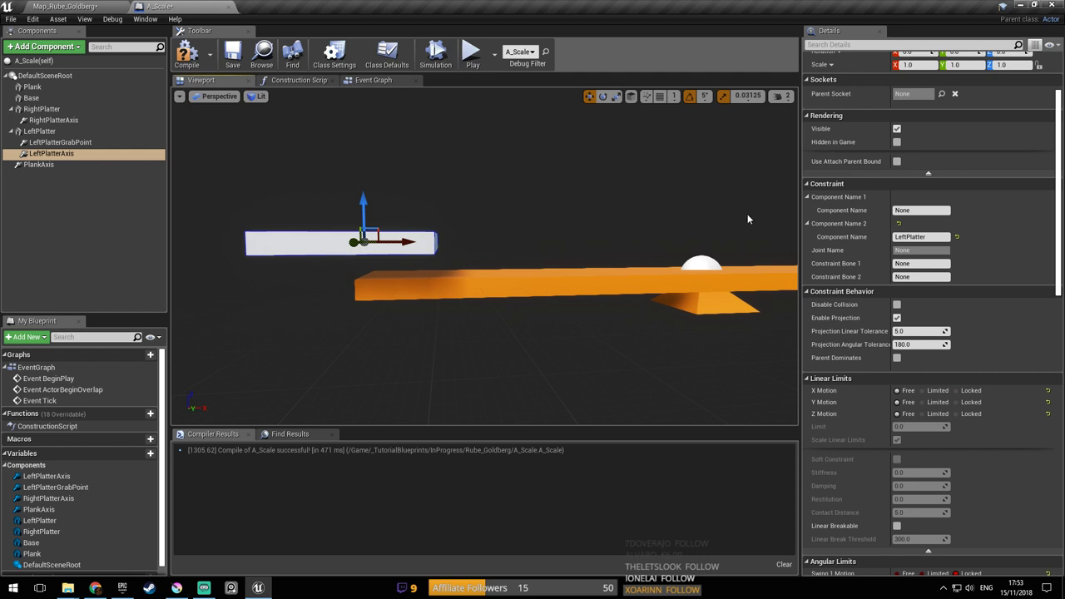
right_drag(386, 256, 395, 255)
key(a)
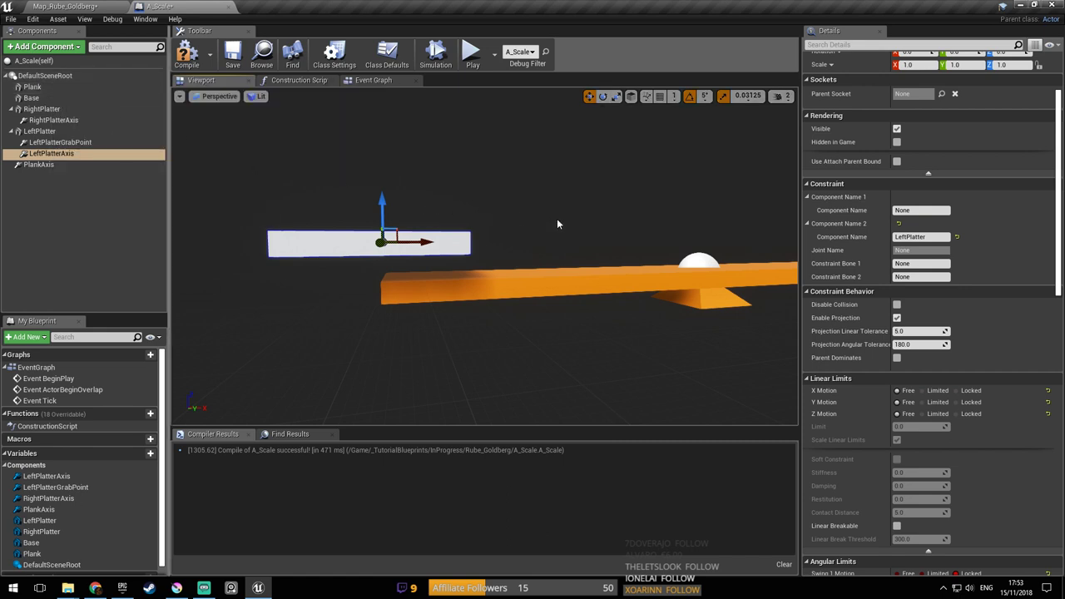
right_drag(711, 297, 729, 301)
click(693, 300)
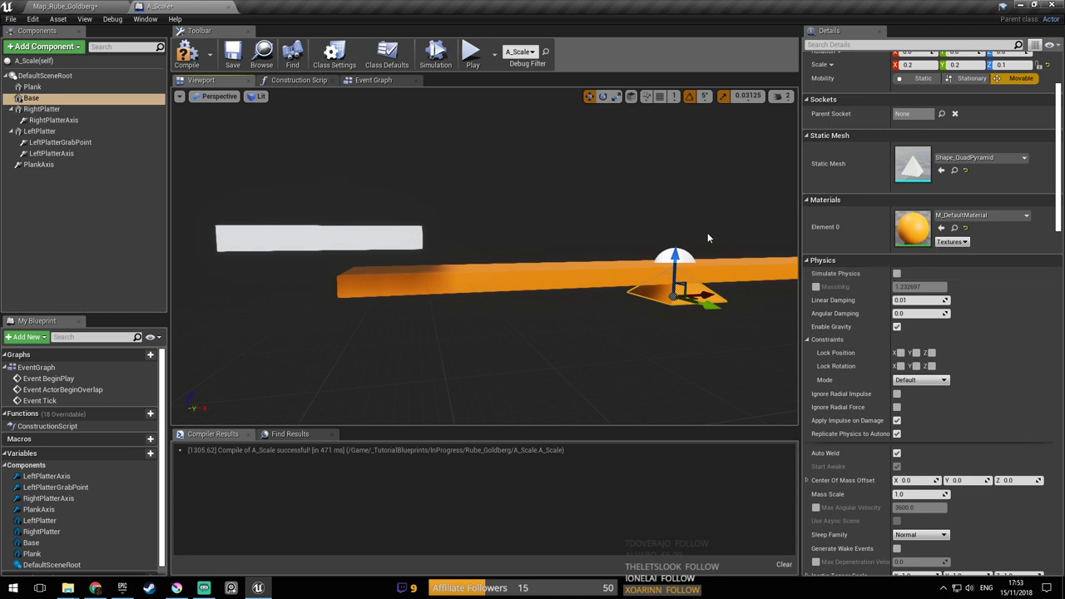
click(341, 236)
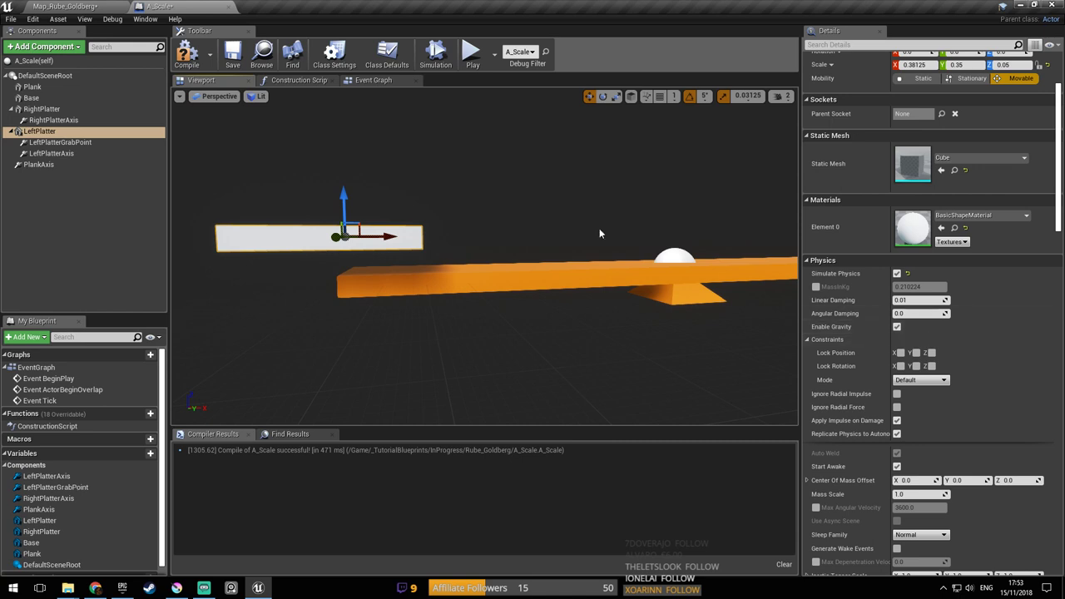
click(77, 155)
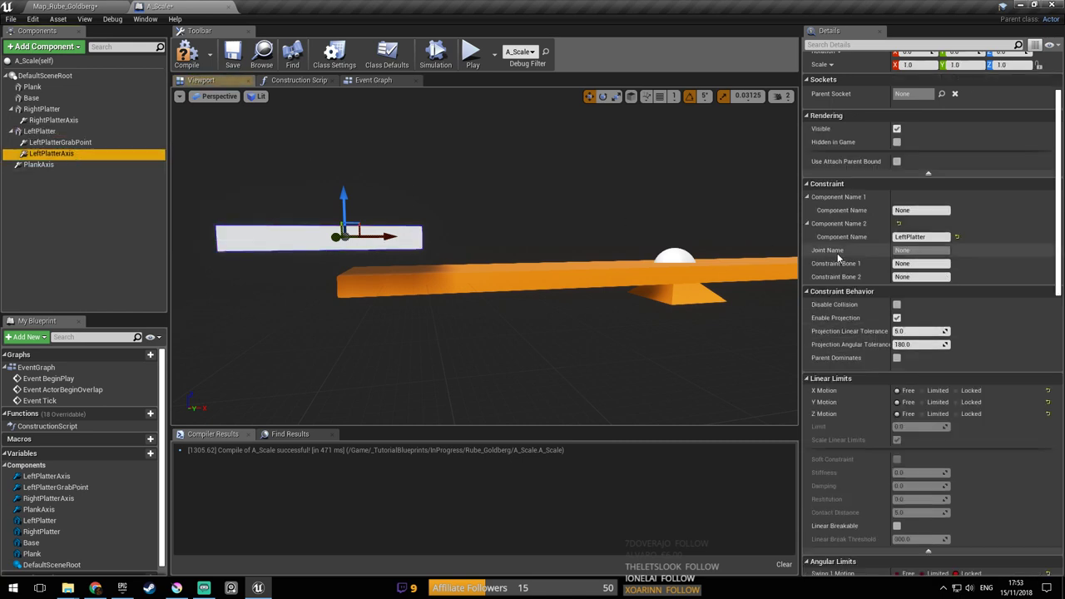
click(922, 211)
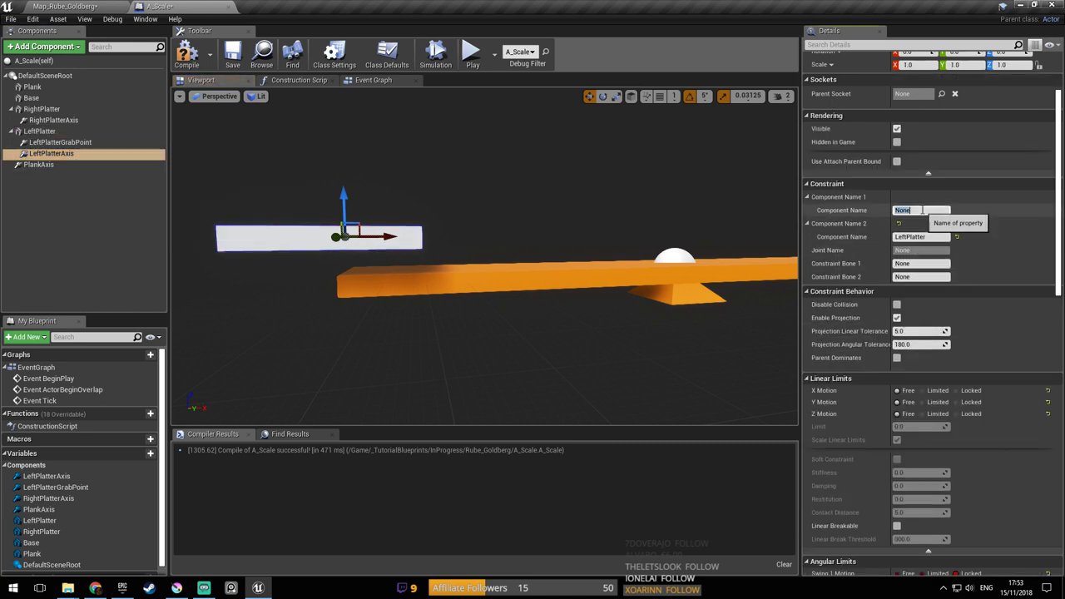
text(Base)
key(Return)
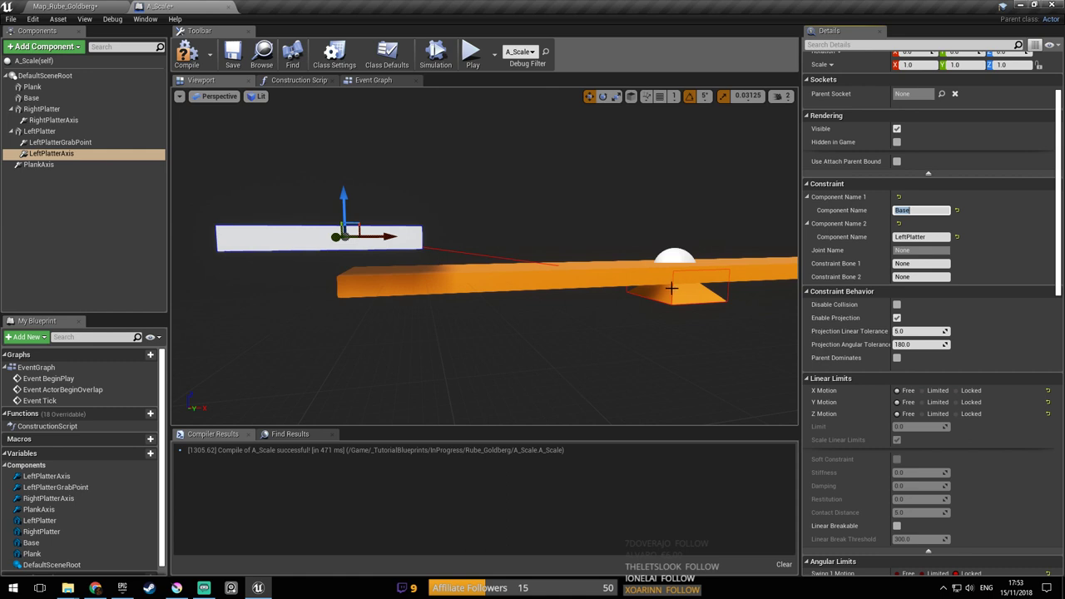
Check the linear and angular limit settings of the LeftPlatterAxis constraint
scroll(972, 293, down, 4)
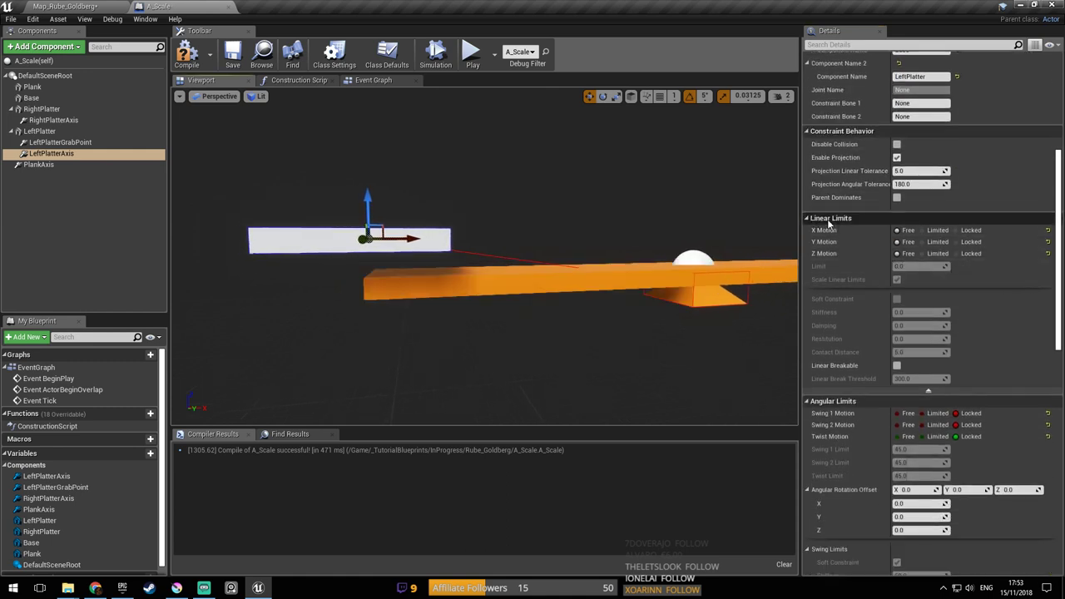
click(82, 144)
click(71, 154)
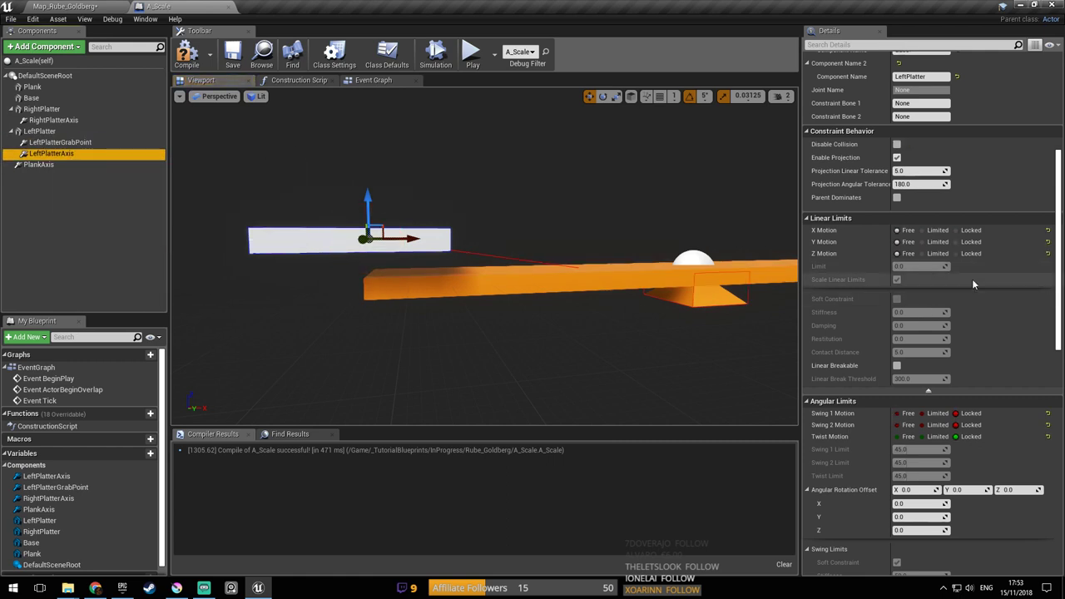
scroll(972, 279, down, 3)
scroll(974, 293, down, 3)
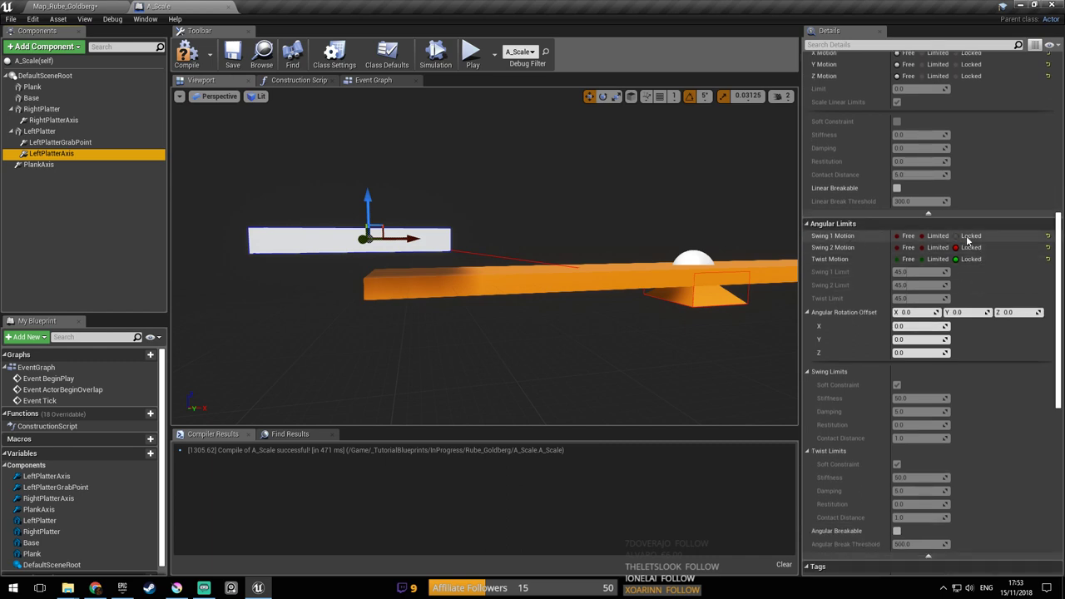
click(979, 260)
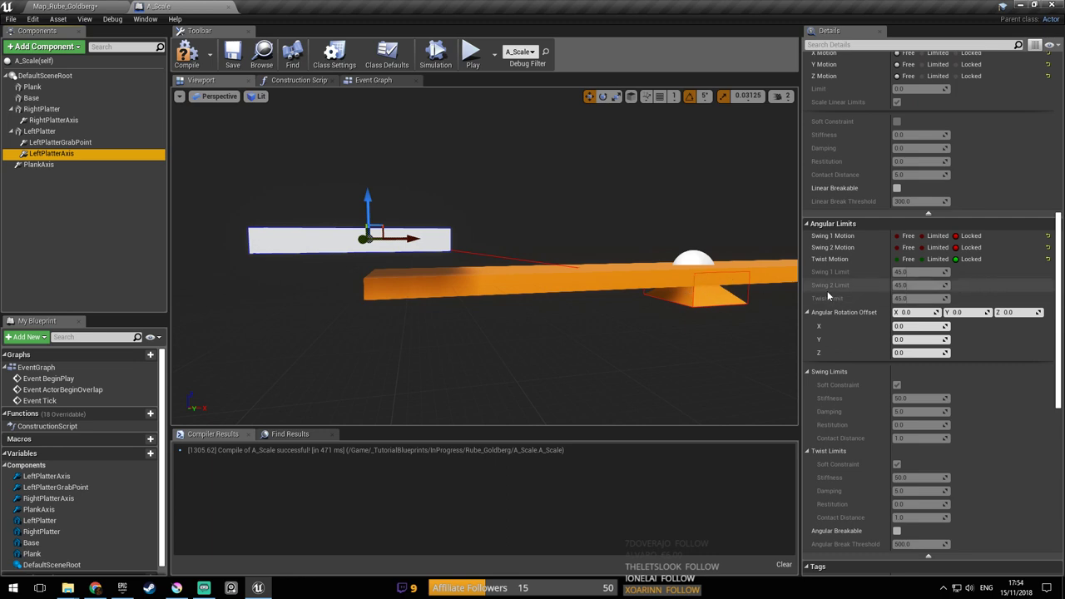
Compile and save the A_Scale blueprint, and save the Map_Rube_Goldberg level
click(187, 57)
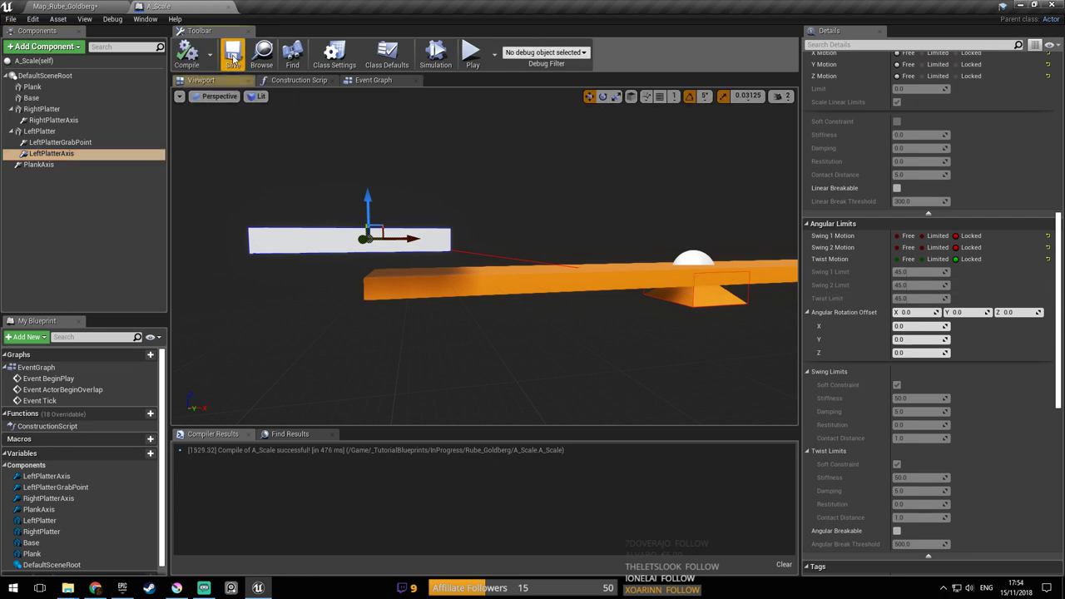
click(94, 8)
key(ctrl+s)
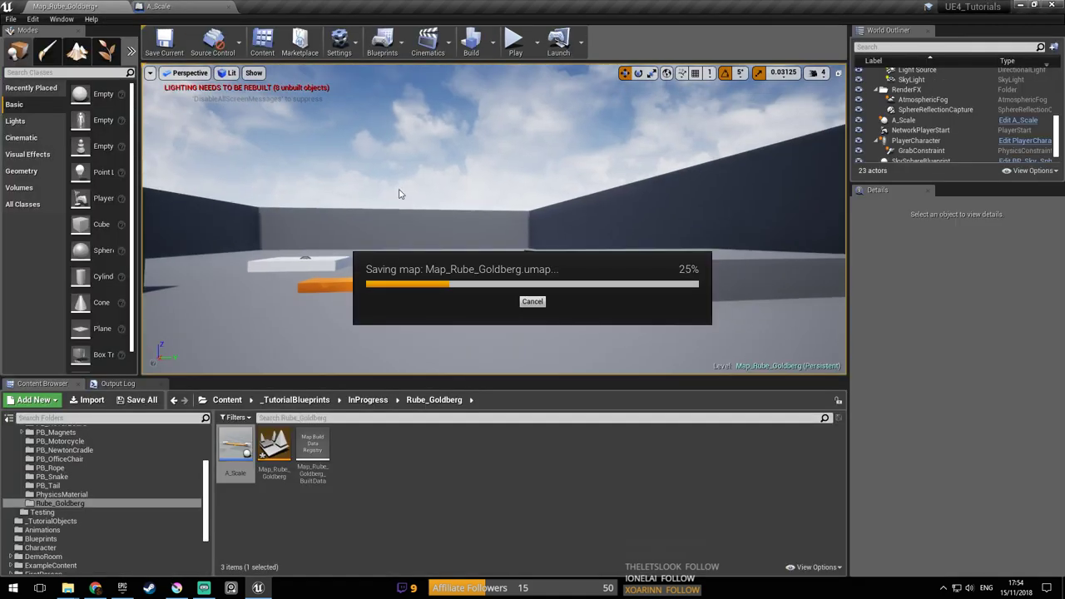
Play the level, test how the scale's plank and platters tilt from several sides, and end the play session
click(517, 40)
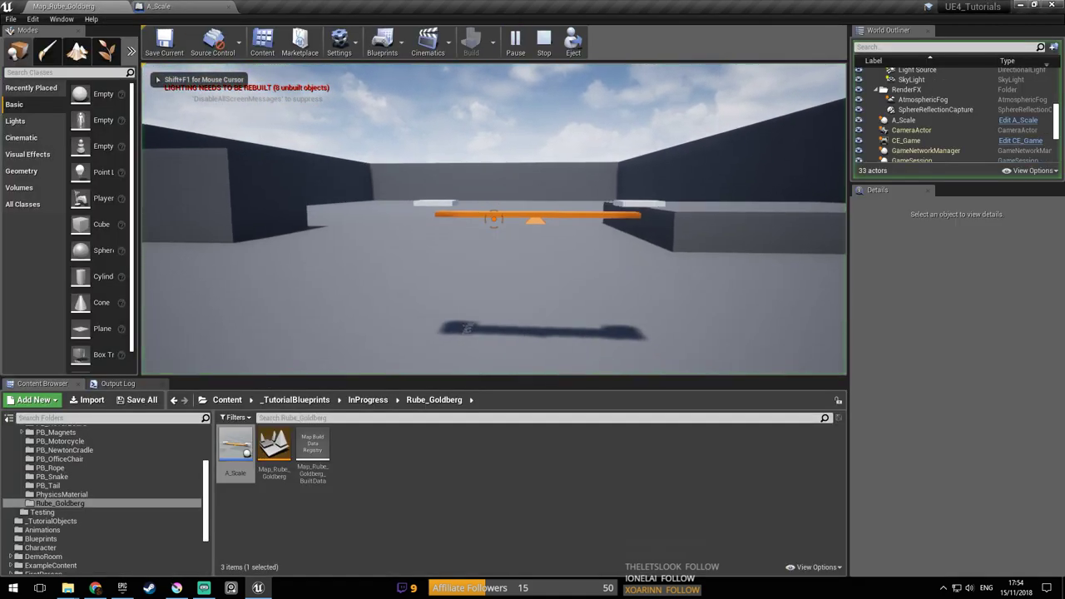
key(d)
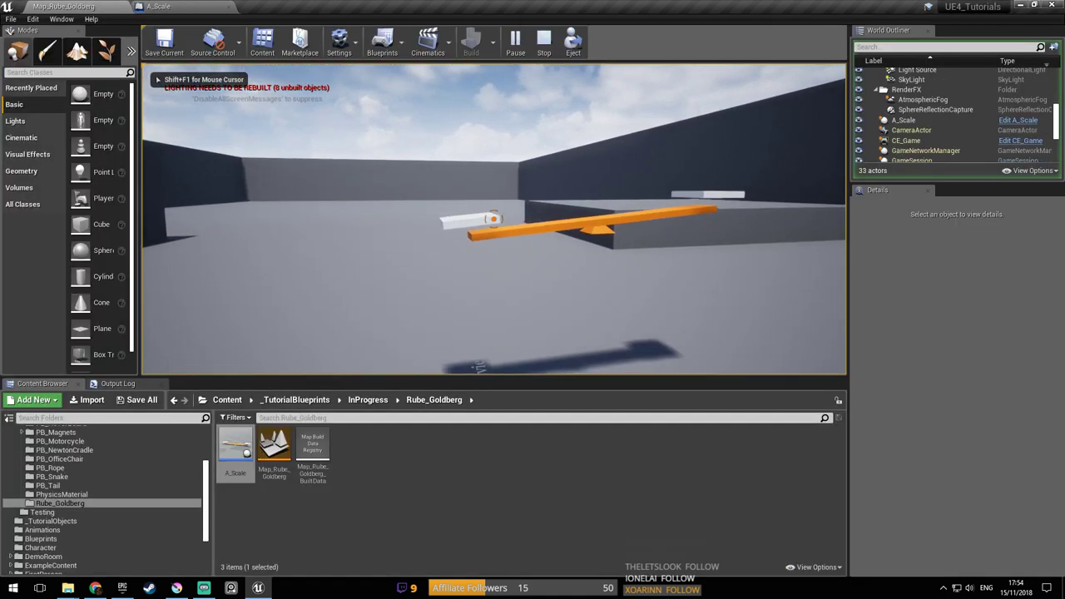
key(w)
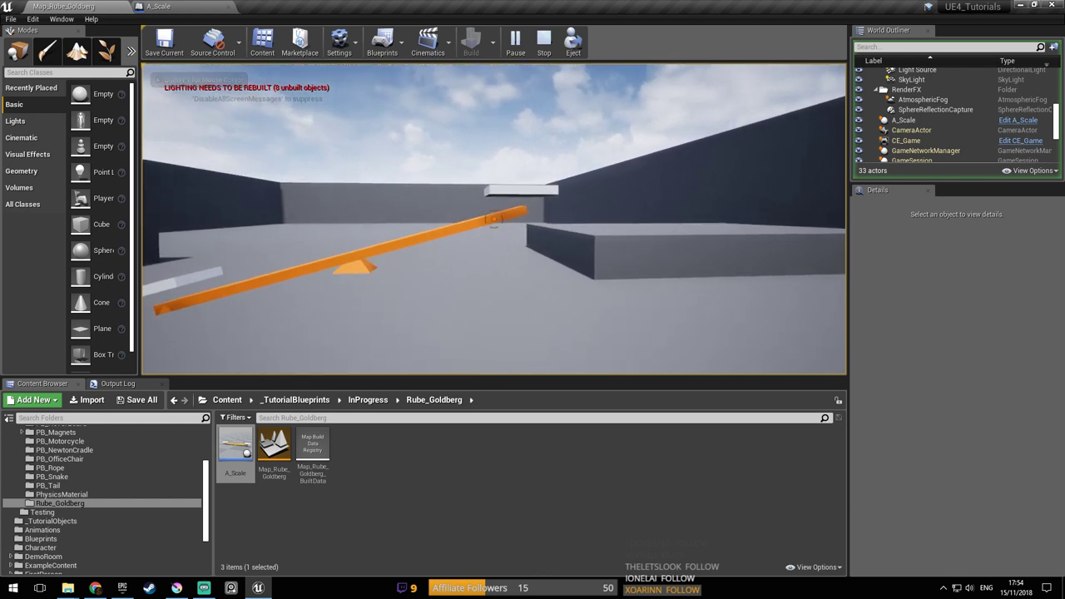
key(w)
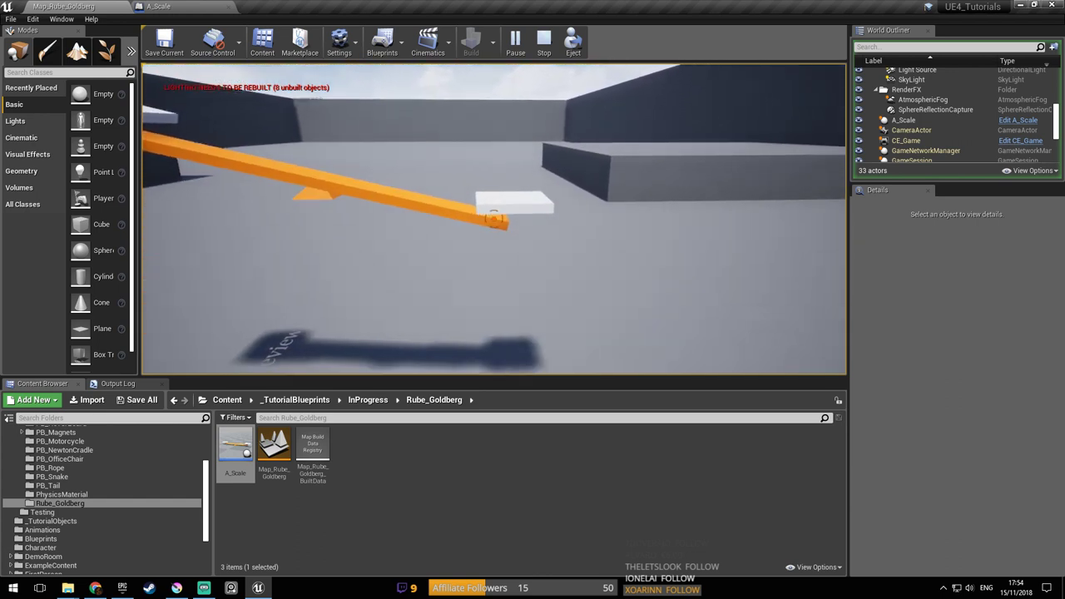
key(s)
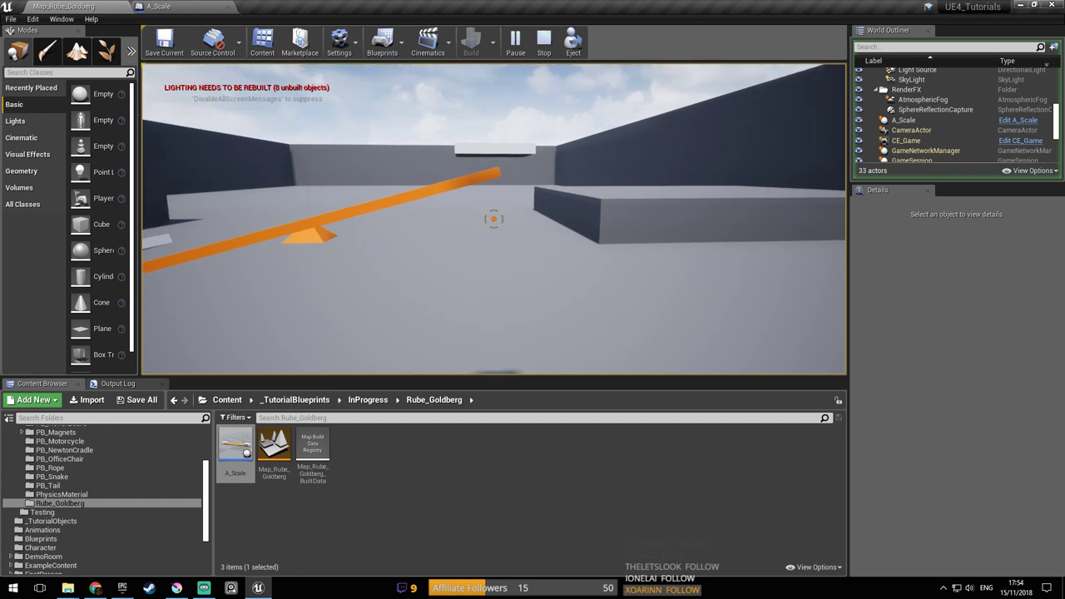
click(493, 219)
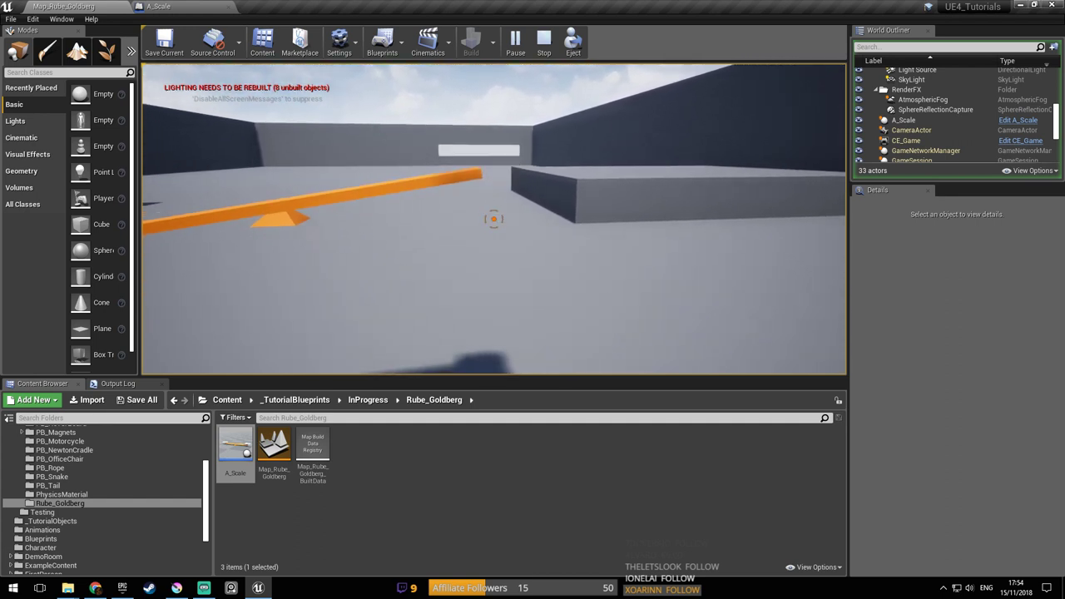
click(493, 219)
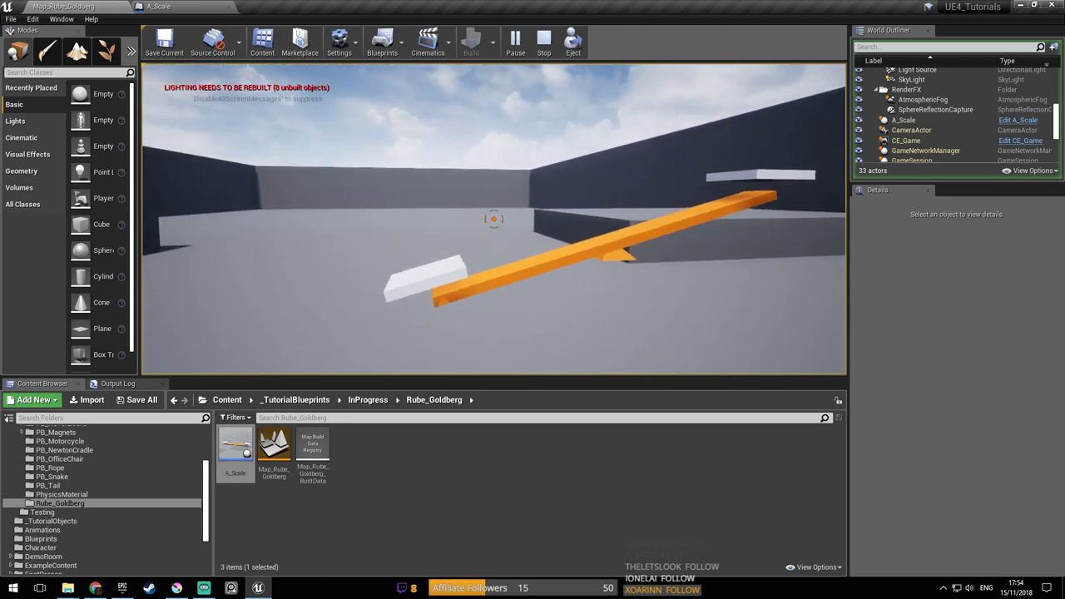
key(Escape)
Return to the A_Scale blueprint and examine the Base component's physics and collision settings
click(183, 7)
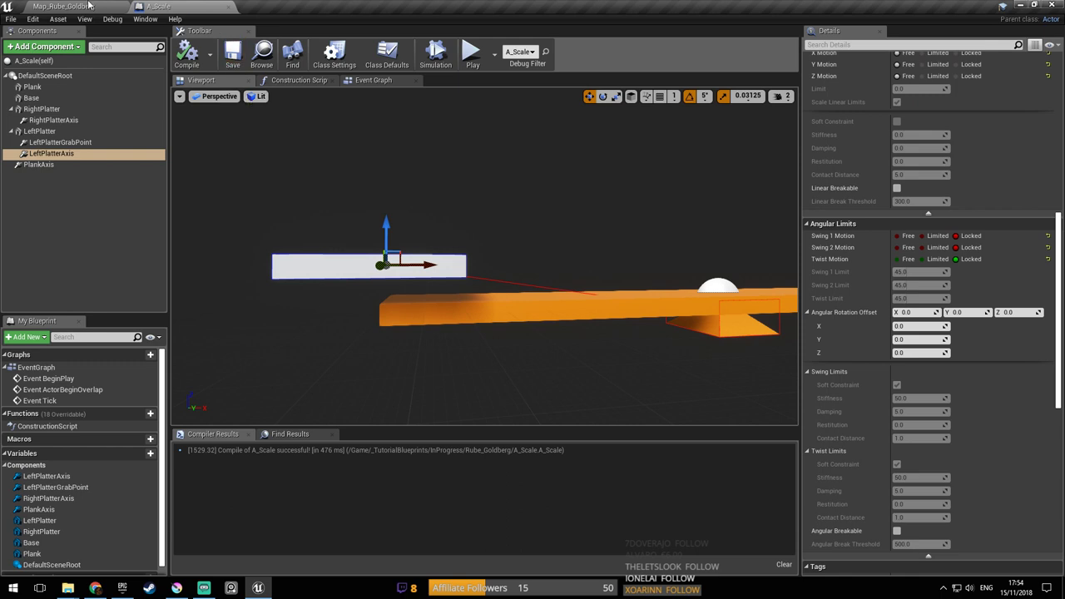
mouse_move(598, 263)
right_down()
mouse_move(669, 275)
mouse_move(578, 269)
right_up()
mouse_move(466, 234)
right_down()
mouse_move(487, 234)
mouse_move(466, 234)
right_up()
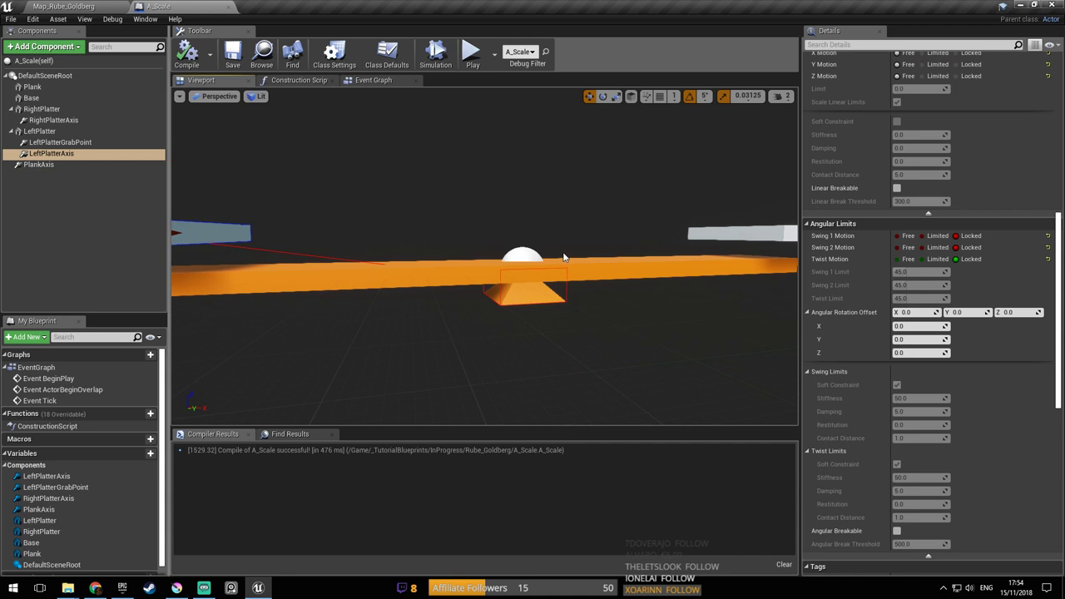
right_drag(572, 292, 549, 291)
right_drag(503, 262, 503, 262)
click(505, 268)
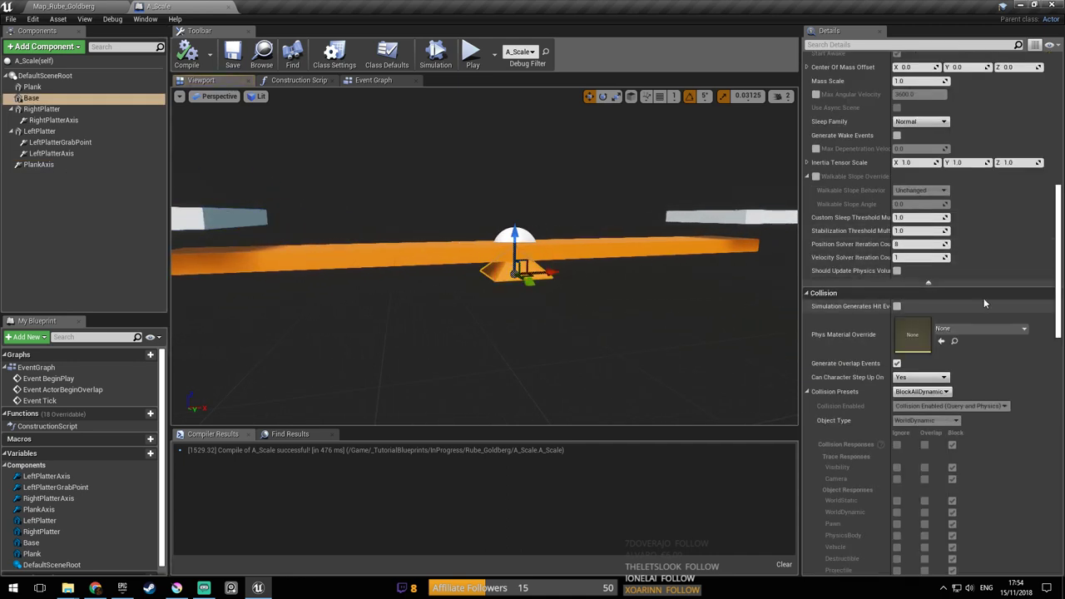
scroll(990, 300, up, 6)
scroll(999, 302, up, 8)
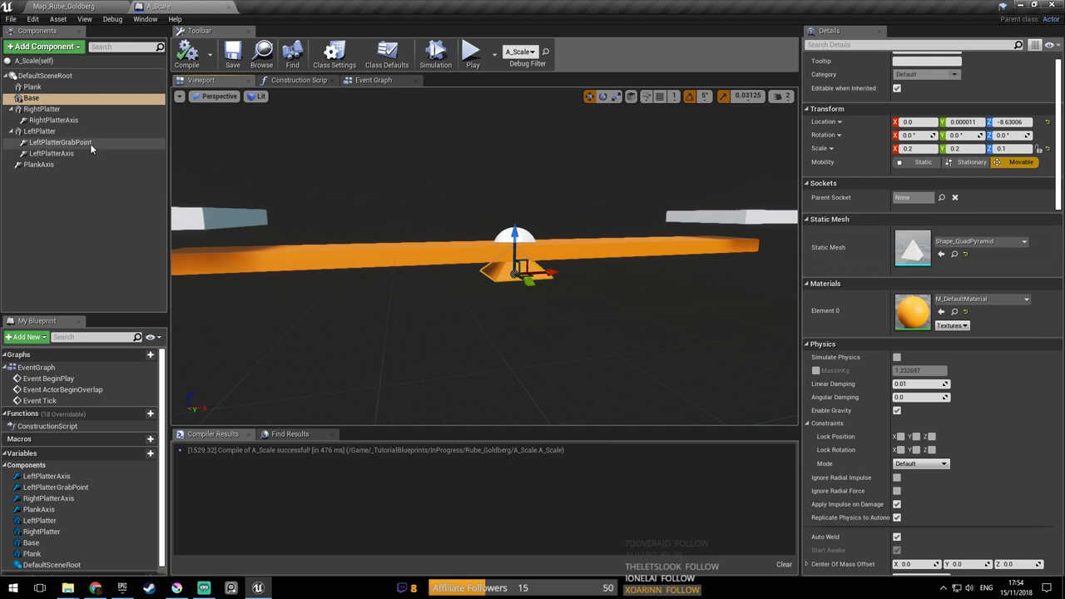
double_click(66, 110)
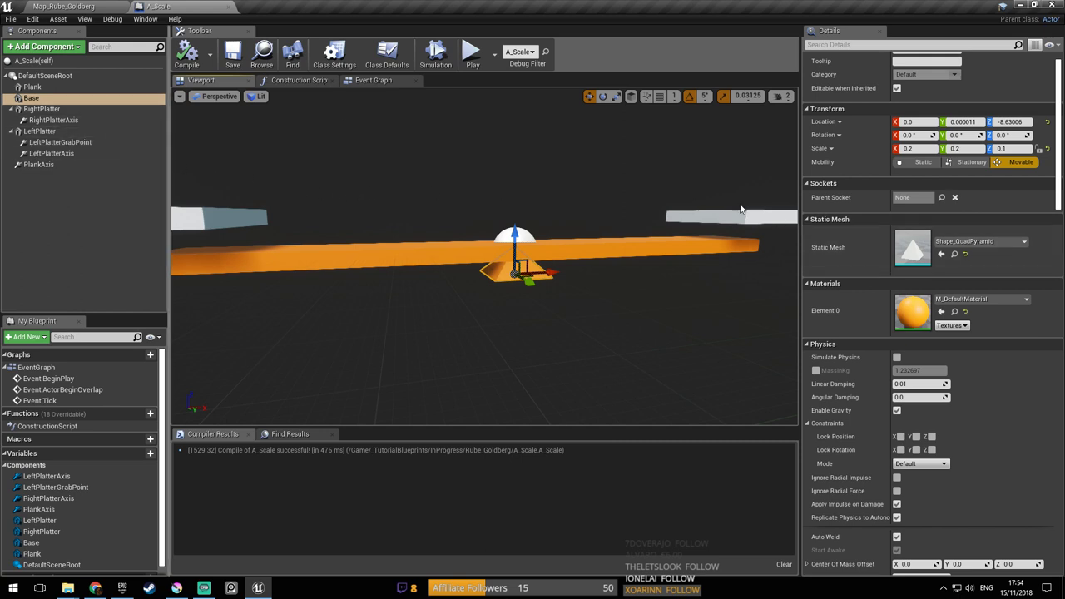
Rename the RightPlatterAxis component to RightPlatterGrabPoint, reusing the suffix from LeftPlatterGrabPoint
click(70, 144)
key(F2)
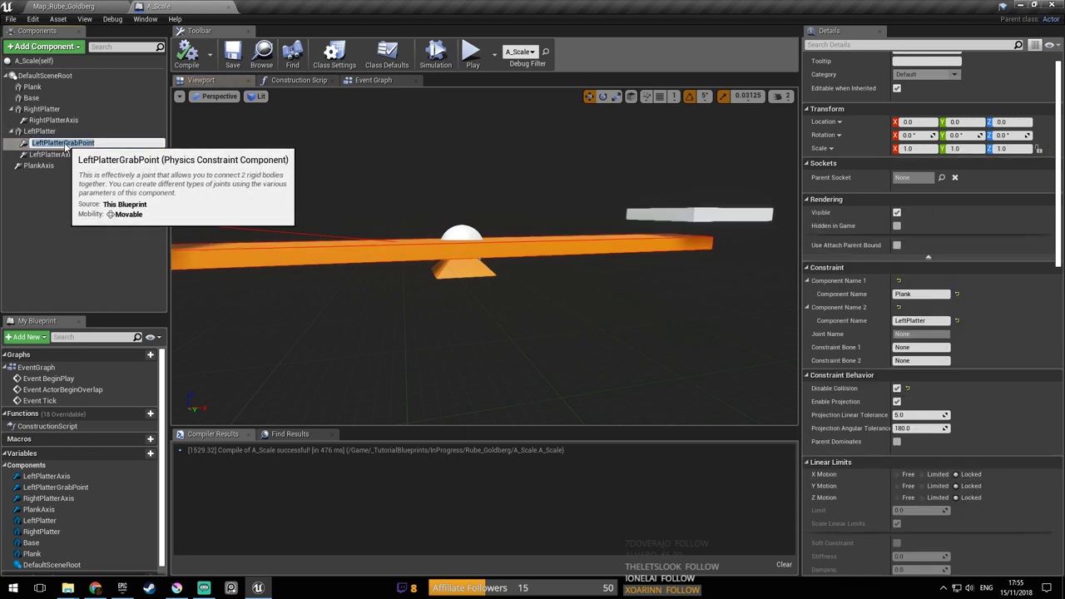
drag(64, 143, 137, 144)
key(ctrl+c)
click(71, 124)
key(F2)
drag(69, 121, 104, 124)
key(ctrl+v)
key(Return)
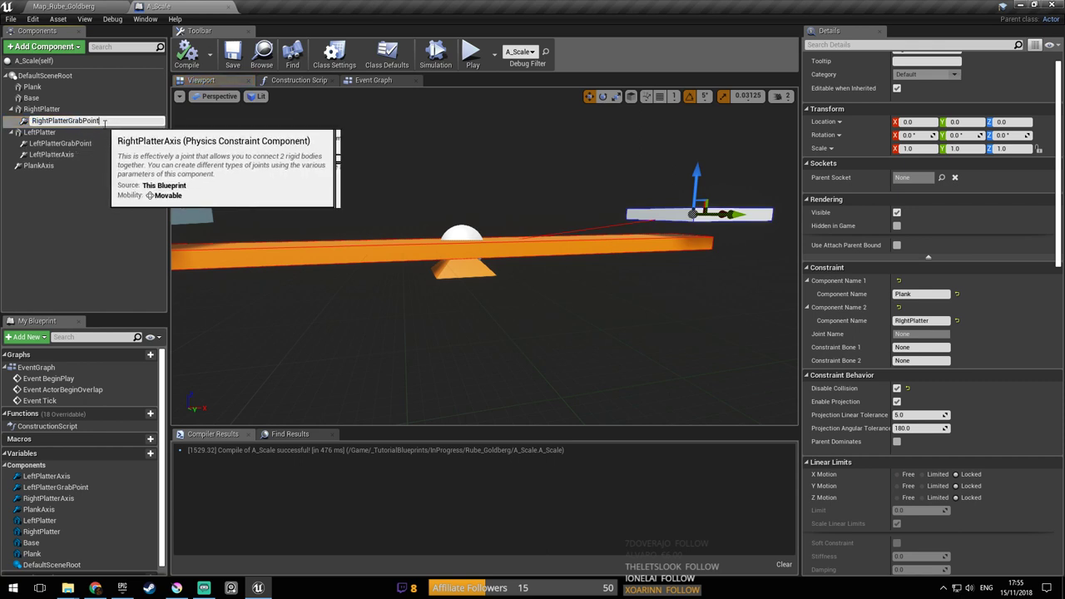
click(69, 111)
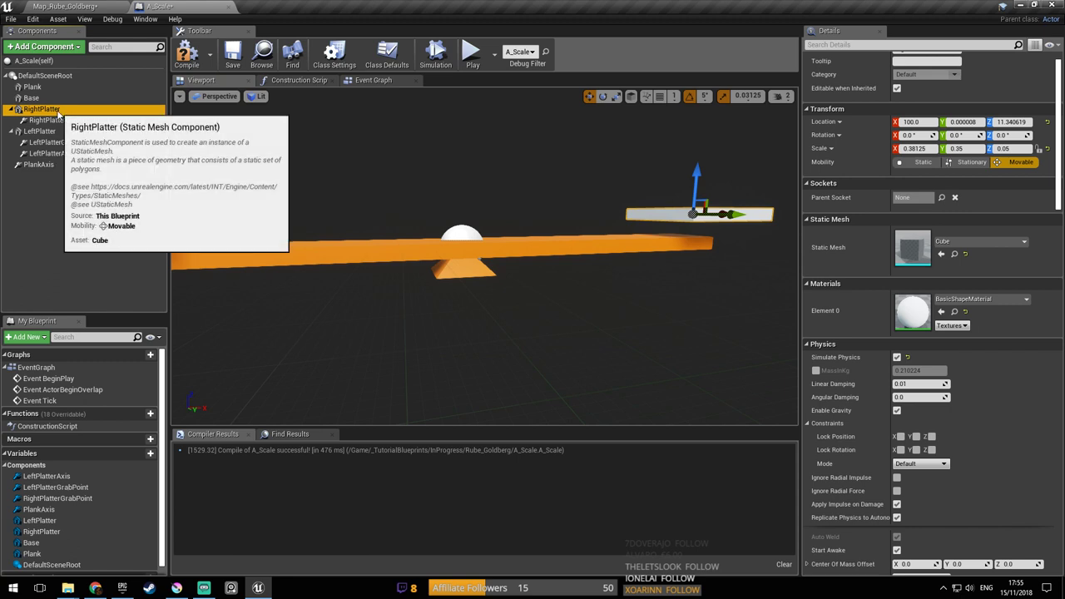
right_click(58, 113)
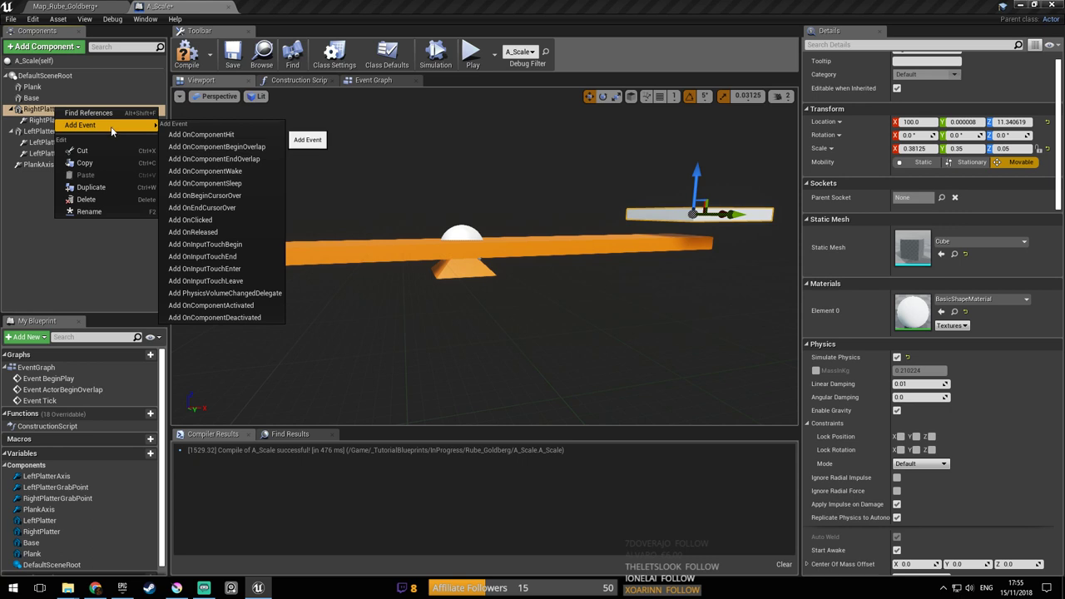
click(22, 108)
right_click(35, 110)
mouse_move(83, 128)
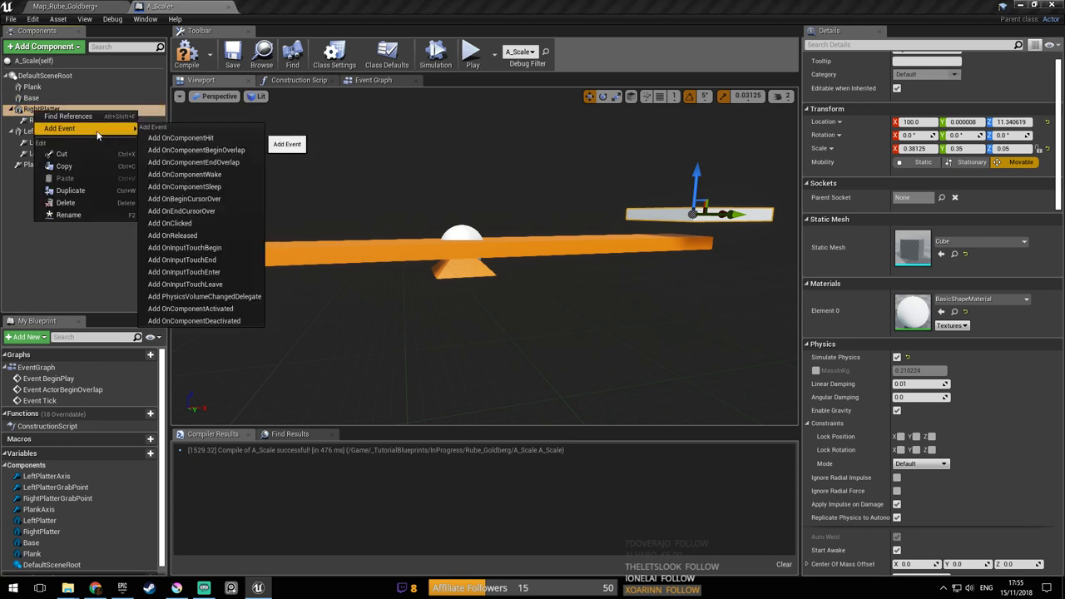
click(77, 102)
Add a Physics Constraint component as a child of RightPlatter
click(71, 113)
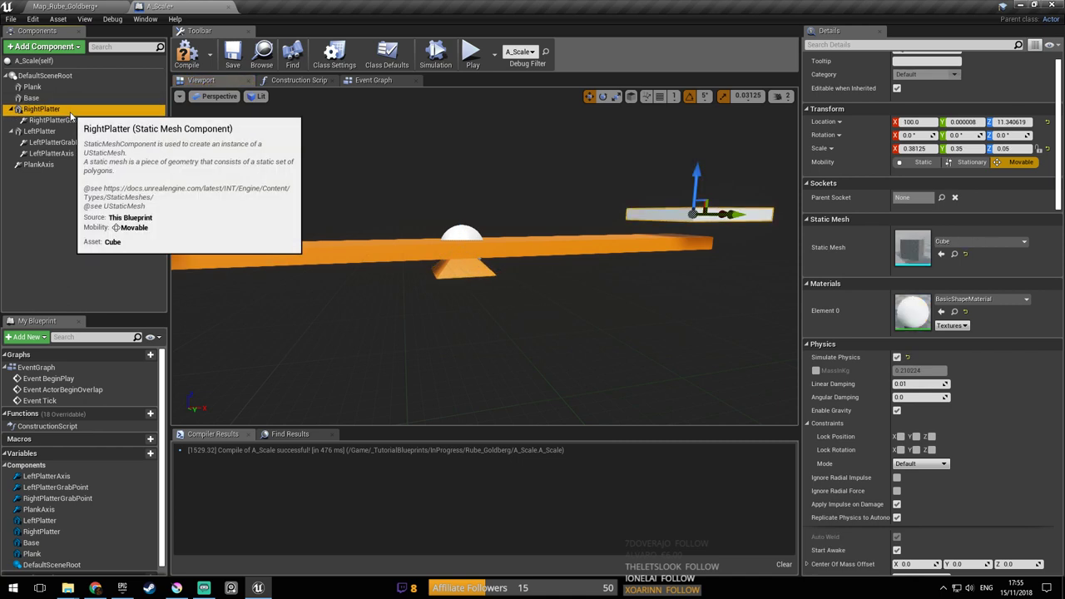
click(70, 48)
text(physics)
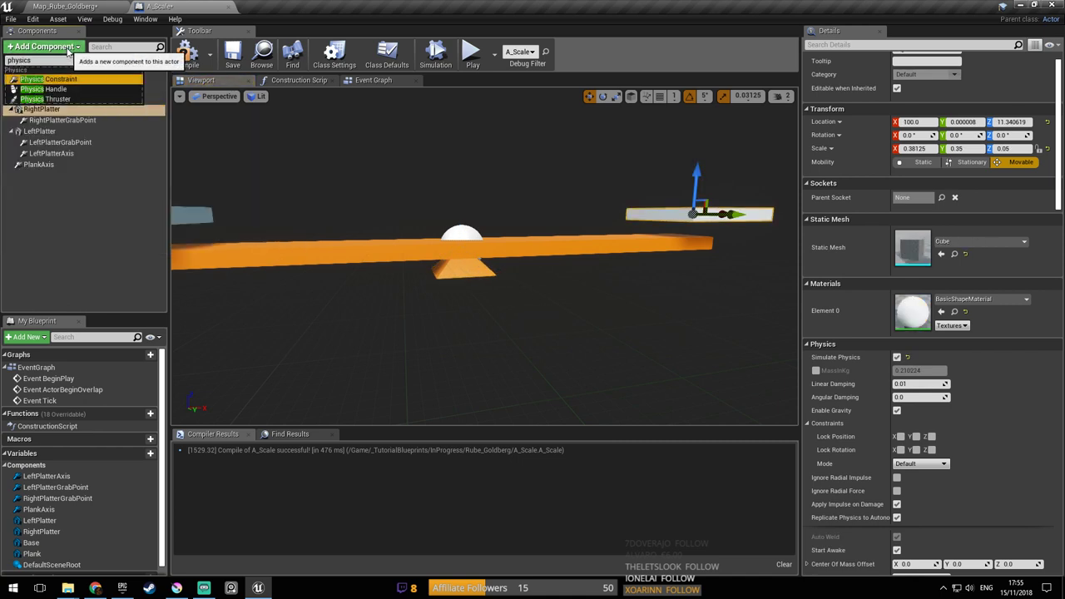
key(Return)
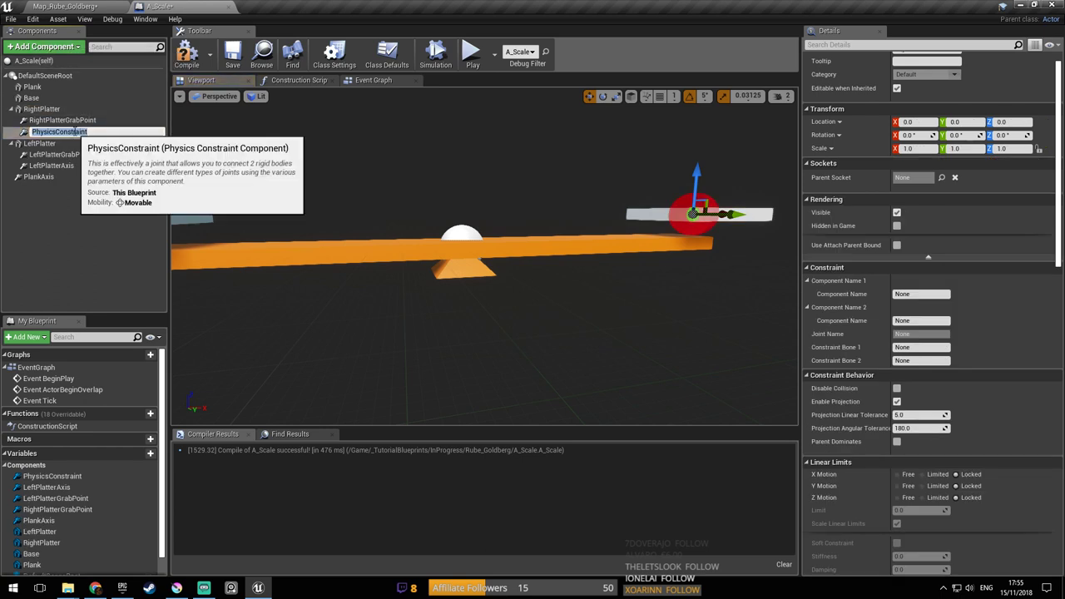
Rename the new Physics Constraint under RightPlatter to RightPlatterAxis
mouse_move(676, 228)
right_down()
mouse_move(695, 223)
mouse_move(662, 217)
right_up()
key(w)
key(a)
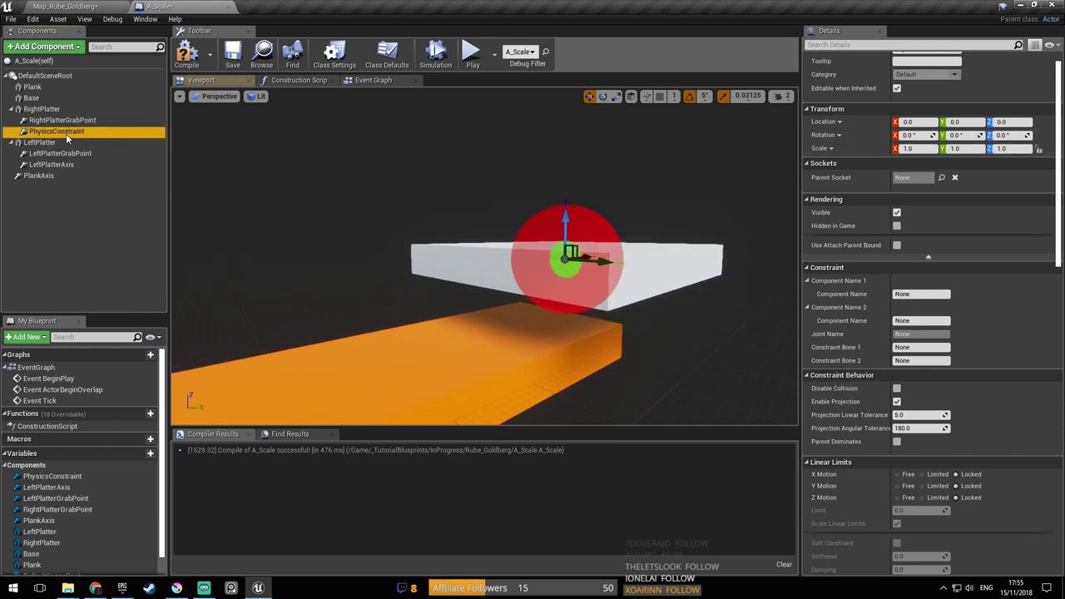
key(F2)
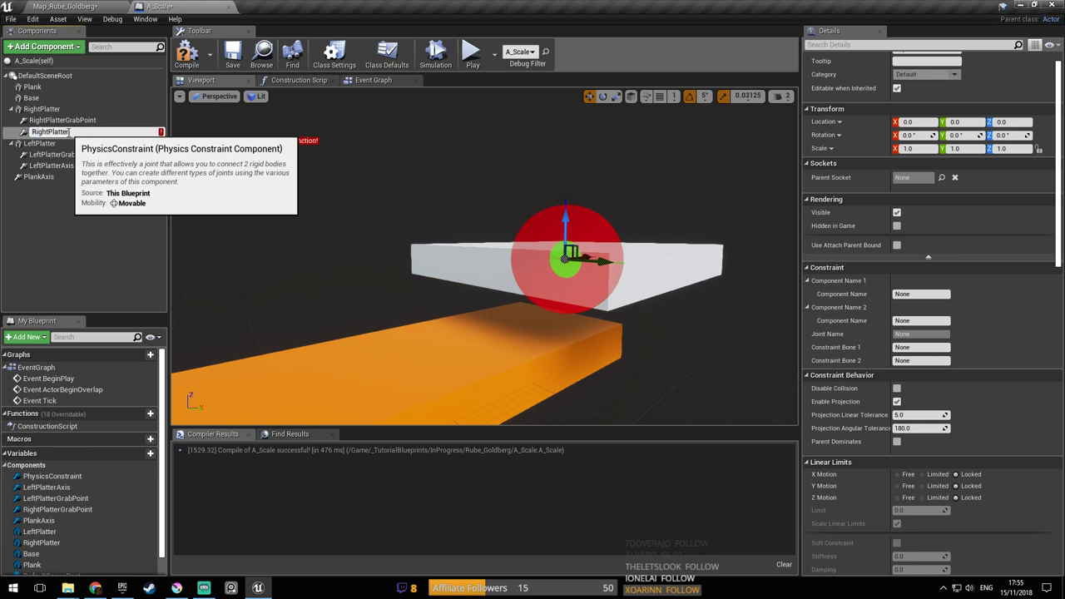
key(Return)
Set RightPlatterGrabPoint's Swing 1, Swing 2 and Twist Motion angular limits to Free
right_drag(535, 250, 512, 240)
alt+drag(535, 251, 400, 247)
right_drag(535, 251, 343, 279)
click(62, 120)
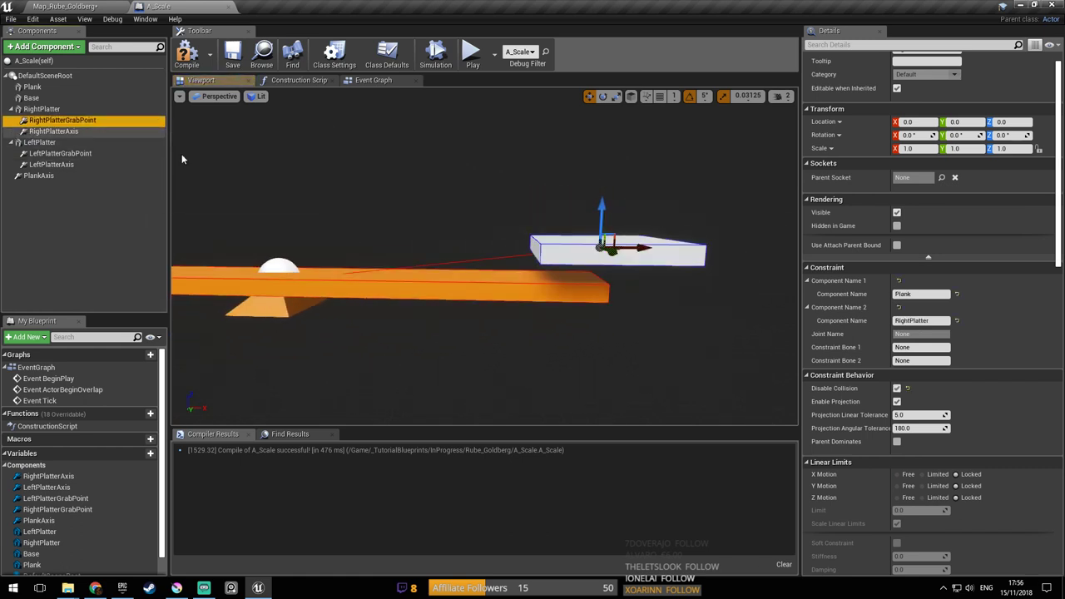
scroll(974, 349, down, 5)
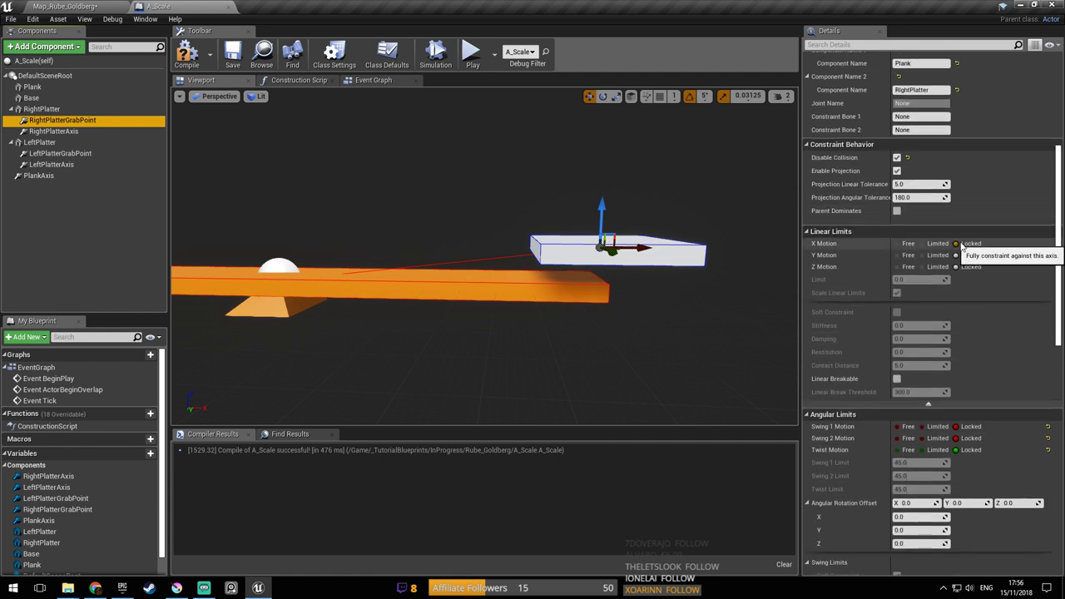
scroll(986, 298, down, 4)
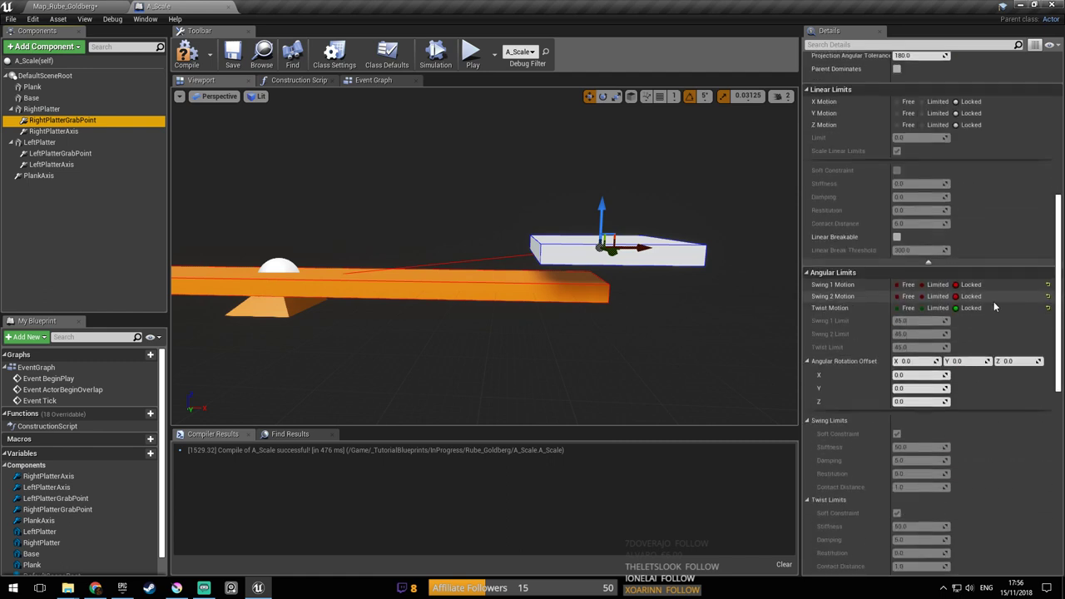
click(907, 286)
click(905, 297)
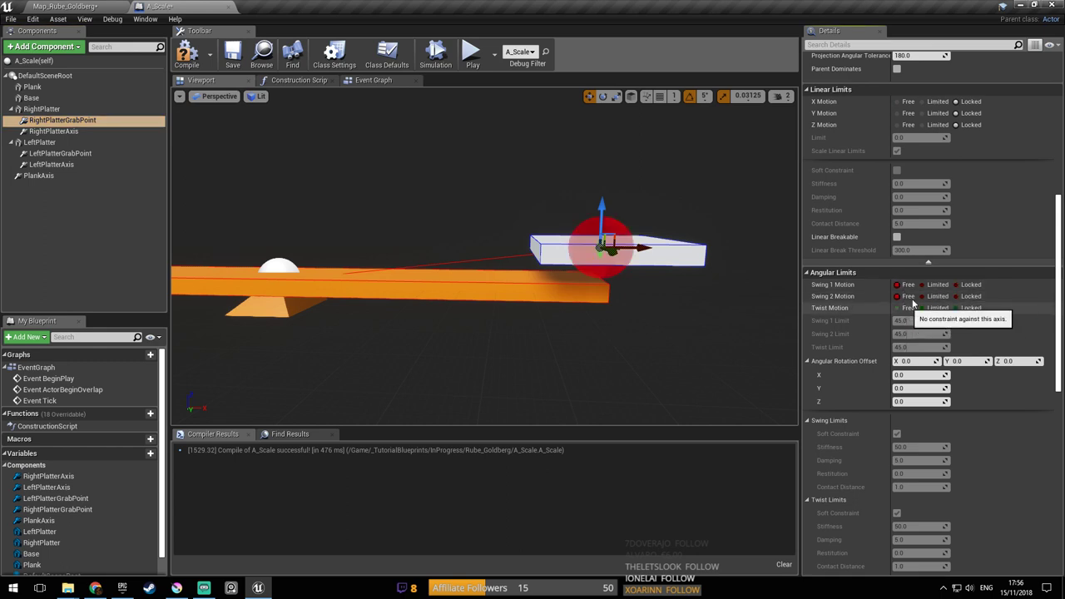
click(907, 308)
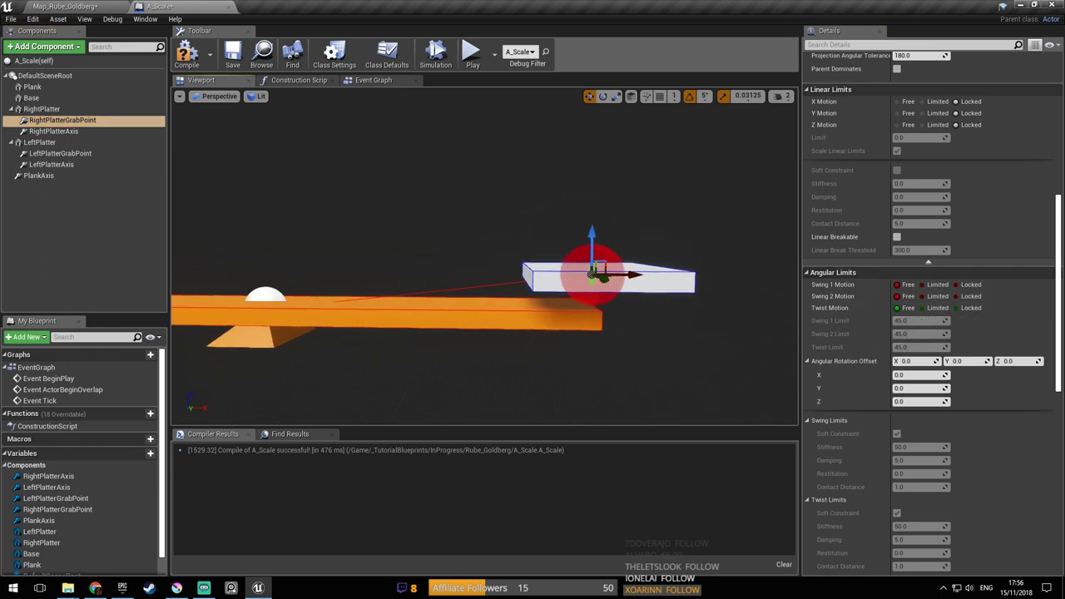
Set RightPlatterAxis's X, Y and Z Motion linear limits to Free
click(72, 133)
scroll(1029, 308, down, 1)
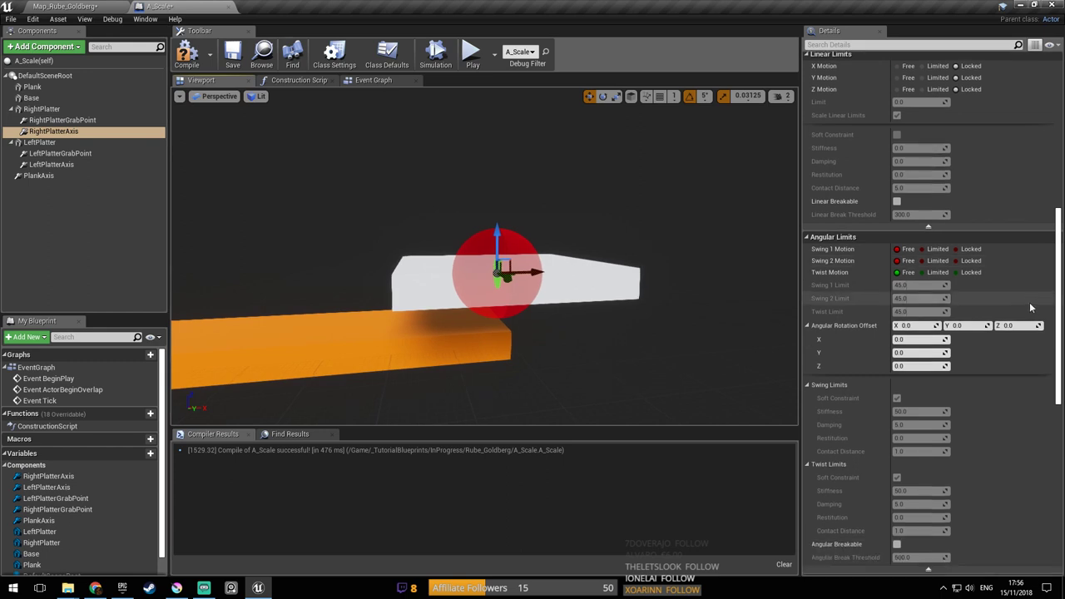
scroll(1031, 303, up, 3)
click(899, 203)
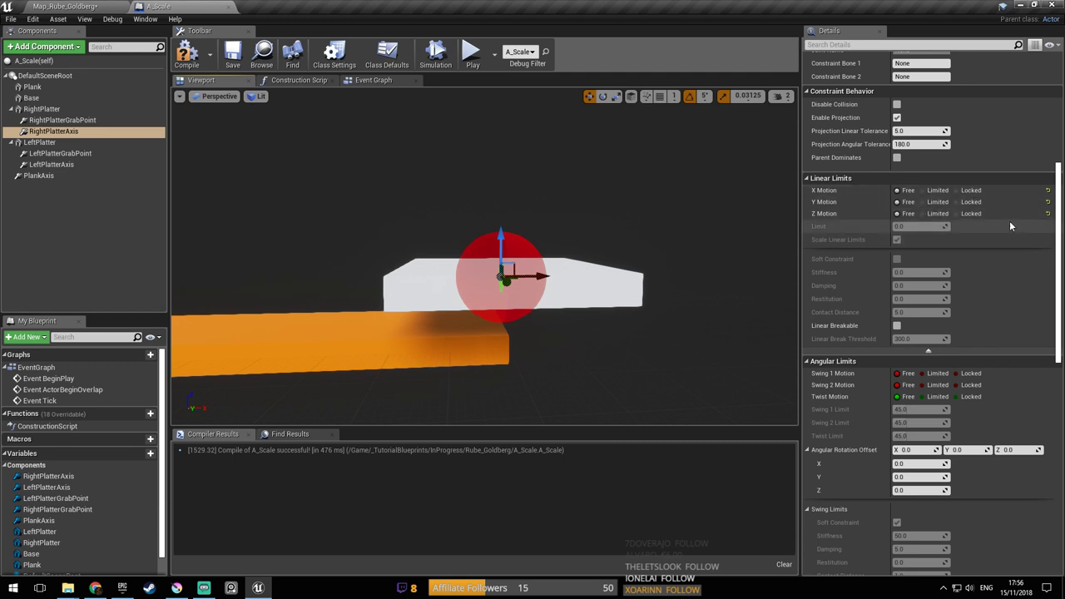
Compare RightPlatterAxis with RightPlatterGrabPoint, set its Swing 1, Swing 2 and Twist Motion to Locked, and save the blueprint
click(83, 121)
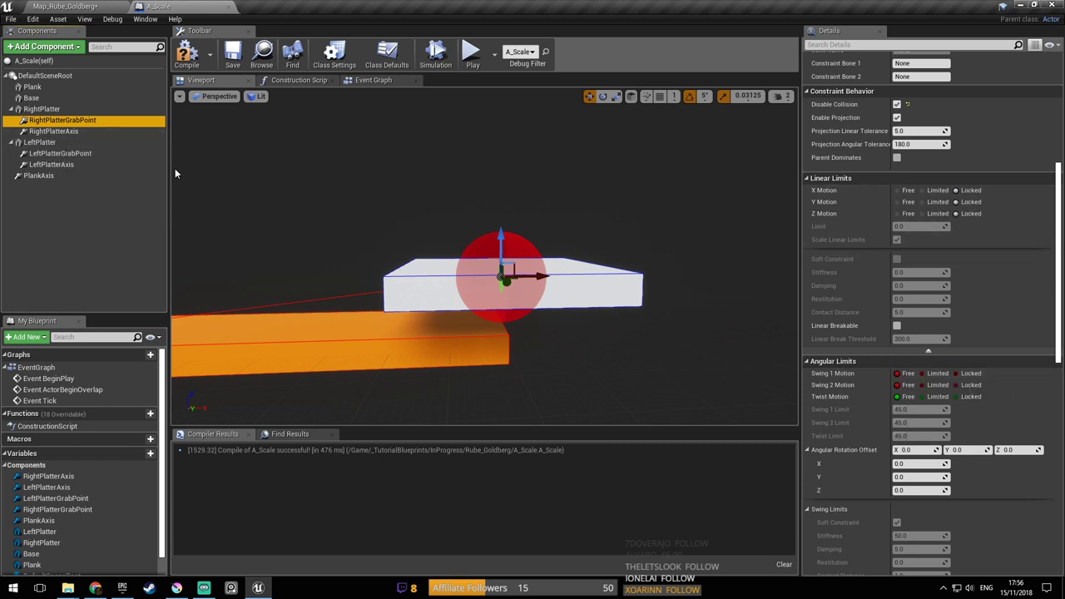
click(54, 131)
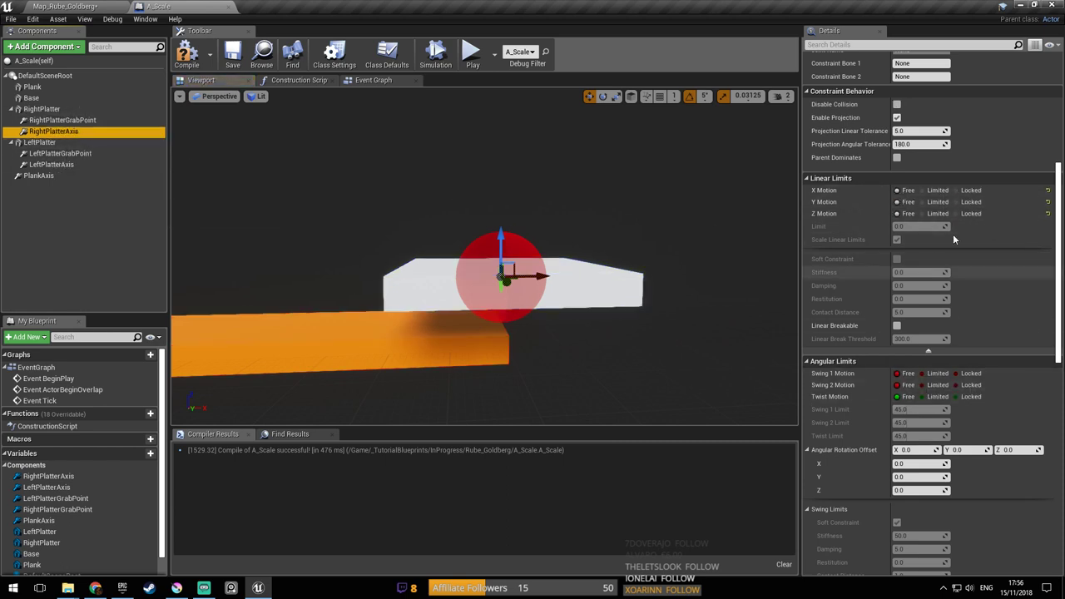
click(967, 376)
click(973, 386)
right_drag(573, 319, 550, 317)
key(ctrl+s)
key(ctrl+s)
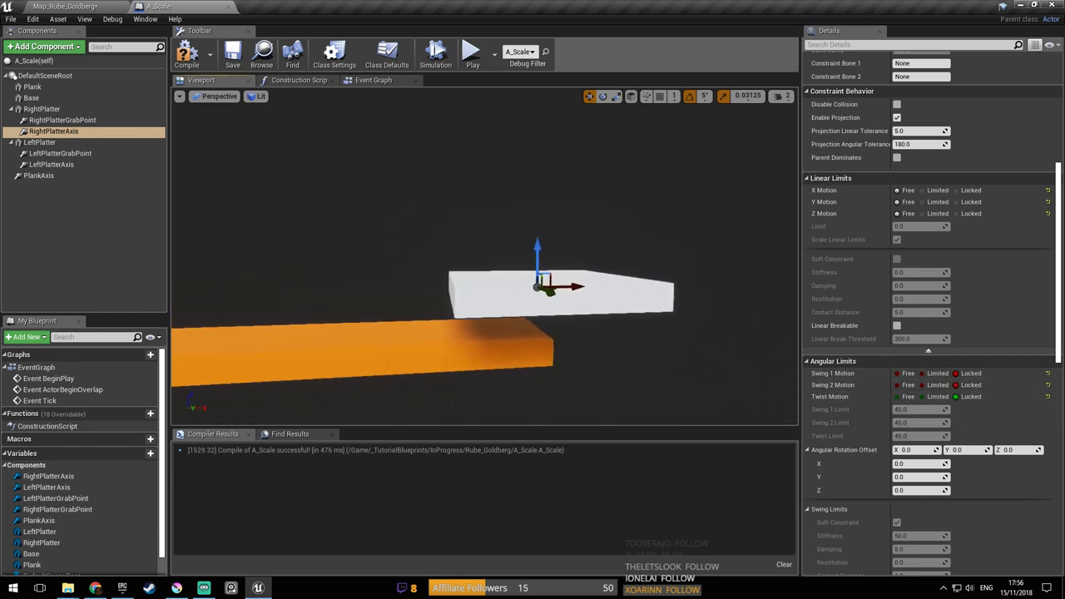
right_drag(507, 267, 508, 269)
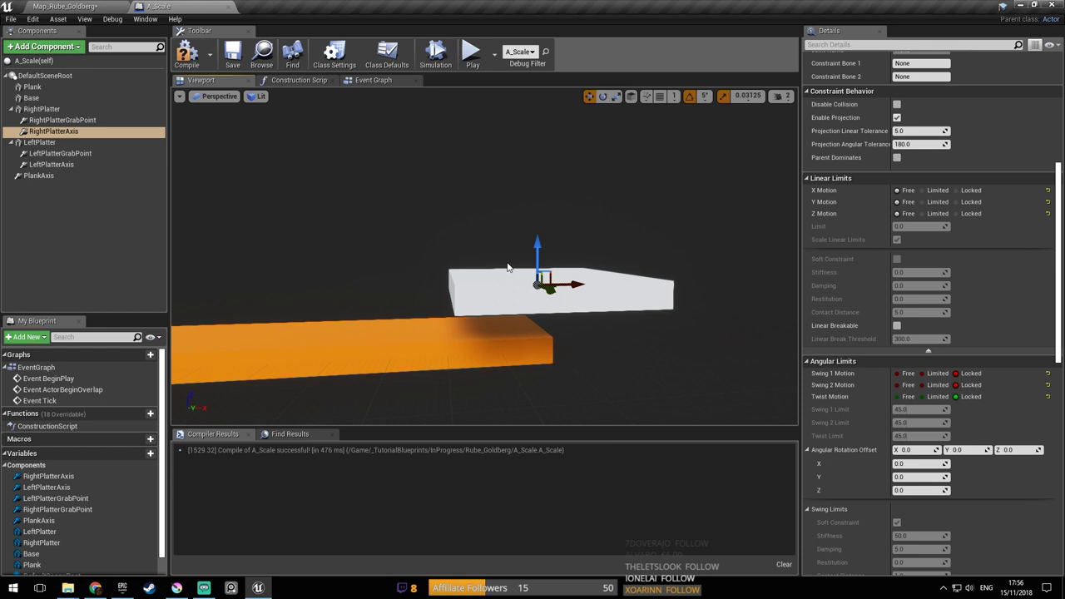
mouse_move(508, 268)
right_down()
mouse_move(499, 245)
mouse_move(503, 268)
right_up()
drag(497, 266, 494, 266)
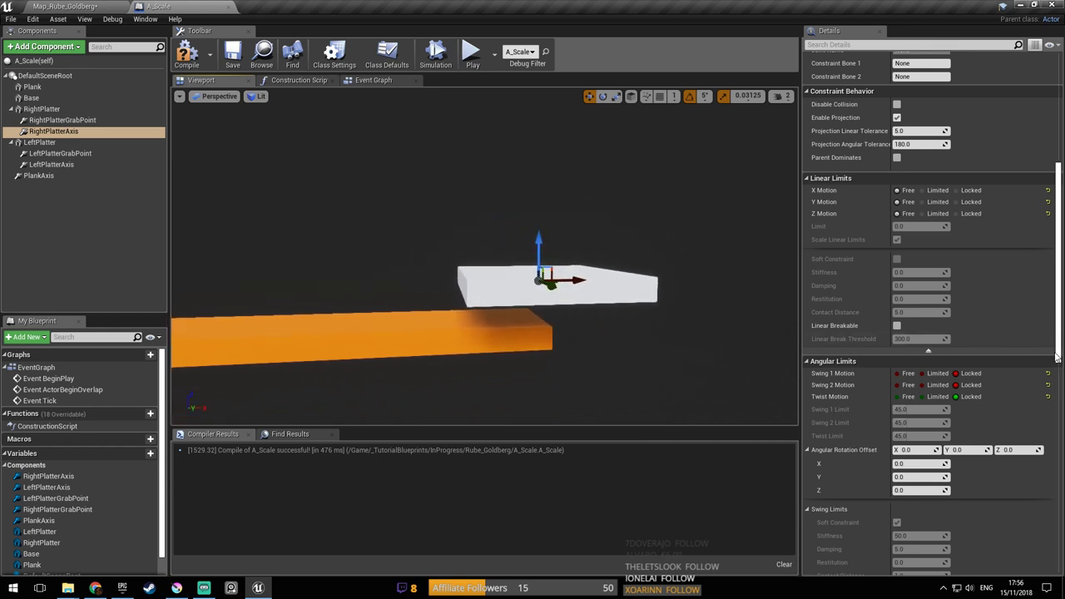
scroll(1057, 358, down, 3)
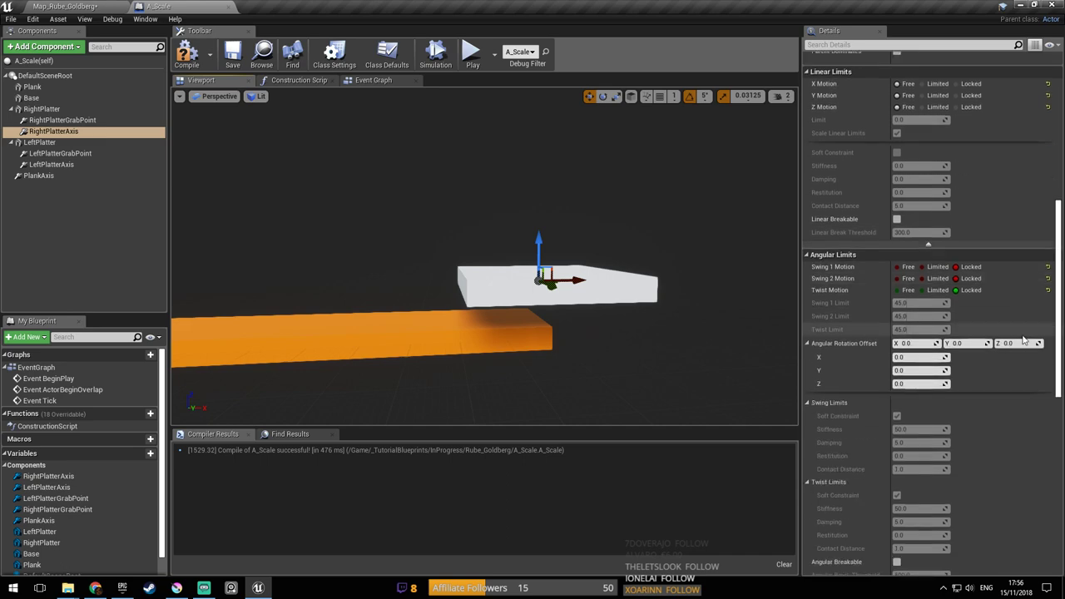
click(109, 133)
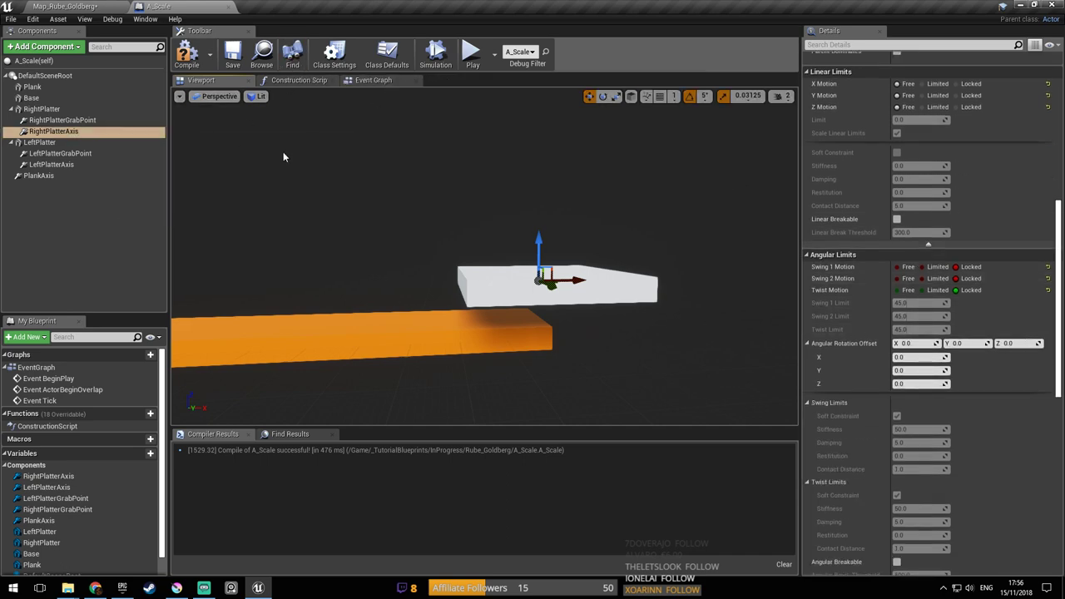
Save the blueprint, play the Map_Rube_Goldberg level to test how the scale's plank and platters tilt, and end the play session
click(232, 60)
click(70, 6)
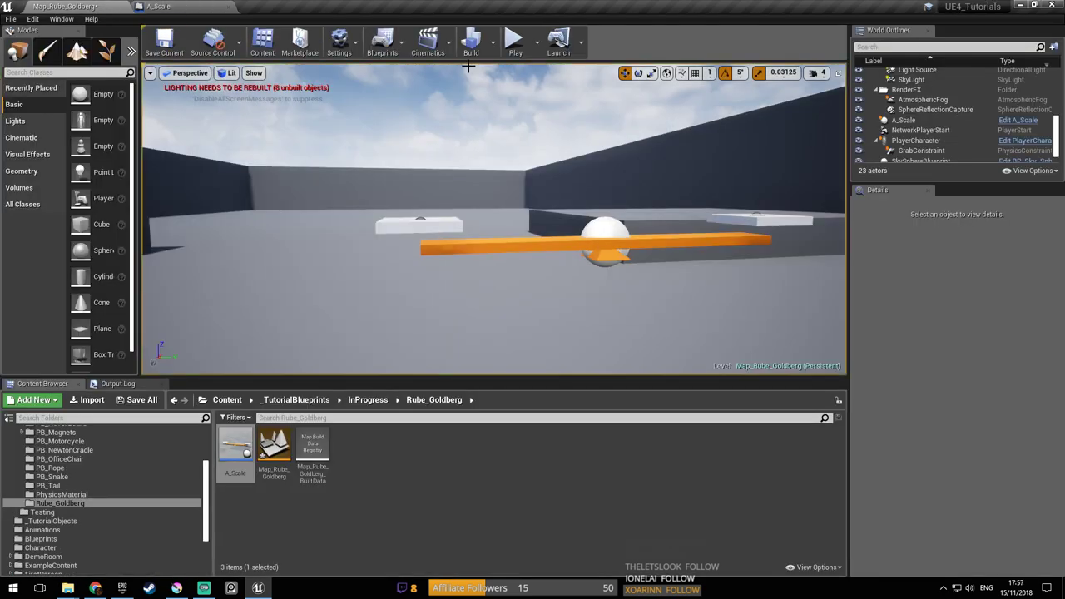
click(524, 58)
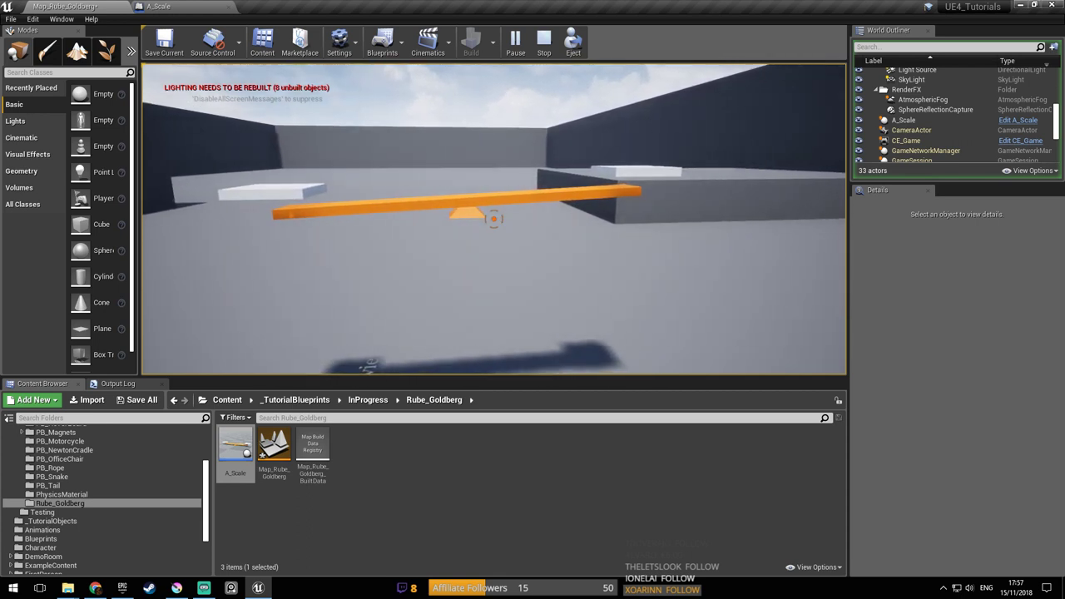
key(s)
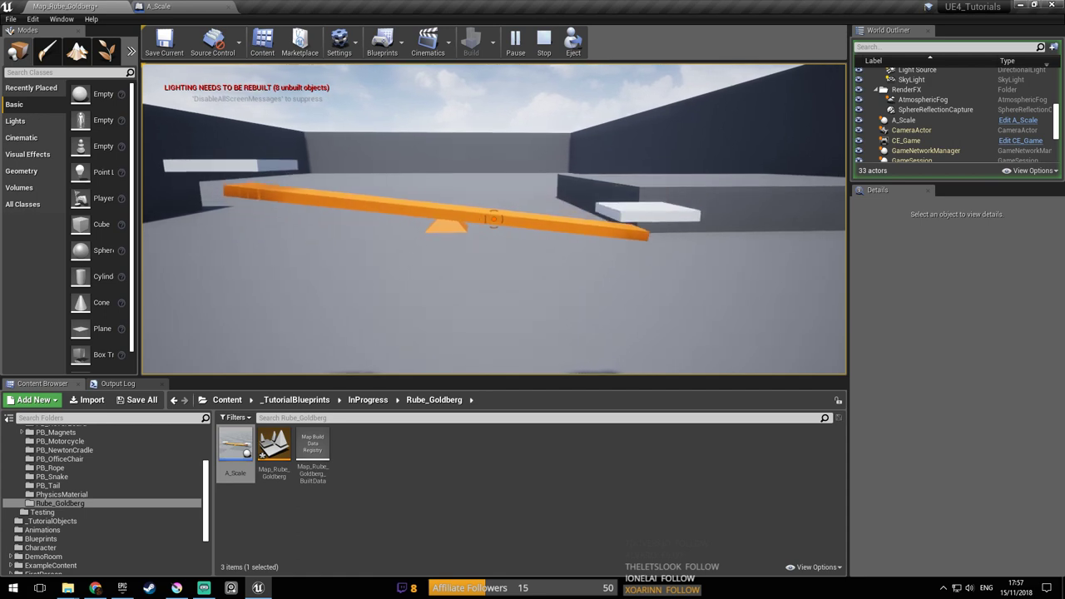
key(Escape)
Return to the A_Scale blueprint and override RightPlatter's mass with 1.0 kg
right_drag(442, 196, 466, 226)
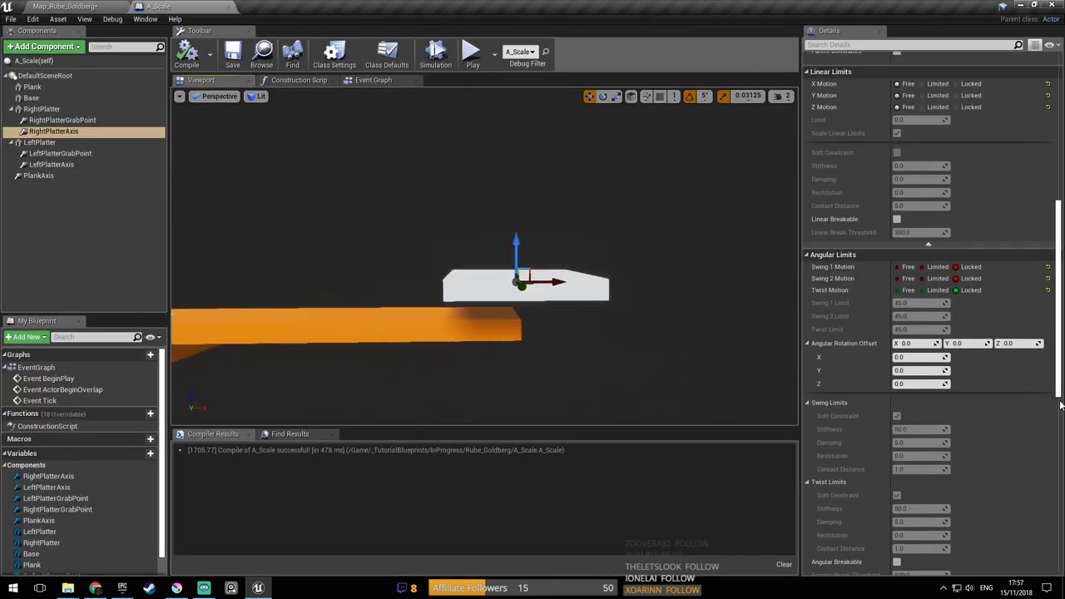
scroll(1039, 382, up, 10)
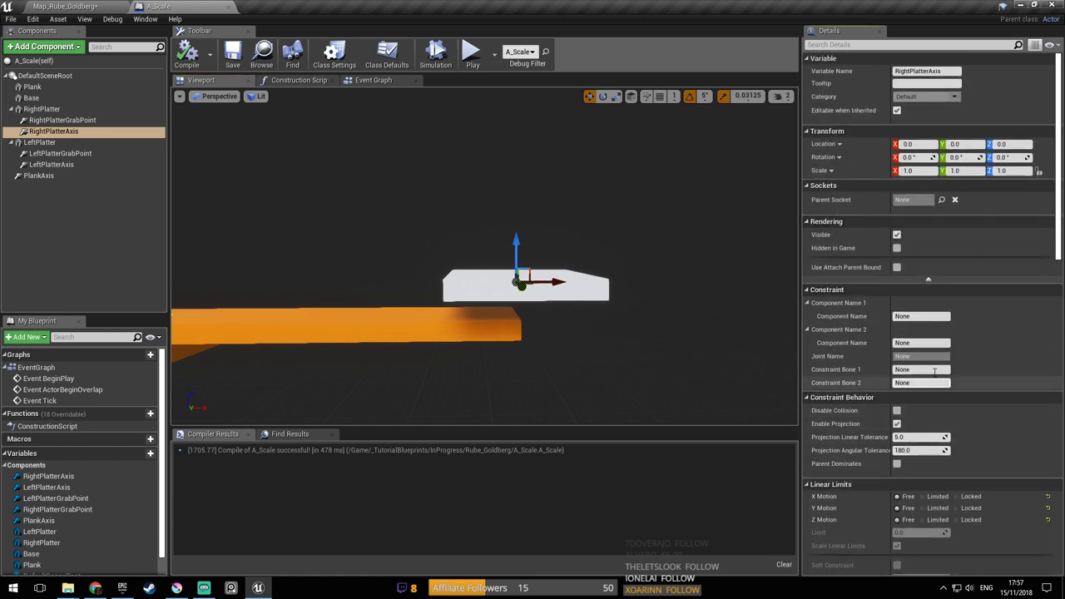
click(573, 287)
scroll(952, 283, down, 3)
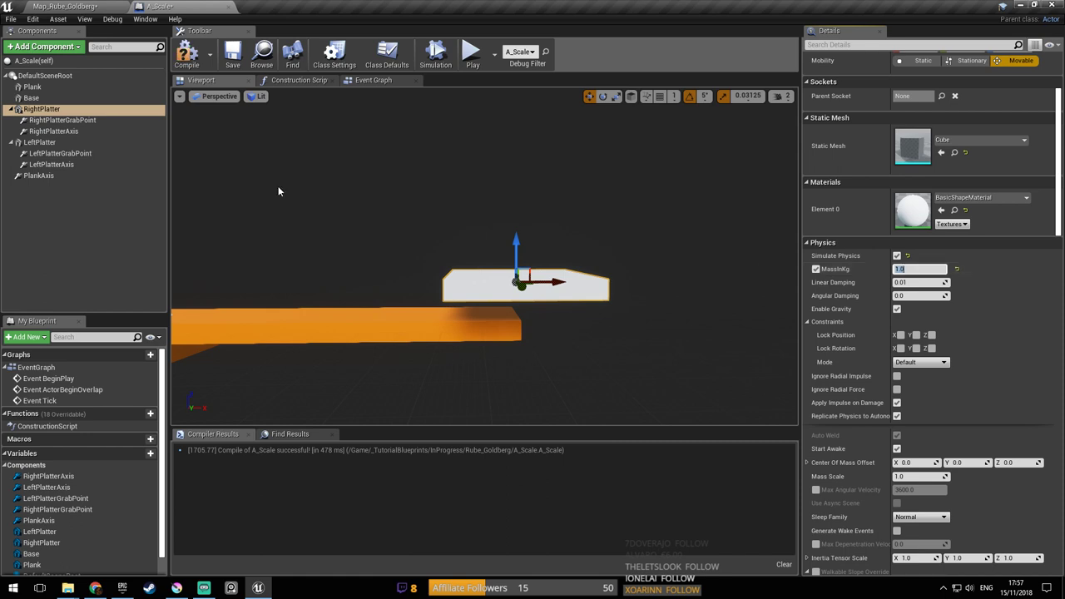
Override LeftPlatter's mass with 1.0 kg and save the blueprint
click(81, 143)
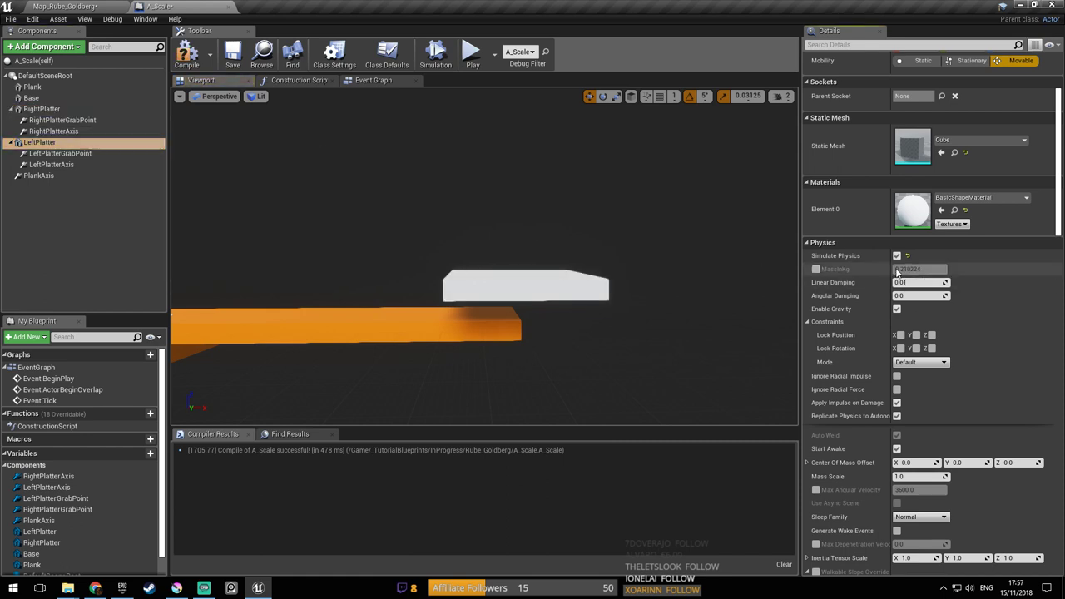
click(927, 269)
text(100.0)
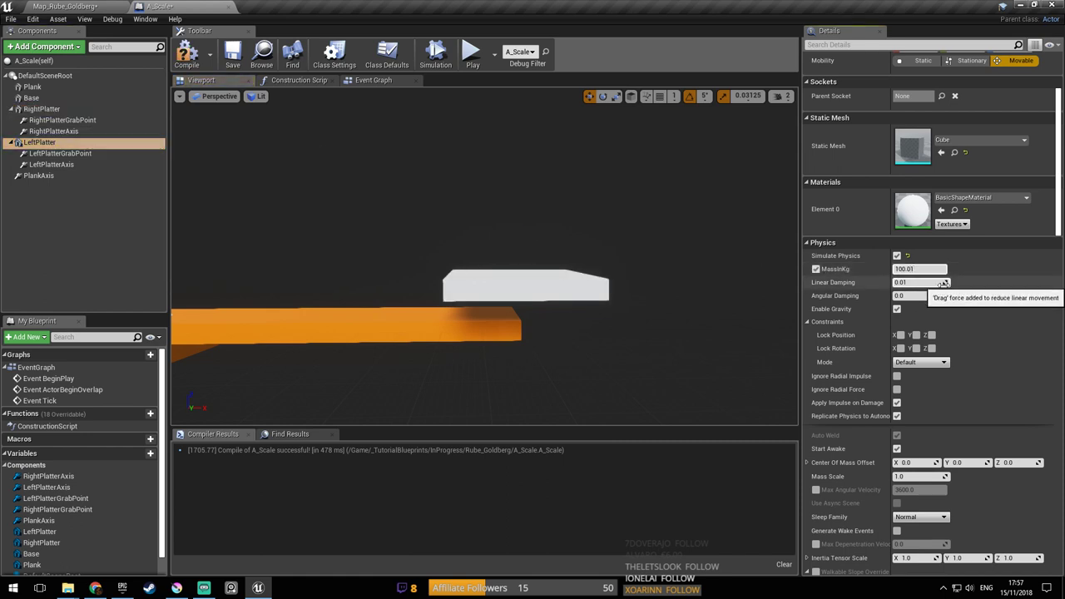
text(1)
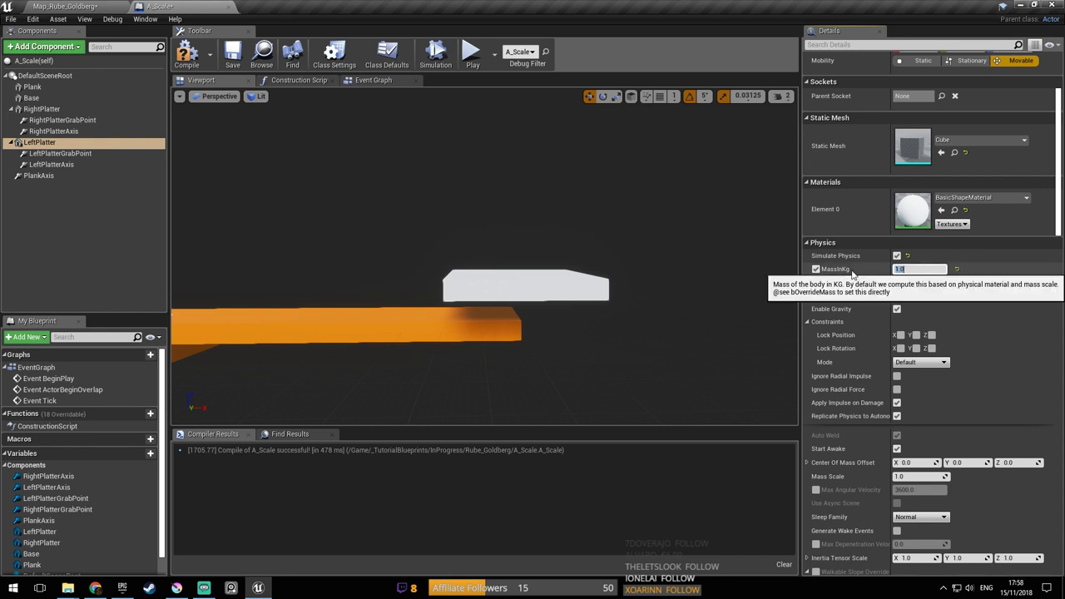
key(ctrl+s)
Set RightPlatter's Y location to 0.0 and, after trying 16, its Z location to 15
right_drag(571, 257, 495, 277)
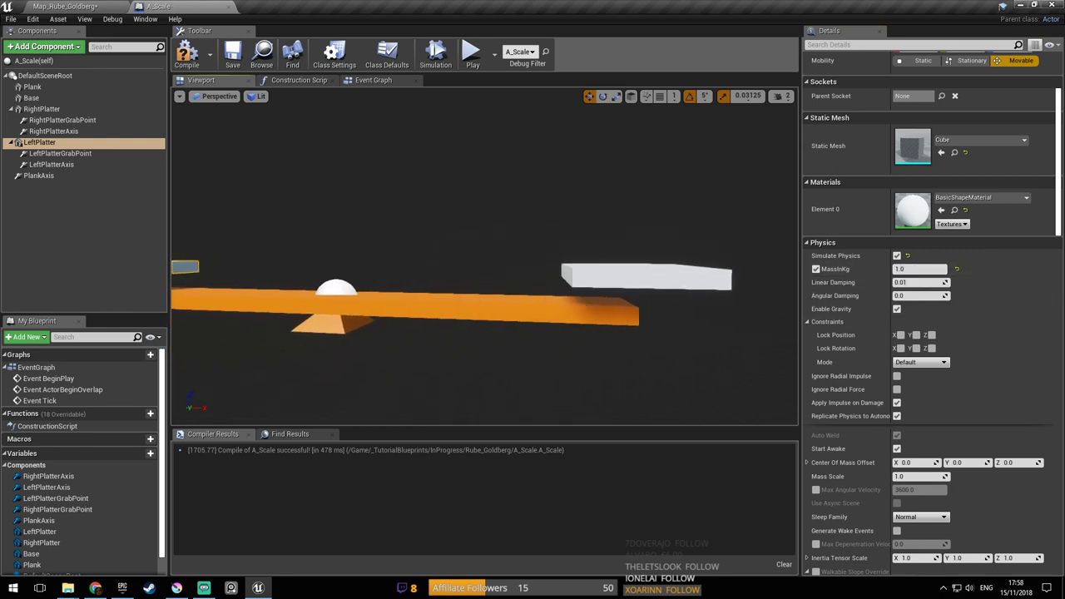
click(661, 269)
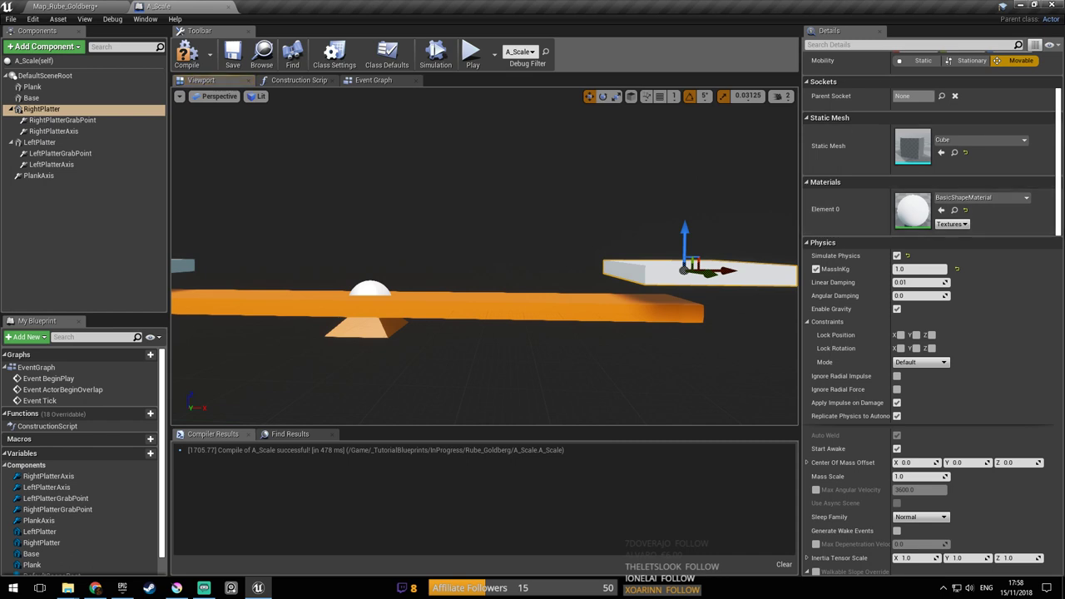
drag(1060, 179, 1060, 133)
click(977, 144)
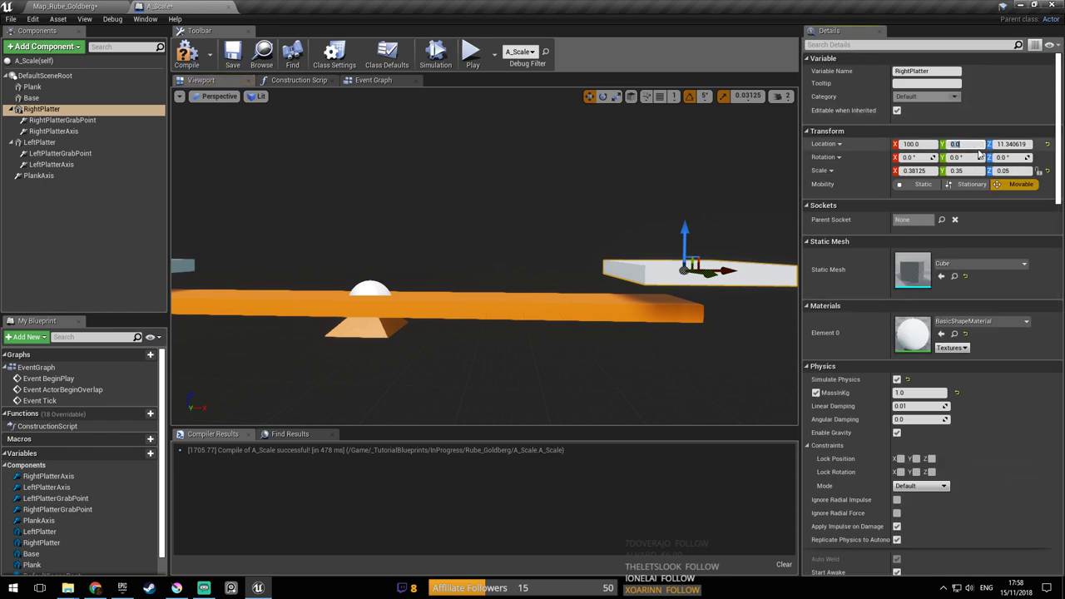
right_drag(666, 241, 549, 248)
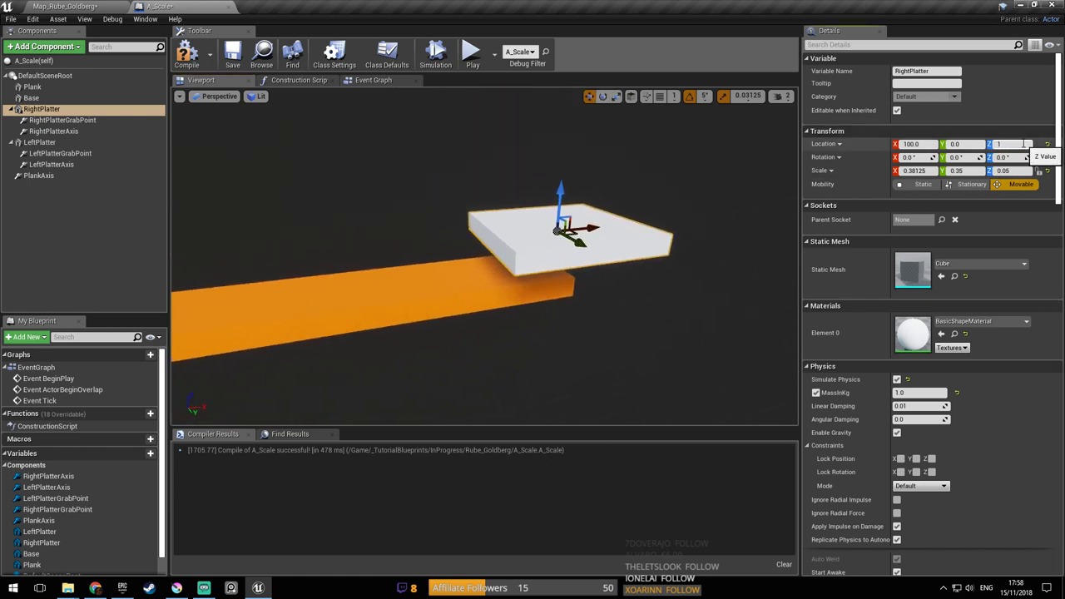
click(1025, 145)
text(16)
key(Return)
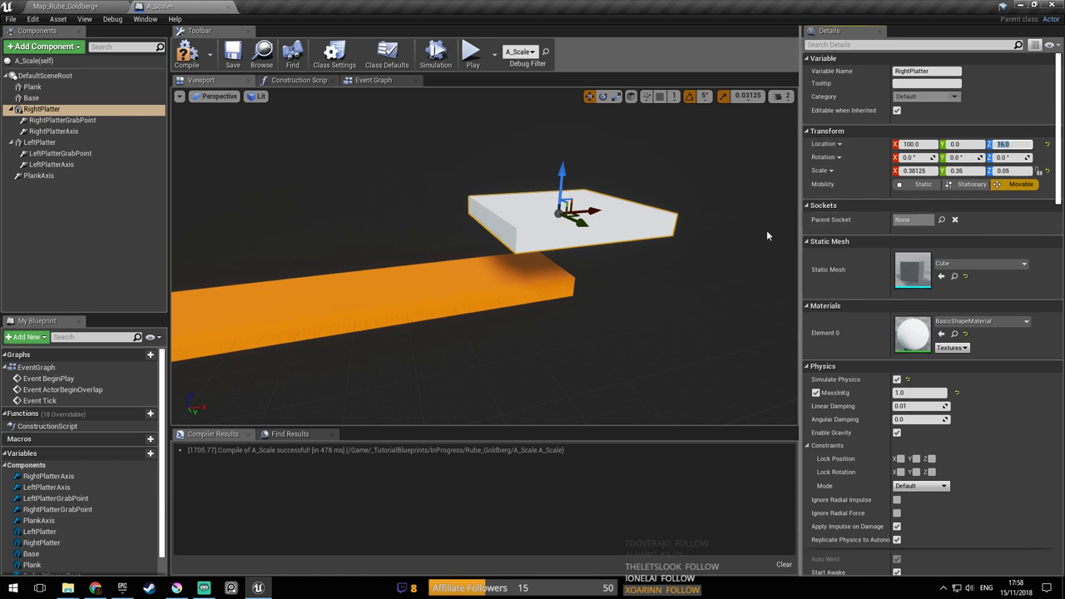
text(15)
key(Return)
Set LeftPlatter's Z location to 15
right_drag(717, 249, 471, 287)
click(469, 288)
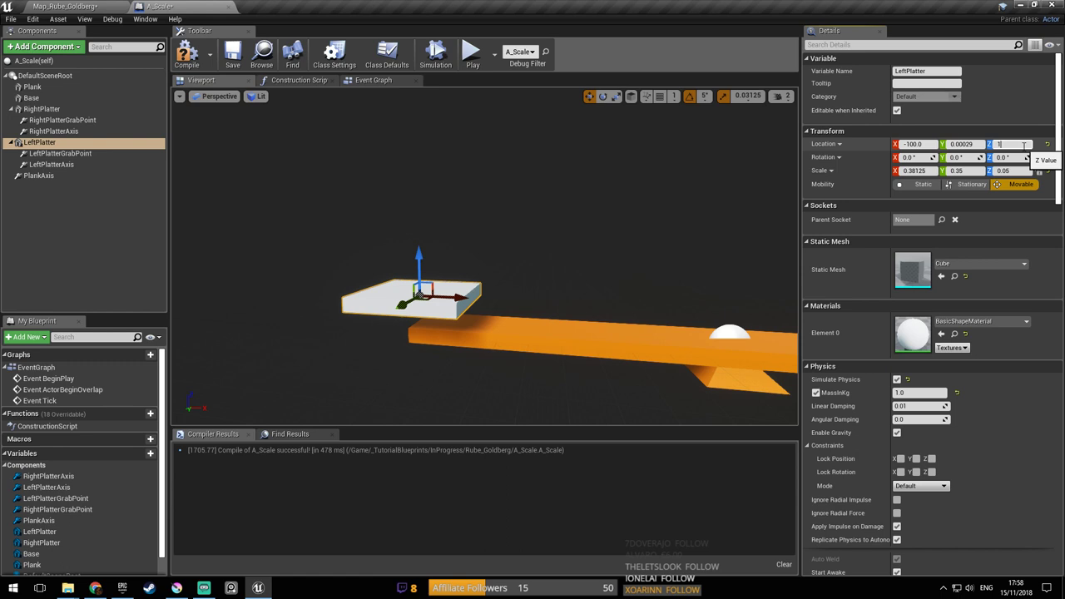
click(1024, 144)
text(15)
key(Return)
Save the blueprint, enable Simulate Physics on the Base component, and compile the blueprint
right_drag(623, 290, 602, 281)
click(624, 290)
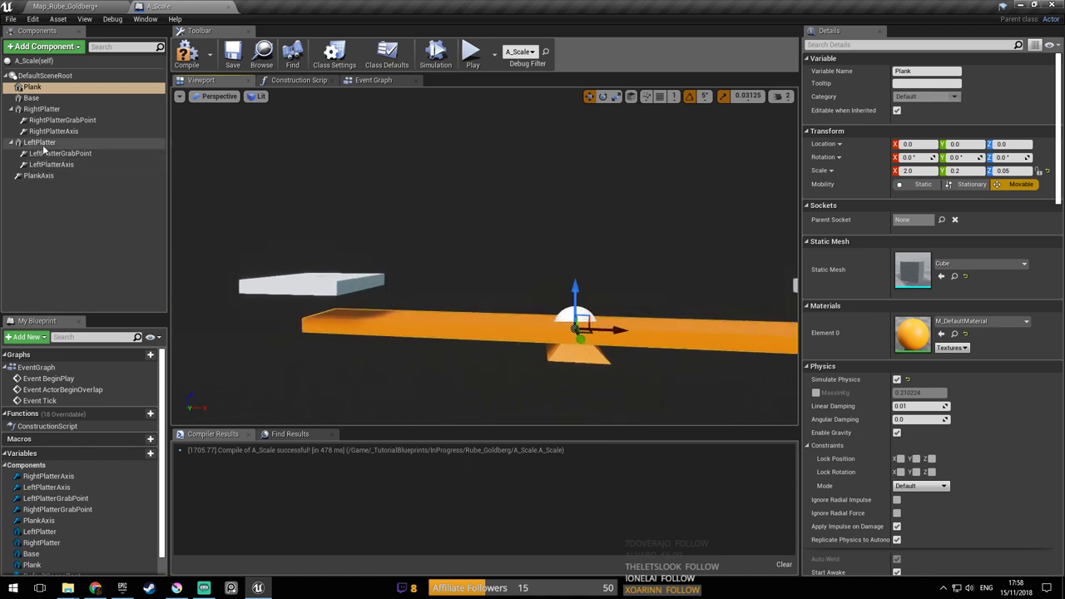
click(40, 100)
right_drag(601, 288, 601, 288)
key(ctrl+s)
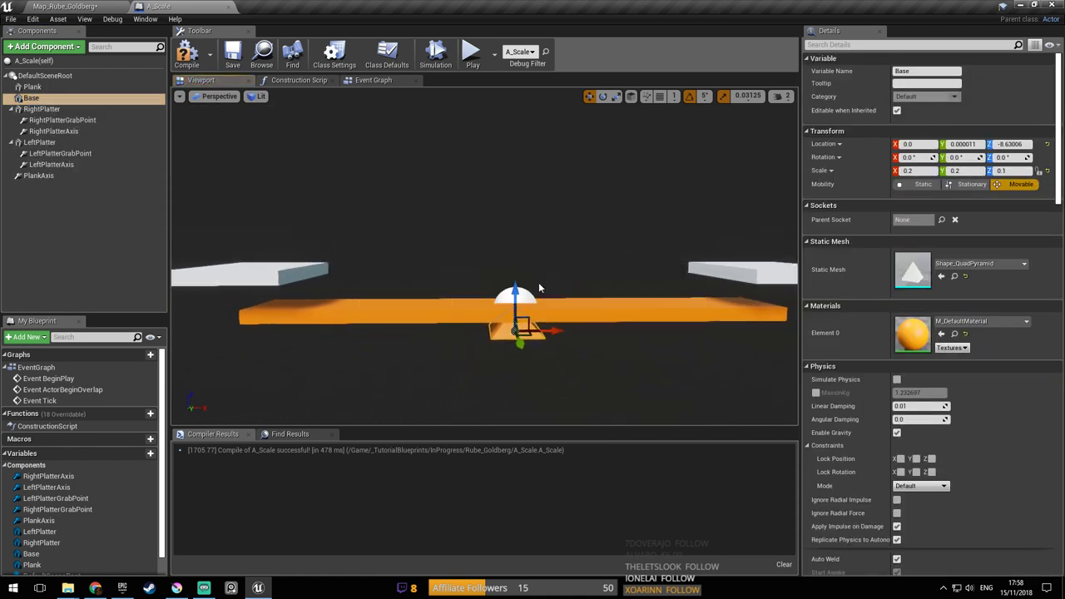
scroll(905, 392, down, 1)
scroll(903, 392, down, 2)
click(896, 273)
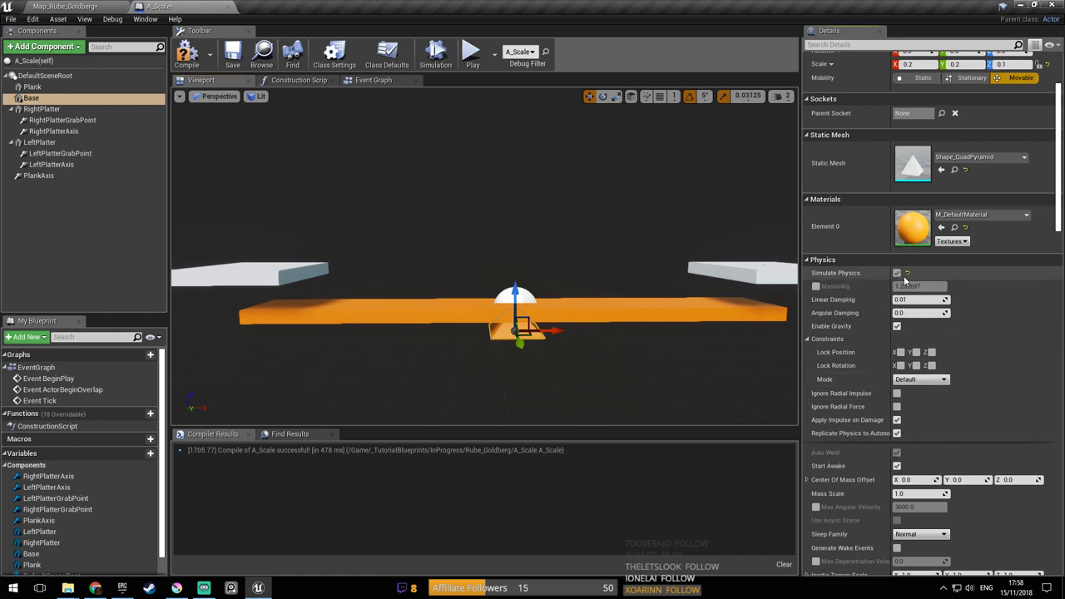
click(188, 57)
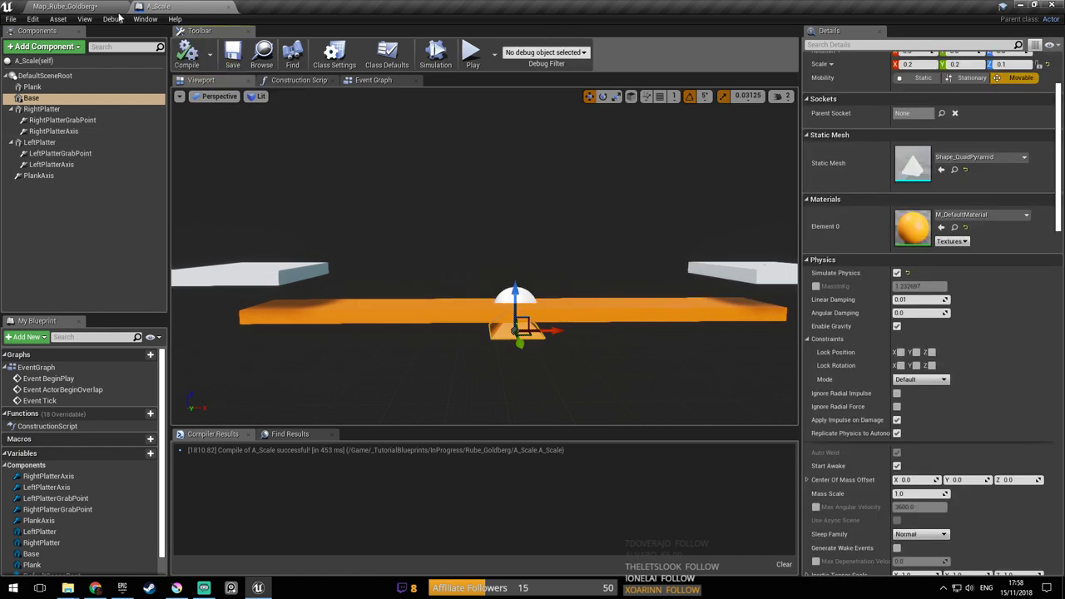
Save the Map_Rube_Goldberg level and start a play test
right_drag(399, 181, 399, 182)
click(87, 7)
key(ctrl+s)
click(398, 181)
click(515, 44)
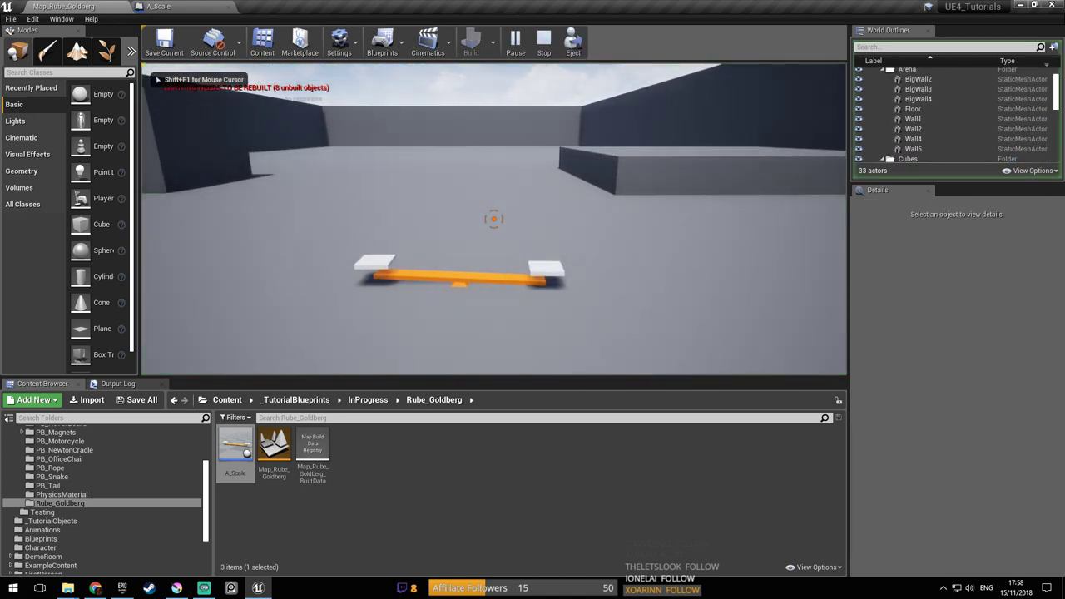
Pick up and move the scale in play mode to check how both platters tilt, and end the test
key(w)
key(a)
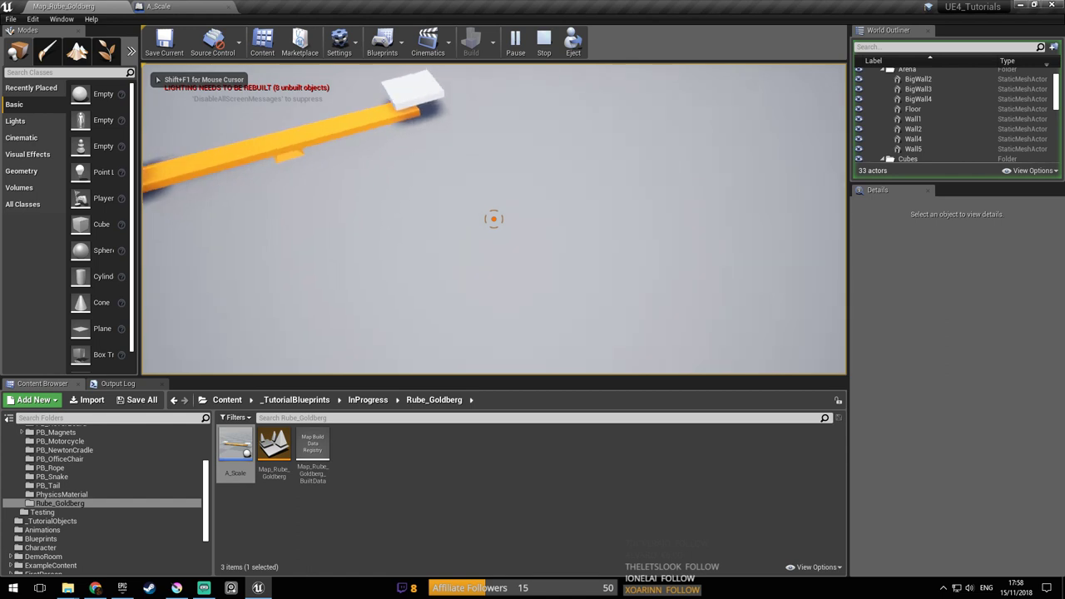
click(493, 219)
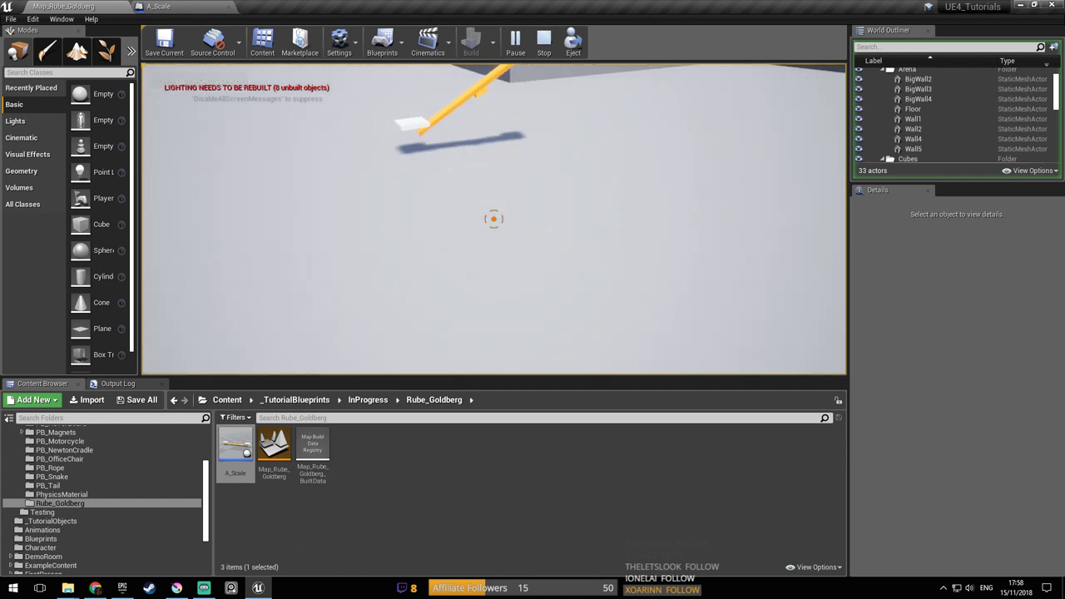
key(w)
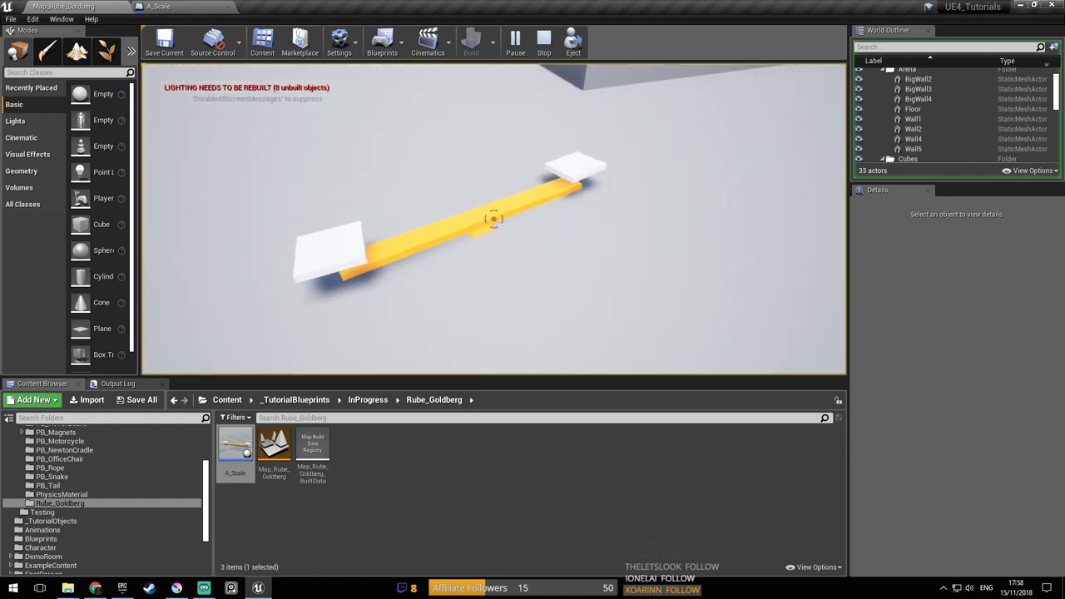
click(494, 219)
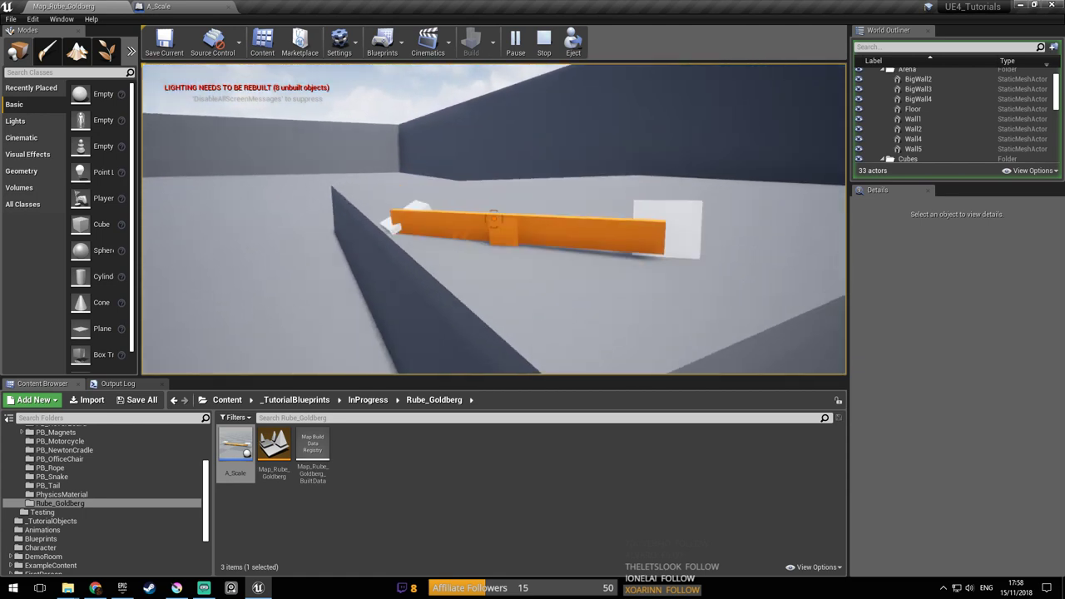
key(w)
key(w)
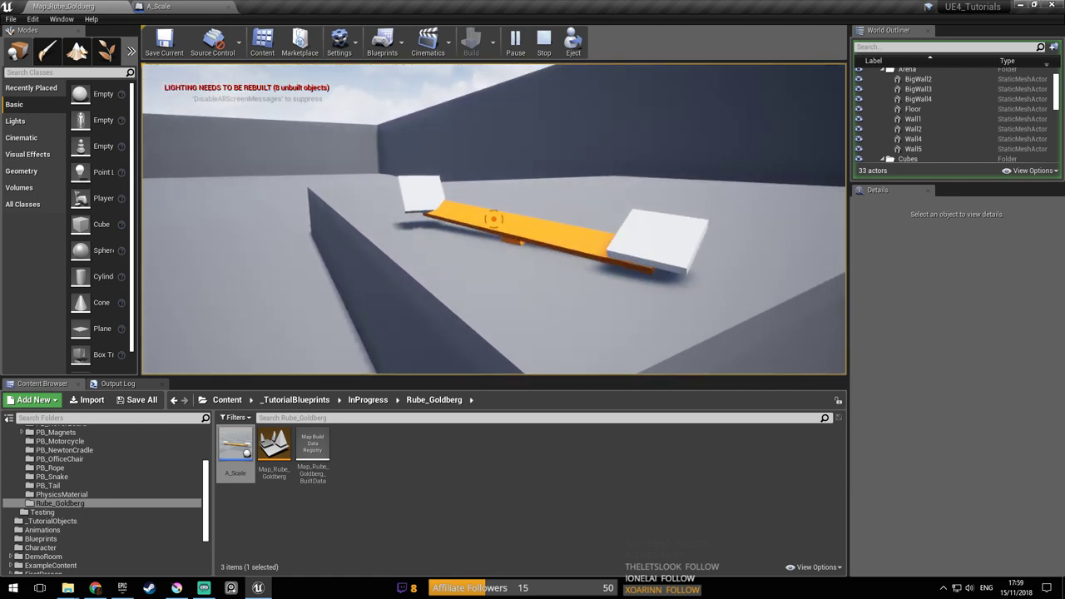
key(a)
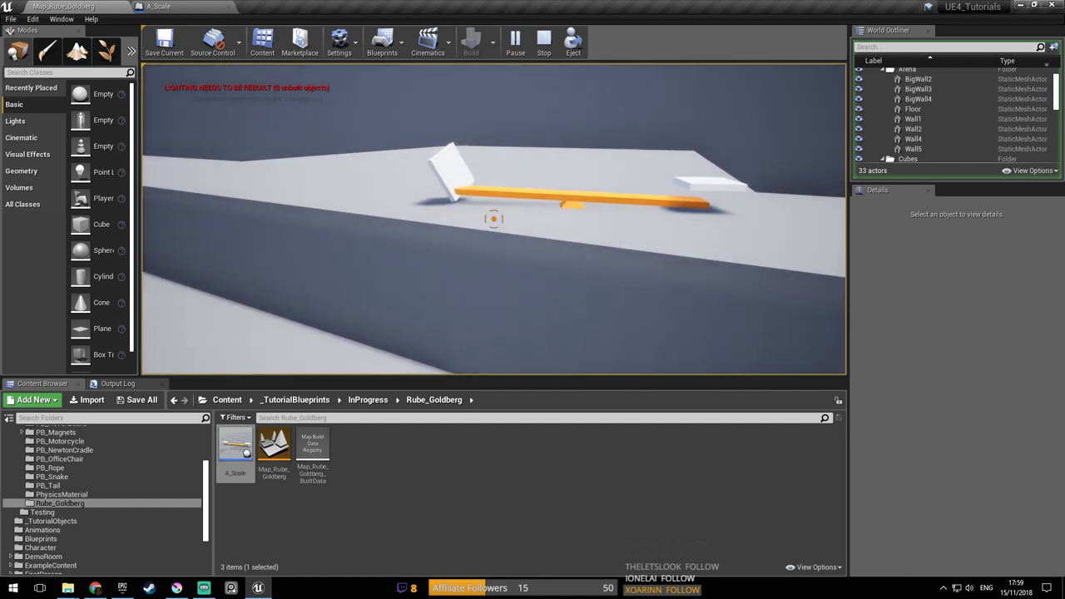
key(s)
key(w)
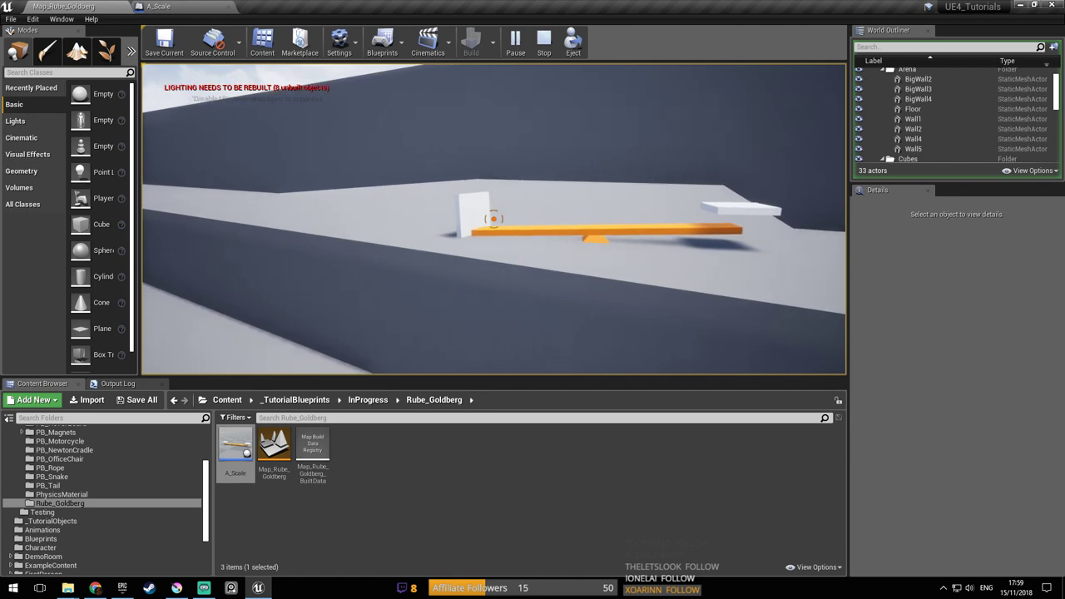
key(d)
key(w)
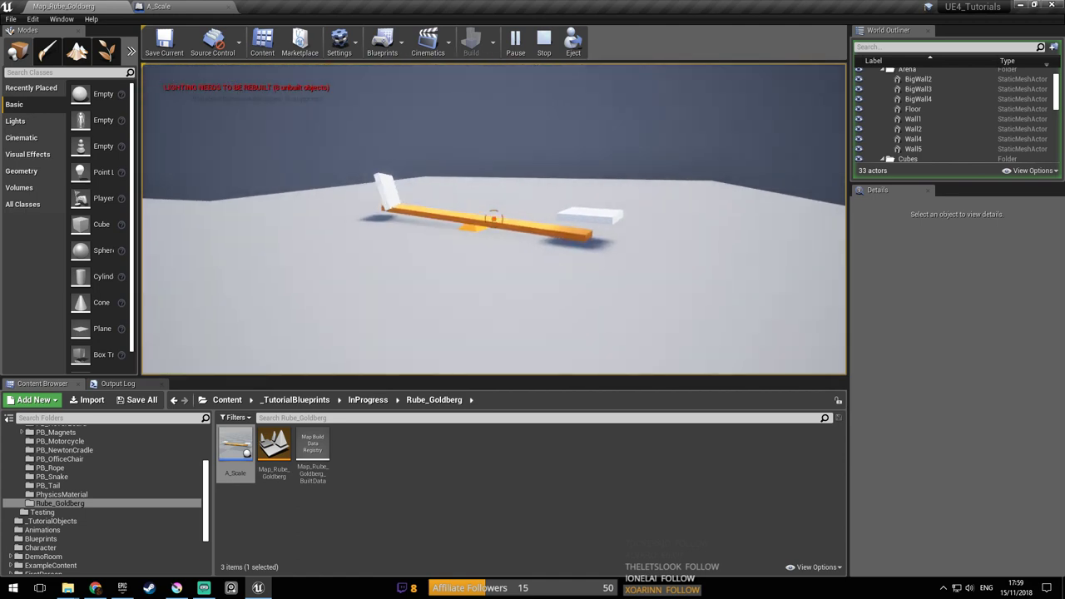
key(Escape)
Set RightPlatterAxis's constrained components to Base and RightPlatter in A_Scale, then save and compile the blueprint
click(170, 7)
mouse_move(316, 217)
right_down()
mouse_move(358, 229)
mouse_move(325, 220)
right_up()
key(a)
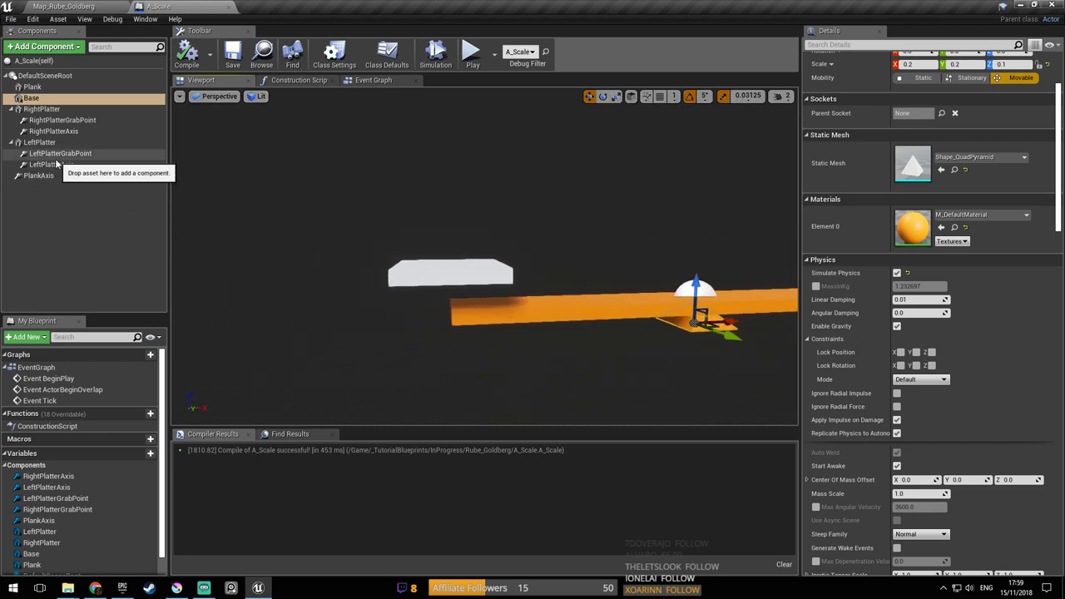
click(65, 132)
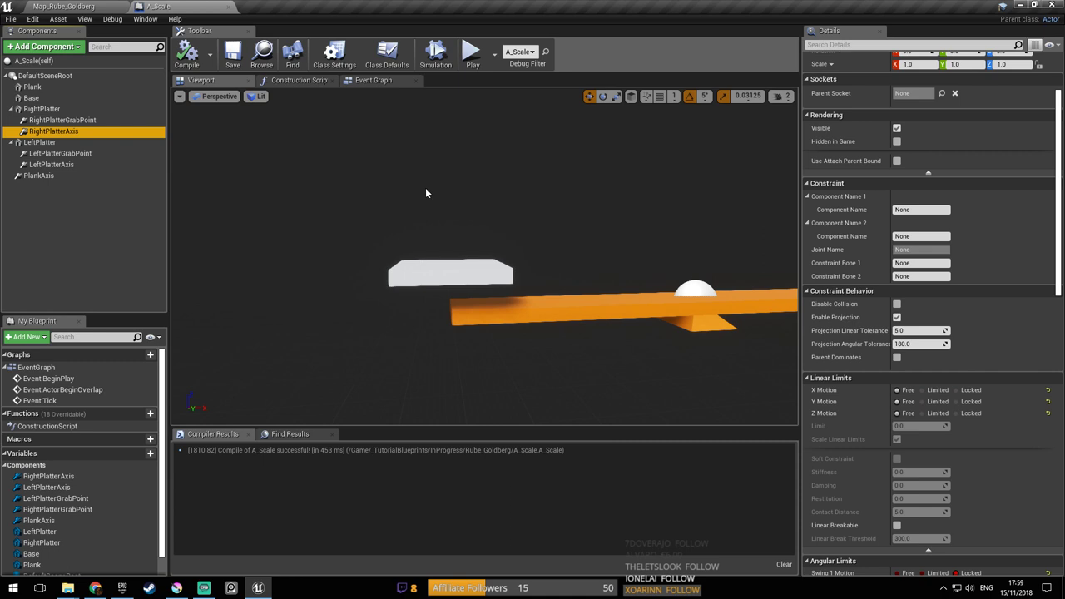
right_drag(504, 242, 510, 242)
scroll(916, 331, down, 3)
scroll(961, 324, up, 3)
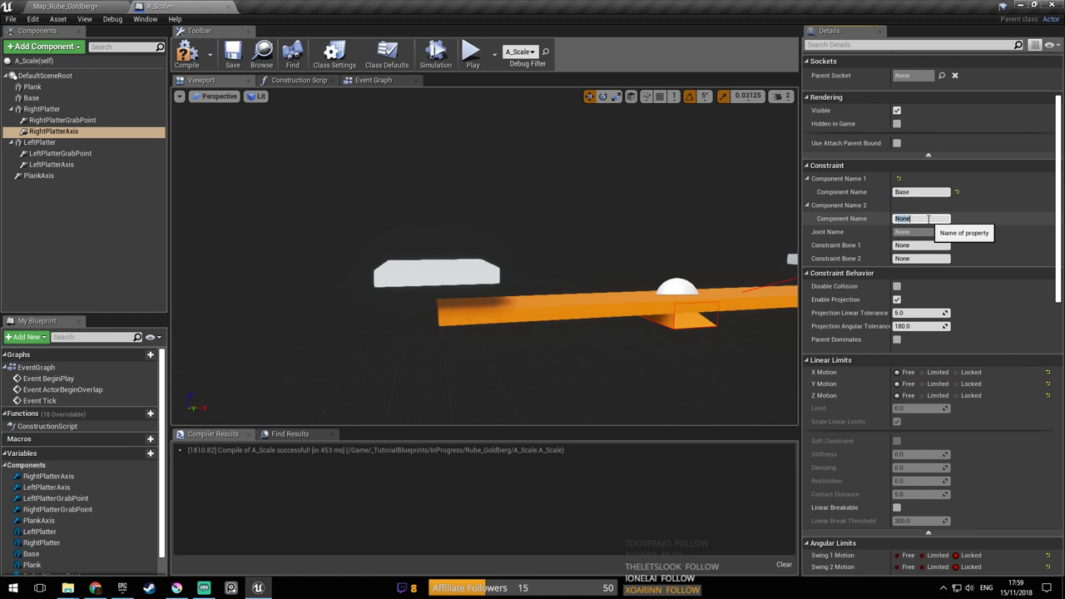
text(RightPlatter)
key(ctrl+a)
key(ctrl+s)
right_drag(738, 273, 889, 268)
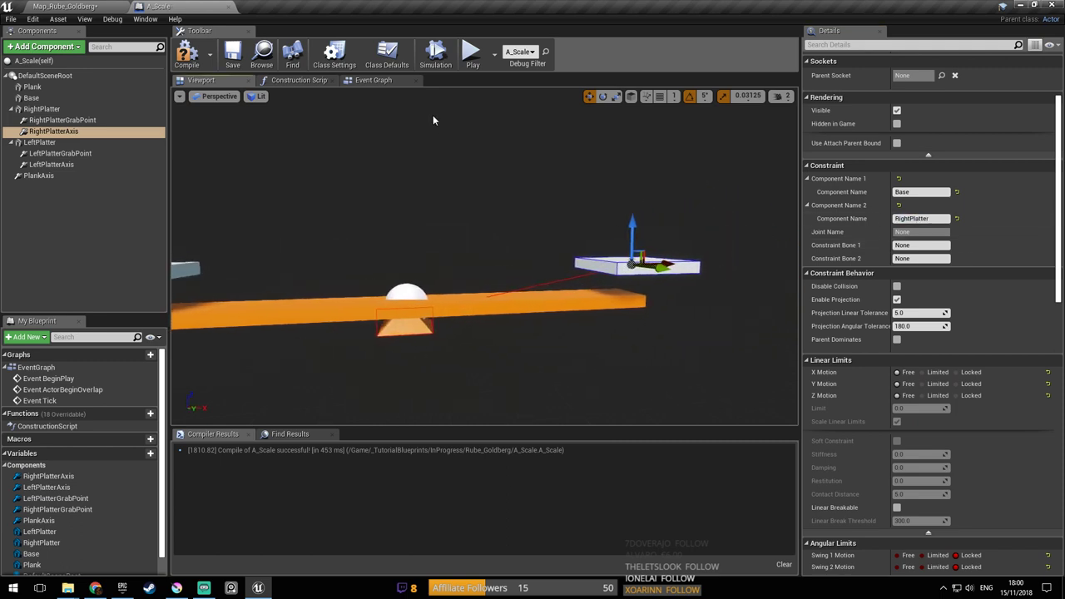
click(186, 52)
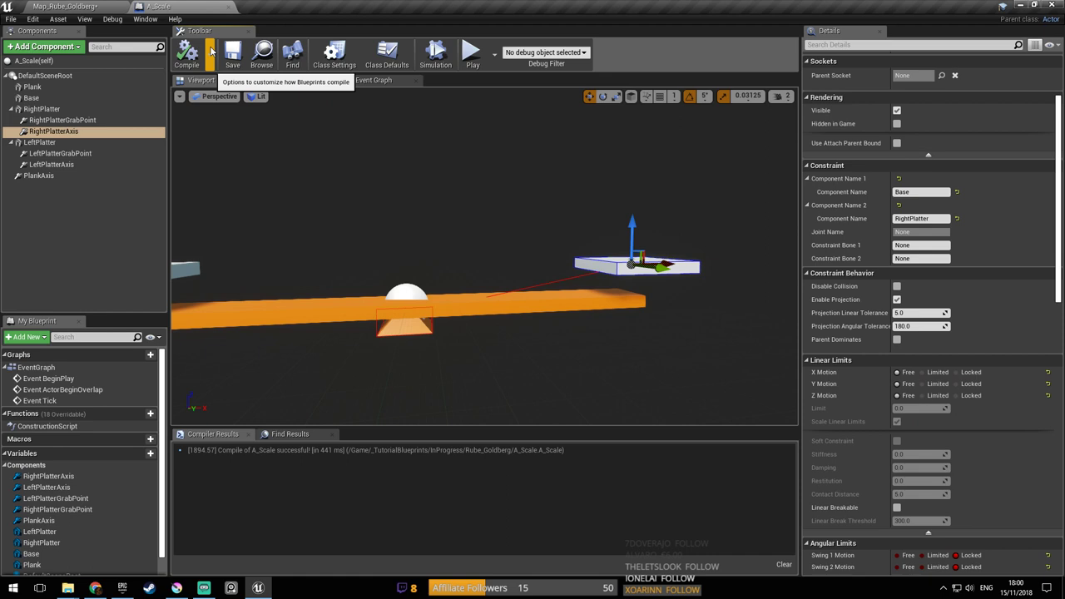
Check the constrained component names of LeftPlatterAxis and compile the blueprint
right_drag(349, 147, 325, 141)
click(52, 164)
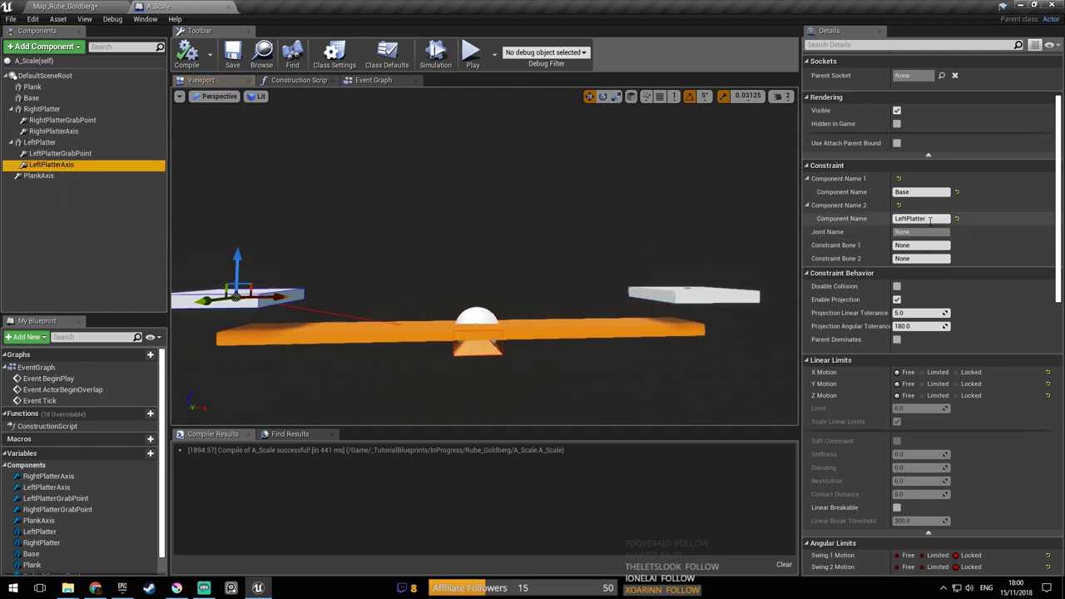
click(188, 53)
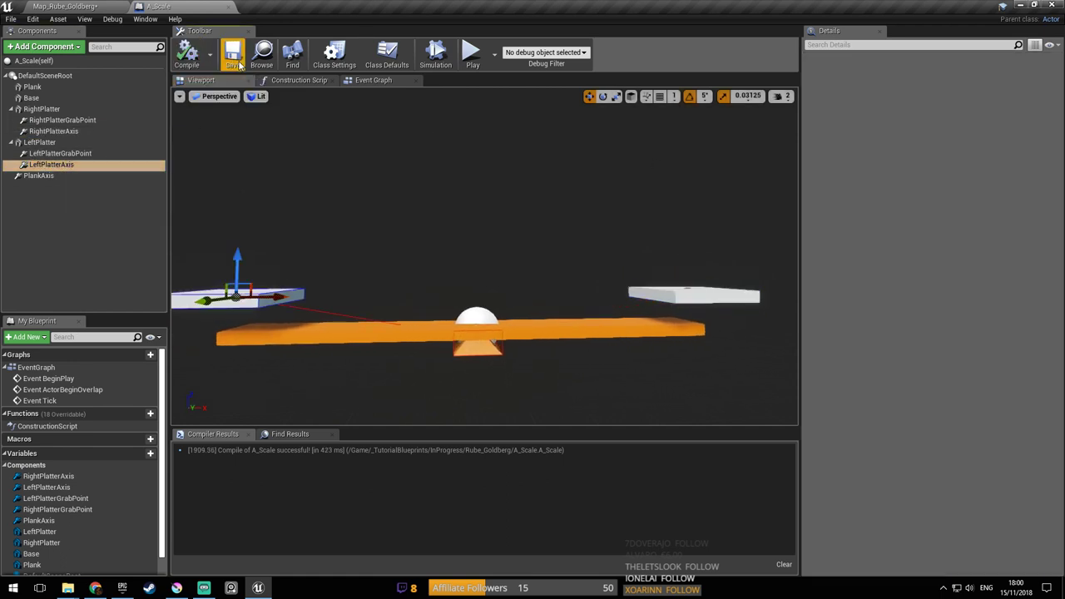
Play the Map_Rube_Goldberg level twice, picking up the scale to check how its platters behave
click(106, 8)
click(515, 46)
click(577, 202)
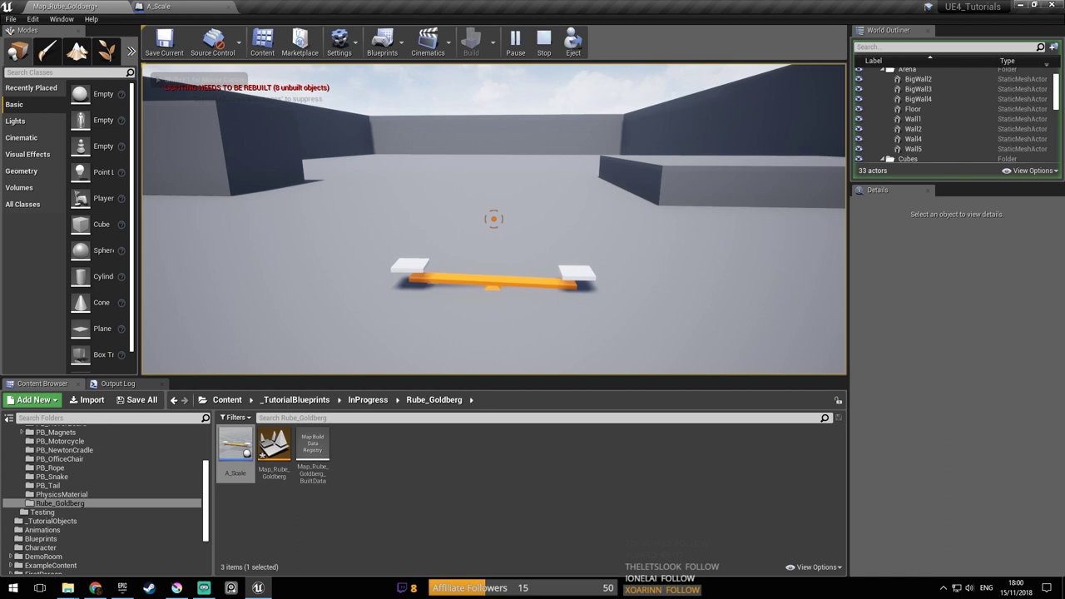
click(493, 219)
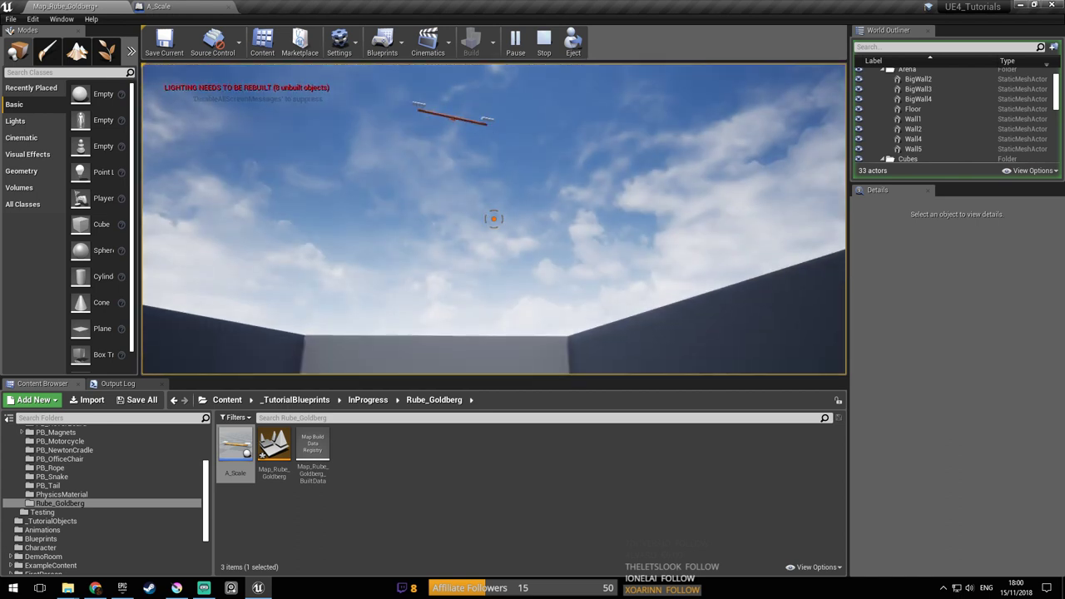
key(Escape)
click(517, 40)
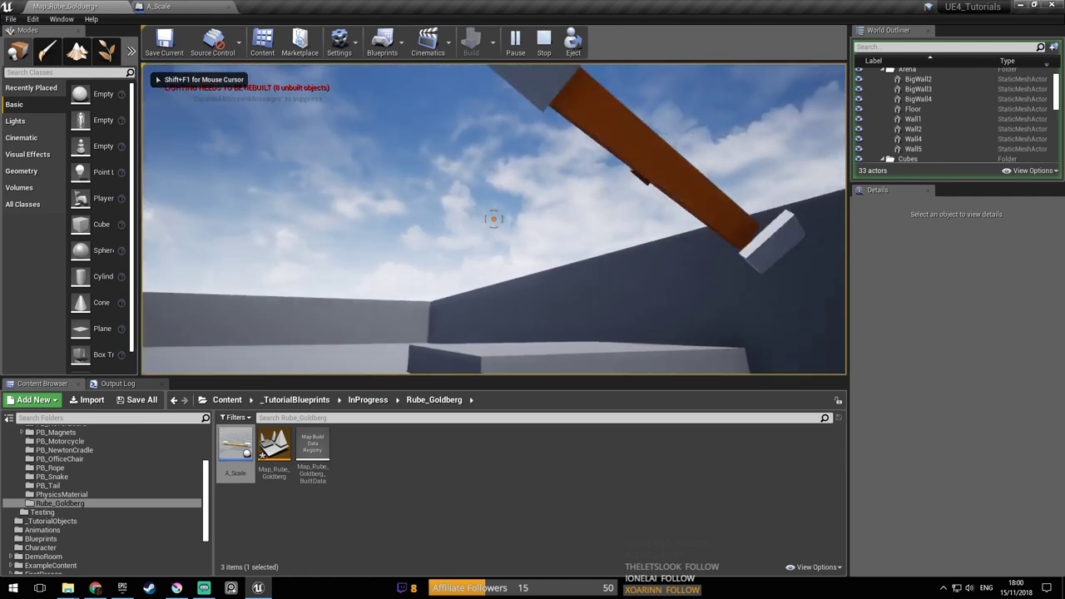
key(Escape)
Make A_Scale's Base pyramid taller and wider, lower it beneath the plank, and compile and save the blueprint
click(160, 7)
right_drag(318, 143, 321, 185)
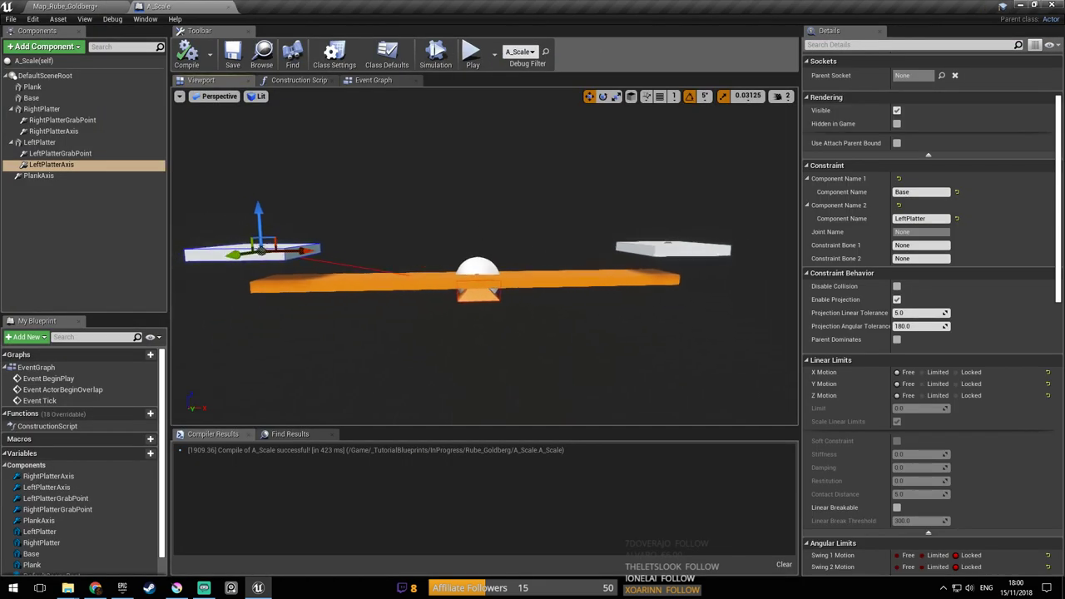
click(510, 304)
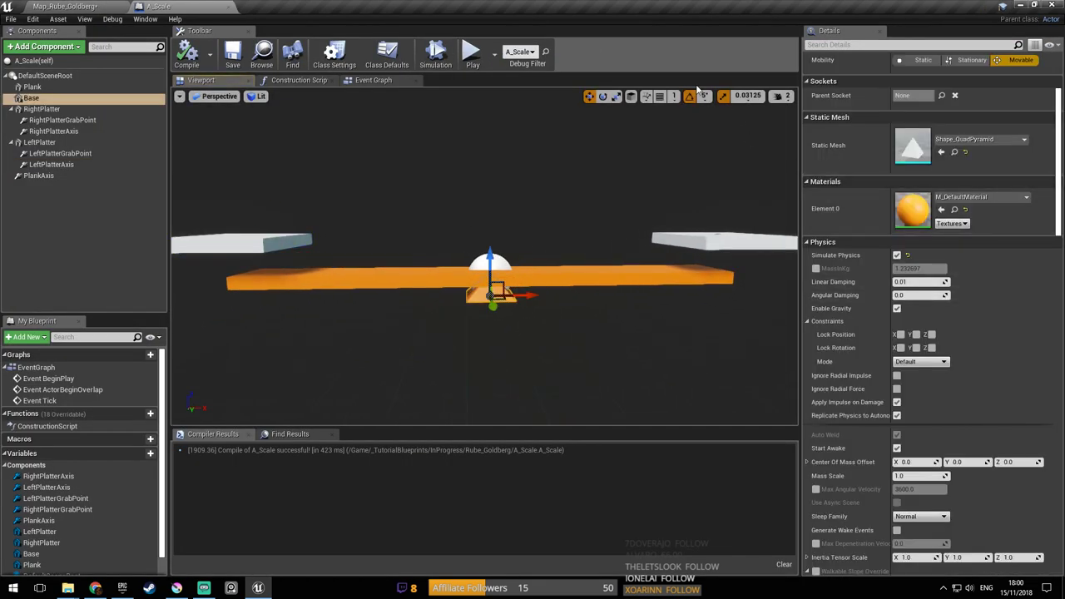
click(617, 97)
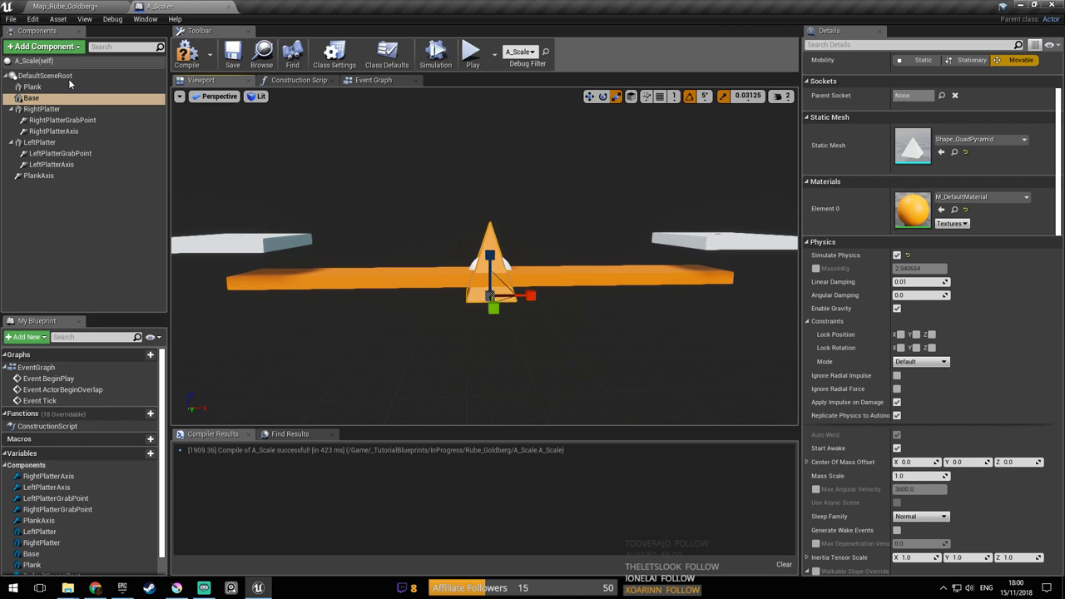
drag(493, 243, 491, 304)
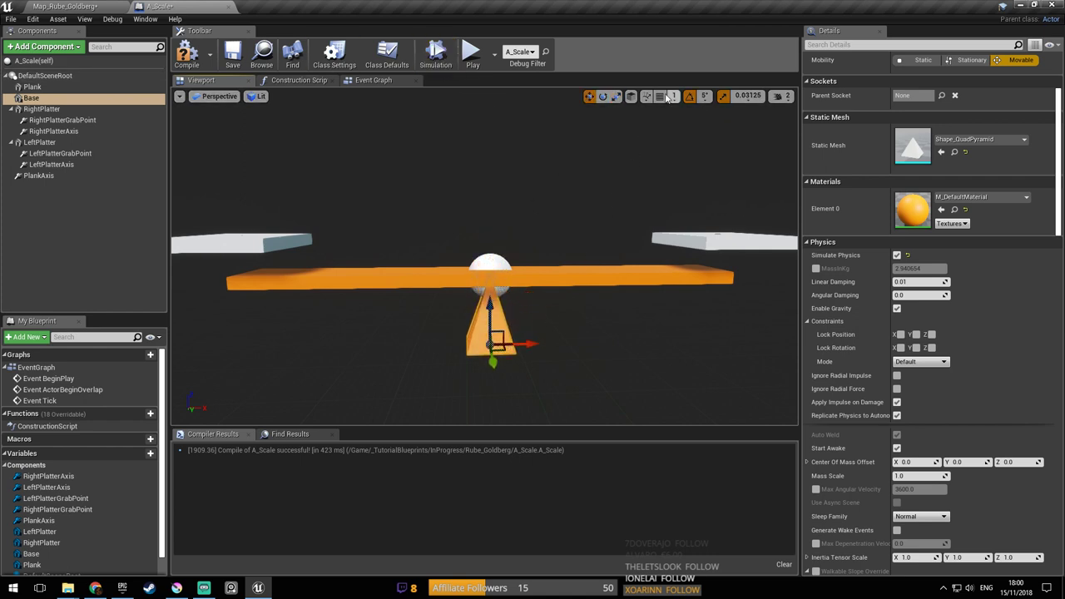
click(615, 97)
drag(505, 357, 537, 357)
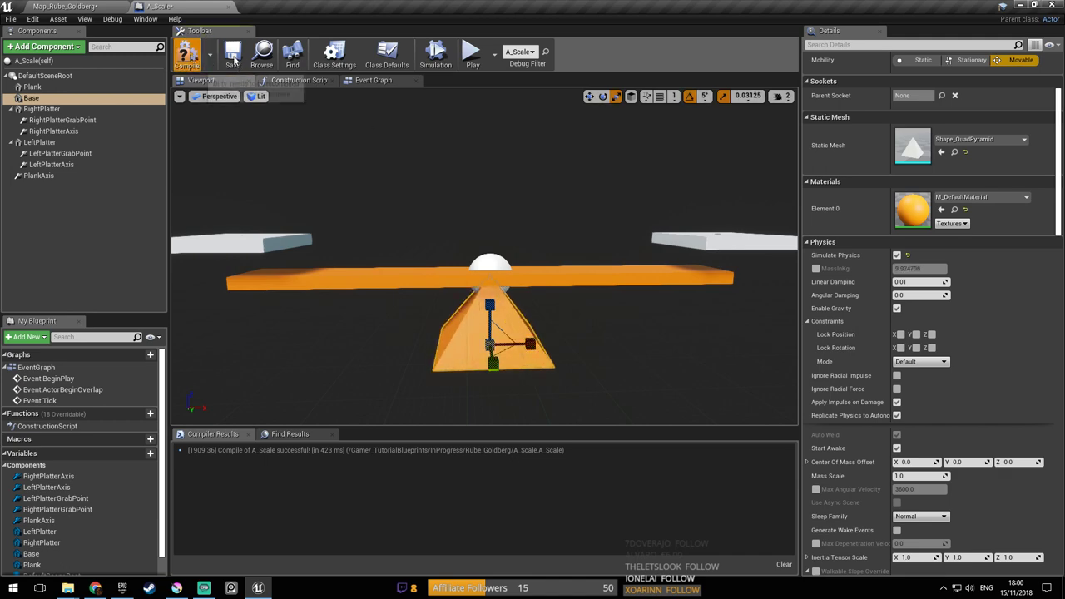
Play the Map_Rube_Goldberg level and carry the scale to the low platform, standing it upright on its base
click(472, 55)
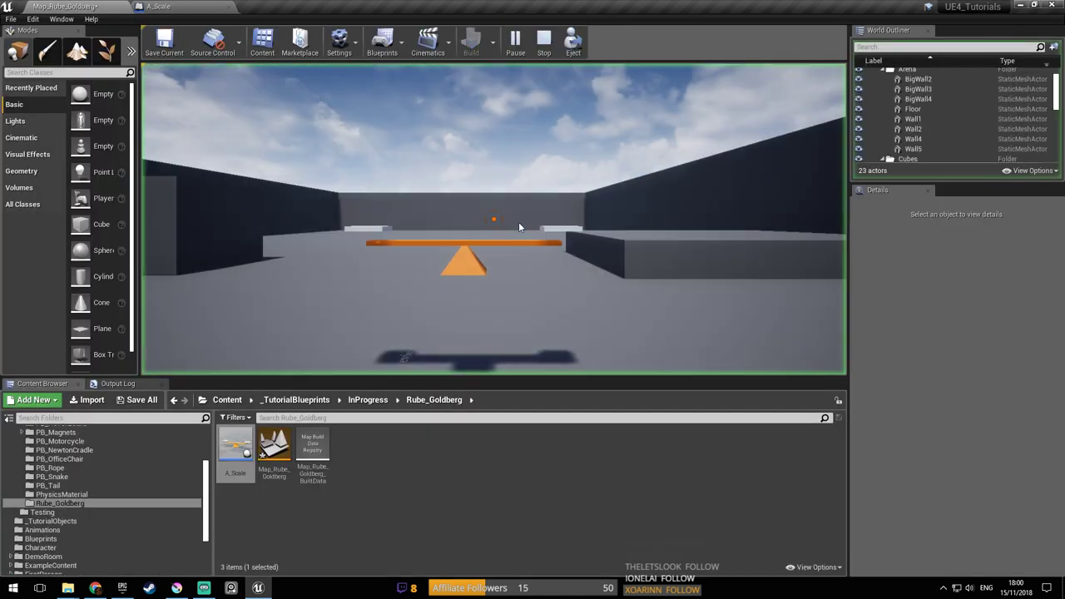
click(520, 228)
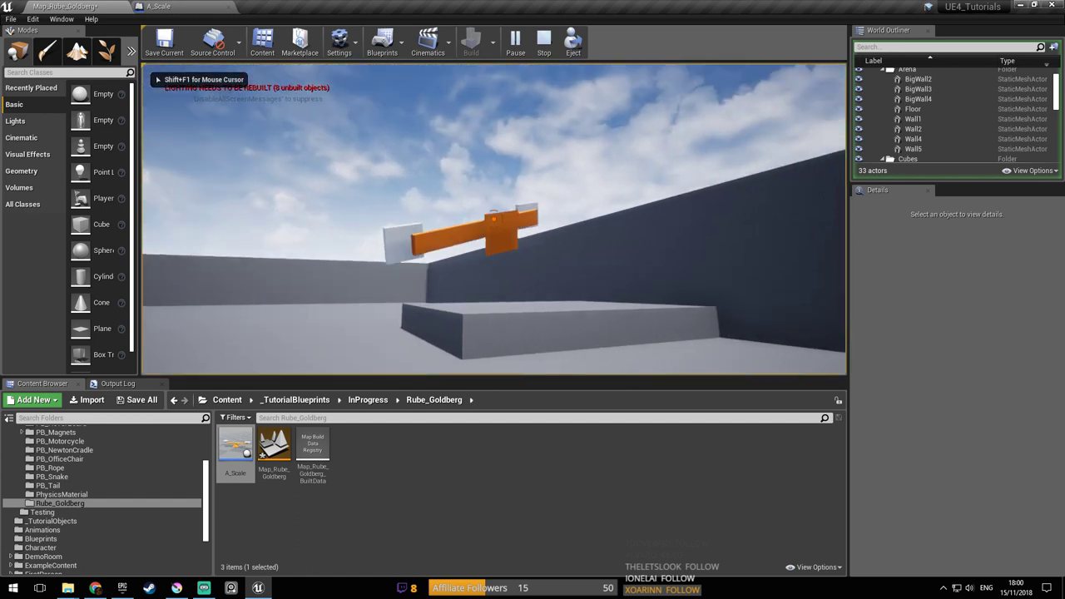
key(w)
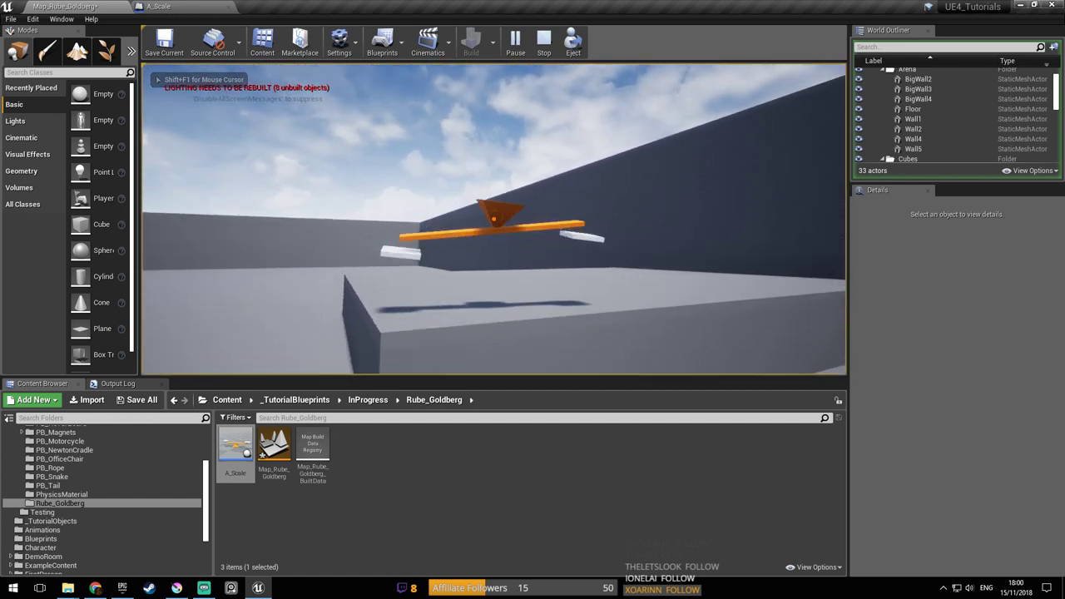
key(d)
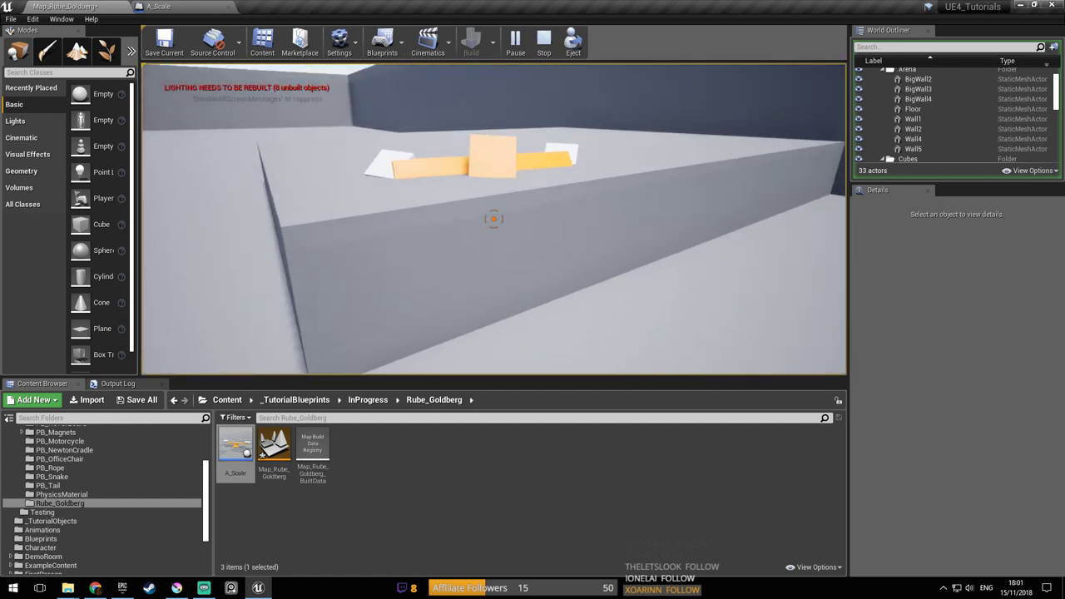
key(d)
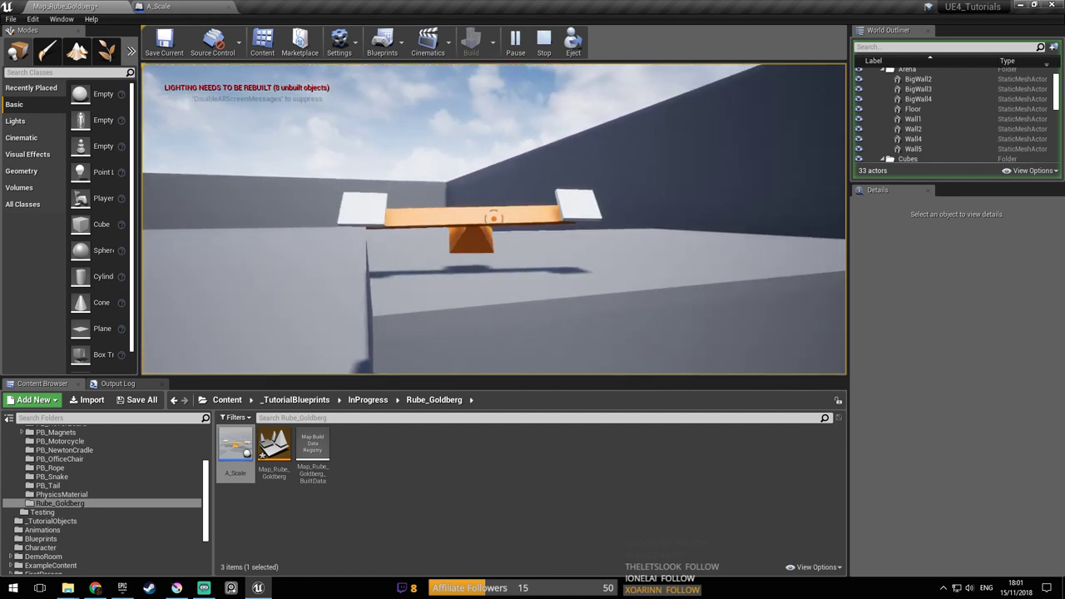
key(s)
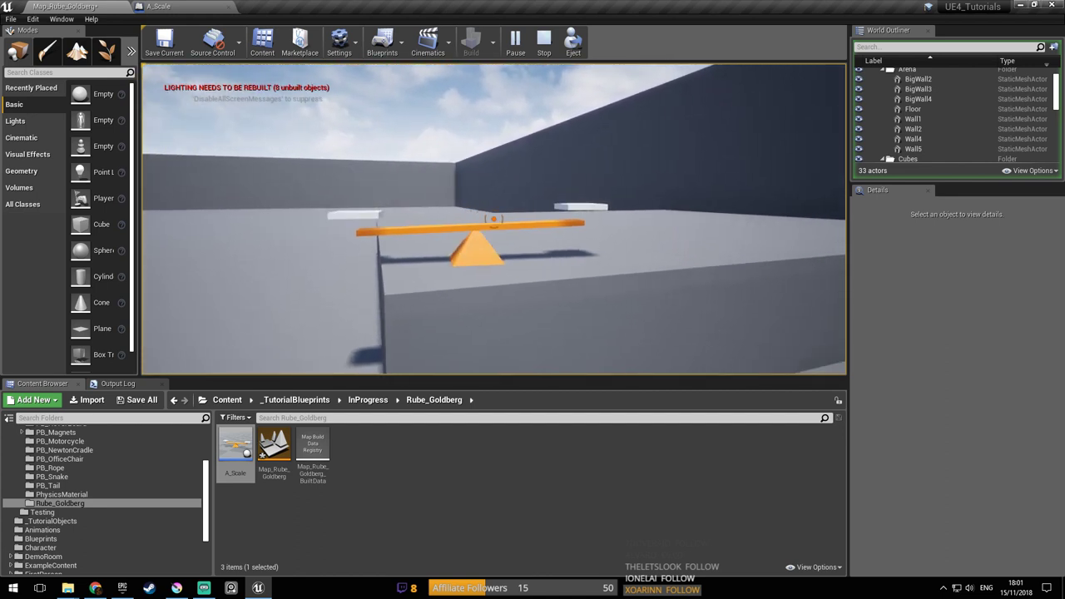
key(d)
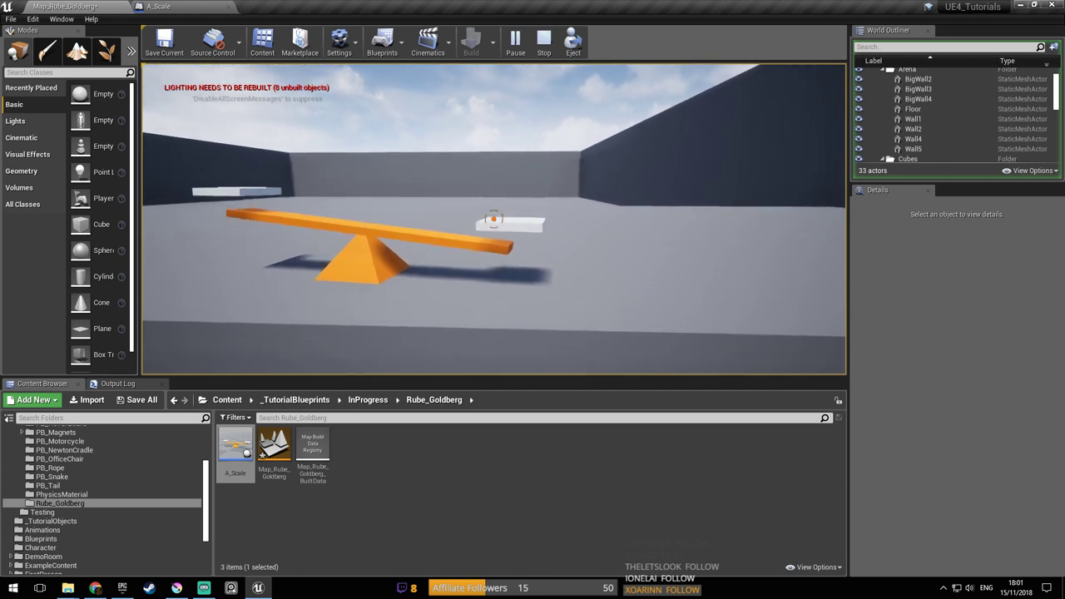
key(a)
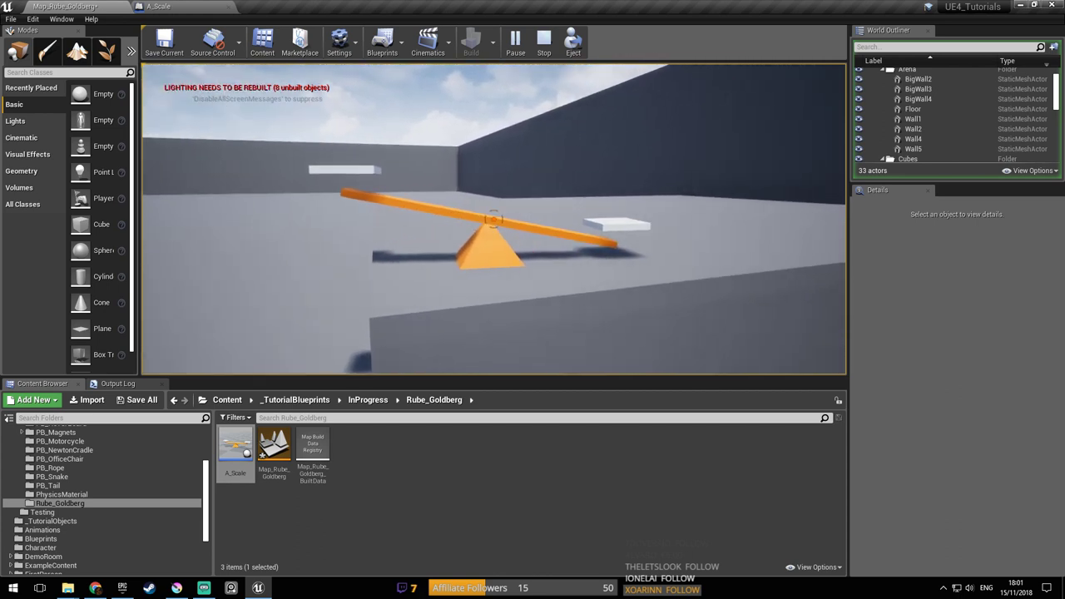
key(d)
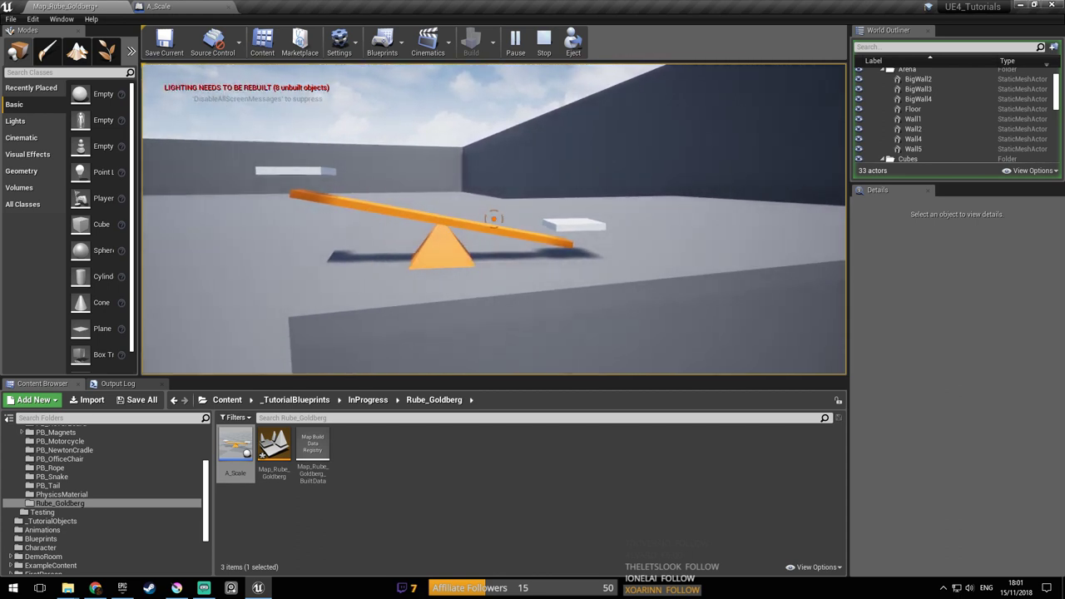
Grab the scale during play to test tilting its plank both ways, and end the play session
mouse_move(494, 219)
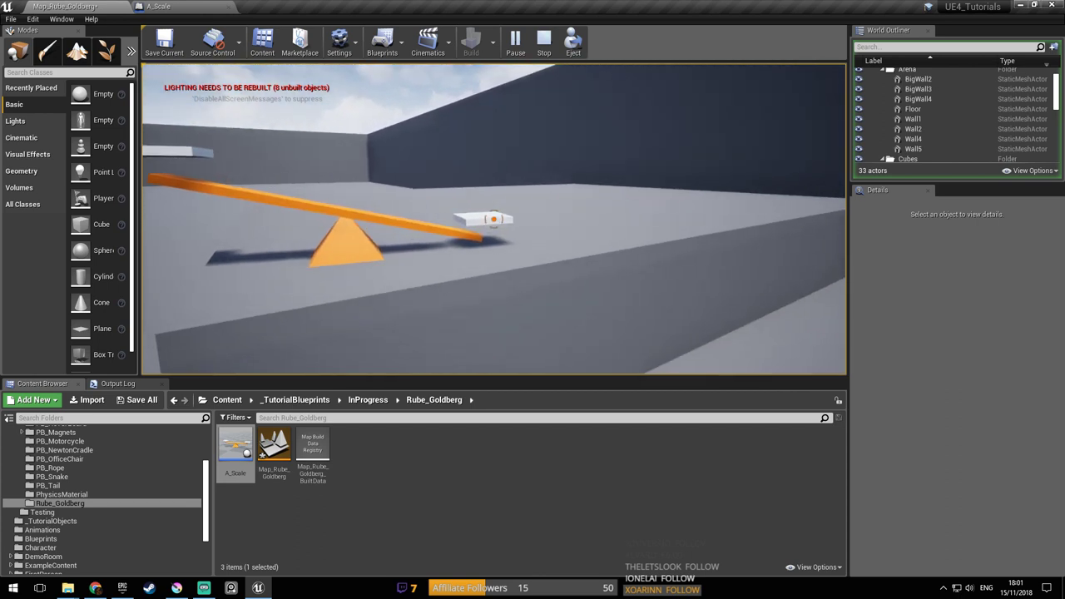
drag(493, 219, 493, 219)
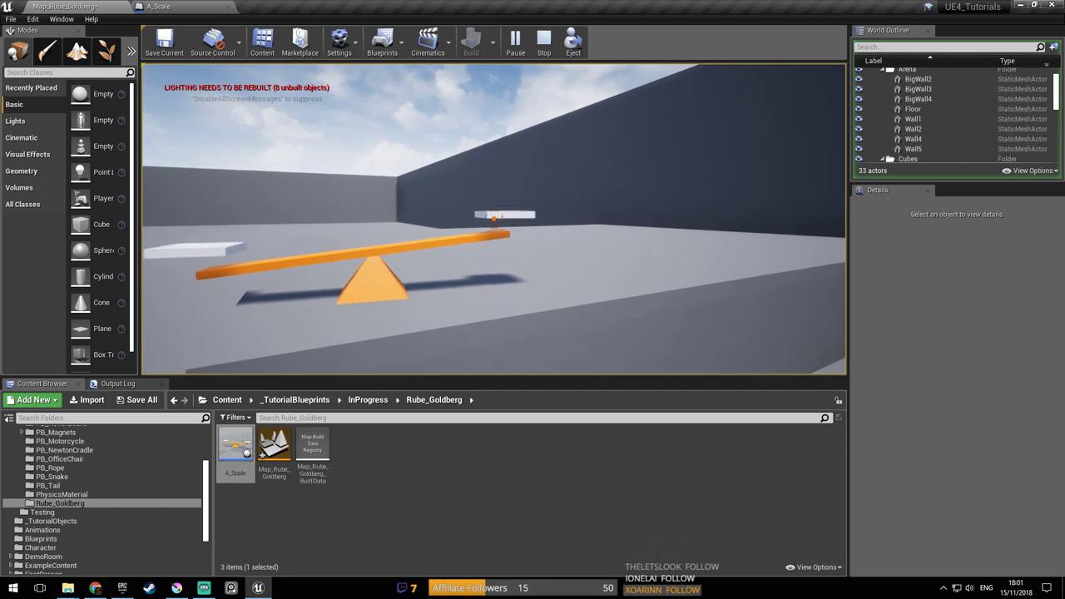
key(a)
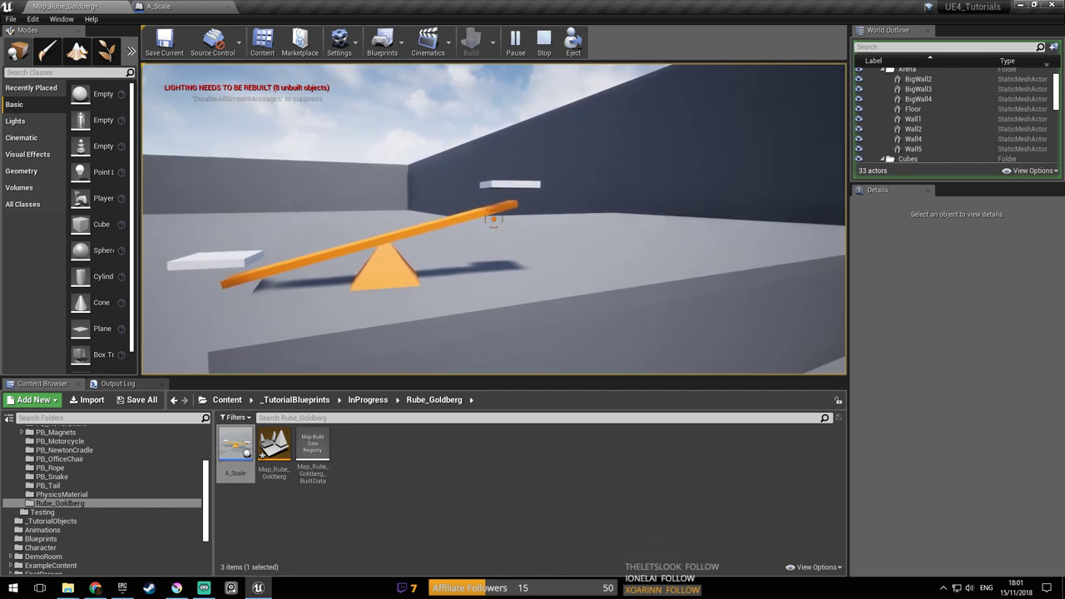
drag(493, 219, 494, 218)
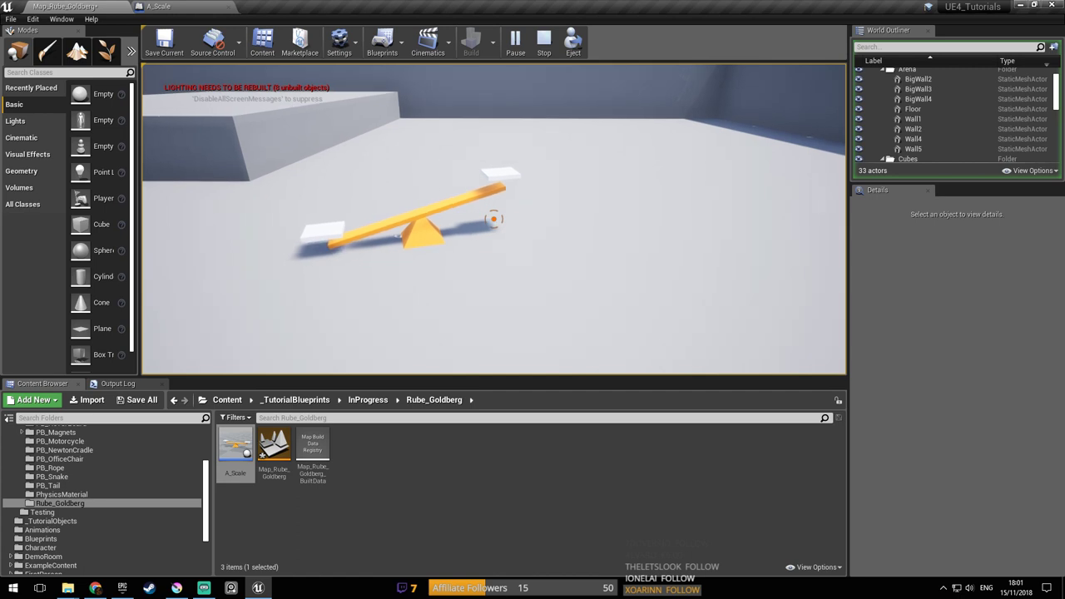
key(Escape)
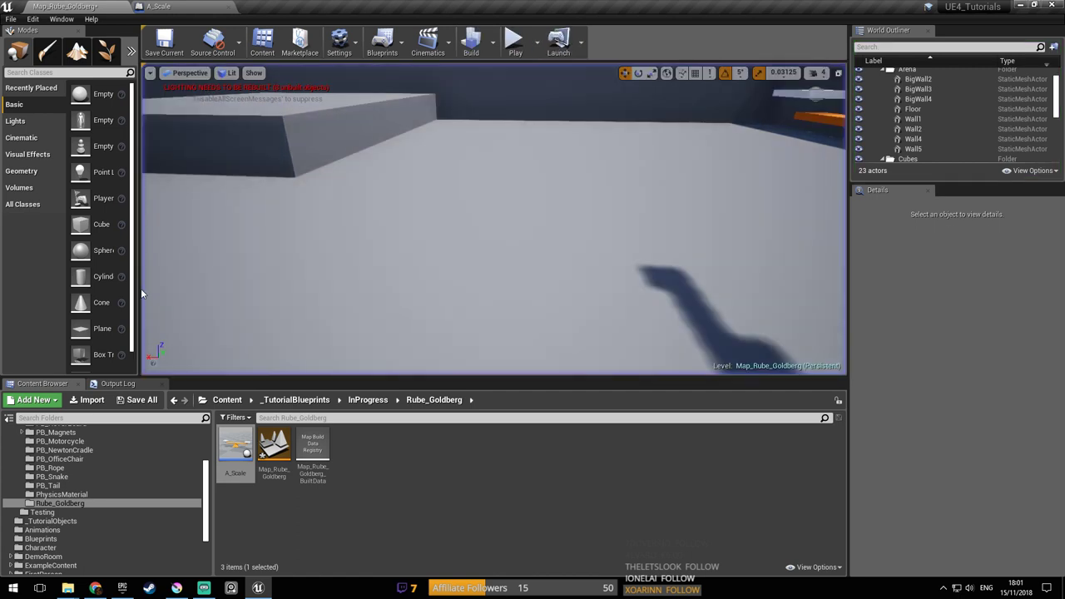
Save the Map_Rube_Goldberg level
scroll(122, 276, down, 2)
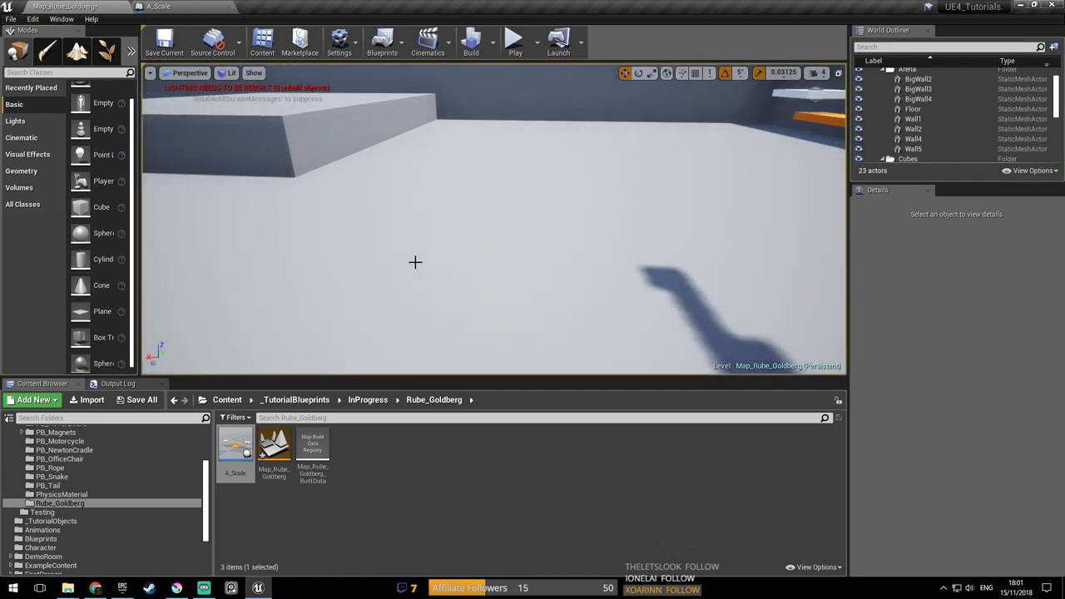
right_drag(413, 262, 349, 223)
drag(416, 299, 418, 255)
key(ctrl+s)
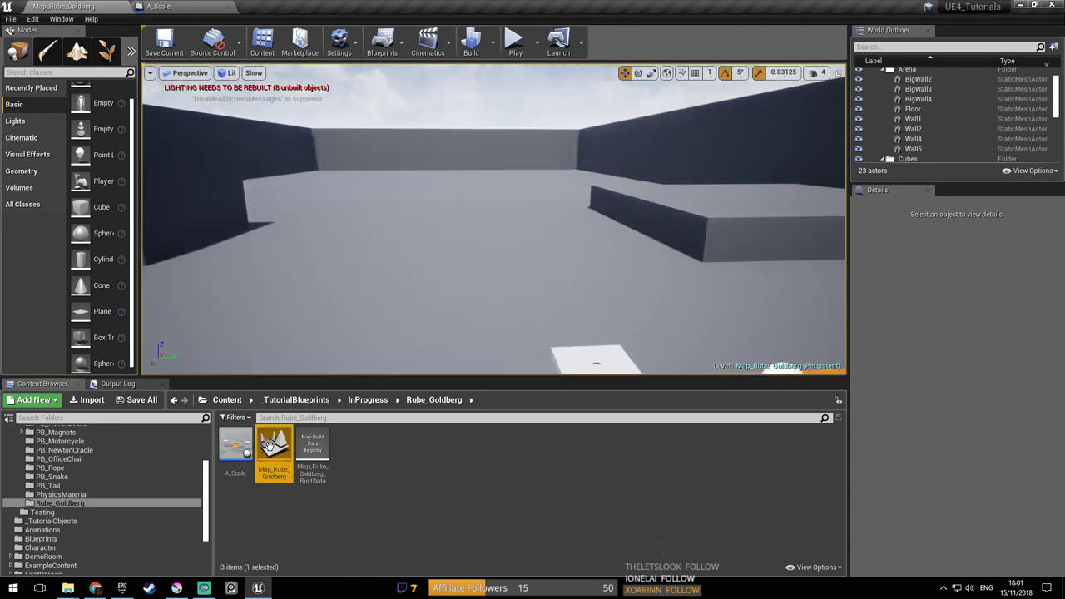
Select A_Scale in the level and move it farther away from the player start
right_drag(529, 314, 620, 384)
mouse_move(677, 238)
right_down()
mouse_move(658, 166)
mouse_move(677, 238)
right_up()
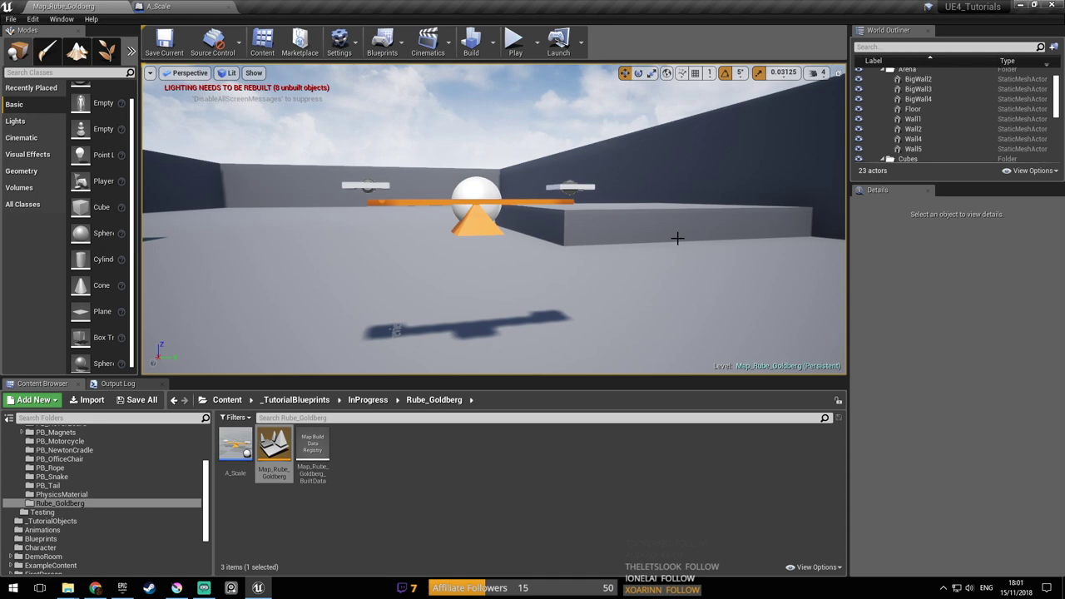
click(460, 216)
right_drag(460, 216, 566, 275)
drag(335, 227, 196, 233)
key(f)
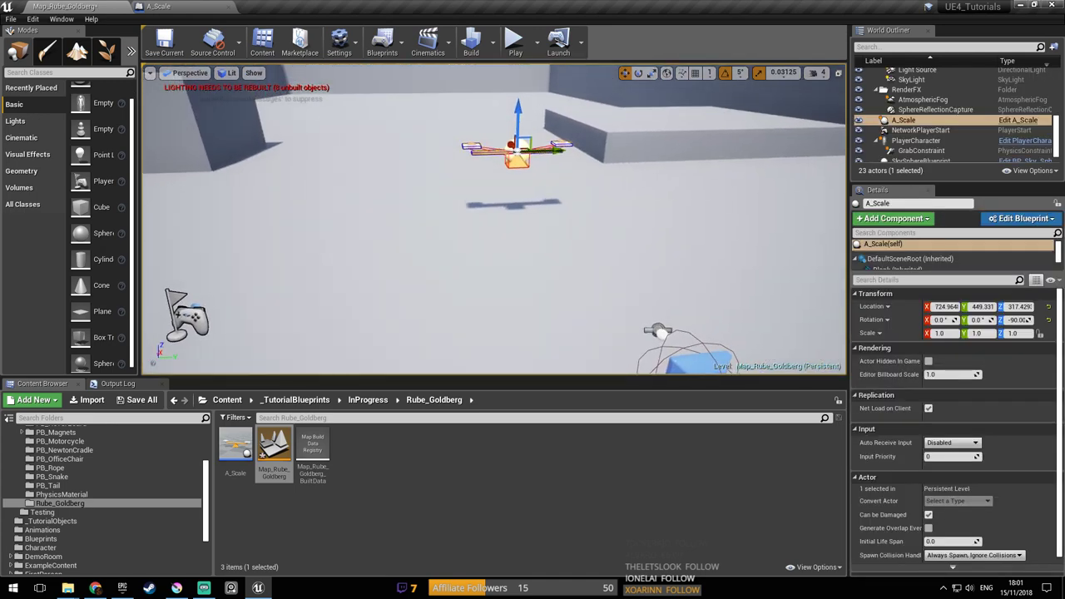
click(324, 545)
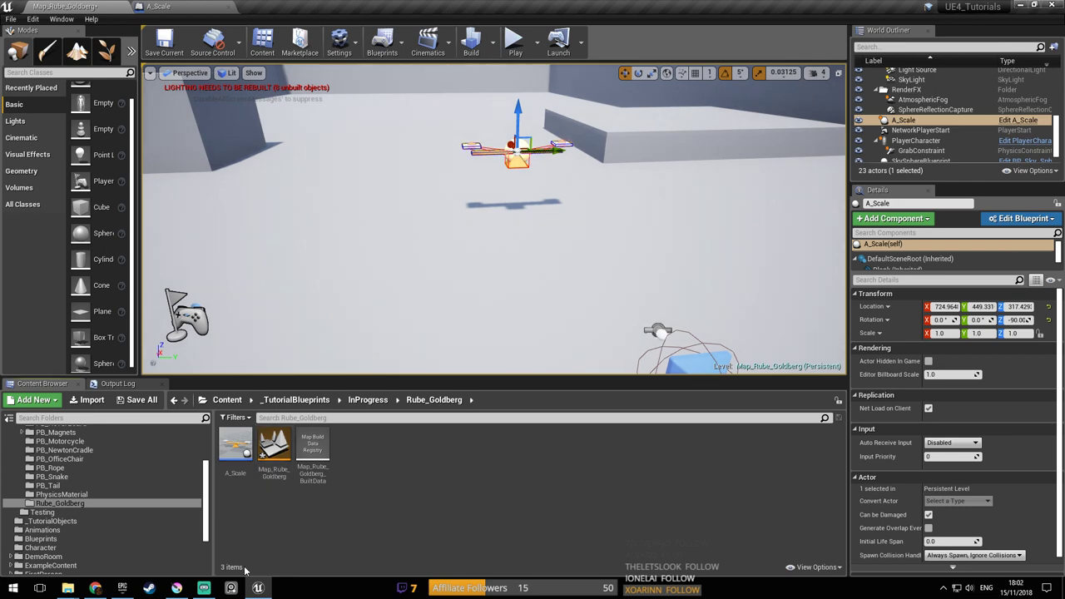
Switch between the Rube_goldberg sketch in Krita and Unreal Editor to compare the drawn scale with A_Scale
click(178, 589)
right_click(602, 360)
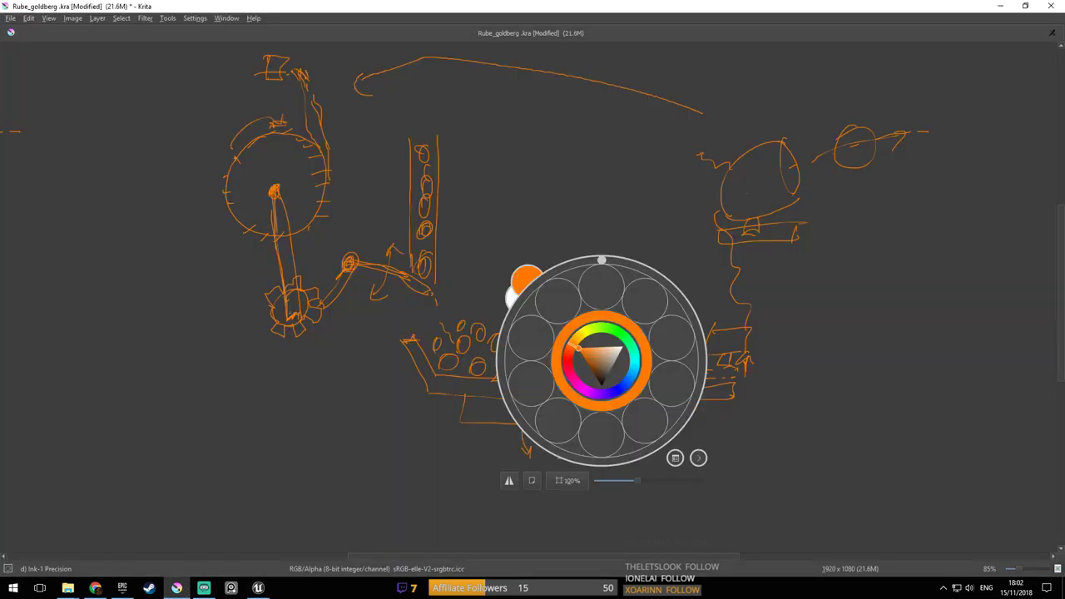
click(809, 267)
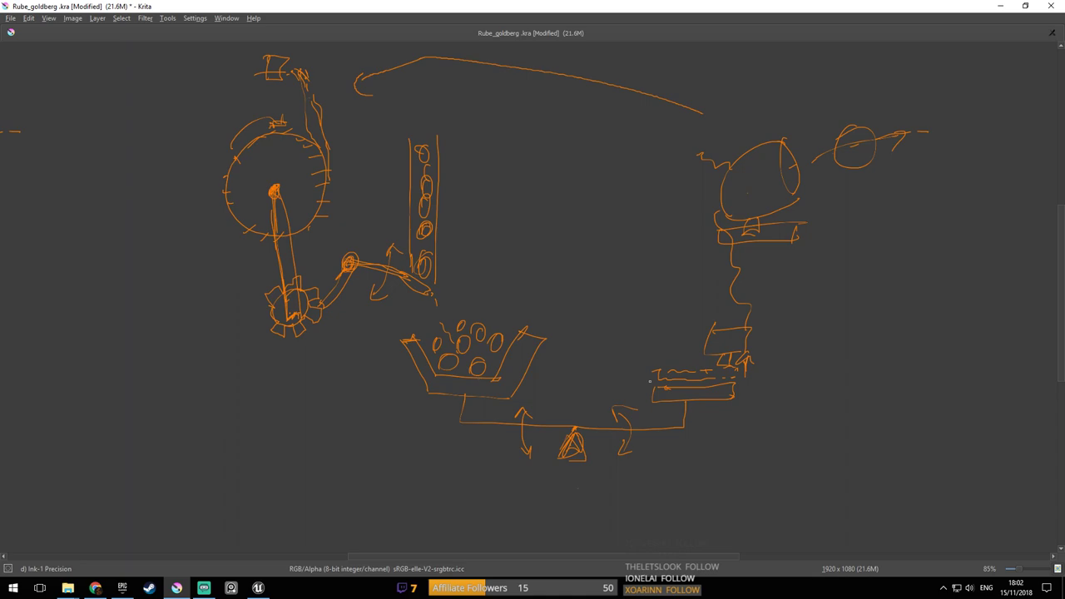
key(alt+Tab)
key(w)
mouse_move(559, 191)
right_down()
mouse_move(559, 149)
mouse_move(566, 179)
right_up()
key(a)
right_drag(340, 159, 340, 159)
key(a)
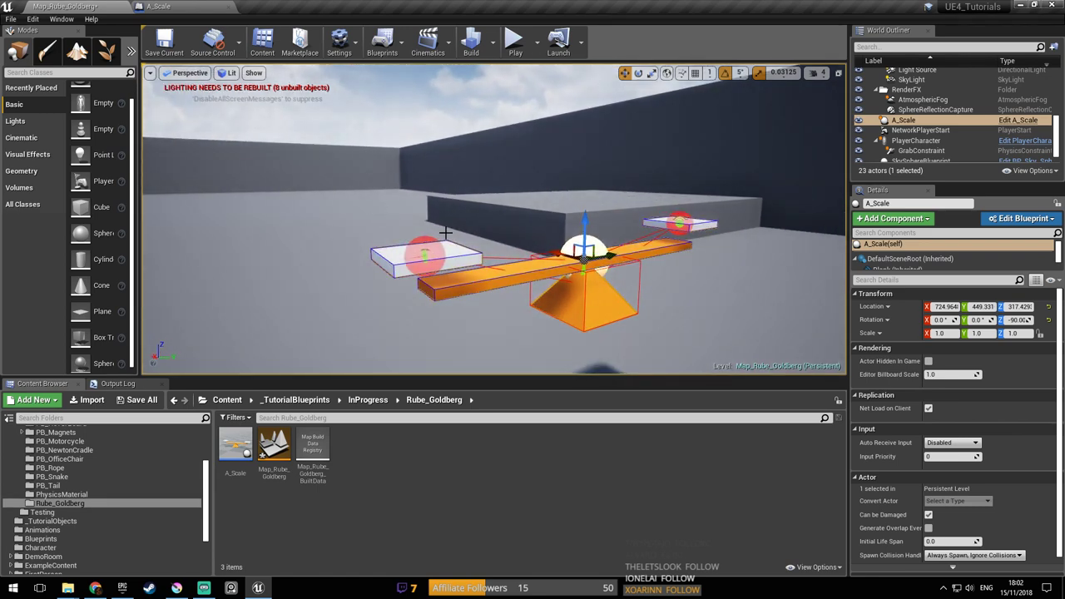
right_drag(489, 236, 511, 253)
key(alt+Tab)
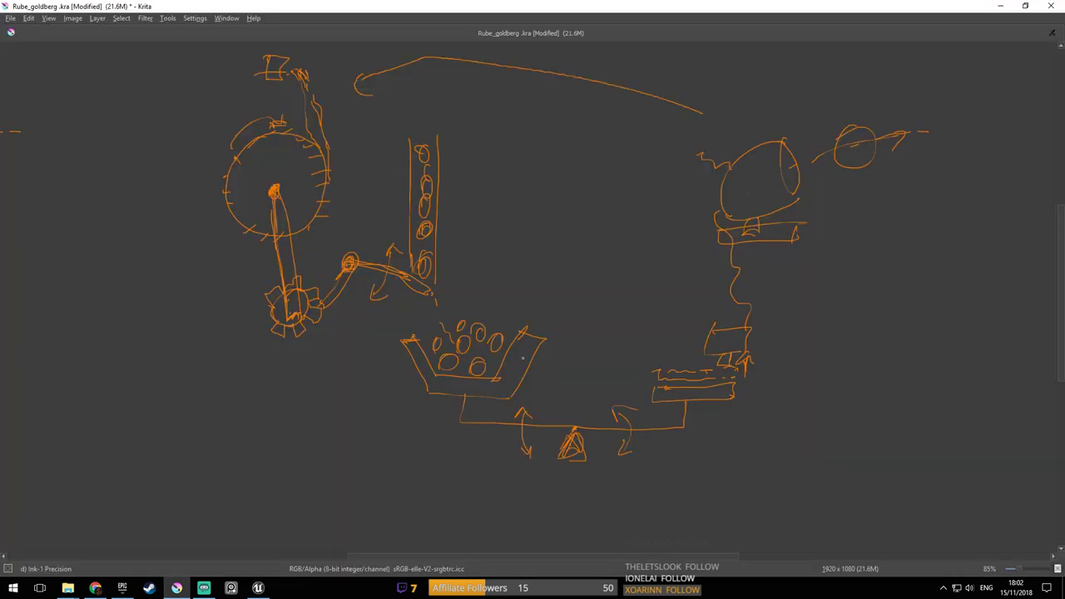
key(alt+Tab)
Play the level, pick up the white cube and drop it onto one of the scale's platters
click(514, 40)
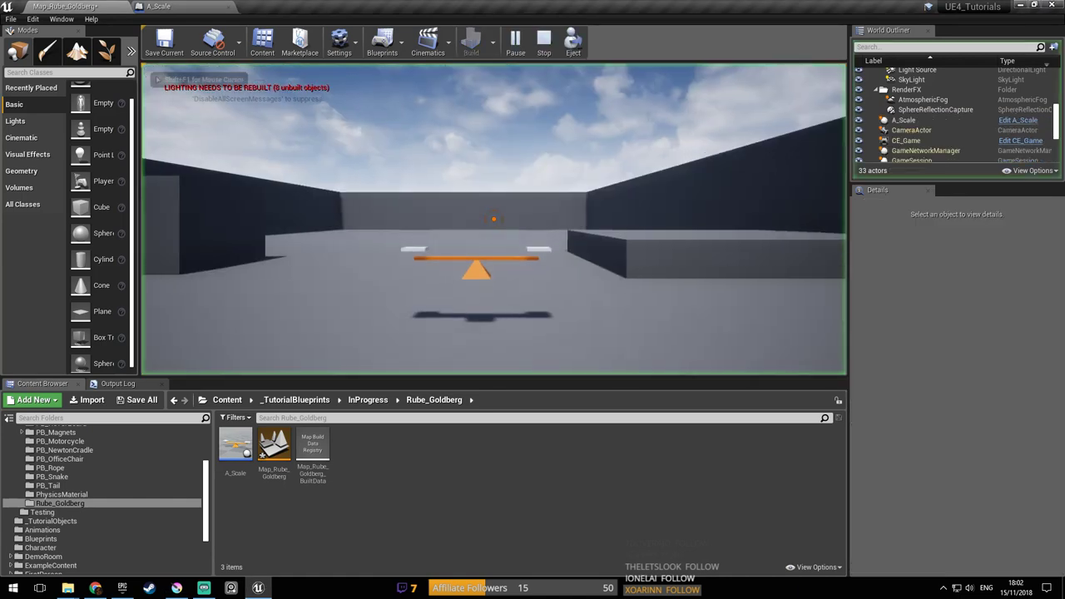
key(w)
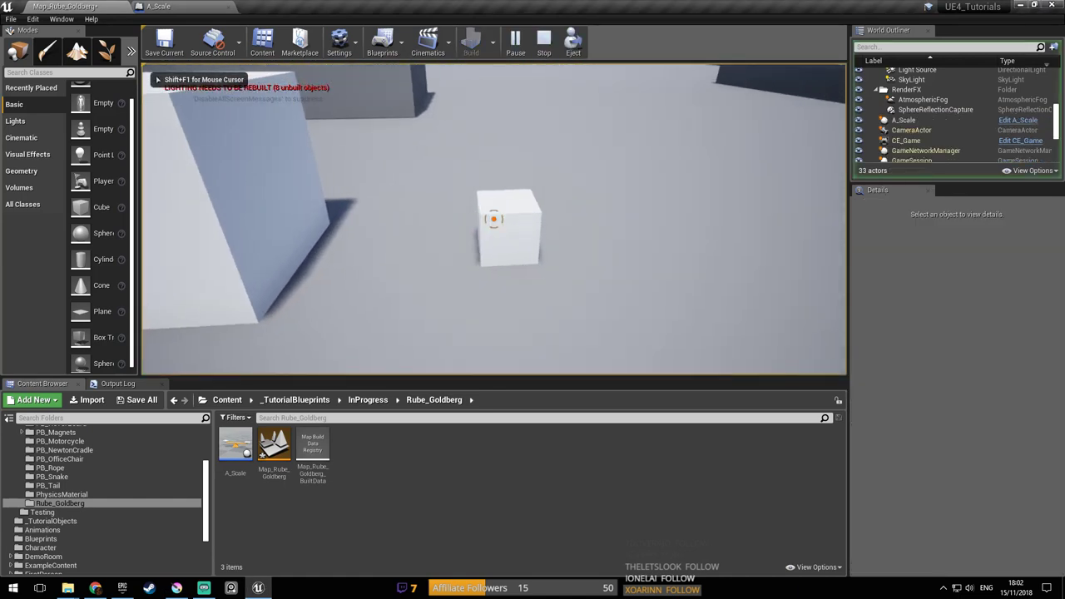
click(493, 219)
key(w)
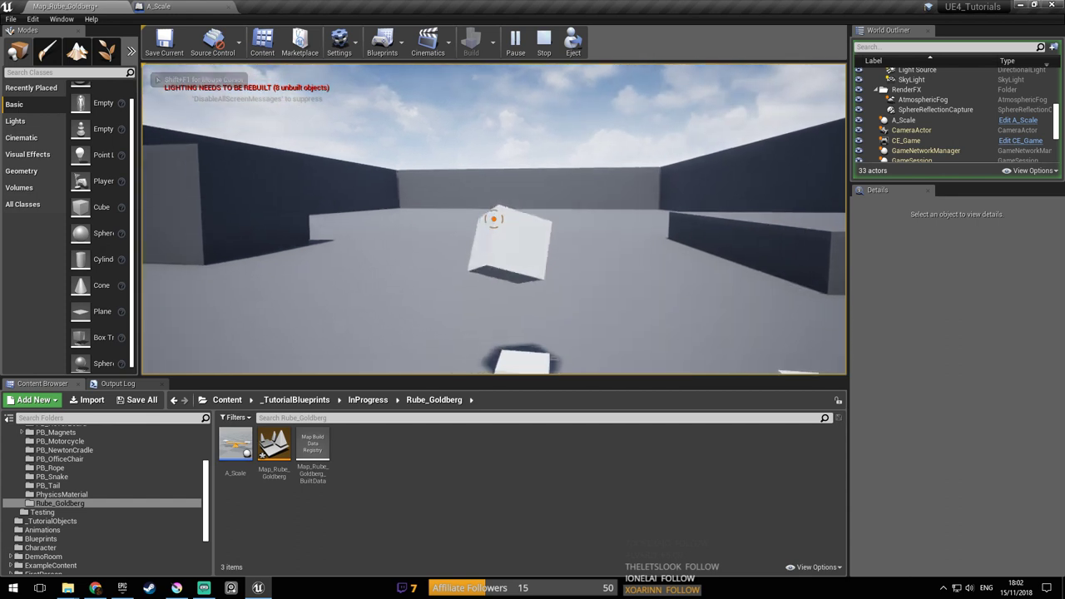
click(493, 219)
key(s)
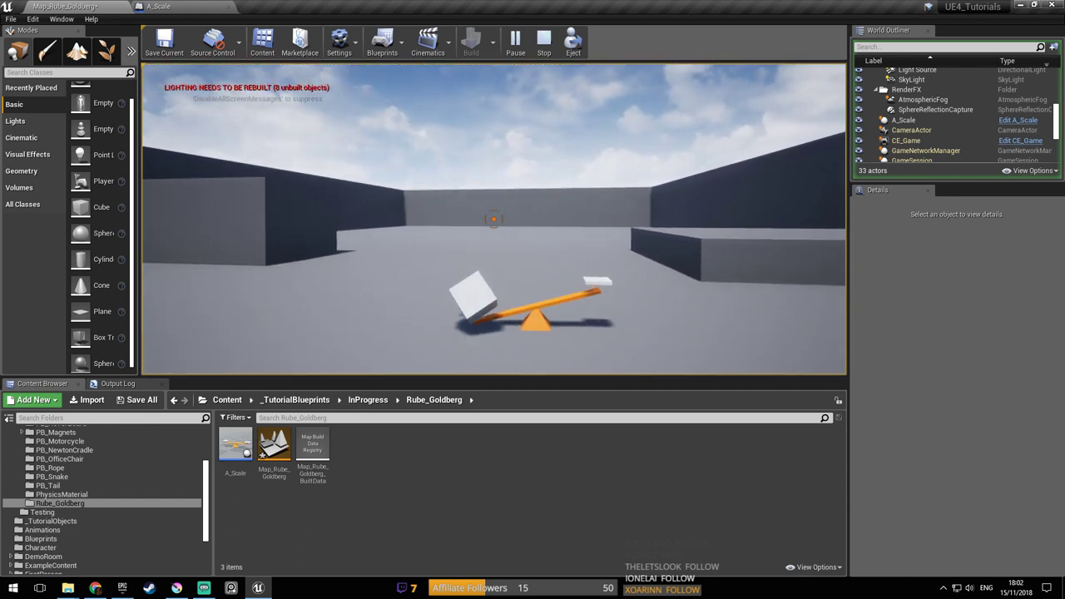
Lift the cube off the scale and drop it again to test the balance, then stop playing and save the level
click(493, 219)
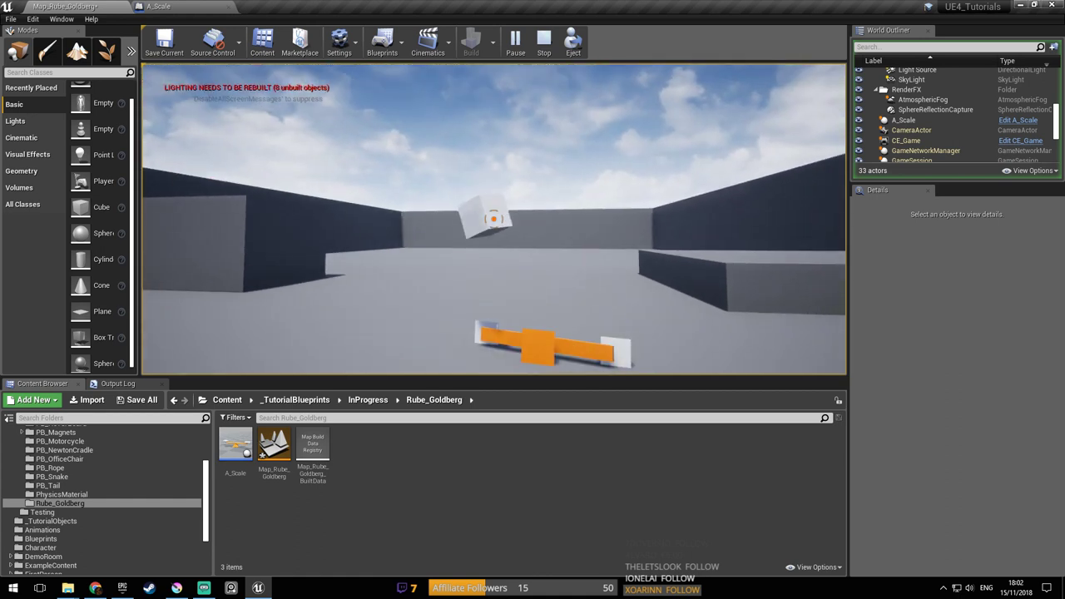
click(493, 219)
click(493, 219)
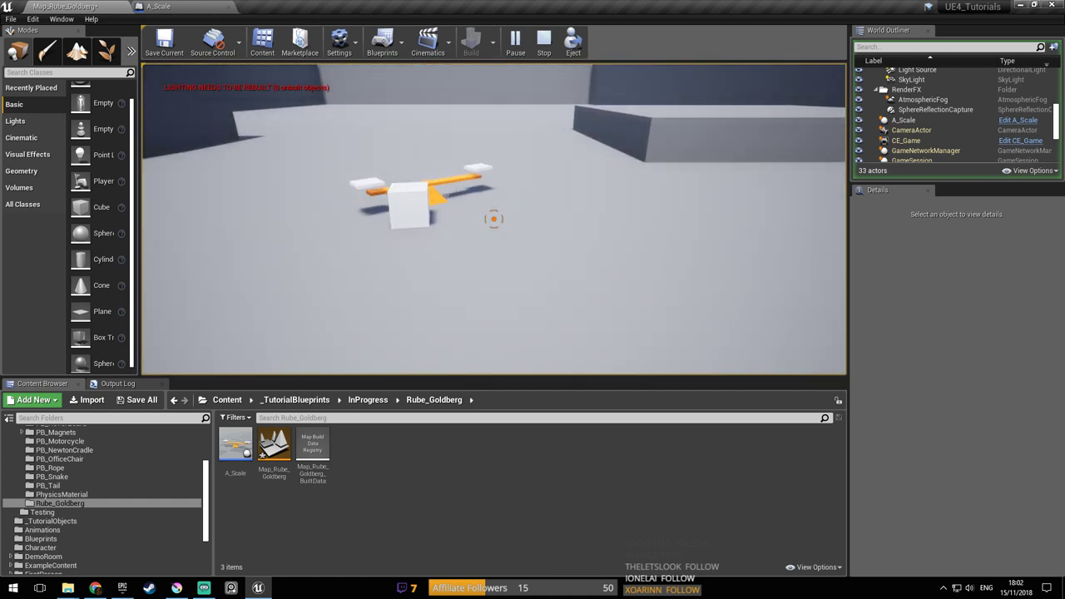
key(d)
click(494, 219)
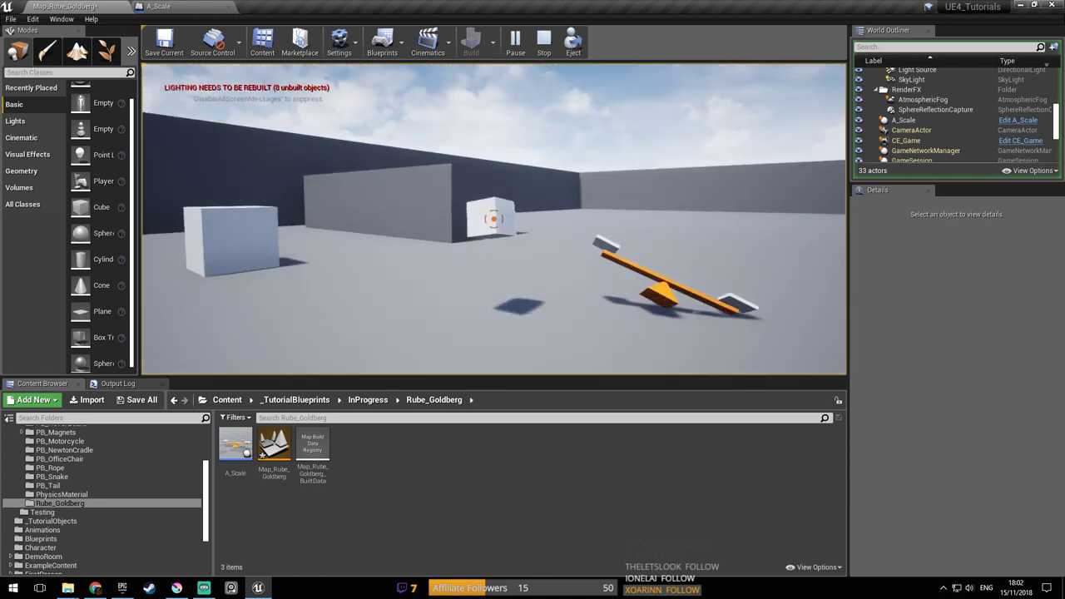
key(w)
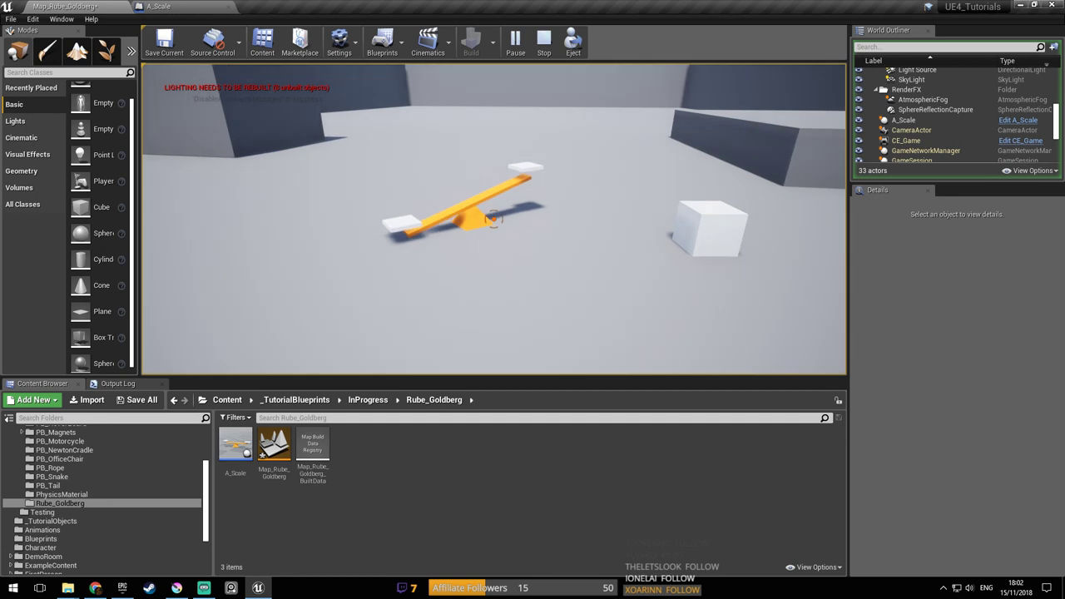
key(Escape)
key(ctrl+s)
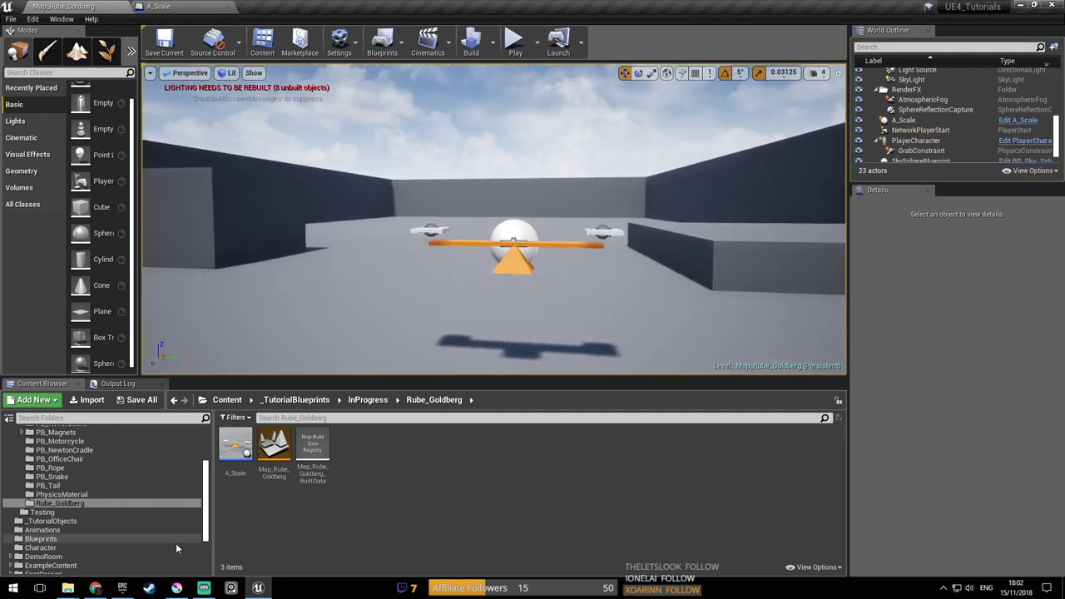
Review the Rube_goldberg sketch in Krita, then return to Unreal Editor and save the level
click(176, 587)
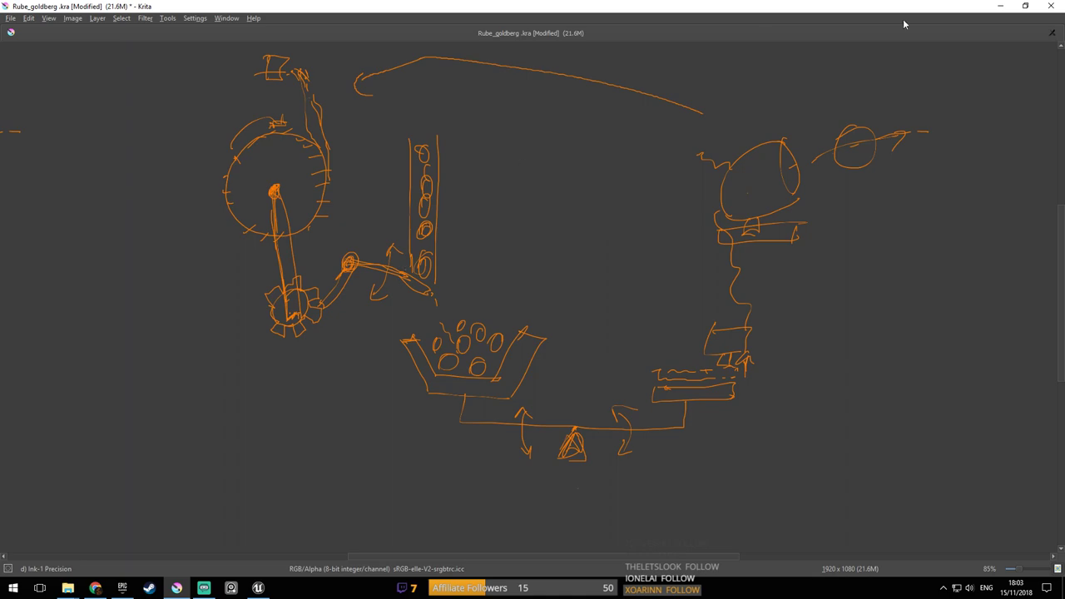
click(1001, 7)
right_drag(502, 209, 522, 200)
key(ctrl+s)
key(s)
key(a)
key(d)
key(a)
key(d)
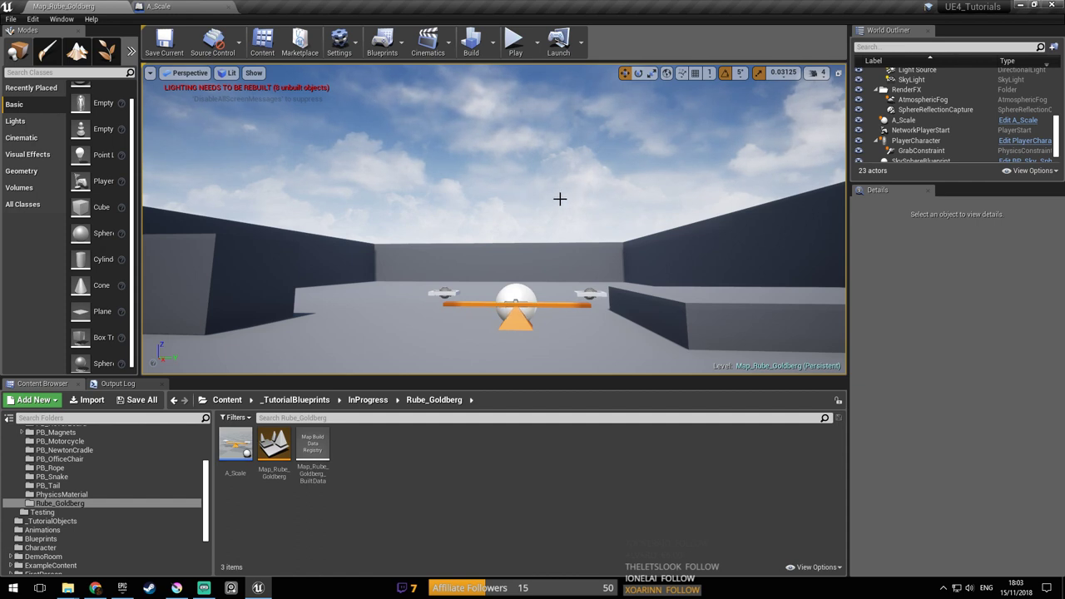
right_drag(431, 300, 438, 305)
right_drag(516, 280, 532, 280)
right_drag(402, 258, 370, 273)
key(ctrl+s)
right_drag(432, 249, 414, 239)
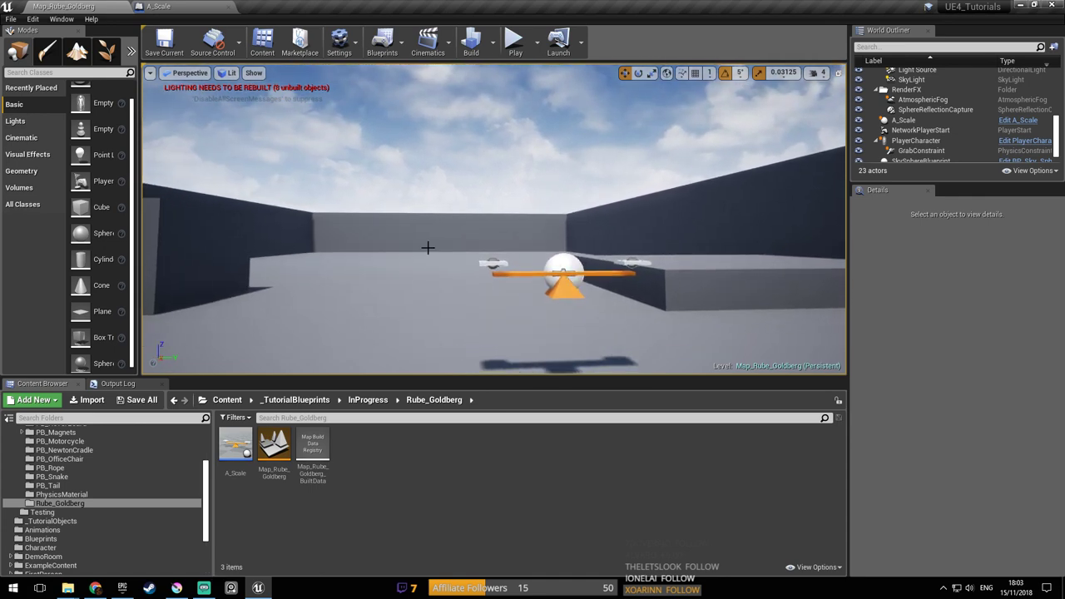
Examine the placed scale from the front and at an angle in the level, and save the level
key(d)
right_drag(410, 263, 396, 253)
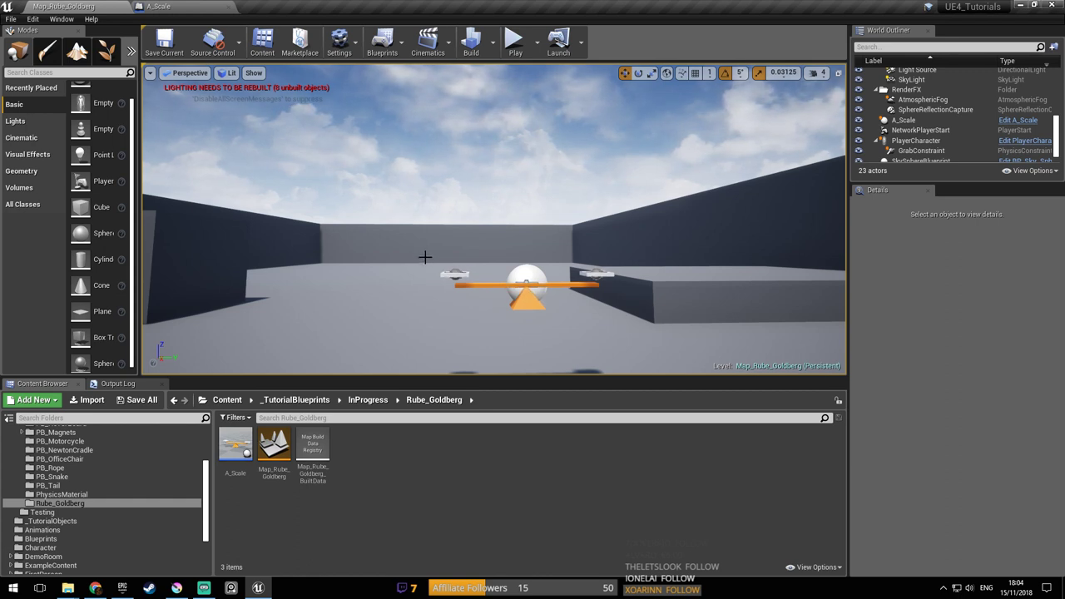
key(a)
mouse_move(404, 267)
right_down()
mouse_move(458, 303)
mouse_move(407, 264)
right_up()
key(w)
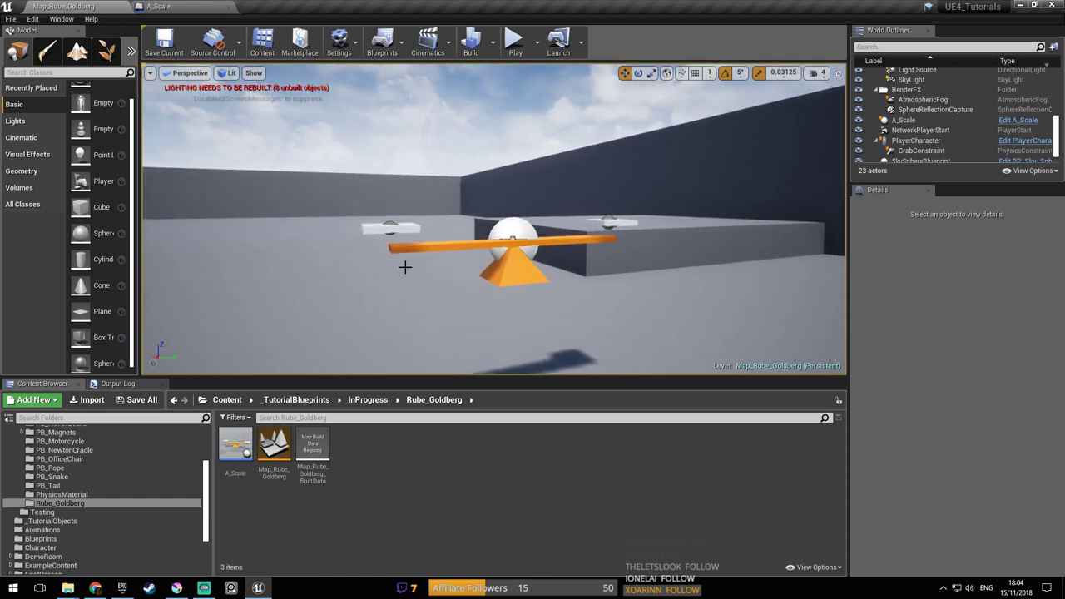
right_drag(416, 274, 383, 264)
key(ctrl+s)
key(a)
key(d)
key(s)
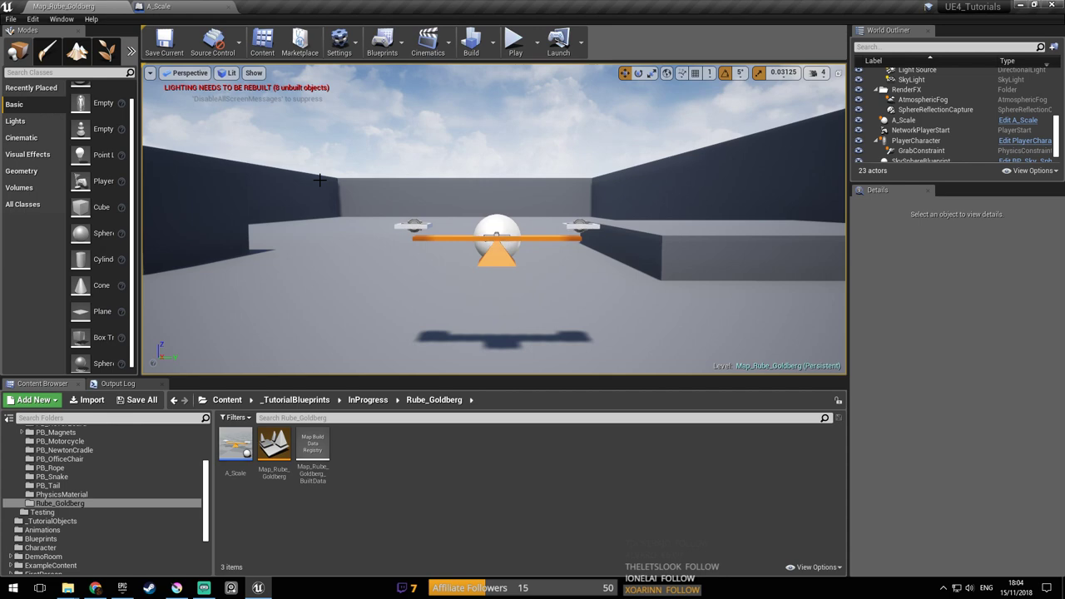
Close the A_Scale blueprint editor and switch to Krita to review the Rube_goldberg sketch
click(197, 8)
click(227, 6)
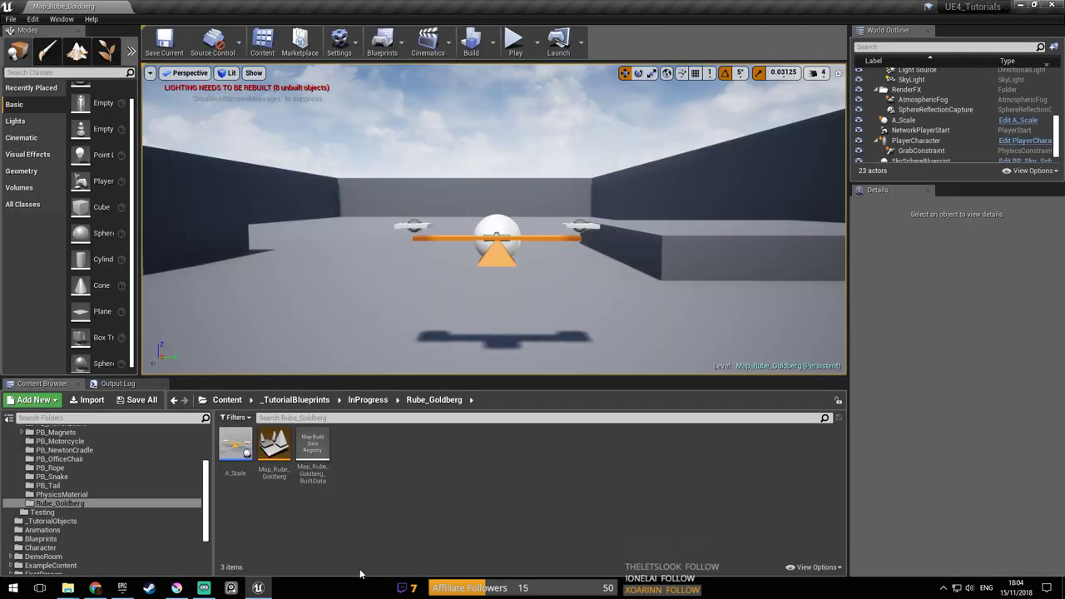
click(176, 588)
right_click(471, 400)
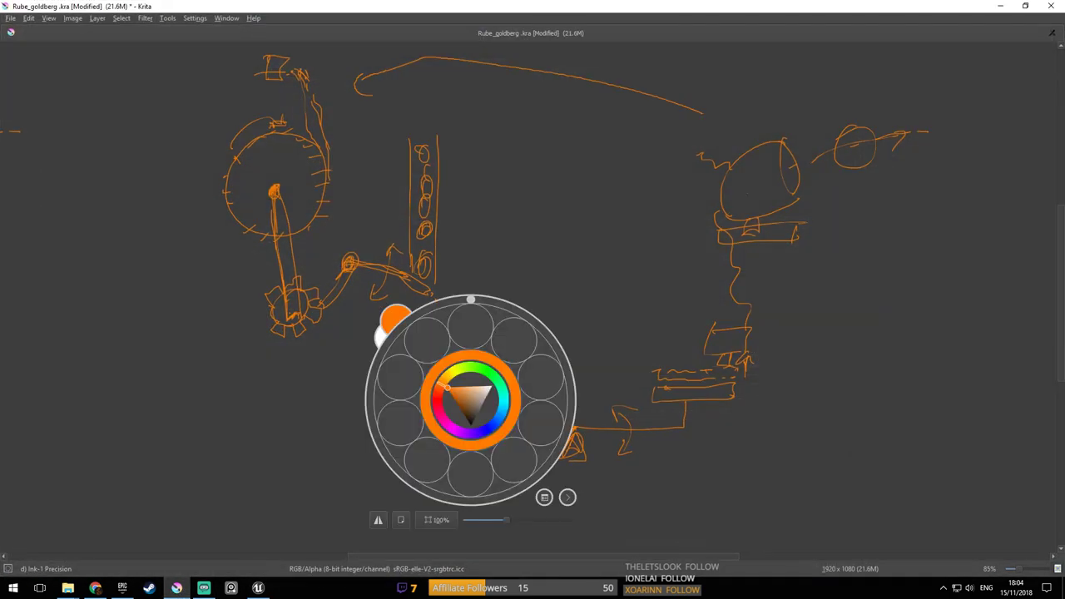
click(616, 241)
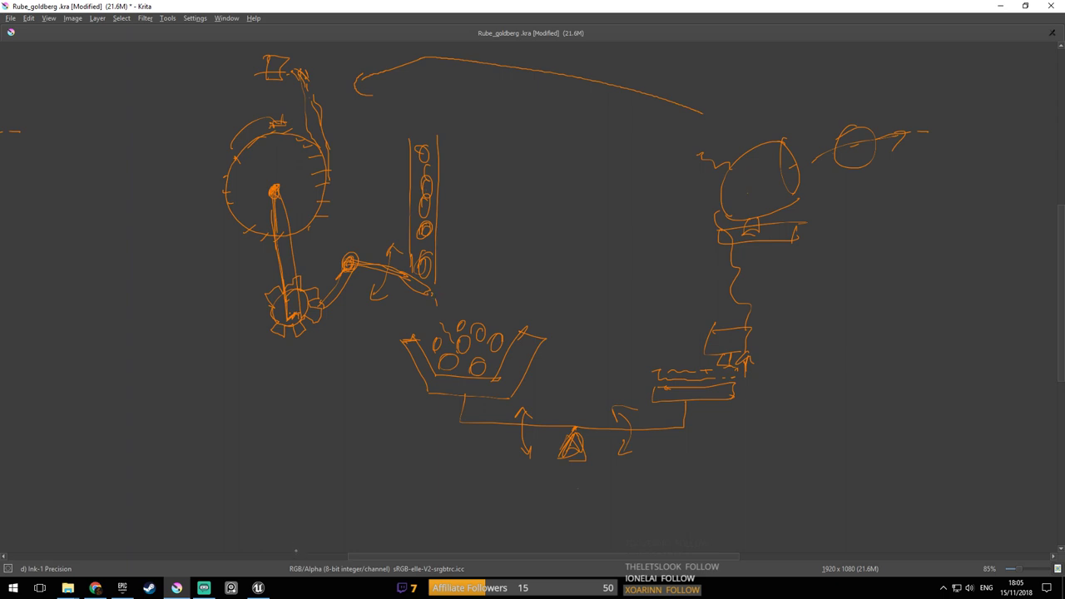
Return to Unreal Editor, examine the scale's platters and plank up close in the level, and save the level
click(258, 588)
key(s)
right_drag(485, 321, 426, 325)
key(ctrl+s)
key(s)
key(w)
key(w)
key(a)
key(d)
key(s)
key(w)
key(a)
key(s)
key(w)
key(s)
right_drag(367, 74, 442, 324)
key(ctrl+s)
key(w)
key(a)
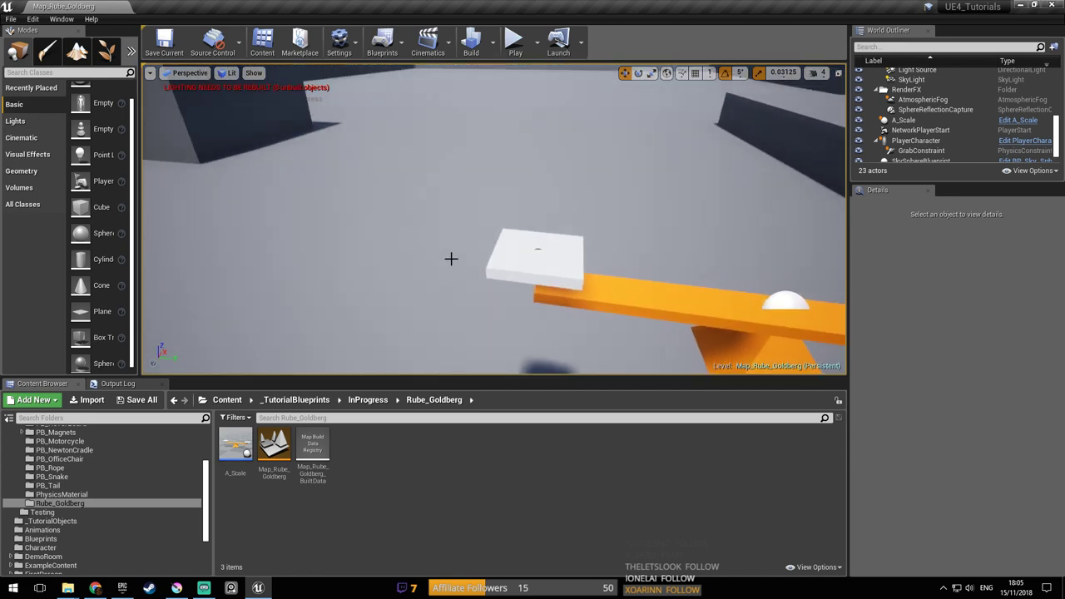
Open the A_Scale blueprint, go back to the level and inspect the selected scale with its platter constraints
click(577, 297)
double_click(577, 297)
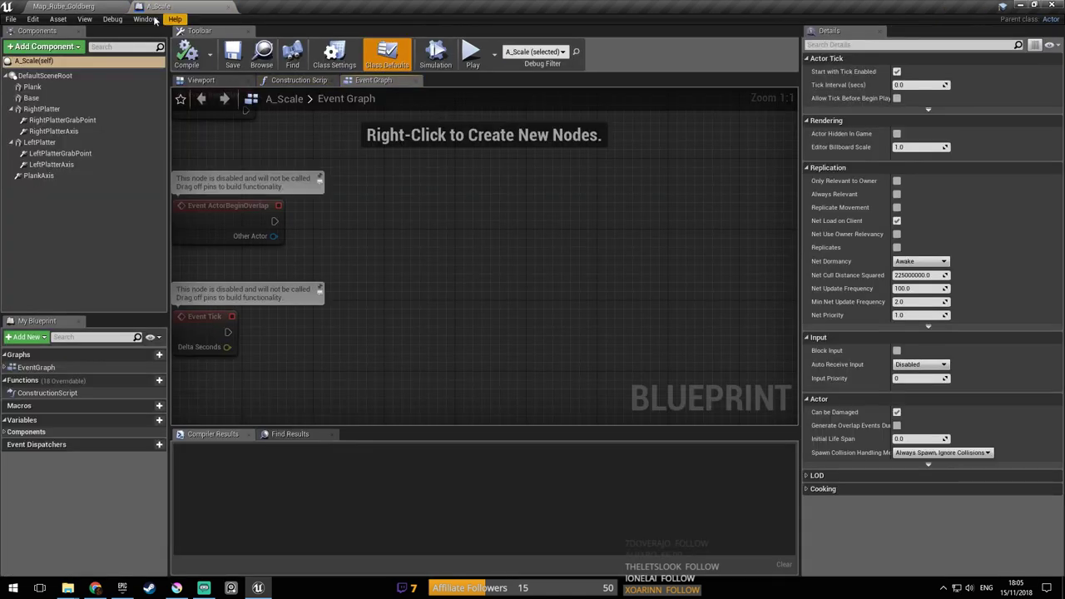
click(93, 8)
right_drag(332, 166, 216, 171)
mouse_move(400, 225)
right_down()
mouse_move(333, 223)
mouse_move(412, 220)
mouse_move(466, 250)
mouse_move(383, 235)
right_up()
click(400, 225)
right_drag(617, 263, 707, 231)
mouse_move(707, 272)
right_down()
mouse_move(699, 358)
mouse_move(633, 279)
mouse_move(708, 272)
right_up()
click(323, 219)
click(320, 230)
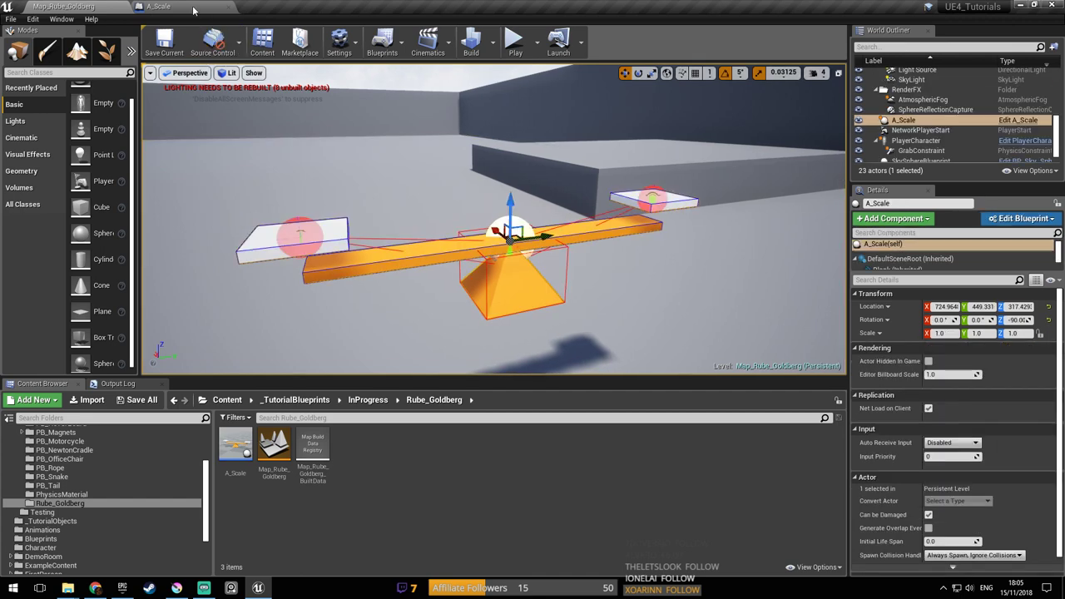
Show the A_Scale component preview and compare the transform values of LeftPlatter and RightPlatter
click(195, 12)
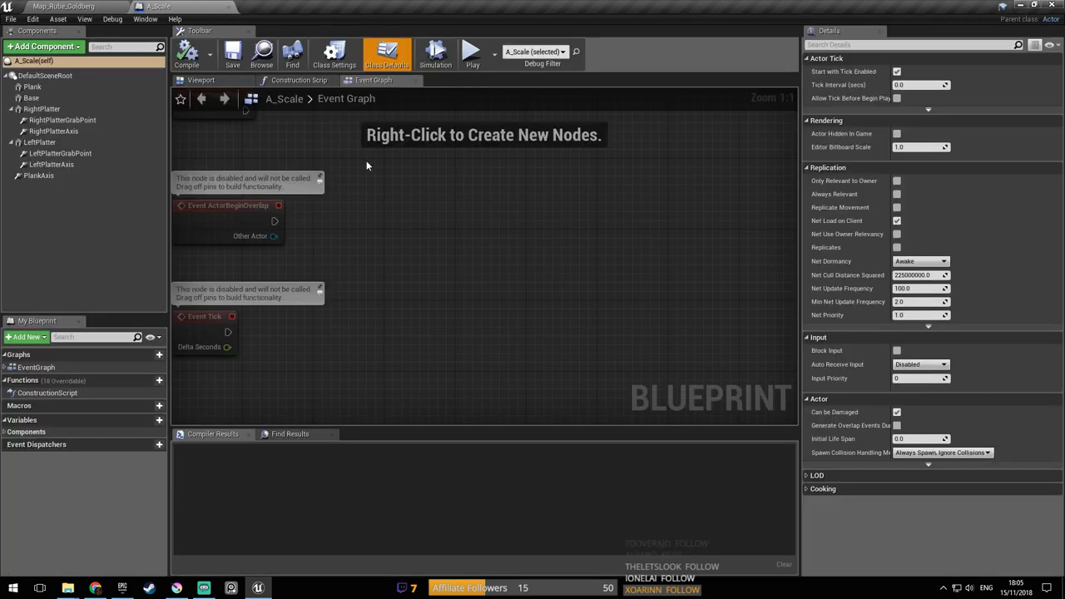
click(204, 80)
right_drag(406, 223, 537, 223)
drag(379, 158, 364, 311)
click(364, 312)
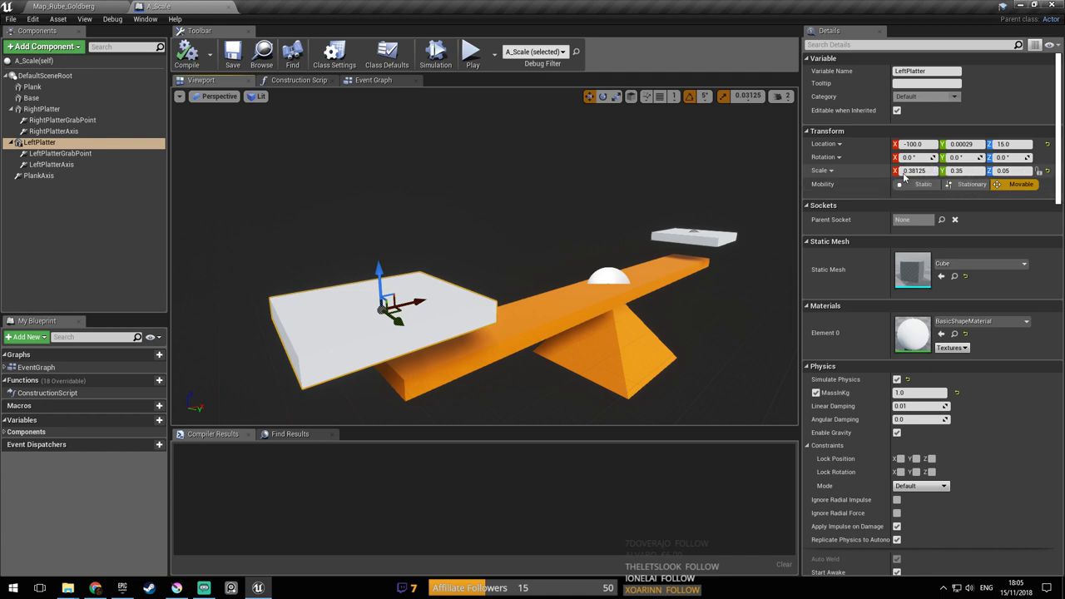
right_drag(753, 223, 762, 223)
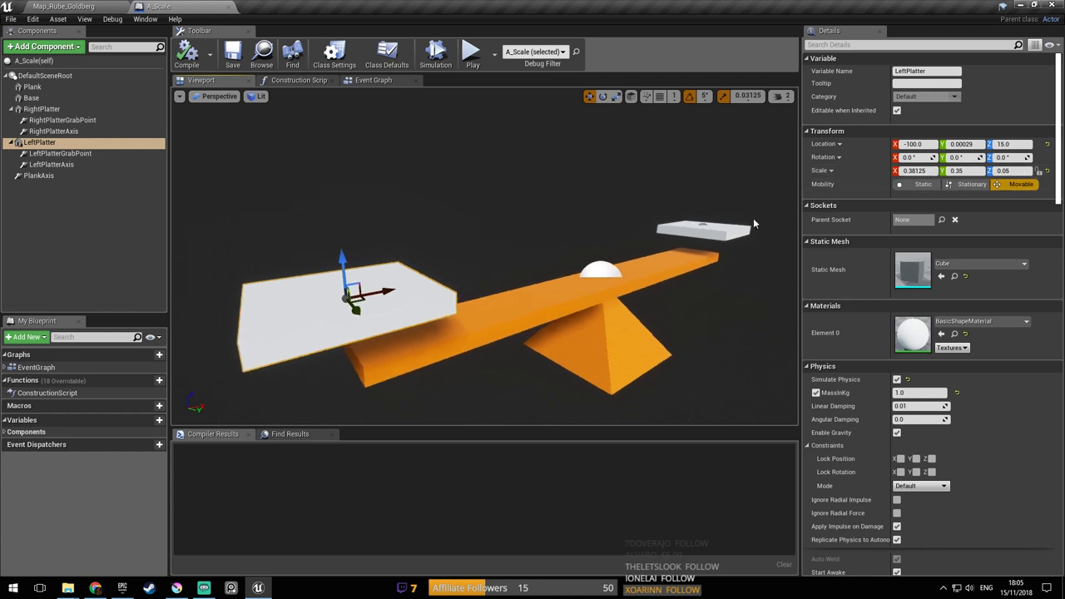
click(727, 231)
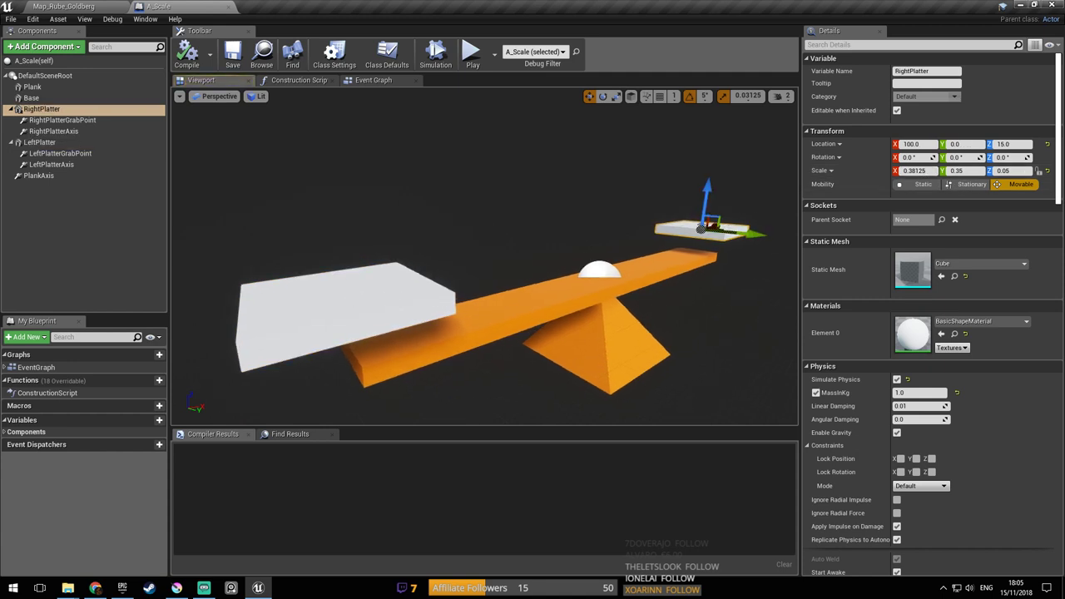
click(366, 290)
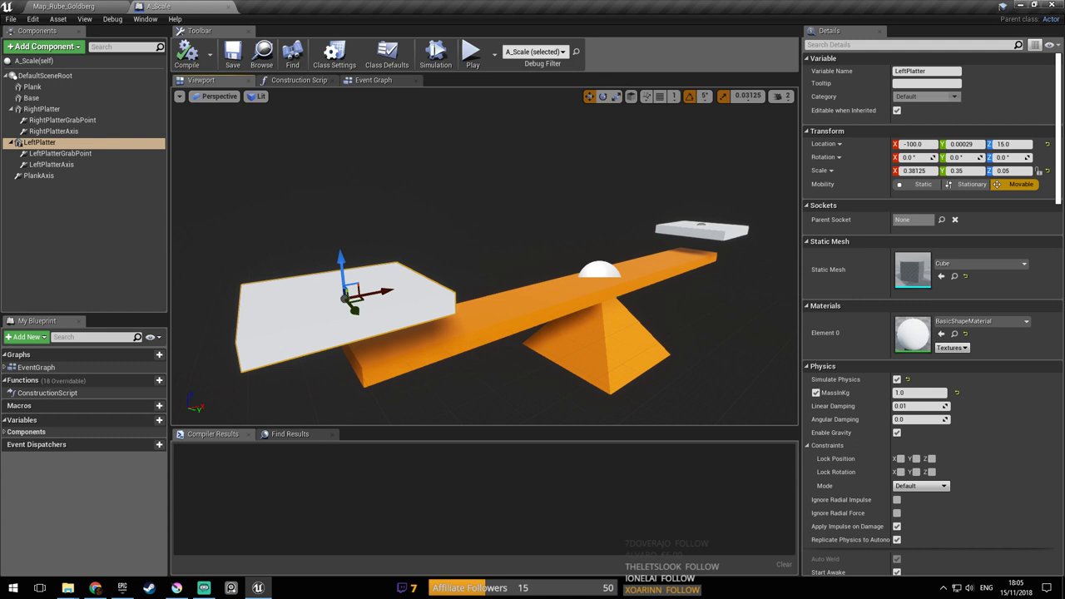
click(684, 232)
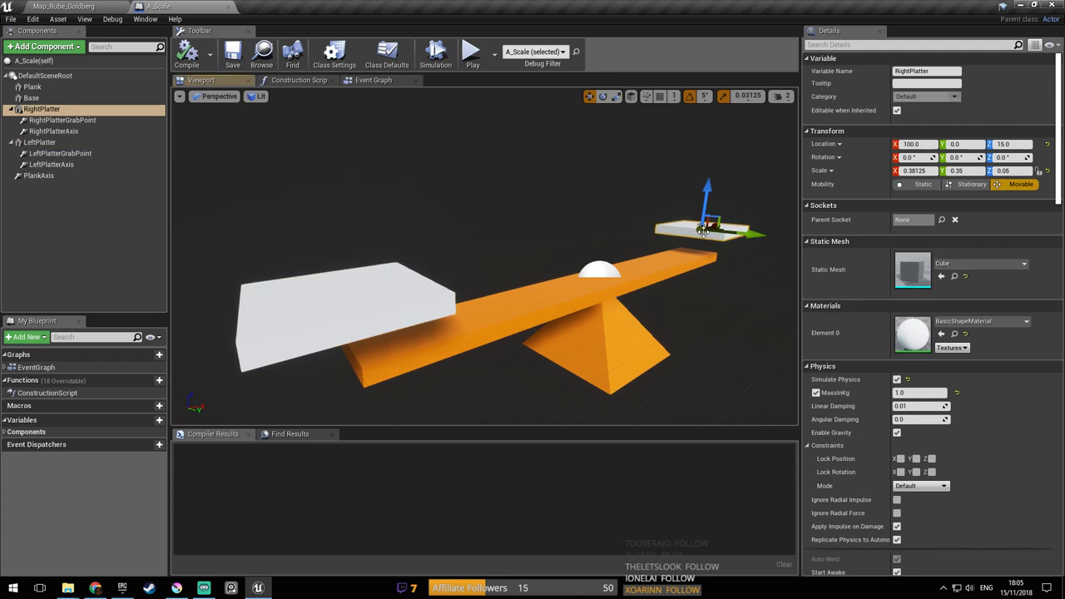
click(372, 287)
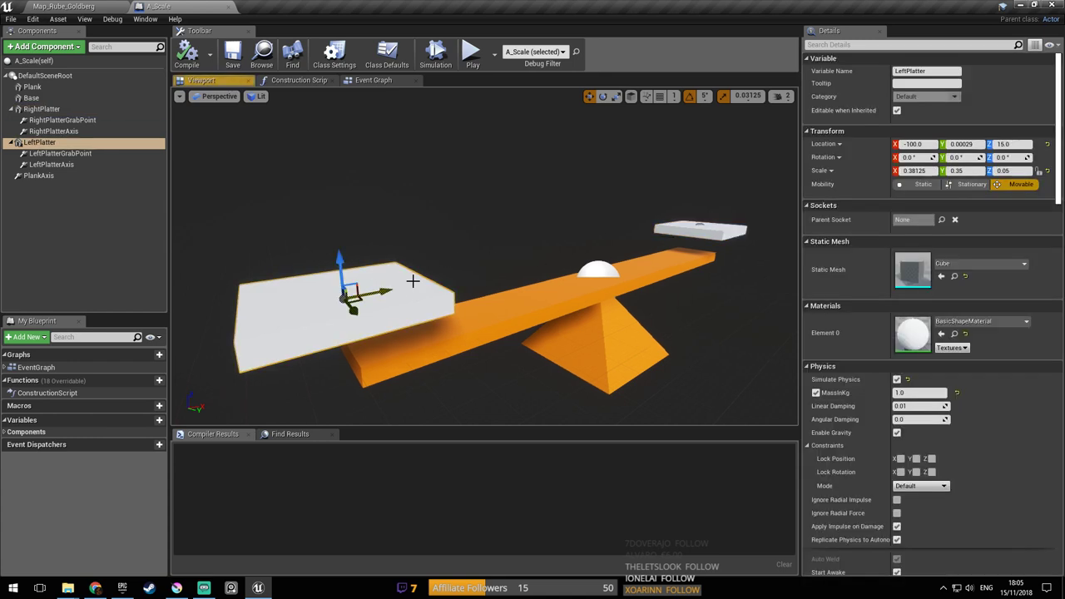
Set the X and Y scale of LeftPlatter to 0.4
click(926, 171)
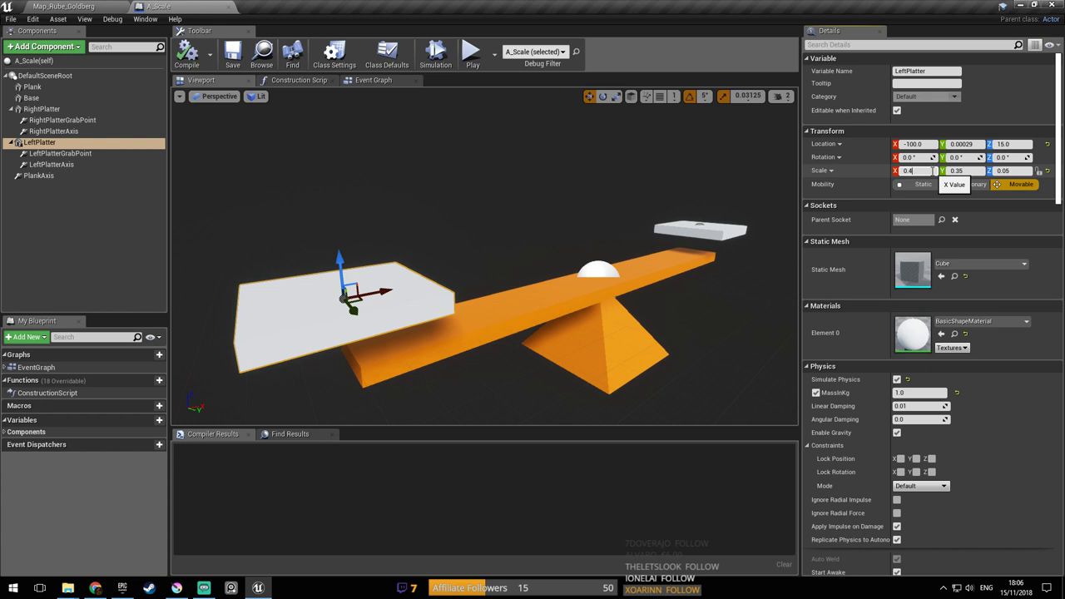
key(Return)
click(953, 171)
text(0.4)
key(Return)
click(996, 172)
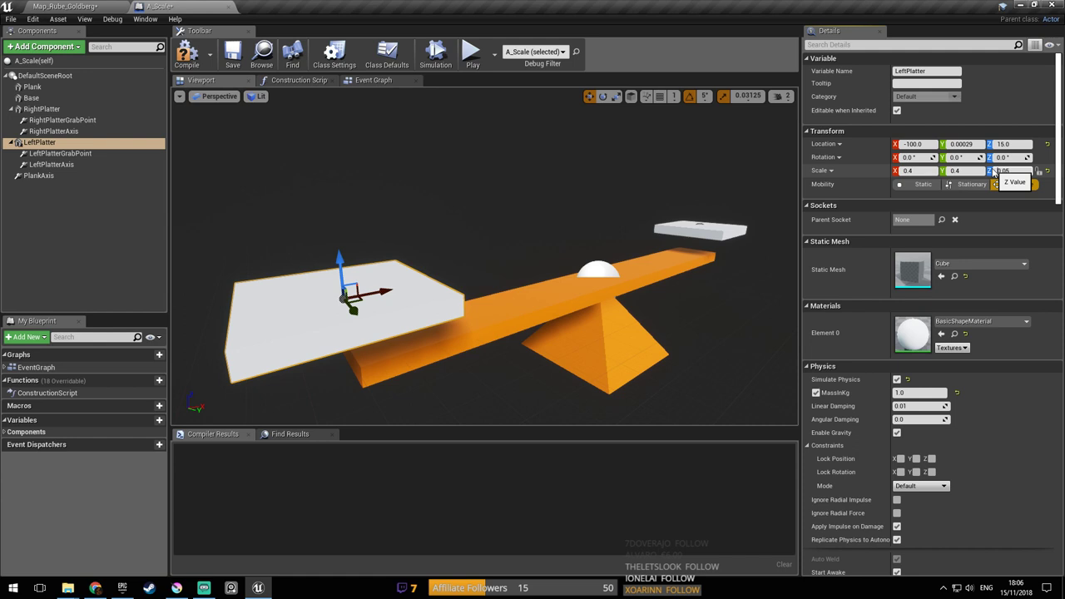
Set the X and Y scale of RightPlatter to 0.4
right_drag(402, 273, 374, 279)
right_drag(628, 226, 672, 191)
right_drag(737, 215, 577, 245)
click(578, 245)
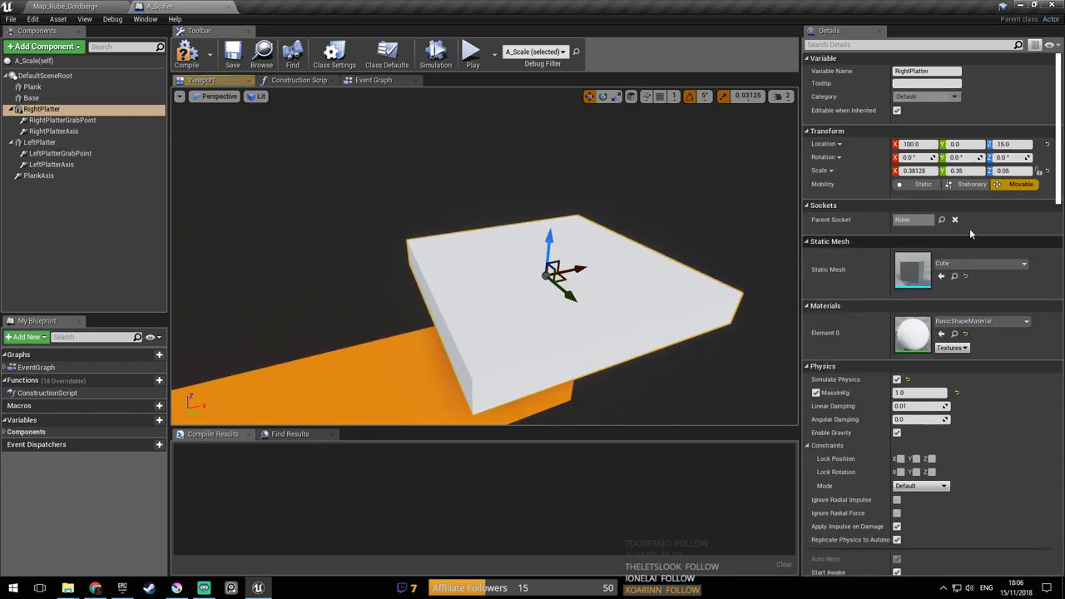
text(0.4)
drag(965, 171, 878, 171)
key(Return)
text(0.4)
key(Tab)
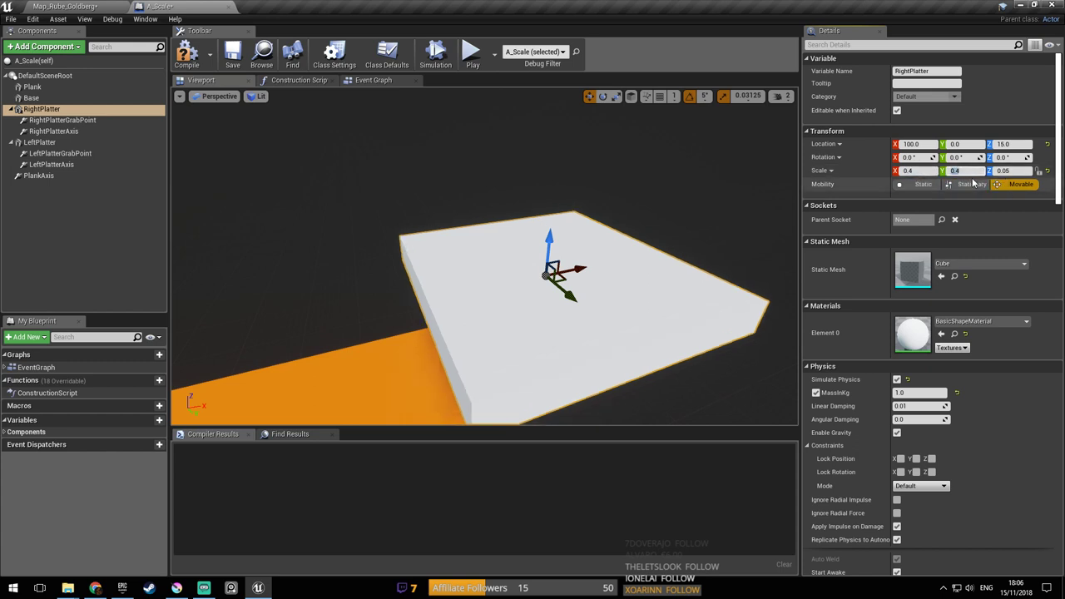
Compile A_Scale, play the level to test the scale with its resized platters, and stop playing
right_drag(746, 227, 736, 235)
key(s)
click(193, 56)
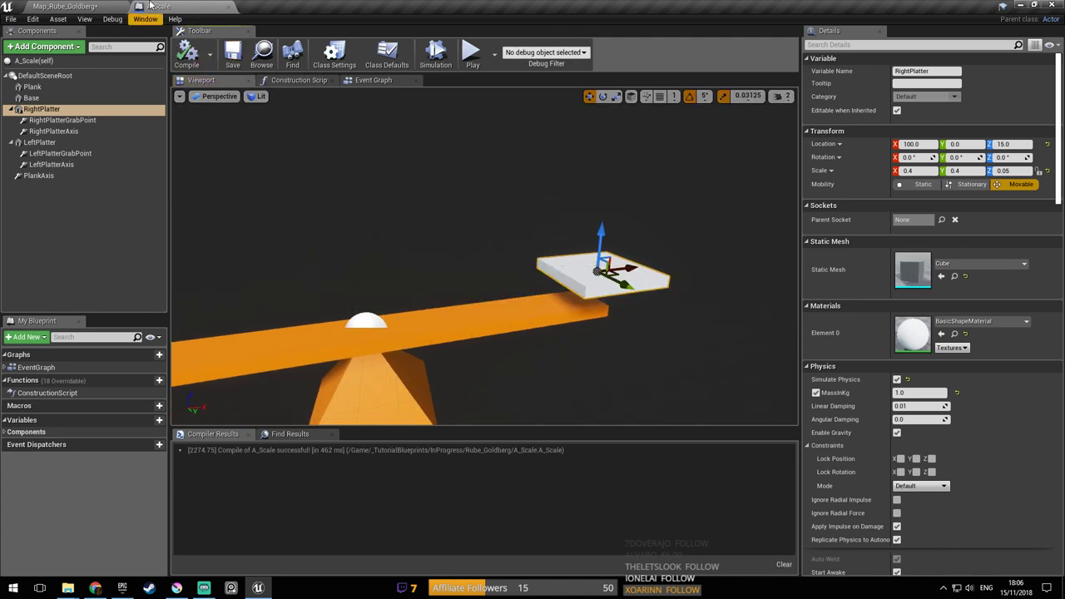
click(79, 6)
click(515, 42)
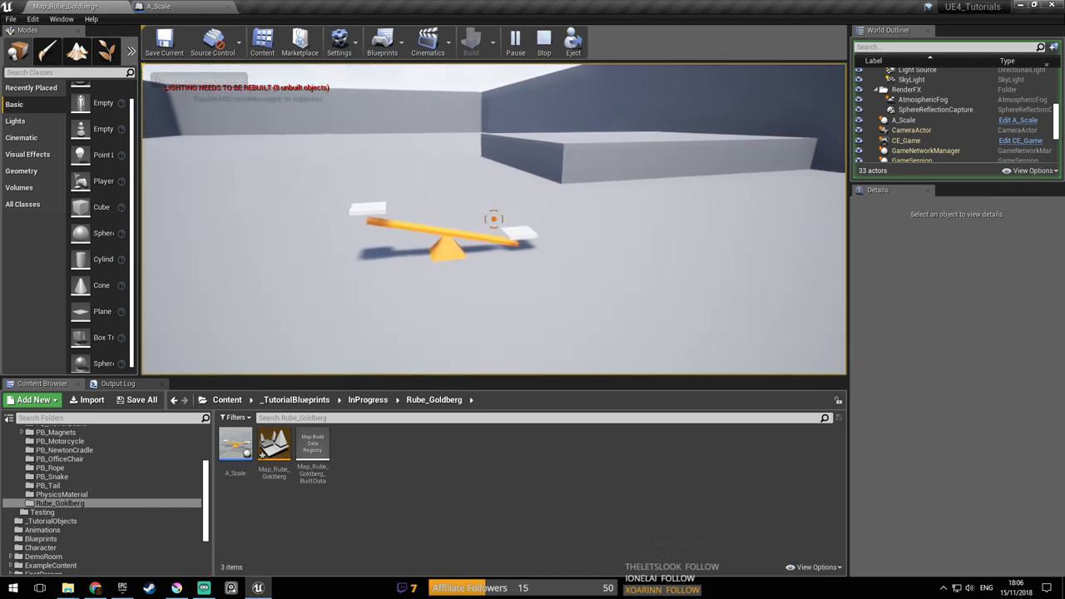
key(w)
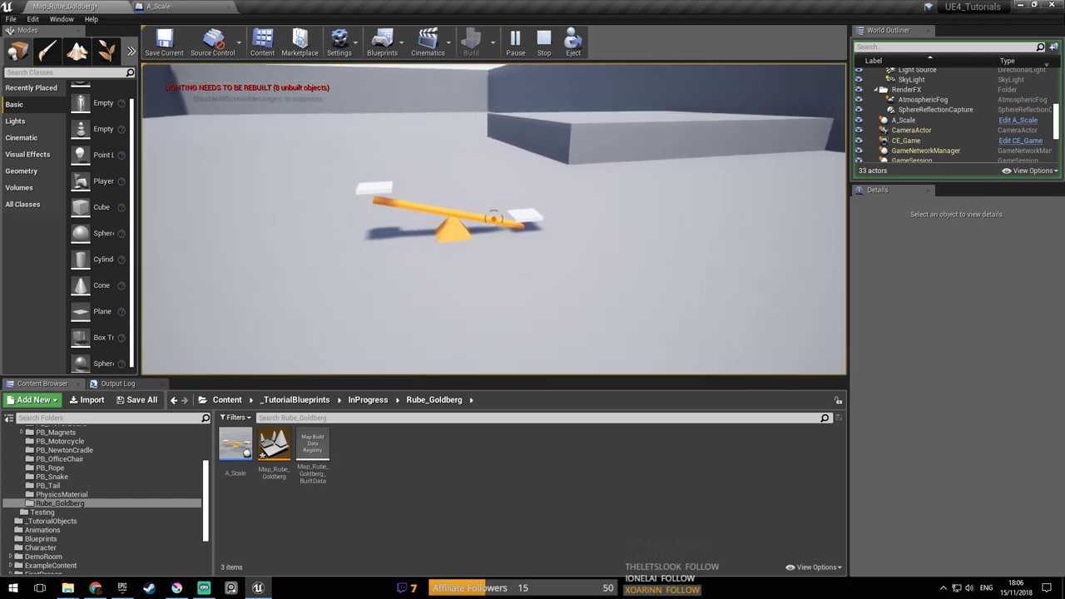
click(494, 219)
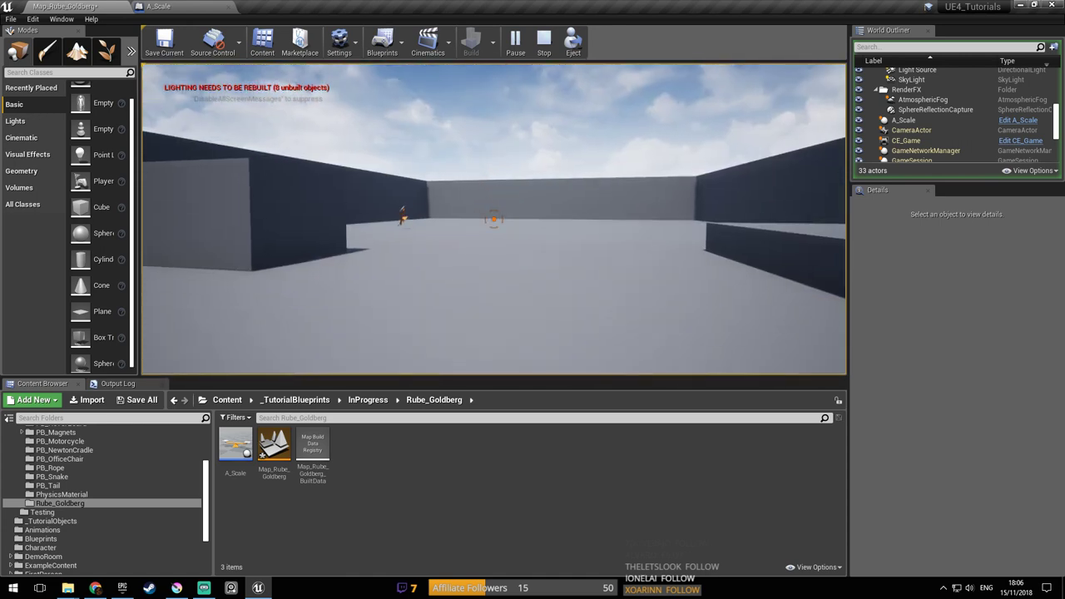
key(Escape)
Inspect the scale from below in the level and check the PlankAxis and Plank component settings in A_Scale
right_drag(504, 352, 528, 331)
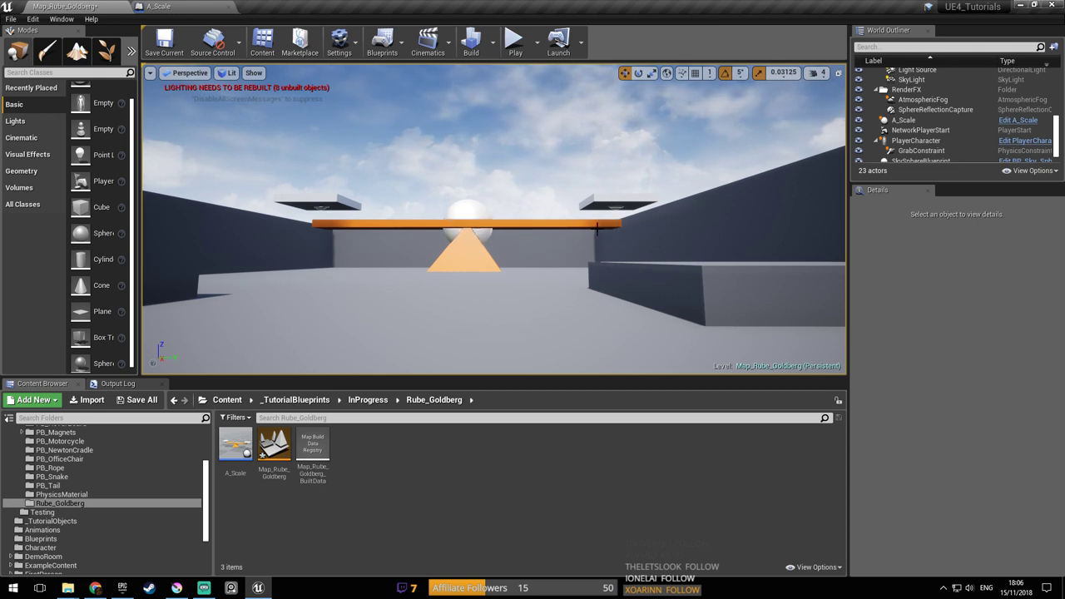
click(504, 224)
click(177, 7)
right_drag(433, 255, 417, 288)
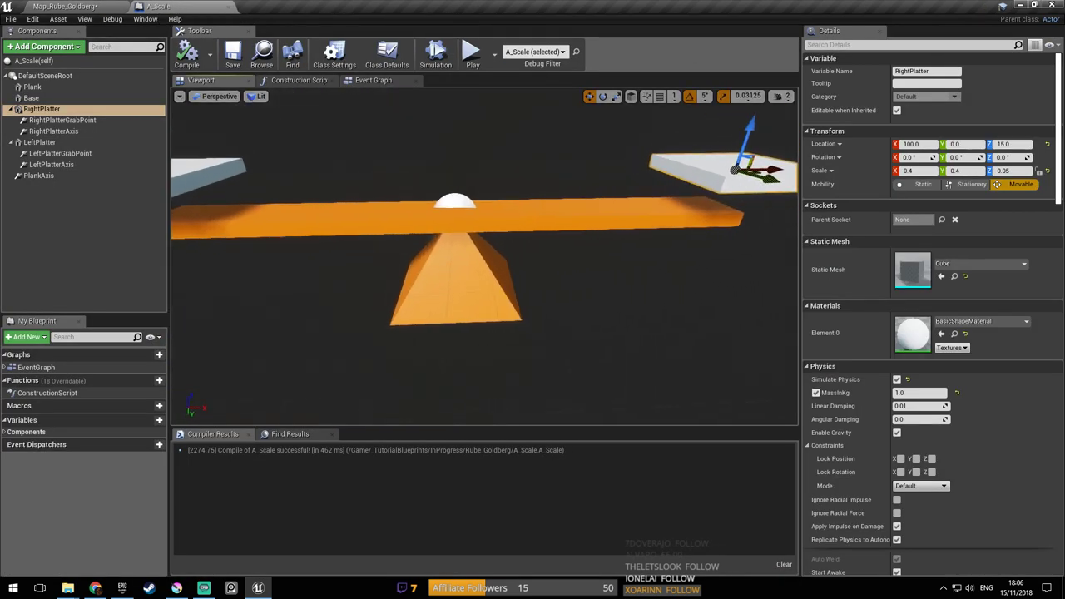
click(417, 289)
click(65, 184)
click(64, 180)
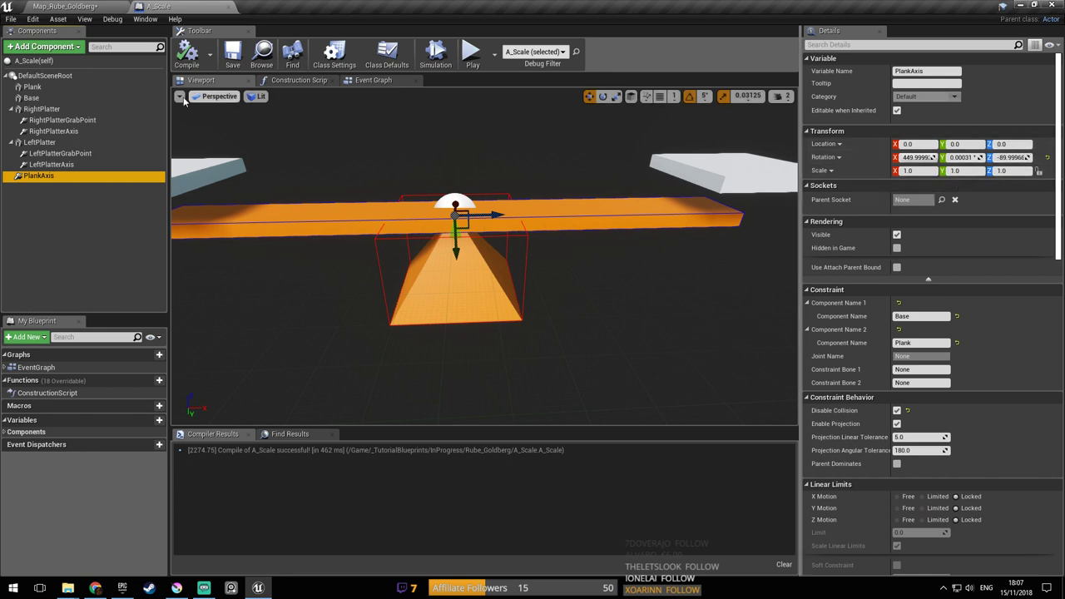
click(34, 87)
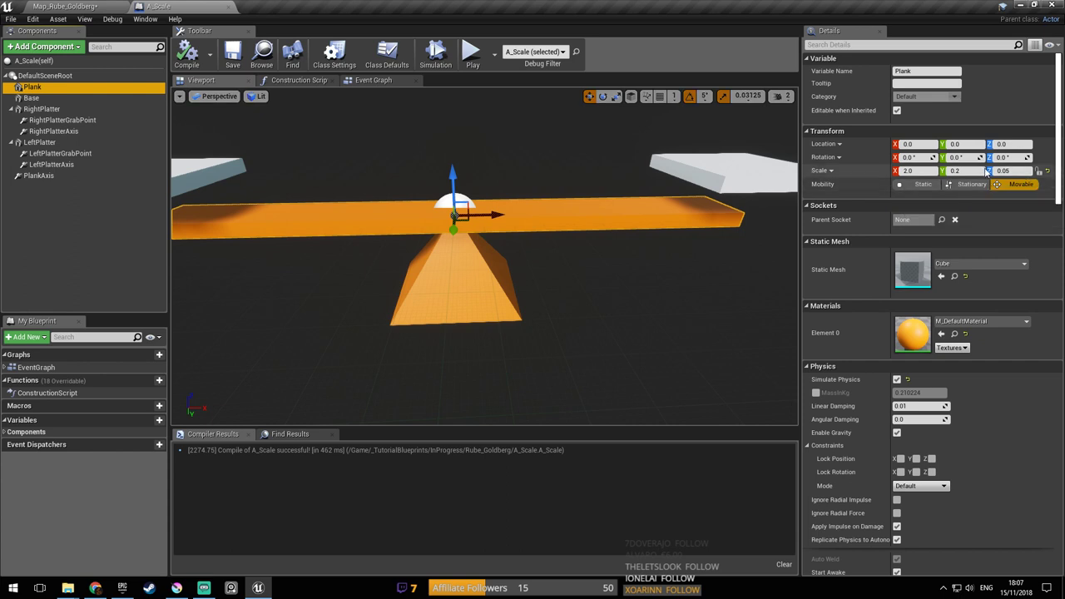
Set the Base component's location to Y 0 and Z -30
click(63, 98)
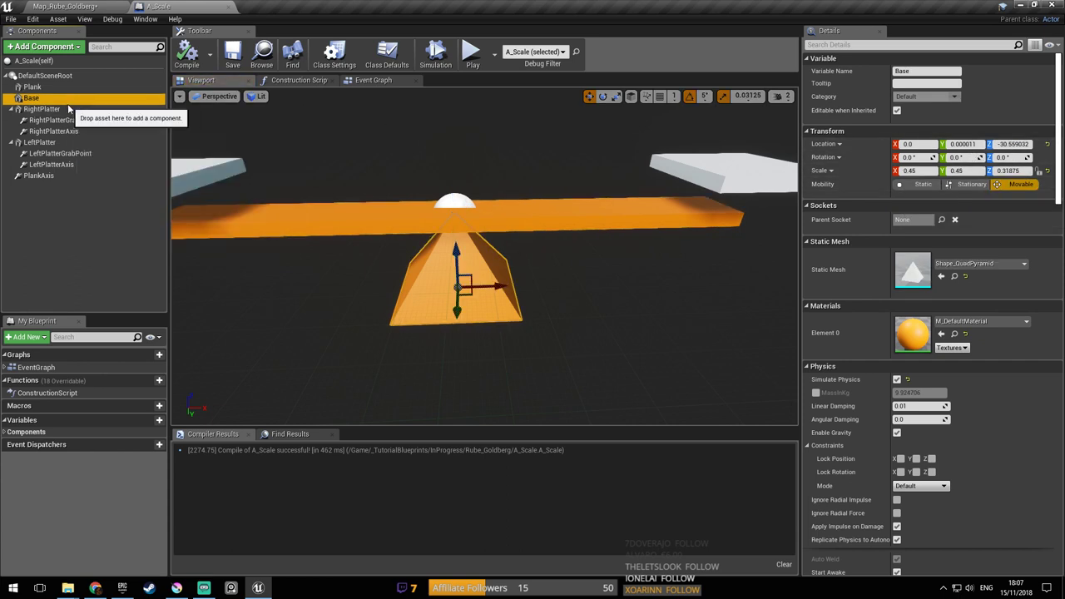
click(978, 145)
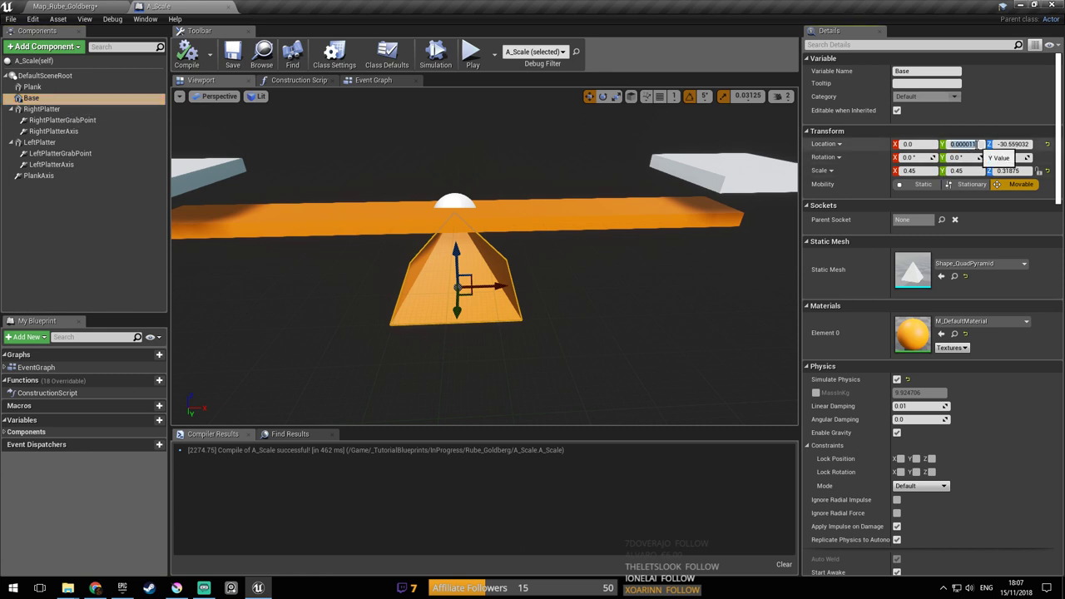
text(0)
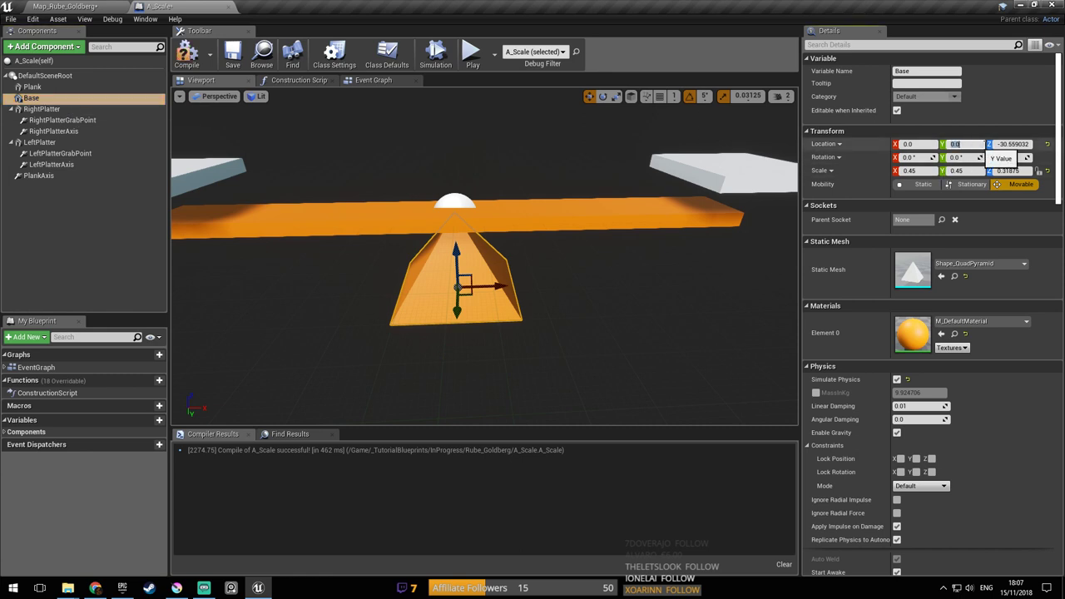
click(1011, 144)
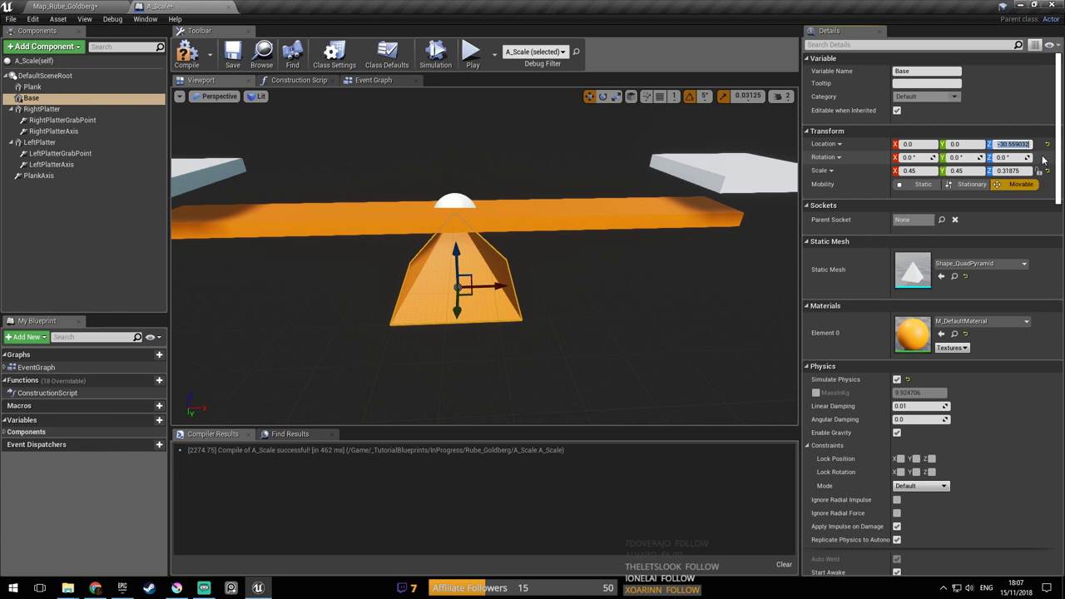
text(-30)
key(Return)
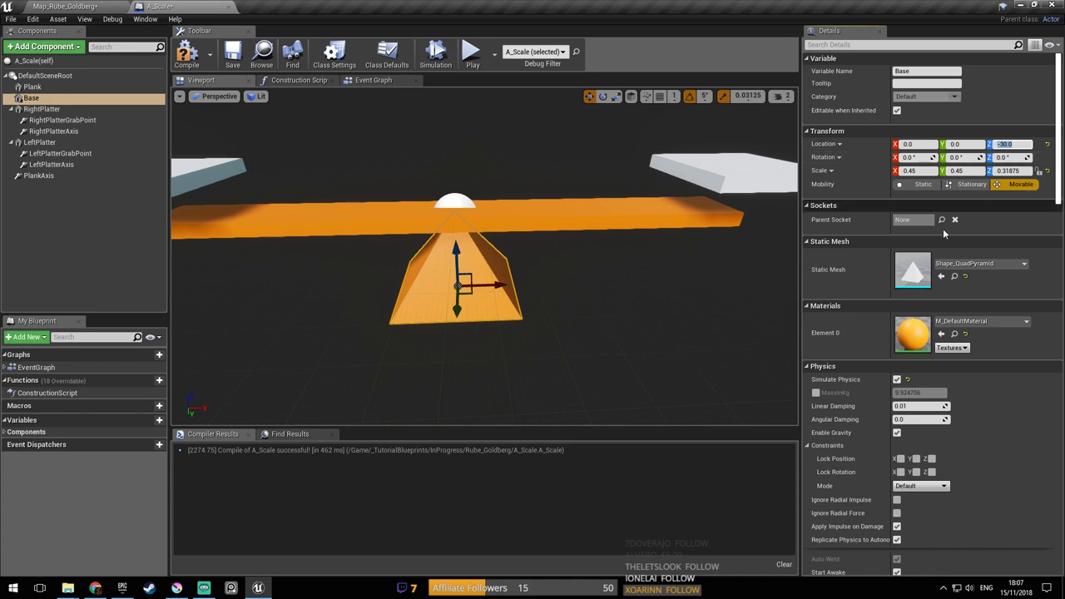
Compile A_Scale, save the level and start playing it to test the repositioned base
right_drag(641, 310, 630, 295)
click(186, 54)
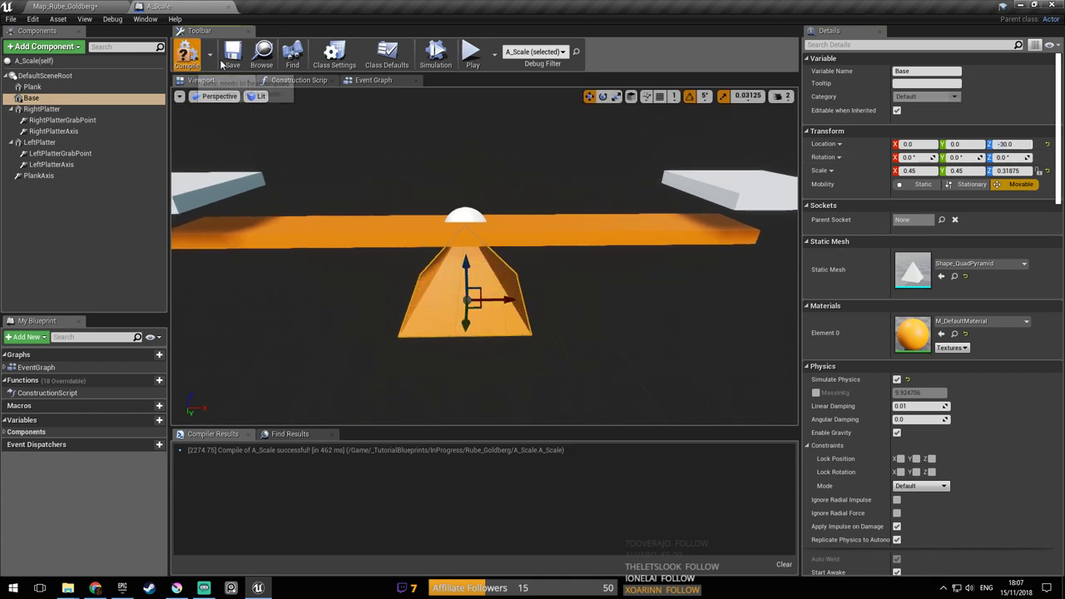
click(35, 6)
key(ctrl+s)
click(516, 40)
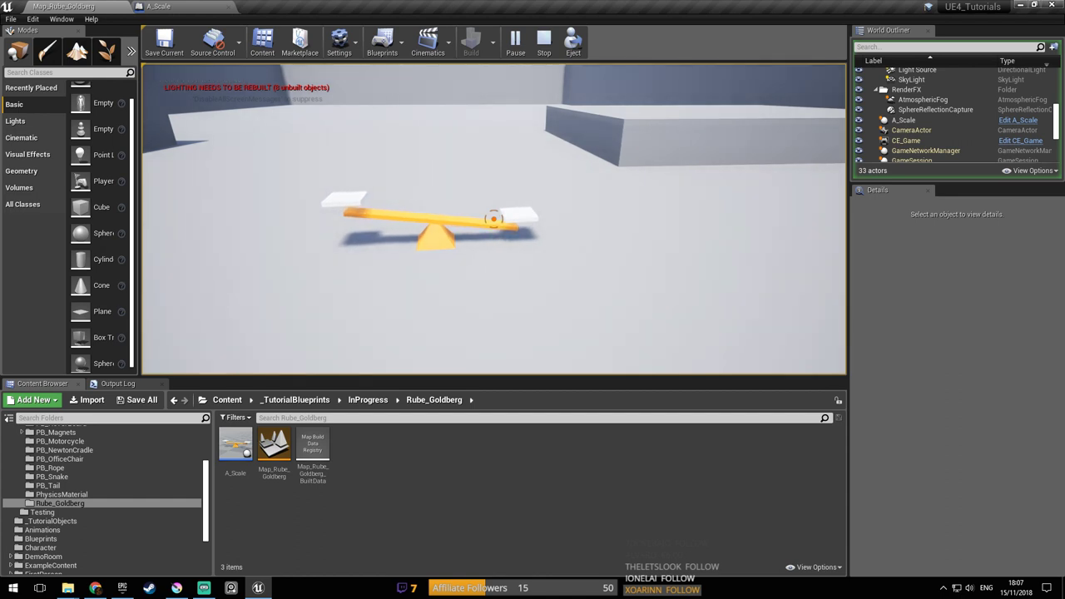
Move around the scale in the running level to check how the plank and platters tip, and stop playing
key(a)
key(w)
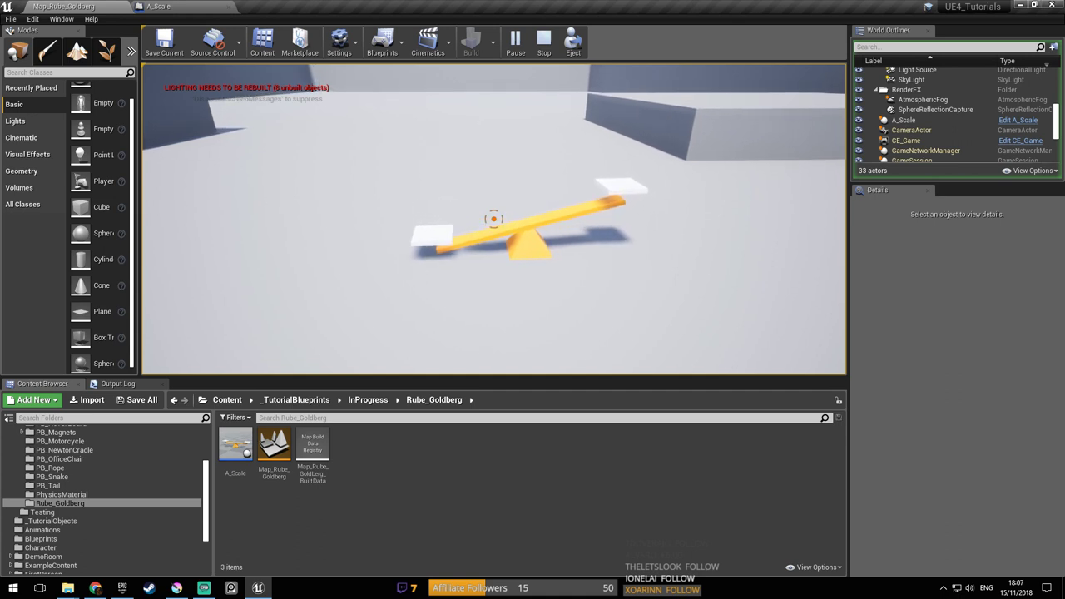
key(a)
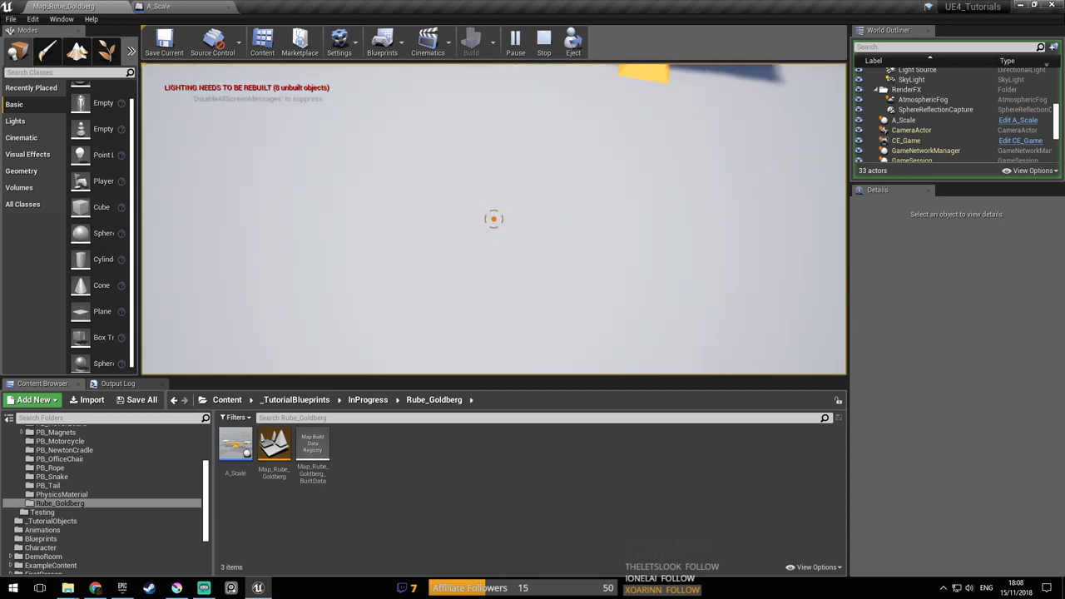
key(Escape)
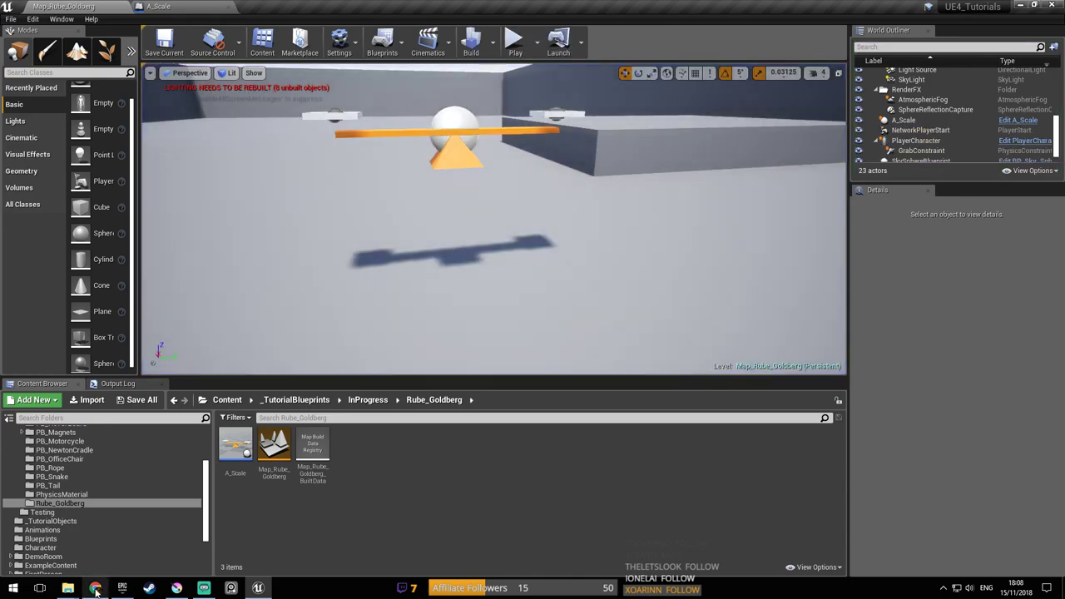
Switch to Chrome, refresh the YouTube channel page and look through its latest notifications
click(95, 587)
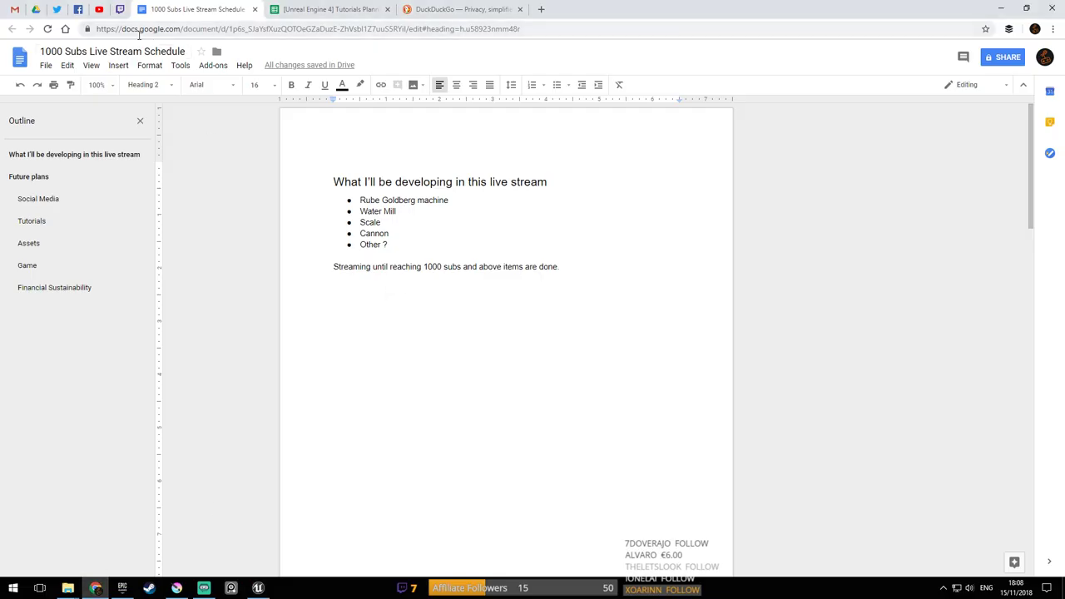
click(99, 9)
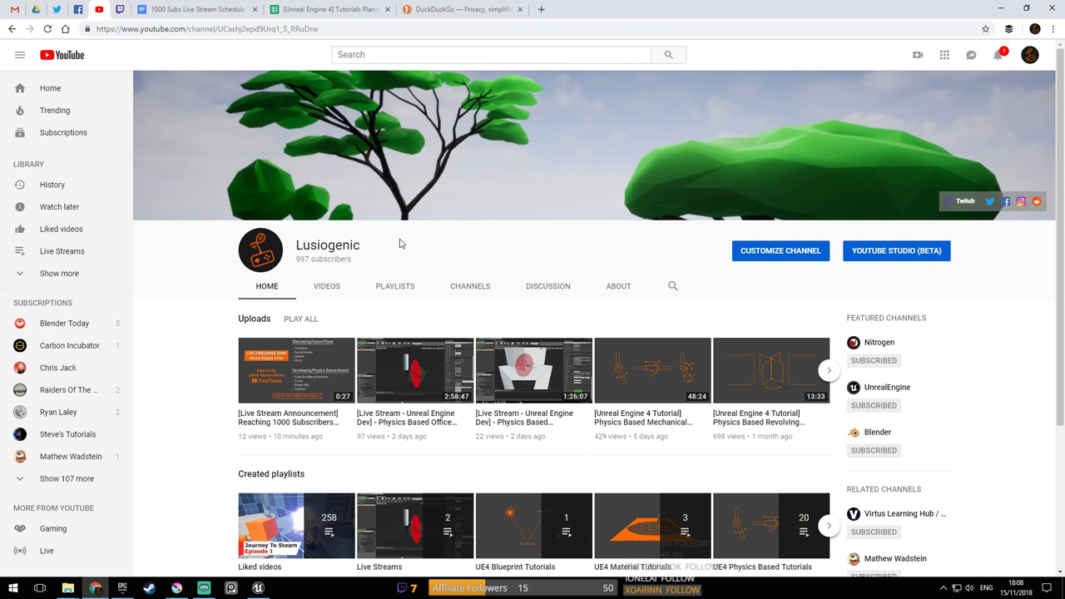
click(47, 29)
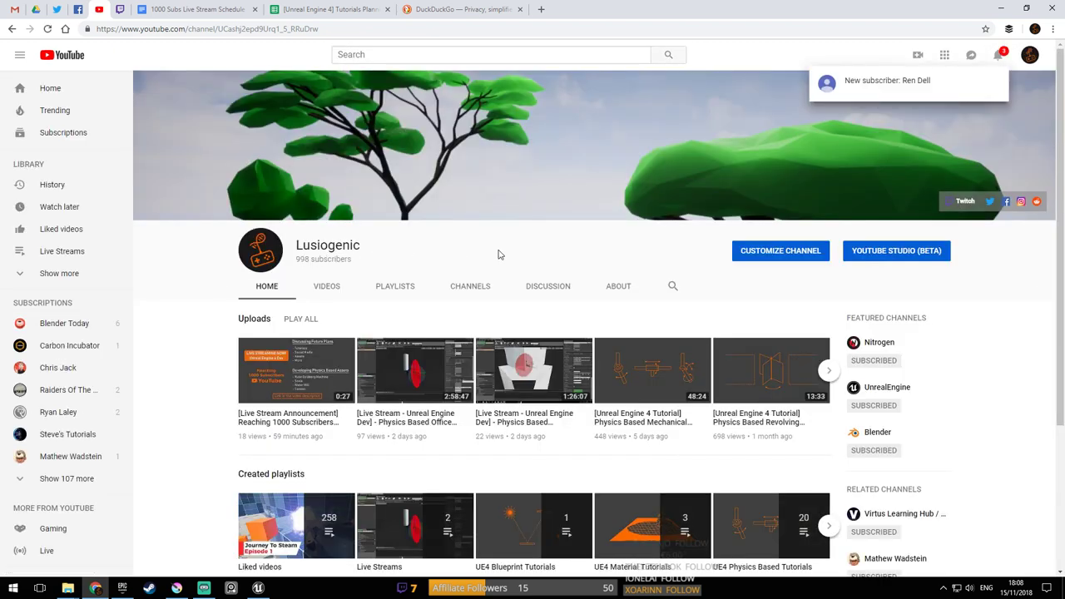
click(1002, 56)
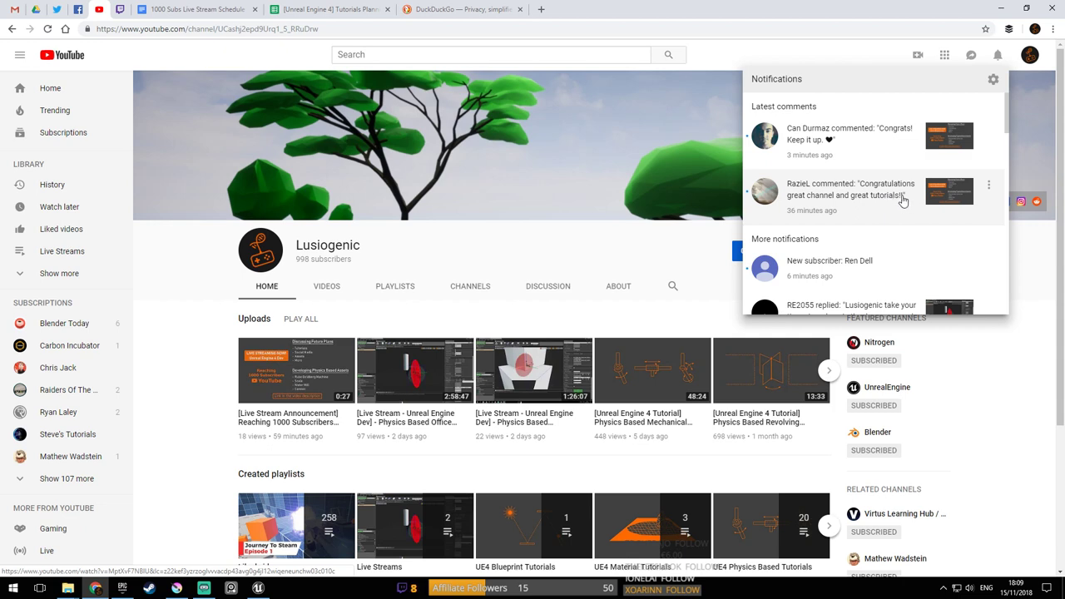
click(630, 245)
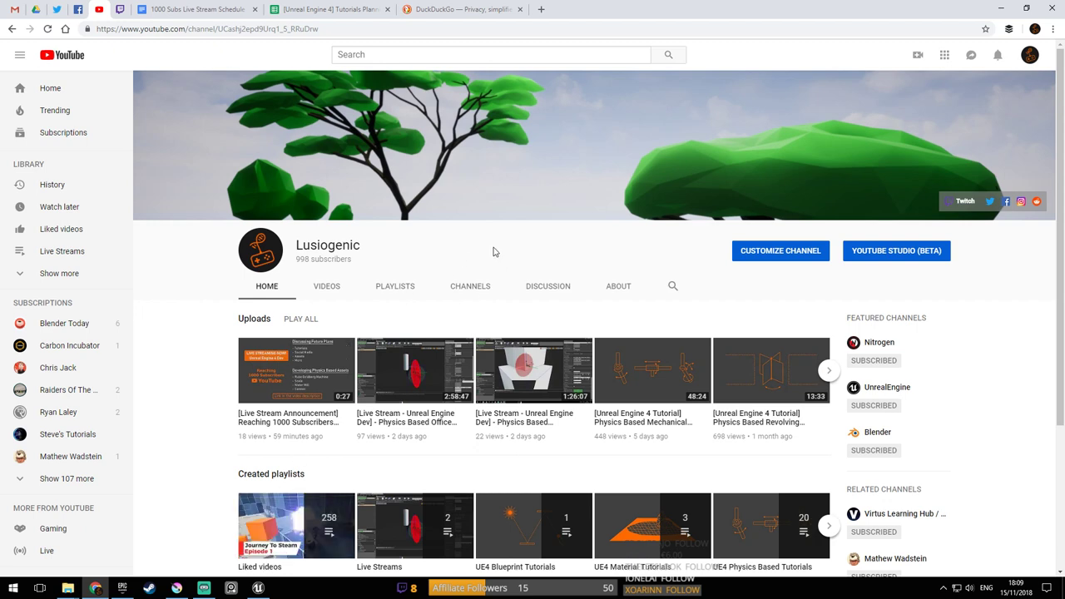
Return to Unreal Editor, save the level, and play it briefly to test grabbing the scale
click(263, 588)
key(ctrl+s)
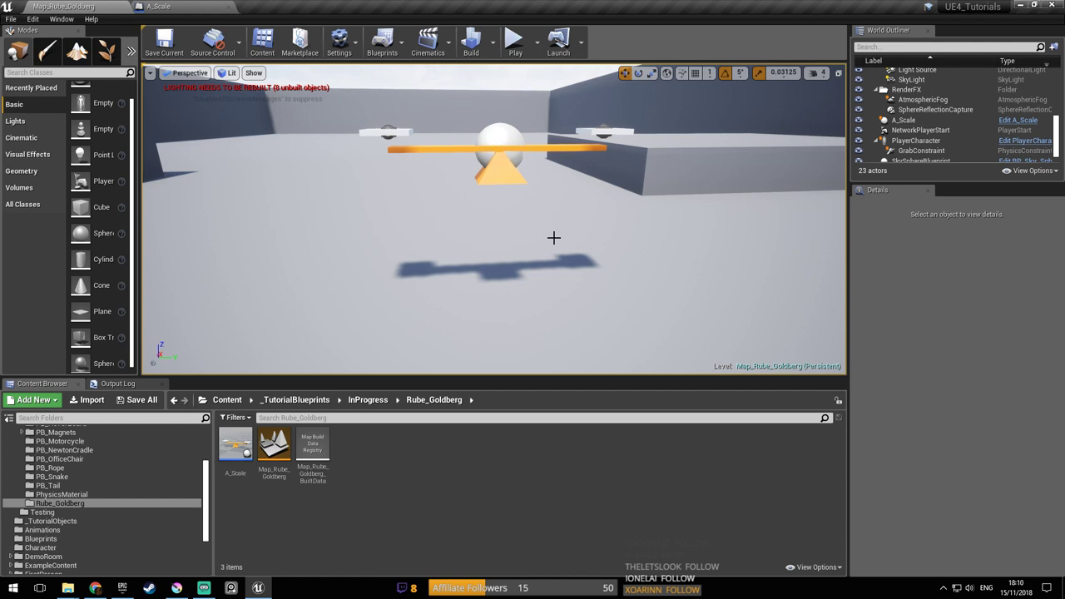
right_drag(534, 177, 511, 148)
click(514, 39)
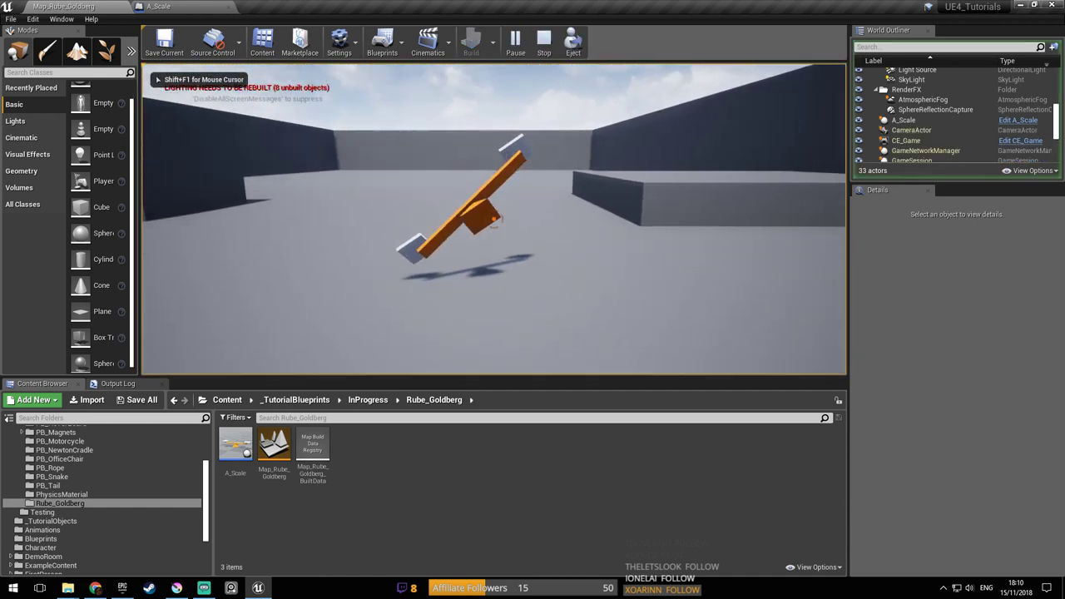
click(493, 219)
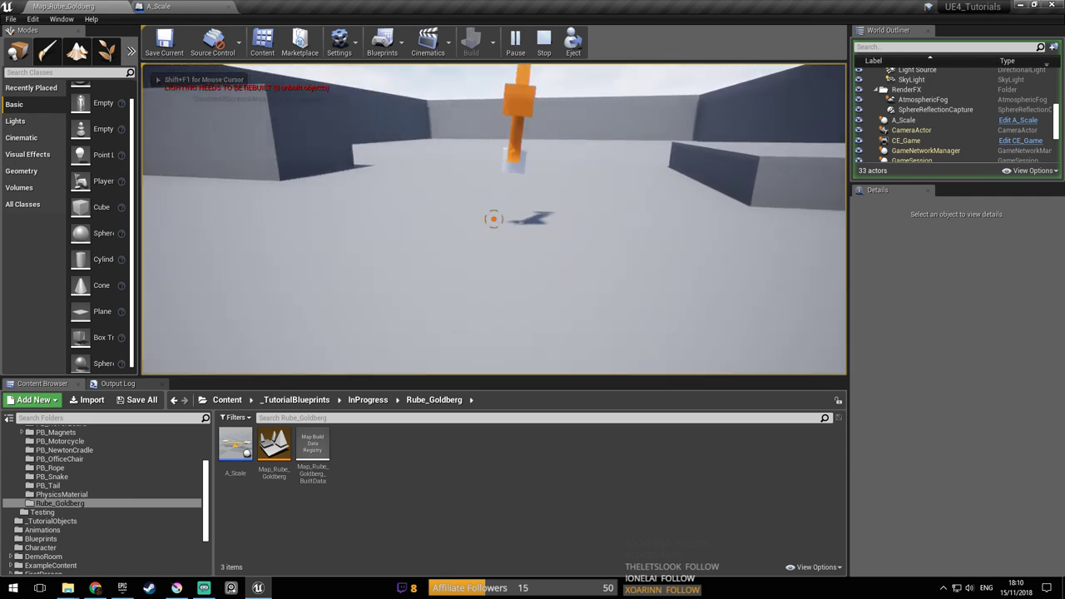
key(Escape)
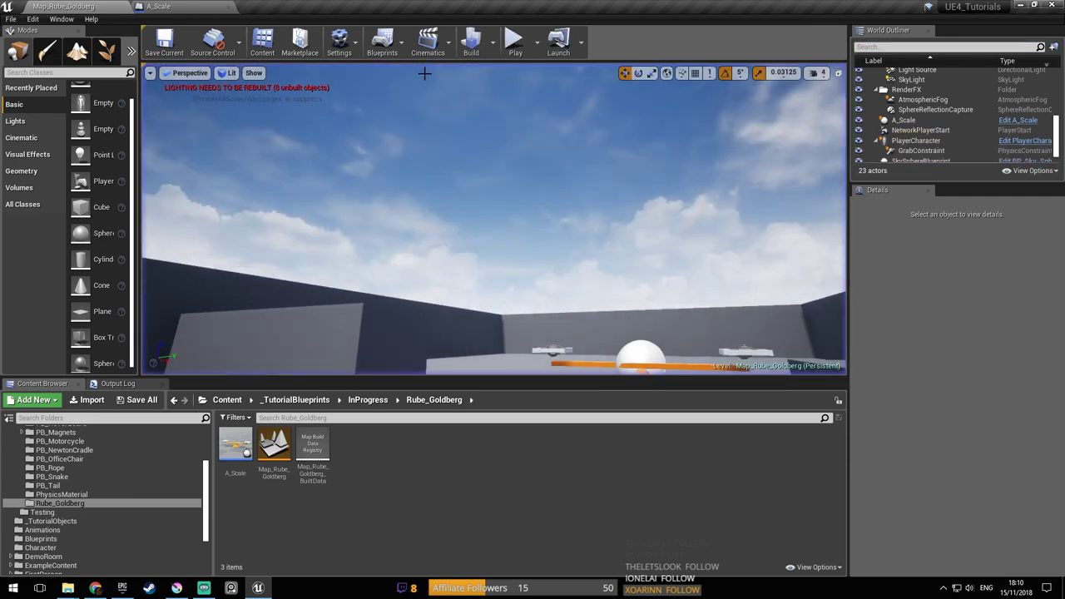
Play the level two more times to watch the scale, backing the view away between runs and stopping each run
click(515, 39)
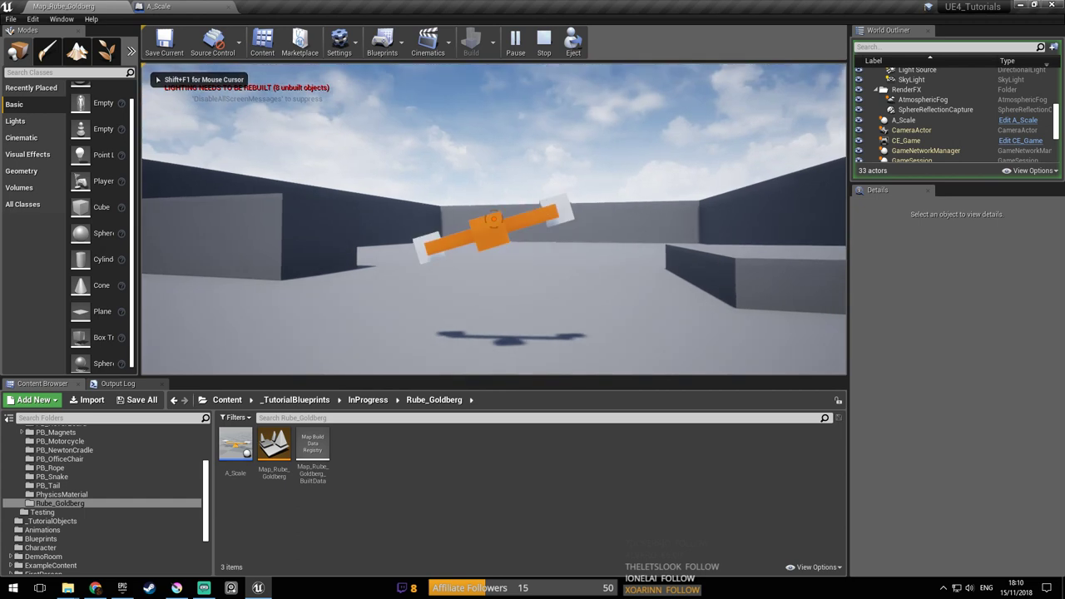
key(Escape)
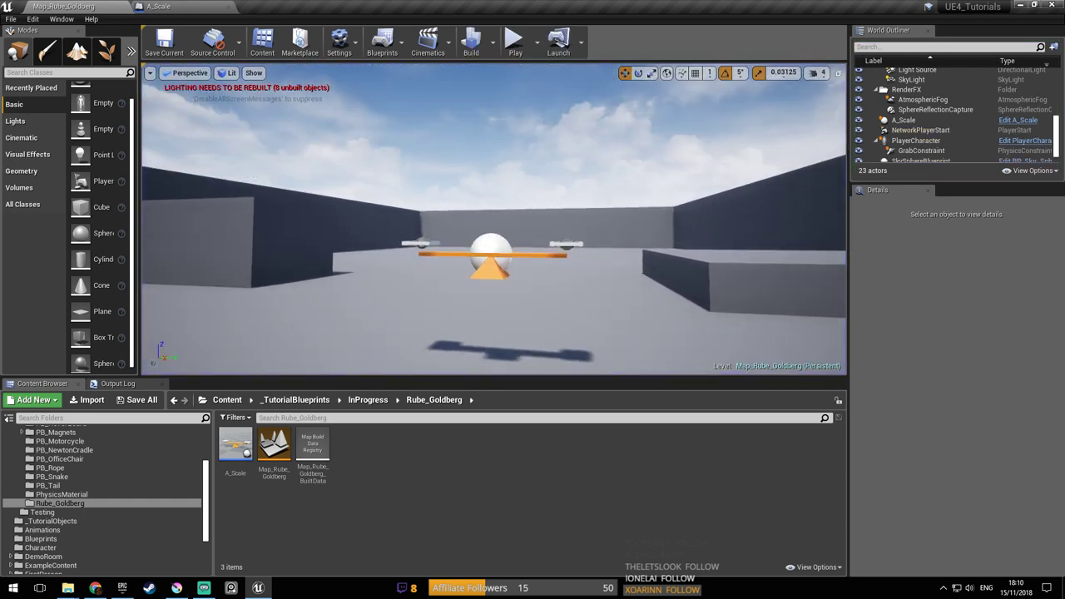
mouse_move(508, 232)
right_down()
mouse_move(491, 218)
mouse_move(508, 231)
right_up()
key(s)
click(515, 41)
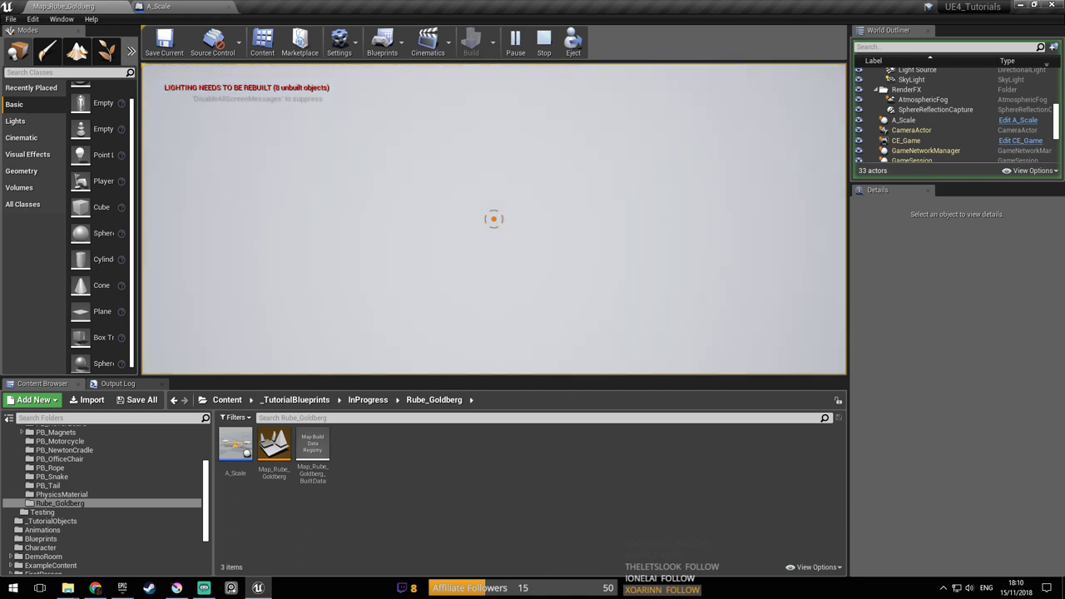
key(Escape)
Switch to Krita, save the Rube_goldberg sketch, and draw curved rotation arrows above and below the small gear
key(alt+Tab)
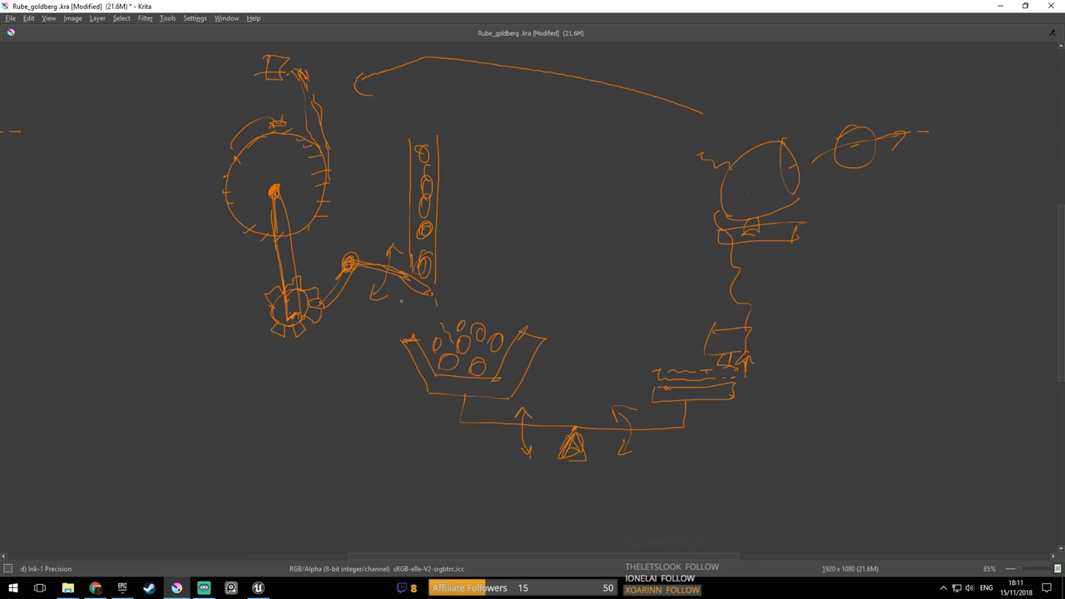
key(ctrl+s)
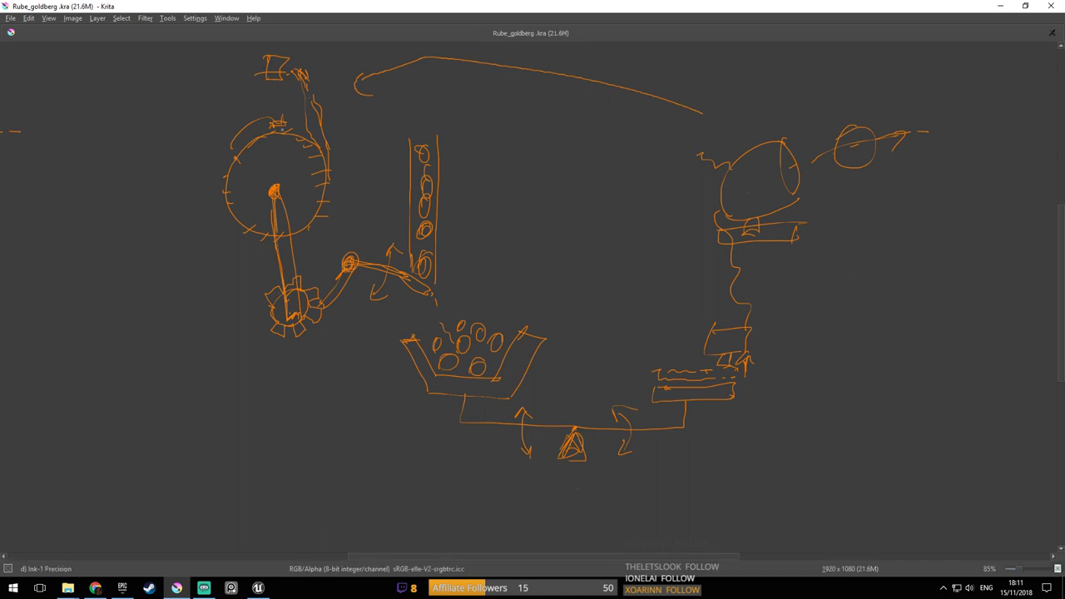
mouse_move(258, 273)
mouse_down()
mouse_move(318, 246)
mouse_move(321, 255)
mouse_up()
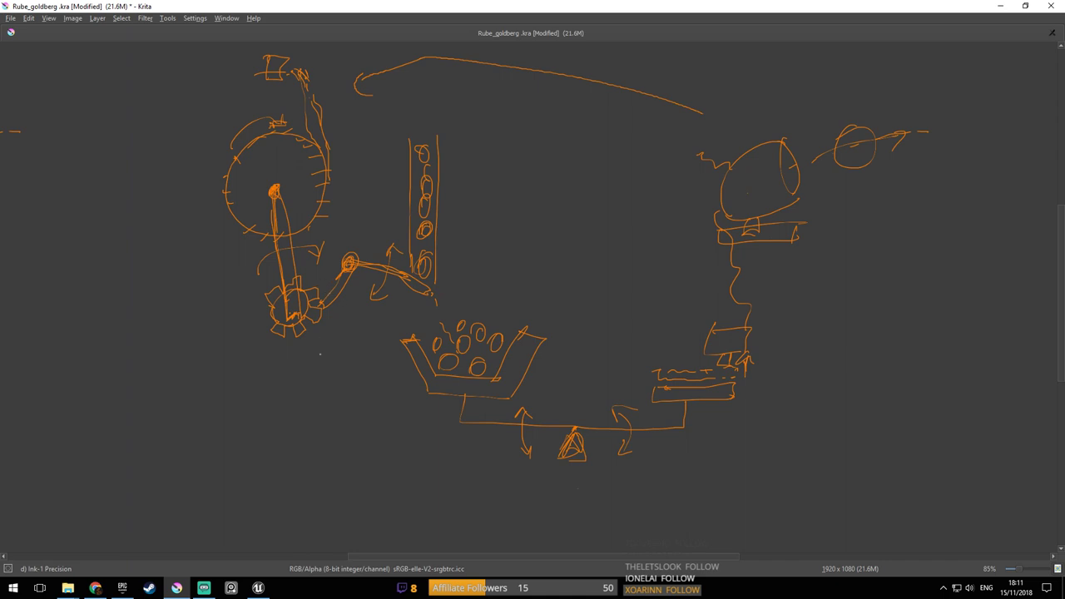
mouse_move(256, 386)
mouse_down()
mouse_move(325, 372)
mouse_move(328, 359)
mouse_up()
Sketch a slanted chain of links above the lever pivot, and add direction arrows beside the lever and below the gear
drag(343, 235, 388, 159)
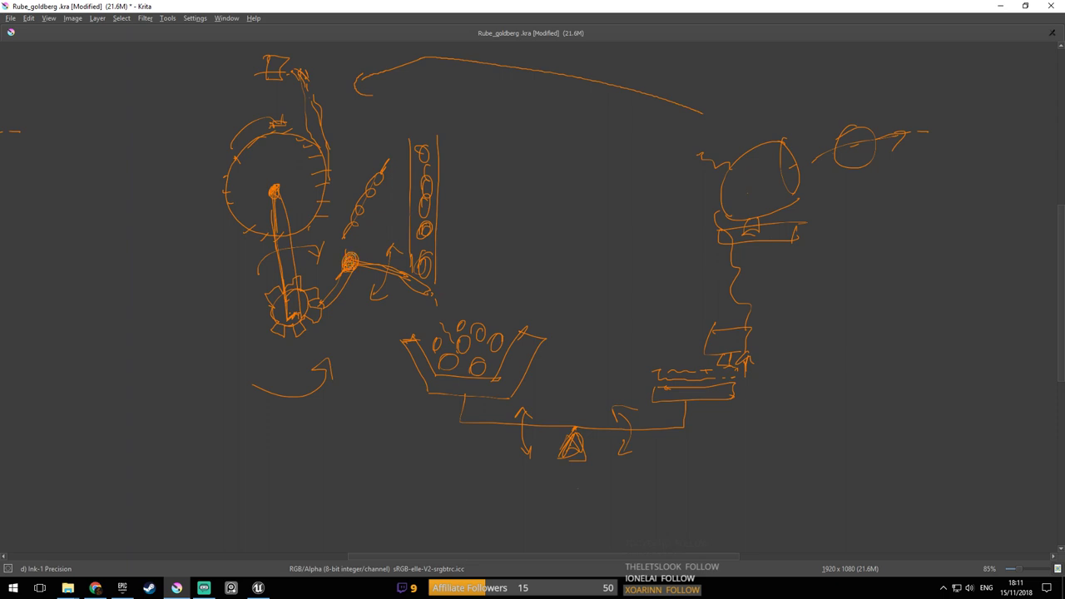
mouse_move(372, 258)
mouse_down()
mouse_move(372, 232)
mouse_move(380, 236)
mouse_up()
mouse_move(268, 390)
mouse_down()
mouse_move(304, 394)
mouse_move(324, 353)
mouse_move(331, 371)
mouse_up()
mouse_move(404, 295)
mouse_down()
mouse_move(396, 316)
mouse_move(407, 328)
mouse_up()
Save the level in Unreal Editor, and add a line along the outer wall of the ball tube in the Krita sketch
click(259, 589)
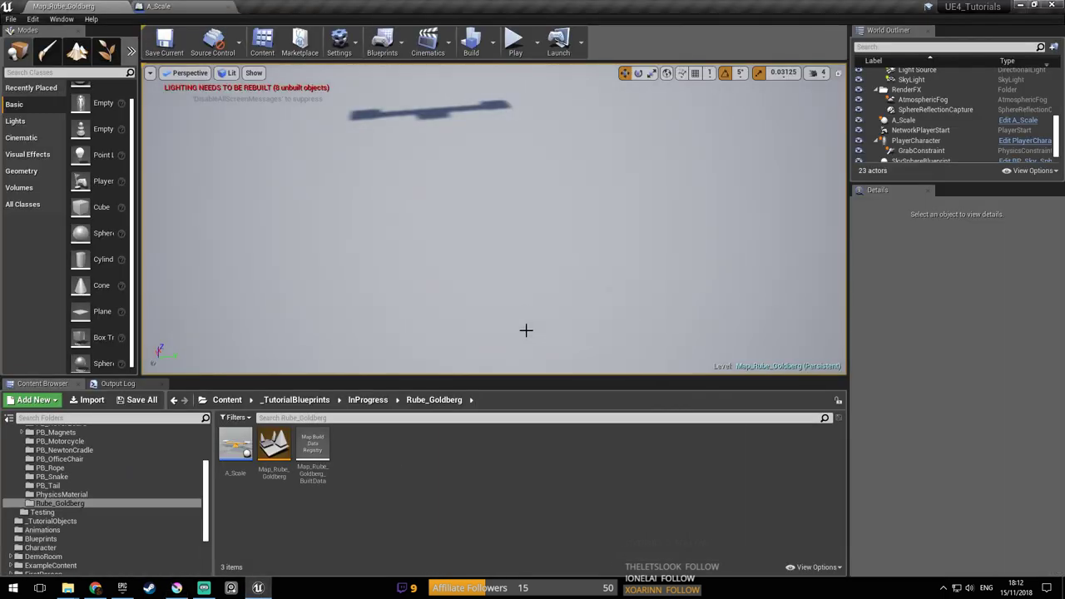
right_drag(495, 219, 500, 250)
key(ctrl+s)
mouse_move(551, 312)
right_down()
mouse_move(533, 310)
mouse_move(553, 309)
right_up()
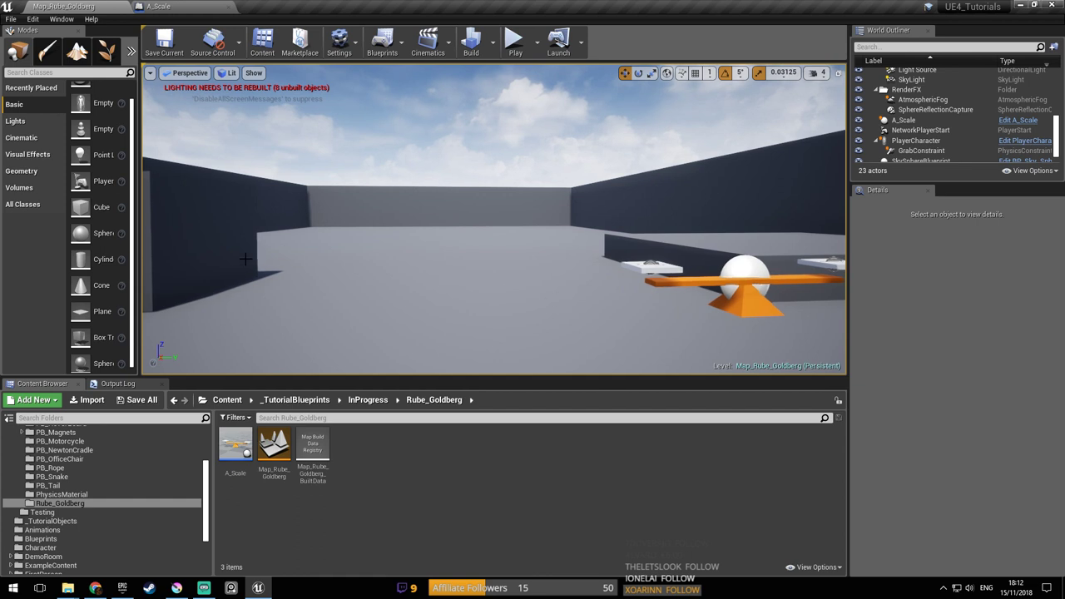
key(d)
mouse_move(517, 254)
right_down()
mouse_move(509, 278)
mouse_move(516, 255)
right_up()
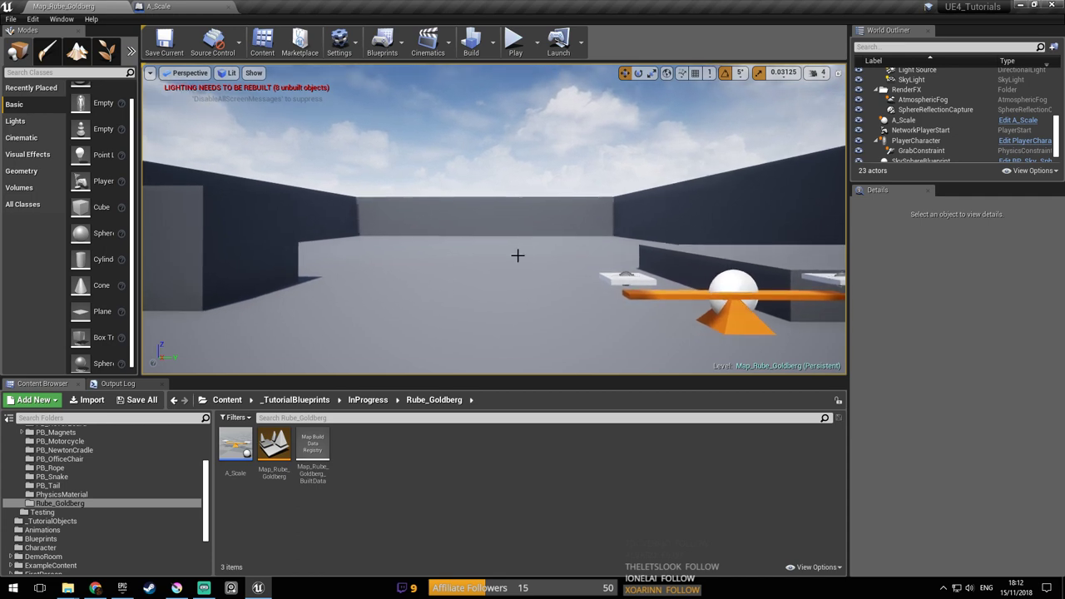
key(alt+Tab)
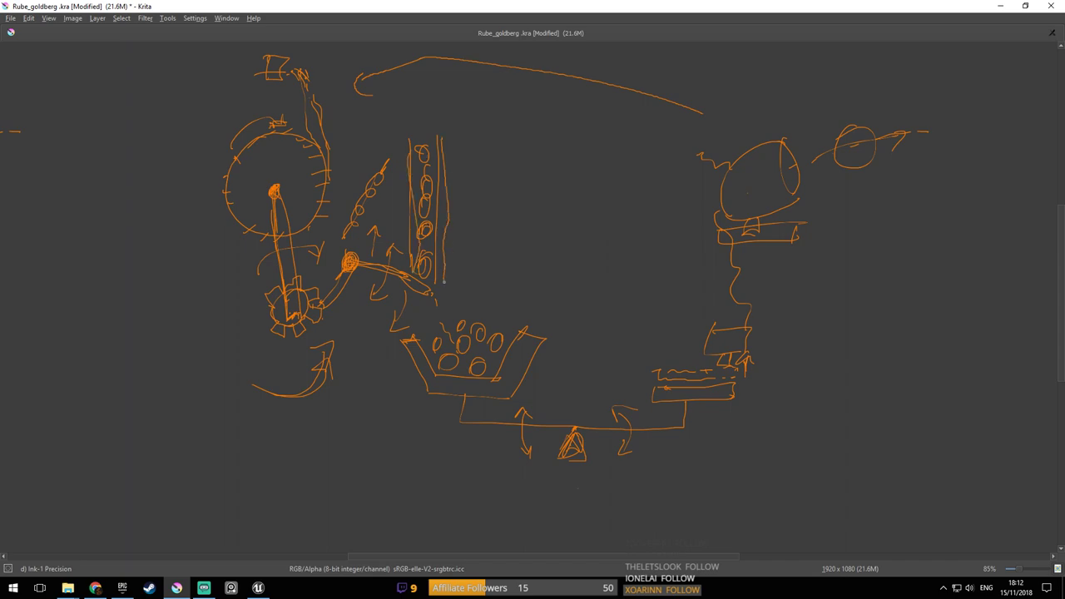
key(alt+Tab)
Back in Unreal Editor, duplicate the physics sphere and place the copy in front of the scale at about X 728, Y 308, Z 220
right_drag(487, 268, 487, 268)
click(463, 291)
alt+drag(488, 283, 722, 275)
right_drag(722, 275, 722, 275)
drag(240, 259, 740, 268)
right_drag(730, 316, 731, 316)
right_drag(621, 264, 620, 264)
right_drag(531, 267, 531, 267)
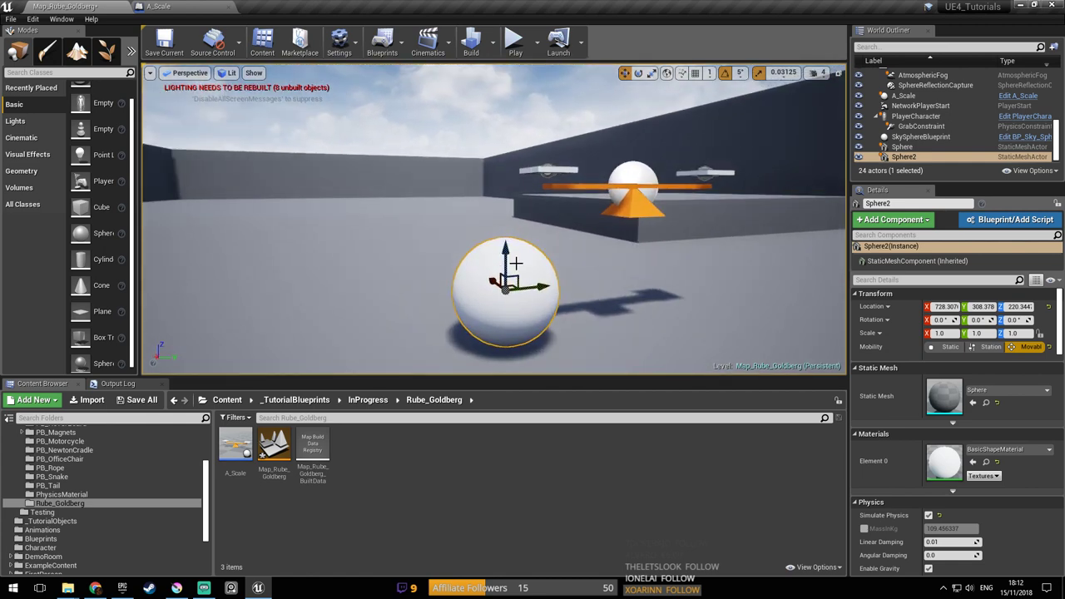
Scale the duplicated sphere uniformly to 0.21875 and move it above one platter, at about Y 357 and Z 396
click(652, 74)
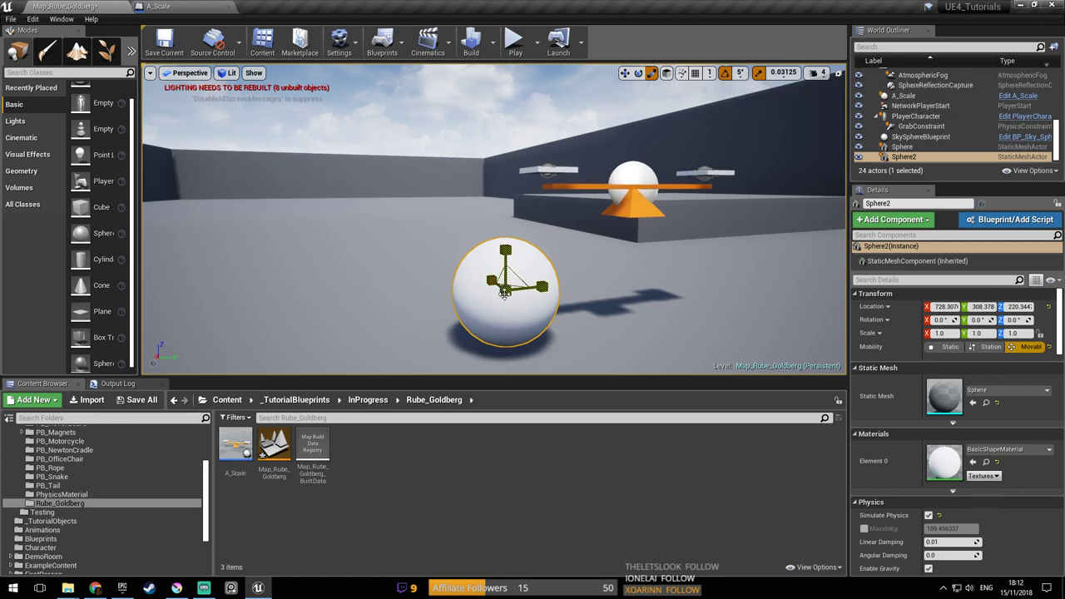
drag(505, 285, 491, 309)
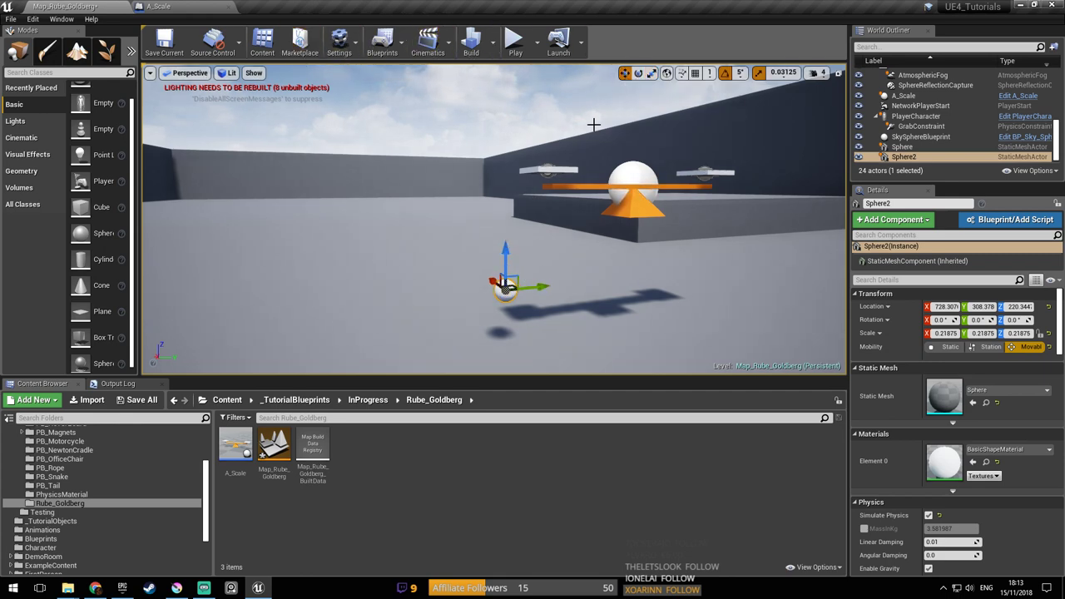
mouse_move(561, 90)
right_down()
mouse_move(541, 79)
mouse_move(574, 184)
mouse_move(491, 100)
mouse_move(483, 125)
mouse_move(508, 166)
mouse_move(557, 171)
mouse_move(541, 124)
mouse_move(555, 70)
right_up()
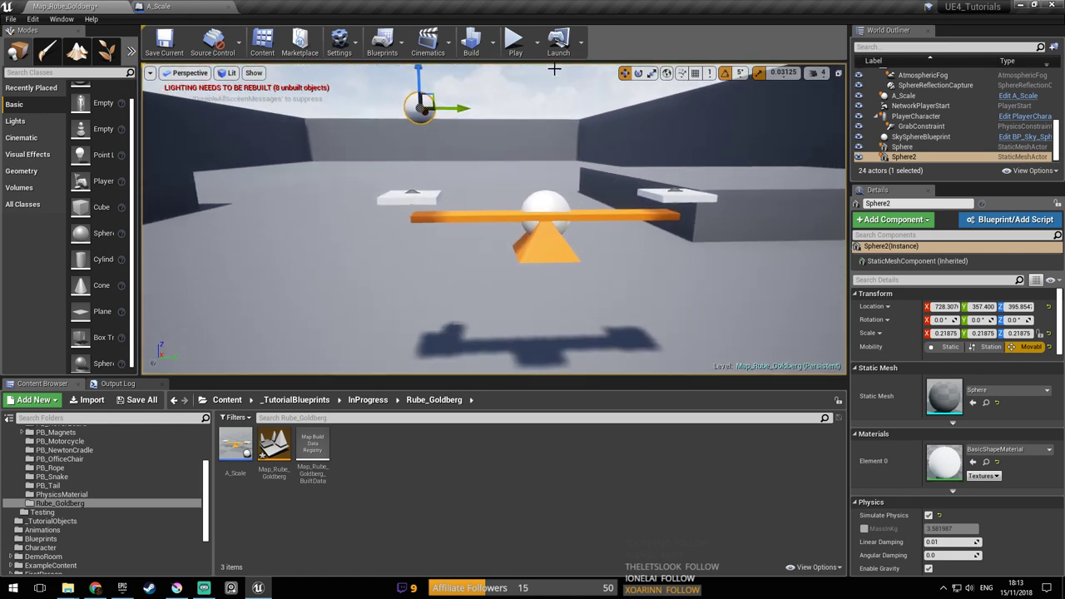
Play the level, grab the small sphere from its platter and drop it onto the opposite platter
click(515, 34)
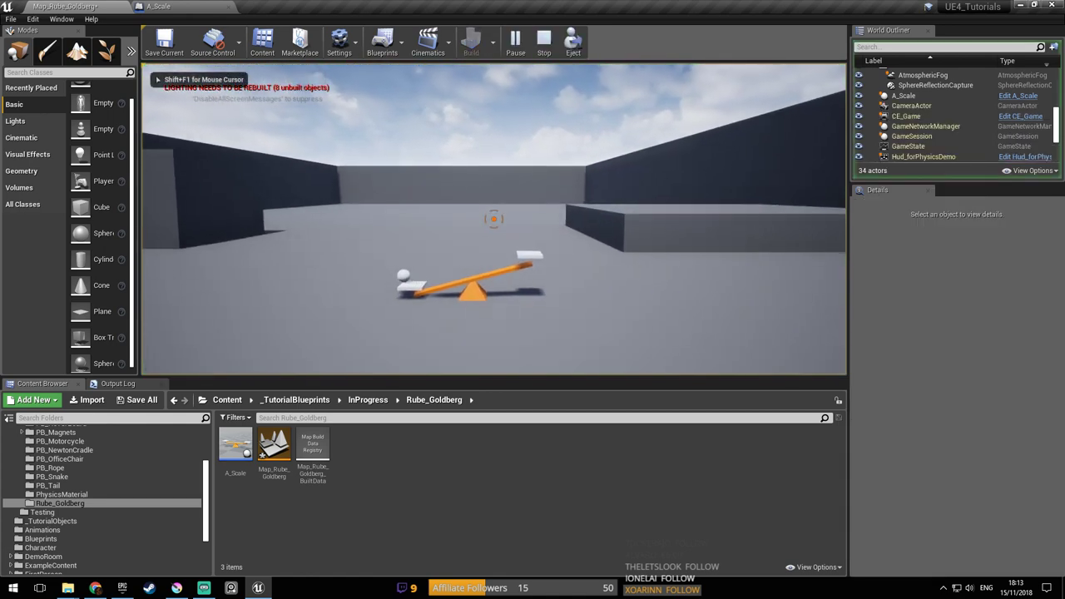
key(w)
click(493, 219)
key(s)
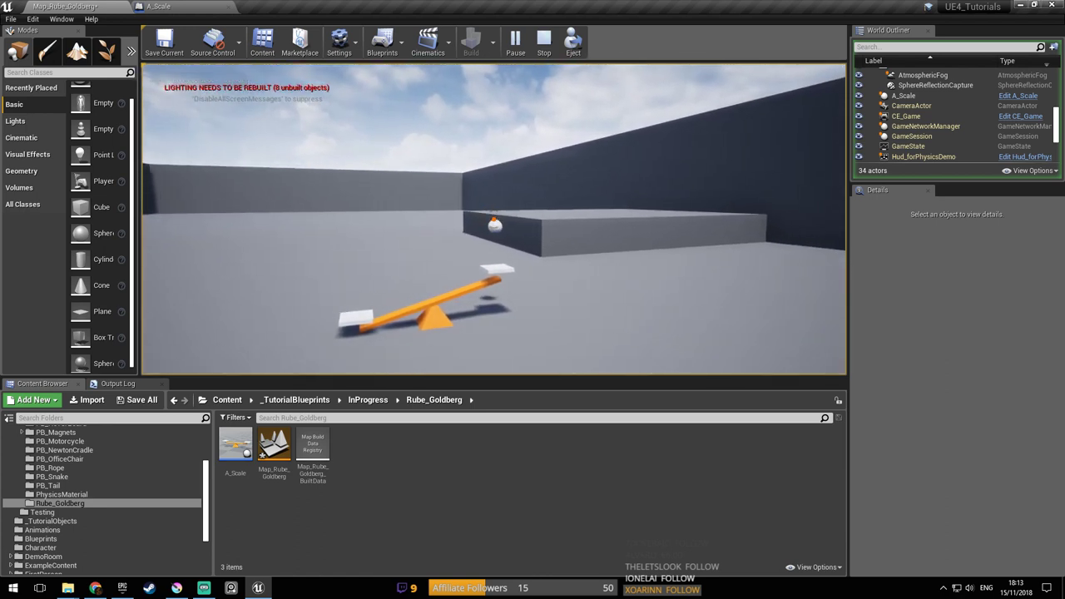
key(w)
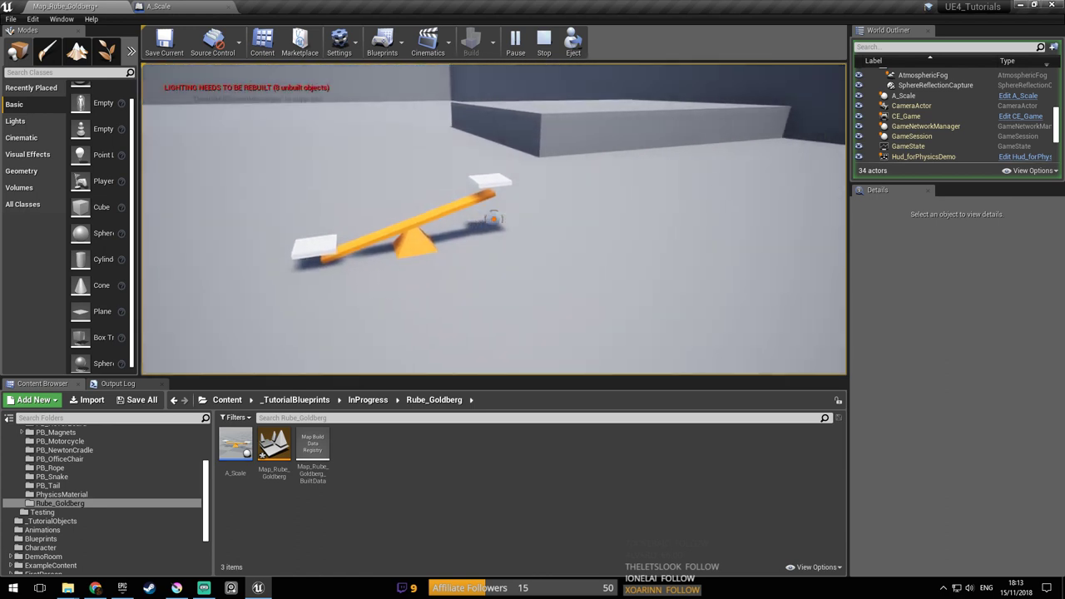
click(493, 218)
key(s)
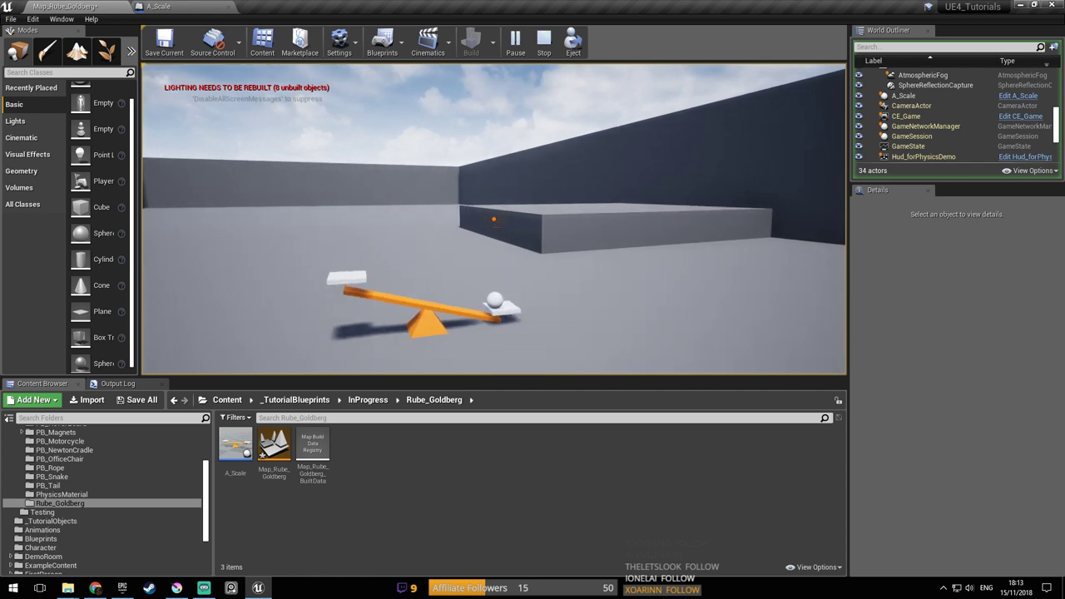
Grab the small sphere and drop it on the scale's platters several times, then end the play session
click(494, 219)
key(s)
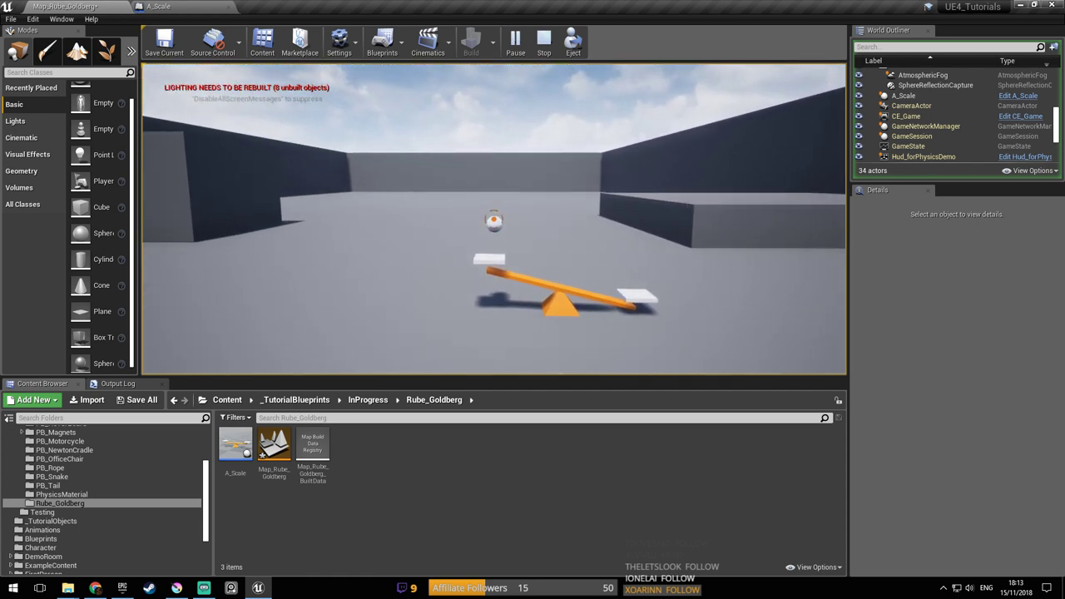
click(493, 219)
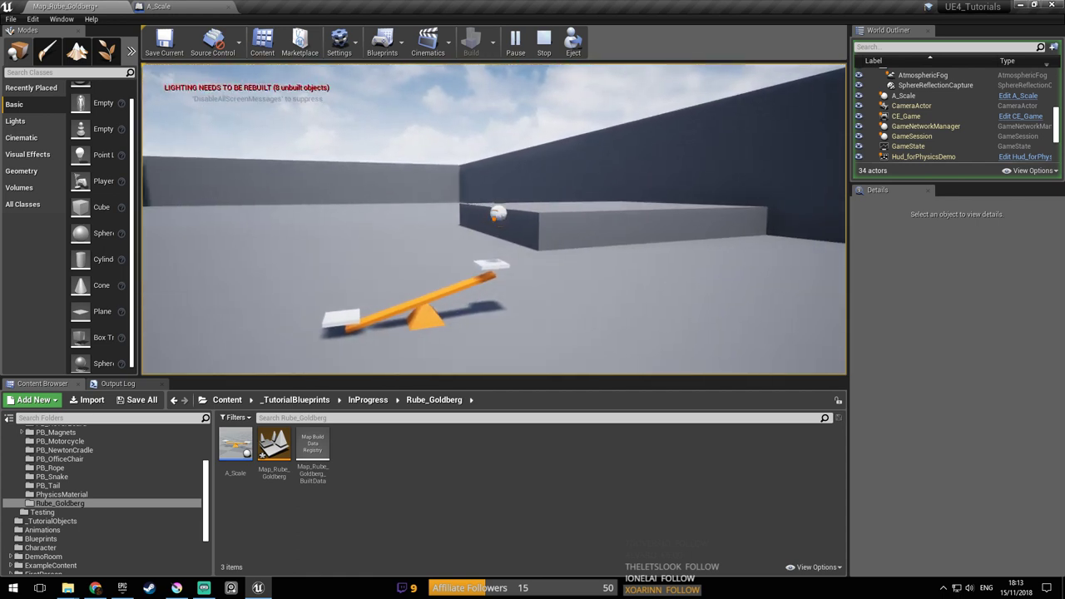
key(w)
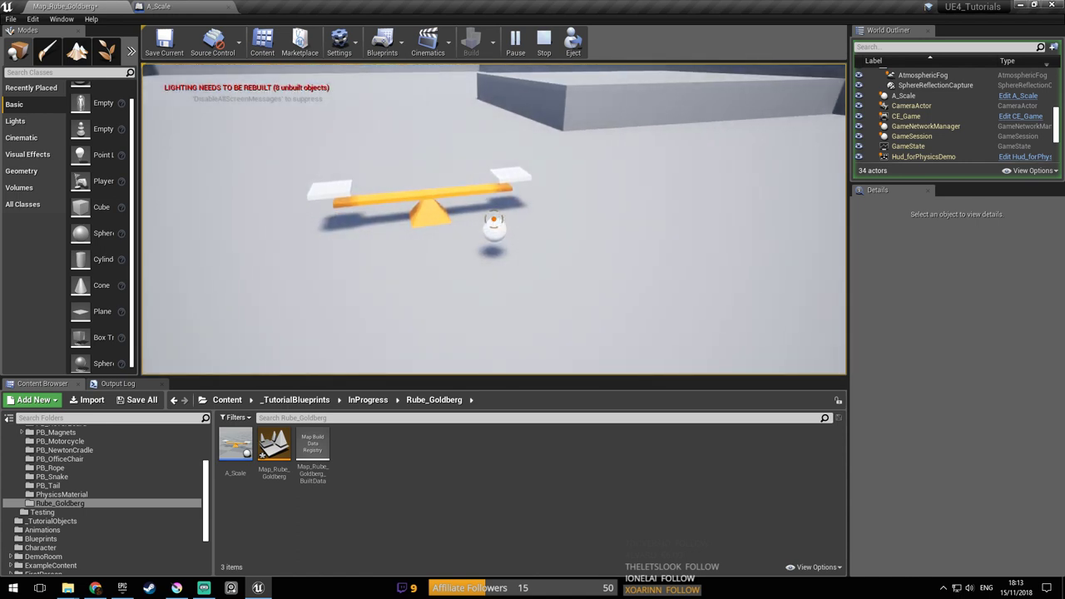
key(s)
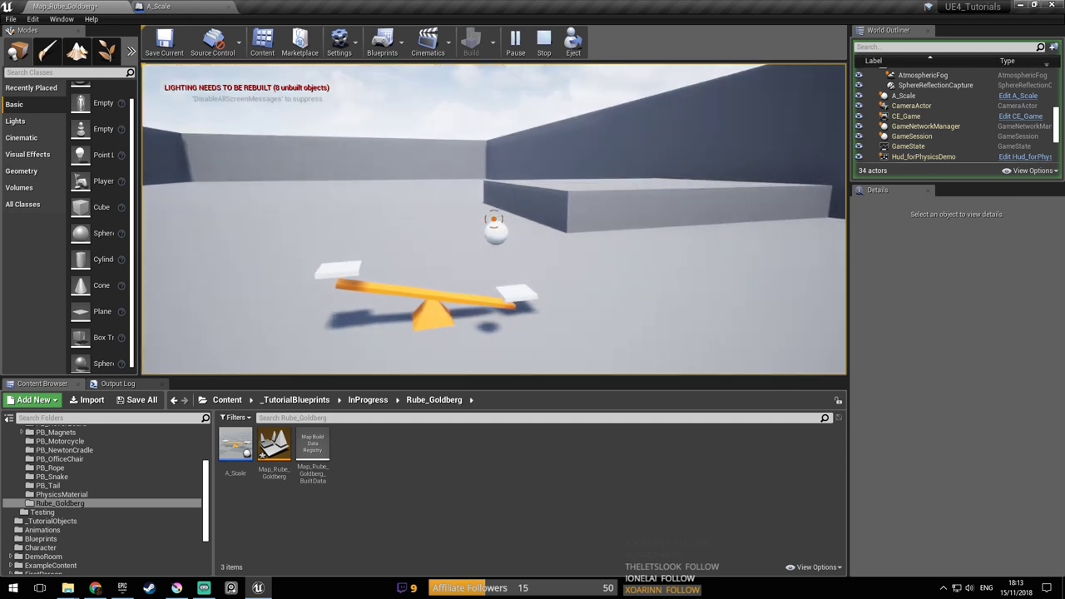
click(493, 219)
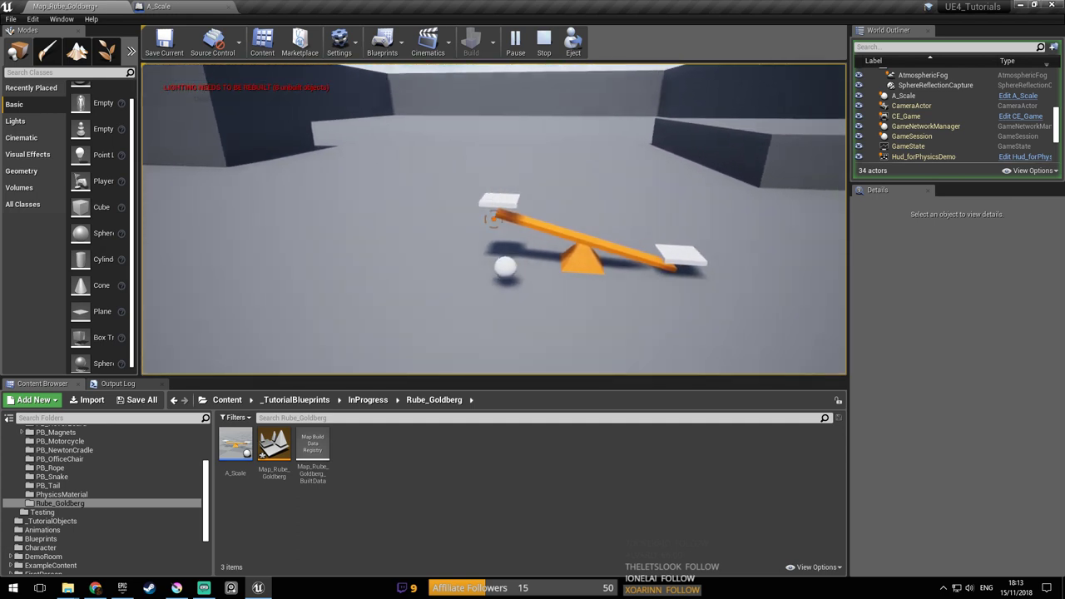
click(494, 219)
key(w)
click(493, 219)
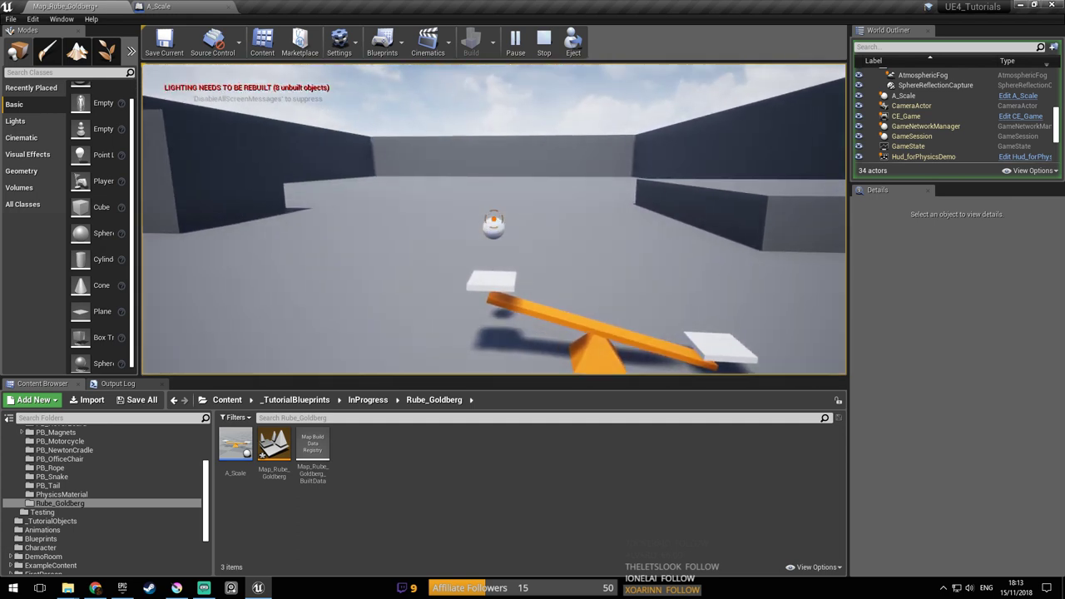
key(s)
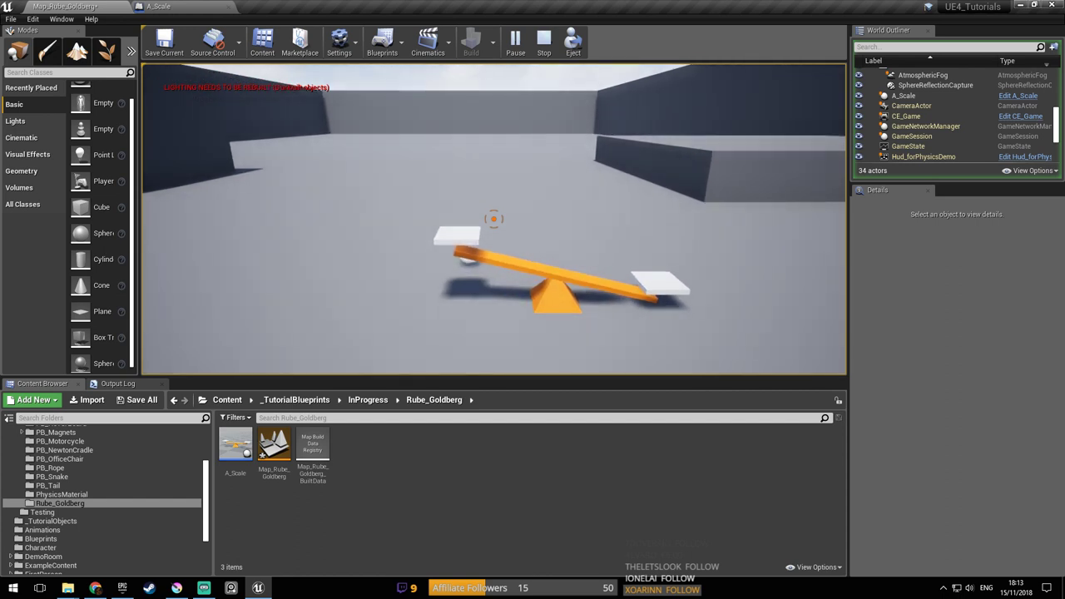
key(shift+F1)
key(Escape)
In the A_Scale blueprint, set PlankAxis's angular motor orientation drive strength to 5.0, then compile and save
right_drag(628, 138, 666, 112)
key(w)
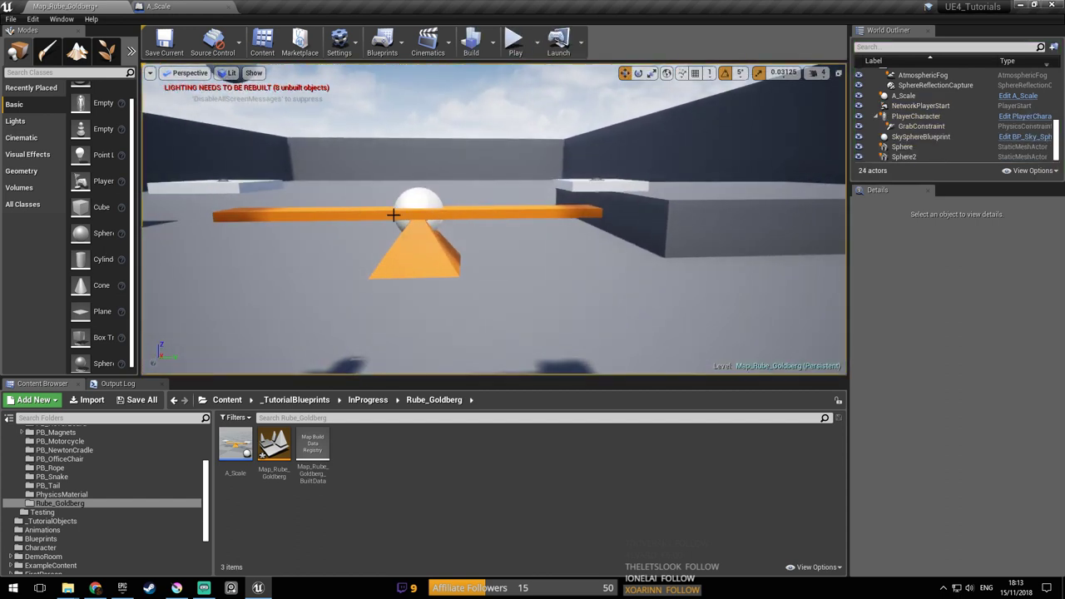
click(424, 227)
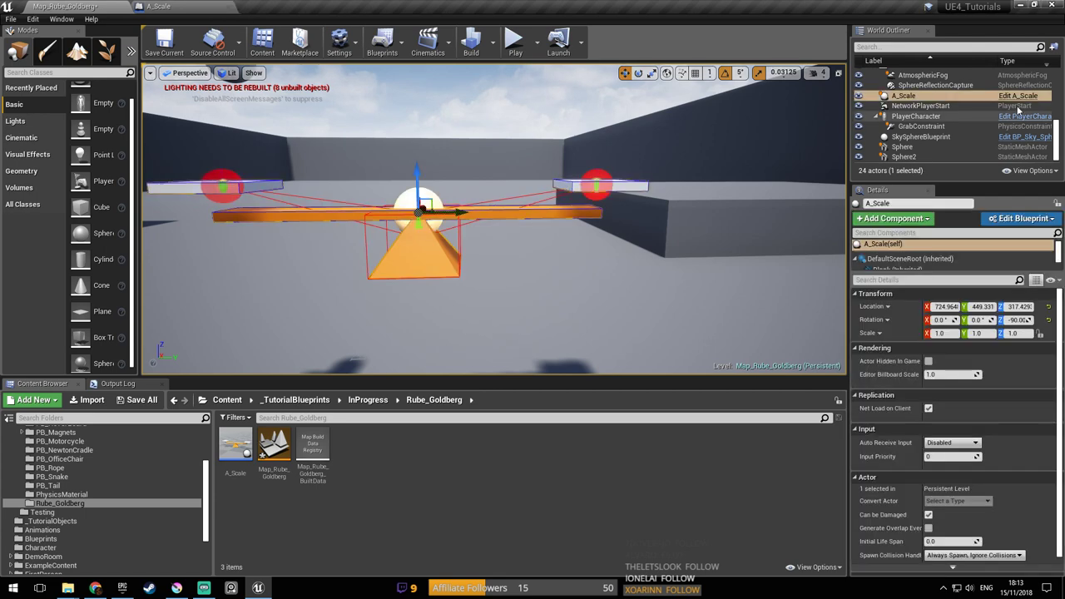
click(158, 6)
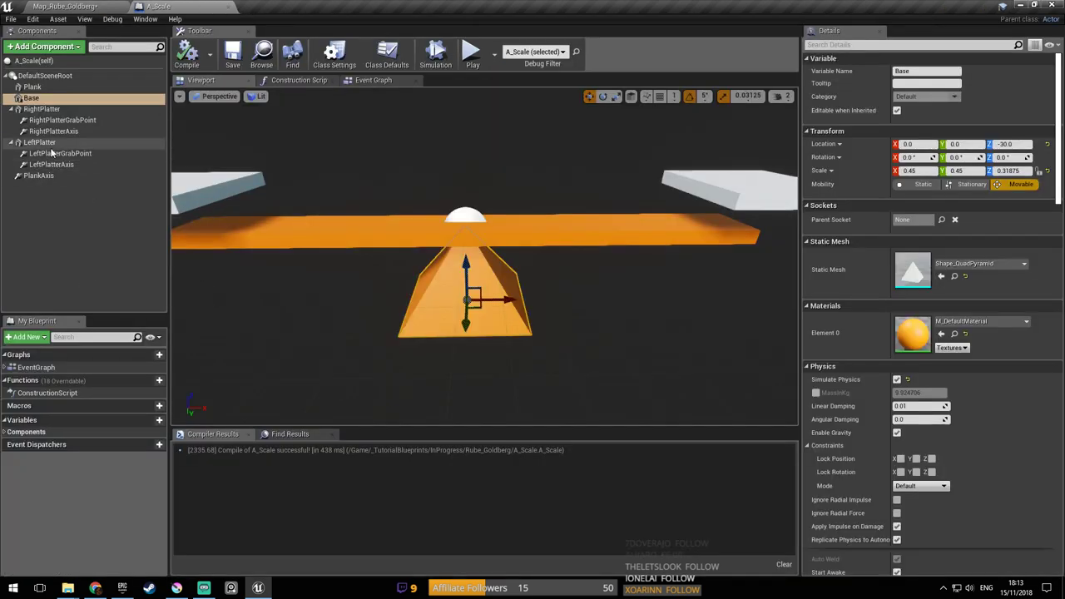
click(38, 176)
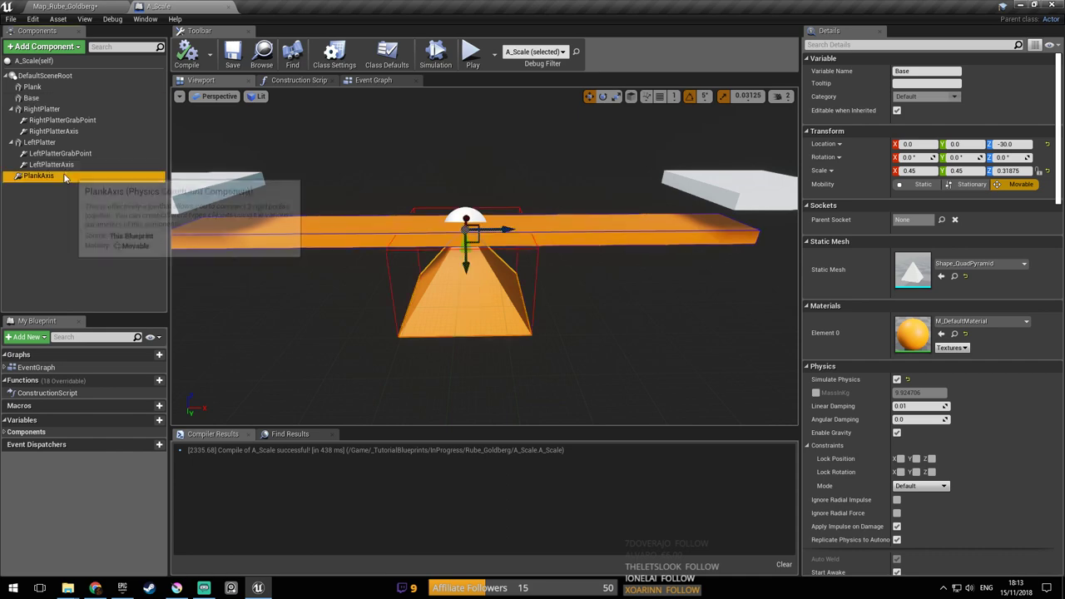
scroll(1057, 319, down, 5)
scroll(1030, 369, down, 15)
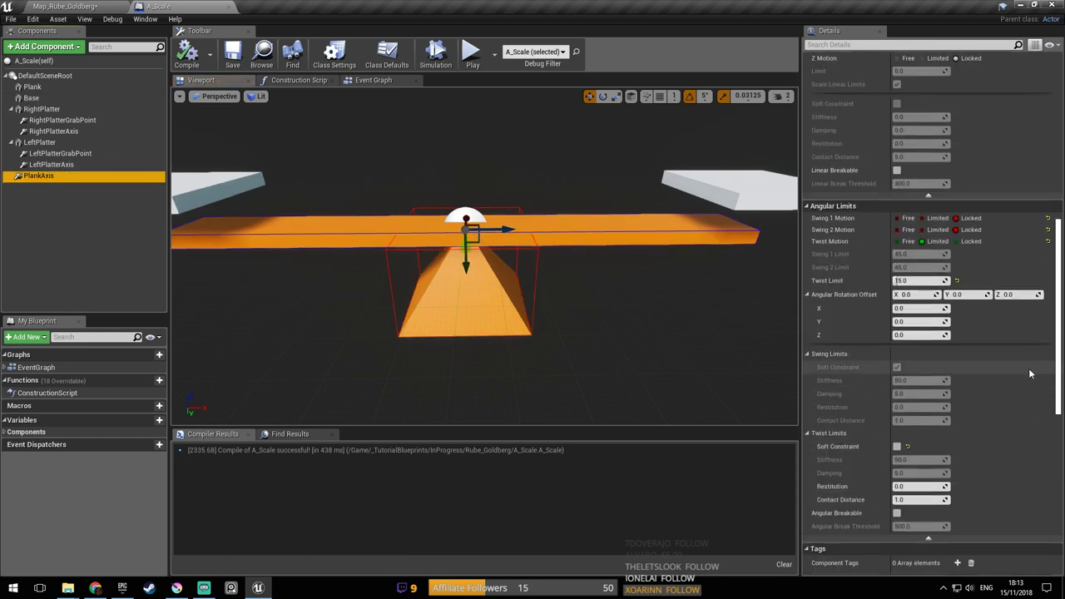
scroll(1017, 385, down, 6)
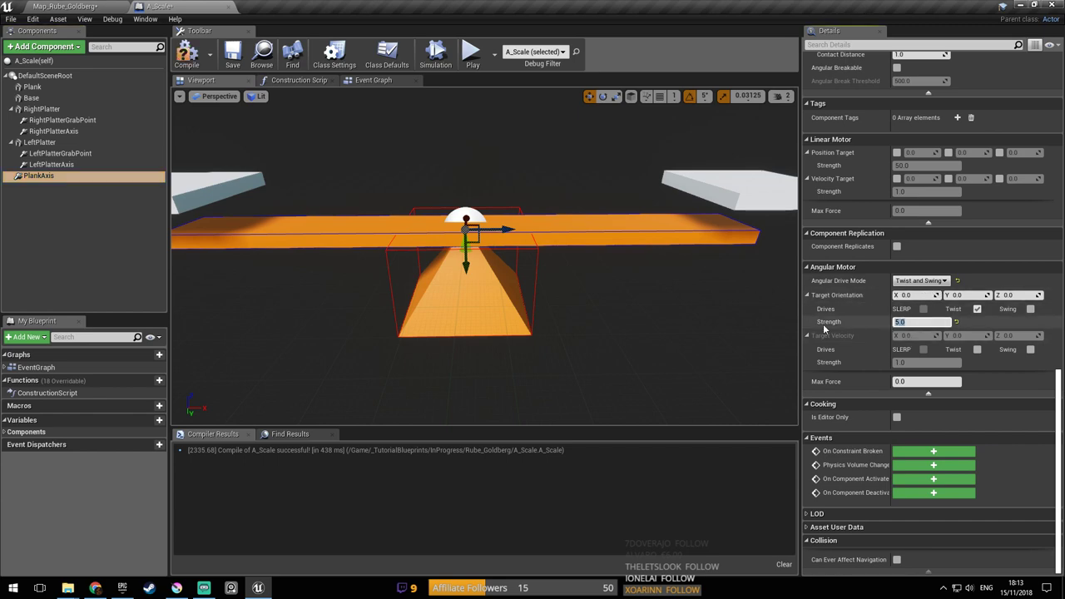
click(194, 65)
click(234, 54)
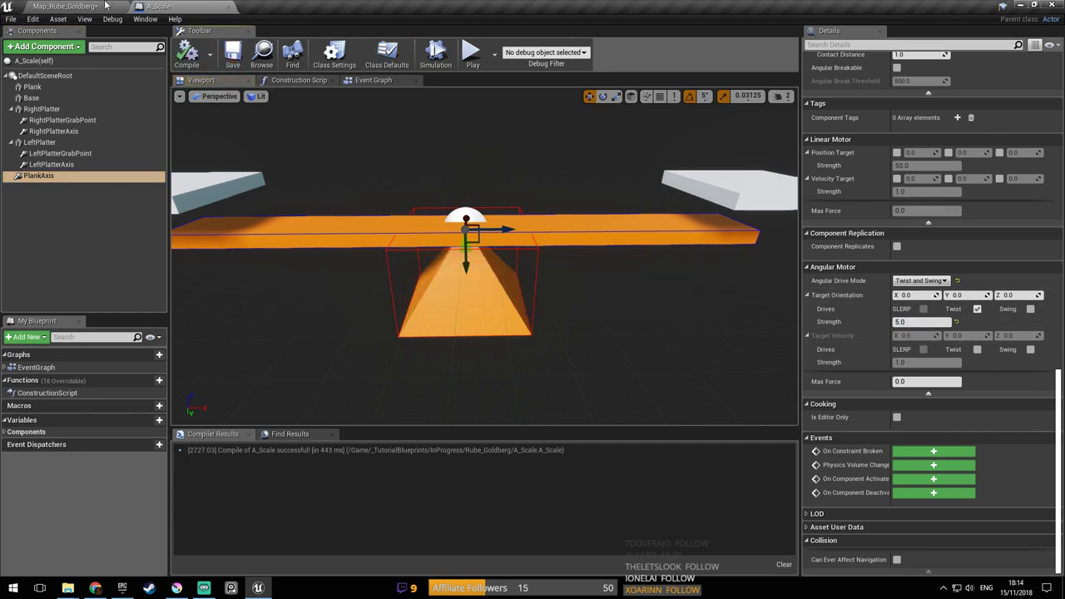
Play the level and repeatedly grab the scale with the physics grab to test its tilting
click(81, 7)
click(515, 42)
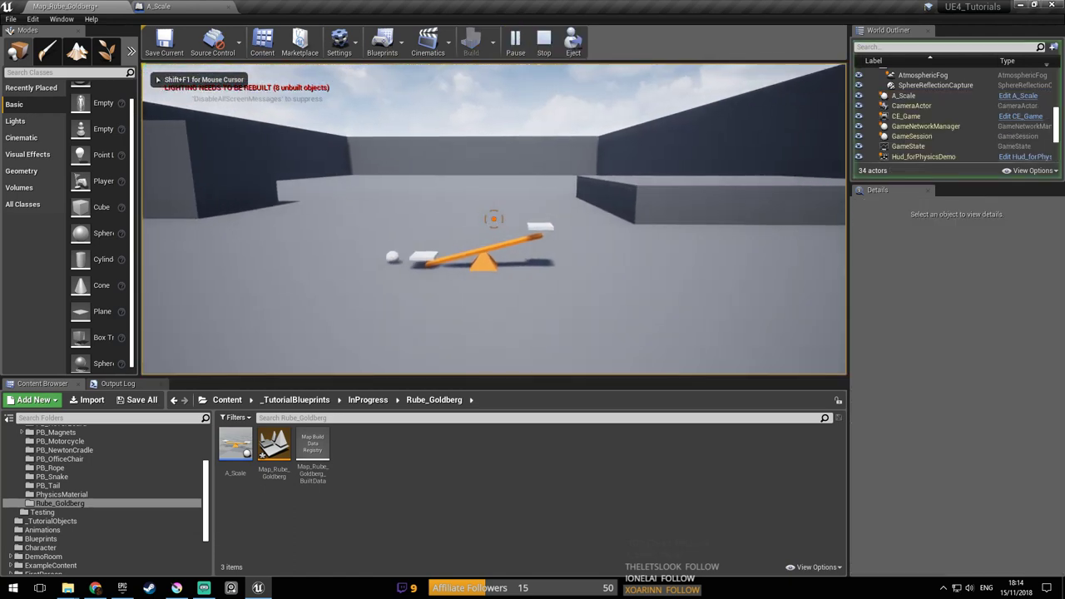
key(w)
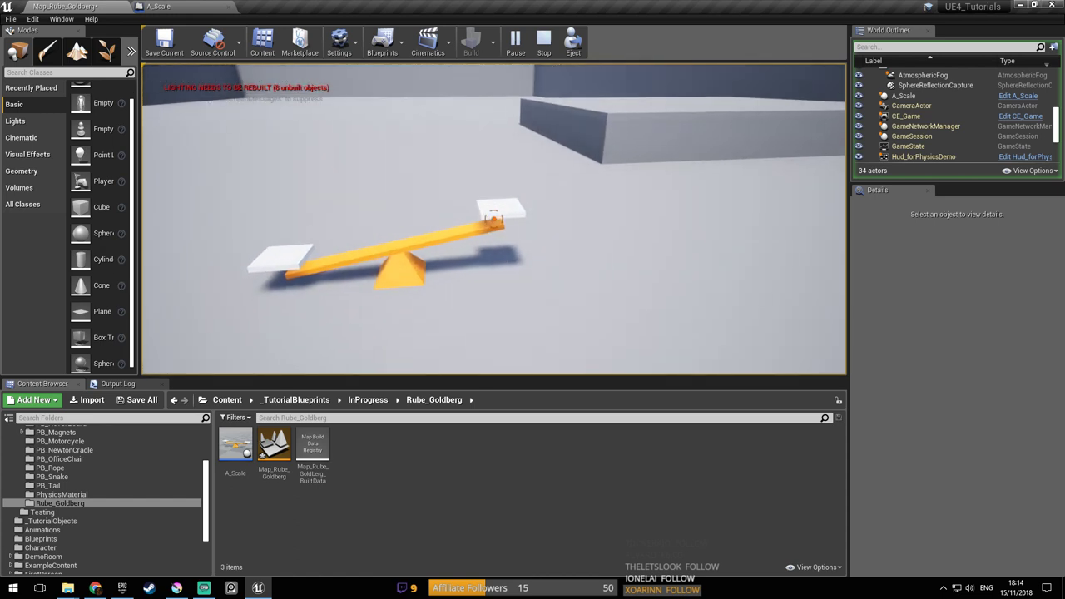
key(d)
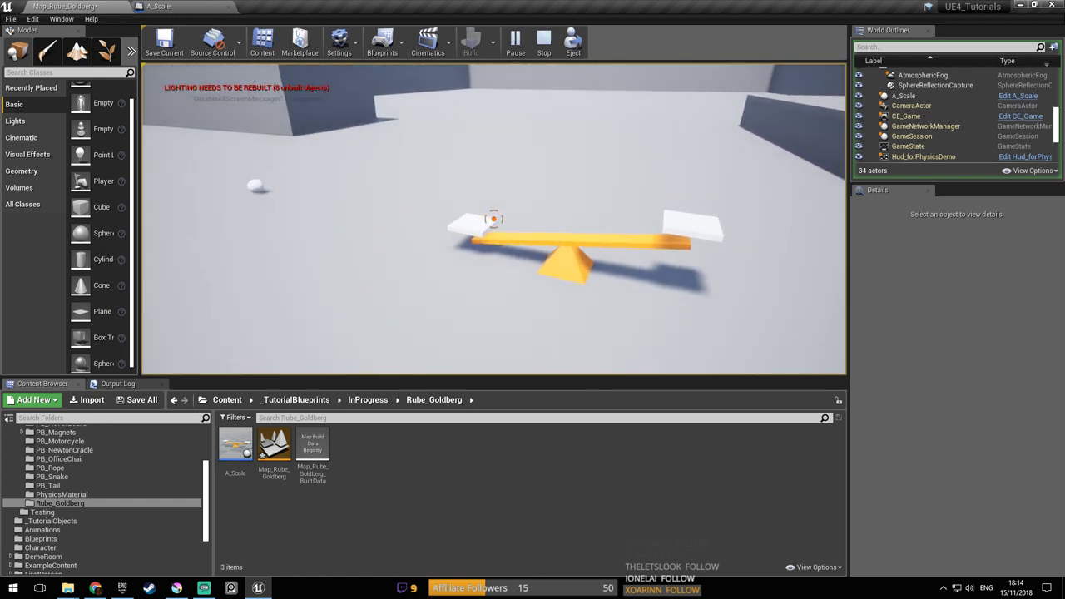
click(494, 219)
key(d)
drag(493, 219, 494, 219)
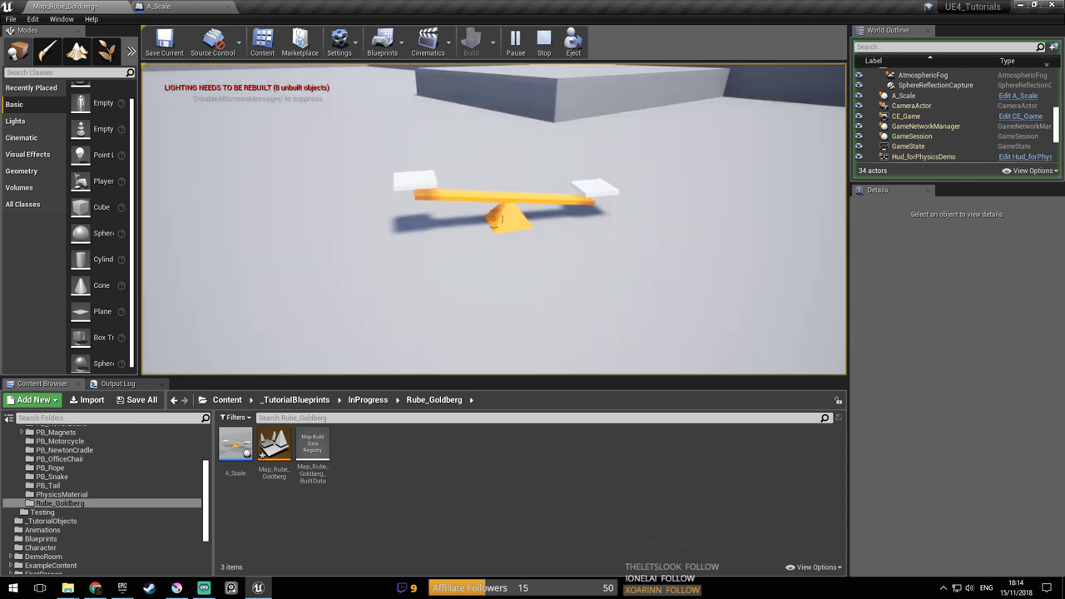
drag(493, 219, 493, 219)
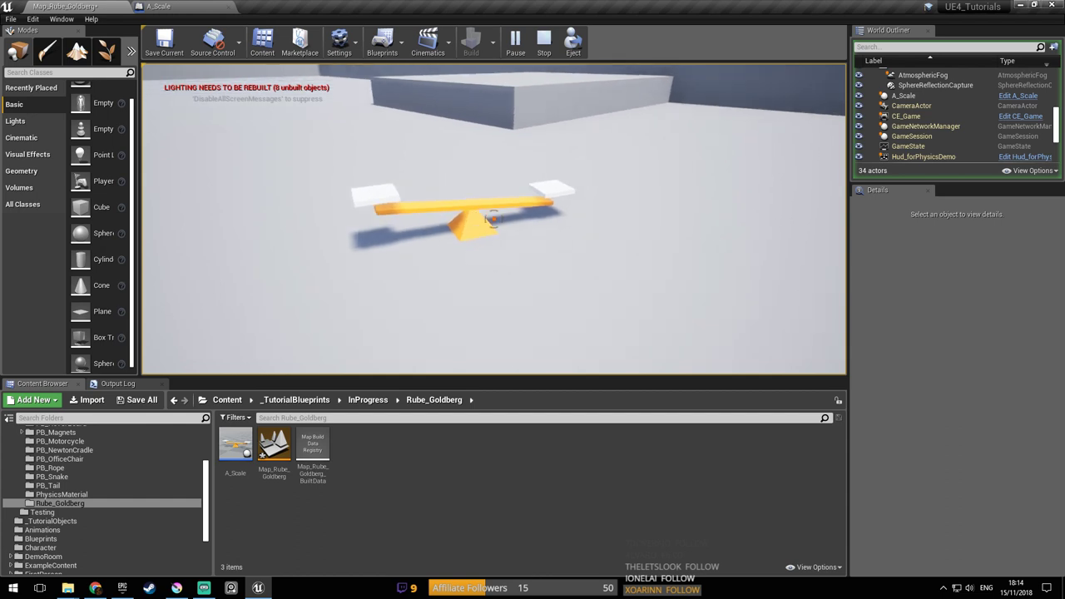
drag(494, 219, 494, 219)
Carry the small sphere from the floor to a scale platter, then stop and briefly replay the level
key(w)
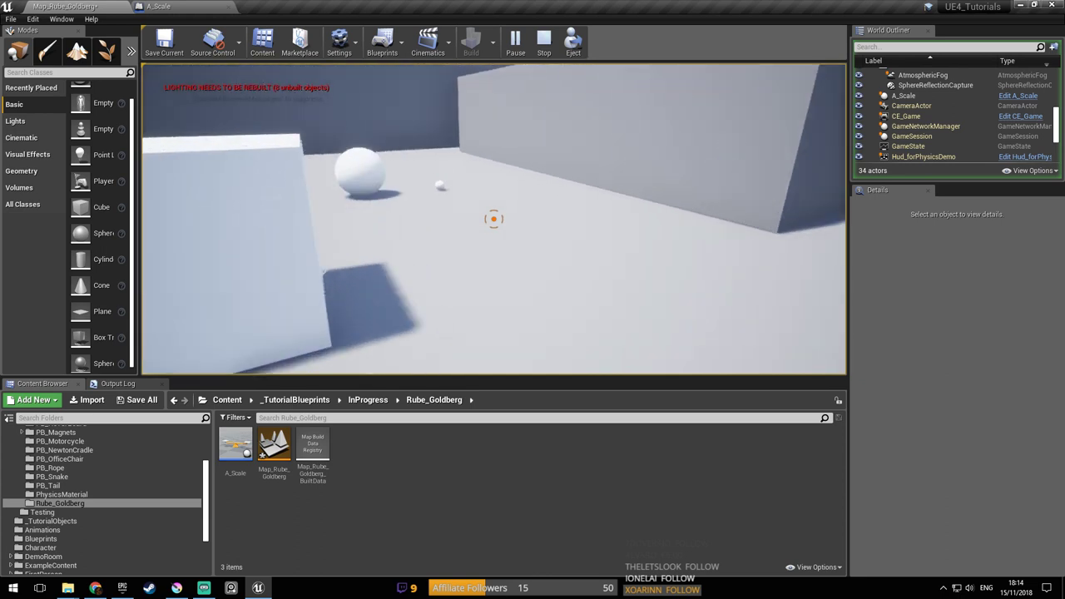
drag(493, 219, 494, 219)
key(w)
key(a)
key(w)
key(a)
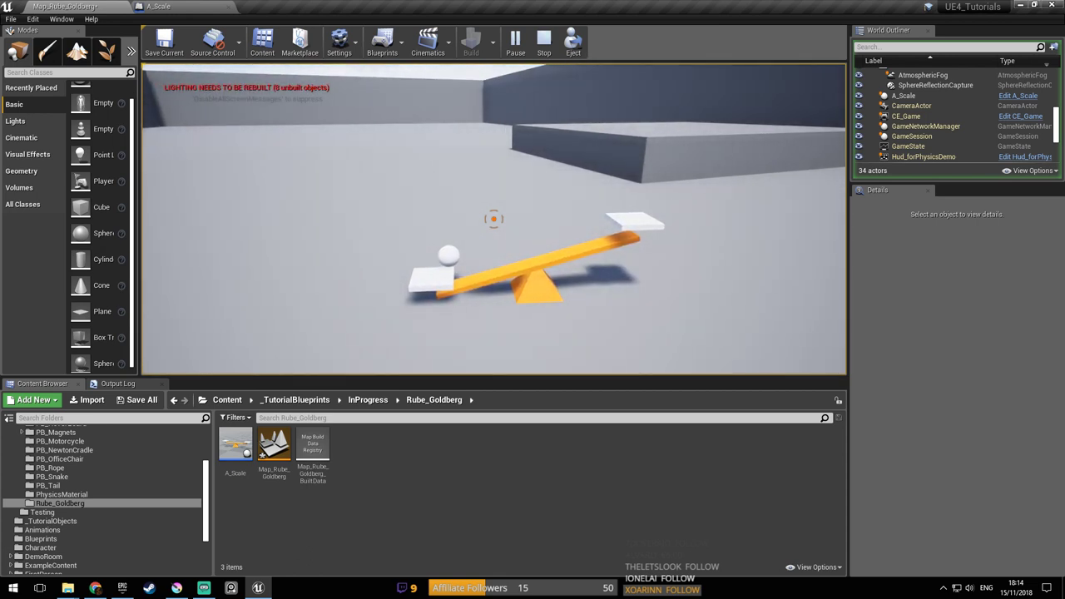
key(d)
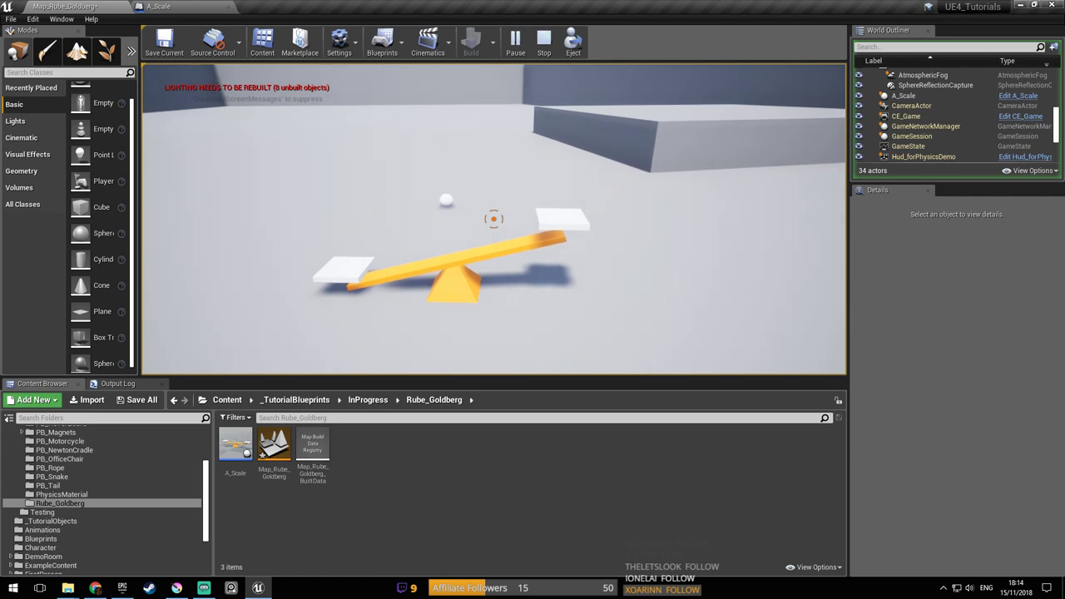
click(494, 219)
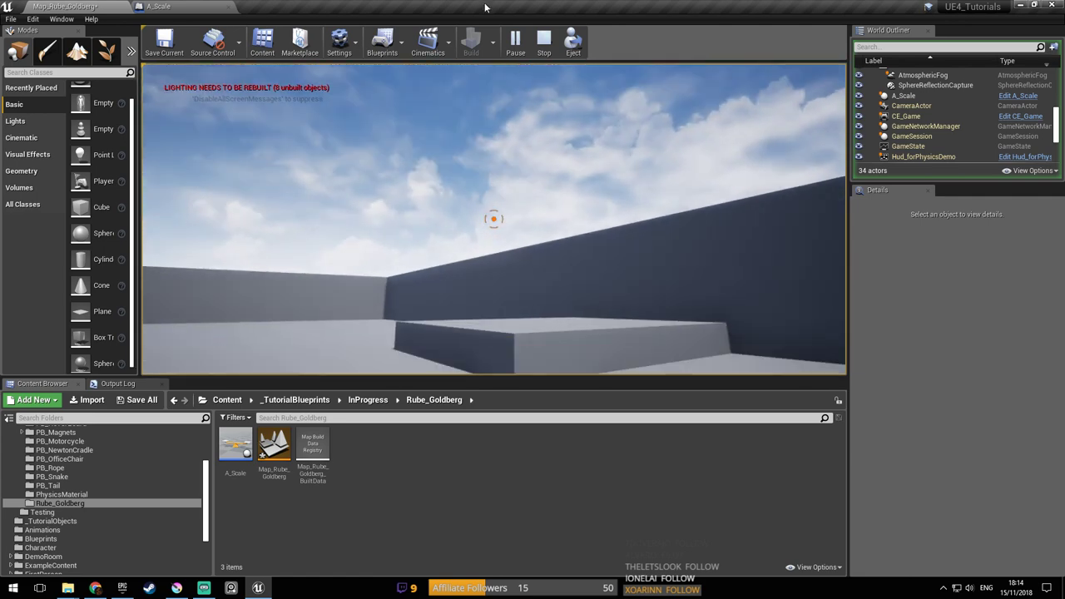
key(Escape)
click(513, 40)
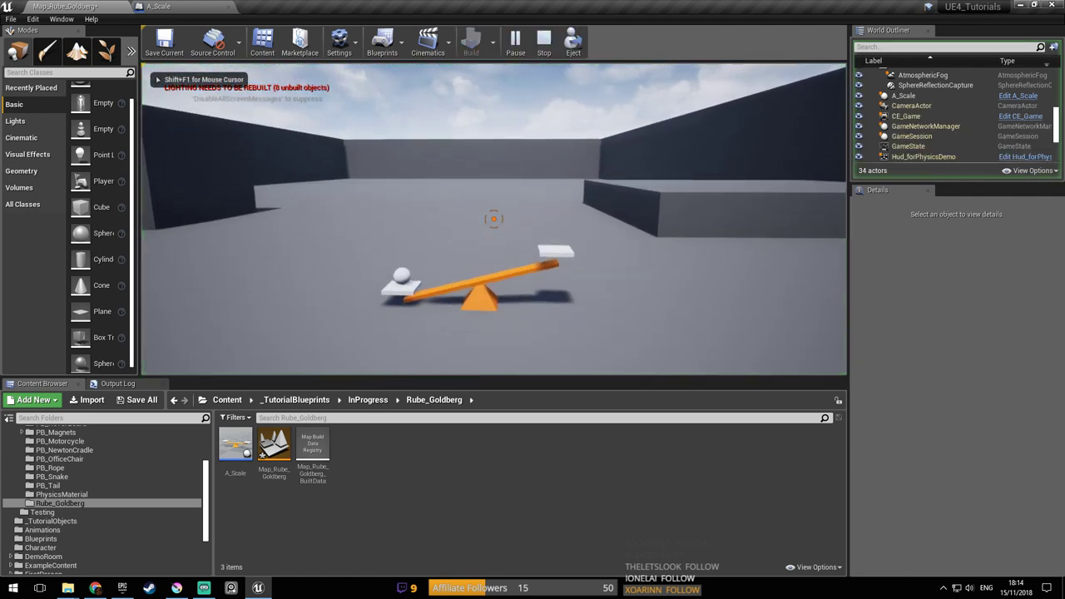
key(Escape)
Set PlankAxis's angular motor orientation drive strength to 100.0 in the A_Scale blueprint, then compile and save
click(198, 7)
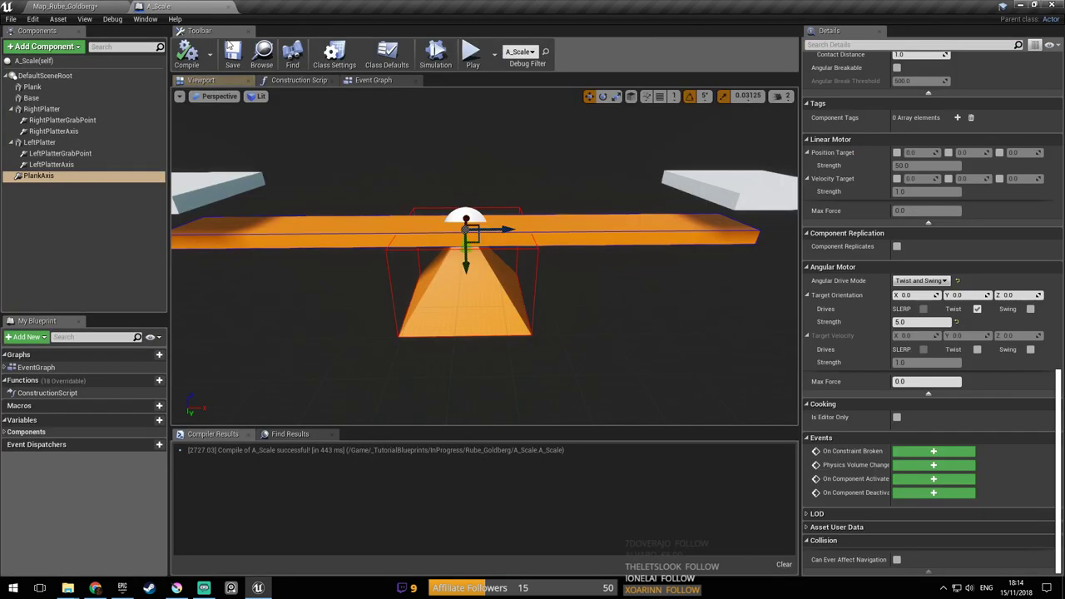
click(930, 322)
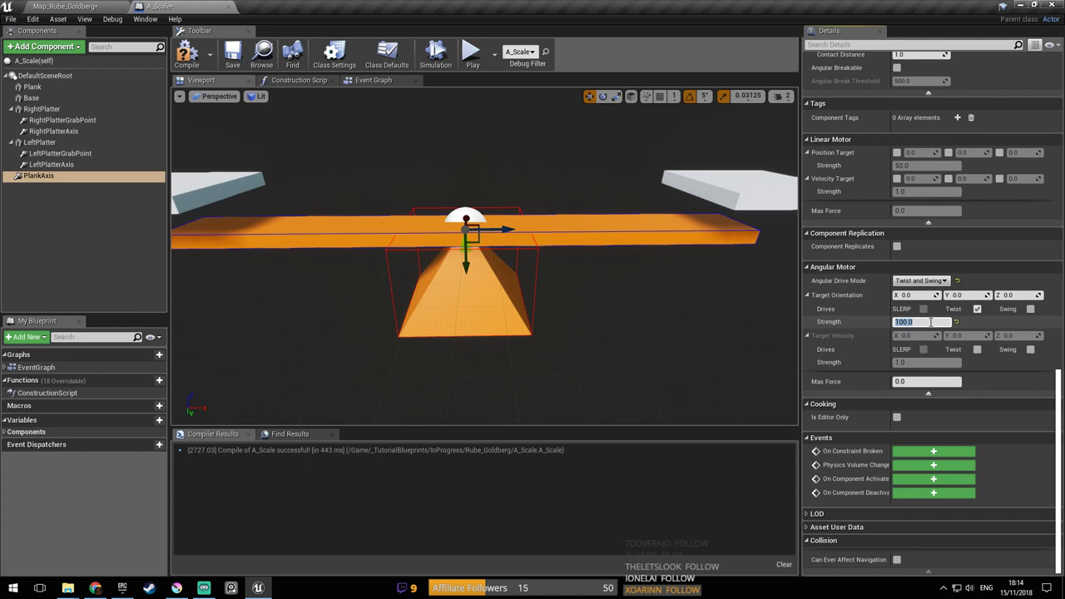
click(198, 63)
click(235, 56)
Play the level to test the scale's balancing, lift the whole scale into the air, and end the session
click(68, 7)
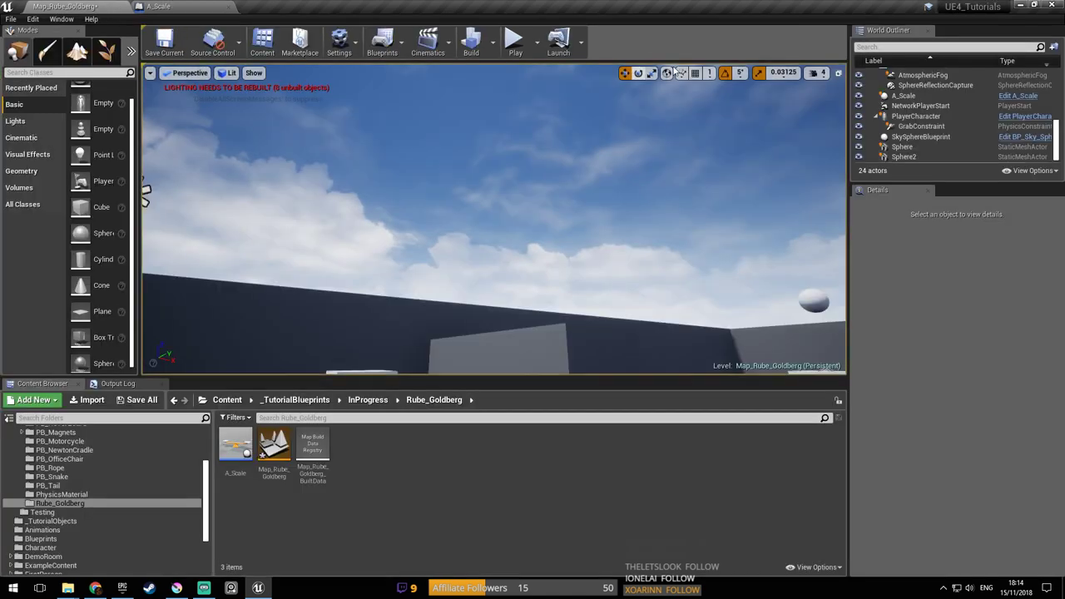
click(514, 39)
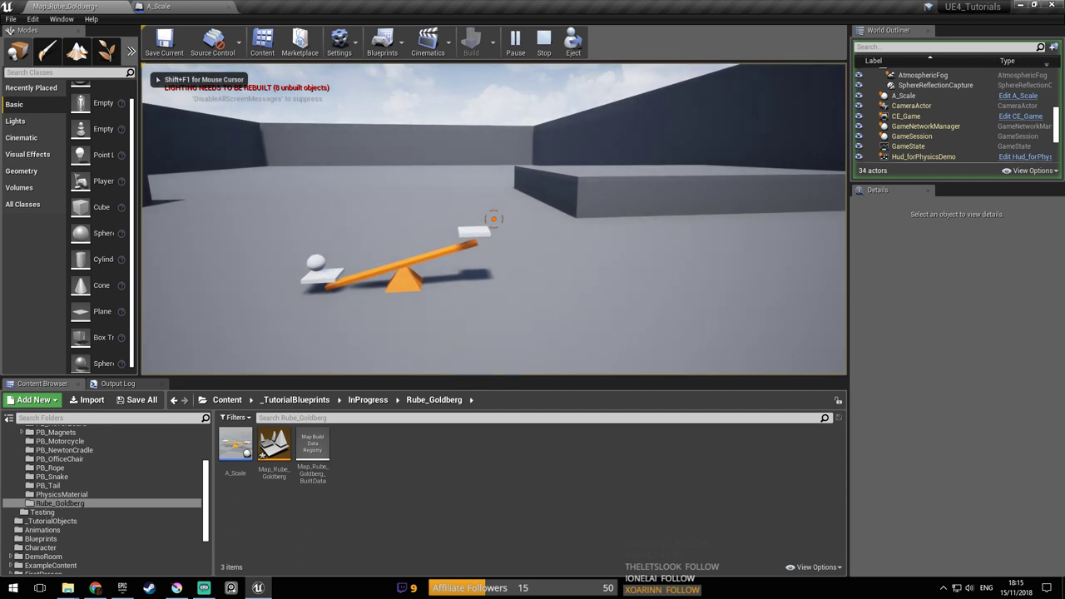
key(a)
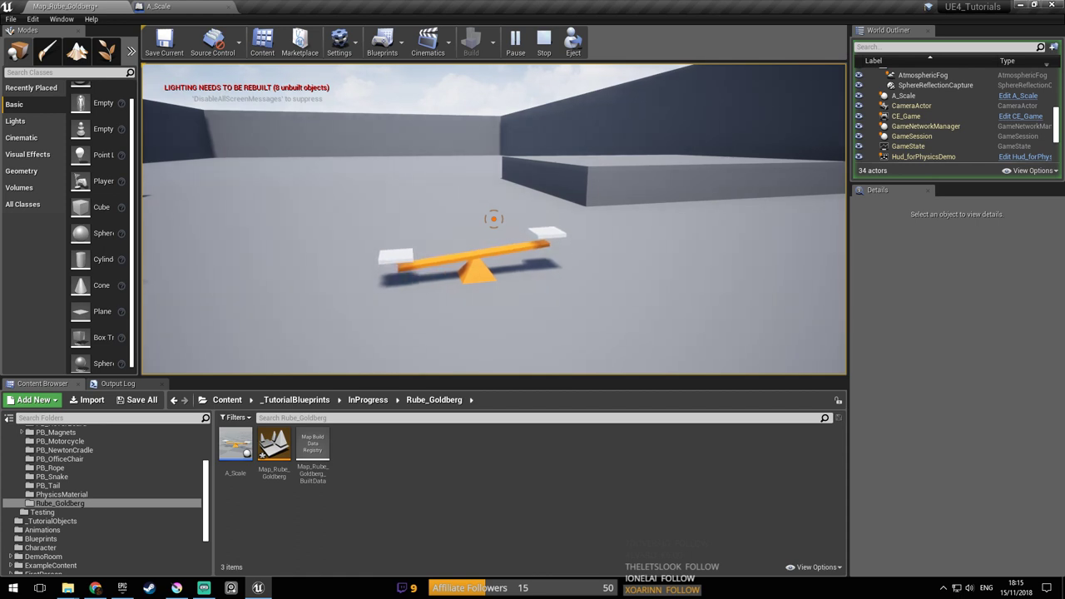
key(w)
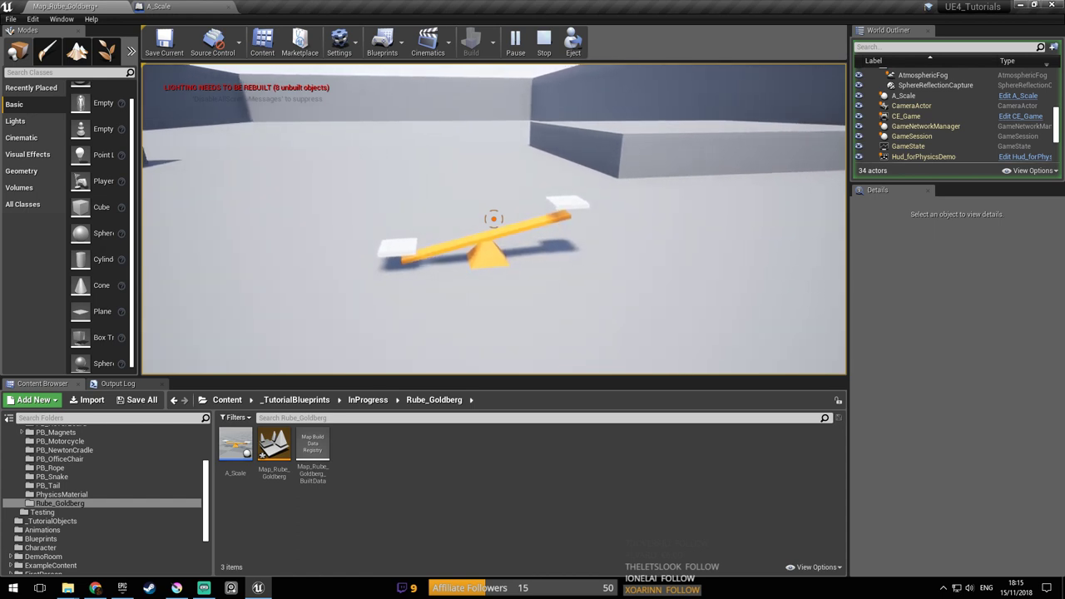
drag(493, 218, 493, 219)
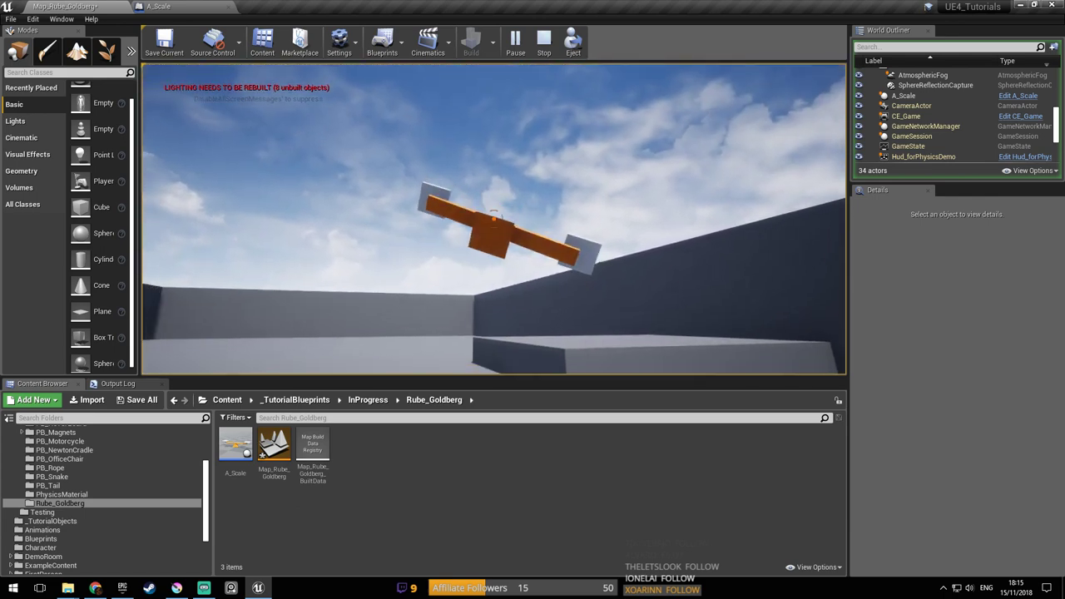
key(Escape)
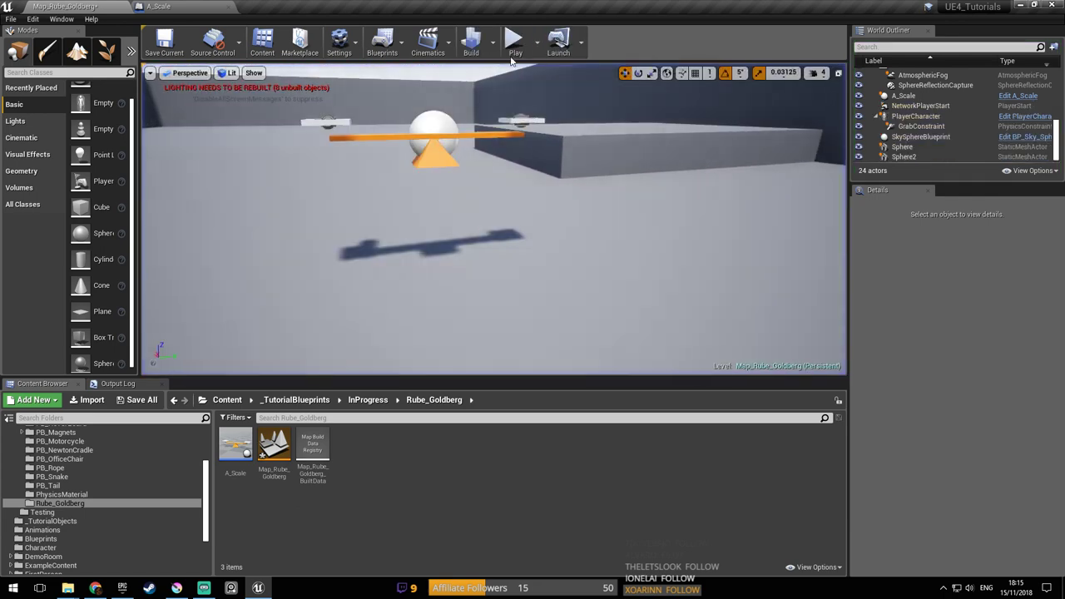
Play the level again, pick up the small sphere from the floor and drop it at the scale
click(515, 42)
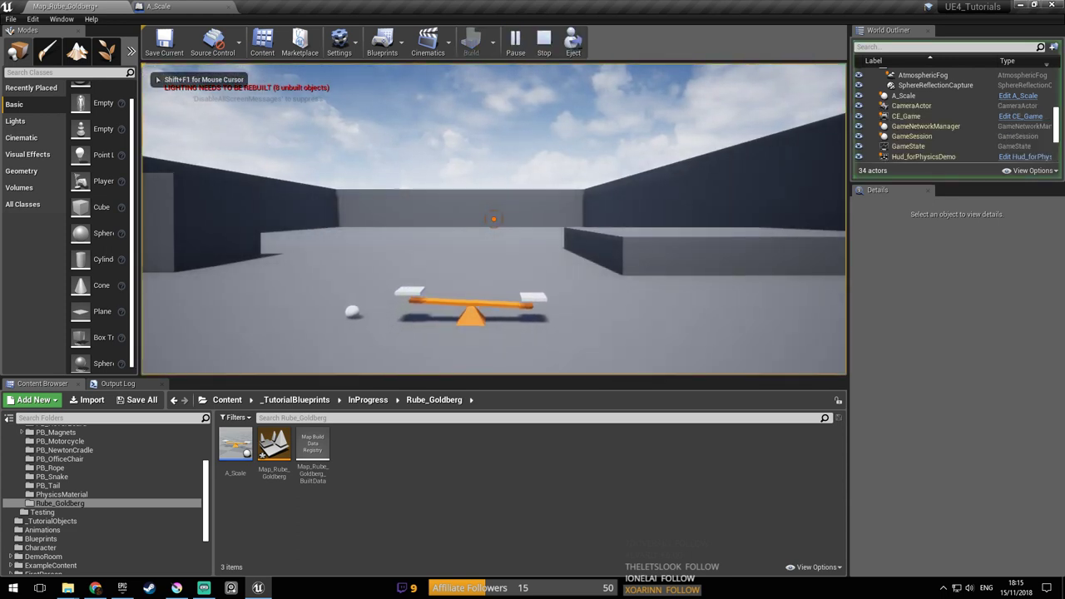
key(w)
click(494, 219)
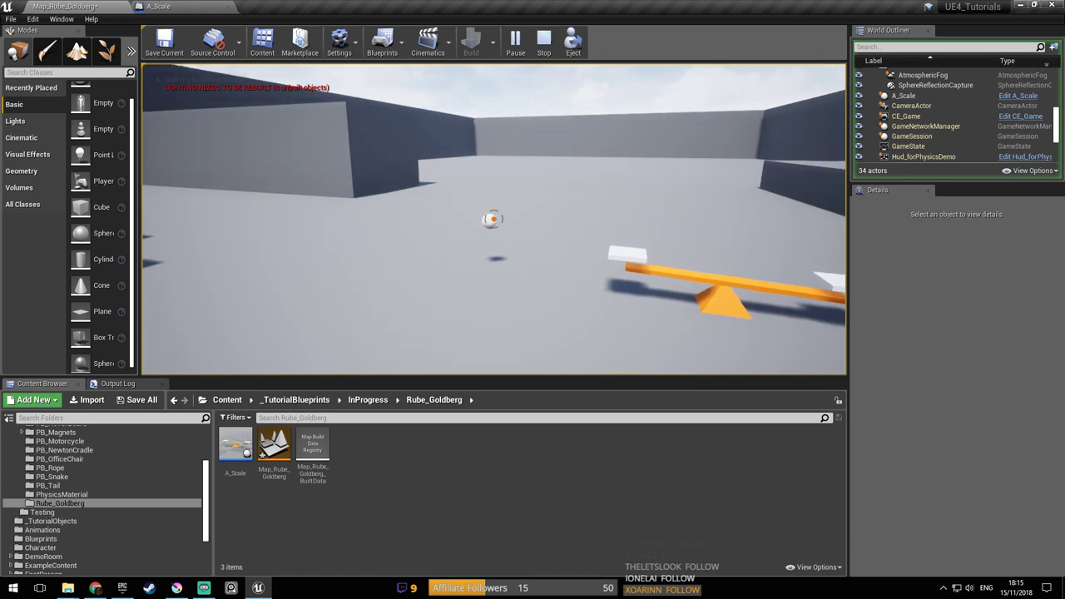
key(d)
click(494, 219)
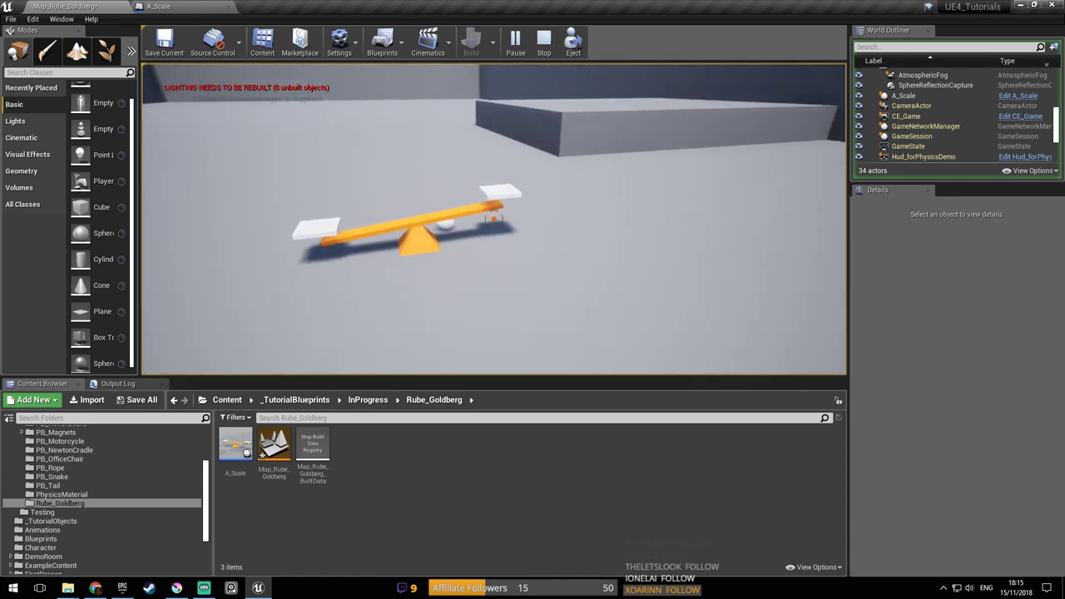
Grab the small sphere beside the scale, move around the scale to examine how the plank rocks, and end the play session
click(494, 218)
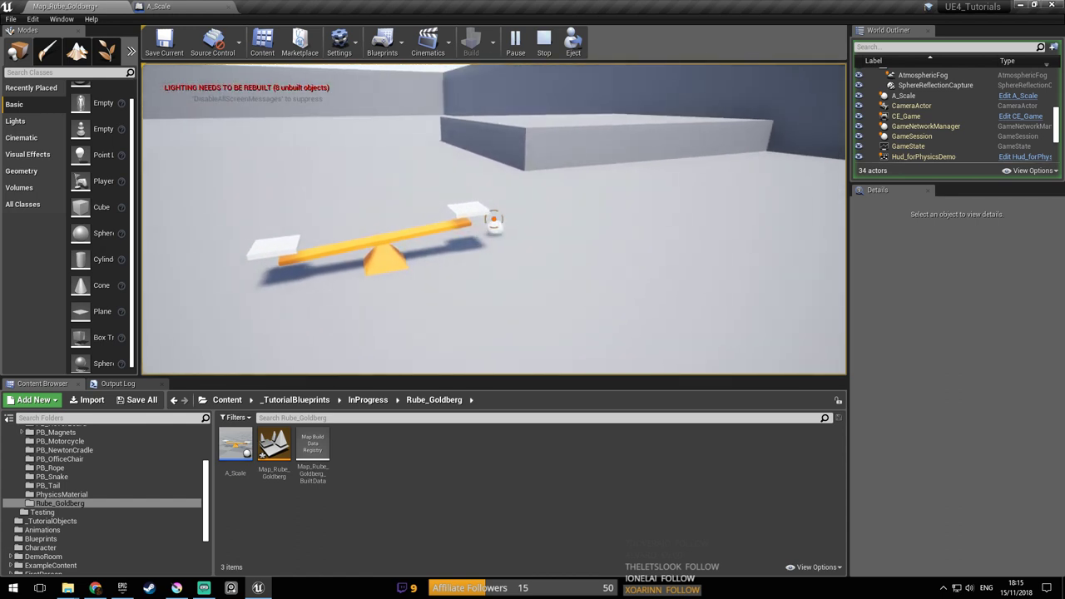
key(s)
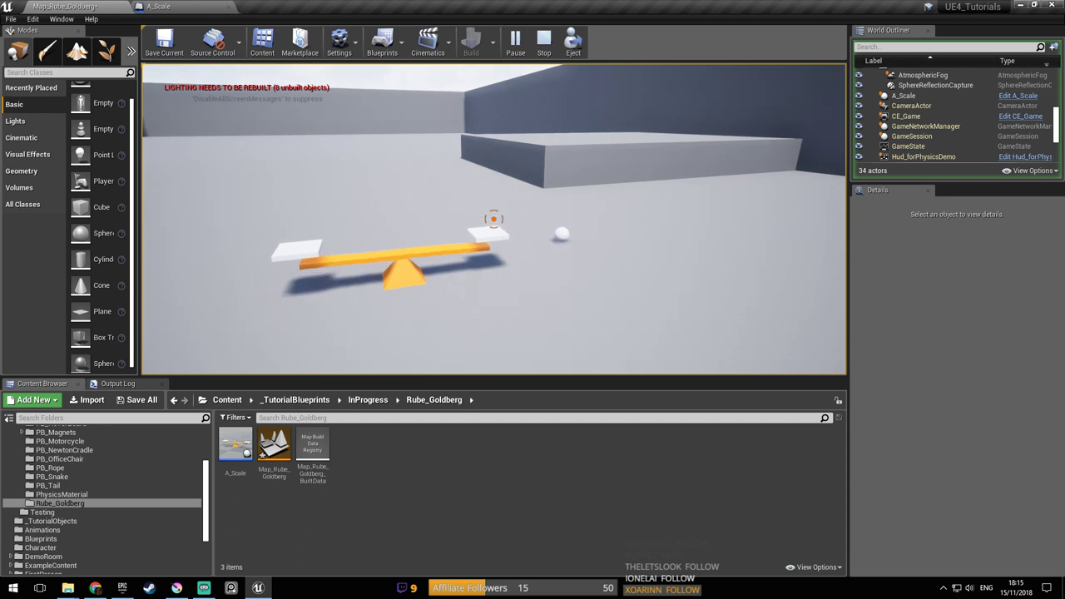
key(a)
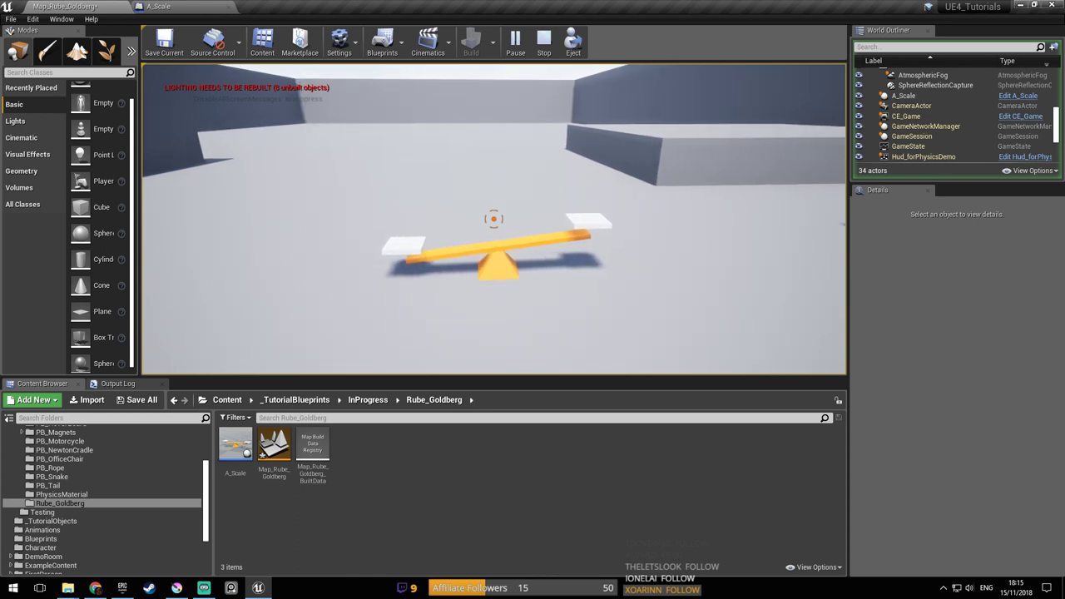
key(d)
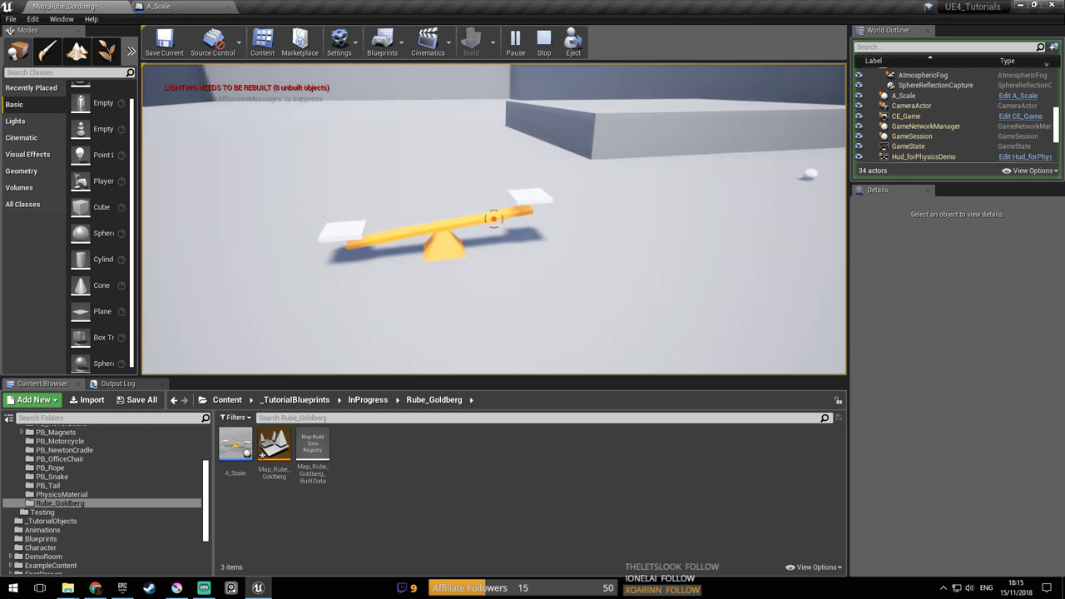
key(a)
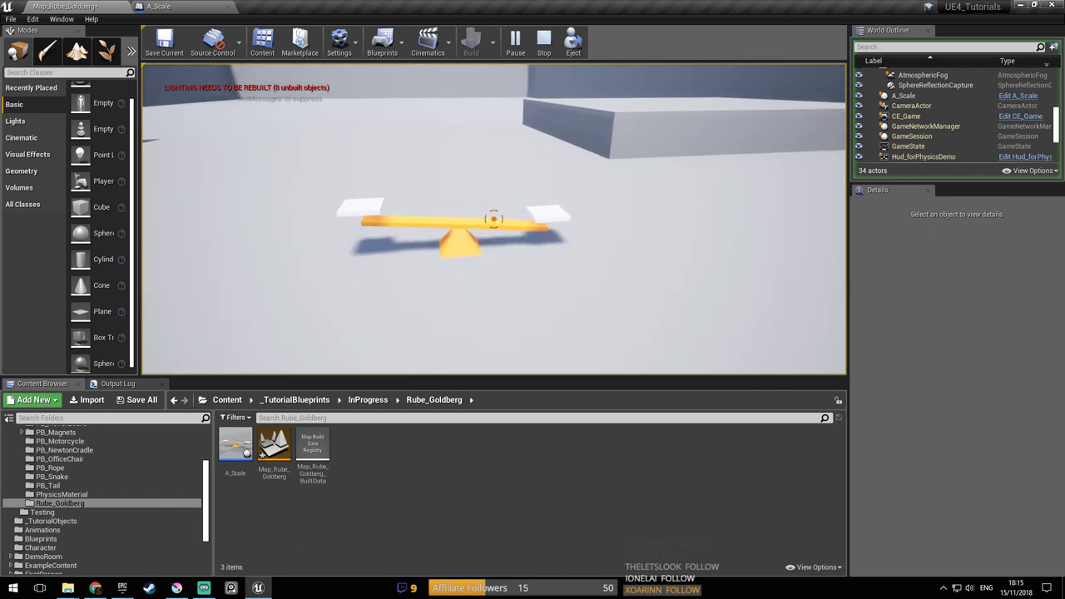
key(a)
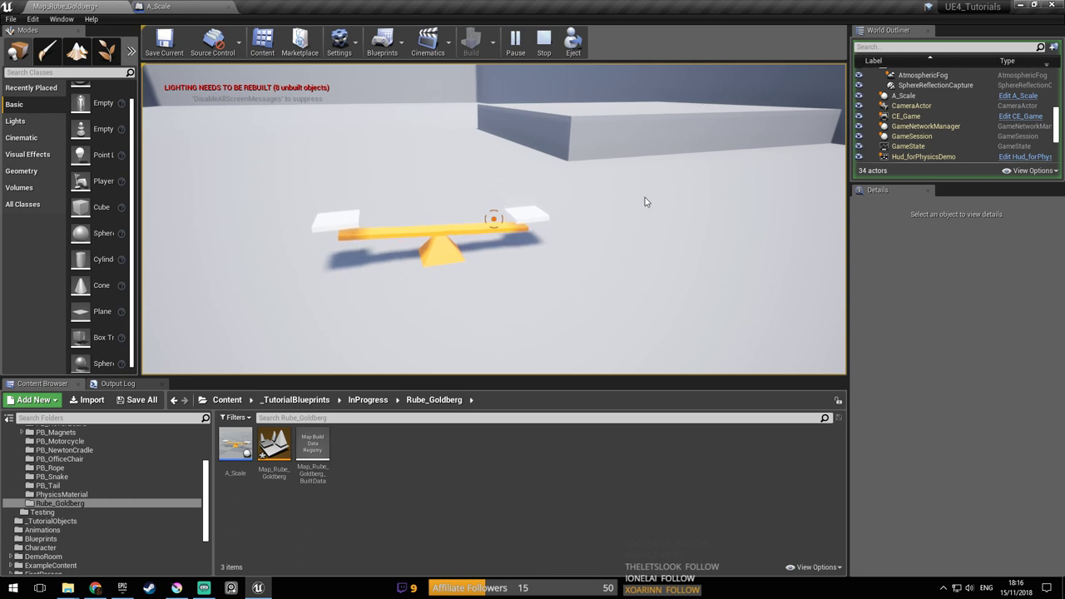
key(Escape)
Set PlankAxis's angular motor target orientation strength to 50.0 in the A_Scale blueprint and compile
click(183, 6)
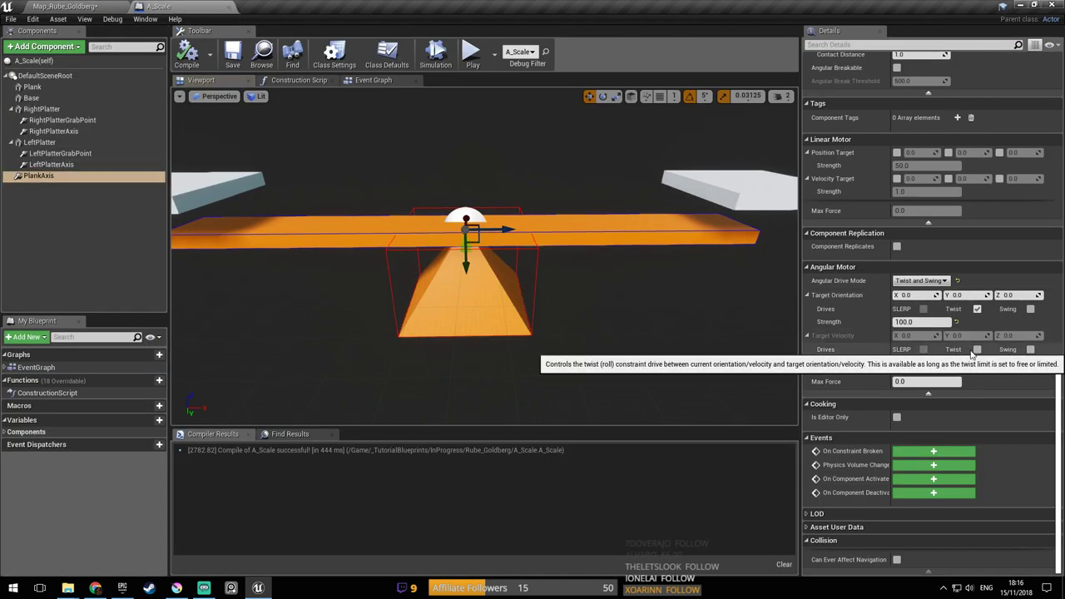
scroll(896, 322, up, 2)
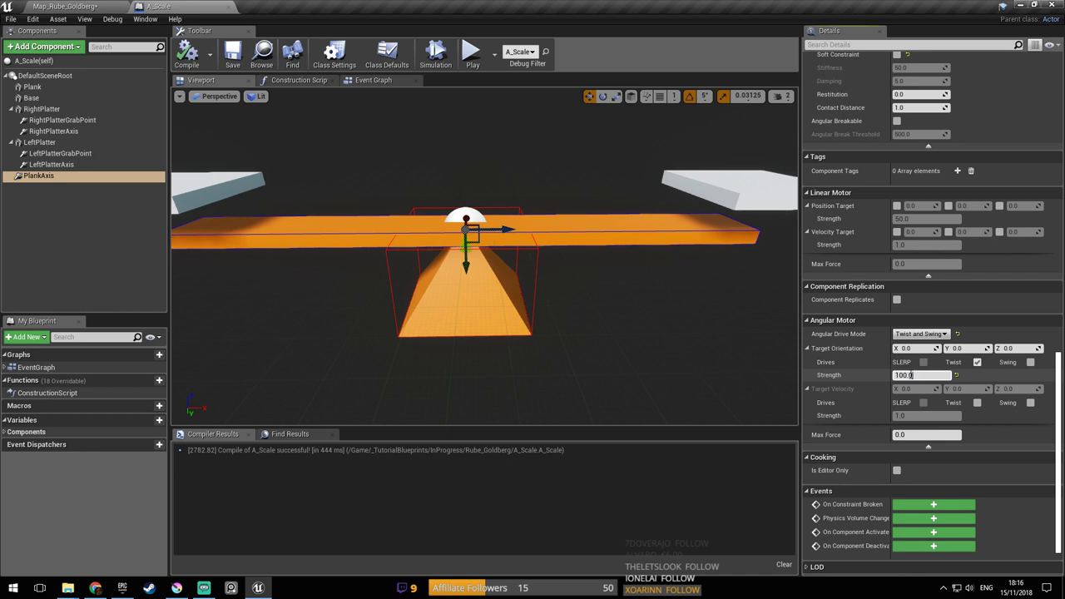
text(50)
key(Return)
click(187, 54)
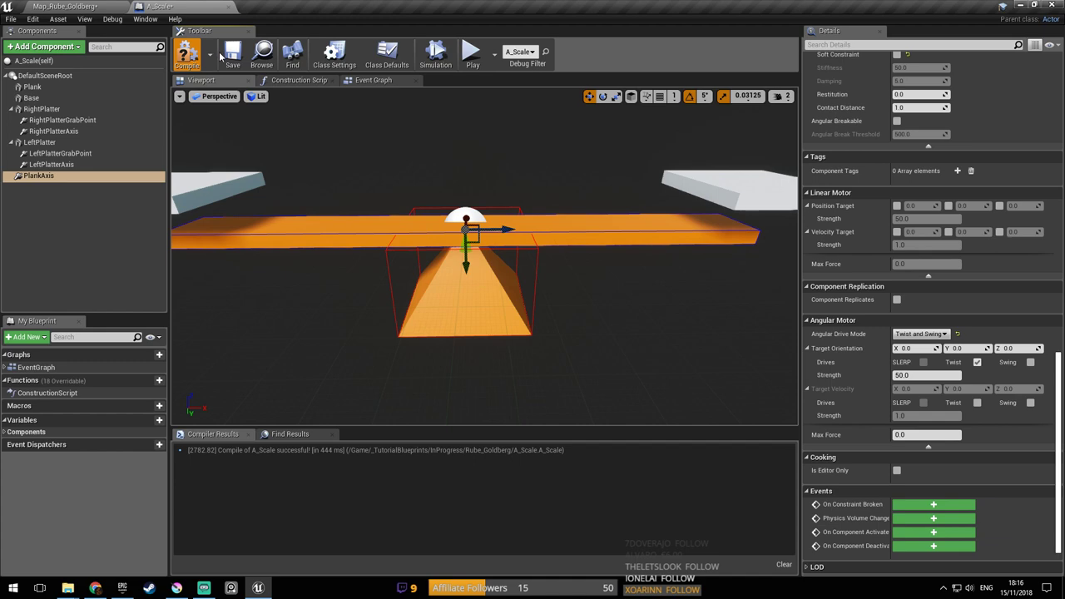
Play the level to check how the scale reacts to the falling small sphere, and end the session
click(115, 6)
click(515, 42)
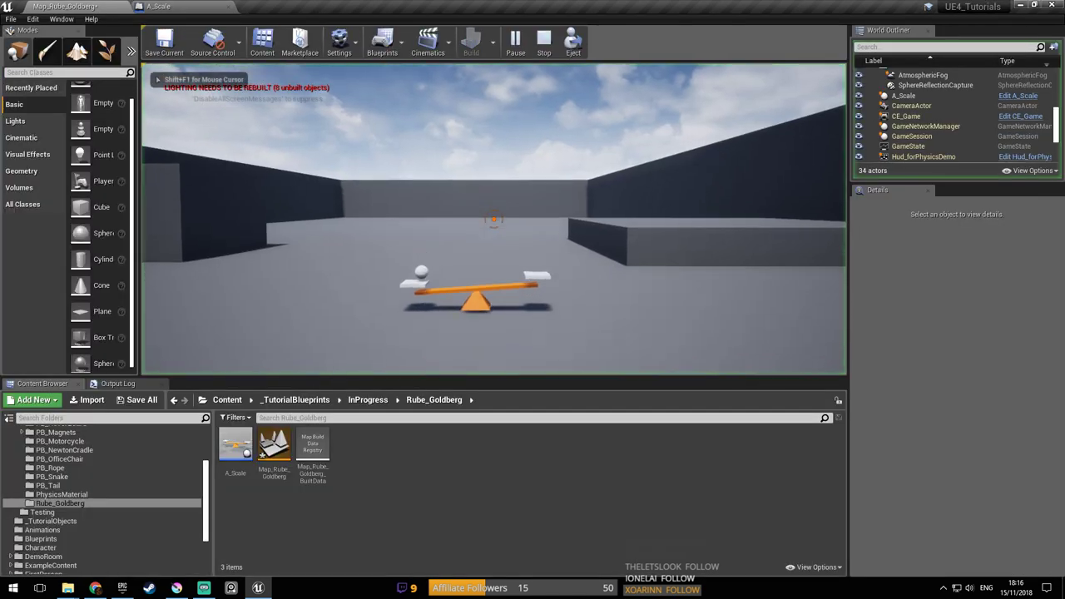
key(a)
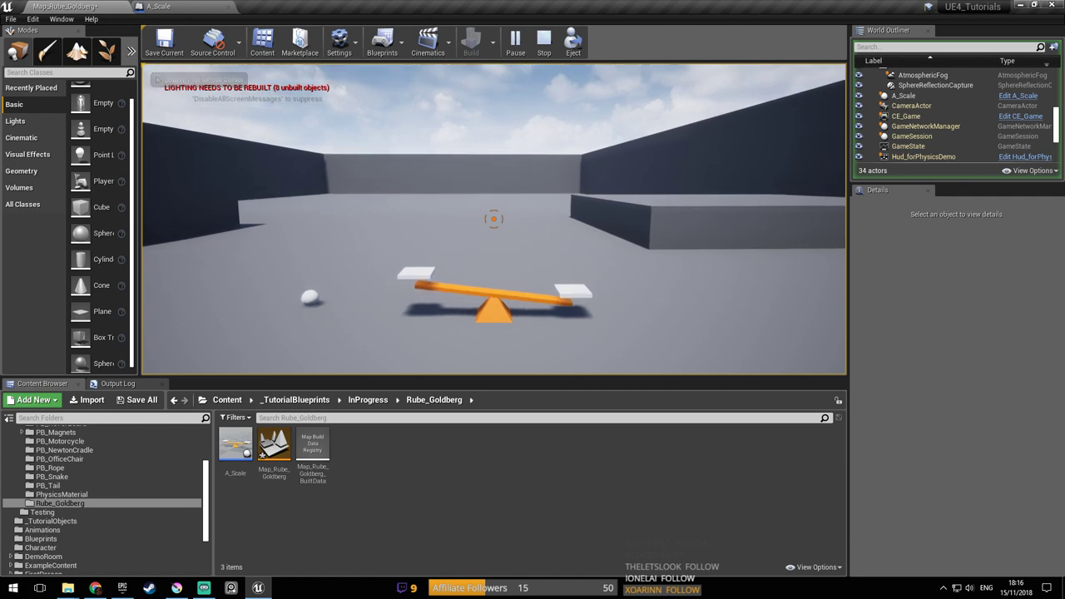
key(Escape)
Enable the Twist drive for PlankAxis's angular motor target velocity in the A_Scale blueprint and compile
click(158, 6)
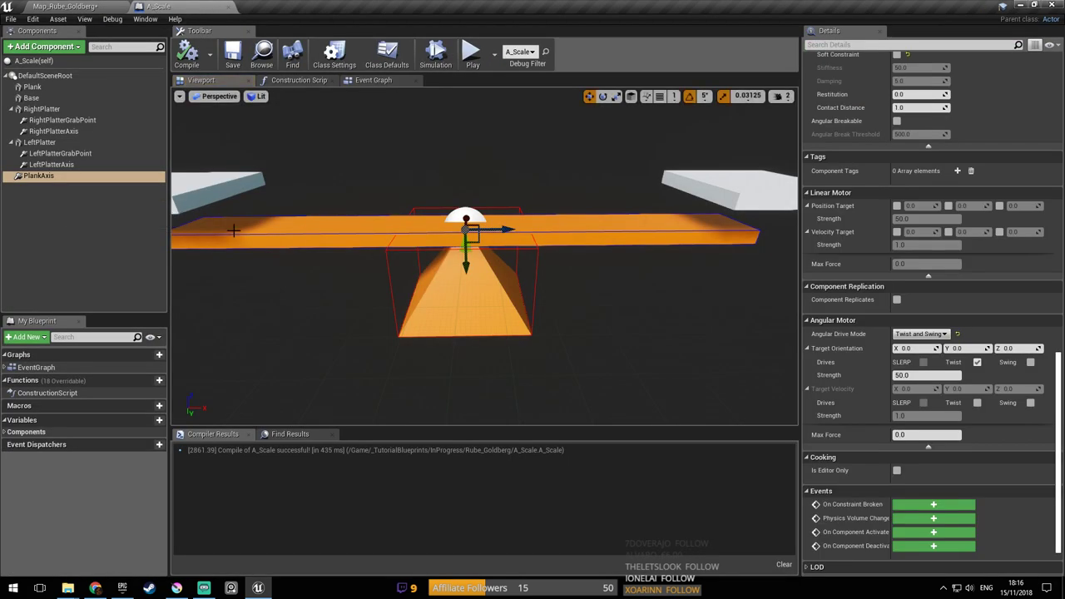
scroll(972, 368, down, 2)
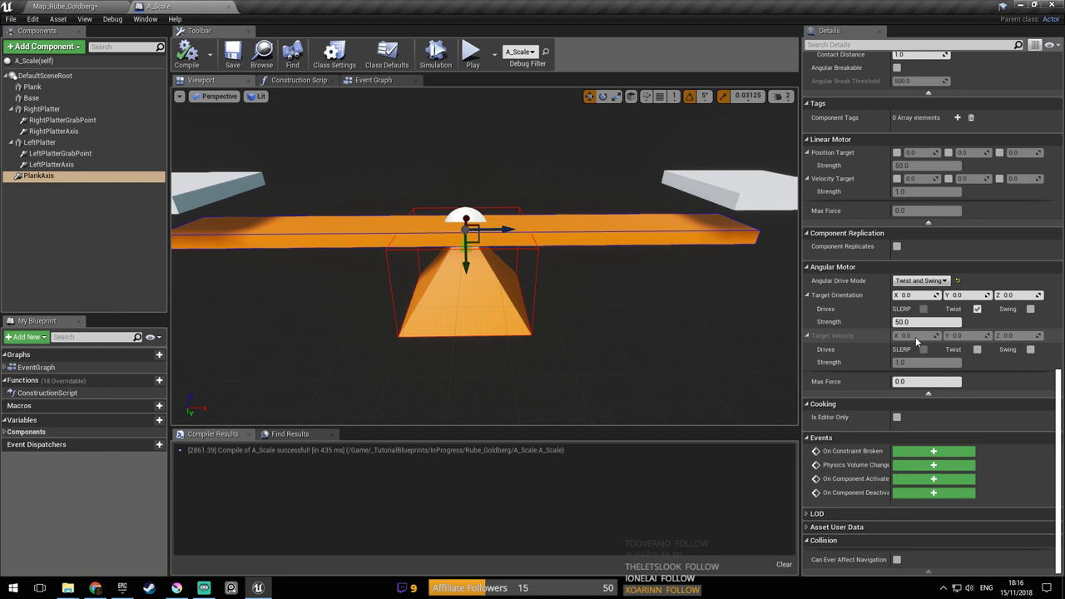
click(978, 350)
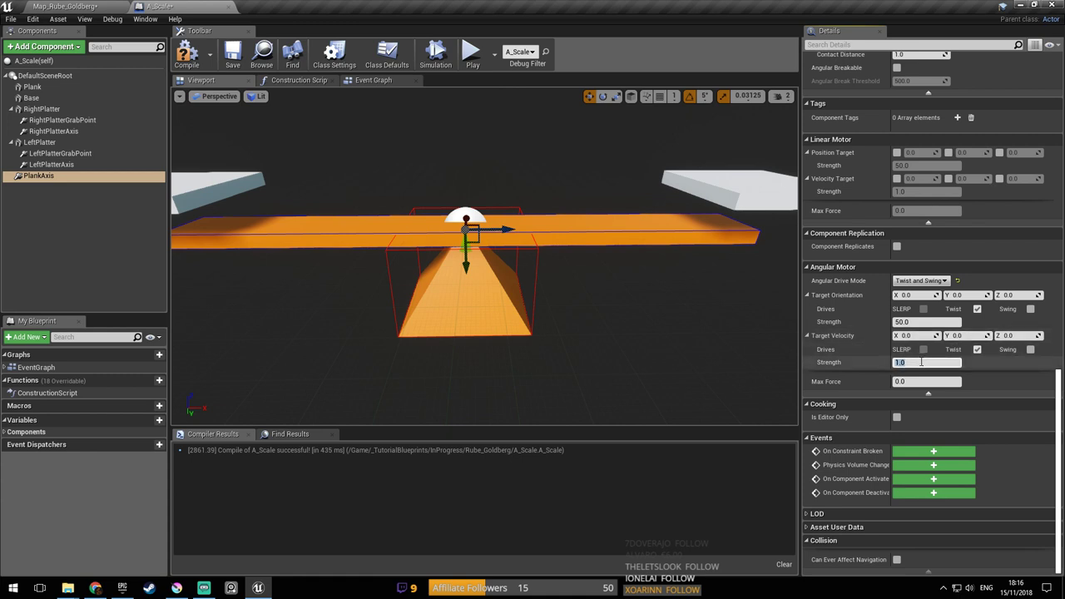
click(187, 55)
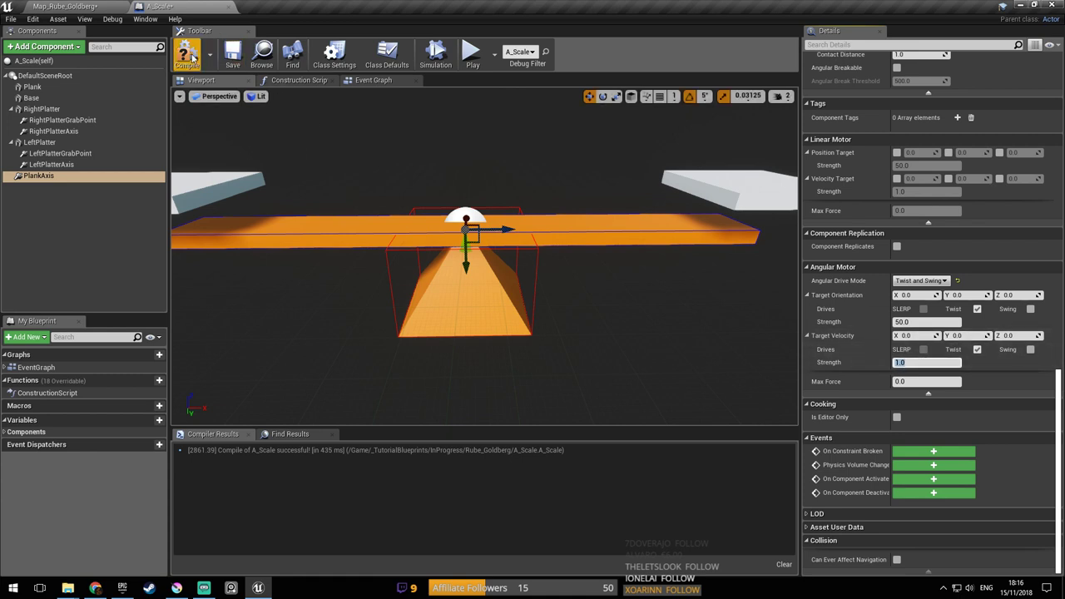
Set PlankAxis's target orientation strength to 60.0, compile, and save both the blueprint and the level
click(924, 322)
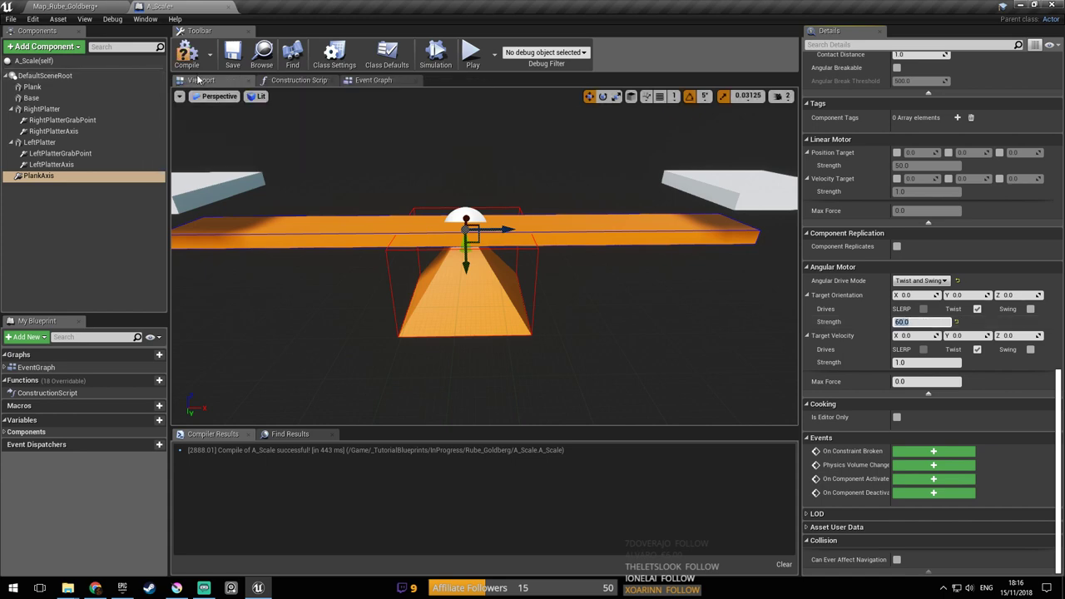
click(236, 65)
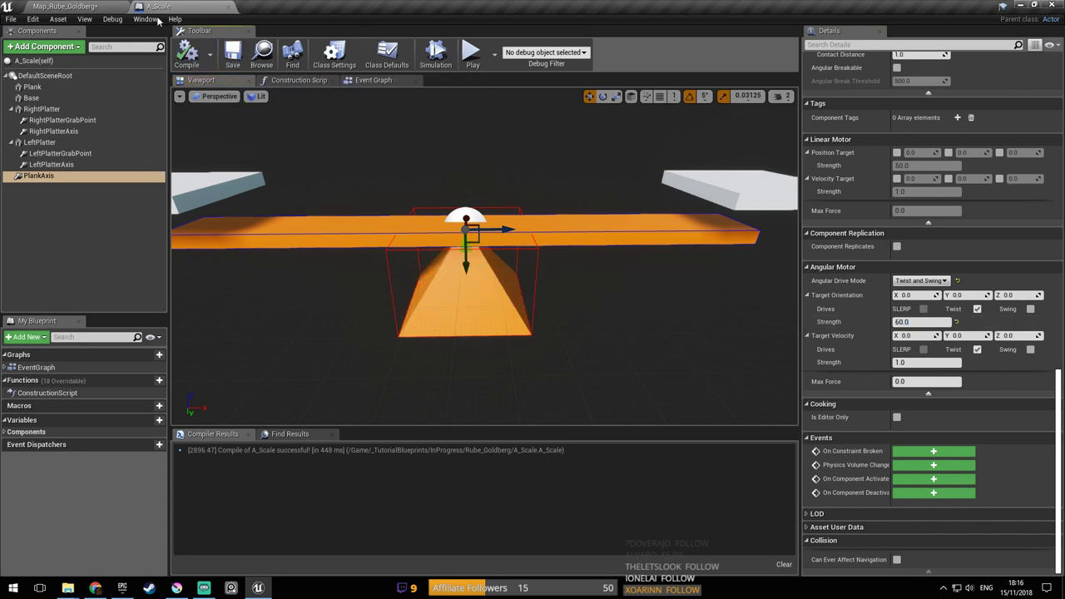
click(65, 6)
key(ctrl+s)
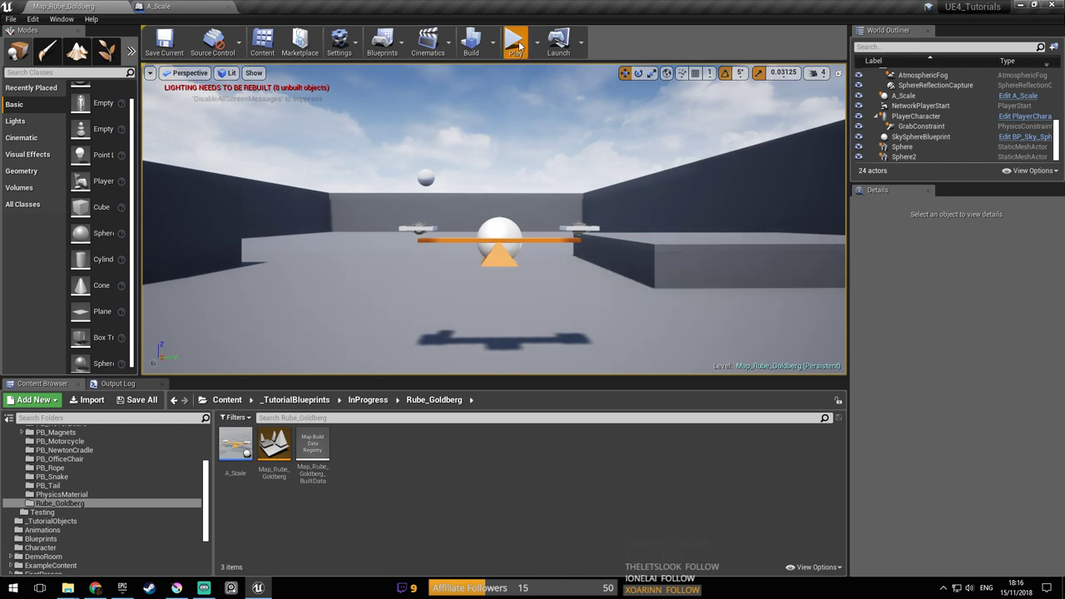
Play the level, approach the scale to examine its tipping and damping with the small sphere, and end the session
click(516, 42)
click(515, 40)
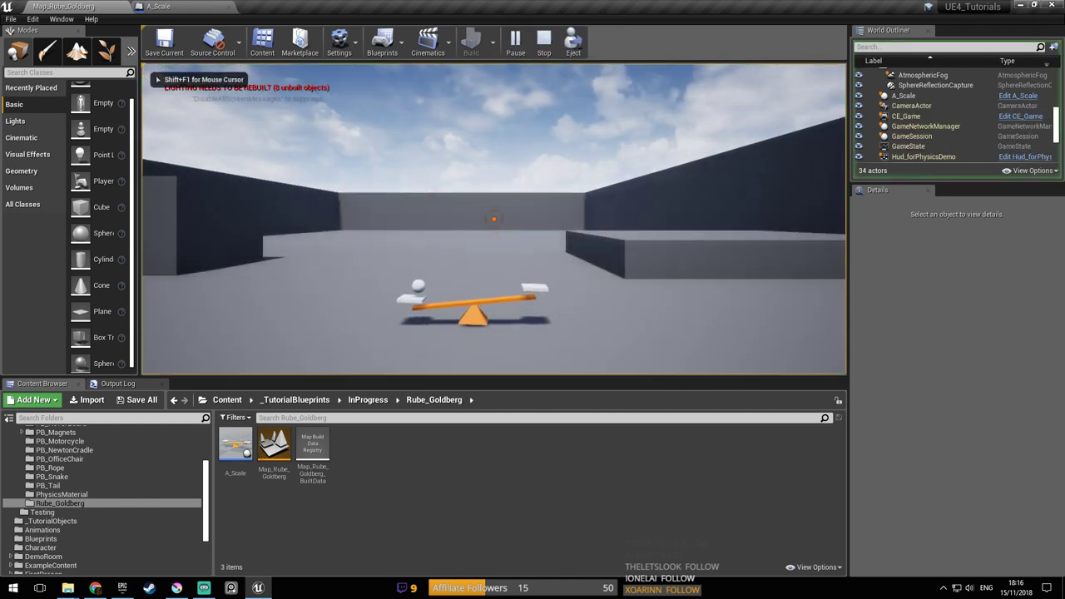
key(w)
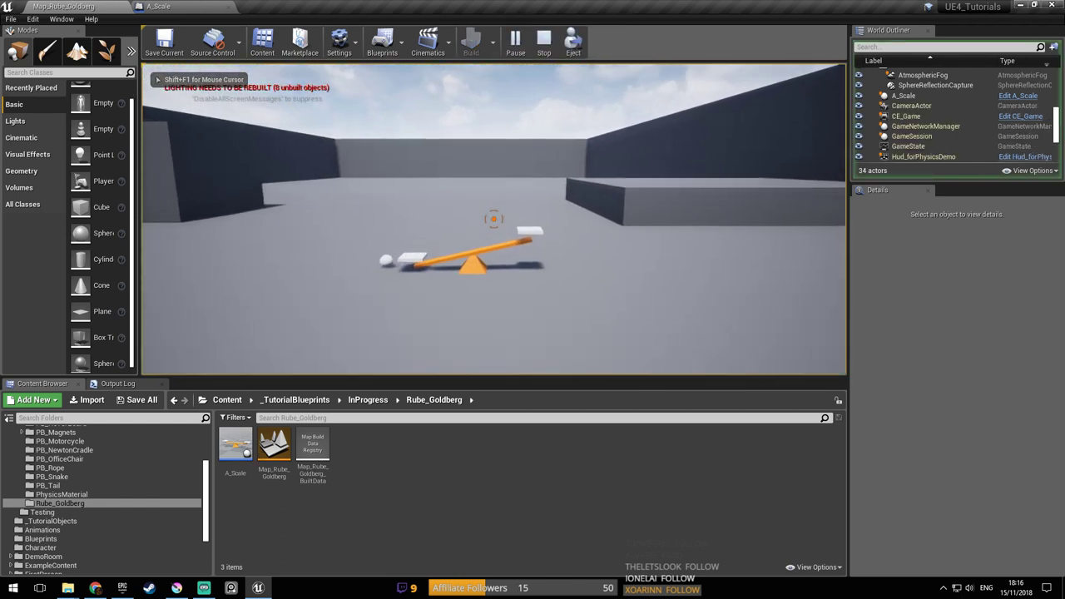
key(a)
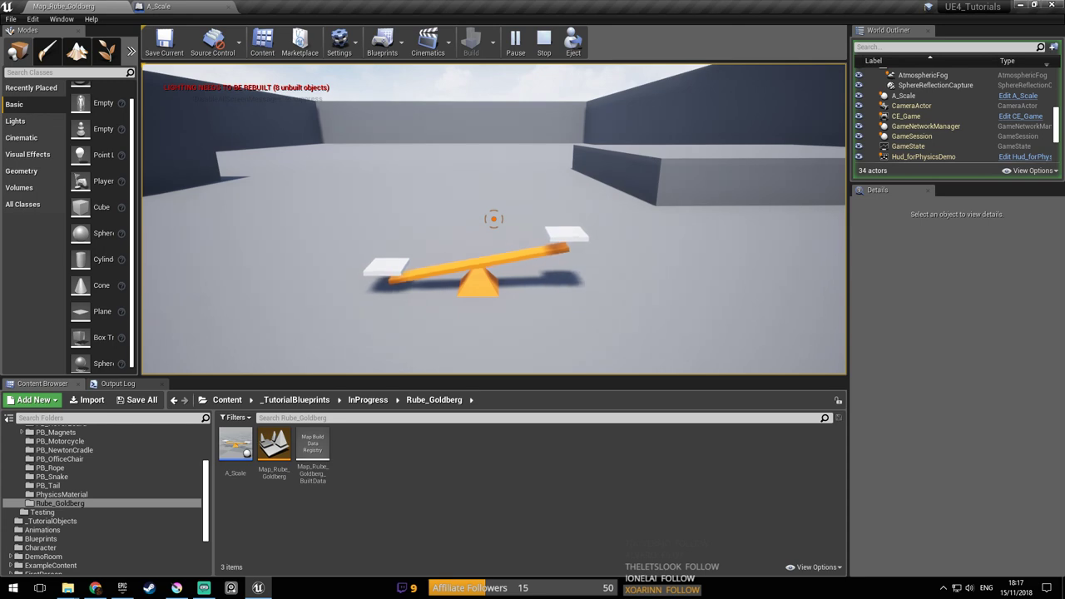
key(Escape)
Set PlankAxis's target orientation strength to 20.0 in the A_Scale blueprint, compile, and return to the level
click(158, 6)
click(929, 322)
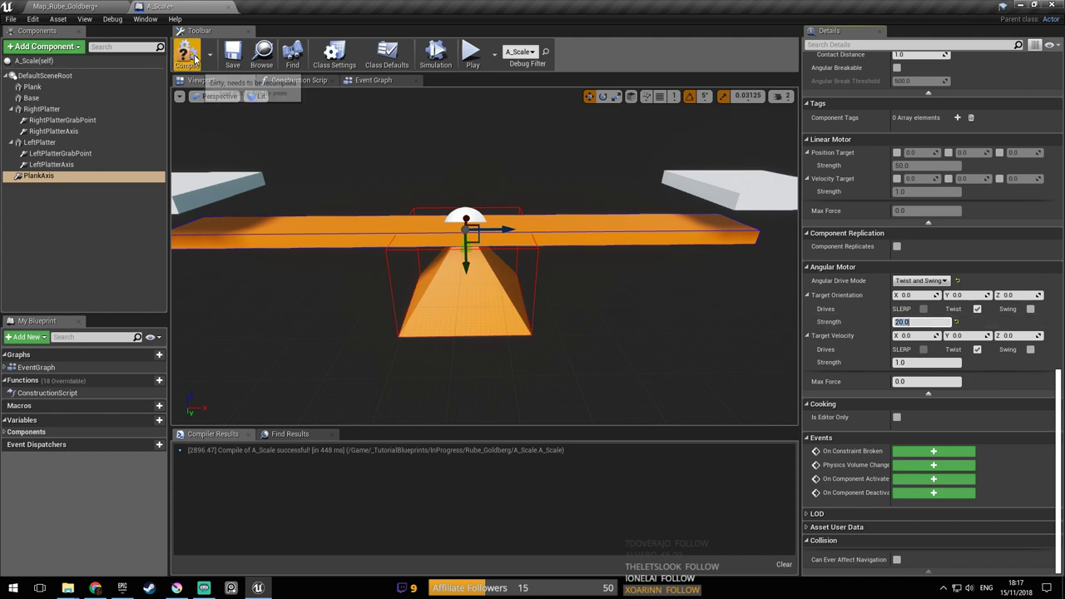
click(70, 5)
Play the level again, walk around the scale to examine how both platters tip and settle, and end the session
click(515, 39)
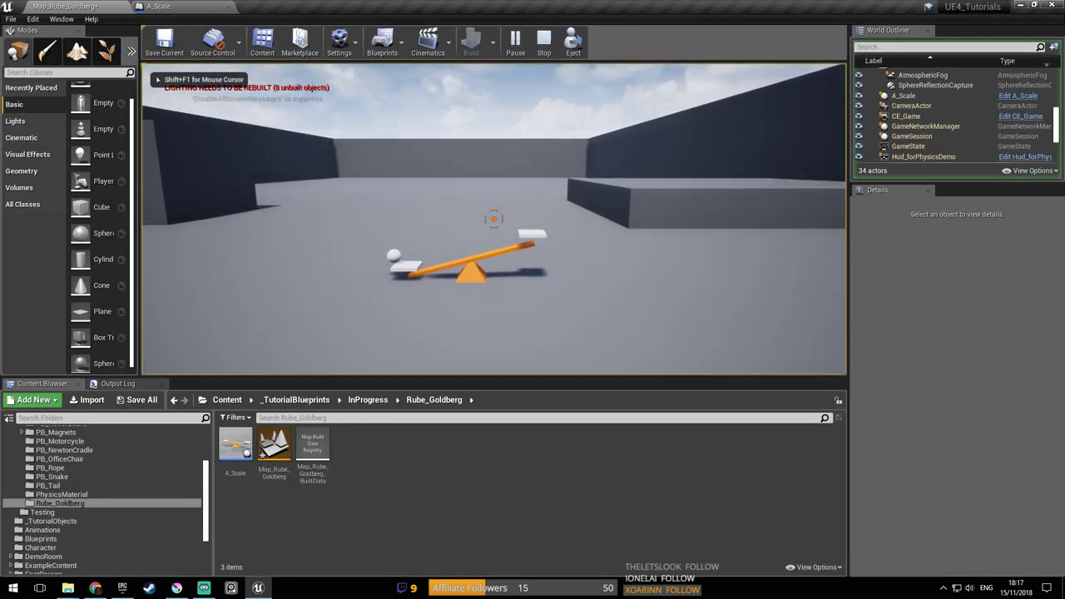
key(w)
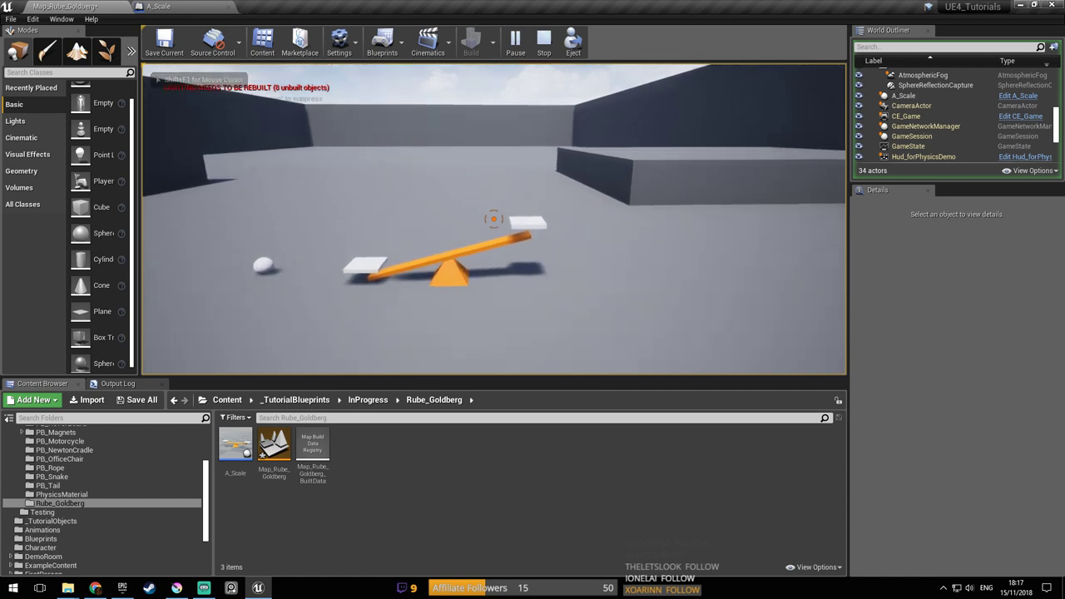
key(w)
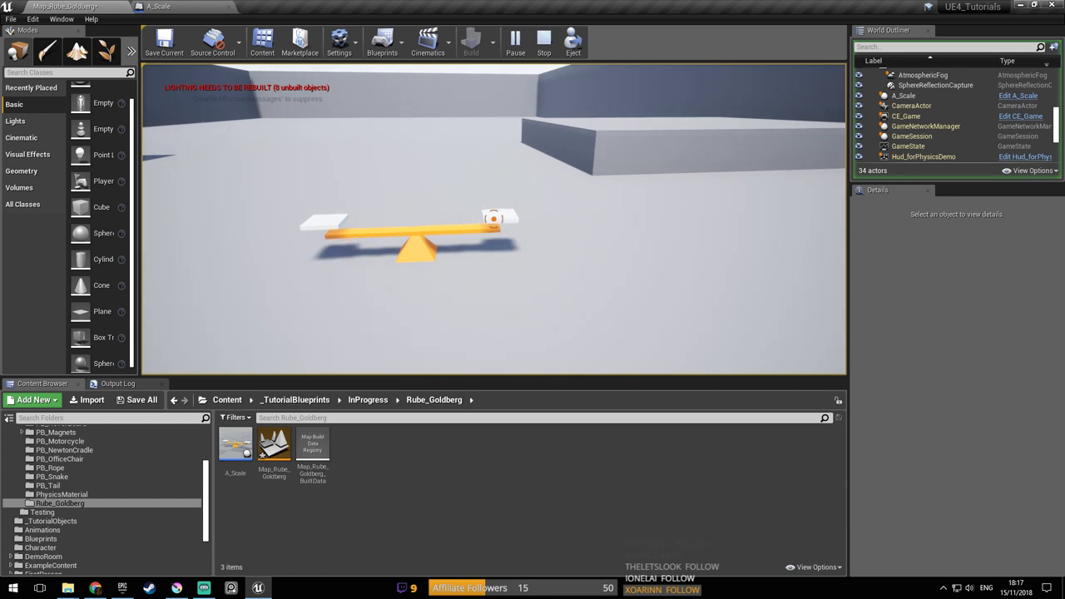
key(a)
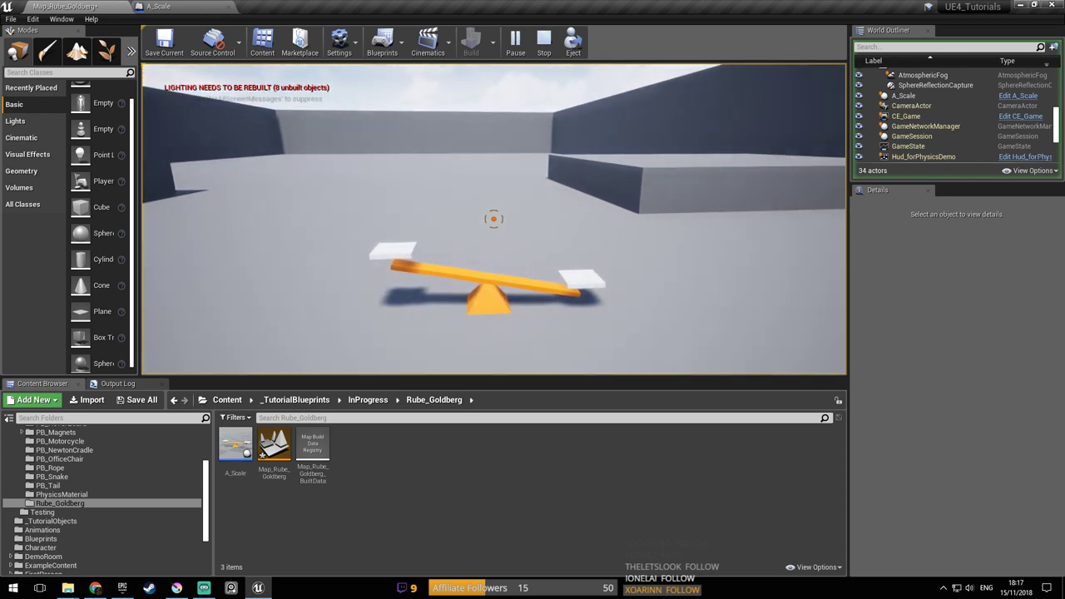
key(d)
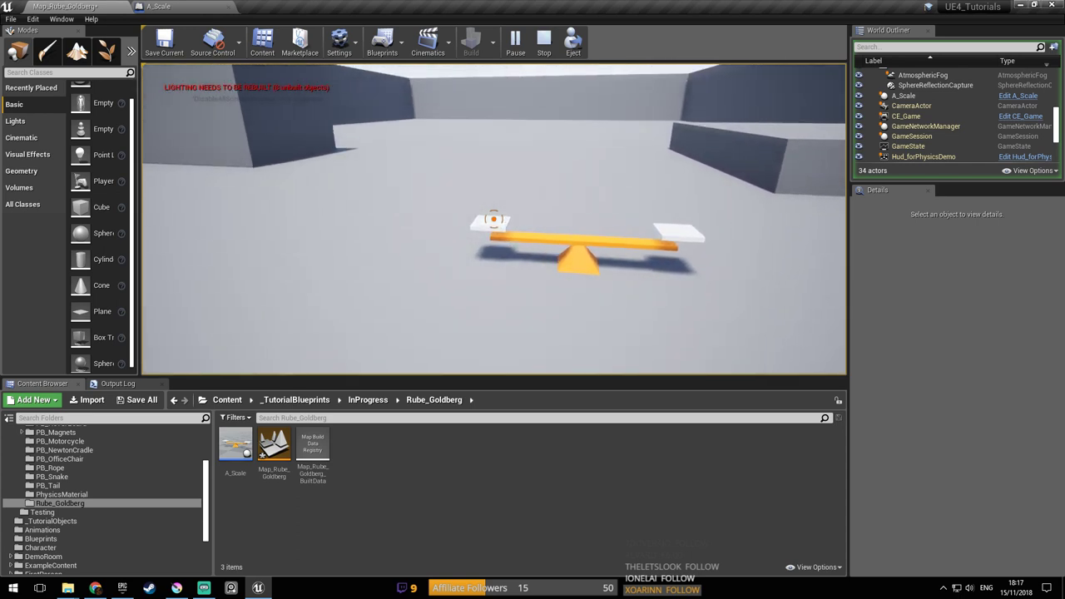
key(Escape)
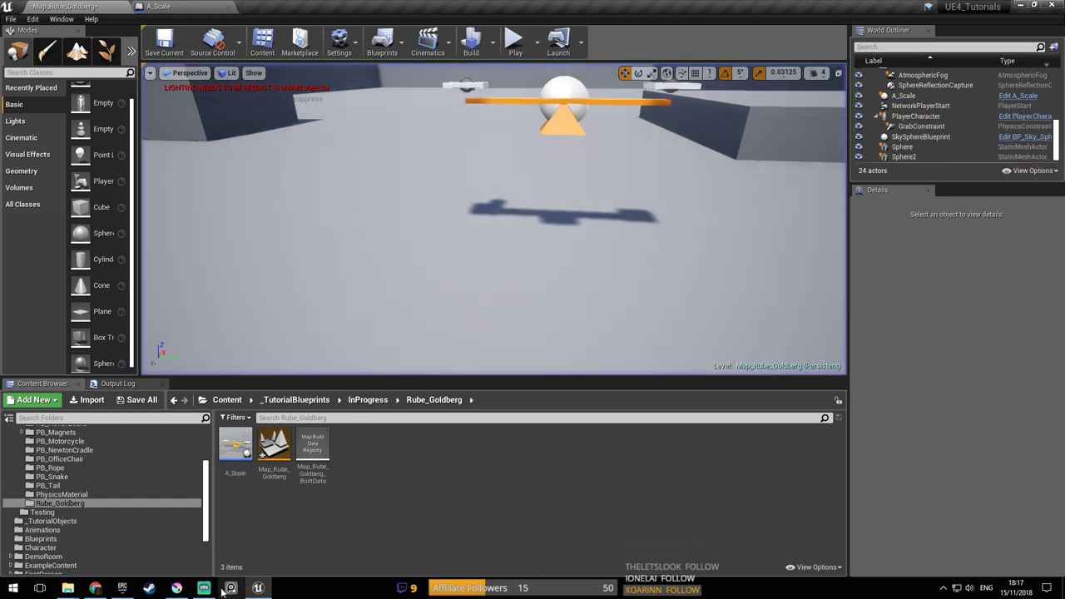
Switch to Krita to review the Rube Goldberg machine sketch, return to Unreal Editor, and save the level
click(177, 587)
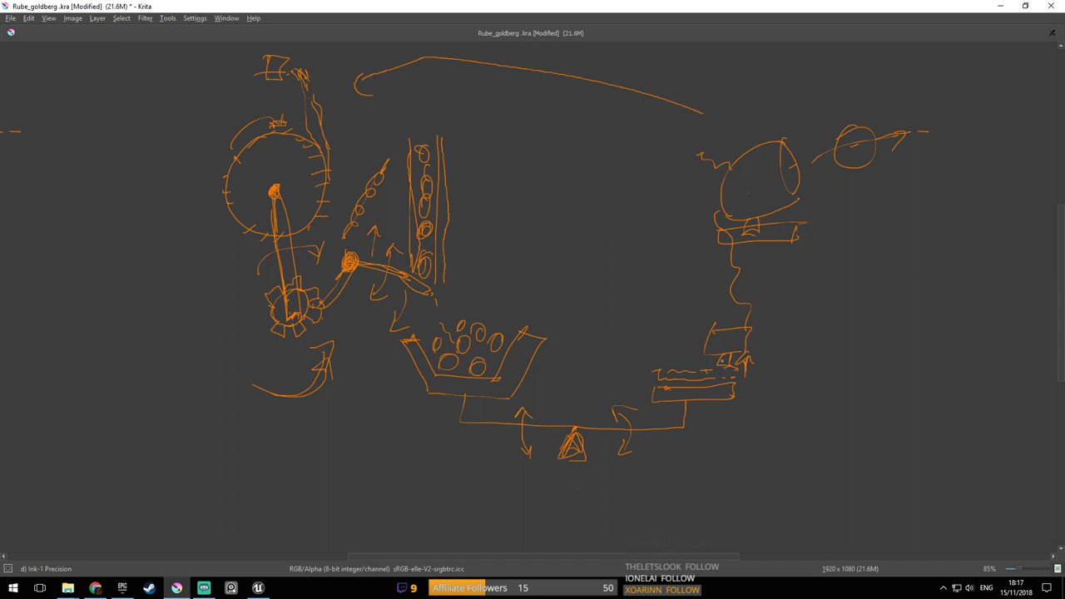
key(alt+Tab)
right_drag(606, 287, 599, 244)
key(ctrl+s)
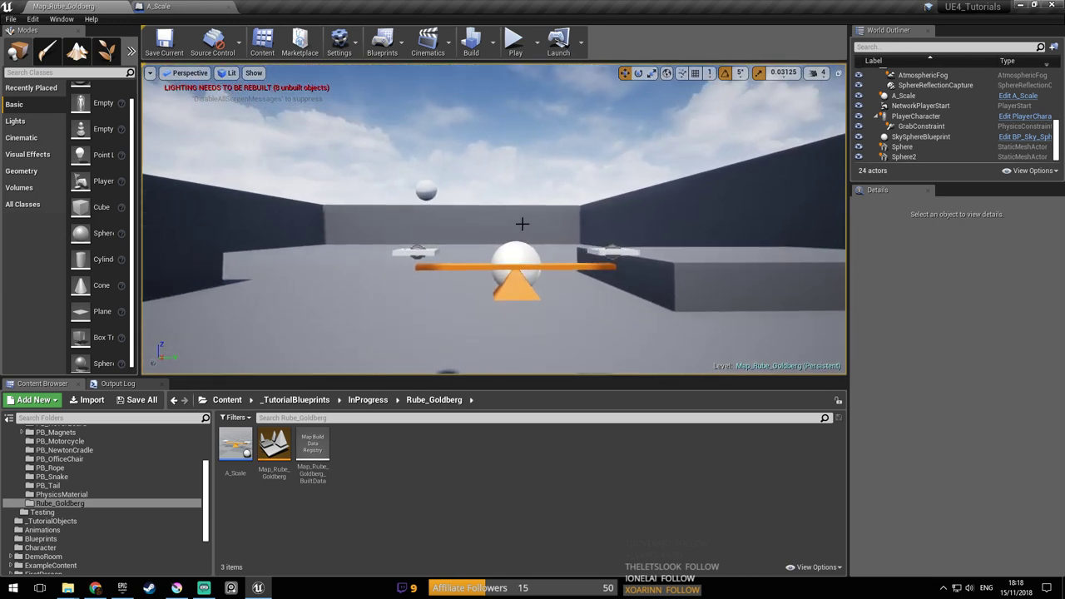
Save the level and select the A_Scale actor in the viewport
mouse_move(484, 212)
right_down()
mouse_move(478, 206)
mouse_move(484, 212)
right_up()
right_drag(494, 259, 496, 258)
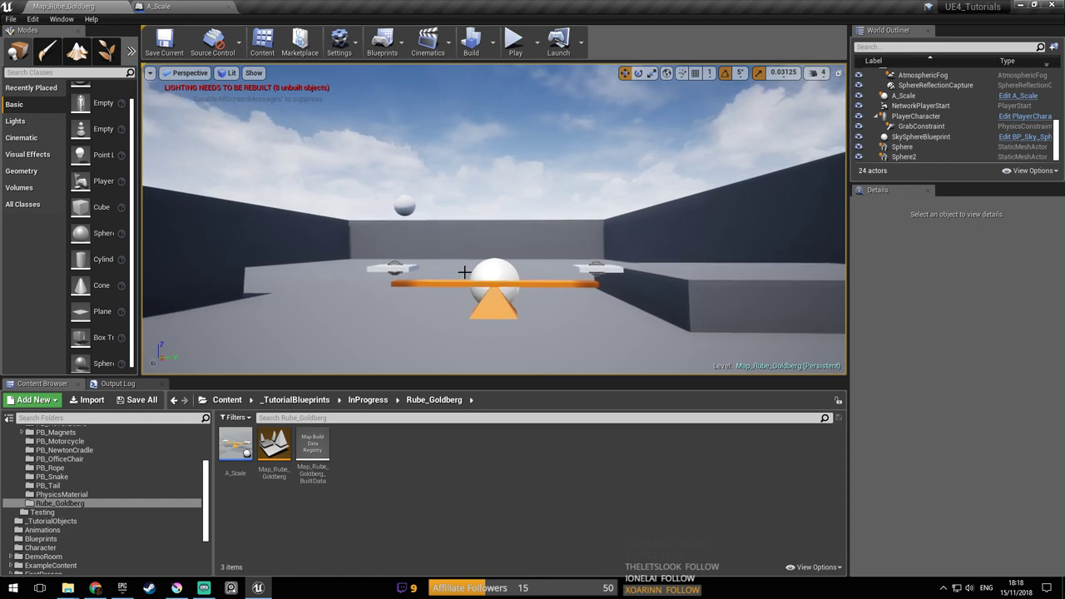
right_drag(454, 273, 455, 273)
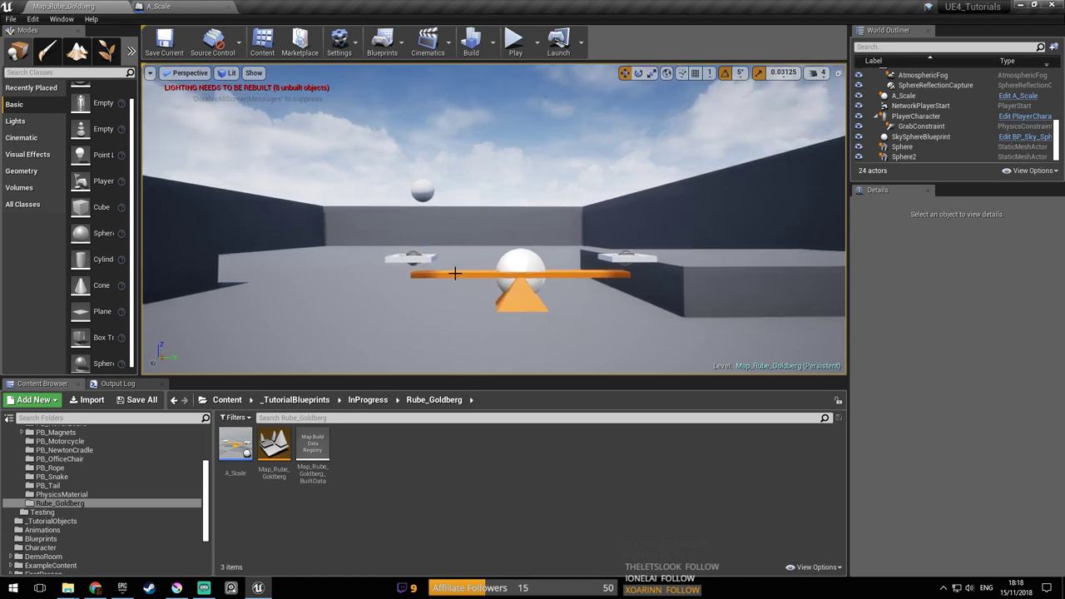
key(ctrl+s)
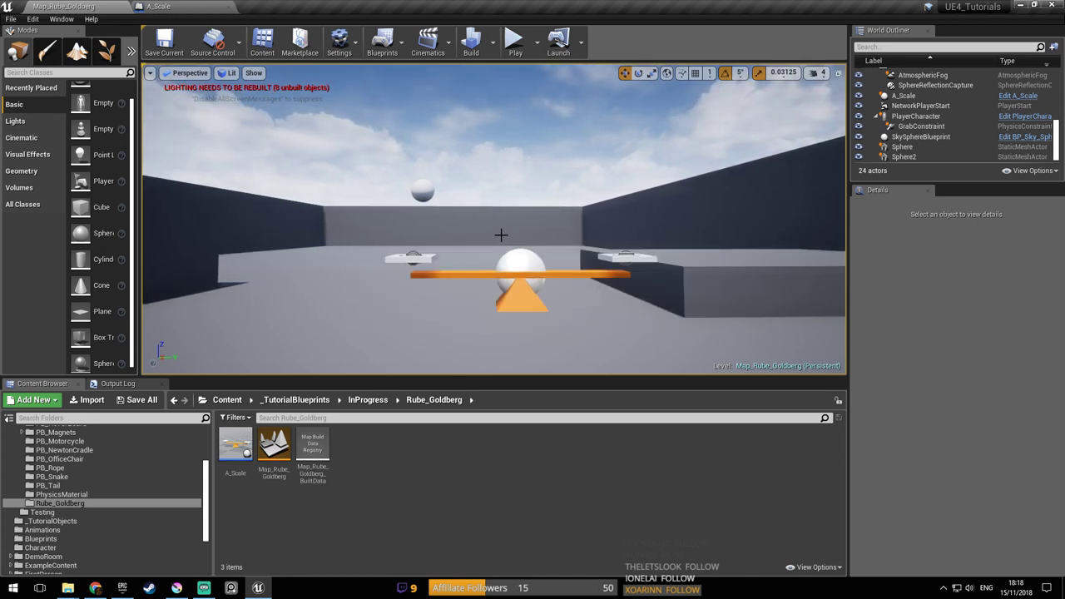
right_drag(501, 234, 421, 244)
key(ctrl+s)
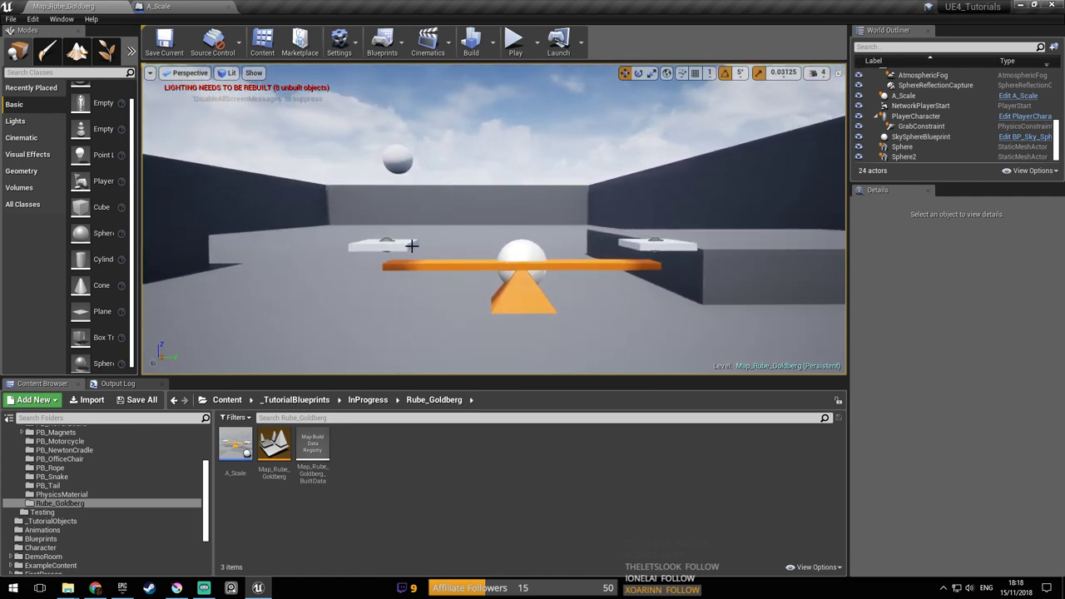
click(391, 254)
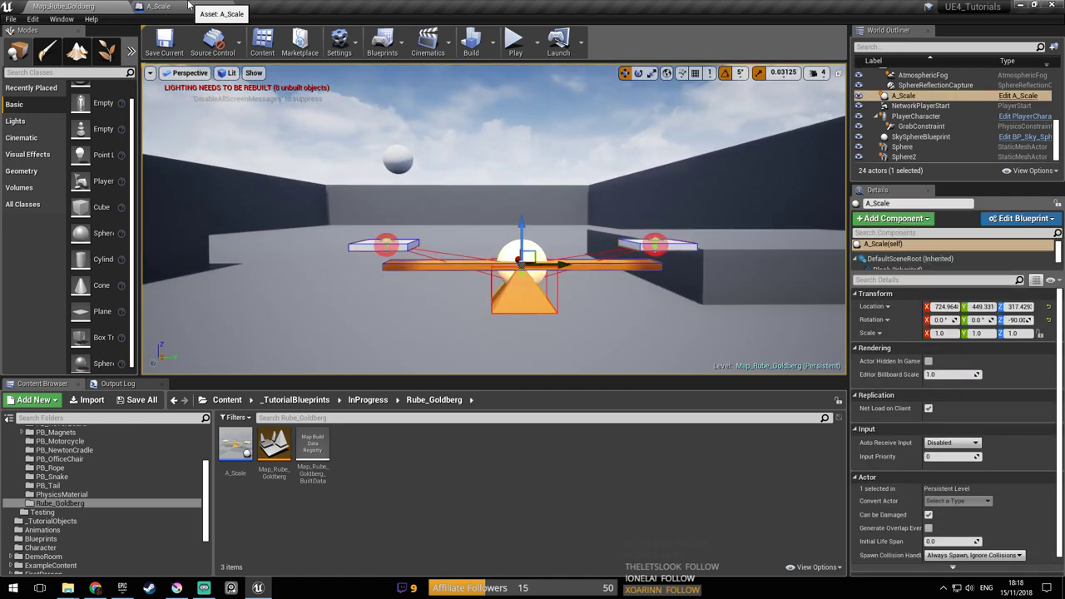
Inspect the LeftPlatterGrabPoint constraint in the A_Scale blueprint, and return to the level
click(158, 6)
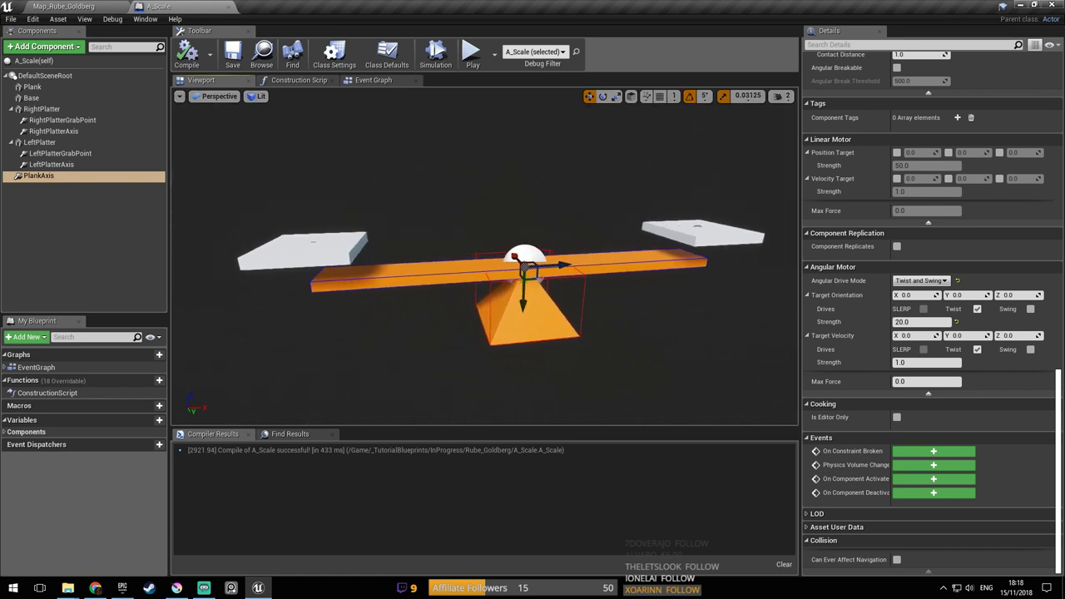
click(71, 155)
right_drag(560, 227, 558, 224)
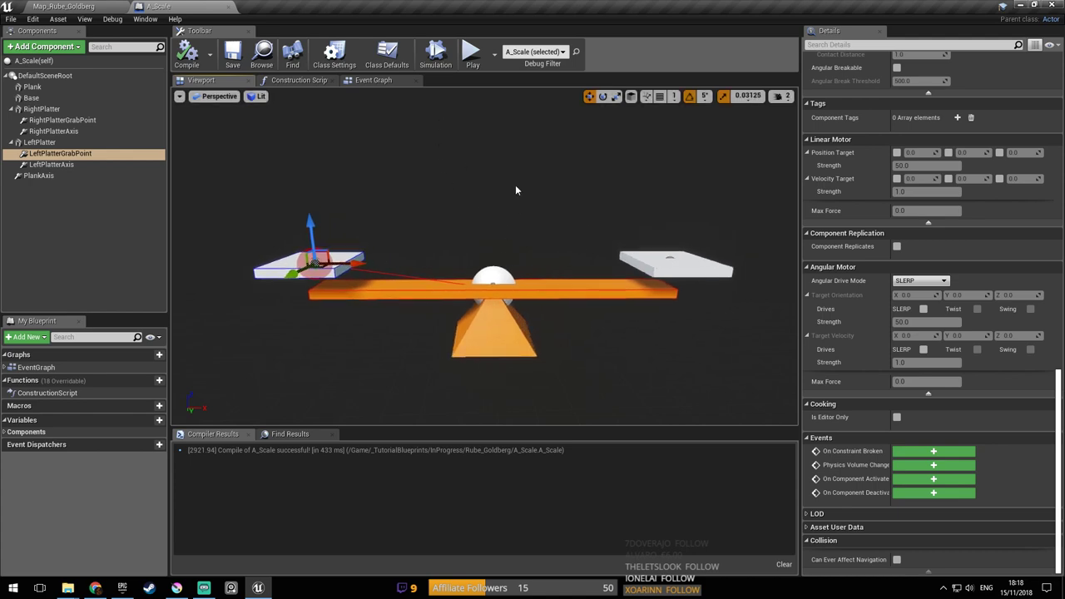
click(103, 7)
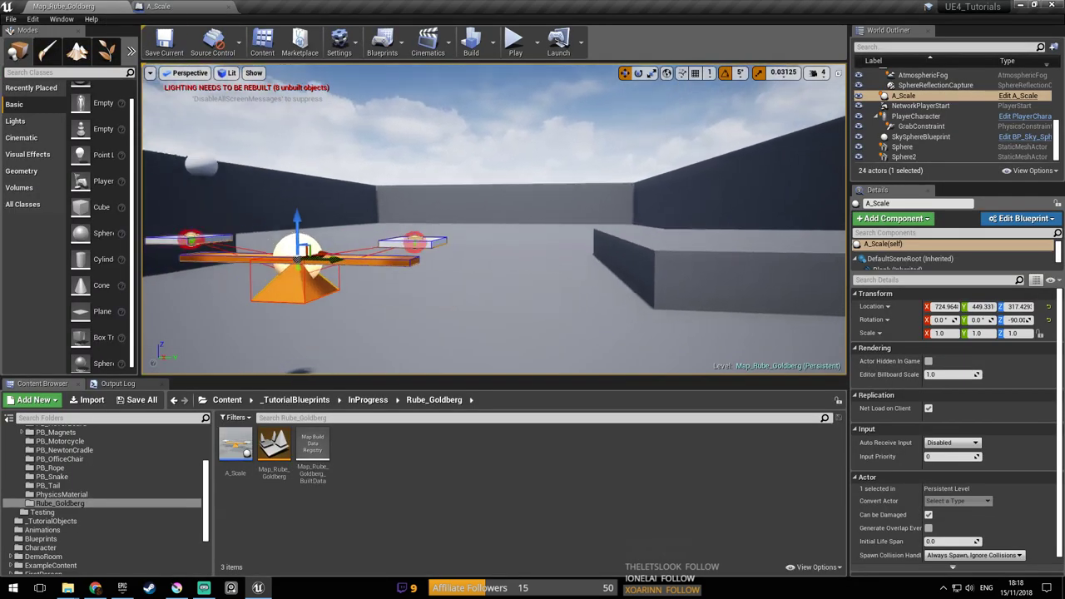
Duplicate the small half-scale physics cube, place the copy beside the scale at about X 724, Y 534, and save the level
right_drag(494, 219, 495, 219)
click(358, 266)
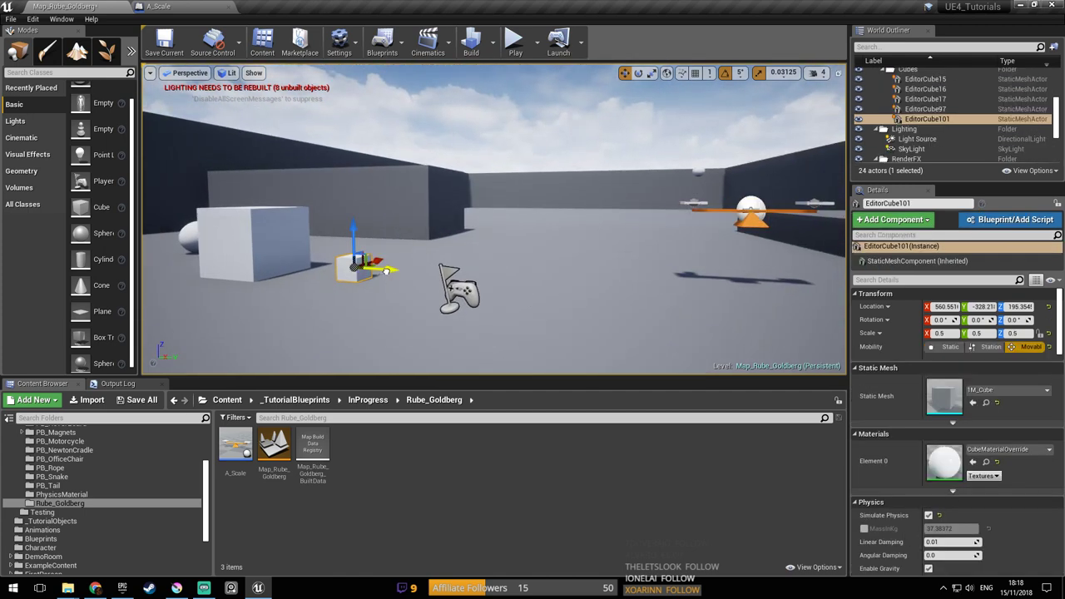
alt+drag(385, 271, 816, 279)
key(f)
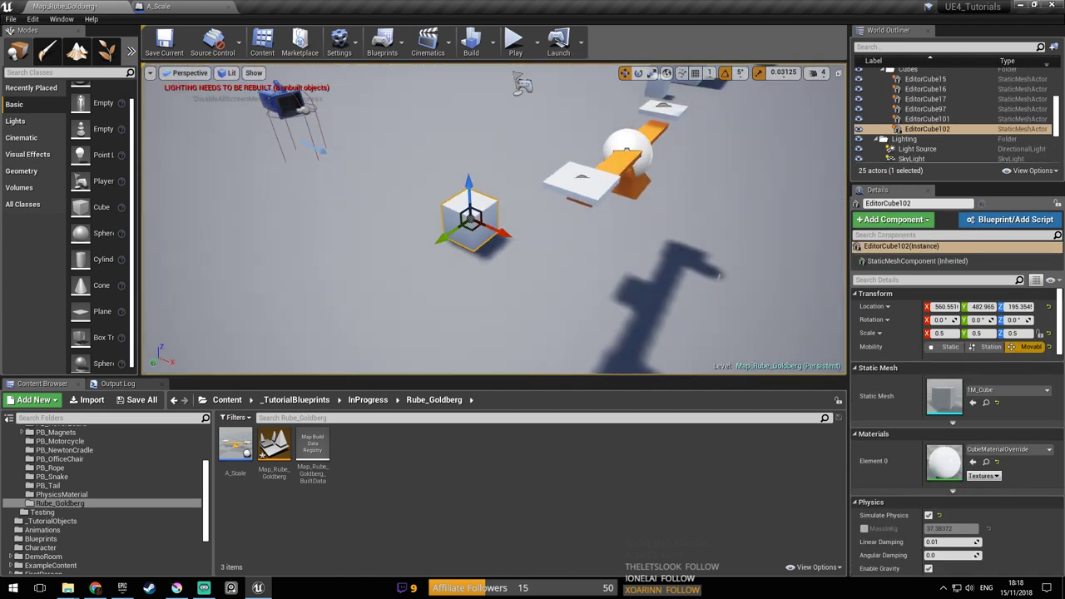
right_drag(610, 292, 610, 291)
drag(373, 280, 477, 337)
right_drag(477, 337, 791, 337)
click(330, 203)
right_drag(330, 202, 433, 206)
key(ctrl+s)
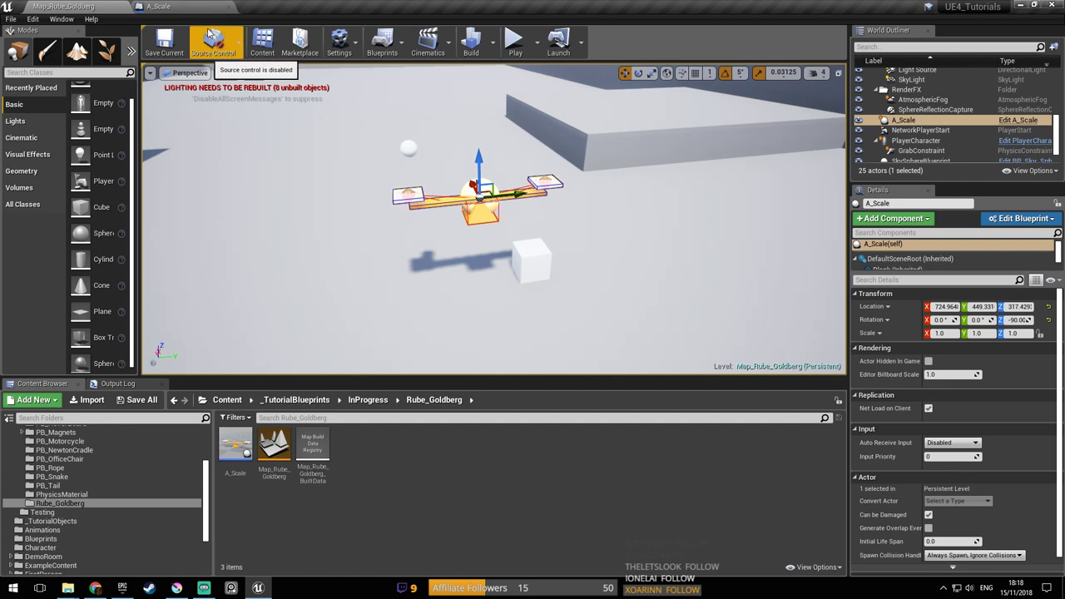
Examine the Base component's physics settings in the A_Scale blueprint, and return to the level
click(192, 7)
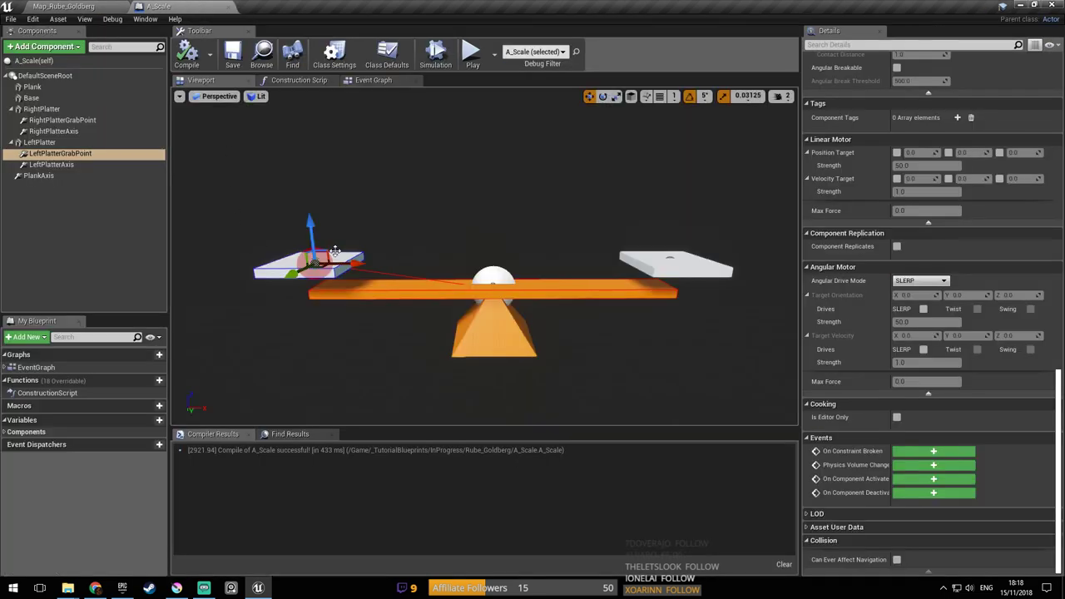
click(494, 333)
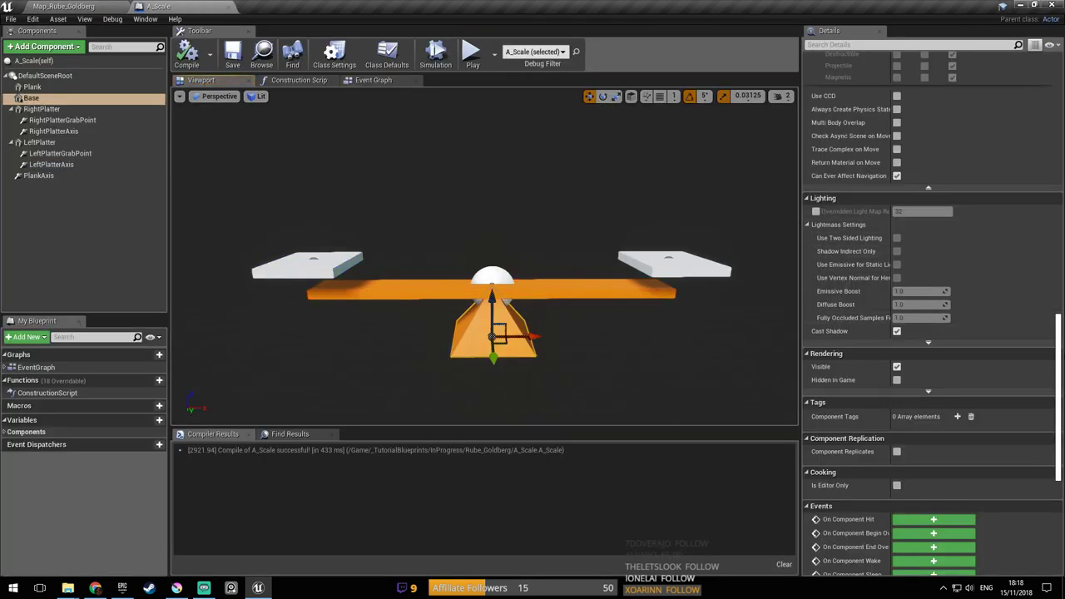
drag(1058, 364, 1058, 127)
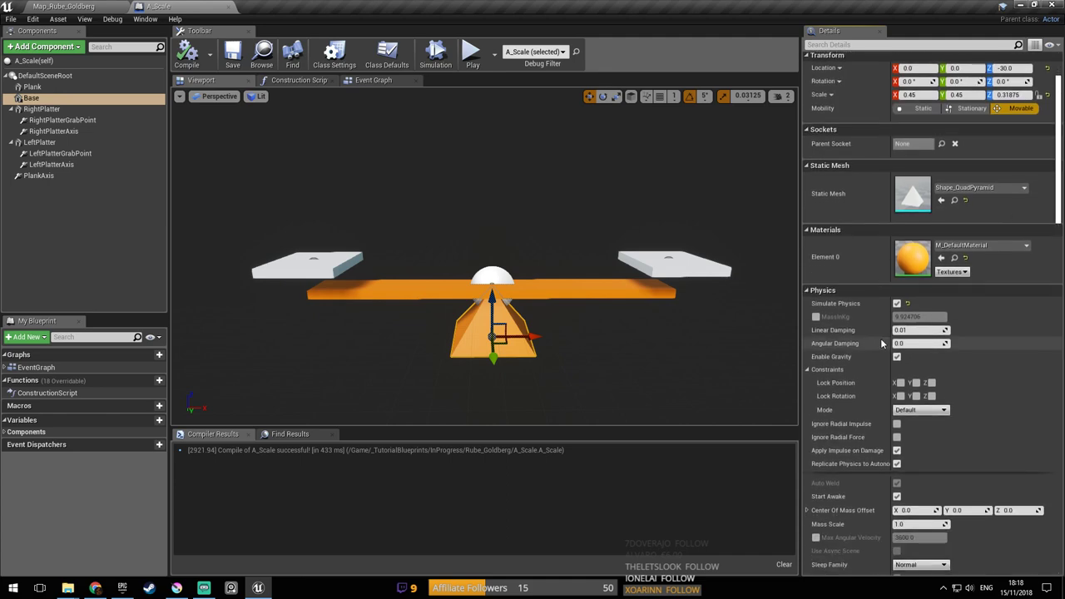
click(64, 7)
Play the level to examine how the scale tips and rests on its base, and end the session
right_drag(265, 115, 271, 82)
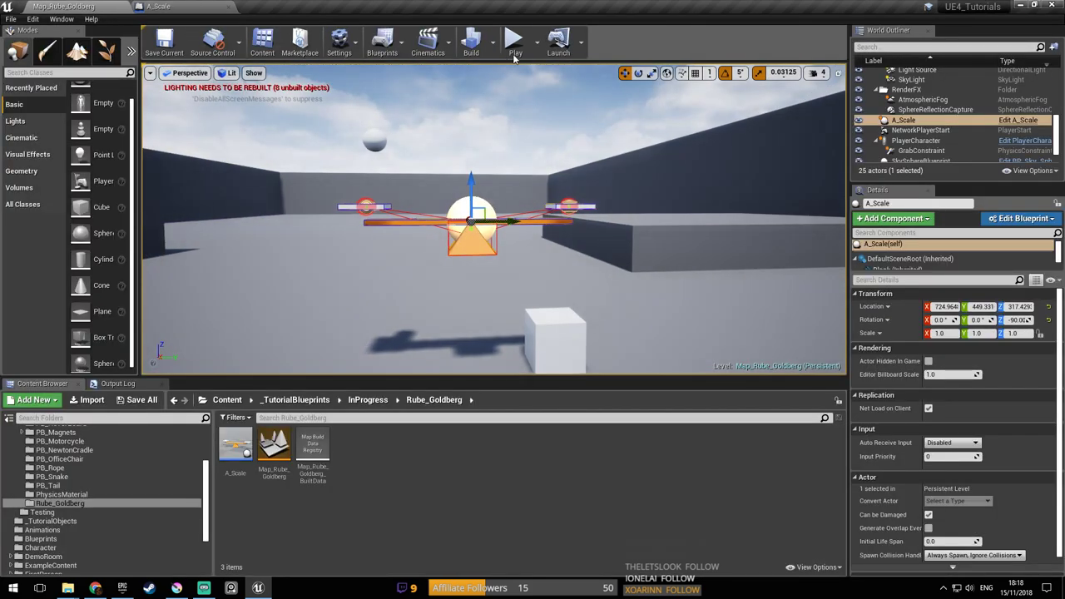
click(515, 41)
click(616, 239)
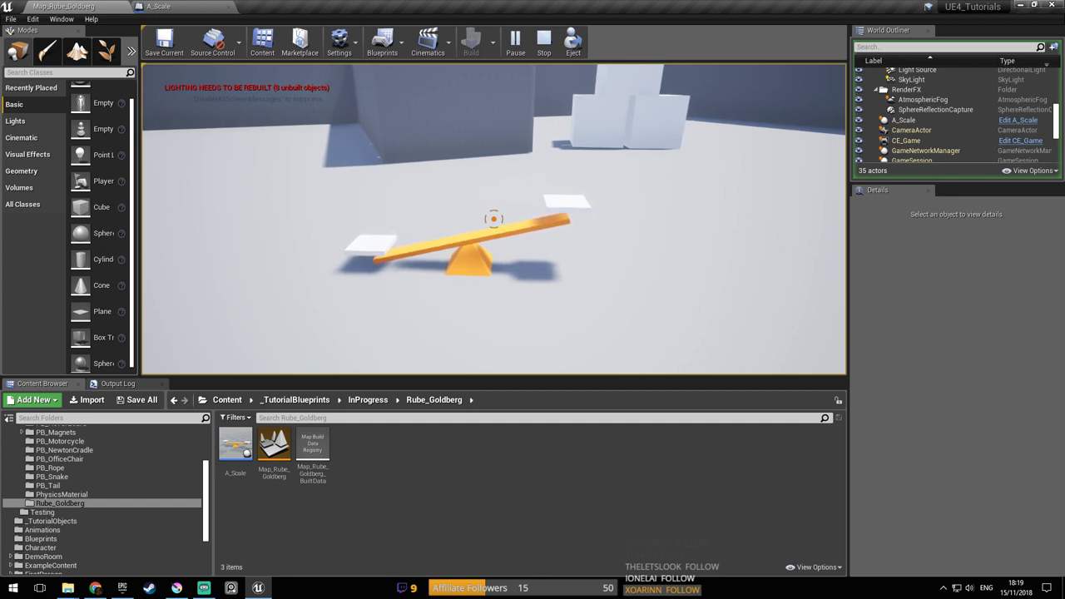
key(Escape)
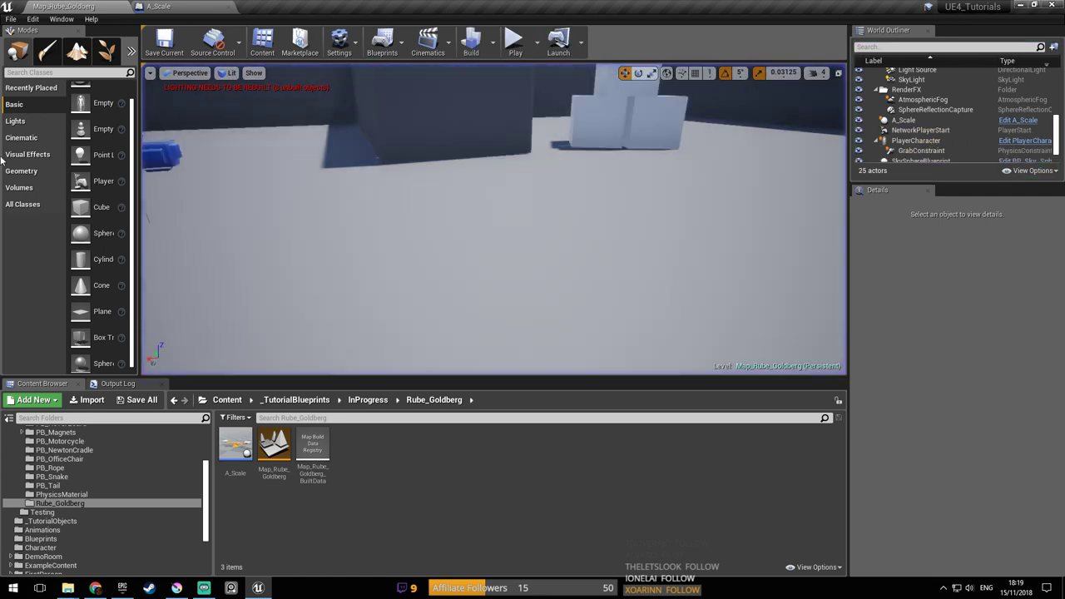
right_drag(416, 216, 225, 175)
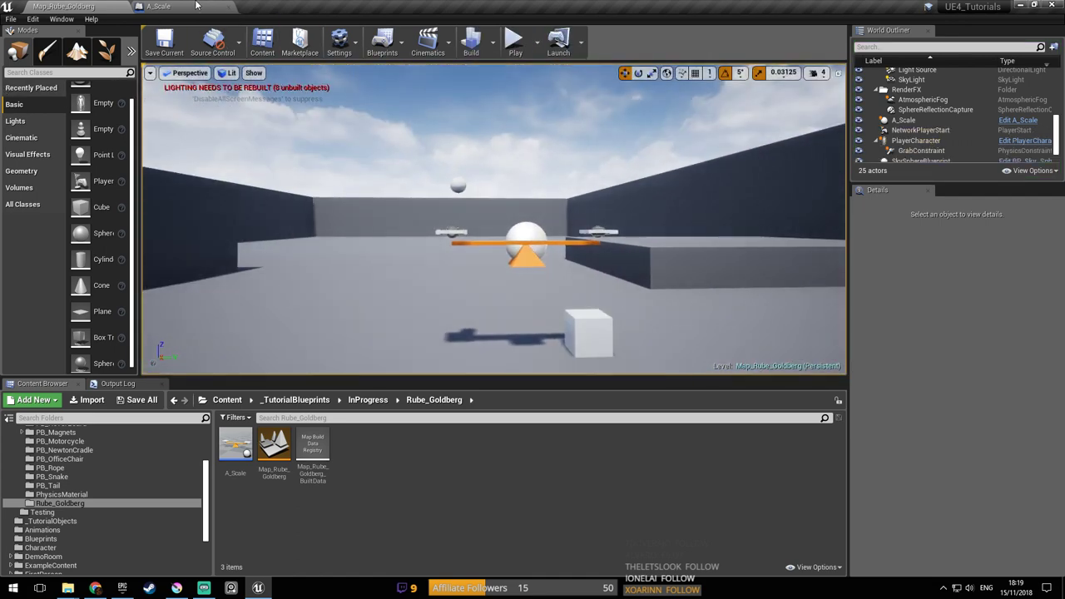
Disable Simulate Physics on the Base component in the A_Scale blueprint, compile and save it, and return to the level
click(160, 7)
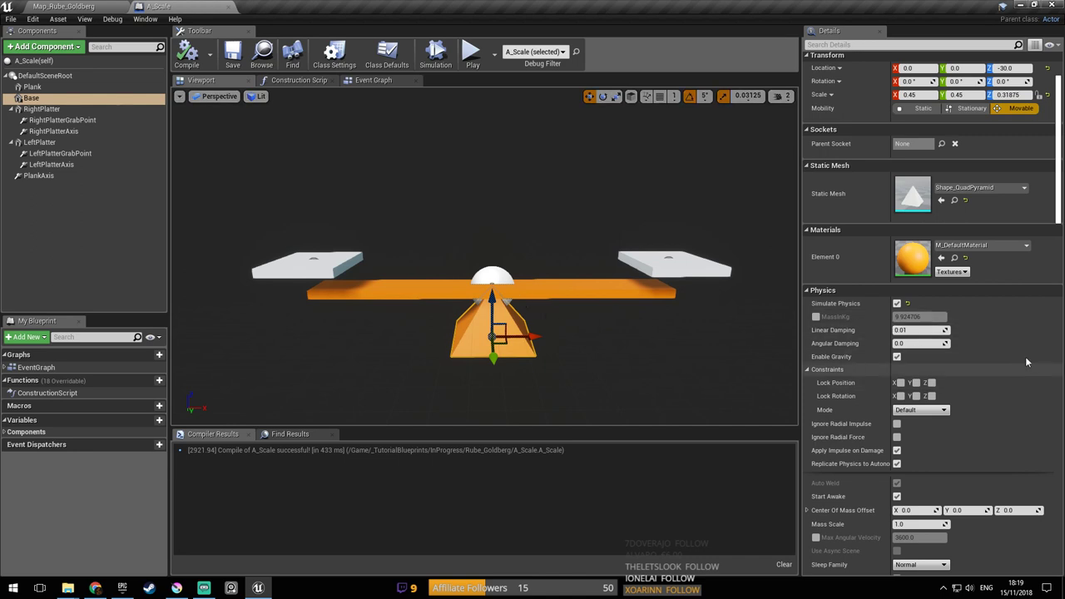
scroll(957, 341, down, 3)
scroll(957, 275, up, 2)
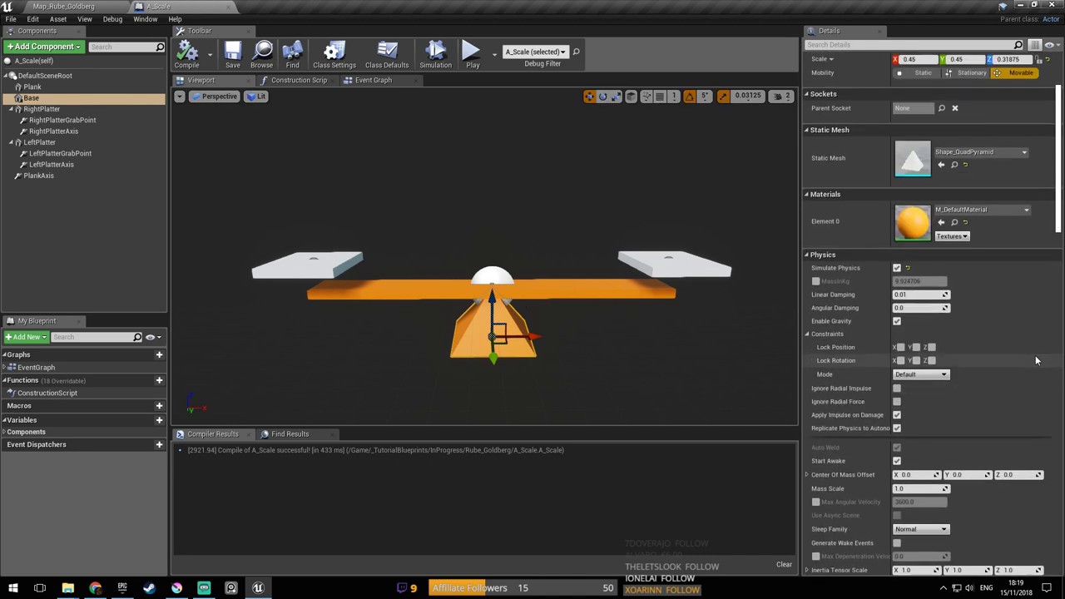
click(897, 268)
right_drag(486, 173, 457, 153)
click(193, 54)
click(228, 55)
click(114, 9)
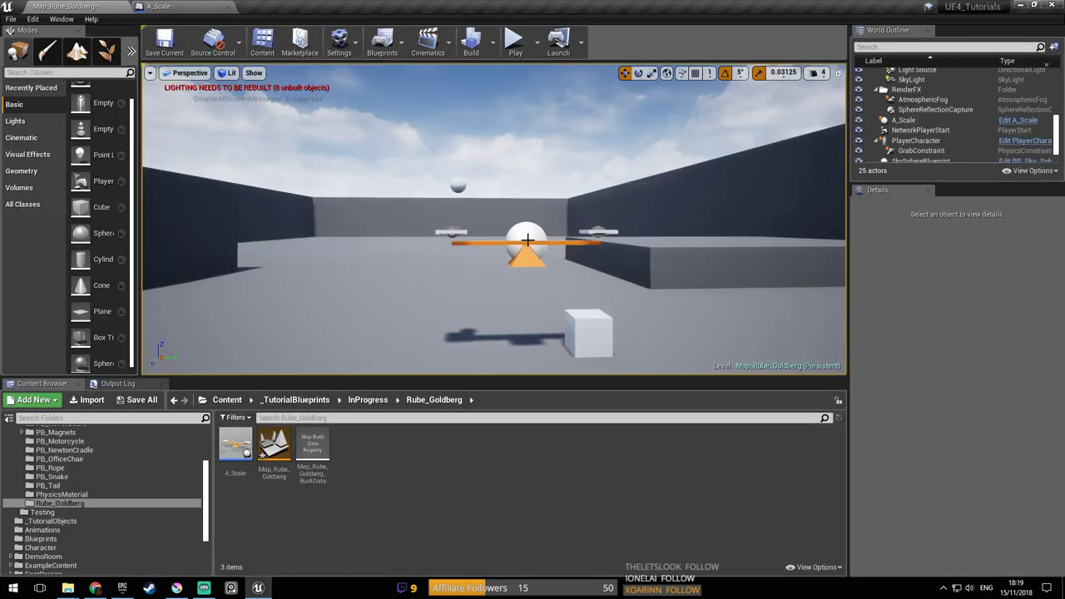
Select the A_Scale actor and lower it close to the floor
click(527, 240)
key(f)
drag(454, 192, 455, 272)
key(f)
Move the duplicated cube above the platter opposite the ball, at about Y 556 and Z 263
click(496, 302)
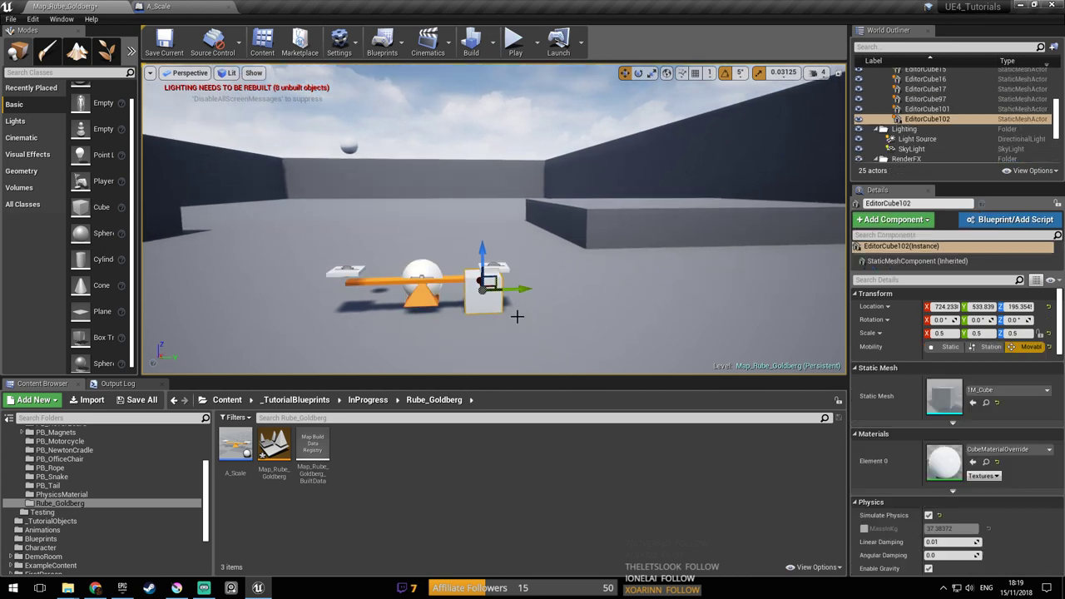
drag(502, 249, 487, 202)
click(497, 281)
key(f)
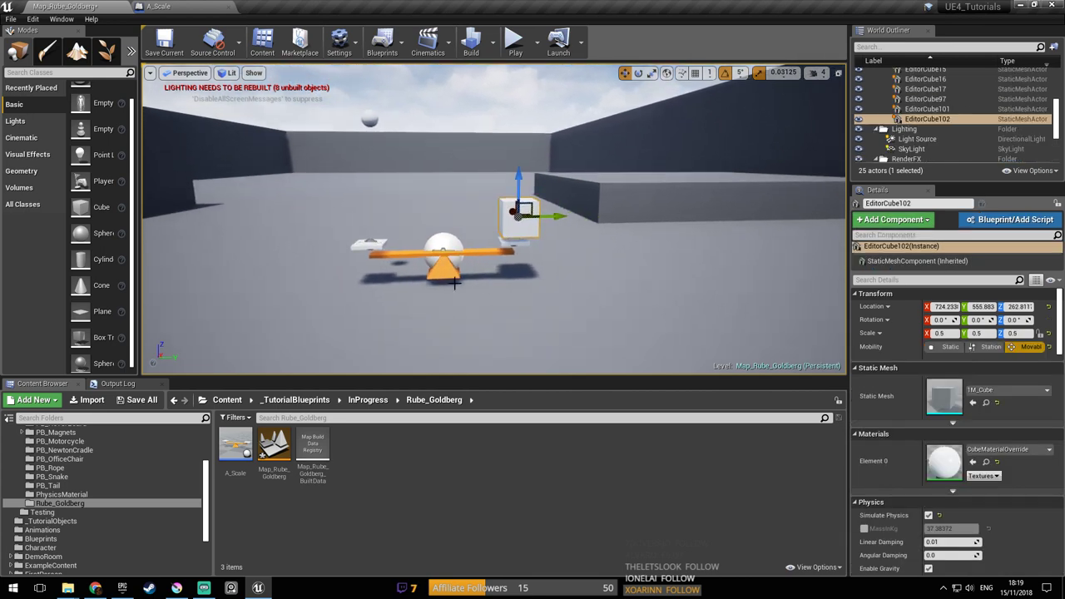
Adjust A_Scale's height to about Z 201 so its base meets the floor, and shift the cube to about Y 550
drag(441, 218, 437, 230)
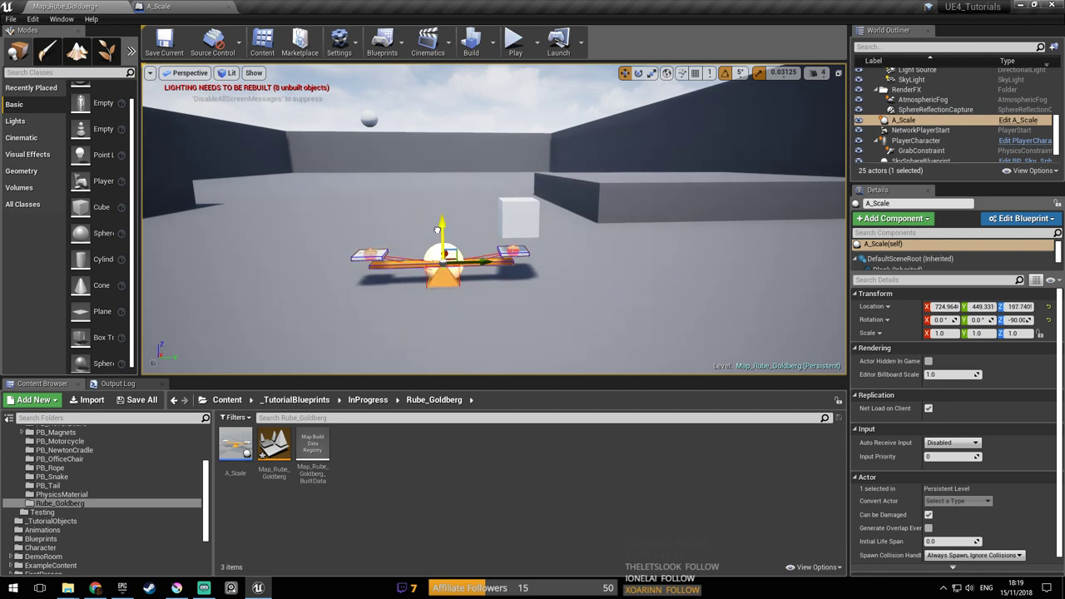
click(530, 221)
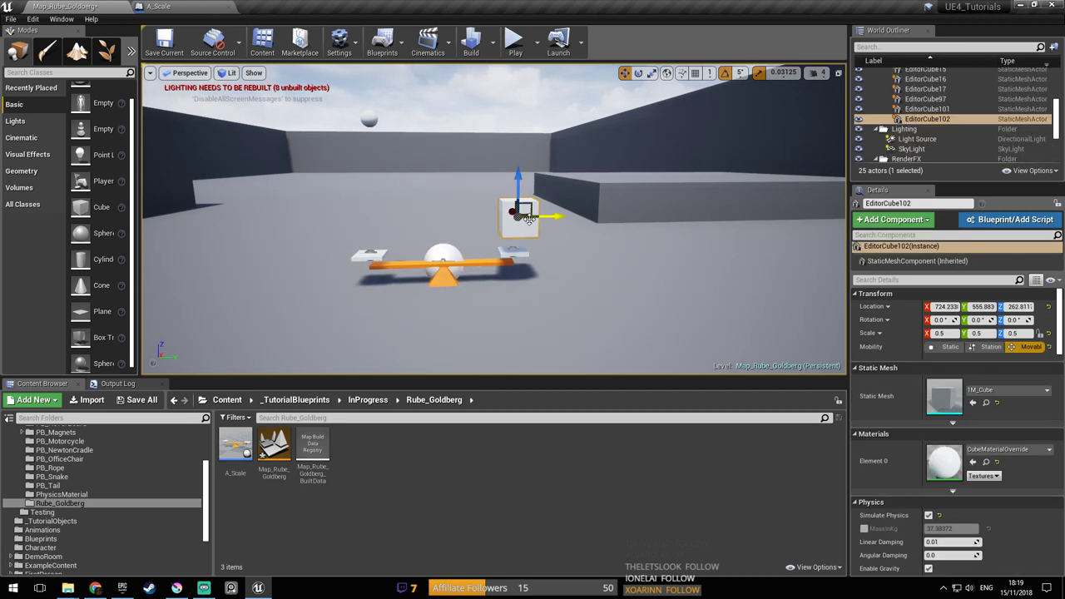
click(440, 270)
drag(440, 236, 441, 233)
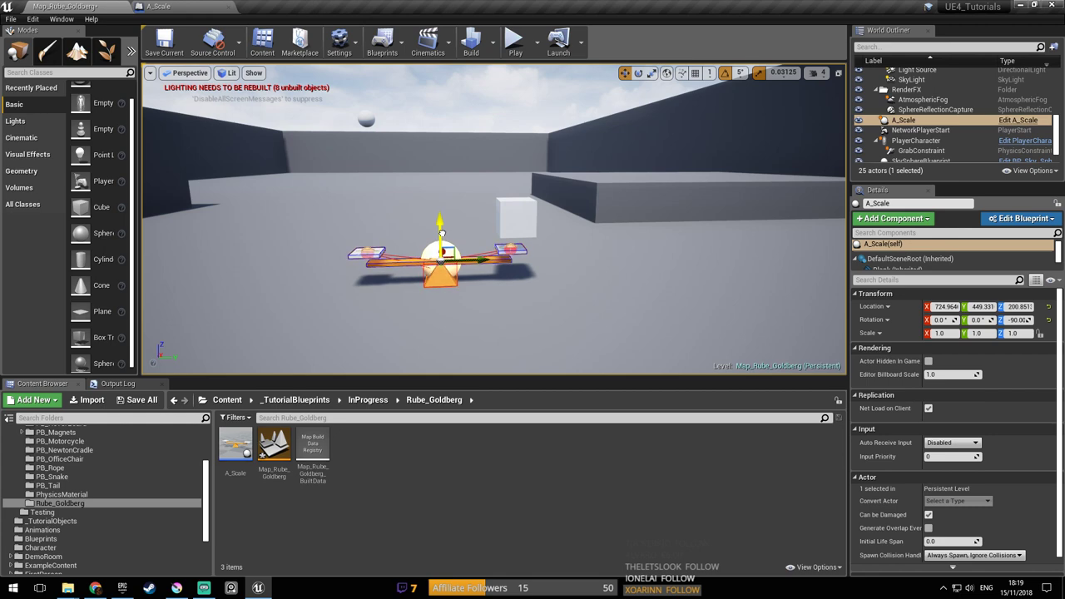
click(526, 214)
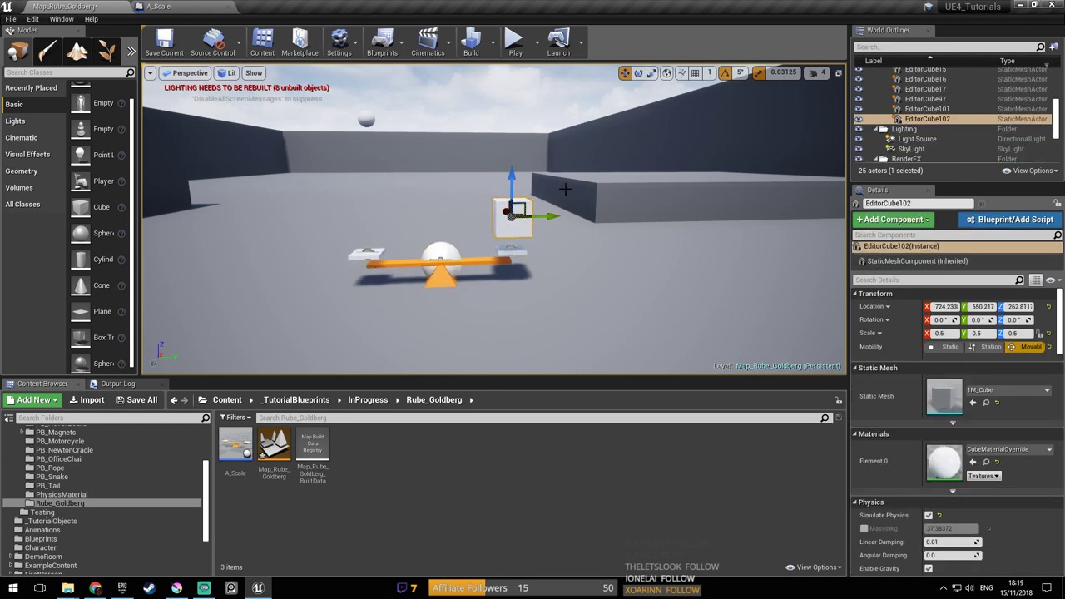
Play the level, try lifting the ball off its platter against the cube's weight, and end the session
click(515, 41)
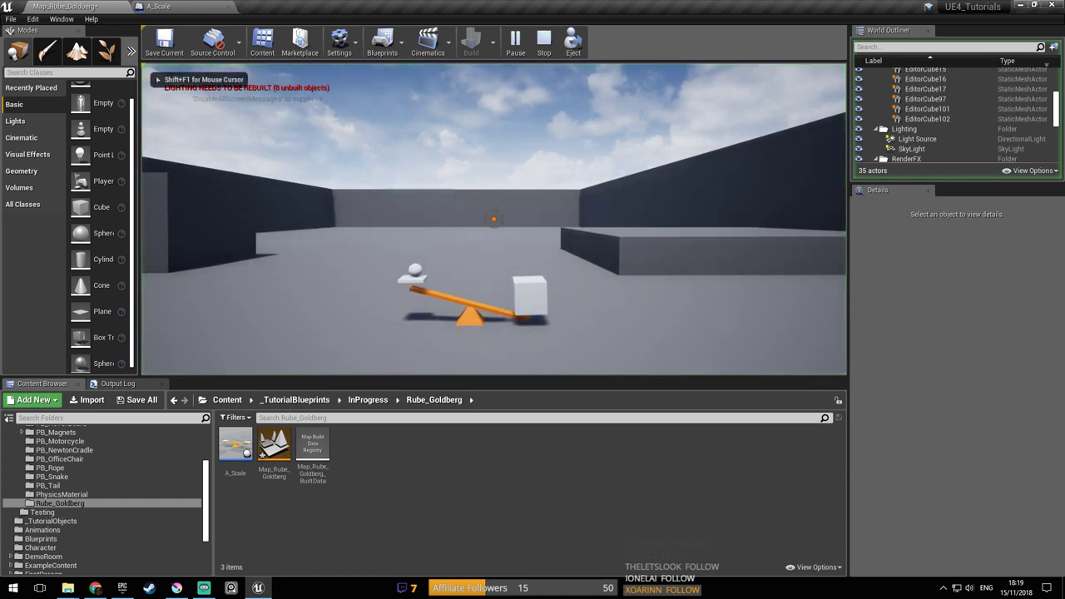
key(w)
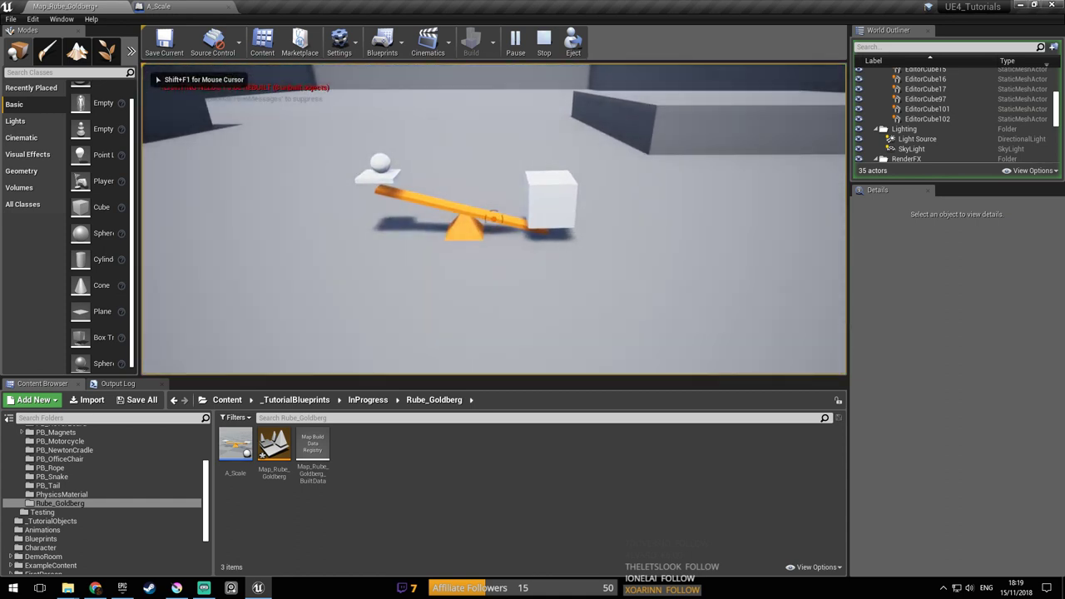
click(493, 219)
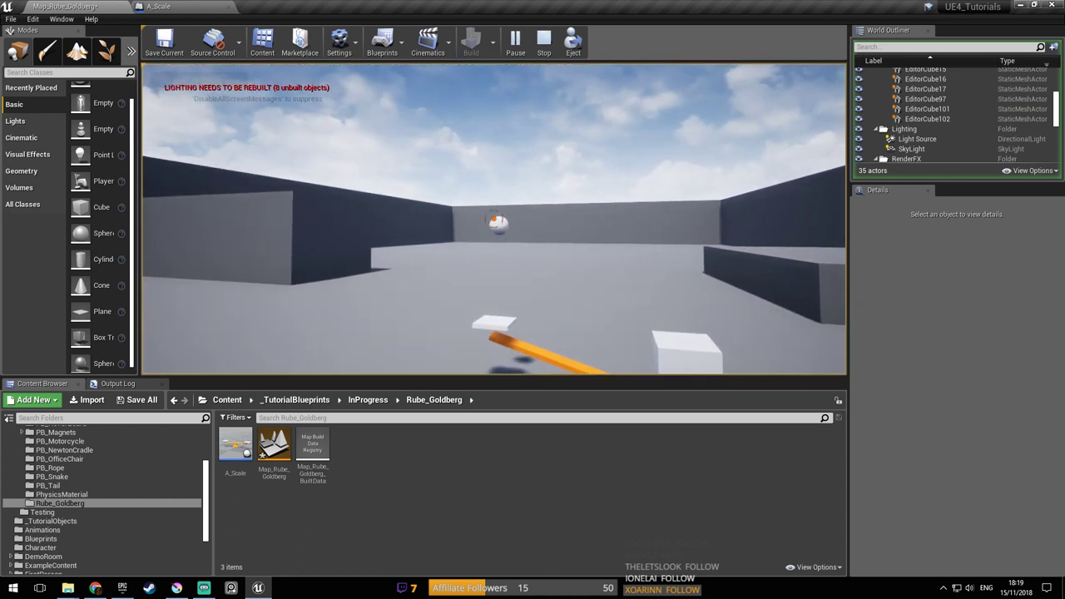
key(s)
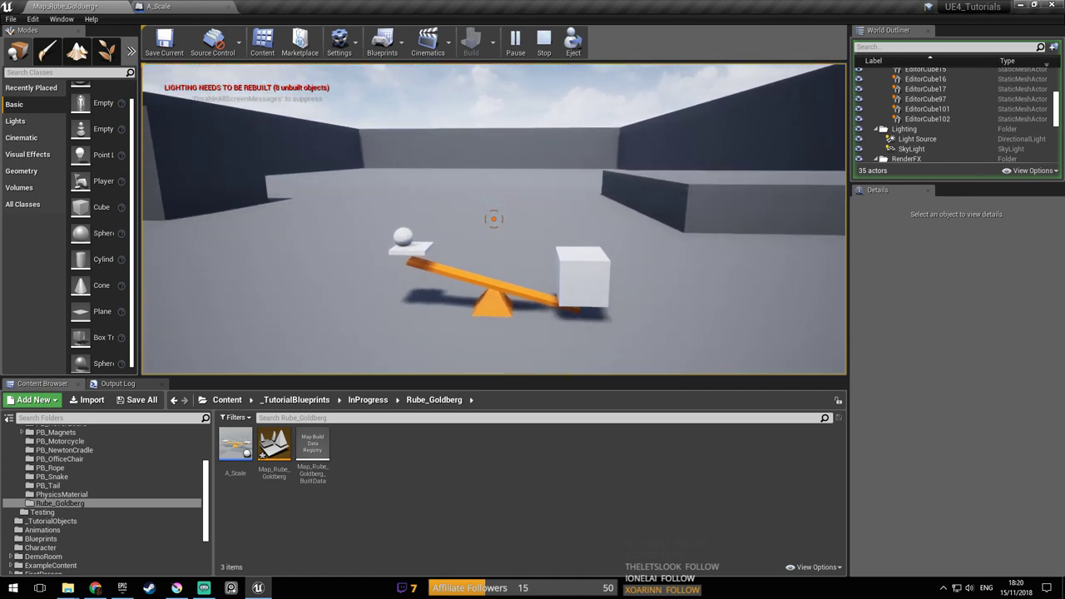
key(Escape)
Override the duplicated cube's mass with 80.0 kg and set the ball's mass to 5 kg
click(611, 225)
scroll(956, 419, down, 5)
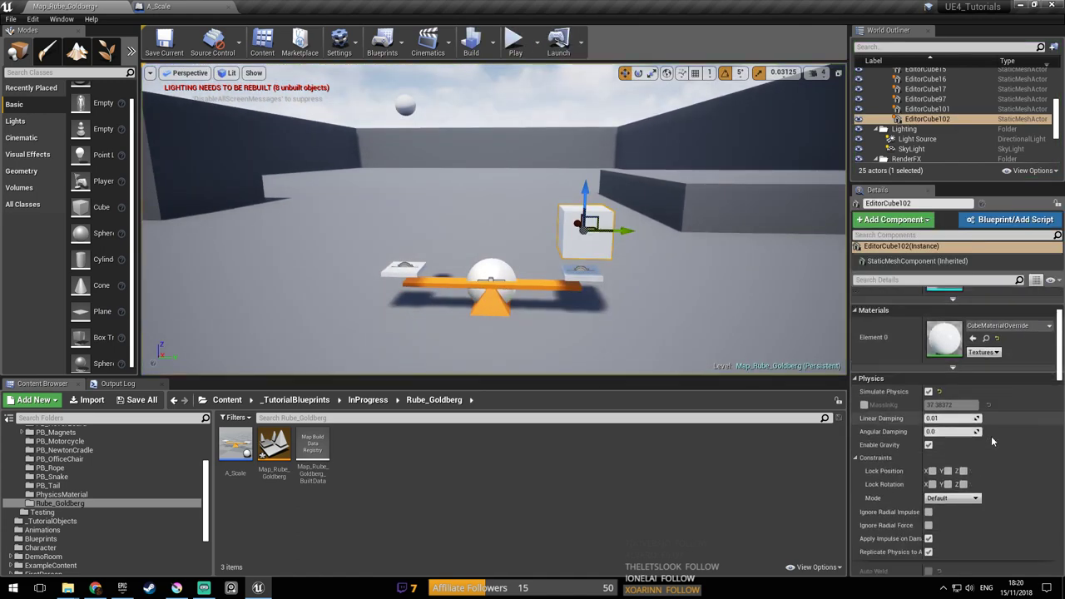
click(867, 406)
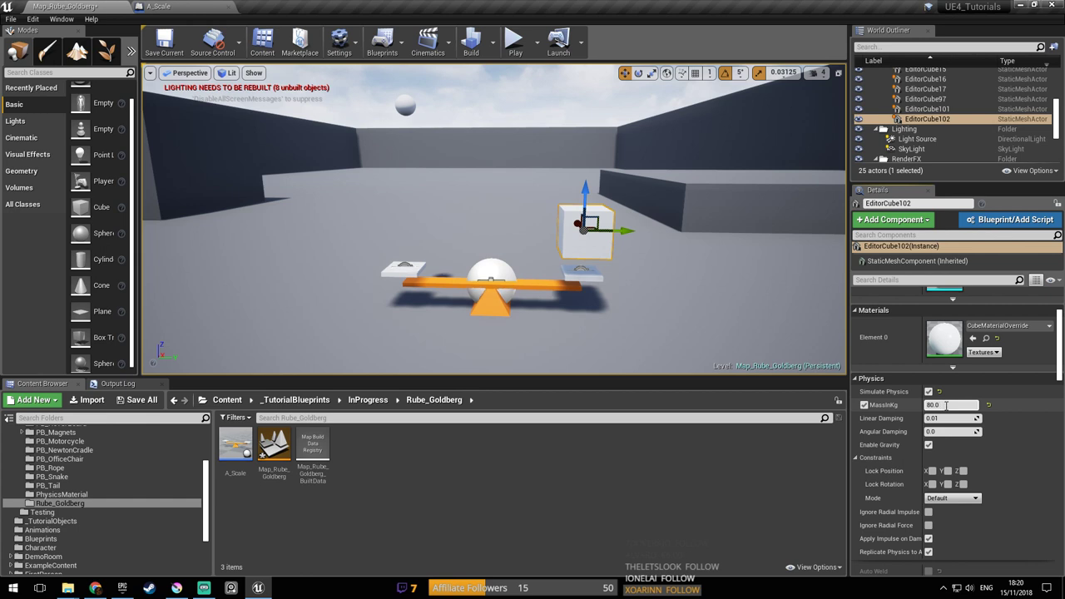
click(405, 105)
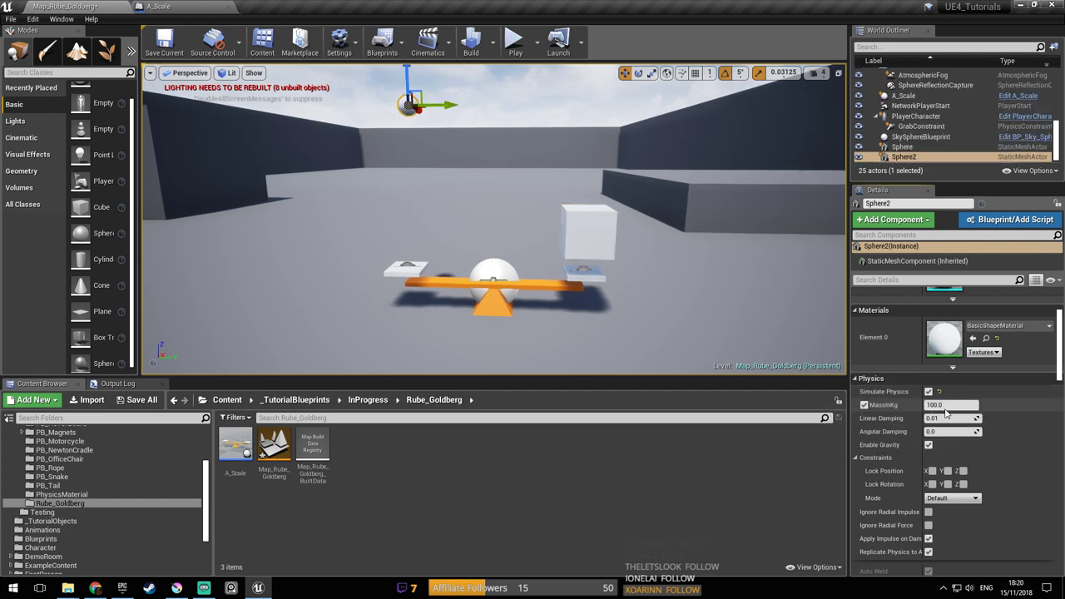
text(5)
key(Return)
Open the cube's mass value for editing, and play the level briefly to test the cube against the ball
click(589, 229)
click(951, 405)
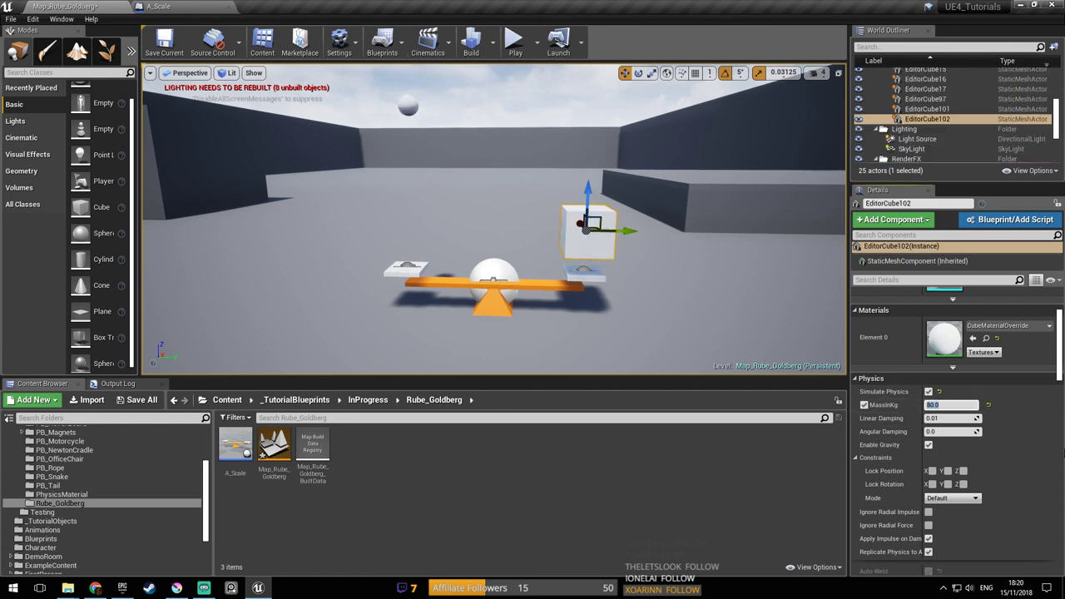
click(515, 42)
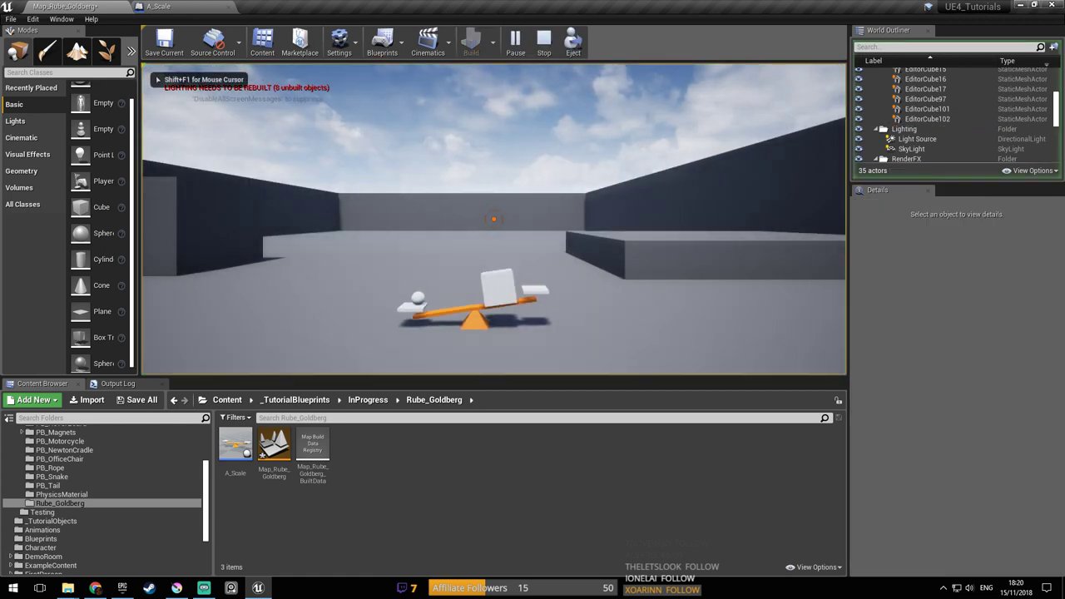
key(Escape)
In the A_Scale blueprint, lengthen the orange Plank by increasing its X scale
click(197, 7)
right_drag(333, 208, 366, 291)
right_drag(464, 241, 490, 214)
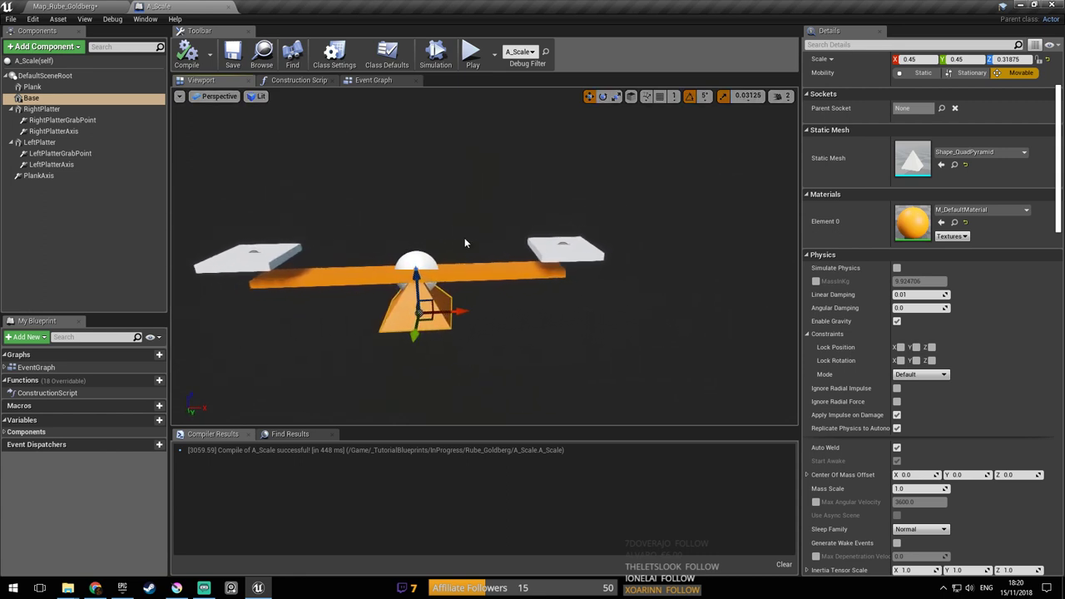
click(488, 268)
drag(589, 276, 594, 271)
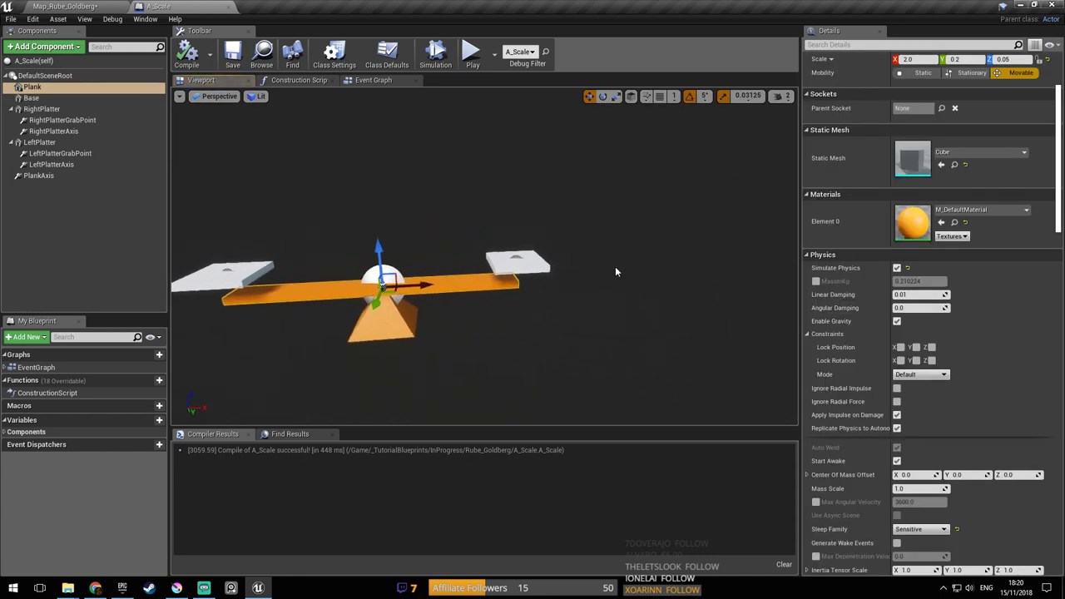
scroll(1063, 221, down, 5)
scroll(1060, 220, up, 5)
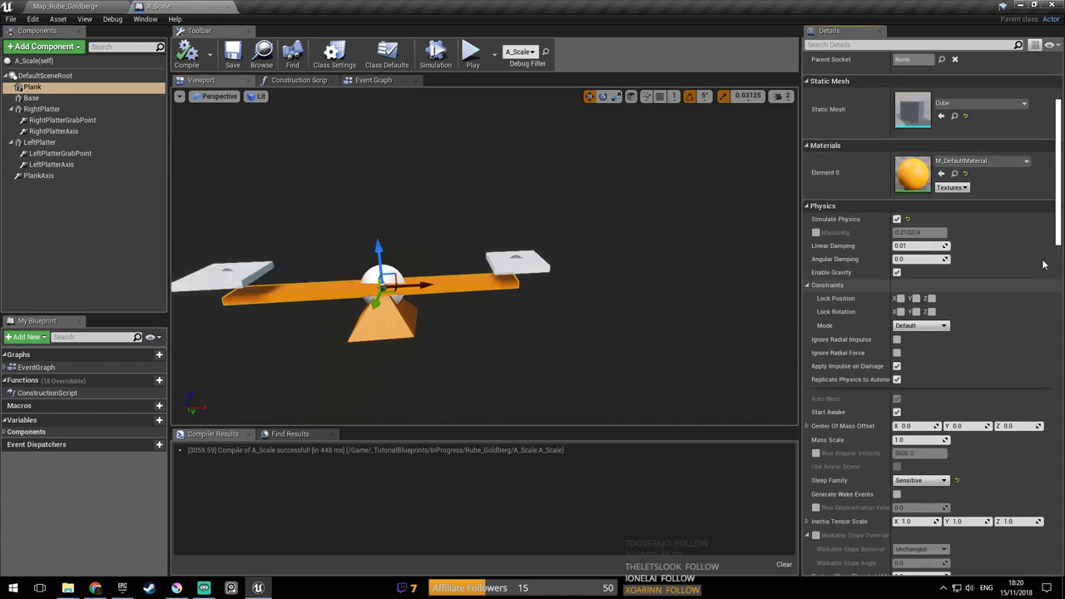
scroll(999, 177, up, 3)
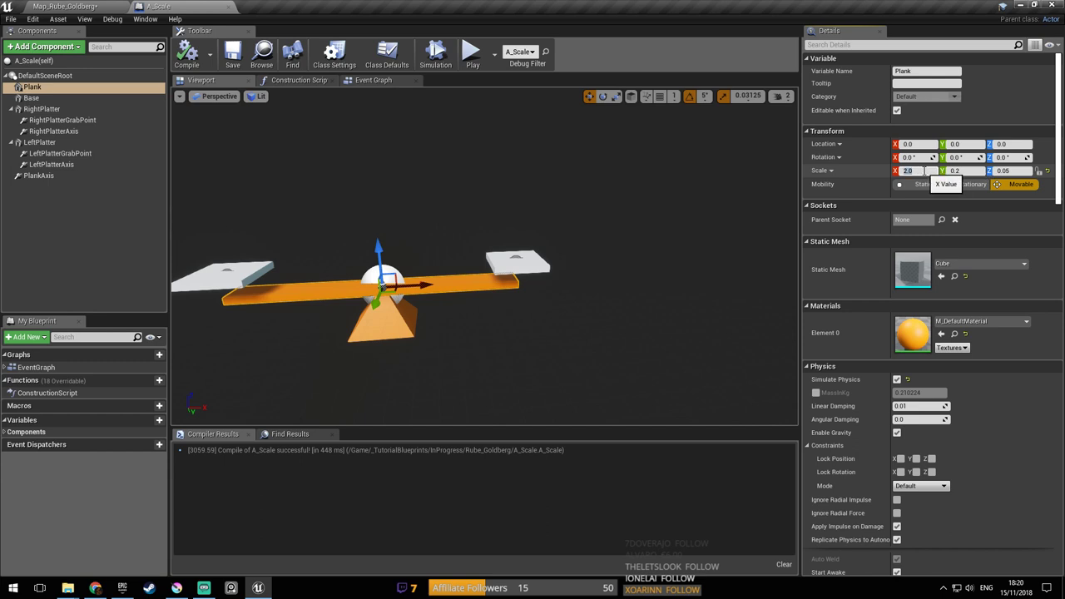
key(Return)
Move RightPlatter out to the end of the lengthened plank by setting its X location to 150
right_drag(599, 250, 512, 251)
right_drag(562, 276, 641, 253)
click(601, 257)
click(911, 144)
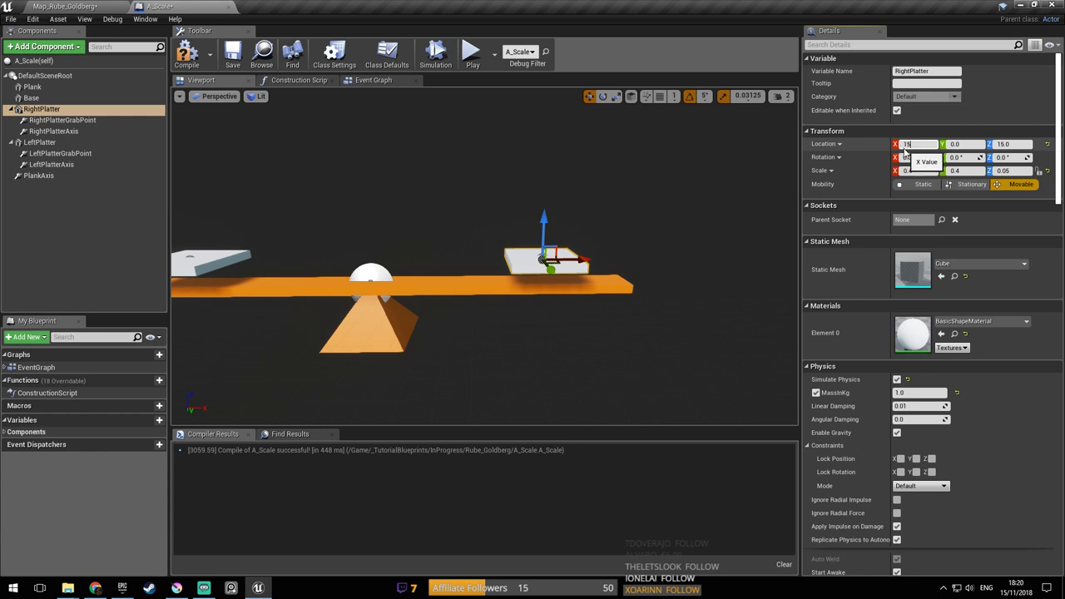
text(150)
key(Return)
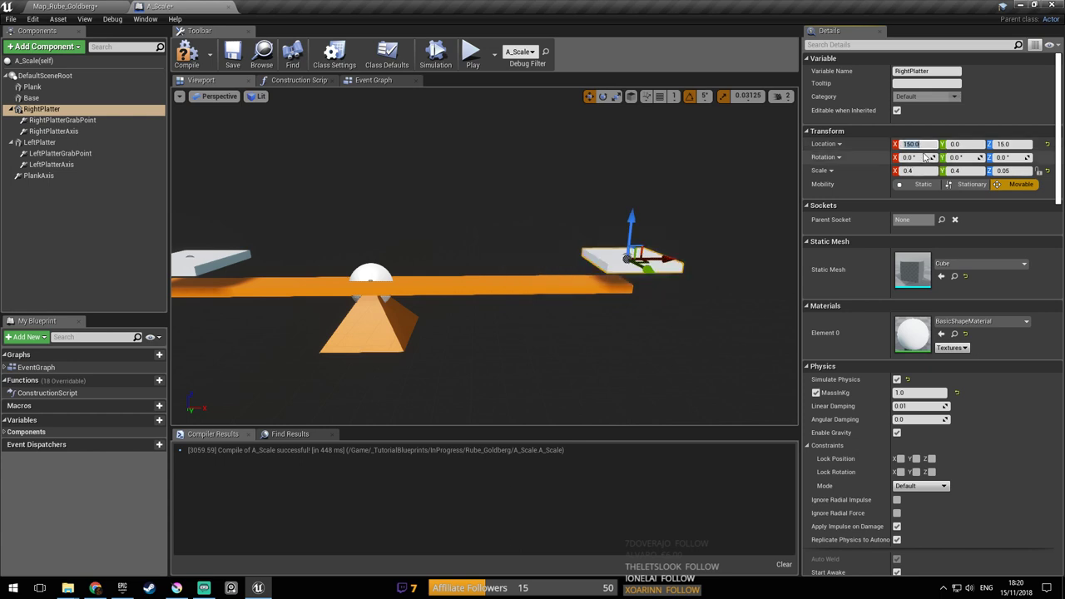
Set LeftPlatter's X location to -150 to place it at the opposite end of the plank
click(212, 262)
click(928, 144)
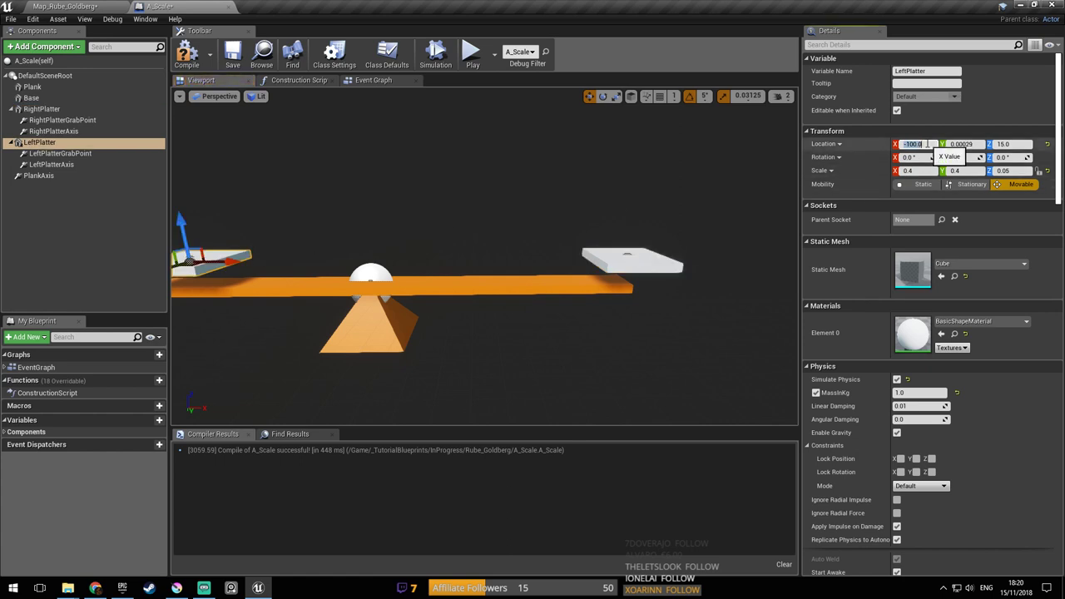
text(-150)
key(Return)
Enlarge RightPlatter by setting its X and Y scale to 1
right_drag(477, 229, 504, 228)
click(559, 284)
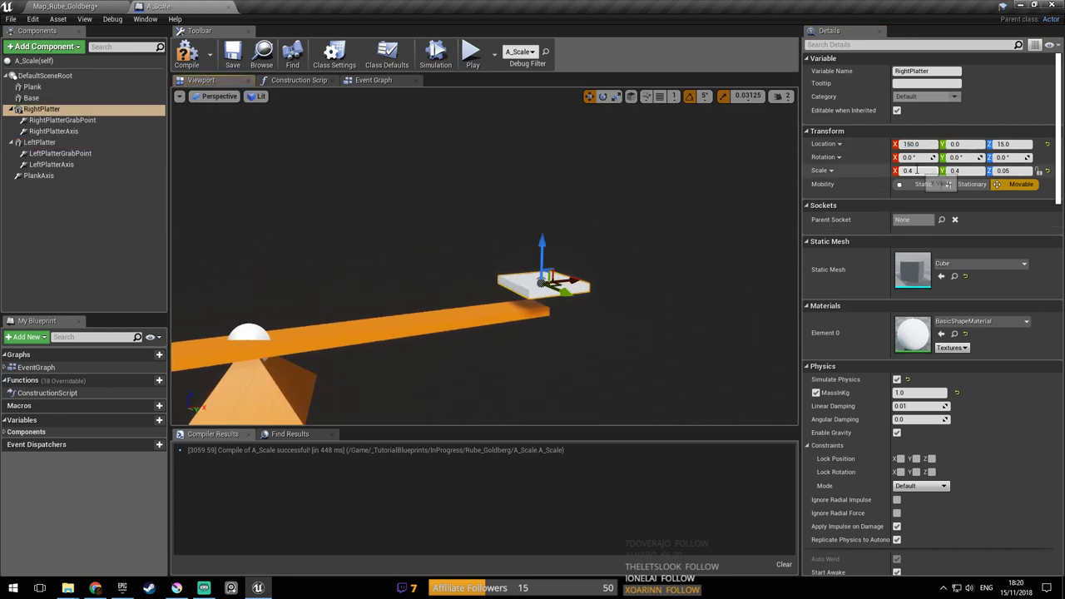
key(Tab)
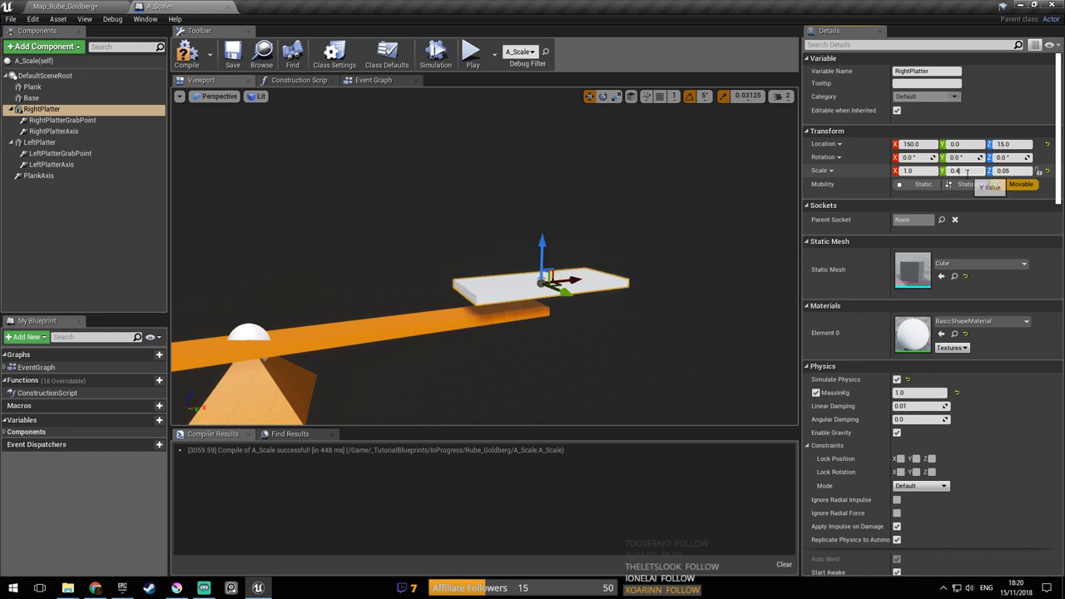
text(1)
click(920, 173)
Enlarge LeftPlatter to match by setting its X and Y scale to 1
right_drag(516, 258, 400, 269)
click(378, 282)
drag(919, 173, 869, 174)
text(1)
click(959, 173)
key(Return)
Save the A_Scale blueprint and return to the Map_Rube_Goldberg level
right_drag(716, 220, 634, 183)
key(ctrl+s)
click(238, 56)
click(74, 6)
Play the level briefly to see where the cube and ball land on the enlarged scale, and end the session
right_drag(431, 154, 443, 142)
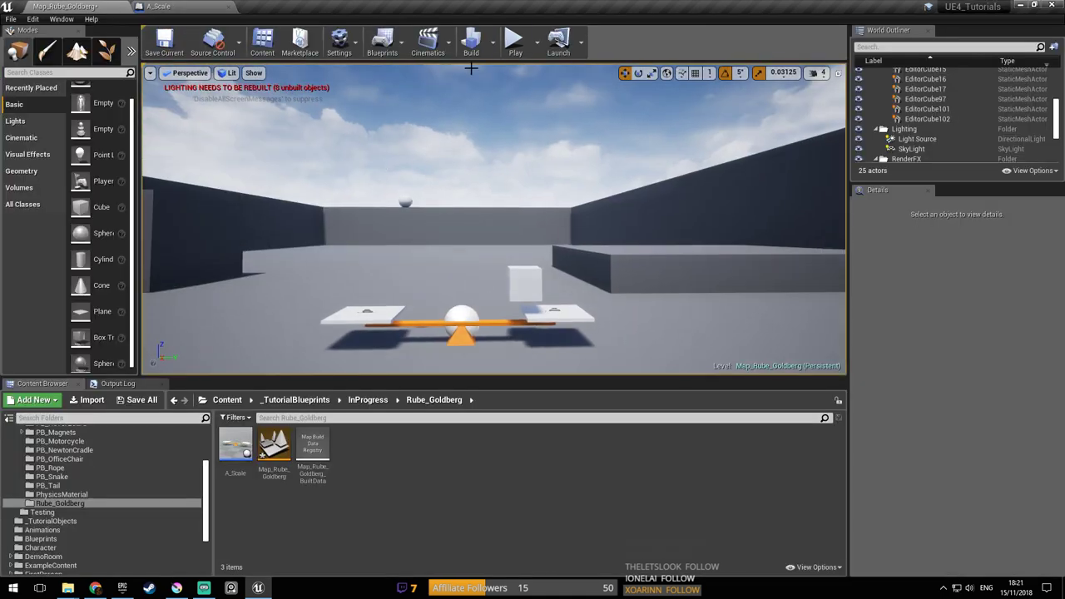
click(516, 41)
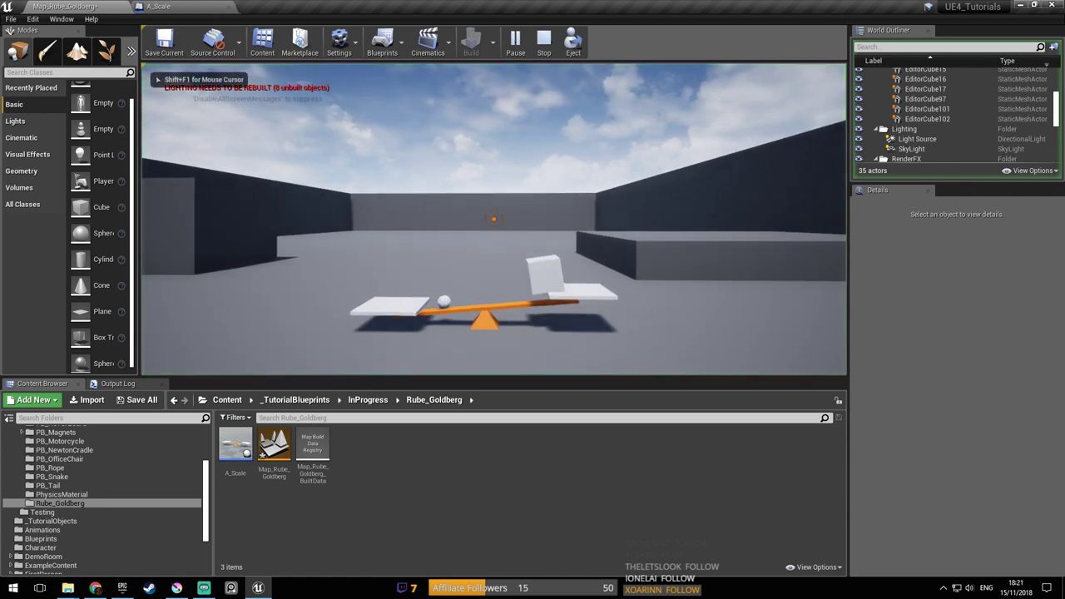
key(Escape)
Shift the cube outward along Y over its enlarged platter, and move the ball over the opposite platter
right_drag(582, 259, 600, 273)
click(489, 215)
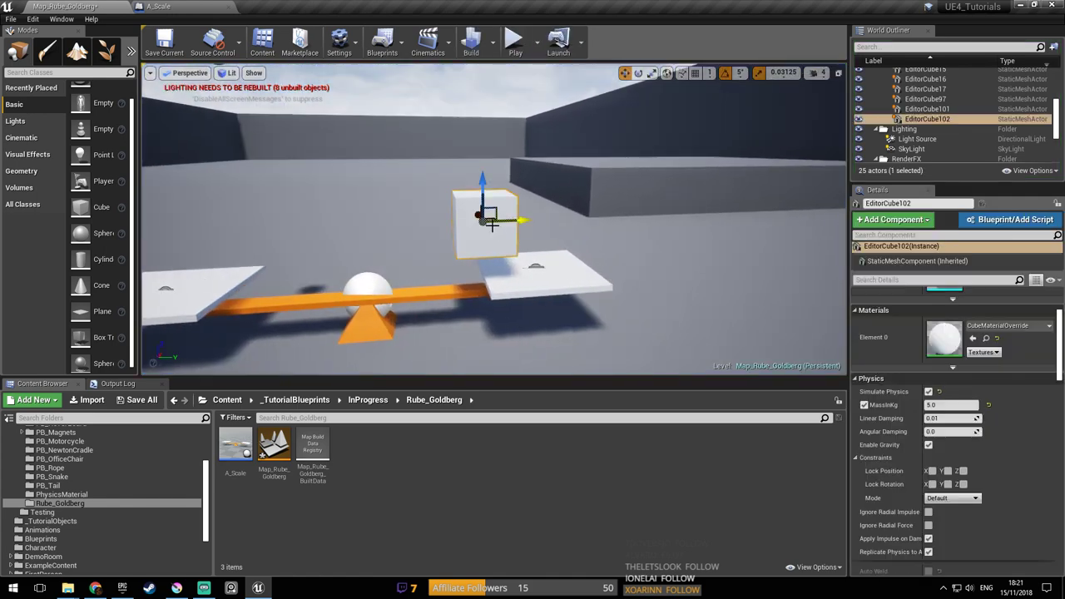
drag(526, 220, 572, 223)
right_drag(549, 237, 400, 171)
click(401, 175)
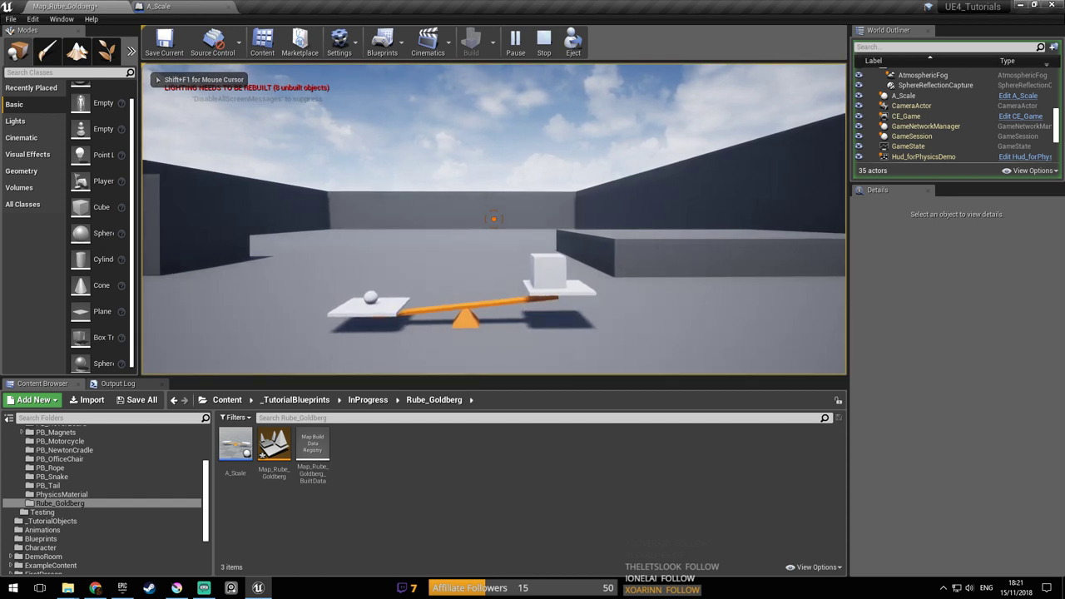
Play the level, walk up to the scale to watch the cube weigh against the ball, and end the session
key(w)
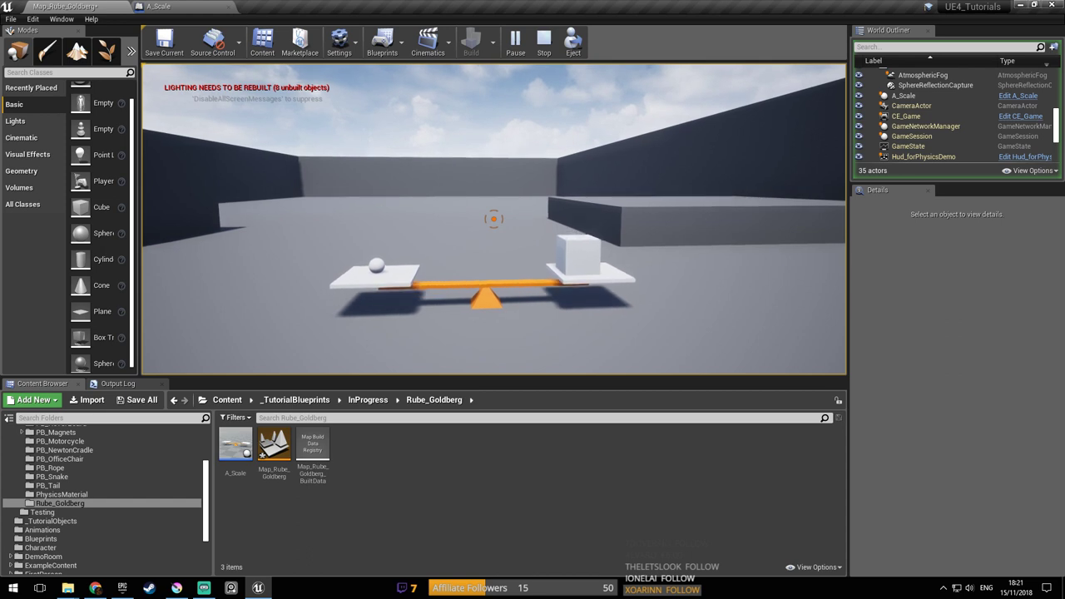
key(w)
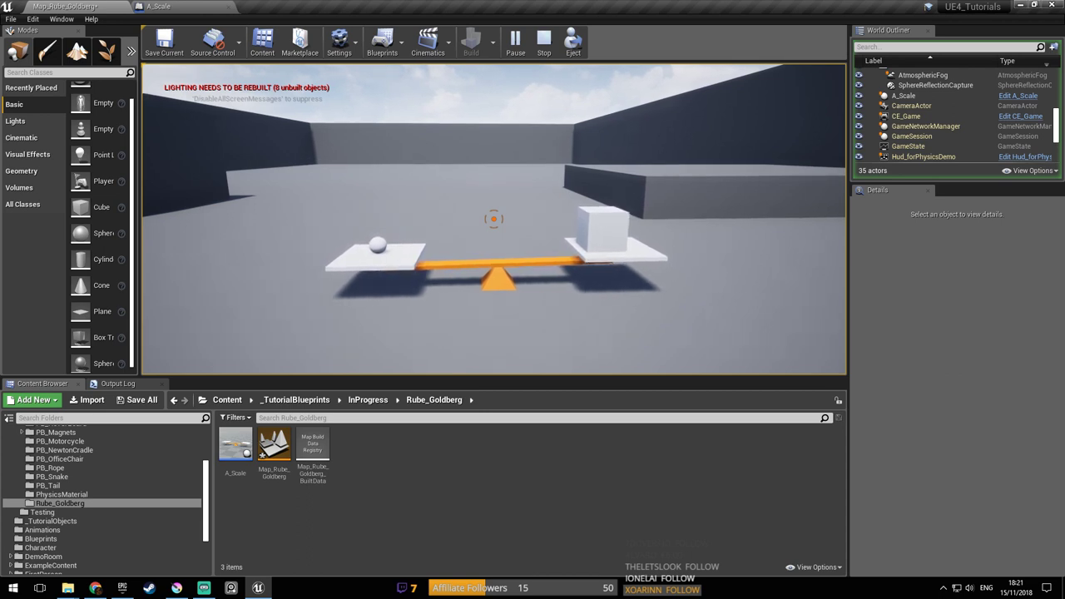
key(w)
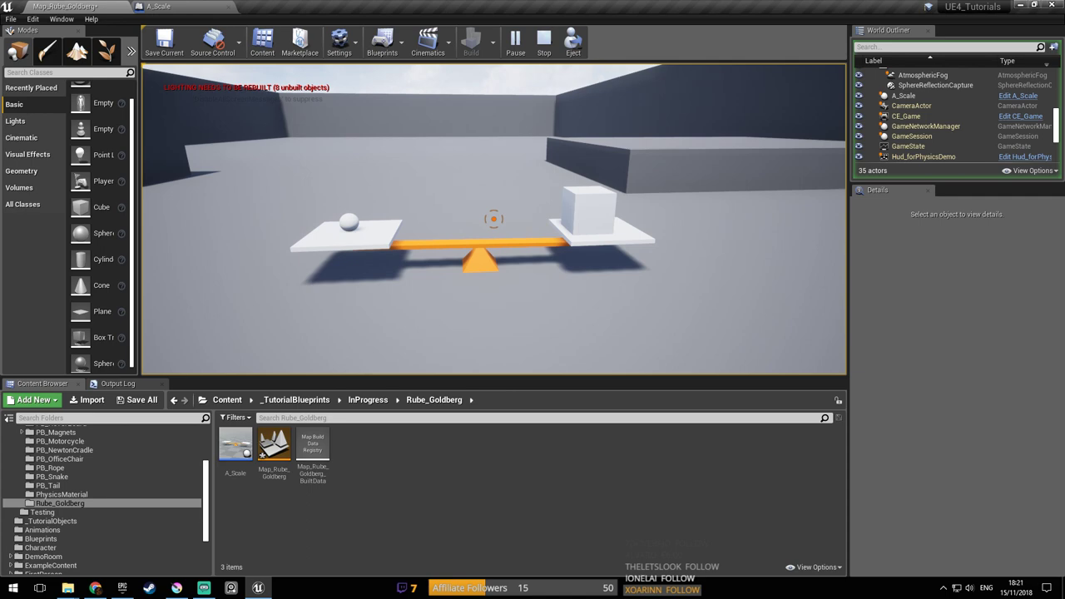
key(w)
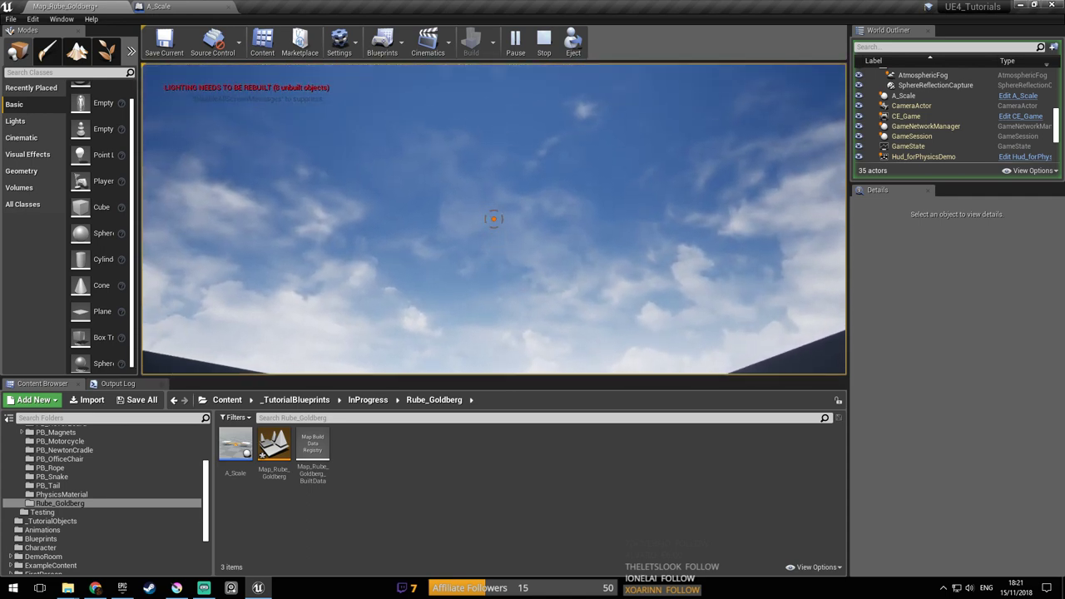
key(Escape)
Replay the level from a new starting view, walk around the scale to check its balance, and stop playing
key(w)
mouse_move(587, 267)
right_down()
mouse_move(608, 246)
mouse_move(601, 274)
right_up()
key(s)
key(w)
click(512, 44)
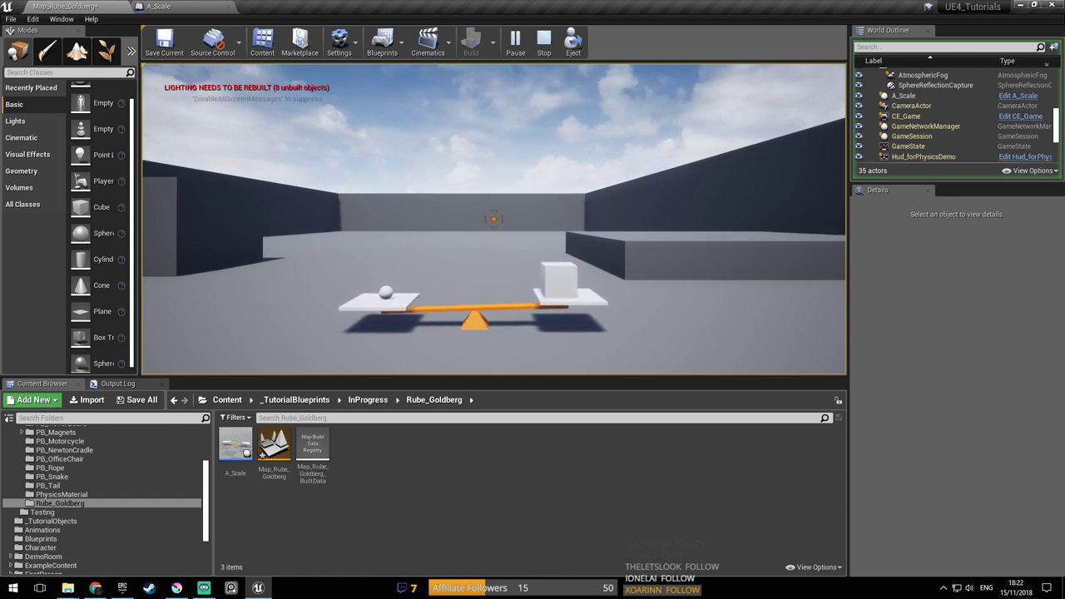
key(w)
key(a)
key(d)
key(s)
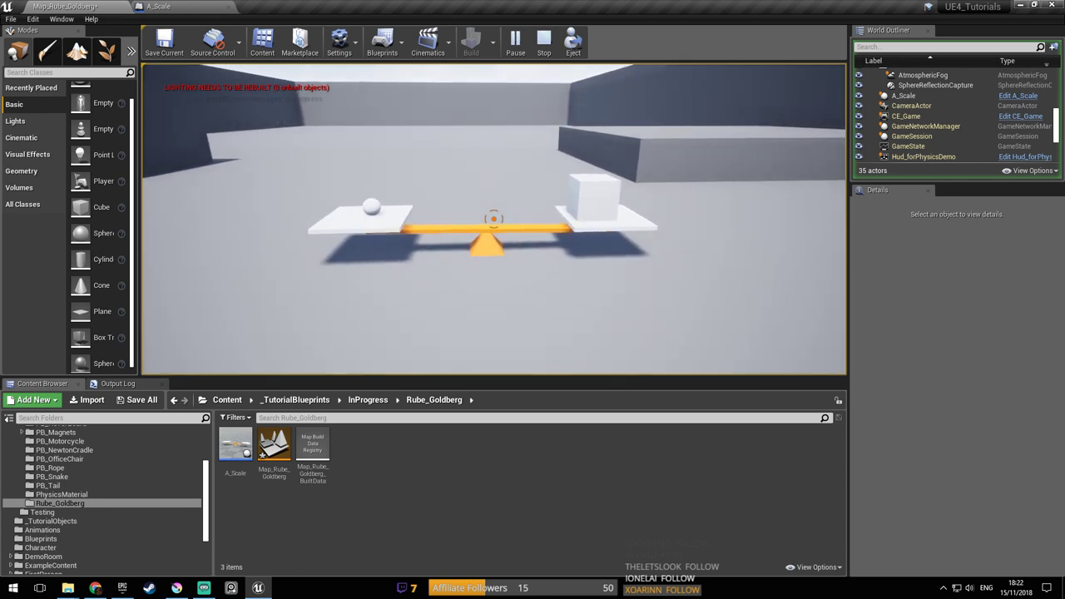
key(d)
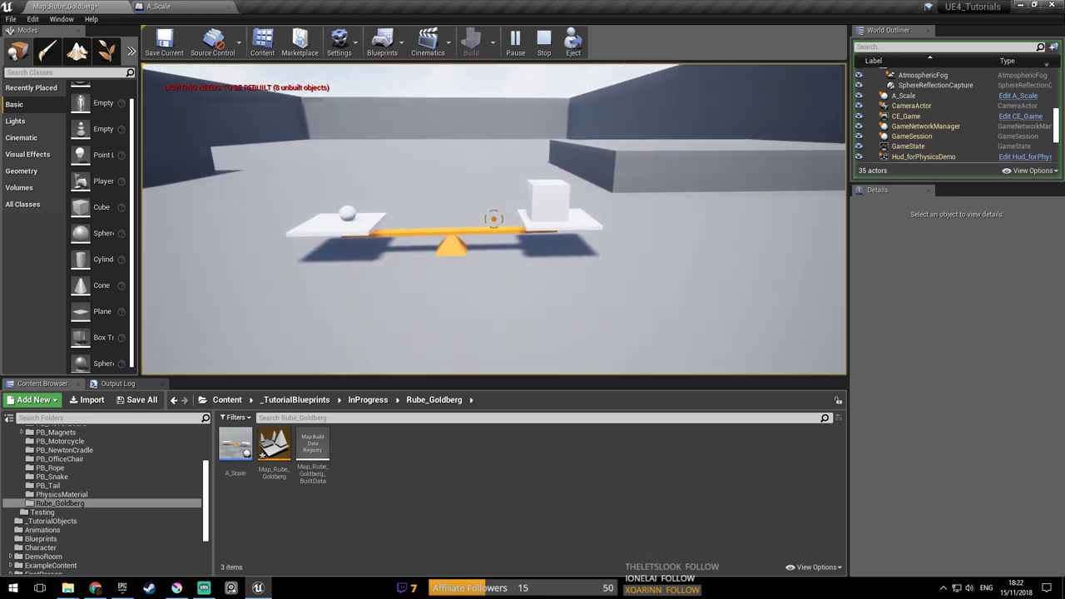
key(Escape)
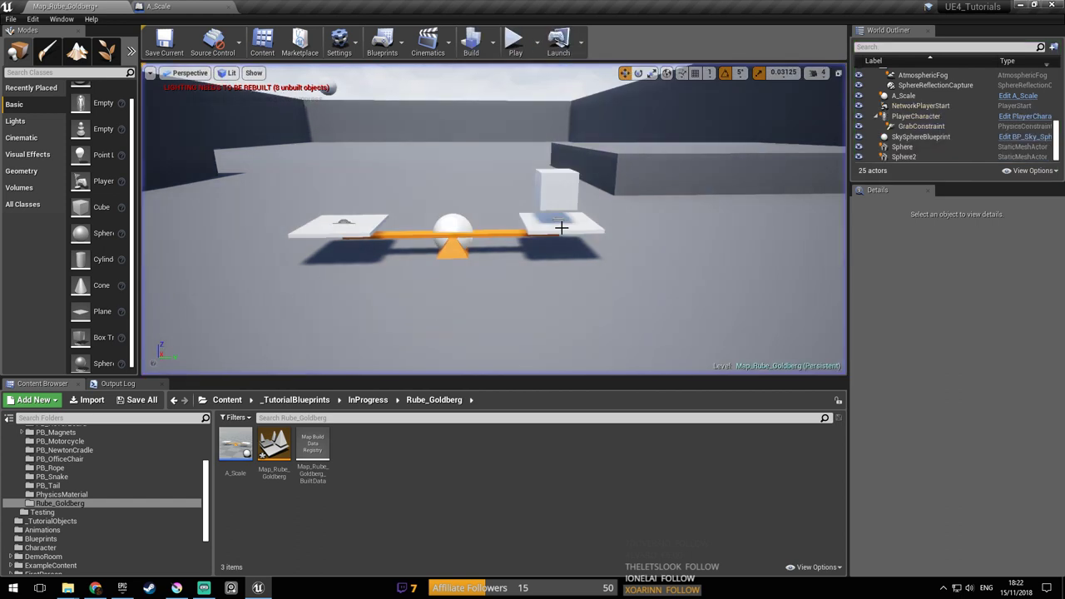
Inspect the scale up close in the editor and save the level
mouse_move(566, 204)
right_down()
mouse_move(578, 206)
mouse_move(549, 197)
right_up()
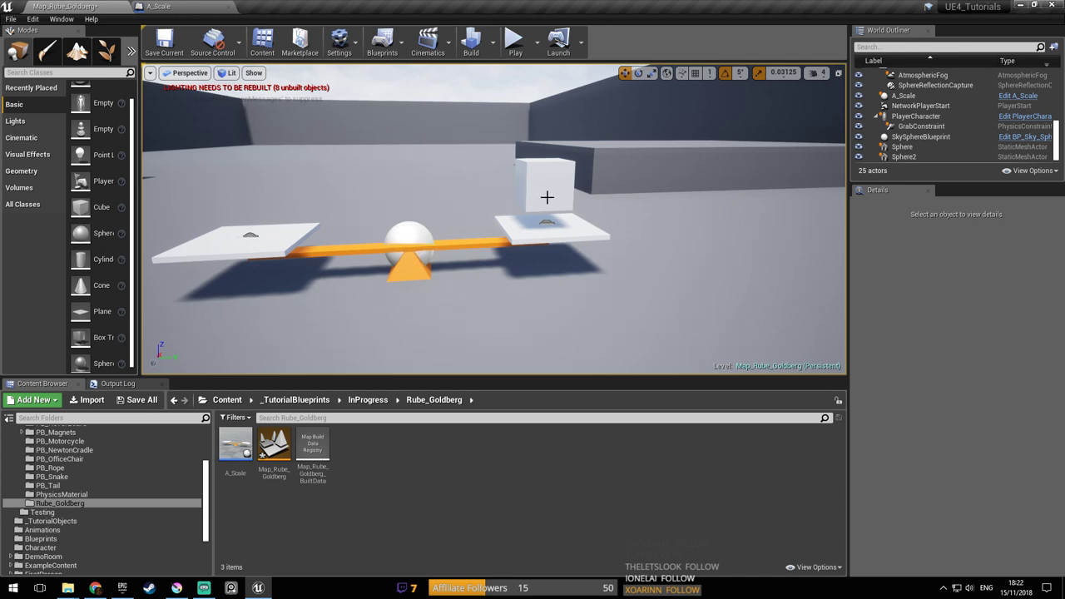
right_drag(523, 196, 524, 179)
key(ctrl+s)
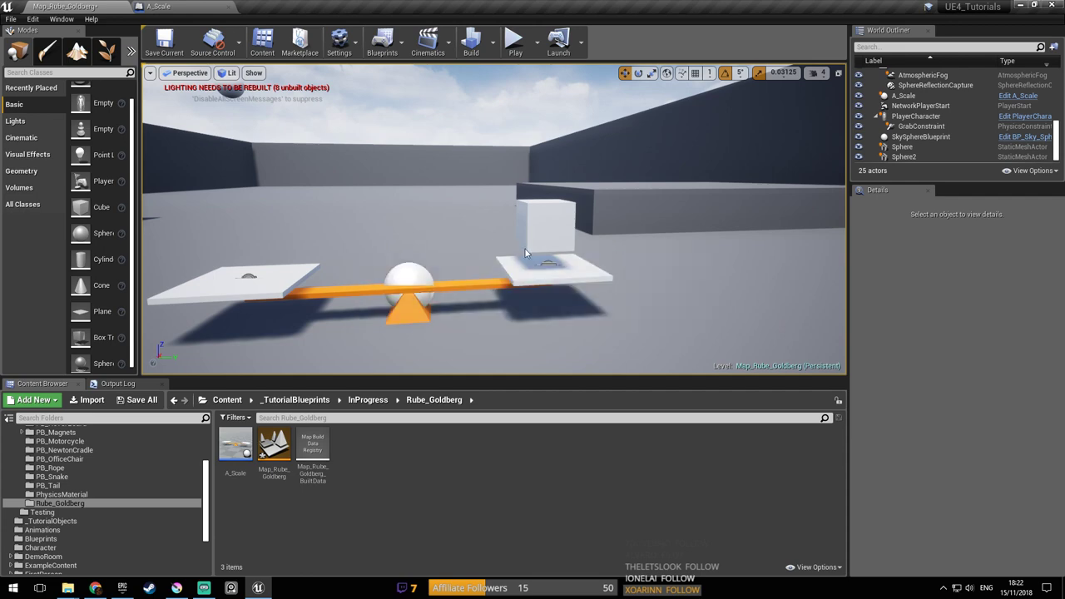
right_drag(422, 296, 427, 288)
key(ctrl+s)
Play-test the scale once more from farther back, end the session, and save the level
key(s)
mouse_move(506, 268)
right_down()
mouse_move(508, 281)
mouse_move(533, 287)
mouse_move(499, 254)
mouse_move(487, 260)
right_up()
key(w)
key(s)
click(511, 47)
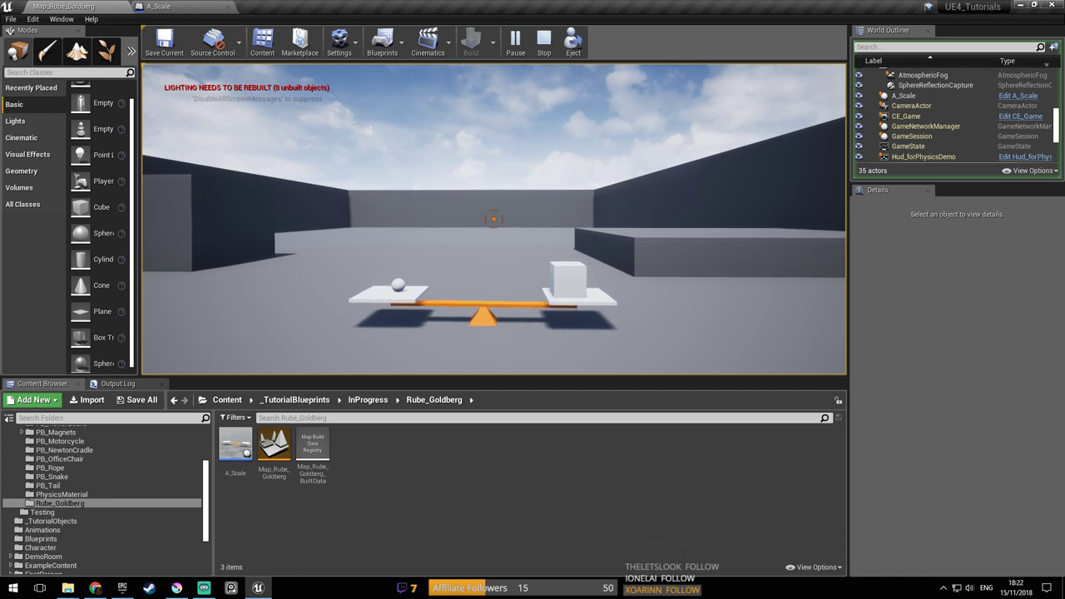
key(Escape)
scroll(550, 162, up, 3)
key(ctrl+s)
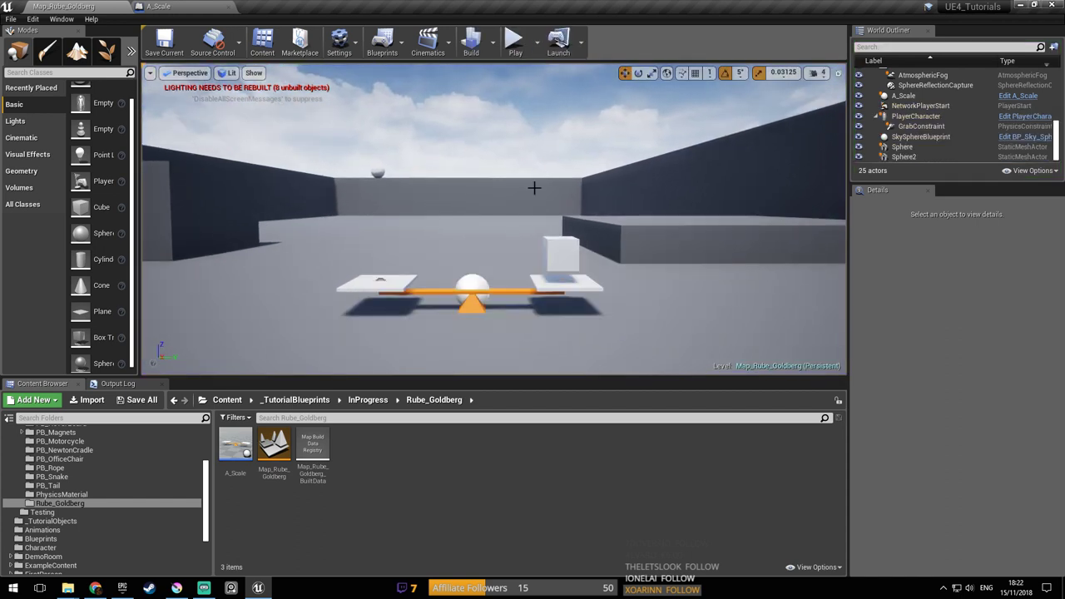
Switch to Krita and review the Rube Goldberg sketch, focusing on the ball container and the balance scale
mouse_move(535, 186)
right_down()
mouse_move(536, 204)
mouse_move(536, 188)
right_up()
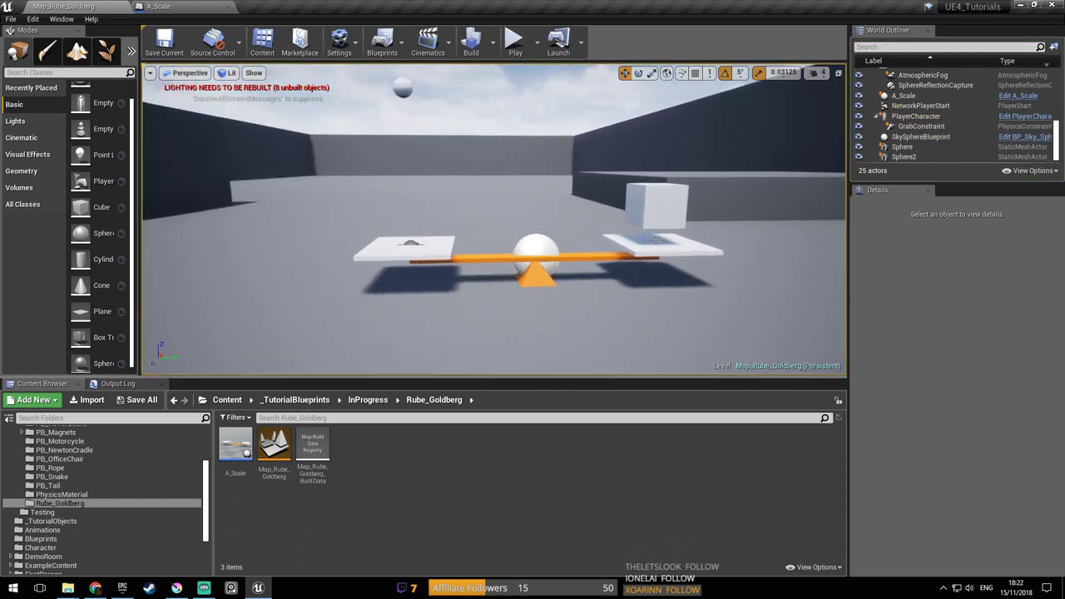
click(177, 588)
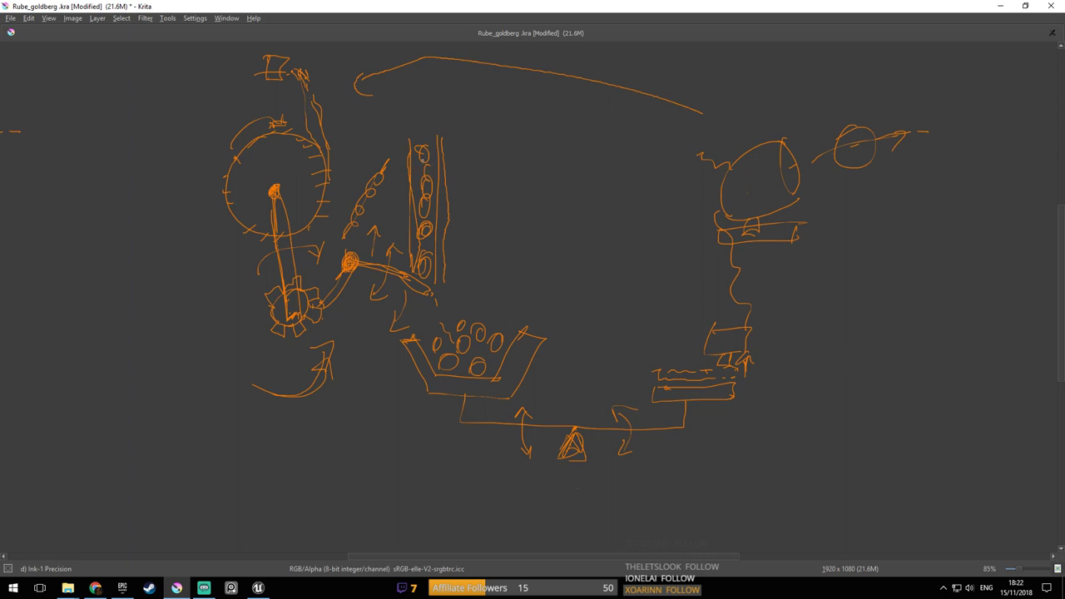
right_click(477, 261)
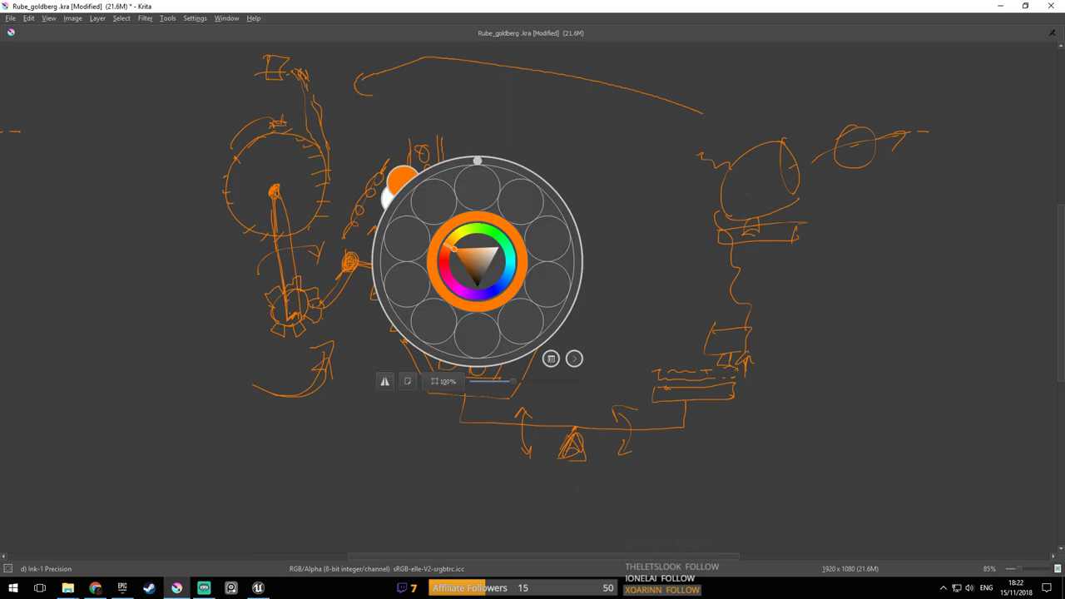
right_click(586, 238)
right_click(544, 225)
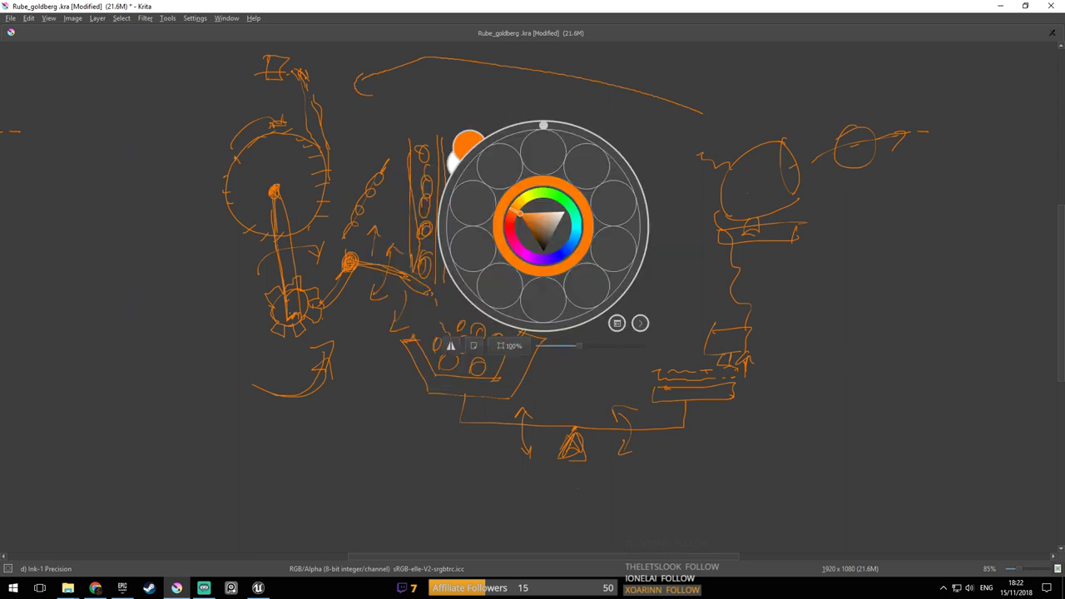
click(371, 127)
right_click(503, 283)
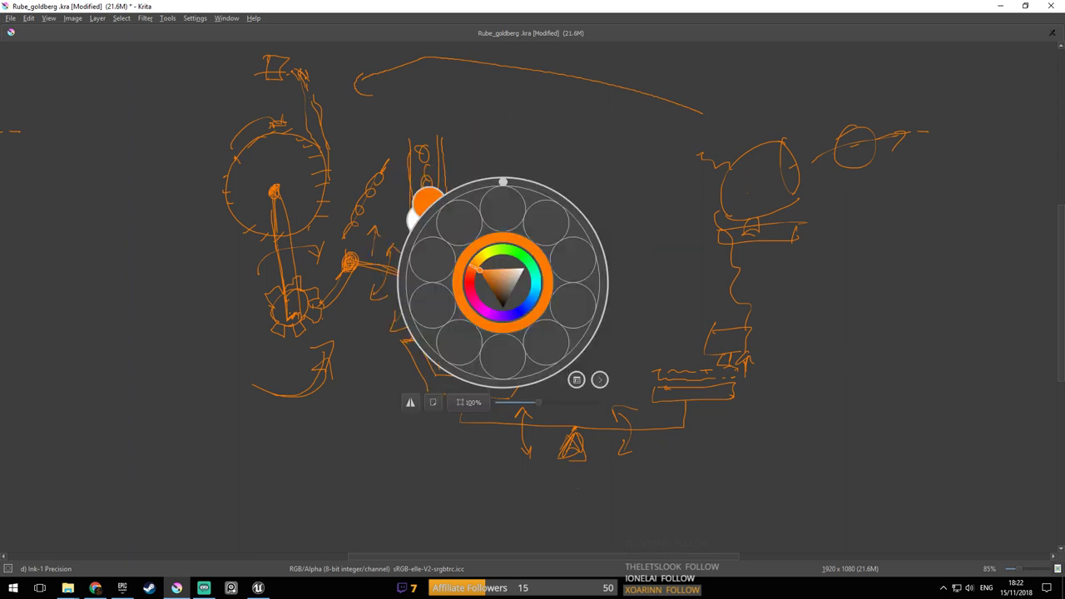
click(607, 169)
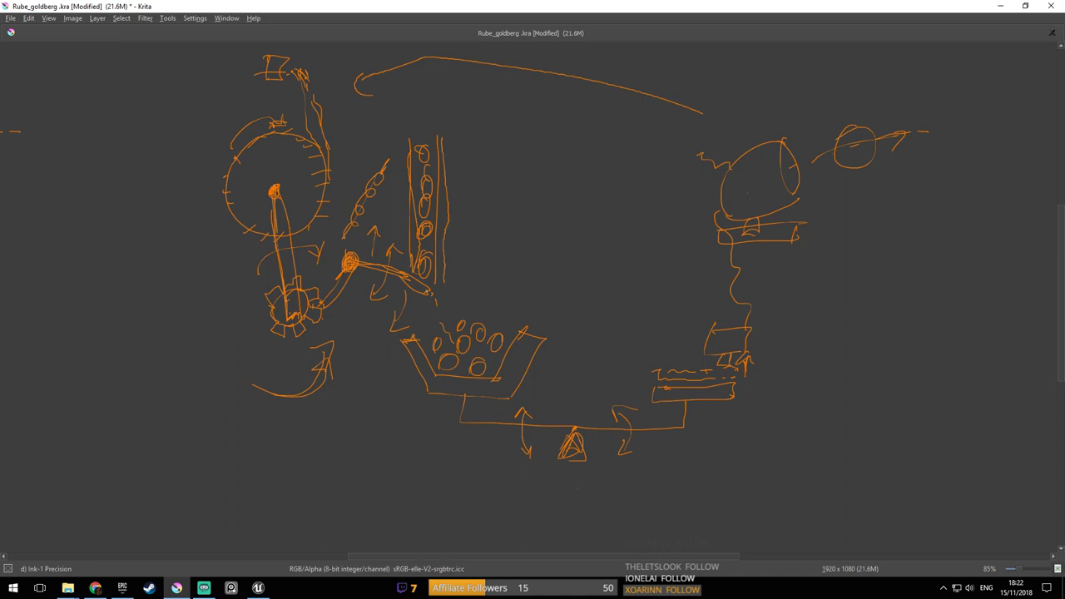
Switch back to Unreal Editor and duplicate the Sphere2 ball, placing the copy beside it along the Y axis
click(258, 588)
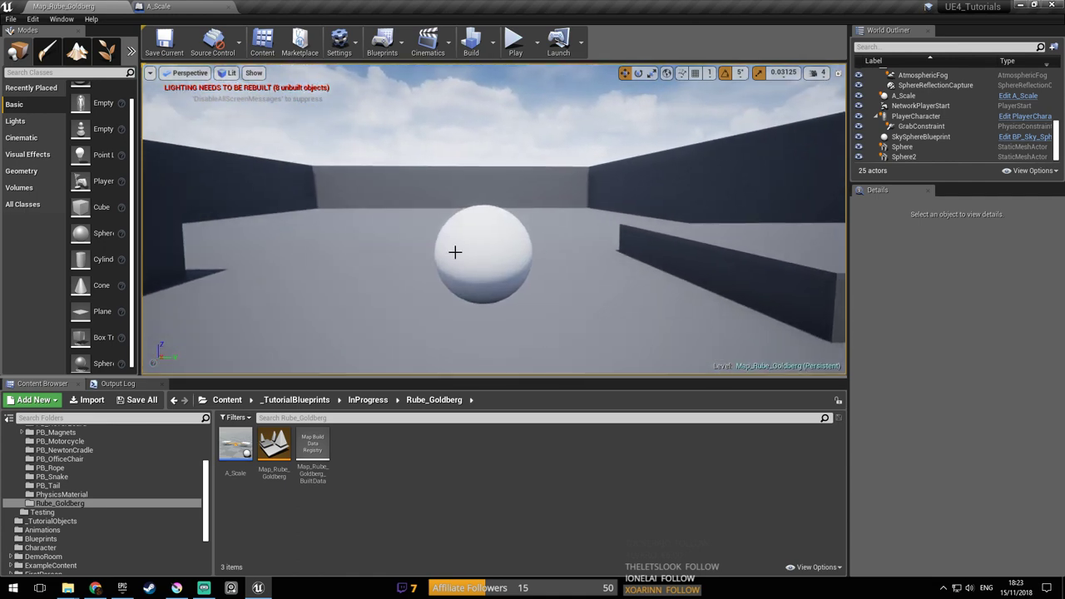
click(452, 250)
key(f)
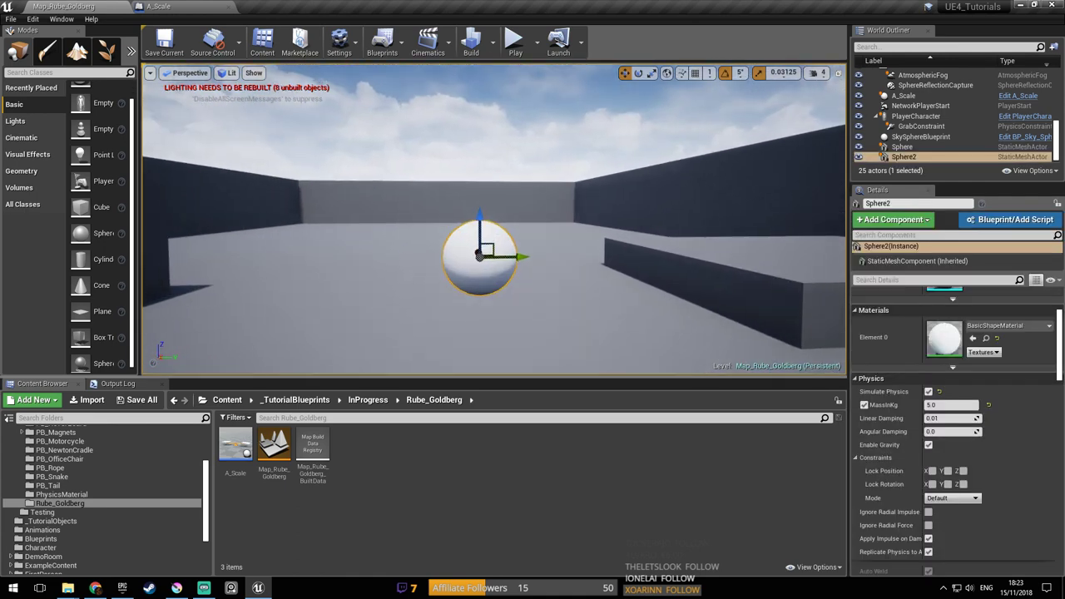
key(s)
right_drag(527, 288, 541, 319)
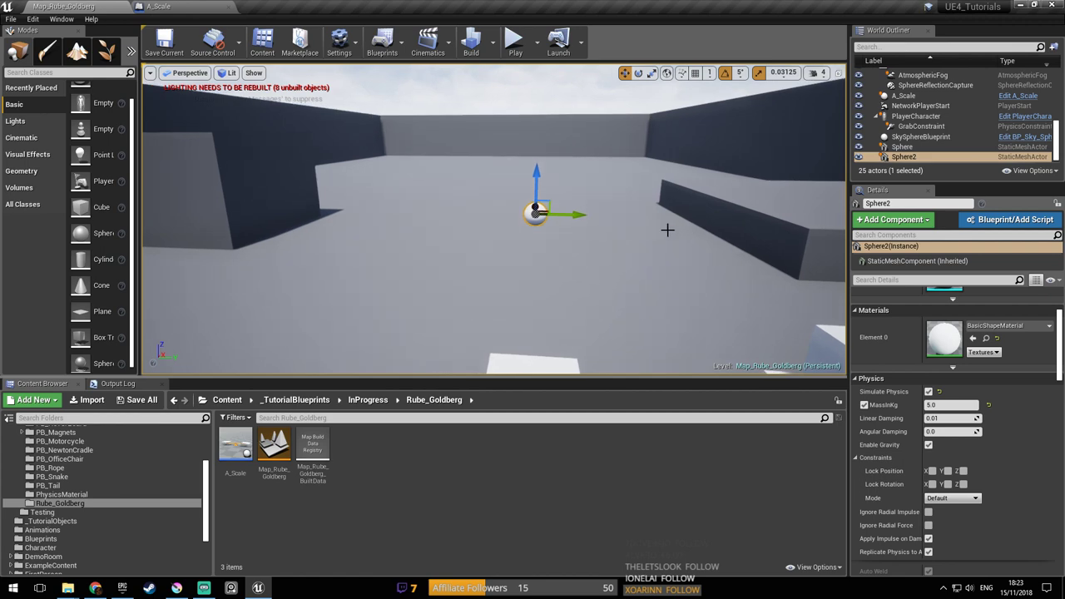
alt+drag(570, 217, 565, 217)
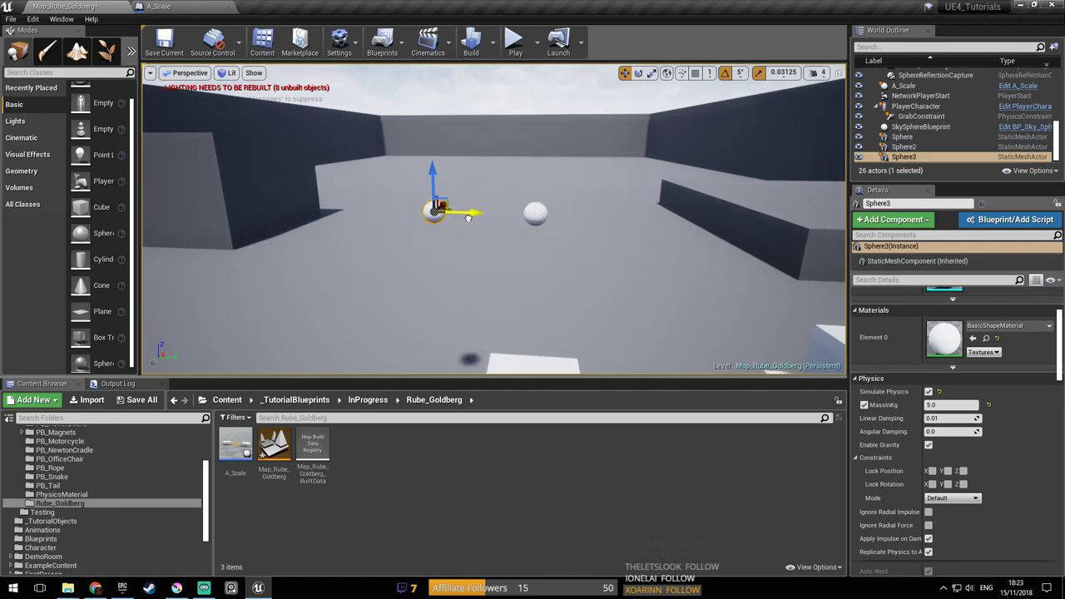
Set the scale of the Sphere3 ball to 1.0 on the X, Y and Z axes
key(a)
mouse_move(429, 208)
right_down()
mouse_move(466, 210)
mouse_move(429, 208)
right_up()
key(w)
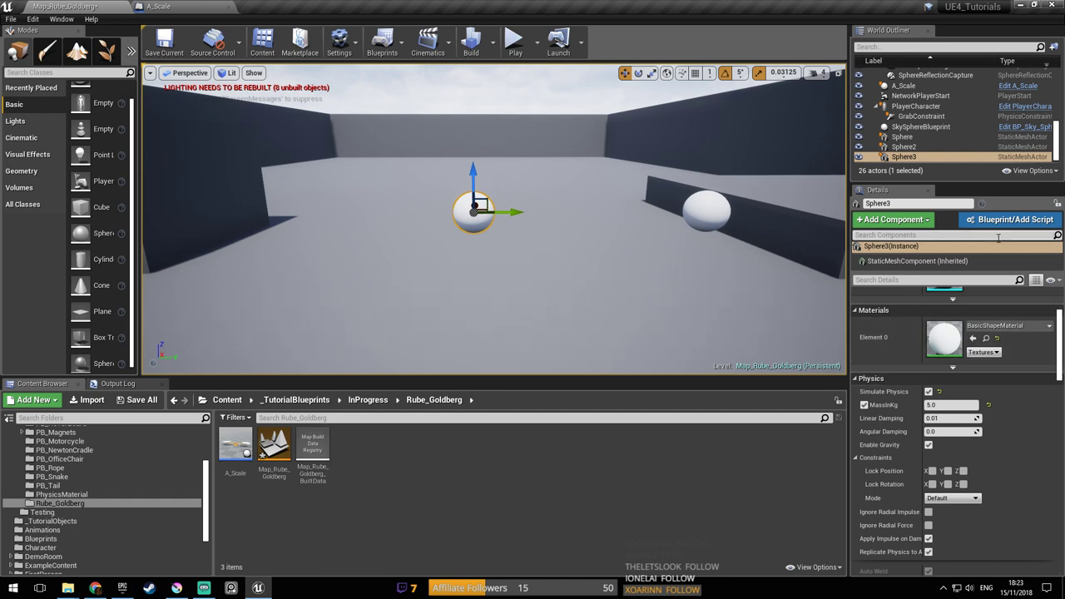
scroll(1061, 348, up, 3)
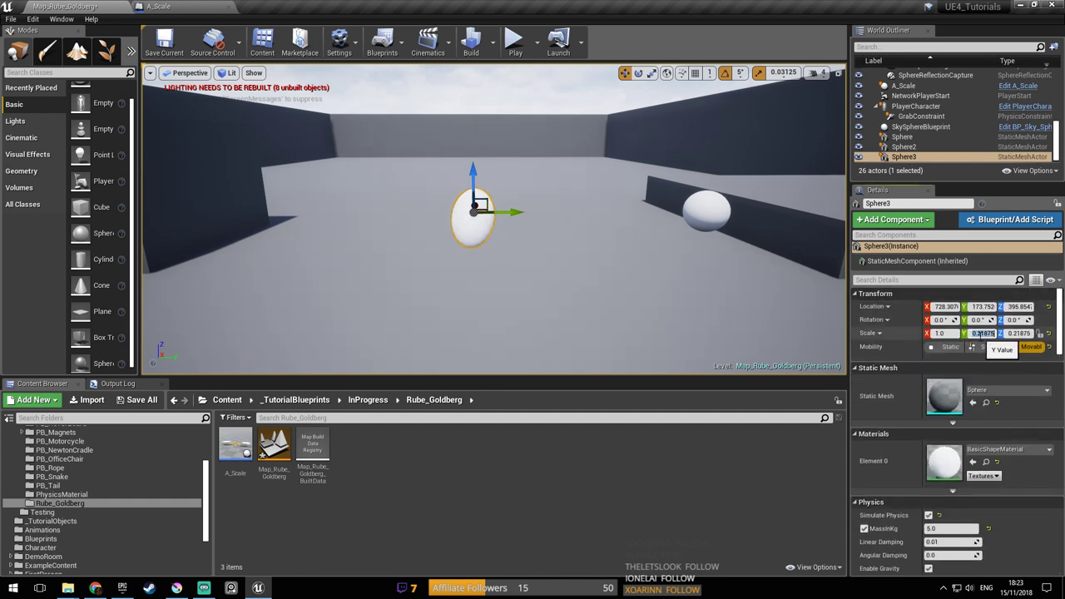
click(1012, 333)
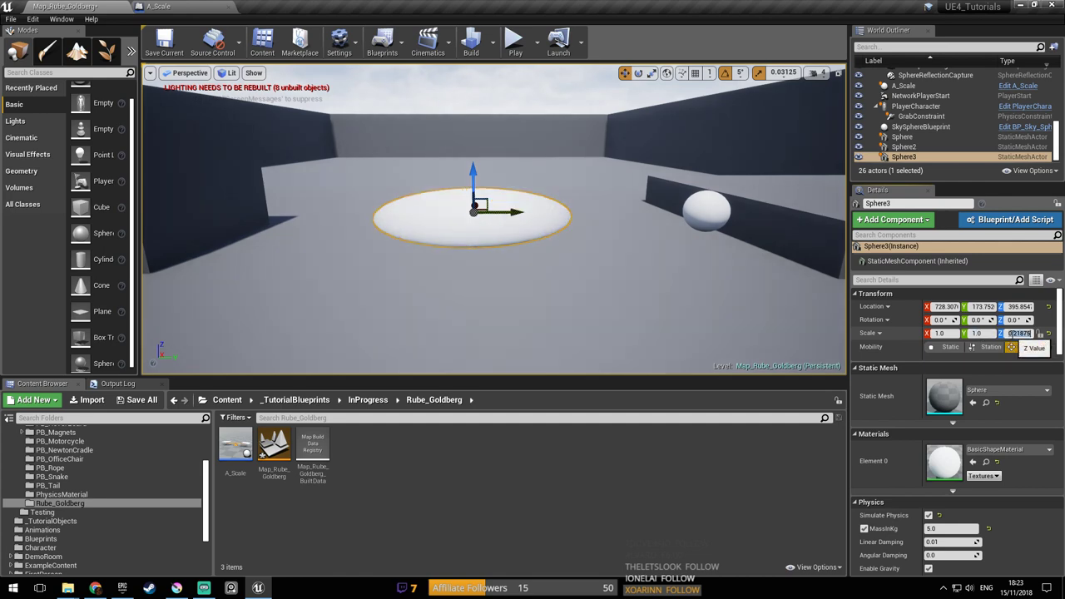
key(Return)
Select the small Sphere2 ball beside the enlarged one and save the level
key(s)
right_drag(666, 280, 732, 225)
key(w)
mouse_move(591, 237)
right_down()
mouse_move(587, 258)
mouse_move(587, 242)
right_up()
click(587, 229)
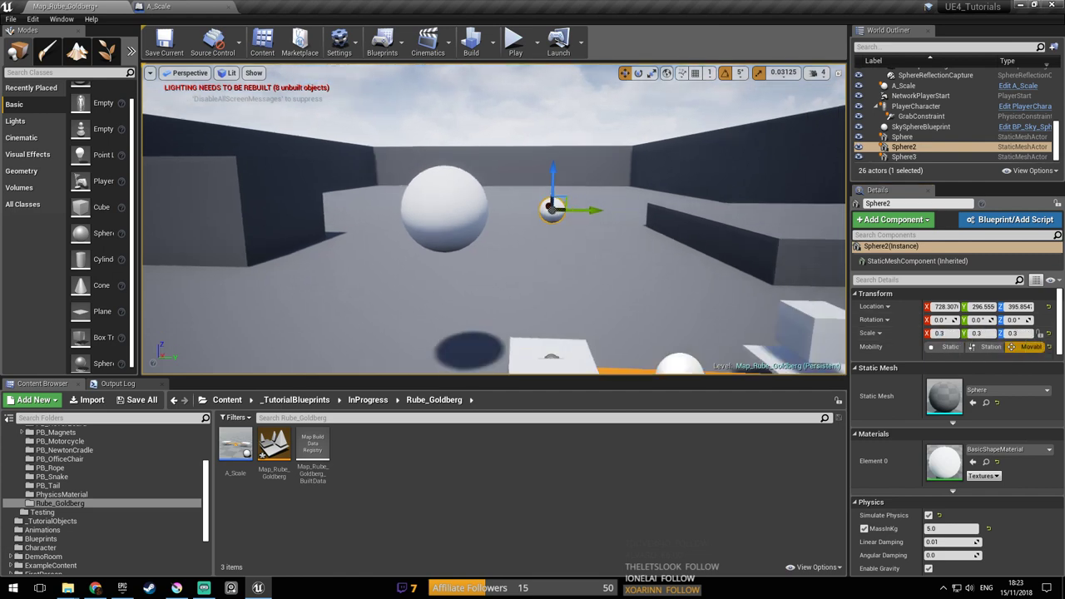
key(ctrl+s)
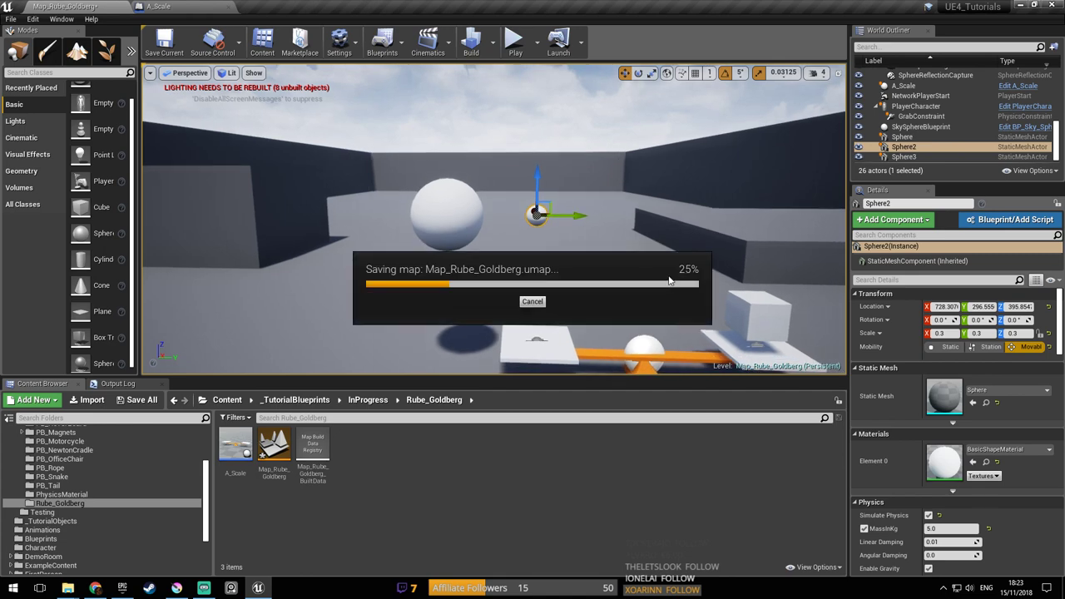
Move the enlarged Sphere3 ball along Y and up to sit directly above Sphere2, at about Y 292 and Z 487
key(w)
right_drag(478, 193, 434, 197)
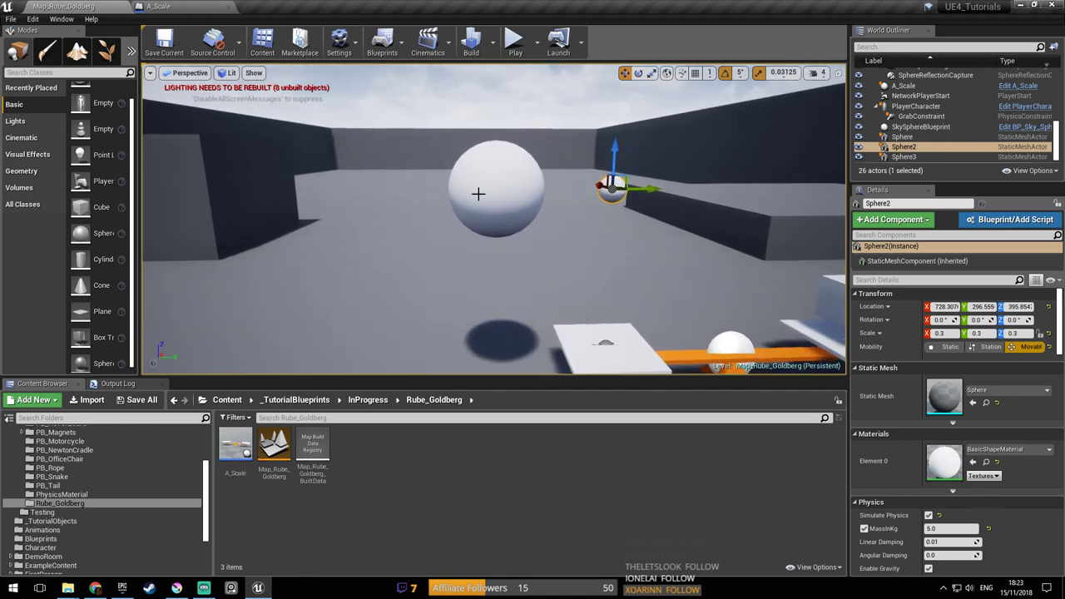
click(474, 184)
drag(537, 191, 587, 190)
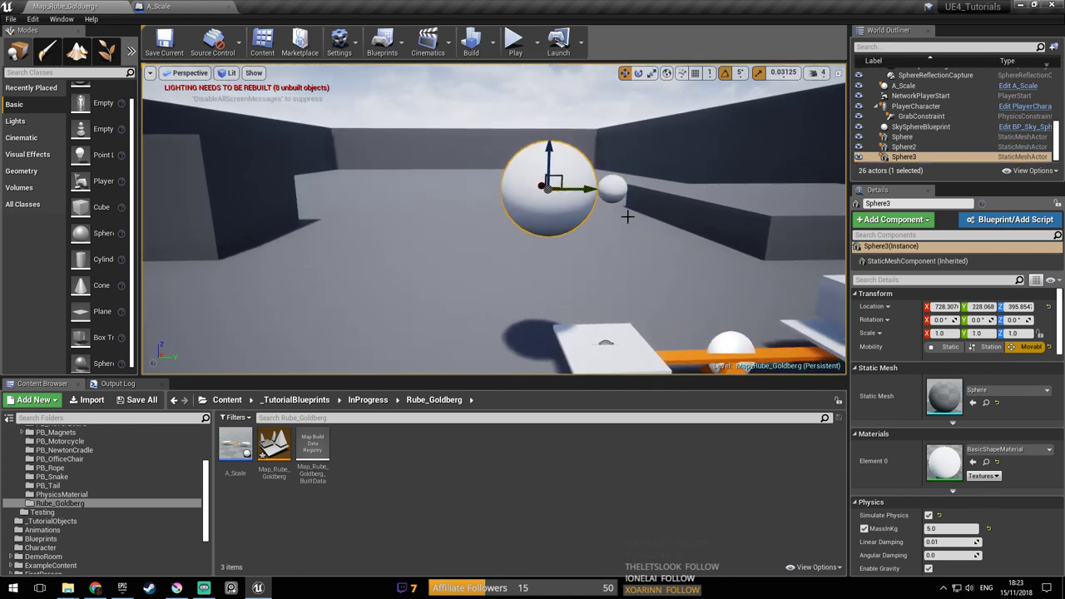
right_drag(627, 216, 552, 183)
key(d)
drag(521, 185, 590, 95)
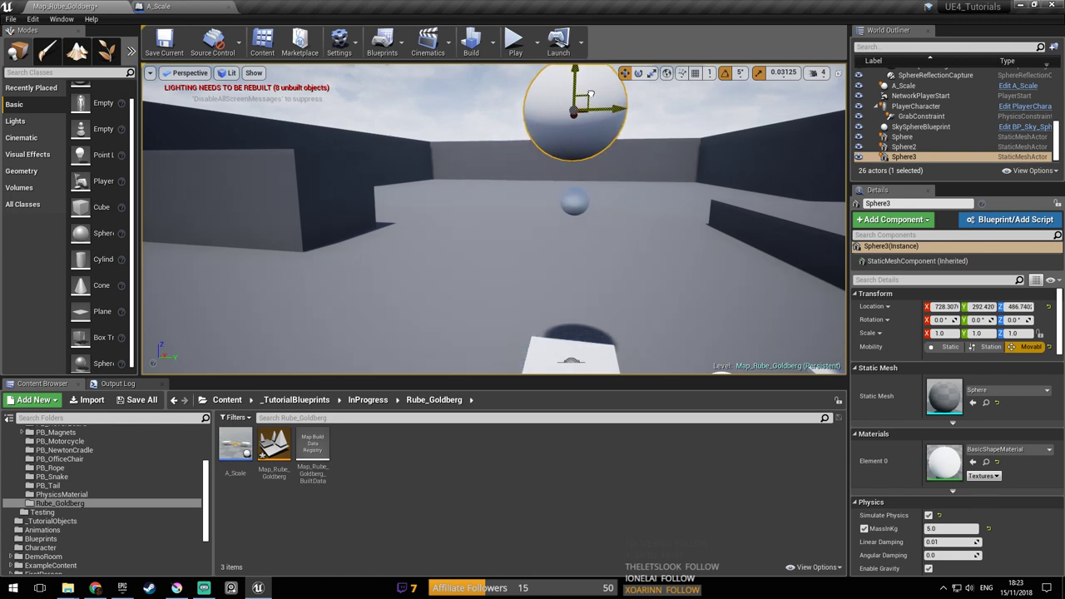
Play-test the level and use the grab tool to lift the ball away from the scale and let it go
click(526, 42)
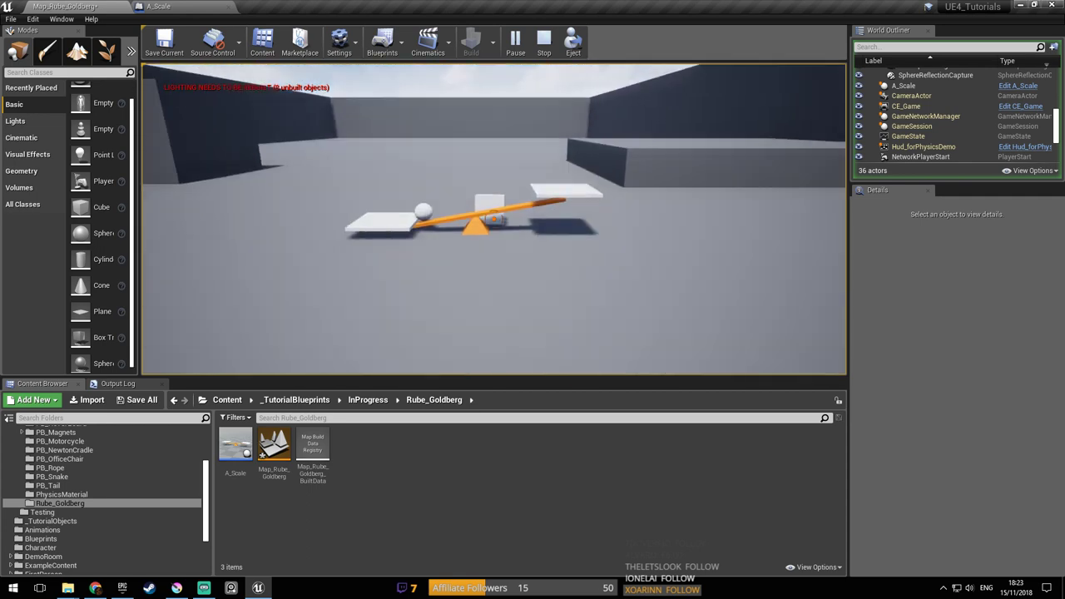
click(495, 219)
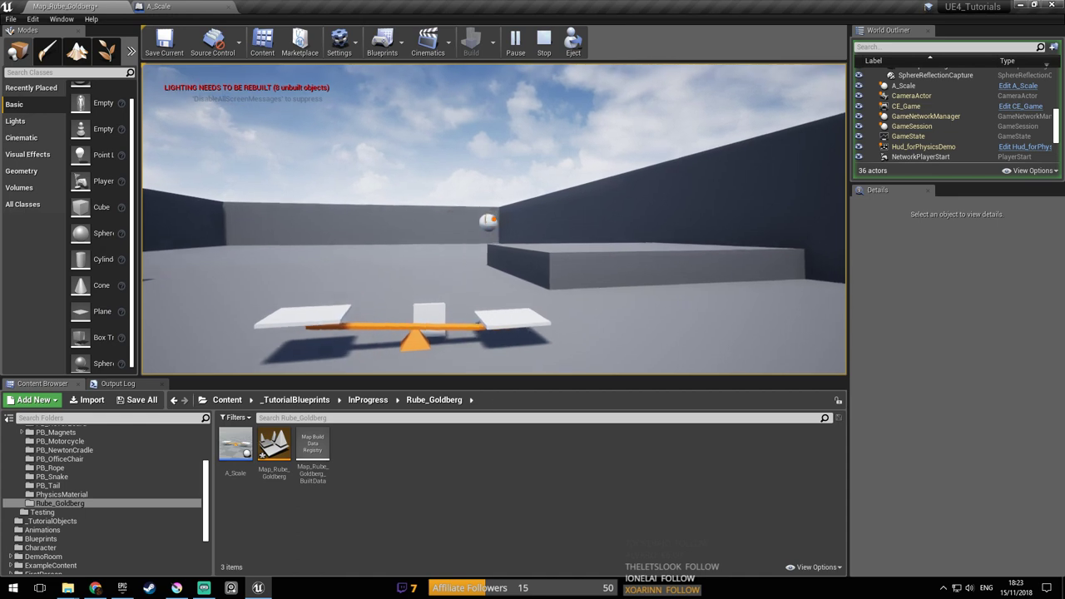
click(495, 219)
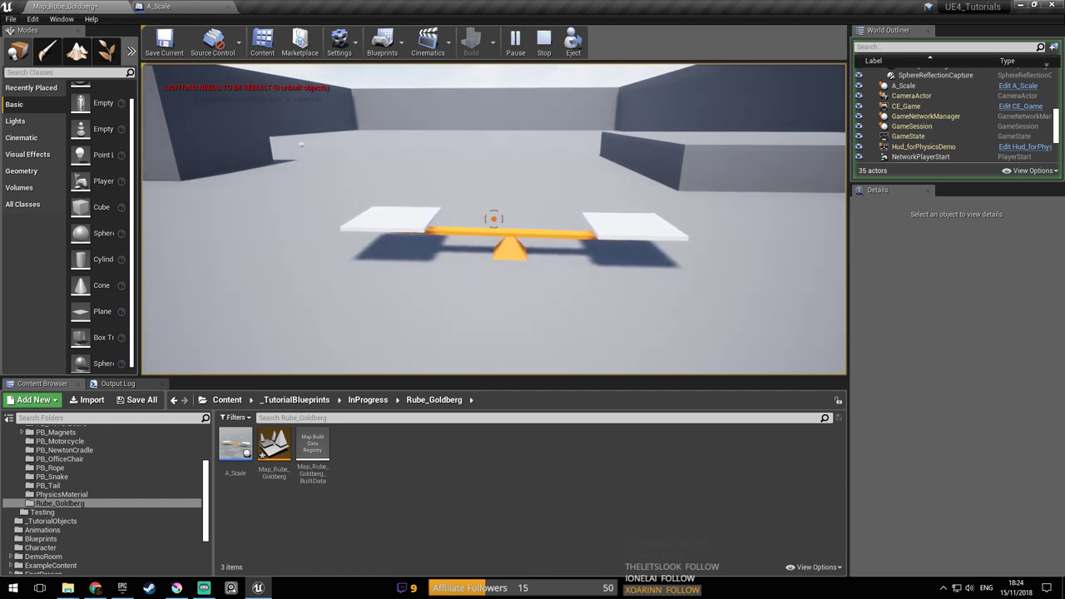
Walk around the emptied scale to examine its balance from both sides, and end the play session
key(a)
key(w)
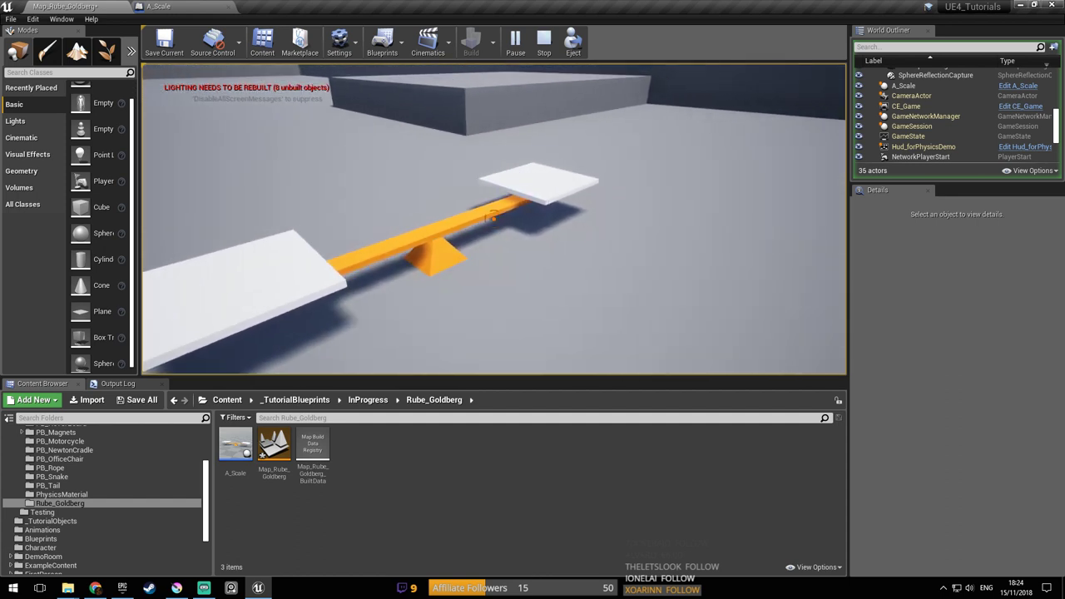
key(d)
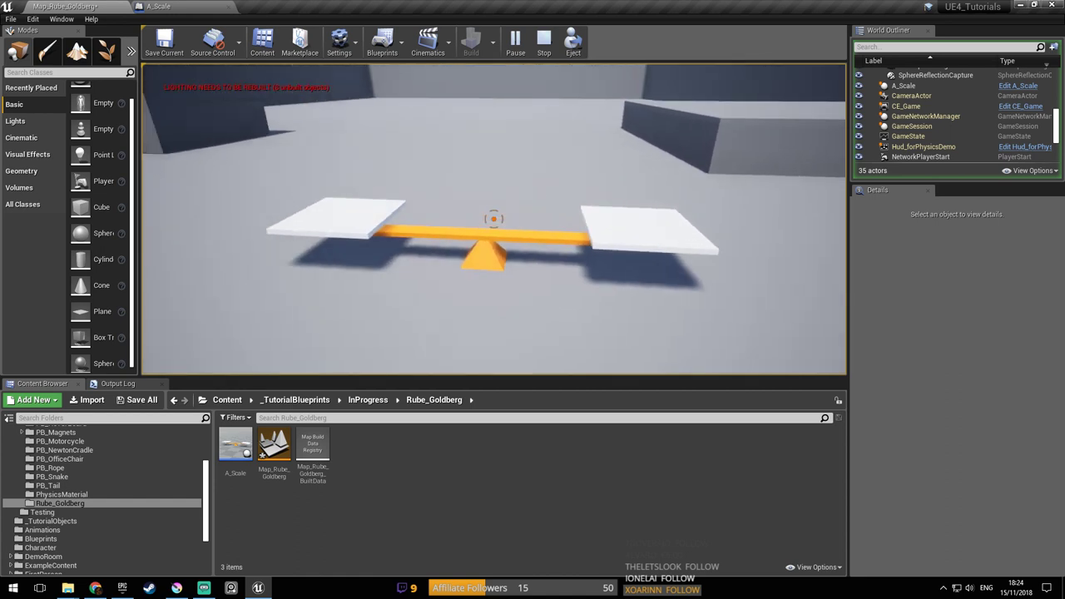
key(a)
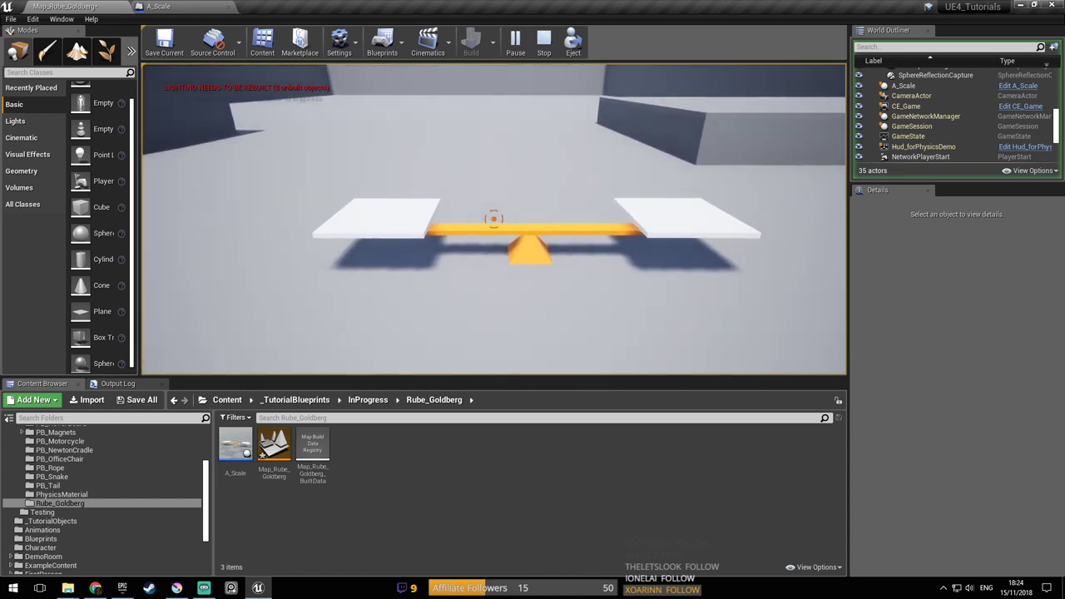
key(a)
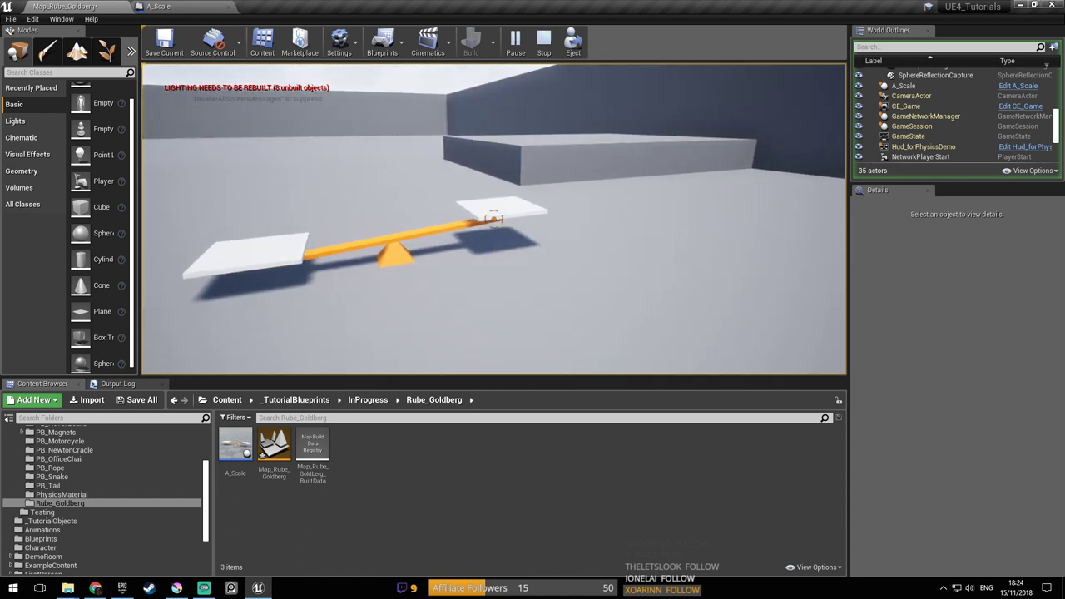
key(d)
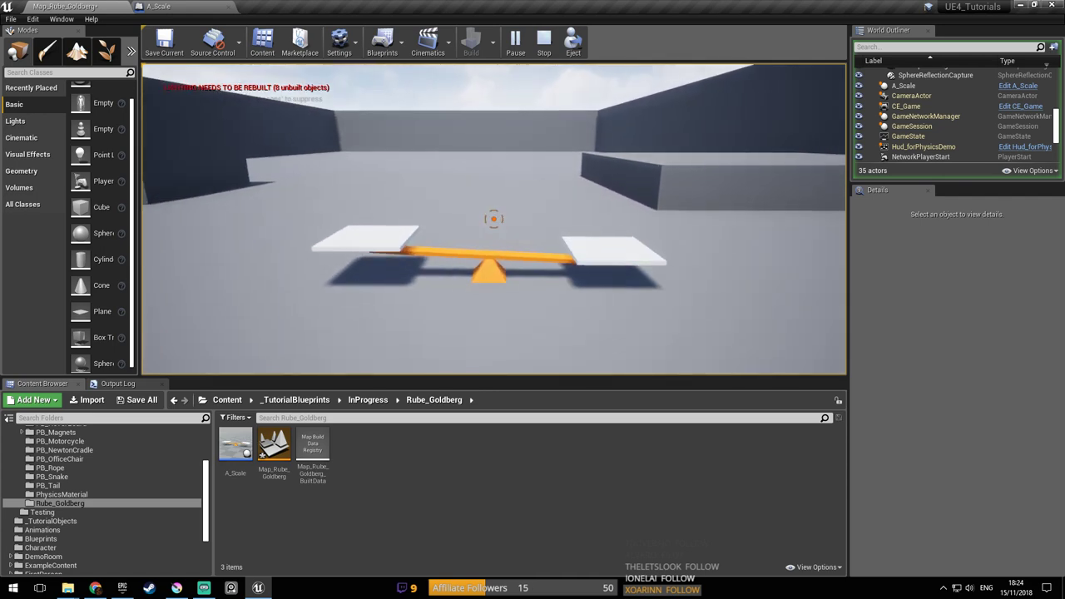
key(shift+F1)
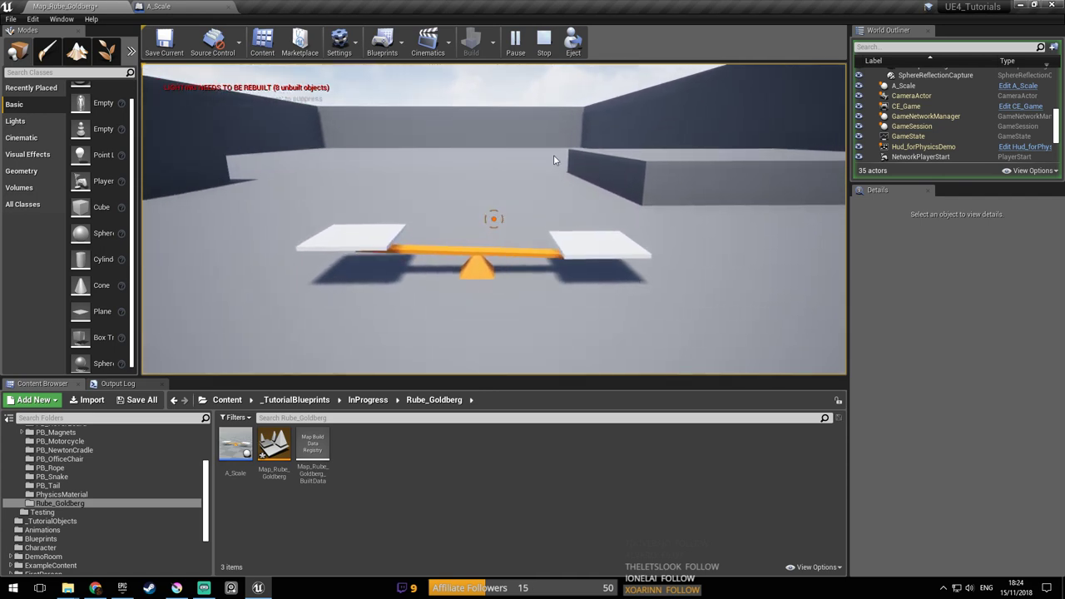
key(Escape)
Open the A_Scale blueprint and examine the RightPlatterAxis constraint in relation to the whole scale
click(162, 6)
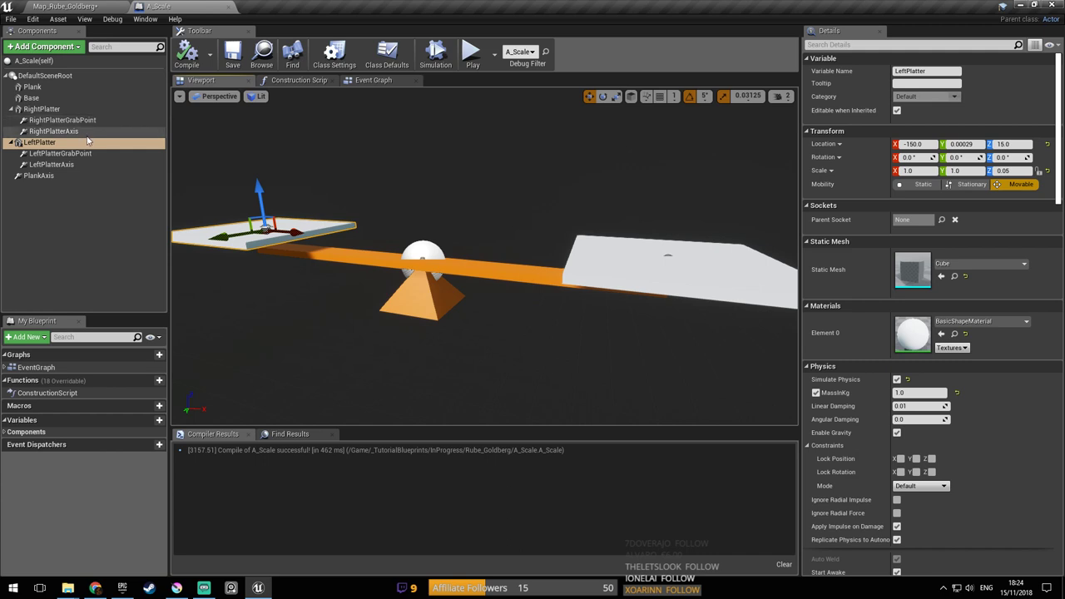
click(81, 132)
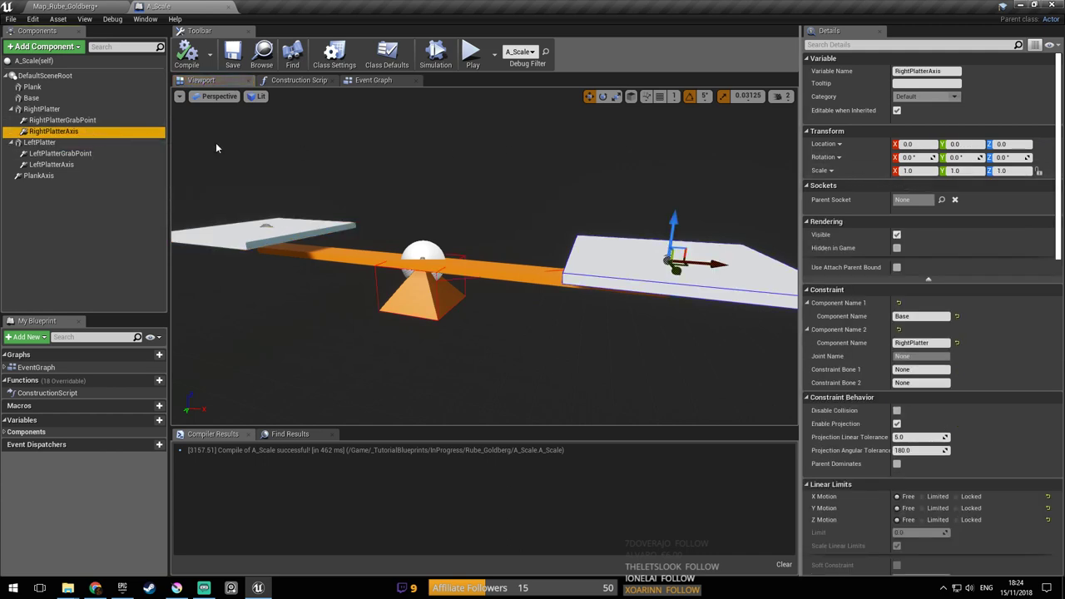
mouse_move(202, 174)
right_down()
mouse_move(308, 185)
mouse_move(216, 188)
mouse_move(275, 191)
mouse_move(278, 212)
mouse_move(271, 179)
mouse_move(201, 174)
right_up()
key(w)
key(s)
key(a)
key(w)
key(s)
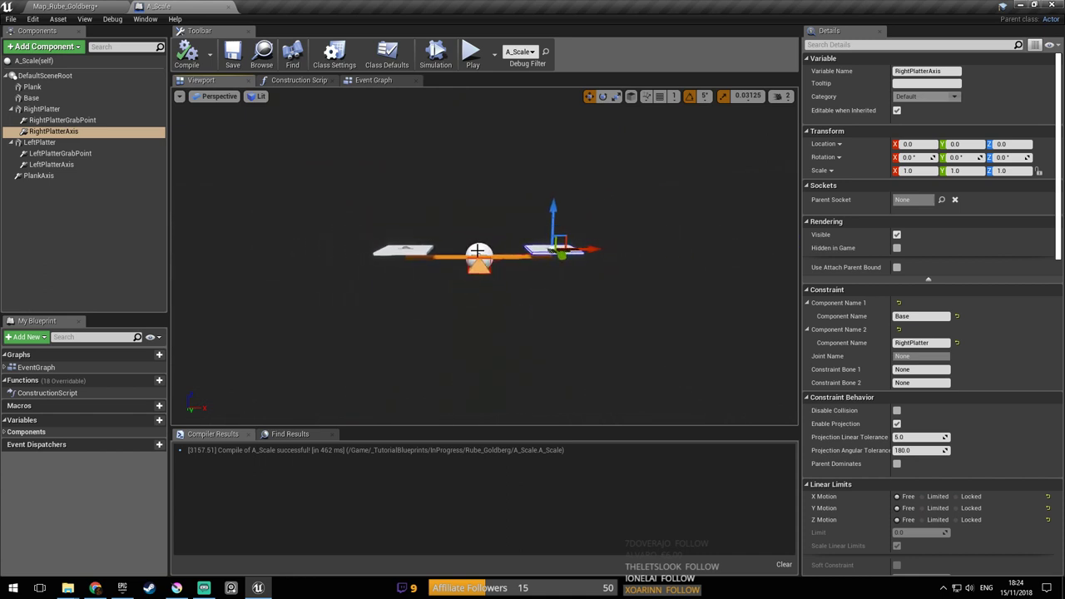
Inspect the PlankAxis constraint at the pivot and the LeftPlatterGrabPoint constraint on the left platter
click(480, 254)
key(w)
right_drag(479, 254, 462, 229)
key(a)
key(f)
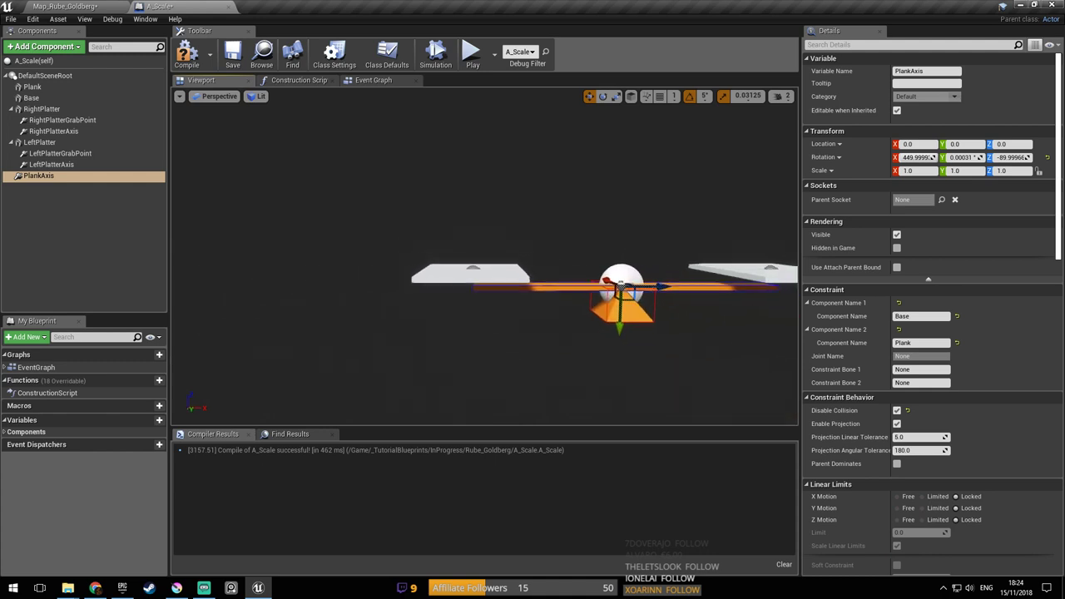
click(477, 263)
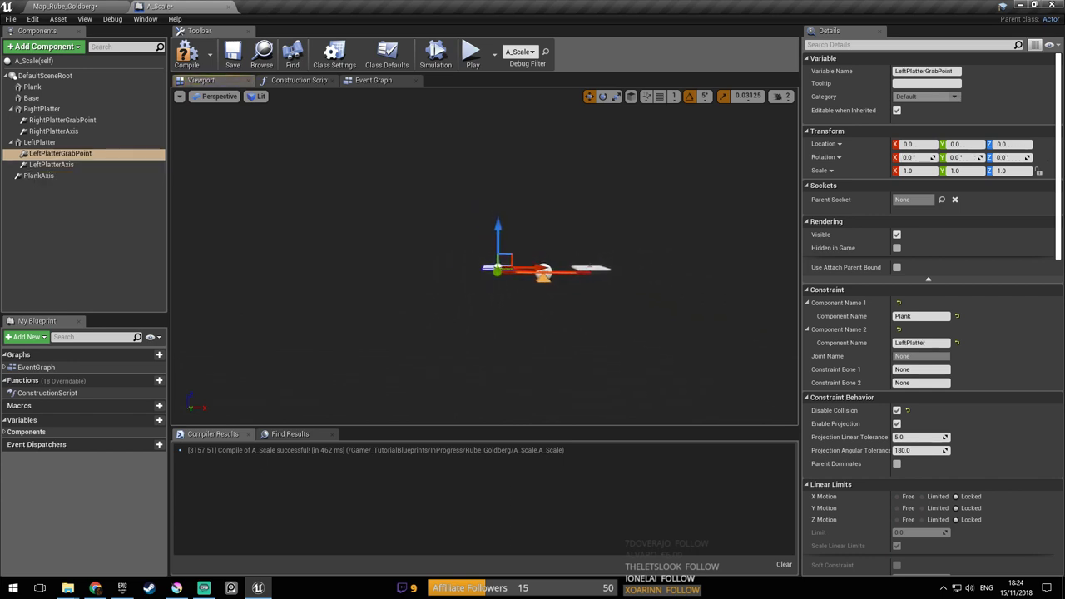
mouse_move(558, 255)
right_down()
mouse_move(588, 249)
mouse_move(586, 265)
mouse_move(567, 269)
right_up()
key(w)
key(w)
key(w)
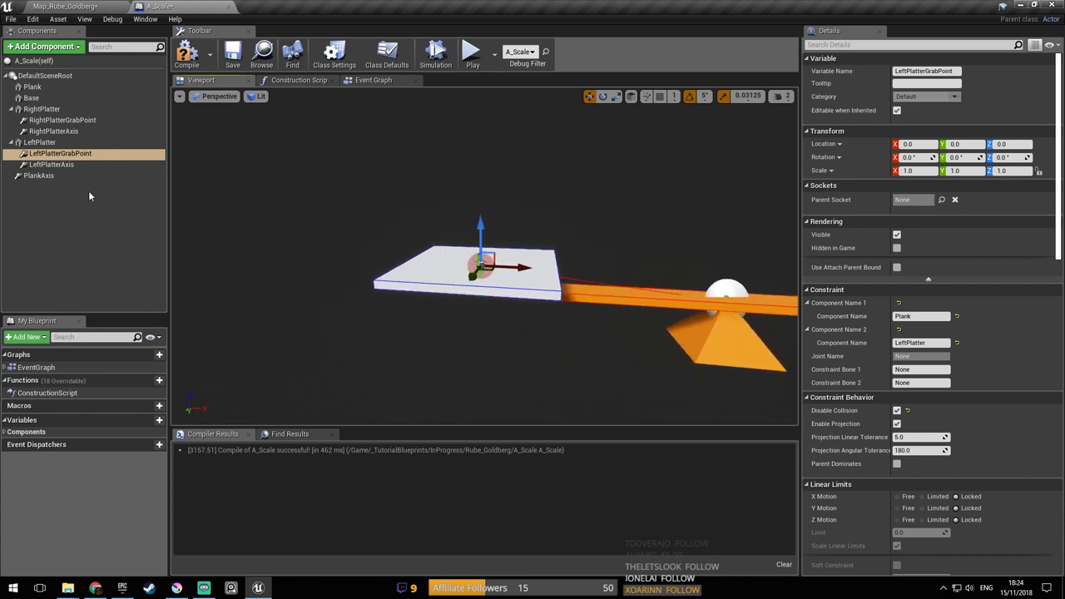
Compare the transform of the LeftPlatter mesh with those of its attached LeftPlatterGrabPoint and LeftPlatterAxis constraints
click(35, 142)
right_drag(496, 215, 560, 215)
key(w)
key(a)
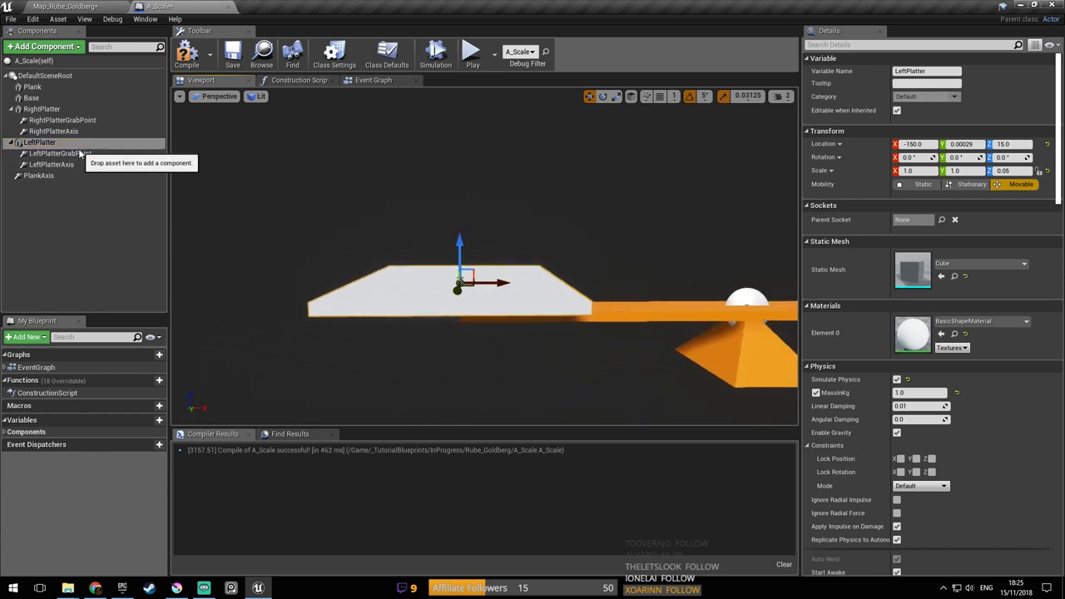
click(40, 142)
right_drag(412, 272, 500, 272)
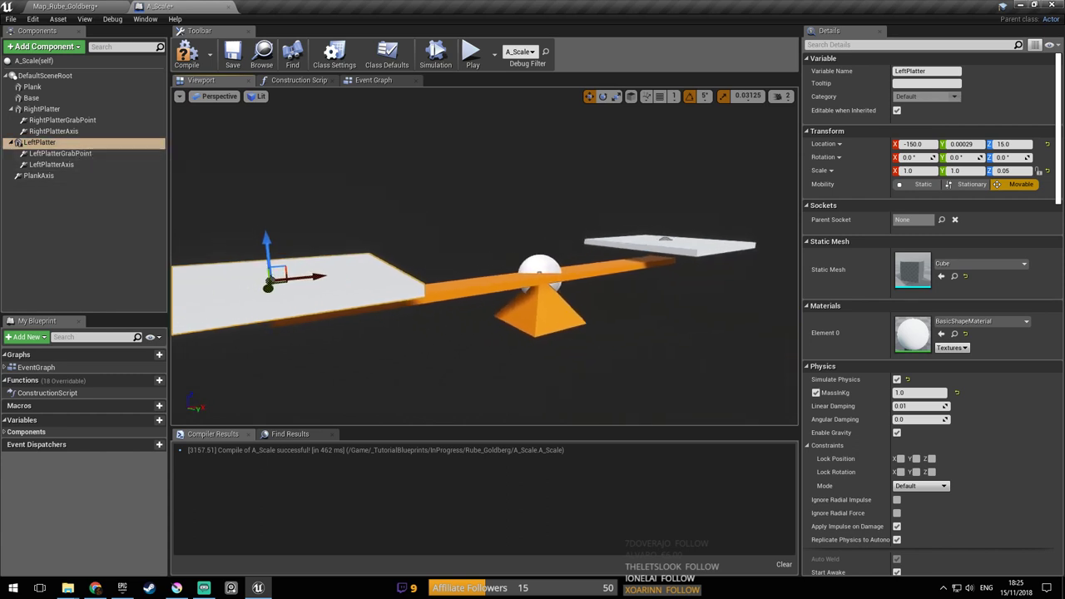
key(f)
click(40, 155)
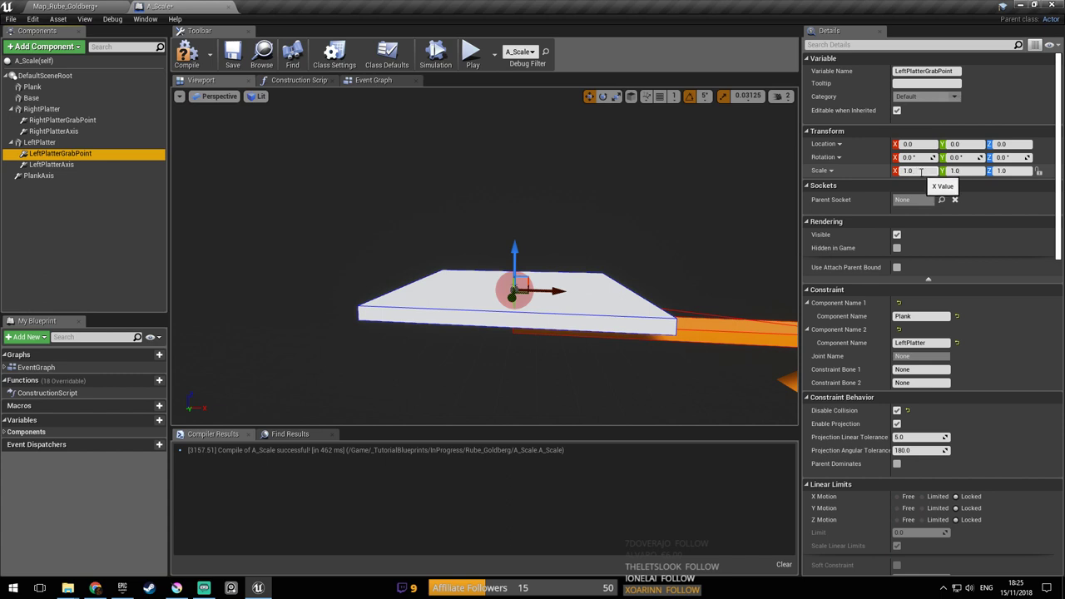
mouse_move(671, 215)
right_down()
mouse_move(678, 208)
mouse_move(672, 215)
right_up()
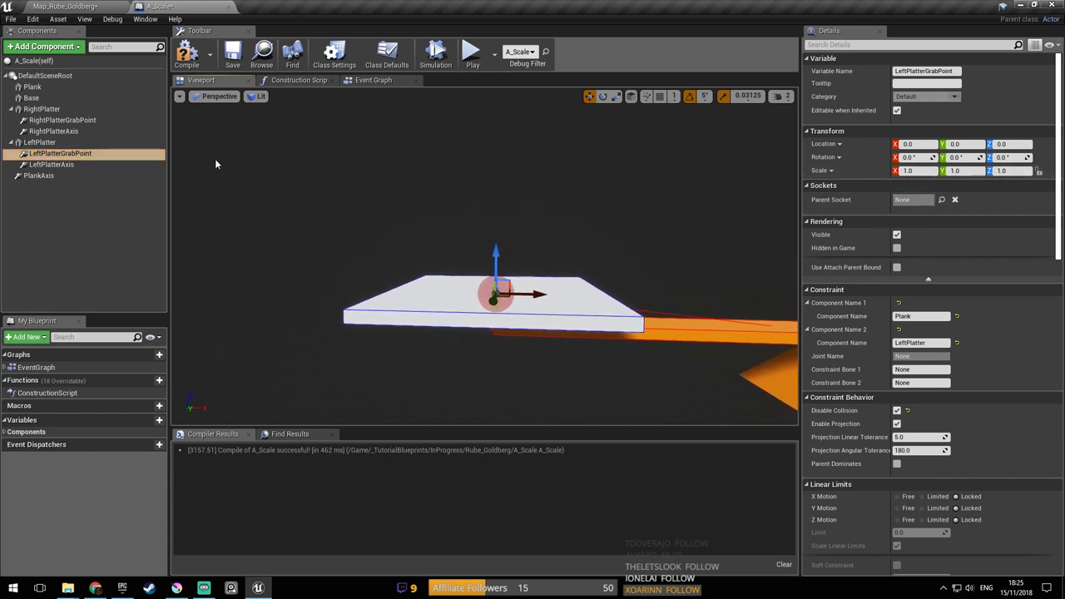
click(44, 143)
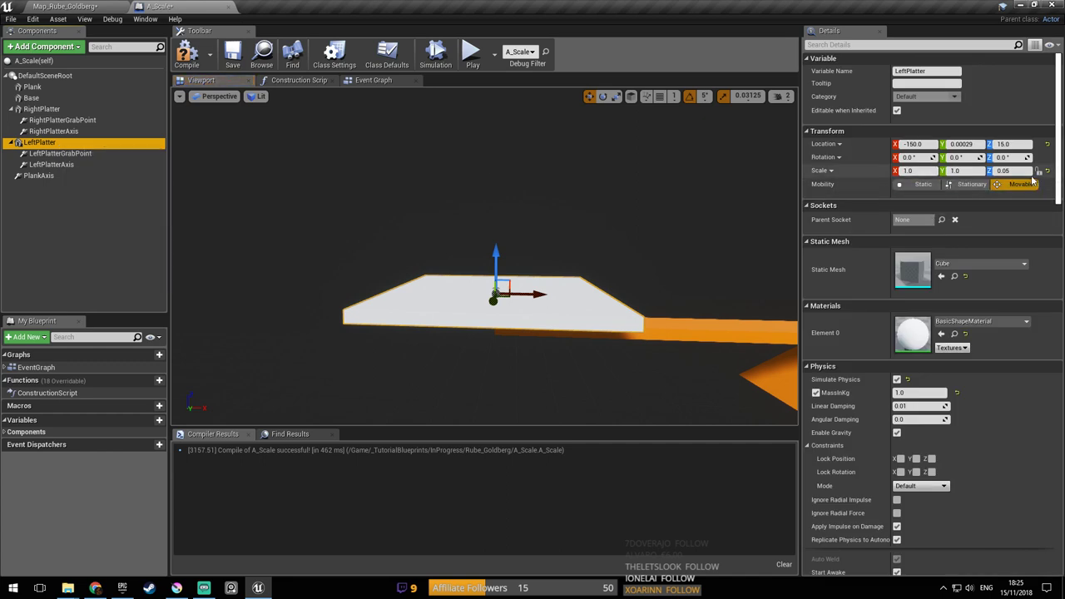
click(60, 153)
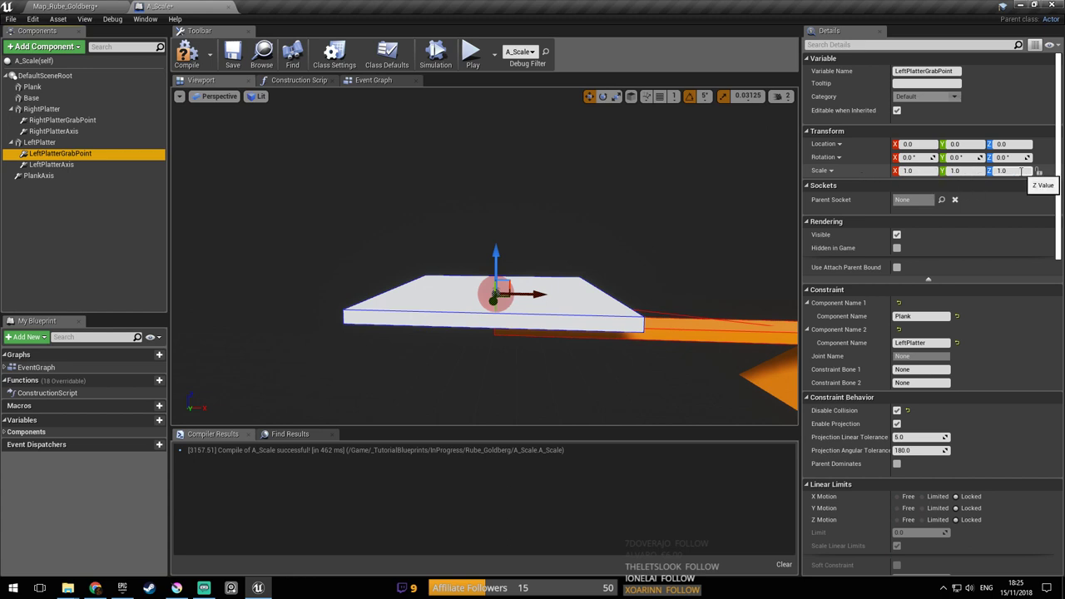
right_drag(626, 287, 574, 275)
click(60, 166)
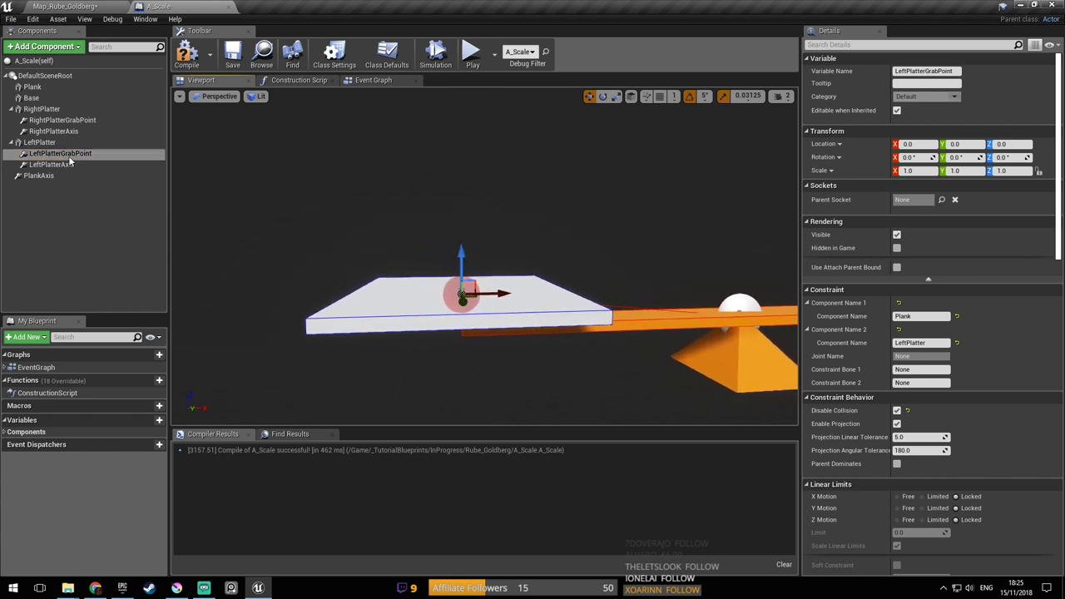
Examine the LeftPlatterGrabPoint constraint linking the plank and left platter, and save the scale blueprint
click(69, 154)
right_drag(440, 253, 409, 235)
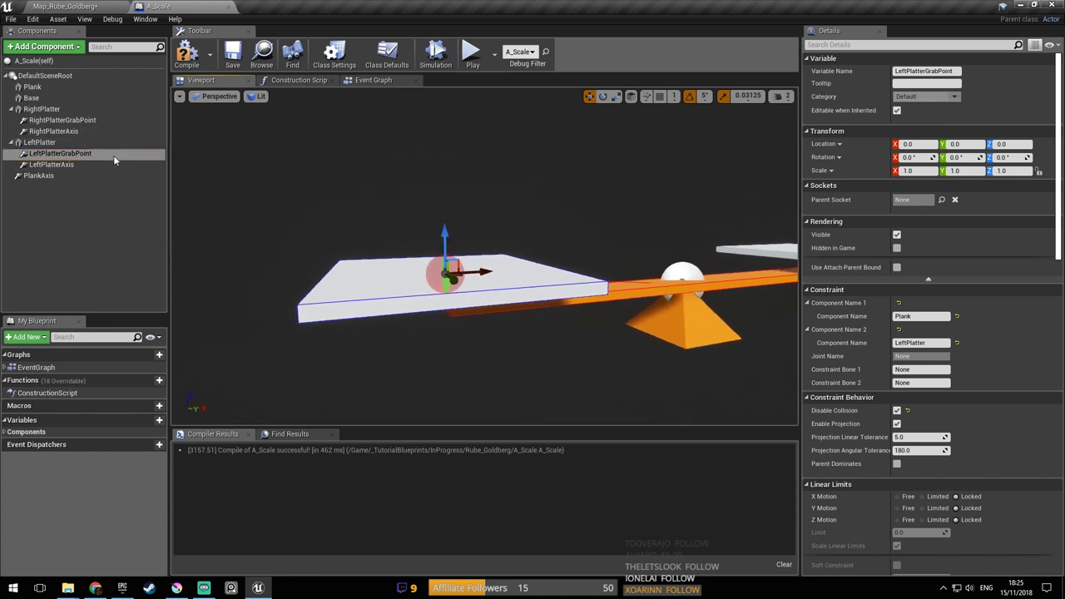
right_drag(433, 250, 407, 229)
right_drag(368, 190, 400, 254)
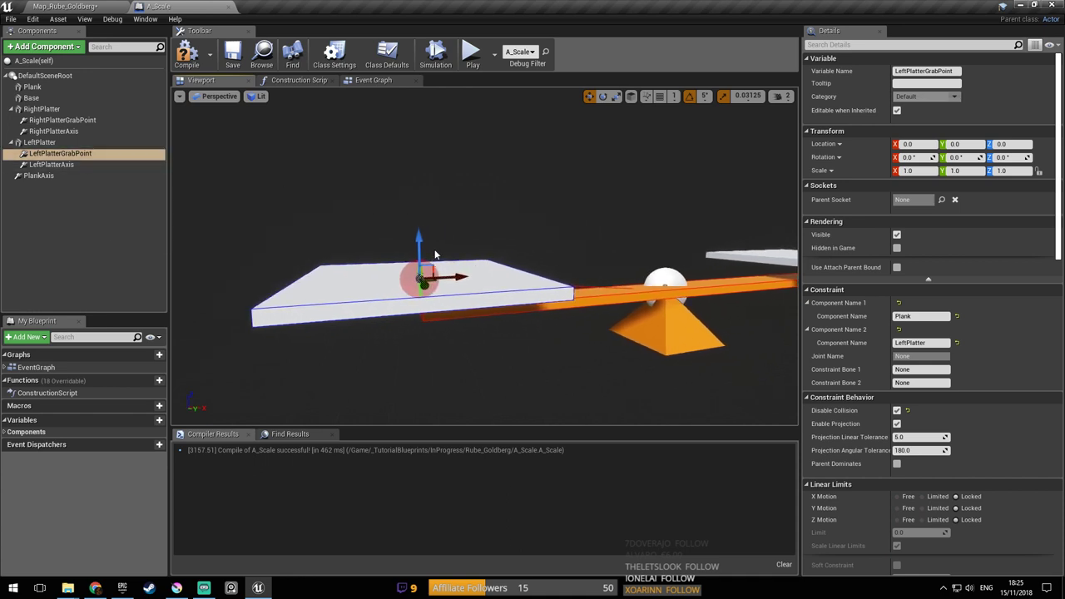
key(f)
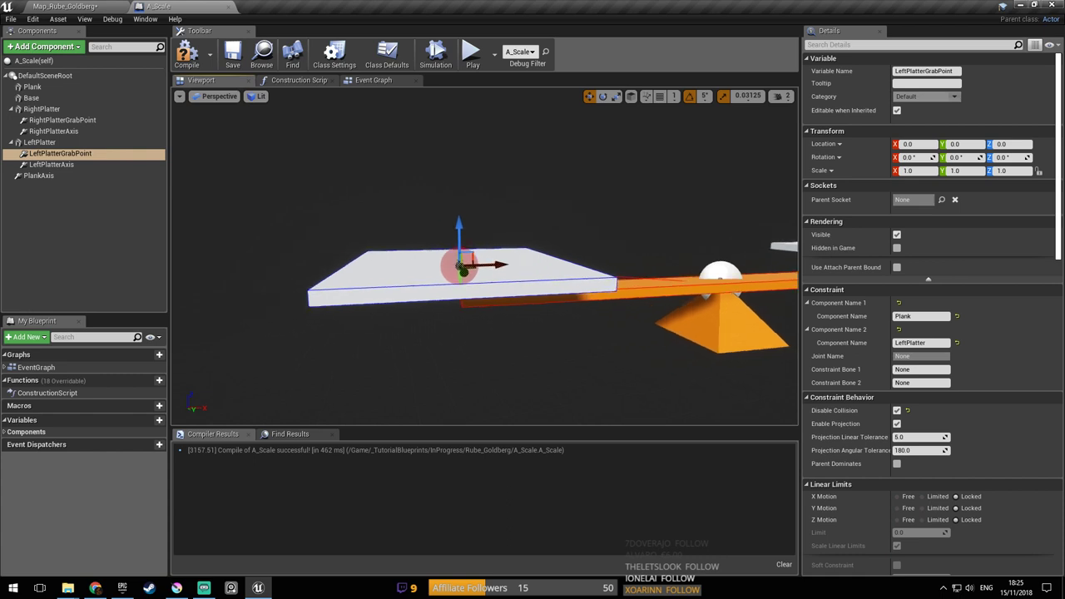
Review the LeftPlatterGrabPoint once more and return to the Map_Rube_Goldberg level
click(109, 155)
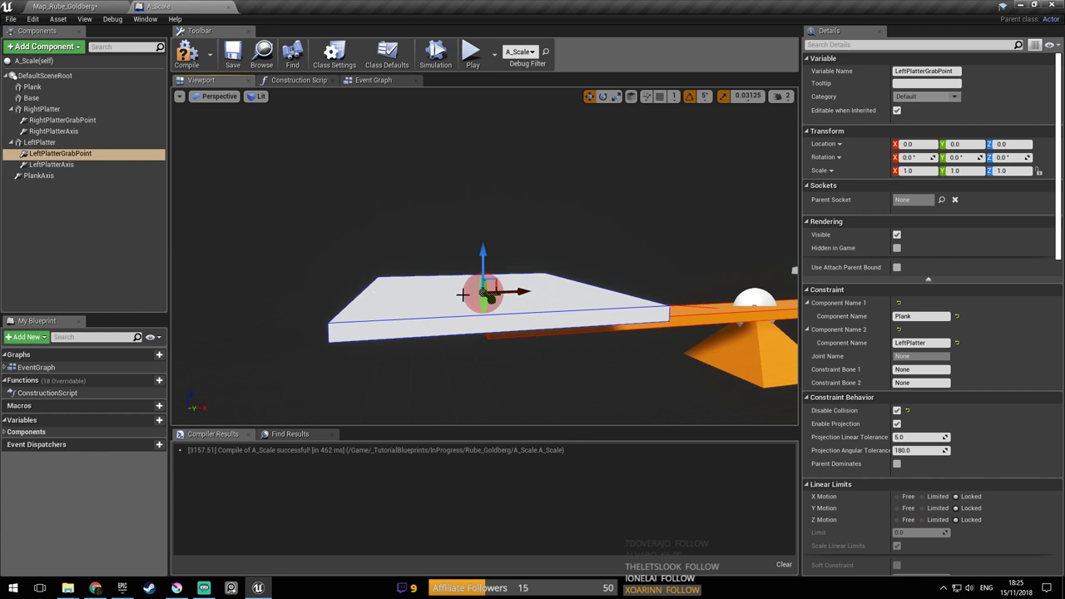
mouse_move(544, 300)
right_down()
mouse_move(583, 293)
mouse_move(544, 300)
right_up()
key(d)
click(100, 7)
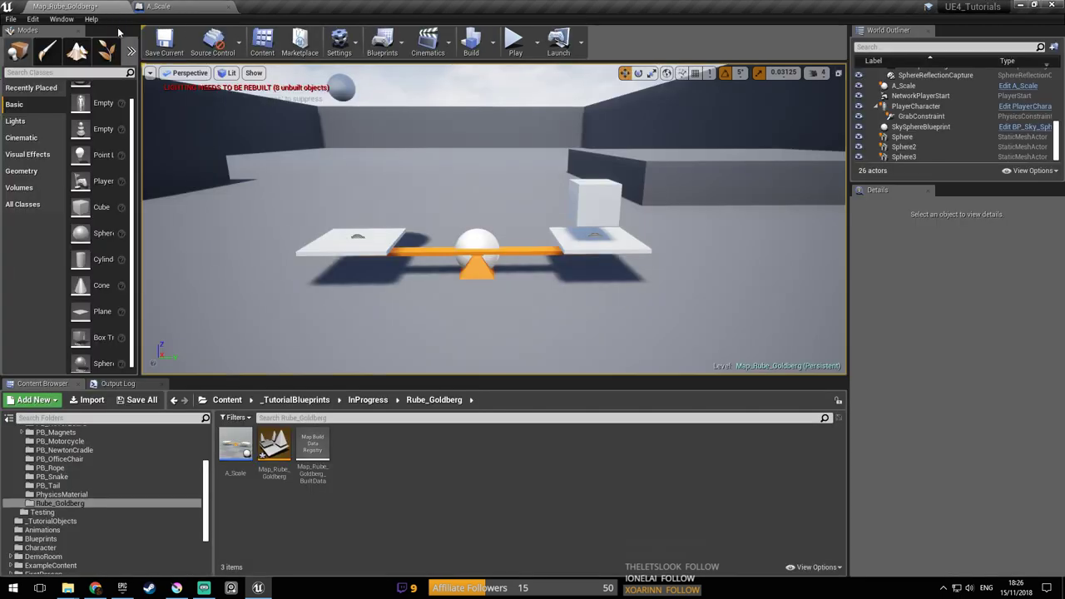
Play-test the scale by weighing the small ball on the left platter against the cube on the right, and end the session
click(516, 46)
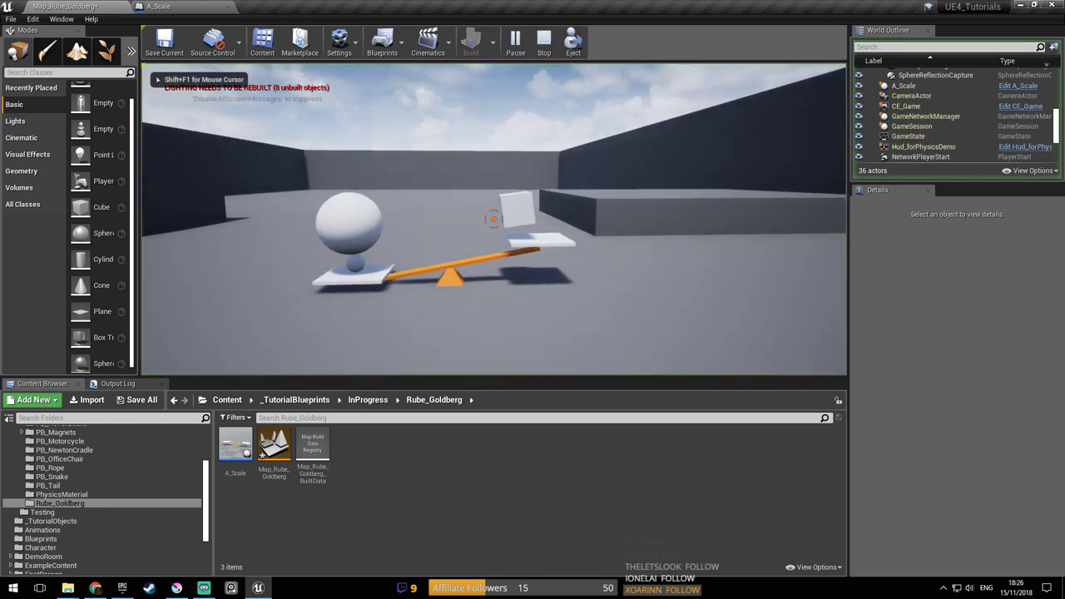
drag(494, 218, 494, 219)
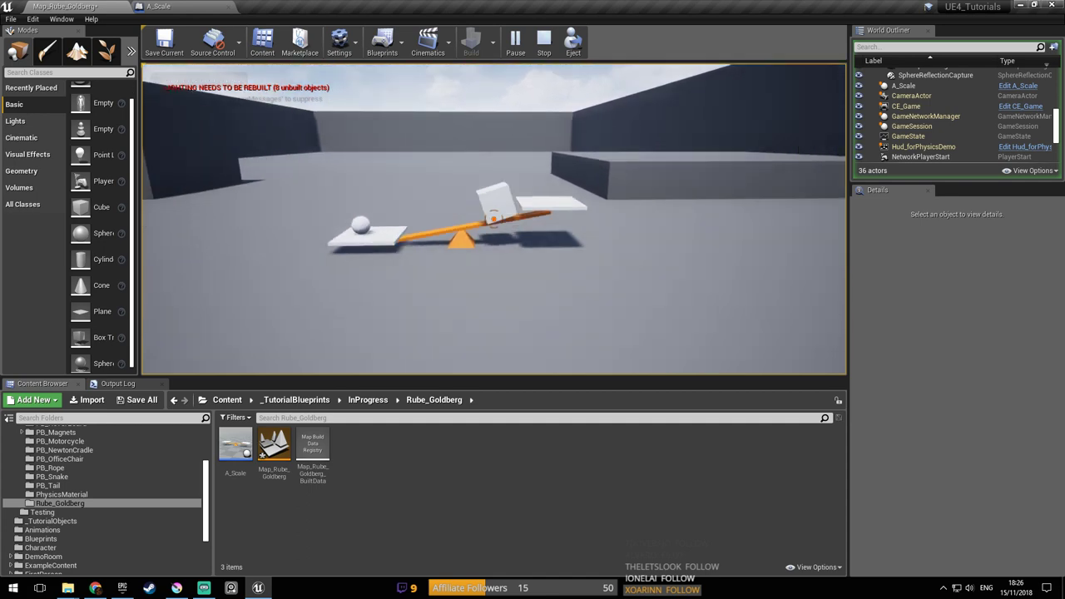
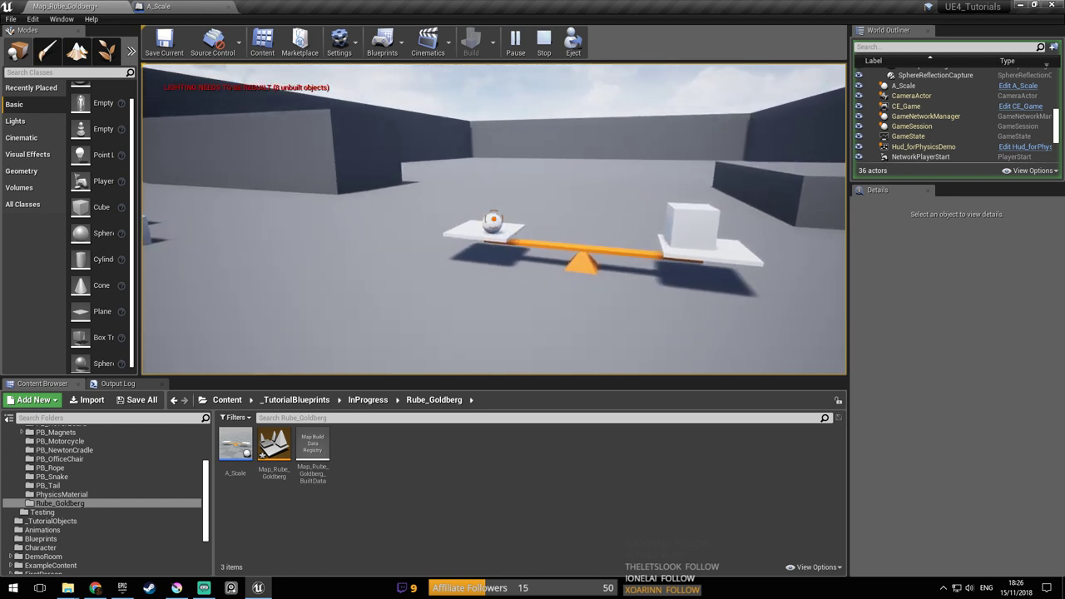
click(494, 219)
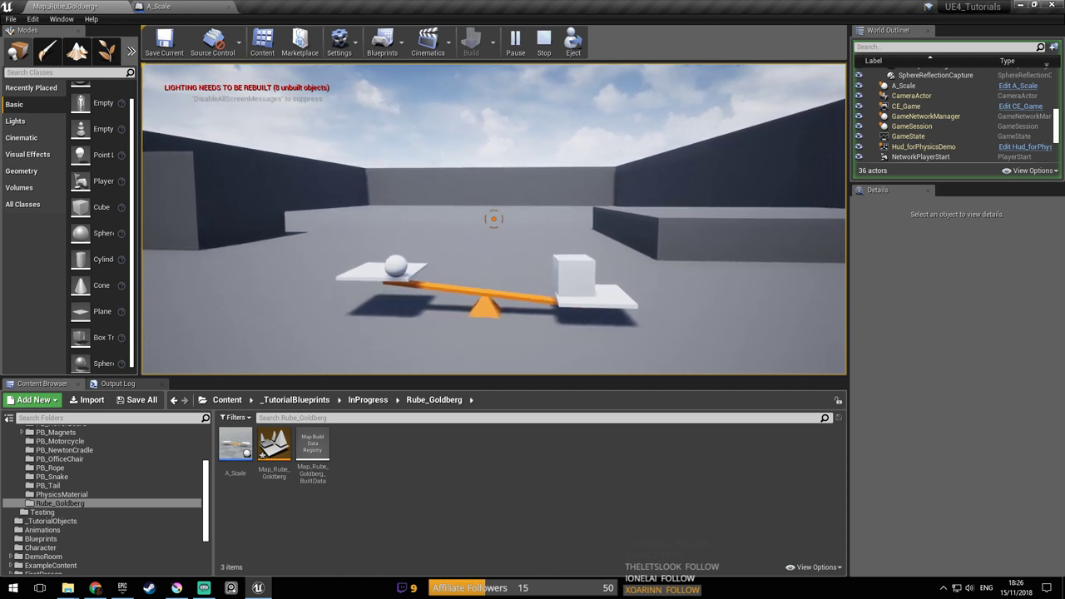
key(Escape)
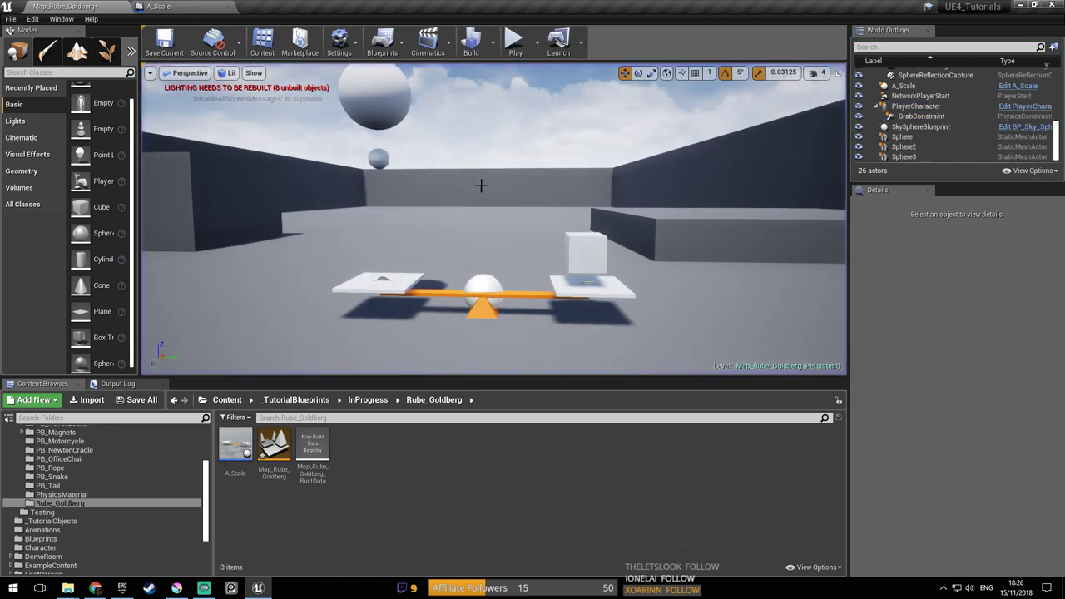
Save the Map_Rube_Goldberg level and select the LeftPlatter mesh in the A_Scale blueprint
key(ctrl+s)
click(193, 10)
right_drag(466, 241, 396, 229)
click(535, 295)
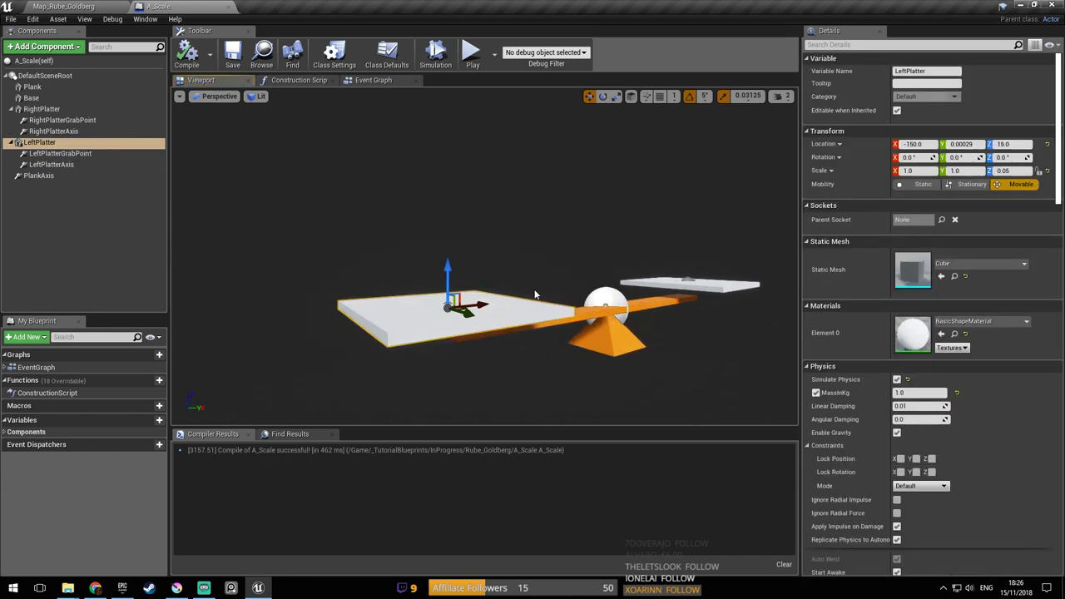
Attach RightPlatterGrabPoint to DefaultSceneRoot and return it to its place under RightPlatter
right_drag(452, 295, 423, 301)
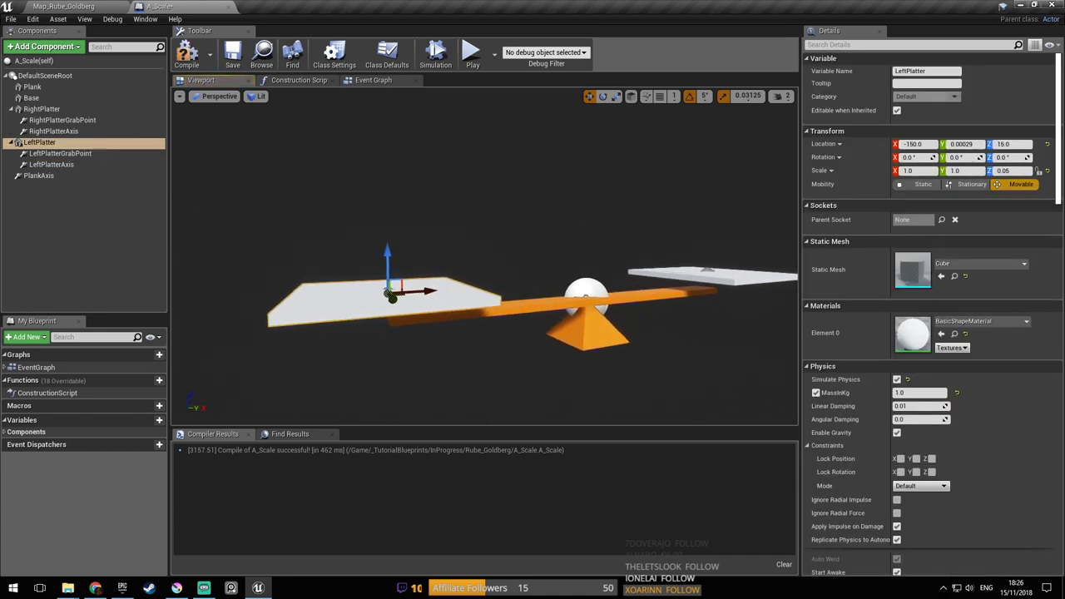
click(50, 131)
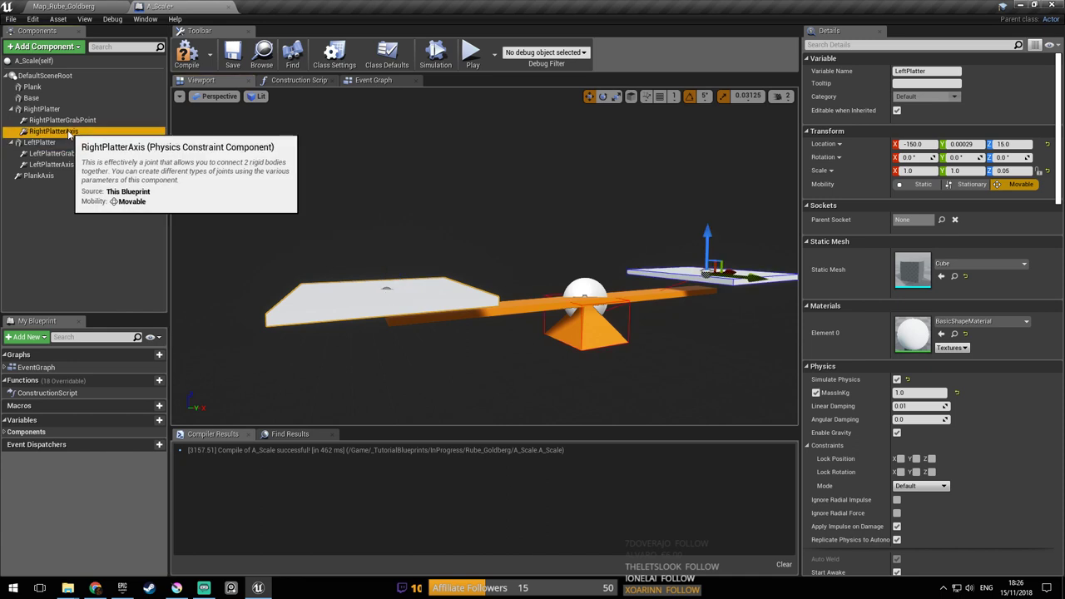
click(54, 120)
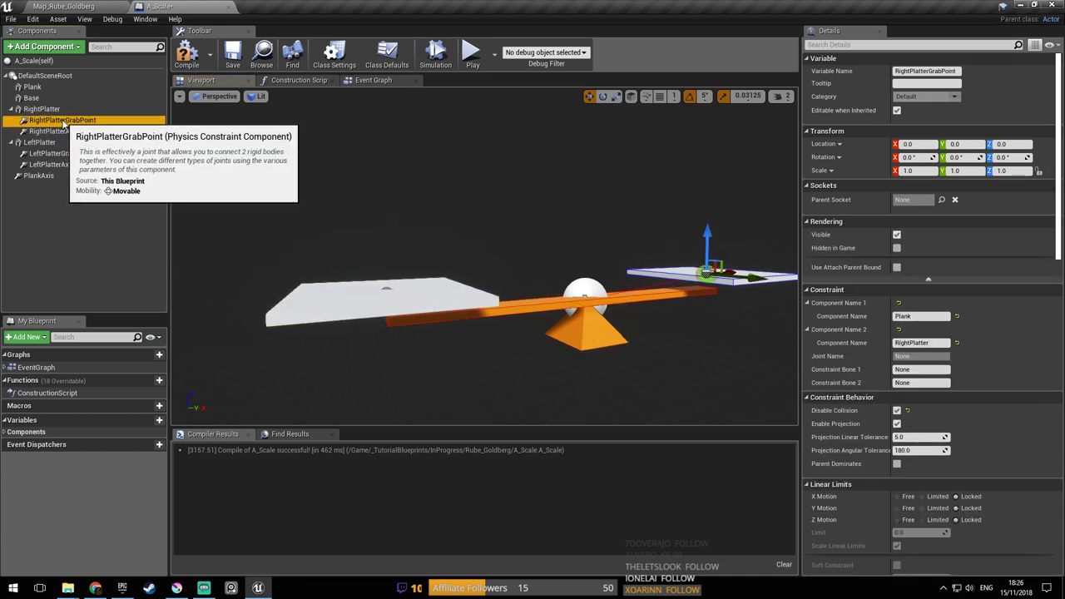
drag(69, 125, 63, 79)
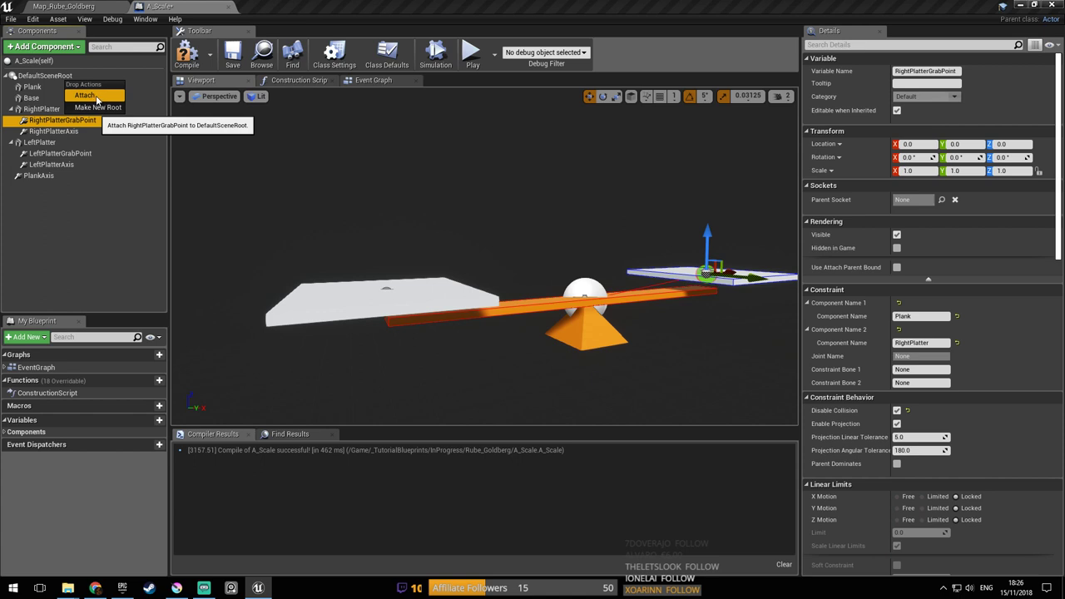
click(99, 97)
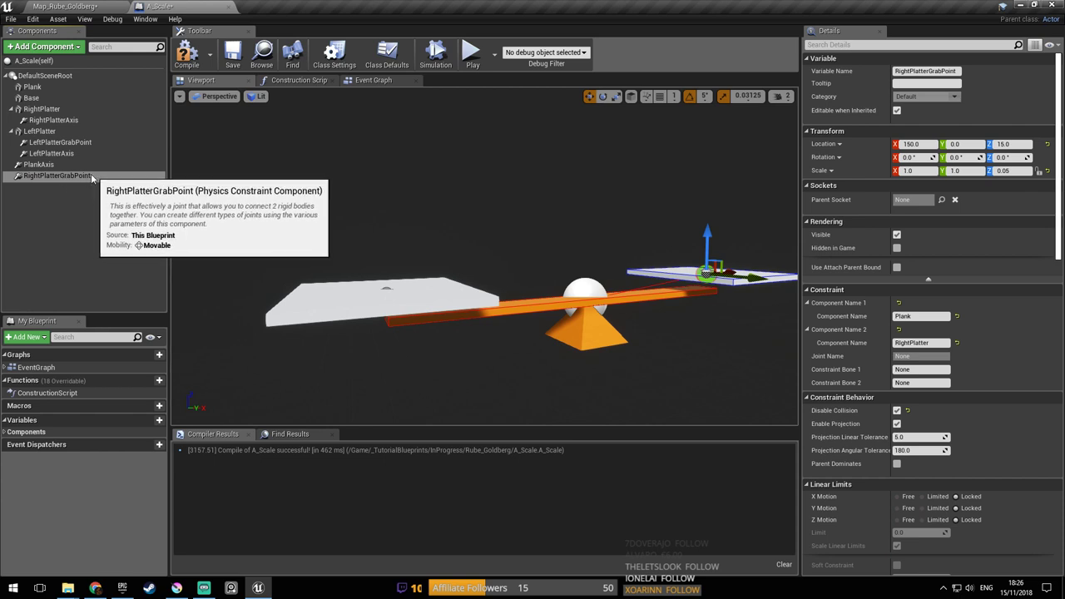
drag(81, 179, 71, 119)
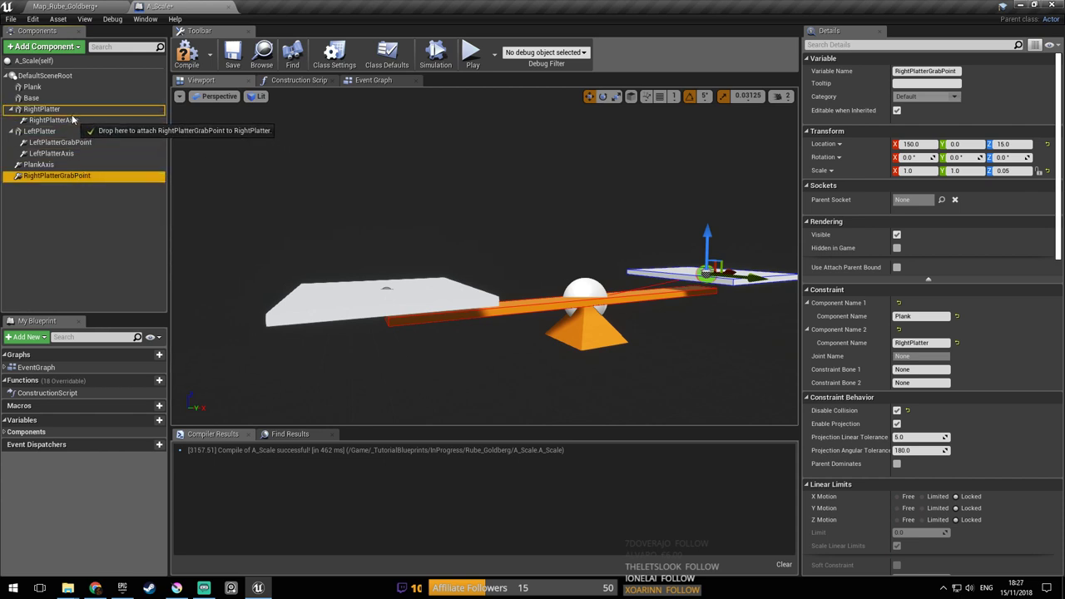
drag(72, 116, 72, 116)
right_click(69, 113)
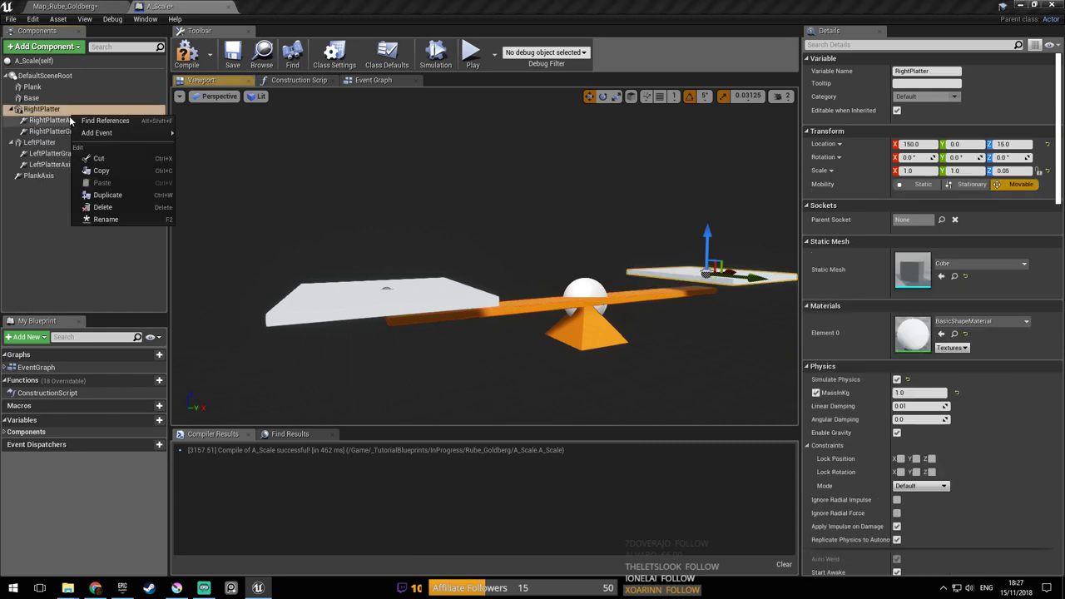
key(Escape)
Compare the transform and constraint settings of RightPlatterAxis and RightPlatterGrabPoint
click(62, 132)
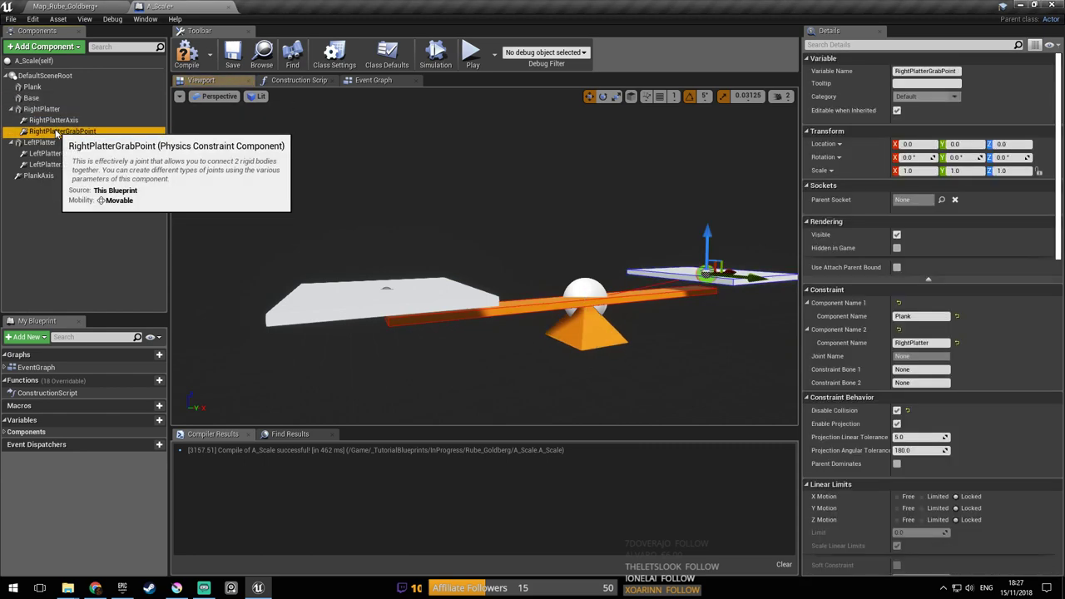
click(67, 121)
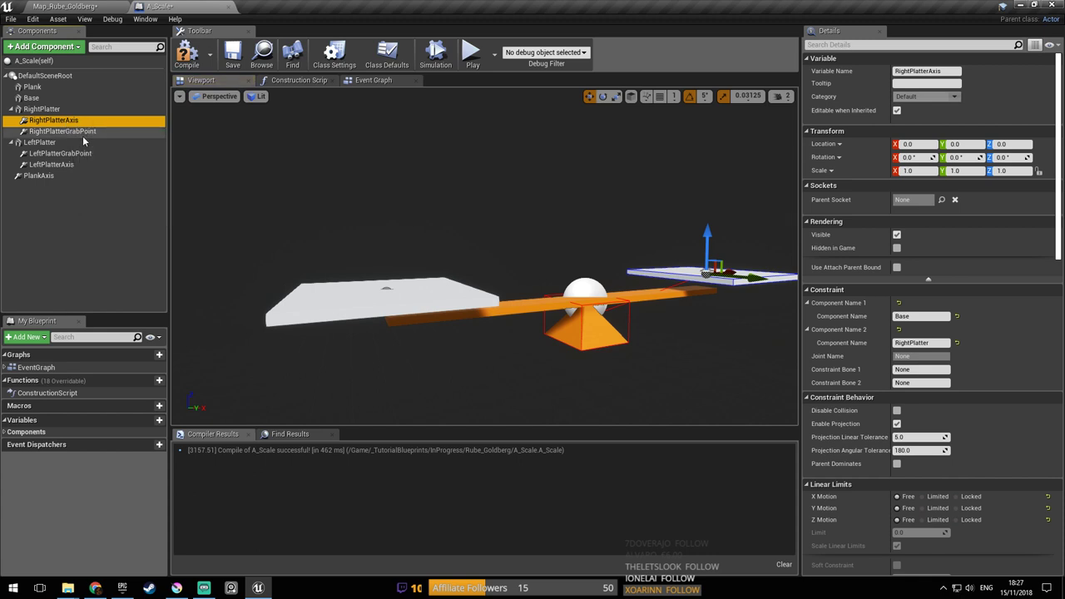
click(86, 133)
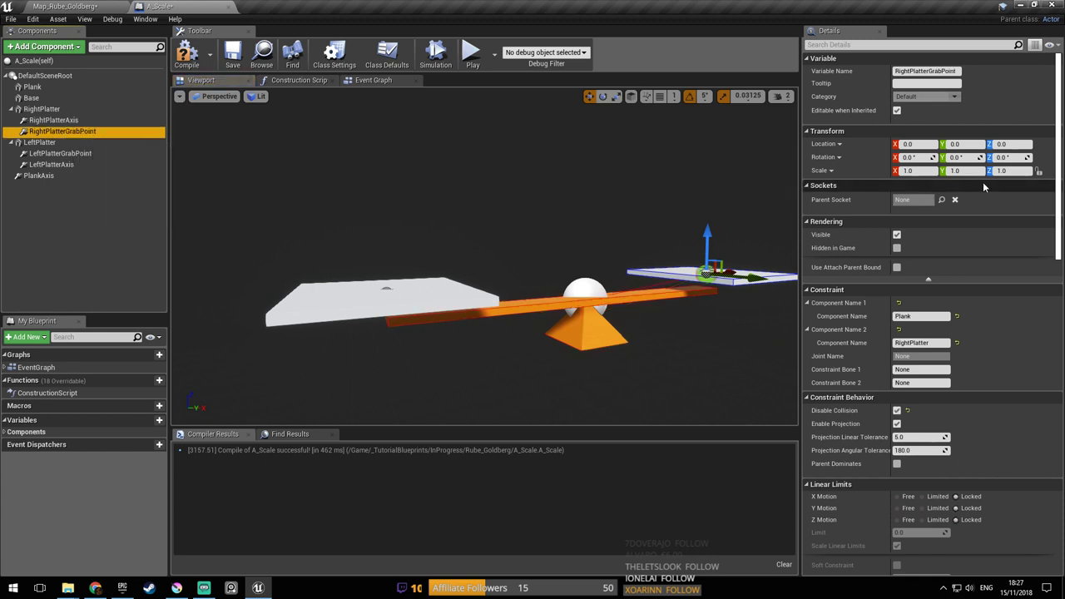
click(73, 121)
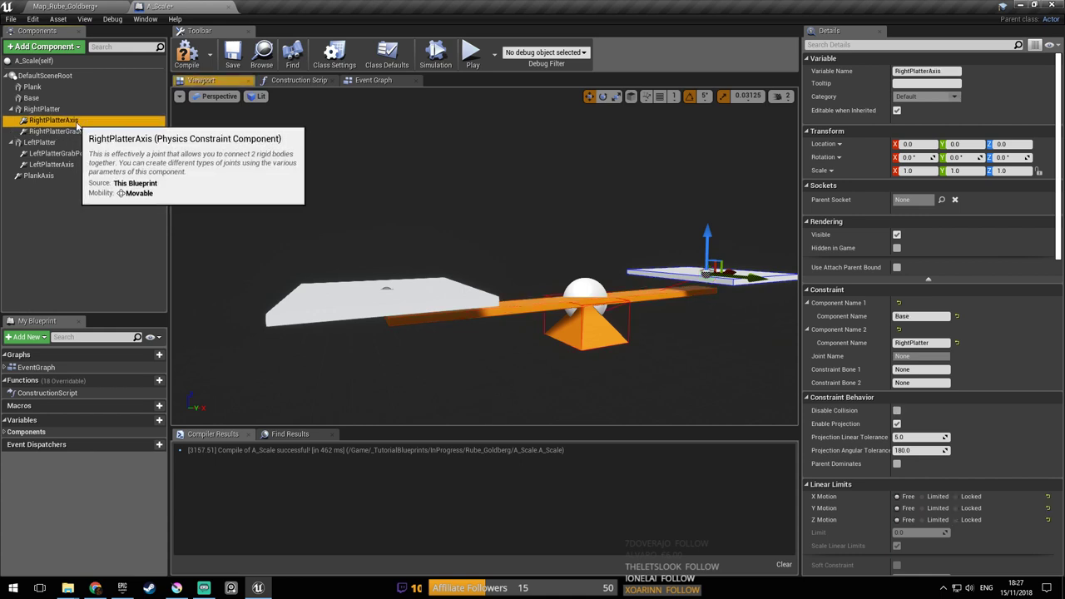
click(70, 131)
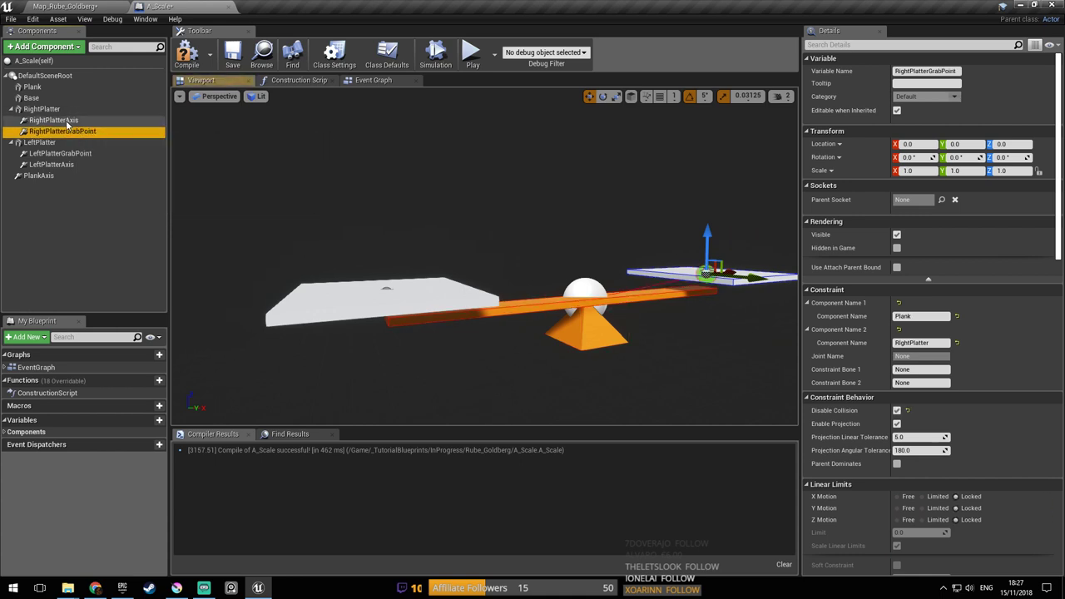
Set RightPlatterAxis's Z scale to 1.0 while it is attached to DefaultSceneRoot, and re-attach it to RightPlatter
drag(67, 123, 64, 78)
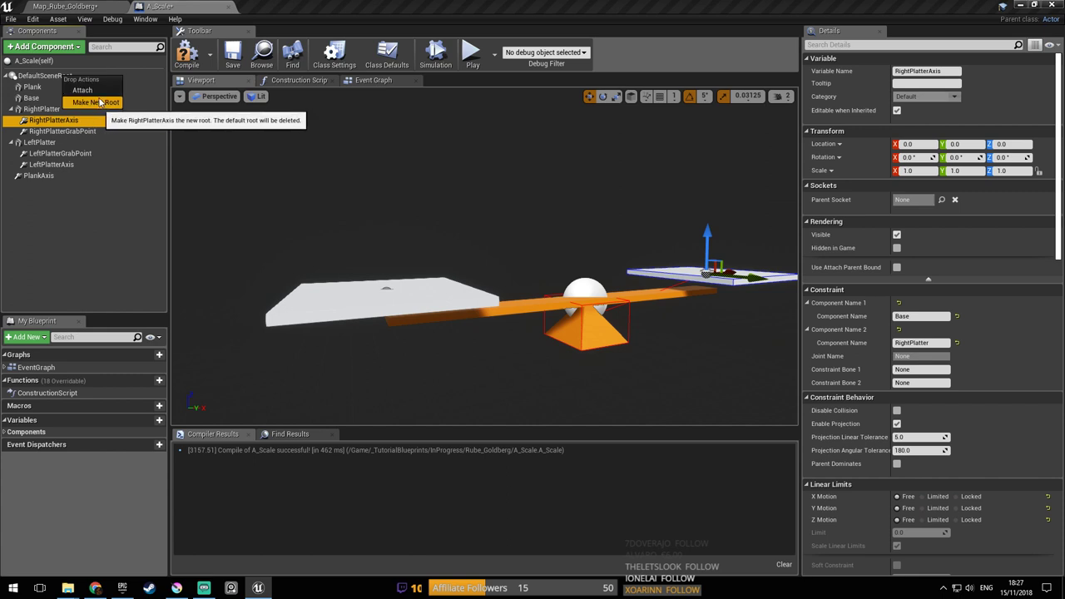
click(97, 93)
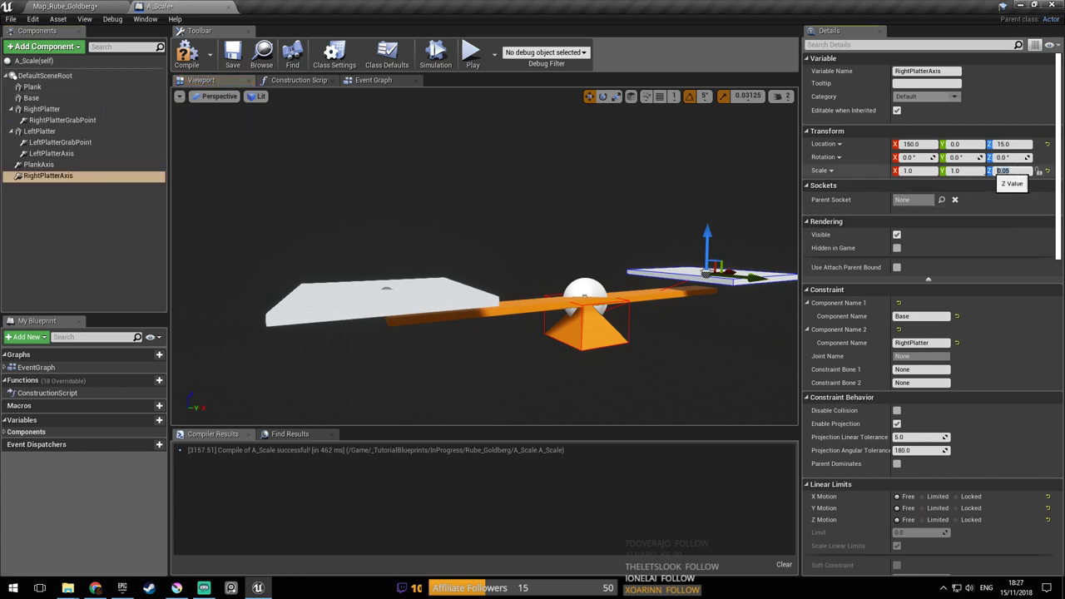
key(Return)
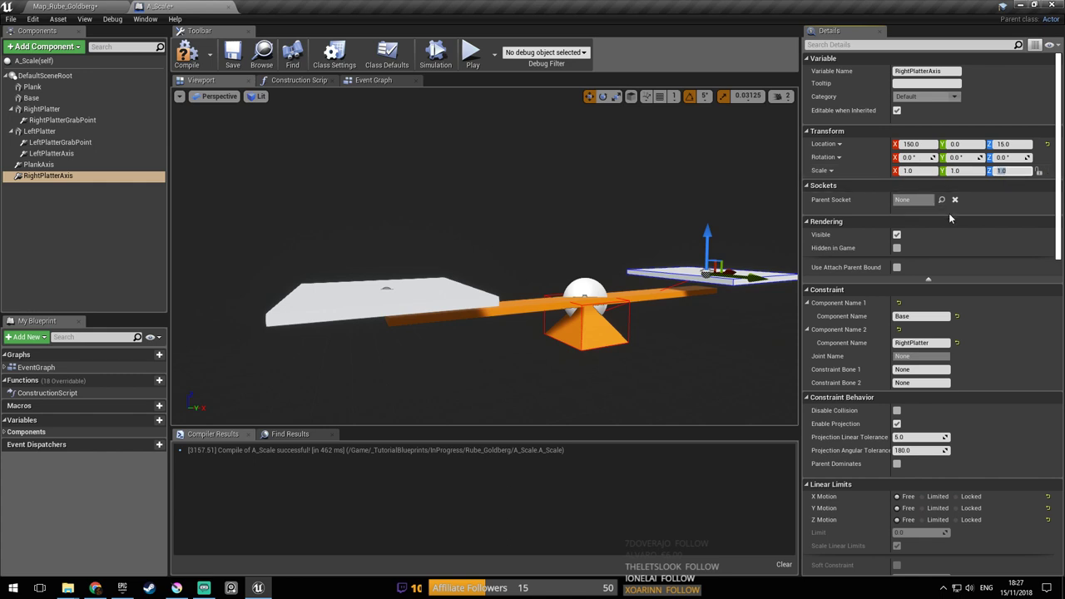
click(1009, 171)
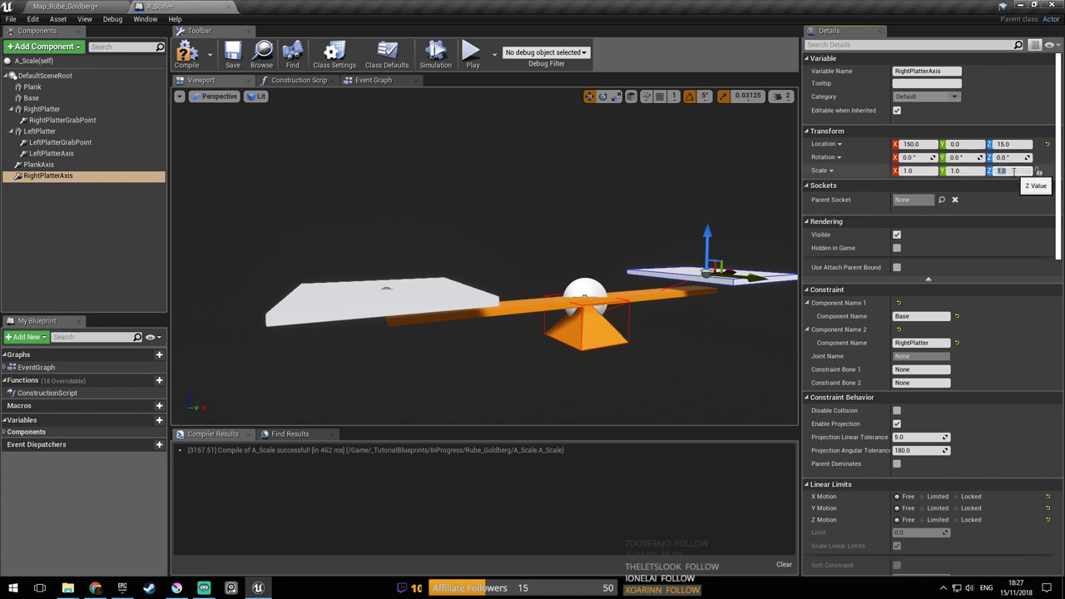
drag(73, 186, 66, 110)
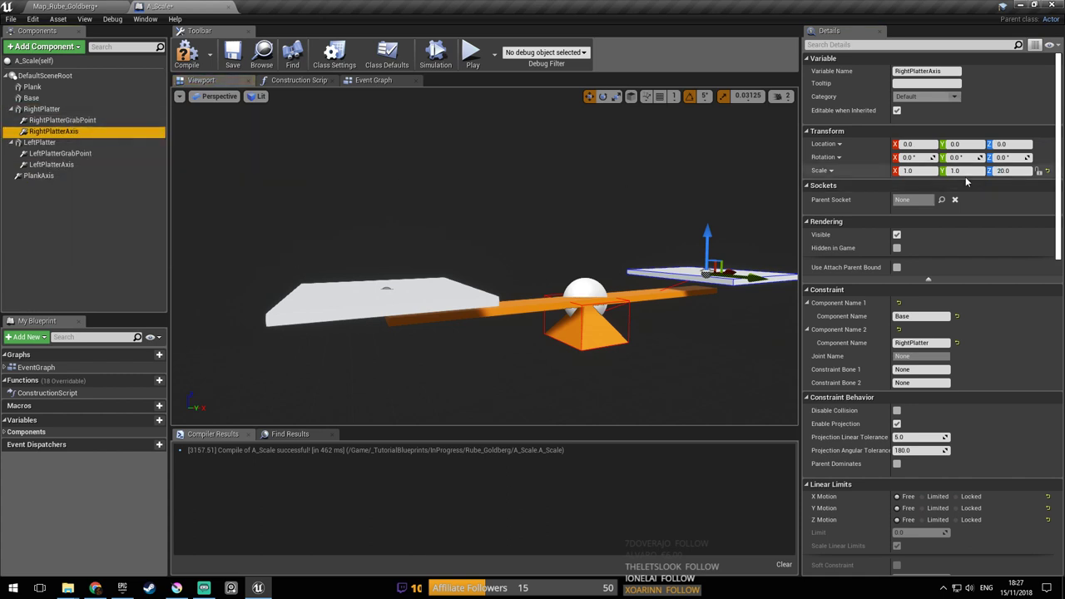
mouse_move(666, 250)
right_down()
mouse_move(774, 241)
mouse_move(661, 243)
right_up()
right_drag(398, 224, 398, 225)
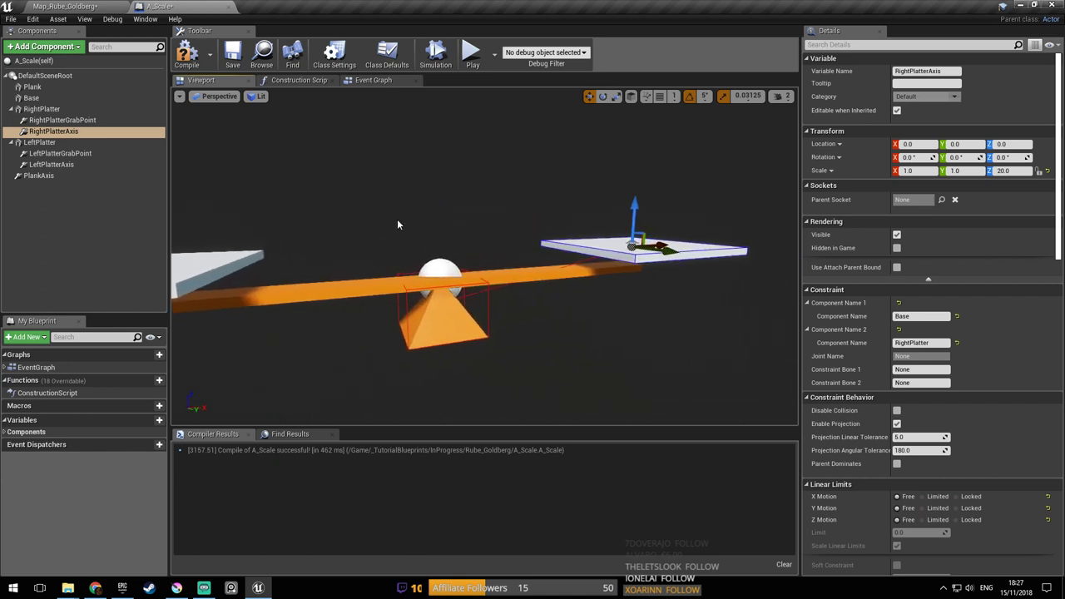
Set RightPlatterGrabPoint's Z scale to 1.0 while it is attached to DefaultSceneRoot, and re-attach it to RightPlatter
click(35, 121)
drag(73, 122, 43, 205)
click(61, 134)
click(77, 124)
drag(79, 124, 89, 137)
click(50, 133)
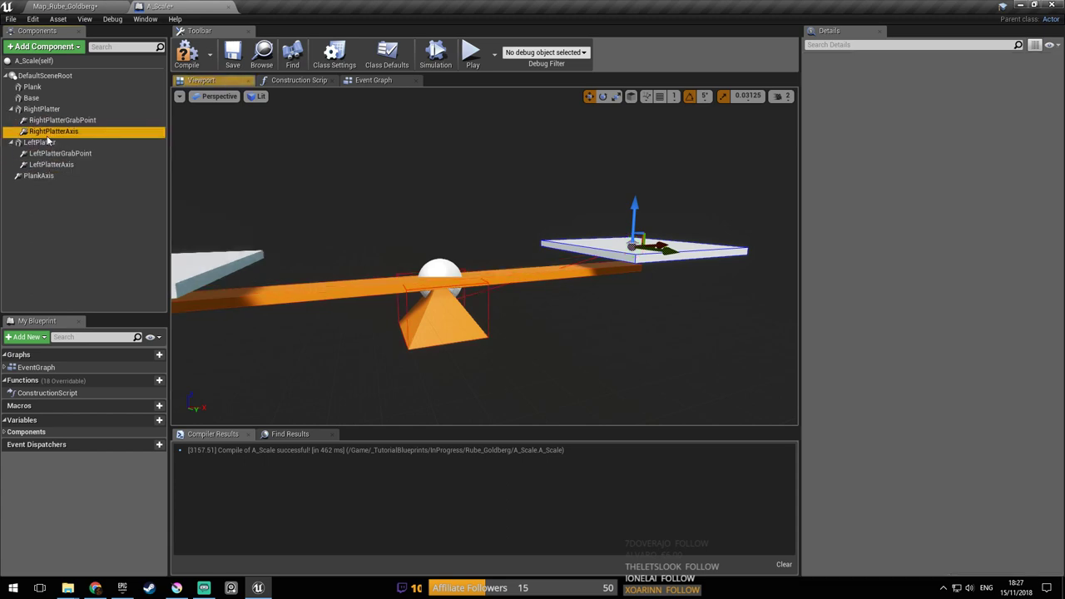
drag(63, 121, 62, 79)
click(80, 96)
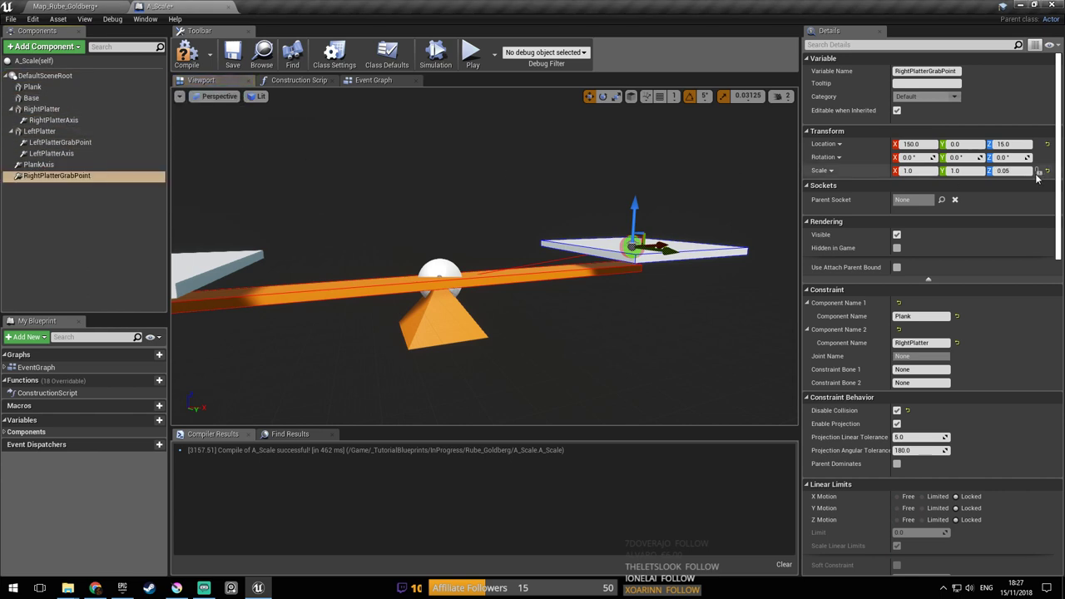
text(1)
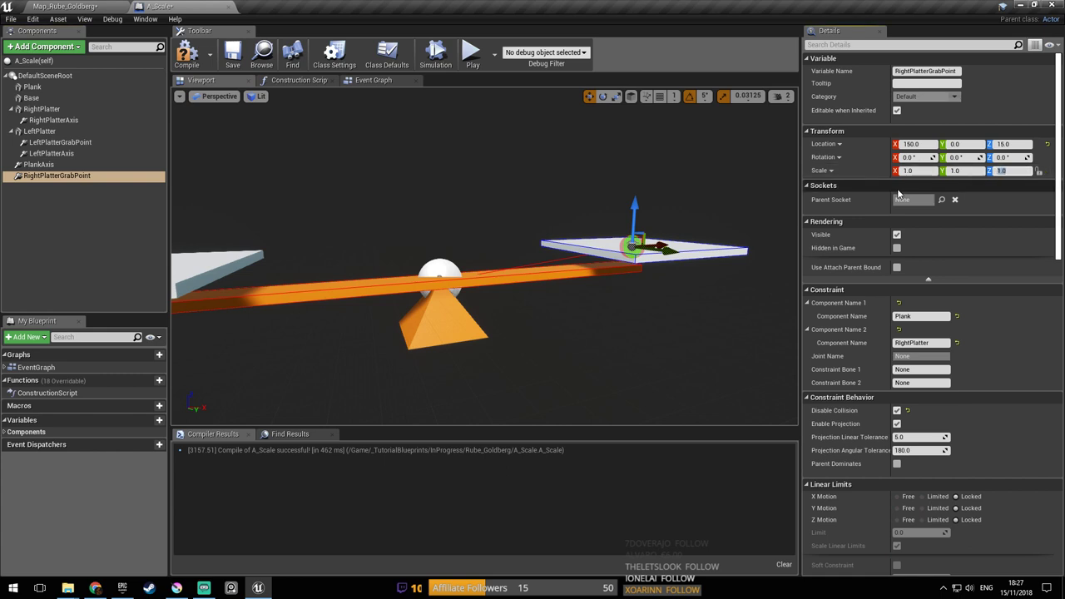
drag(83, 177, 50, 111)
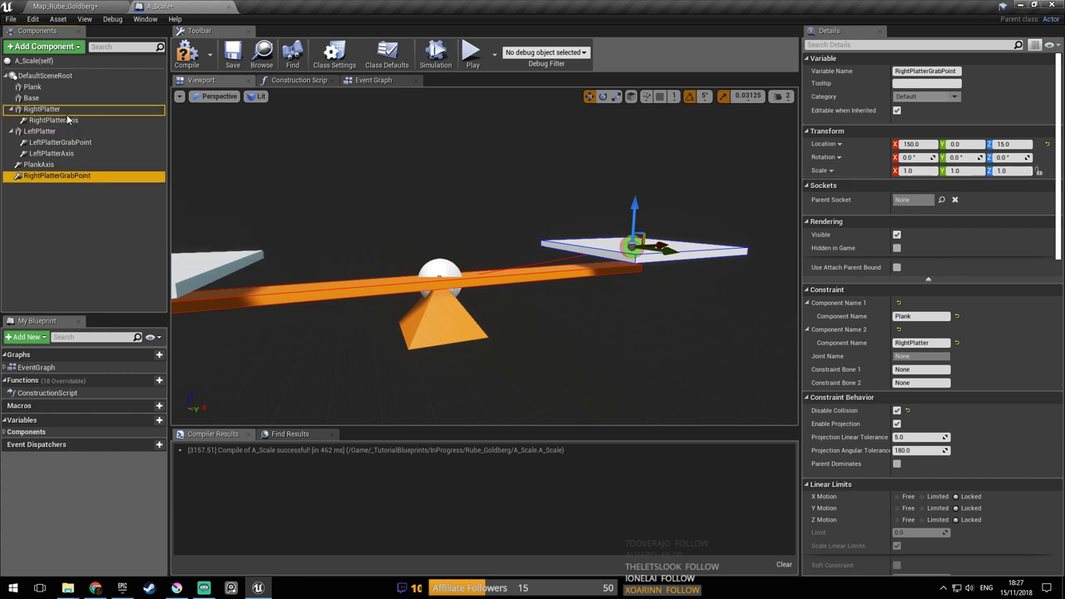
Set LeftPlatterGrabPoint's Z scale to 1.0 while it is attached to DefaultSceneRoot, and re-attach it to LeftPlatter
click(99, 155)
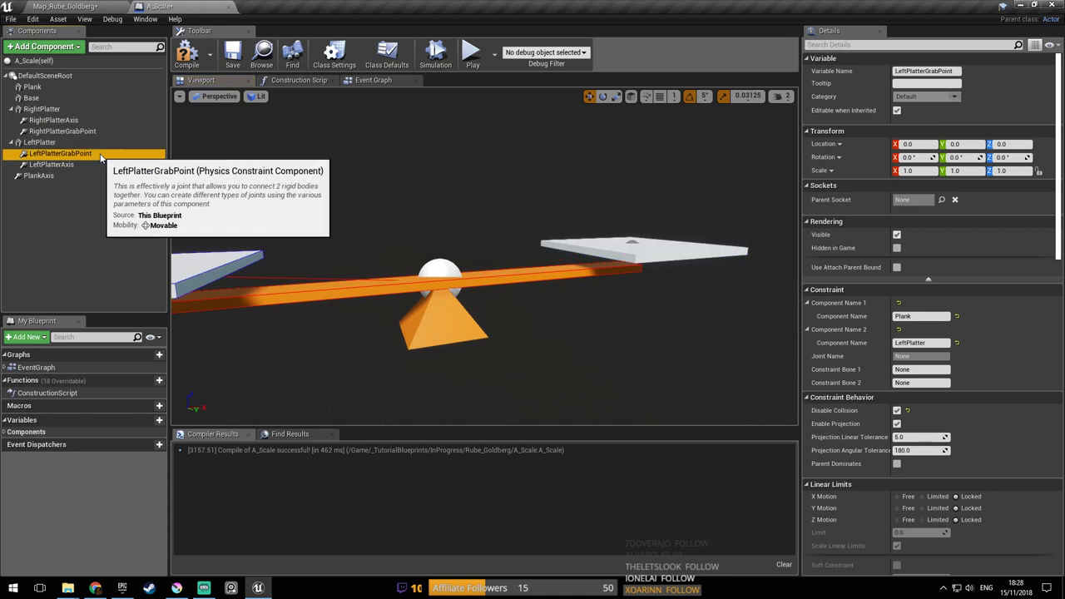
drag(101, 157, 81, 80)
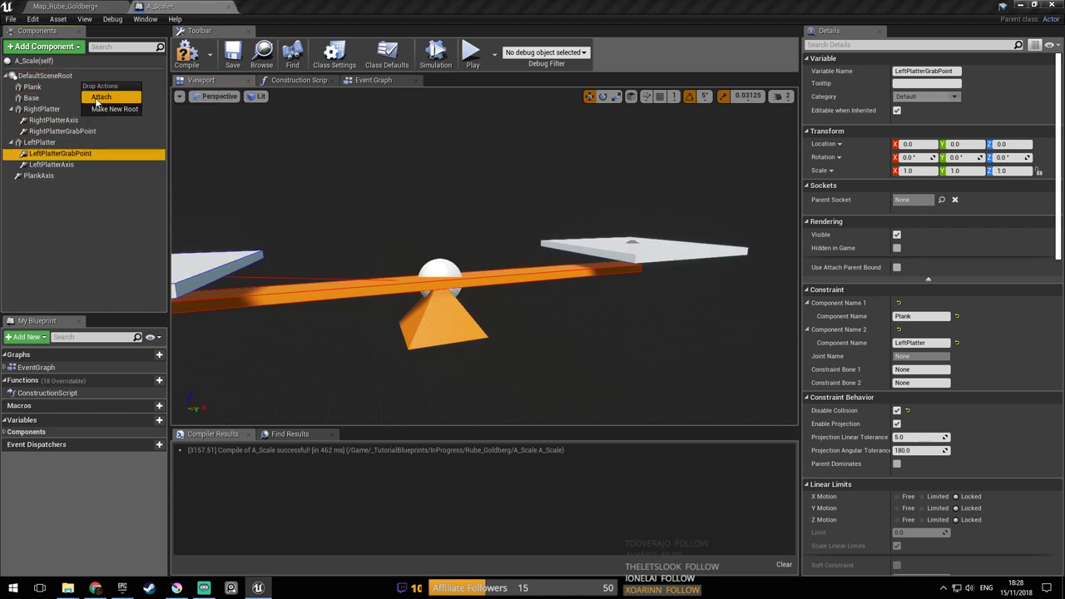
click(98, 94)
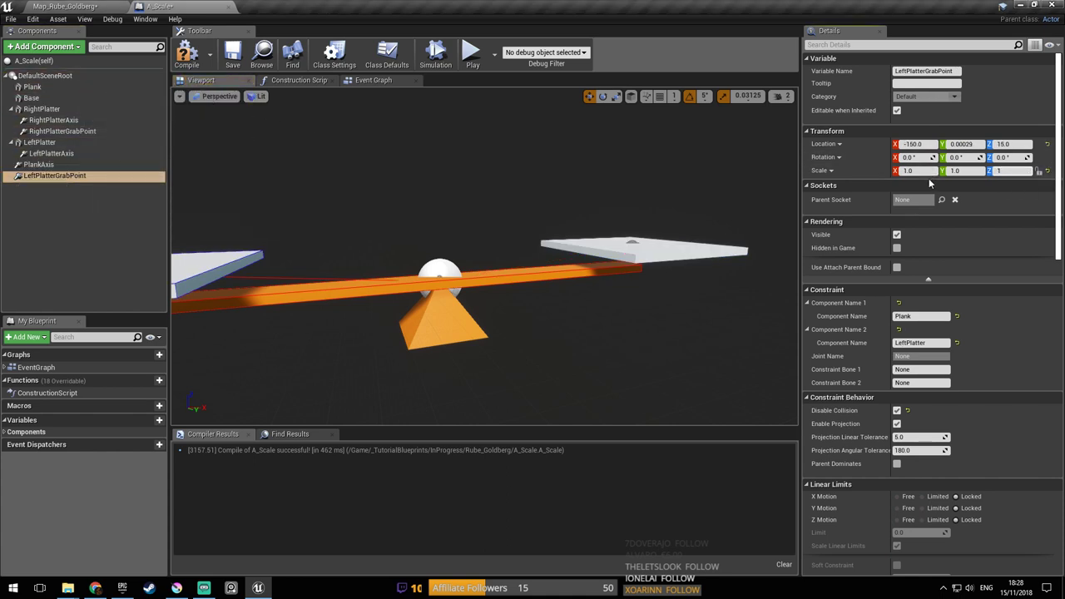
key(Return)
drag(81, 176, 87, 148)
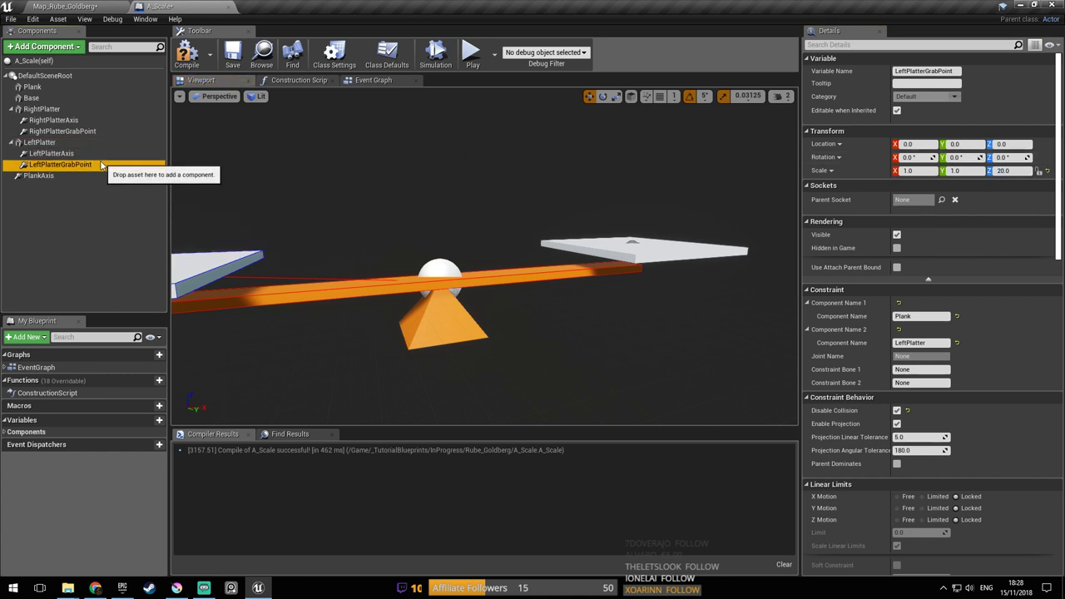
Set LeftPlatterAxis's Z scale to 1.0 while it is attached to DefaultSceneRoot, and re-attach it to LeftPlatter
click(51, 153)
drag(58, 155, 65, 84)
click(80, 95)
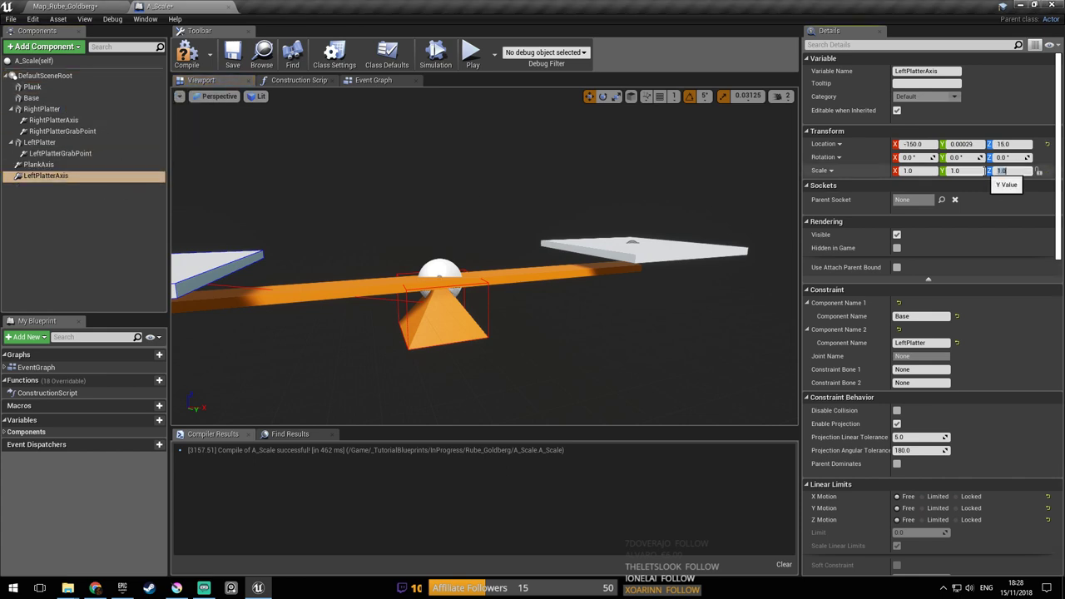
drag(84, 182, 85, 147)
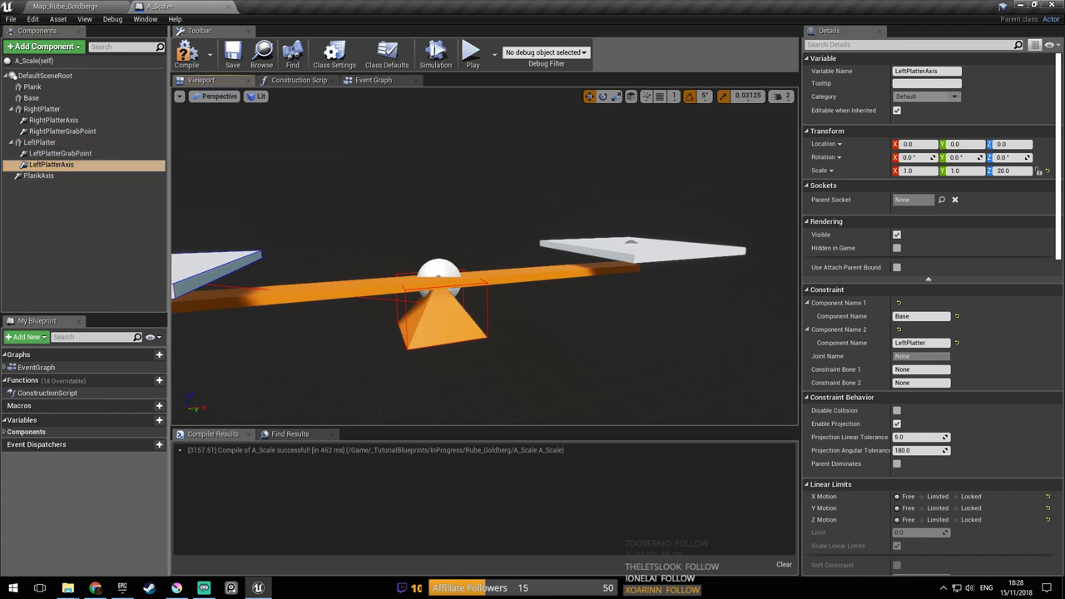
Check the LeftPlatterGrabPoint and PlankAxis constraints, and compile and save the A_Scale blueprint
key(ctrl+s)
right_drag(485, 256, 367, 238)
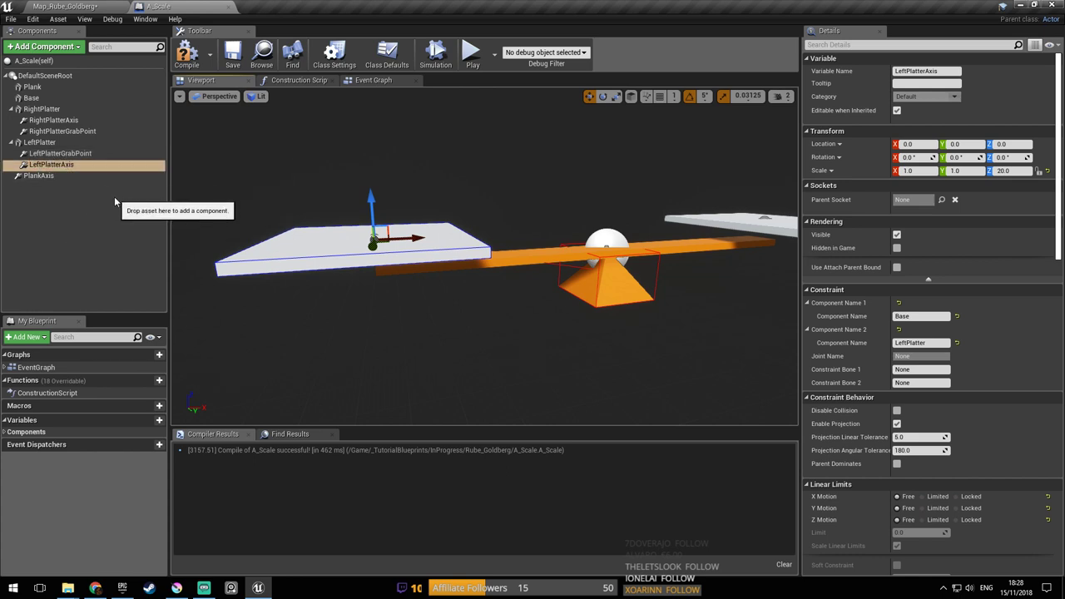
click(65, 155)
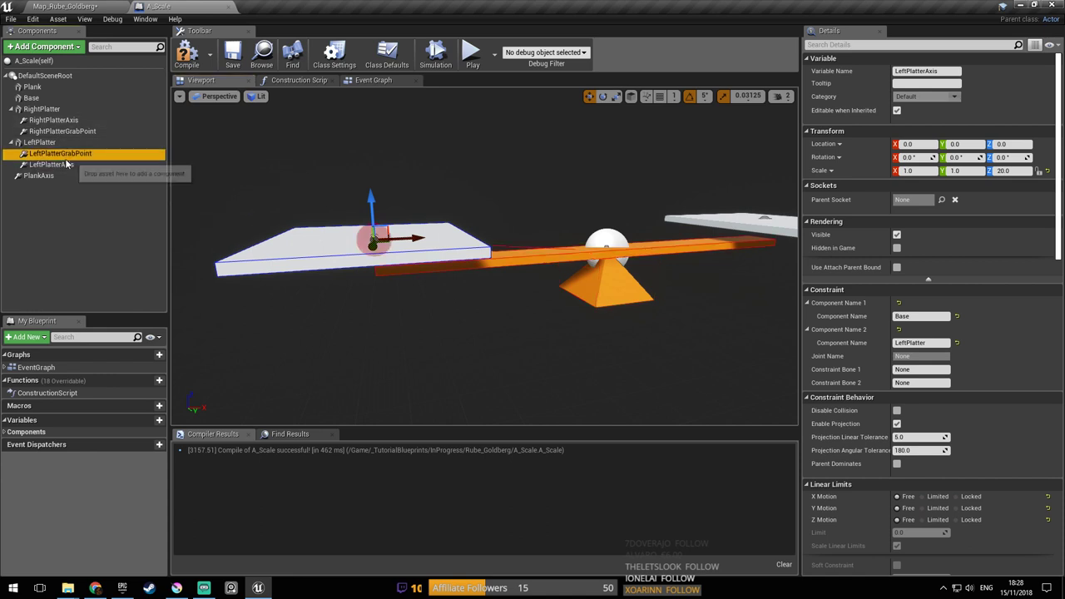
mouse_move(649, 249)
right_down()
mouse_move(683, 242)
mouse_move(666, 237)
right_up()
click(97, 177)
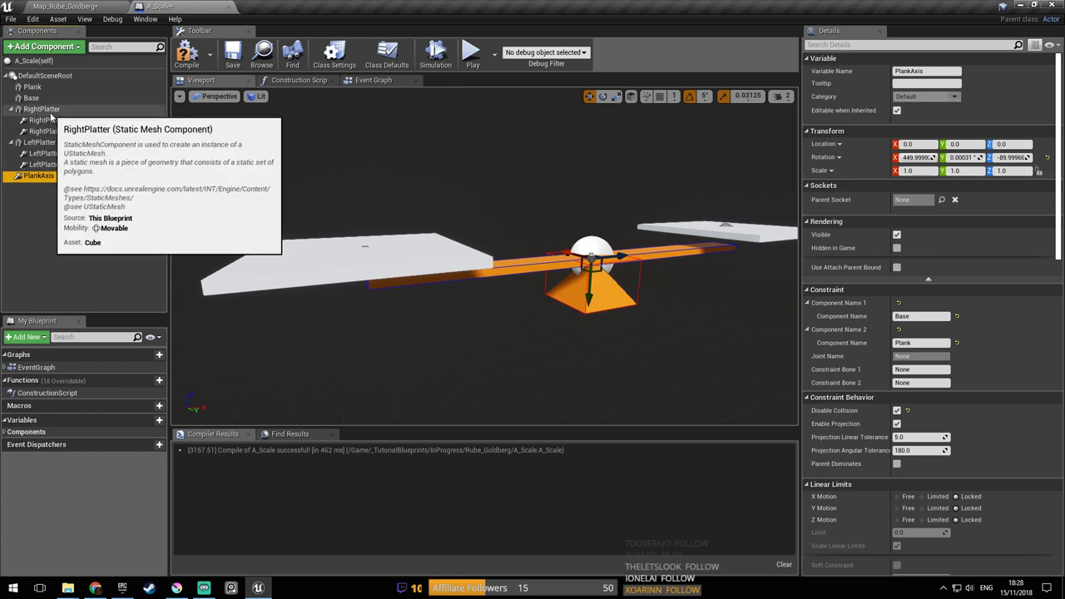
right_drag(340, 197, 316, 150)
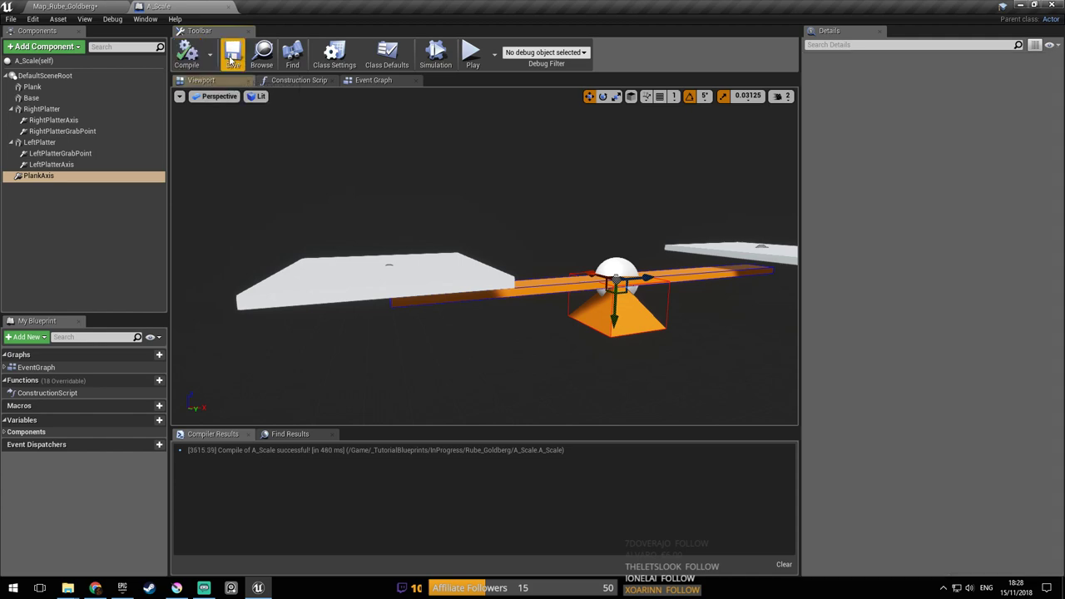
Play-test the Rube Goldberg map, knocking the spheres and cube off the platters to check how the scale balances, and stop
click(471, 54)
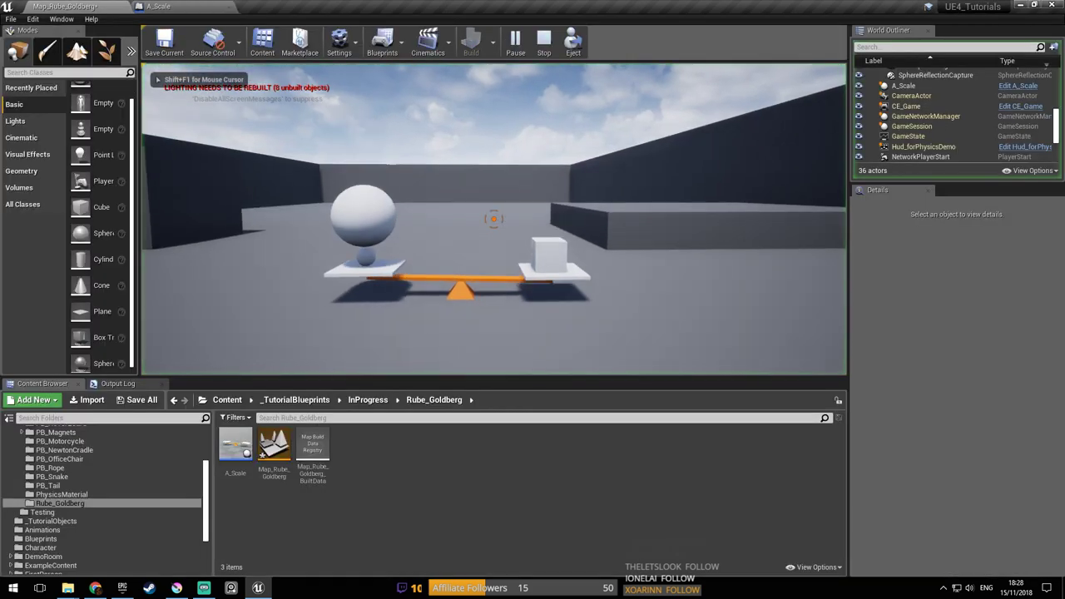
key(w)
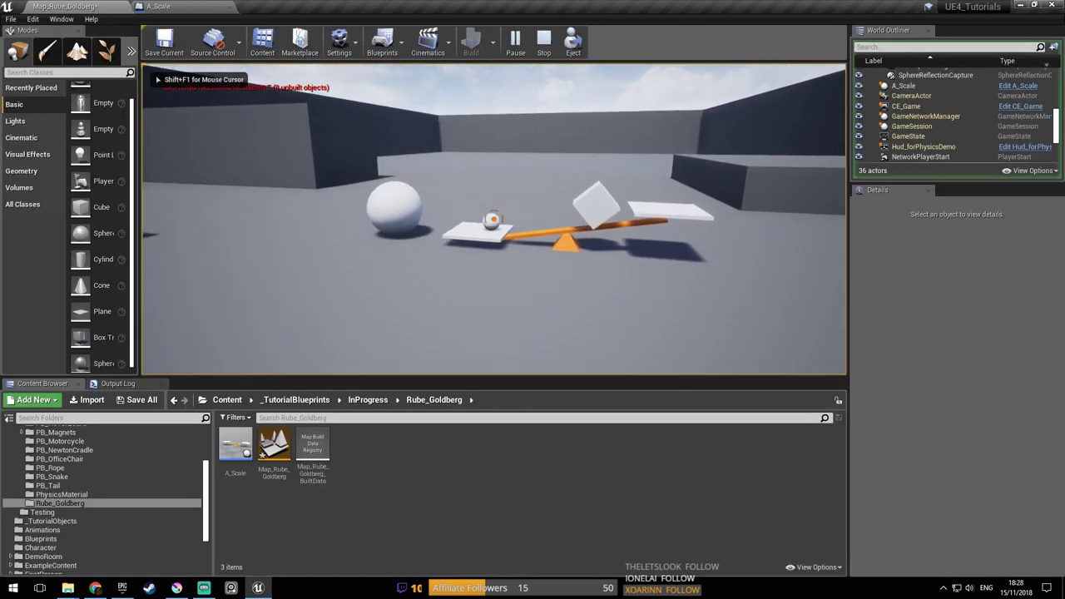
key(s)
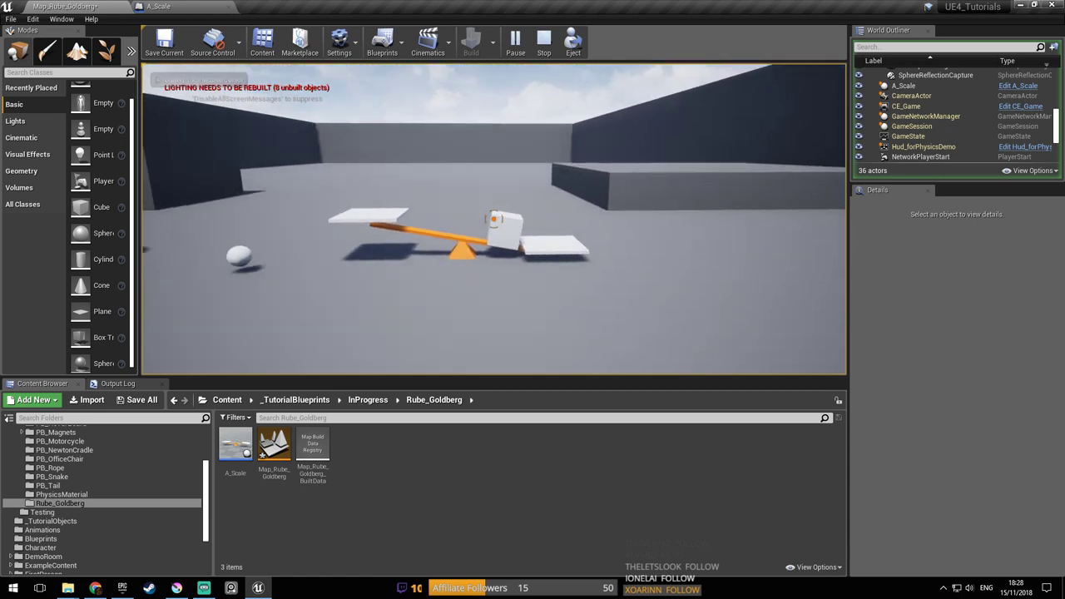
key(w)
click(494, 219)
key(s)
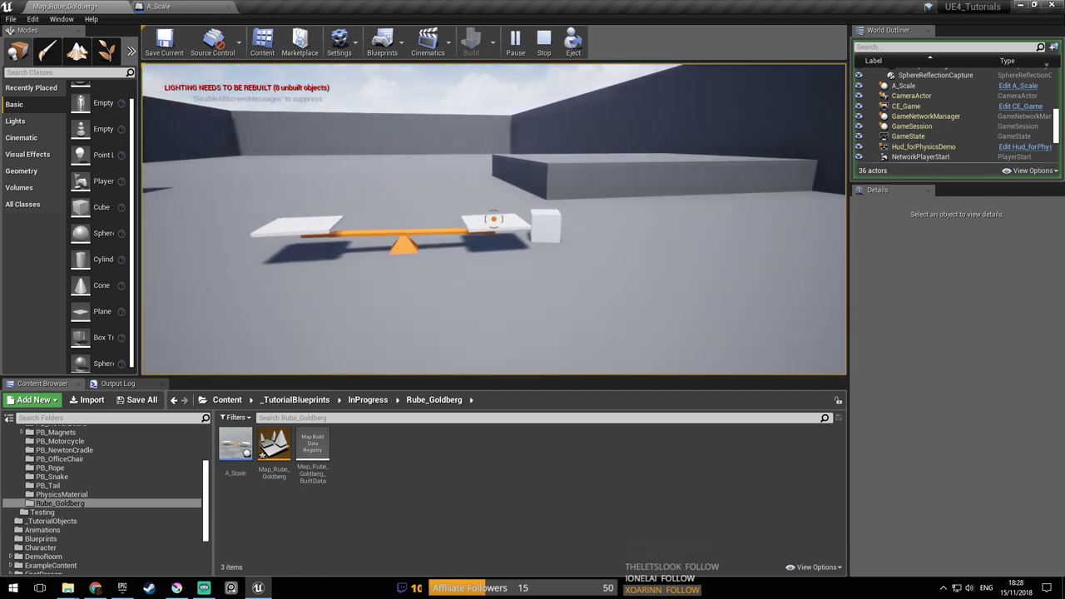
key(a)
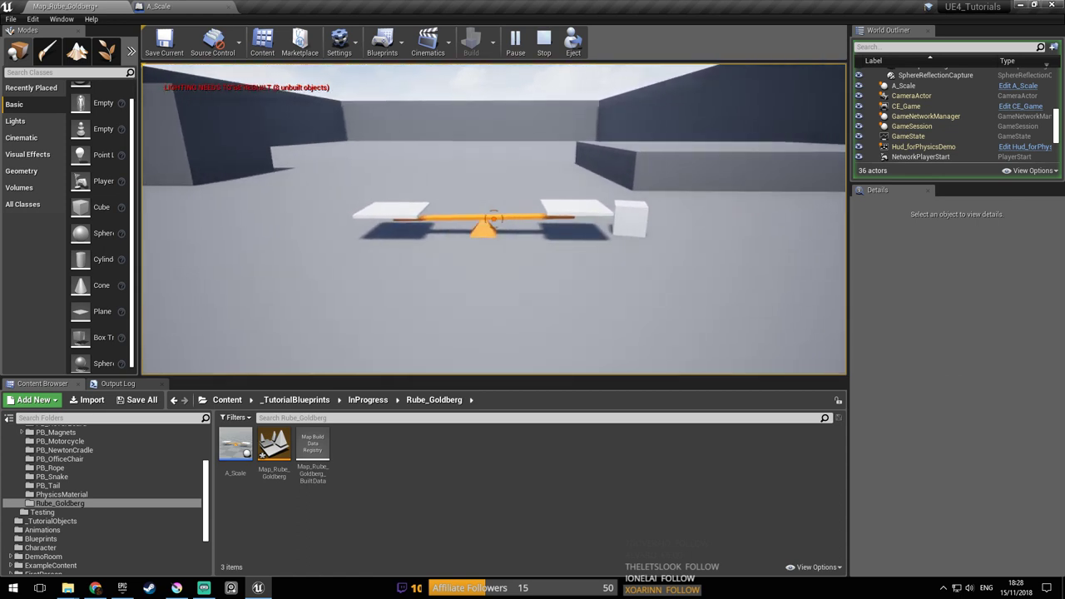
key(Escape)
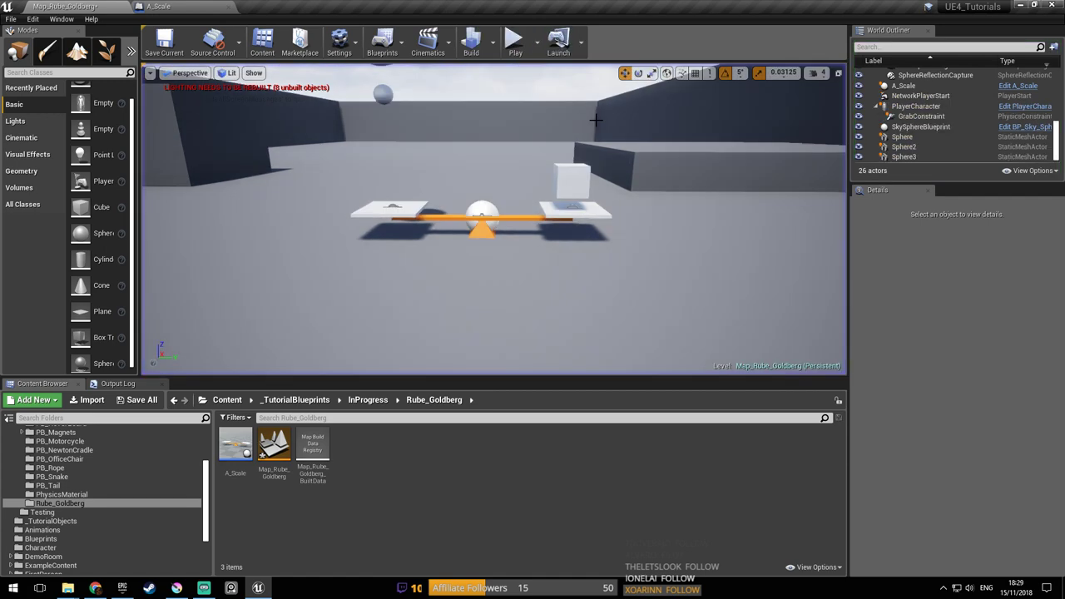
Set the target orientation strength of PlankAxis's angular motor to 1.0 in A_Scale, and compile and save the blueprint
click(158, 6)
drag(1059, 201, 1018, 522)
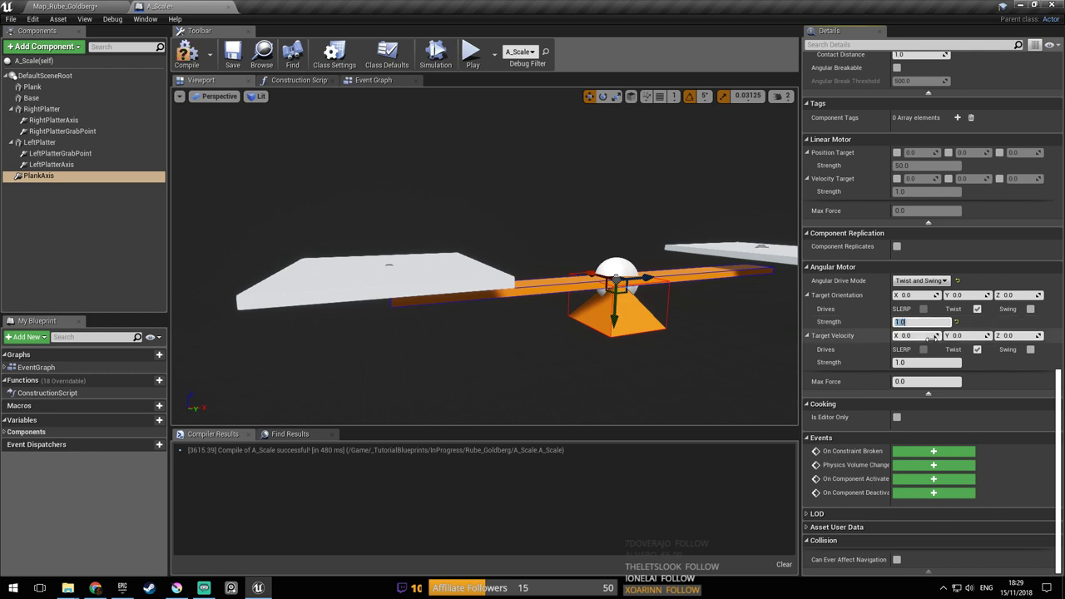
click(186, 53)
click(236, 55)
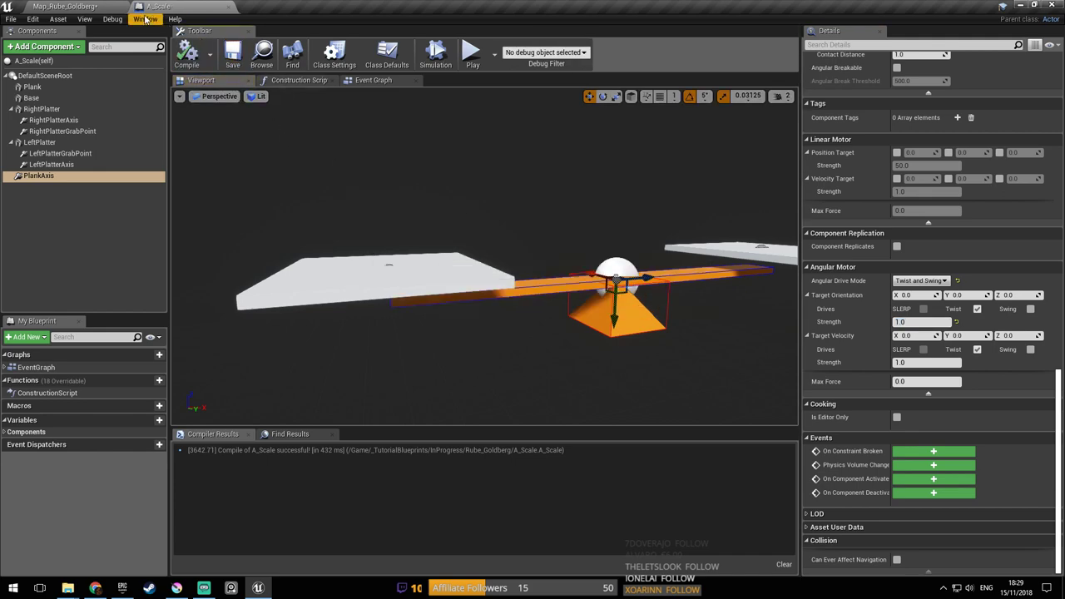
Play the Rube Goldberg map briefly to check the plank's tilt under the cube's weight, and stop
click(87, 6)
click(511, 42)
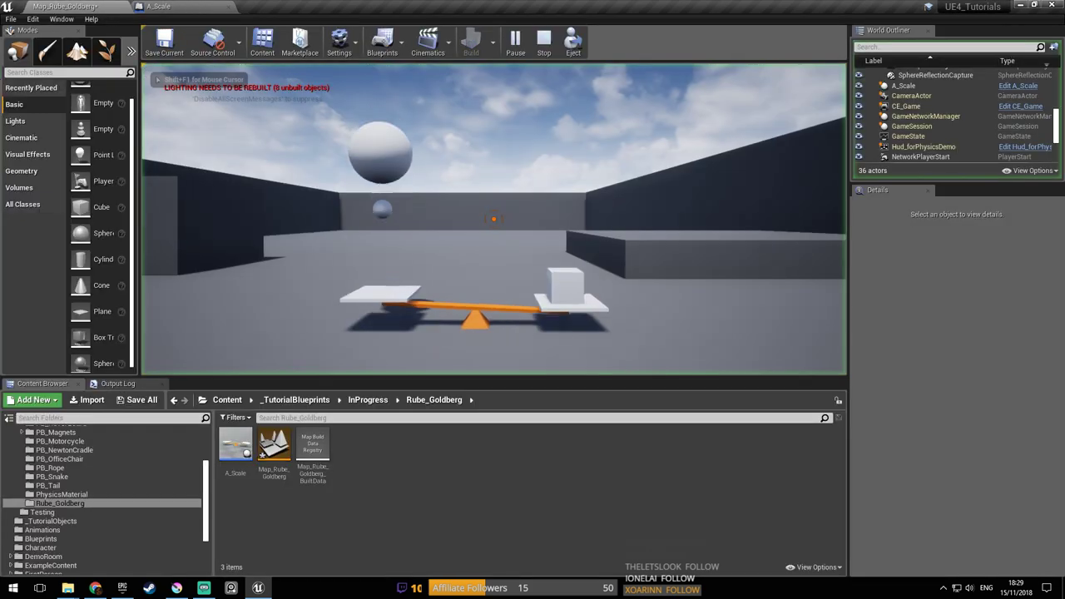
key(Escape)
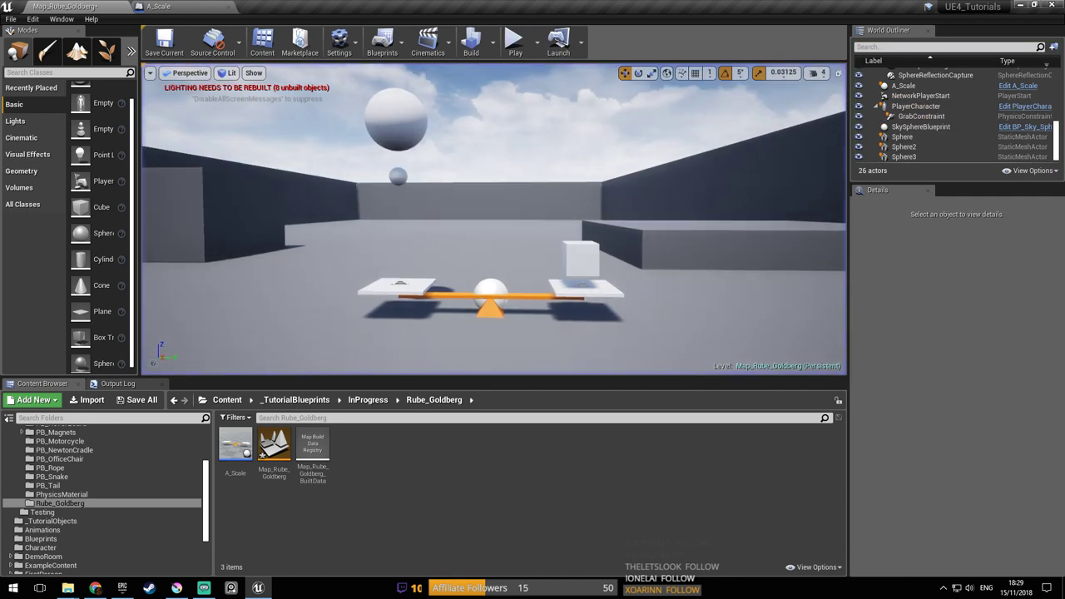
Move the two floating spheres and EditorCube102 sideways so they no longer sit above the scale's platters
click(396, 179)
ctrl+click(398, 124)
drag(441, 117, 333, 127)
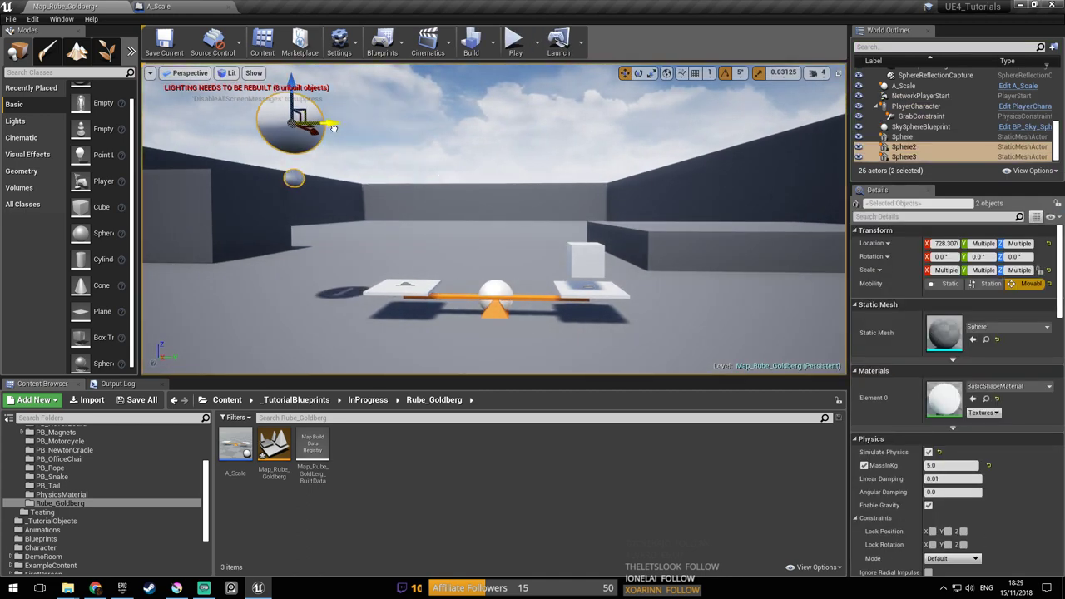
click(586, 258)
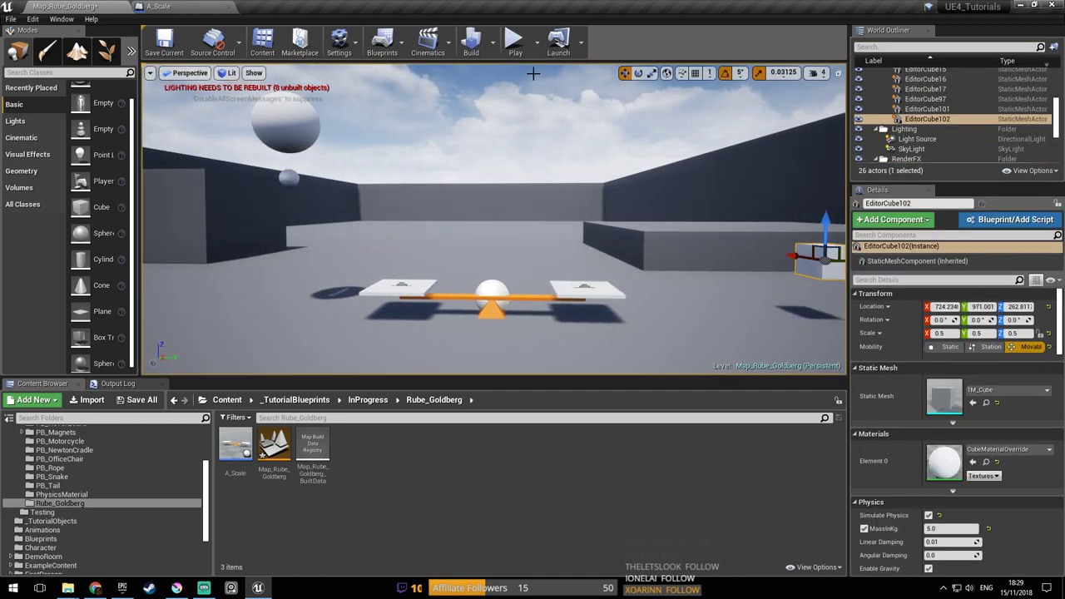
Play-test the unloaded scale from several sides to check how the plank swings and levels, and stop
click(515, 42)
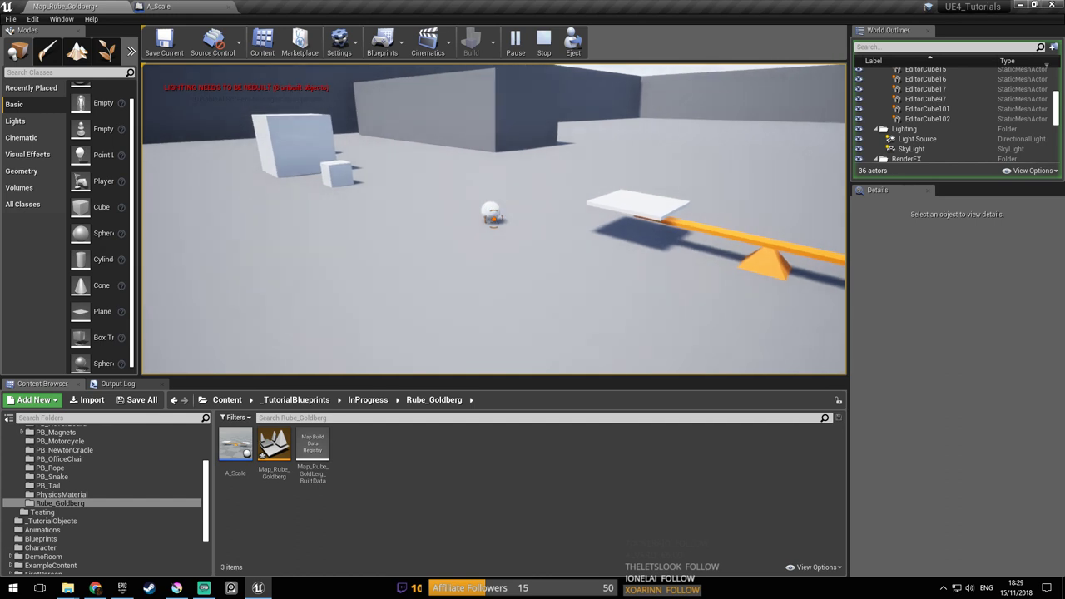
key(a)
key(w)
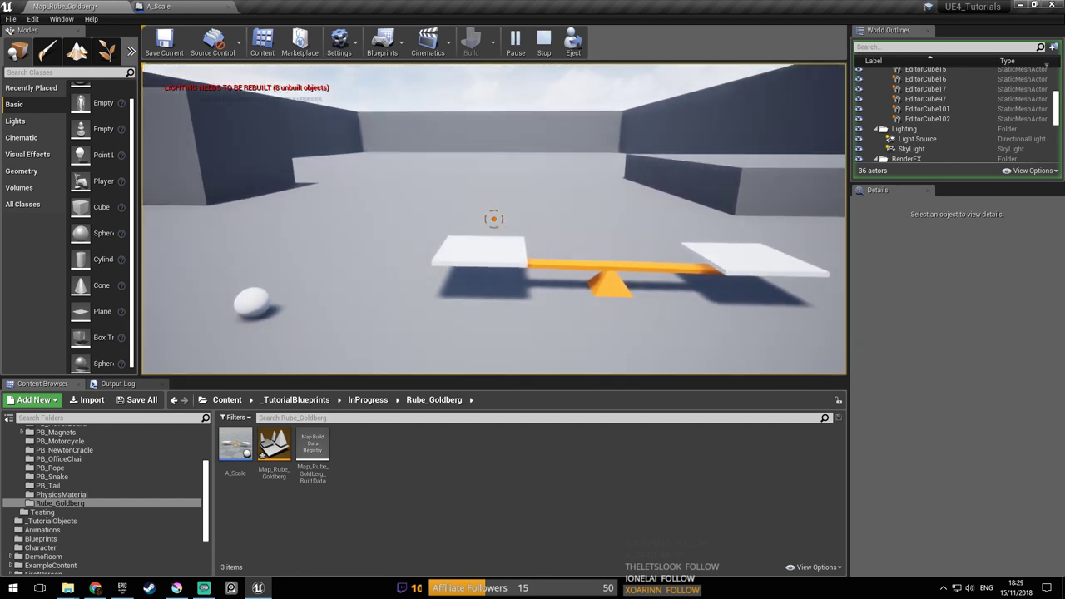
key(a)
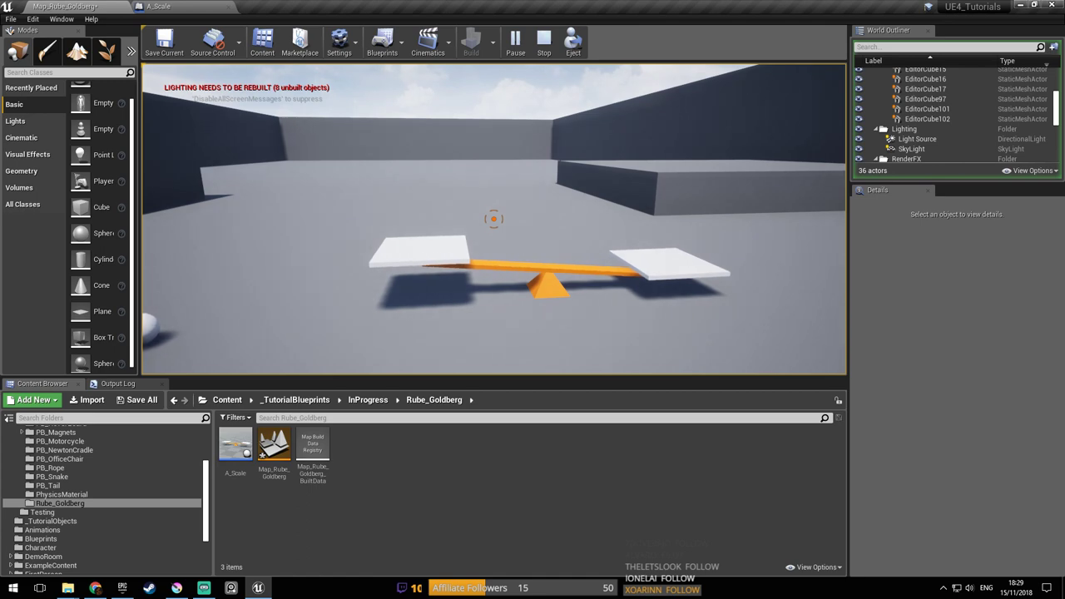
key(Escape)
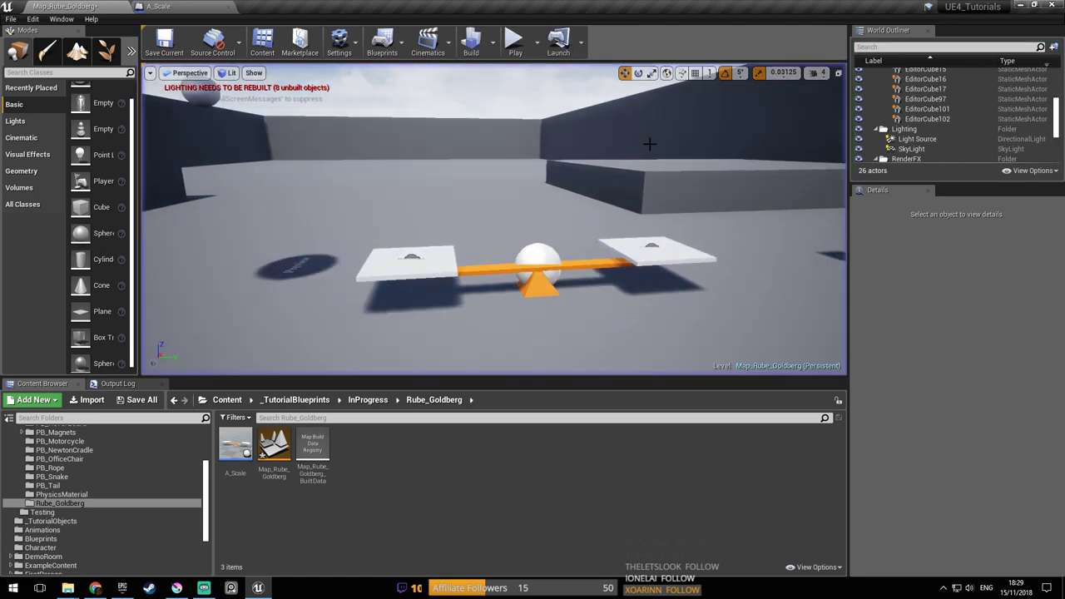
Set the target orientation strength of PlankAxis's angular motor to 2.0, and compile and save A_Scale
click(148, 5)
key(Return)
click(196, 64)
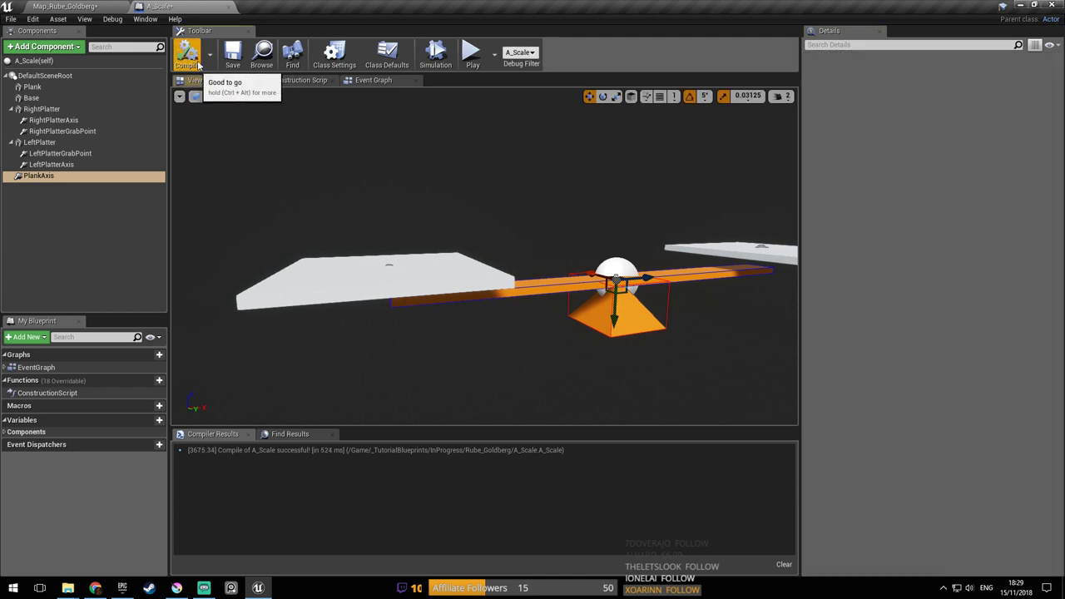
click(232, 58)
Play the map again and disturb the platters to check how the plank returns to level with strength 2.0, and stop
click(82, 7)
click(517, 43)
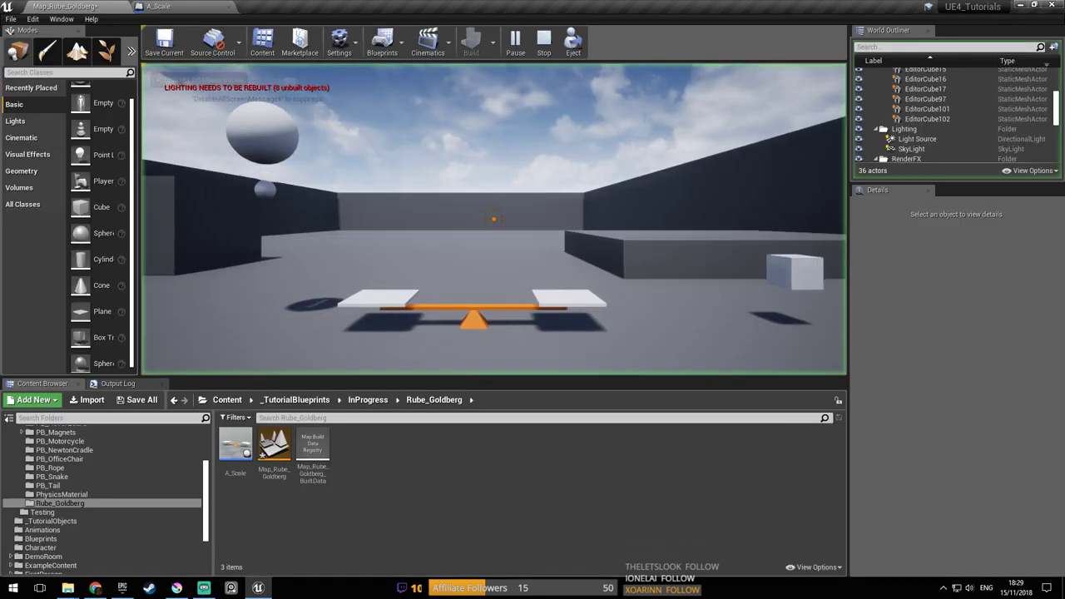
key(w)
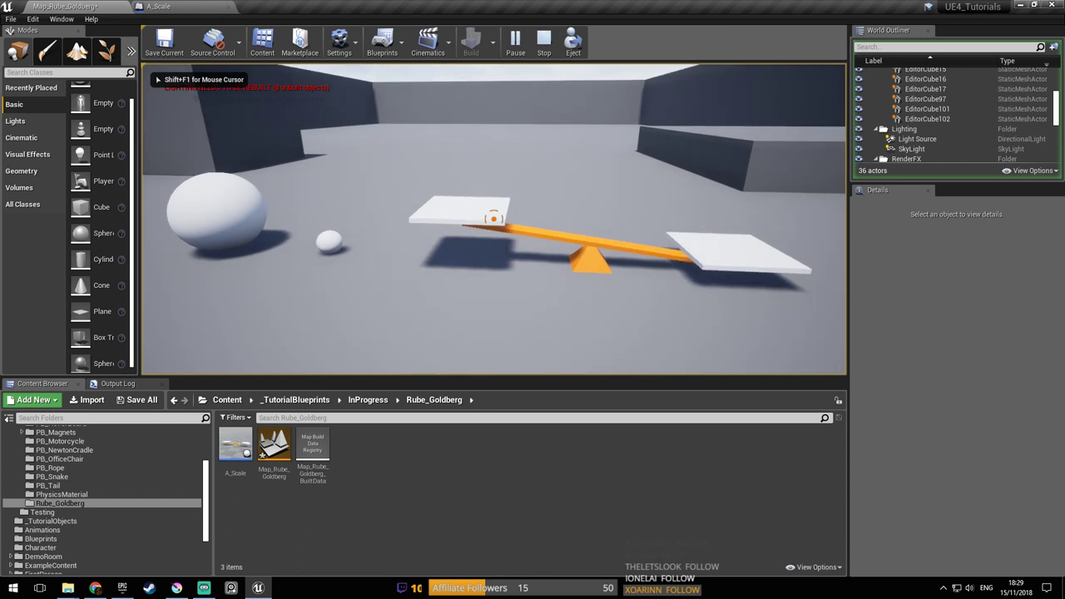
key(d)
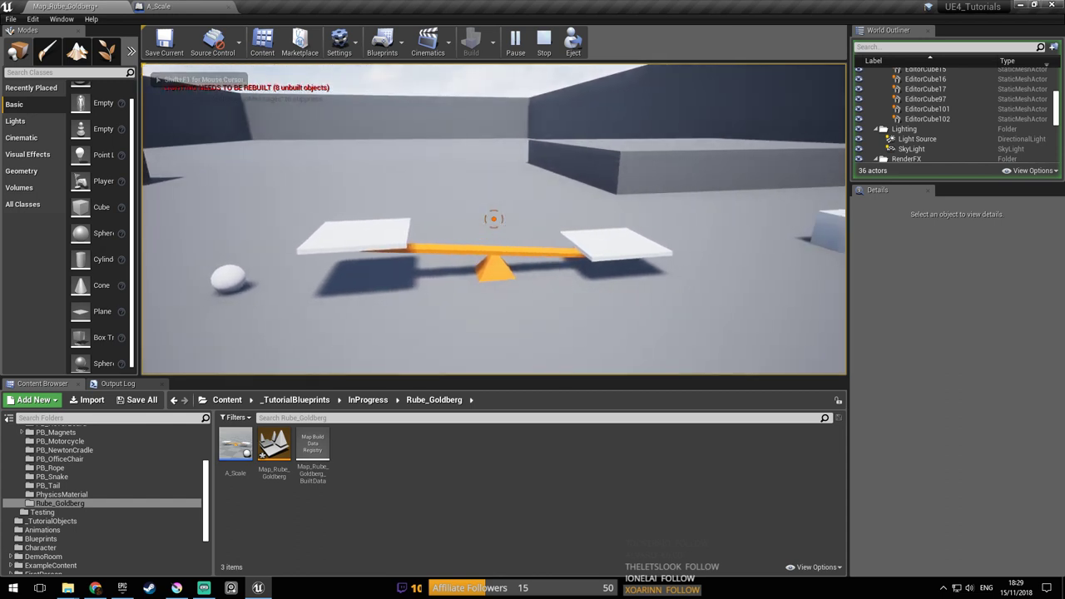
key(a)
key(s)
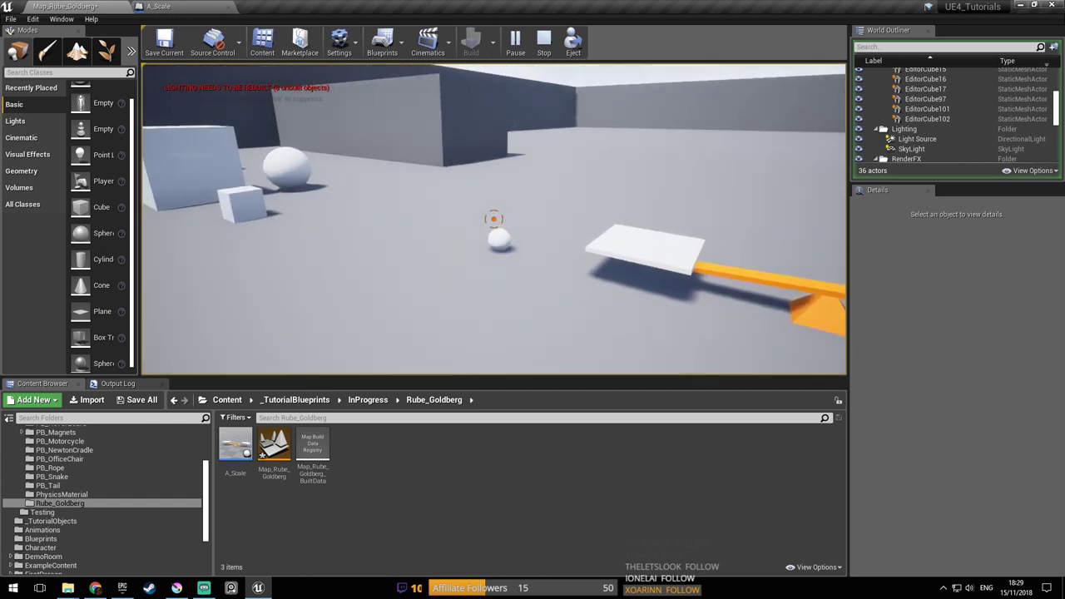
key(d)
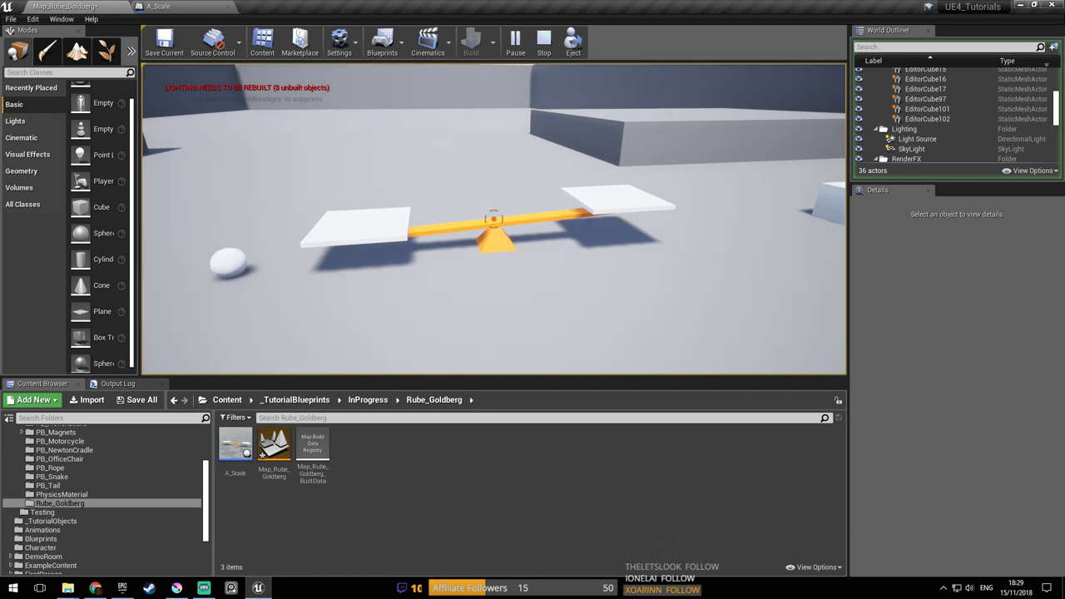
key(d)
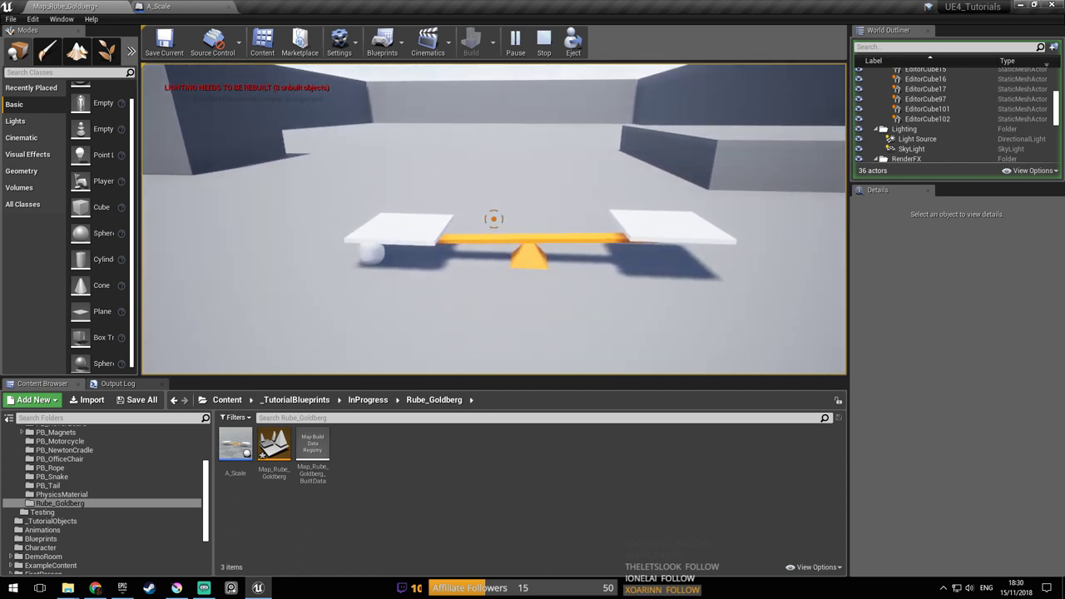
drag(494, 219, 493, 219)
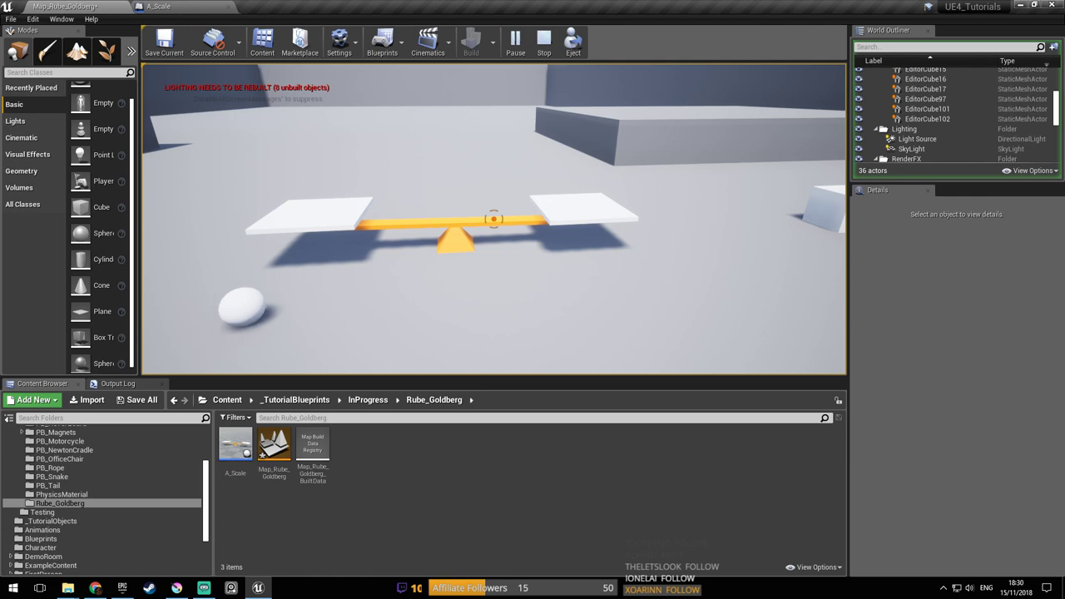
key(Escape)
Set the target orientation strength of PlankAxis's angular motor to 5.0, and compile and save A_Scale
click(198, 6)
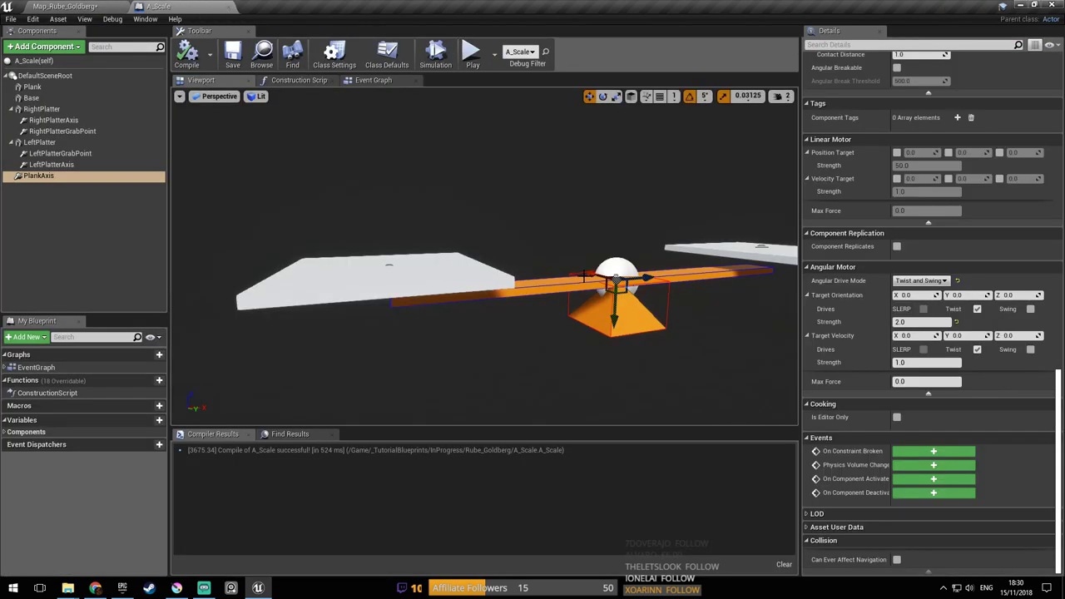
drag(922, 323, 822, 317)
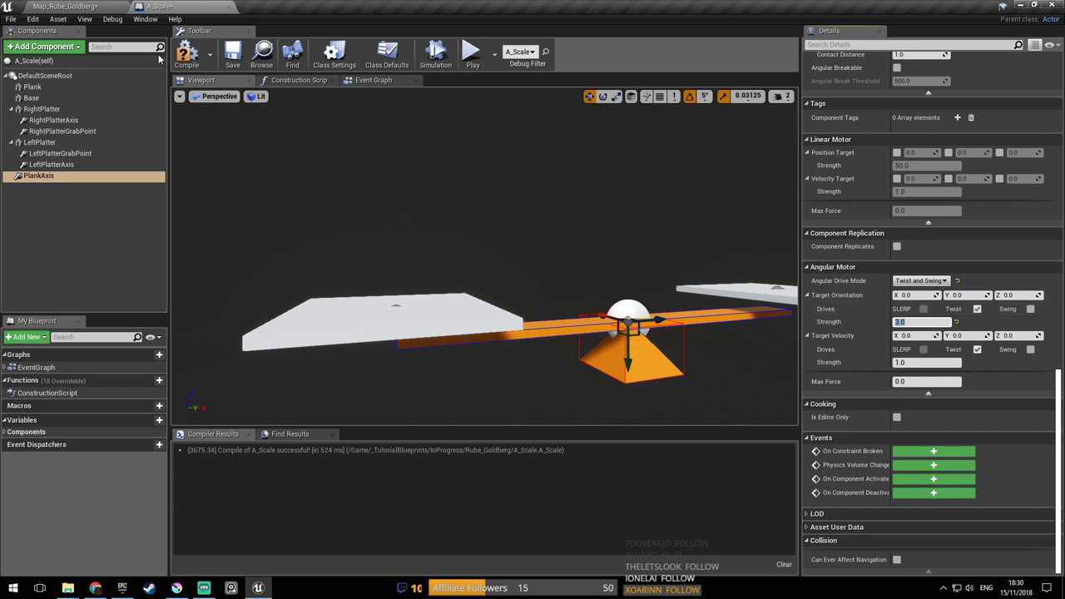
click(189, 60)
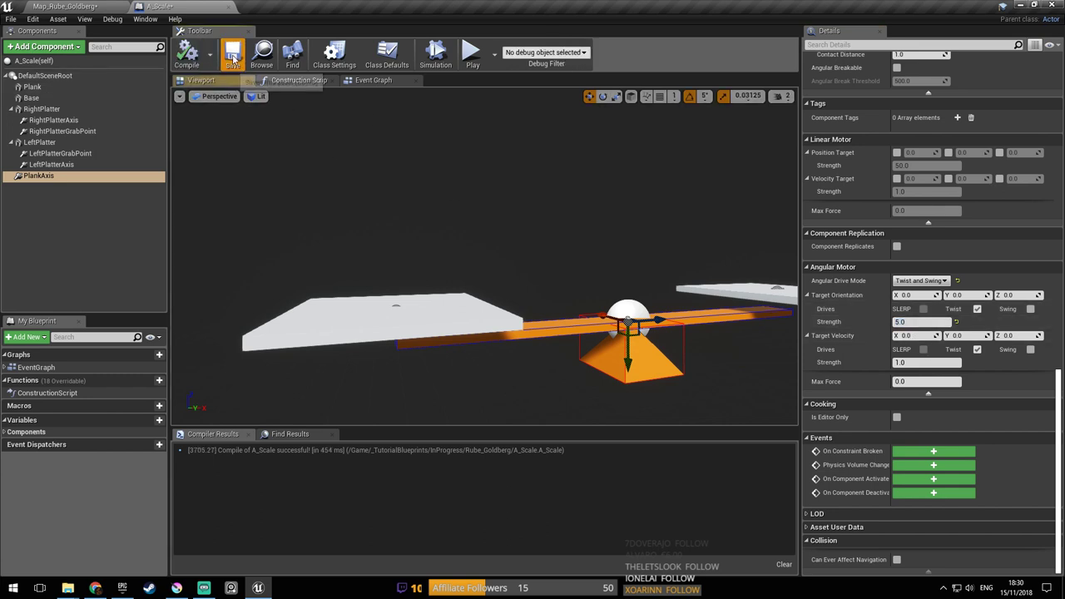
Play-test the scale with strength 5.0, grabbing and releasing the platters to check how it settles, and stop
click(67, 6)
click(516, 40)
key(w)
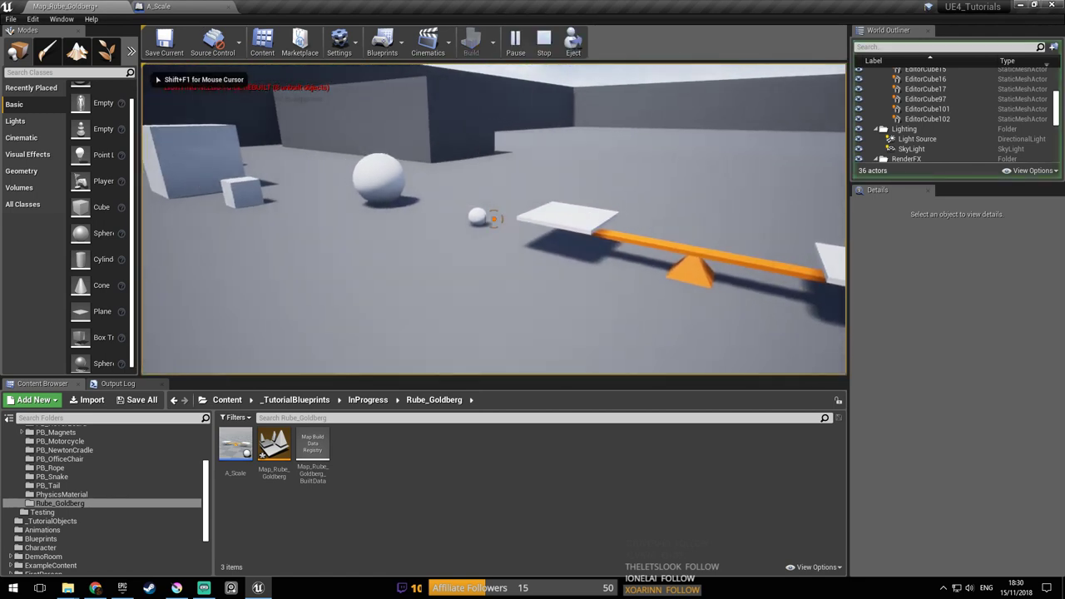
click(493, 219)
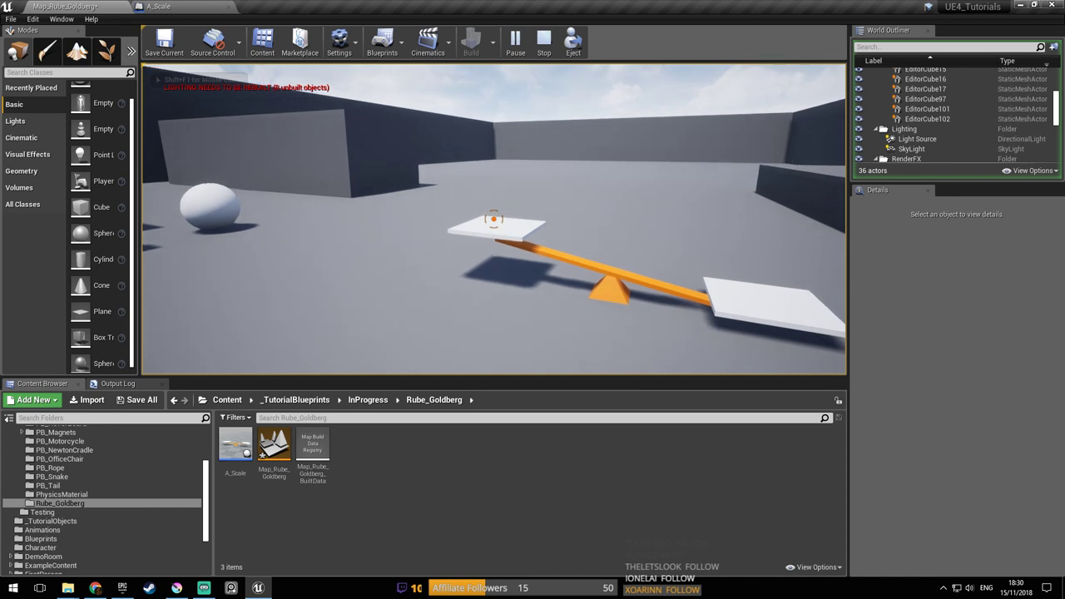
click(493, 219)
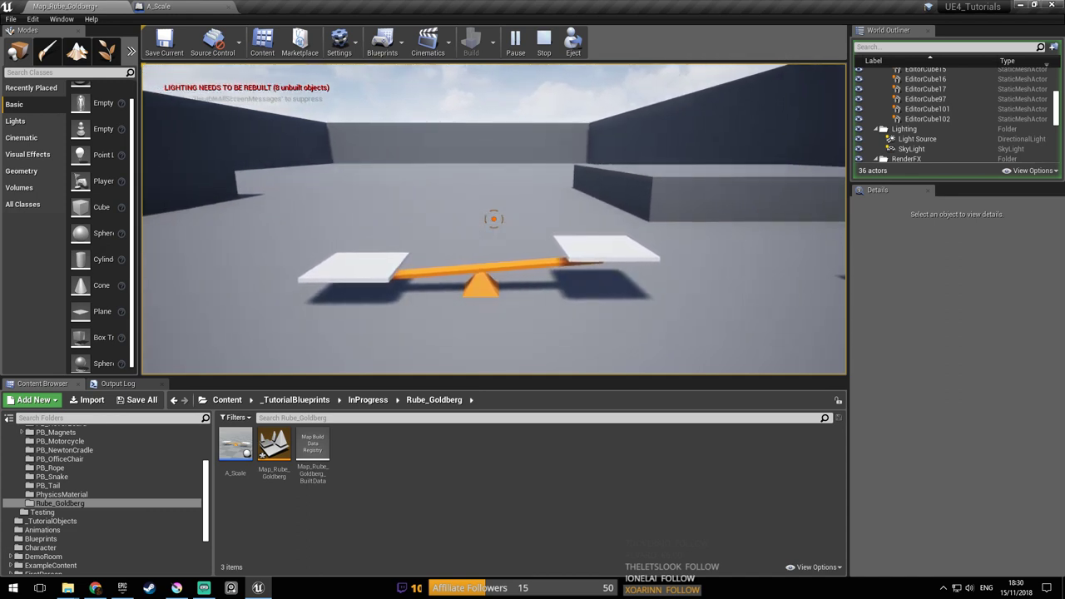
key(a)
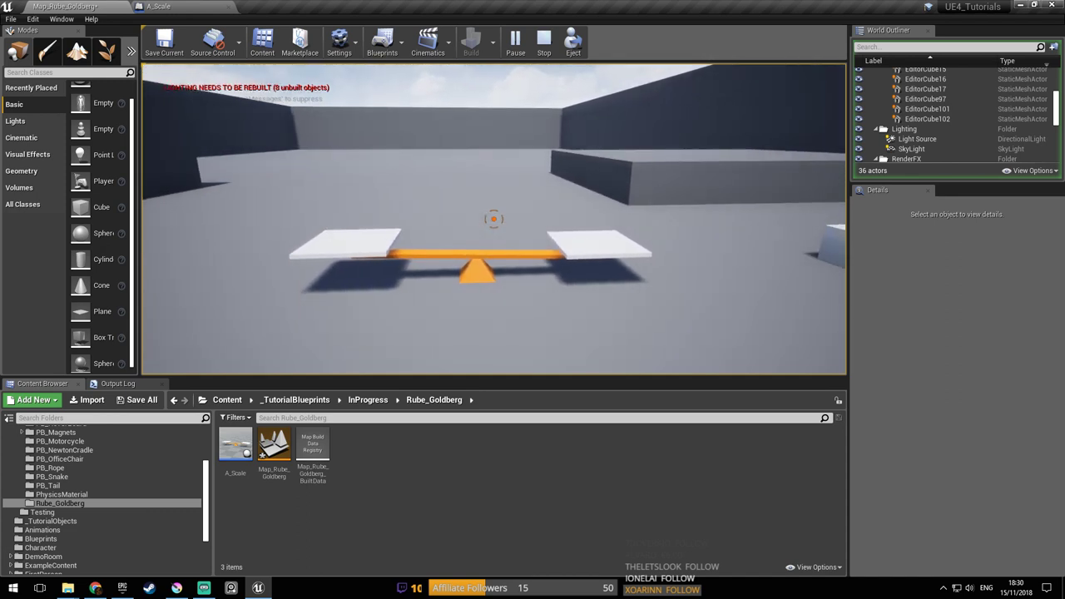
key(d)
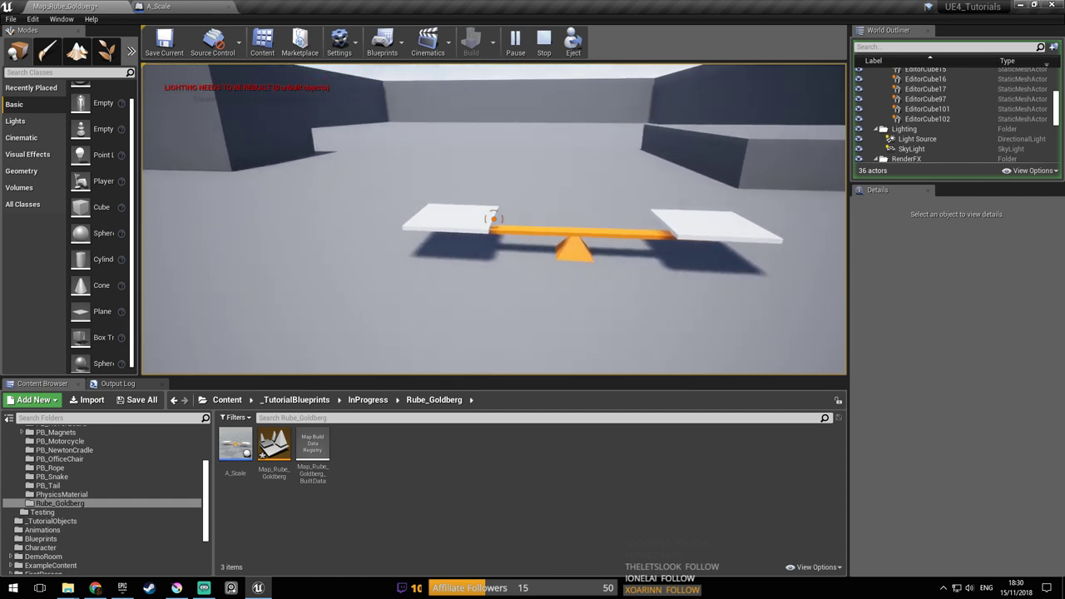
click(494, 219)
key(d)
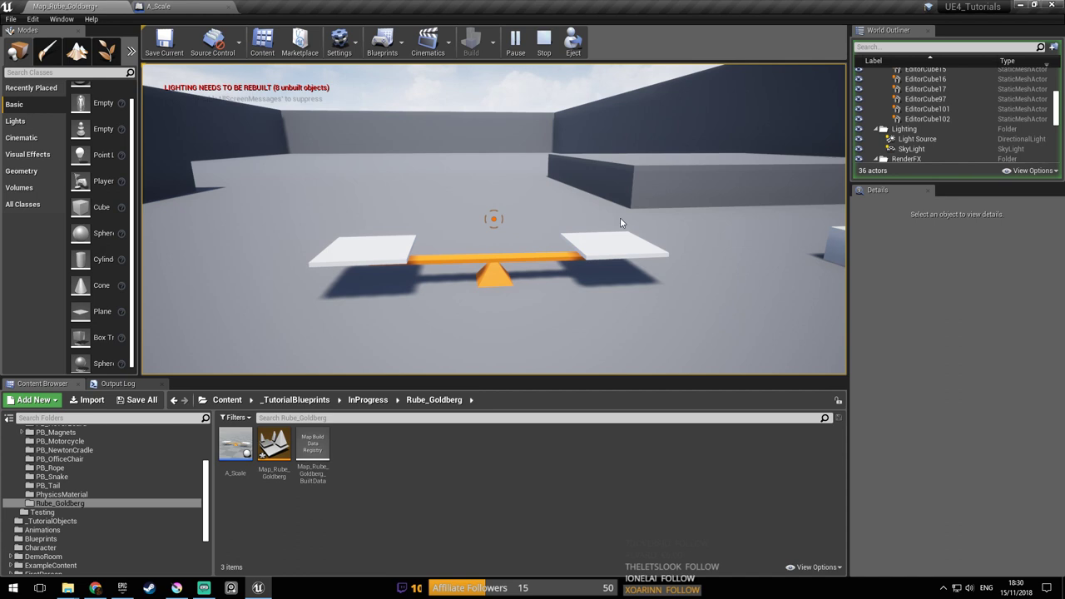
key(Escape)
Save the Rube Goldberg map, look over the scale, and switch to Krita to view the machine sketch
key(ctrl+s)
right_drag(587, 220, 593, 265)
key(w)
key(s)
click(160, 8)
mouse_move(464, 232)
right_down()
mouse_move(447, 213)
mouse_move(479, 265)
mouse_move(482, 239)
mouse_move(500, 244)
mouse_move(465, 238)
right_up()
key(s)
mouse_move(476, 192)
right_down()
mouse_move(467, 197)
mouse_move(477, 179)
mouse_move(486, 208)
right_up()
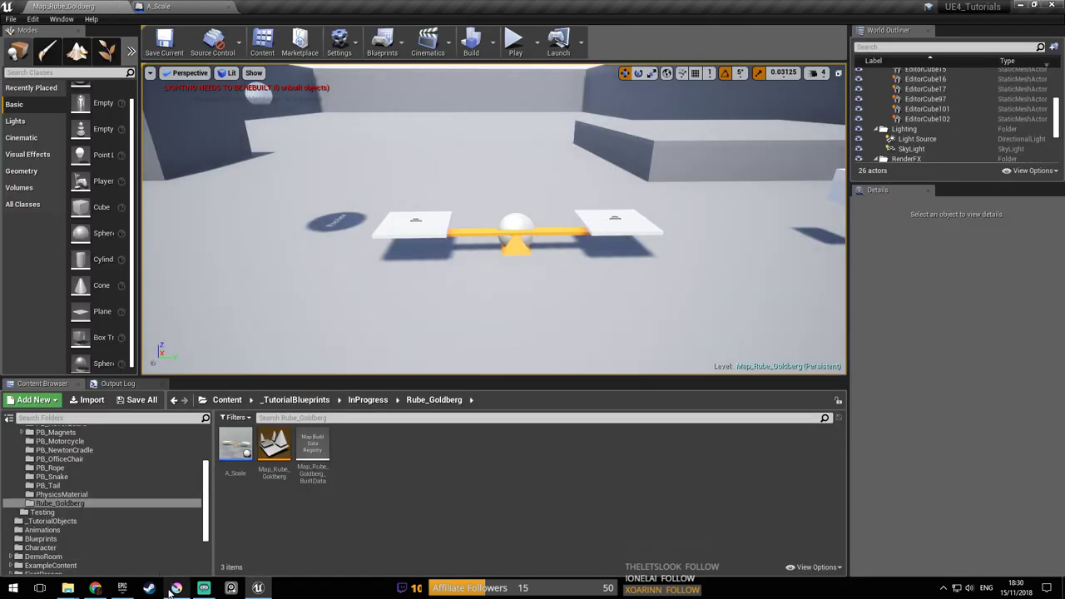
click(175, 588)
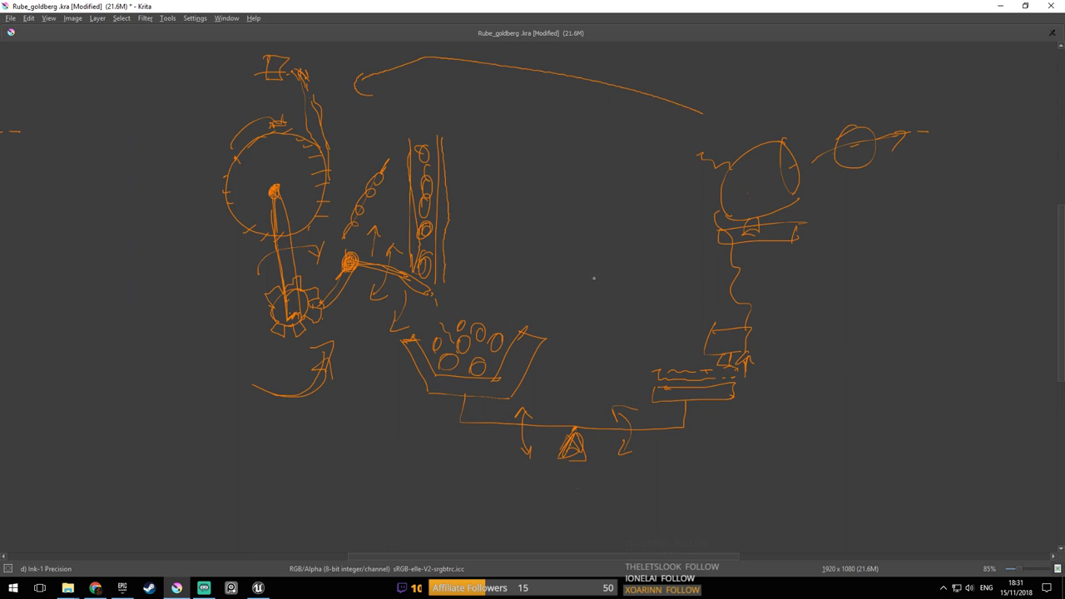
right_click(516, 265)
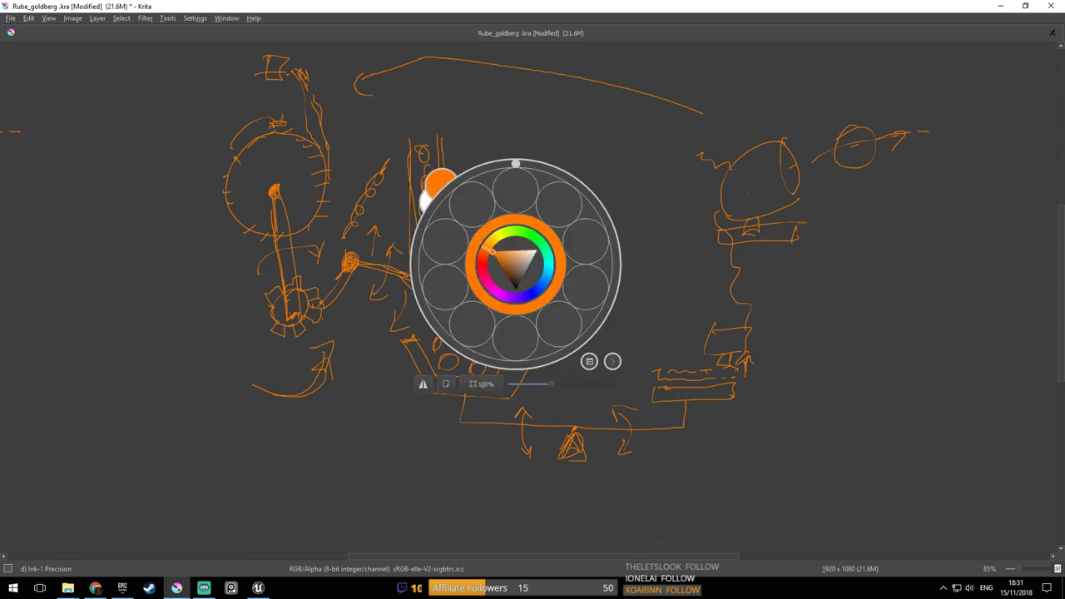
click(699, 230)
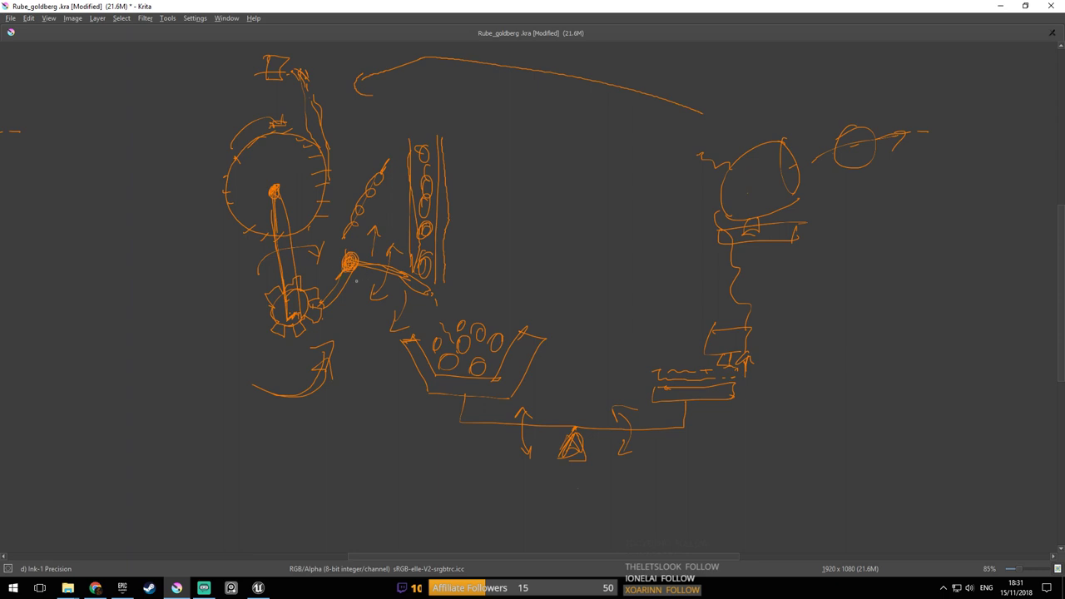
Switch back to the Unreal Editor and move the large sphere sideways, clear of the small sphere
click(258, 589)
right_drag(594, 313, 545, 256)
key(w)
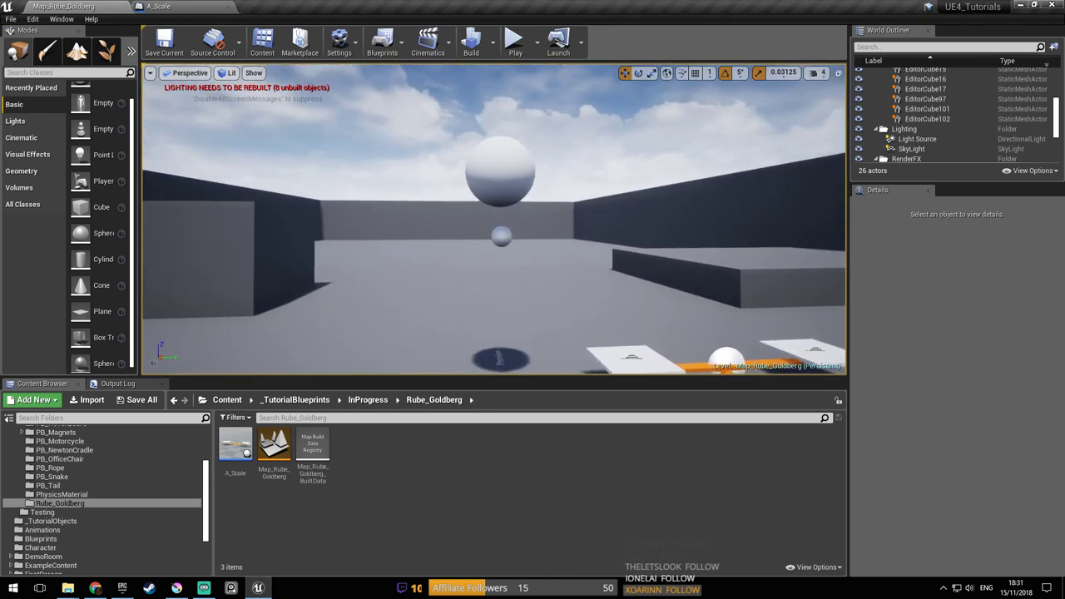
click(511, 197)
drag(539, 171, 380, 171)
click(501, 235)
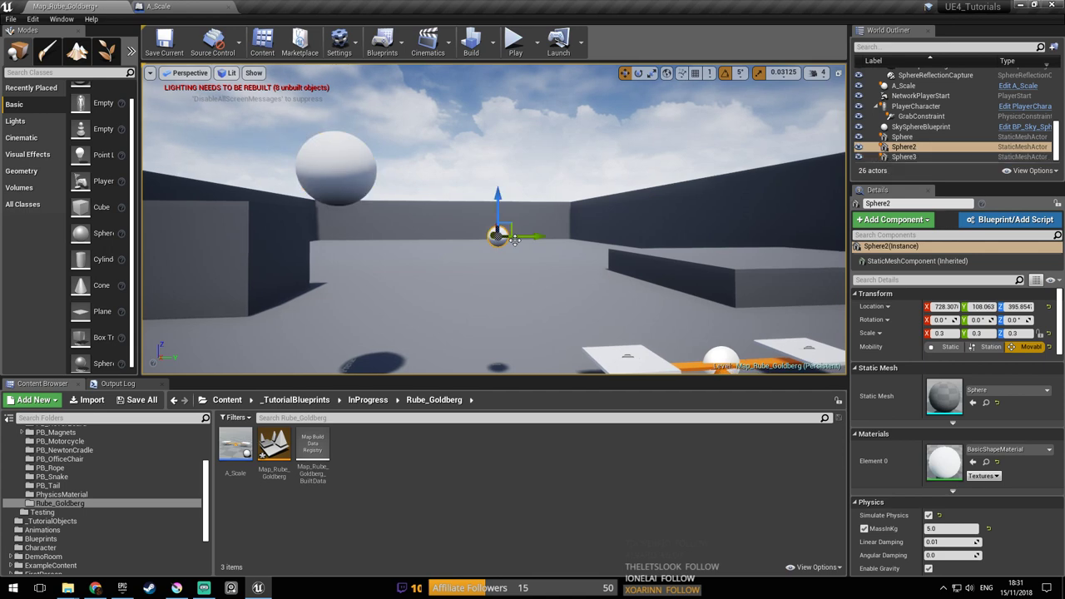
Duplicate the small cube and place the copy on open floor at about X 894, Y 39, Z 195
right_drag(453, 245, 316, 269)
key(w)
click(408, 260)
right_drag(411, 257, 461, 272)
alt+drag(391, 261, 674, 311)
right_drag(674, 311, 743, 254)
drag(743, 253, 759, 254)
right_drag(759, 254, 982, 217)
Scale the duplicated cube into a tall thin panel, with X scale 0.0625 and Z scale 2.75
key(a)
right_drag(479, 249, 750, 195)
click(652, 72)
drag(348, 309, 382, 309)
right_drag(635, 116, 491, 125)
key(d)
drag(442, 222, 442, 154)
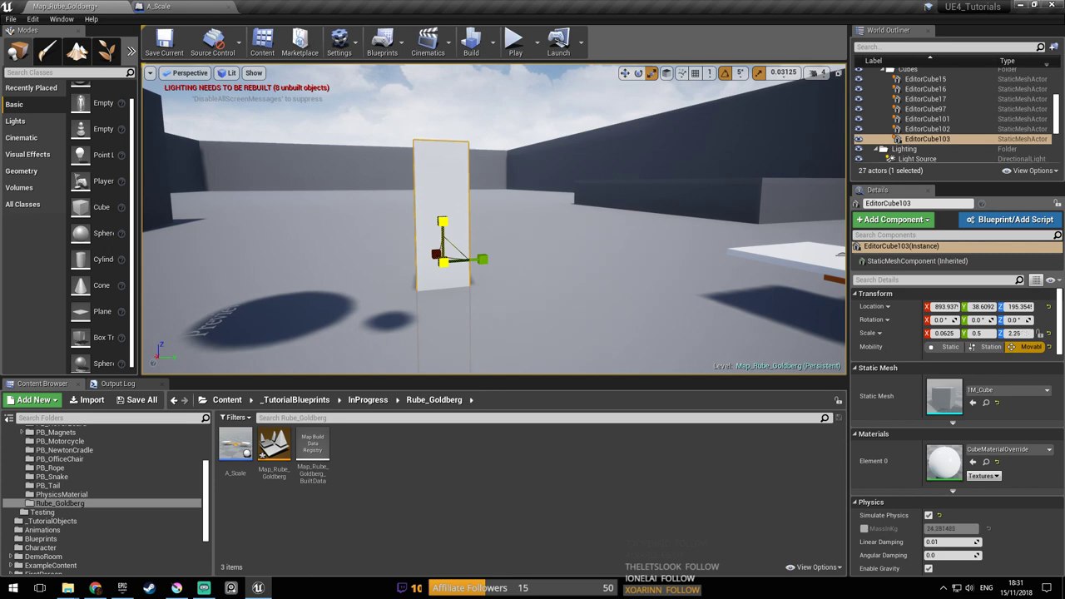
Move the panel to about Y 134, Z 344, and duplicate it along X to form a parallel panel at about X 831
key(a)
right_drag(493, 174, 529, 162)
click(625, 73)
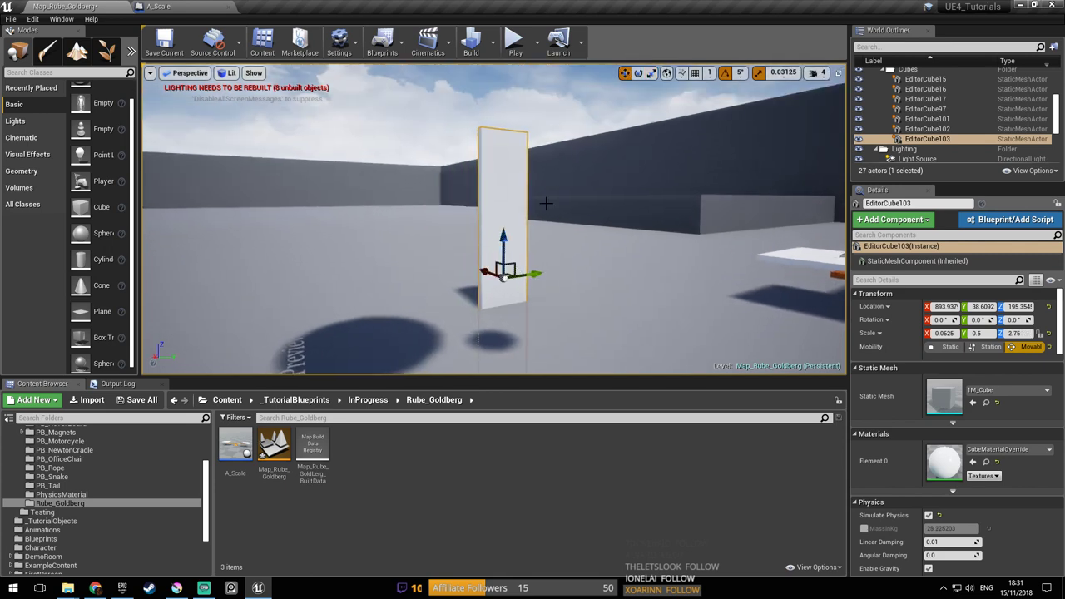
right_drag(557, 87, 505, 216)
drag(491, 225, 572, 220)
right_drag(591, 239, 631, 297)
key(d)
key(s)
alt+drag(392, 263, 454, 292)
Move the small sphere into the gap between the two upright panels
right_drag(454, 292, 363, 214)
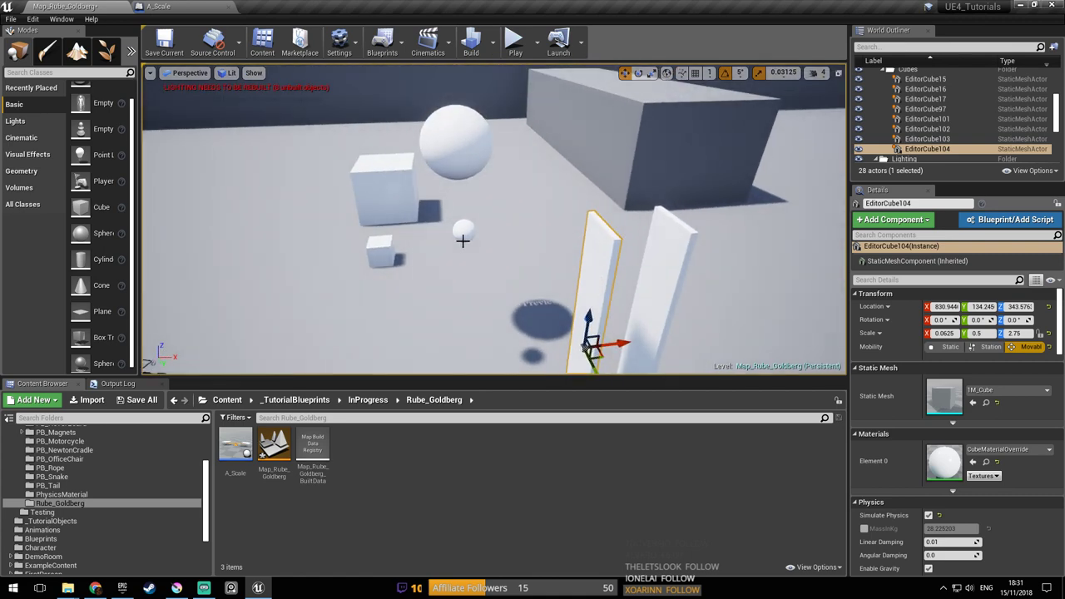
click(462, 237)
drag(597, 303, 660, 333)
right_drag(660, 333, 559, 315)
key(d)
drag(589, 316, 630, 304)
Select the small sphere with both upright panels and rotate them together by 90 degrees about Z
key(a)
right_drag(631, 304, 924, 300)
key(w)
right_drag(550, 199, 516, 258)
click(496, 236)
click(504, 228)
ctrl+click(485, 204)
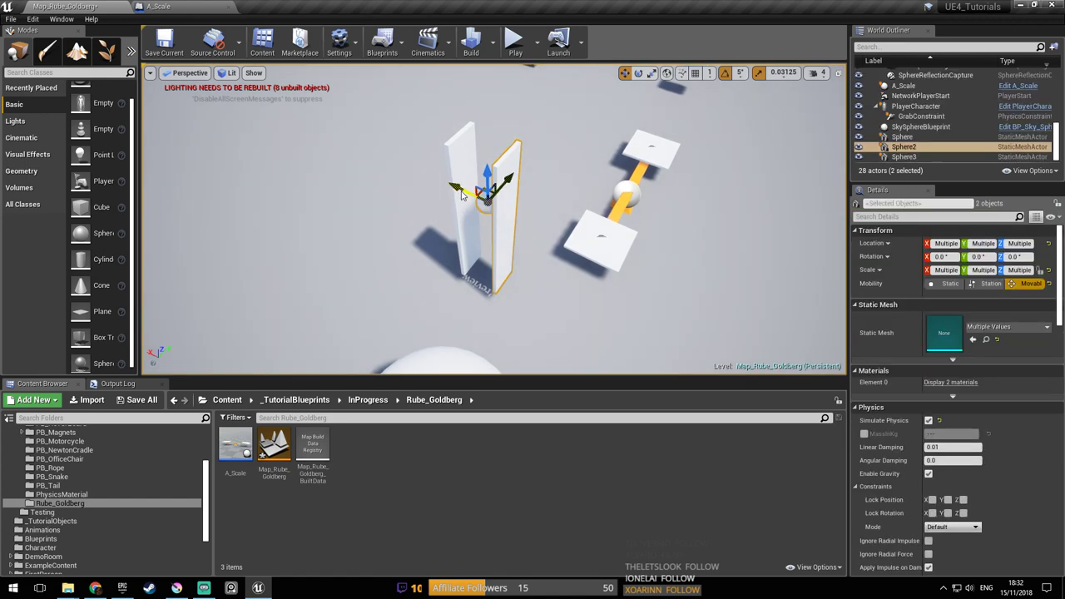
ctrl+click(459, 204)
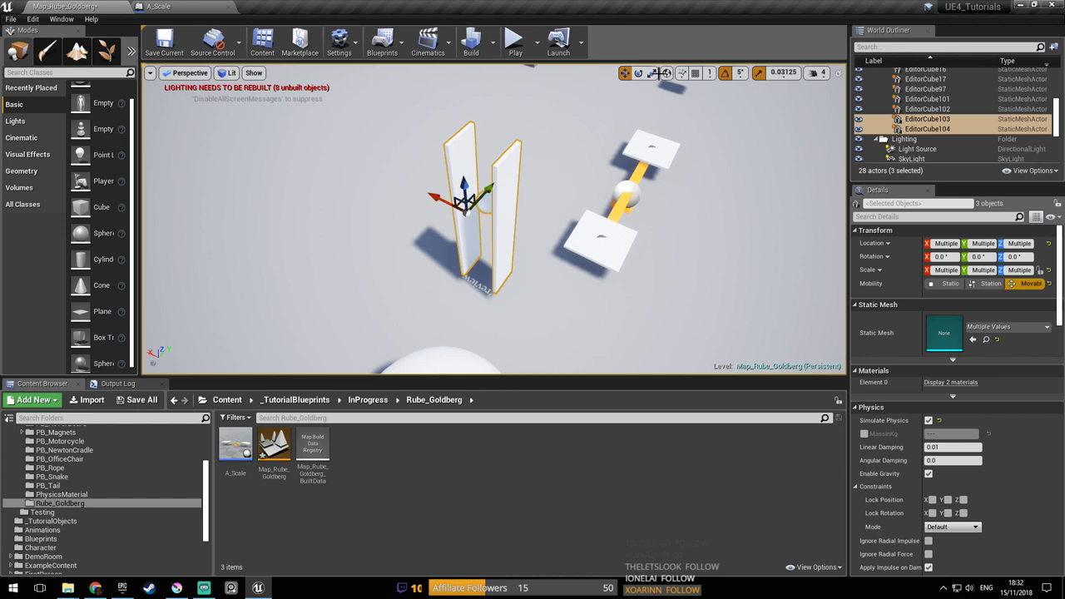
click(638, 73)
drag(499, 251, 398, 247)
Save the Rube Goldberg map with the rotated panels and sphere
right_drag(592, 226, 475, 171)
key(ctrl+s)
click(626, 74)
mouse_move(596, 196)
right_down()
mouse_move(626, 238)
mouse_move(626, 207)
mouse_move(605, 195)
mouse_move(566, 208)
mouse_move(592, 183)
right_up()
key(ctrl+s)
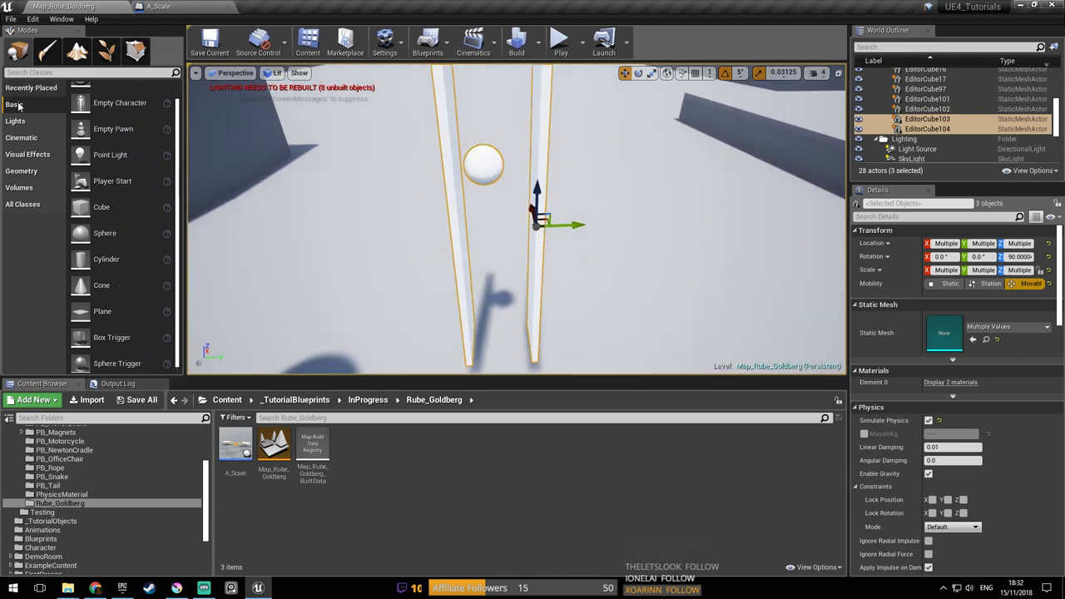
Look through the available volume types and place a Physics Volume in the level near the panels
click(20, 187)
drag(178, 160, 167, 287)
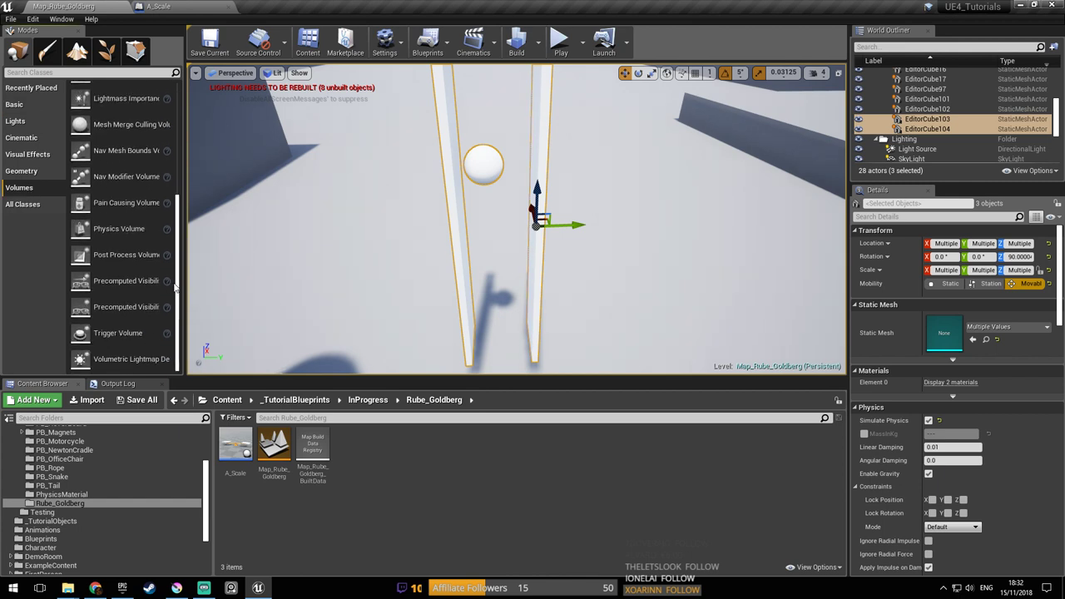
drag(181, 255, 183, 134)
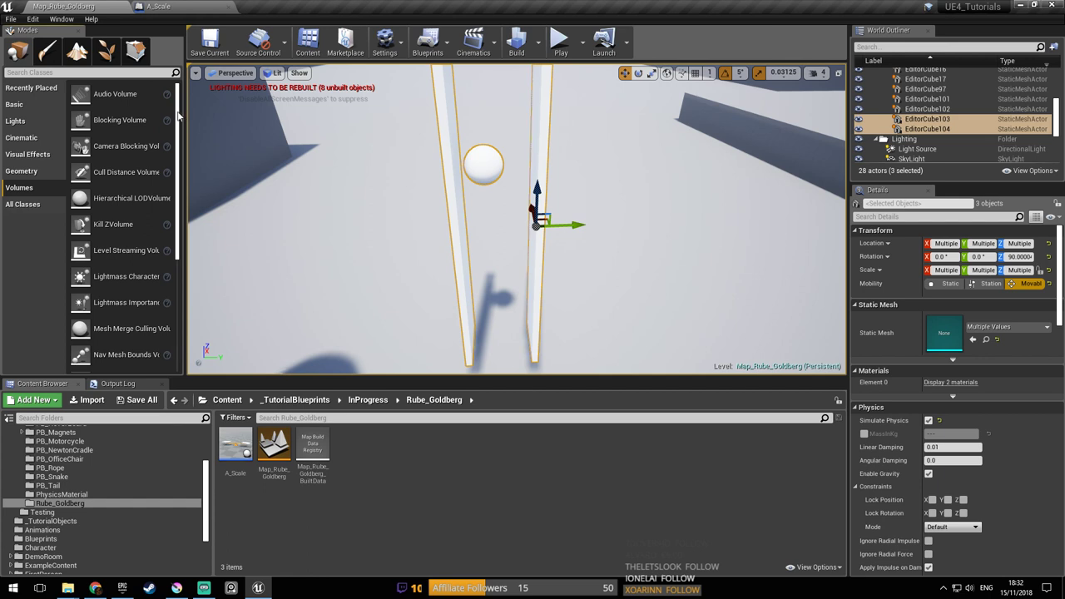
drag(178, 115, 178, 119)
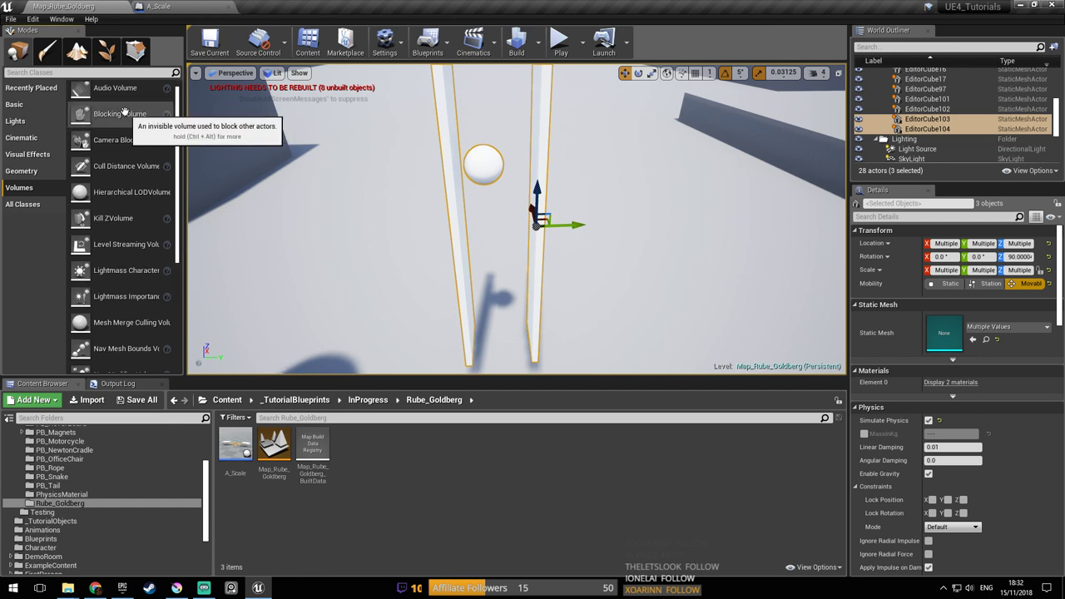
drag(178, 153, 188, 263)
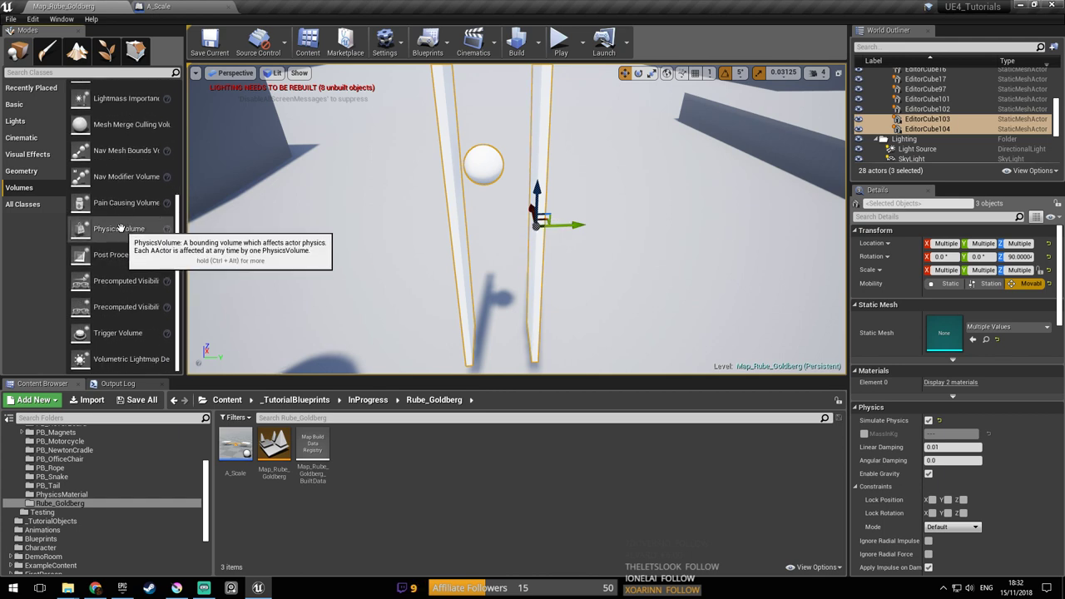
drag(120, 228, 496, 333)
Scale the physics volume down to 0.34375 in X and Y
right_drag(497, 333, 466, 333)
mouse_move(627, 185)
right_down()
mouse_move(619, 180)
mouse_move(628, 185)
right_up()
key(r)
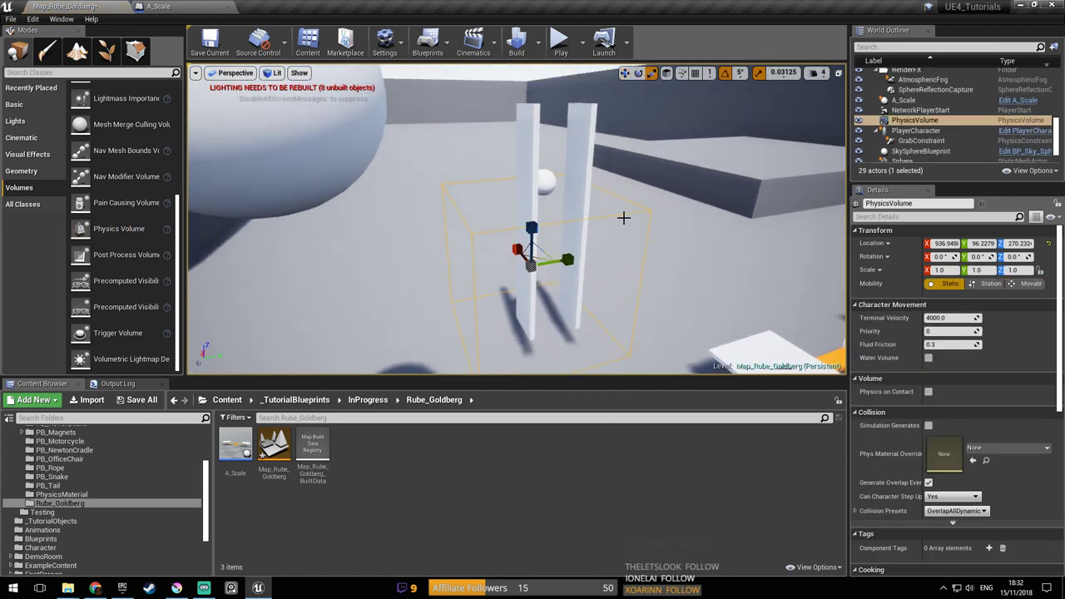
right_drag(569, 261, 612, 263)
key(f)
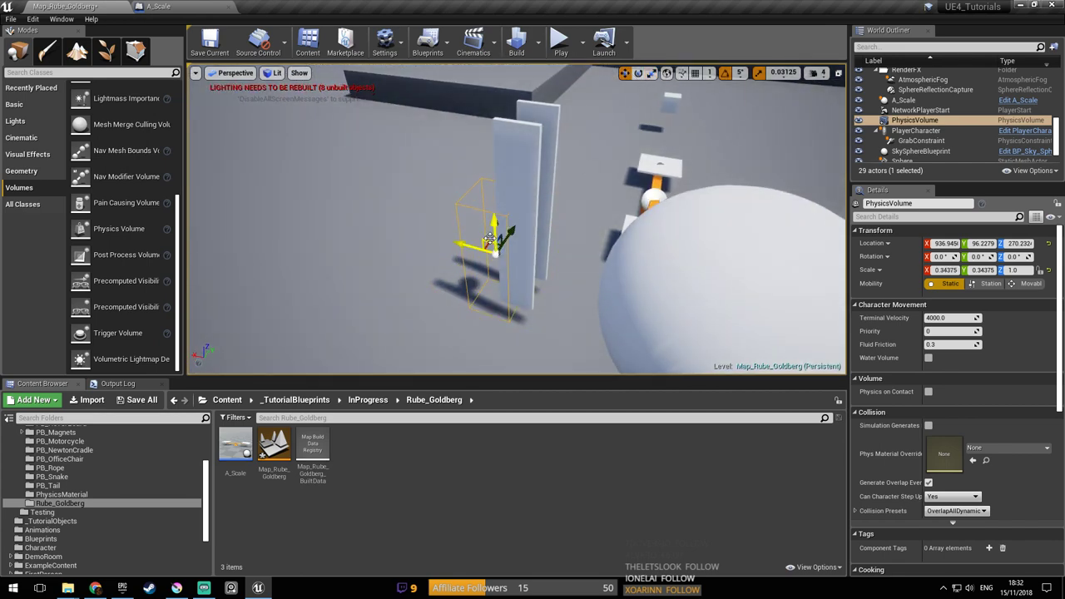
Center the physics volume between the panels at about X 892, Y 107, Z 334, and stretch its Z scale to 1.375
drag(490, 246, 519, 250)
right_drag(596, 231, 596, 232)
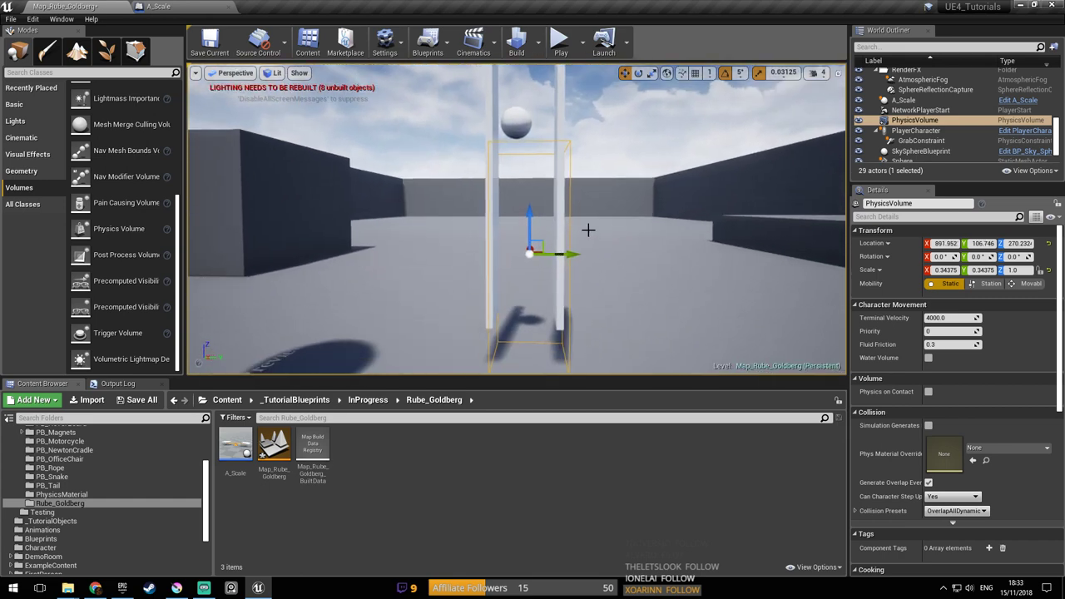
key(s)
right_drag(530, 142, 531, 124)
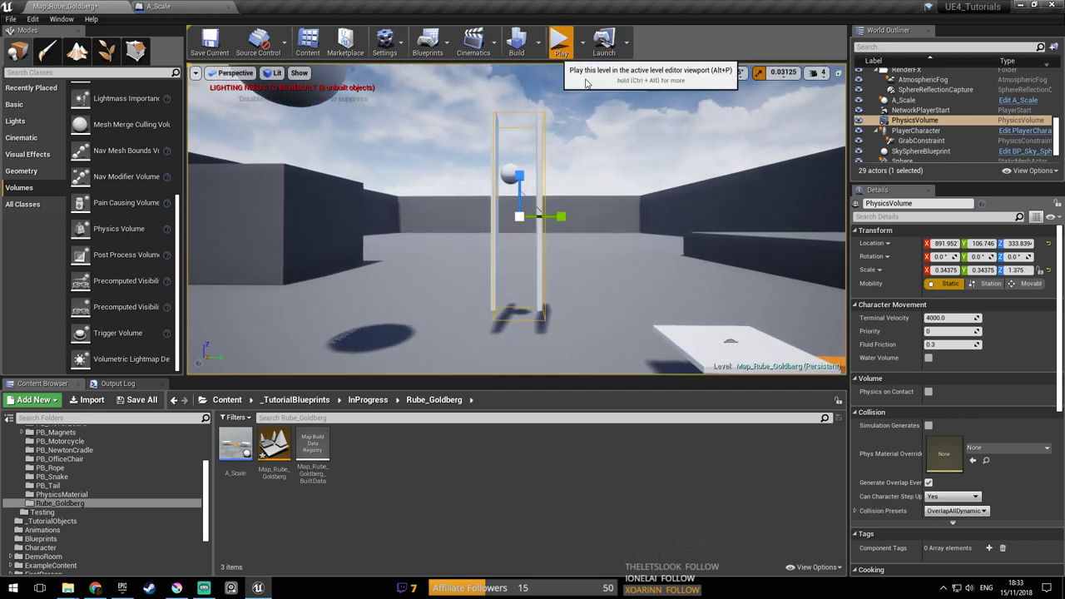
Play-test the level to check how the sphere falls through the physics volume between the panels, and stop
click(561, 42)
key(w)
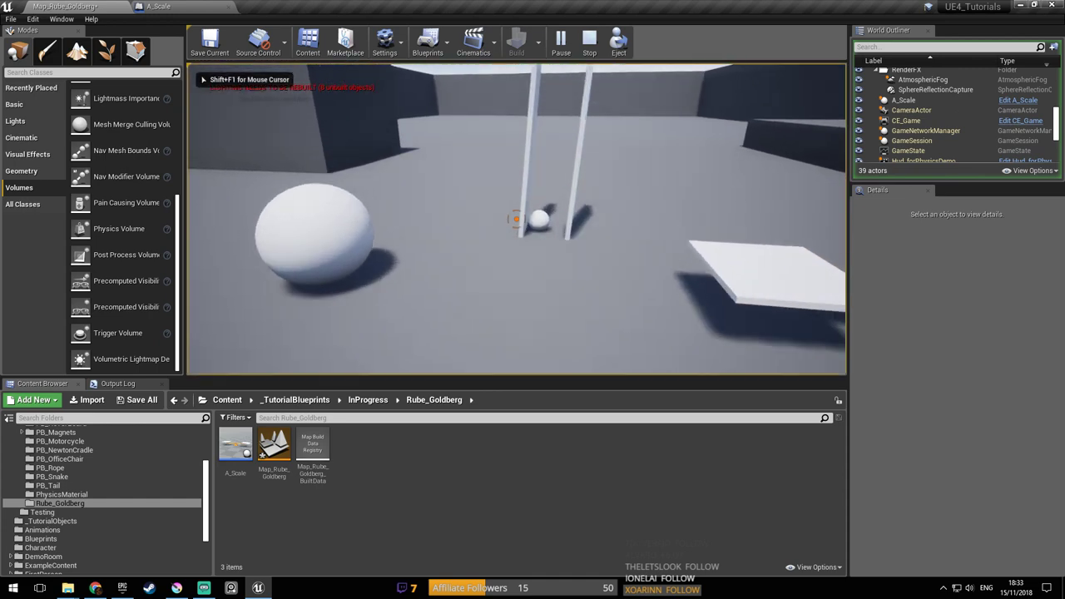
click(516, 219)
key(Escape)
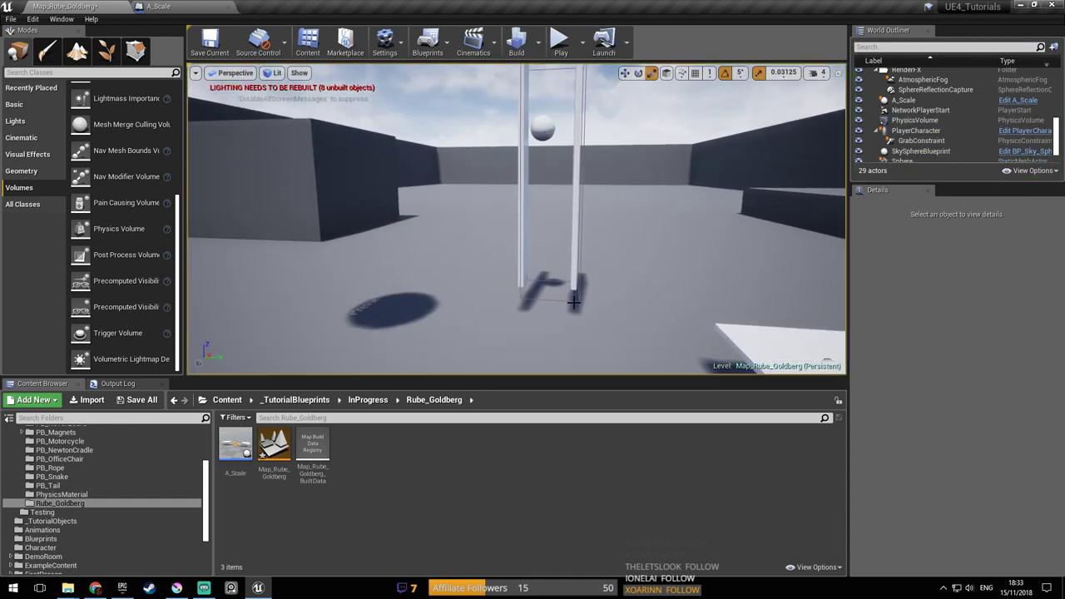
Set the physics volume's collision preset to BlockAllDynamic
click(574, 302)
key(f)
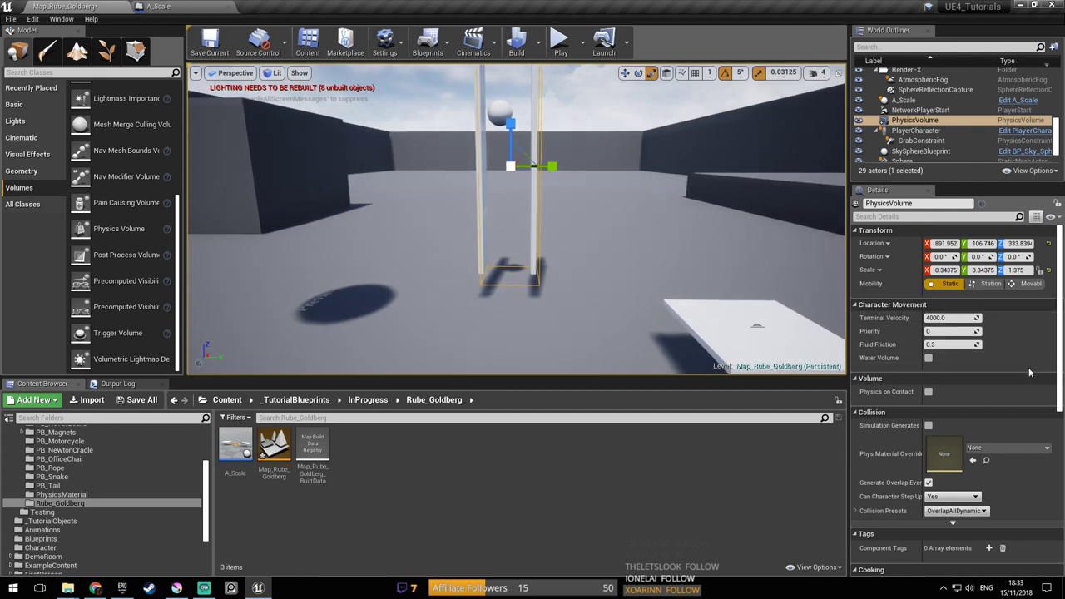
mouse_move(905, 395)
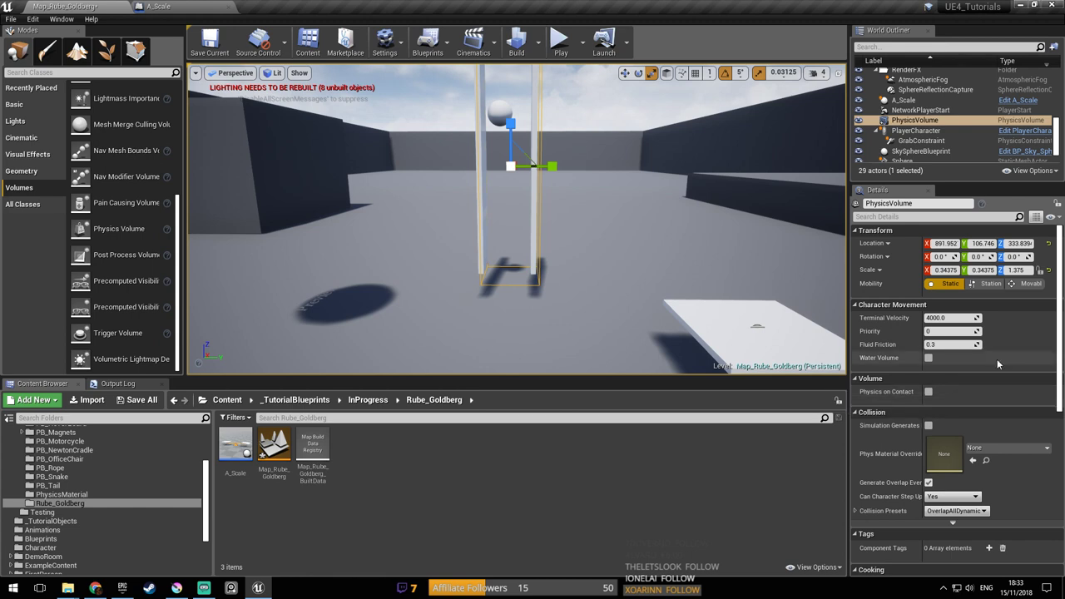
scroll(997, 359, down, 2)
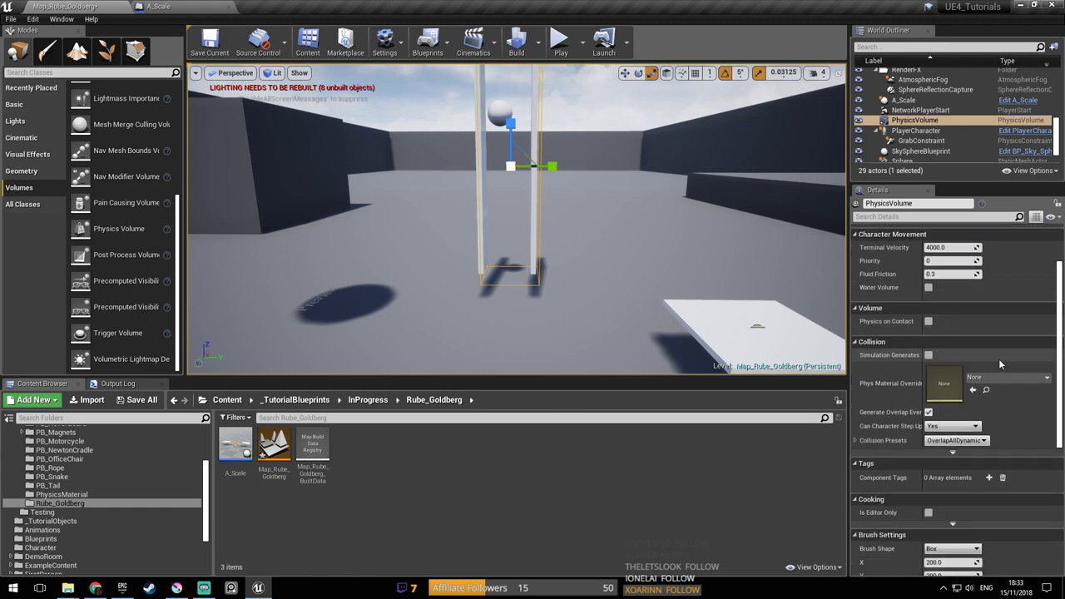
scroll(999, 358, up, 1)
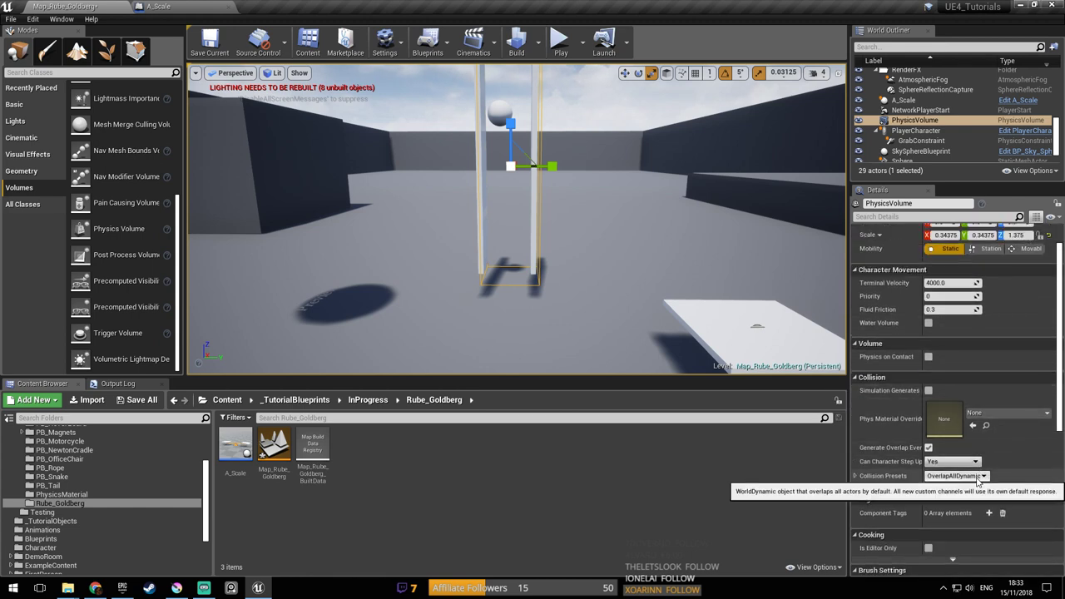
click(978, 478)
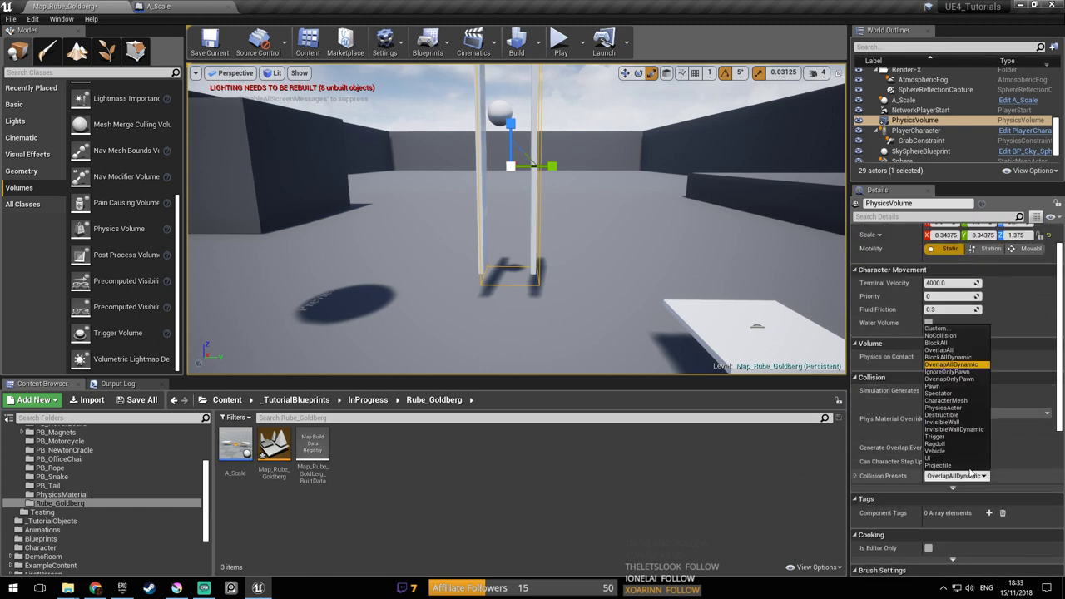
click(968, 358)
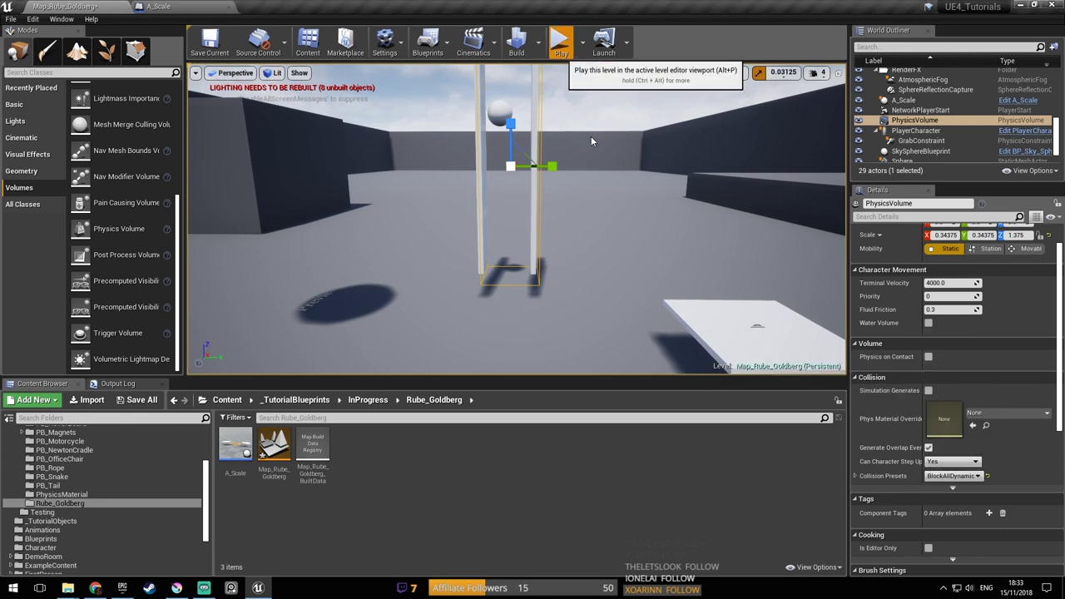
Play the level again to see how the panels and sphere react to the blocking physics volume, and stop
click(561, 42)
key(w)
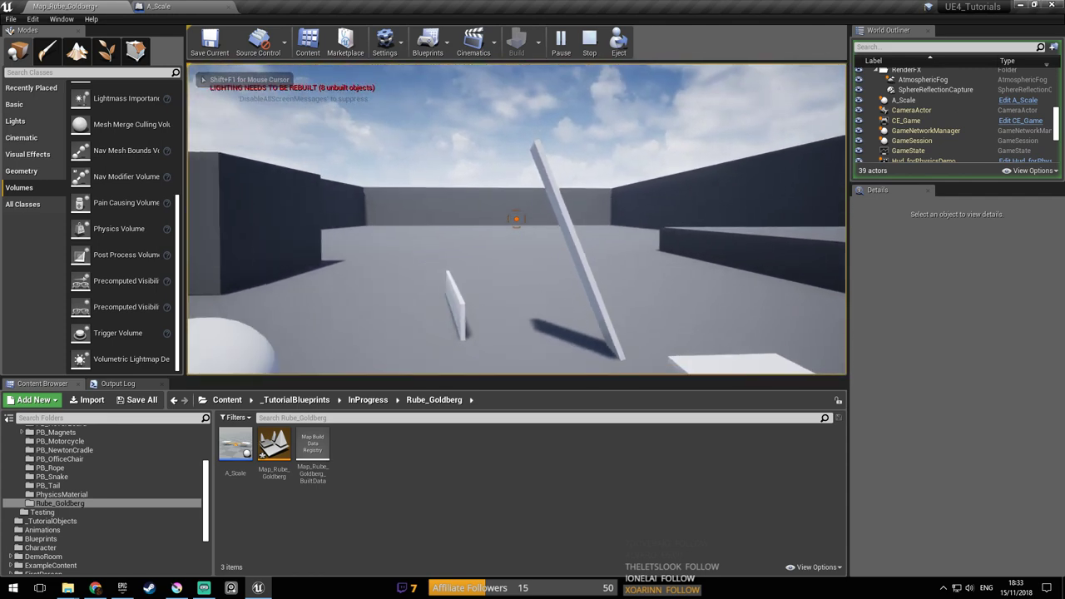
key(Escape)
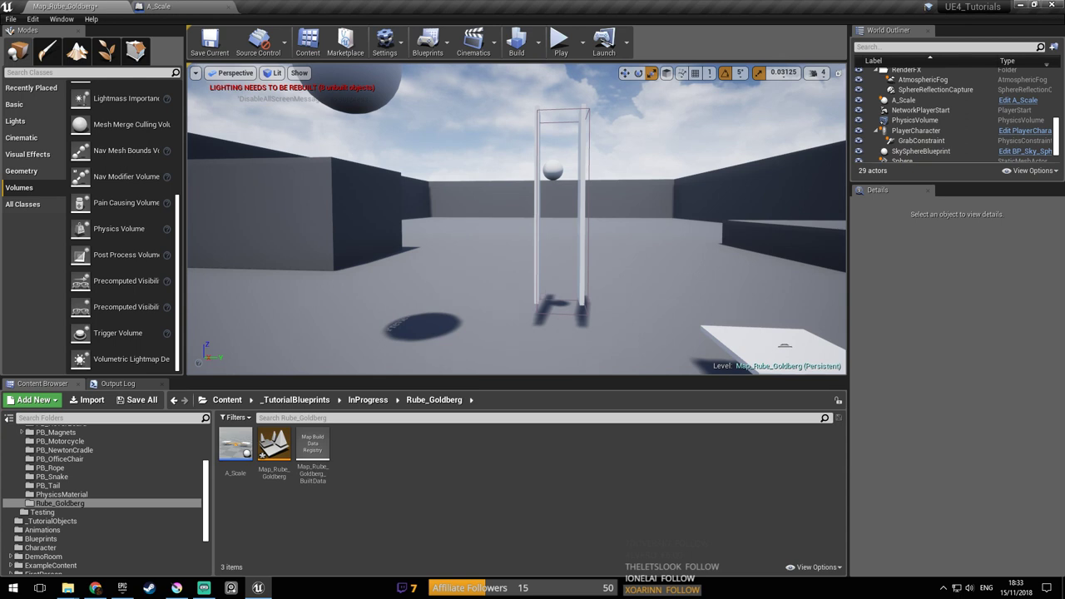
Review the physics volume's settings and delete the volume from around the panels
click(565, 317)
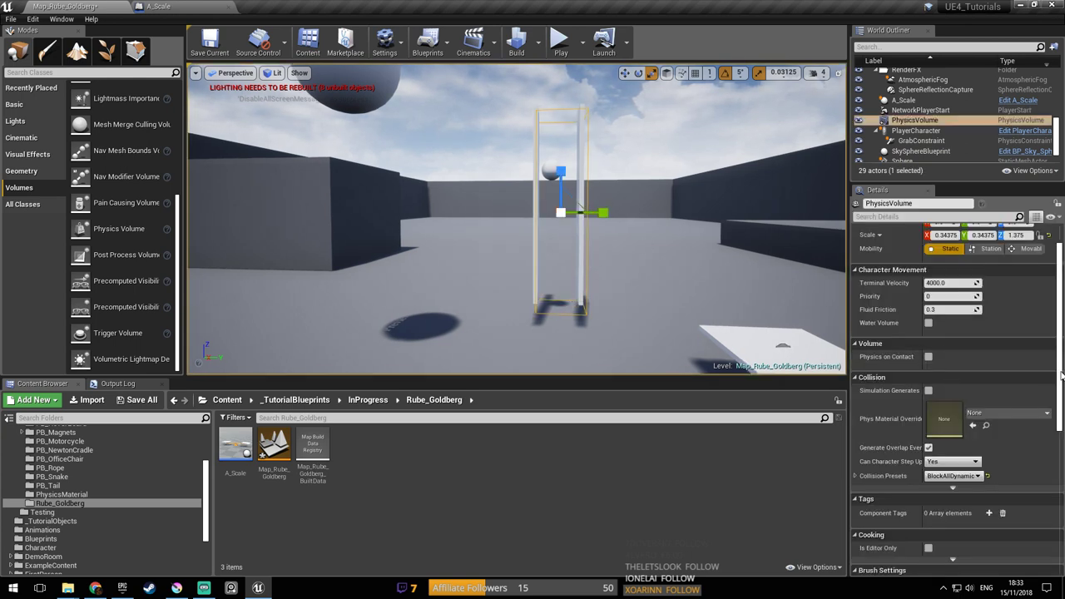
scroll(1041, 399, down, 3)
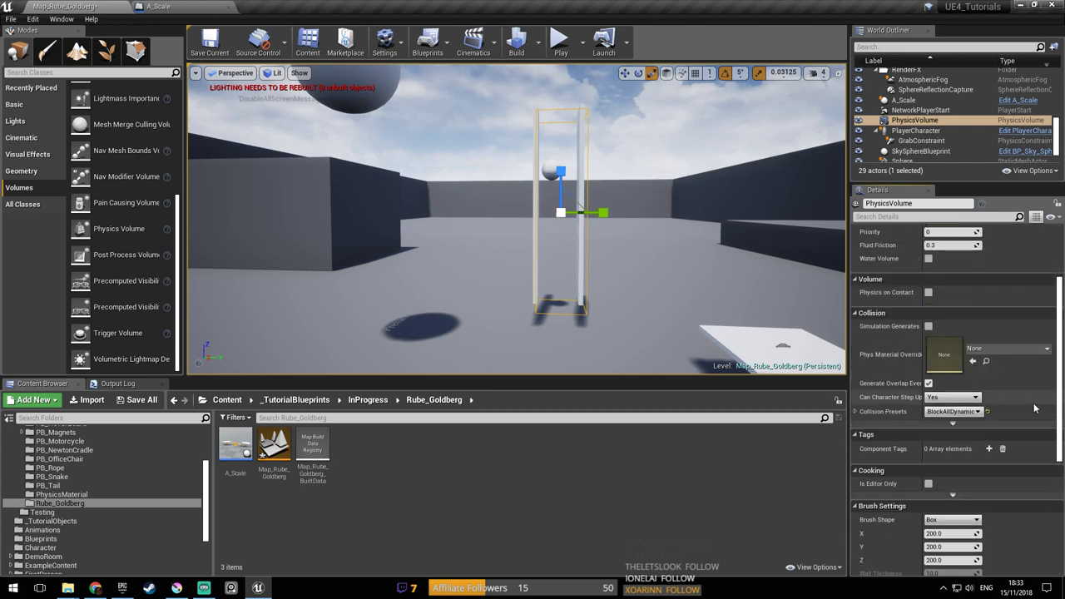
scroll(1010, 414, up, 3)
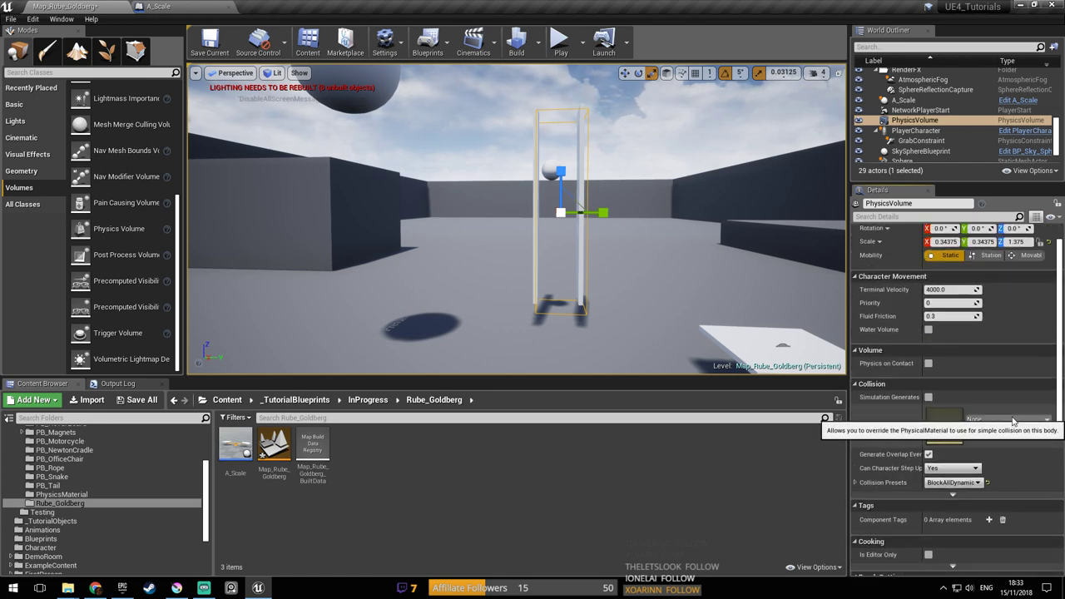
scroll(1031, 446, up, 2)
key(Escape)
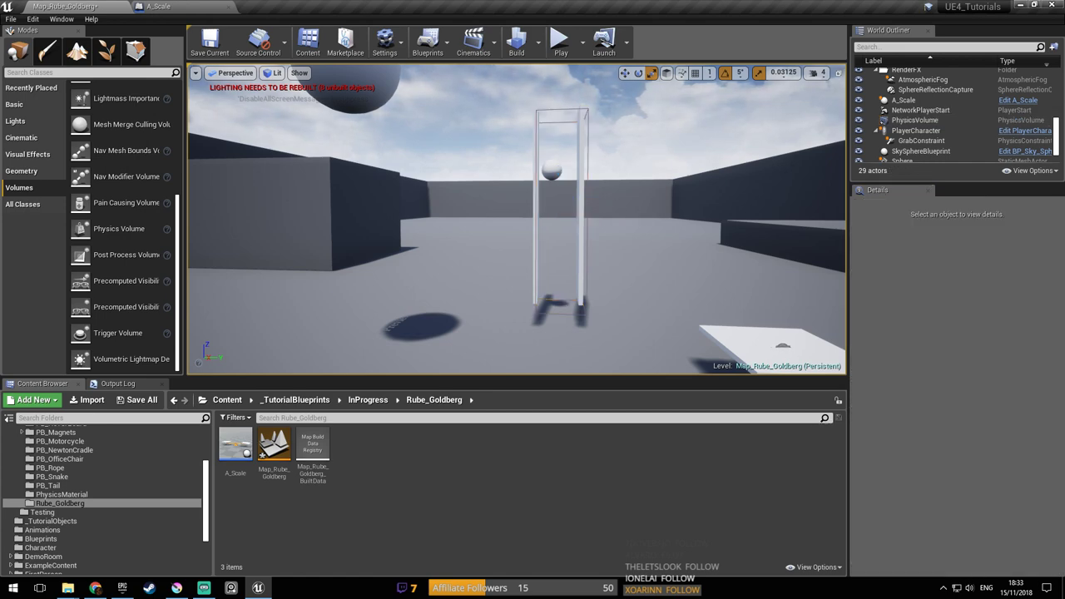
right_drag(708, 283, 732, 268)
key(w)
key(s)
right_drag(552, 205, 532, 281)
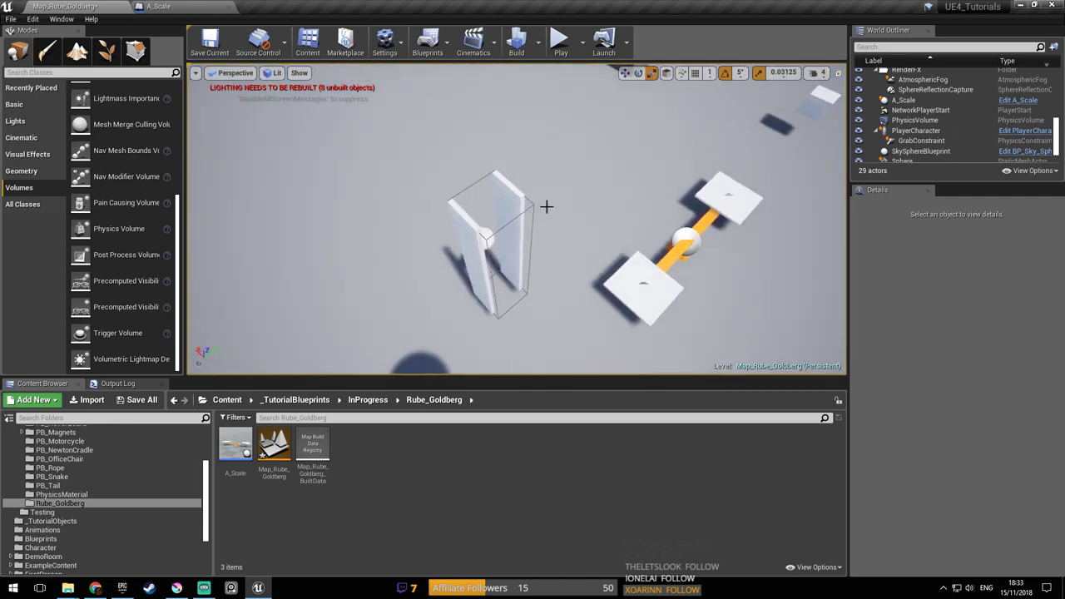
click(532, 208)
key(Delete)
Select both upright panels, try rotating them together, and undo the rotation
click(509, 225)
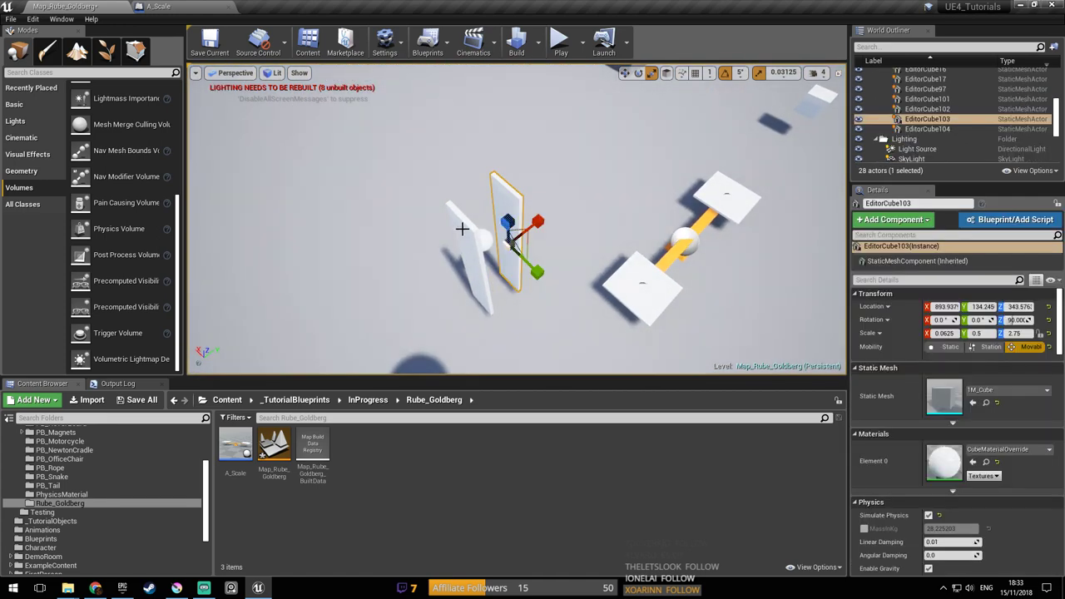
ctrl+click(464, 230)
click(637, 73)
drag(455, 303, 491, 308)
key(ctrl+z)
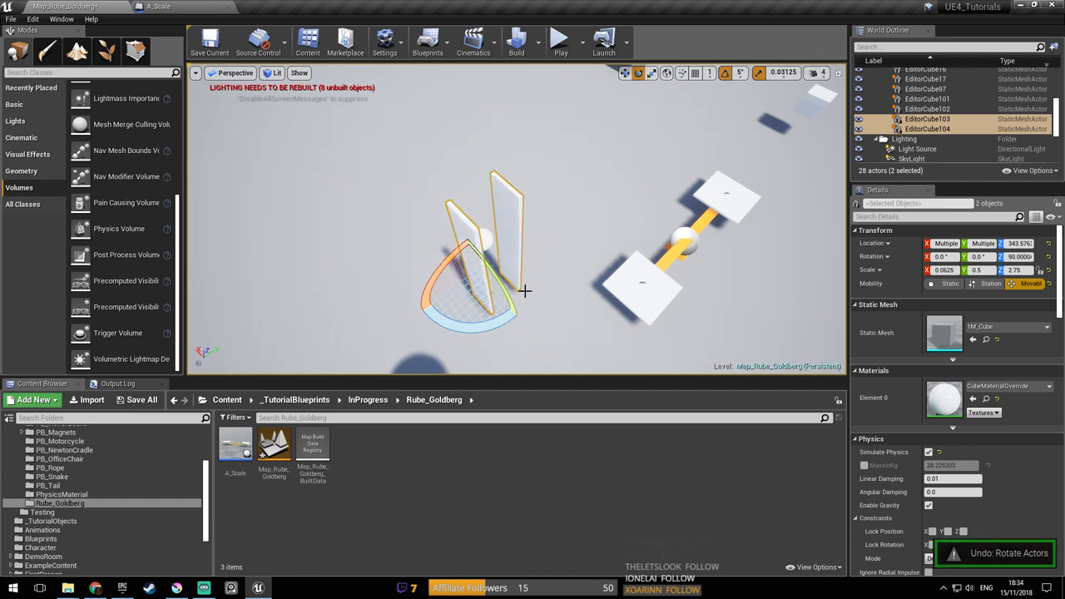
Duplicate the two upright panels beside the originals and rotate the copies 90 degrees about the vertical axis
click(625, 73)
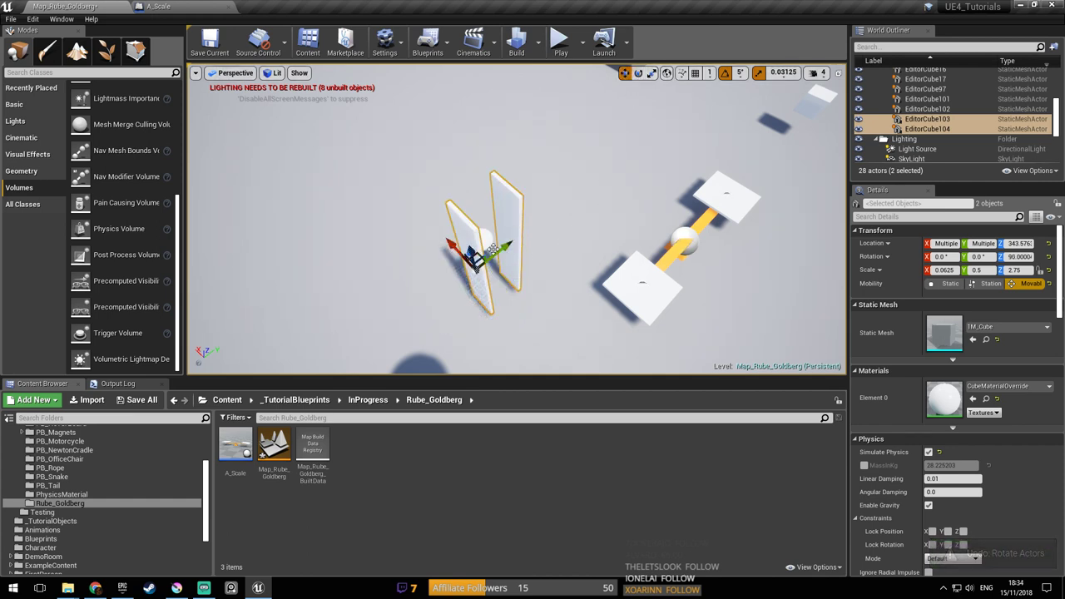
alt+drag(447, 246, 462, 266)
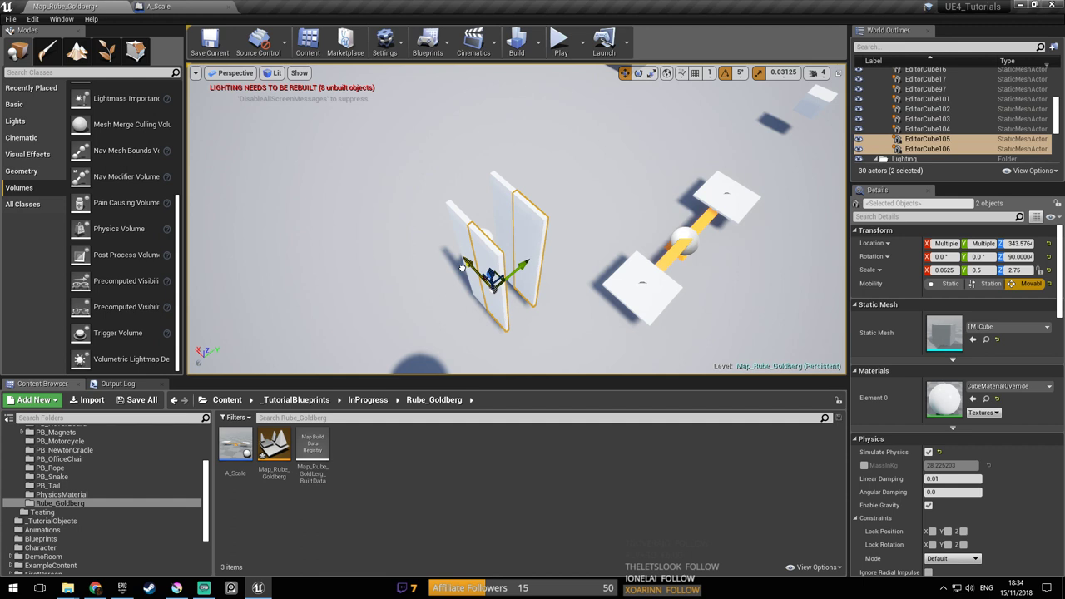
click(638, 73)
drag(500, 342, 558, 326)
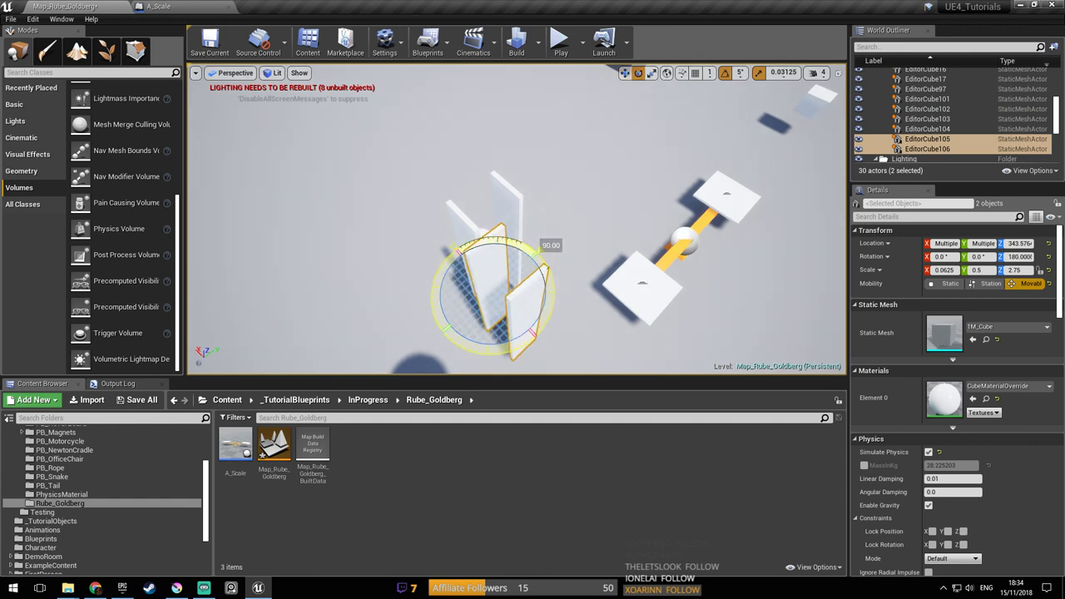
Move the rotated pair of panels into line with the original pair to close the chute's two open sides
click(625, 73)
mouse_move(531, 258)
right_down()
mouse_move(500, 258)
mouse_move(483, 237)
mouse_move(531, 258)
right_up()
alt+drag(530, 258, 571, 227)
right_drag(571, 227, 616, 204)
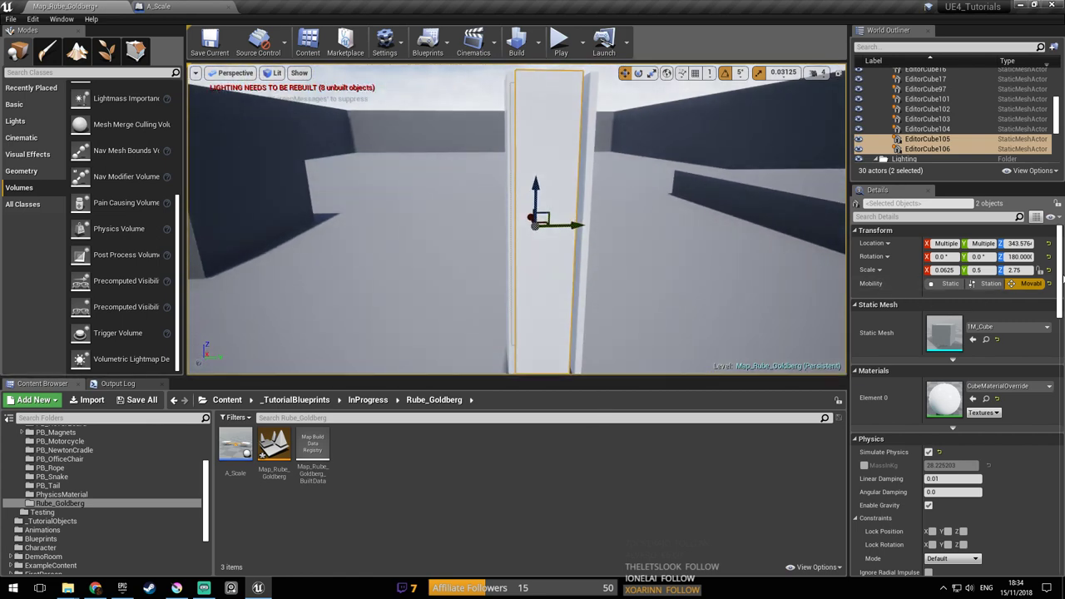
Try SM_GlassWindow as the chute's front panel mesh, undo the change, and save the map
click(576, 302)
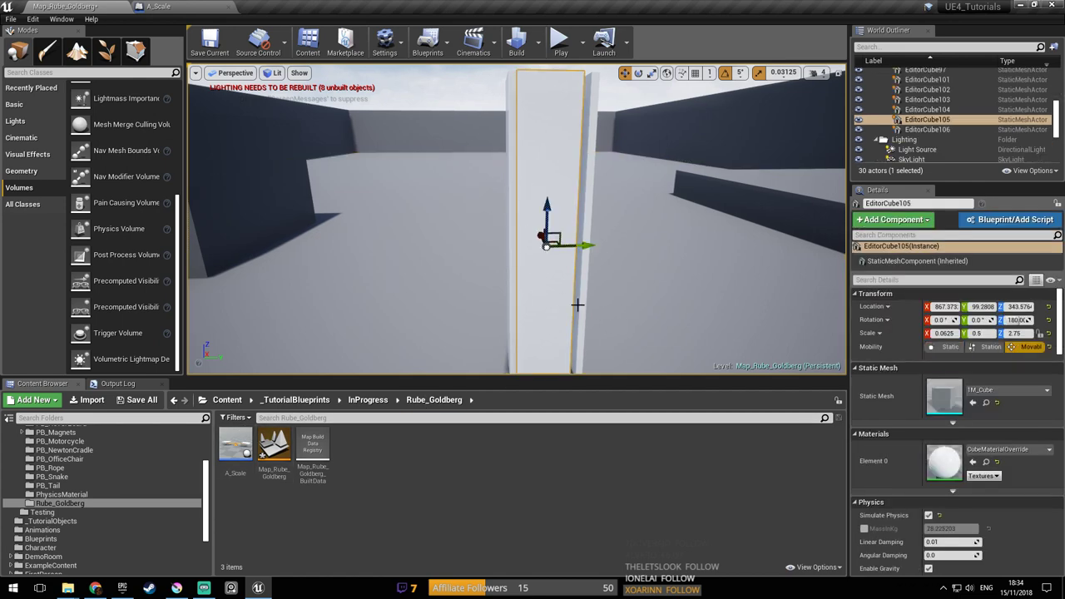
click(1007, 396)
text(glas)
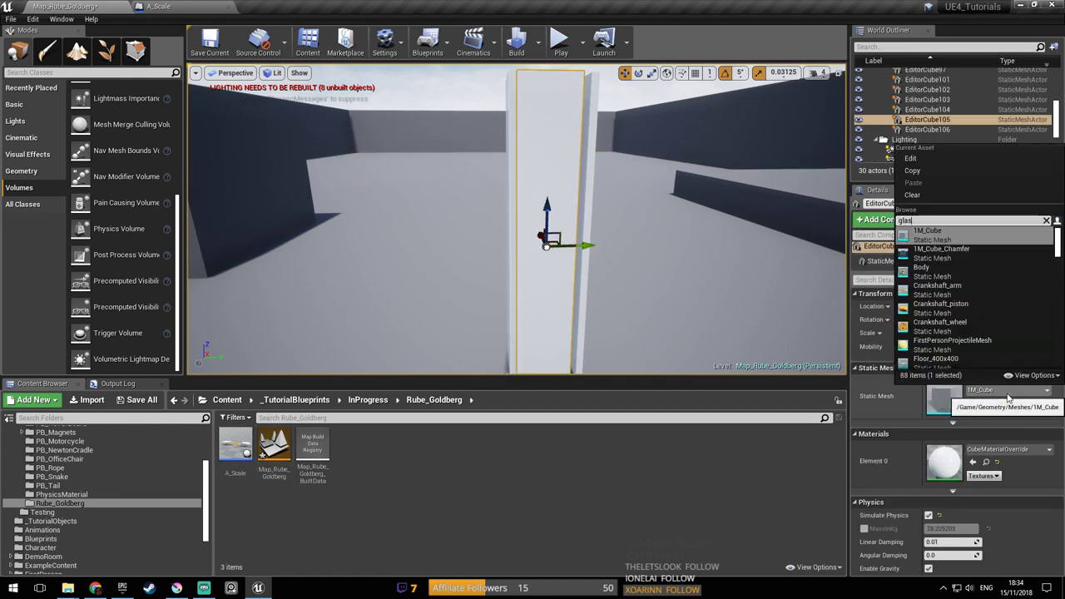
text(s)
click(963, 241)
mouse_move(690, 222)
right_down()
mouse_move(693, 249)
mouse_move(689, 218)
mouse_move(708, 200)
mouse_move(680, 231)
right_up()
key(ctrl+z)
key(ctrl+s)
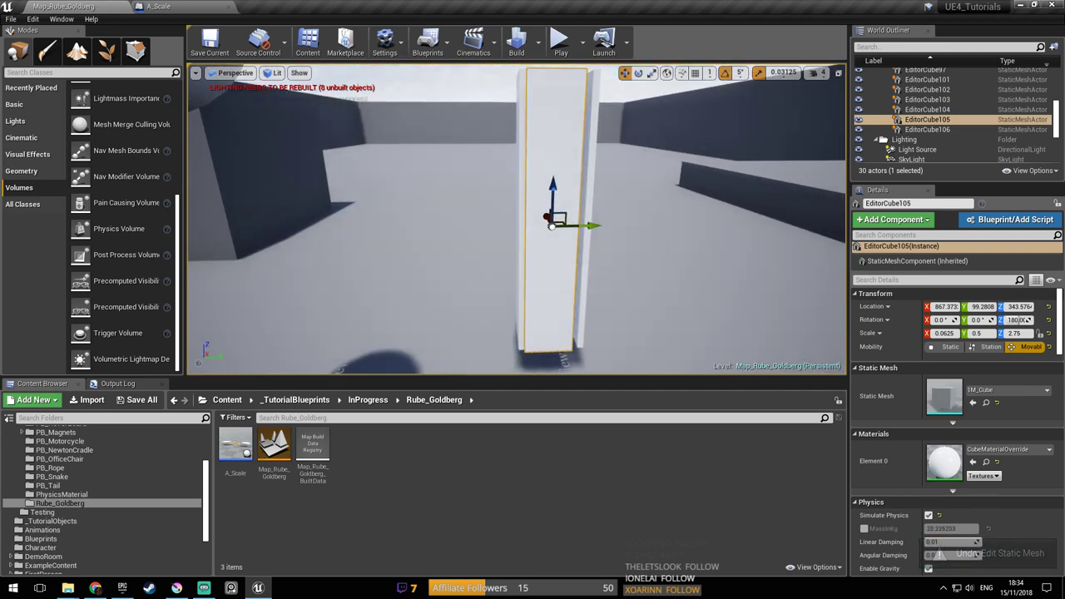
right_click(717, 232)
click(983, 390)
text(glass)
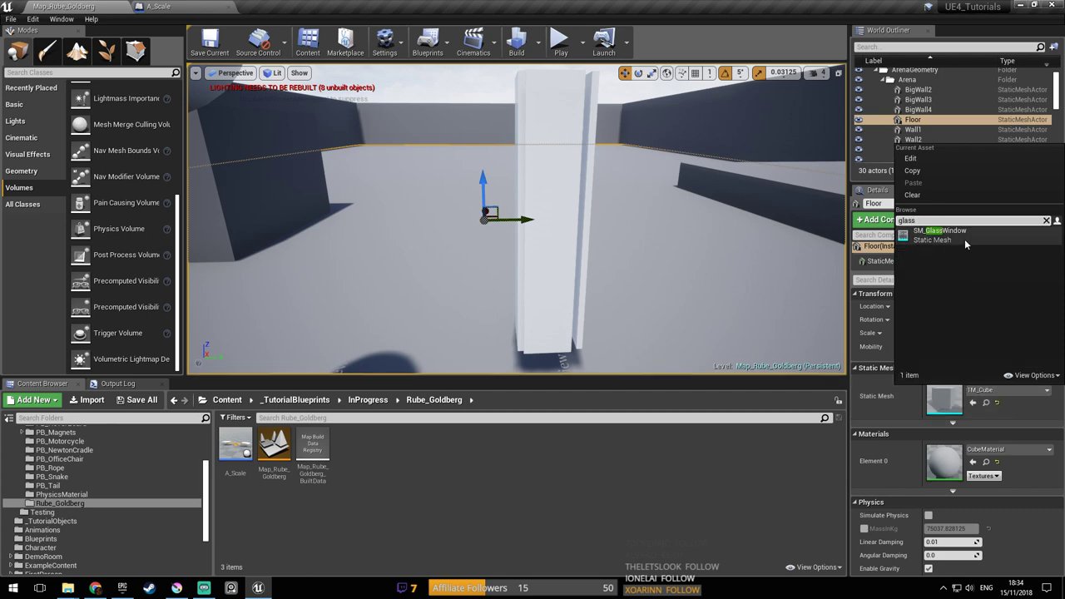
click(965, 238)
key(ctrl+z)
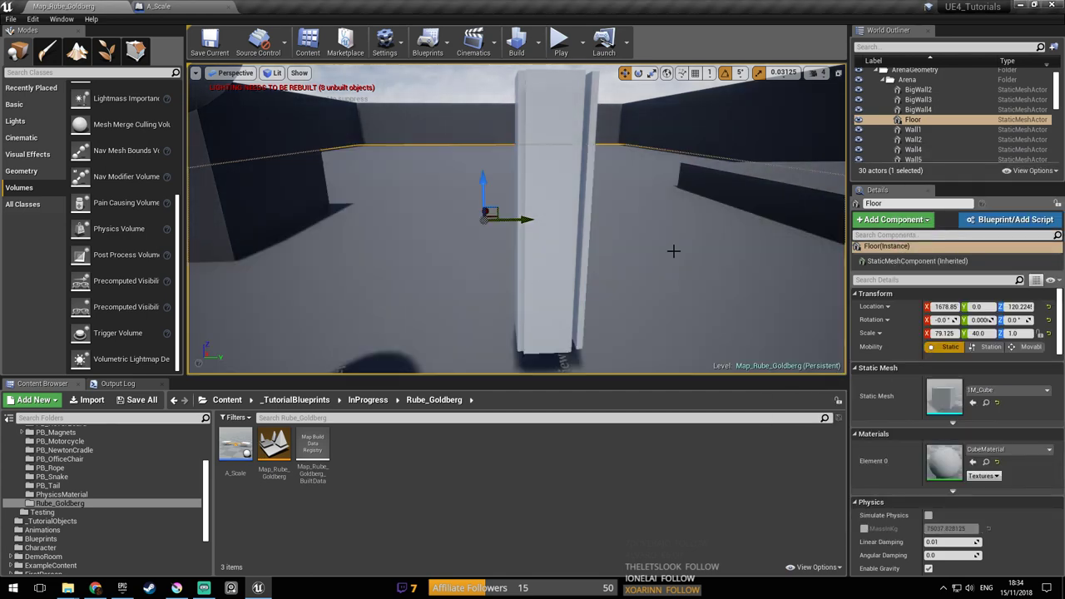
Assign the M_Glass material to the chute's front panel and save the map
click(553, 227)
click(991, 391)
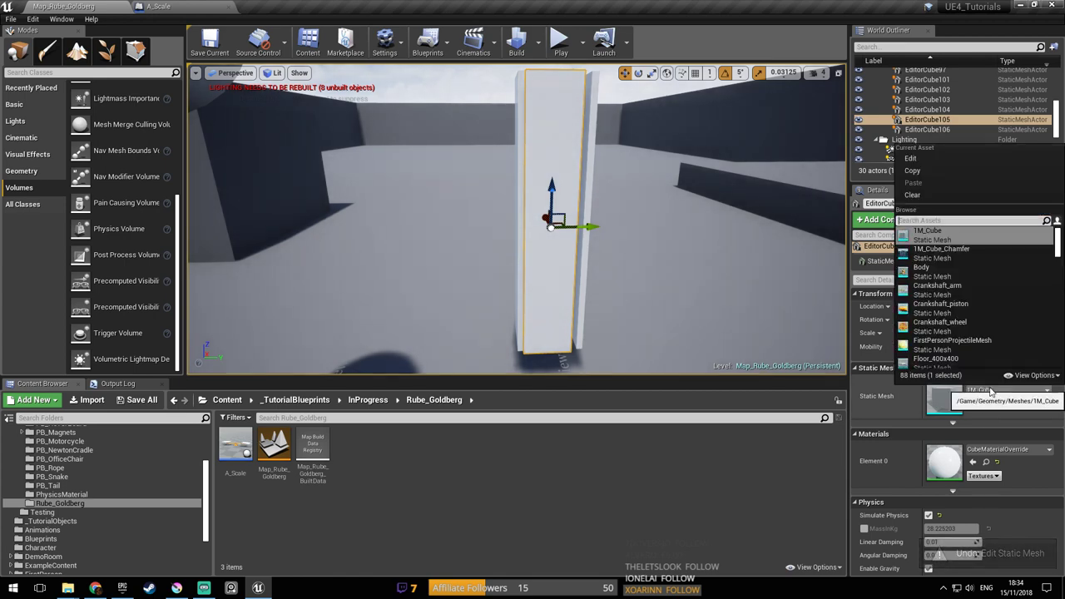
click(1003, 450)
text(glass)
click(928, 296)
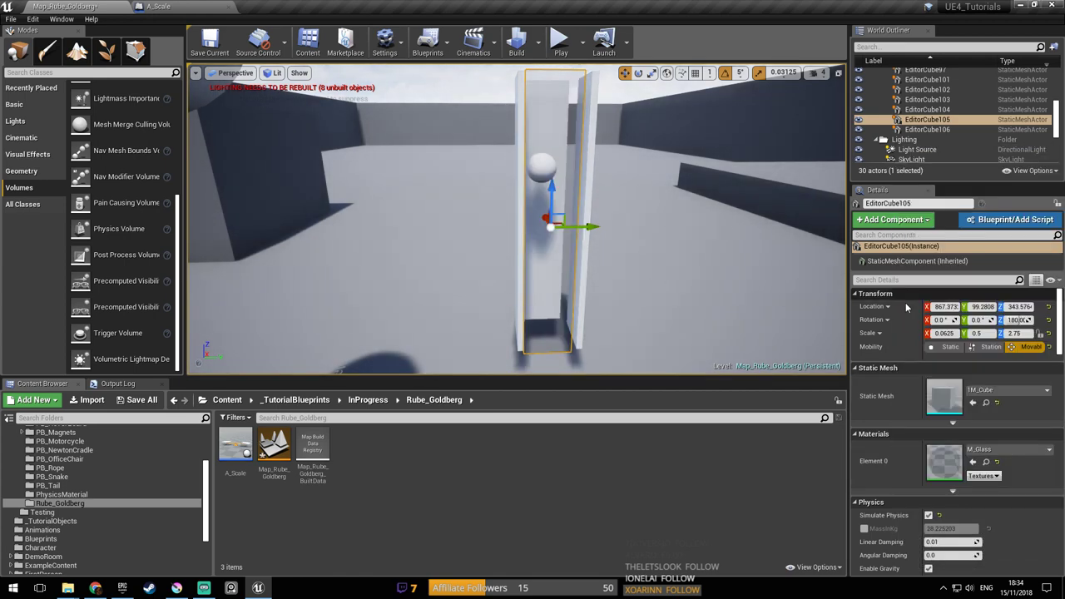
right_drag(749, 275, 747, 255)
key(ctrl+s)
Play the level to see how the four-sided chute and the ball inside behave, and stop
mouse_move(619, 278)
right_down()
mouse_move(630, 310)
mouse_move(625, 287)
right_up()
click(559, 48)
click(561, 42)
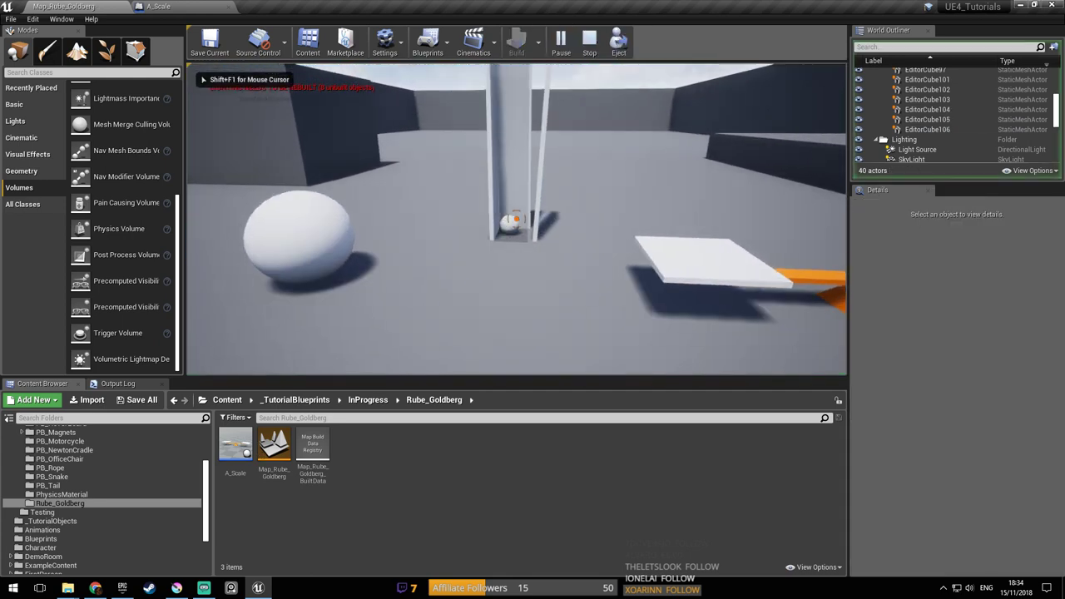
key(Escape)
Select all four chute panels together and turn off Simulate Physics for them
right_drag(545, 210, 540, 155)
click(506, 208)
scroll(516, 208, up, 5)
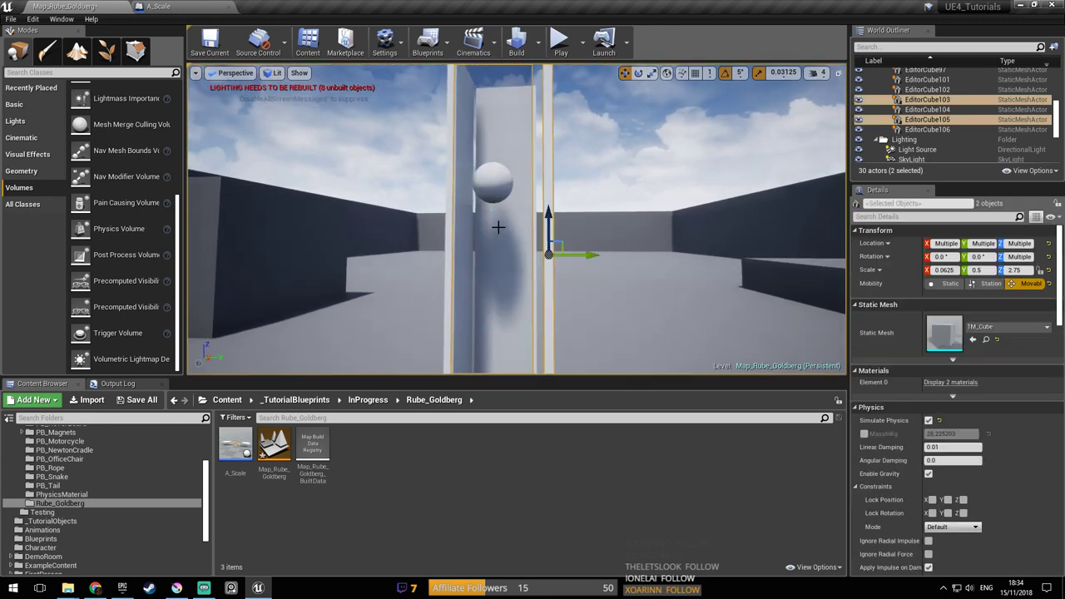
ctrl+click(452, 226)
right_drag(539, 193, 674, 193)
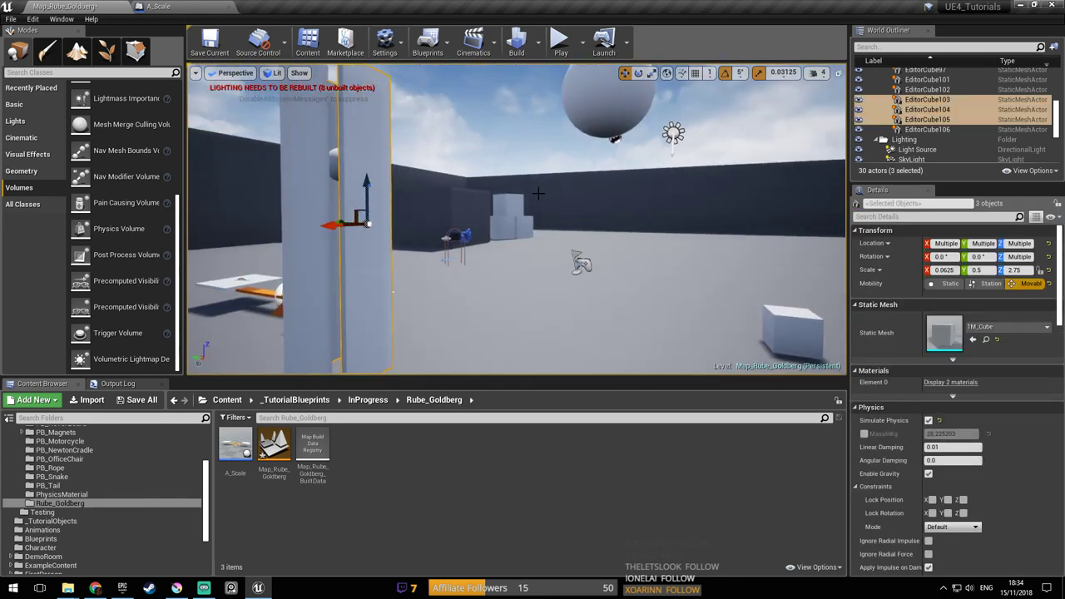
ctrl+click(286, 192)
scroll(988, 383, down, 3)
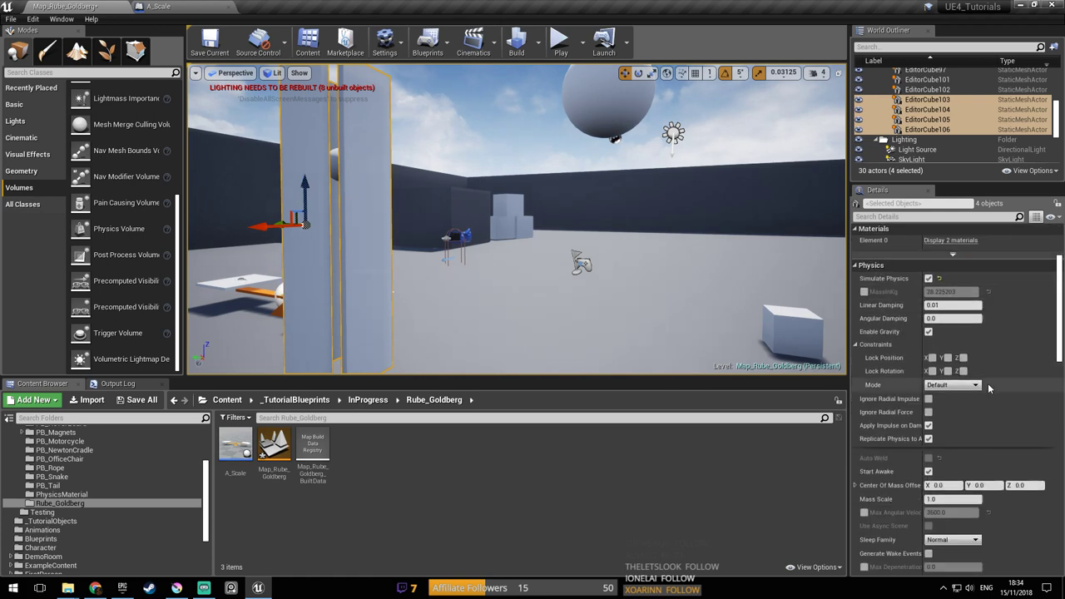
click(929, 278)
Save the map, play the level to test the ball falling through the non-simulating chute, and stop
key(ctrl+s)
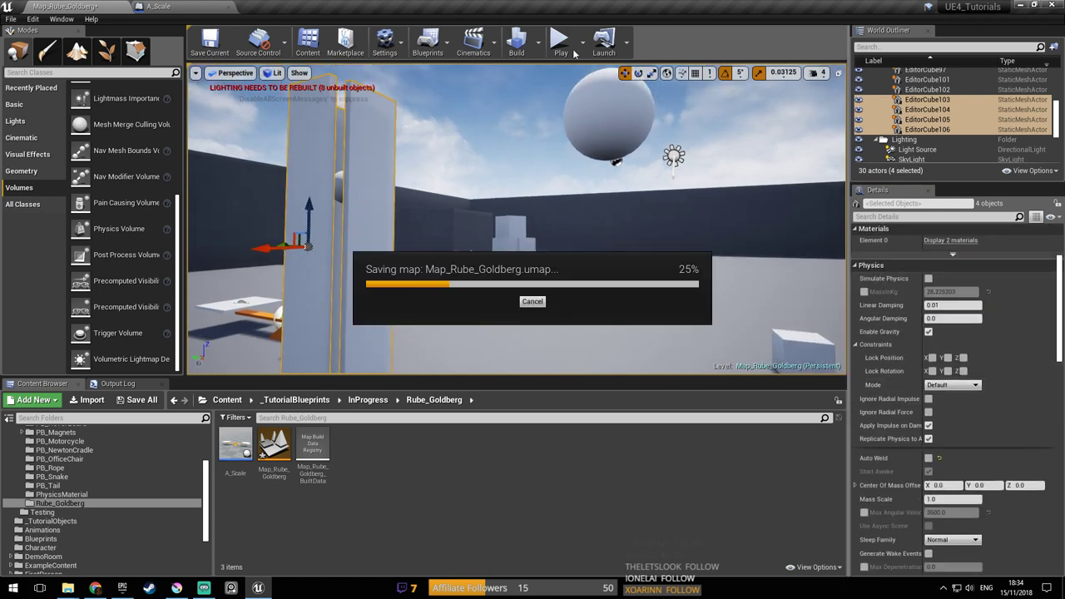
click(561, 42)
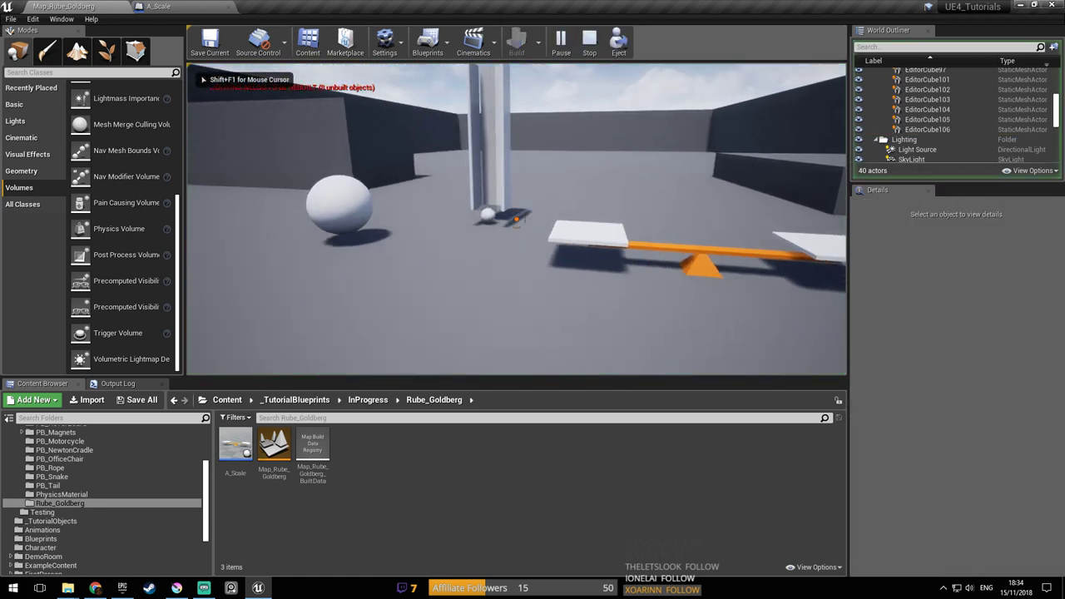
key(Escape)
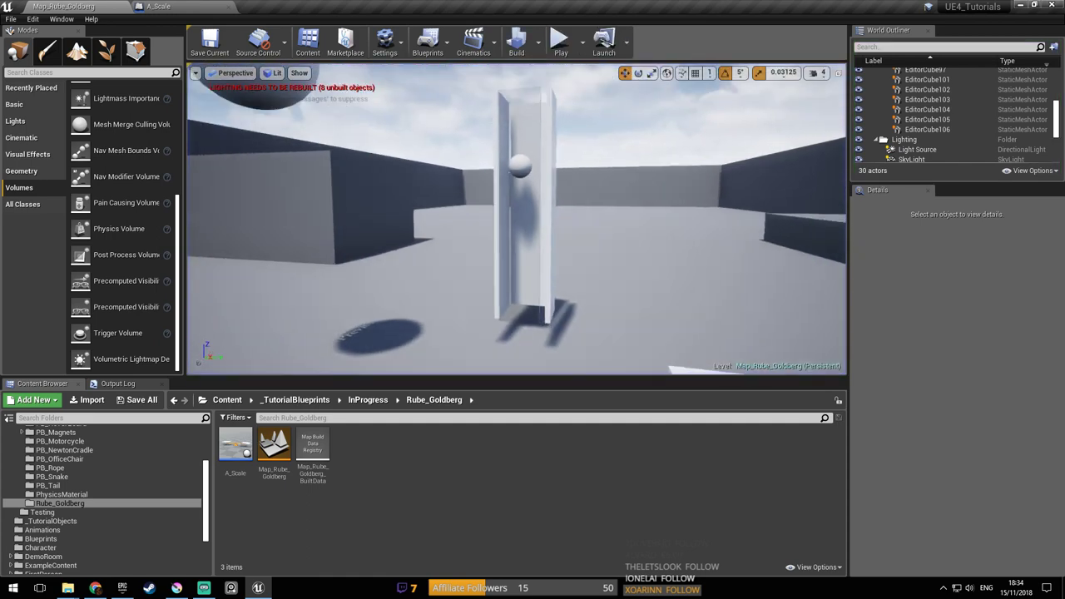
Shift the chute's two side panels inward along Y to narrow the gap around the ball, and save the map
key(s)
mouse_move(516, 220)
right_down()
mouse_move(516, 316)
mouse_move(525, 241)
mouse_move(486, 237)
mouse_move(520, 221)
right_up()
click(557, 245)
key(f)
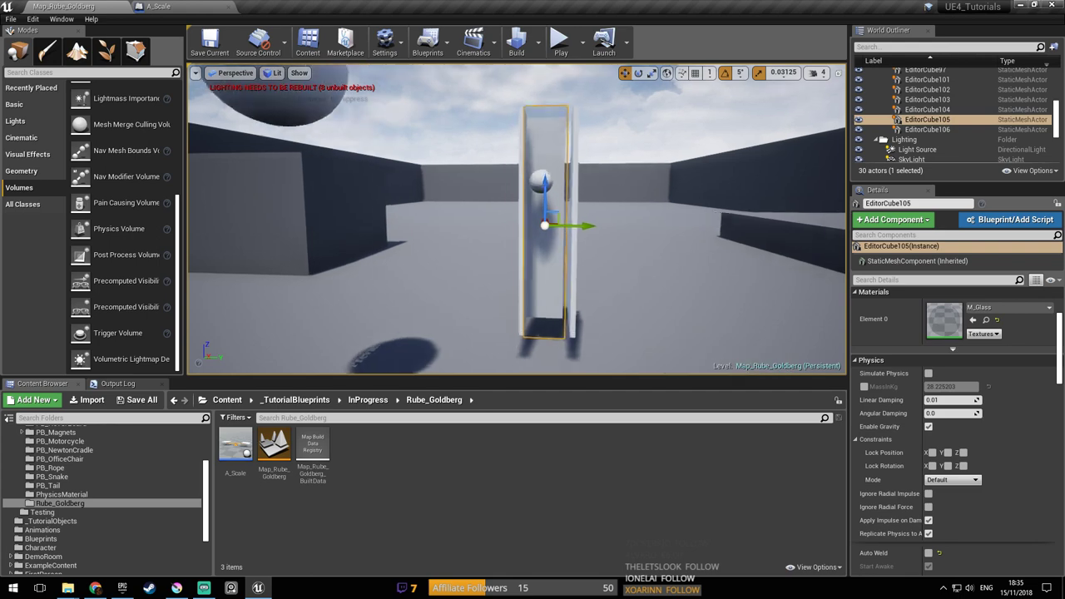
click(556, 244)
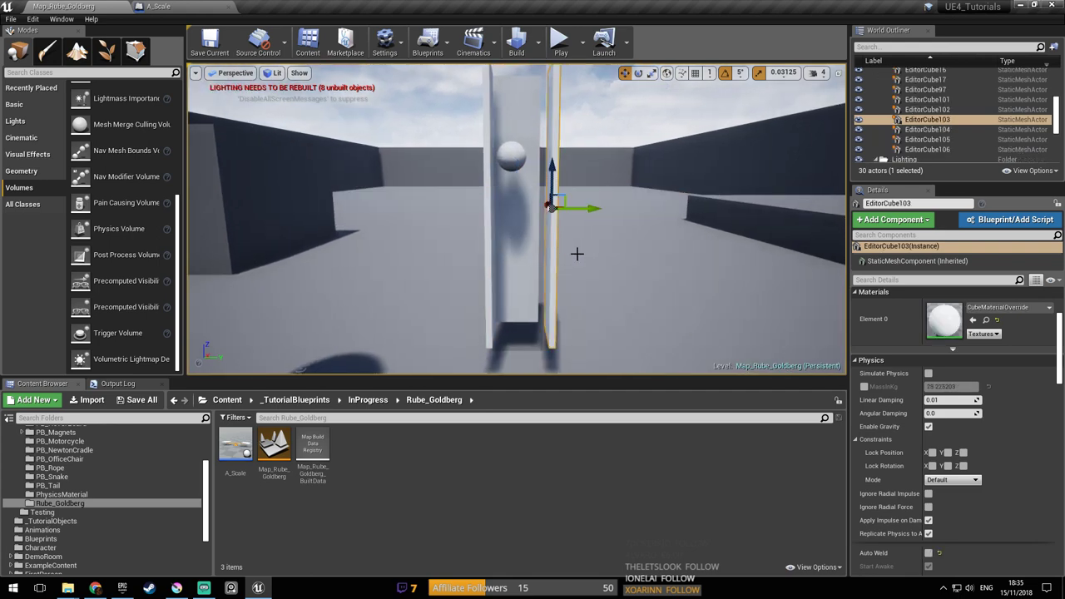
drag(588, 209, 570, 209)
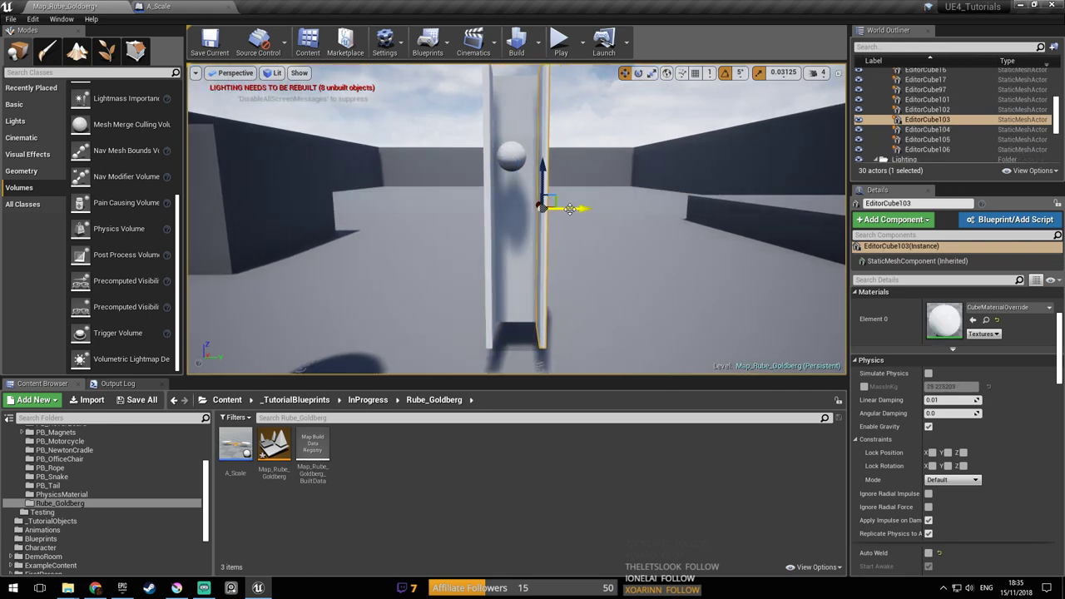
click(491, 193)
drag(528, 209, 528, 209)
mouse_move(529, 229)
right_down()
mouse_move(543, 234)
mouse_move(531, 238)
mouse_move(519, 209)
mouse_move(521, 237)
right_up()
key(ctrl+s)
key(s)
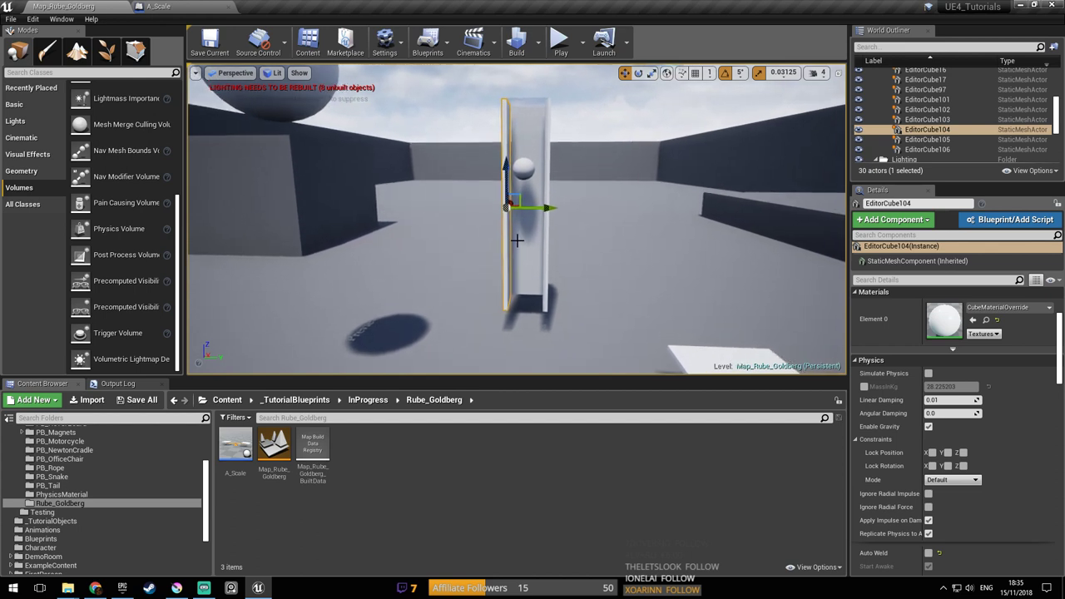
Close the A_Scale blueprint, review the machine sketch in Krita, and return to Unreal Editor
right_drag(482, 267, 490, 246)
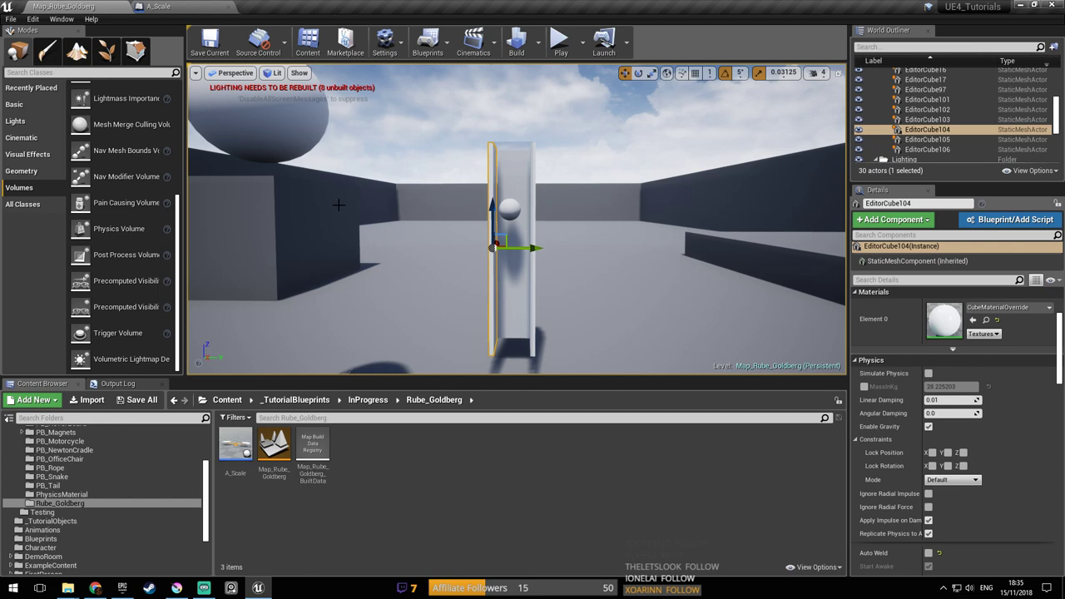
click(225, 7)
click(177, 587)
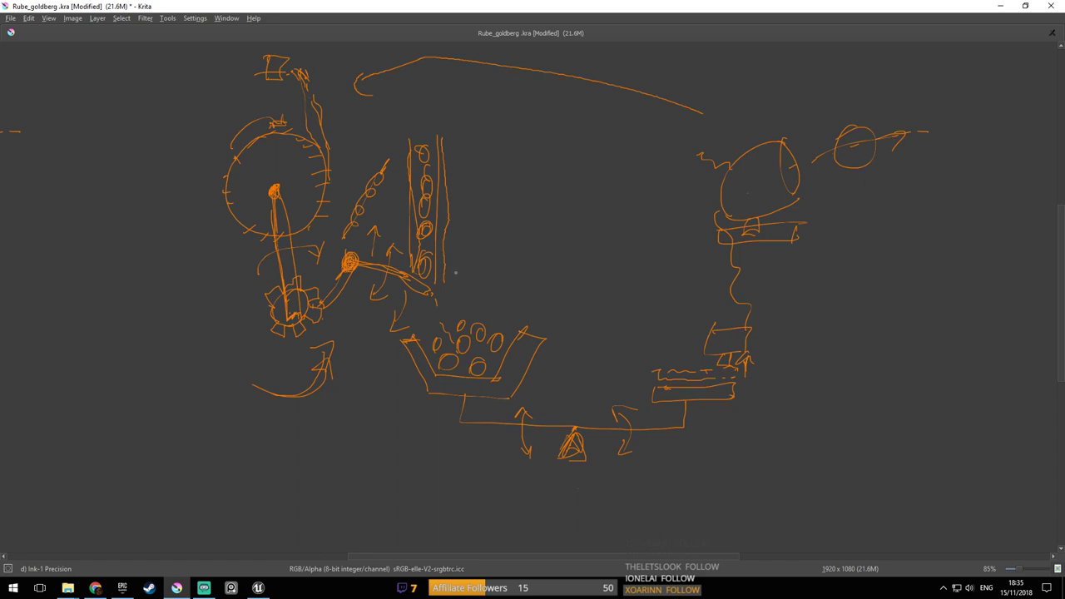
key(alt+Tab)
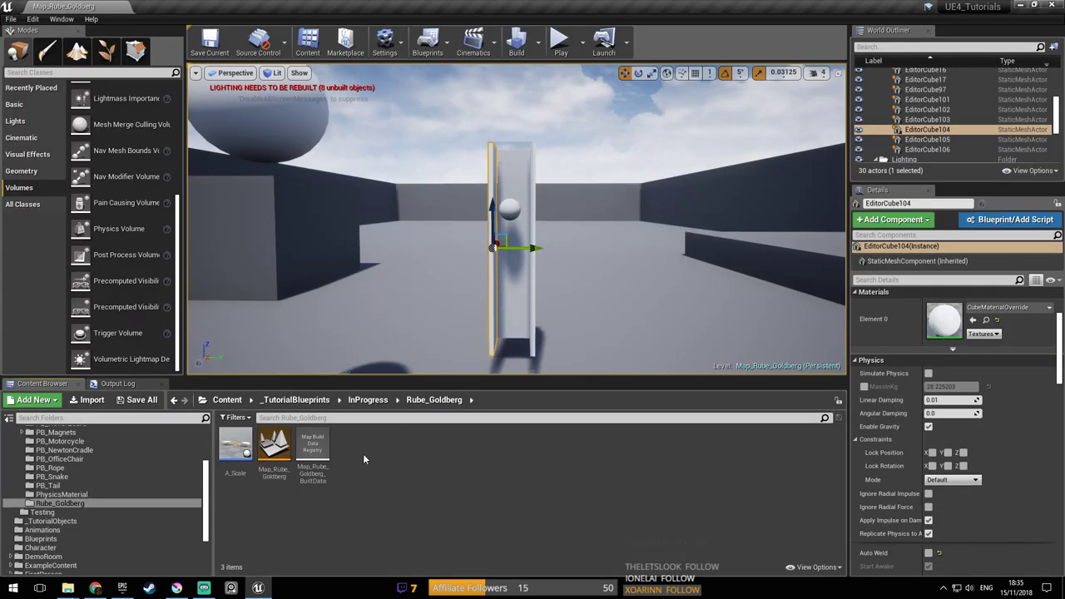
Create an Actor Blueprint class named A_ReleaseArm in the Rube_Goldberg folder
right_click(363, 454)
click(446, 199)
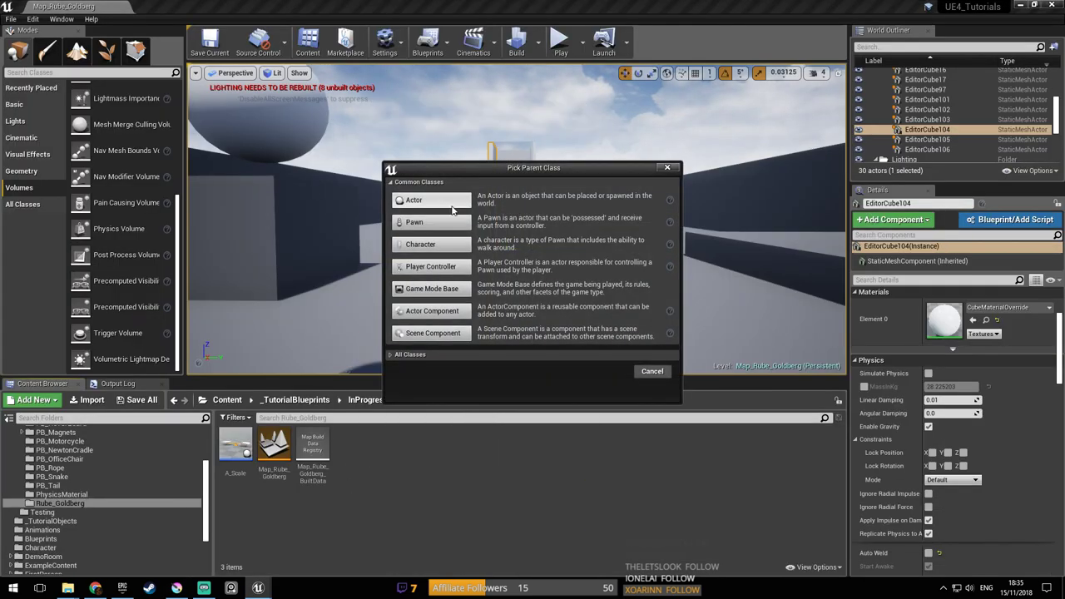
click(457, 204)
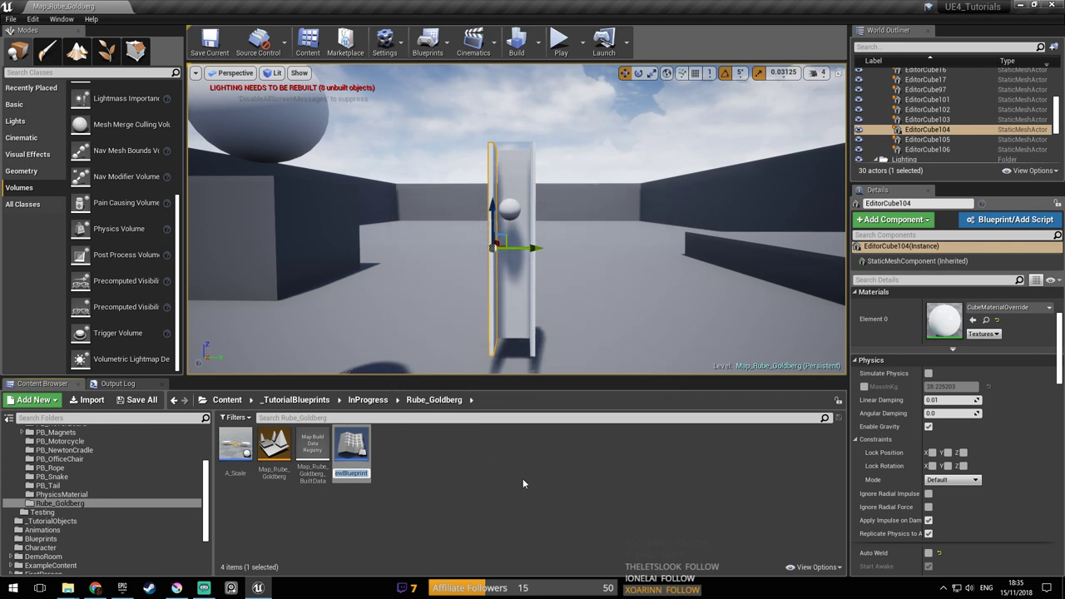
text(Release)
key(BackSpace)
key(BackSpace)
key(BackSpace)
key(BackSpace)
key(BackSpace)
key(BackSpace)
key(BackSpace)
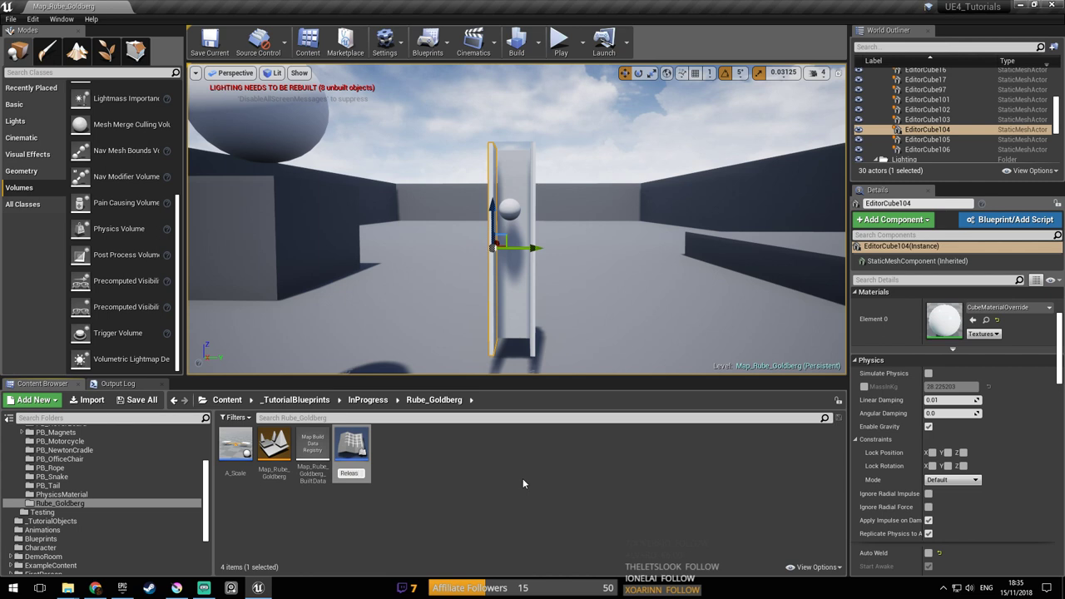
text(A_)
text(ReleaseA)
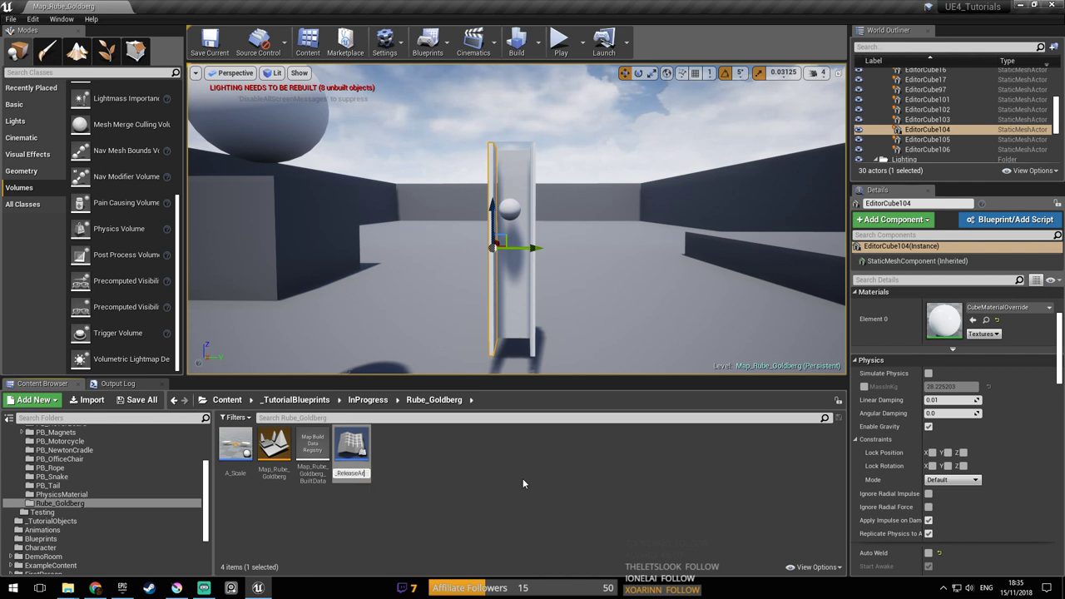
text(rm)
key(Return)
Open the A_ReleaseArm blueprint and add a Cube component named Arm1
double_click(247, 449)
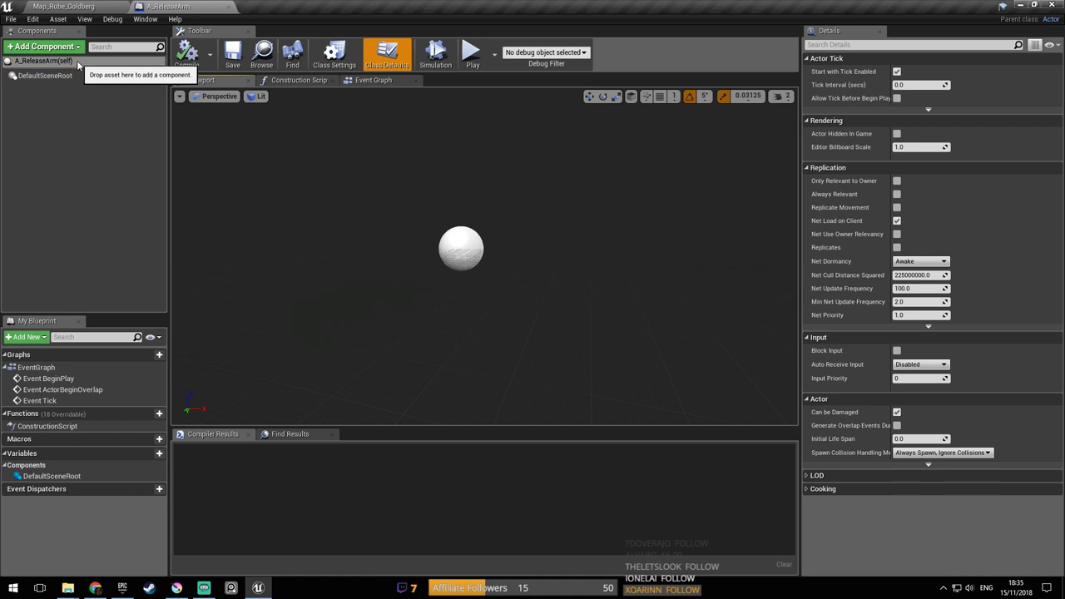
click(43, 47)
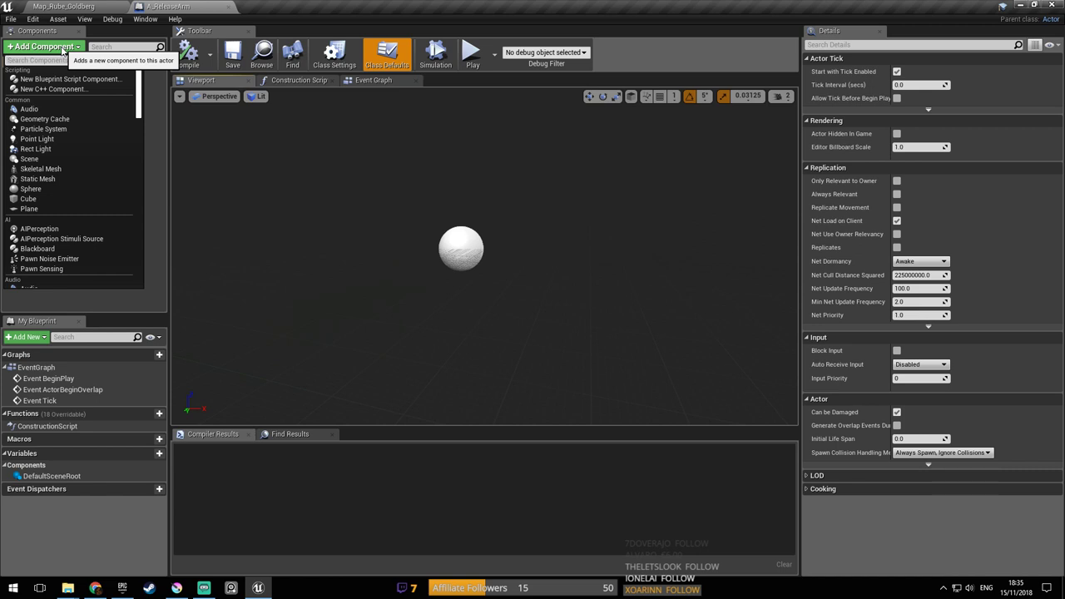
text(cube)
key(Return)
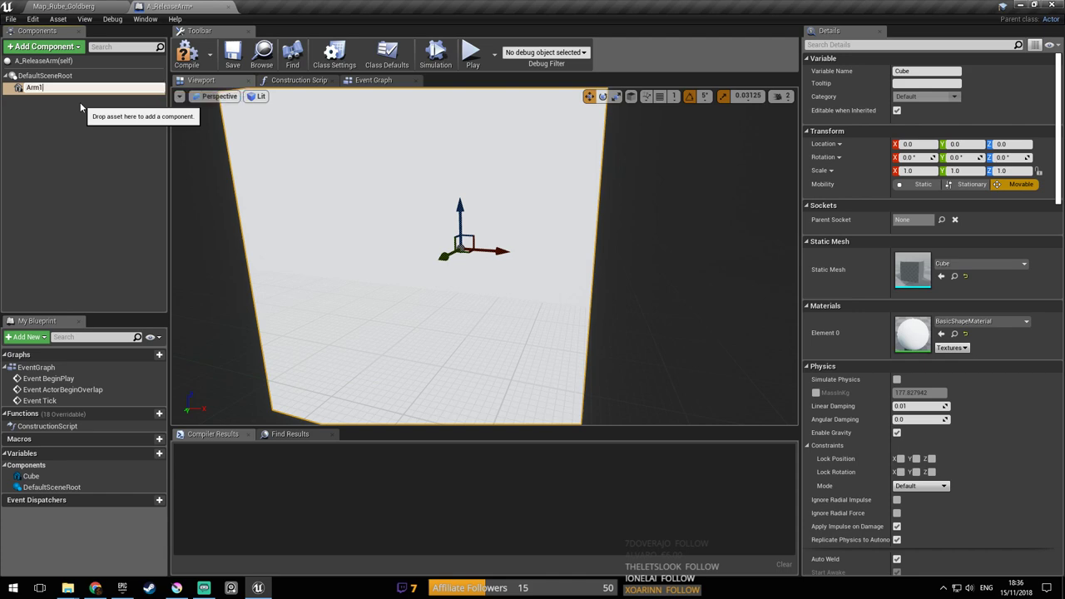
key(Return)
Add a second Cube component named Arm2 under DefaultSceneRoot
click(45, 75)
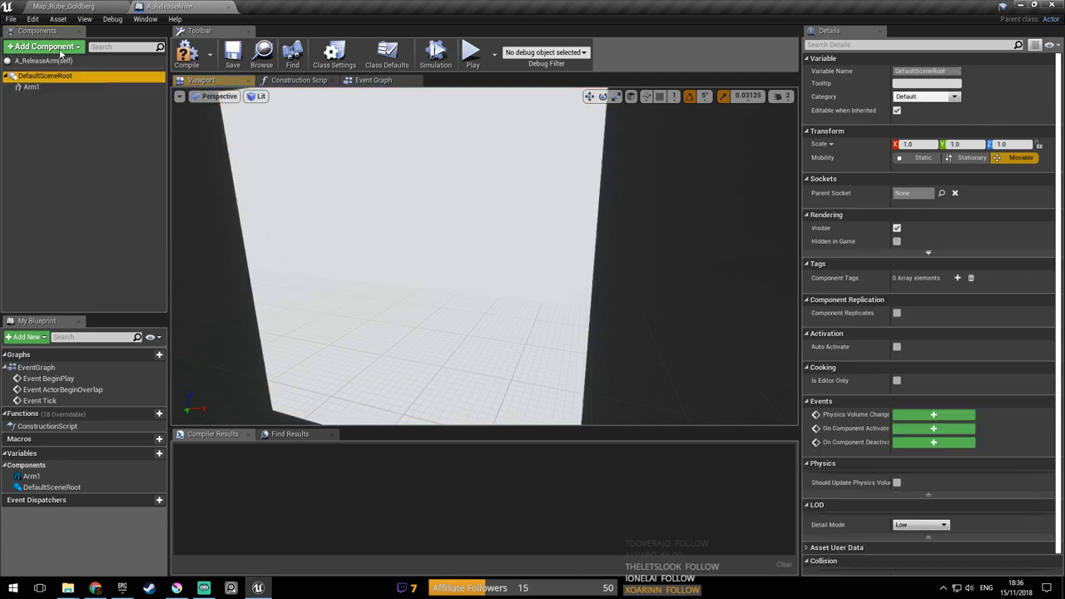
click(43, 47)
text(arm2)
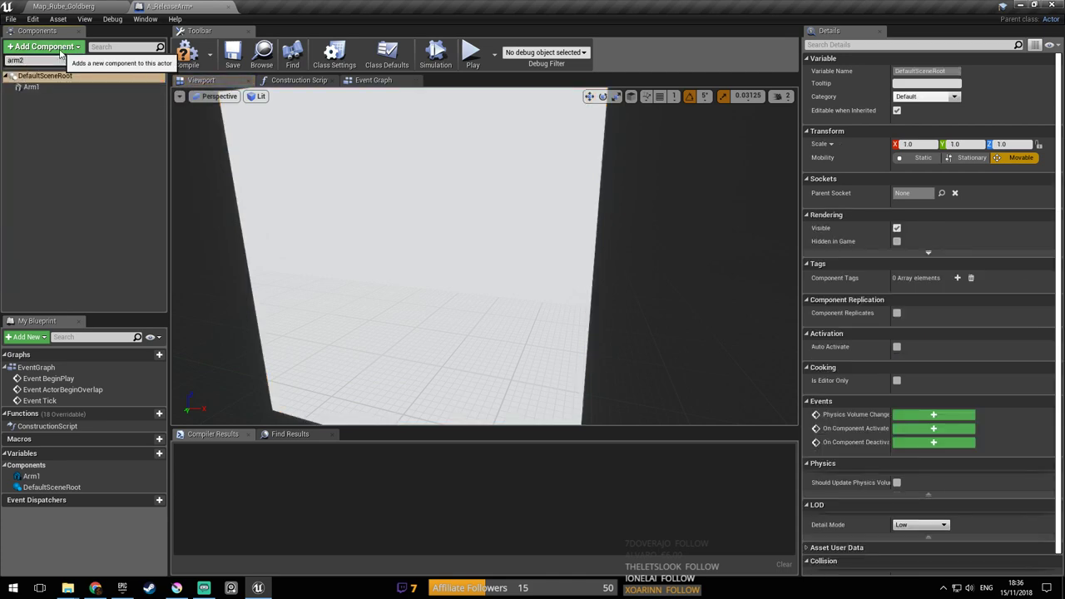
key(BackSpace)
key(BackSpace)
key(BackSpace)
key(BackSpace)
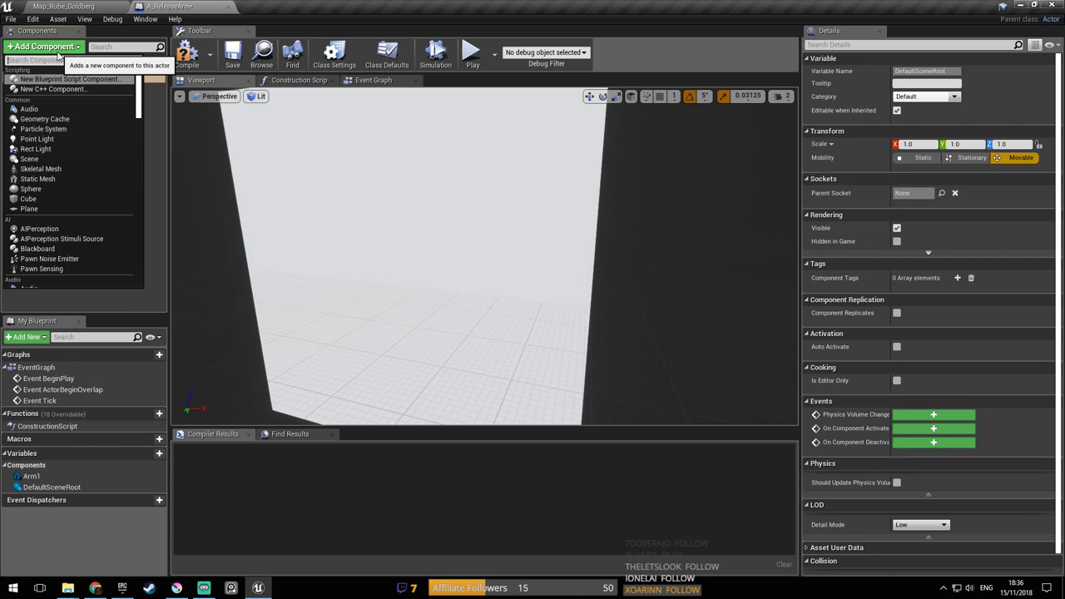
text(cube)
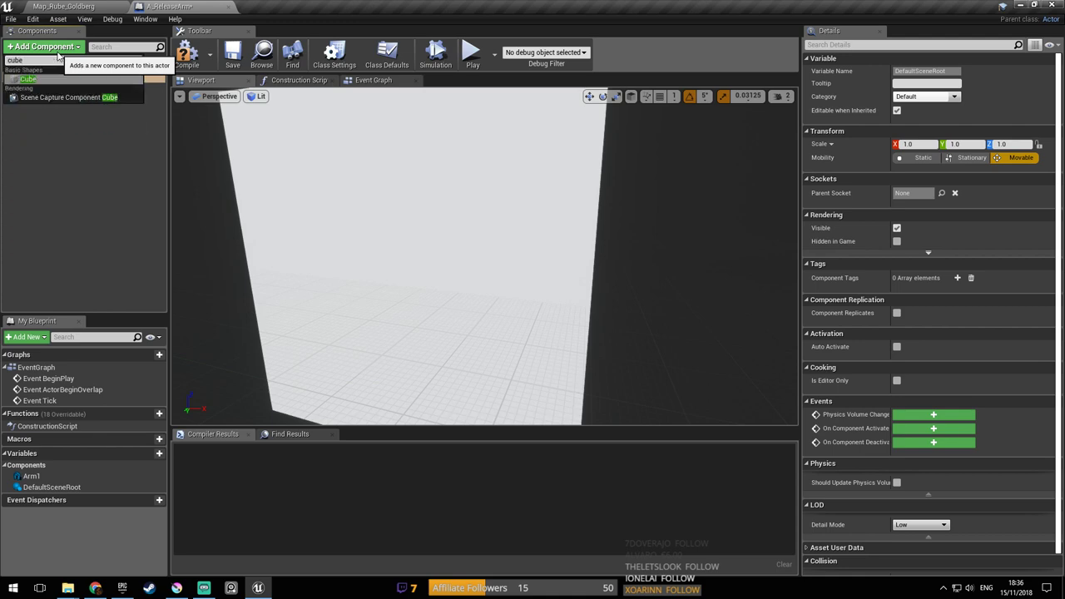
key(Return)
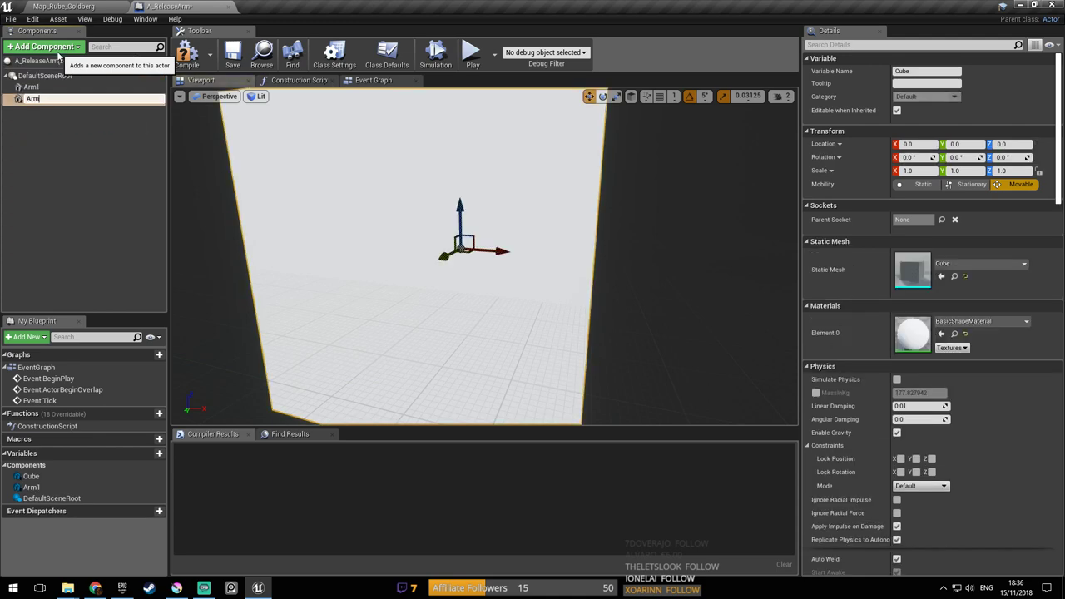
key(Return)
right_drag(302, 200, 244, 195)
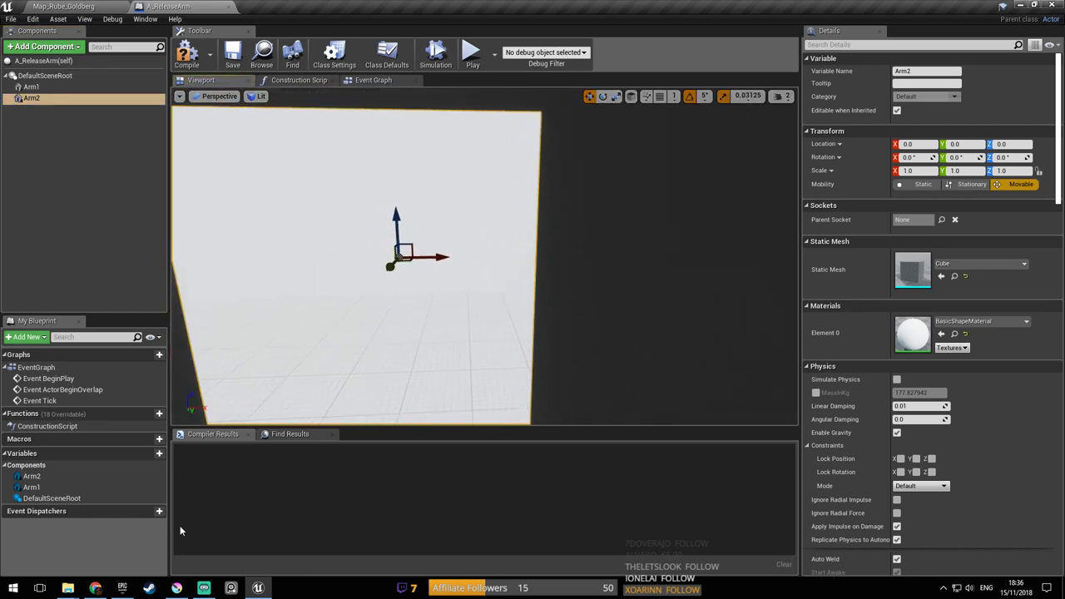
Refresh the YouTube channel page in Chrome and return to Unreal Editor
click(96, 589)
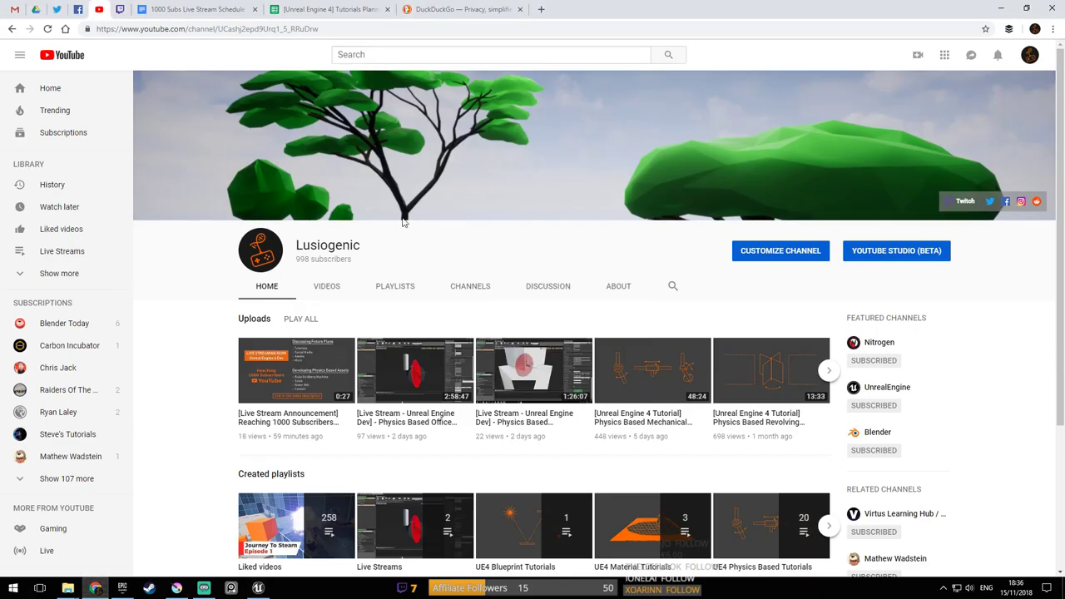
click(47, 29)
key(alt+Tab)
Compile the A_ReleaseArm blueprint and set Arm2's scale to X 0.5, Y 0.2, Z 0.2
right_drag(601, 232, 548, 217)
click(184, 57)
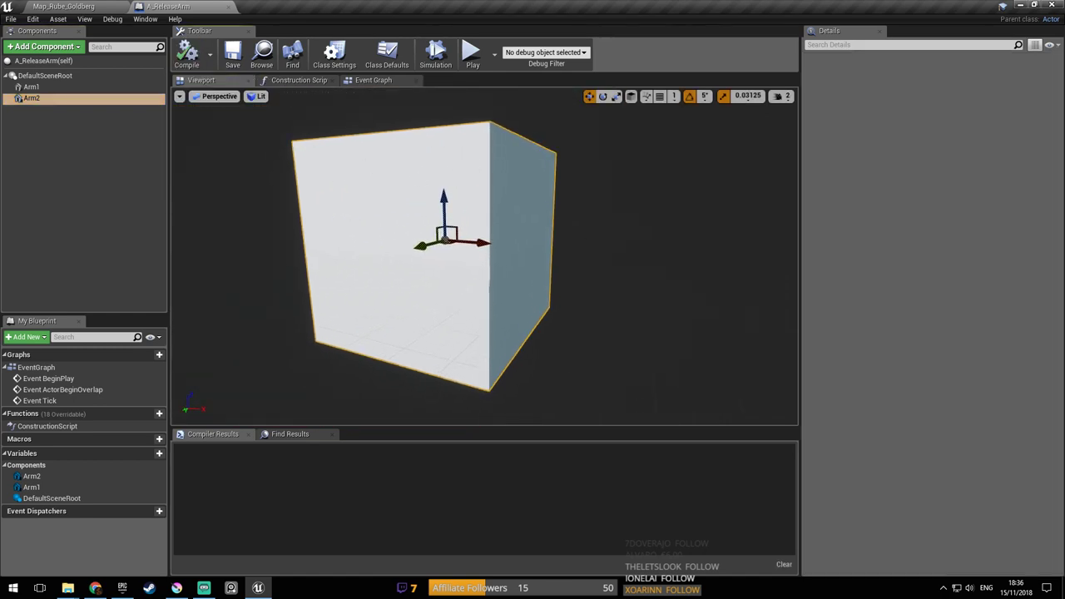
right_drag(464, 181, 532, 171)
click(934, 171)
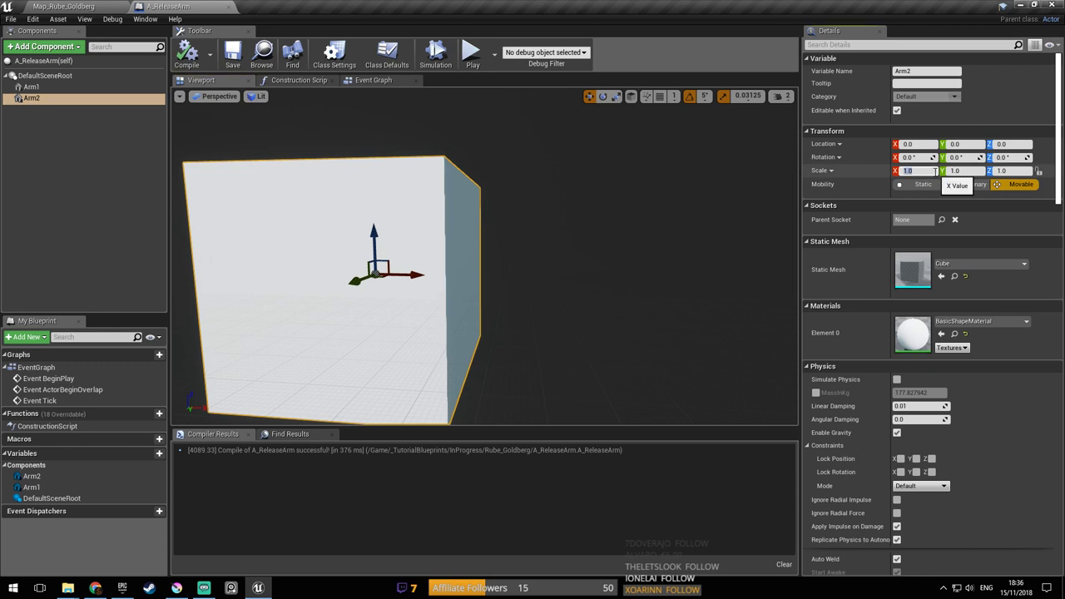
text(0.1)
key(Return)
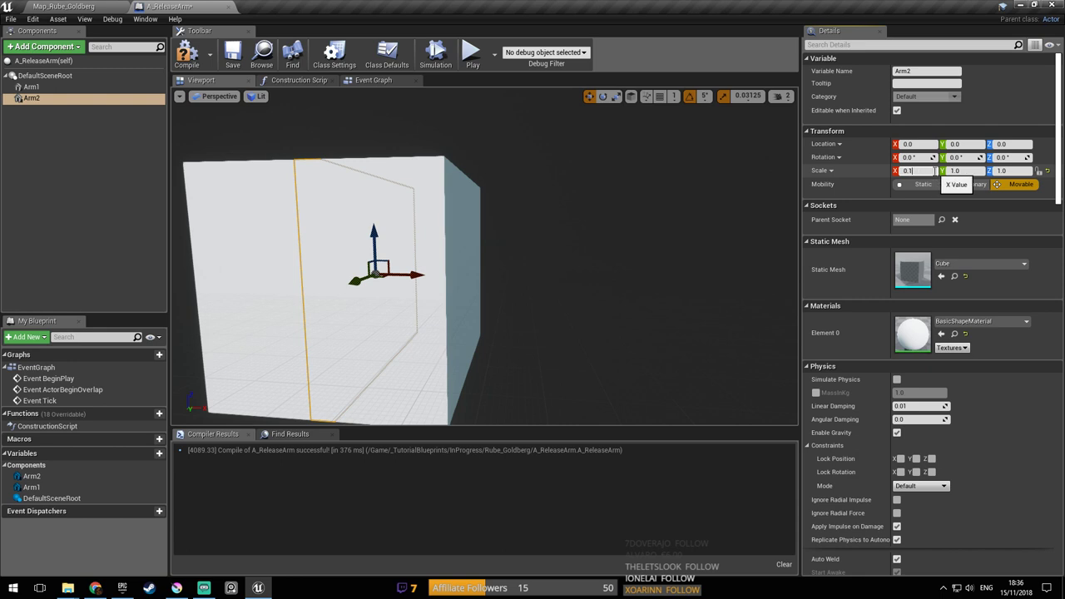
text(5)
key(Return)
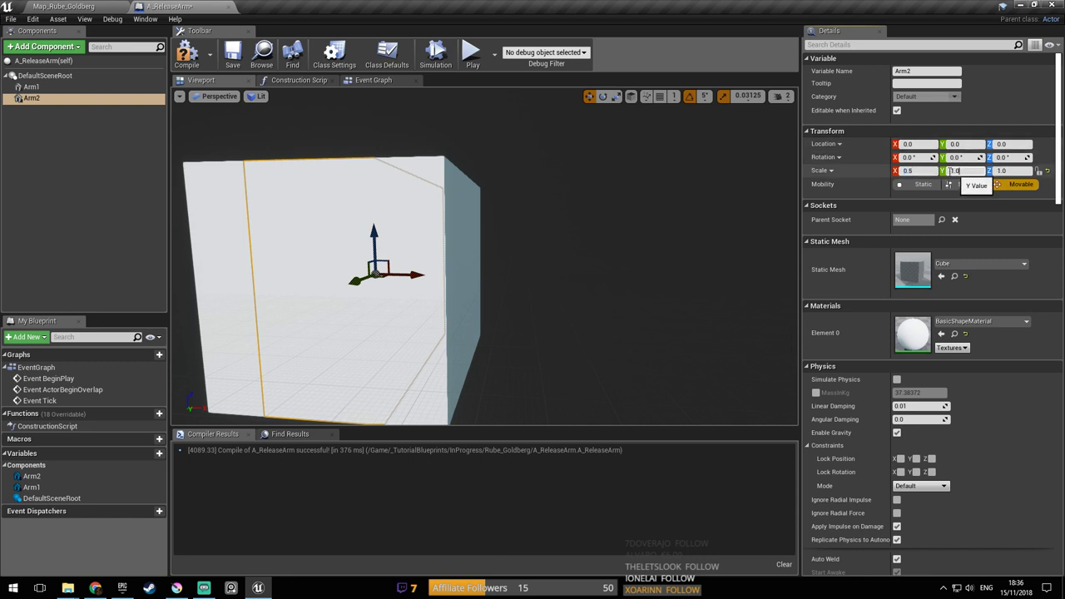
text(0.2)
key(Return)
click(1012, 171)
text(0.2)
key(Return)
mouse_move(452, 292)
right_down()
mouse_move(424, 298)
mouse_move(437, 301)
right_up()
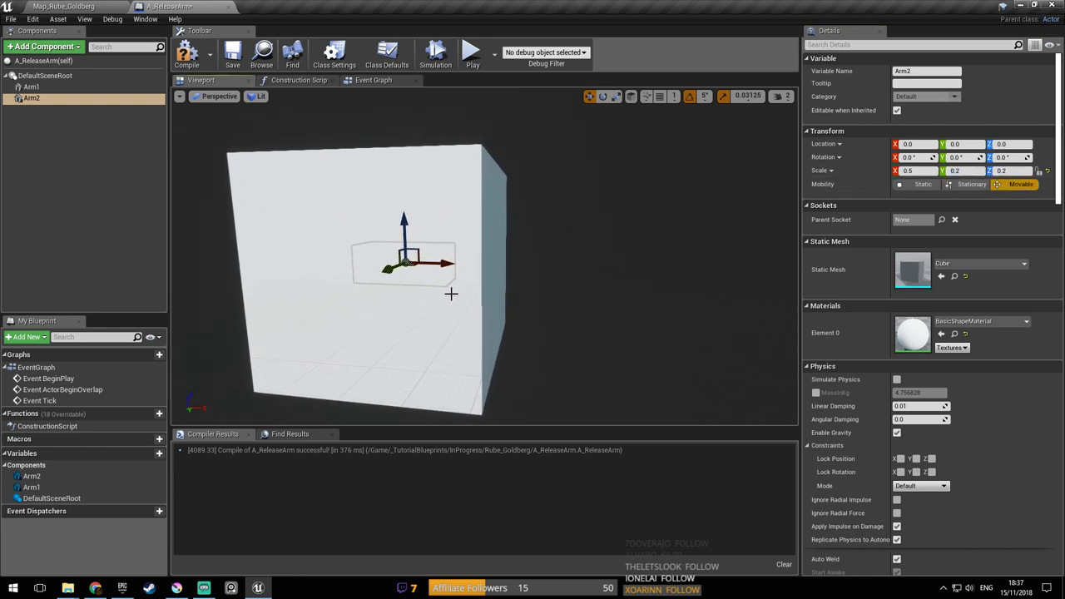
Set Arm1's scale to X 0.5, Y 0.2, Z 0.2
click(31, 87)
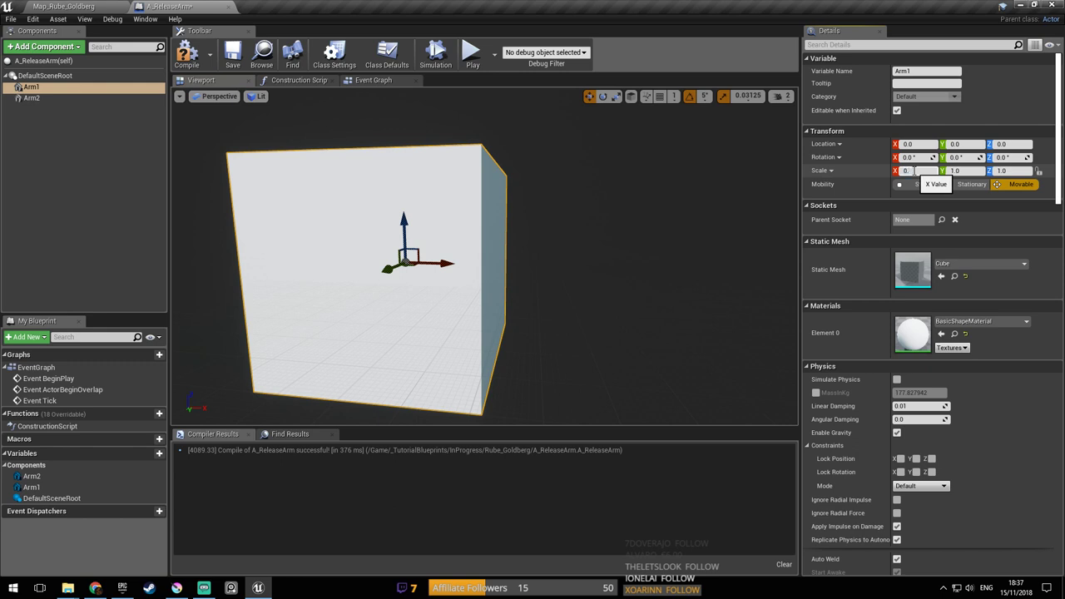
text(0.2)
key(Return)
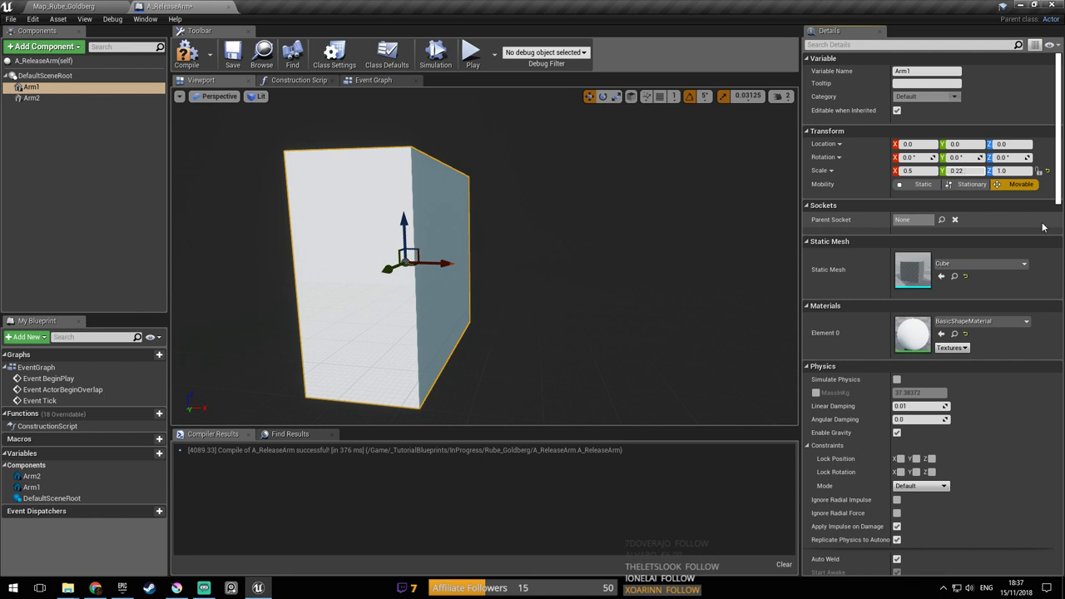
key(Return)
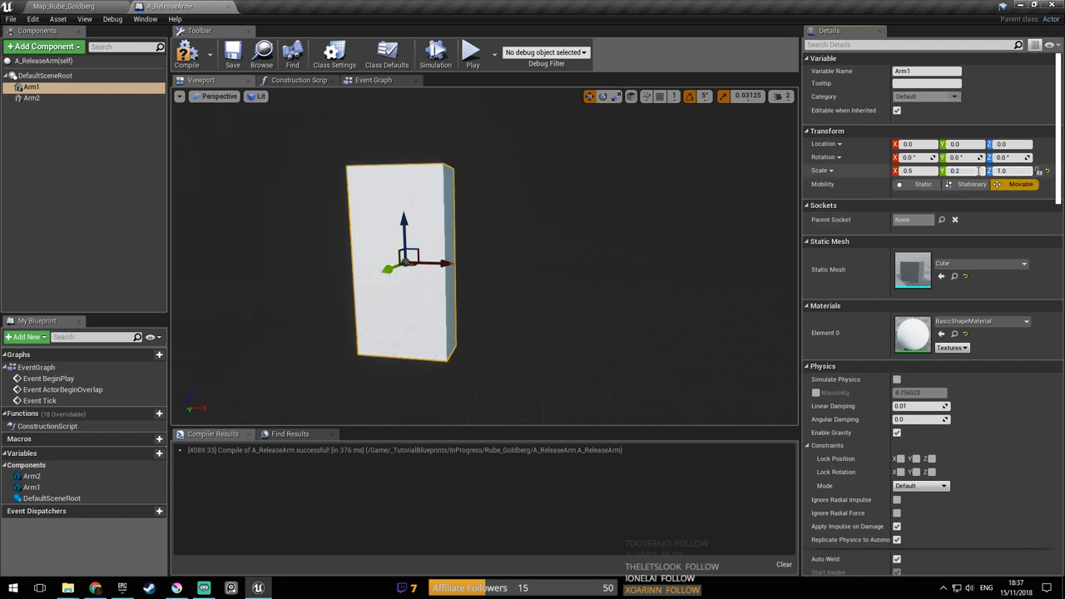
key(Return)
Move Arm1 about 62 units along X away from Arm2, and compile and save the blueprint
drag(446, 262, 611, 261)
mouse_move(659, 240)
right_down()
mouse_move(683, 241)
mouse_move(653, 233)
right_up()
key(ctrl+s)
click(186, 54)
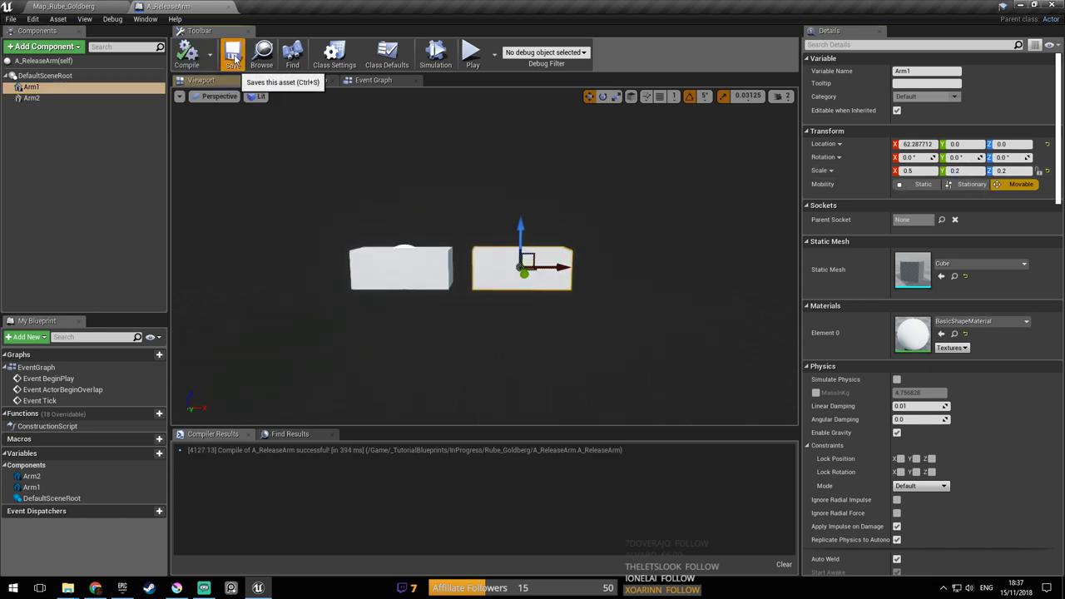
Switch to the Map_Rube_Goldberg level and select the four panels of the vertical ball chute, EditorCube103 to EditorCube106
click(67, 7)
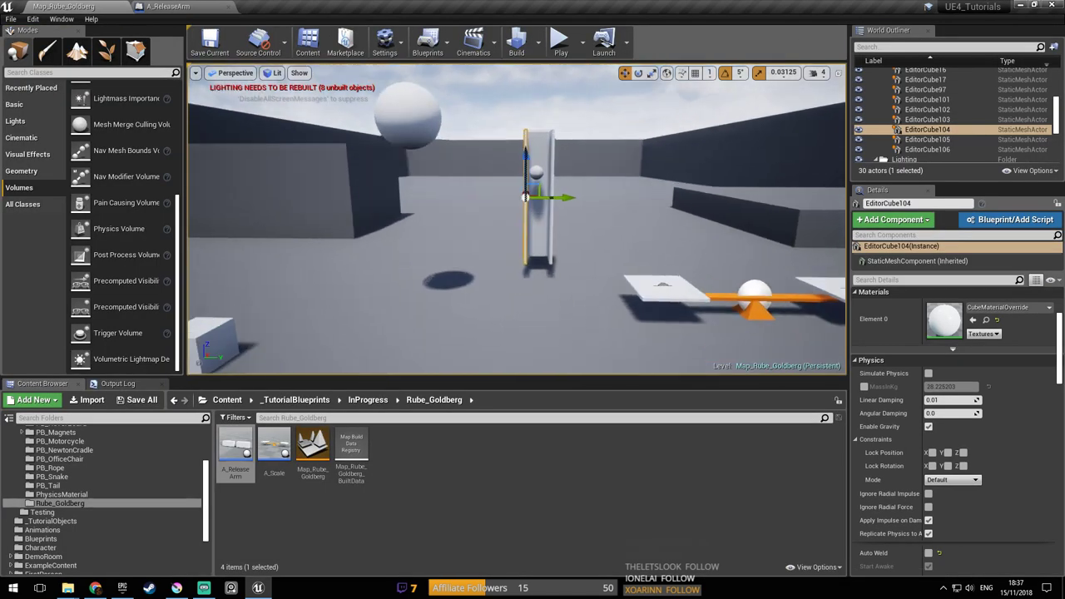
key(w)
right_drag(521, 246, 572, 221)
click(483, 232)
ctrl+click(467, 233)
key(d)
ctrl+click(569, 222)
ctrl+click(533, 222)
click(556, 224)
ctrl+click(522, 231)
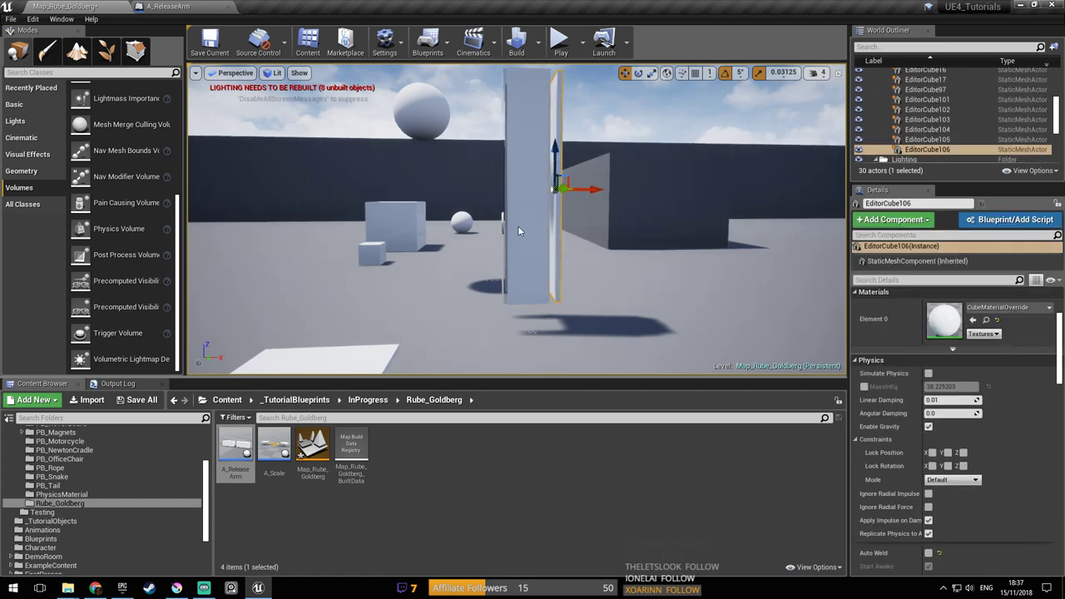
ctrl+click(506, 233)
mouse_move(513, 234)
right_down()
mouse_move(633, 234)
mouse_move(499, 232)
mouse_move(516, 230)
right_up()
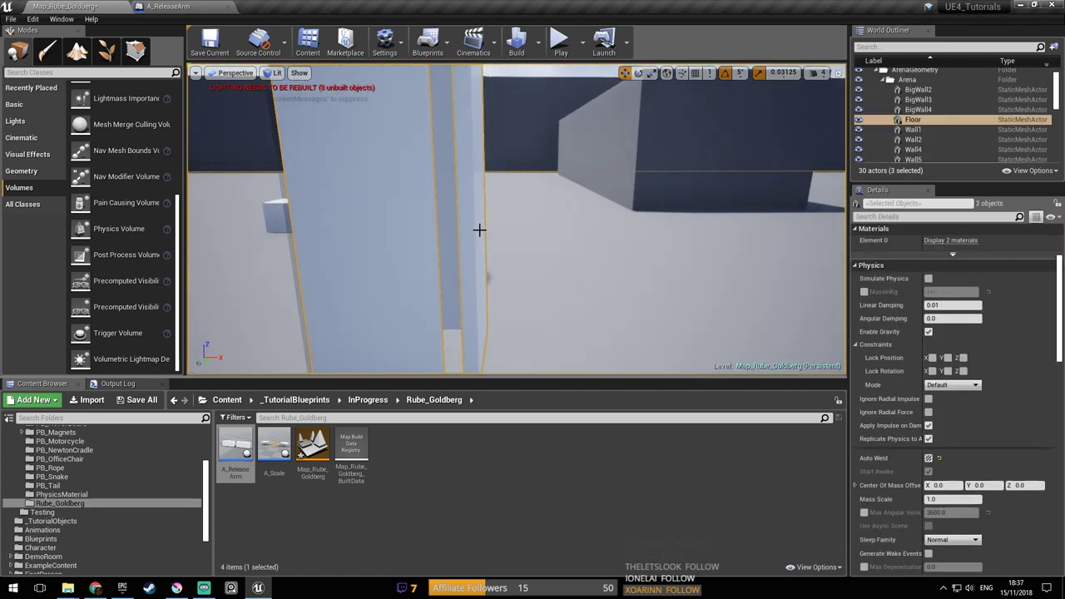
click(478, 230)
ctrl+click(387, 255)
right_drag(388, 255, 583, 250)
key(a)
ctrl+click(383, 259)
key(a)
right_drag(383, 259, 533, 265)
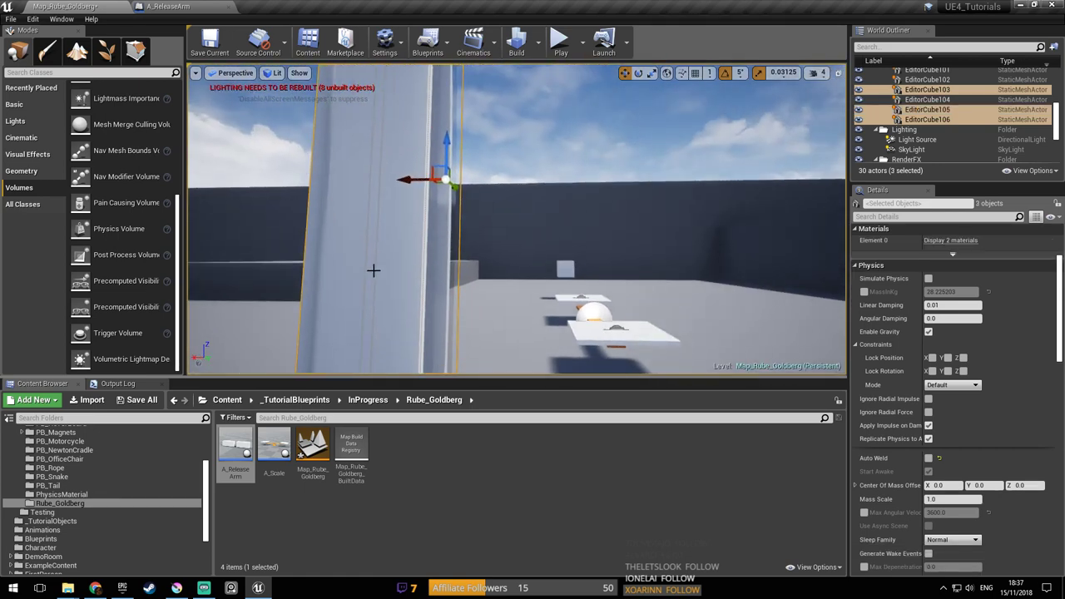
ctrl+click(381, 266)
key(d)
mouse_move(380, 266)
right_down()
mouse_move(291, 268)
mouse_move(381, 266)
right_up()
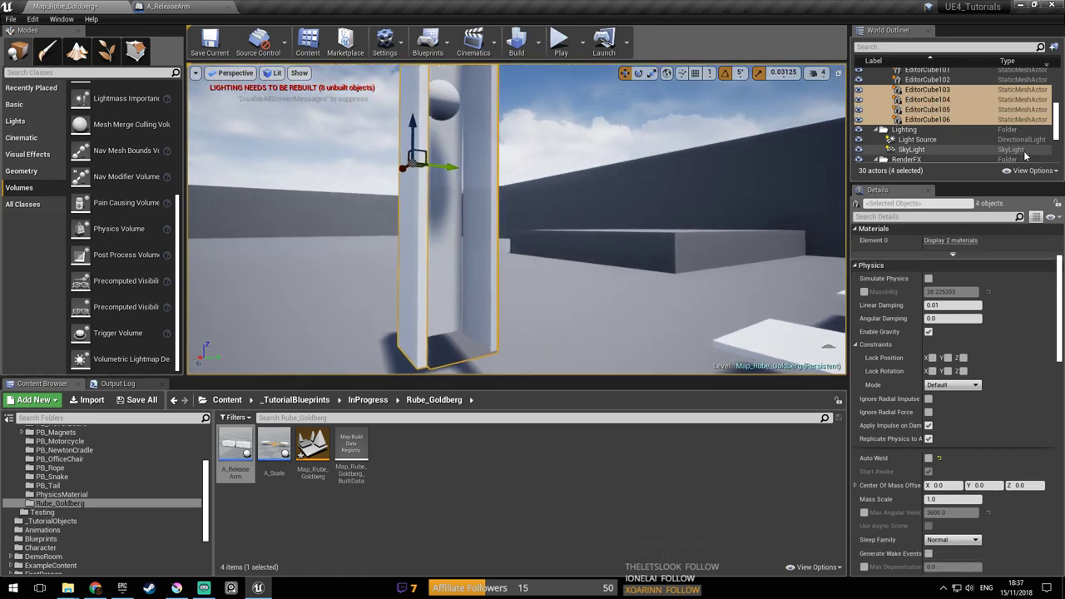
right_click(974, 121)
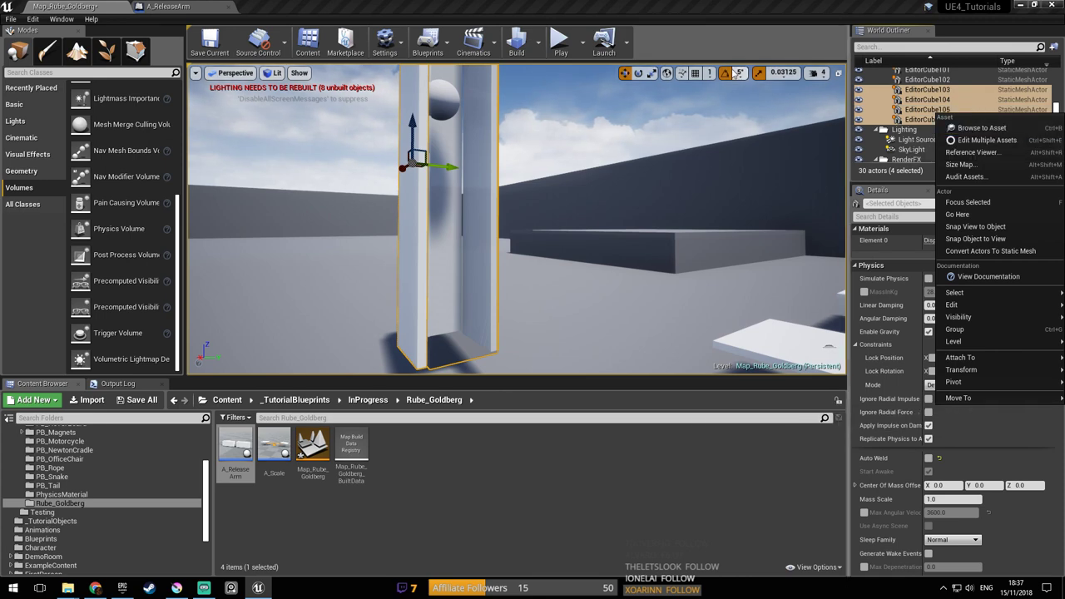
click(702, 62)
Examine how the chute panels EditorCube103 and EditorCube106 line up with their neighbouring panels
right_drag(682, 150, 682, 150)
right_drag(608, 124, 611, 159)
click(564, 158)
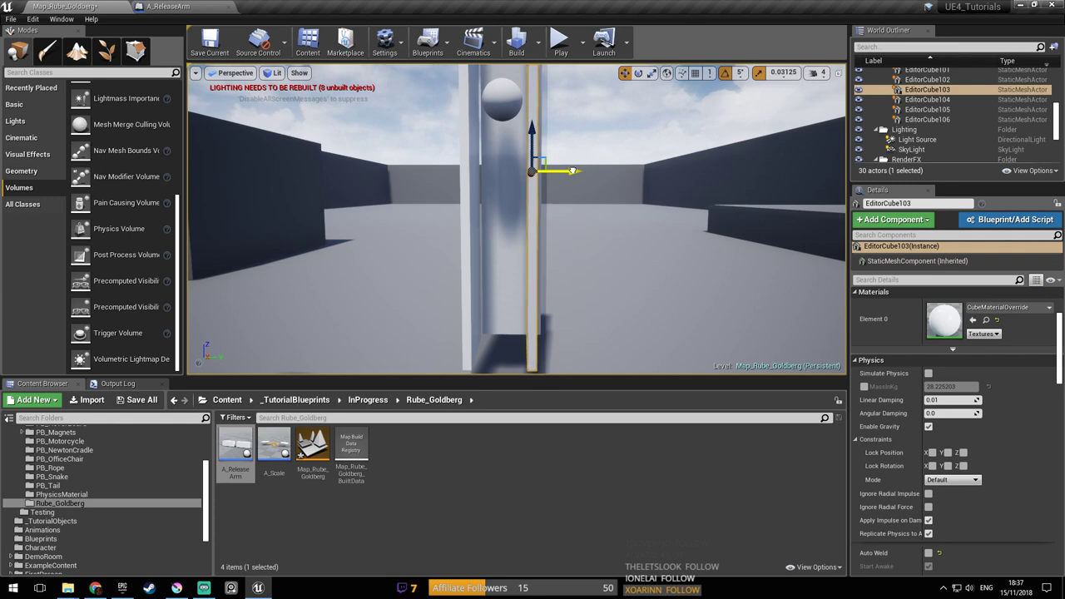
right_drag(572, 170, 572, 169)
click(557, 191)
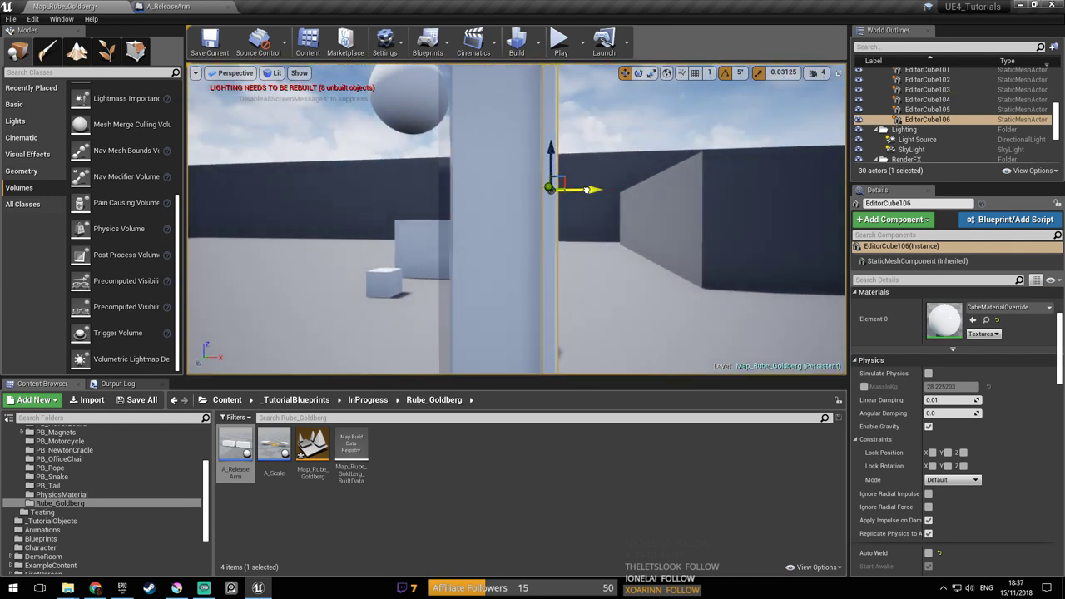
right_drag(558, 192, 558, 192)
right_drag(452, 162, 452, 161)
right_drag(428, 198, 466, 220)
Select all four chute panels together and start converting the actors to a static mesh
click(428, 214)
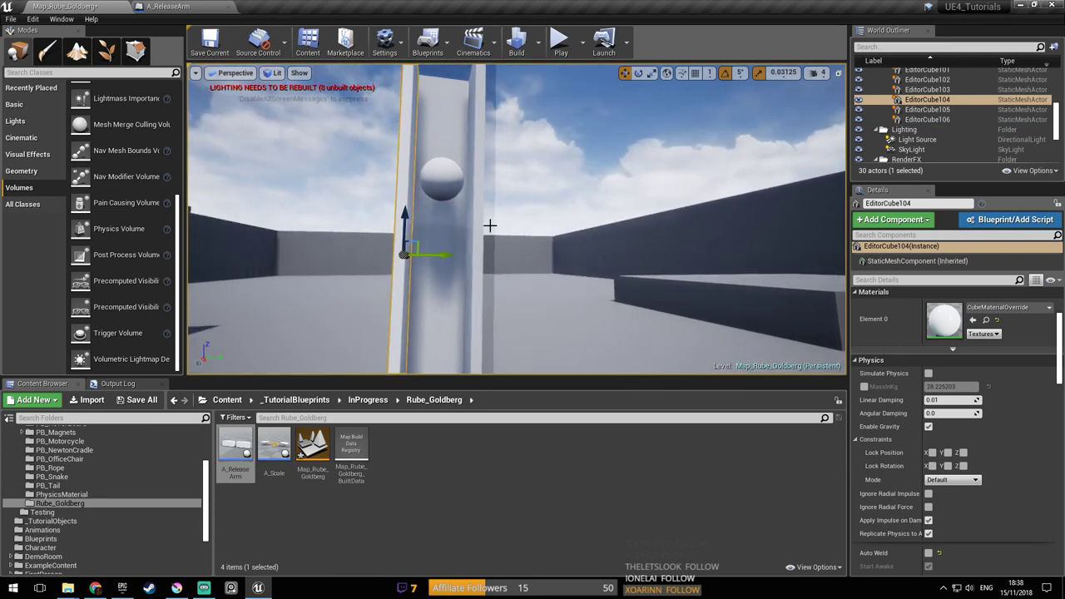
ctrl+click(490, 225)
right_drag(544, 231, 585, 216)
ctrl+click(585, 216)
ctrl+click(676, 220)
right_drag(676, 220, 676, 219)
right_click(924, 111)
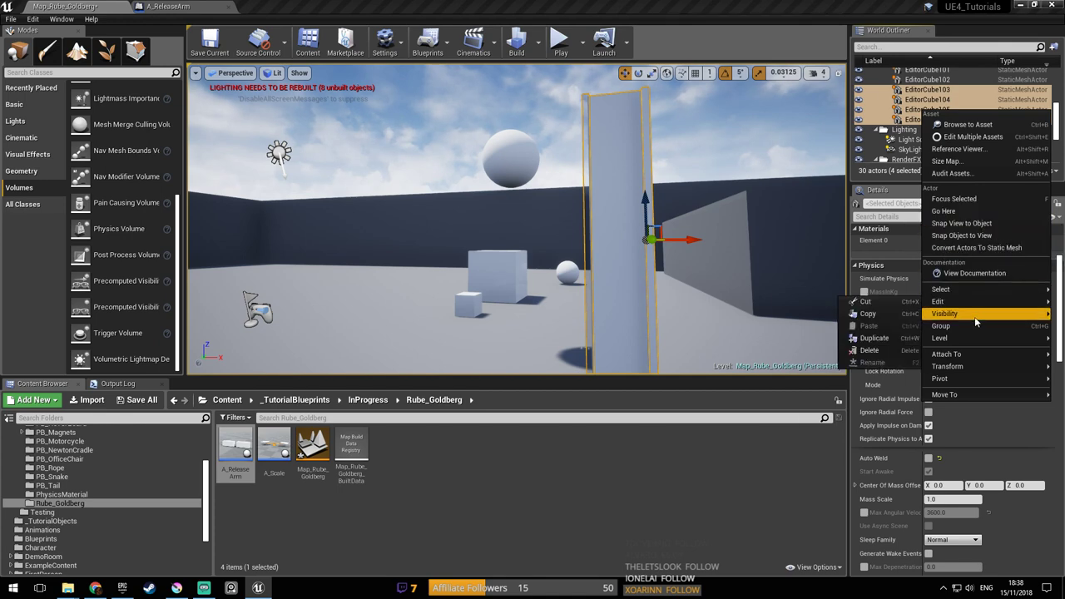
mouse_move(990, 345)
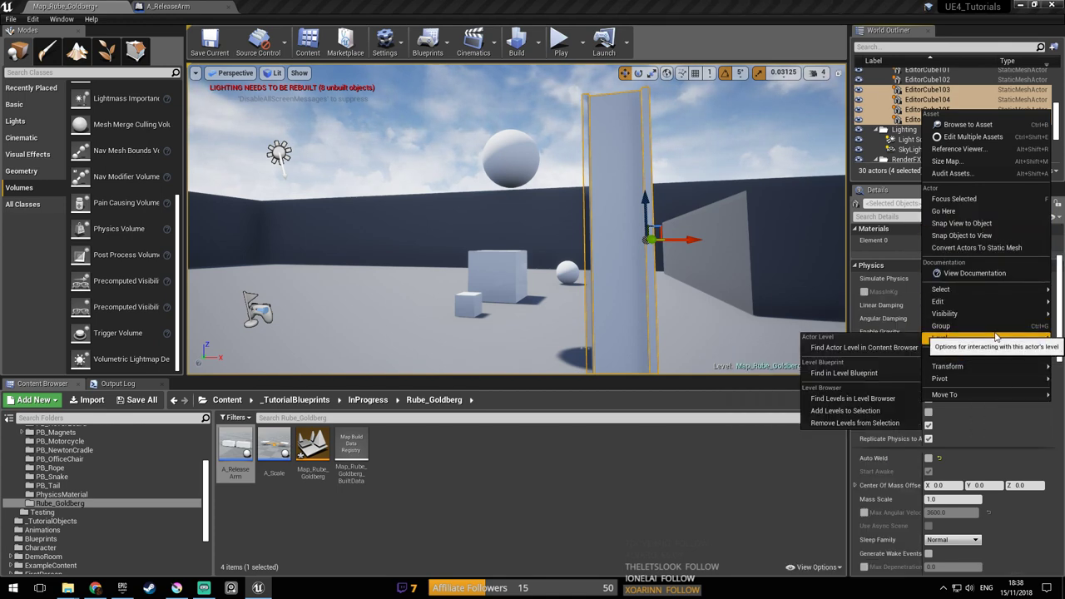
mouse_move(1005, 316)
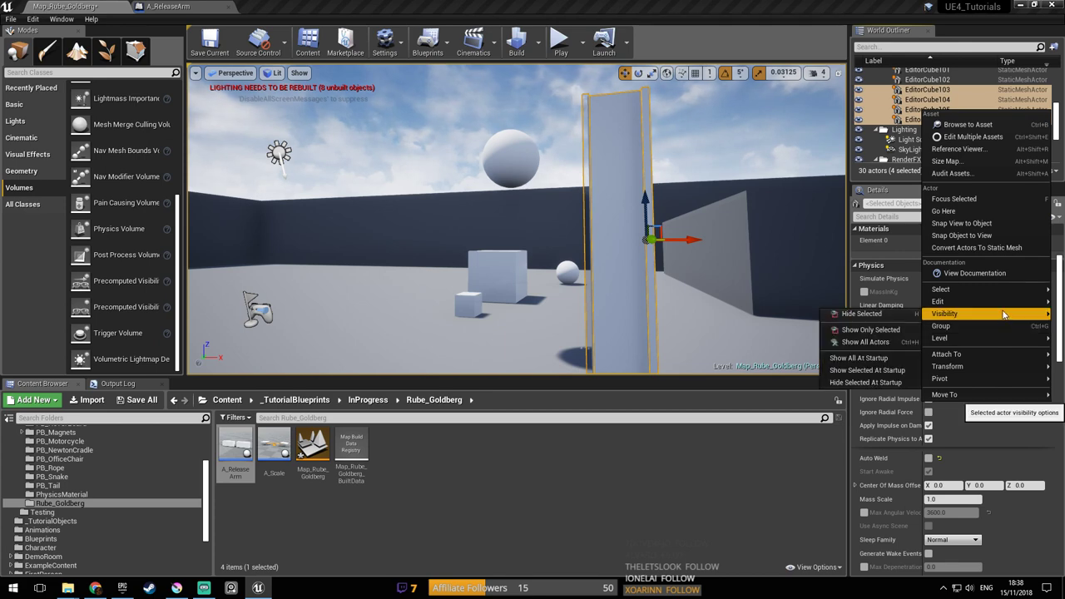
mouse_move(993, 367)
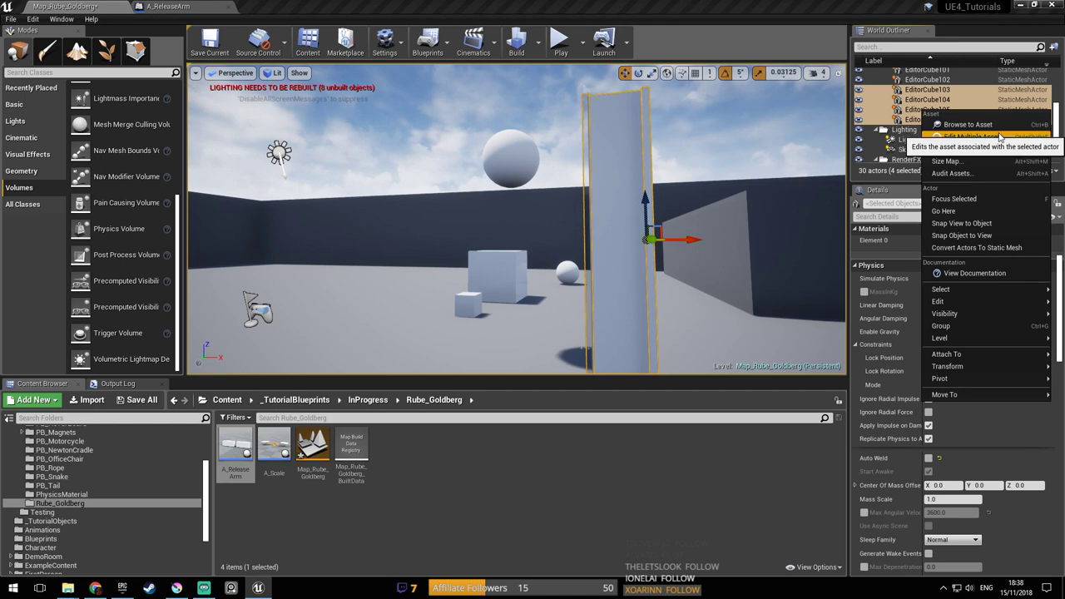
click(1027, 252)
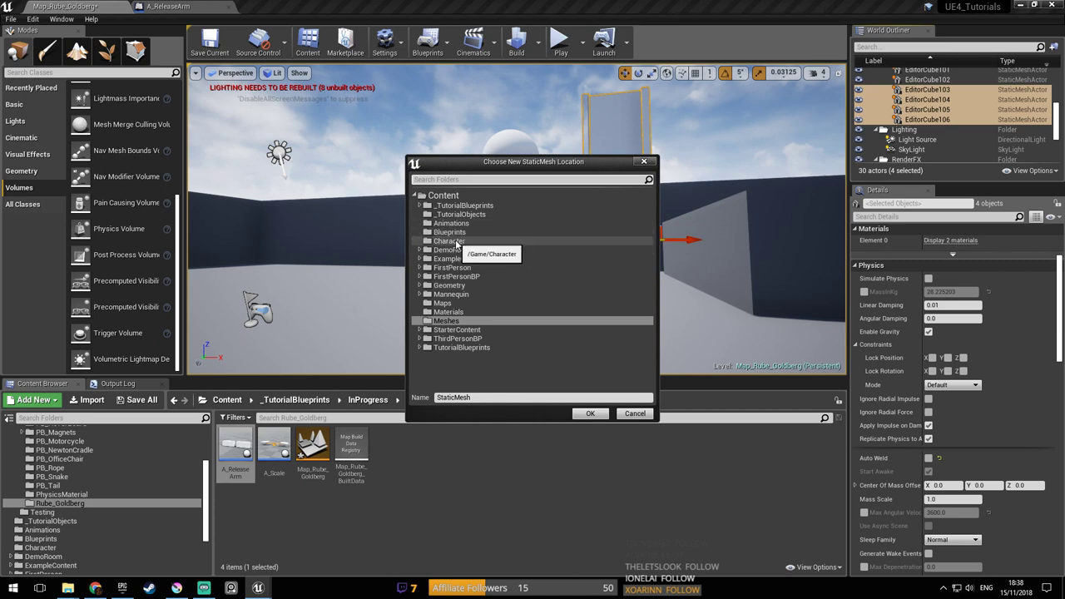
Store the converted mesh as StaticMesh in _TutorialBlueprints/InProgress/Rube_Goldberg, and save all changes
click(419, 205)
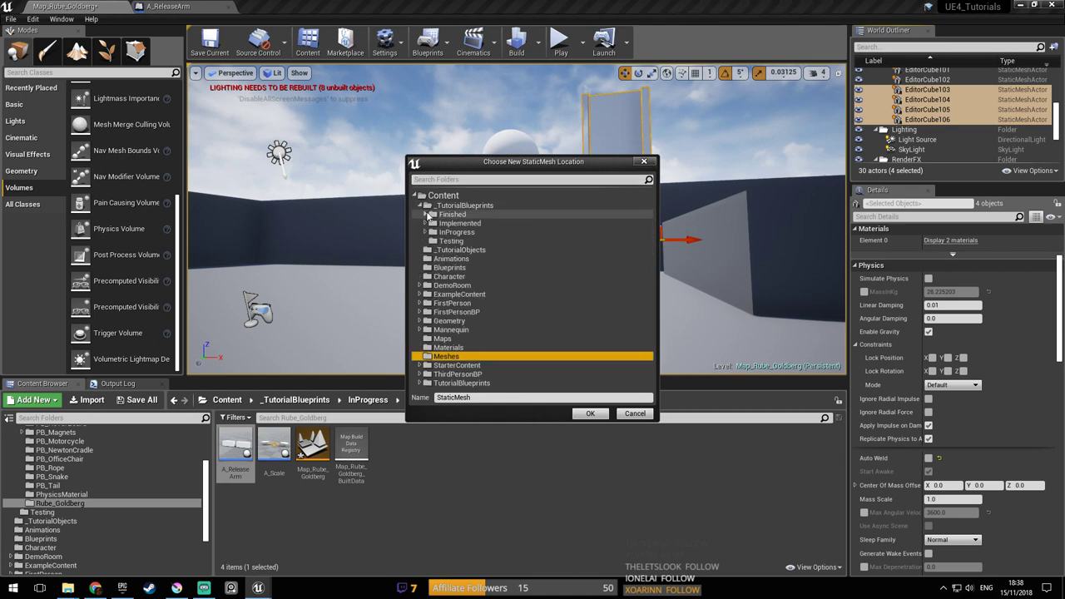
click(425, 233)
click(425, 224)
scroll(491, 261, down, 3)
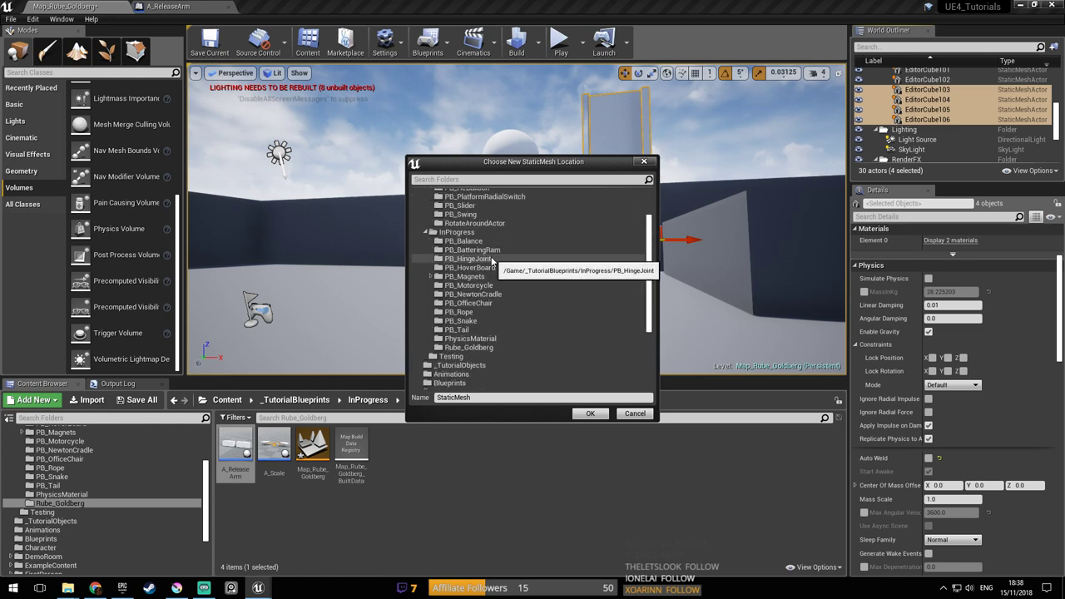
click(469, 347)
click(591, 414)
right_drag(527, 350, 513, 335)
key(ctrl+shift+s)
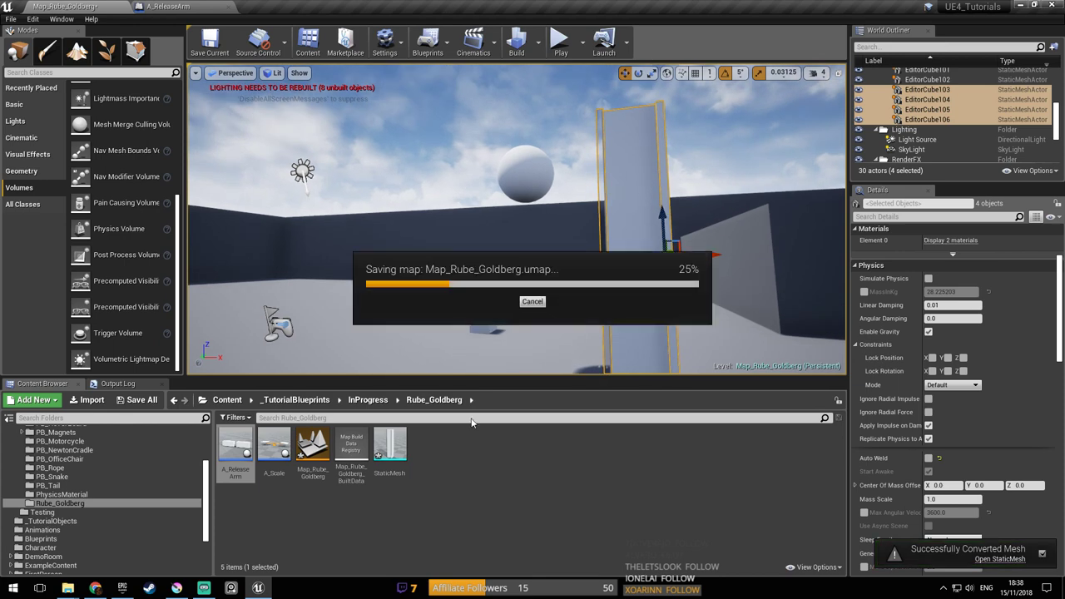
Delete the original chute panel EditorCube103 from the level
click(387, 455)
right_drag(466, 308, 533, 337)
right_drag(496, 277, 595, 271)
click(496, 277)
key(Delete)
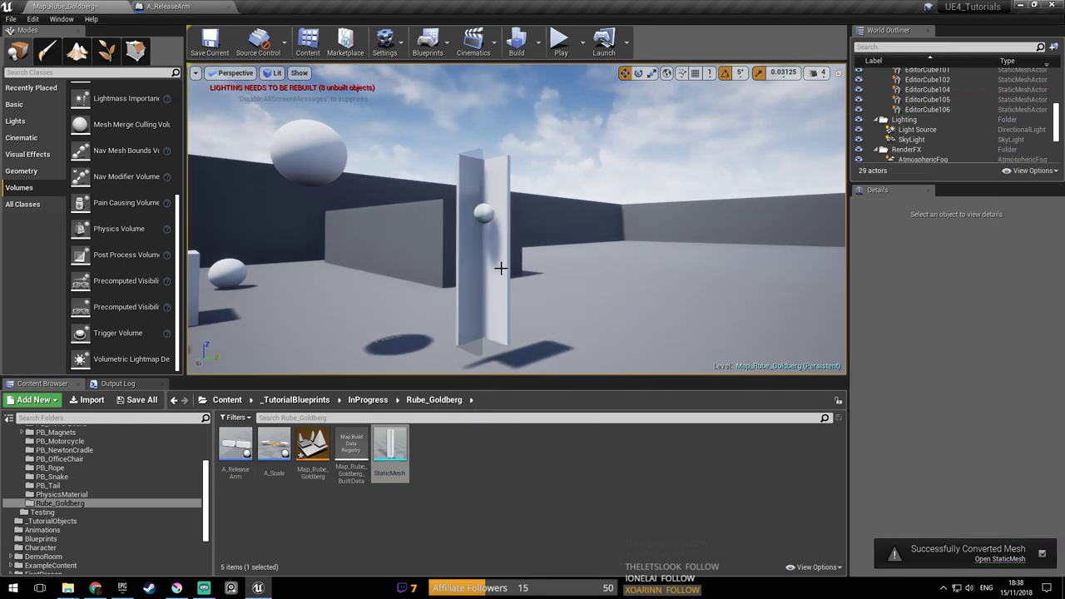
Place the StaticMesh asset in the level beside the original chute and raise it to about the chute's height
drag(390, 463, 596, 366)
drag(596, 321, 596, 179)
right_drag(496, 250, 492, 250)
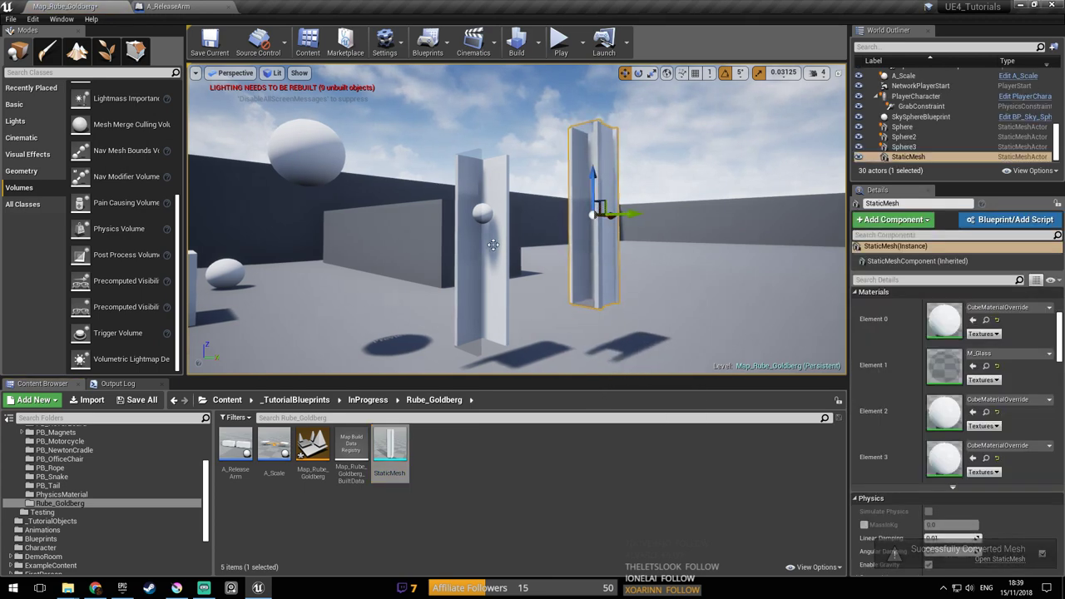
Delete the remaining original chute panels around the small ball from the level
click(494, 251)
key(Delete)
click(480, 247)
key(Delete)
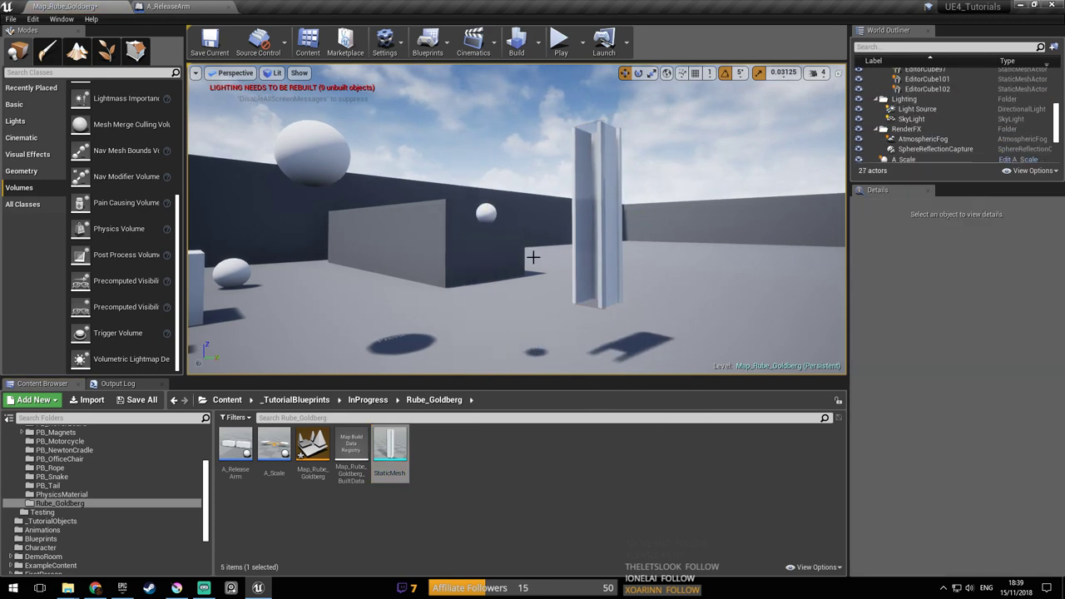
Move the StaticMesh chute so that it encloses the small floating ball
click(601, 243)
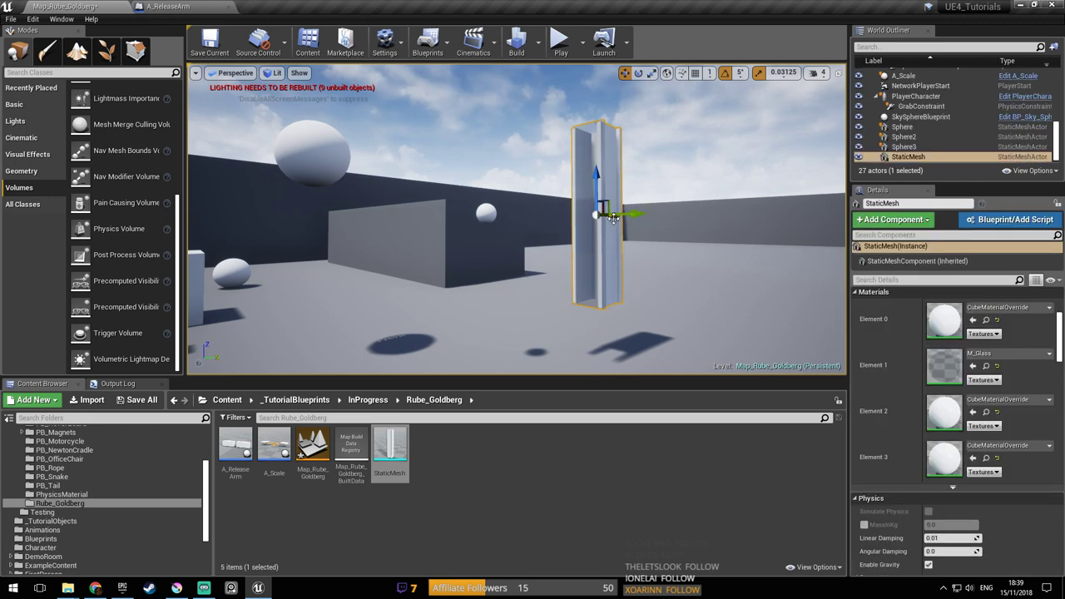
right_drag(622, 223, 549, 222)
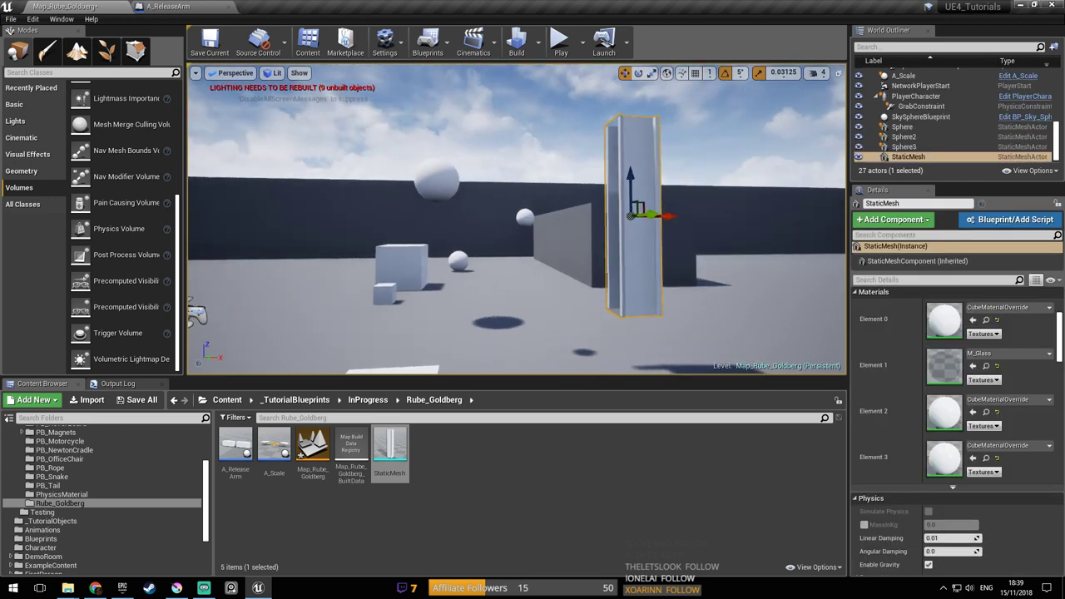
drag(656, 216, 648, 217)
right_drag(644, 225, 638, 238)
drag(652, 249, 642, 251)
right_drag(642, 250, 524, 253)
drag(487, 261, 427, 256)
right_drag(427, 257, 229, 324)
drag(636, 219, 588, 218)
right_drag(588, 218, 720, 196)
Tilt the StaticMesh chute diagonally and play-test the level
click(638, 75)
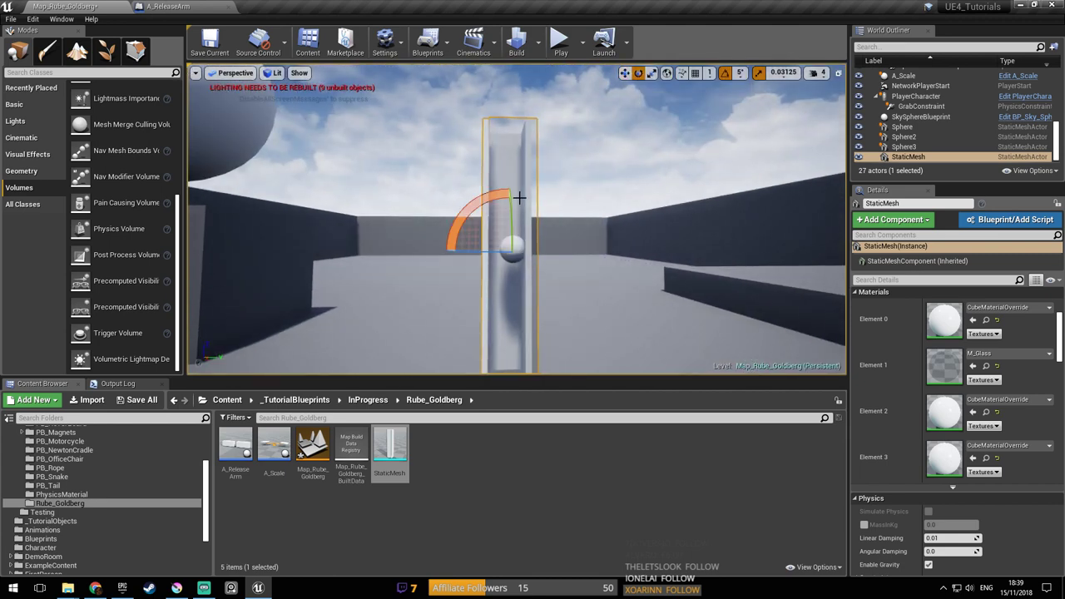
drag(460, 207, 533, 200)
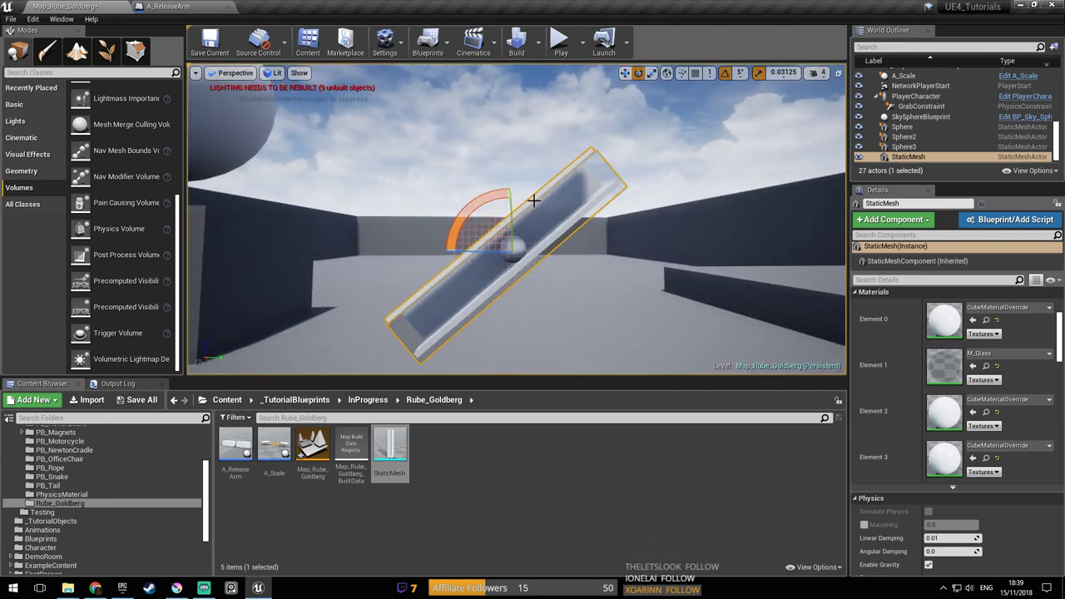
click(559, 46)
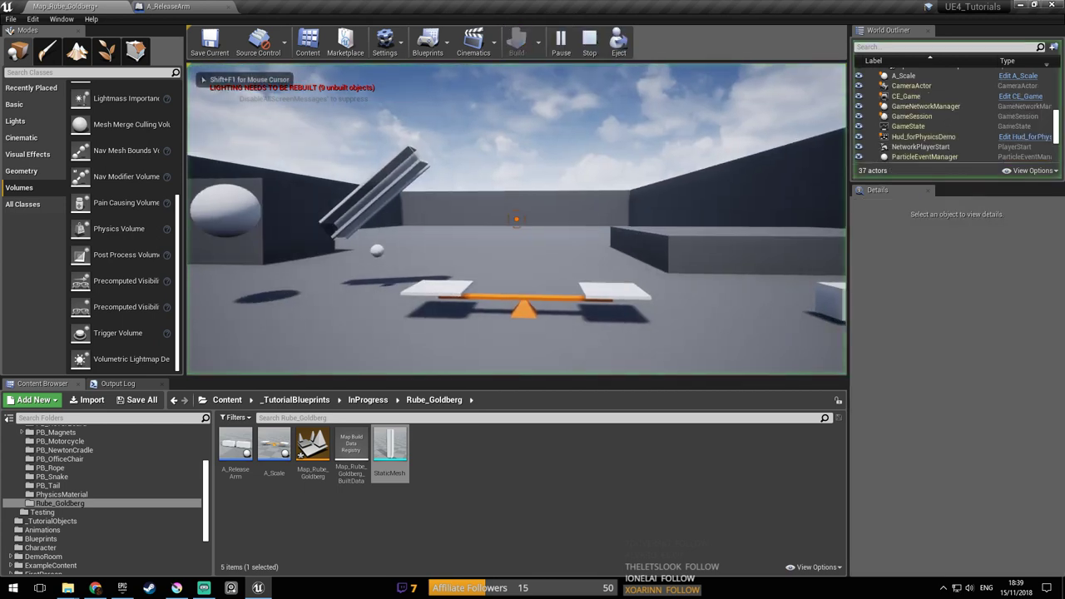
key(Escape)
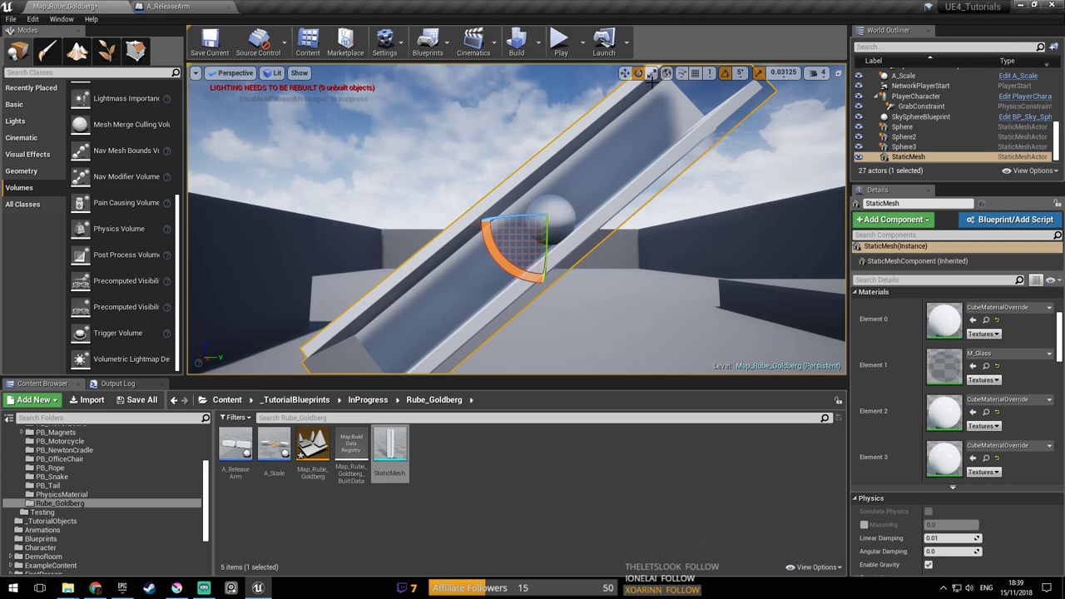
Shift the tilted StaticMesh chute slightly around the ball and play-test repeatedly, watching how the ball behaves
click(625, 73)
drag(558, 215, 566, 223)
click(561, 41)
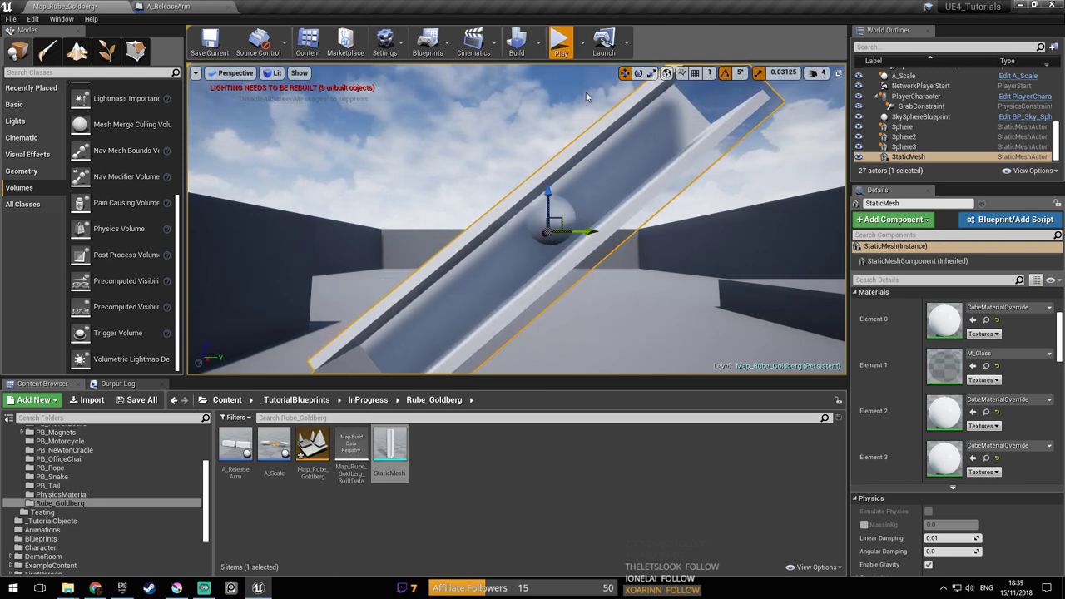
key(w)
key(a)
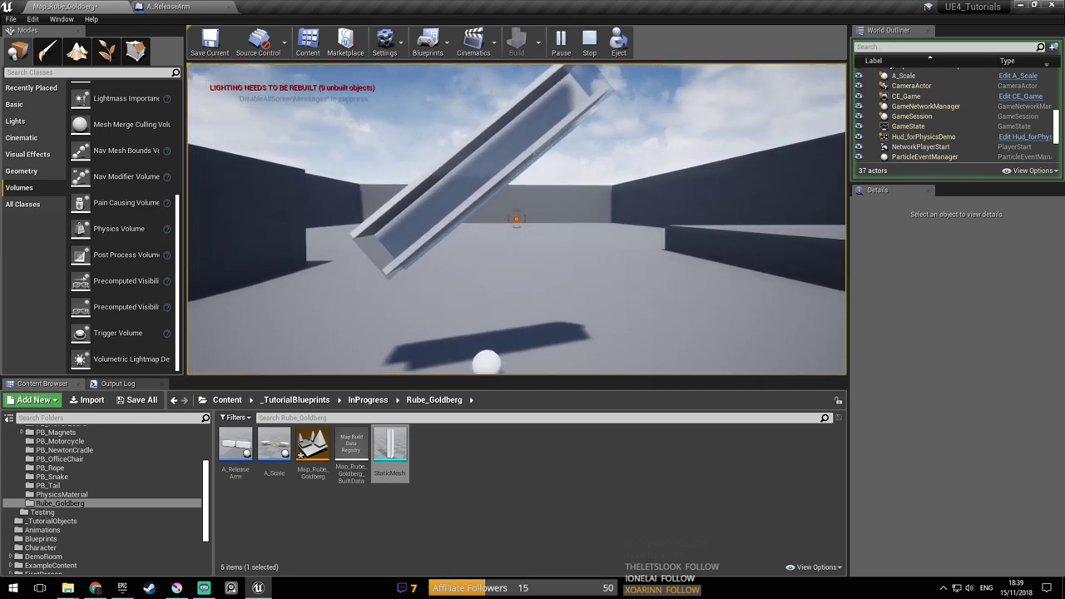
click(589, 41)
click(561, 41)
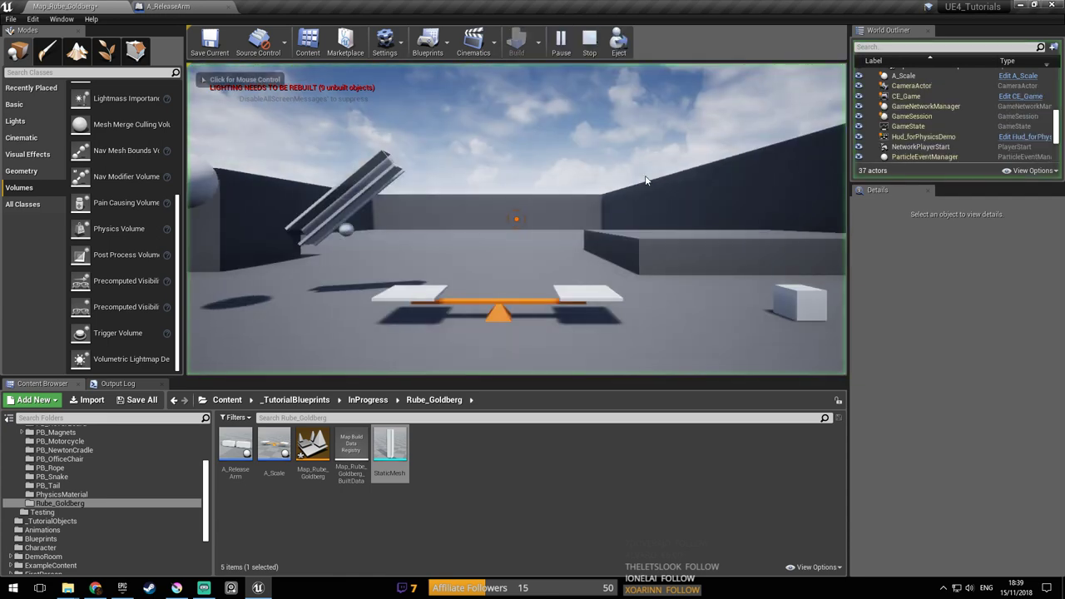
key(Escape)
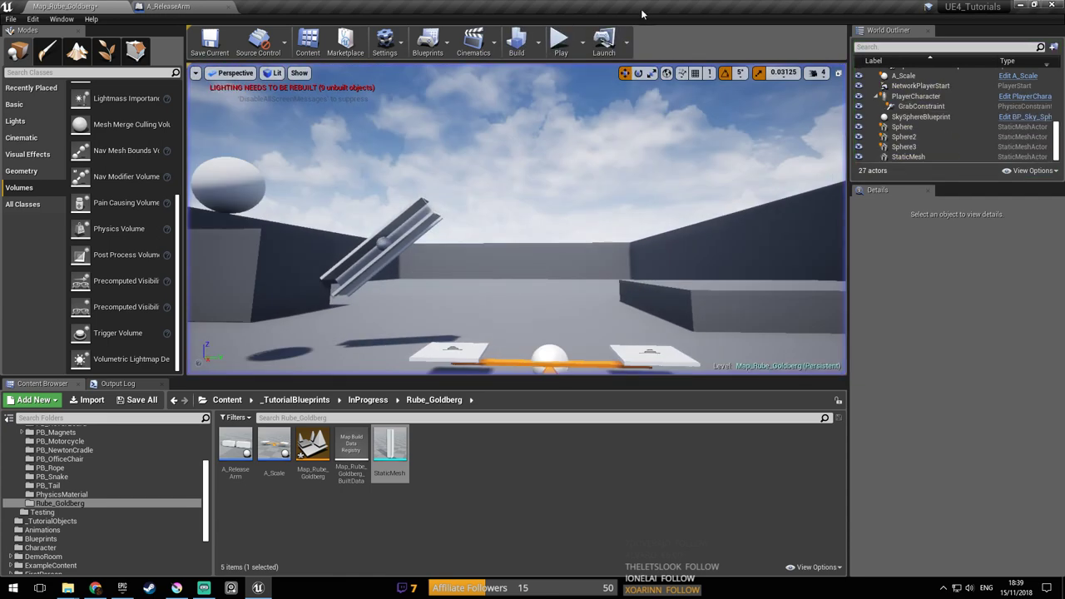
click(563, 43)
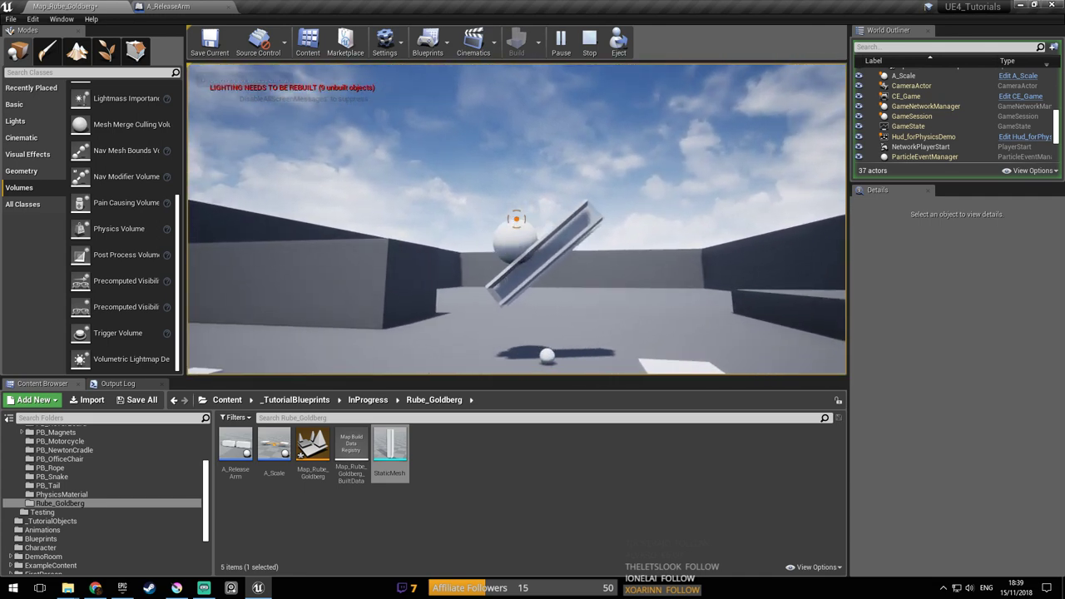
key(Escape)
Examine the StaticMesh chute's collision settings and available collision presets by filtering its details for "collis"
click(547, 239)
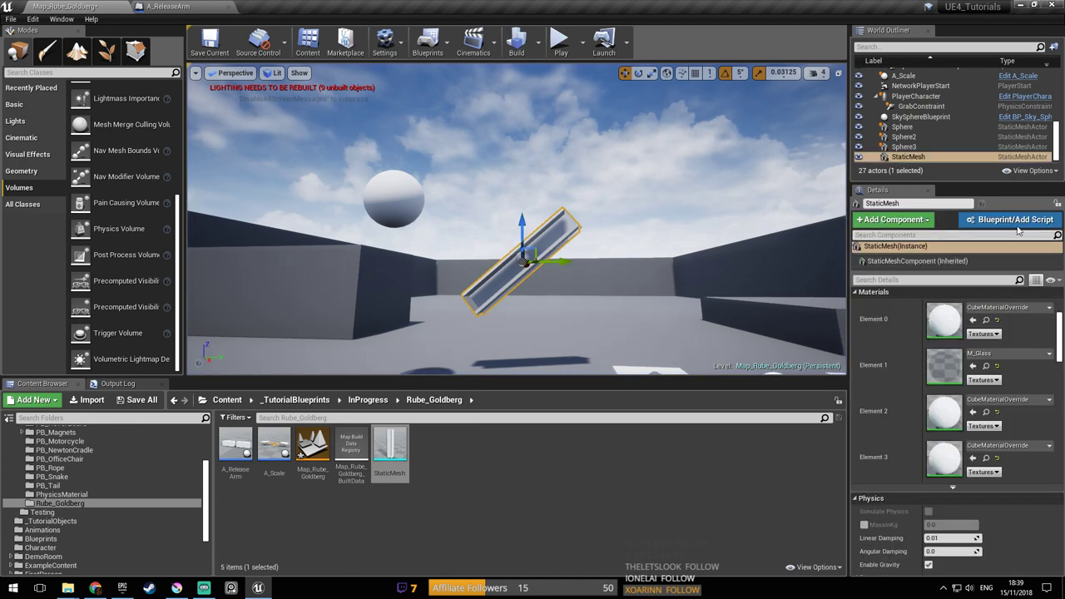
mouse_move(1061, 361)
mouse_down()
mouse_move(1061, 338)
mouse_move(1062, 378)
mouse_move(1058, 343)
mouse_up()
scroll(1059, 347, up, 1)
click(907, 158)
click(943, 148)
click(944, 157)
scroll(1061, 323, down, 15)
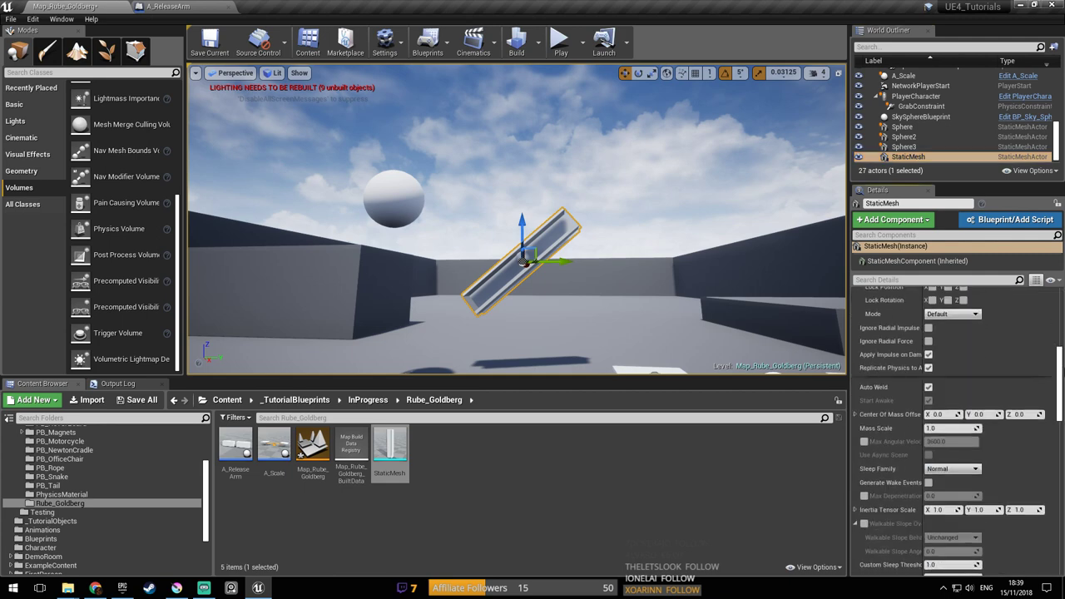
click(934, 279)
text(coll)
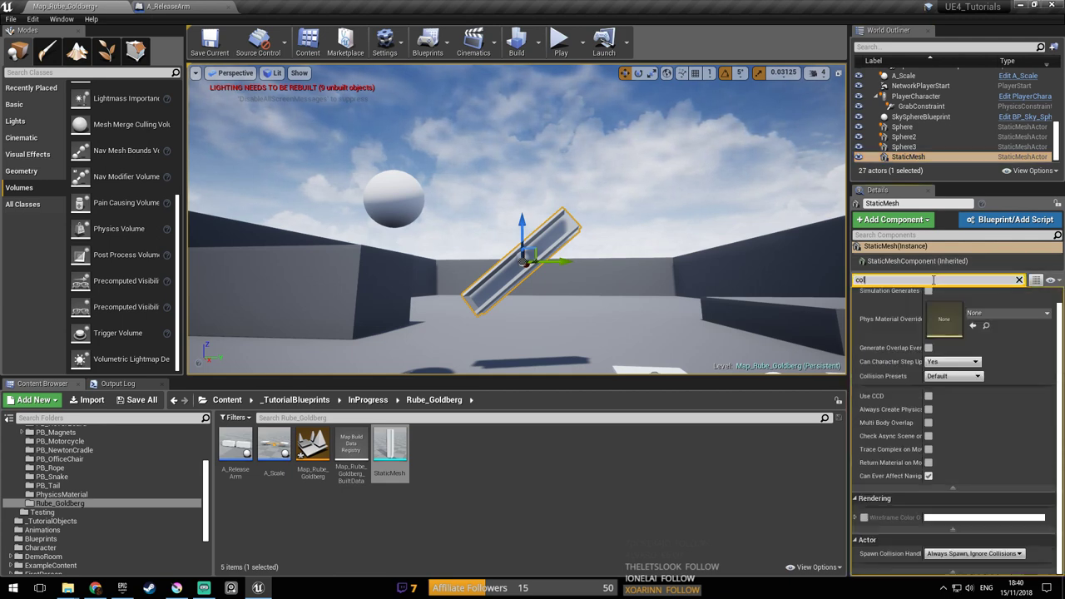
text(is)
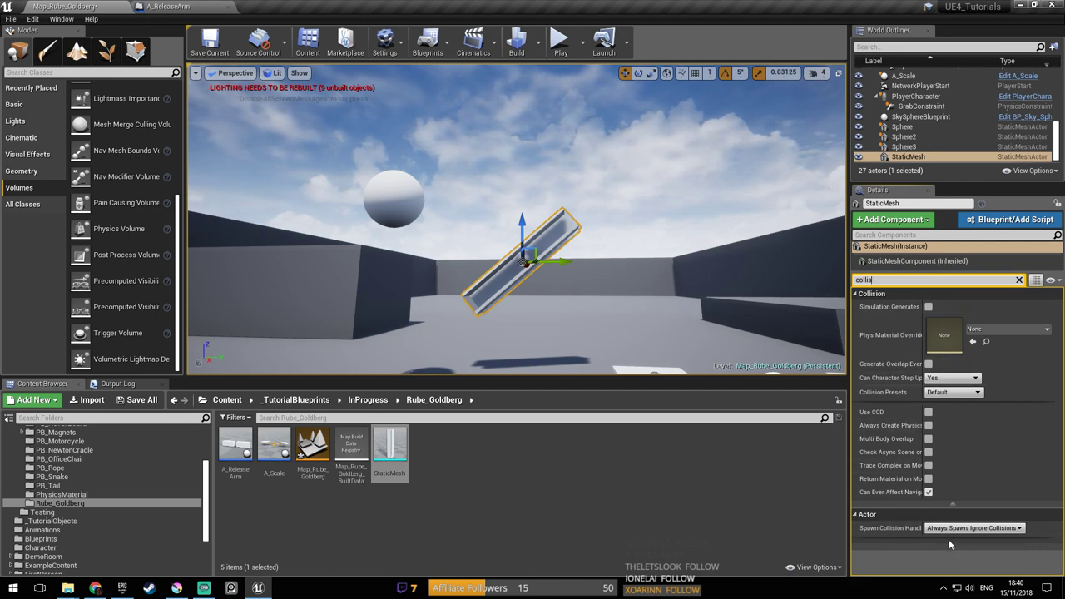
click(966, 392)
click(976, 402)
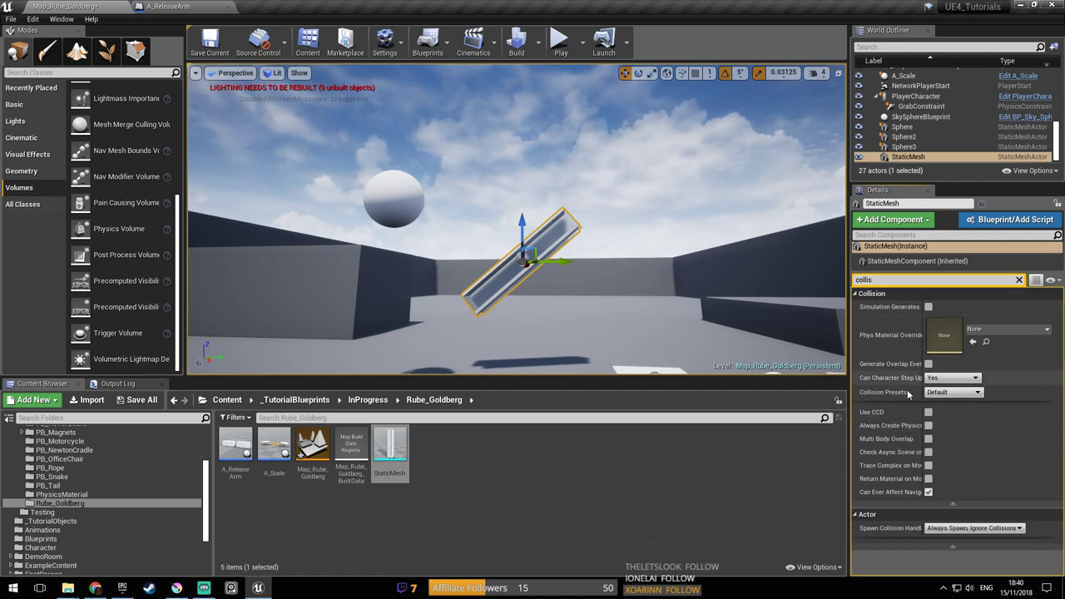
click(1019, 281)
Undo the StaticMesh chute's tilt and moves and the deletion of the remaining original panels
mouse_move(570, 249)
right_down()
mouse_move(520, 270)
mouse_move(570, 249)
right_up()
key(ctrl+z)
key(ctrl+z)
key(ctrl+z)
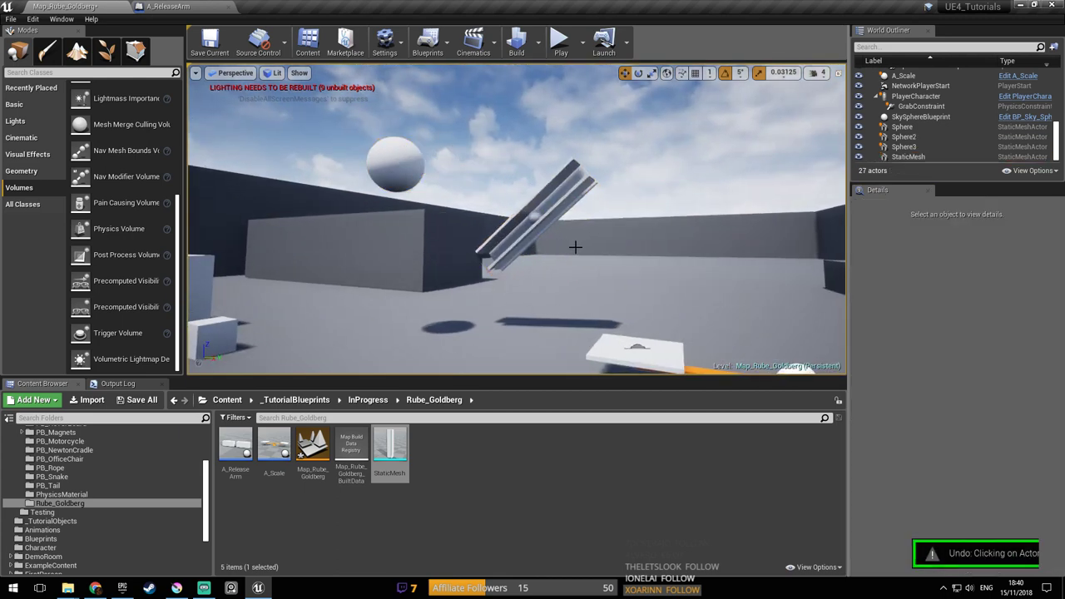
key(ctrl+z)
key(ctrl+z)
key(ctrl+z)
key(ctrl+z)
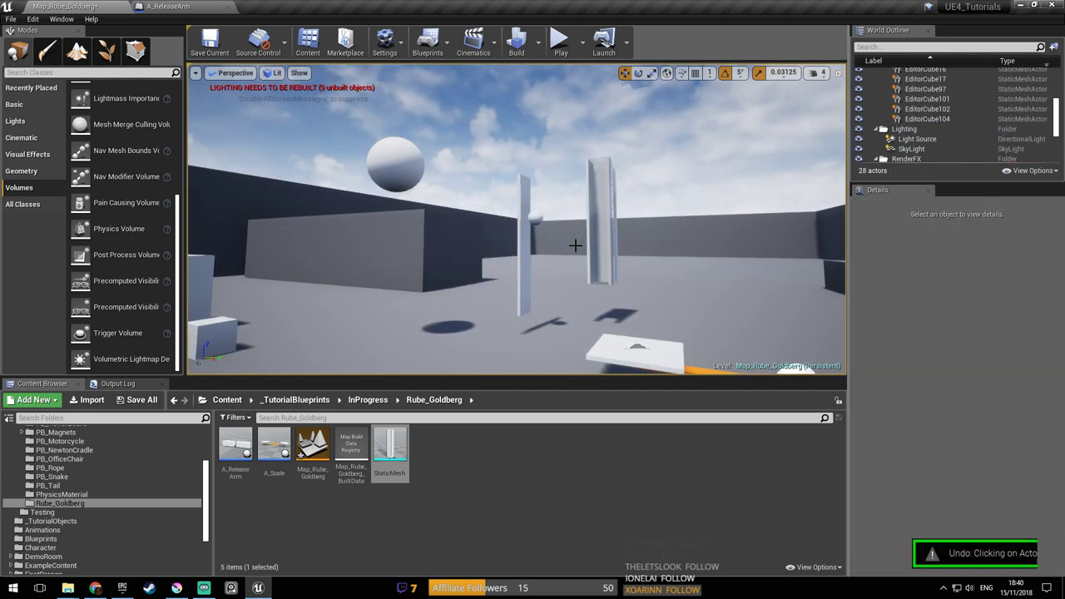
key(ctrl+z)
key(ctrl+z)
key(ctrl+z)
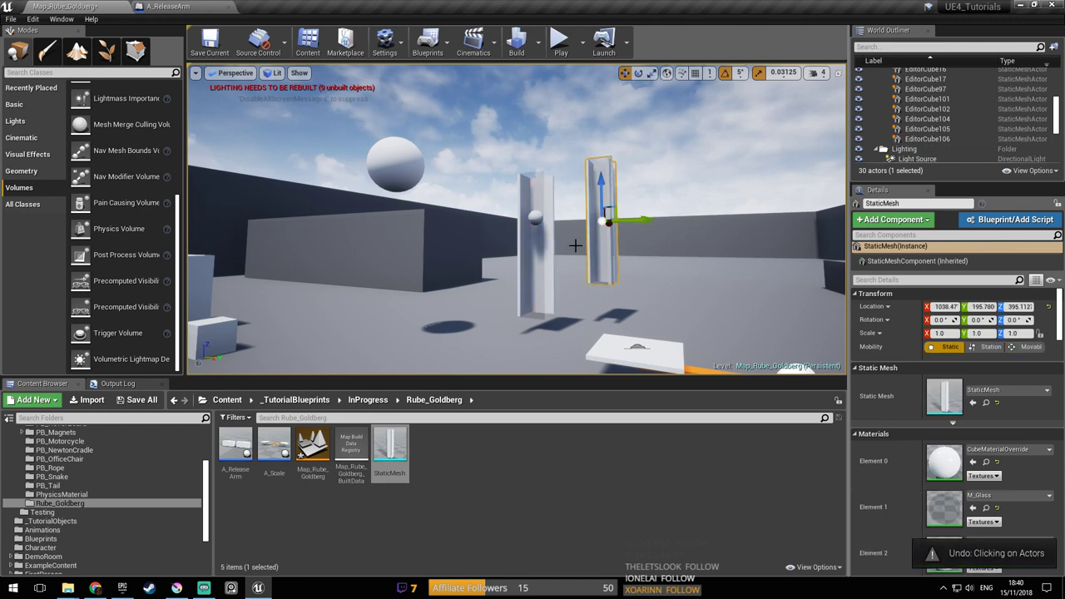
Undo the placement of the StaticMesh chute and the deletion of panel EditorCube103, and save the level
right_drag(575, 246, 371, 250)
drag(556, 214, 561, 241)
key(ctrl+z)
key(ctrl+s)
Select the four chute panels EditorCube103 to EditorCube106 and group them
right_drag(530, 250, 554, 237)
ctrl+click(447, 230)
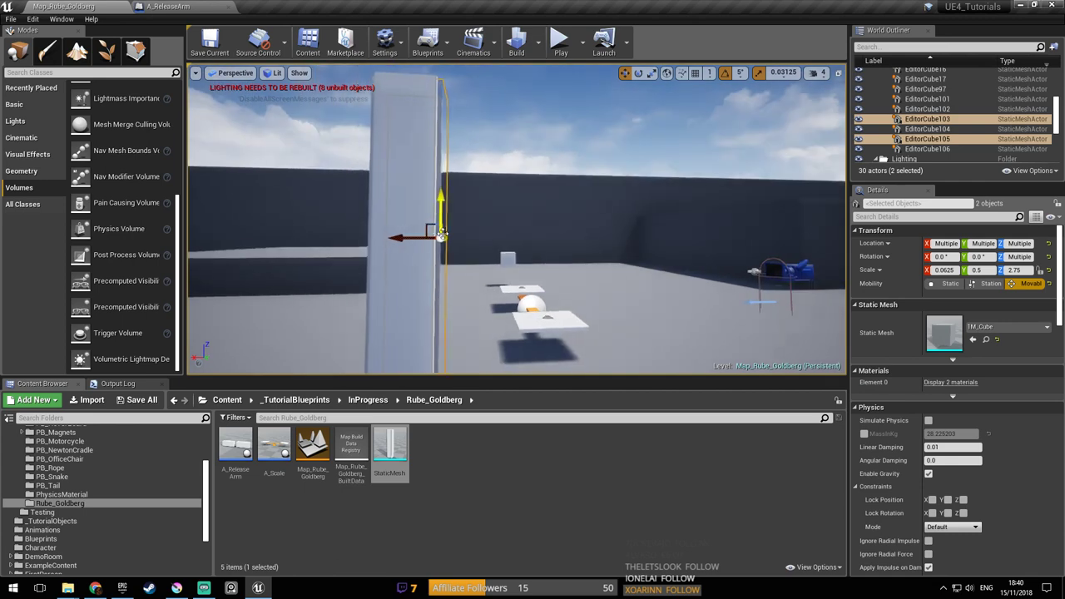
ctrl+click(407, 237)
right_drag(407, 236, 493, 237)
ctrl+click(386, 238)
right_drag(386, 238, 345, 236)
right_click(1005, 155)
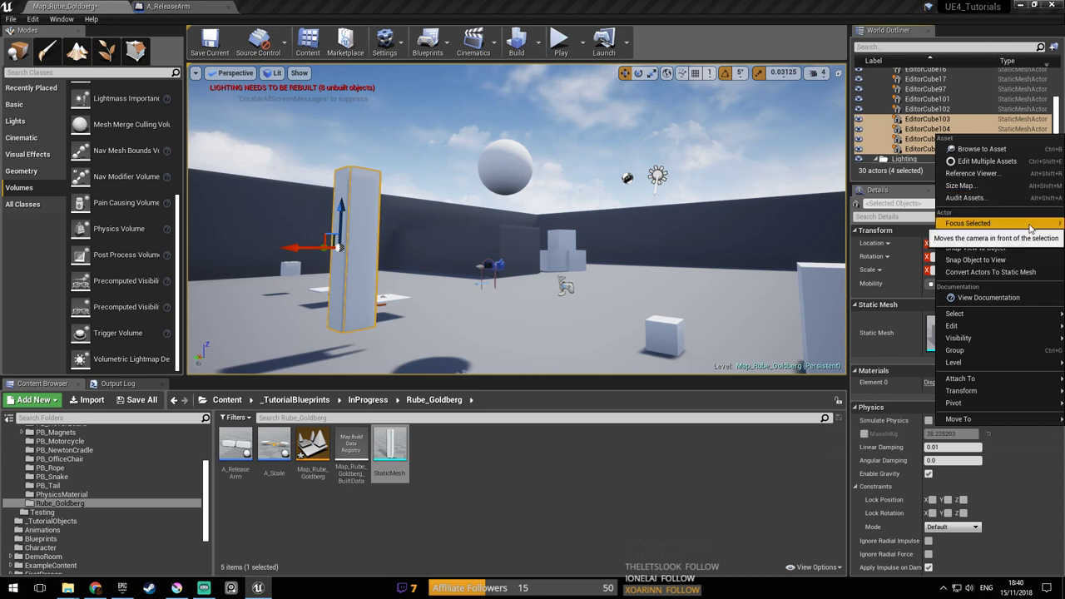
click(995, 351)
Tilt the grouped chute diagonally and raise it so that it surrounds the small ball
scroll(949, 115, down, 2)
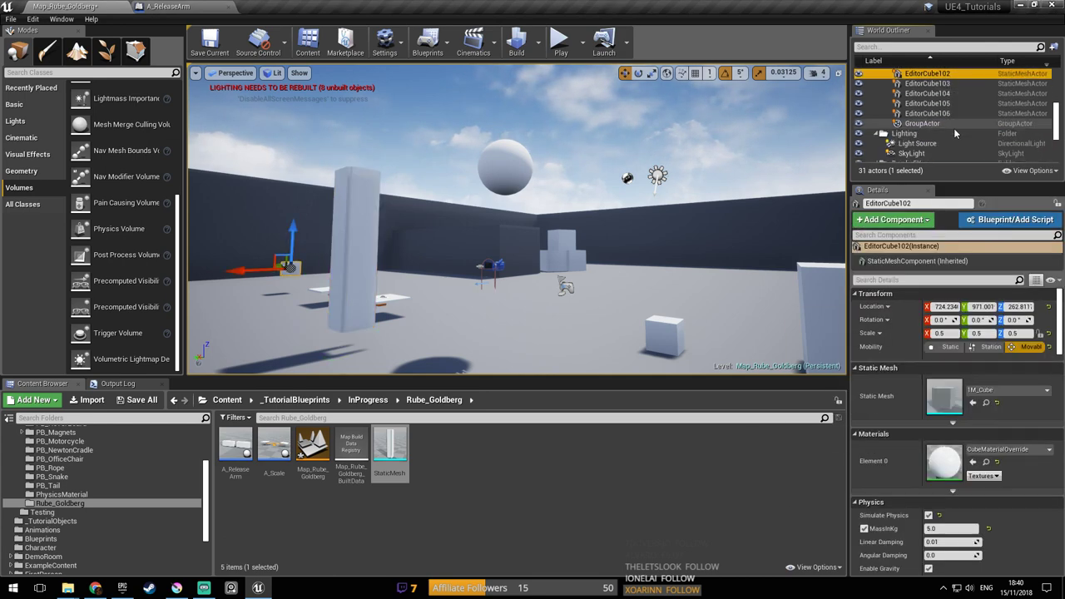
click(954, 127)
right_drag(633, 208, 766, 208)
right_drag(636, 147, 845, 137)
key(e)
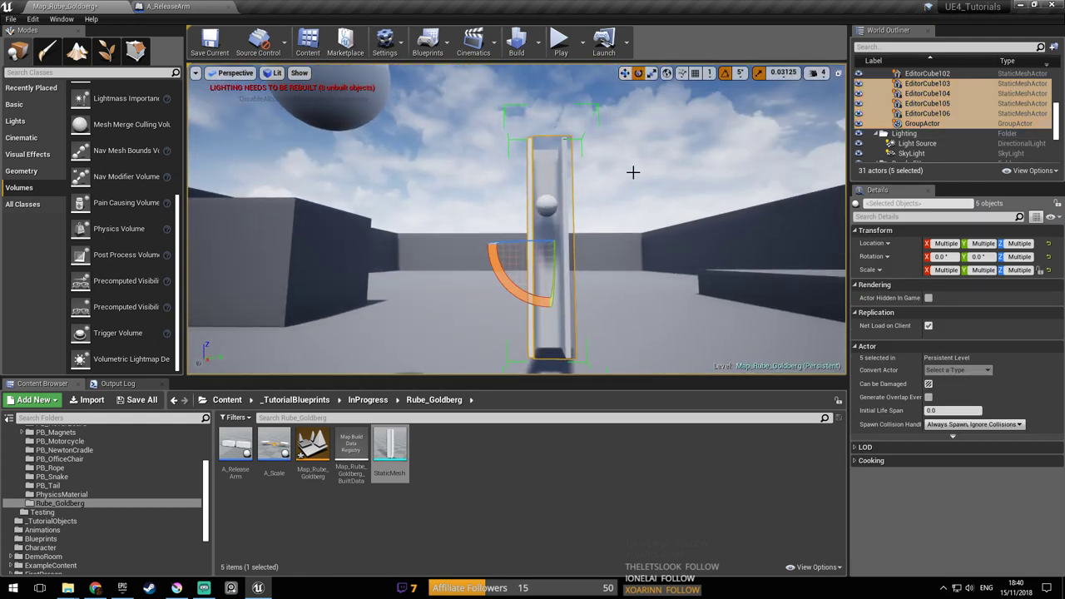
drag(522, 280, 659, 178)
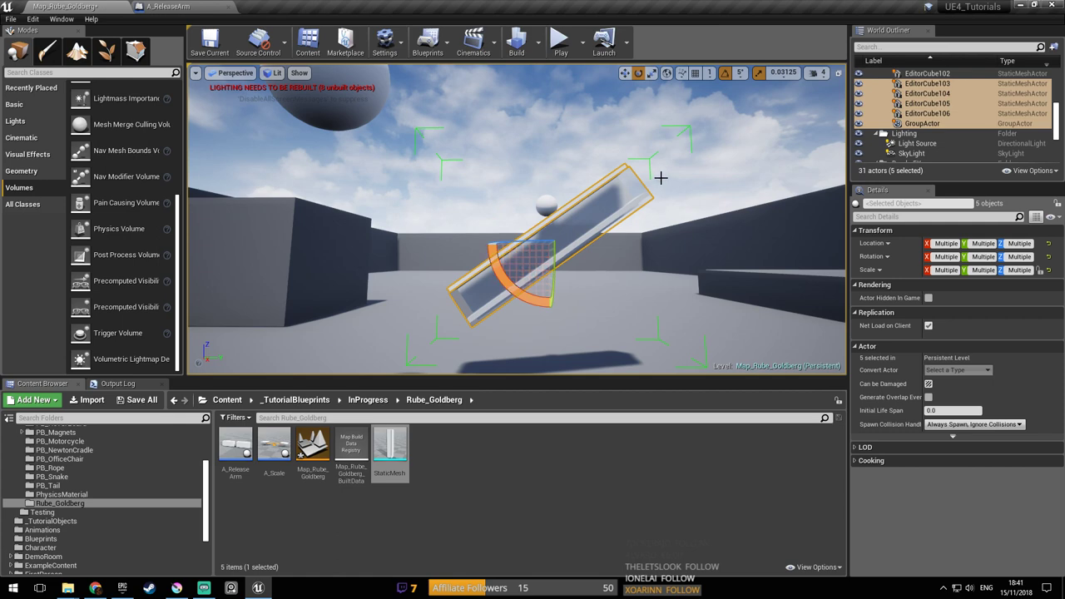
click(625, 73)
drag(561, 229, 556, 195)
Play-test the level with the tilted grouped chute, and save the level
click(561, 42)
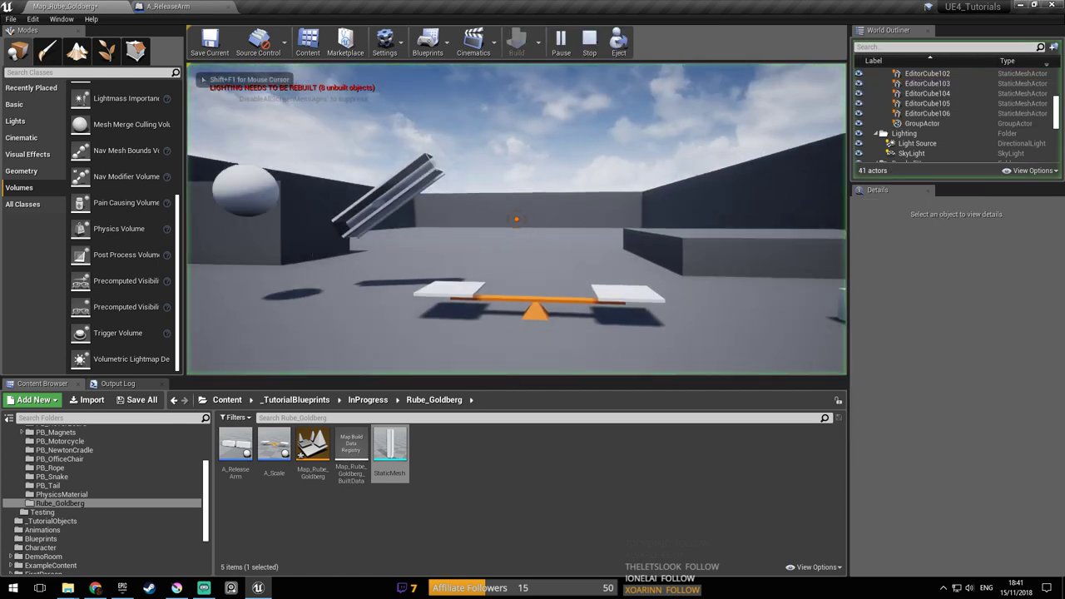
key(Escape)
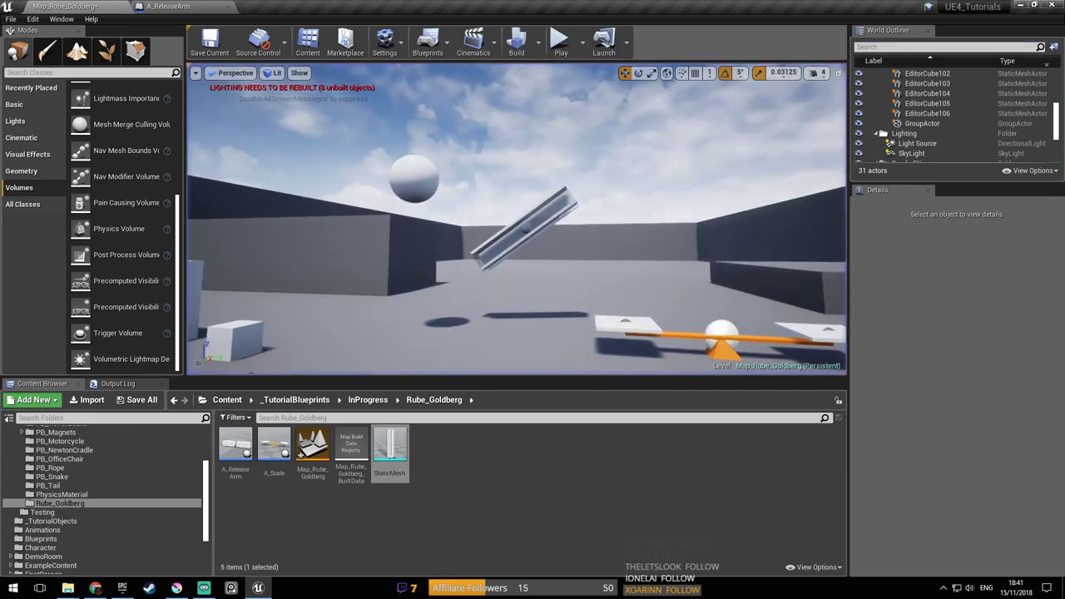
mouse_move(590, 147)
right_down()
mouse_move(549, 192)
mouse_move(590, 146)
right_up()
key(ctrl+s)
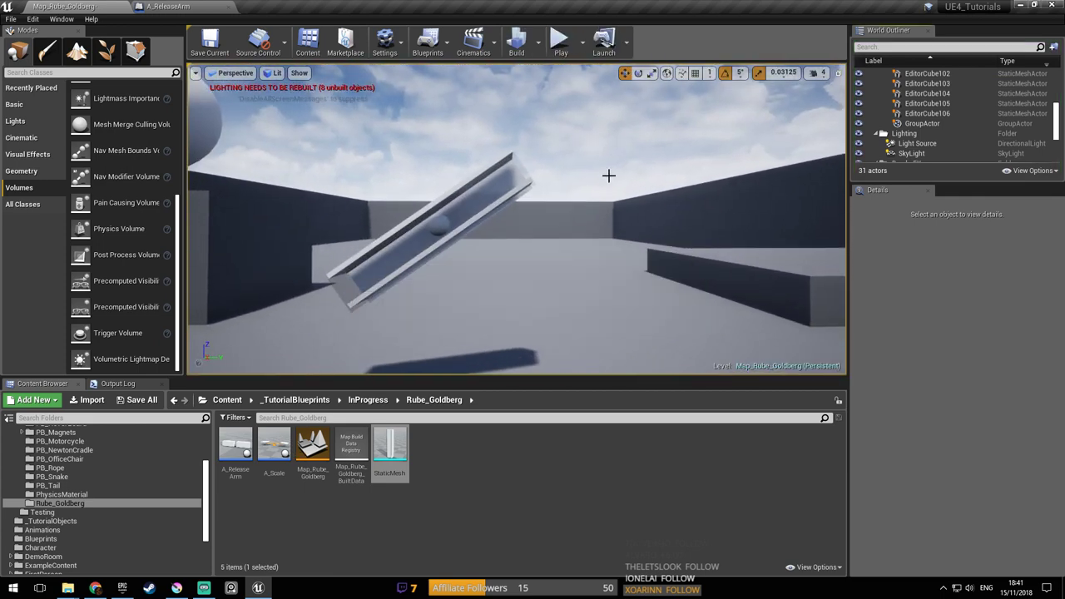
right_drag(603, 181, 596, 185)
key(ctrl+s)
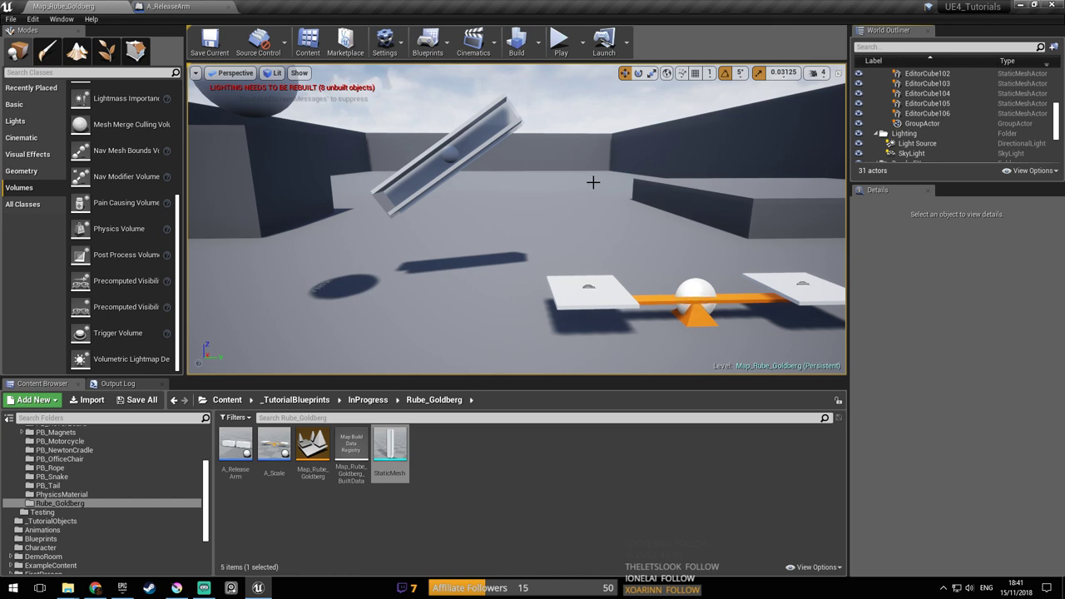
right_drag(496, 203, 496, 201)
key(ctrl+s)
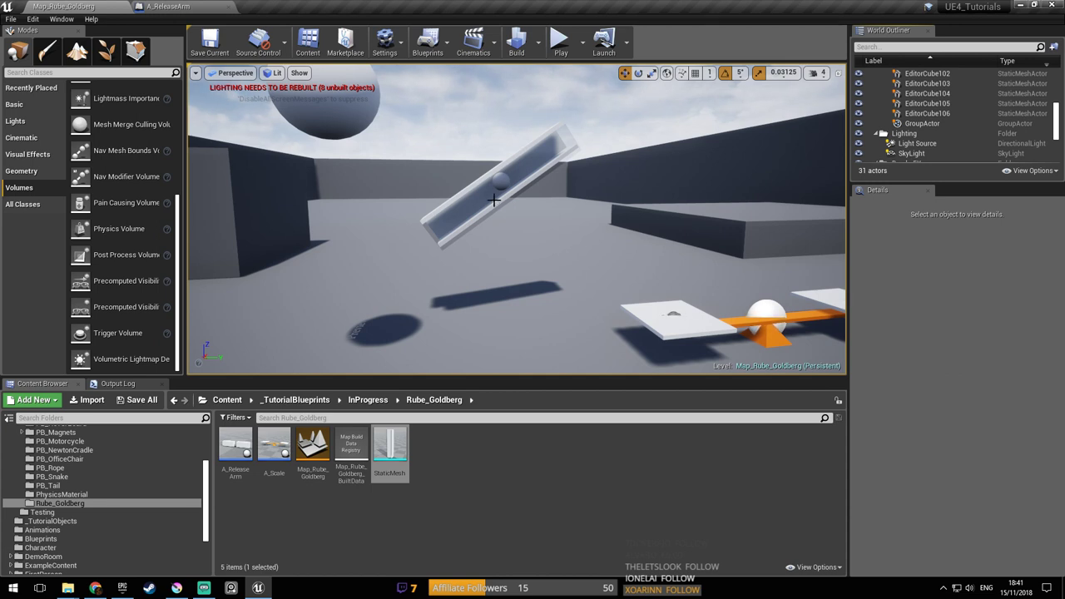
right_drag(495, 201, 477, 202)
key(ctrl+s)
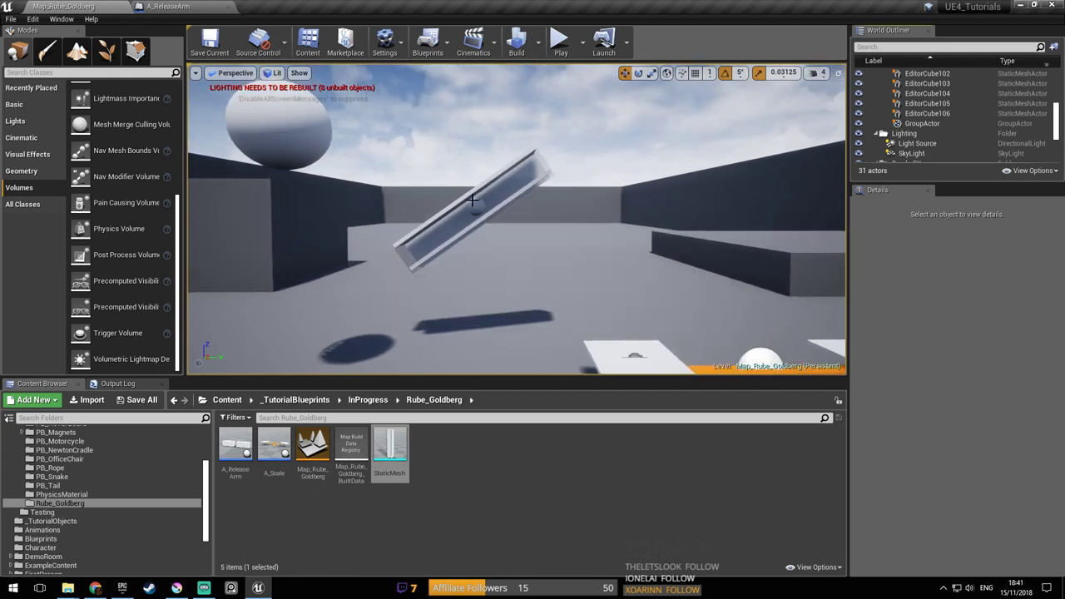
right_drag(513, 235, 514, 235)
key(ctrl+s)
Switch to Krita, save the Rube_goldberg .kra machine sketch, and return to Unreal Editor
click(177, 589)
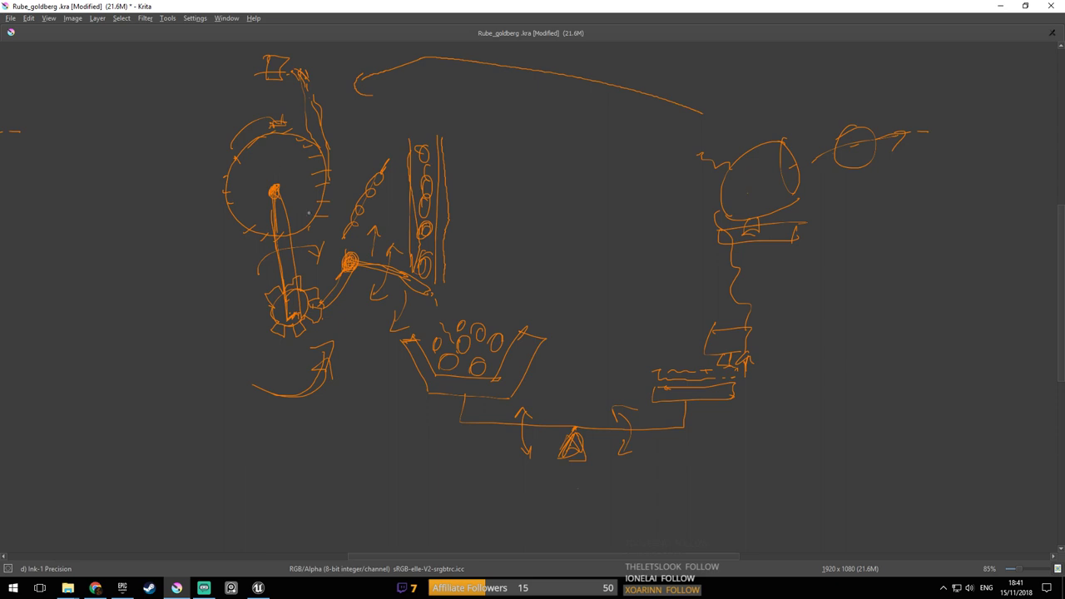
right_click(254, 199)
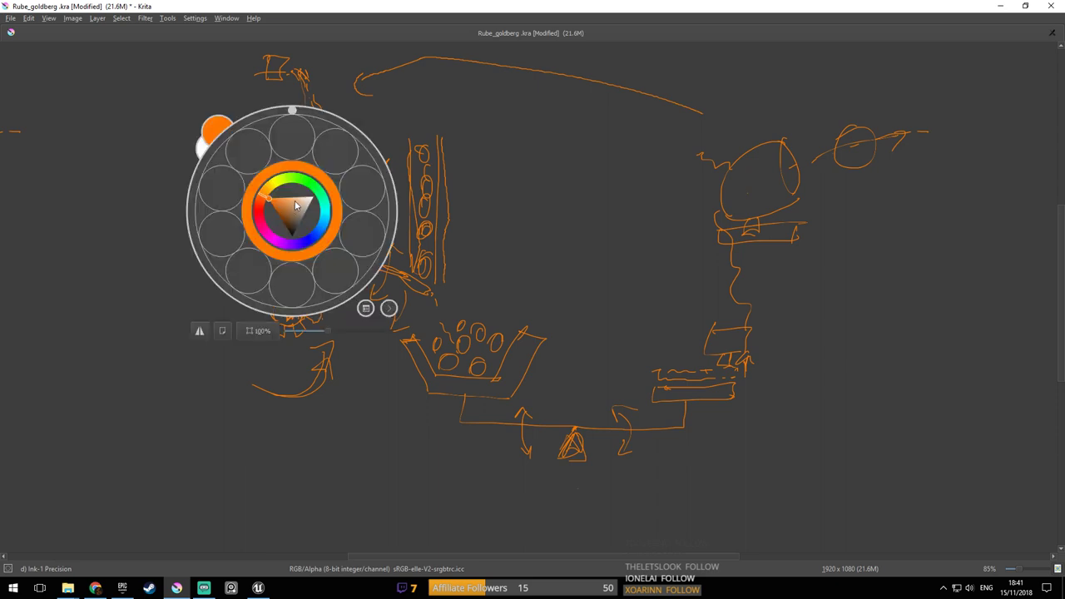
click(543, 184)
key(ctrl+s)
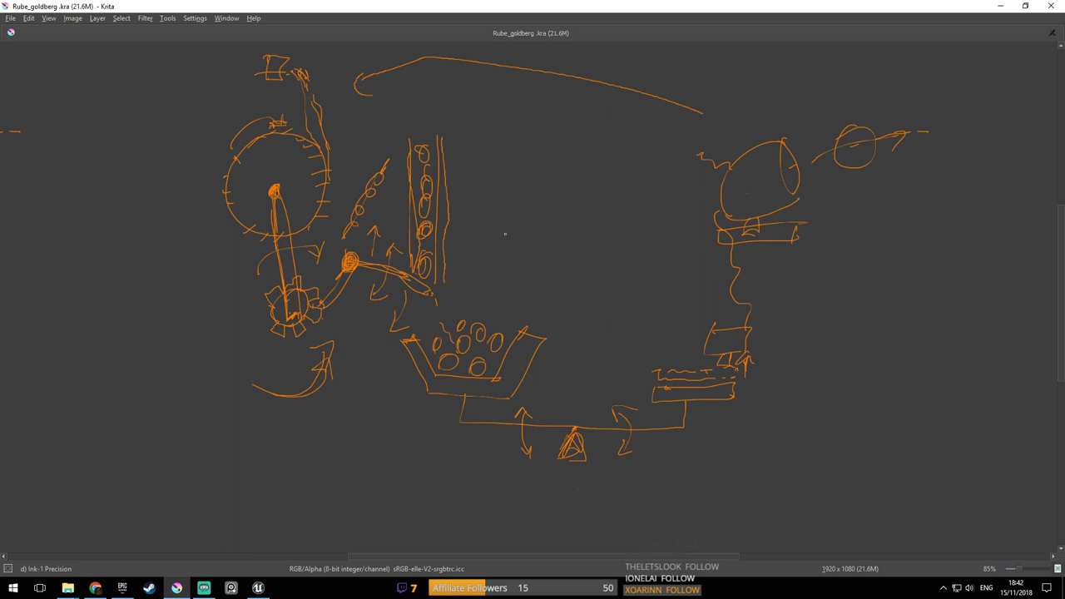
click(1003, 7)
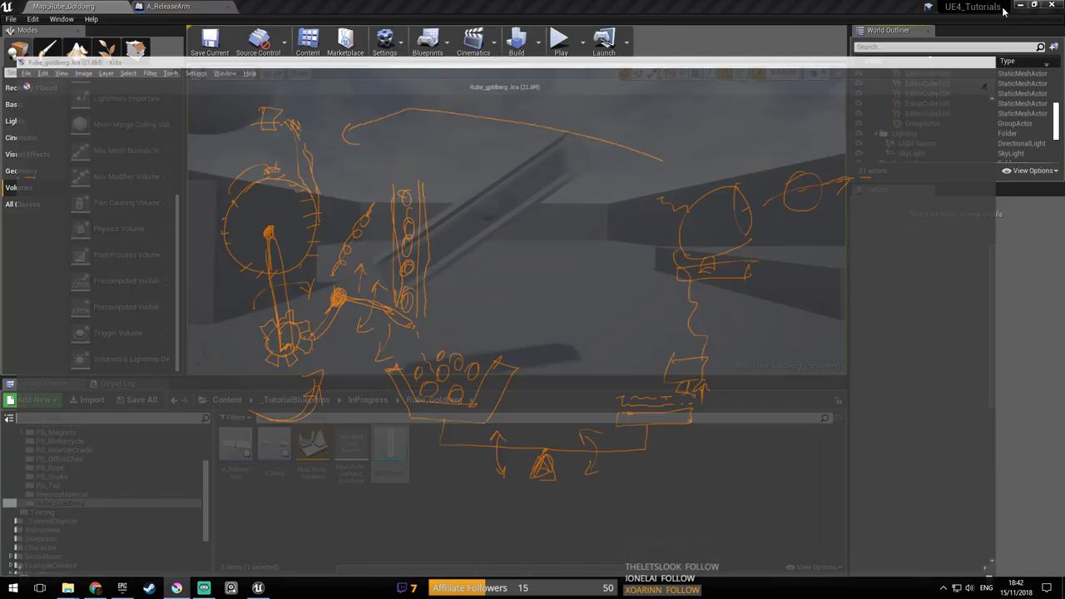
Launch Blender through Steam to begin modelling a new part
right_click(149, 588)
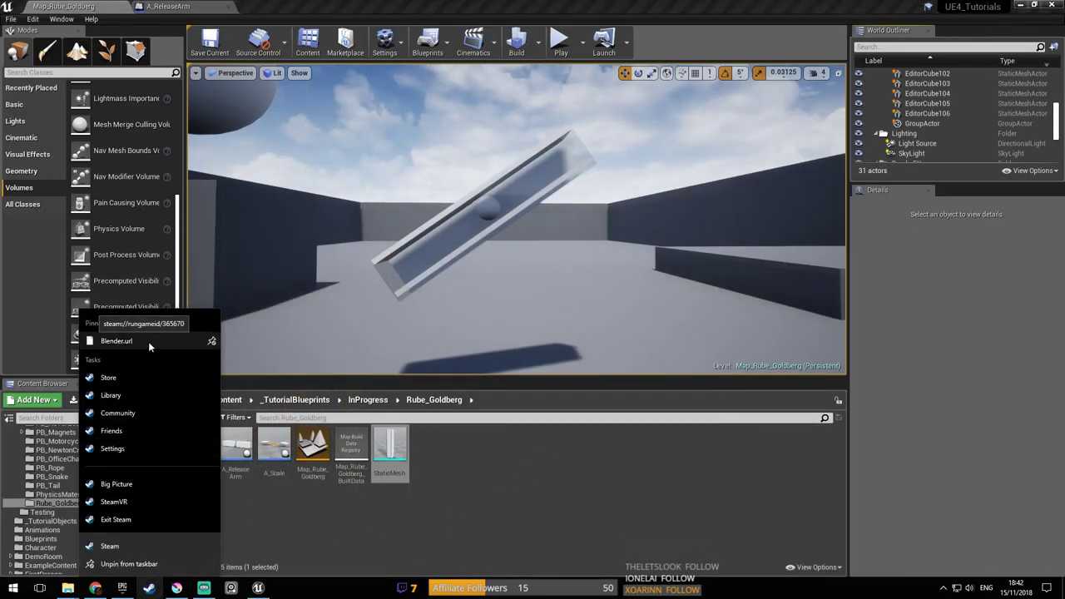
click(116, 341)
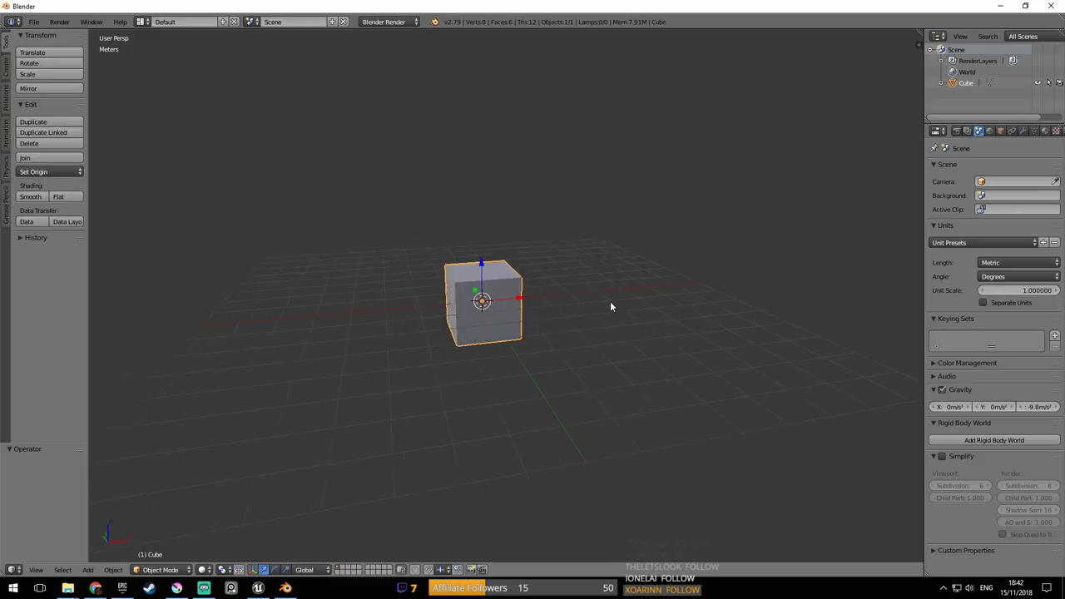
scroll(585, 305, up, 4)
middle_drag(611, 302, 667, 305)
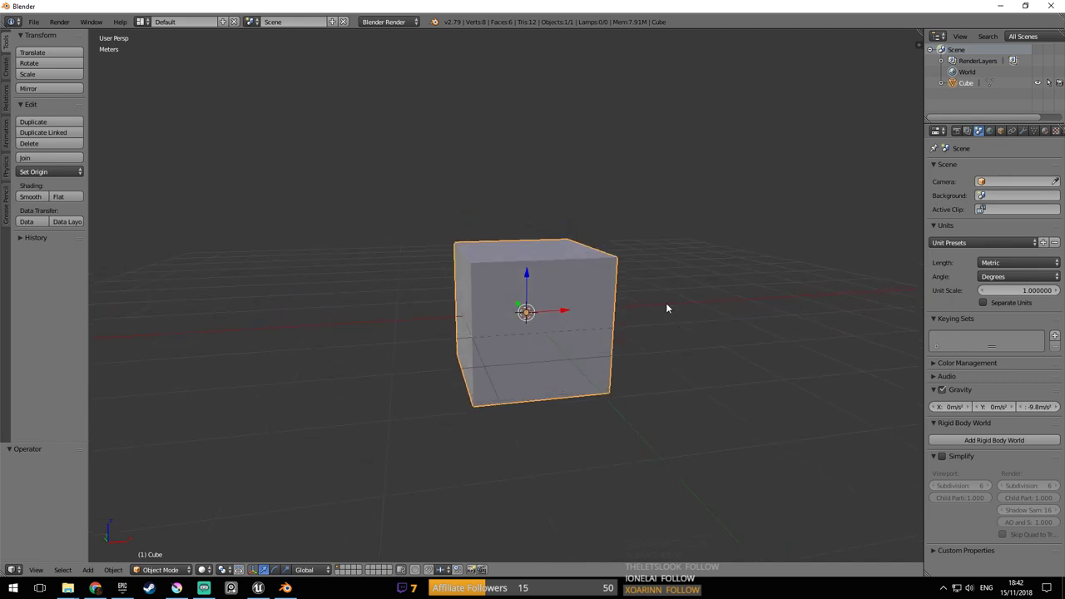
middle_drag(674, 305, 466, 327)
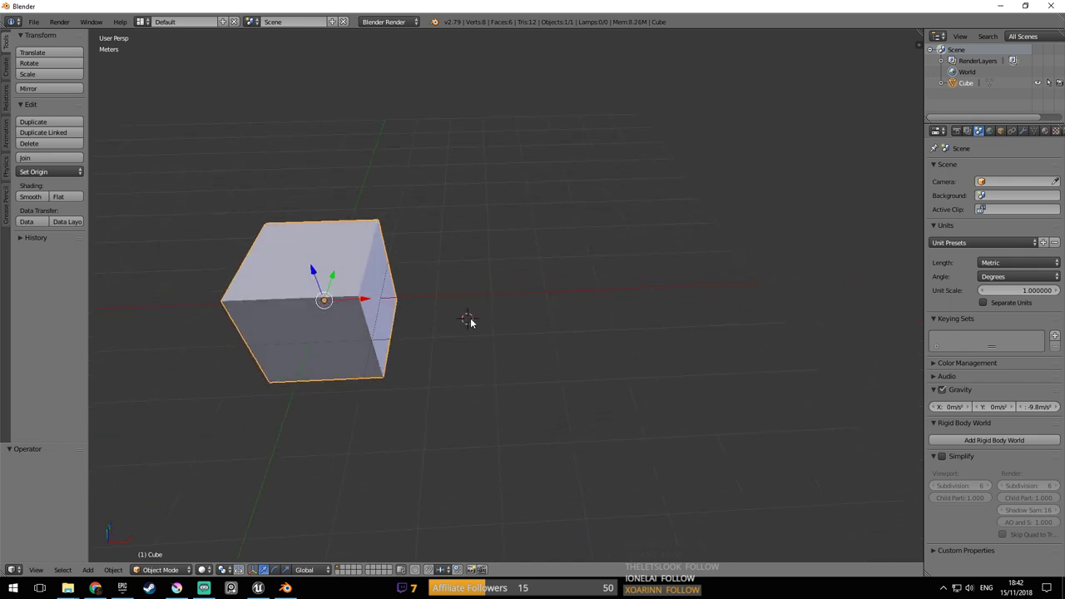
Snap the 3D cursor to the scene's center and delete the default cube
key(shift+a)
mouse_move(467, 321)
key(space)
text(snap cu)
key(Return)
middle_drag(454, 279, 502, 257)
key(Delete)
Start saving the scene as water_wheel.blend and change the save location to G:\TutorialsAndAssets\Tutorials\UE4\Done
key(ctrl+s)
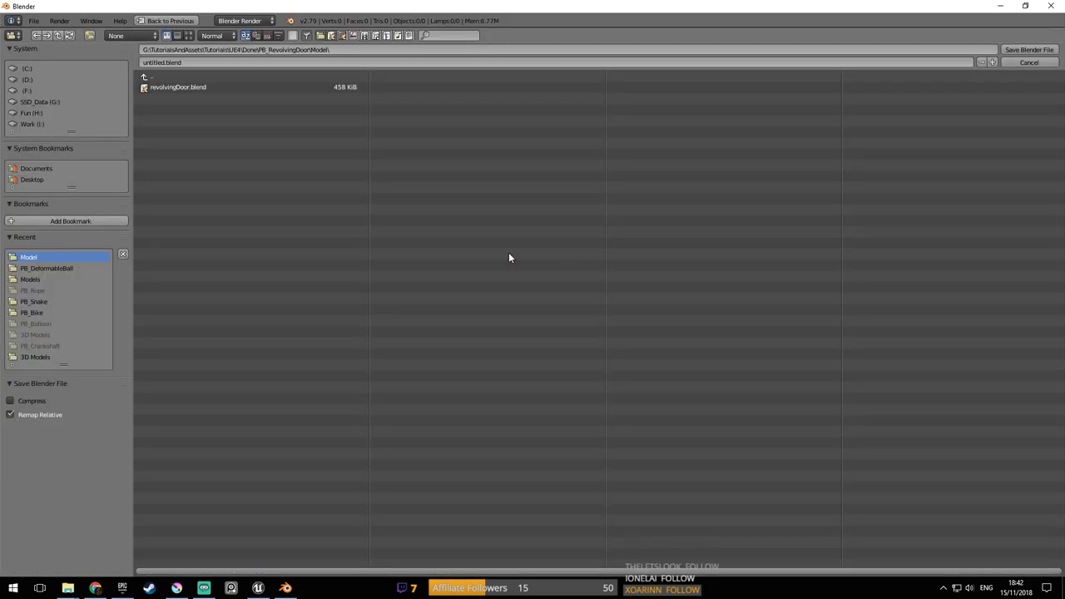
click(162, 62)
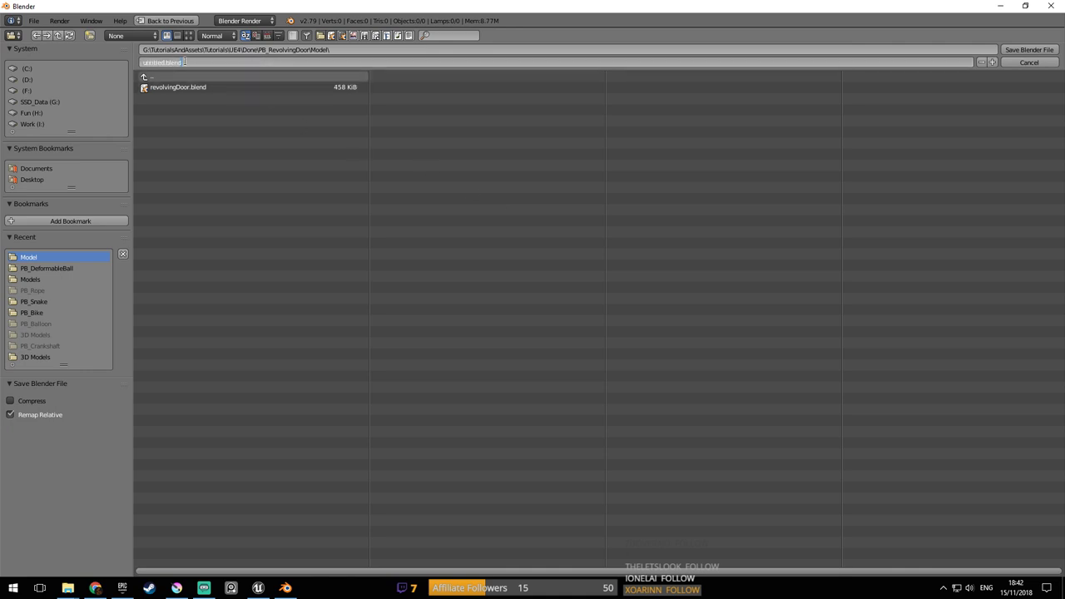
text(water_wheel)
click(290, 51)
click(268, 50)
drag(263, 49, 390, 50)
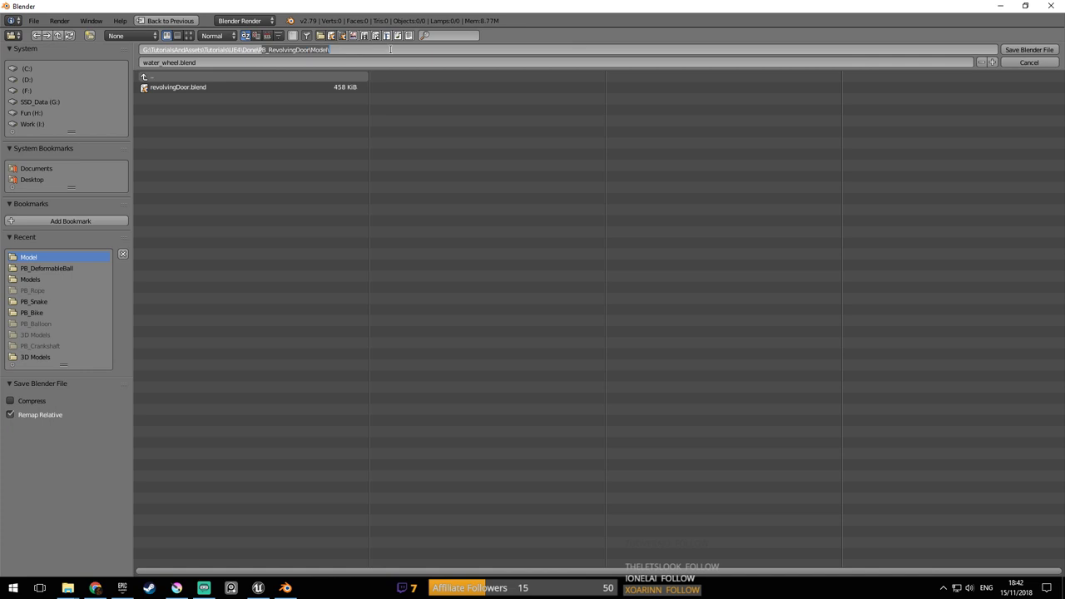
key(BackSpace)
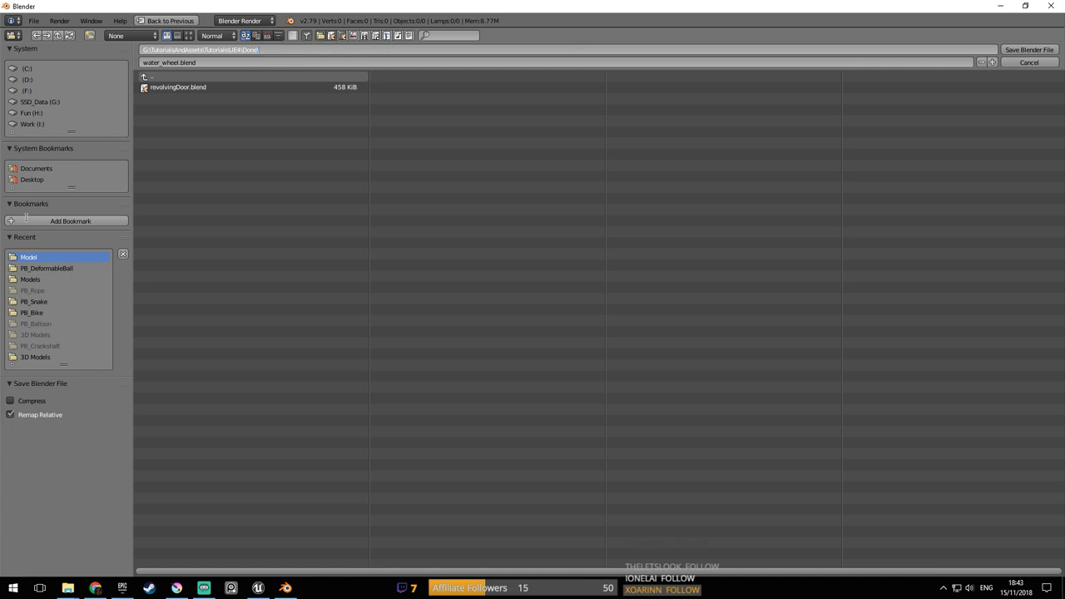
key(Return)
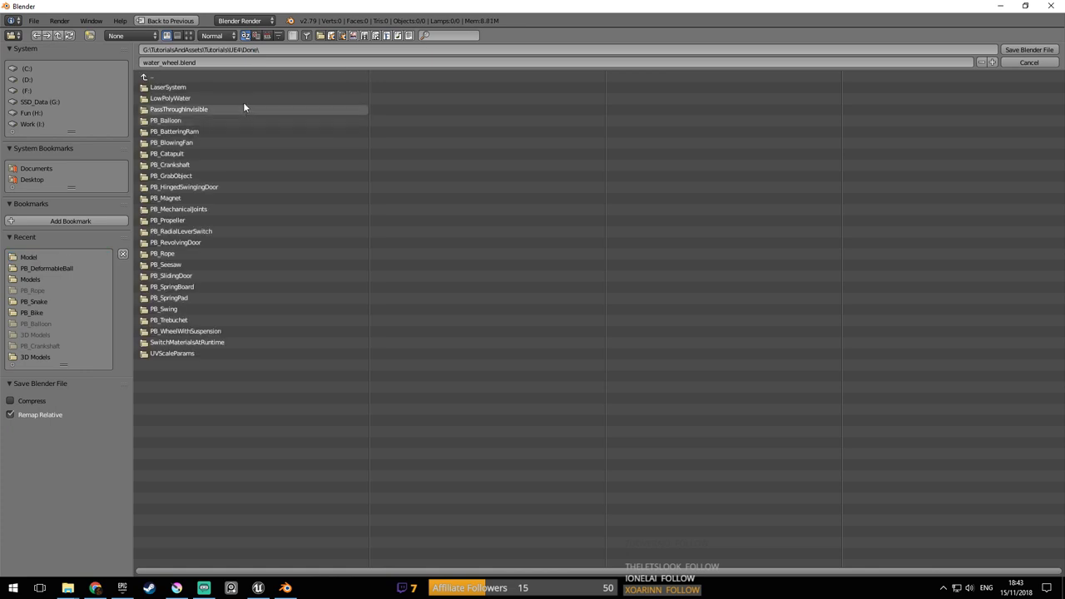
Create a new folder named Rube_Goldberg inside the Done directory
click(277, 50)
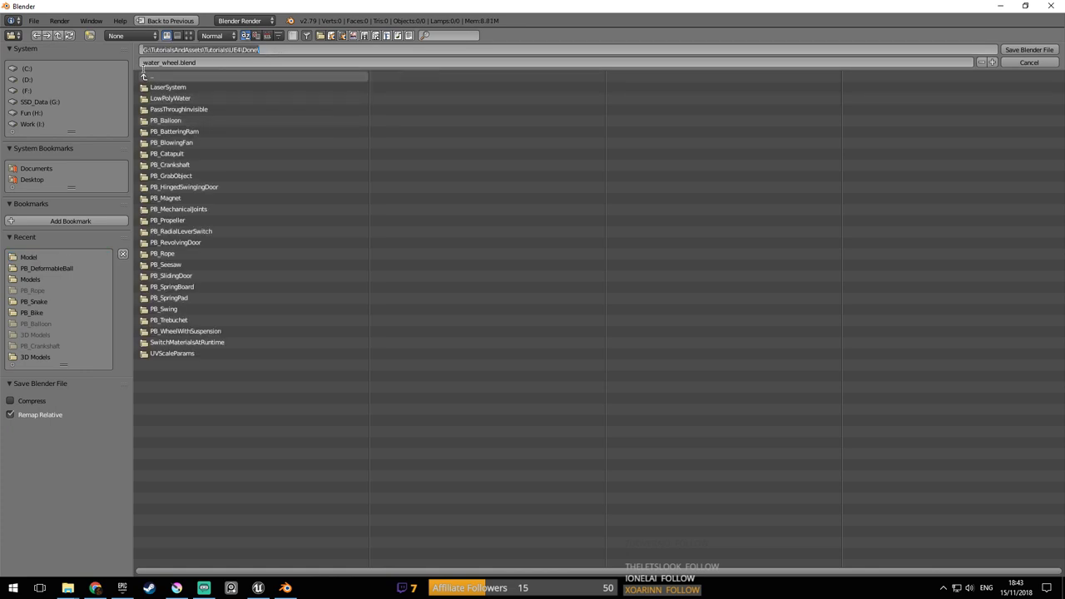
click(94, 37)
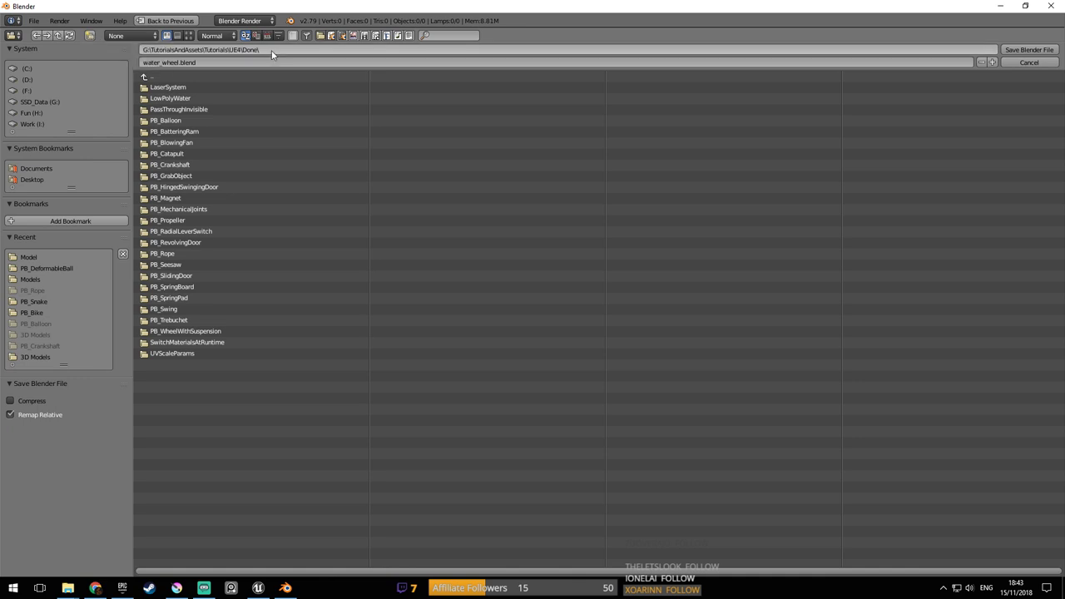
click(89, 34)
text(Ru)
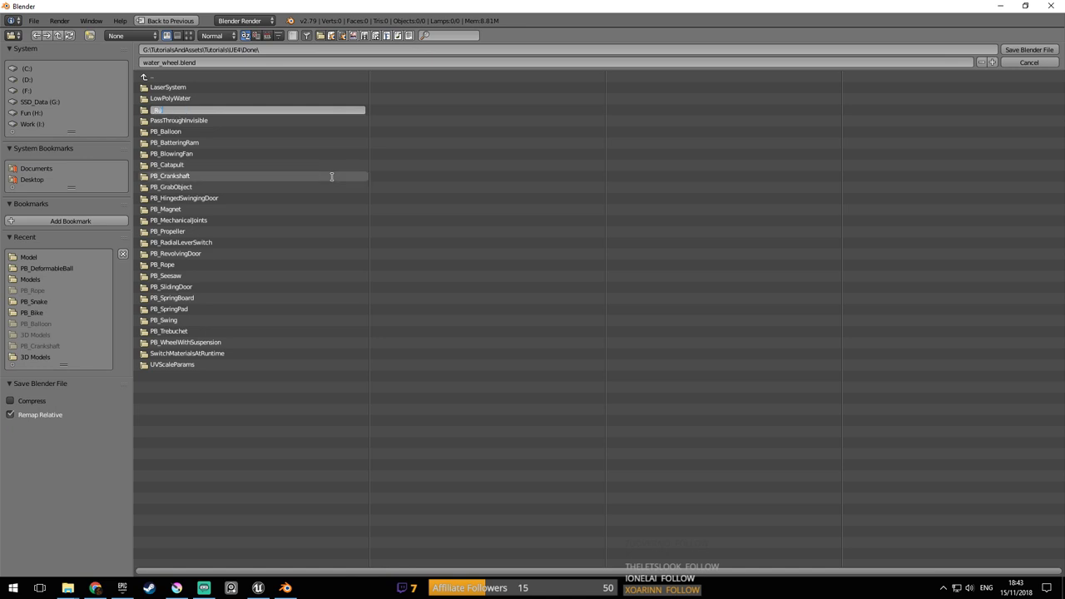
text(be_Goldberg)
key(Return)
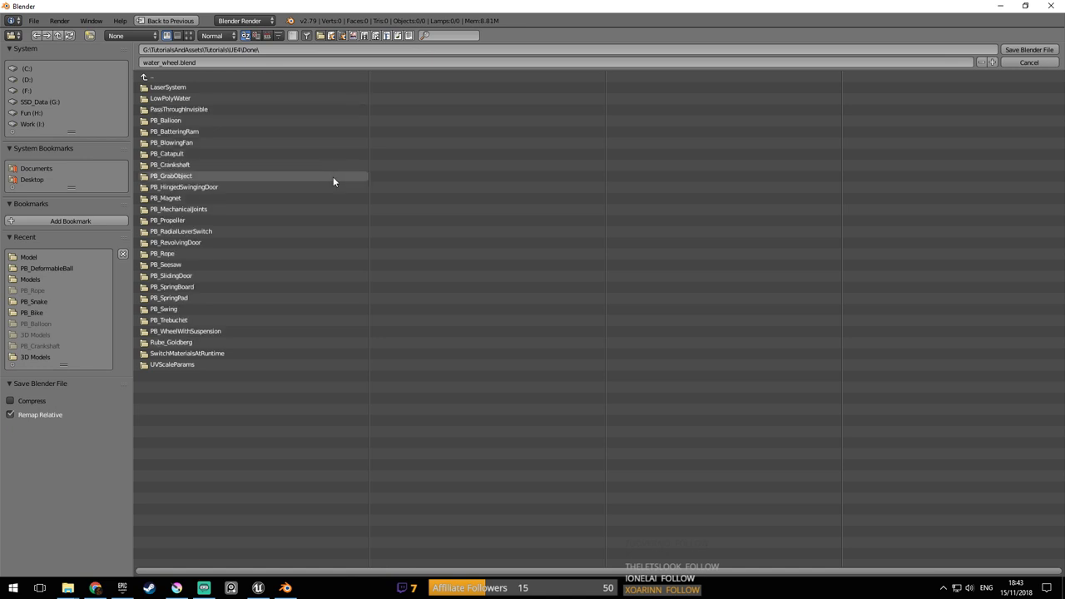
Open the Rube_Goldberg folder and save water_wheel.blend in it
click(217, 152)
click(162, 79)
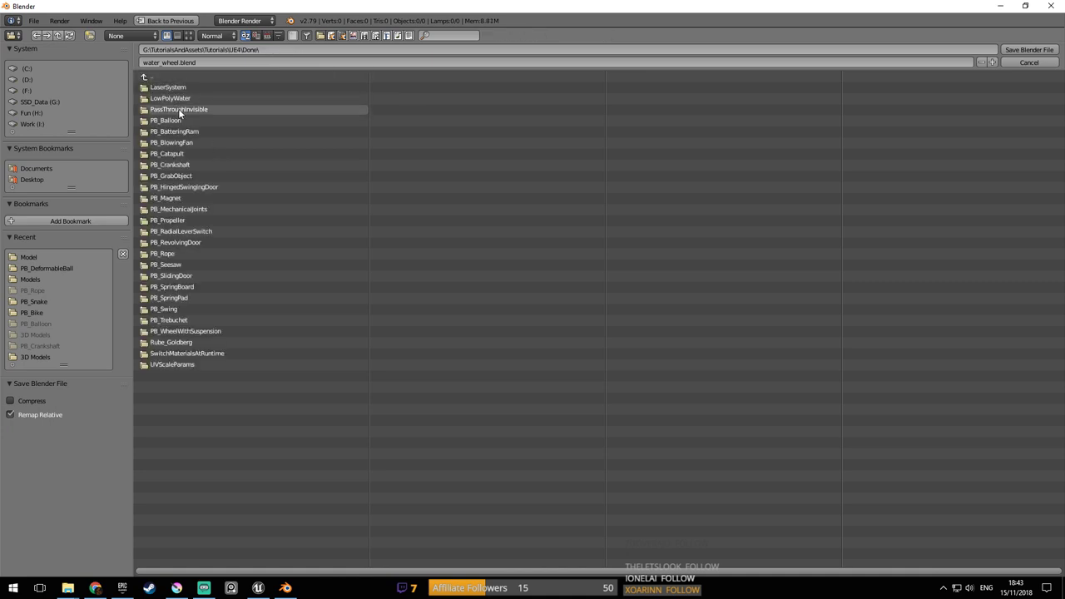
click(198, 343)
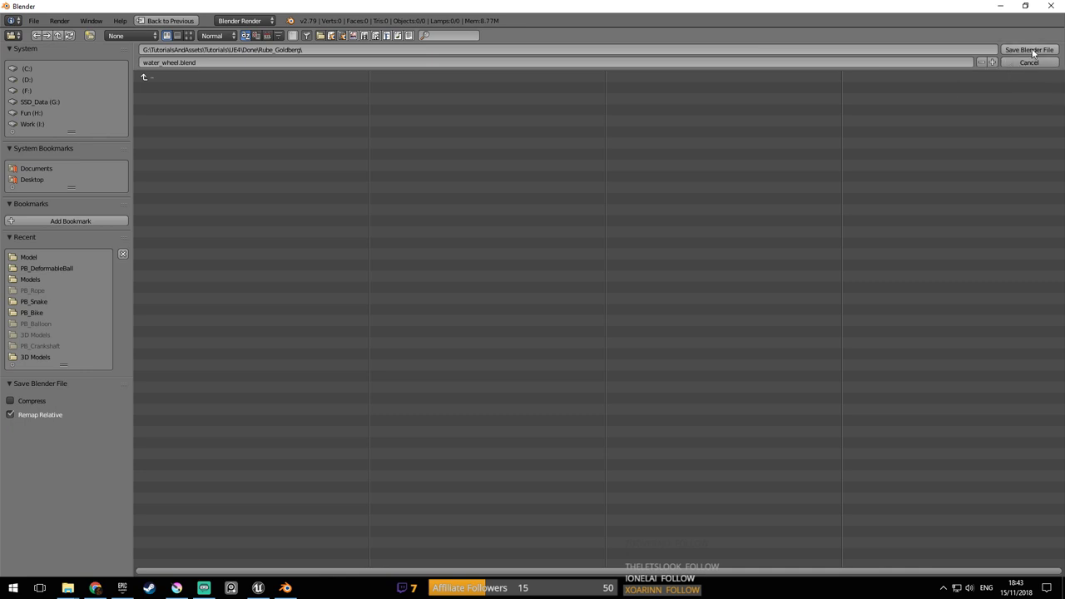
click(1031, 51)
Add a circle mesh with 32 vertices and a 1 m radius at the origin
middle_drag(580, 232, 510, 219)
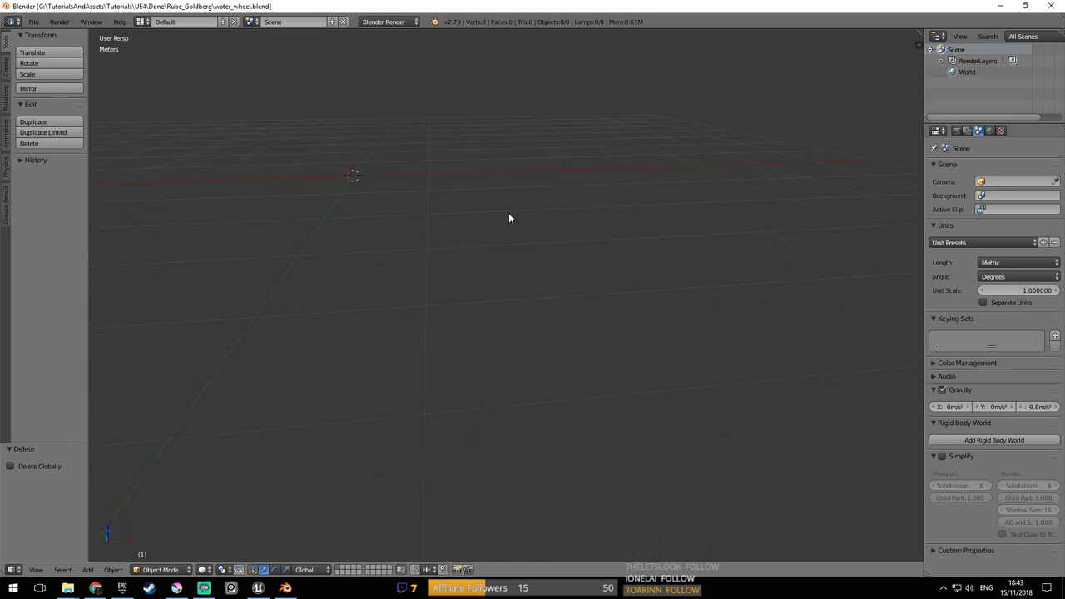
middle_drag(509, 218, 507, 321)
key(shift+a)
mouse_move(513, 319)
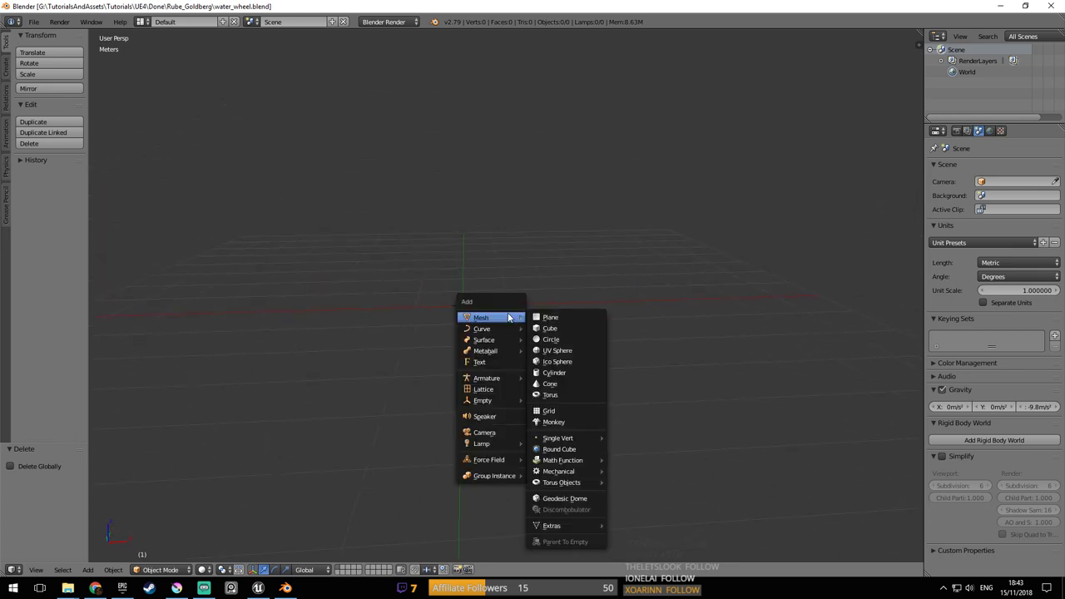
click(569, 341)
middle_drag(506, 305, 540, 385)
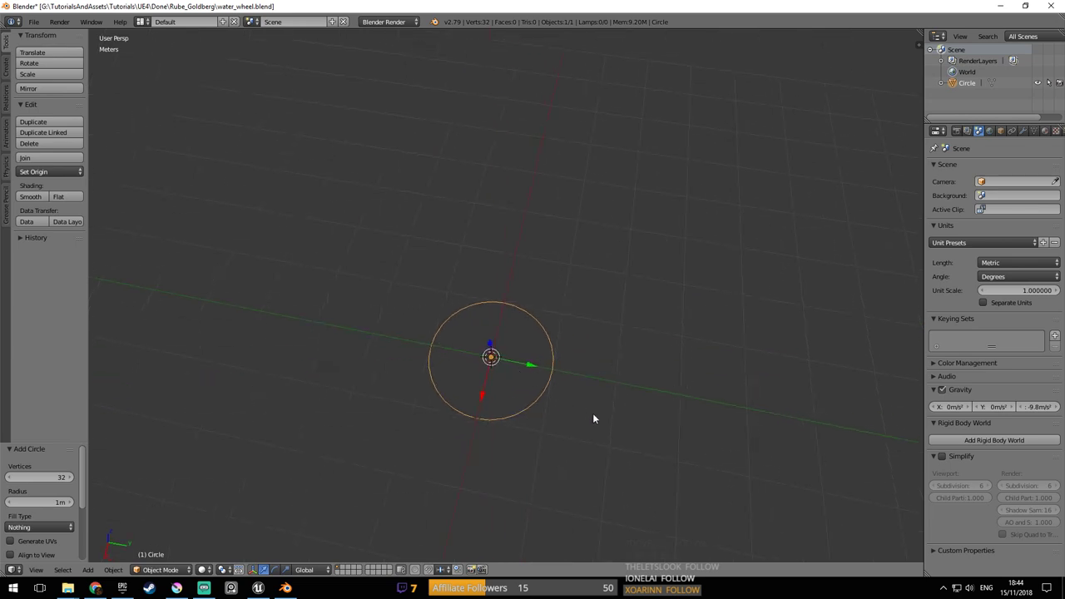
Scale the circle in its horizontal plane by about 2.61, leaving Z locked
key(s)
key(shift+z)
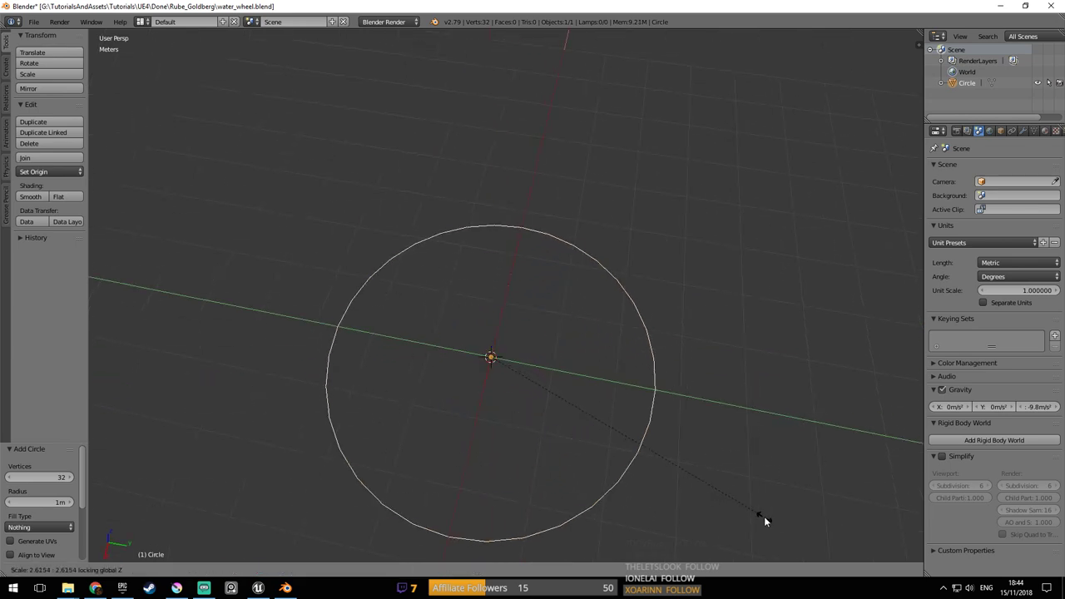
click(764, 516)
middle_drag(659, 423, 736, 412)
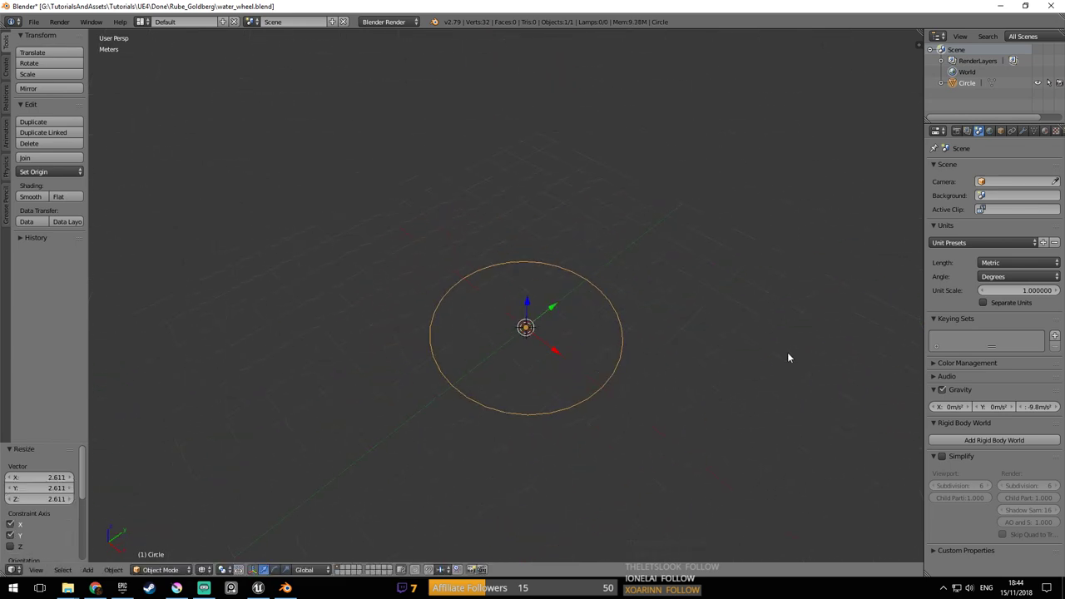
Show the circle's transform properties, apply its scale, and save the file
key(n)
middle_drag(652, 301, 599, 302)
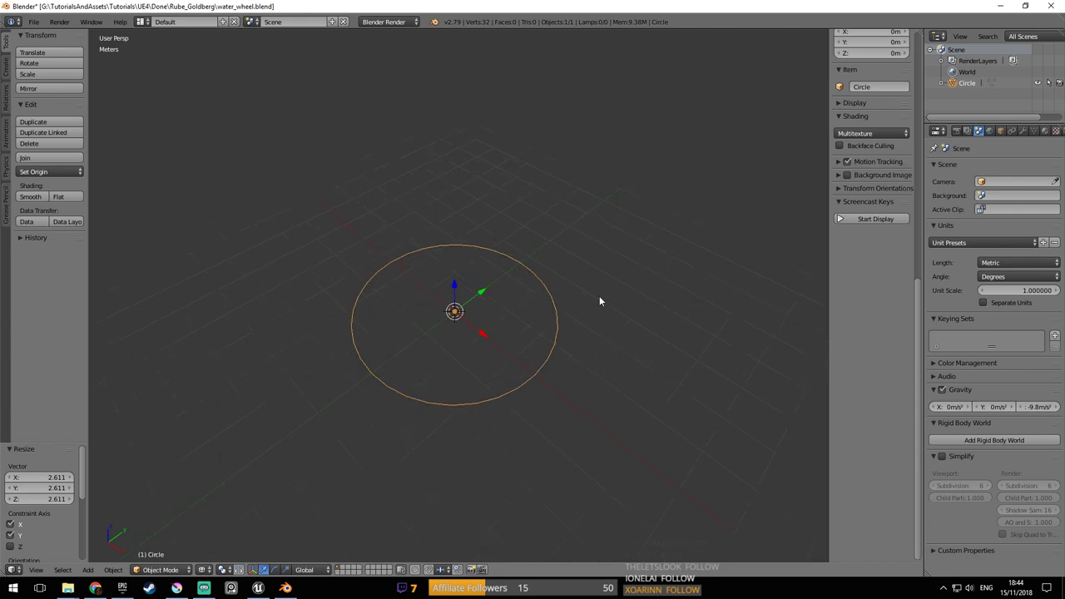
drag(919, 303, 934, 30)
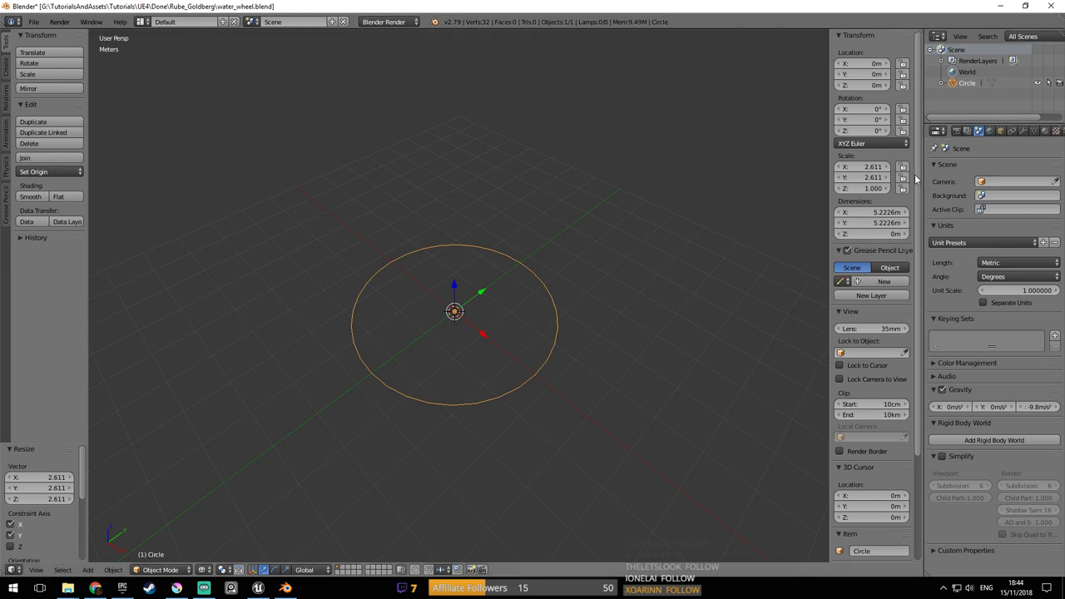
mouse_move(545, 295)
middle_down()
mouse_move(528, 292)
mouse_move(554, 283)
mouse_move(535, 287)
middle_up()
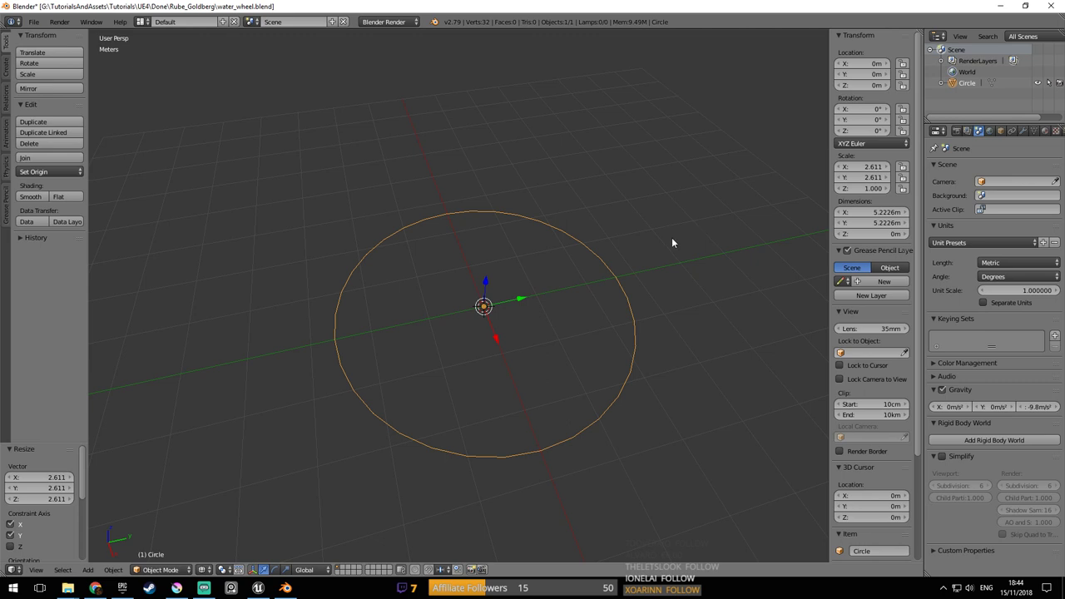
key(ctrl+a)
click(665, 263)
middle_drag(612, 267, 726, 261)
key(ctrl+s)
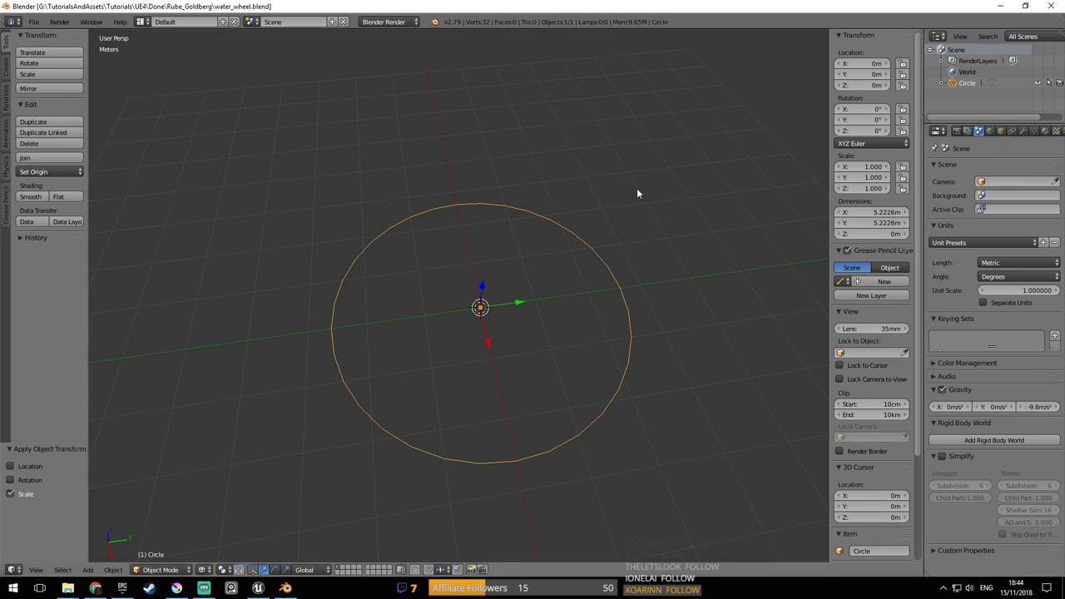
Set the circle's X and Y dimensions to 3 m
middle_drag(637, 193, 588, 221)
scroll(572, 257, up, 2)
scroll(571, 257, down, 3)
middle_drag(590, 260, 611, 266)
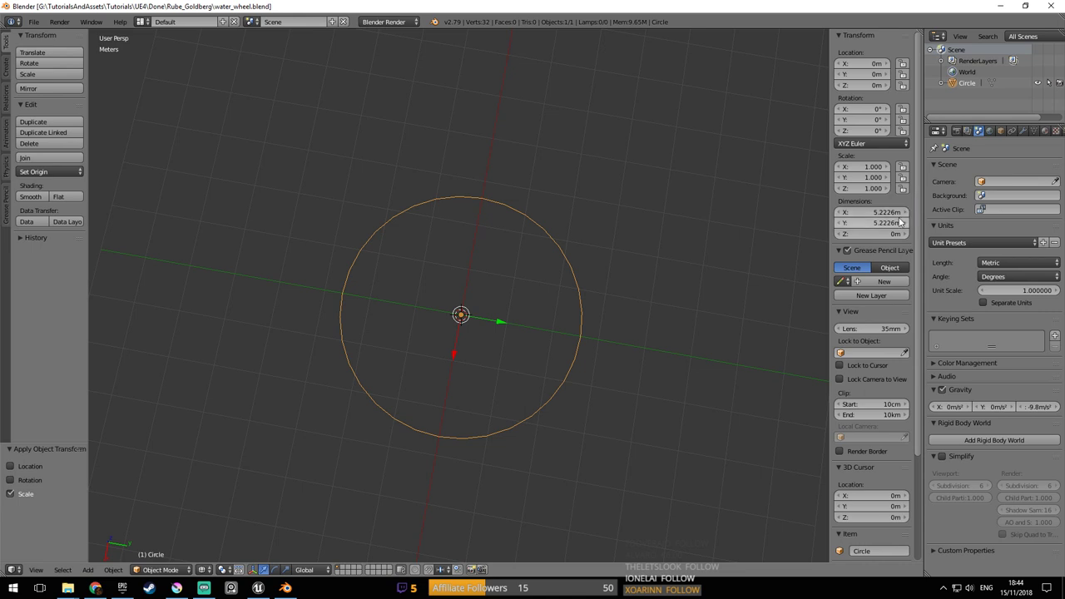
middle_drag(709, 307, 646, 260)
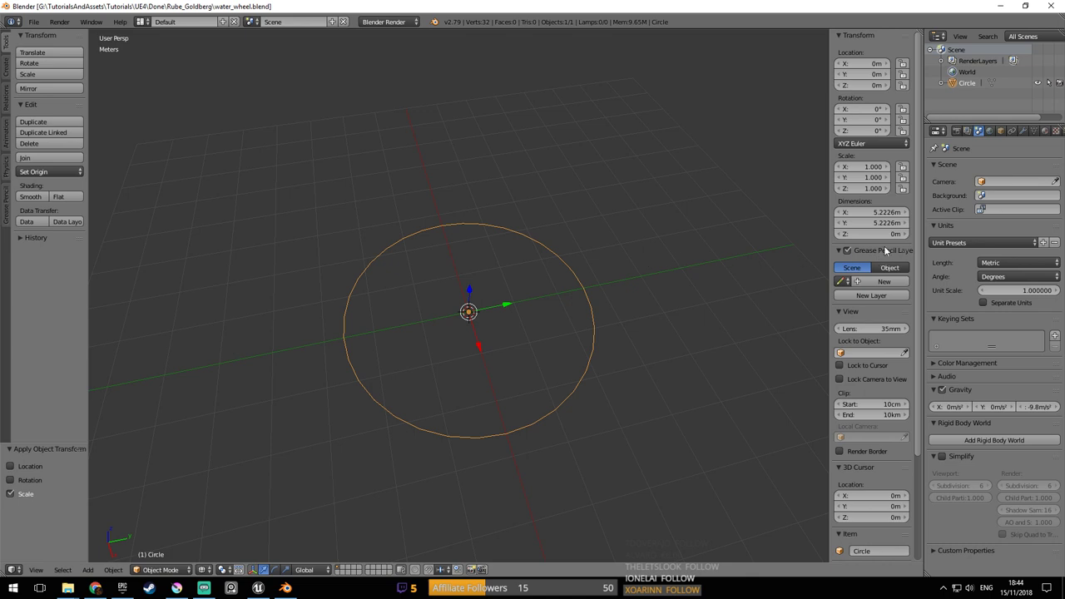
click(861, 223)
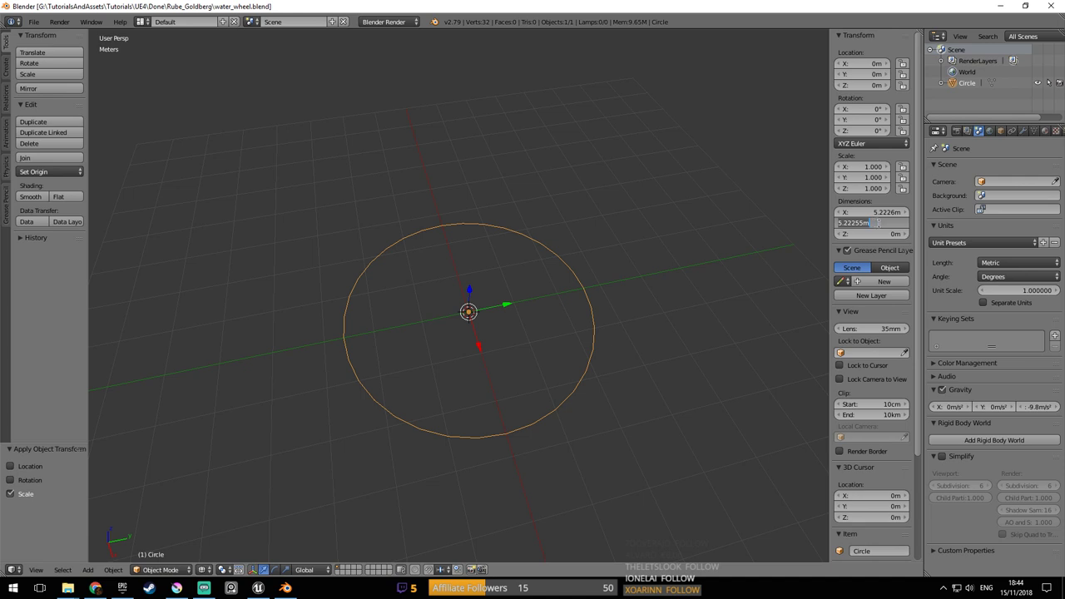
text(3)
key(Return)
click(887, 213)
text(3)
key(Return)
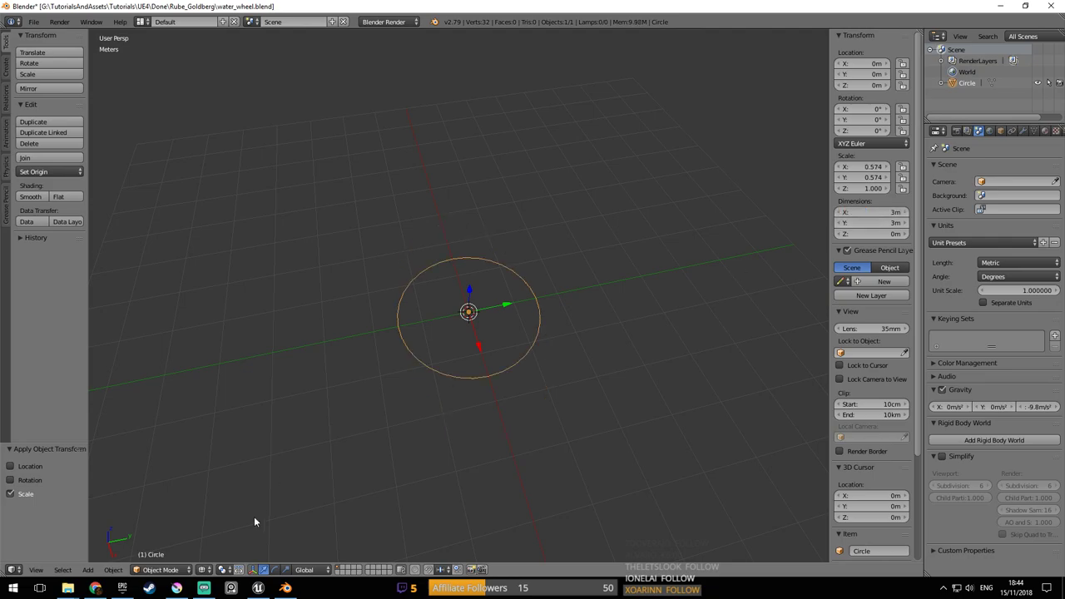
Switch to Unreal Editor and examine the level's objects and tilted chute to judge the size for the wheel
click(258, 587)
scroll(420, 259, down, 5)
right_drag(420, 259, 366, 279)
right_drag(500, 272, 411, 255)
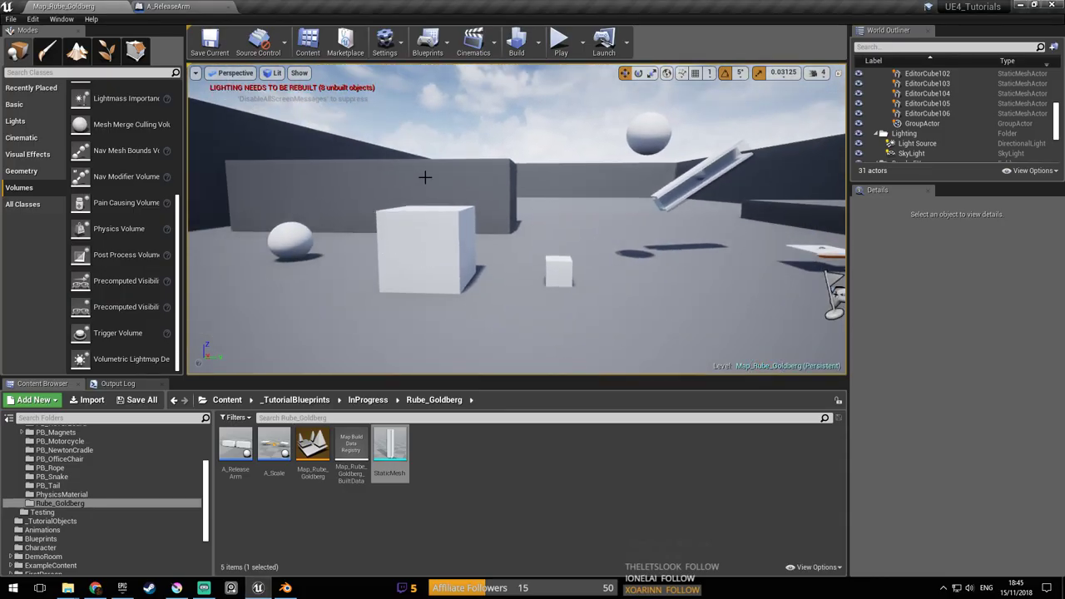
right_drag(640, 181, 667, 182)
Return to Blender and set the circle's X and Y dimensions to 4 m
key(alt+Tab)
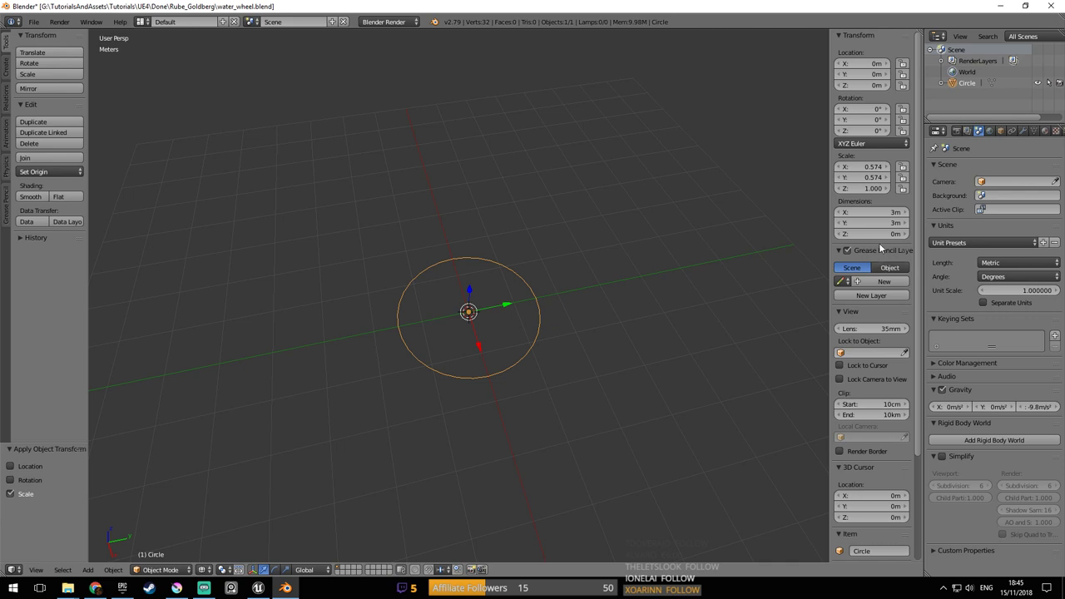
click(880, 212)
text(4)
key(Tab)
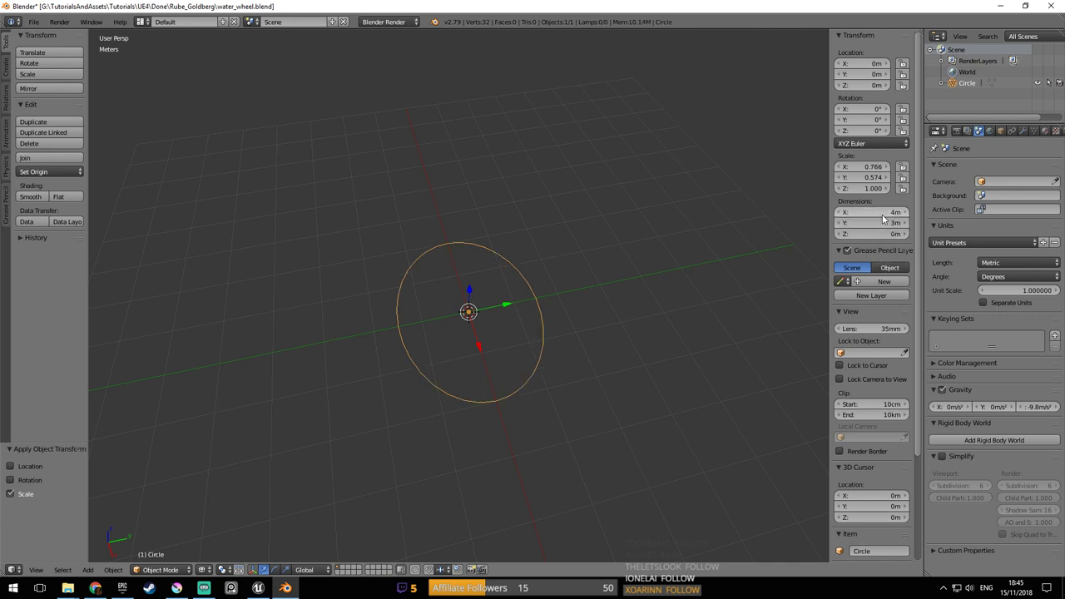
text(4)
key(Return)
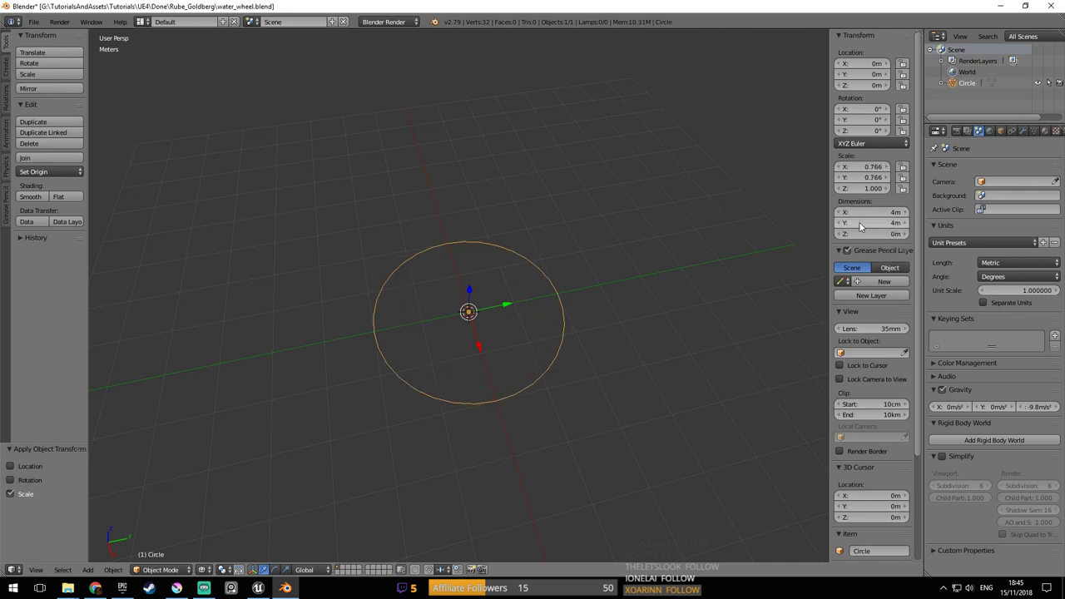
key(g)
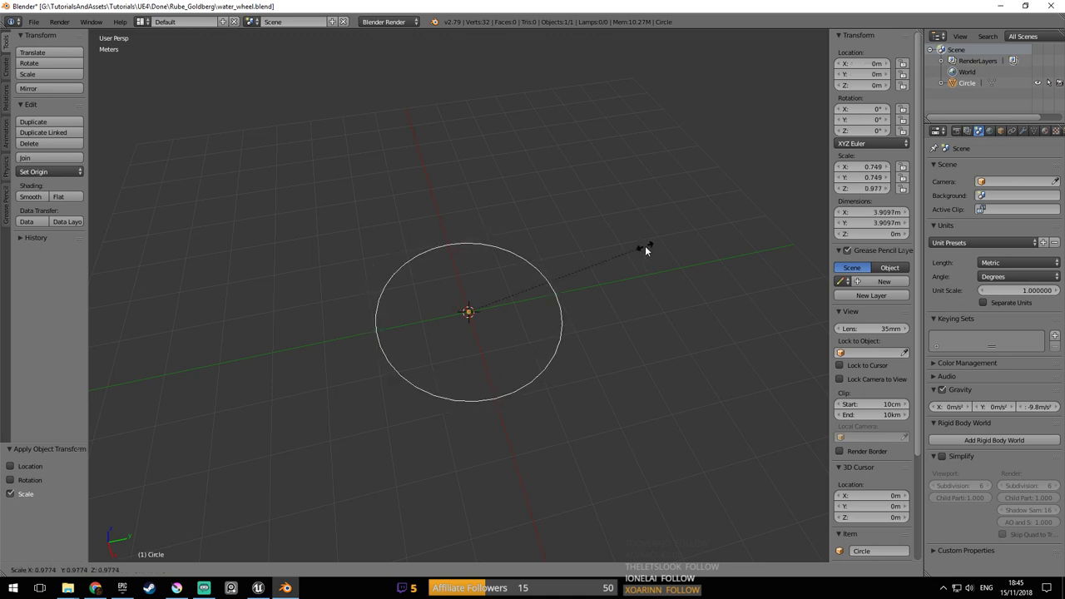
key(Escape)
Save water_wheel.blend over the existing file with the resized circle
key(ctrl+s)
click(620, 272)
middle_drag(617, 274, 603, 247)
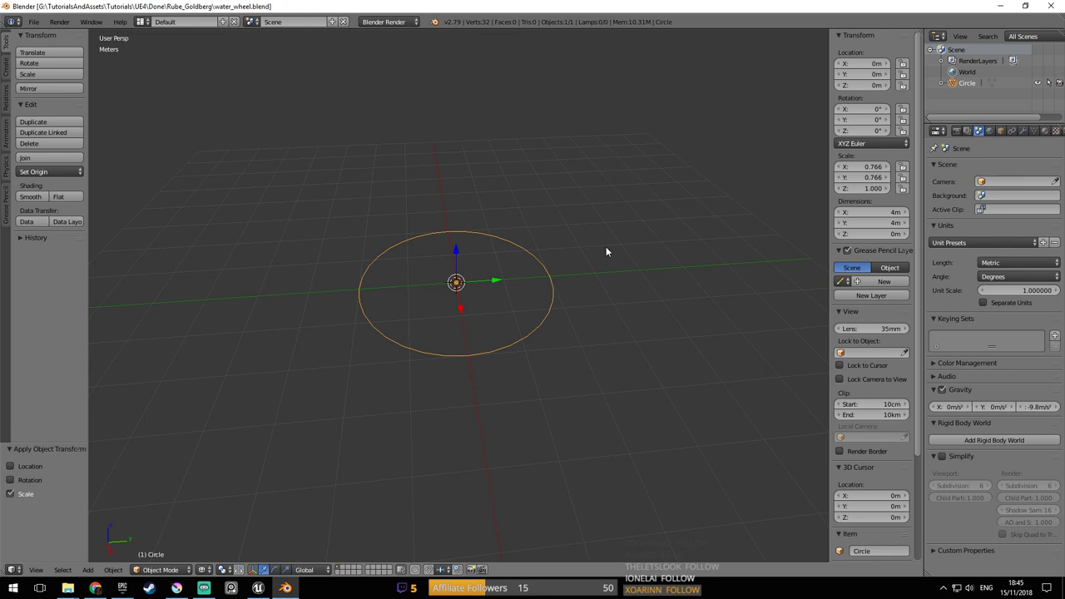
middle_drag(606, 249, 519, 368)
key(ctrl+s)
click(615, 255)
scroll(599, 250, up, 1)
scroll(484, 345, up, 2)
scroll(483, 344, down, 2)
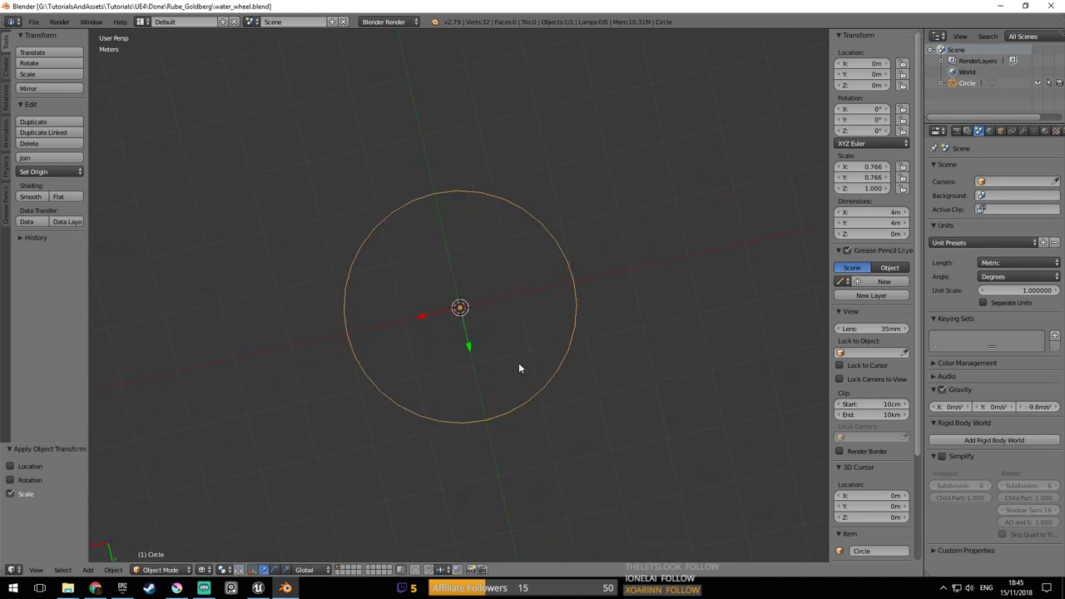
Duplicate the circle in place and scale the copy down to about 3.55 m across inside the original
key(shift+d)
key(s)
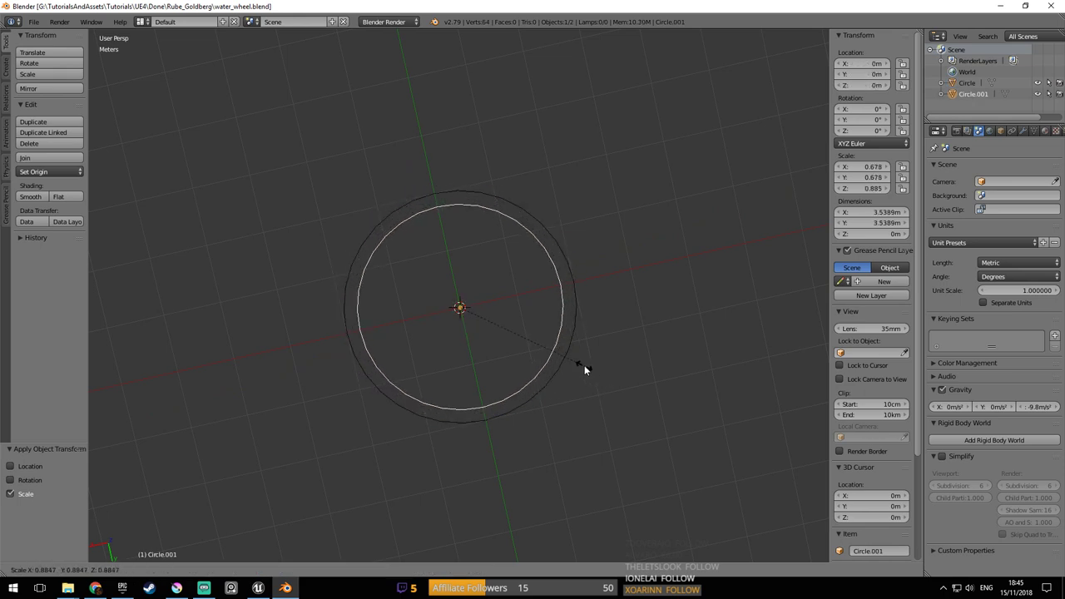
click(585, 365)
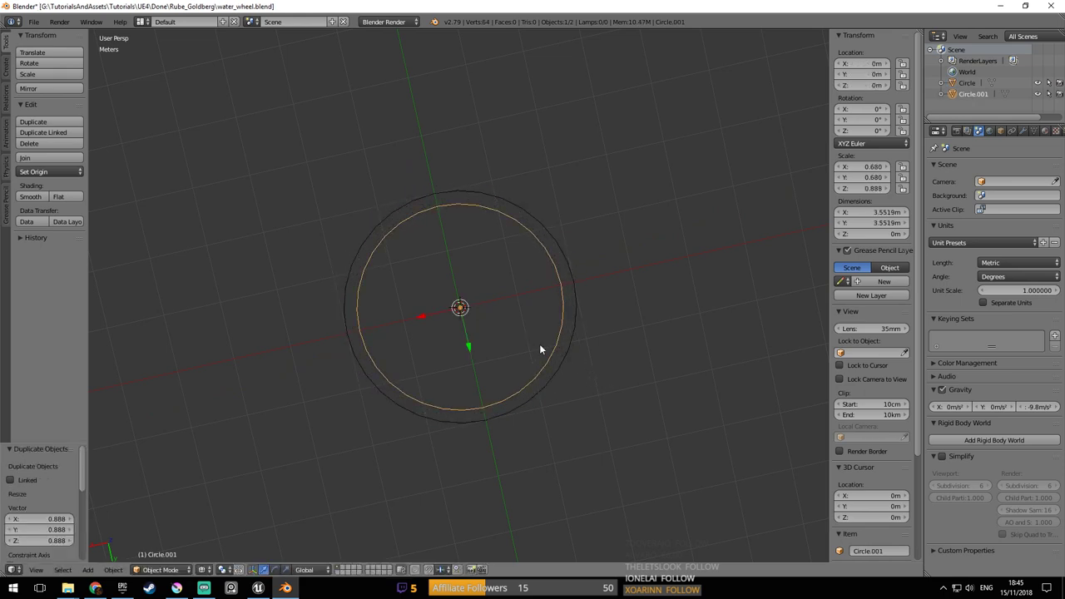
Join the inner circle with the outer 4 m circle into one object and enter Edit Mode
middle_drag(539, 344, 565, 334)
scroll(534, 338, up, 3)
scroll(564, 335, down, 4)
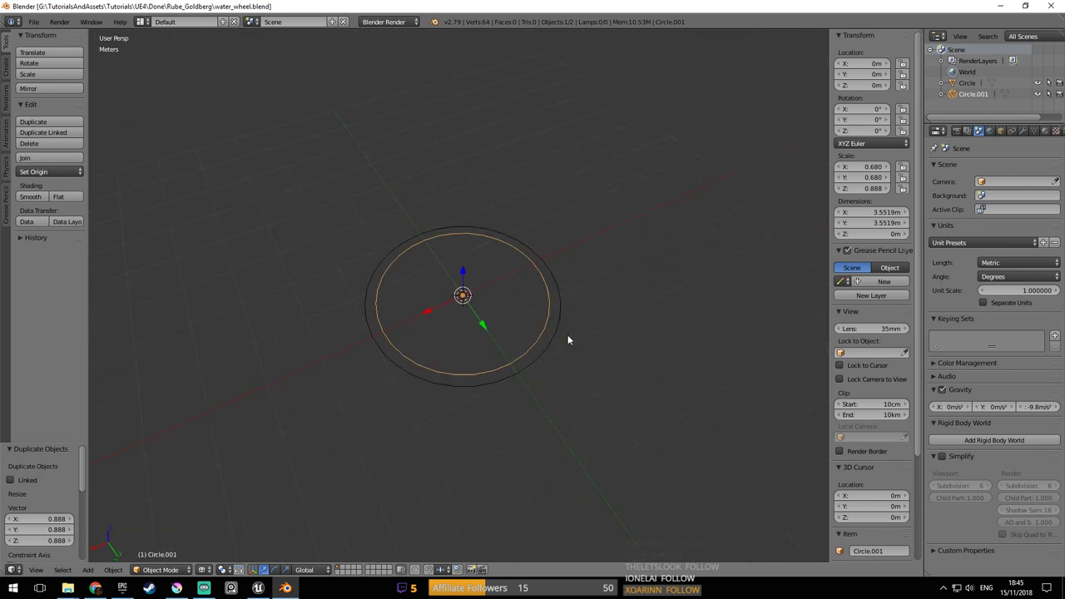
shift+right_click(561, 332)
key(ctrl+j)
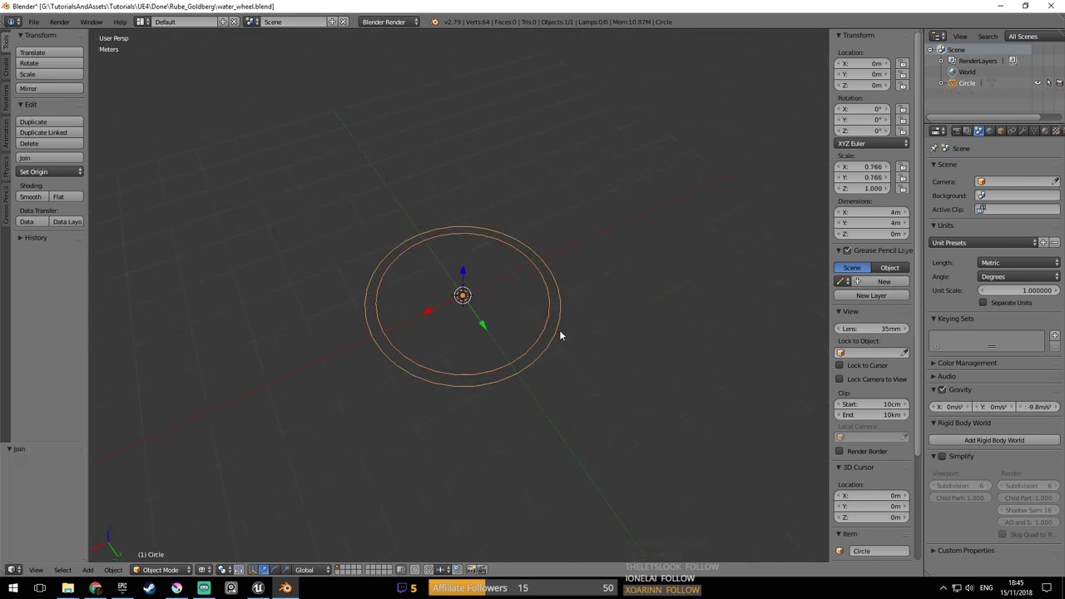
middle_drag(556, 327, 538, 352)
key(Tab)
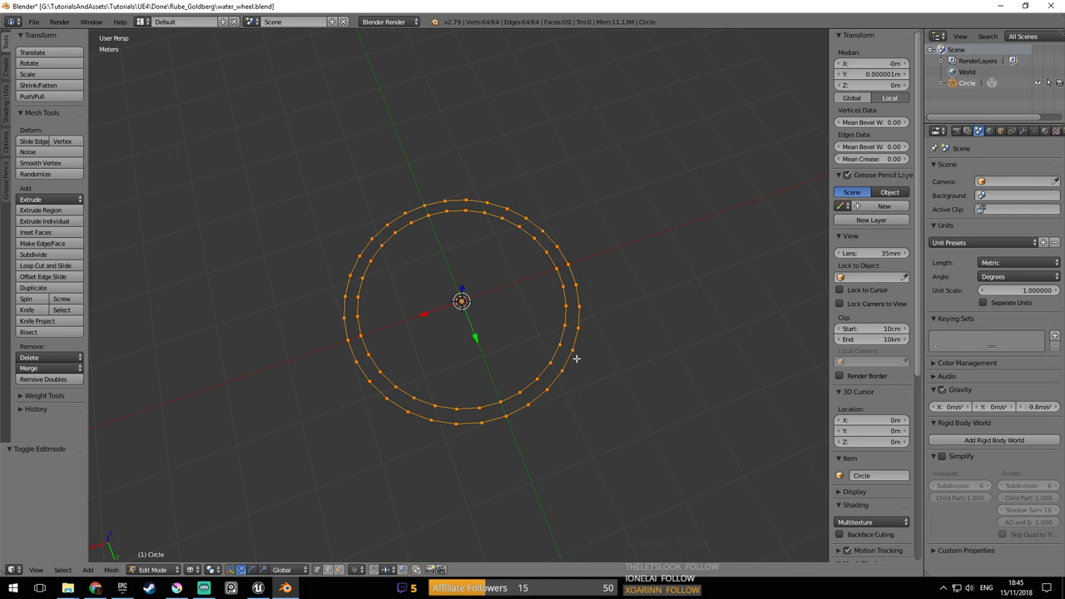
Try to make a ring by filling both circles with faces and deleting the inner circle's face
key(f)
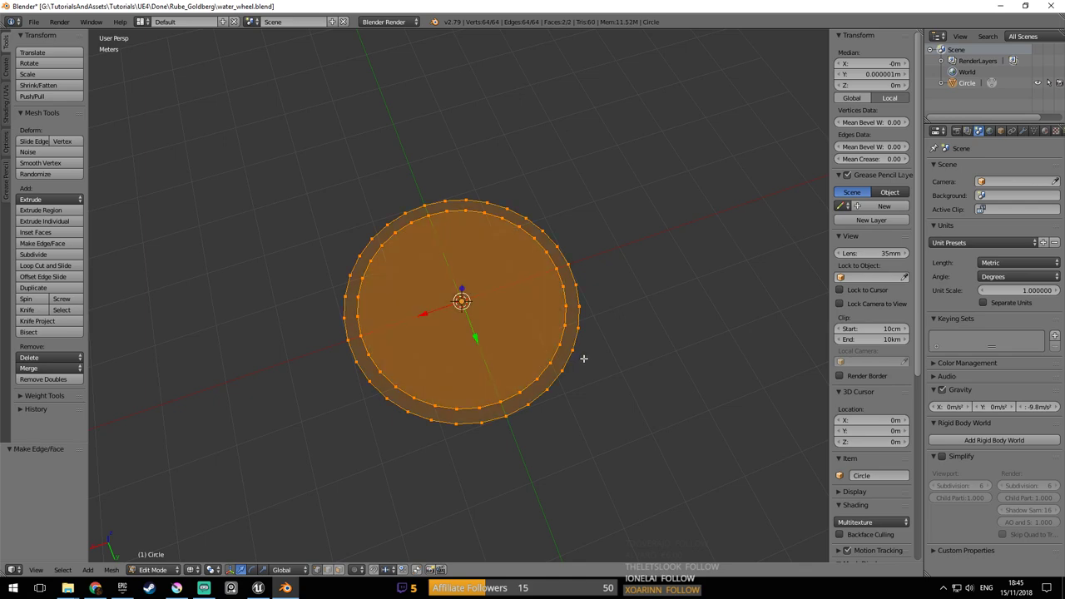
right_click(538, 330)
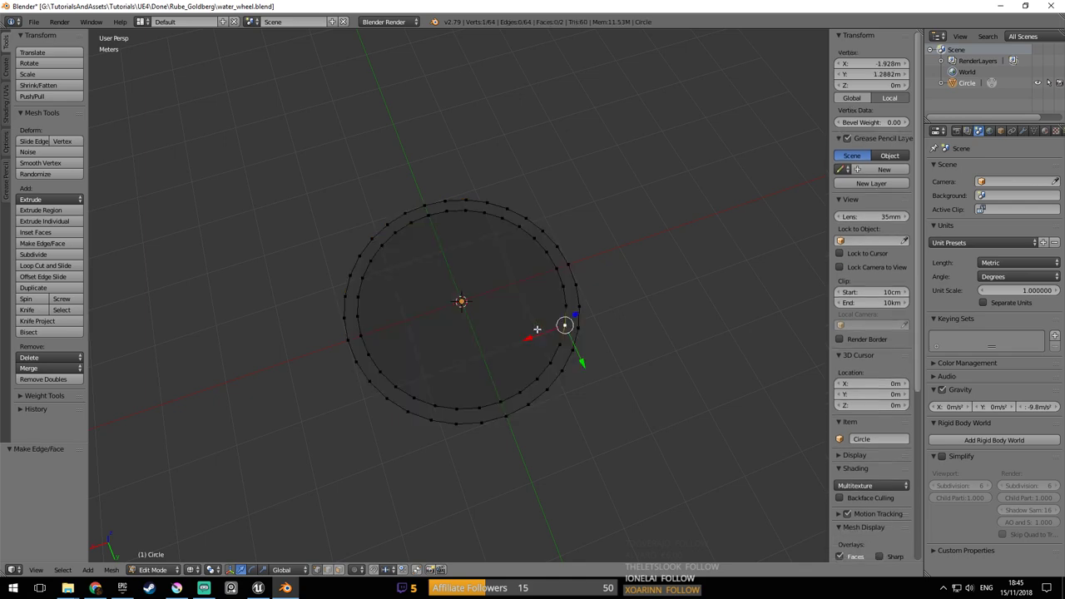
key(ctrl+Tab)
click(403, 484)
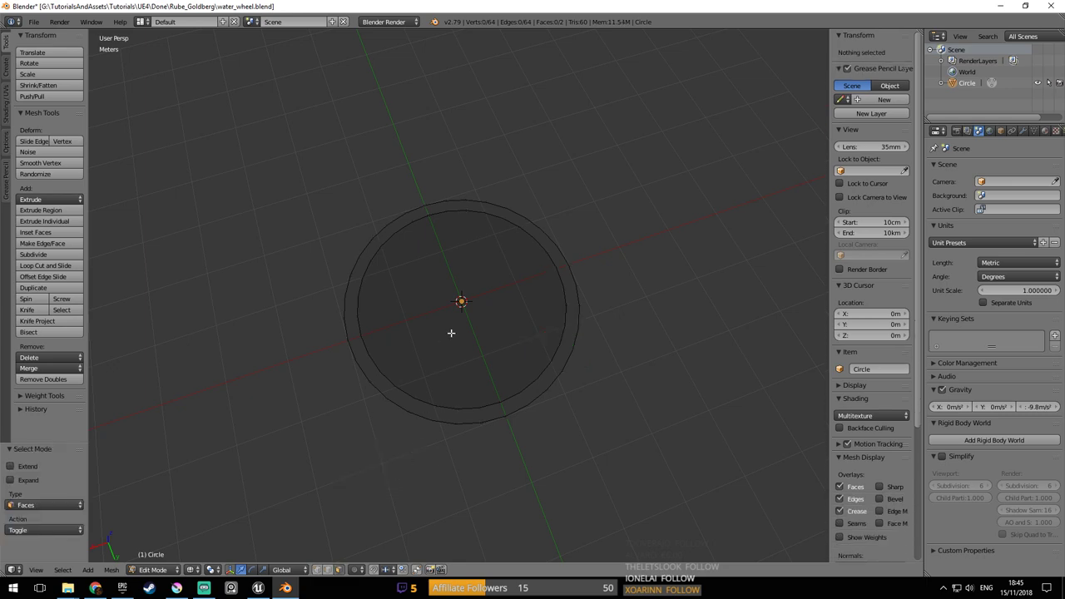
right_click(455, 307)
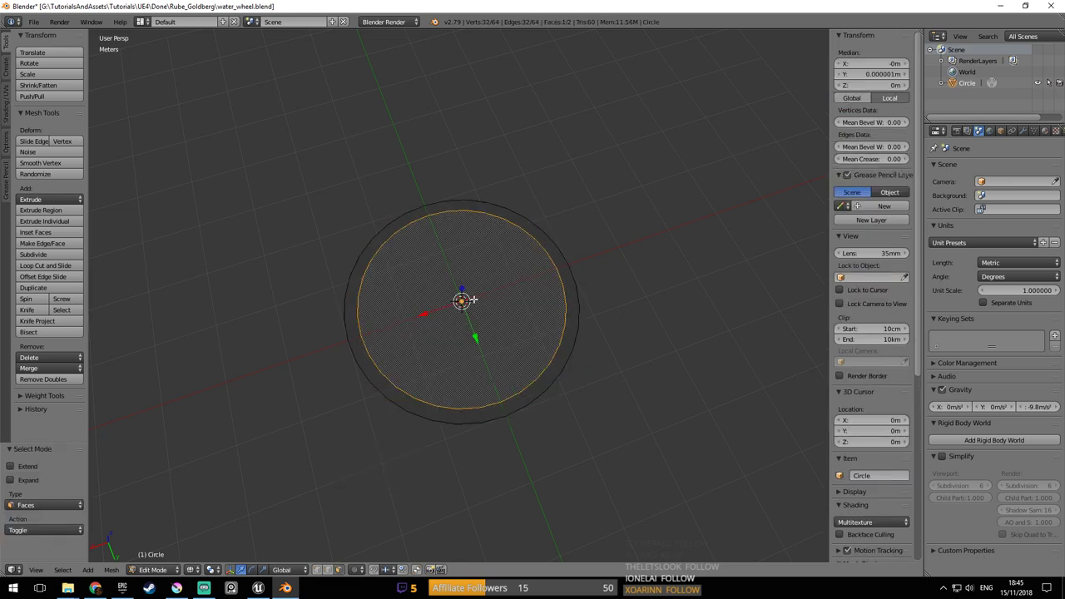
key(x)
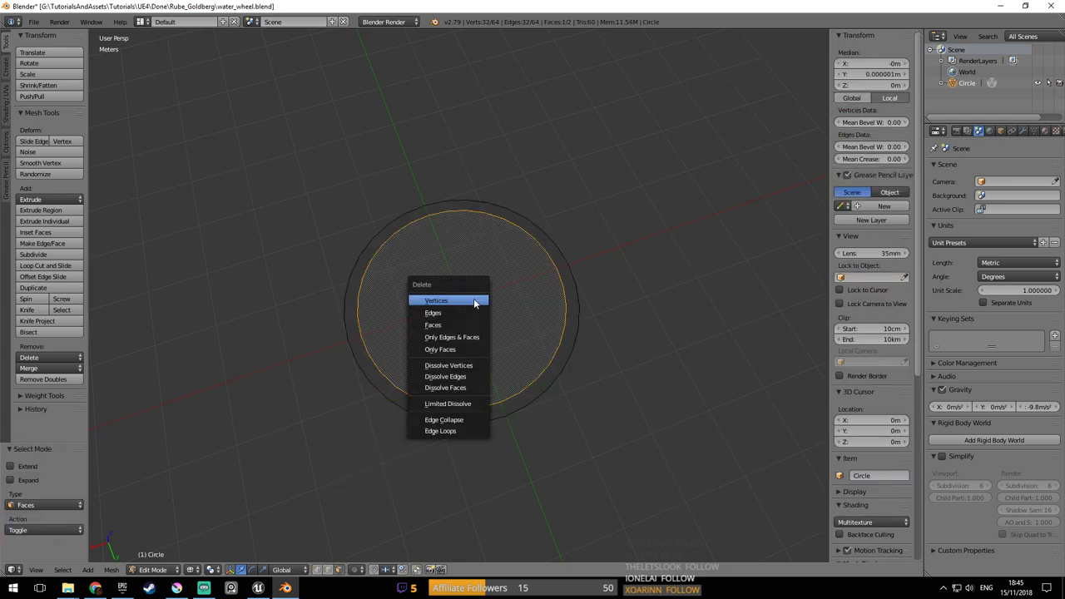
click(472, 324)
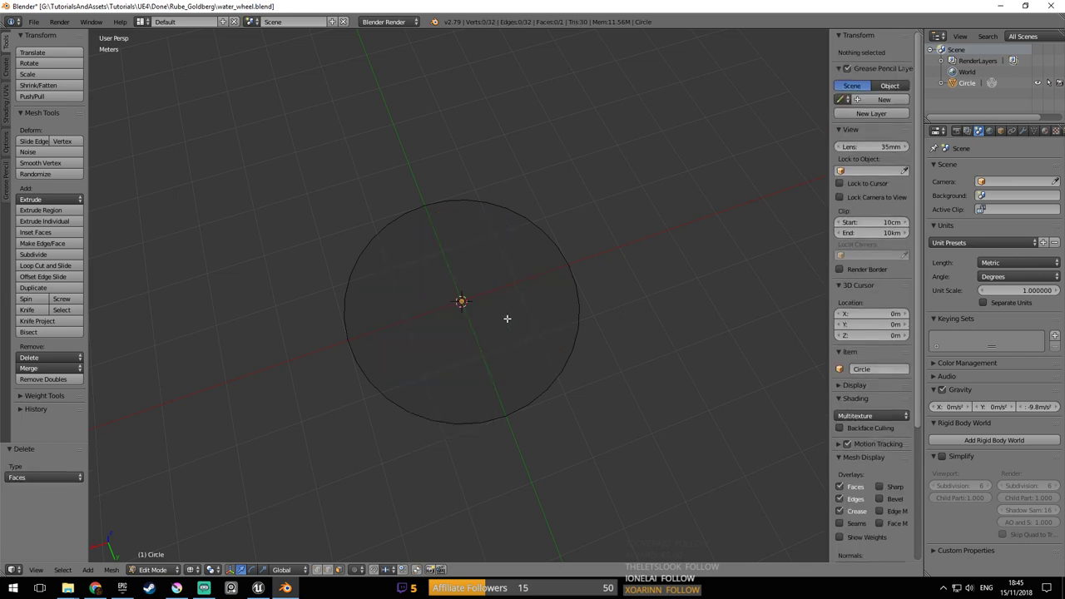
Undo the inner face deletion and the face fill, back to the two selected, unfilled edge loops
key(ctrl+z)
click(566, 320)
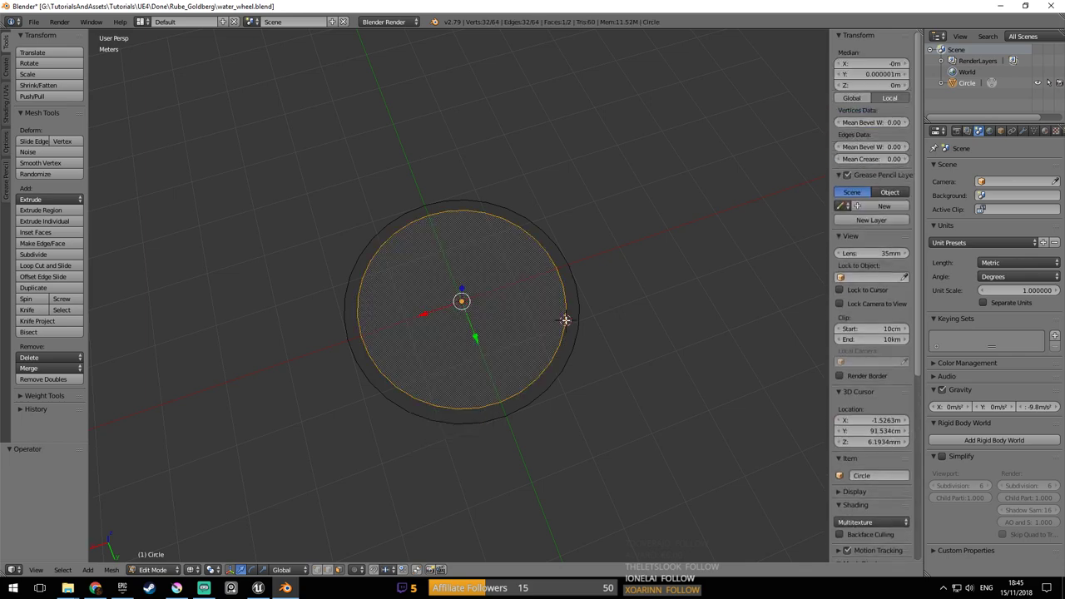
right_click(566, 320)
key(a)
key(ctrl+Tab)
key(1)
right_click(566, 321)
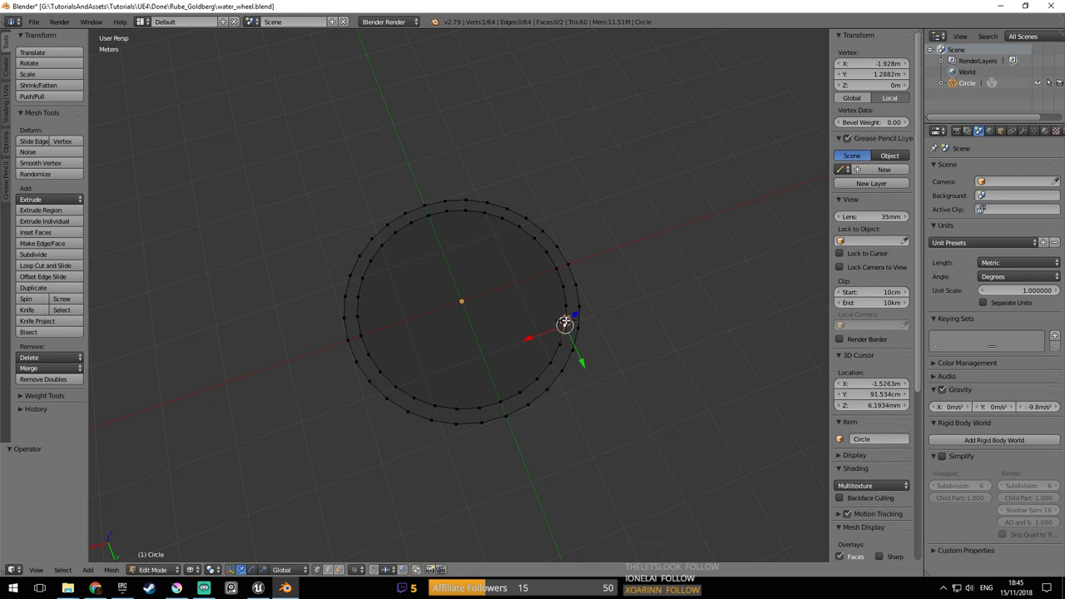
key(ctrl+z)
key(ctrl+z)
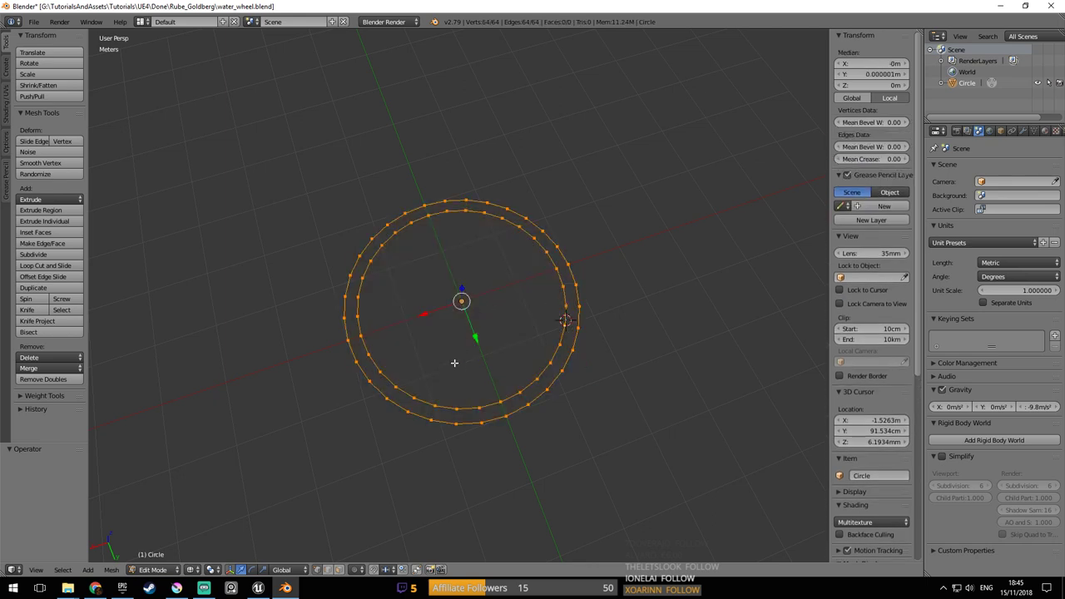
key(space)
text(connec)
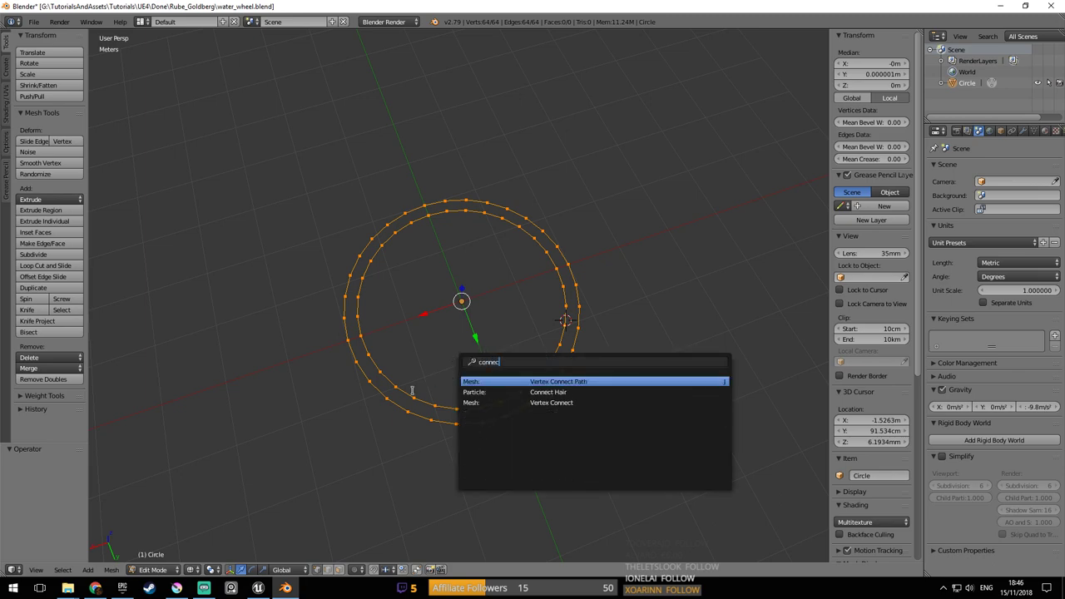
key(Escape)
Connect the inner and outer circles with Bridge Edge Loops to form a flat ring of faces
key(space)
text(b)
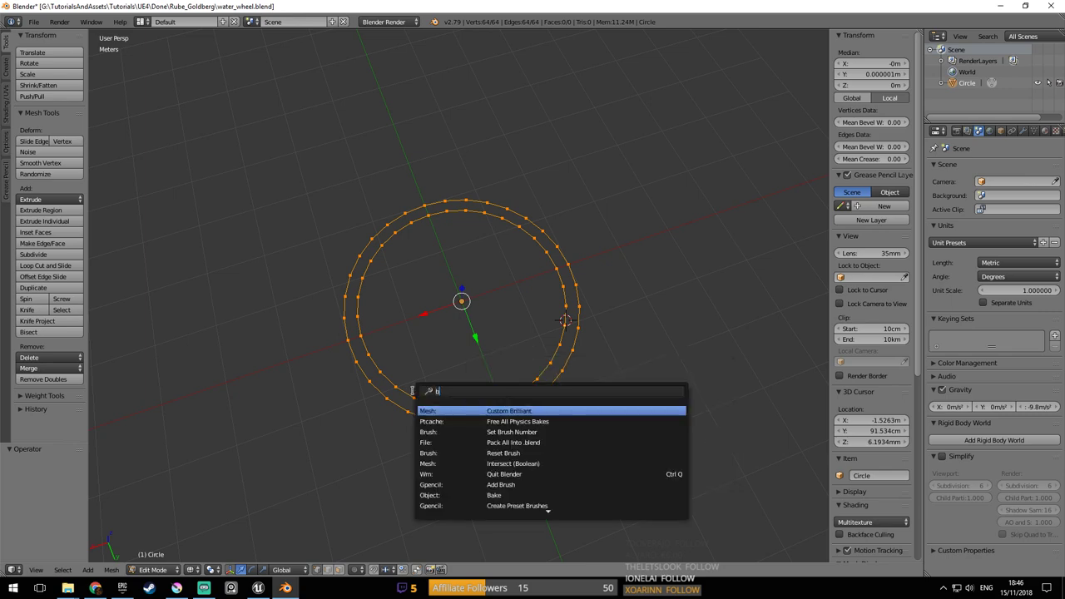
text(ridge)
key(Return)
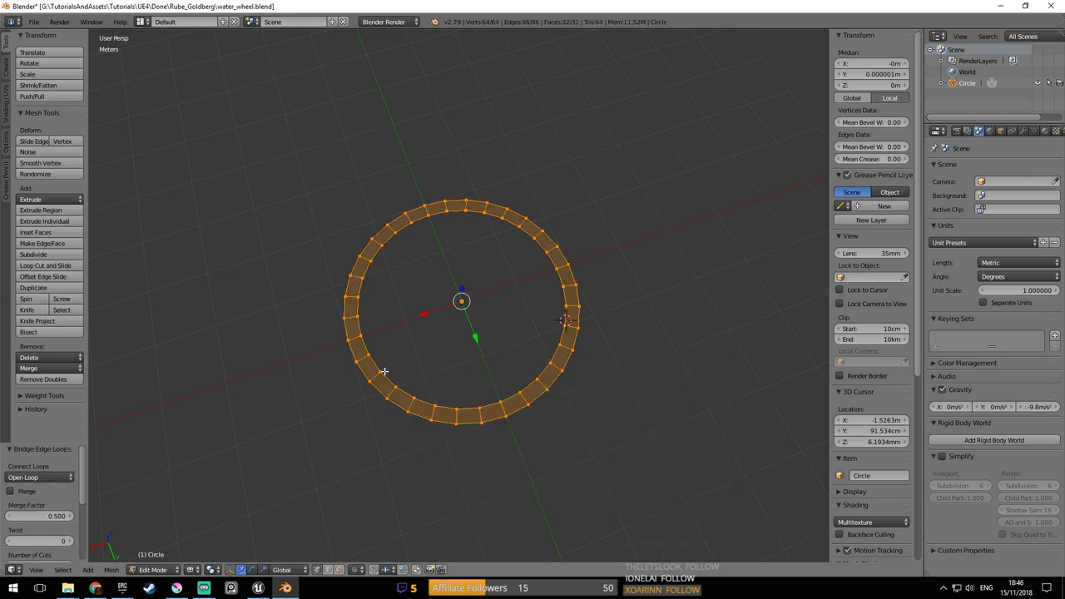
Save water_wheel.blend over the existing file with the bridged ring
key(ctrl+s)
click(495, 296)
shift+middle_drag(492, 298, 539, 250)
key(ctrl+s)
click(466, 289)
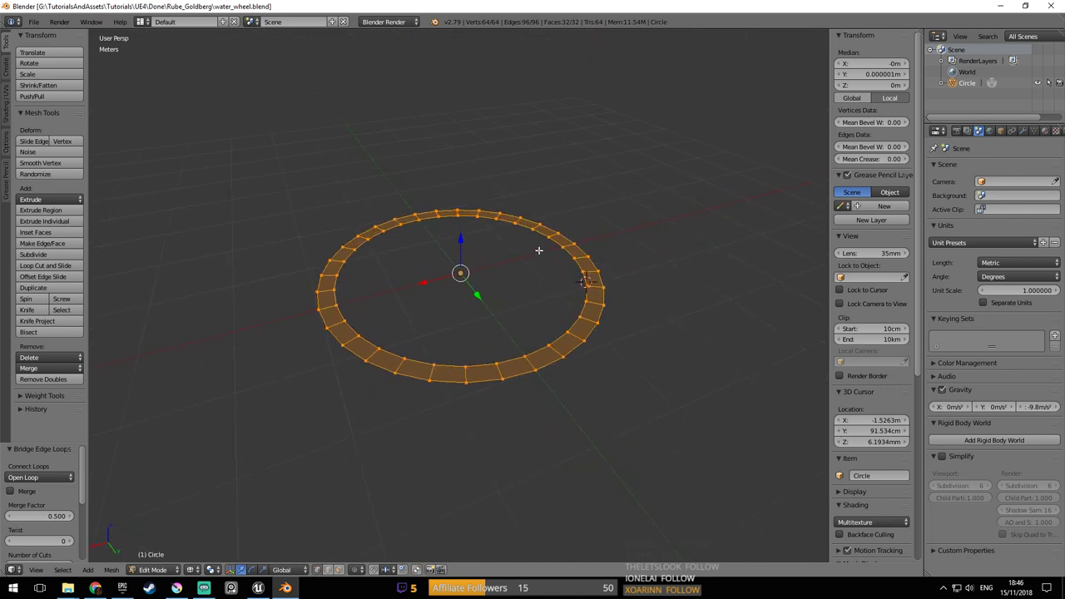
Try extruding the whole ring vertically by about 38.6 cm, and undo the extrusion
key(e)
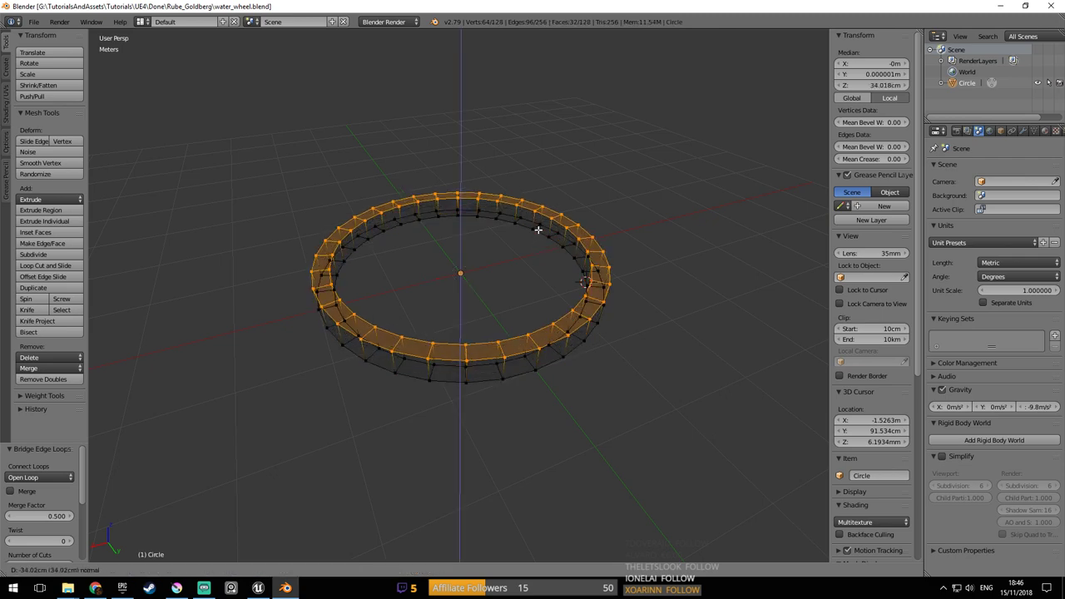
click(540, 223)
middle_drag(541, 223, 547, 255)
scroll(546, 256, up, 2)
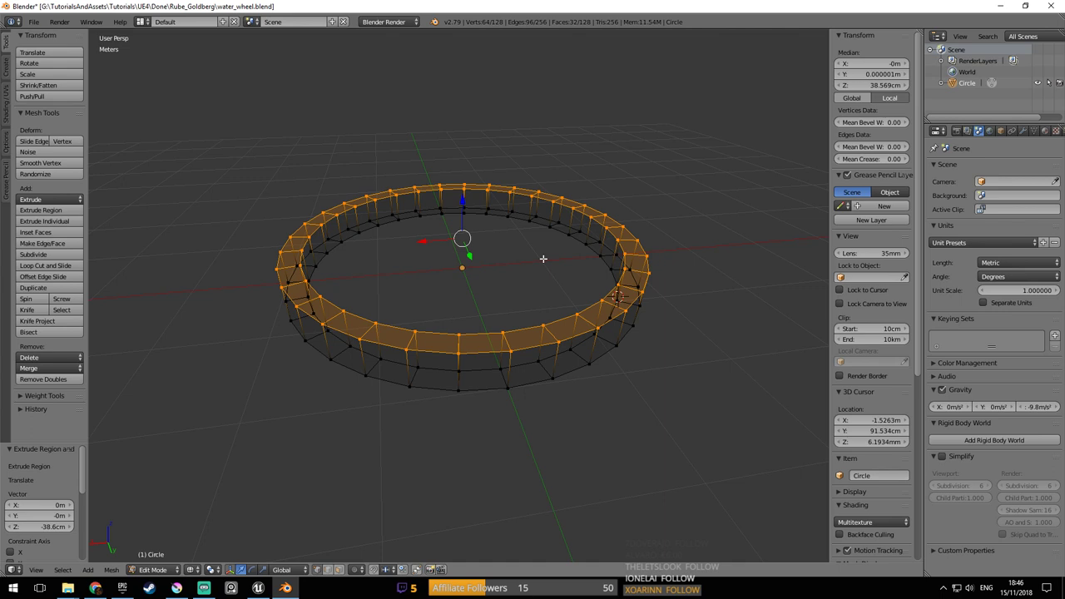
key(ctrl+z)
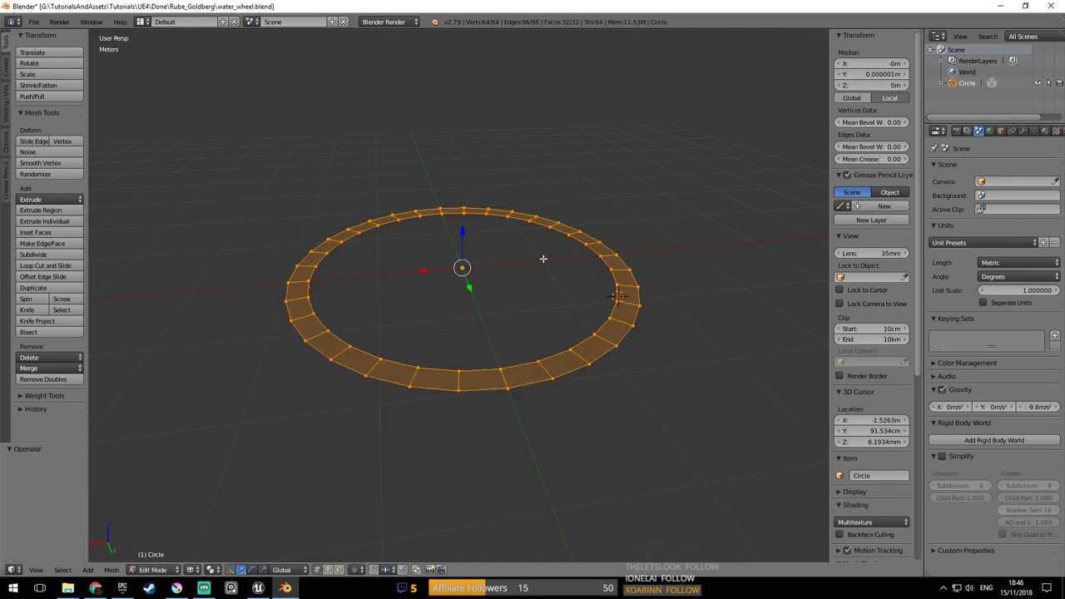
Deselect all of the ring's vertices, with the whole ring framed face-on
middle_drag(525, 238, 413, 362)
middle_drag(509, 276, 502, 311)
scroll(504, 311, up, 2)
shift+middle_drag(542, 250, 531, 289)
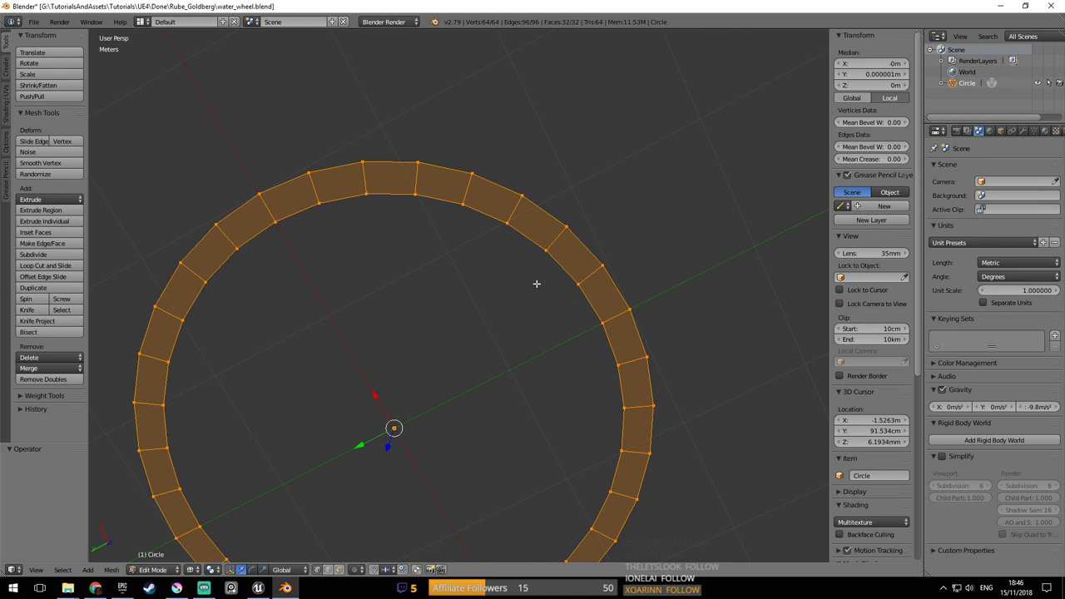
right_click(545, 207)
shift+middle_drag(568, 218, 571, 240)
scroll(571, 243, up, 1)
scroll(574, 249, down, 3)
key(a)
shift+middle_drag(564, 315, 596, 240)
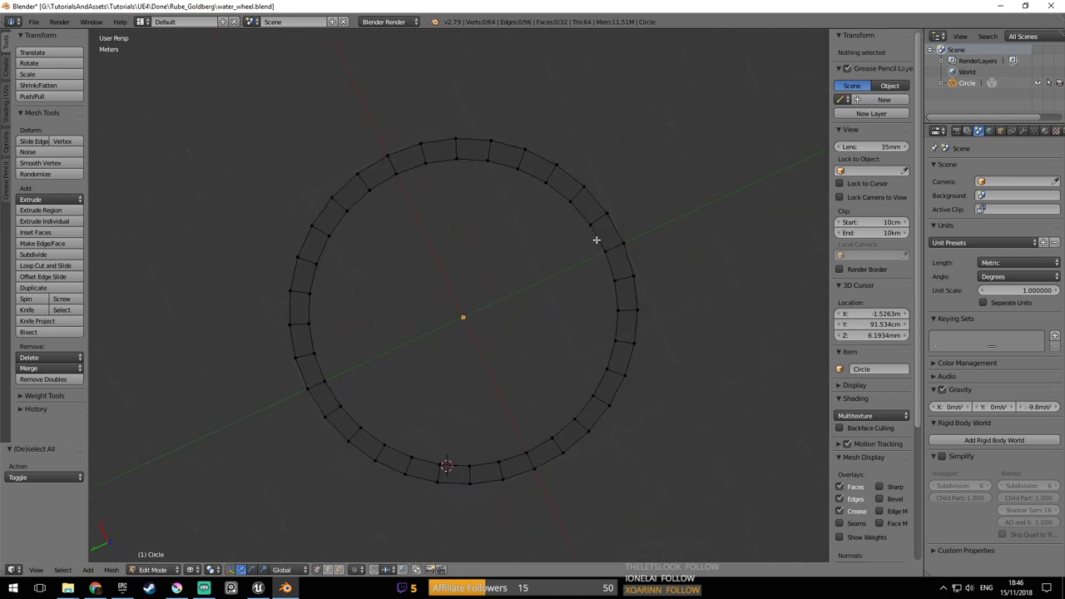
scroll(596, 233, up, 2)
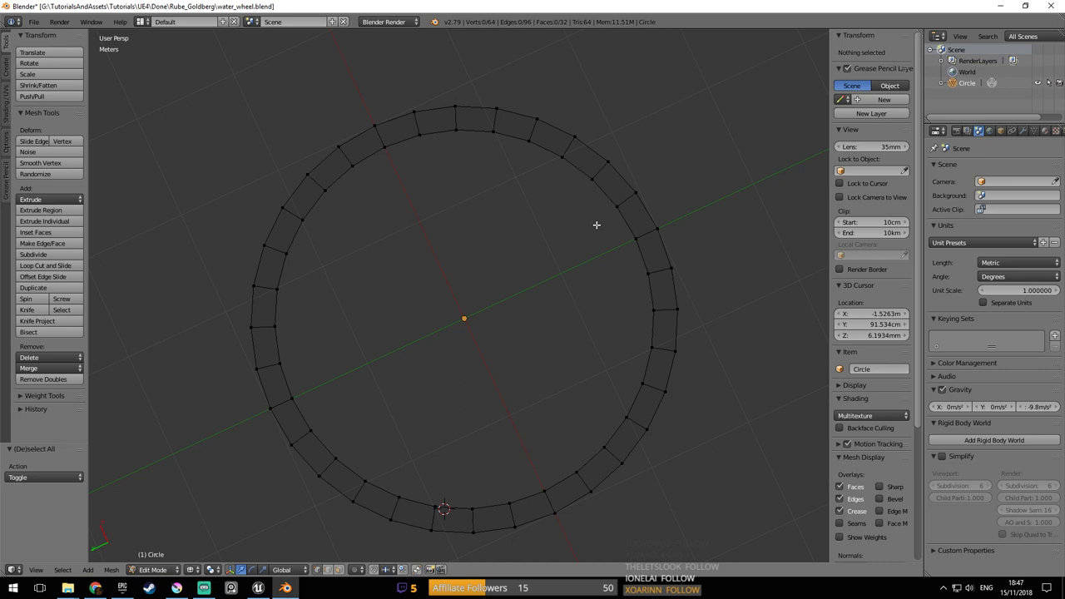
Try to extrude the ring's outer edge loop outward by scaling it up to about 1.14
right_click(609, 173)
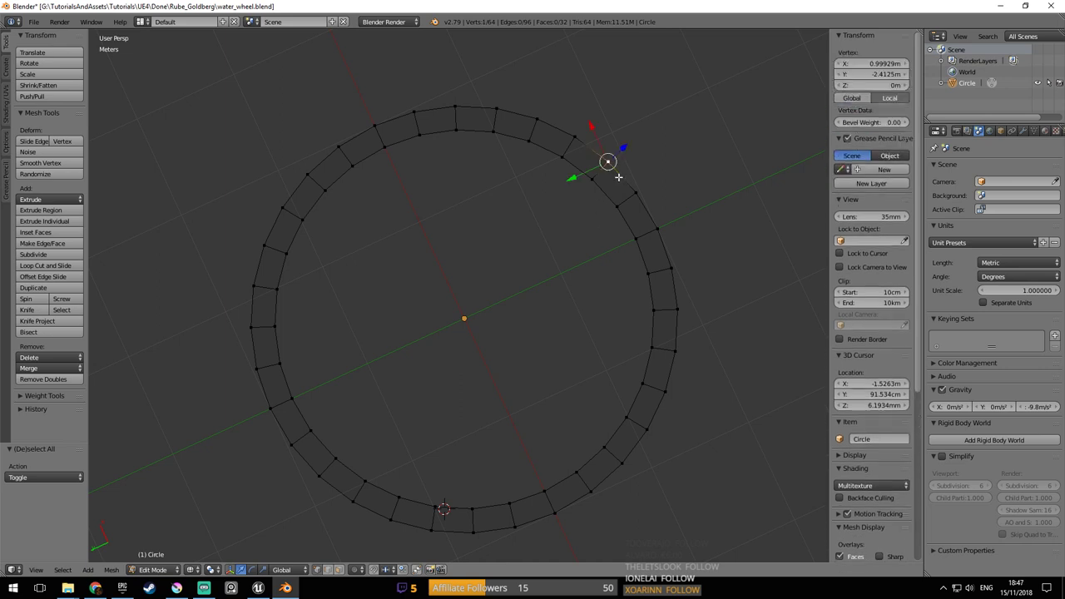
alt+right_click(630, 182)
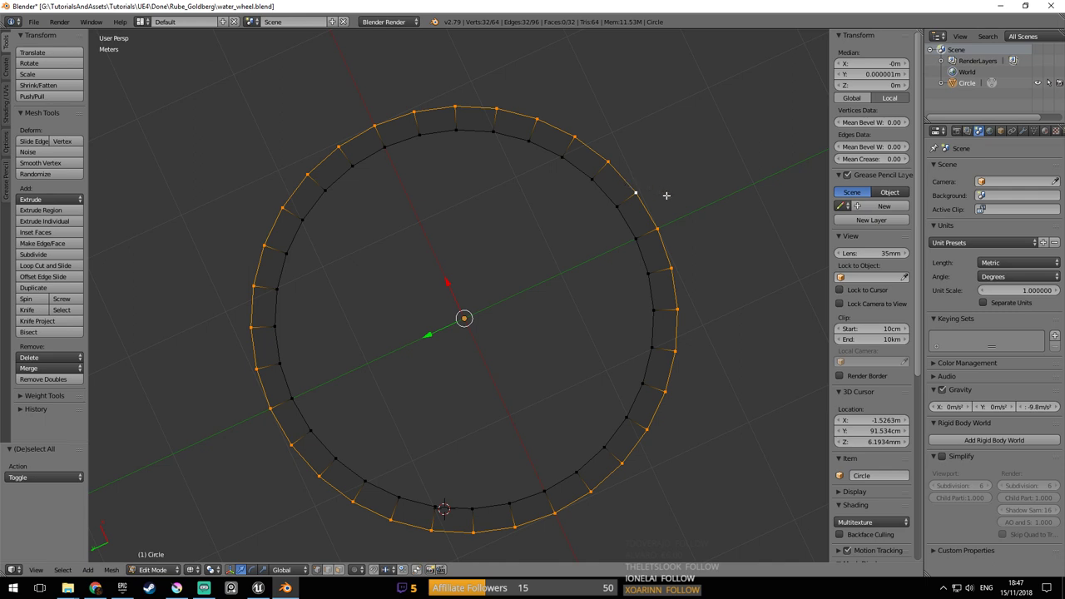
key(e)
key(s)
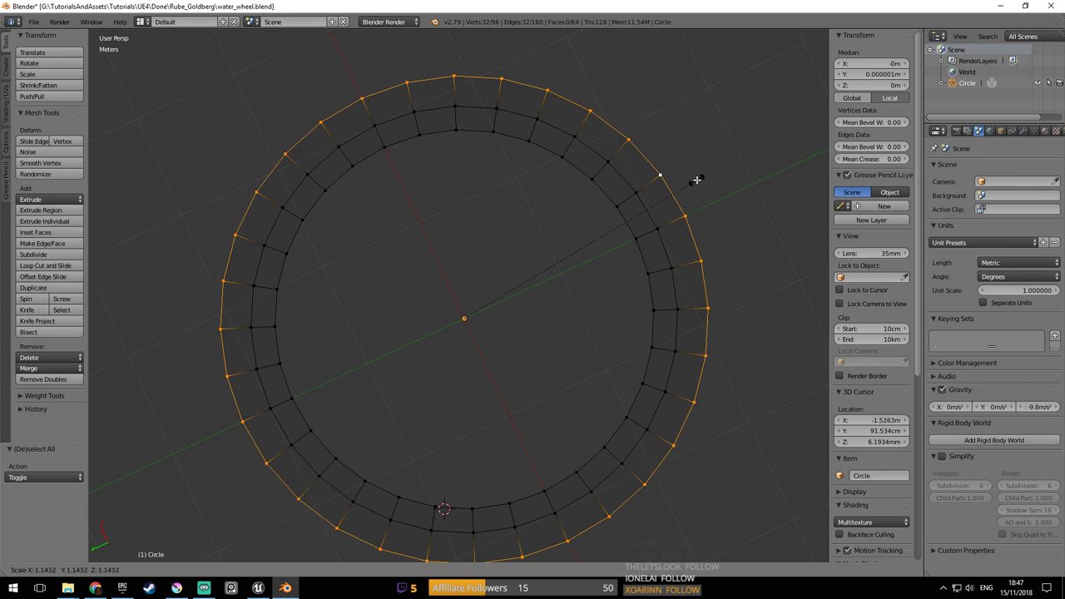
key(ctrl+z)
key(ctrl+z)
key(z)
key(Escape)
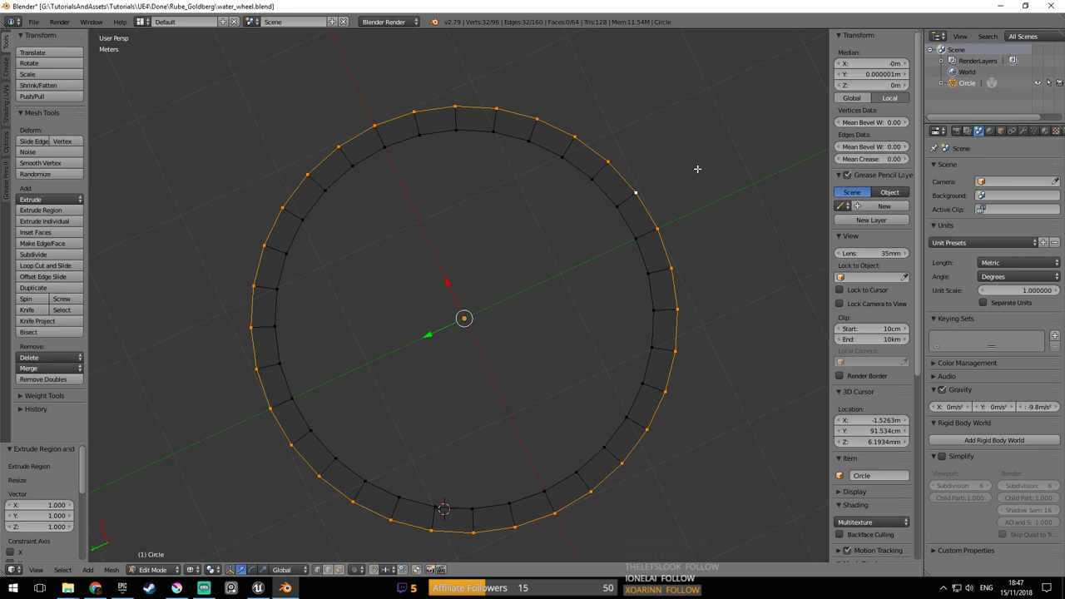
Select a single vertex on the ring's outer edge and save water_wheel.blend over the existing file
right_click(636, 193)
shift+middle_drag(704, 178, 678, 207)
key(ctrl+s)
click(699, 181)
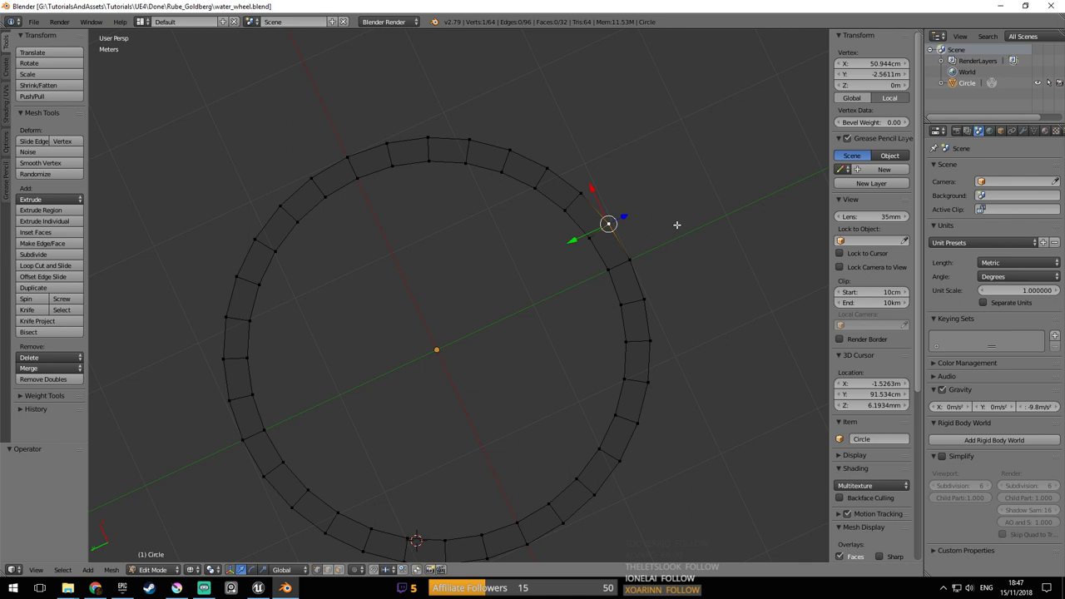
Save the blend file again and hide the viewport's properties sidebar for a larger view of the ring
scroll(687, 223, down, 4)
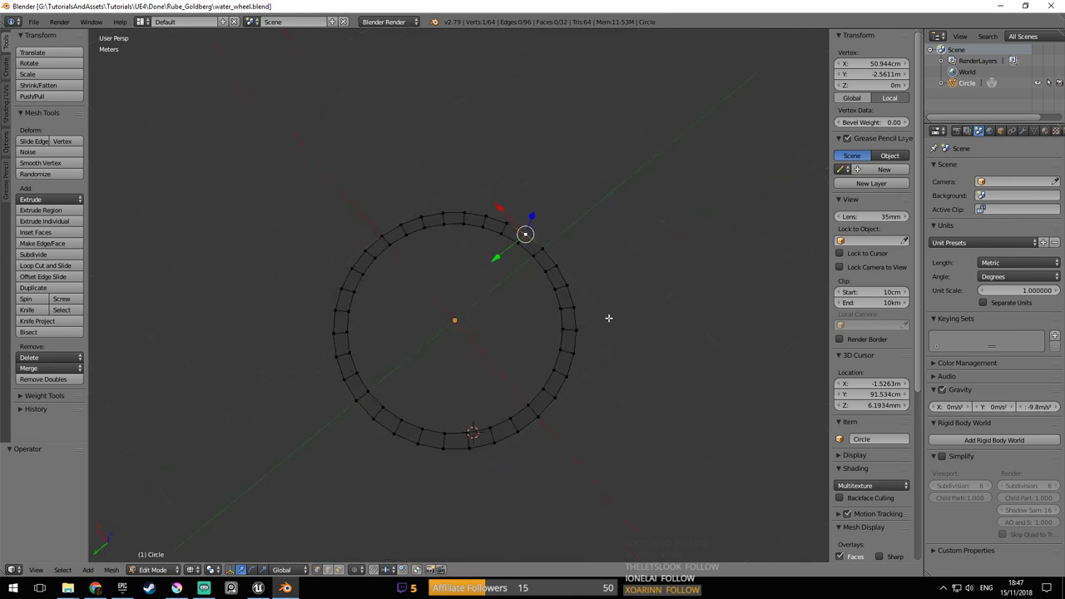
key(ctrl+s)
mouse_move(597, 298)
middle_down()
mouse_move(626, 263)
mouse_move(550, 309)
mouse_move(519, 269)
mouse_move(582, 283)
middle_up()
click(604, 282)
key(n)
scroll(538, 275, up, 2)
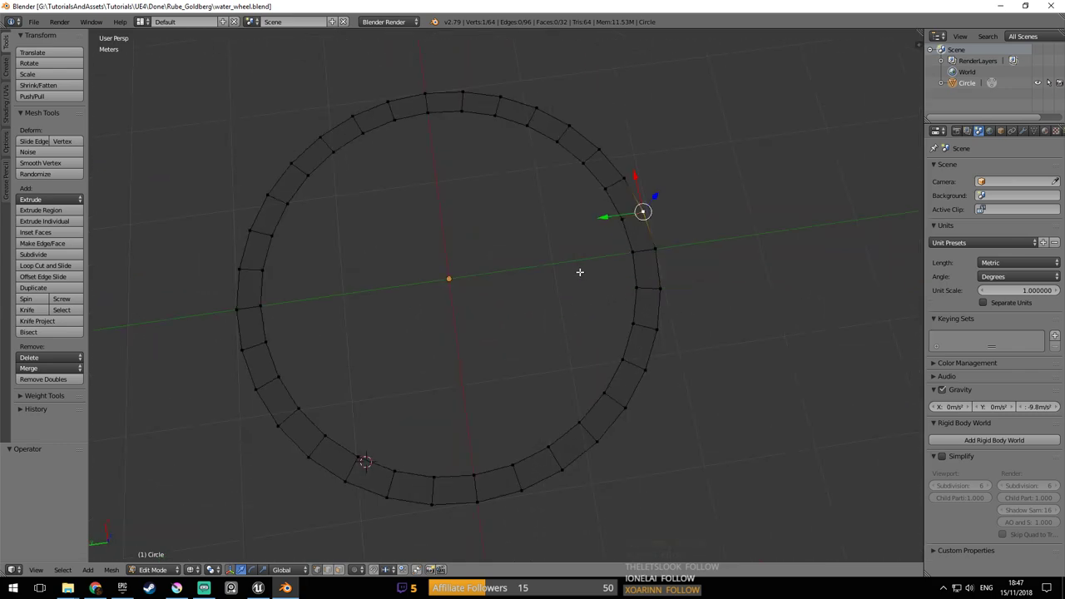
Switch to Chrome and open the latest comment in YouTube's notifications, going to the comments of the live stream announcement video
click(95, 589)
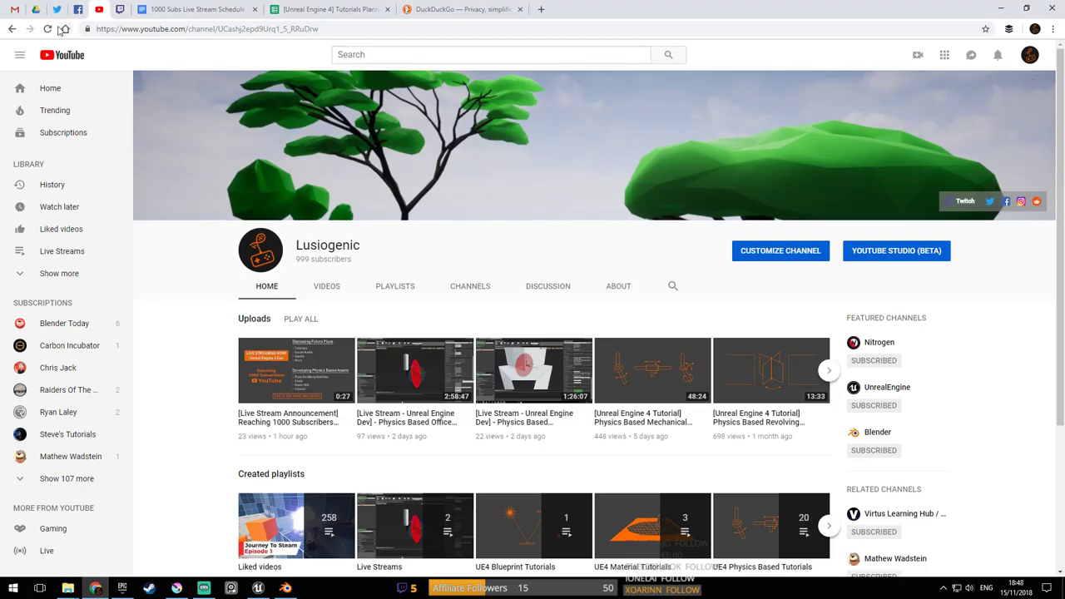
click(999, 57)
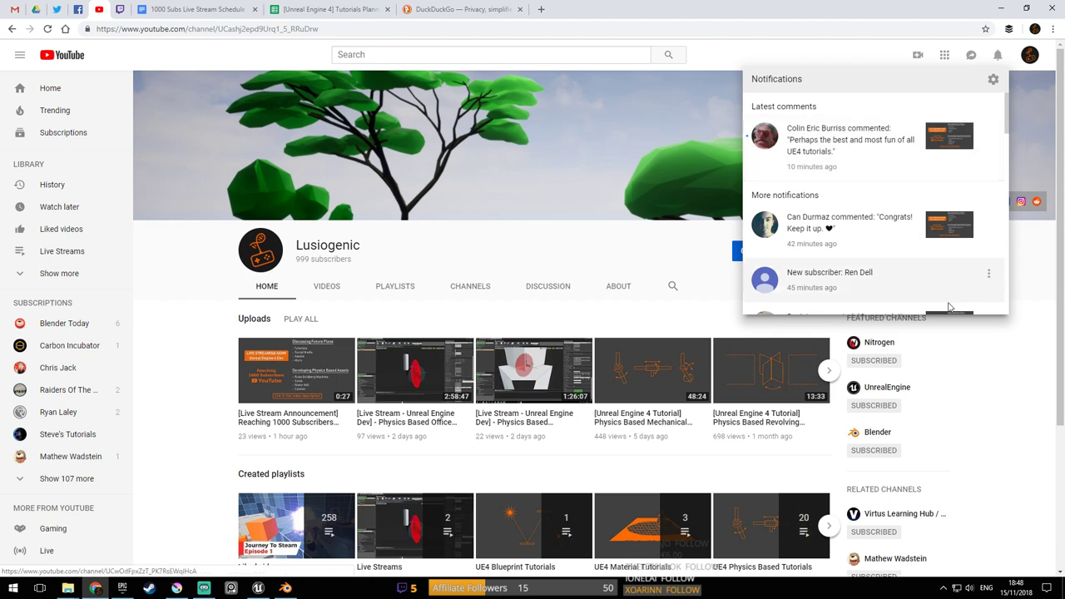
click(863, 159)
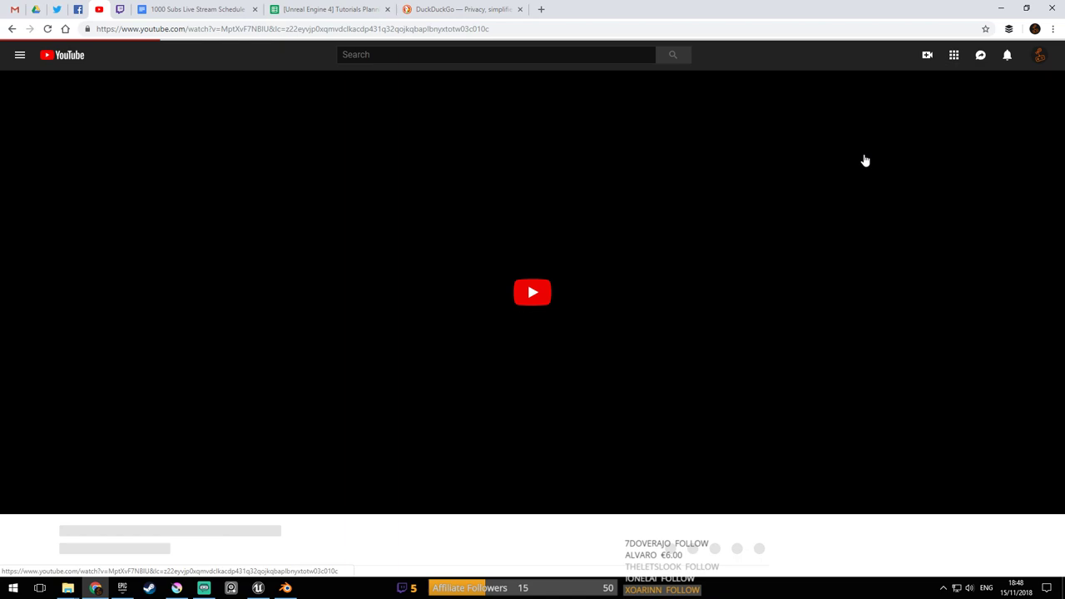
scroll(615, 197, down, 4)
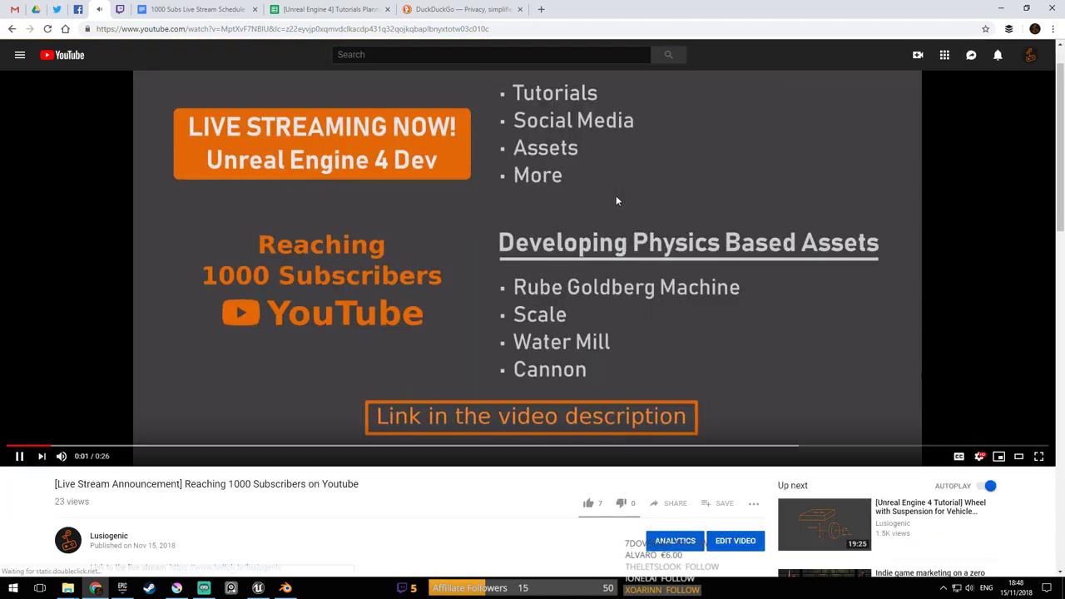
scroll(620, 198, down, 1)
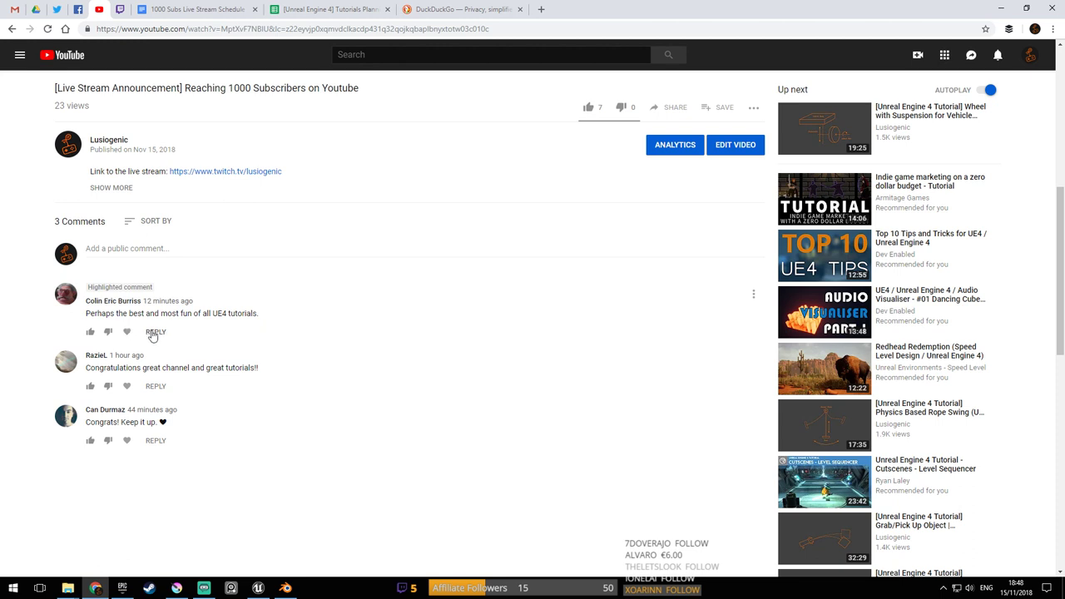
Begin a reply to the highlighted comment with "Thanks a lot! Had to mute for now, neighbor is"
click(156, 332)
text(T)
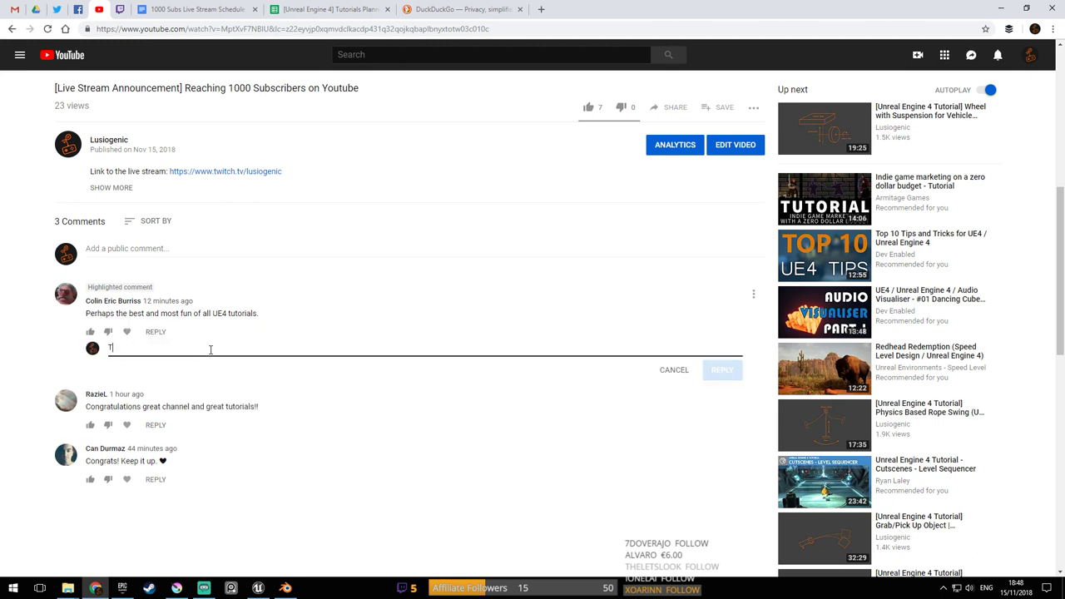
text(hanks a lot)
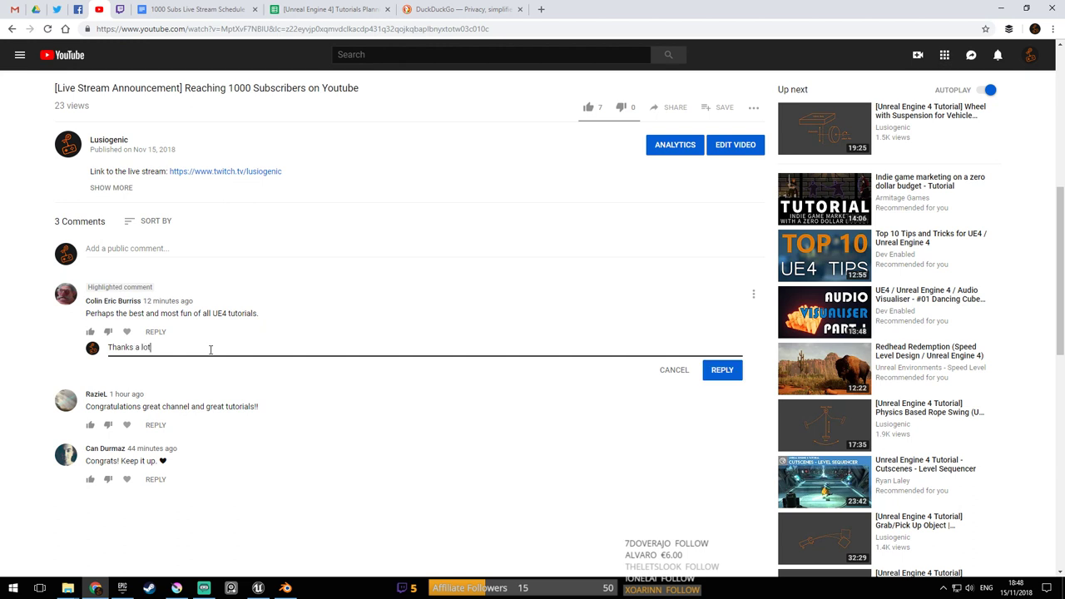
text(!)
text( Had to)
text( mute )
text(for)
text( now)
text(, neight)
text(bour)
key(BackSpace)
key(BackSpace)
text(r is h)
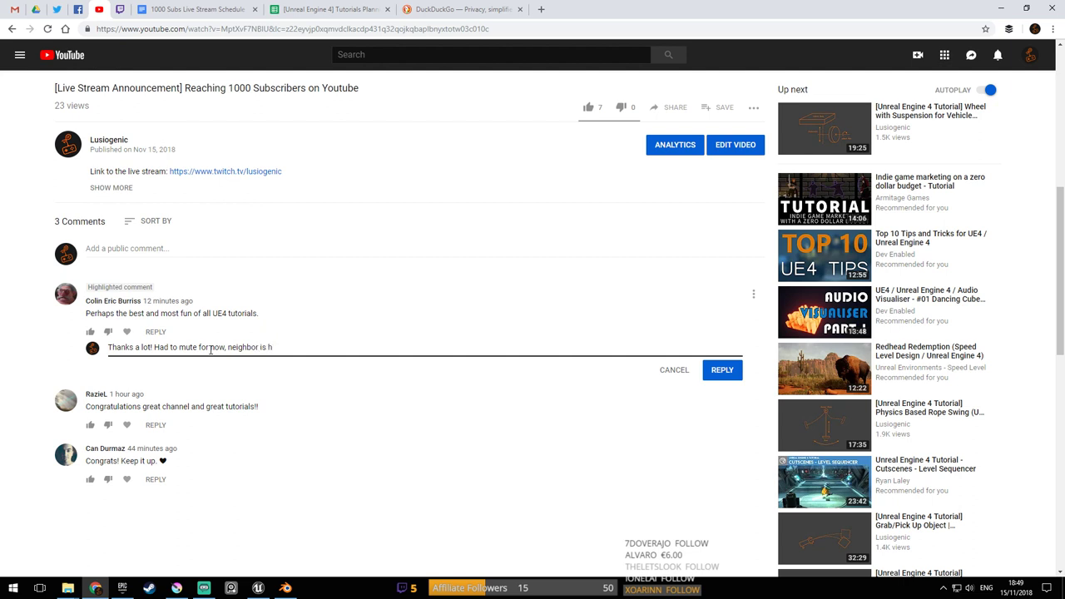
Continue the reply's first line with "back in hardware mode.. Noise is ubearable.." and start a second line
text(n full)
key(BackSpace)
key(BackSpace)
key(BackSpace)
key(BackSpace)
key(BackSpace)
key(BackSpace)
text(back in hardware mode.. Noise is )
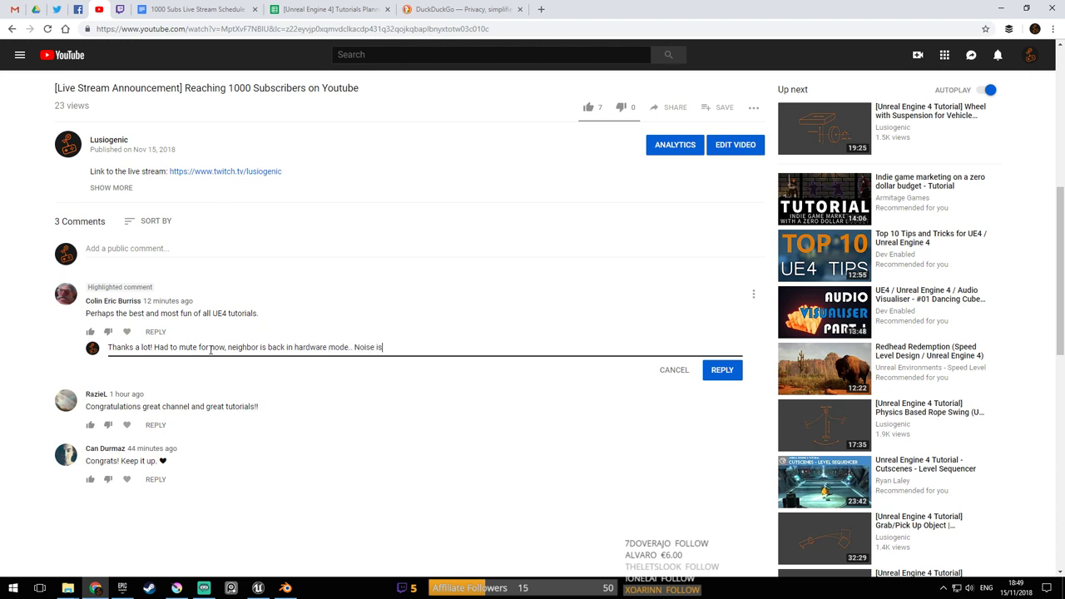
text(ubarebe)
key(BackSpace)
key(BackSpace)
key(BackSpace)
key(BackSpace)
key(BackSpace)
text(earable.)
key(Return)
Write "For now, I'm working on the water wheel model." on the second line and put "Not that the scale is finished" before it
text(Fo)
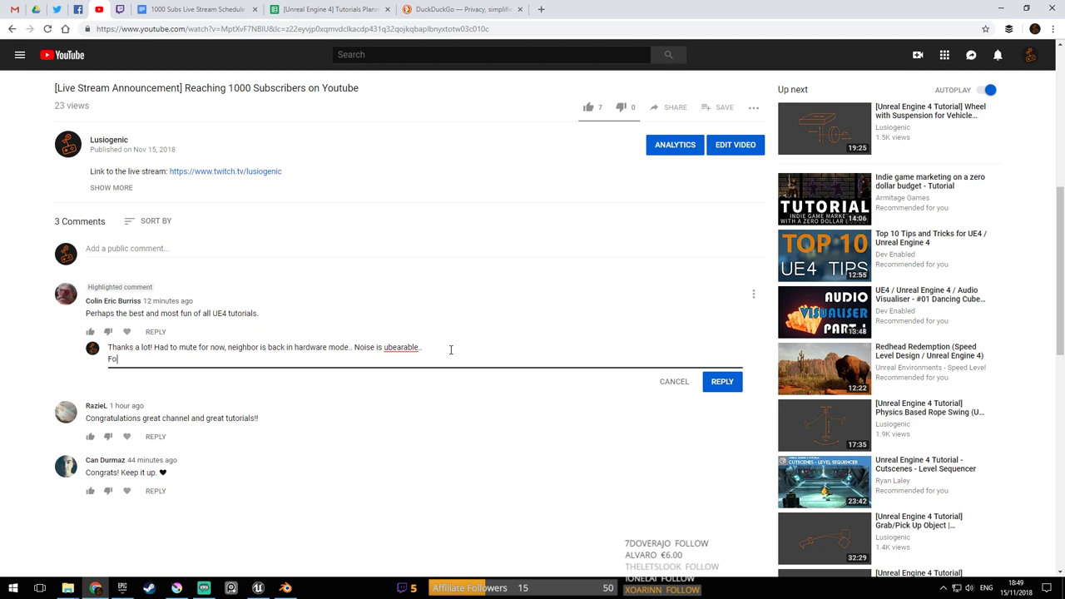
text(r now, I'm working on the water)
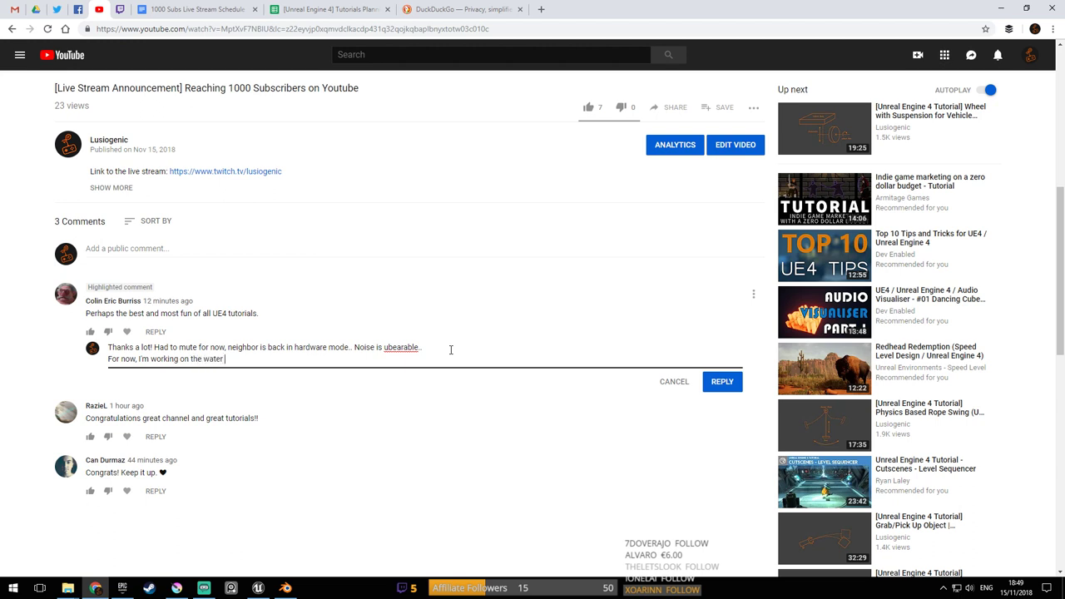
text( wheel model.Not that th)
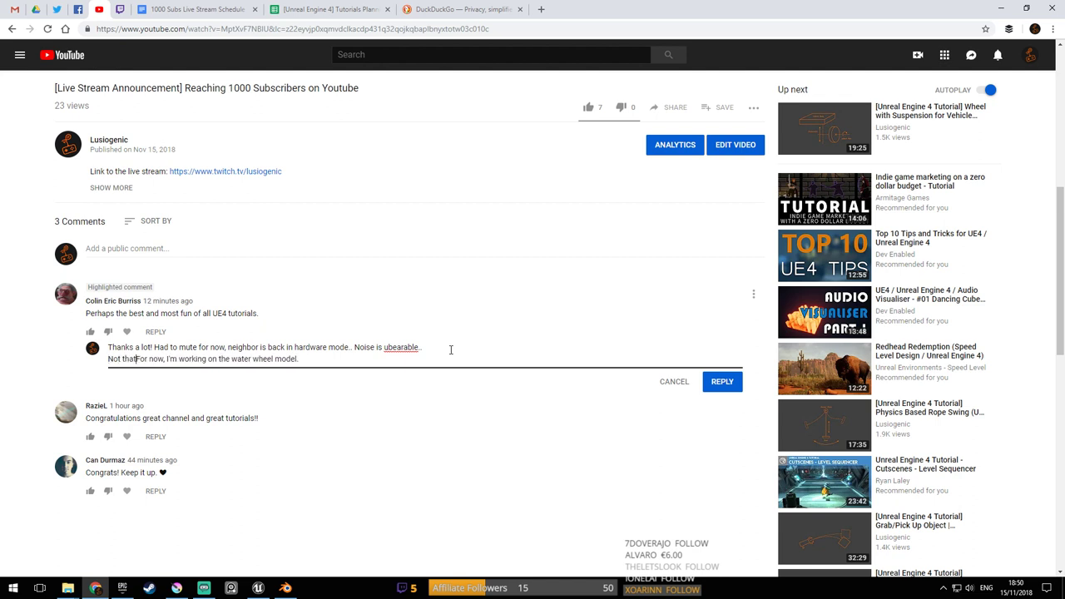
text(e scale is)
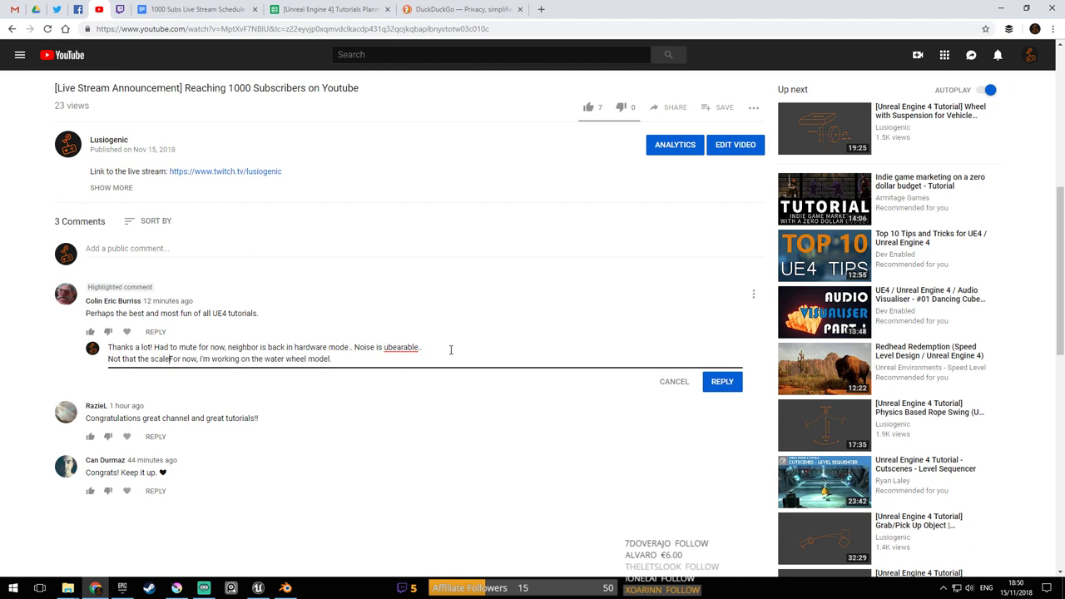
text( finise)
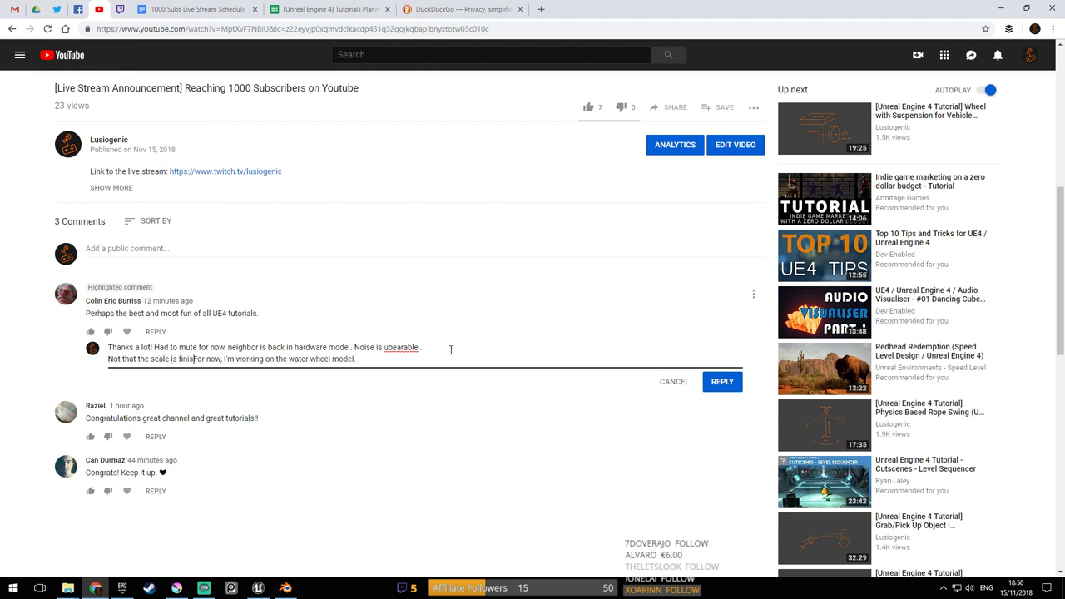
key(BackSpace)
key(BackSpace)
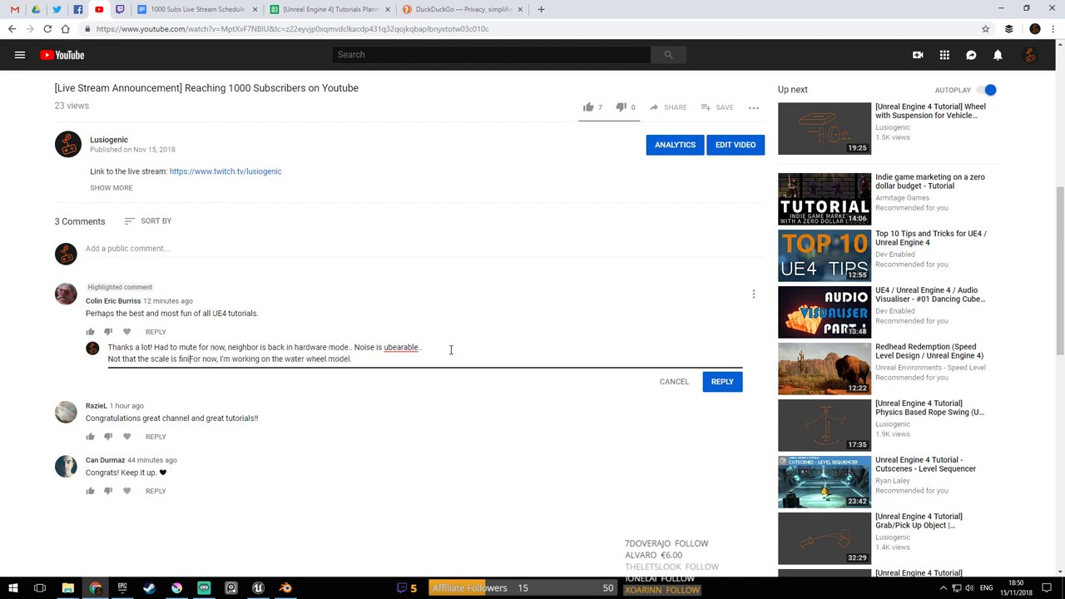
text(shed.)
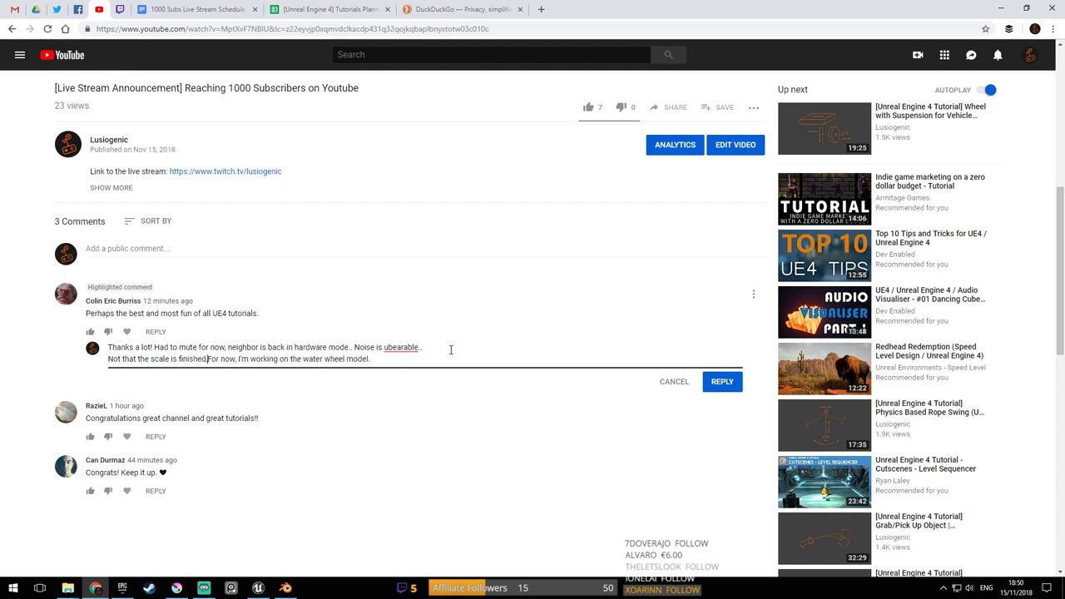
Remove "For now" from the second line, append "Will be back with sound after that." and post the reply
key(Delete)
key(Delete)
key(Delete)
key(Delete)
key(Delete)
key(Delete)
key(Delete)
key(Delete)
key(Delete)
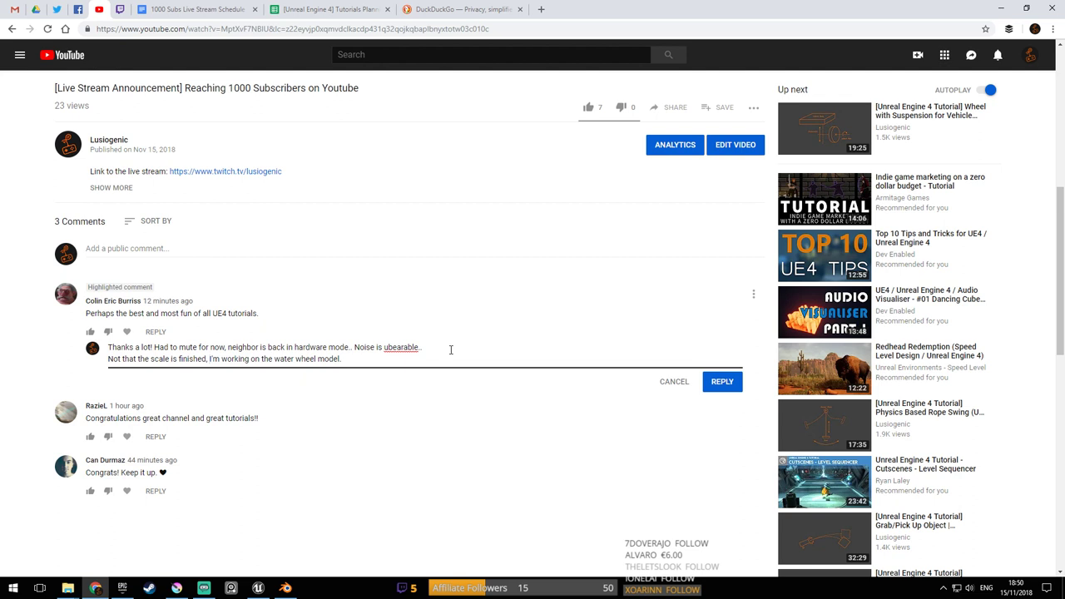
text(Will be back with sound after that.)
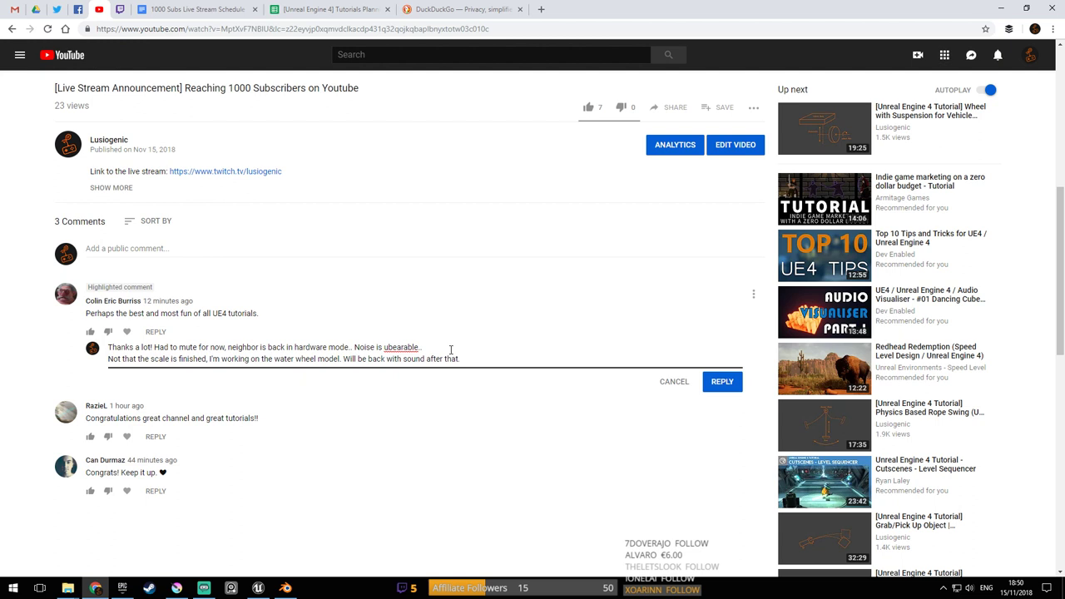
click(737, 382)
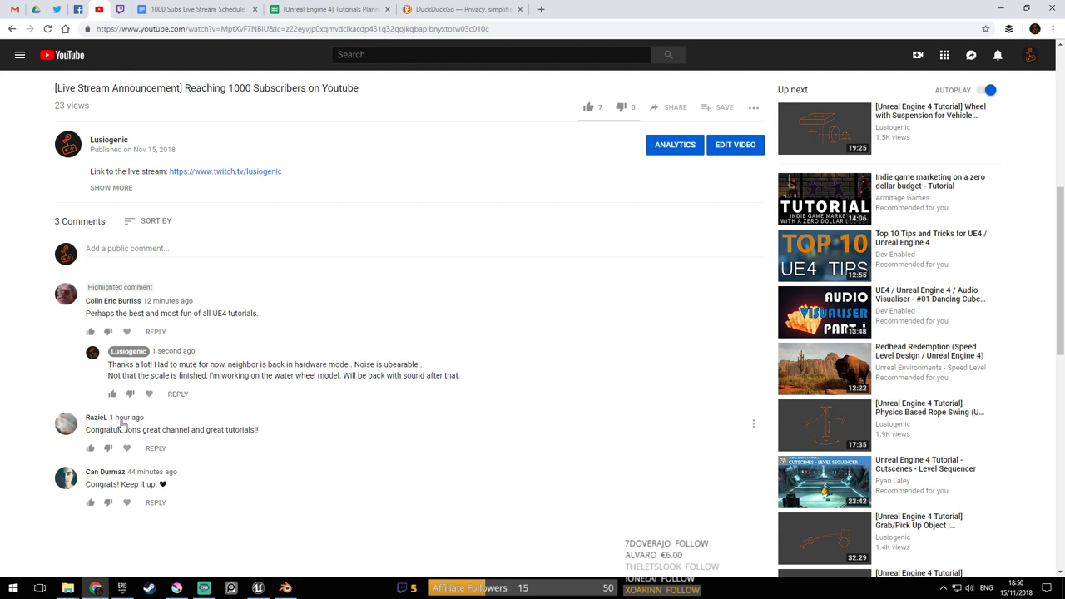
Give a heart to each of the three viewer comments on the announcement video and look over the page
click(128, 448)
click(127, 503)
click(127, 335)
scroll(524, 250, up, 2)
scroll(543, 296, up, 2)
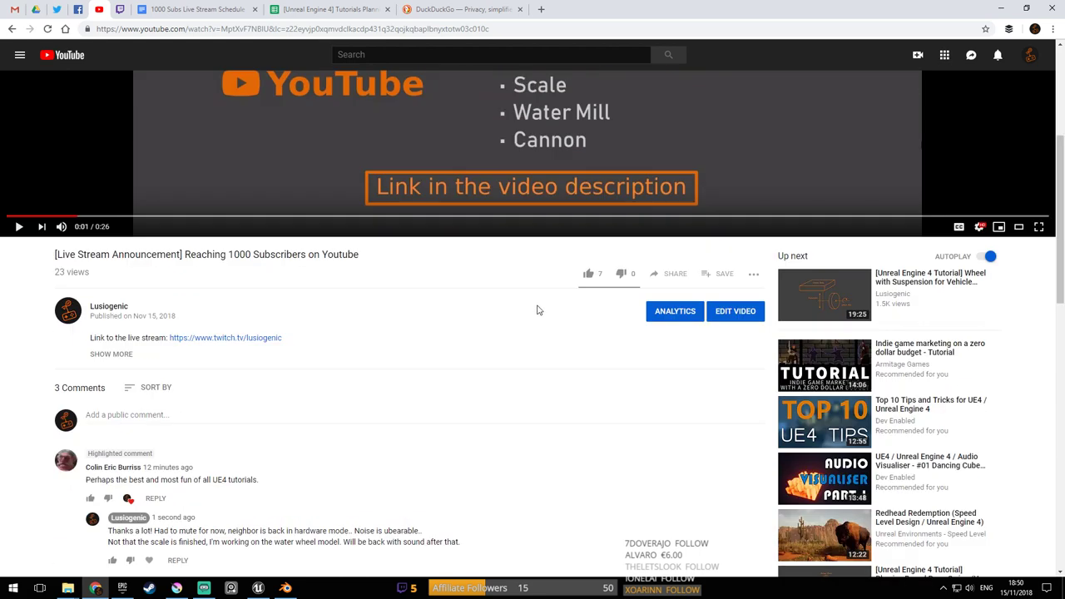
scroll(309, 328, down, 3)
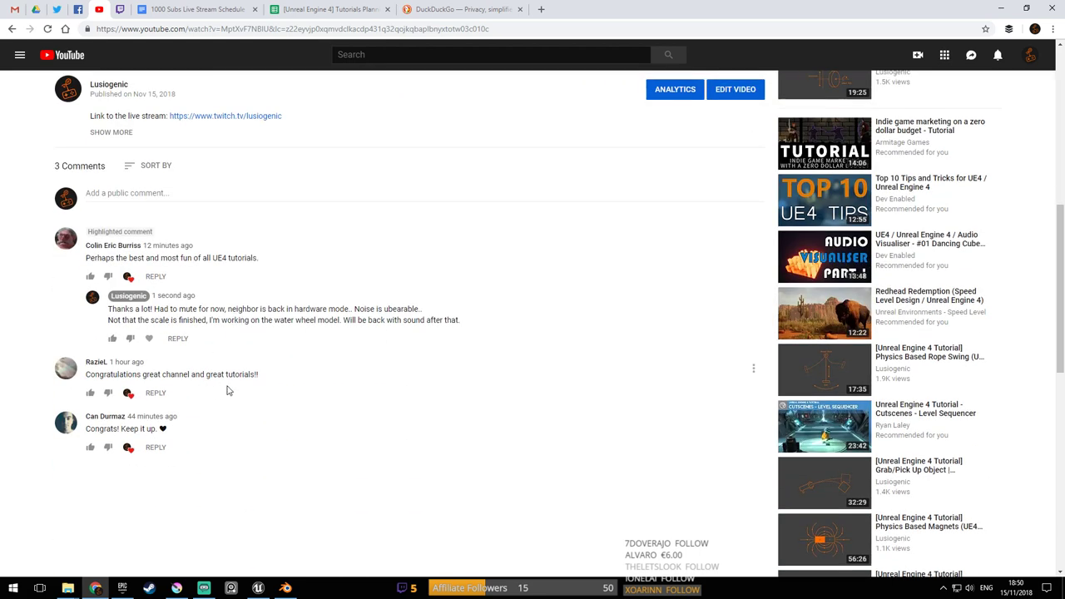
scroll(486, 396, up, 2)
scroll(486, 396, up, 2)
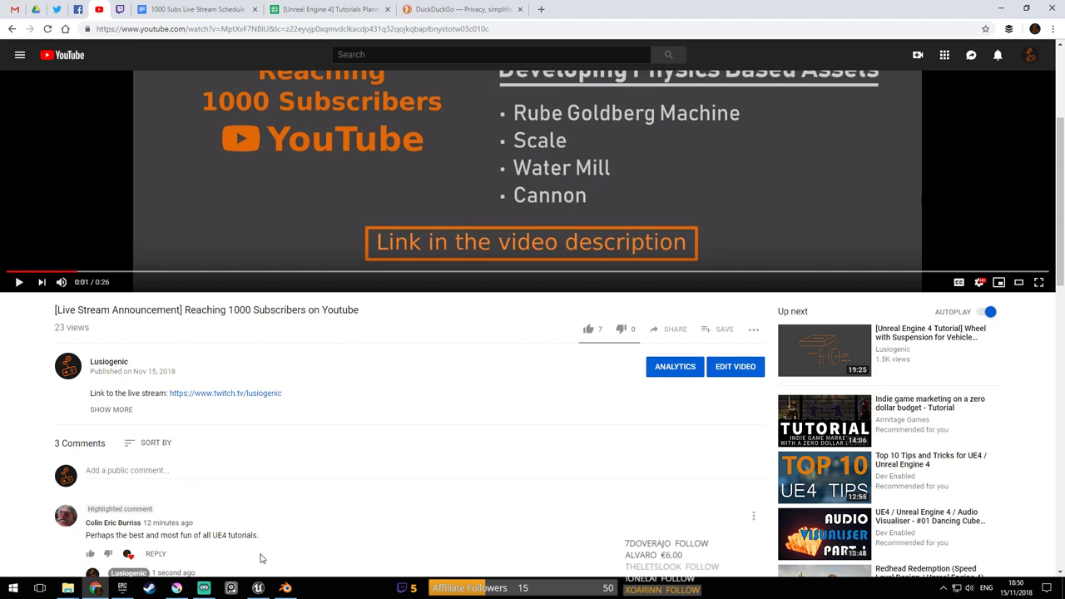
Open YouTube Studio (beta) for the channel from the account options
click(1031, 55)
click(978, 185)
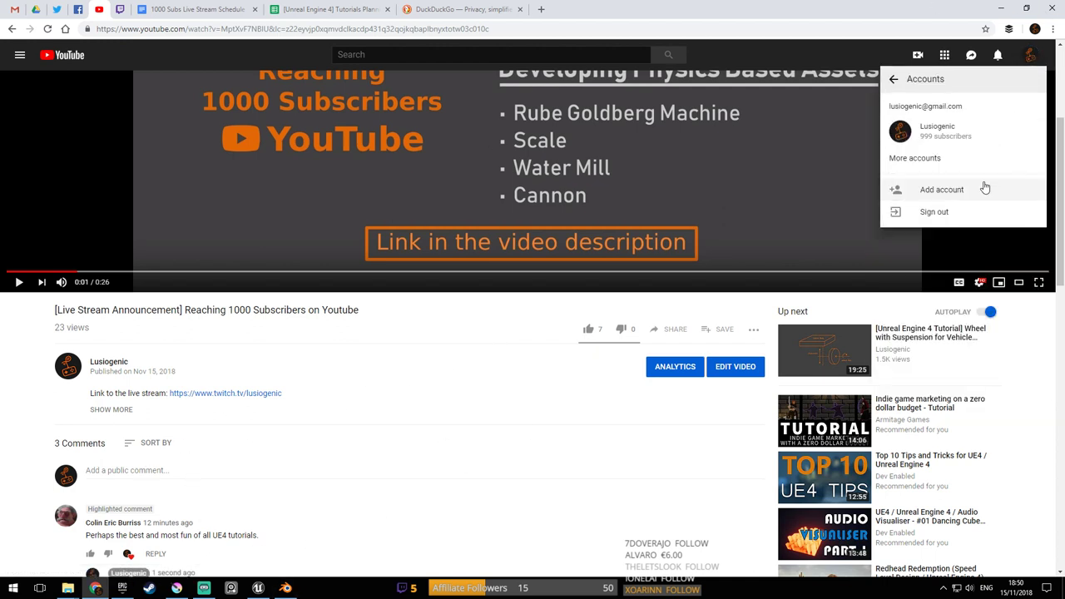
click(893, 80)
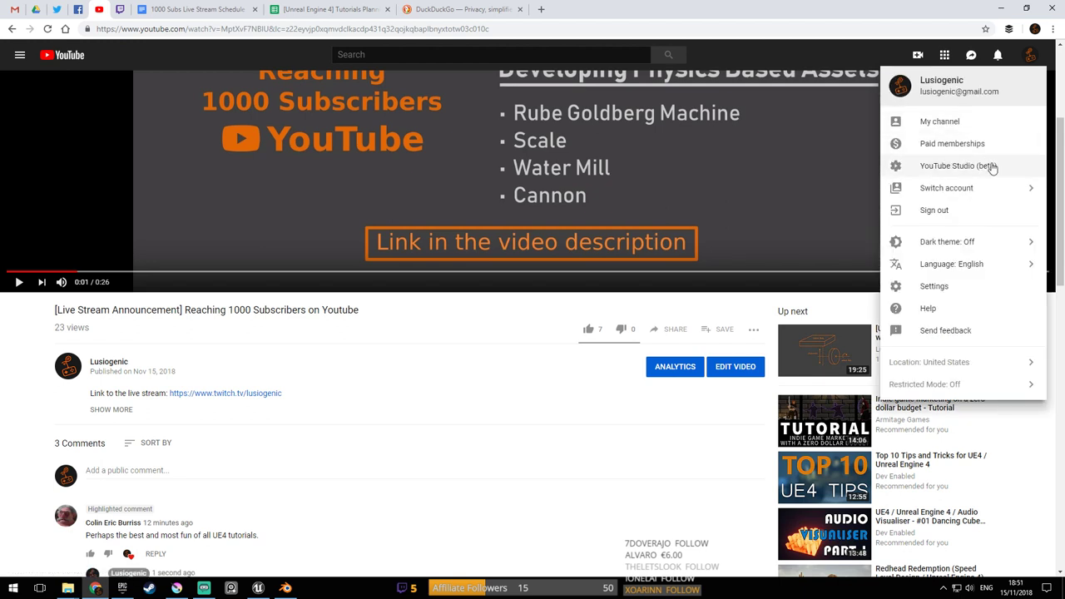
click(970, 161)
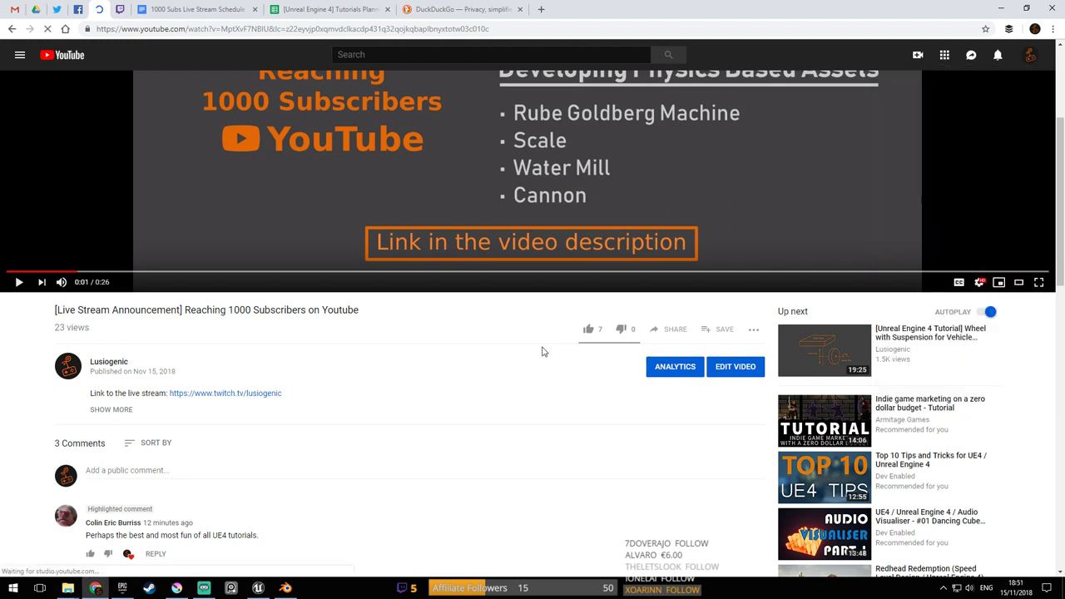
Switch back to Blender and examine the water wheel ring and its selected outer vertex from several views
click(287, 588)
mouse_move(500, 314)
middle_down()
mouse_move(488, 288)
mouse_move(505, 264)
mouse_move(572, 274)
mouse_move(463, 312)
mouse_move(519, 309)
mouse_move(490, 327)
middle_up()
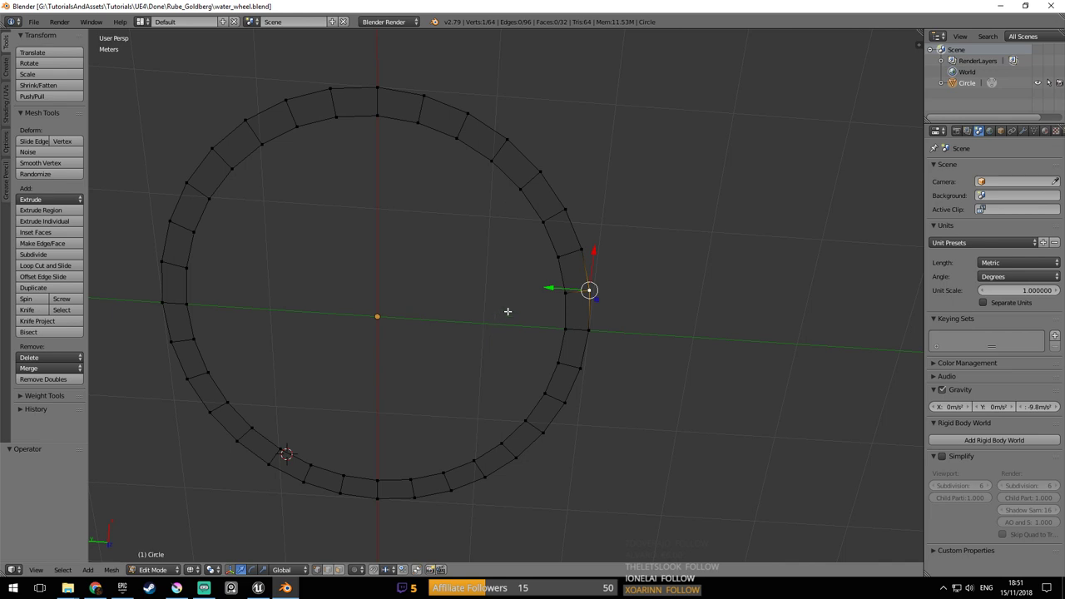
scroll(508, 312, up, 1)
middle_drag(533, 290, 557, 320)
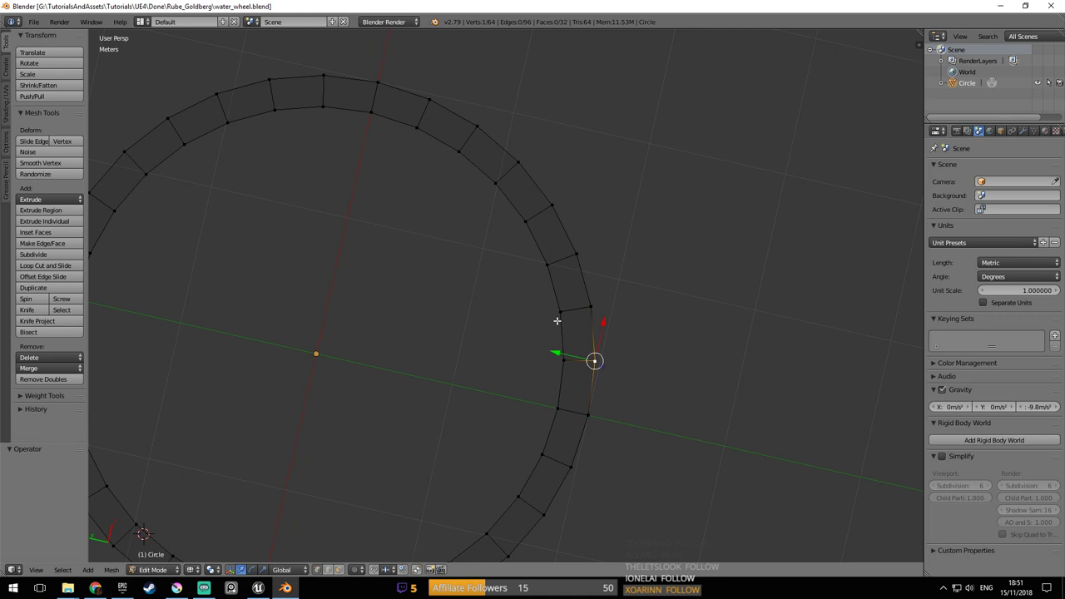
scroll(557, 321, down, 2)
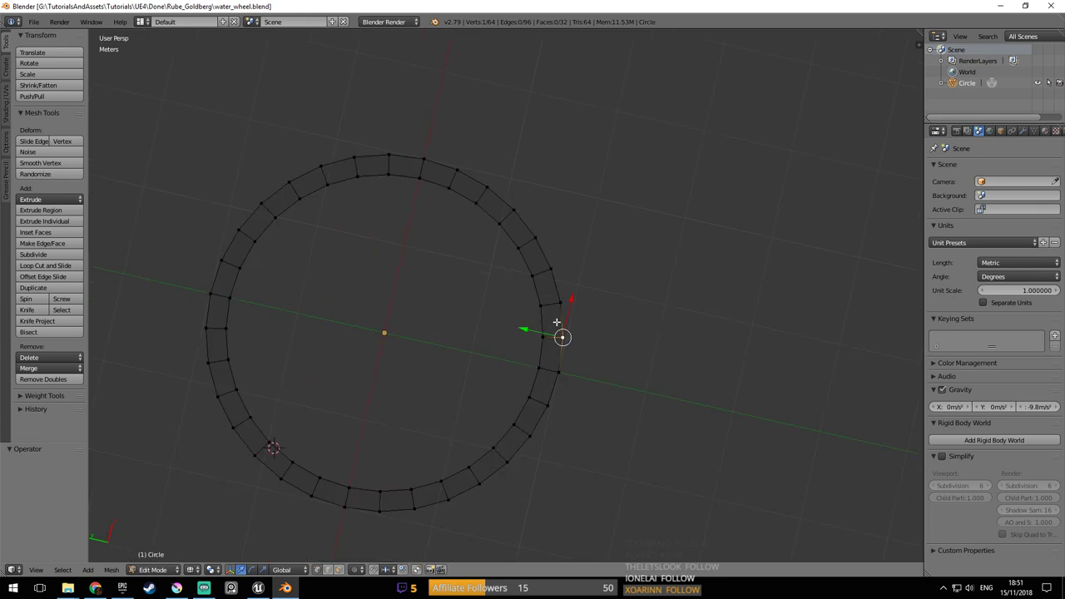
scroll(633, 309, up, 3)
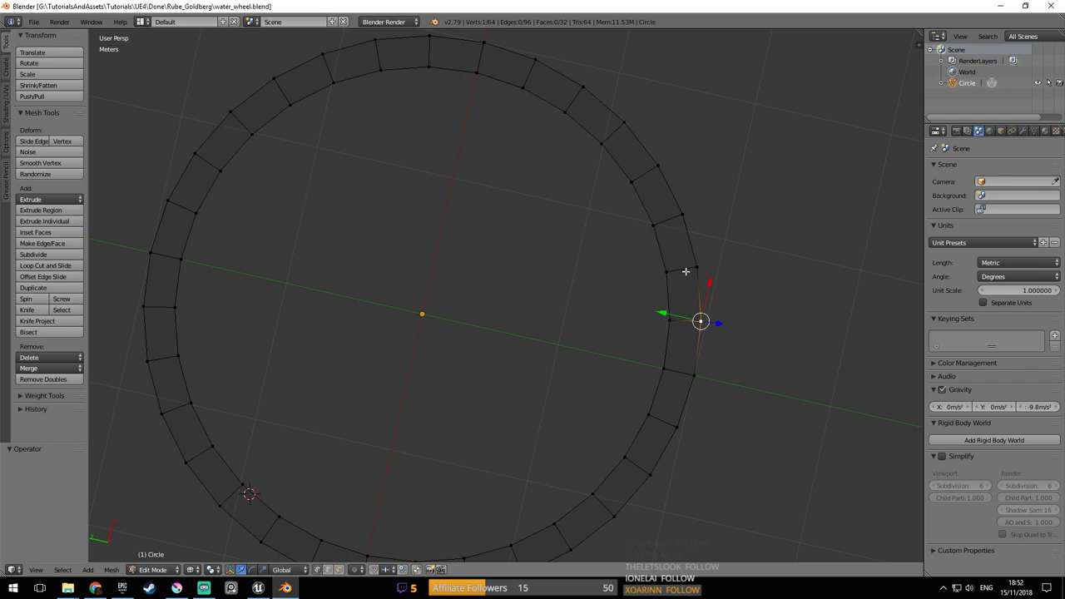
scroll(585, 294, up, 3)
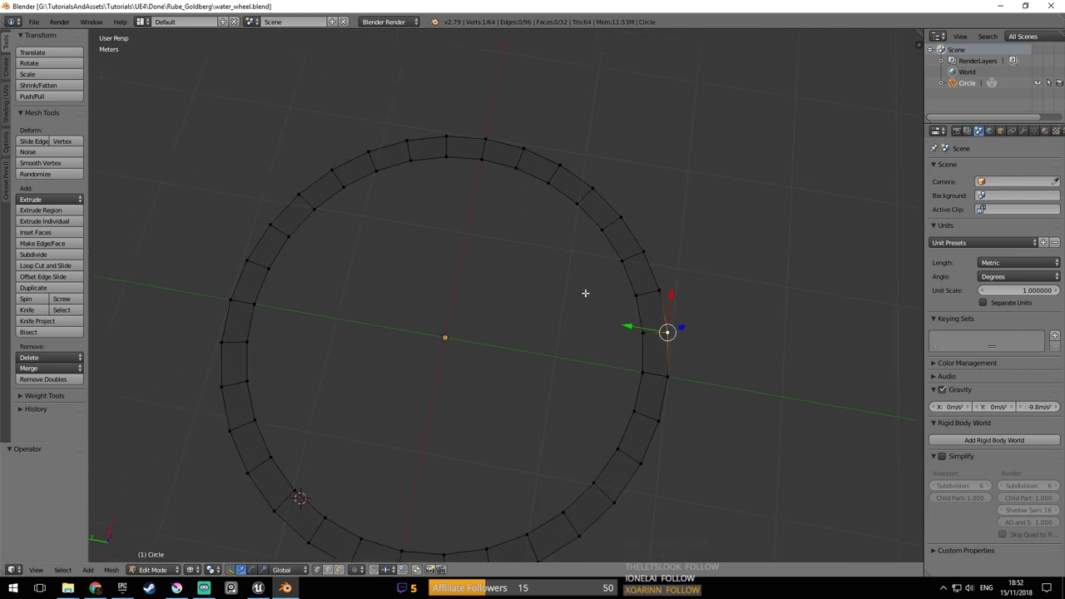
Try to select a run of neighbouring vertices along the ring's outer edge with shortest-path picking
click(696, 289)
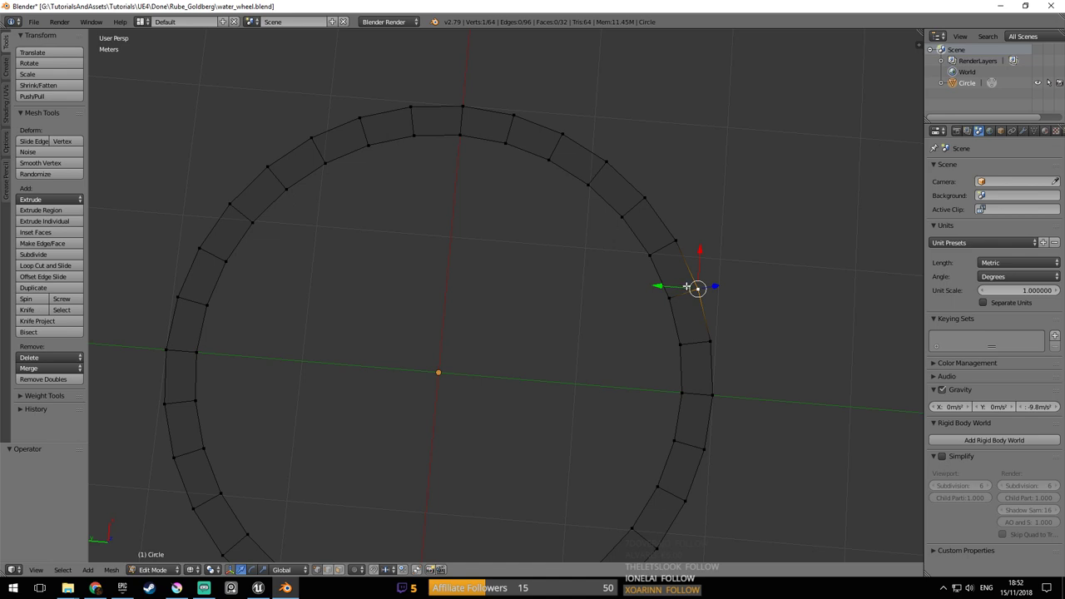
ctrl+click(678, 240)
right_click(699, 291)
ctrl+right_click(676, 243)
right_click(712, 303)
right_click(710, 342)
right_click(703, 300)
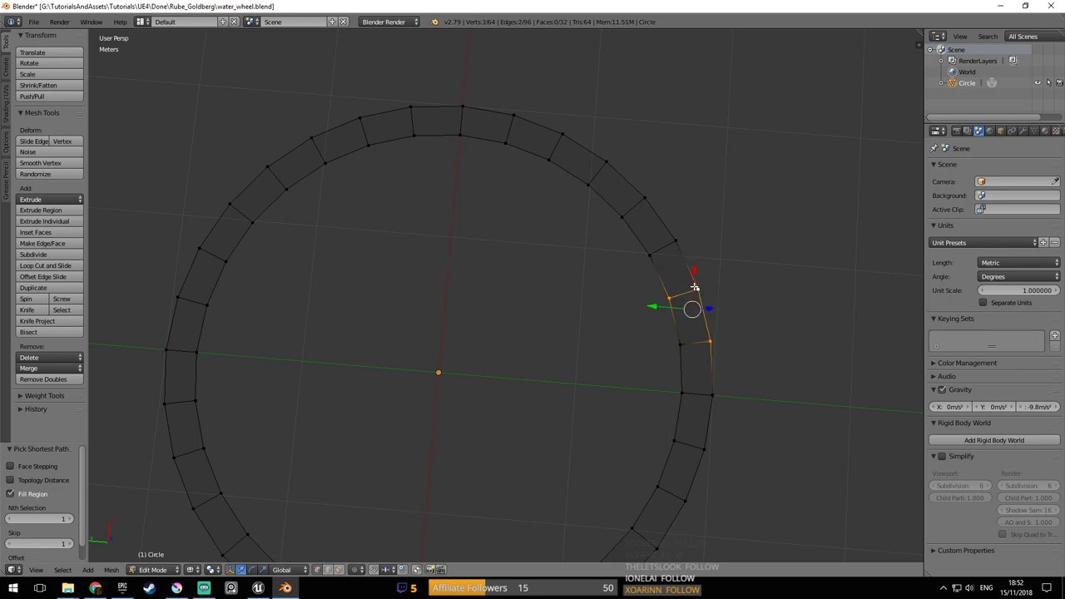
ctrl+right_click(677, 241)
ctrl+right_click(643, 199)
Select the ring's entire outer edge loop and subdivide it with one cut
alt+right_click(610, 166)
scroll(695, 283, down, 4)
scroll(687, 276, up, 2)
key(space)
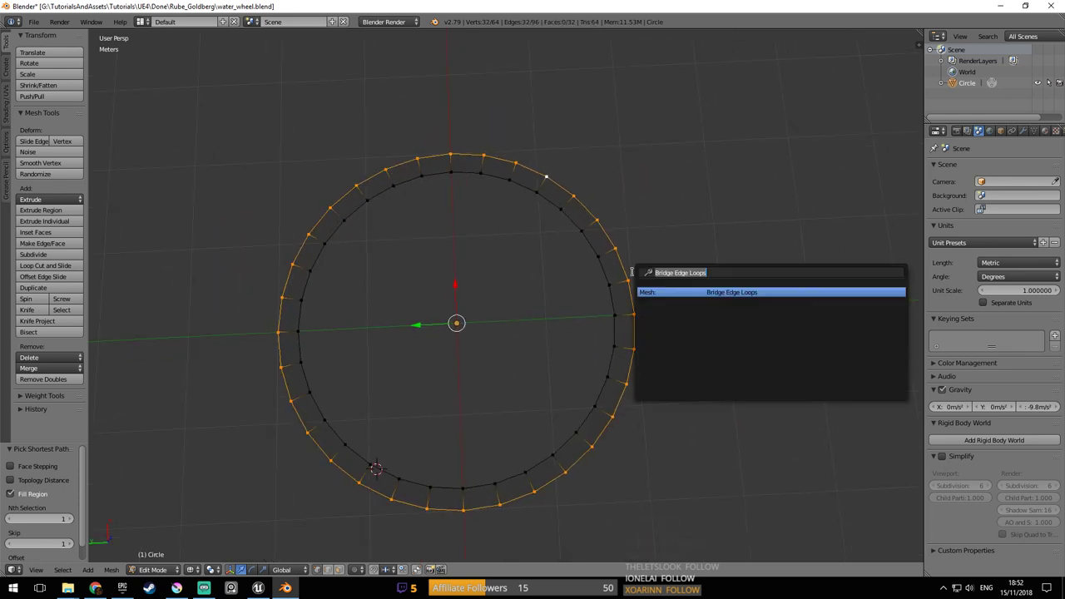
text(sub)
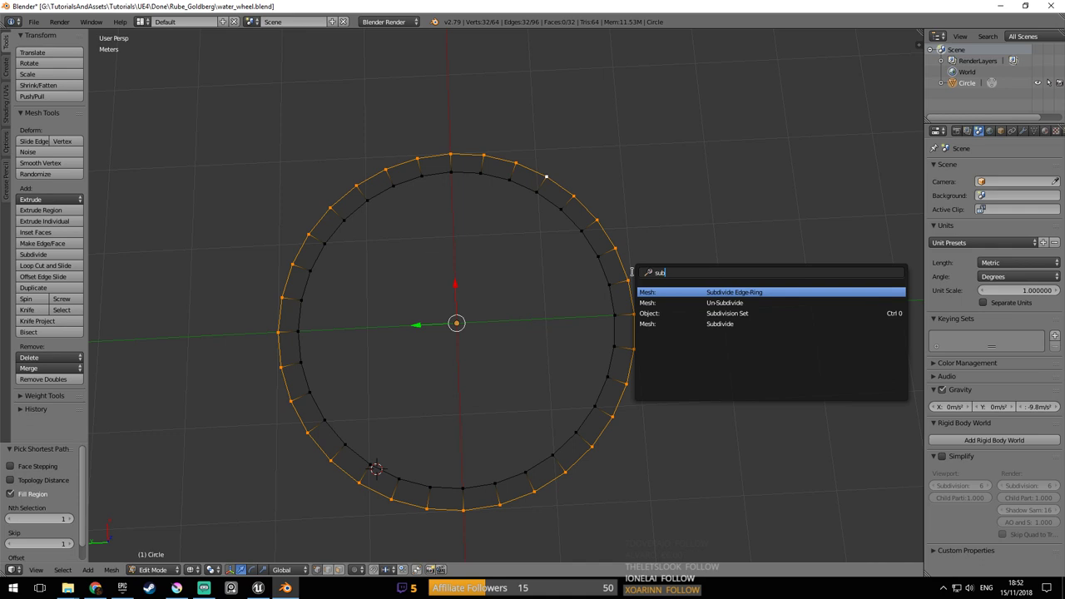
key(Down)
key(Down)
key(Down)
key(Return)
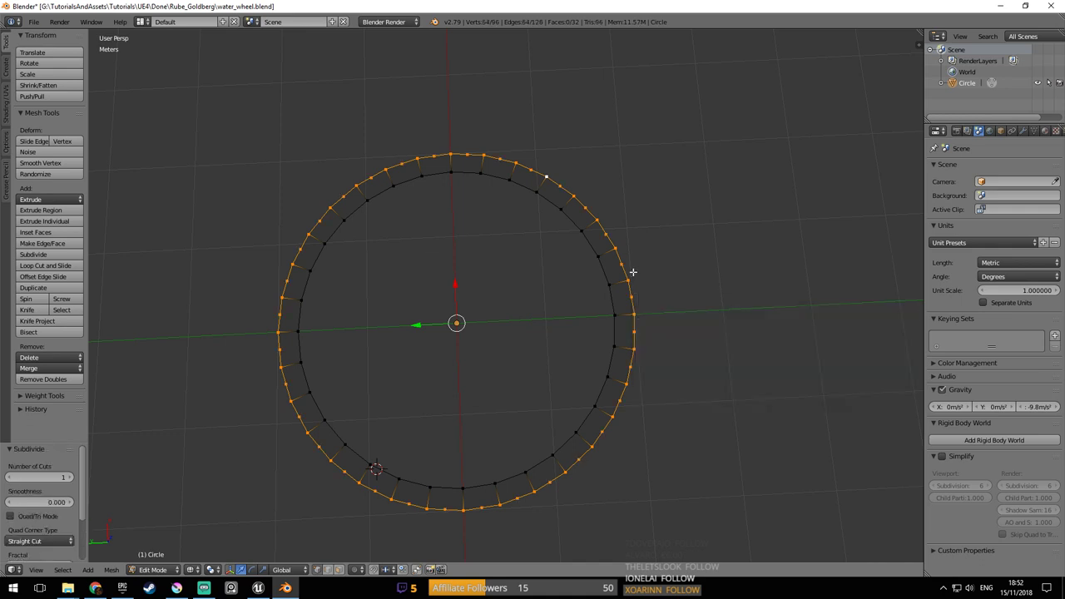
Try a shortest-path vertex selection along the subdivided outer edge and reselect only its starting vertex
click(639, 273)
scroll(638, 258, up, 3)
scroll(652, 263, down, 1)
right_click(648, 257)
ctrl+right_click(668, 310)
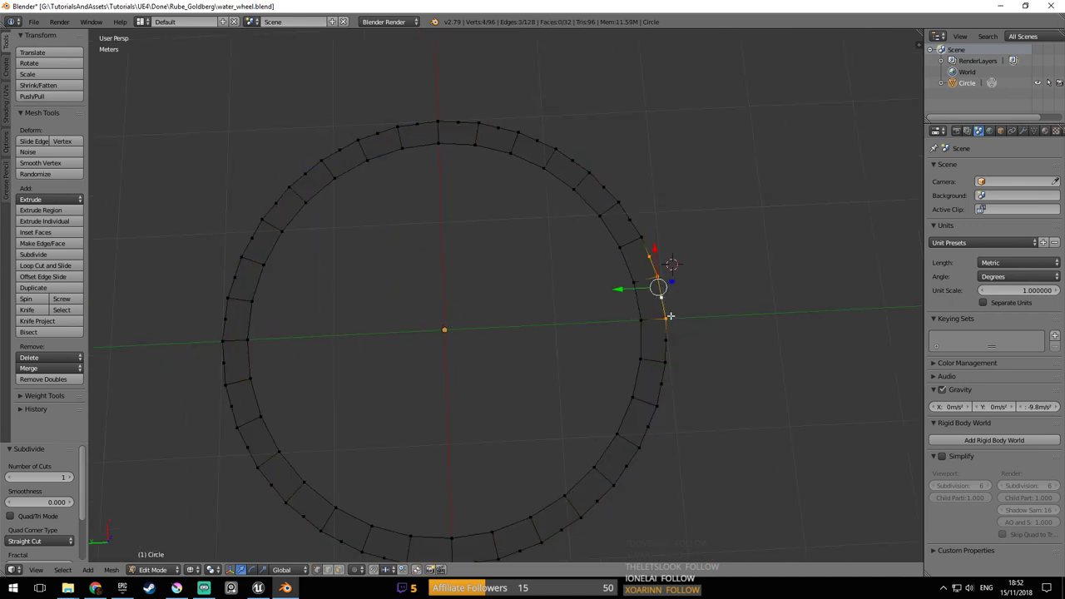
right_click(649, 256)
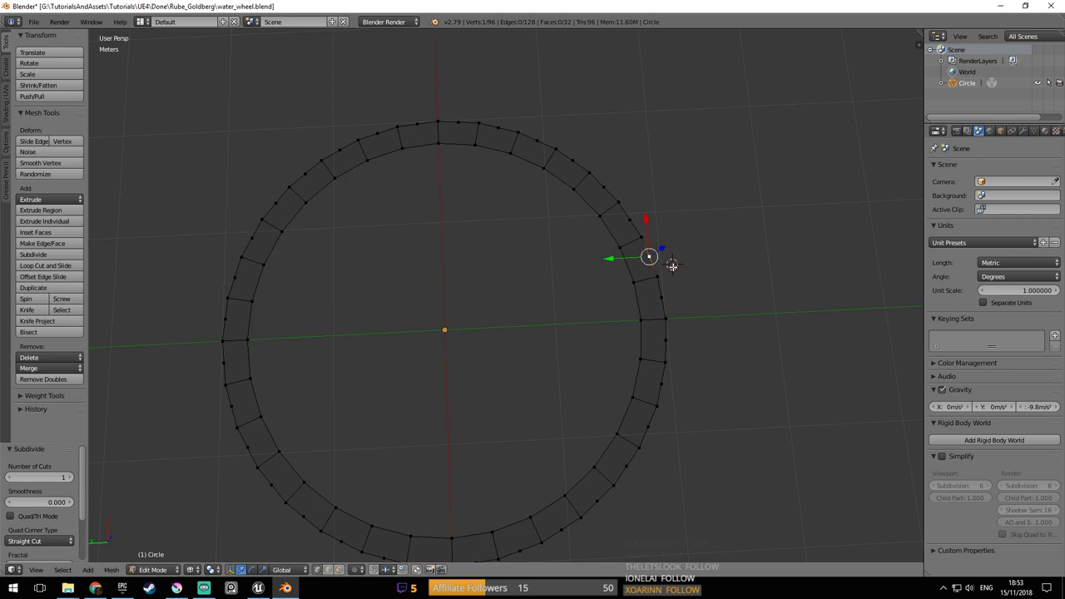
shift+middle_drag(670, 300, 682, 257)
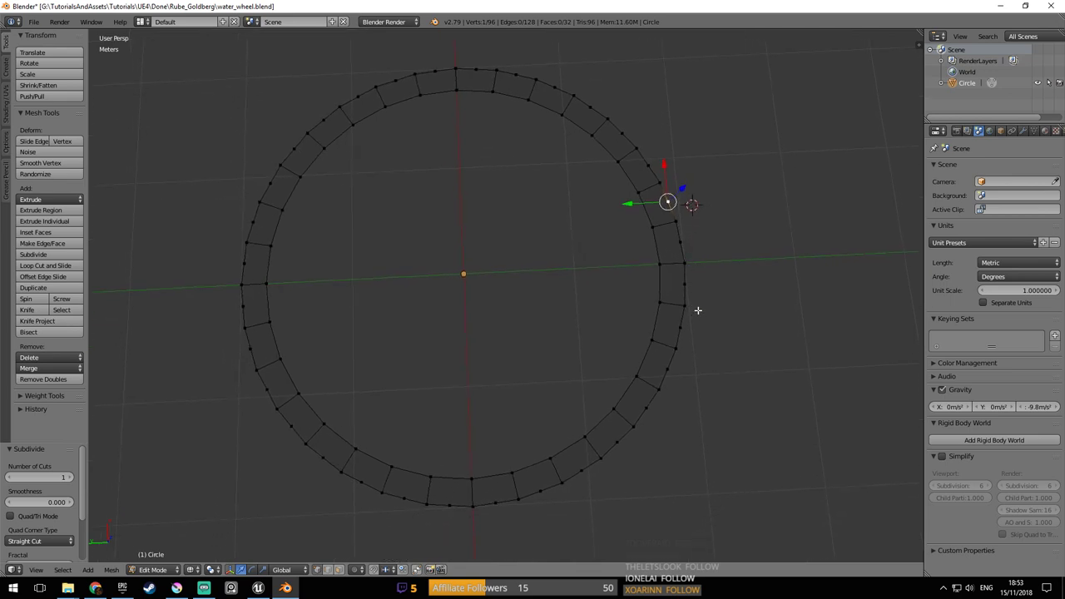
Undo the recent vertex selections and the subdivision of the ring's outer edge
key(ctrl+z)
key(ctrl+z)
key(ctrl+z)
key(ctrl+z)
key(ctrl+z)
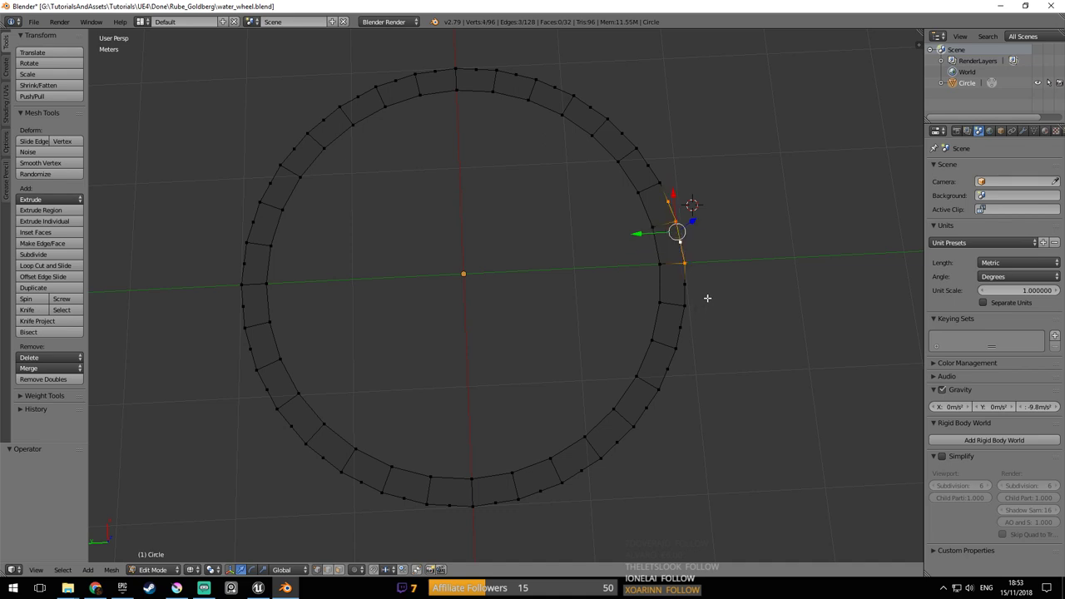
Select the entire flat ring, extrude it about 45.5 cm along its normal, and save the file
middle_drag(700, 287, 666, 245)
scroll(682, 283, down, 1)
scroll(666, 245, up, 2)
key(a)
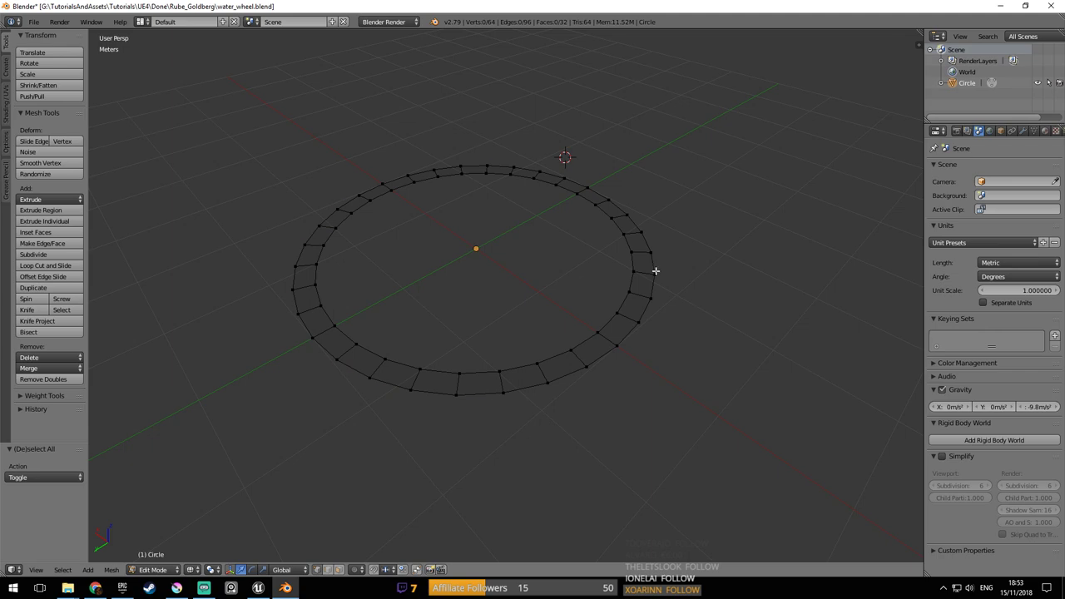
key(a)
key(e)
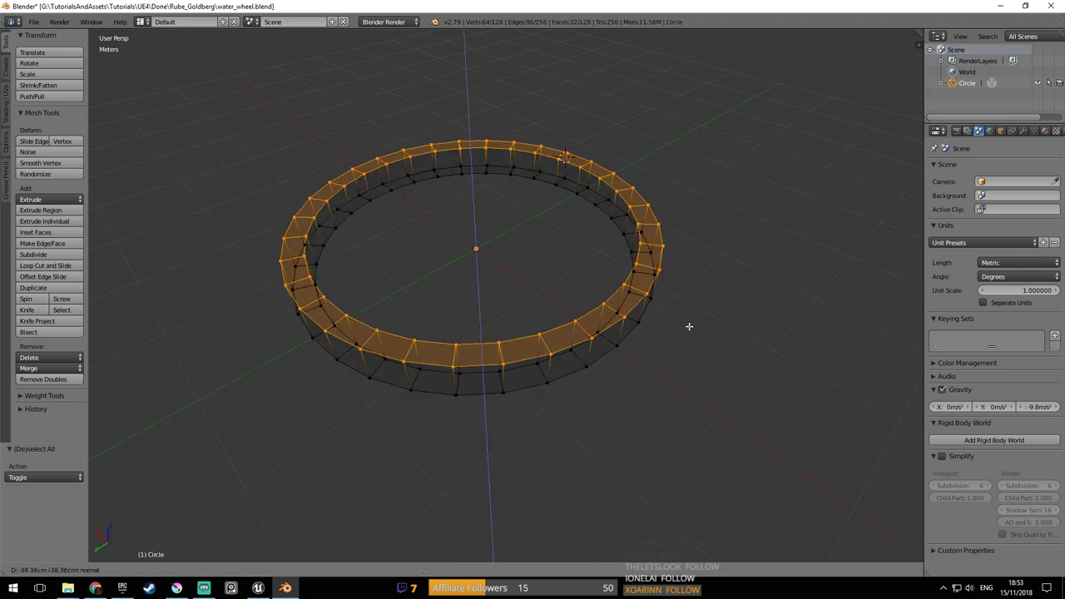
click(689, 314)
middle_drag(689, 315, 665, 297)
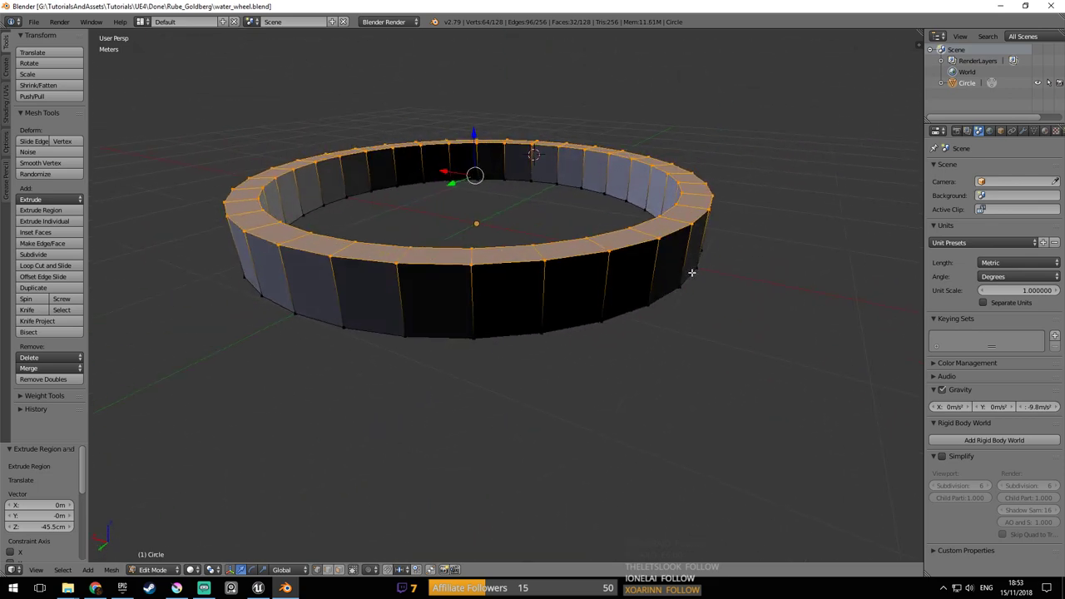
key(ctrl+s)
Place the 3D cursor by the ring's edge and add a cube there, scaled uniformly to about 0.232
middle_drag(657, 258, 528, 374)
click(665, 272)
scroll(497, 308, down, 3)
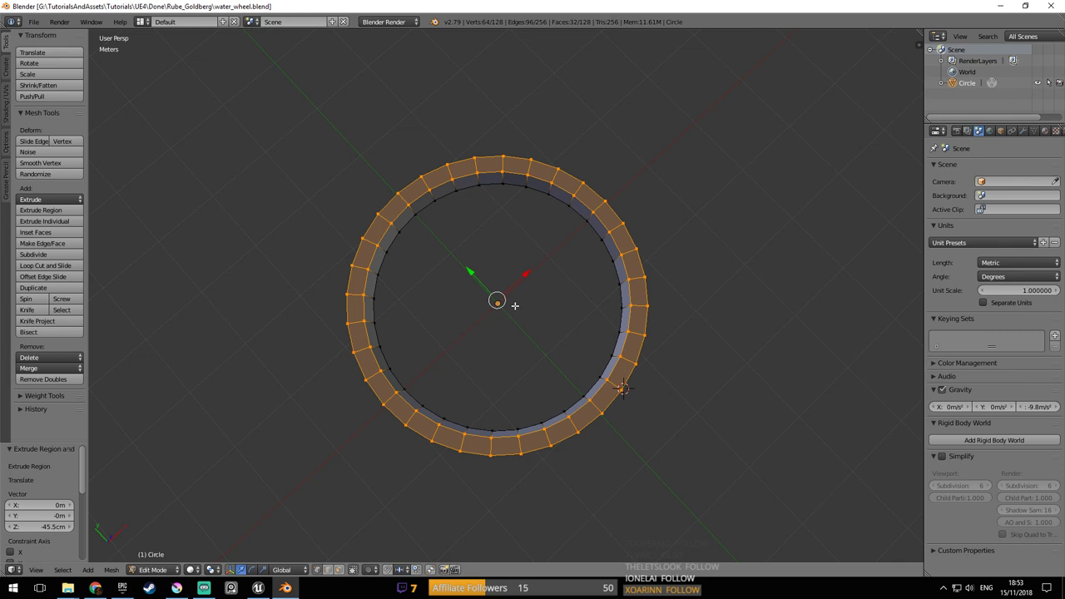
key(space)
key(Escape)
key(shift+a)
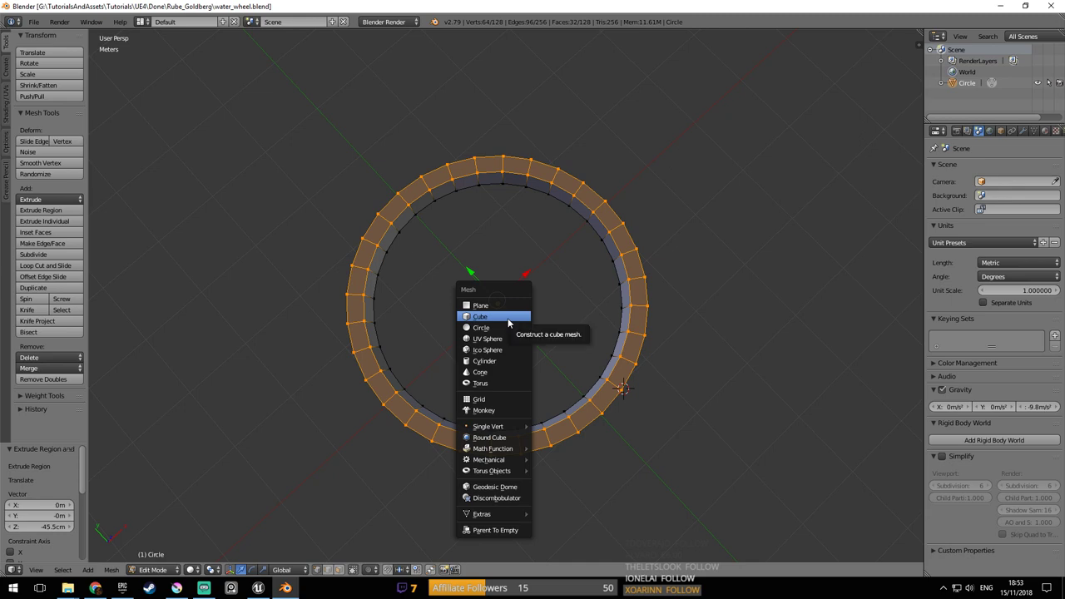
click(509, 322)
scroll(558, 330, up, 1)
scroll(558, 330, down, 4)
middle_drag(583, 337, 557, 340)
scroll(557, 341, up, 2)
scroll(575, 369, down, 2)
scroll(561, 369, up, 2)
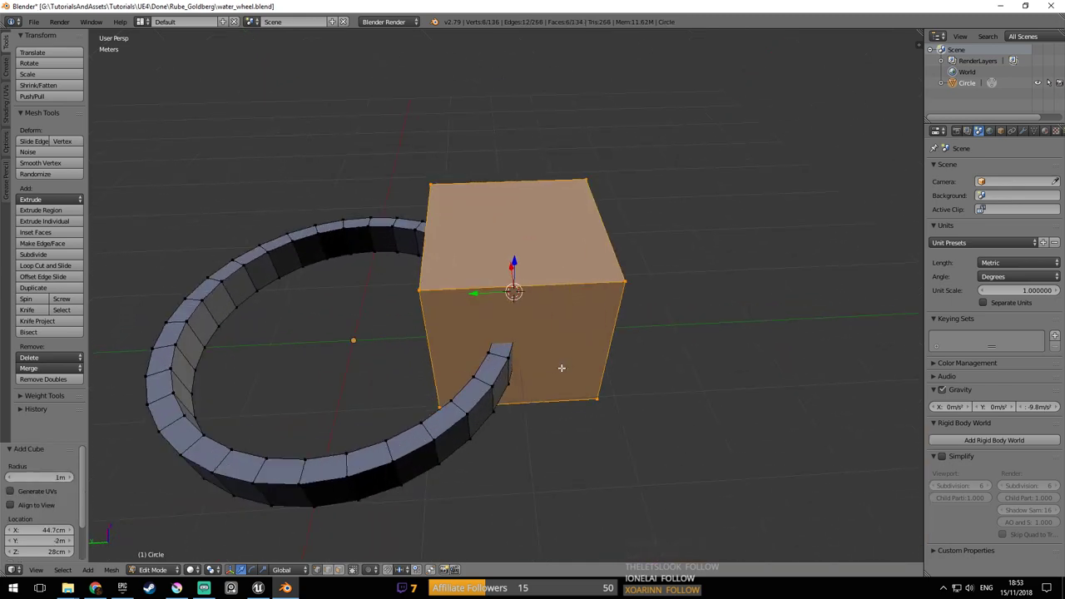
key(s)
click(536, 327)
scroll(518, 305, up, 3)
Snap the 3D cursor to the scene's center
middle_drag(518, 262, 558, 246)
key(space)
text(snap to)
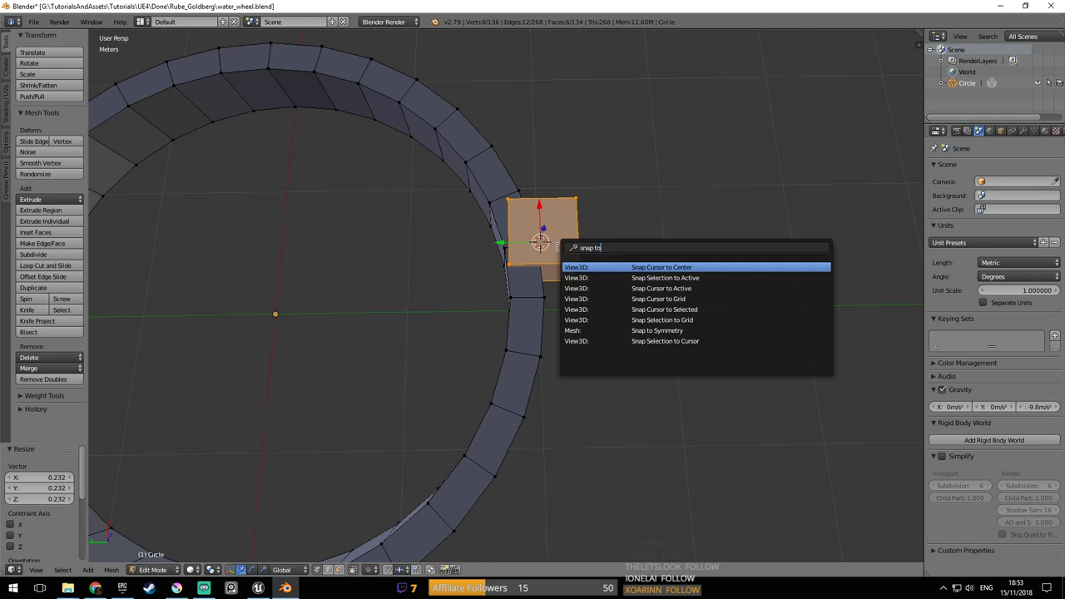
key(Down)
key(Up)
key(Return)
key(s)
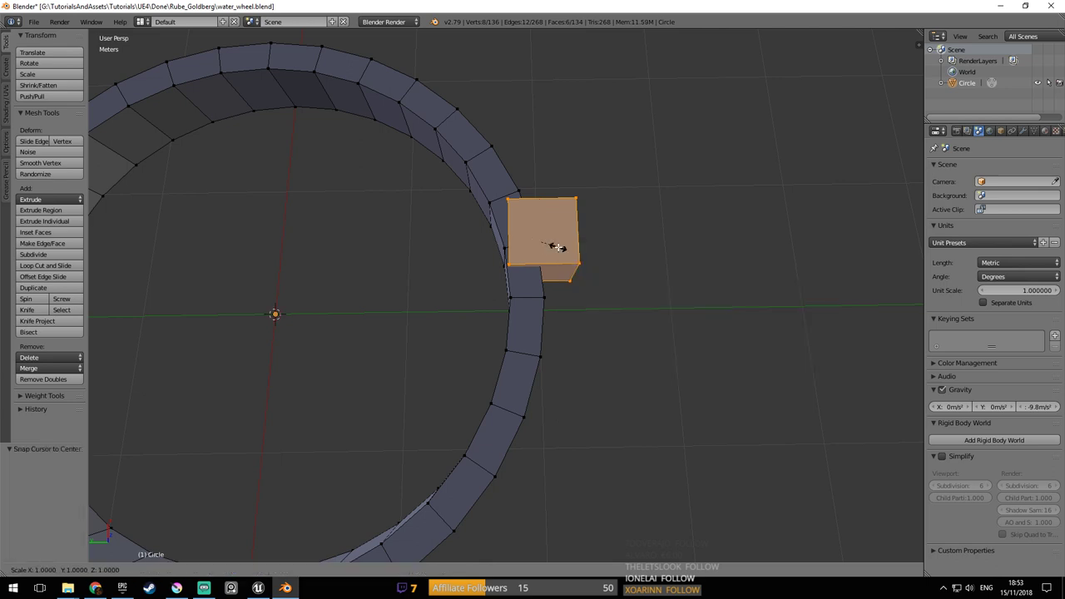
click(559, 247)
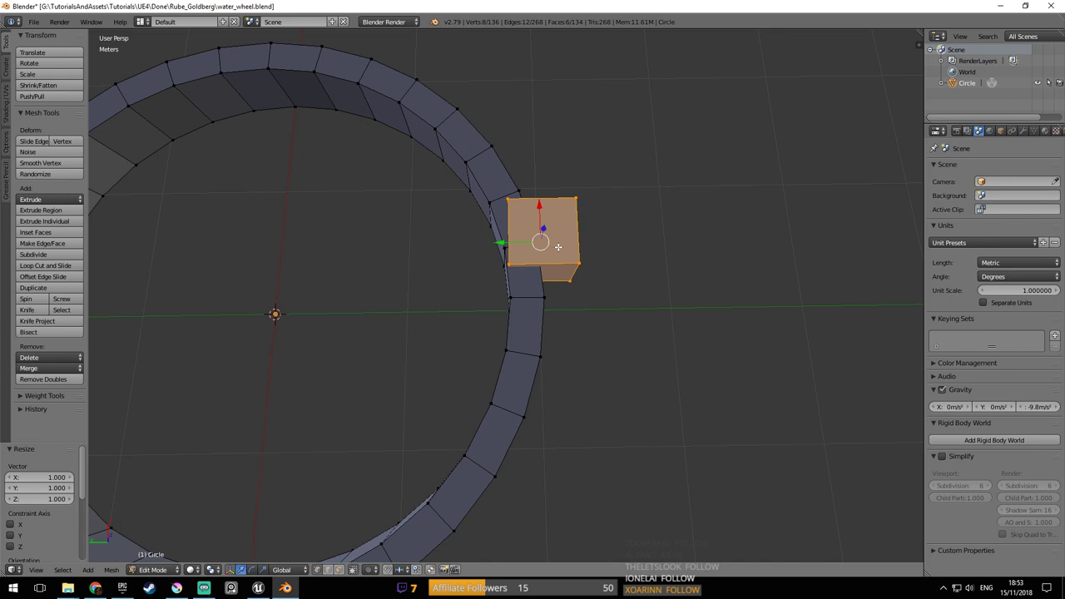
key(s)
click(558, 247)
Snap the selected cube to the 3D cursor in the middle of the ring
key(space)
text(sna sel)
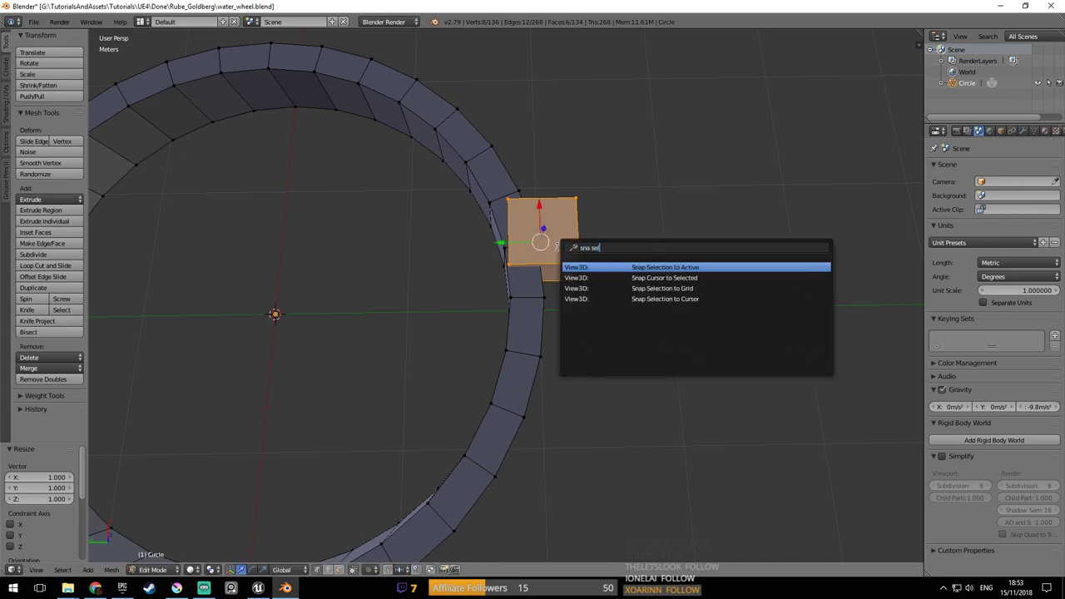
key(Down)
key(Down)
key(Down)
key(Return)
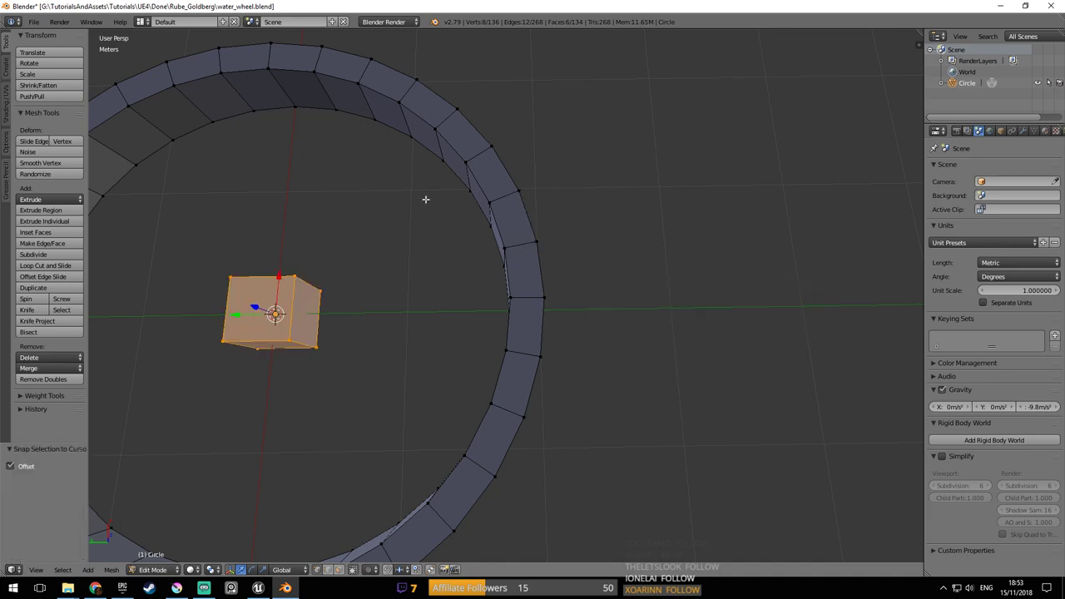
Shape the cube into a thin plank across the ring by scaling it about 9.825 along Y and 0.240 along X
scroll(449, 241, down, 5)
middle_drag(397, 236, 474, 259)
key(s)
key(y)
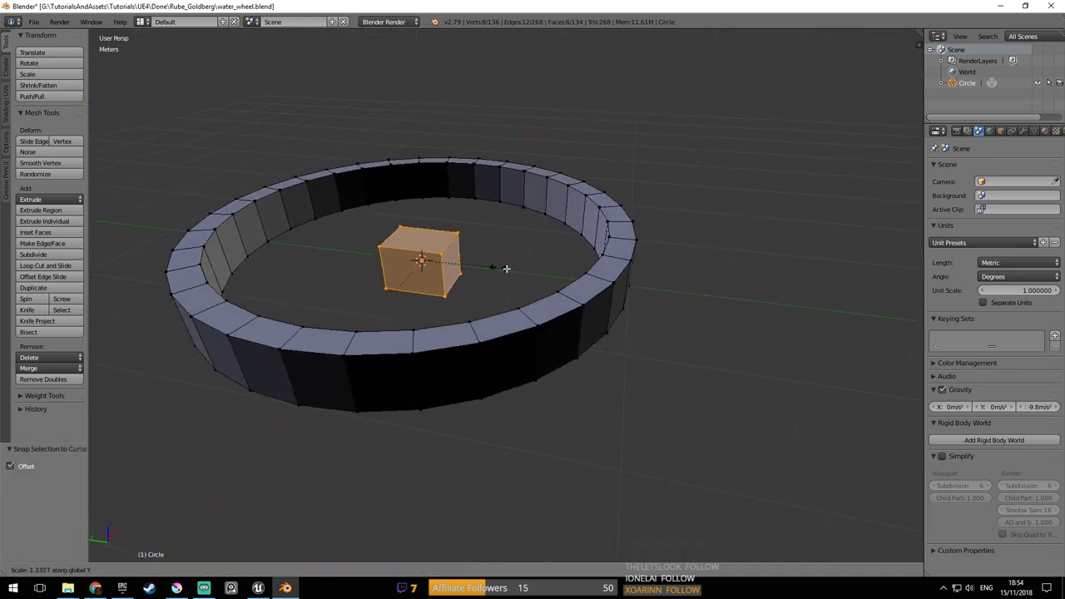
click(194, 336)
middle_drag(194, 336, 548, 330)
key(s)
key(x)
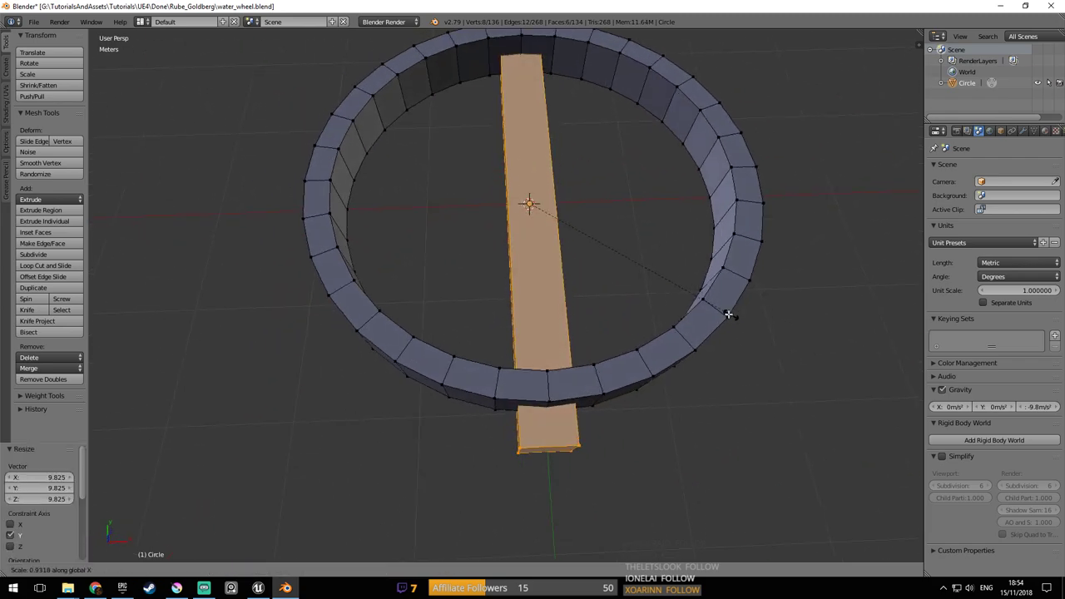
click(531, 265)
Examine the ring and the crossing plank from several angles, selecting single vertices on the ring's outer rim
middle_drag(521, 357, 575, 324)
right_click(576, 325)
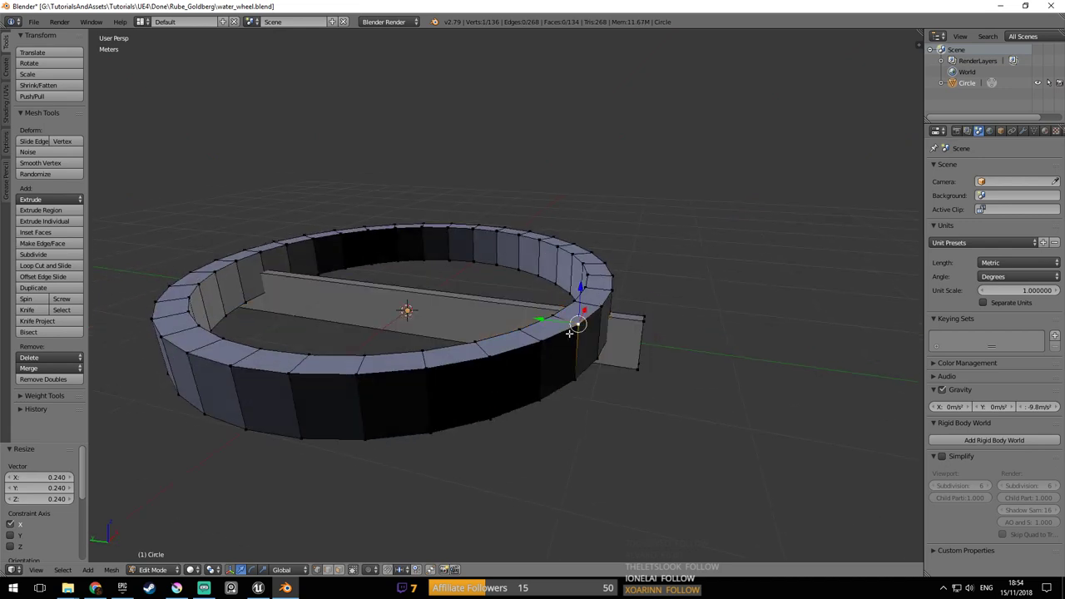
right_click(541, 341)
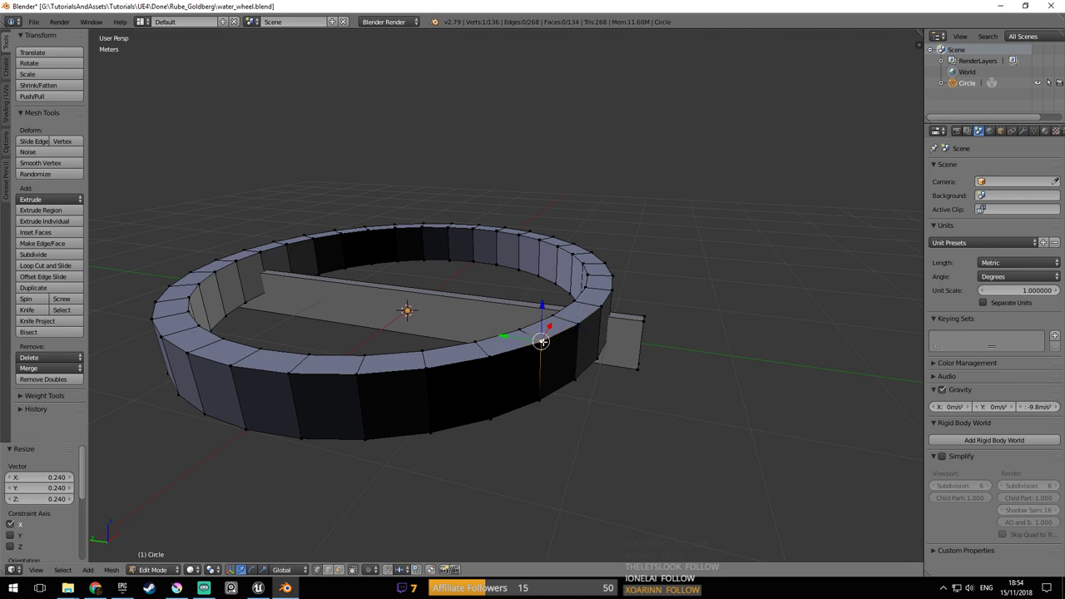
right_click(575, 328)
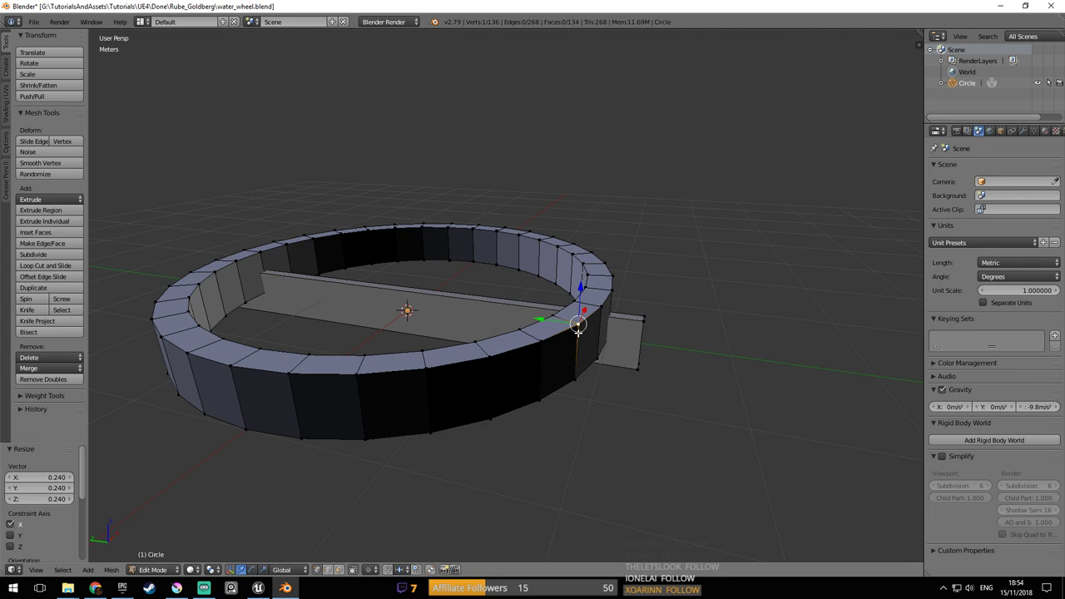
middle_drag(592, 321, 631, 376)
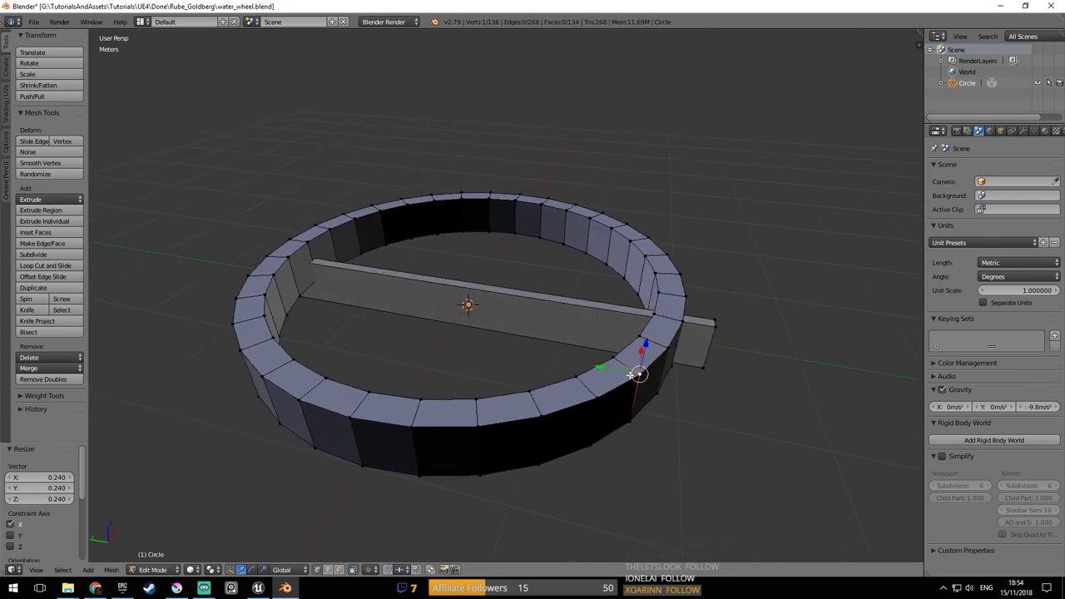
key(alt+shift)
middle_drag(629, 376, 588, 394)
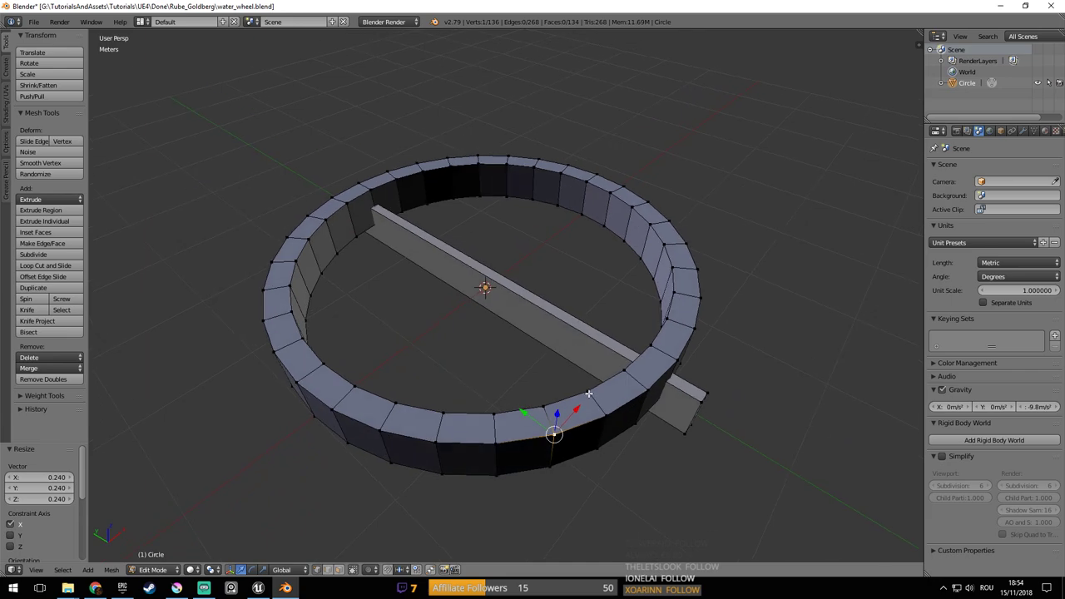
middle_drag(555, 373, 489, 295)
scroll(620, 375, down, 3)
Select all linked geometry of the ring, snap it to the 3D cursor, and save the file
right_click(617, 281)
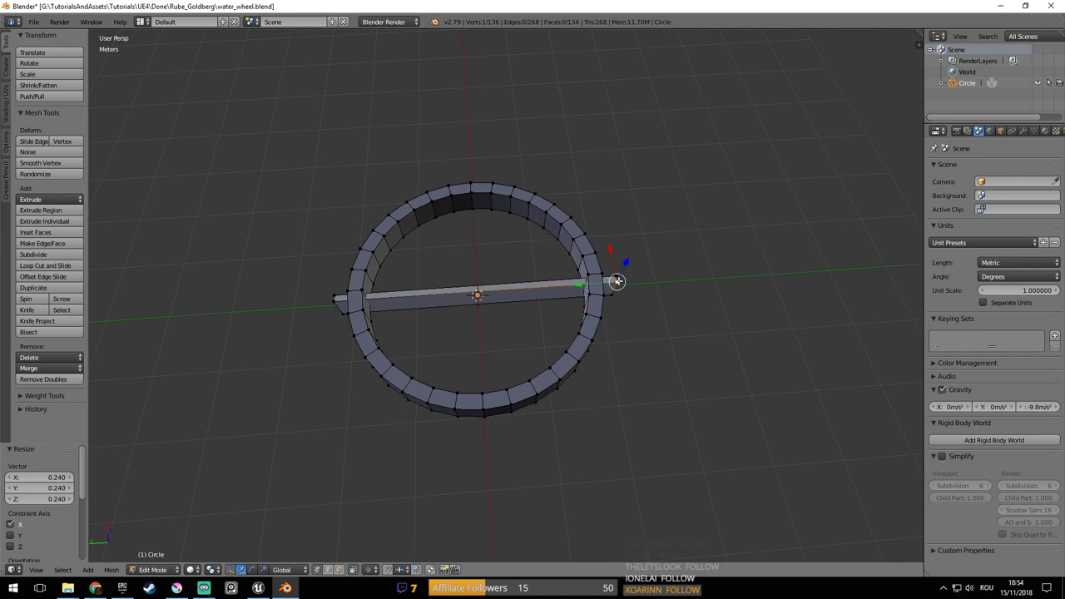
key(ctrl+l)
right_click(576, 332)
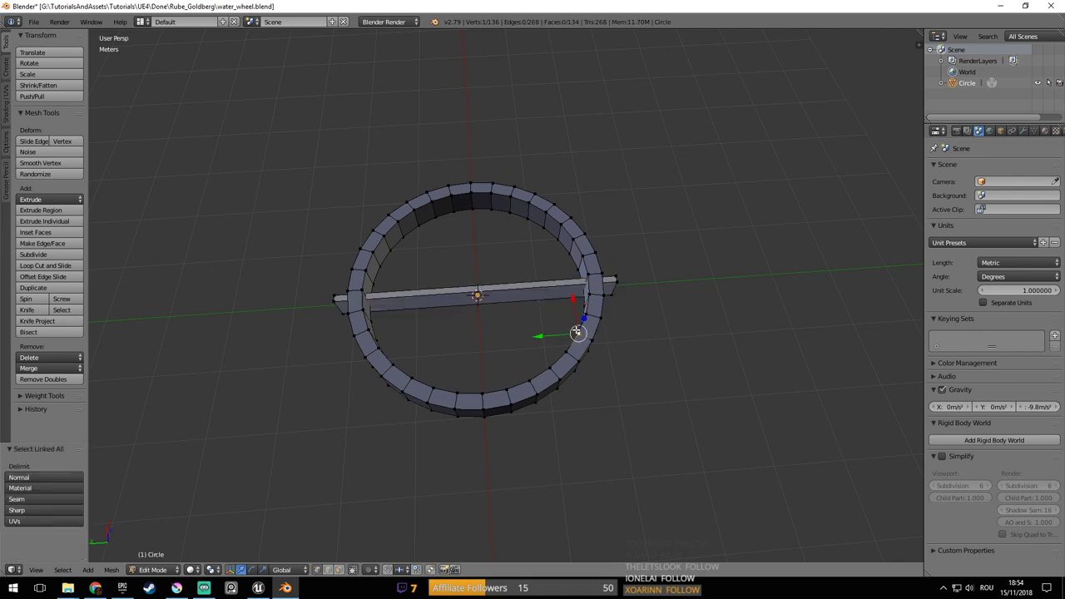
key(ctrl+l)
middle_drag(573, 327, 571, 268)
key(space)
text(snap sele)
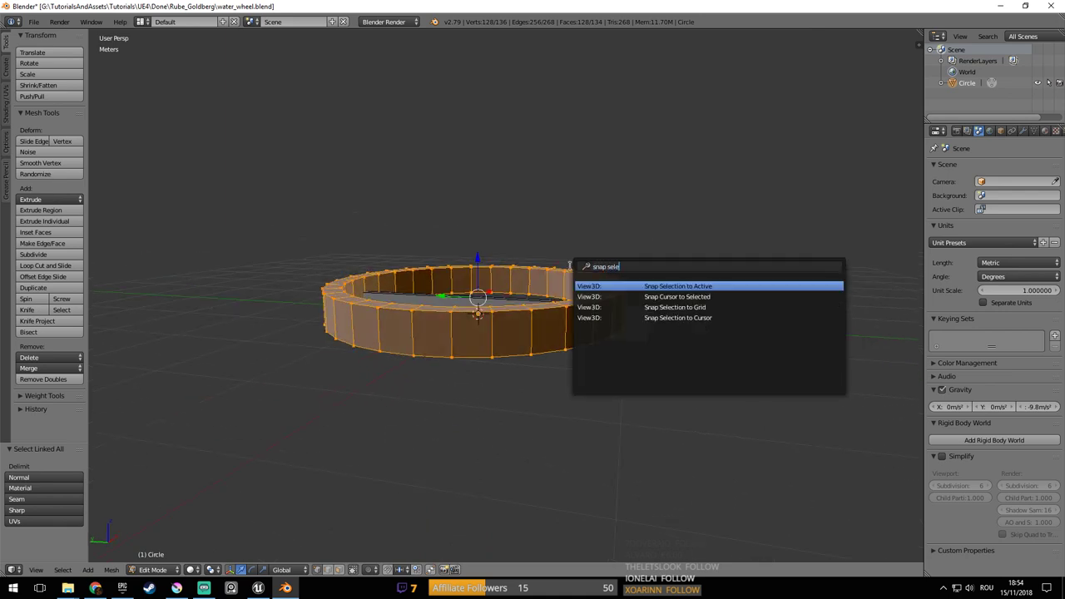
click(716, 319)
key(ctrl+s)
Select the plank's linked geometry and separate it by selection into its own object
middle_drag(611, 272, 592, 349)
click(597, 308)
key(a)
right_click(597, 352)
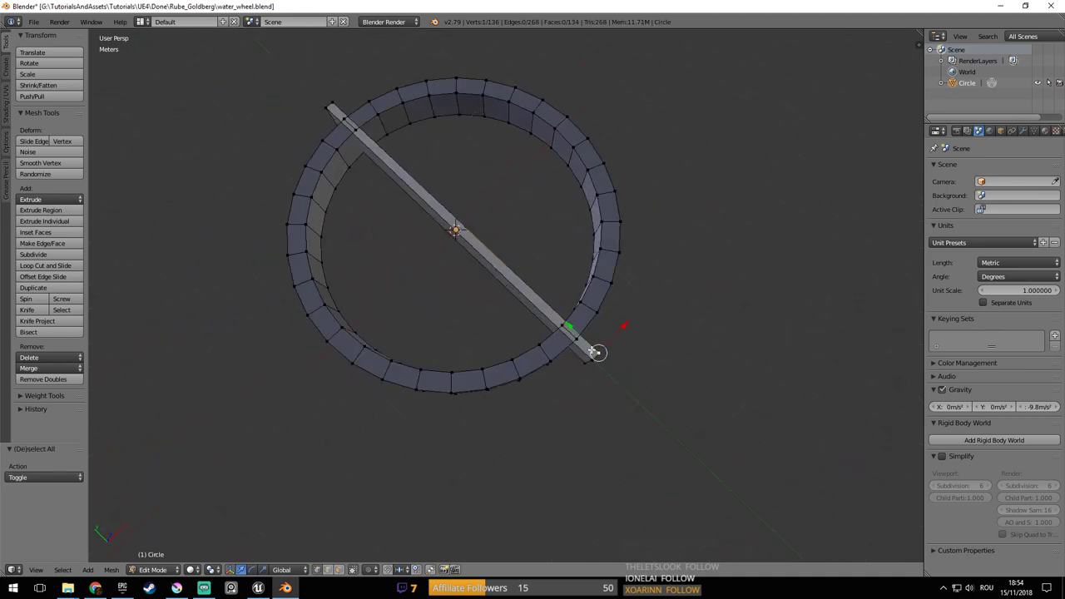
key(ctrl+l)
key(space)
text(sep)
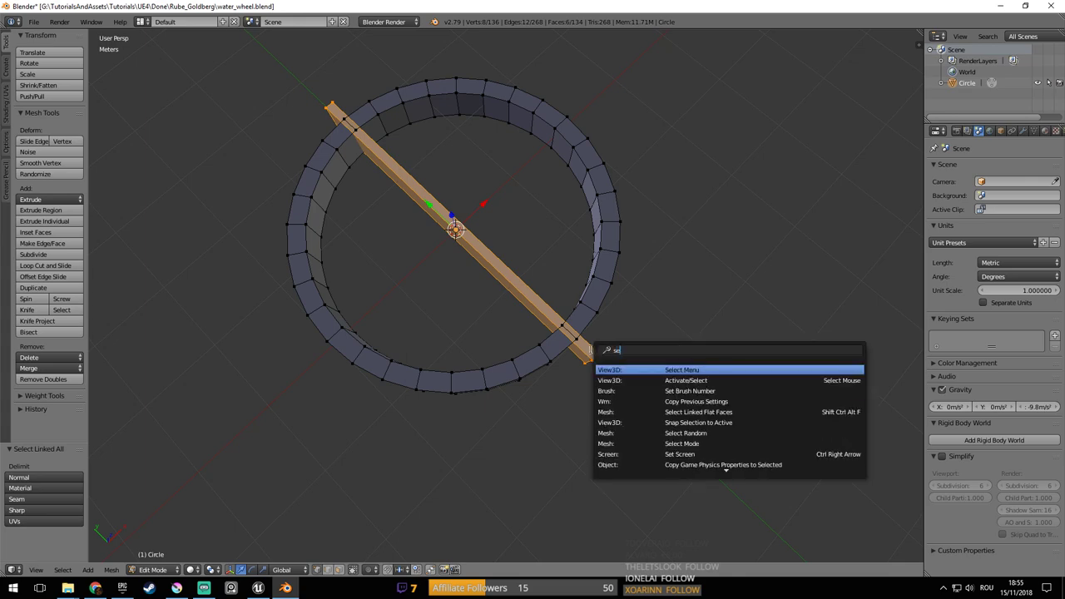
key(Return)
click(593, 352)
Leave mesh editing for Object Mode and save over the existing water_wheel.blend file
key(Tab)
middle_drag(581, 333, 652, 306)
key(ctrl+s)
click(583, 234)
scroll(539, 191, up, 3)
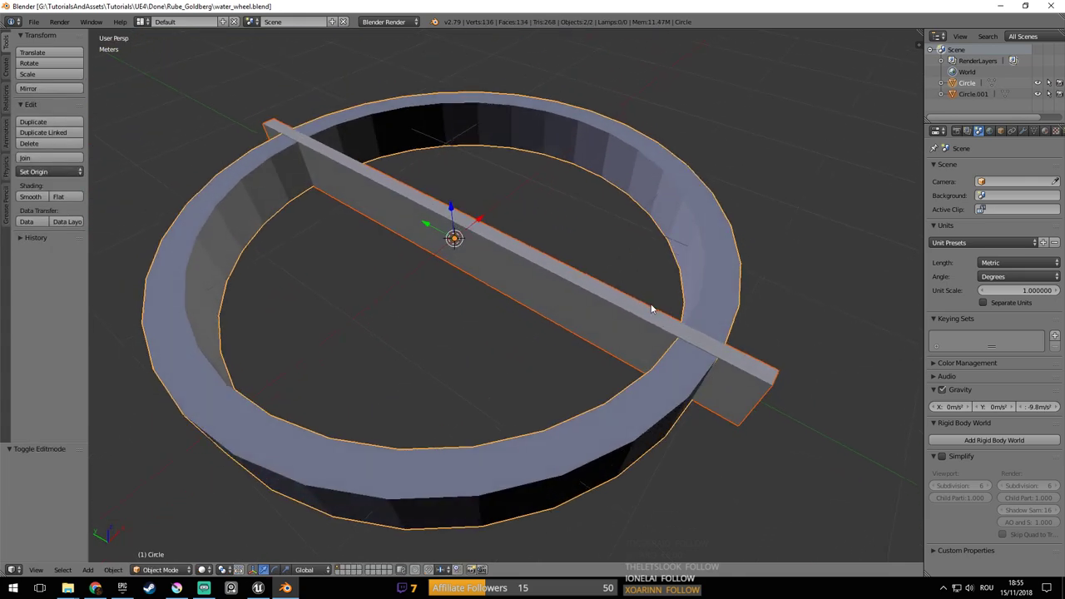
Select the plank object and add an Array modifier to it
scroll(653, 310, down, 1)
right_click(679, 370)
shift+middle_drag(678, 368, 610, 347)
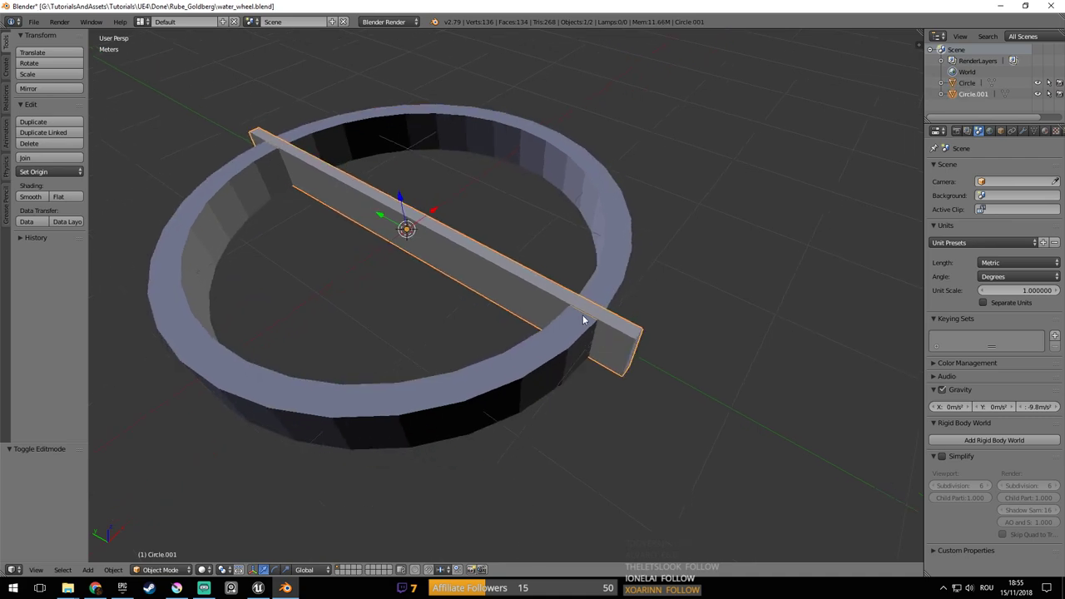
middle_drag(585, 311, 737, 322)
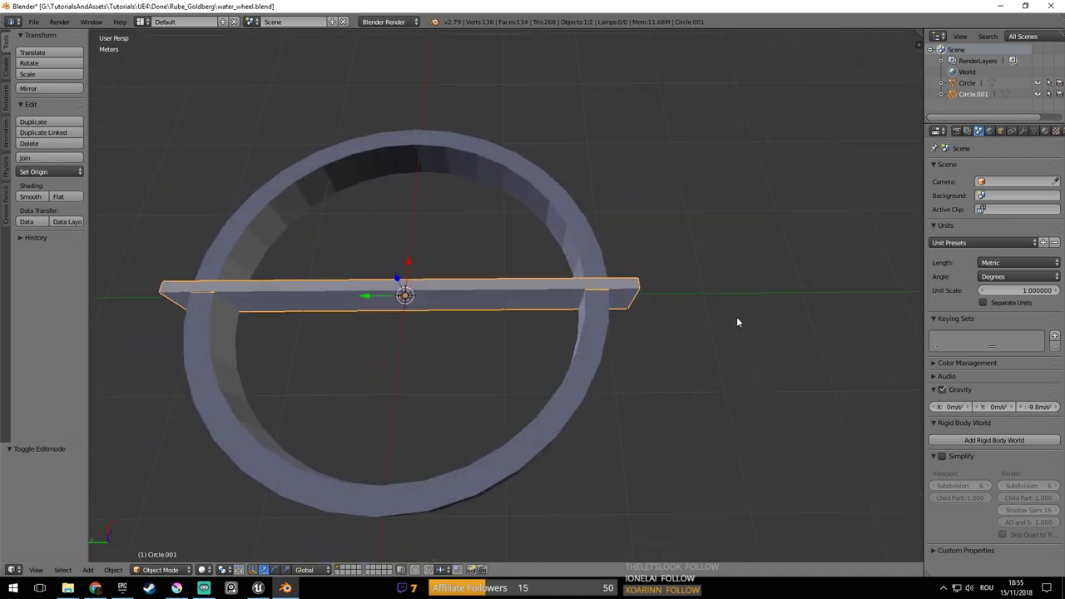
click(1025, 132)
click(973, 169)
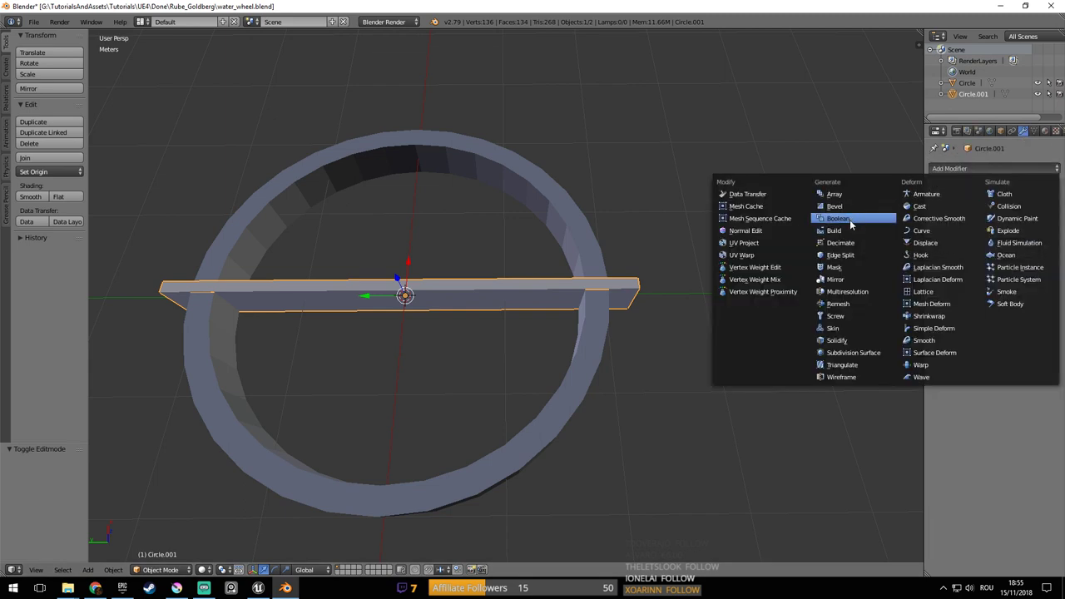
click(835, 194)
Add a Plain Axes empty at the wheel's center and rotate it about -38.7° around the Z axis
mouse_move(610, 304)
middle_down()
mouse_move(657, 323)
mouse_move(668, 305)
mouse_move(694, 307)
mouse_move(696, 296)
mouse_move(618, 321)
middle_up()
scroll(694, 296, up, 3)
scroll(656, 312, down, 2)
key(shift+a)
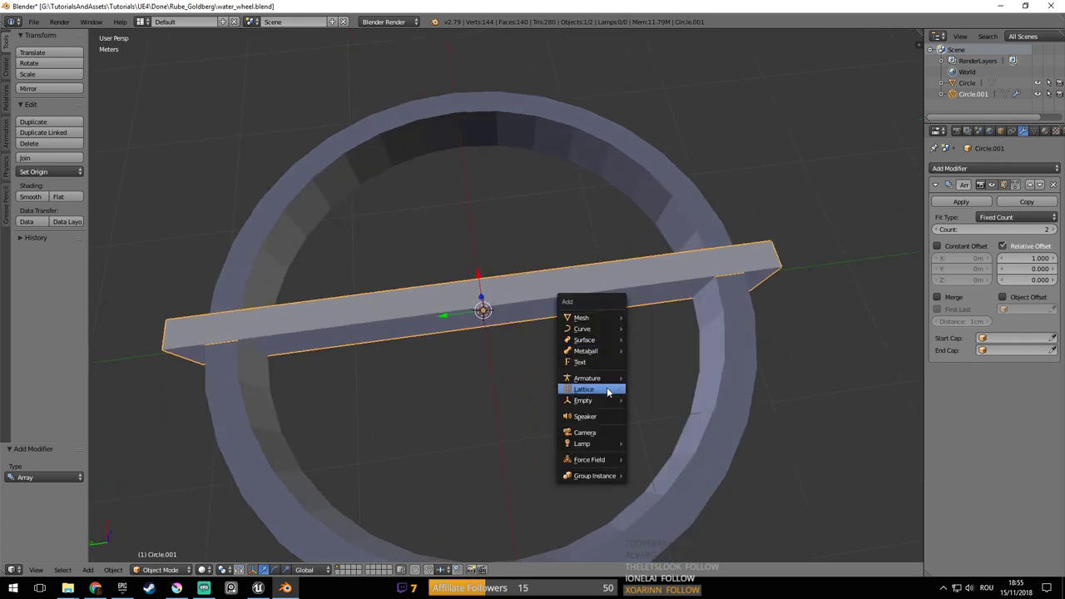
mouse_move(610, 404)
click(657, 401)
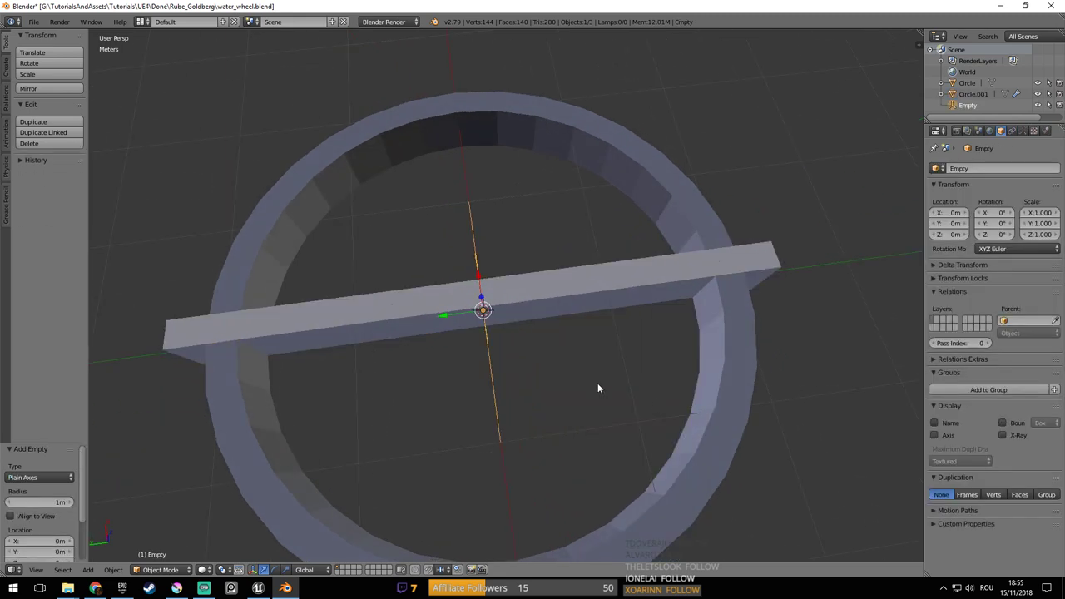
middle_drag(598, 383, 574, 359)
key(r)
key(z)
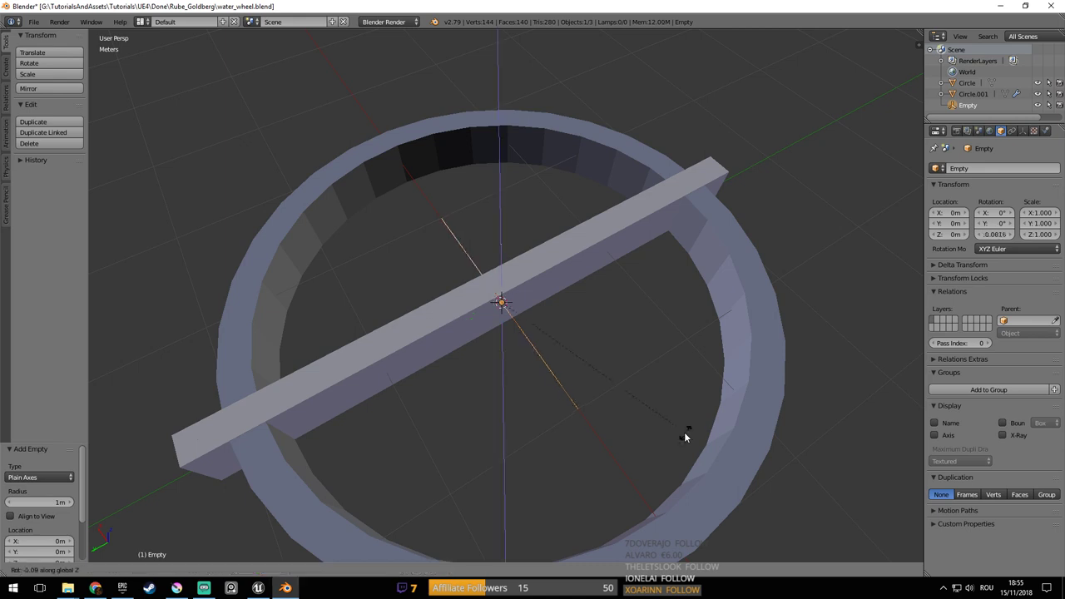
click(547, 459)
Enable Object Offset in the plank's Array modifier and pick Empty as the offset object
middle_drag(547, 460, 588, 341)
right_click(559, 242)
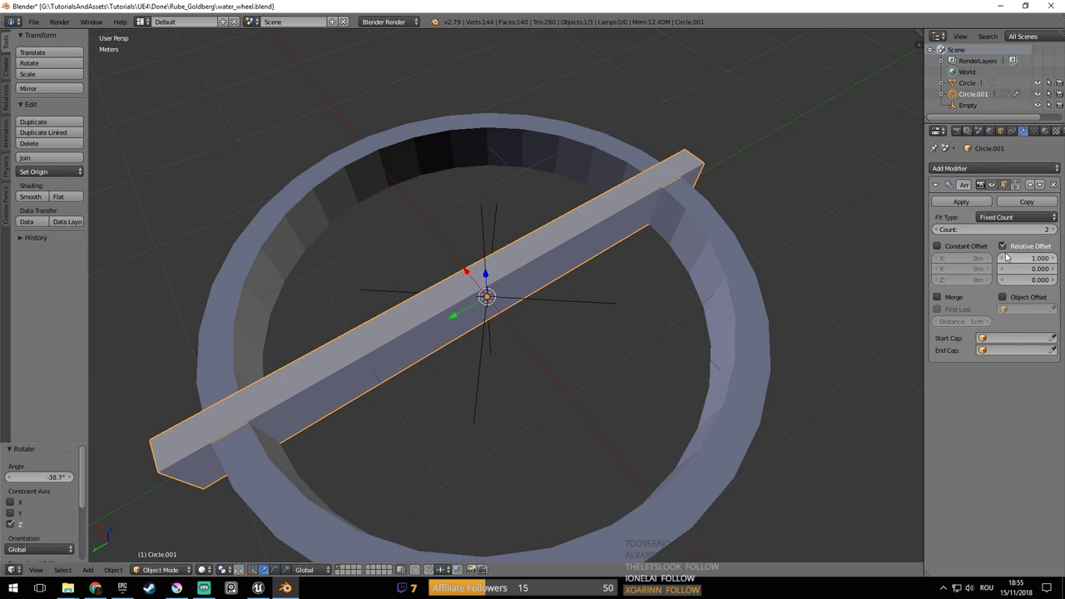
click(1003, 297)
click(1052, 309)
click(586, 299)
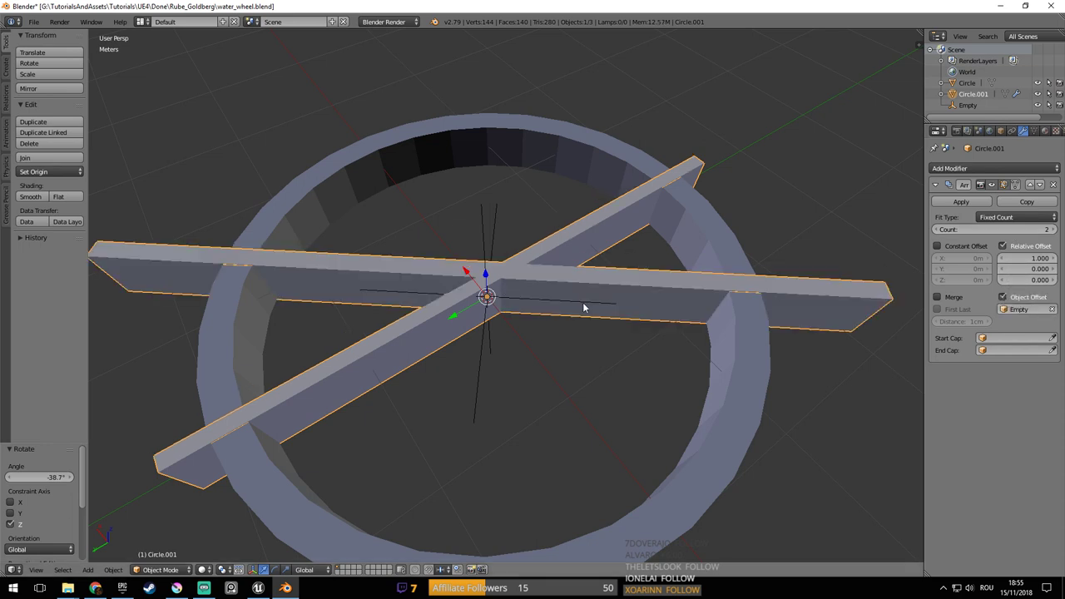
Rotate the empty about 10.5° around the Z axis, reselect the plank and save over water_wheel.blend
mouse_move(585, 309)
middle_down()
mouse_move(583, 337)
mouse_move(590, 328)
middle_up()
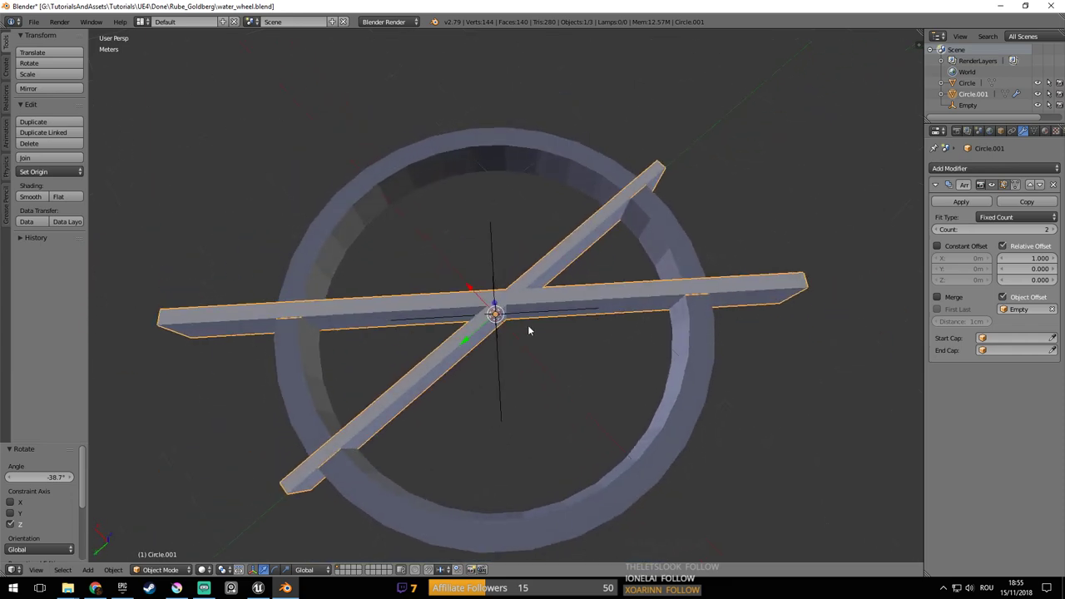
right_click(497, 352)
key(r)
key(z)
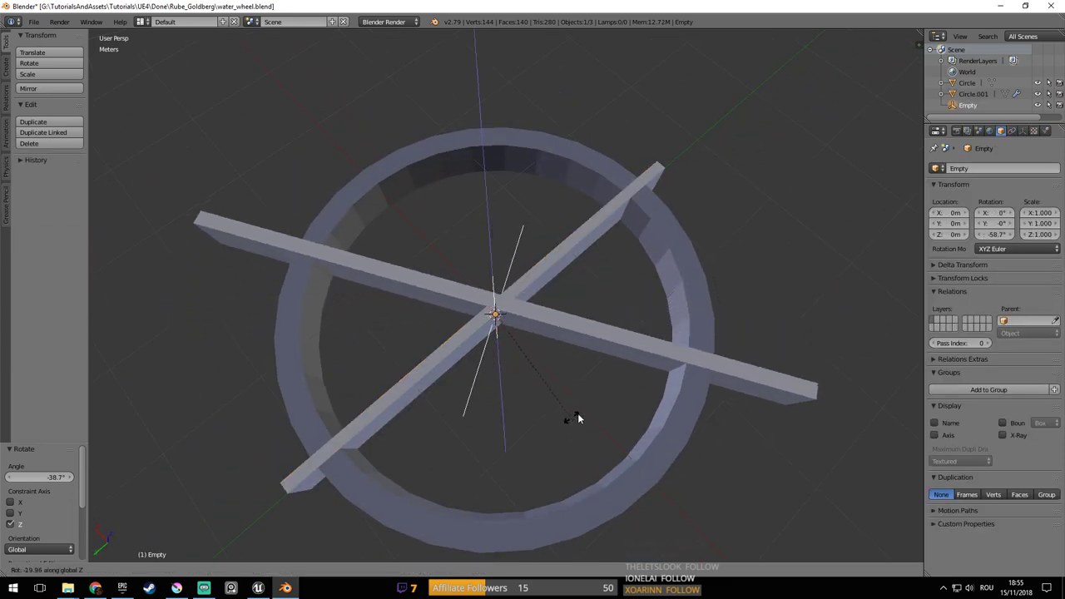
click(638, 380)
right_click(604, 227)
middle_drag(608, 310, 633, 309)
key(ctrl+s)
click(608, 294)
scroll(624, 314, up, 1)
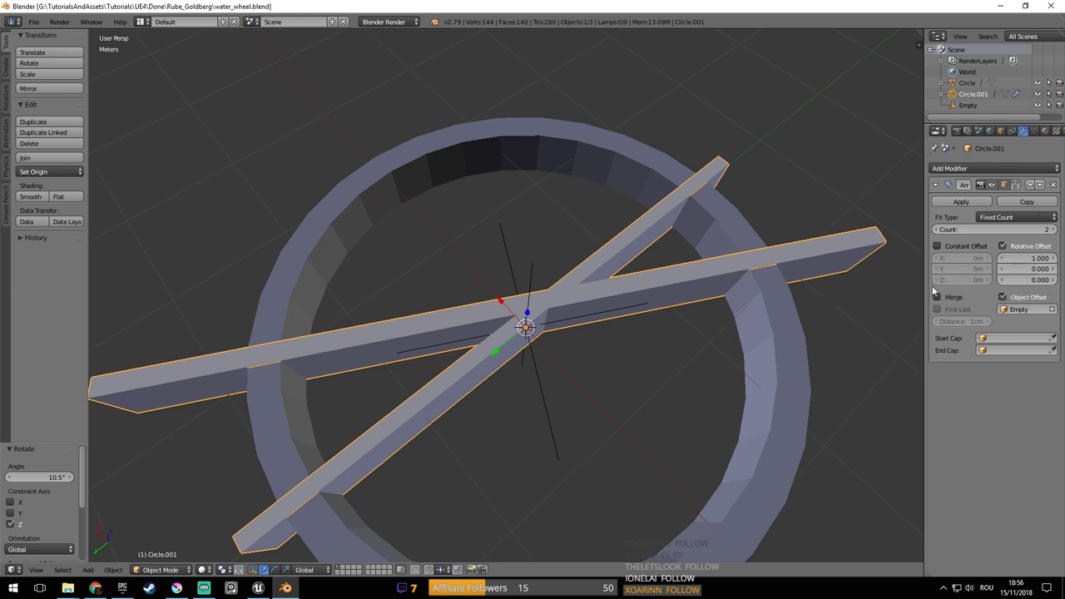
Switch to Krita to check the water wheel in the Rube Goldberg sketch, and return to the Blender model
middle_drag(676, 308, 611, 306)
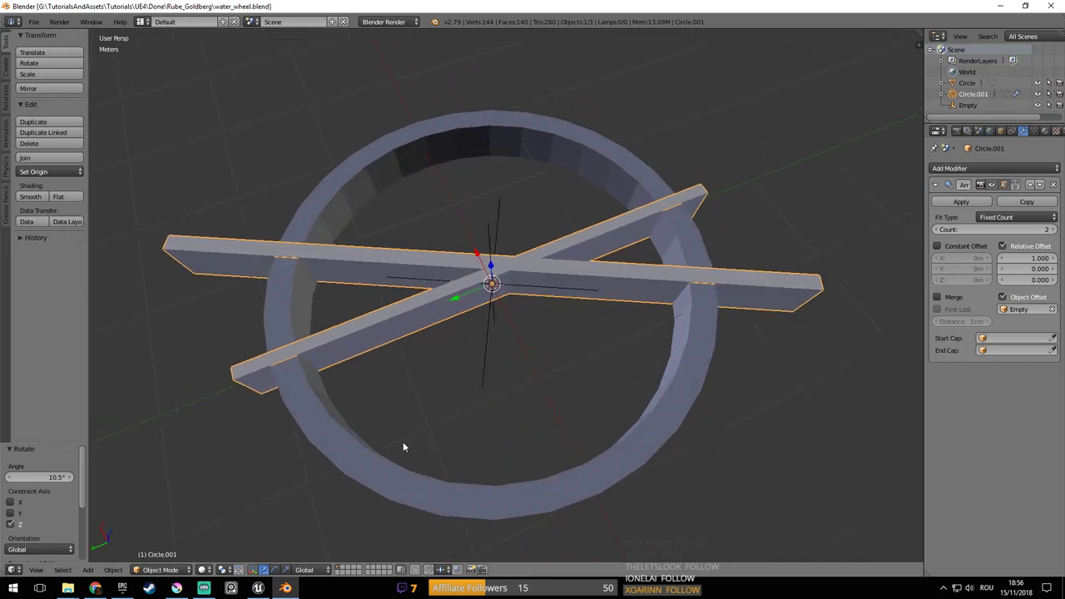
click(177, 588)
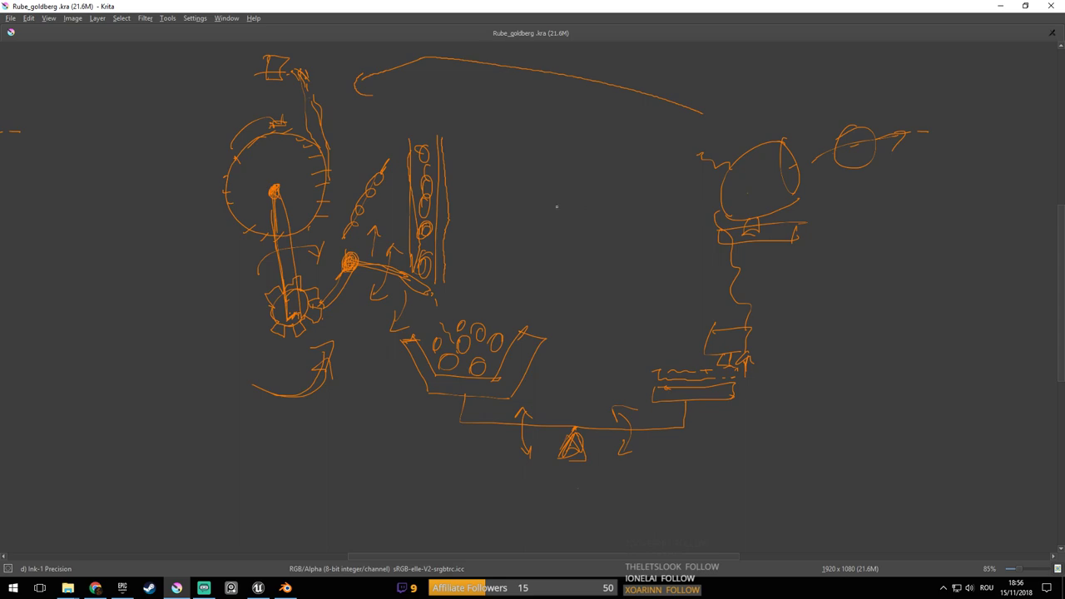
key(alt+Tab)
middle_drag(586, 234, 574, 336)
scroll(589, 275, down, 2)
scroll(590, 275, up, 1)
scroll(637, 329, up, 2)
scroll(595, 299, up, 2)
Examine the empty's transform, the plank's array settings and the crossed planks from several angles
right_click(501, 326)
scroll(533, 333, down, 3)
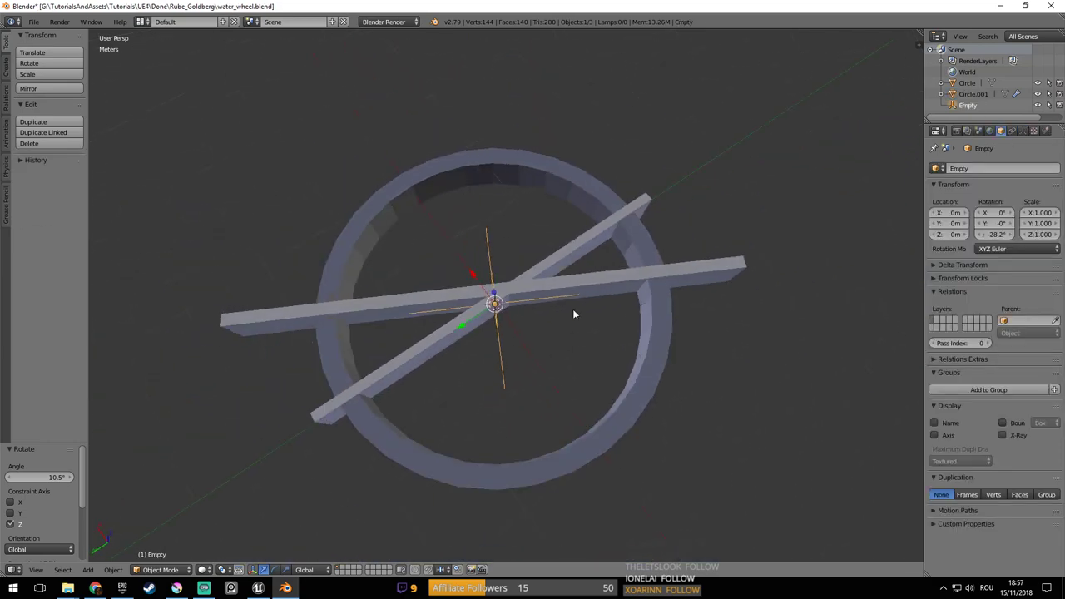
right_click(558, 258)
middle_drag(559, 257, 555, 290)
scroll(555, 290, up, 2)
scroll(556, 291, down, 2)
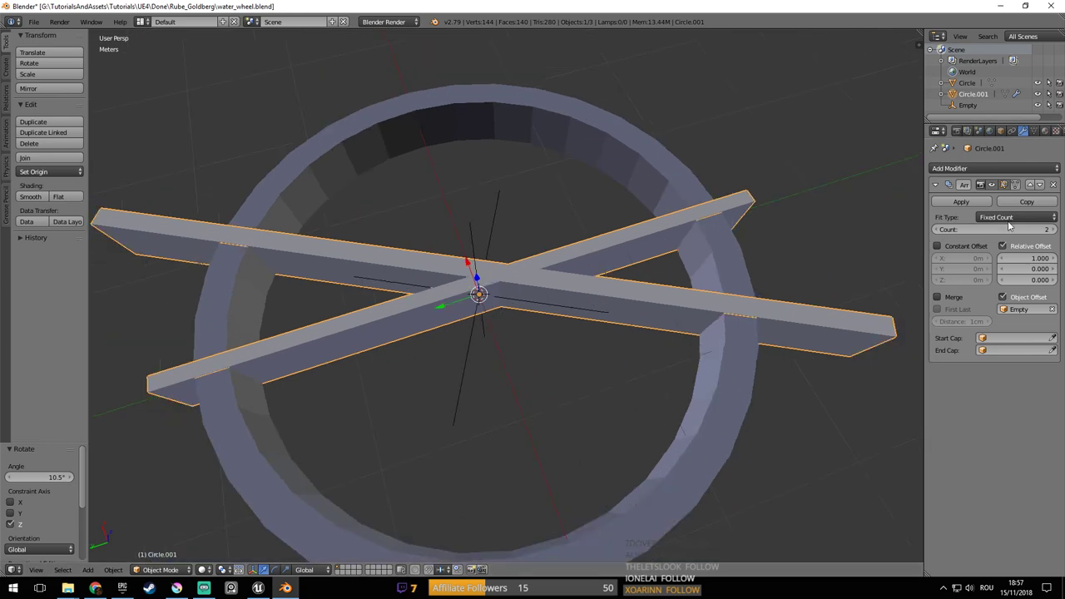
right_click(470, 340)
scroll(499, 321, up, 3)
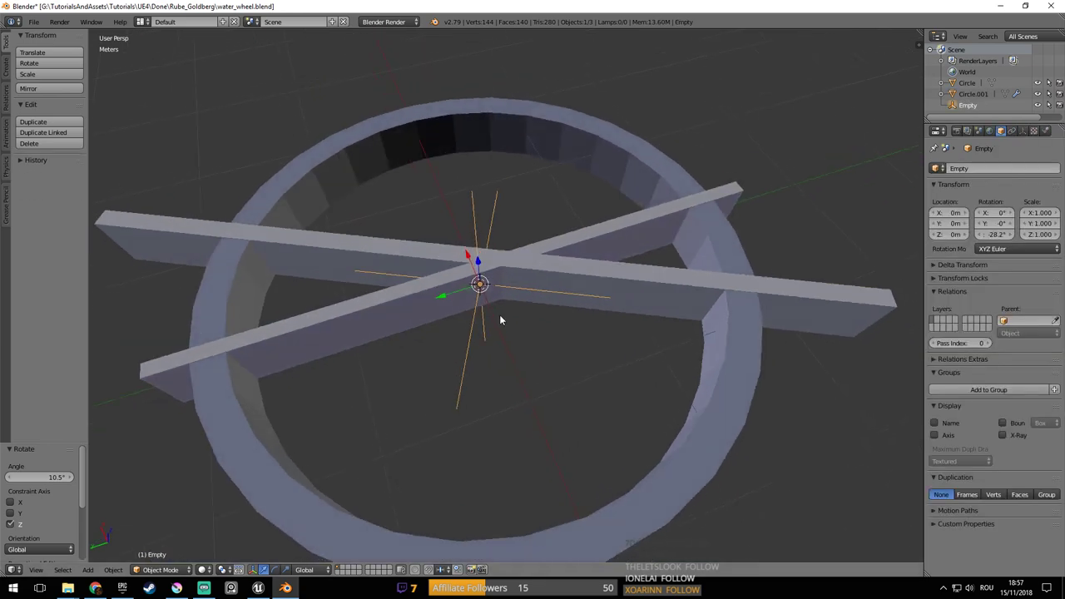
scroll(583, 270, down, 2)
middle_drag(566, 272, 369, 464)
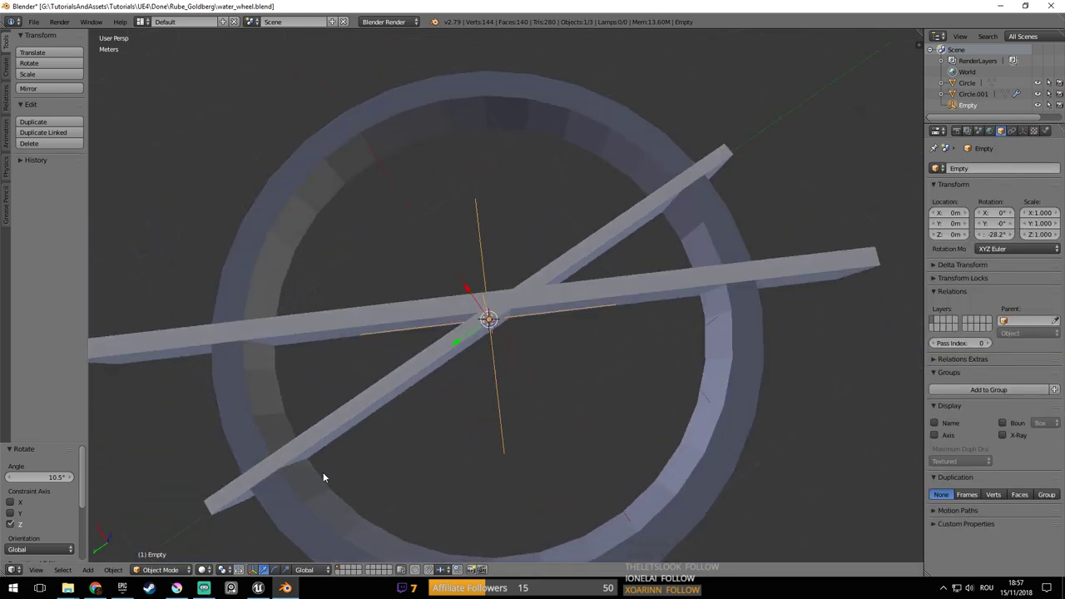
middle_drag(630, 195, 670, 259)
shift+middle_drag(670, 260, 698, 305)
middle_drag(304, 330, 466, 376)
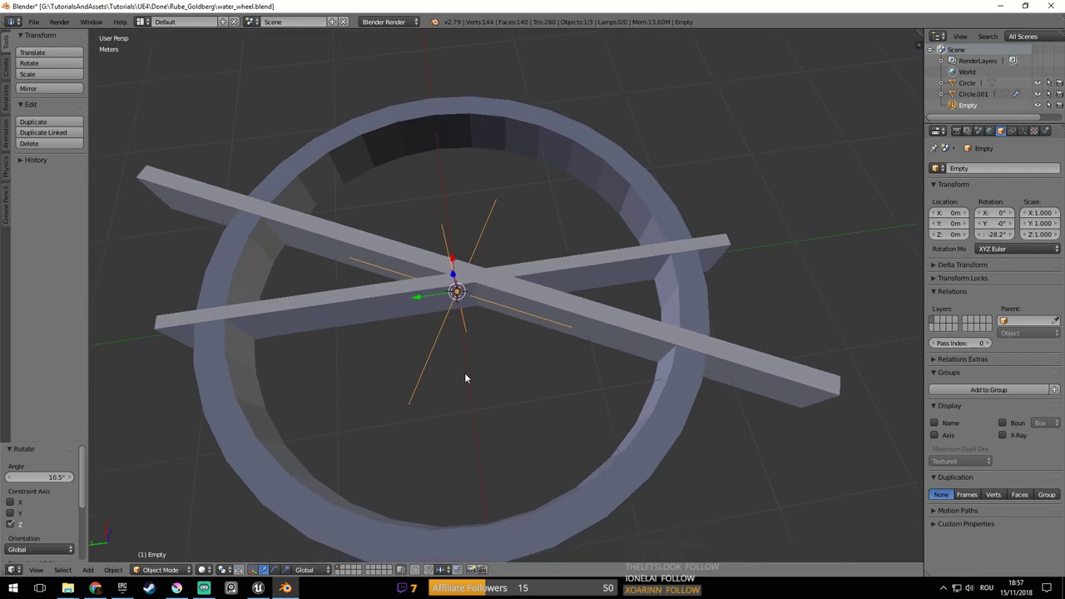
mouse_move(468, 345)
middle_down()
mouse_move(499, 340)
mouse_move(485, 347)
middle_up()
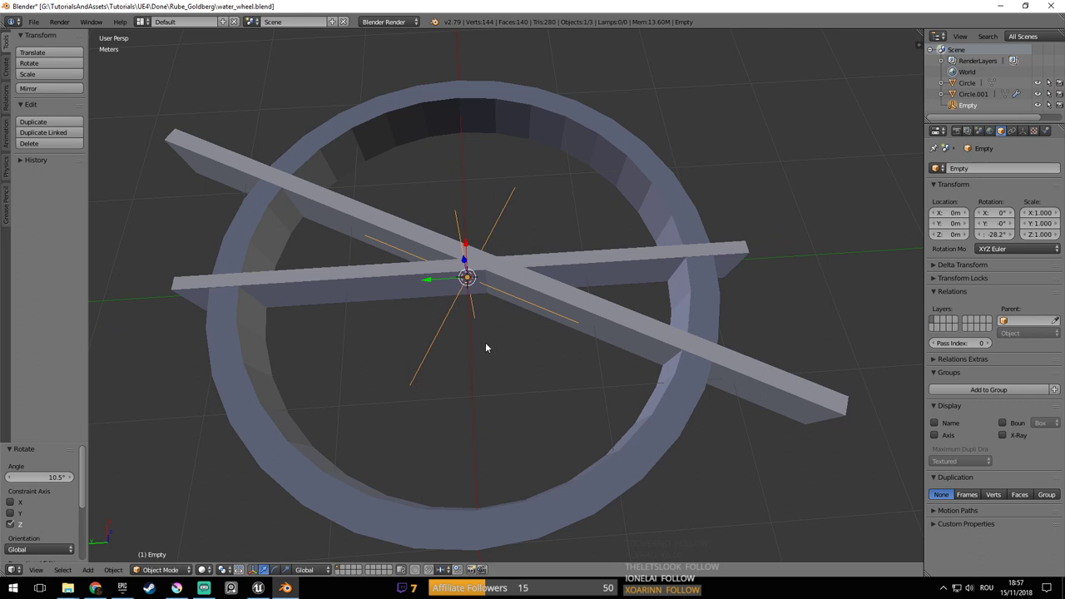
middle_drag(522, 346, 528, 250)
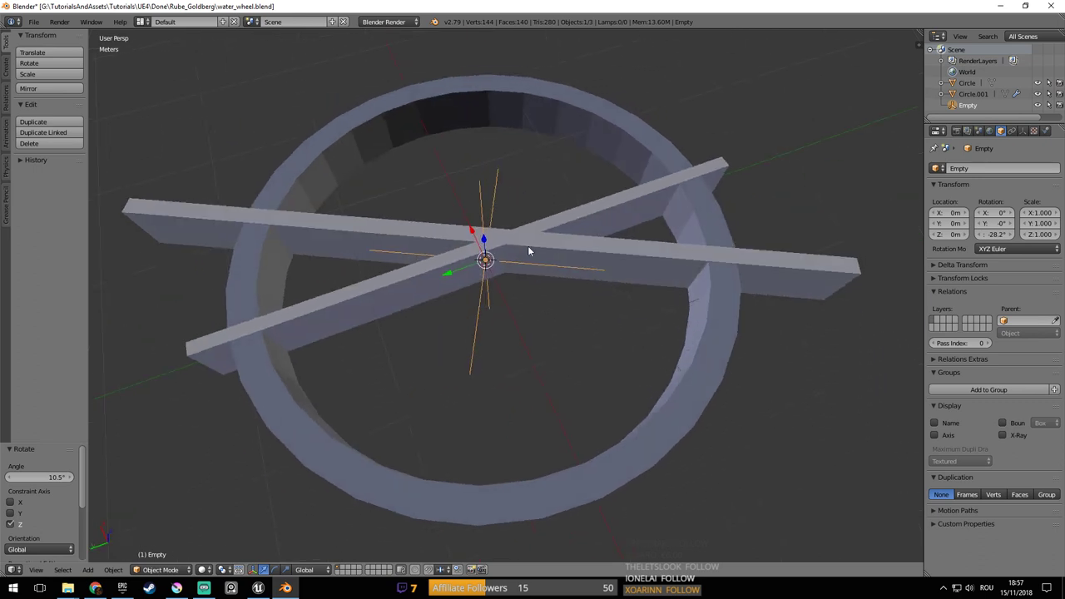
right_click(605, 211)
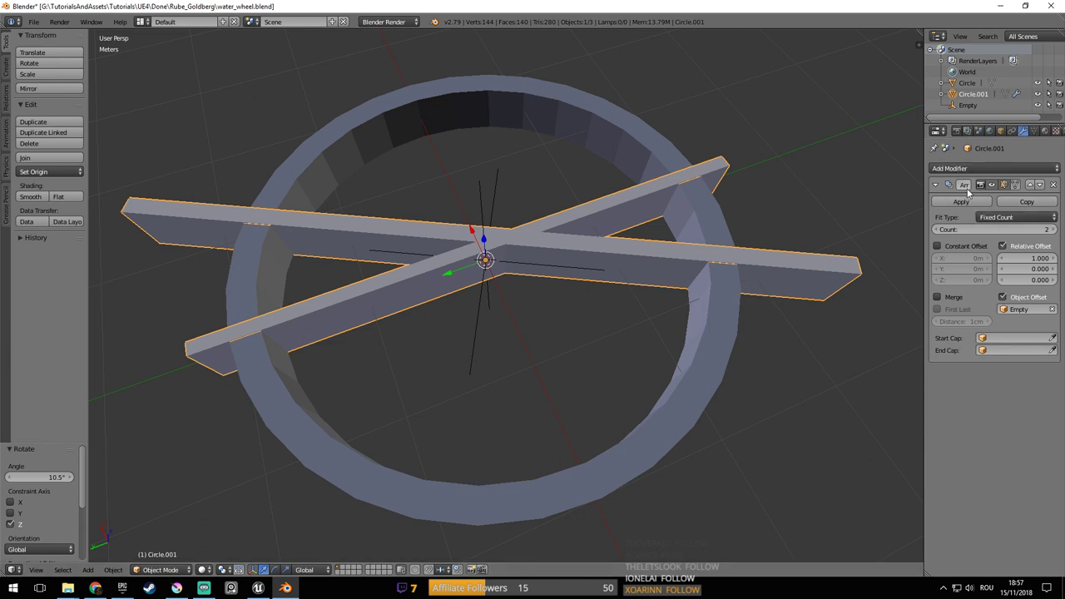
right_click(481, 315)
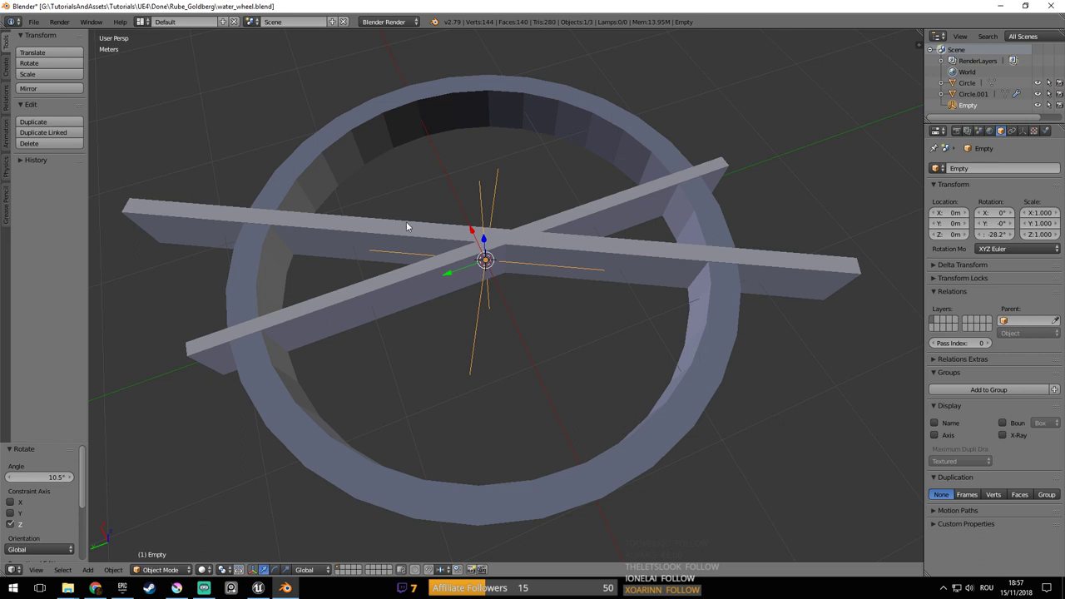
shift+middle_drag(722, 264, 737, 263)
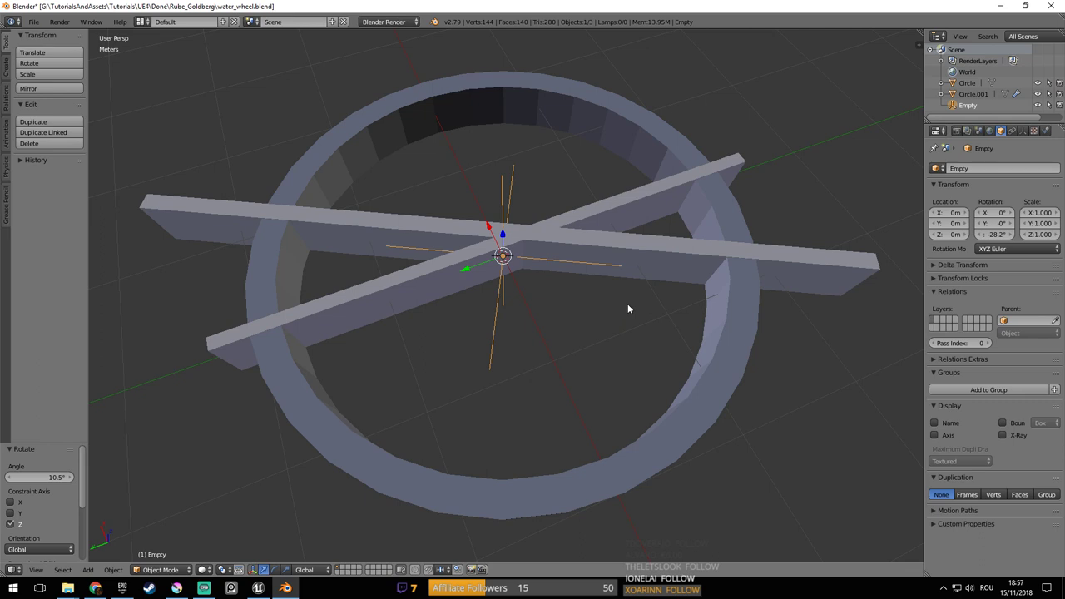
middle_drag(628, 309, 648, 241)
Select the plank and disable Relative Offset in its Array modifier, keeping only Object Offset
click(816, 265)
click(1003, 246)
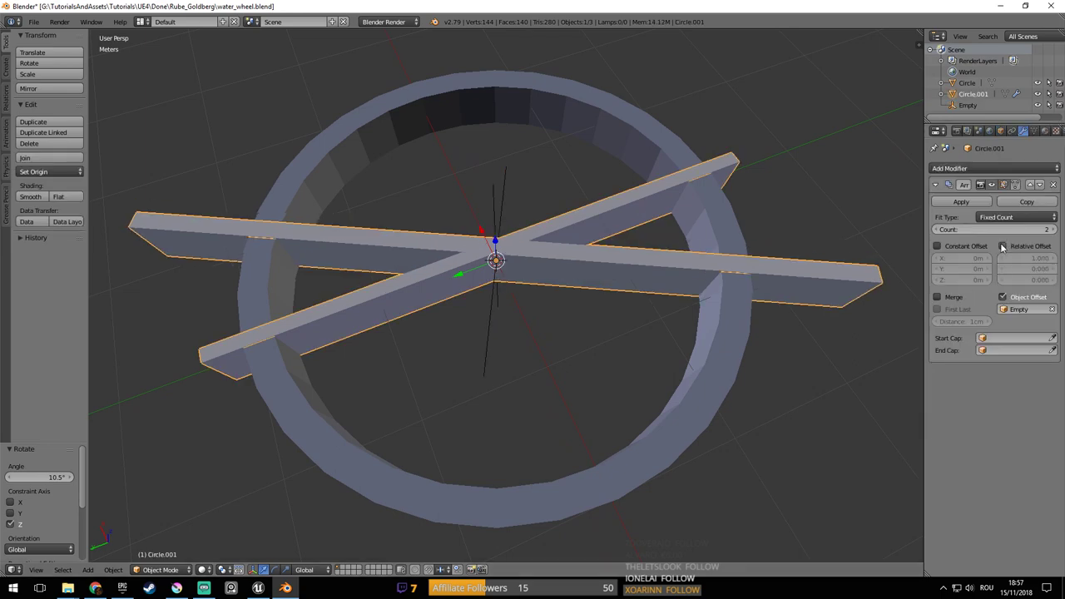
middle_drag(578, 326, 574, 328)
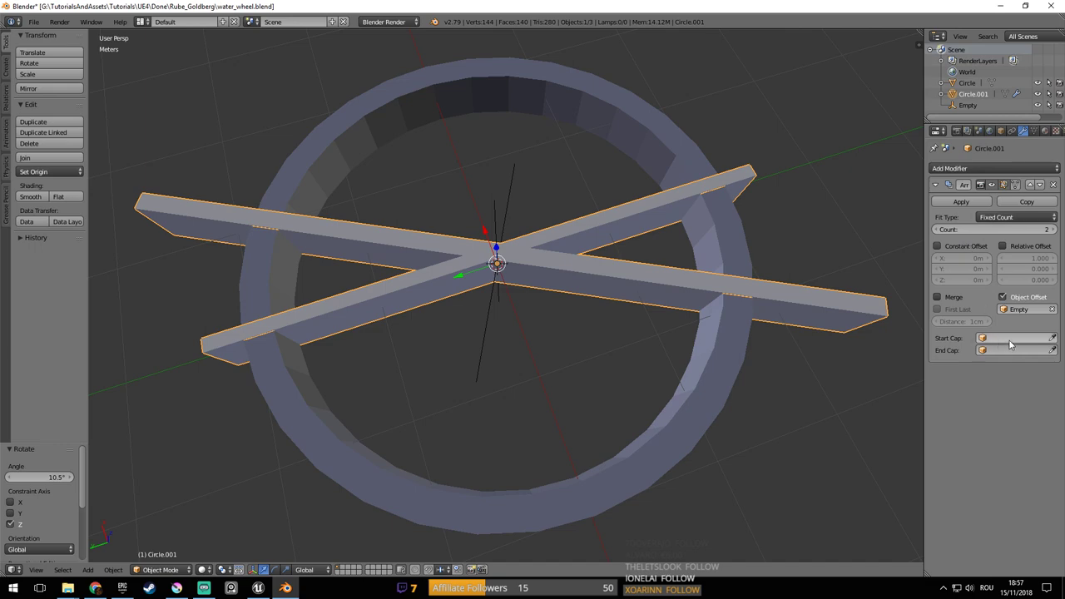
middle_drag(716, 350, 665, 300)
Show the transform properties and set the plank object's X and Y scale to 1
right_click(491, 309)
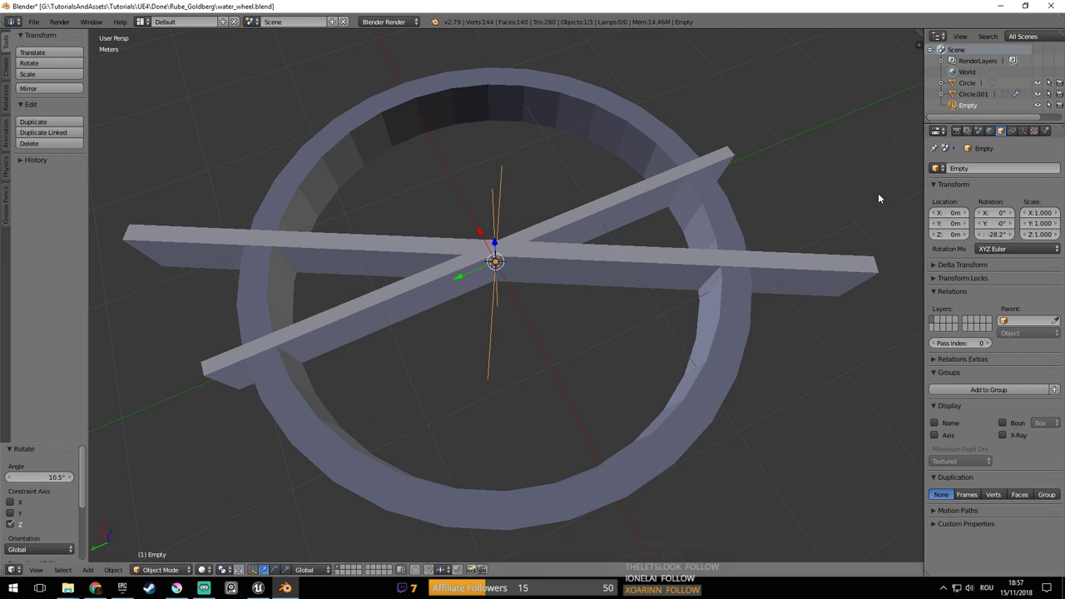
key(n)
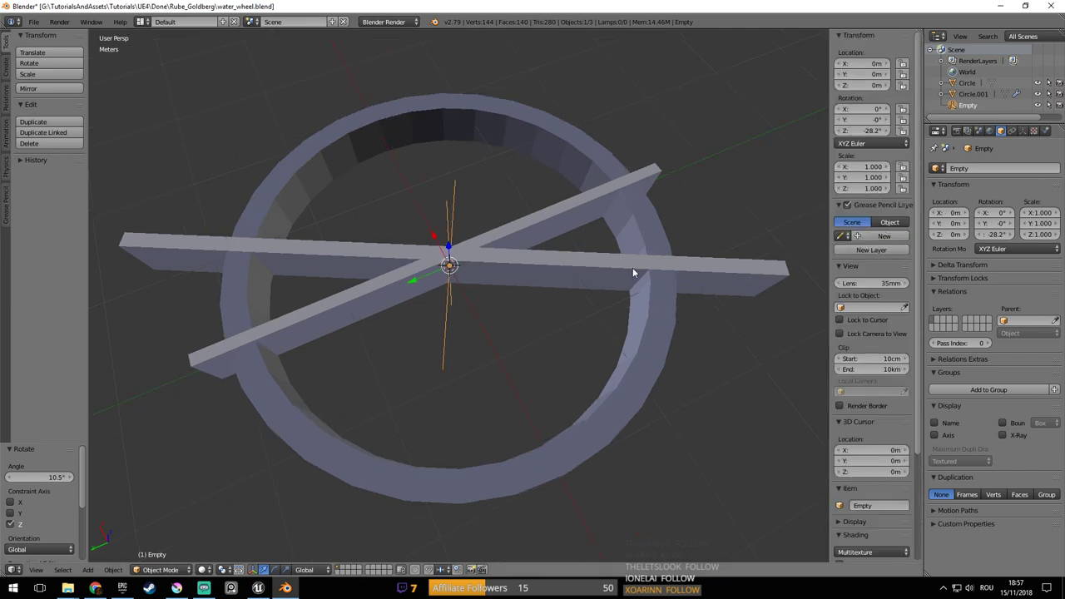
right_click(567, 215)
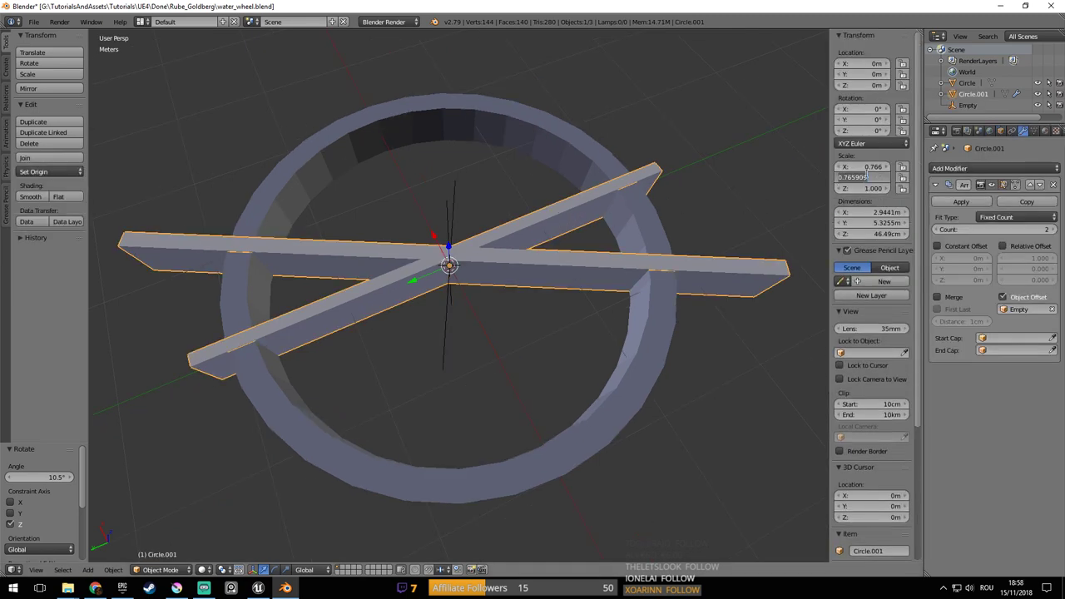
drag(866, 167, 874, 169)
click(876, 169)
text(1)
key(Return)
mouse_move(561, 235)
middle_down()
mouse_move(572, 261)
mouse_move(563, 288)
mouse_move(555, 236)
middle_up()
key(ctrl+s)
Set the plank's Array modifier count to 10
scroll(554, 234, up, 2)
right_click(551, 229)
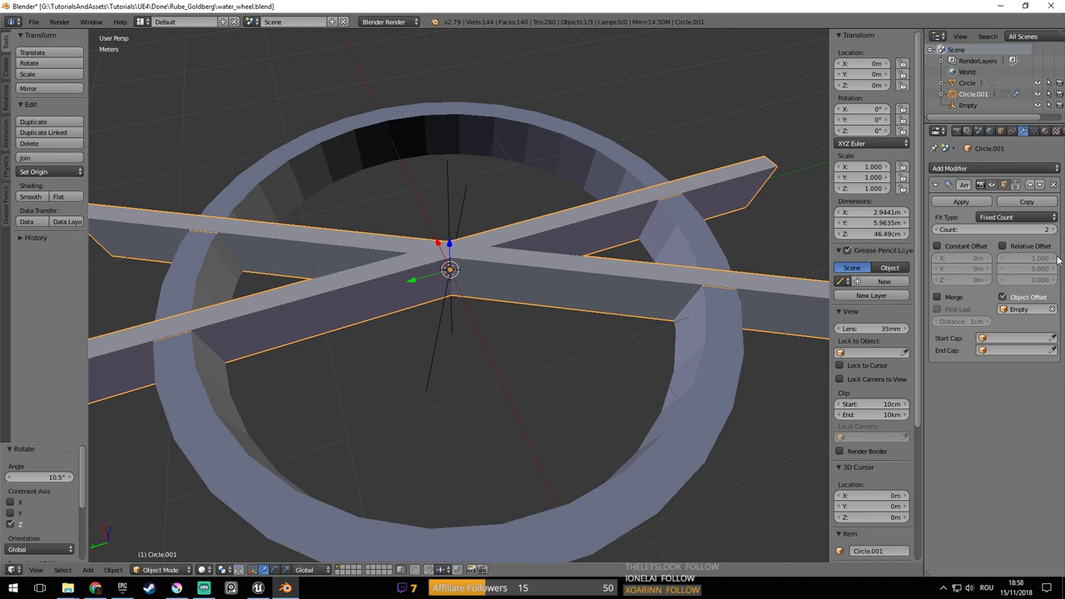
click(996, 230)
text(10)
key(Return)
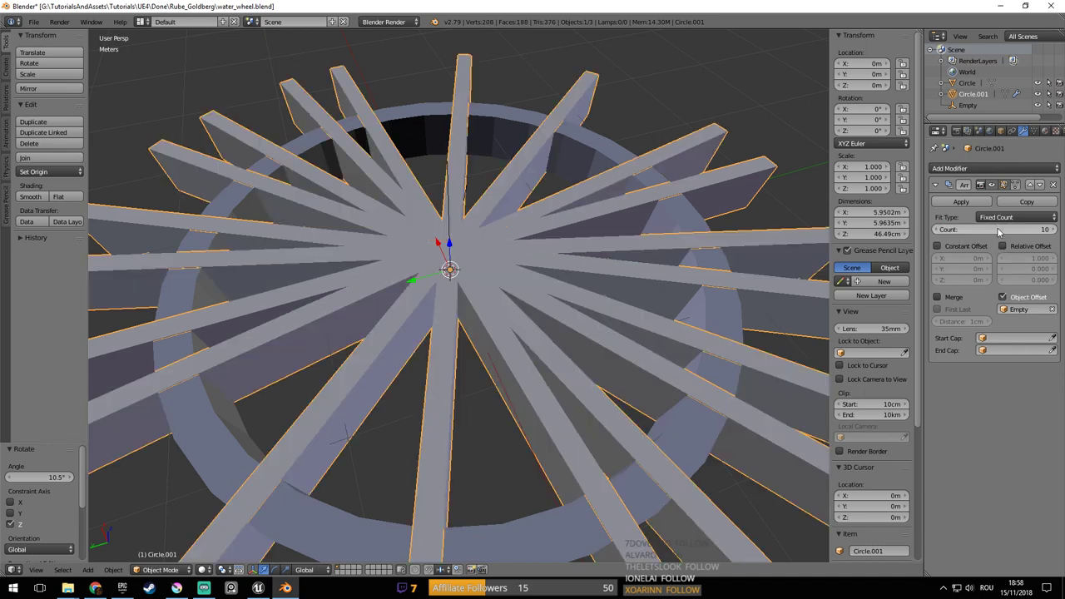
scroll(609, 238, down, 5)
middle_drag(609, 238, 545, 266)
scroll(541, 275, up, 3)
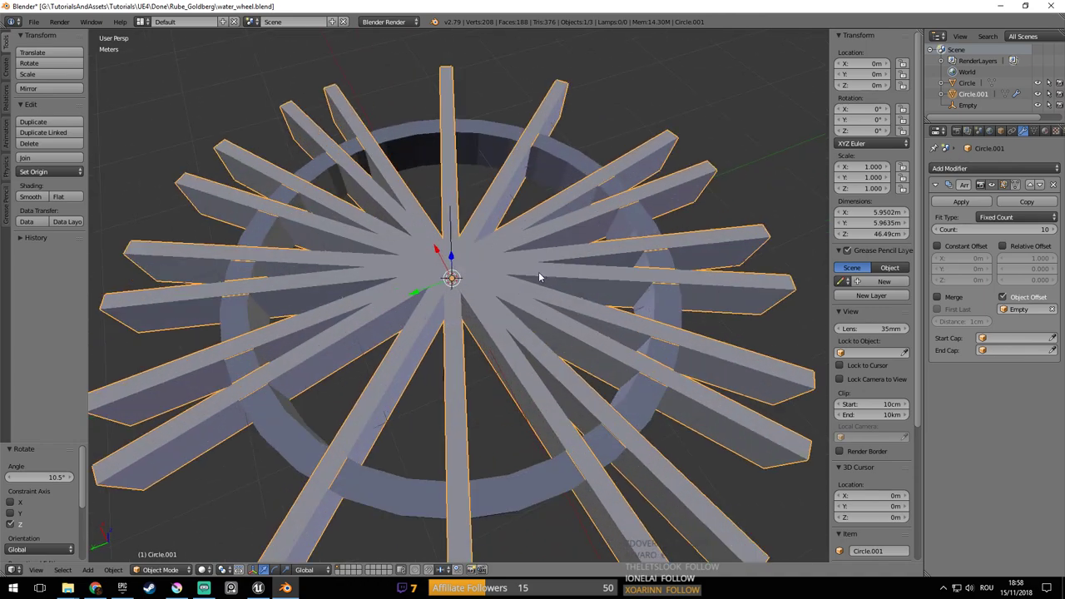
key(z)
middle_drag(470, 319, 456, 316)
right_click(452, 316)
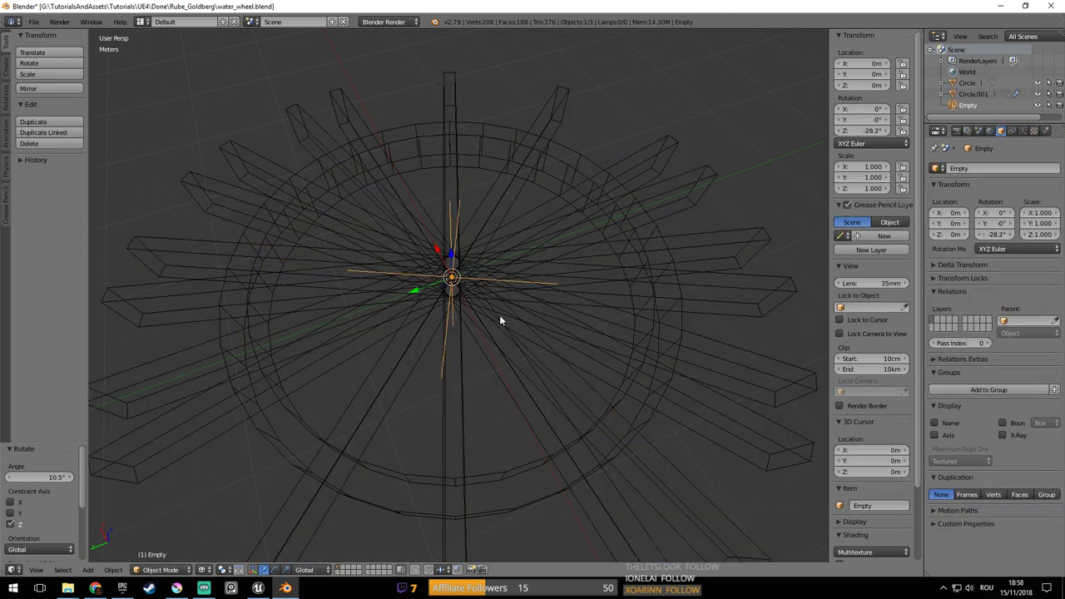
key(z)
key(r)
key(z)
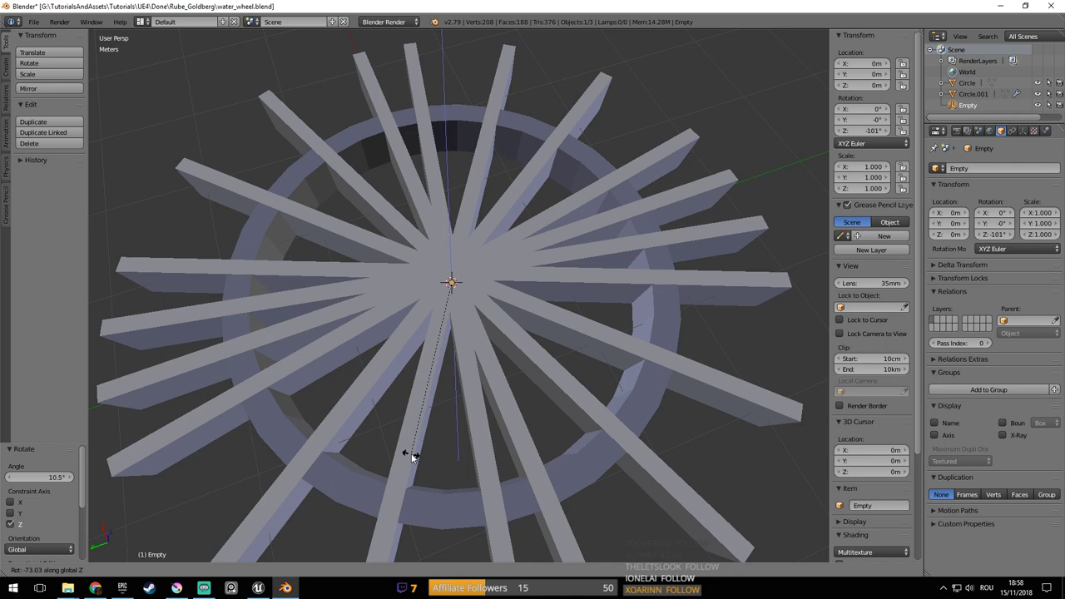
right_click(428, 450)
Set the Array modifier count of the plank to 5
middle_drag(492, 392, 538, 252)
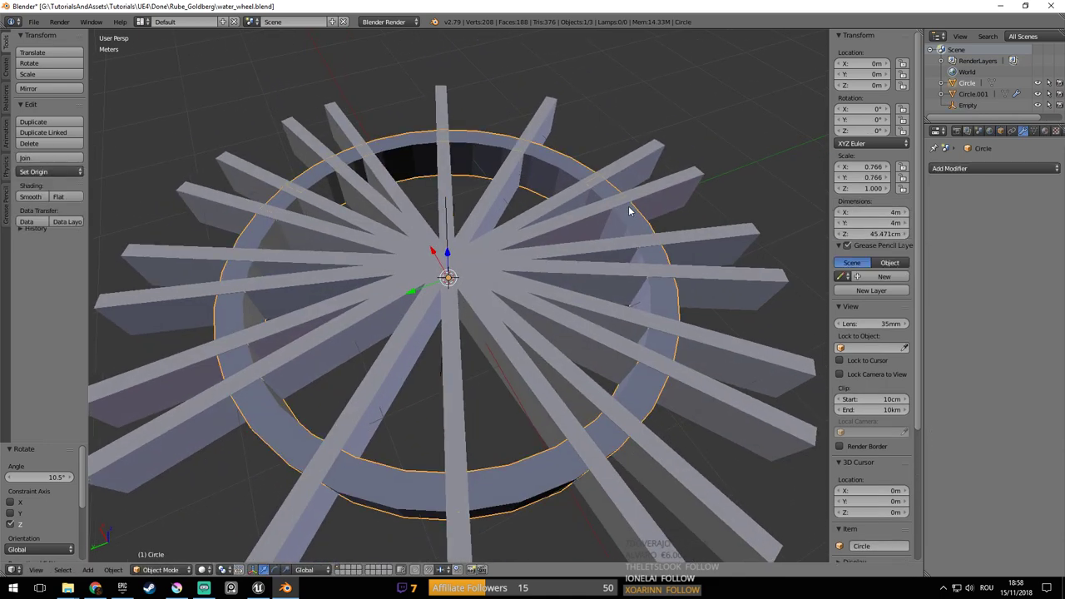
right_click(704, 186)
click(1012, 228)
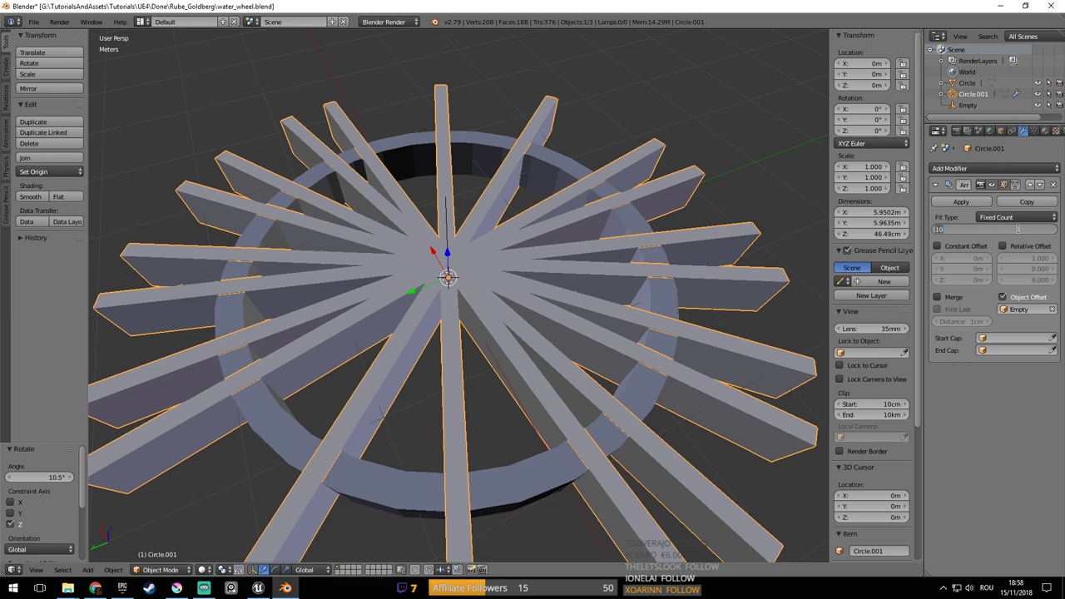
text(5)
key(Return)
middle_drag(669, 230, 597, 304)
scroll(664, 267, down, 2)
middle_drag(625, 340, 483, 308)
Rotate the empty about -9.2° around the Z axis to space the planks evenly, and save over the file
right_click(477, 311)
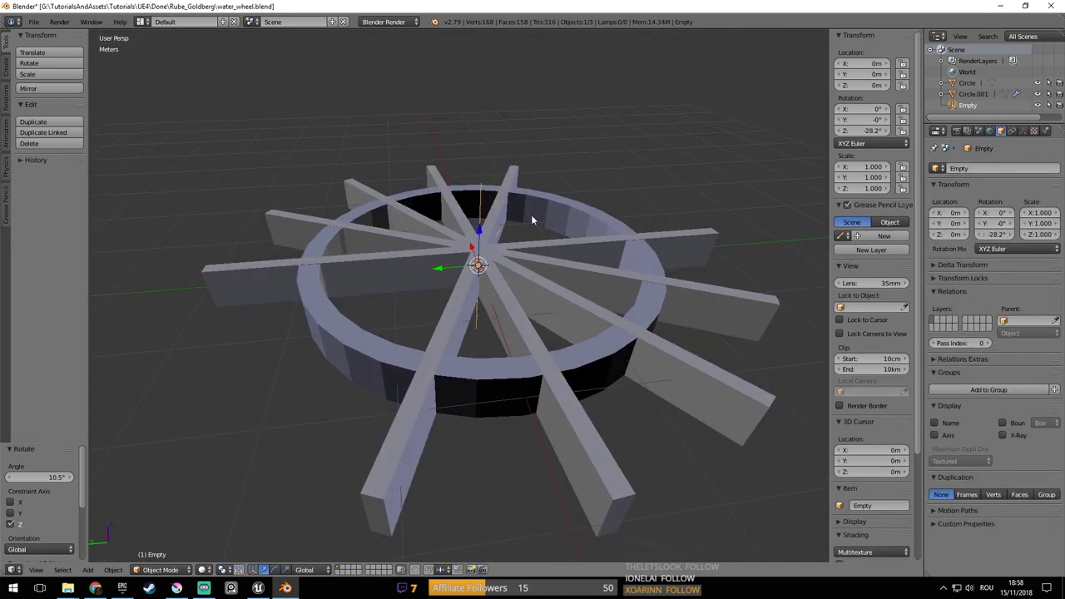
middle_drag(531, 215, 557, 231)
key(r)
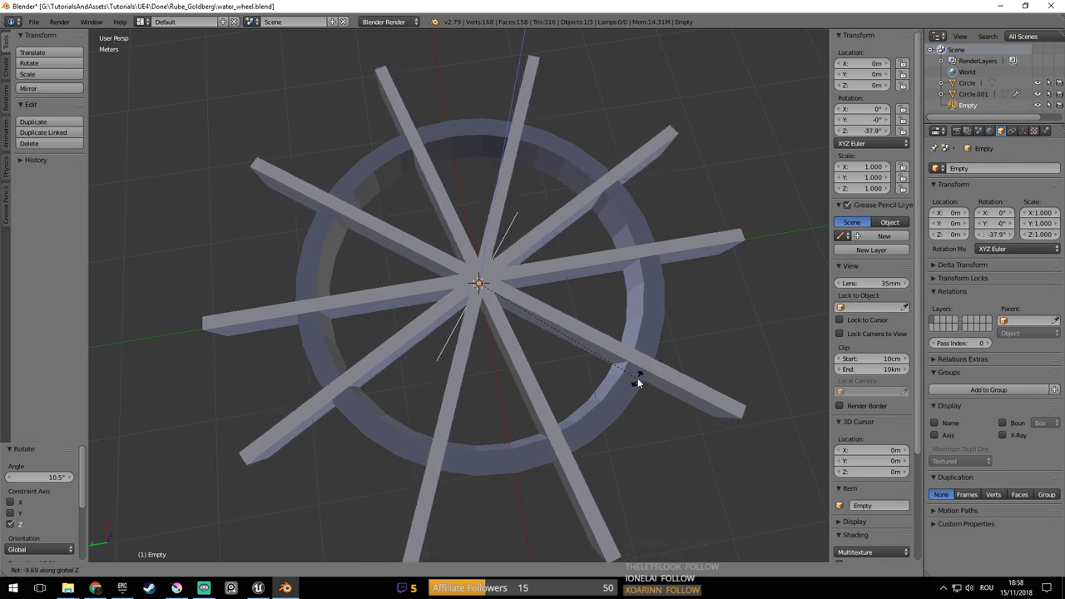
click(639, 377)
middle_drag(516, 293, 491, 309)
key(ctrl+s)
click(491, 309)
Scale down the whole plank mesh in Edit Mode so the arrayed planks protrude less beyond the ring
shift+middle_drag(598, 318, 526, 304)
right_click(533, 308)
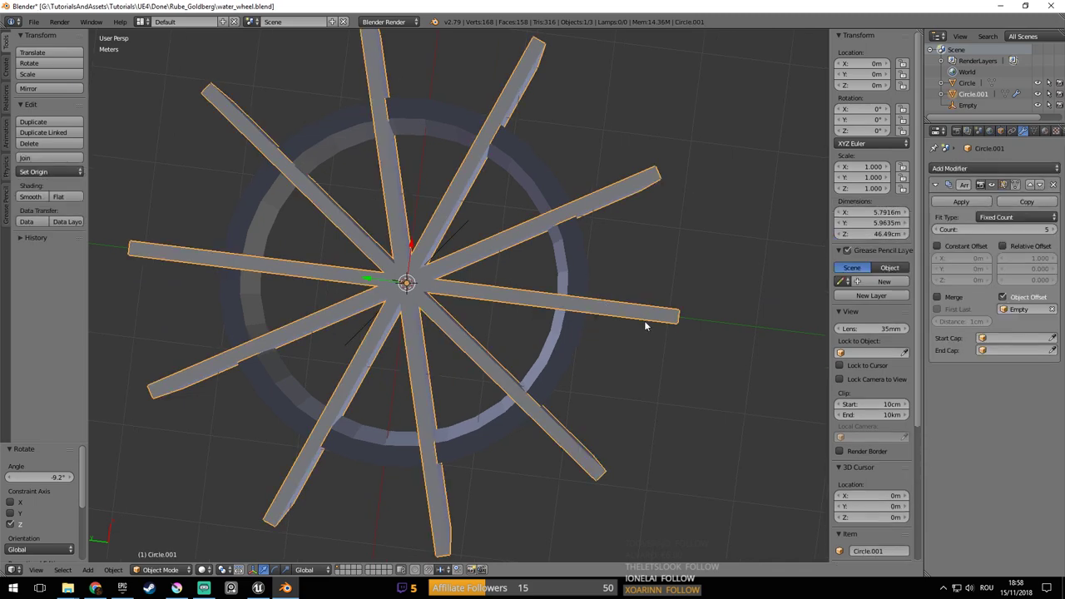
key(Tab)
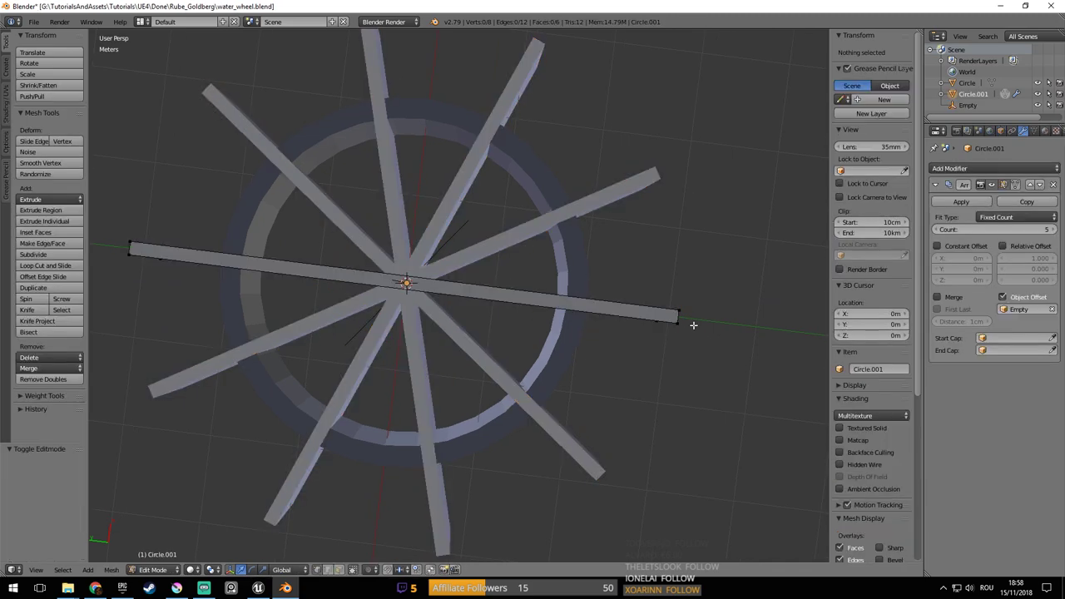
key(a)
key(s)
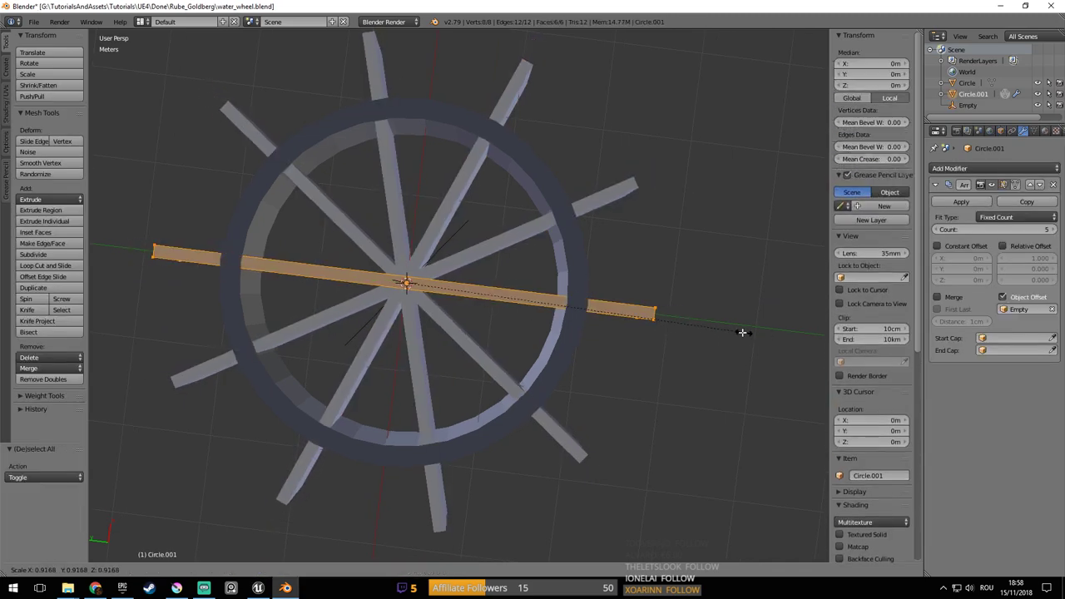
Scale the spoke beam mesh down uniformly by a factor of 0.725
click(671, 321)
middle_drag(668, 319, 520, 296)
scroll(420, 356, down, 1)
scroll(423, 351, up, 1)
Adjust the spoke beam's length along global Y with scale factors of 1.115 and 0.932 so its ends protrude past the rim
key(s)
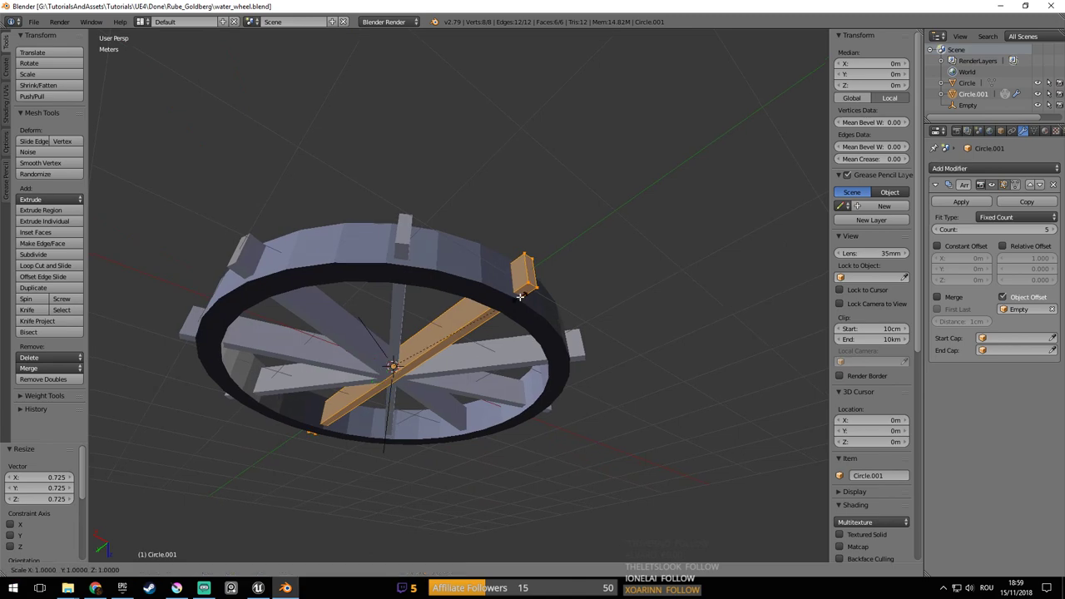
click(534, 295)
middle_drag(534, 295, 577, 285)
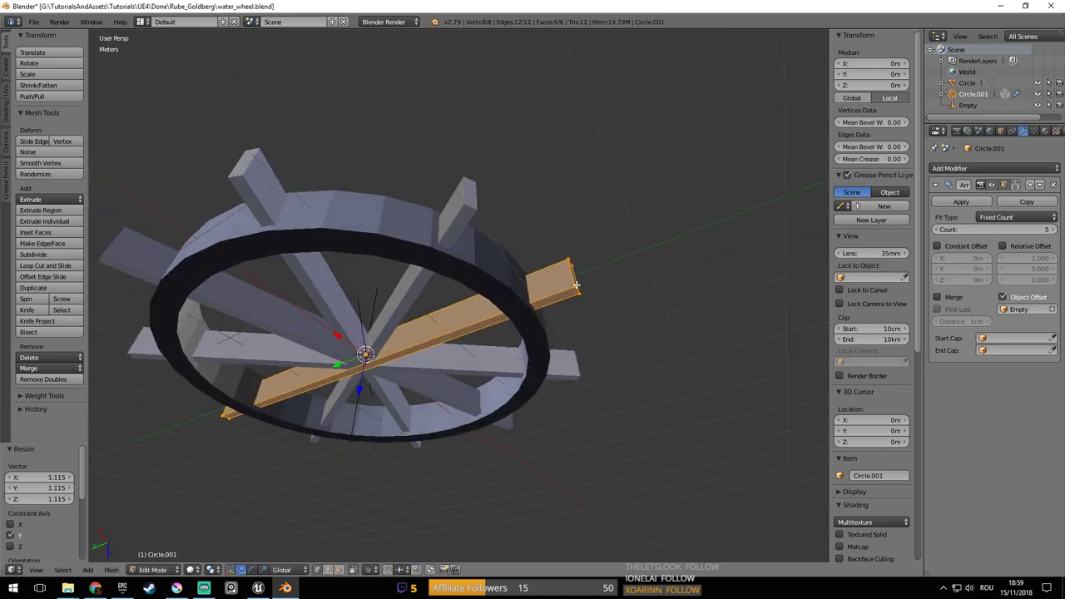
key(s)
key(y)
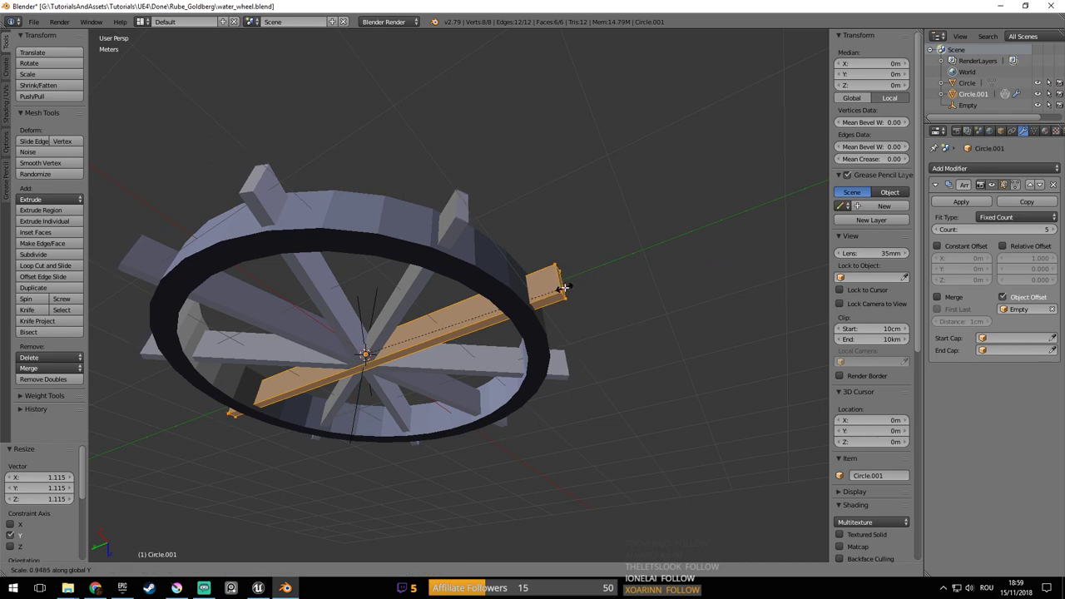
click(562, 288)
Switch to face selection and select the spoke beam's long narrow face on the negative Z side
middle_drag(562, 288, 467, 337)
scroll(572, 384, up, 3)
scroll(468, 342, down, 1)
middle_drag(468, 341, 491, 366)
right_click(529, 300)
middle_drag(529, 299, 490, 386)
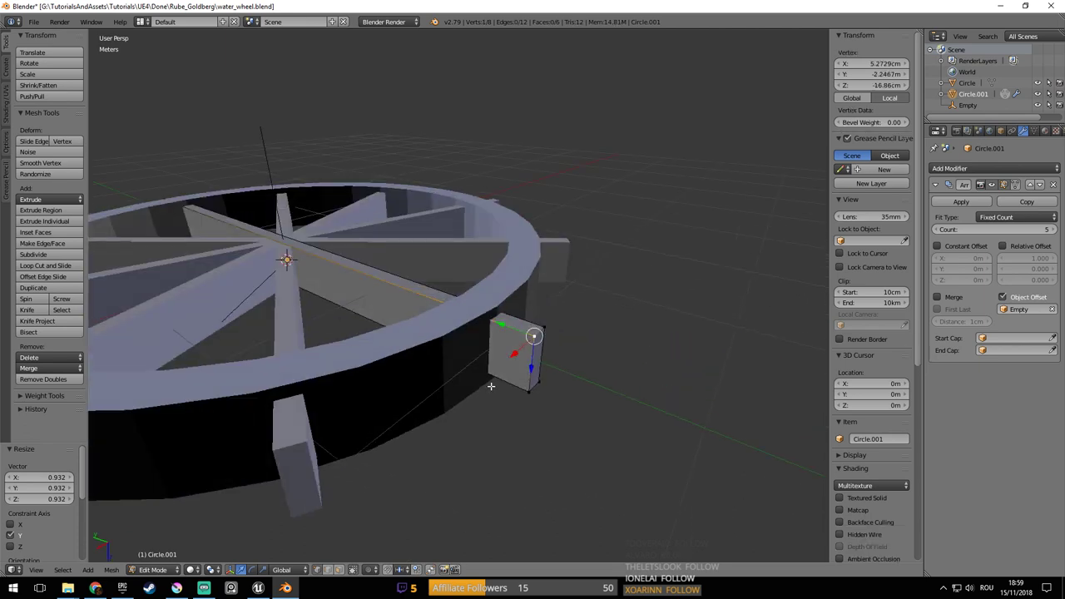
key(ctrl+Tab)
click(479, 391)
right_click(518, 323)
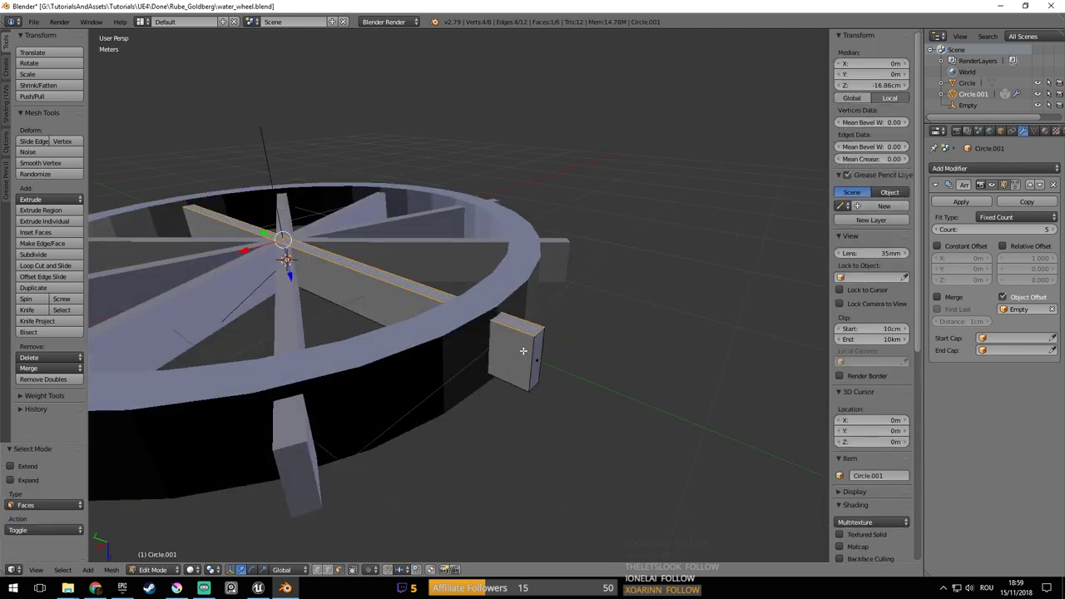
middle_drag(527, 354, 521, 339)
key(g)
key(z)
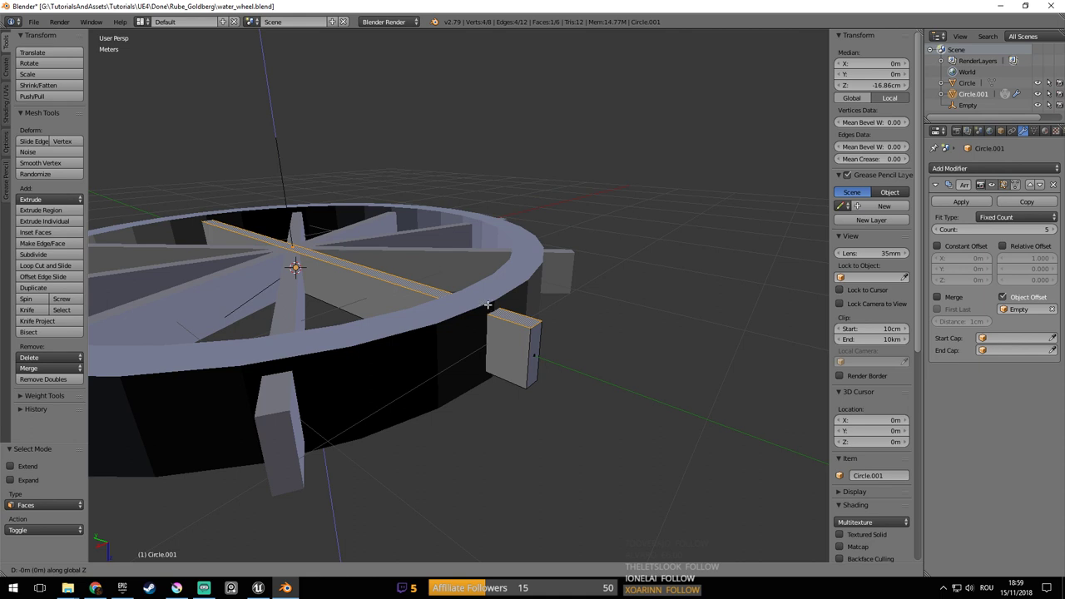
right_click(503, 332)
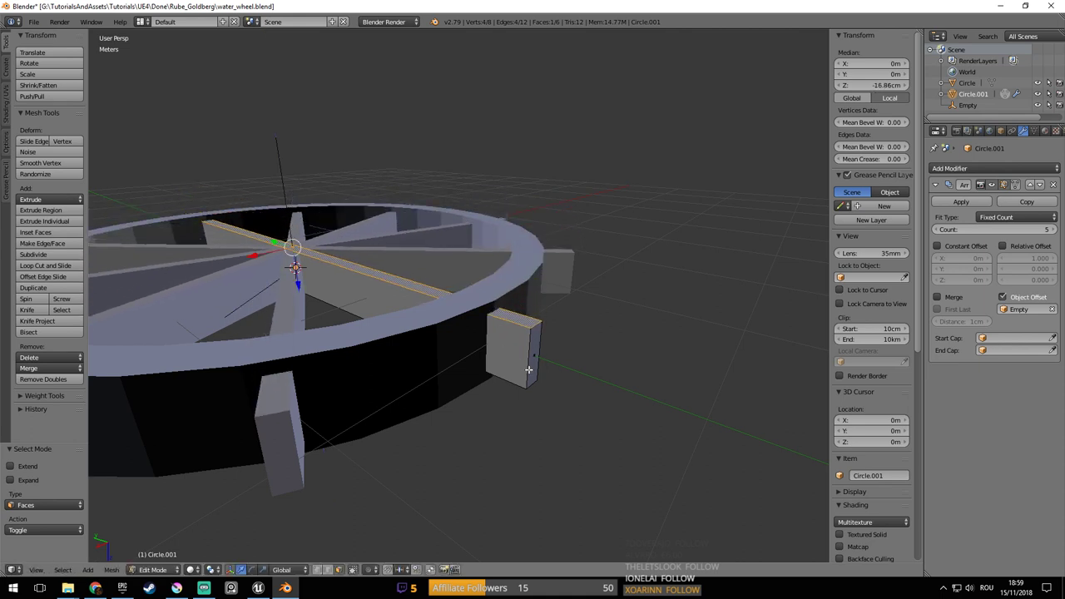
Set the snap element to Vertex and move the selected beam face -5.88 cm along Z, level with the rim's edge
click(402, 570)
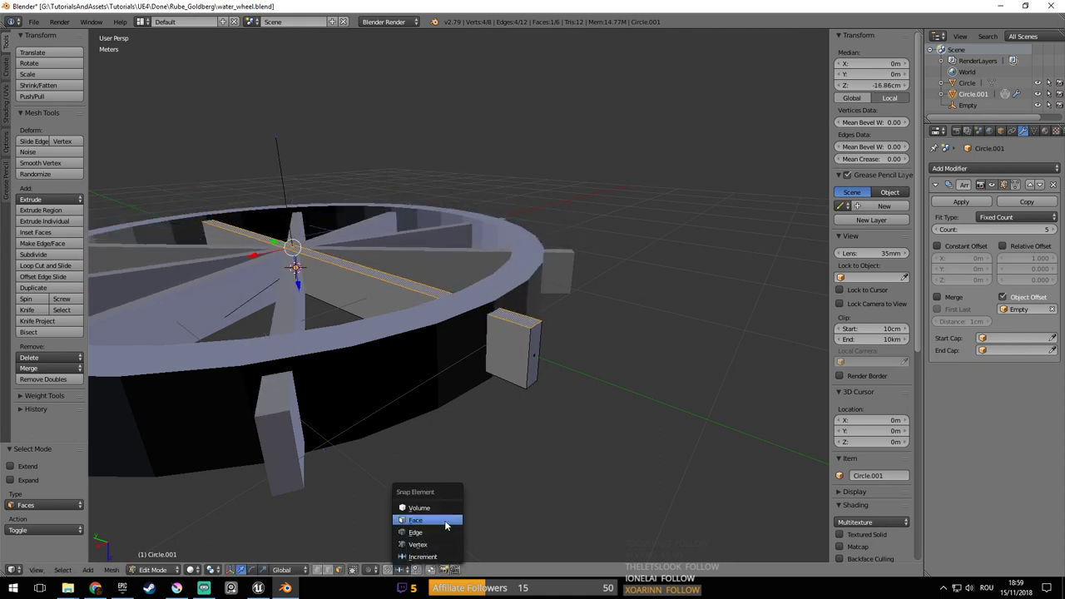
click(438, 544)
key(g)
key(z)
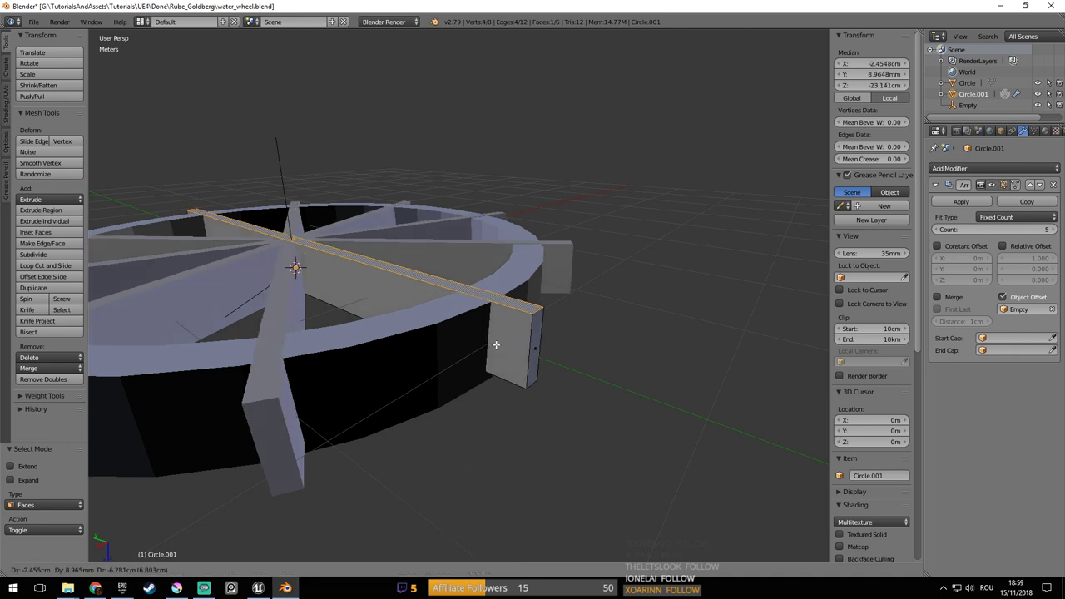
click(493, 305)
Move the beam's opposite long face outward along Z until level with the rim's other edge, and leave Edit Mode
middle_drag(495, 333, 512, 286)
key(ctrl+z)
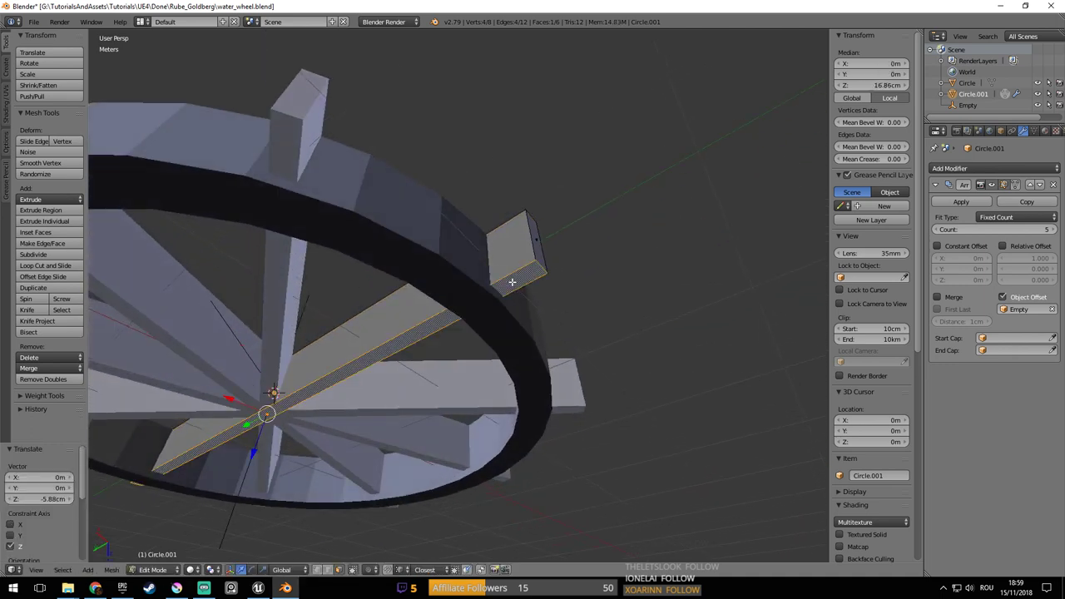
key(g)
key(z)
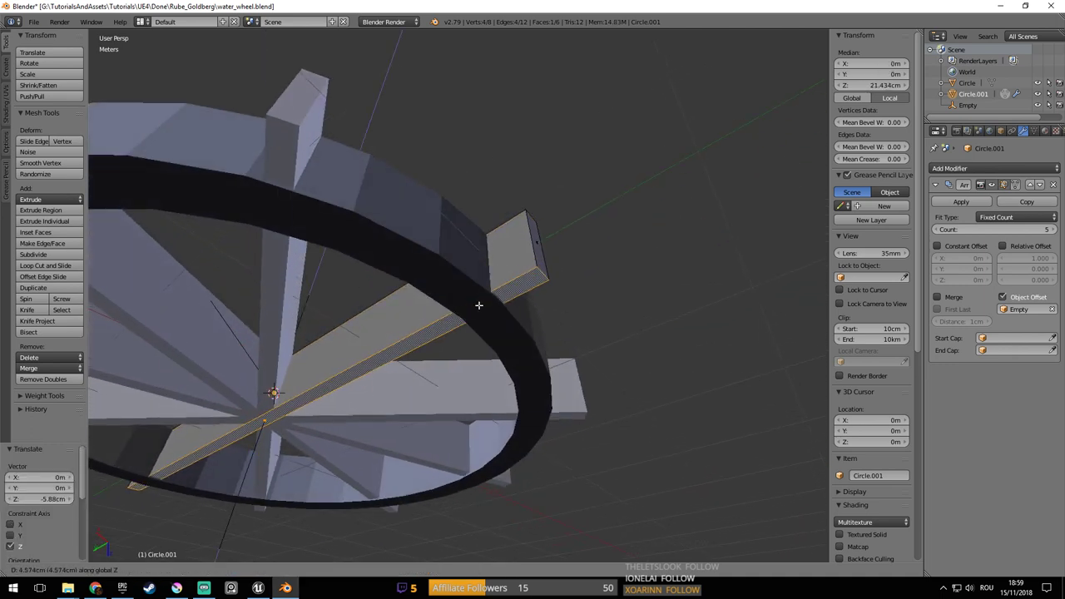
click(497, 306)
key(Tab)
Save water_wheel.blend, overwriting the existing file
middle_drag(497, 306, 498, 372)
key(ctrl+s)
click(525, 293)
Set the Array modifier count on the spokes to 10
key(KP_1)
middle_drag(617, 193, 565, 350)
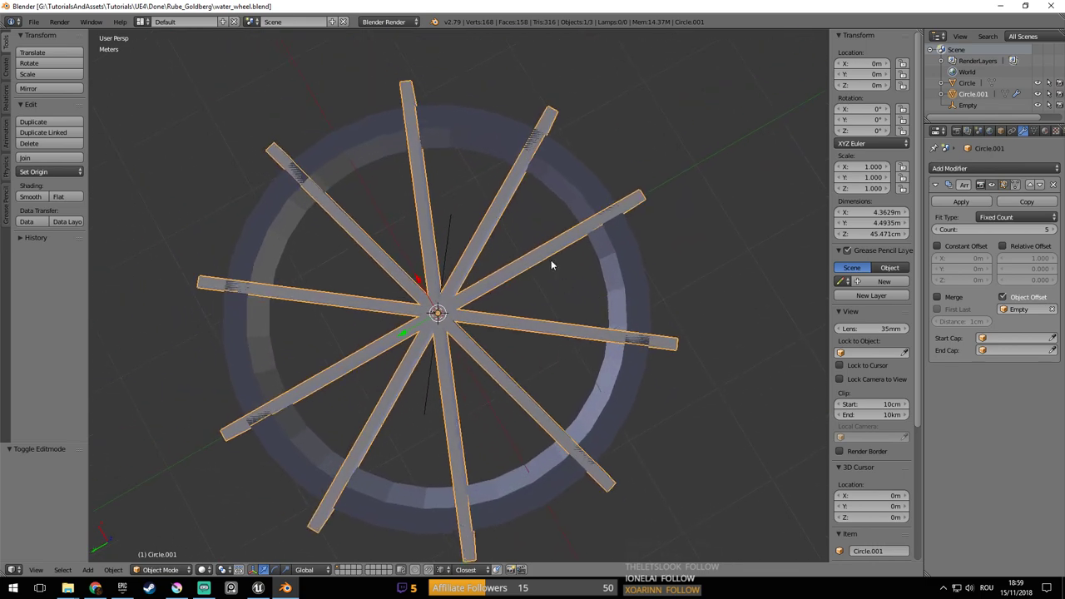
click(1038, 229)
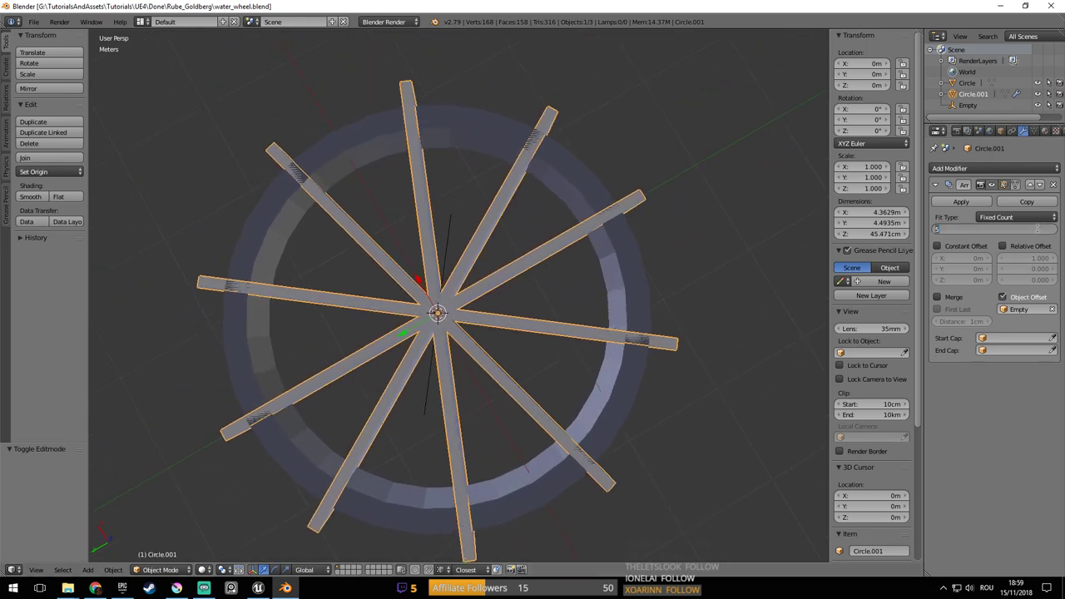
text(10)
key(Return)
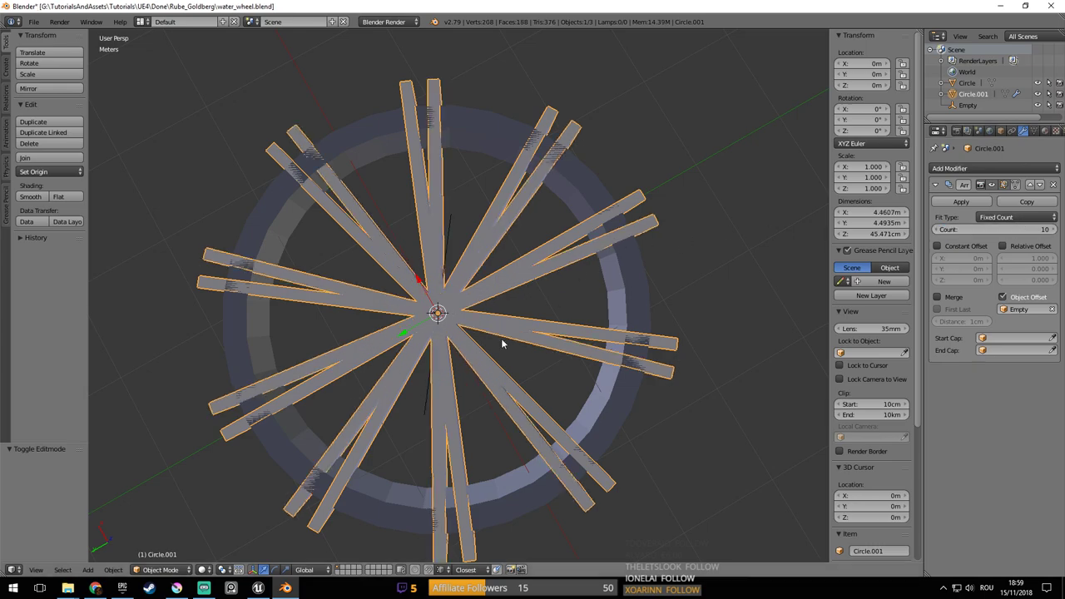
Rotate the Empty that drives the array offset 19.5° about global Z to space the spokes evenly
middle_drag(501, 342, 417, 325)
right_click(424, 318)
key(r)
key(z)
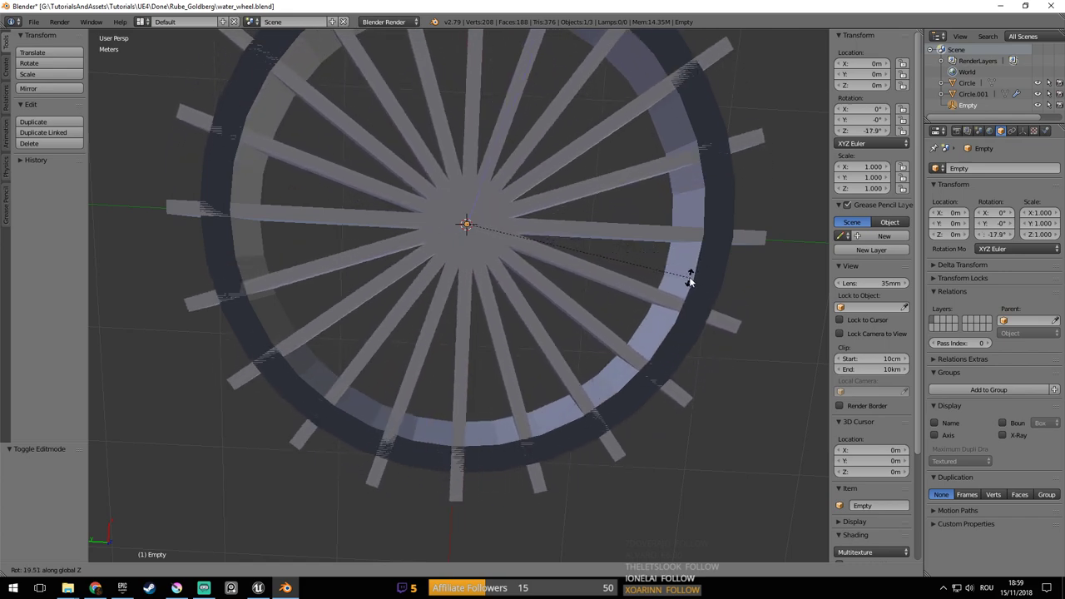
click(690, 277)
Scale the ring object by 1.143 along Z to make the rim slightly wider than the spokes
middle_drag(689, 276, 569, 389)
scroll(628, 286, down, 3)
scroll(602, 340, up, 4)
scroll(584, 323, down, 4)
right_click(583, 360)
key(s)
key(z)
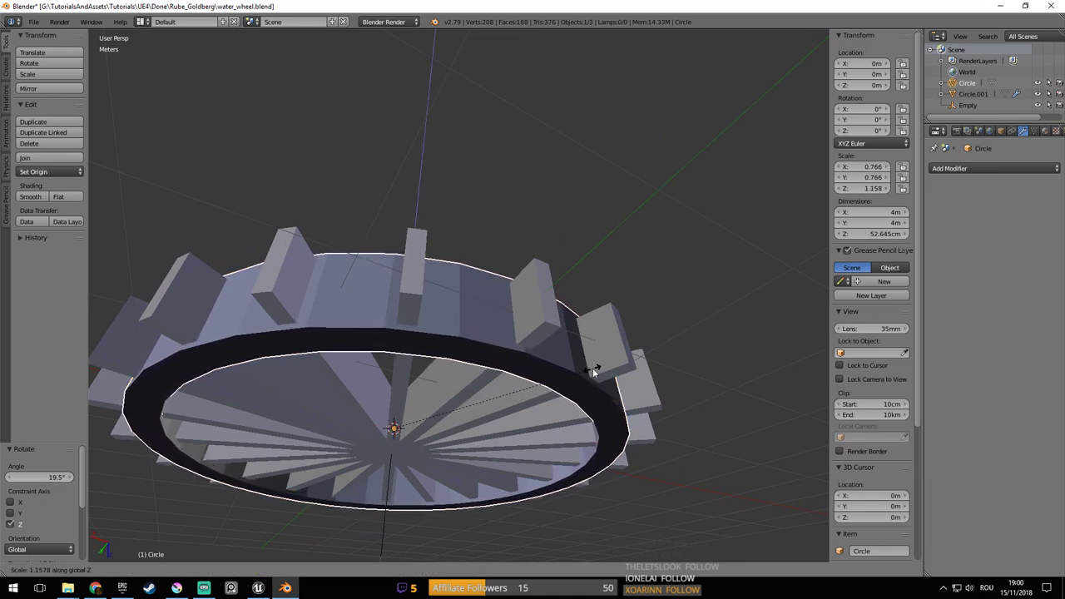
click(592, 367)
Recalculate the normals of the ring's whole mesh in Edit Mode and return to Object Mode
scroll(592, 368, up, 3)
middle_drag(593, 368, 609, 343)
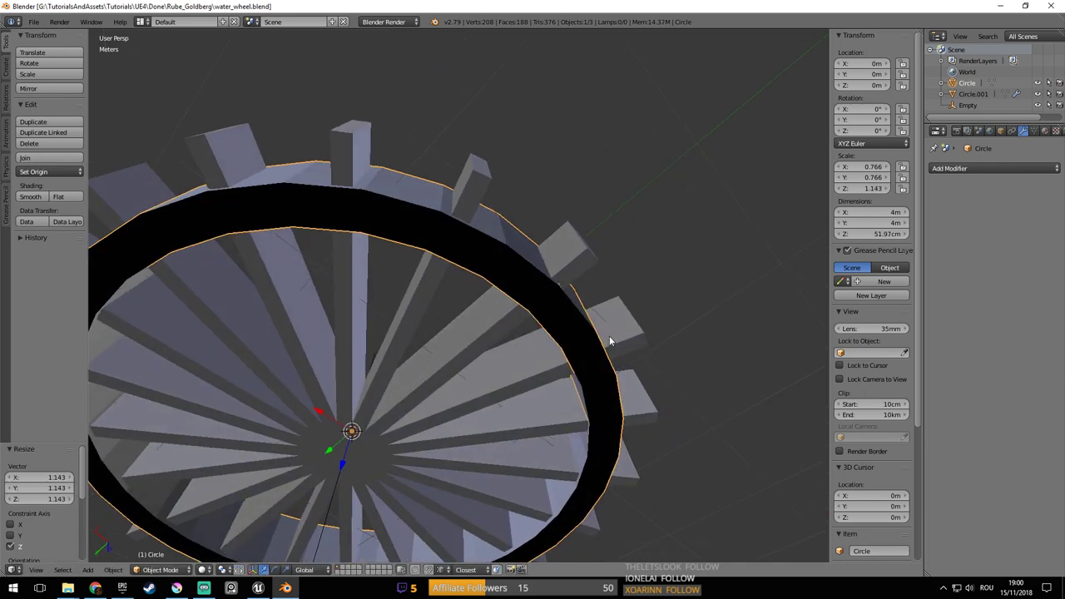
scroll(611, 341, down, 4)
mouse_move(625, 307)
middle_down()
mouse_move(578, 341)
mouse_move(639, 319)
middle_up()
scroll(640, 319, up, 1)
key(Tab)
key(a)
key(a)
key(a)
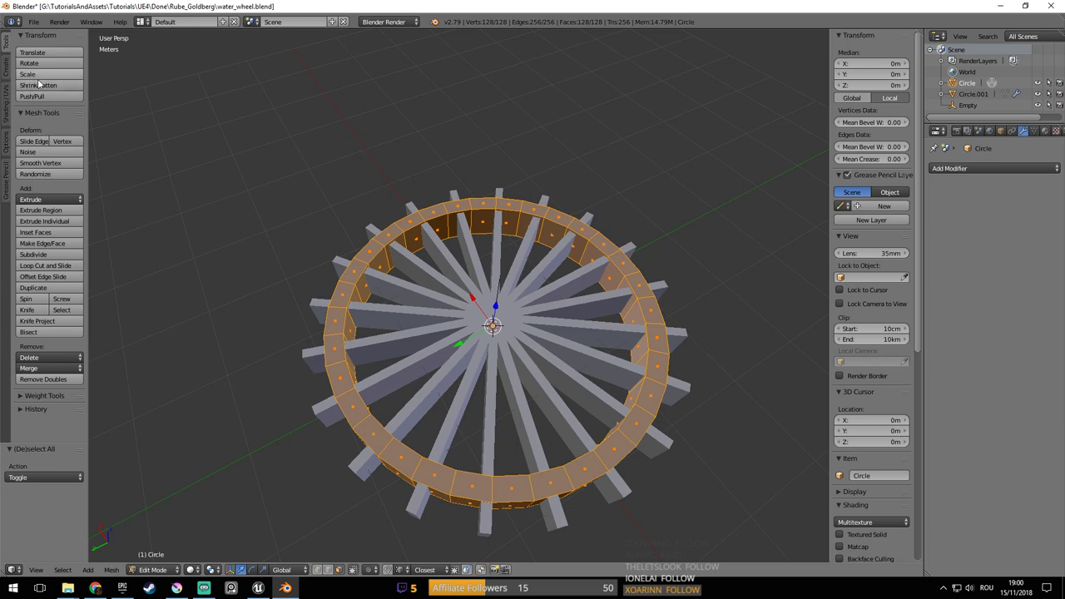
click(11, 94)
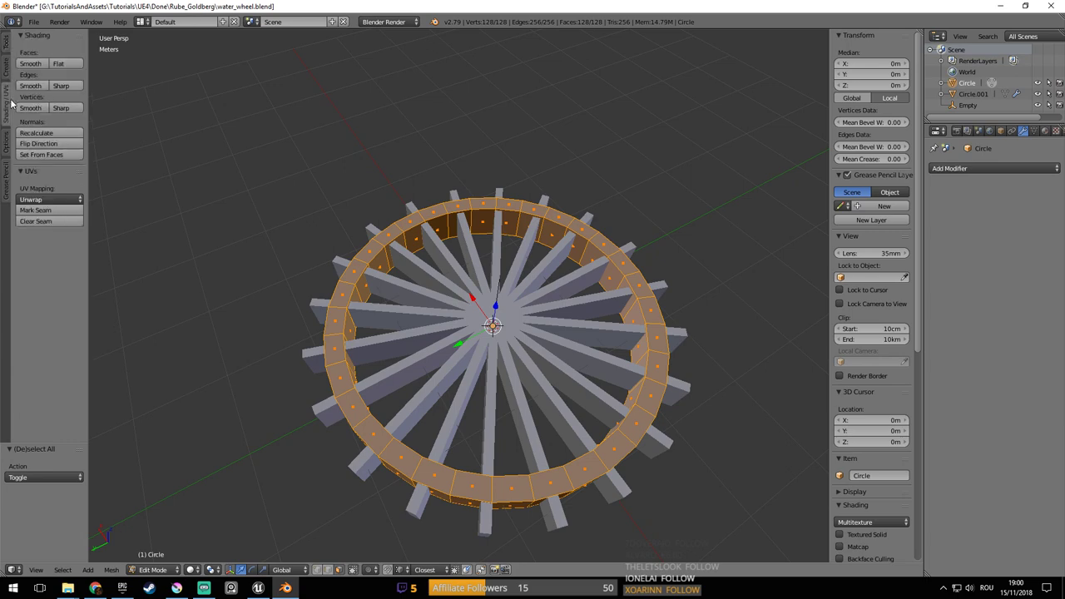
click(36, 133)
scroll(495, 279, up, 1)
key(Tab)
Save the water wheel file over the existing version
middle_drag(495, 279, 344, 177)
key(ctrl+s)
click(502, 312)
Apply the scale transform to the ring object
scroll(402, 212, down, 3)
scroll(343, 177, up, 1)
shift+middle_drag(384, 206, 422, 243)
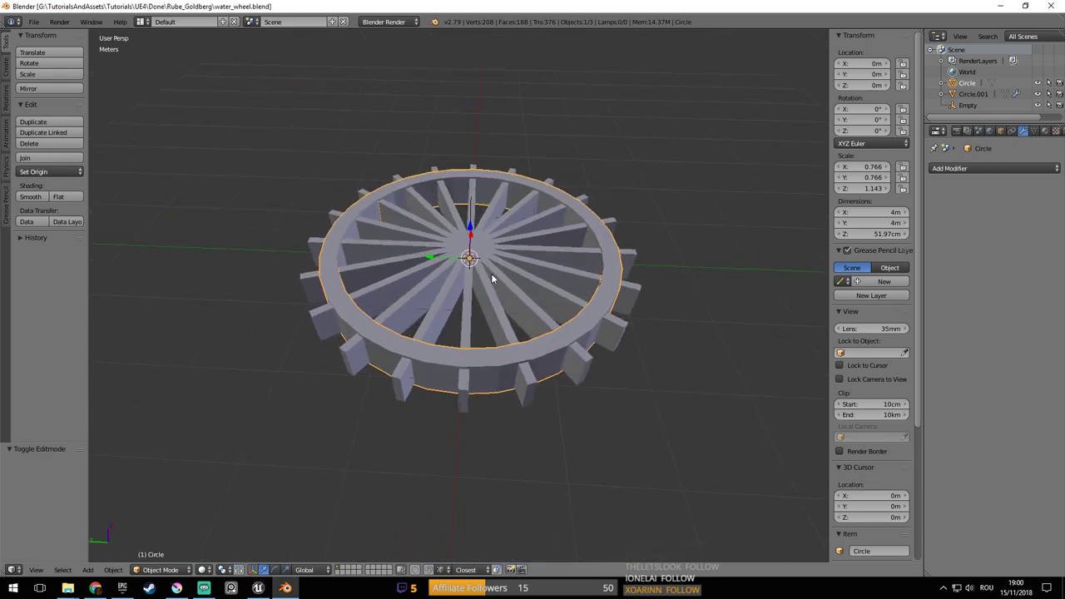
key(ctrl+a)
click(492, 273)
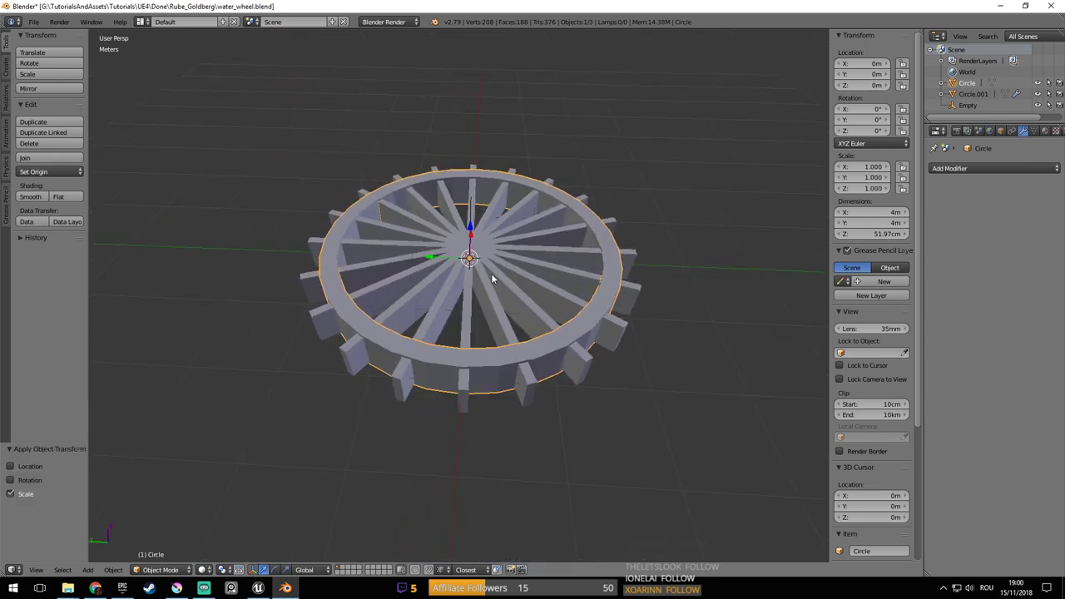
key(Tab)
key(Tab)
Select the arrayed spokes object and apply its scale transform
right_click(519, 295)
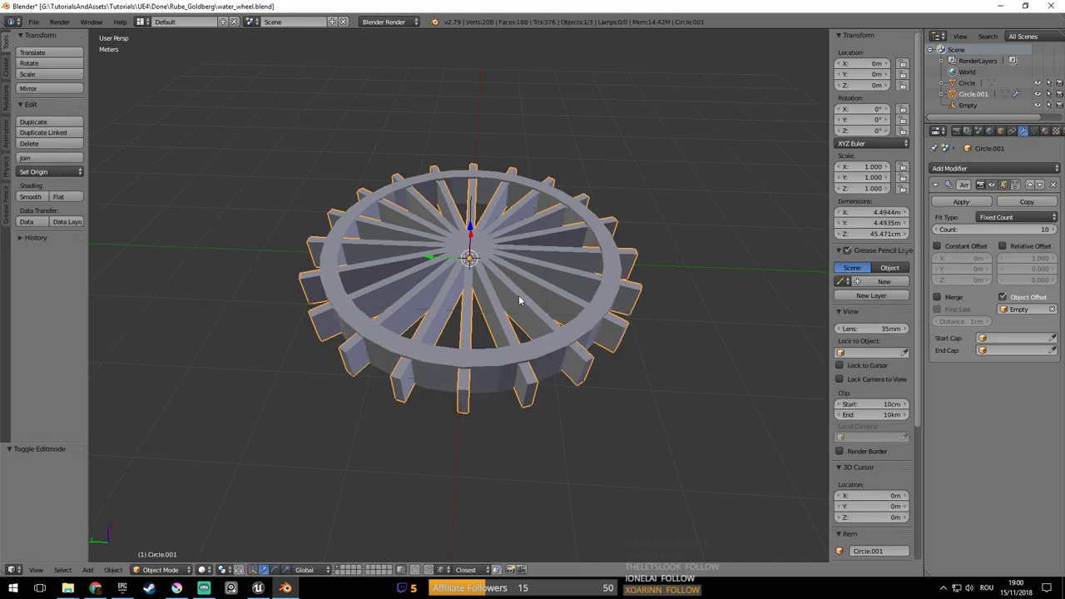
key(ctrl+a)
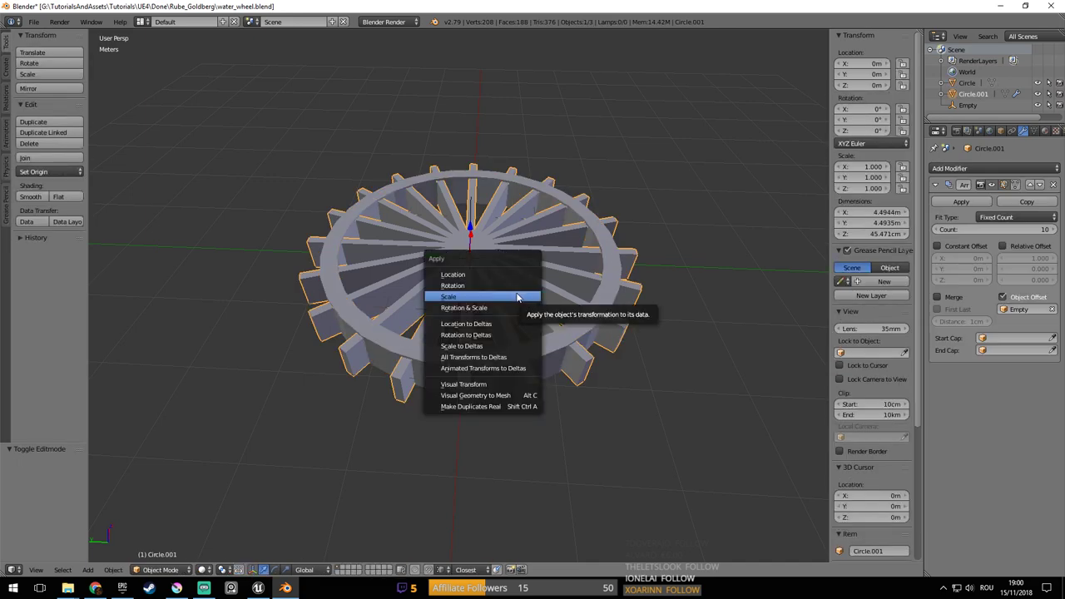
click(516, 297)
key(Tab)
key(Tab)
Save water_wheel.blend again and hide the viewport's transform properties
key(ctrl+s)
middle_drag(532, 279, 496, 299)
click(539, 290)
key(n)
scroll(532, 314, up, 2)
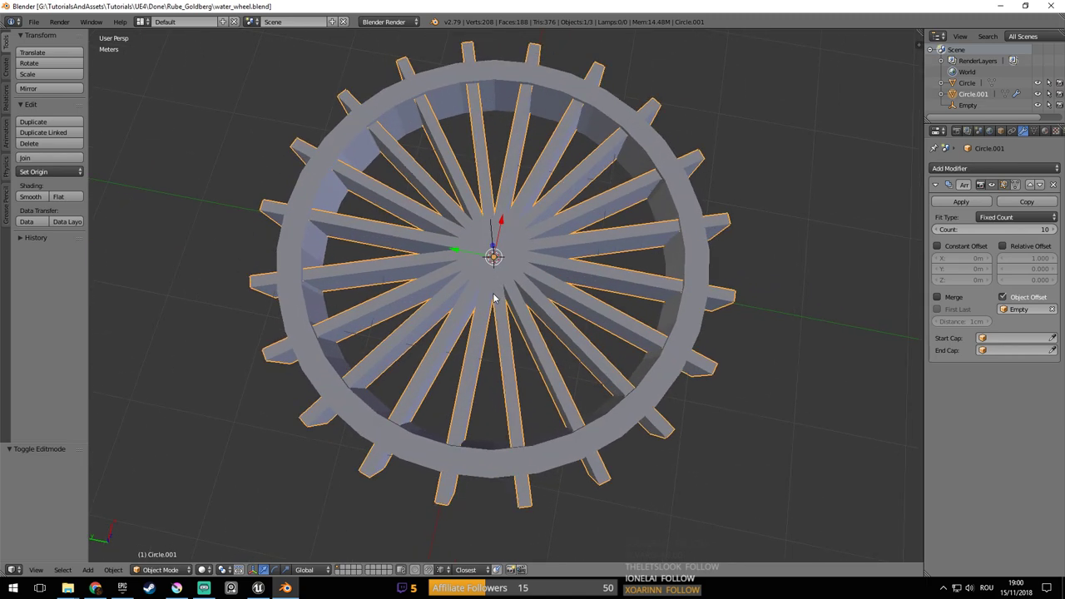
Switch to Chrome, open the account's own channel page from YouTube Studio, and return to Blender
click(98, 589)
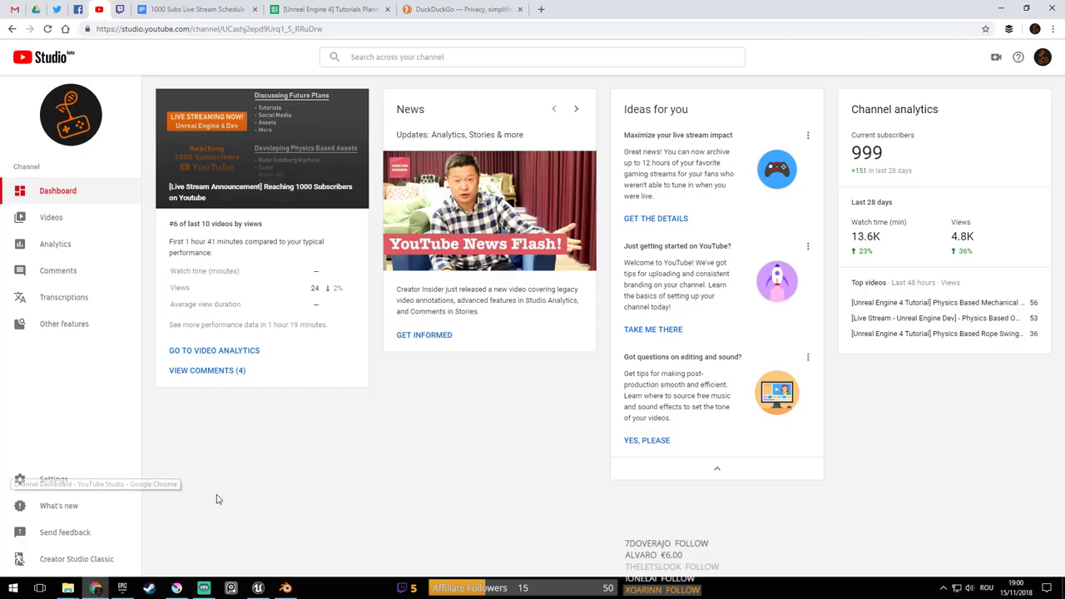
click(1043, 58)
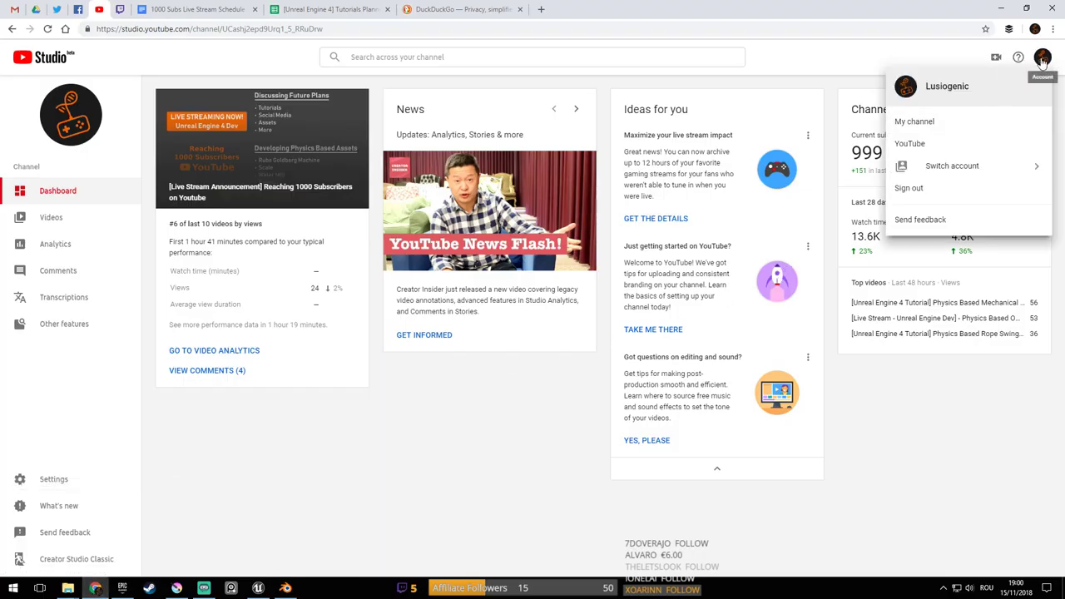
click(957, 122)
key(alt+Tab)
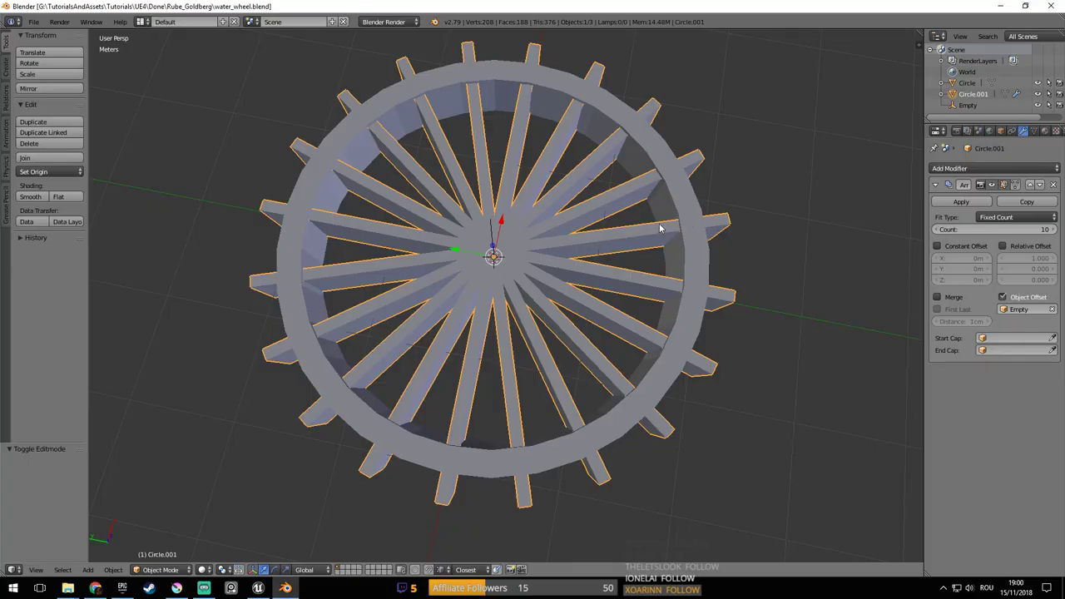
Examine the water wheel's rim and spokes from several angles and at close range
middle_drag(571, 269, 525, 288)
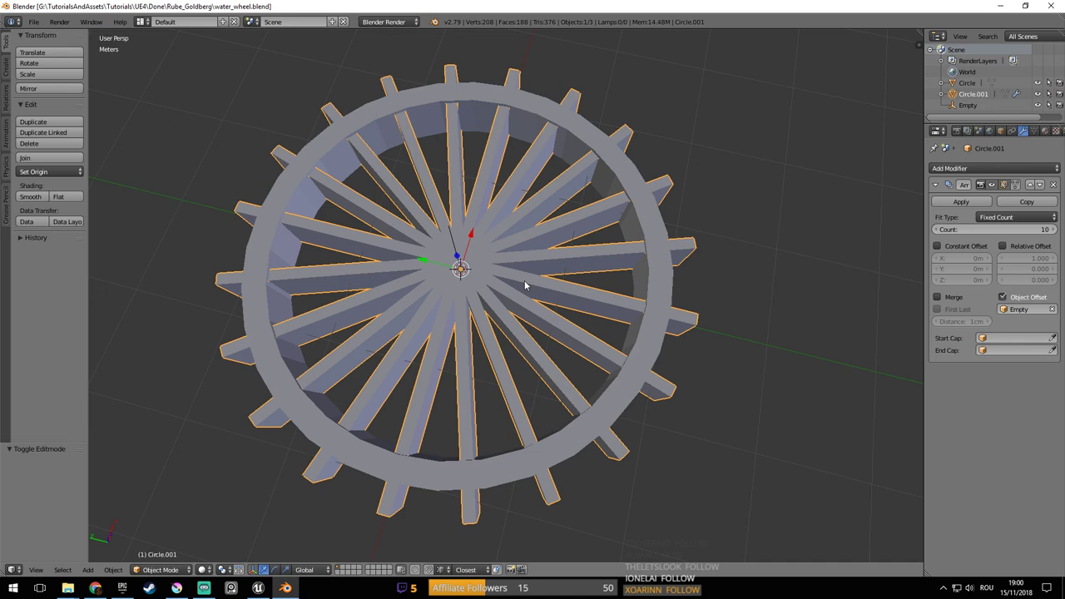
middle_drag(571, 238, 658, 316)
scroll(647, 303, up, 5)
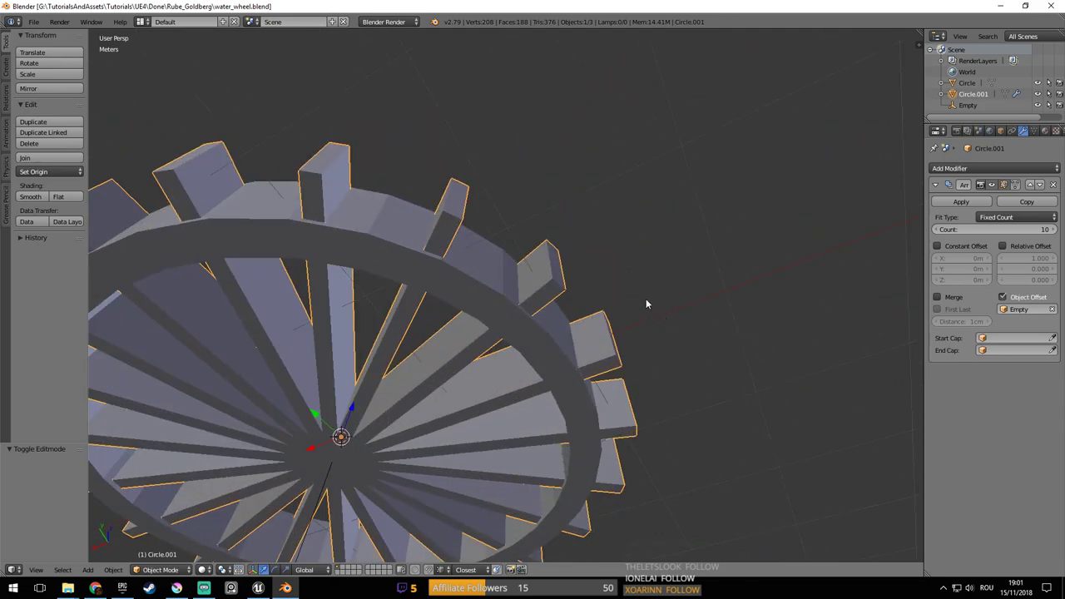
middle_drag(658, 230, 603, 413)
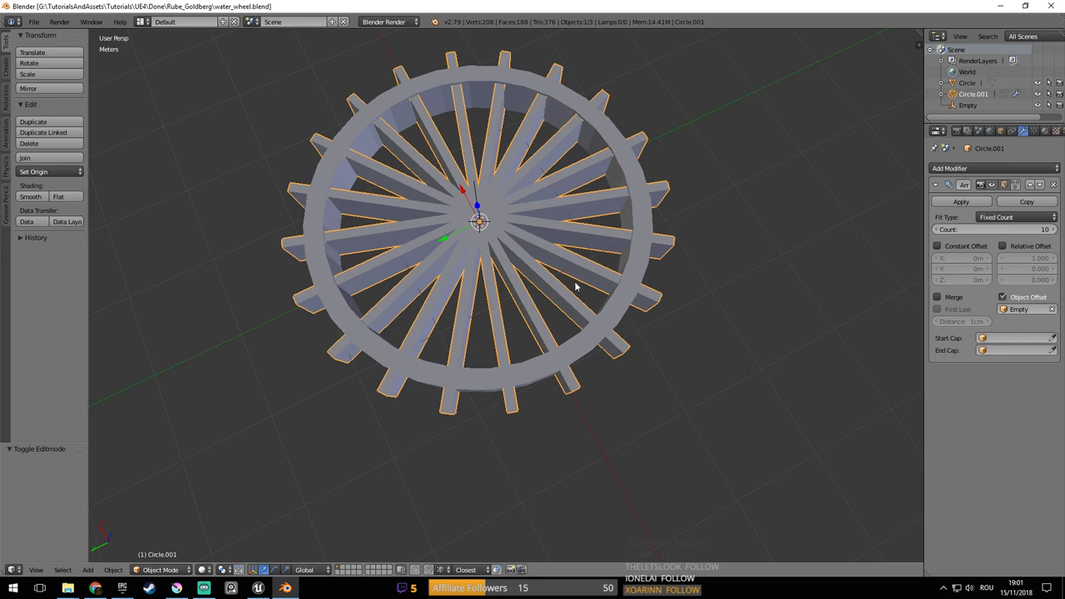
middle_drag(574, 280, 567, 338)
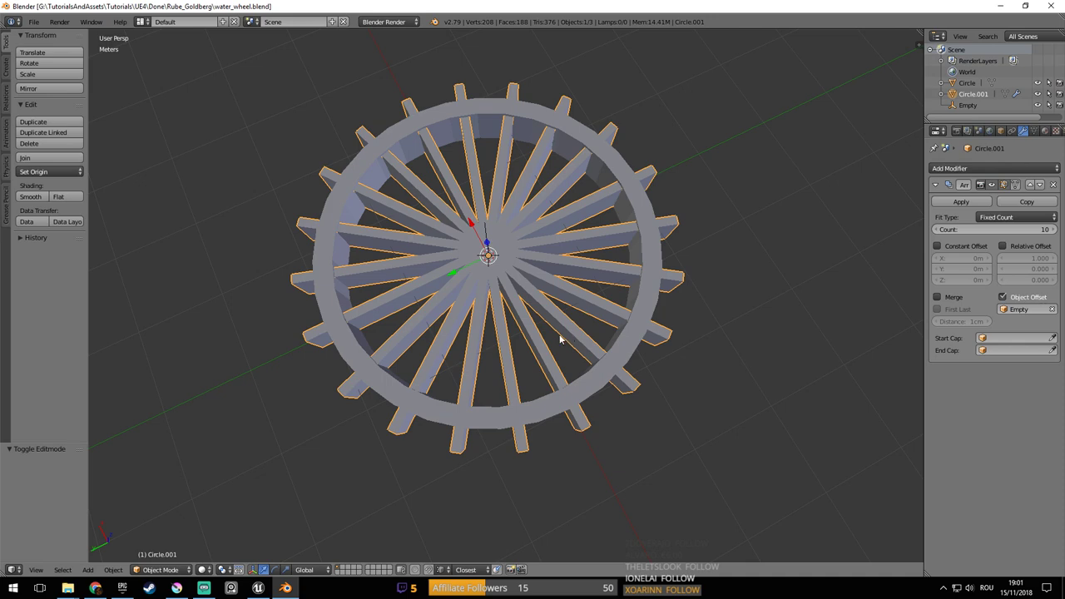
shift+middle_drag(492, 333, 541, 312)
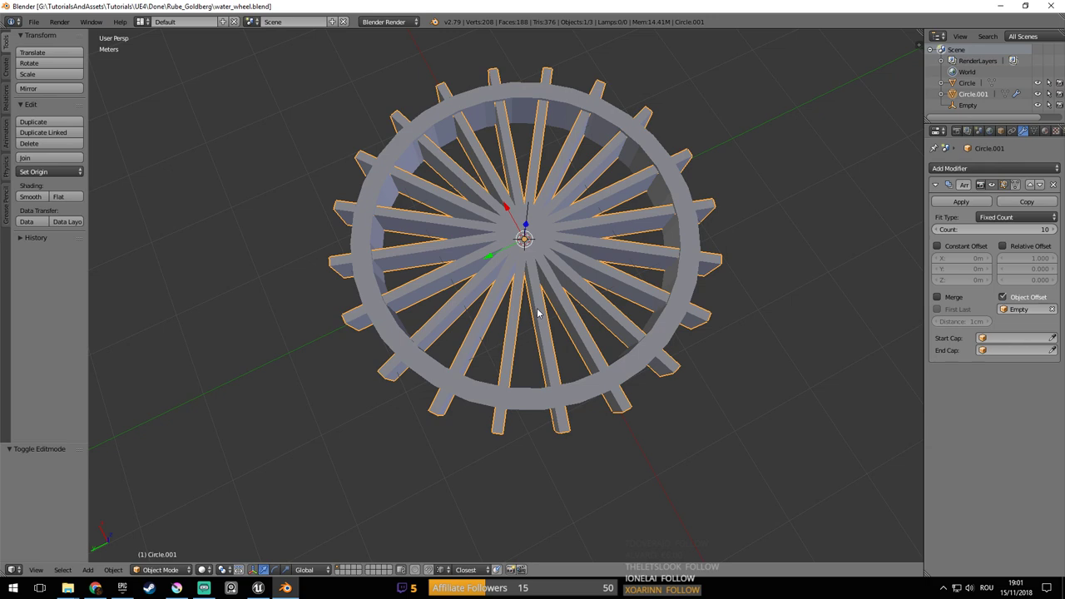
middle_drag(585, 349, 533, 342)
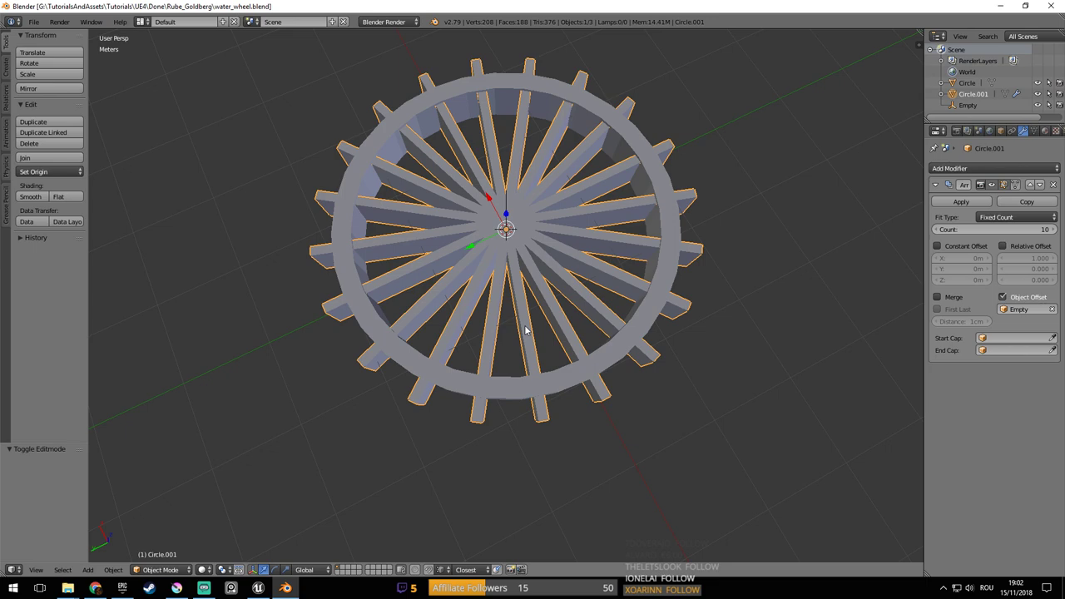
middle_drag(518, 331, 459, 304)
scroll(457, 308, up, 2)
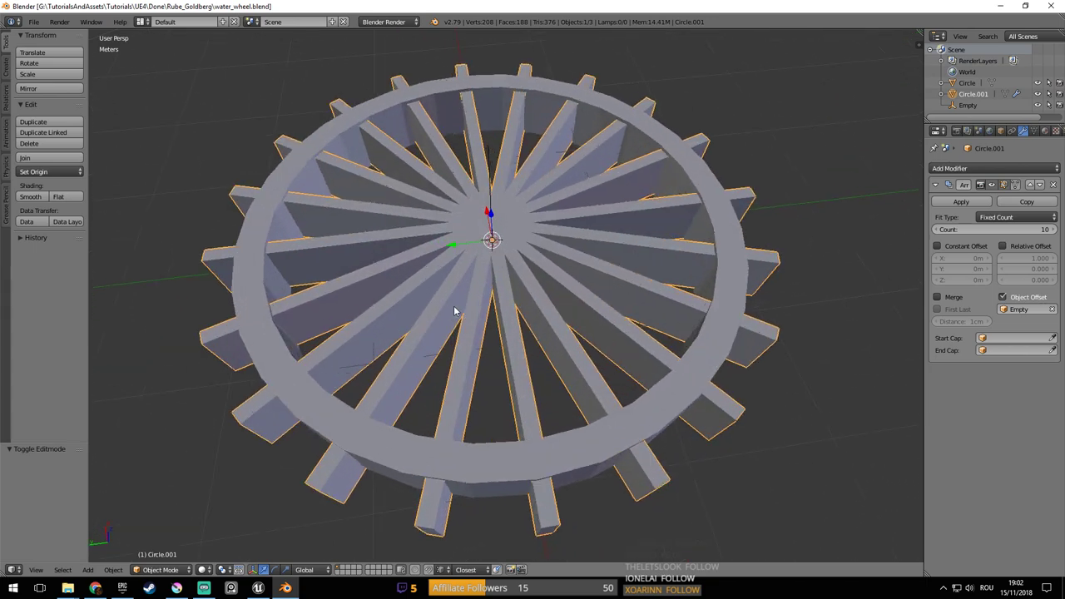
scroll(462, 262, up, 2)
Save the finished wheel model over the existing water_wheel.blend
key(ctrl+s)
mouse_move(462, 262)
middle_down()
mouse_move(466, 232)
mouse_move(477, 249)
middle_up()
click(466, 232)
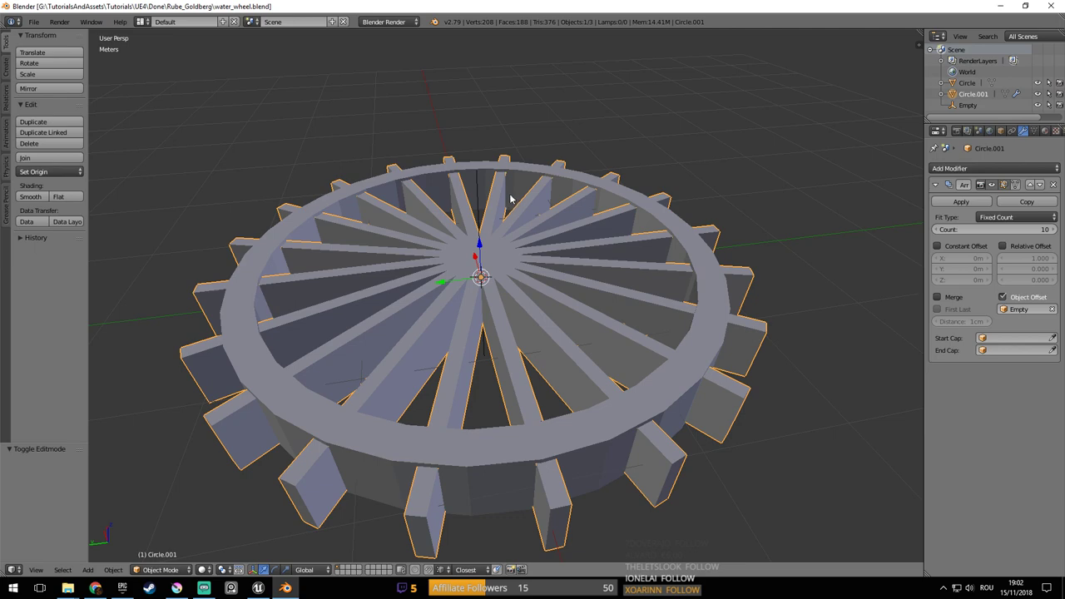
Examine the water wheel's underside, rim and paddles from several angles
middle_drag(525, 291, 549, 347)
scroll(612, 327, up, 3)
scroll(609, 253, down, 2)
middle_drag(609, 253, 574, 314)
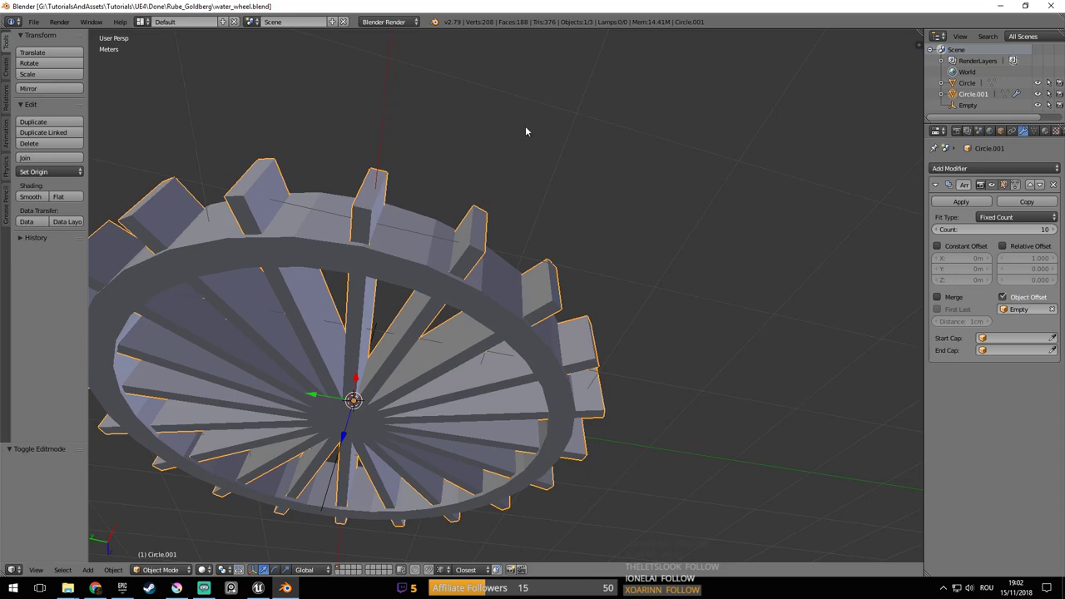
middle_drag(518, 260, 518, 217)
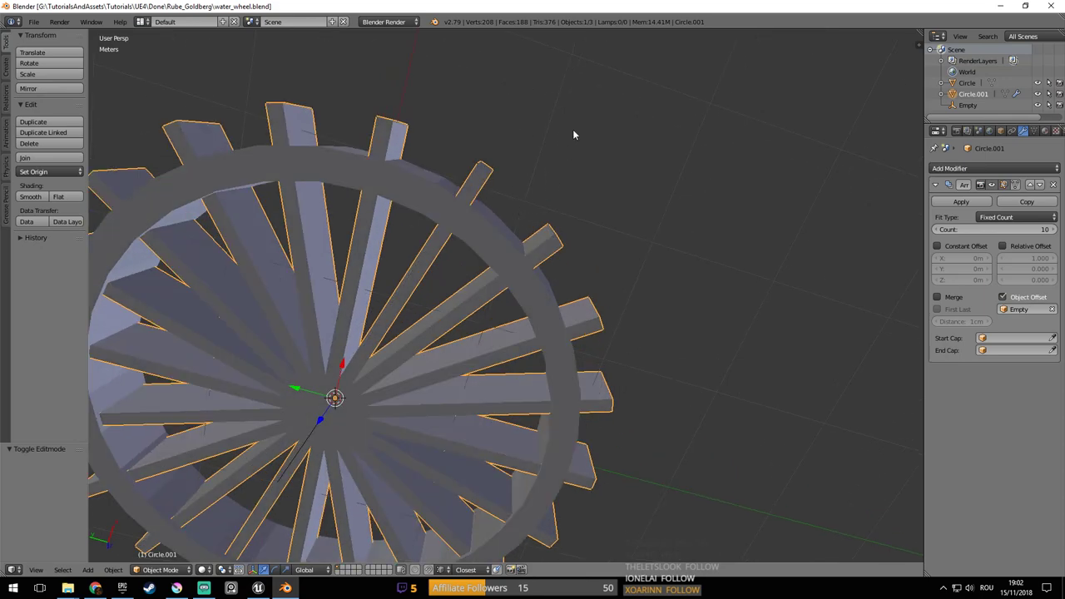
scroll(564, 302, down, 3)
middle_drag(563, 302, 518, 152)
middle_drag(493, 372, 505, 312)
Save the single wheel model over the existing water_wheel.blend
key(ctrl+s)
click(505, 312)
shift+middle_drag(480, 345, 613, 306)
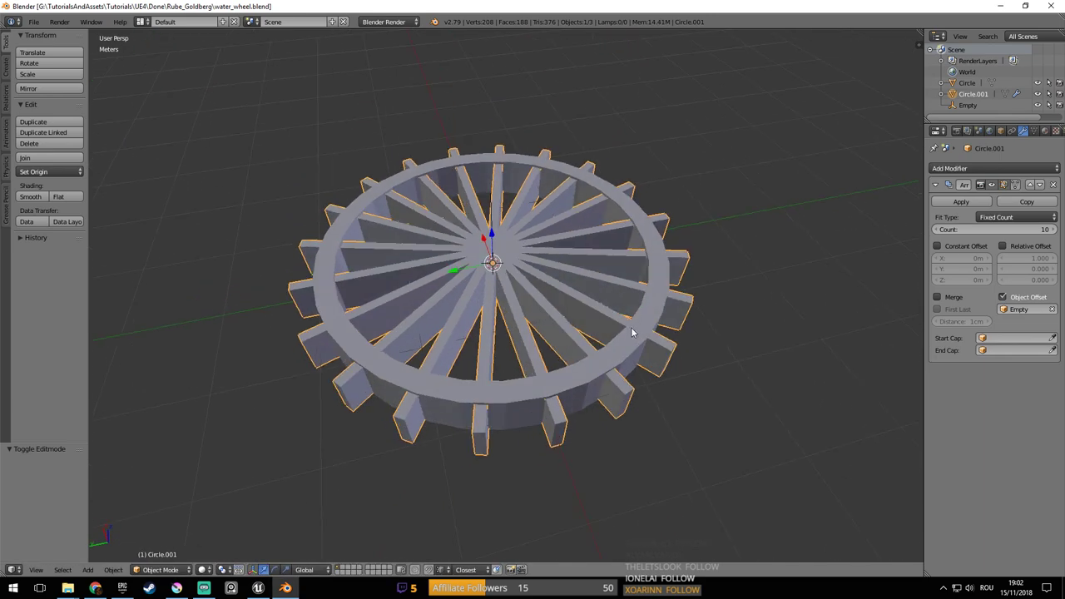
scroll(632, 329, down, 3)
right_click(561, 317)
shift+right_click(586, 324)
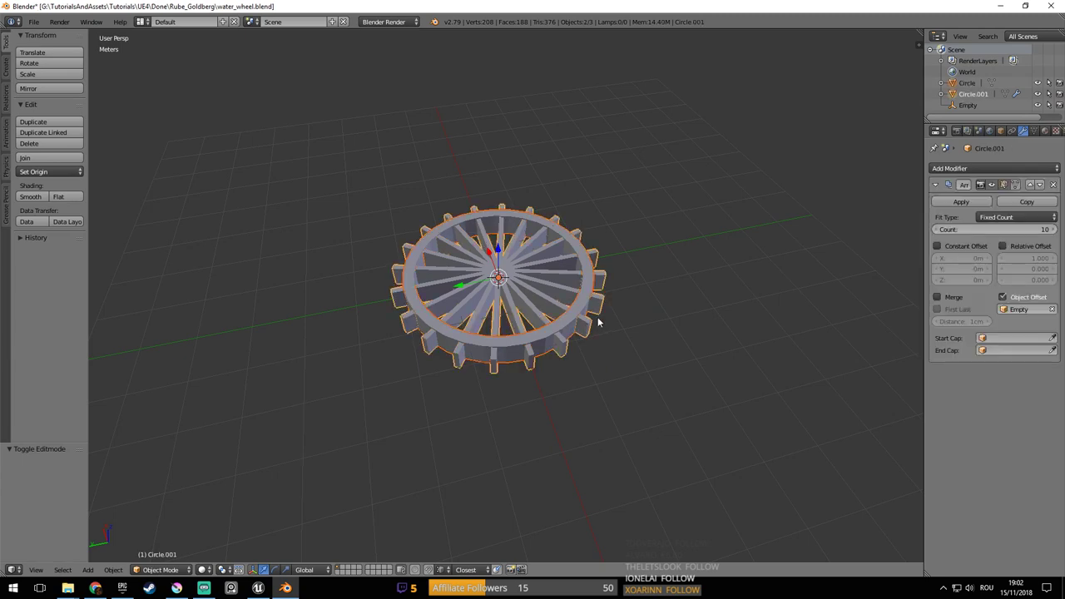
key(shift+d)
key(y)
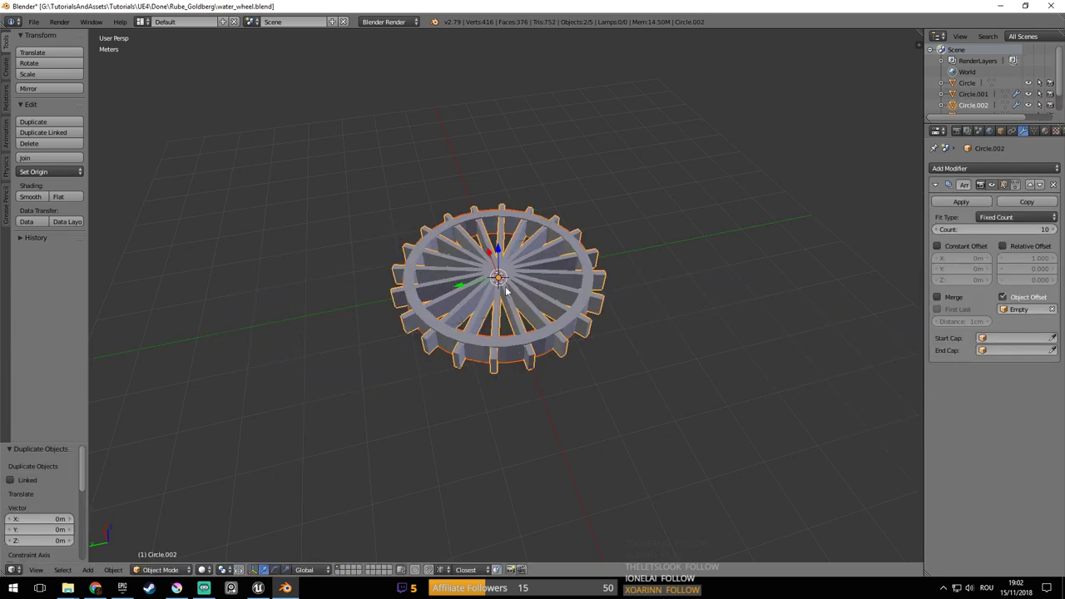
scroll(522, 327, up, 4)
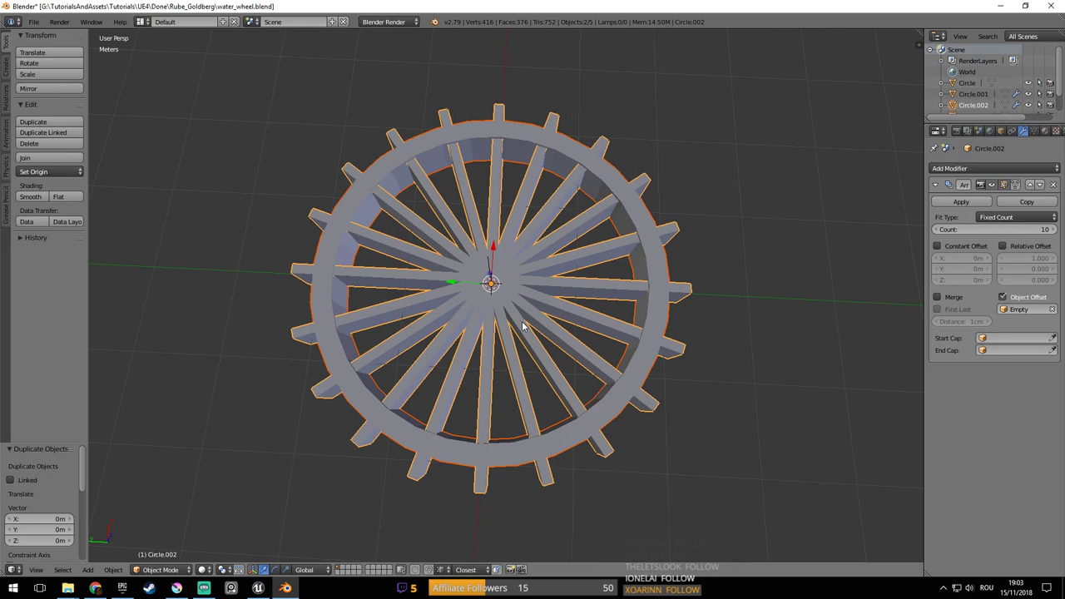
middle_drag(608, 335, 683, 286)
right_click(657, 325)
right_click(623, 307)
scroll(682, 288, down, 2)
Duplicate the entire wheel, including its array empty, and offset the copy 5.67 m along Y
key(a)
key(a)
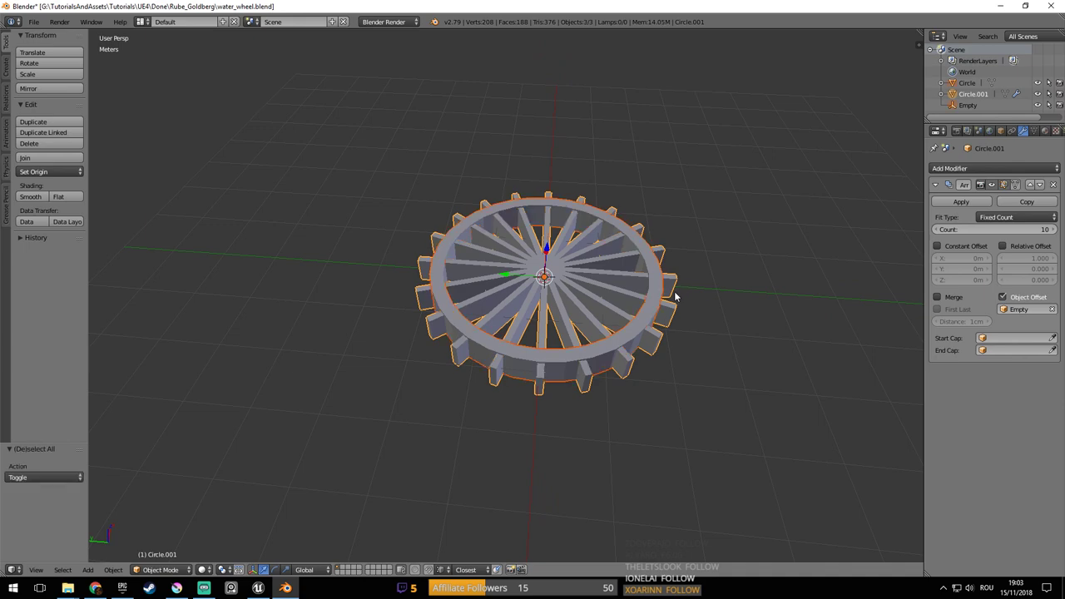
scroll(676, 293, down, 6)
scroll(601, 299, up, 4)
scroll(602, 300, up, 1)
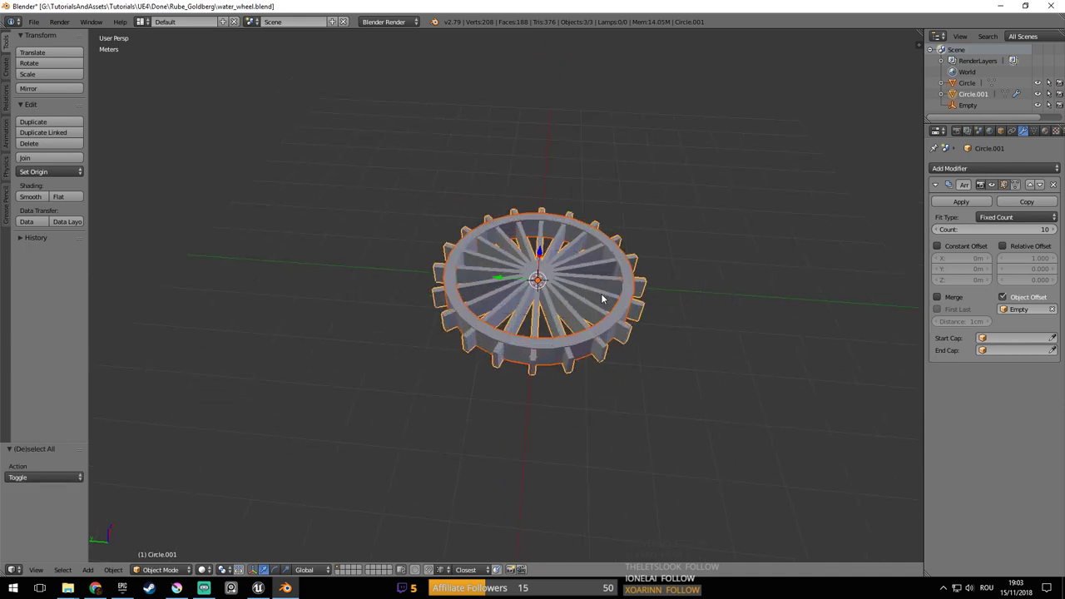
key(shift+d)
key(x)
key(y)
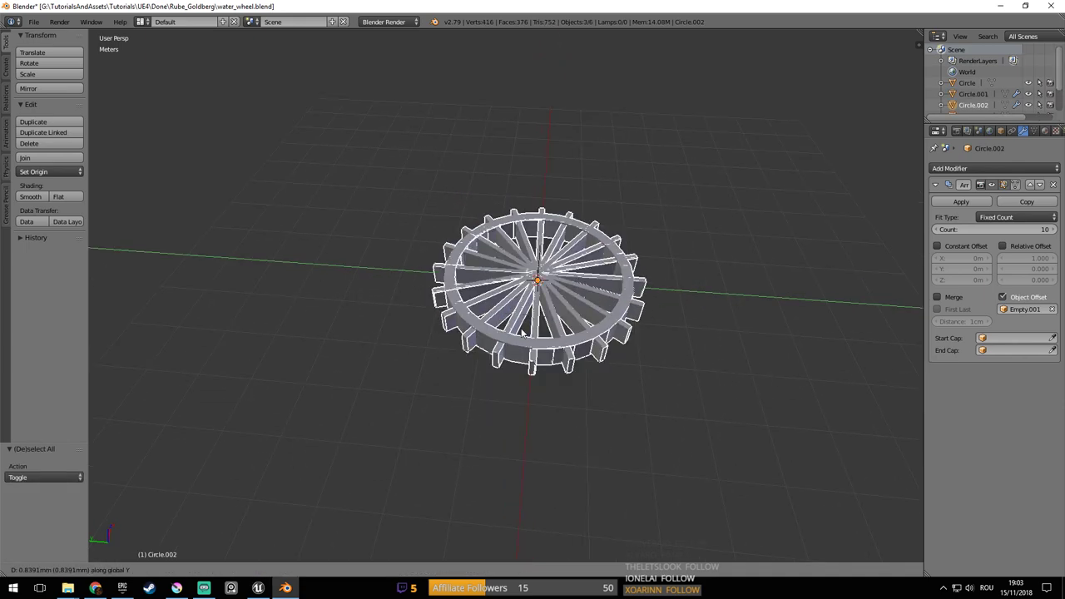
click(350, 315)
shift+middle_drag(389, 333, 451, 315)
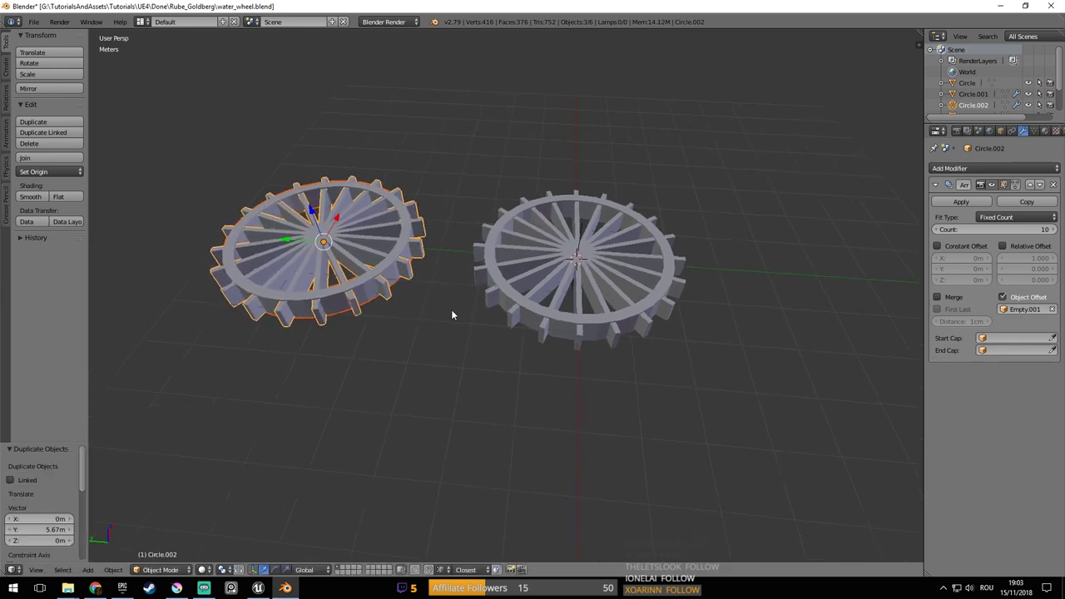
Examine the original wheel's empty and the Array modifier settings on its paddles
shift+middle_drag(496, 284, 548, 292)
scroll(548, 292, up, 2)
shift+middle_drag(640, 289, 542, 291)
scroll(566, 308, up, 4)
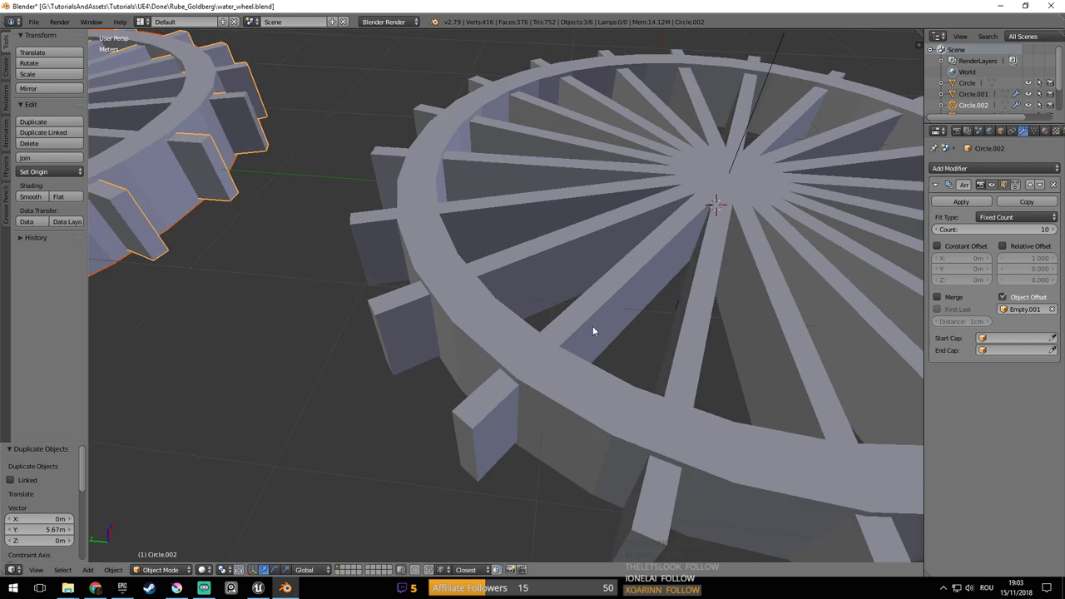
middle_drag(589, 325, 694, 229)
right_click(646, 273)
mouse_move(646, 273)
middle_down()
mouse_move(673, 294)
mouse_move(680, 220)
mouse_move(659, 275)
middle_up()
scroll(656, 275, down, 2)
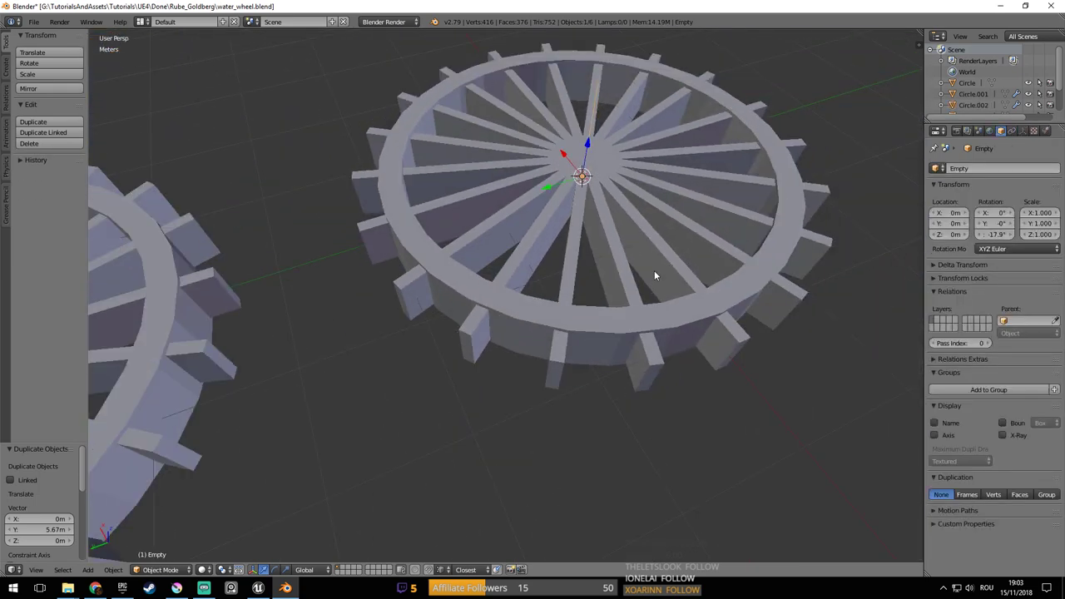
right_click(667, 171)
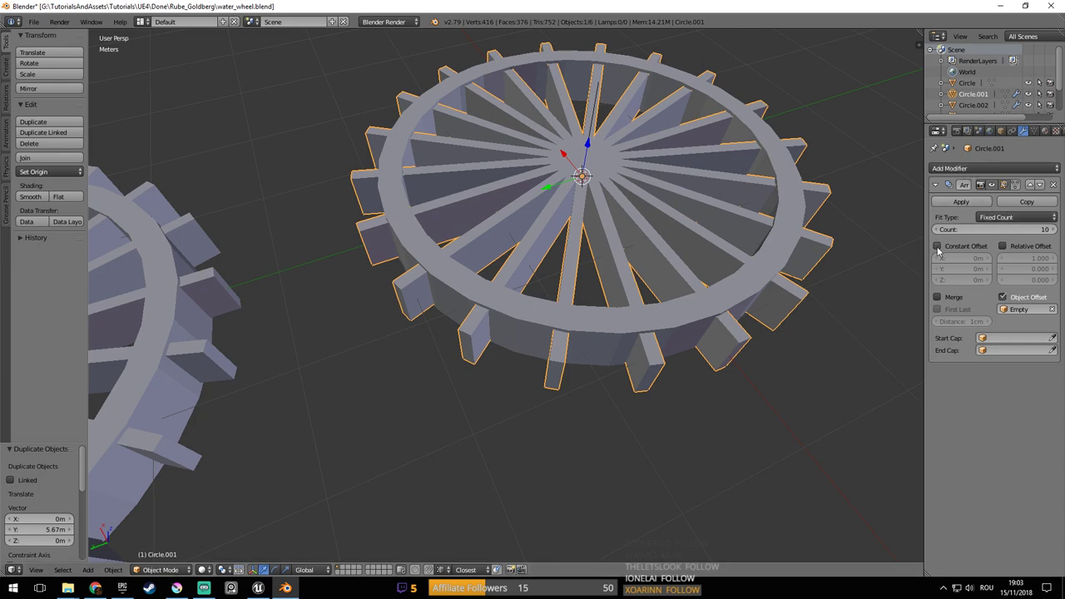
middle_drag(613, 298, 613, 283)
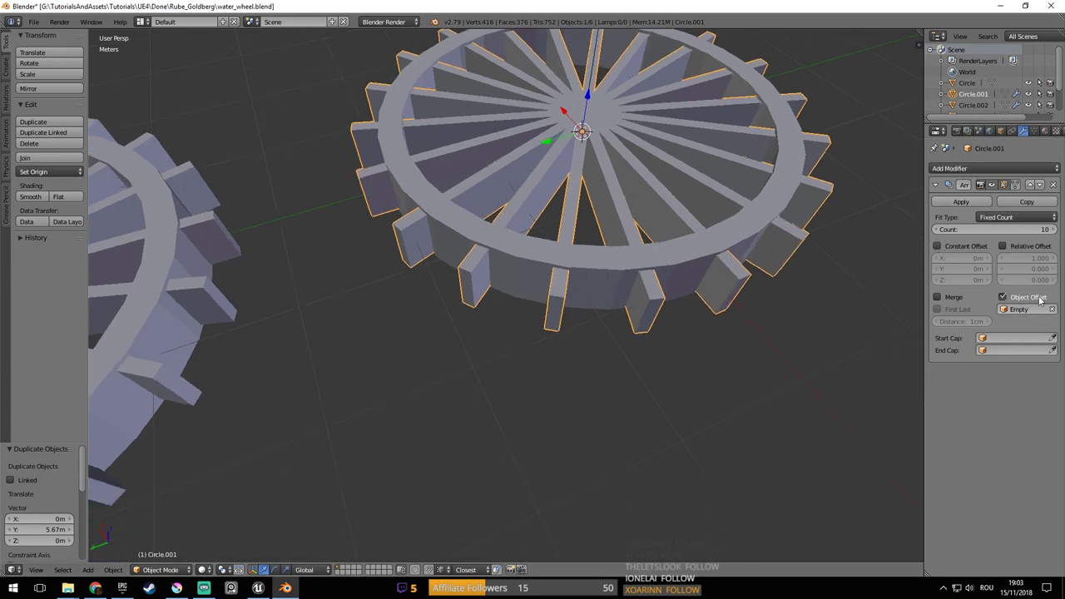
Save the scene containing both wheels over the existing water_wheel.blend
scroll(535, 249, down, 5)
shift+middle_drag(536, 249, 621, 284)
key(ctrl+s)
click(687, 202)
scroll(605, 222, up, 3)
right_click(634, 312)
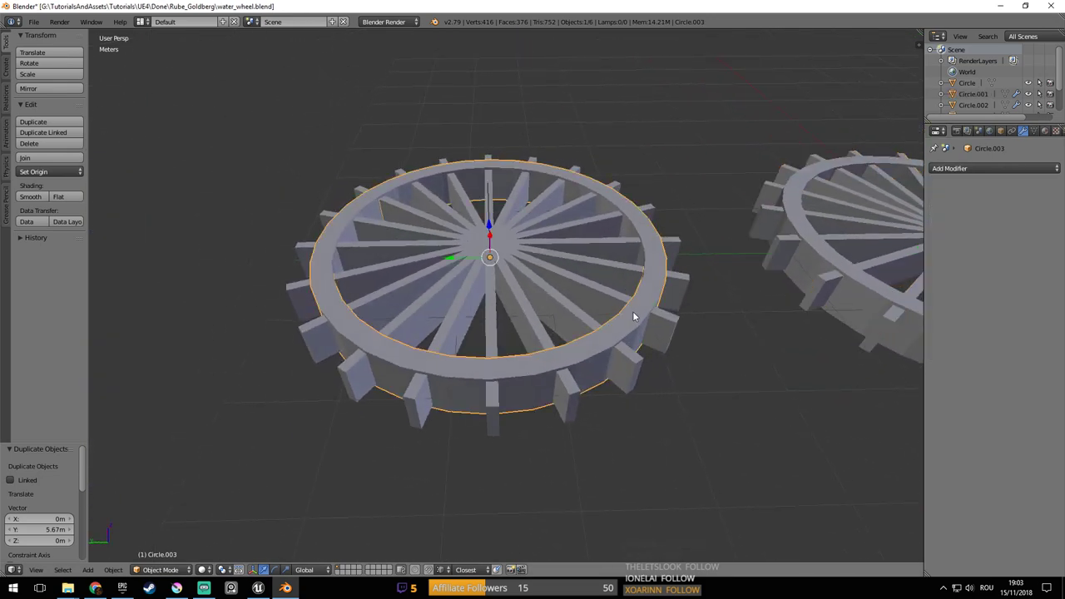
key(space)
text(Separat)
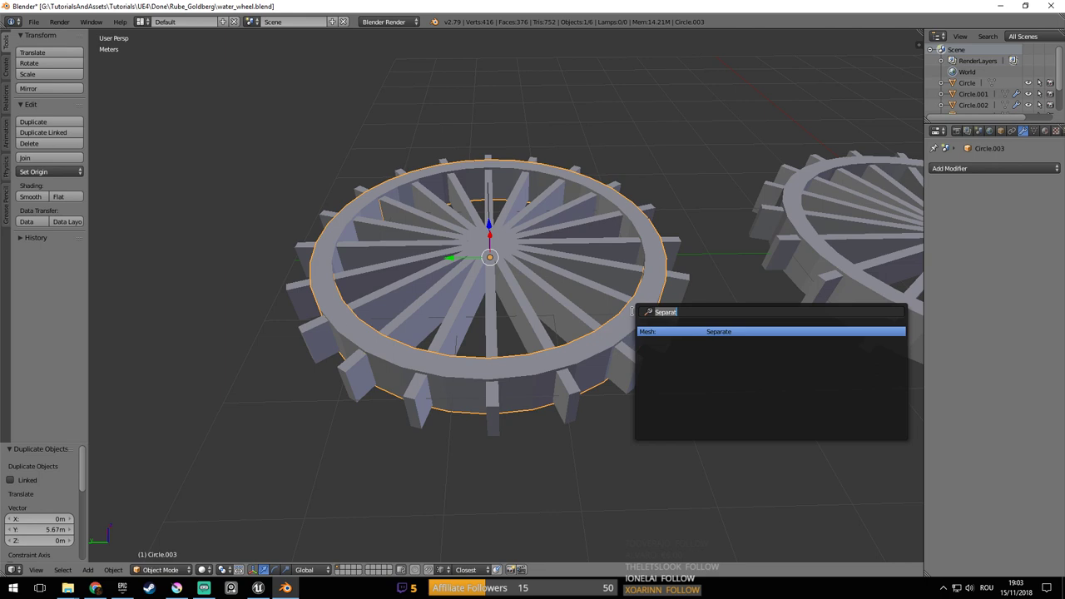
text(con)
key(Escape)
Convert the duplicated wheel's arrayed paddles to a plain mesh with Mesh from Curve/Meta/Surf/Text
right_click(622, 371)
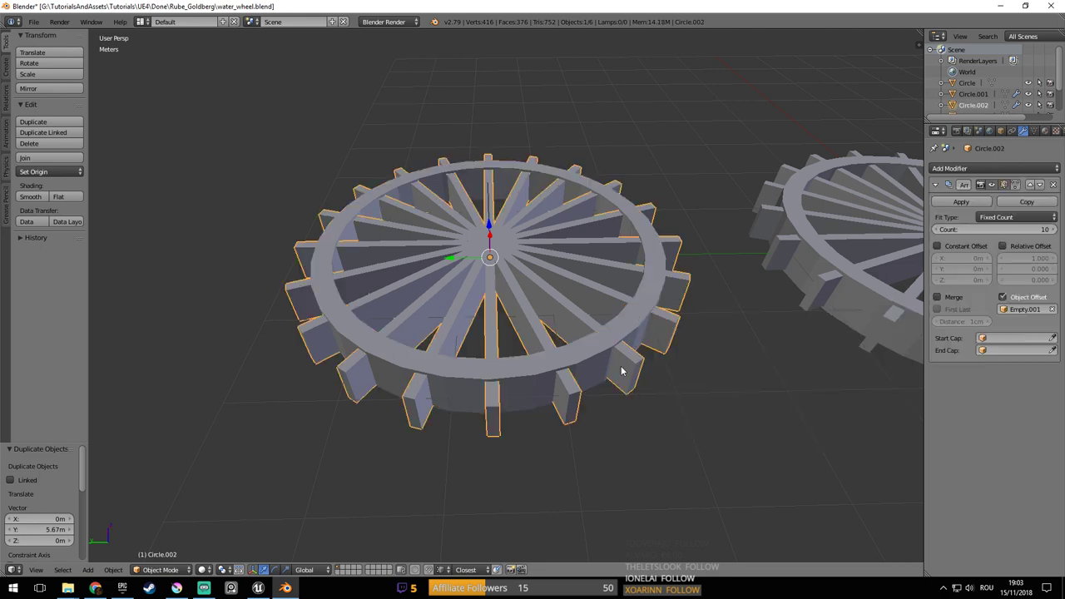
key(space)
text(conver)
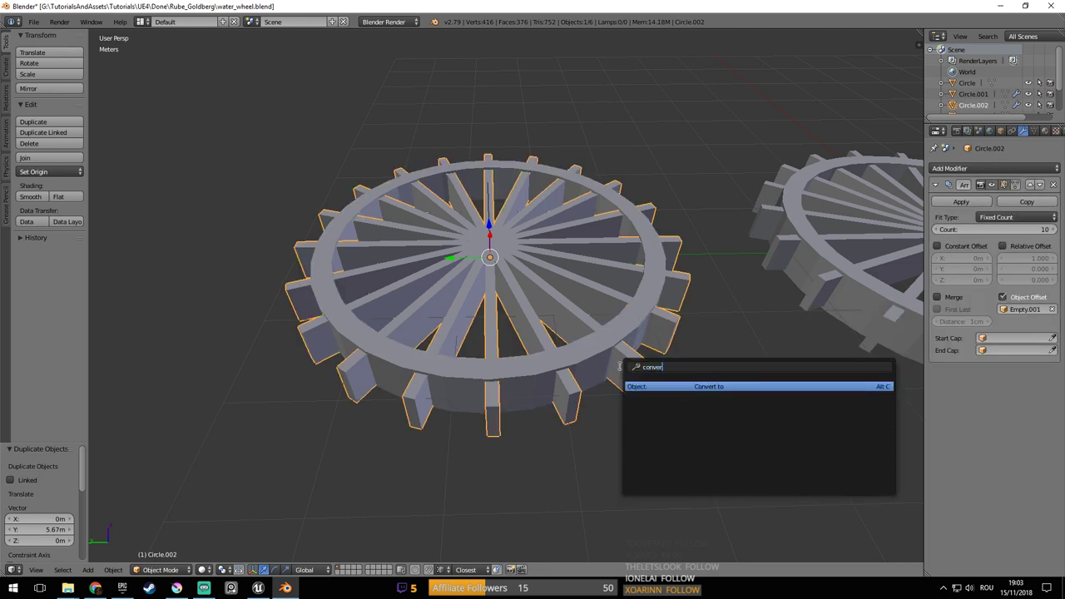
key(Return)
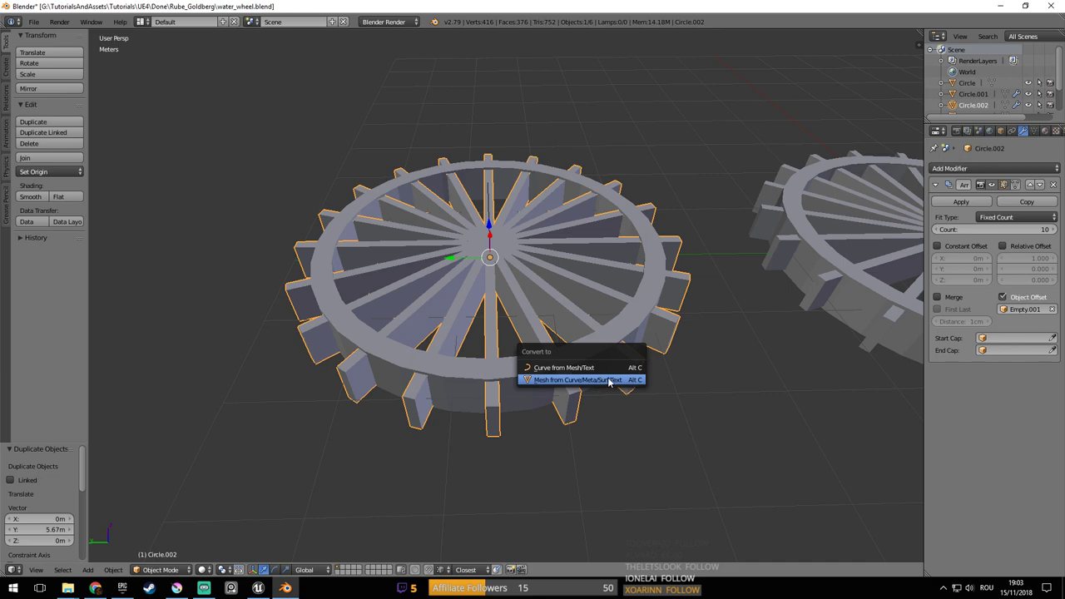
click(612, 382)
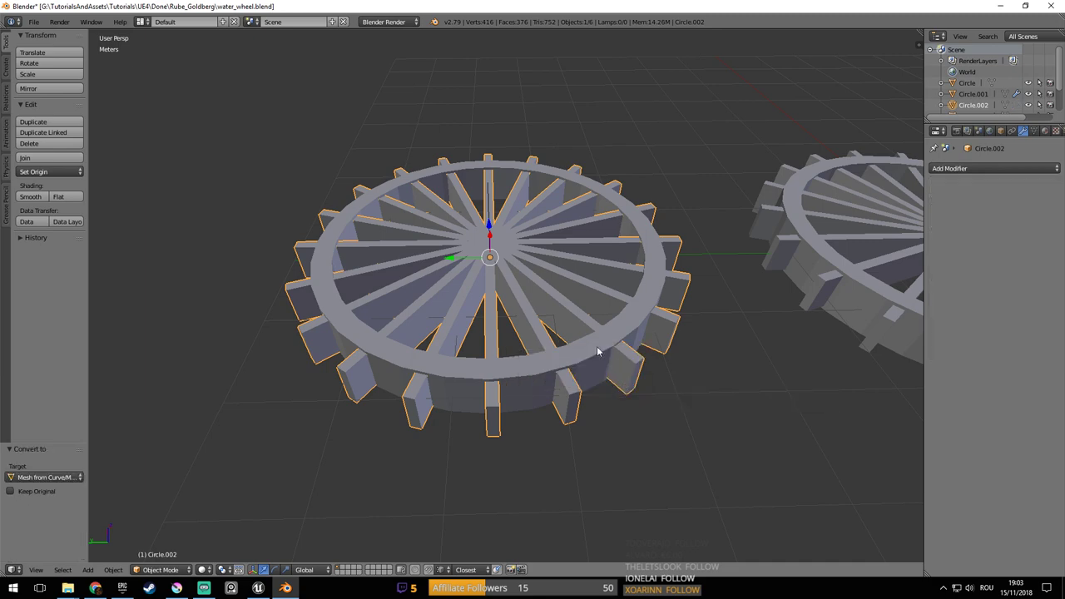
scroll(596, 352, down, 1)
key(g)
right_click(616, 233)
Delete the duplicated array empty at the centre of the copied wheel
middle_drag(586, 266, 638, 381)
right_click(494, 262)
key(x)
click(495, 265)
Join the copied wheel's rim and paddles into one object and save over water_wheel.blend
right_click(656, 384)
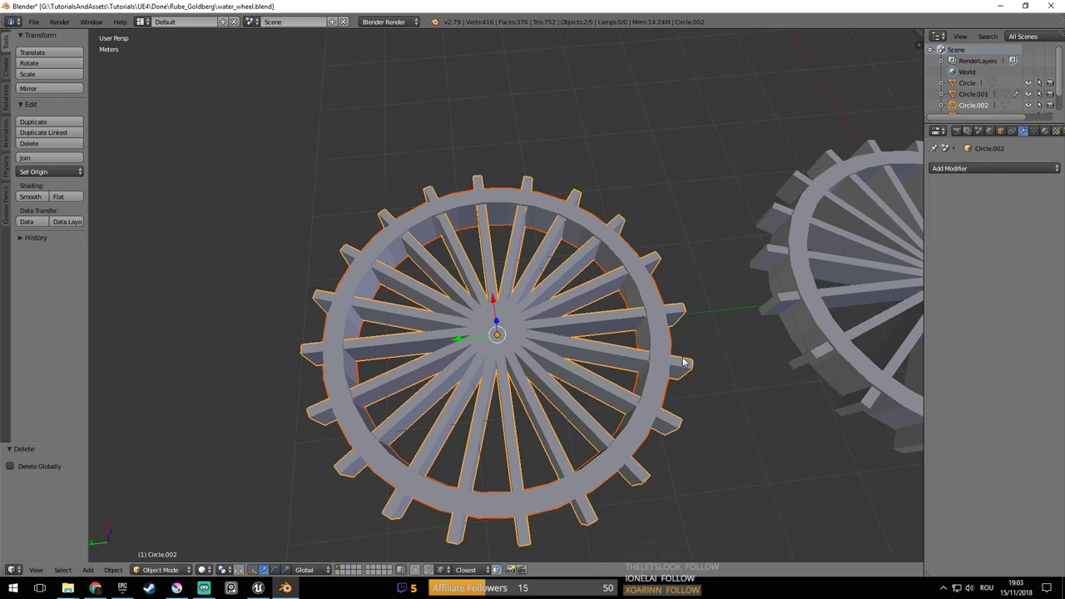
key(ctrl+j)
key(ctrl+s)
click(685, 359)
middle_drag(684, 359, 636, 376)
key(g)
right_click(621, 293)
Apply the joined wheel's rotation and save over water_wheel.blend
middle_drag(621, 292, 689, 328)
scroll(611, 326, up, 3)
scroll(685, 333, down, 2)
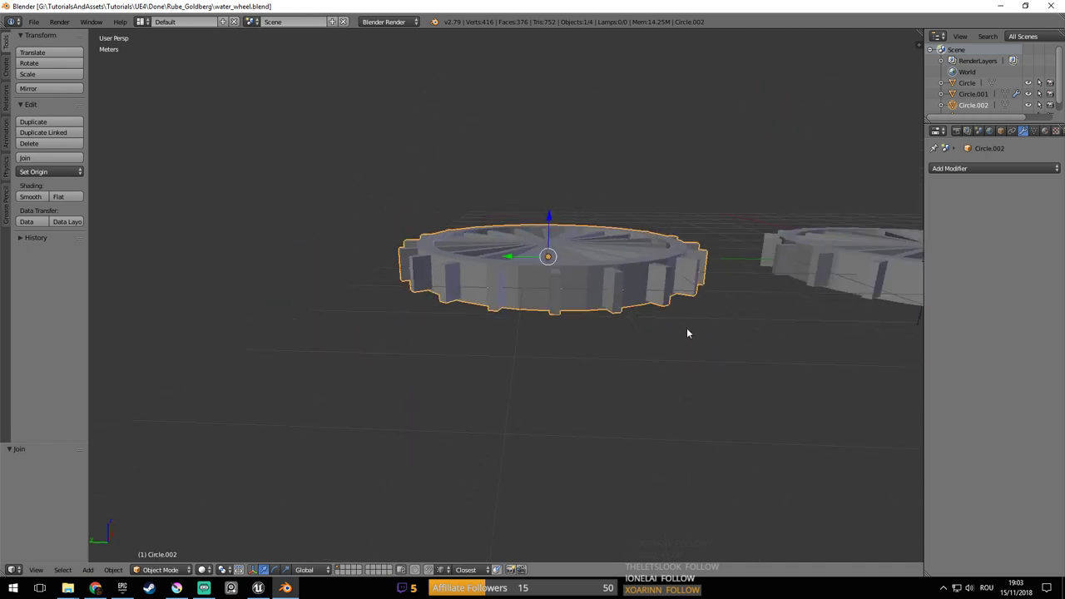
key(ctrl+a)
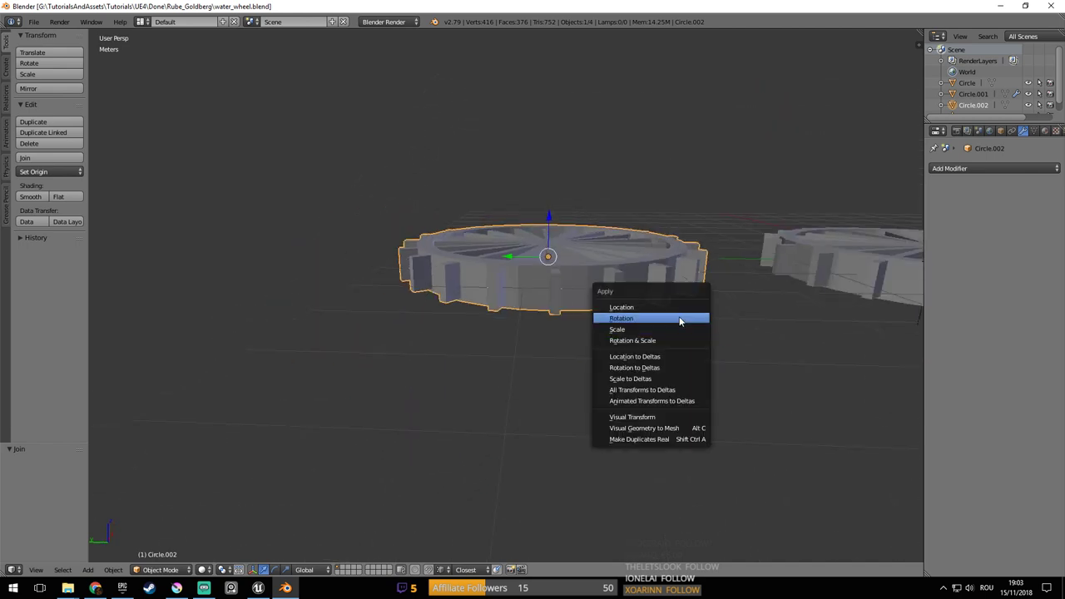
click(679, 319)
middle_drag(642, 311, 608, 382)
key(Tab)
key(Tab)
key(ctrl+s)
click(651, 356)
scroll(654, 300, up, 2)
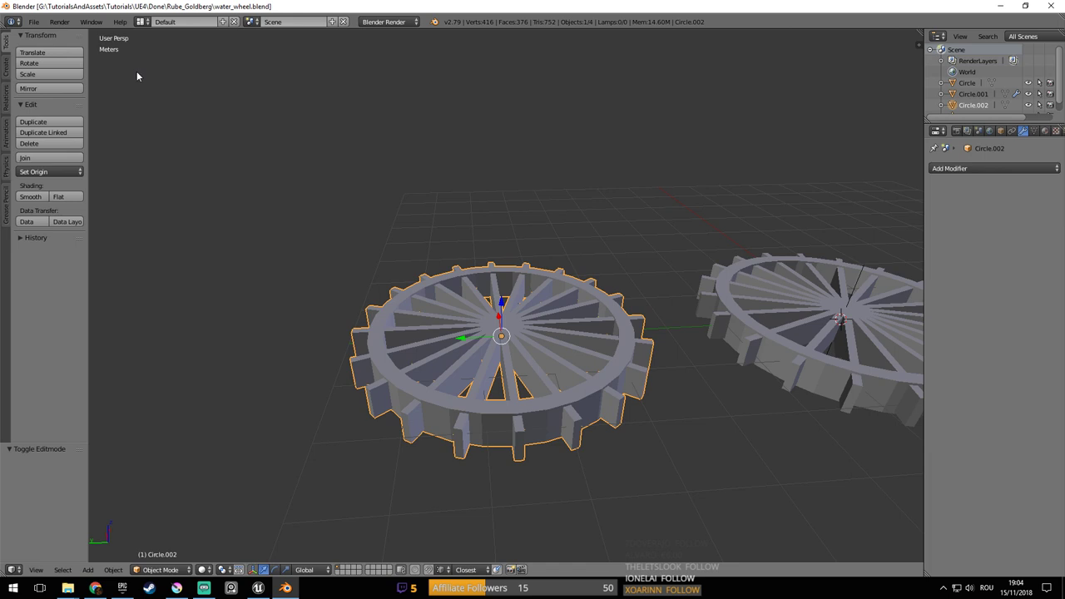
Move the original wheel, with its rim, paddles and empty, -9.71 m along Y away from the world centre
scroll(635, 238, down, 3)
scroll(471, 354, up, 1)
right_click(471, 354)
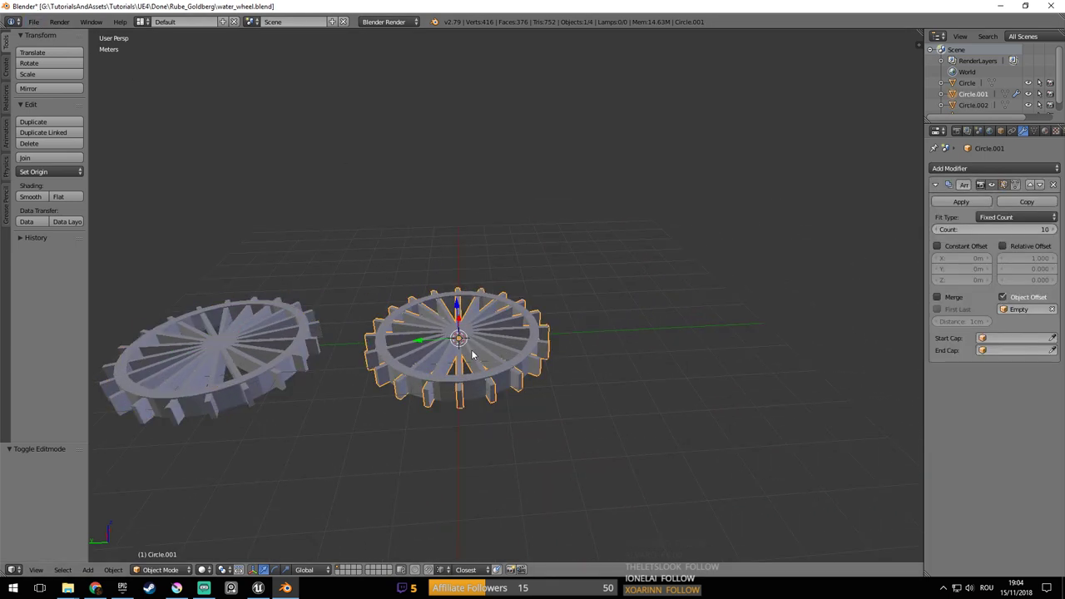
key(b)
drag(364, 262, 575, 430)
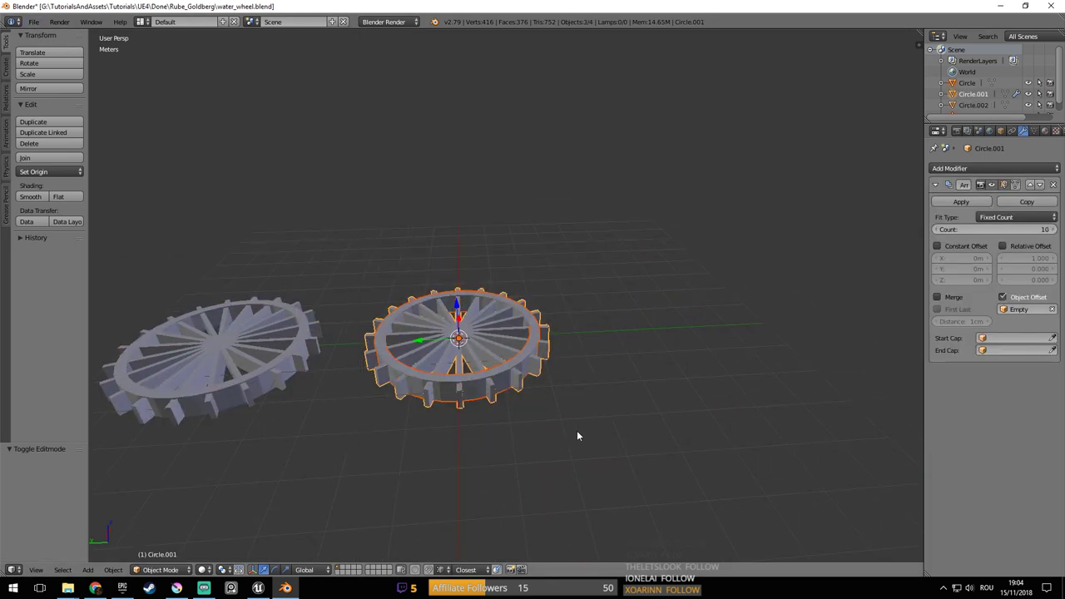
key(g)
key(y)
click(102, 431)
Snap the joined wheel to the 3D cursor at the world centre
middle_drag(435, 344, 384, 348)
right_click(379, 342)
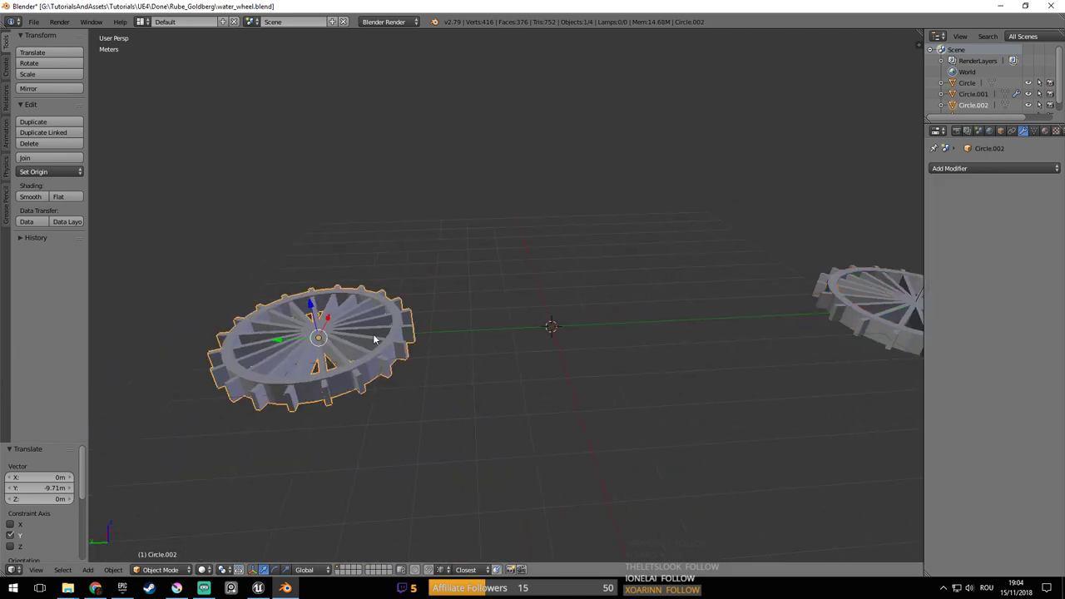
key(space)
text(snap)
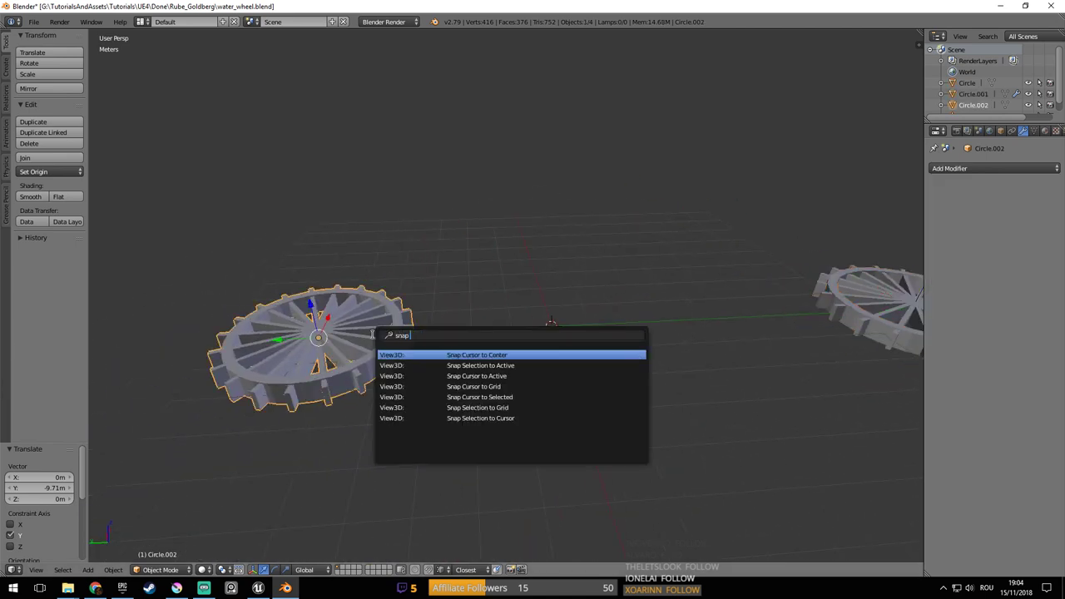
key(Down)
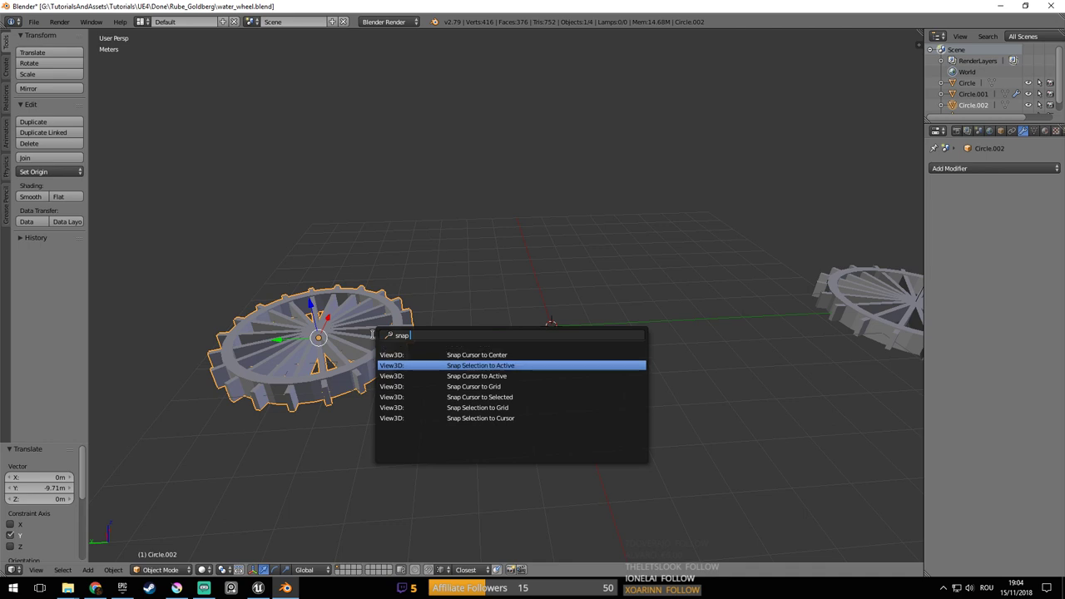
key(Down)
key(Down)
key(Down)
key(Down)
key(Down)
key(Return)
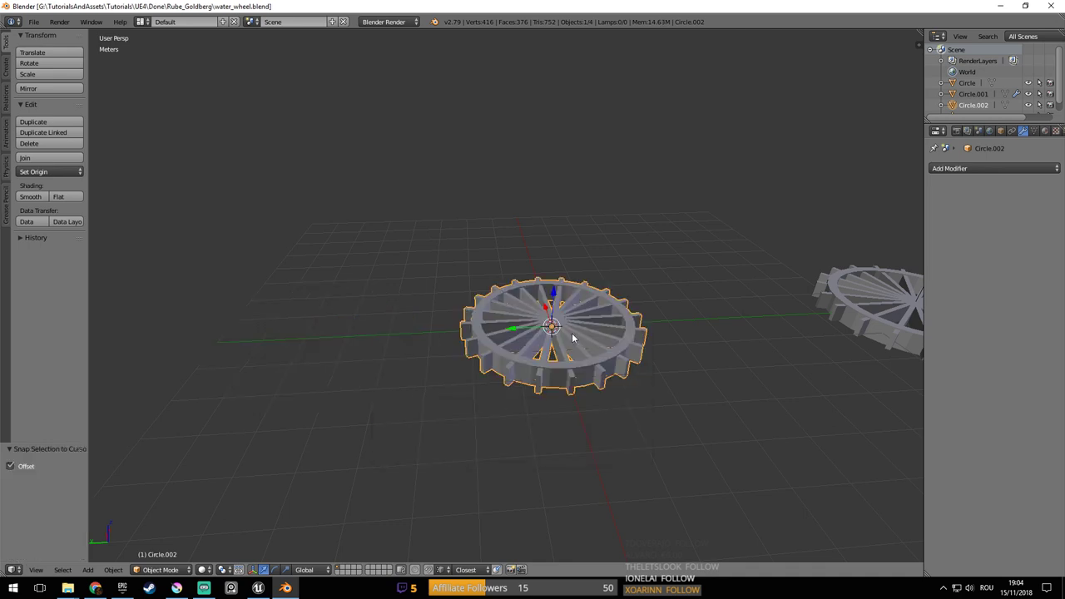
middle_drag(572, 333, 489, 314)
scroll(498, 309, up, 4)
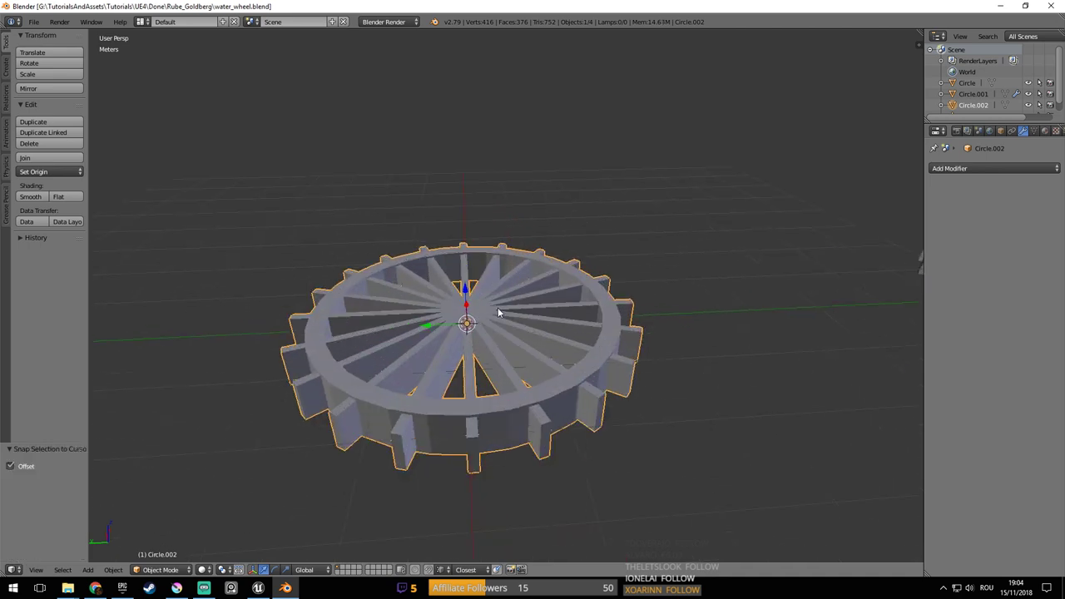
Export the joined wheel as water_wheel.fbx in the Rube_Goldberg folder, limited to selected objects and mesh data
click(34, 22)
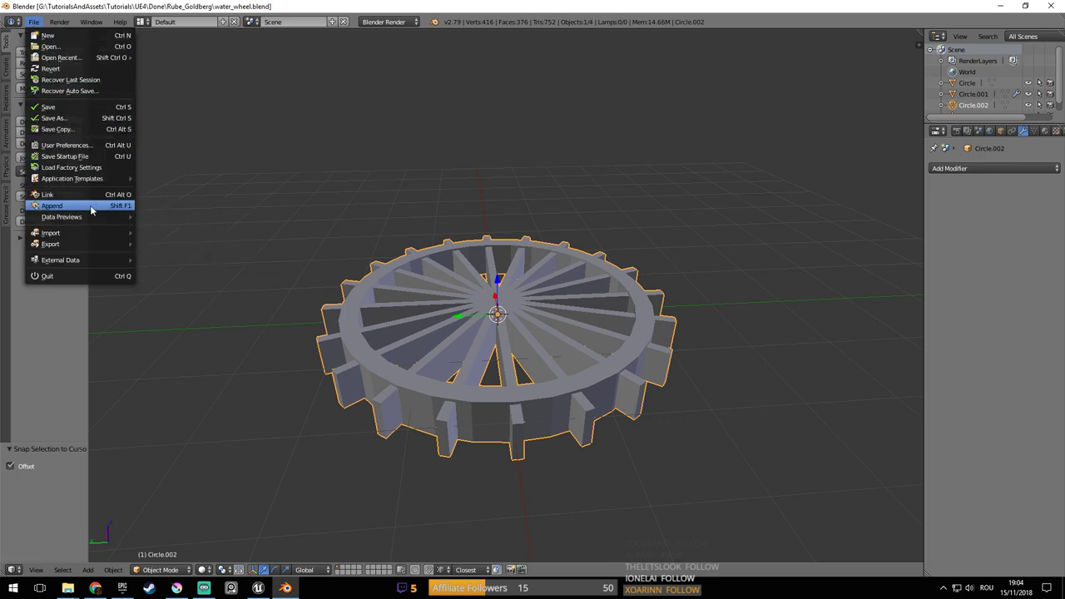
mouse_move(84, 248)
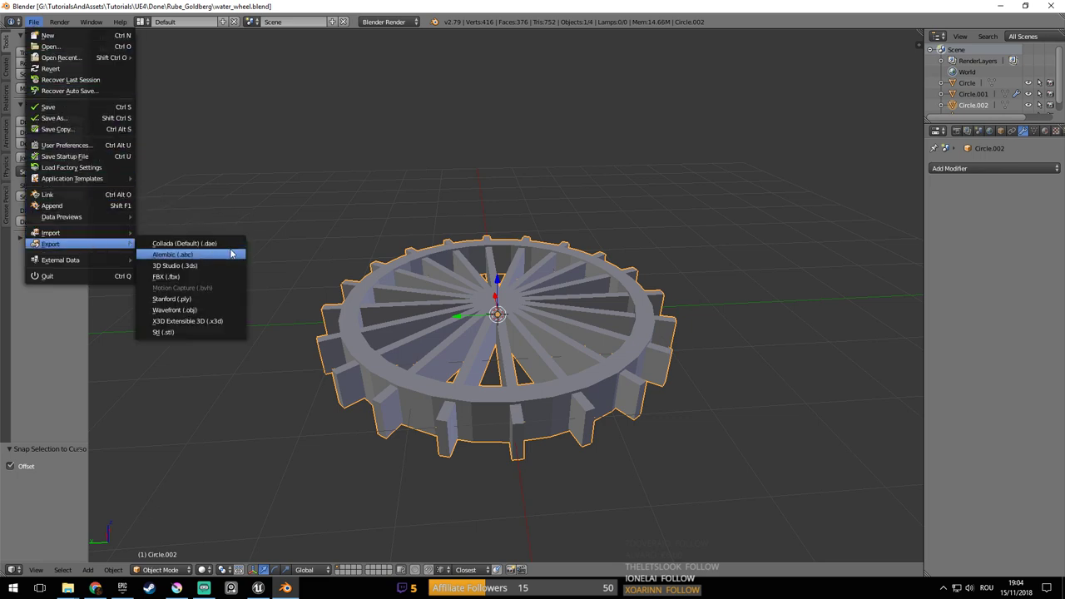
click(191, 276)
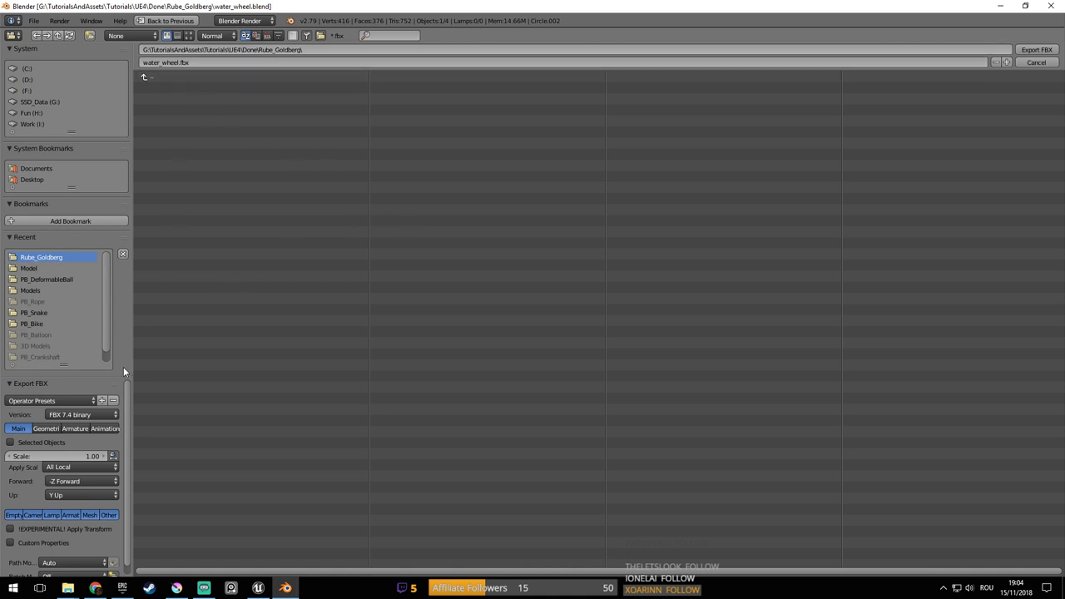
scroll(129, 412, down, 1)
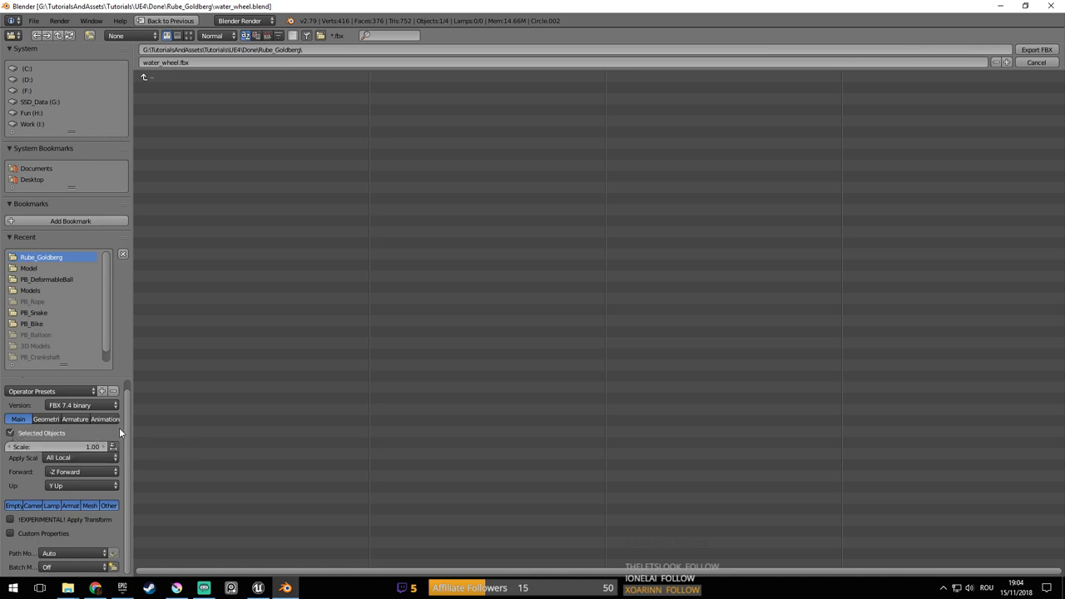
click(90, 506)
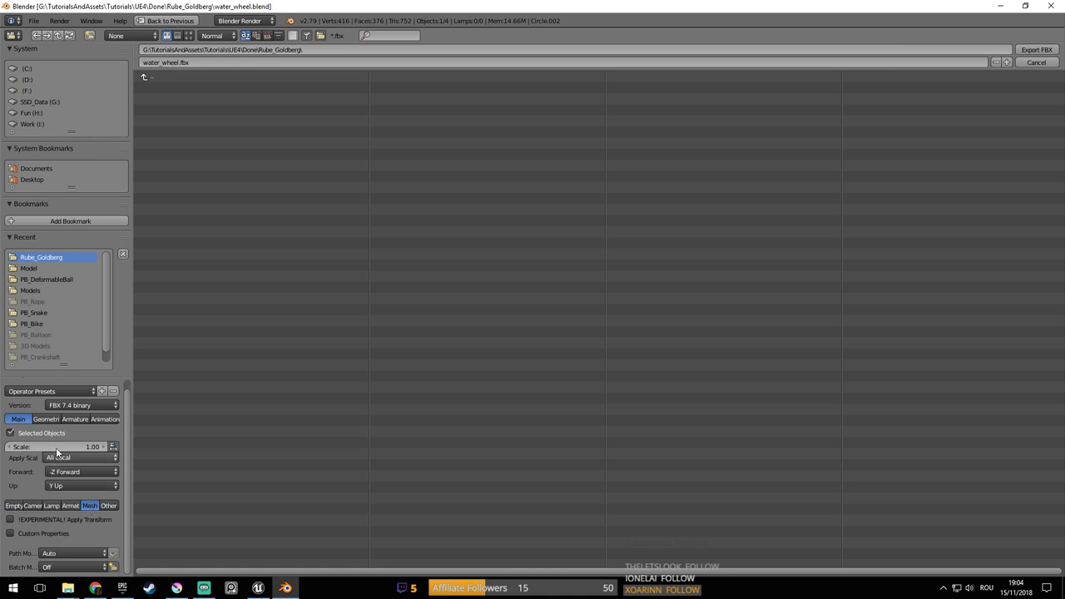
click(45, 418)
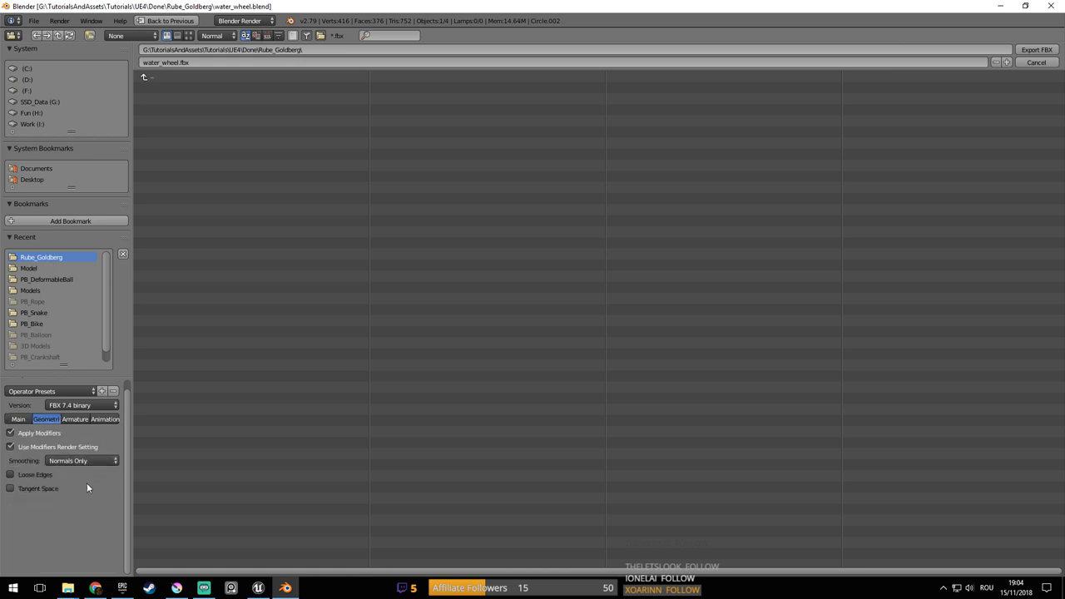
click(18, 420)
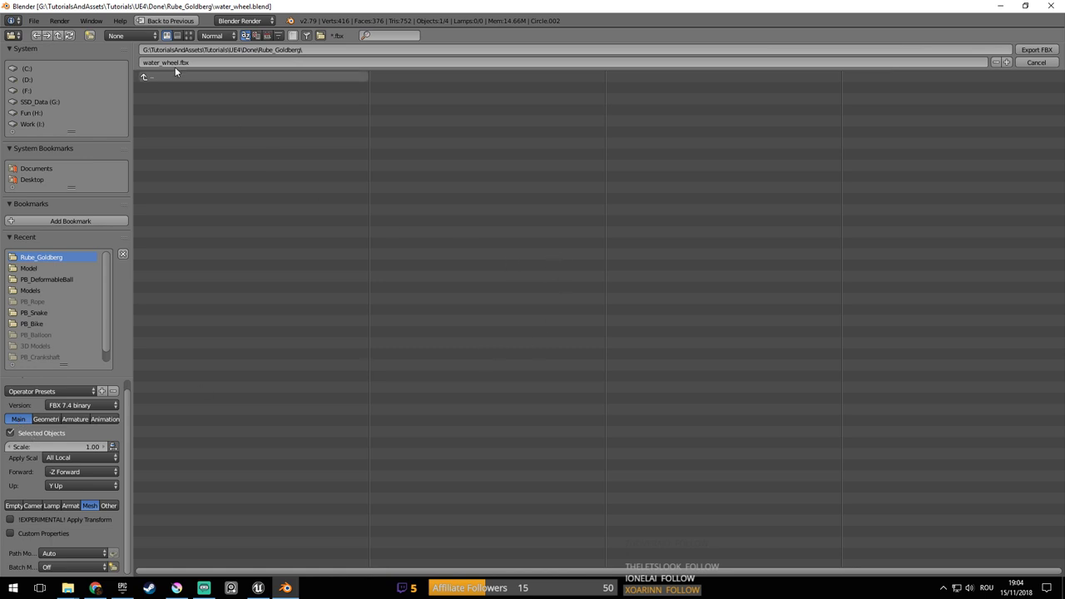
click(1032, 53)
Save over water_wheel.blend and switch to the Unreal Editor
key(ctrl+s)
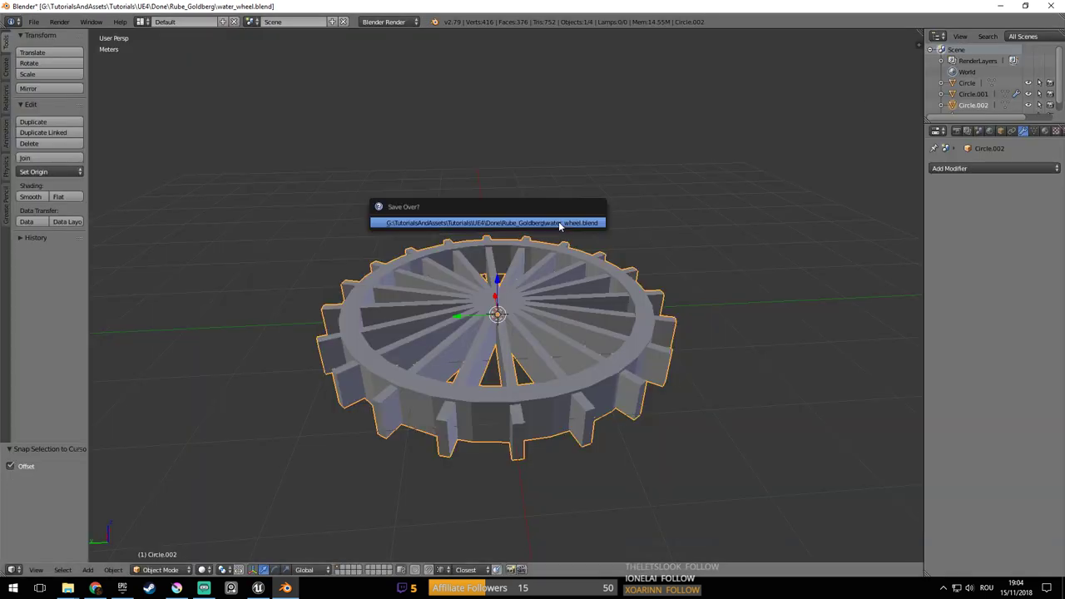
click(558, 222)
middle_drag(558, 222, 517, 216)
click(258, 588)
right_drag(504, 240, 529, 257)
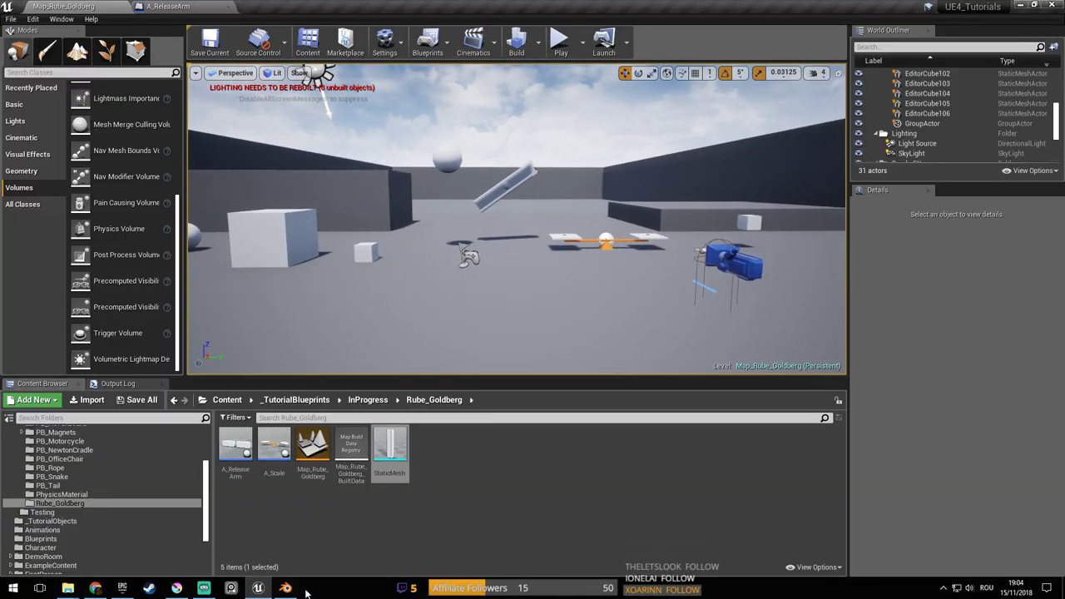
Switch back to Blender, copy the Rube_Goldberg folder path from the FBX export browser and cancel the export
mouse_move(298, 592)
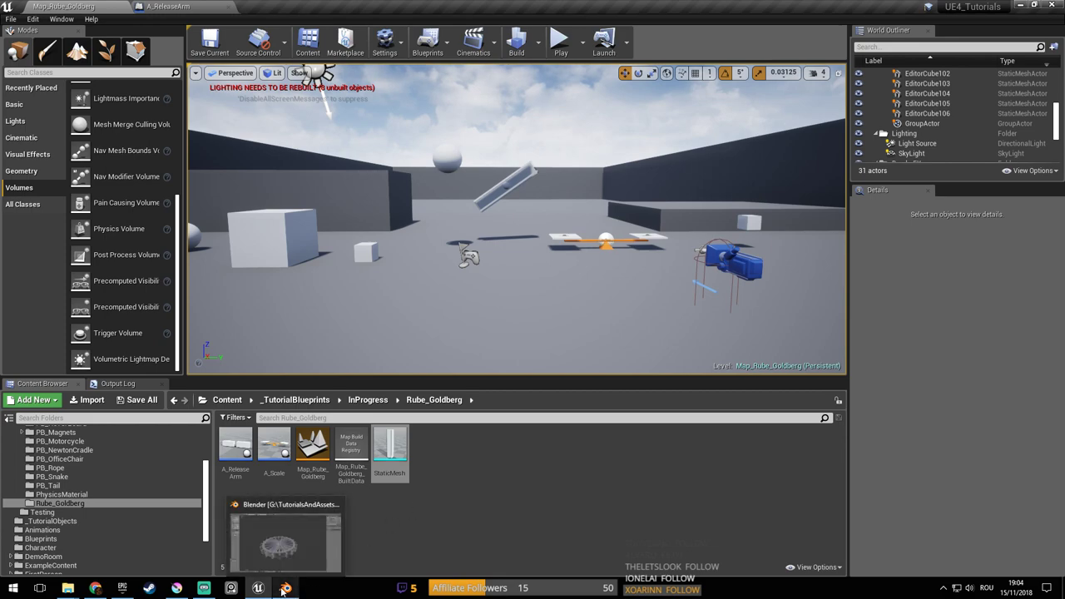
click(286, 588)
click(33, 21)
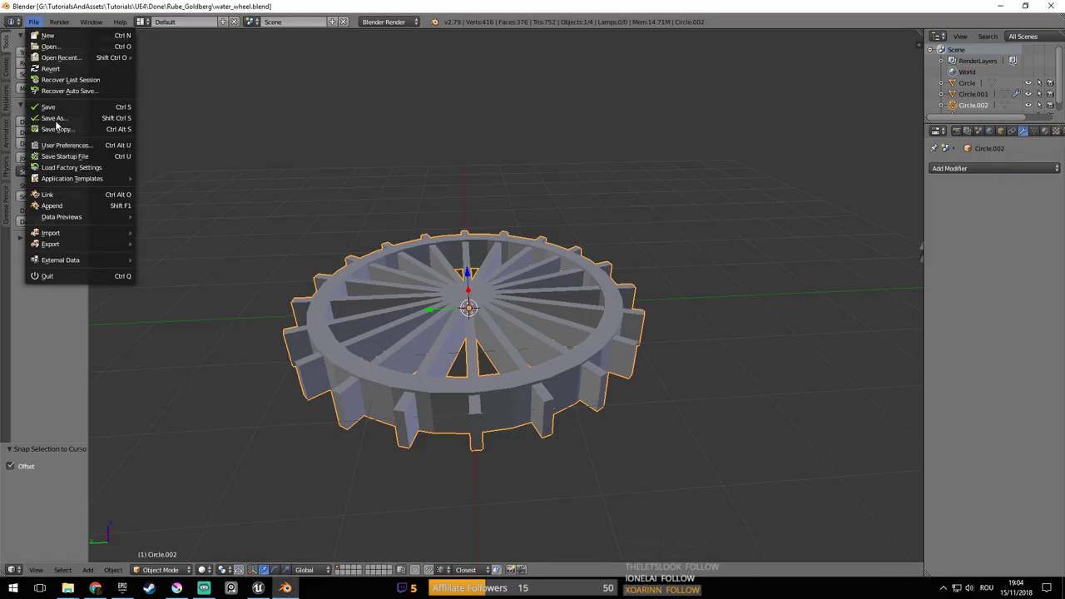
mouse_move(91, 247)
click(207, 277)
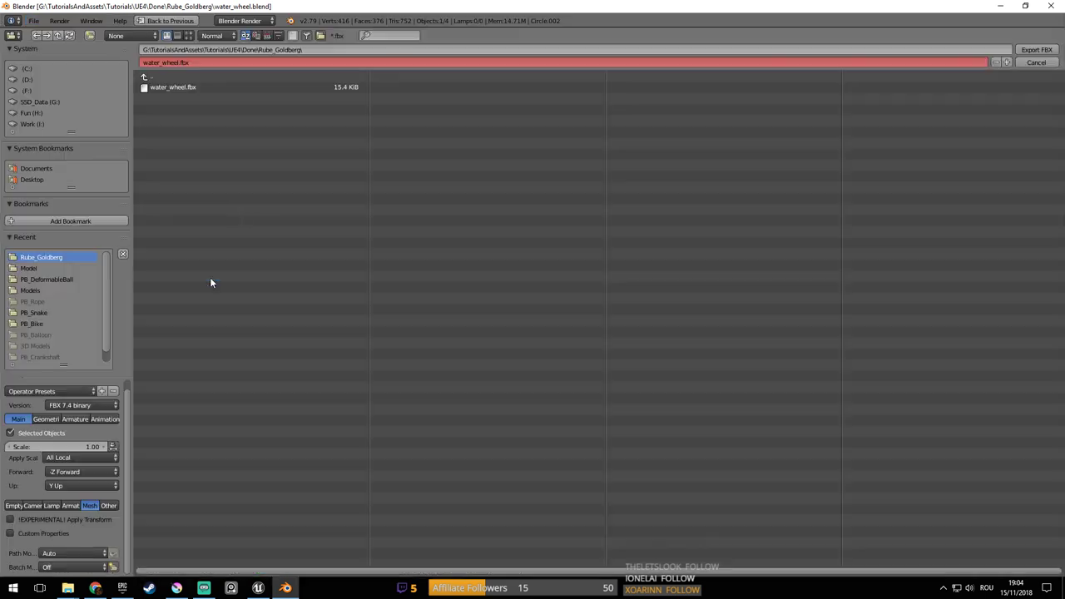
click(335, 49)
key(ctrl+c)
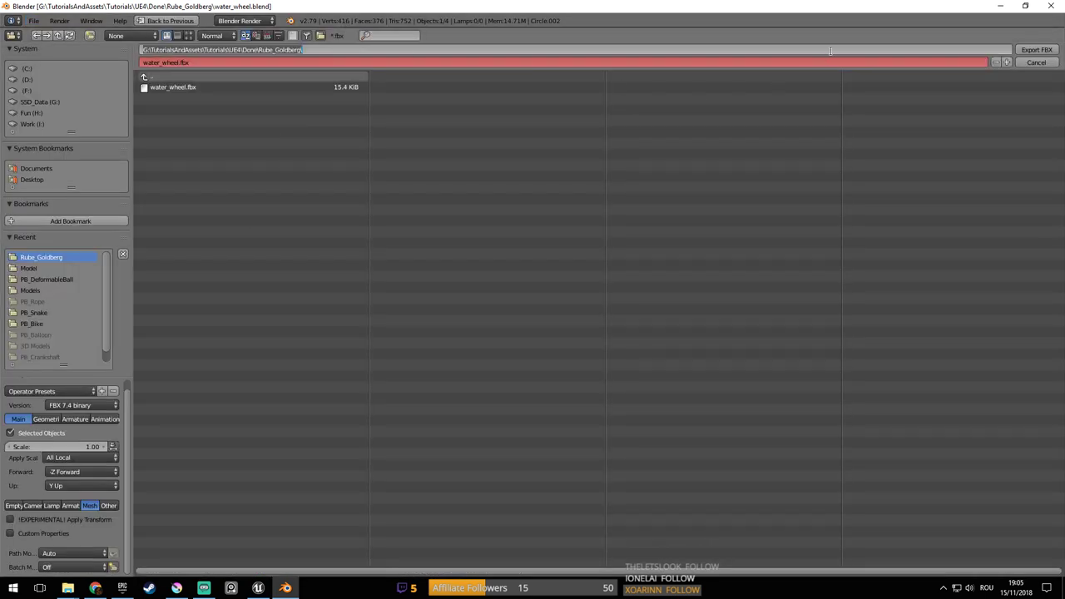
click(1032, 64)
click(1032, 64)
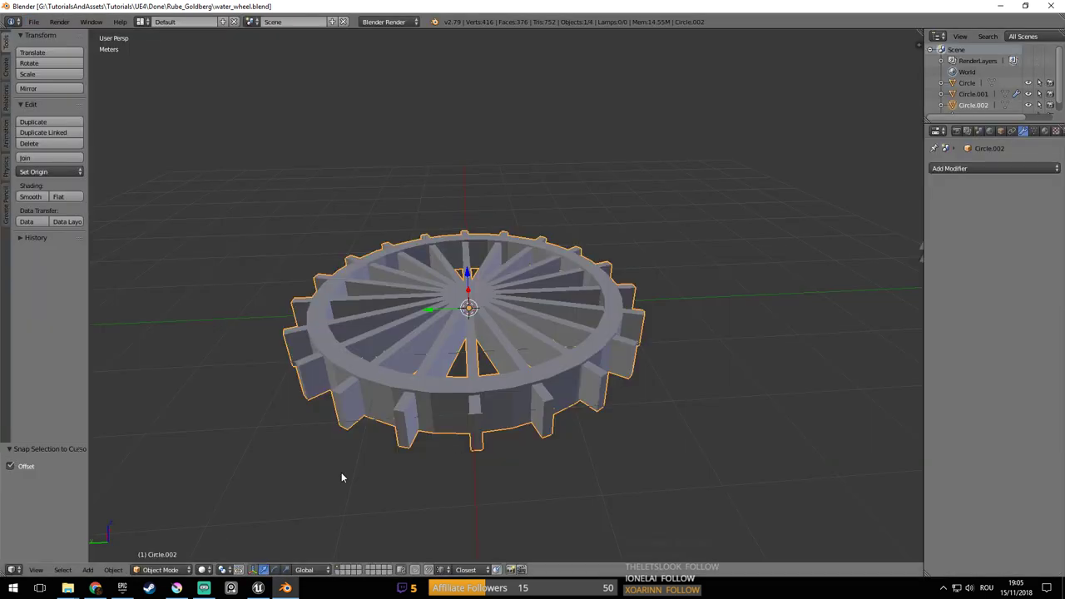
Switch to the Unreal Editor and start an import into the Rube_Goldberg content folder, browsing to the copied folder path
click(258, 588)
right_click(376, 514)
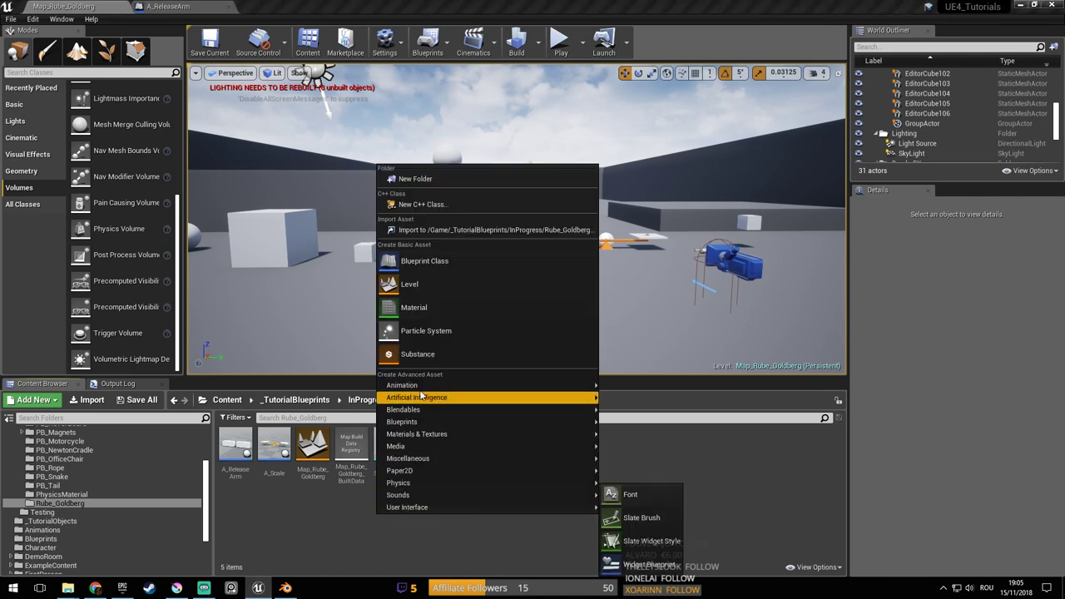
click(471, 229)
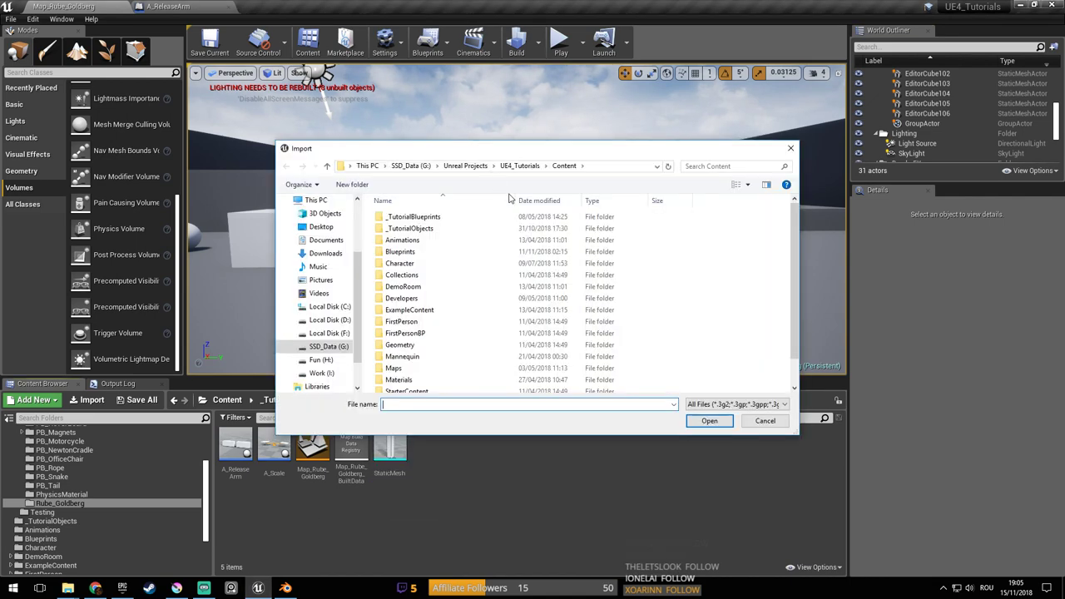
click(608, 170)
key(ctrl+v)
key(Return)
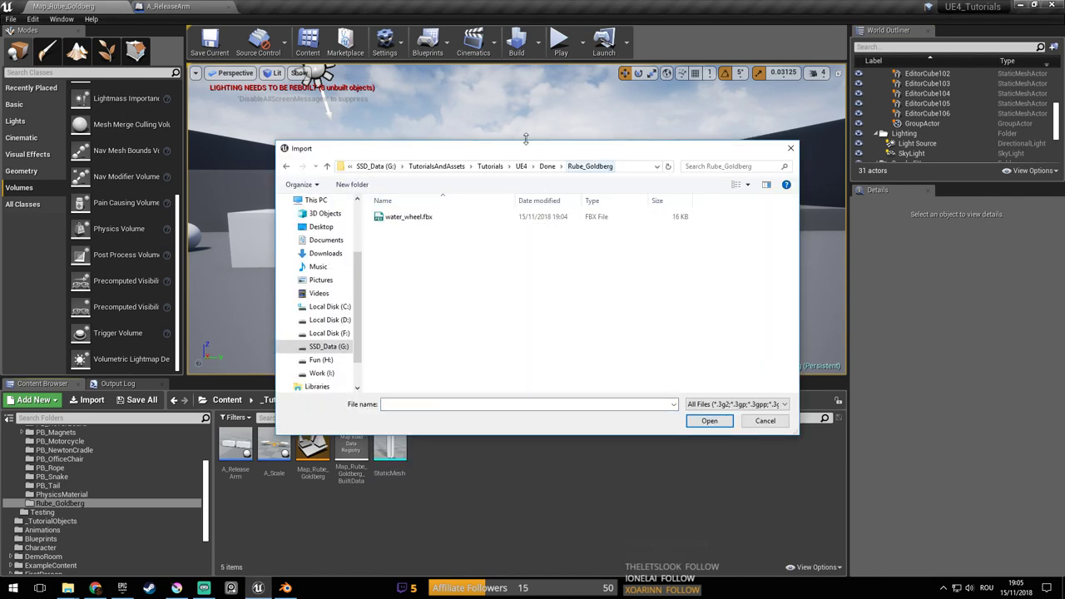
Import water_wheel.fbx as a static mesh with the current import options and close the message log
click(419, 219)
click(712, 420)
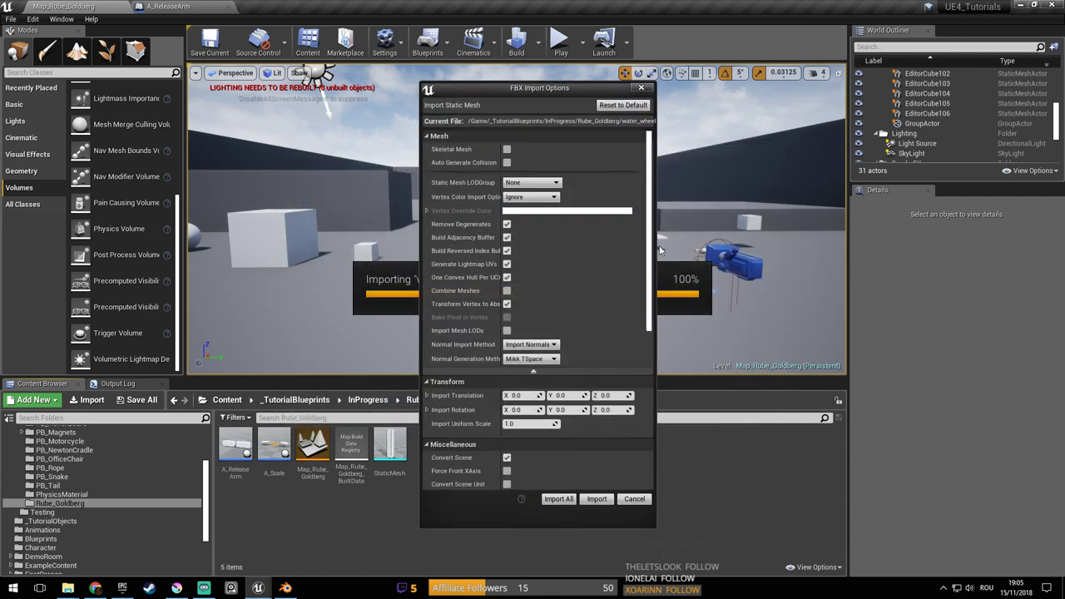
scroll(652, 249, down, 8)
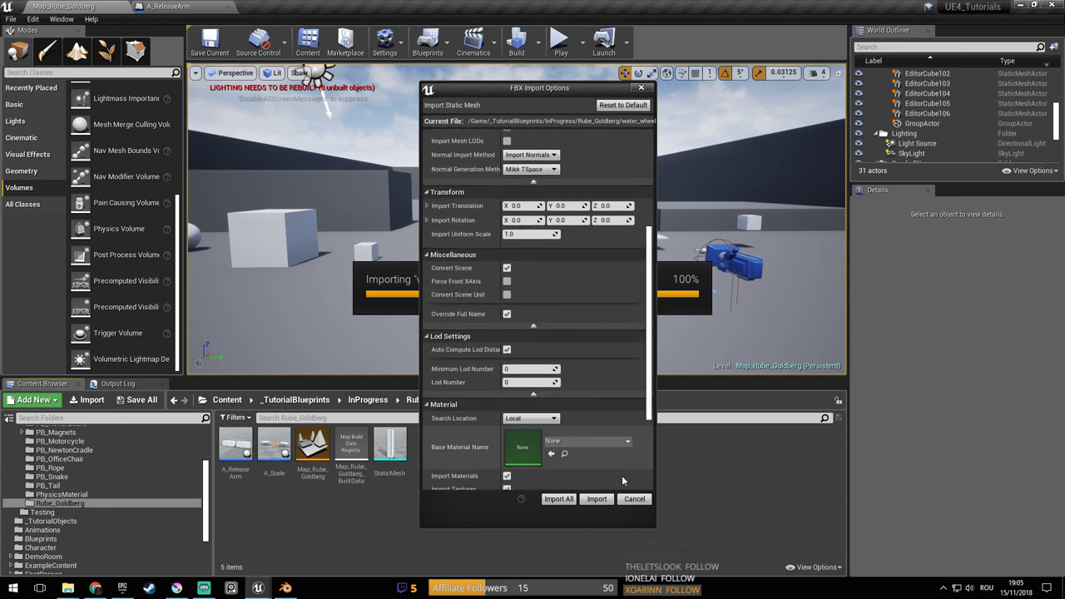
click(610, 498)
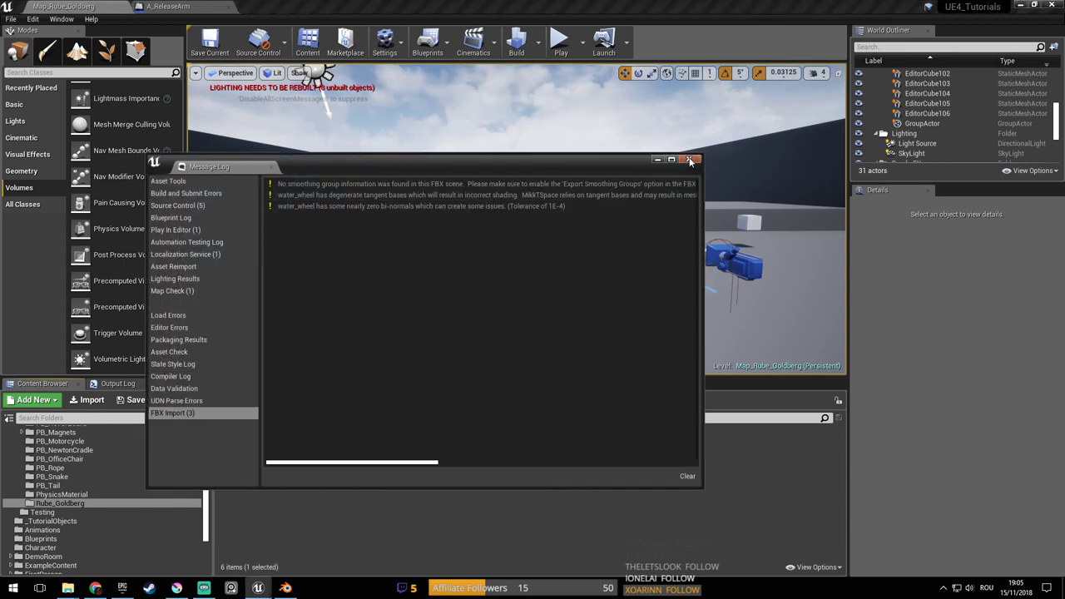
click(689, 159)
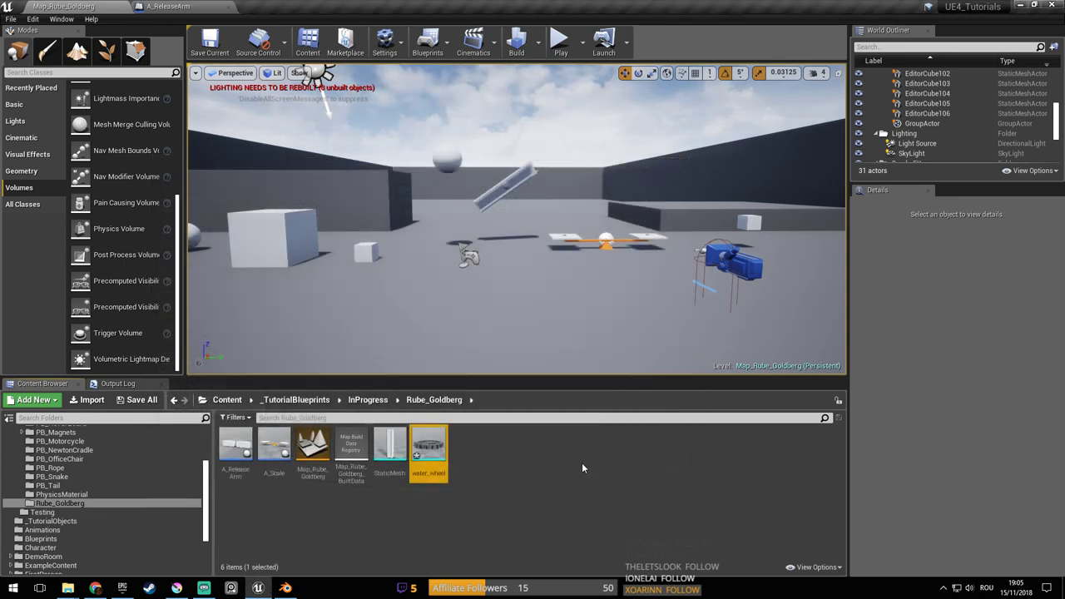
Place the water_wheel mesh in the level and rotate it upright by about 90° around its Y axis
drag(433, 443, 491, 291)
right_drag(517, 285, 611, 283)
click(639, 74)
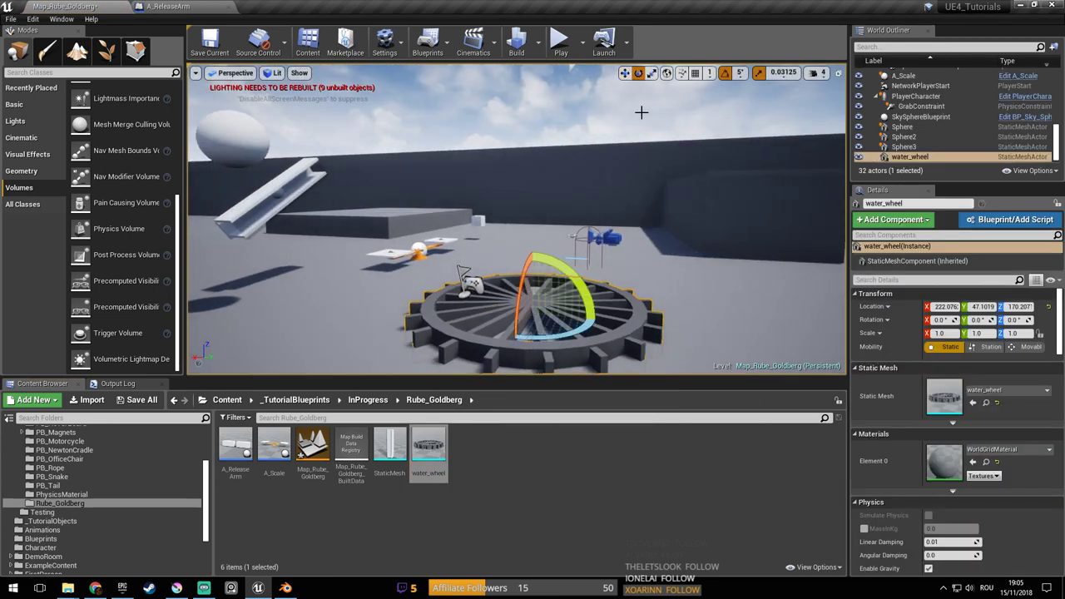
drag(575, 292, 591, 337)
Move the water wheel above the floor to about Y -436 and Z 417, and save the level
click(626, 74)
right_drag(628, 103, 575, 154)
drag(628, 192, 630, 70)
right_drag(630, 69, 661, 32)
drag(560, 167, 258, 169)
right_drag(258, 170, 197, 147)
alt+drag(706, 328, 271, 231)
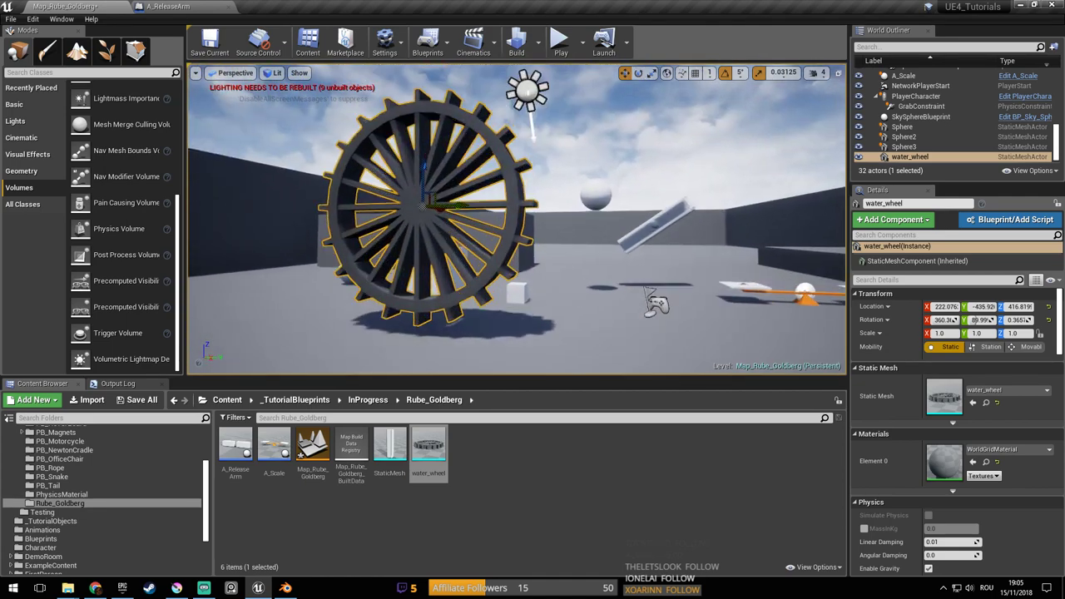
key(ctrl+s)
click(613, 201)
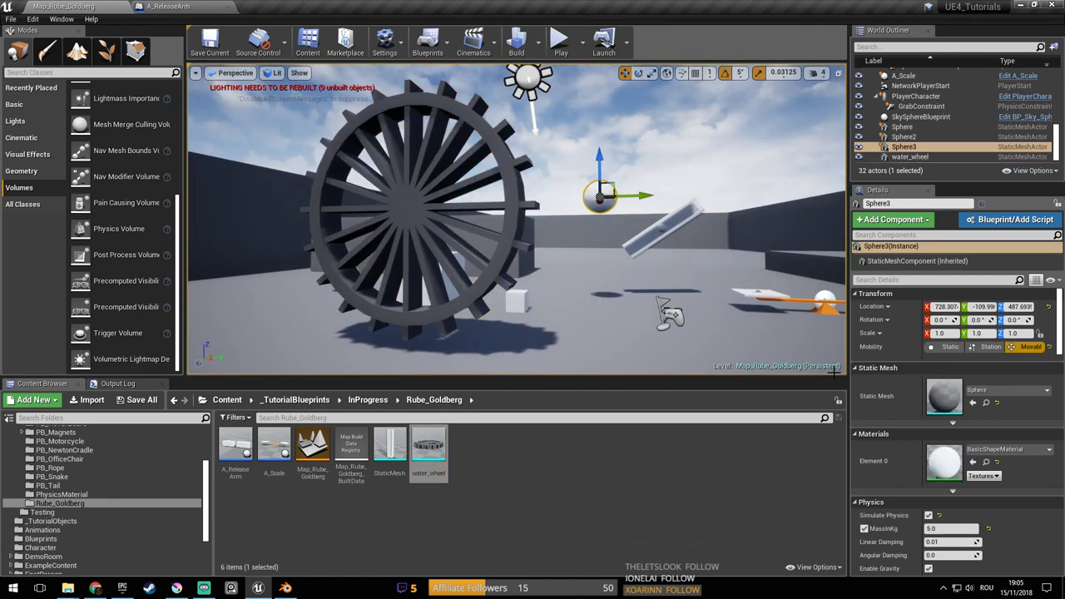
click(437, 212)
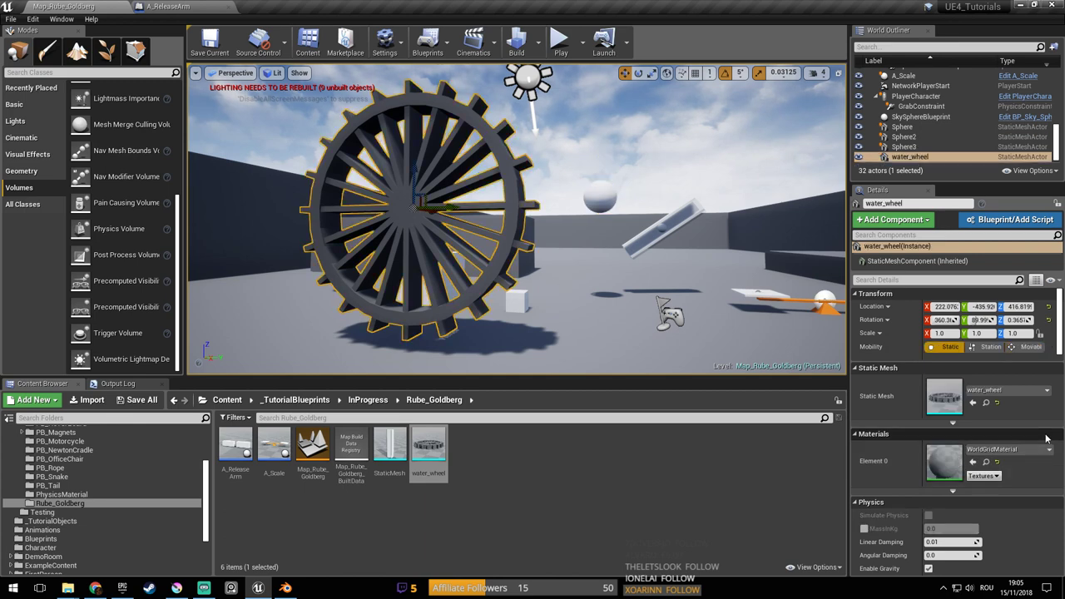
click(992, 391)
text(defa)
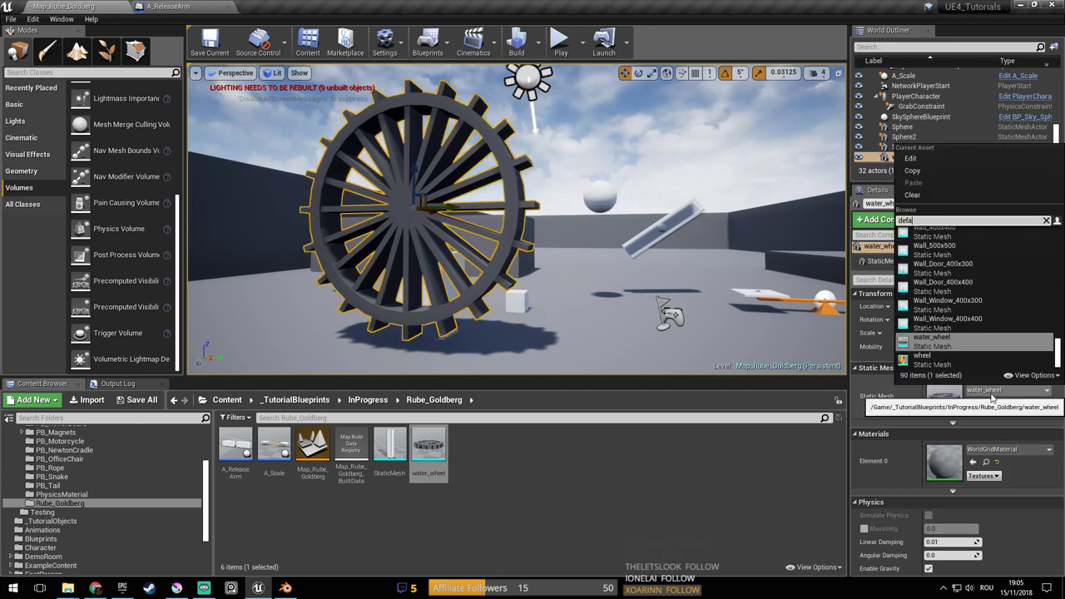
text(l)
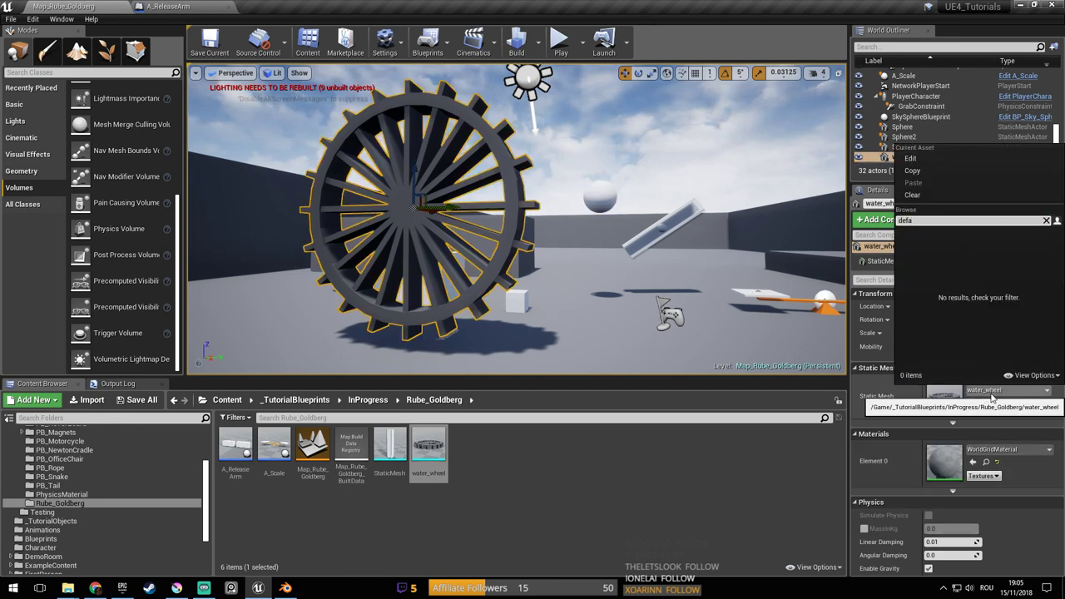
key(BackSpace)
key(BackSpace)
key(BackSpace)
key(BackSpace)
key(Escape)
Assign M_DefaultMaterial to the water wheel's material Element 0 and save the level
click(990, 450)
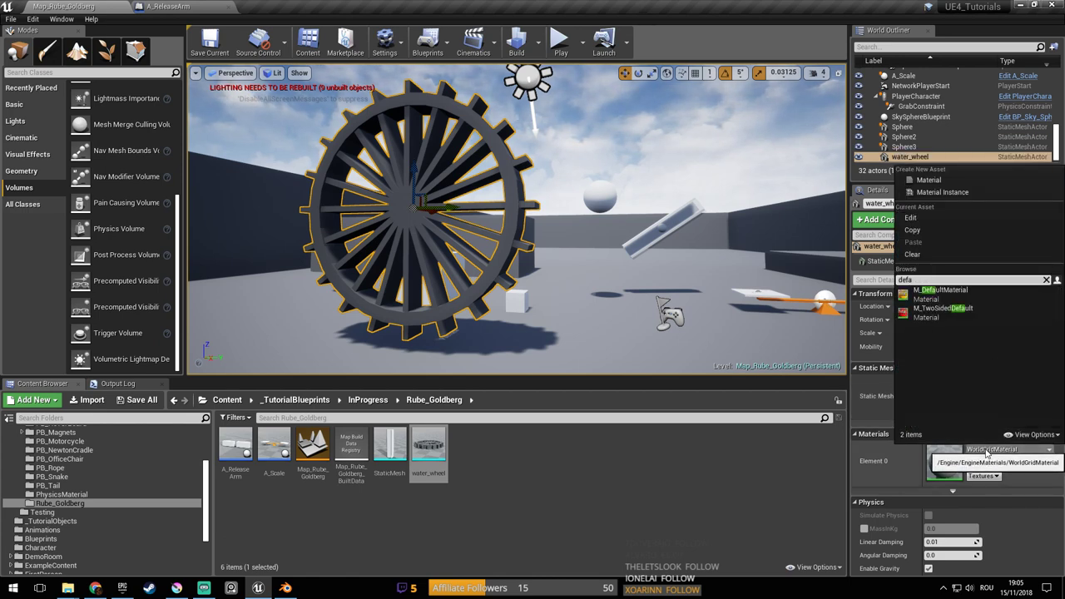
click(936, 293)
key(ctrl+s)
right_drag(586, 258, 541, 256)
right_drag(522, 218, 604, 245)
key(ctrl+s)
alt+drag(553, 254, 561, 215)
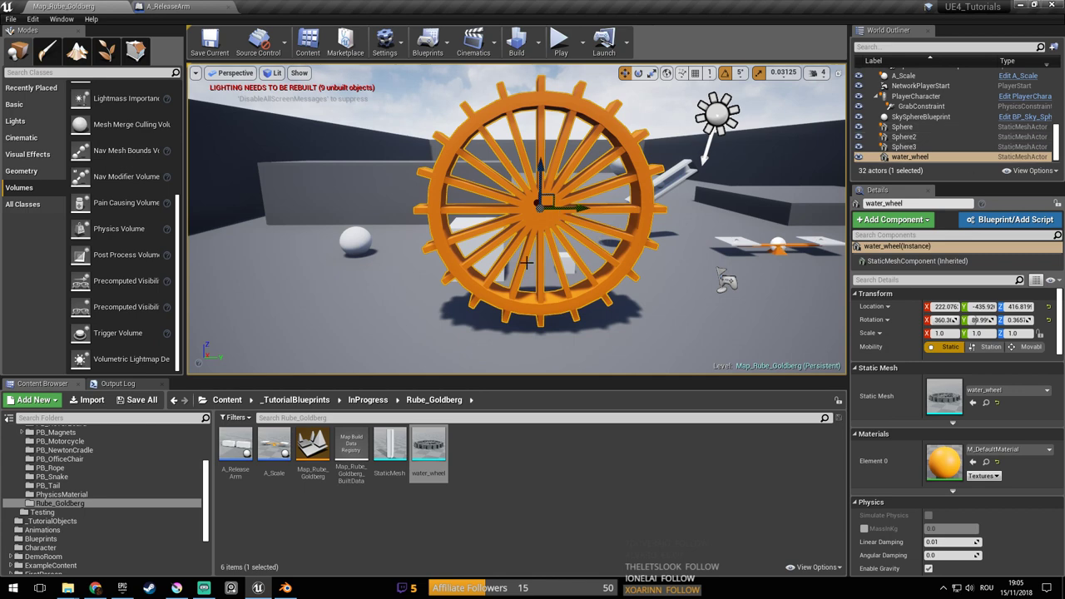
Create an Actor blueprint class named A_WaterWheel in the Rube_Goldberg folder
right_click(483, 429)
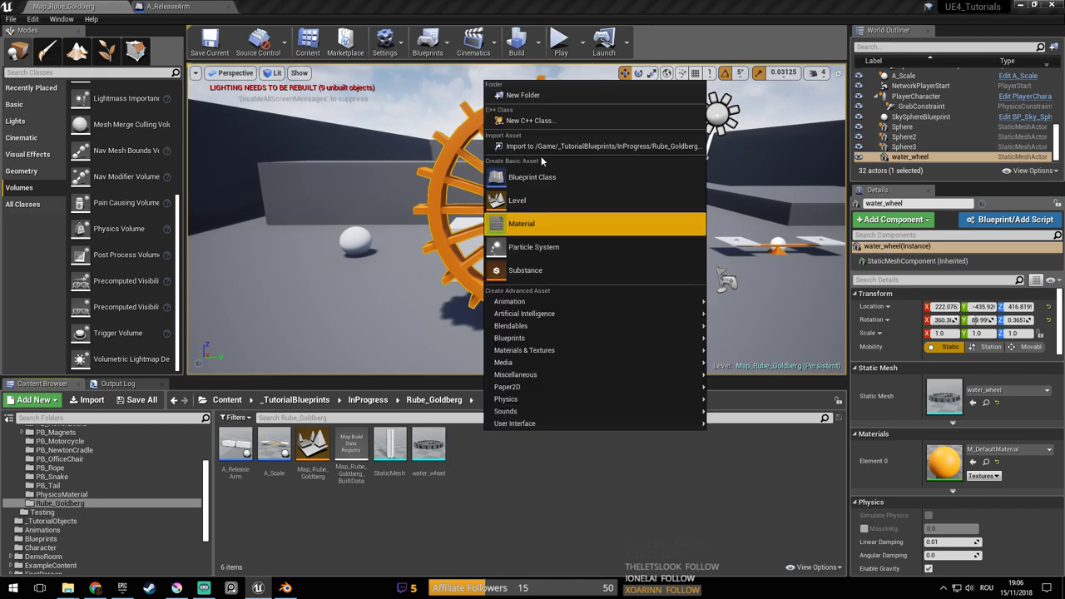
click(564, 176)
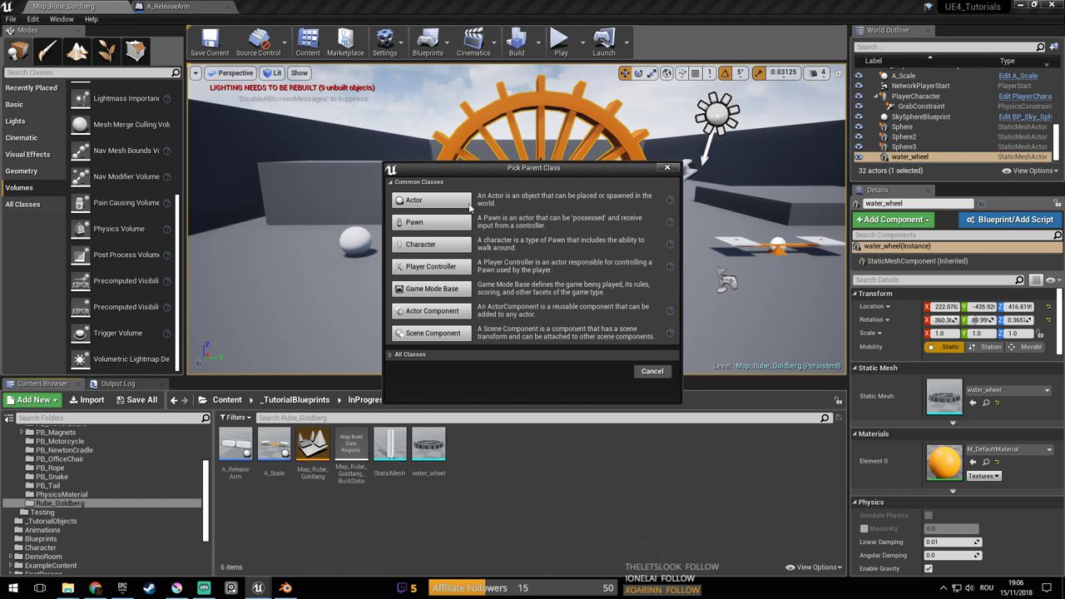
click(433, 200)
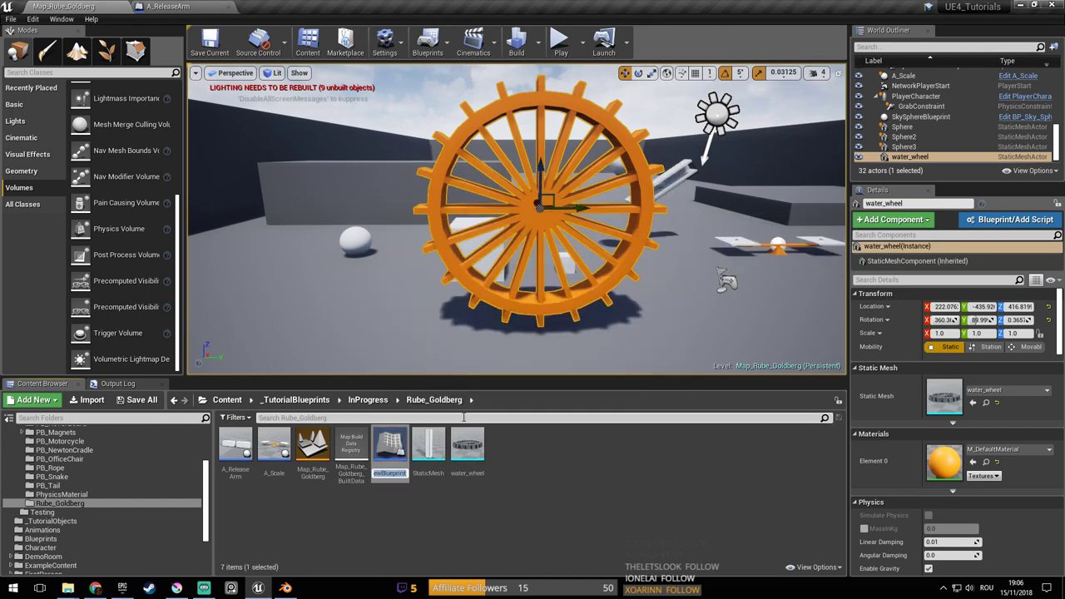
text(Wa)
key(BackSpace)
key(BackSpace)
text(A_Water)
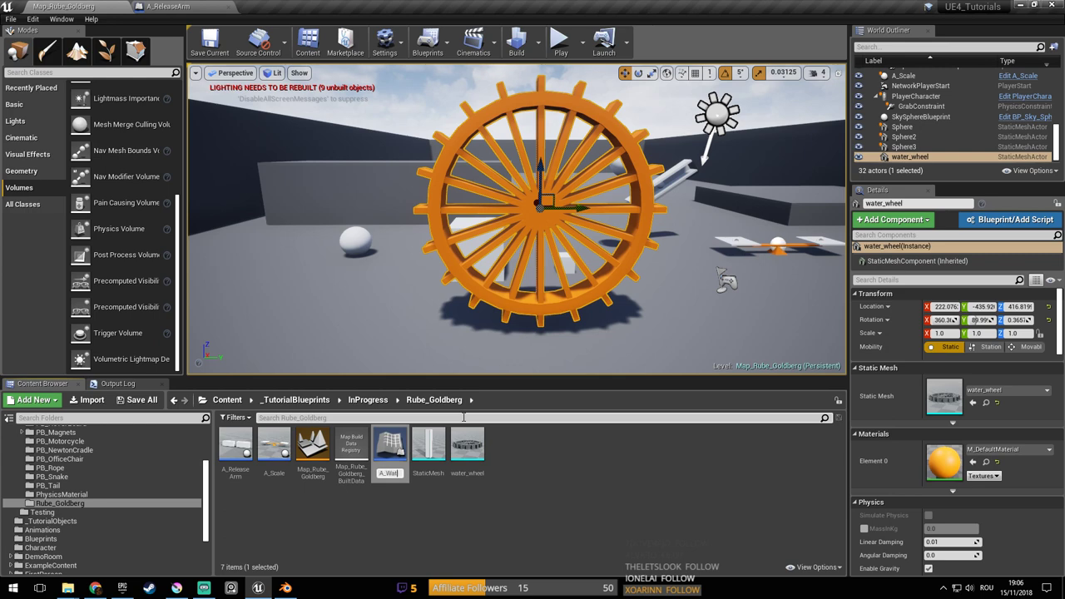
text(Wheel)
key(Return)
Open the A_WaterWheel blueprint for editing and close the A_ReleaseArm blueprint
double_click(313, 449)
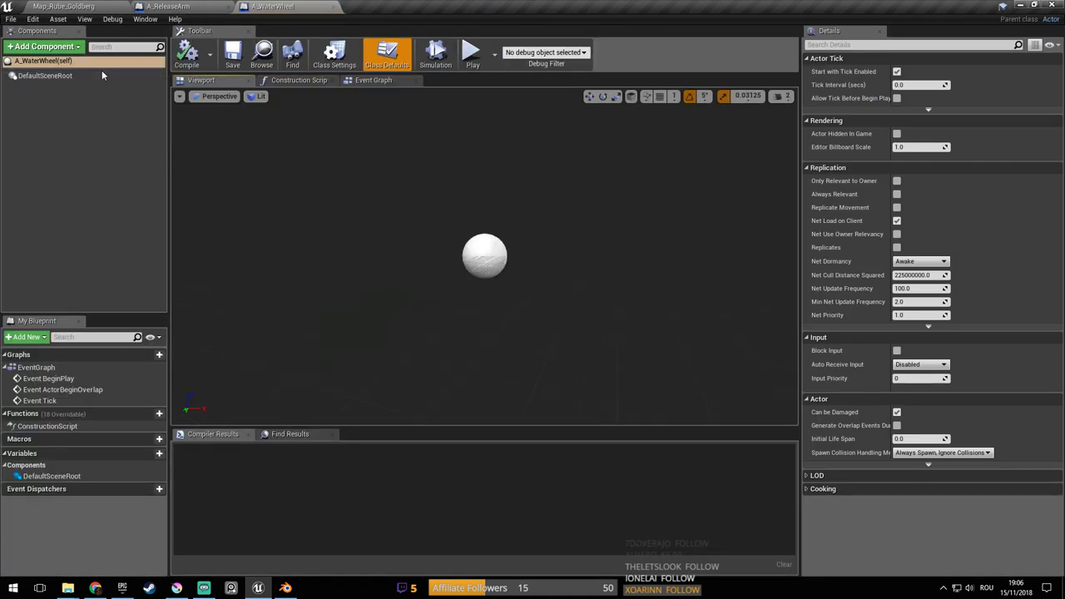
click(206, 7)
middle_click(204, 8)
click(193, 8)
click(90, 8)
click(154, 9)
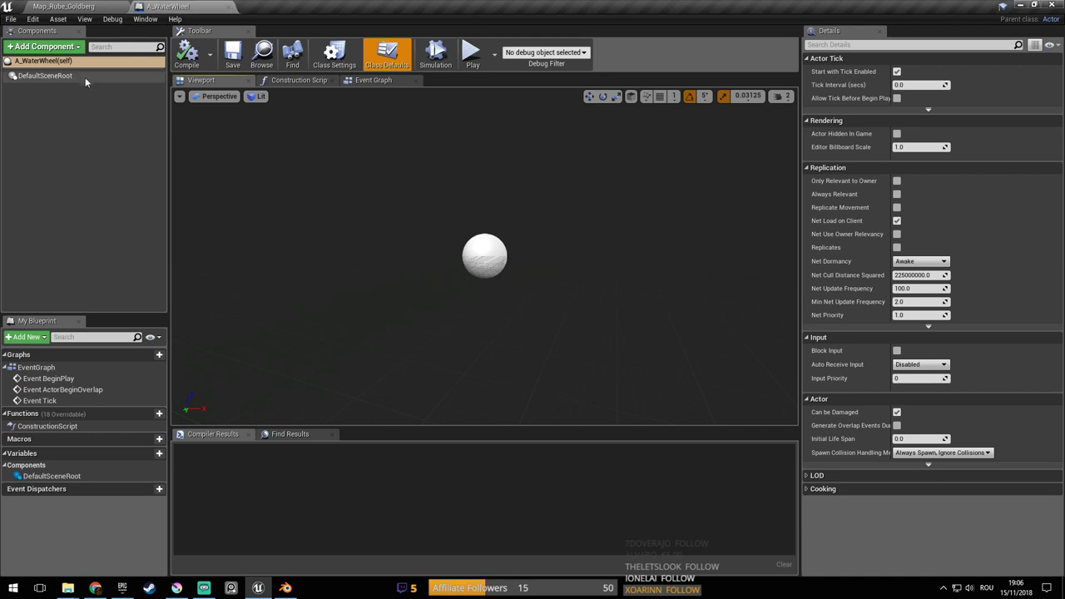
Add a Static Mesh component named Wheel under the scene root of A_WaterWheel
click(50, 47)
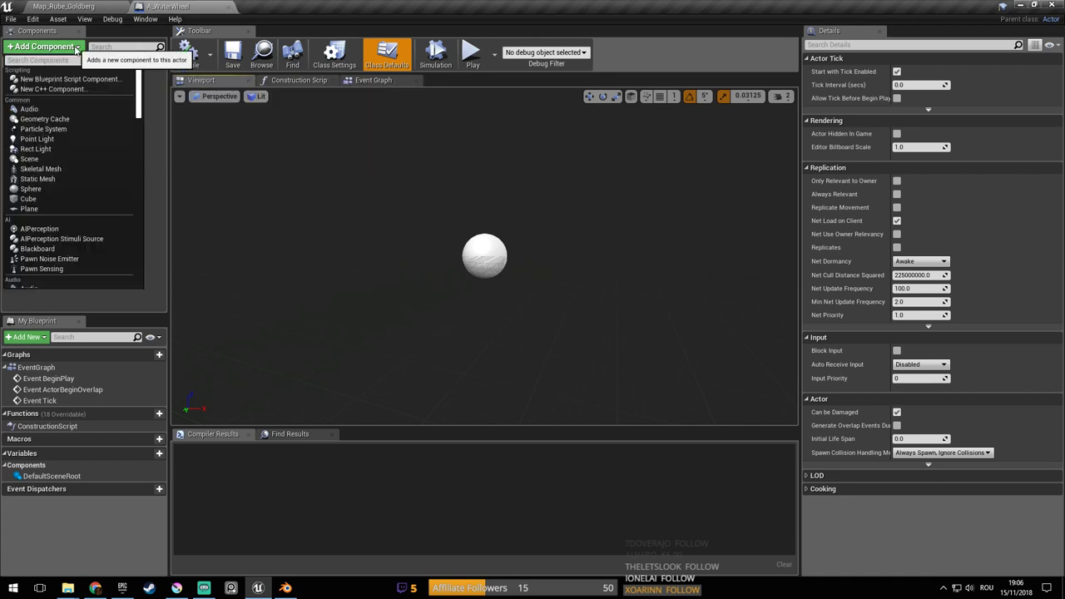
text(static)
key(Down)
key(Down)
key(Return)
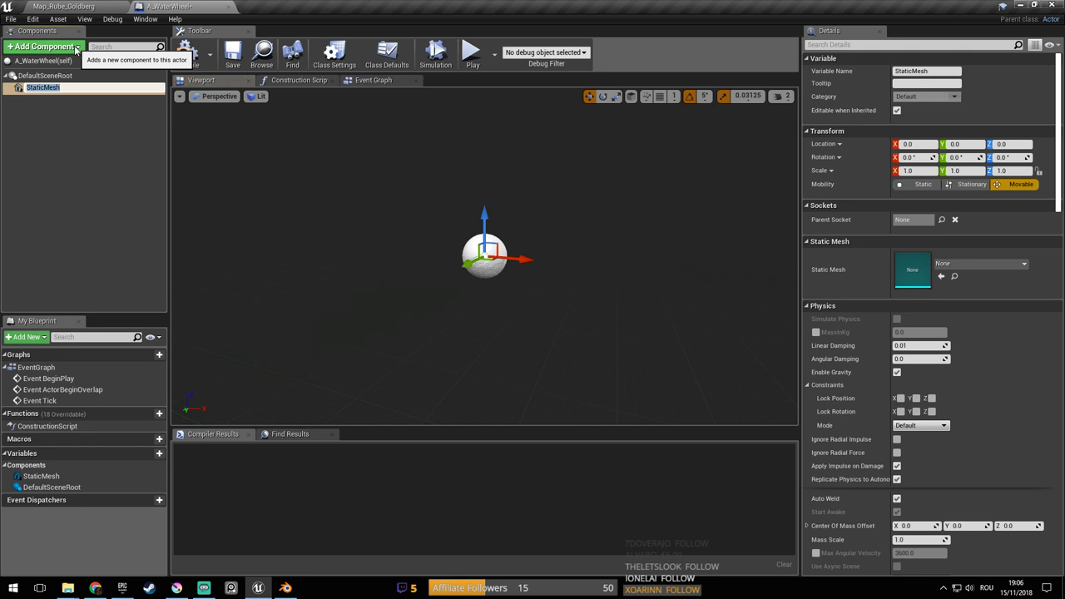
text(Wheel)
key(Return)
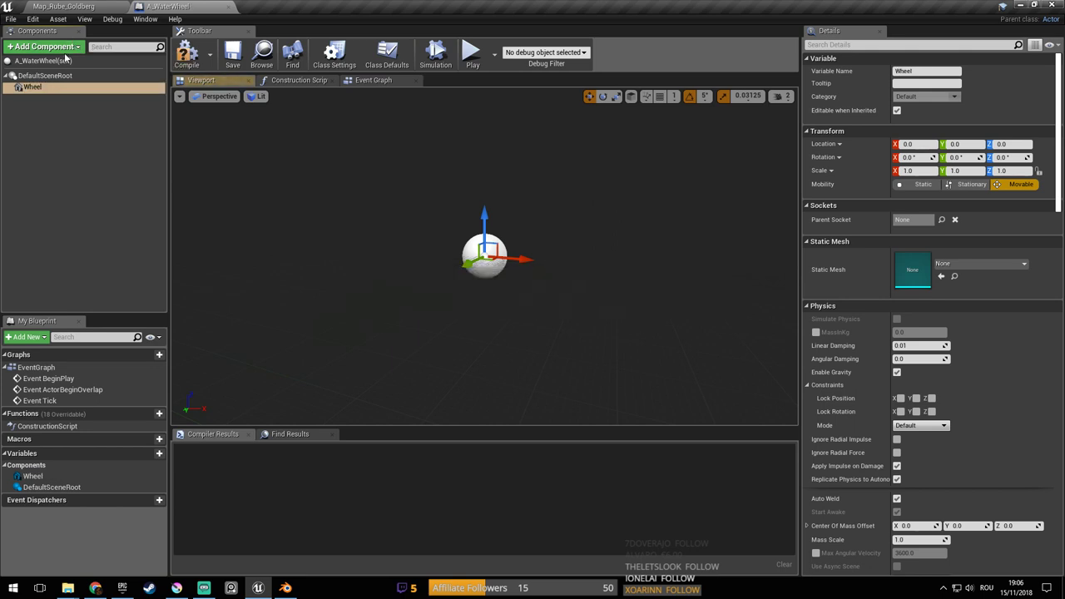
Assign the water_wheel static mesh to the Wheel component
click(966, 264)
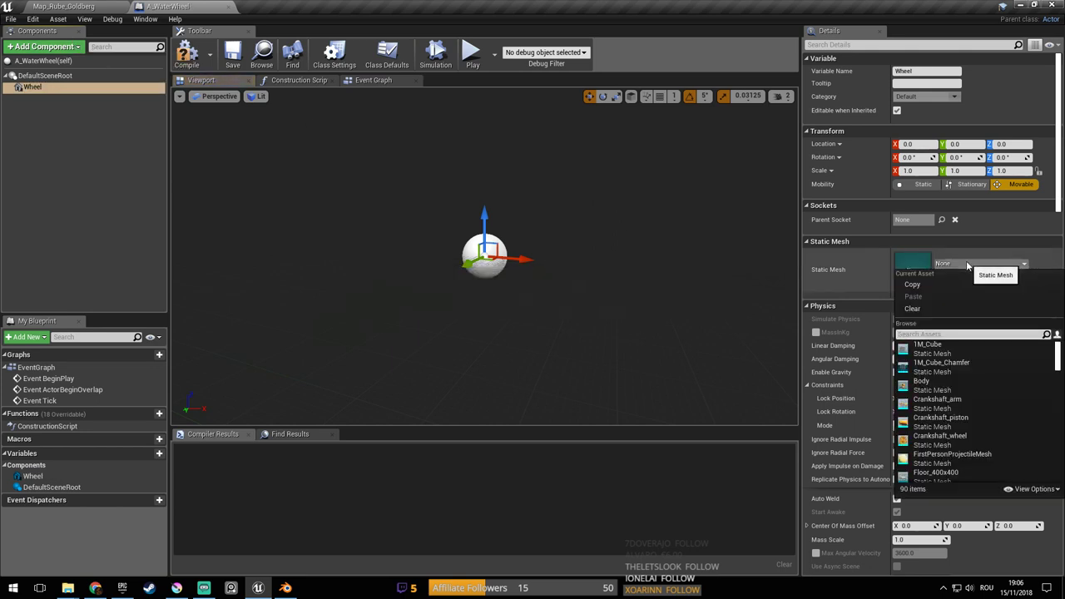
click(62, 6)
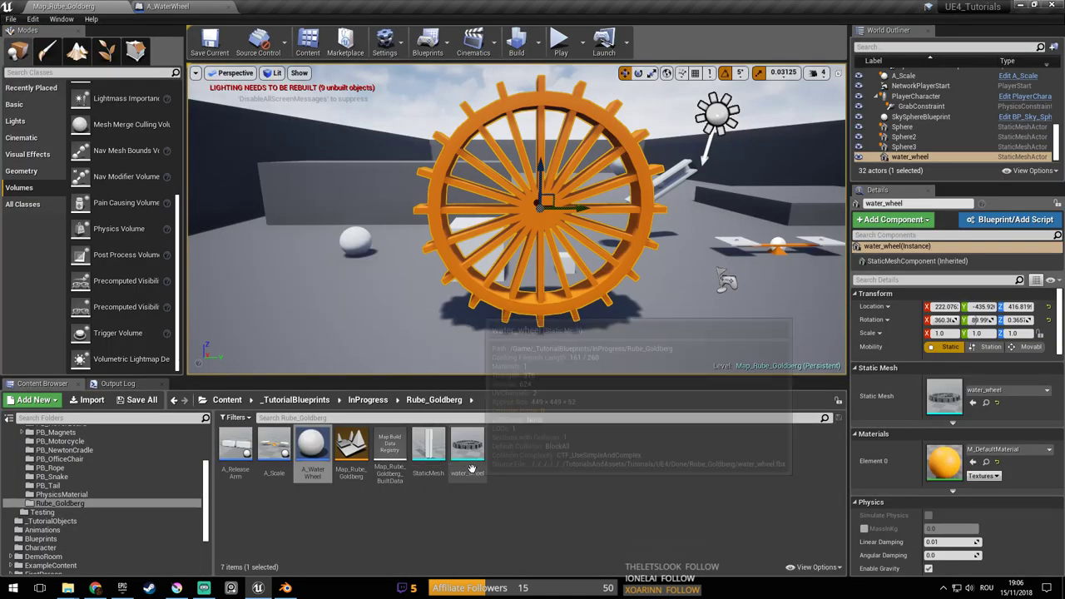
click(167, 6)
click(965, 264)
text(water)
click(956, 353)
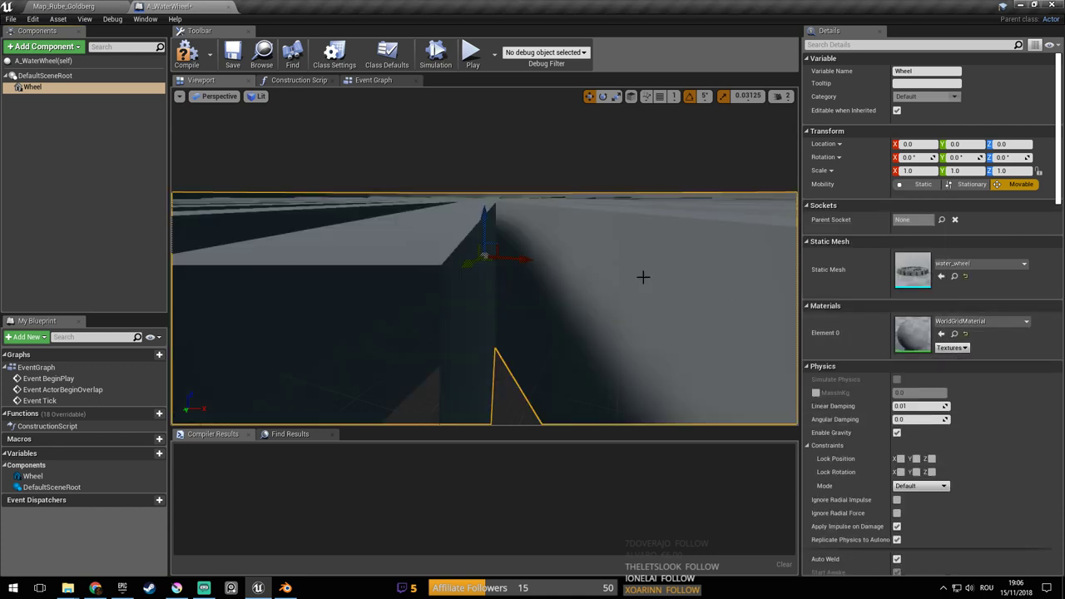
Stand the Wheel component upright by rotating it 90° about the X axis, and save the blueprint
scroll(602, 274, down, 8)
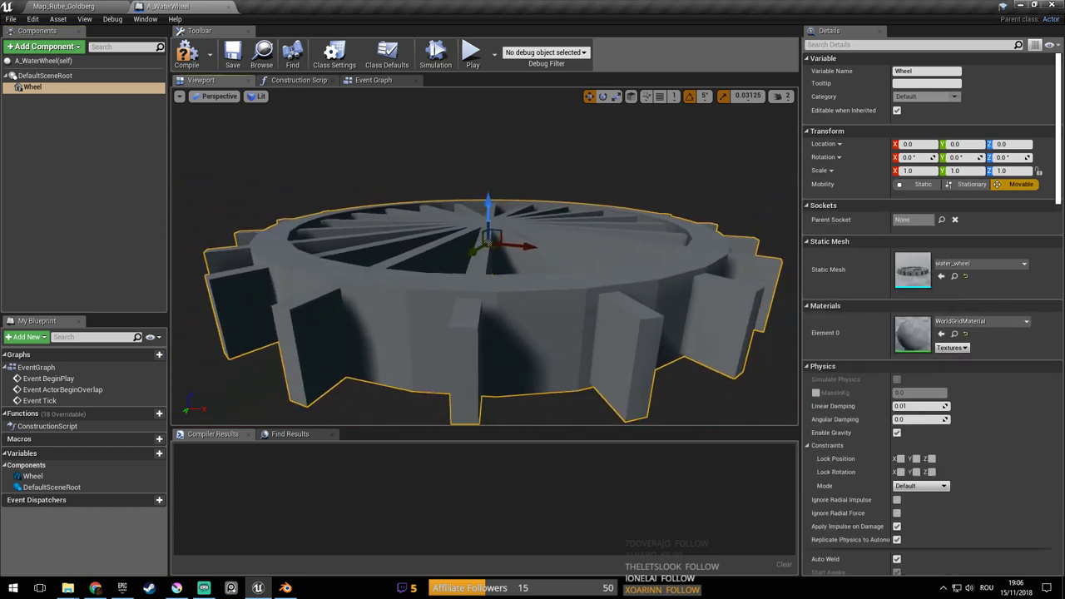
scroll(577, 254, down, 5)
right_drag(577, 254, 550, 212)
click(603, 97)
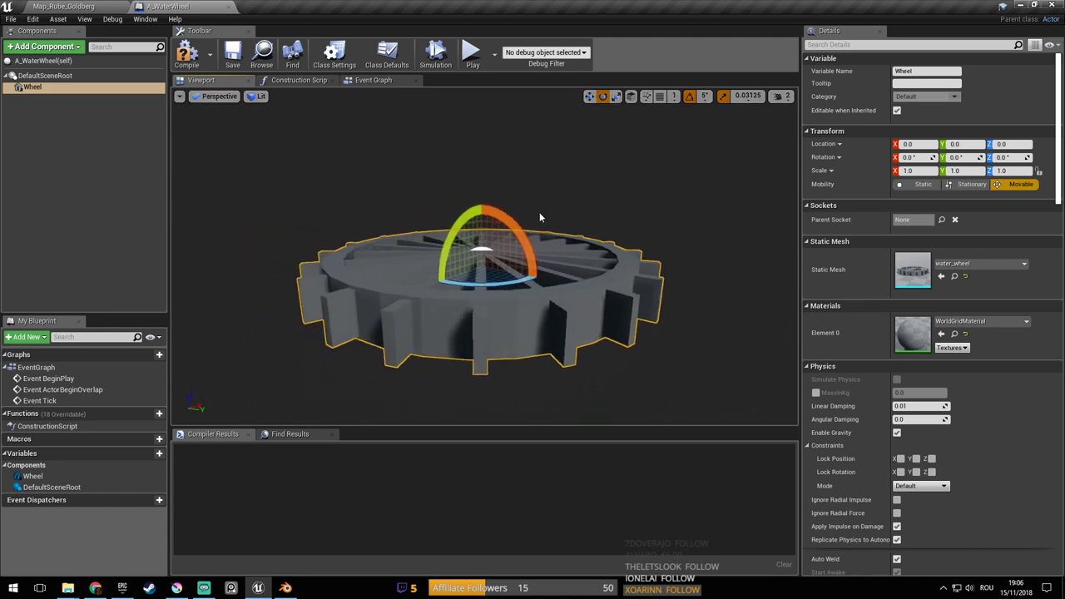
drag(550, 211, 553, 283)
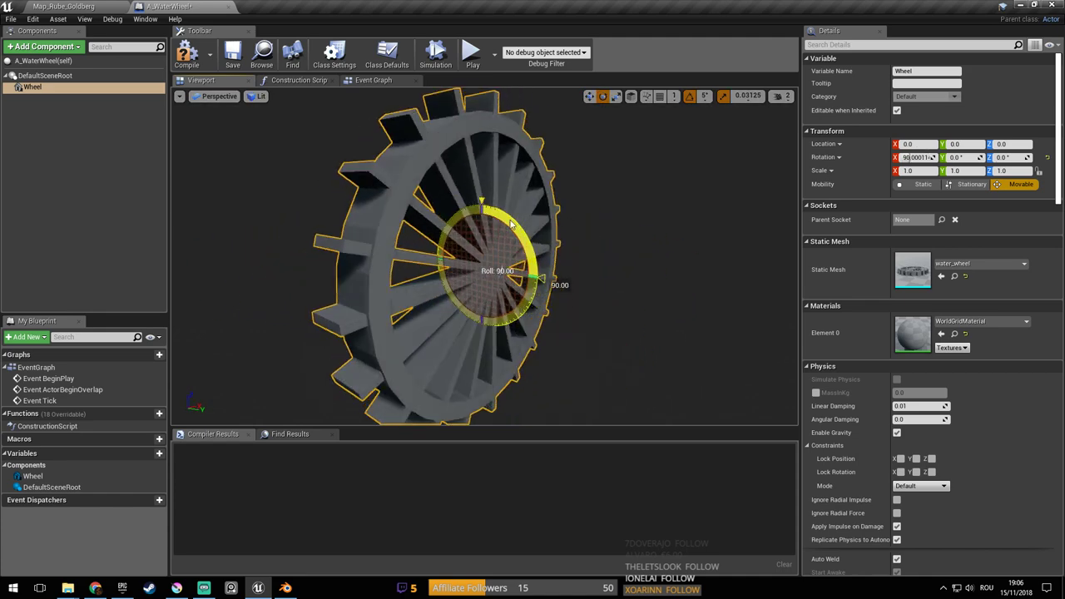
key(ctrl+s)
mouse_move(501, 218)
right_down()
mouse_move(526, 220)
mouse_move(481, 217)
right_up()
click(590, 98)
right_drag(456, 250, 433, 250)
click(65, 77)
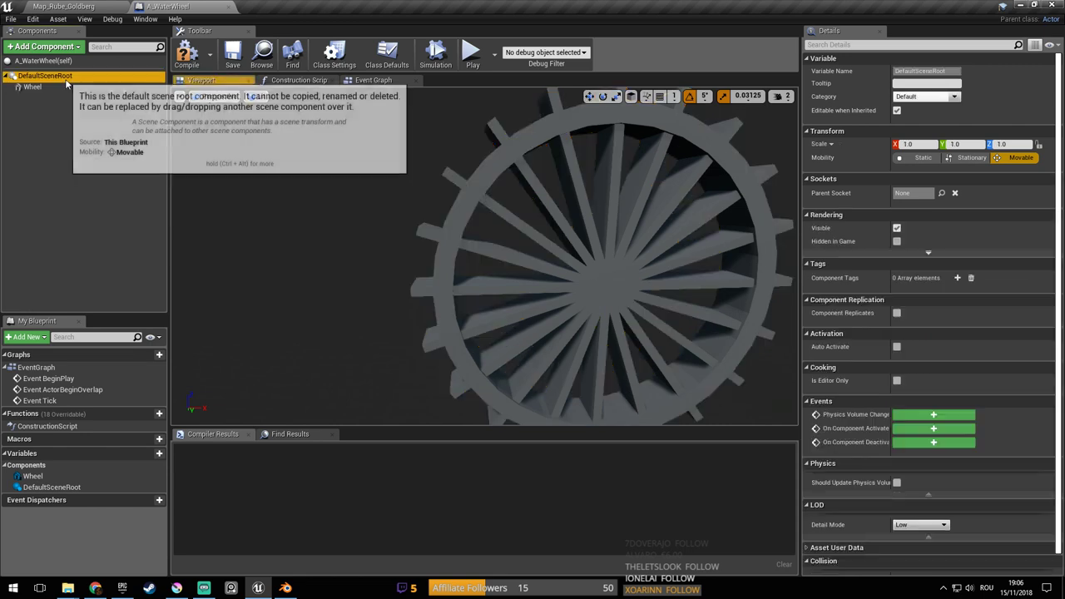
click(44, 47)
text(physio)
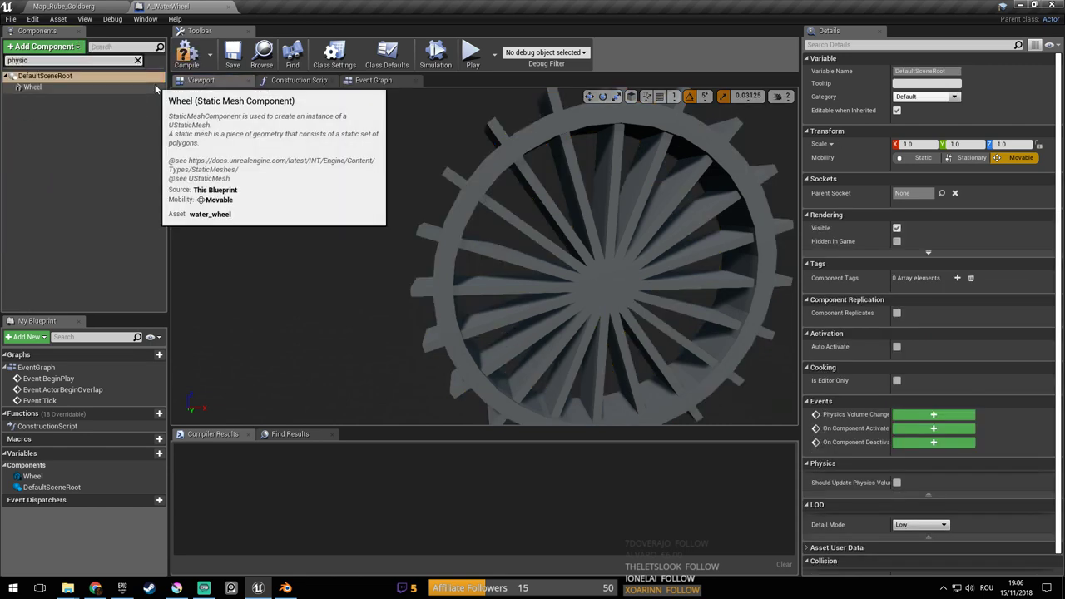
key(BackSpace)
key(Return)
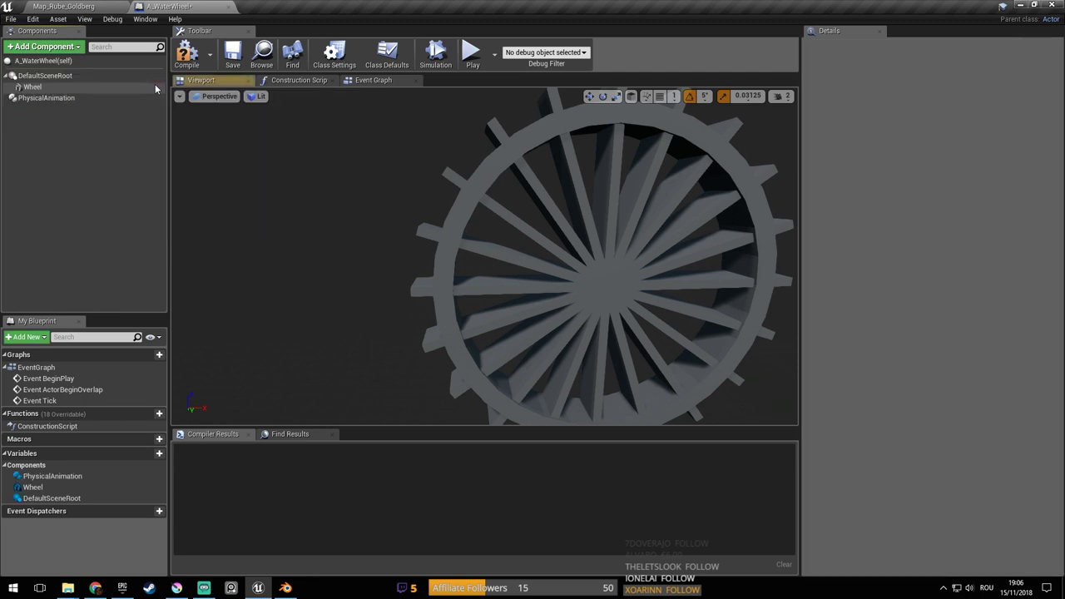
click(68, 98)
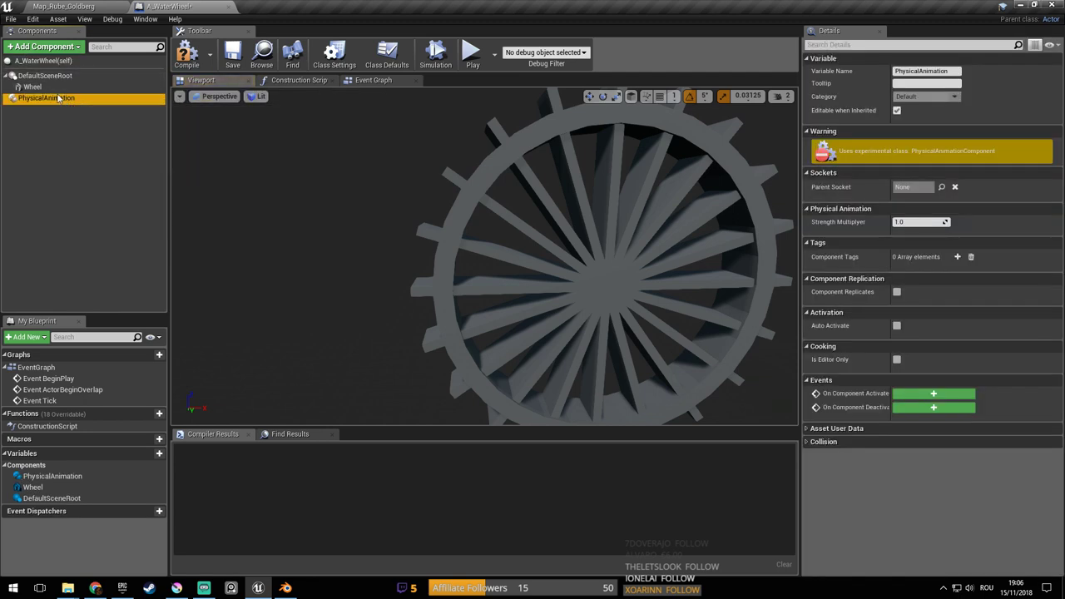
key(Delete)
Add a Physics Constraint component under DefaultSceneRoot and set its Component Name 2 to Wheel
click(61, 75)
click(69, 50)
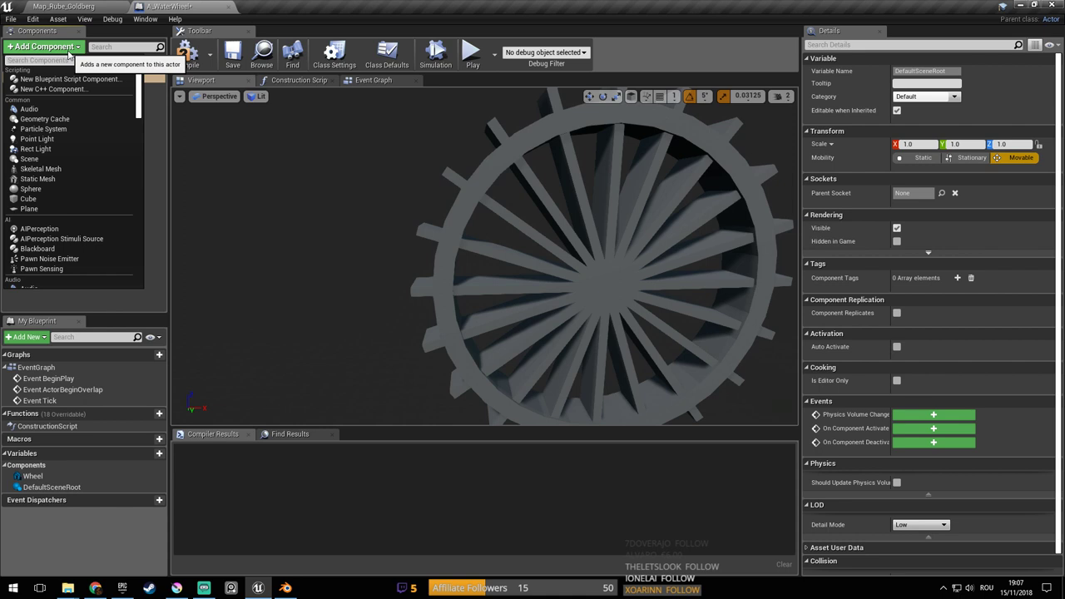
text(physics)
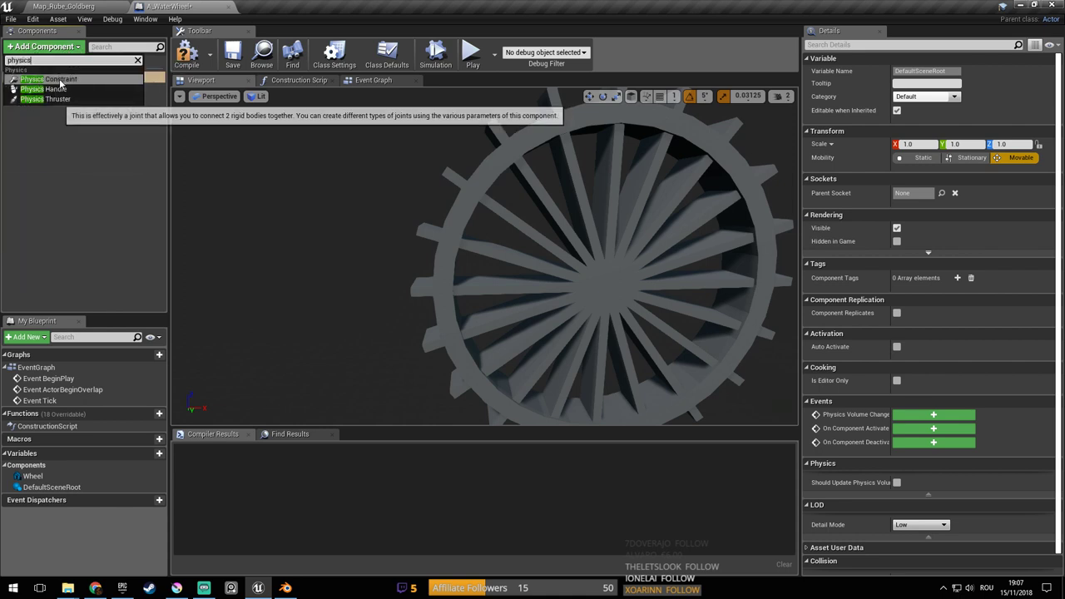
click(58, 80)
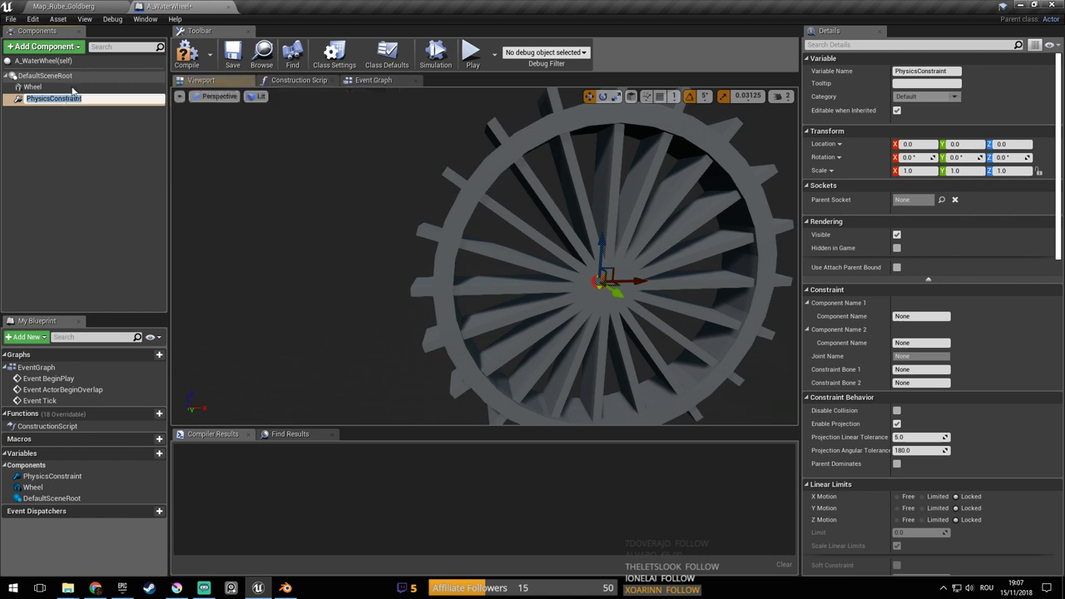
click(69, 100)
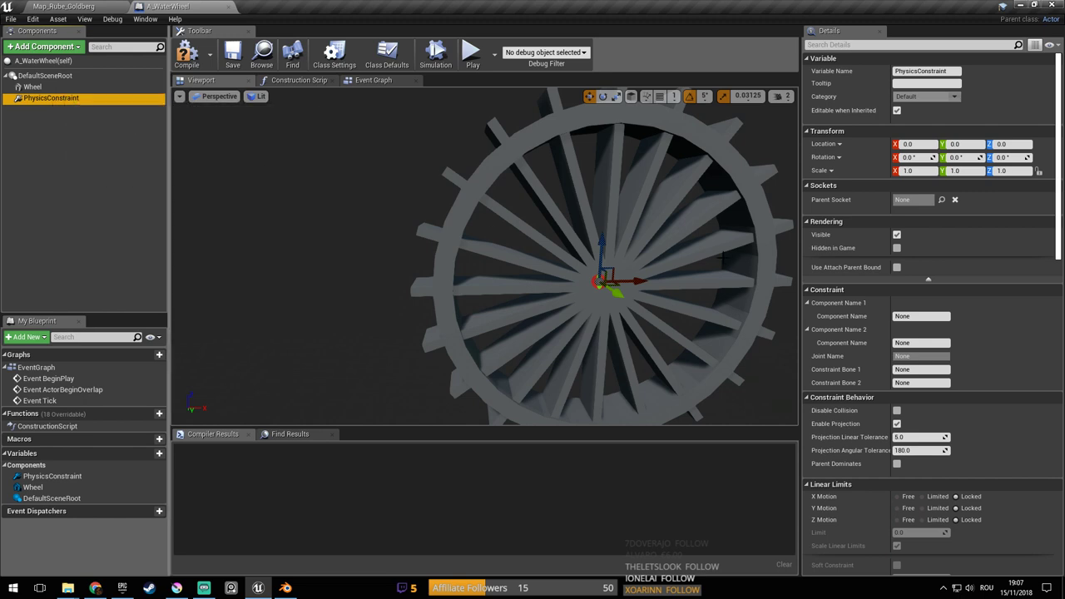
click(946, 344)
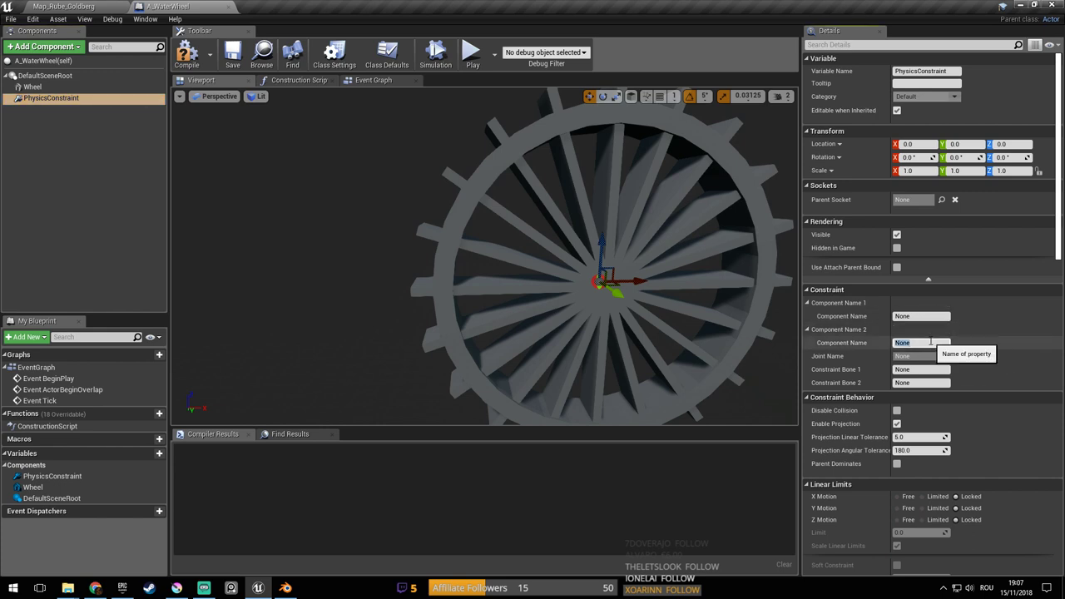
key(Return)
Rotate the physics constraint -90° about the Z axis so its twist axis runs along the wheel's axle
right_drag(708, 304, 749, 306)
key(w)
key(a)
key(s)
right_drag(491, 254, 514, 249)
right_drag(576, 323, 573, 319)
key(s)
key(w)
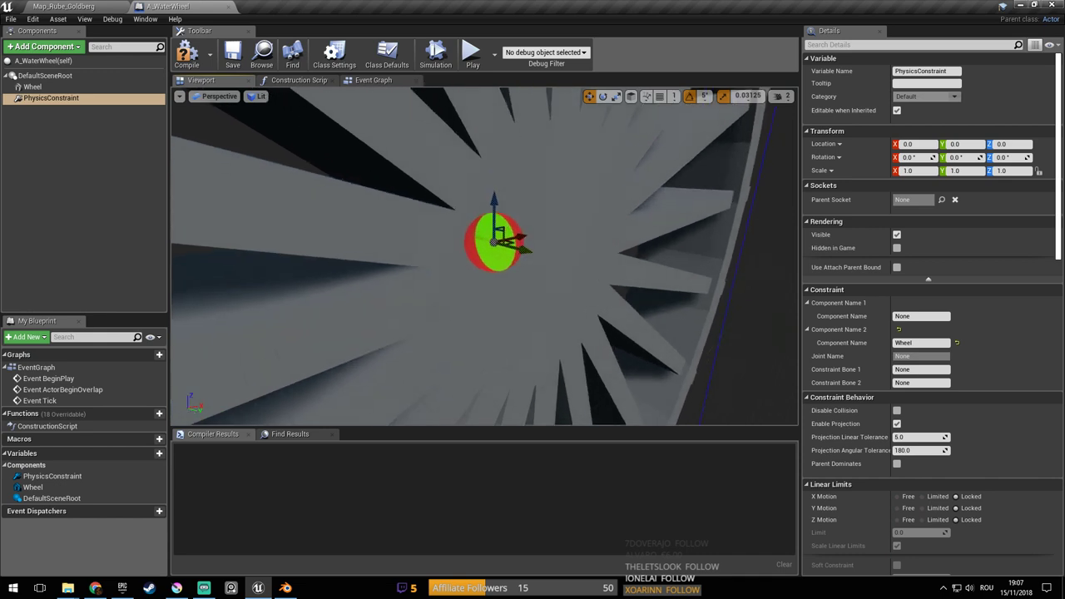
click(602, 97)
key(s)
mouse_move(615, 267)
right_down()
mouse_move(633, 274)
mouse_move(615, 266)
right_up()
right_drag(489, 262, 513, 230)
key(w)
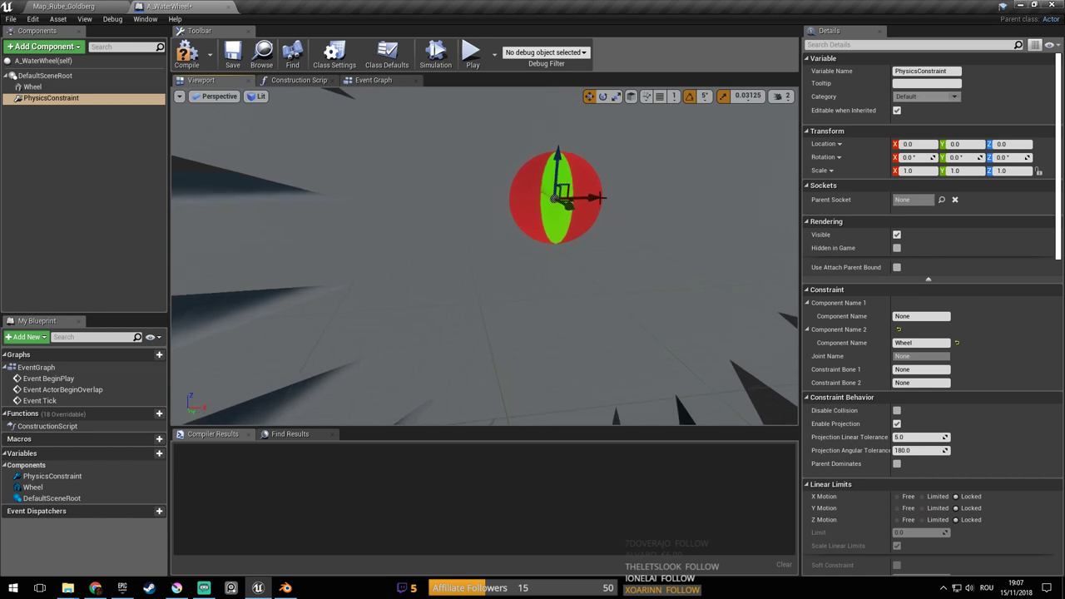
scroll(549, 221, down, 3)
scroll(548, 221, down, 2)
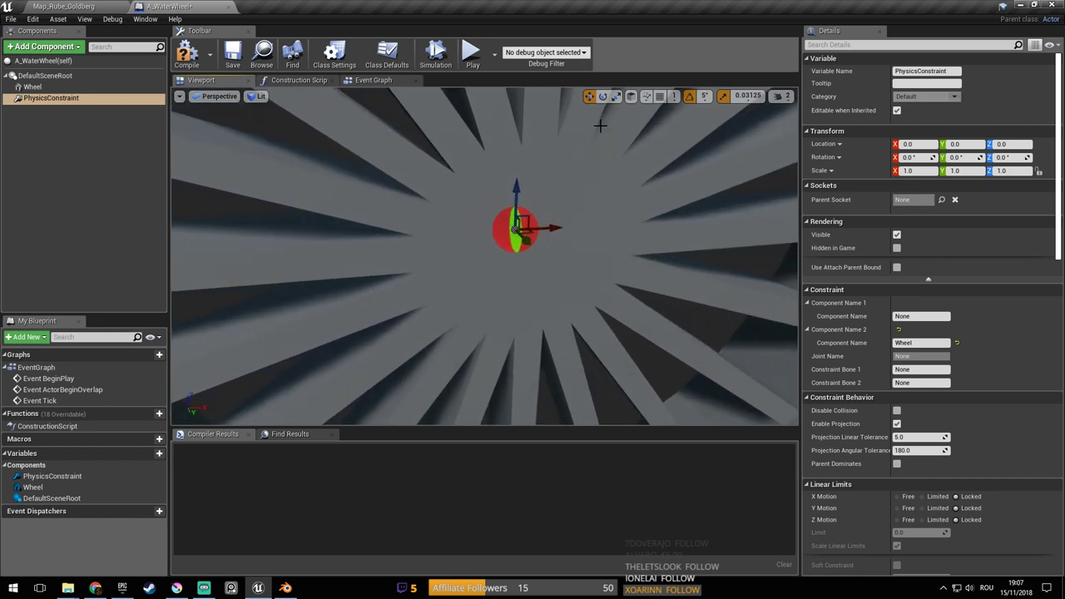
click(603, 96)
drag(483, 245, 492, 223)
right_drag(491, 223, 414, 282)
Lock the constraint's Swing 1 and Swing 2 Motion in the Angular Limits and save the blueprint
scroll(1021, 316, down, 5)
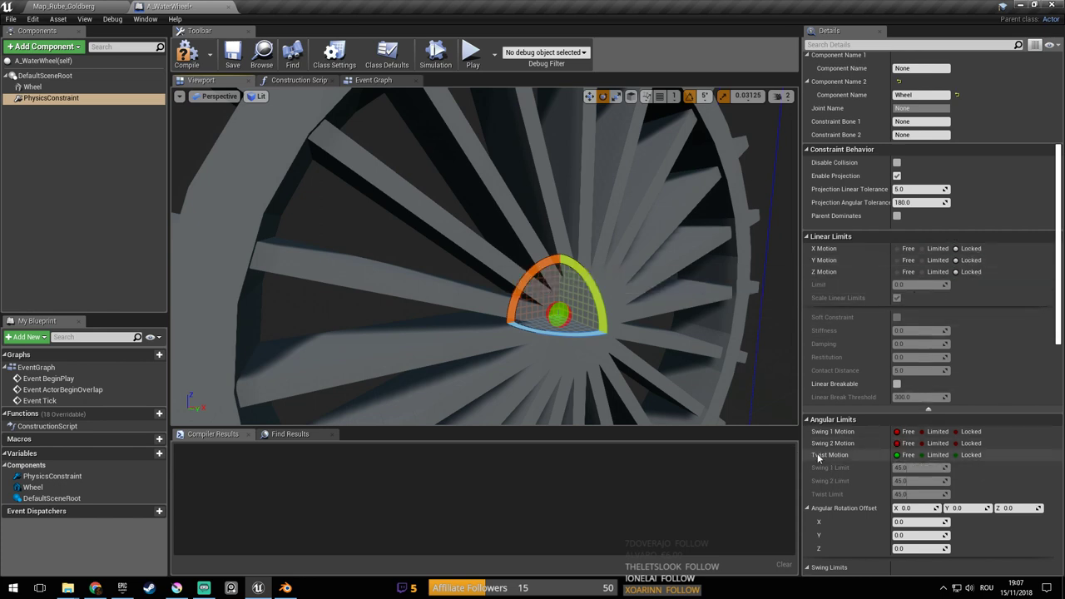
click(958, 431)
click(957, 442)
right_drag(632, 266, 533, 252)
key(ctrl+s)
key(s)
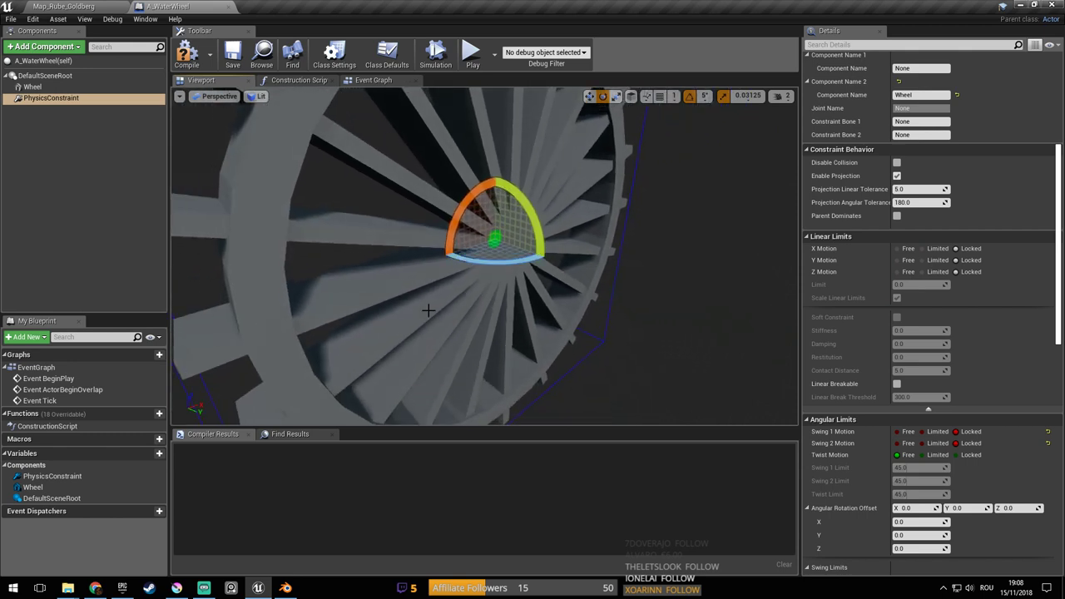
mouse_move(100, 589)
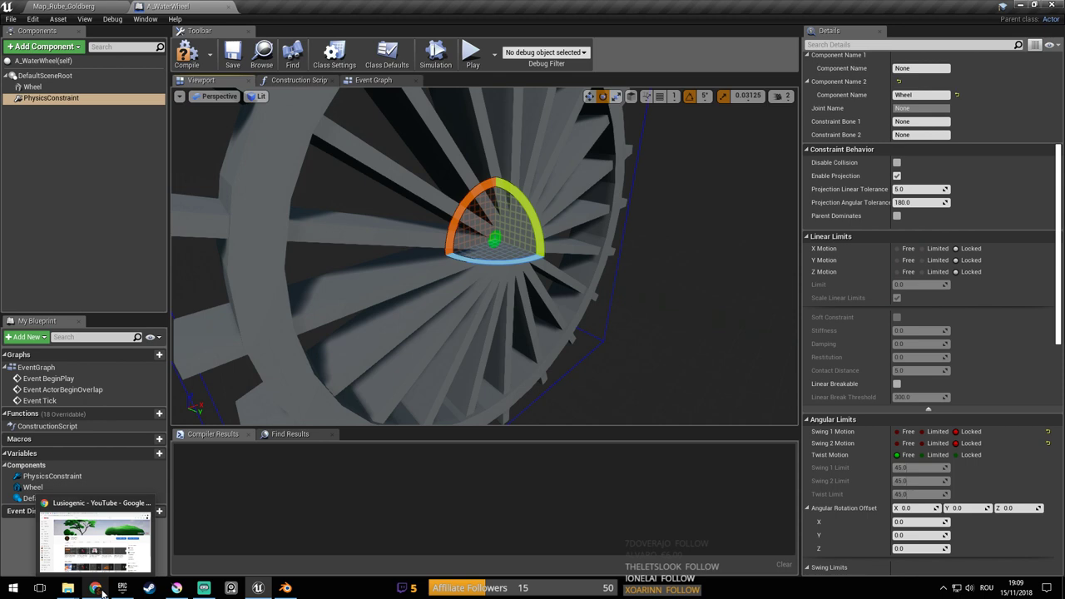
mouse_move(205, 590)
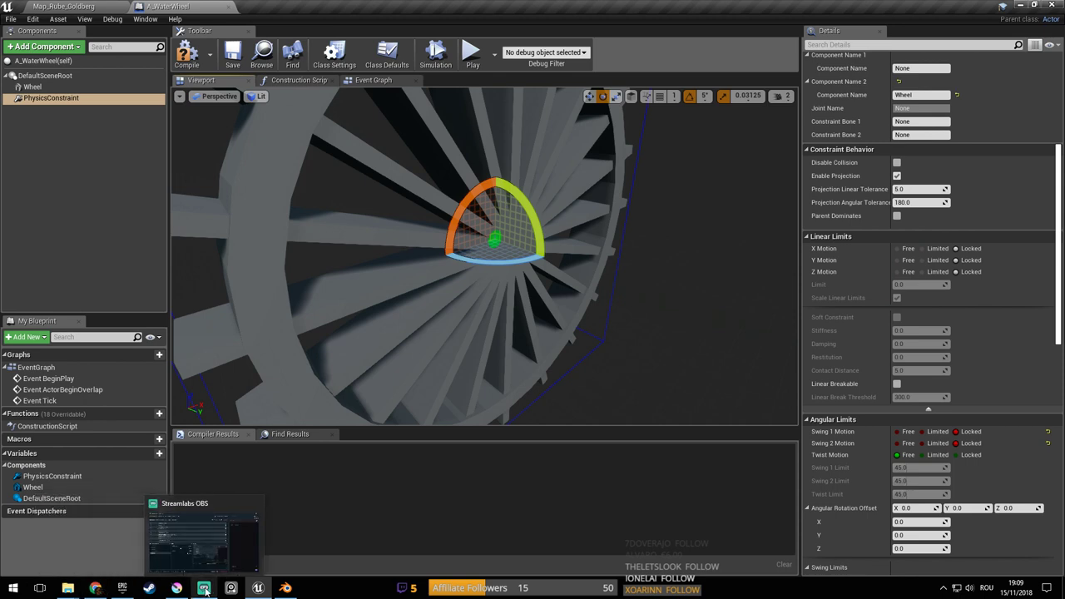
Assign M_DefaultMaterial to the Wheel component's material Element 0 and save the blueprint
right_drag(539, 412, 570, 417)
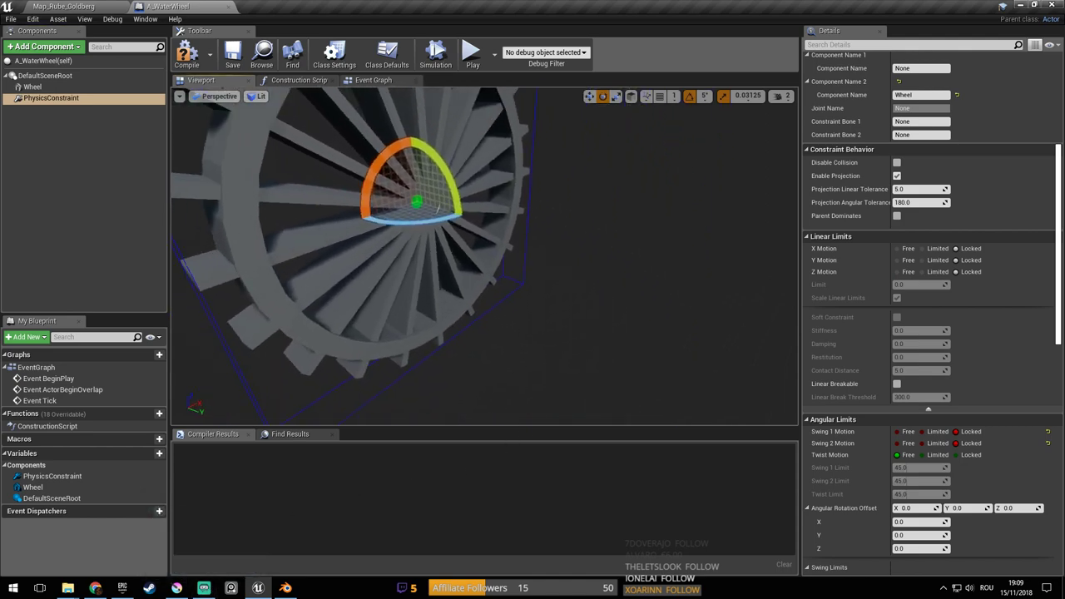
right_drag(439, 208, 614, 291)
click(614, 291)
scroll(996, 504, down, 5)
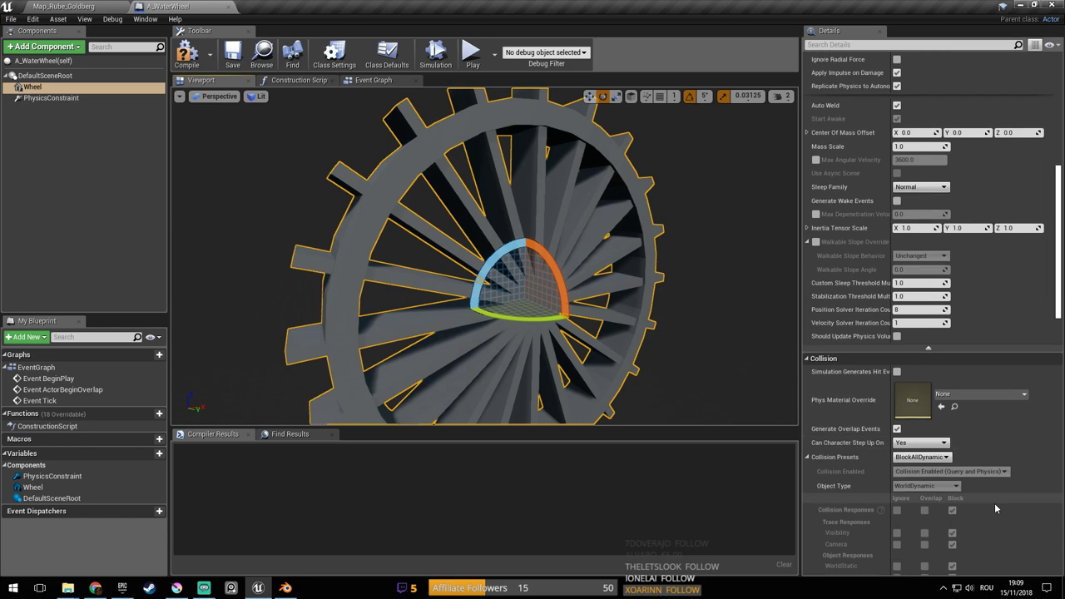
scroll(996, 504, down, 5)
scroll(1020, 367, up, 6)
scroll(975, 283, up, 12)
click(975, 274)
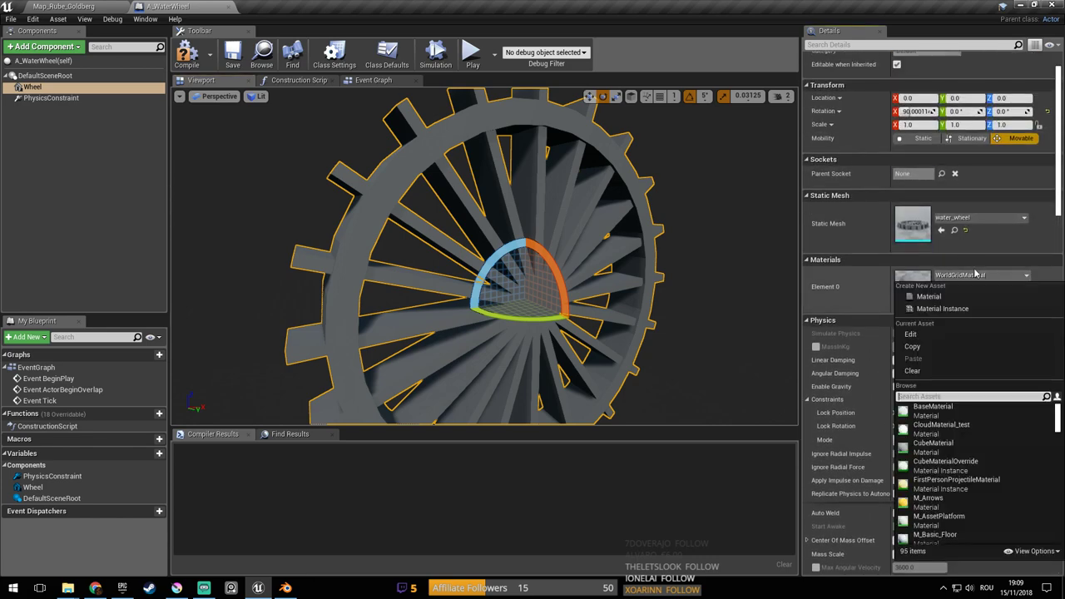
text(default)
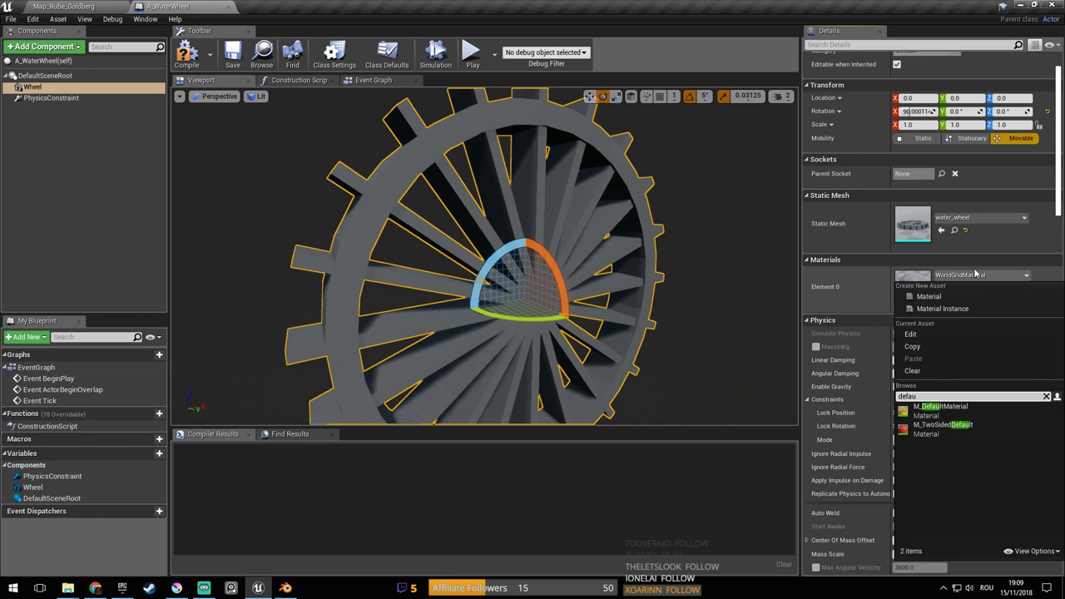
click(1015, 413)
right_drag(666, 292, 690, 225)
key(ctrl+s)
Rename the physics constraint component as WheelAxis
right_drag(500, 250, 550, 225)
drag(371, 265, 358, 266)
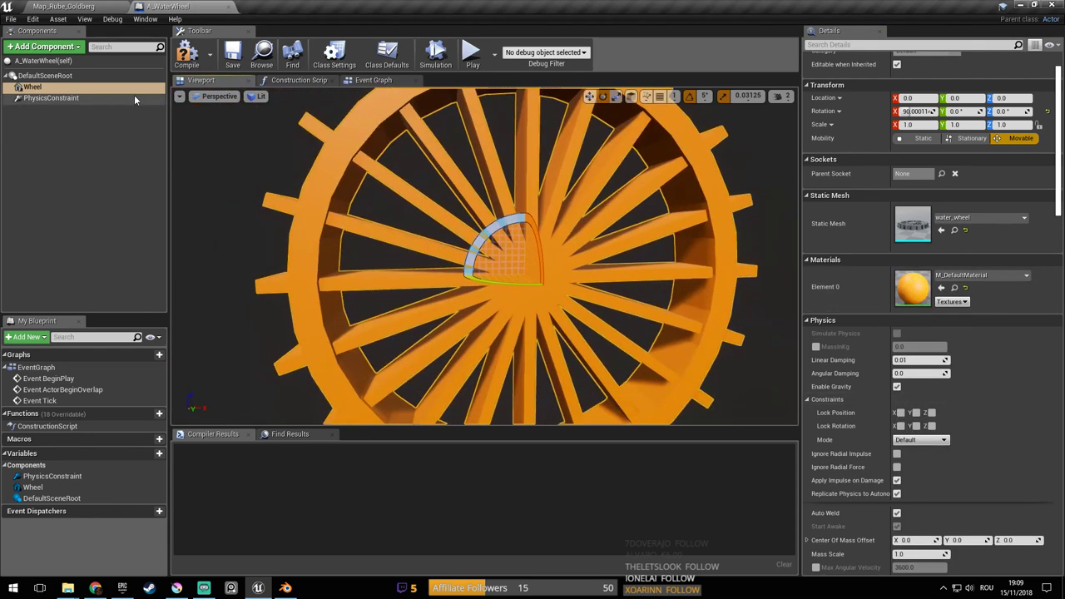
click(51, 98)
click(49, 99)
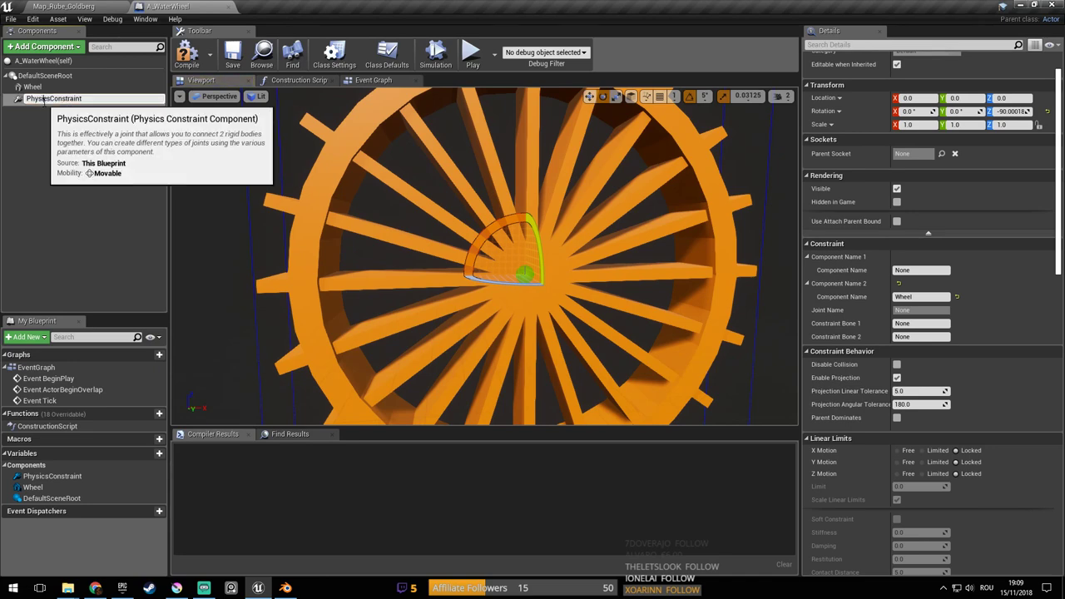
text(Wheel)
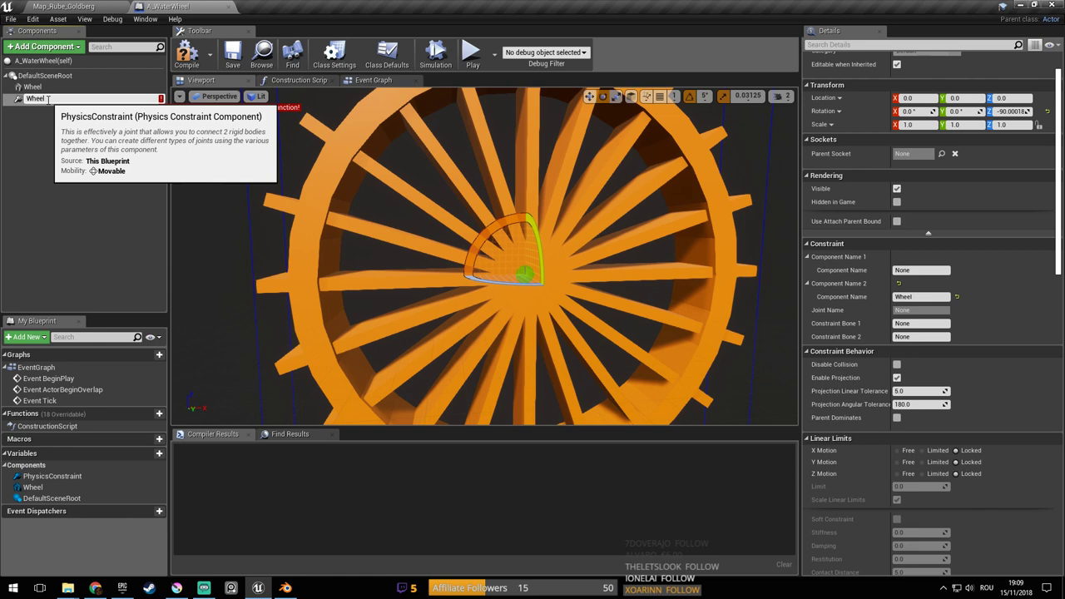
text(Axis)
key(Return)
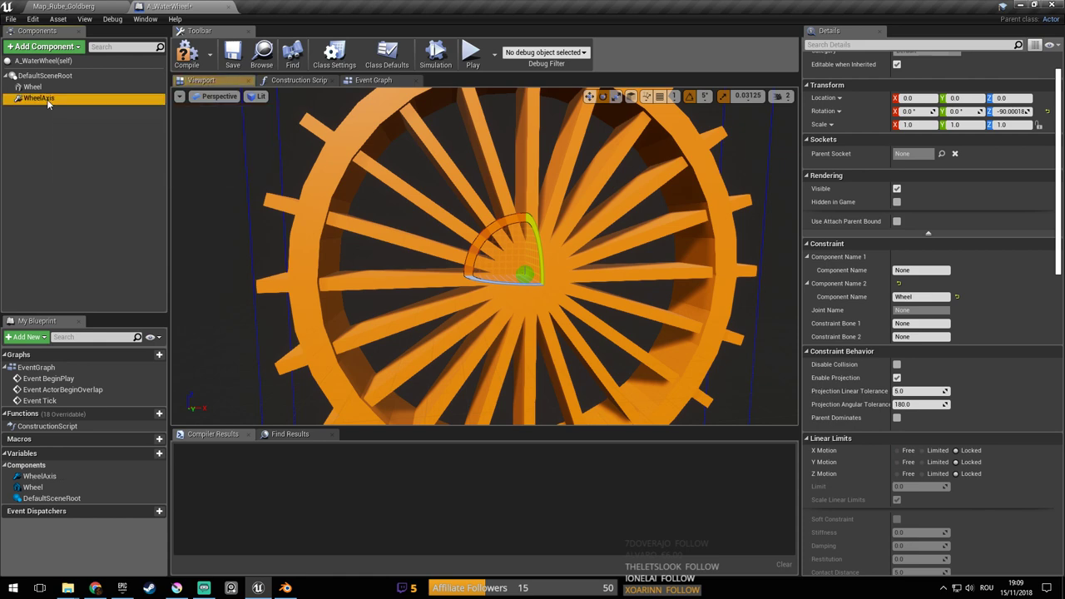
Set the WheelAxis constraint's Angular Drive Mode to Twist and Swing in its Angular Motor settings
right_drag(282, 224, 385, 225)
scroll(957, 284, down, 2)
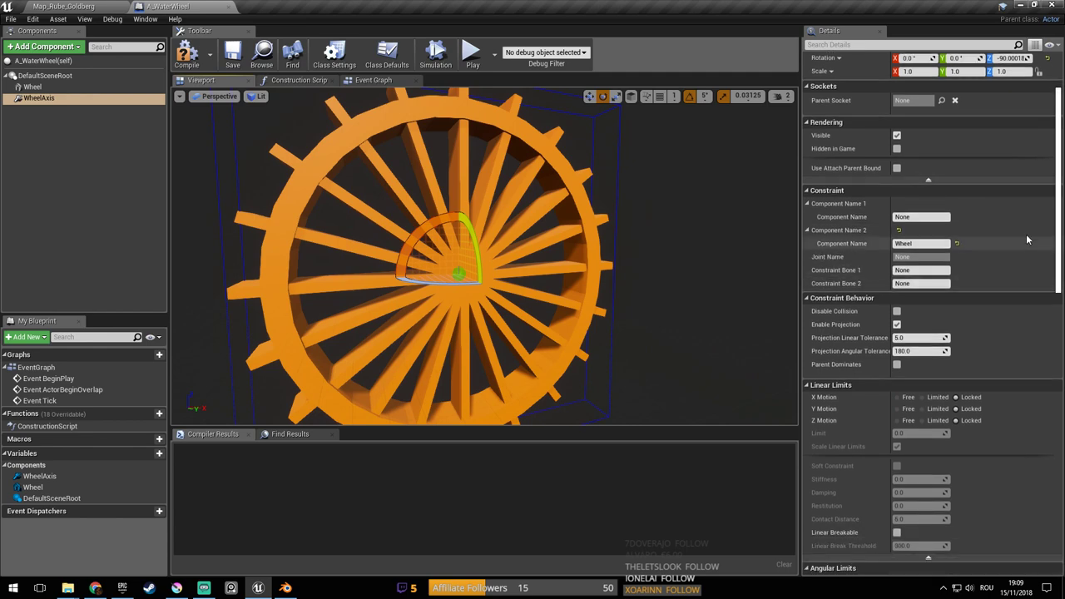
scroll(1003, 282, down, 10)
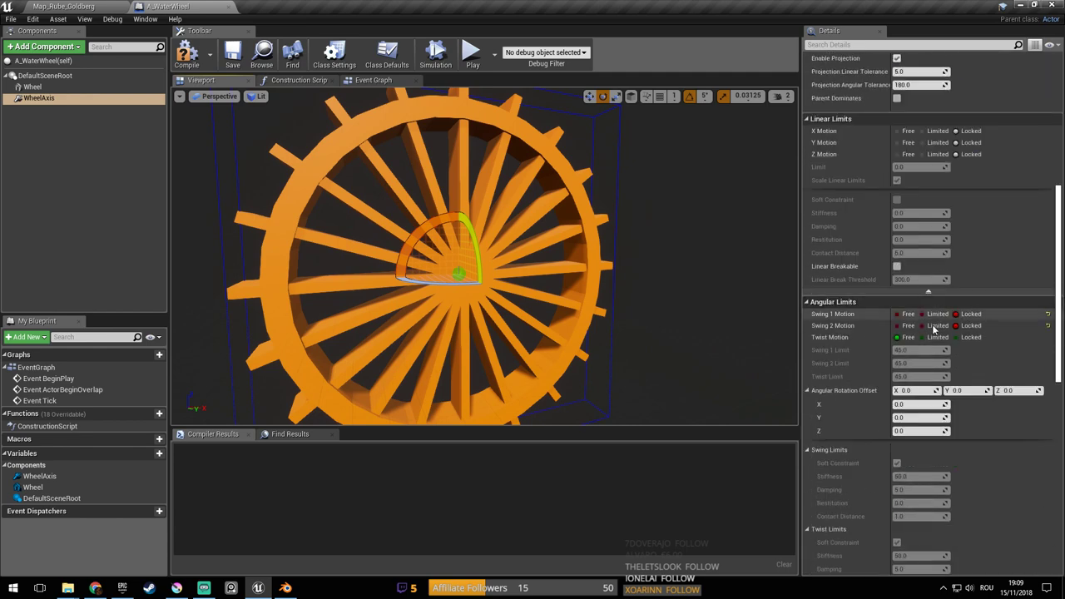
scroll(991, 337, down, 5)
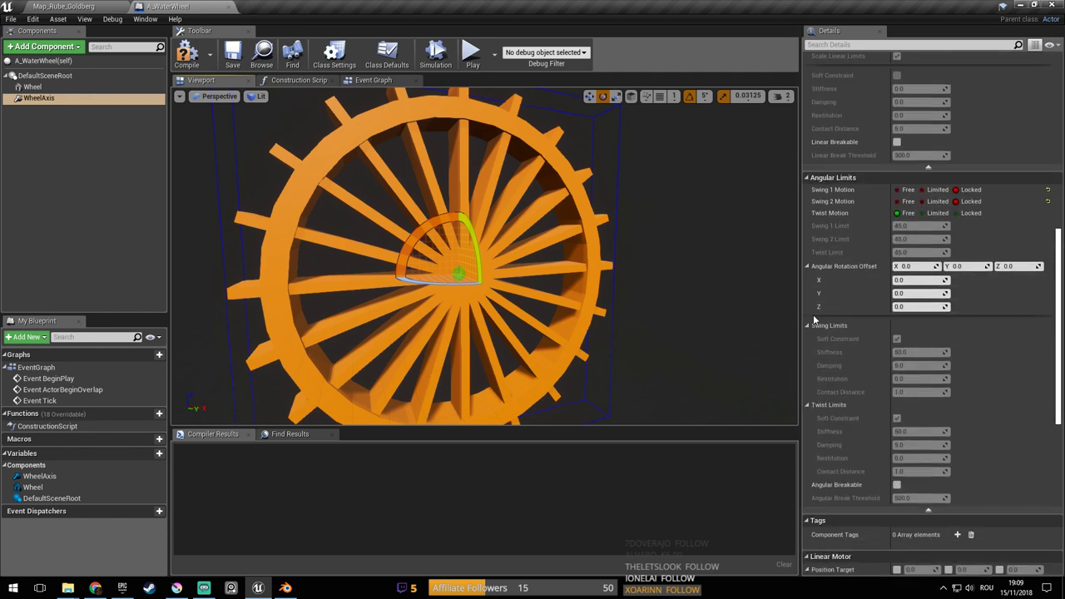
scroll(1015, 319, down, 15)
scroll(1040, 392, down, 2)
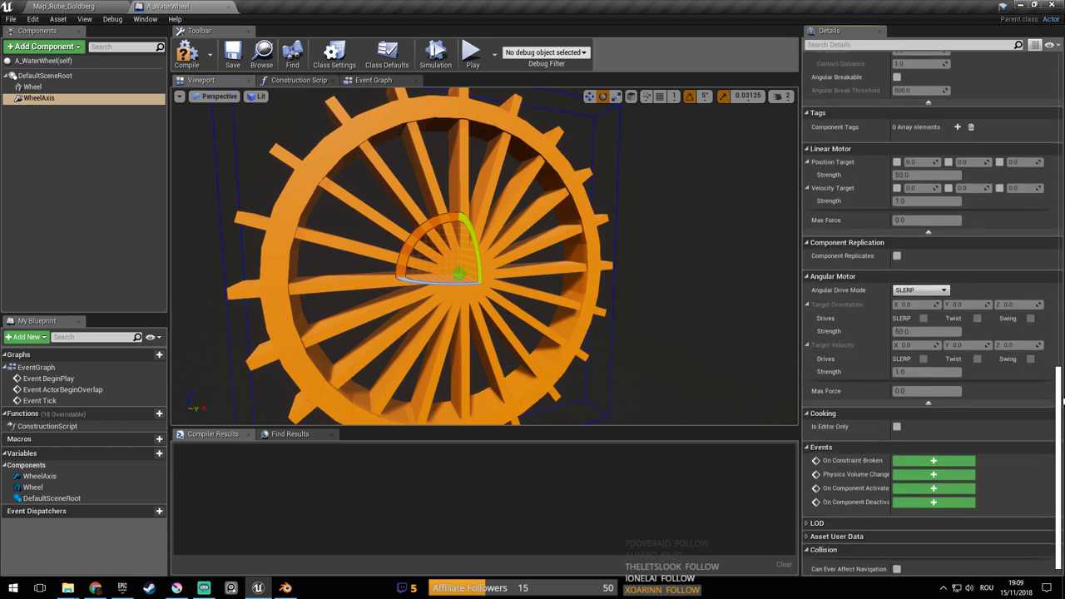
click(921, 286)
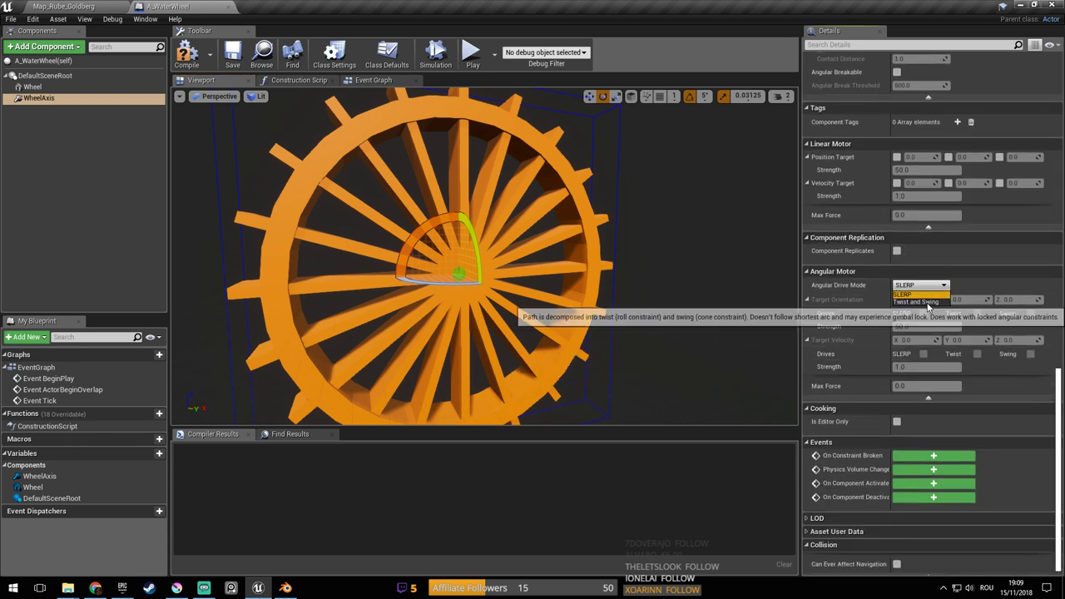
click(916, 300)
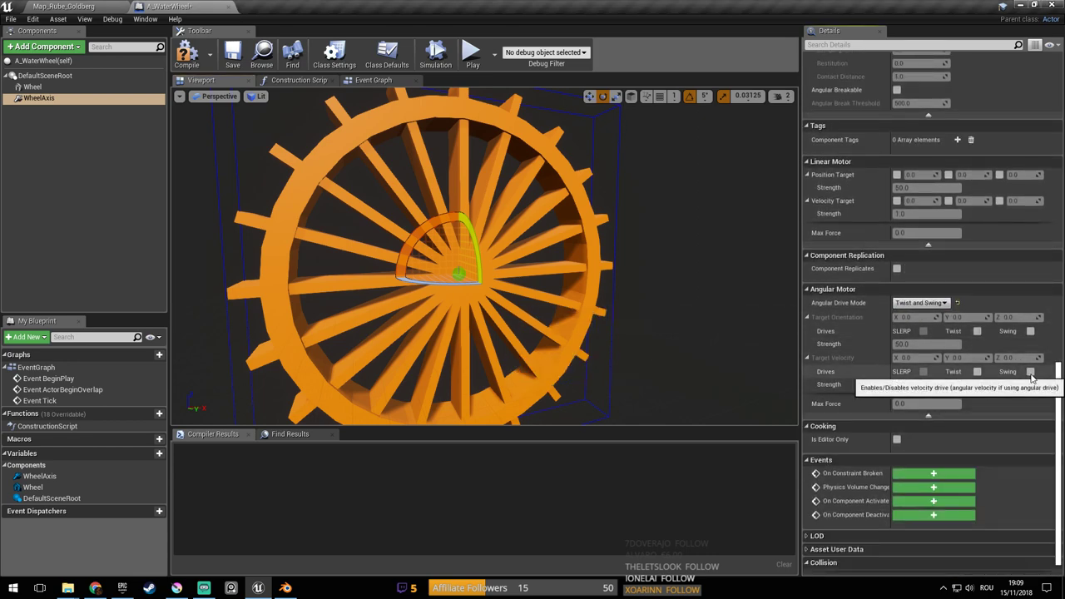
Enable the Twist drive for the angular motor's Target Velocity with Strength 5.0, then compile and save the blueprint
click(977, 371)
click(928, 384)
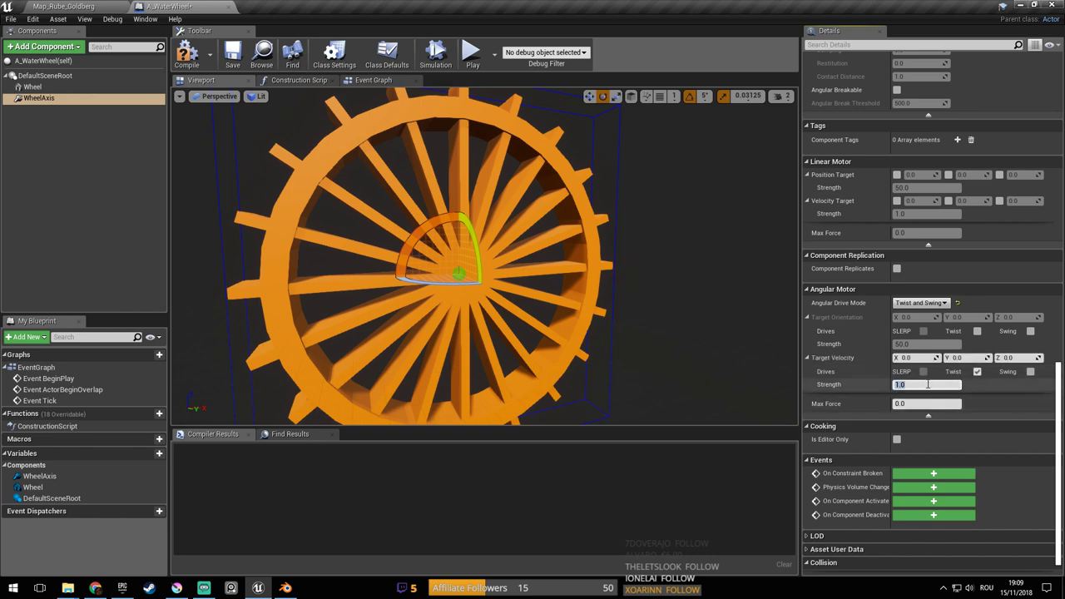
right_drag(707, 311, 700, 285)
click(223, 66)
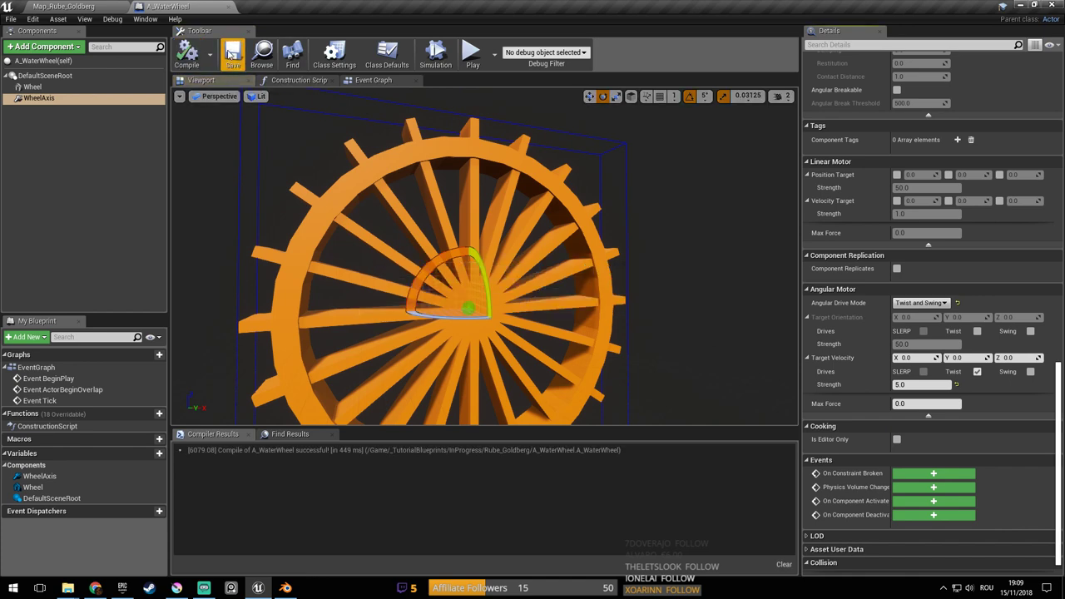
Return to the Map_Rube_Goldberg level, override the water_wheel actor's MassInKg with 50, and save the map
click(187, 6)
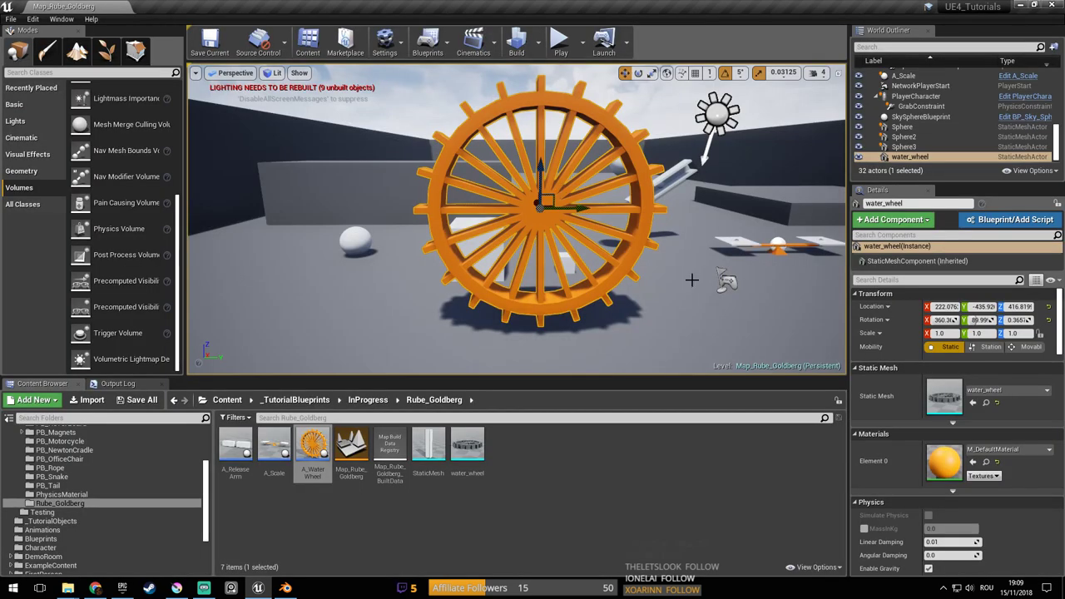
scroll(984, 391, down, 5)
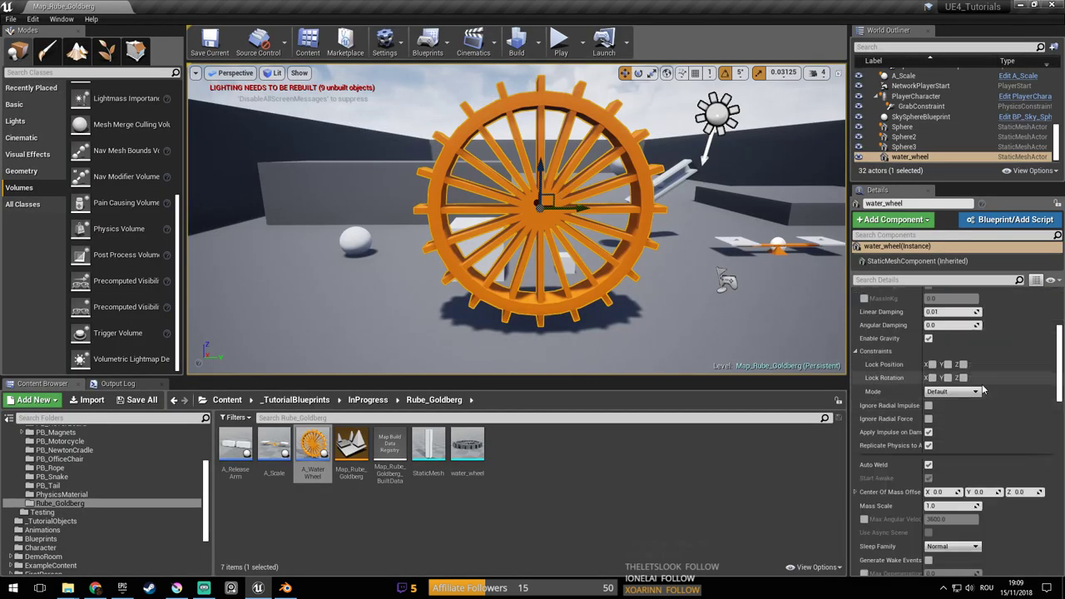
scroll(984, 390, up, 2)
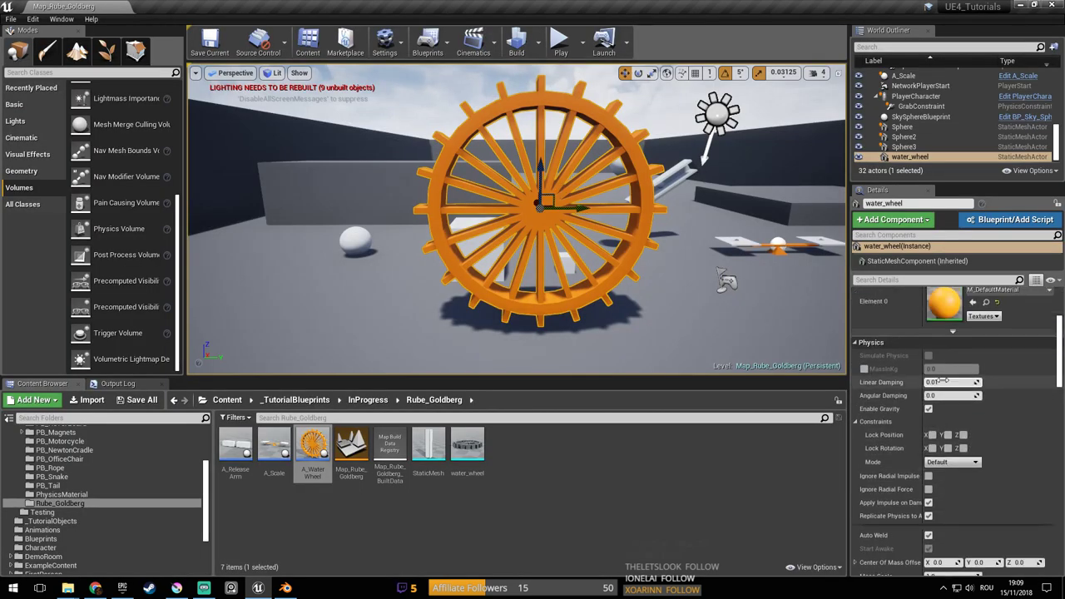
click(865, 368)
click(962, 368)
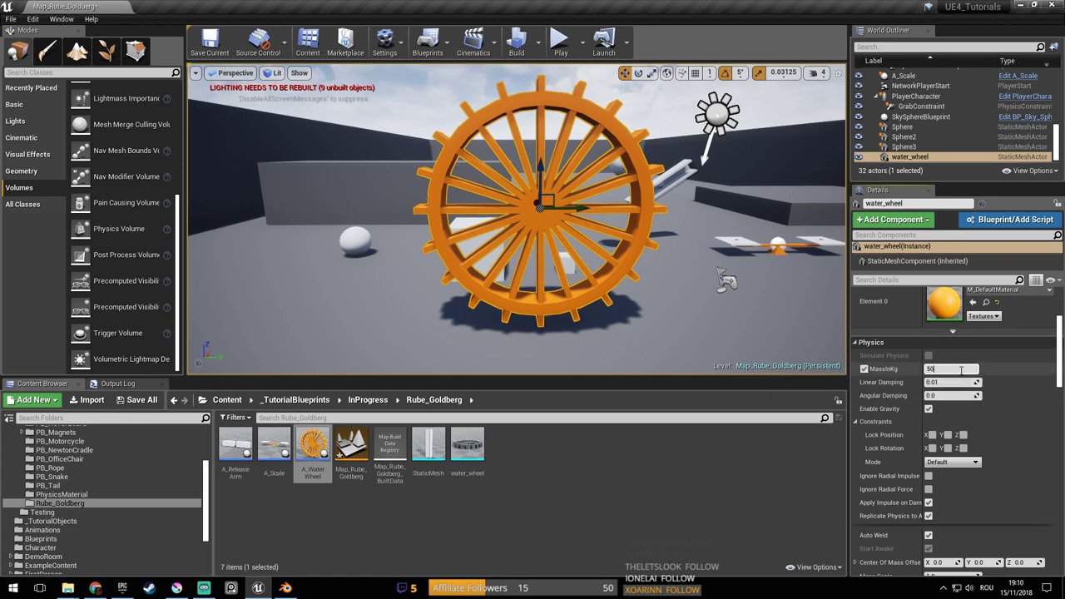
right_drag(548, 190, 524, 158)
key(ctrl+s)
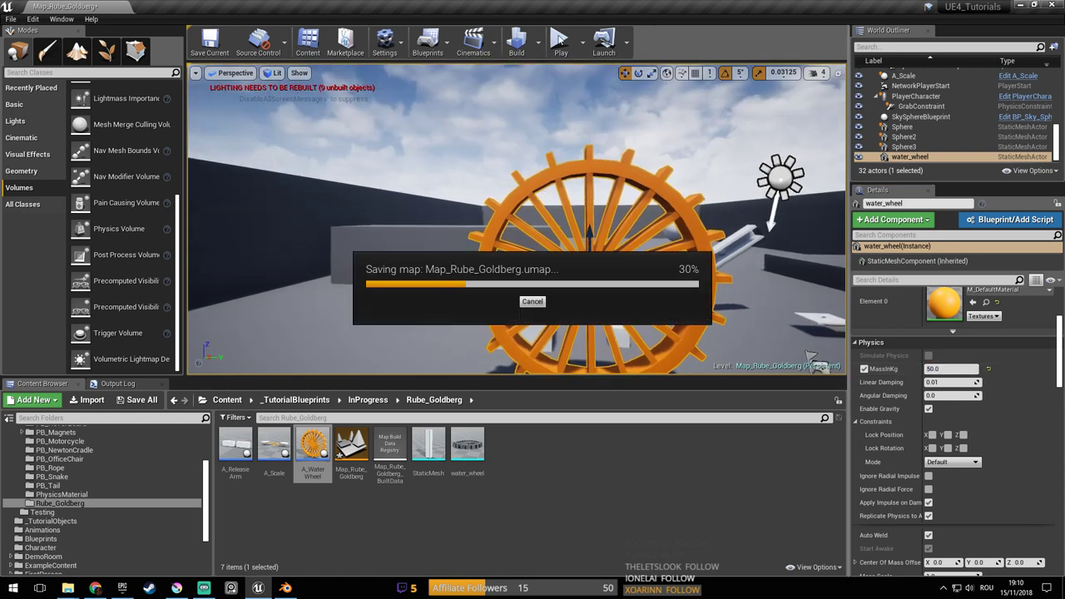
Play-test the level briefly, then check the details of the water_wheel static mesh asset
click(560, 40)
key(Escape)
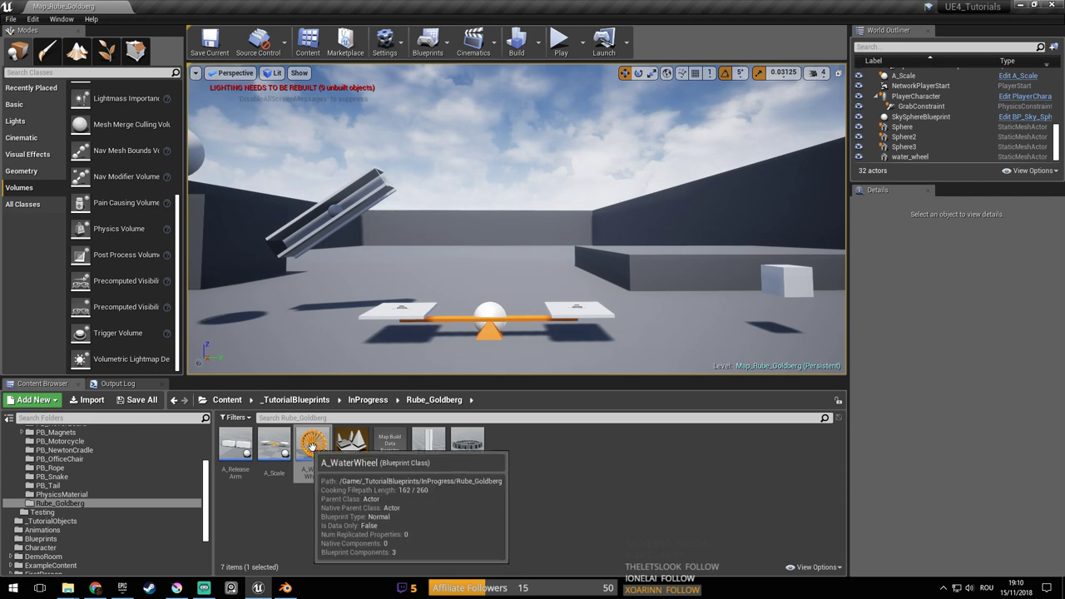
click(352, 468)
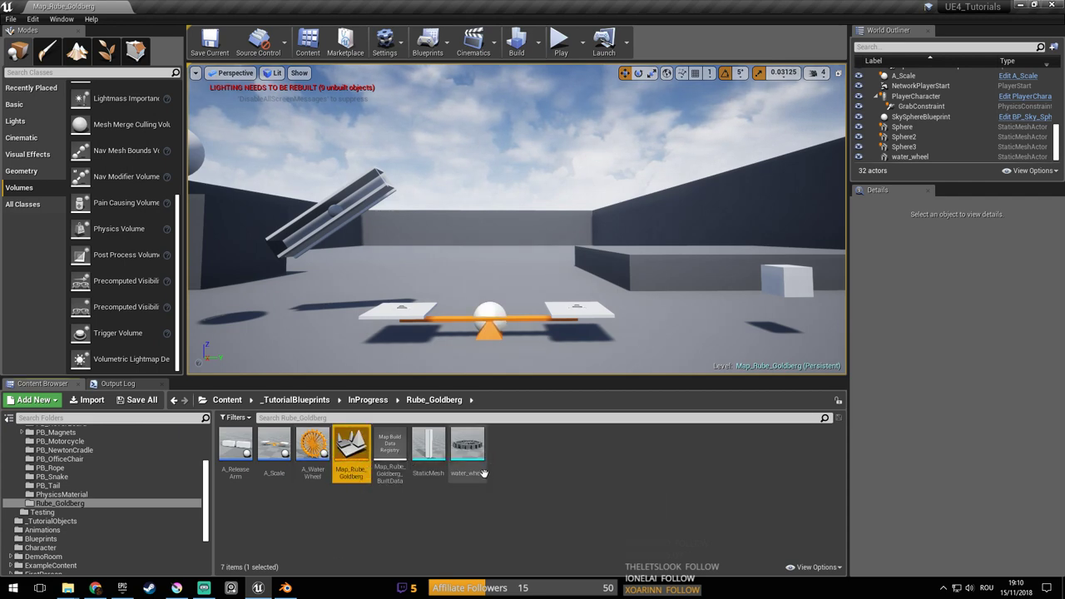
click(469, 450)
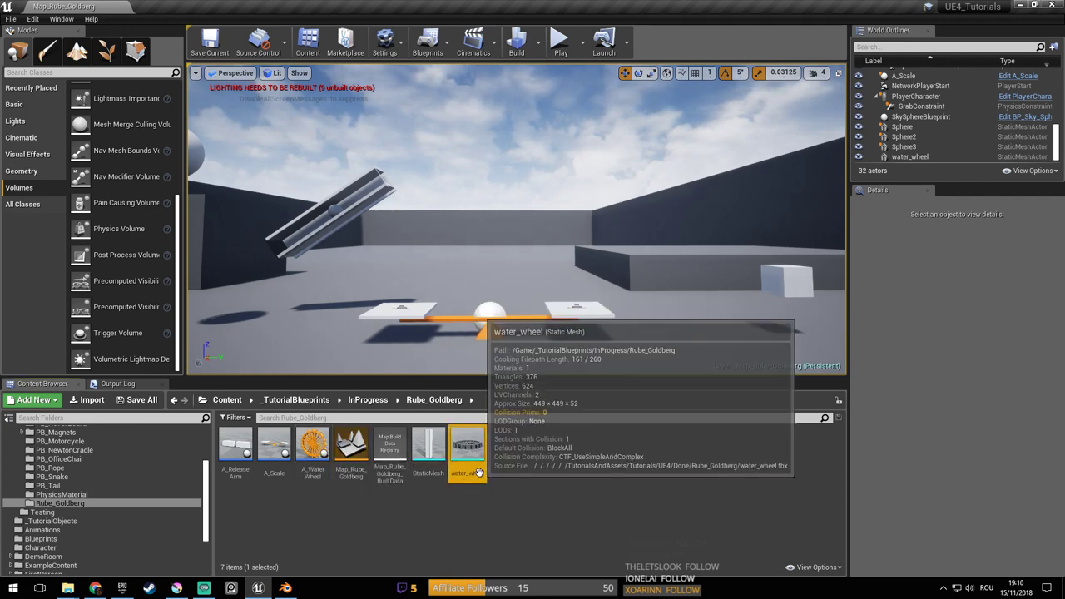
Delete the water_wheel static mesh actor from the level
right_drag(533, 216, 433, 241)
click(256, 188)
key(Delete)
key(s)
Open the A_WaterWheel blueprint and check the WheelAxis settings and the Wheel component's physics settings
drag(313, 451, 430, 158)
click(39, 97)
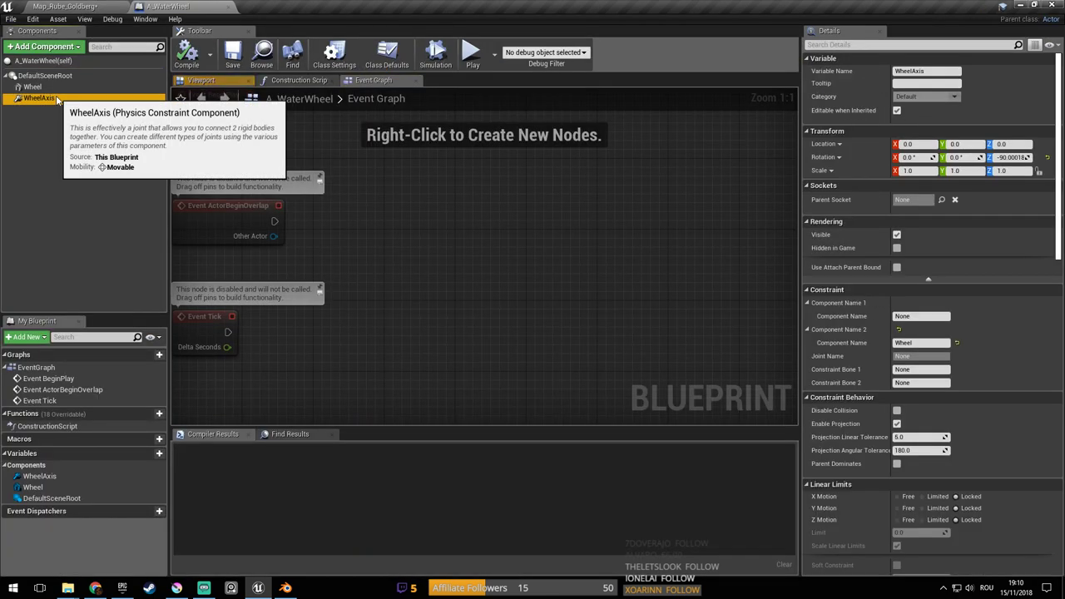
click(31, 86)
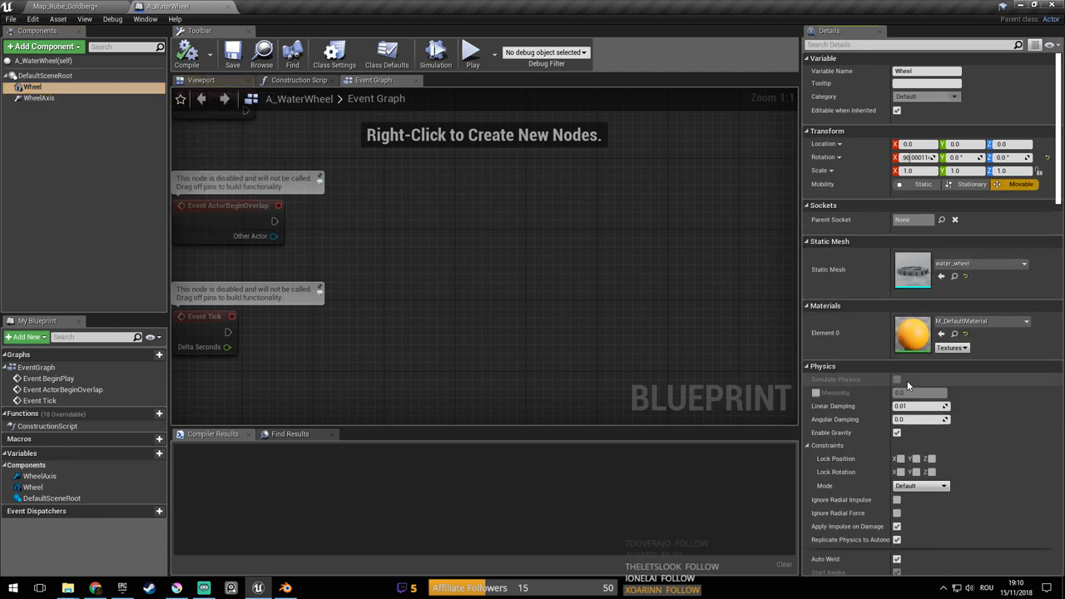
right_drag(666, 300, 752, 293)
scroll(635, 279, down, 4)
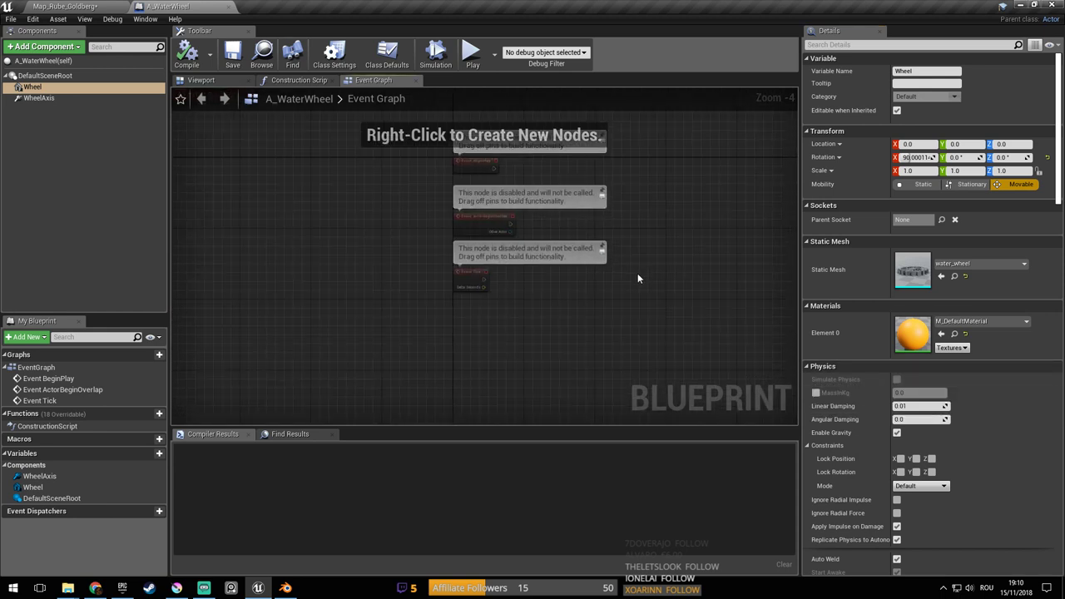
click(82, 88)
Save the Map_Rube_Goldberg level and open the water_wheel static mesh in its editor, docked beside the other open editors
click(79, 7)
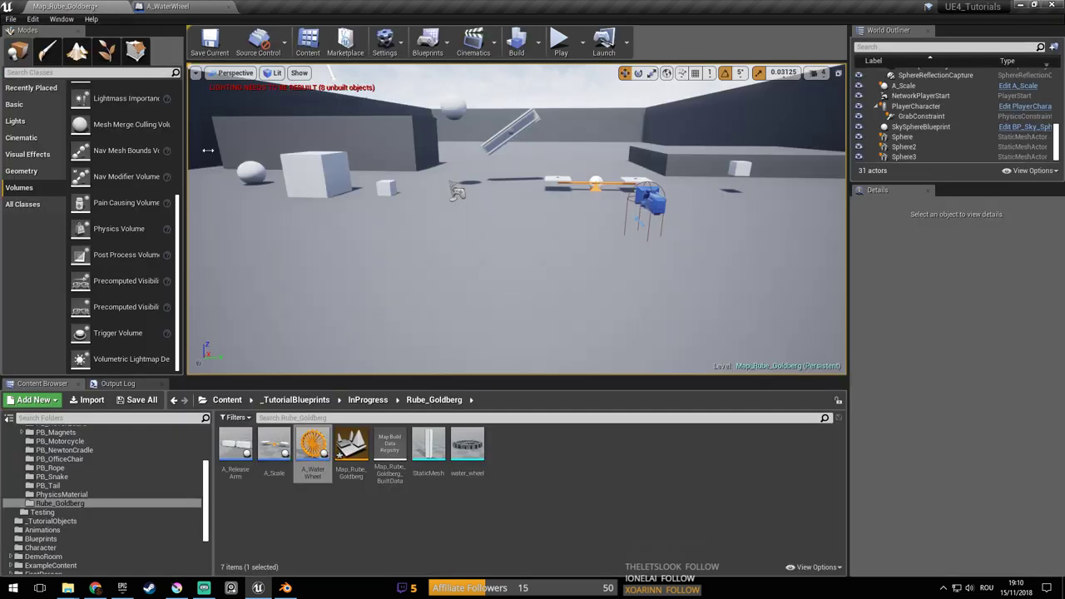
key(ctrl+s)
double_click(471, 449)
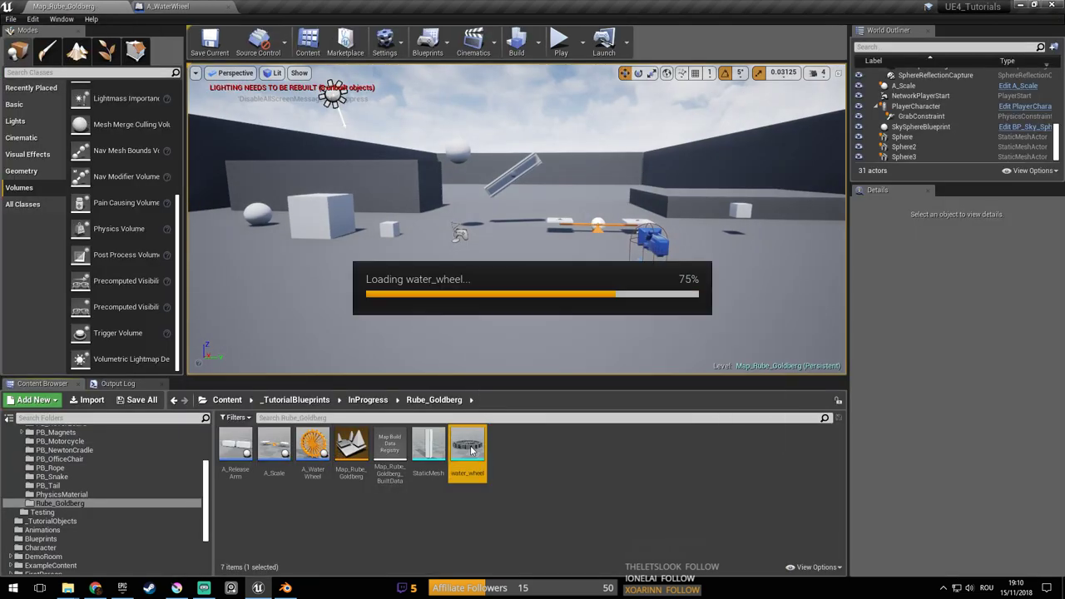
drag(375, 55, 224, 10)
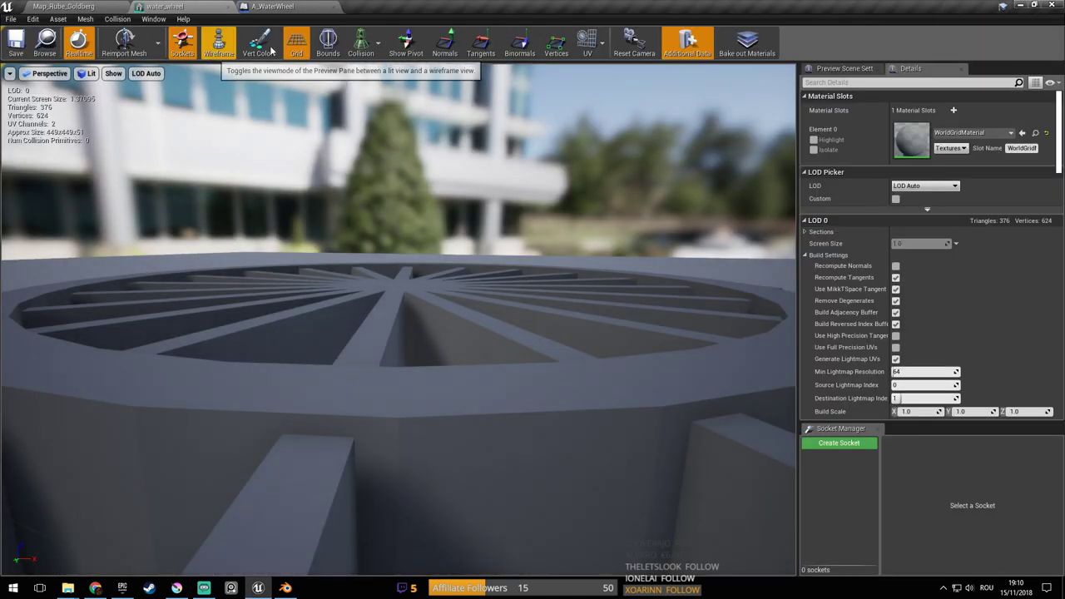
Examine the water_wheel mesh, its available collision types and its build and import settings
key(s)
right_drag(375, 237, 325, 225)
right_drag(279, 115, 259, 105)
right_drag(375, 196, 466, 195)
click(118, 18)
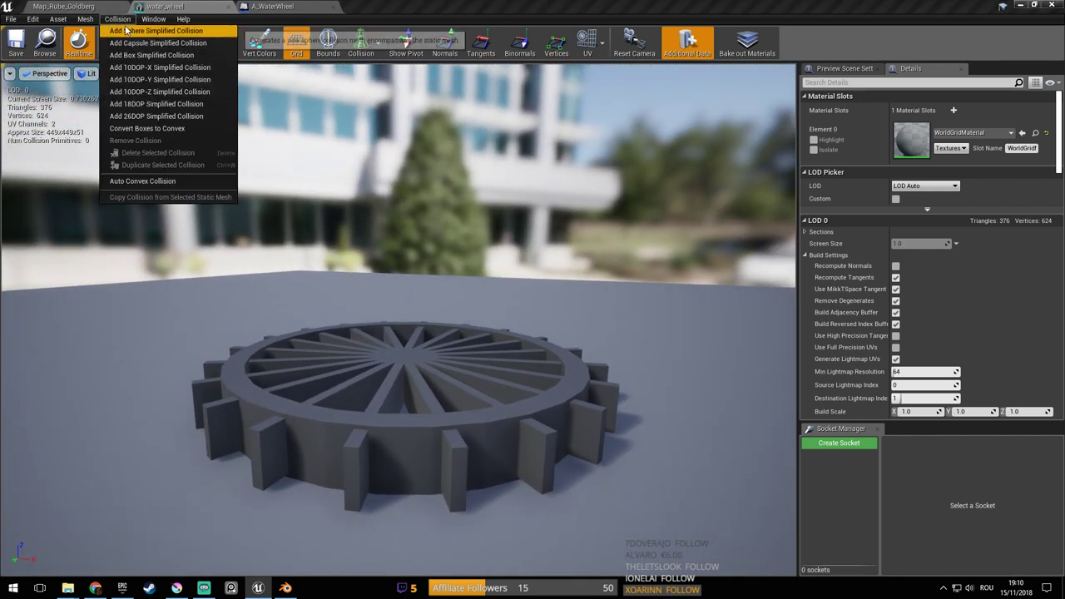
click(123, 20)
scroll(939, 259, down, 15)
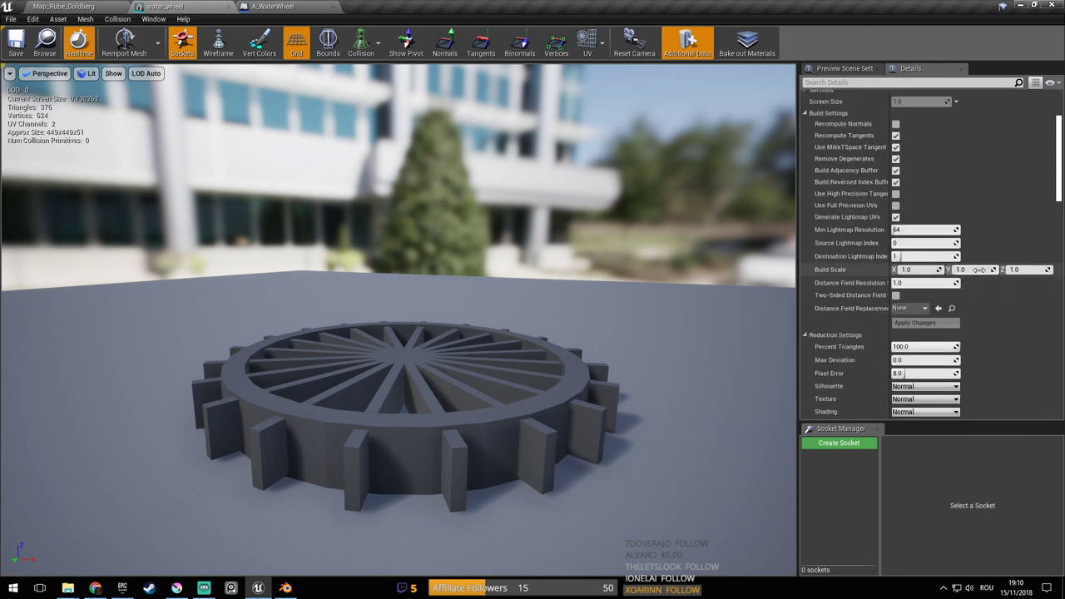
scroll(1007, 233, down, 7)
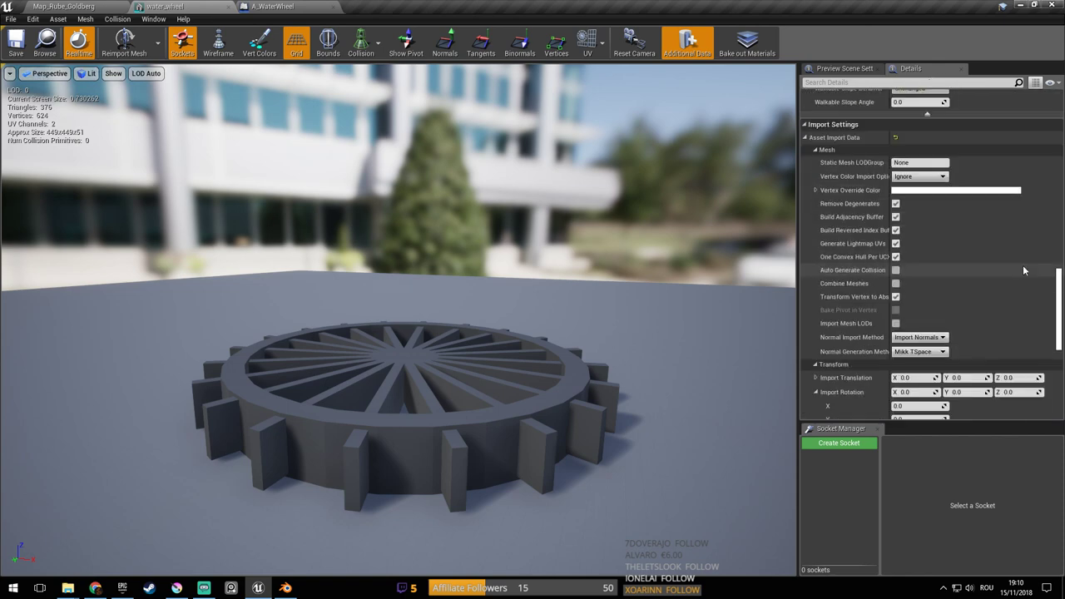
scroll(974, 246, up, 4)
scroll(968, 247, down, 12)
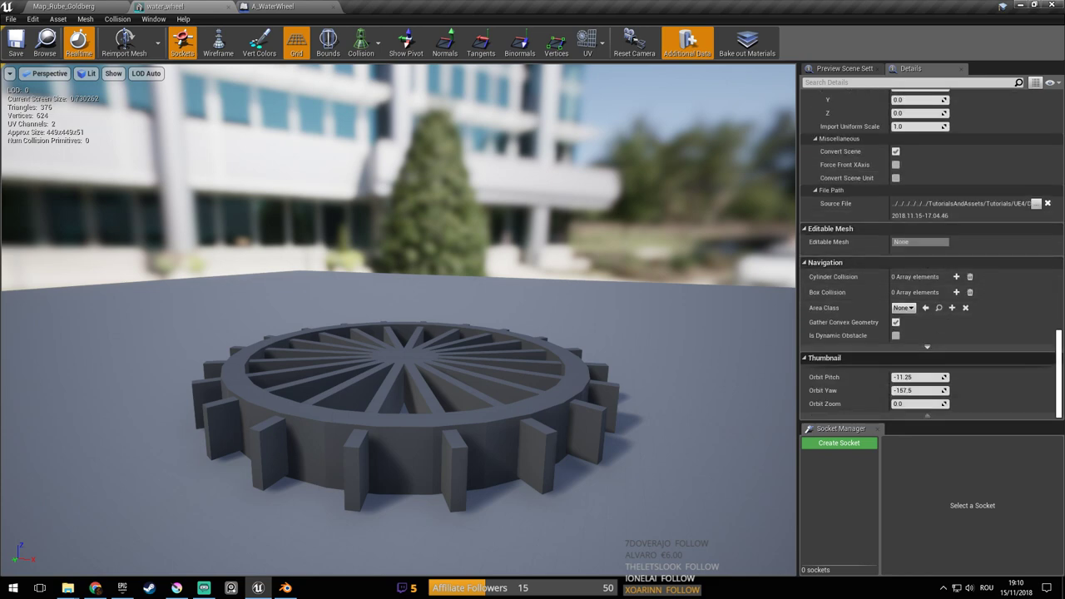
scroll(1042, 111, up, 20)
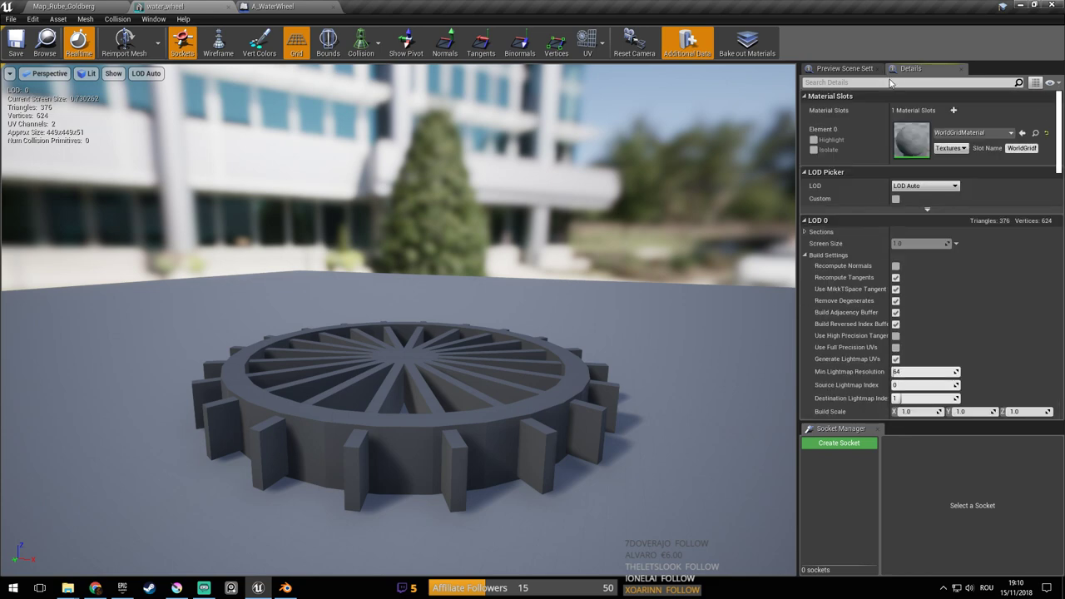
Generate an auto convex collision for the water_wheel mesh with a Hull Count of 50
click(117, 18)
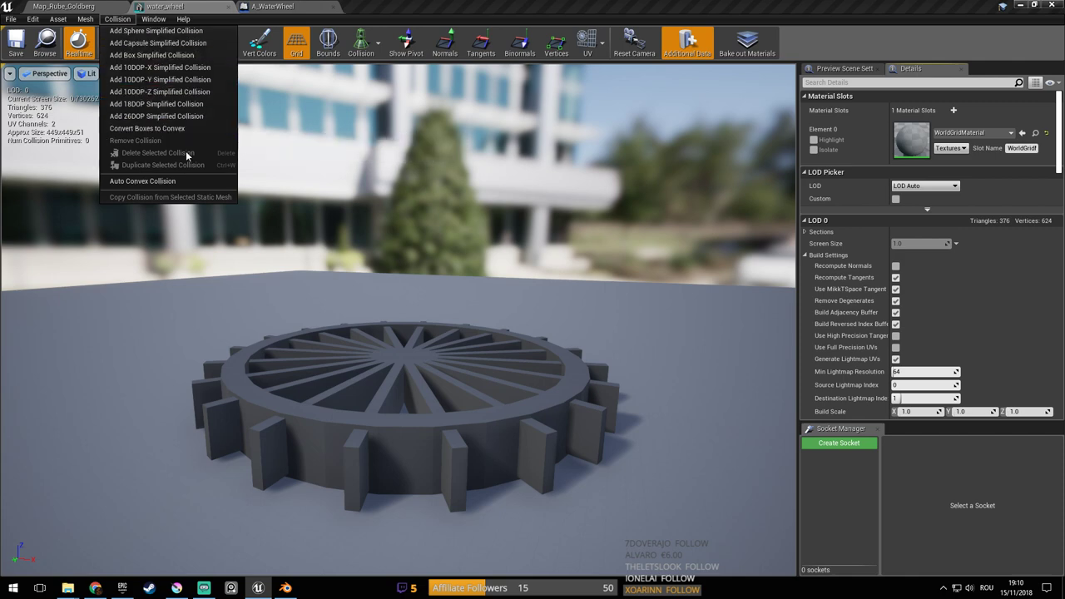
click(189, 181)
scroll(425, 207, down, 5)
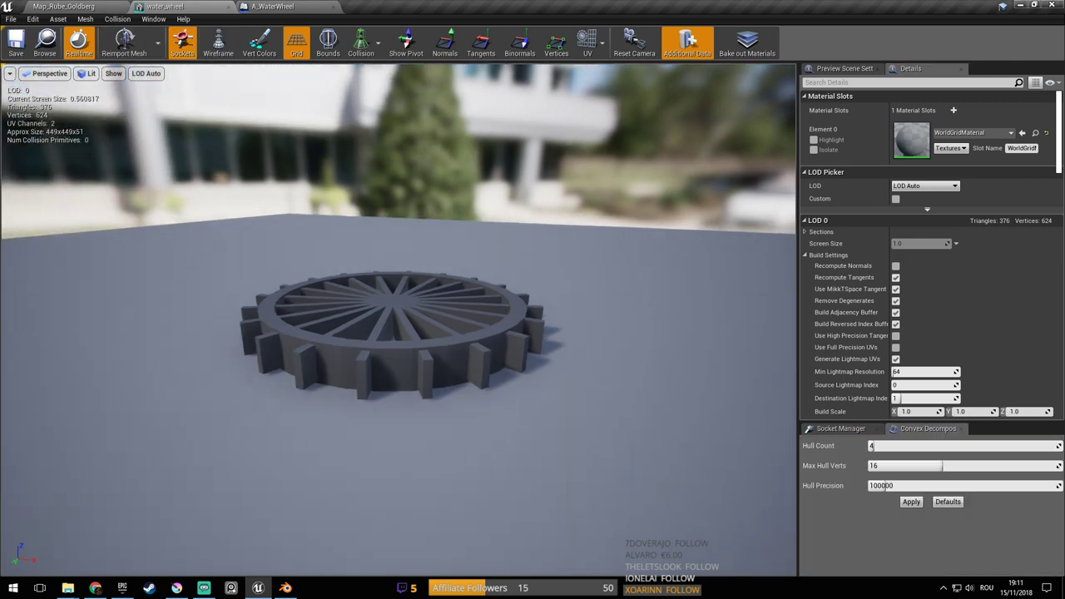
drag(424, 206, 418, 188)
click(888, 449)
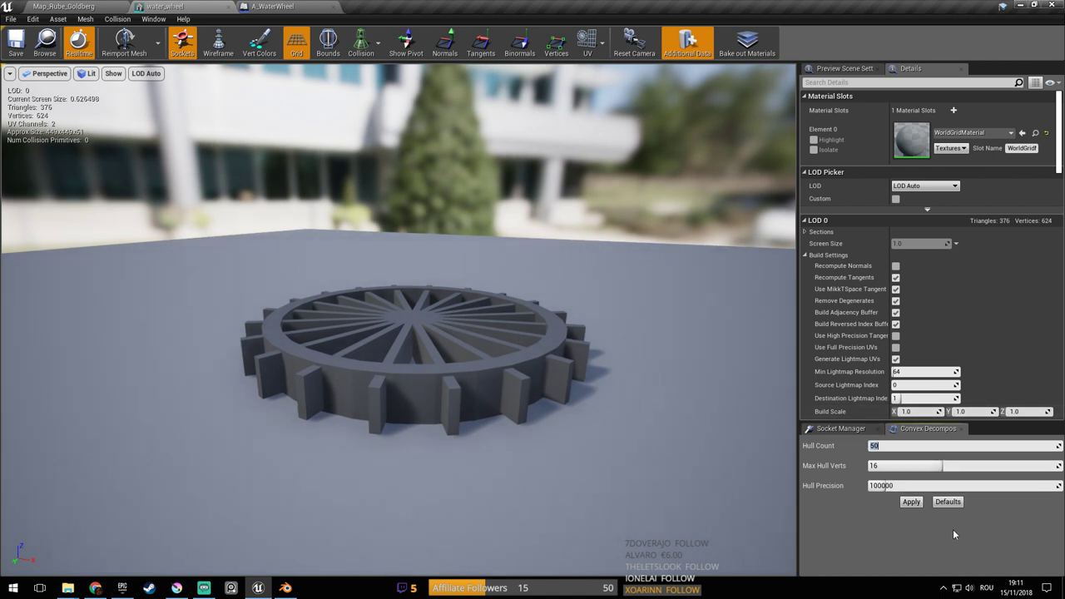
right_drag(600, 337, 608, 429)
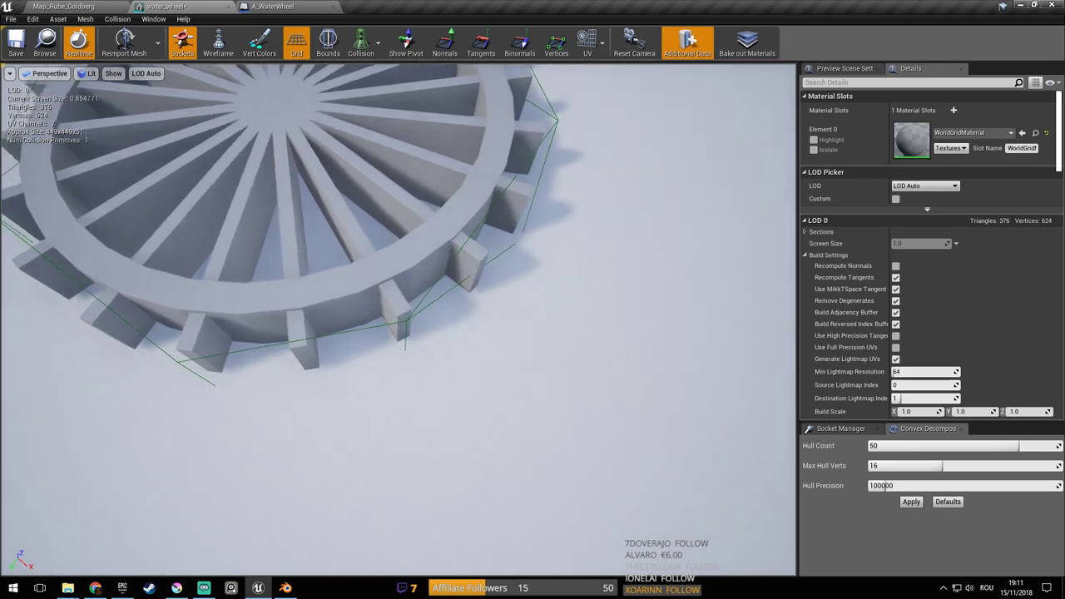
Raise the convex decomposition's Max Hull Verts to 30, reapply the collision to the wheel mesh, and save it
click(894, 486)
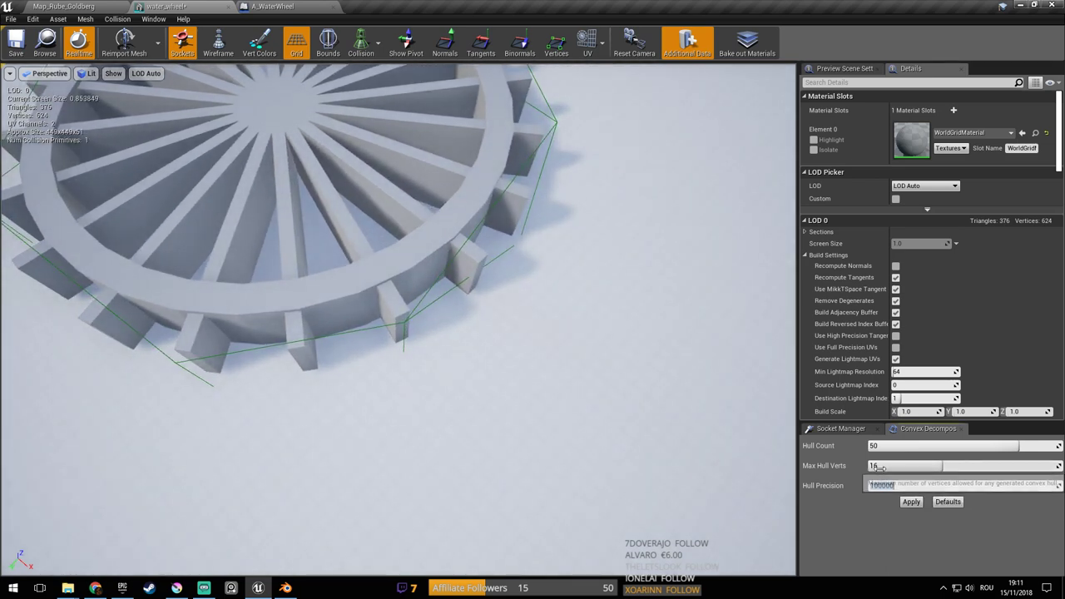
click(901, 466)
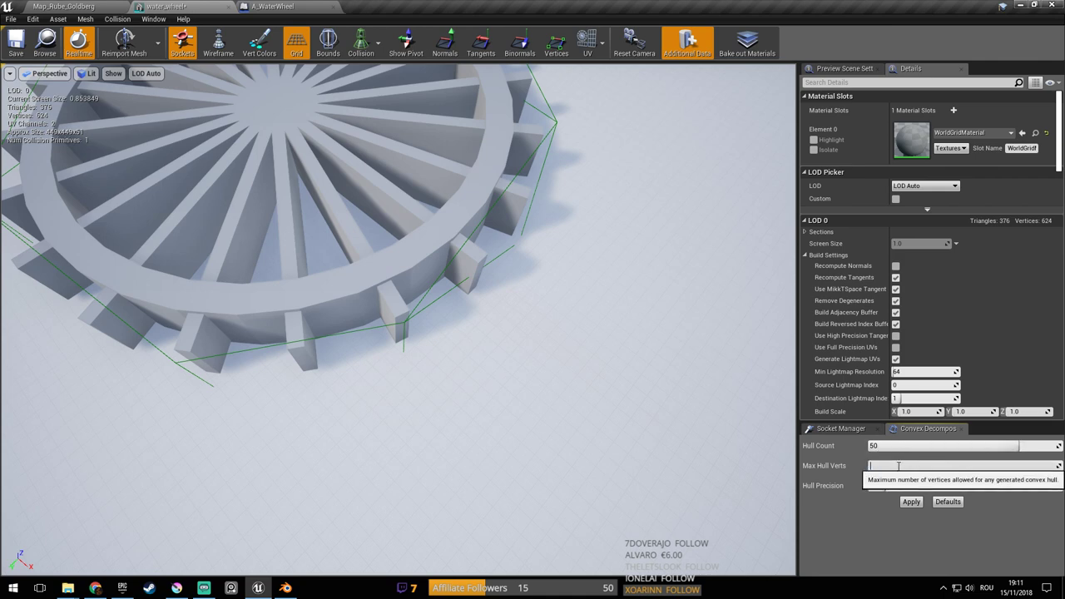
right_drag(373, 147, 322, 110)
click(921, 503)
right_drag(735, 405, 727, 381)
mouse_move(582, 385)
right_down()
mouse_move(610, 383)
mouse_move(549, 379)
mouse_move(594, 379)
right_up()
key(ctrl+s)
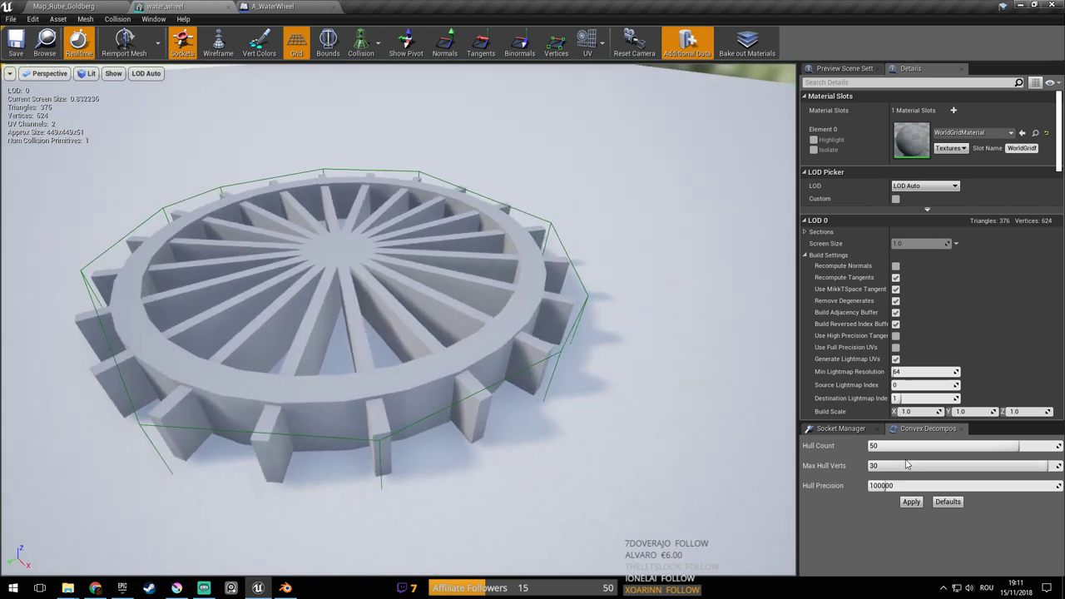
right_drag(315, 204, 266, 143)
key(s)
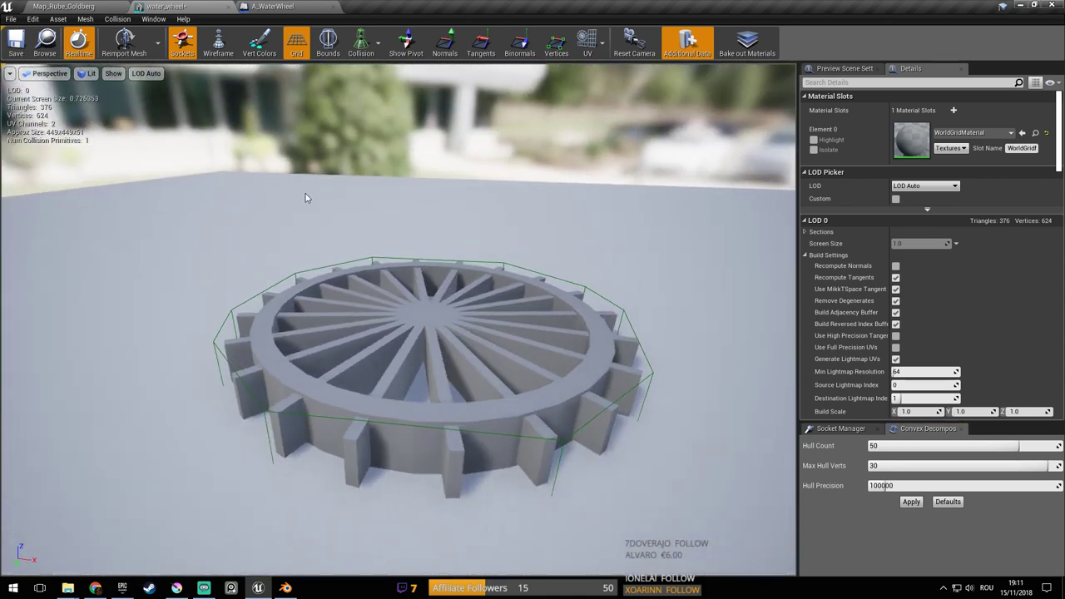
Set the convex decomposition's Hull Precision to 300000, regenerate the water_wheel mesh's collision, and save the mesh
click(118, 18)
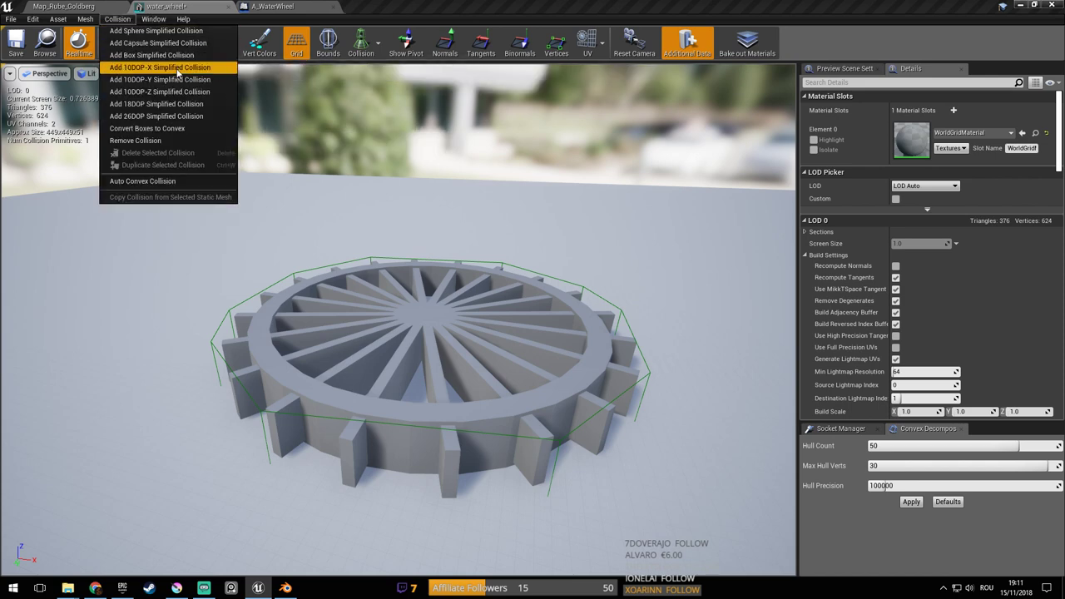
click(171, 12)
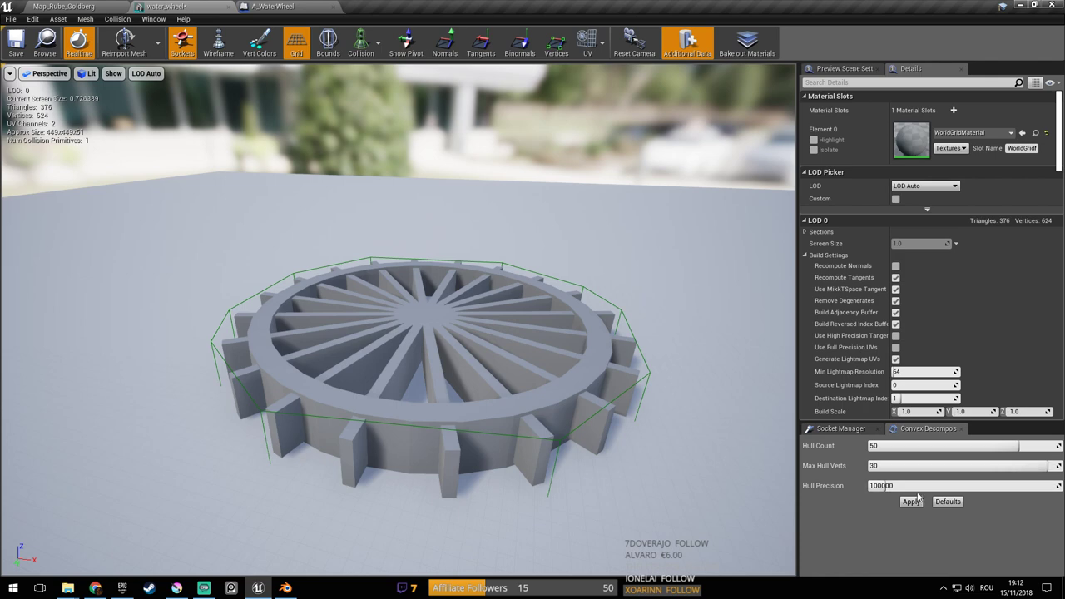
click(870, 486)
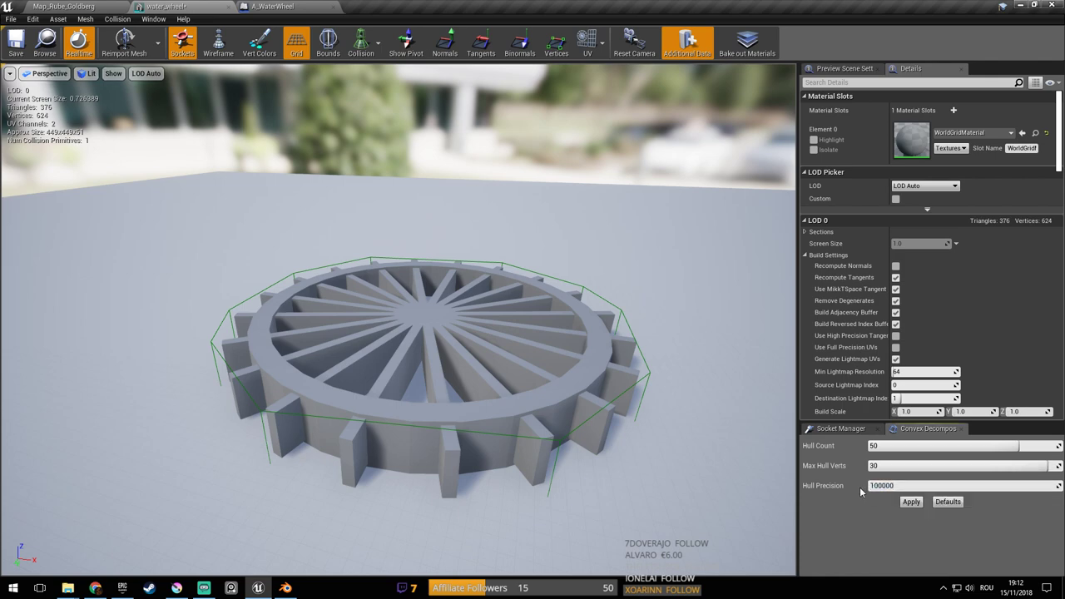
click(913, 502)
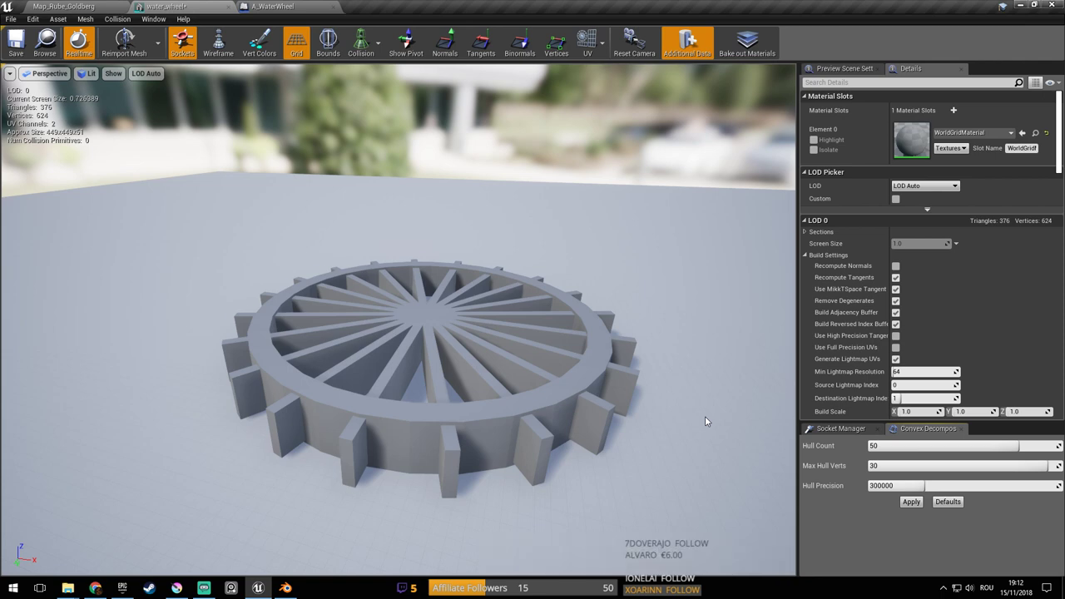
right_drag(712, 419, 578, 448)
right_drag(399, 320, 663, 247)
right_drag(710, 420, 762, 349)
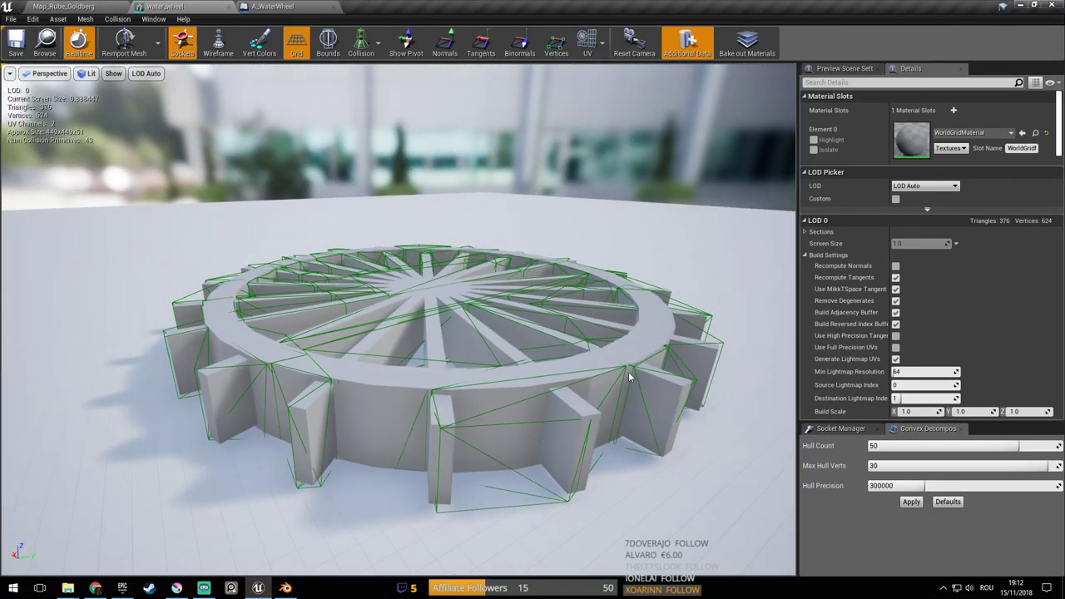
click(16, 41)
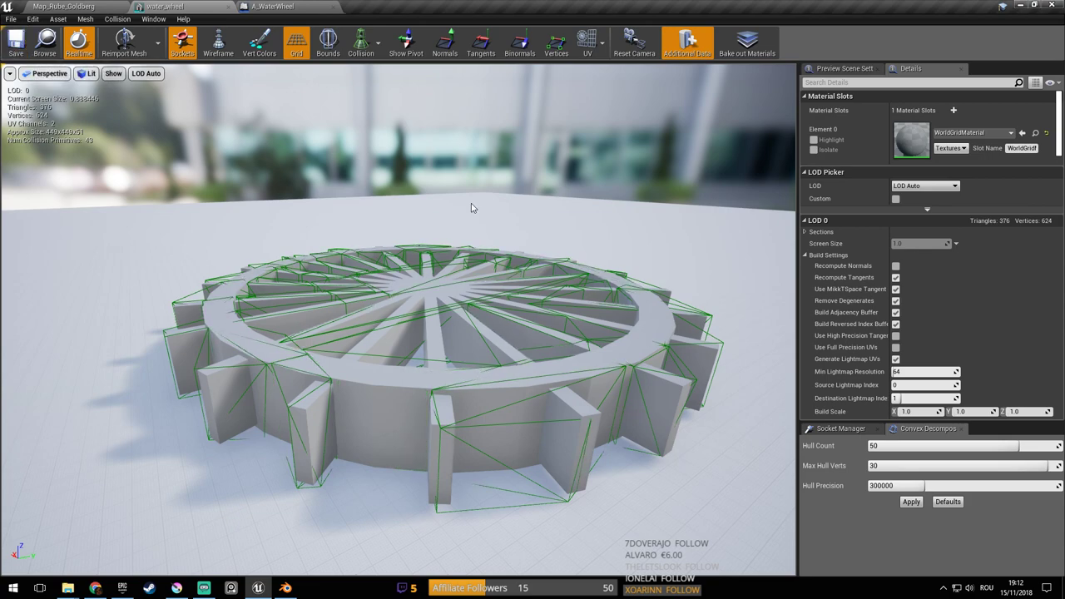
drag(472, 204, 526, 225)
Enable Simulate Physics on the A_WaterWheel blueprint's Wheel component with a mass override of 50 kg, and save the blueprint
click(202, 11)
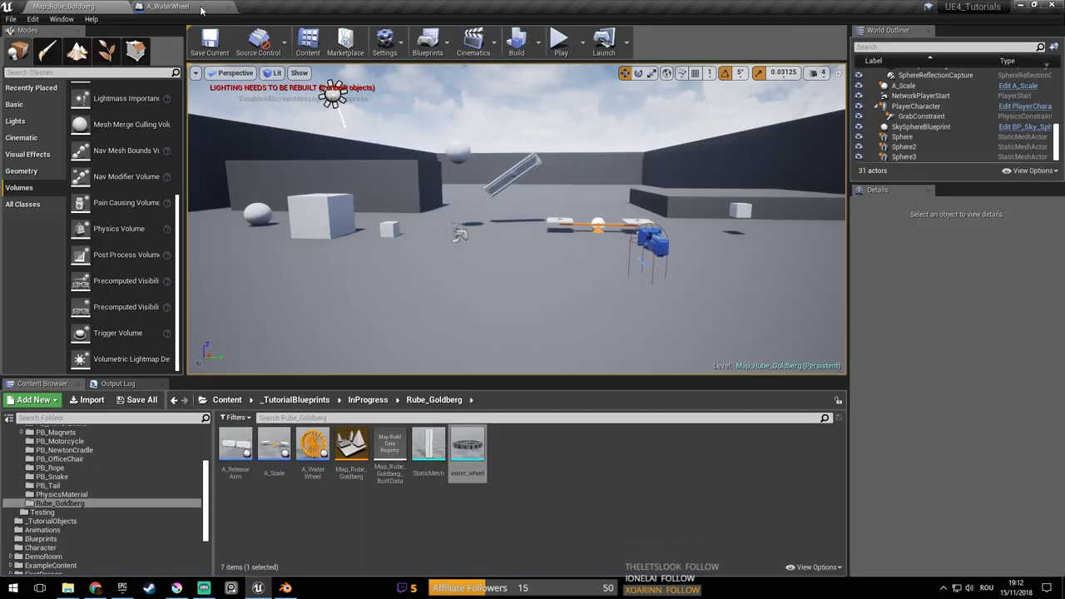
double_click(313, 445)
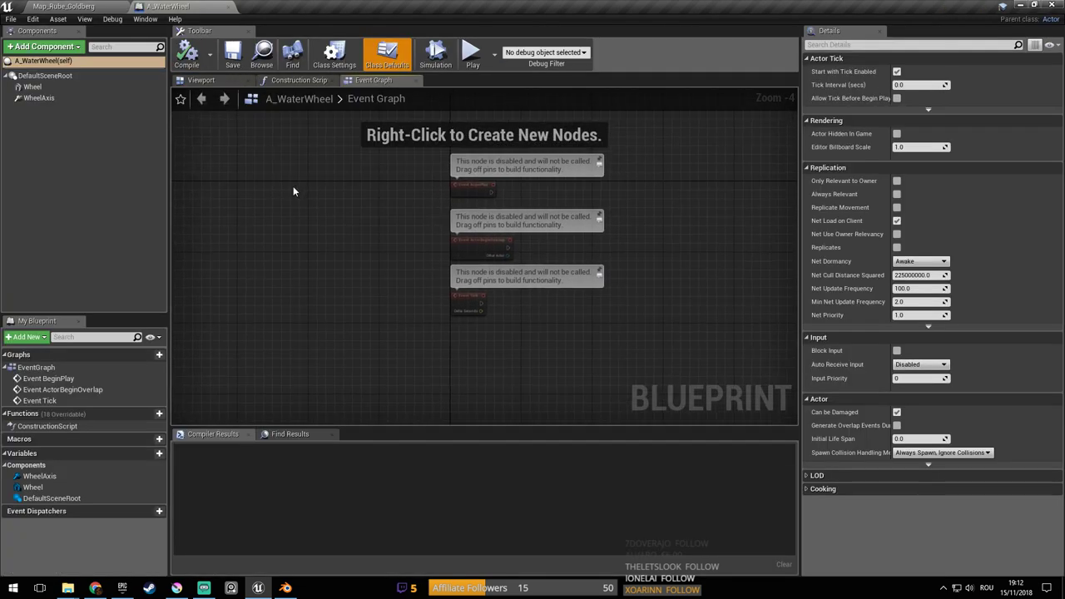
click(71, 91)
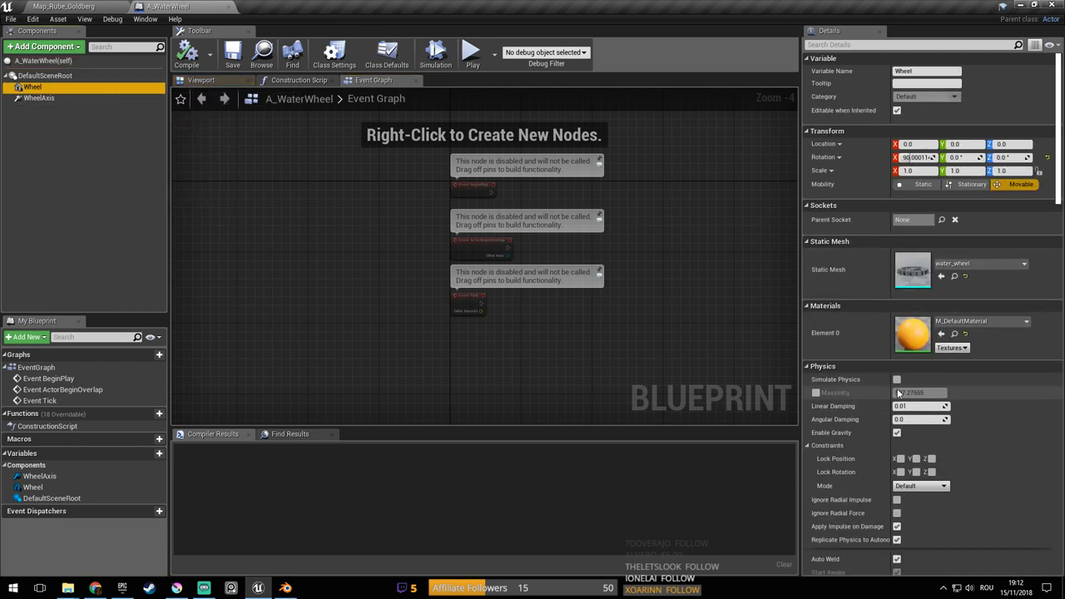
right_drag(569, 332, 564, 312)
click(815, 393)
click(933, 393)
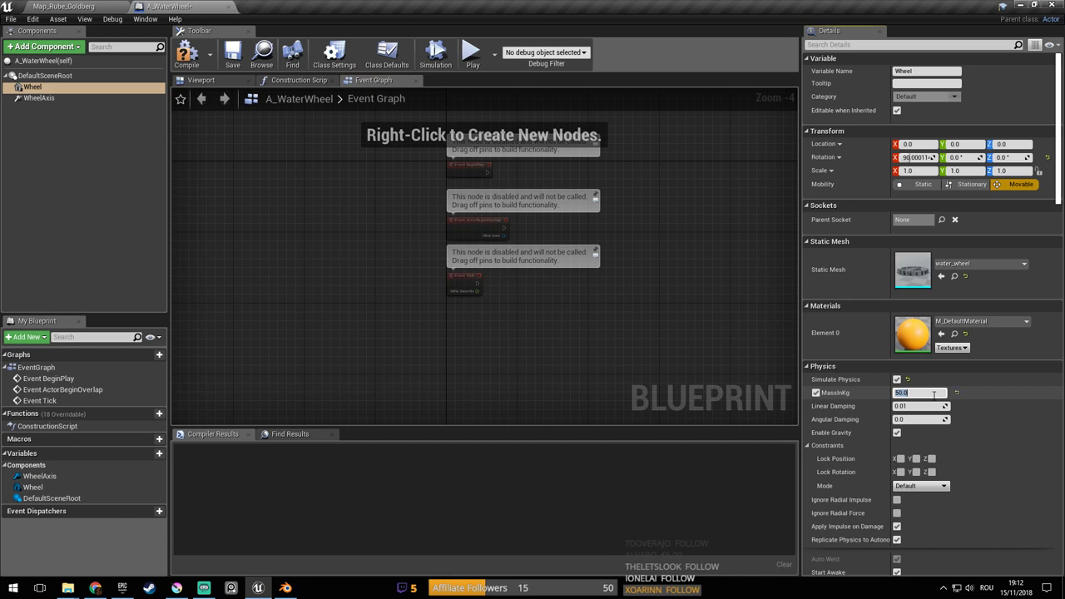
click(233, 53)
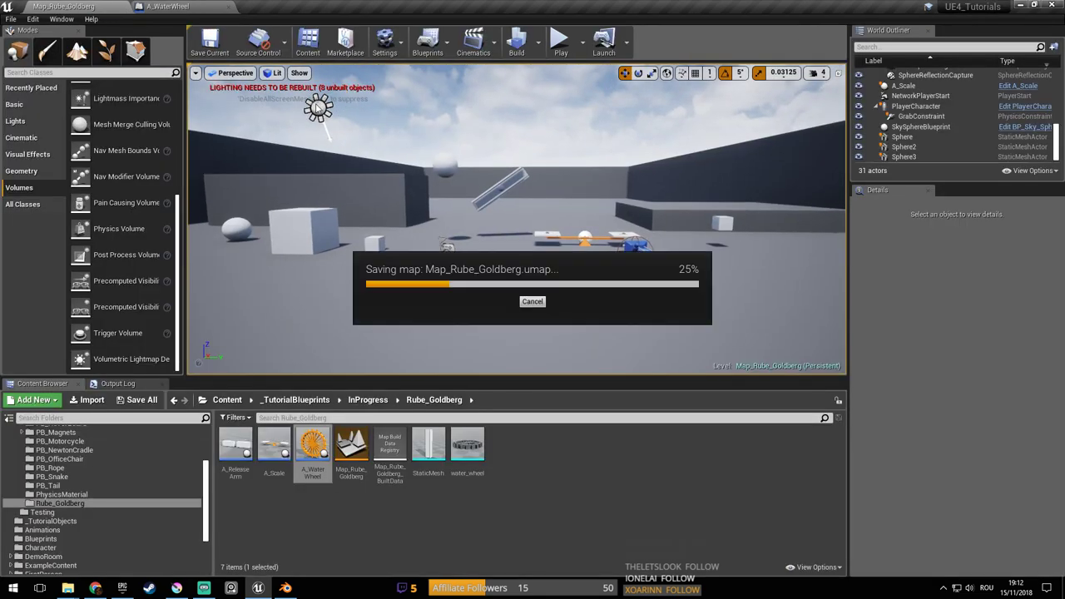
Place an A_WaterWheel in the level in front of the scale, rotate it 90° about Z, and save the level
click(560, 42)
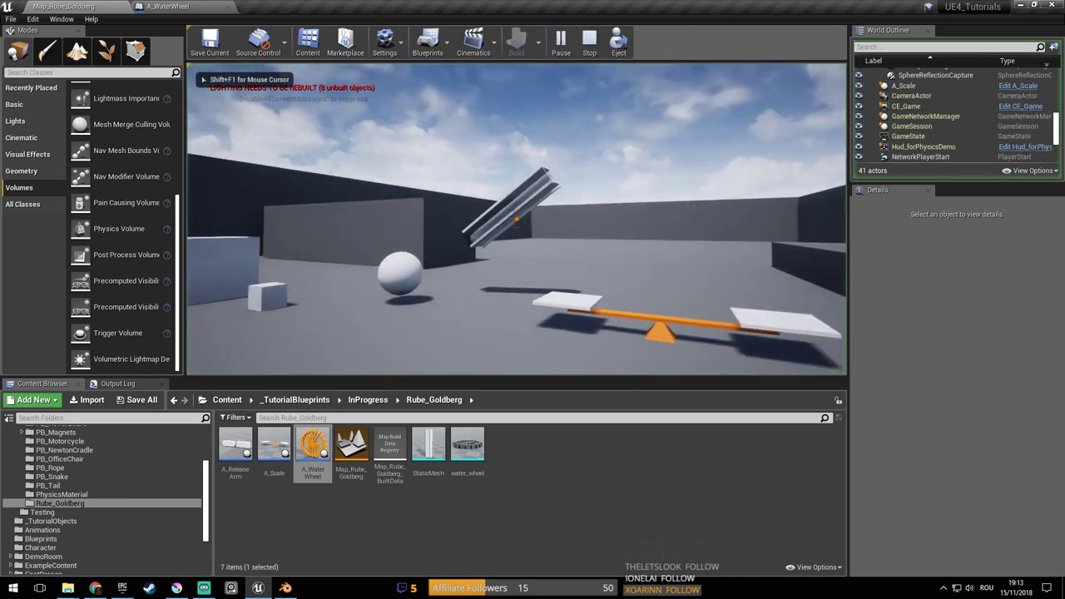
key(Escape)
drag(313, 446, 492, 271)
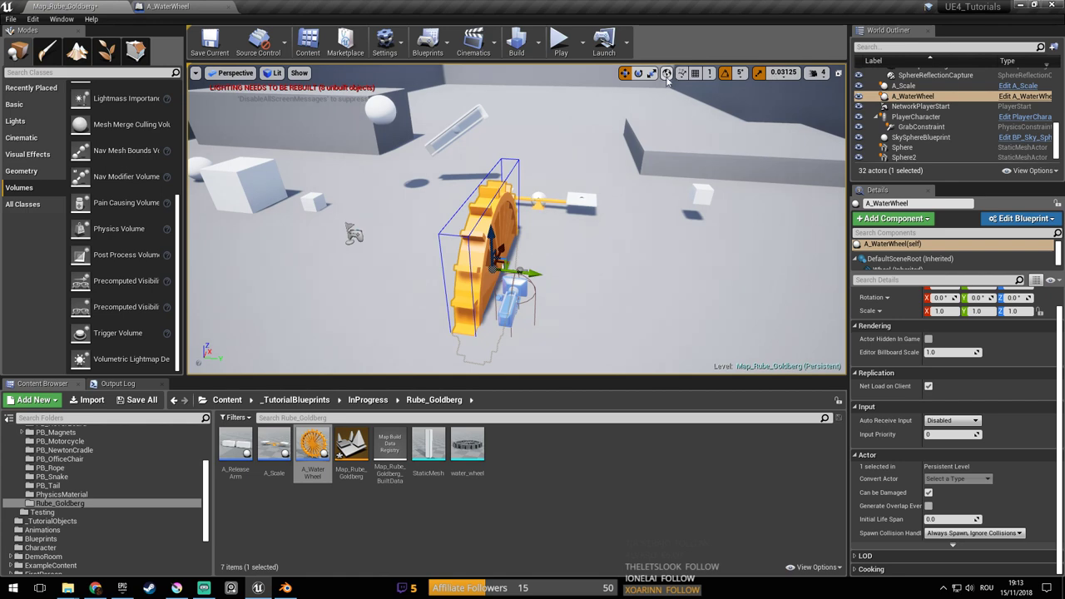
drag(531, 297, 519, 275)
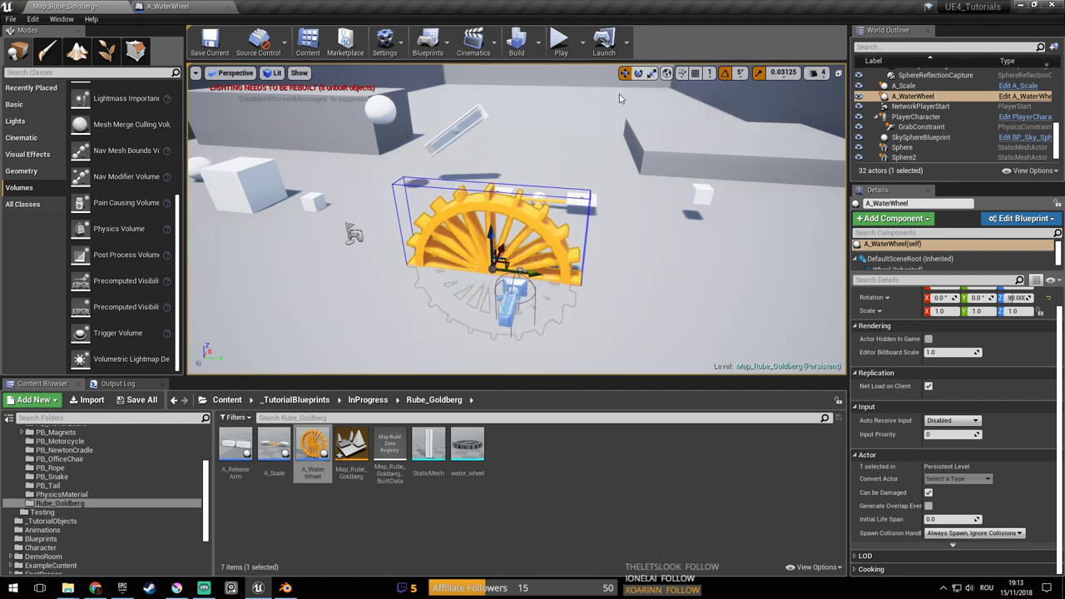
key(f)
key(ctrl+s)
Play the level and watch how the water wheel behaves from different viewpoints
click(560, 40)
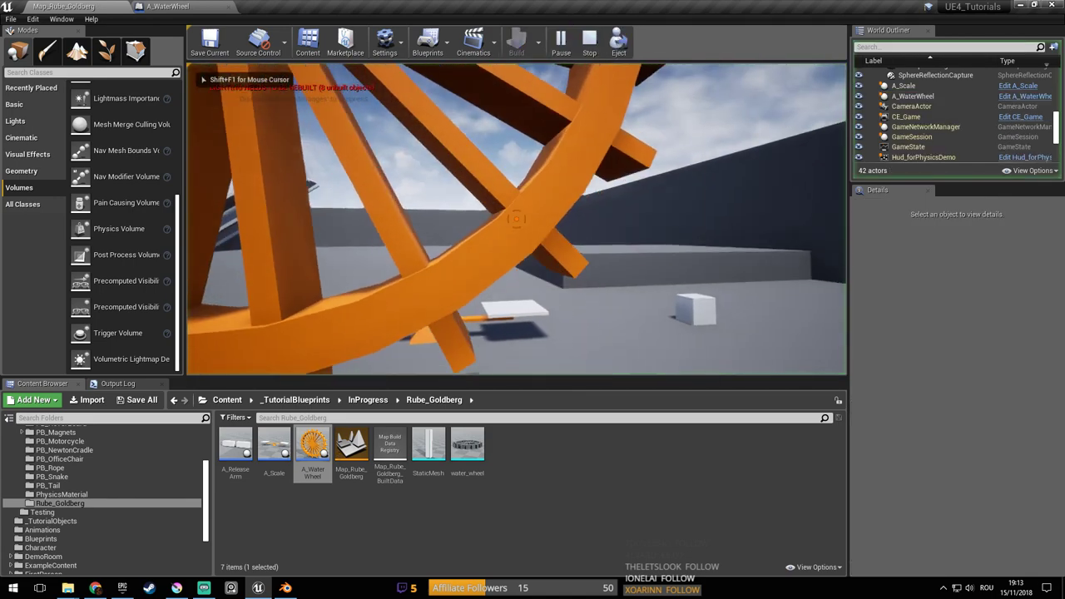
key(s)
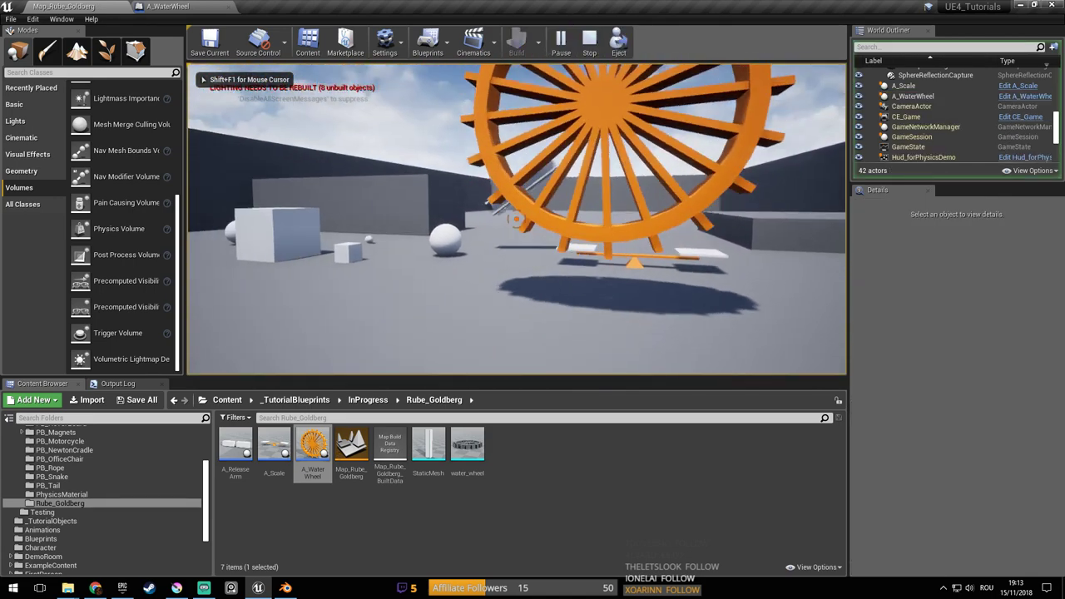
key(w)
key(a)
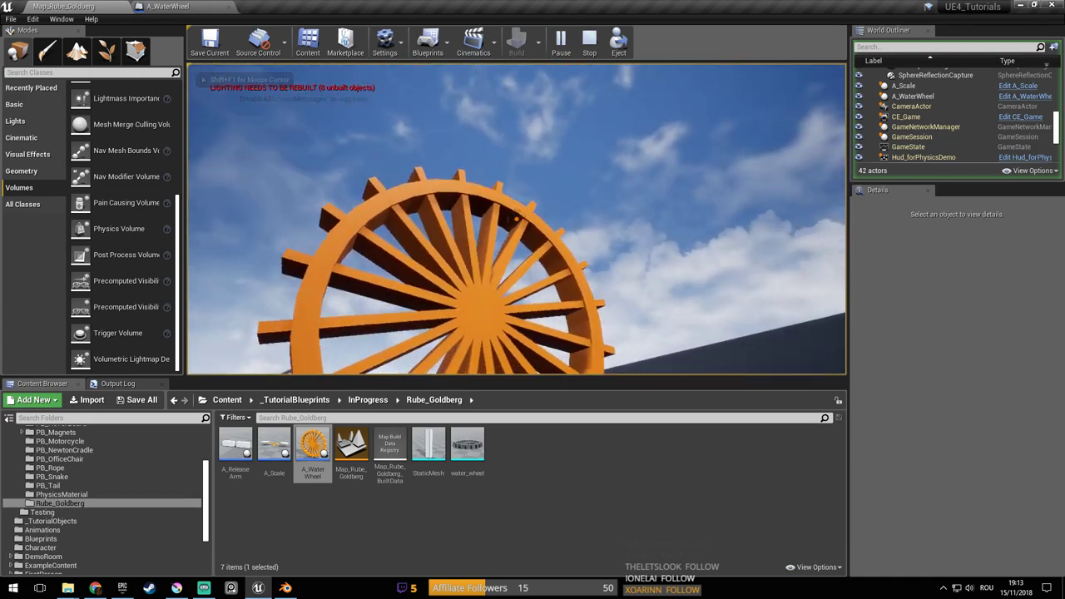
key(d)
key(s)
key(Escape)
Set the WheelAxis constraint's angular velocity drive Strength to 0, compile A_WaterWheel, and save it
click(189, 7)
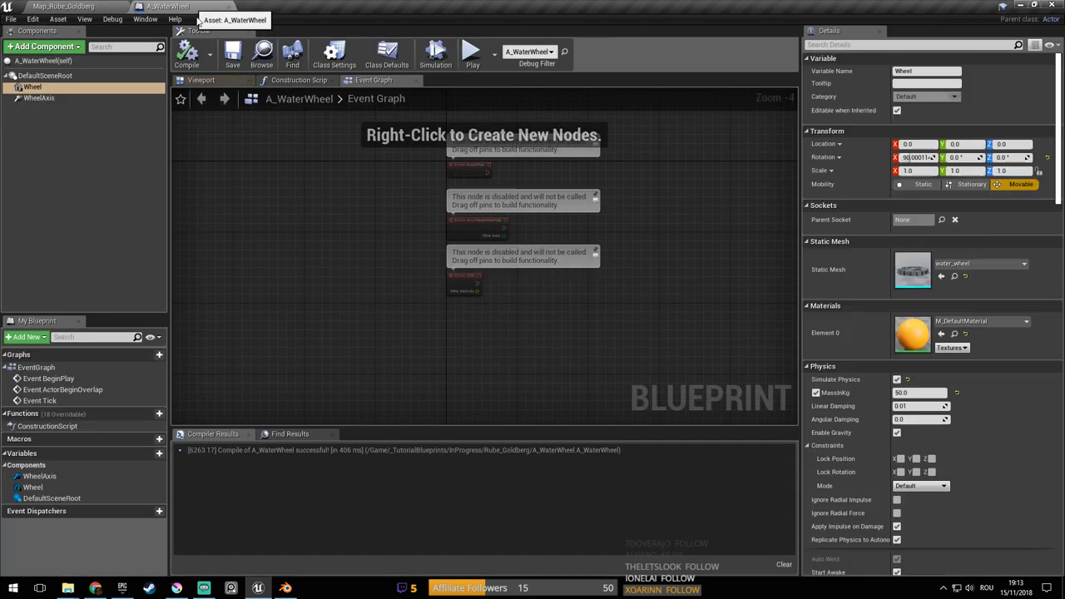
click(38, 98)
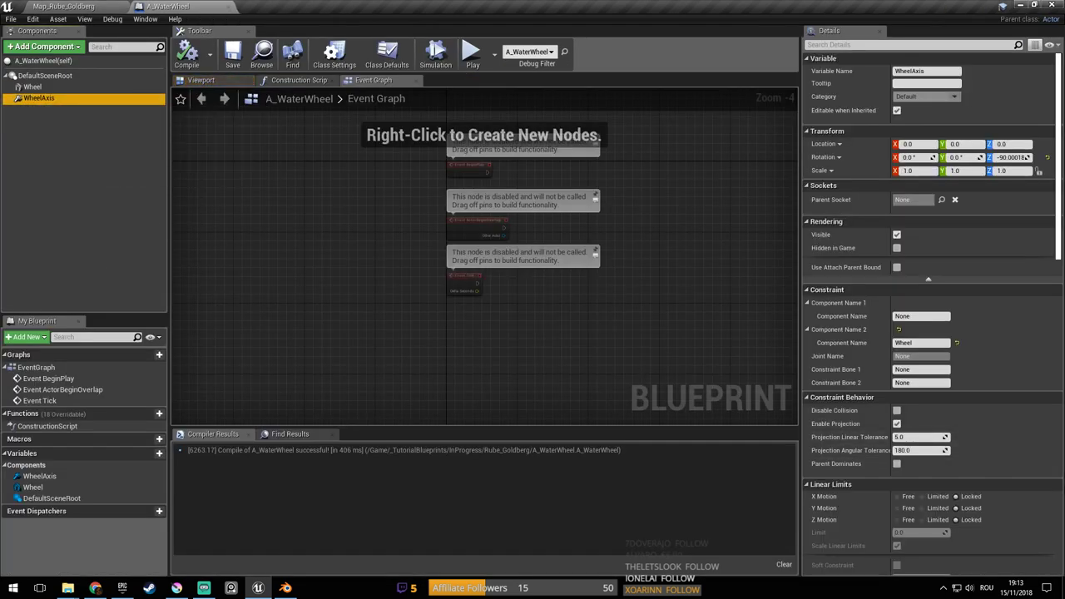
scroll(1024, 425, down, 10)
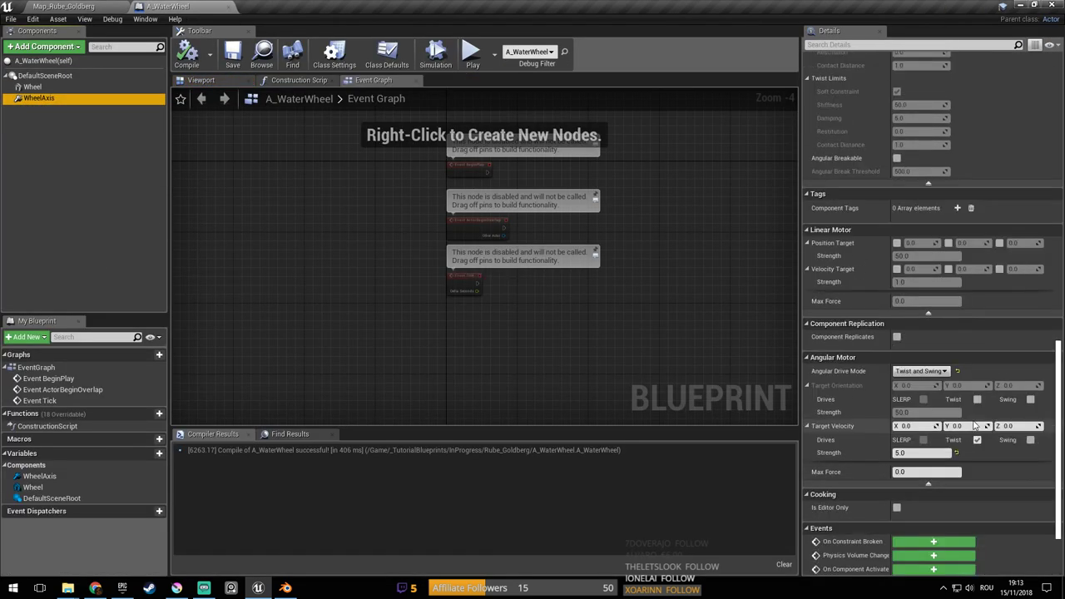
scroll(957, 417, down, 3)
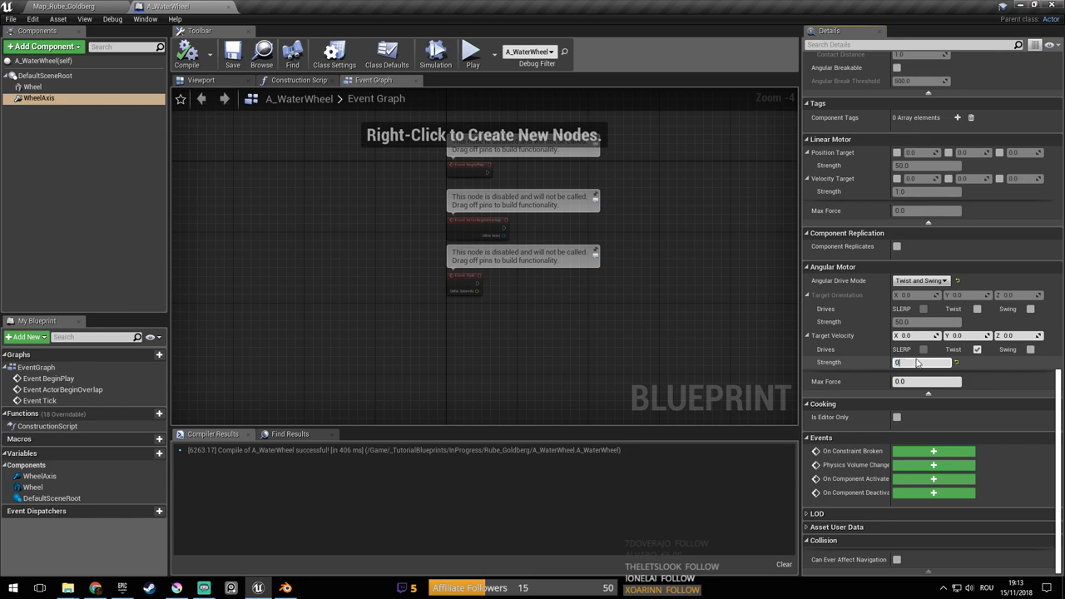
click(198, 60)
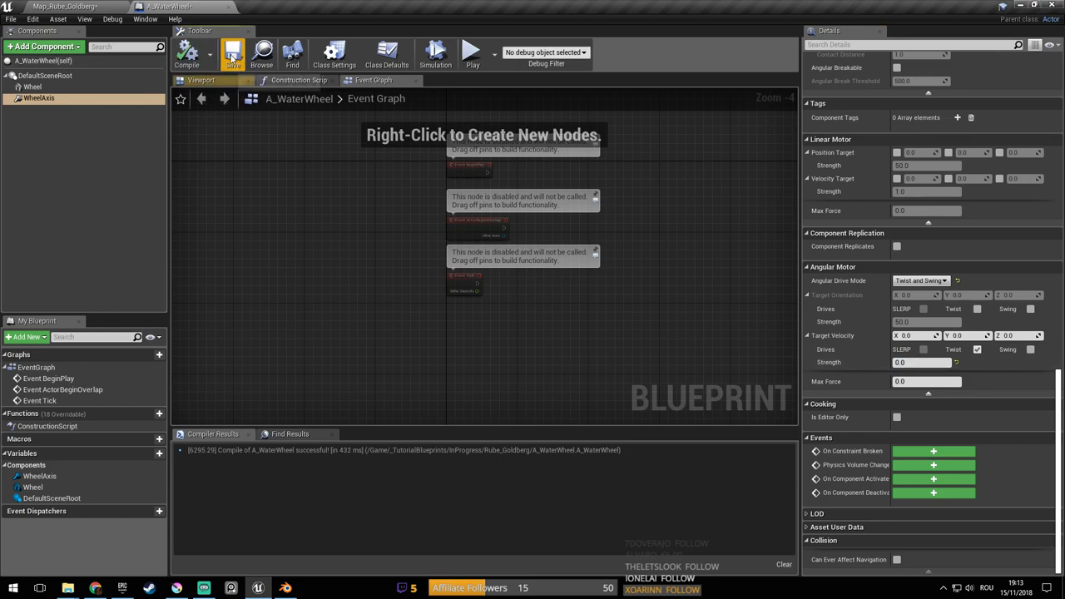
click(239, 57)
Play the level to check the water wheel's motion with zero motor strength
click(69, 7)
click(562, 42)
key(a)
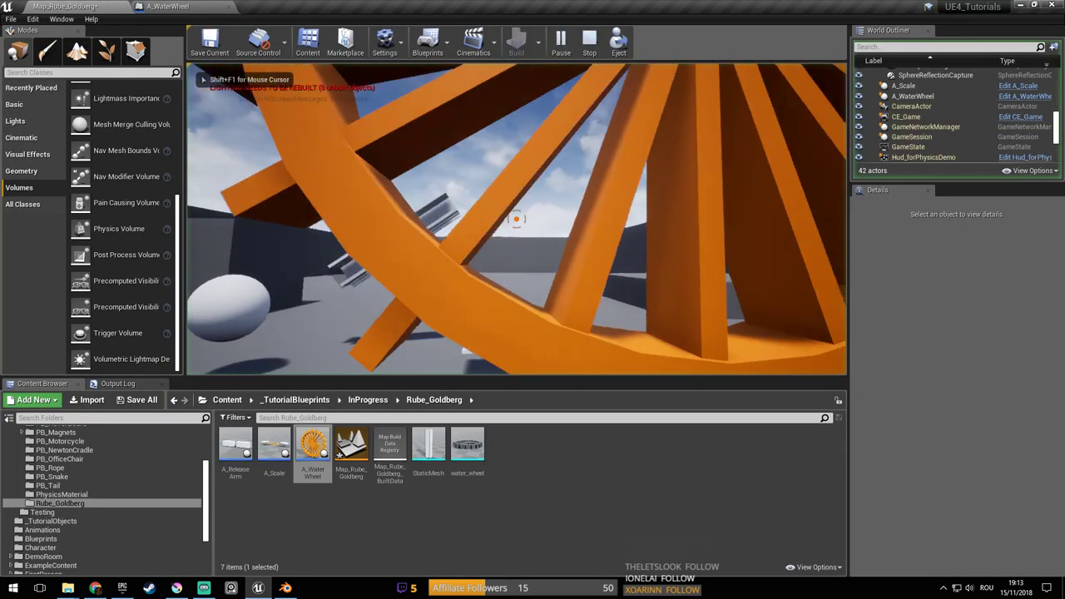
key(w)
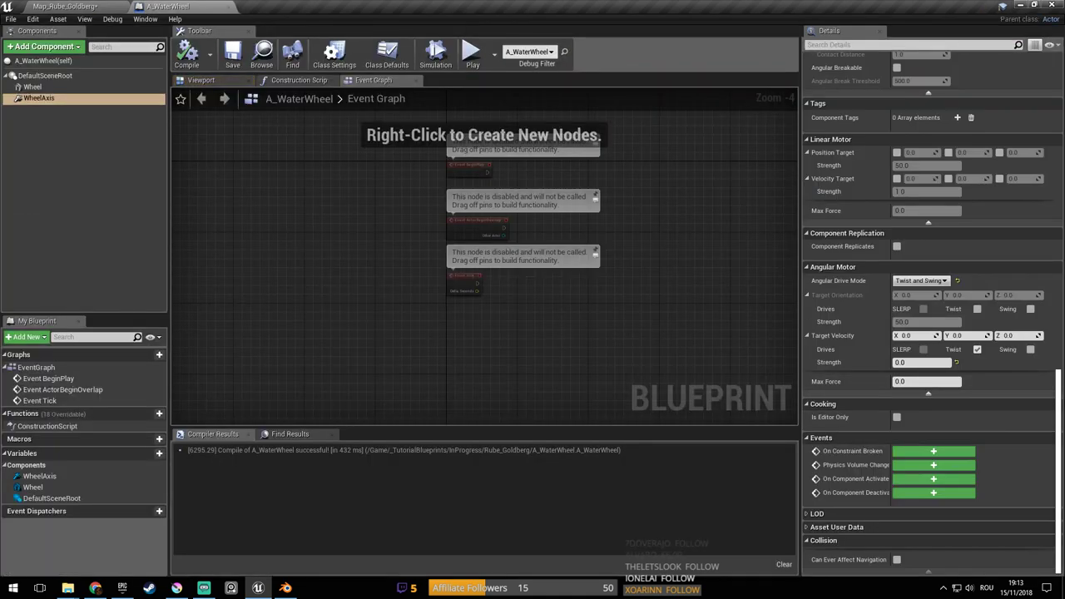
Set the WheelAxis angular velocity drive's Strength to 1.0, recompile A_WaterWheel, and save the level
scroll(938, 430, up, 5)
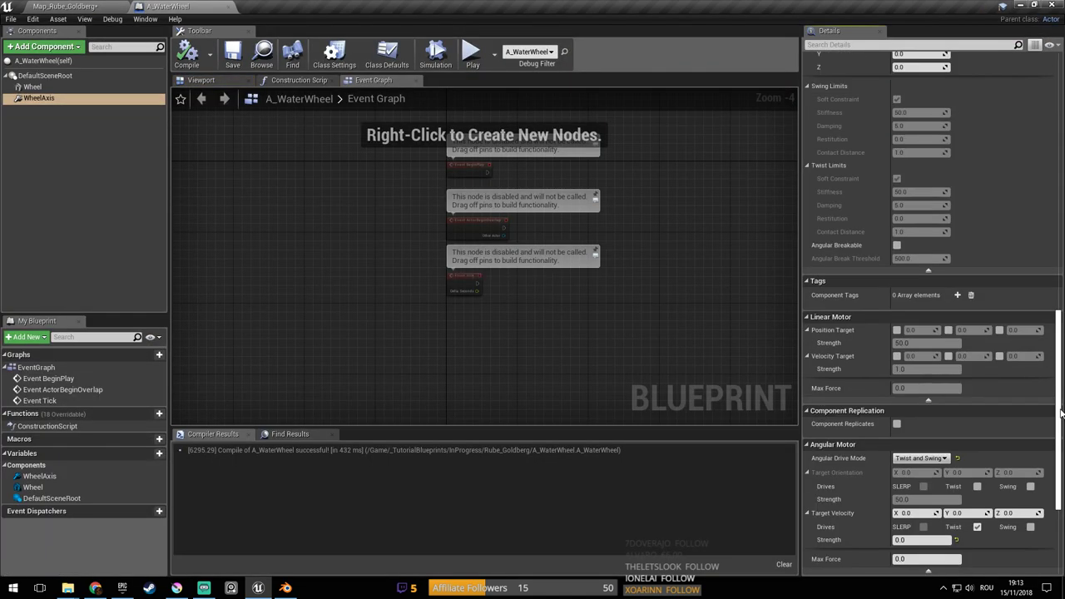
scroll(939, 430, down, 8)
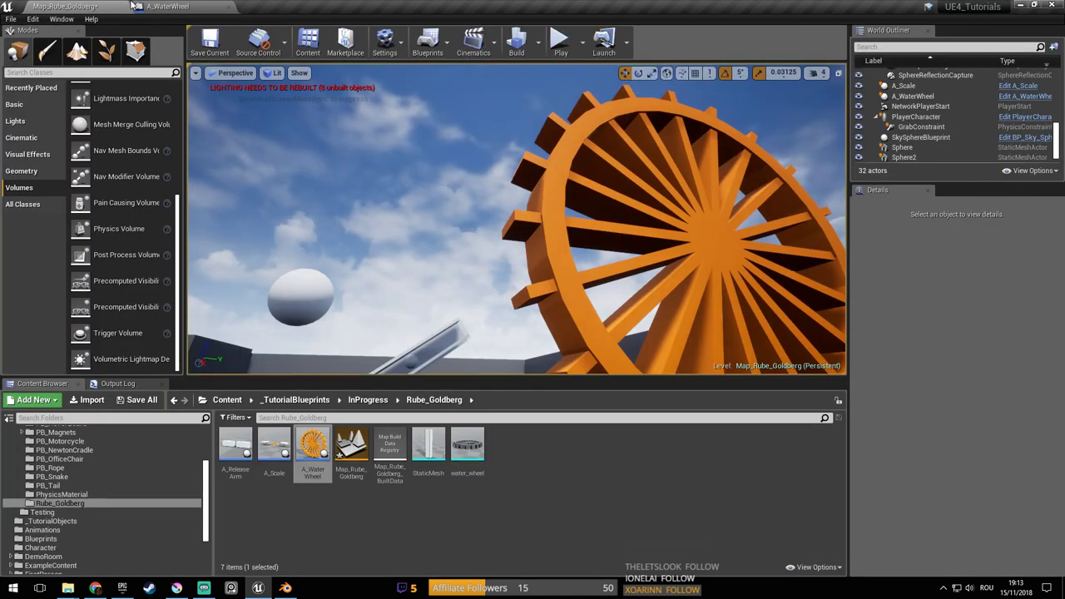
click(135, 5)
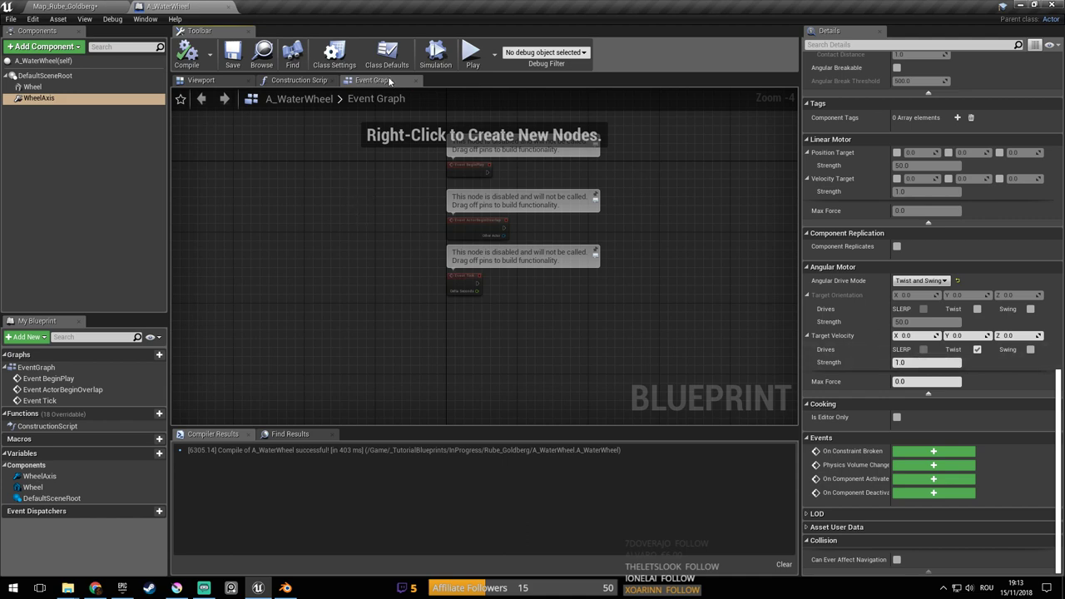
click(53, 7)
key(ctrl+s)
Play the level and check the water wheel's rotation at drive strength 1.0 from several viewpoints
click(561, 43)
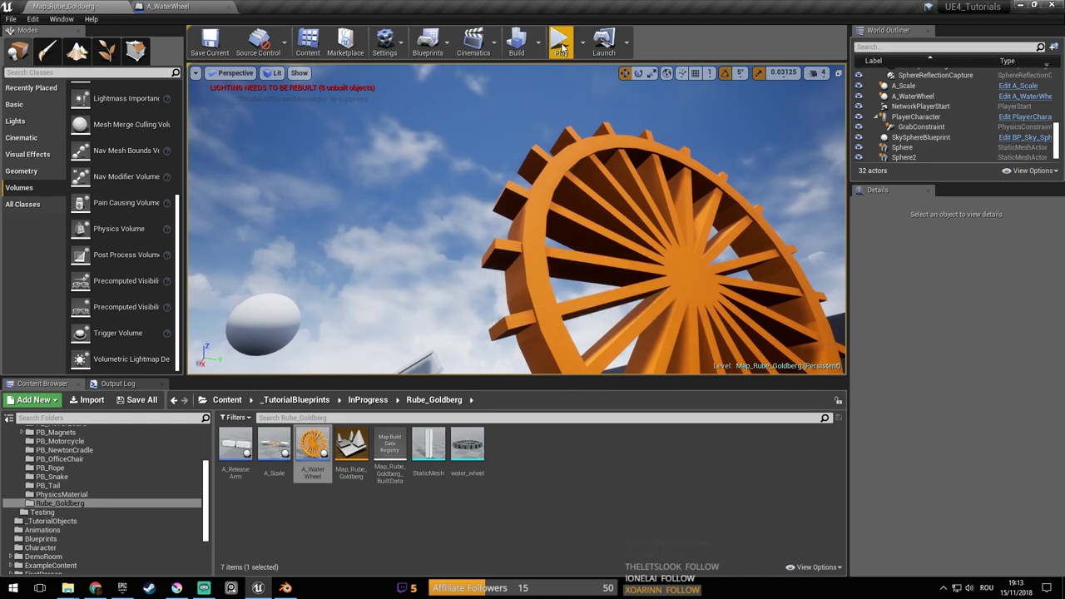
click(589, 147)
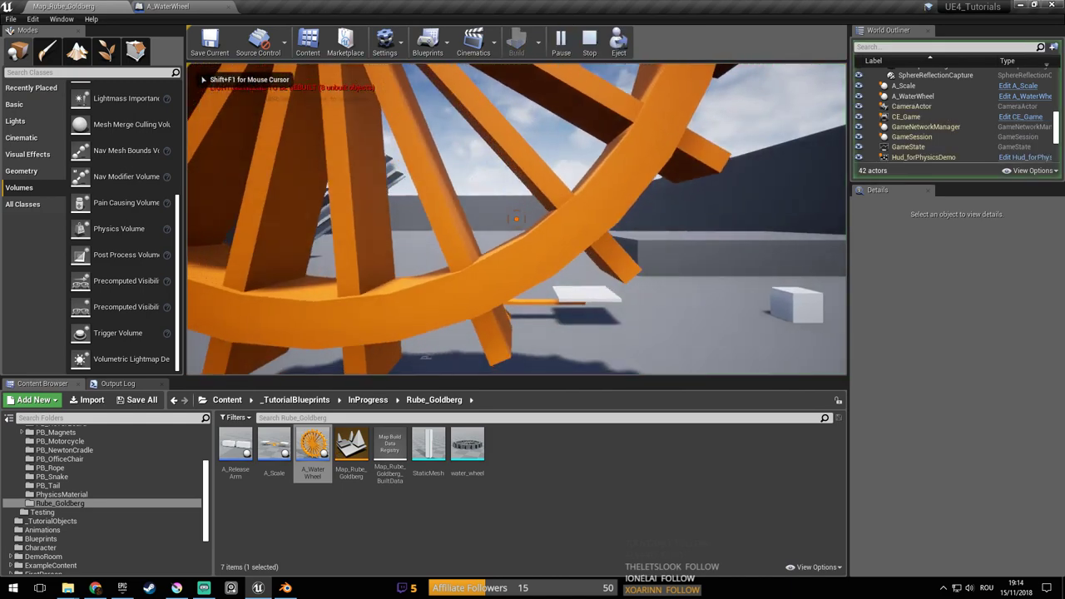
key(a)
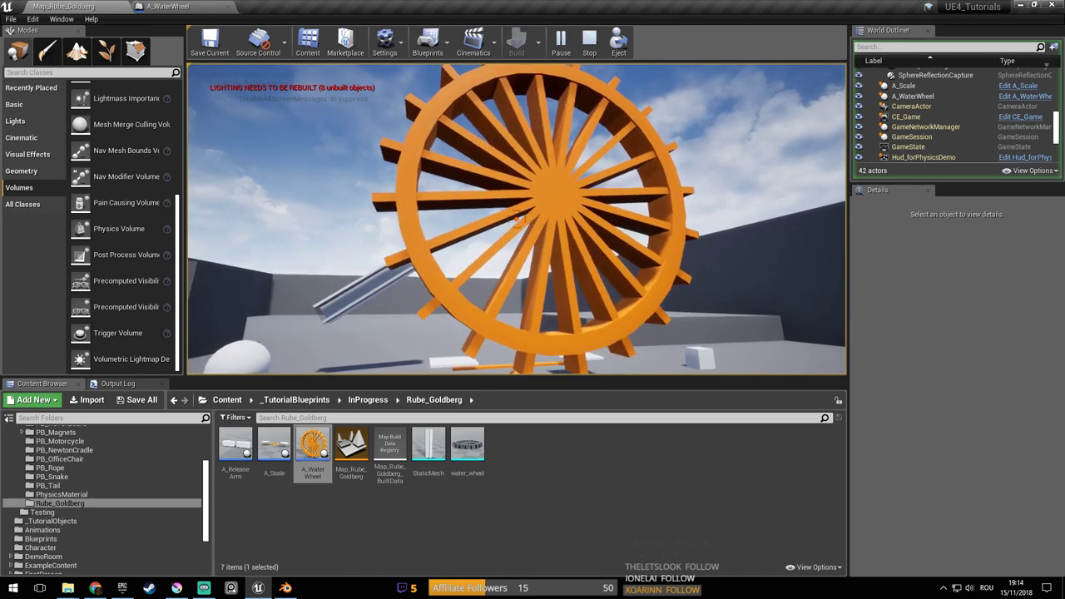
key(w)
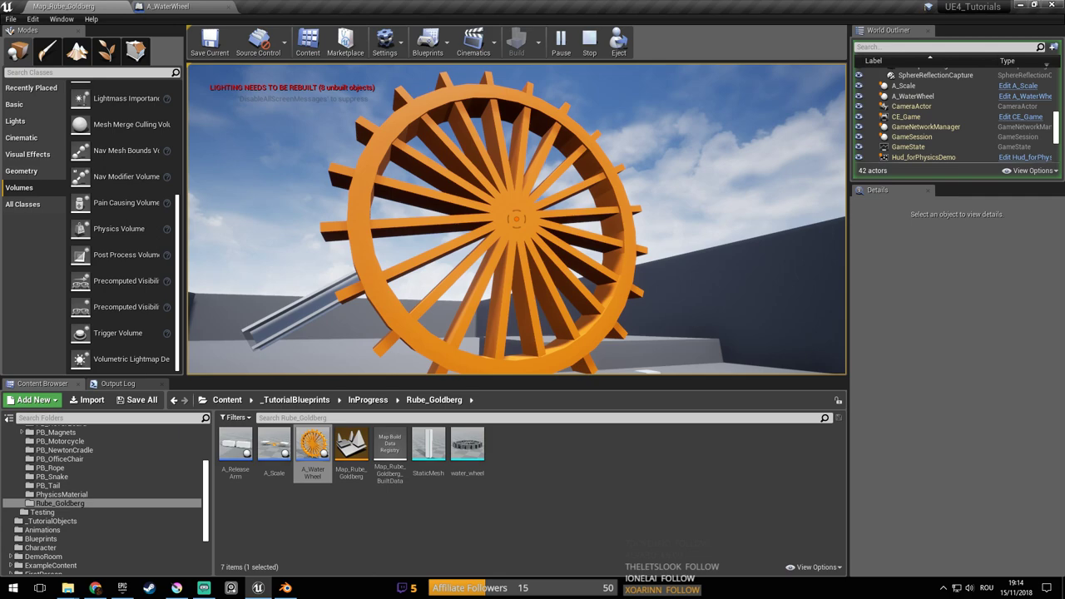
key(s)
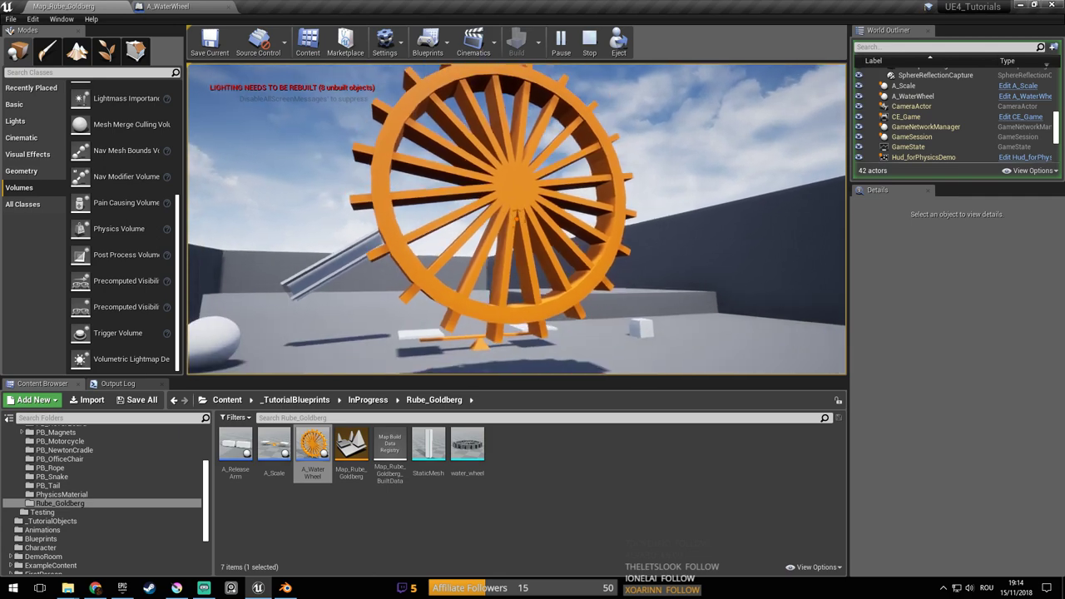
key(a)
key(d)
key(d)
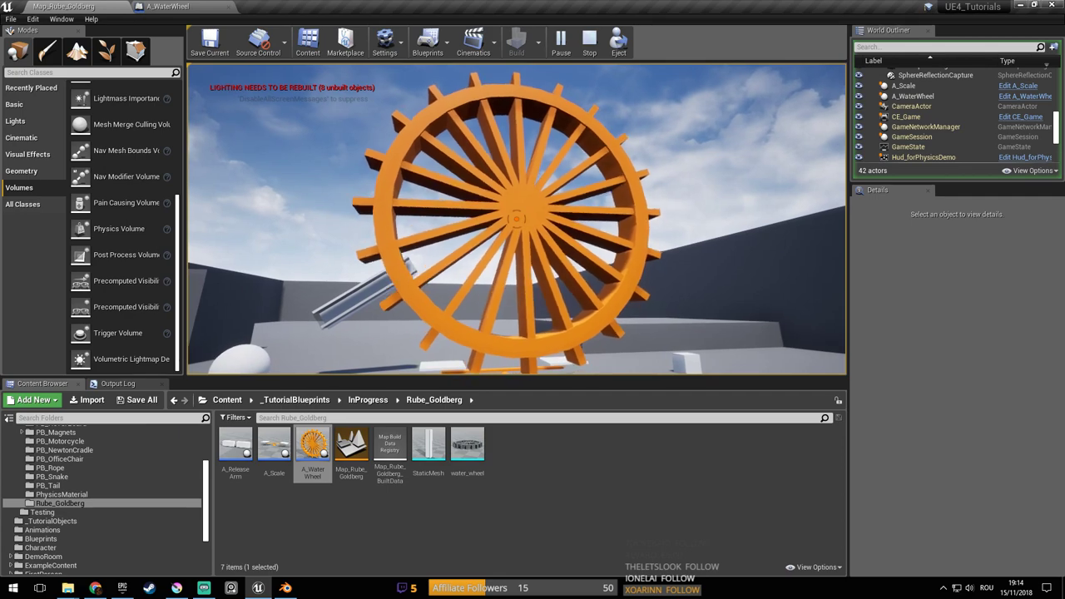
key(a)
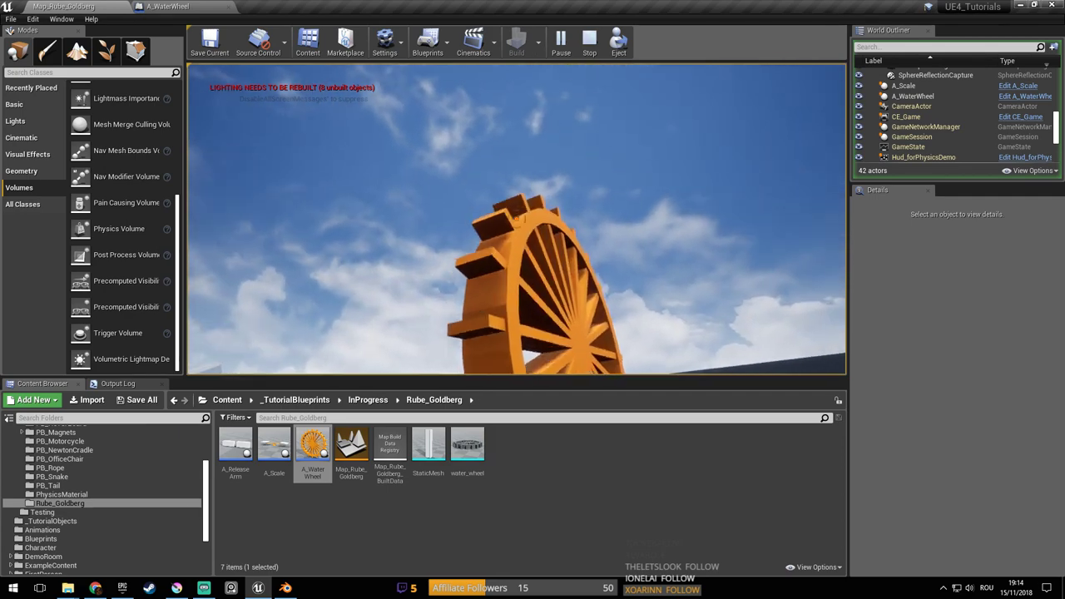
key(d)
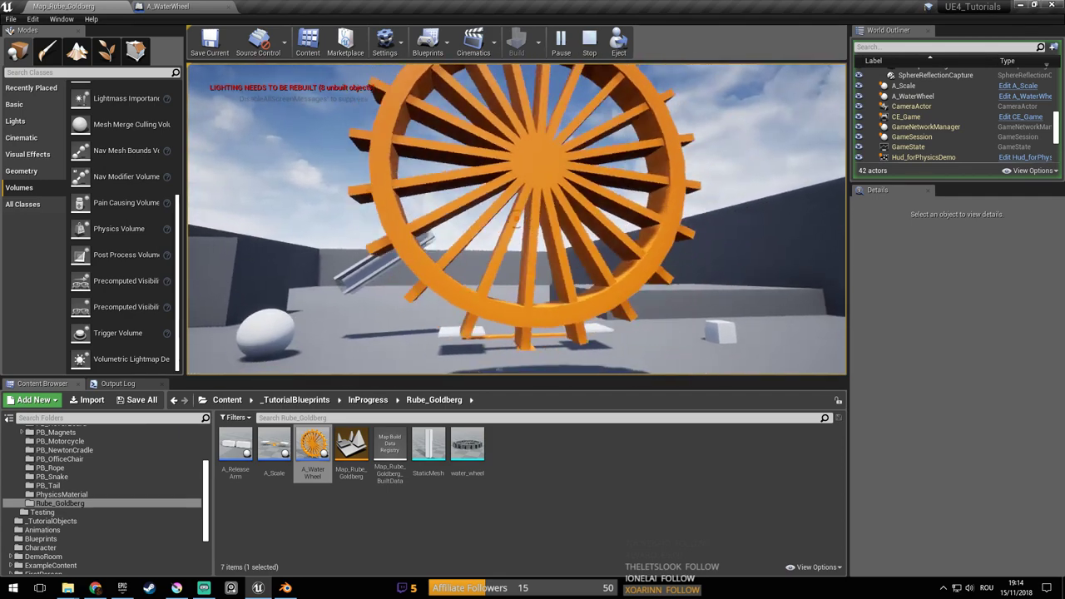
key(s)
key(Escape)
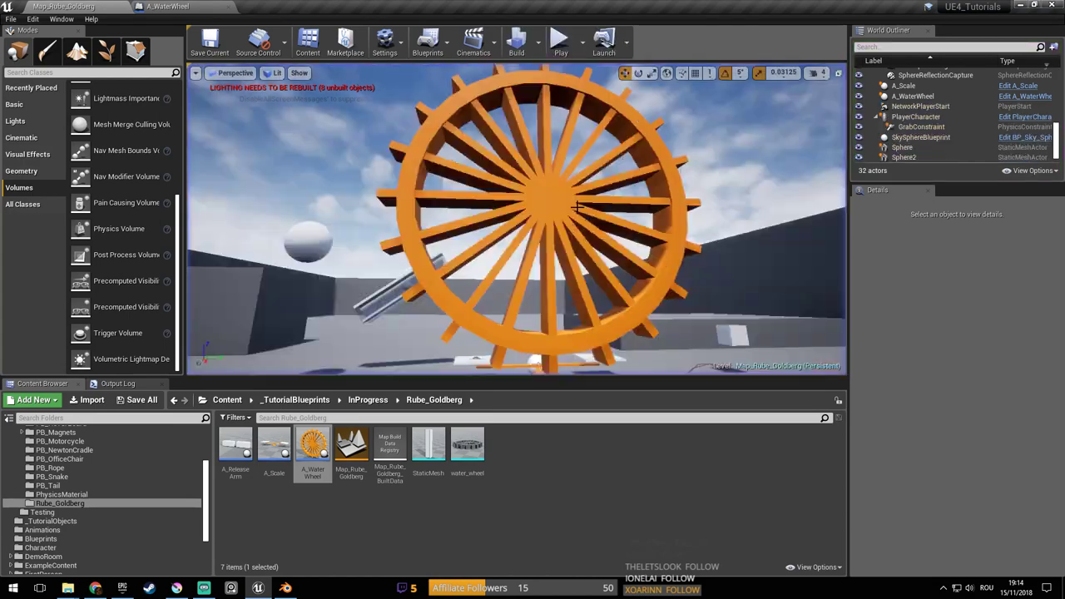
Select A_WaterWheel in the level and shift it along the Y axis, clear of the A_Scale seesaw
right_drag(574, 207, 589, 228)
key(s)
key(w)
key(s)
click(555, 233)
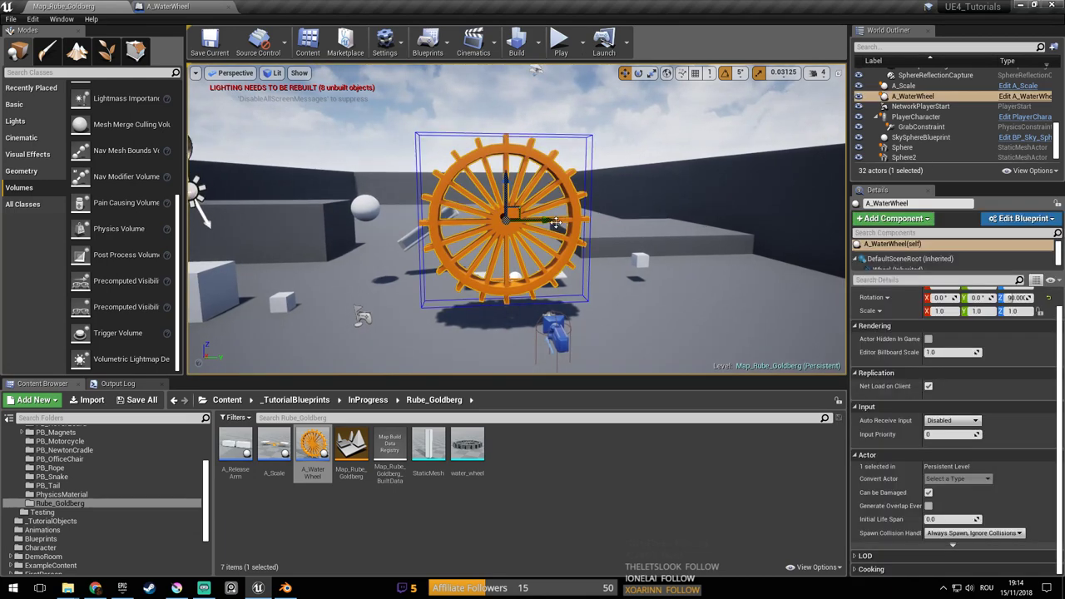
drag(556, 223, 520, 221)
drag(397, 223, 364, 222)
Move the BigWall2 block away from the arena wall to a spot close to the water wheel
right_drag(365, 222, 424, 304)
key(s)
right_drag(398, 225, 455, 217)
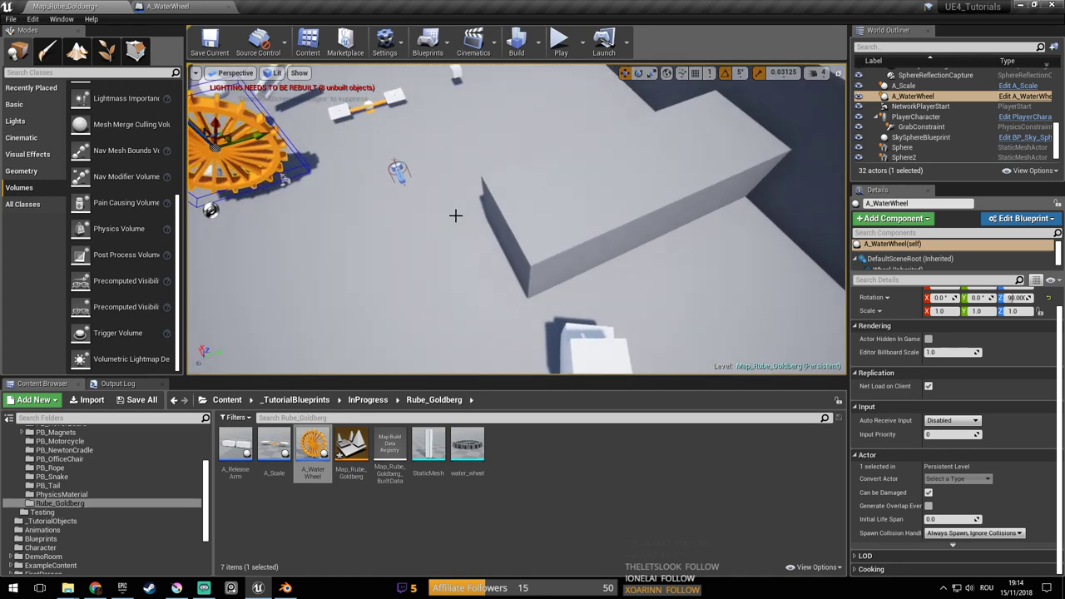
click(586, 202)
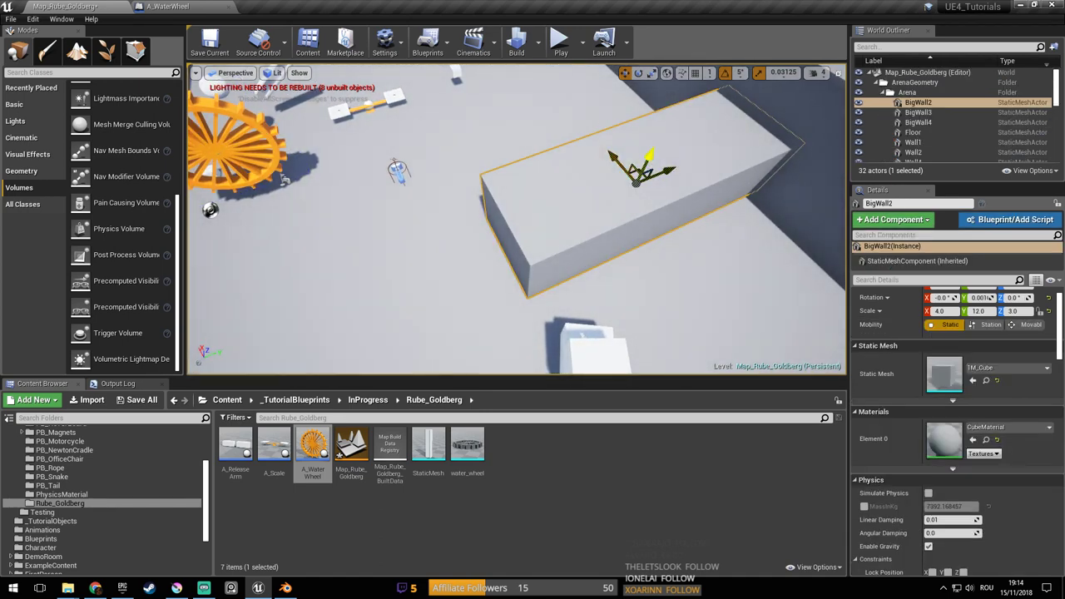
drag(648, 156, 462, 223)
key(ctrl+z)
right_drag(508, 229, 606, 158)
drag(493, 242, 297, 328)
right_drag(297, 328, 541, 244)
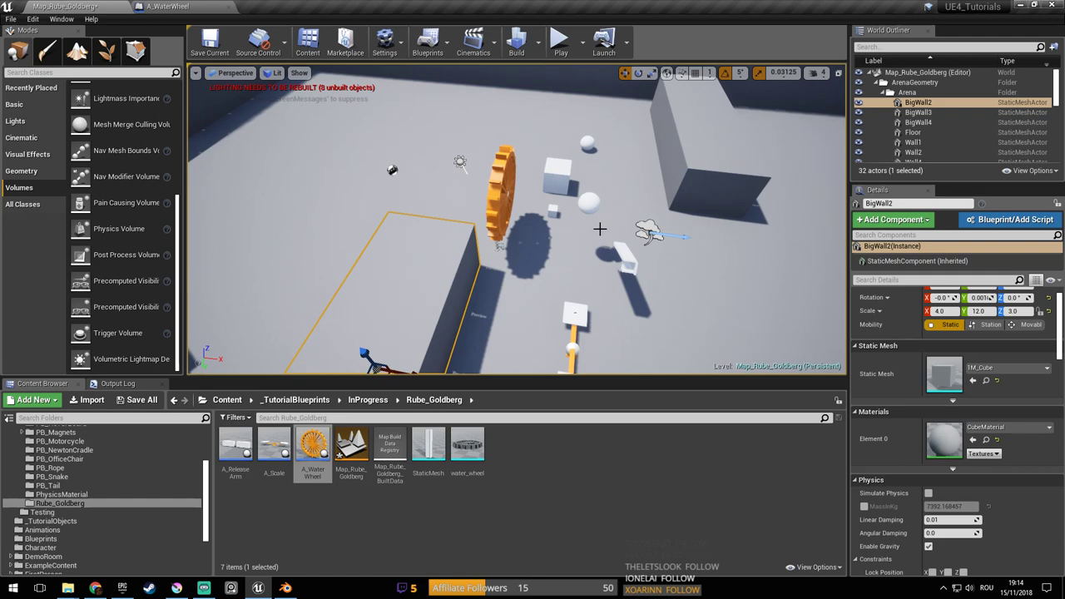
Position Sphere3 in the air above the outer edge of the water wheel on the seesaw side, and save the level
click(592, 206)
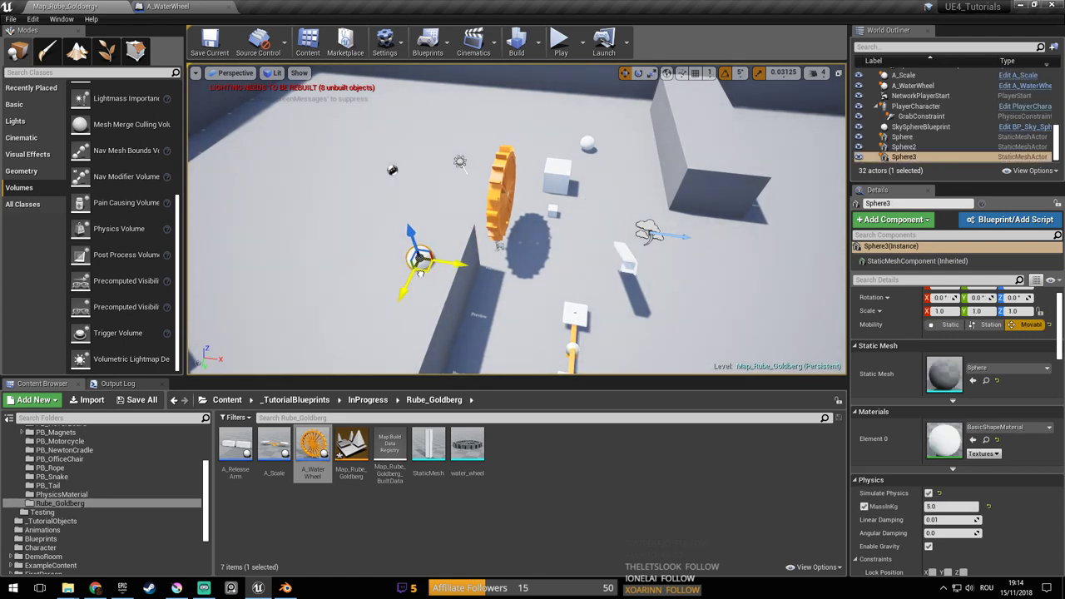
right_drag(499, 228, 649, 208)
click(474, 257)
drag(697, 281, 890, 287)
right_drag(462, 341, 462, 225)
click(462, 340)
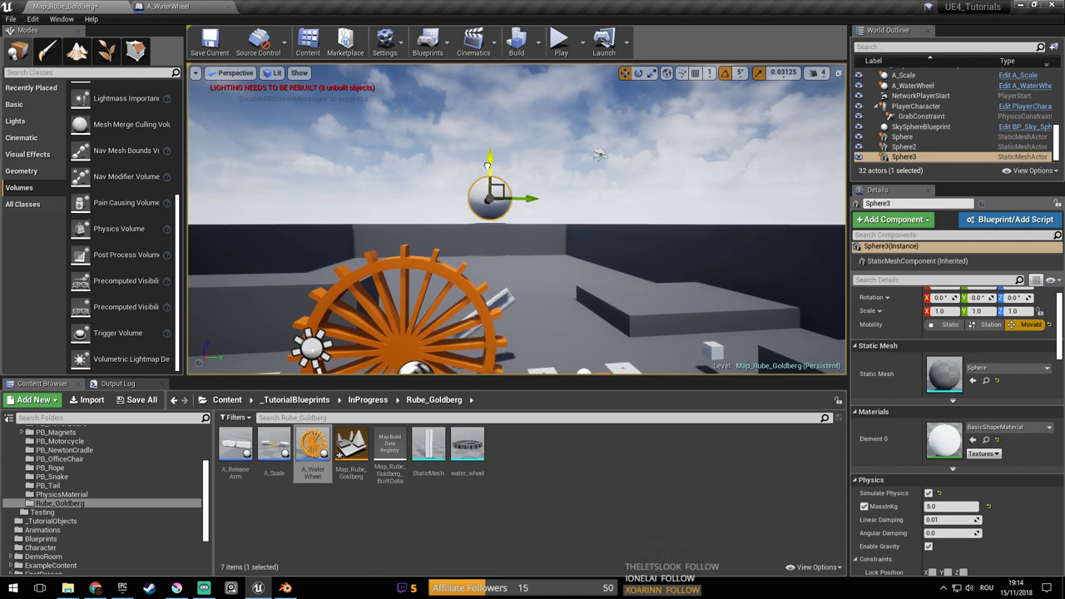
right_drag(478, 229, 468, 291)
key(s)
right_drag(494, 214, 493, 171)
key(w)
key(ctrl+s)
mouse_move(495, 214)
right_down()
mouse_move(491, 184)
mouse_move(512, 308)
right_up()
key(w)
right_drag(504, 258, 518, 162)
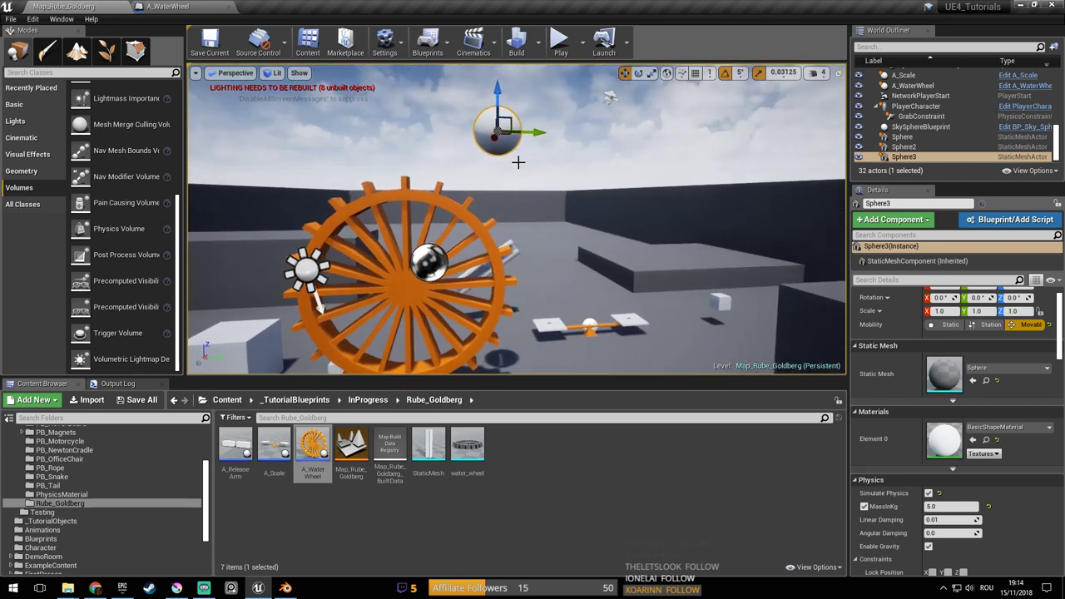
right_drag(507, 203, 501, 209)
key(ctrl+s)
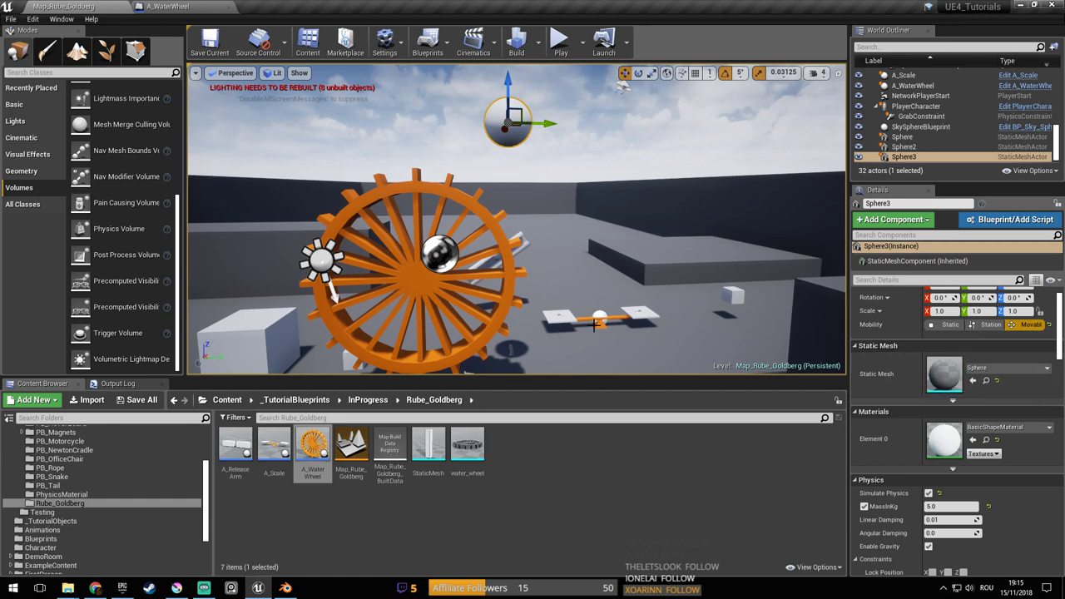
Duplicate Sphere3 twice, spacing the copies vertically above it over the water wheel's edge
key(s)
right_drag(588, 317, 595, 296)
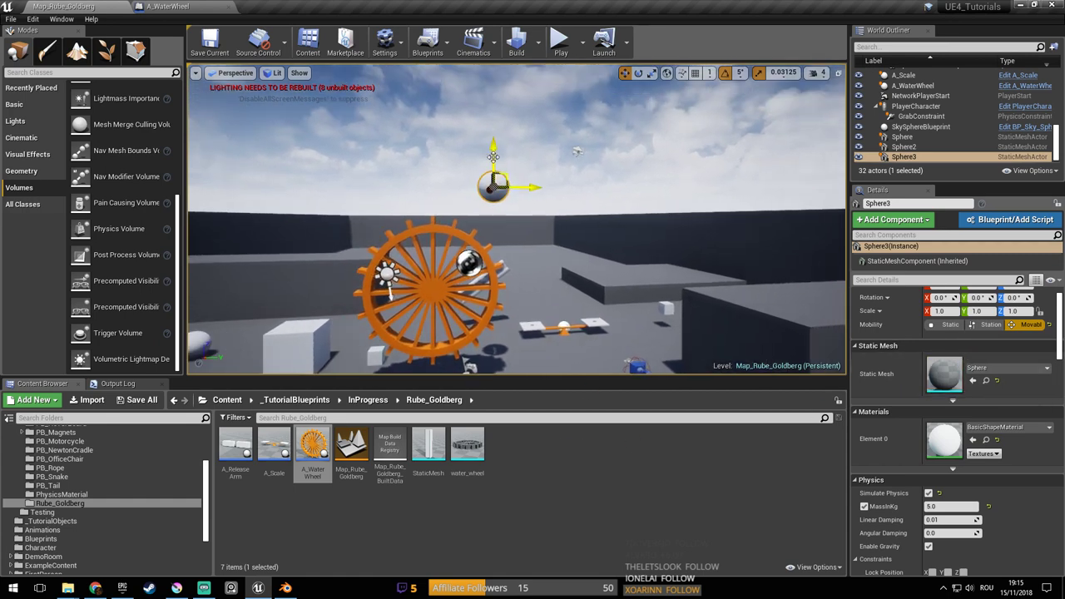
right_drag(559, 194, 559, 185)
key(s)
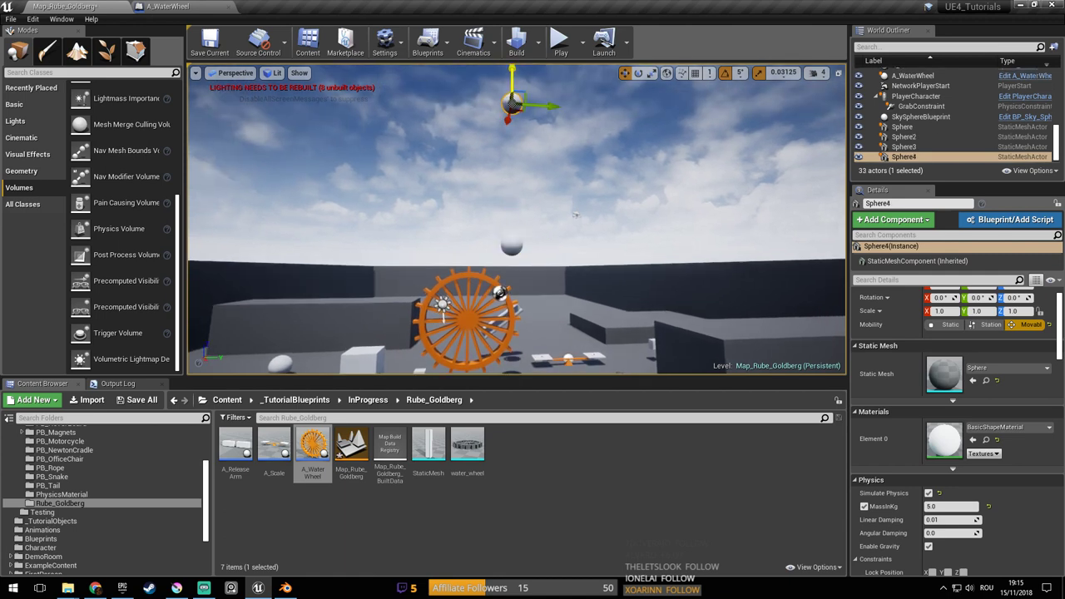
right_drag(537, 117, 533, 95)
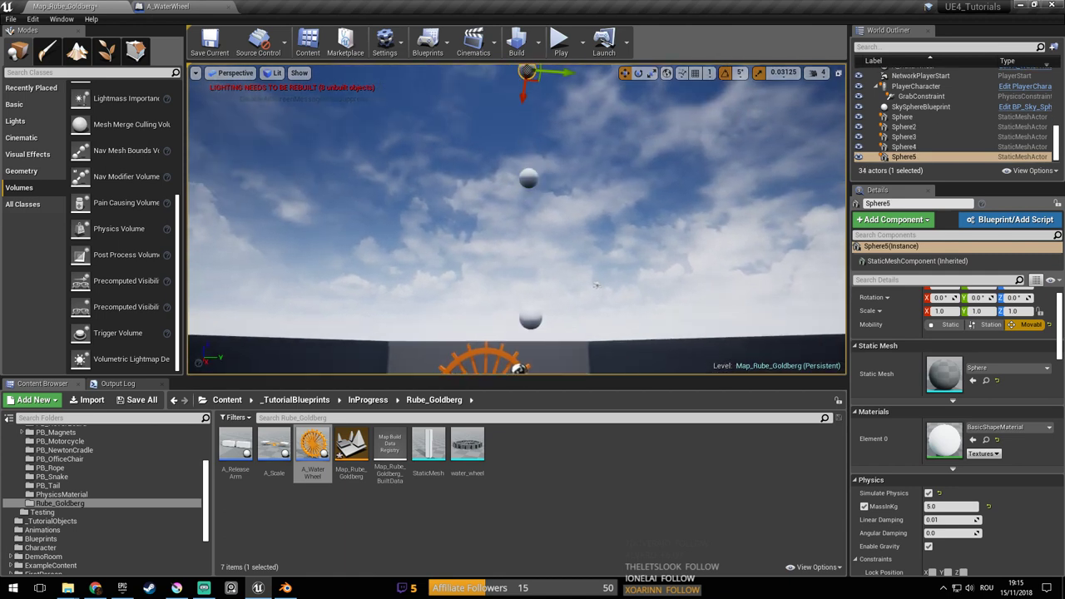
Play the level to test the spheres dropping onto the water wheel, and save the level
click(556, 43)
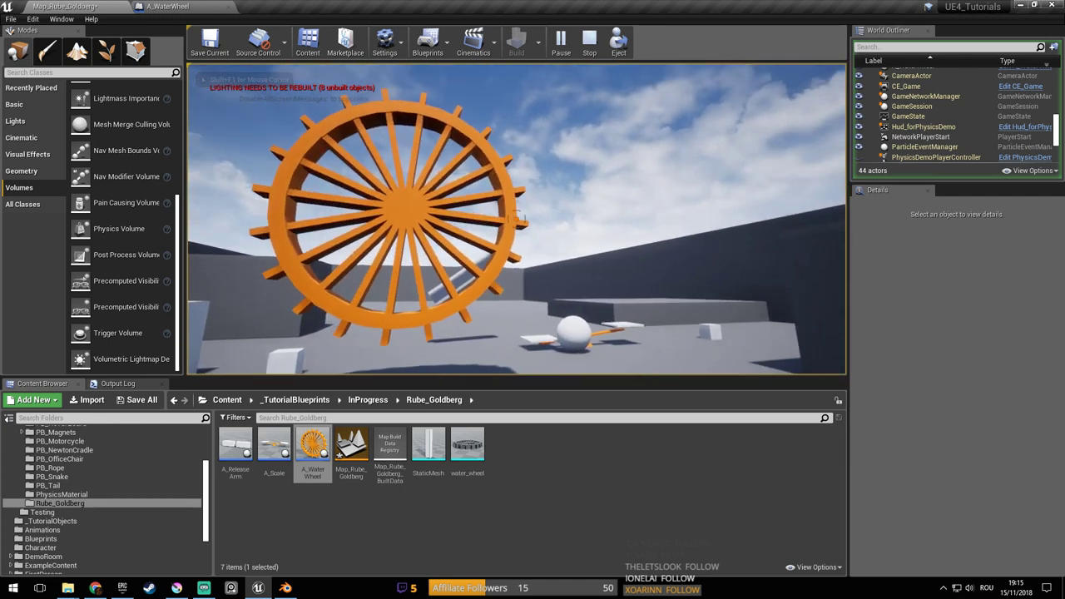
key(Escape)
key(ctrl+s)
Select and frame A_WaterWheel in the level to examine the wheel and its pivot up close
right_drag(517, 161, 517, 190)
key(s)
click(513, 160)
key(f)
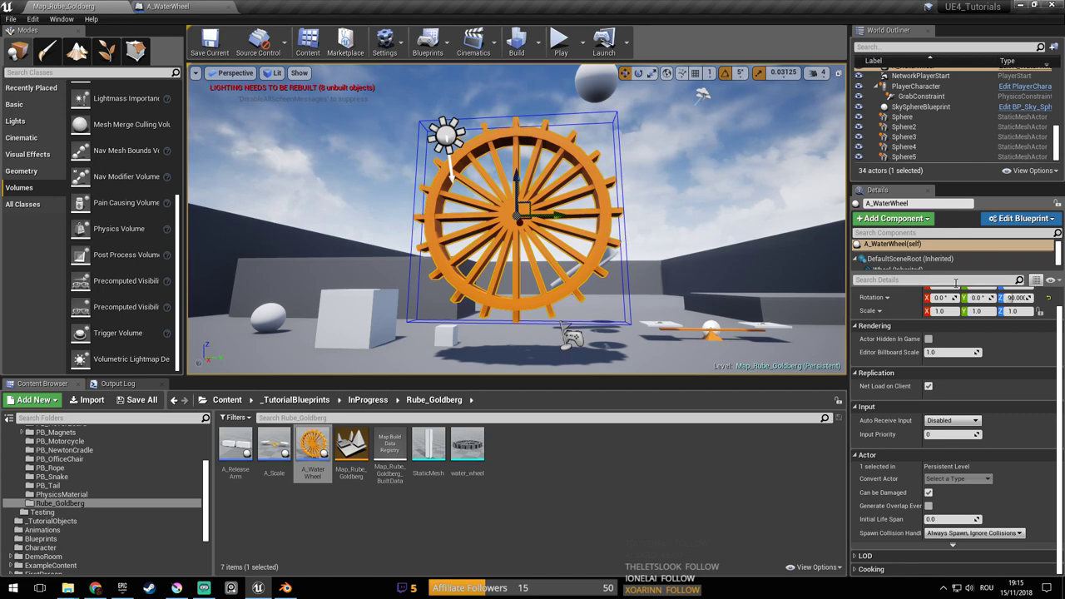
right_drag(749, 266, 749, 237)
key(s)
key(w)
right_drag(622, 274, 615, 315)
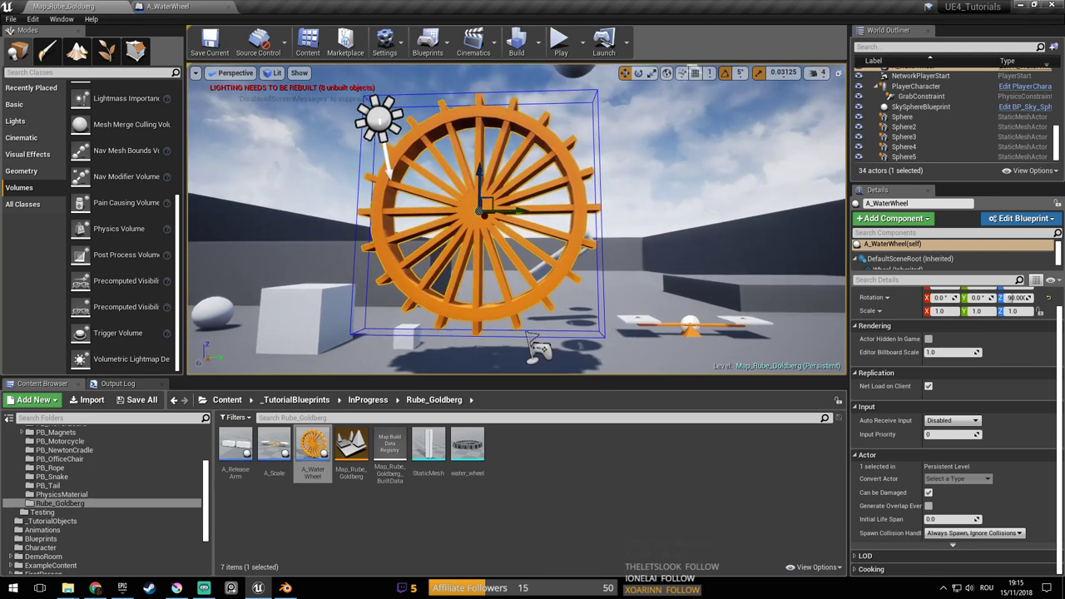
key(ctrl+s)
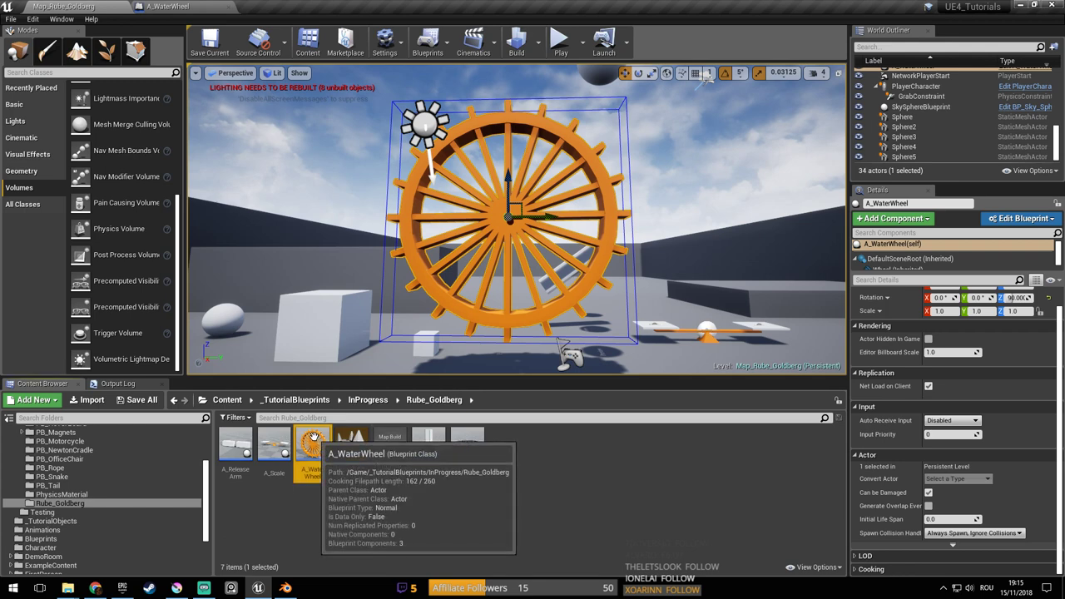
Open the A_WaterWheel blueprint and delete the Event ActorBeginOverlap and Event Tick nodes from its Event Graph
double_click(313, 446)
right_drag(307, 162, 291, 197)
scroll(357, 190, up, 4)
right_drag(483, 210, 528, 153)
drag(334, 201, 433, 349)
drag(452, 246, 419, 252)
key(Delete)
right_drag(484, 210, 449, 319)
Add a reference to the Wheel component to the Event Graph below Event BeginPlay
right_click(475, 281)
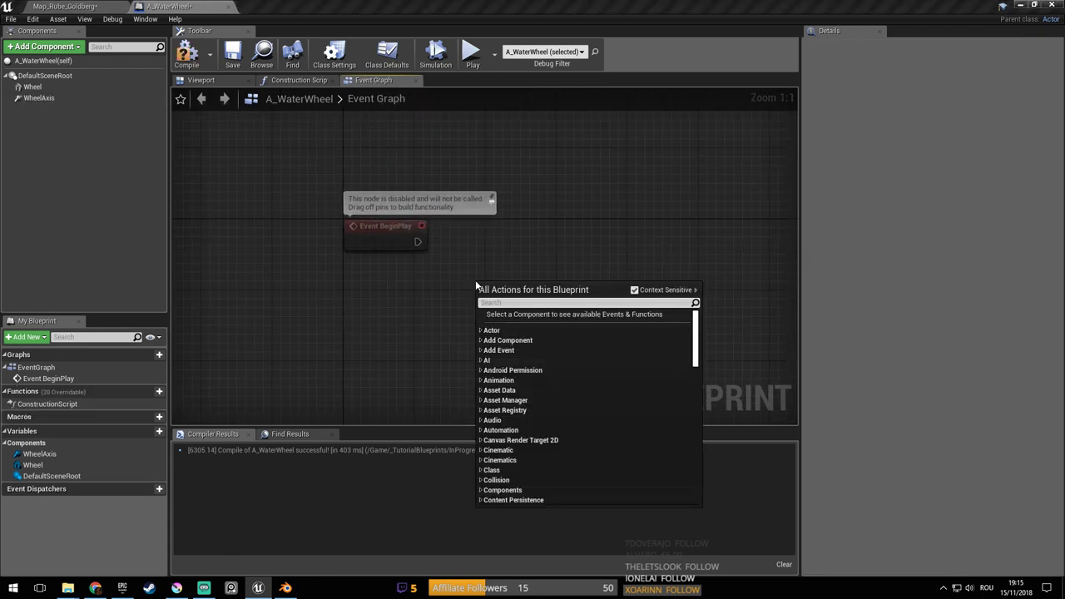
click(103, 101)
drag(33, 87, 489, 301)
right_drag(571, 296, 550, 262)
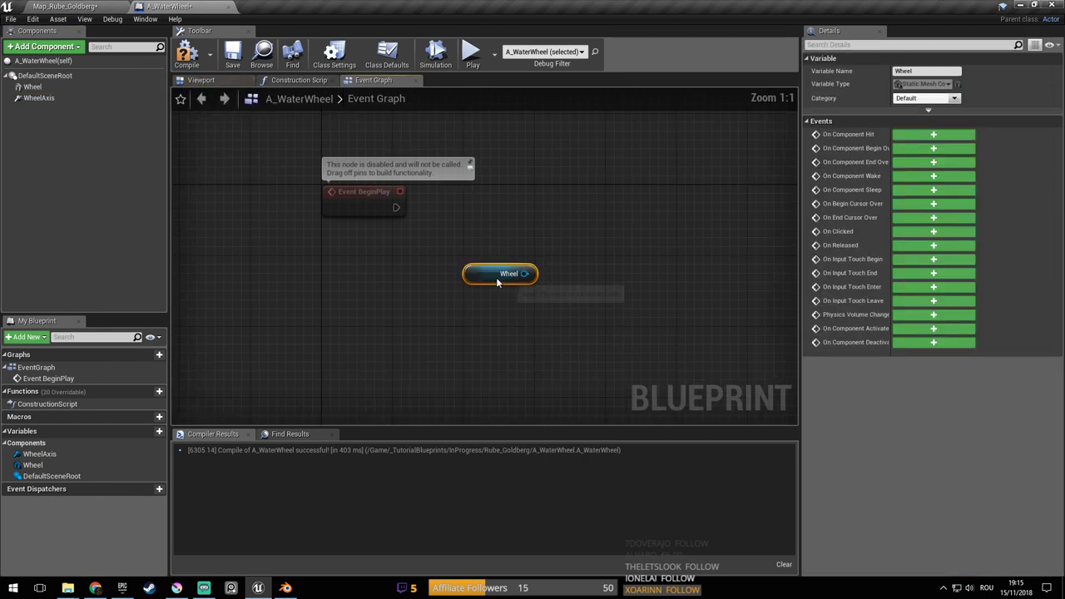
Create a Set Center Of Mass node from the Wheel reference and place it across from Event BeginPlay
drag(447, 280, 499, 245)
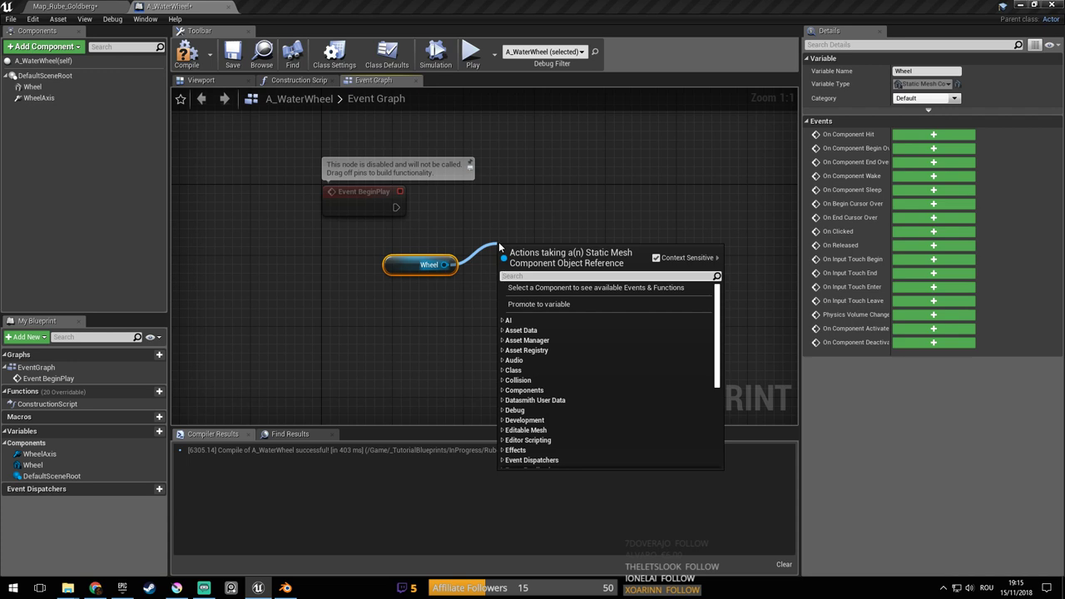
click(485, 214)
drag(446, 265, 500, 230)
text(set)
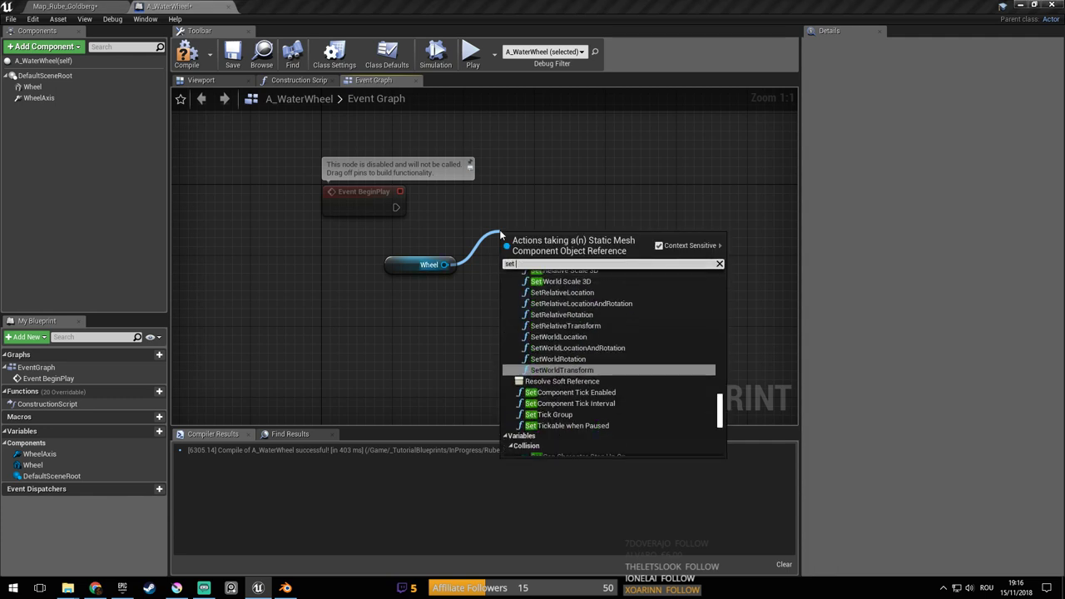
text( center)
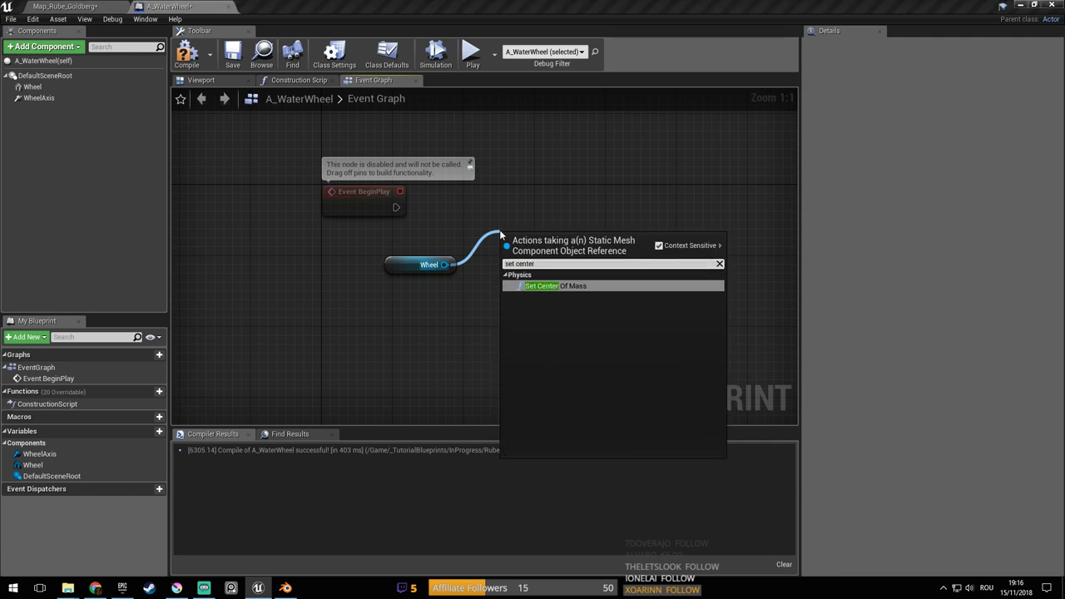
key(Return)
drag(585, 268, 665, 197)
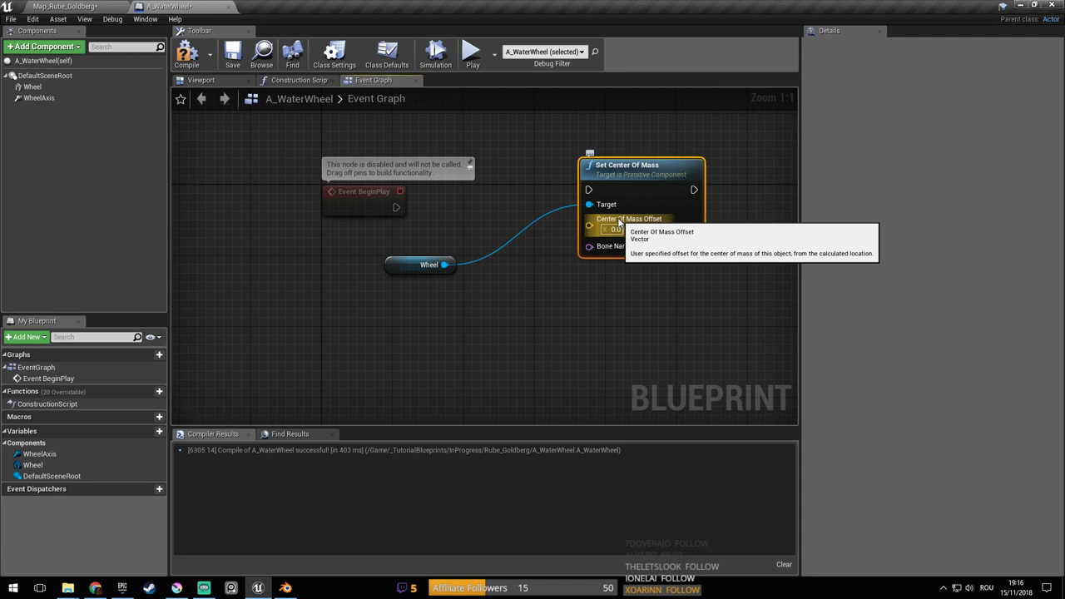
Rearrange the graph, lowering the Wheel reference and aligning Event BeginPlay with the Set Center Of Mass node
right_drag(528, 269, 542, 274)
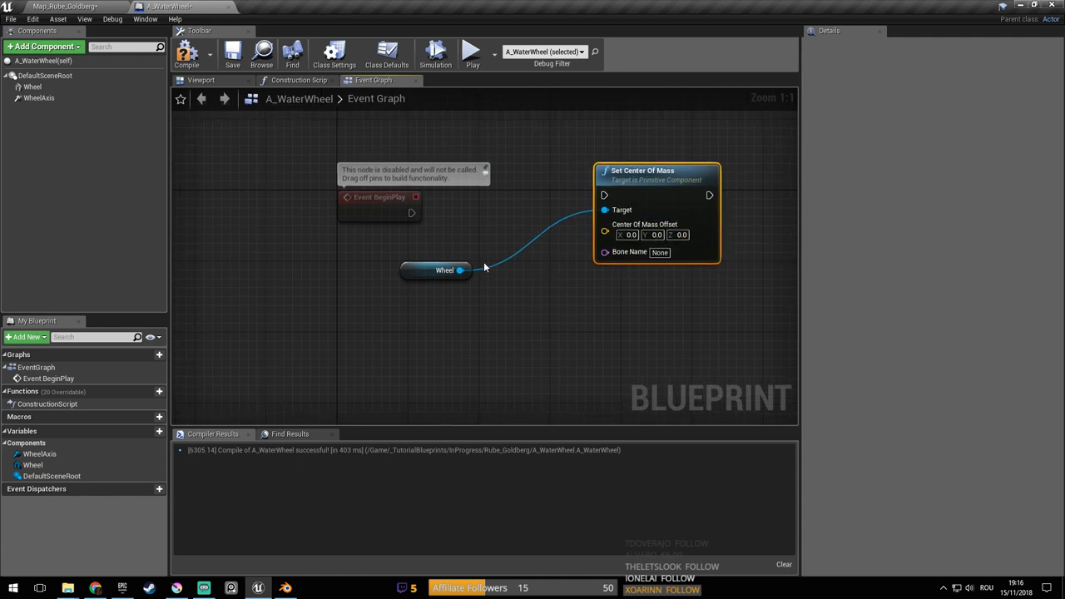
drag(427, 268, 409, 313)
right_drag(409, 313, 463, 321)
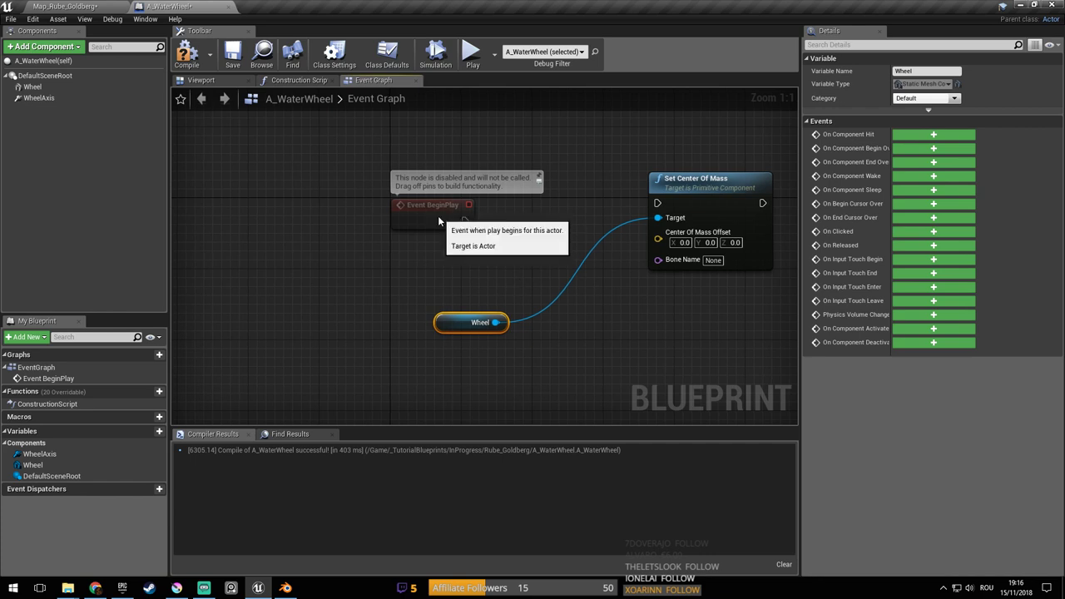
click(422, 198)
right_drag(442, 228, 455, 244)
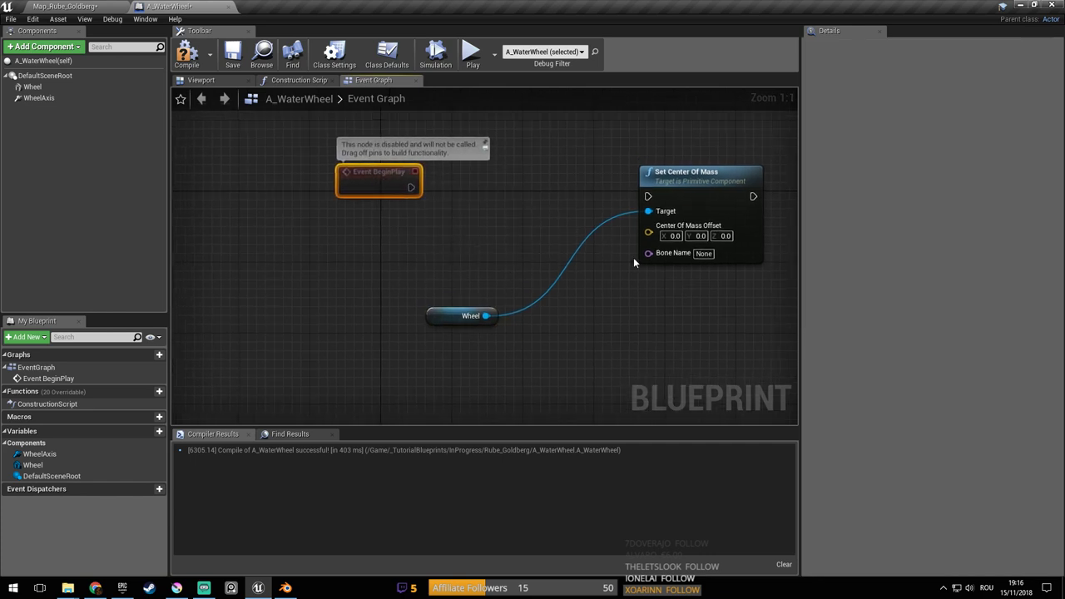
Create a Get Center Of Mass node from the Wheel reference and place it between Event BeginPlay and Set Center Of Mass
drag(486, 315, 526, 329)
text(get cen)
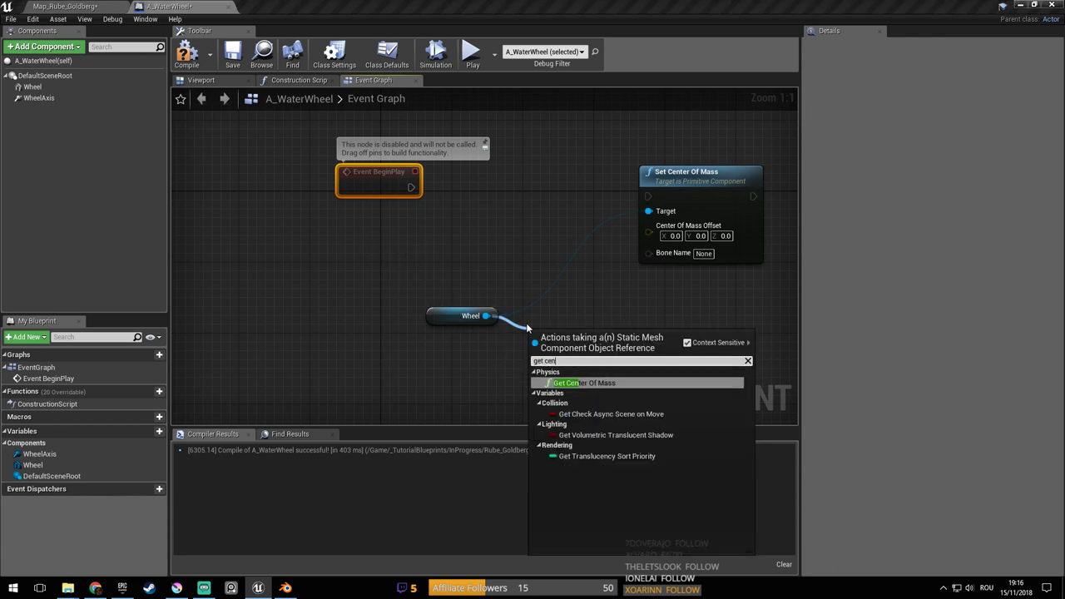
key(Return)
drag(585, 341, 532, 190)
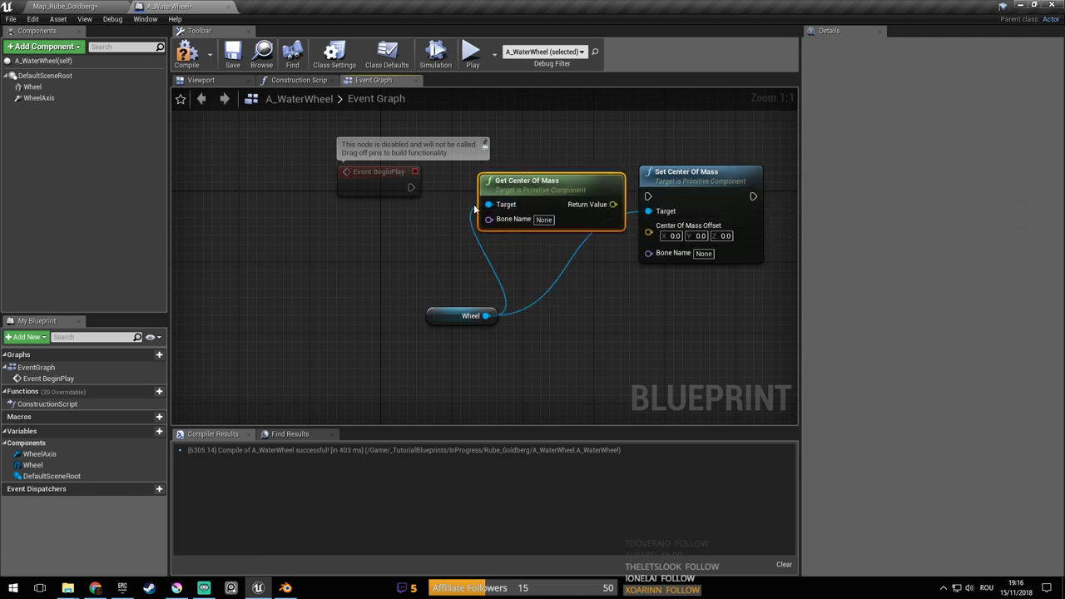
Space out the graph by moving Set Center Of Mass farther from Event BeginPlay and lowering the Get Center Of Mass node
right_drag(616, 205, 465, 269)
drag(591, 245, 739, 288)
drag(424, 270, 520, 247)
Add a Print String node executed by Event BeginPlay and feed the Get Center Of Mass return value into its In String
text(print)
key(Escape)
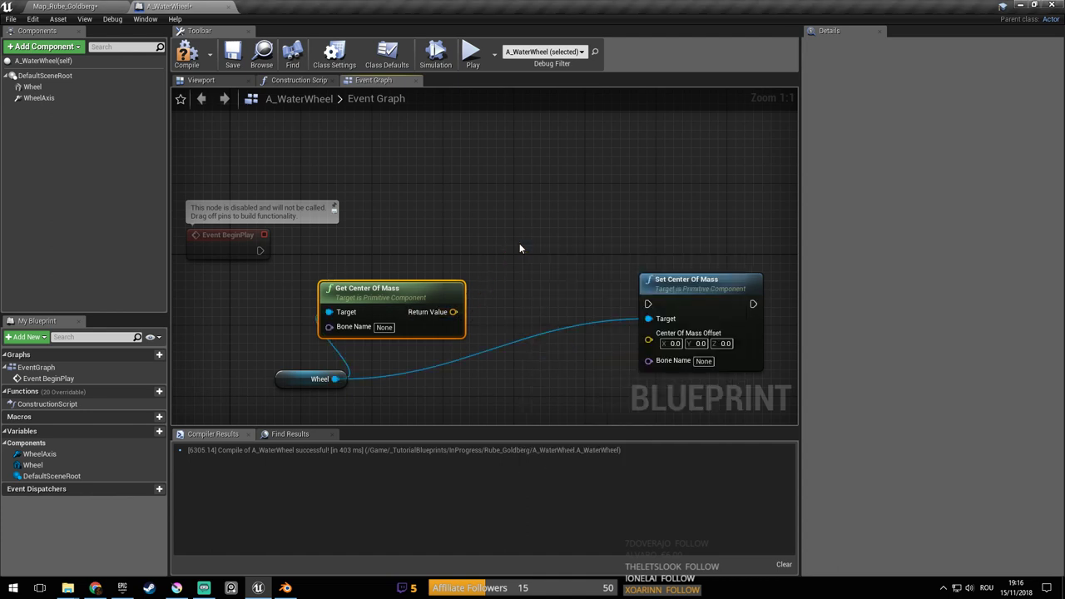
right_click(534, 246)
text(print)
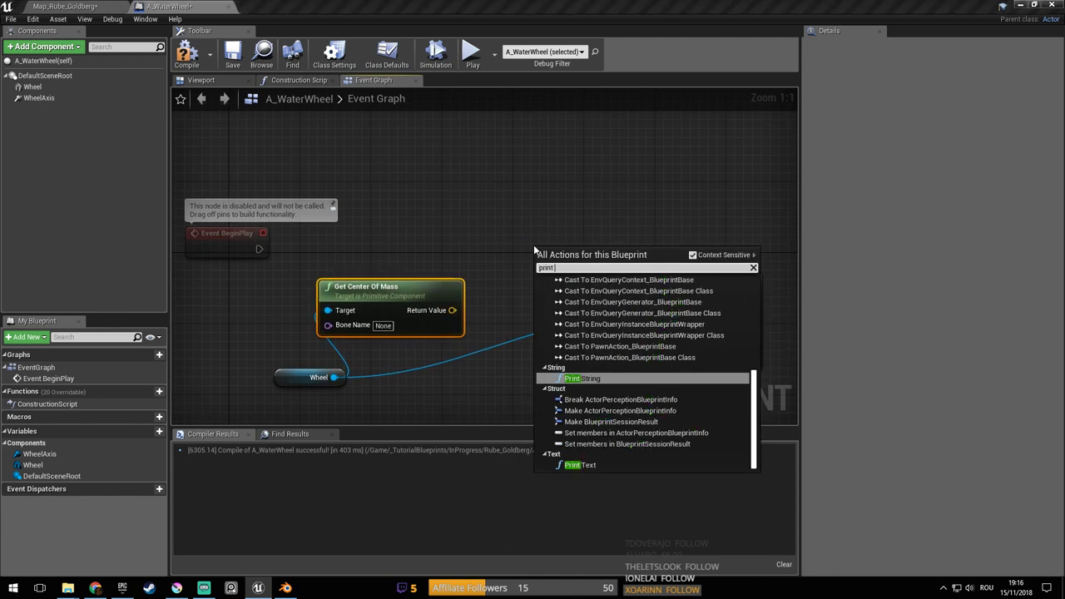
key(Return)
drag(537, 249, 529, 224)
drag(452, 309, 542, 258)
drag(532, 240, 258, 248)
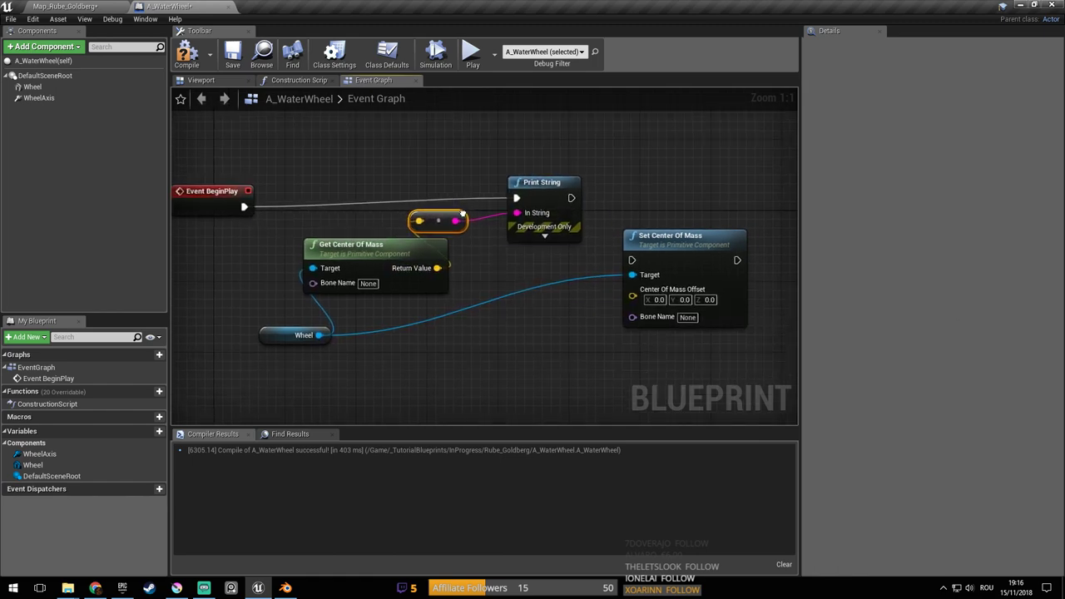
Save the Rube Goldberg level and play it to check the printed center of mass
click(262, 55)
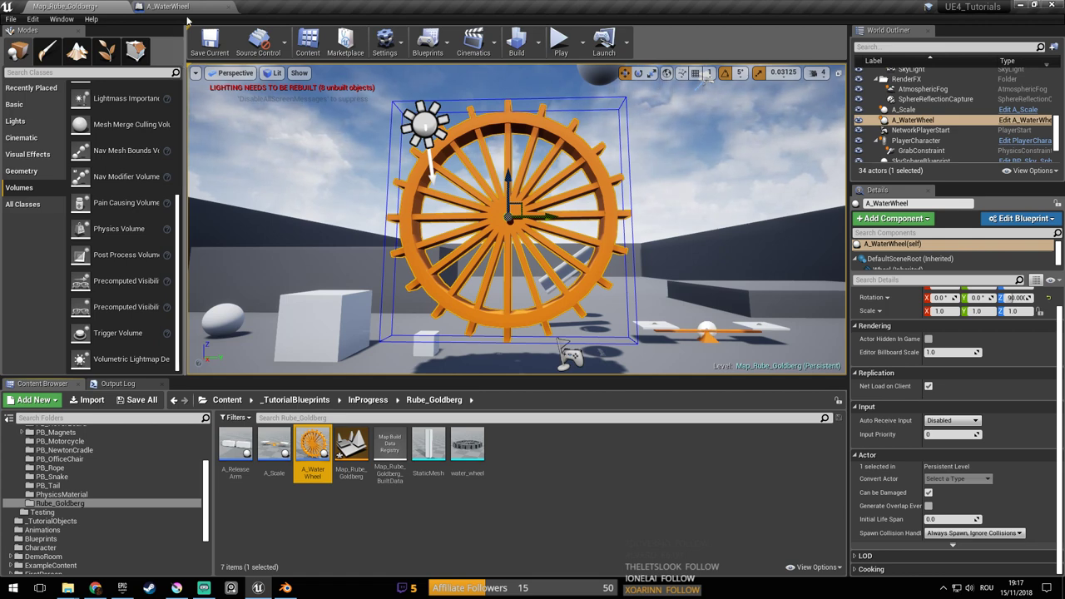
right_drag(580, 227, 588, 259)
key(ctrl+s)
click(562, 48)
key(alt+p)
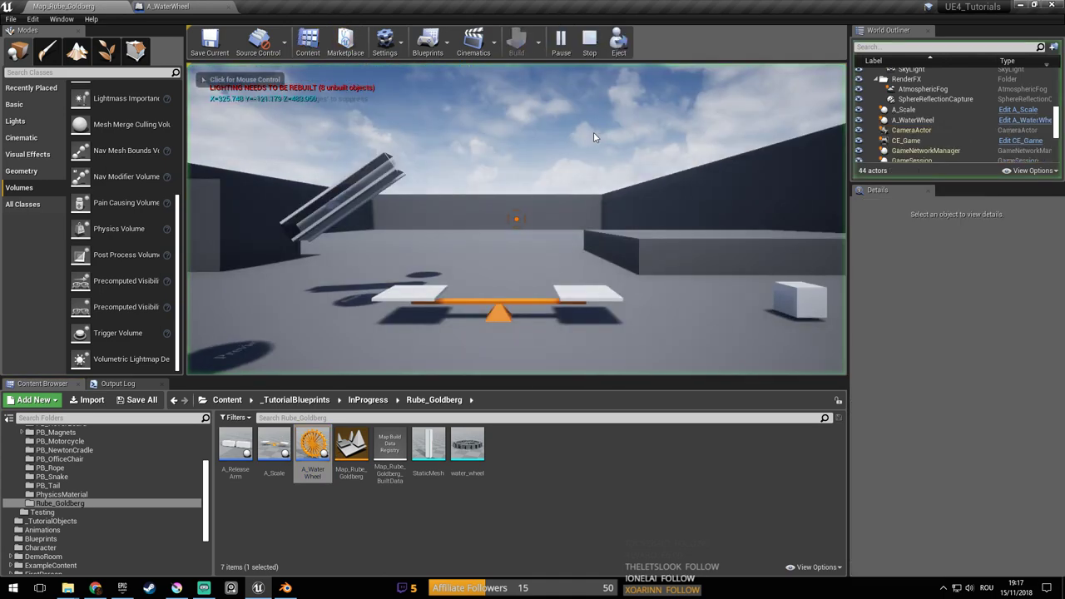
key(Escape)
right_drag(255, 109, 229, 102)
click(562, 50)
key(alt+p)
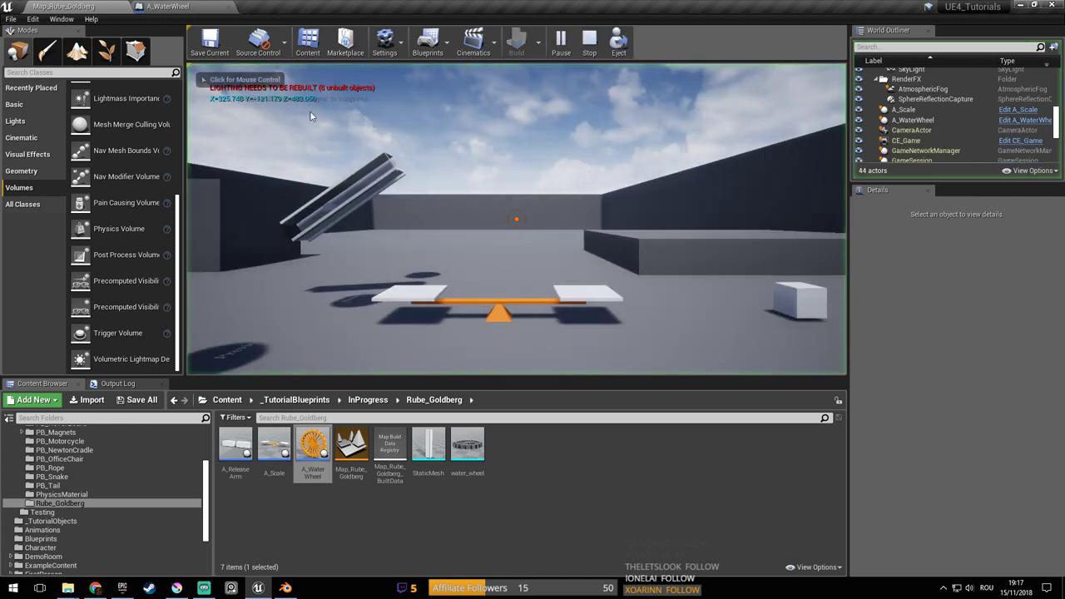
key(Escape)
Move the Set Center Of Mass node in A_WaterWheel's Event Graph farther away from Print String
click(185, 9)
right_drag(468, 237, 452, 199)
right_drag(411, 239, 442, 246)
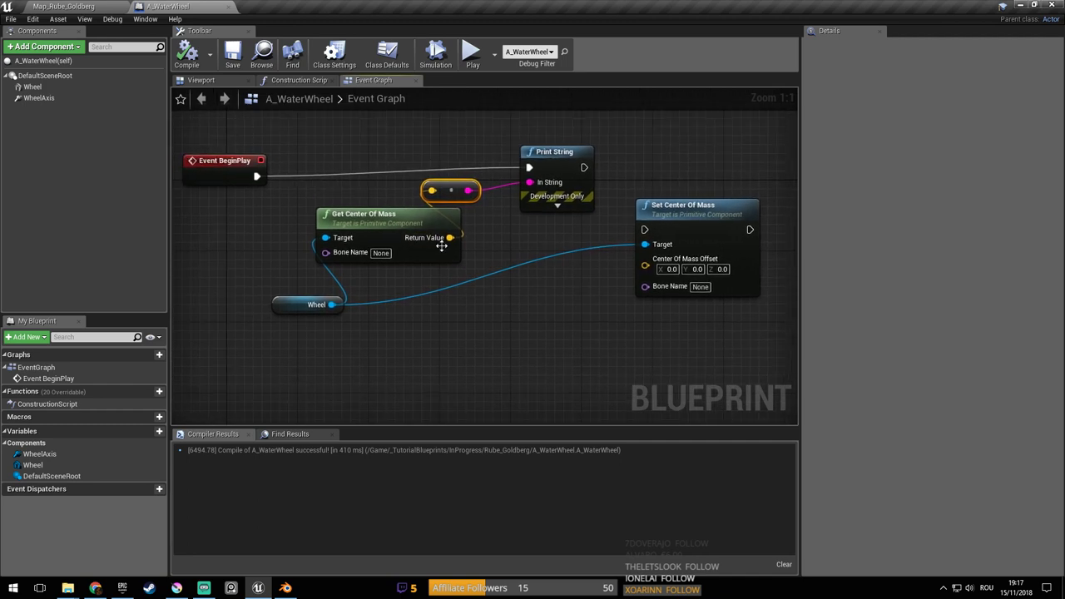
right_drag(504, 231, 475, 225)
drag(643, 211, 731, 201)
right_drag(726, 208, 459, 223)
drag(476, 224, 565, 204)
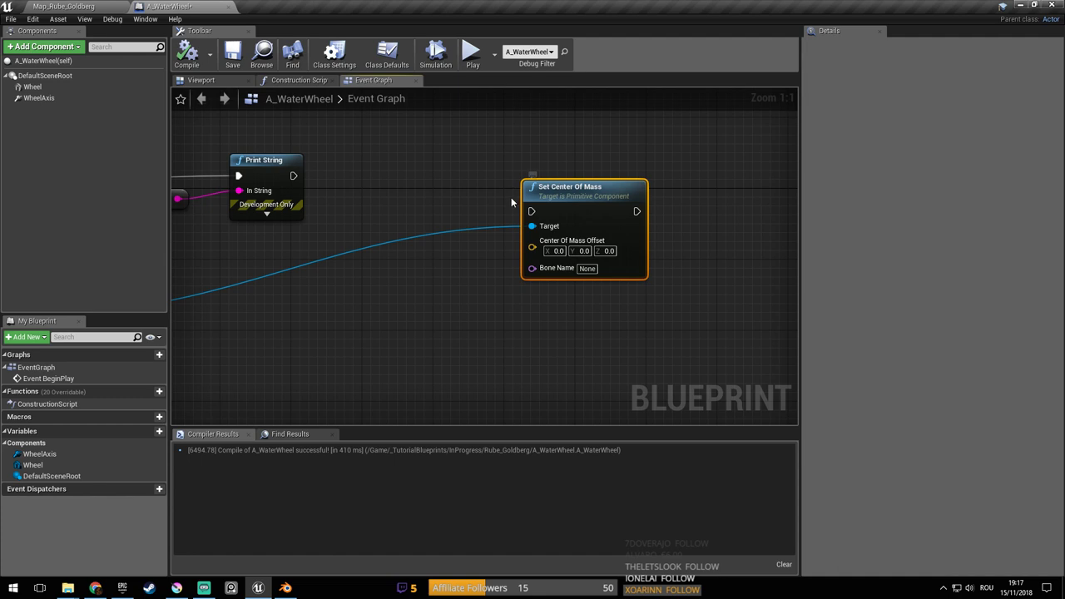
Shift the Get Center Of Mass and Wheel nodes back beneath Event BeginPlay to free space around Print String
right_drag(518, 199, 609, 170)
right_drag(500, 171, 579, 214)
right_drag(418, 217, 425, 197)
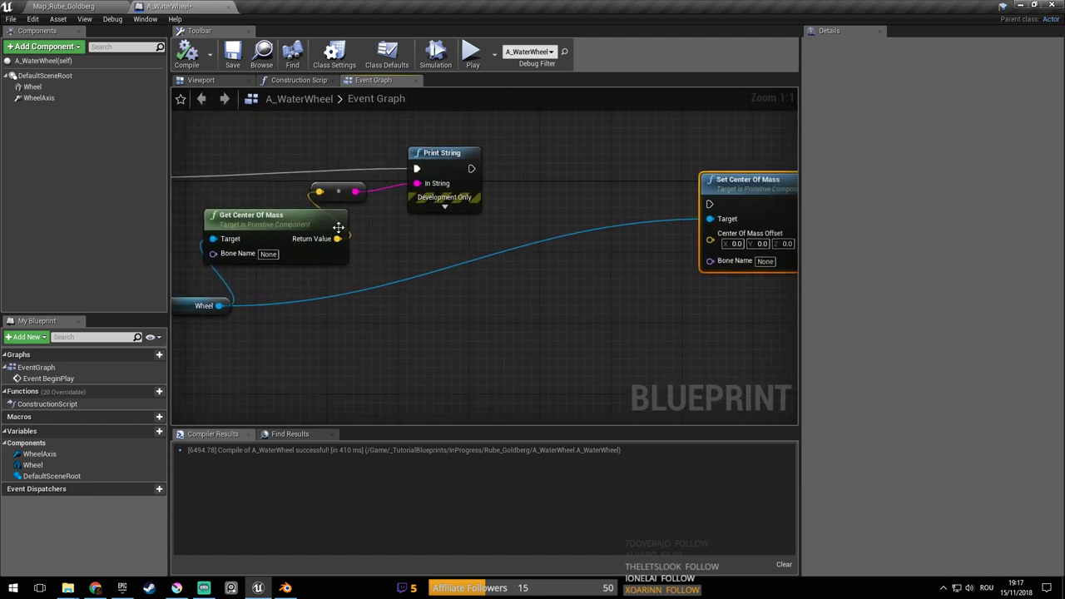
right_drag(372, 218, 465, 240)
drag(377, 242, 304, 242)
right_drag(631, 275, 583, 270)
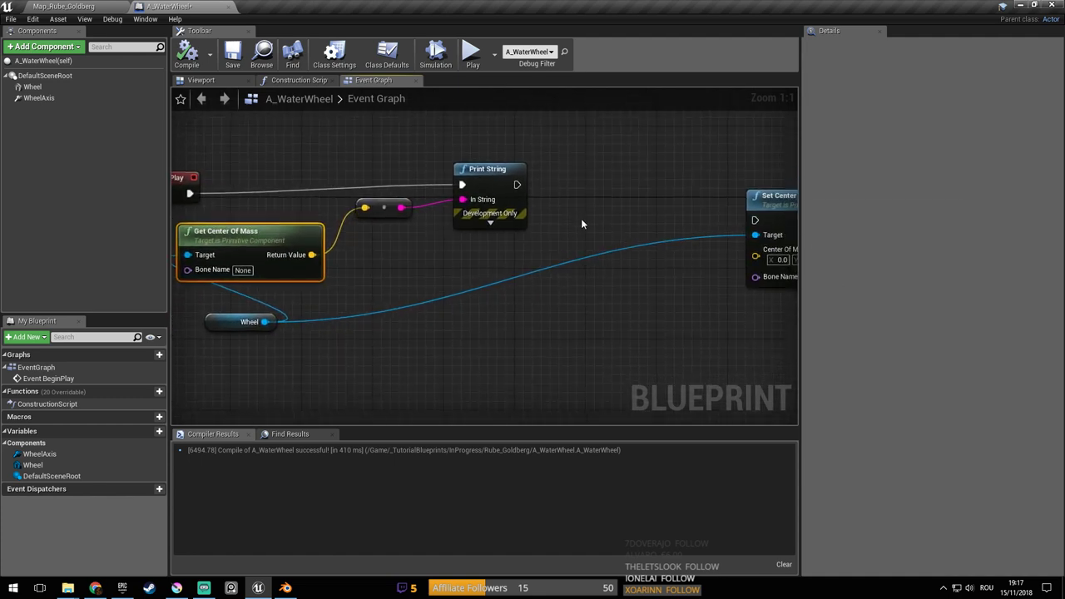
right_drag(581, 220, 493, 220)
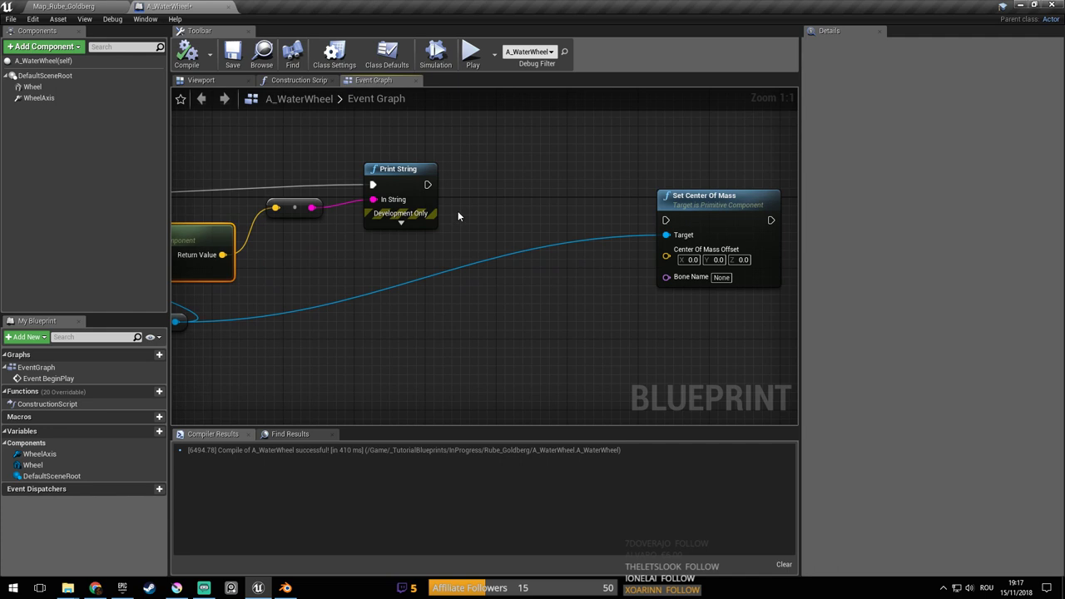
right_drag(440, 203, 591, 212)
drag(314, 288, 223, 291)
Multiply the Get Center Of Mass return value by a float of -1 using a vector * float node
drag(389, 225, 539, 250)
text(+)
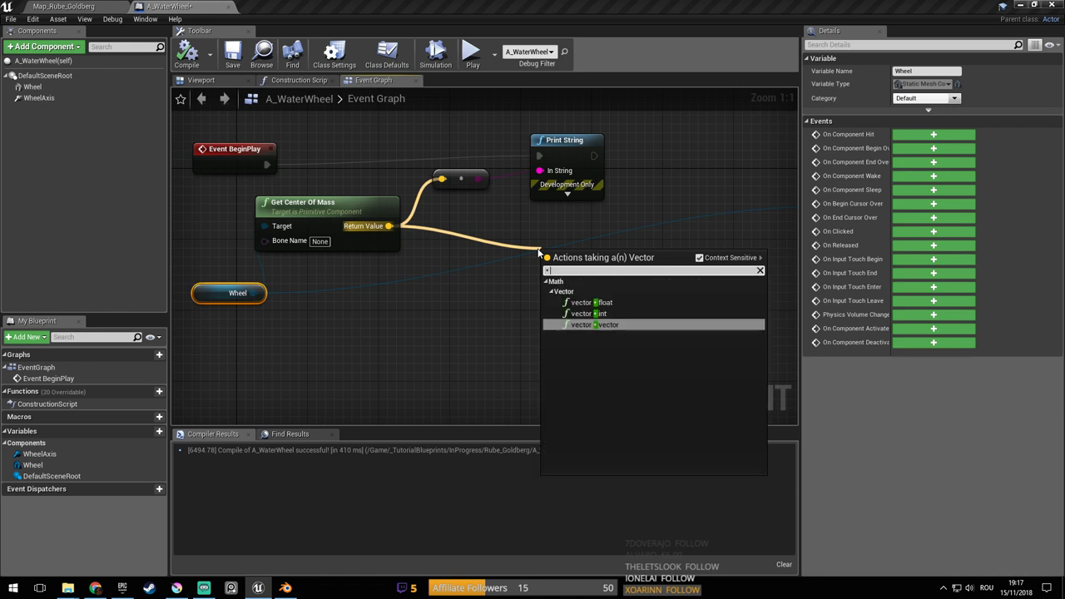
key(Up)
key(Up)
key(Return)
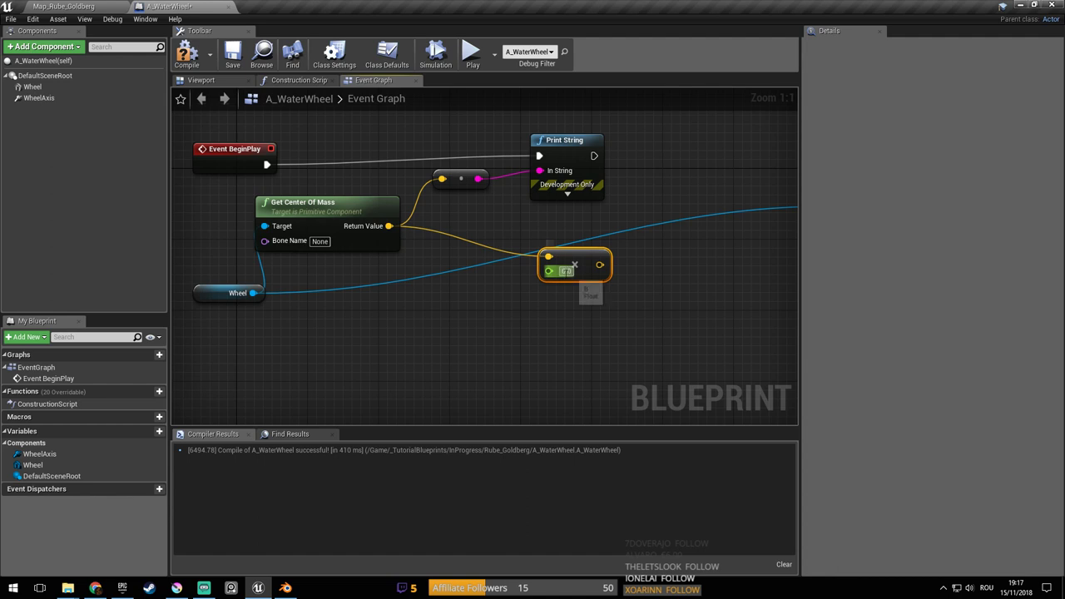
key(BackSpace)
text(-1)
key(Return)
Connect the multiplied vector to Center Of Mass Offset, execute Set Center Of Mass after Print String, and save the blueprint
right_drag(601, 289, 235, 372)
drag(236, 349, 474, 314)
right_drag(341, 299, 477, 276)
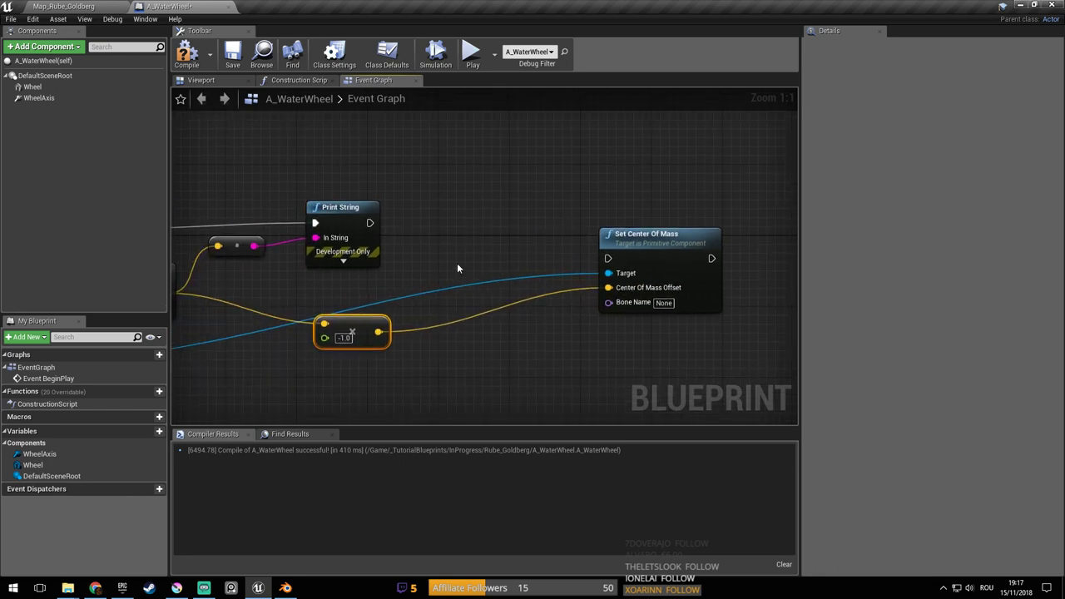
scroll(549, 291, down, 2)
drag(495, 264, 666, 288)
right_drag(666, 288, 617, 276)
click(233, 54)
Reposition the PlayerCharacter farther back in front of the water wheel and play the level to test the wheel
click(66, 7)
key(s)
right_drag(450, 200, 533, 308)
click(442, 231)
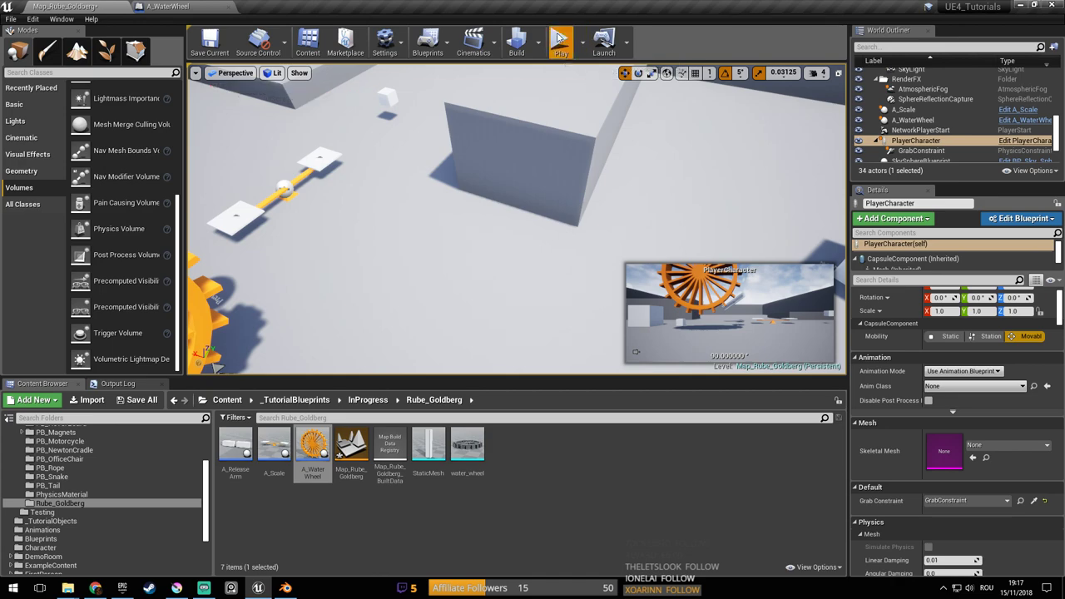
click(561, 42)
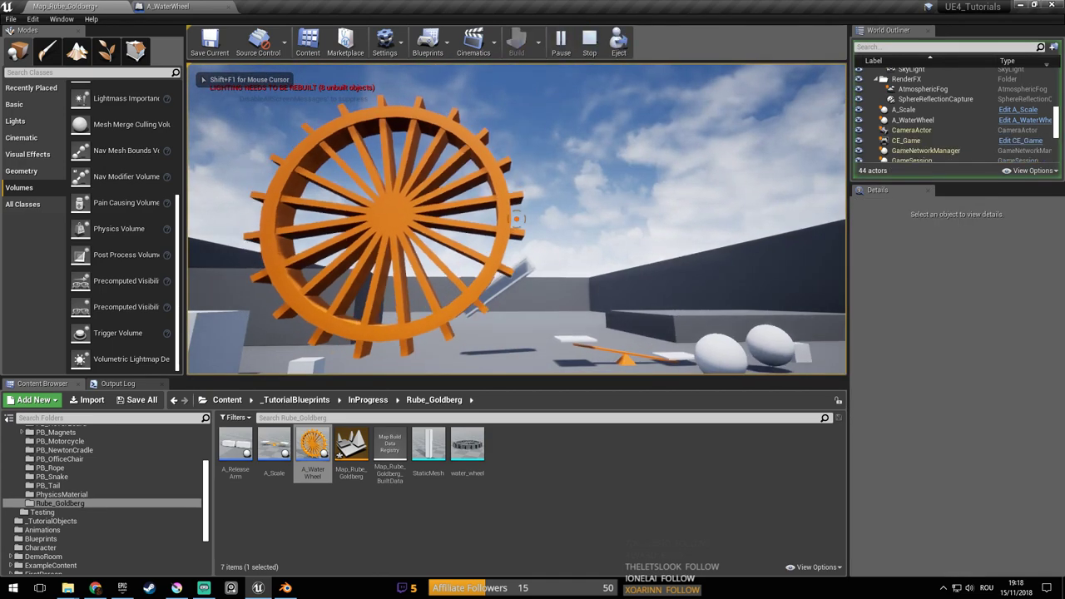
key(Escape)
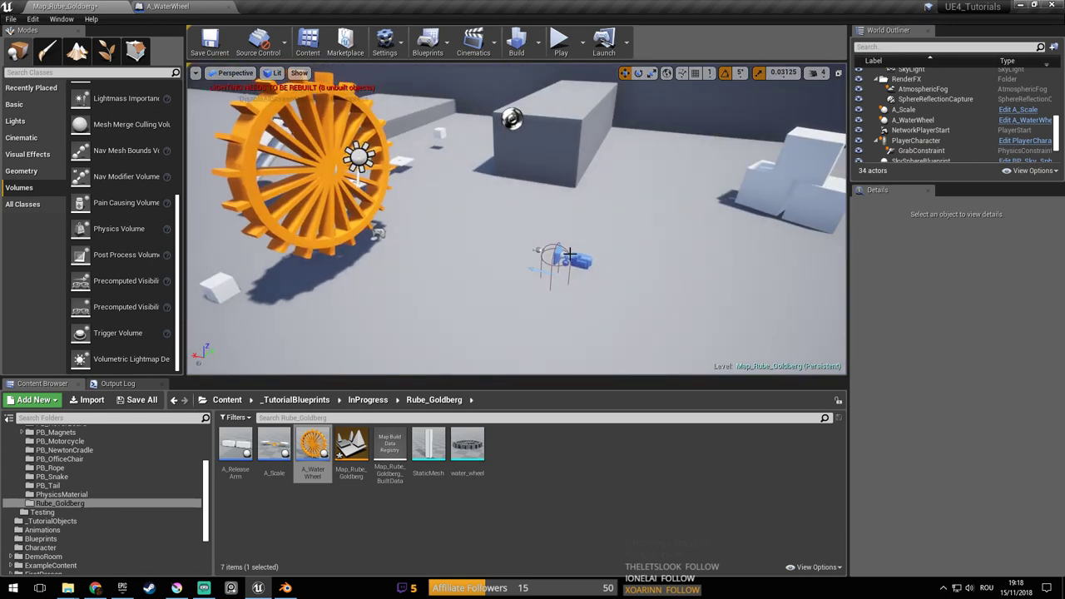
click(527, 268)
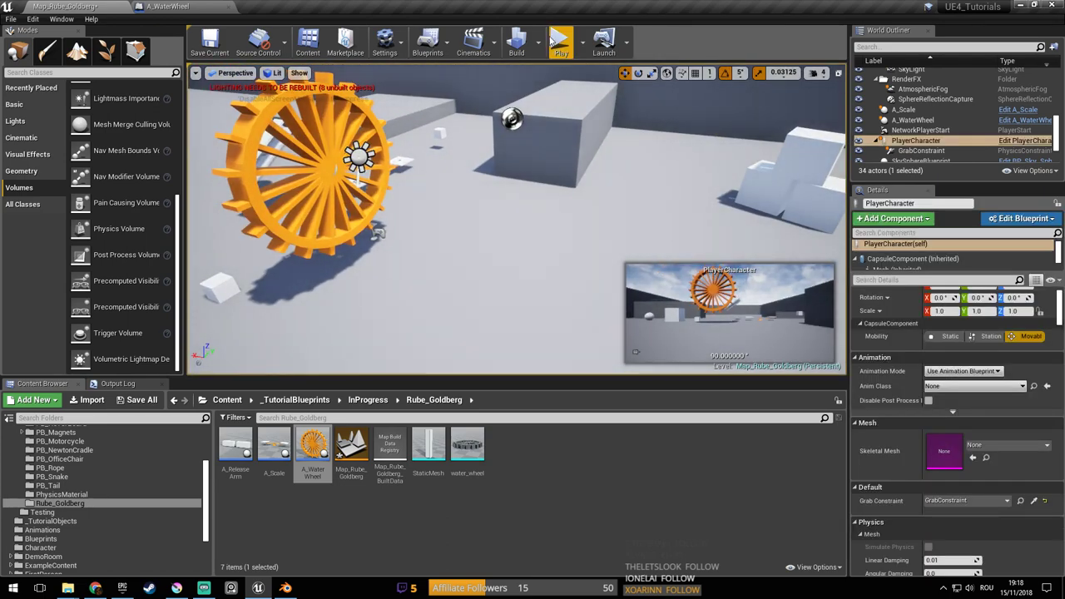
click(561, 42)
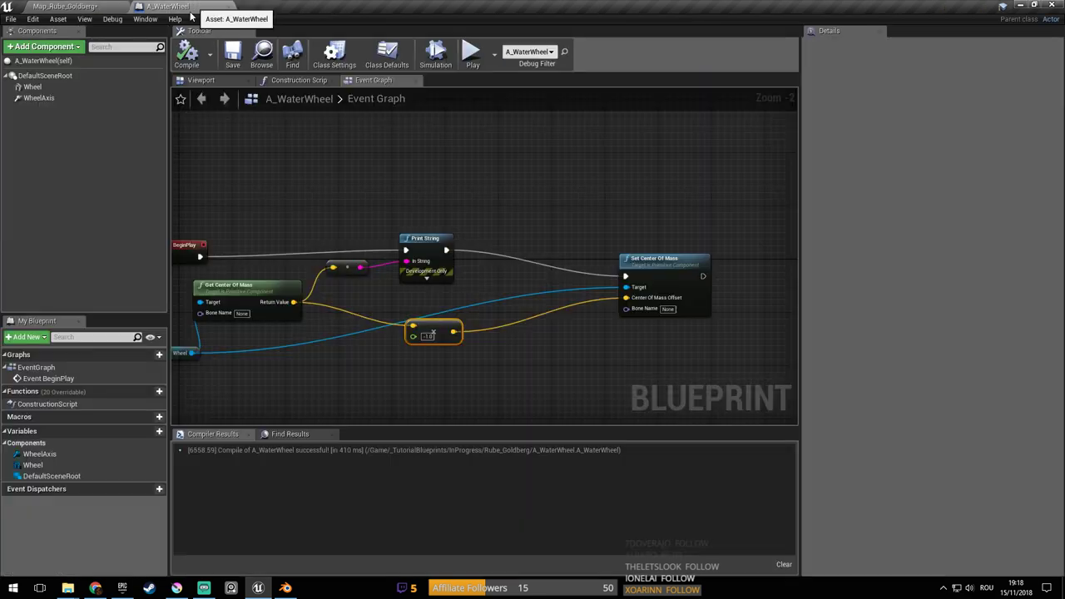
Lower the -1.0 multiply node in A_WaterWheel's Event Graph so it clears the Wheel wire
scroll(555, 146, down, 2)
scroll(541, 203, up, 2)
right_drag(541, 203, 519, 206)
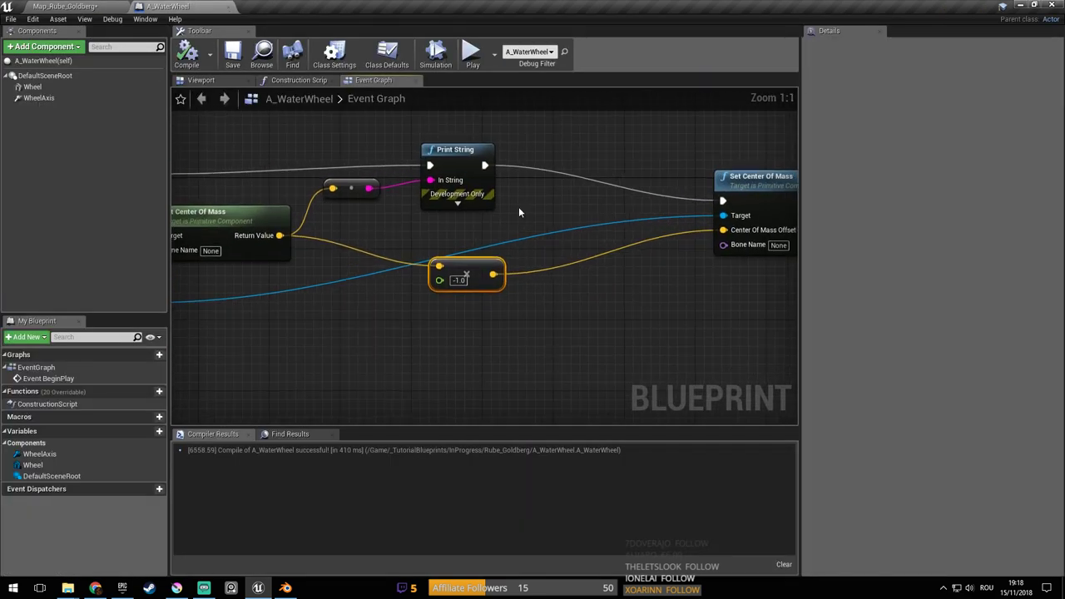
mouse_move(479, 268)
mouse_down()
mouse_move(475, 287)
mouse_move(491, 281)
mouse_up()
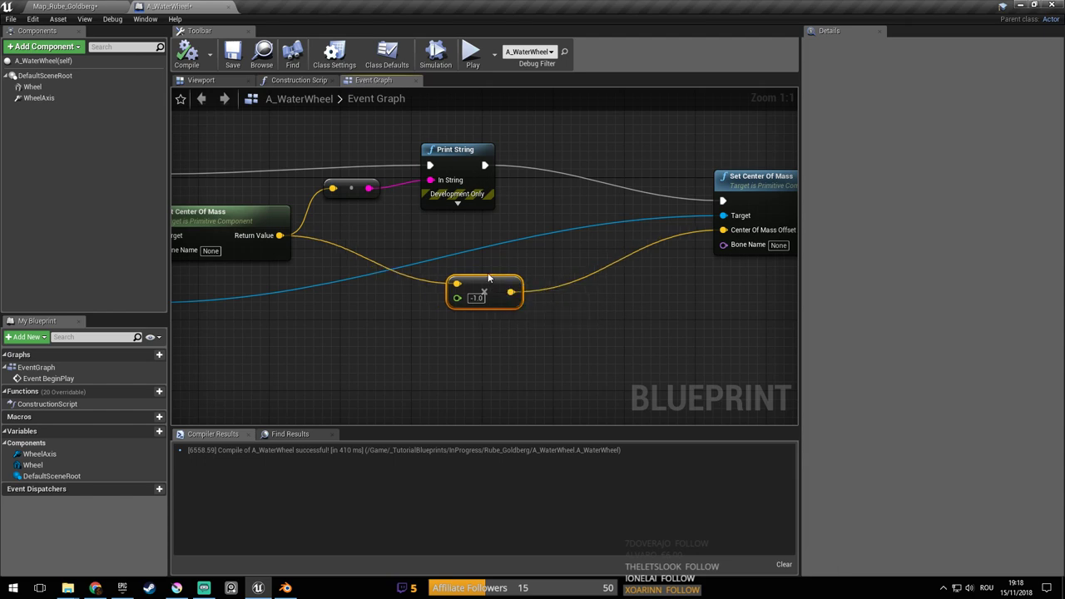
Play the Rube Goldberg level again to read the printed center of mass and watch the wheel
click(112, 5)
click(560, 41)
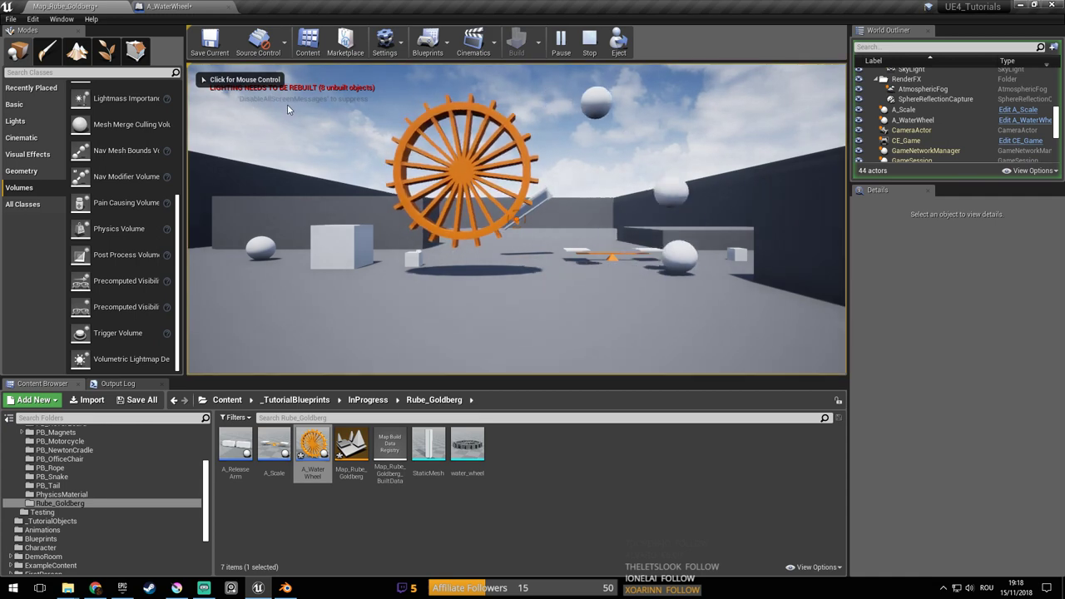
click(590, 44)
Examine the Get Center Of Mass node's return value and description in the A_WaterWheel Event Graph
click(170, 6)
right_drag(515, 234, 585, 281)
right_drag(513, 273, 487, 276)
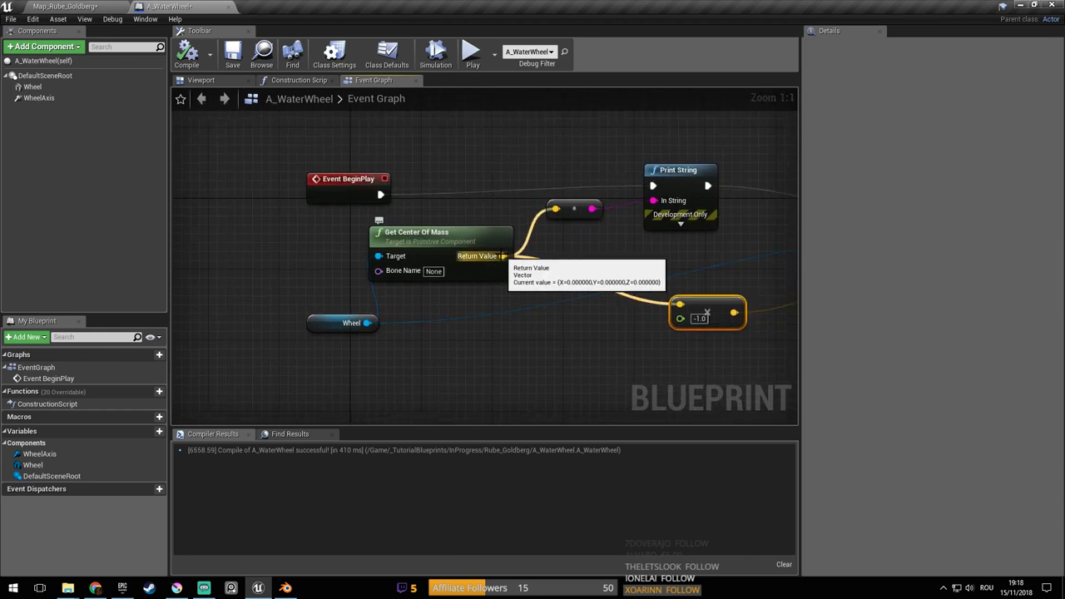
right_click(502, 255)
click(555, 250)
right_drag(555, 250, 511, 235)
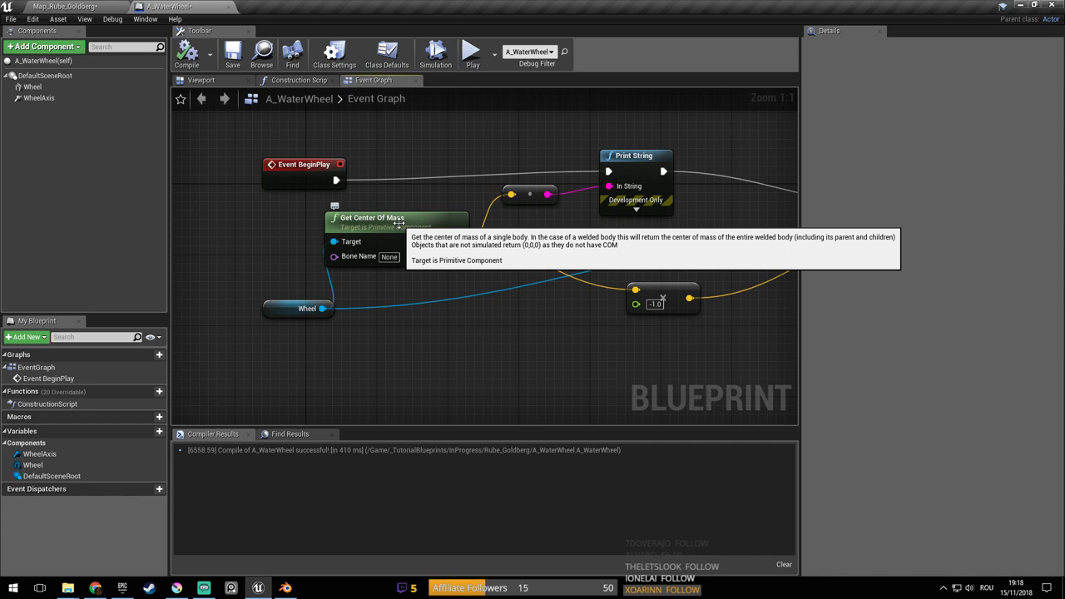
right_drag(631, 265, 530, 247)
drag(399, 225, 483, 303)
right_drag(516, 244, 483, 215)
drag(366, 197, 436, 265)
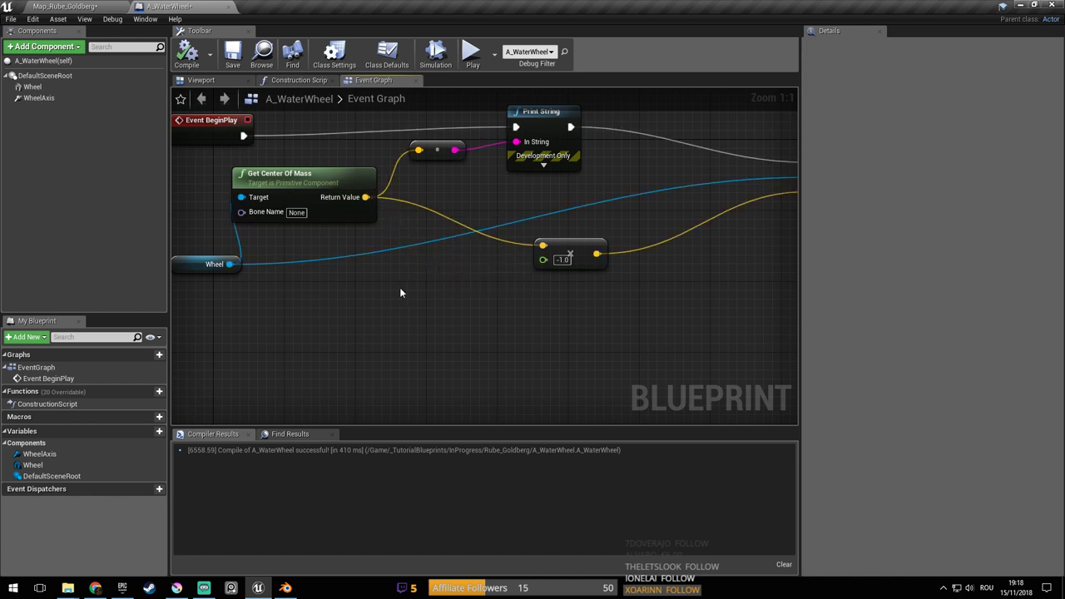
right_drag(401, 289, 453, 293)
right_click(430, 298)
text(tra)
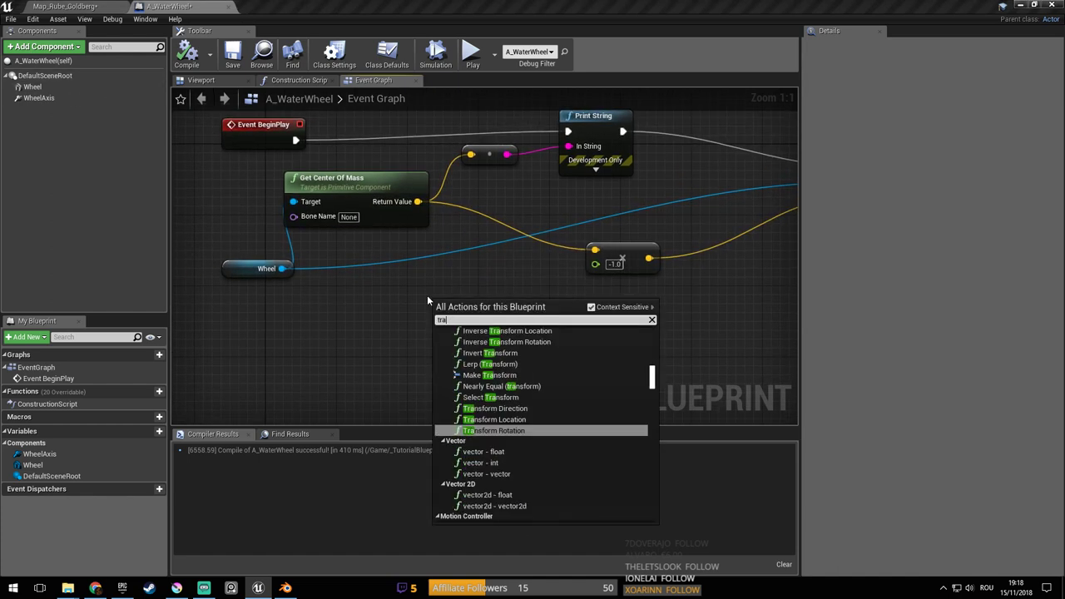
text(nsform actor)
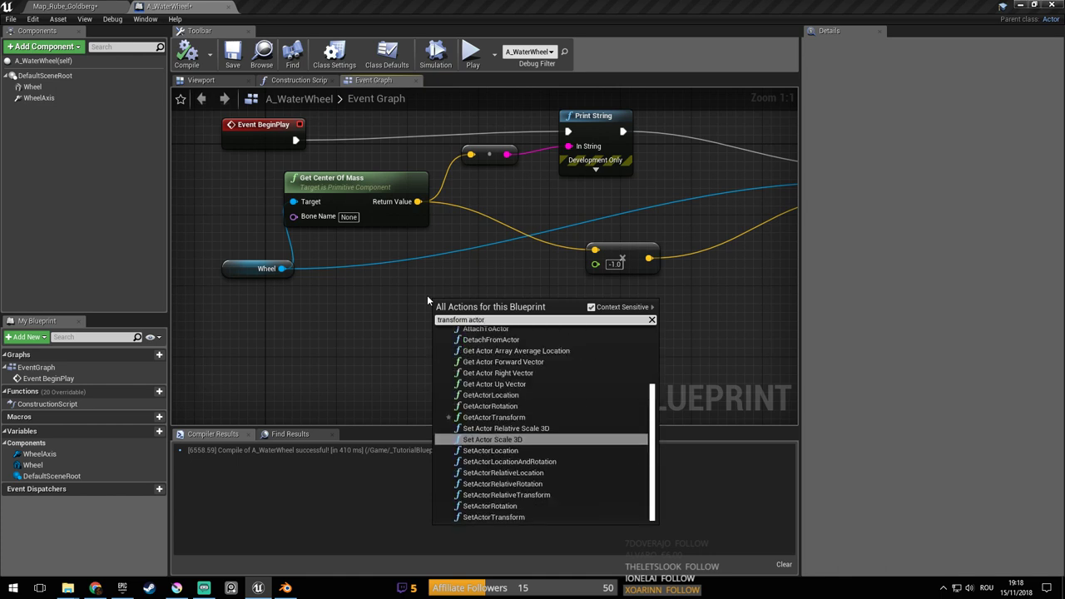
key(Escape)
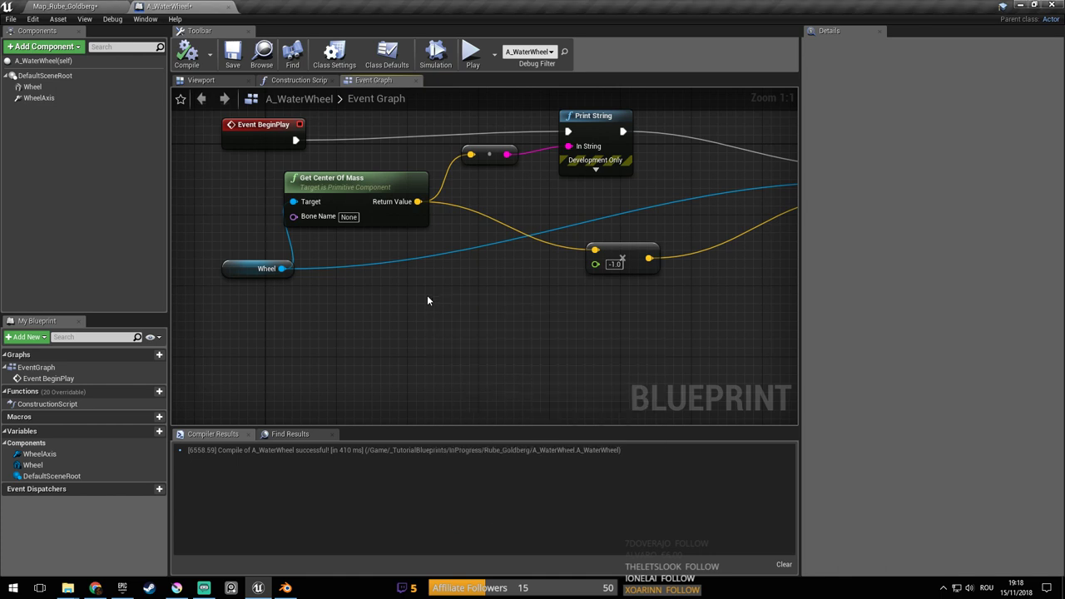
right_drag(429, 297, 425, 297)
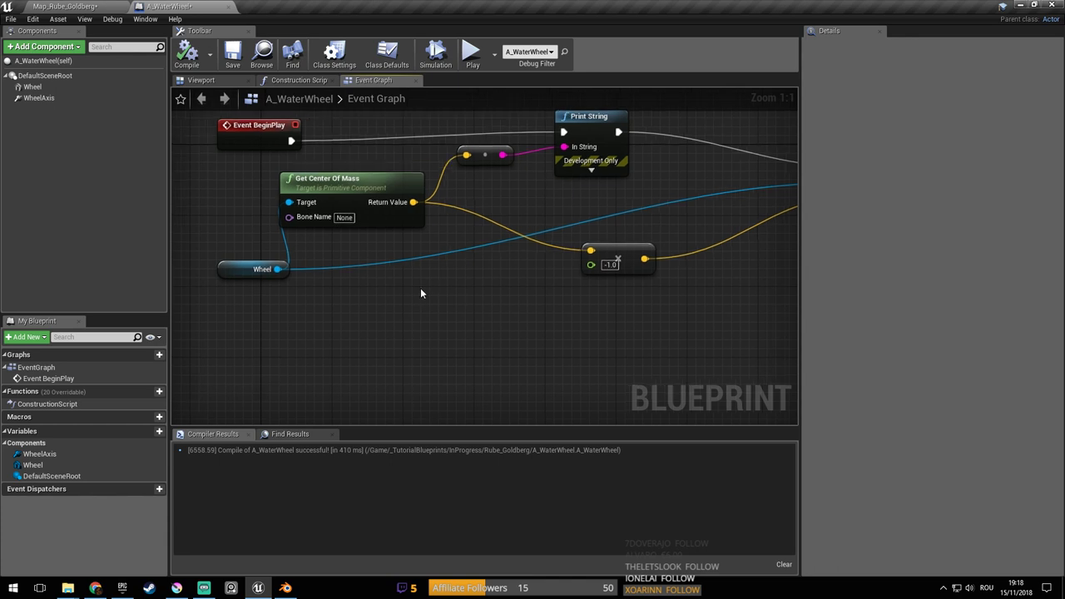
Add a GetActorTransform node targeting self and place it below the Get Center Of Mass node
right_click(412, 288)
text(get actor trans)
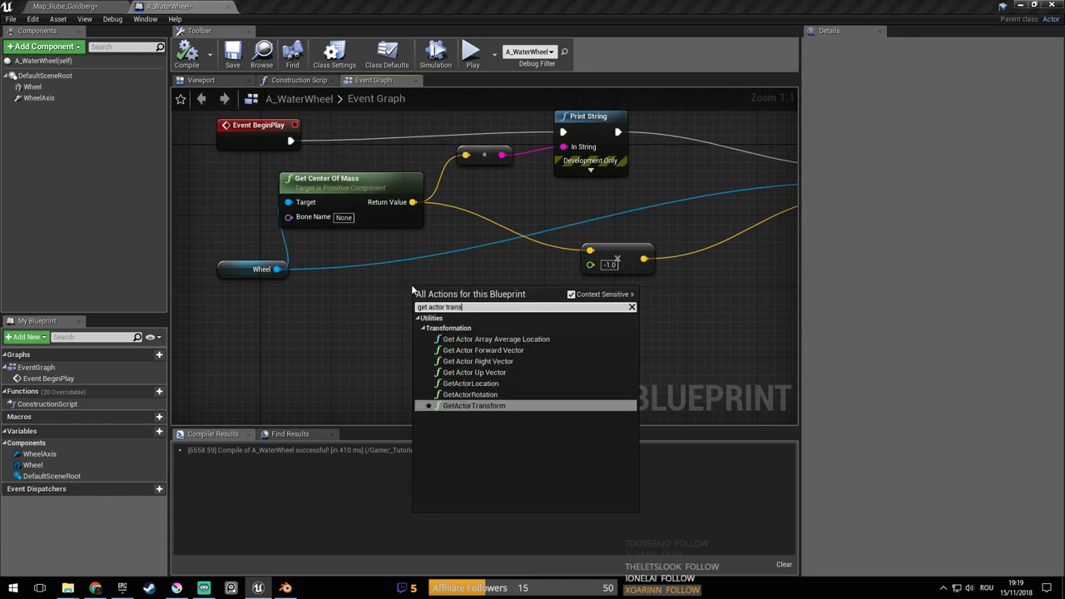
key(Return)
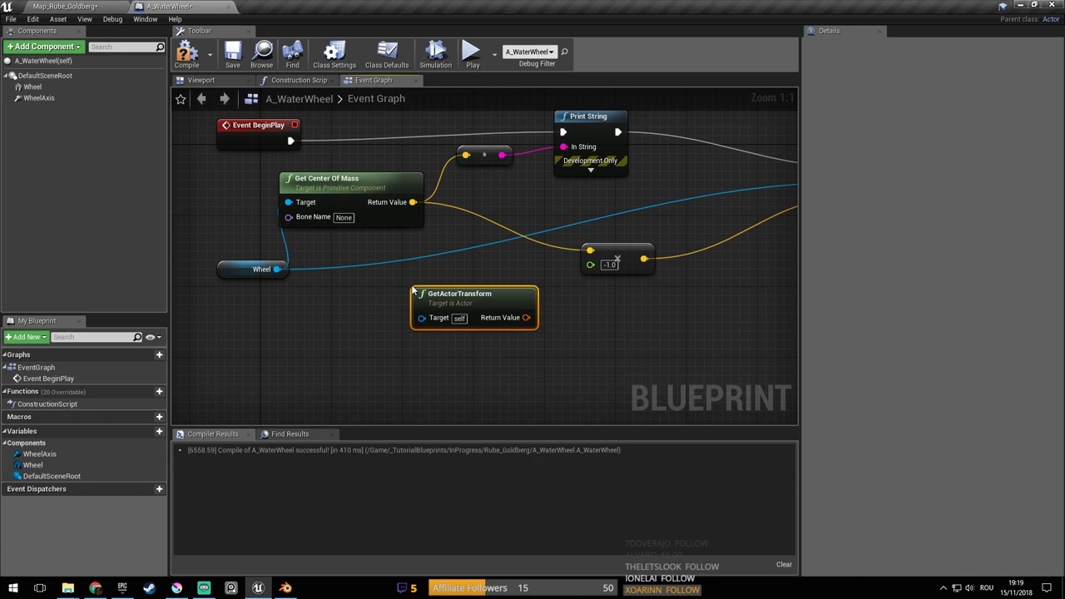
right_drag(584, 329, 526, 295)
drag(427, 263, 401, 282)
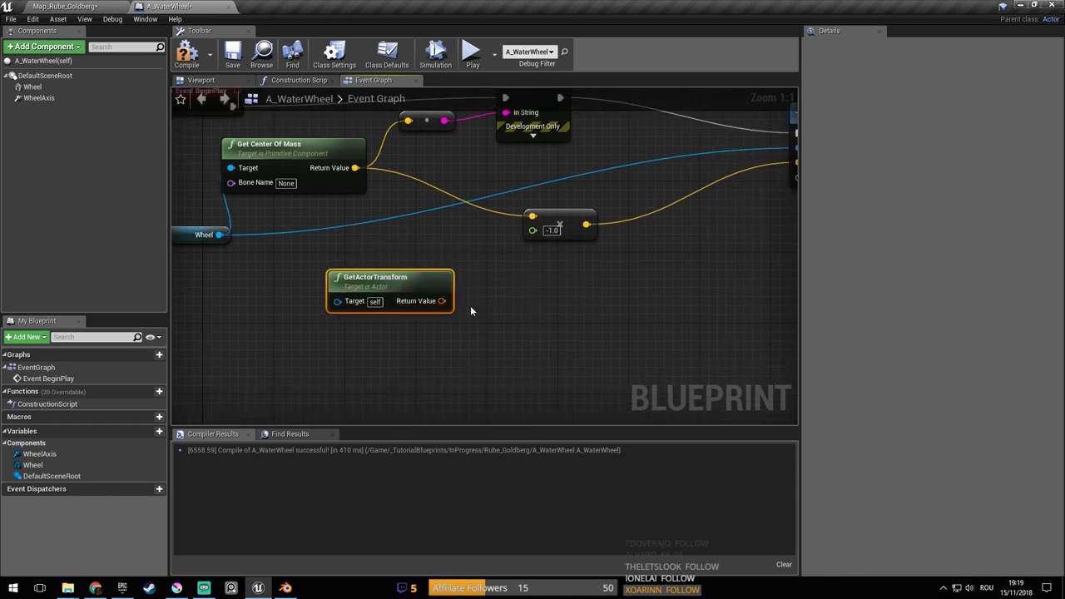
right_drag(355, 187, 406, 222)
drag(405, 202, 509, 298)
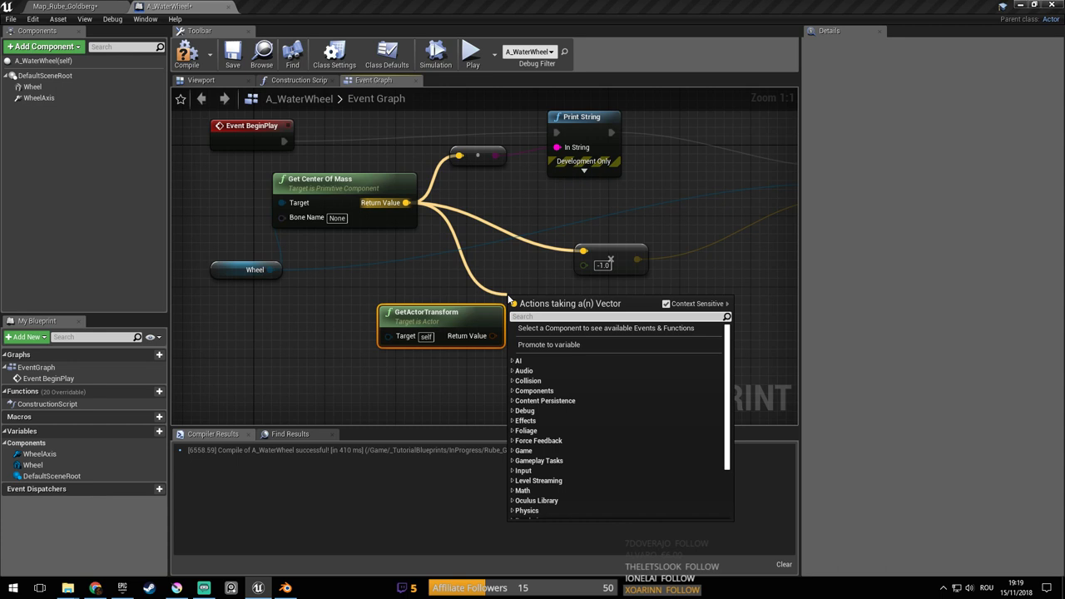
text(transform)
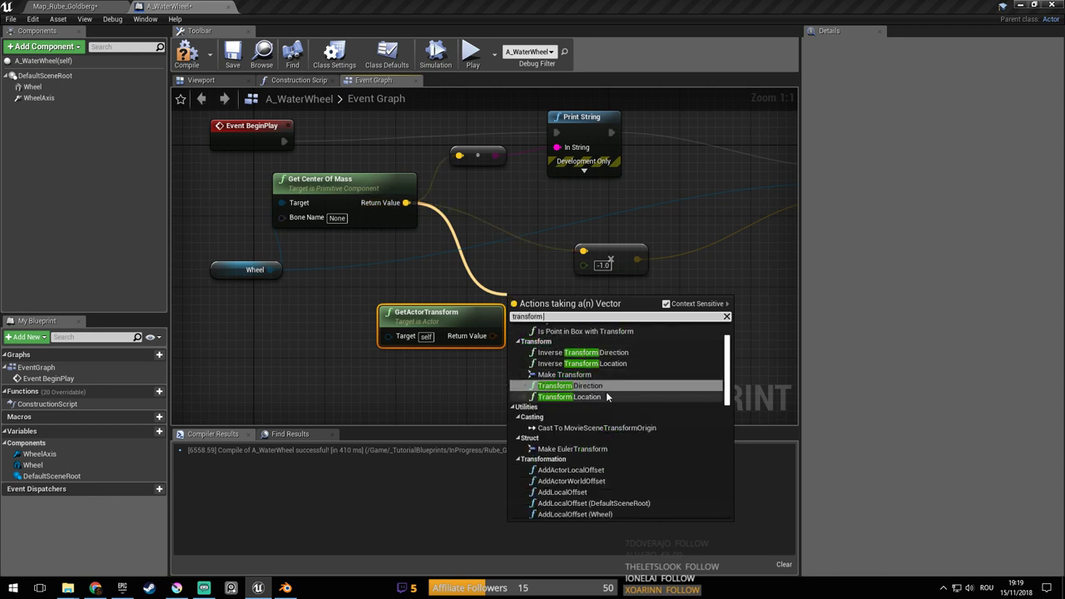
text(loca)
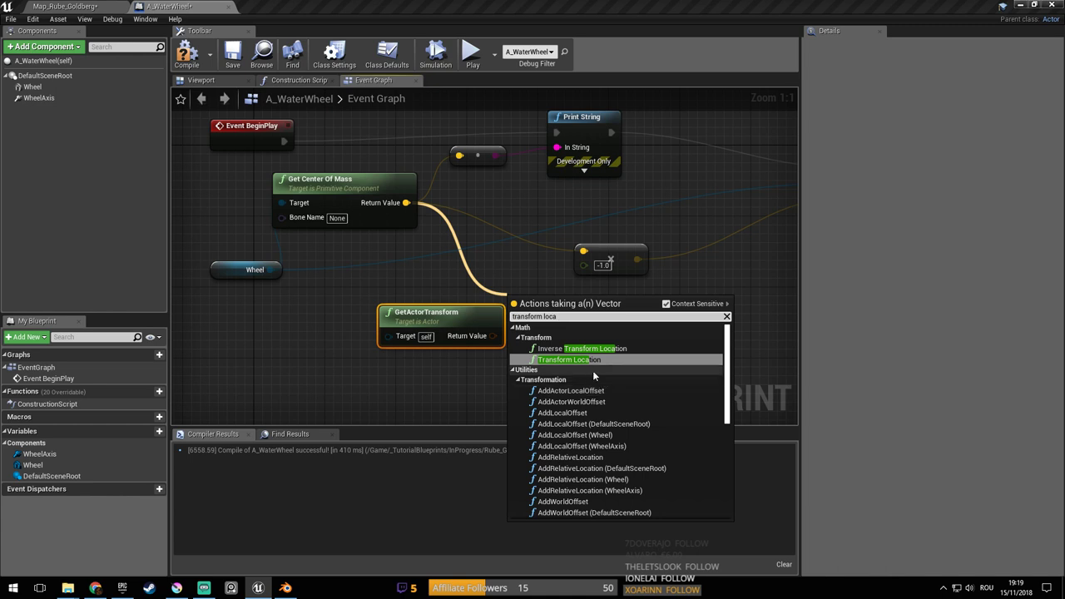
click(599, 359)
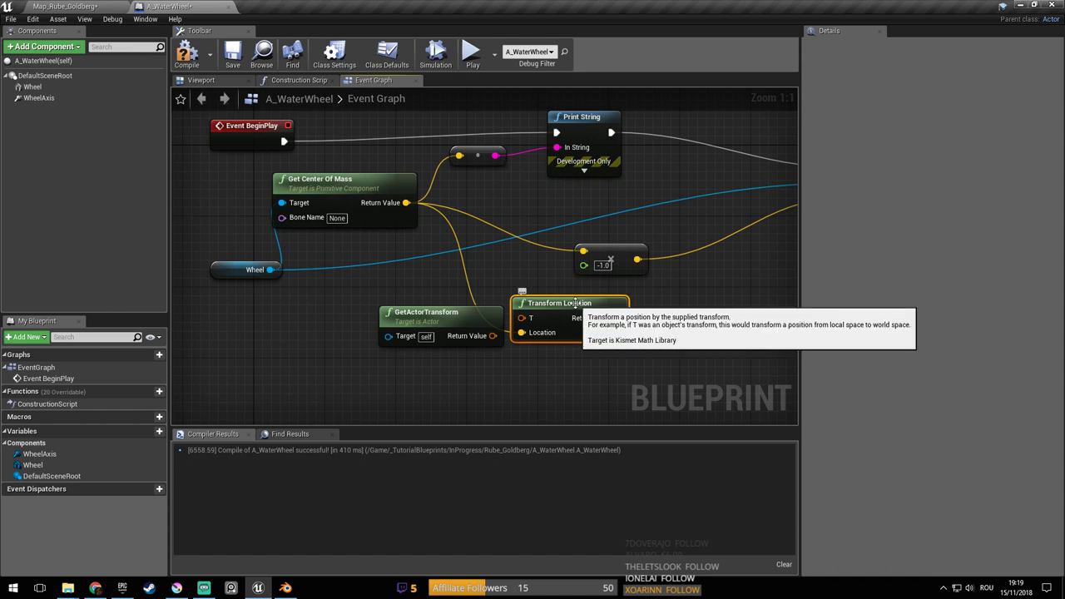
click(468, 320)
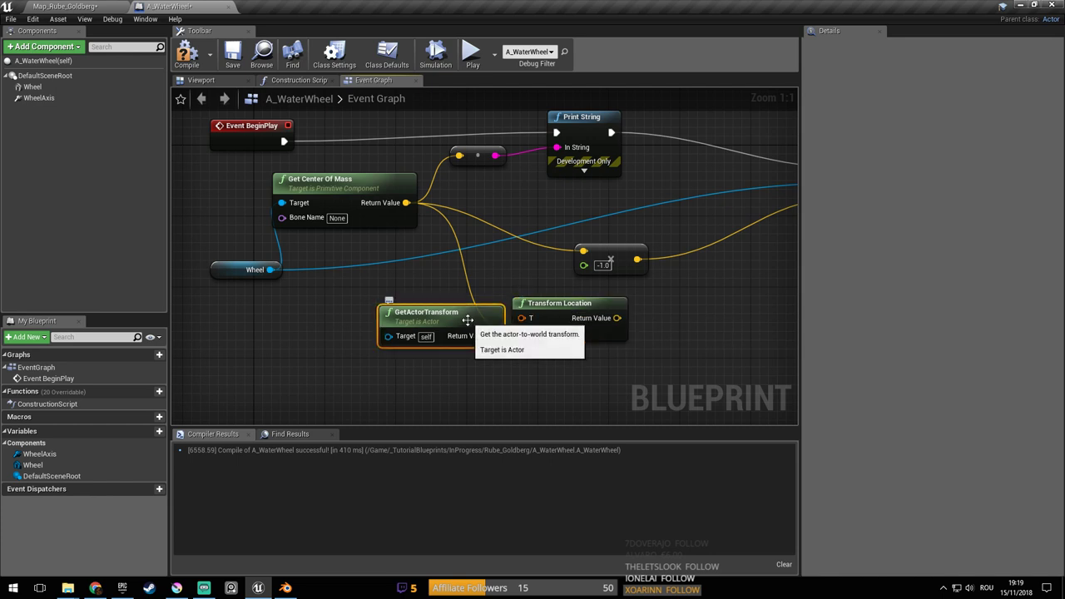
drag(563, 310, 614, 319)
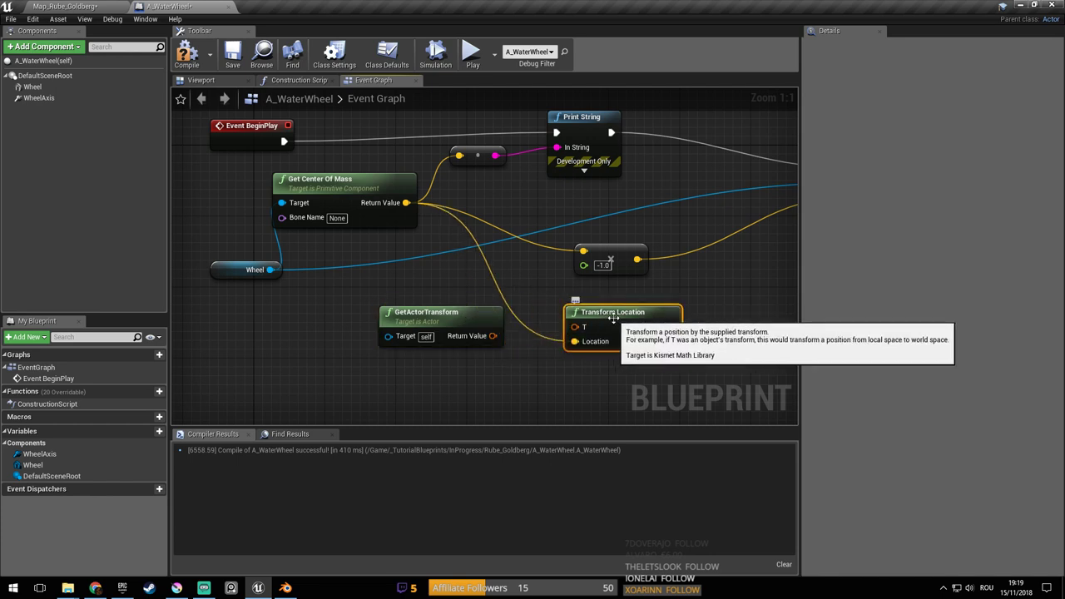
key(Delete)
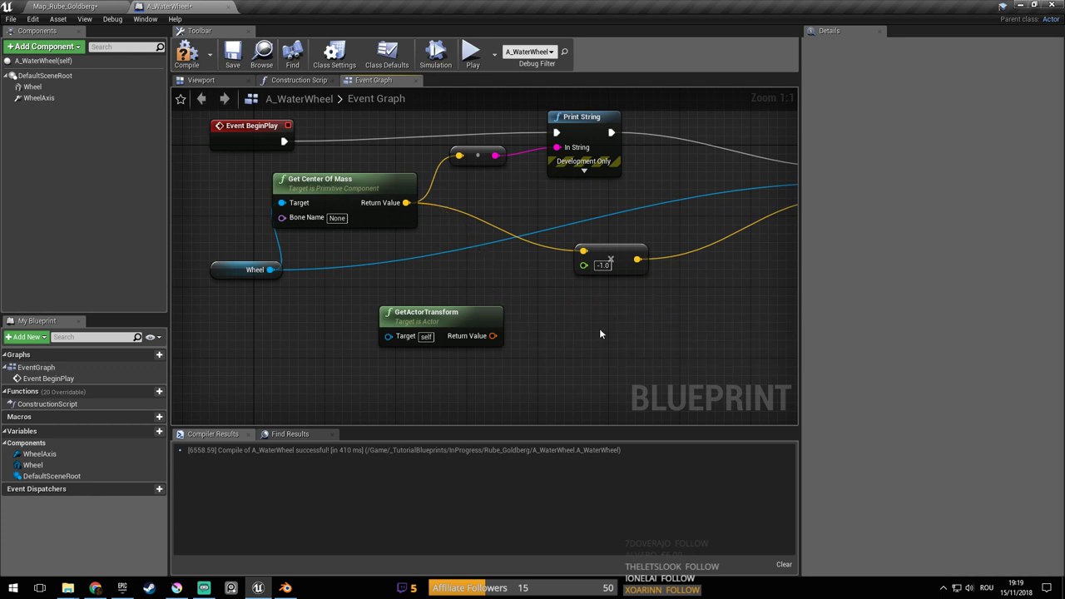
Add an Inverse Transform Location node, feeding GetActorTransform into T and Get Center Of Mass into Location
right_click(530, 310)
text(inverse tra)
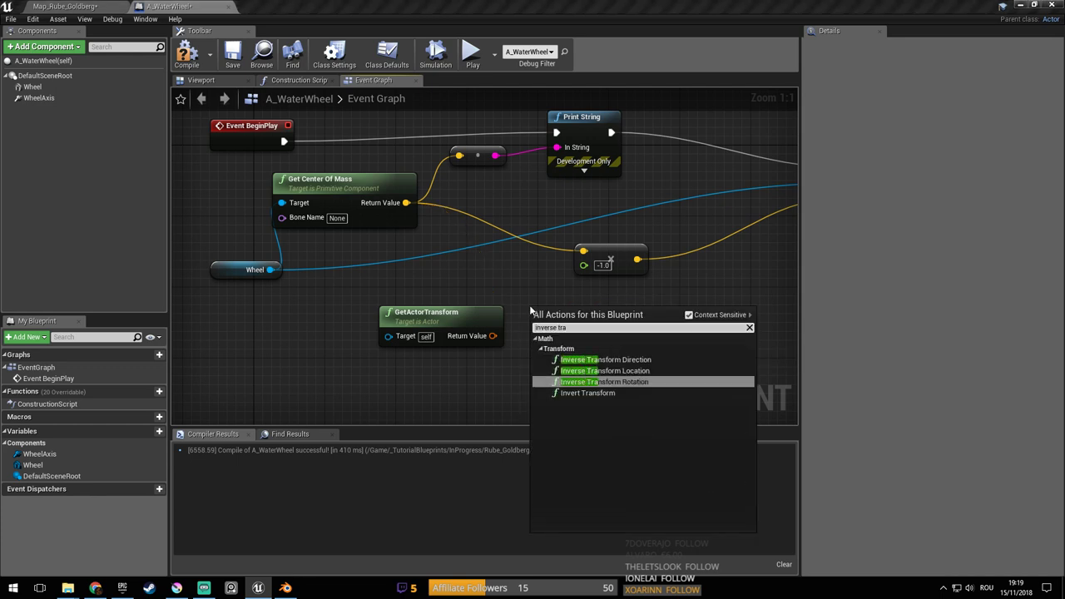
key(Up)
key(Return)
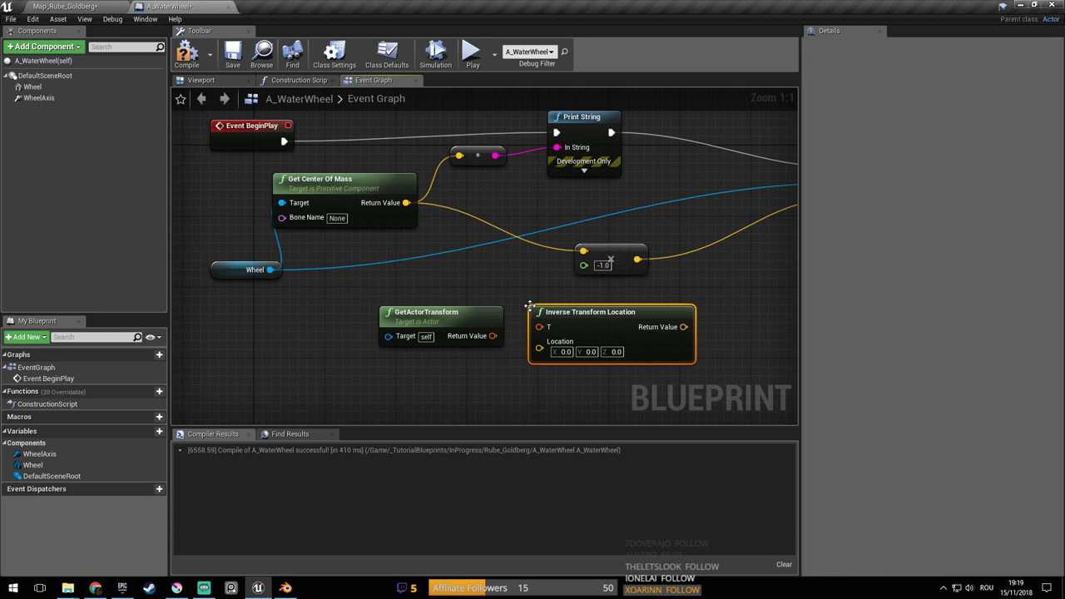
drag(561, 311, 570, 310)
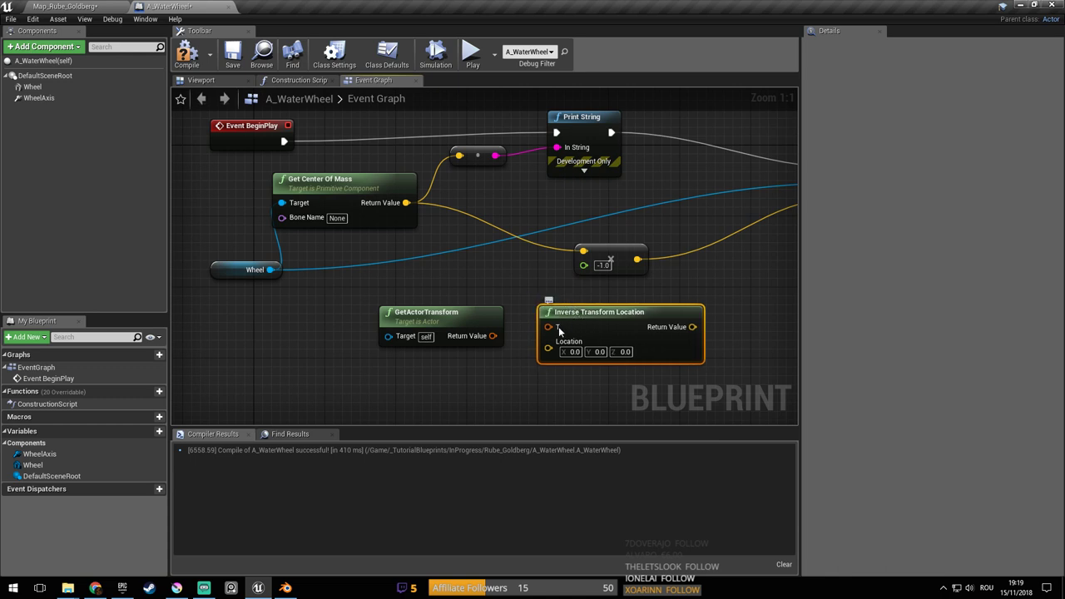
drag(549, 326, 494, 341)
right_drag(518, 306, 499, 305)
drag(438, 314, 420, 316)
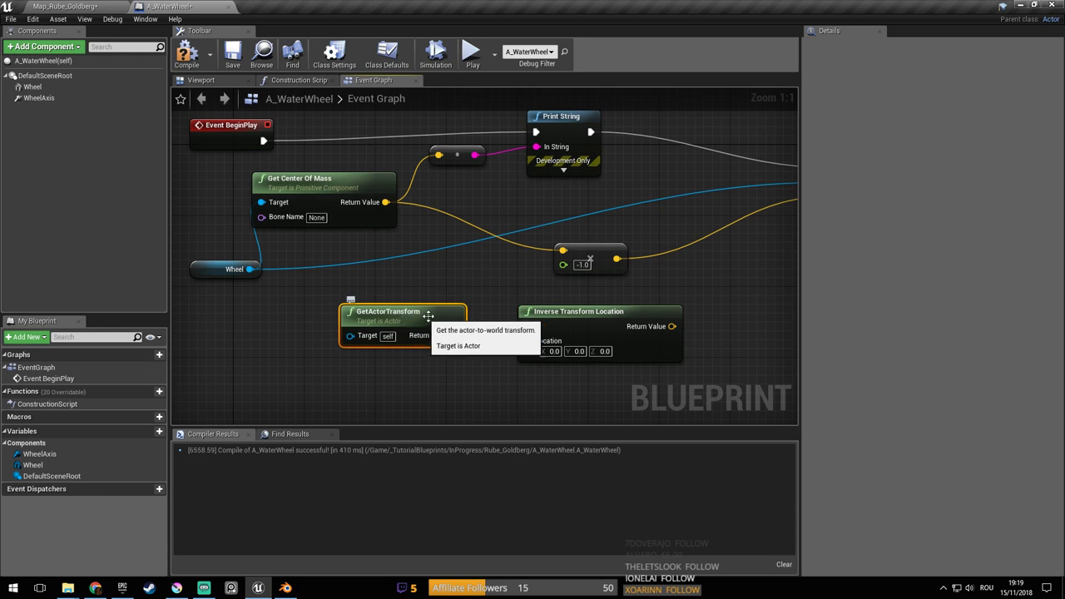
right_drag(567, 330, 617, 333)
drag(578, 346, 435, 206)
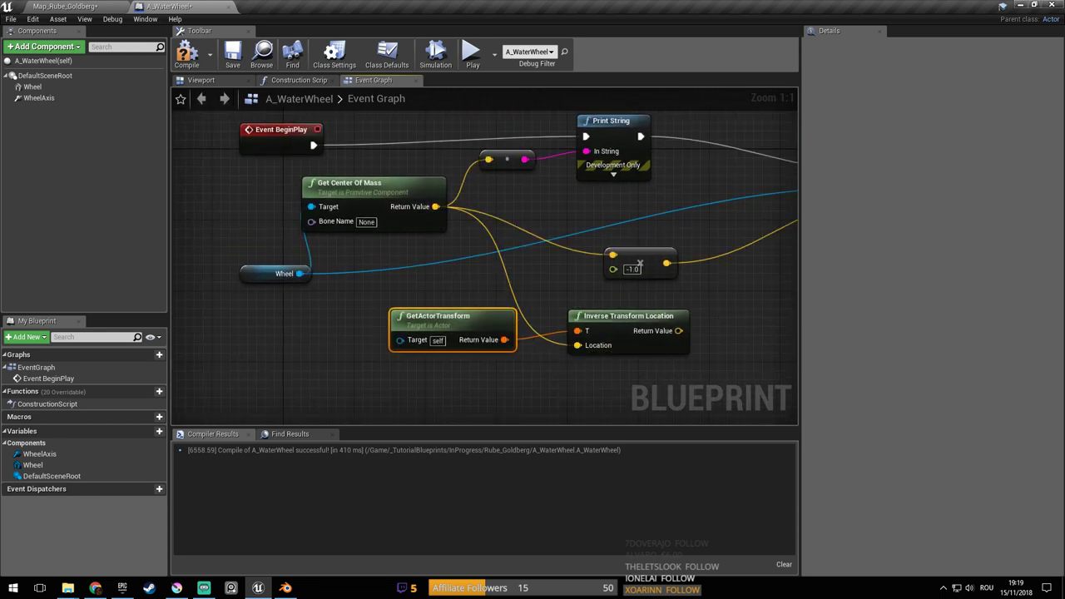
Connect the Inverse Transform Location result to the Print String conversion node and to the -1.0 multiply node
right_drag(678, 331, 501, 306)
drag(475, 245, 635, 262)
drag(501, 306, 311, 135)
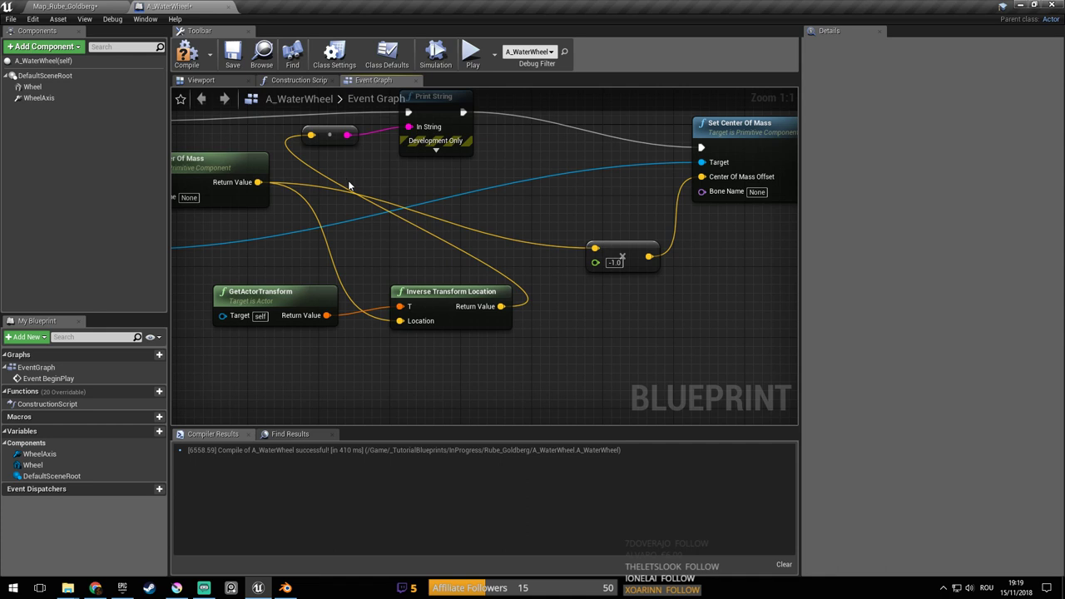
scroll(349, 185, down, 2)
scroll(393, 215, up, 2)
drag(478, 332, 572, 274)
right_drag(562, 302, 591, 360)
Compile and save the A_WaterWheel blueprint
key(ctrl+s)
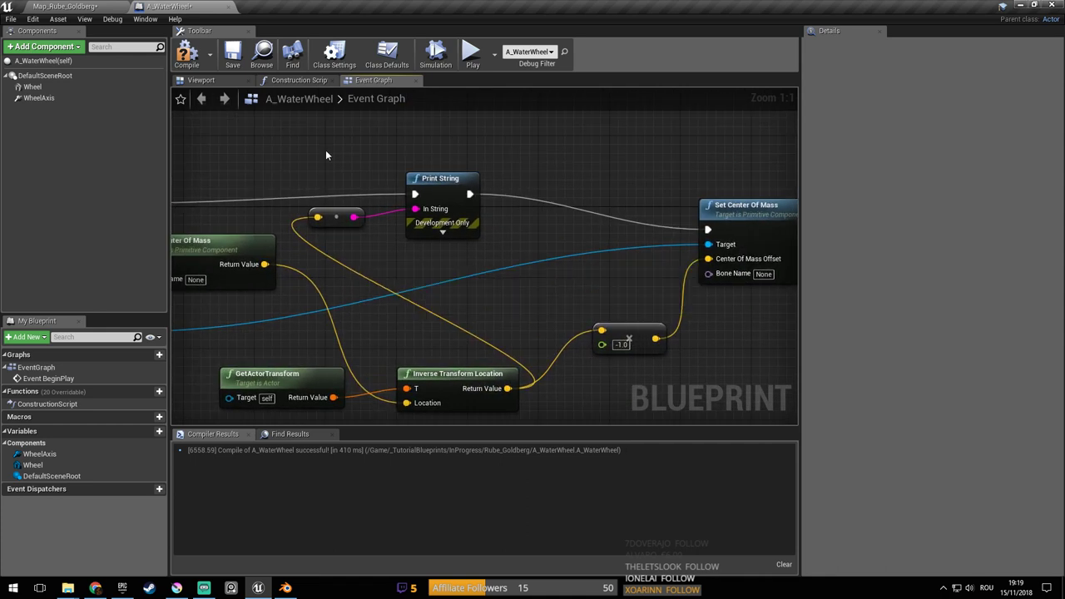
click(181, 59)
click(233, 56)
Play the Rube Goldberg level to watch how the wheel behaves with the transformed center of mass
click(66, 7)
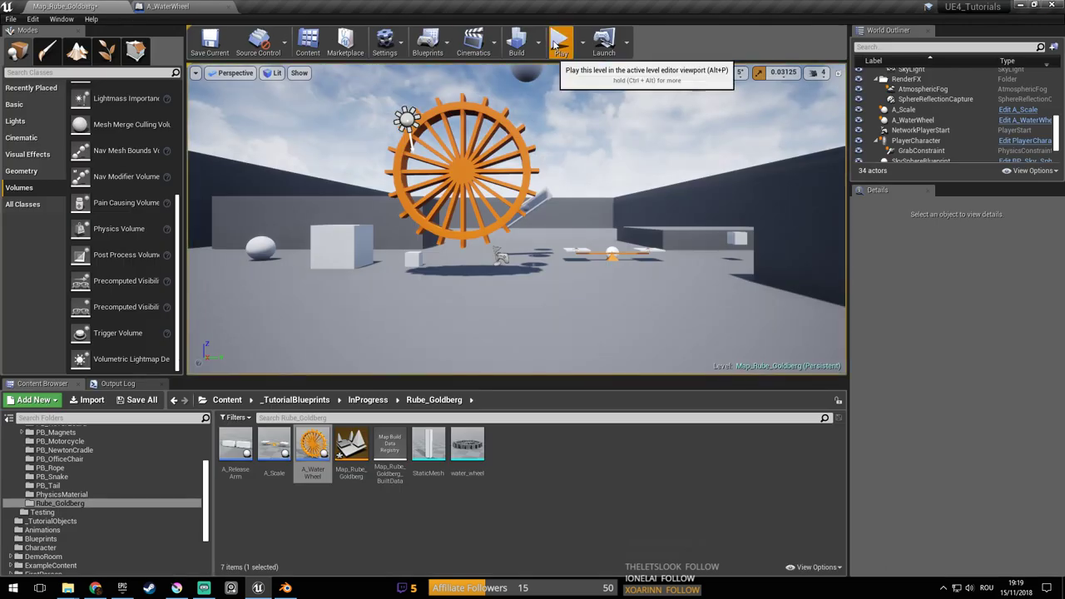
click(556, 45)
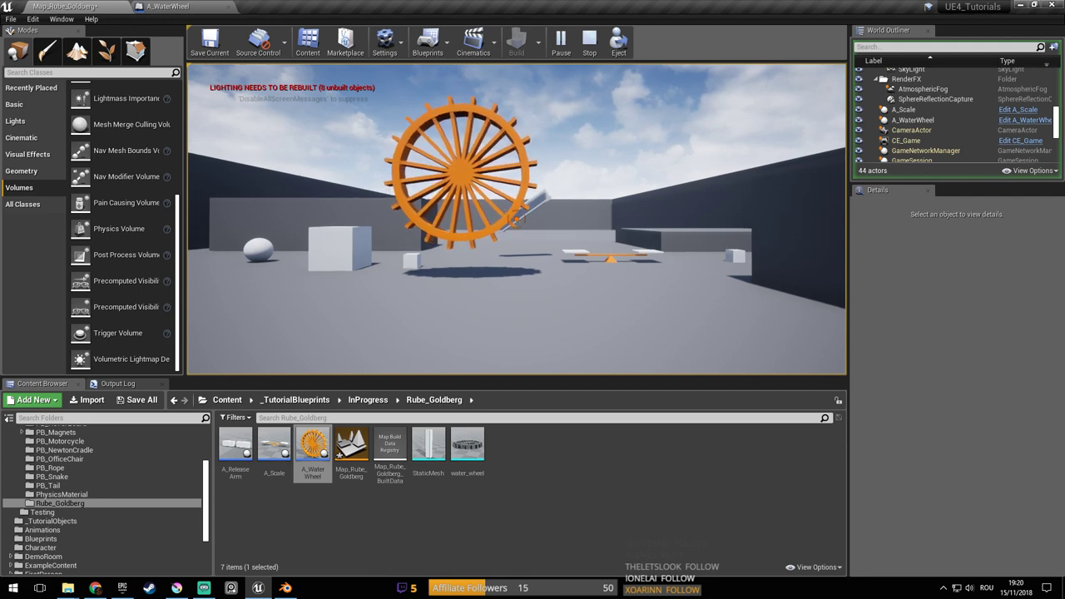
click(204, 6)
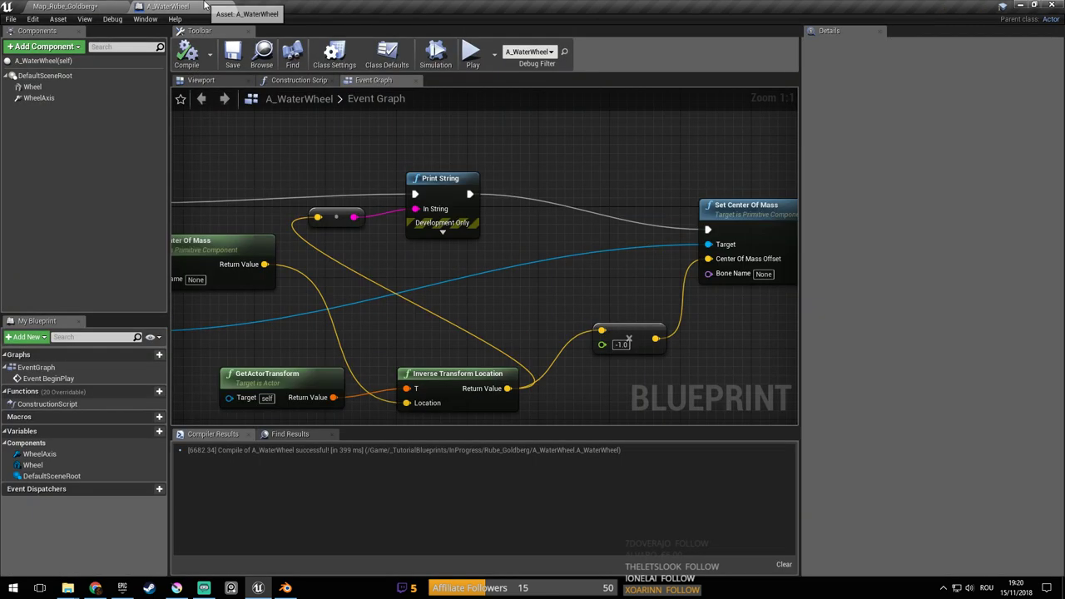
click(97, 6)
Open A_WaterWheel from the level and examine the WheelAxis constraint's angular limits and angular motor settings
click(437, 162)
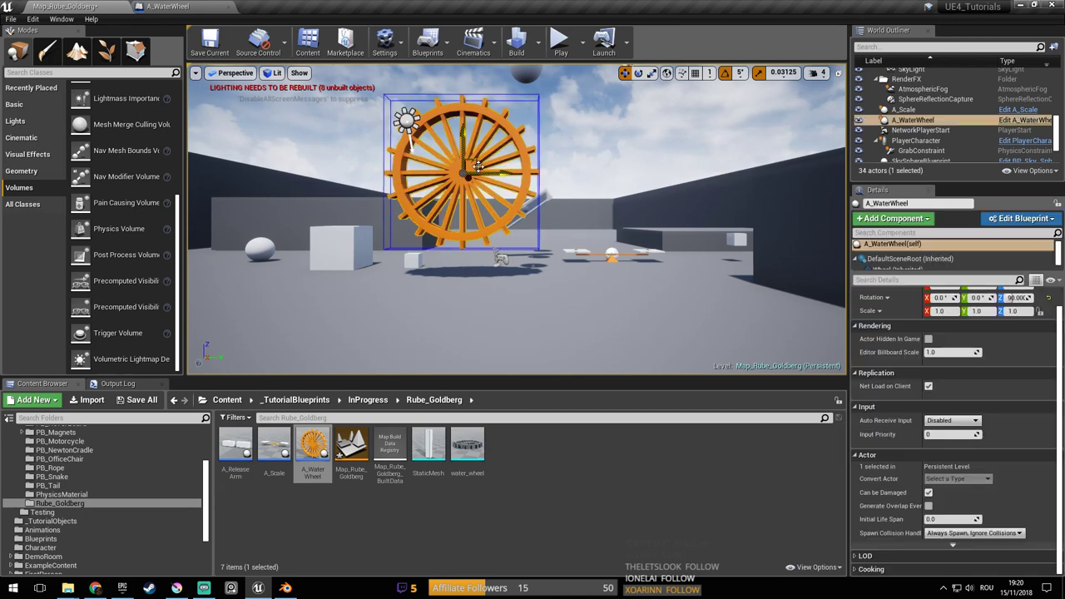
click(1024, 121)
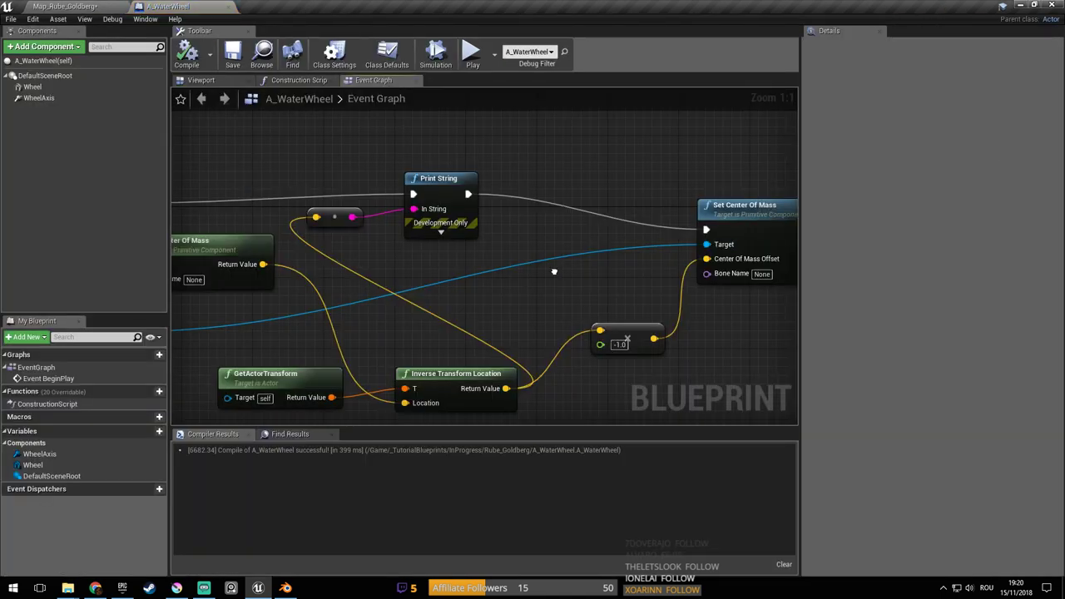
click(104, 98)
scroll(945, 335, down, 8)
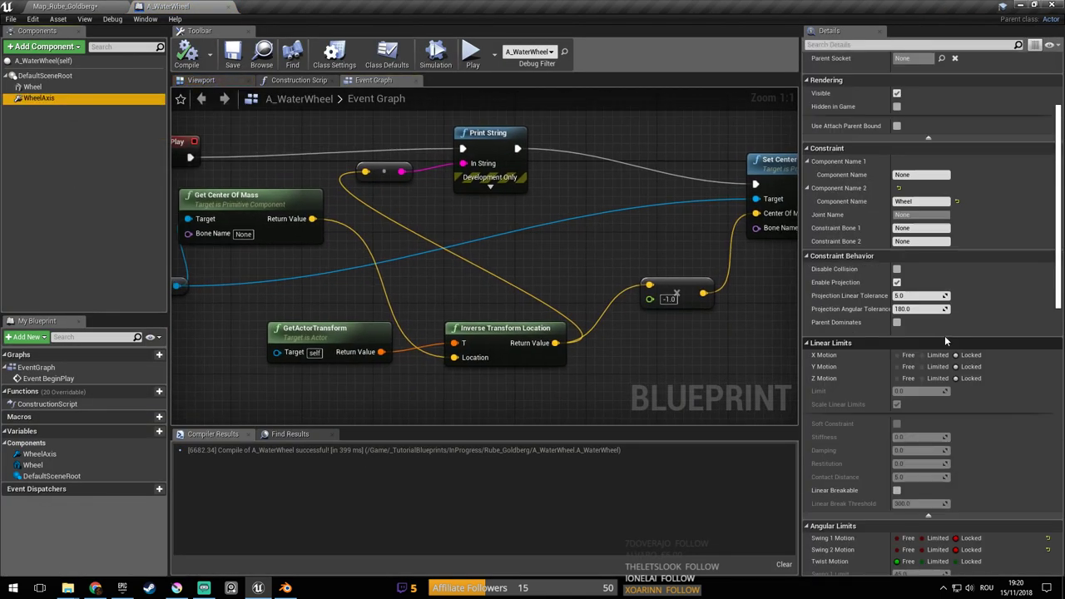
scroll(990, 366, down, 3)
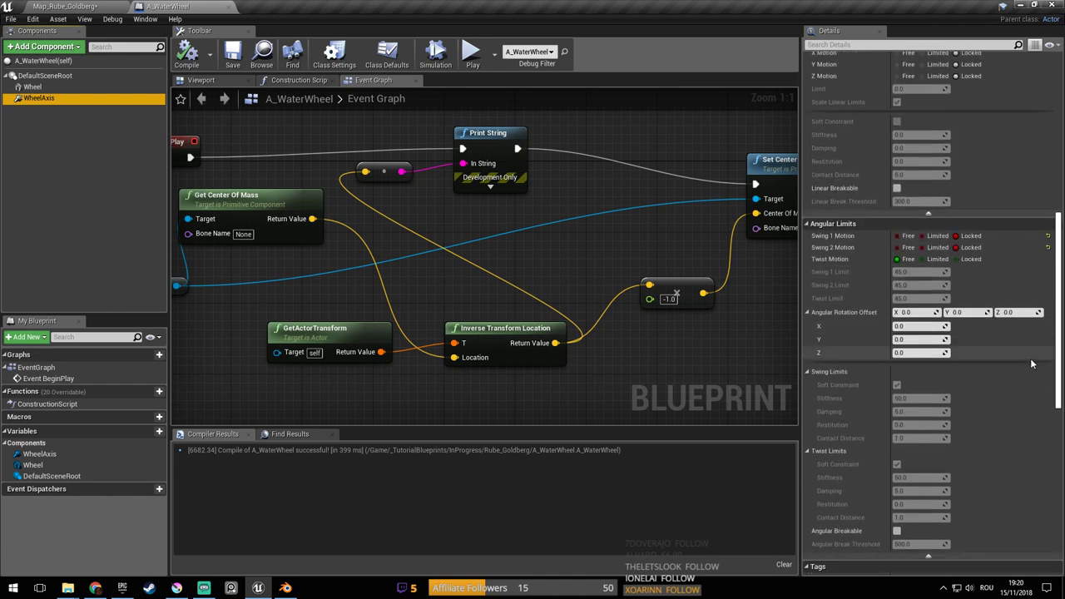
scroll(958, 366, down, 10)
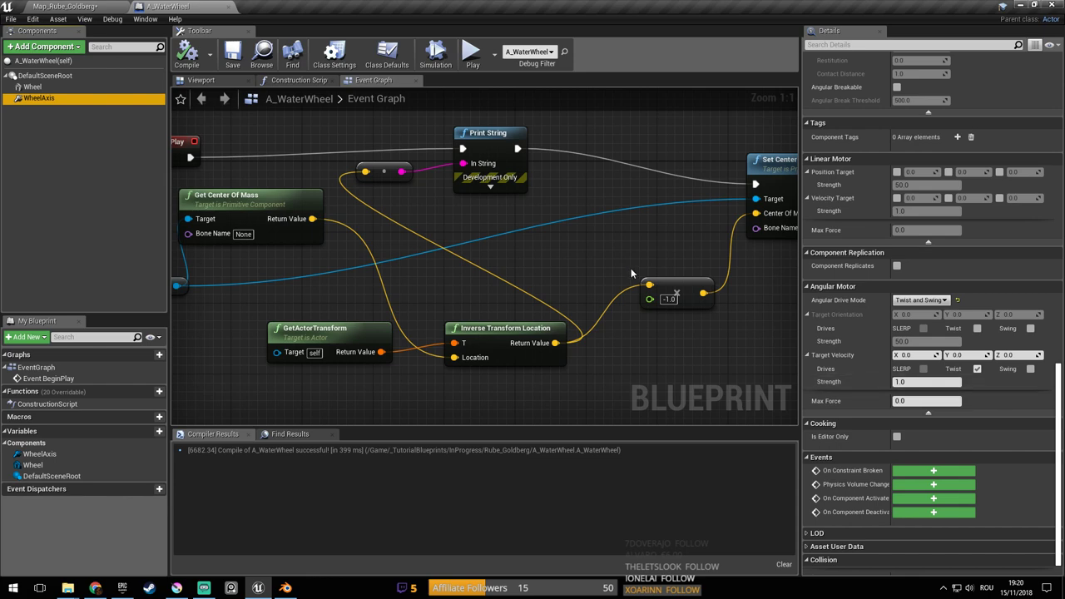
Recompile A_WaterWheel, close its blueprint editor and save the Rube Goldberg map
right_drag(562, 262, 568, 266)
click(188, 53)
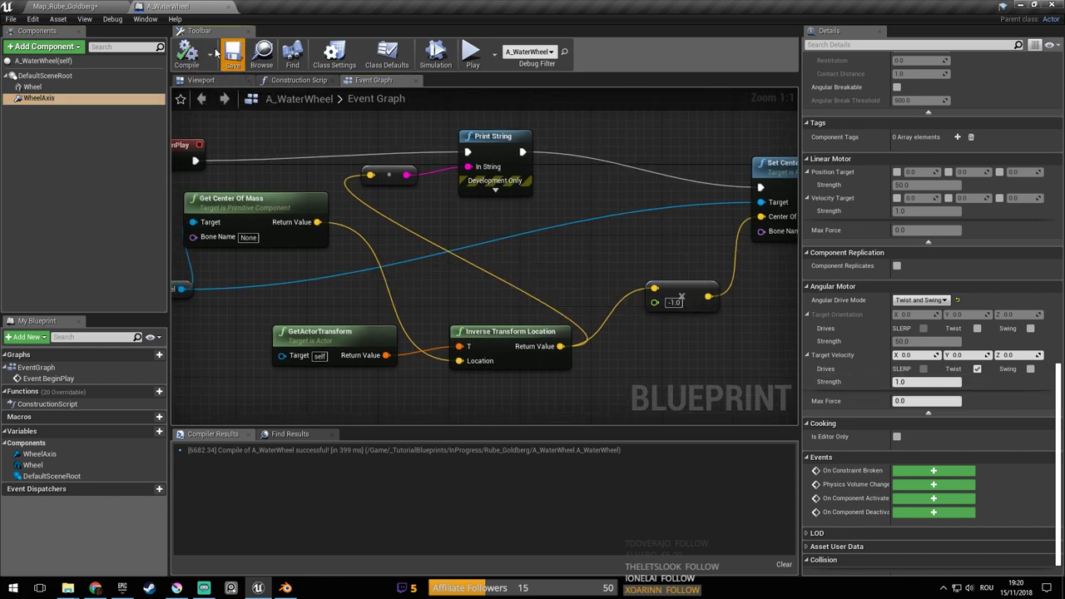
middle_click(190, 4)
right_drag(358, 206, 364, 205)
key(ctrl+s)
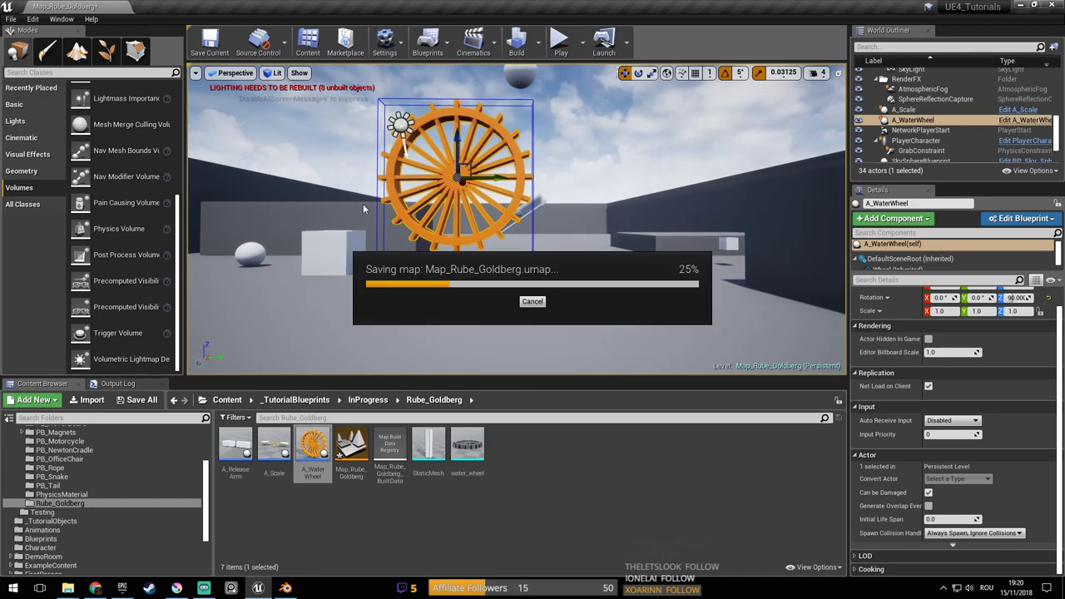
Play the level once more to check the water wheel and the printed center of mass, and stop it
click(560, 45)
click(616, 130)
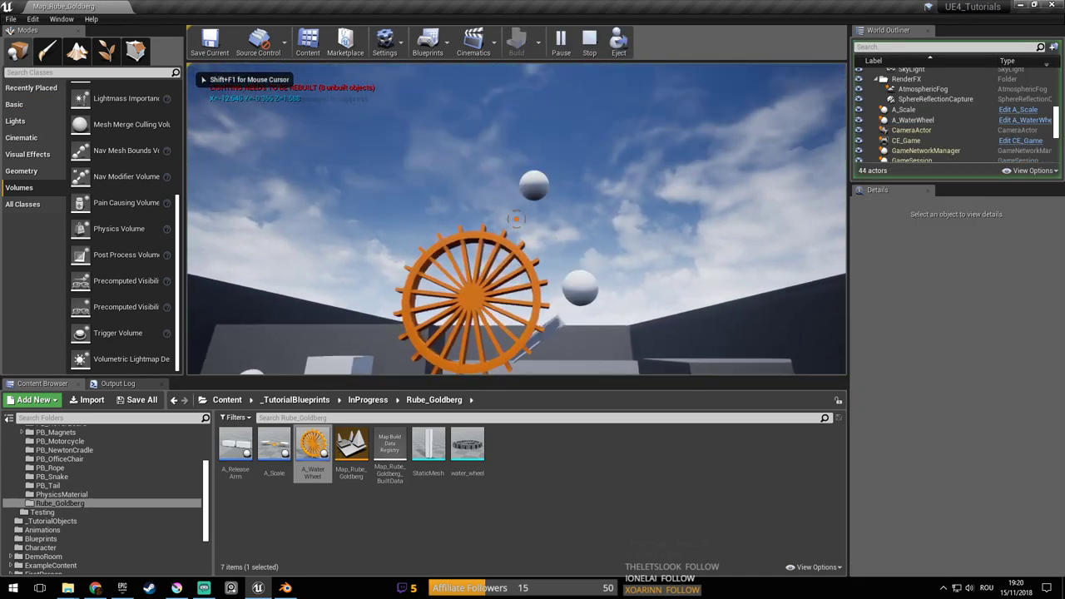
key(Escape)
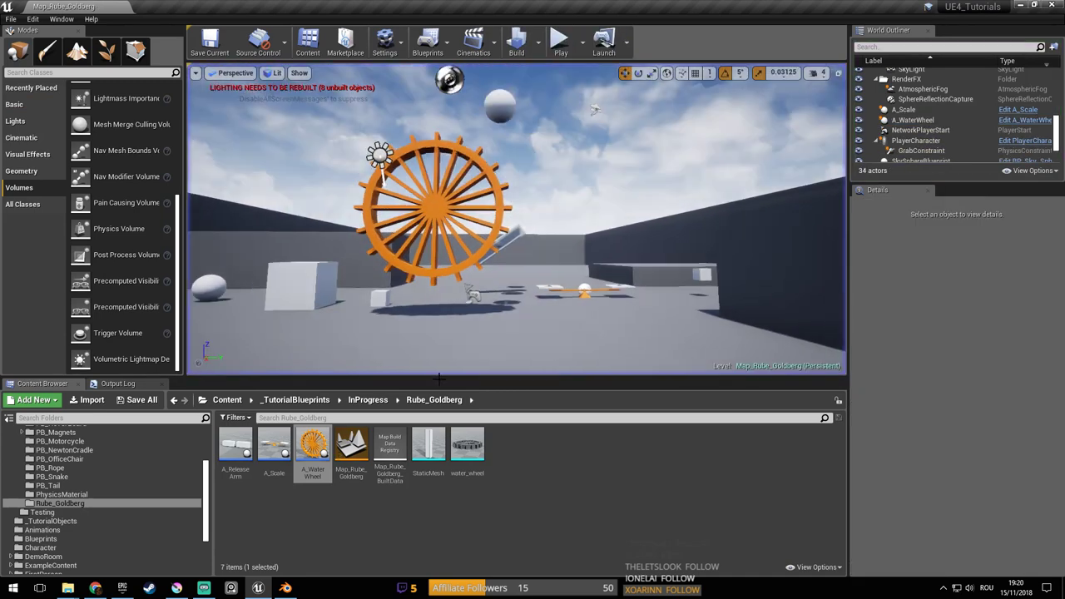
Review the Rube Goldberg machine sketch in Krita, return to Unreal and inspect the water wheel in the level
click(176, 588)
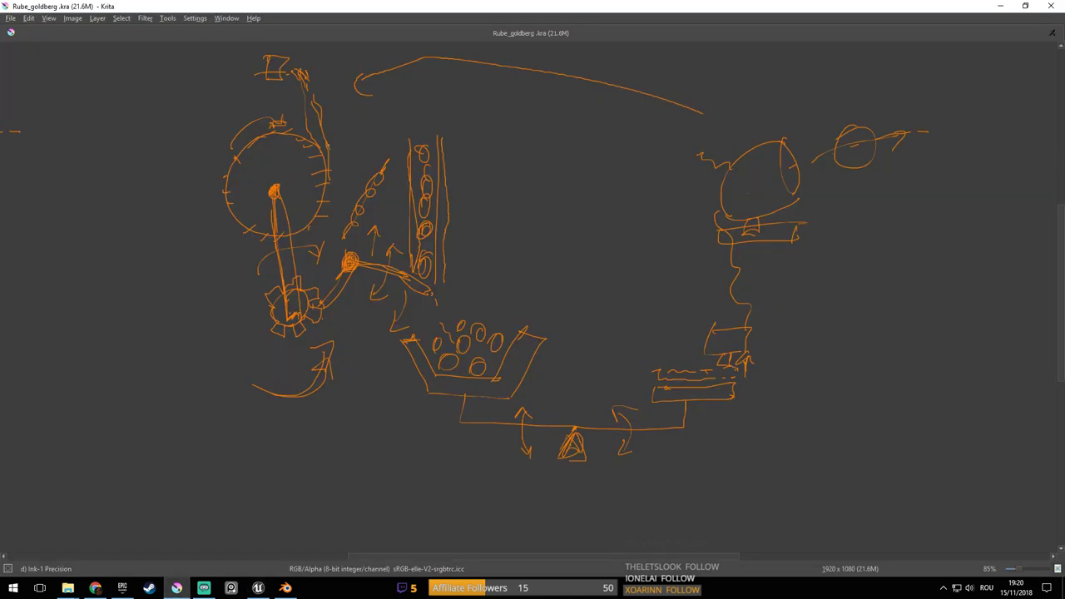
key(alt+Tab)
mouse_move(575, 183)
right_down()
mouse_move(576, 207)
mouse_move(579, 133)
mouse_move(575, 177)
right_up()
right_drag(588, 115, 556, 212)
key(ctrl+s)
right_drag(523, 268, 525, 310)
key(ctrl+s)
right_drag(529, 253, 526, 204)
key(w)
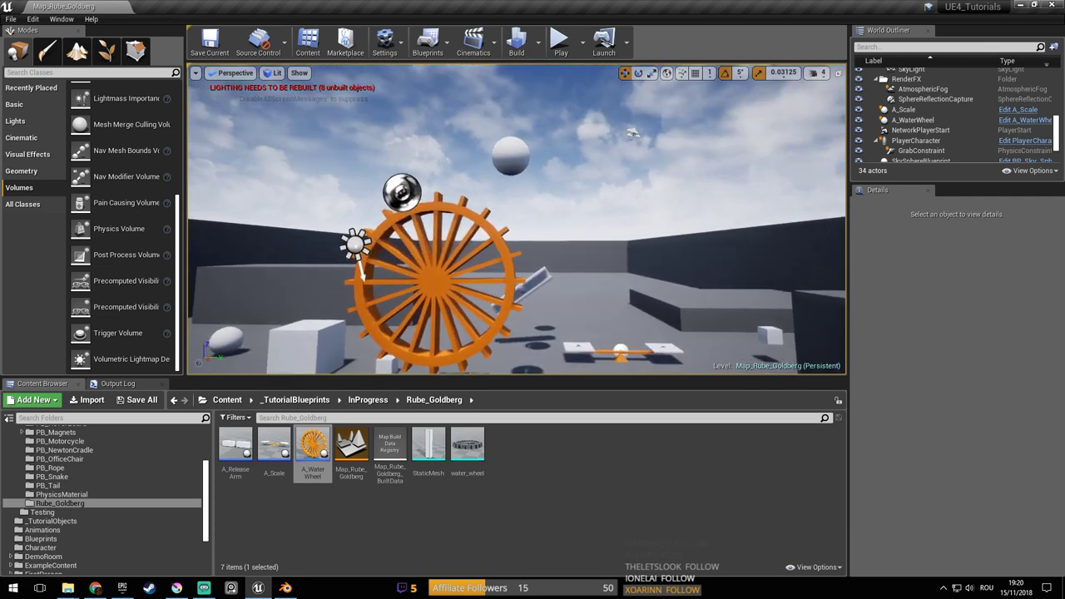
right_drag(490, 164, 522, 197)
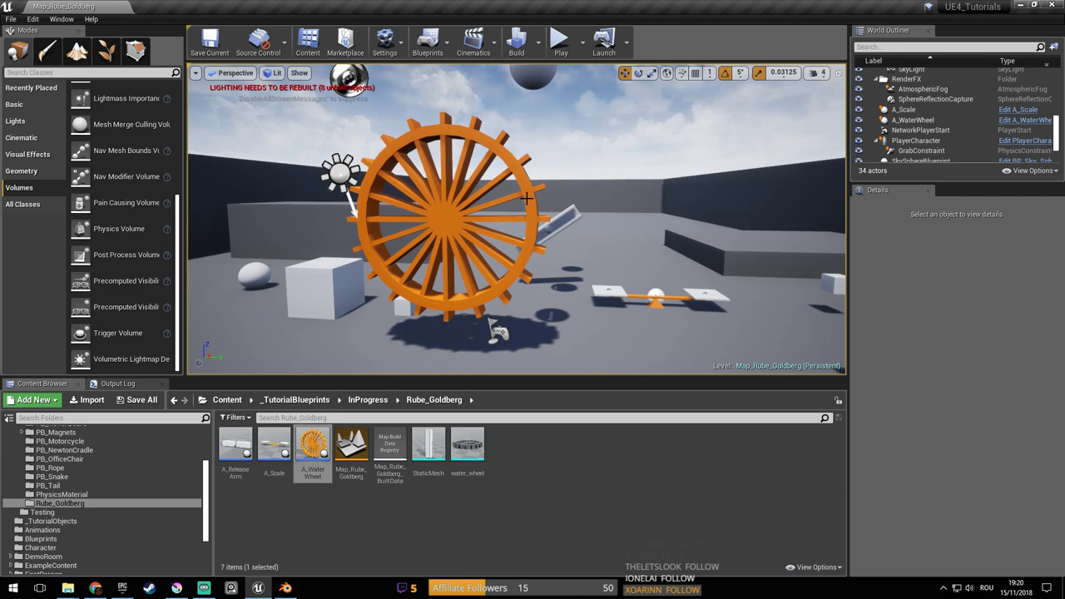
click(529, 189)
mouse_move(531, 194)
right_down()
mouse_move(524, 218)
mouse_move(521, 208)
mouse_move(541, 222)
mouse_move(529, 189)
right_up()
Create a Physical Material asset named WaterDroplets in the Rube_Goldberg folder
right_click(511, 449)
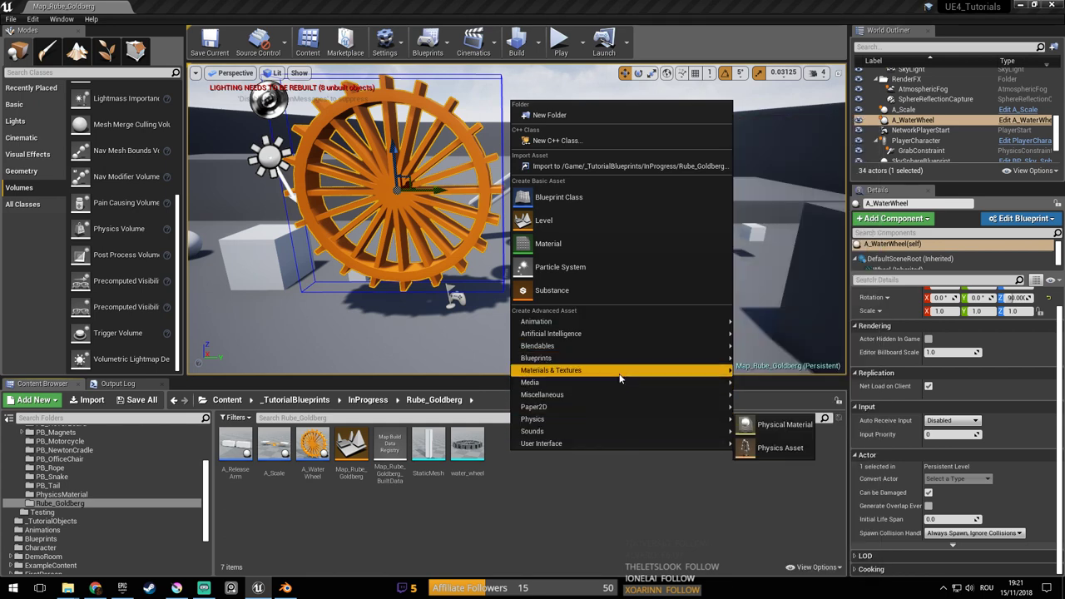
mouse_move(612, 348)
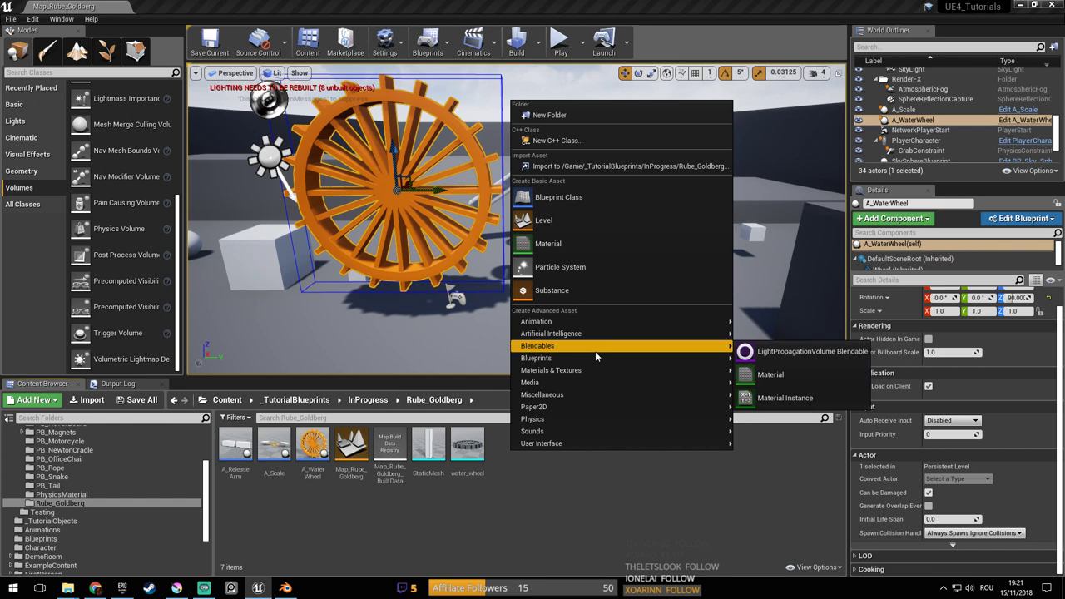
mouse_move(605, 387)
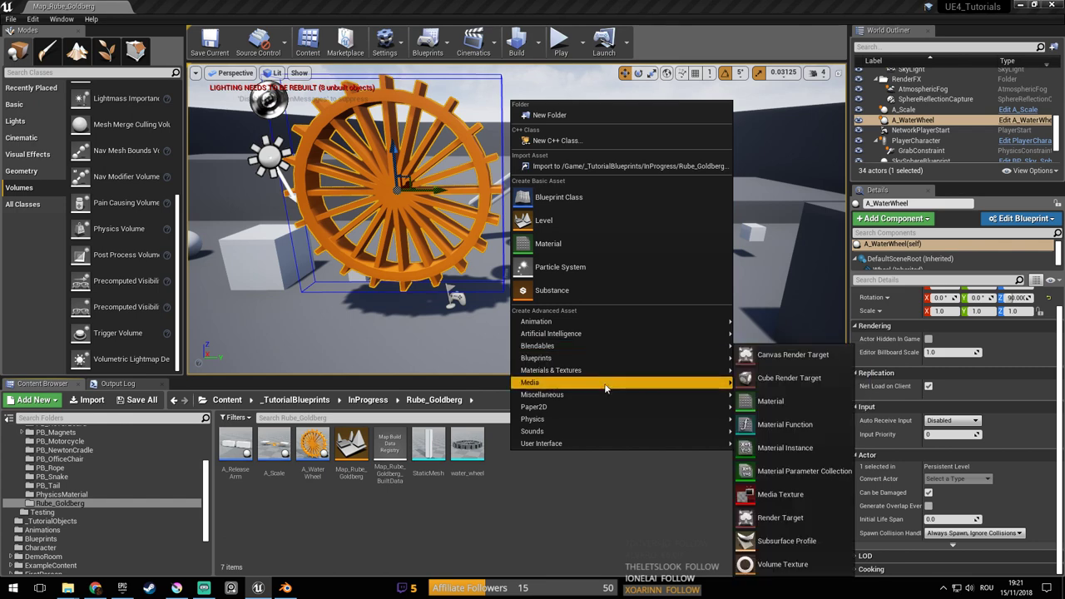
mouse_move(607, 419)
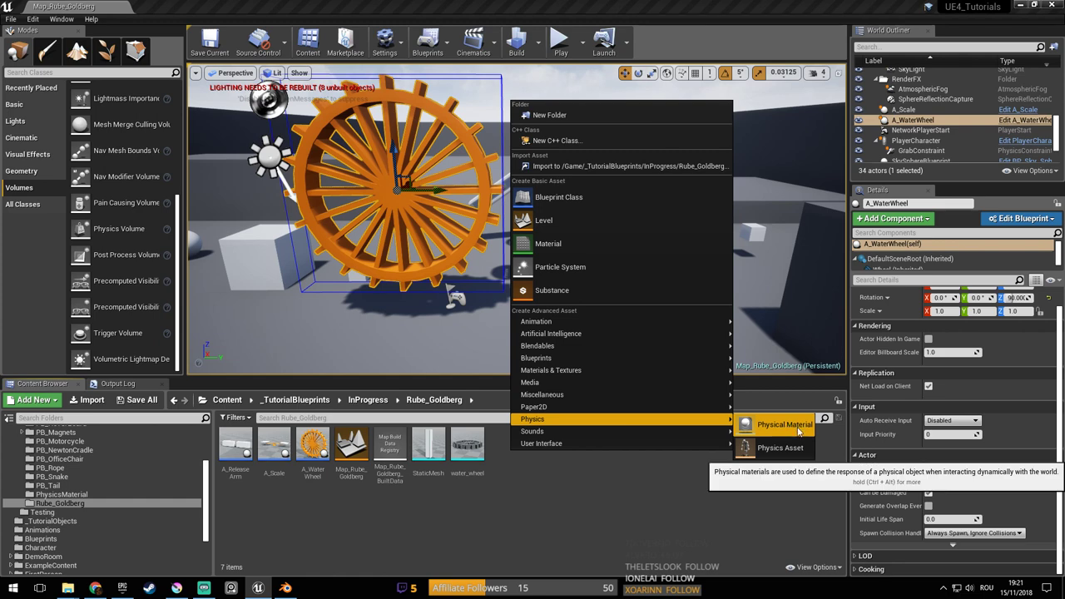
click(785, 424)
click(430, 208)
click(609, 239)
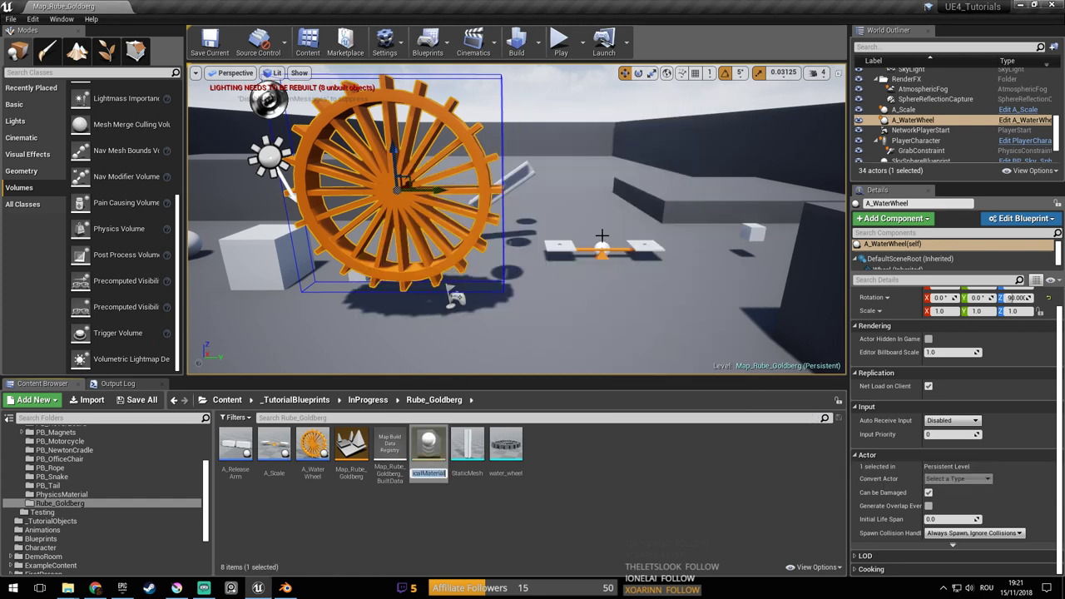
text(Water)
text( Droplets)
key(Return)
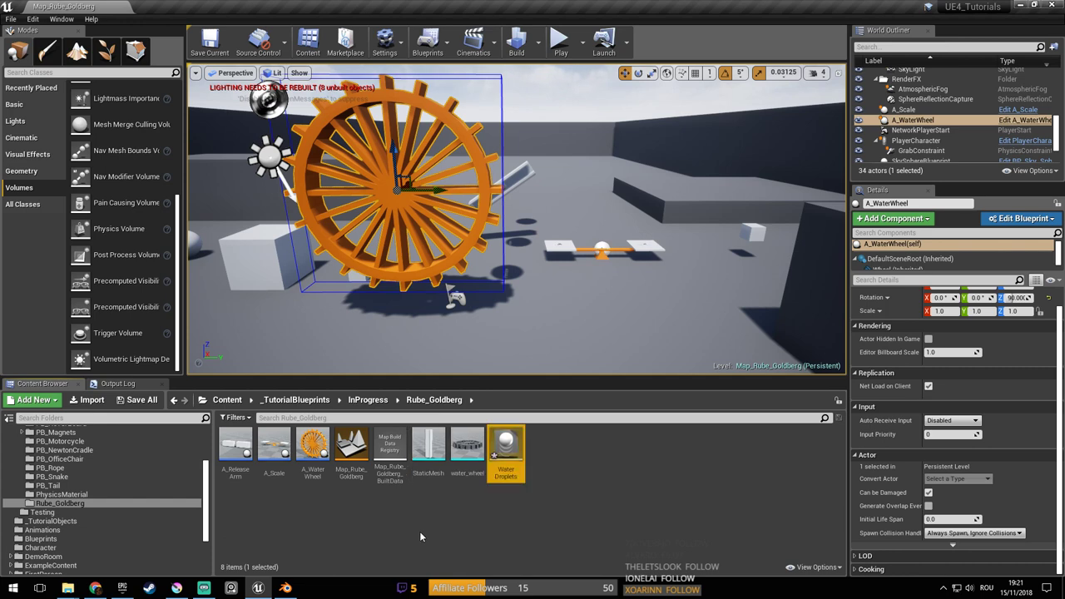
Open the WaterDroplets physical material, set its friction to 0.9 and restitution to 0, and save it
key(s)
right_drag(558, 321, 560, 287)
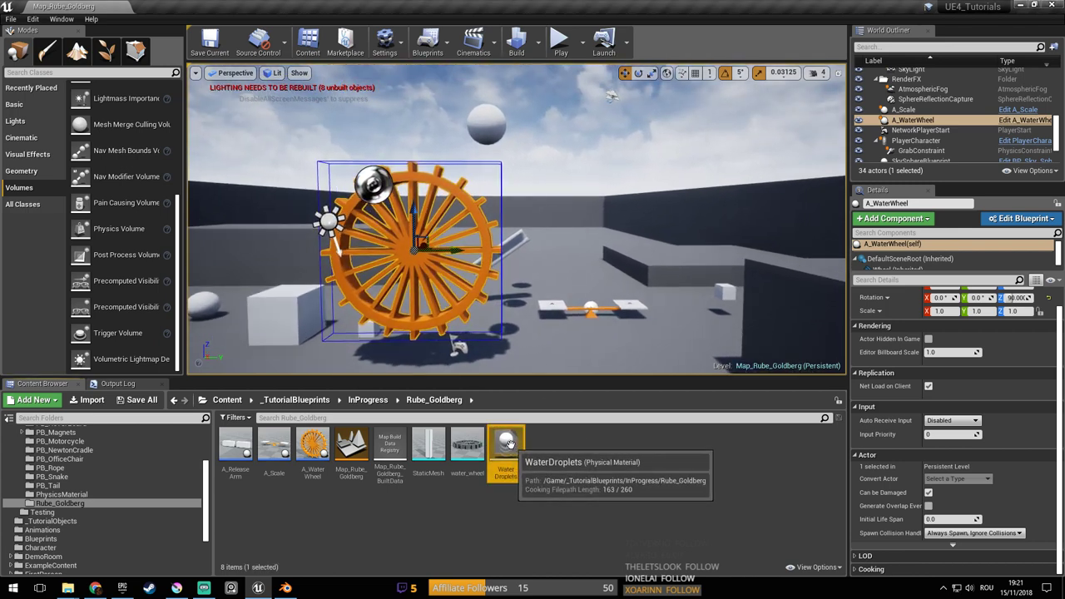
double_click(505, 444)
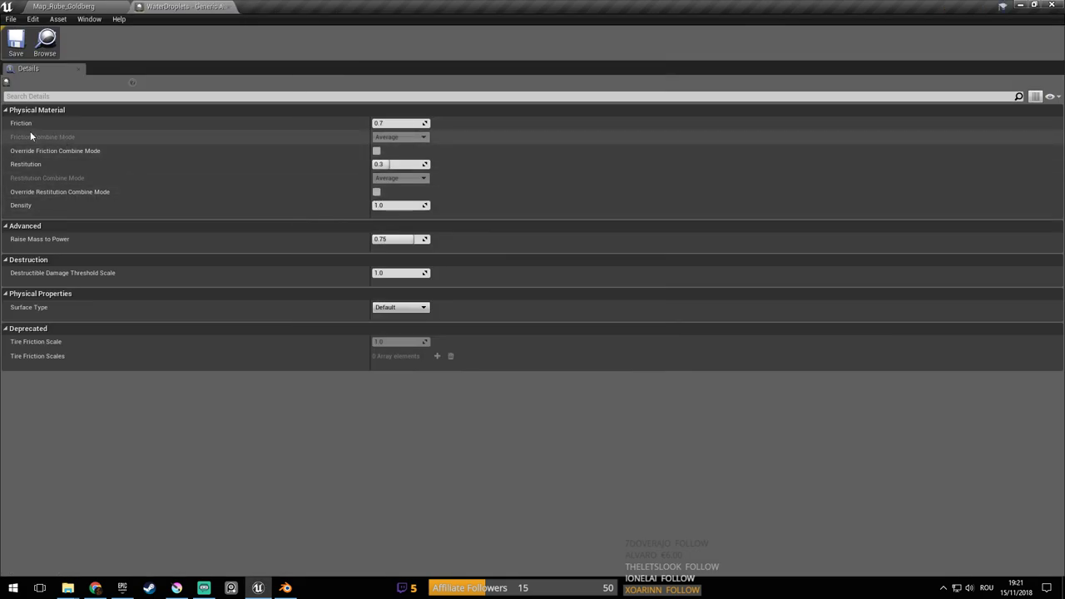
click(395, 124)
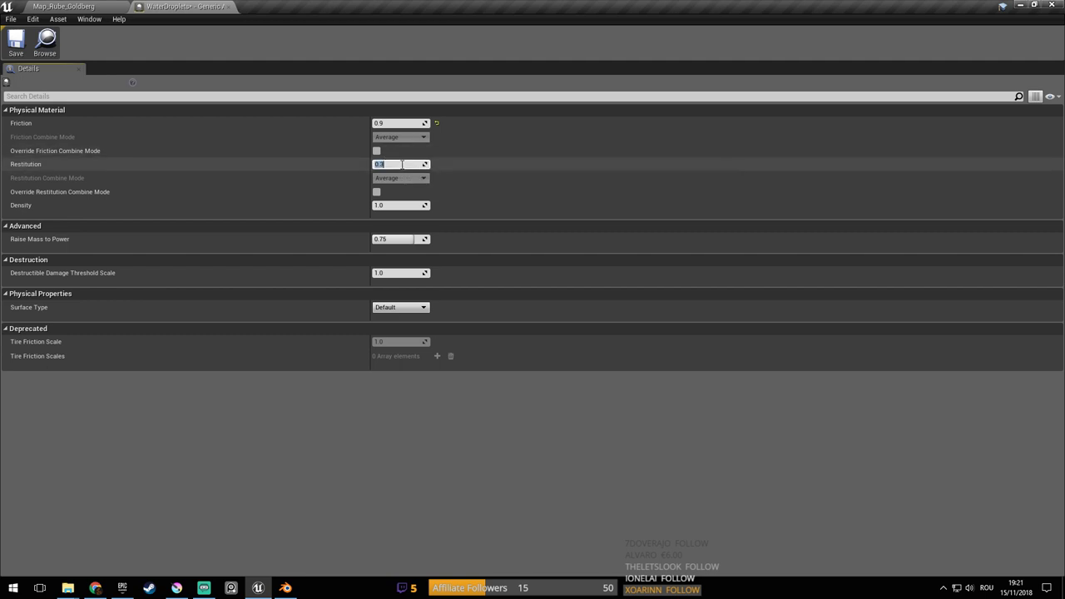
click(401, 164)
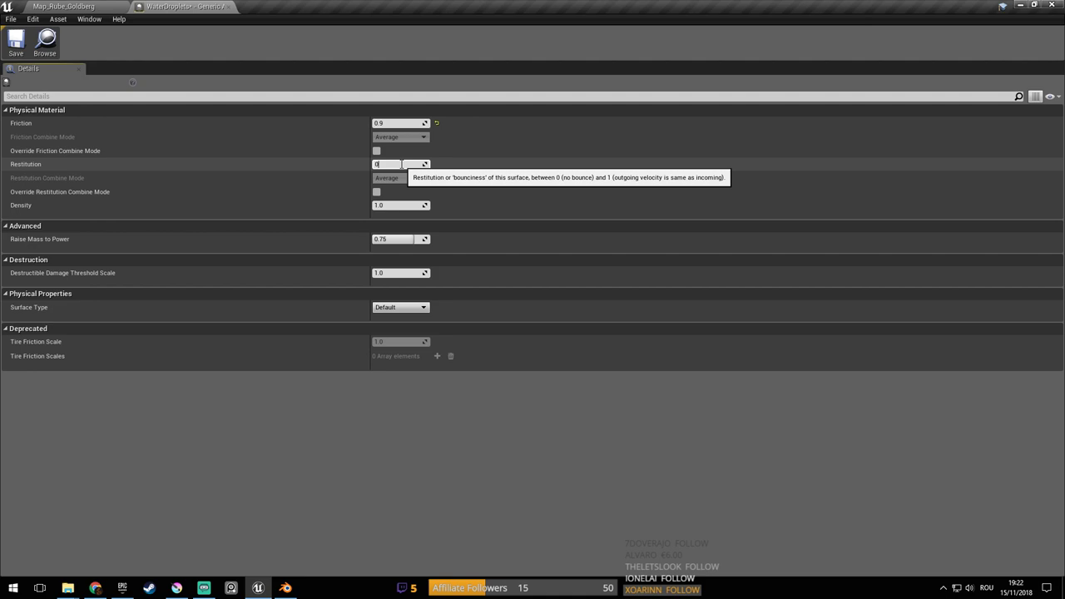
text(0)
click(507, 146)
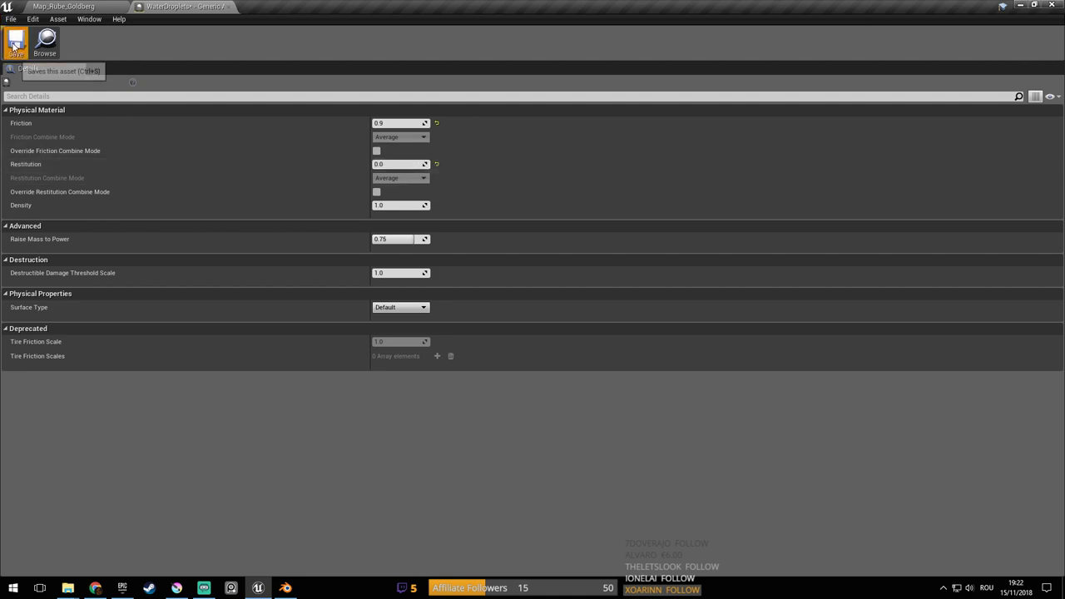
Assign WaterDroplets as the Phys Material Override of Sphere3 above the water wheel, and save the map
click(92, 5)
right_drag(494, 198, 488, 162)
click(495, 197)
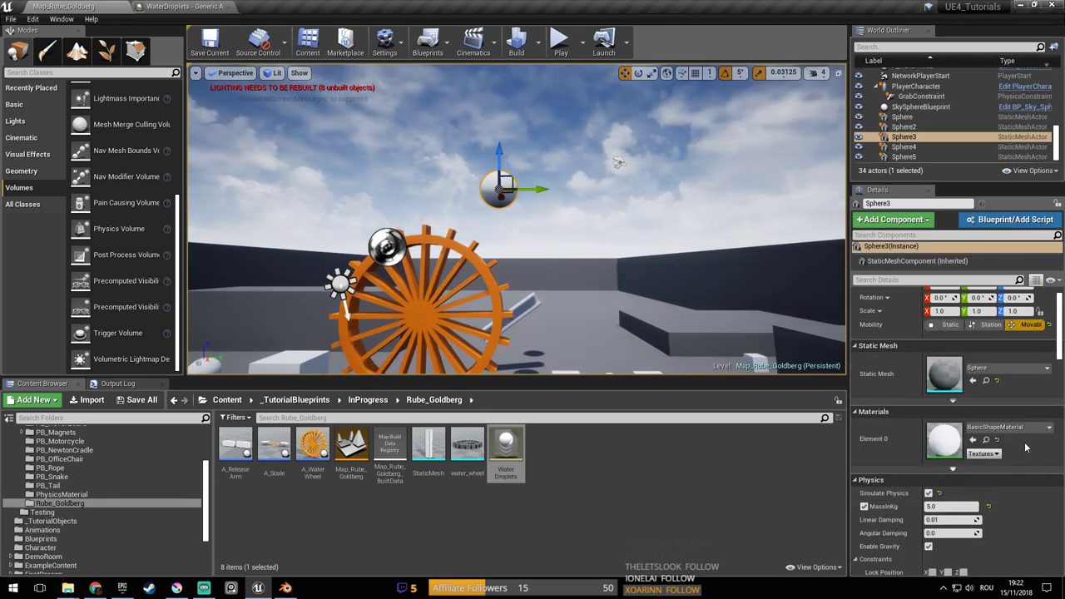
scroll(999, 458, down, 5)
scroll(1036, 442, up, 2)
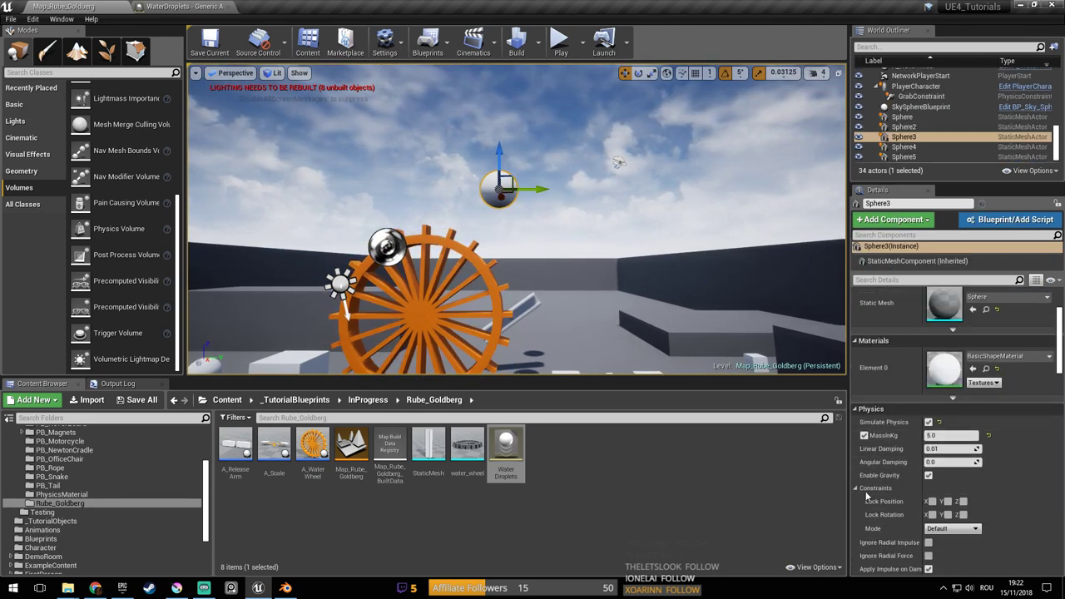
scroll(1029, 480, down, 10)
scroll(1029, 480, up, 3)
drag(506, 450, 947, 360)
key(ctrl+s)
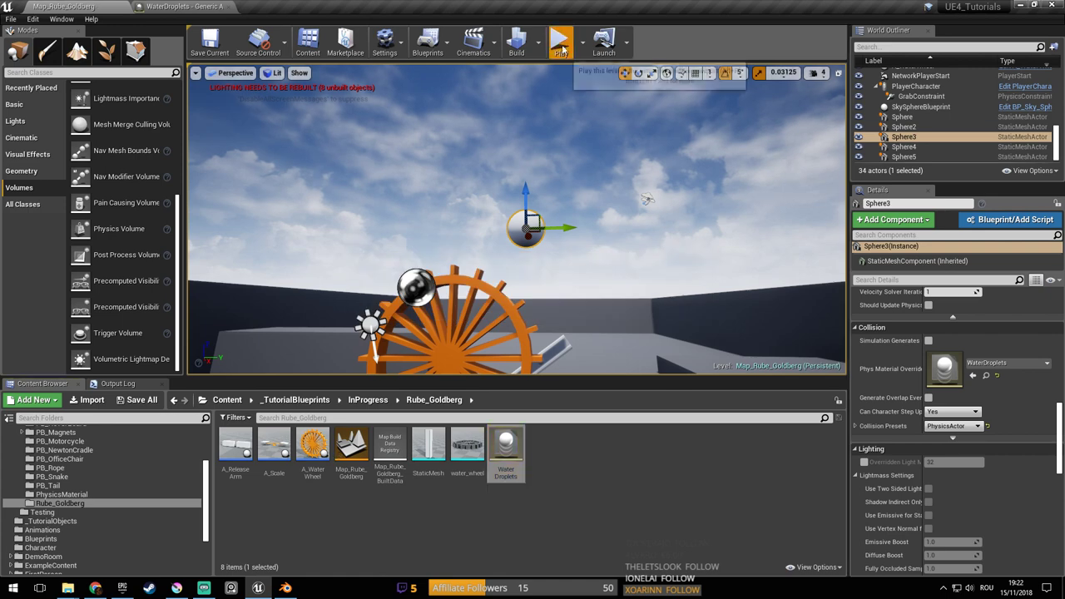
Play the level twice to test how the spheres bounce off the water wheel, stopping each run
click(561, 41)
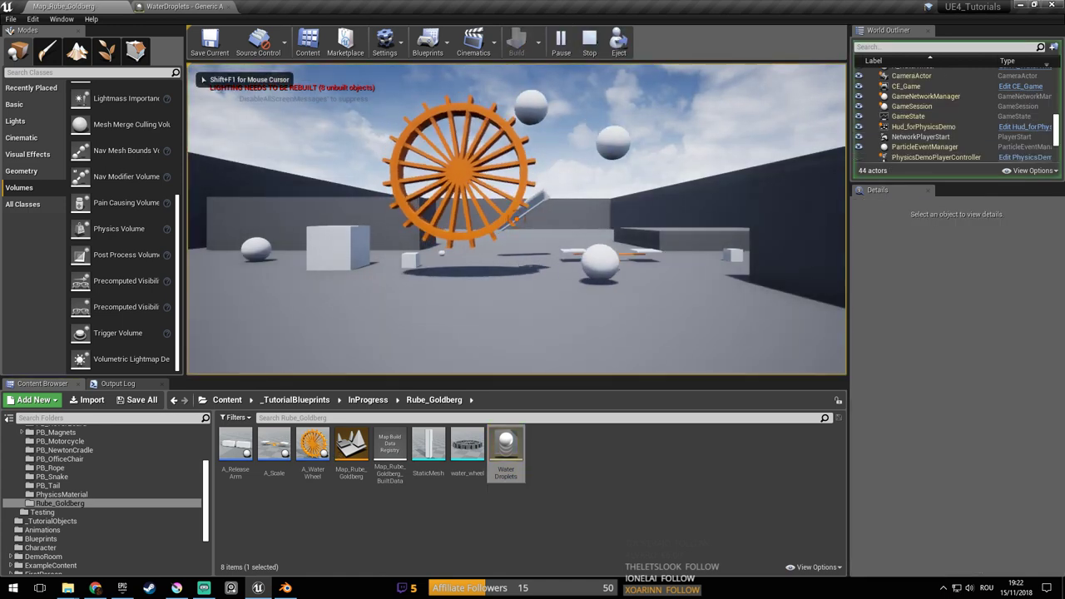
key(Escape)
click(561, 45)
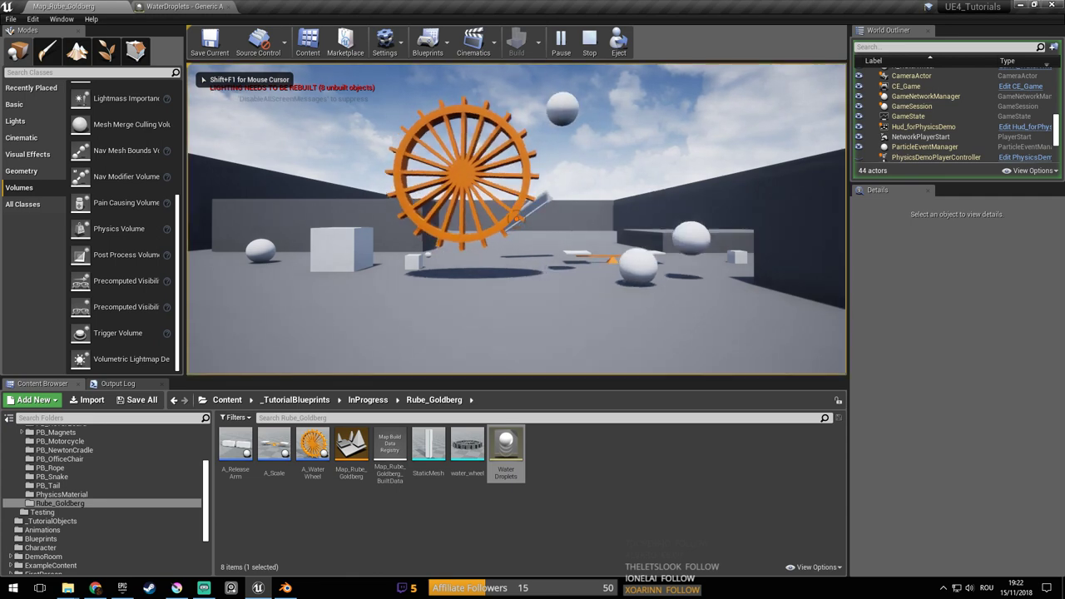
key(Escape)
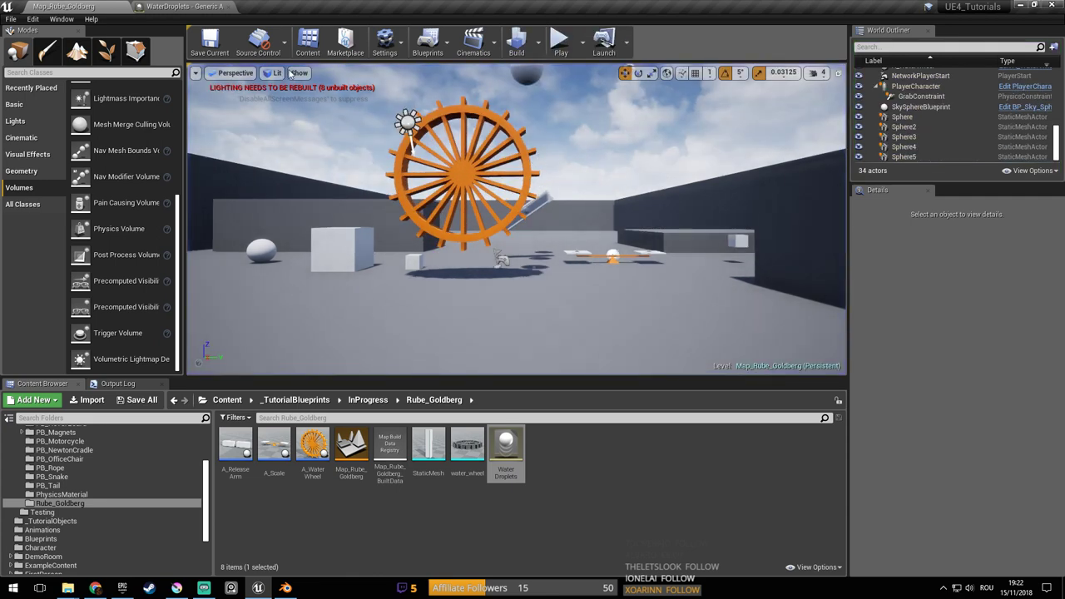
In WaterDroplets, set restitution to 0.1, override the restitution combine mode with Min, and save the asset
click(183, 7)
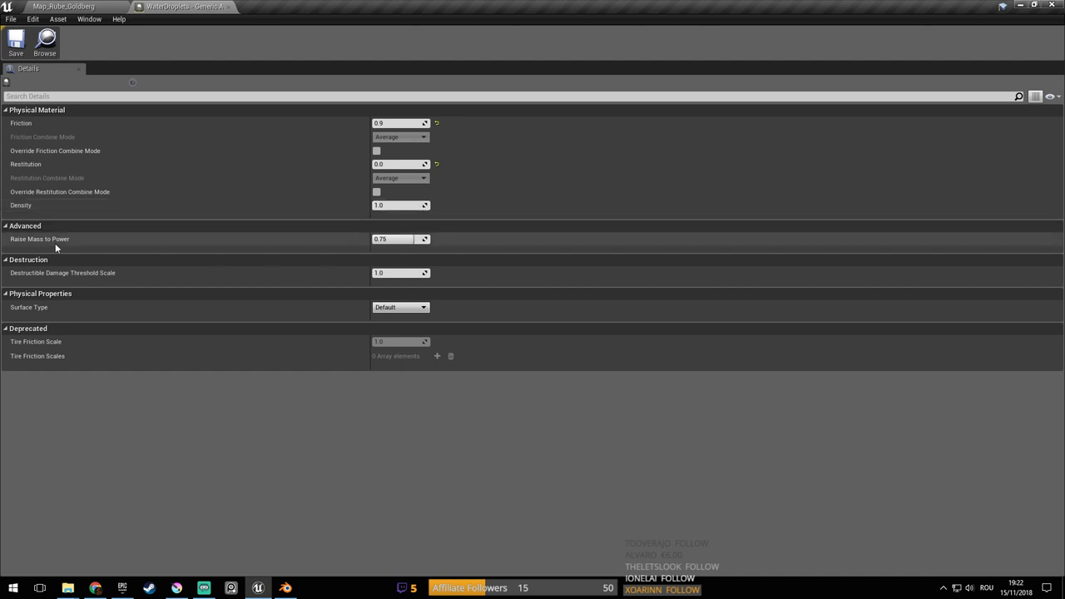
click(376, 151)
click(399, 164)
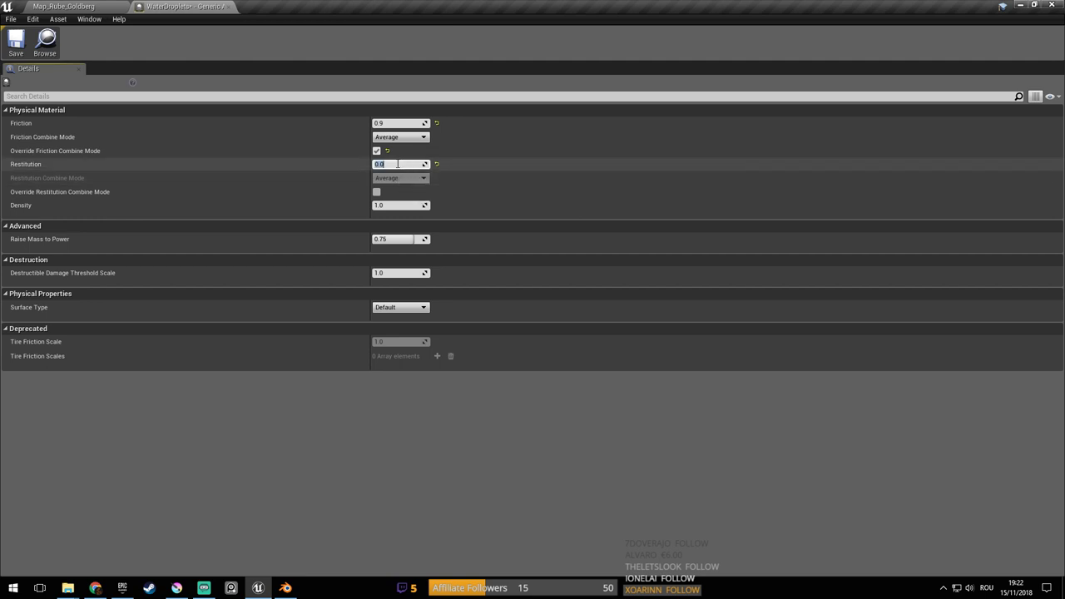
click(394, 165)
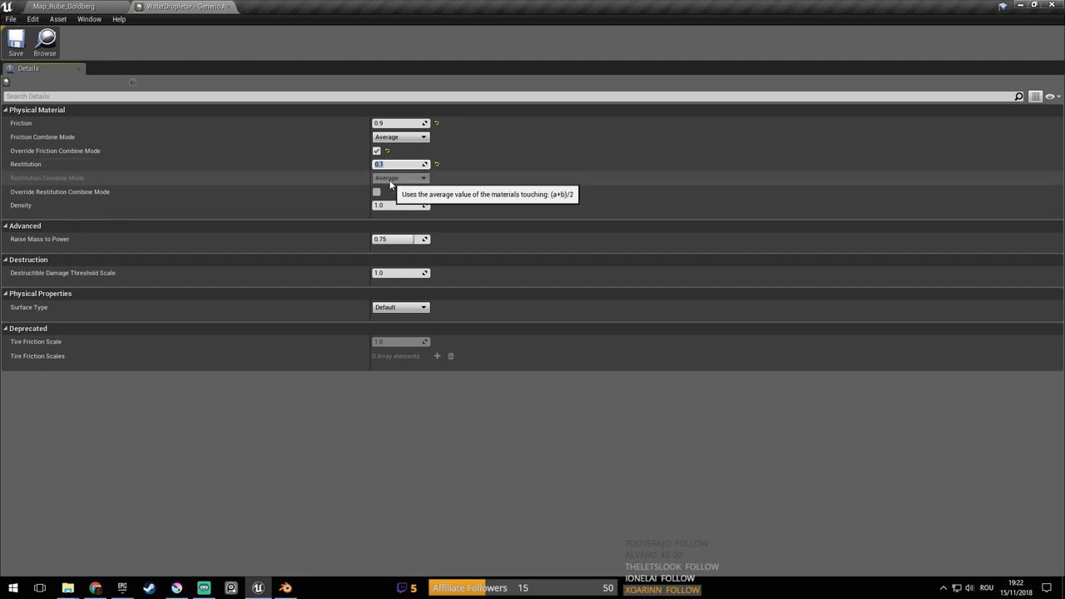
click(377, 151)
click(376, 192)
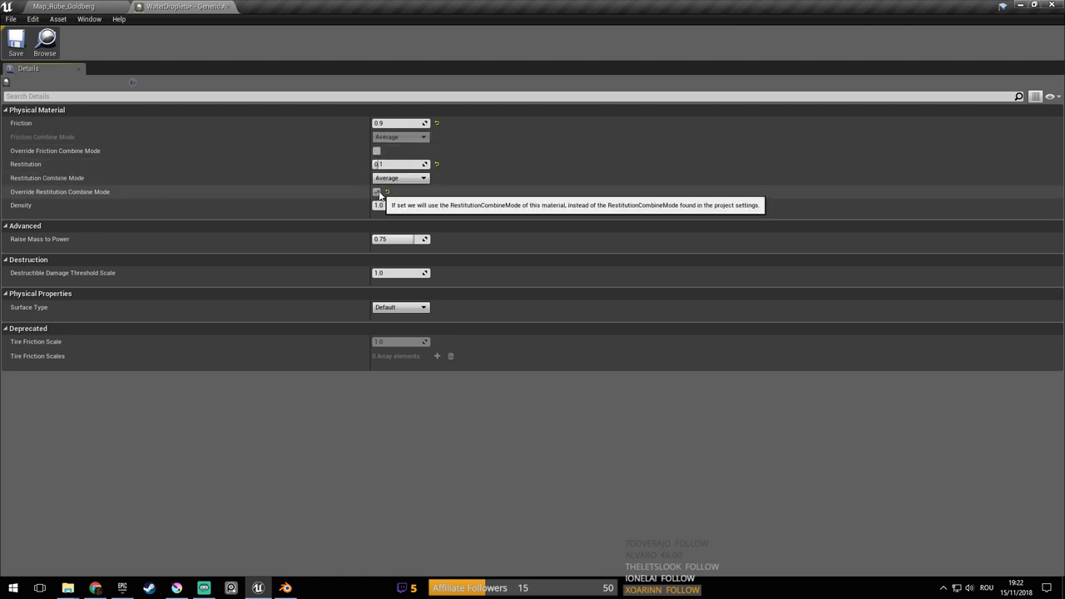
click(401, 178)
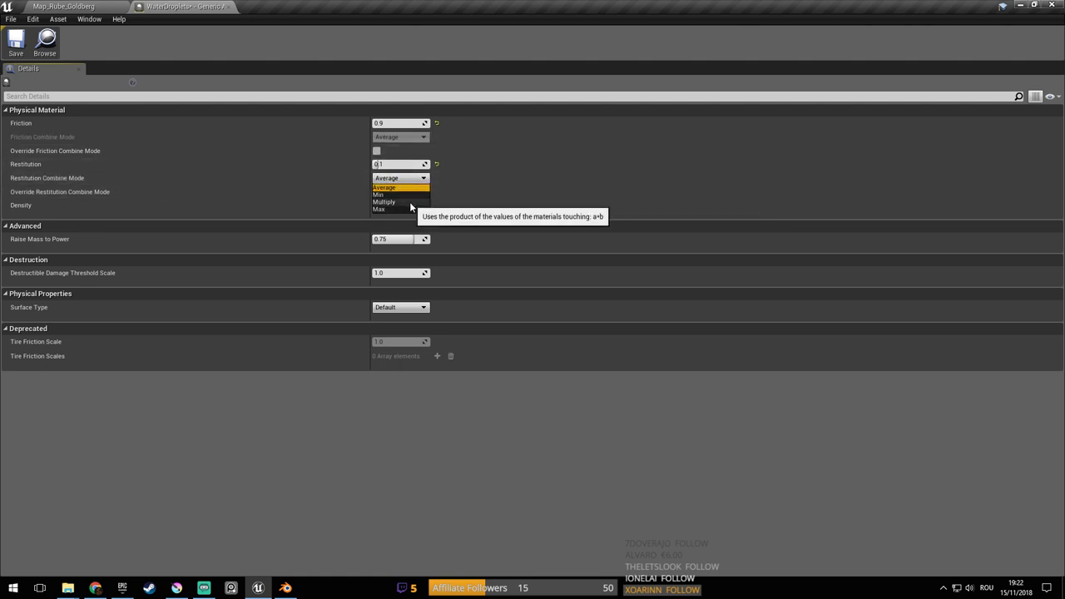
click(406, 194)
click(16, 41)
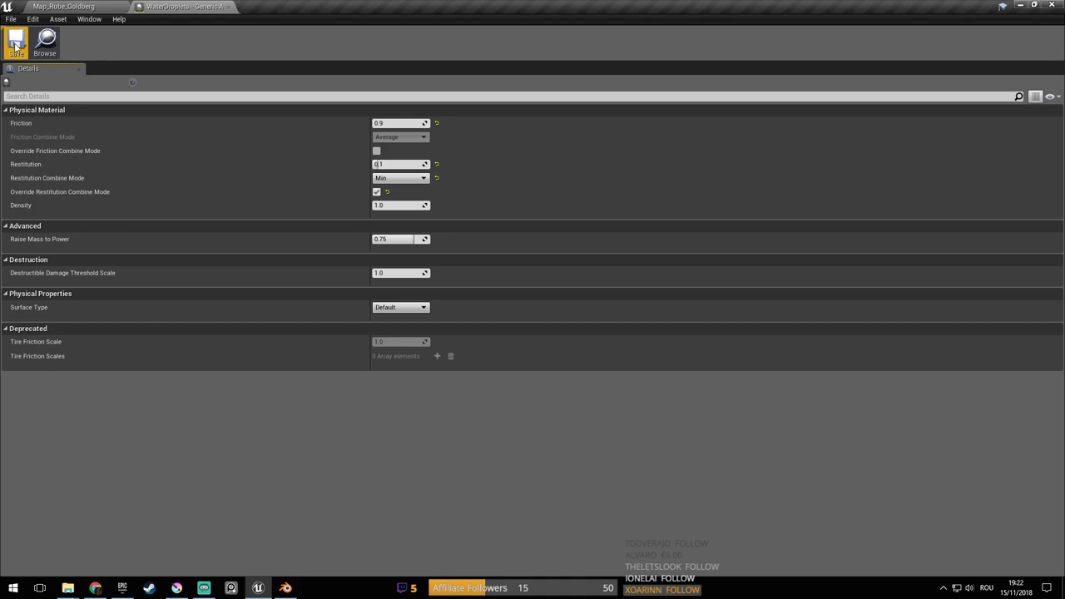
Play the level to test the new restitution settings, stop it and recheck the WaterDroplets values
click(65, 6)
click(560, 40)
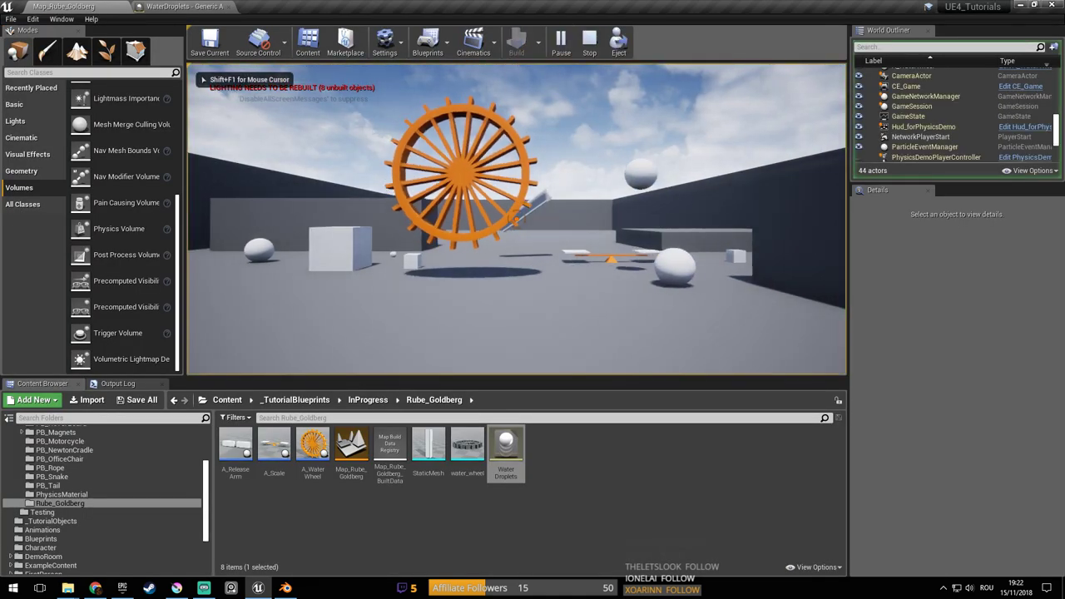
key(Escape)
click(195, 6)
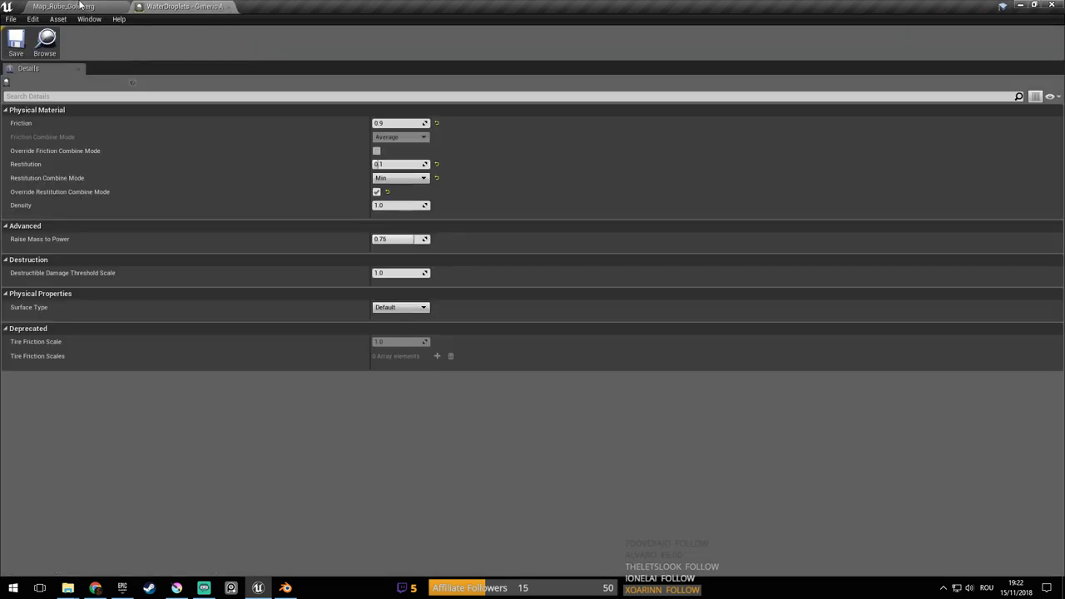
click(81, 7)
Delete the two extra spheres above Sphere3, leaving only that one over the wheel, and save the map
click(566, 224)
key(Delete)
click(549, 146)
key(Delete)
right_drag(551, 148, 458, 150)
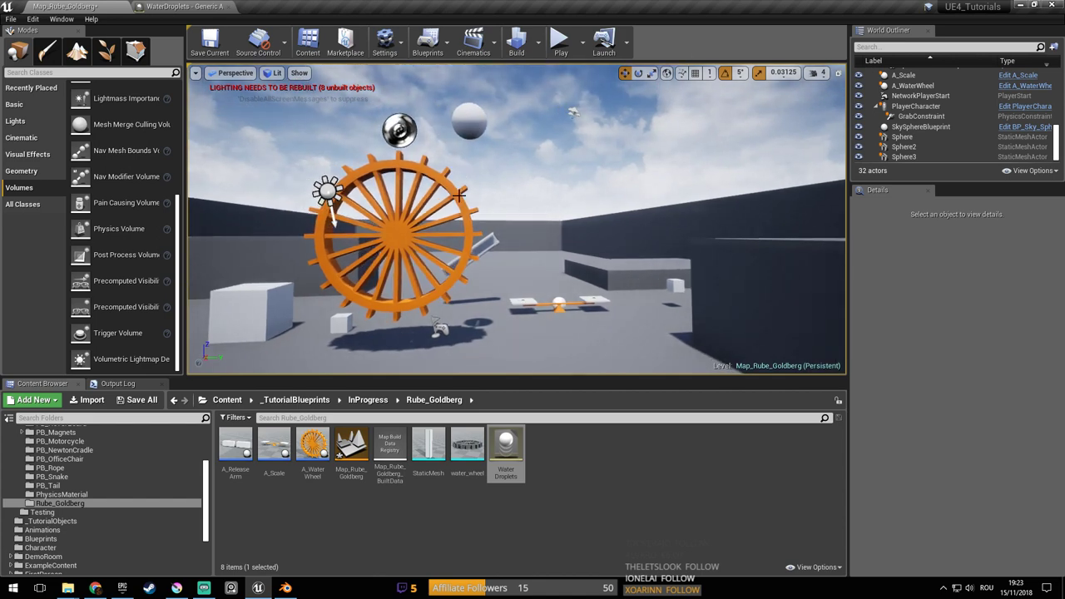
right_drag(550, 192, 534, 162)
key(ctrl+s)
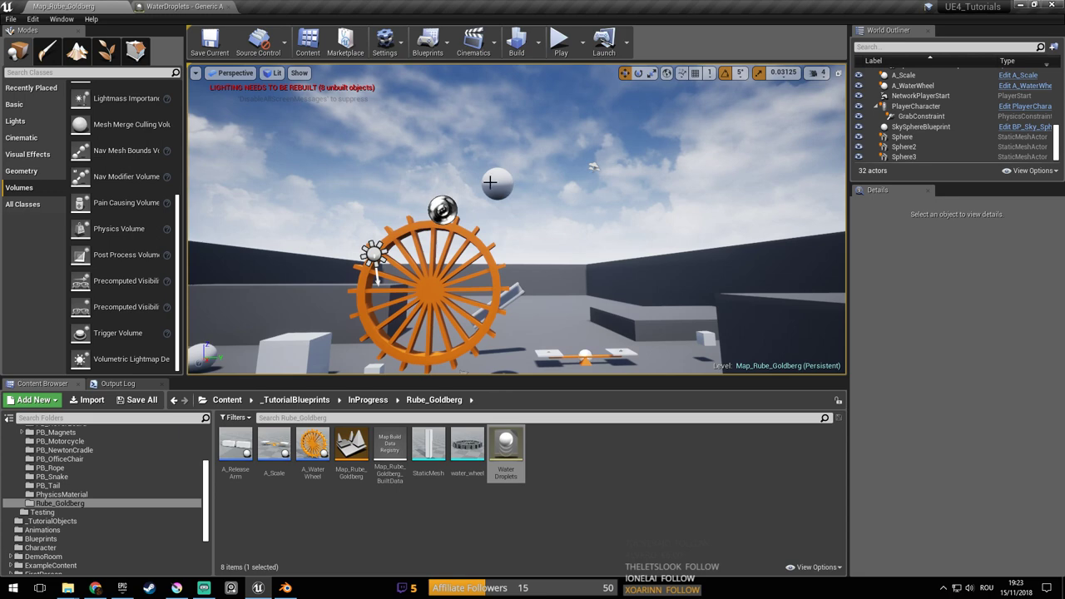
Duplicate Sphere3 upward three times to form a vertical stack of droplet spheres above the water wheel
click(492, 182)
alt+drag(498, 154, 500, 48)
right_drag(505, 162, 504, 123)
alt+drag(498, 158, 499, 53)
right_drag(512, 126, 512, 104)
alt+drag(501, 241, 508, 178)
Play the level to watch the stacked spheres fall onto the water wheel, and stop it
click(570, 39)
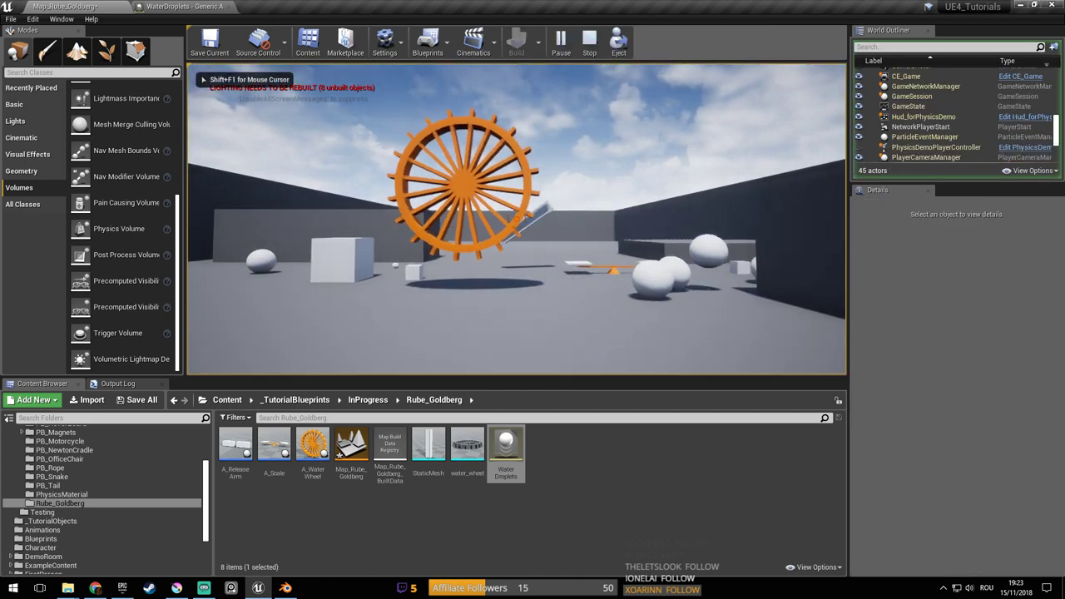
key(w)
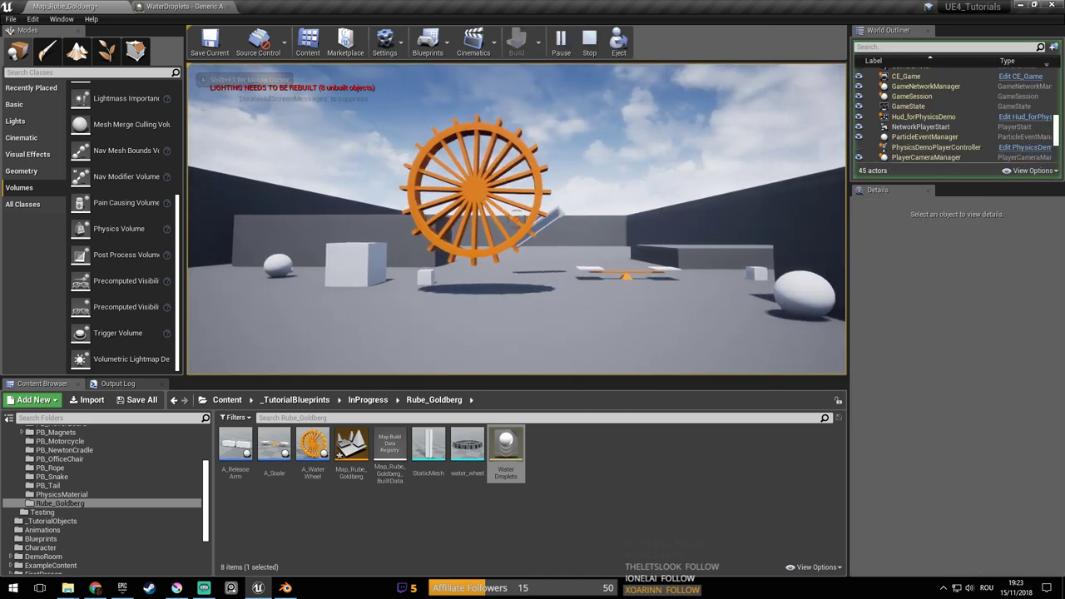
key(Escape)
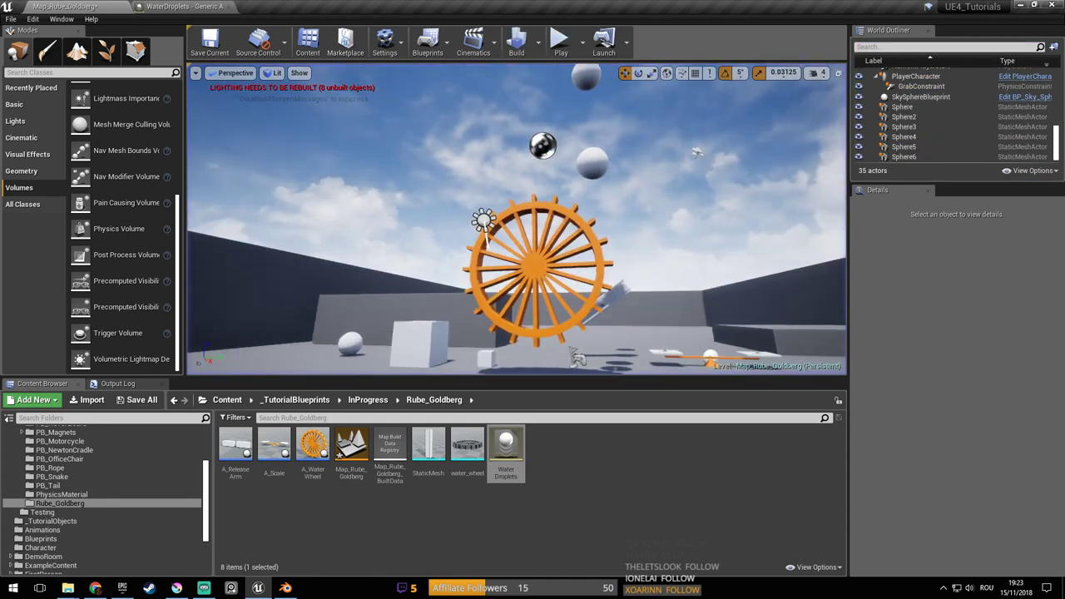
Save the map, then open the A_WaterWheel blueprint for editing in place of the WaterDroplets asset
click(531, 229)
right_drag(537, 232, 553, 239)
key(ctrl+s)
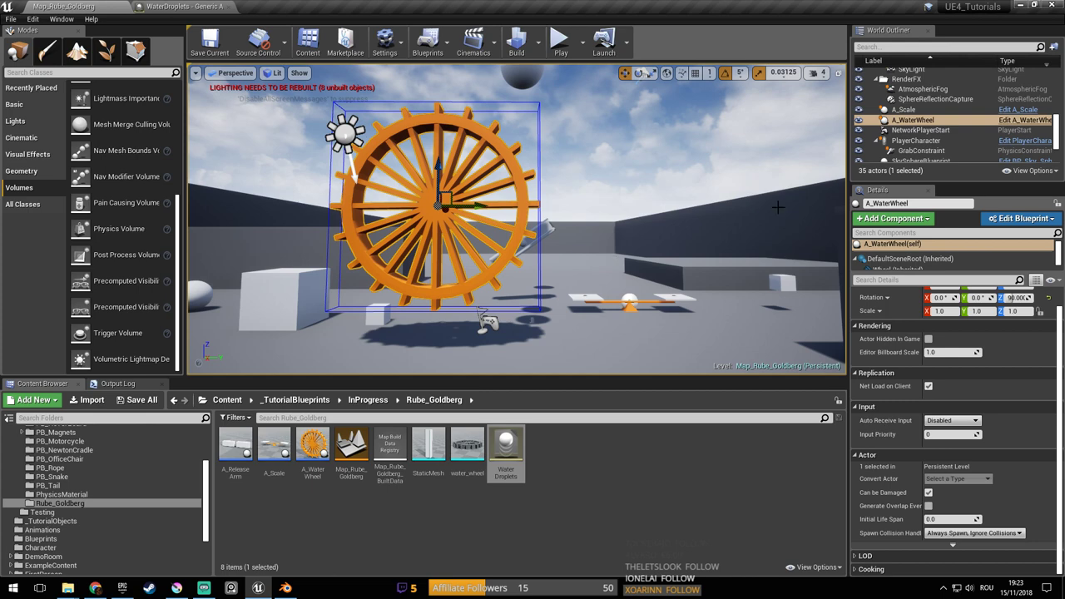
click(1023, 119)
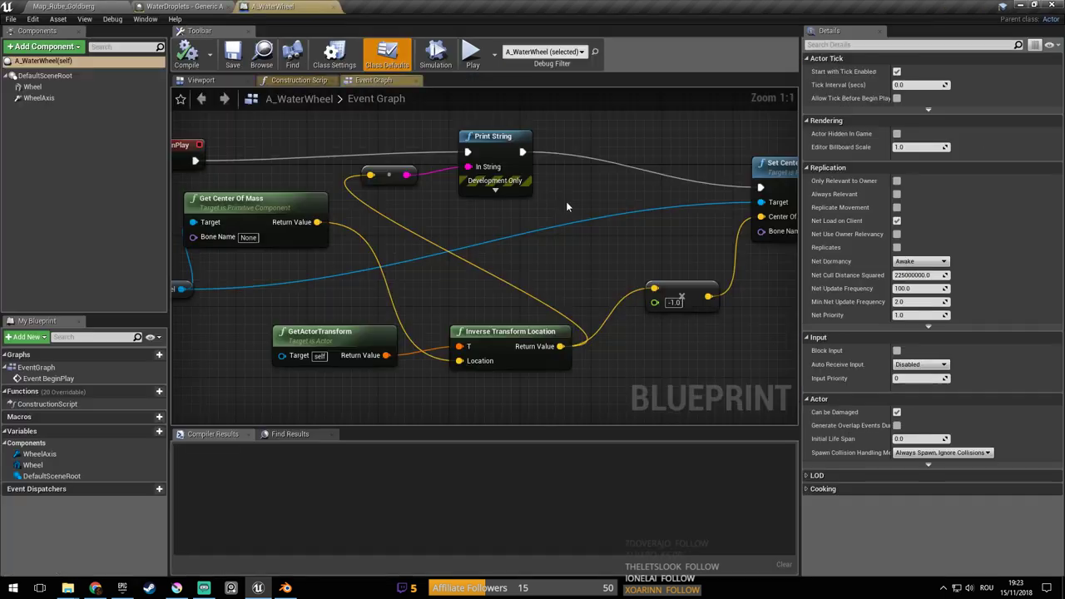
scroll(468, 283, down, 5)
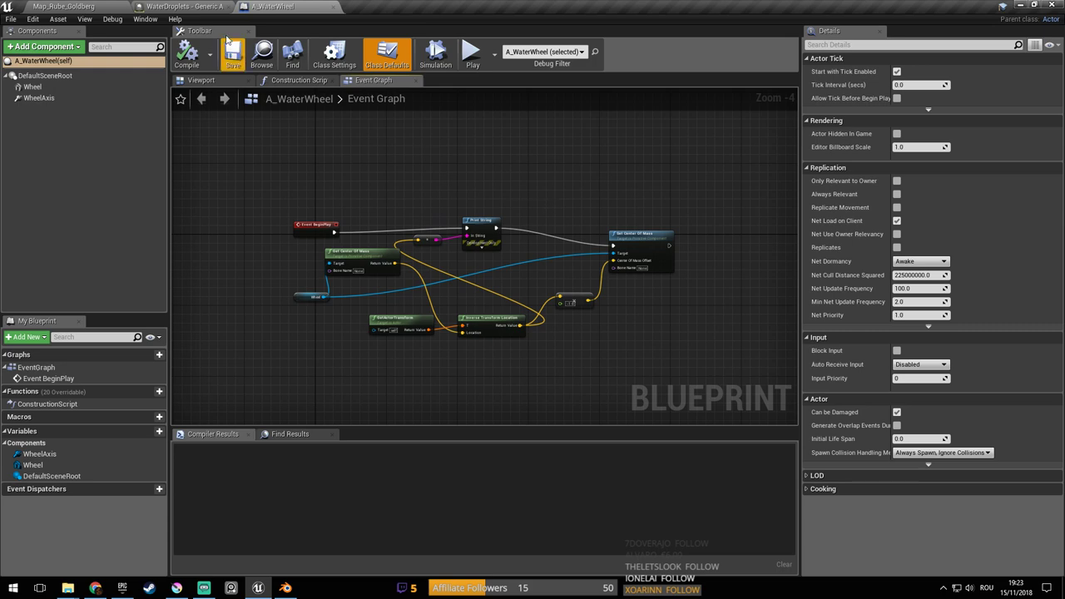
click(209, 8)
middle_click(207, 11)
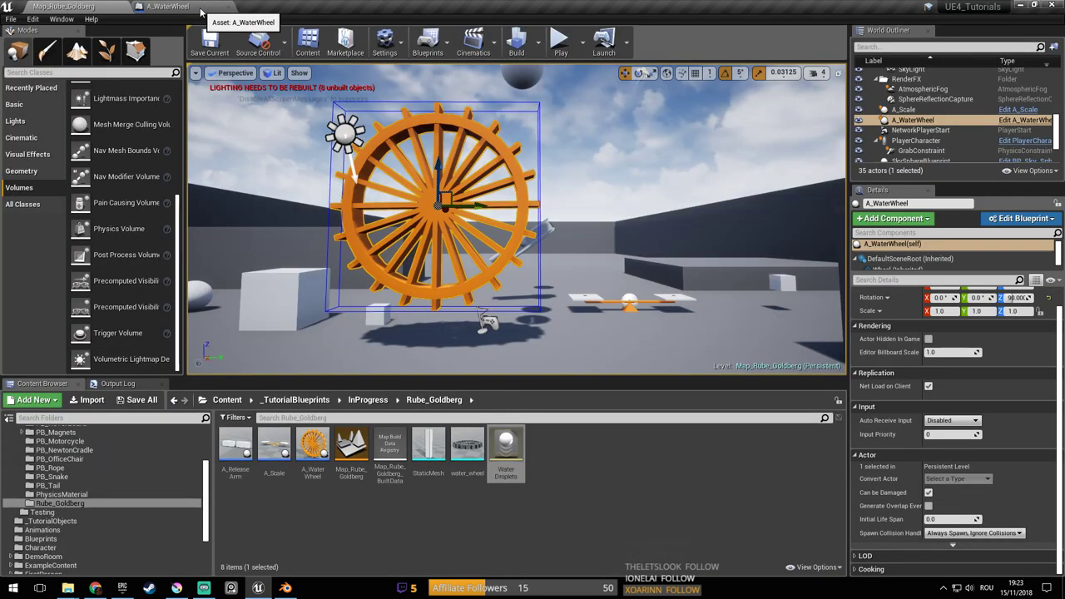
click(203, 9)
Set the Wheel component's mass to 10 kg, compile A_WaterWheel and save the map
click(31, 86)
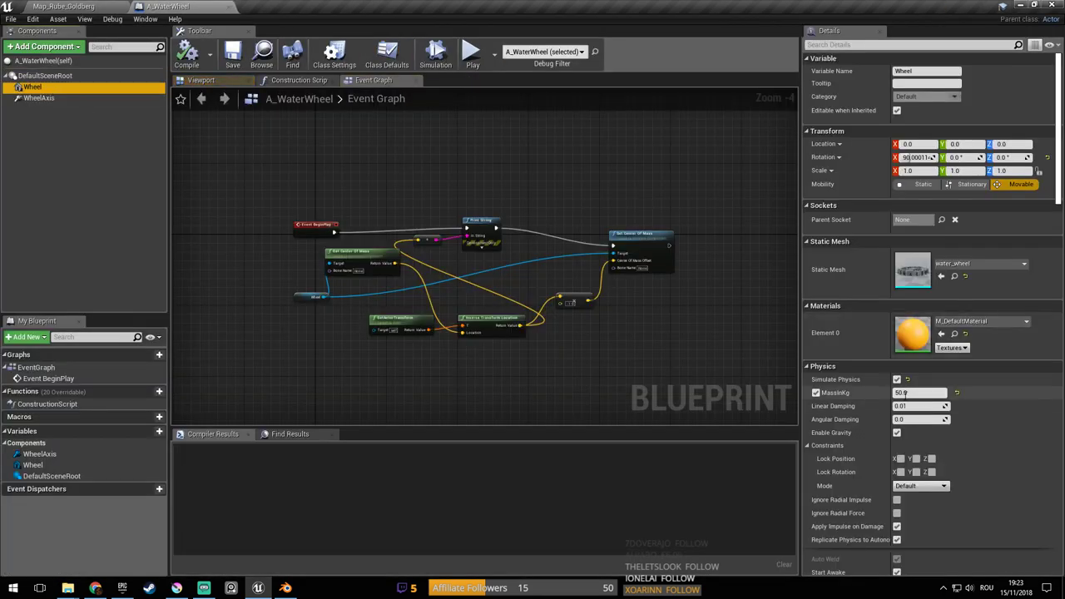
scroll(957, 365, down, 3)
scroll(985, 451, up, 3)
click(920, 392)
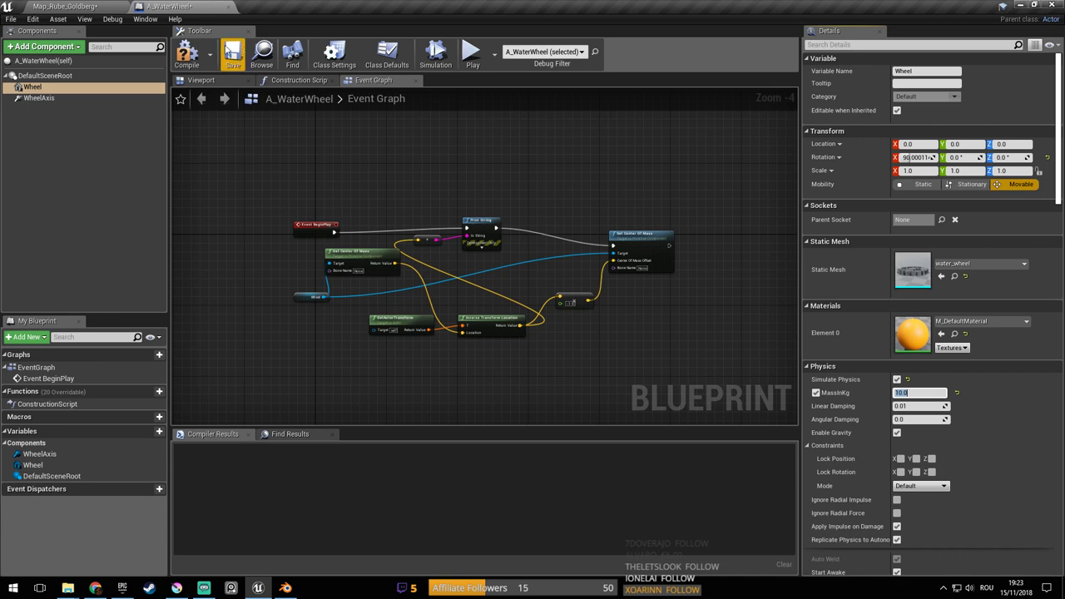
click(187, 53)
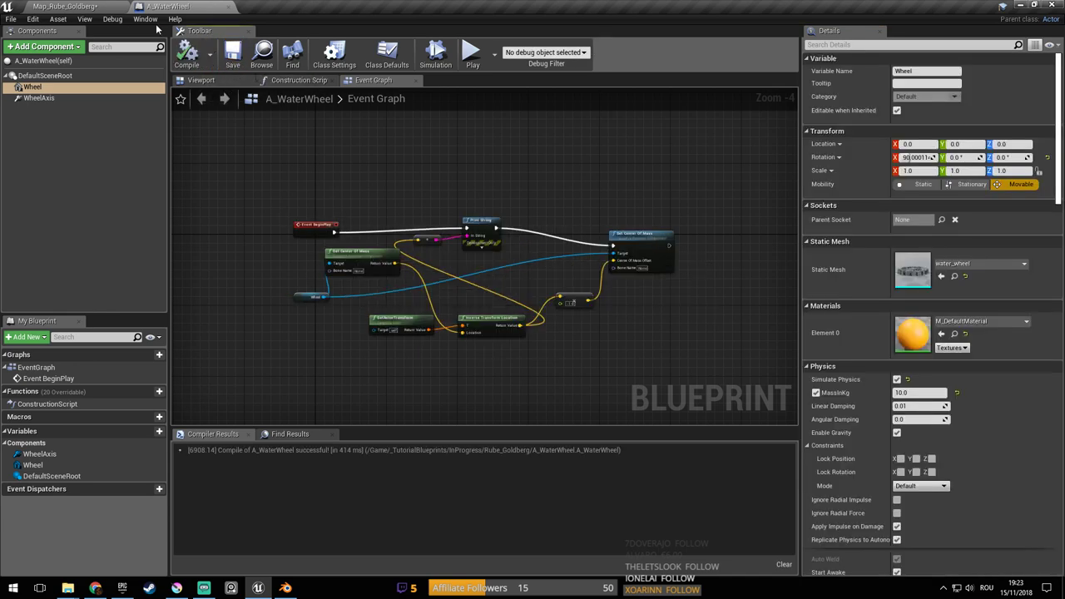
click(97, 5)
key(ctrl+s)
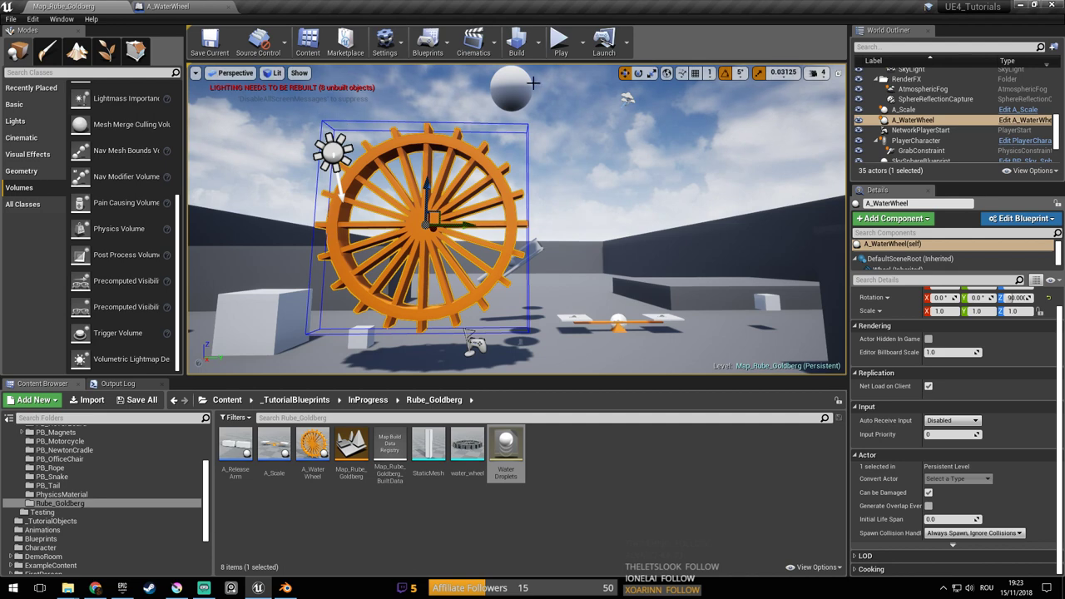
Play the level to test the lighter water wheel against the falling spheres, stop it and save the map
click(561, 39)
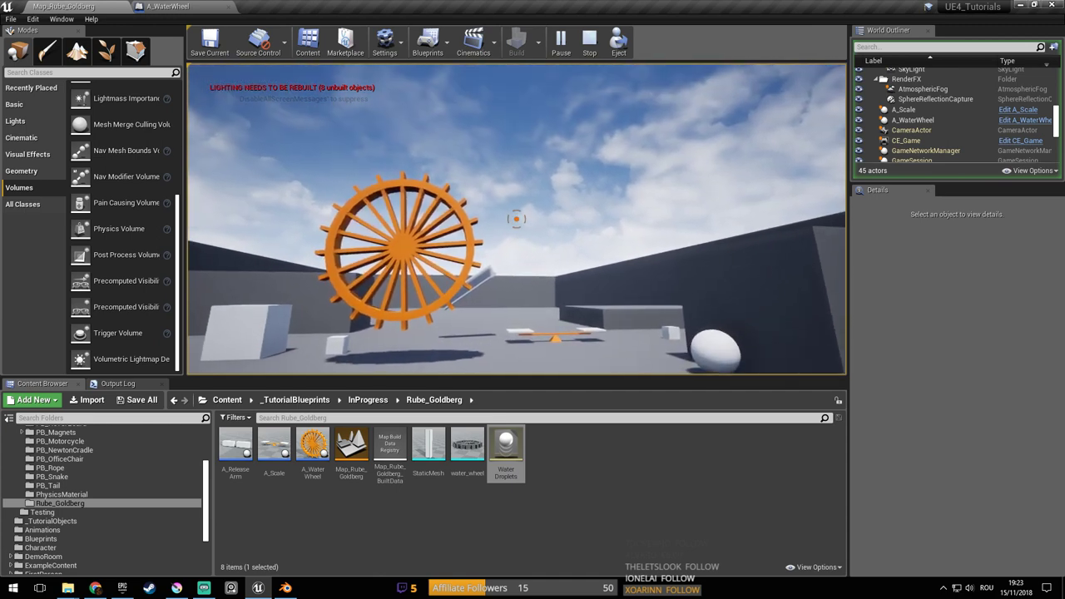
key(Escape)
key(s)
right_drag(699, 150, 700, 191)
key(w)
right_drag(635, 150, 635, 114)
key(ctrl+s)
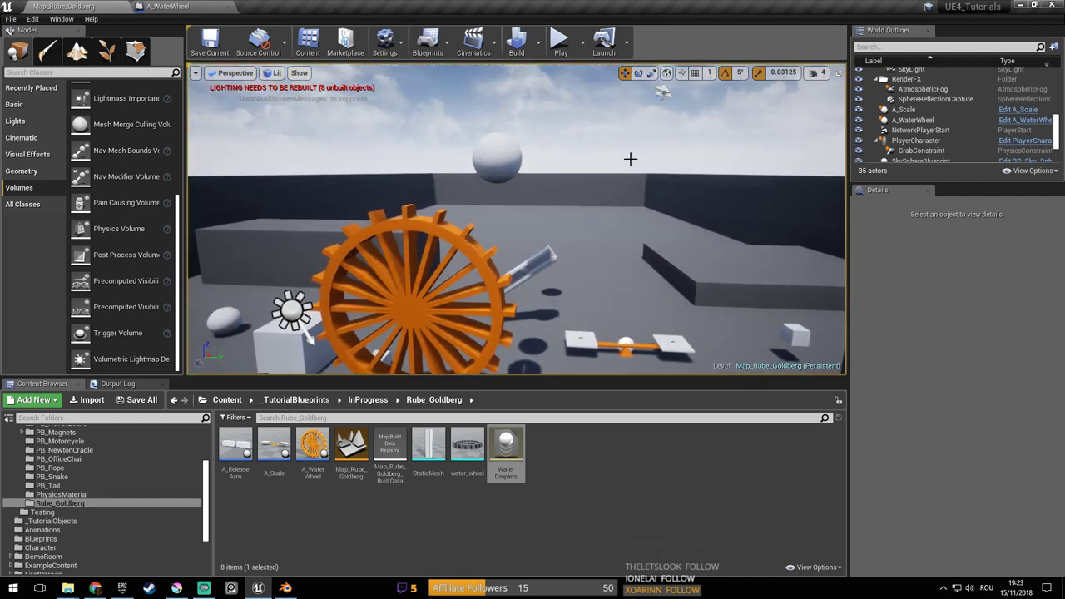
Examine the spheres above the water wheel from several viewpoints, select Sphere3 and save the map
right_drag(615, 175, 601, 140)
key(s)
click(520, 226)
right_drag(520, 227, 536, 249)
key(s)
key(w)
key(s)
key(w)
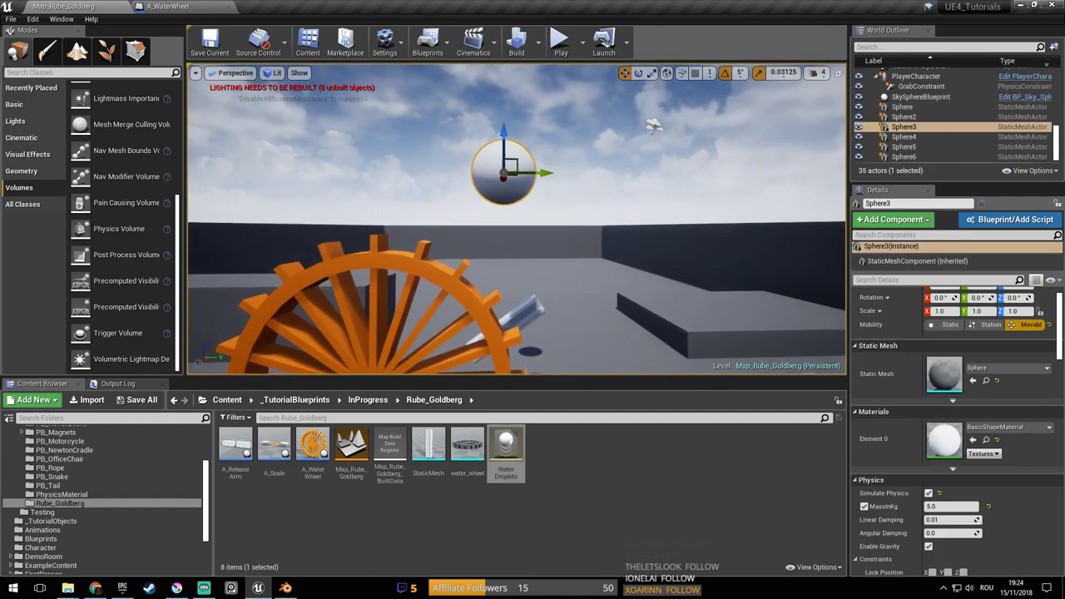
right_drag(540, 202, 453, 213)
key(s)
key(w)
right_drag(722, 241, 677, 230)
key(ctrl+s)
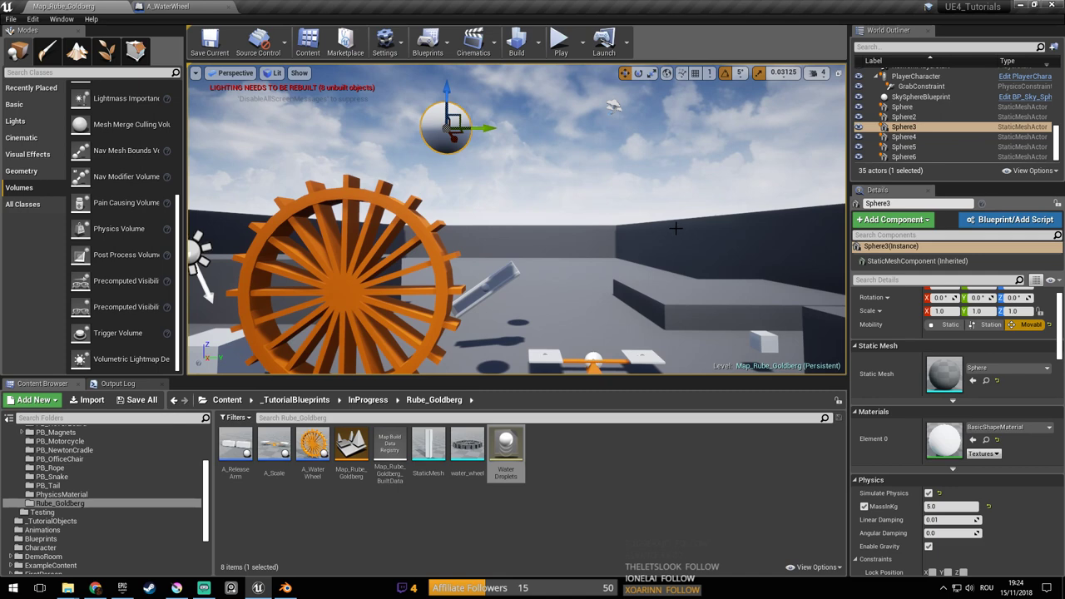
right_drag(536, 150, 536, 151)
key(ctrl+s)
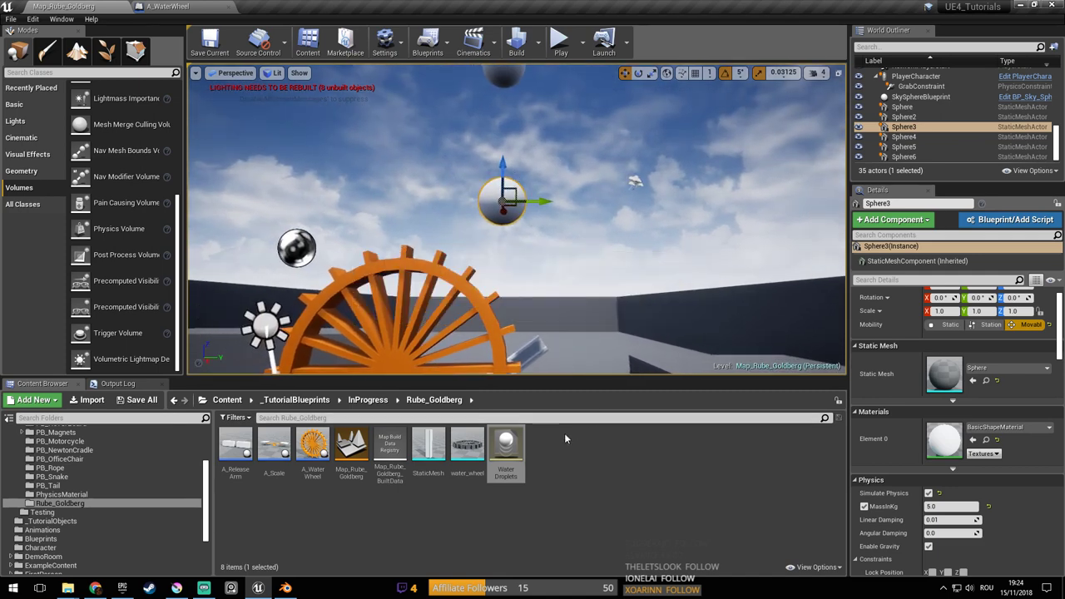
Create an Actor blueprint named A_WaterDropletGenerator in the Rube_Goldberg folder and save it
right_click(566, 439)
click(615, 178)
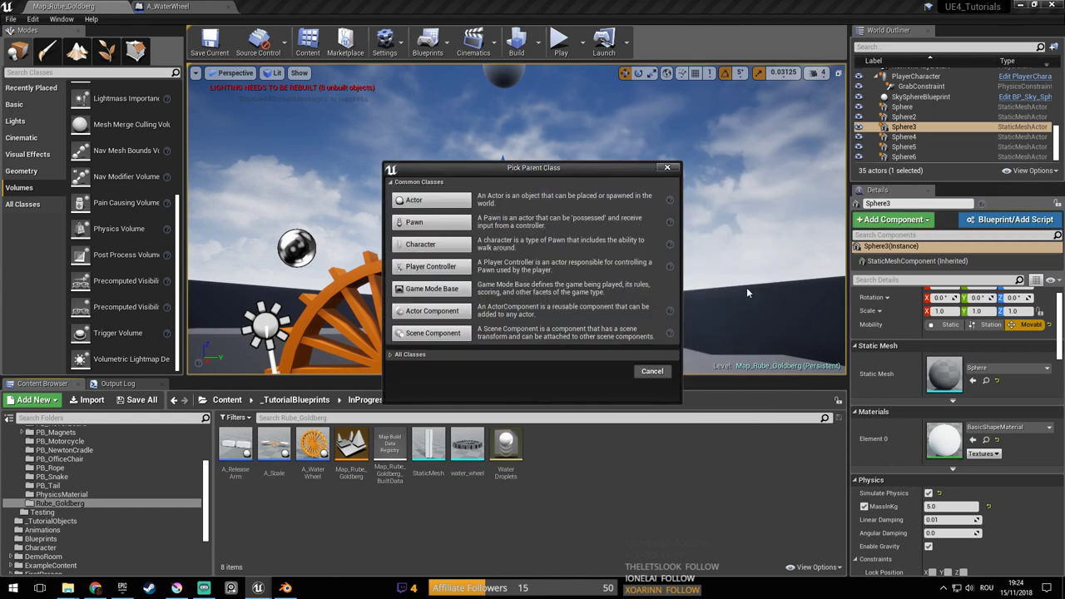
click(439, 201)
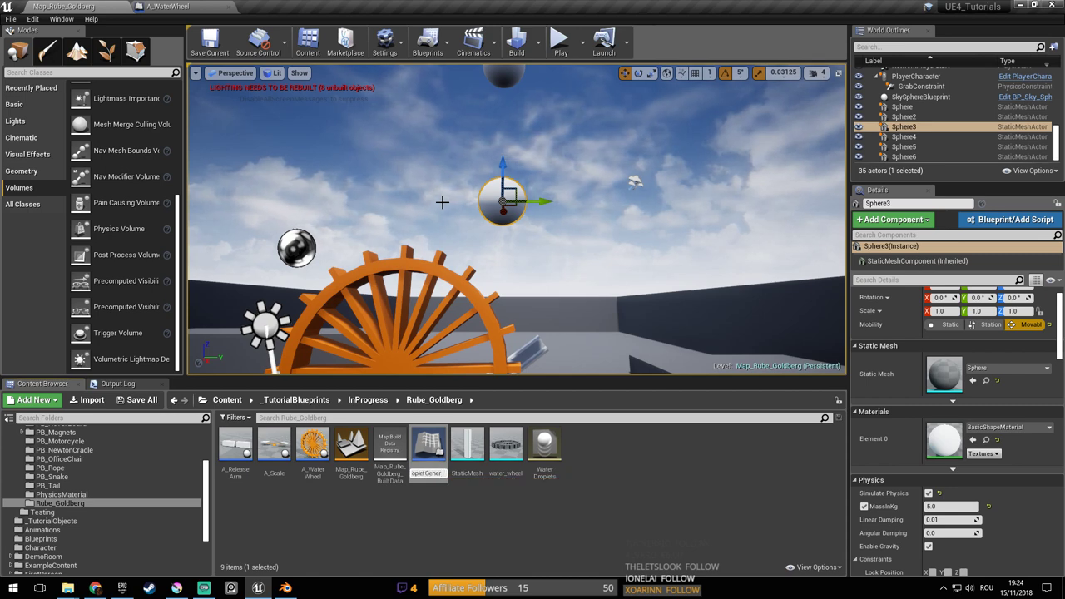
text(r)
key(Return)
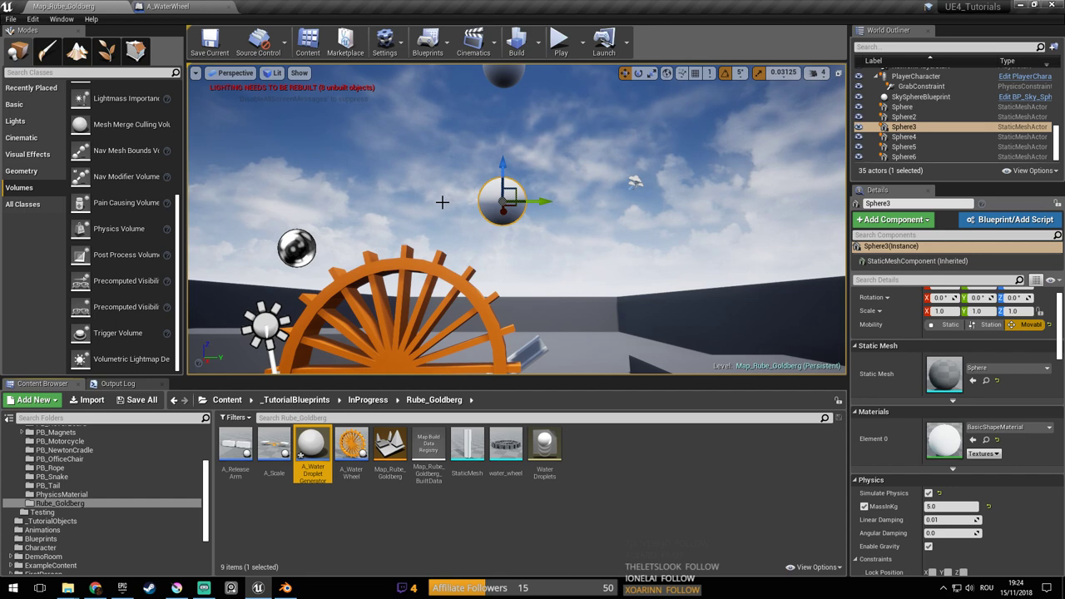
right_drag(517, 192, 488, 221)
key(ctrl+s)
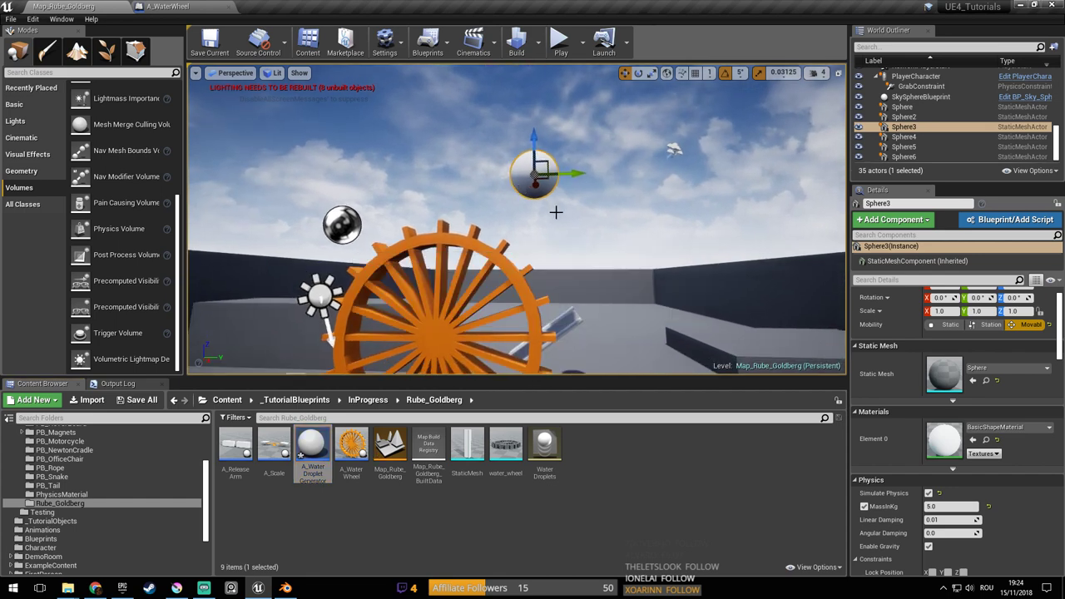
mouse_move(567, 216)
right_down()
mouse_move(570, 238)
mouse_move(582, 204)
right_up()
key(ctrl+s)
Open the A_WaterDropletGenerator blueprint, dock its editor in the main window and close the A_WaterWheel blueprint
click(311, 453)
mouse_move(494, 321)
right_down()
mouse_move(501, 350)
mouse_move(506, 308)
right_up()
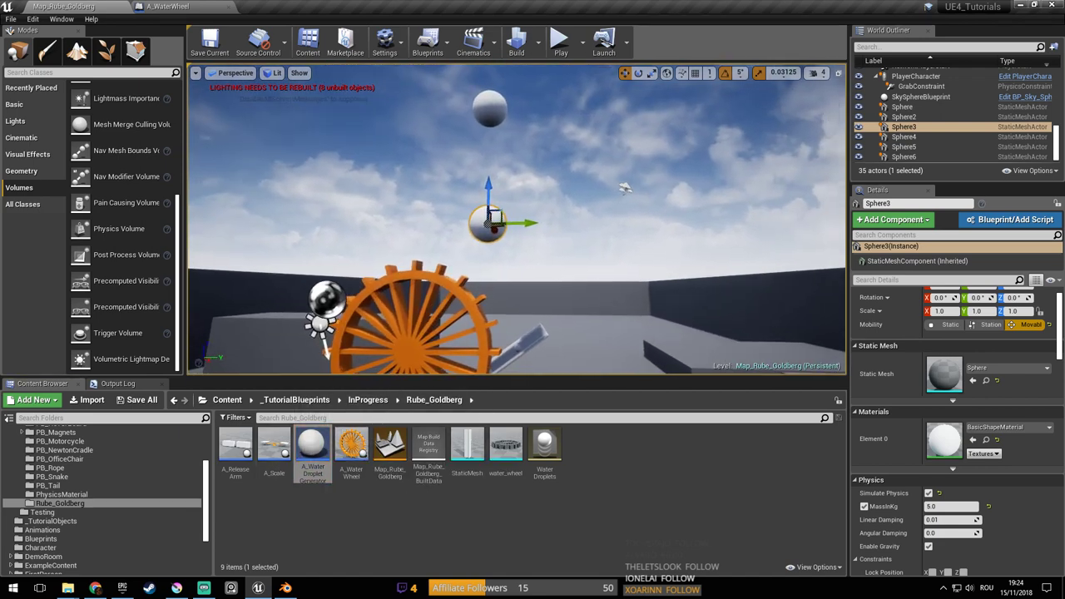
double_click(300, 460)
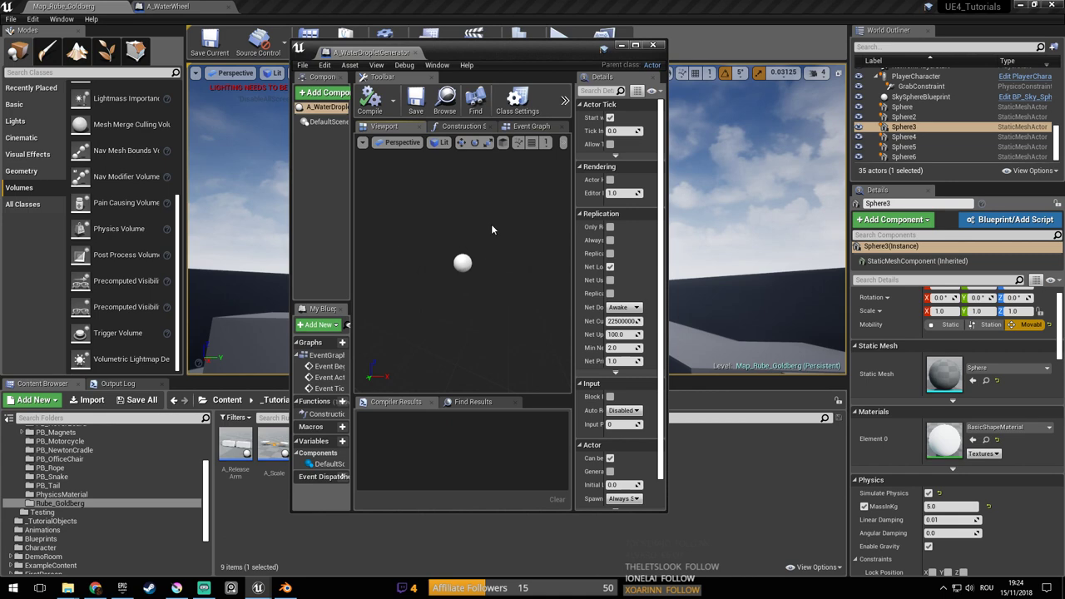
drag(375, 53, 352, 7)
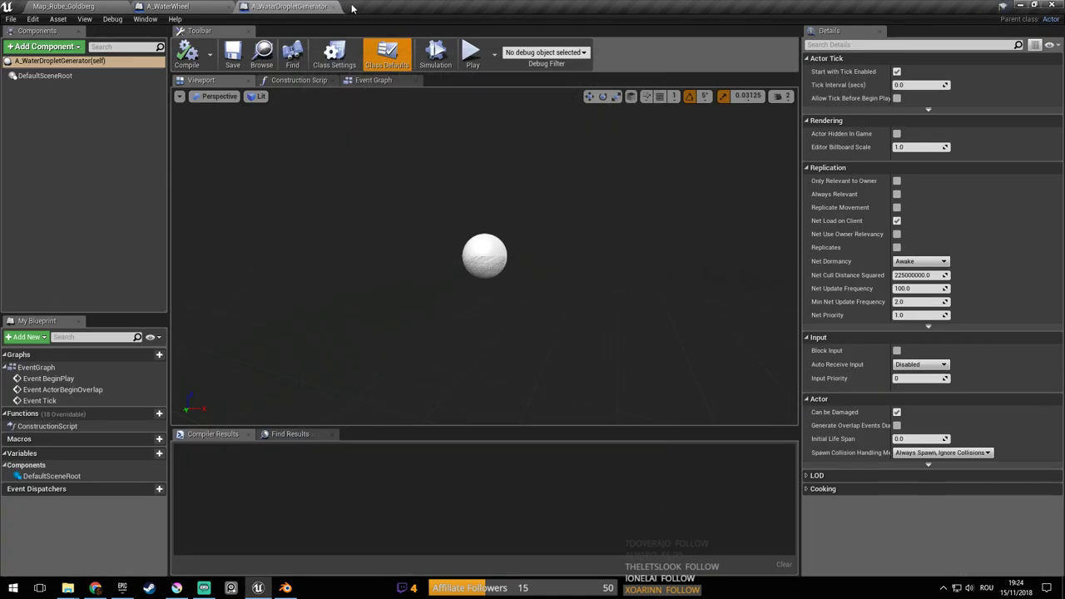
middle_click(178, 10)
right_drag(333, 179, 291, 91)
click(185, 7)
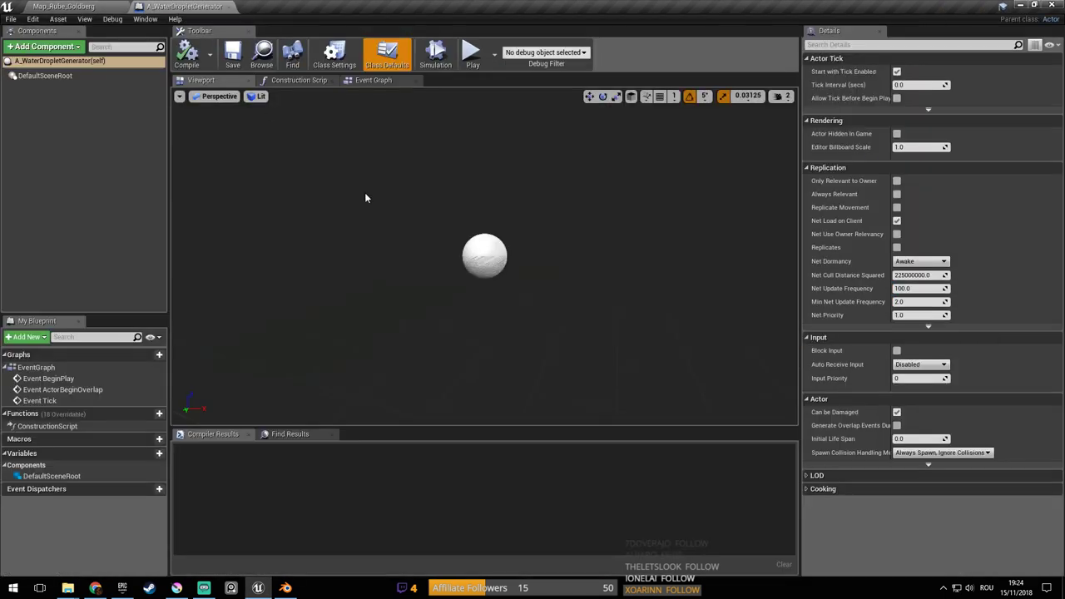
Remove the default BeginPlay and ActorBeginOverlap events from the A_WaterDropletGenerator event graph, keeping only Event Tick
click(285, 80)
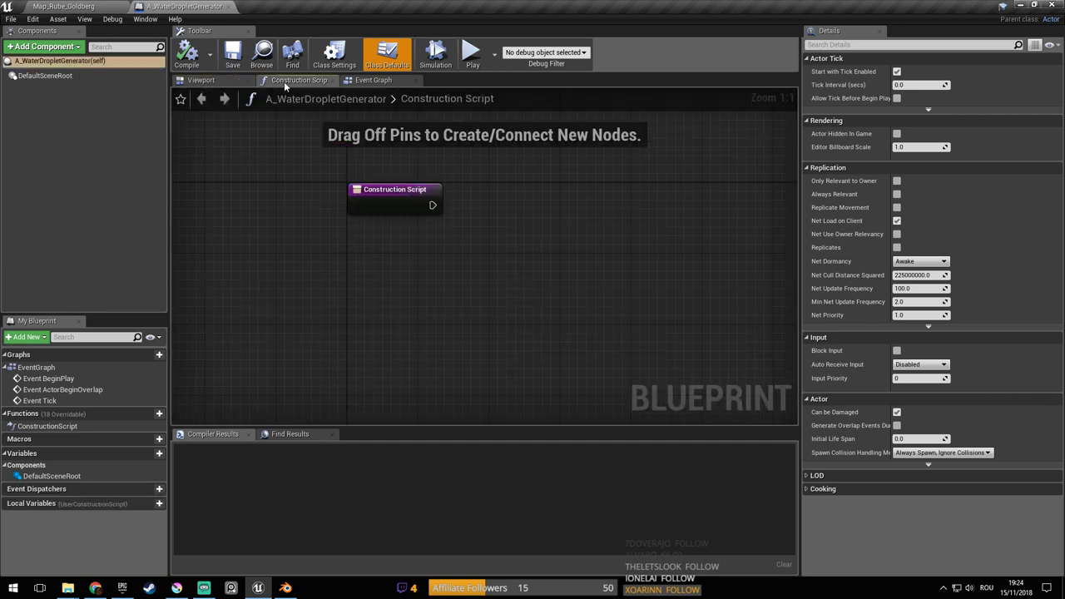
right_drag(538, 227, 327, 288)
scroll(332, 280, down, 3)
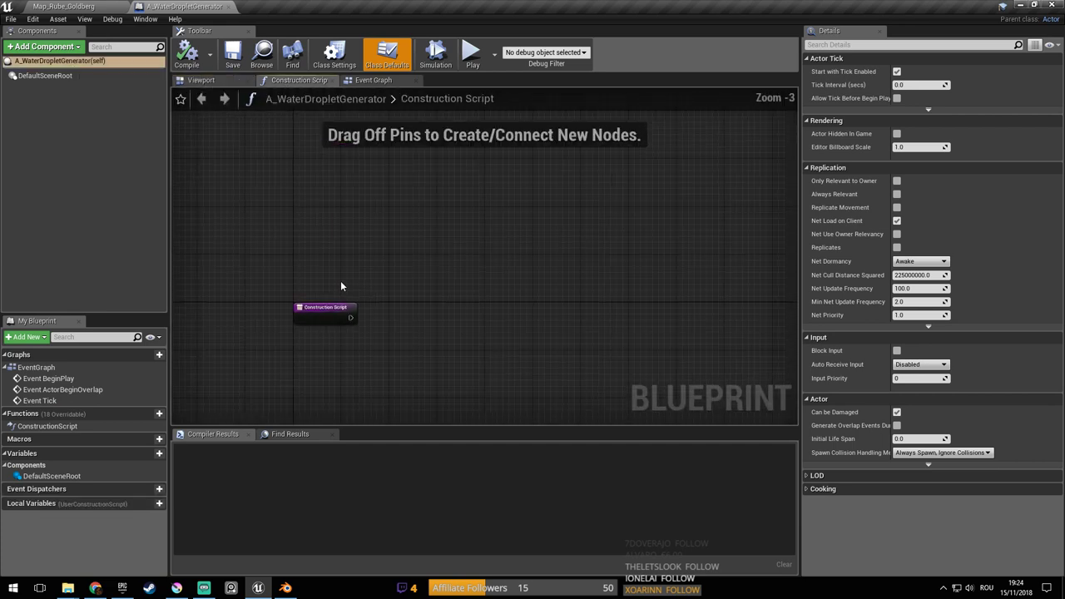
right_drag(390, 267, 406, 237)
click(365, 83)
right_drag(330, 227, 259, 210)
right_drag(288, 264, 304, 293)
scroll(304, 293, down, 2)
drag(249, 143, 441, 291)
key(Delete)
drag(369, 355, 297, 194)
right_drag(346, 229, 442, 283)
scroll(408, 273, up, 2)
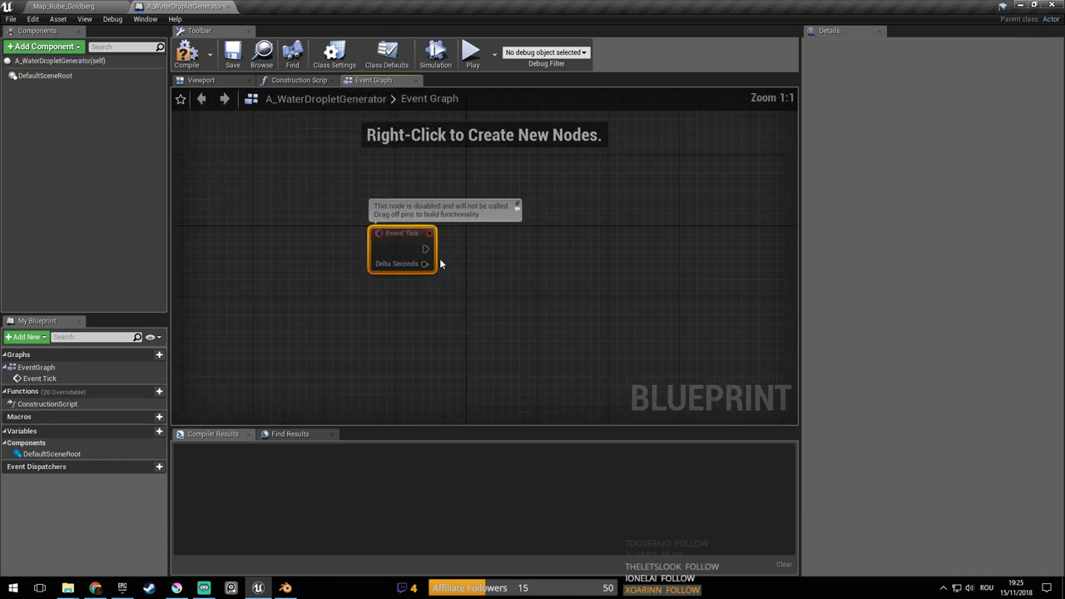
Add a Spawn Actor from Class node and connect Event Tick's execution output to it
right_click(492, 262)
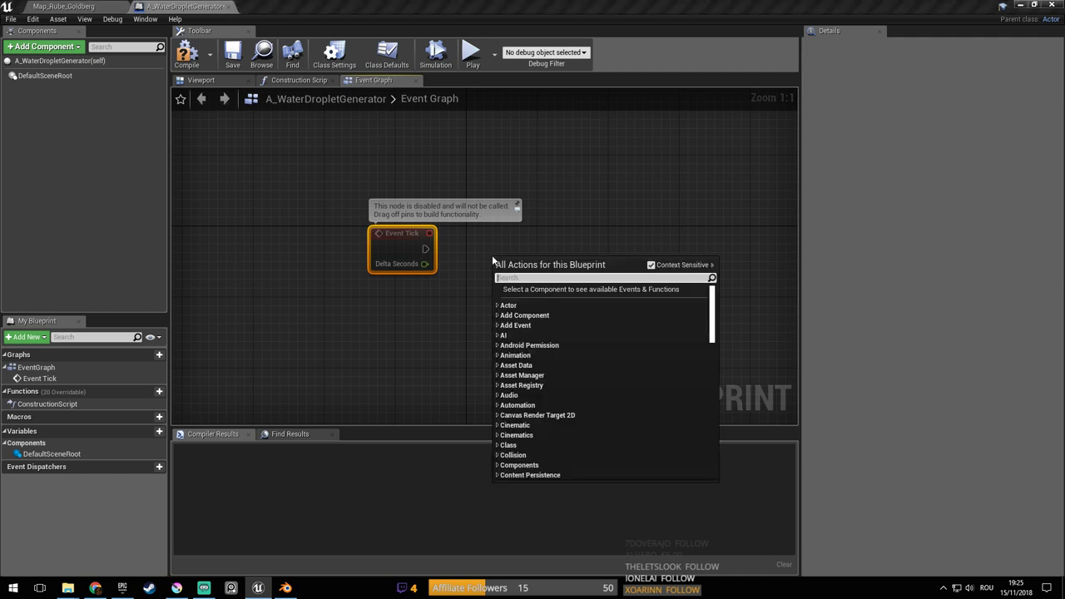
text(spaw)
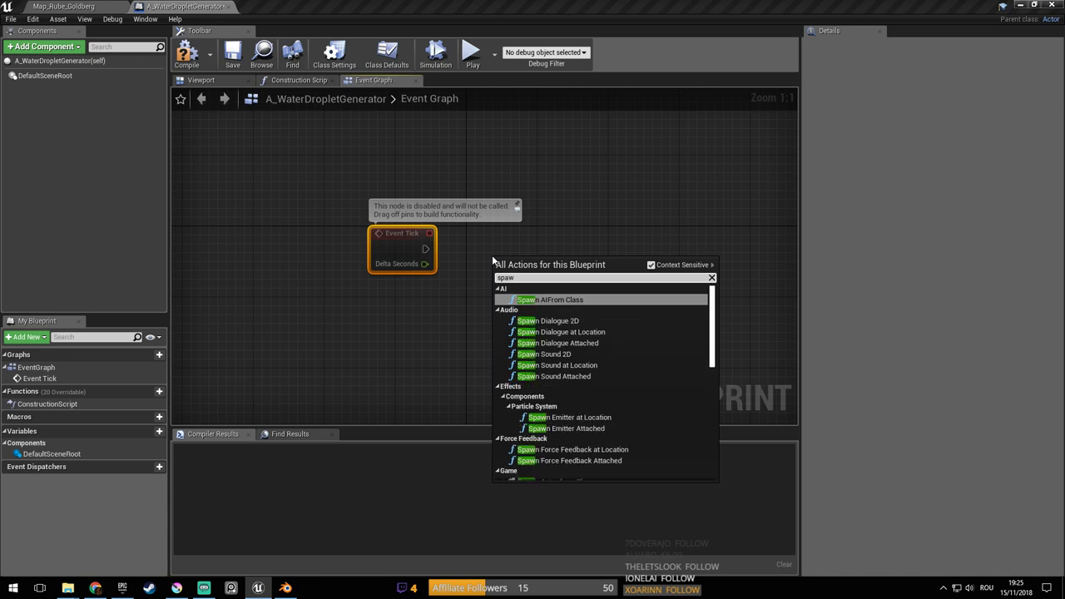
text(n actor)
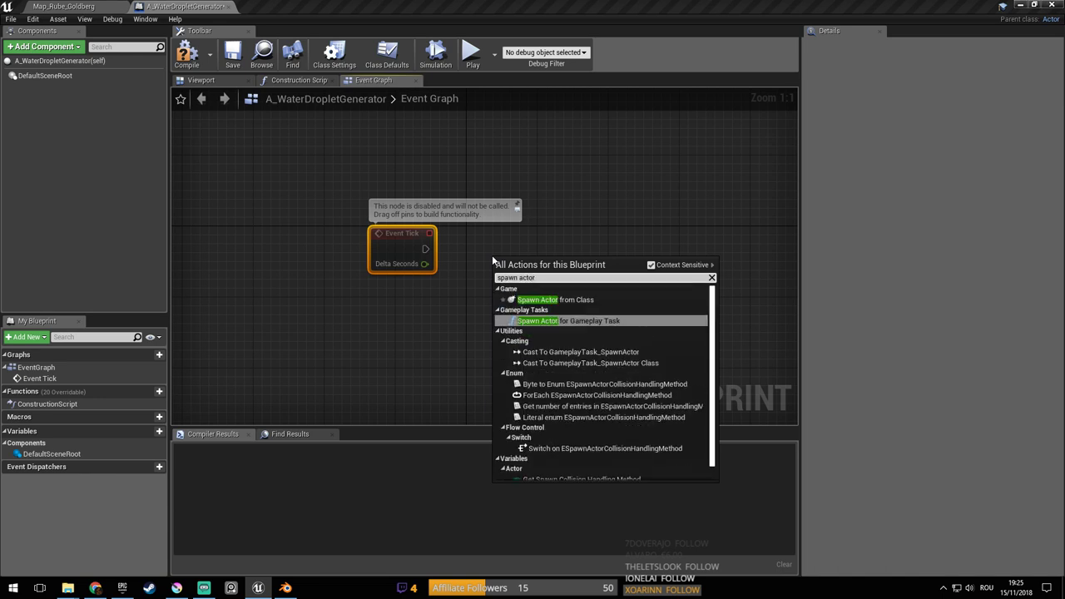
key(Up)
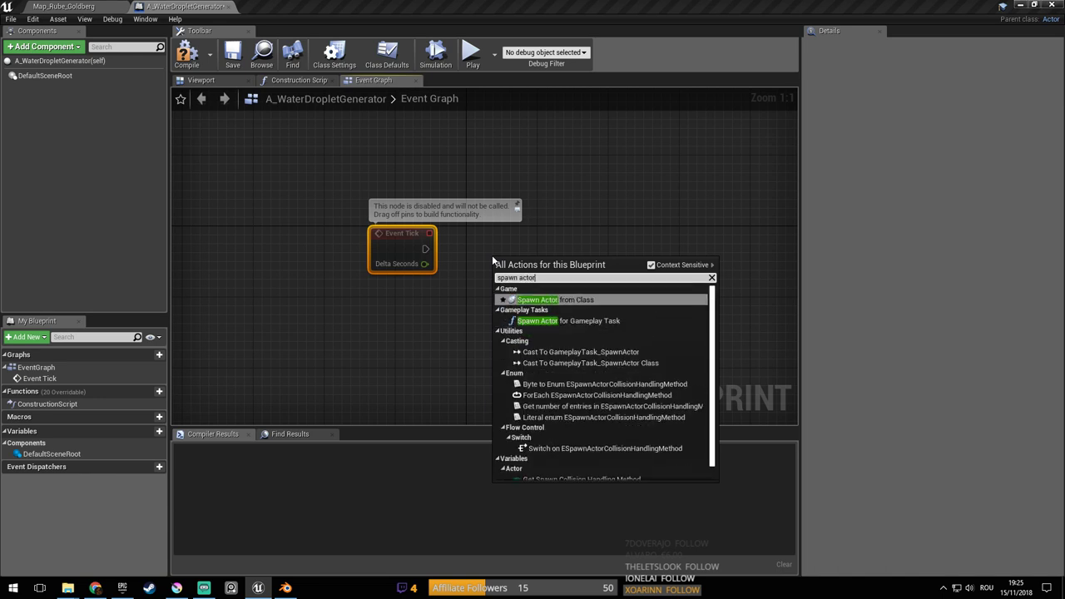
key(Return)
right_drag(496, 258, 524, 229)
drag(425, 225, 363, 217)
drag(603, 236, 602, 209)
scroll(555, 192, up, 1)
drag(398, 211, 532, 220)
right_drag(519, 240, 409, 254)
Set the class of the SpawnActor node to StaticMeshActor
click(491, 237)
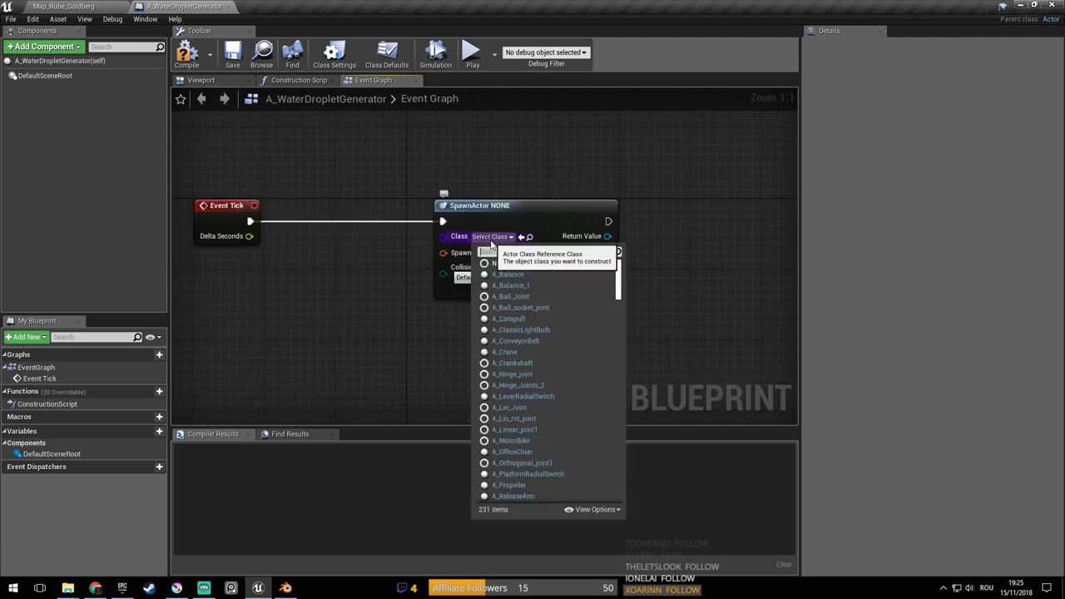
text(stat)
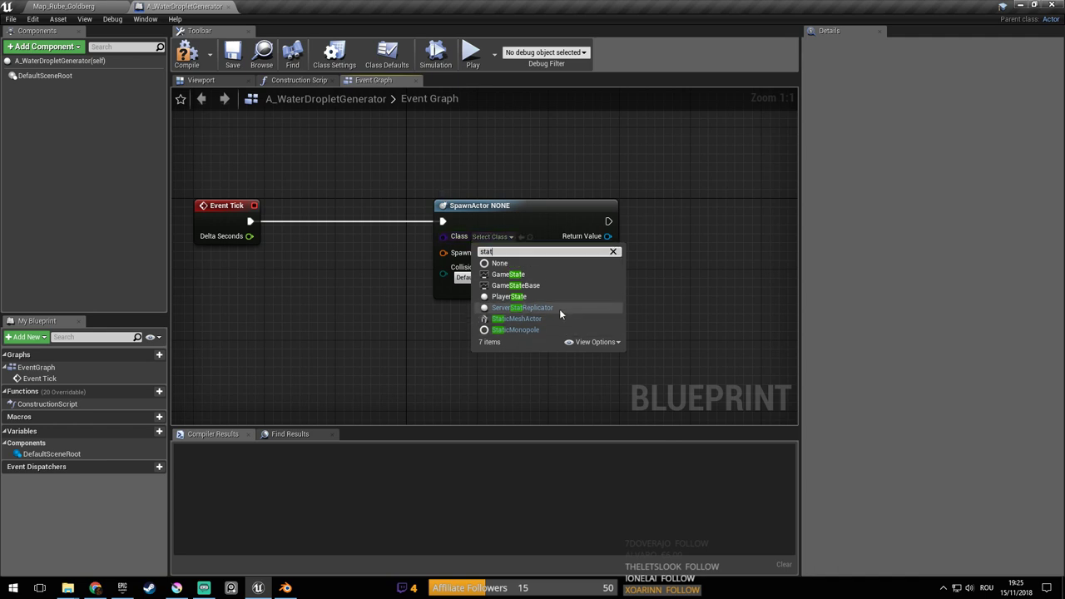
key(BackSpace)
key(BackSpace)
key(BackSpace)
key(BackSpace)
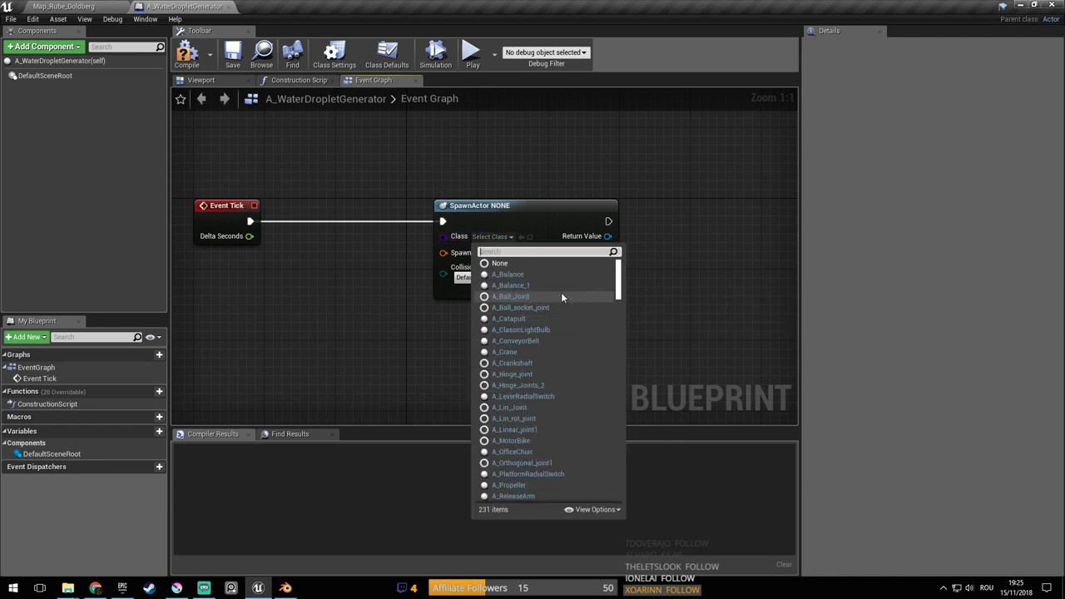
text(sphere)
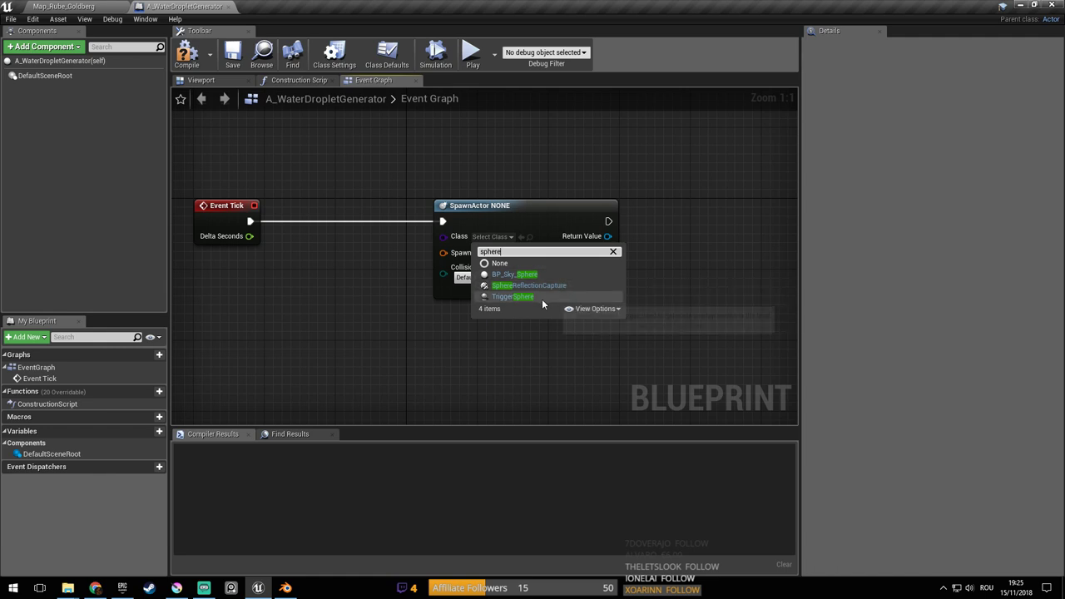
text(static)
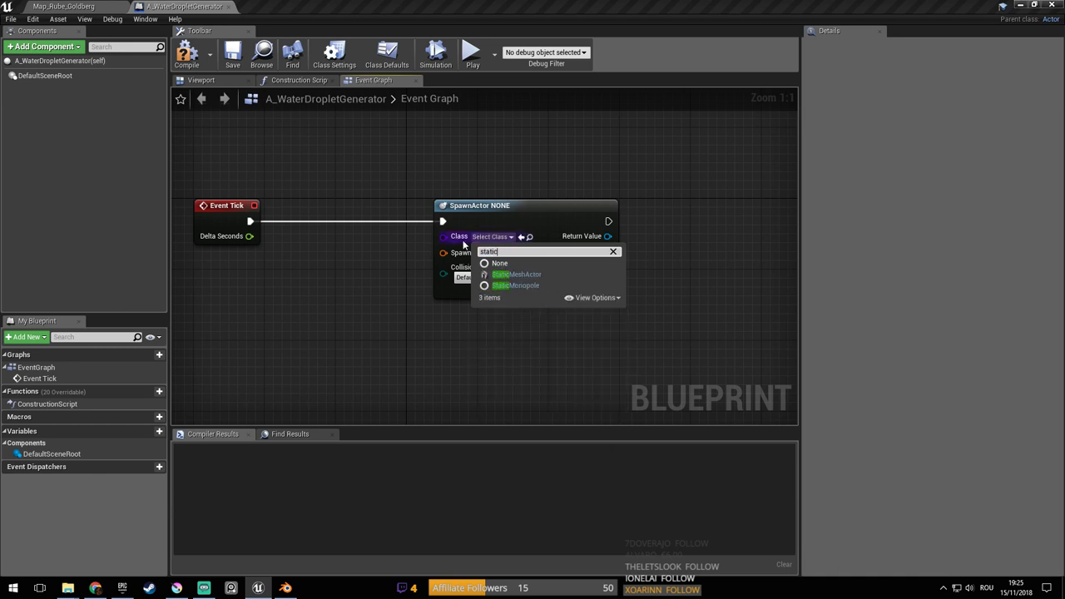
click(541, 276)
right_drag(489, 328, 540, 307)
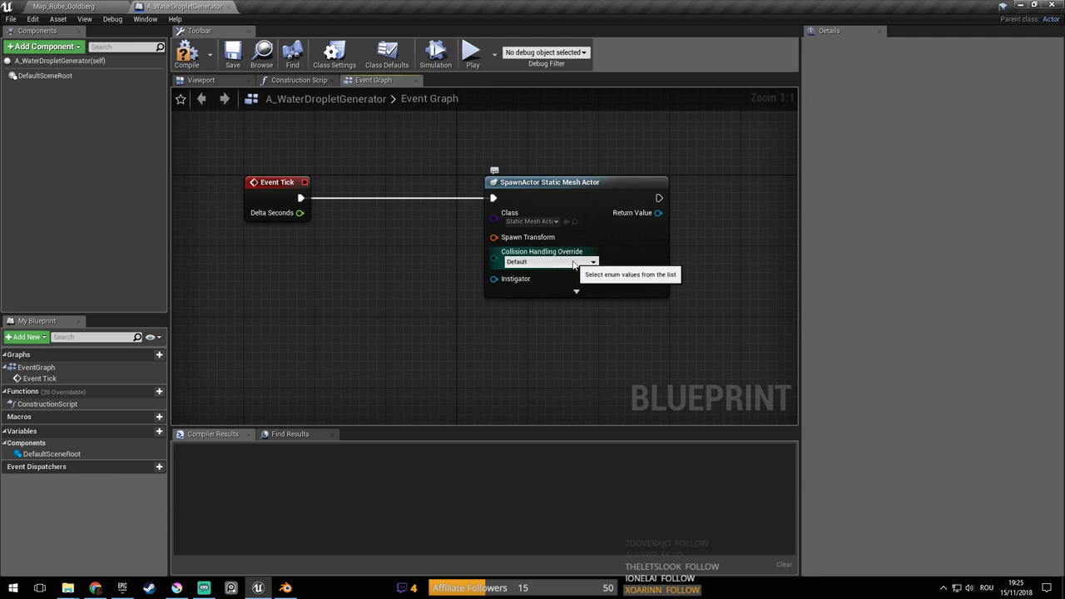
Review the SpawnActor node's collision handling options, expand its advanced pins and move Event Tick away from it
click(574, 263)
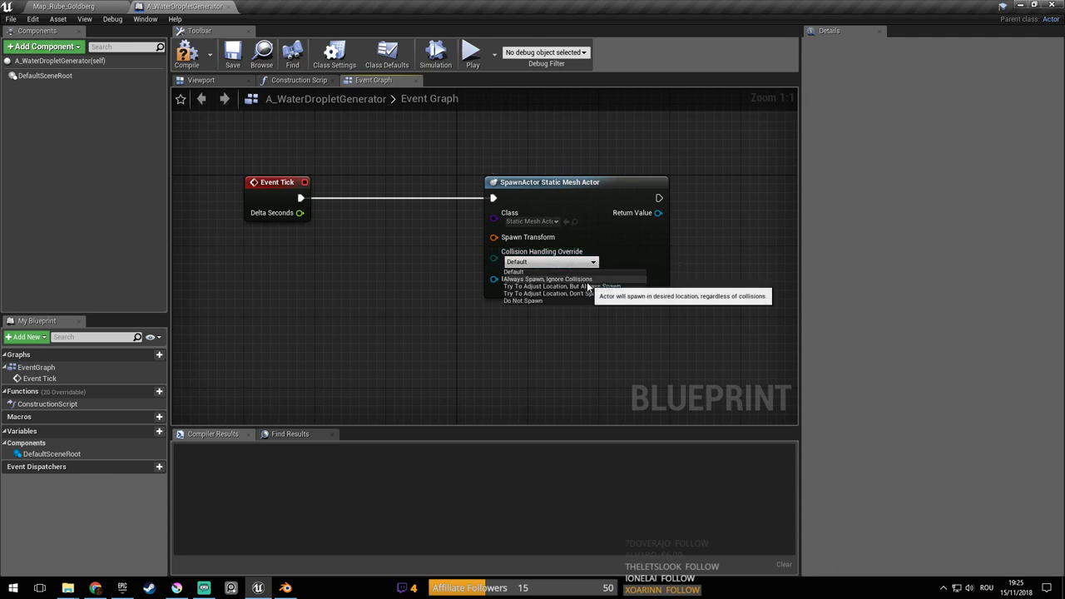
click(566, 332)
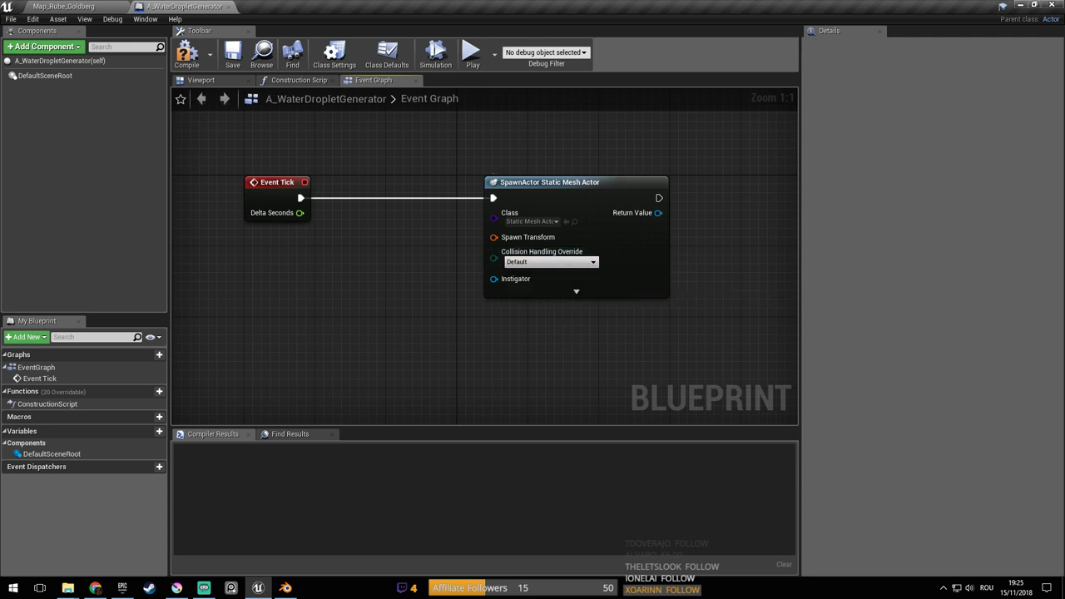
right_drag(537, 323, 550, 336)
click(590, 305)
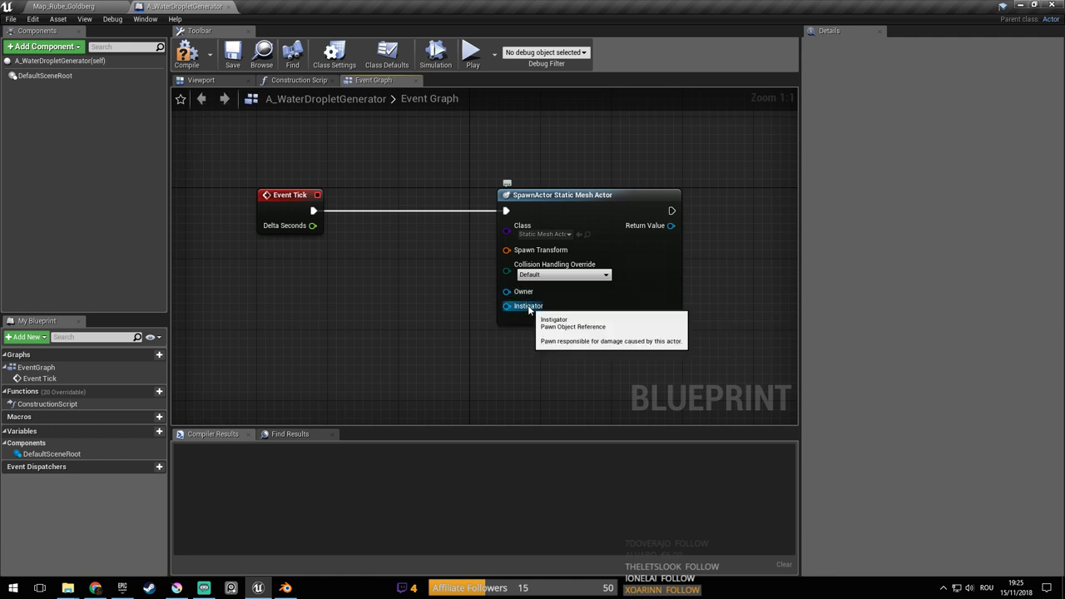
right_drag(439, 284, 451, 292)
drag(300, 202, 283, 167)
right_drag(416, 251, 399, 289)
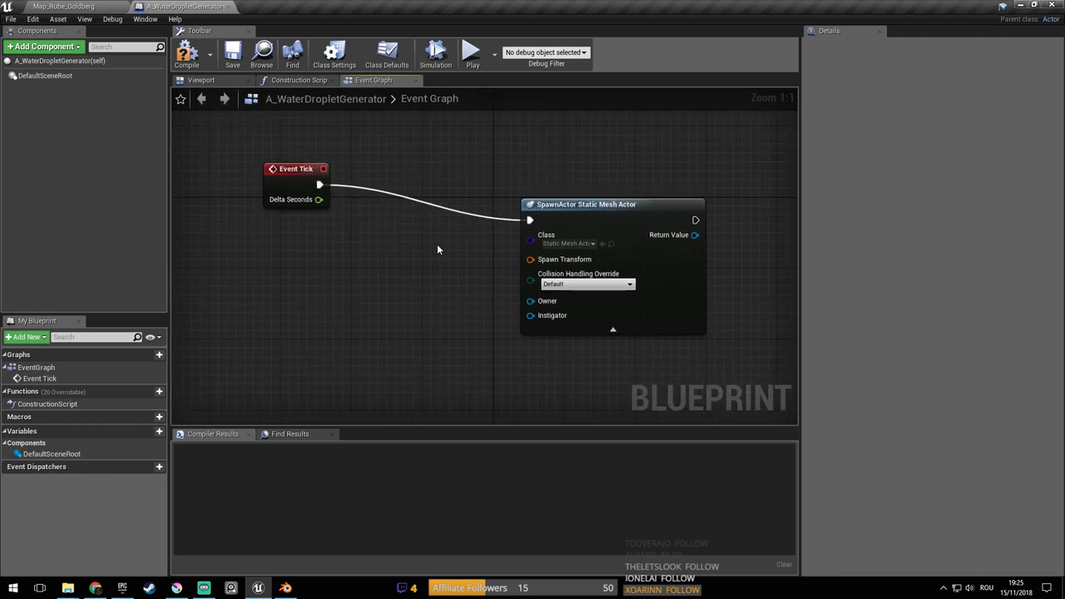
right_drag(439, 250, 427, 250)
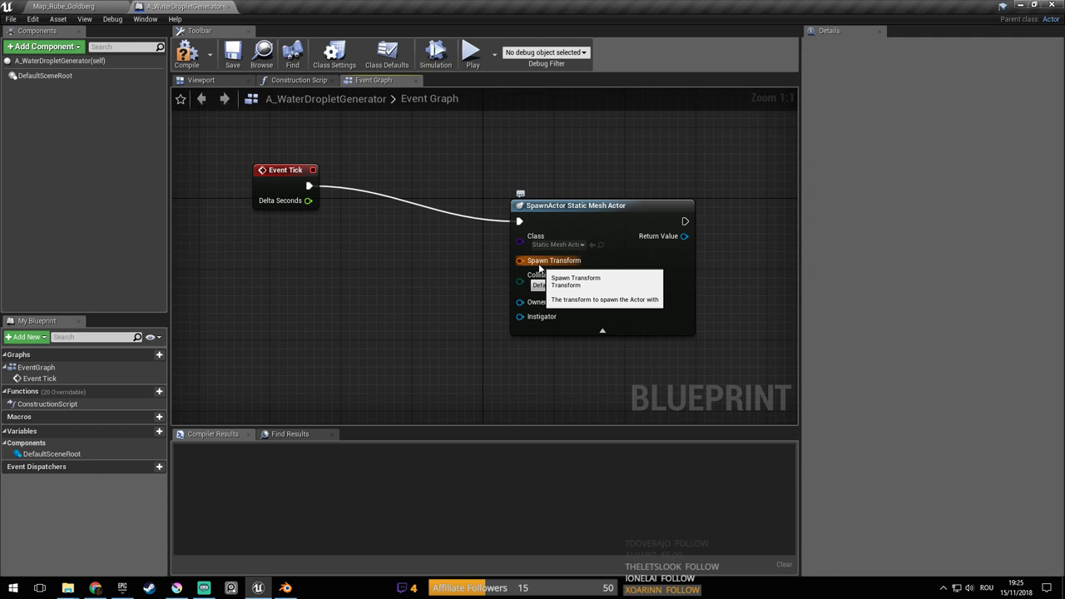
right_drag(502, 270, 451, 263)
right_drag(618, 274, 506, 284)
Add a Set Static Mesh node from the SpawnActor return value and place it beyond the Static Mesh Component node
click(507, 208)
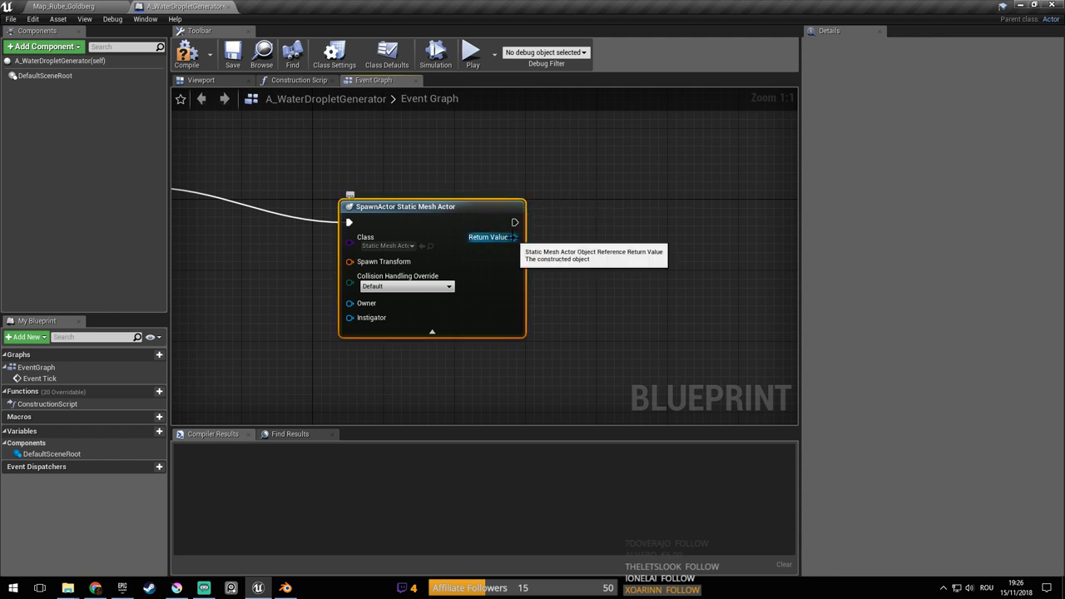
drag(515, 237, 600, 250)
text(set)
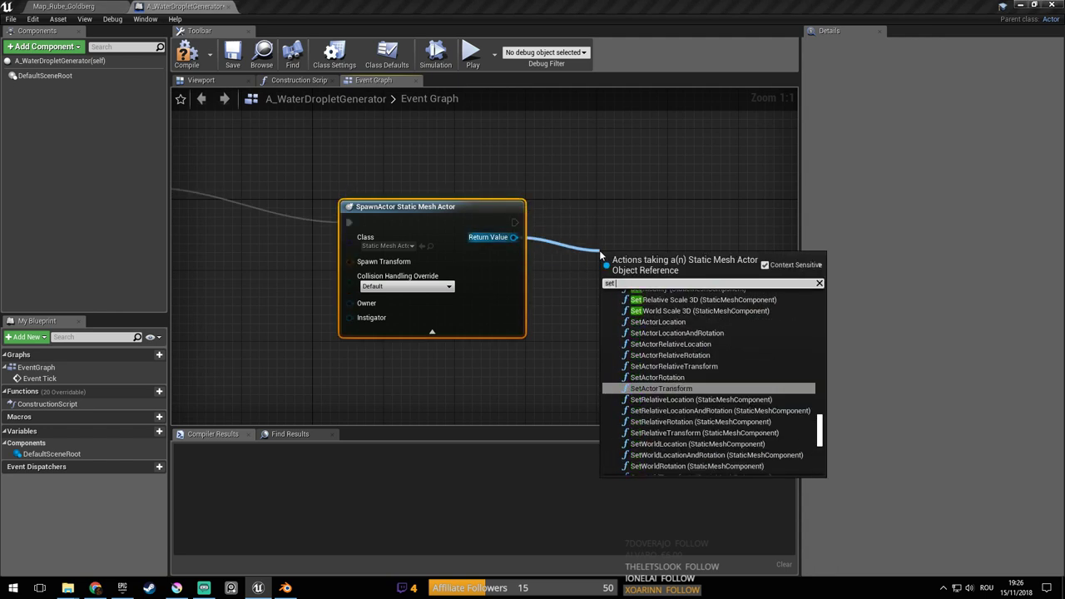
text( mesh)
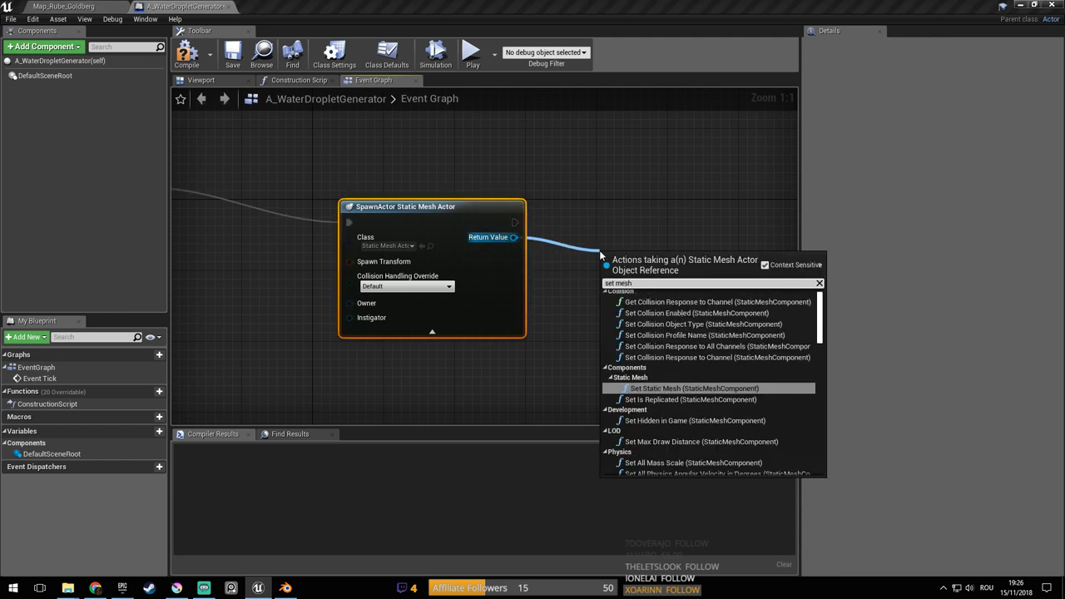
key(Return)
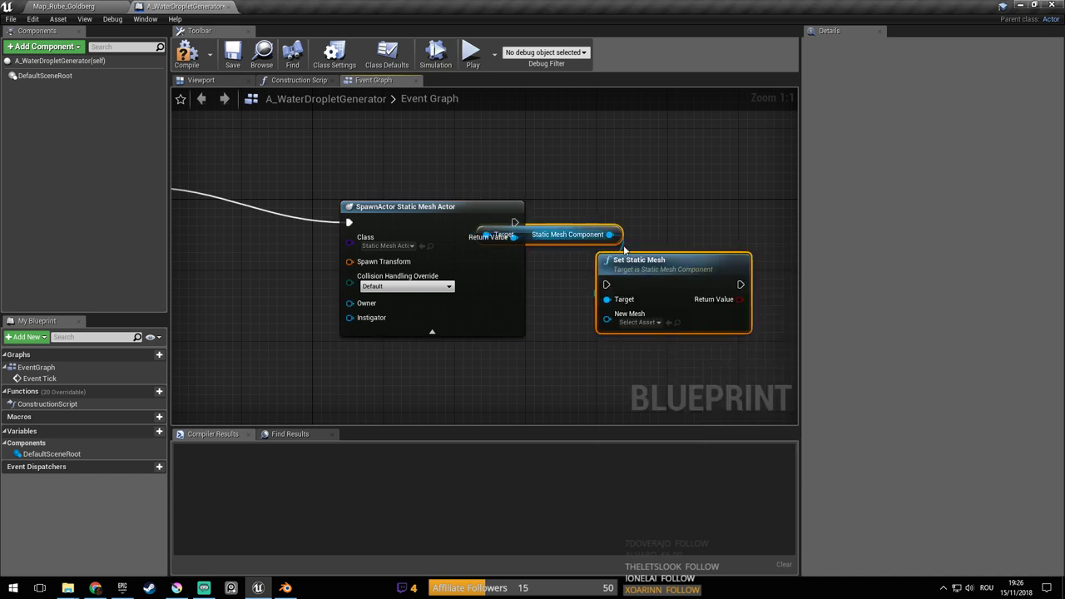
right_drag(629, 268, 491, 270)
drag(516, 271, 702, 215)
click(647, 263)
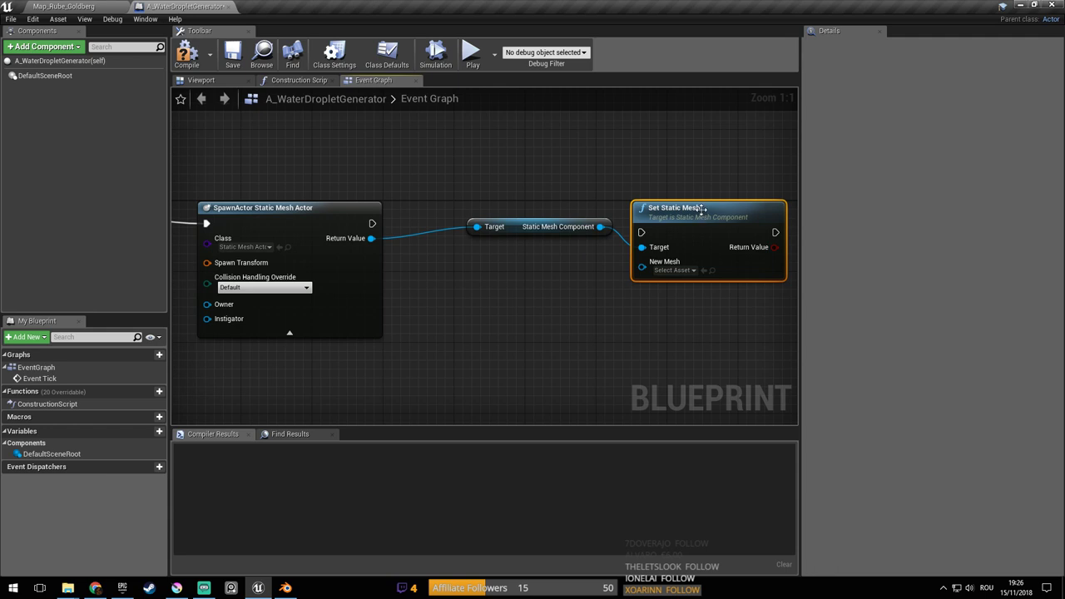
mouse_move(437, 272)
right_down()
mouse_move(625, 290)
mouse_move(419, 283)
right_up()
drag(310, 242, 371, 271)
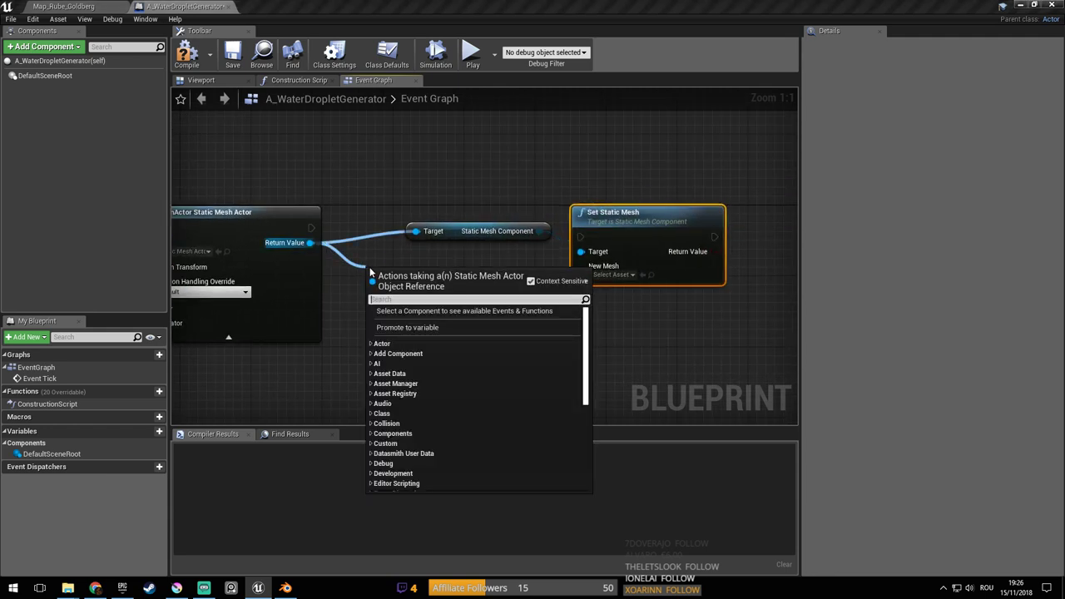
text(set static mesh)
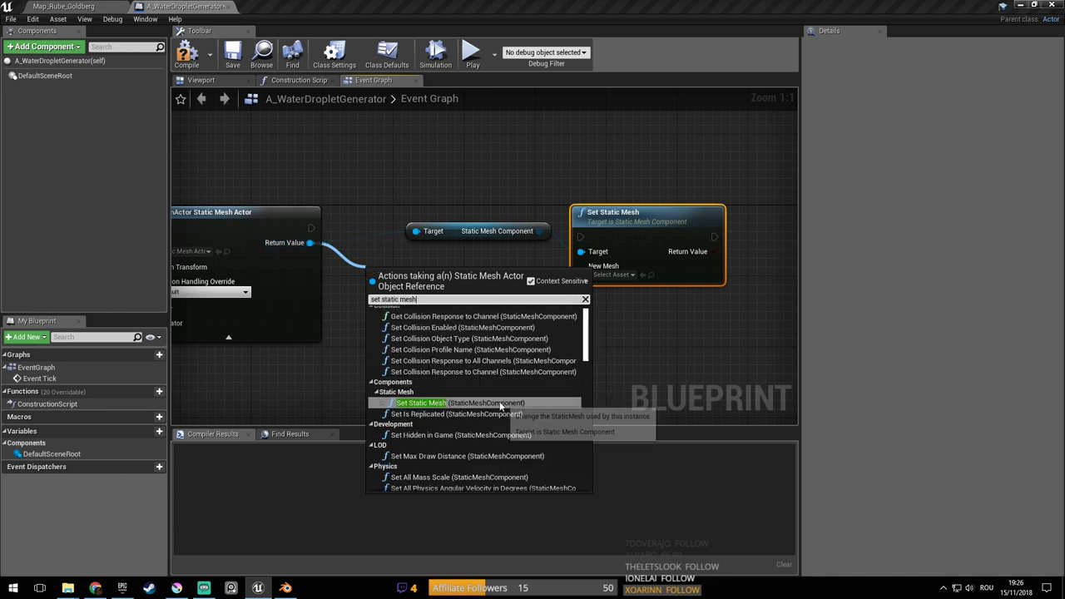
key(Return)
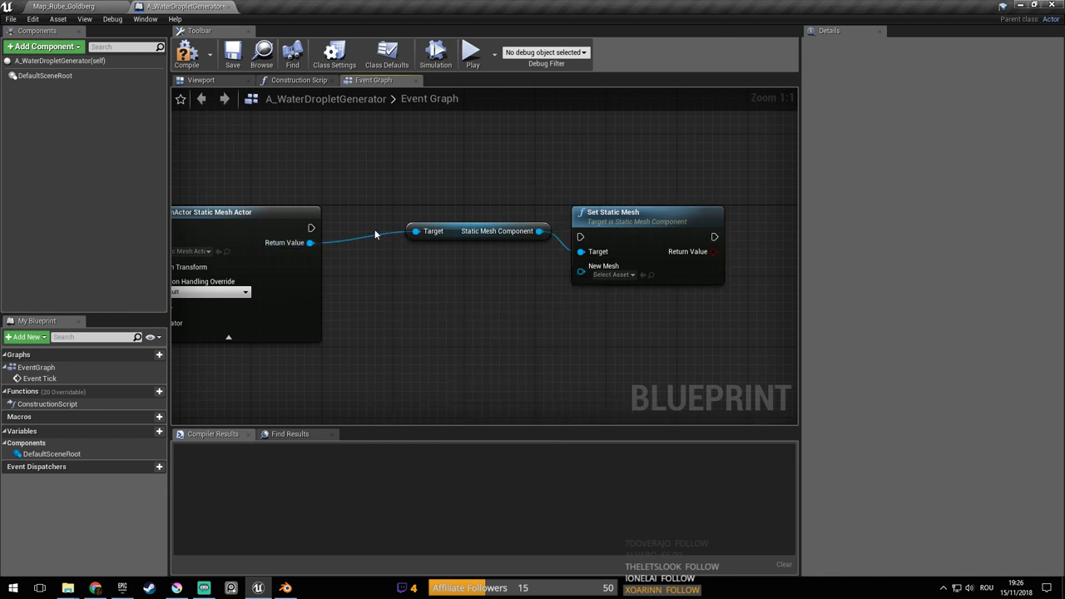
Move the Static Mesh Component node lower and connect the SpawnActor execution output to Set Static Mesh
right_drag(548, 180, 606, 212)
click(512, 264)
drag(512, 264, 509, 291)
drag(369, 255, 638, 269)
Set the New Mesh of Set Static Mesh to MaterialSphere and compile the blueprint
right_drag(650, 364, 547, 311)
click(545, 300)
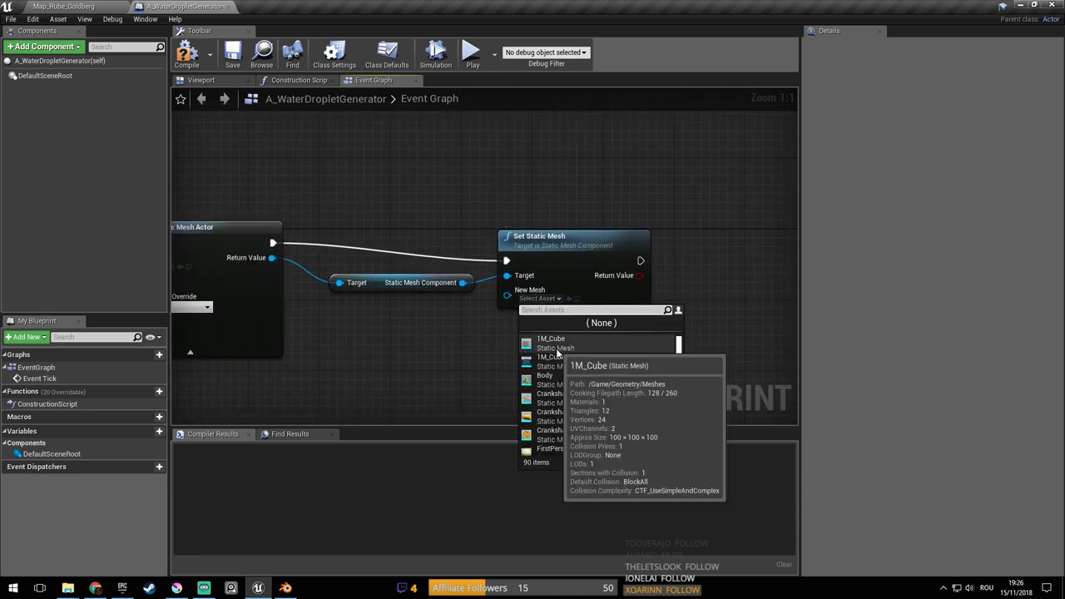
text(sphere)
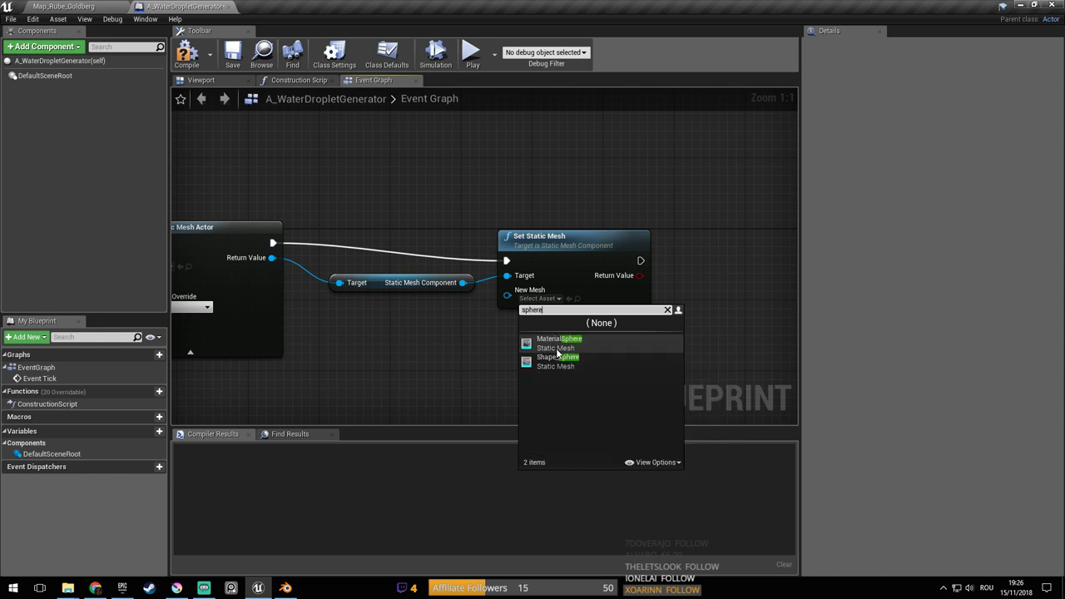
click(558, 353)
right_drag(520, 360, 507, 366)
click(185, 50)
right_drag(374, 236, 671, 257)
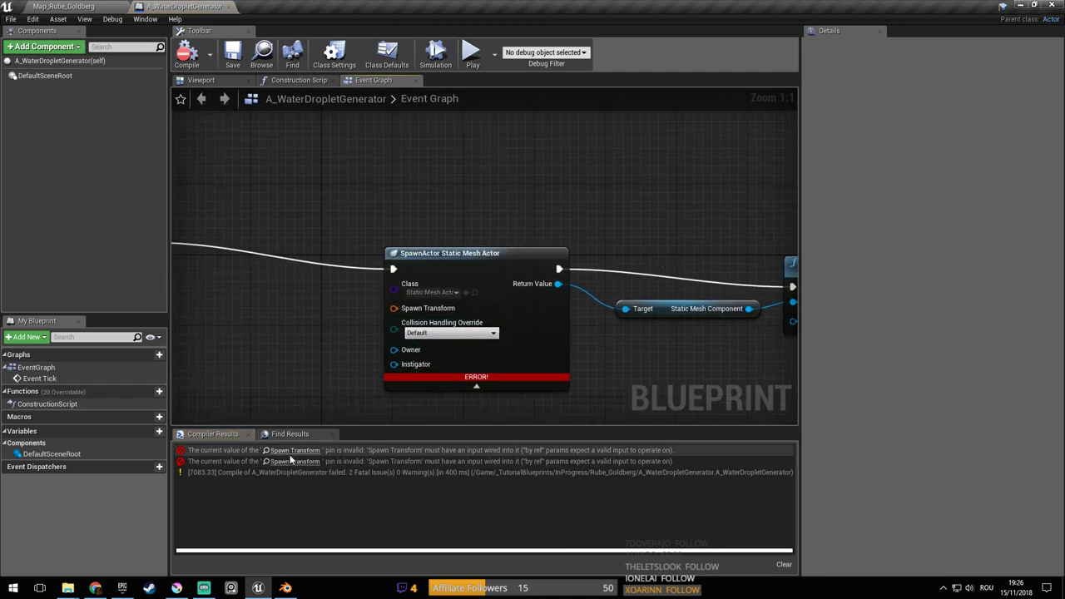
Feed the Spawn Transform input of the SpawnActor Static Mesh Actor node from a new Make Transform node and compile the blueprint
click(378, 451)
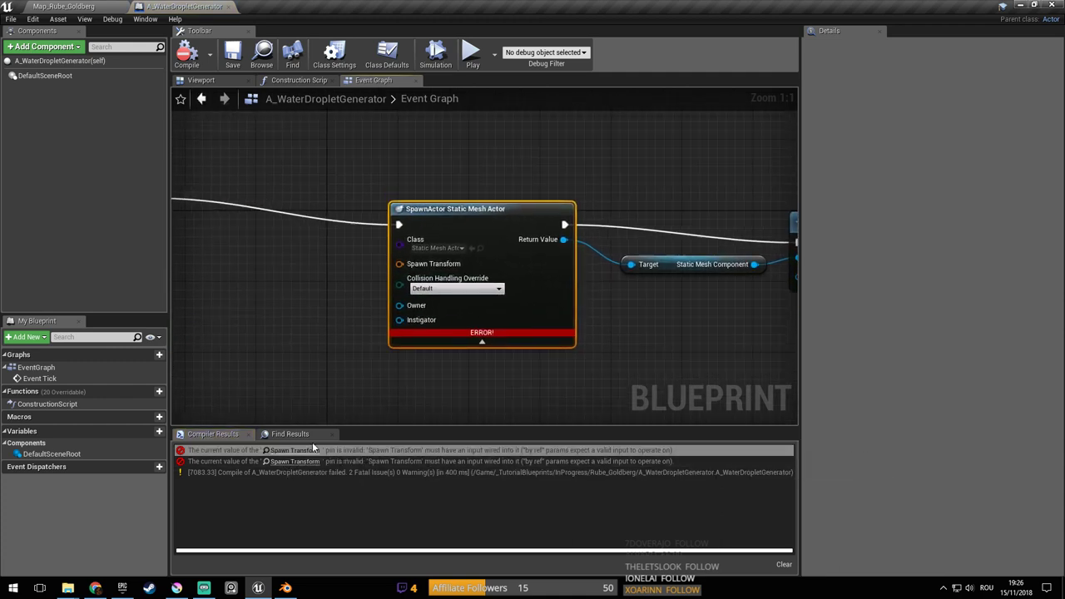
right_click(509, 287)
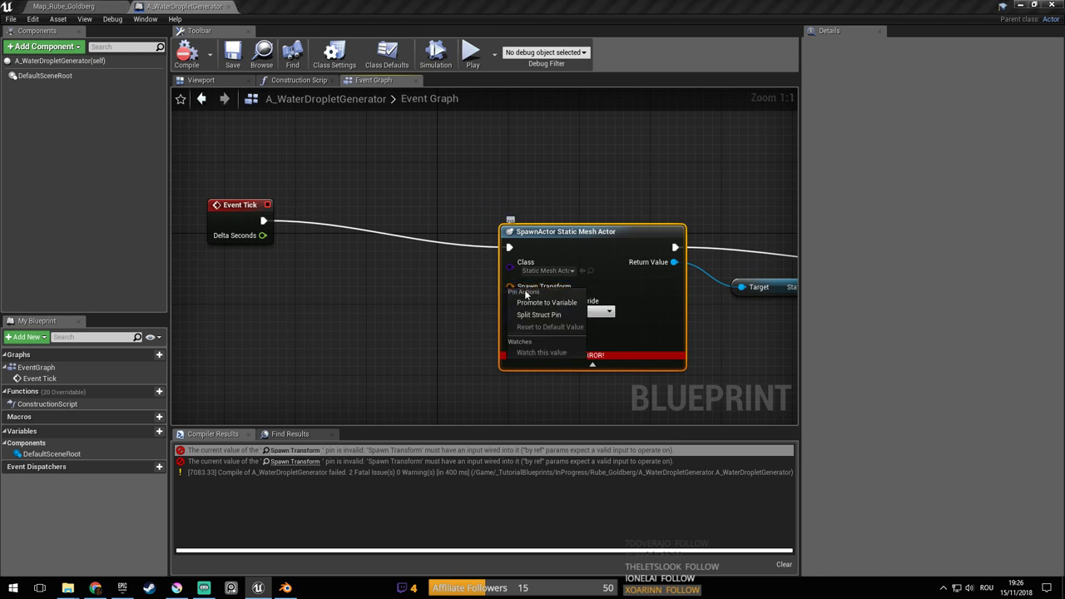
drag(510, 286, 470, 296)
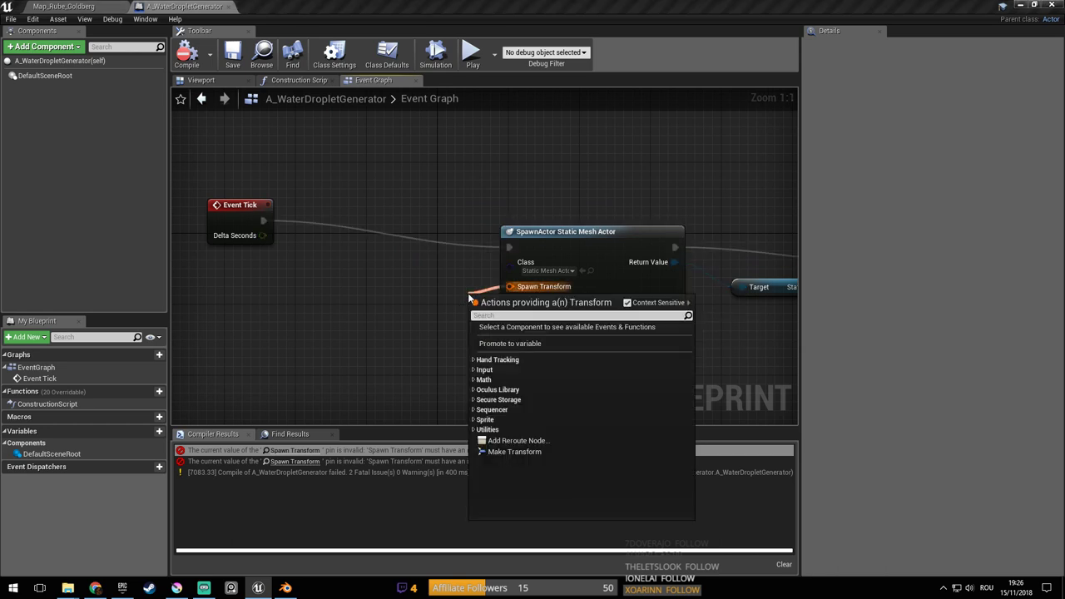
text(make)
key(Return)
drag(472, 303, 313, 276)
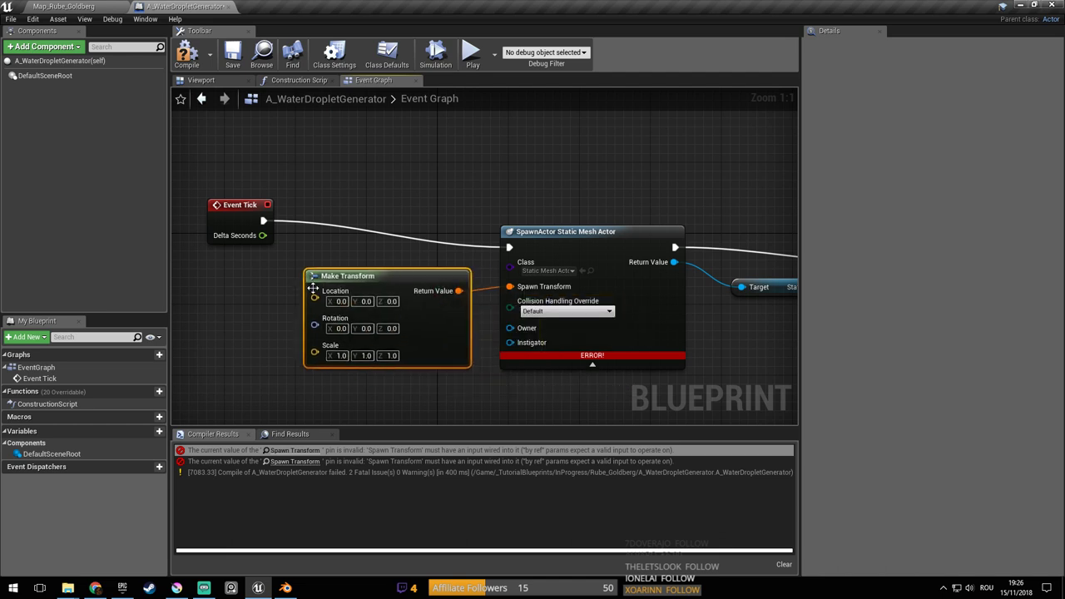
right_click(366, 357)
right_drag(334, 384, 313, 383)
click(187, 54)
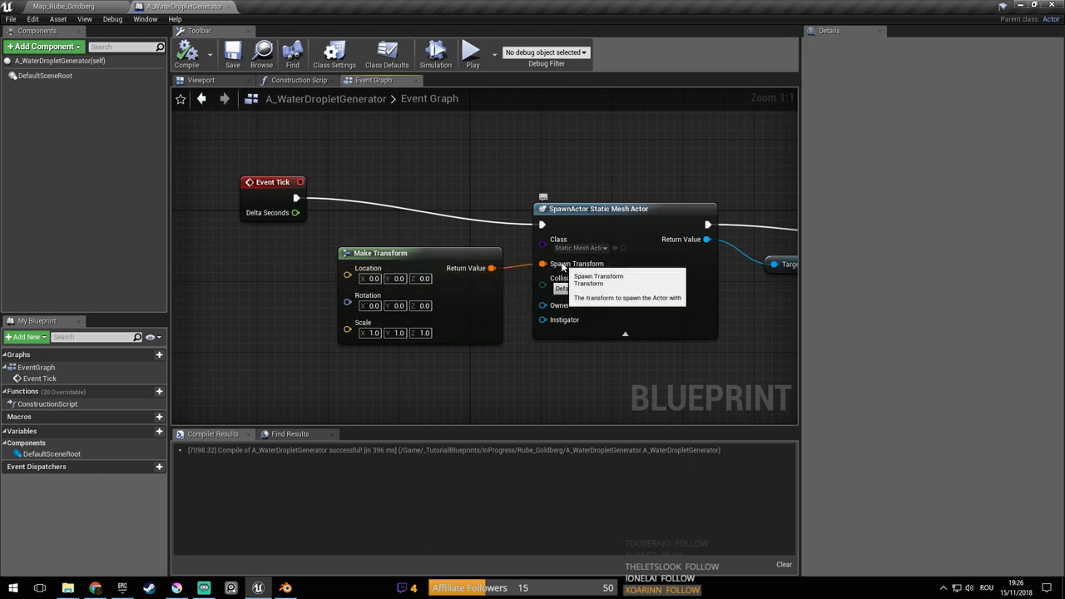
Move the Event Tick node farther from the SpawnActor node and break the execution link between them
drag(412, 260, 411, 250)
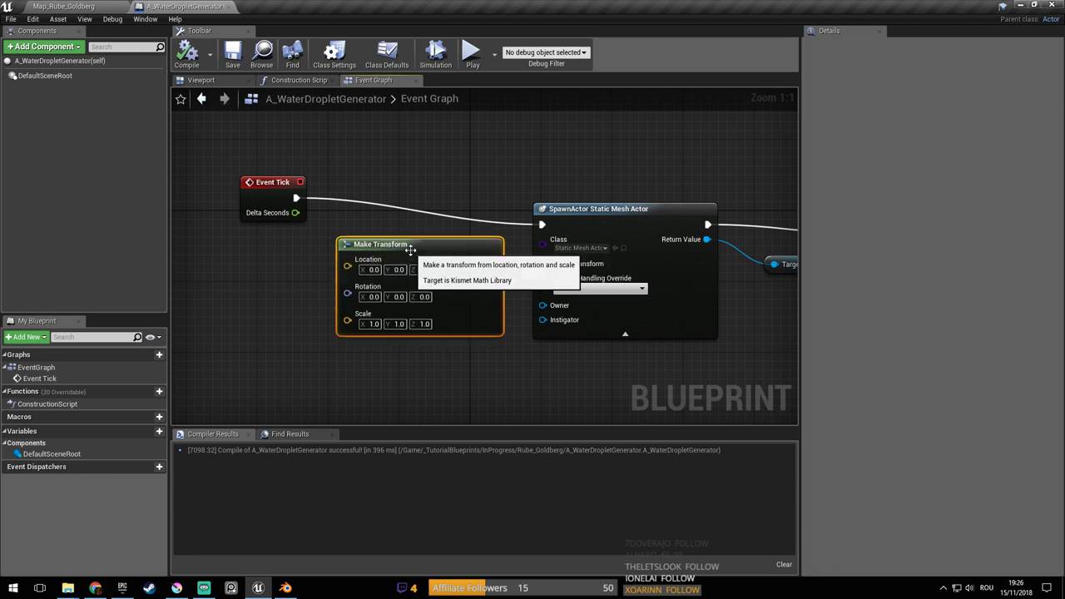
right_drag(432, 245, 445, 235)
right_drag(536, 277, 493, 260)
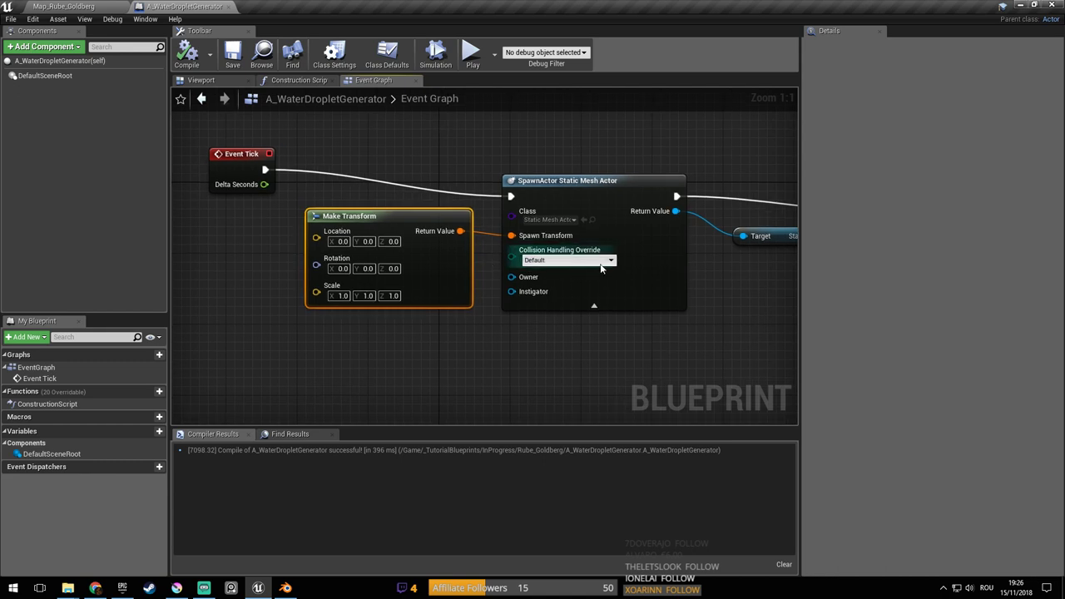
right_drag(413, 226, 431, 244)
right_drag(572, 313, 739, 345)
right_drag(407, 252, 582, 238)
drag(583, 238, 354, 221)
ctrl+drag(471, 230, 472, 228)
click(471, 209)
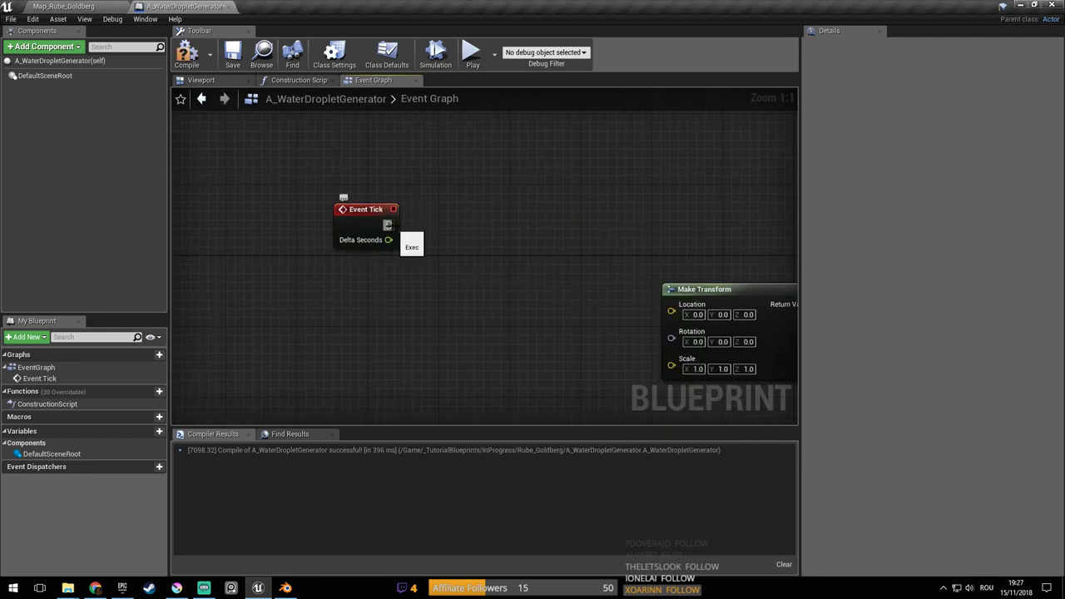
Add a Task Wait Delay node after Event Tick and set its Time to 1.0
drag(389, 226, 460, 230)
text(wait)
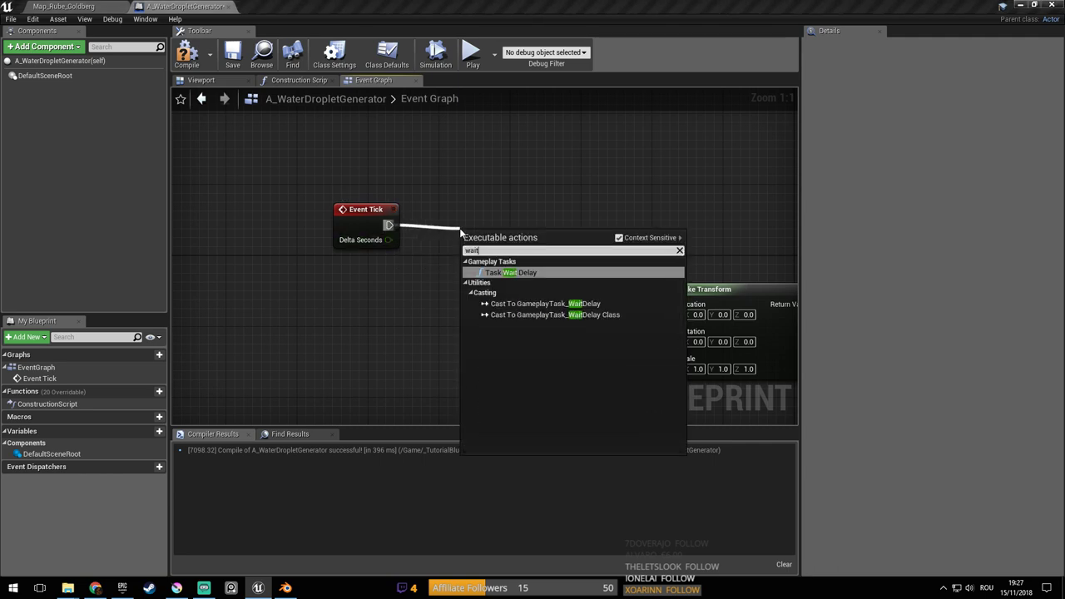
key(Return)
right_drag(652, 238, 584, 241)
drag(469, 240, 522, 214)
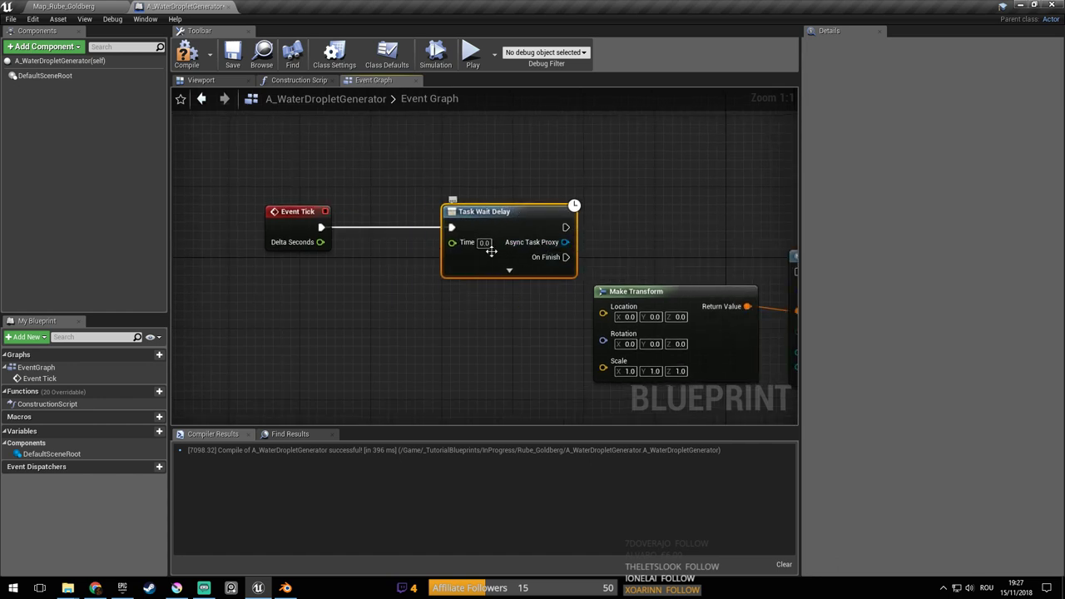
right_drag(454, 253, 445, 268)
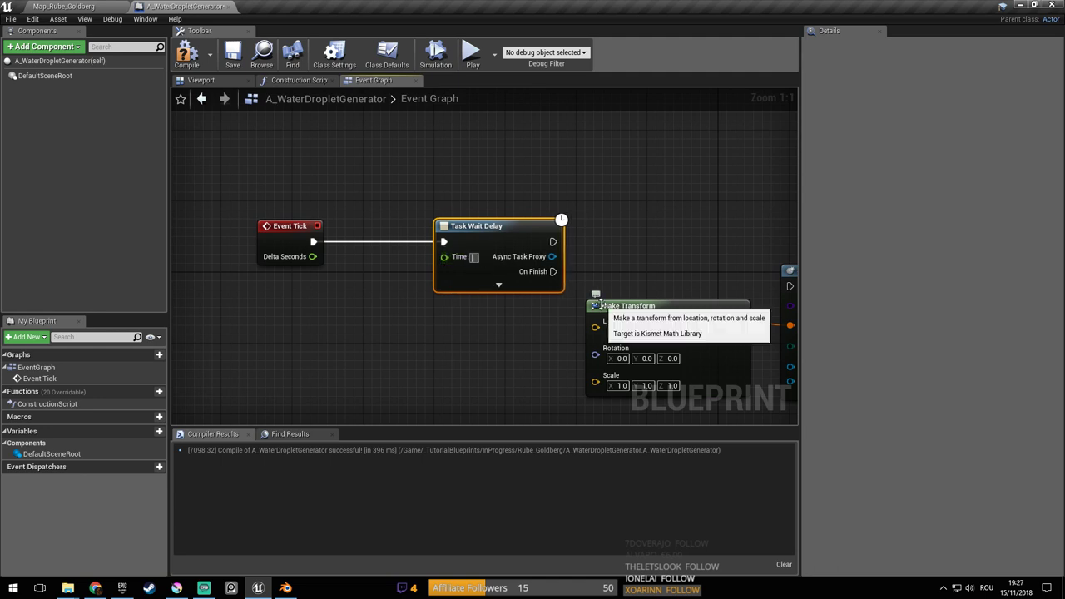
text(1)
key(Return)
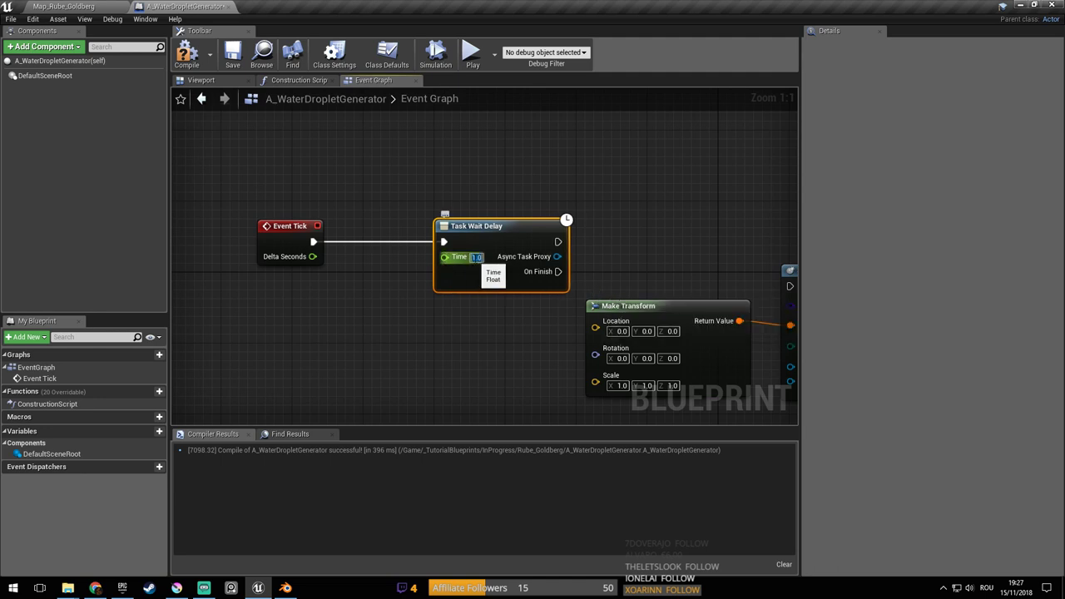
Try wiring Task Wait Delay's main execution output into the SpawnActor node, and break that link again
right_drag(576, 251, 487, 248)
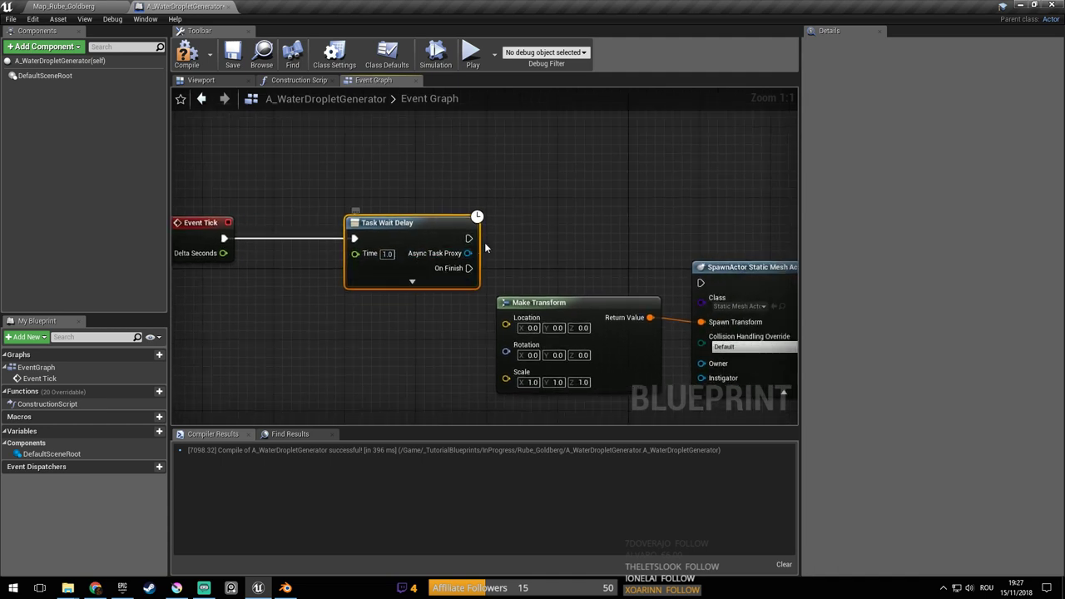
drag(469, 239, 700, 283)
right_drag(404, 371, 378, 327)
ctrl+click(539, 219)
click(537, 182)
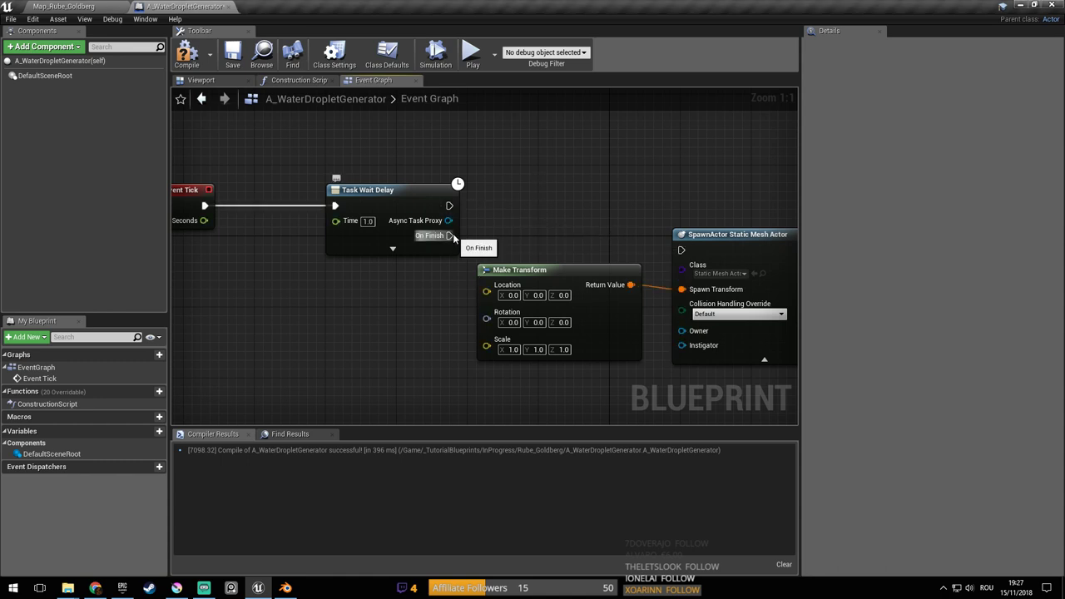
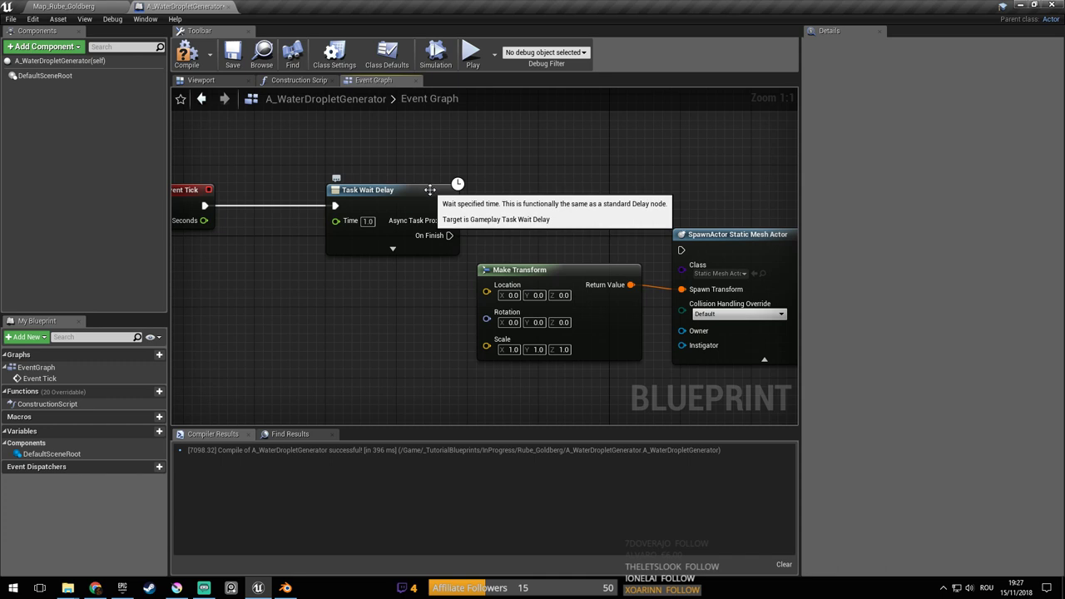
Connect Task Wait Delay's On Finish output to the SpawnActor node's execution input, and save and compile the blueprint
right_drag(478, 223, 521, 237)
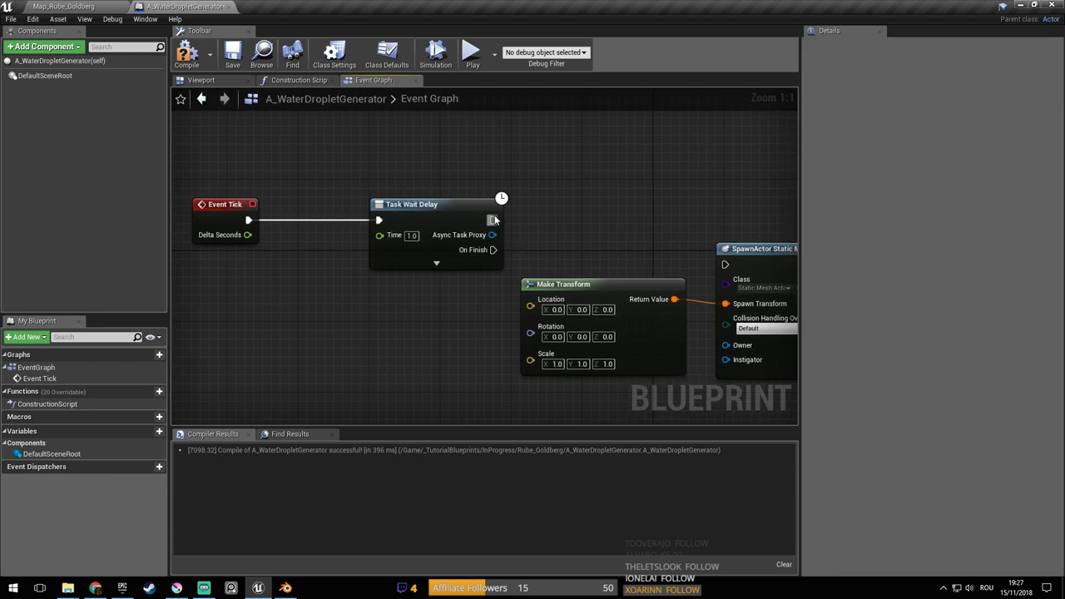
drag(492, 220, 725, 265)
right_drag(429, 318, 408, 298)
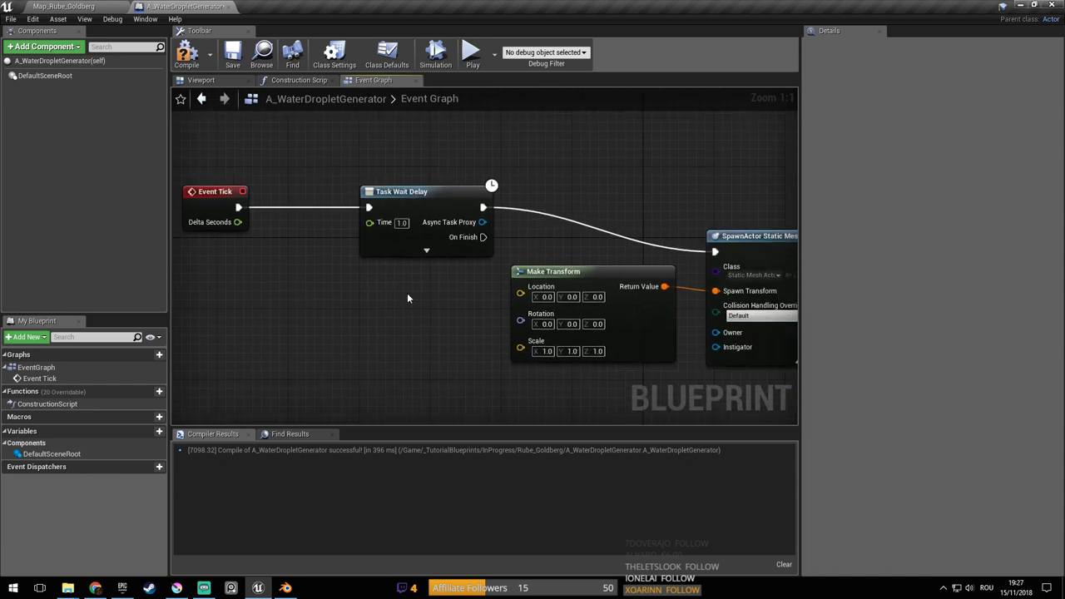
ctrl+click(583, 229)
click(580, 193)
drag(484, 238, 720, 252)
right_drag(315, 324, 415, 345)
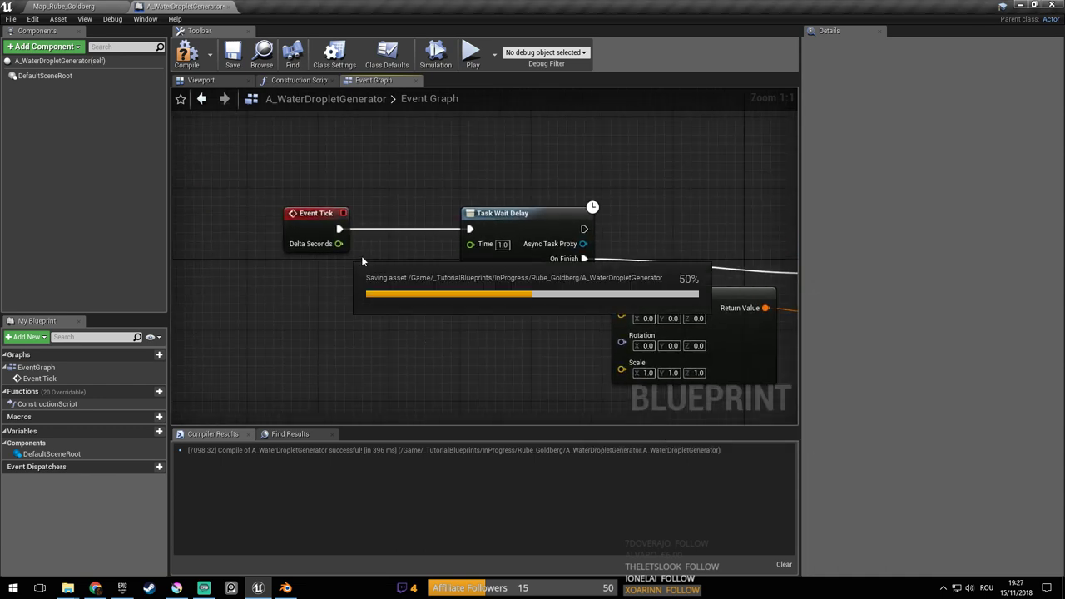
right_drag(401, 277, 382, 272)
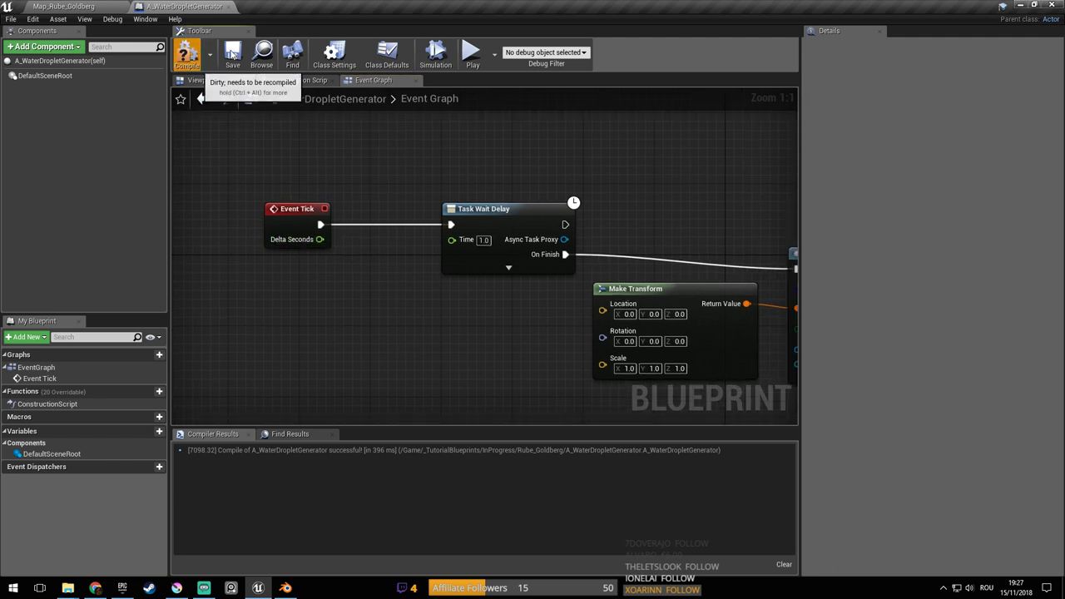
click(186, 55)
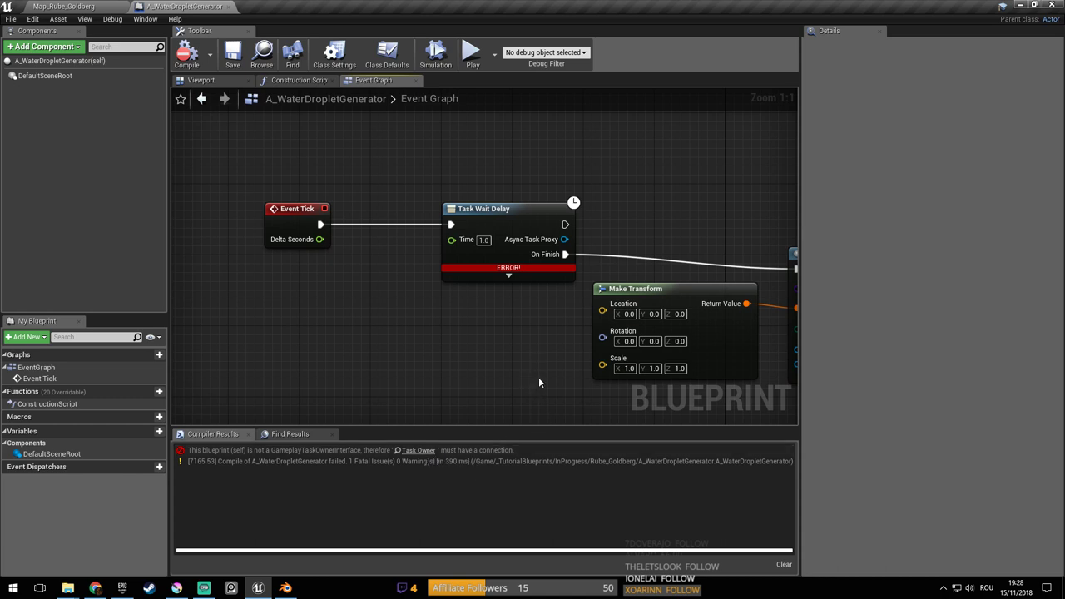
Expand Task Wait Delay, check the assets available for its Task Owner, and delete the node
click(509, 275)
right_drag(510, 327, 517, 337)
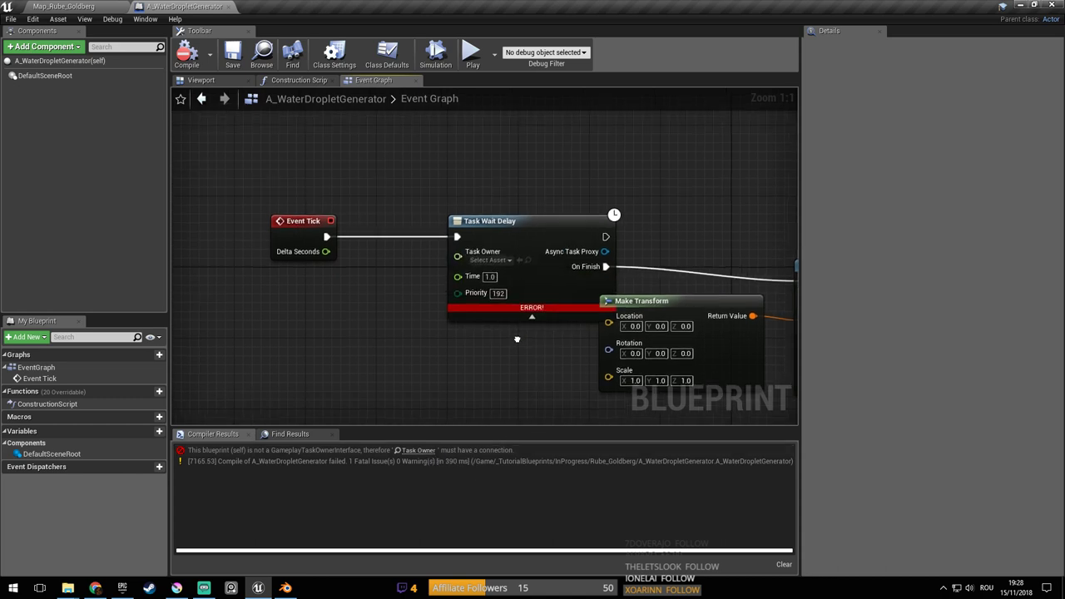
click(489, 258)
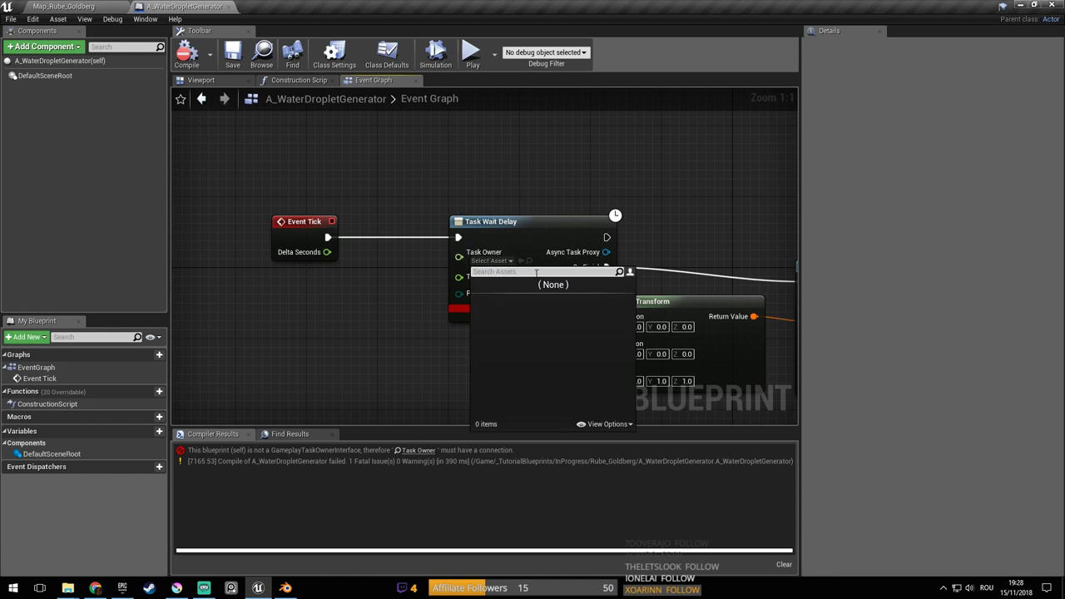
click(512, 226)
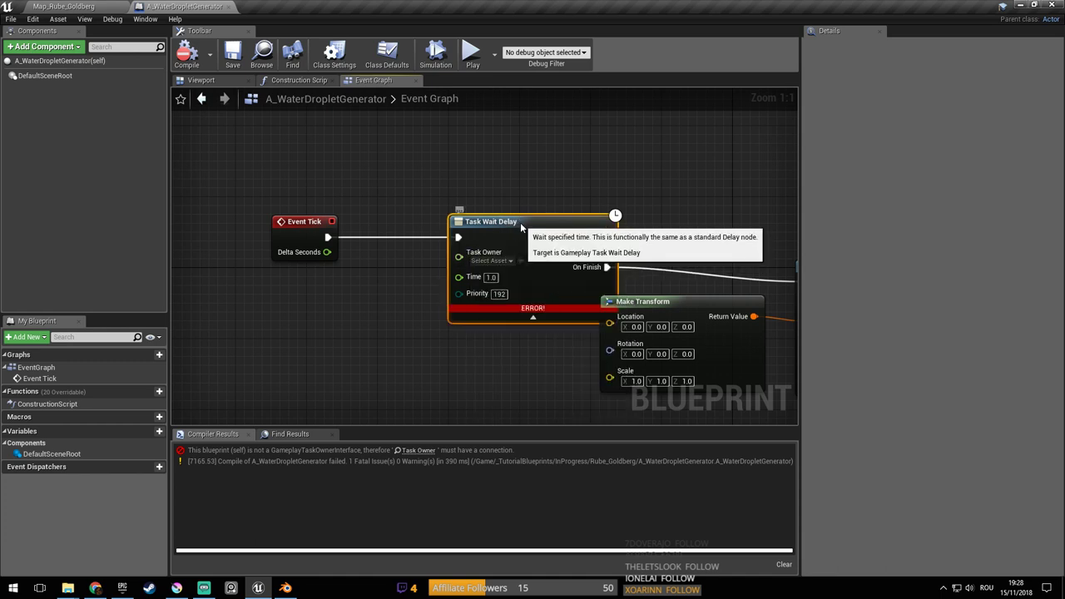
key(Delete)
Add a Delay node and wire it between Event Tick and the SpawnActor node's execution input
right_click(444, 214)
text(s)
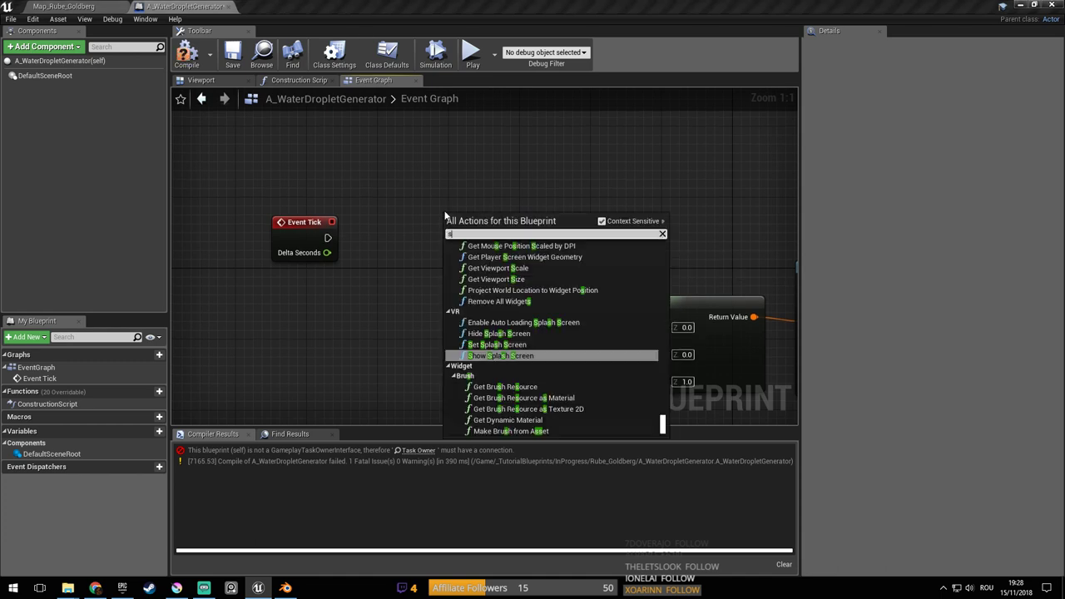
text(leep)
key(Return)
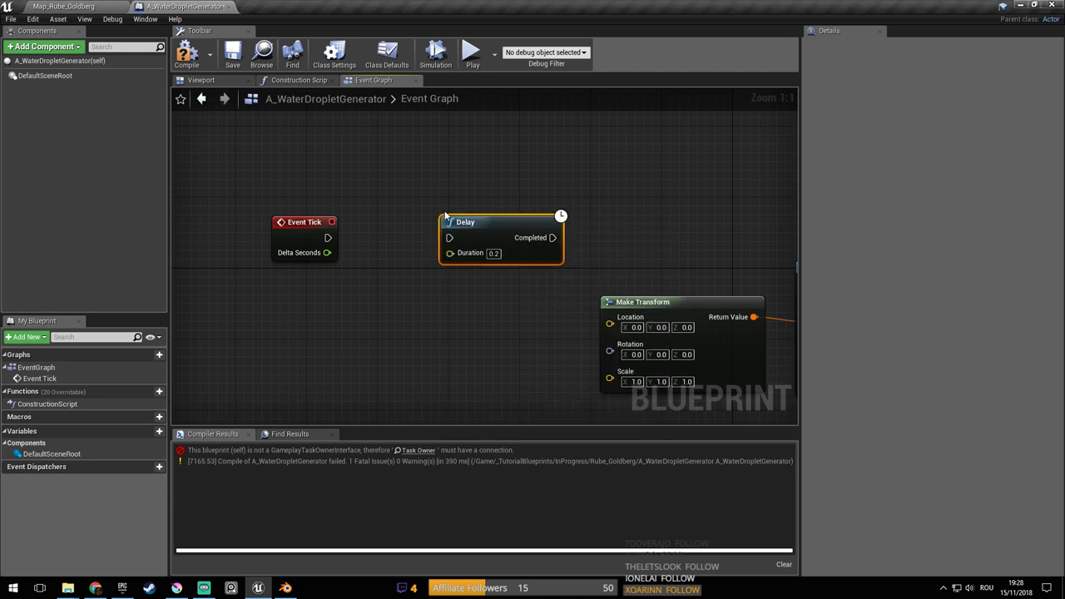
drag(450, 239, 332, 242)
right_drag(571, 258, 432, 258)
drag(414, 240, 666, 282)
right_drag(666, 282, 780, 299)
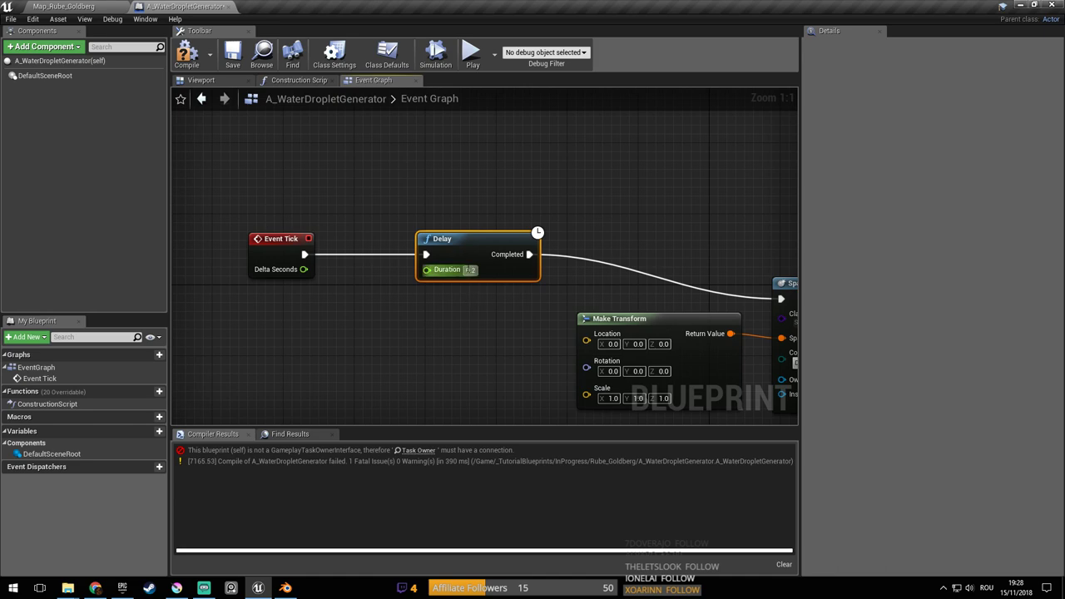
Set the Delay node's Duration to 1 second and save the blueprint
text(1)
key(Return)
right_drag(553, 320, 510, 303)
key(ctrl+s)
click(232, 60)
Place an A_WaterDropletGenerator actor from the Rube_Goldberg folder into the Map_Rube_Goldberg level by the water wheel
click(75, 7)
right_drag(408, 166, 449, 208)
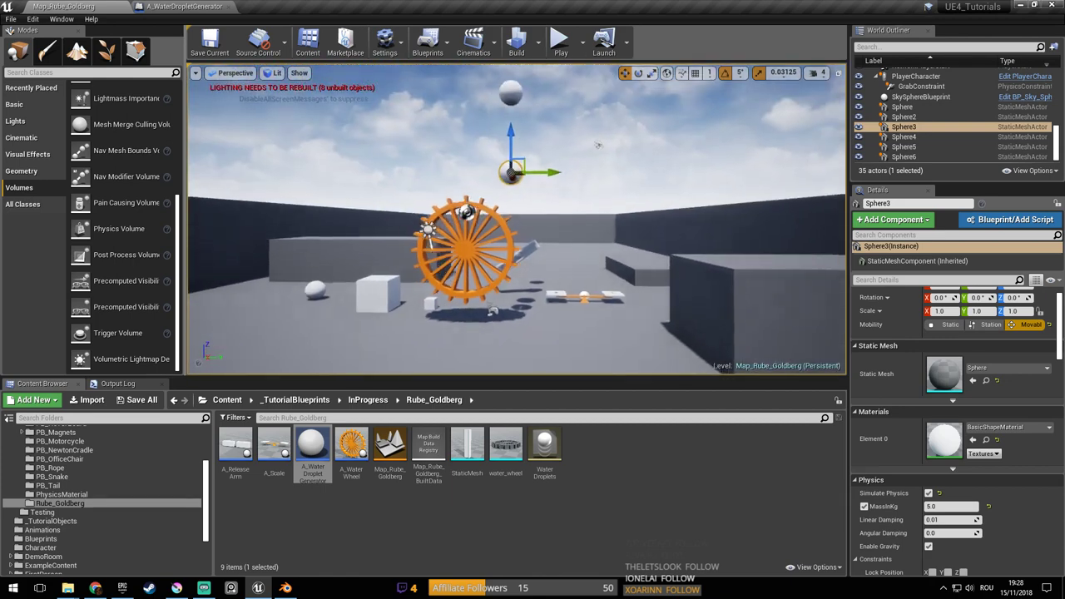
drag(313, 450, 490, 345)
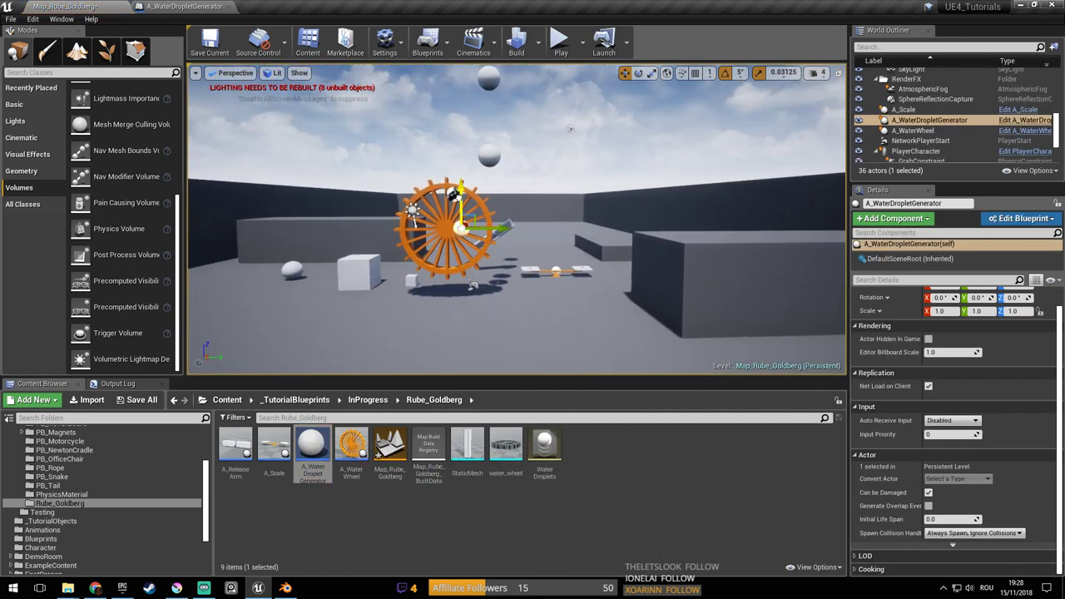
mouse_move(462, 137)
right_down()
mouse_move(611, 146)
mouse_move(457, 137)
right_up()
Play-test the level, stop it, and read the full SetStaticMesh warnings in the Message Log
key(alt+p)
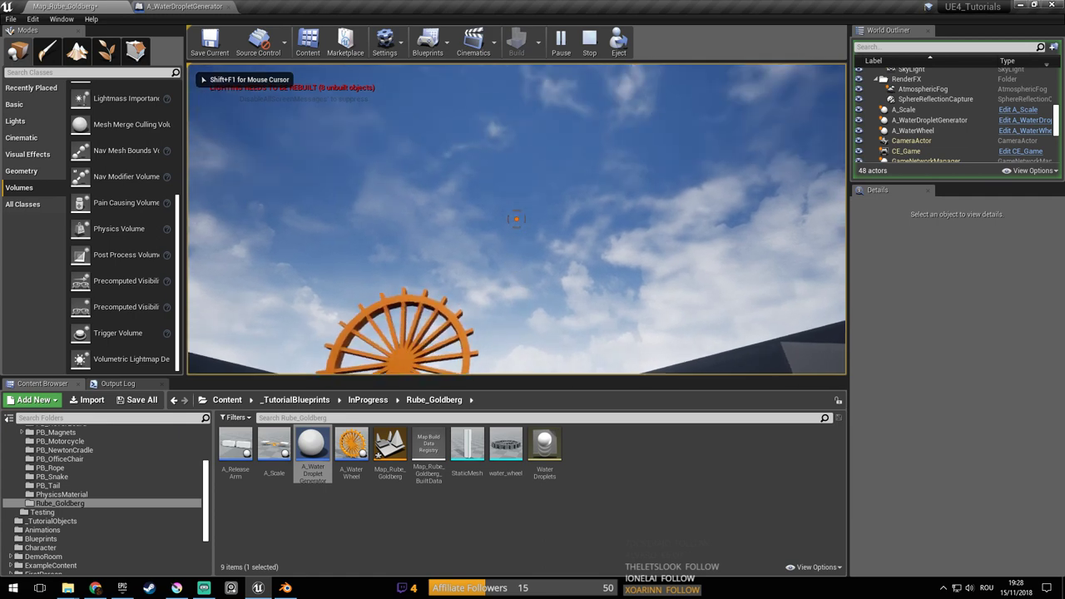
key(Escape)
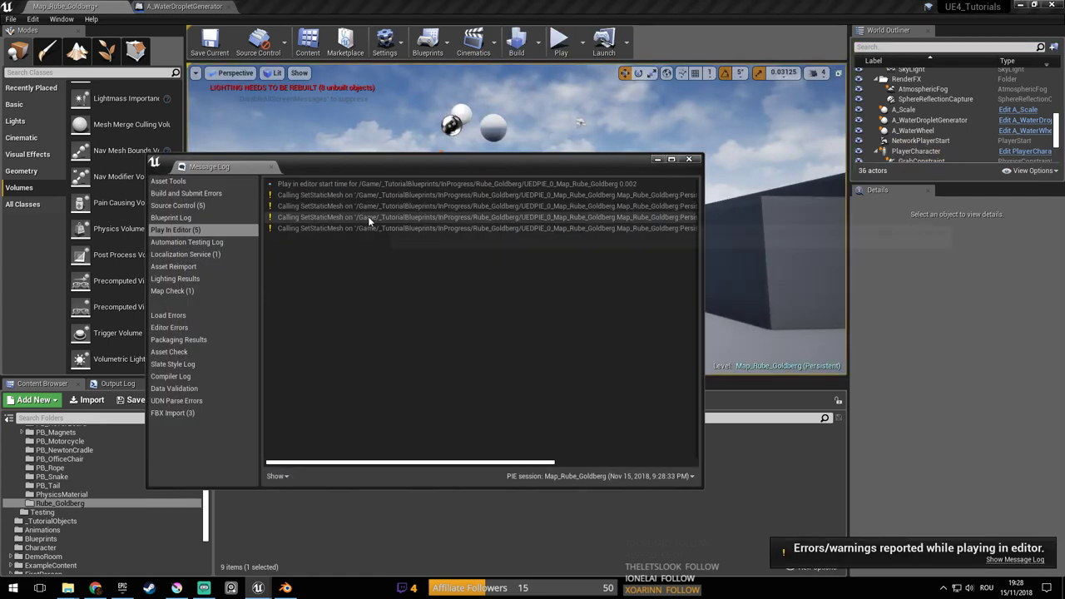
click(395, 195)
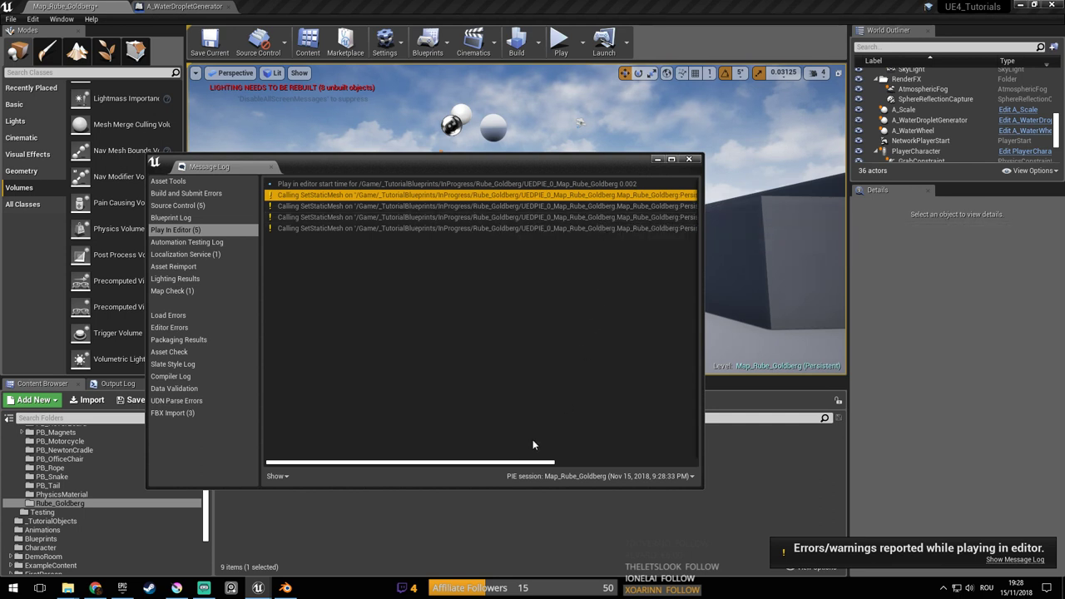
drag(516, 466, 704, 459)
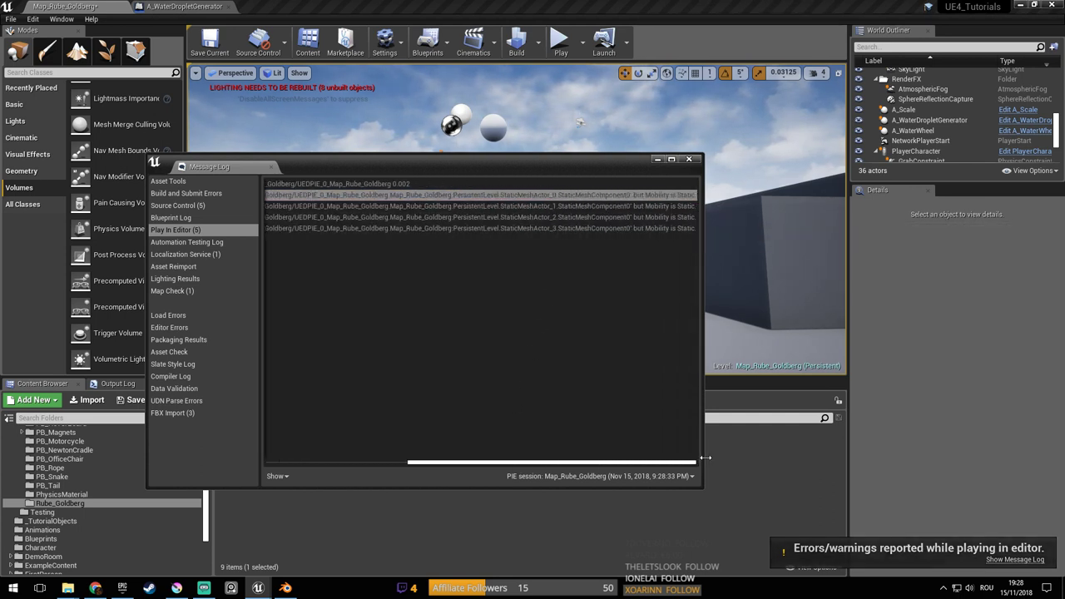
click(689, 159)
In the A_WaterDropletGenerator graph, make room after SpawnActor by shifting the Static Mesh Component and Set Static Mesh nodes, and move Make Transform away from it
click(188, 7)
right_drag(532, 278, 233, 210)
right_drag(719, 337, 481, 291)
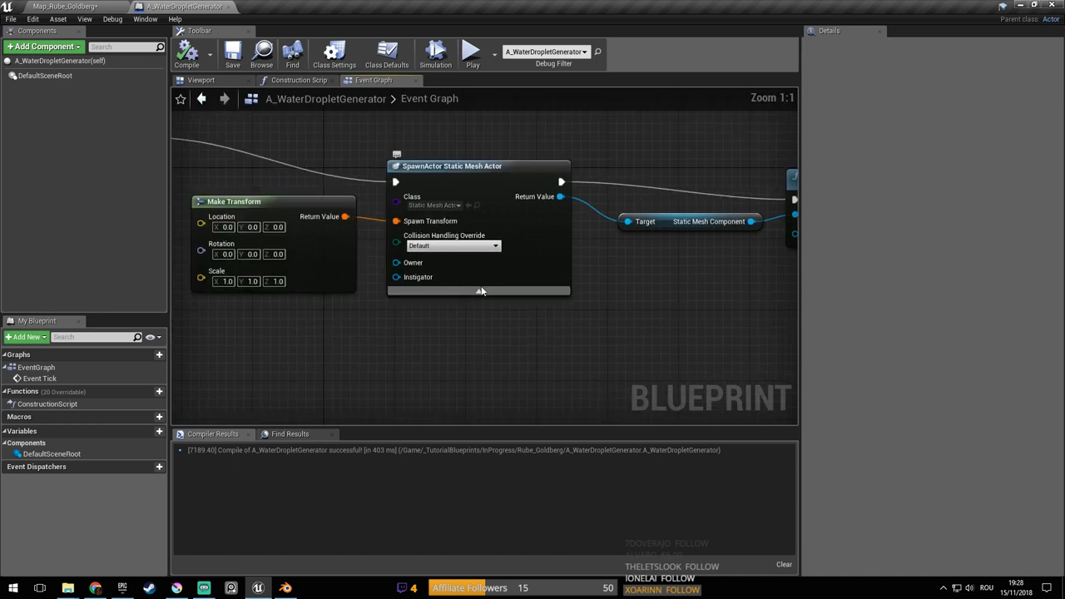
drag(317, 199, 227, 191)
right_drag(498, 297, 440, 316)
right_drag(636, 293, 378, 275)
drag(311, 164, 620, 258)
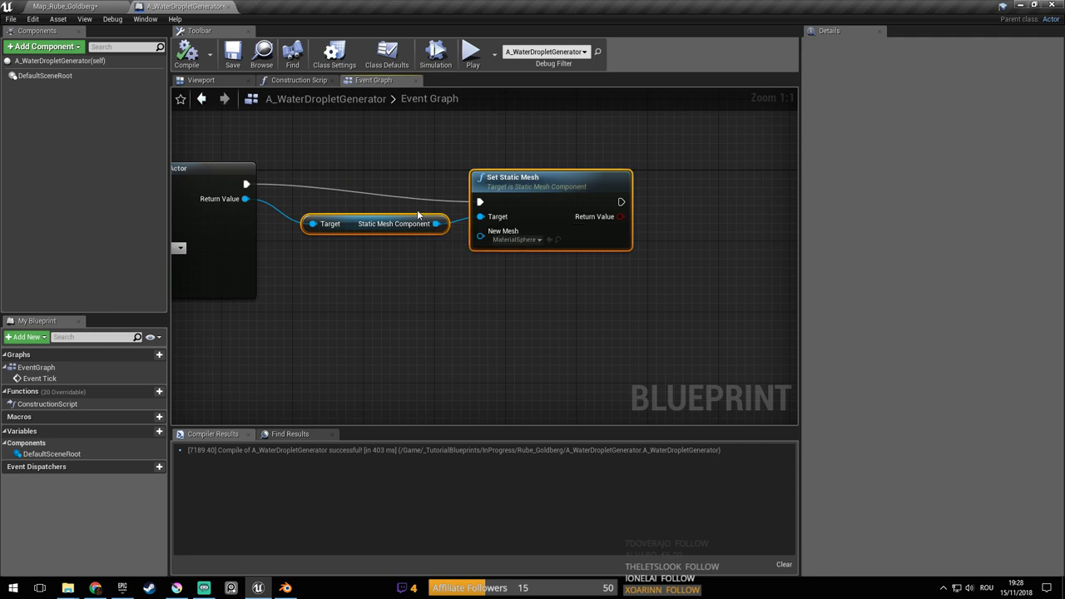
drag(370, 218, 524, 211)
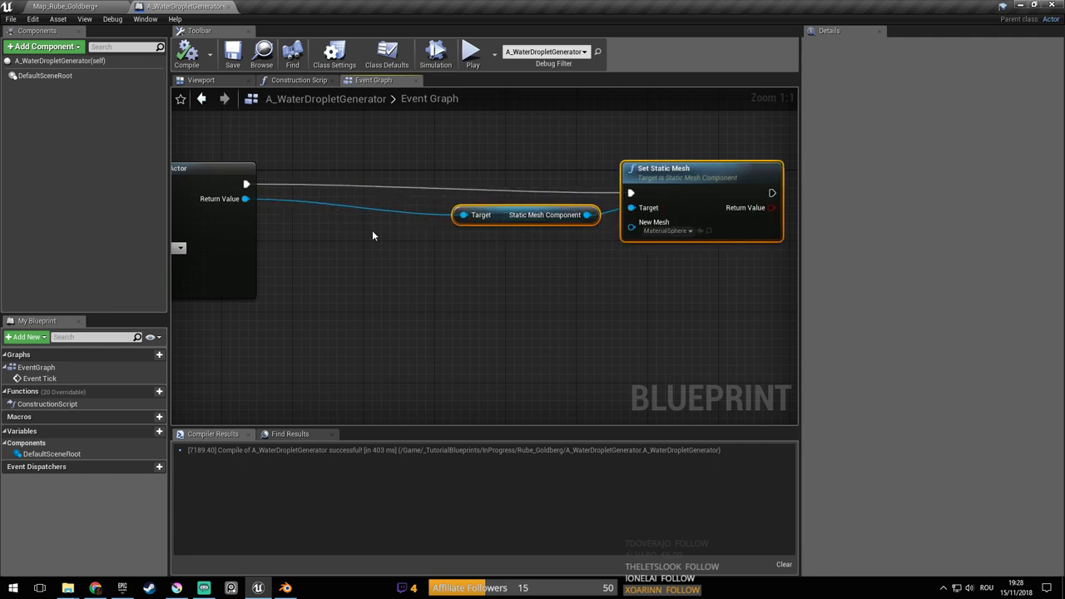
Add a Set Simulate Physics (StaticMeshComponent) node from SpawnActor's Return Value and enable its Simulate option
right_drag(368, 231, 552, 232)
drag(423, 195, 509, 233)
text(set)
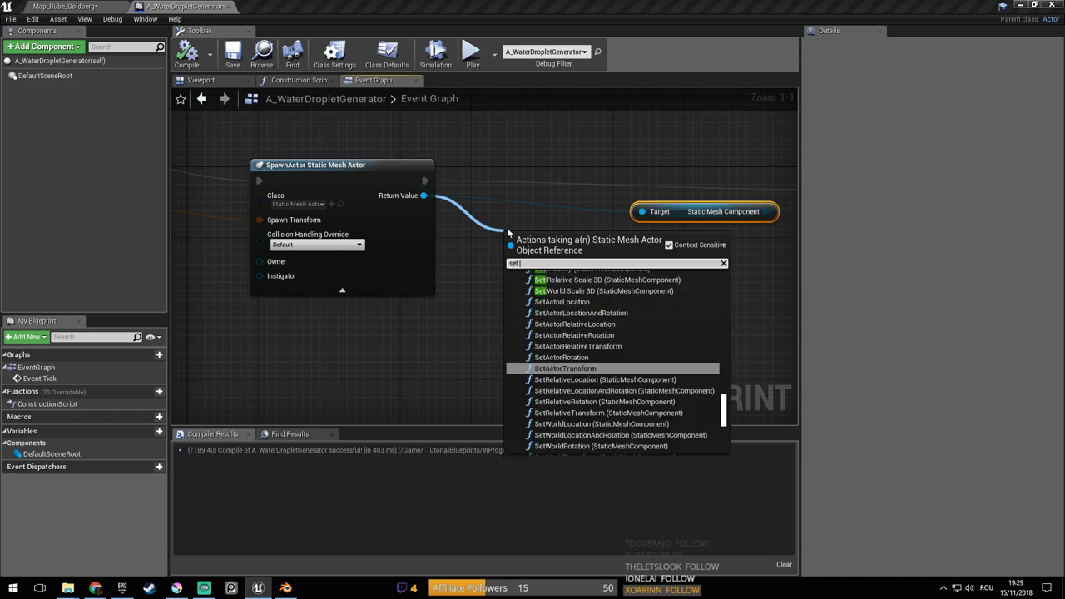
text( simu)
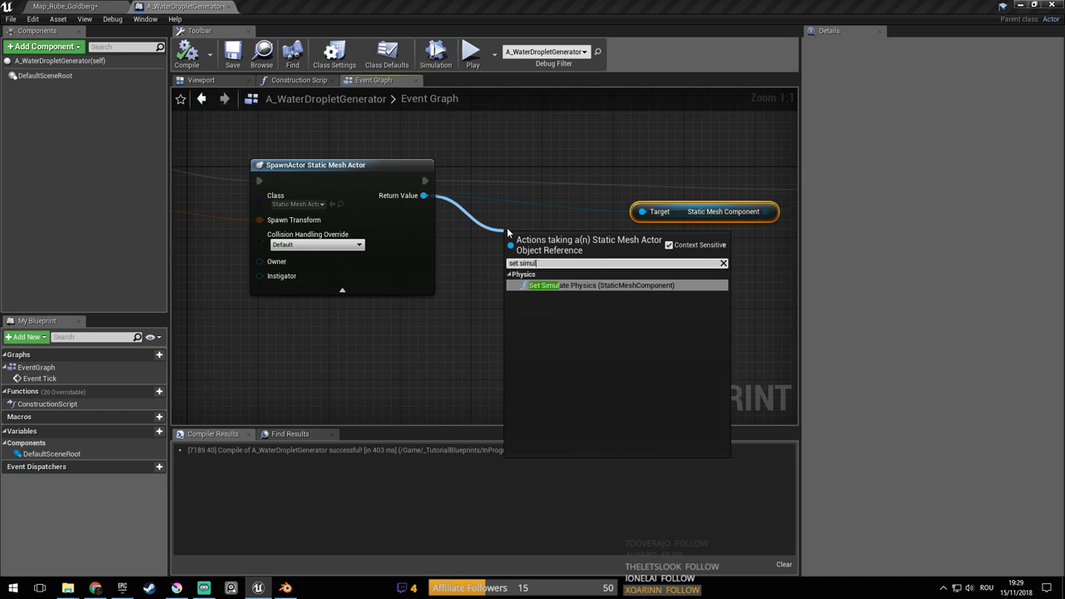
text(l)
key(Return)
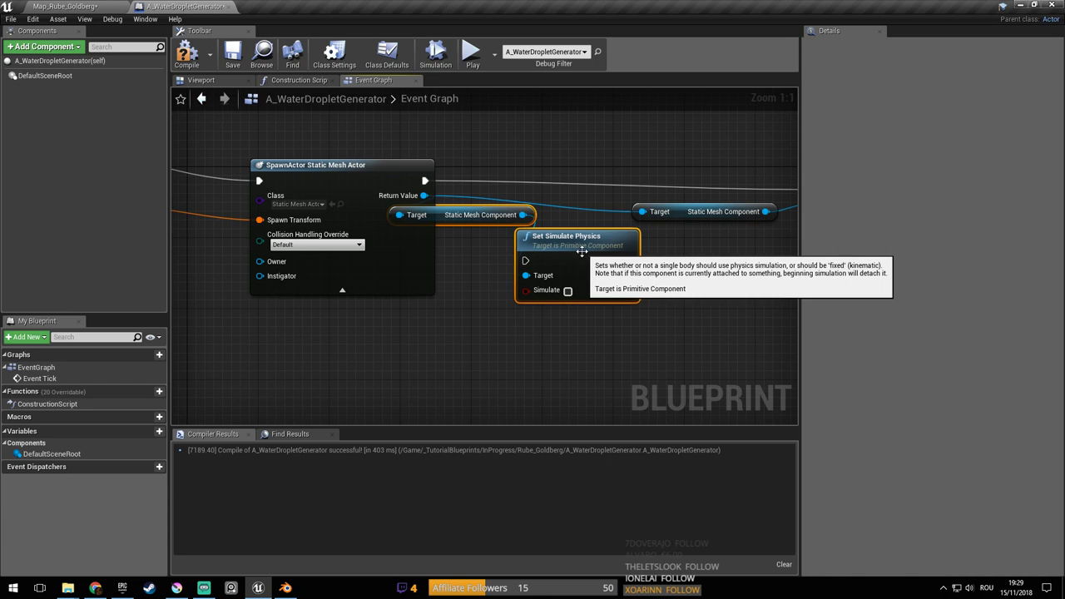
click(568, 290)
Wire Set Simulate Physics into the execution line between SpawnActor and Set Static Mesh, then compile and save the blueprint
right_drag(603, 250, 462, 350)
drag(462, 350, 470, 258)
drag(413, 270, 412, 270)
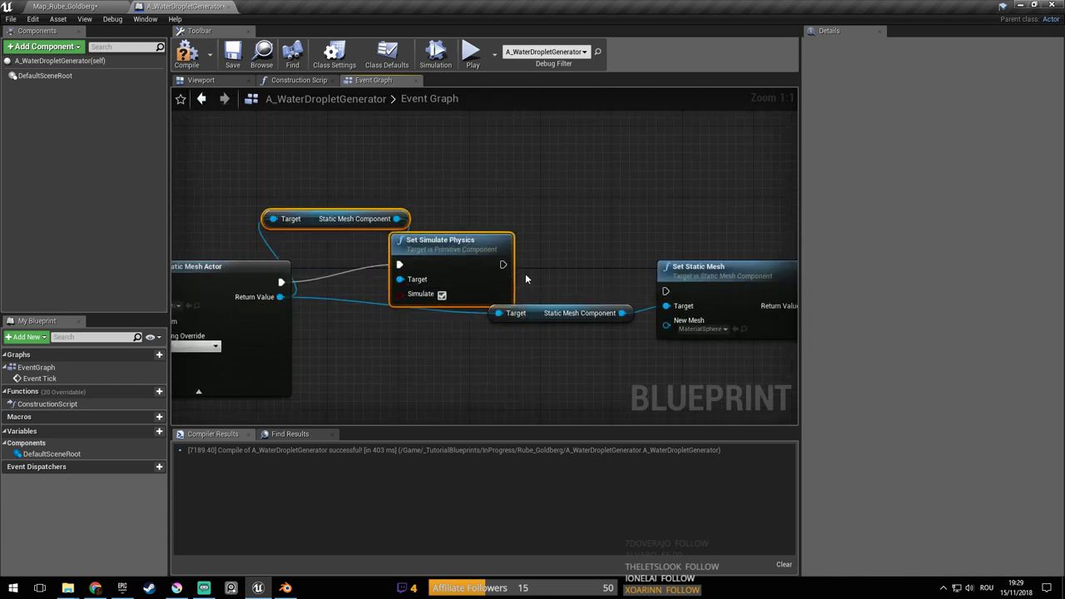
click(188, 54)
click(234, 55)
Play-test Map_Rube_Goldberg, read the full SetStaticMesh warning in the Message Log, and save the map
click(67, 7)
click(562, 43)
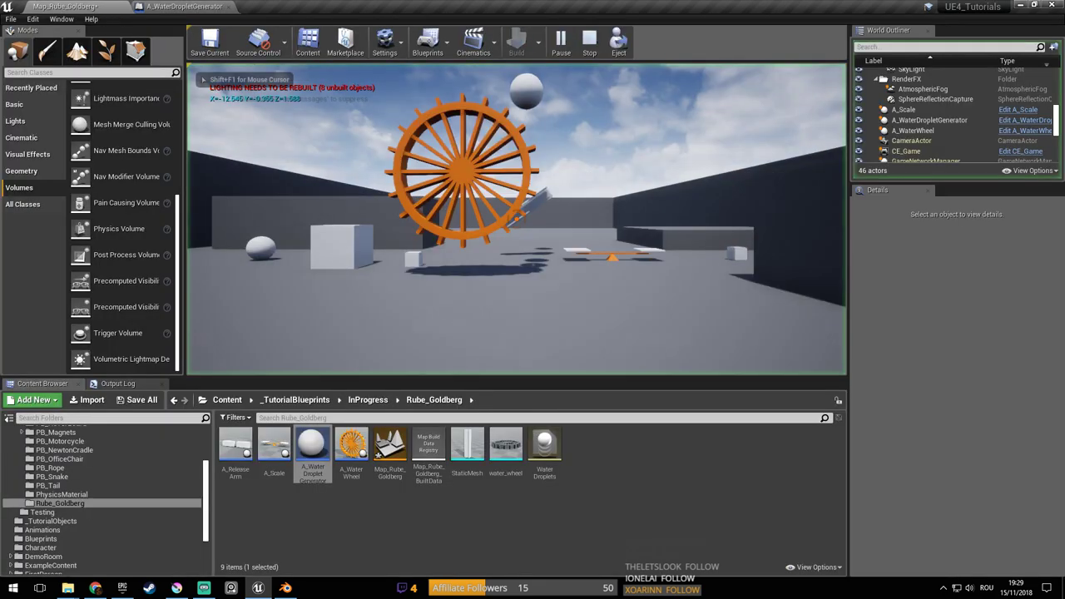
key(Escape)
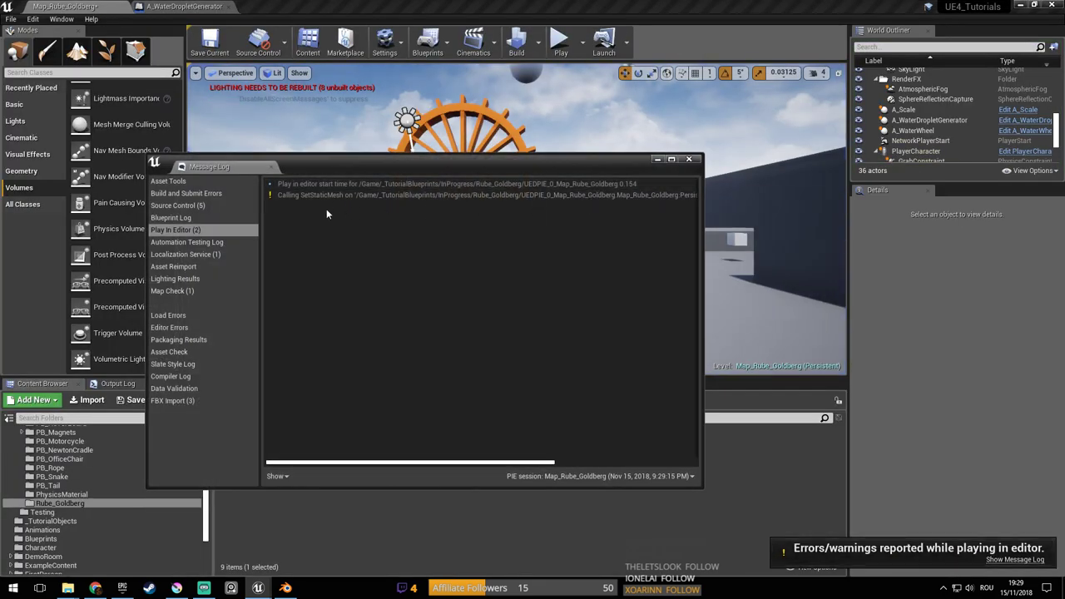
drag(511, 469, 641, 462)
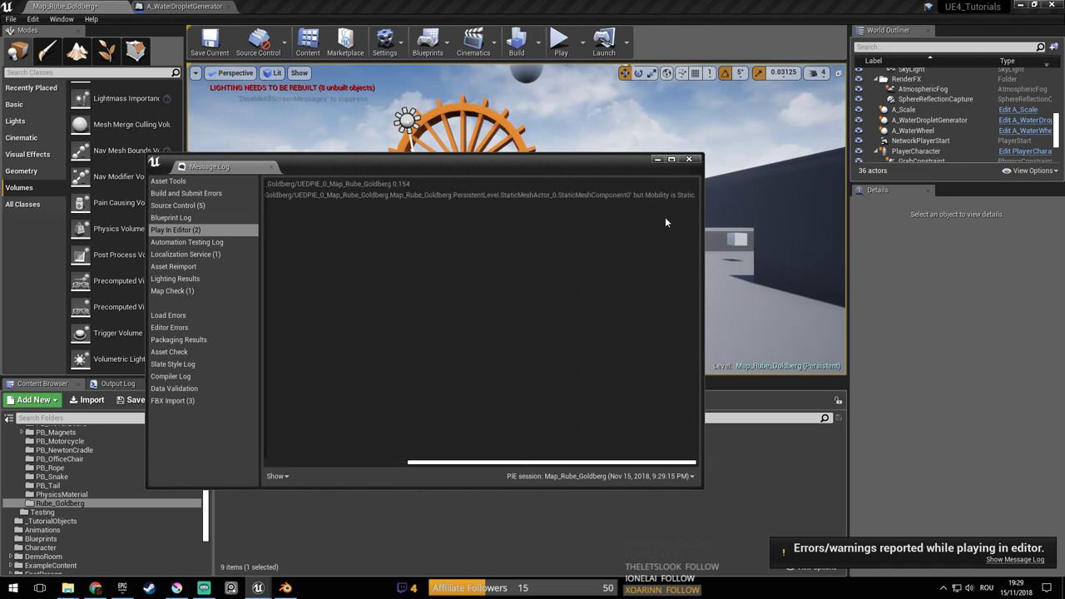
drag(625, 467, 415, 449)
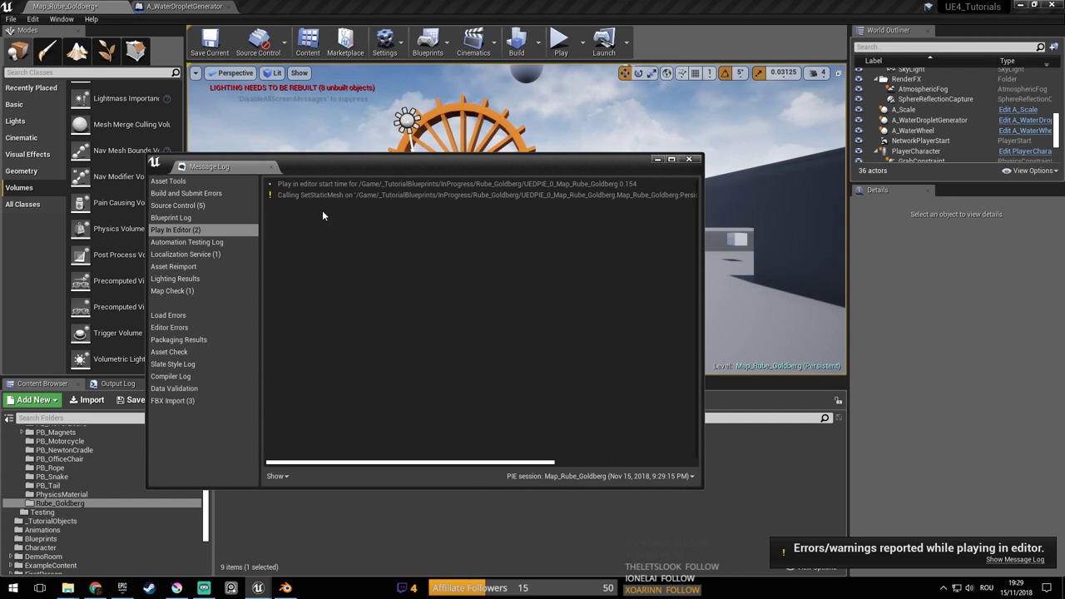
drag(460, 463, 499, 469)
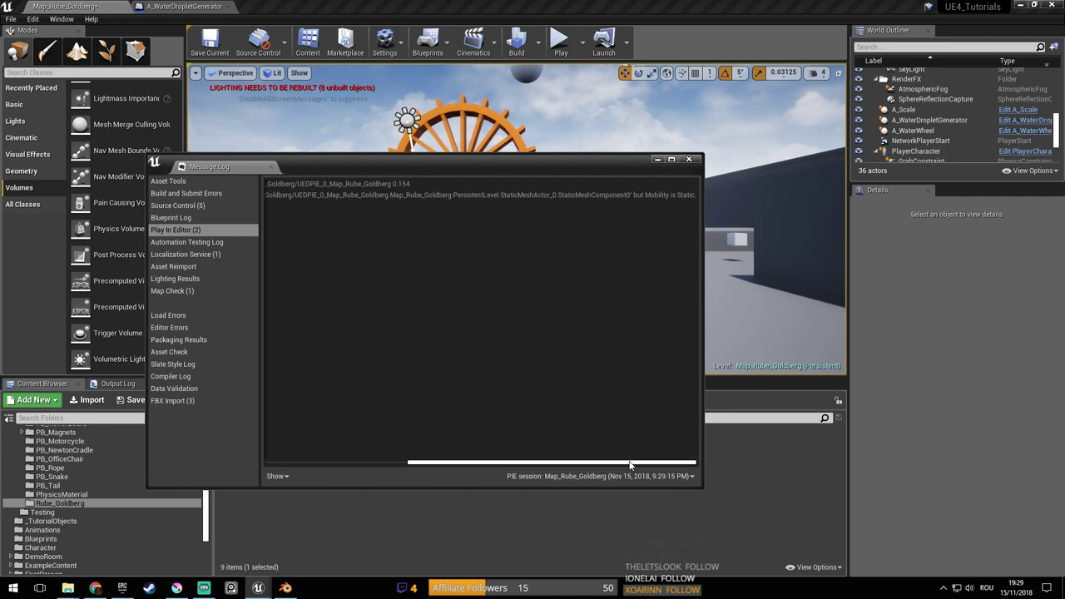
click(689, 159)
key(ctrl+s)
Examine the A_WaterDropletGenerator graph around SpawnActor, Set Simulate Physics and Set Static Mesh for the cause of the mobility warning
click(202, 7)
right_drag(553, 234, 368, 169)
right_drag(372, 266, 614, 262)
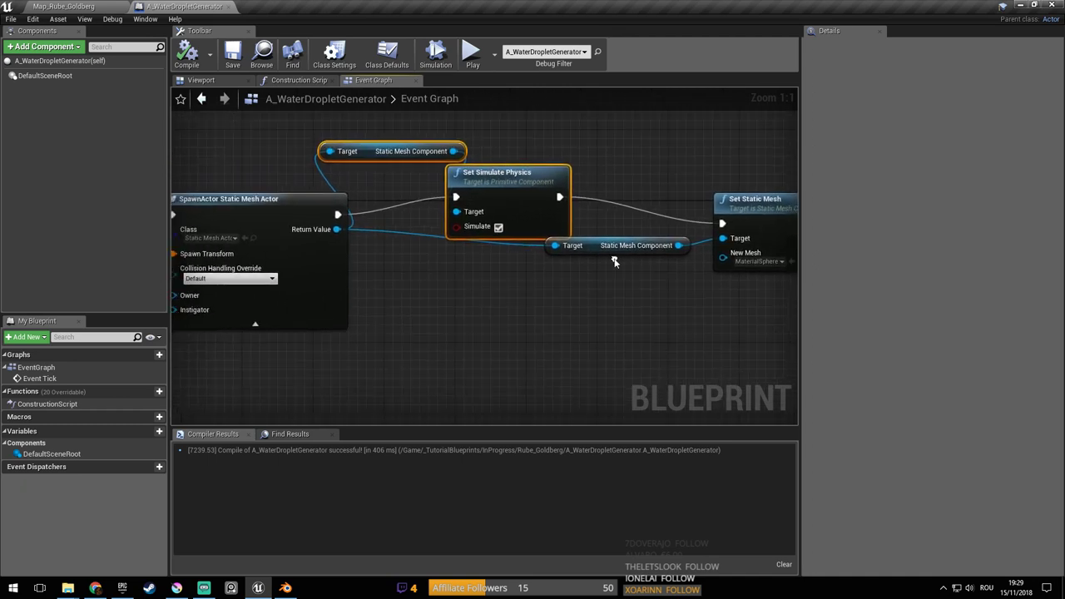
right_drag(496, 283, 876, 288)
right_drag(782, 283, 238, 285)
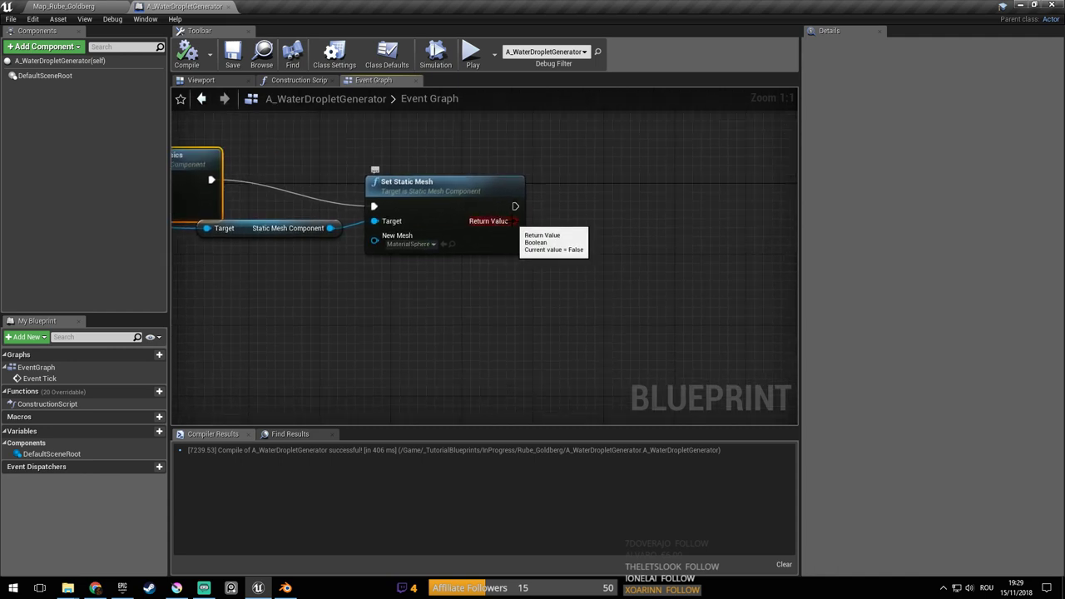
right_drag(455, 251, 570, 263)
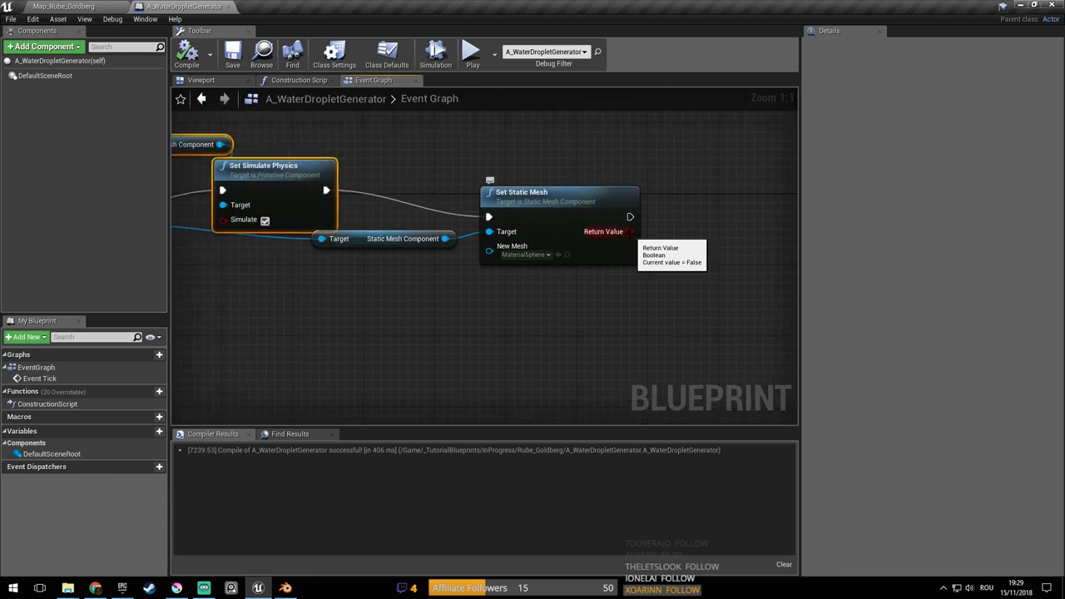
right_drag(521, 308, 560, 306)
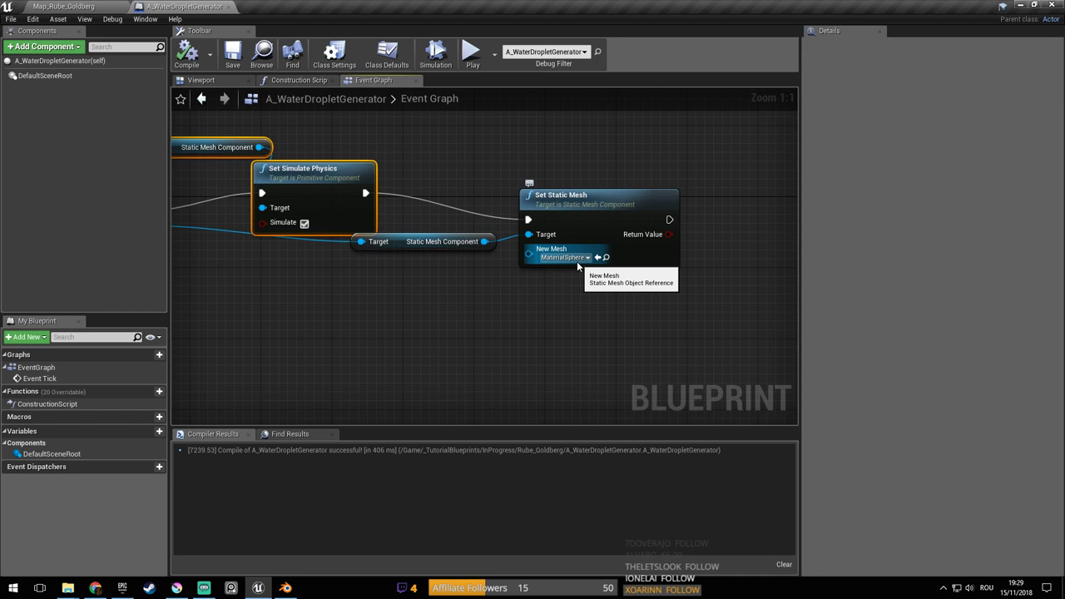
right_drag(439, 286, 558, 302)
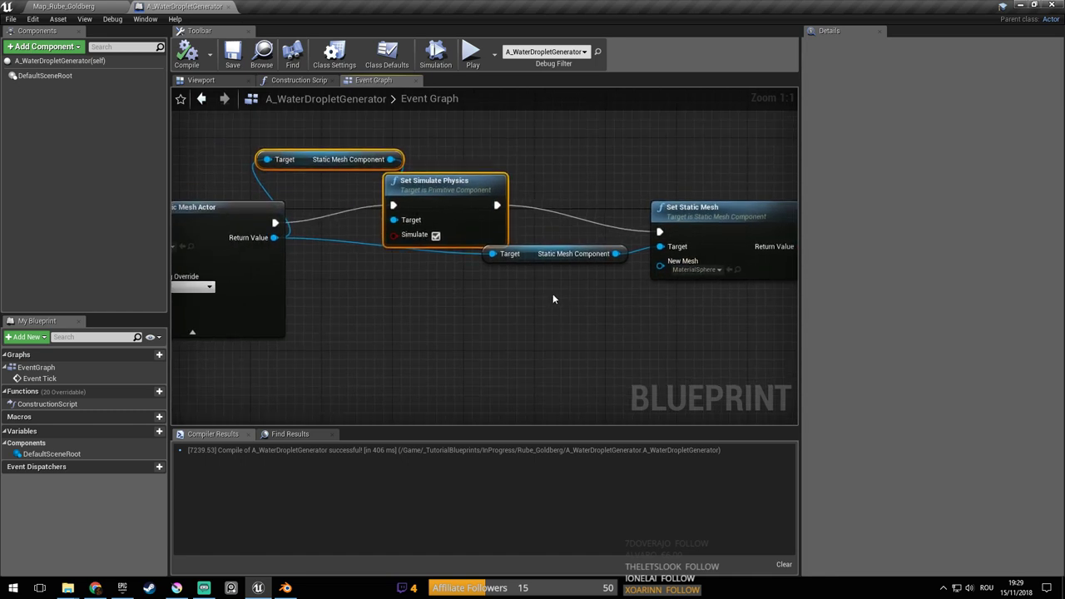
scroll(552, 298, down, 1)
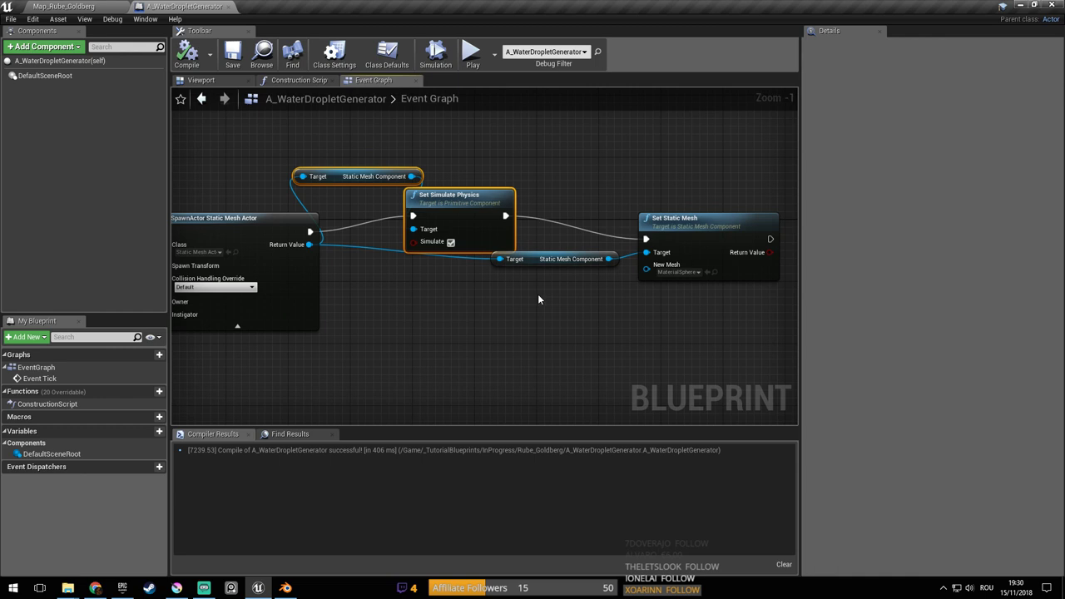
right_drag(397, 300, 535, 282)
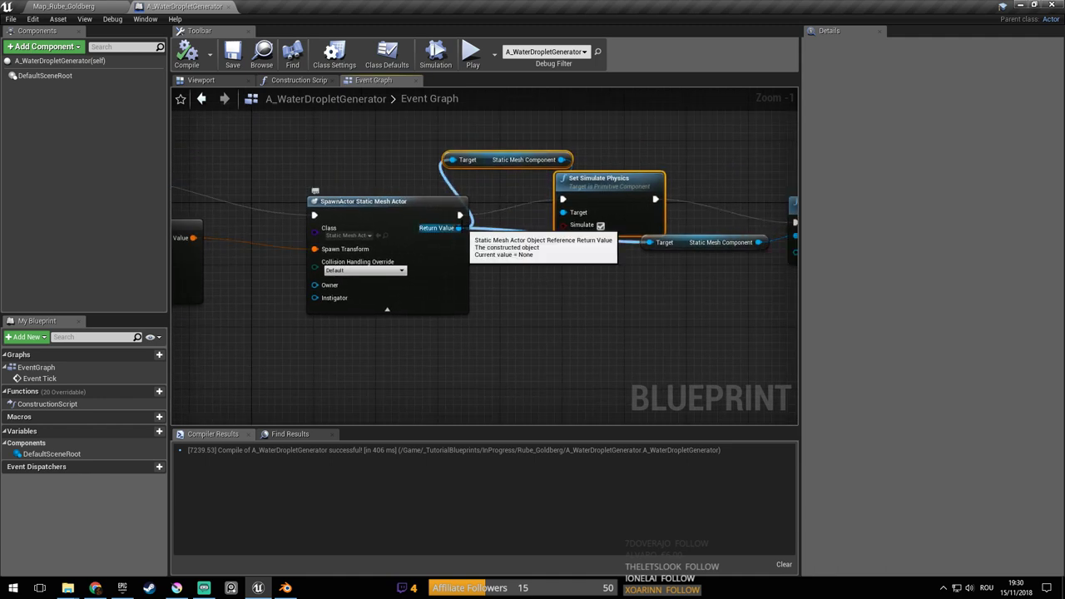
Add a Set Mobility node from SpawnActor's Return Value and set In Mobility to Movable
drag(459, 228, 524, 262)
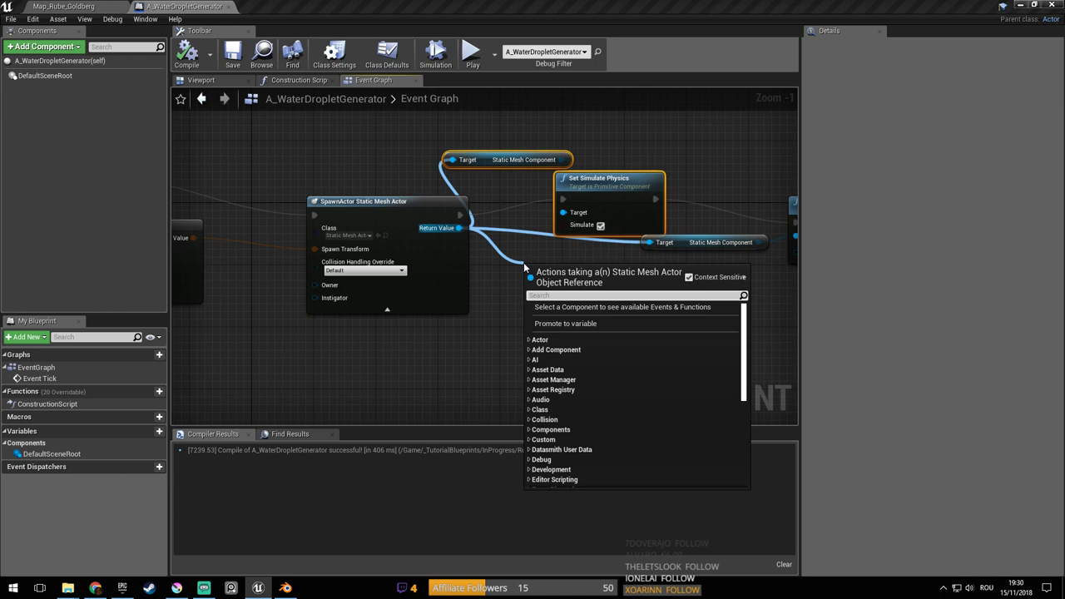
text(mobili)
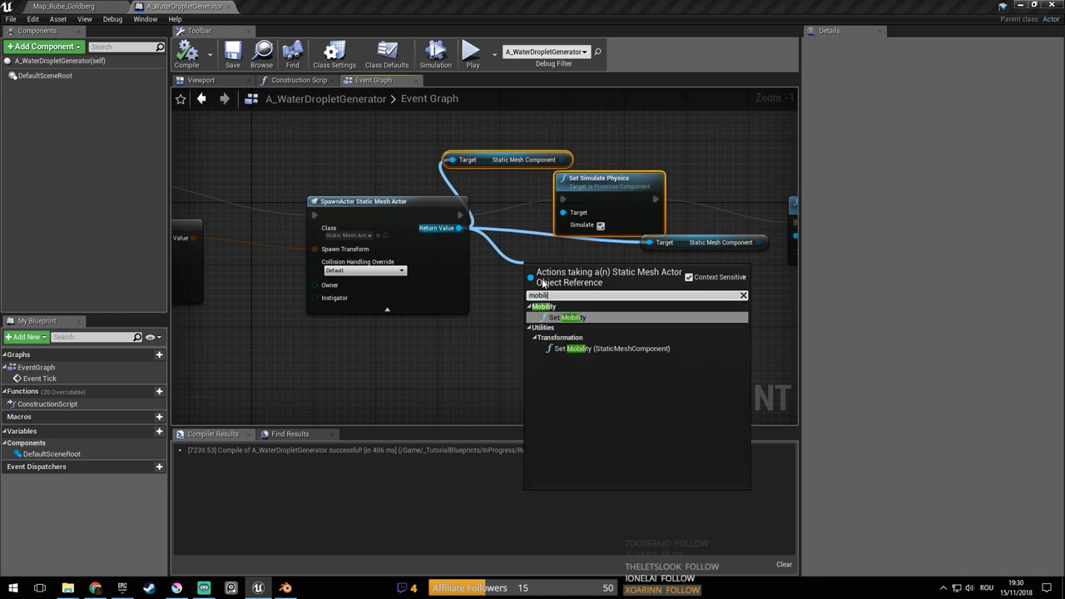
click(527, 317)
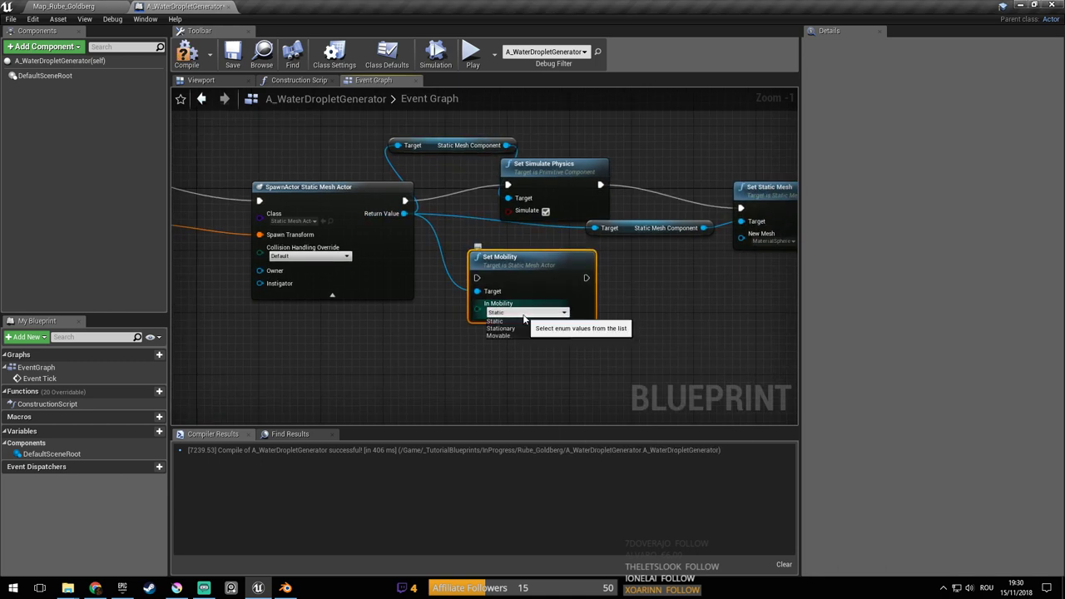
click(524, 336)
Wire Set Mobility between SpawnActor and Set Simulate Physics, move Set Simulate Physics aside, then compile and save the blueprint
drag(477, 278, 404, 202)
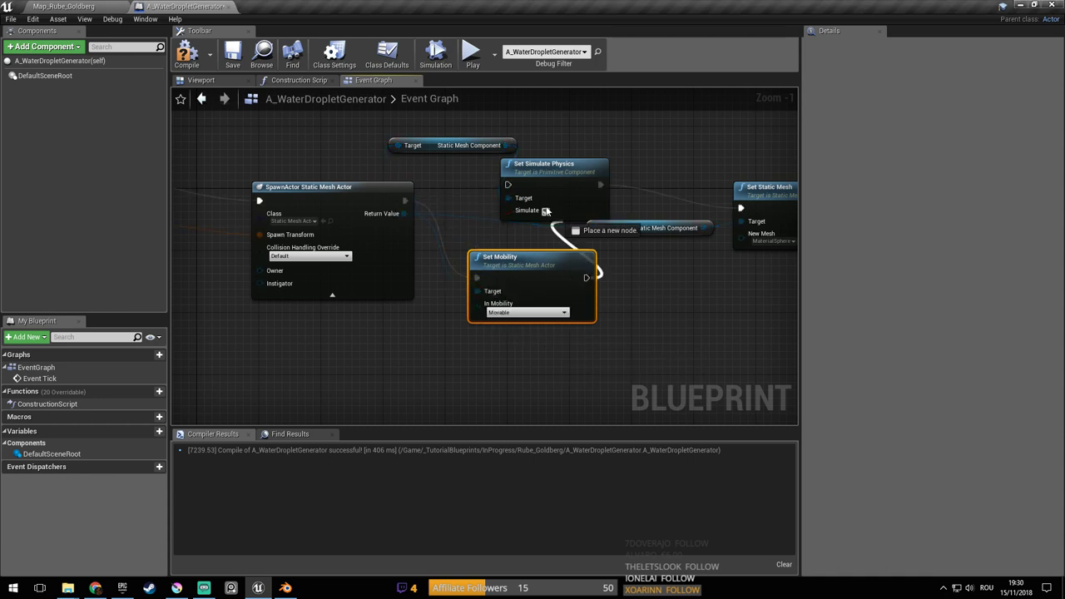
drag(508, 187, 509, 185)
drag(551, 164, 627, 147)
right_drag(633, 210, 590, 229)
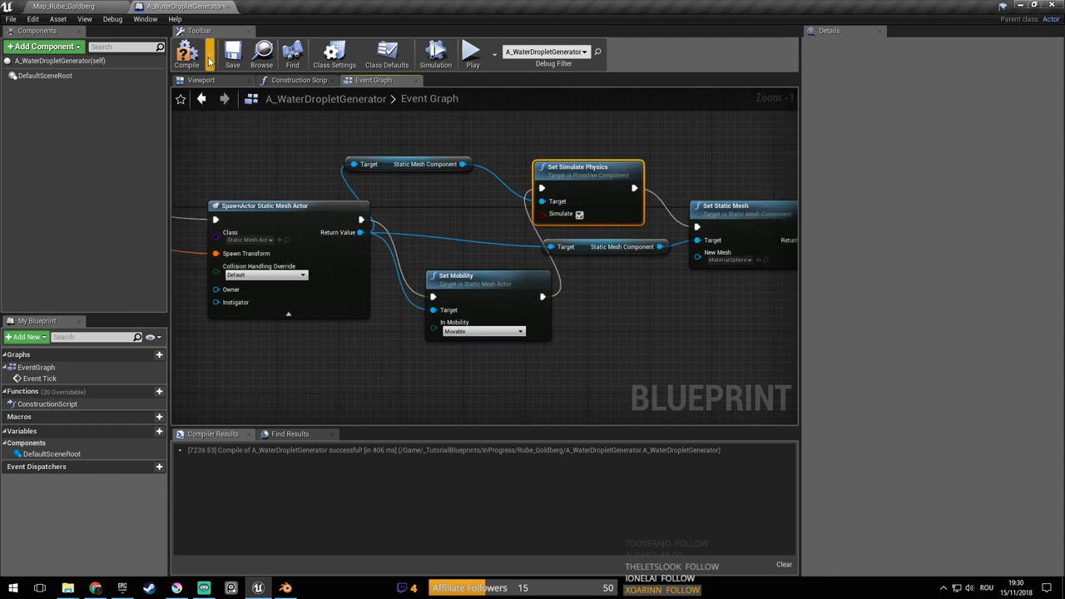
click(197, 57)
click(234, 60)
Play-test the Map_Rube_Goldberg level to check how the spawned spheres fall, then stop it
click(70, 7)
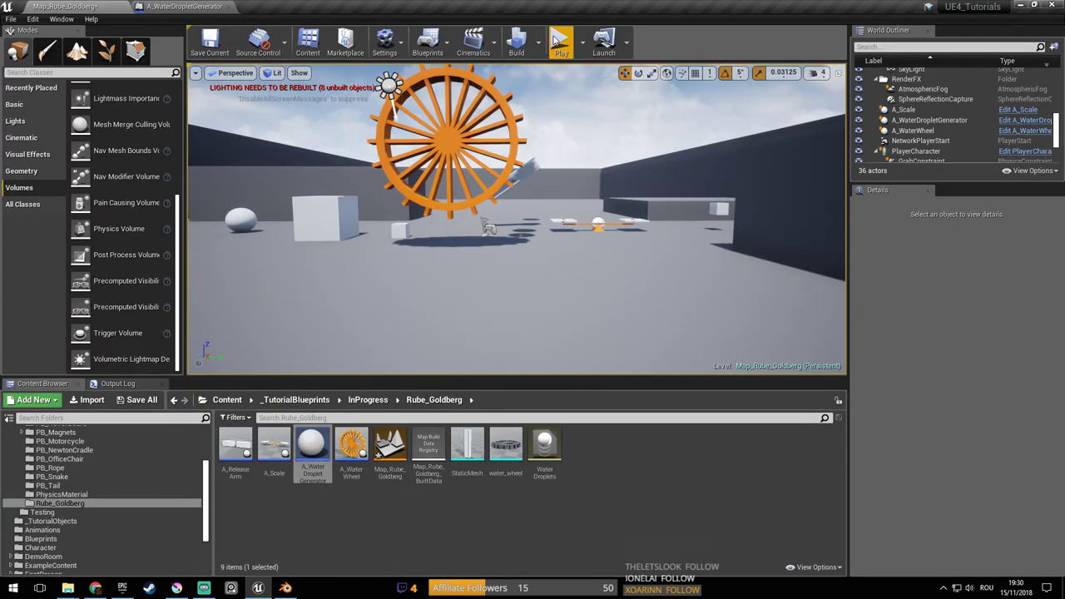
click(560, 42)
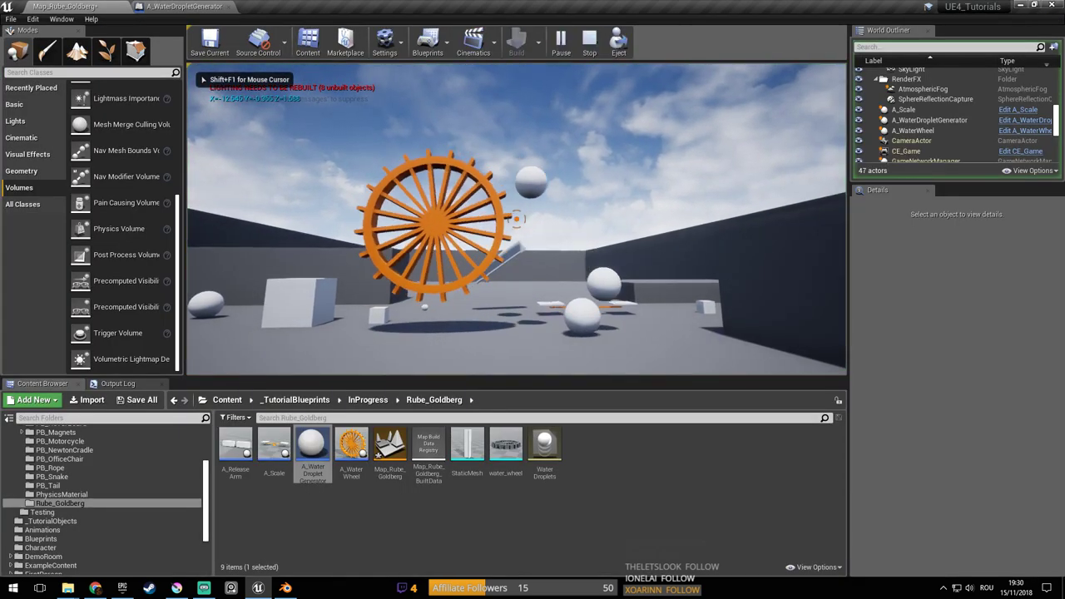
key(Escape)
Select the A_WaterDropletGenerator actor in the level and move it down near the floor in front of the water wheel
right_drag(516, 220, 612, 221)
key(w)
click(462, 156)
right_drag(533, 172, 533, 225)
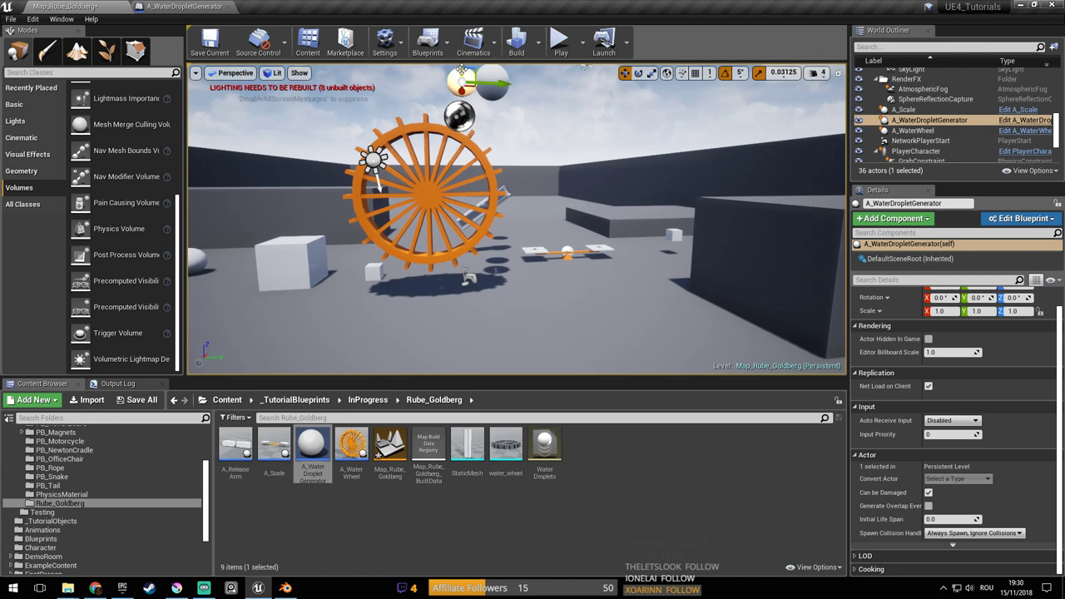
right_drag(502, 268, 408, 254)
Run the level in Simulate mode to see where the spheres spawn, stop it, and select the droplet generator
click(585, 43)
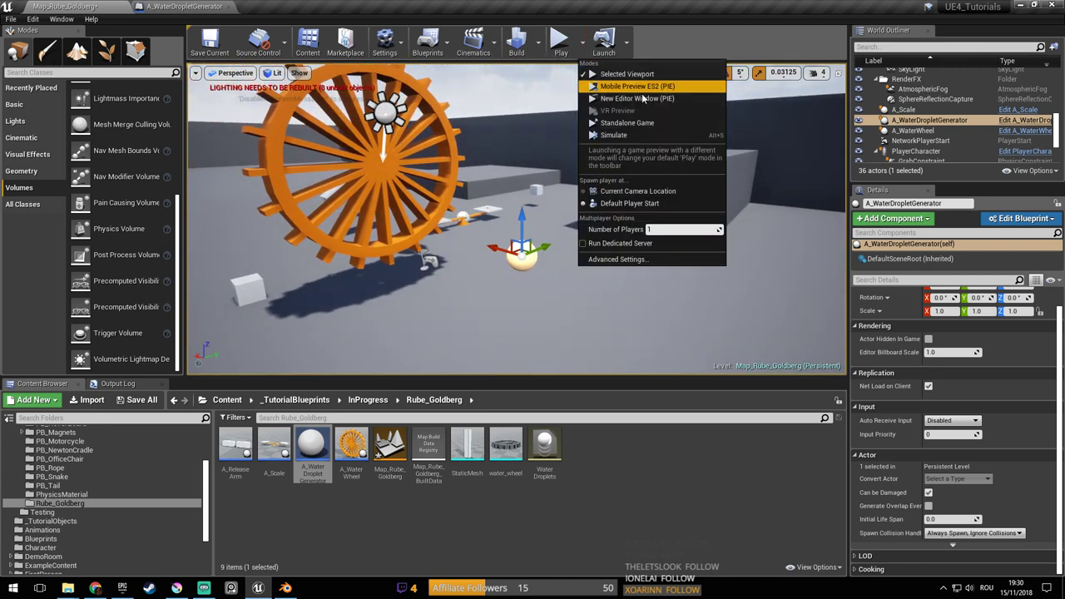
click(653, 136)
right_drag(637, 183, 663, 155)
key(Escape)
right_drag(632, 206, 624, 213)
click(431, 239)
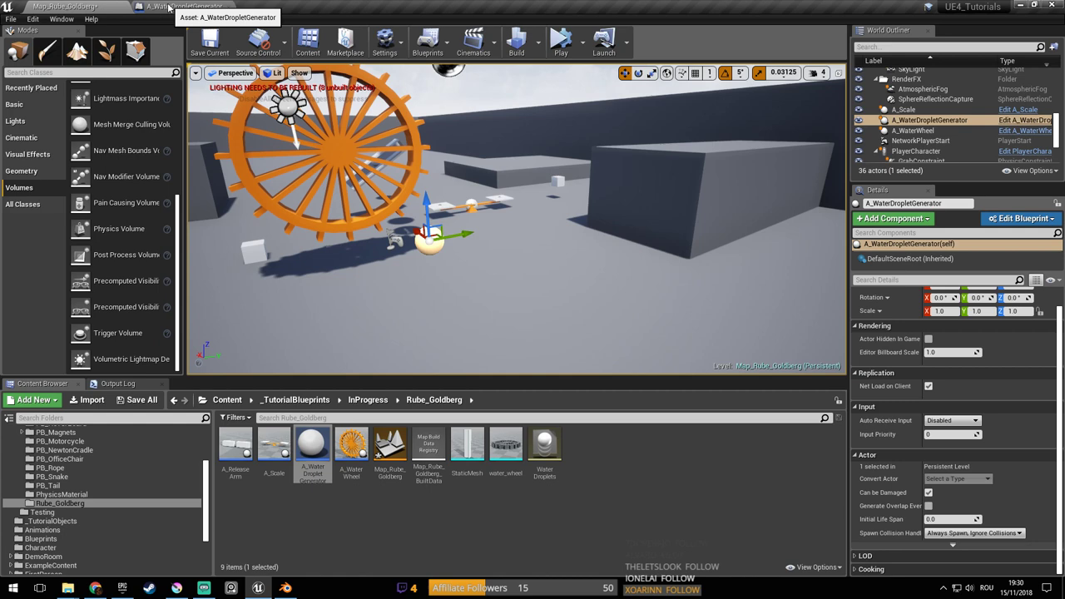
In the A_WaterDropletGenerator graph, shift Set Simulate Physics, Set Static Mesh and its Static Mesh Component node to the right
click(169, 7)
mouse_move(684, 298)
right_down()
mouse_move(447, 302)
mouse_move(676, 279)
right_up()
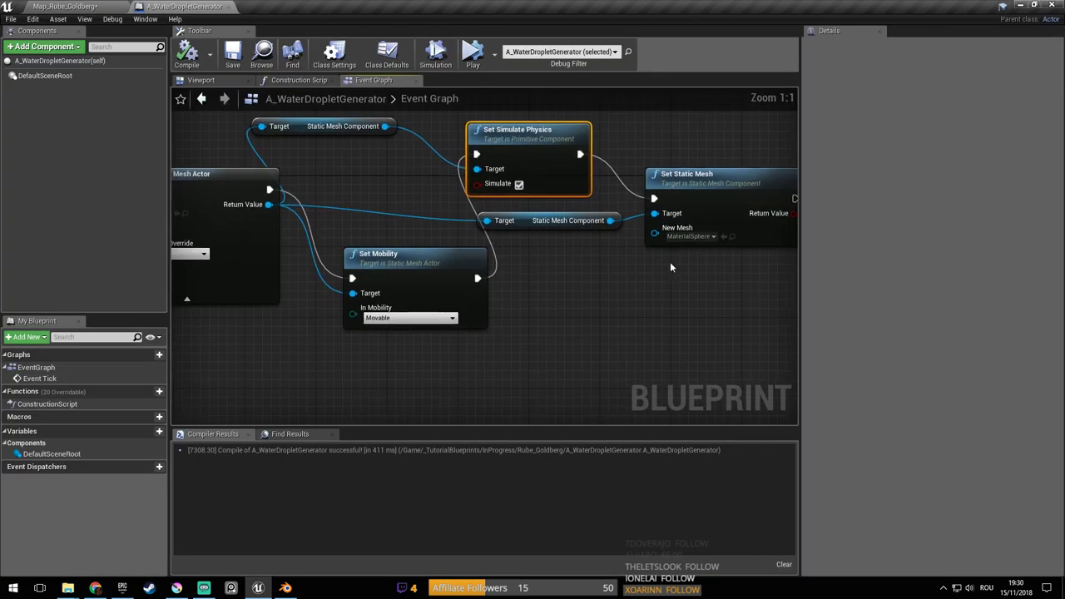
right_drag(586, 232, 482, 300)
drag(398, 144, 667, 365)
drag(452, 201, 659, 235)
click(655, 235)
Move the Make Transform node away from SpawnActor to below Event Tick, freeing space for another node
right_drag(628, 261, 542, 263)
right_drag(359, 243, 686, 192)
right_drag(355, 227, 638, 239)
right_drag(422, 229, 449, 259)
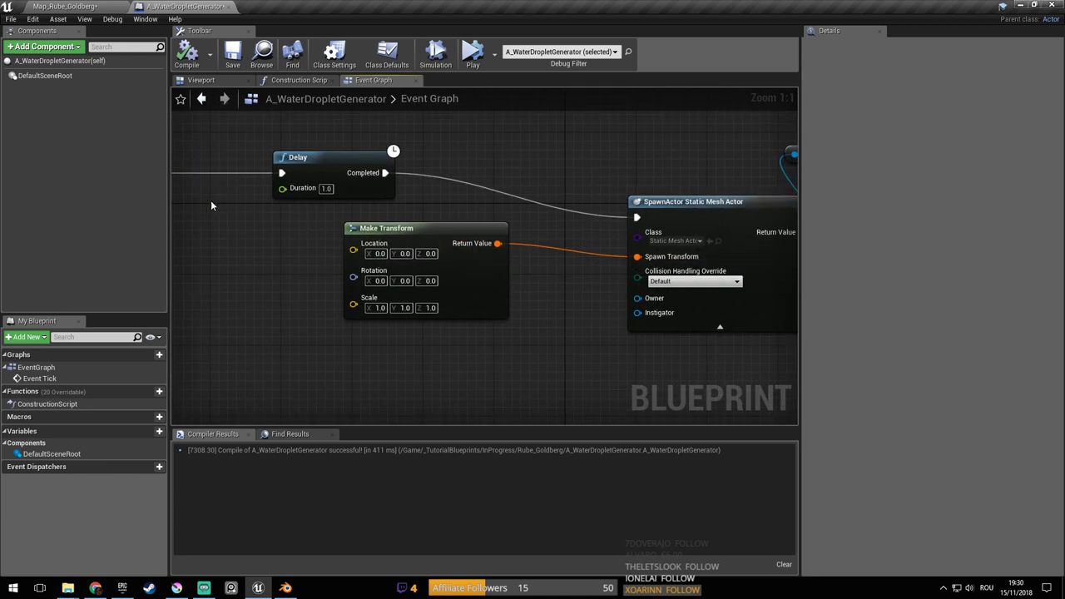
right_drag(319, 264, 382, 273)
right_click(398, 279)
key(Escape)
drag(524, 251, 249, 277)
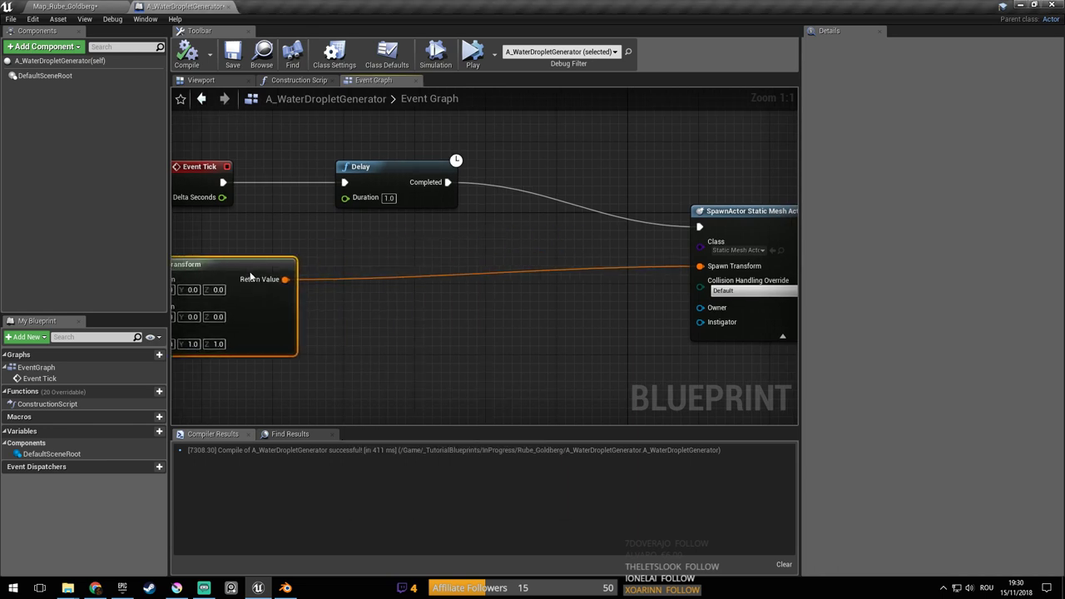
Add a GetActorTransform node, connect its Return Value to SpawnActor's Spawn Transform, and save the blueprint
right_click(433, 294)
text(get actor)
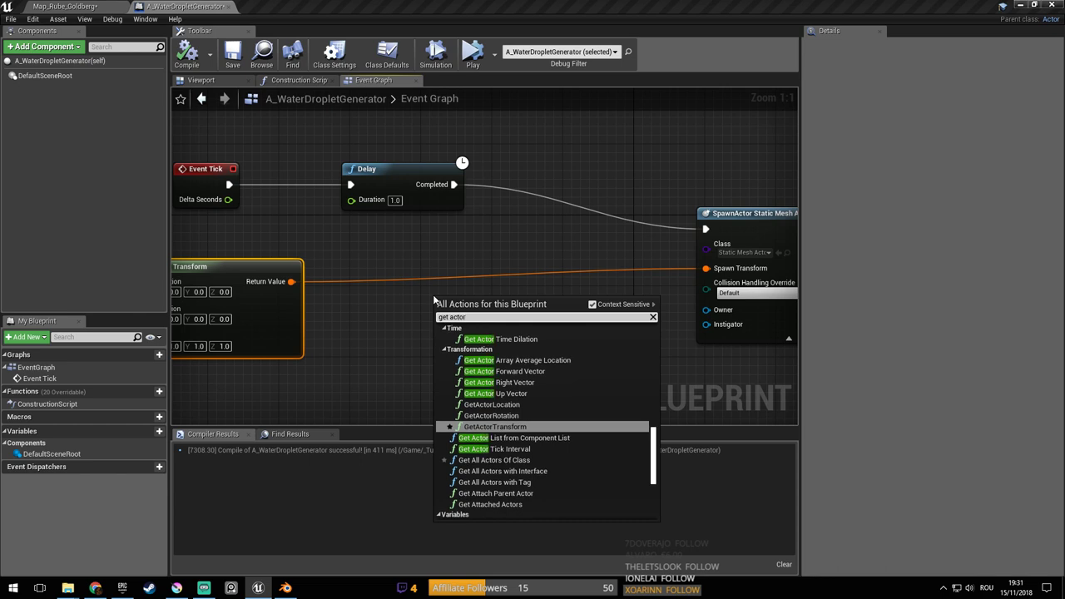
key(Return)
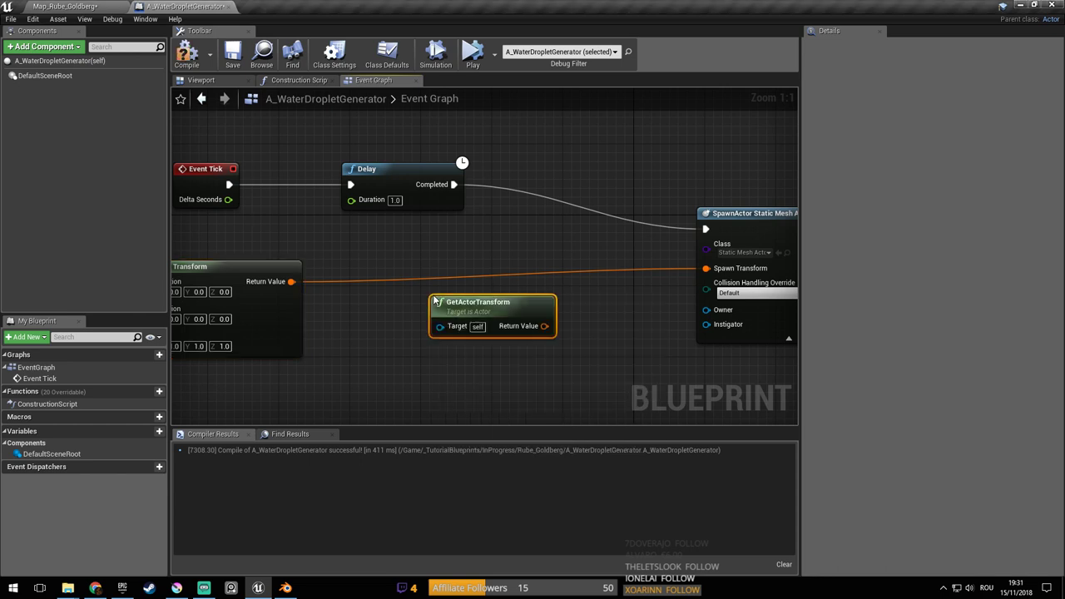
drag(480, 309, 471, 274)
drag(697, 283, 706, 268)
click(240, 59)
right_drag(380, 178, 305, 126)
Simulate Map_Rube_Goldberg, select one of the newly spawned spheres to inspect it, and stop the simulation
click(108, 7)
click(572, 43)
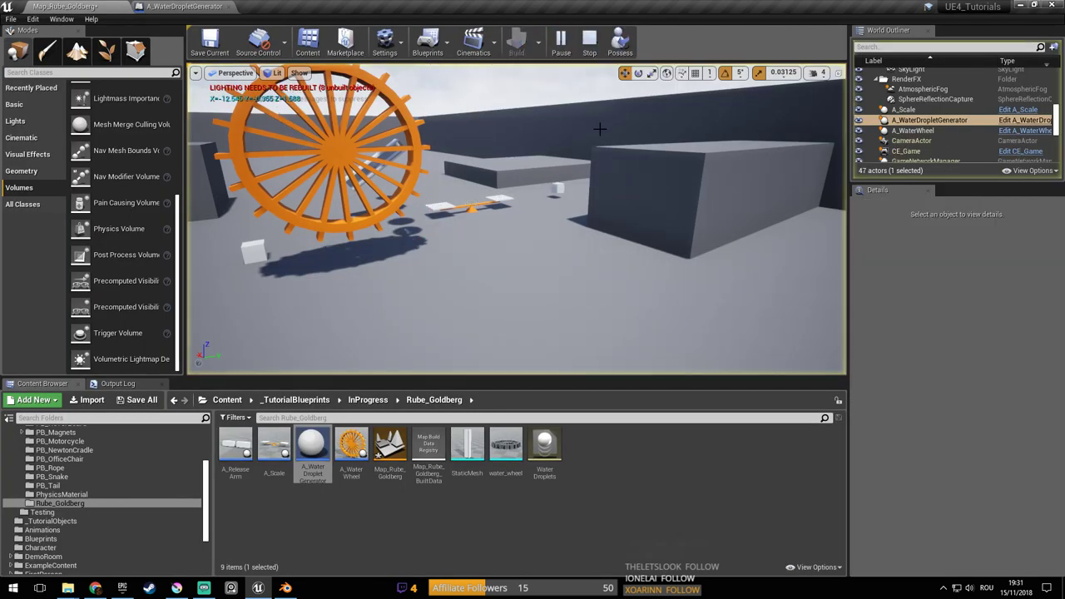
click(594, 124)
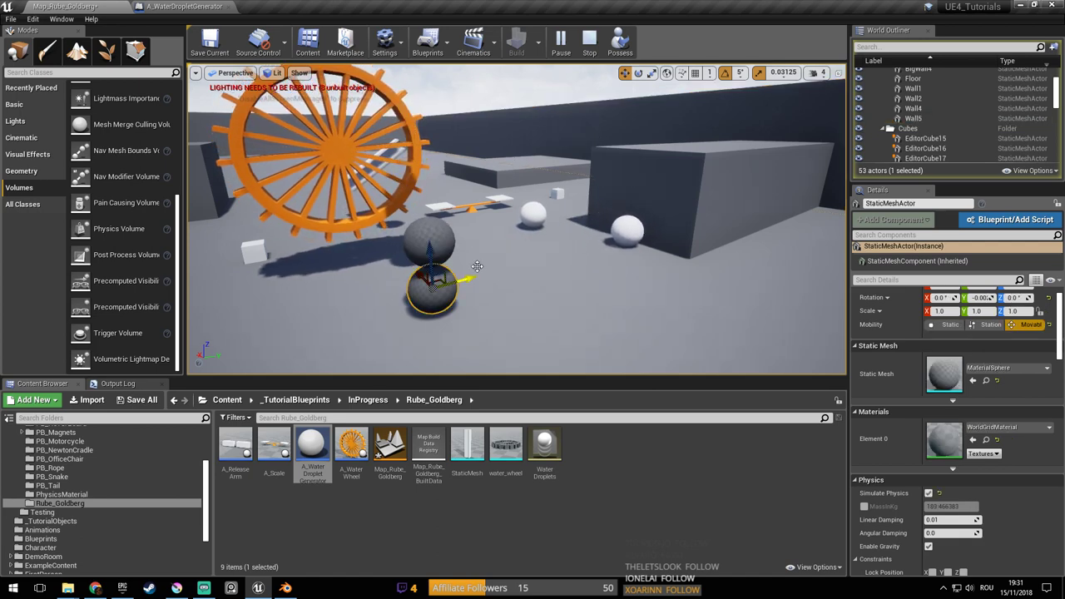
click(583, 46)
Switch the play mode to Selected Viewport and play-test the level with the generator's own transform
click(583, 49)
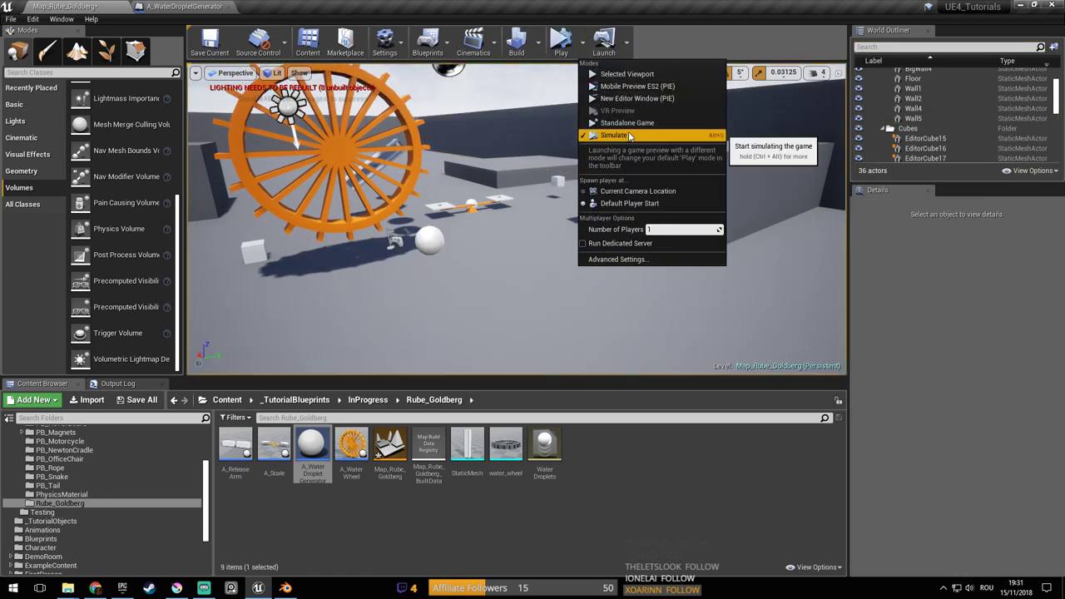
click(627, 74)
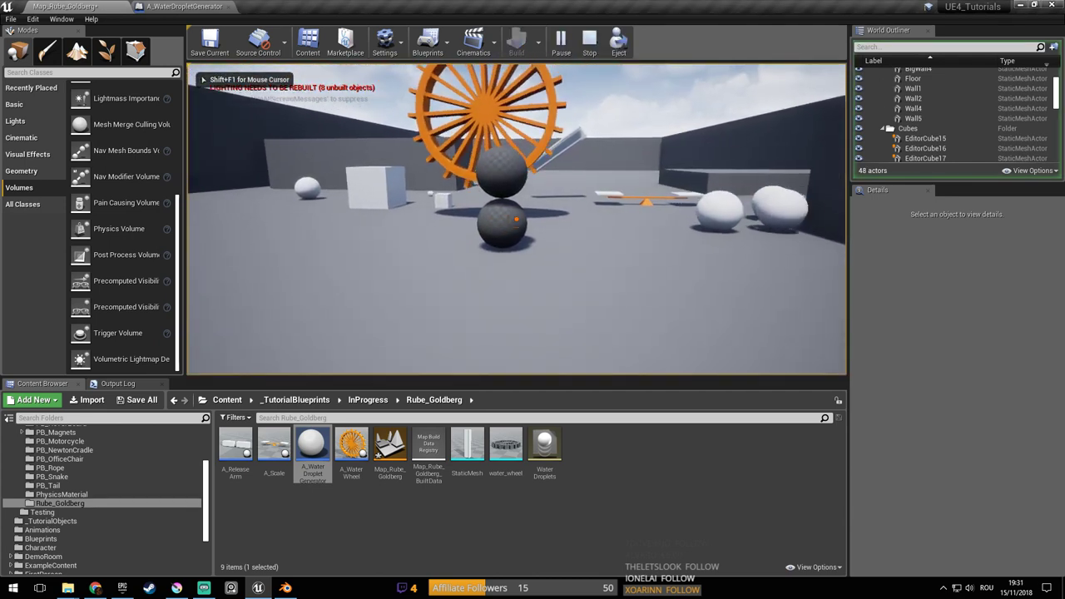
Restart the play-test of Map_Rube_Goldberg, walk up to the spawned spheres to inspect them, and stop playing
key(shift+F1)
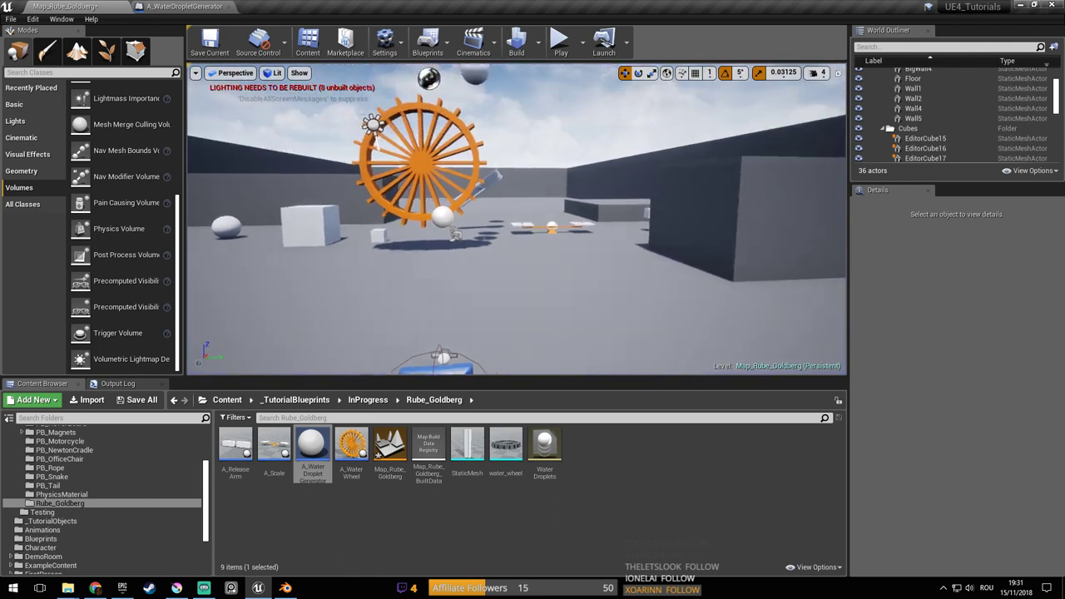
key(Escape)
key(alt+p)
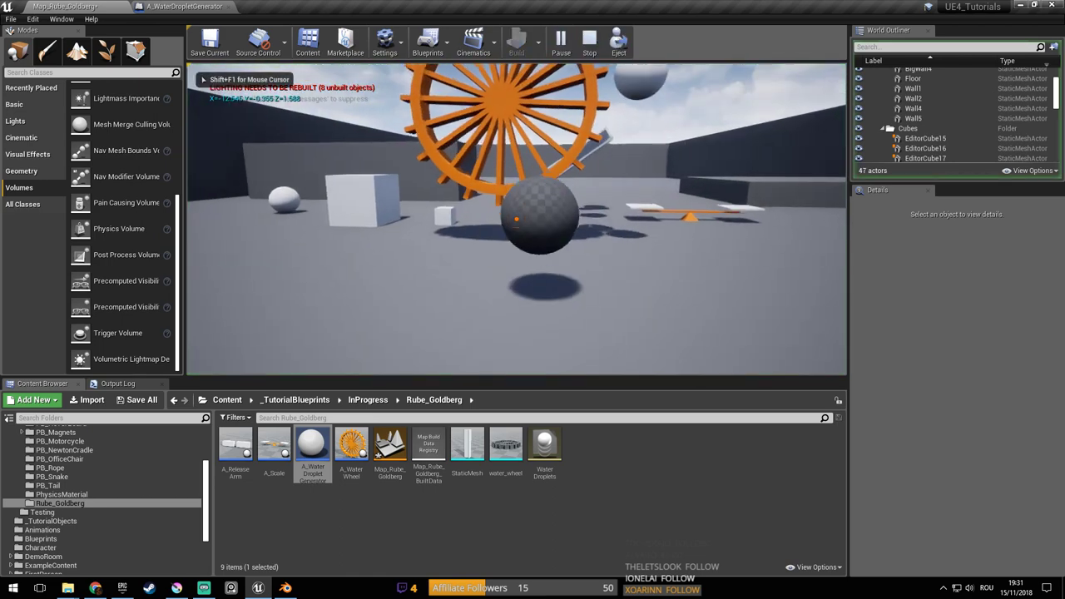
key(w)
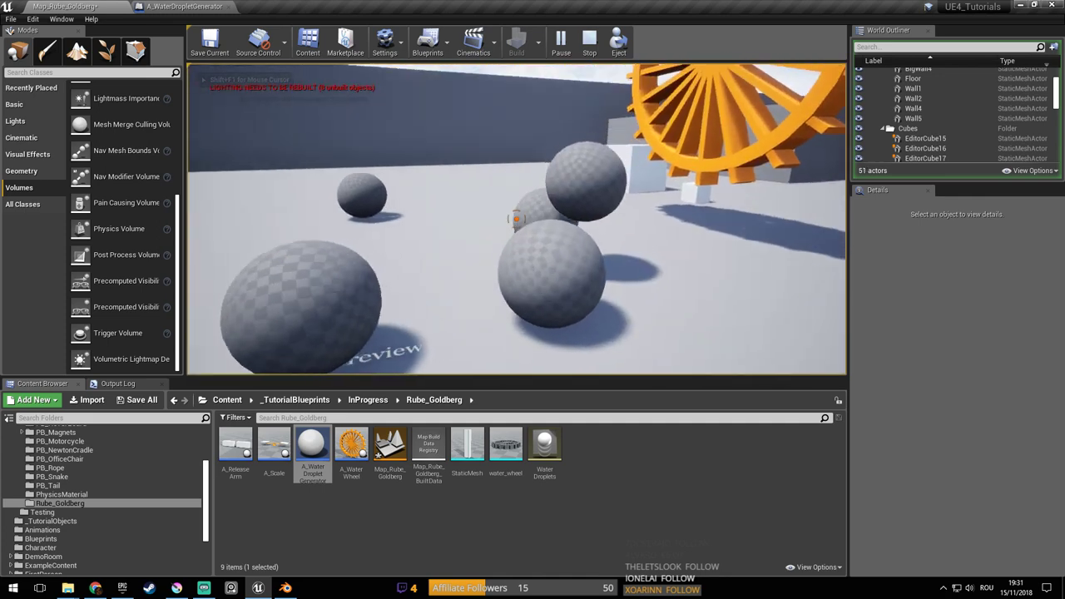
key(Escape)
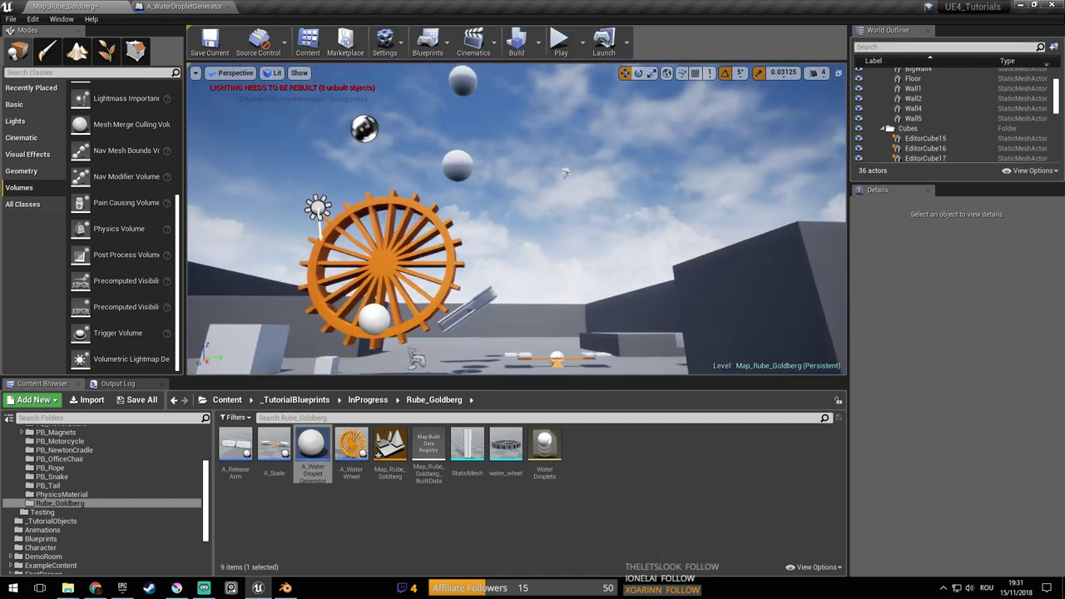
In the A_WaterDropletGenerator event graph, add a Break Transform node fed by GetActorTransform's Return Value
click(173, 8)
right_drag(545, 216, 502, 231)
right_drag(365, 245, 443, 236)
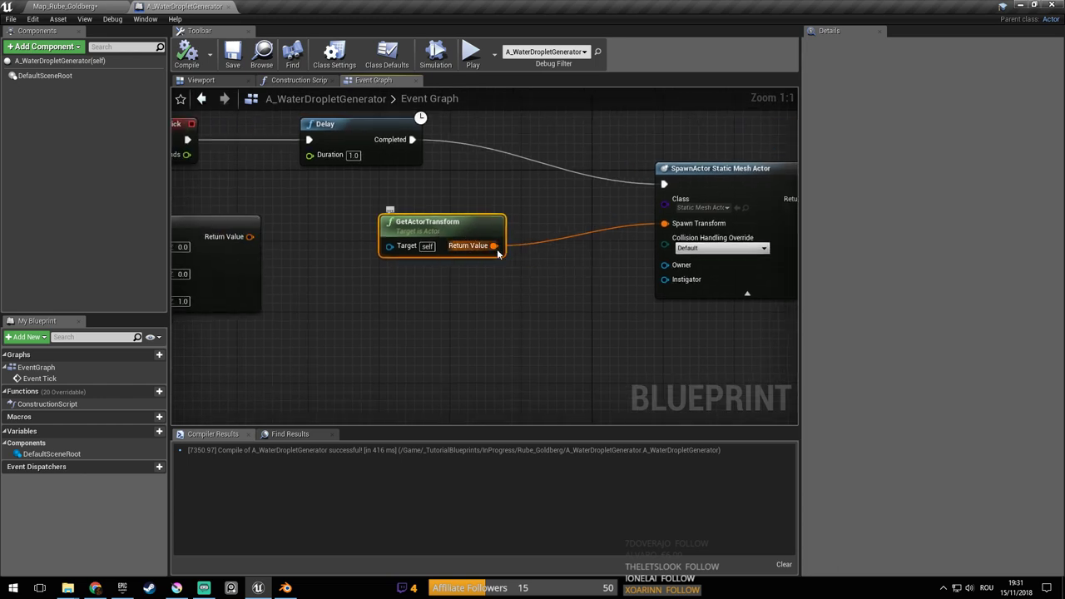
drag(494, 247, 533, 263)
text(break)
key(Return)
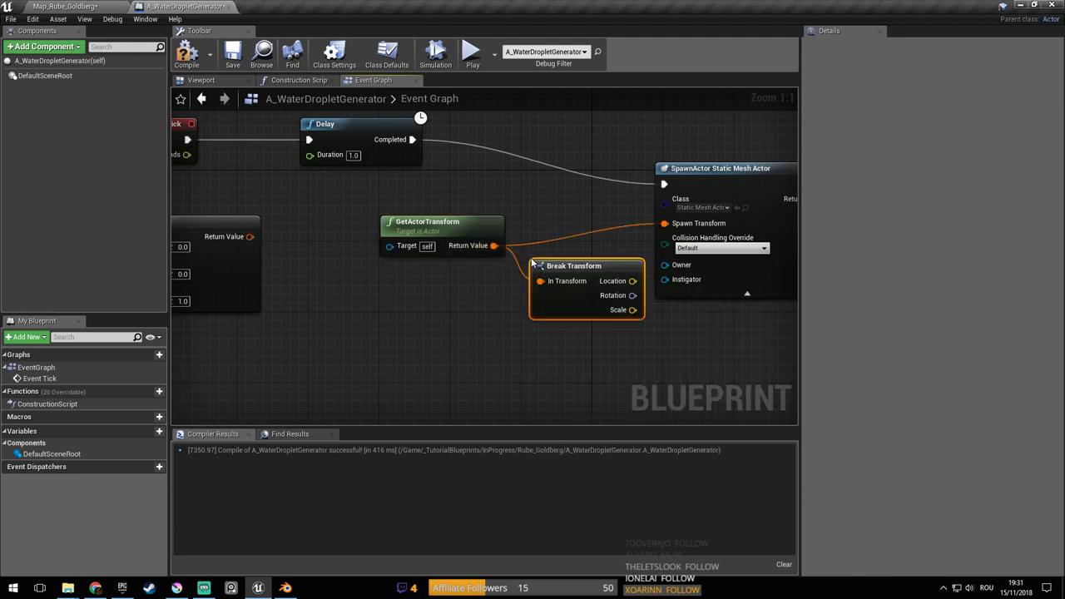
right_drag(532, 263, 589, 273)
Move Make Transform in front of SpawnActor and connect its Return Value to Spawn Transform in place of GetActorTransform
drag(483, 233, 393, 223)
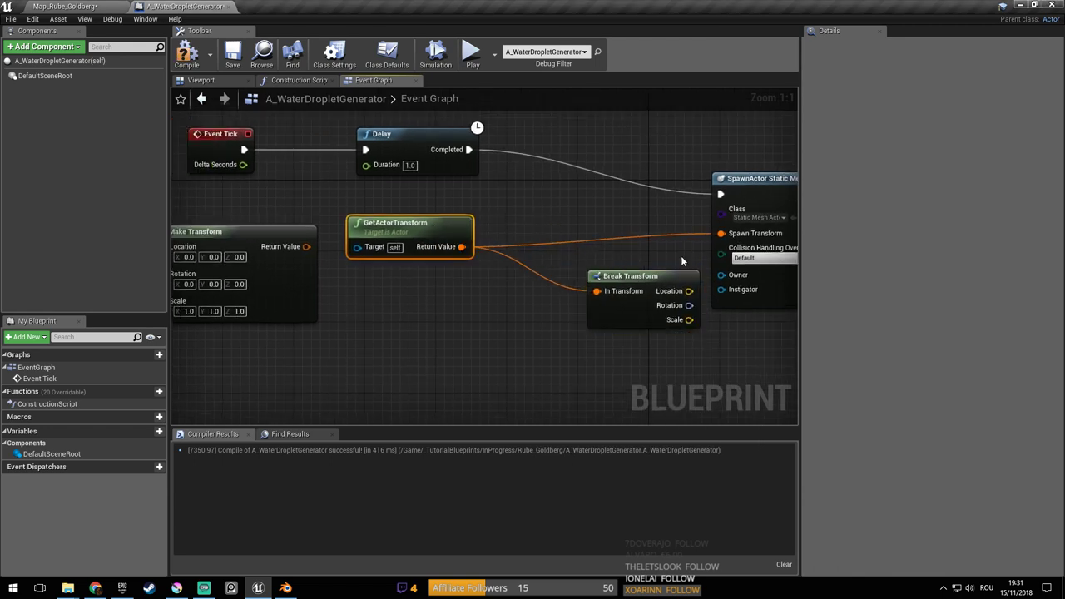
drag(626, 284, 457, 301)
drag(306, 246, 721, 233)
drag(246, 236, 587, 256)
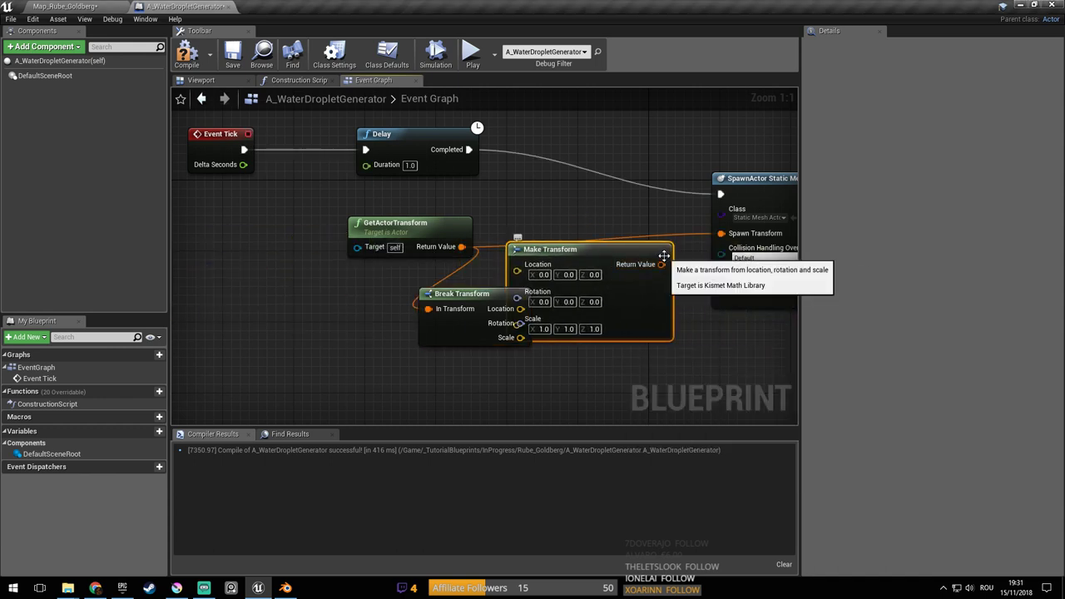
drag(686, 264, 657, 265)
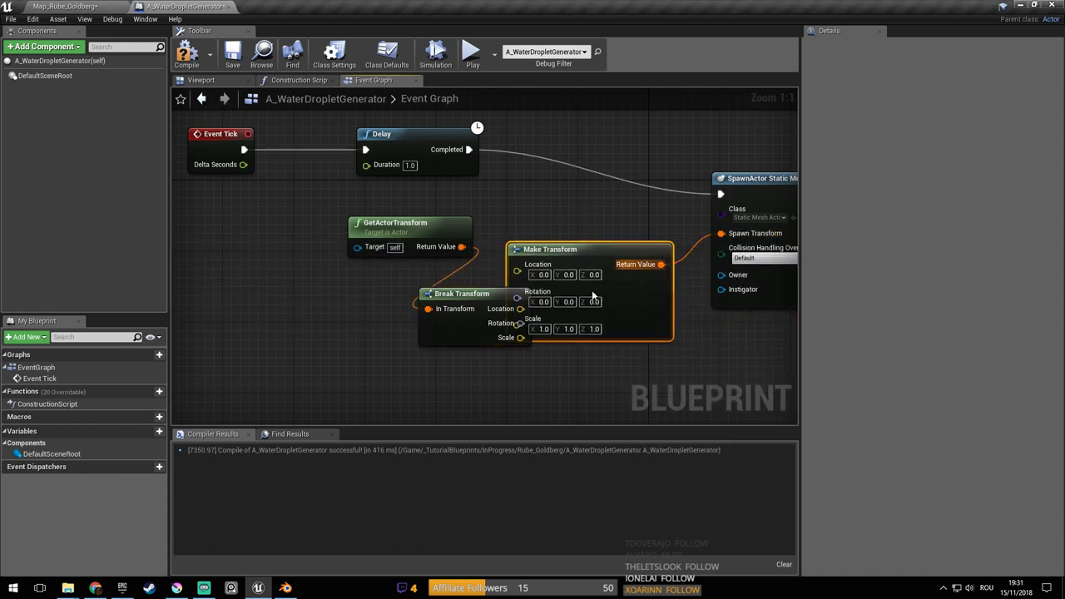
Space out the transform nodes and connect Break Transform's Location and Rotation to the matching Make Transform inputs
drag(400, 225, 288, 202)
drag(462, 294, 382, 285)
drag(310, 218, 242, 241)
right_drag(408, 320, 450, 324)
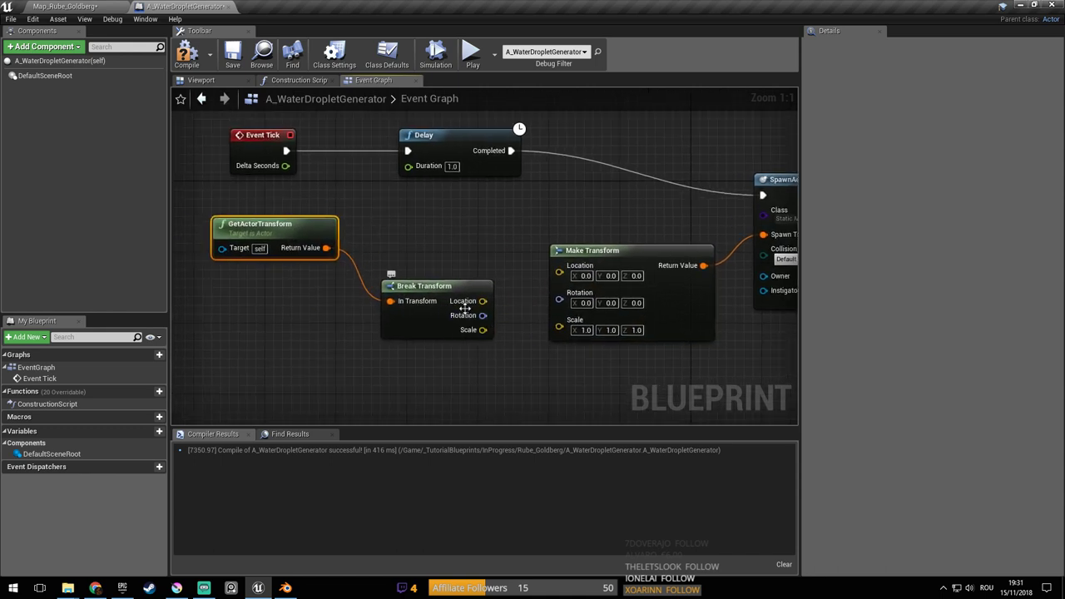
drag(482, 301, 559, 265)
drag(483, 316, 559, 279)
right_drag(560, 305, 439, 293)
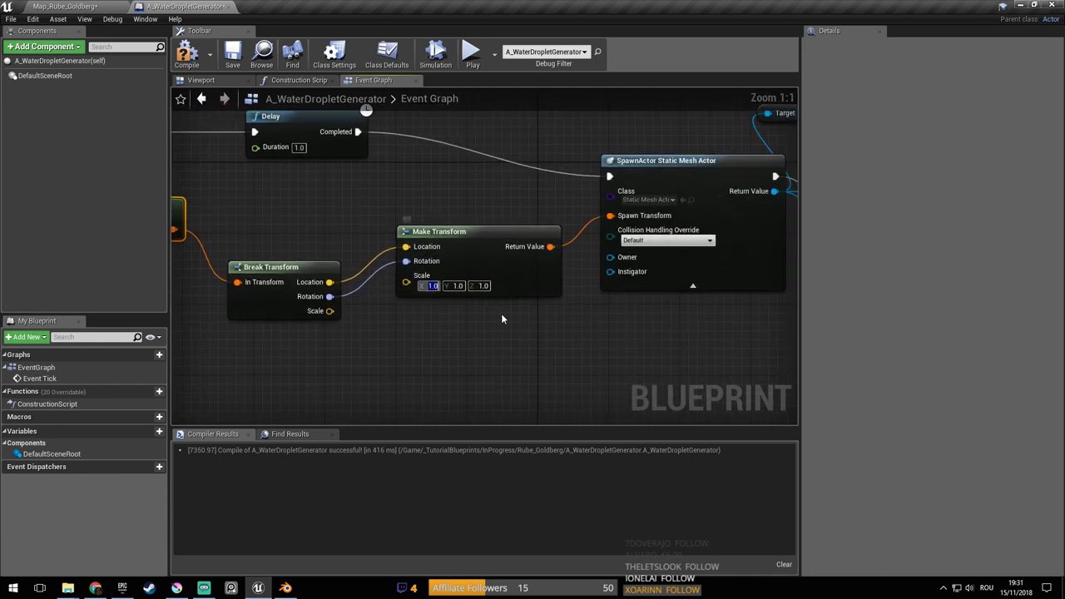
Set Make Transform's Scale to 0.3 on X, Y and Z, and compile and save the blueprint
text(0)
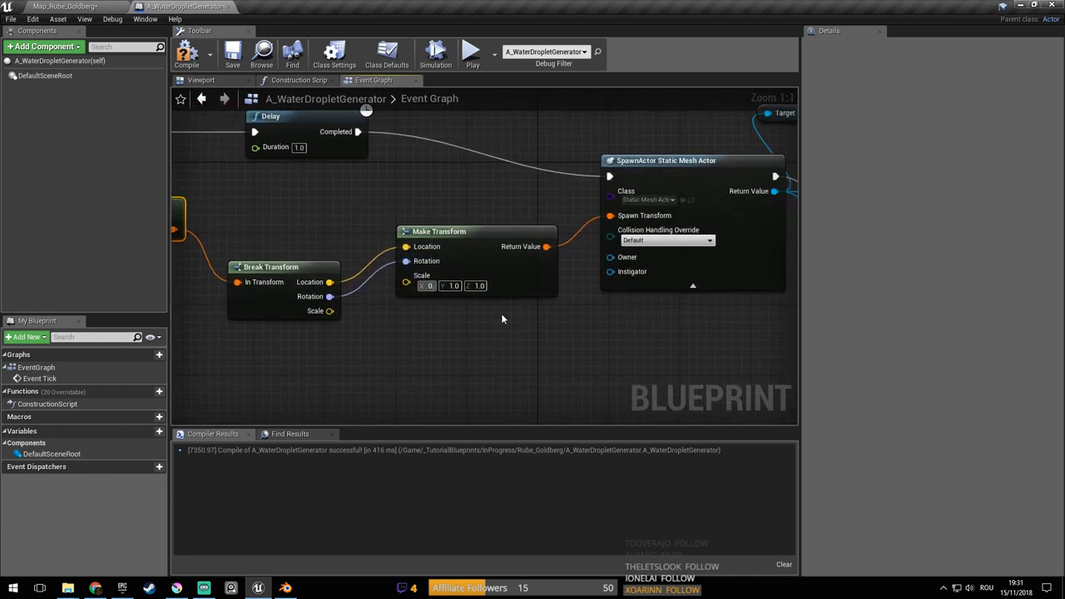
text(.3)
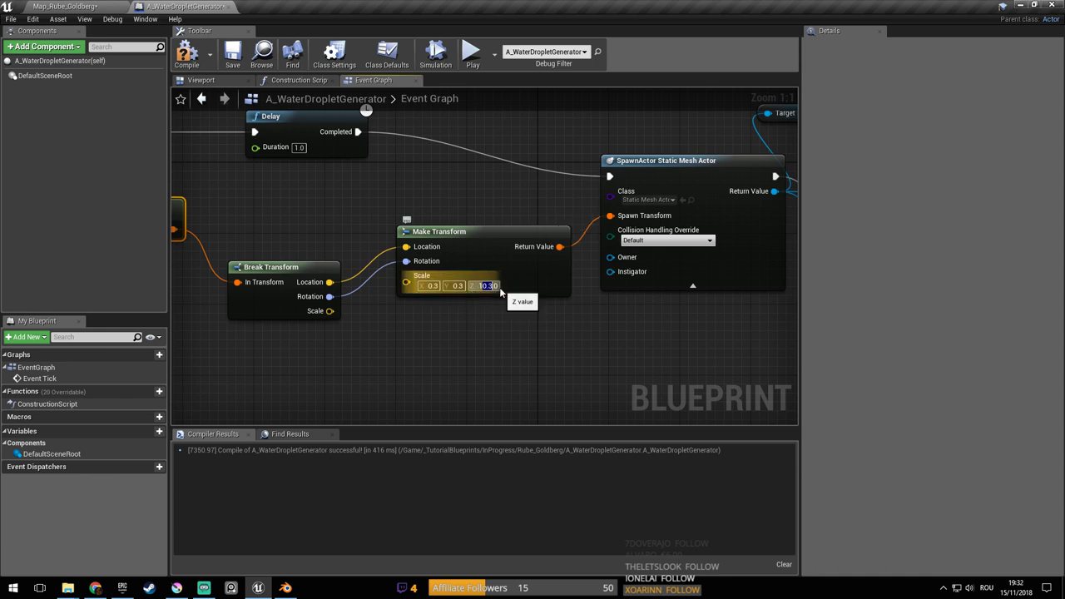
text(1)
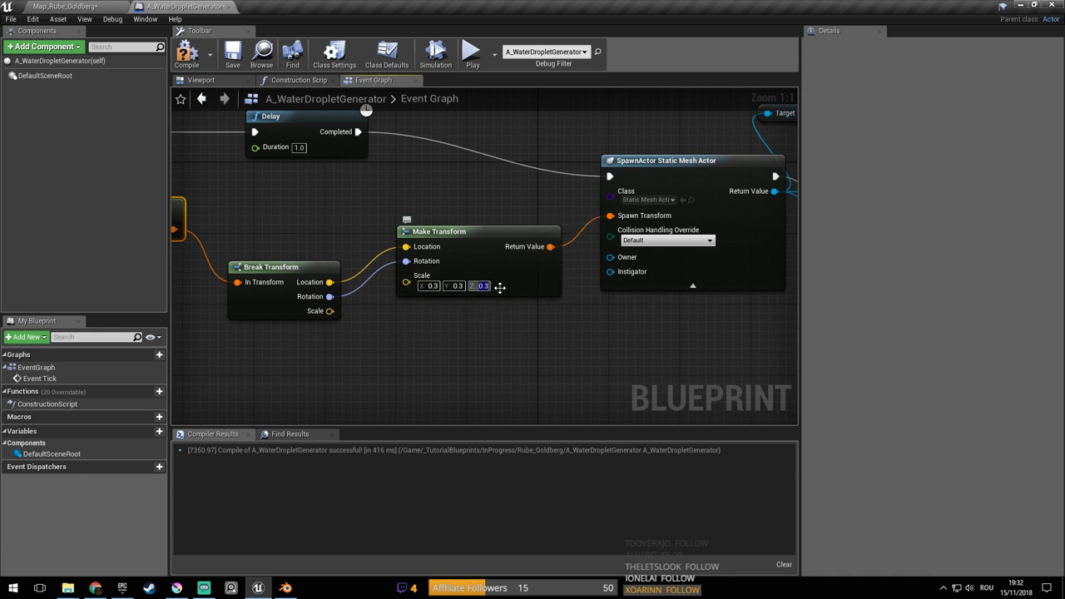
right_drag(572, 314, 519, 308)
click(188, 54)
click(233, 55)
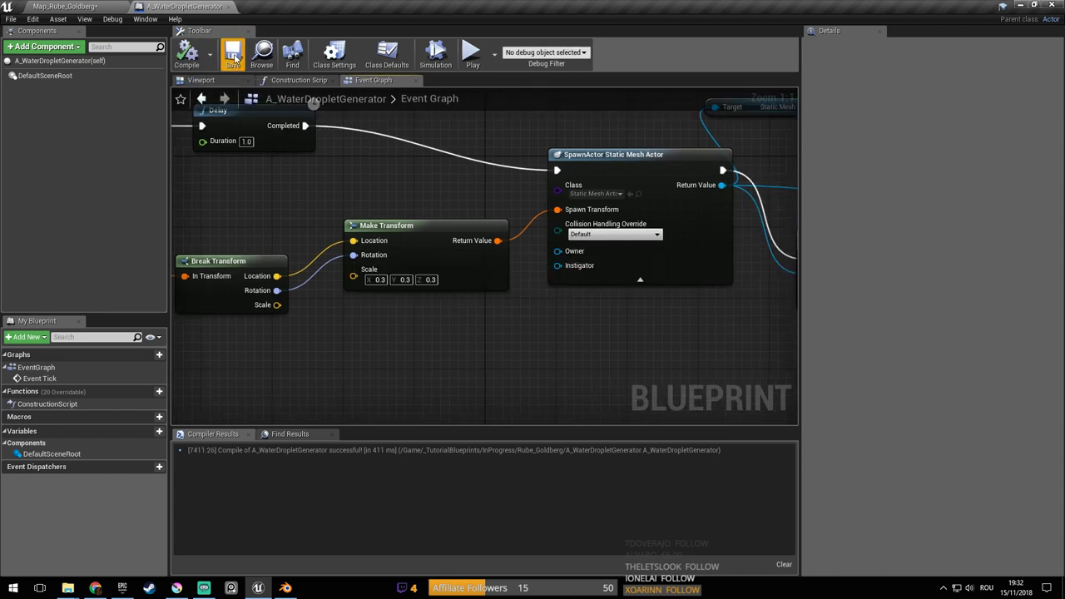
Play-test Map_Rube_Goldberg with the smaller droplets and stop playing
click(67, 7)
click(561, 46)
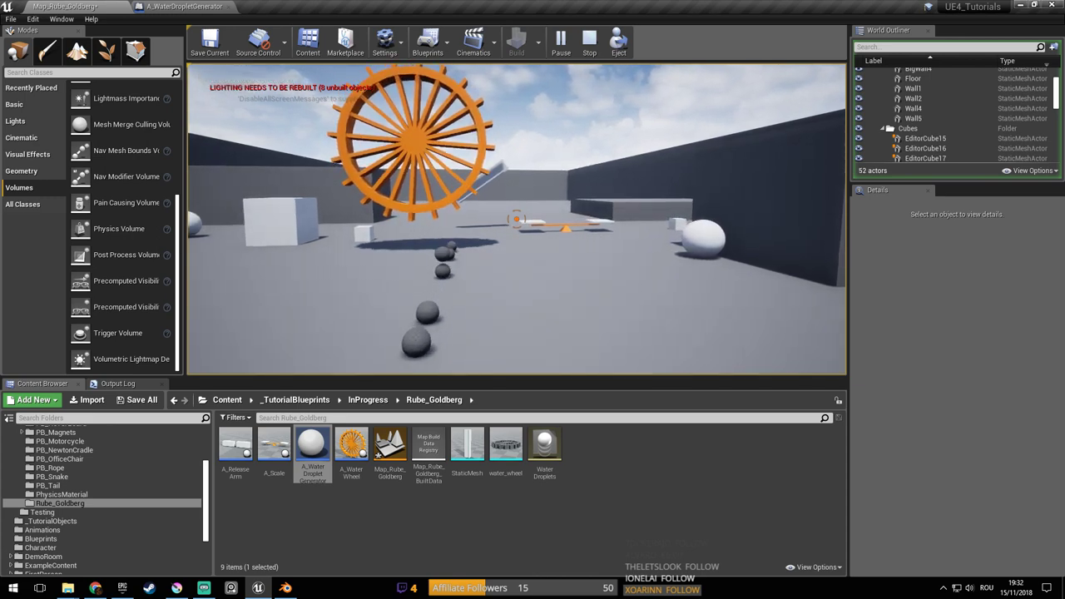
key(Escape)
Select the A_WaterDropletGenerator actor in the level and raise it above the water wheel
mouse_move(616, 196)
right_down()
mouse_move(612, 125)
mouse_move(616, 218)
mouse_move(616, 197)
right_up()
click(503, 248)
key(f)
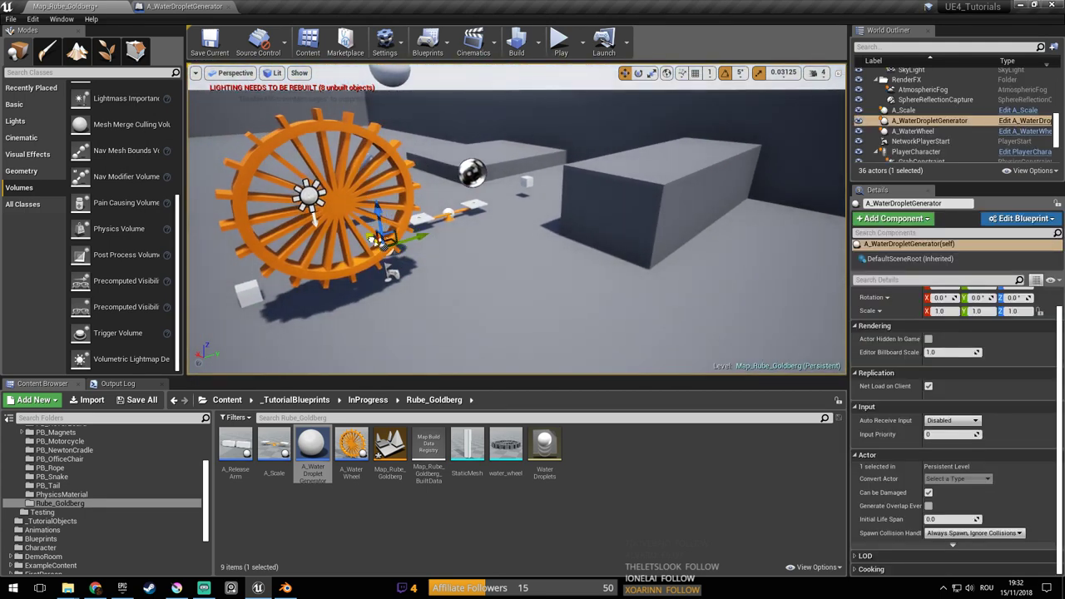
right_drag(409, 181, 380, 128)
Delete three of the leftover spheres floating above the water wheel
click(478, 240)
key(Delete)
click(481, 119)
key(Delete)
right_drag(483, 119, 485, 71)
click(491, 183)
key(Delete)
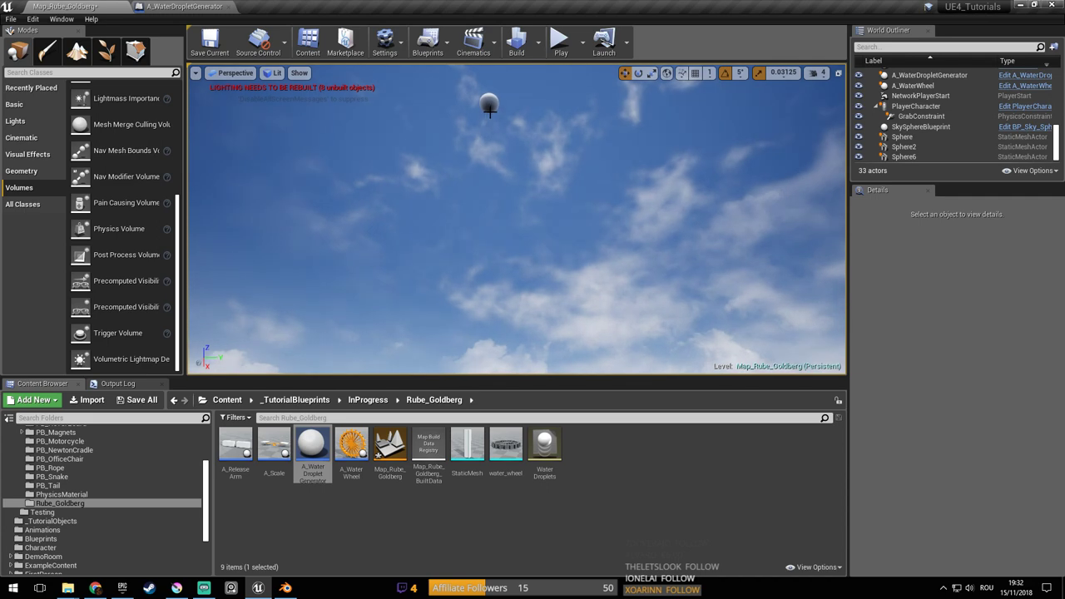
Try to delete the remaining floating spheres, and undo the last two deletions
click(491, 113)
key(Delete)
click(489, 104)
right_drag(491, 106, 485, 150)
key(ctrl+z)
key(ctrl+z)
Delete Sphere6 and save the level
click(509, 227)
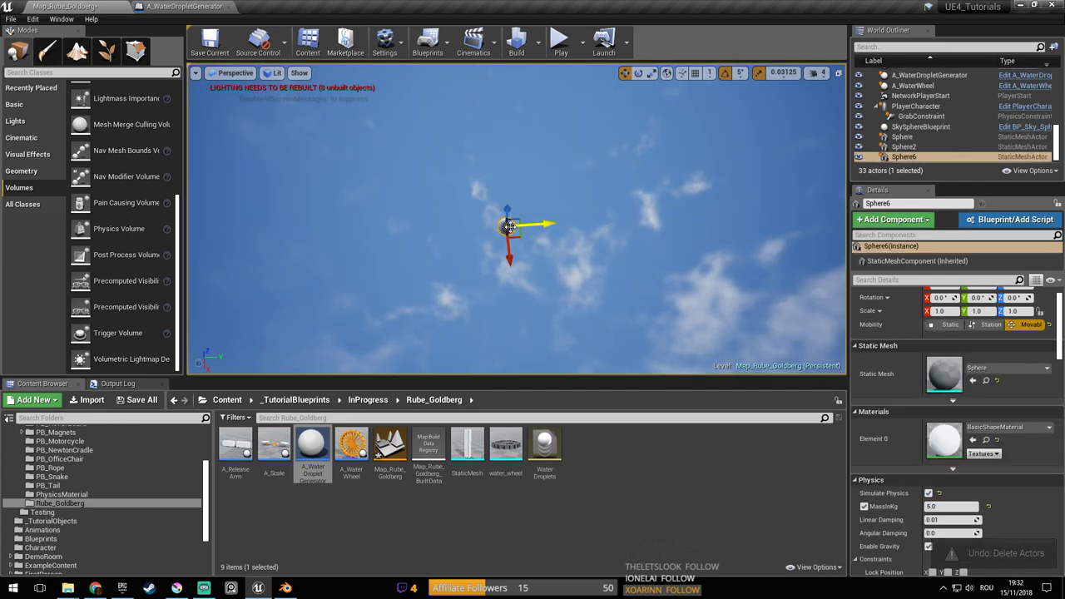
key(Delete)
right_drag(510, 228, 508, 264)
key(ctrl+s)
Select the water droplet generator above the wheel, adjust its position, and save the level again
key(w)
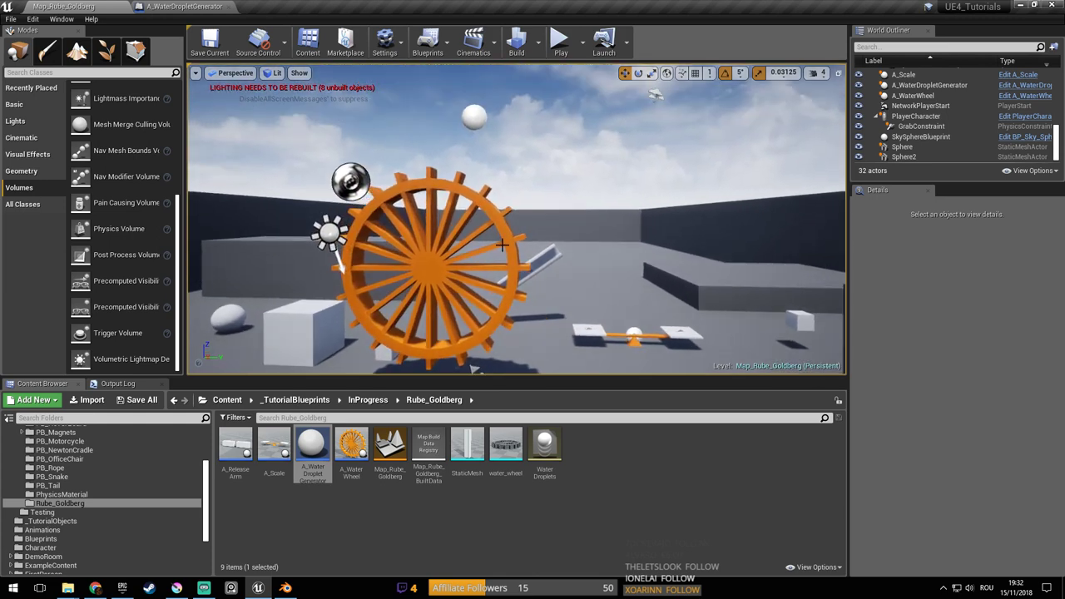
click(472, 118)
right_drag(472, 368, 516, 177)
key(ctrl+s)
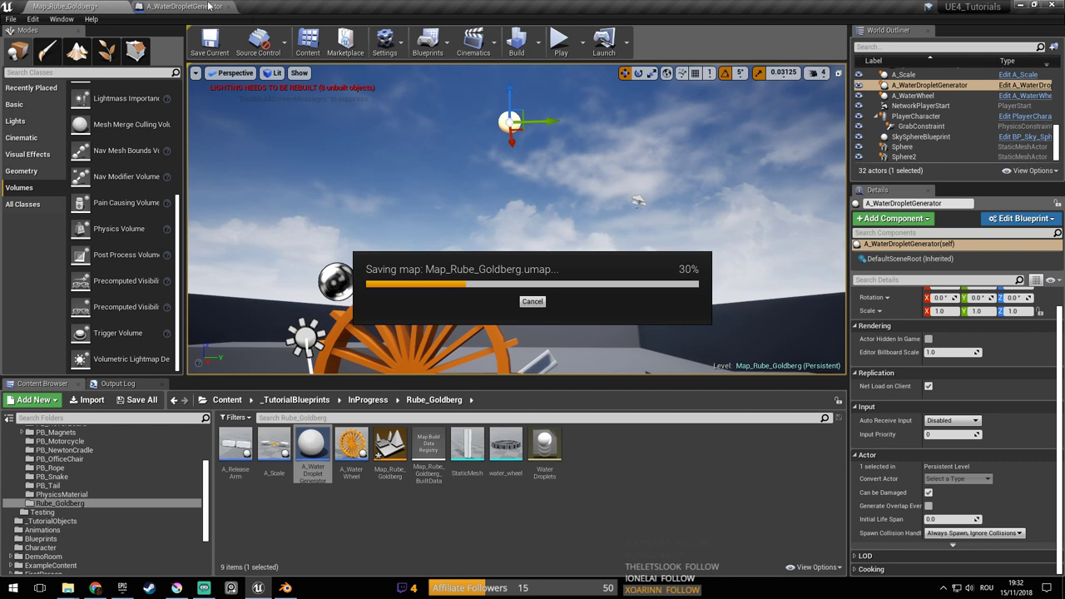
In the generator's event graph, shift the nodes after SpawnActor farther along, and pull Set Mobility back to widen the gap before Set Simulate Physics
click(185, 6)
scroll(432, 221, down, 1)
right_drag(433, 222, 297, 231)
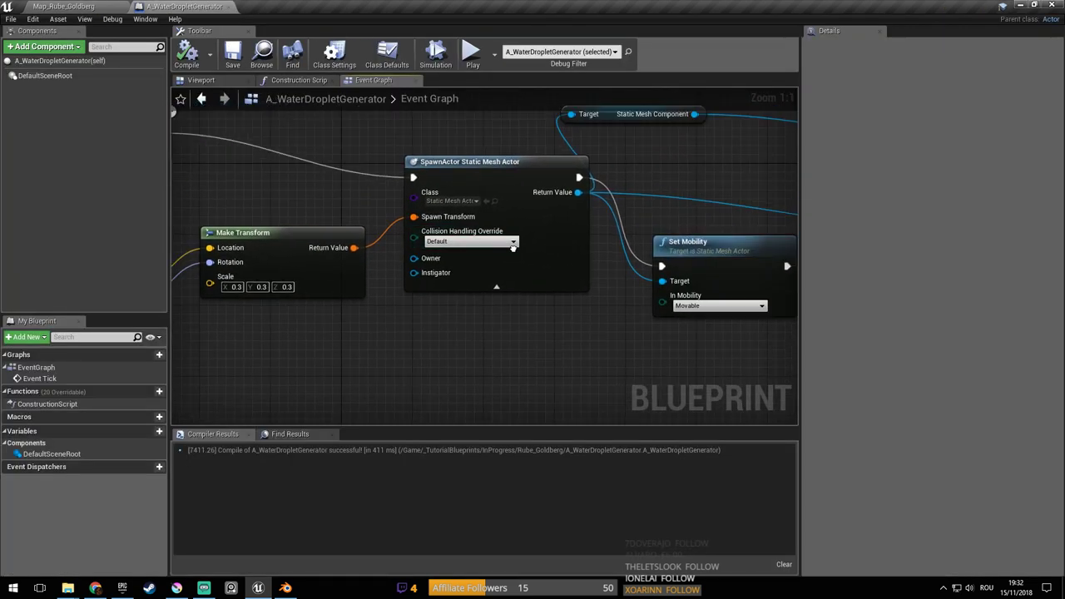
right_drag(514, 246, 363, 257)
scroll(561, 266, down, 3)
right_drag(597, 284, 311, 305)
drag(296, 277, 552, 244)
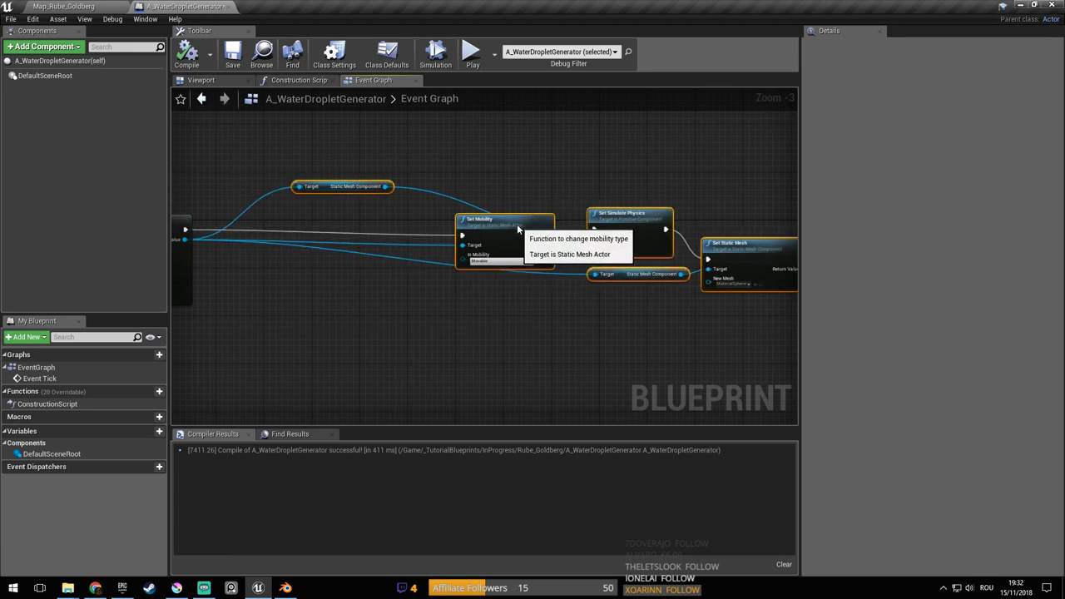
scroll(369, 224, up, 3)
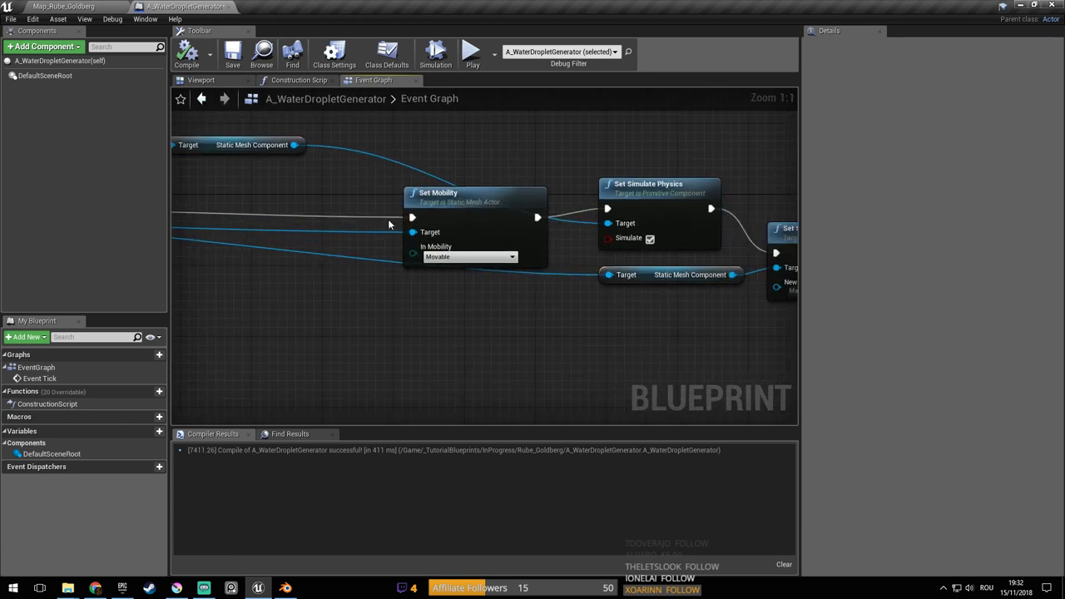
right_drag(571, 280, 613, 284)
drag(522, 213, 420, 239)
right_drag(592, 286, 503, 260)
Delete the second Static Mesh Component node, connect the remaining one to Set Static Mesh's Target, and move it below Set Mobility
click(620, 255)
key(Delete)
drag(249, 125, 517, 249)
right_drag(219, 198, 631, 217)
drag(406, 147, 594, 340)
right_drag(458, 367, 614, 391)
Add a Set Mass Scale (StaticMeshComponent) node from SpawnActor's Return Value and place it near Set Simulate Physics
drag(299, 234, 387, 221)
text(set mass)
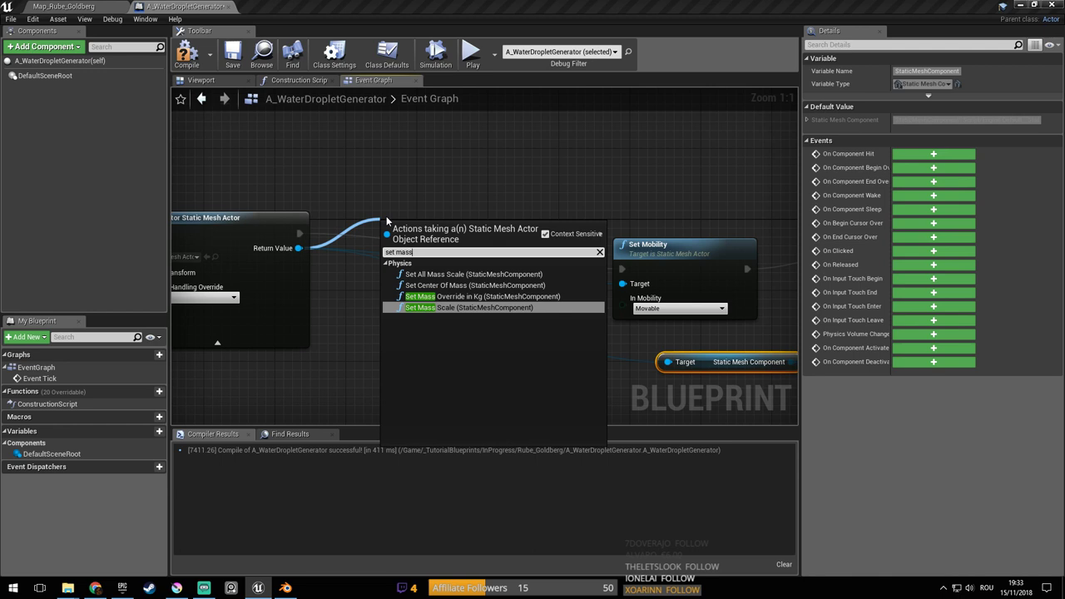
key(Return)
drag(454, 228, 703, 186)
right_drag(728, 241, 483, 267)
drag(446, 209, 624, 192)
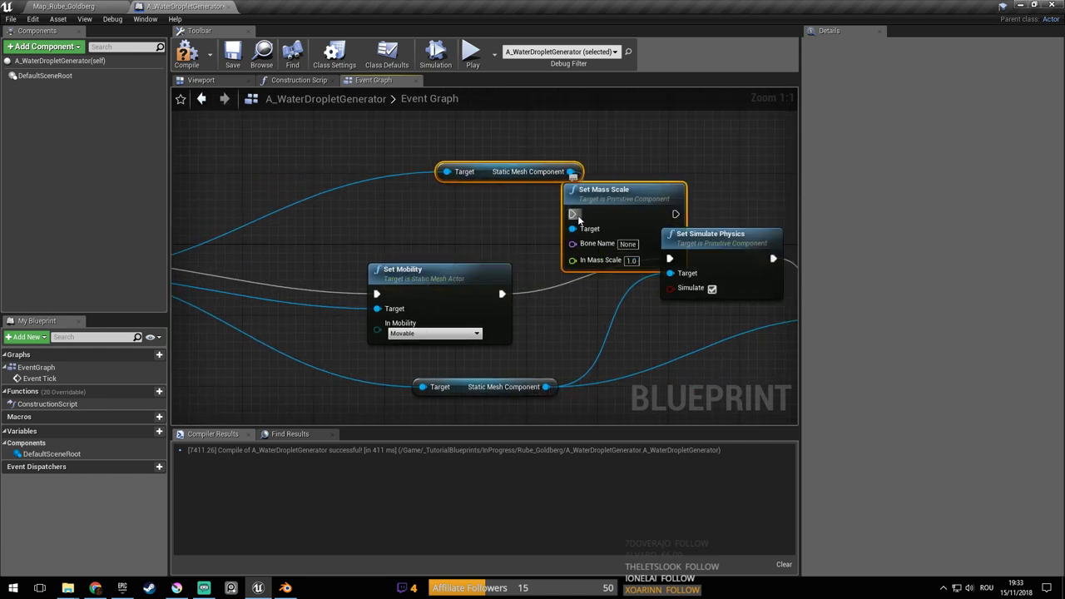
Delete the extra Static Mesh Component node and connect Set Mass Scale's Target to the shared Static Mesh Component
click(539, 173)
key(Delete)
drag(573, 230, 546, 387)
right_drag(492, 255, 597, 260)
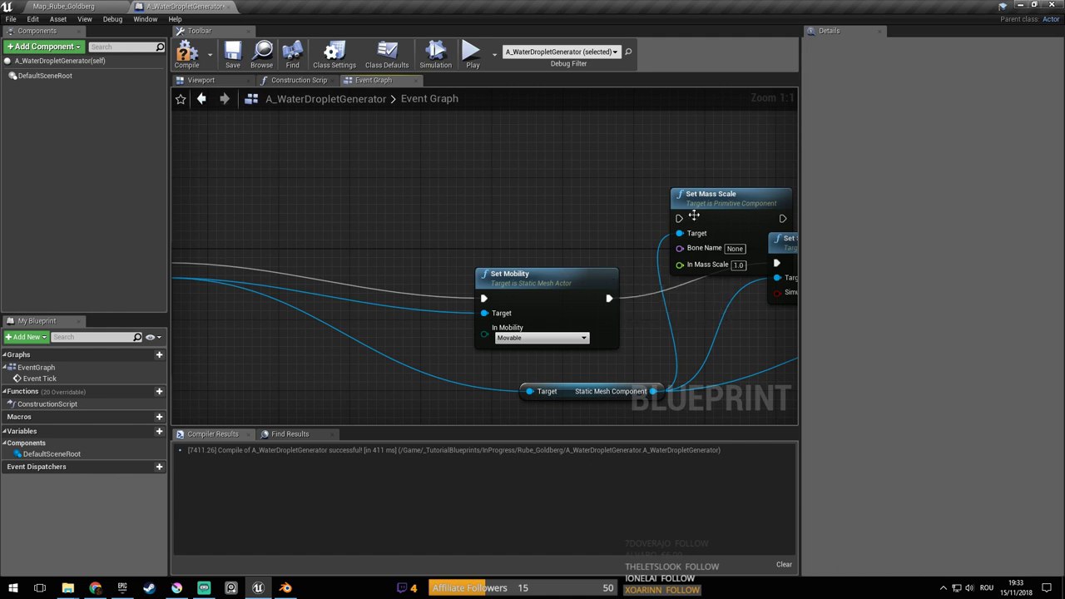
Arrange the nodes, connect Set Mobility's execution output to Set Mass Scale, and compile and save the blueprint
drag(689, 220, 662, 221)
drag(516, 291, 381, 237)
drag(478, 245, 668, 223)
right_drag(591, 300, 500, 345)
click(499, 345)
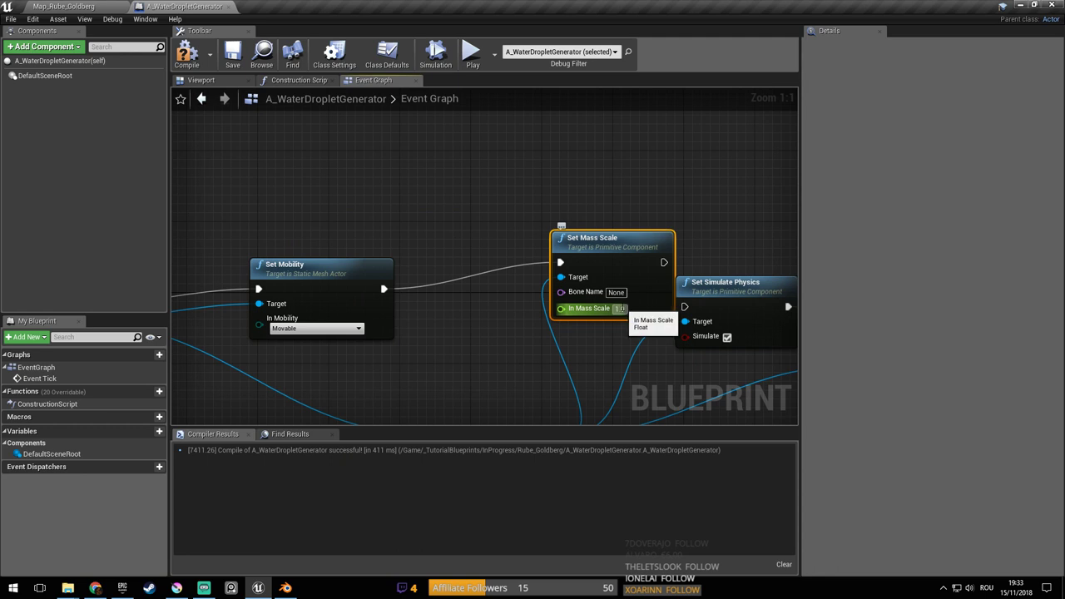
right_drag(523, 332, 518, 308)
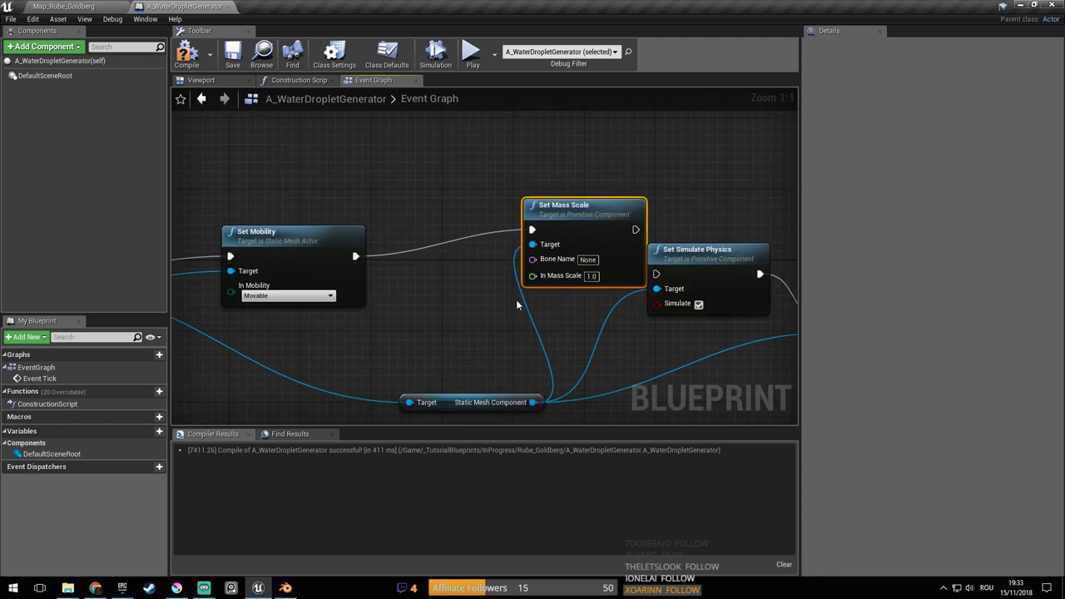
click(194, 62)
click(232, 60)
Select Sphere2 on the sloped channel in the level and examine its scale and physics mass settings
click(91, 5)
right_drag(284, 109, 260, 233)
key(w)
click(542, 209)
right_drag(542, 209, 664, 141)
key(w)
right_drag(608, 243, 638, 239)
click(582, 250)
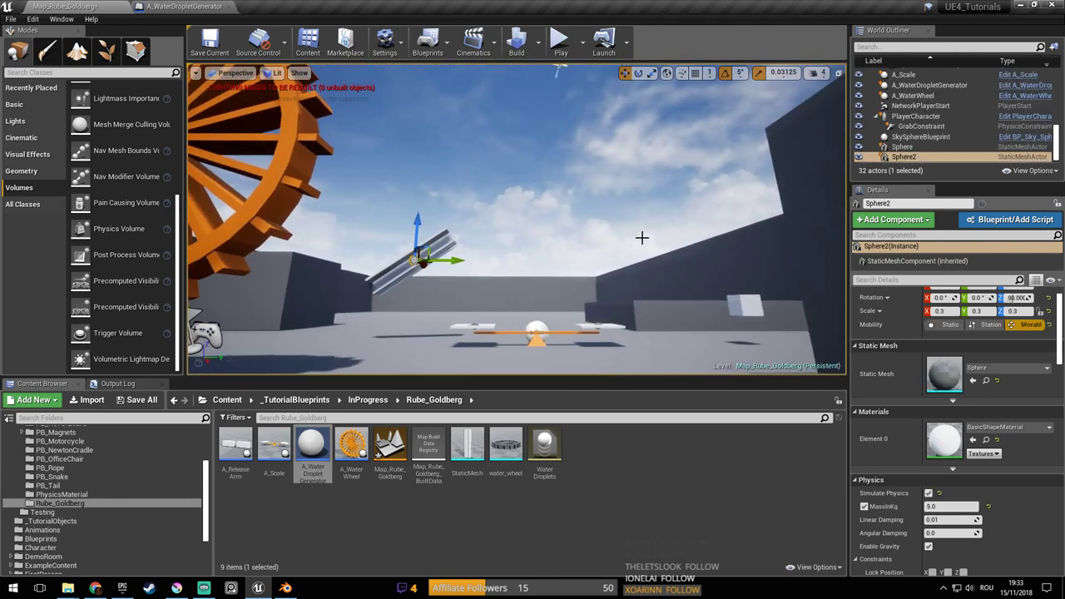
drag(1063, 334, 1062, 316)
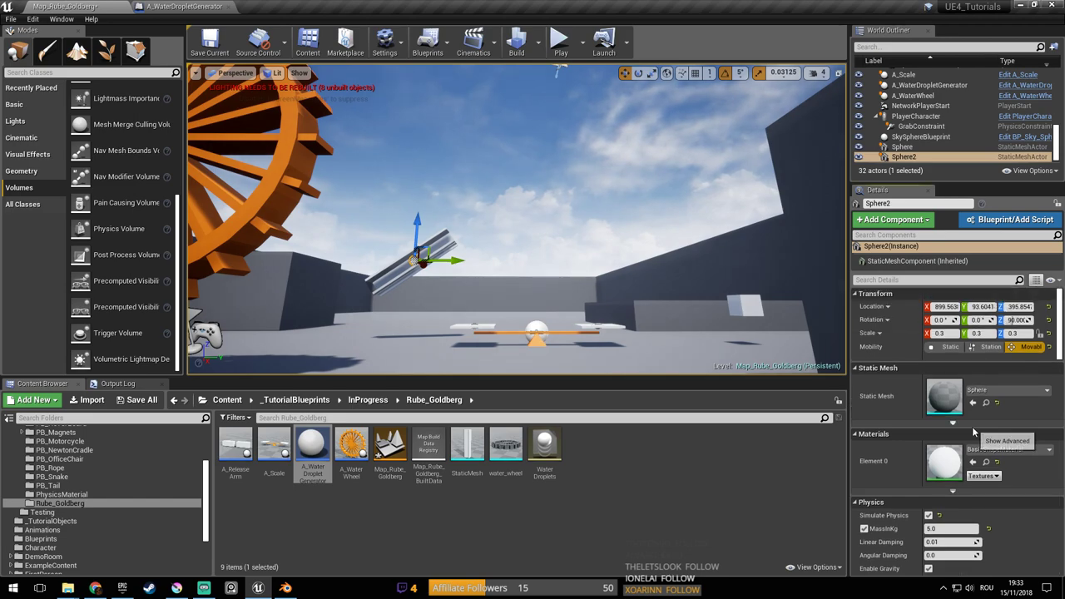
scroll(965, 449, down, 2)
key(s)
right_drag(482, 245, 482, 246)
key(alt+Tab)
key(alt+Tab)
right_drag(305, 115, 305, 114)
Set In Mass Scale to 5.0, connect Set Mass Scale's execution output to Set Simulate Physics, and compile and save the blueprint
click(190, 6)
right_drag(458, 224, 349, 171)
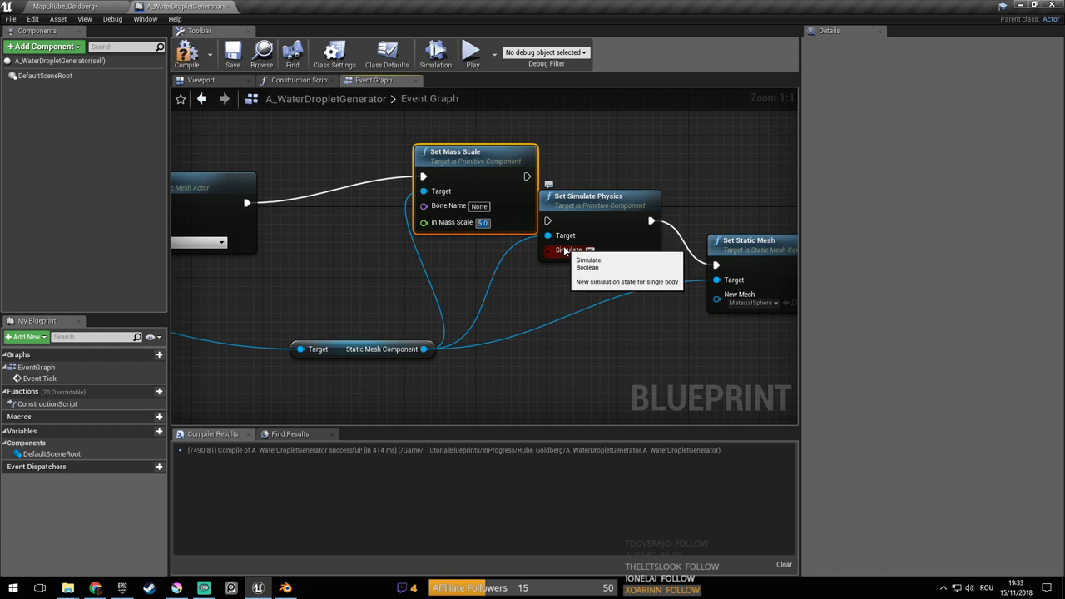
right_drag(607, 283, 616, 310)
drag(504, 201, 404, 236)
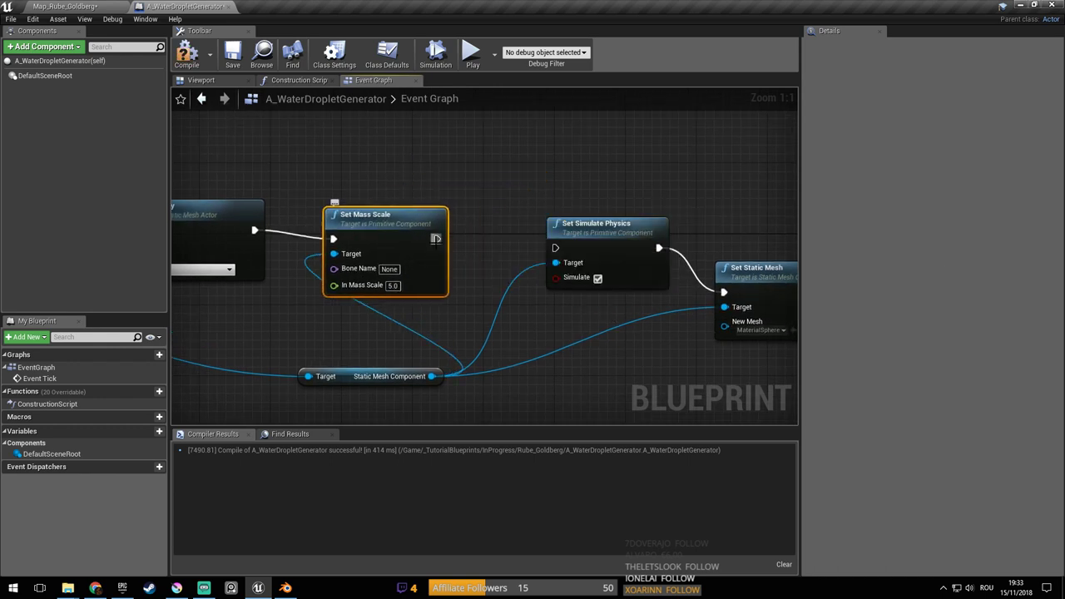
right_drag(467, 323, 559, 343)
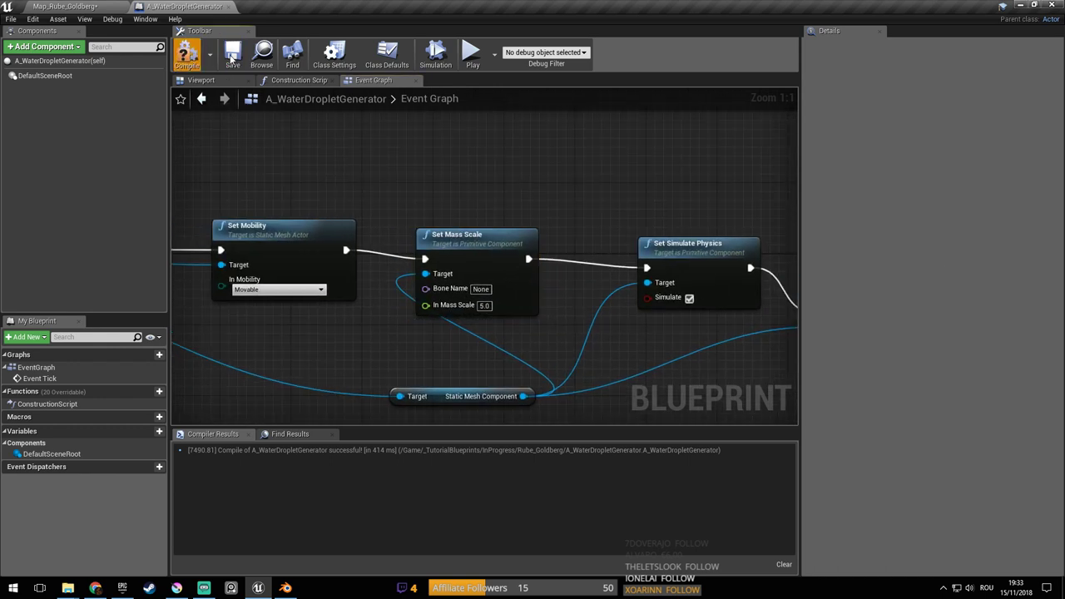
click(86, 6)
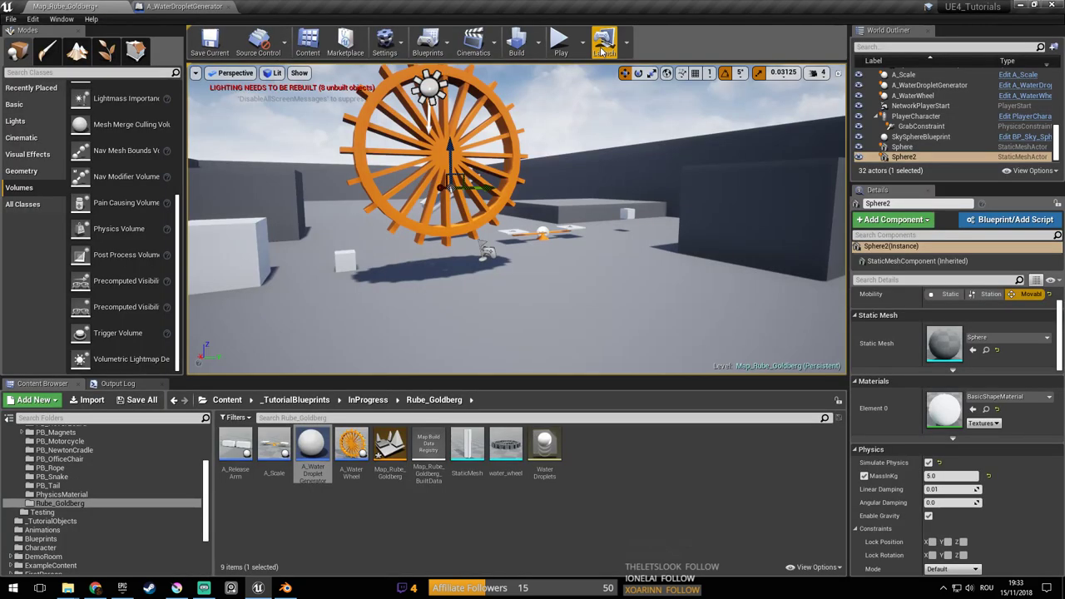
Finish the current play test and set Set Mass Scale's In Mass Scale to 2.0, compiling and saving the droplet generator blueprint
click(671, 157)
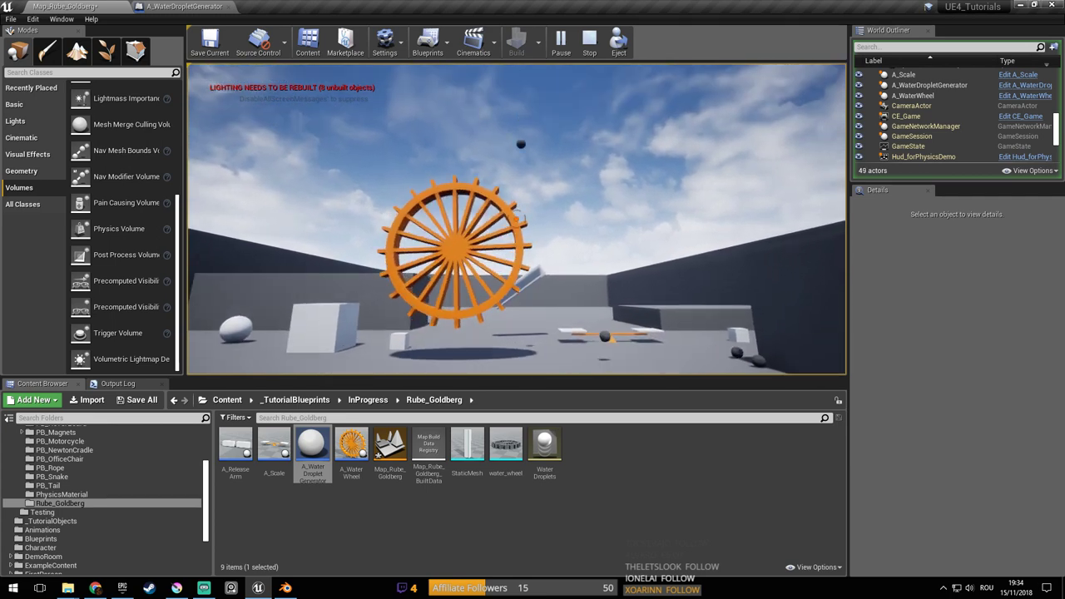
key(Escape)
click(198, 6)
right_drag(416, 193, 475, 195)
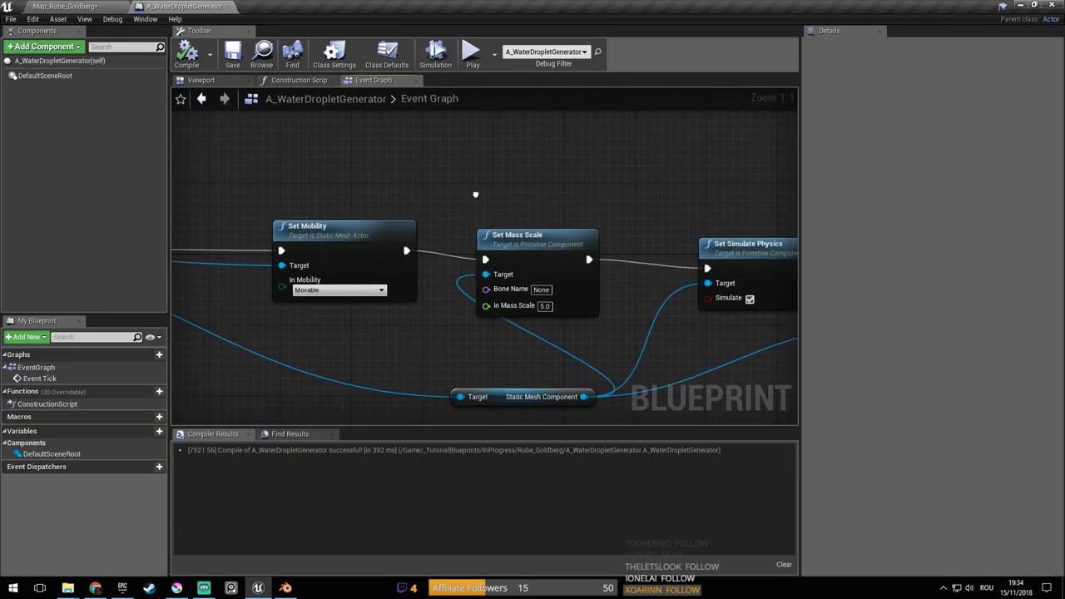
text(2)
key(Return)
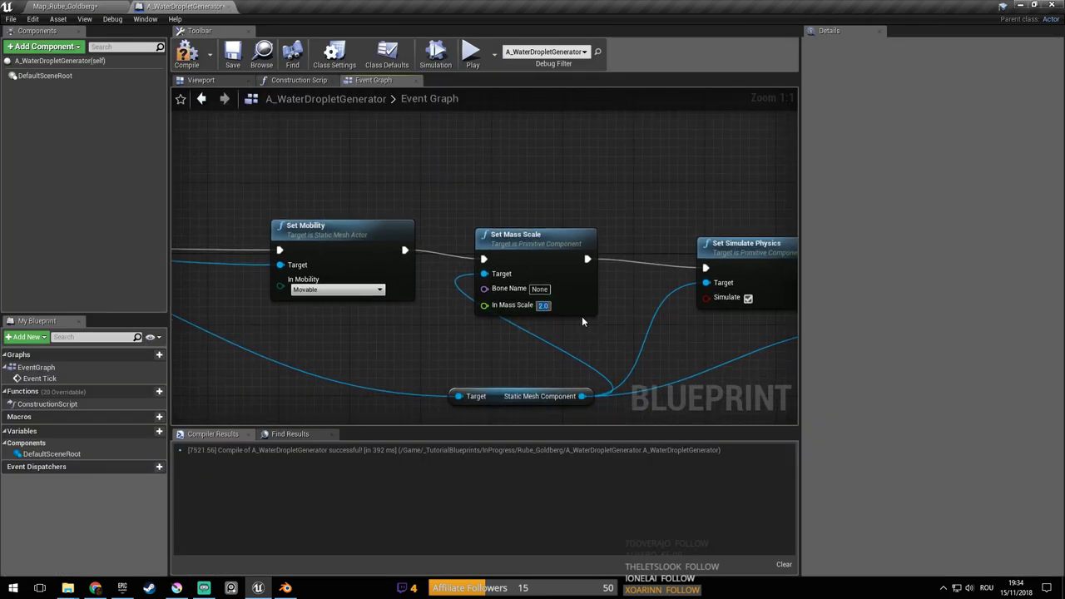
right_drag(582, 321, 566, 297)
click(233, 57)
Set the Duration of the Delay node after Event Tick to 0.3, and compile and save the blueprint
right_drag(245, 174, 717, 240)
scroll(717, 239, down, 6)
scroll(528, 265, up, 6)
right_drag(527, 266, 393, 323)
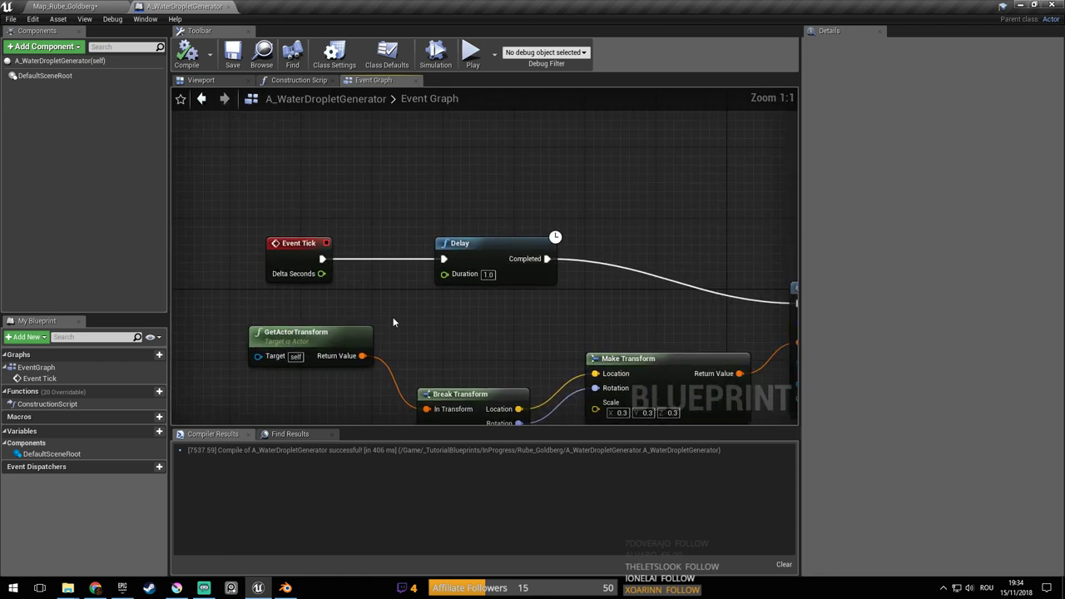
key(BackSpace)
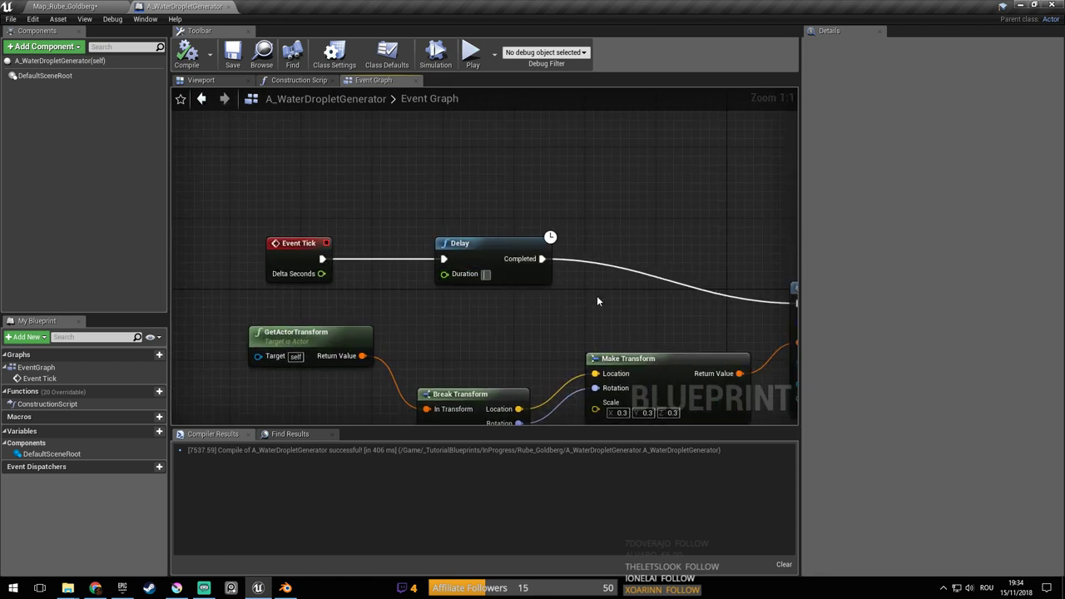
text(0.3)
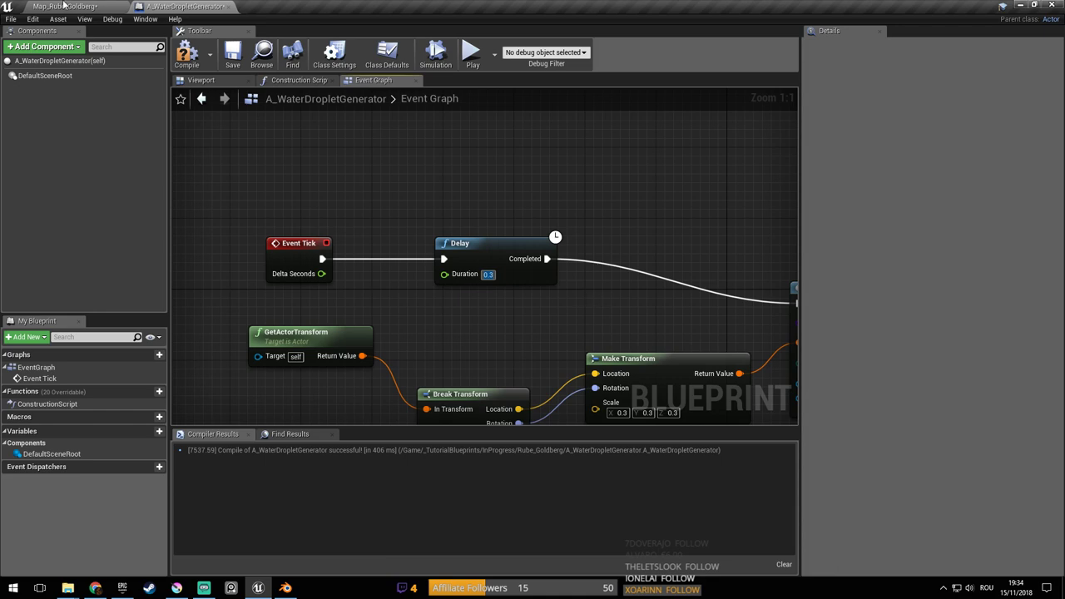
click(233, 55)
Play-test the Rube Goldberg level to check how the faster droplets drive the water wheel
click(67, 6)
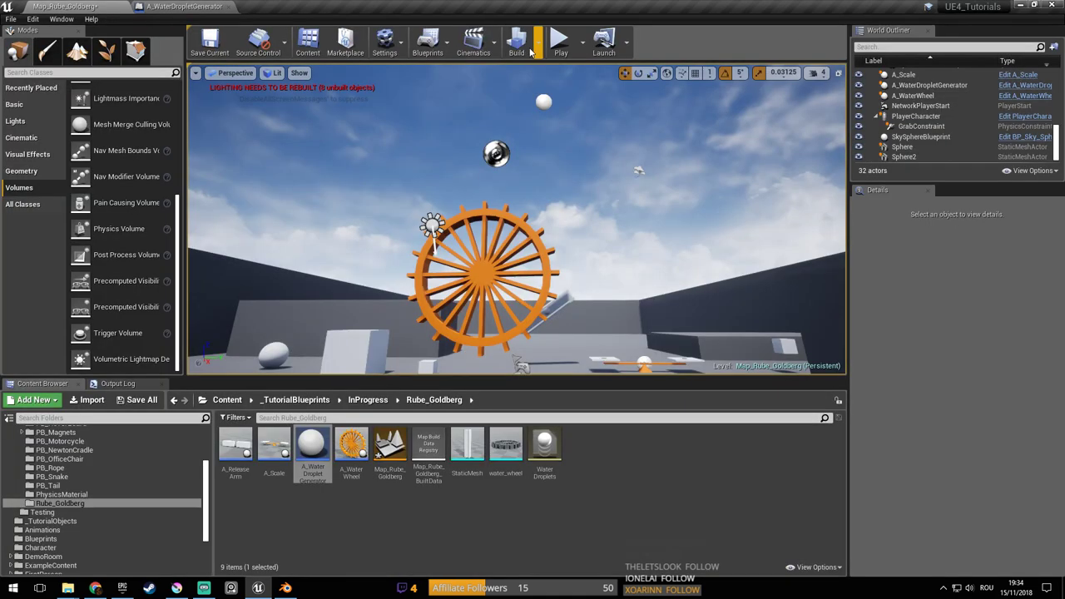
click(561, 41)
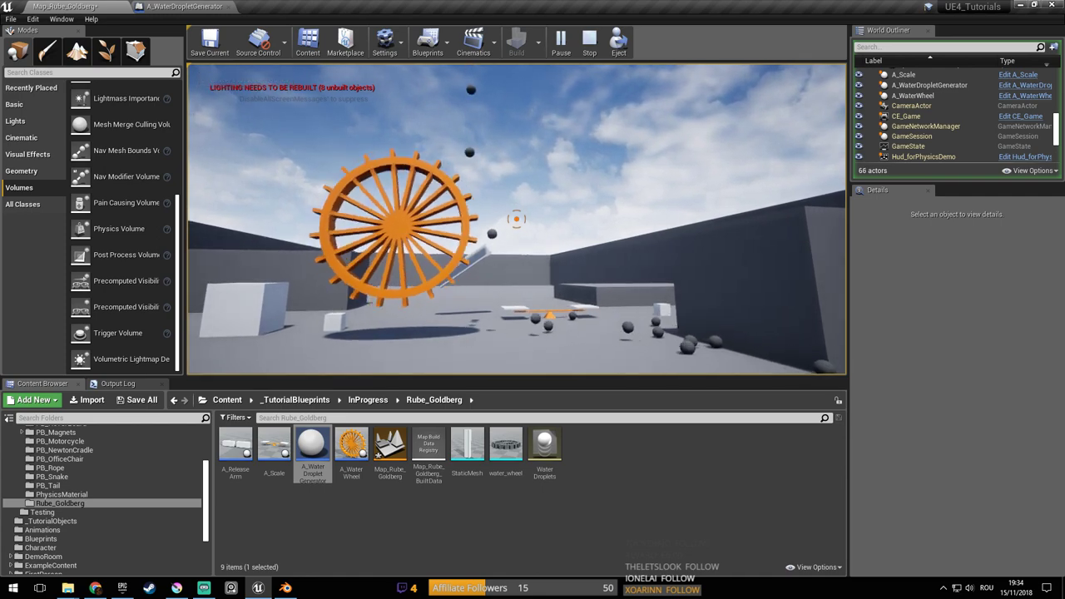
key(Escape)
Select the water wheel in the level and open its blueprint for editing
right_drag(708, 102, 677, 113)
click(447, 217)
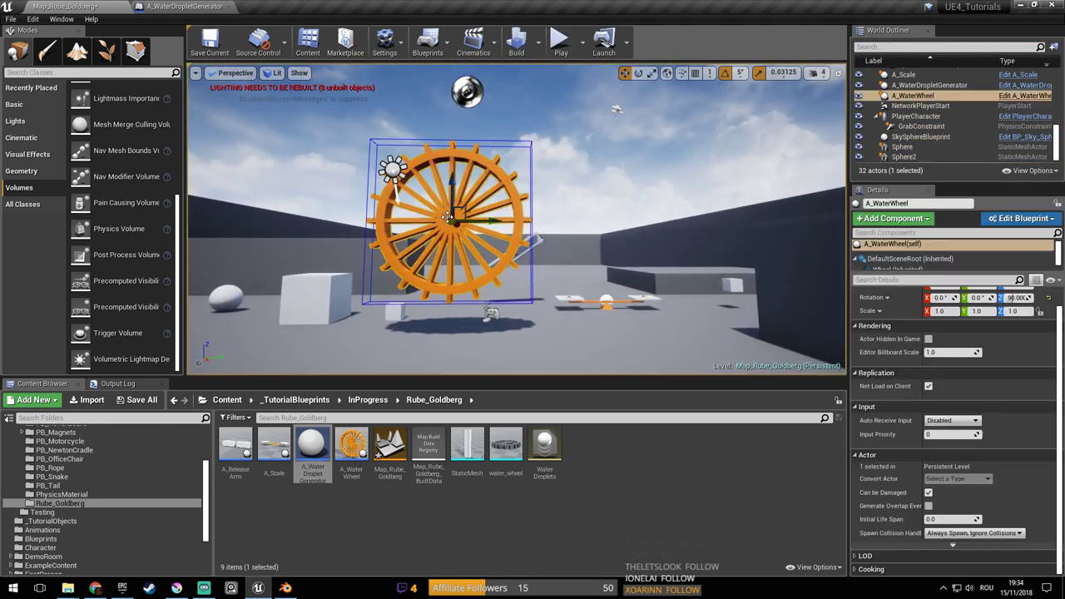
scroll(993, 401, up, 1)
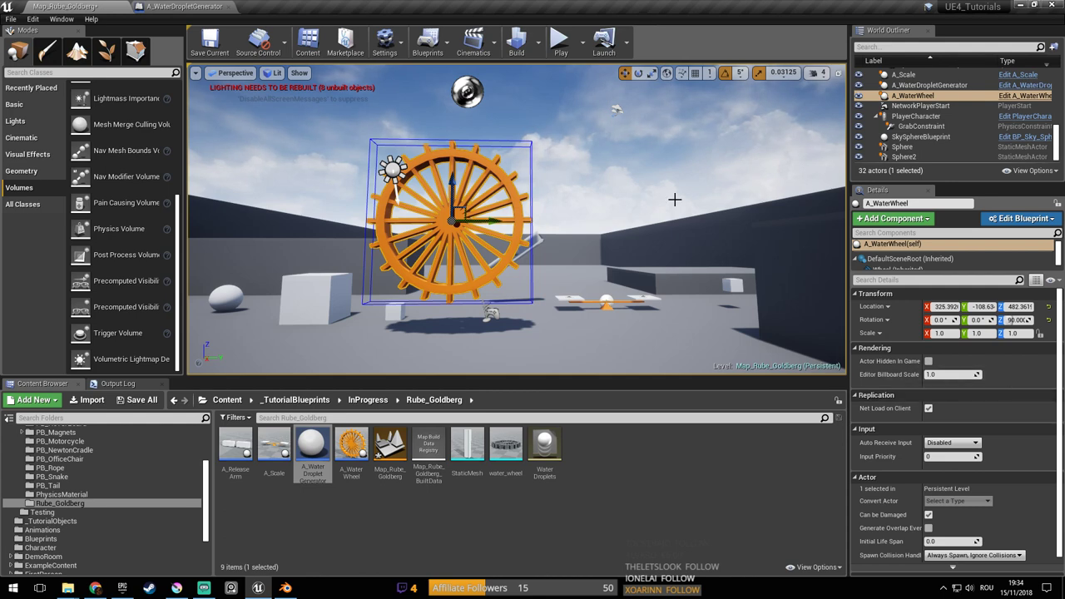
click(196, 6)
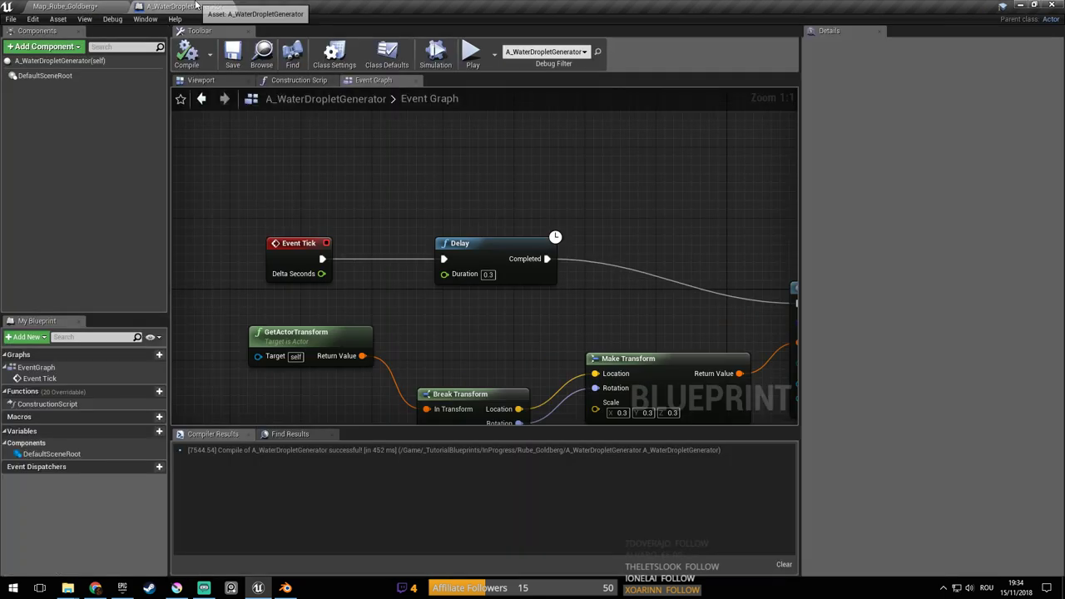
click(81, 7)
click(1032, 96)
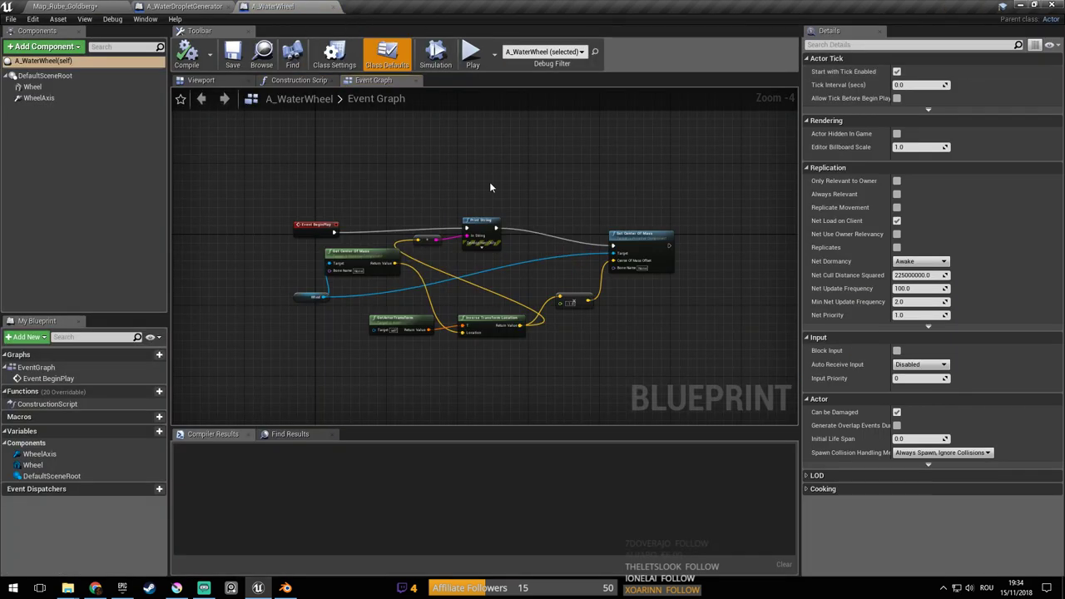
Set the Wheel component's physics mass to 50 kg, and compile and save the water wheel blueprint
right_drag(491, 188, 425, 177)
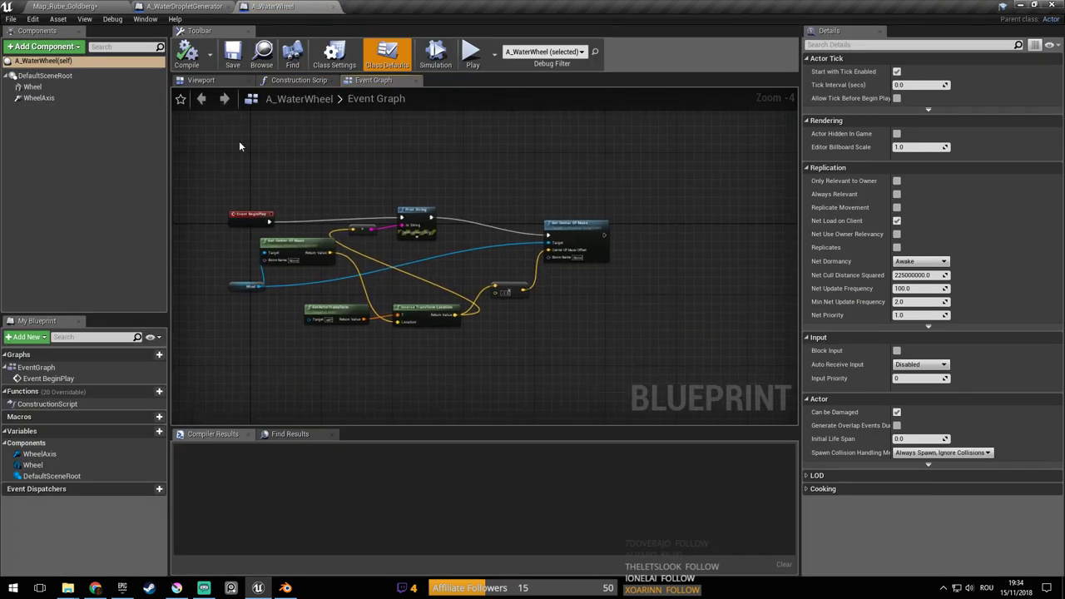
click(38, 87)
scroll(910, 283, down, 3)
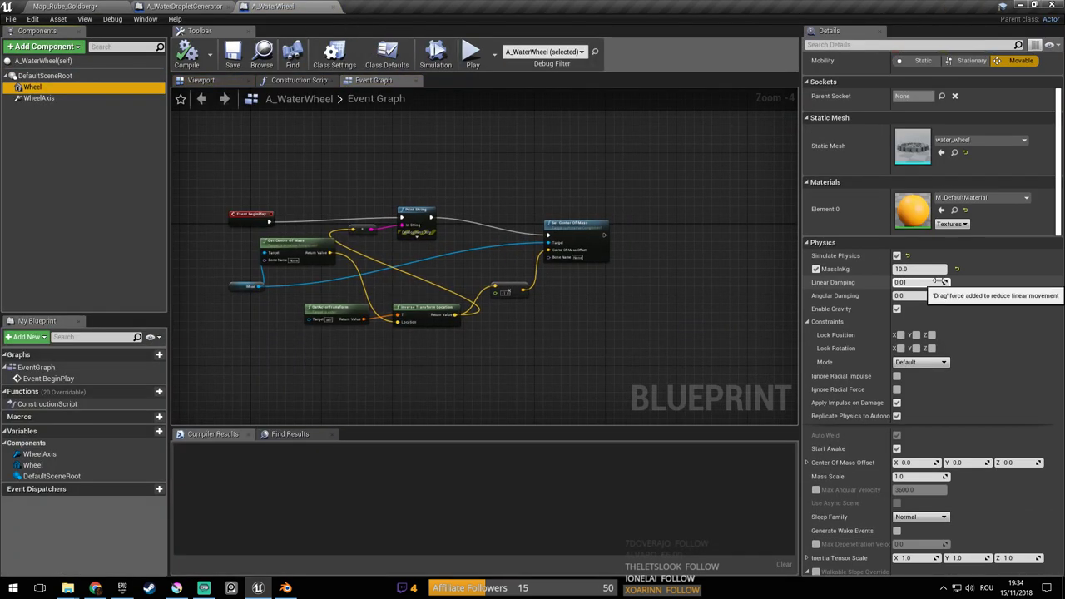
click(920, 269)
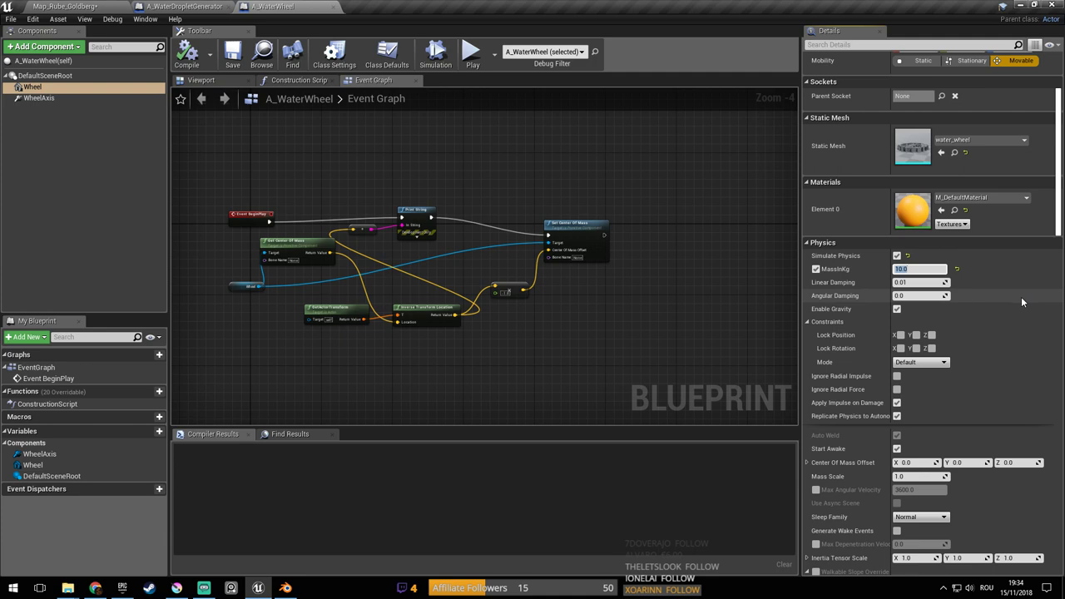
text(50)
key(Return)
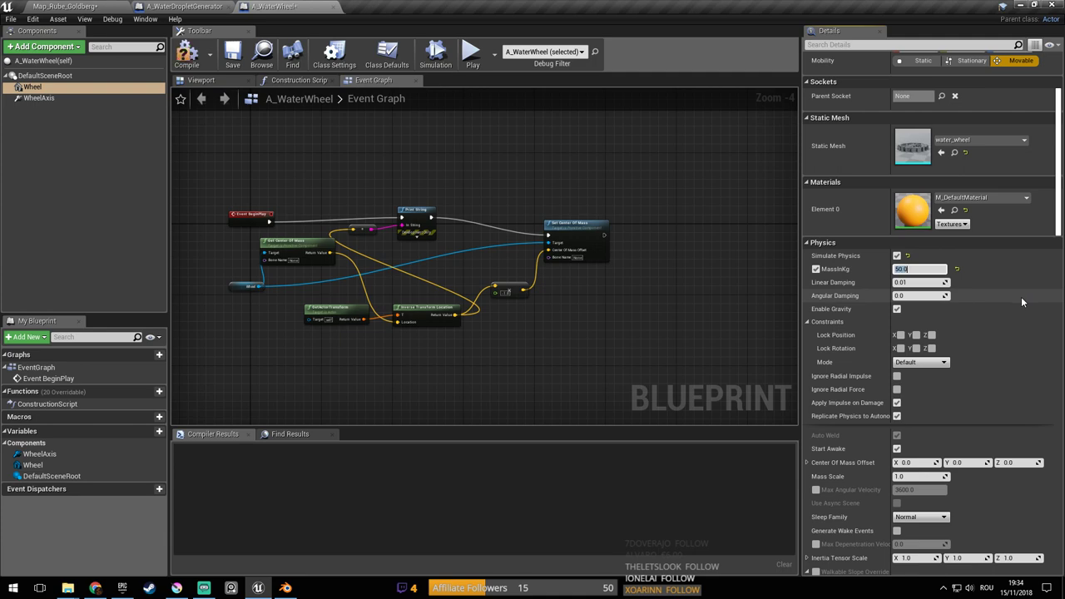
click(233, 55)
Play-test the level to check how the droplets move the heavier water wheel
click(75, 6)
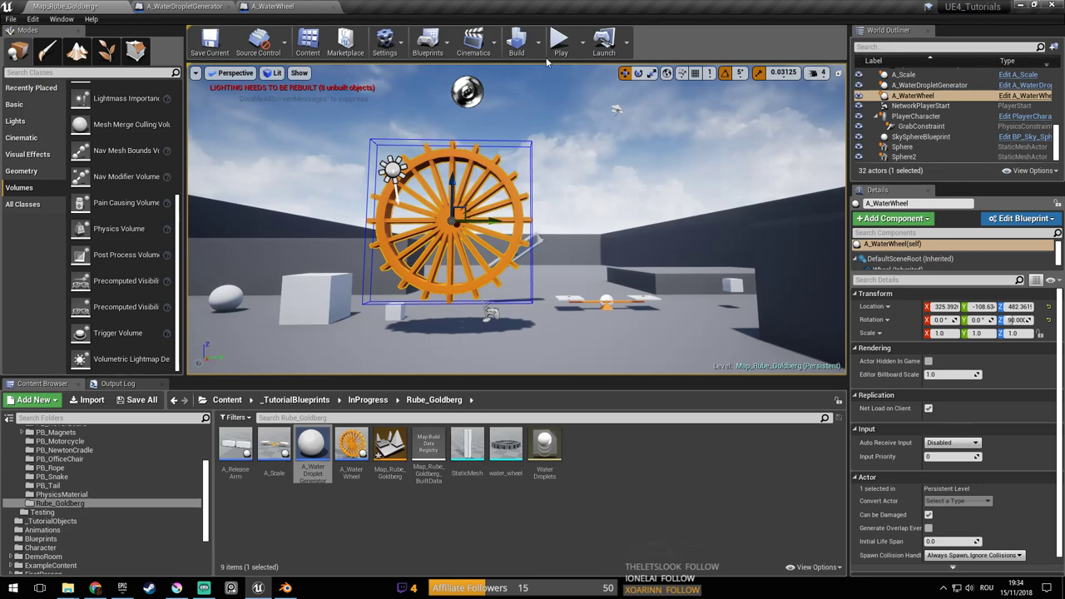
key(alt+p)
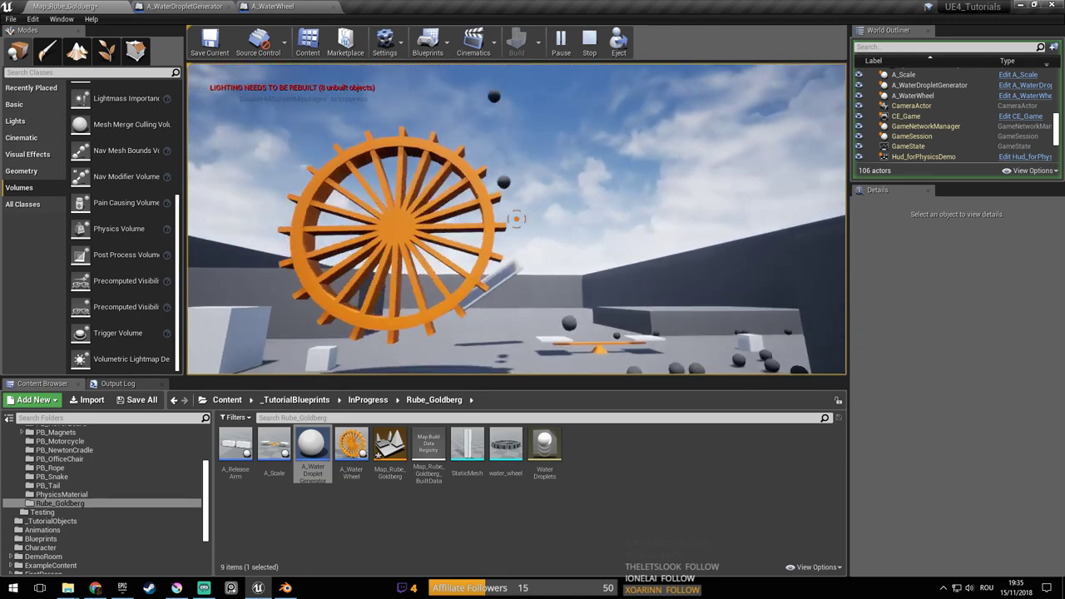
key(Escape)
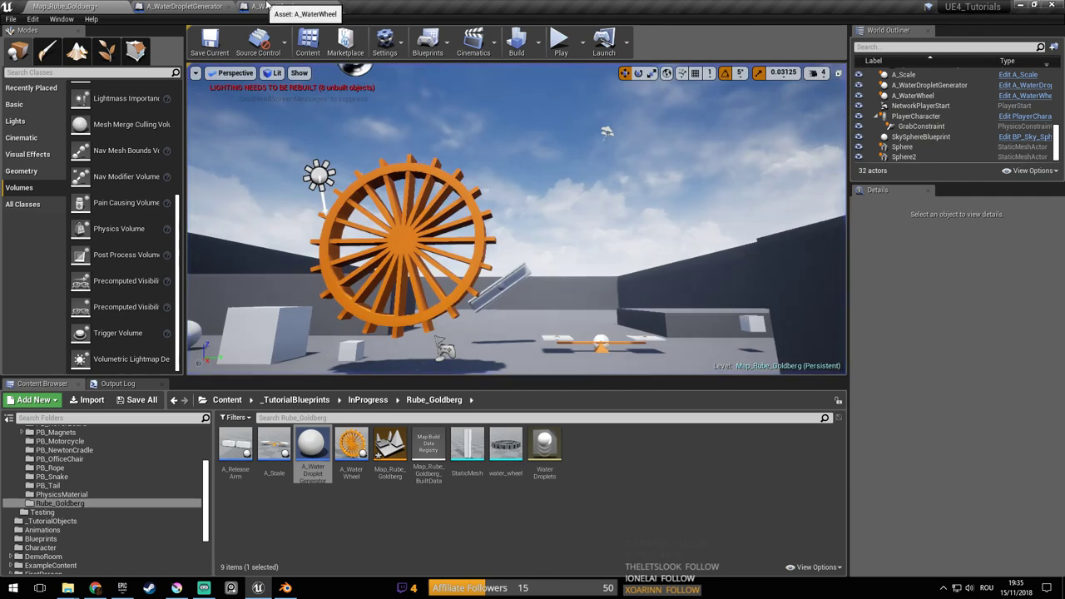
click(183, 5)
scroll(333, 208, down, 6)
scroll(367, 254, up, 5)
right_drag(599, 260, 399, 216)
drag(399, 216, 449, 276)
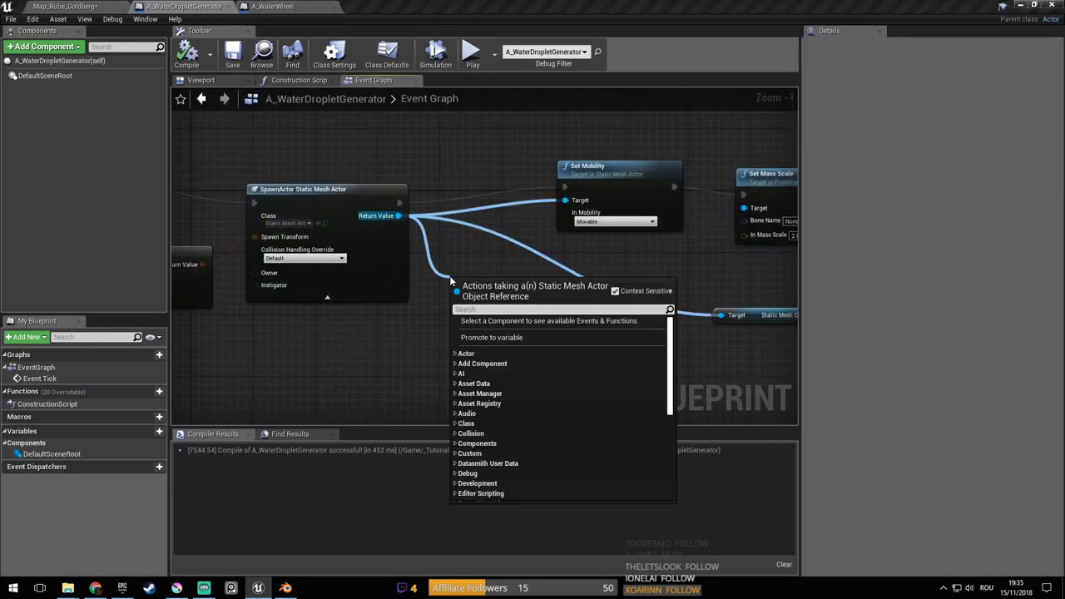
text(lif)
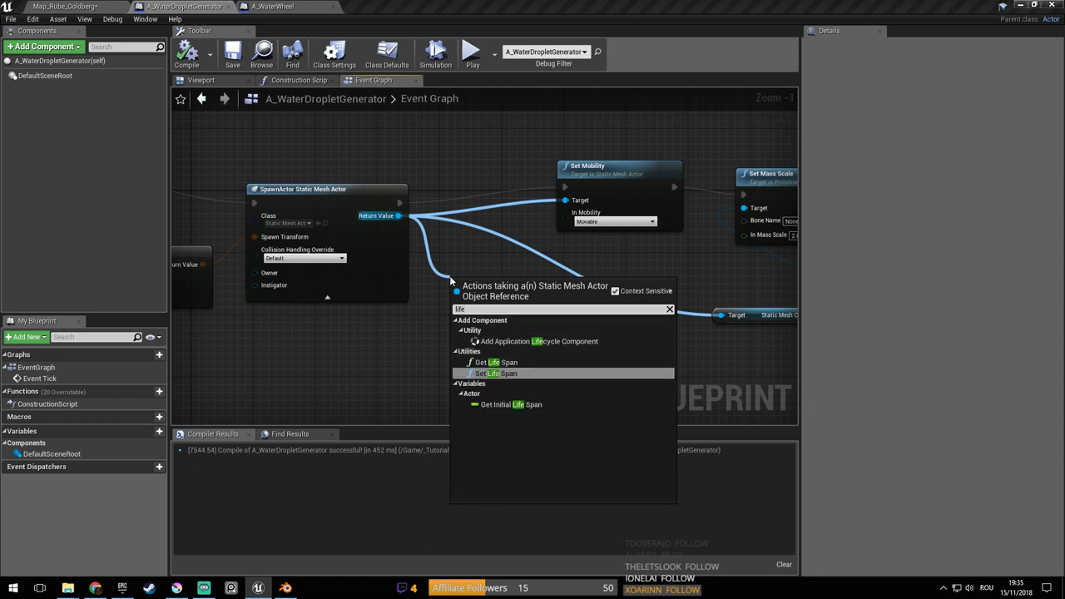
text(e)
key(Escape)
Examine the droplet generator's event graph from the Delay and Make Transform nodes through to the Set Simulate Physics node
right_drag(450, 275, 414, 270)
scroll(400, 268, down, 5)
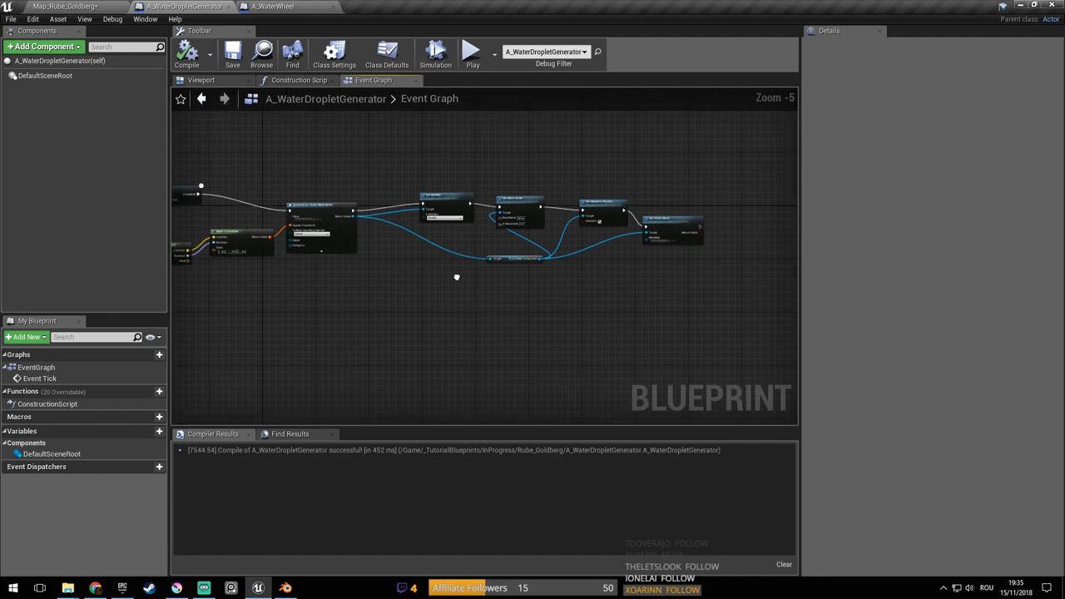
scroll(444, 268, up, 4)
right_drag(398, 243, 535, 302)
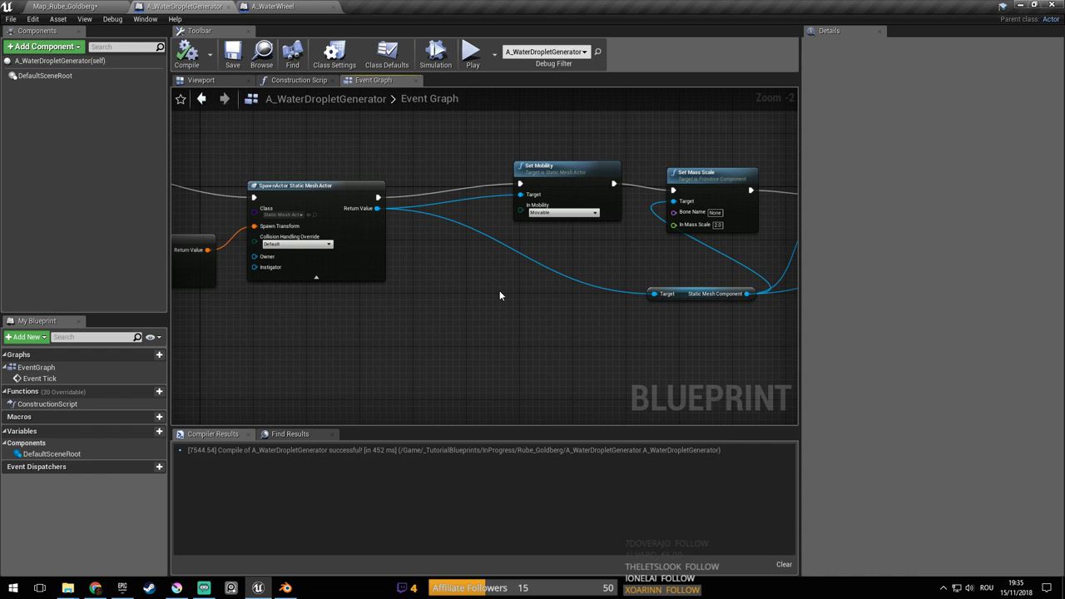
scroll(499, 290, down, 3)
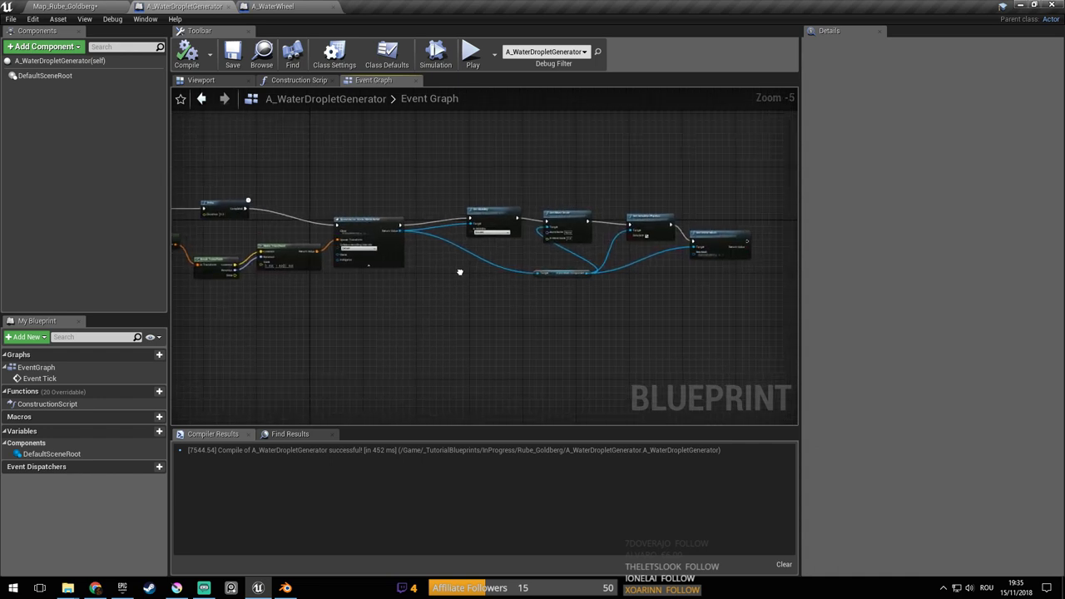
scroll(481, 281, up, 2)
right_drag(481, 281, 509, 290)
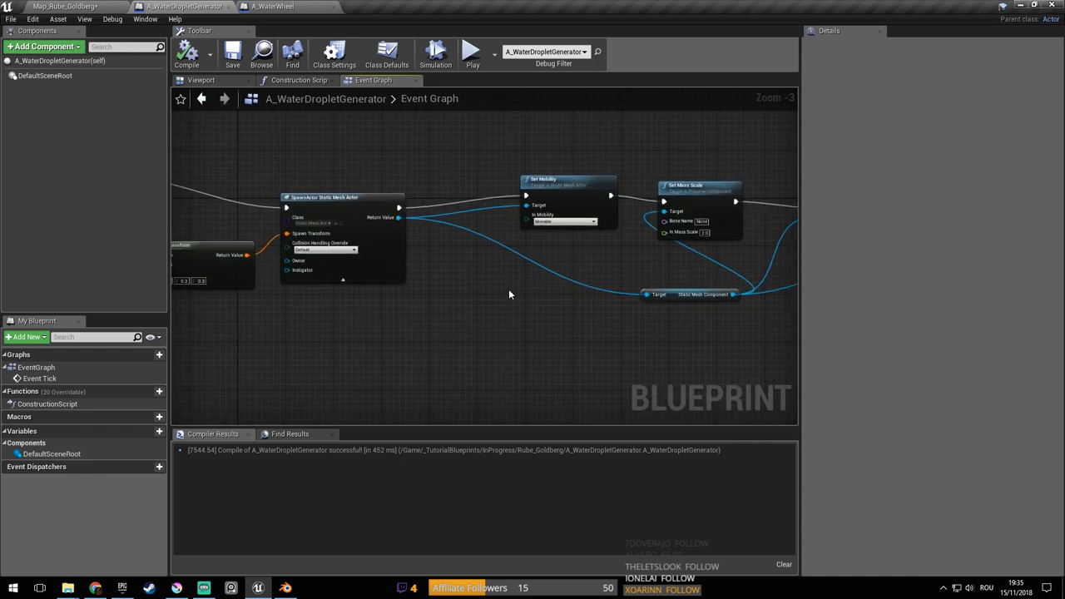
scroll(507, 290, down, 2)
scroll(507, 292, up, 2)
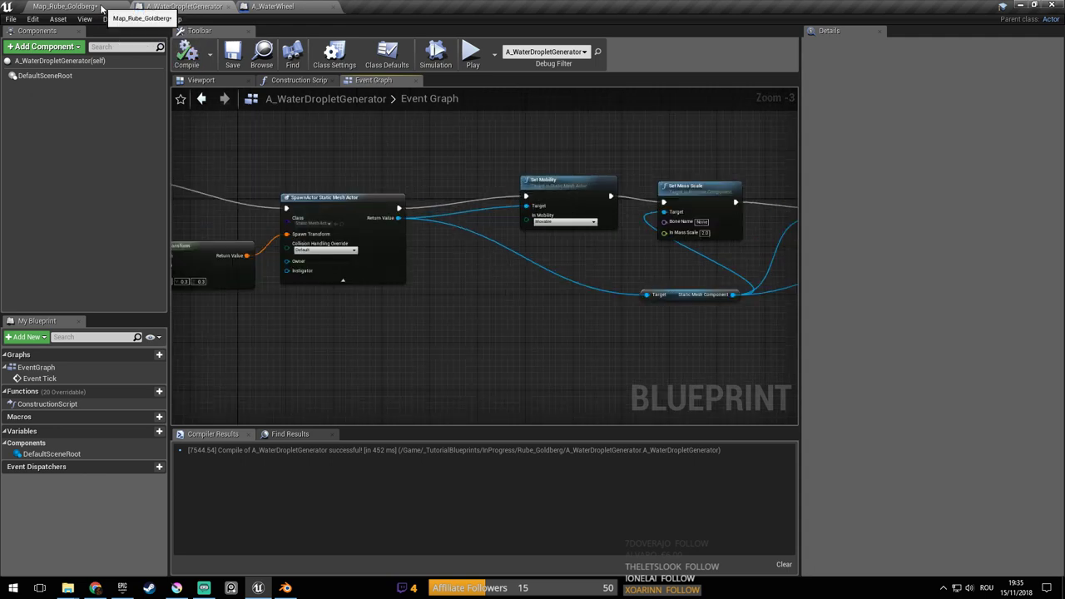
right_drag(272, 150, 308, 167)
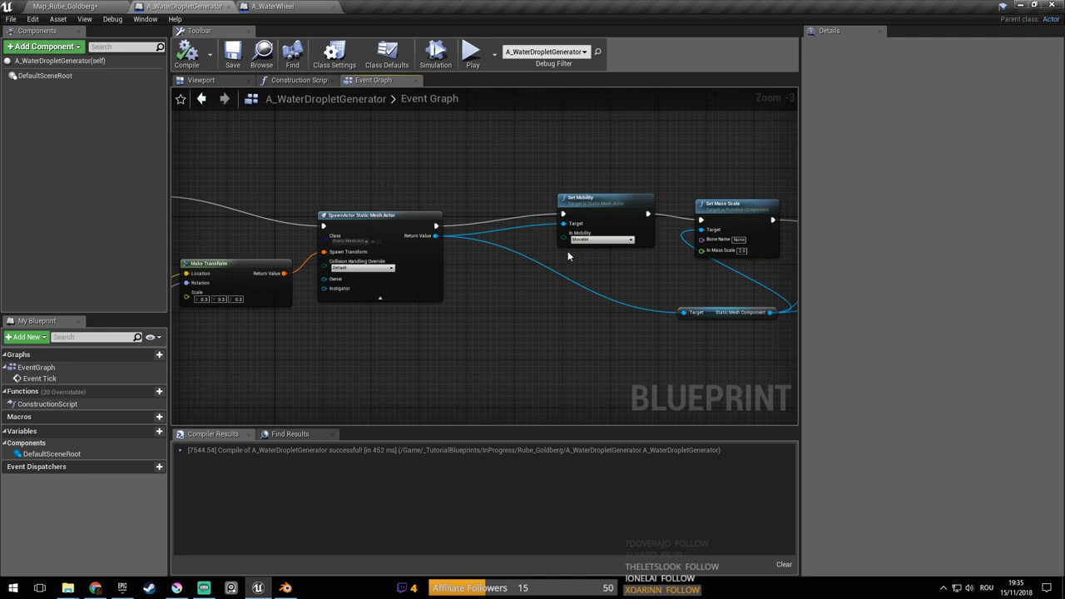
right_drag(549, 247, 451, 289)
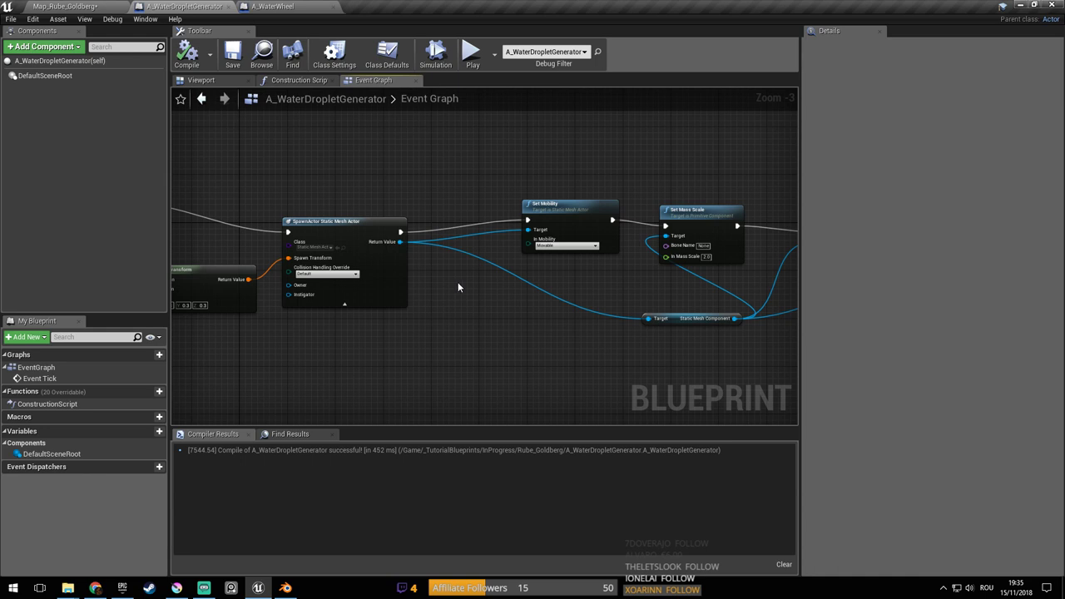
scroll(457, 287, up, 5)
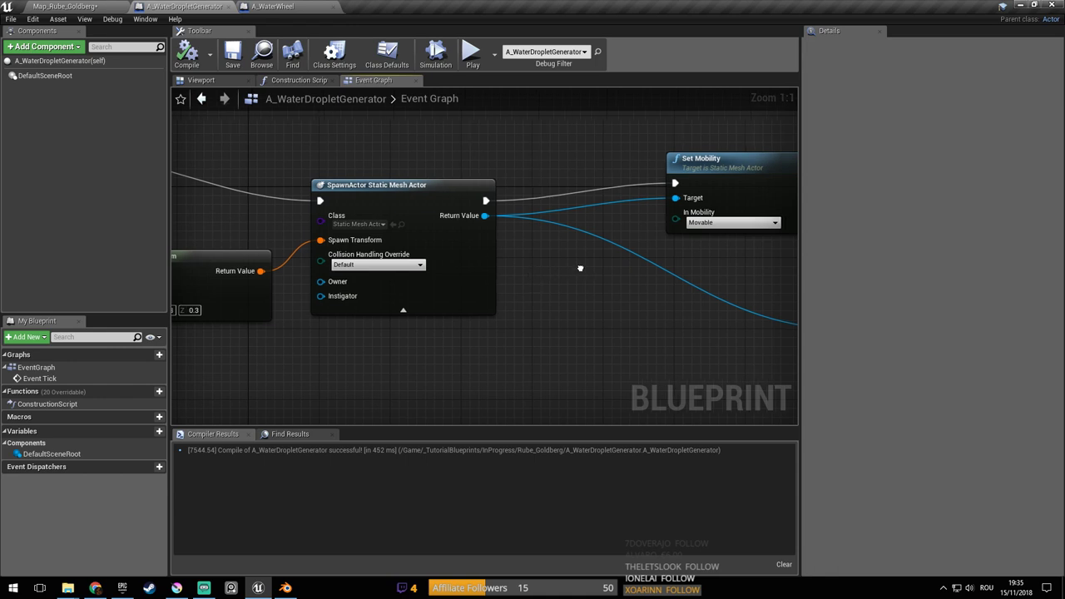
scroll(442, 267, down, 3)
right_drag(575, 291, 513, 301)
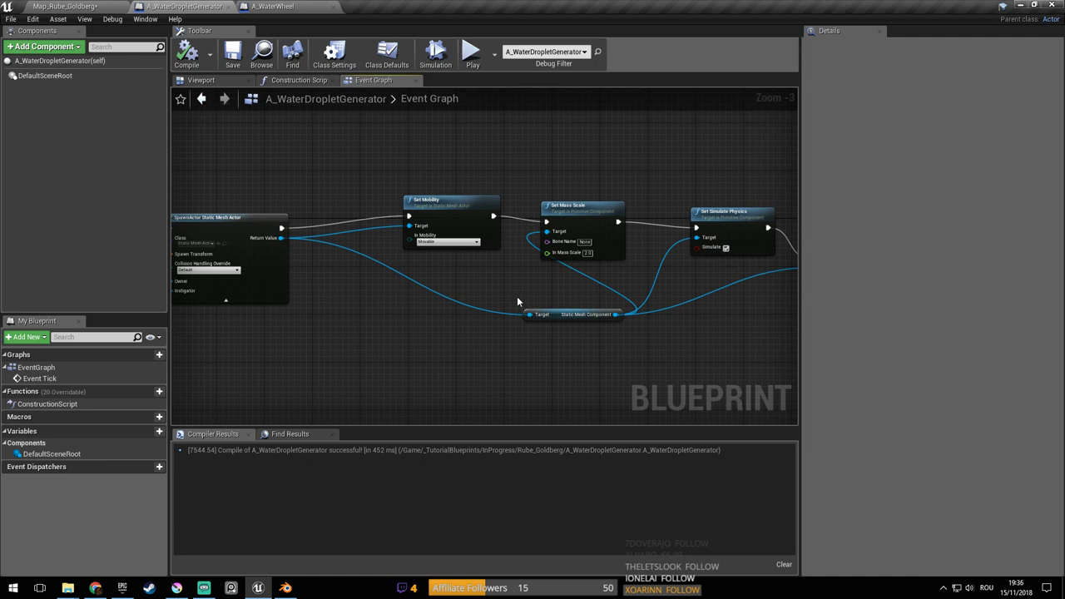
right_drag(372, 297, 683, 308)
scroll(545, 263, up, 3)
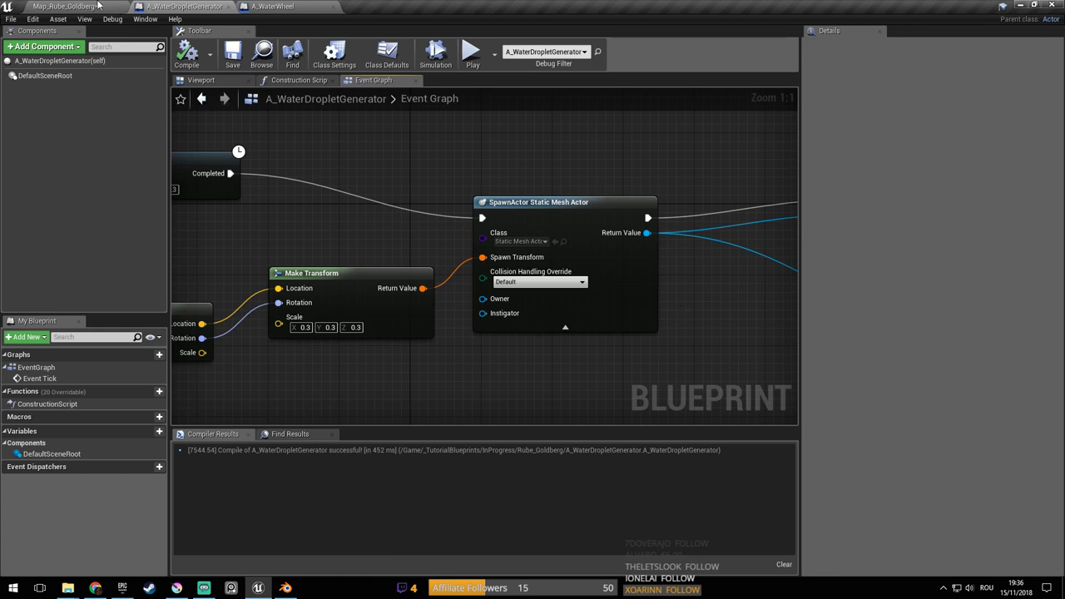
Play-test the level again from a view facing the water wheel and watch the falling droplets
click(72, 7)
right_drag(466, 216, 470, 262)
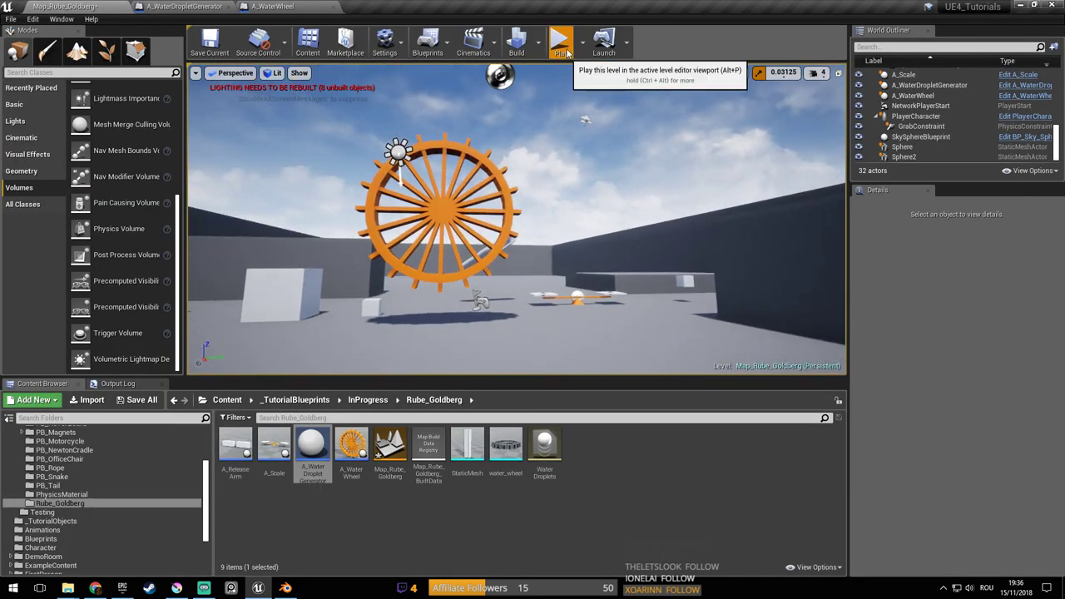
click(559, 39)
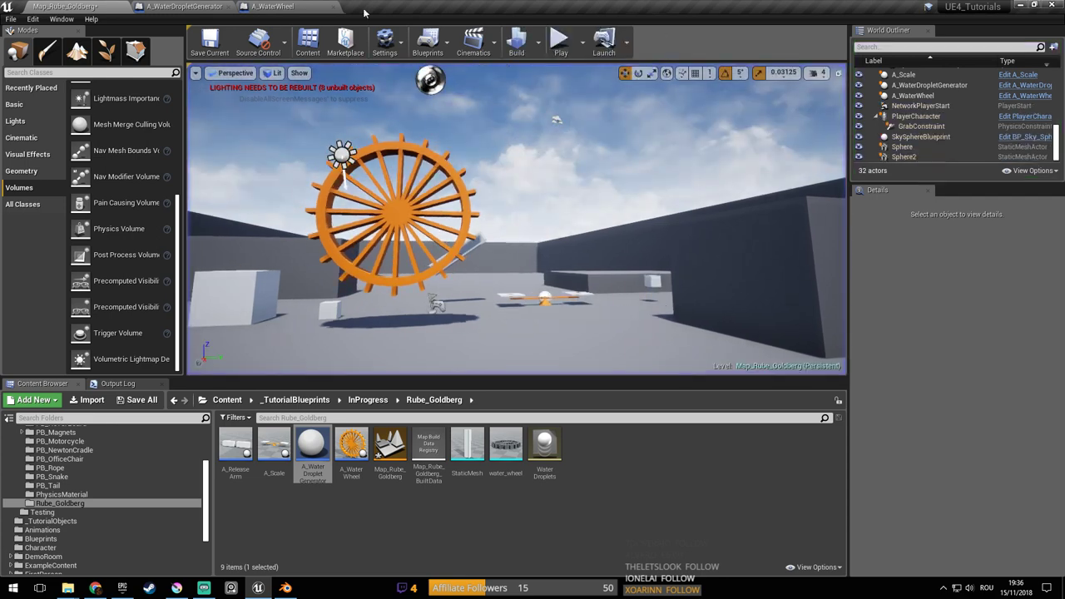
Review the droplet generator's event graph around the SpawnActor Static Mesh Actor and Make Transform nodes, and return to the Map_Rube_Goldberg level
click(204, 7)
right_drag(529, 200, 654, 221)
scroll(654, 221, down, 5)
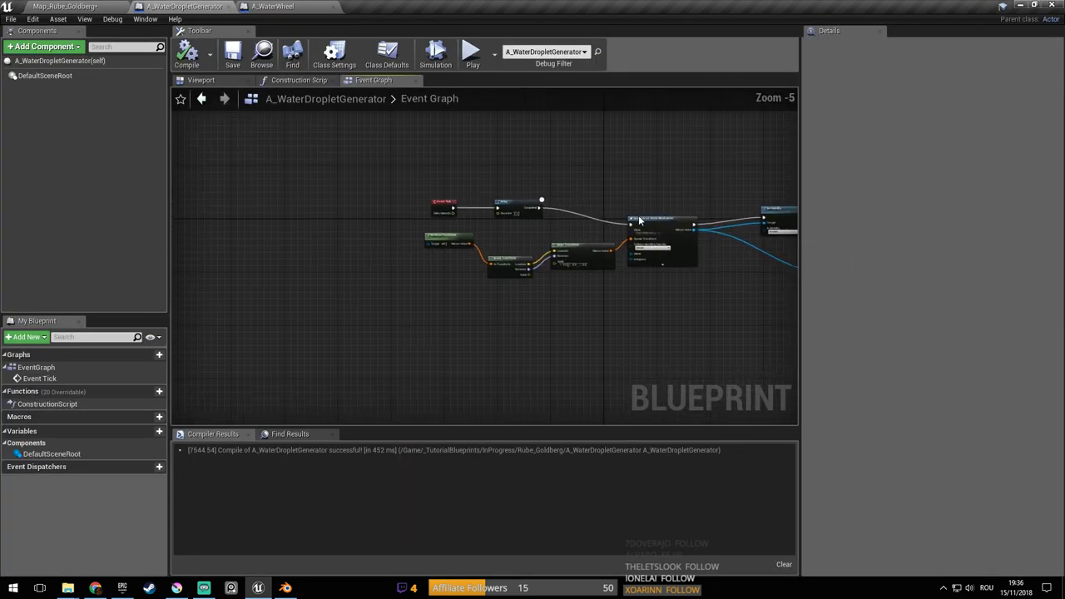
scroll(574, 252, up, 5)
right_drag(640, 263, 376, 288)
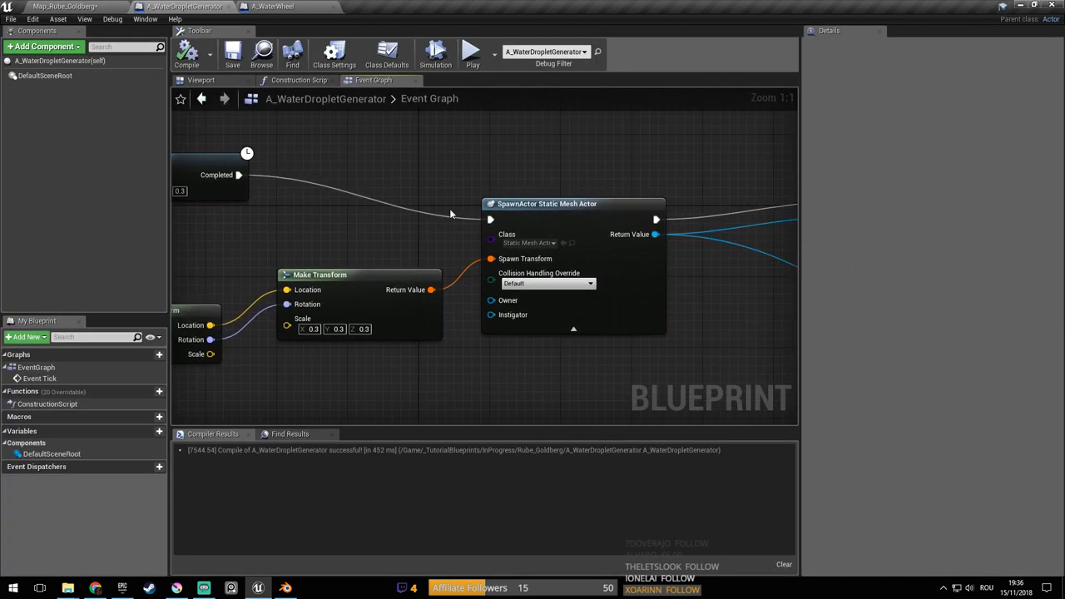
scroll(497, 202, down, 5)
click(67, 6)
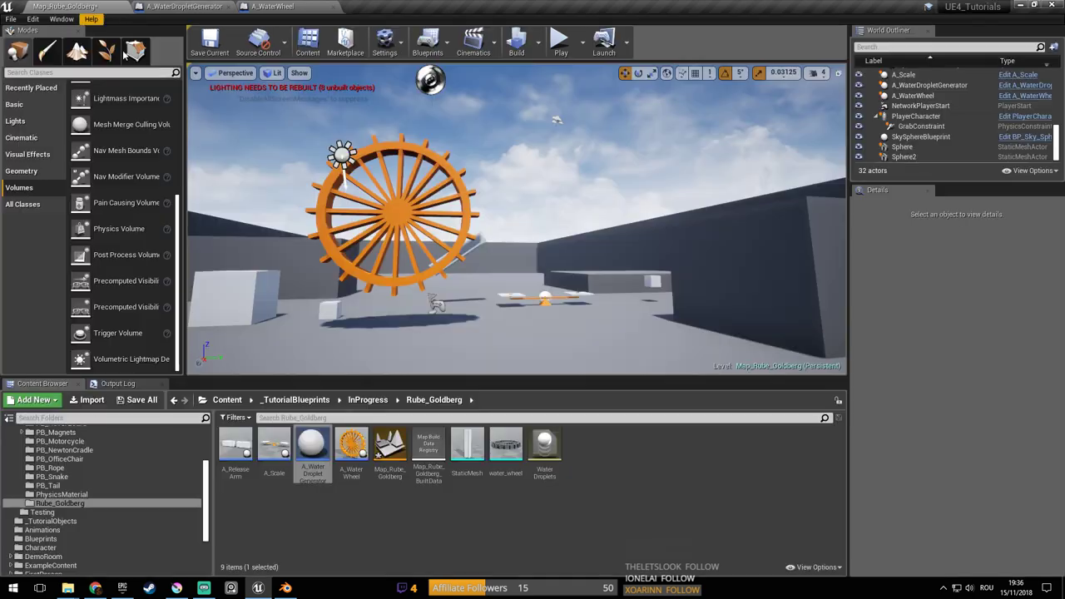
right_click(598, 464)
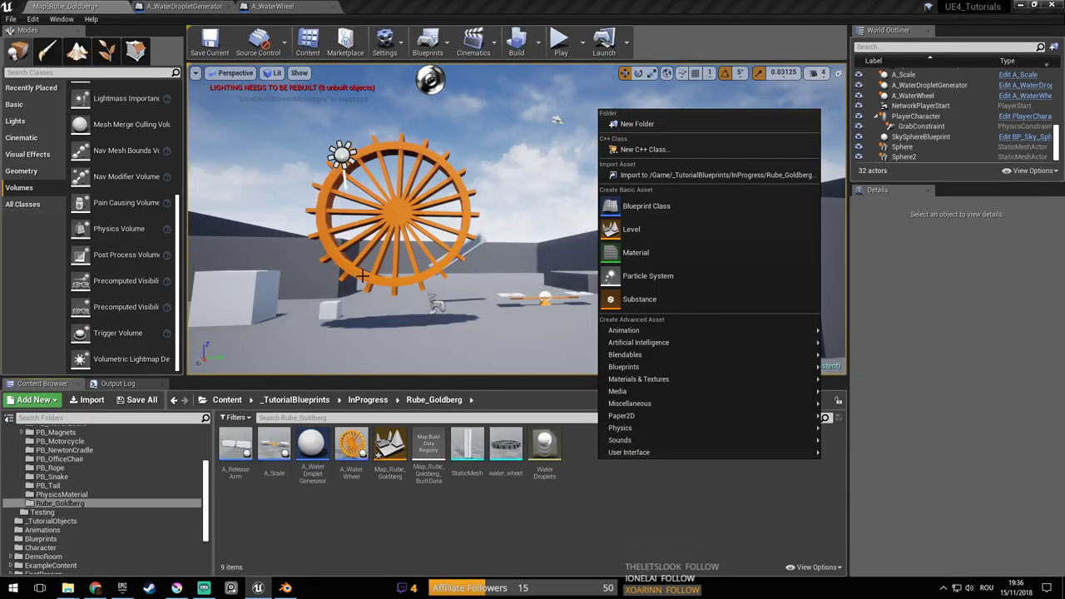
click(638, 208)
click(428, 202)
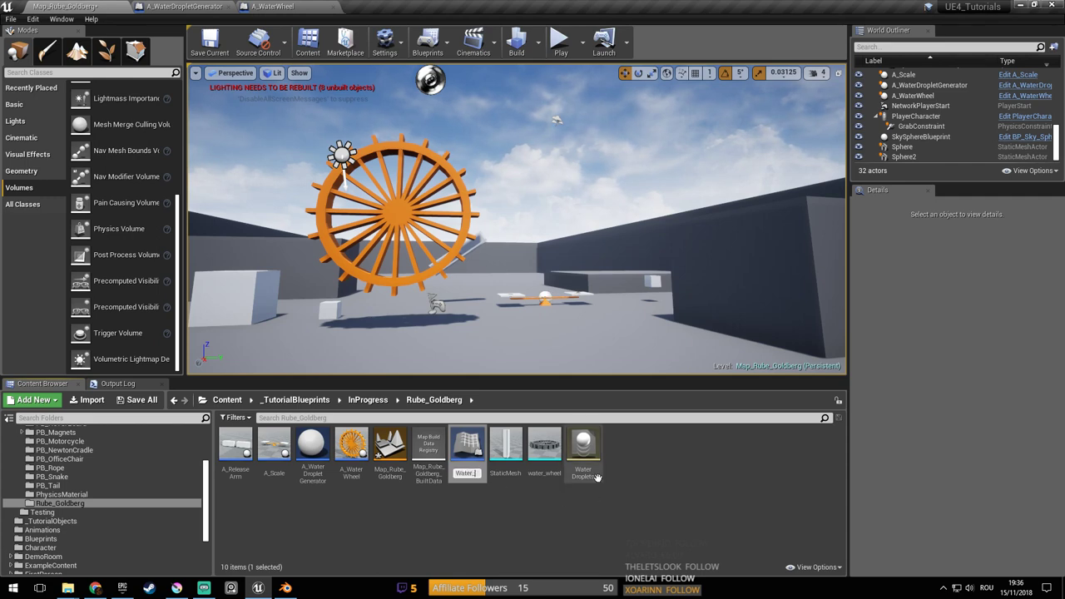
key(Escape)
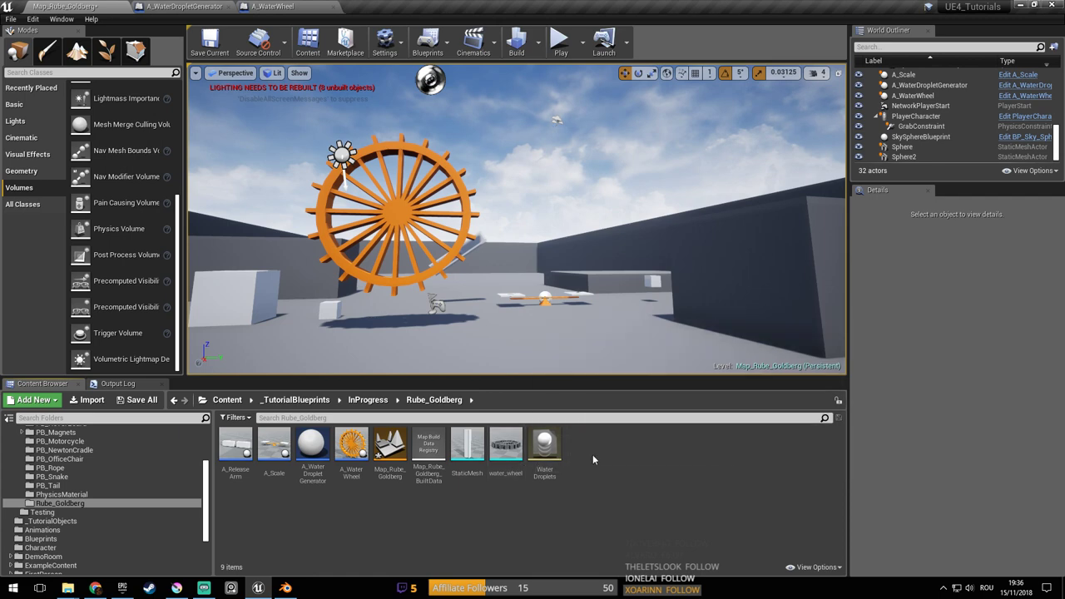
Create an Actor blueprint class named A_WaterDroplet in the Rube_Goldberg folder
right_click(593, 449)
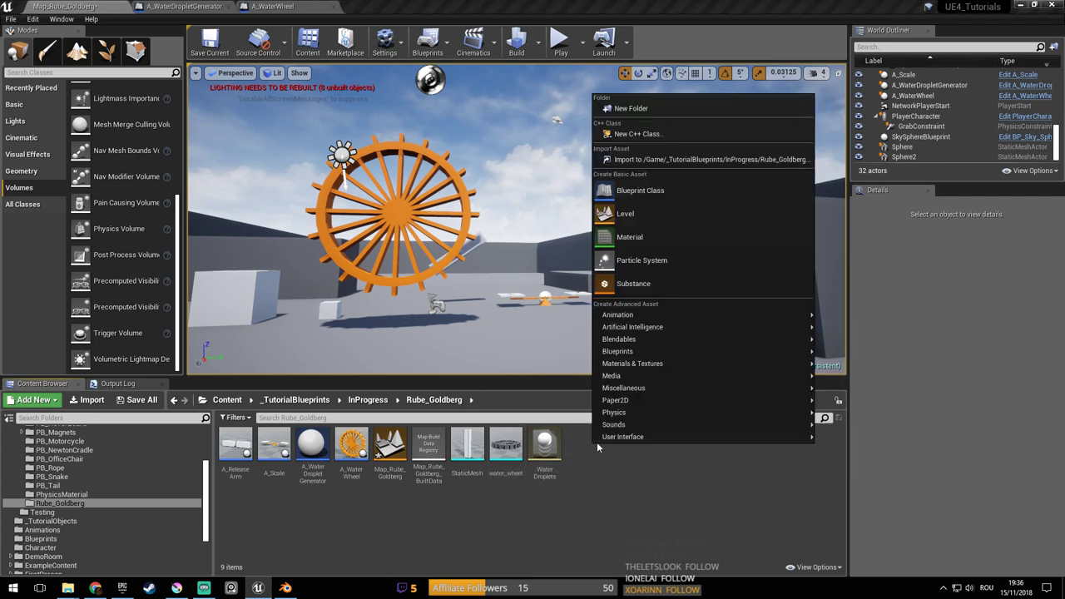
click(660, 202)
click(431, 223)
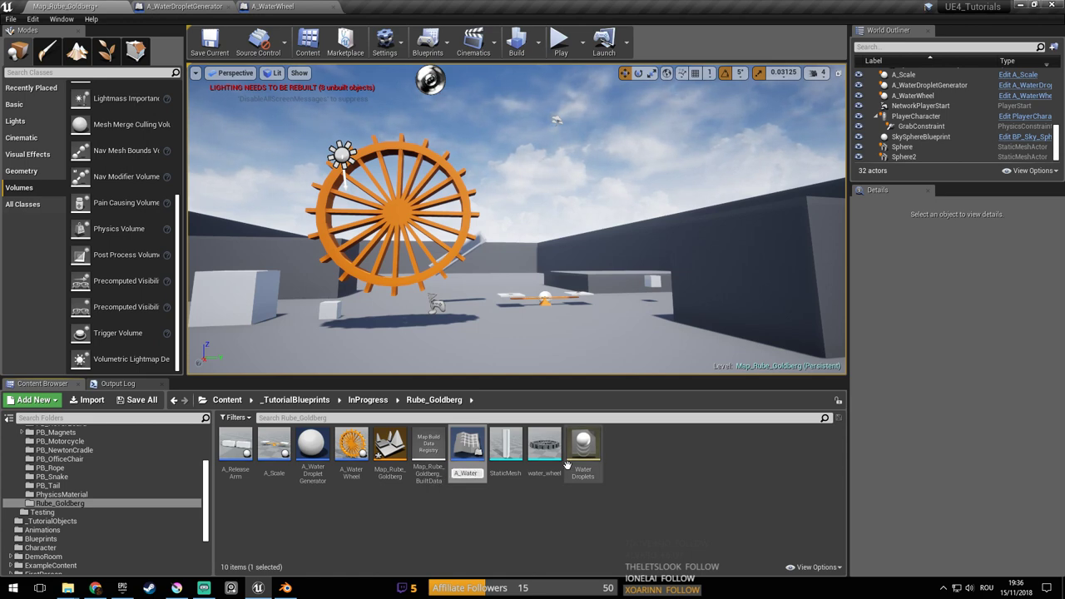
key(Return)
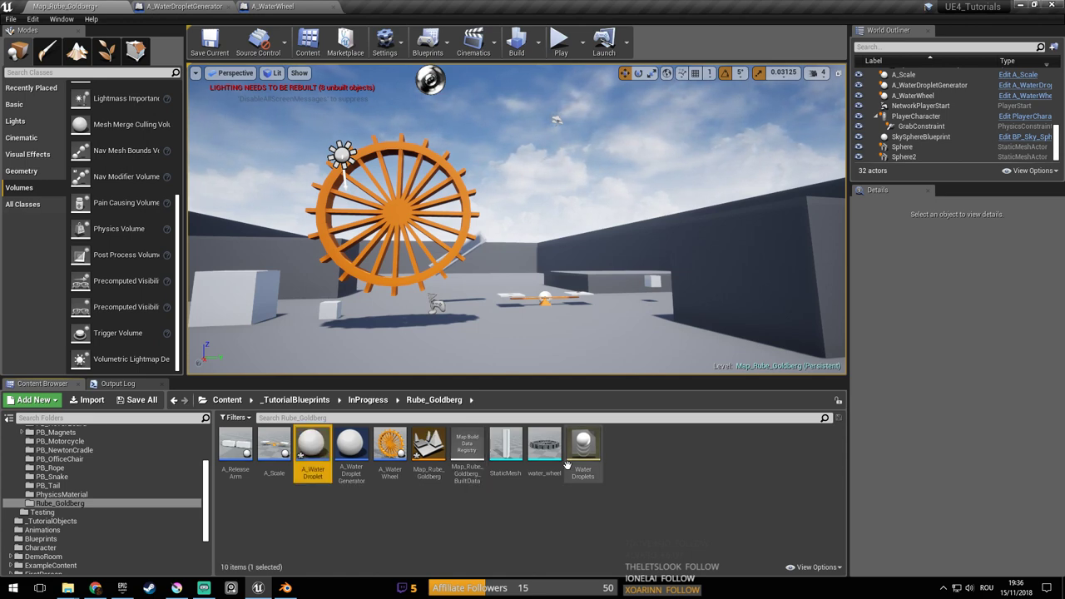
Open the A_WaterDroplet blueprint and add a Sphere component to it
double_click(310, 446)
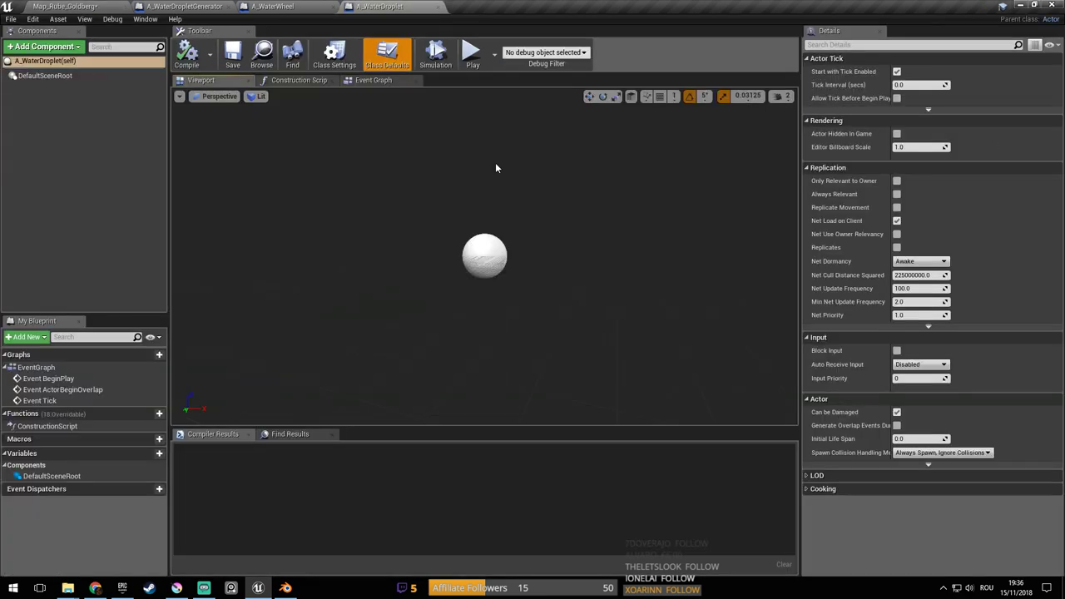
click(60, 48)
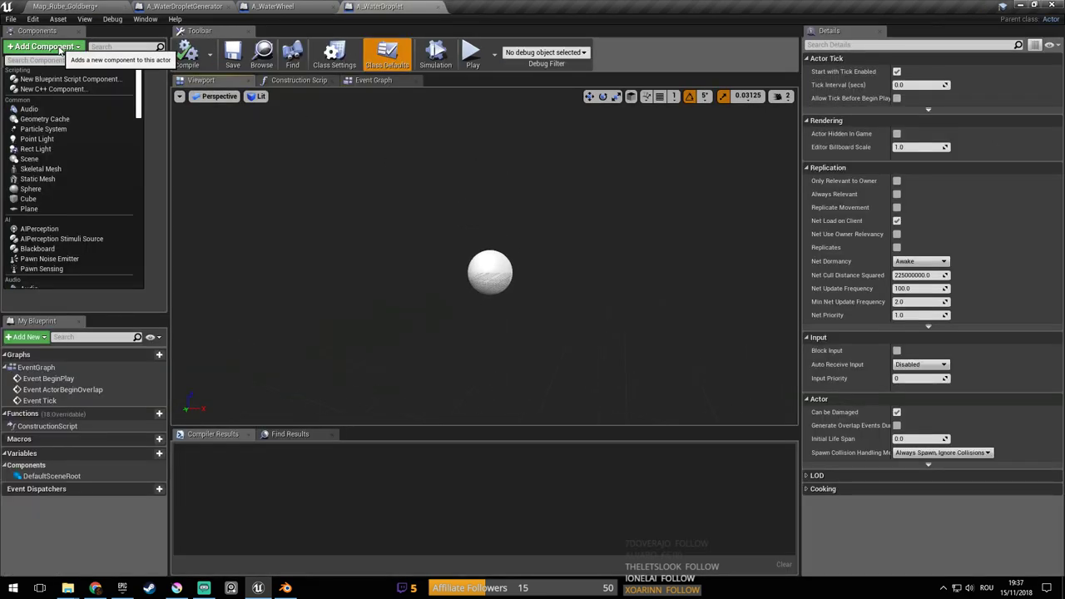
text(sph)
key(Return)
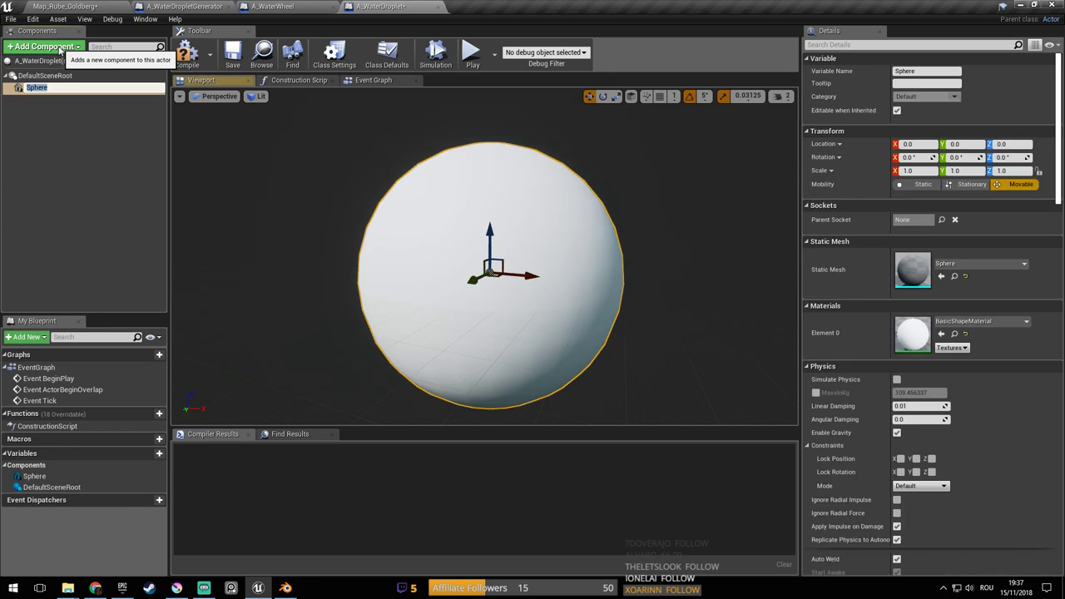
mouse_move(418, 256)
right_down()
mouse_move(442, 233)
mouse_move(412, 255)
mouse_move(419, 249)
right_up()
key(s)
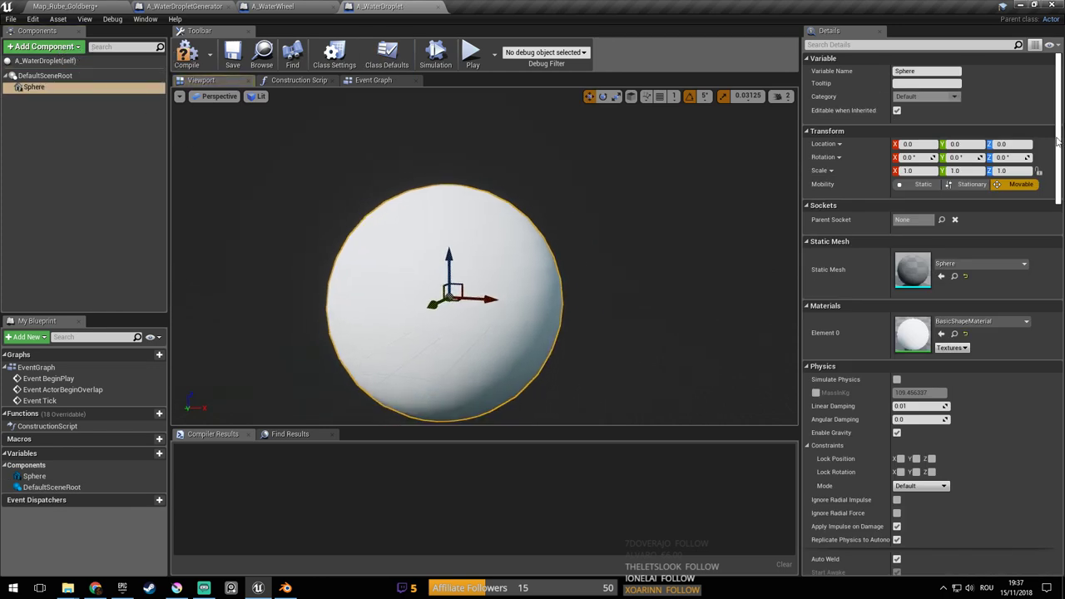
Scale the Sphere component to 0.3 on X, Y and Z, and save and compile the droplet blueprint
click(918, 171)
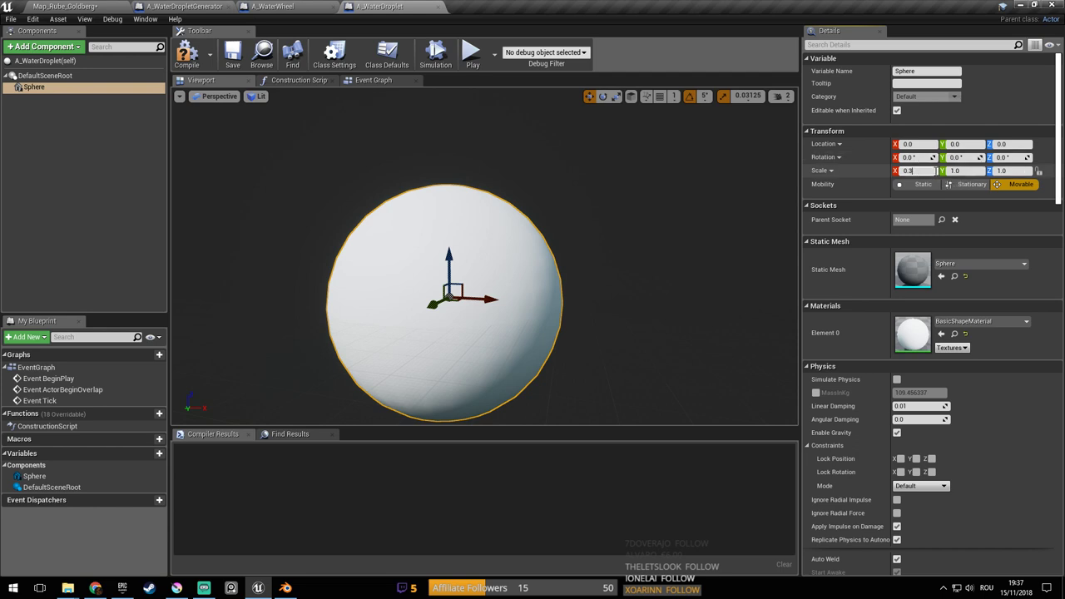
key(Tab)
text(0.3)
key(Tab)
text(0.3)
key(Return)
mouse_move(594, 235)
right_down()
mouse_move(591, 212)
mouse_move(586, 220)
right_up()
key(ctrl+s)
right_drag(595, 235, 568, 280)
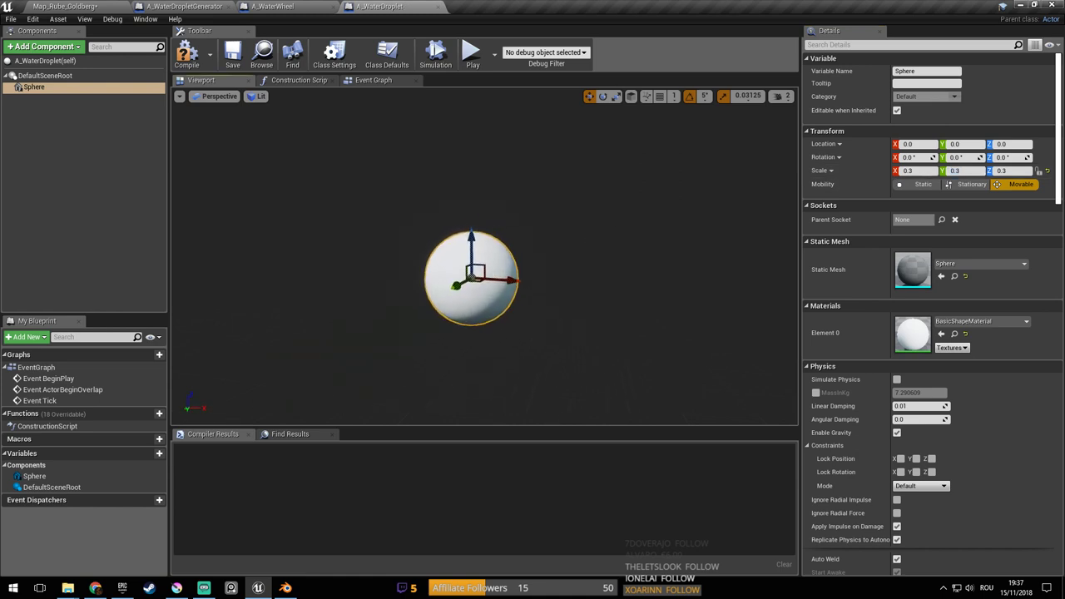
key(F7)
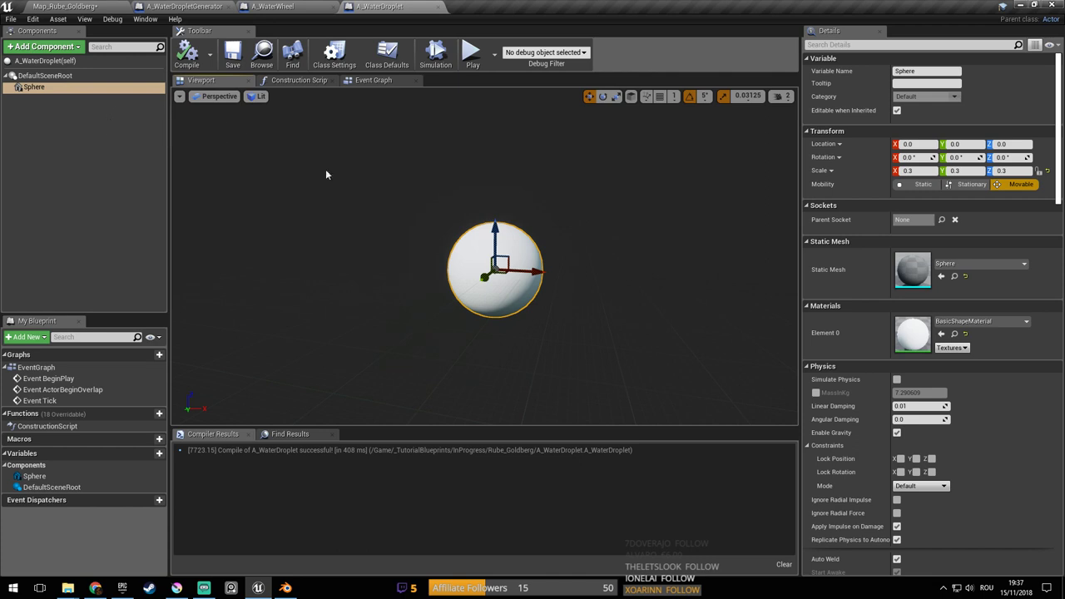
Apply the M_Water_Lake material to the Sphere component and inspect it up close
click(959, 322)
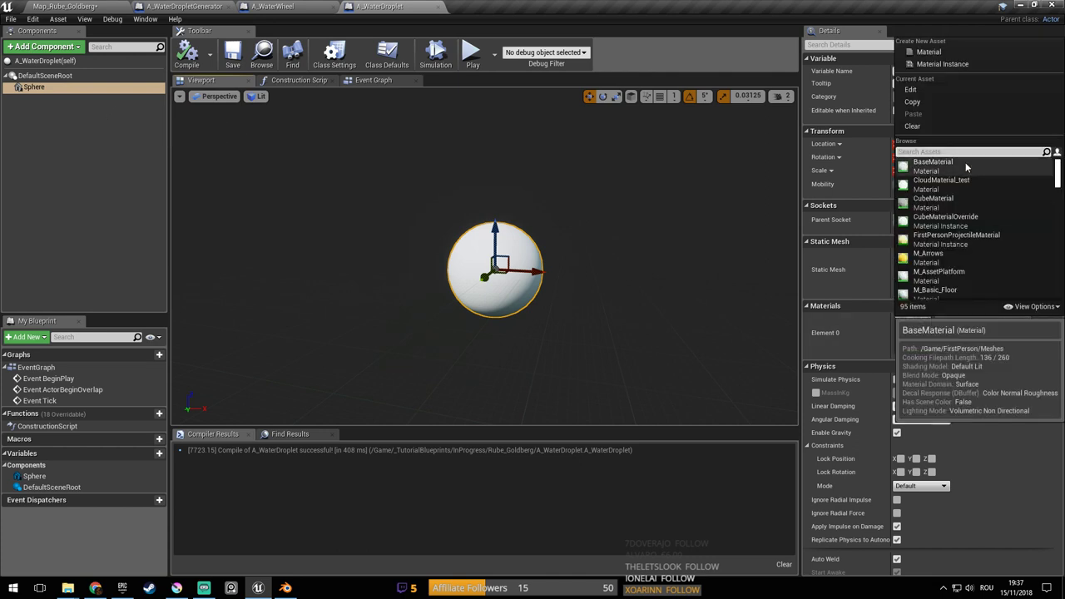
text(wa)
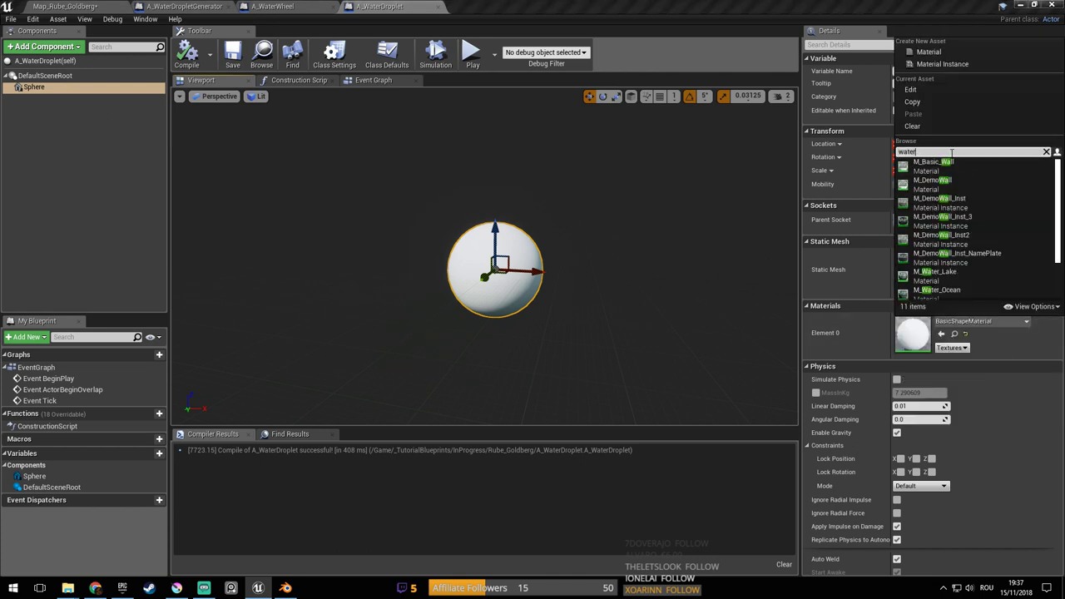
text(te)
click(962, 167)
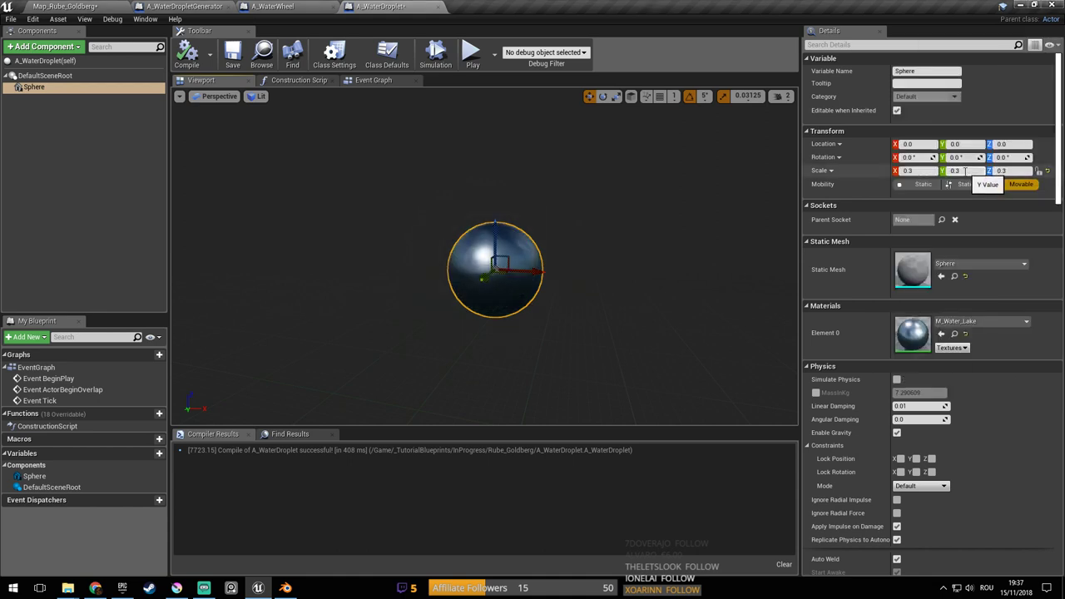
key(w)
right_drag(499, 250, 487, 237)
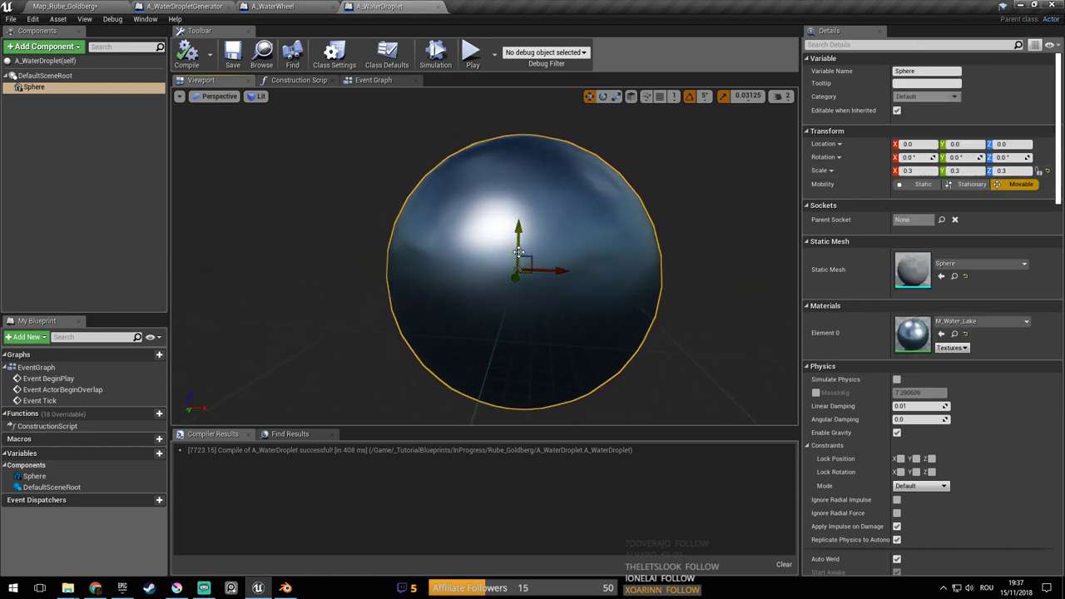
Set the Sphere component's material to M_Water_Ocean and inspect it from several distances and angles
click(982, 321)
text(wa)
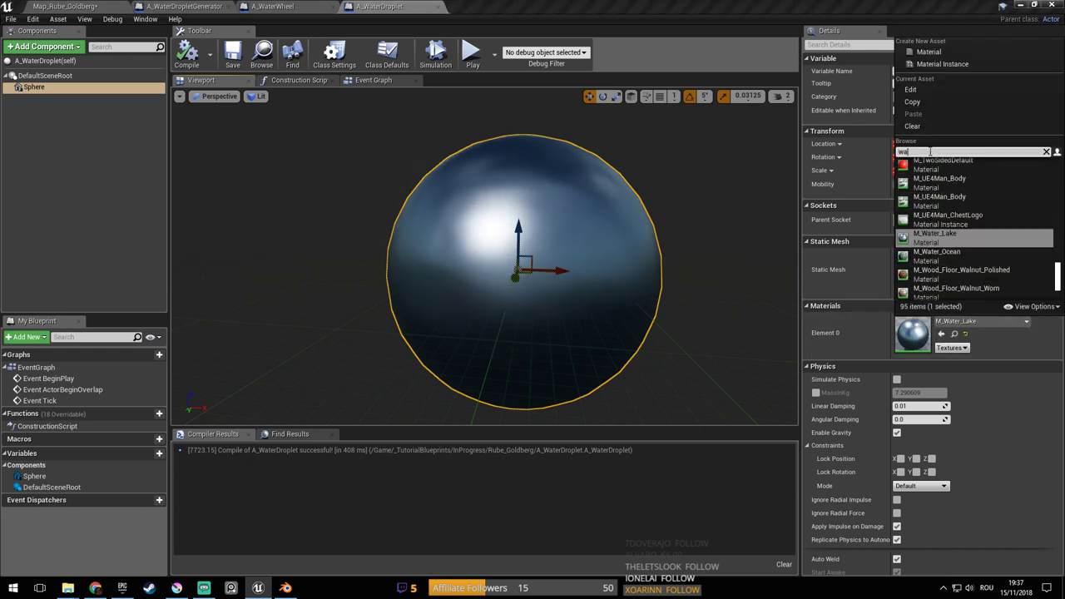
text(ter)
click(961, 185)
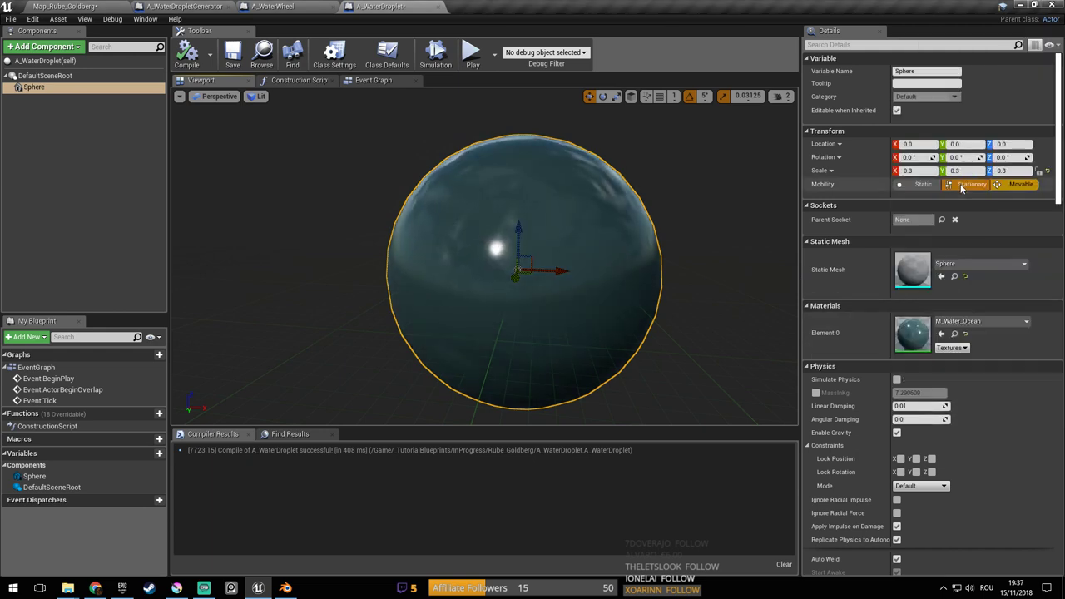
key(s)
right_drag(641, 259, 631, 253)
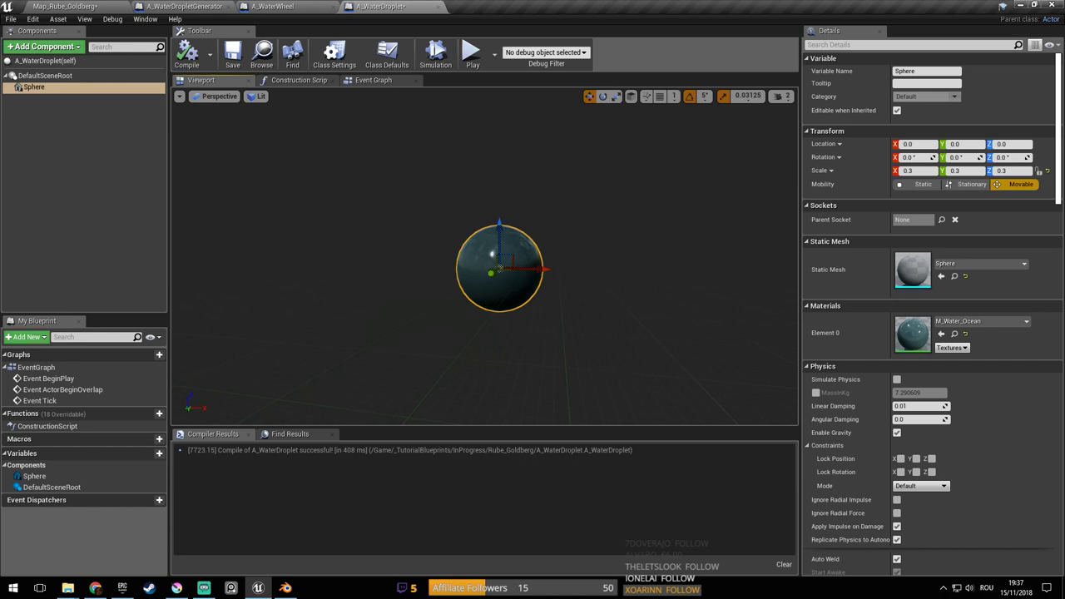
right_drag(428, 190, 420, 188)
right_drag(550, 271, 562, 274)
key(a)
right_drag(411, 154, 418, 148)
key(w)
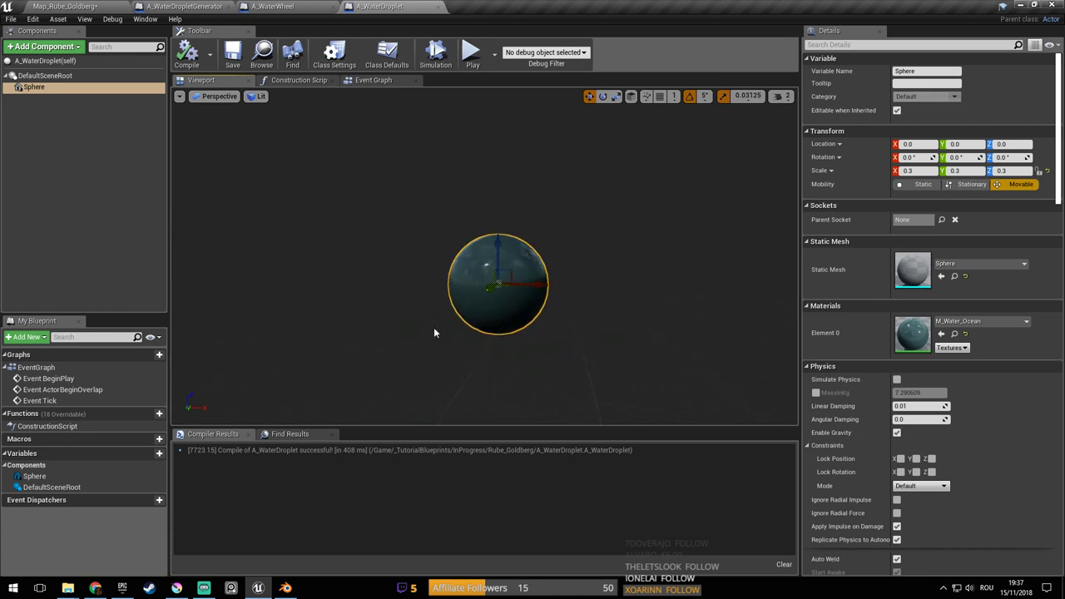
right_drag(435, 333, 450, 333)
Place a reference to the Sphere component in the droplet blueprint's Construction Script
click(298, 80)
right_drag(504, 197, 376, 207)
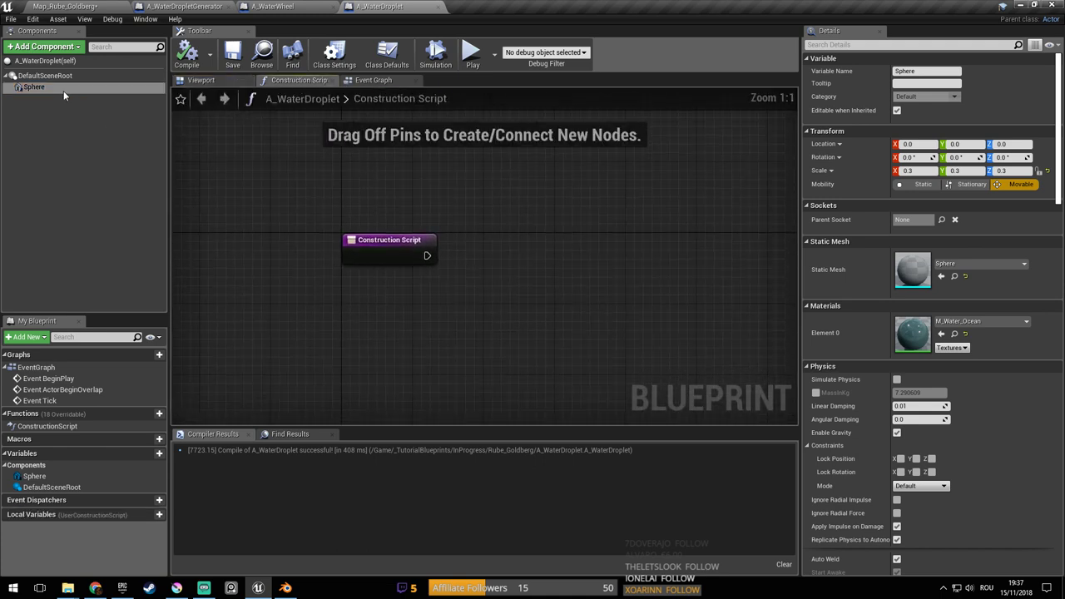
drag(442, 318, 542, 308)
click(541, 267)
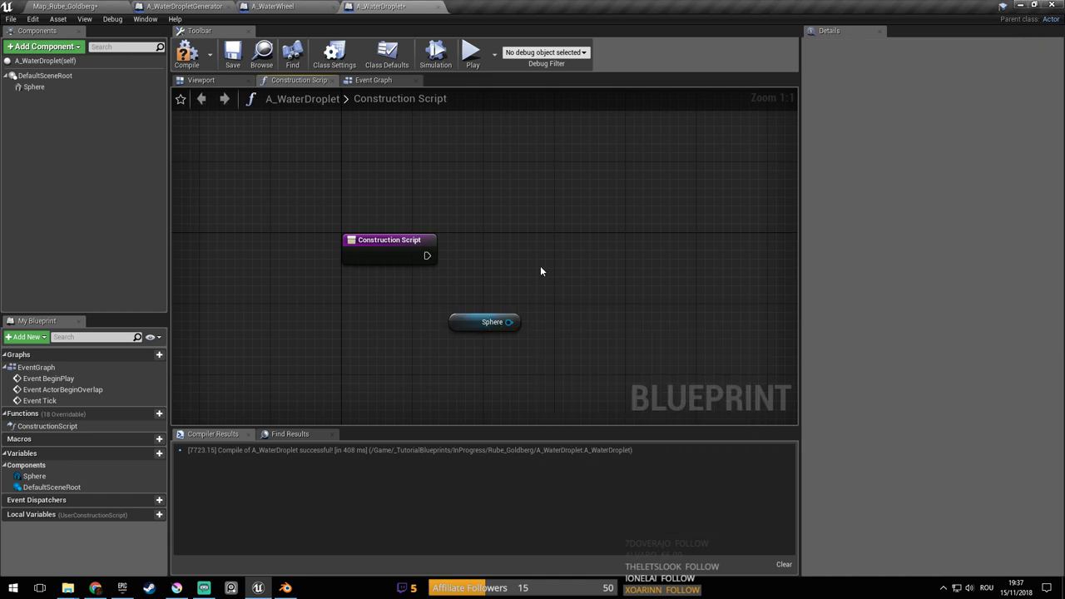
Add an On Component Hit event for the Sphere component and reposition its node below Event Tick in the event graph
click(60, 86)
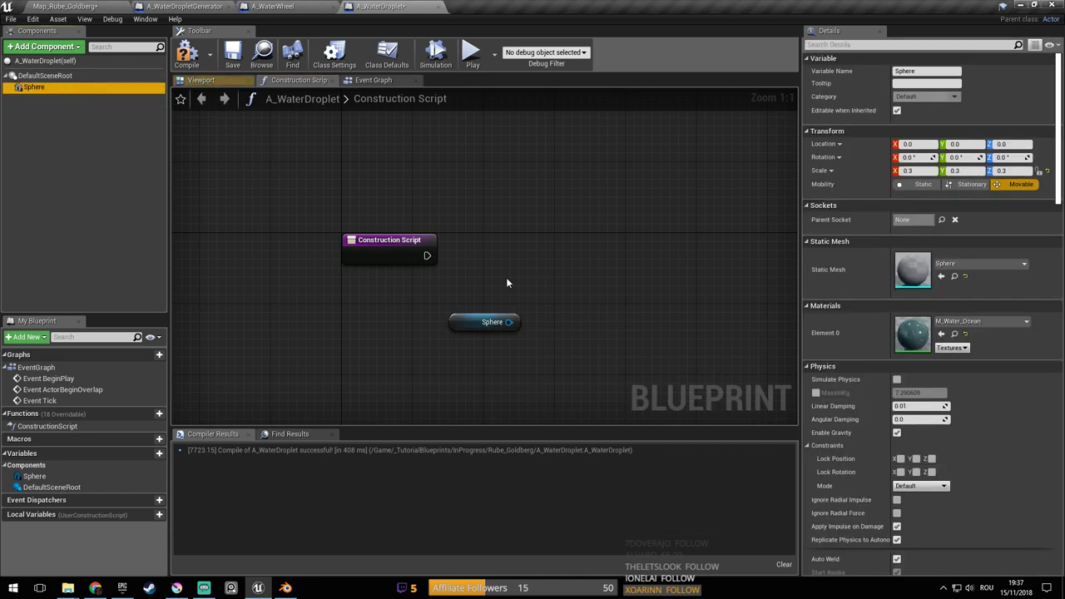
right_drag(504, 283, 505, 258)
scroll(1001, 380, down, 20)
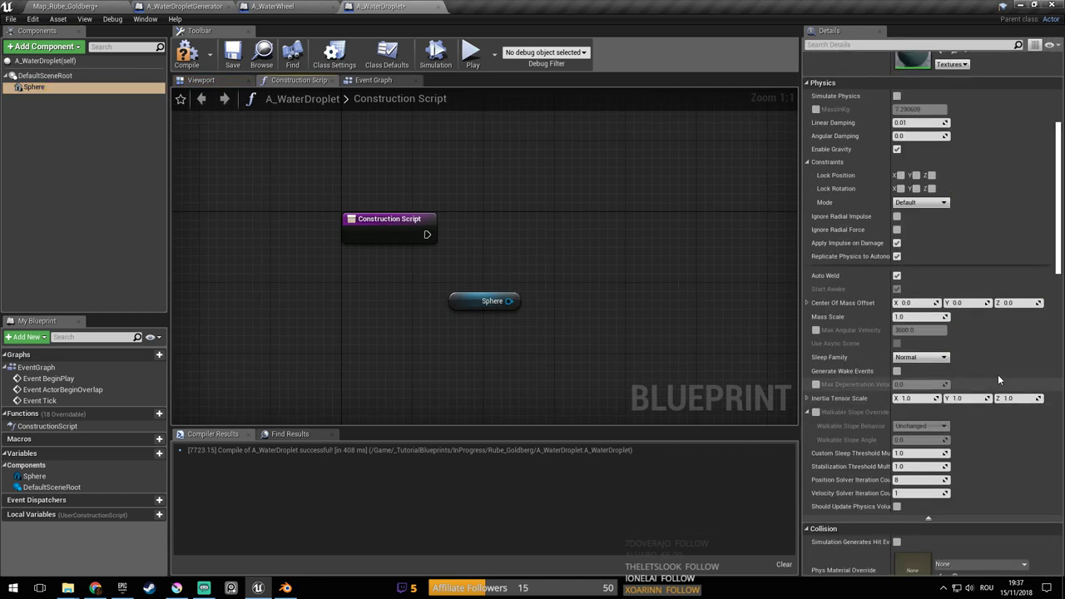
scroll(1045, 412, down, 8)
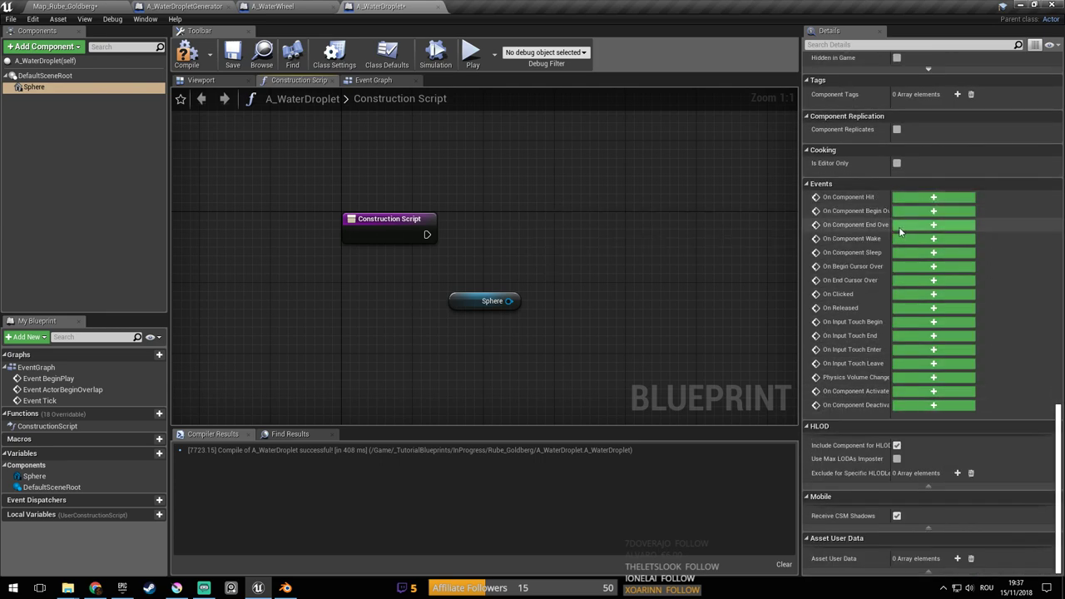
drag(892, 173, 934, 175)
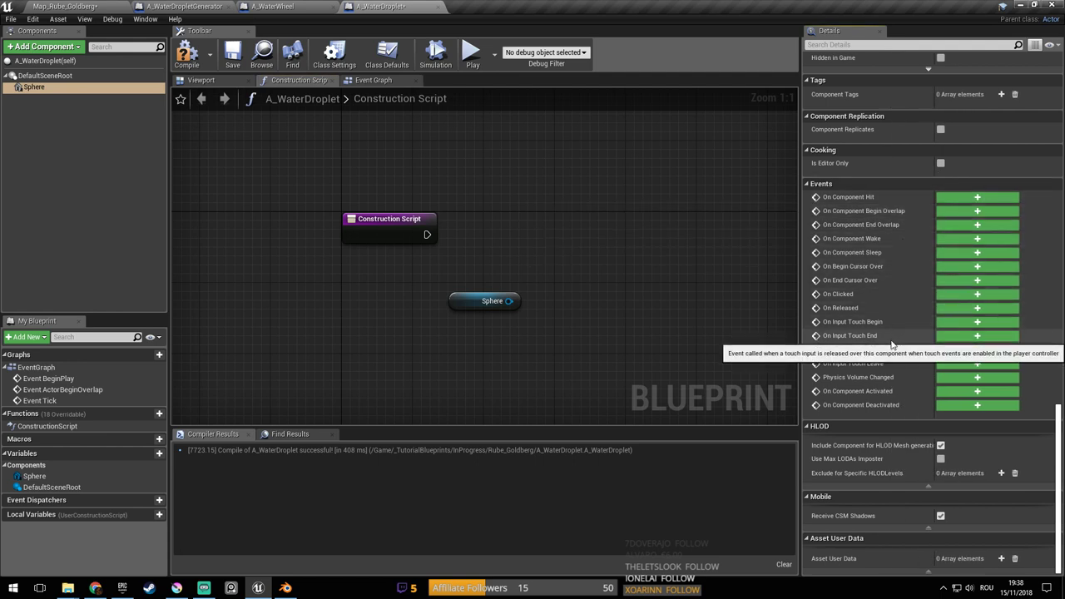
click(963, 197)
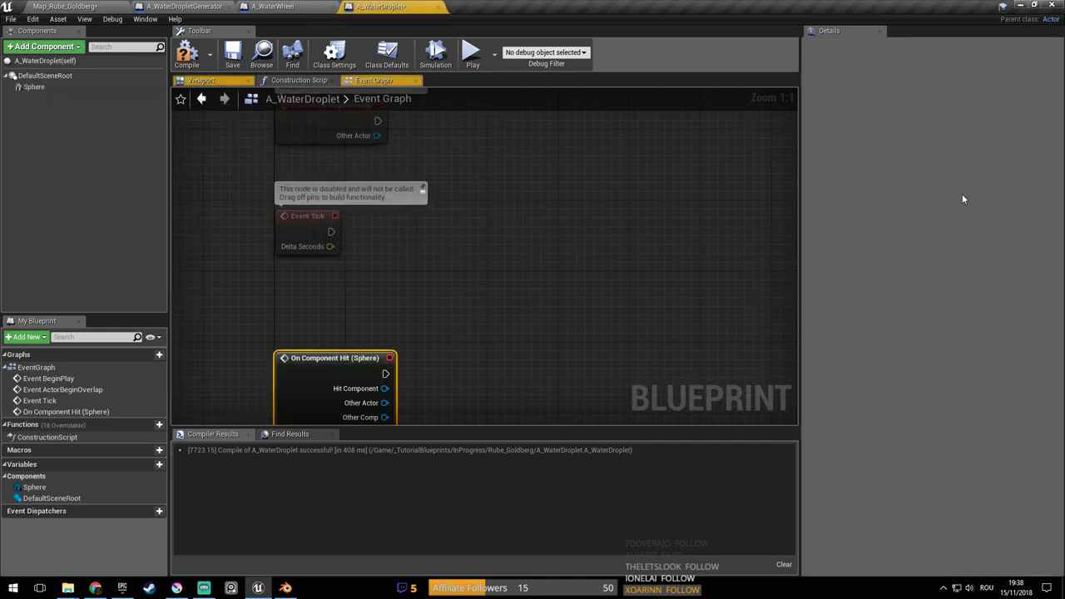
right_drag(535, 364, 532, 365)
drag(350, 306, 394, 252)
Add a Sphere reference to the event graph and create a DestroyComponent node with it as the target
drag(33, 86, 652, 319)
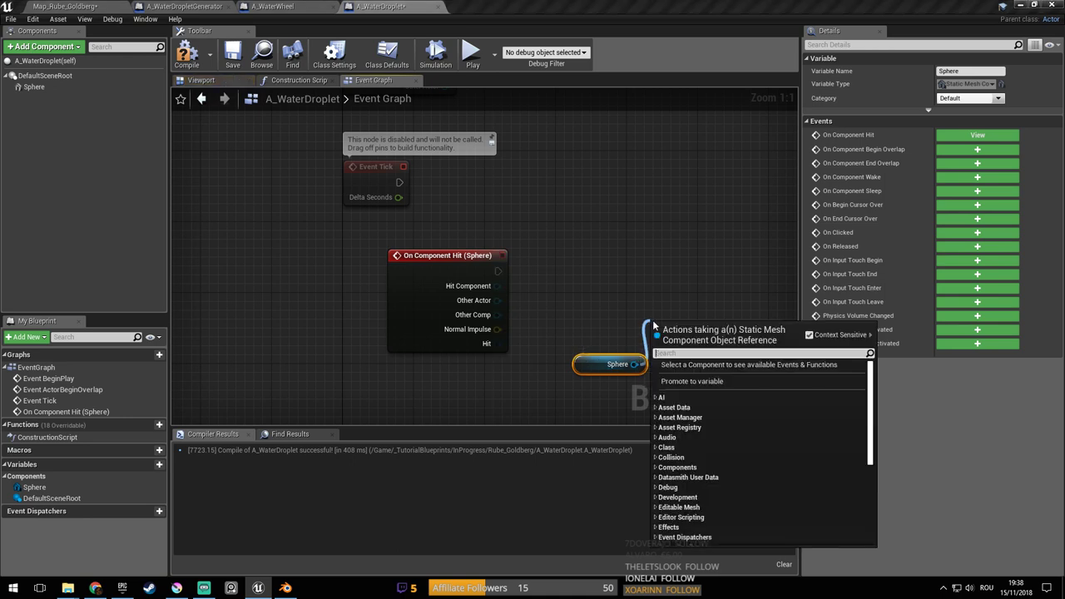
text(destr)
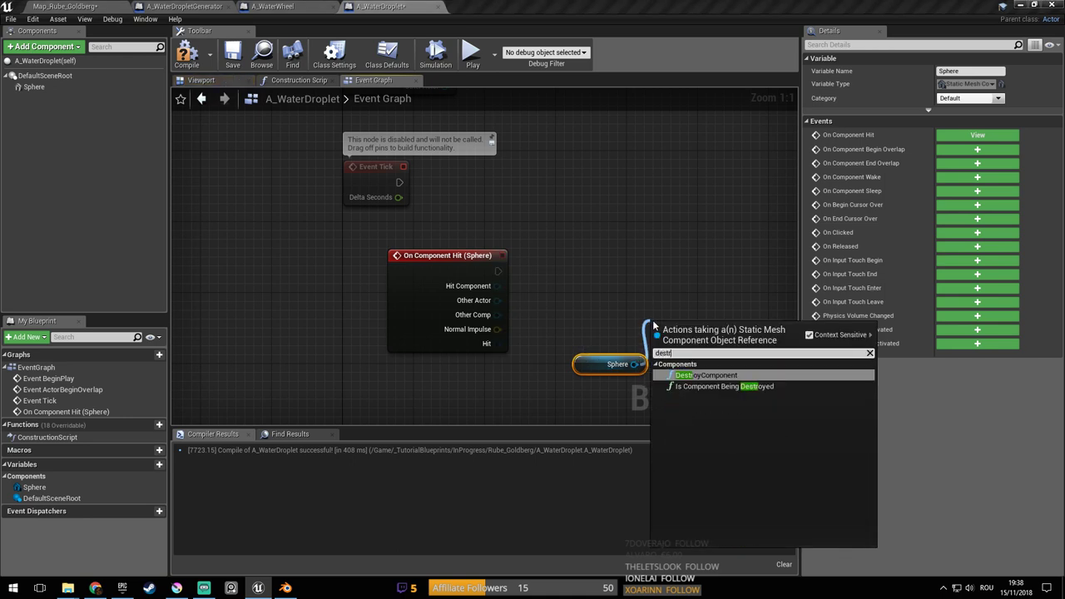
click(726, 375)
Arrange the DestroyComponent and Sphere nodes beside the On Component Hit event, and save the blueprint
right_drag(641, 271, 562, 223)
drag(635, 280, 616, 212)
drag(522, 311, 451, 337)
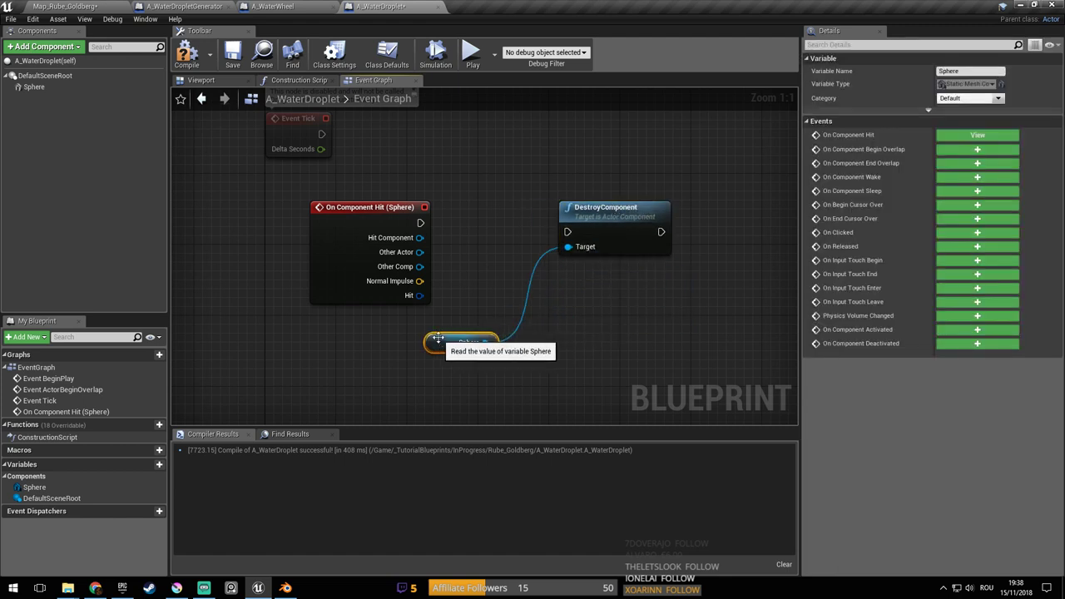
click(566, 216)
right_drag(565, 296, 579, 340)
click(601, 321)
key(ctrl+s)
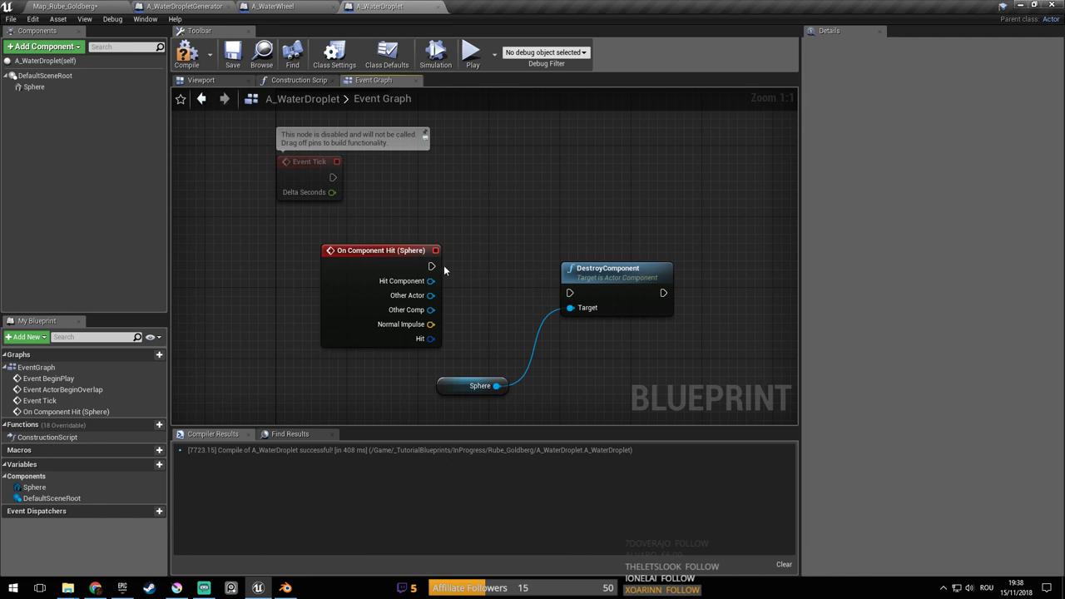
Reposition the On Component Hit event and delete the DestroyComponent and Sphere nodes from the event graph
drag(403, 254, 357, 275)
drag(591, 278, 527, 214)
drag(456, 379, 449, 349)
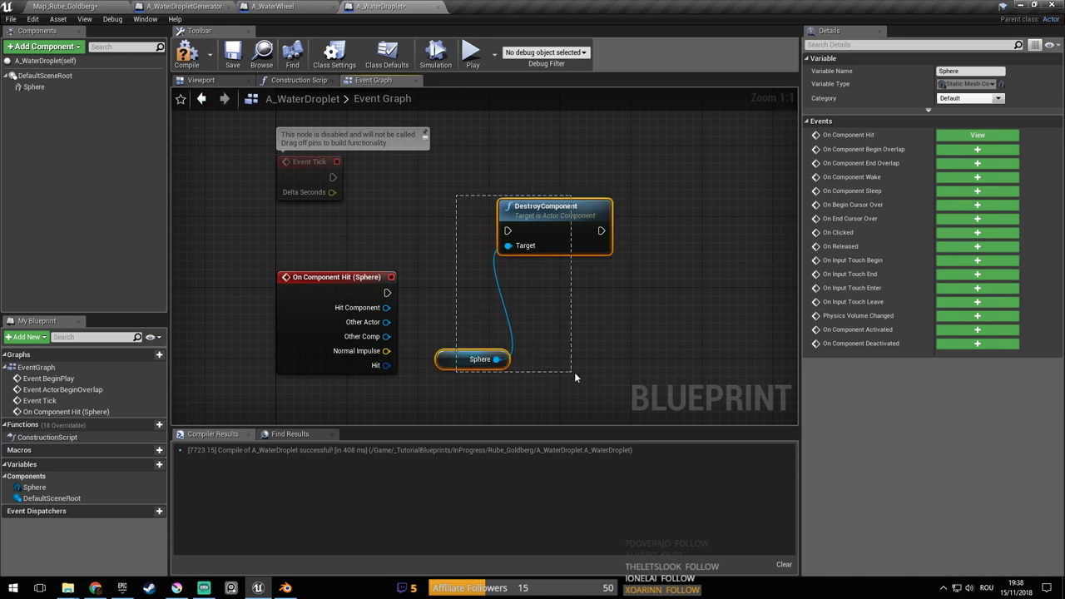
key(Delete)
Add a DestroyActor node targeting self, connect it to the On Component Hit (Sphere) execution output, and arrange both nodes
right_click(514, 300)
text(de)
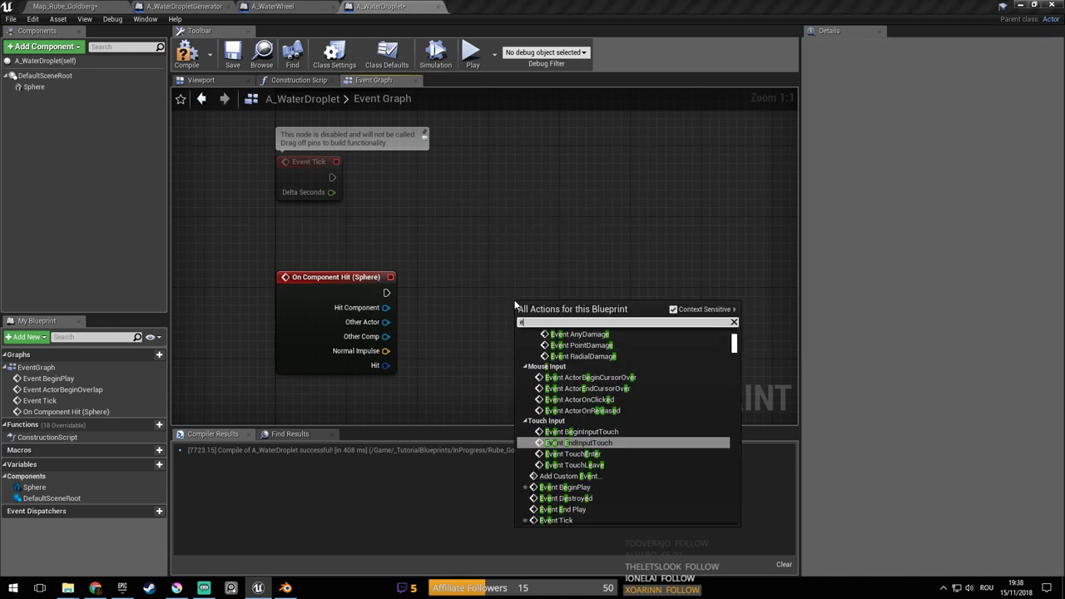
text(stro)
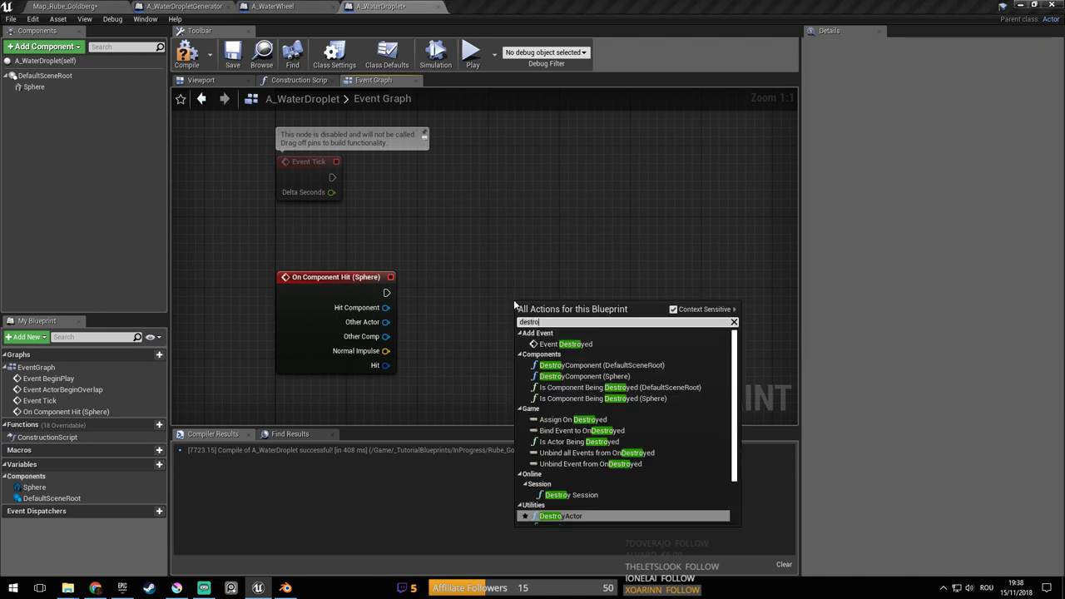
click(603, 516)
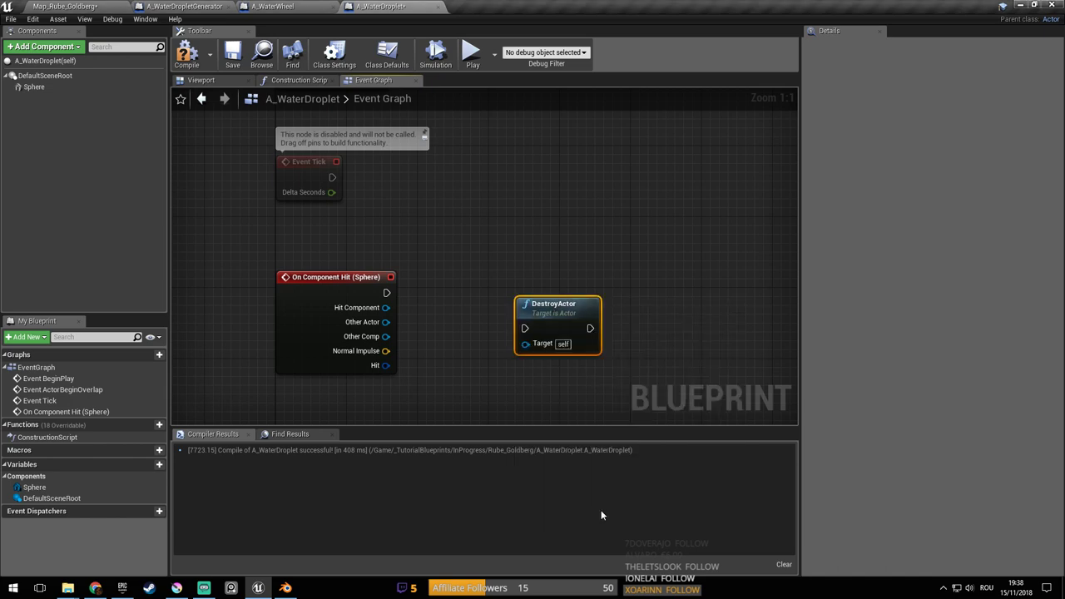
right_drag(484, 309, 534, 308)
drag(395, 278, 475, 187)
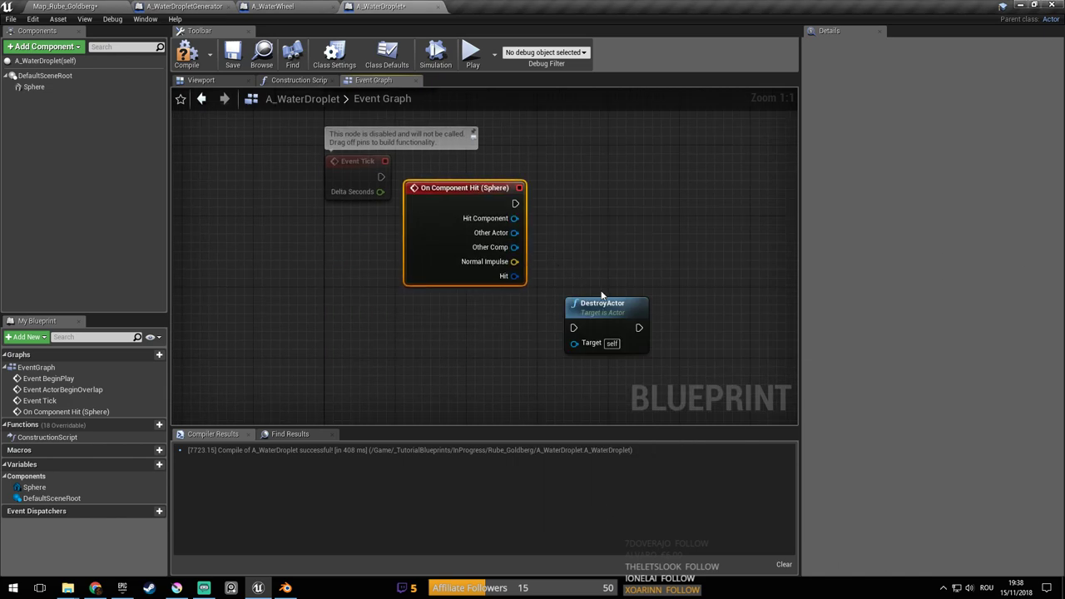
right_drag(594, 307, 456, 375)
drag(456, 374, 508, 266)
right_drag(450, 271, 540, 237)
drag(429, 226, 555, 280)
right_drag(533, 310, 583, 333)
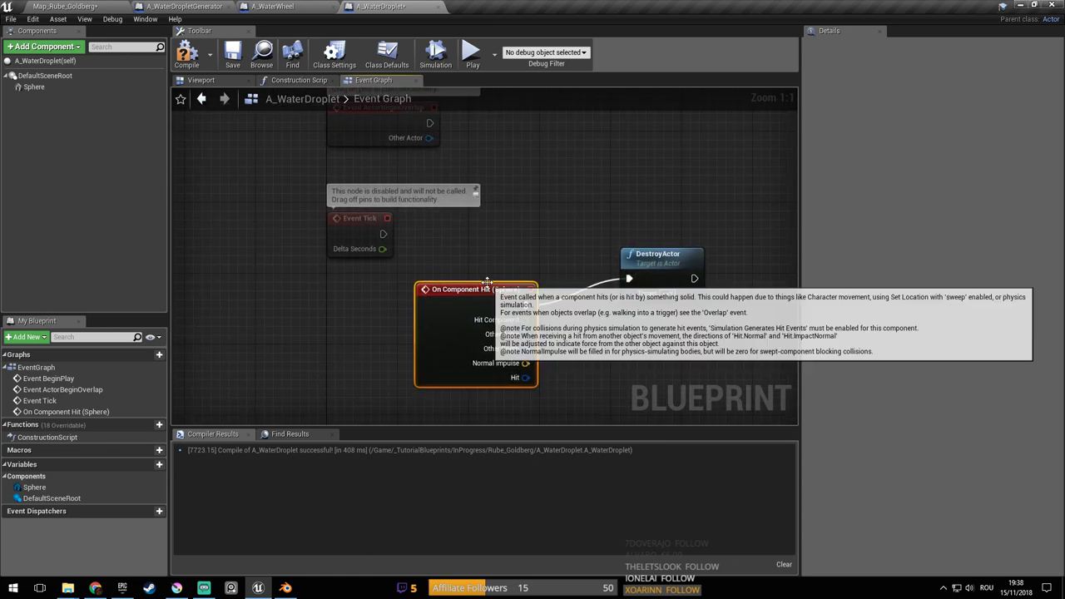
Delete the disabled Event Tick, Event ActorBeginOverlap and Event BeginPlay nodes from the event graph
right_drag(402, 266, 394, 365)
drag(248, 162, 313, 250)
key(Delete)
right_drag(307, 103, 313, 247)
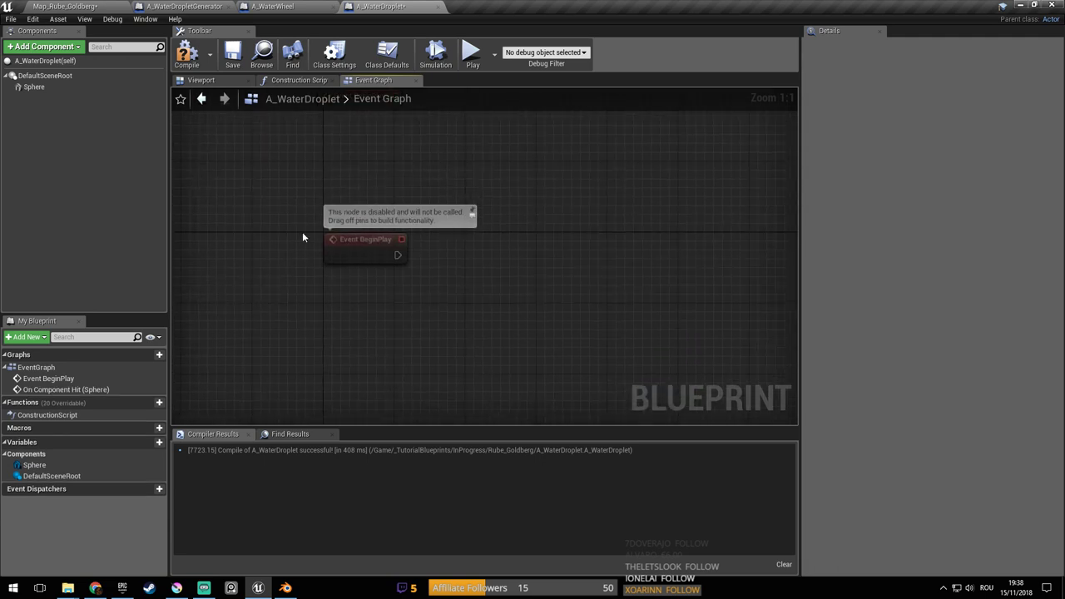
key(Delete)
right_drag(429, 361, 384, 153)
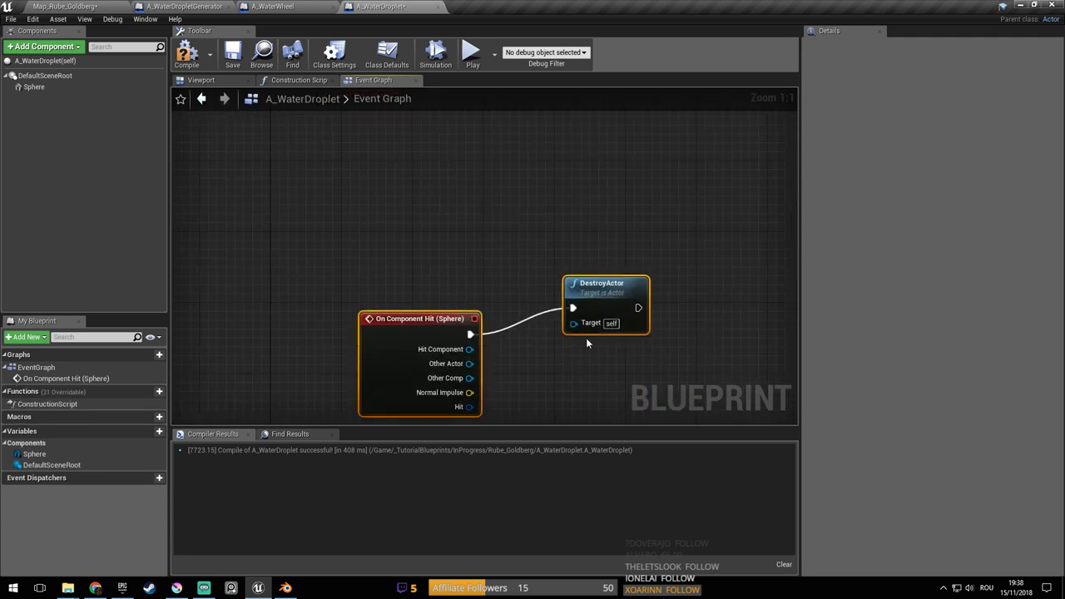
Space out the On Component Hit and DestroyActor nodes, and compile and save the droplet blueprint
right_drag(586, 343, 504, 217)
click(438, 177)
scroll(577, 378, down, 6)
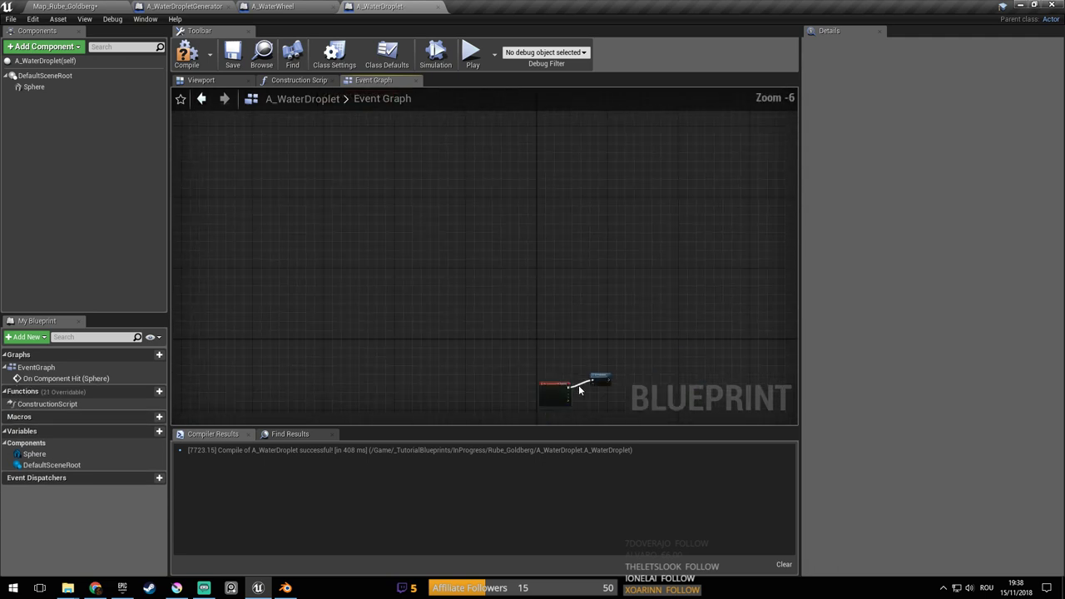
scroll(580, 389, up, 6)
drag(358, 290, 330, 232)
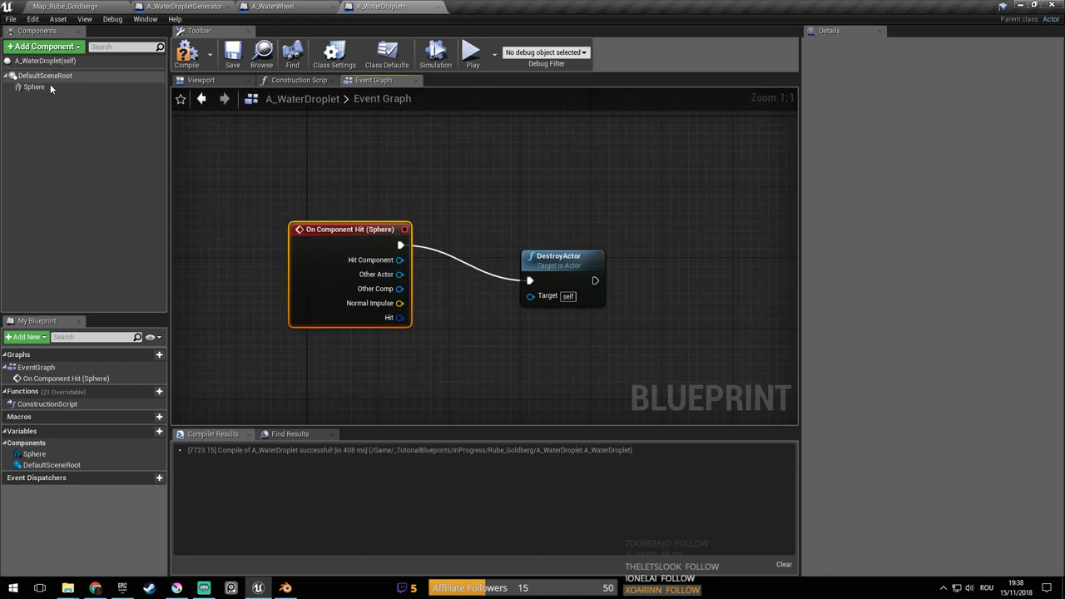
right_drag(457, 223, 495, 237)
right_drag(568, 288, 507, 313)
drag(531, 298, 610, 288)
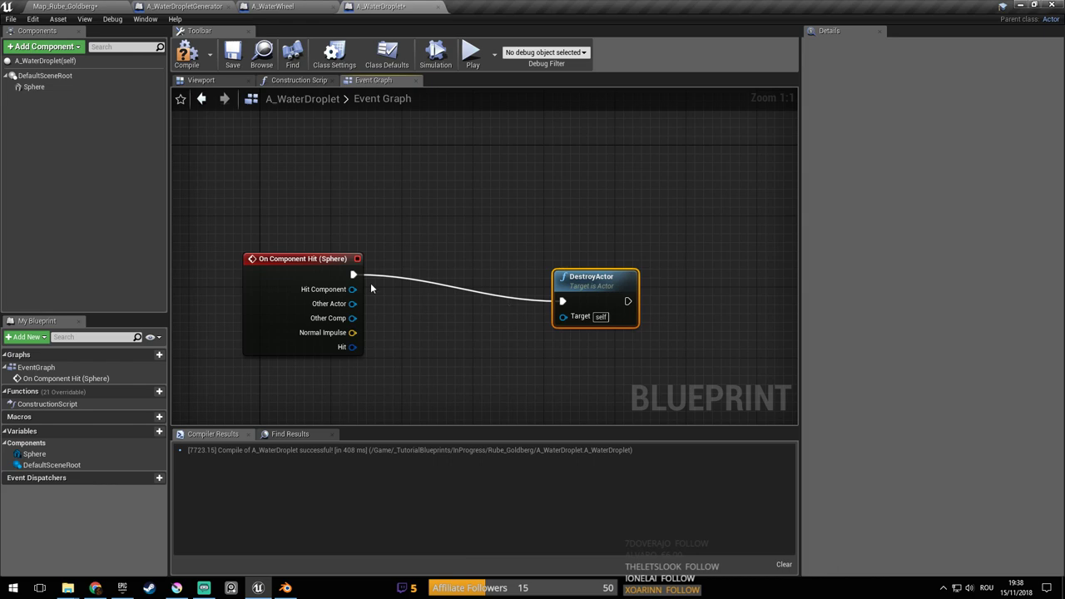
right_drag(247, 112, 237, 112)
click(190, 60)
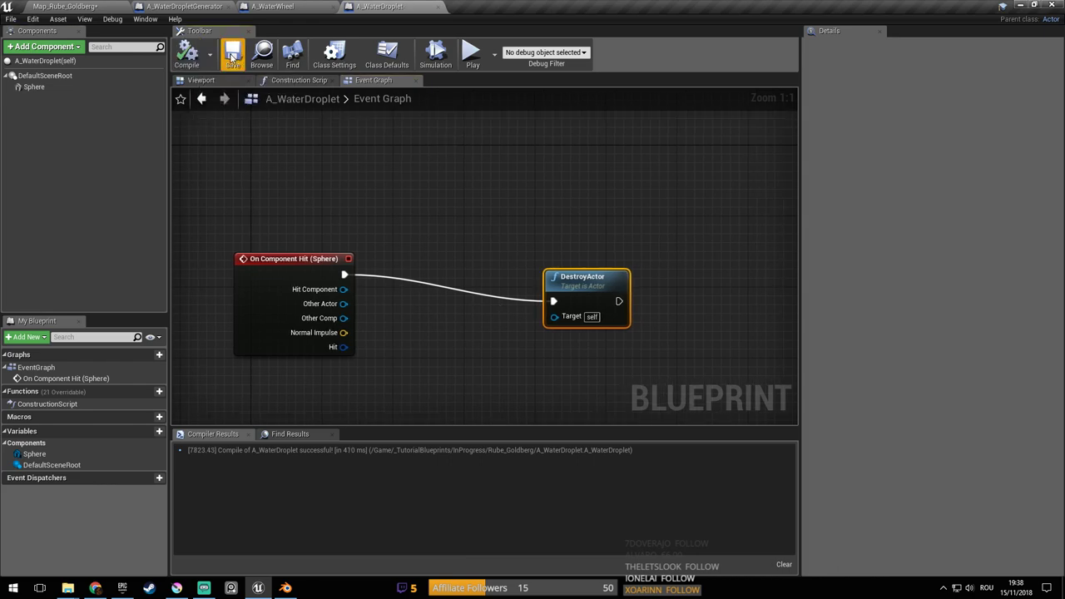
click(234, 58)
Select the Floor in the Rube Goldberg map and examine its mobility and physics settings
click(73, 6)
right_drag(392, 175, 492, 170)
click(516, 254)
mouse_move(516, 255)
right_down()
mouse_move(512, 246)
mouse_move(533, 321)
mouse_move(483, 258)
mouse_move(526, 273)
mouse_move(513, 271)
right_up()
right_drag(513, 324, 513, 324)
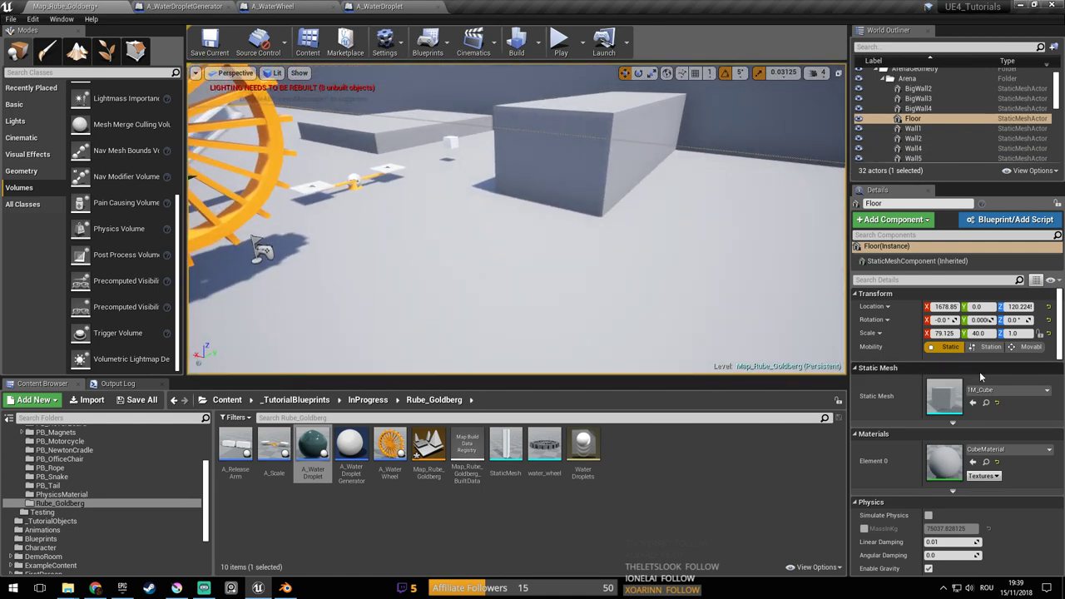
scroll(957, 375, down, 3)
Close the other blueprint editors and reopen the A_WaterDroplet blueprint's event graph
click(221, 6)
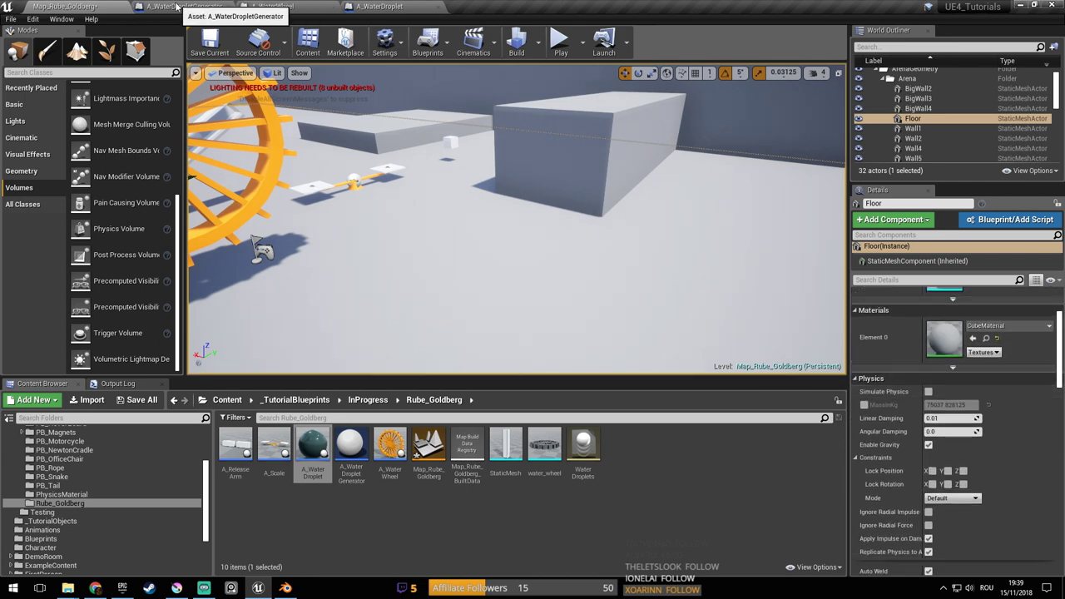
double_click(313, 449)
right_drag(441, 262, 442, 222)
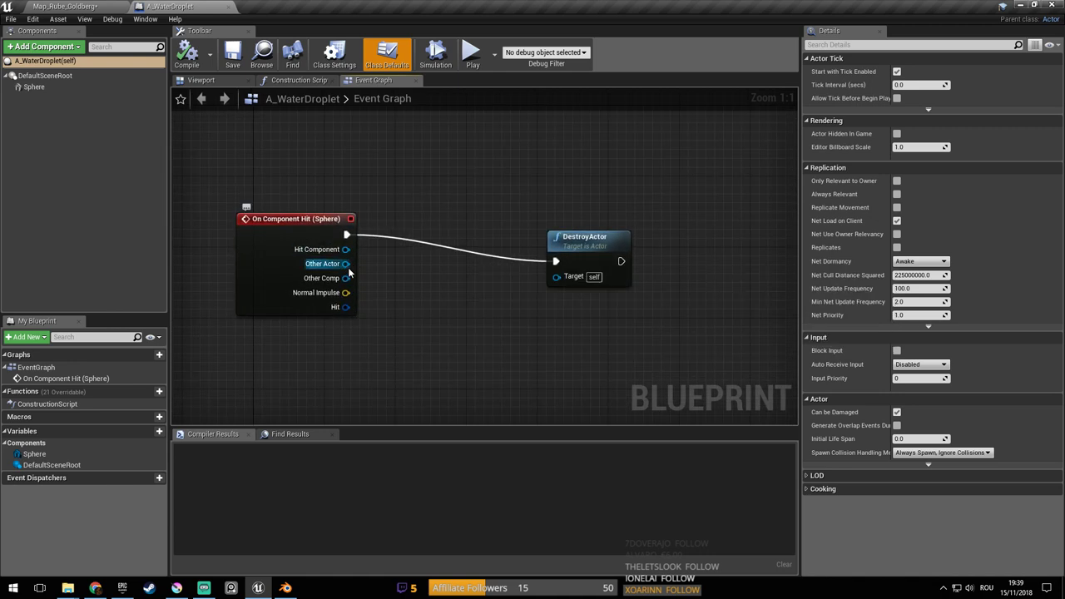
drag(344, 264, 408, 301)
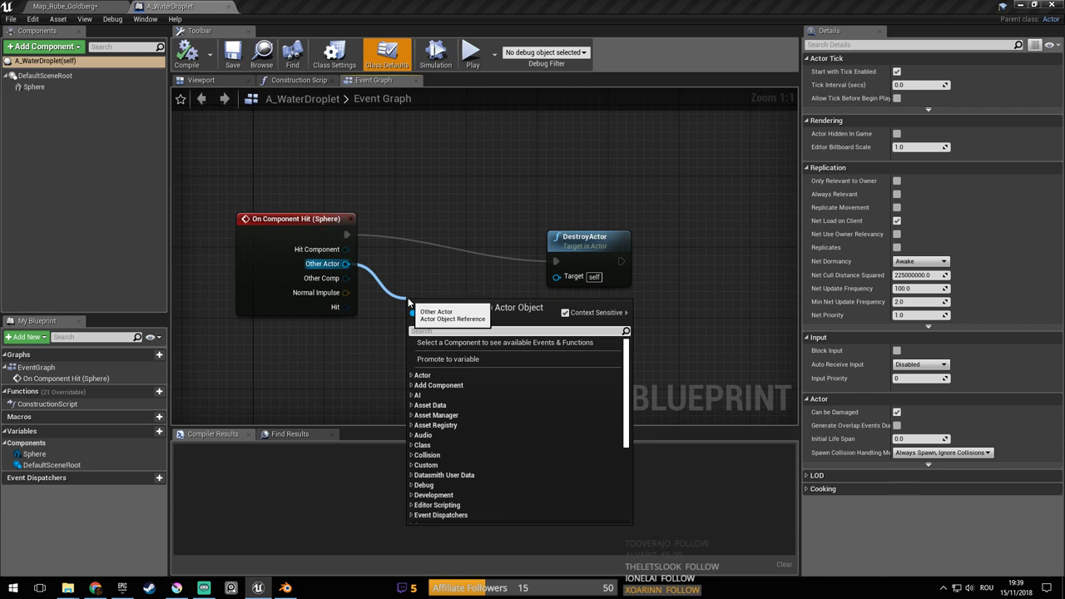
text(get mo)
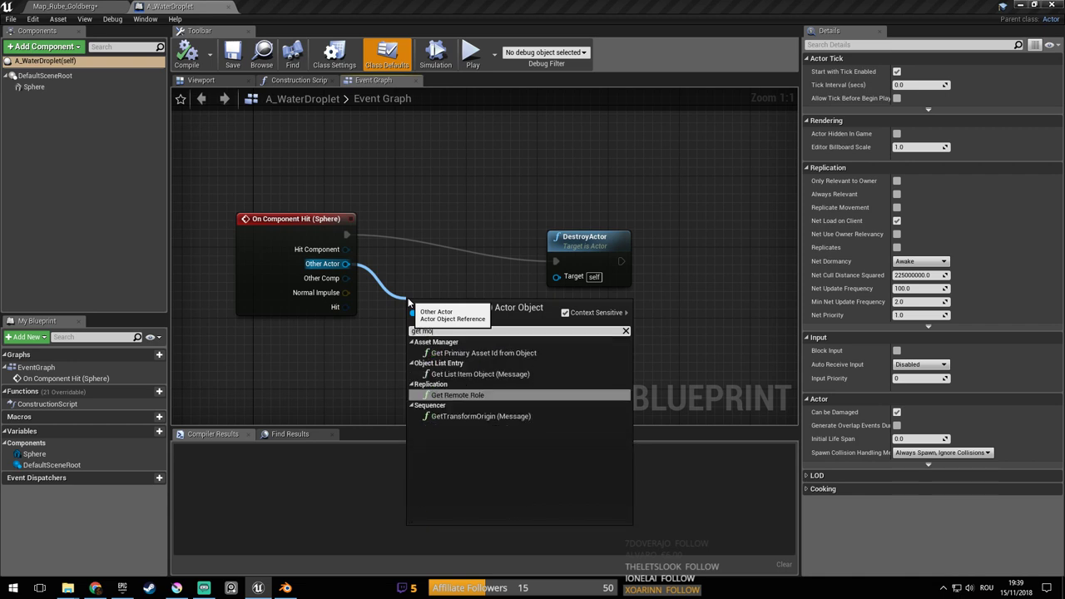
key(BackSpace)
key(BackSpace)
text(mobi)
key(Escape)
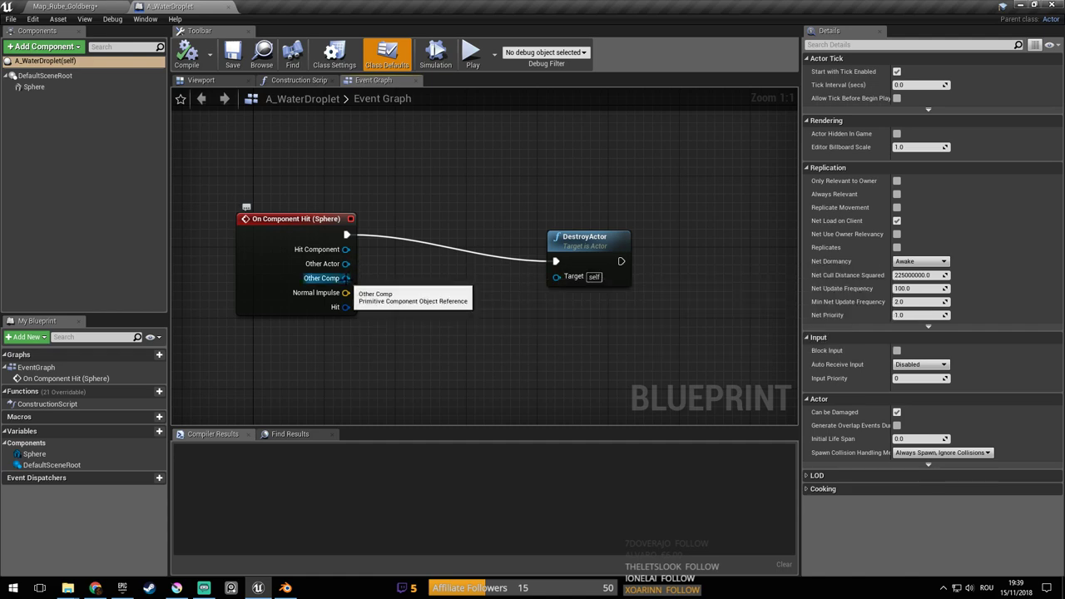
Get the Mobility of the hit event's Other Comp and compare it with Static using an equality node
drag(347, 278, 388, 289)
text(get mobili)
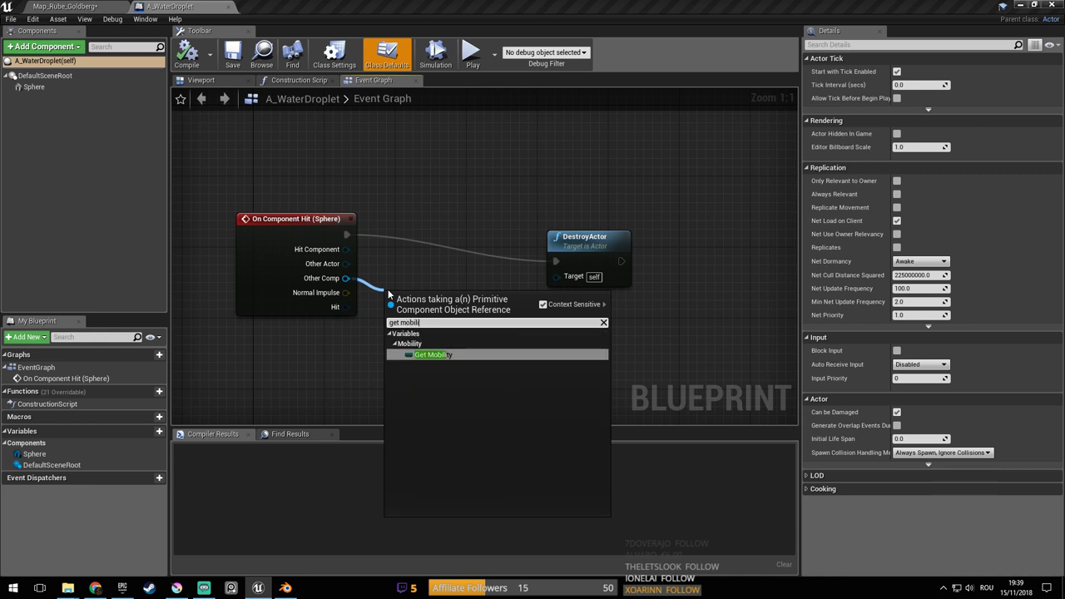
key(Return)
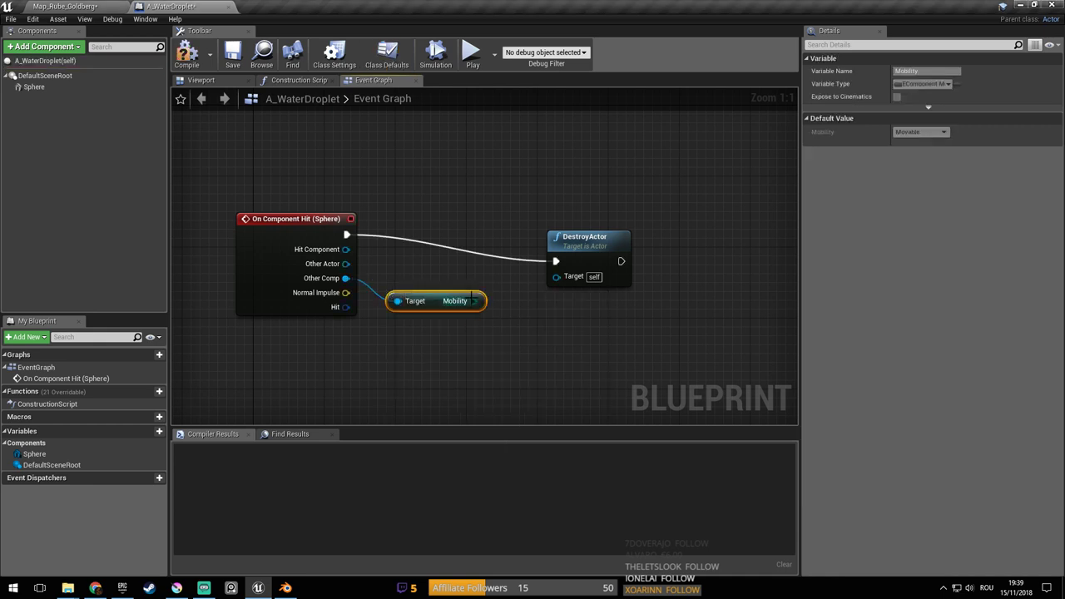
drag(475, 301, 515, 319)
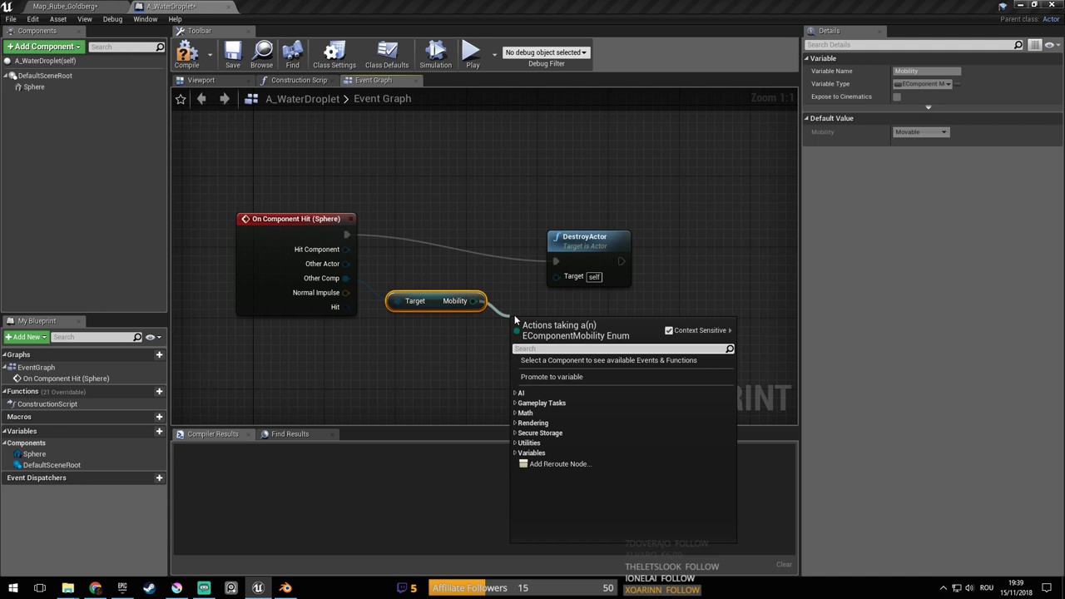
text(==)
key(Return)
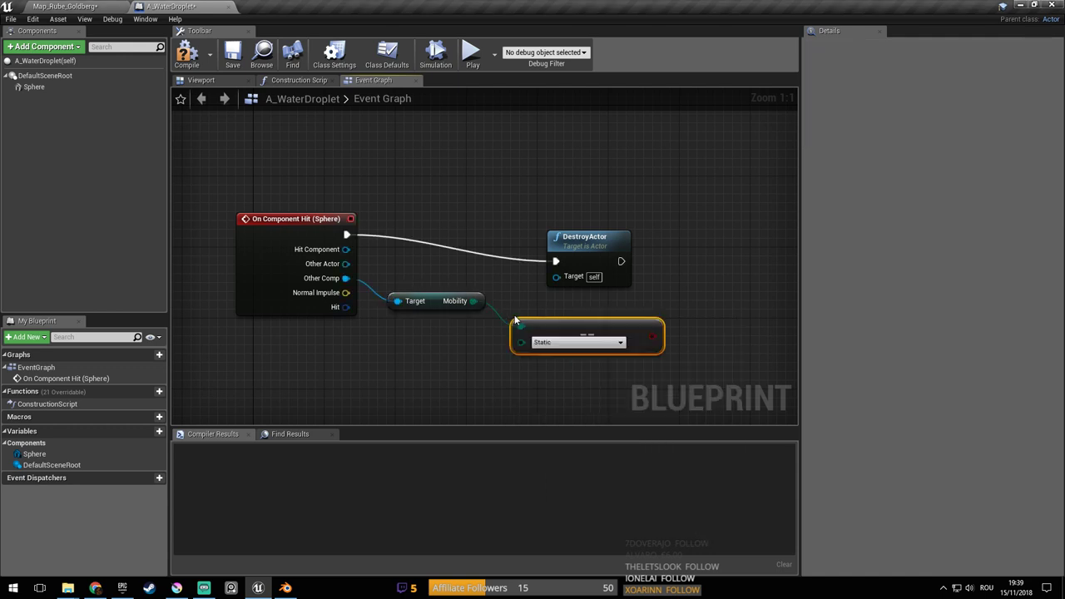
Move the DestroyActor node farther from the hit event to make room between them, and compile the blueprint
right_drag(630, 318, 468, 326)
drag(423, 246, 616, 233)
right_drag(542, 330, 647, 298)
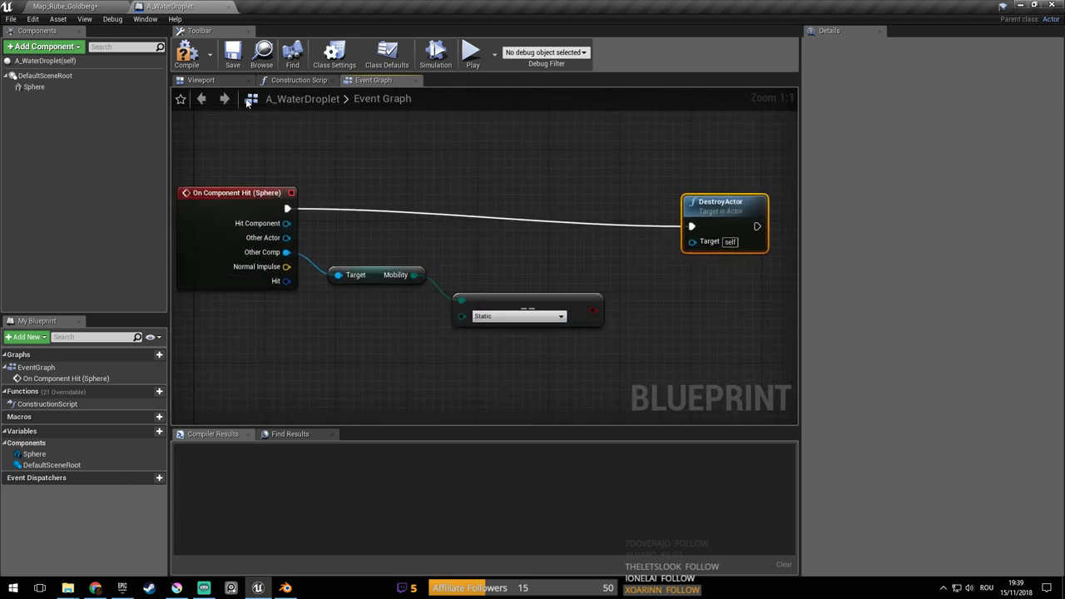
click(115, 6)
right_drag(420, 154, 360, 123)
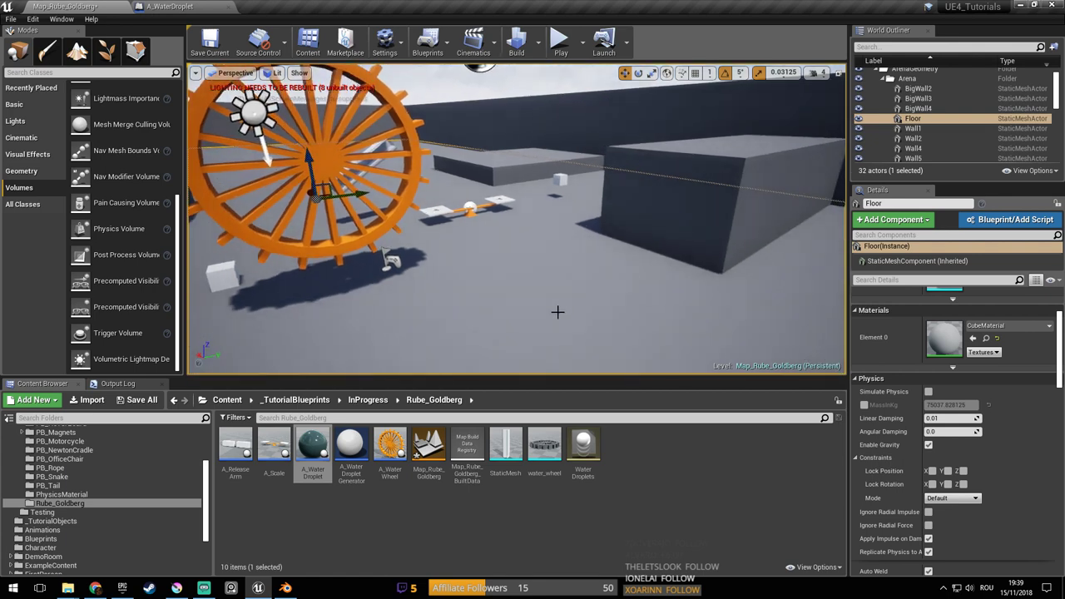
click(170, 6)
right_drag(603, 237, 546, 266)
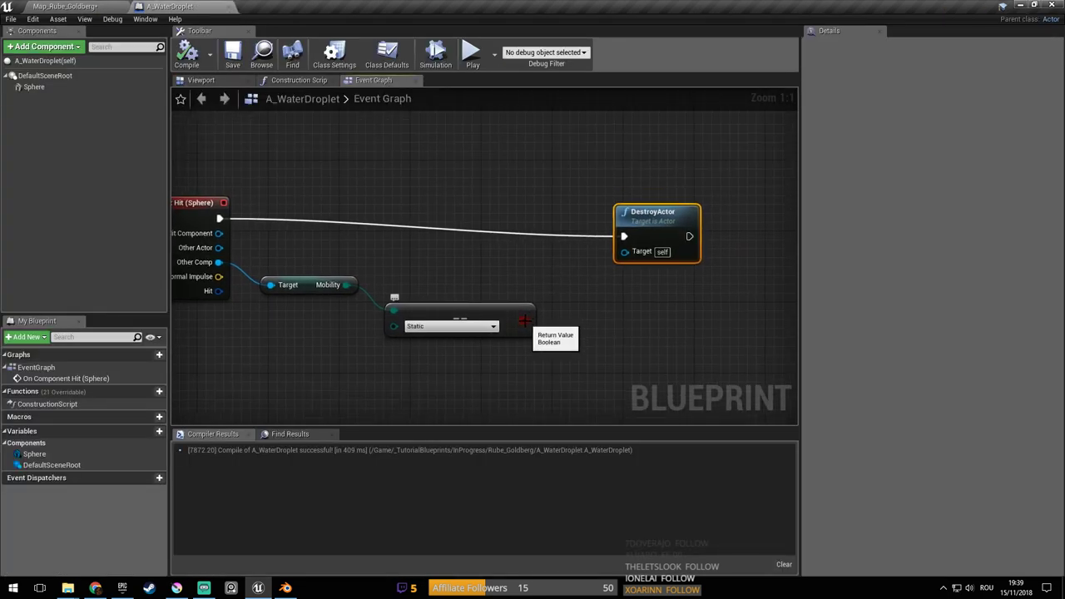
Insert a Branch between the hit event and DestroyActor, using the Static comparison as its condition and its True output for destruction, and compile
right_click(528, 243)
text(branch)
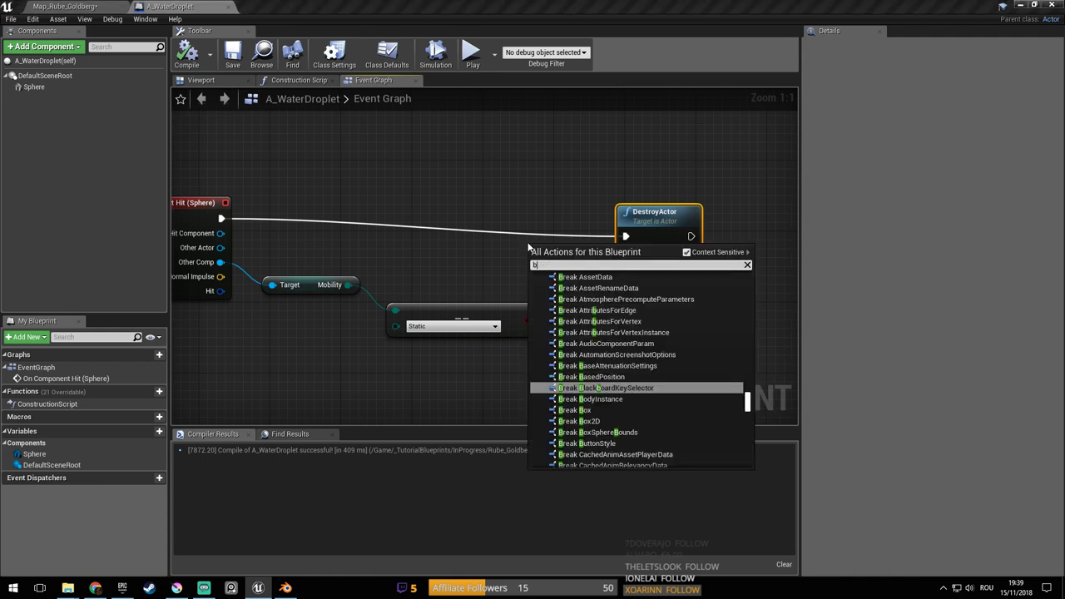
key(Return)
click(528, 244)
drag(542, 264, 221, 218)
right_drag(586, 300, 491, 304)
drag(470, 297, 478, 269)
right_drag(564, 296, 528, 308)
drag(470, 245, 526, 232)
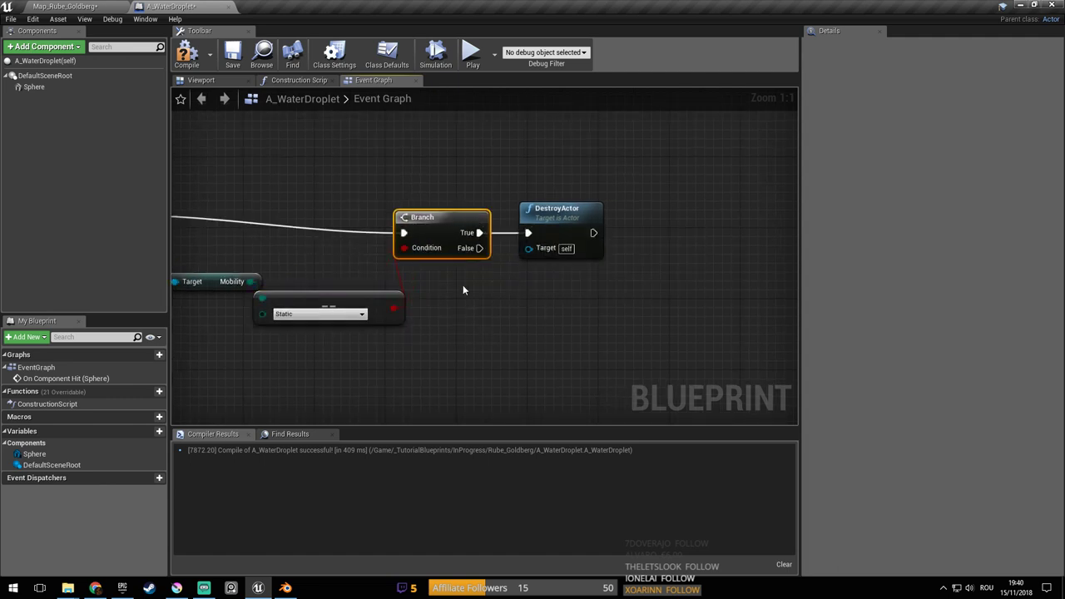
right_drag(485, 276, 596, 326)
click(596, 326)
right_drag(310, 139, 273, 94)
Place an instance of the A_WaterDroplet blueprint on the open floor of the Rube Goldberg map
click(67, 7)
right_drag(366, 199, 424, 220)
key(s)
right_drag(516, 216, 549, 218)
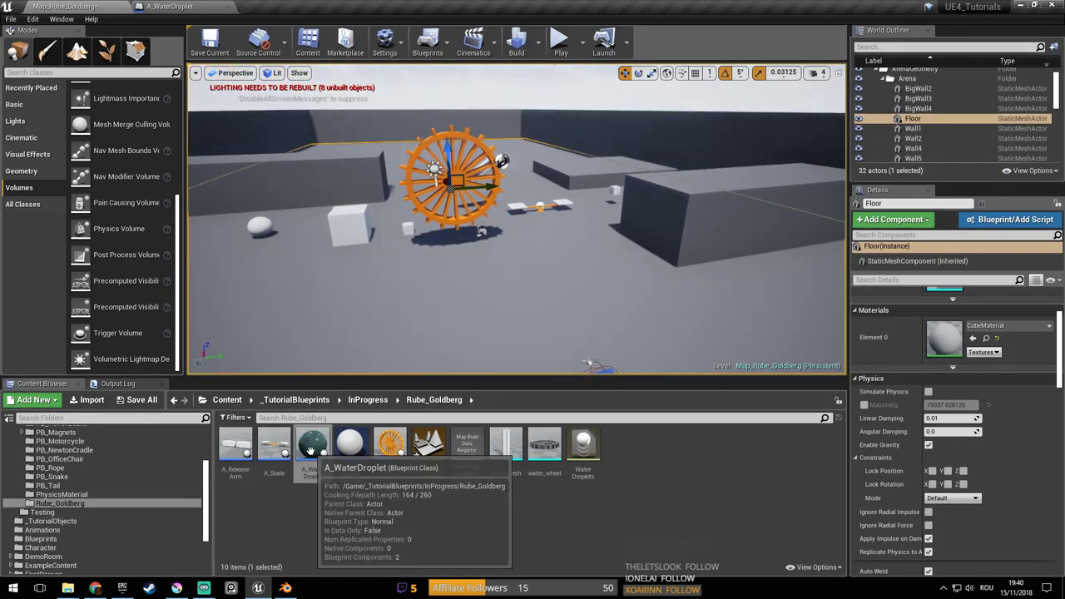
drag(313, 449, 572, 343)
Move the PlayerCharacter farther from the water wheel and briefly play the level to test the droplet
right_drag(580, 212, 612, 202)
key(w)
key(s)
right_drag(516, 208, 557, 252)
key(s)
click(530, 232)
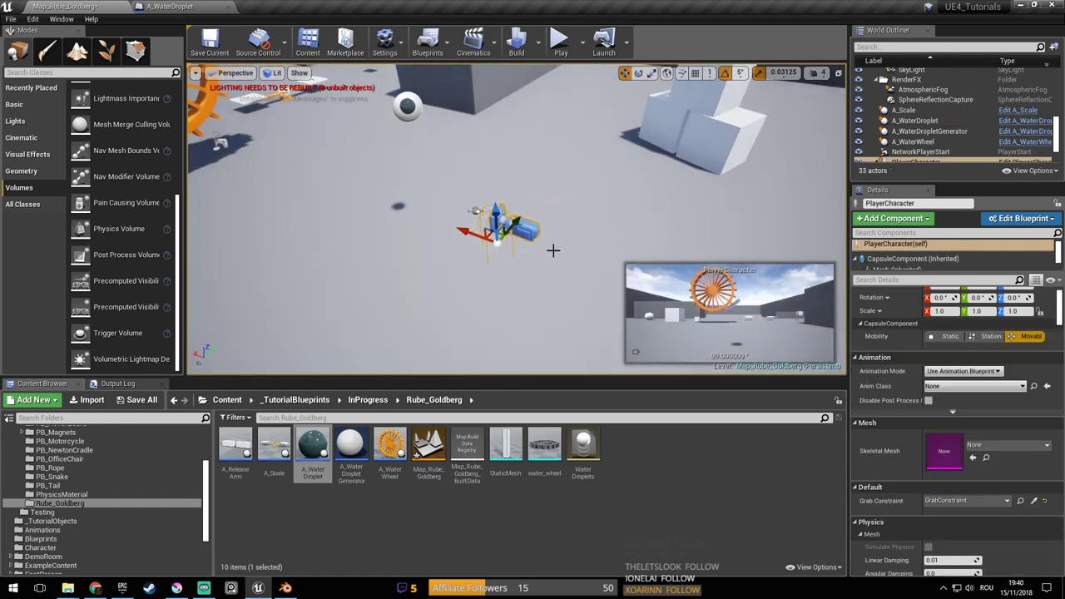
drag(472, 234, 658, 288)
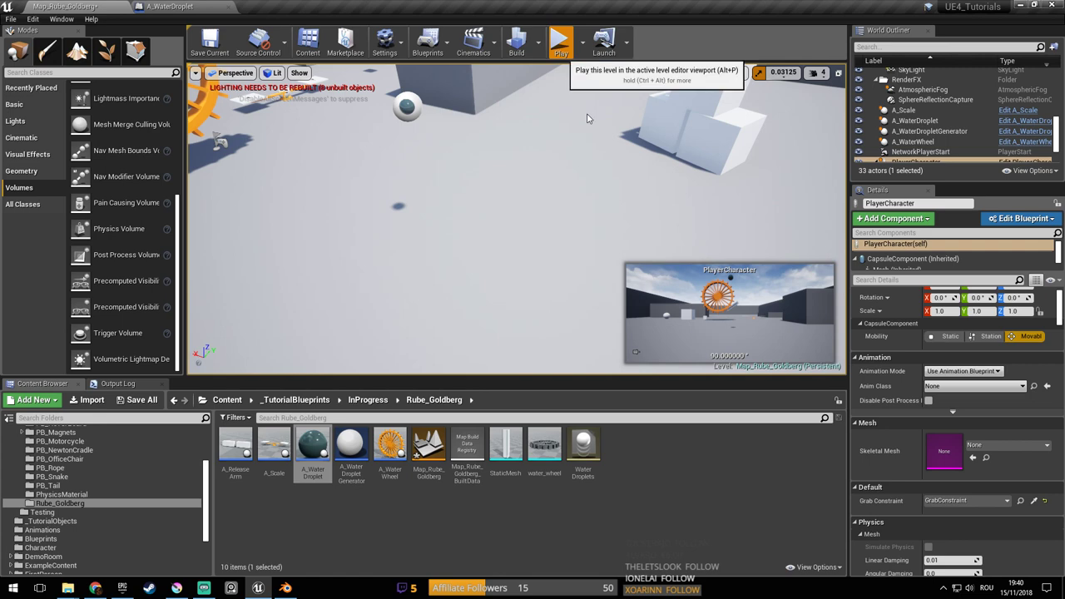
click(562, 41)
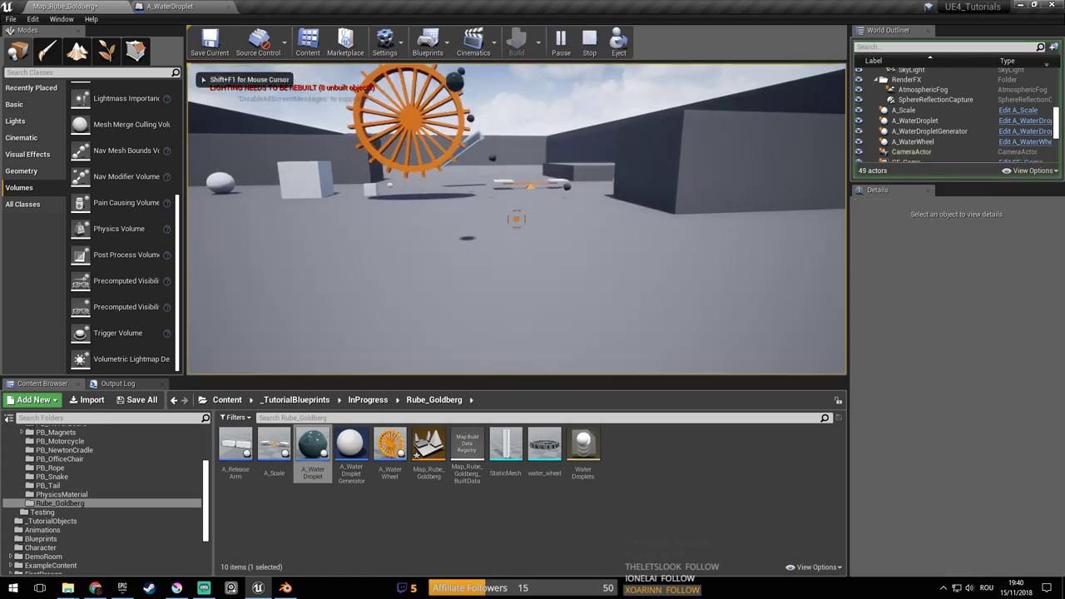
key(Escape)
Enable Simulate Physics on the Sphere component of the A_WaterDroplet blueprint and save it
click(199, 6)
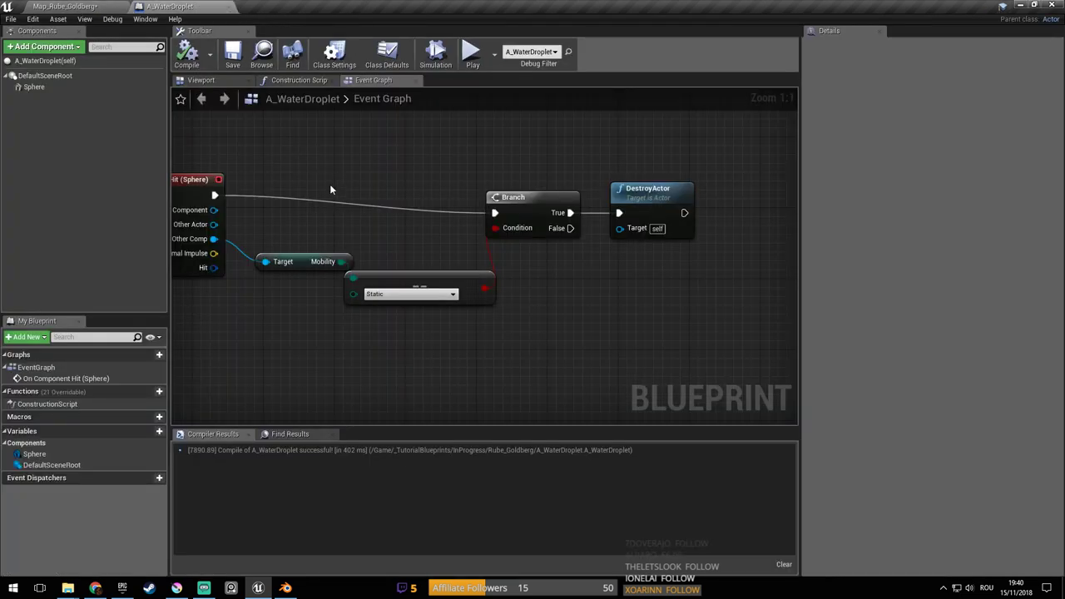
click(33, 86)
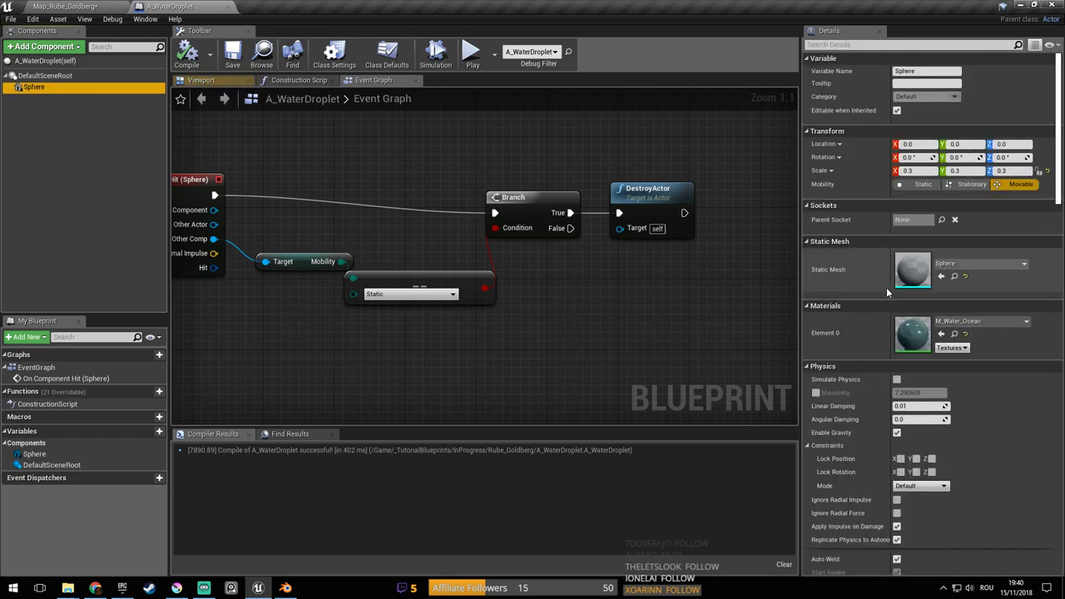
right_drag(499, 248, 503, 228)
key(ctrl+s)
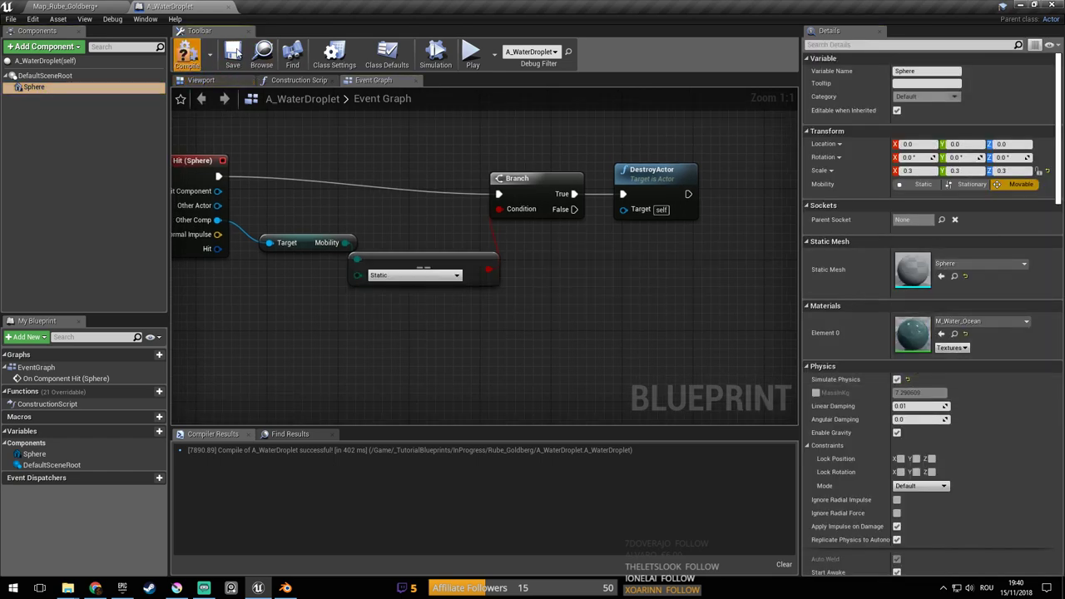
Play the Rube Goldberg map and move around the floor to test how the physics-simulated water droplet behaves on impact
click(84, 5)
click(558, 46)
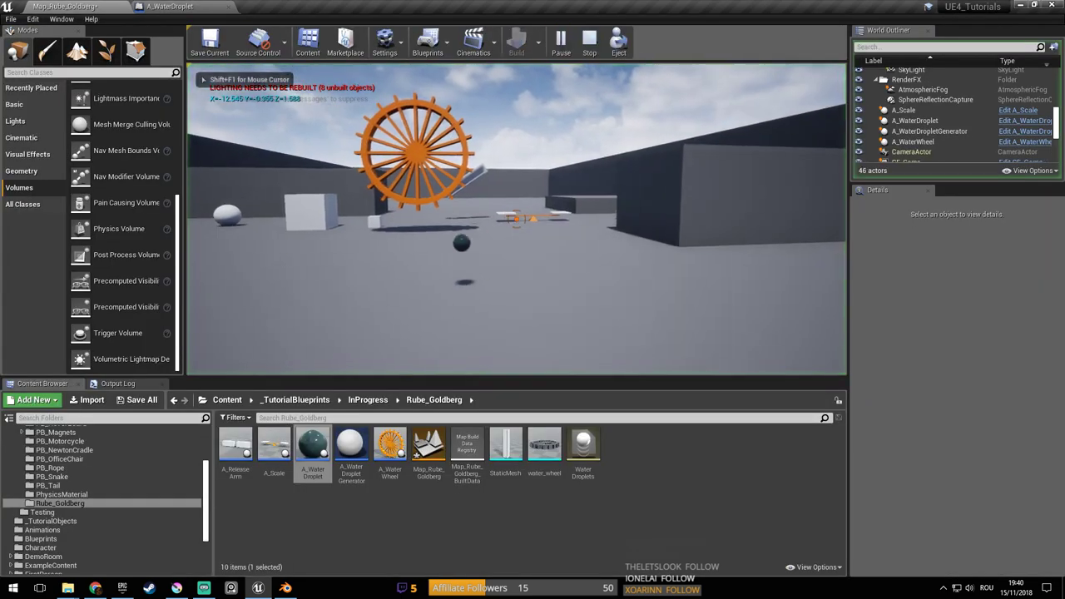
key(w)
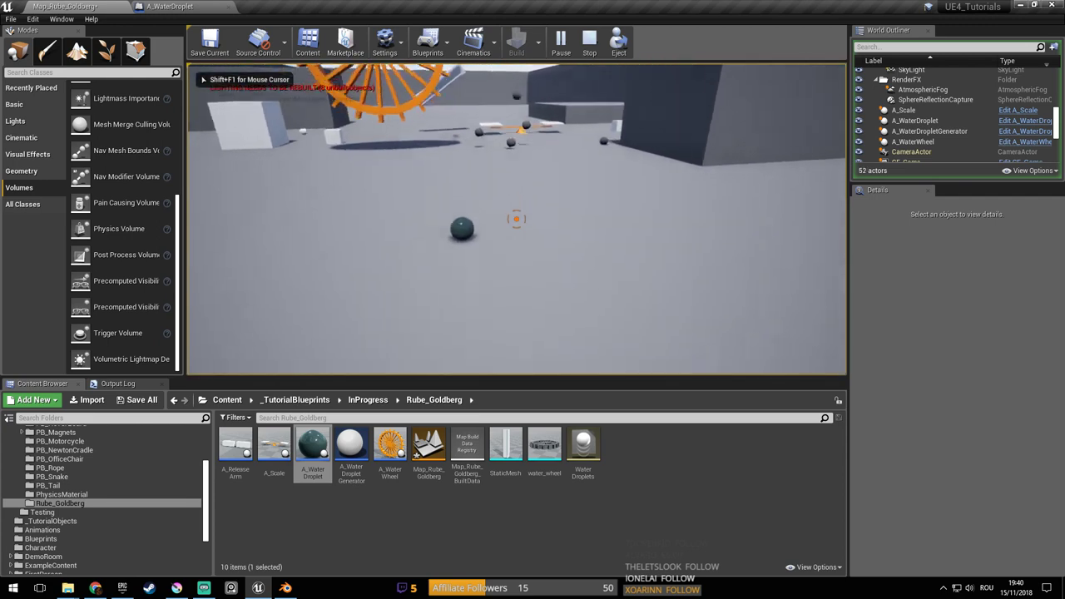
click(517, 219)
key(w)
click(517, 219)
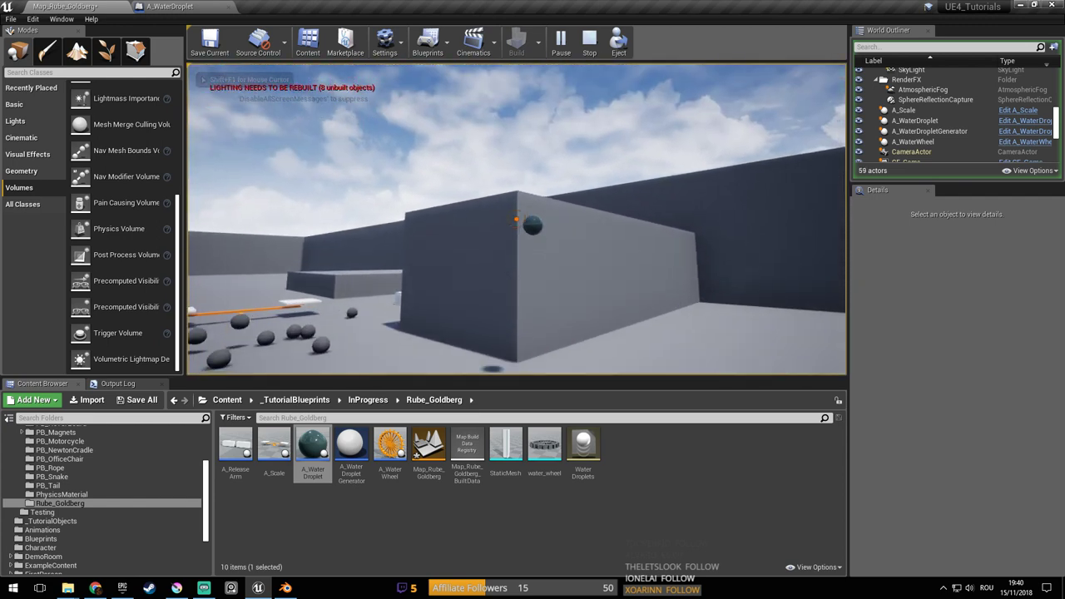
key(Escape)
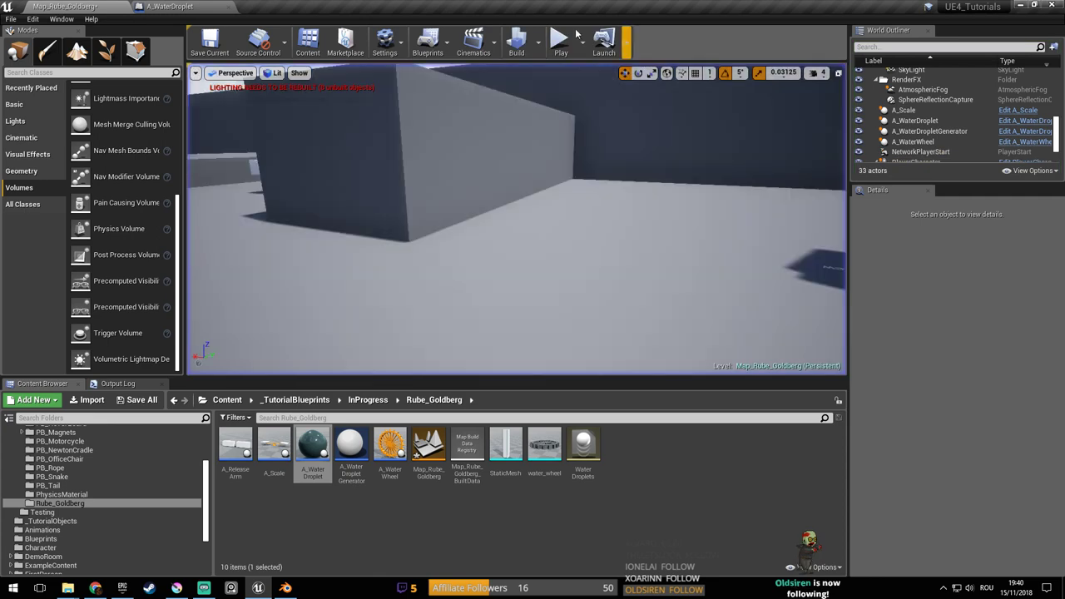
Move the Static comparison, Branch and DestroyActor nodes farther from the Mobility node in the A_WaterDroplet event graph and save the blueprint
click(188, 7)
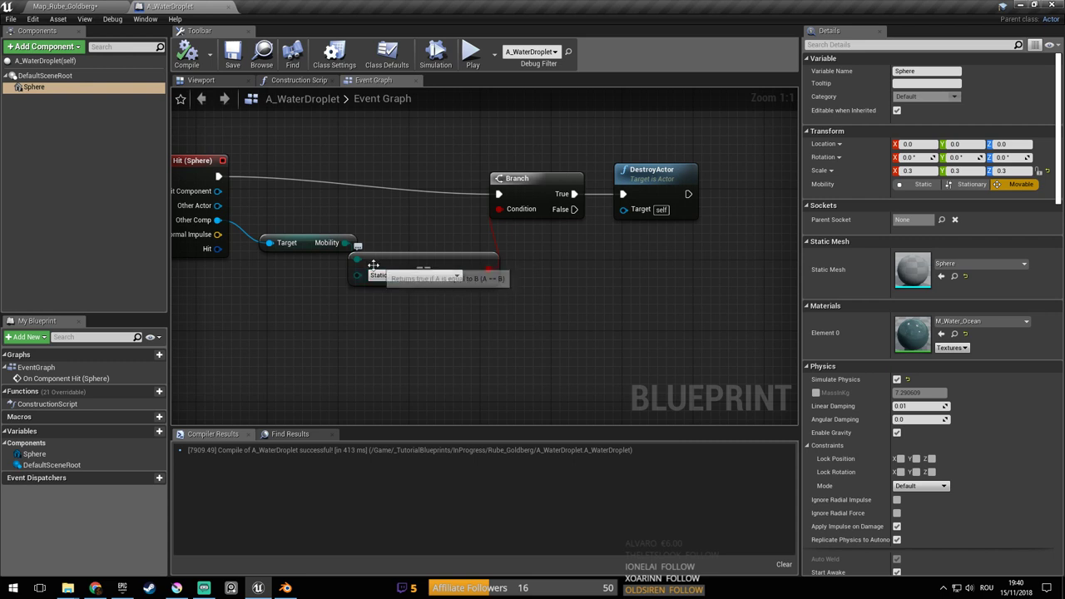
right_drag(557, 278, 634, 276)
scroll(506, 298, down, 2)
scroll(599, 271, up, 2)
drag(463, 88, 722, 312)
drag(469, 261, 522, 234)
right_drag(541, 293, 553, 321)
key(ctrl+s)
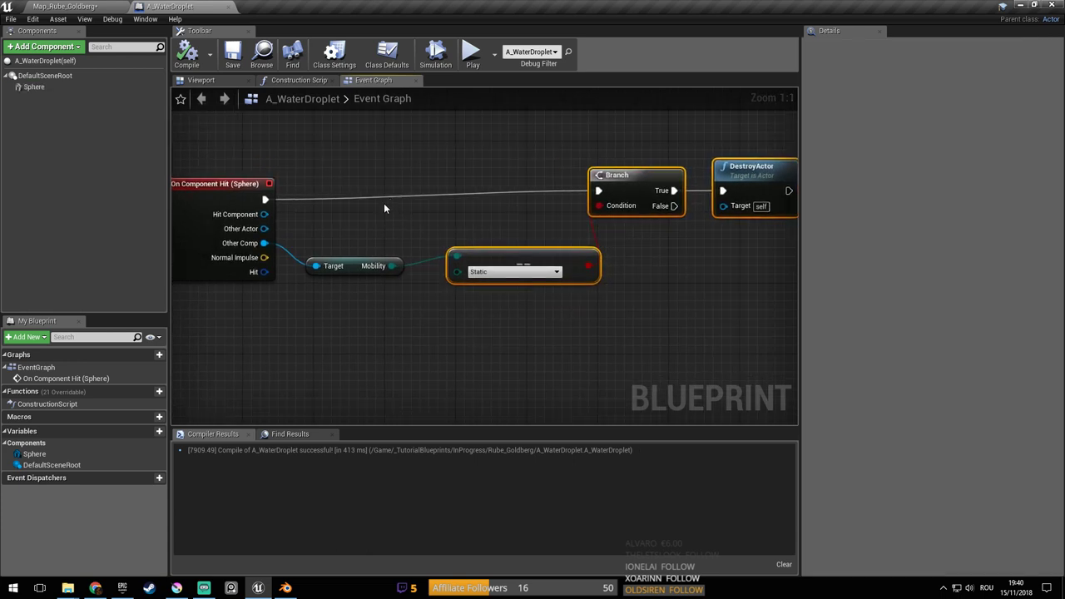
Float the A_WaterDroplet blueprint editor beside the level viewport and enlarge it to show the whole hit event graph
right_drag(332, 260, 254, 288)
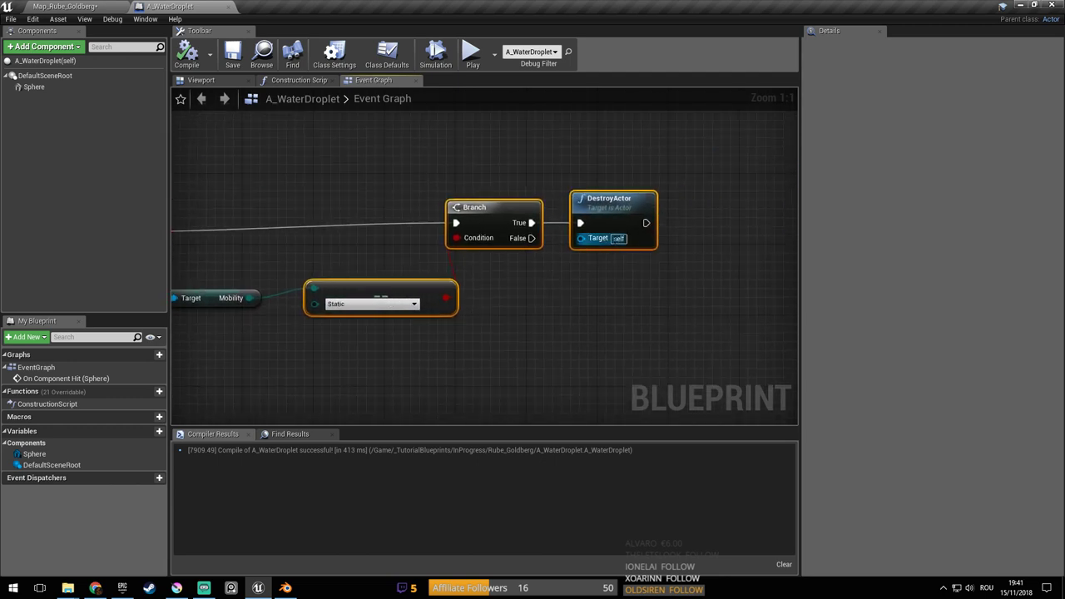
right_drag(623, 278, 837, 240)
right_drag(651, 244, 420, 151)
drag(187, 11, 647, 71)
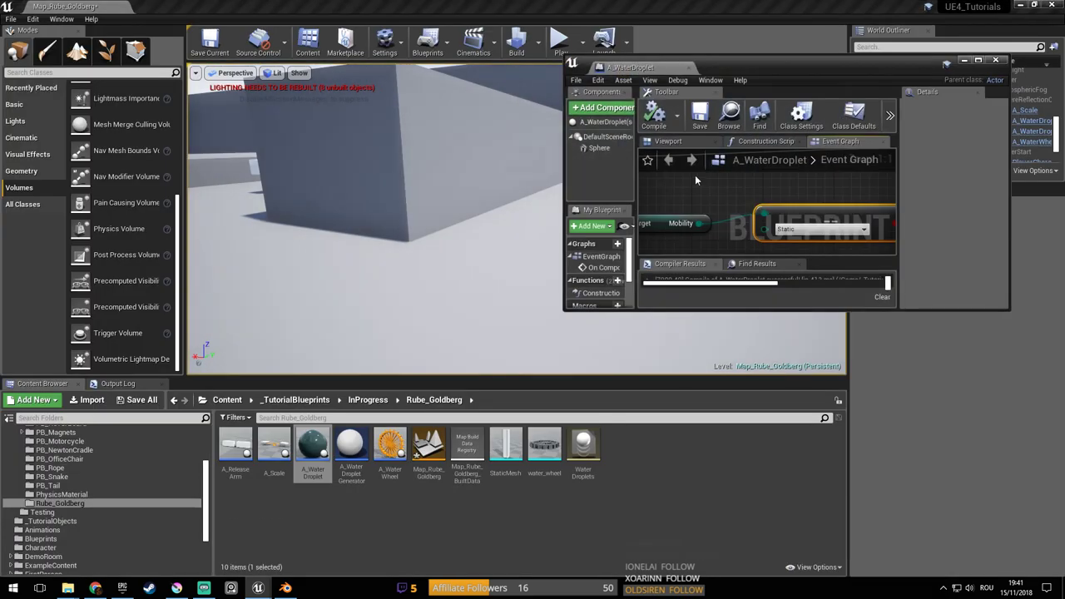
right_drag(787, 189, 713, 195)
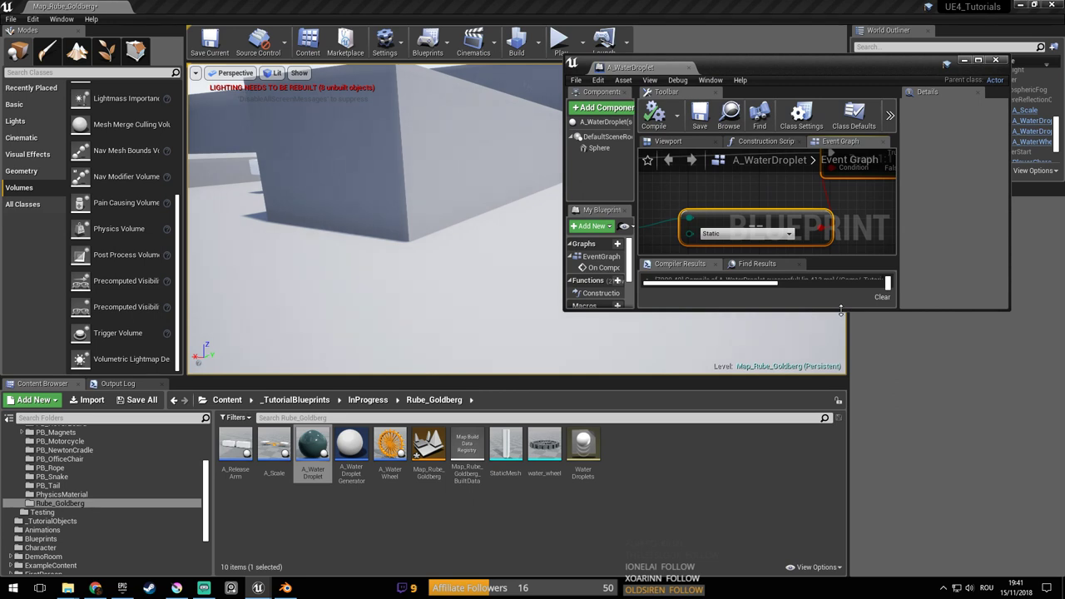
drag(841, 309, 840, 518)
scroll(805, 282, down, 5)
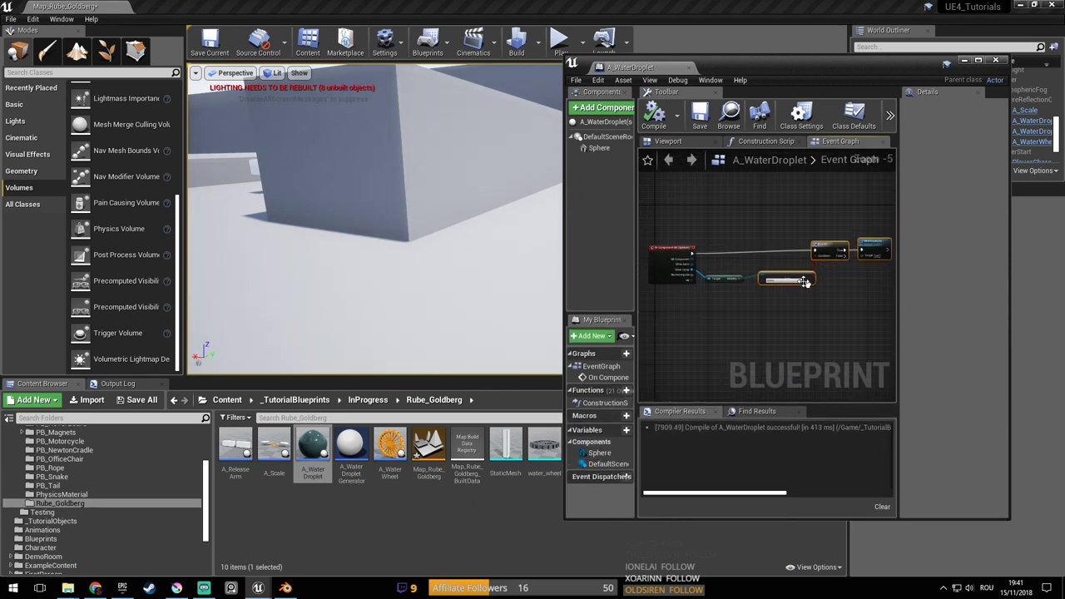
right_drag(417, 140, 422, 64)
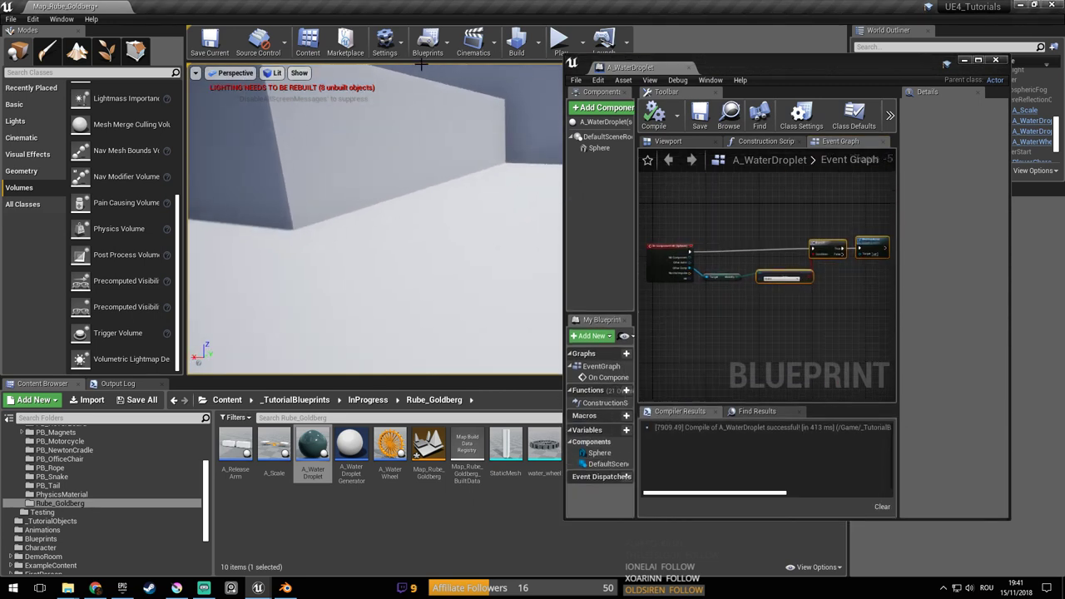
Play the level twice while watching the A_WaterDroplet graph for hit event execution
click(557, 47)
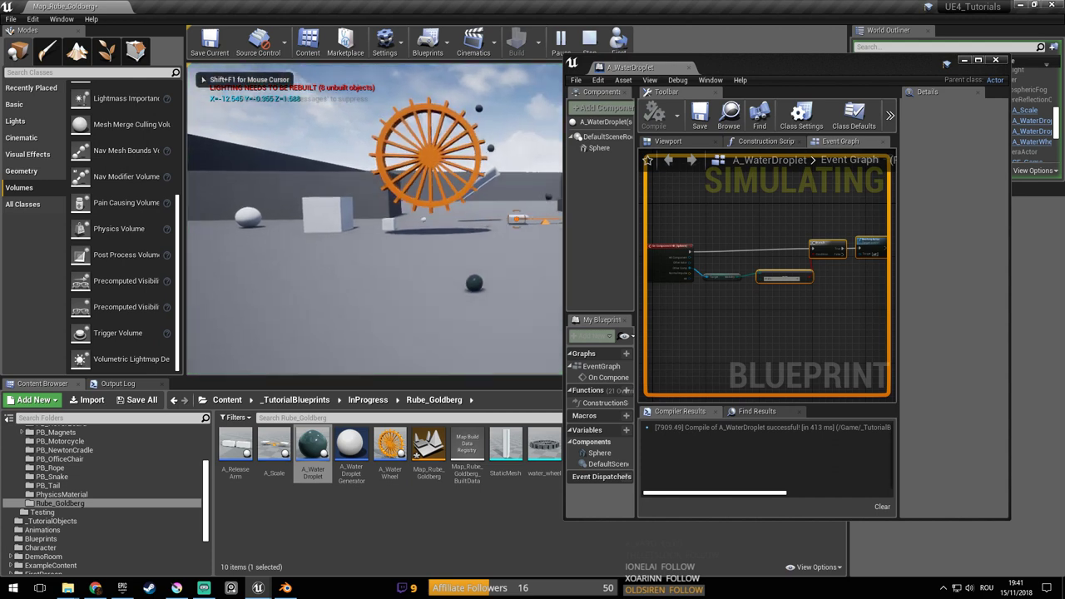
key(Escape)
click(560, 45)
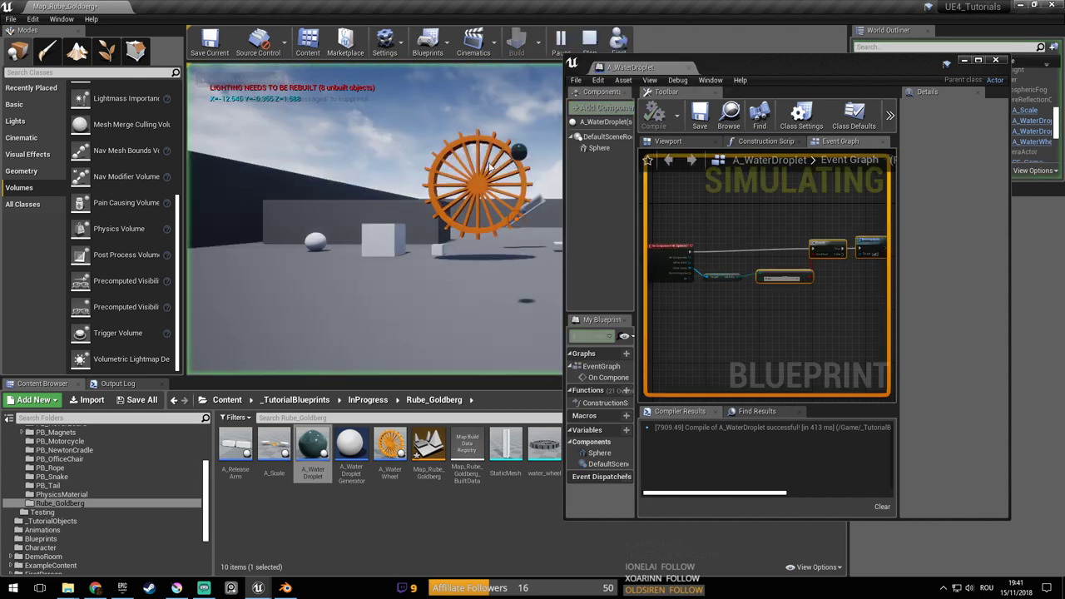
key(Escape)
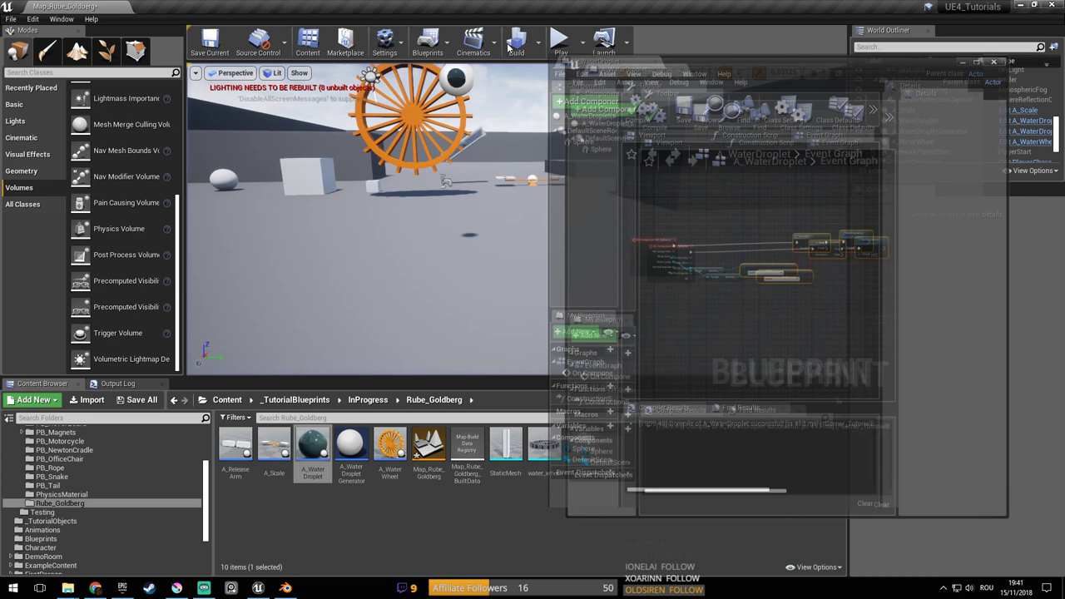
Dock the floating A_WaterDroplet editor back into the main window and return to its On Component Hit node
drag(613, 67, 270, 8)
right_drag(257, 190, 569, 240)
scroll(566, 239, up, 5)
right_drag(401, 220, 362, 175)
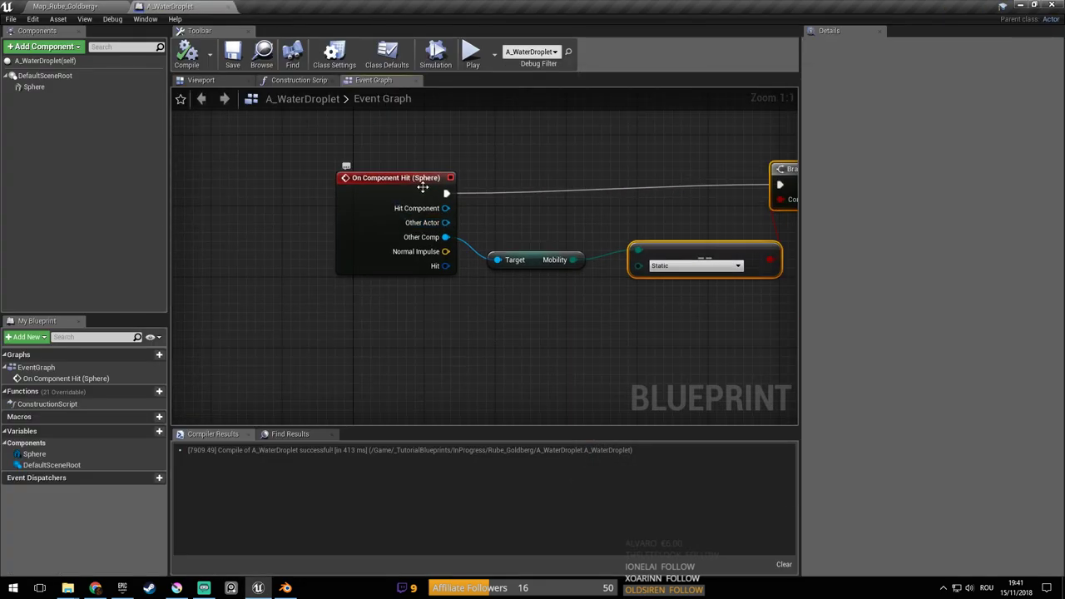
right_drag(423, 188, 418, 217)
Search the Sphere component's details for its hit event settings using the filters "event" and "hit e"
click(35, 87)
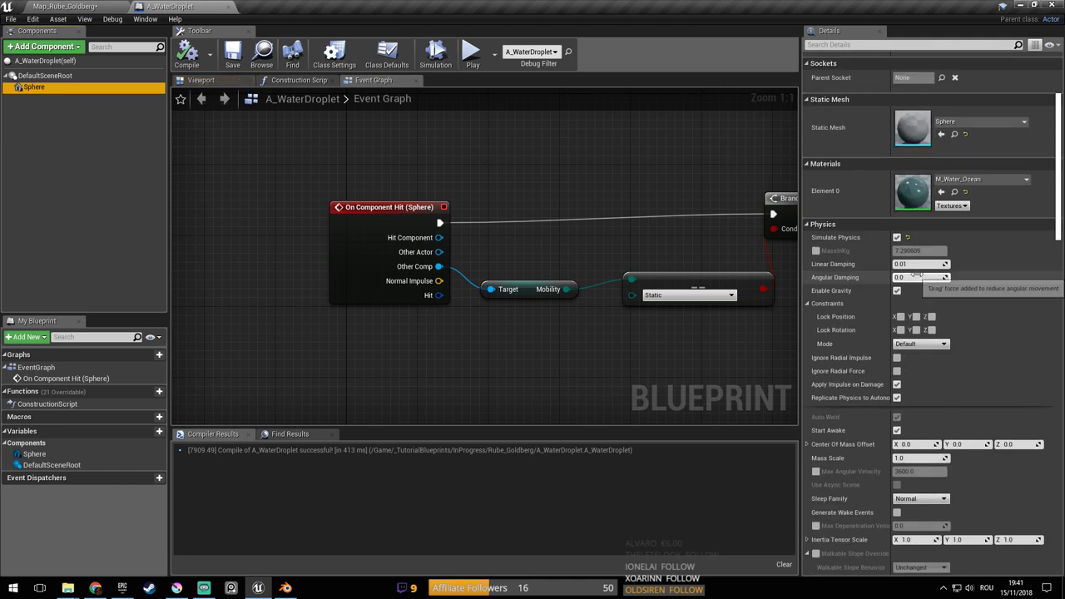
scroll(915, 275, down, 3)
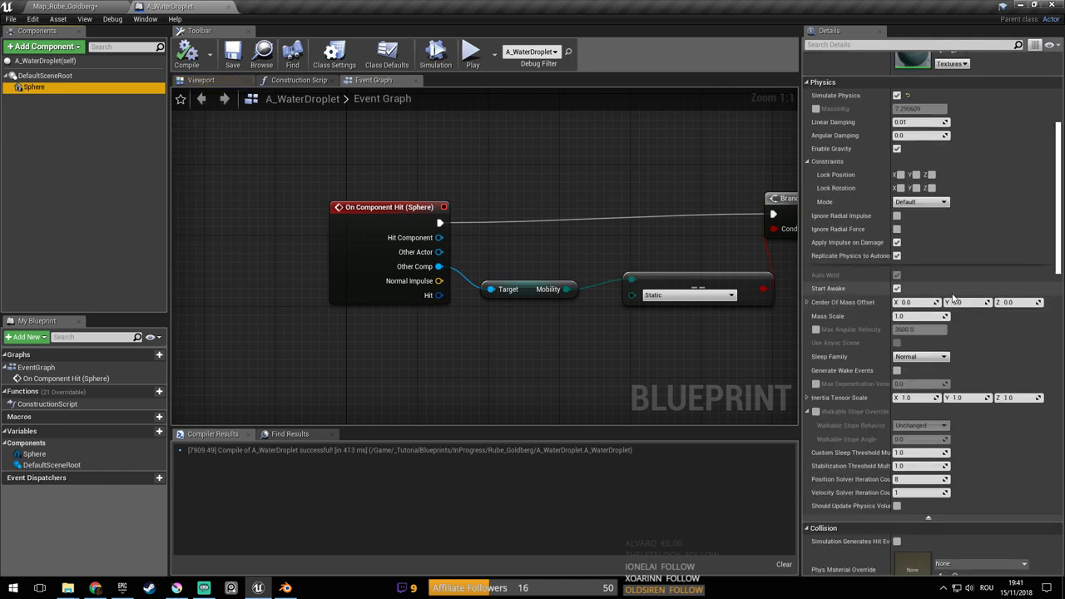
click(856, 45)
text(event)
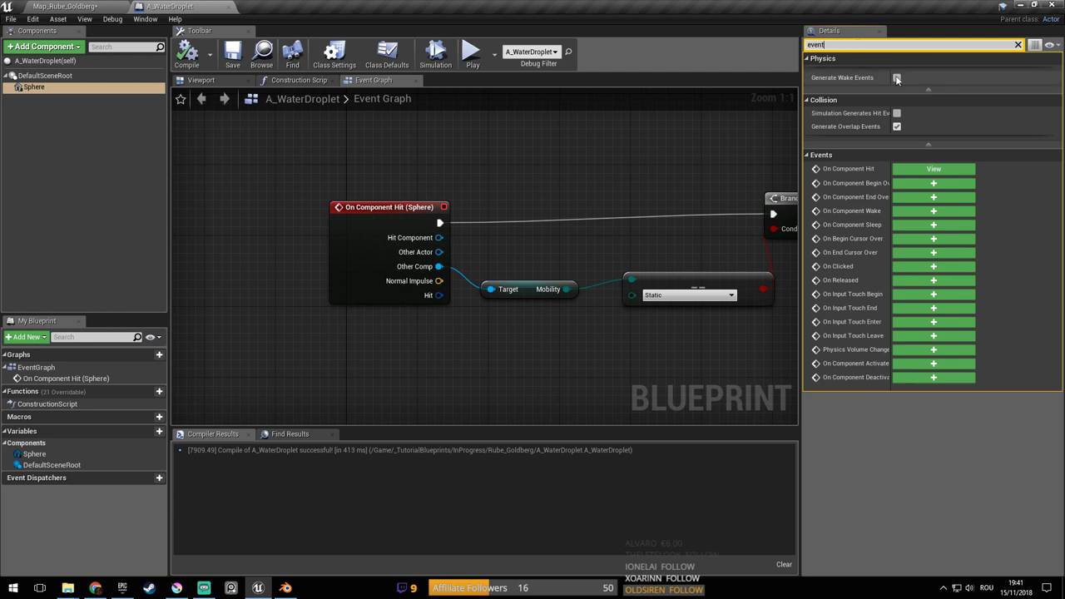
click(897, 126)
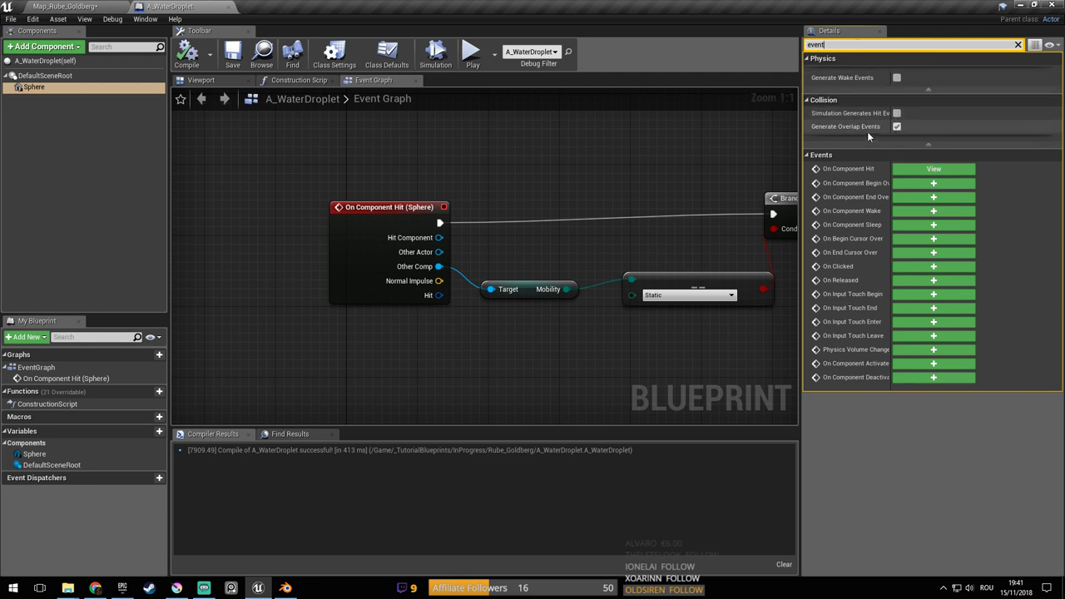
click(1018, 45)
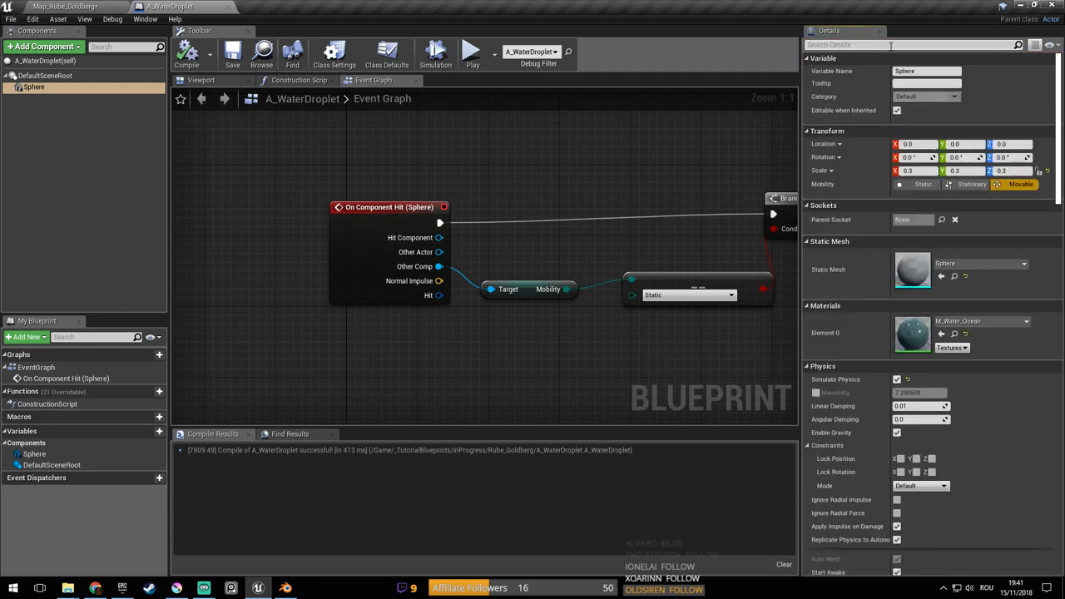
click(891, 46)
text(hit e)
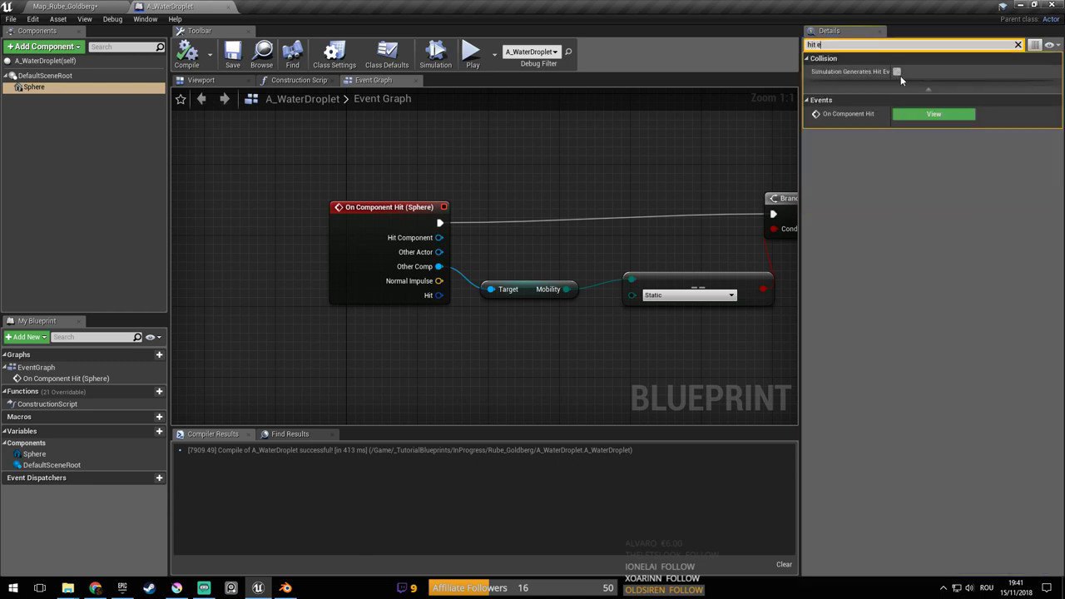
click(1018, 45)
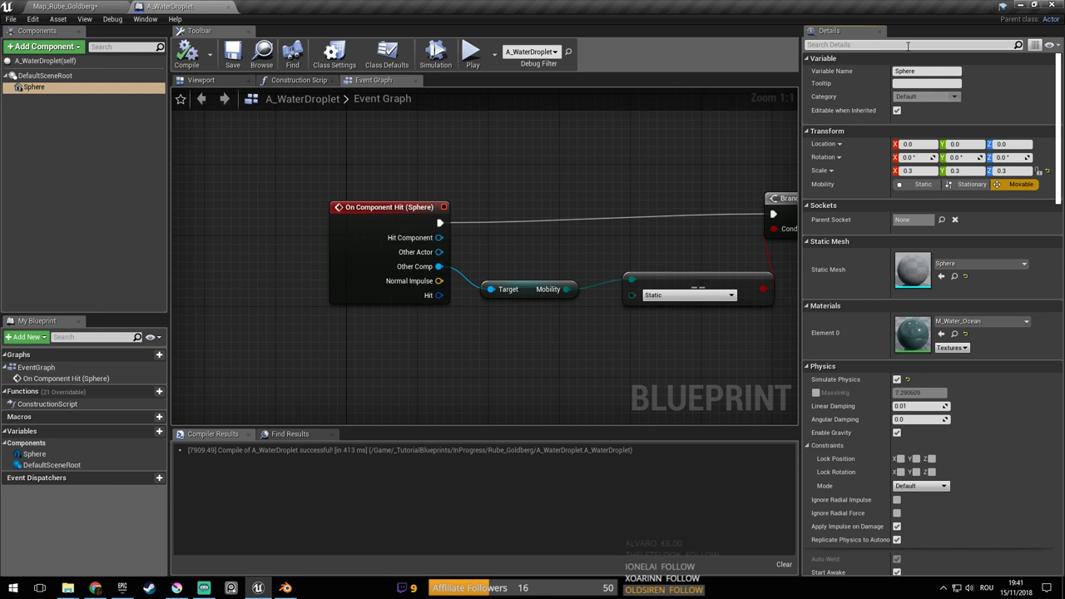
Enable Simulation Generates Hit Events for the Sphere component, clear the details filter and save the A_WaterDroplet blueprint
click(909, 46)
text(gene)
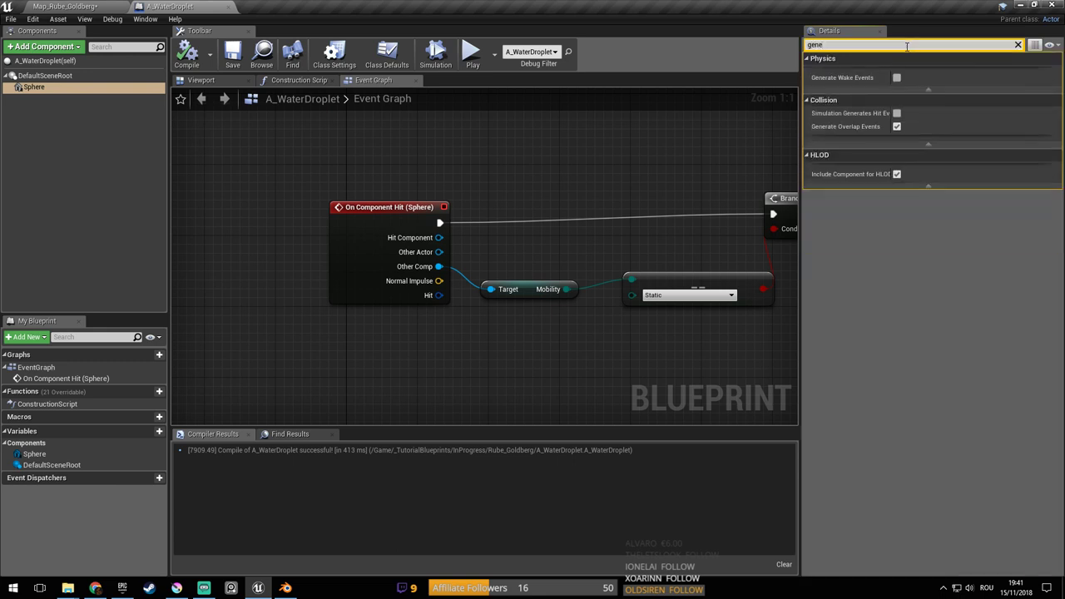
text(hit)
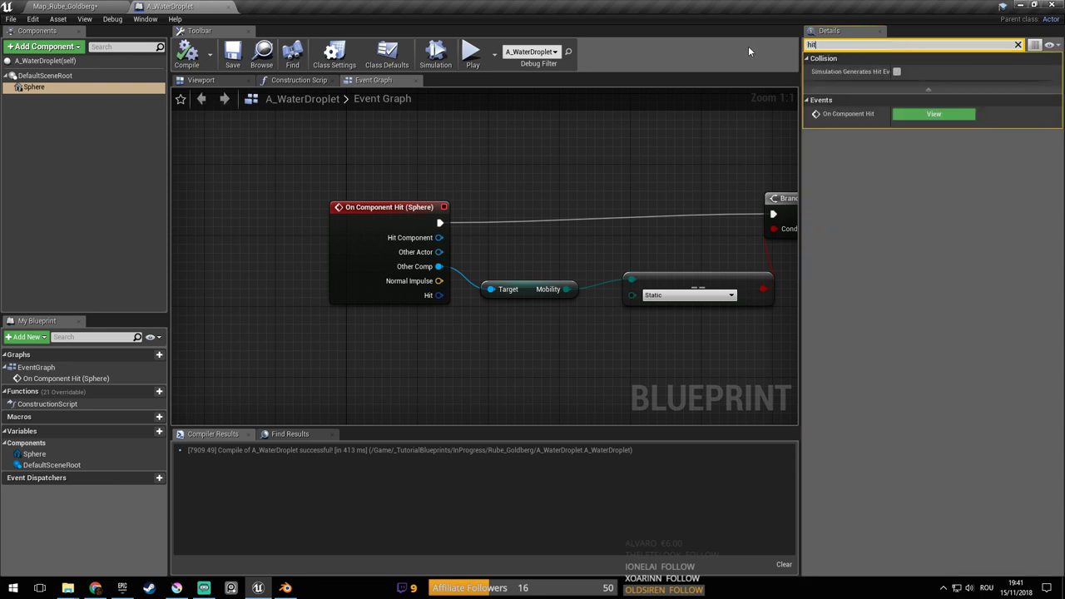
click(897, 71)
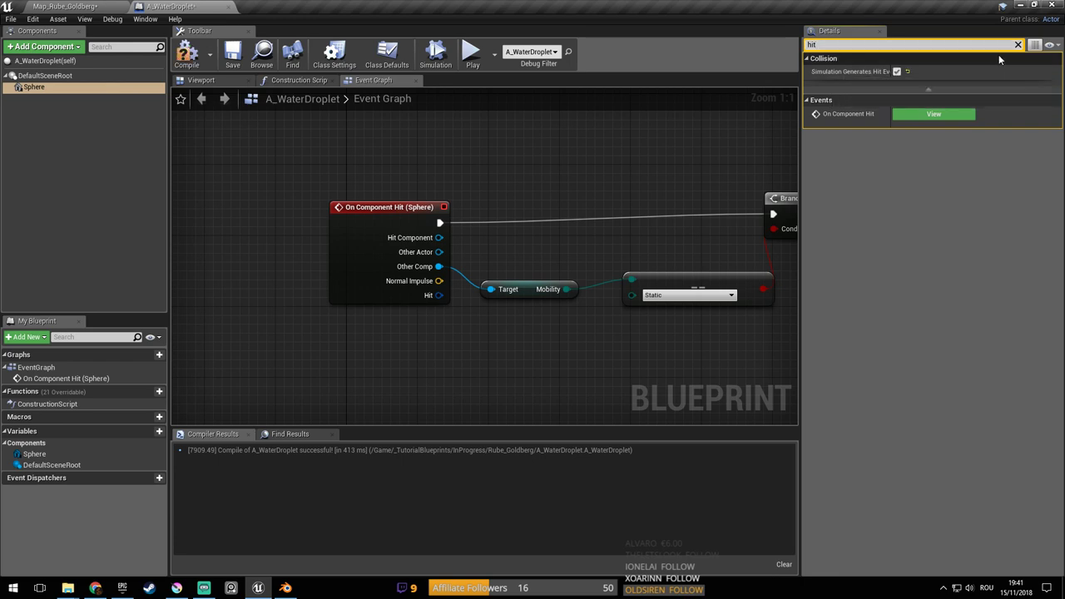
click(1018, 46)
right_drag(394, 181, 420, 202)
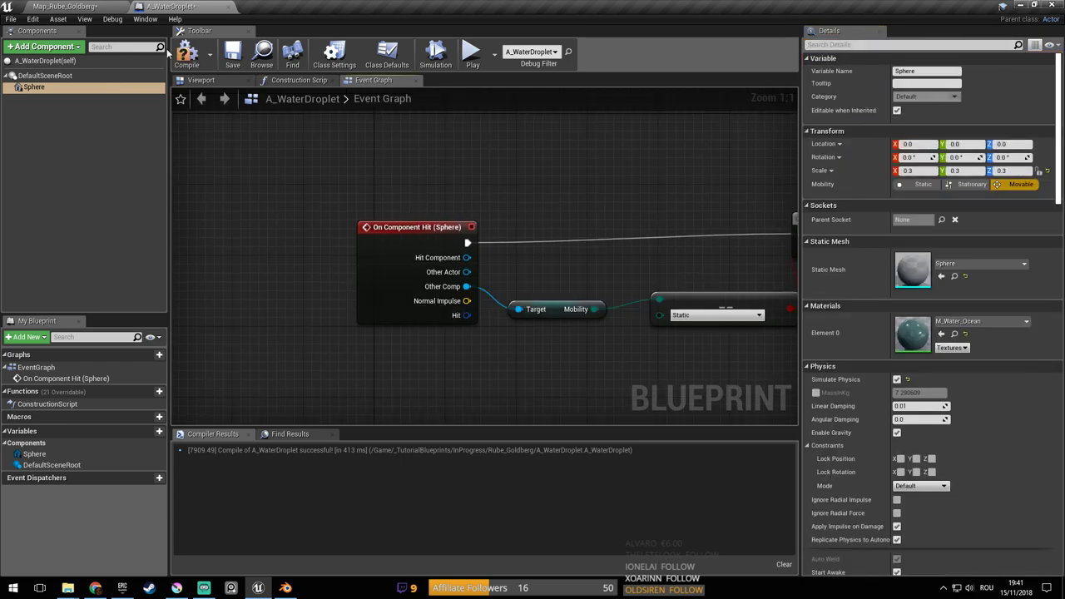
click(236, 55)
Play the Rube Goldberg map briefly to check whether the droplet destroys itself on hitting the floor
click(65, 7)
click(561, 43)
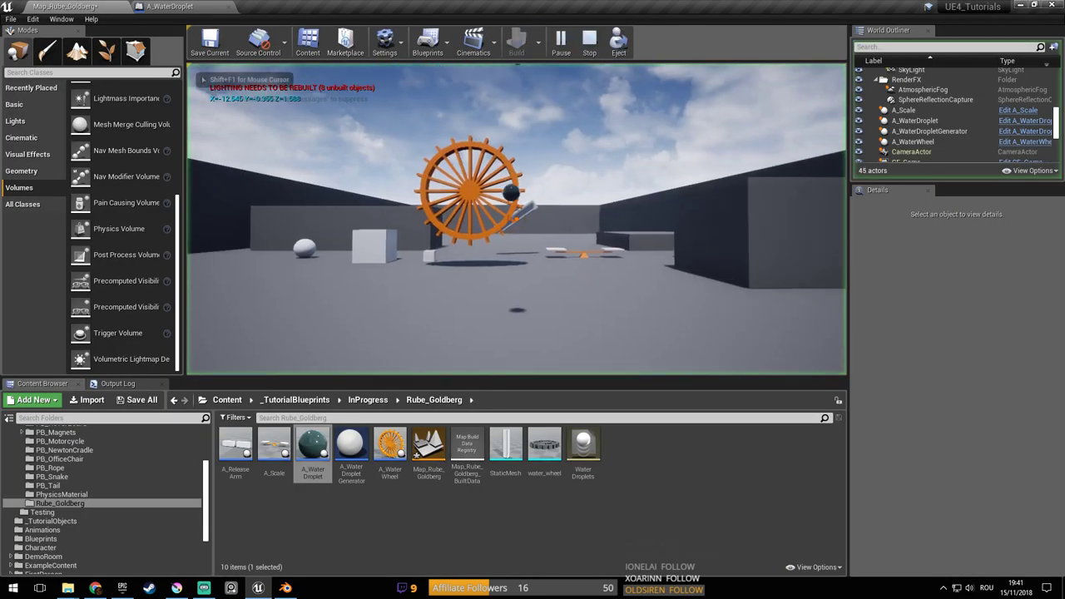
key(Escape)
Save the Rube Goldberg map
right_drag(651, 193, 658, 221)
key(s)
key(w)
right_drag(493, 137, 535, 91)
key(a)
key(ctrl+s)
Open the A_WaterDropletGenerator blueprint of the generator placed in the level for editing
key(w)
key(s)
key(w)
click(519, 157)
right_drag(518, 158, 575, 187)
click(1007, 133)
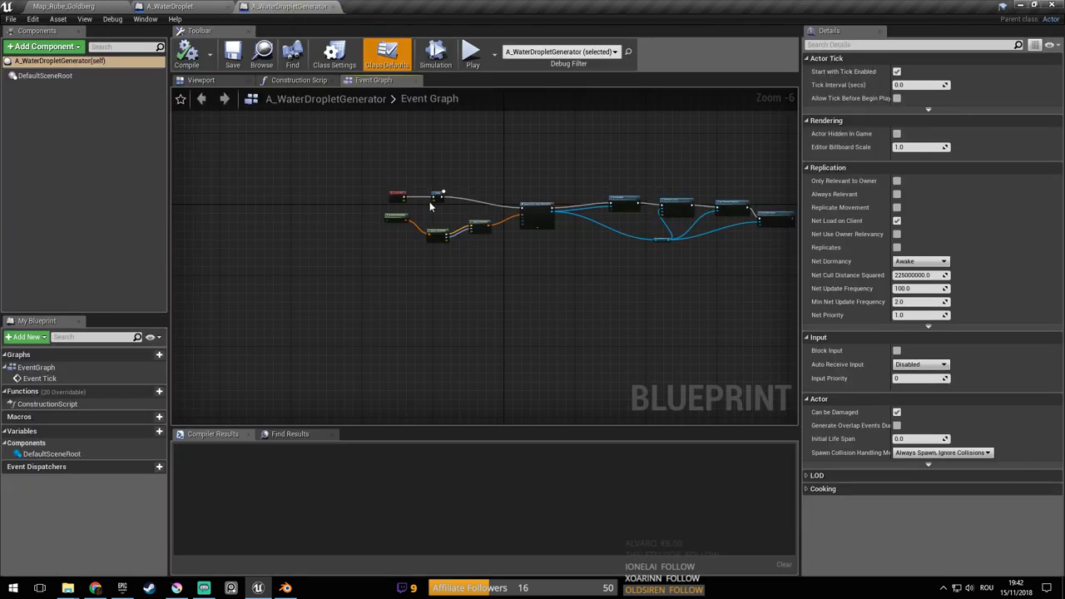
Set the class of the generator's SpawnActor node to A_WaterDroplet
right_drag(524, 214, 452, 219)
scroll(335, 238, up, 6)
scroll(581, 236, down, 2)
scroll(452, 221, down, 6)
scroll(454, 227, up, 6)
right_drag(348, 268, 480, 276)
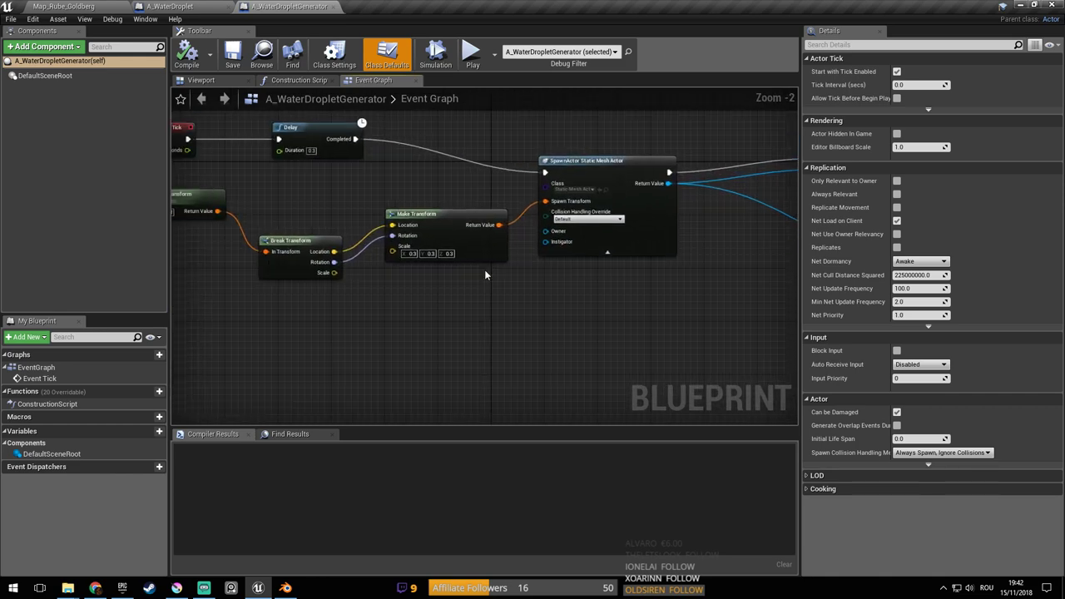
scroll(464, 279, up, 2)
right_drag(412, 279, 463, 308)
right_drag(374, 325, 173, 339)
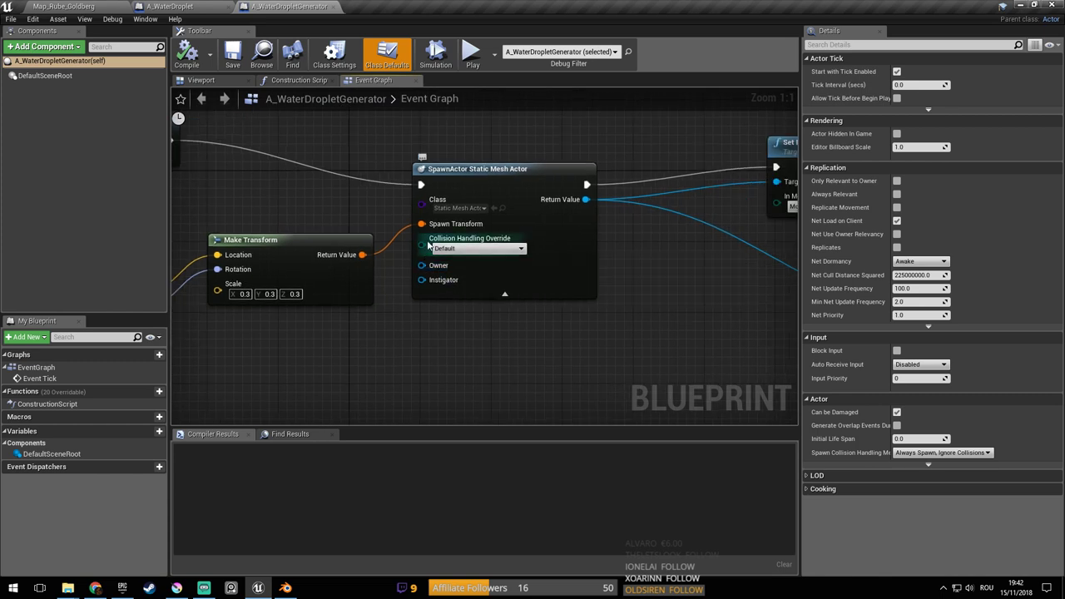
click(461, 208)
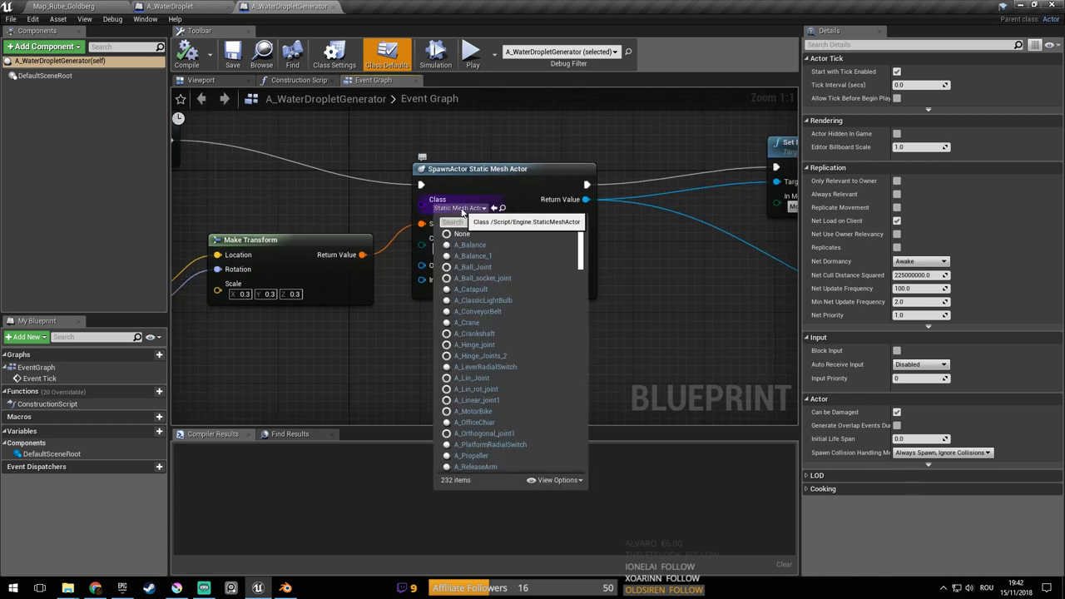
text(drop)
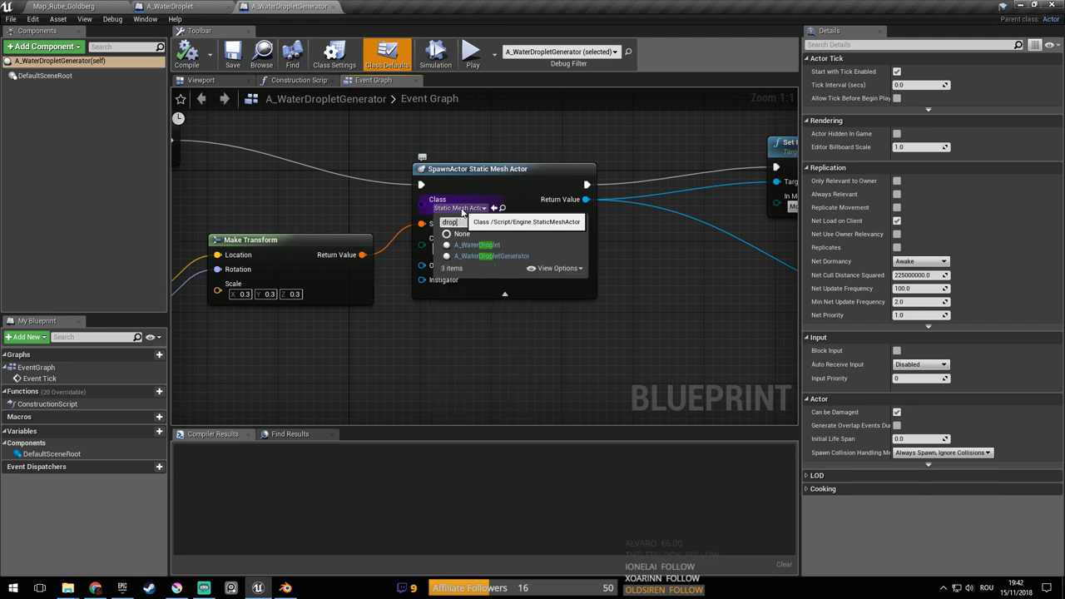
click(477, 245)
Delete the chain of nodes following the SpawnActor A Water Droplet node and undo the deletion
right_drag(659, 277, 318, 252)
scroll(333, 255, down, 3)
scroll(444, 254, up, 3)
right_drag(501, 260, 330, 307)
scroll(329, 308, down, 2)
scroll(360, 269, down, 1)
right_drag(394, 308, 462, 282)
drag(357, 169, 812, 350)
right_drag(247, 325, 630, 307)
key(Delete)
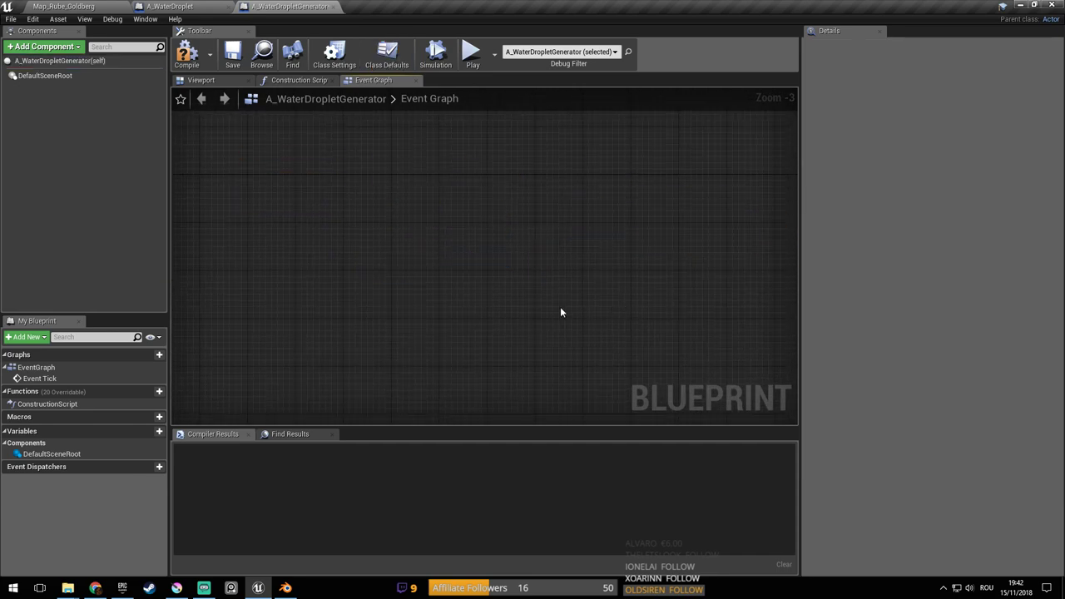
key(ctrl+z)
Set the scale of the Make Transform node feeding the SpawnActor node to 1.0 on X, Y and Z
right_drag(311, 267, 461, 302)
scroll(404, 301, up, 3)
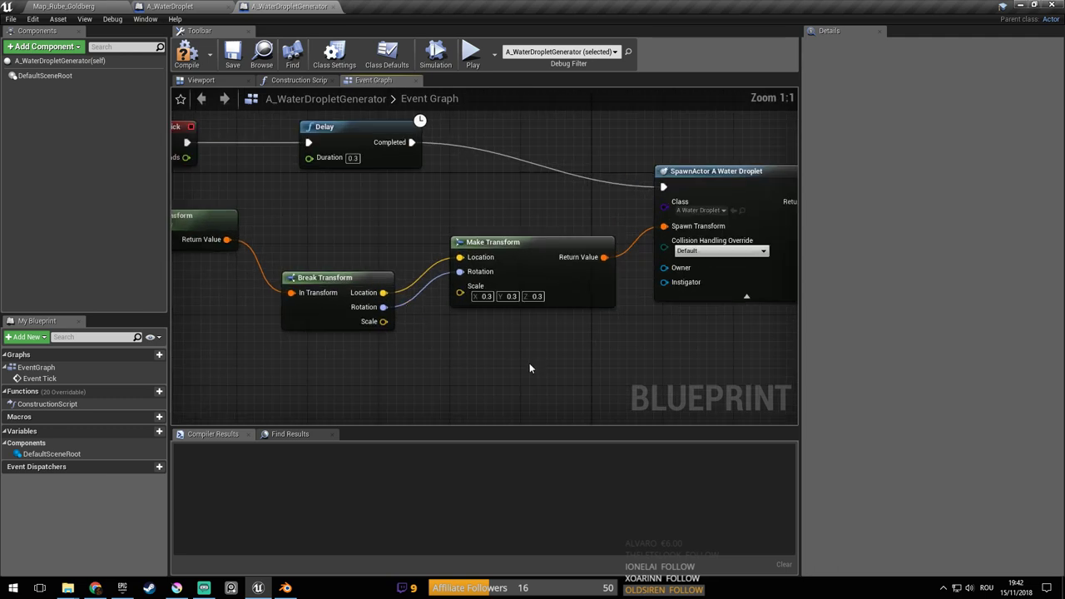
right_drag(530, 364, 526, 355)
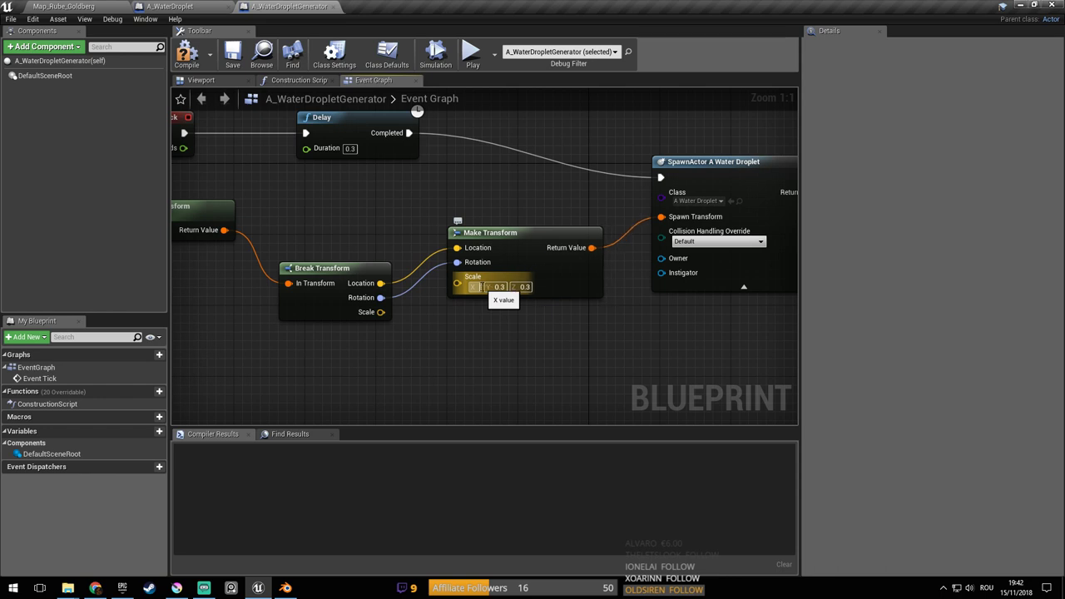
drag(457, 284, 500, 291)
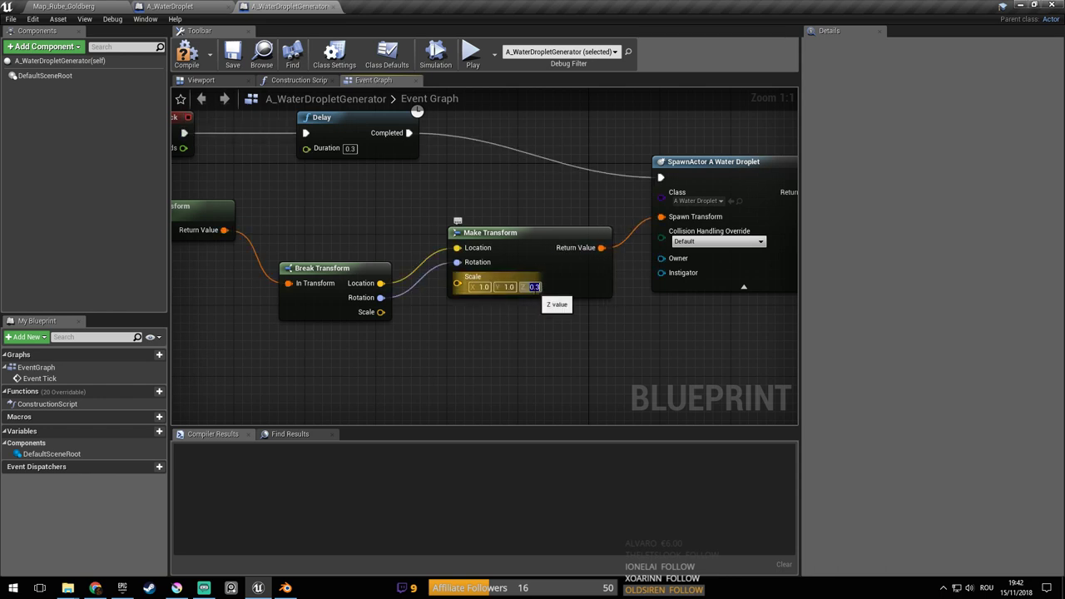
right_drag(574, 331, 534, 348)
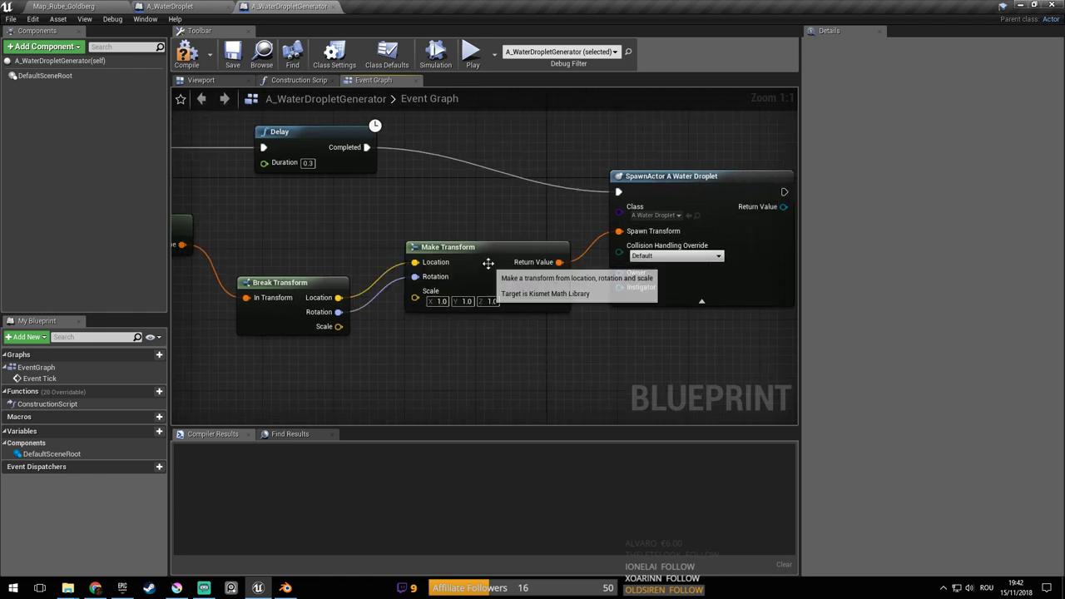
Play-test the Rube Goldberg level to watch the larger droplets hit the water wheel, and save the map
right_drag(490, 264, 476, 250)
click(64, 5)
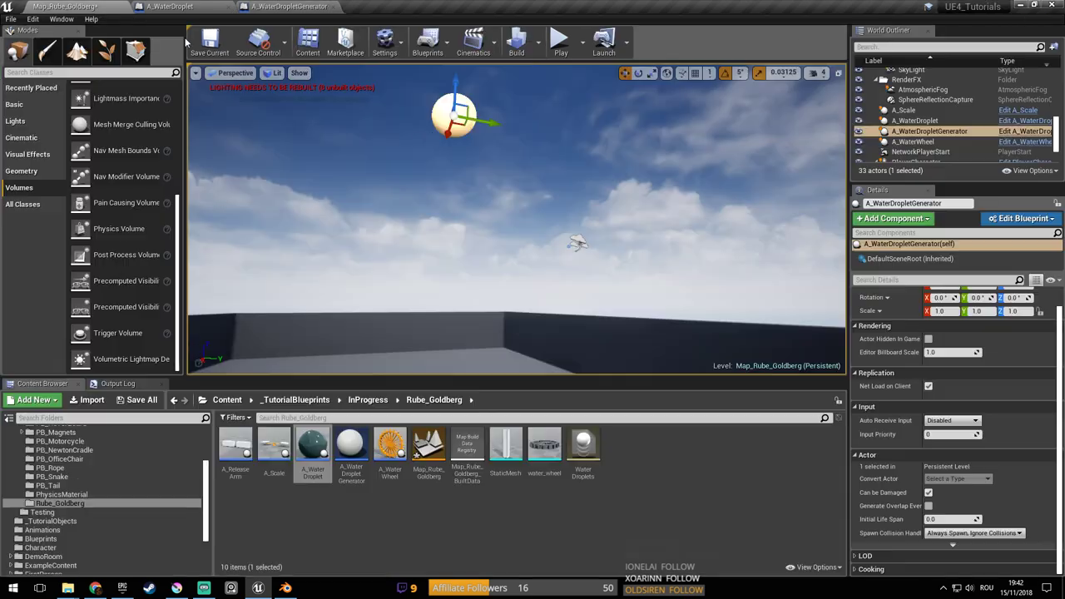
click(556, 41)
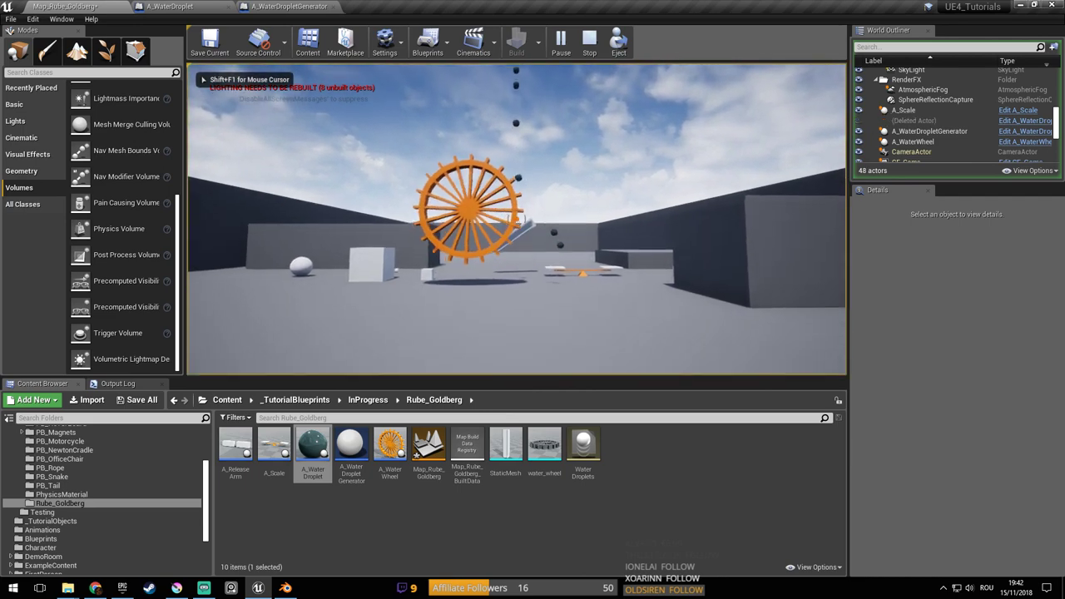
key(w)
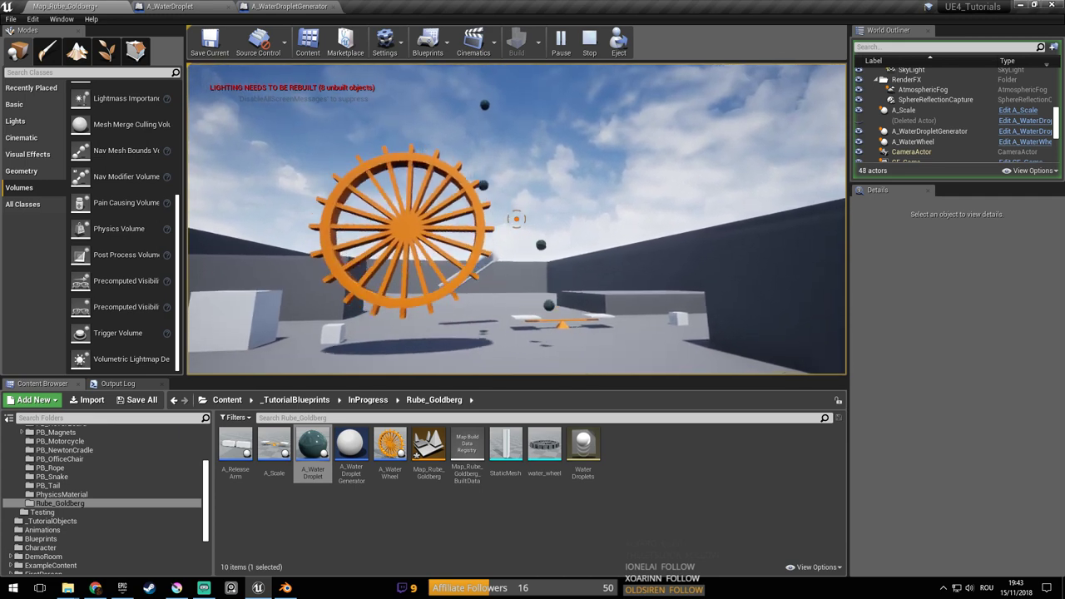
key(Escape)
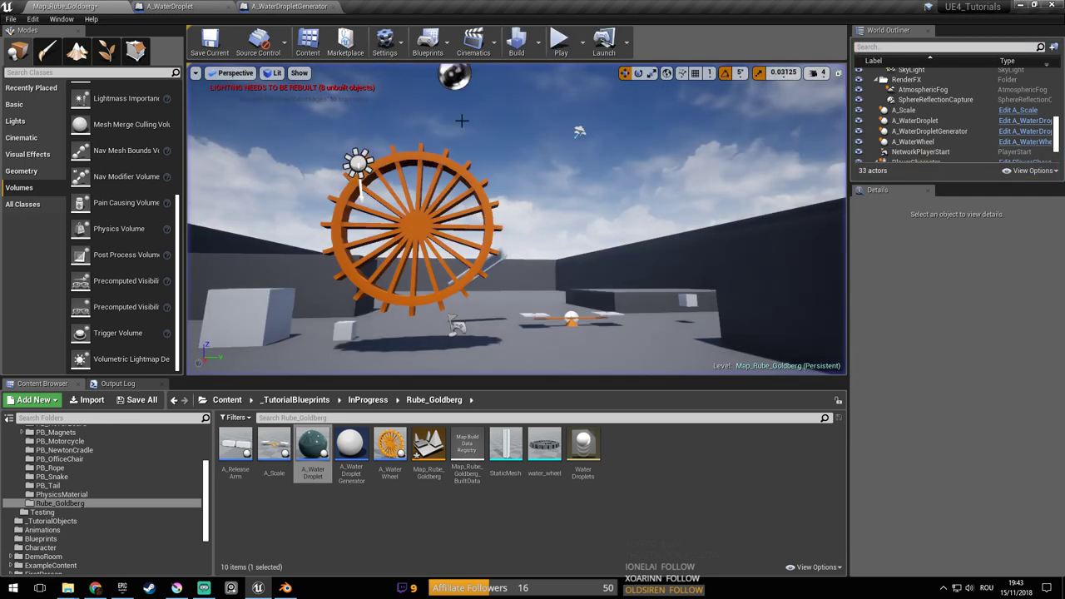
click(429, 445)
key(ctrl+s)
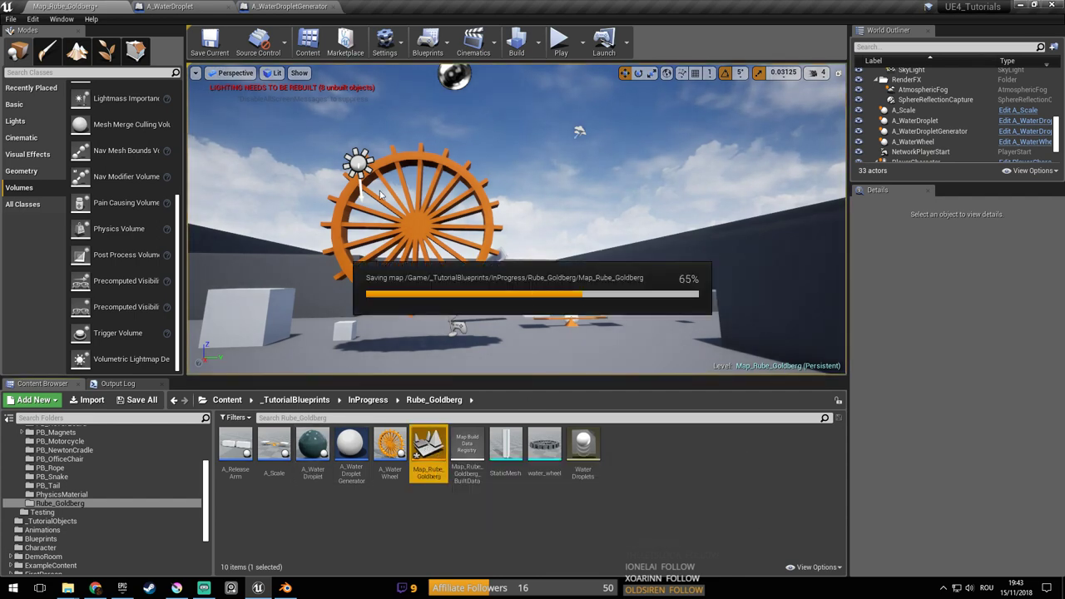
Open the WaterDroplets physical material with its Restitution value ready for editing
click(583, 448)
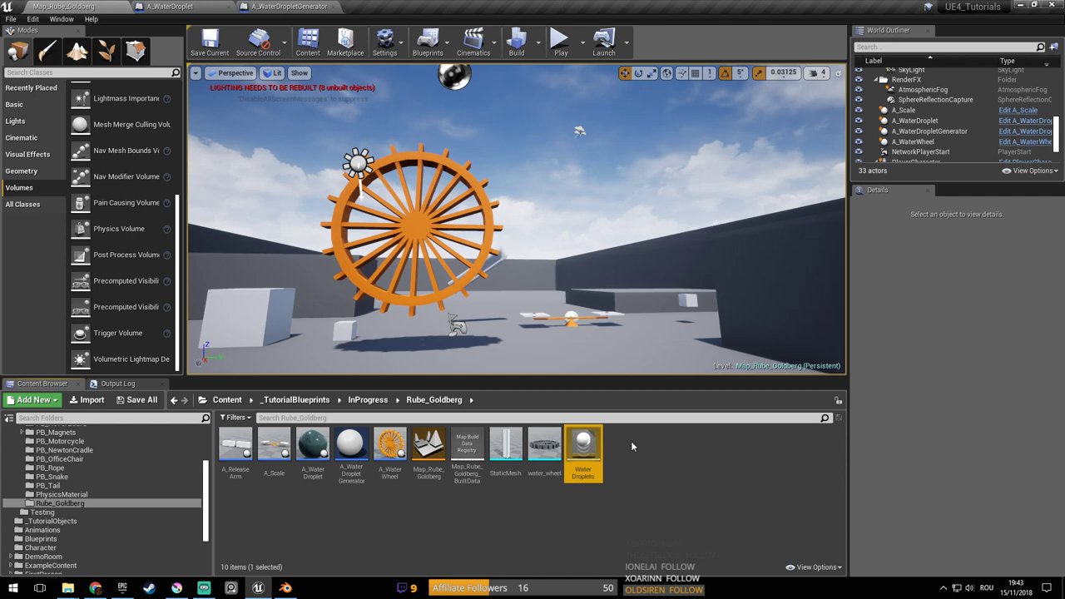
double_click(582, 448)
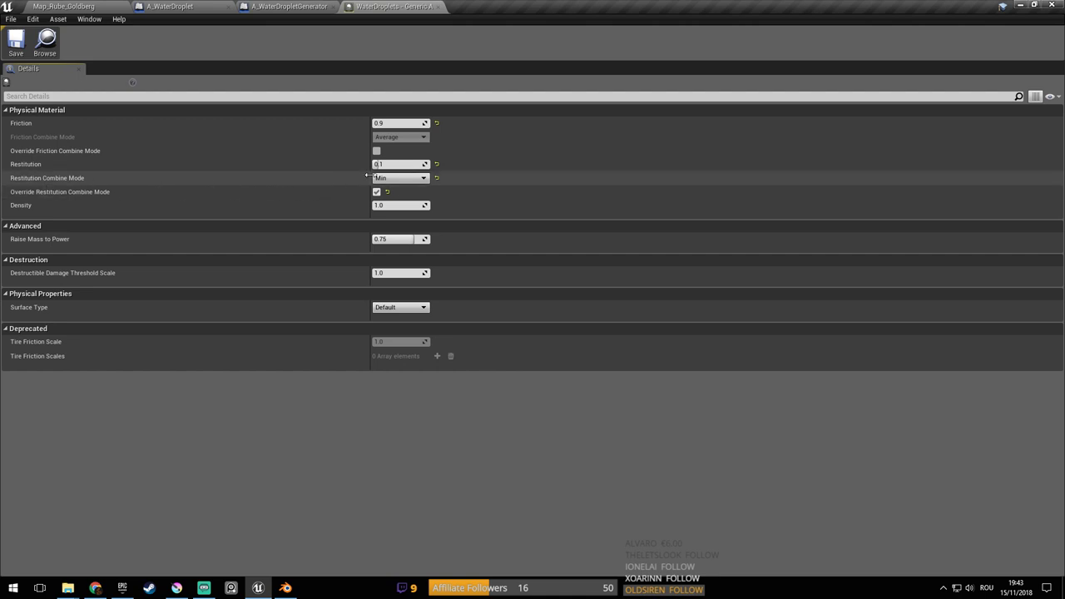
click(398, 165)
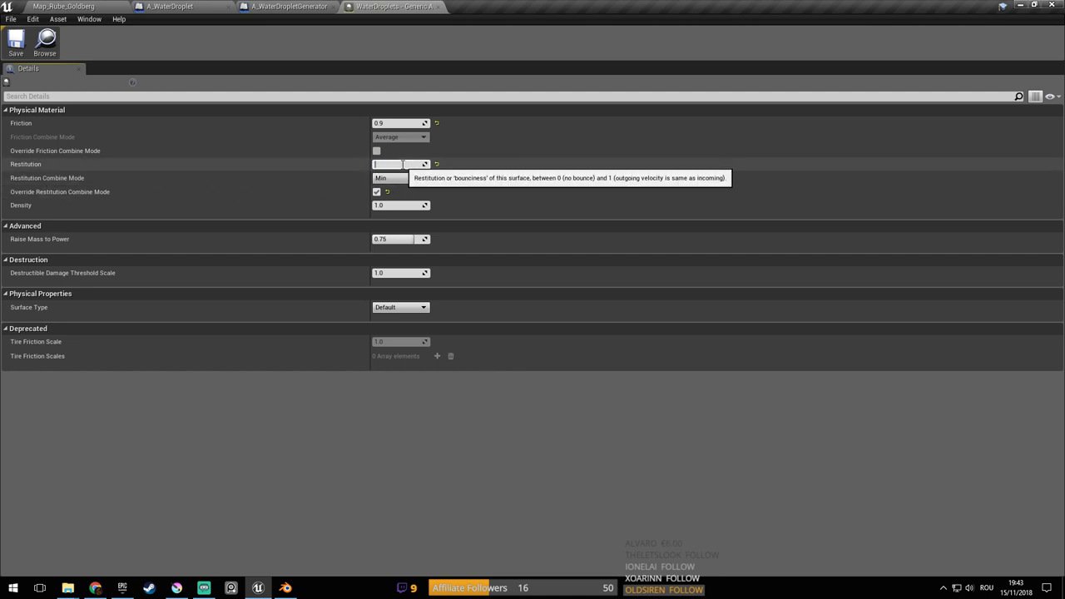
Assign WaterDroplets as the Phys Material Override of the A_WaterDroplet blueprint's Sphere component, and compile and save the blueprint
click(200, 4)
scroll(475, 214, down, 3)
right_drag(660, 236, 742, 258)
scroll(463, 251, up, 2)
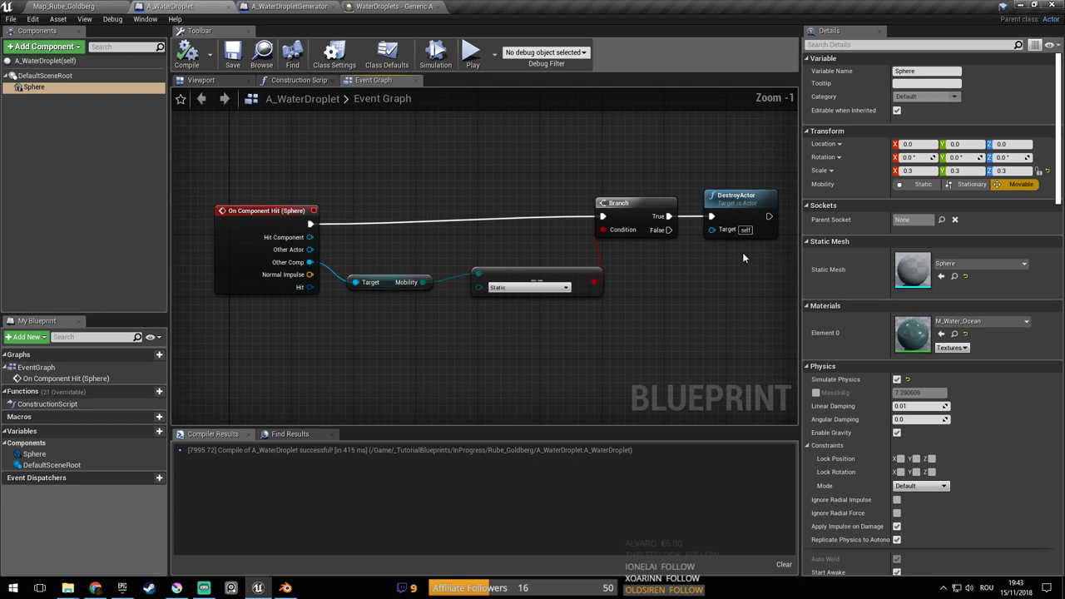
mouse_move(392, 233)
right_down()
mouse_move(409, 250)
mouse_move(395, 247)
right_up()
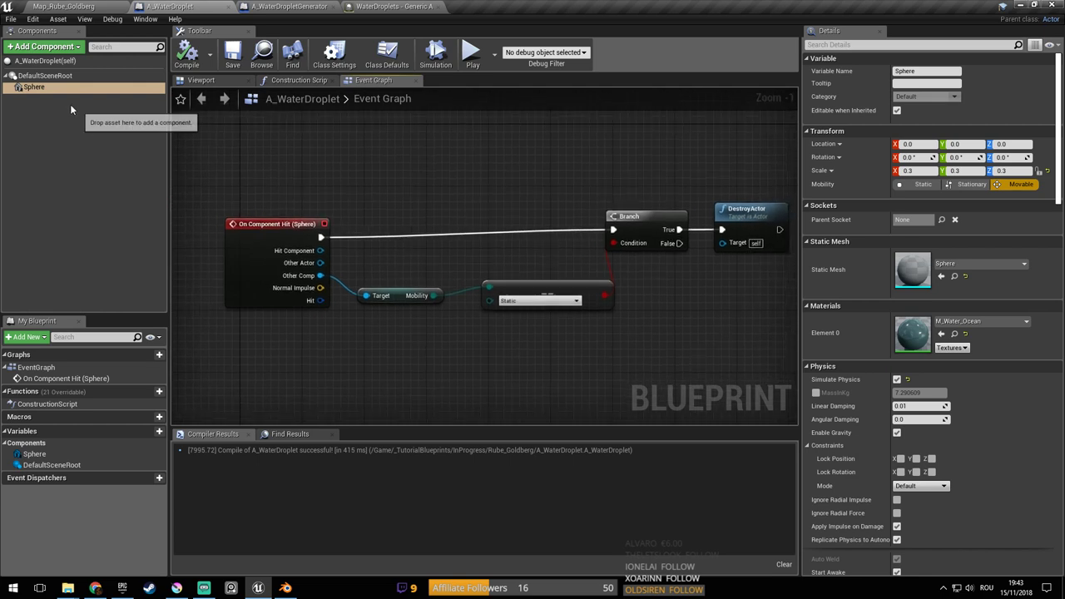
right_drag(484, 140, 458, 141)
scroll(926, 265, down, 12)
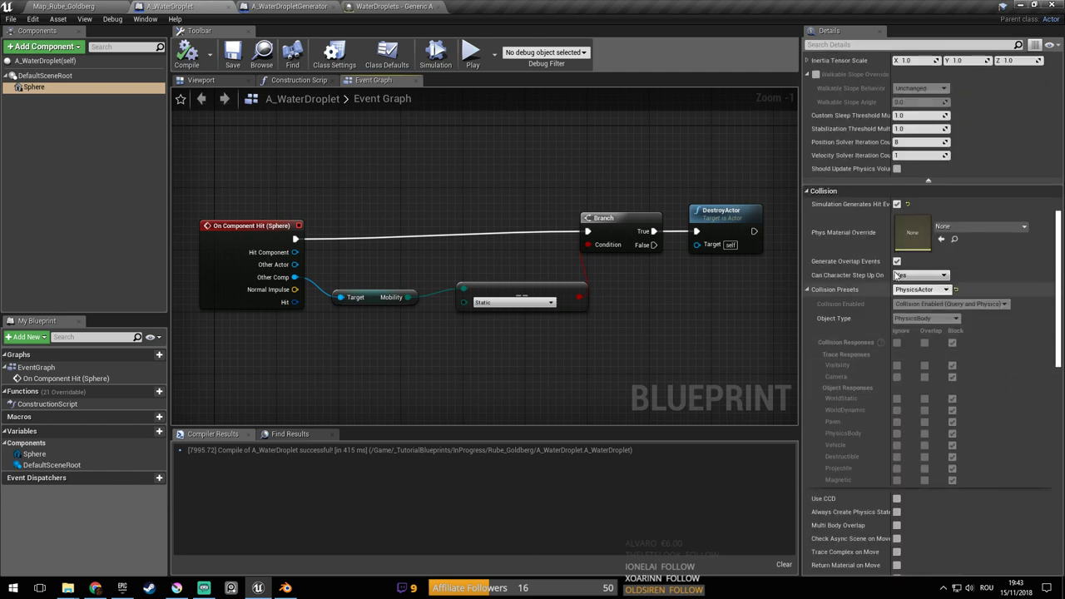
click(982, 226)
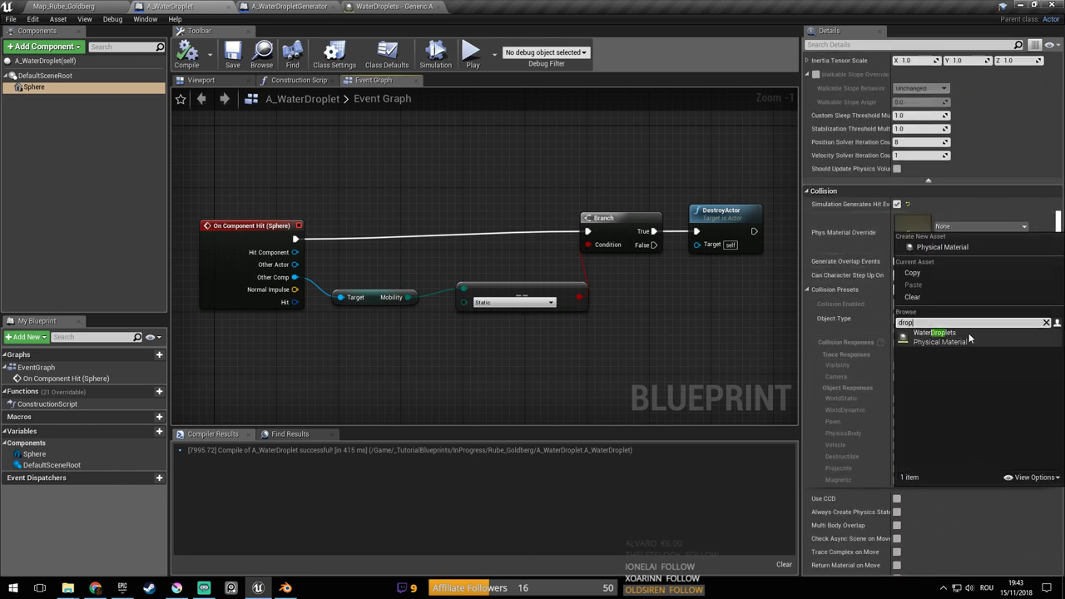
click(974, 335)
key(ctrl+s)
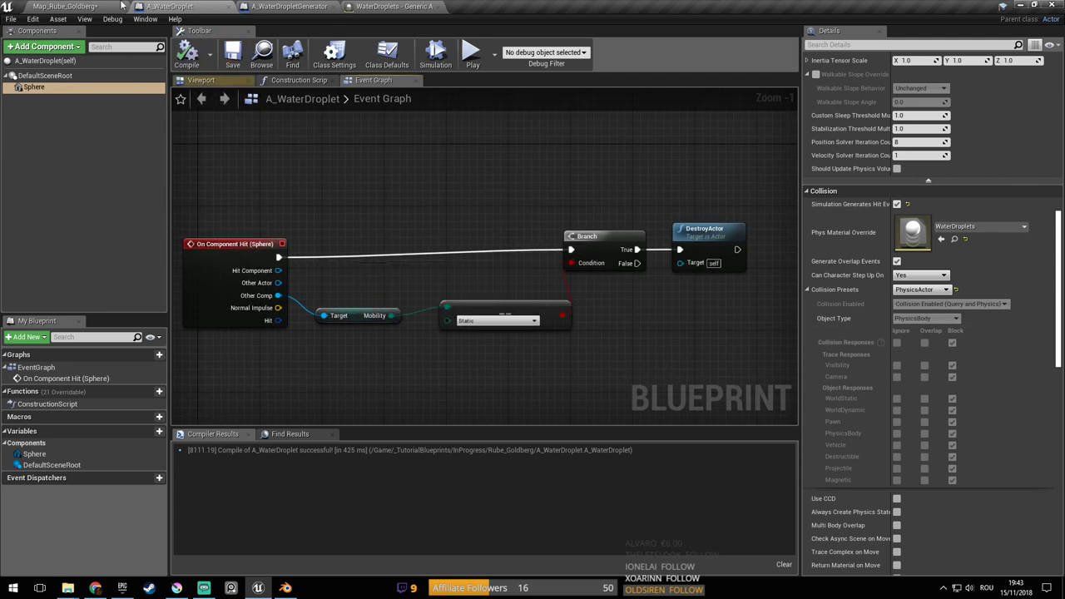
Play-test the level to check how the droplets with the new physical material drive the water wheel
click(81, 6)
click(559, 39)
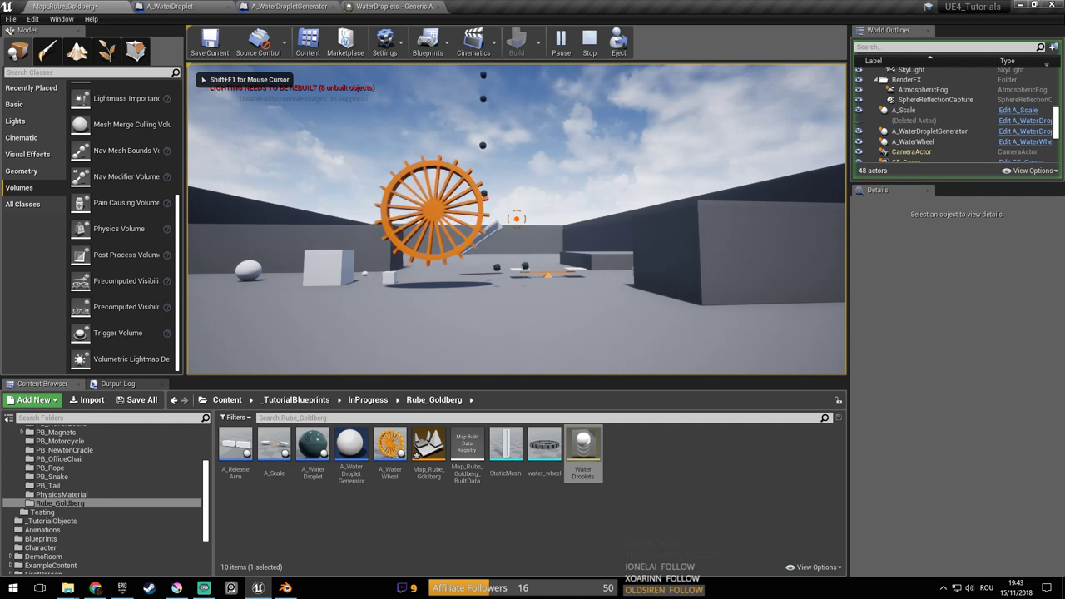
key(w)
key(w)
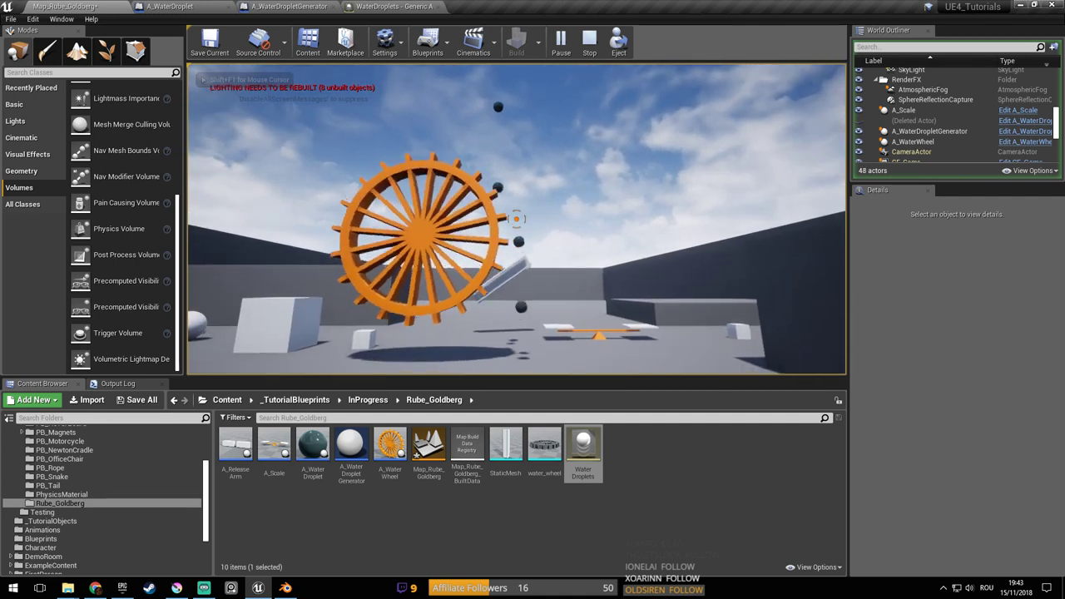
key(w)
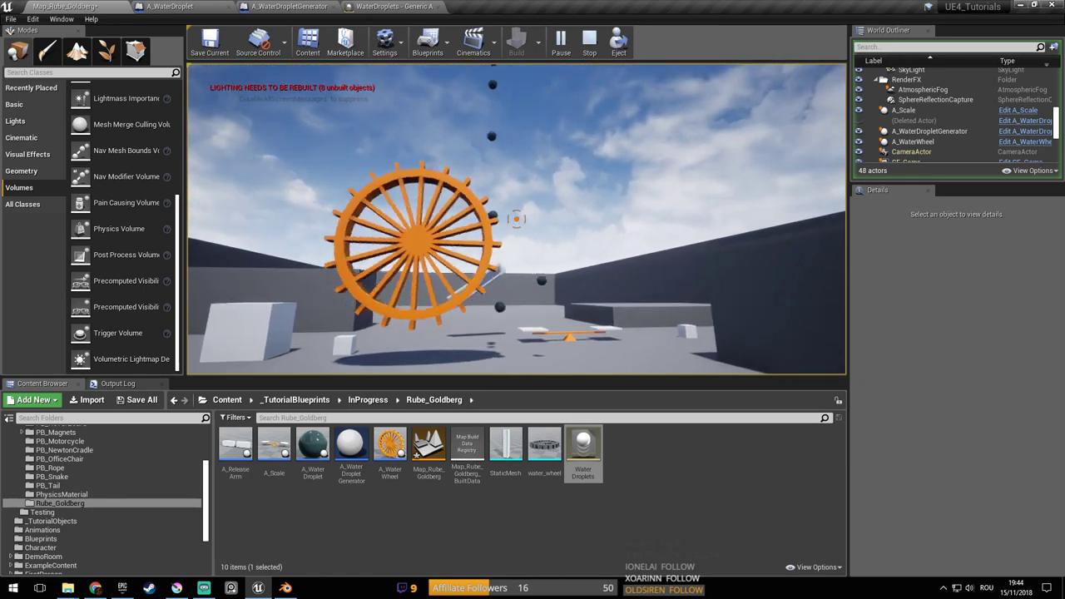
key(w)
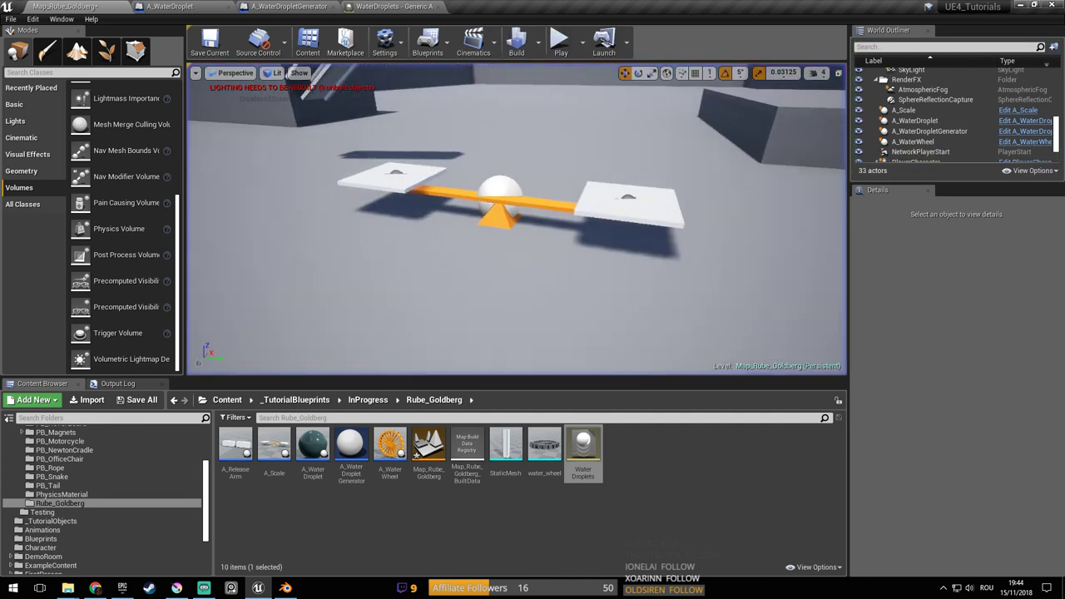
key(Escape)
Move the large BigWall2 block away from the area around the scale and water wheel
key(s)
mouse_move(395, 267)
right_down()
mouse_move(533, 262)
mouse_move(403, 267)
right_up()
click(507, 236)
right_drag(507, 236, 692, 232)
click(642, 209)
drag(628, 154, 841, 308)
right_drag(832, 304, 733, 267)
key(s)
right_drag(540, 276, 499, 271)
key(a)
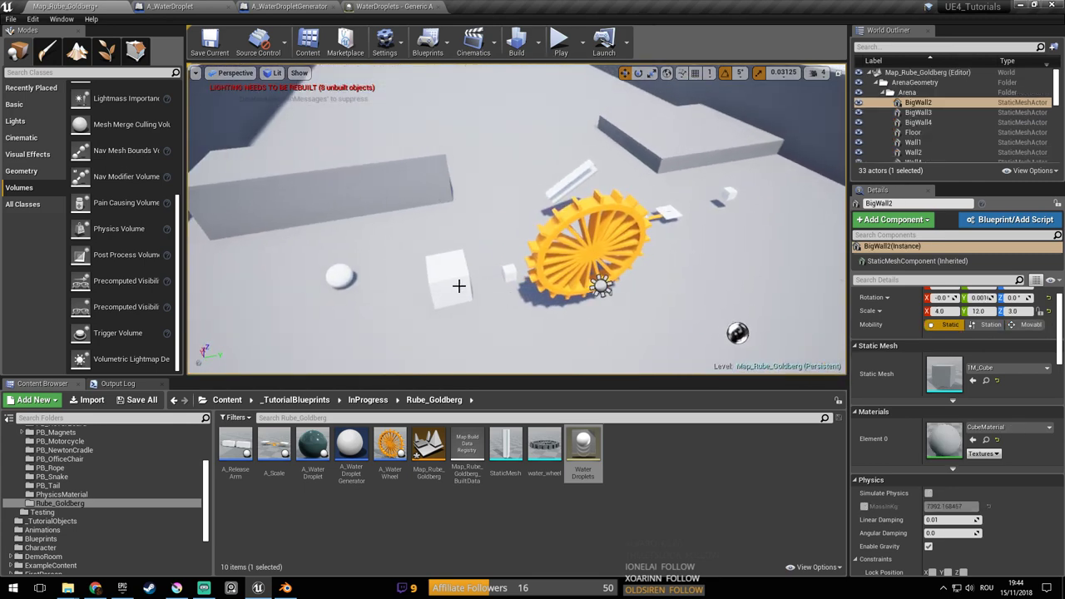
Move the large cube and the small cube beside it away from the water wheel
click(459, 291)
click(513, 271)
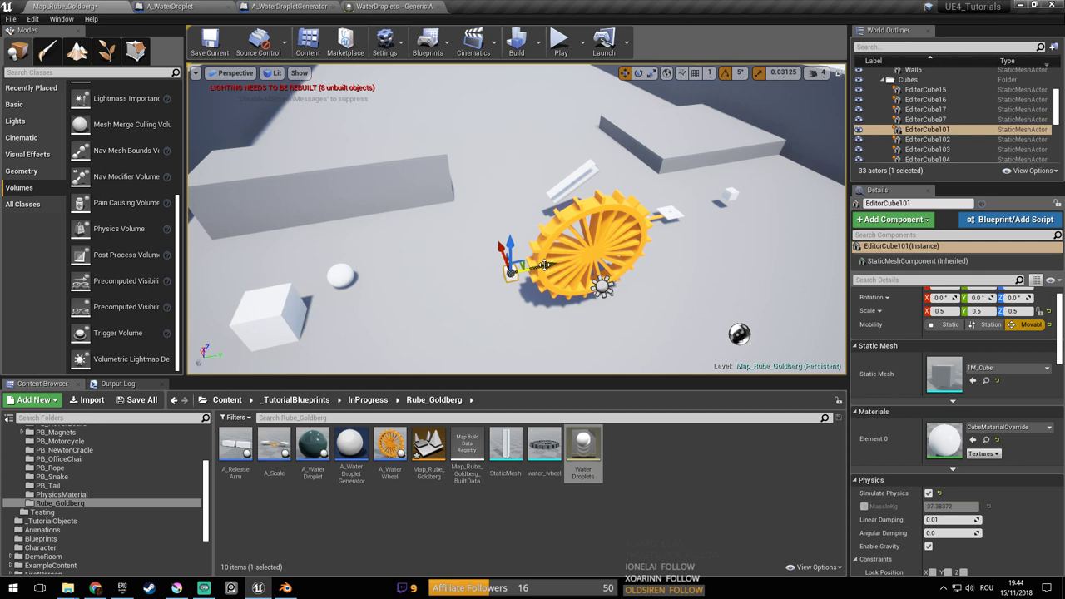
right_drag(361, 294, 454, 279)
Move the A_WaterWheel actor sideways, further away from the scale
click(580, 263)
drag(542, 259, 436, 255)
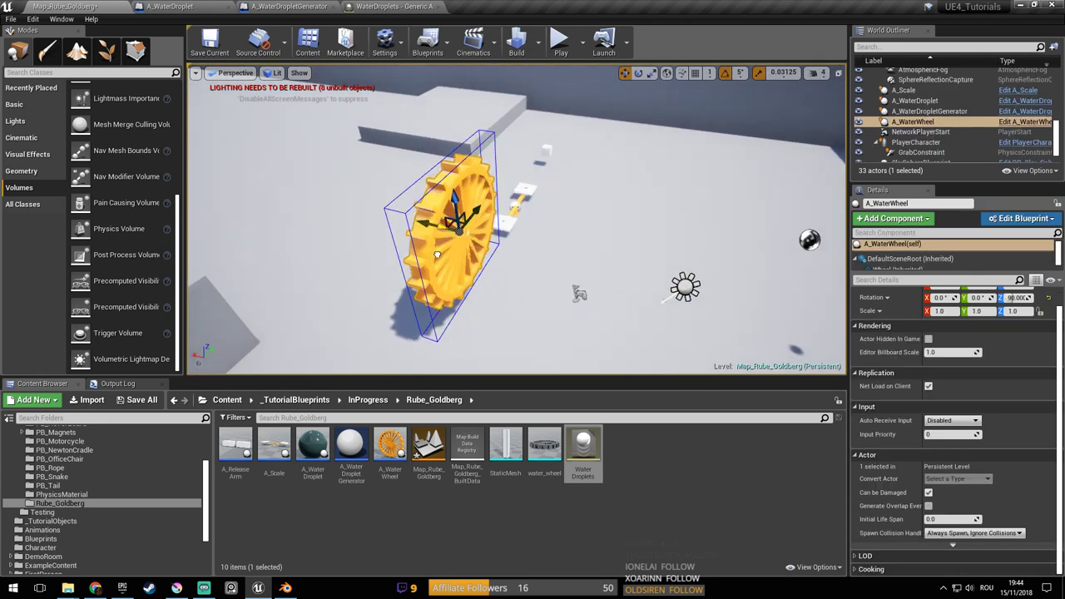
right_drag(429, 253, 321, 250)
right_drag(483, 287, 554, 240)
right_drag(480, 259, 341, 188)
Select the tilted trough together with its related objects and move them past the scale, clear of the water wheel
click(448, 156)
right_drag(420, 167, 483, 221)
ctrl+click(496, 220)
key(f)
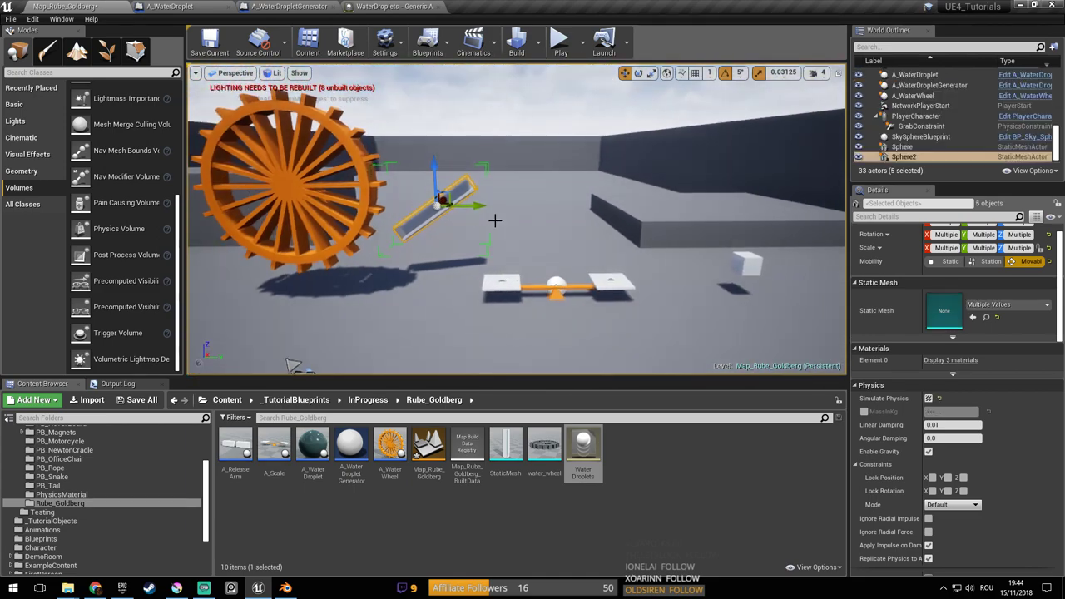
Play-test the rearranged level and delete the placed A_WaterDroplet actor from it
mouse_move(755, 202)
right_down()
mouse_move(820, 208)
mouse_move(745, 215)
mouse_move(755, 202)
right_up()
click(560, 45)
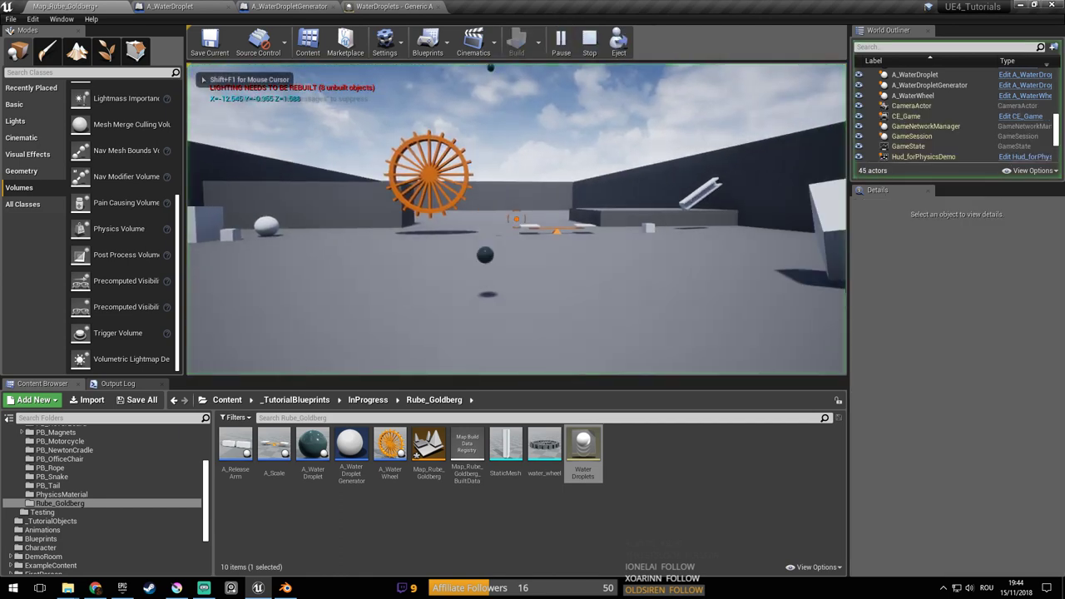
key(Escape)
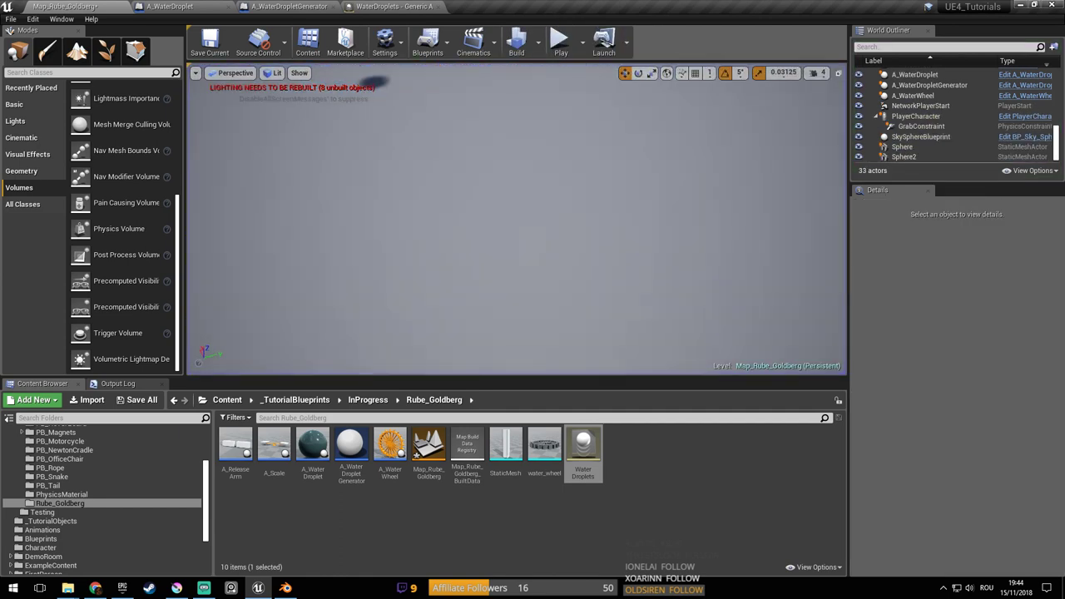
key(Delete)
Move the A_WaterDropletGenerator over the water wheel's rim on the side facing the scale, using the Top view
right_drag(596, 205, 645, 195)
click(642, 195)
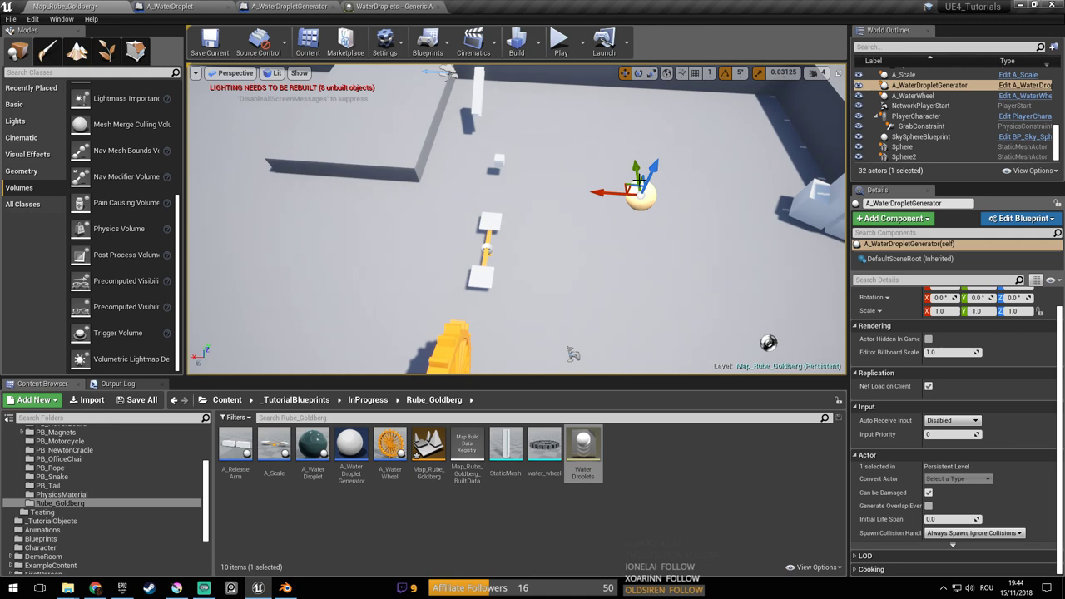
click(236, 73)
click(226, 112)
scroll(544, 229, down, 5)
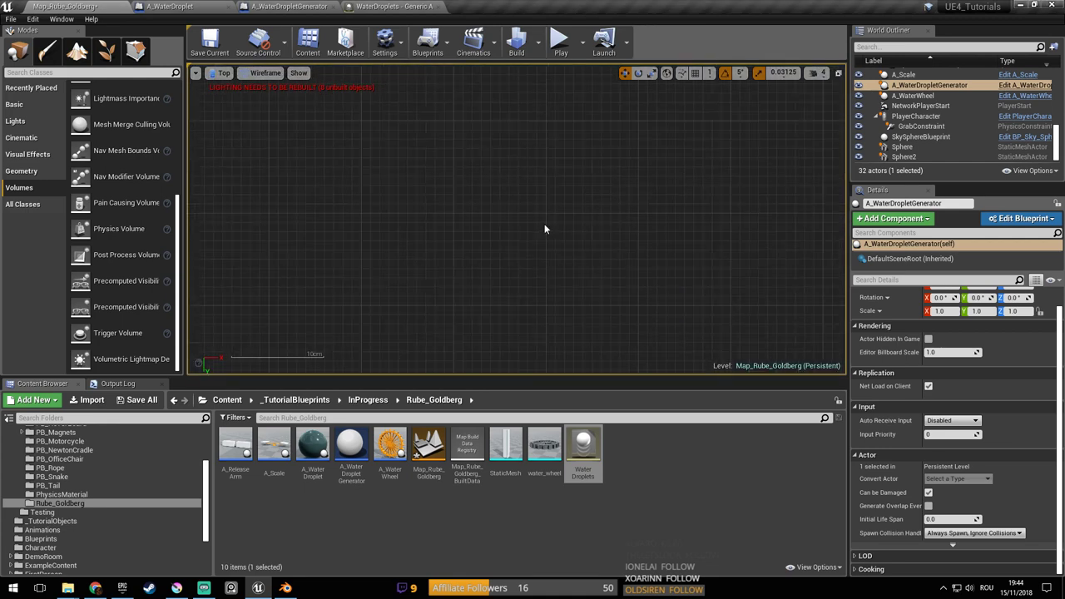
scroll(576, 248, down, 5)
right_drag(767, 225, 190, 233)
right_drag(517, 218, 242, 241)
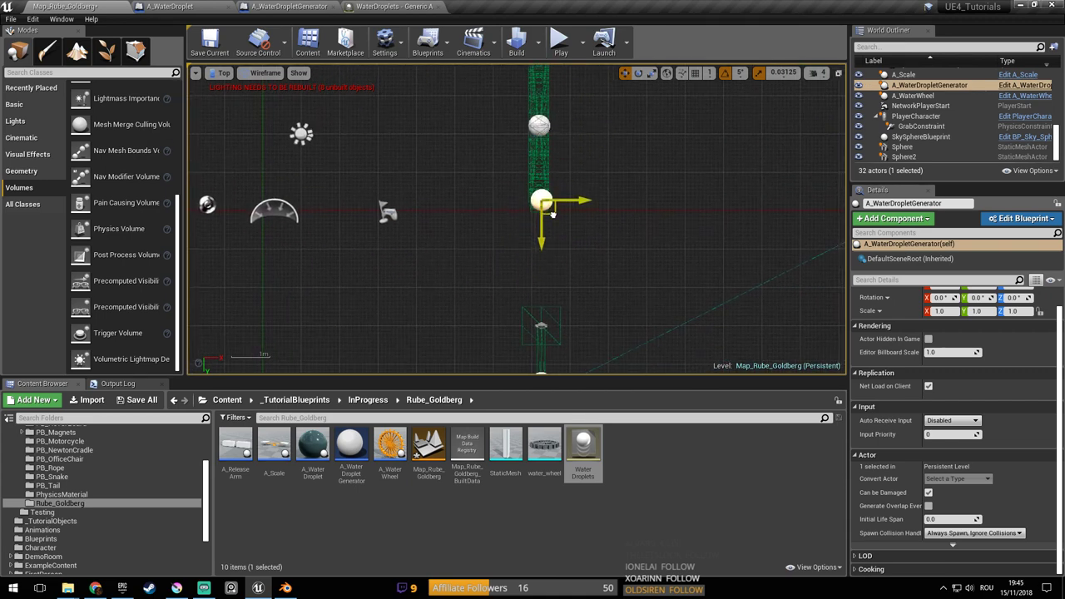
Fine-tune the droplet generator's position so it is centred across the width of the wheel's rim, and save the map
right_drag(563, 208, 546, 245)
scroll(546, 247, up, 10)
drag(514, 252, 533, 241)
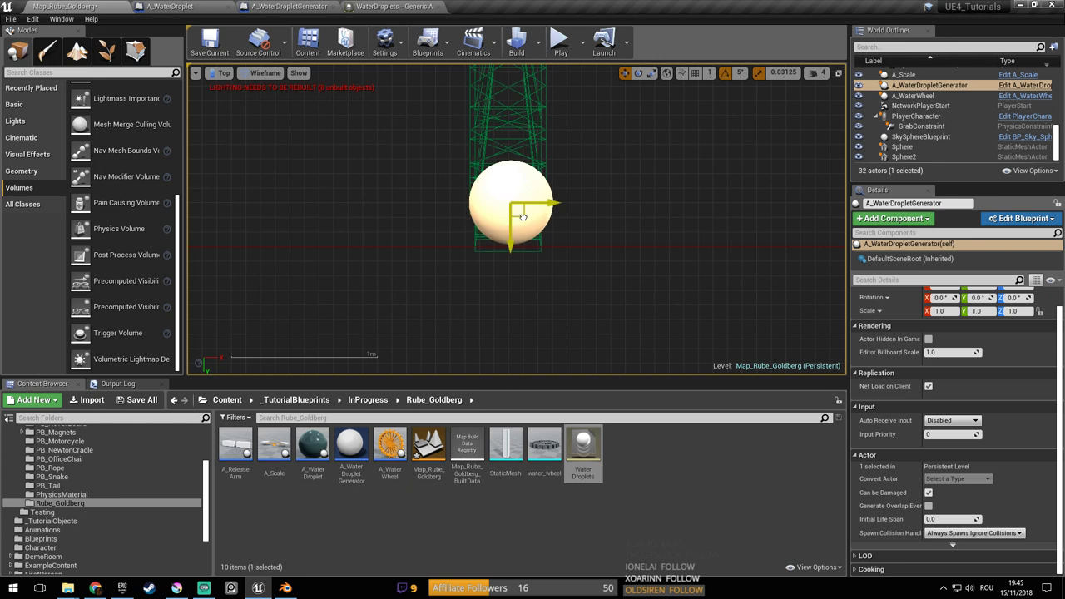
key(ctrl+s)
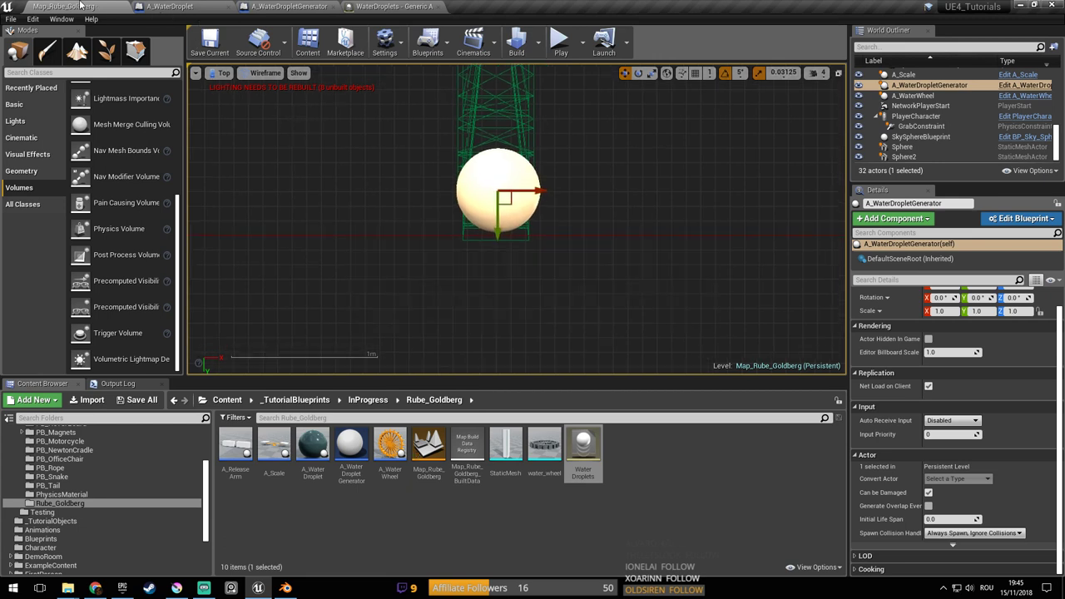
Switch to Krita and review the Rube Goldberg machine sketch
click(222, 74)
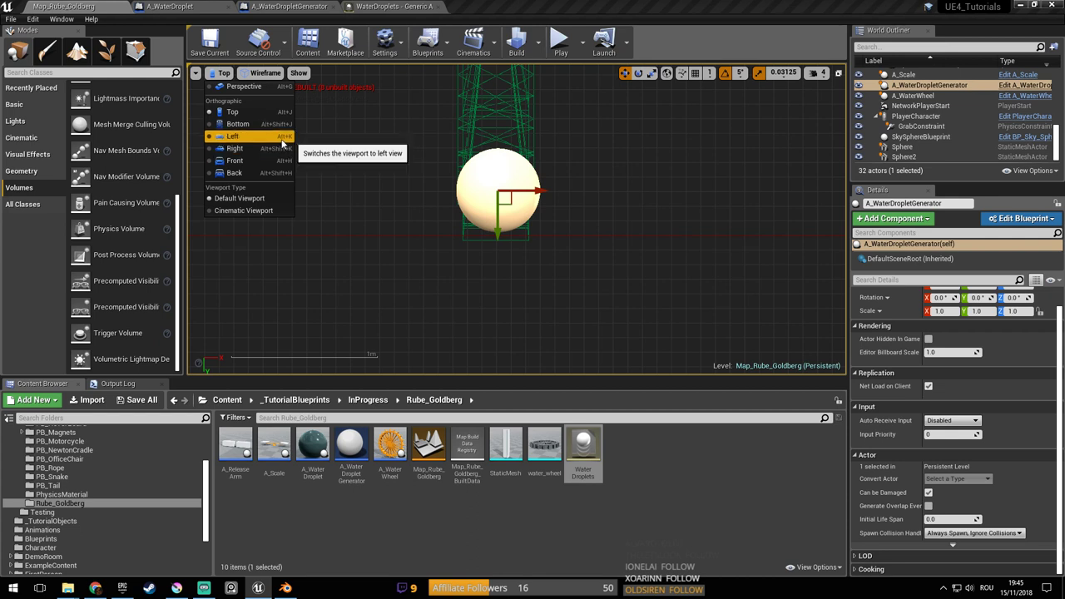
click(357, 153)
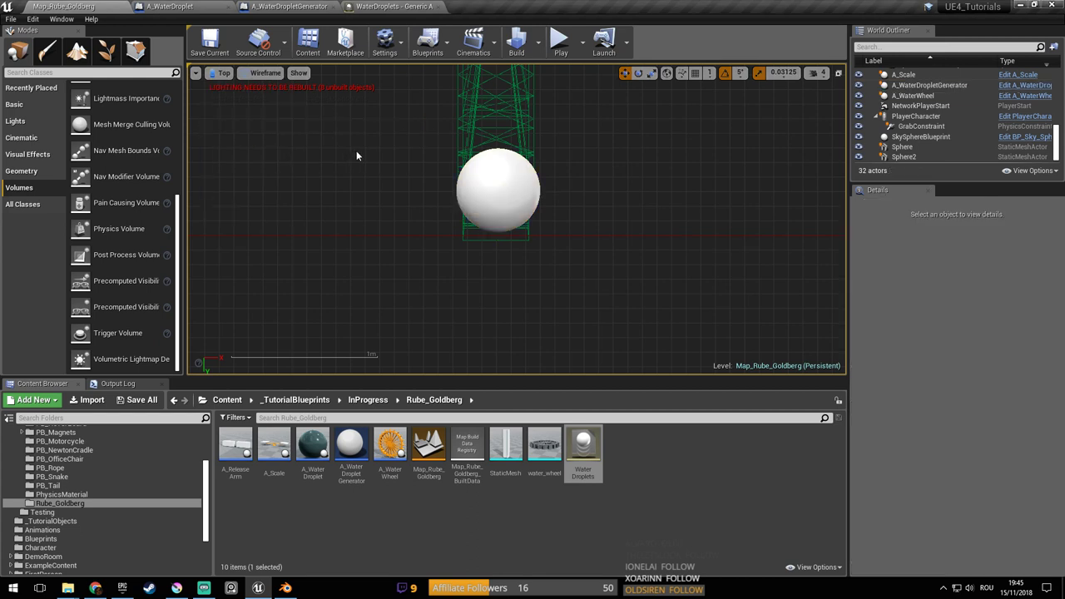
click(177, 589)
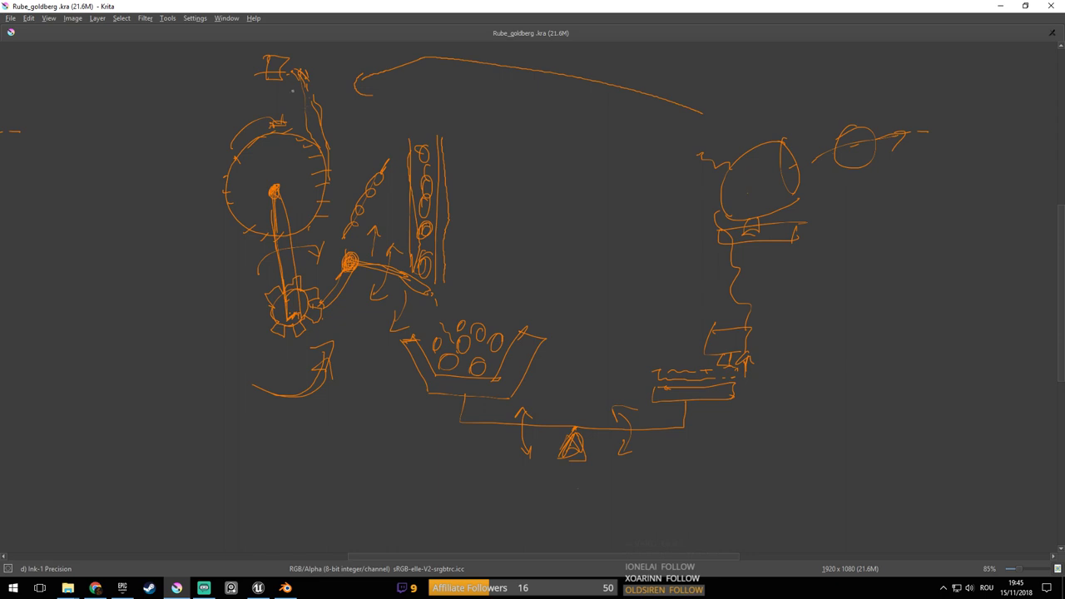
Return to the Unreal level and show the water wheel and scale in the Perspective view
key(alt+Tab)
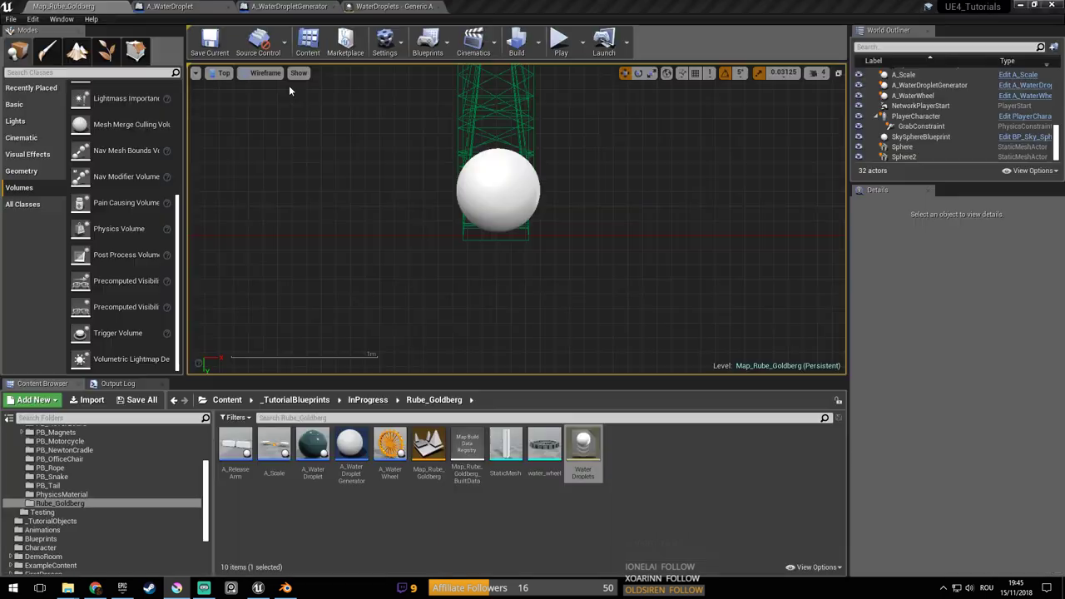
click(222, 74)
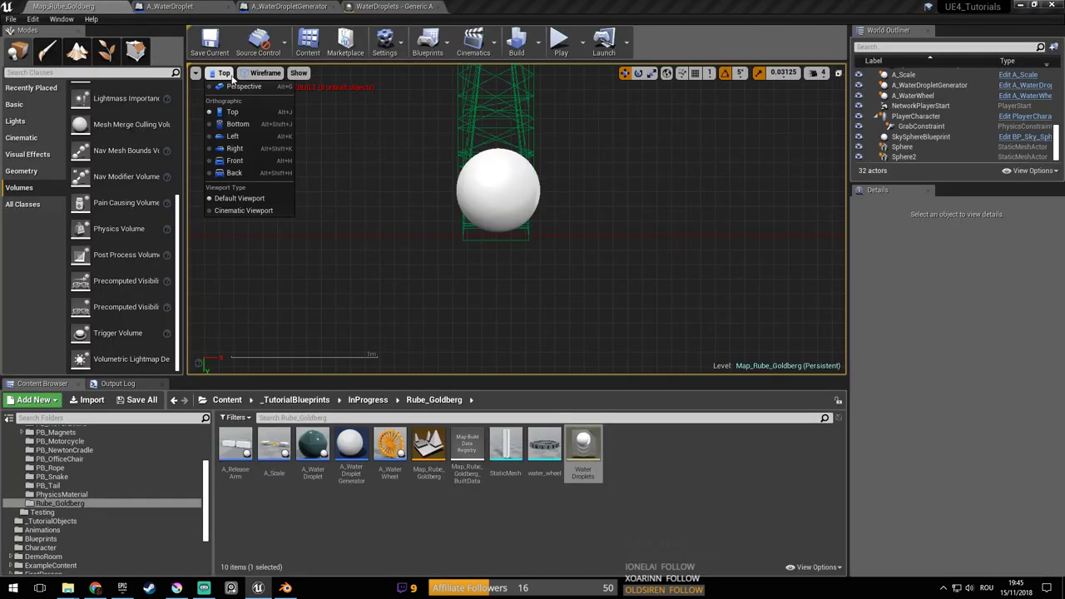
click(243, 87)
right_drag(416, 205, 333, 125)
right_drag(466, 216, 489, 105)
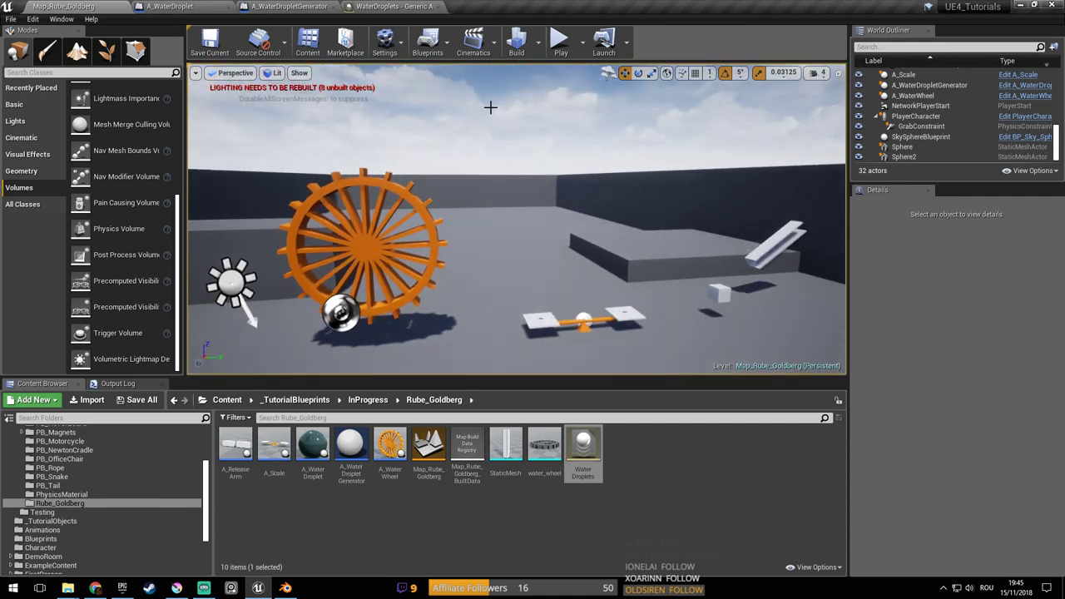
Play-test the level to check how the falling water droplets turn the water wheel
click(561, 42)
key(w)
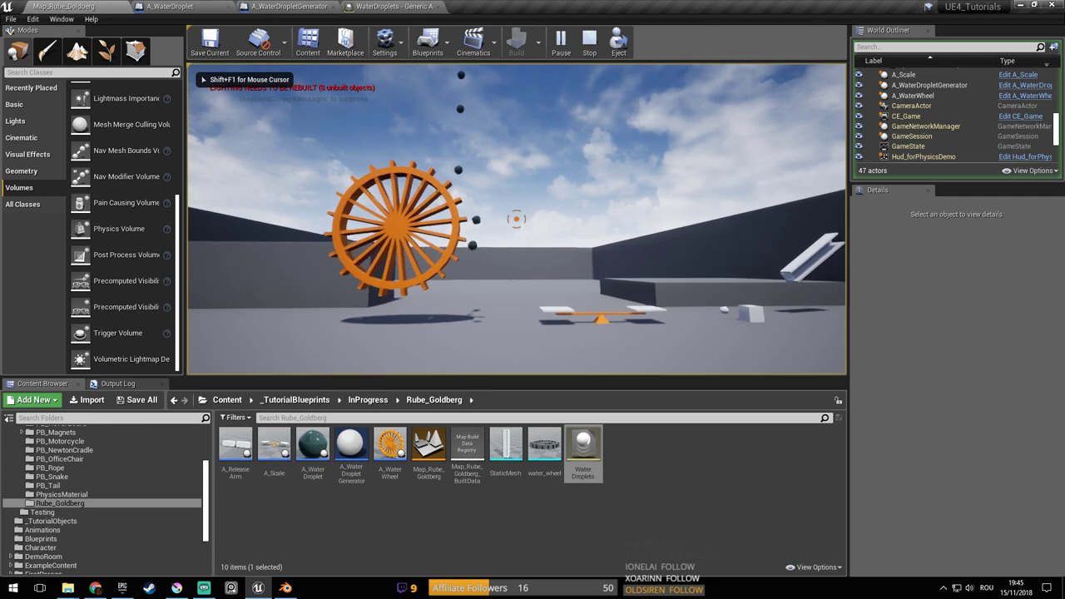
key(w)
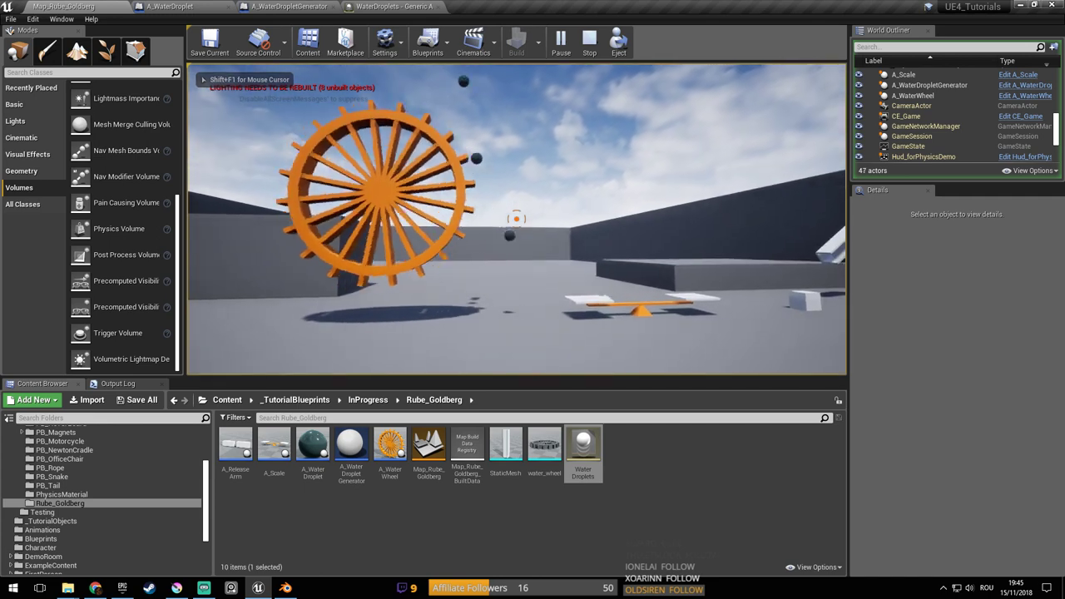
key(w)
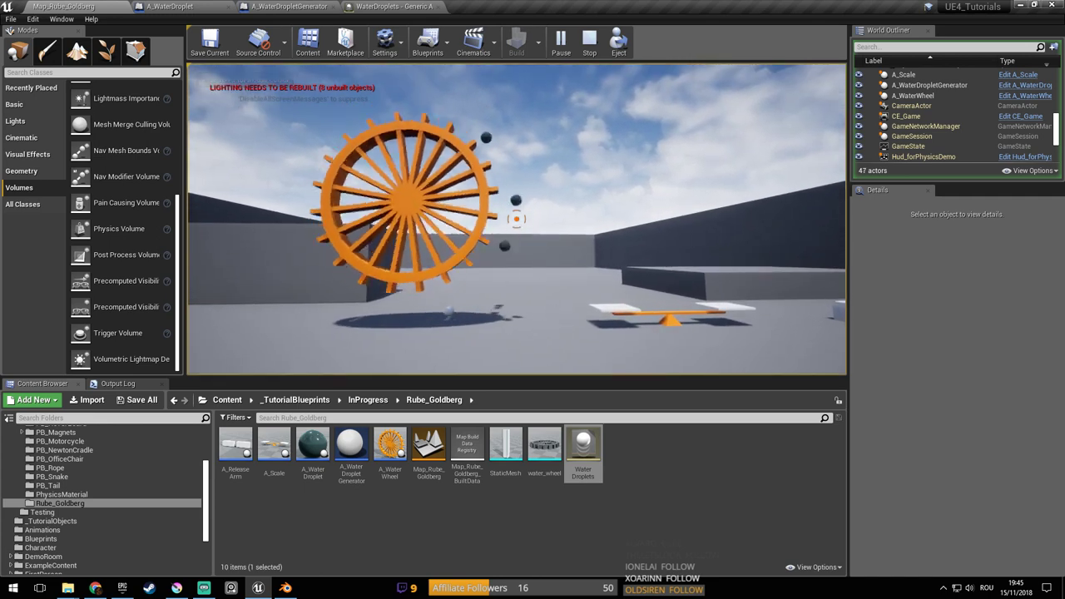
key(d)
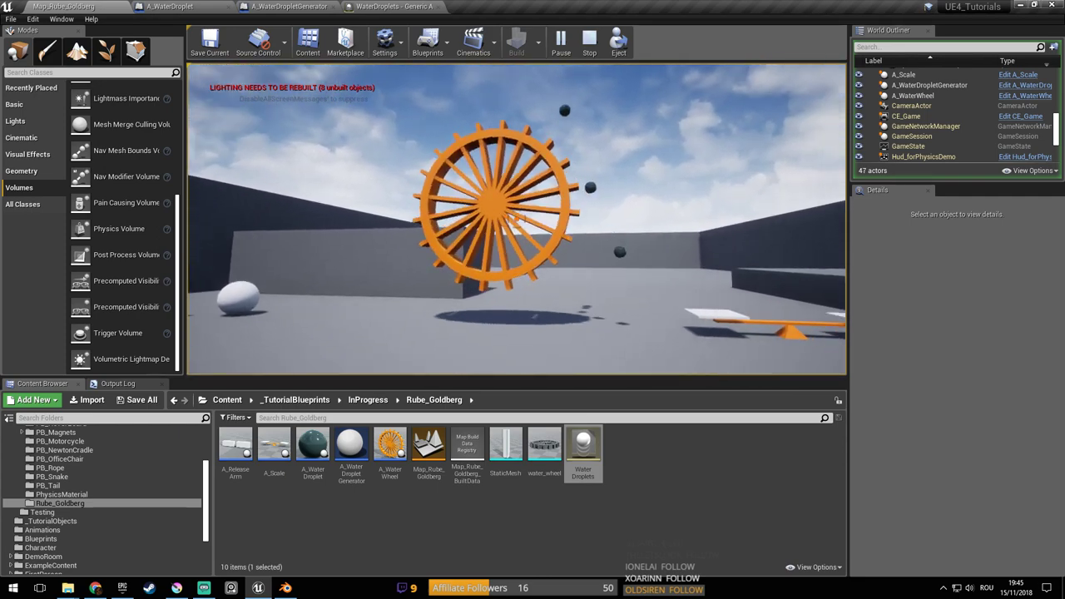
key(Escape)
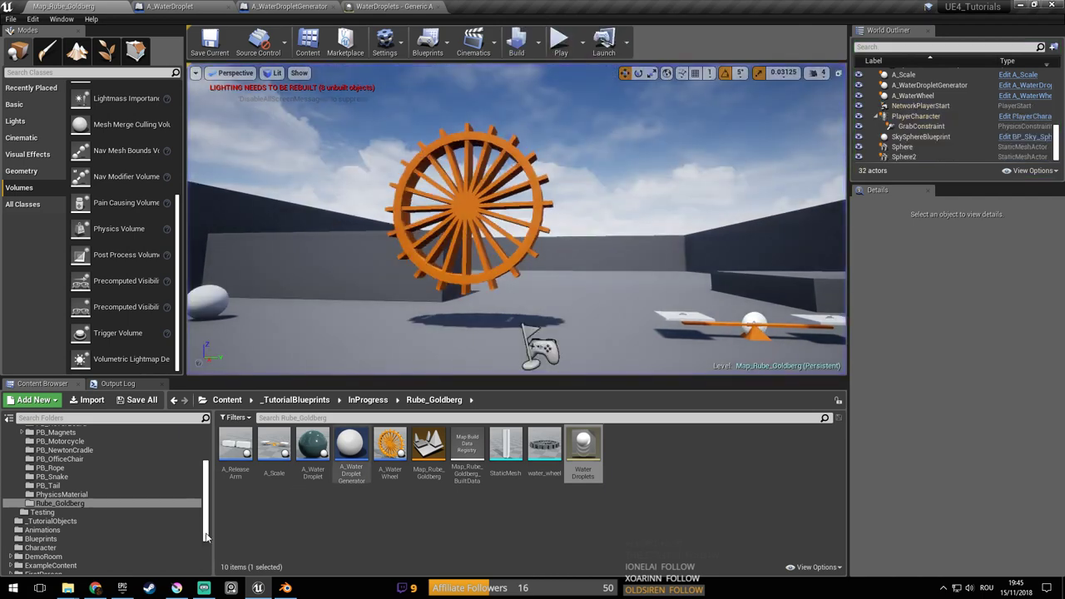
Compare the scale in the Krita sketch with the scale built in the Unreal level
click(177, 588)
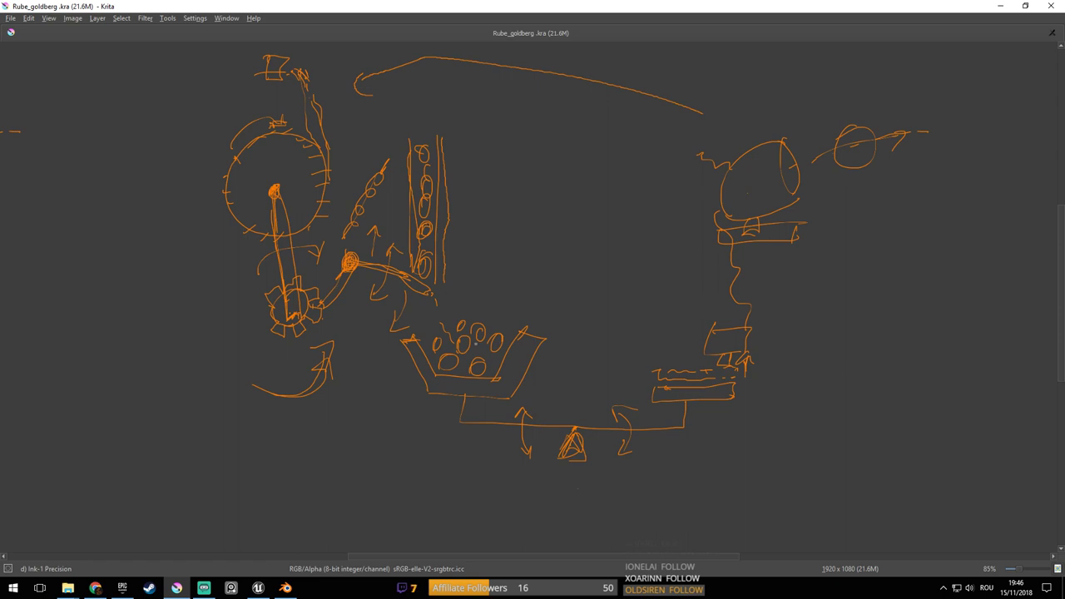
right_click(476, 335)
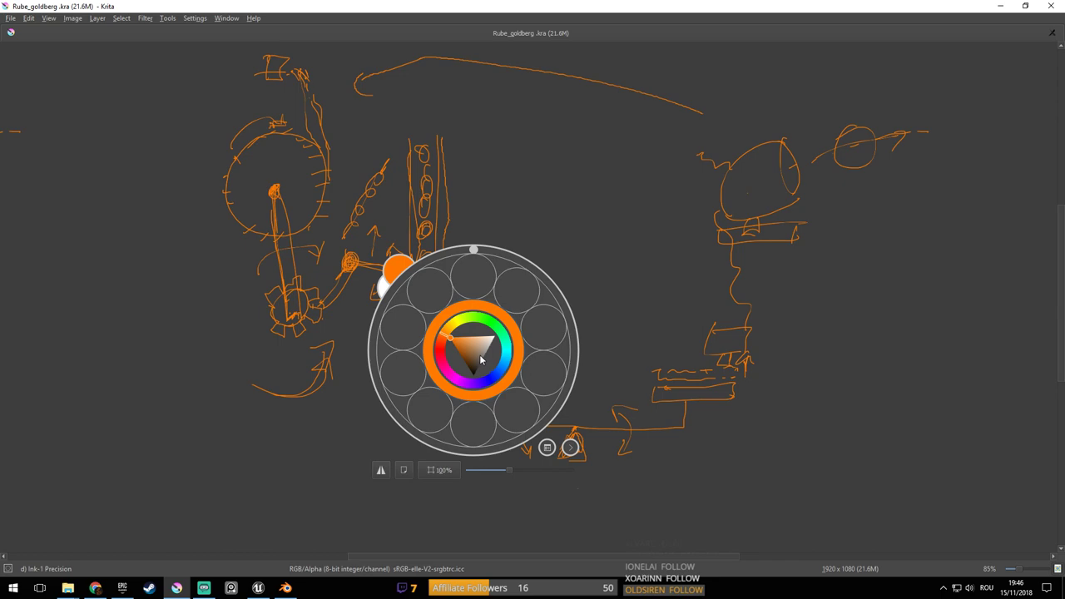
click(598, 301)
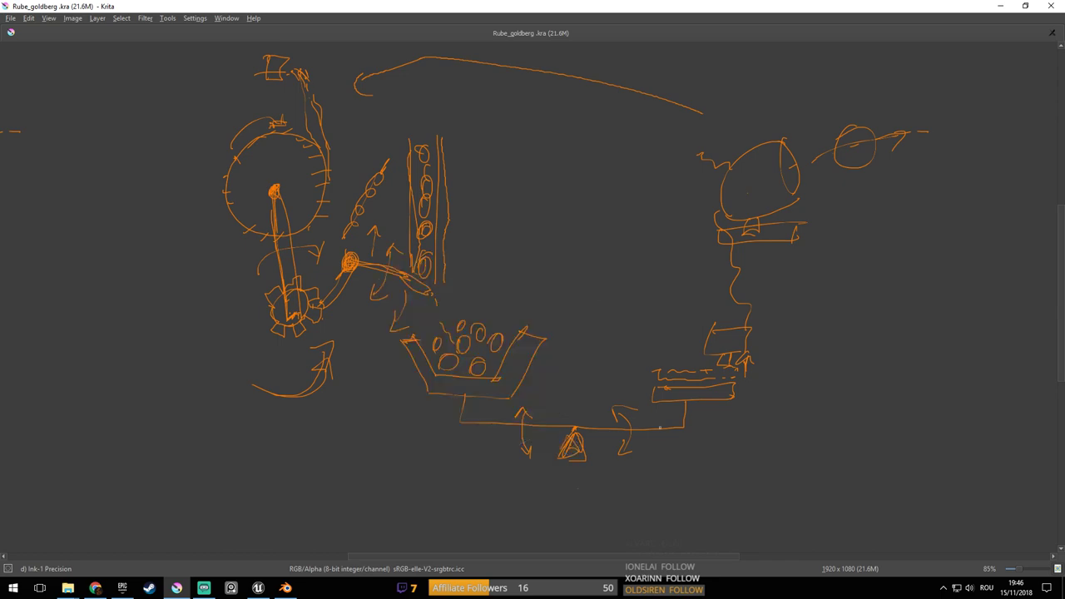
key(alt+Tab)
right_drag(647, 369, 824, 371)
right_drag(534, 248, 534, 248)
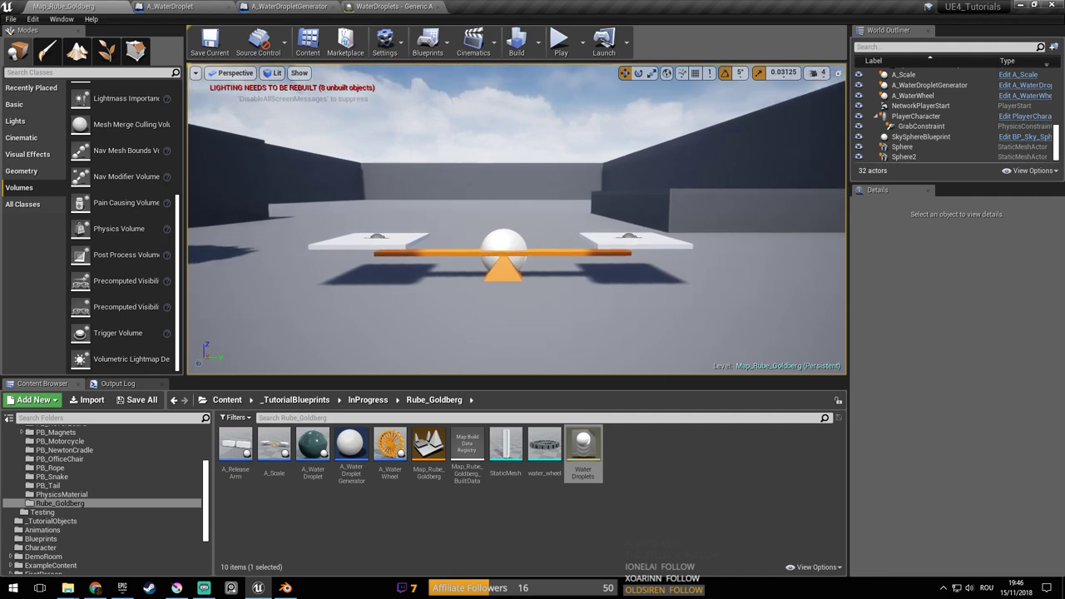
key(alt+Tab)
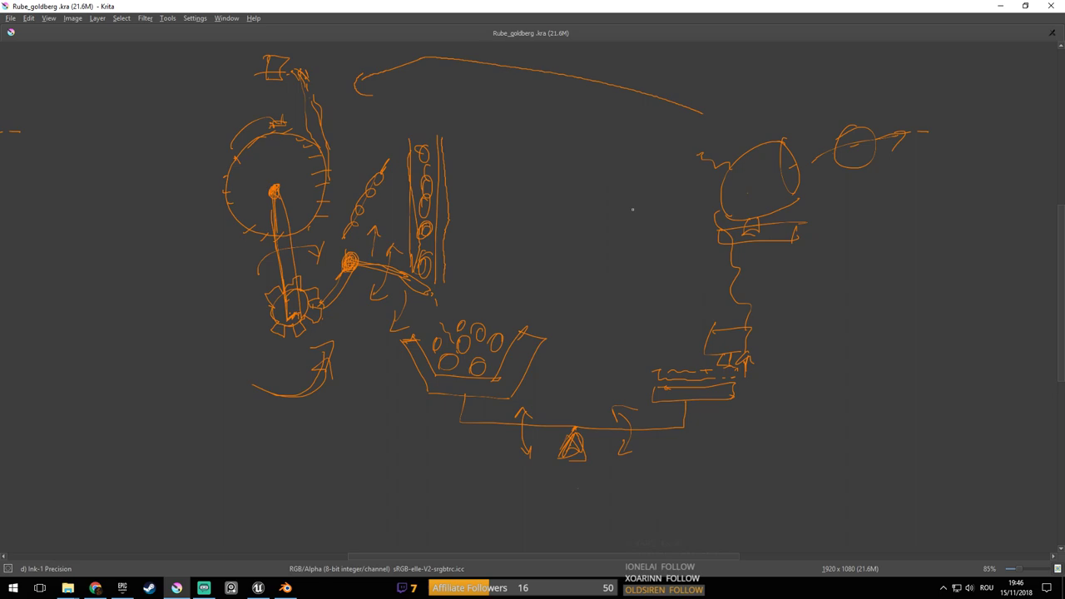
key(alt+Tab)
mouse_move(633, 210)
right_down()
mouse_move(675, 209)
mouse_move(624, 208)
mouse_move(626, 218)
right_up()
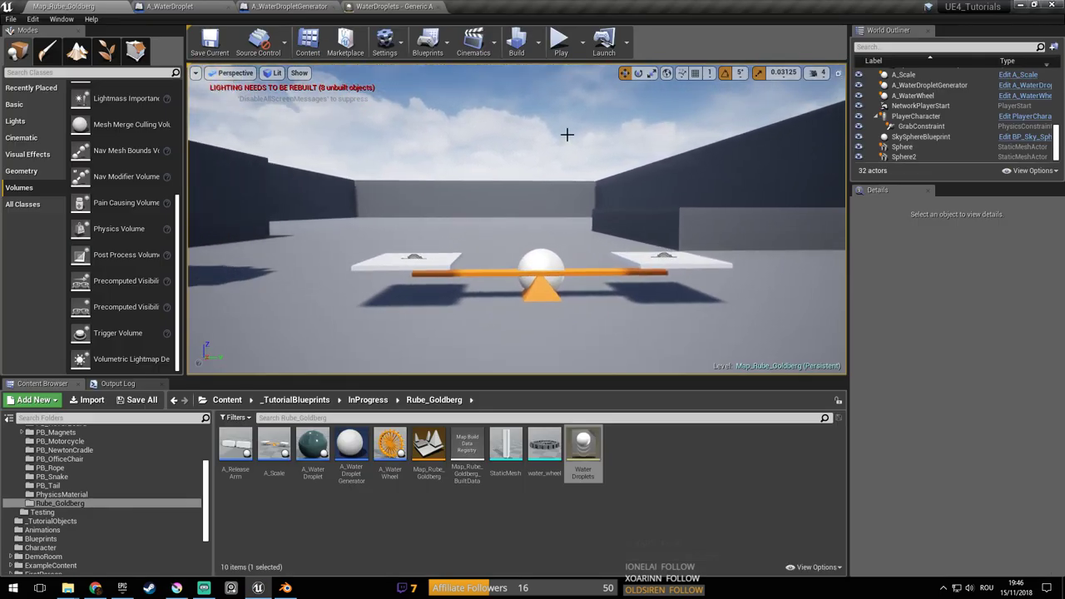
Start a play-test and put a small cube on the scale pan farther from the water wheel
click(561, 41)
key(w)
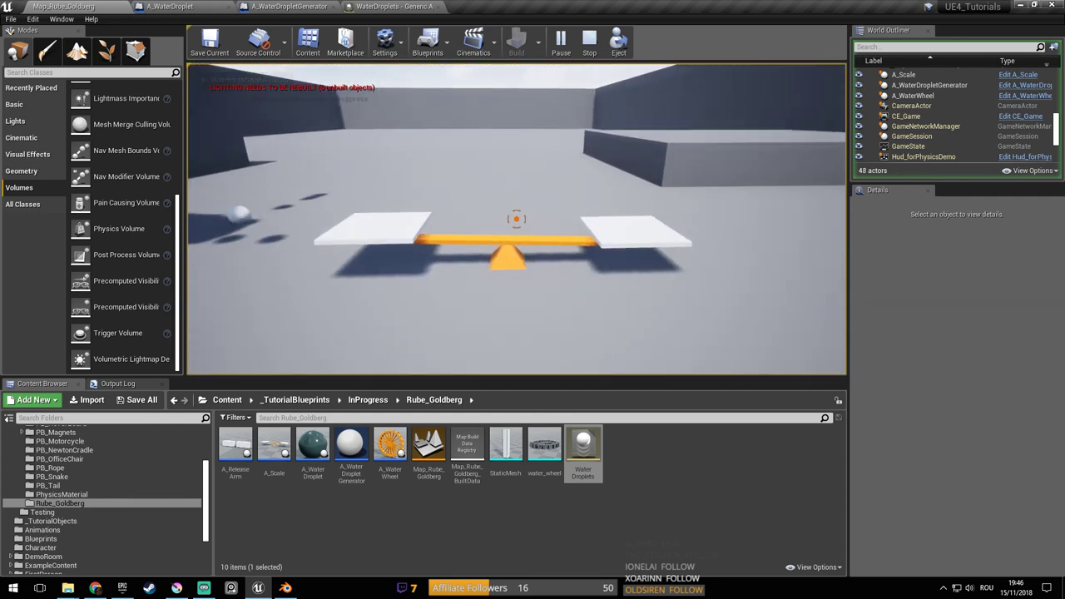
key(w)
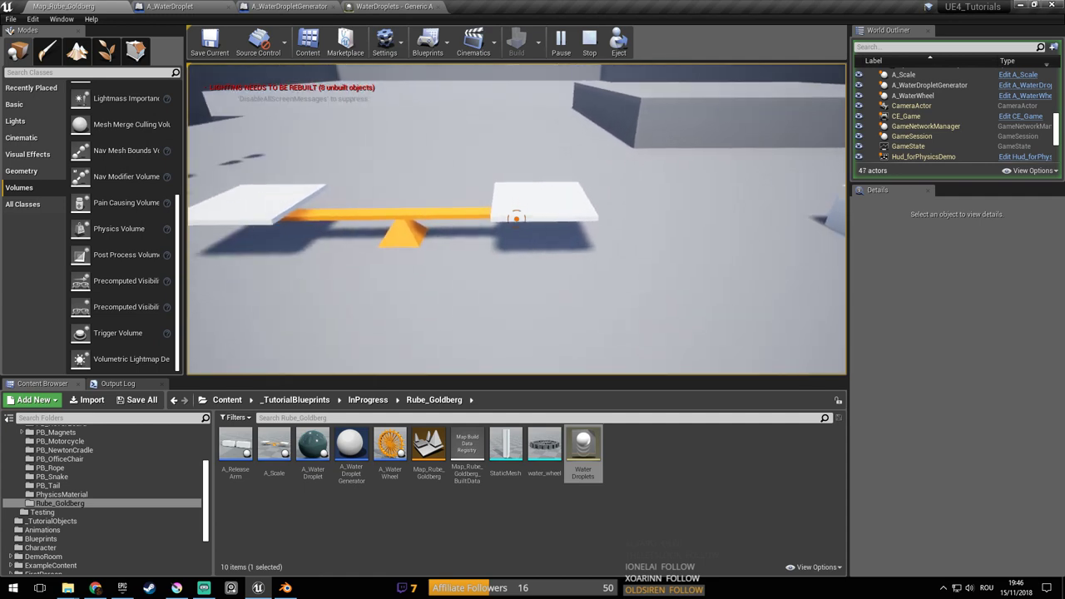
key(w)
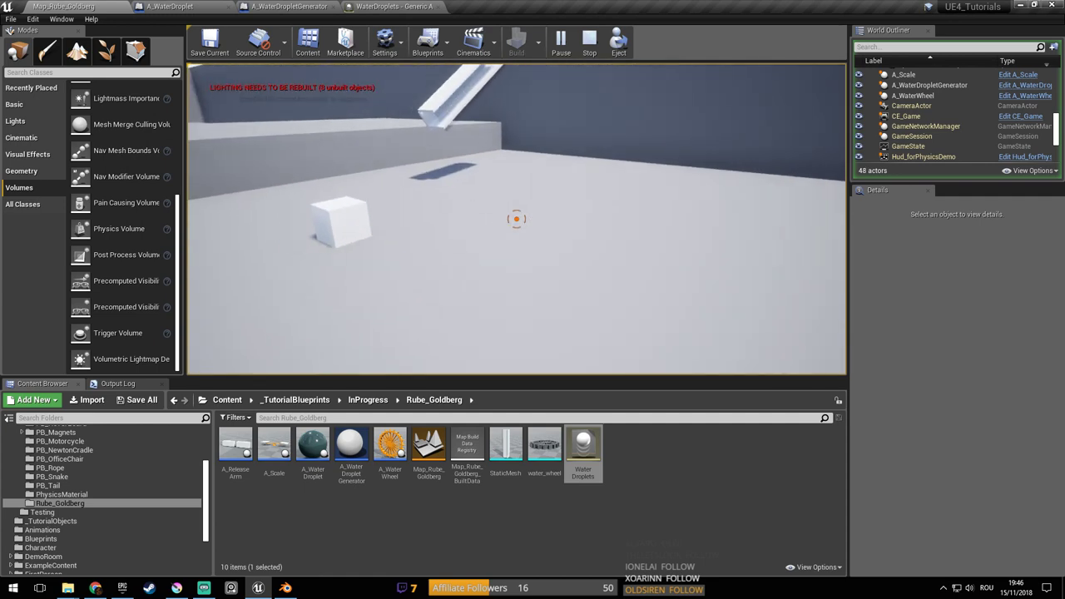
click(516, 219)
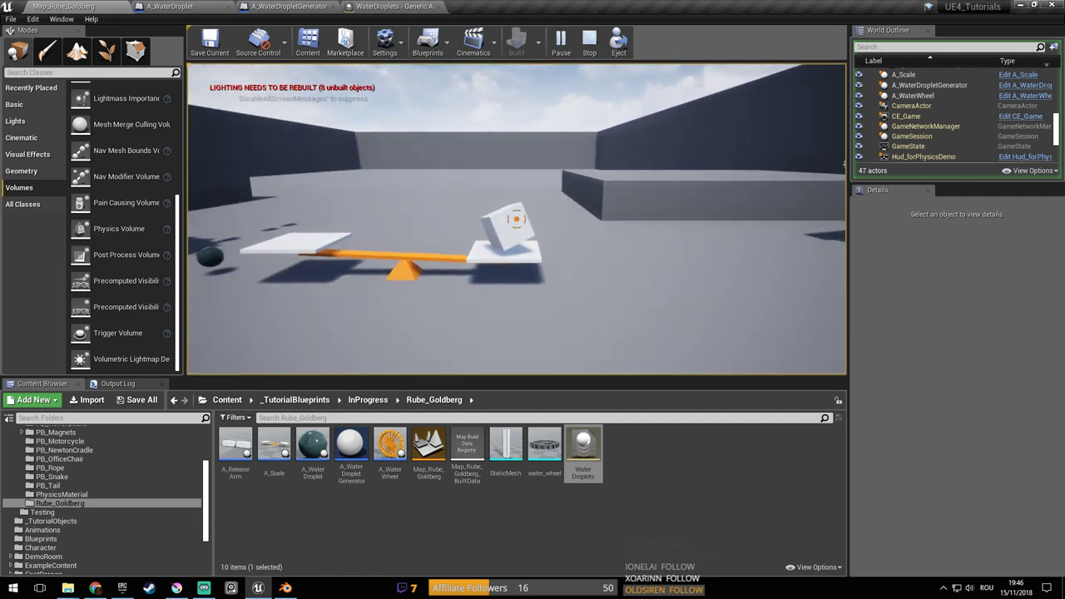
click(516, 219)
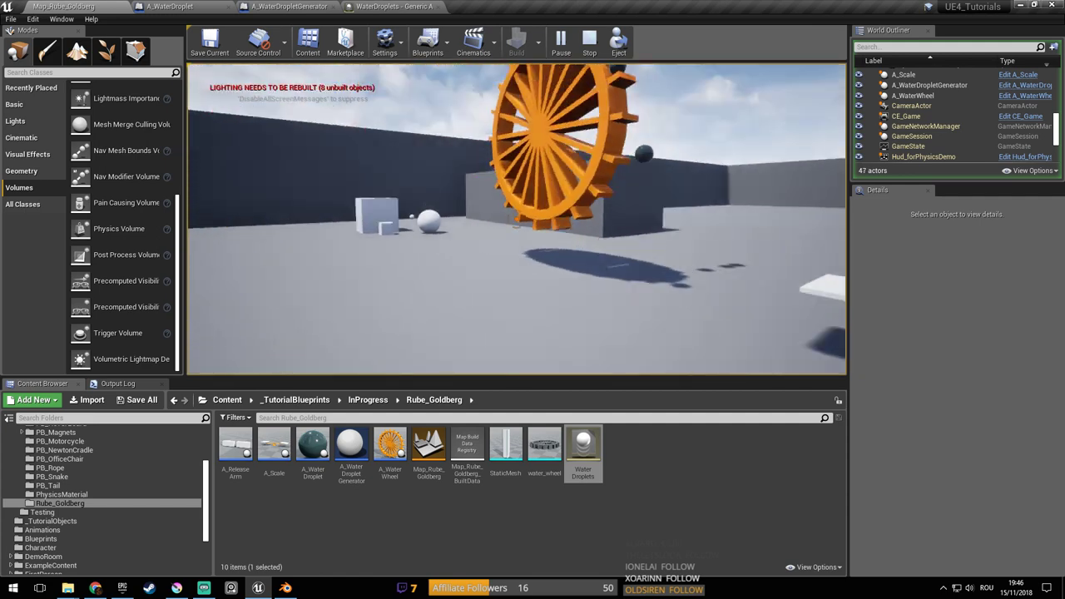
Carry a second cube to the scale and drop it on the pan nearer the water wheel
key(w)
click(516, 219)
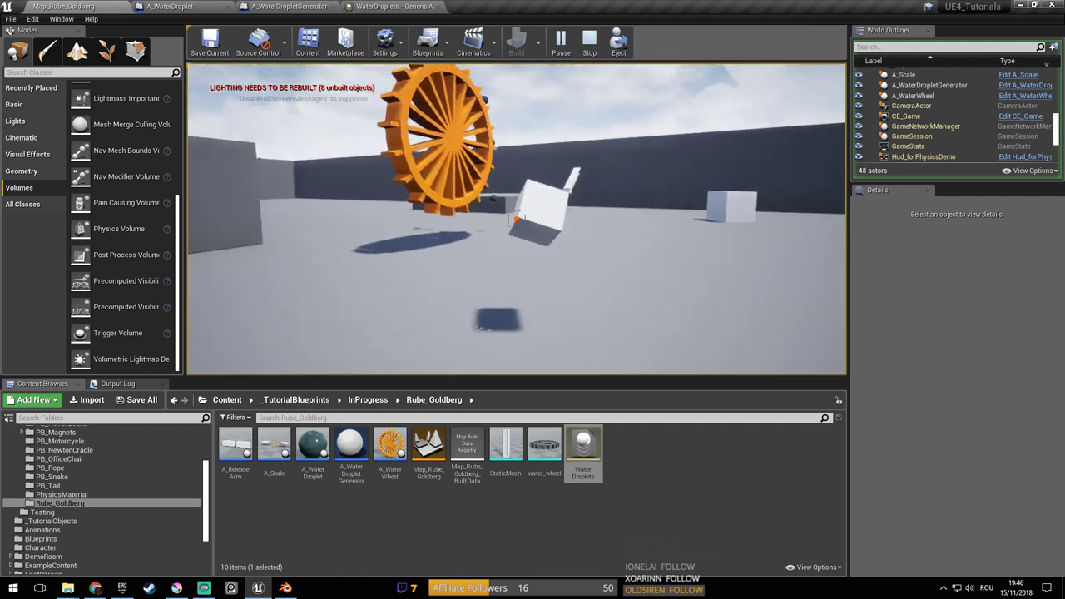
key(w)
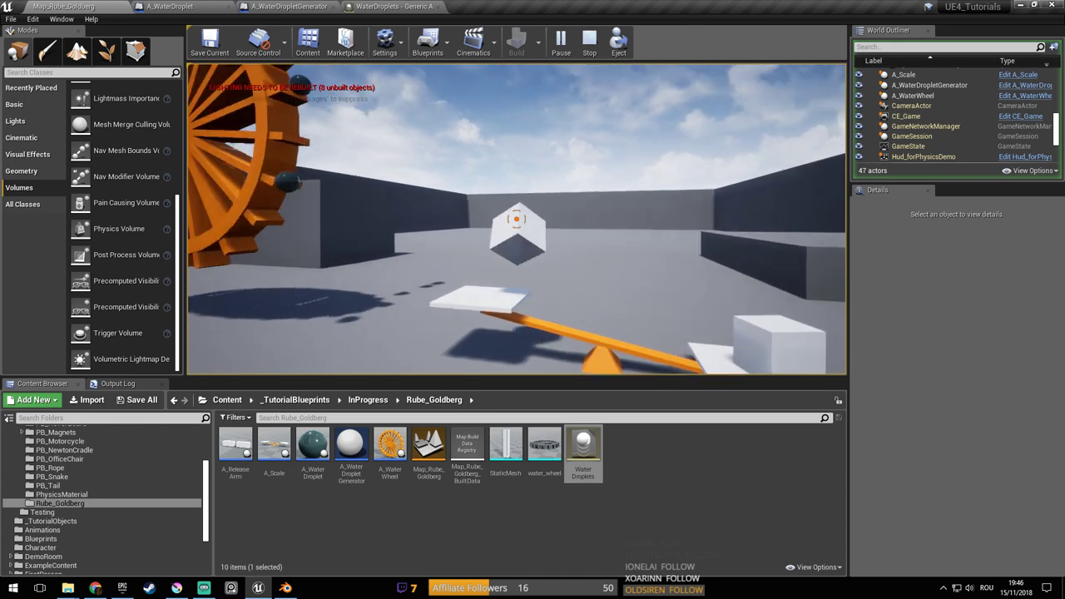
click(516, 219)
key(s)
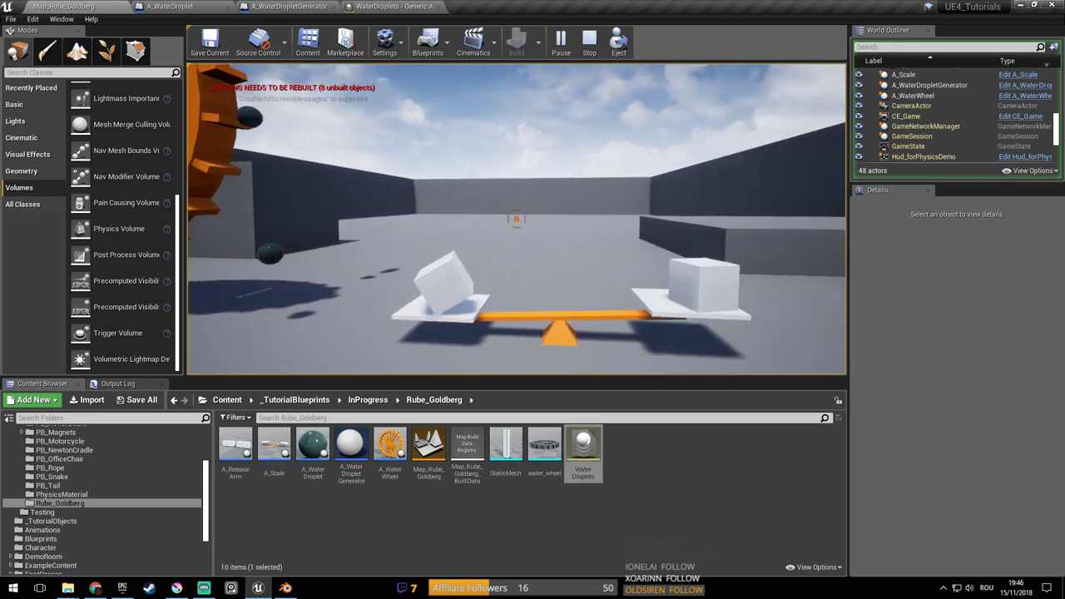
Lift and drop the cube on the far pan to test the scale's balance, and end the play-test
key(a)
key(w)
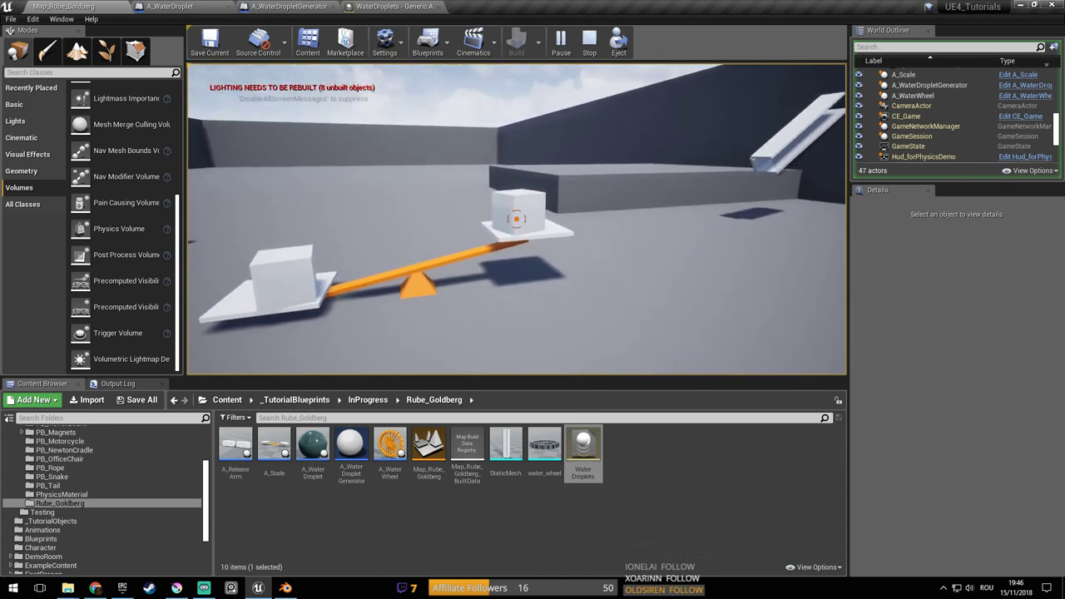
click(517, 219)
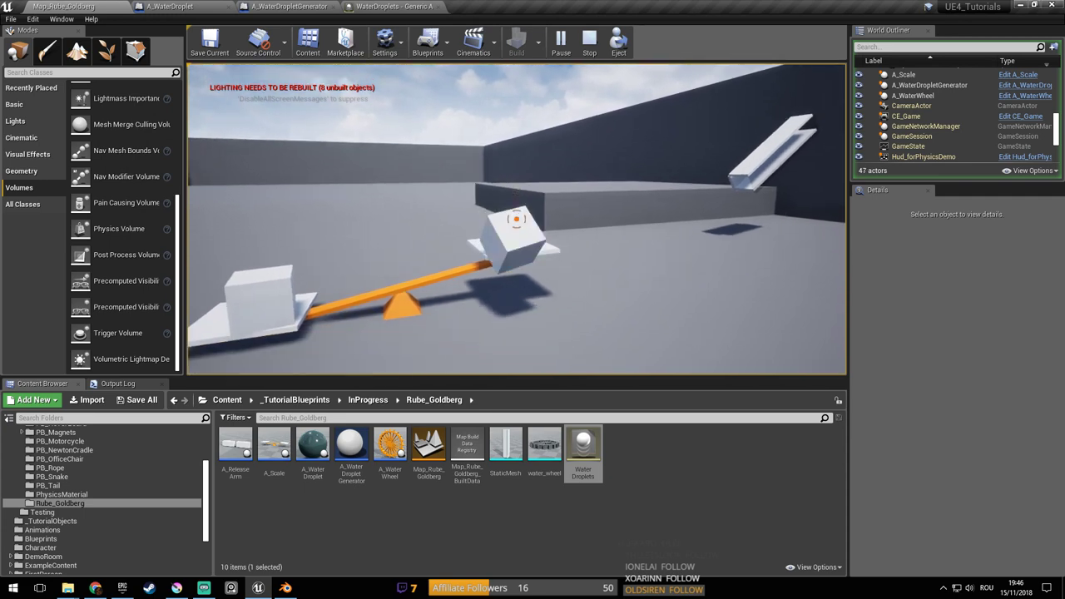
key(w)
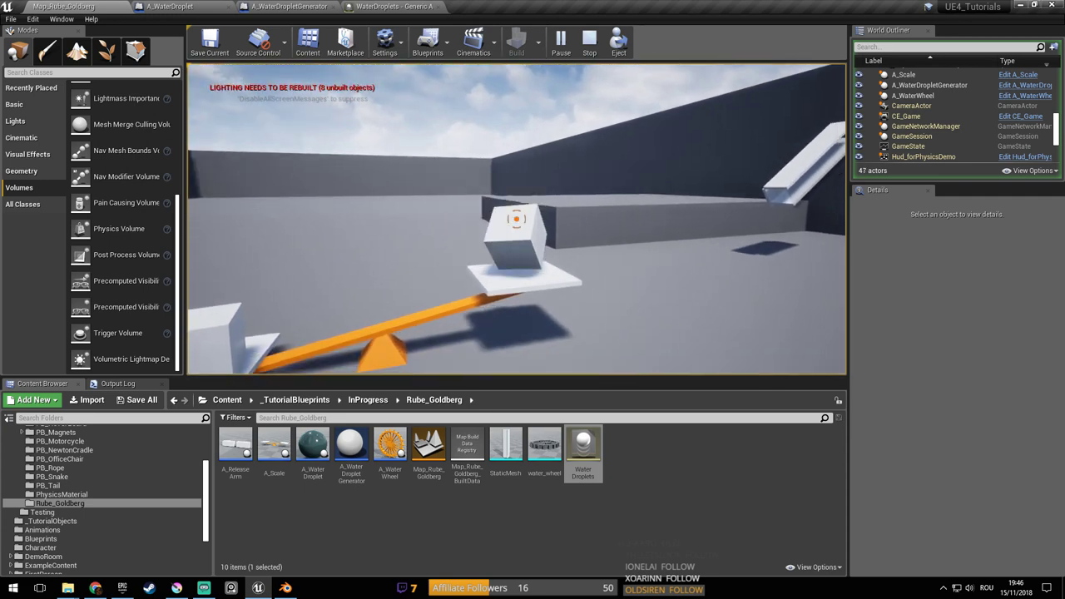
click(516, 219)
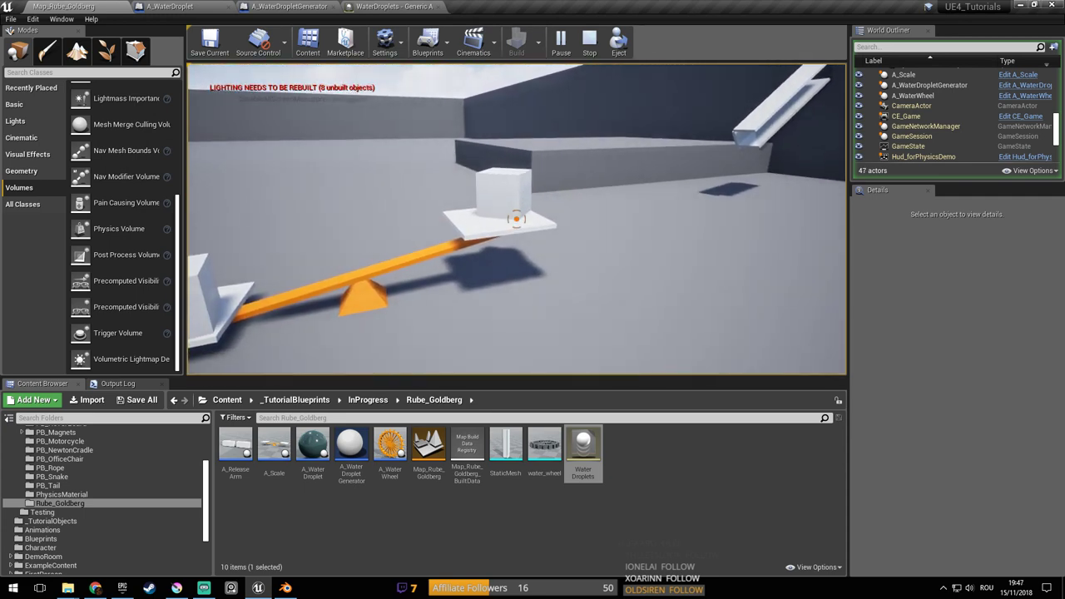
key(Escape)
Select the small physics cube beside the scale and examine its mass and other physics settings
right_drag(523, 190, 500, 183)
key(d)
key(d)
click(474, 218)
right_drag(507, 232, 541, 235)
key(w)
key(a)
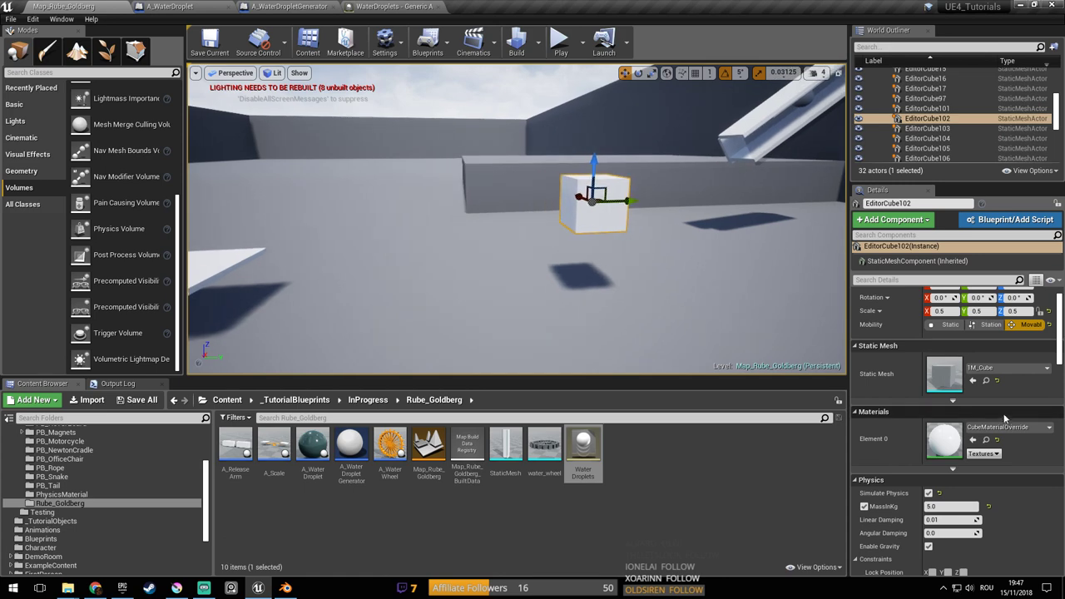
scroll(1003, 420, down, 4)
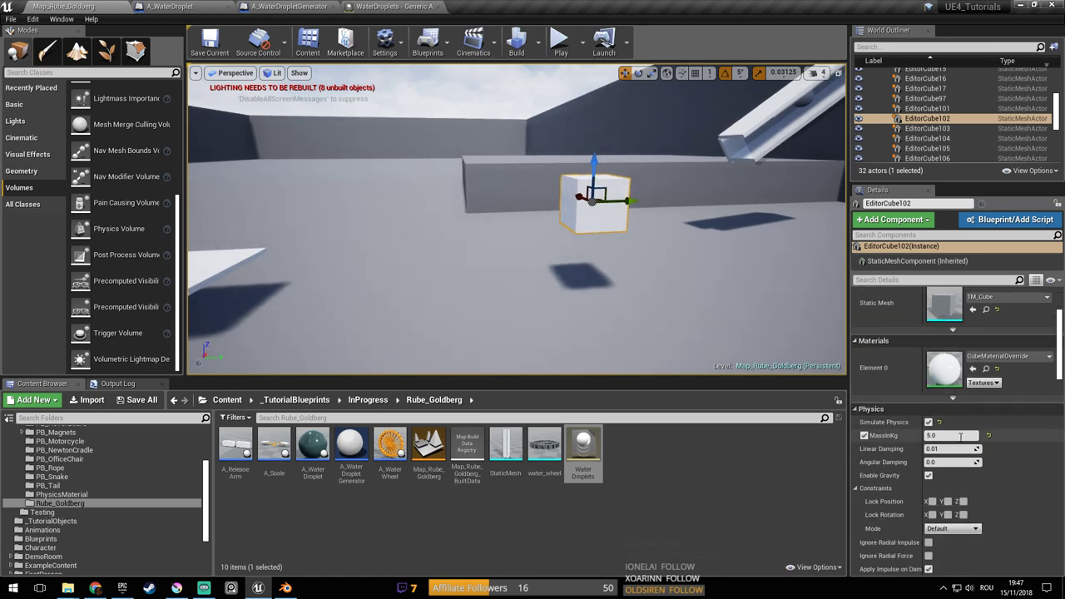
Duplicate the small cube and place the copy above the scale pan nearer the water wheel
alt+drag(632, 201, 322, 214)
mouse_move(340, 224)
right_down()
mouse_move(300, 224)
mouse_move(341, 224)
right_up()
key(a)
drag(695, 211, 294, 209)
right_drag(295, 210, 281, 210)
key(d)
Move the original cube, EditorCube102, high above the scale's far pan and briefly play-test the drop
click(733, 212)
drag(764, 207, 441, 203)
key(a)
mouse_move(441, 203)
right_down()
mouse_move(408, 210)
mouse_move(462, 201)
right_up()
drag(586, 163, 585, 50)
right_drag(578, 114, 590, 90)
drag(555, 119, 556, 81)
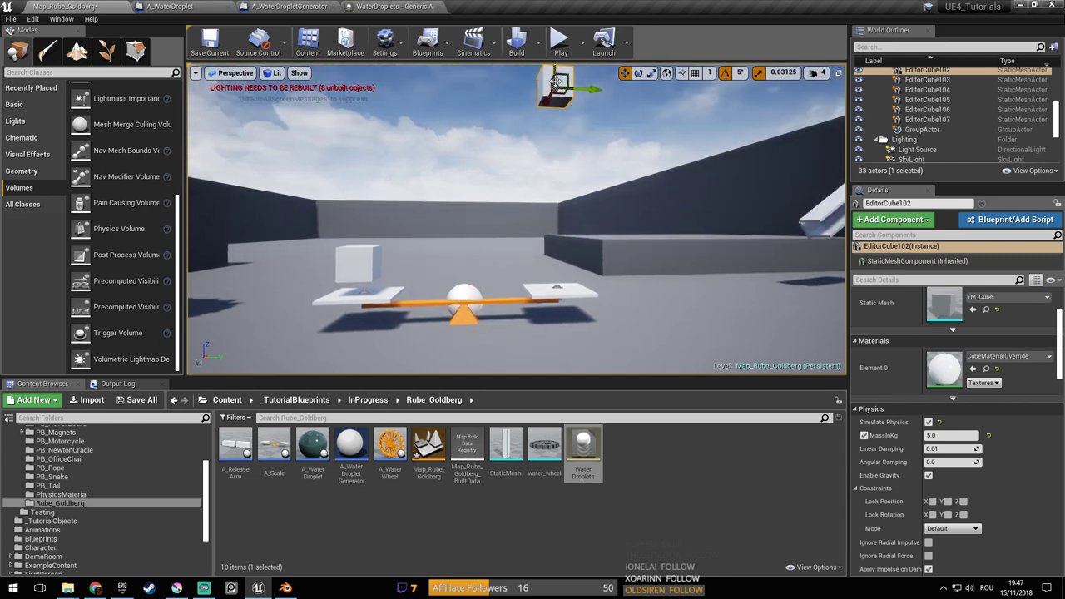
click(562, 41)
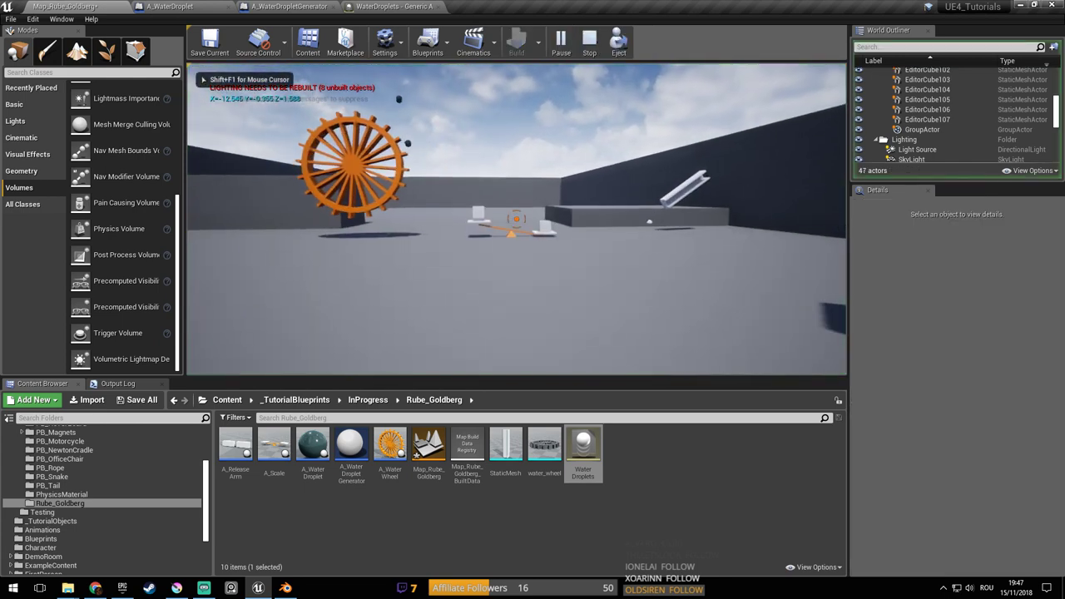
key(Escape)
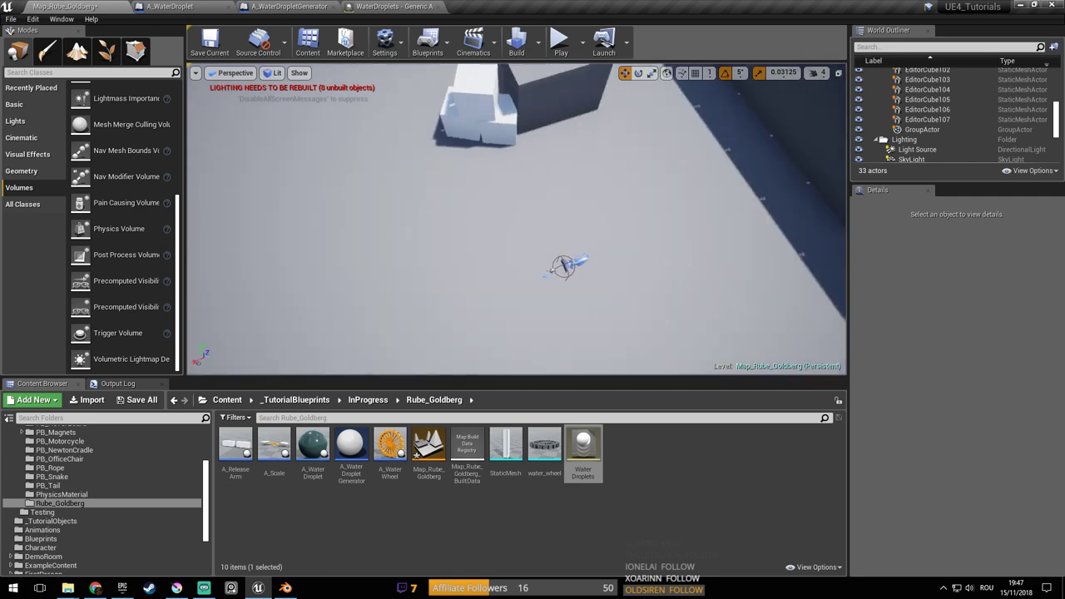
Move the PlayerCharacter start position closer to the scale so that it faces both pans
click(530, 261)
drag(515, 255, 290, 102)
right_drag(373, 122, 333, 109)
key(w)
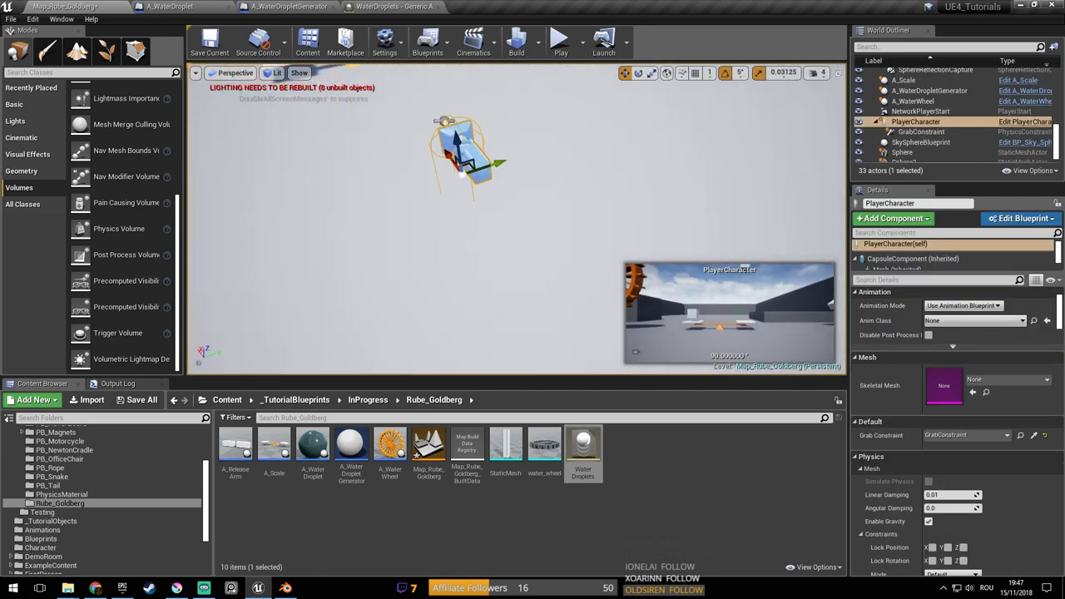
Play-test the cubes on the scale from the new start position, and switch to the Krita sketch
click(561, 41)
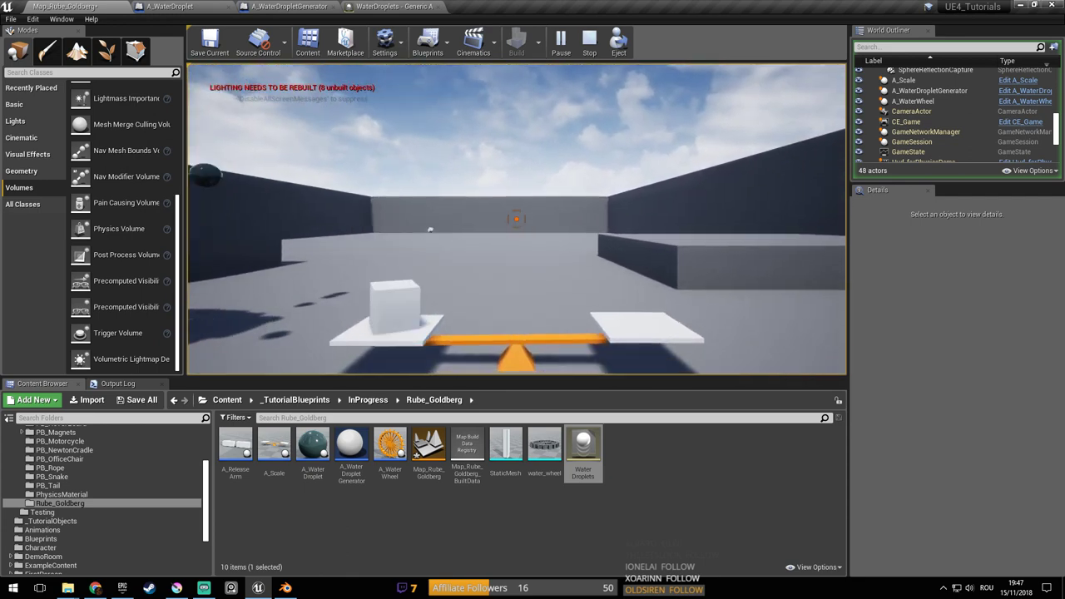
click(516, 219)
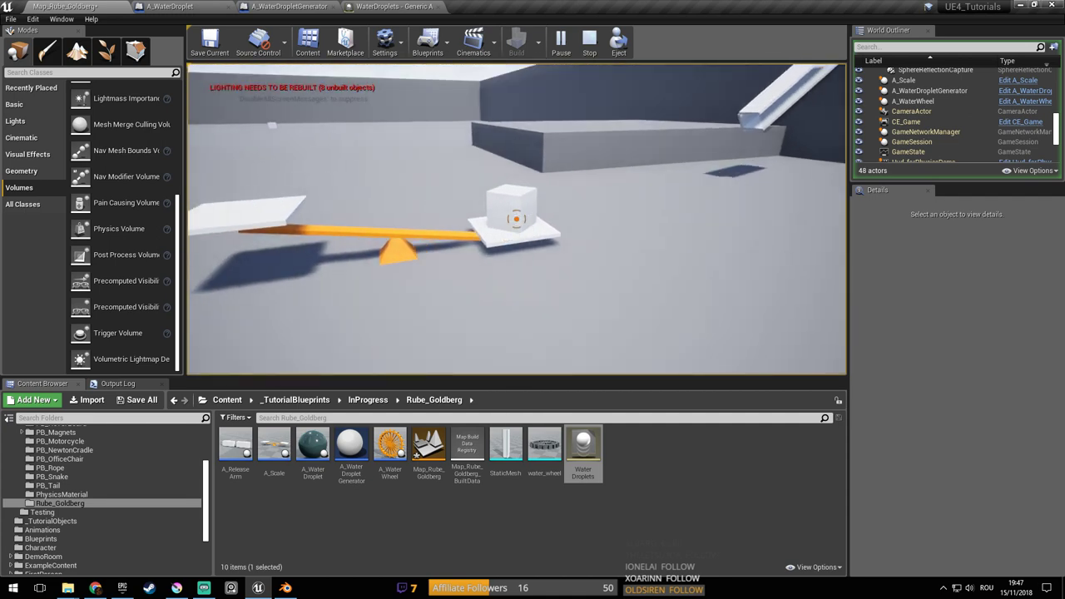
key(alt+Tab)
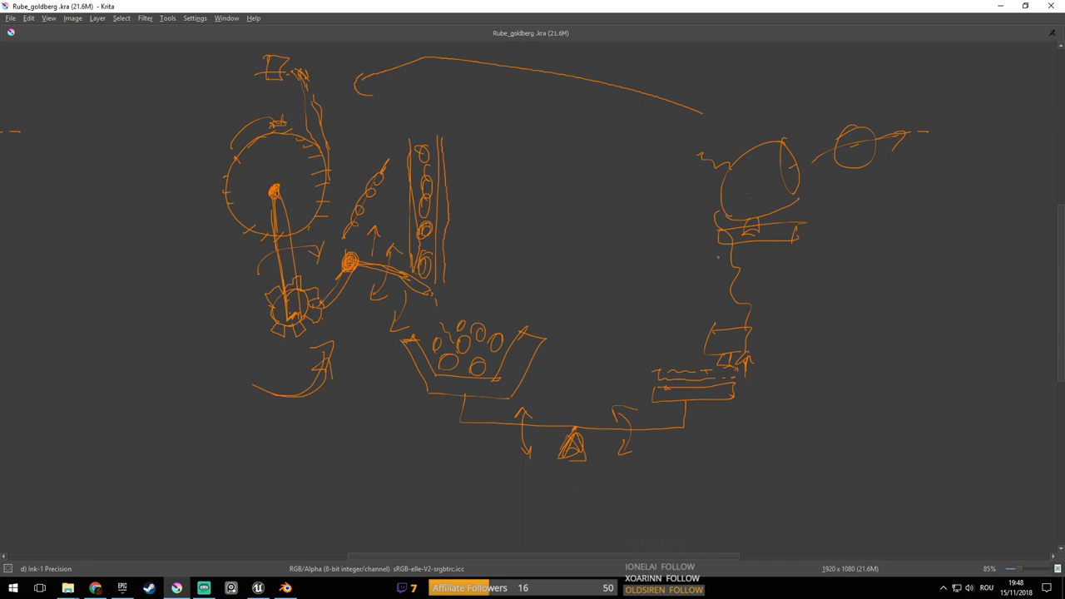
Switch back to Unreal Editor and end the running play session
key(alt+Tab)
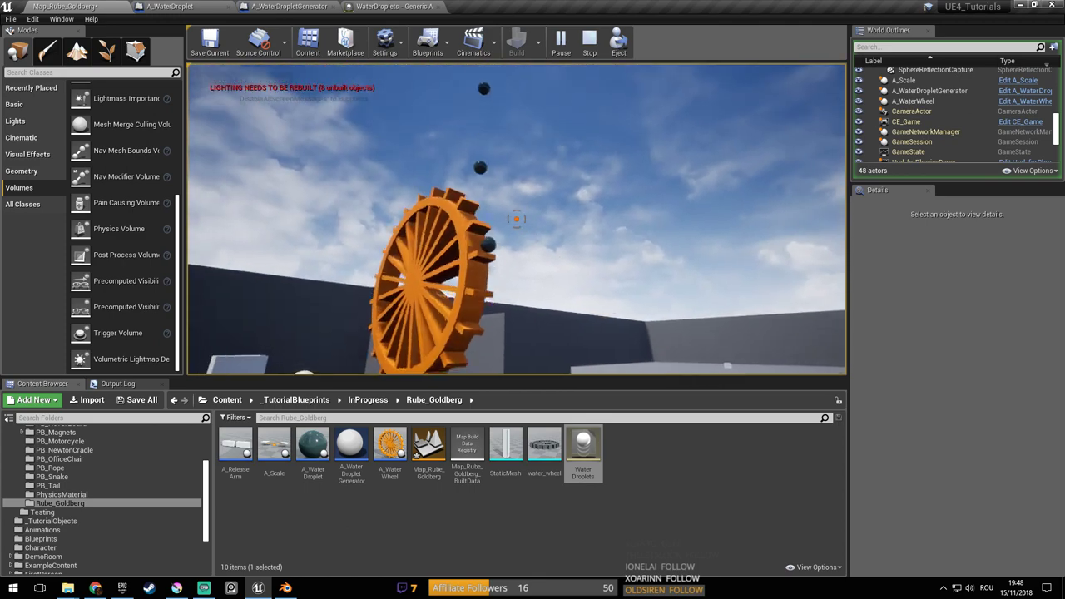
key(Escape)
mouse_move(350, 223)
right_down()
mouse_move(466, 283)
mouse_move(366, 233)
right_up()
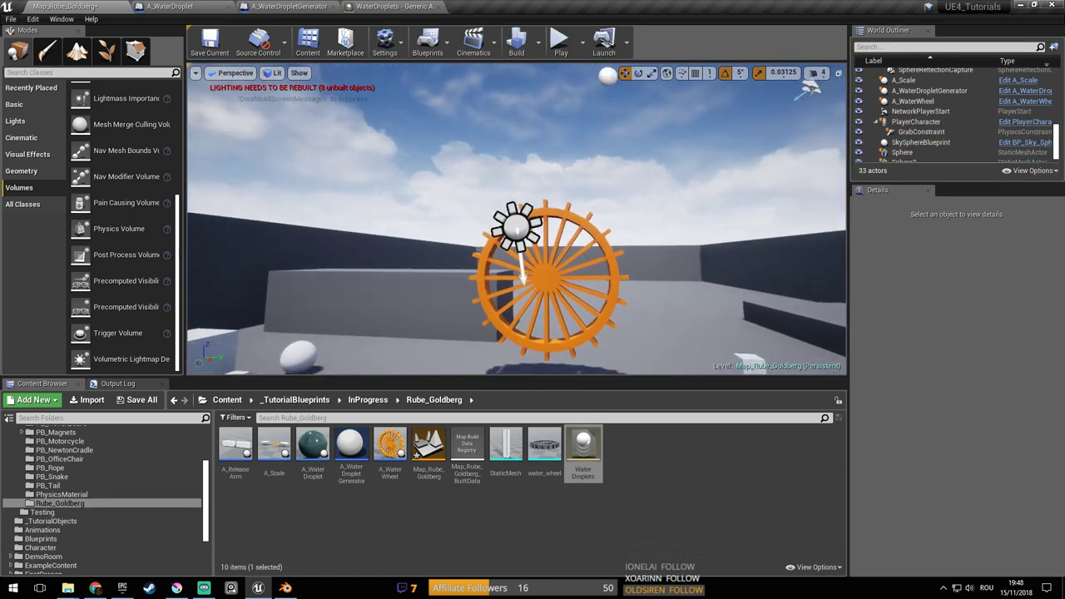
Select A_WaterDropletGenerator together with A_WaterWheel and move both closer to the scale along the Y axis
right_drag(452, 226, 507, 125)
click(525, 229)
right_drag(526, 229, 533, 292)
key(w)
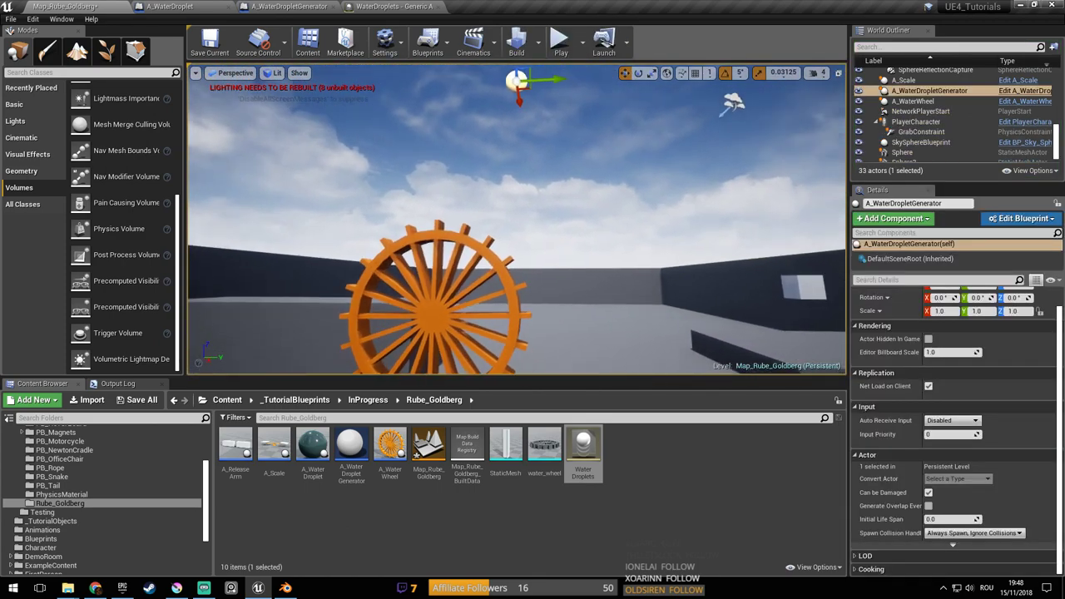
ctrl+click(523, 295)
mouse_move(537, 132)
right_down()
mouse_move(522, 115)
mouse_move(592, 157)
mouse_move(543, 139)
right_up()
key(s)
ctrl+click(515, 118)
click(501, 99)
ctrl+click(493, 263)
drag(455, 244, 493, 245)
key(w)
right_drag(493, 245, 596, 250)
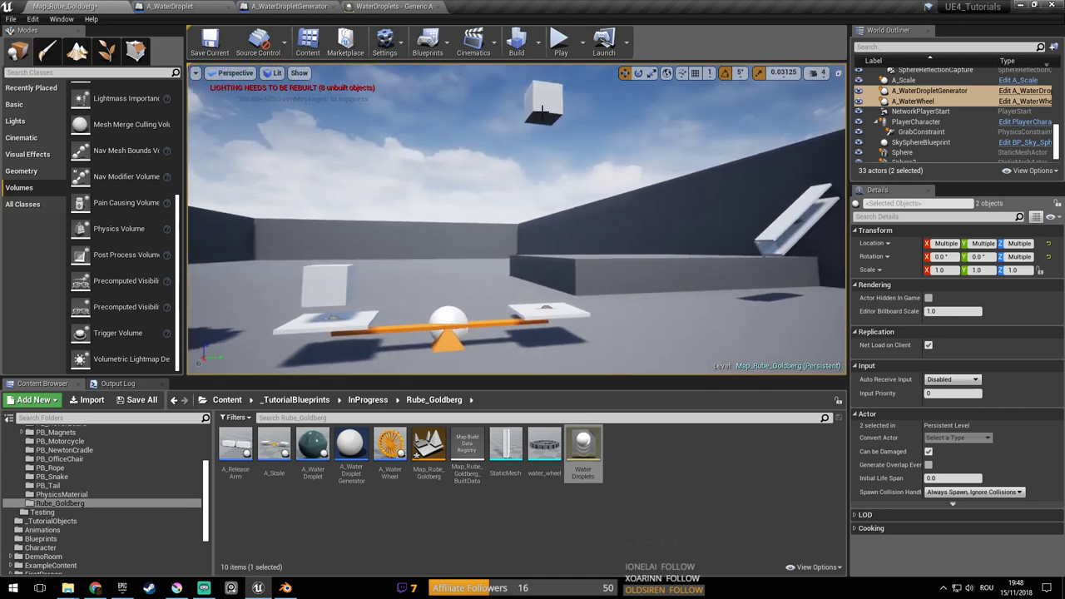
Move the high cube away beyond the scale's far pan, and shift EditorCube107 from the near pan to above the far pan
click(548, 113)
drag(576, 109, 766, 165)
click(316, 294)
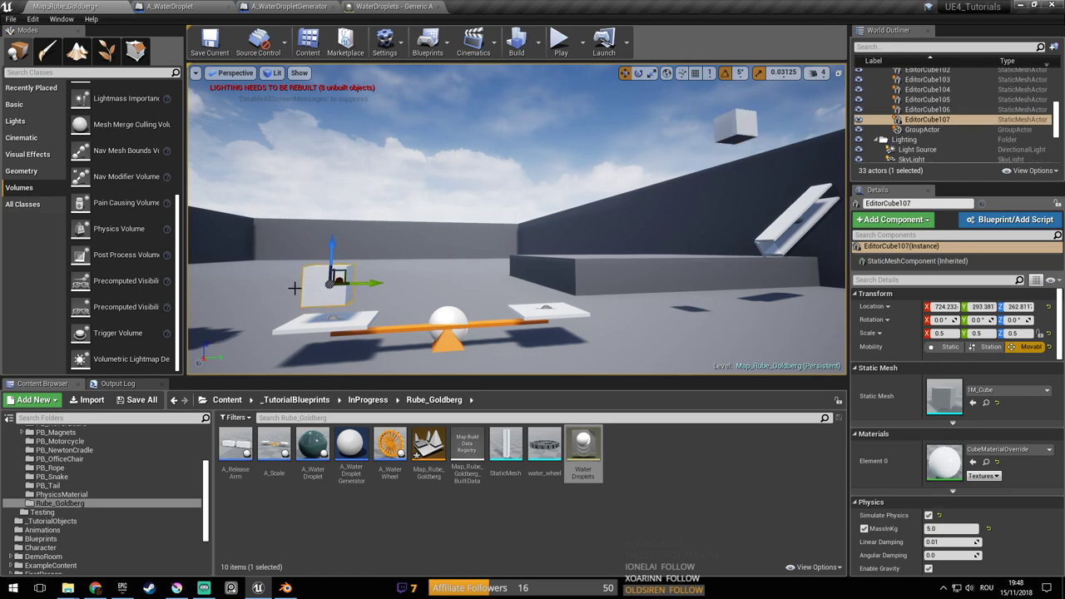
Play-test the droplets falling from the water wheel onto the scale from several viewpoints, and save the map
click(560, 41)
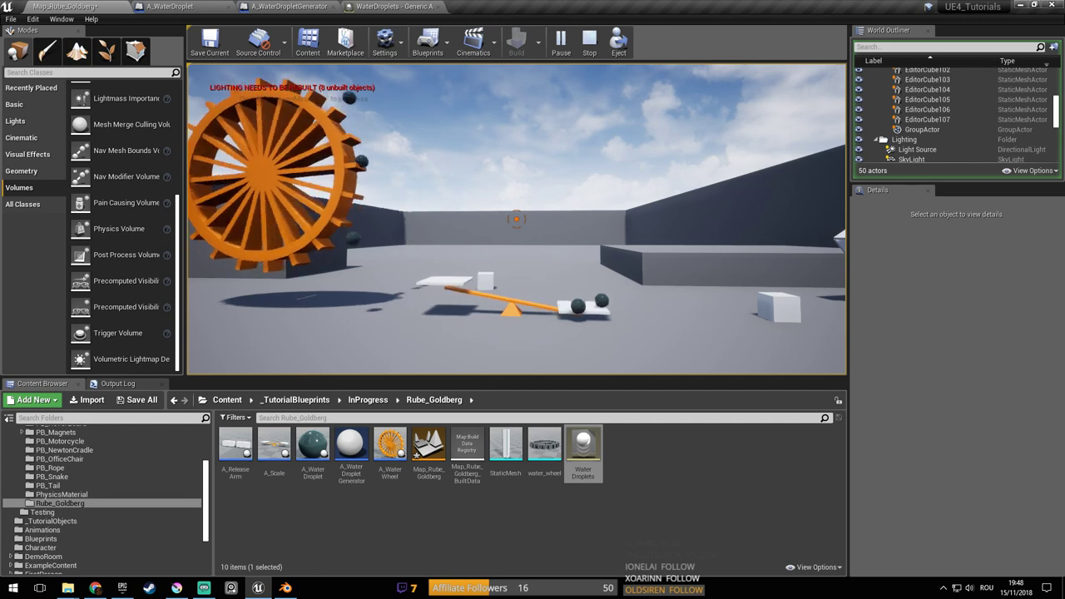
key(w)
key(a)
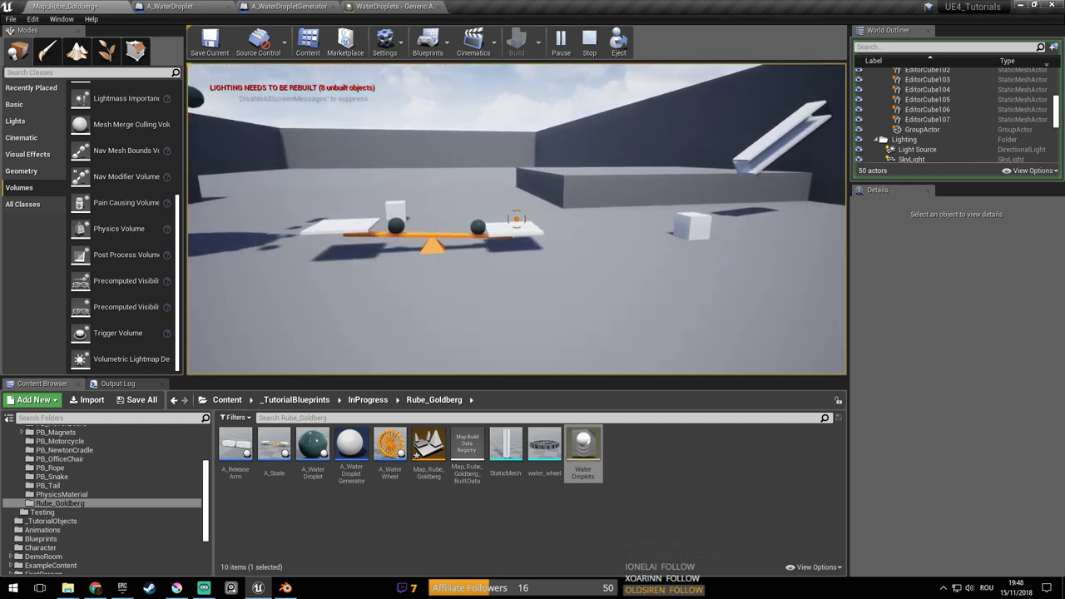
key(a)
key(d)
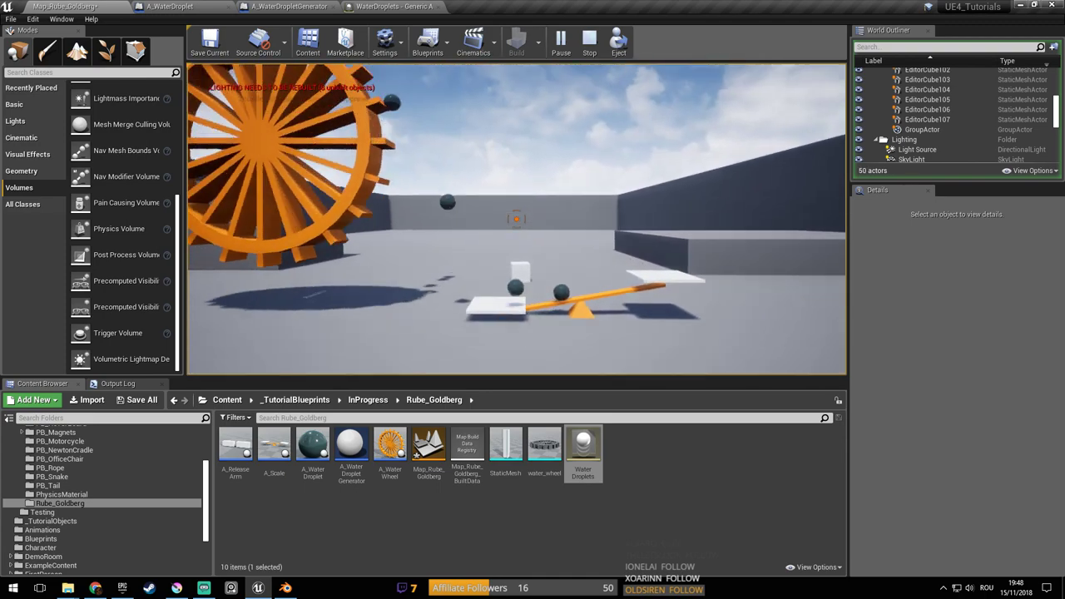
key(s)
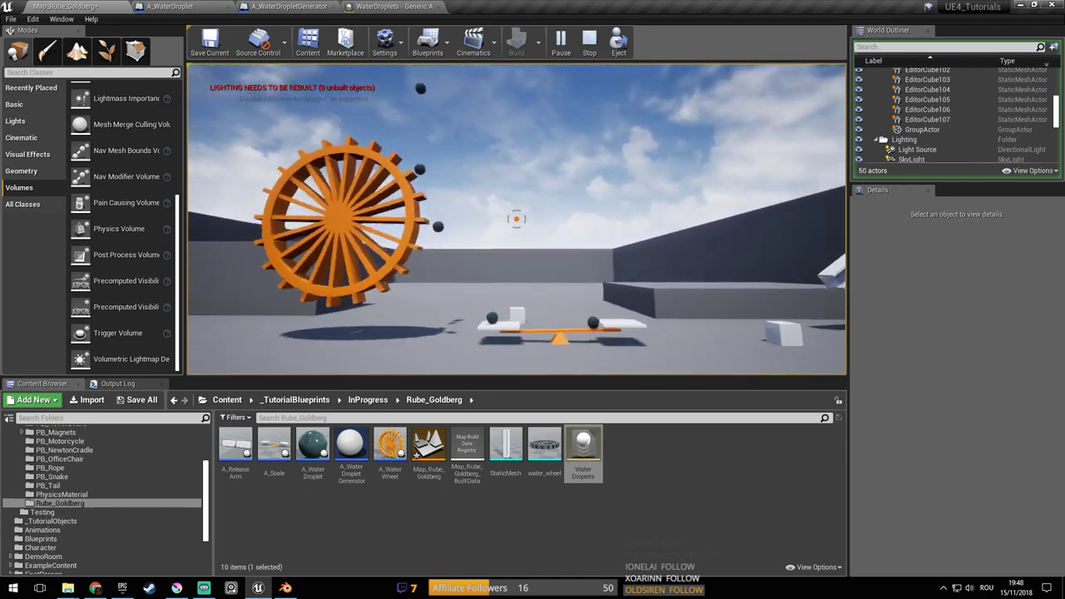
key(w)
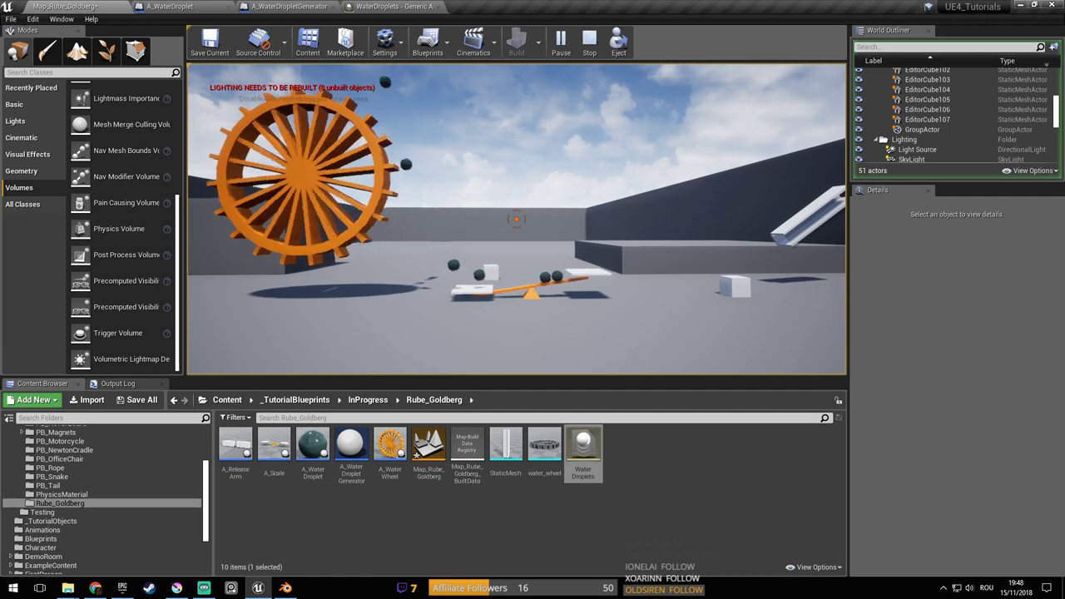
key(w)
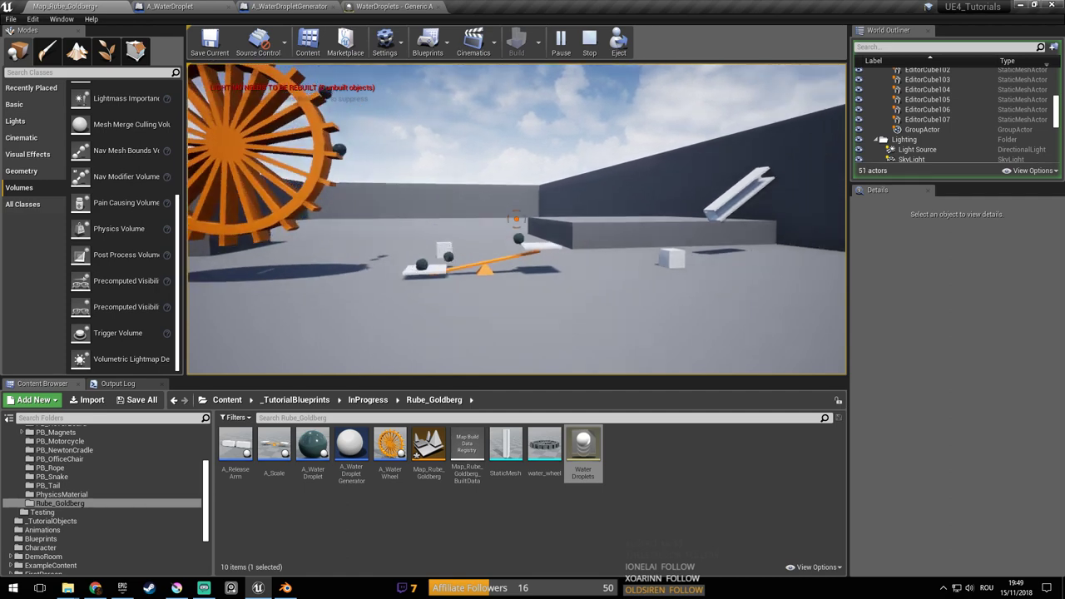
key(a)
key(s)
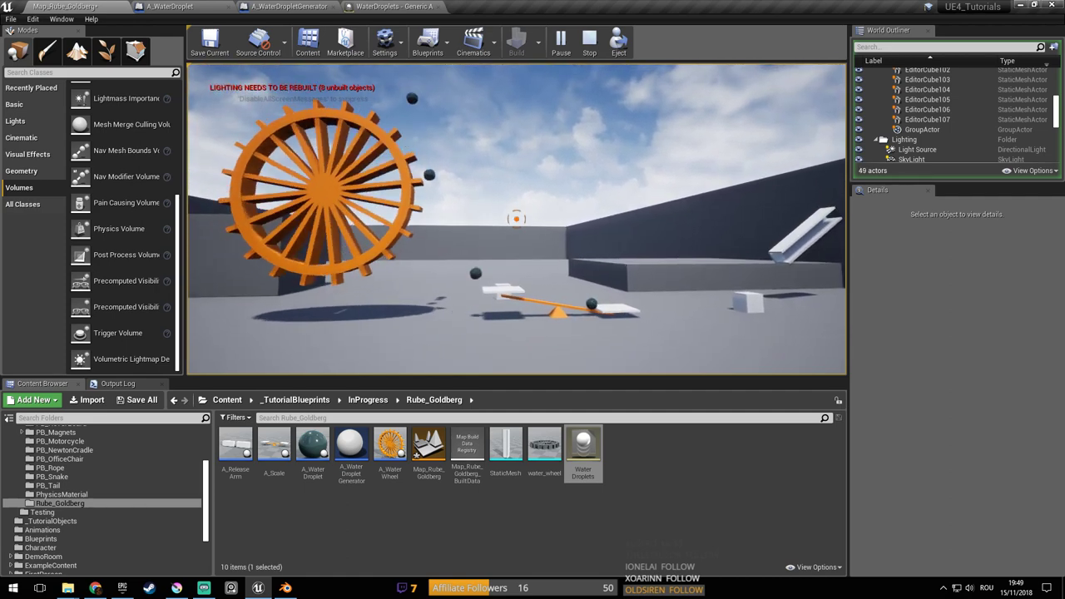
key(Escape)
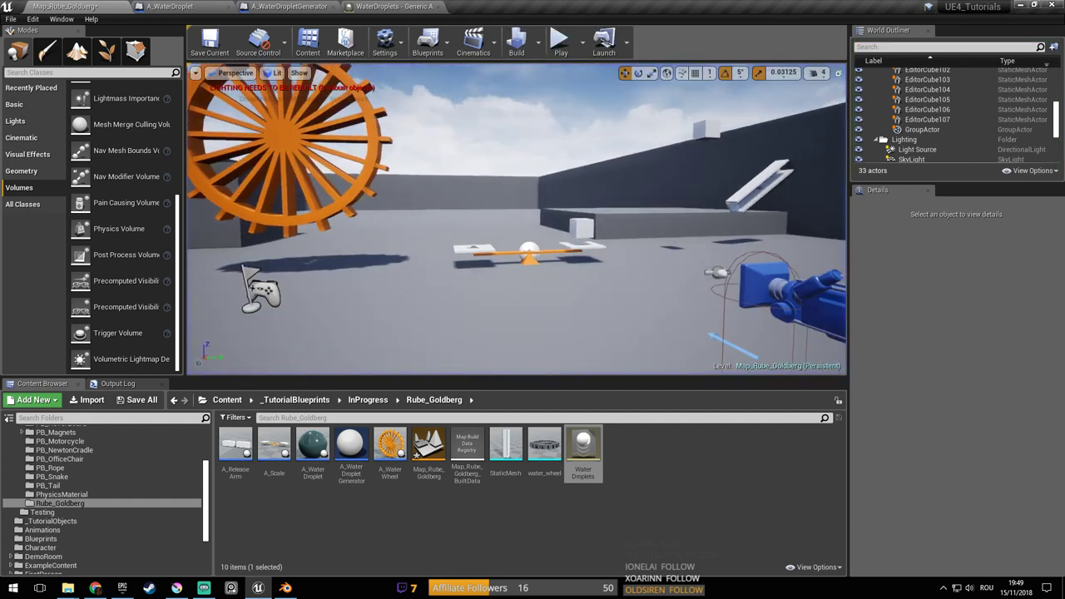
key(ctrl+s)
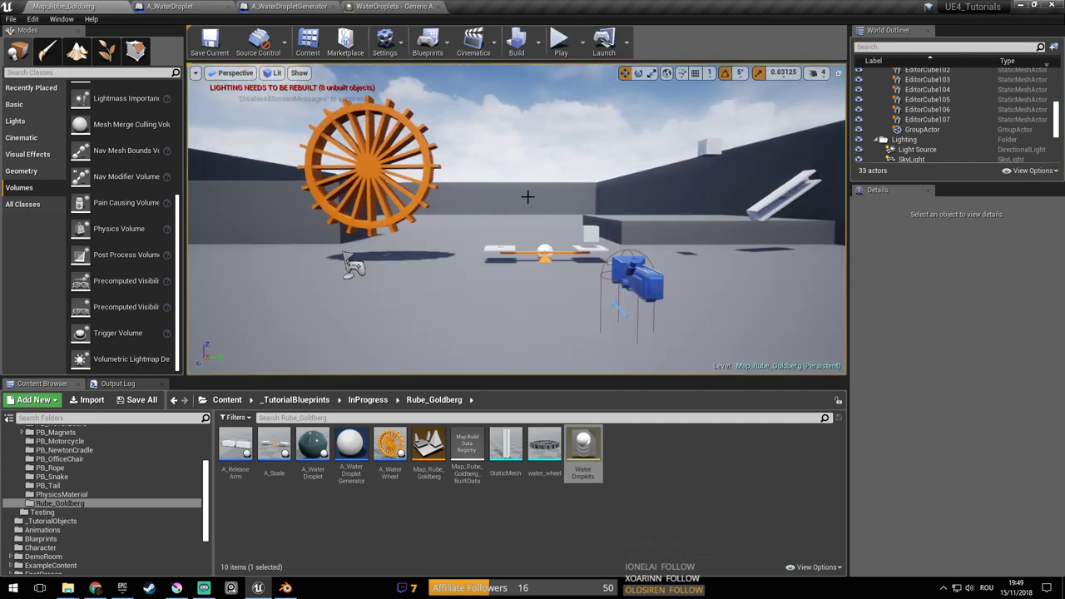
Compare the machine sketch in Krita with the water wheel in the Unreal level, examining the wheel from several angles
key(alt+Tab)
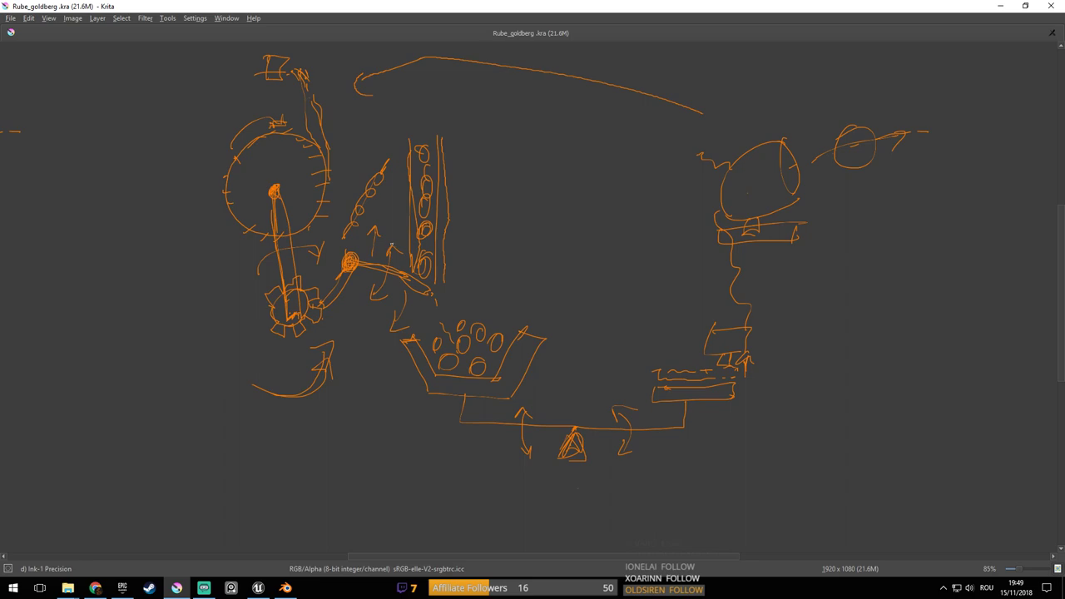
key(alt+Tab)
right_drag(450, 278, 472, 289)
click(464, 283)
key(f)
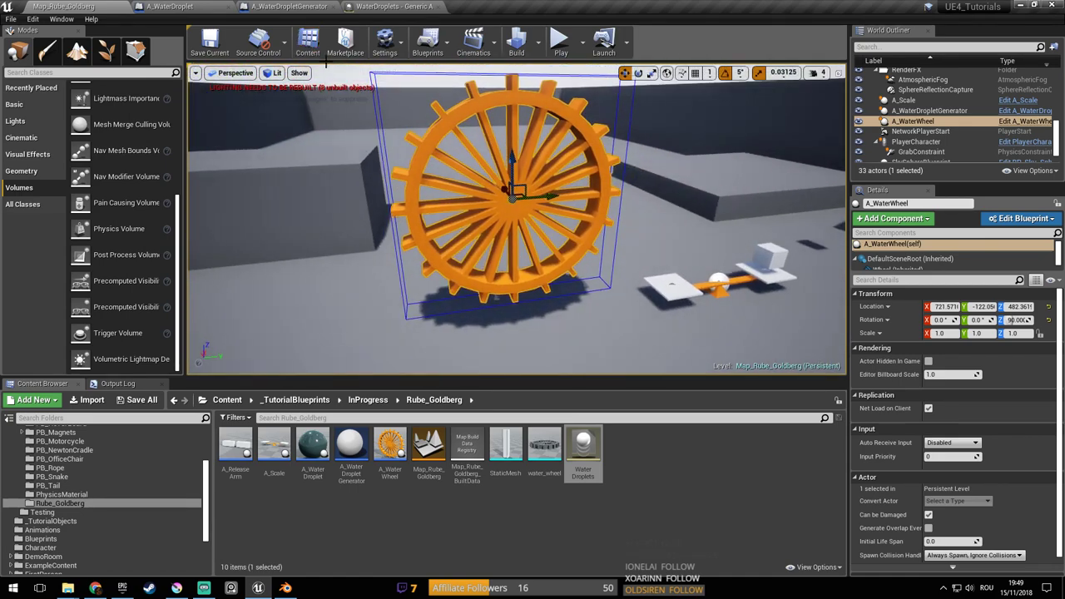
mouse_move(472, 191)
right_down()
mouse_move(520, 197)
mouse_move(472, 192)
right_up()
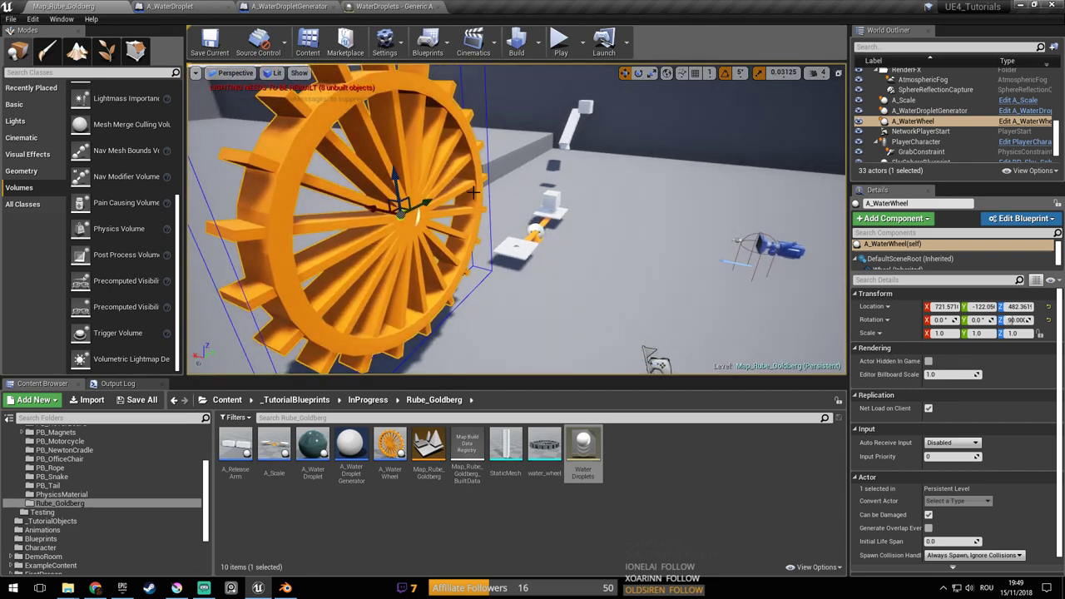
right_drag(488, 205, 483, 205)
key(alt+Tab)
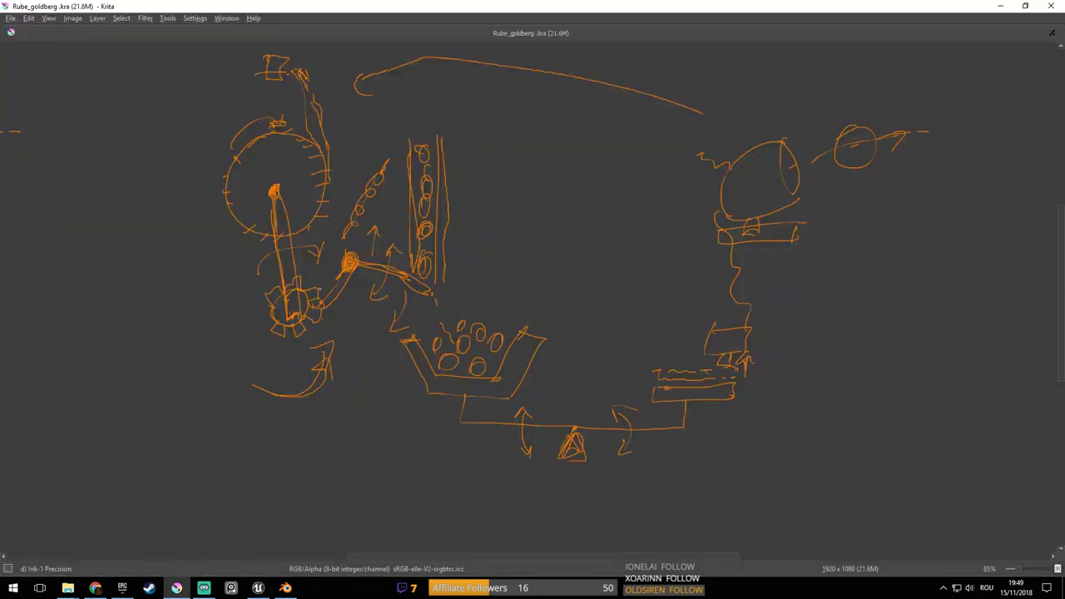
key(alt+Tab)
key(s)
right_drag(408, 108, 402, 99)
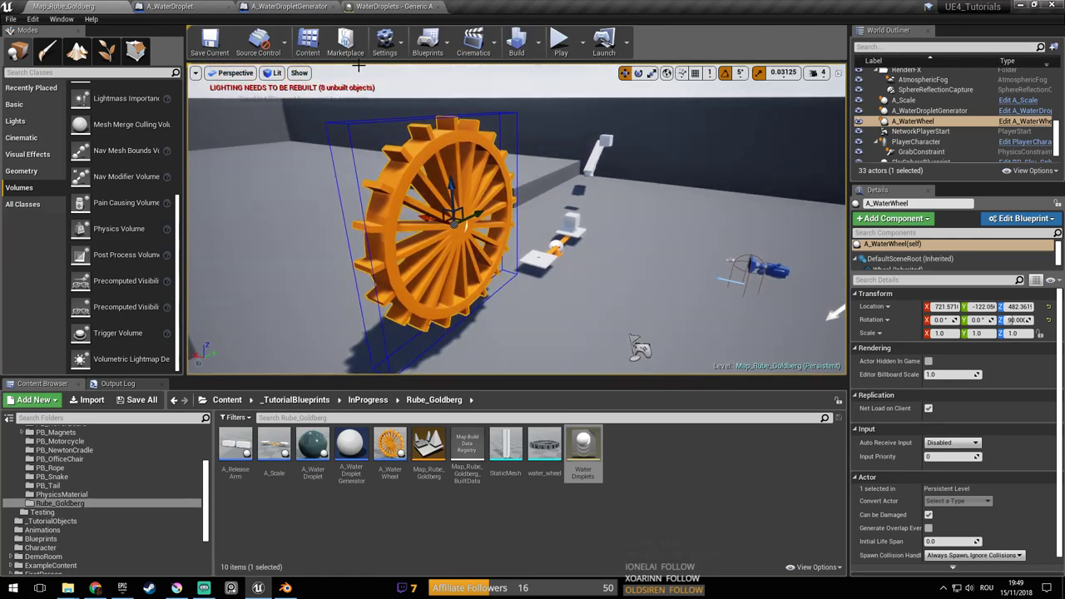
Close the A_WaterDroplet, A_WaterDropletGenerator and WaterDroplets asset editors
middle_click(192, 6)
middle_click(192, 6)
middle_click(192, 6)
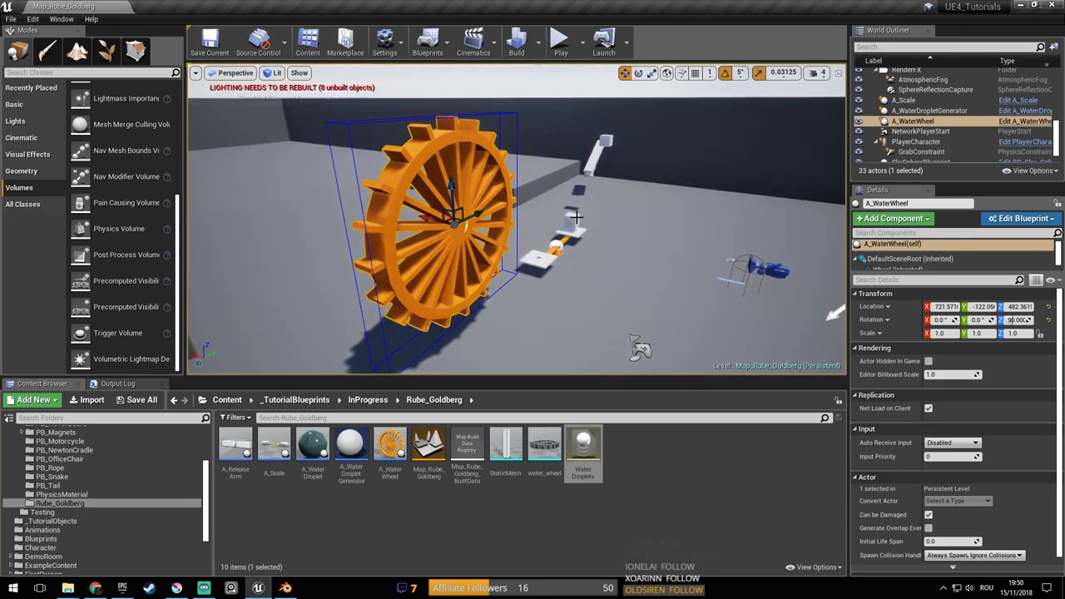
Open the A_WaterWheel blueprint for editing and bring its Event Graph nodes into view
key(s)
right_drag(584, 218, 543, 236)
key(d)
key(w)
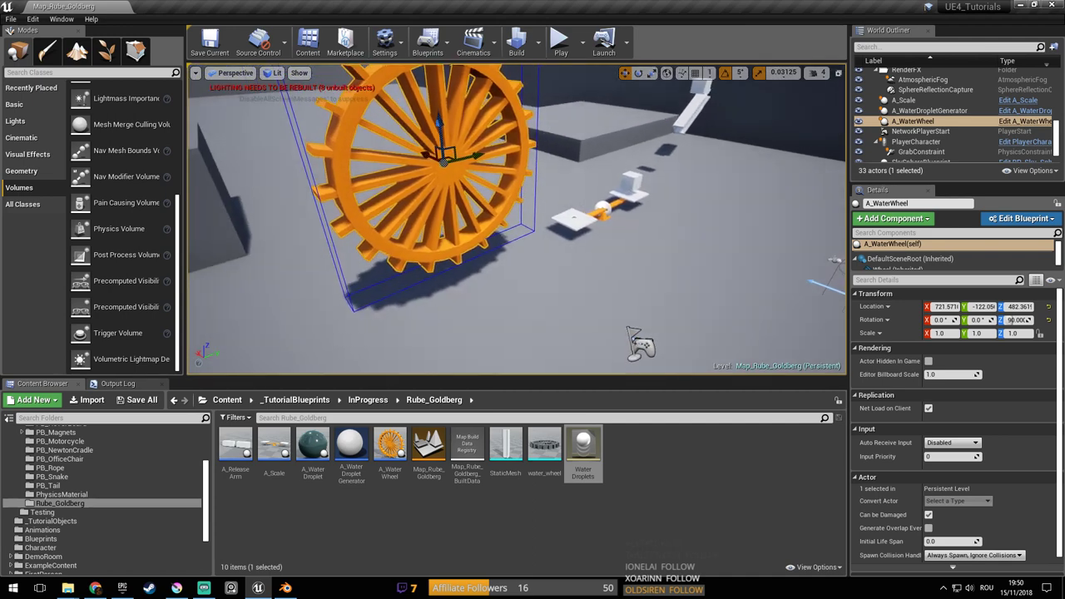
click(393, 437)
double_click(392, 438)
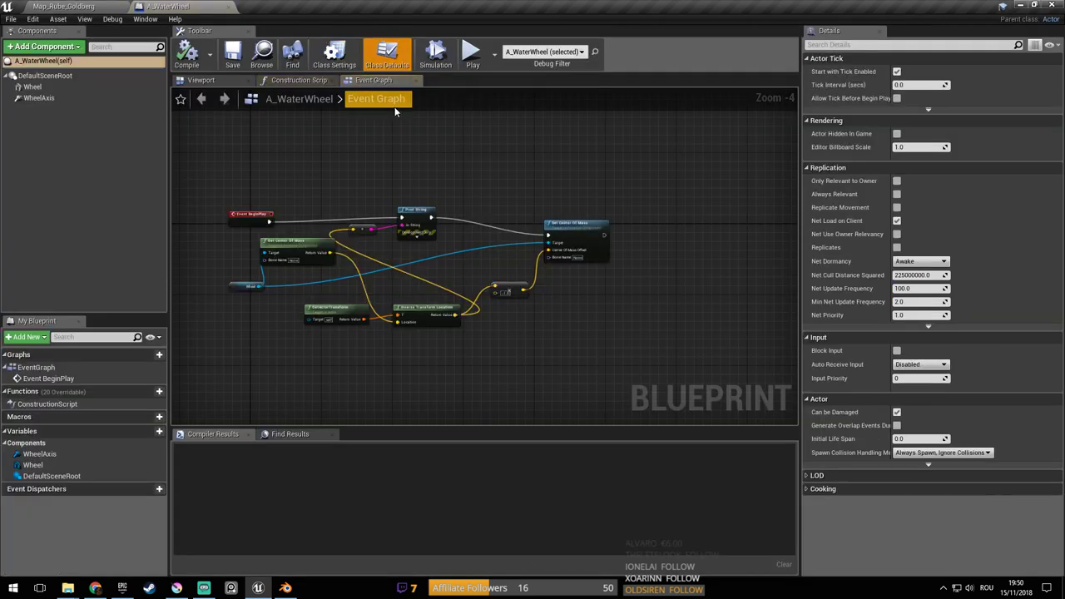
right_drag(518, 158, 664, 119)
scroll(601, 143, up, 2)
Add a Cylinder component under DefaultSceneRoot in the A_WaterWheel blueprint
click(72, 75)
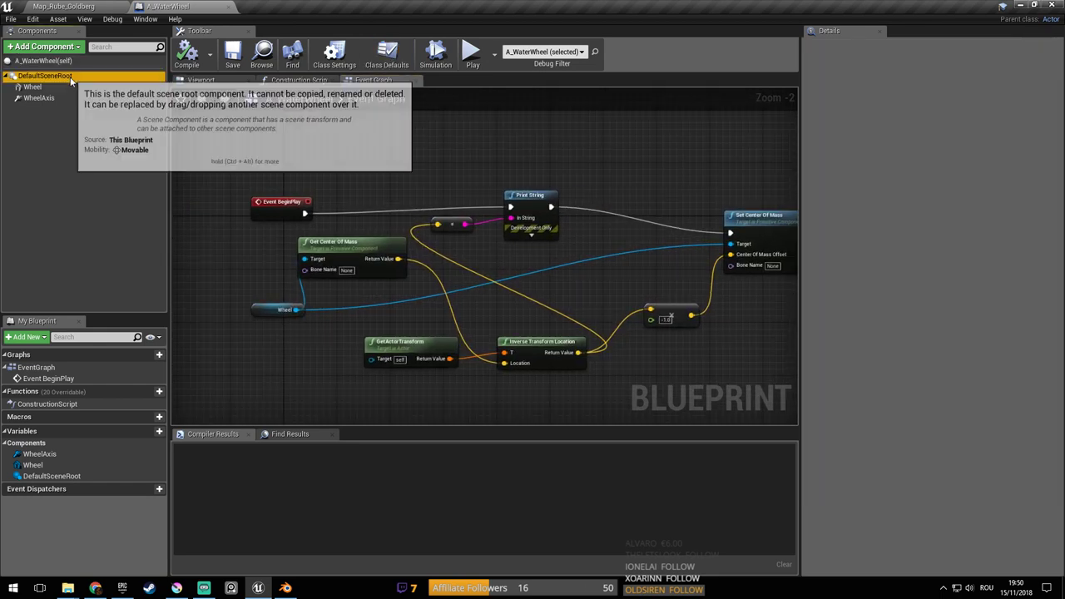
click(71, 48)
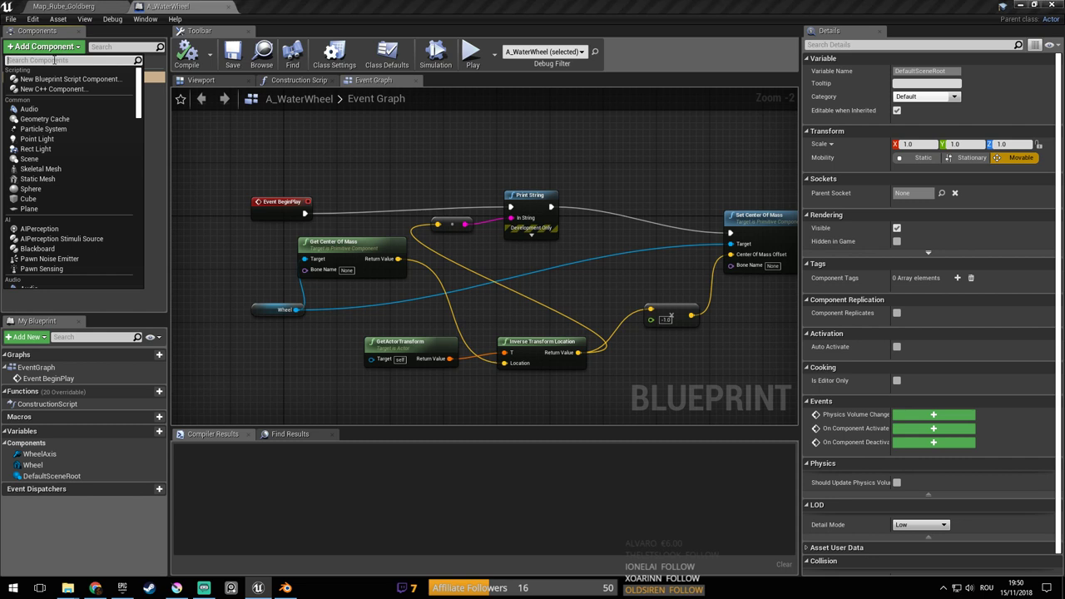
text(c)
click(32, 173)
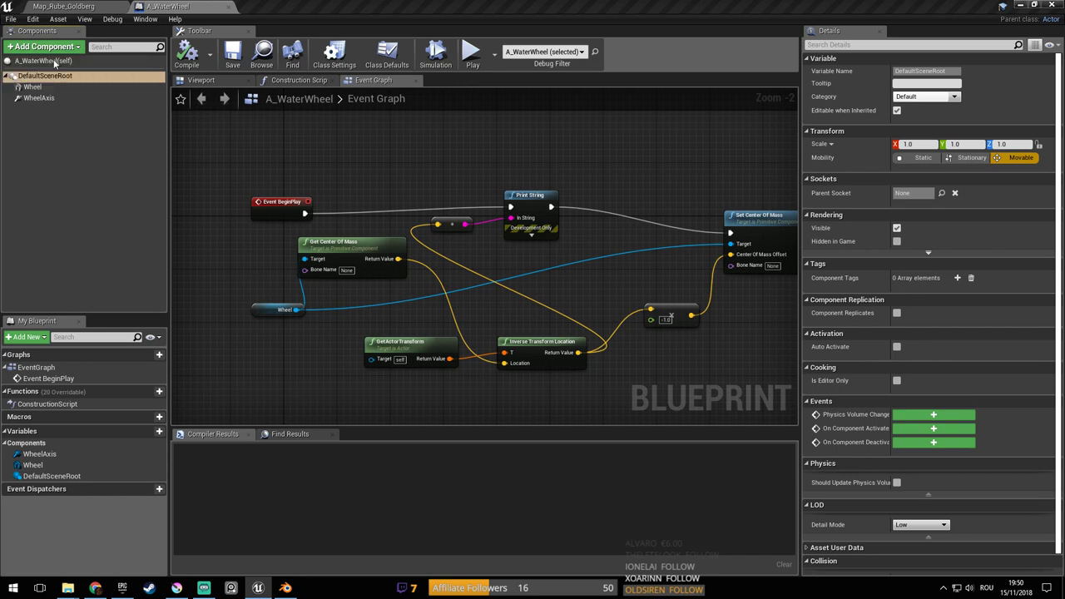
key(Return)
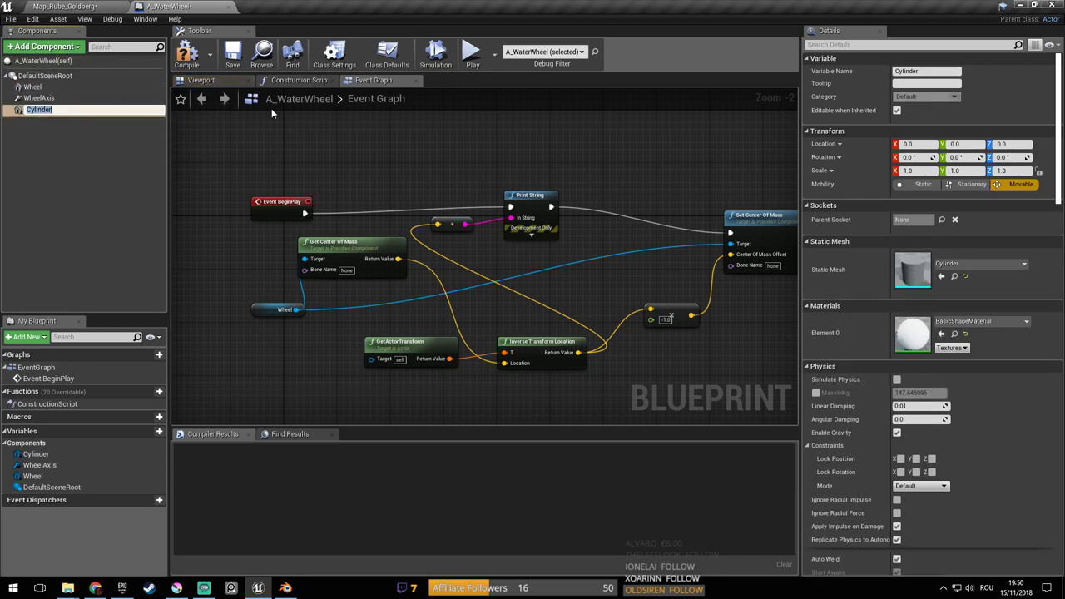
Rotate the cylinder 90° about the X axis in the blueprint viewport so it lies along the wheel's axis
click(238, 81)
right_drag(340, 149, 602, 122)
click(602, 96)
drag(326, 237, 352, 288)
right_drag(352, 288, 304, 289)
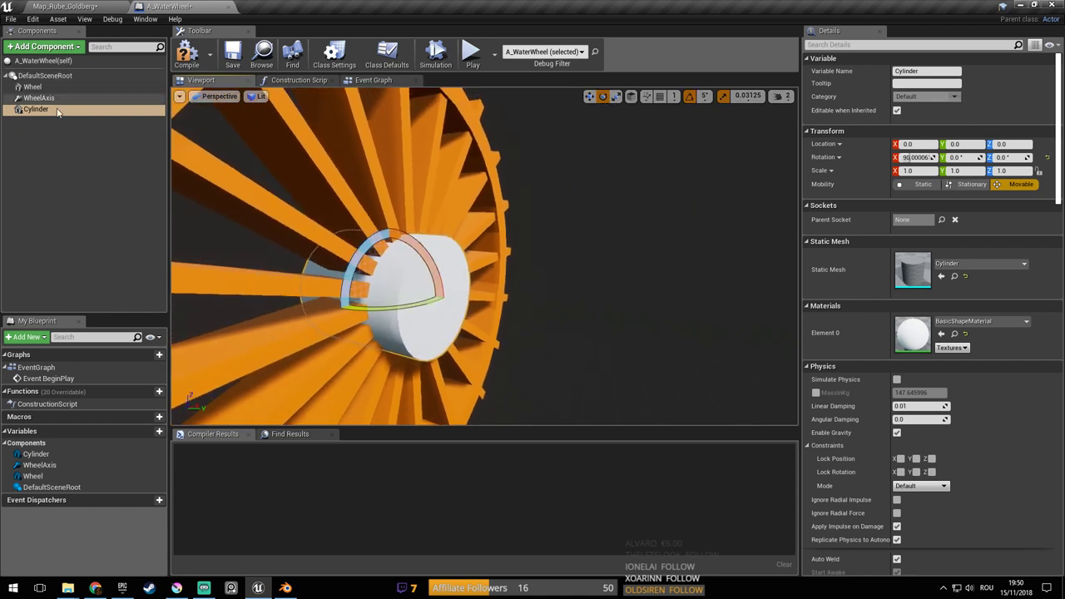
right_drag(333, 216, 260, 229)
right_drag(558, 256, 613, 226)
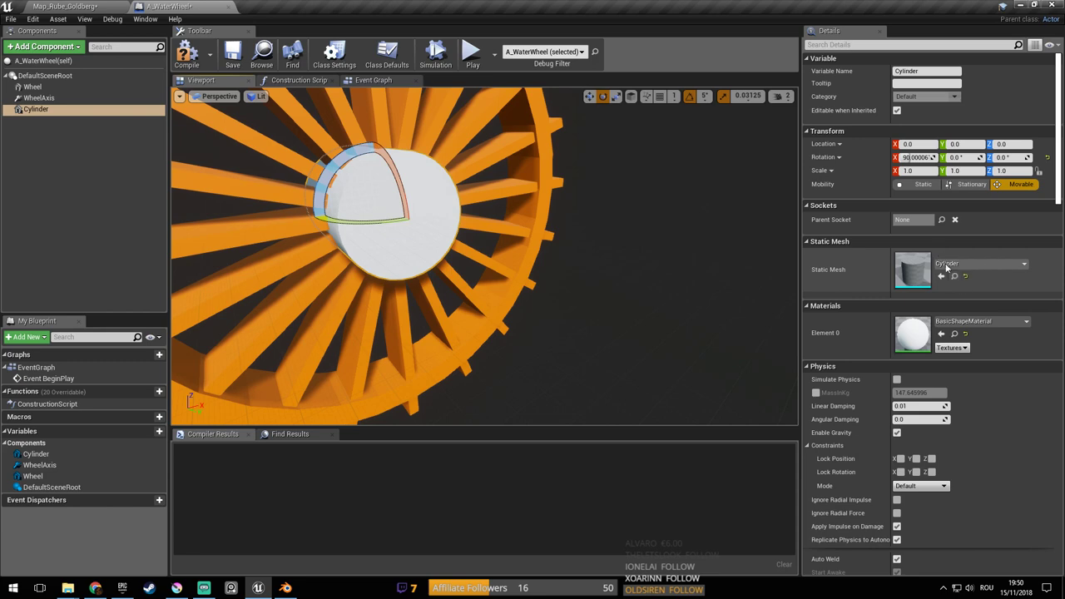
Assign M_DefaultMaterial to the cylinder and save the A_WaterWheel blueprint
click(966, 323)
text(defa)
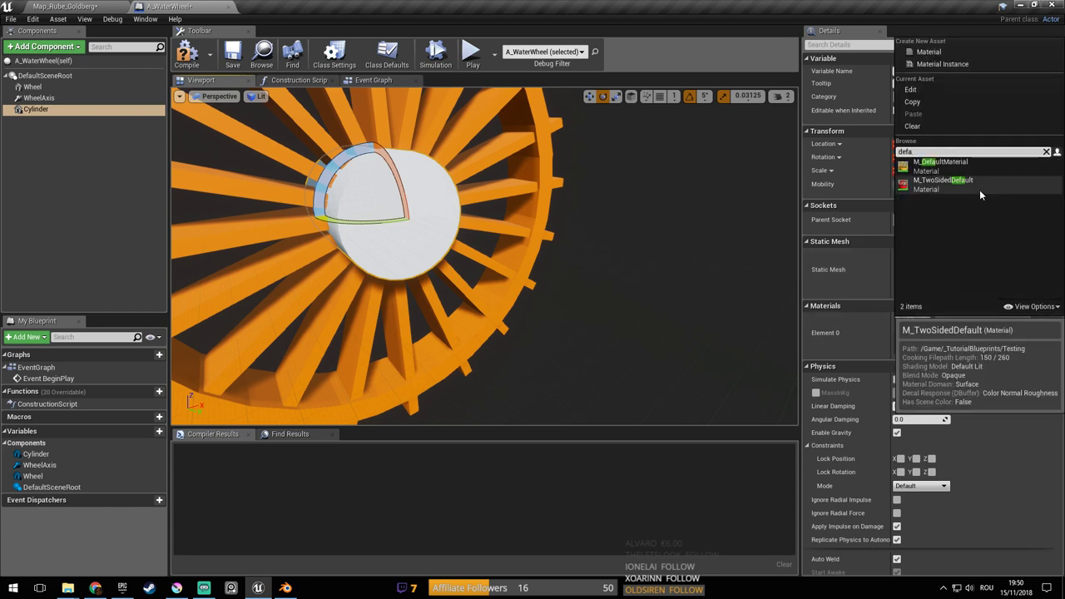
click(973, 170)
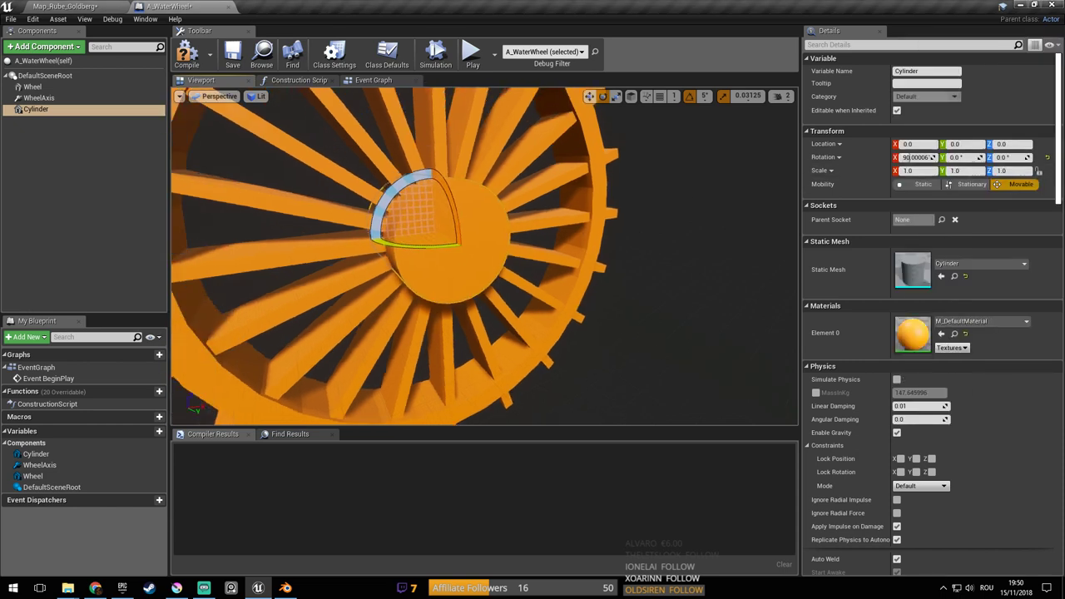
right_drag(538, 216, 543, 215)
key(ctrl+s)
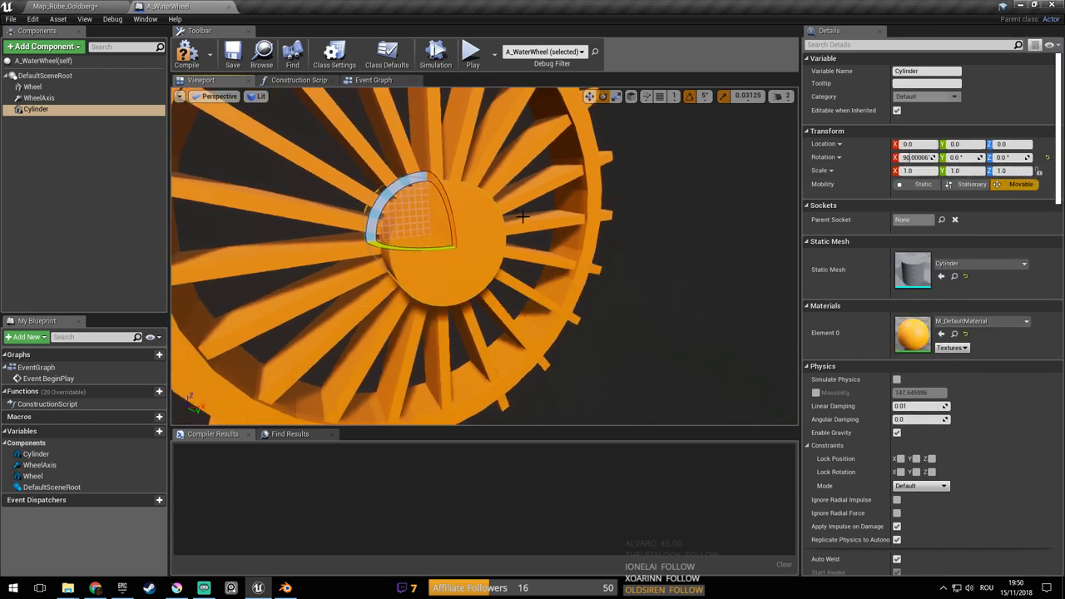
Scale the cylinder to a much smaller diameter and stretch it along its length into a long, thin axle
mouse_move(493, 204)
right_down()
mouse_move(481, 208)
mouse_move(486, 223)
right_up()
key(f)
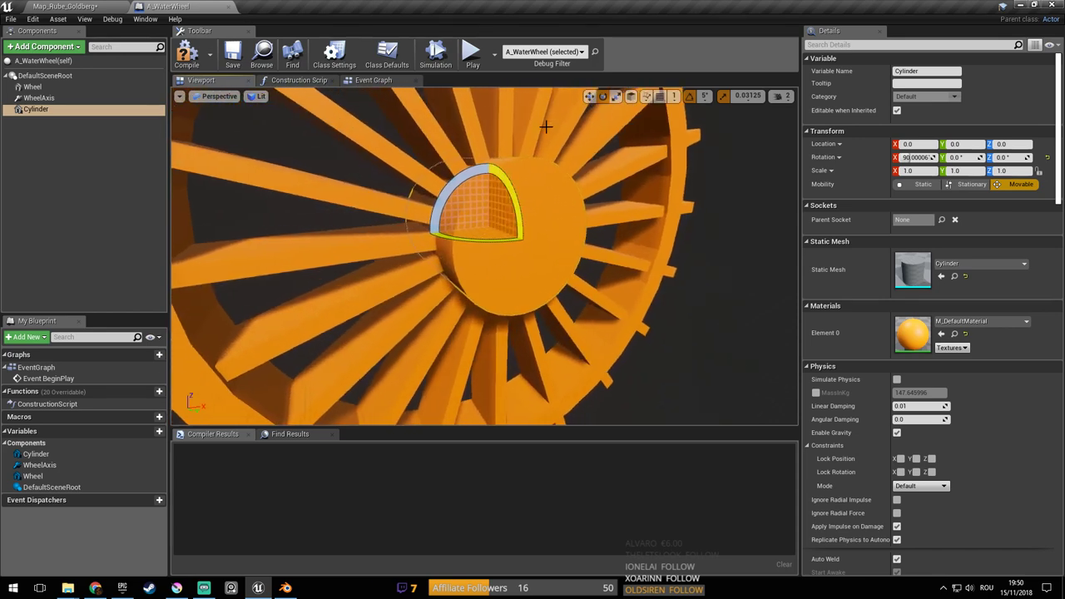
click(603, 97)
right_drag(549, 202, 549, 233)
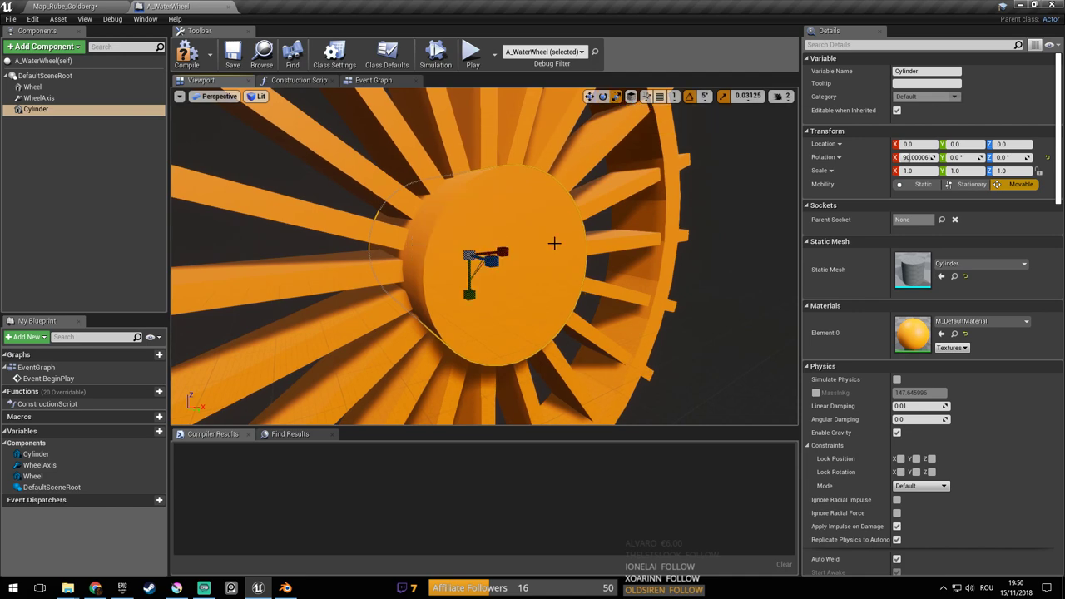
key(w)
right_drag(478, 268, 483, 268)
right_drag(429, 246, 429, 246)
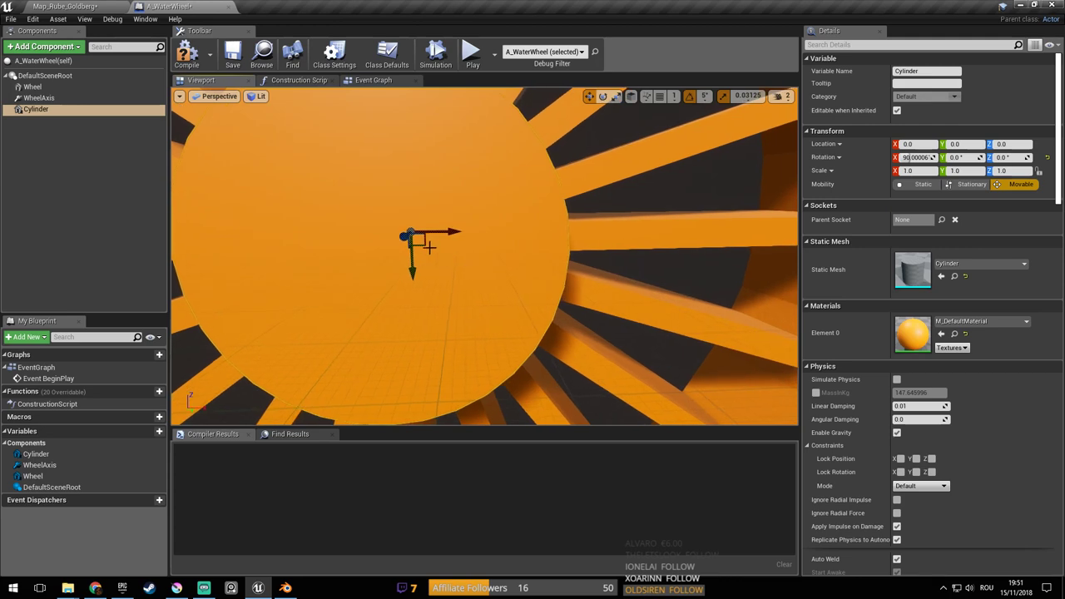
click(616, 96)
drag(424, 243, 405, 253)
right_drag(405, 253, 404, 253)
click(589, 96)
right_drag(583, 168, 583, 168)
click(616, 96)
drag(354, 265, 464, 265)
Move the axle cylinder along its axis so it extends out of one side of the wheel's hub, and save the blueprint
click(589, 97)
right_drag(531, 167, 531, 167)
drag(470, 211, 624, 229)
right_drag(625, 229, 584, 239)
key(ctrl+s)
alt+drag(585, 239, 585, 239)
click(481, 265)
right_drag(612, 249, 612, 249)
alt+drag(611, 248, 675, 228)
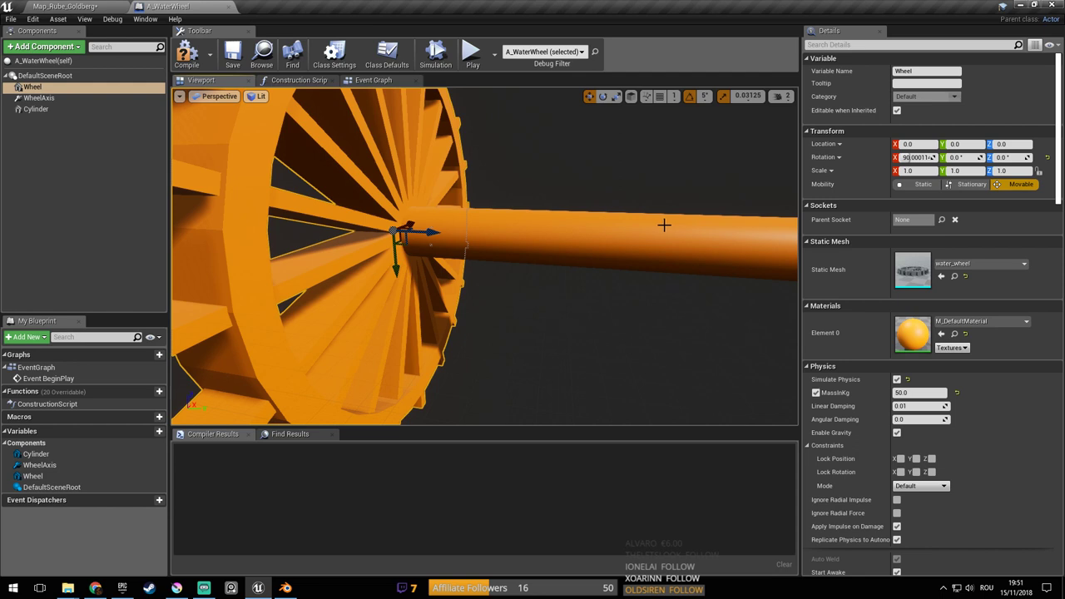
Add a Cube component under DefaultSceneRoot and move it along Y to about 371, at the axle's outer end
mouse_move(558, 248)
alt+mouse_down()
mouse_move(612, 247)
mouse_move(558, 247)
alt+mouse_up()
key(ctrl+s)
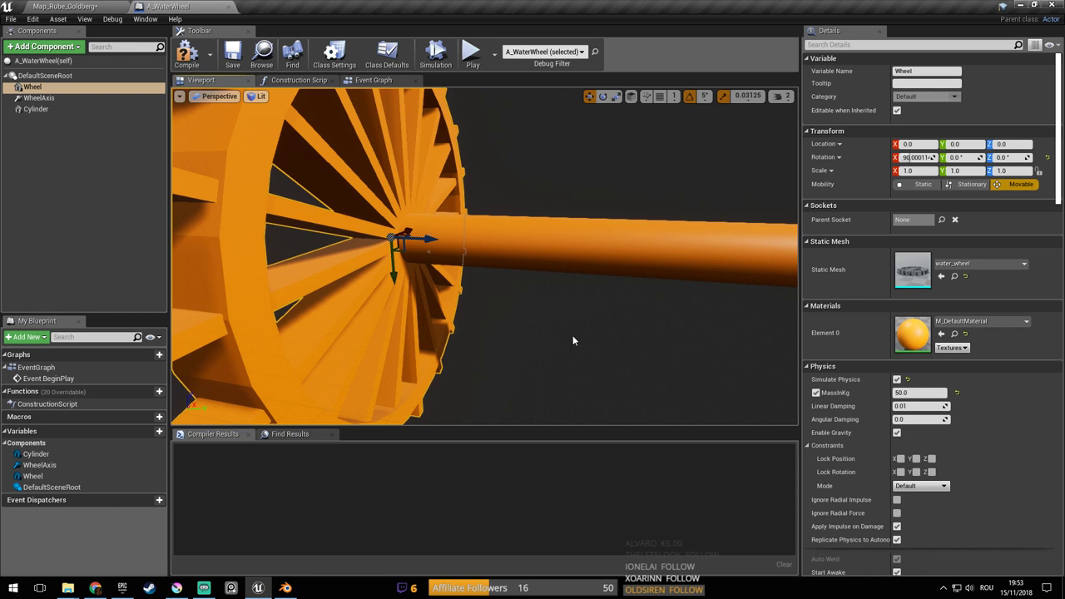
scroll(614, 276, down, 4)
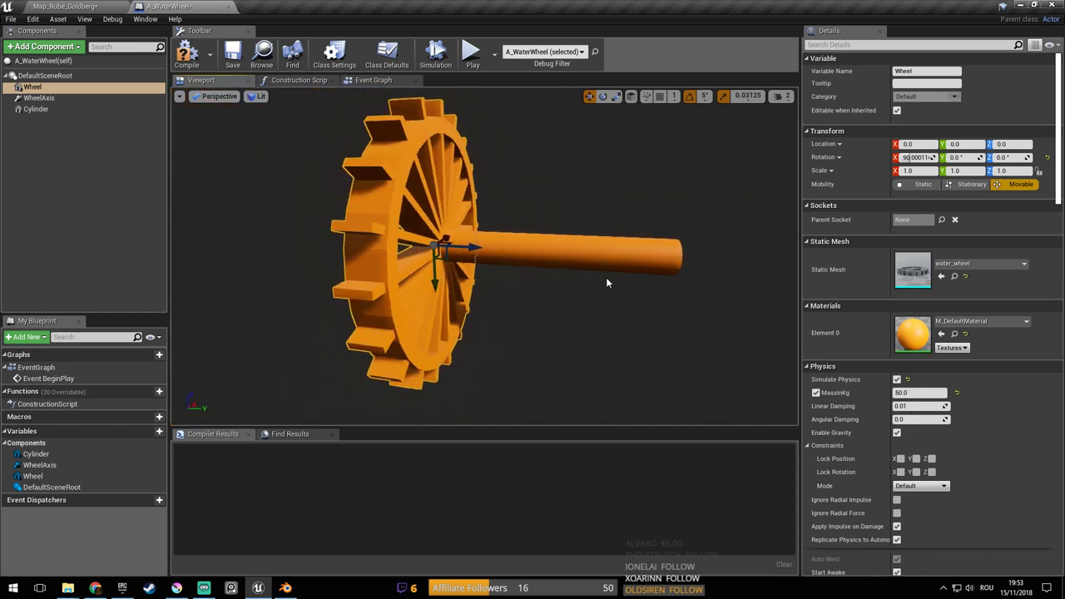
mouse_move(607, 285)
right_down()
mouse_move(574, 285)
mouse_move(614, 283)
right_up()
drag(614, 289, 492, 166)
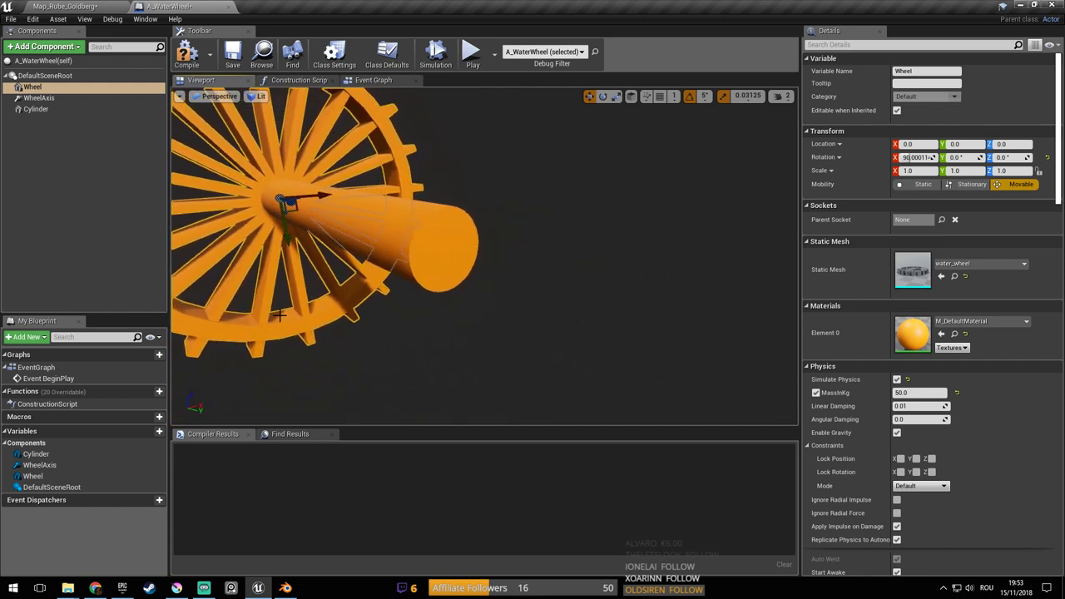
click(45, 75)
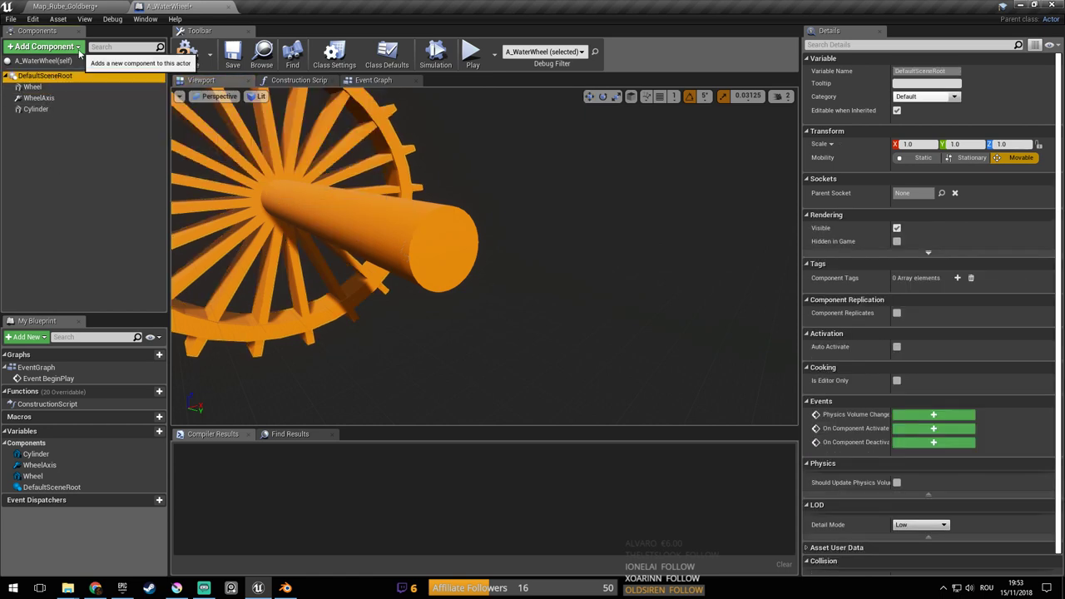
click(80, 50)
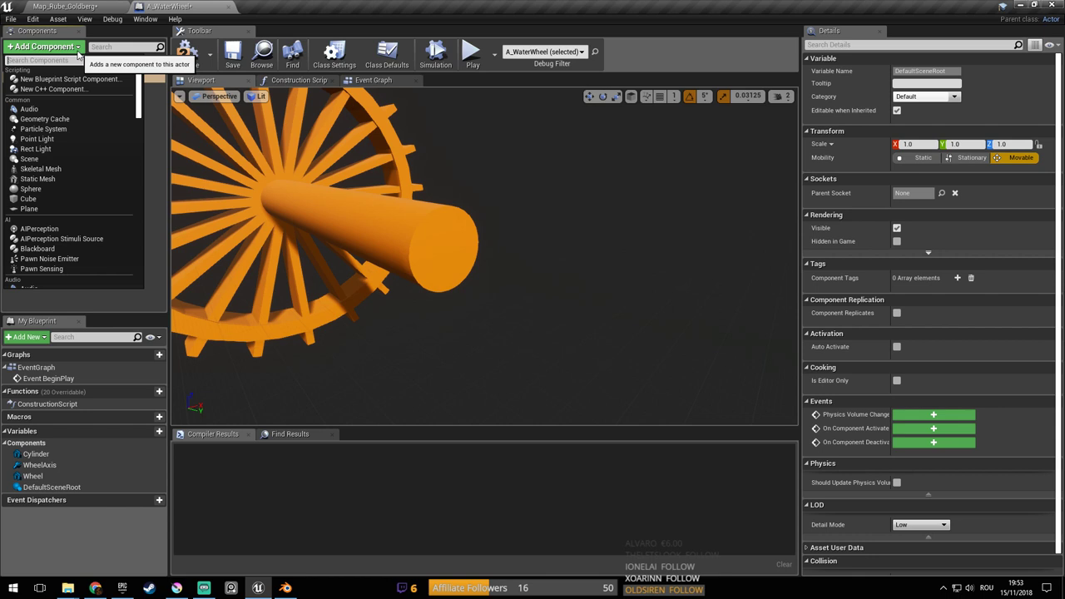
text(cube)
key(Return)
mouse_move(322, 203)
right_down()
mouse_move(333, 203)
mouse_move(323, 203)
right_up()
drag(322, 203, 656, 256)
right_drag(656, 255, 583, 262)
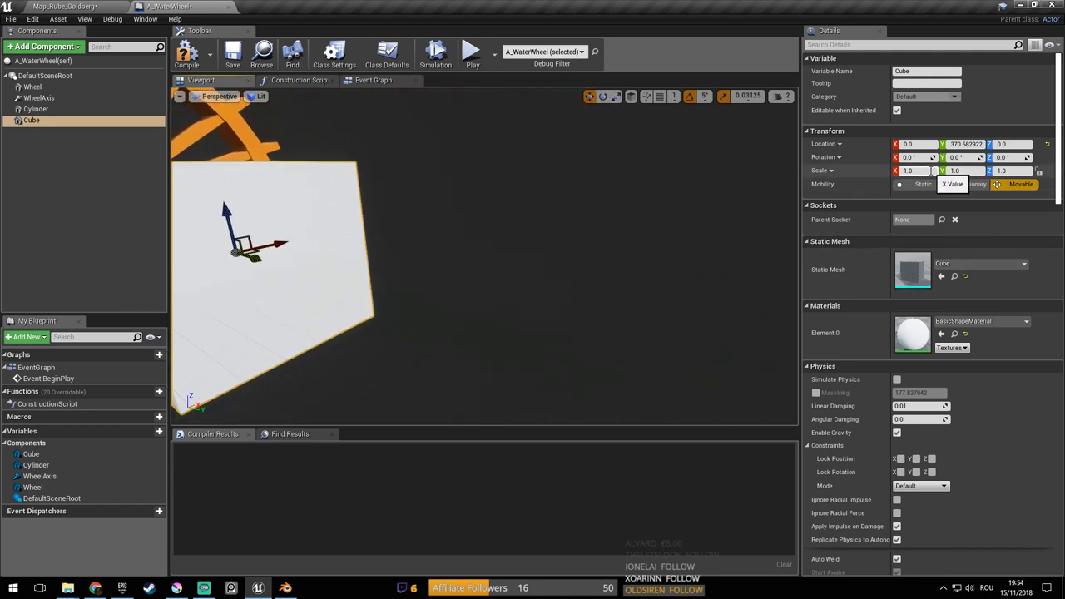
Flatten the cube by setting its Z scale to 0.3
click(907, 171)
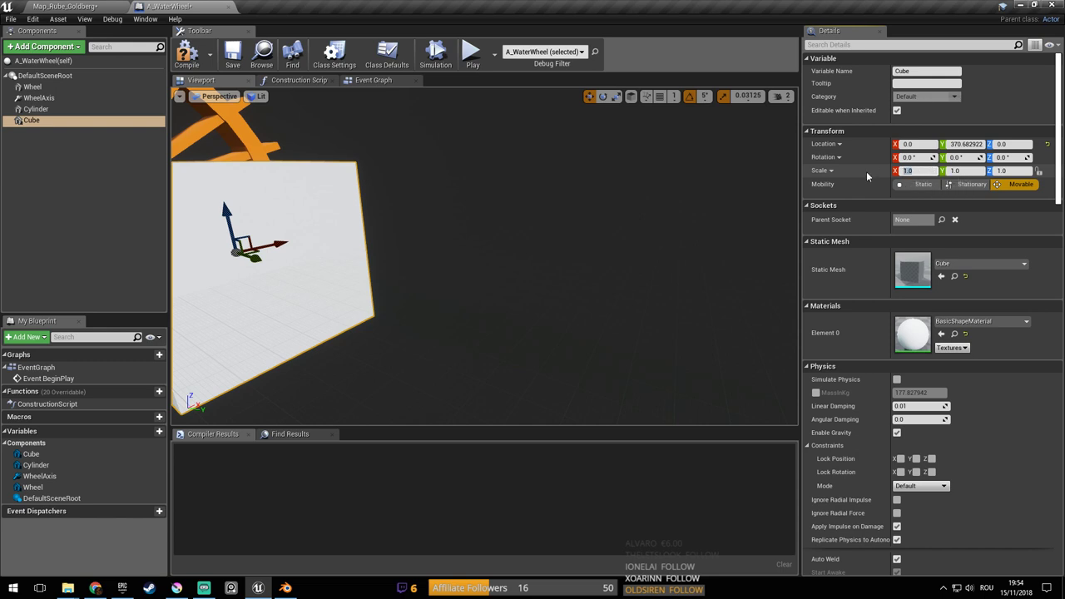
right_drag(522, 240, 441, 240)
click(1012, 170)
text(0)
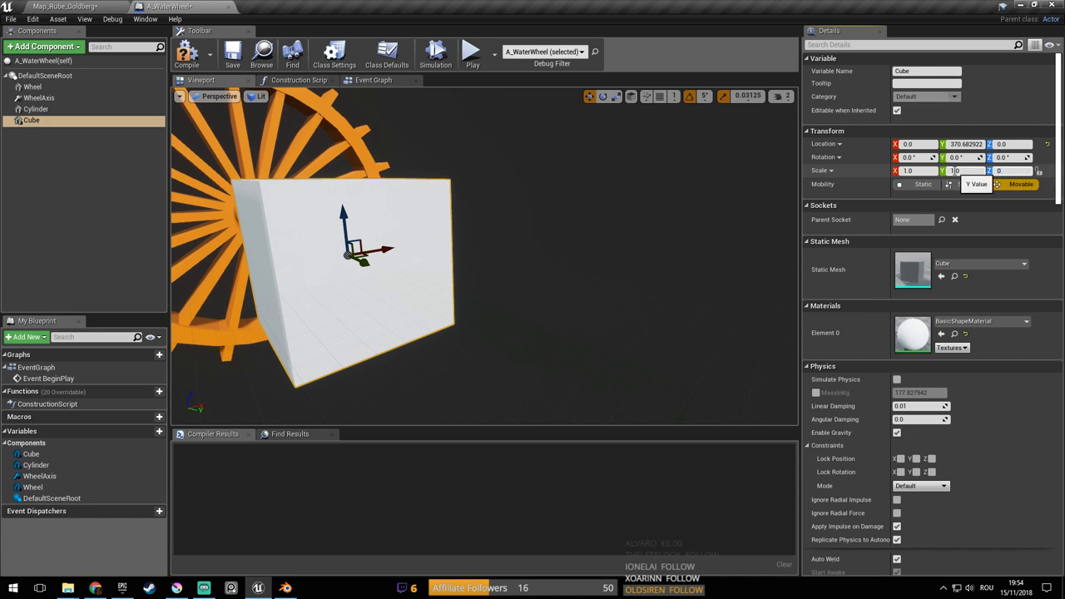
text(.3)
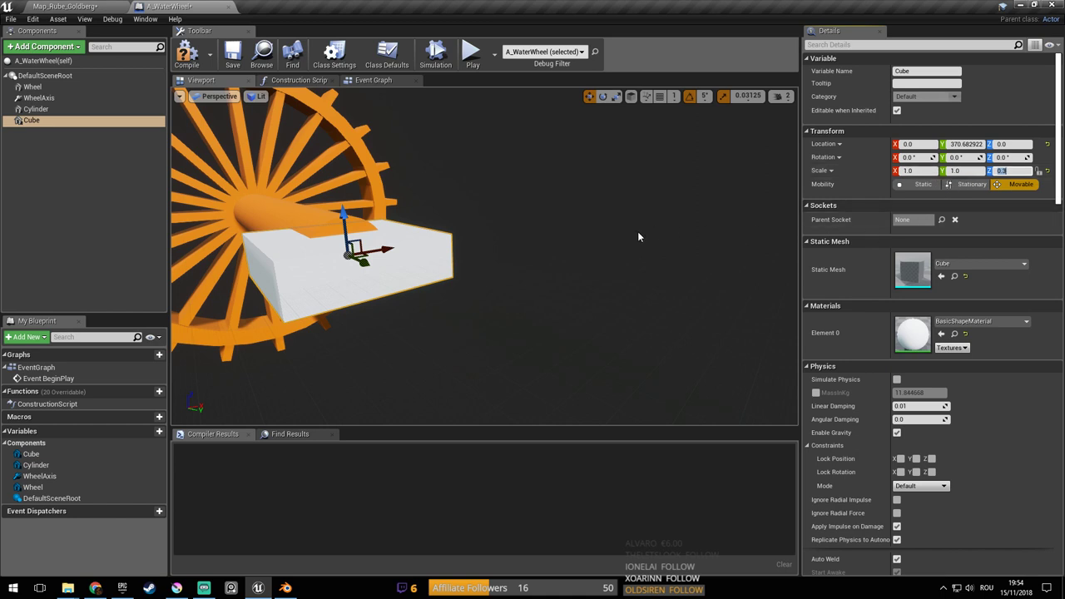
Move the cube back along Y to about 318 so it overlaps the axle's end, and save the blueprint
right_drag(604, 228, 569, 225)
drag(461, 266, 383, 272)
right_drag(382, 272, 391, 273)
key(ctrl+s)
right_drag(483, 275, 485, 276)
key(ctrl+s)
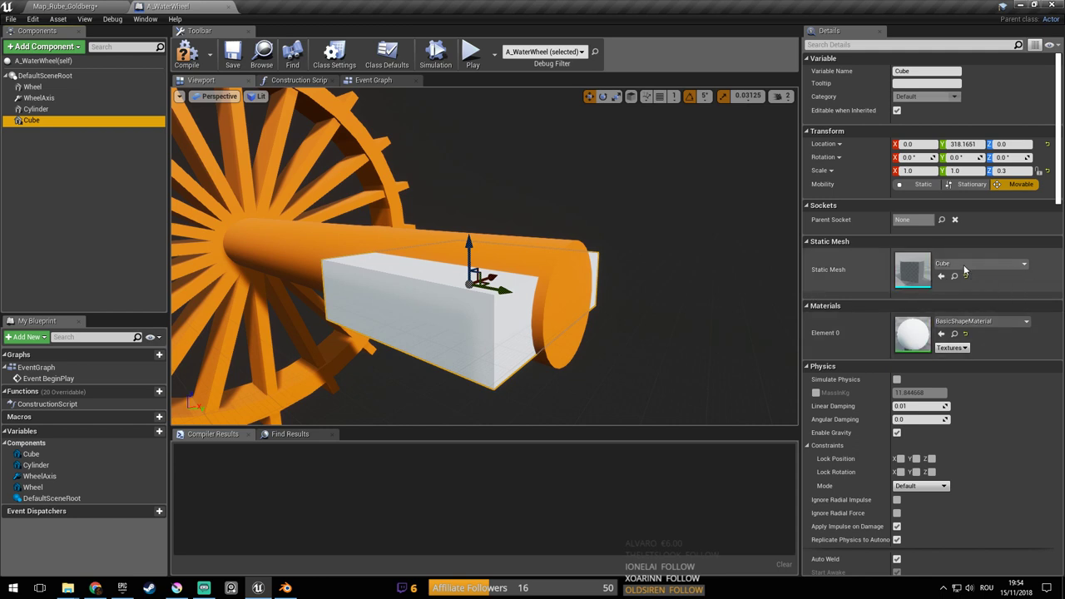
Assign M_DefaultMaterial to the cube and save the A_WaterWheel blueprint
click(961, 322)
text(defau)
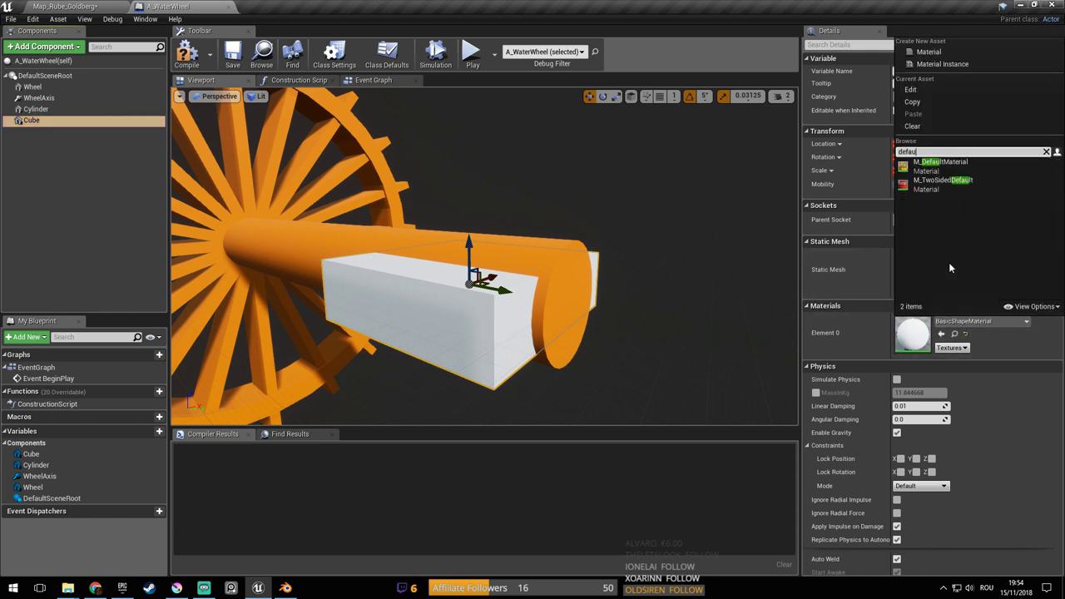
click(941, 166)
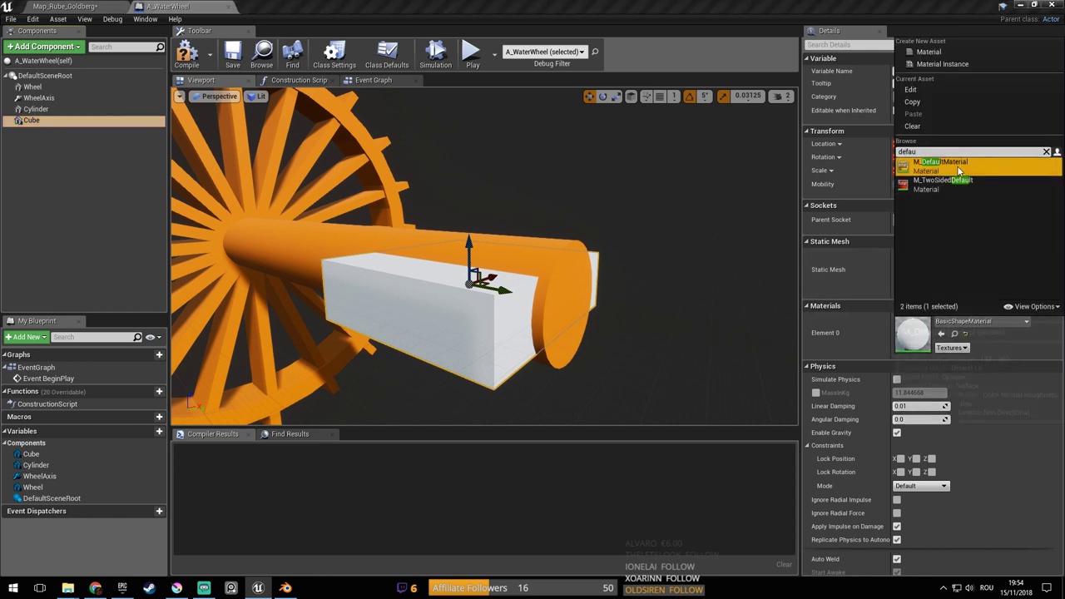
mouse_move(618, 278)
right_down()
mouse_move(533, 279)
mouse_move(618, 278)
right_up()
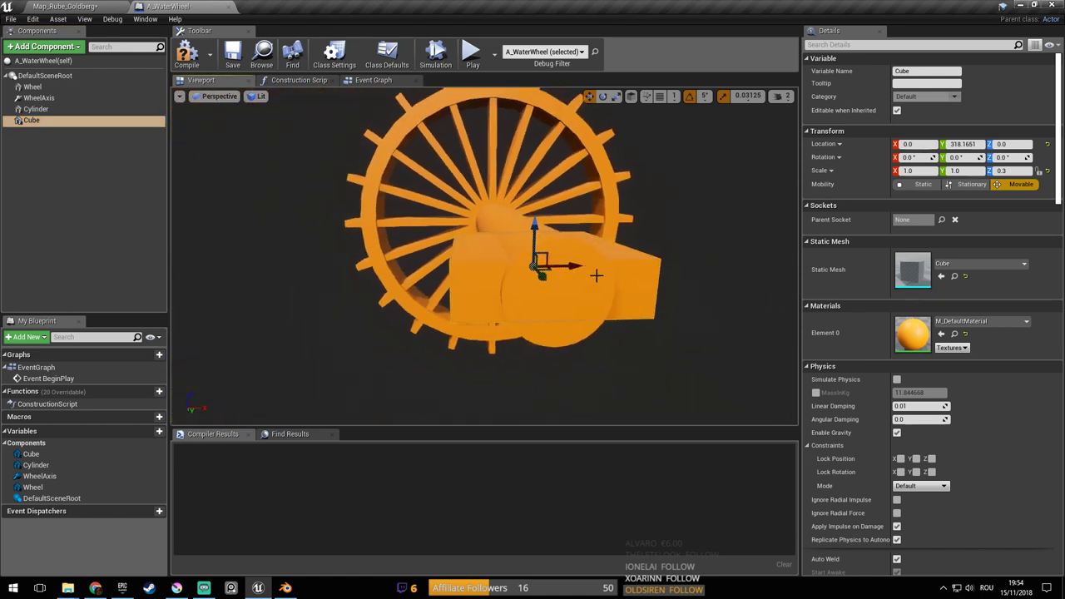
key(ctrl+s)
Scale the cube to 1.5 along X to make a wider block across the axle, and save the blueprint
click(616, 97)
drag(575, 268, 574, 270)
mouse_move(571, 294)
right_down()
mouse_move(649, 297)
mouse_move(571, 296)
right_up()
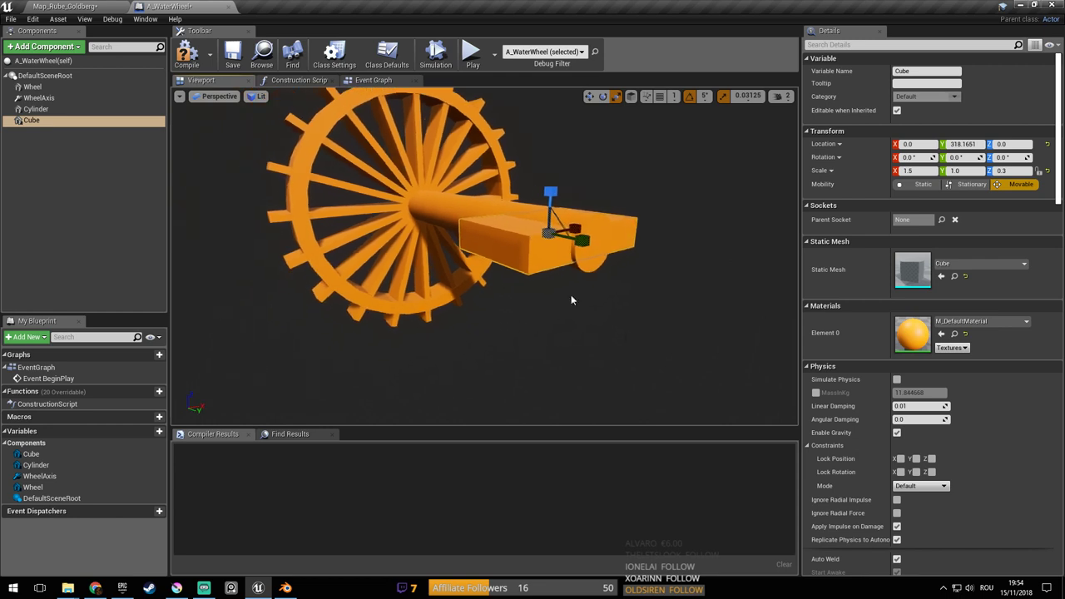
click(426, 245)
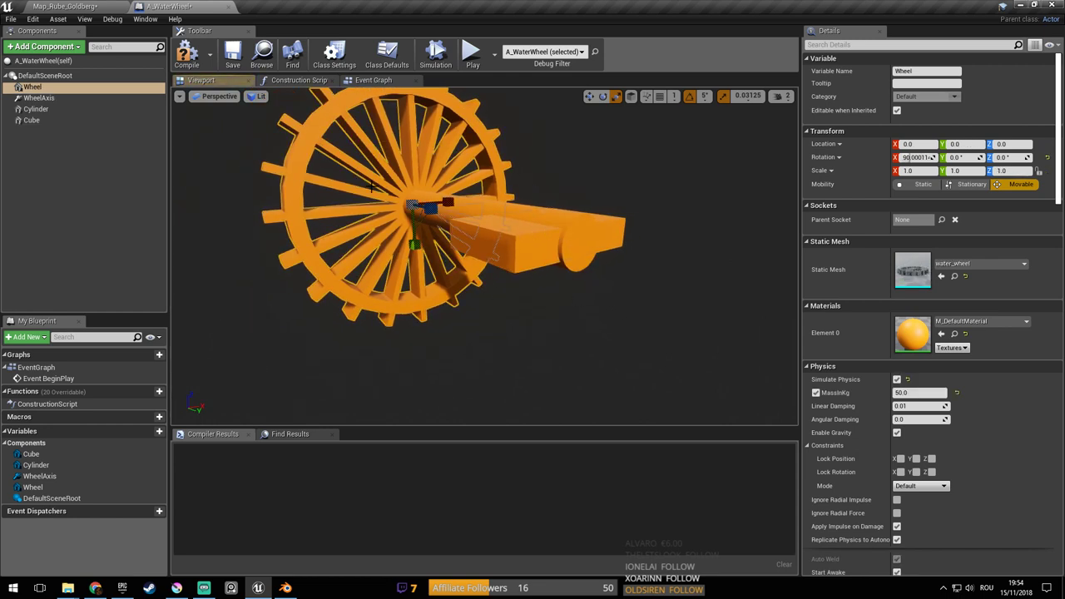
right_drag(654, 155, 603, 156)
key(ctrl+s)
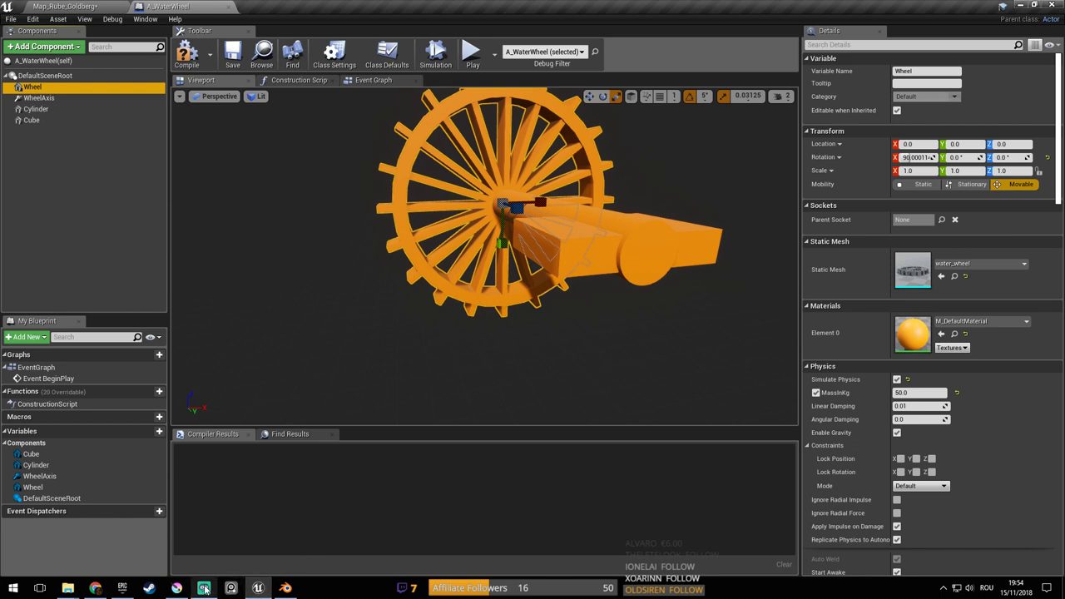
Switch to Krita to review the Rube Goldberg sketch, and return to the Unreal Editor
click(177, 588)
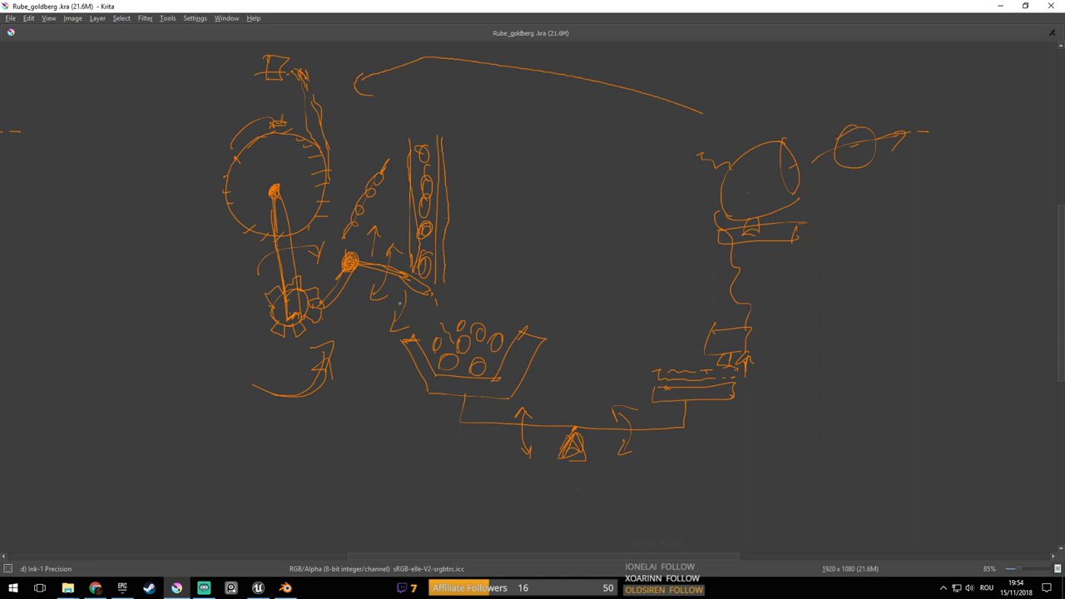
key(alt+Tab)
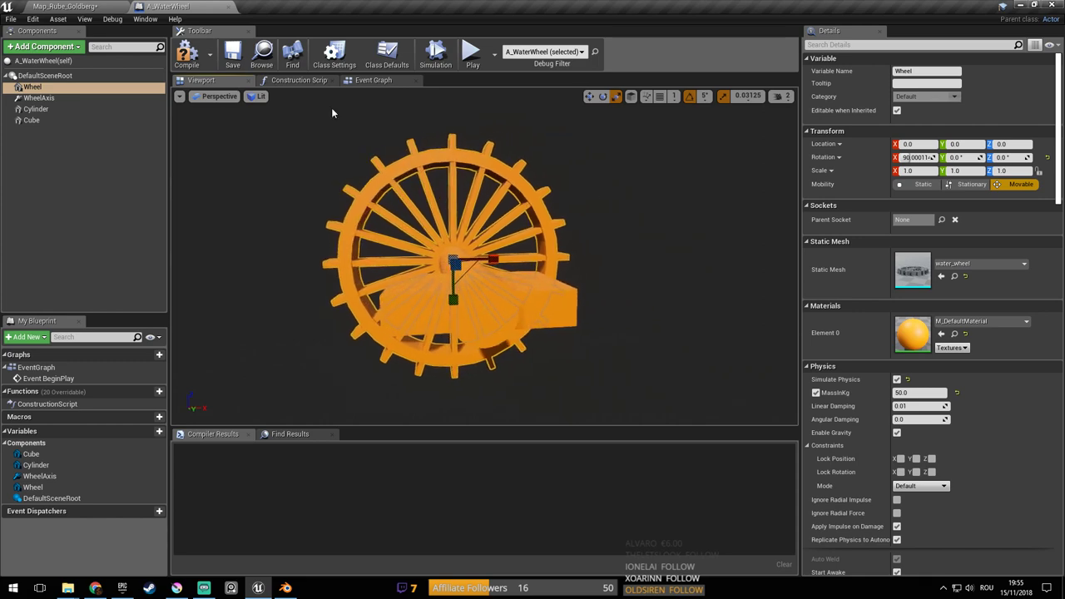
Compile and save A_WaterWheel, and play-test the Map_Rube_Goldberg level to check the wheel with its axle and block
click(189, 57)
click(235, 55)
click(75, 6)
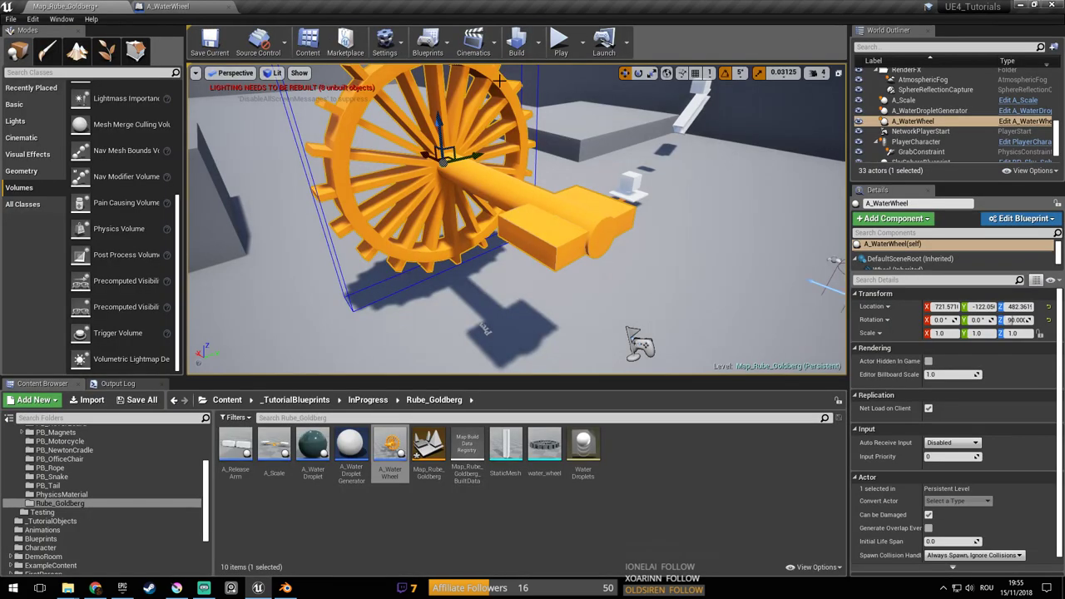
click(563, 50)
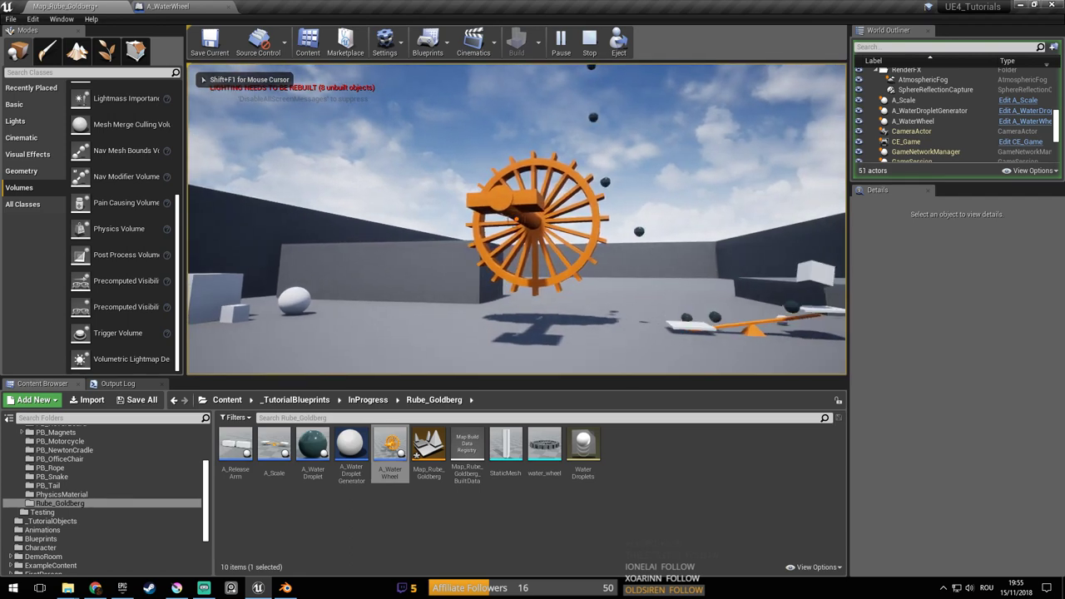
key(Escape)
Parent the Cylinder and Cube components to the Wheel component in A_WaterWheel
click(203, 6)
mouse_move(515, 281)
right_down()
mouse_move(533, 293)
mouse_move(583, 288)
mouse_move(520, 283)
mouse_move(533, 280)
right_up()
click(516, 280)
click(38, 109)
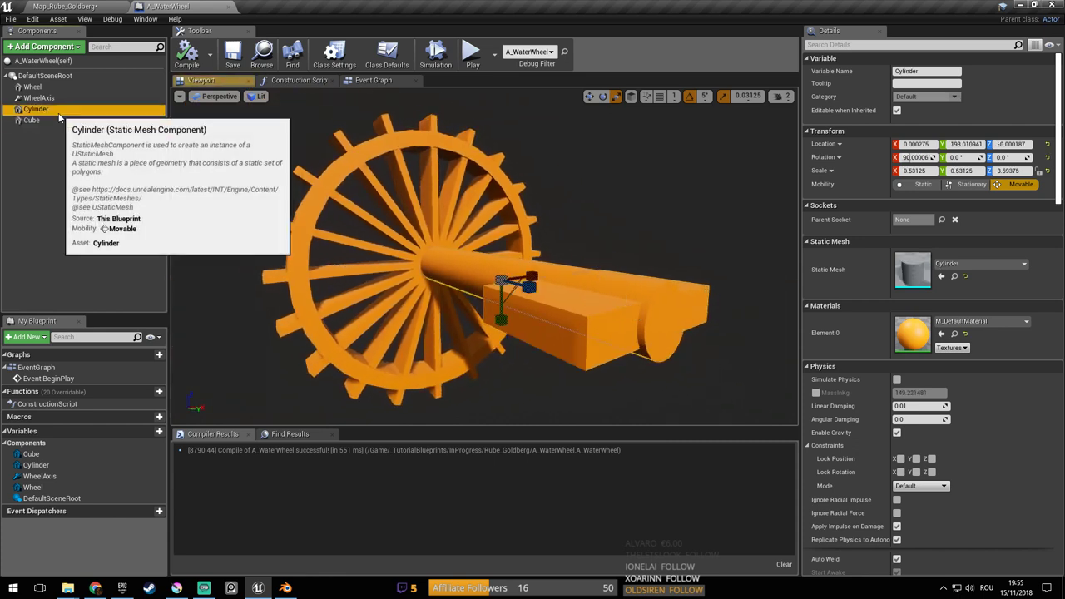
drag(57, 112, 42, 89)
click(52, 121)
click(374, 229)
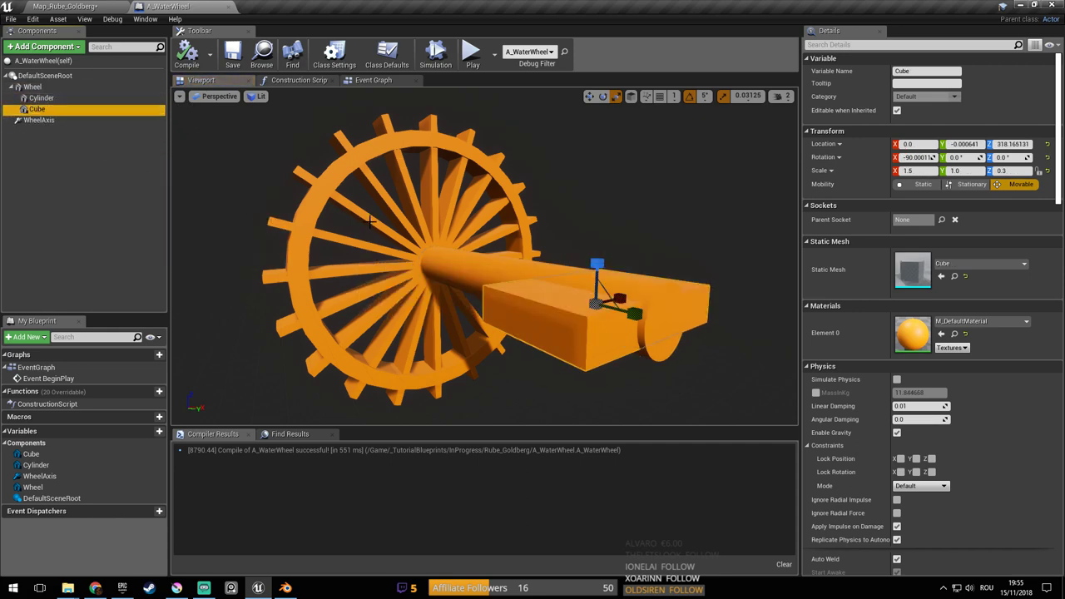
Save the A_WaterWheel blueprint and play-test Map_Rube_Goldberg to check whether the axle and block turn with the wheel
click(229, 63)
click(116, 6)
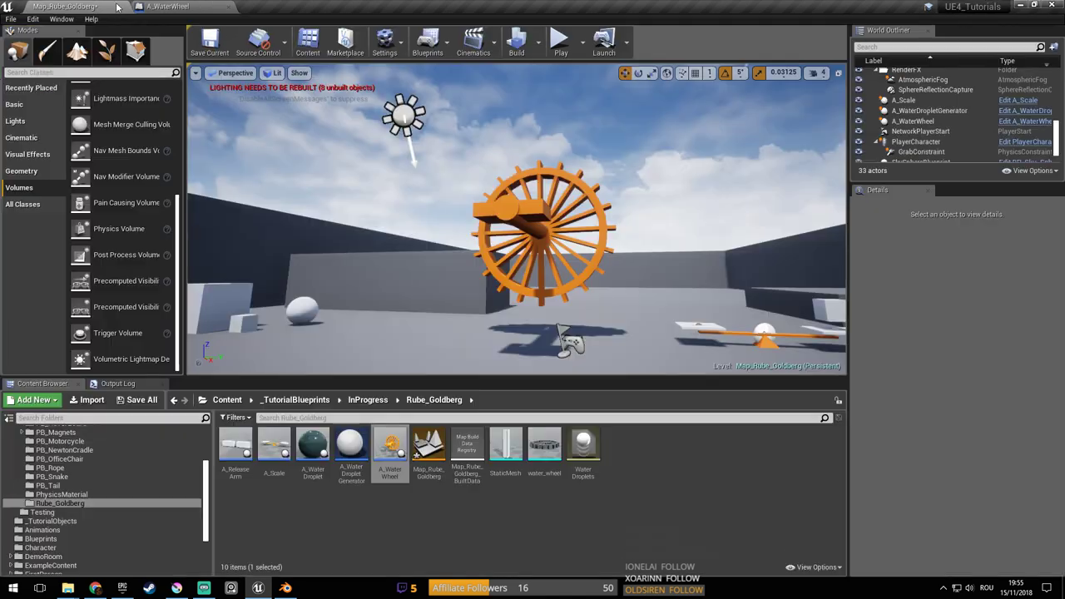
click(561, 41)
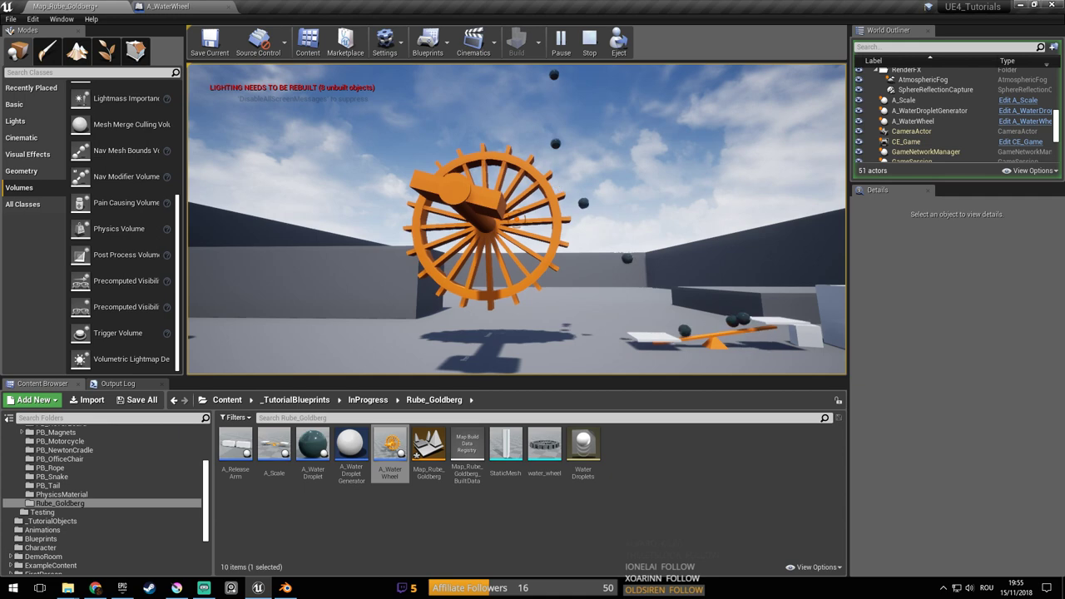
key(Escape)
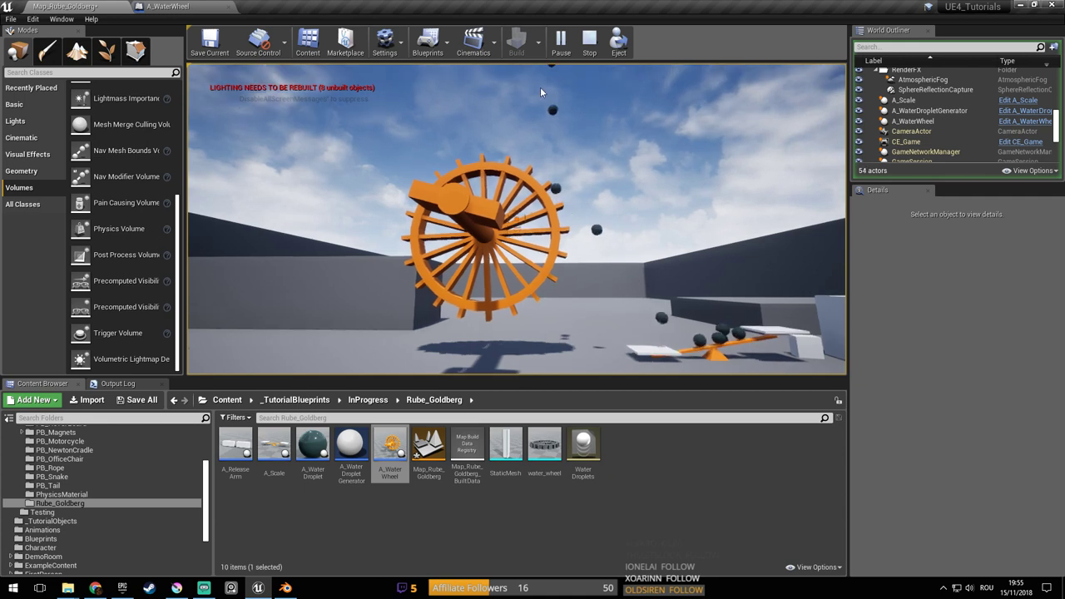
Open the A_WaterWheel event graph and examine the centre-of-mass nodes connected to Event BeginPlay
click(218, 5)
right_drag(431, 187, 466, 187)
click(304, 80)
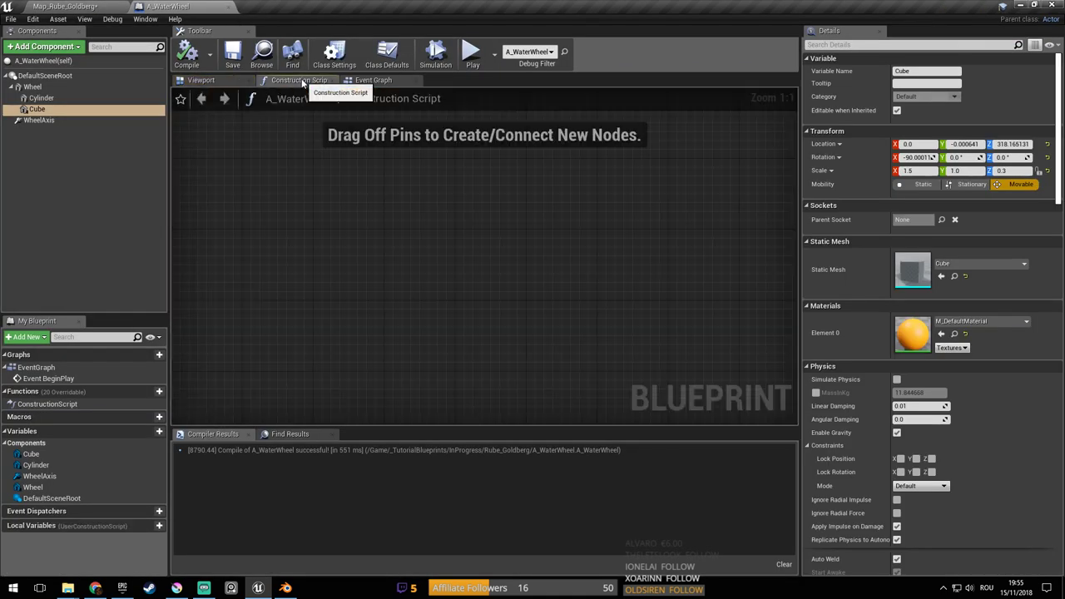
click(375, 81)
scroll(525, 267, up, 4)
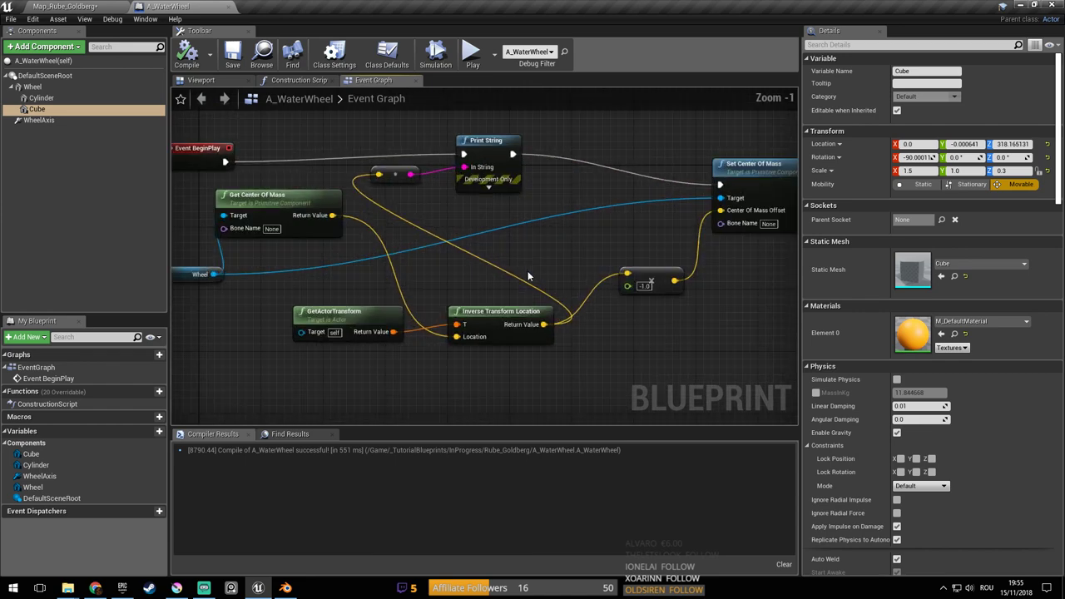
right_drag(489, 283, 459, 276)
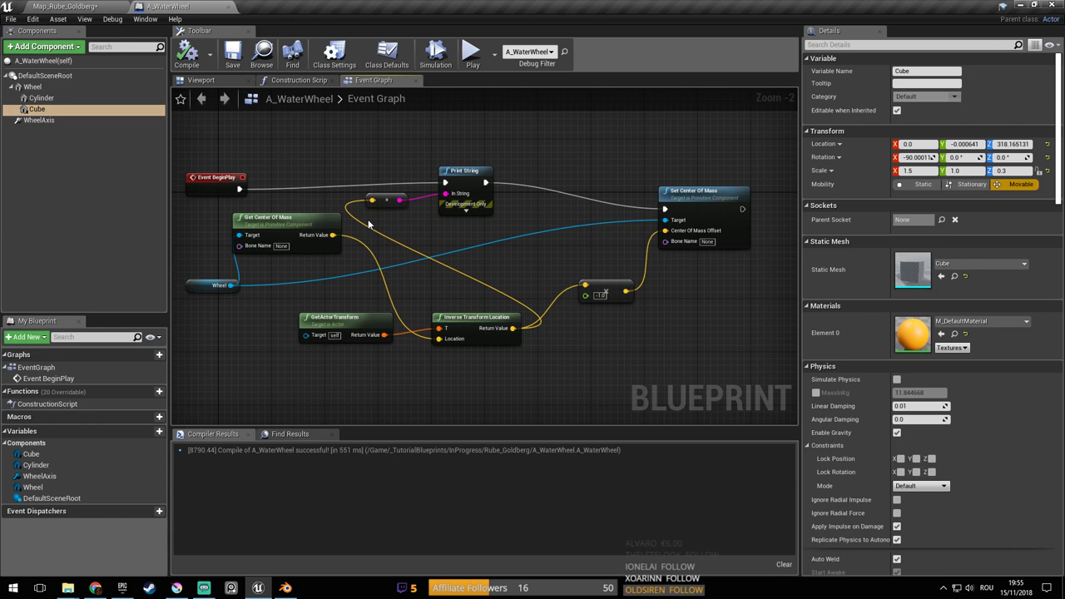
Examine the Event Graph nodes between Event BeginPlay and Set Center Of Mass, along with the wheel model in the viewport
right_drag(465, 228, 496, 227)
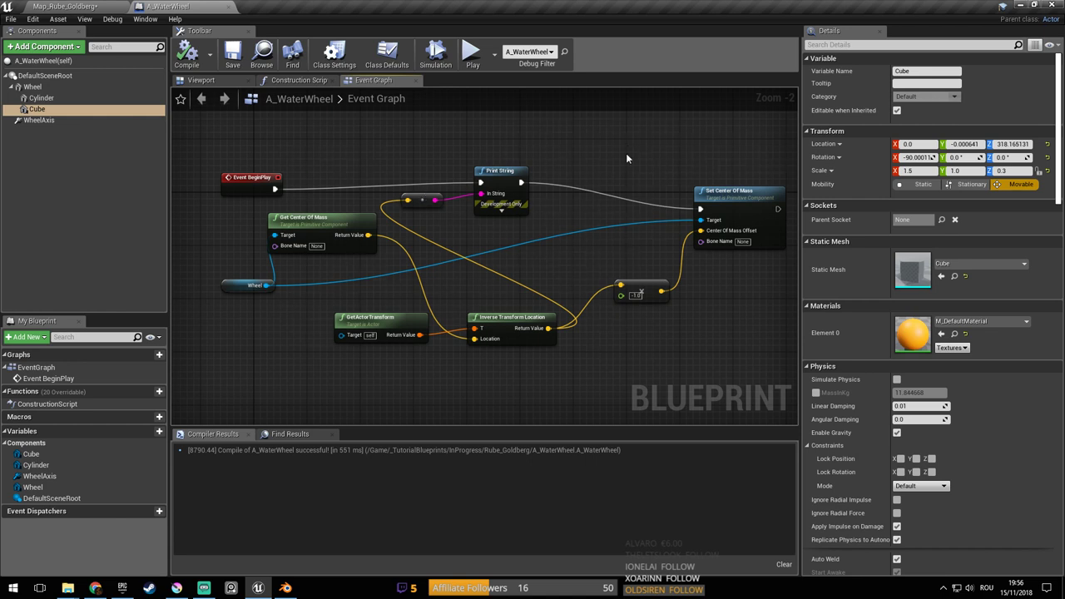
right_drag(594, 140, 576, 138)
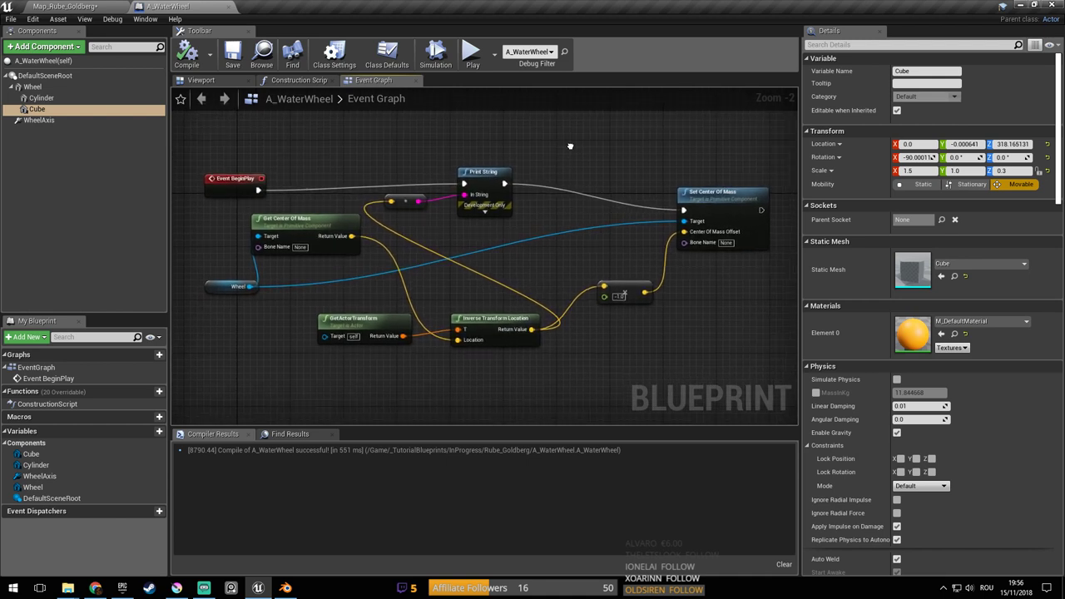
drag(277, 189, 758, 361)
click(711, 296)
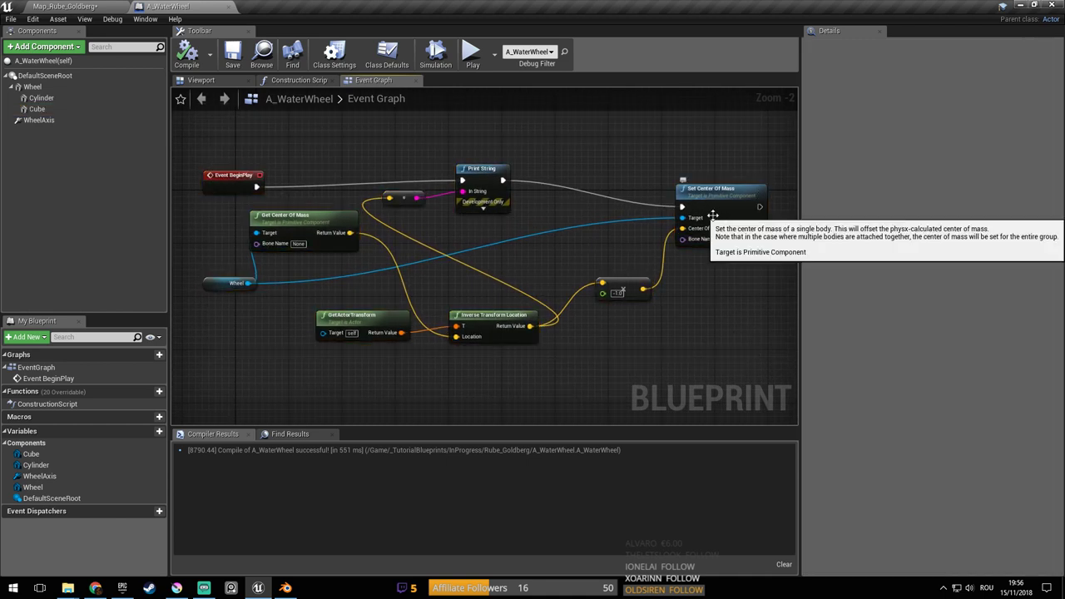
right_drag(694, 289, 674, 291)
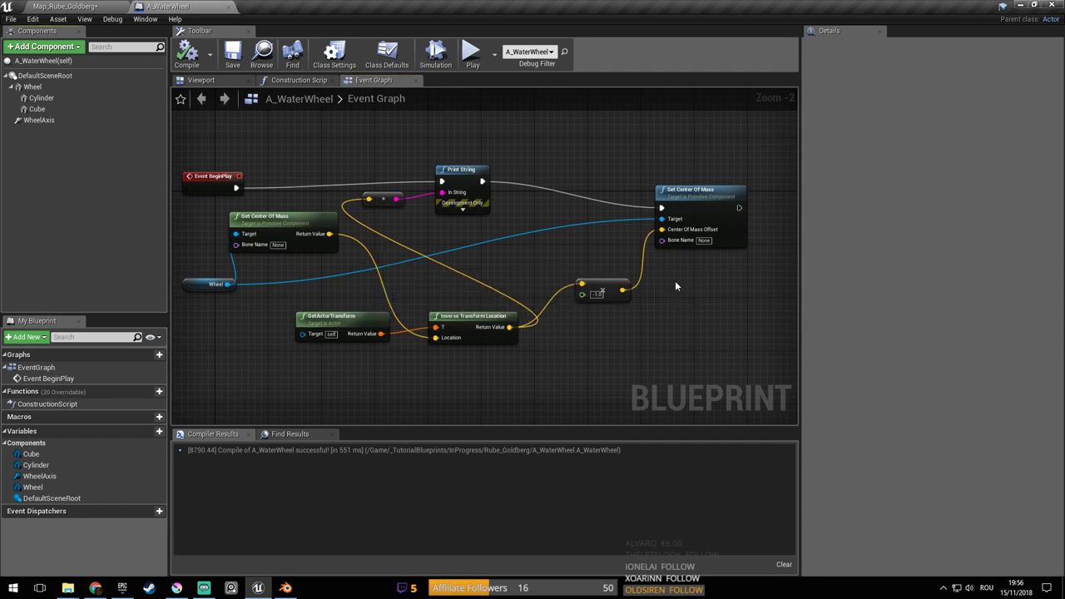
right_drag(675, 285, 706, 283)
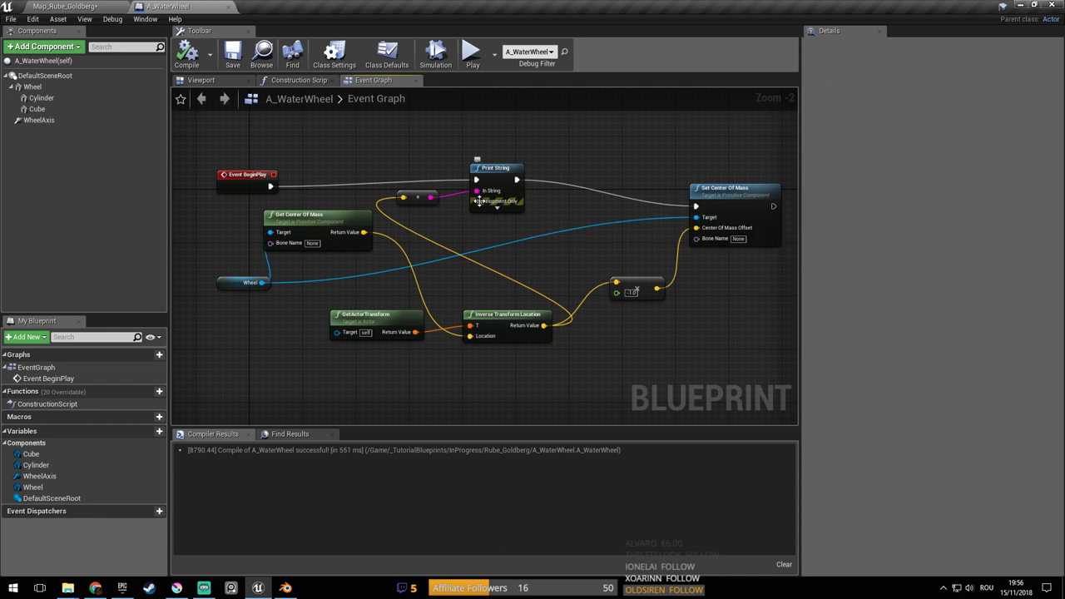
right_drag(502, 223, 529, 256)
click(283, 82)
click(219, 80)
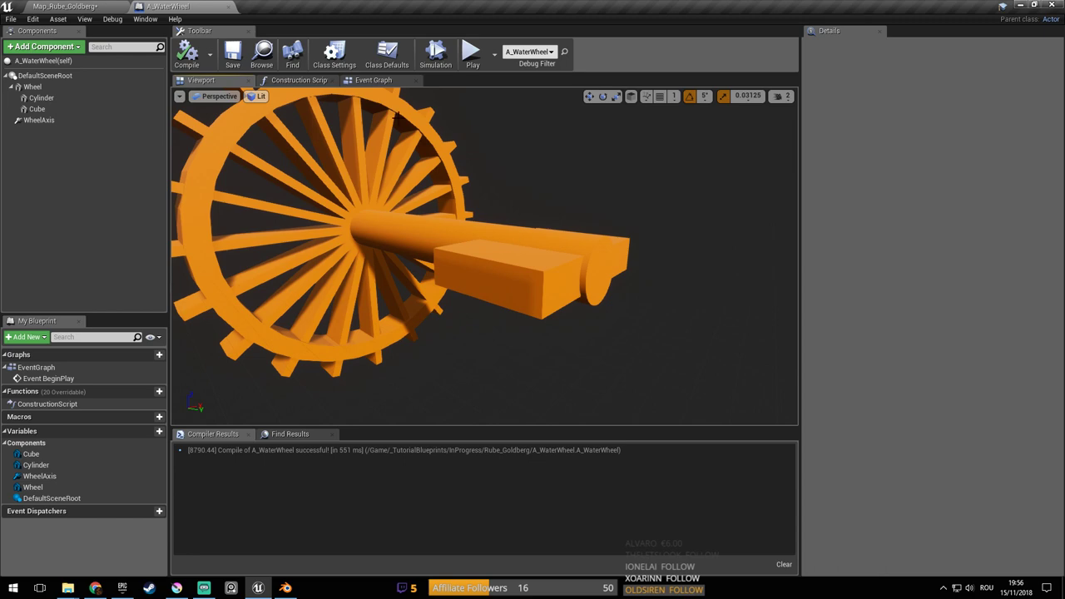
Disconnect the execution link from Event BeginPlay to Print String in the Event Graph and compile the blueprint
click(373, 80)
right_drag(366, 185, 454, 197)
alt+click(416, 202)
click(187, 58)
Play-test the water wheel in Map_Rube_Goldberg and save the map
click(84, 6)
click(561, 40)
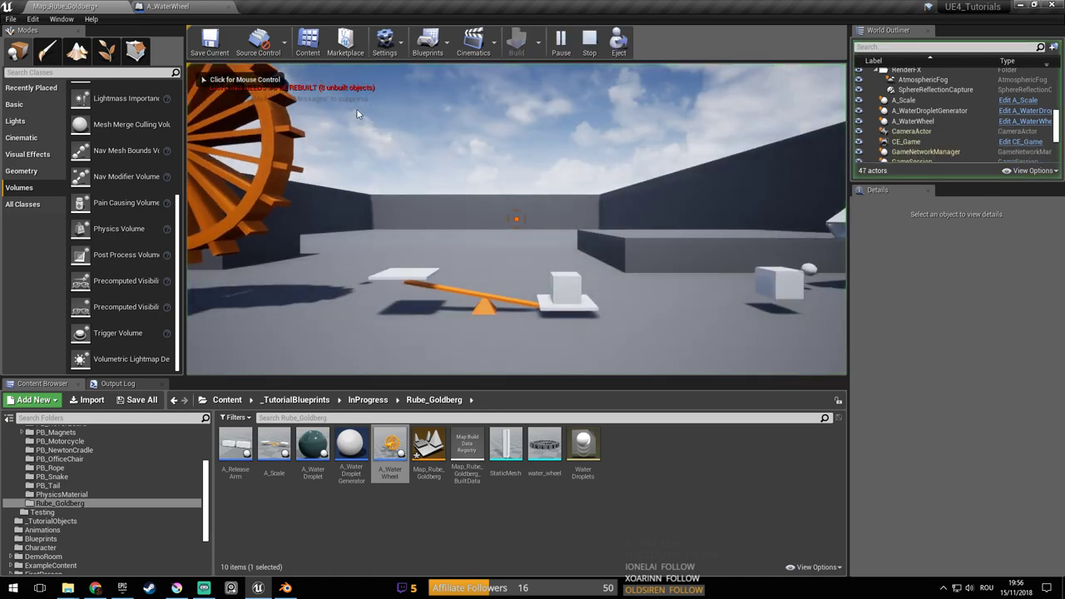
click(329, 86)
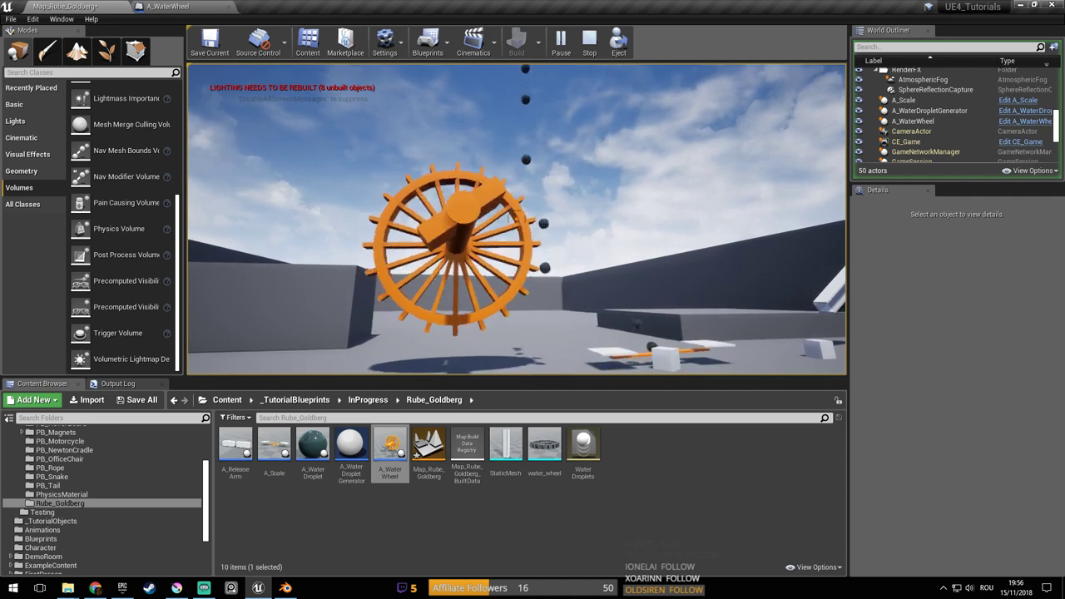
key(Escape)
key(ctrl+s)
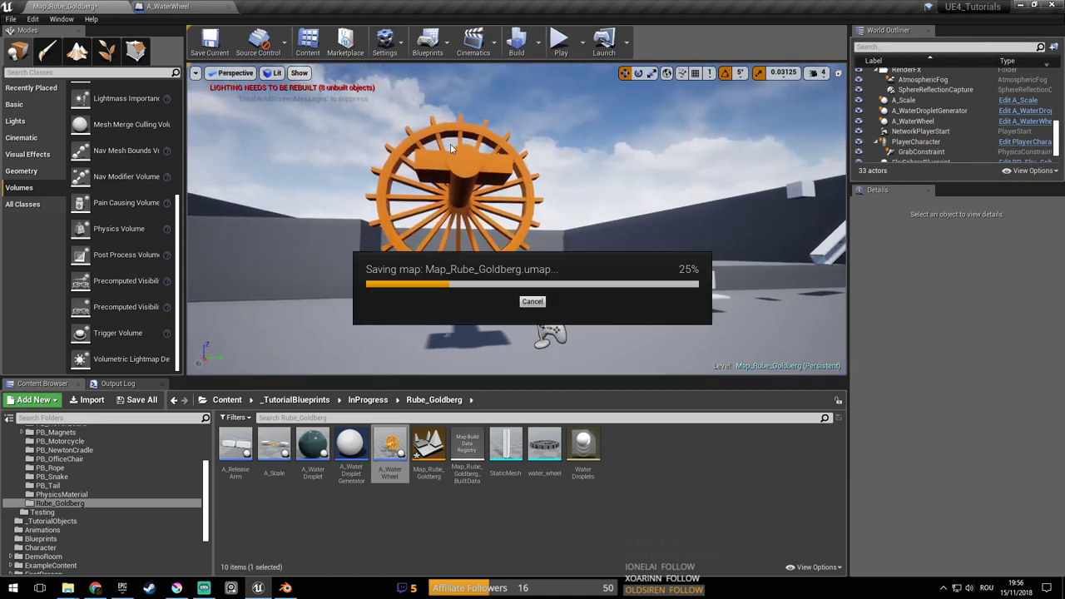
Switch to Blender, inspect the water wheel mesh without moving it, and close Blender
click(286, 587)
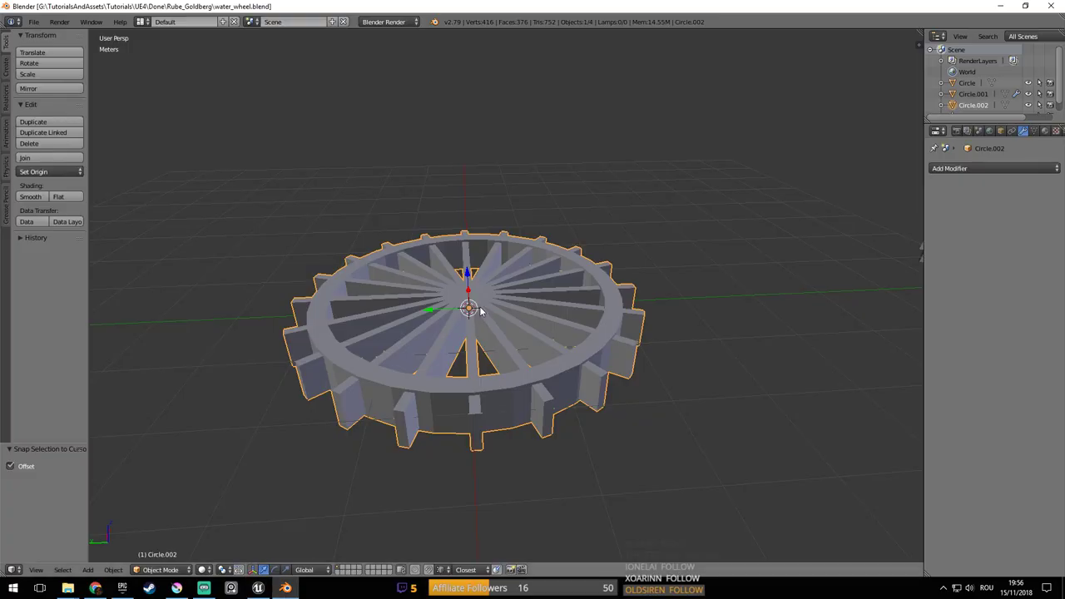
key(g)
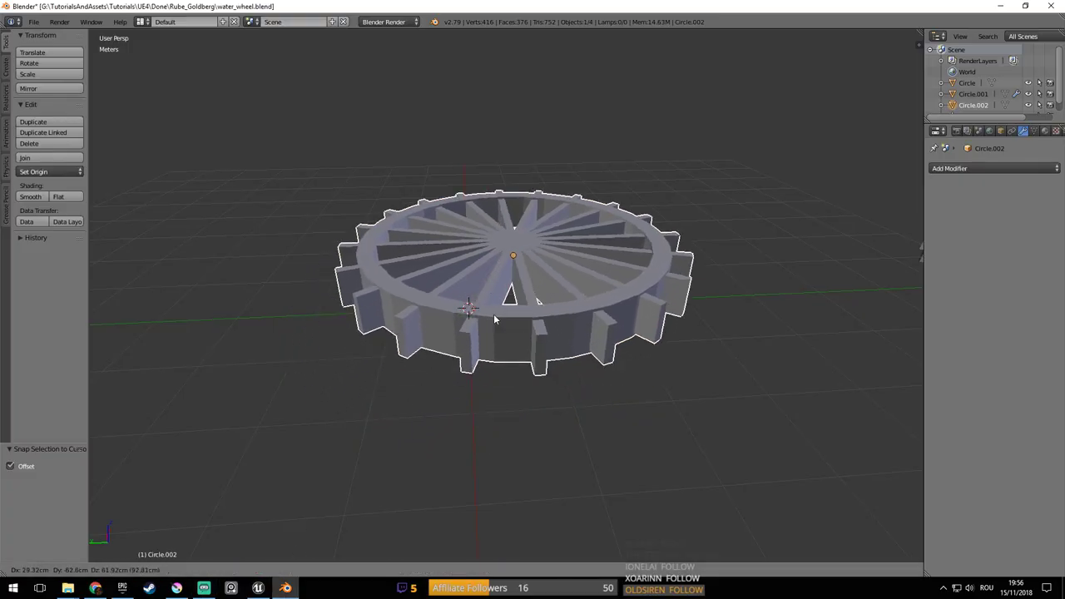
right_click(494, 319)
middle_drag(490, 268, 607, 214)
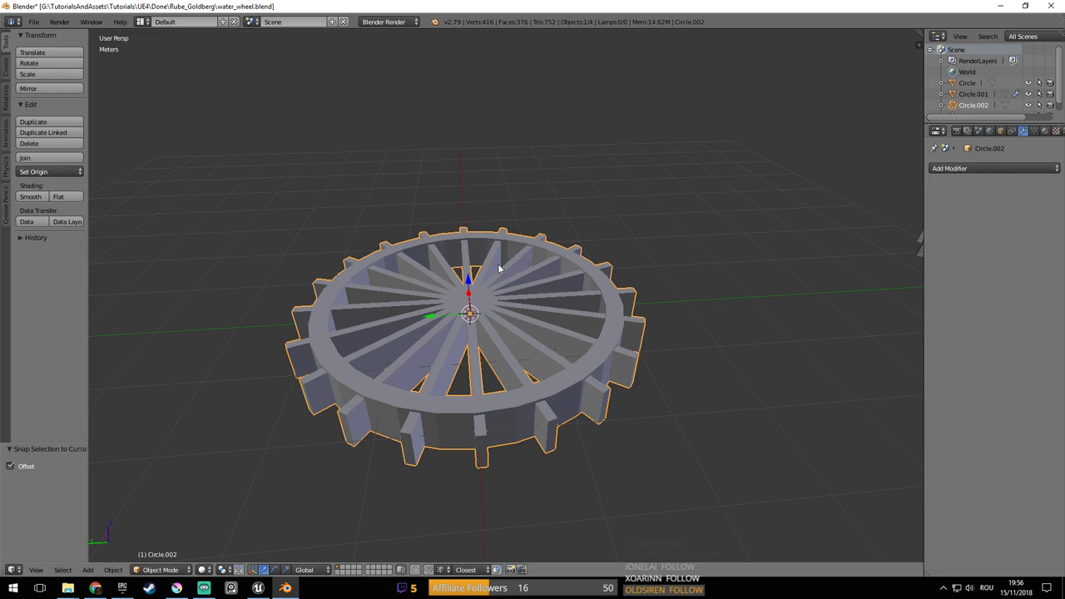
click(1051, 6)
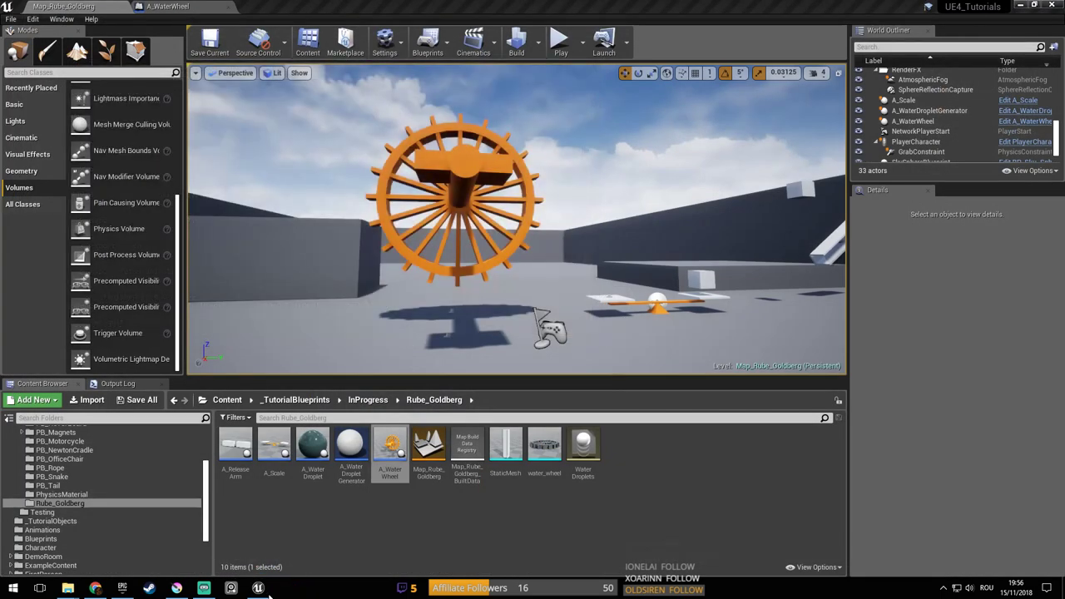
Switch to Krita to consult the Rube Goldberg machine sketch, and return to Unreal Editor
click(183, 588)
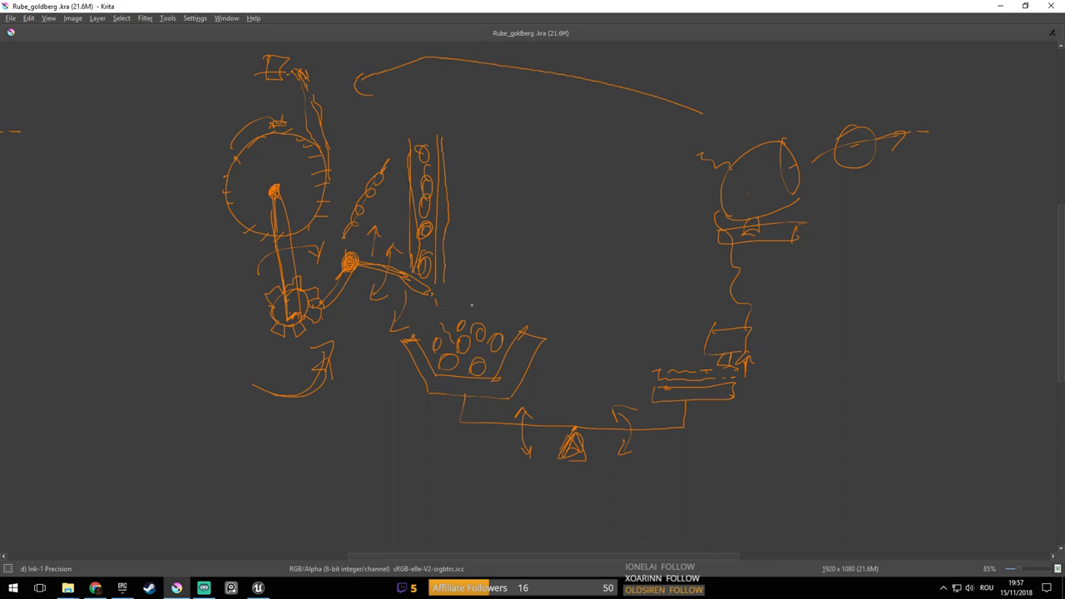
key(alt+Tab)
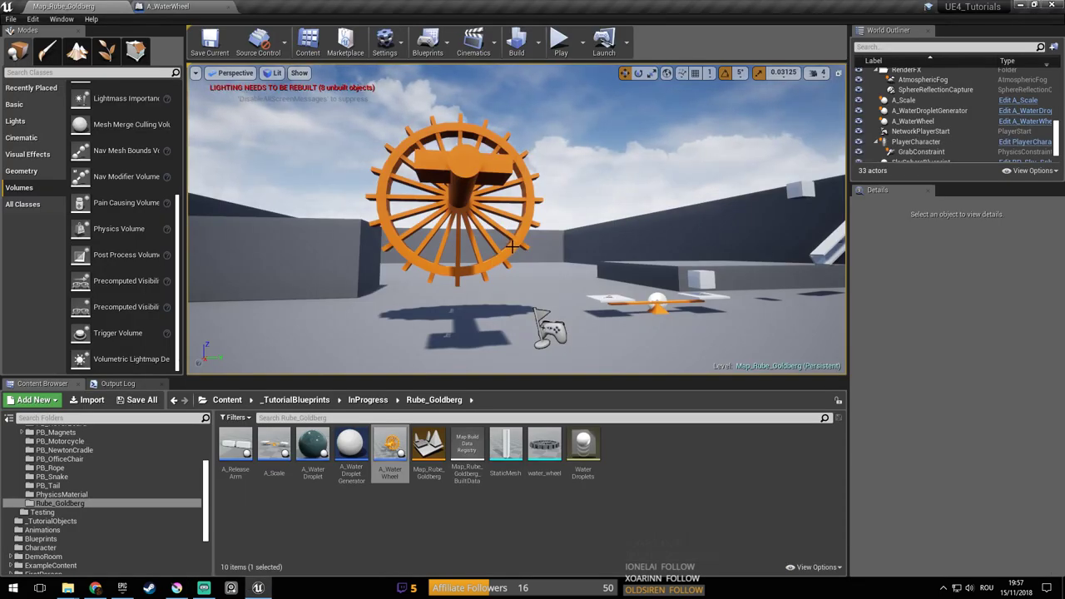
Move the water droplet generator to the opposite side of the wheel in Top view, to Y about -322.6
right_drag(531, 253, 513, 168)
key(ctrl+s)
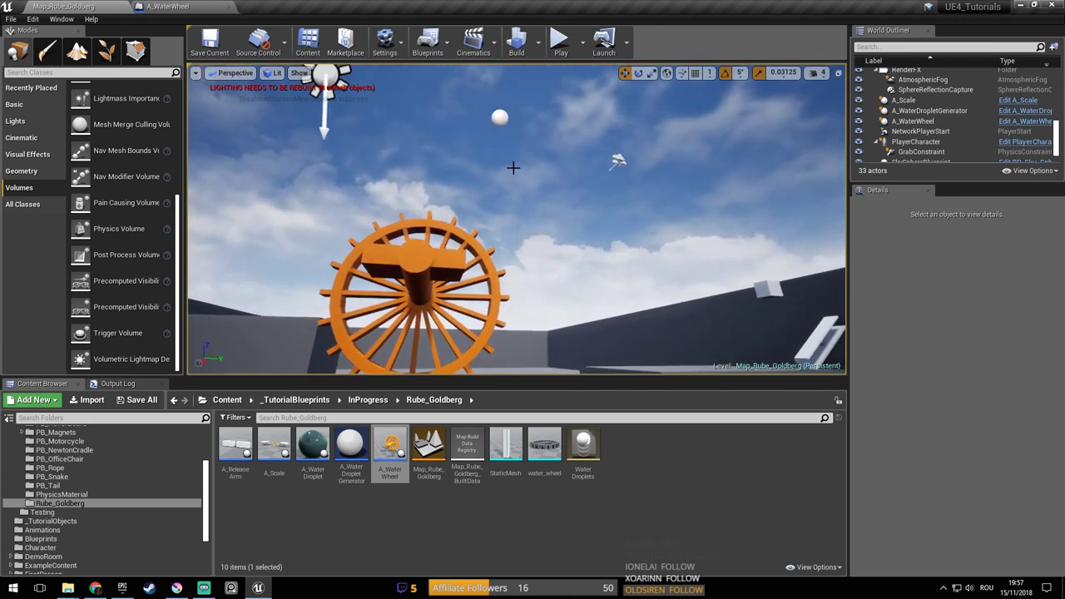
click(498, 117)
click(231, 72)
click(258, 118)
right_drag(418, 202, 485, 286)
scroll(404, 238, down, 6)
scroll(485, 286, down, 2)
right_drag(474, 324, 492, 352)
drag(493, 367, 495, 146)
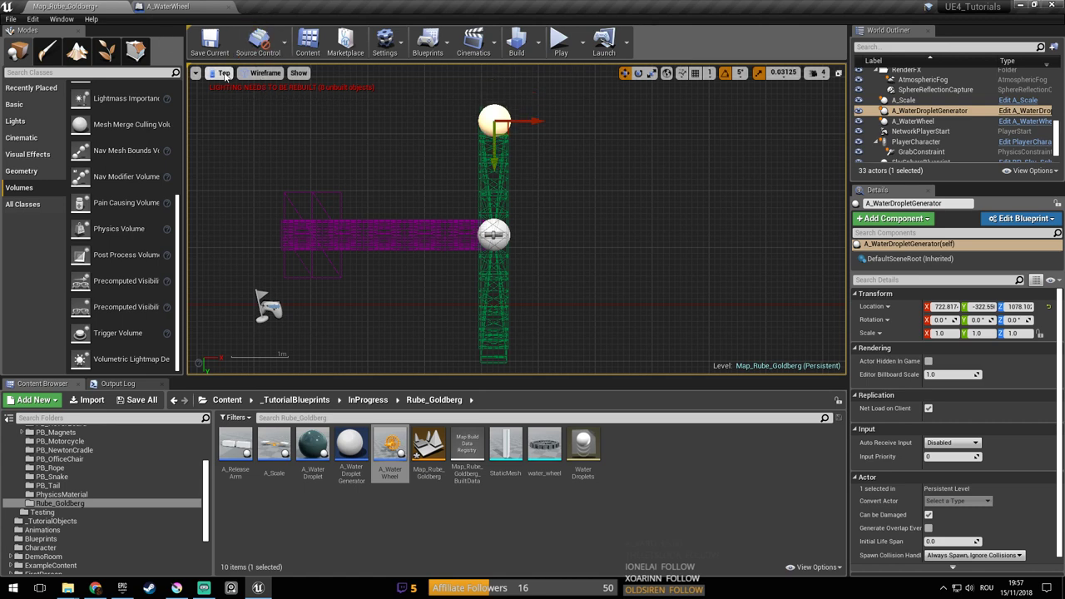
Return to the perspective view, save the map, and play-test the wheel with the repositioned droplet generator
click(225, 77)
click(248, 97)
mouse_move(439, 181)
right_down()
mouse_move(443, 151)
mouse_move(436, 190)
mouse_move(447, 178)
right_up()
key(s)
key(ctrl+s)
key(d)
click(562, 47)
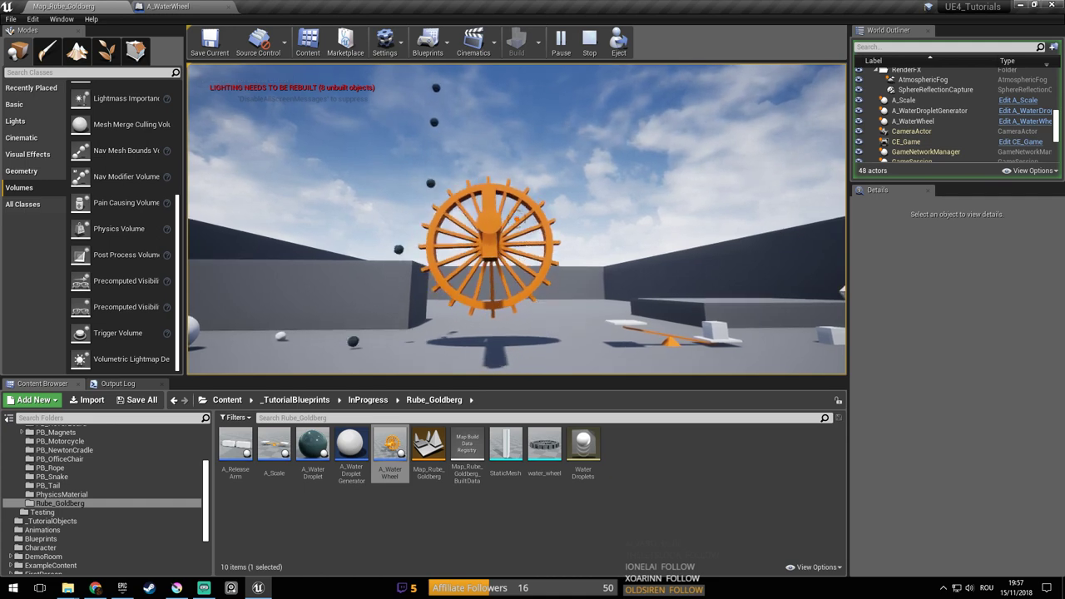
key(Escape)
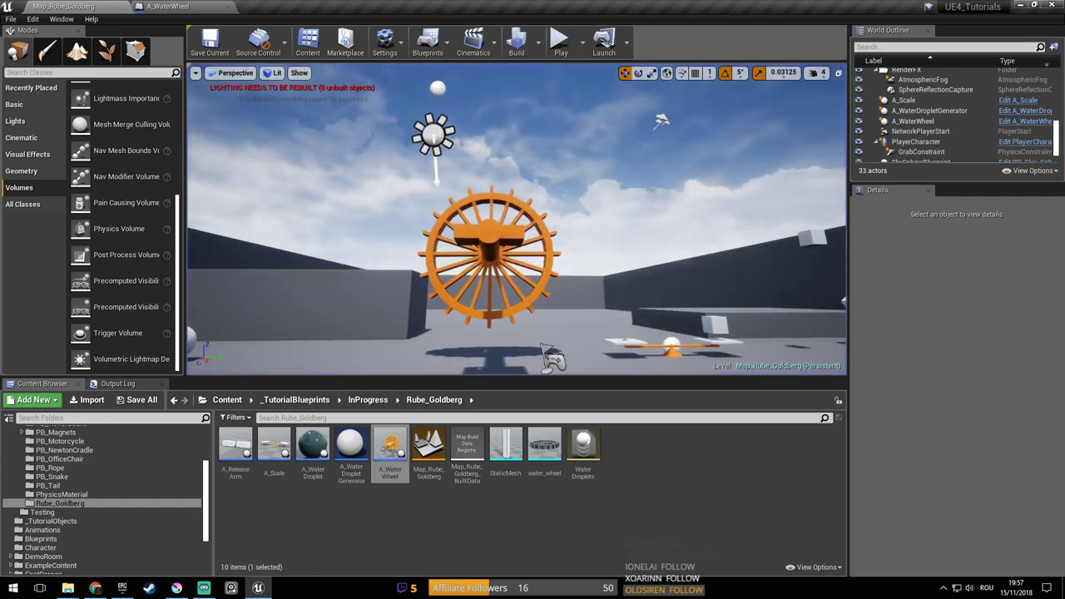
Shift the water droplet generator along Y to about -300.6, and play-test and save the map
click(439, 89)
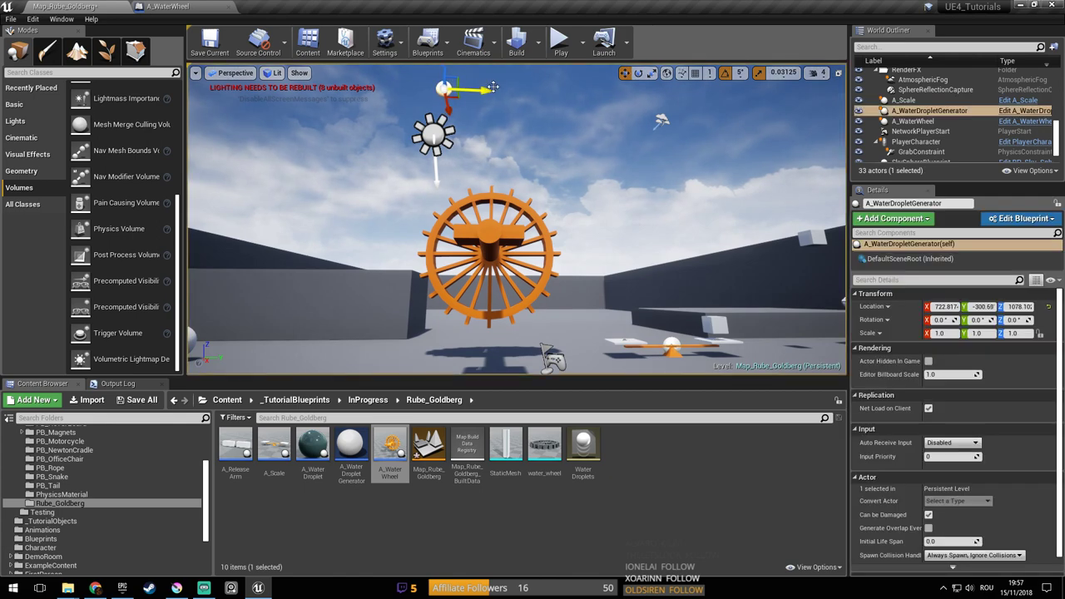
click(561, 42)
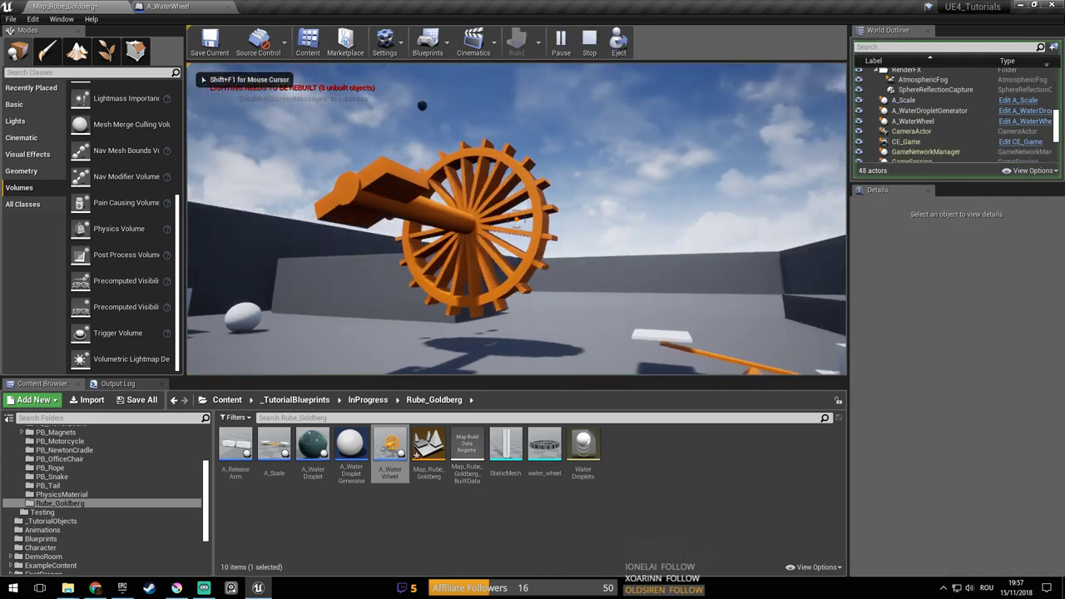
key(a)
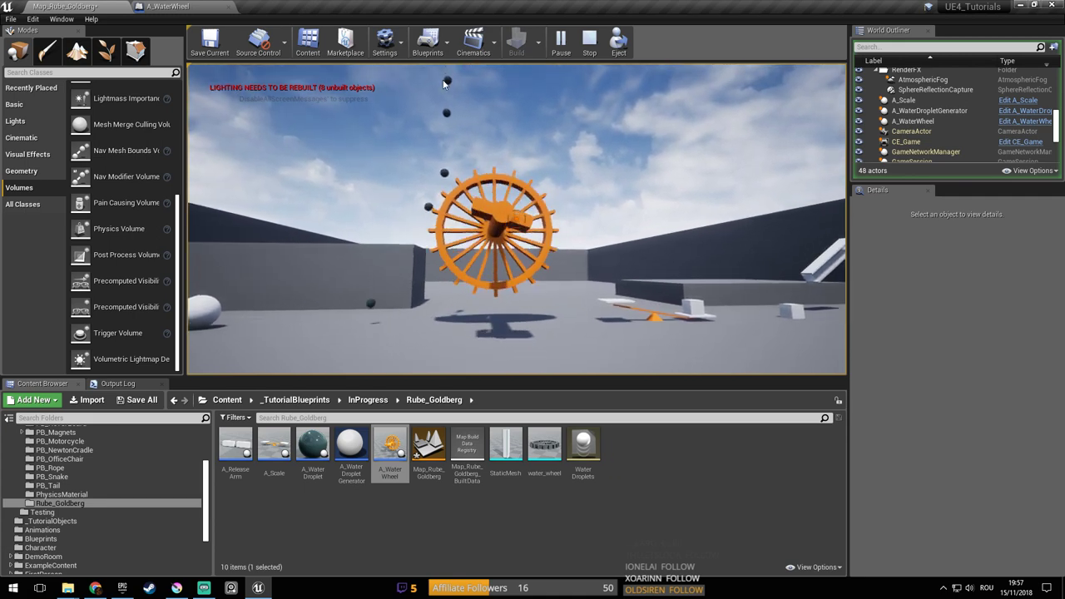
key(Escape)
key(ctrl+s)
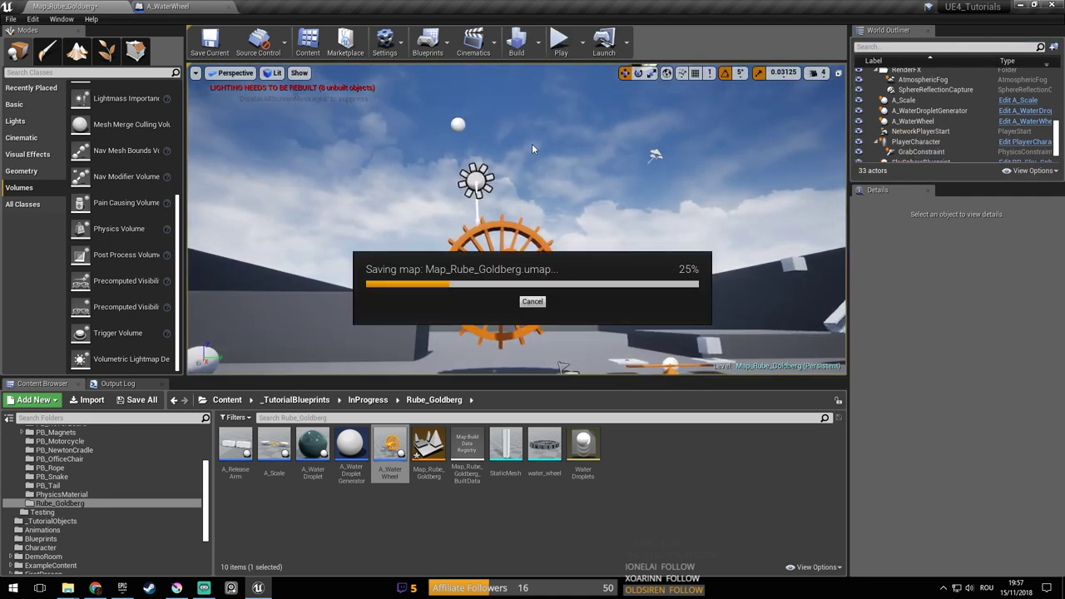
Reduce the Z scale of the Cube component in the A_WaterWheel blueprint to 0.20625
key(w)
right_drag(452, 231, 452, 242)
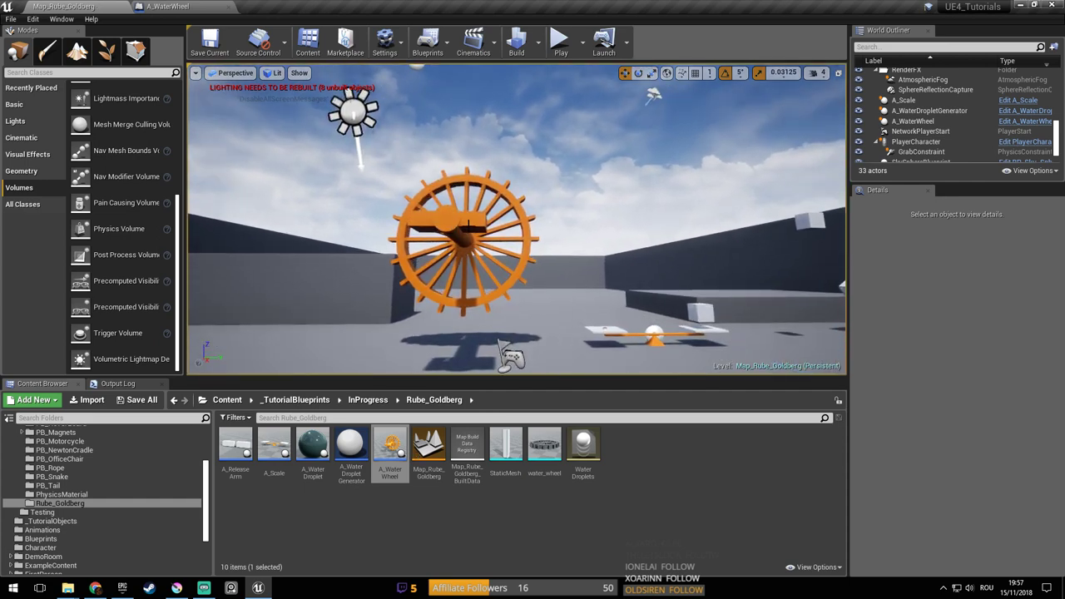
click(171, 6)
right_drag(237, 219, 297, 210)
click(38, 120)
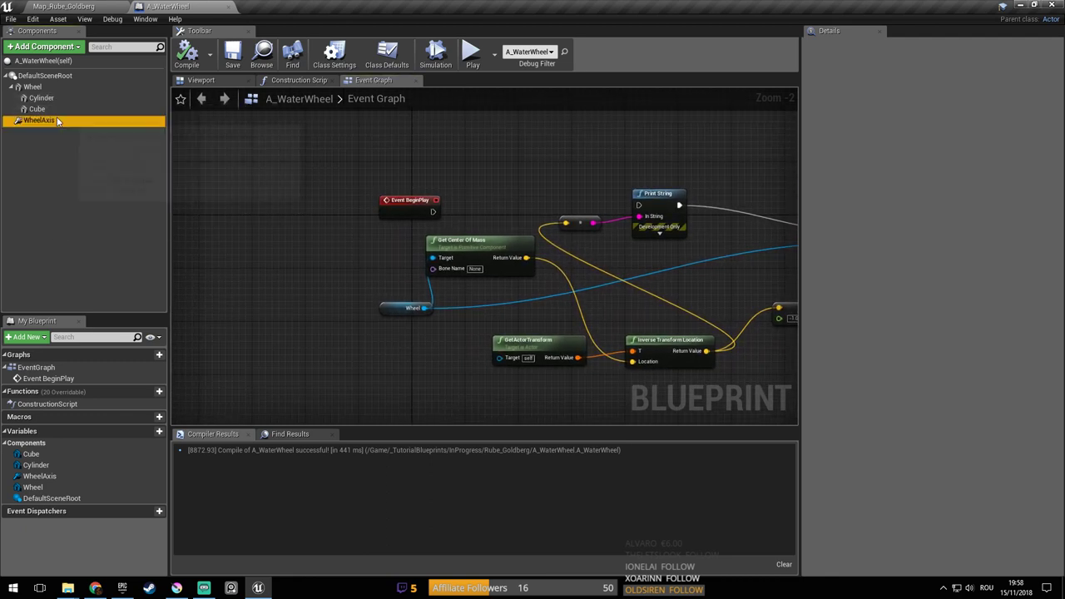
click(200, 80)
right_drag(450, 248, 605, 192)
click(488, 262)
drag(510, 224, 513, 242)
mouse_move(533, 241)
right_down()
mouse_move(498, 239)
mouse_move(537, 254)
mouse_move(533, 240)
right_up()
click(500, 240)
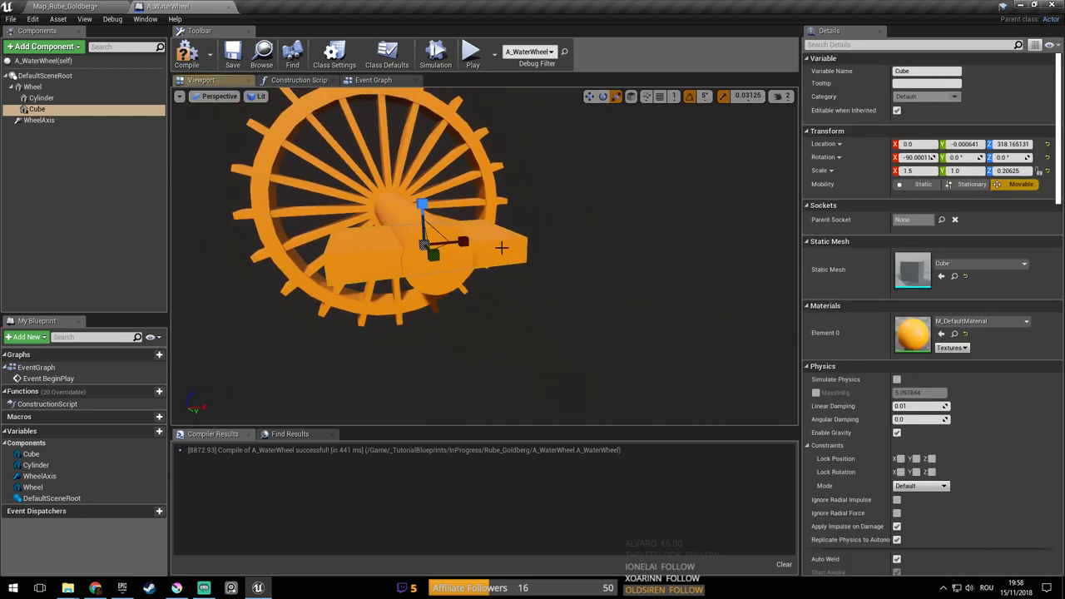
Duplicate the Cube component, rotate the copy perpendicular to the original to form a cross, and compile the blueprint
click(603, 96)
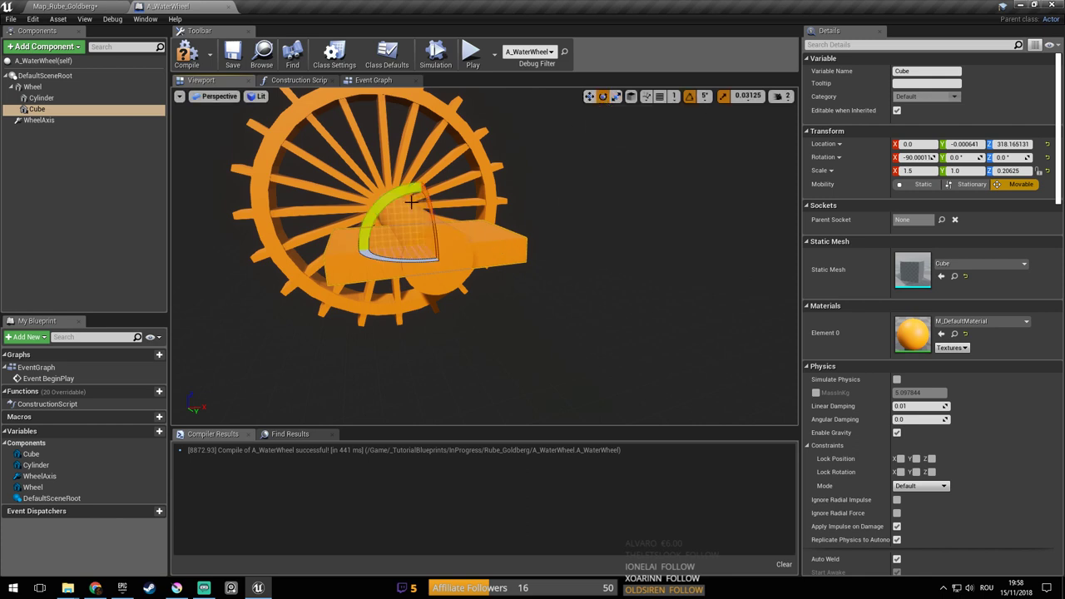
right_click(65, 110)
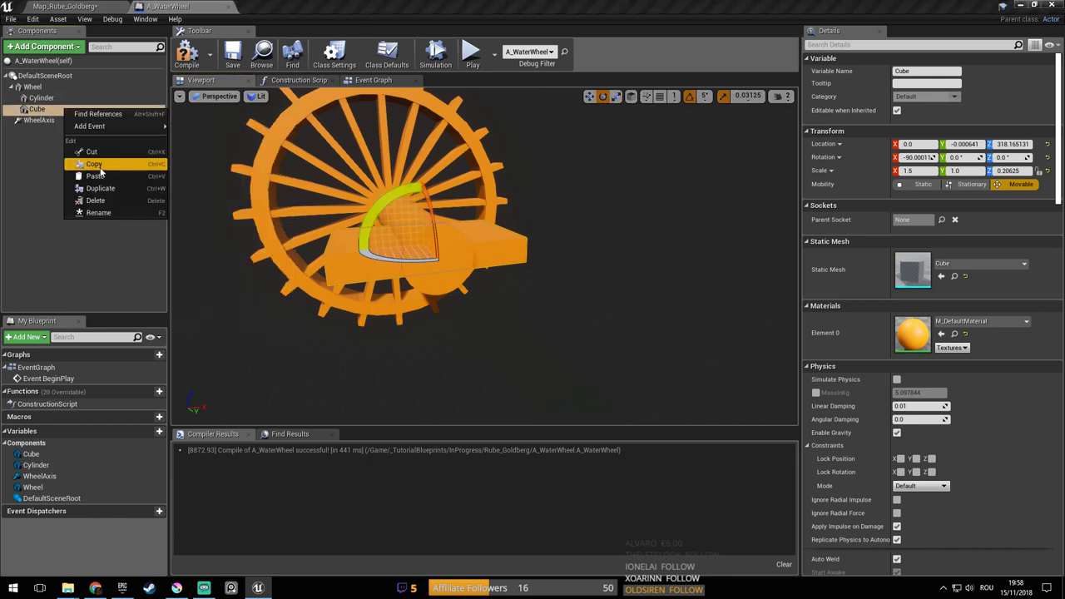
click(122, 190)
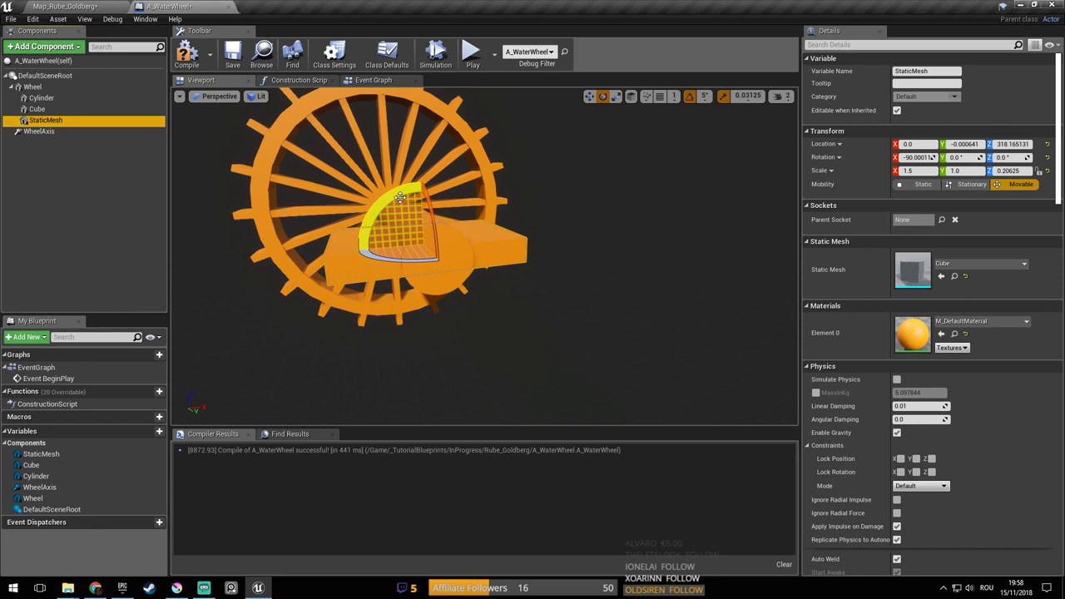
drag(373, 210, 483, 242)
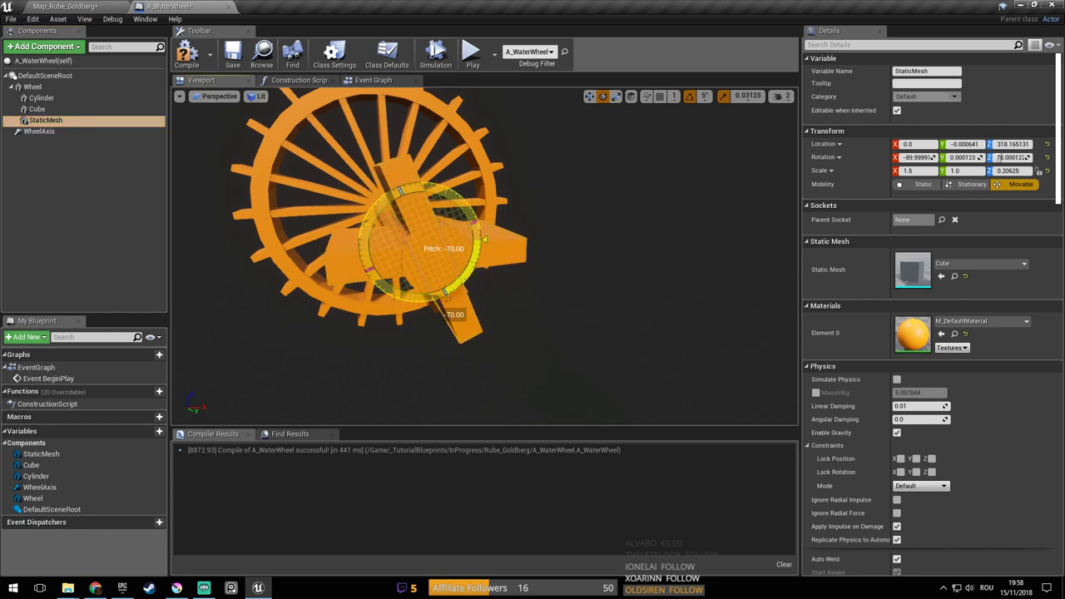
drag(483, 241, 483, 241)
click(186, 53)
Play-test the water wheel with its crossed paddles in Map_Rube_Goldberg and save the map
click(77, 6)
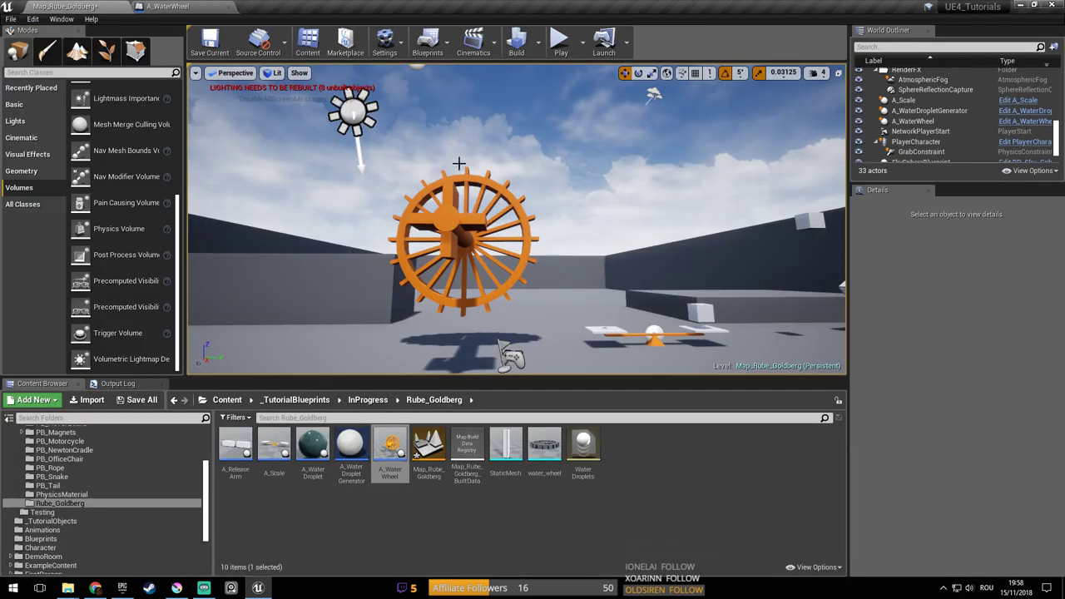
click(561, 41)
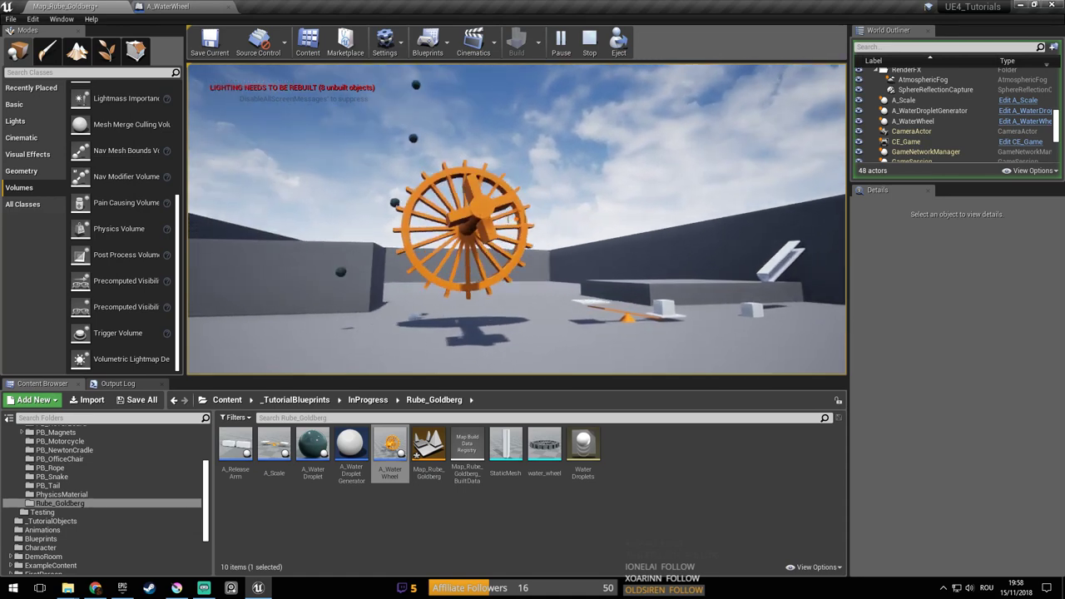
key(Escape)
key(ctrl+s)
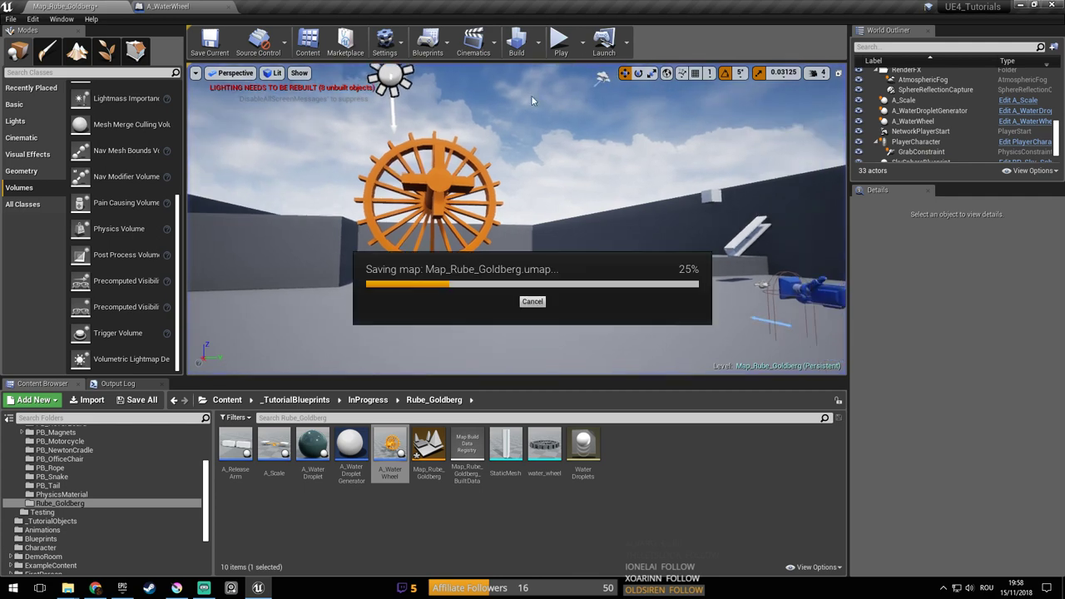
Switch to Krita to view the sketch of the mechanism next to the water wheel
mouse_move(551, 154)
right_down()
mouse_move(556, 166)
mouse_move(553, 143)
mouse_move(551, 152)
right_up()
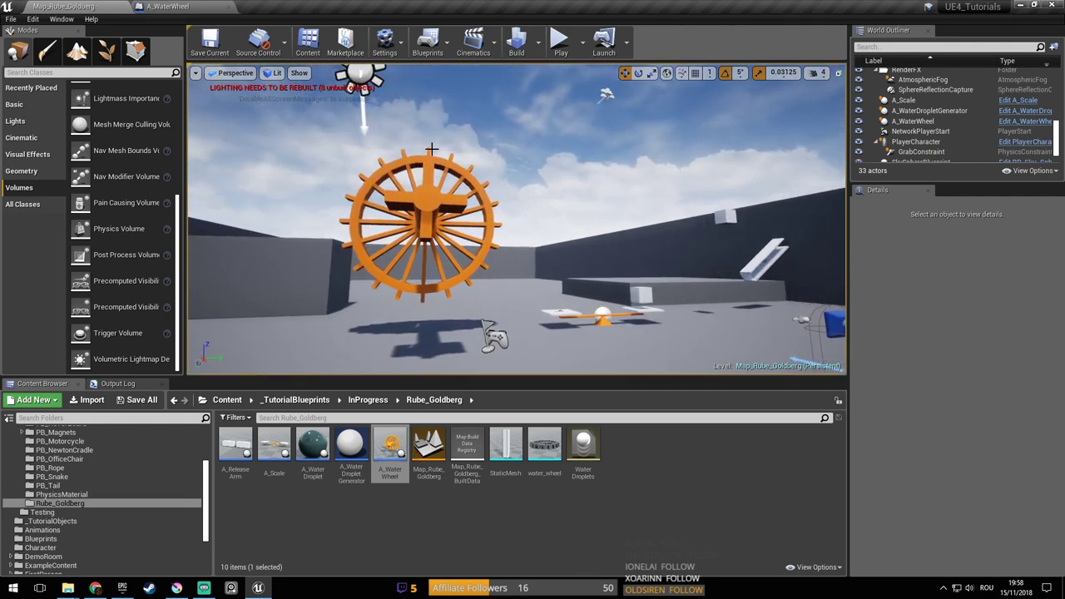
key(alt+Tab)
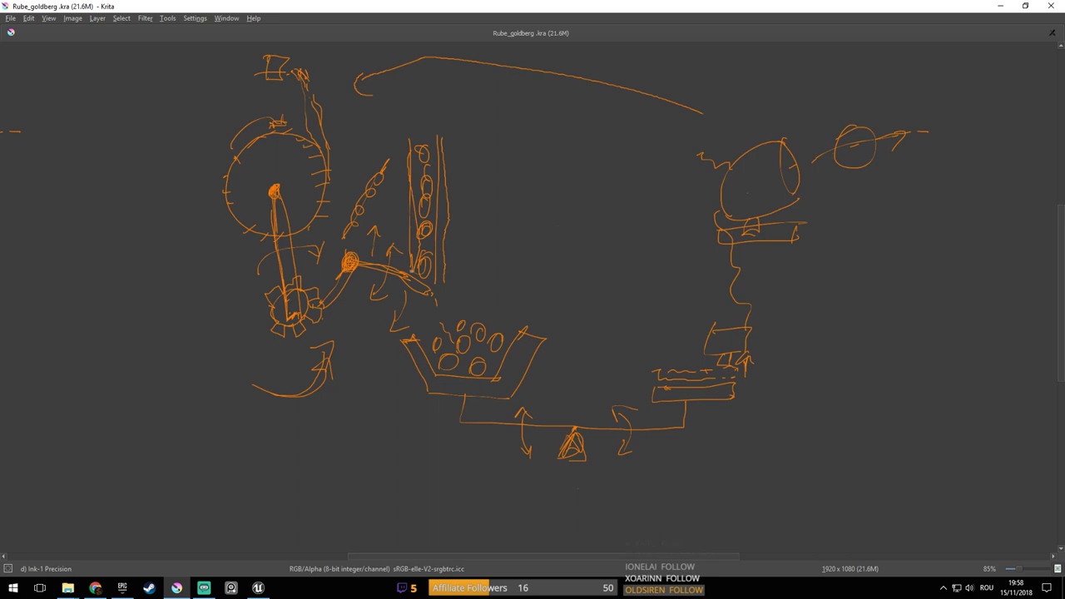
Return to Unreal Engine, save Map_Rube_Goldberg and close the A_WaterWheel blueprint
key(alt+Tab)
right_drag(505, 204, 501, 202)
key(ctrl+s)
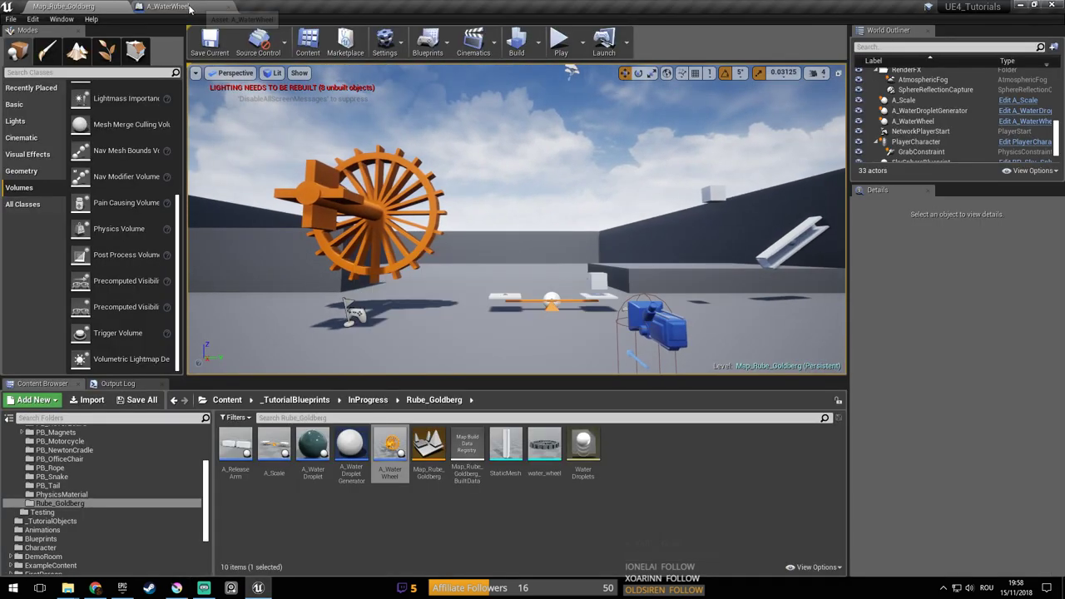
middle_click(189, 9)
Create an Actor Blueprint Class named A_Arm in the Rube_Goldberg folder and open it
right_click(628, 460)
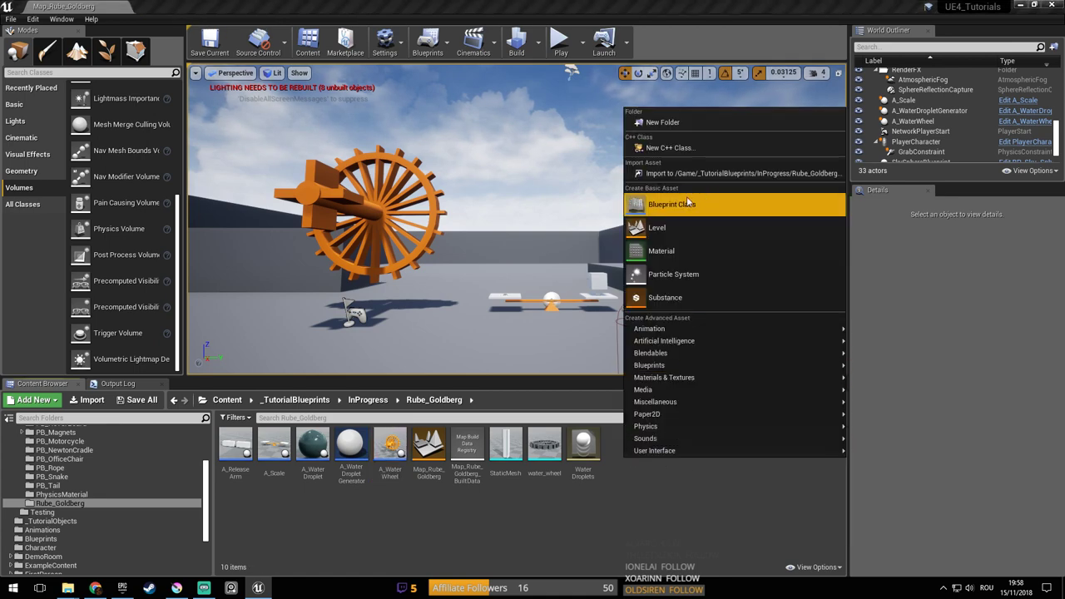
click(680, 200)
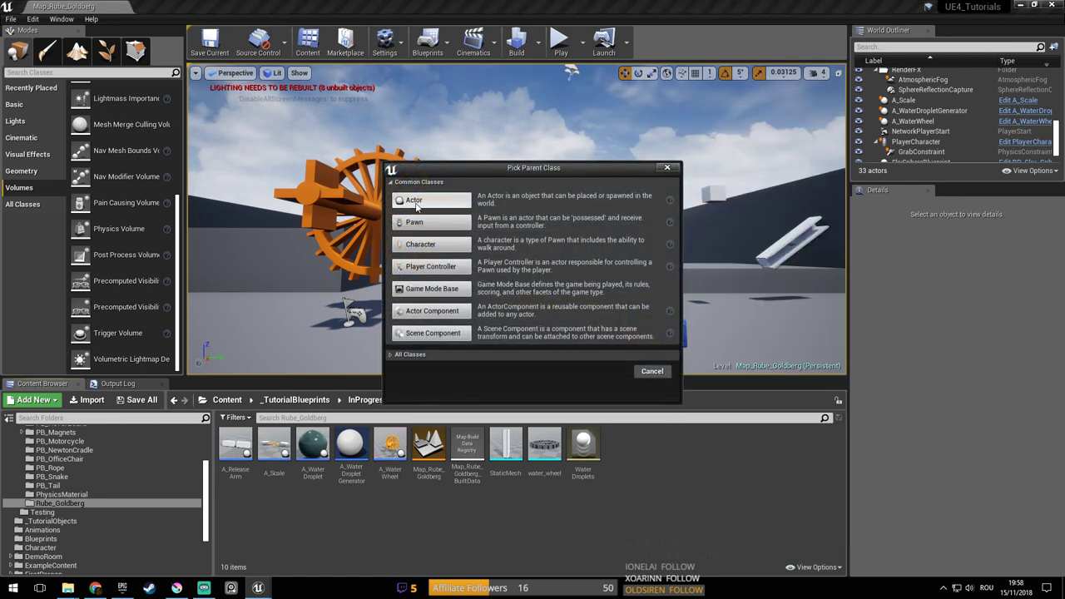
click(414, 200)
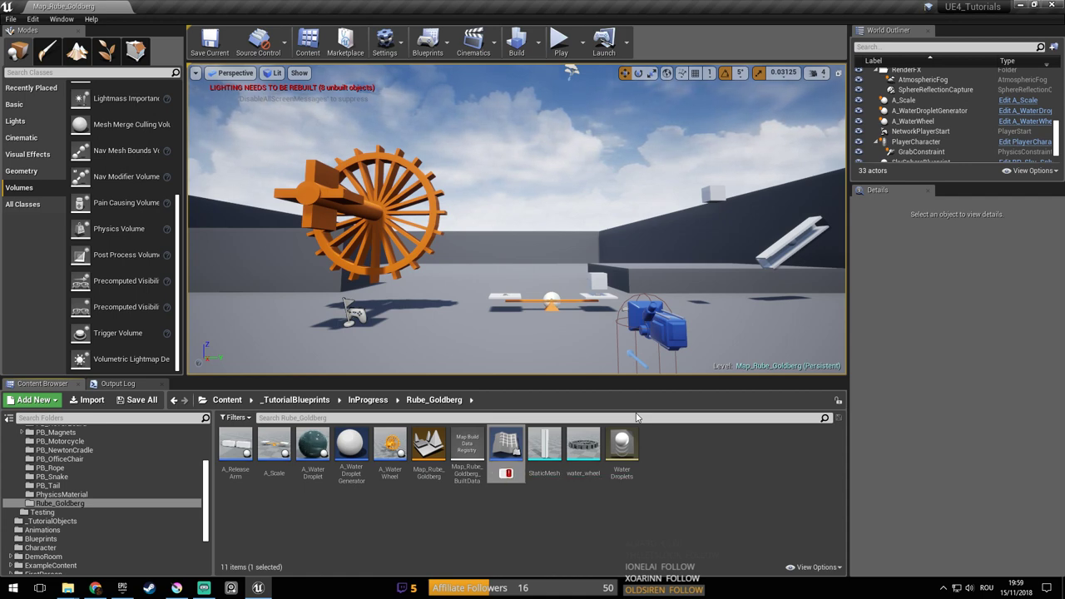
text(rm)
key(Return)
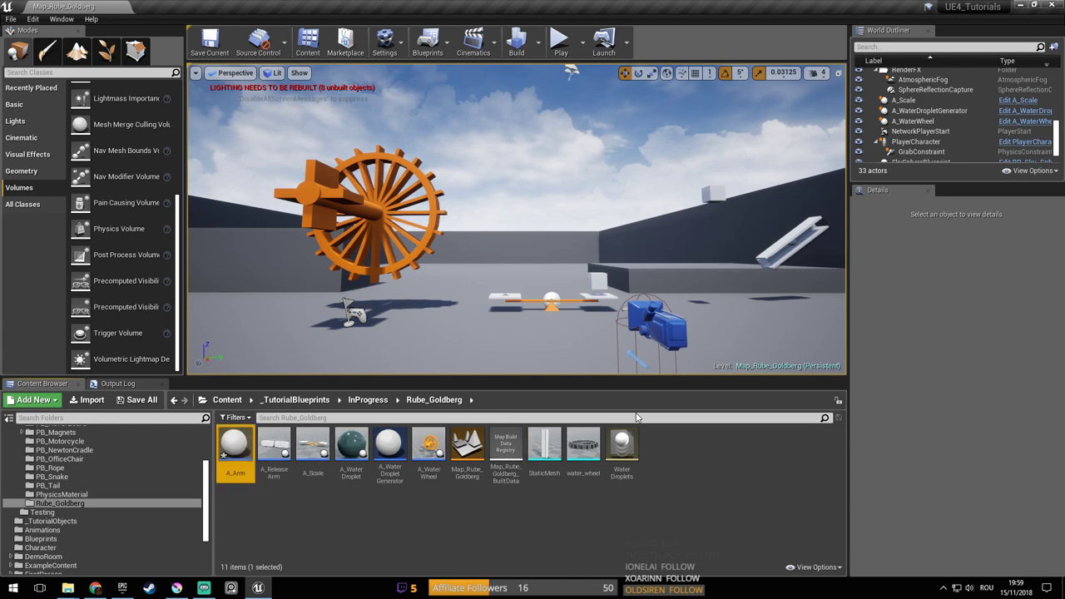
double_click(247, 449)
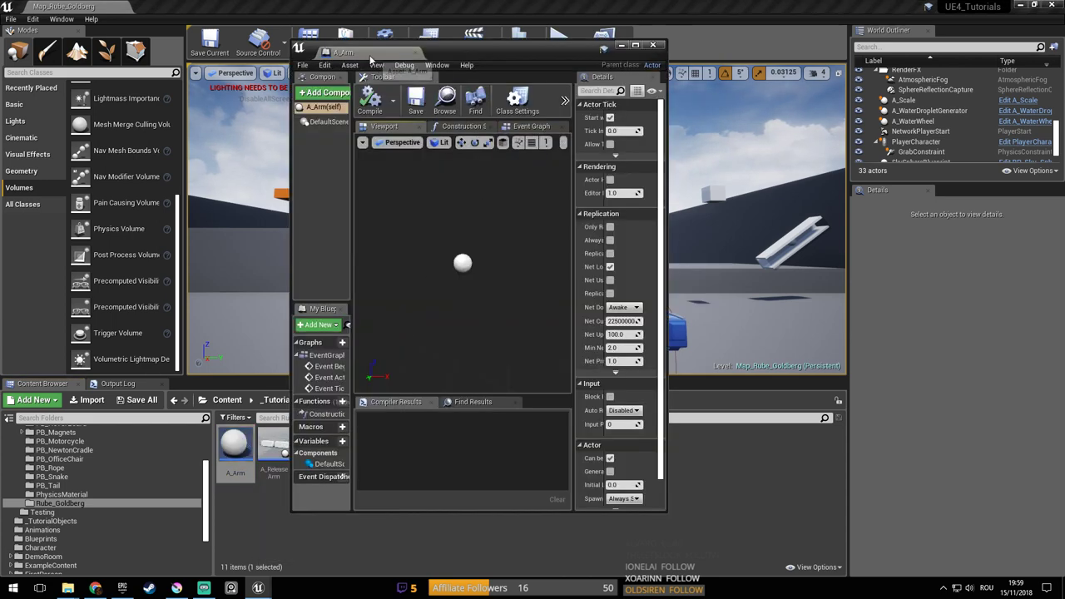
Switch to Krita and retrace the head of the curved rotation arrow below the gear, then return to Unreal Engine
key(alt+Tab)
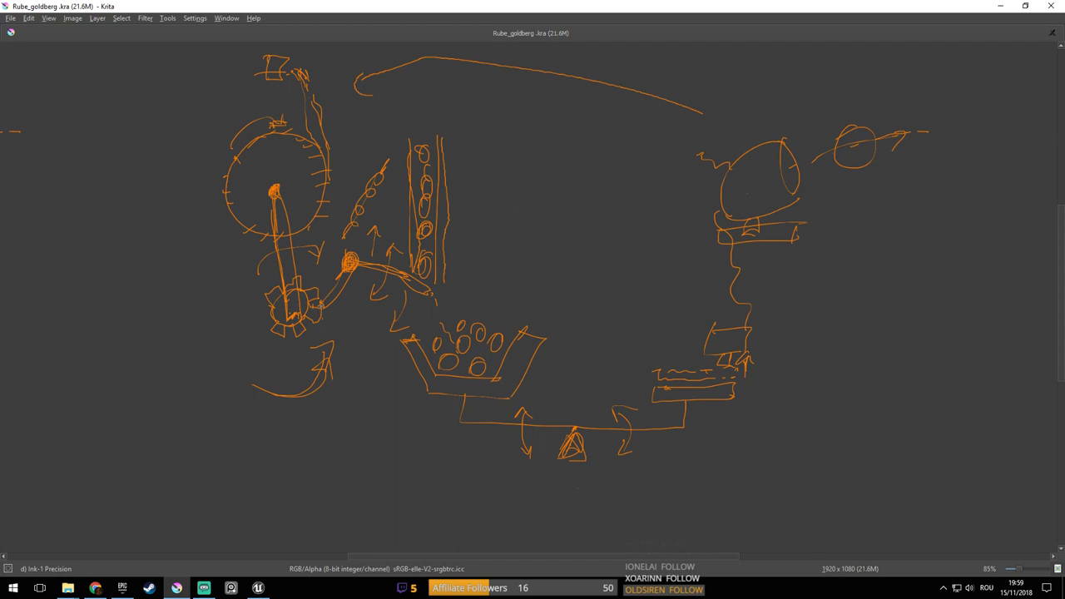
drag(323, 362, 327, 338)
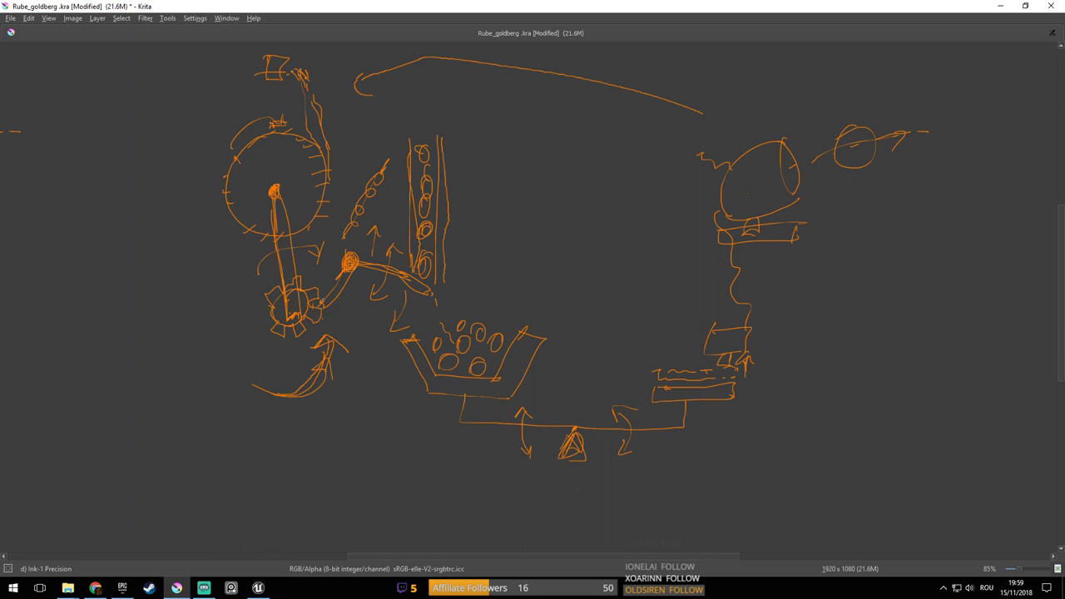
key(alt+Tab)
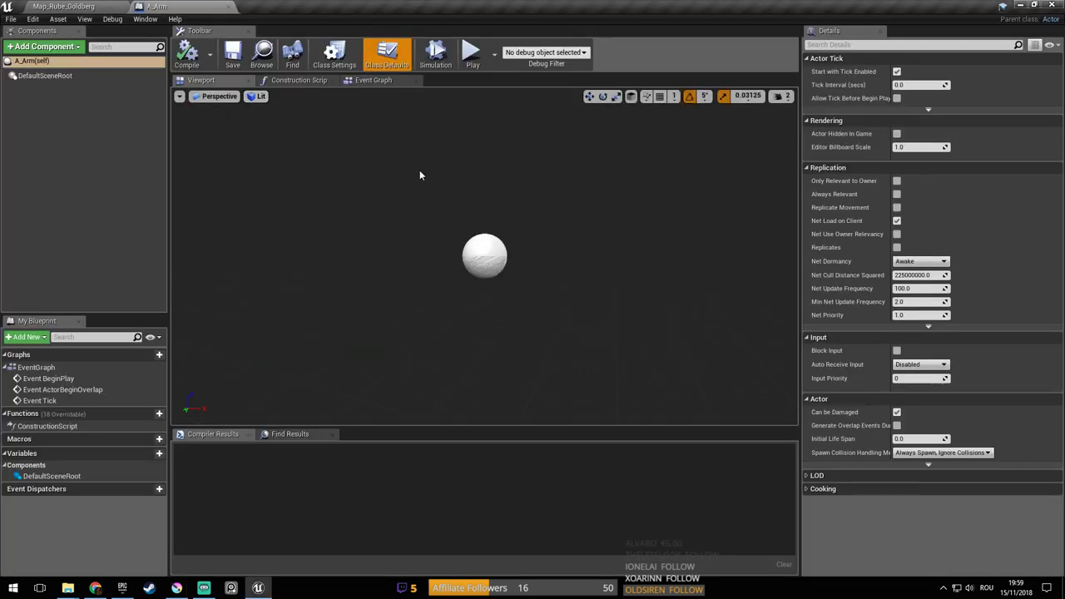
Examine the water wheel in Map_Rube_Goldberg and compare it with the arm mechanism in the Krita sketch
click(363, 83)
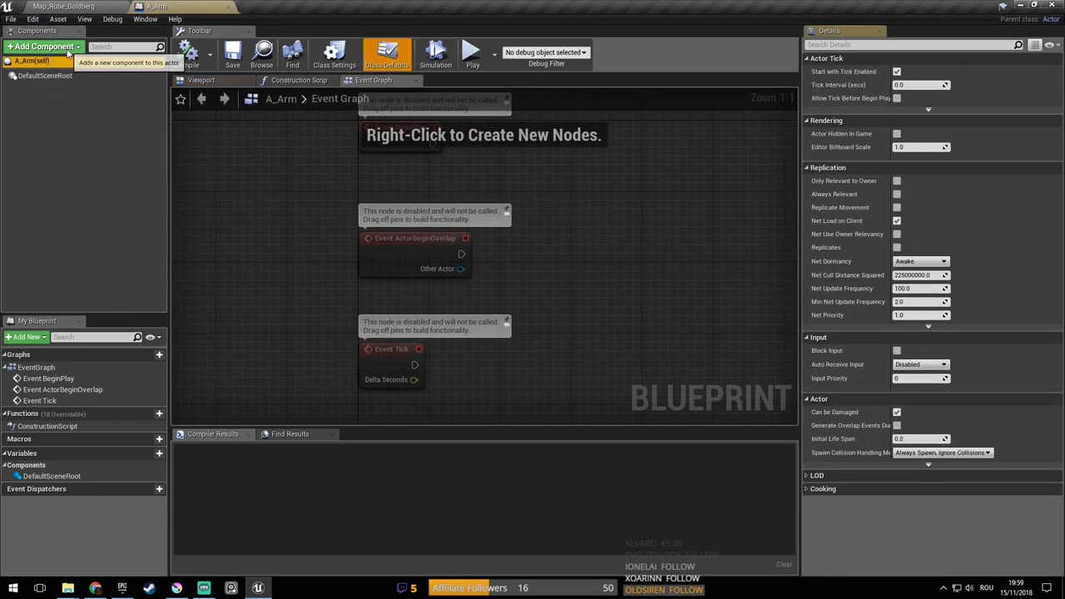
click(76, 6)
mouse_move(451, 118)
right_down()
mouse_move(409, 108)
mouse_move(452, 119)
right_up()
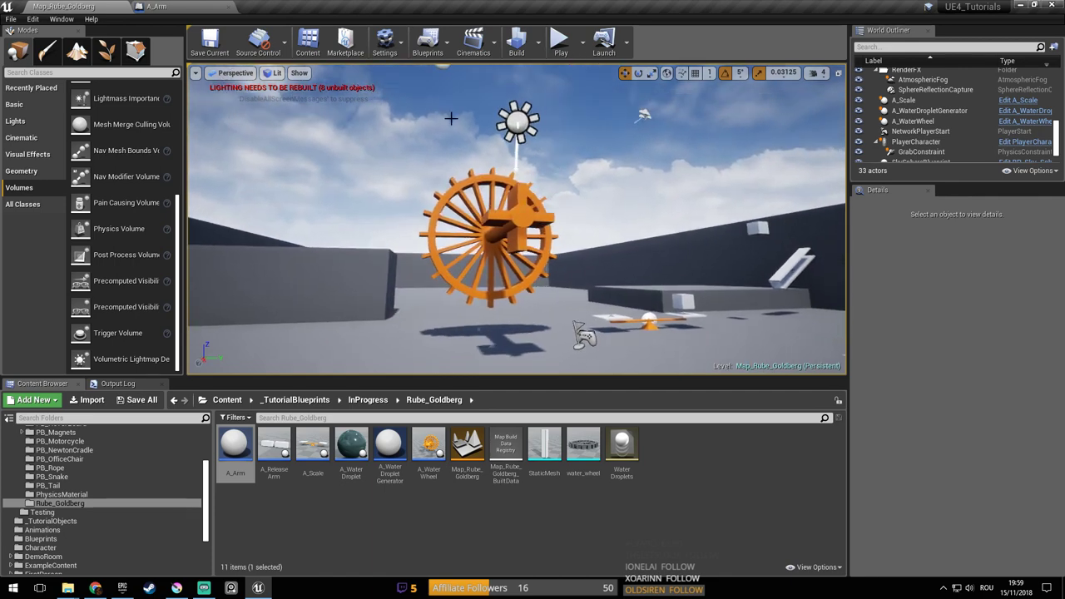
right_drag(534, 242, 535, 238)
right_drag(471, 191, 472, 192)
click(157, 6)
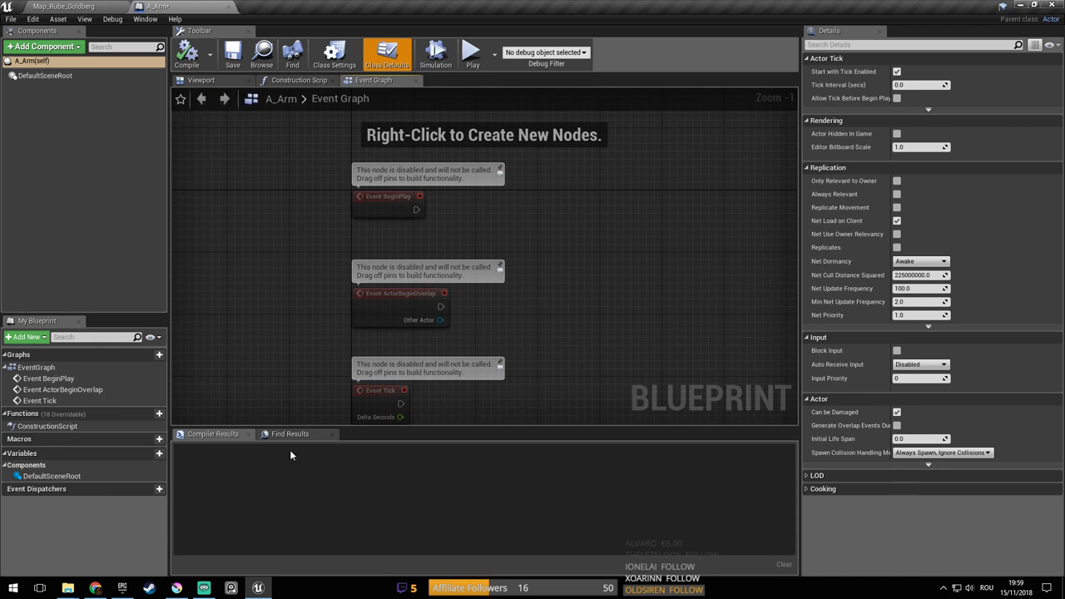
click(176, 588)
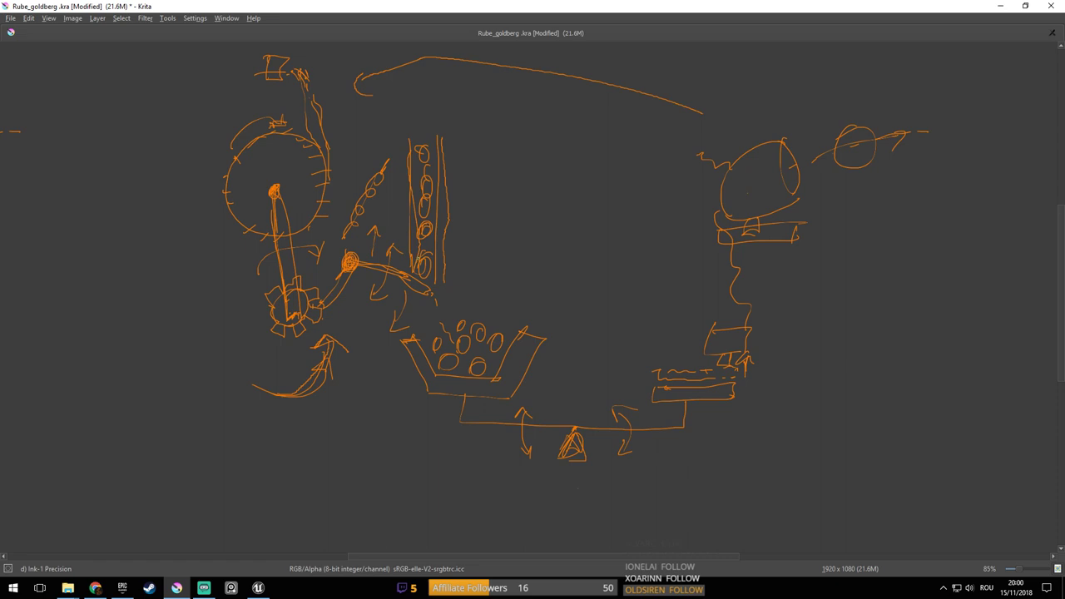
key(alt+Tab)
Add a Cube component to the A_Arm blueprint
right_drag(452, 218, 340, 205)
scroll(338, 209, down, 2)
click(49, 47)
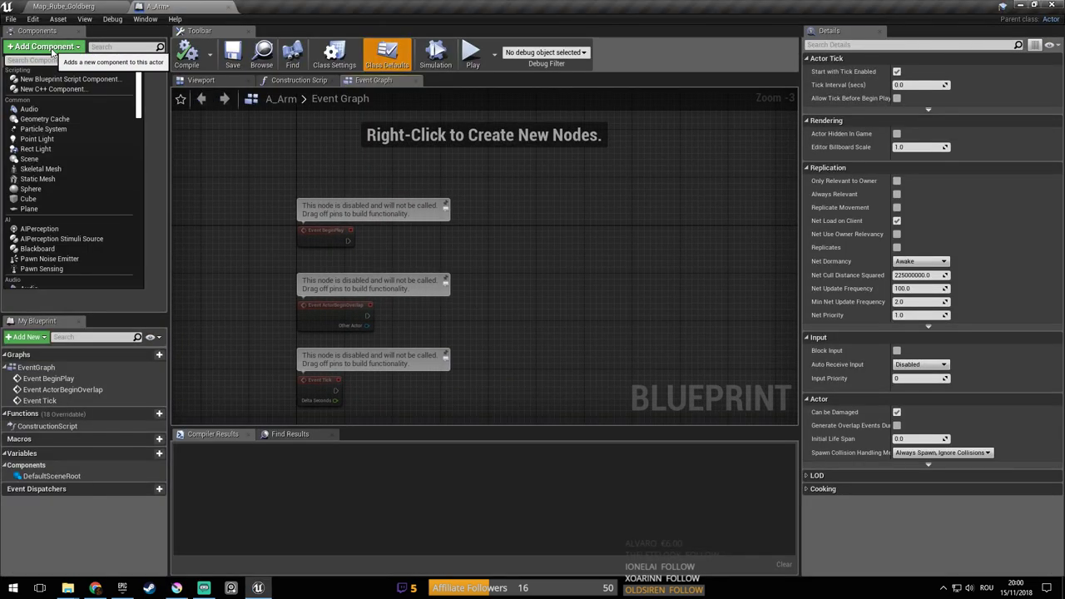
click(28, 199)
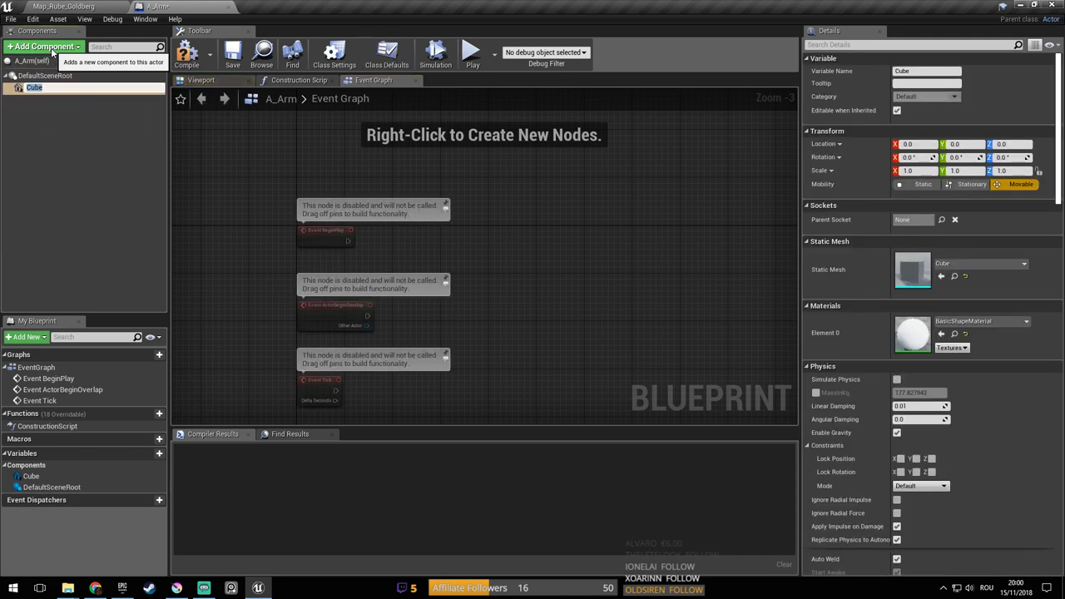
Rename the Cube component of A_Arm as Arm1
click(44, 76)
click(33, 87)
right_click(58, 89)
key(Escape)
key(F2)
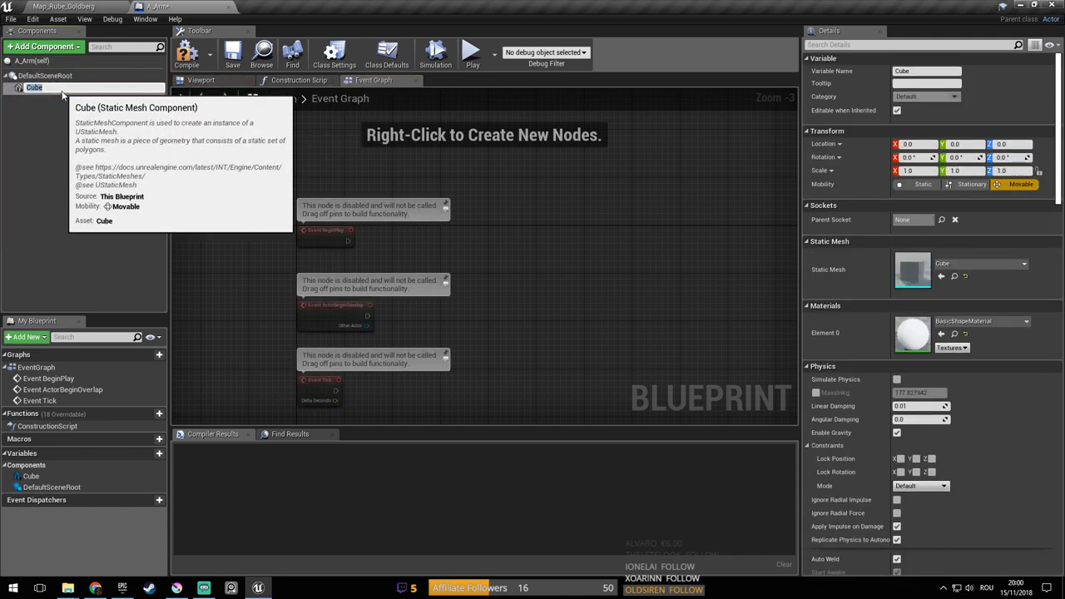
text(Arm)
key(Return)
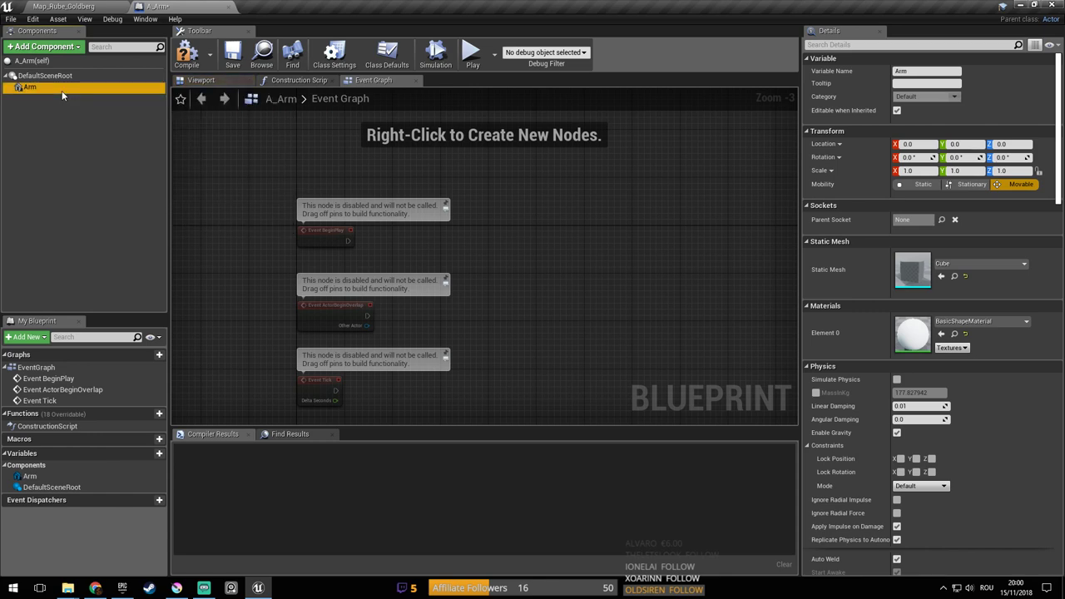
key(F2)
click(48, 87)
text(1)
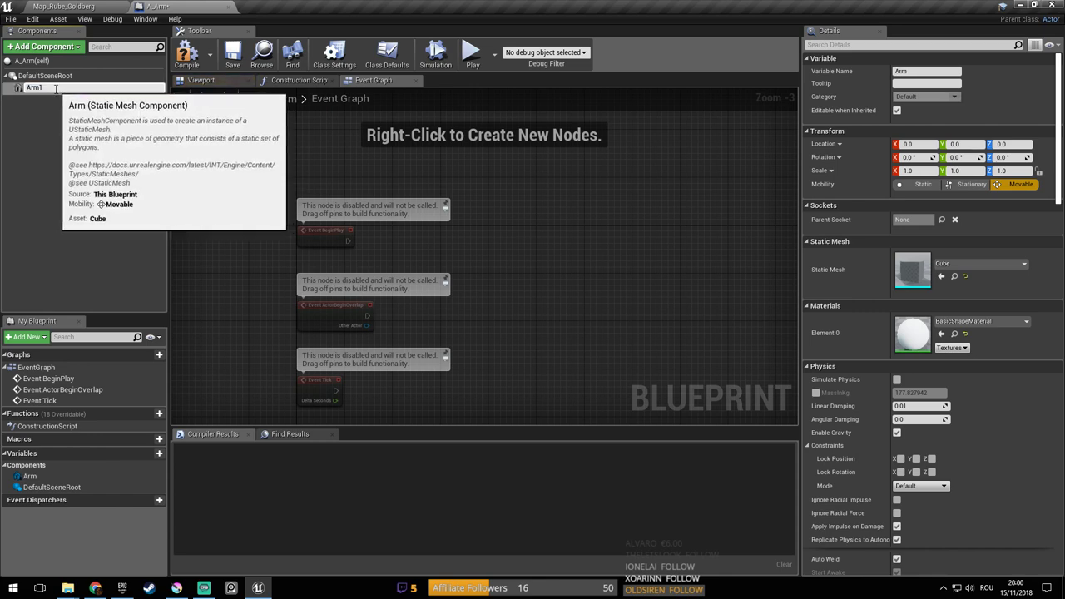
key(Return)
Delete the A_Arm blueprint from the Rube_Goldberg folder and open the existing A_ReleaseArm blueprint
click(64, 6)
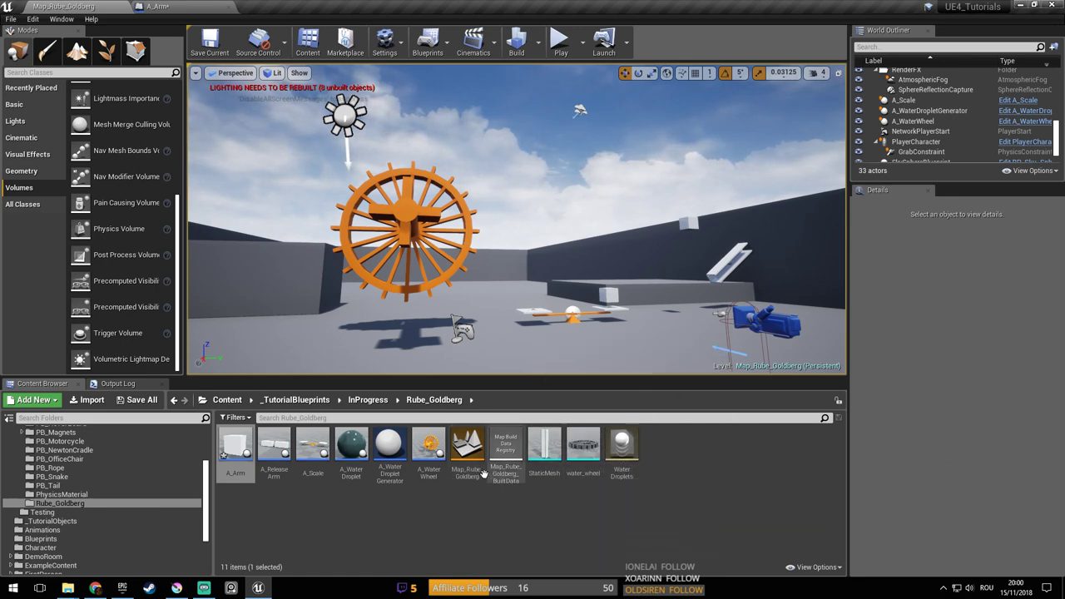
click(236, 445)
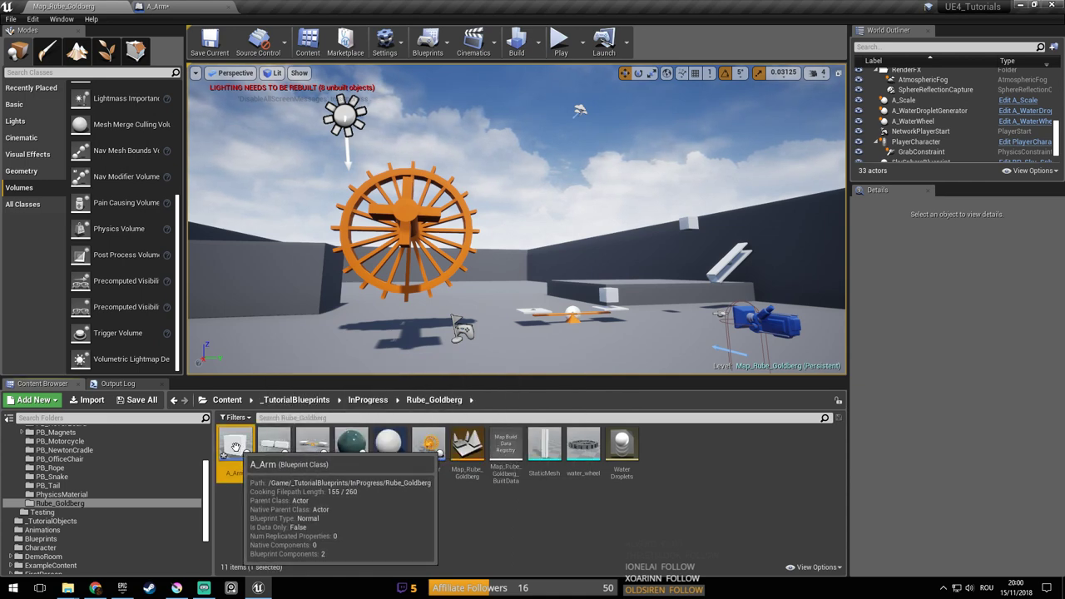
key(Delete)
click(450, 469)
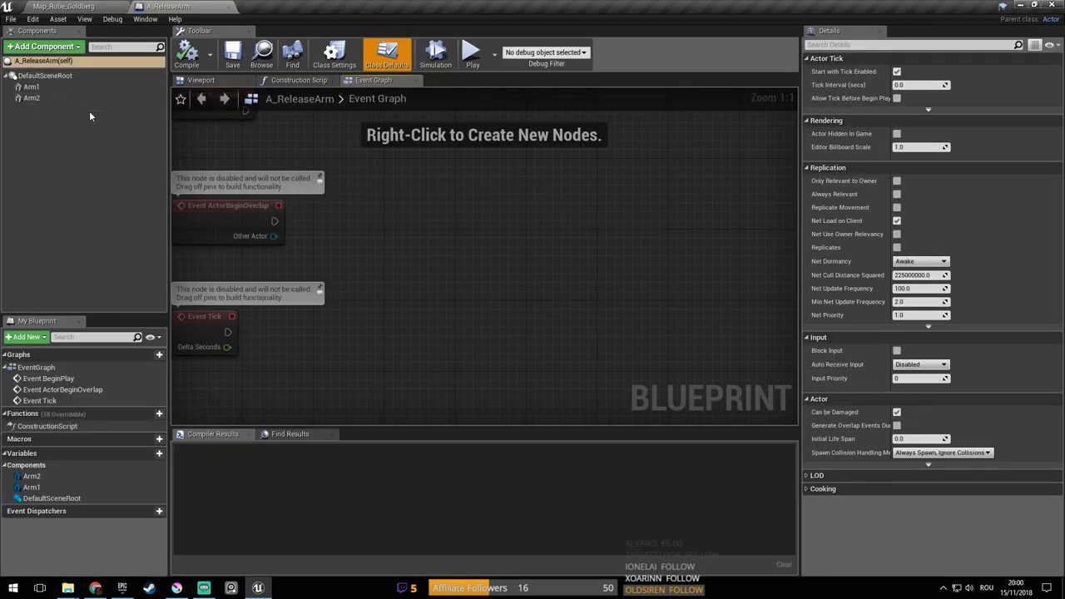
Show the A_ReleaseArm model and lengthen the Arm2 component by scaling it along X
click(202, 81)
right_drag(423, 196, 353, 195)
key(w)
key(a)
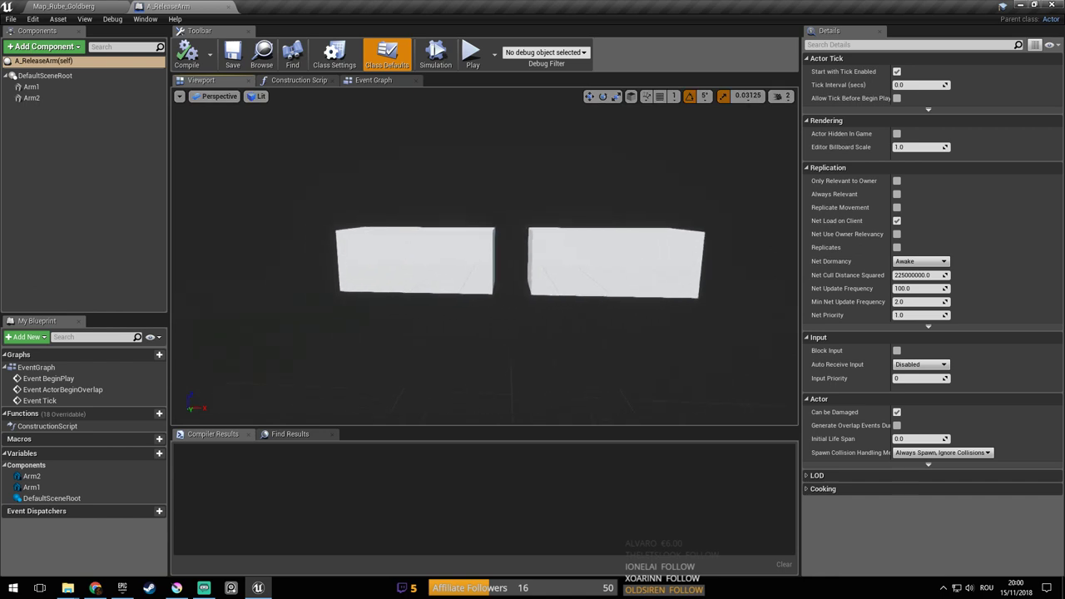
click(445, 257)
right_drag(449, 257, 467, 254)
key(s)
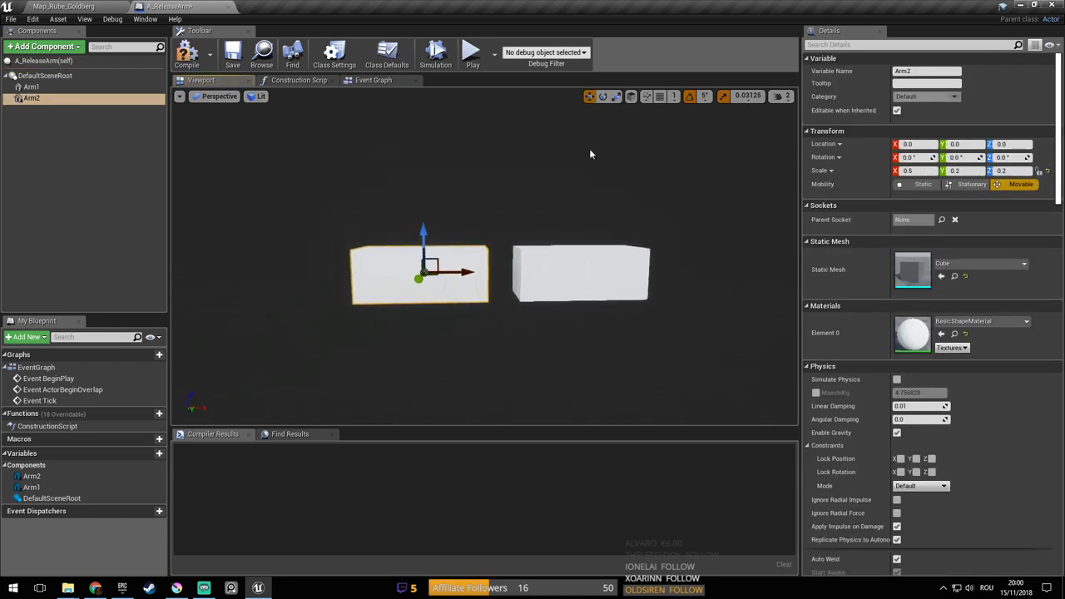
click(617, 97)
drag(466, 272, 497, 273)
Lengthen the Arm1 component by scaling it along X to 0.71875
click(590, 292)
right_drag(589, 292, 589, 288)
key(d)
drag(437, 269, 485, 275)
Move Arm1 away from Arm2 along X to location 82.286606 and save the blueprint
click(589, 96)
right_drag(469, 288, 493, 298)
key(a)
key(ctrl+s)
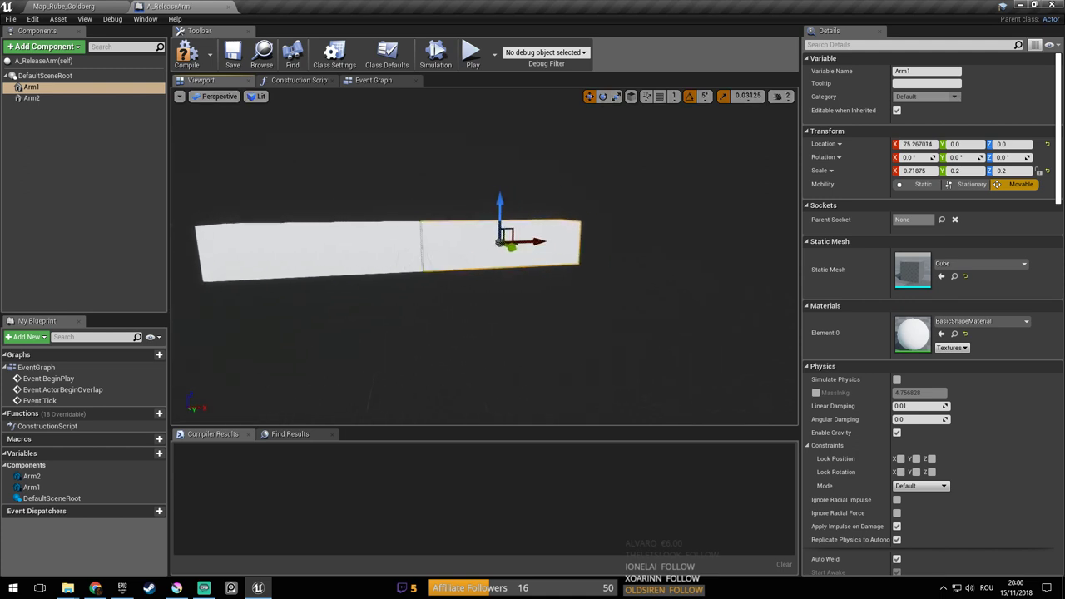
drag(536, 241, 548, 243)
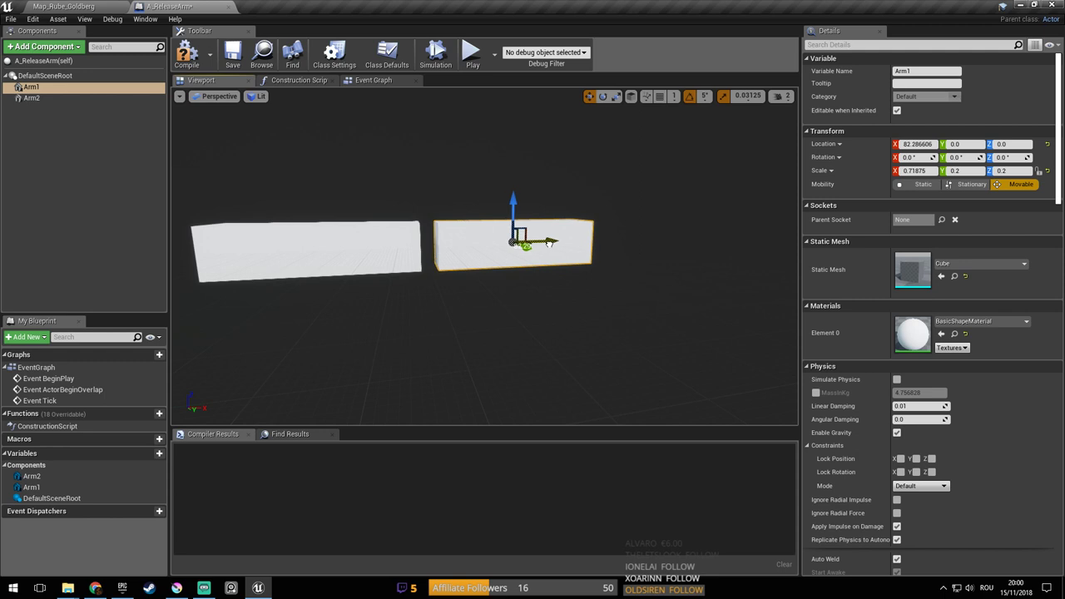
mouse_move(553, 257)
right_down()
mouse_move(554, 273)
mouse_move(564, 266)
right_up()
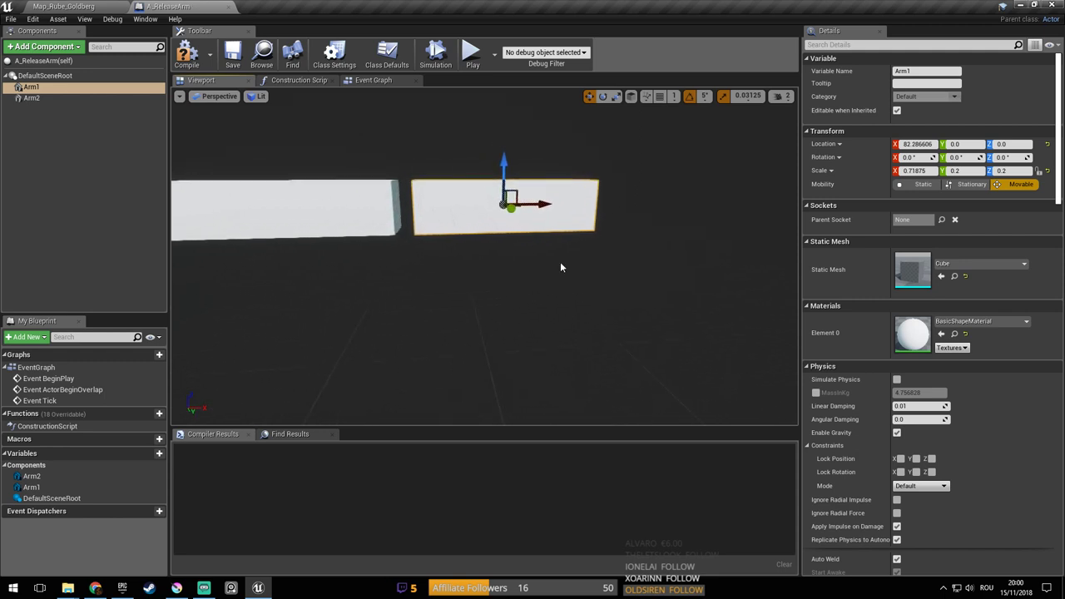
Compare the pivoting arm in the Krita sketch with the two arm components in A_ReleaseArm
click(177, 587)
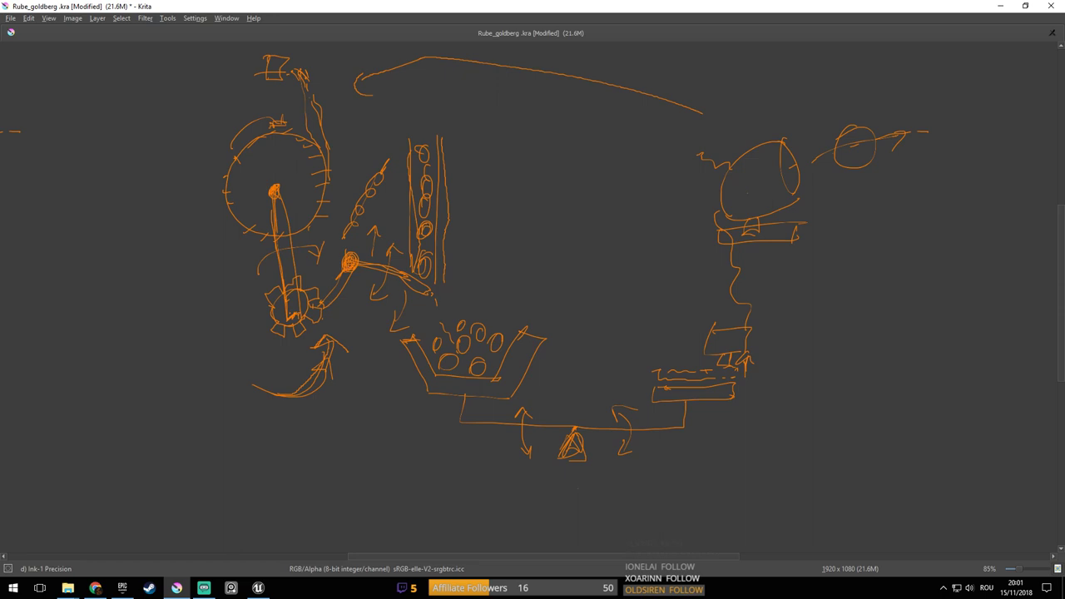
key(alt+Tab)
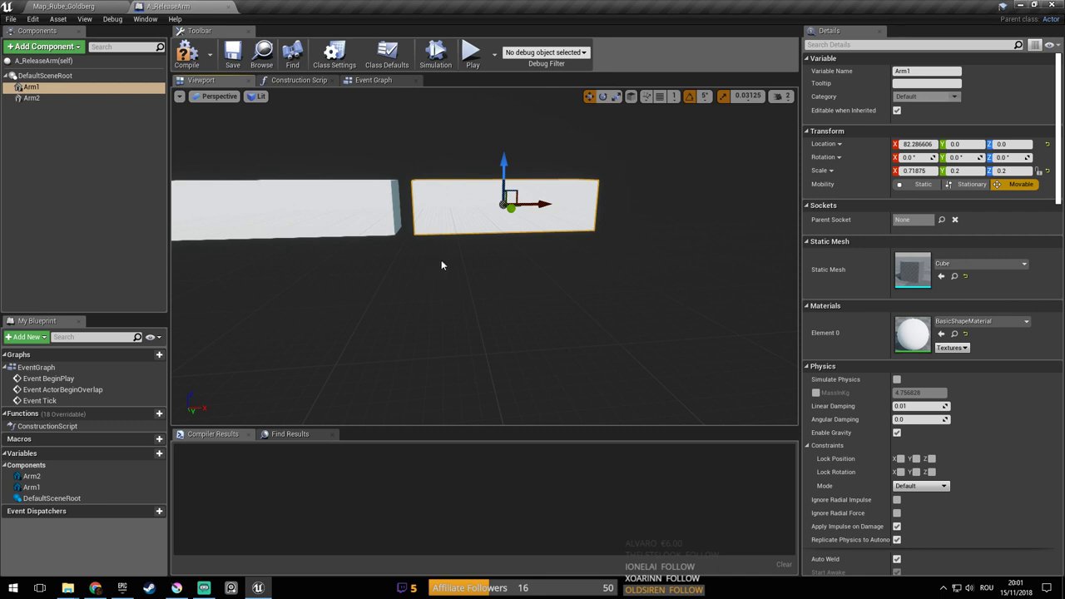
key(alt+Tab)
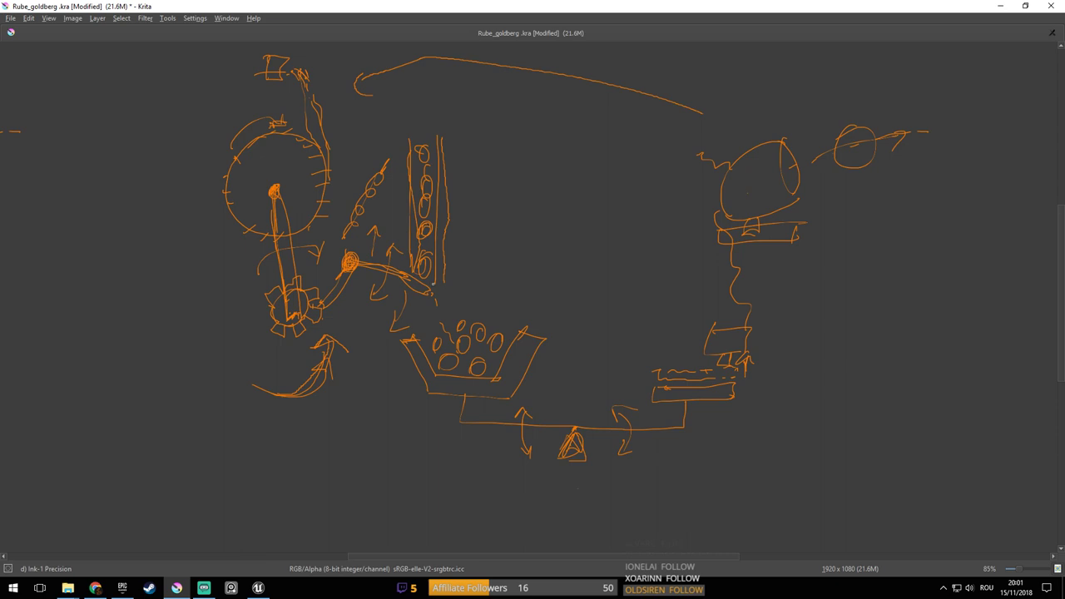
key(alt+Tab)
right_drag(432, 265, 410, 256)
key(alt+Tab)
key(alt+Tab)
key(alt+Tab)
key(alt+Tab)
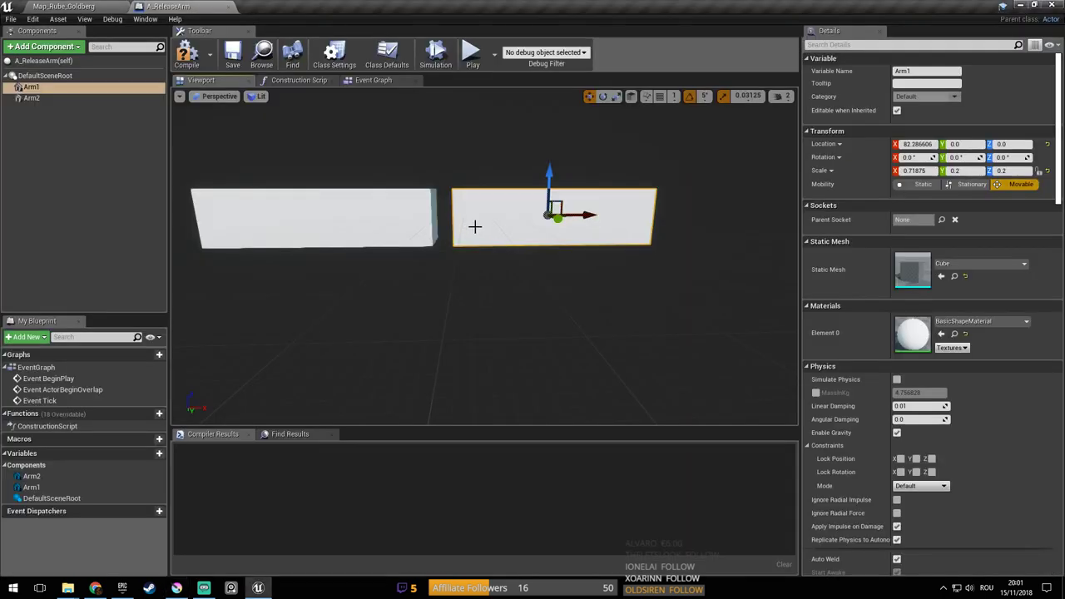
Delete the Arm2 component, set Arm1's X location to 0 and save the blueprint
click(358, 215)
key(Delete)
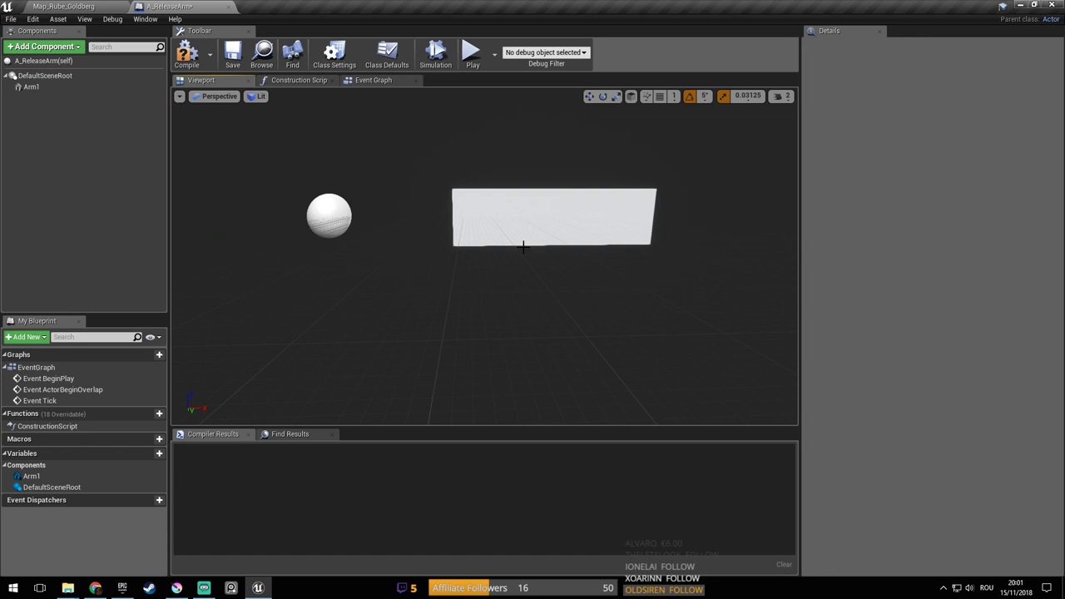
click(561, 238)
right_drag(561, 238, 607, 229)
click(931, 145)
text(0)
key(Return)
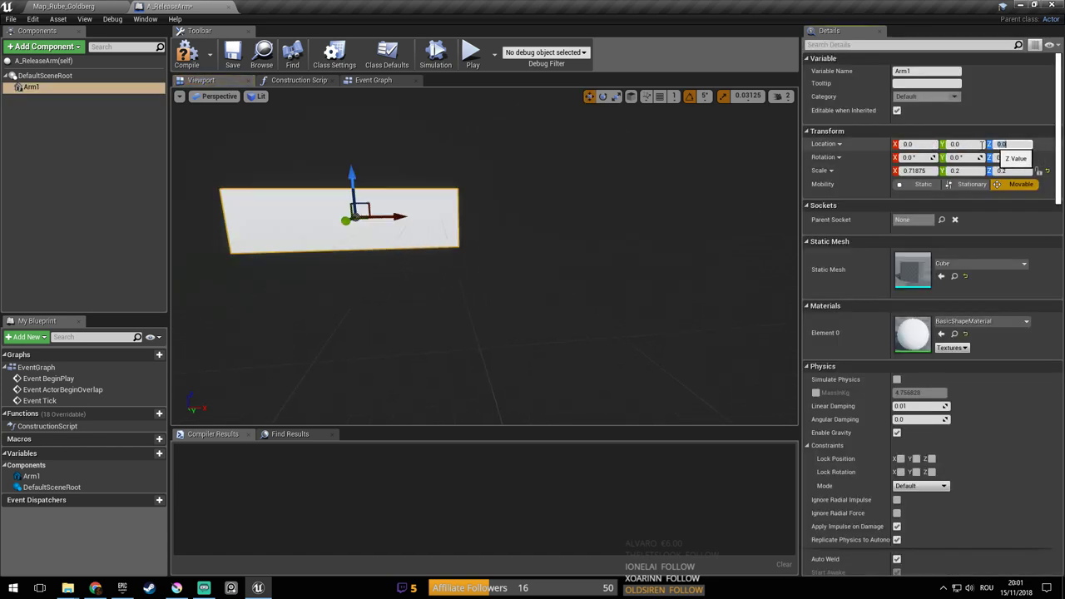
key(ctrl+s)
Add a Physics Constraint component to the DefaultSceneRoot of A_ReleaseArm
right_drag(407, 200, 354, 200)
click(62, 75)
click(43, 46)
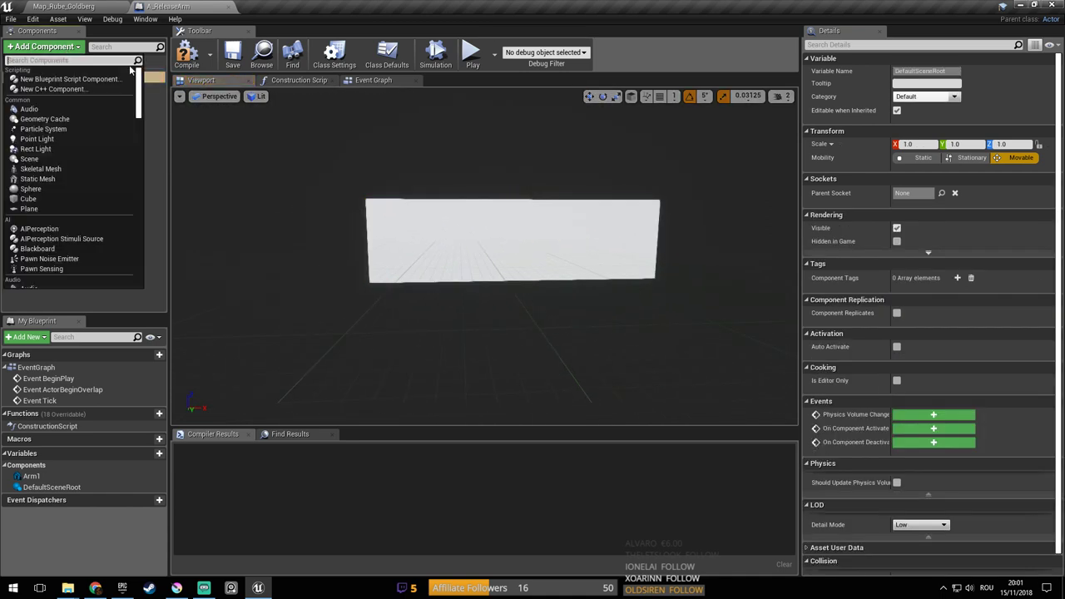
text(physics)
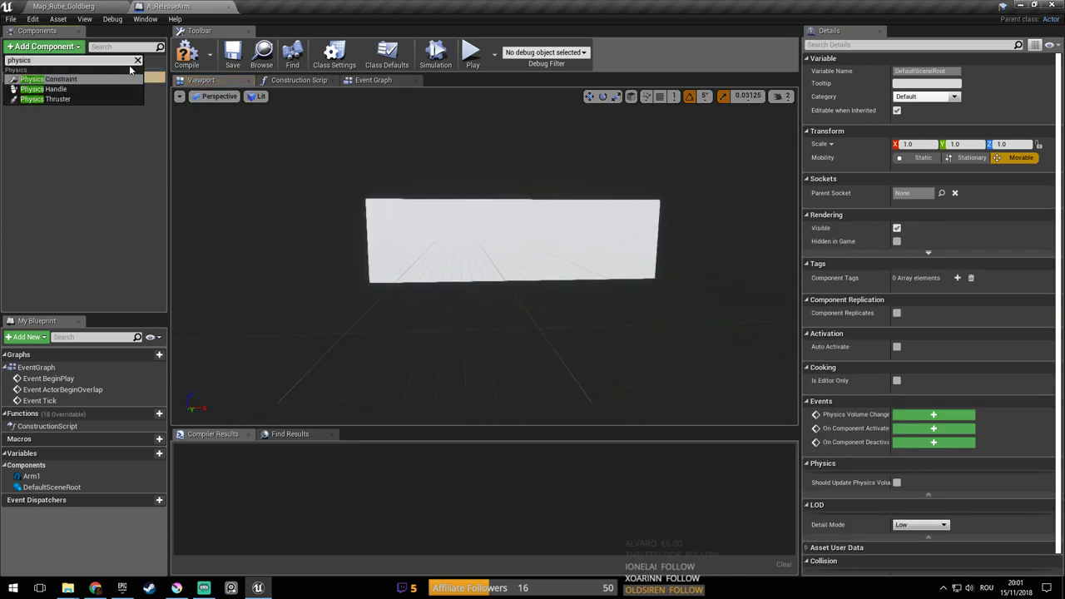
key(Return)
Rotate the PhysicsConstraint component about -90 degrees around the Z axis
right_drag(493, 244, 435, 181)
click(605, 98)
right_drag(450, 328, 414, 273)
drag(392, 298, 446, 298)
right_drag(447, 298, 384, 368)
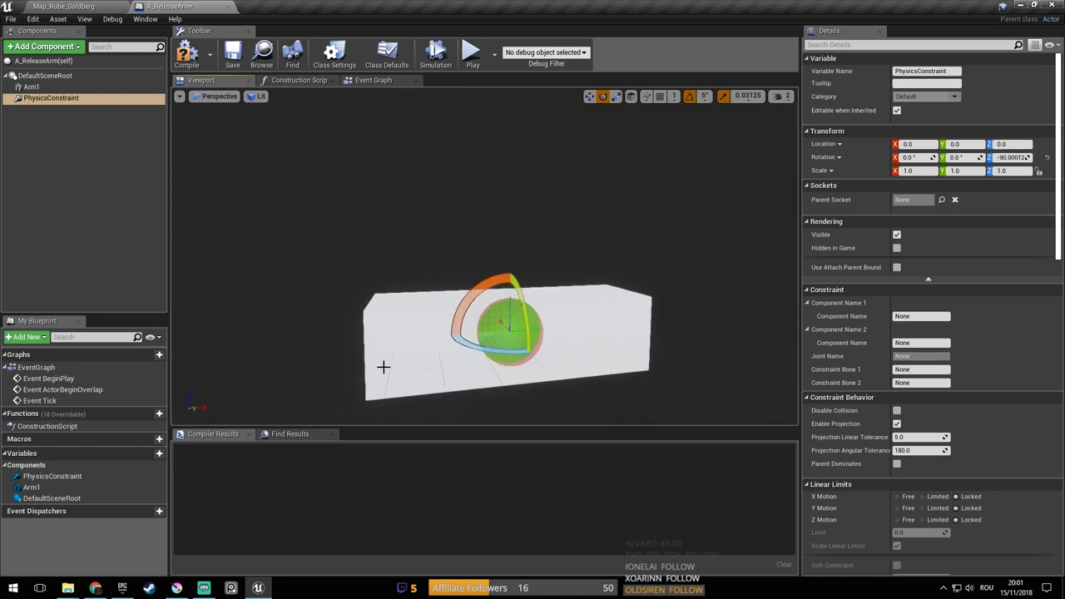
Save and compile the blueprint, and rename the PhysicsConstraint component to ArmAxis
right_drag(542, 351, 559, 353)
key(ctrl+s)
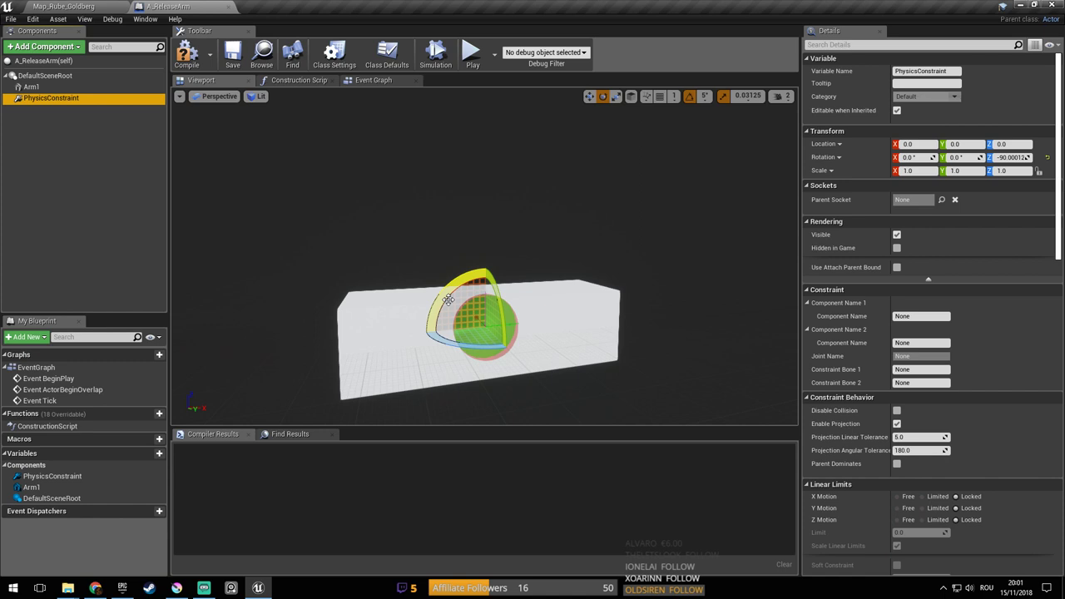
click(186, 54)
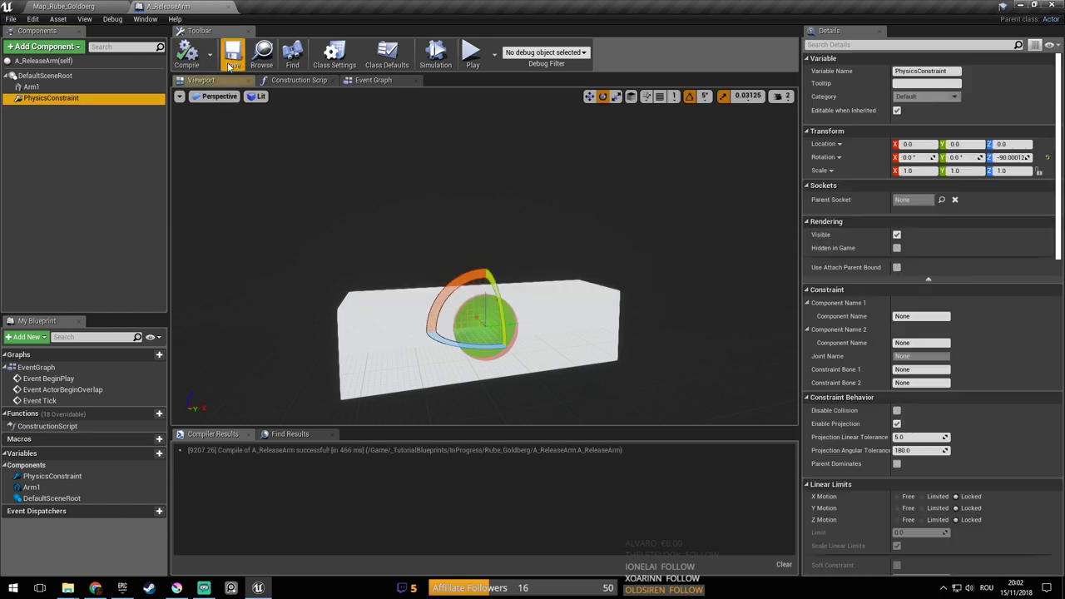
key(F2)
text(A)
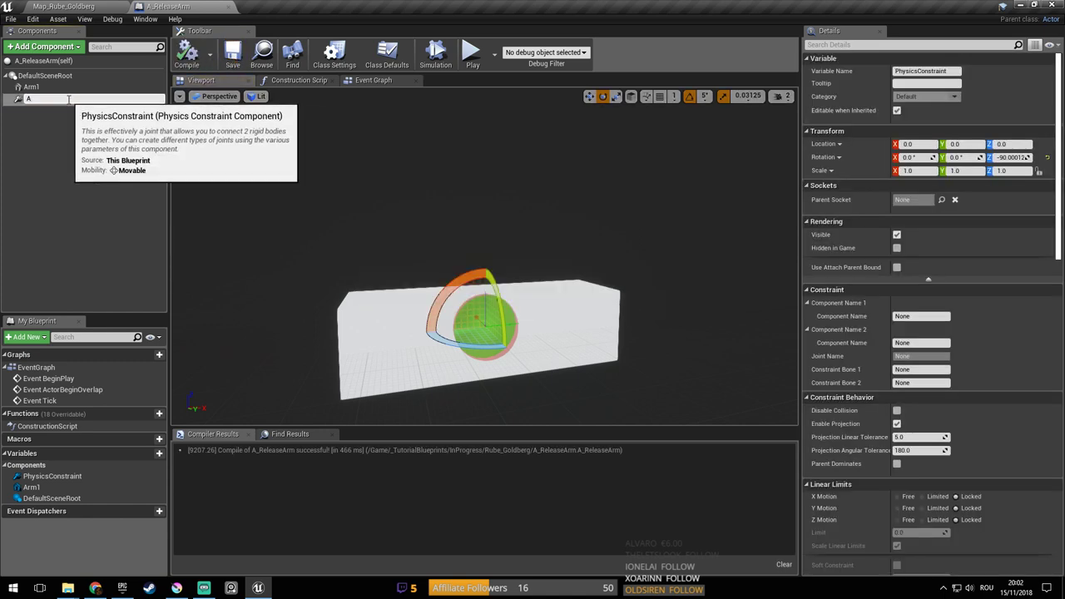
text(rmAxis)
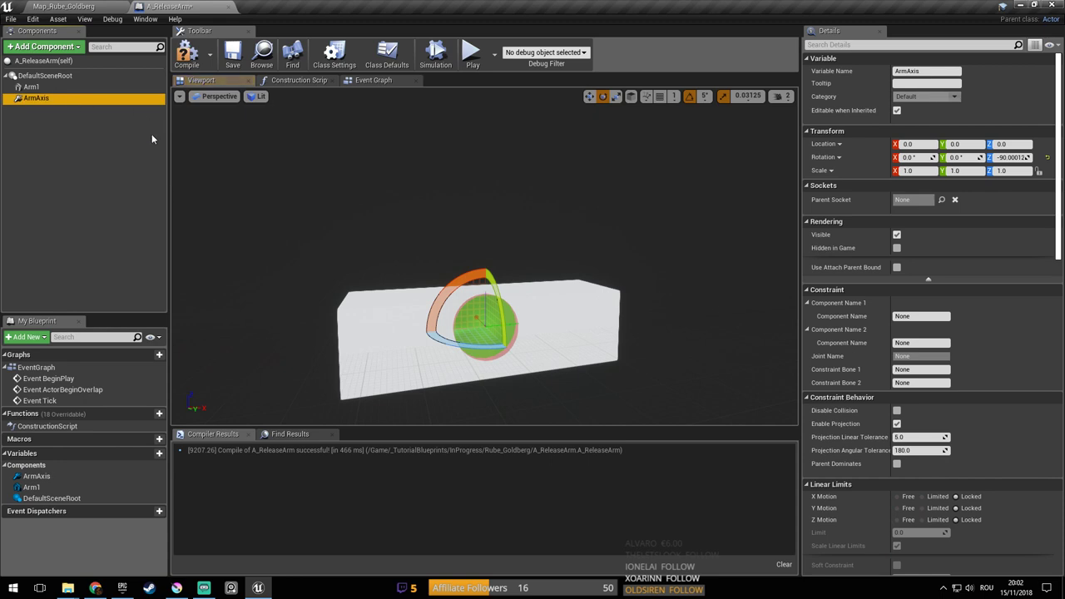
key(Return)
Set Swing 1 Motion and Swing 2 Motion of ArmAxis to Locked in the angular limits and save the blueprint
scroll(991, 273, down, 10)
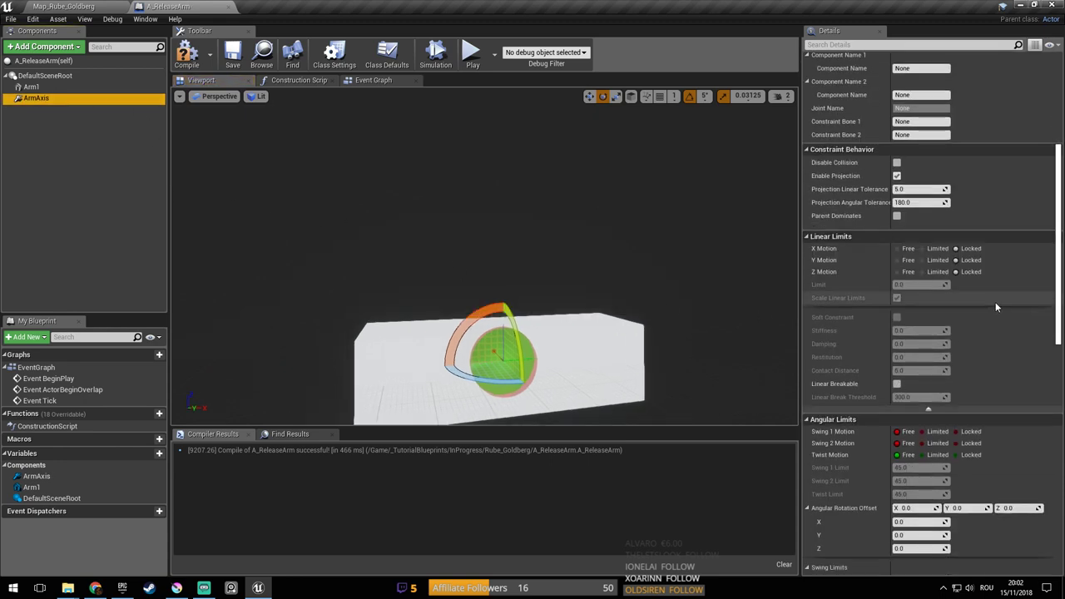
scroll(987, 310, down, 2)
right_drag(507, 376, 545, 399)
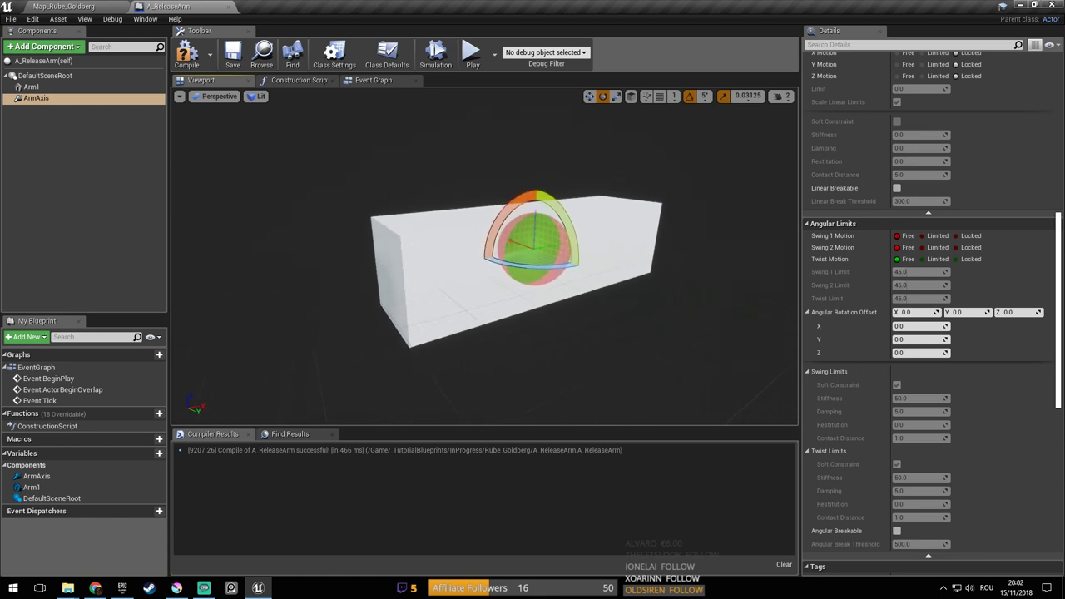
click(976, 237)
click(977, 249)
mouse_move(754, 248)
right_down()
mouse_move(696, 243)
mouse_move(601, 283)
mouse_move(603, 233)
right_up()
key(ctrl+s)
Set the angular motor's drive mode on ArmAxis to Twist and Swing and enable its Twist orientation drive
scroll(997, 366, down, 8)
scroll(991, 350, down, 3)
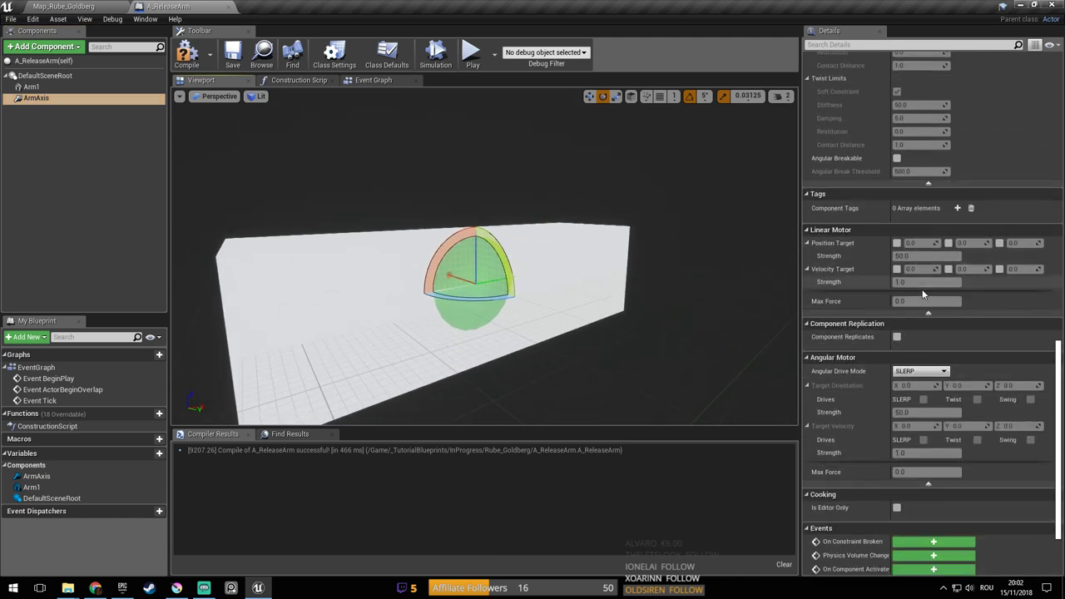
scroll(972, 335, down, 3)
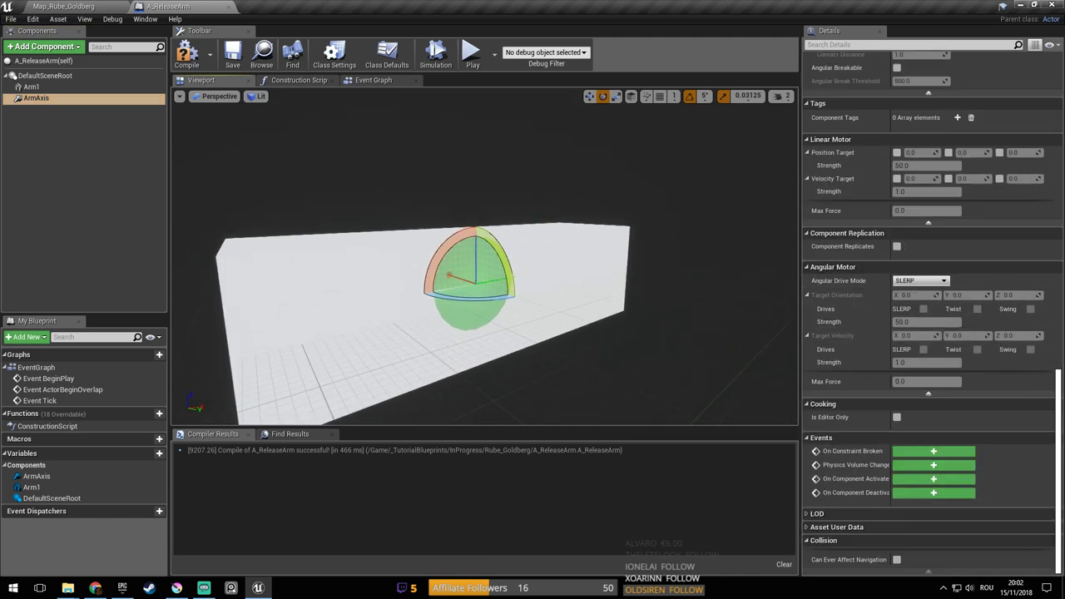
right_drag(599, 283, 639, 275)
click(922, 282)
click(928, 298)
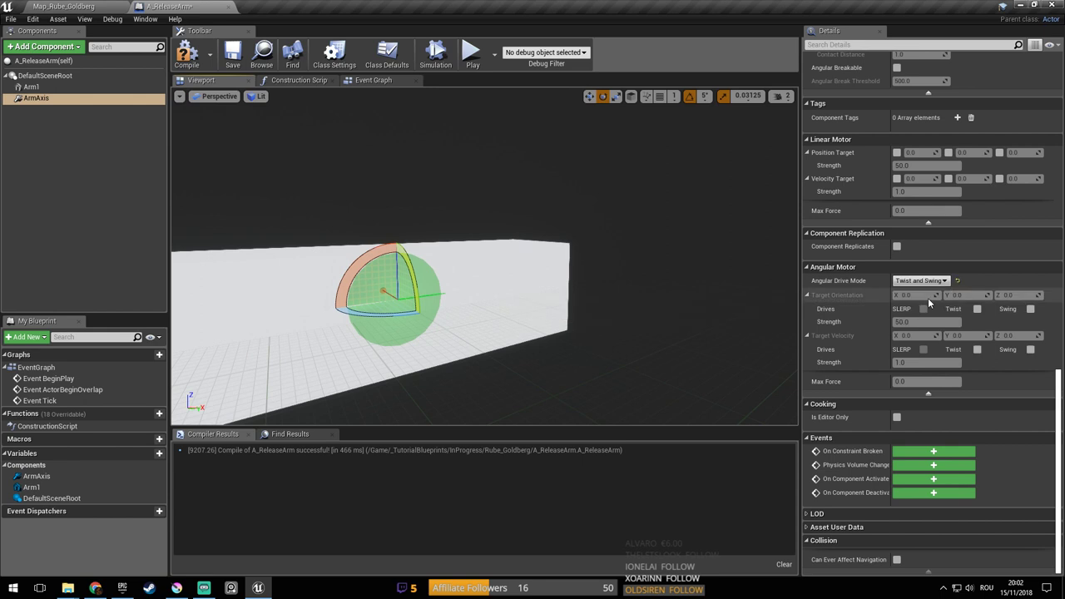
click(978, 310)
Set the target orientation strength of ArmAxis's angular motor to 100 and save the blueprint
right_drag(661, 311, 625, 307)
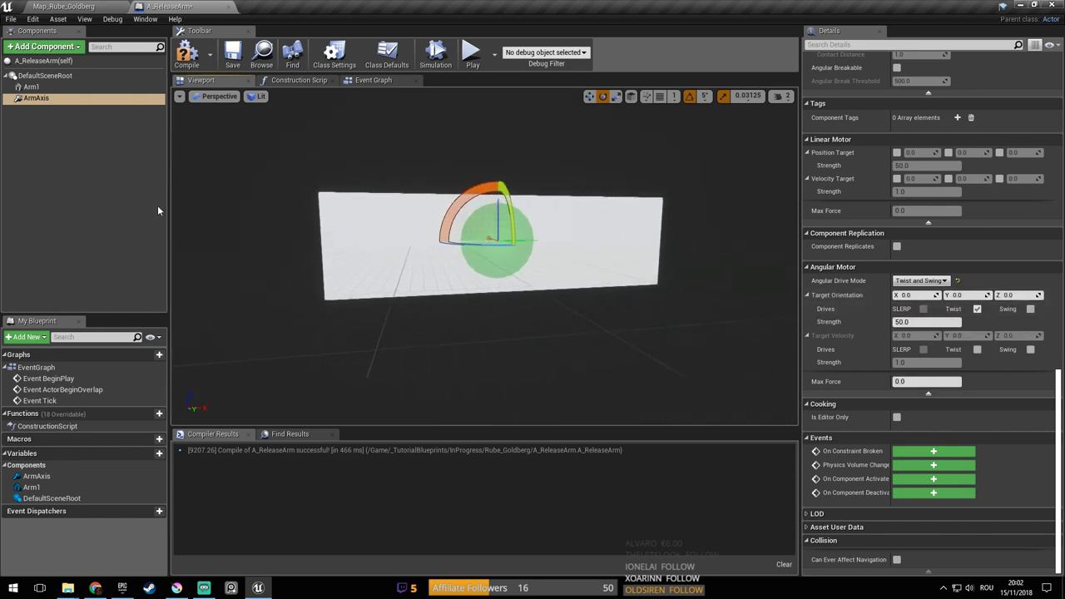
right_drag(550, 252, 557, 252)
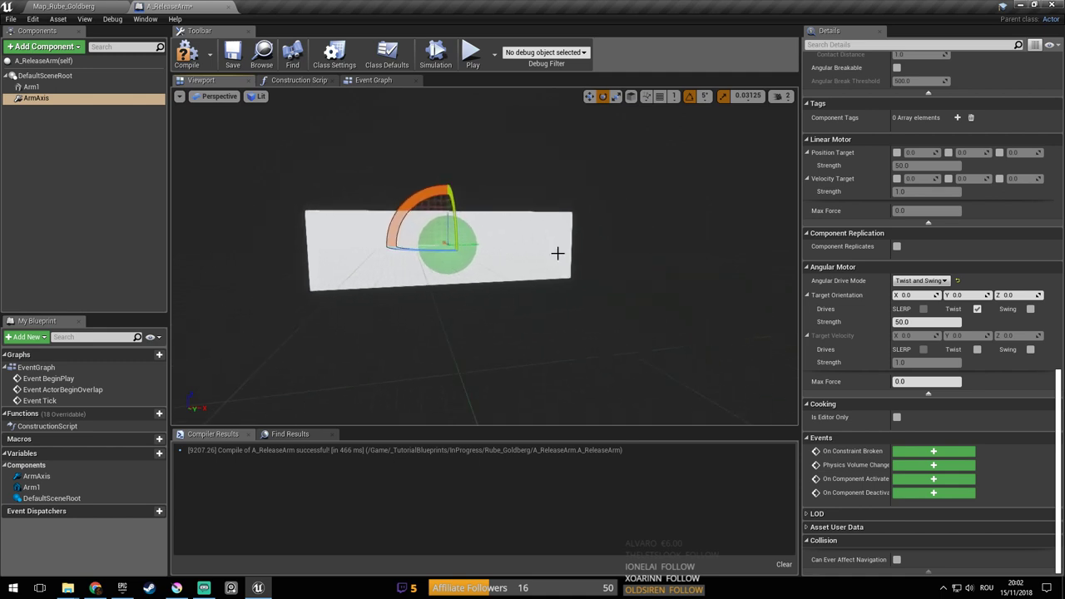
click(953, 322)
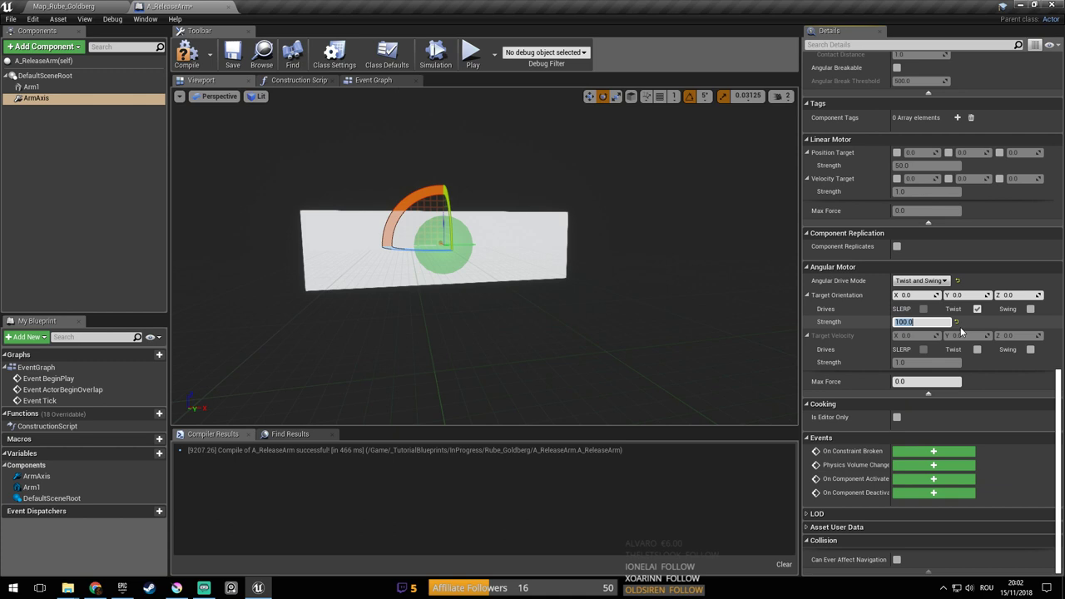
right_drag(604, 242, 606, 231)
key(ctrl+s)
right_drag(506, 223, 472, 218)
key(r)
drag(524, 272, 536, 274)
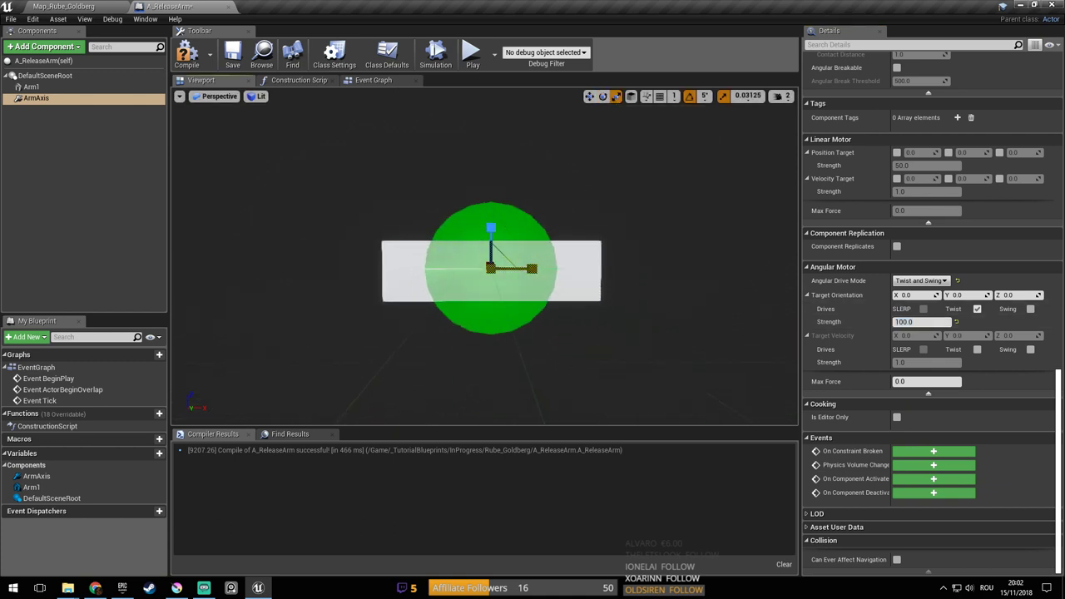
key(ctrl+z)
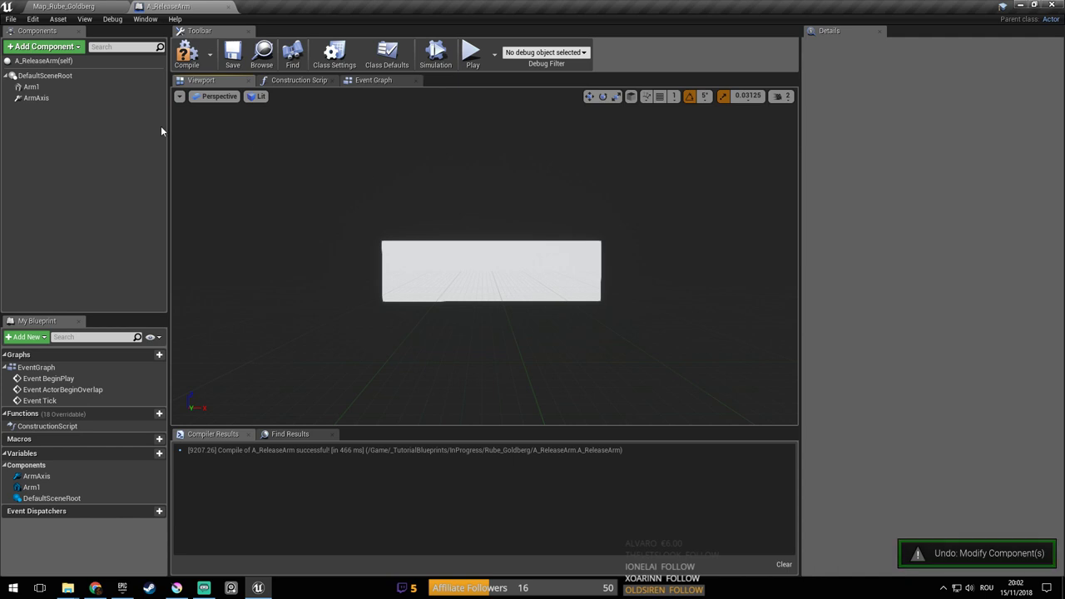
Stretch the Arm1 component along its length to an X scale of 1.3125, and compile and save the blueprint
click(51, 90)
mouse_move(535, 270)
mouse_down()
mouse_move(592, 273)
mouse_move(538, 269)
mouse_up()
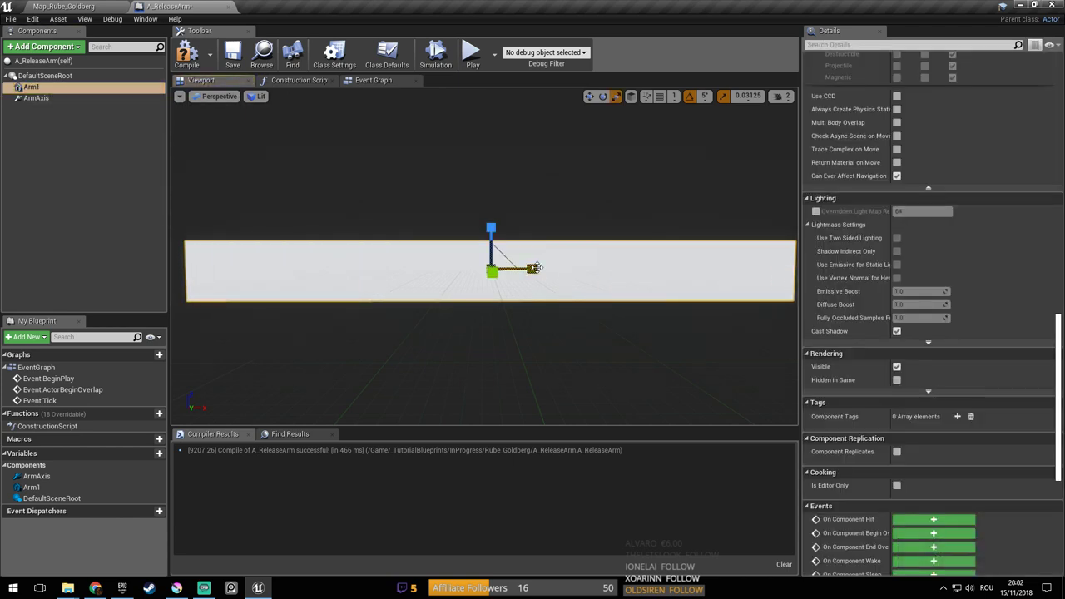
right_drag(496, 260, 516, 265)
key(ctrl+s)
right_drag(356, 190, 422, 206)
drag(501, 254, 471, 254)
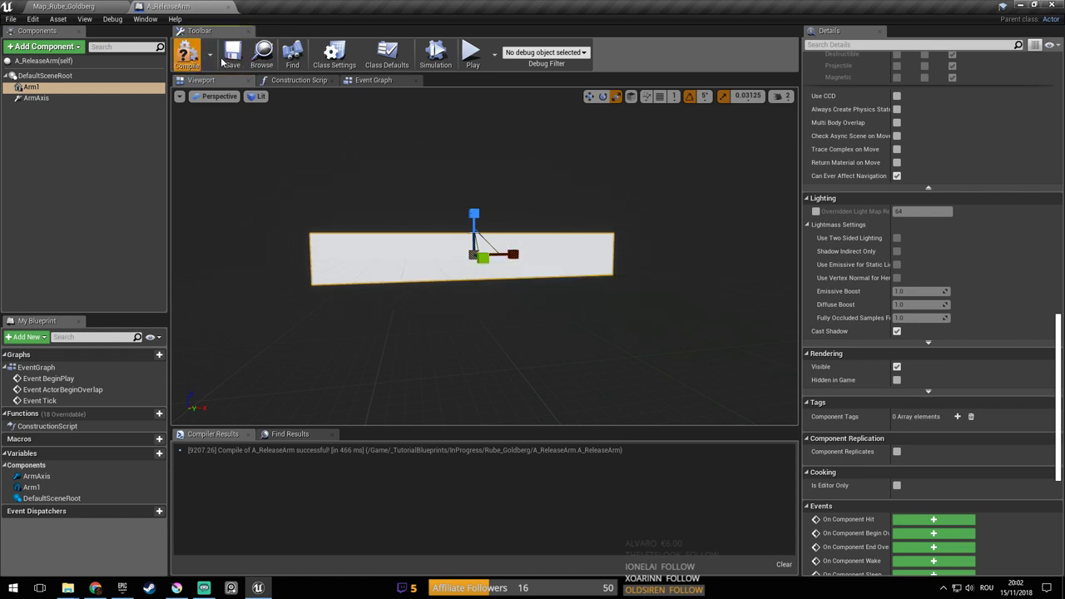
click(254, 58)
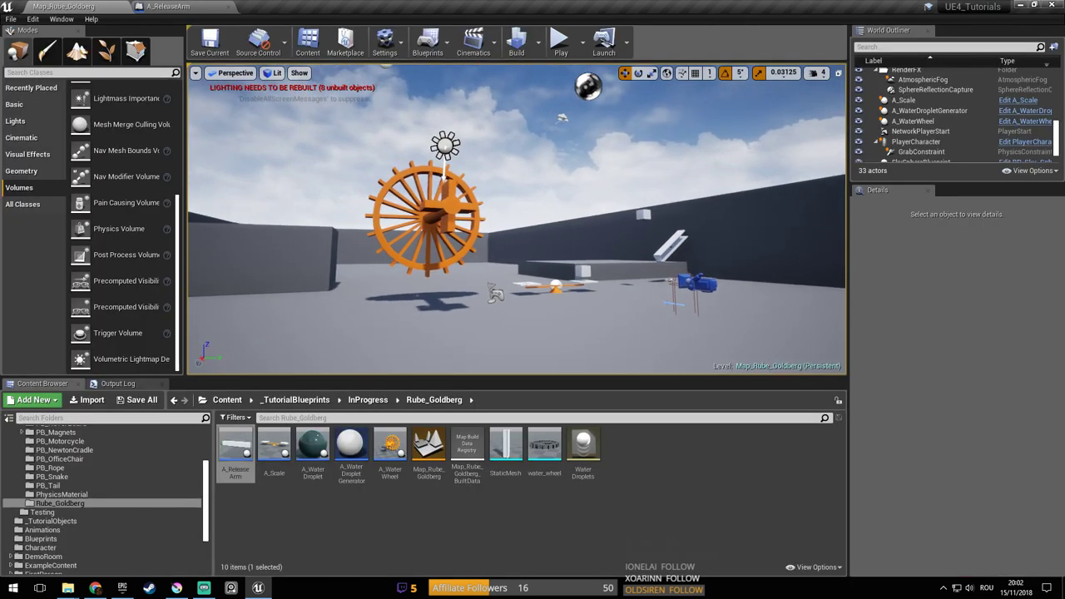
Return to the A_ReleaseArm blueprint and enable Simulate Physics on the Arm1 component
click(185, 8)
scroll(970, 353, down, 6)
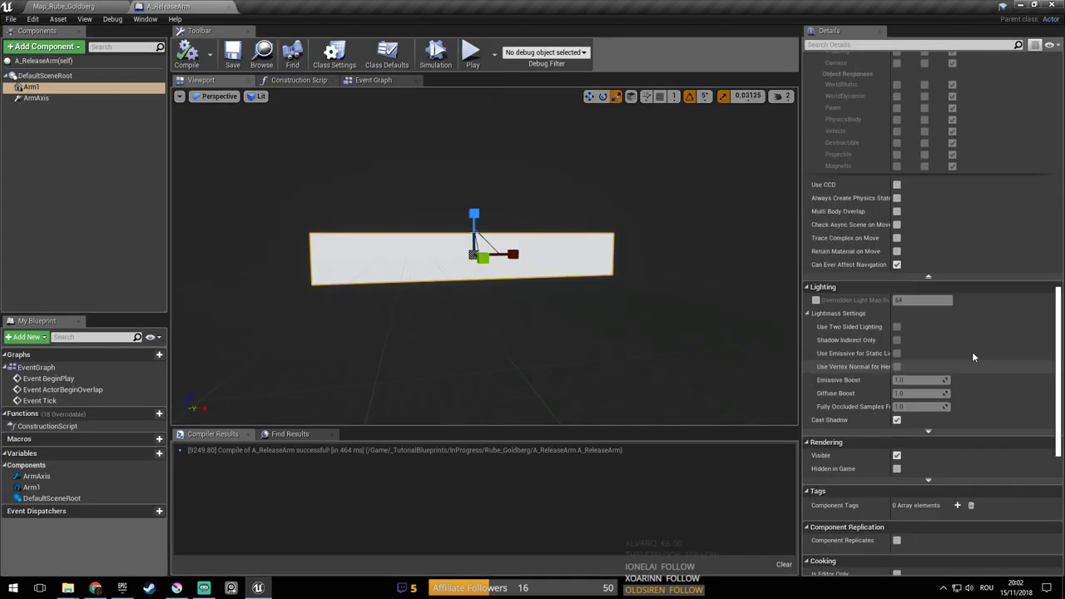
scroll(987, 358, up, 10)
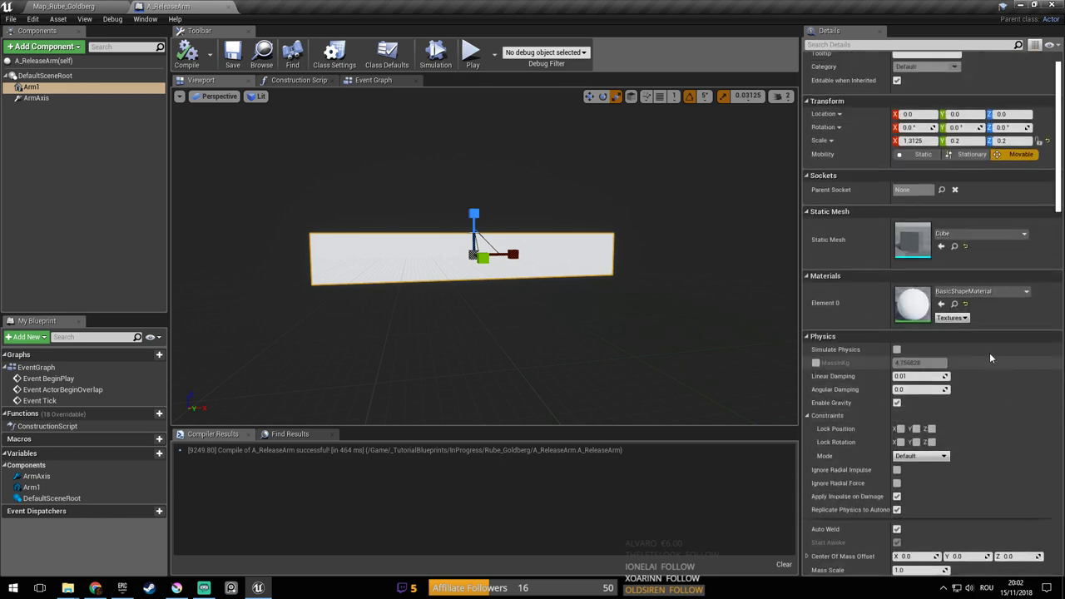
click(898, 350)
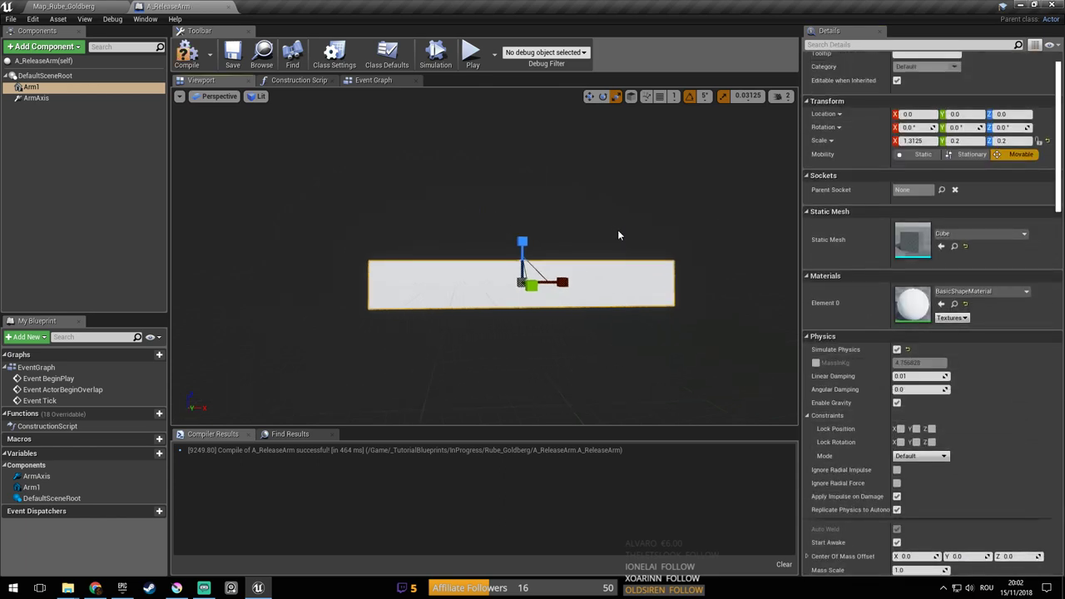
Set Component Name 2 of the ArmAxis constraint to Arm and rename the Arm1 component to Arm to match
click(36, 97)
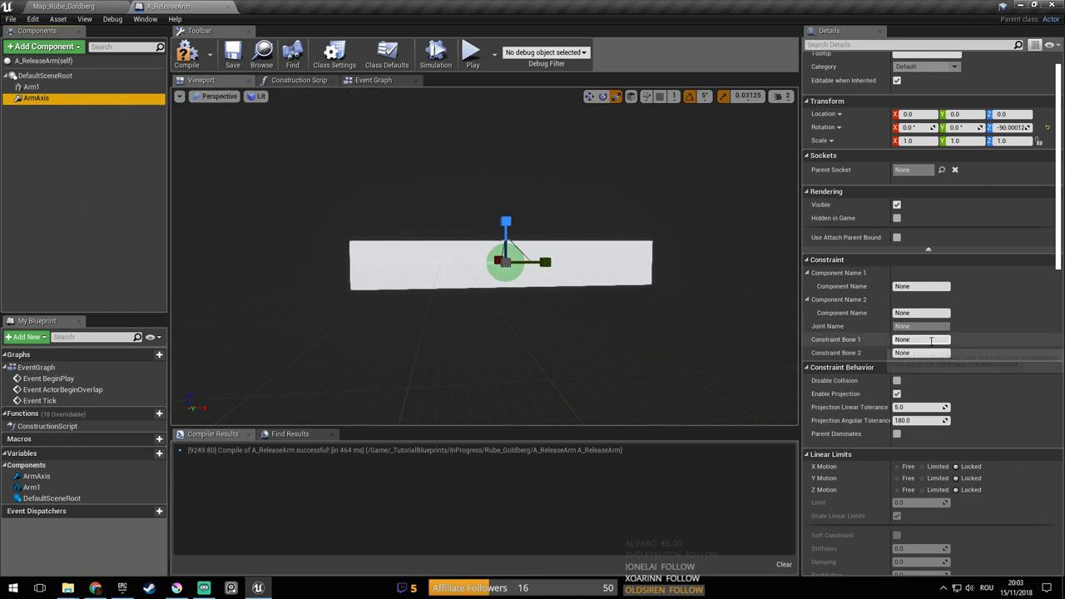
click(925, 313)
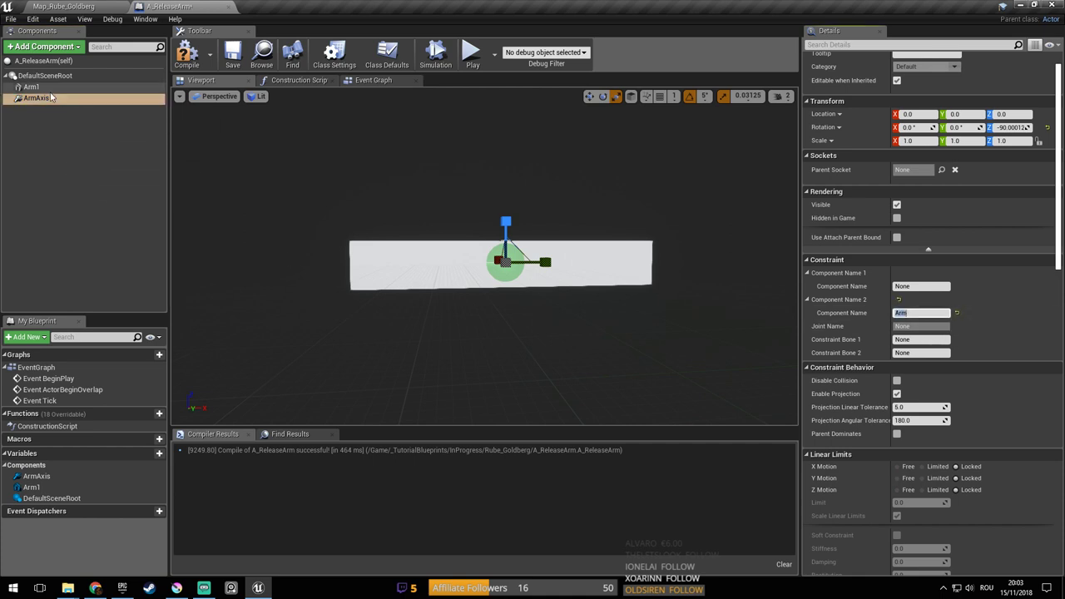
click(33, 88)
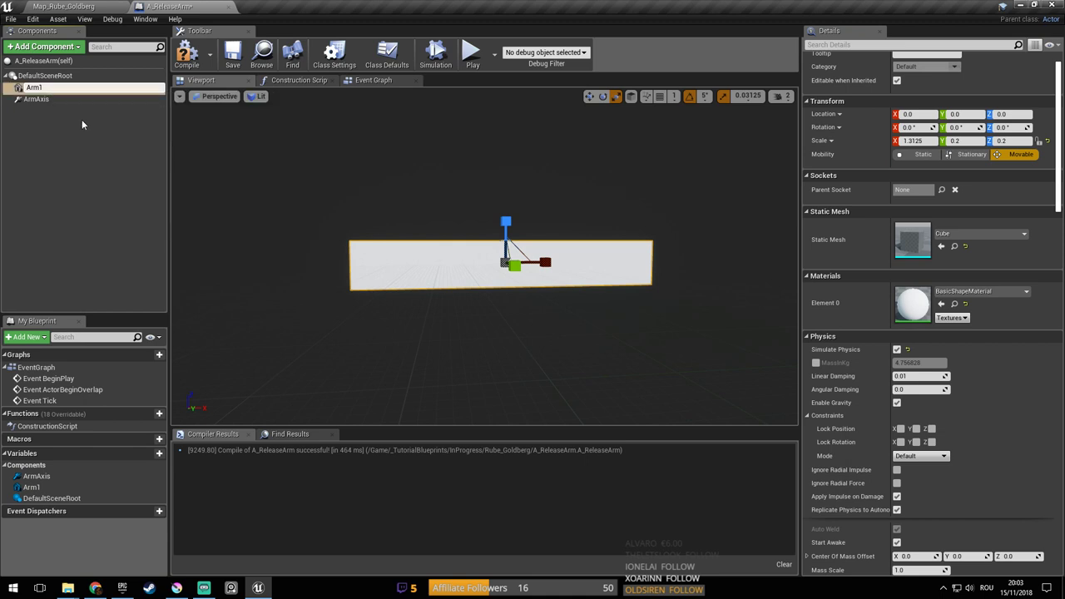
key(BackSpace)
key(Return)
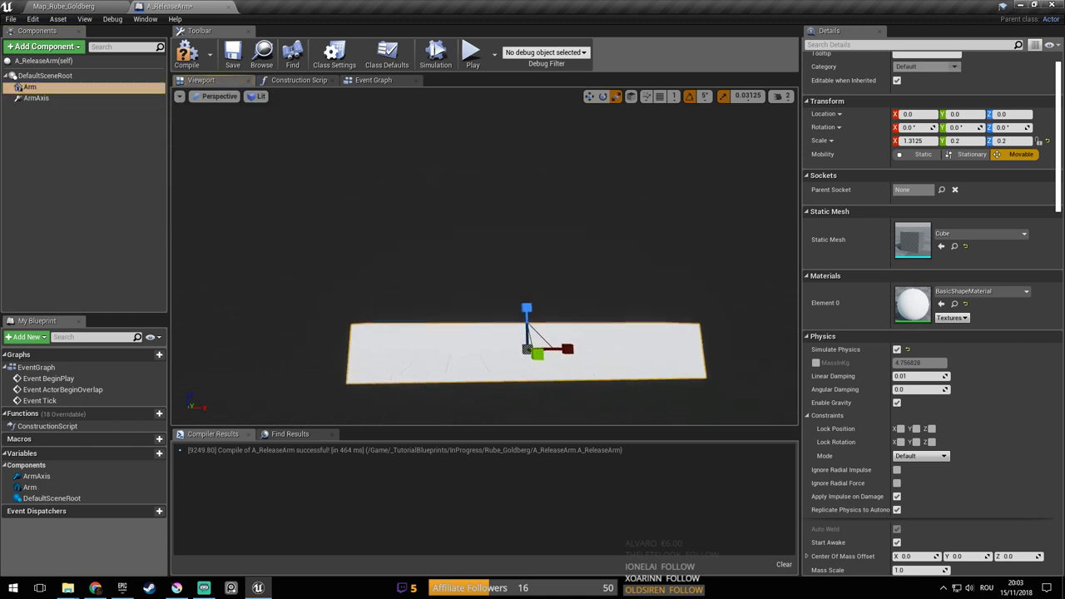
right_drag(484, 258, 341, 270)
click(37, 98)
click(932, 313)
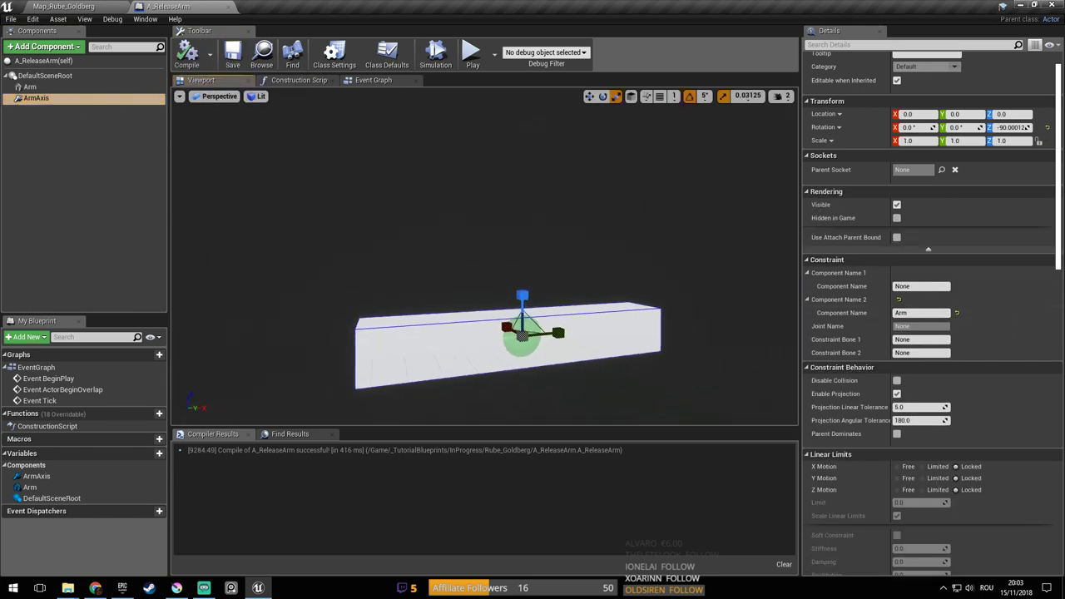
scroll(999, 267, down, 5)
Switch to Map_Rube_Goldberg and place an A_ReleaseArm actor from the project assets near the water wheel's axle
click(91, 6)
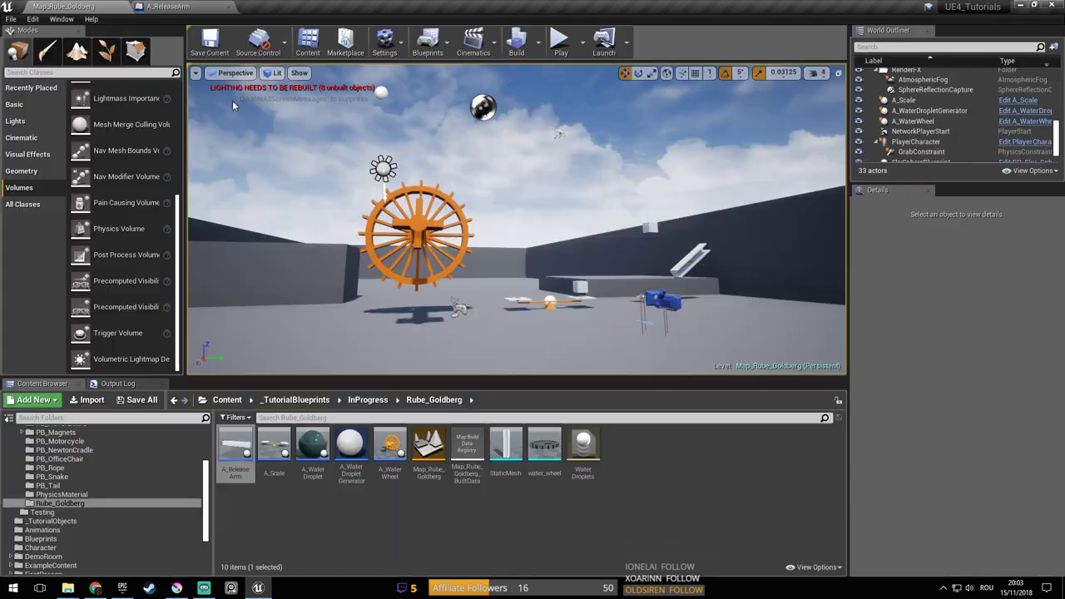
key(ctrl+s)
key(w)
right_drag(511, 194, 605, 356)
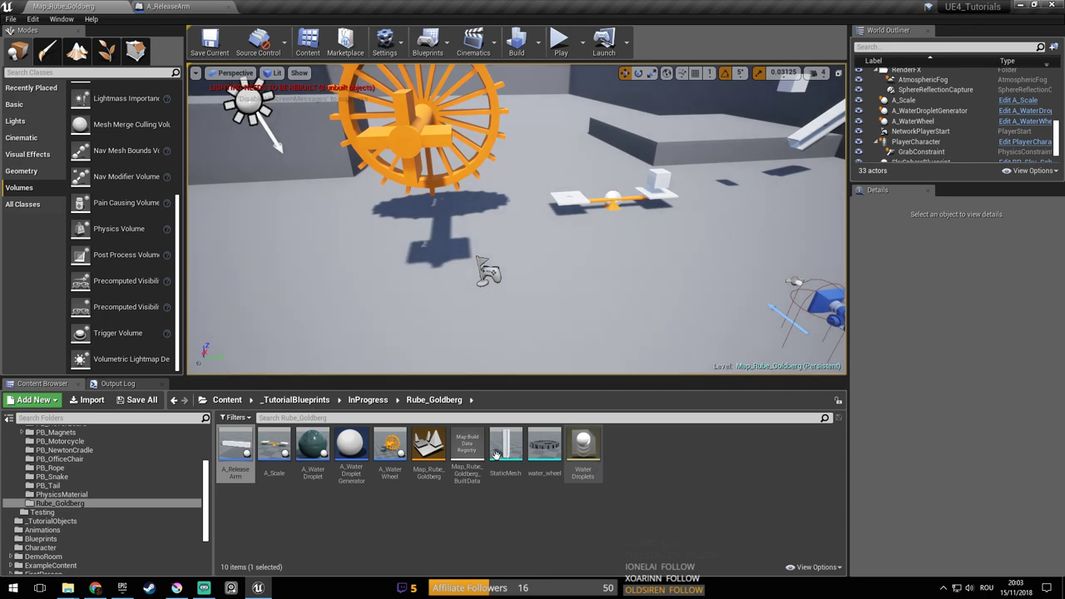
drag(236, 448, 438, 135)
Rotate A_ReleaseArm 90 degrees around Z, move it beside the axle paddles at about Y -3.3, Z 519.6, and save the map
right_drag(438, 135, 333, 96)
key(w)
key(s)
right_drag(516, 183, 640, 97)
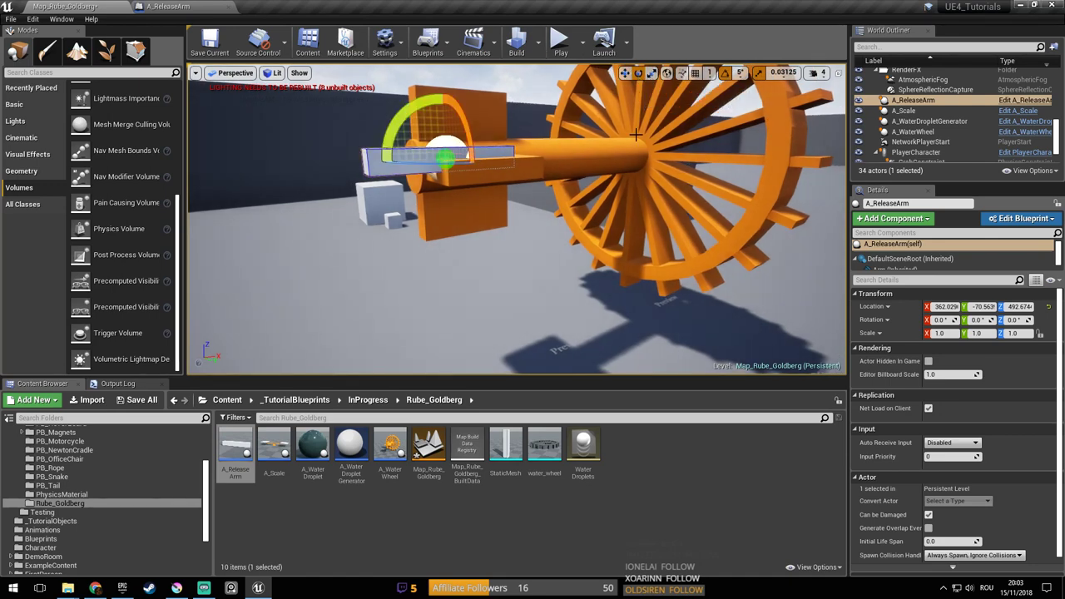
mouse_move(448, 161)
mouse_down()
mouse_move(466, 161)
mouse_move(447, 164)
mouse_up()
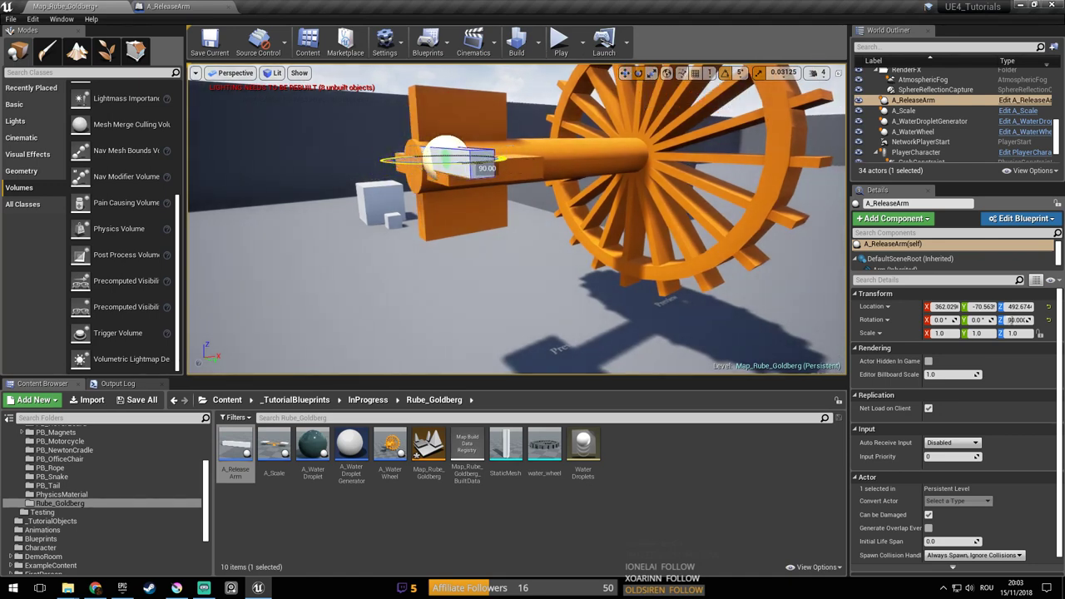
key(a)
right_drag(493, 162, 645, 137)
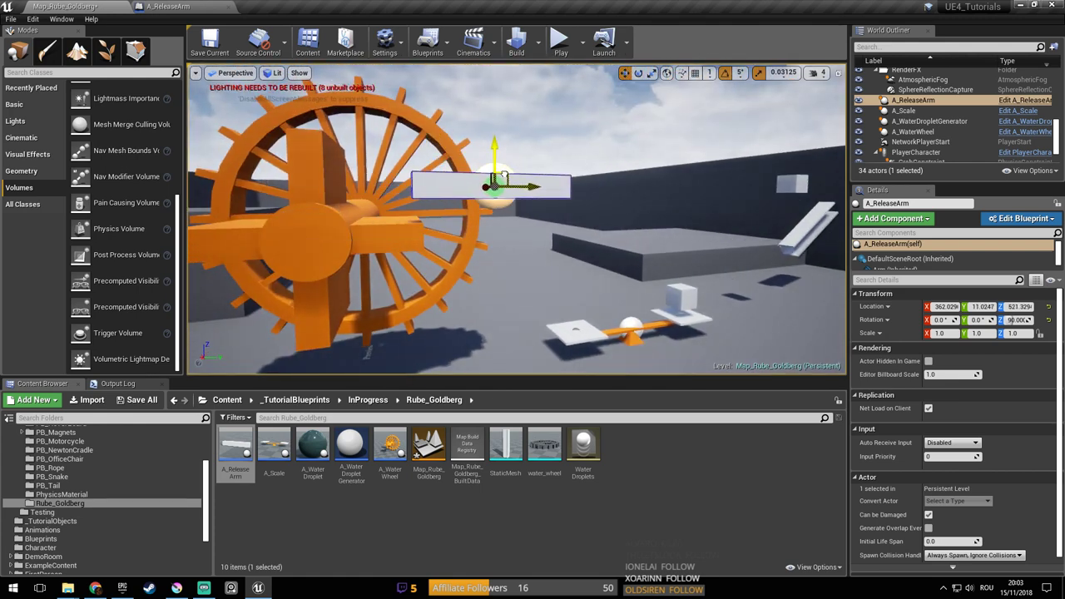
key(ctrl+s)
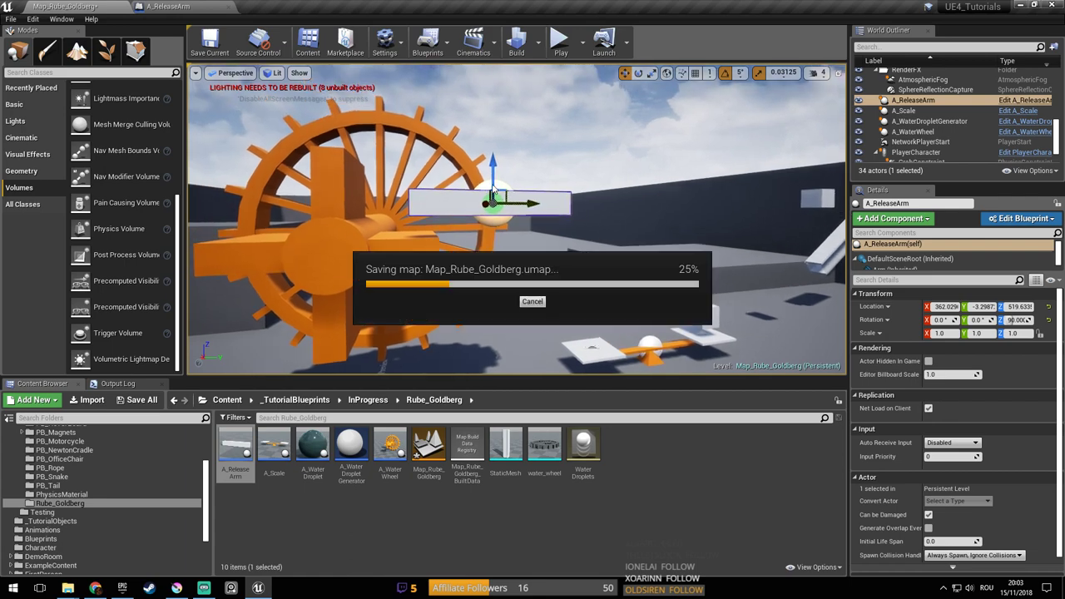
Play the level to watch the wheel's paddles act on the release arm, stop it and return to the A_ReleaseArm blueprint
mouse_move(492, 190)
right_down()
mouse_move(493, 242)
mouse_move(566, 208)
mouse_move(491, 174)
right_up()
key(s)
right_drag(543, 224, 539, 223)
key(a)
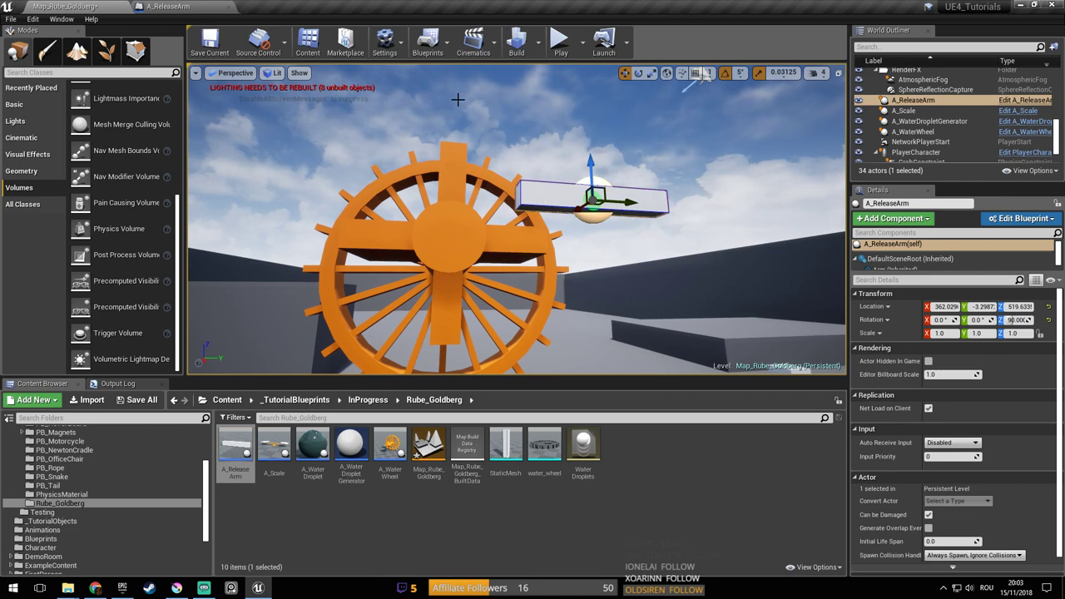
click(561, 39)
key(a)
key(w)
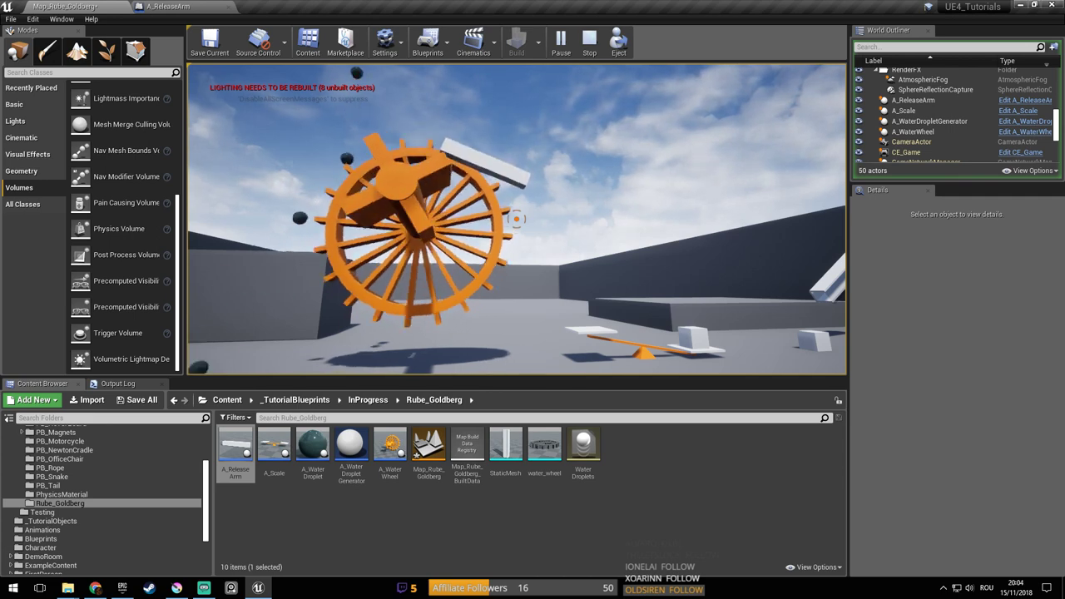
key(Escape)
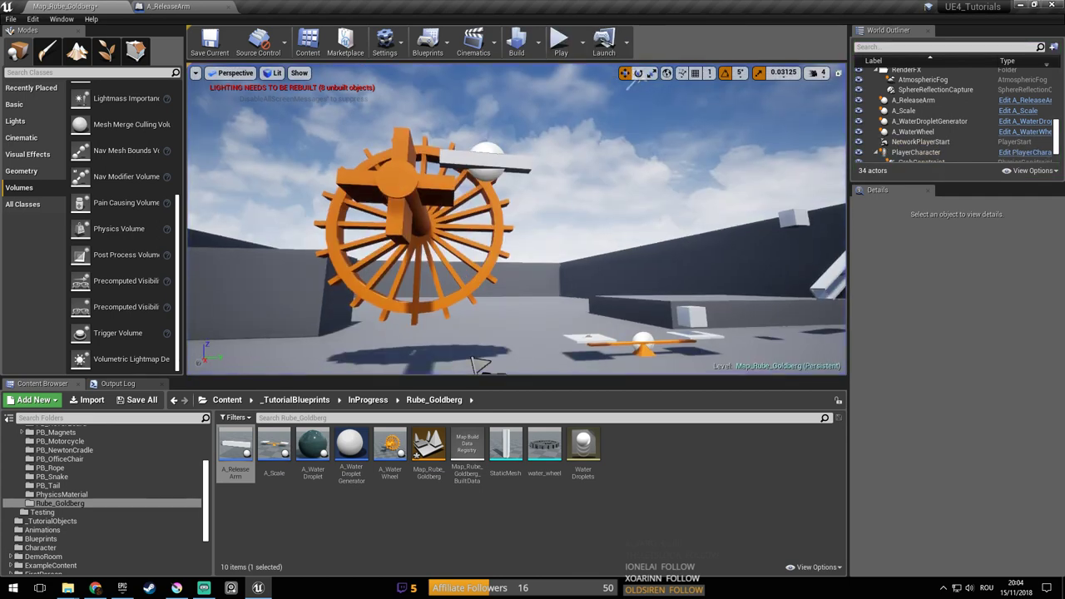
click(168, 6)
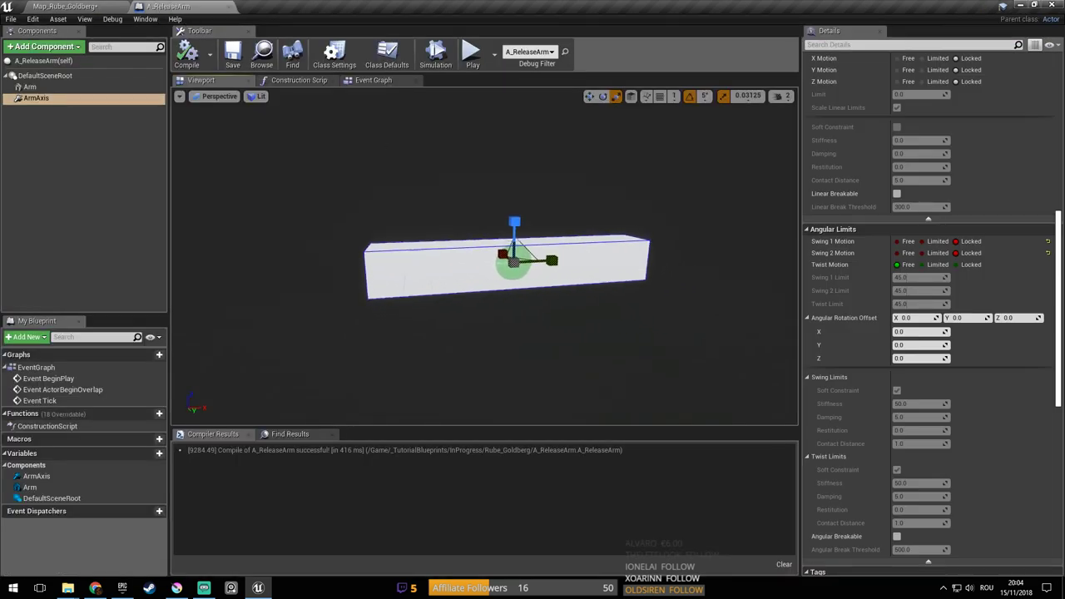
Enable the Twist velocity drive in ArmAxis's Angular Motor, set its strength to 10, then compile and save the blueprint
scroll(887, 280, down, 10)
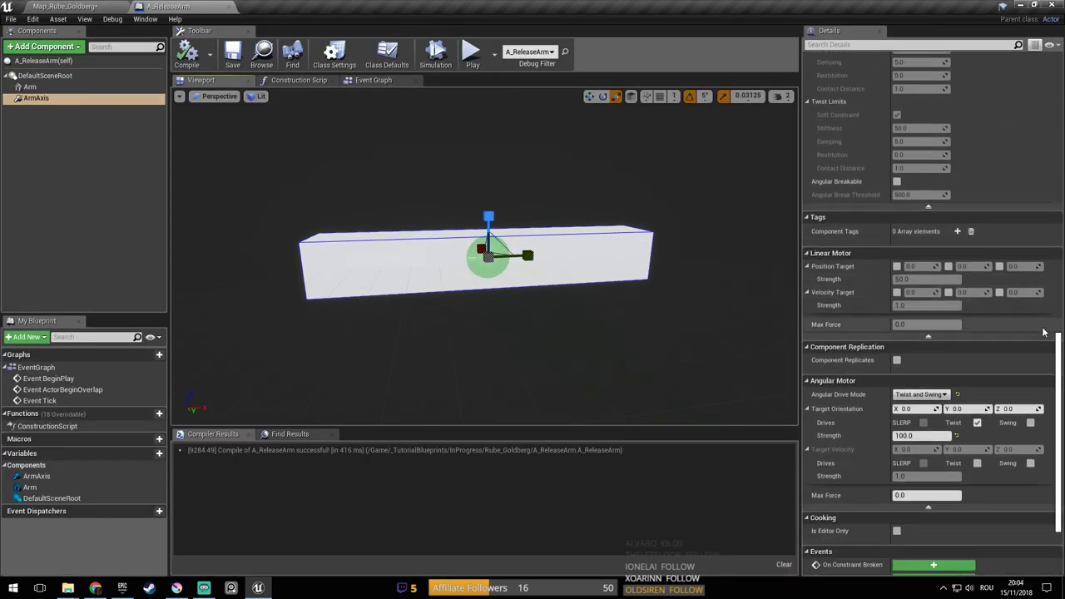
scroll(979, 330, down, 1)
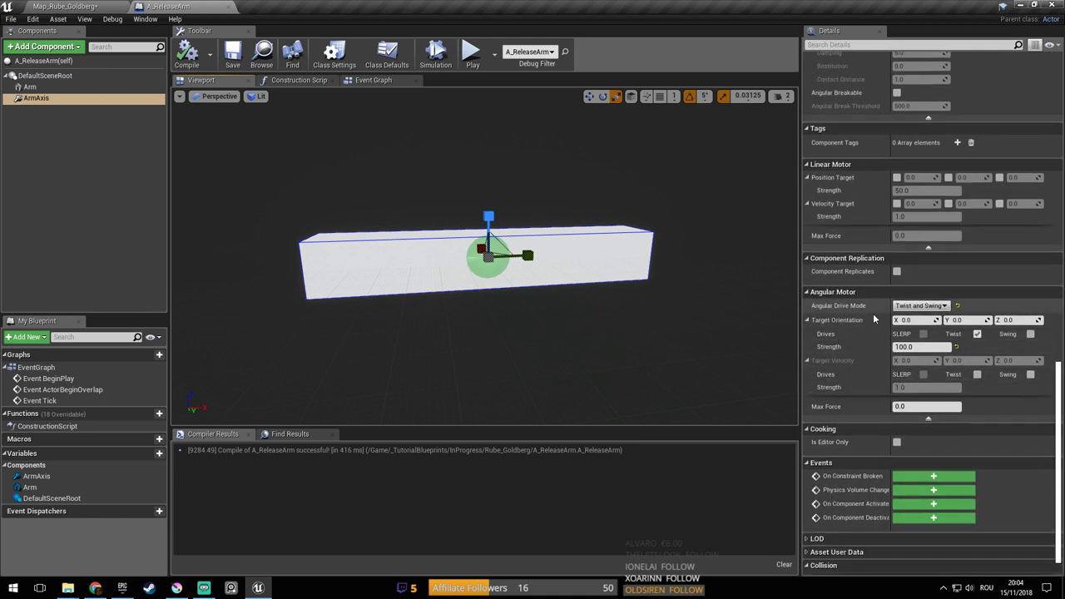
click(977, 373)
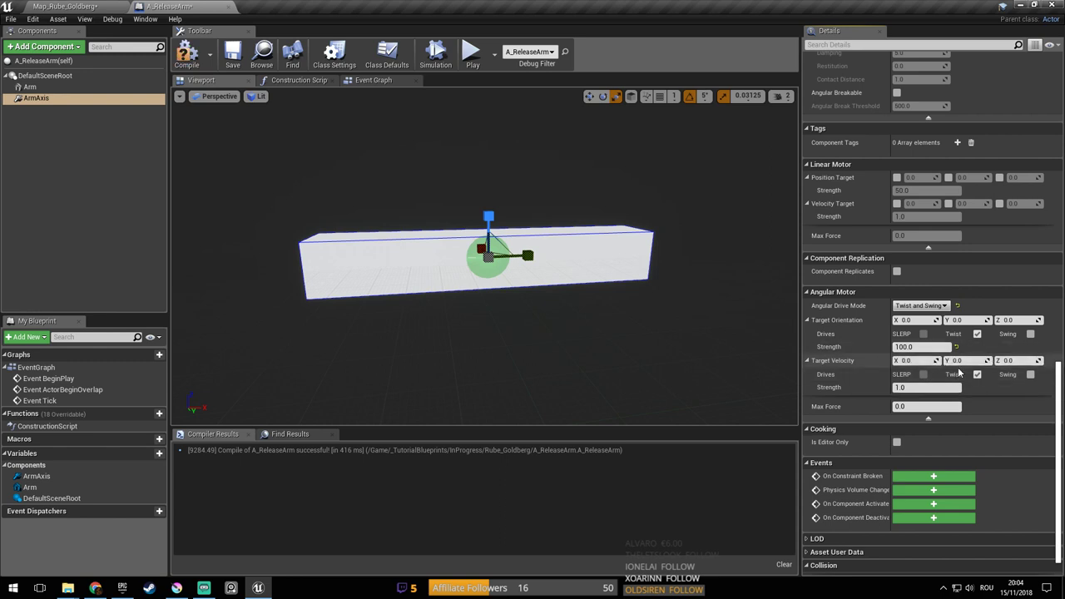
click(933, 388)
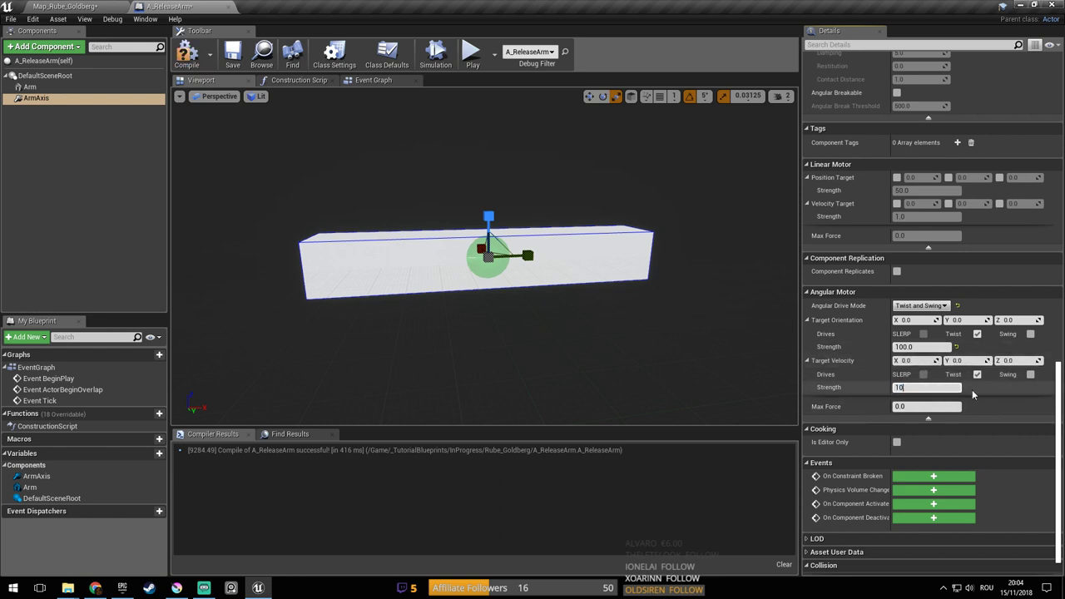
click(194, 63)
click(243, 62)
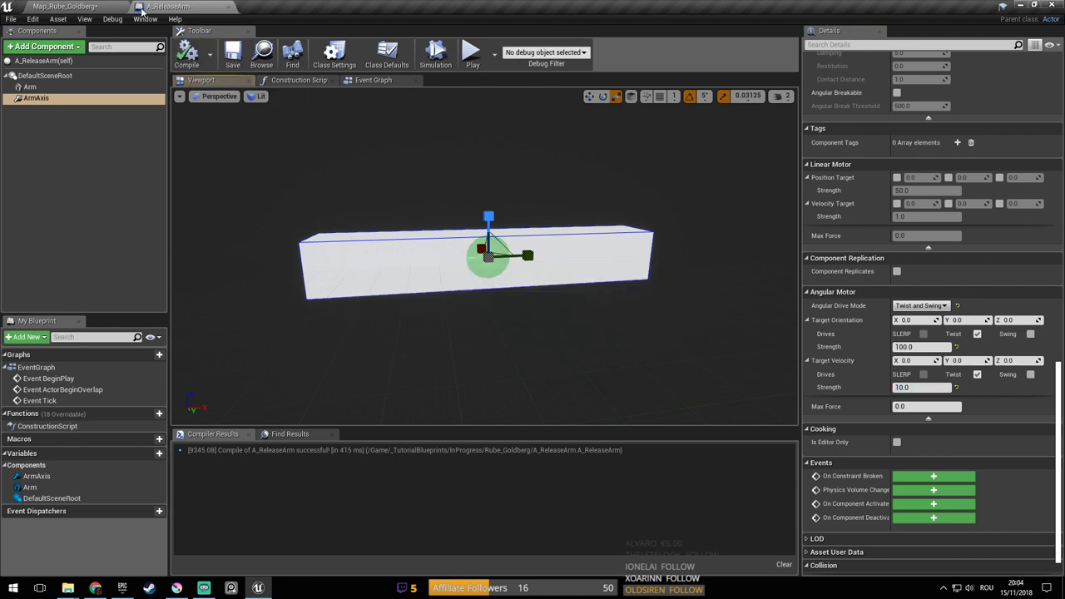
Play Map_Rube_Goldberg to test the damped release arm against the paddles, stop it and return to the A_ReleaseArm blueprint
click(75, 7)
click(561, 43)
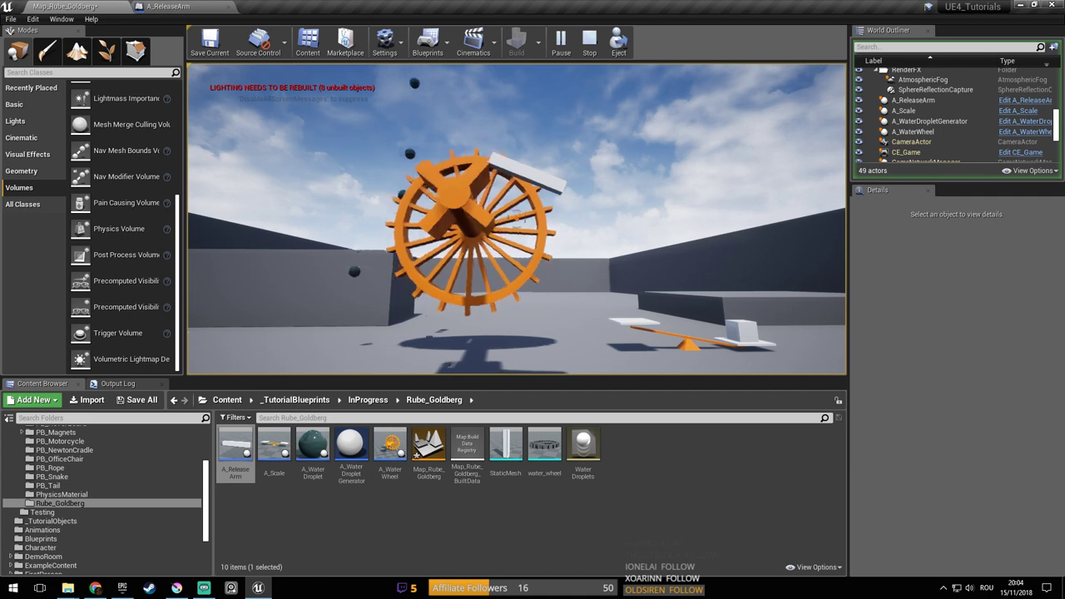
key(Escape)
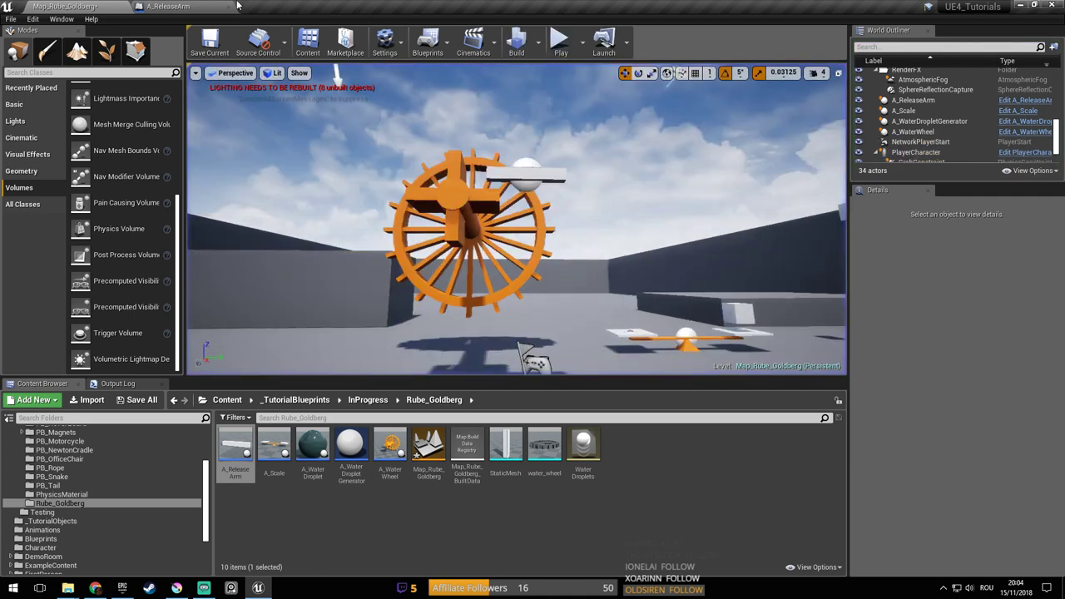
click(171, 6)
Undo the last change, scale the Arm component longer along its length and save the blueprint
right_drag(549, 277, 589, 293)
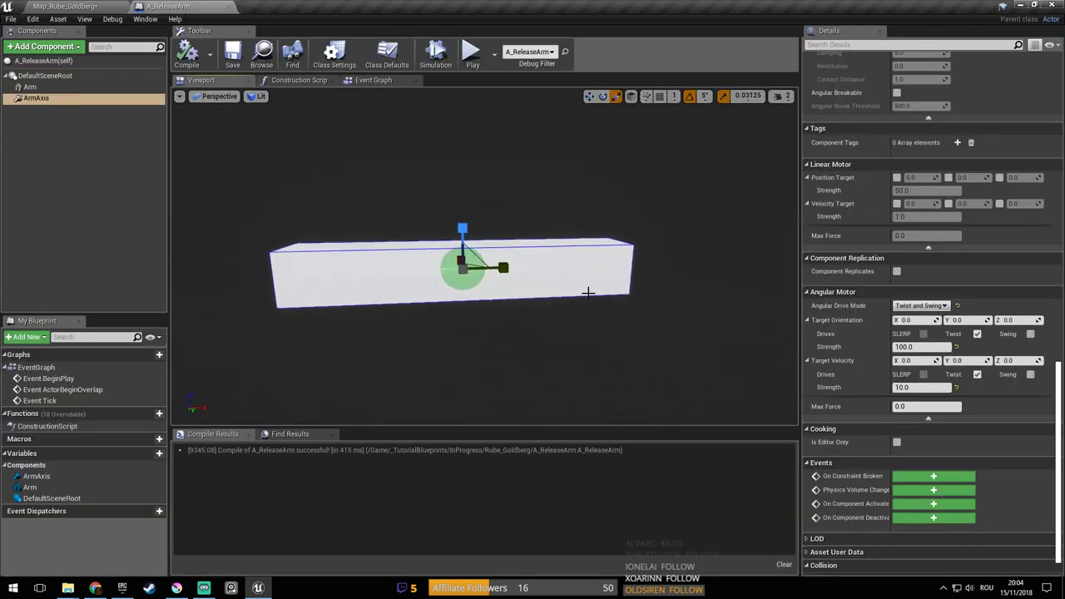
key(ctrl+z)
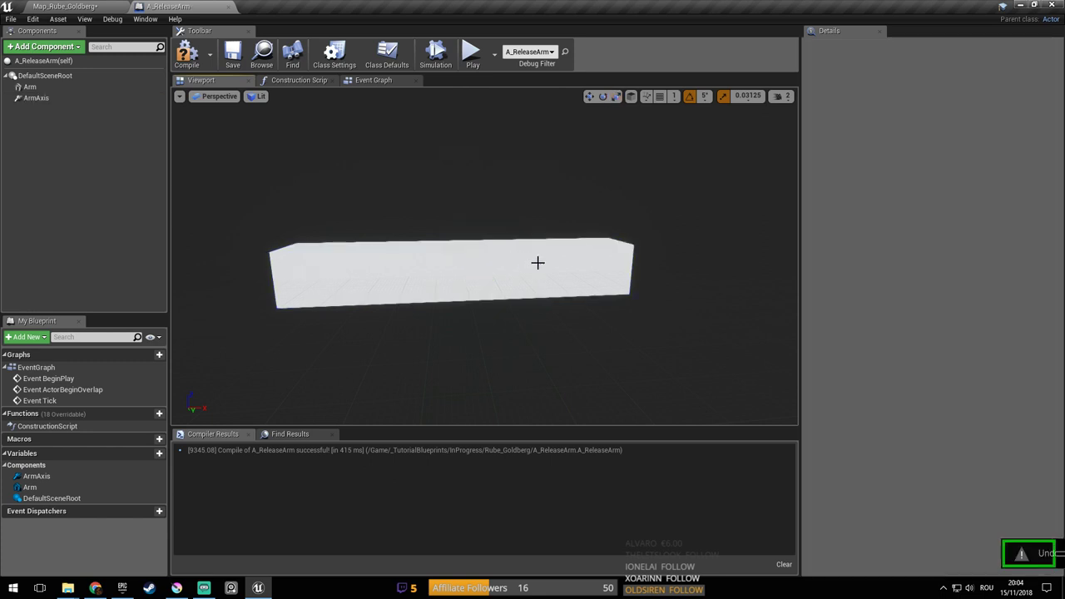
click(527, 261)
drag(508, 270, 511, 271)
mouse_move(512, 270)
right_down()
mouse_move(535, 304)
mouse_move(511, 270)
right_up()
key(ctrl+s)
Set ArmAxis's Angular Motor strengths to 150 for the target orientation and 15 for the target velocity, then compile
click(89, 100)
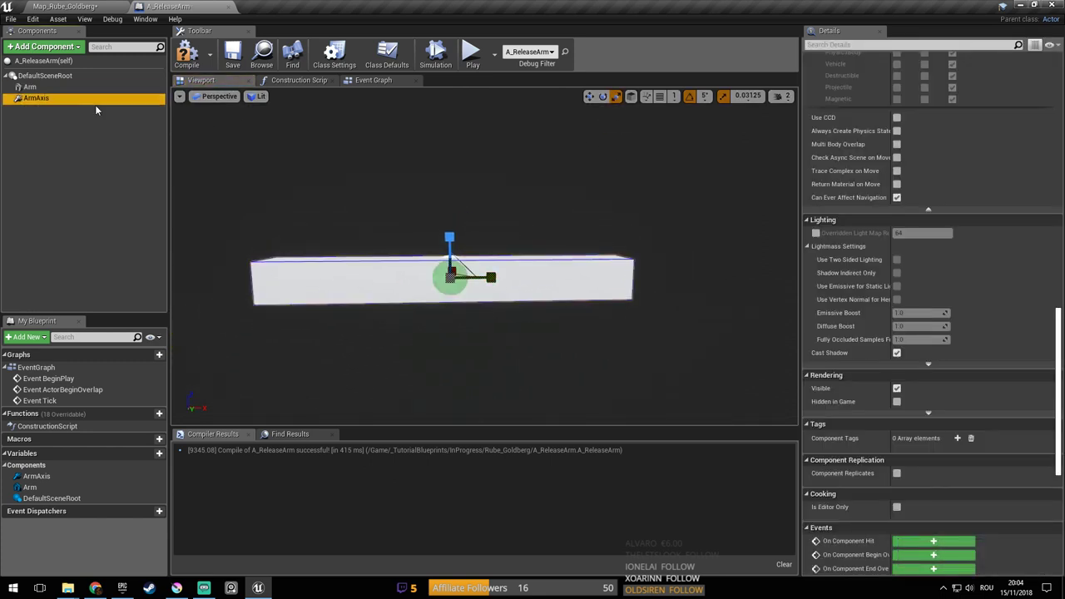
scroll(946, 412, down, 2)
click(920, 323)
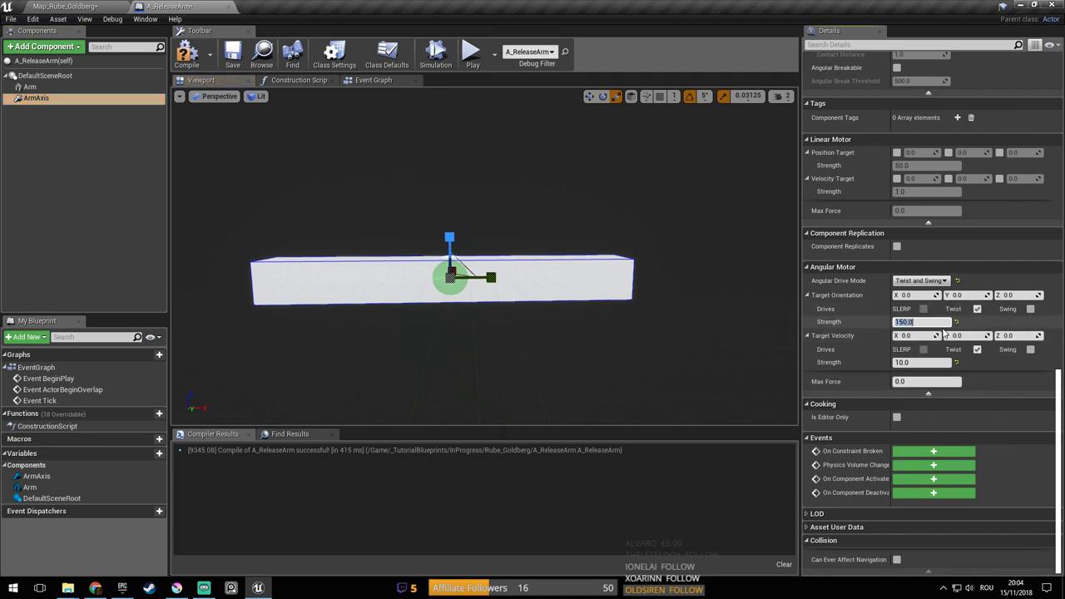
click(930, 363)
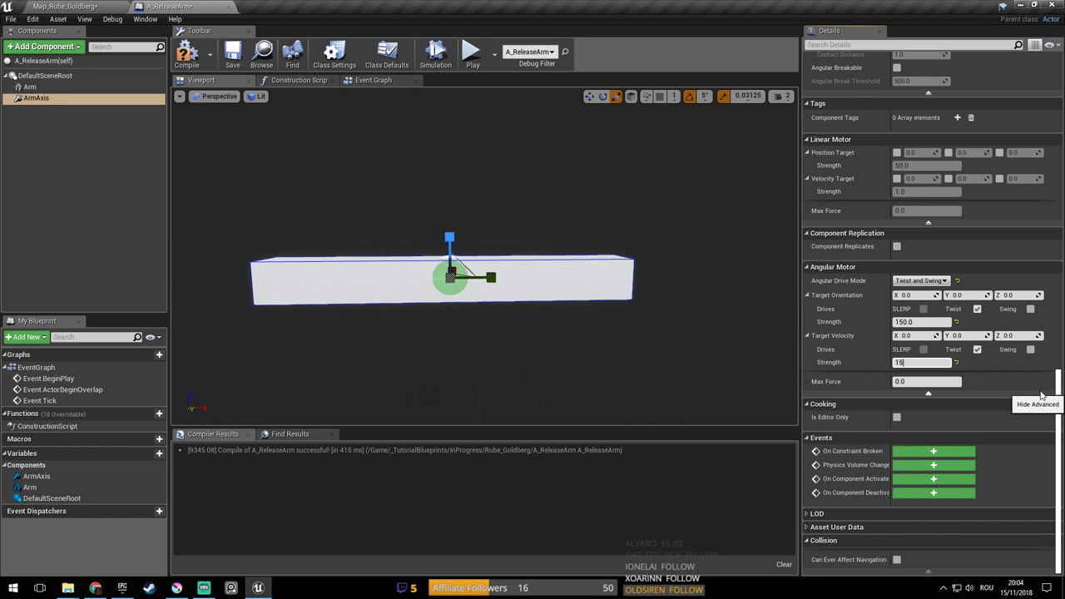
click(186, 57)
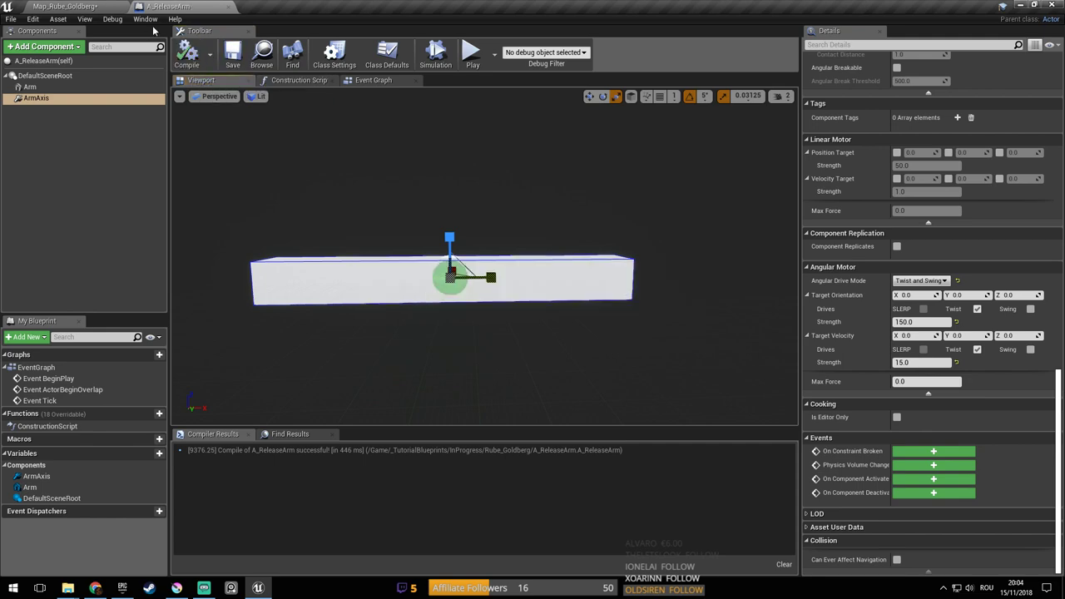
Switch to Map_Rube_Goldberg, play the level to watch the paddles strike the lengthened arm, and stop it
click(71, 6)
click(561, 40)
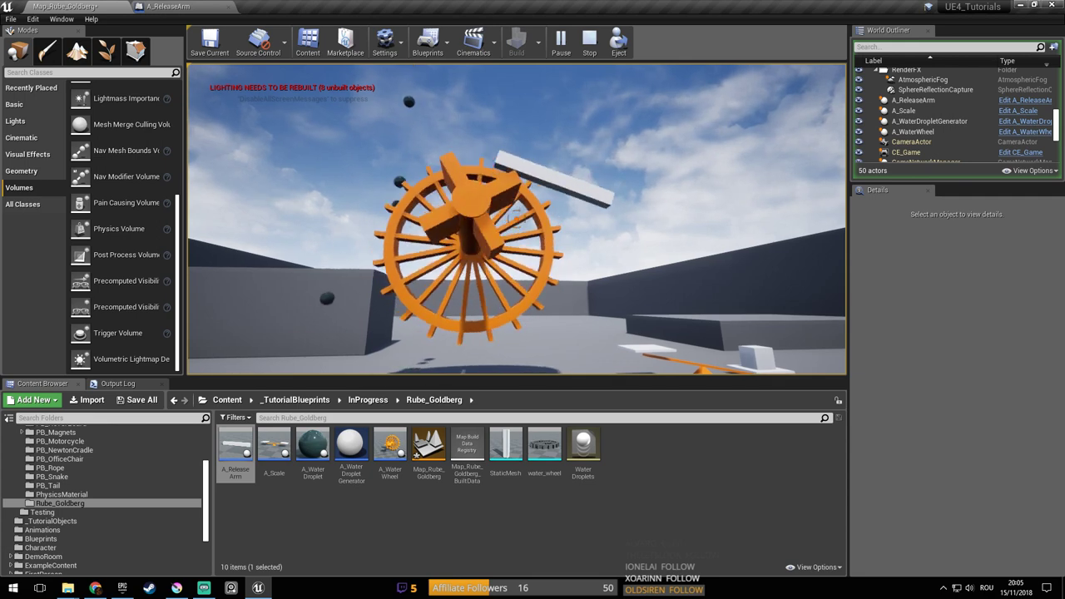
key(Escape)
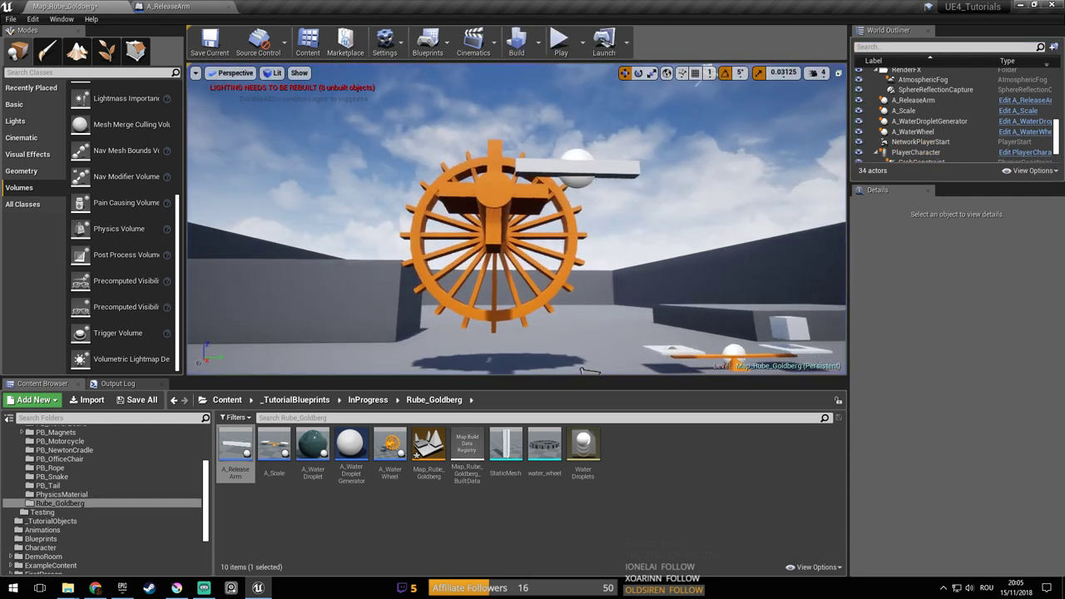
Move the A_ReleaseArm actor along Y, farther from the axle paddles, to about Y 25.6
click(587, 172)
key(w)
key(d)
mouse_move(618, 179)
right_down()
mouse_move(626, 150)
mouse_move(617, 188)
right_up()
key(a)
right_drag(535, 215, 528, 215)
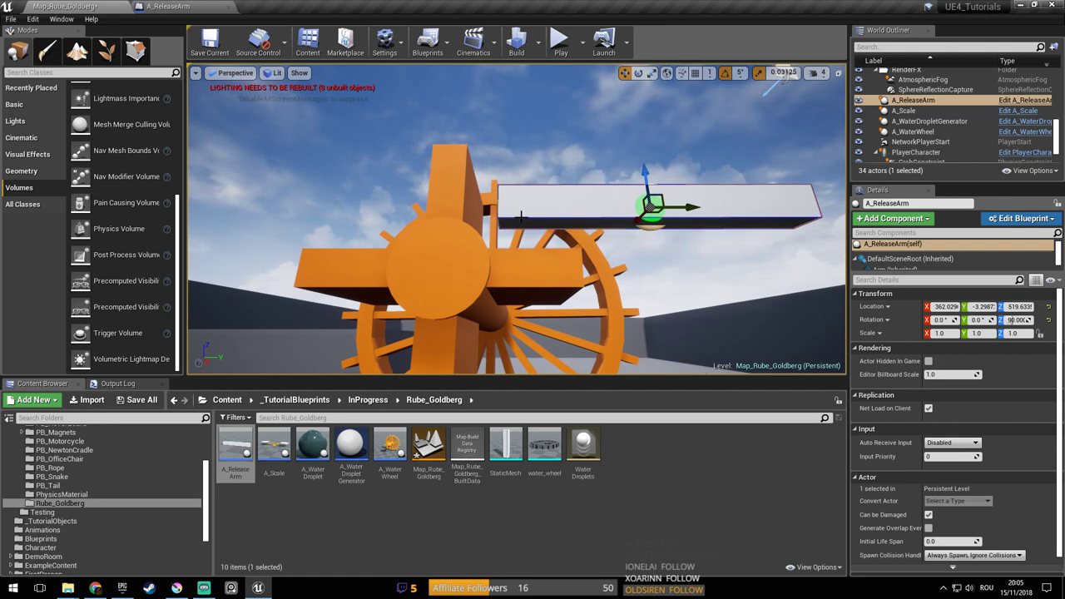
key(s)
right_drag(543, 212, 570, 205)
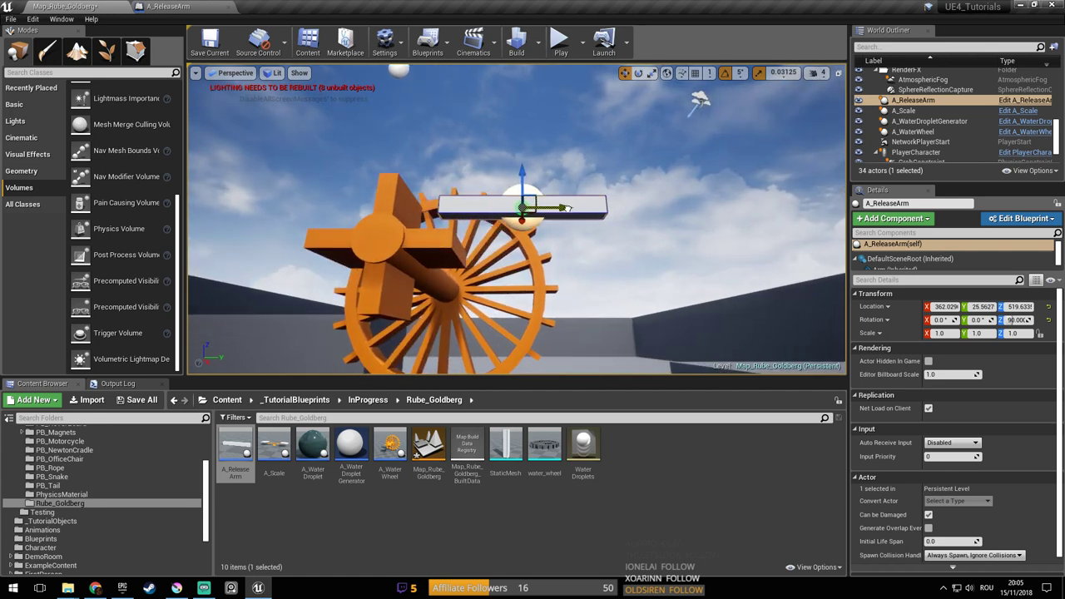
Play the level to check how the paddles hit the repositioned release arm, replay it briefly and stop
click(560, 42)
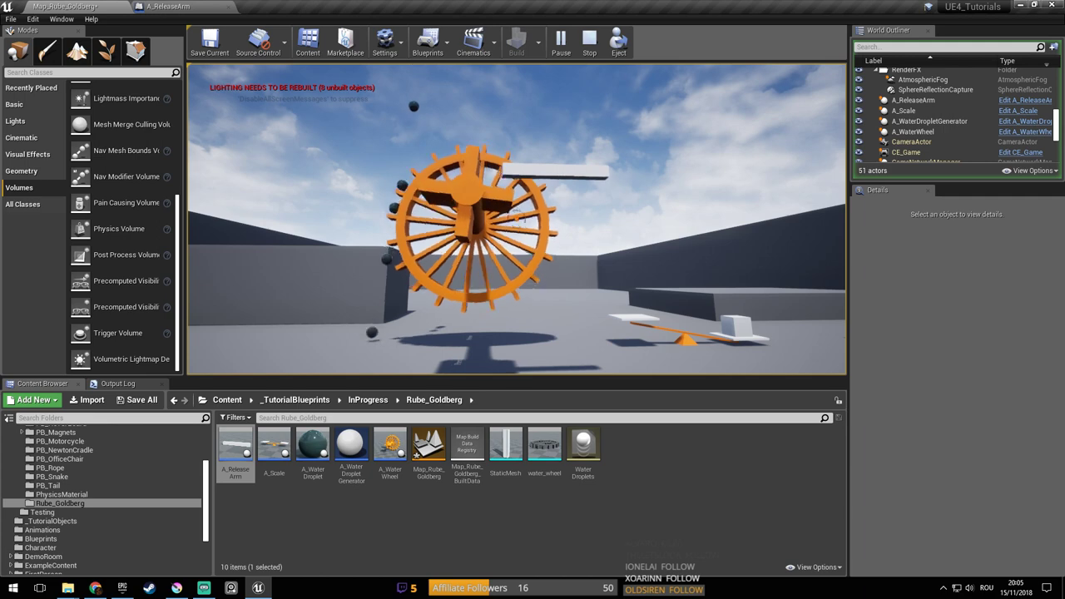
key(Escape)
key(w)
mouse_move(600, 154)
right_down()
mouse_move(595, 161)
mouse_move(601, 154)
right_up()
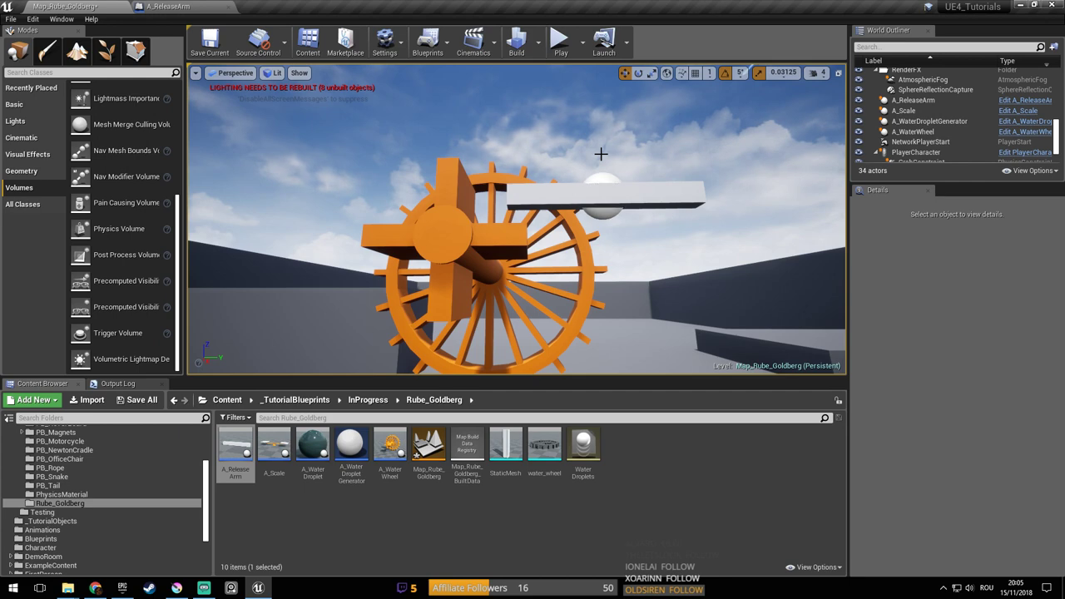
key(alt+p)
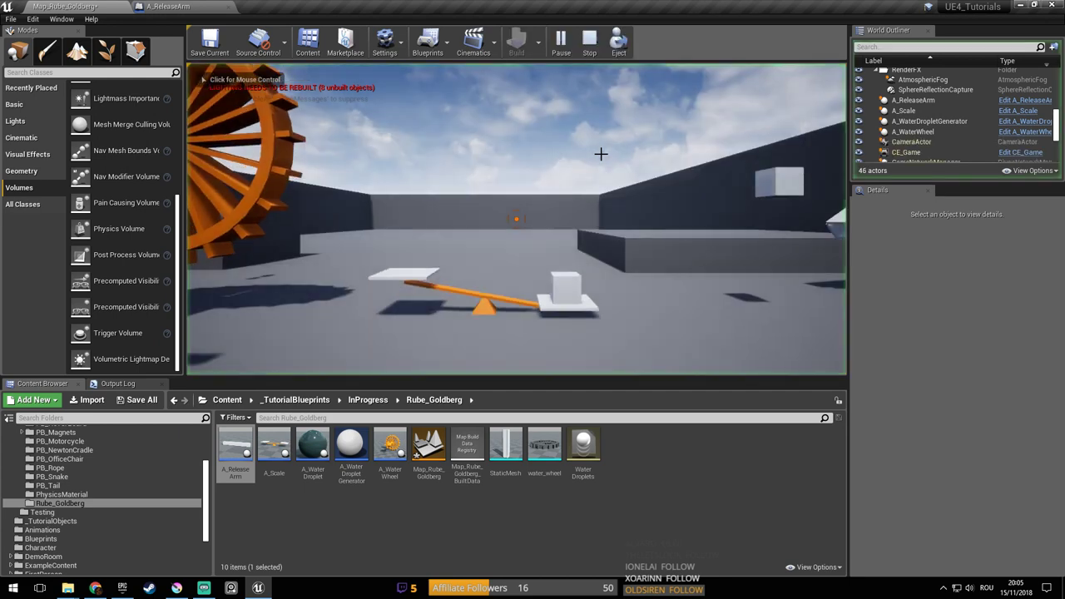
key(Escape)
Try playing the level from a chosen spot near the water wheel, and stop it
right_drag(602, 156, 575, 175)
key(s)
right_click(531, 192)
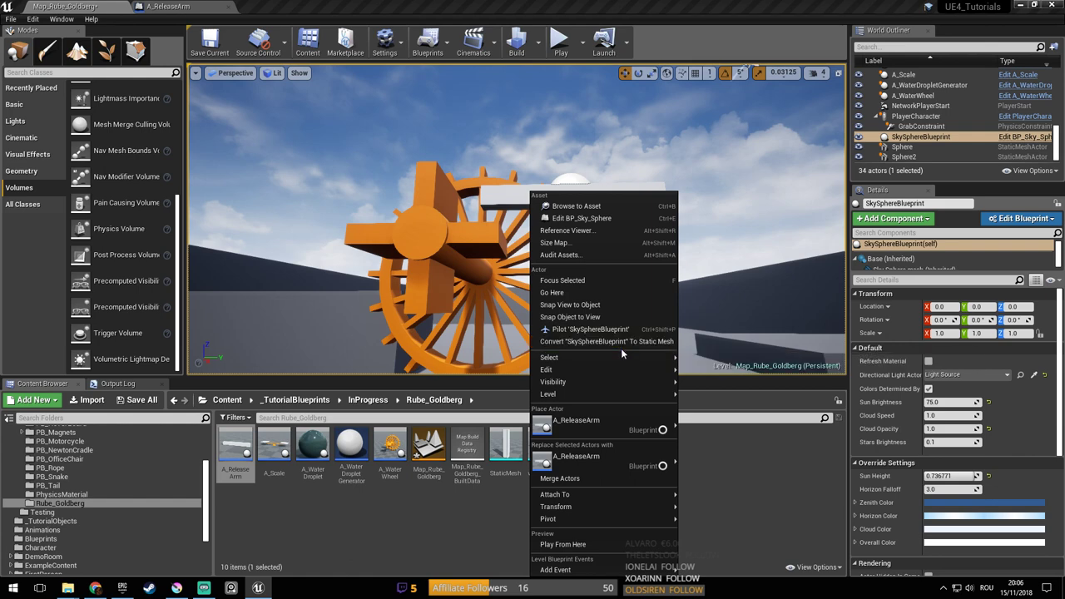
mouse_move(623, 386)
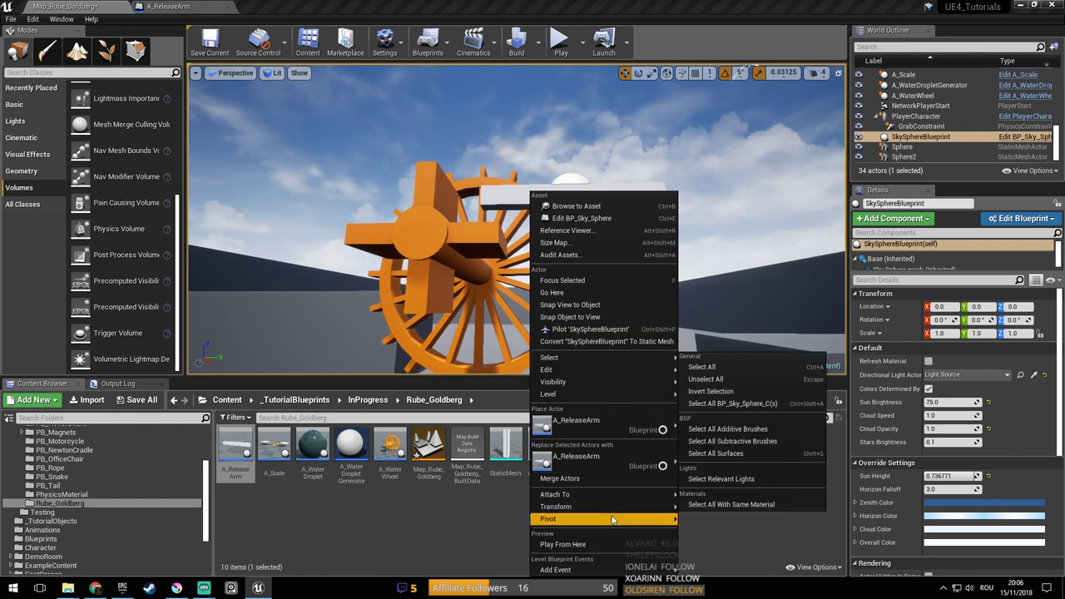
mouse_move(617, 525)
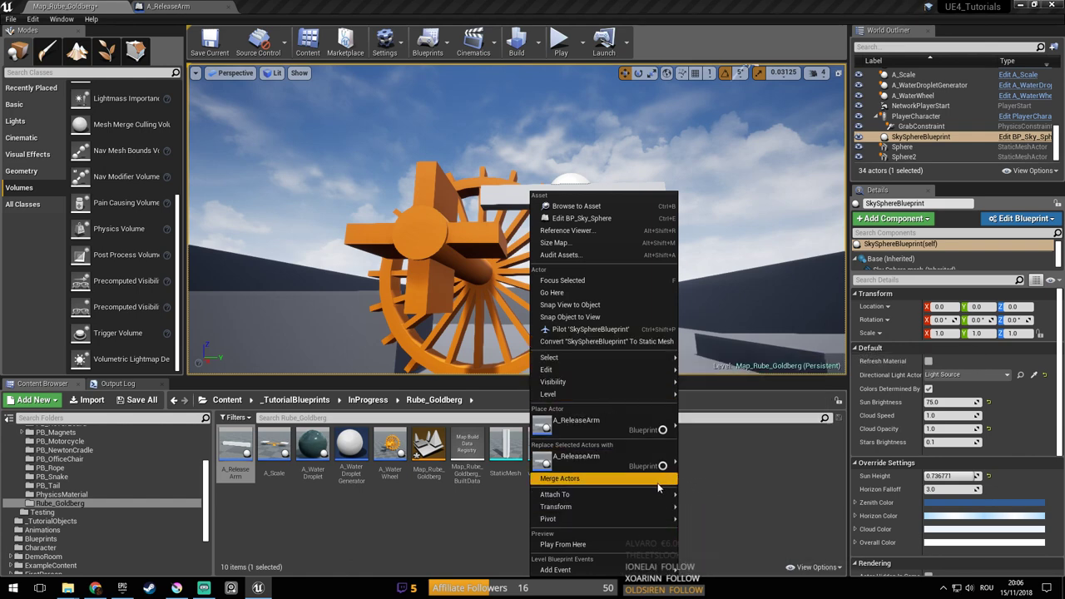
click(578, 545)
key(Escape)
Run the level in Simulate mode to watch the paddles strike the release arm up close, and stop it
right_drag(597, 368, 464, 352)
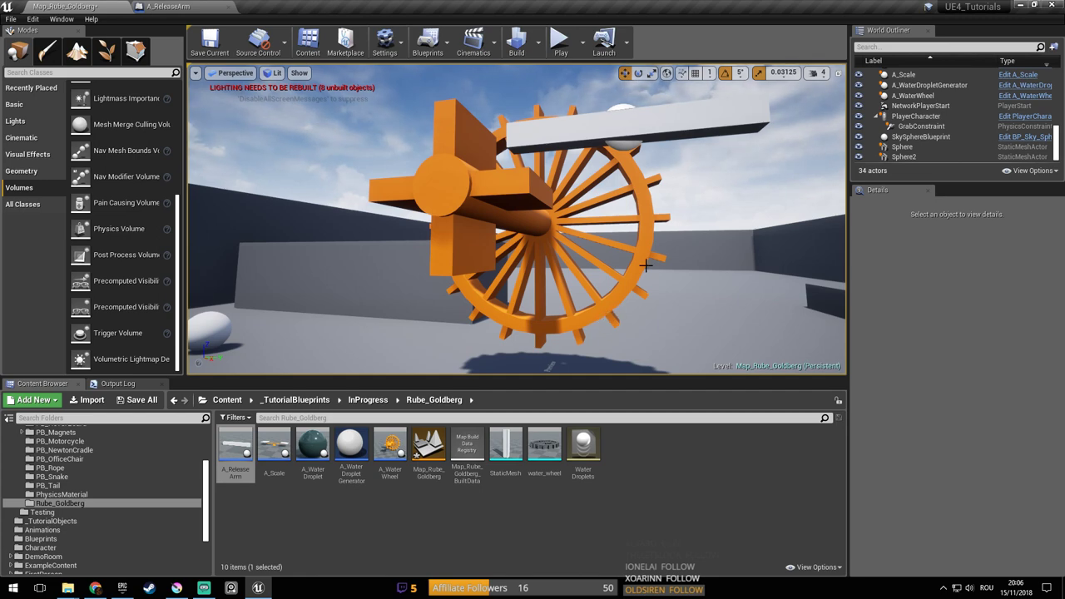
click(583, 52)
click(624, 73)
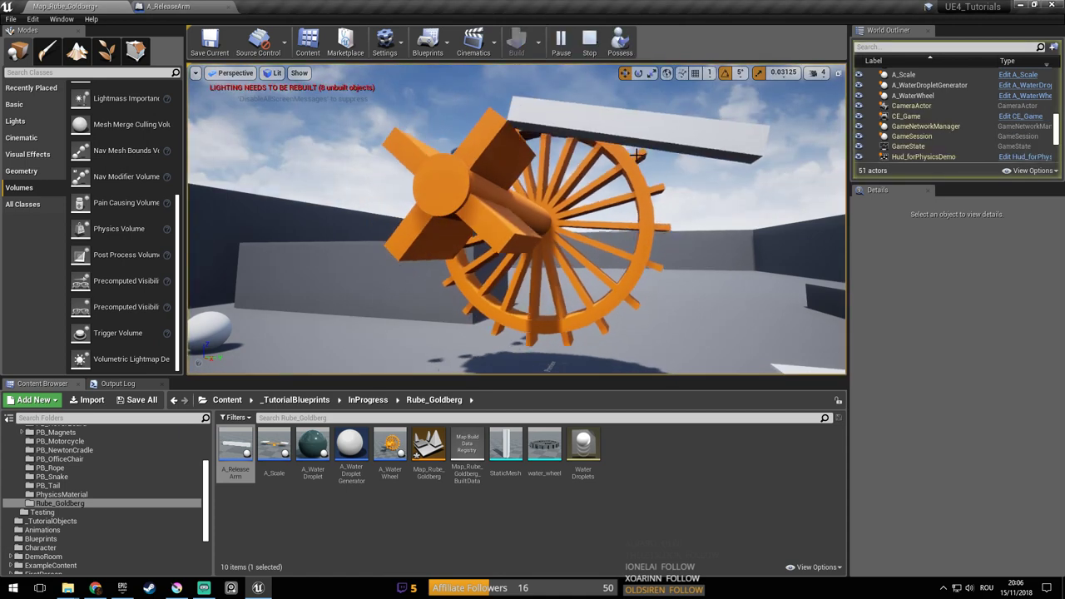
right_drag(635, 158, 637, 133)
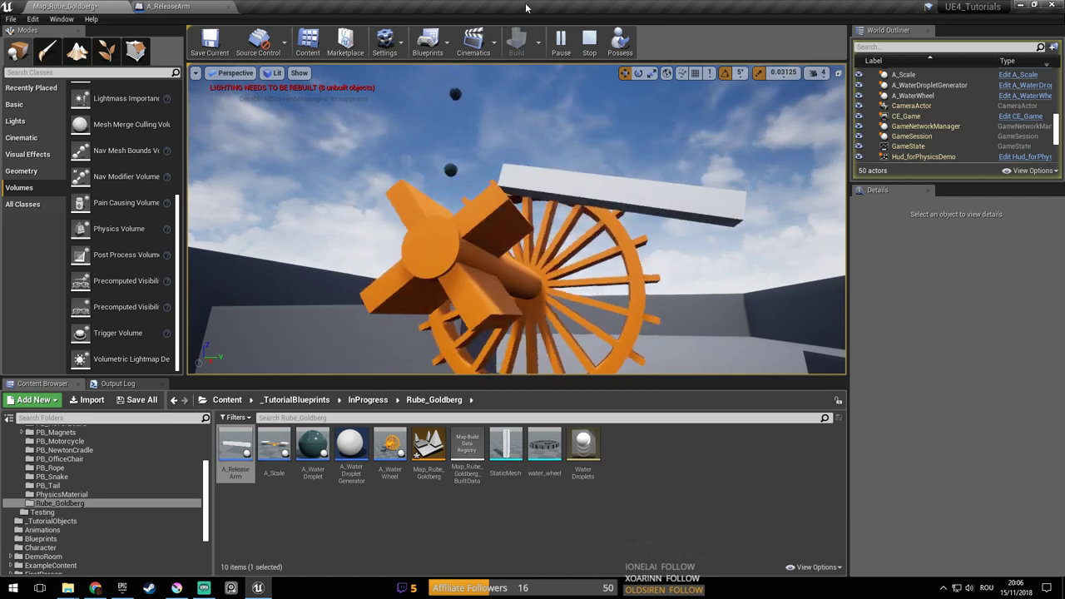
key(Escape)
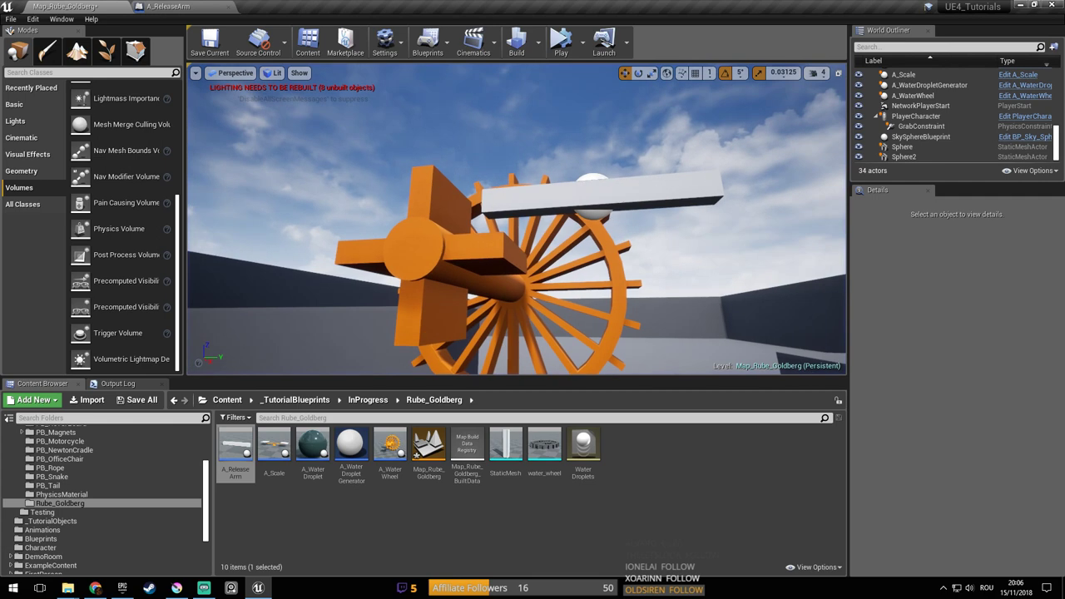
Restart the simulation, reselecting Simulate as the play mode, to watch the arm from the same viewpoint, and stop it
click(571, 48)
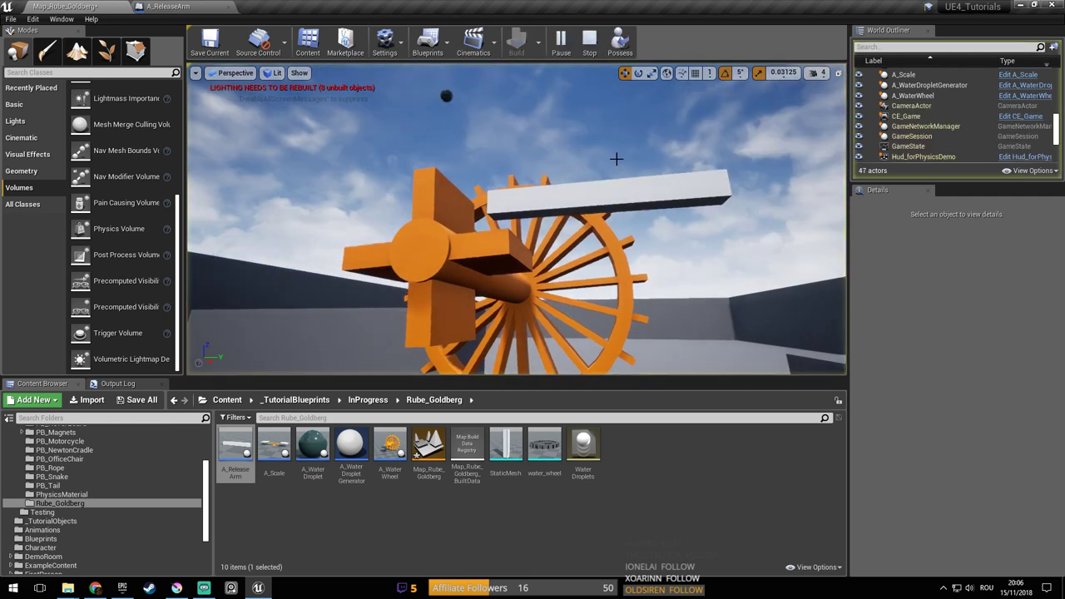
key(Escape)
click(585, 47)
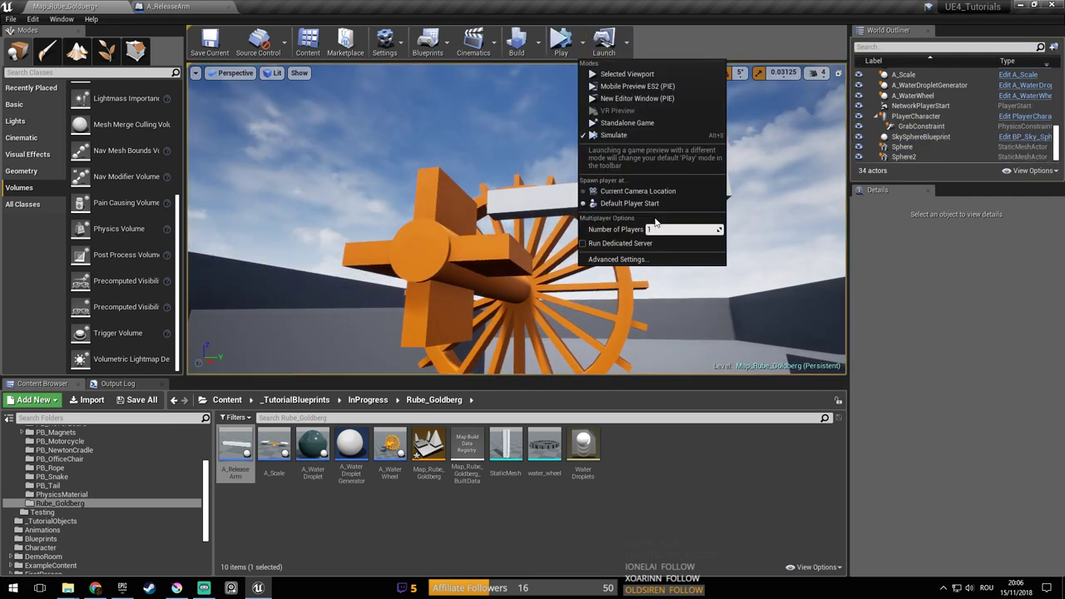
click(706, 137)
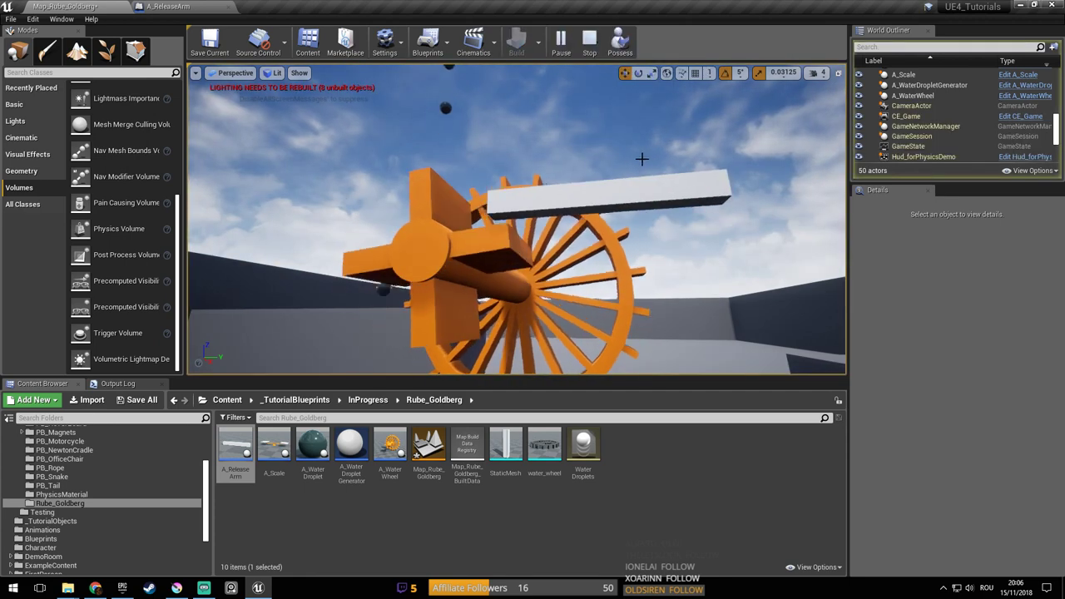
key(Escape)
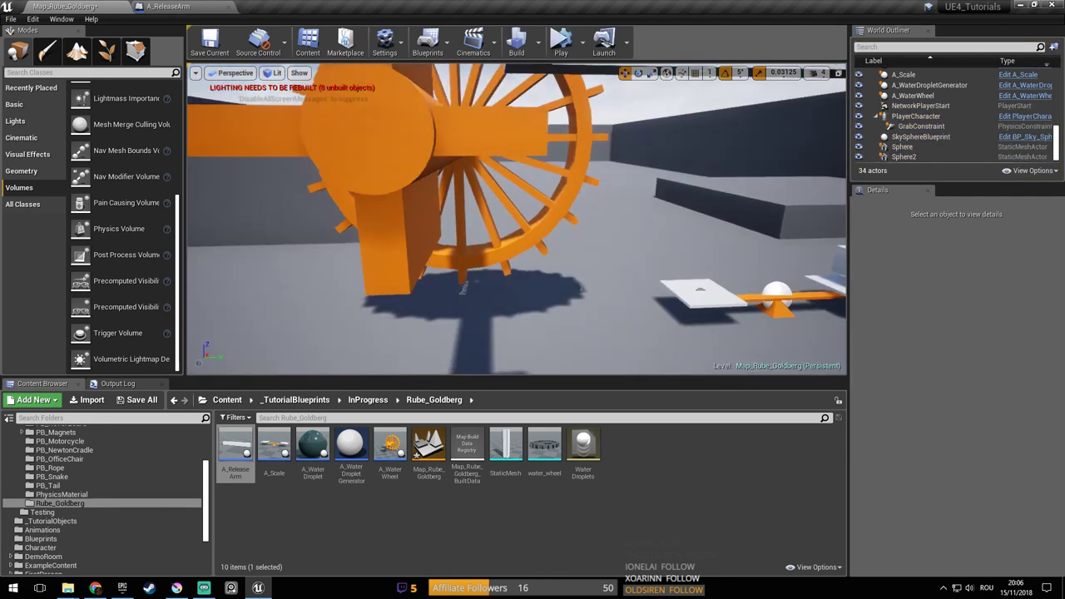
Simulate the level again and observe the water wheel, release arm and scale together from a wider viewpoint
key(s)
right_drag(608, 181, 589, 160)
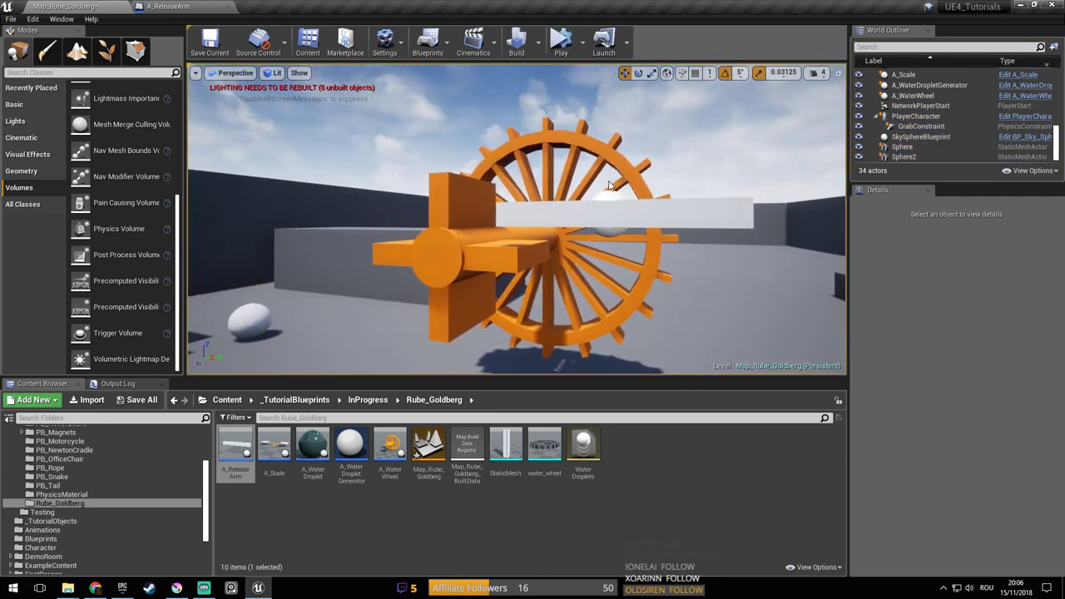
key(alt+s)
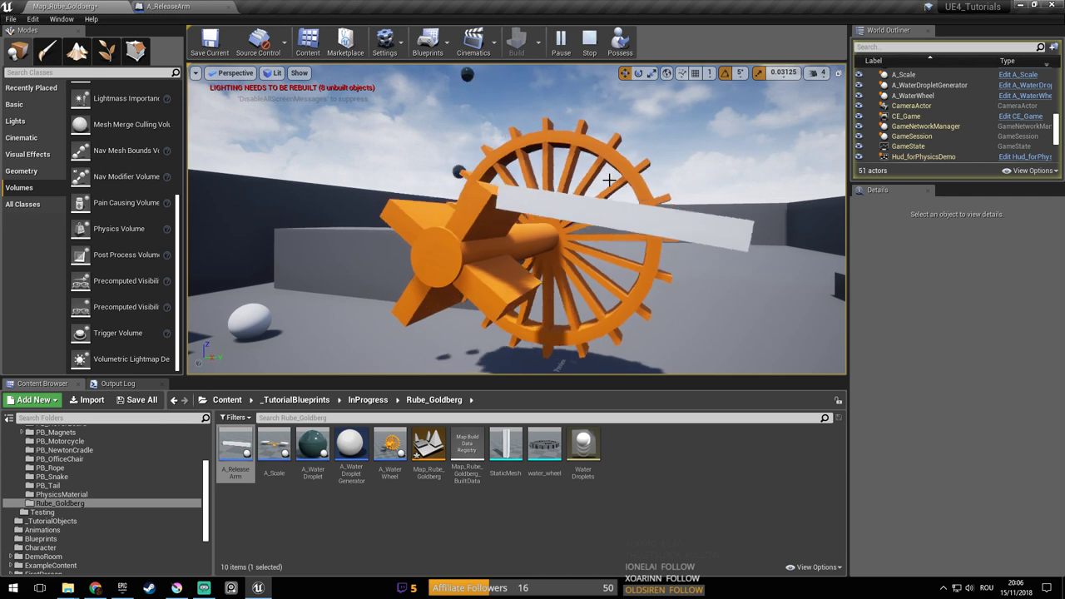
key(s)
right_drag(609, 180, 648, 208)
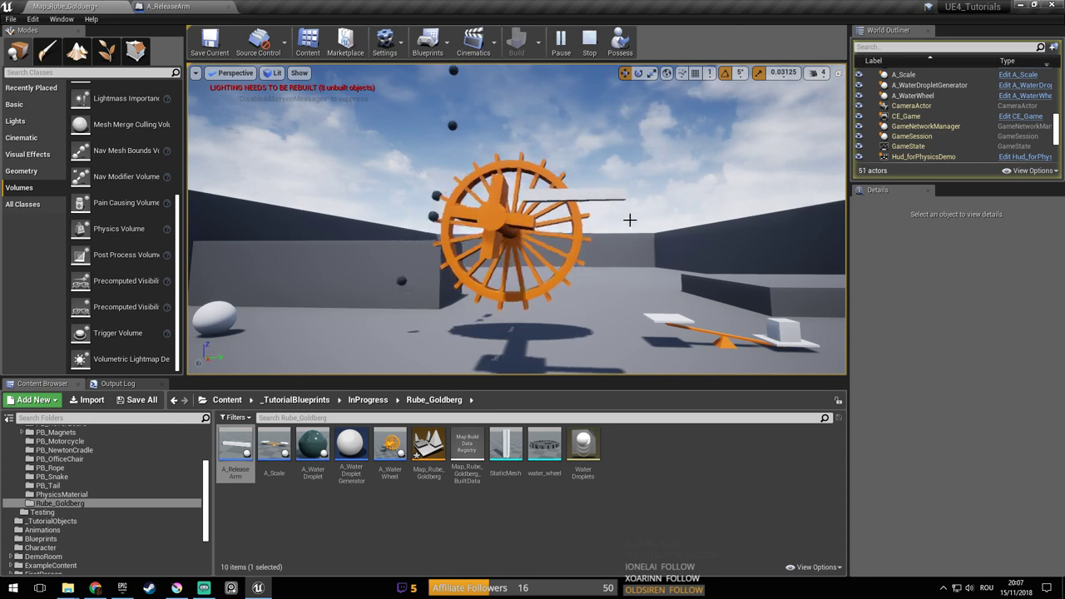
right_drag(642, 205, 666, 205)
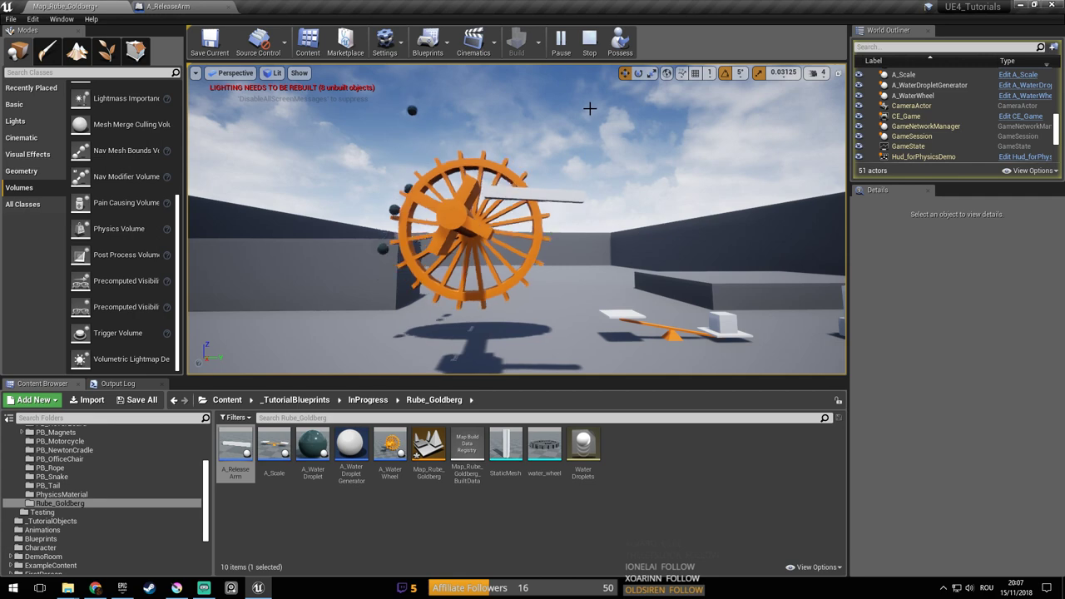
Stop the simulation and rotate the tilted channel group by -55° so that it stands upright
key(Escape)
right_drag(618, 179, 762, 196)
key(w)
mouse_move(610, 198)
right_down()
mouse_move(614, 176)
mouse_move(610, 198)
right_up()
click(549, 200)
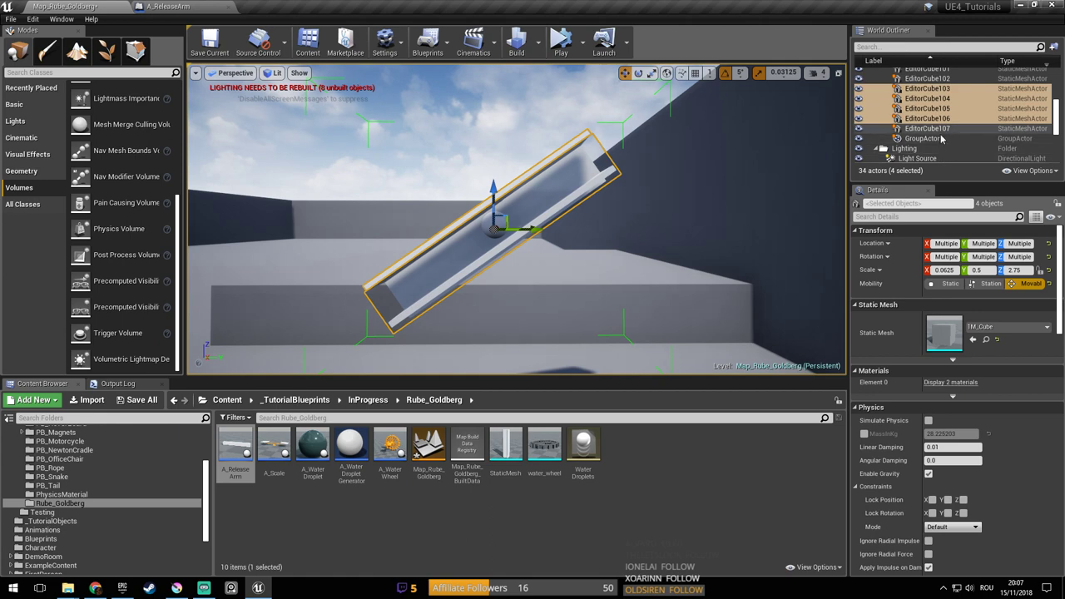
click(641, 75)
drag(545, 203, 522, 177)
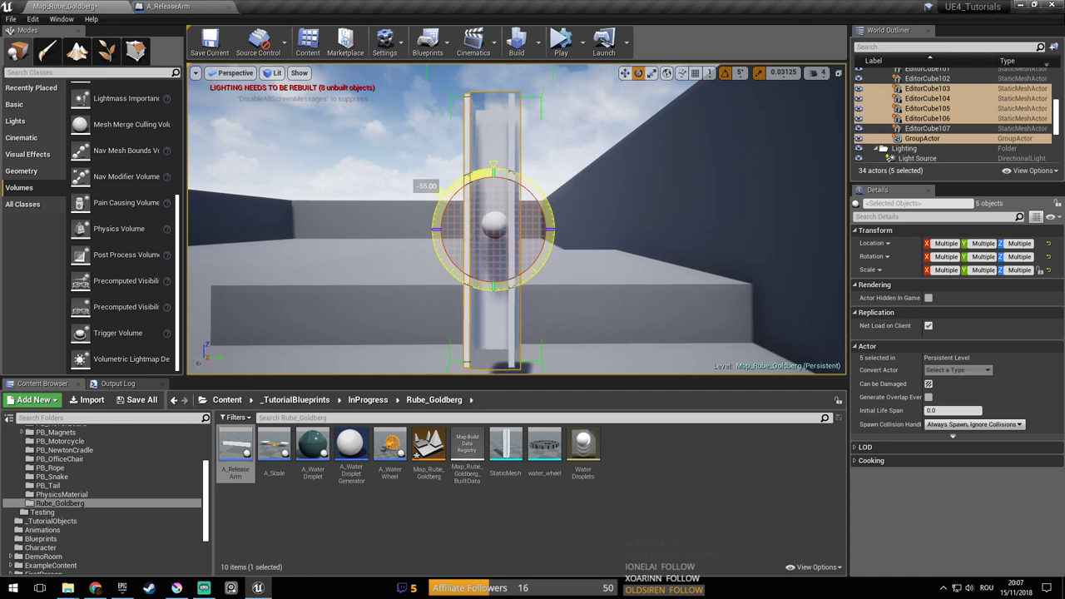
Play the level twice in the selected viewport, watching the water wheel and scale as the player character, and stop it
mouse_move(495, 248)
right_down()
mouse_move(474, 238)
mouse_move(496, 258)
mouse_move(496, 243)
right_up()
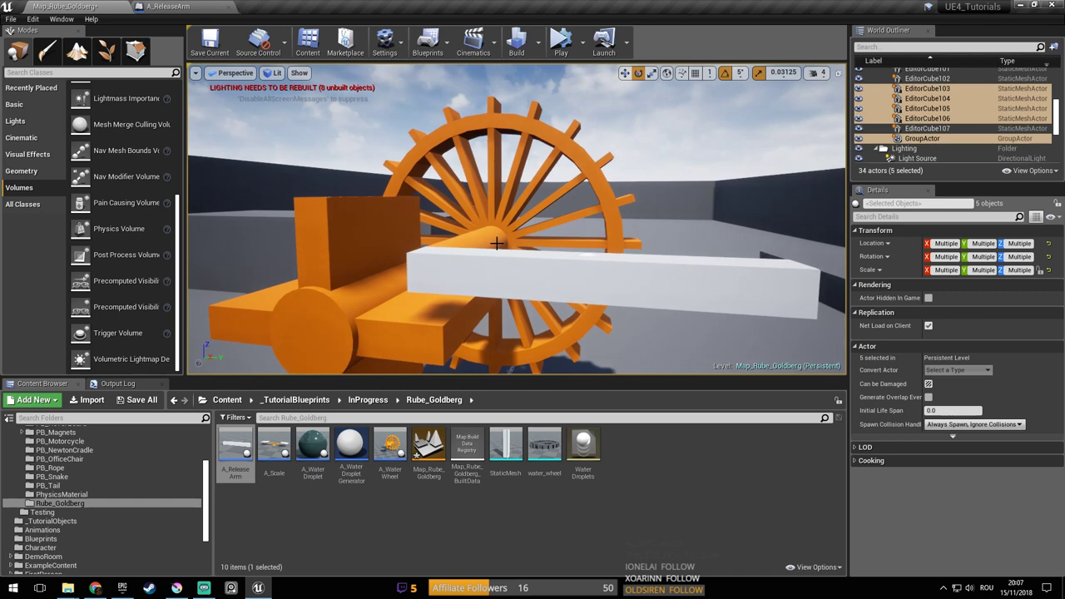
click(583, 43)
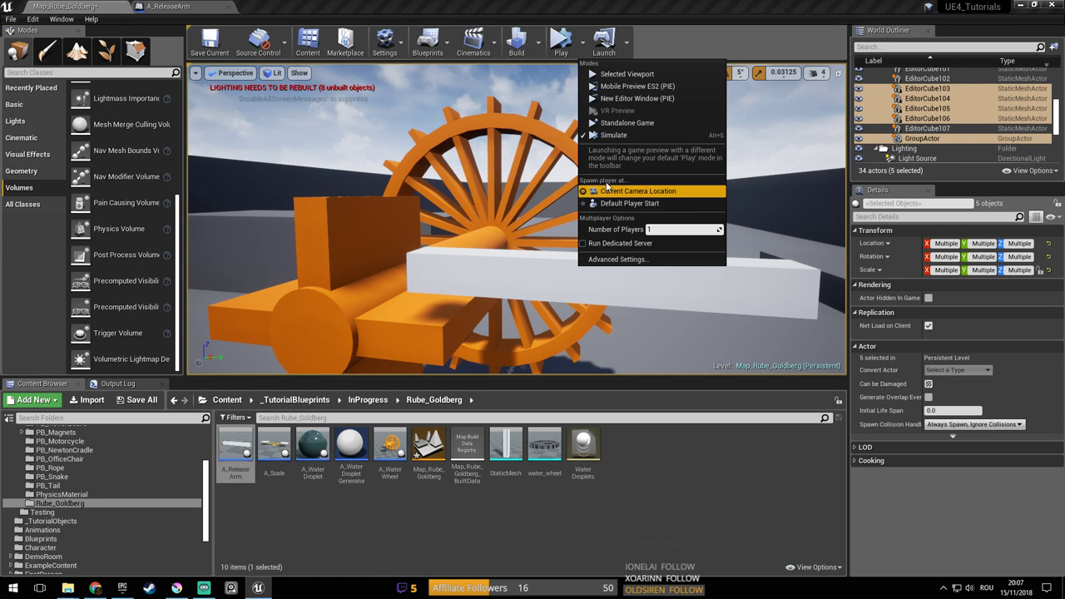
click(688, 37)
click(588, 48)
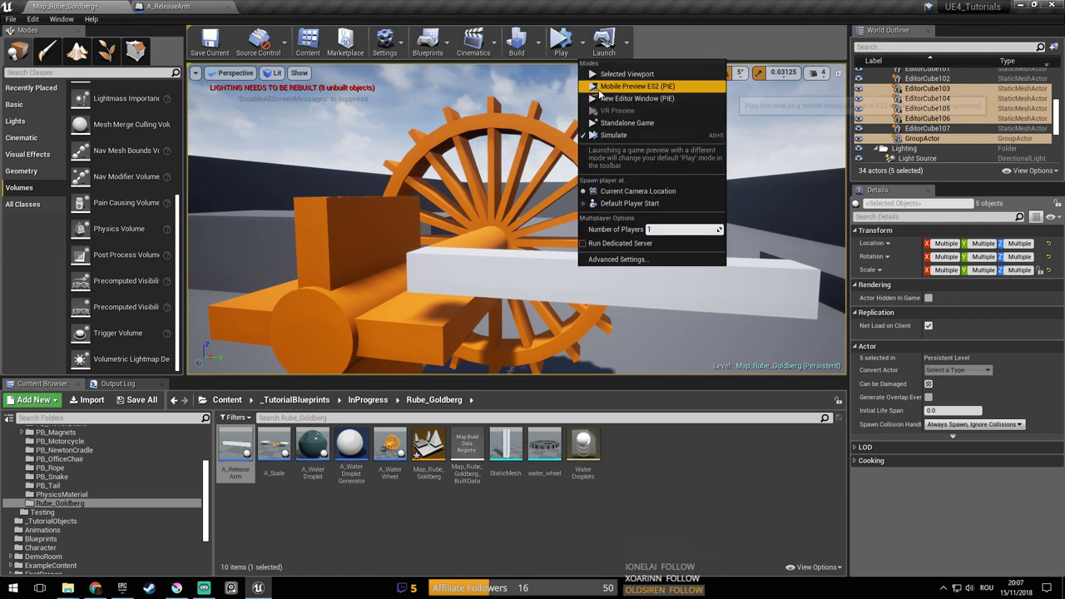
click(640, 72)
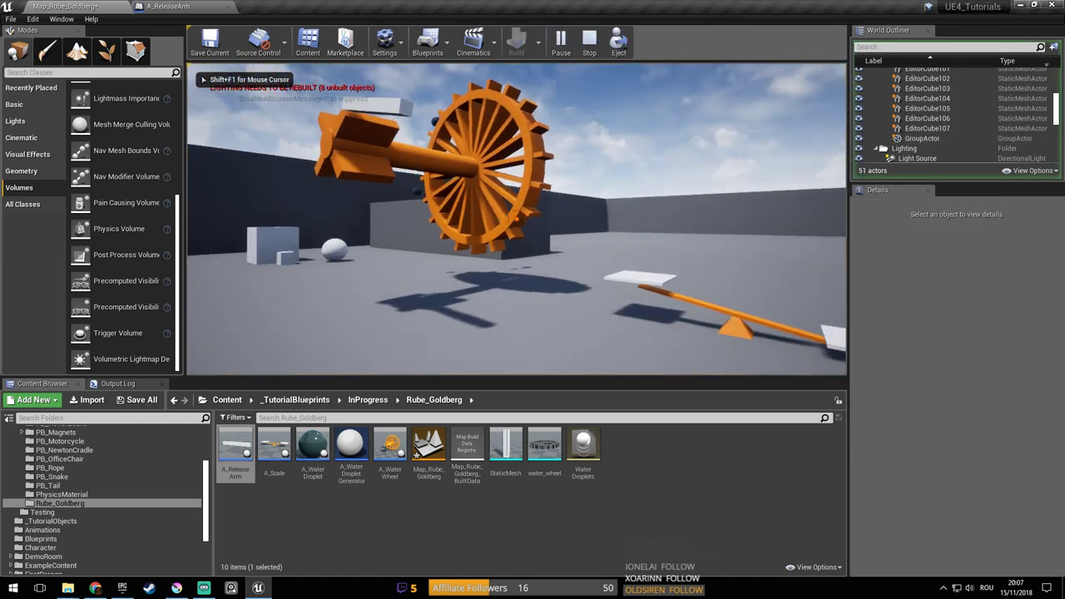
key(Escape)
click(562, 41)
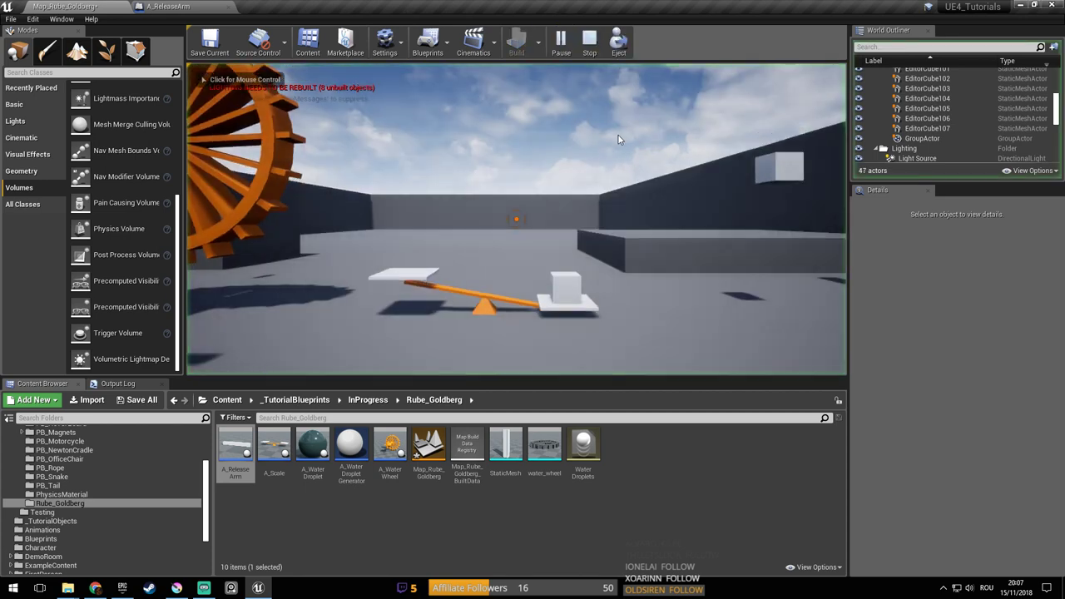
key(Escape)
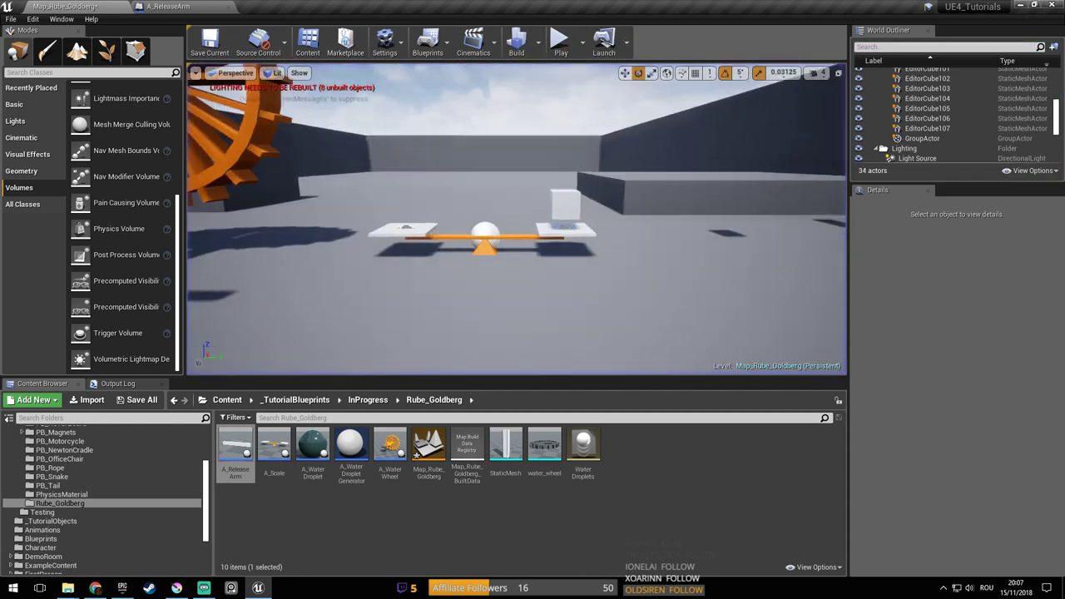
Find the possession settings of PlayerCharacter and set Auto Possess Player to Disabled
click(575, 273)
scroll(958, 375, down, 8)
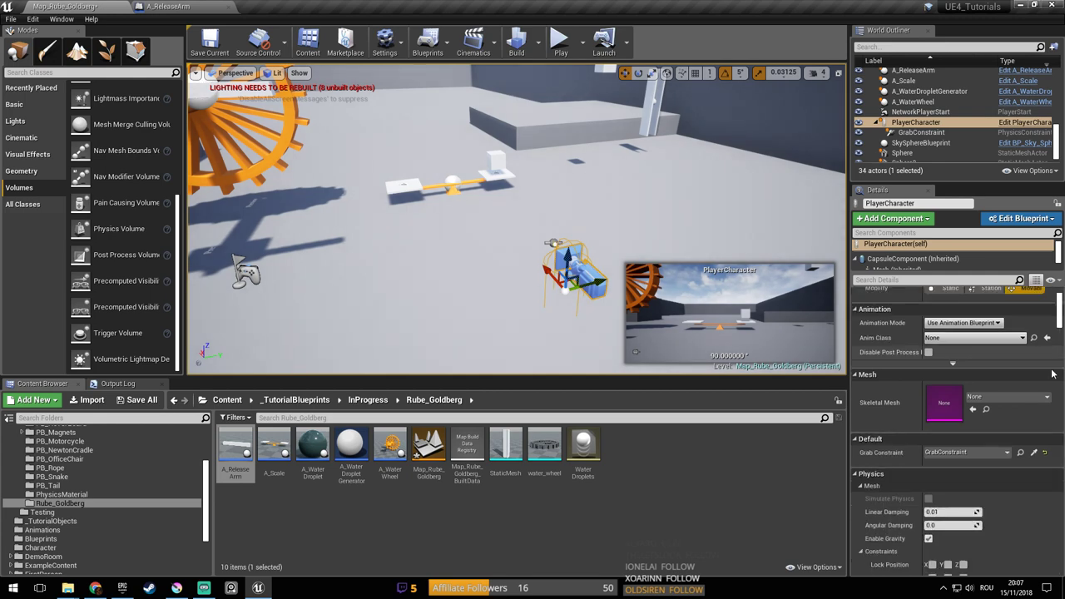
click(957, 279)
text(poss)
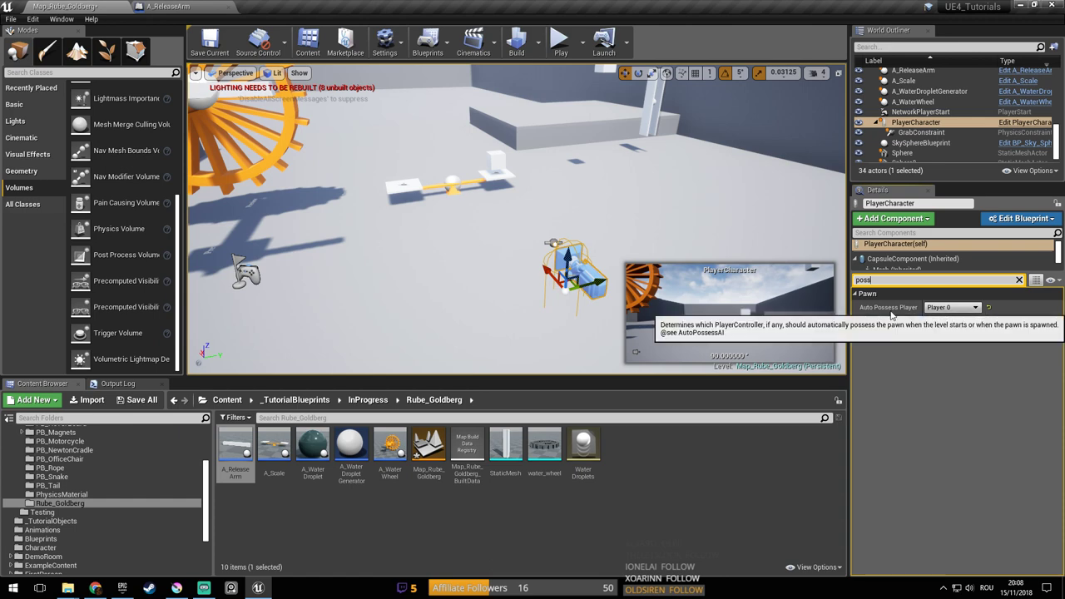
click(968, 310)
click(966, 323)
Play the level with the character unpossessed, look over the whole machine, and stop it
click(560, 40)
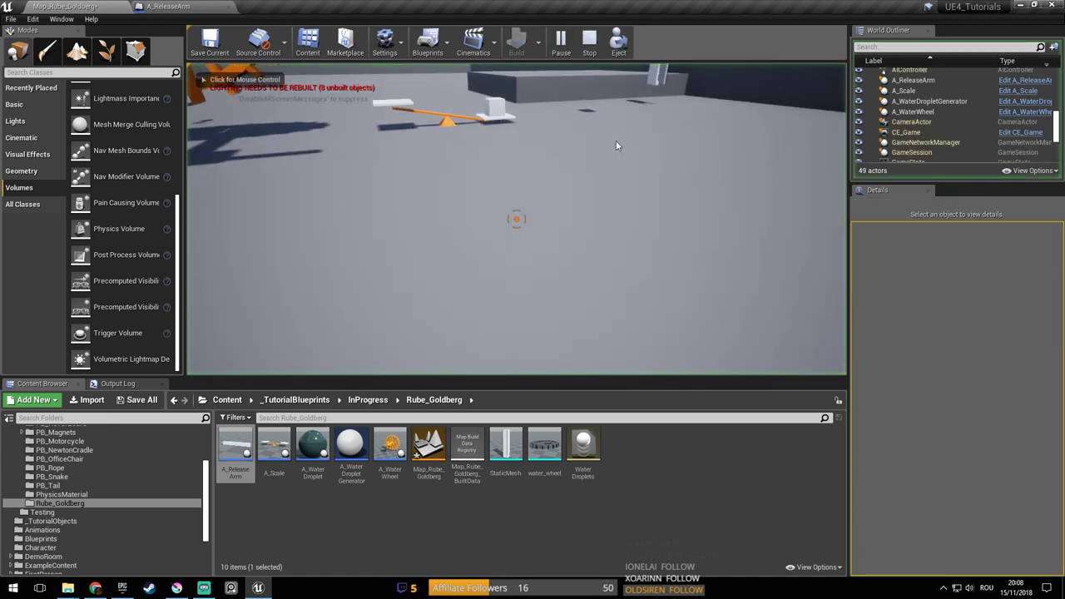
click(617, 145)
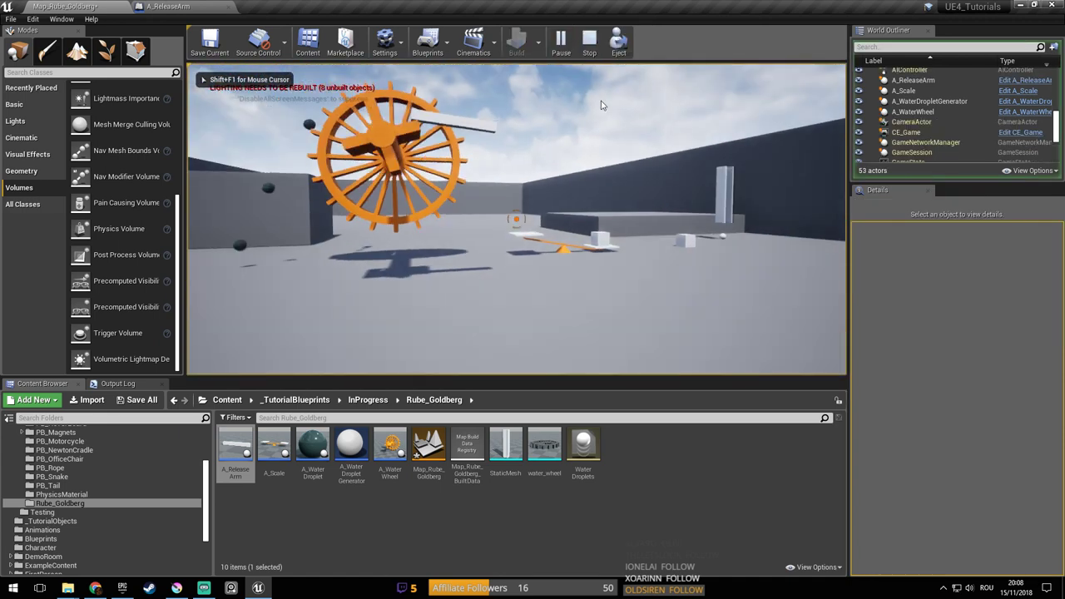
key(Escape)
key(w)
right_drag(516, 219, 549, 265)
right_drag(614, 127, 618, 122)
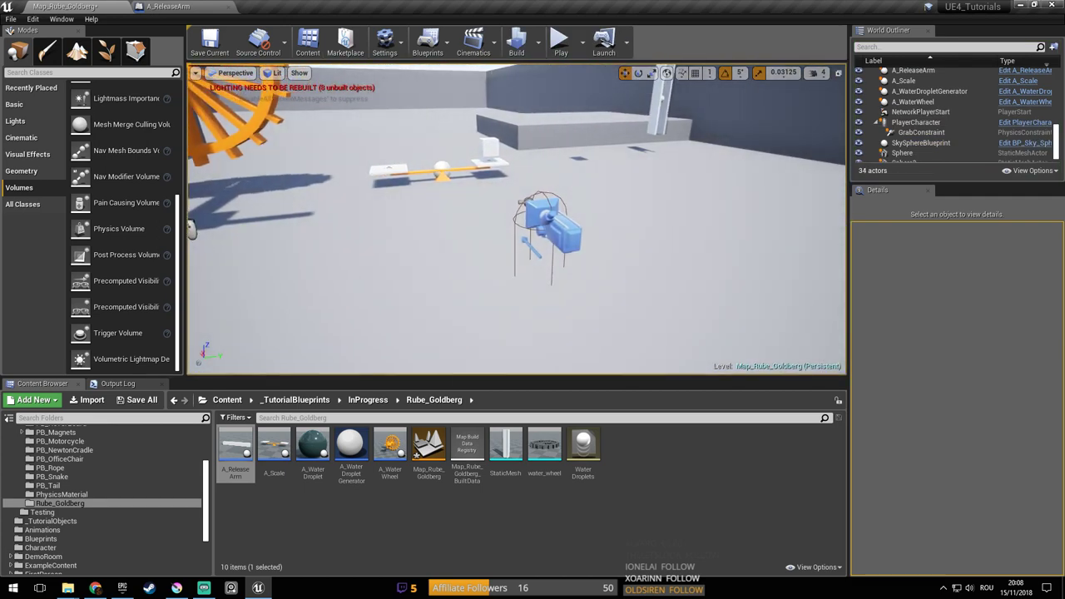
Choose the current camera location as the player's spawn point
click(584, 51)
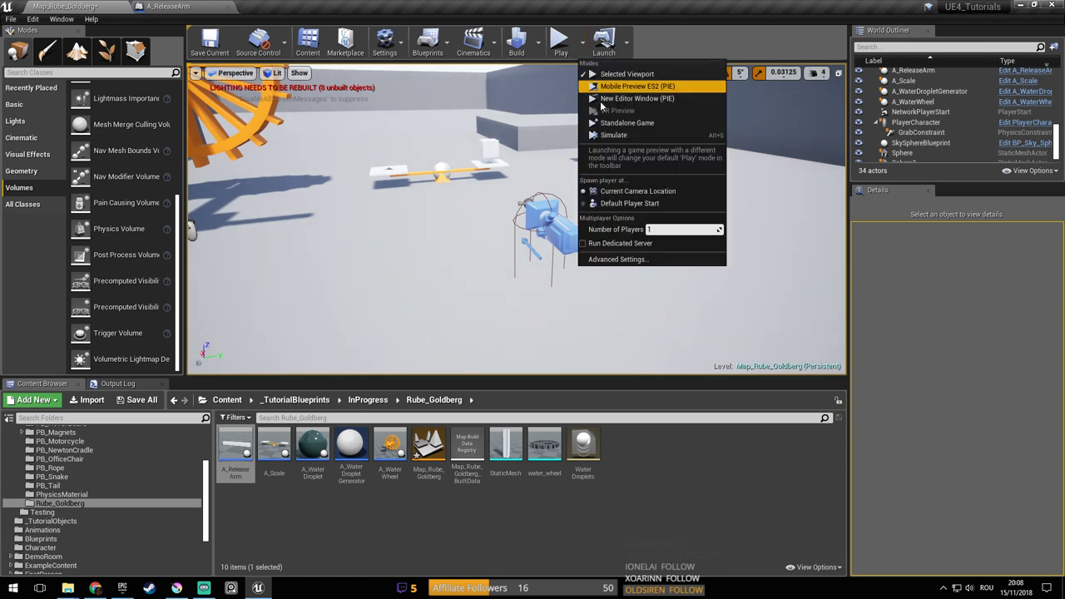
click(679, 194)
right_drag(661, 192, 689, 213)
key(w)
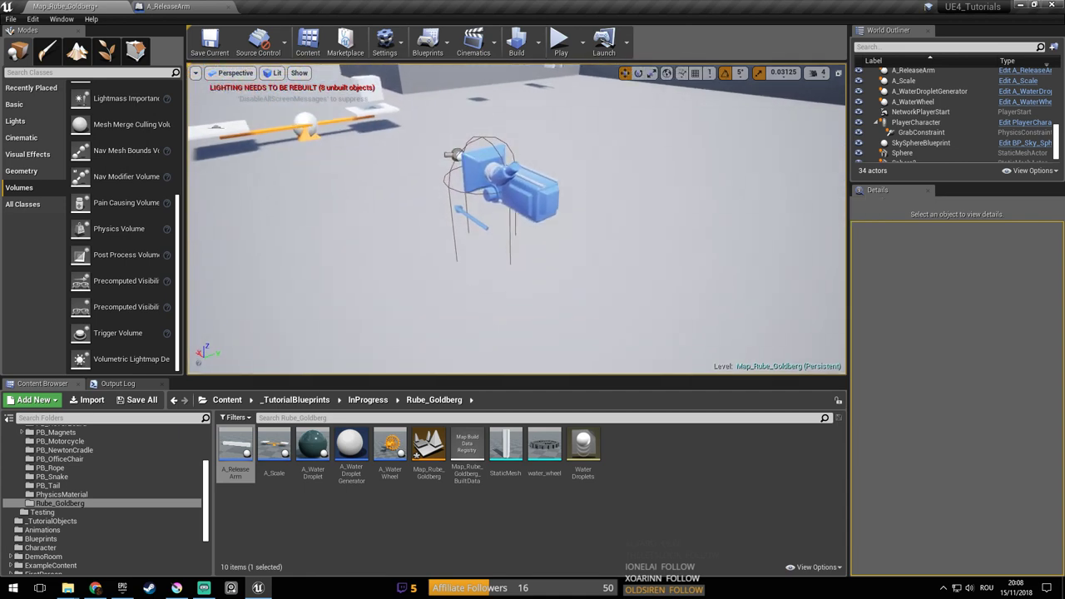
Set PlayerCharacter's Auto Possess Player to Player 0 again, clear the details filter and save the map
click(531, 198)
key(a)
right_drag(531, 198, 536, 197)
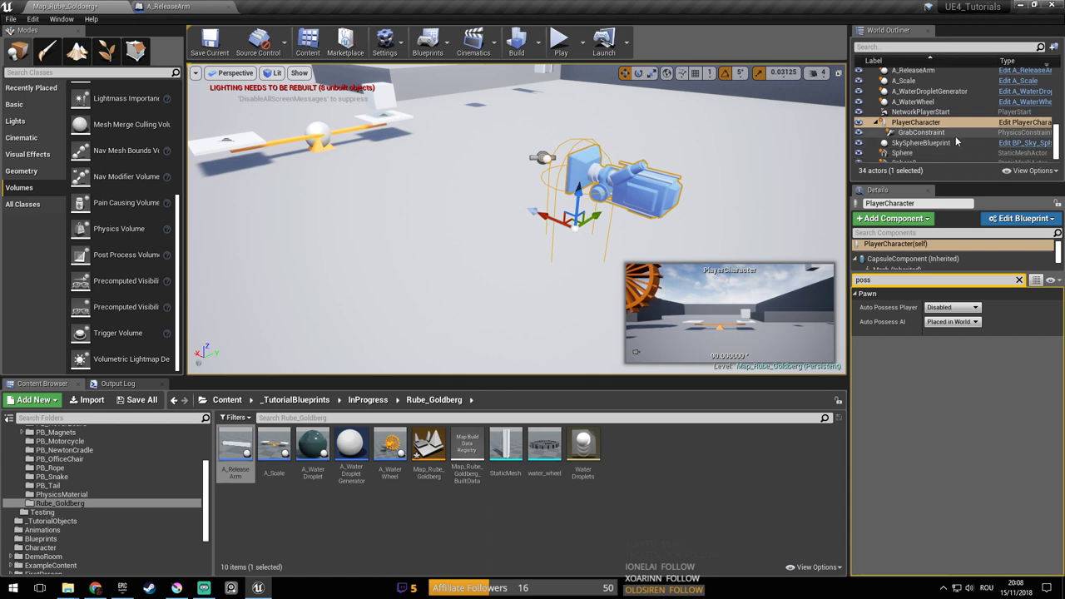
double_click(926, 126)
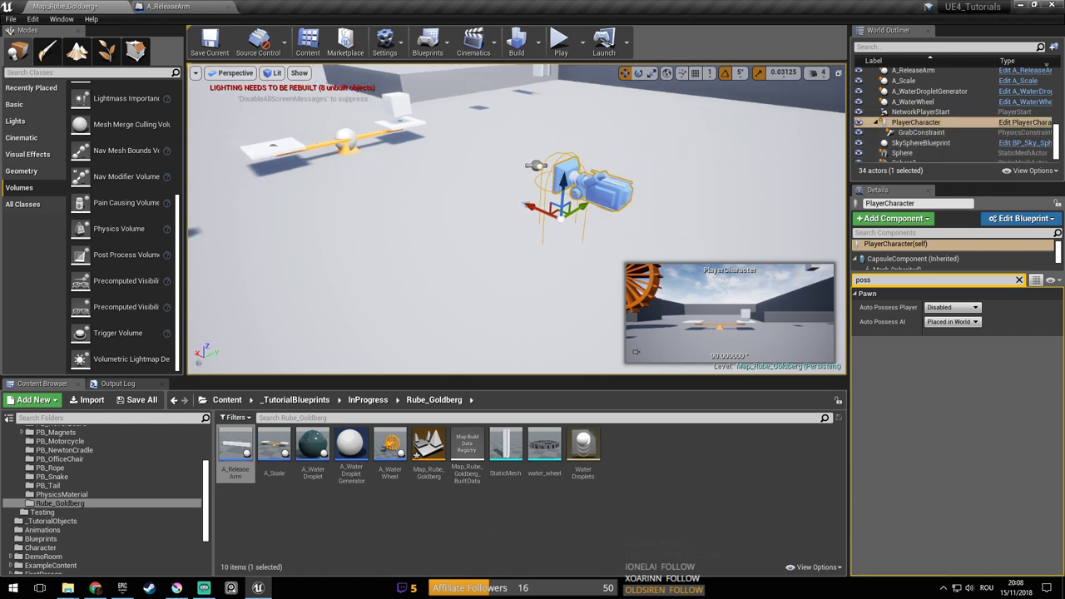
click(1060, 257)
mouse_move(558, 181)
right_down()
mouse_move(512, 182)
mouse_move(557, 182)
right_up()
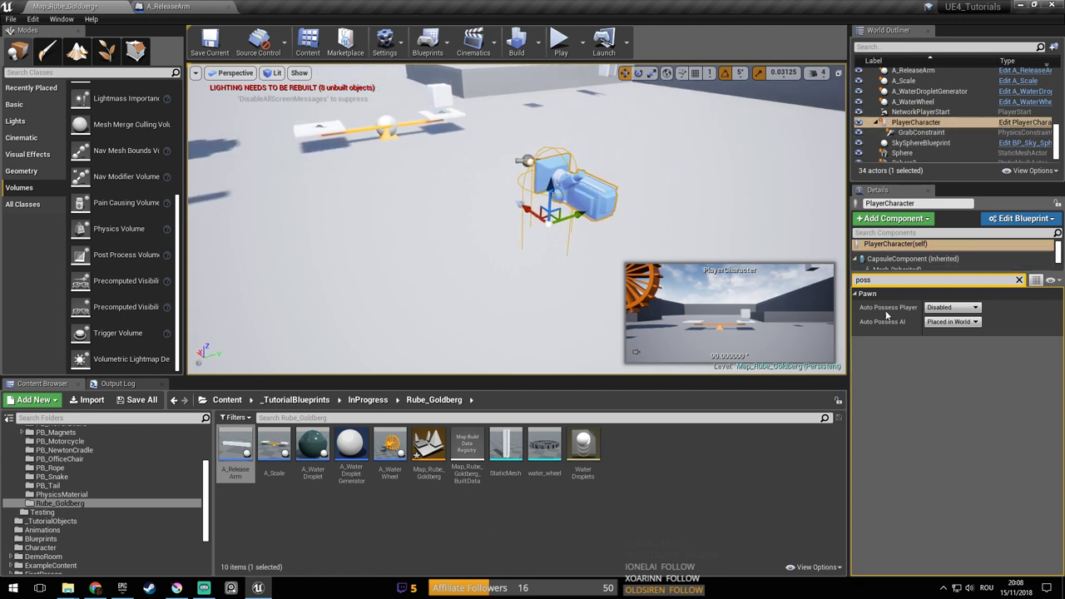
click(953, 308)
click(945, 330)
click(1018, 282)
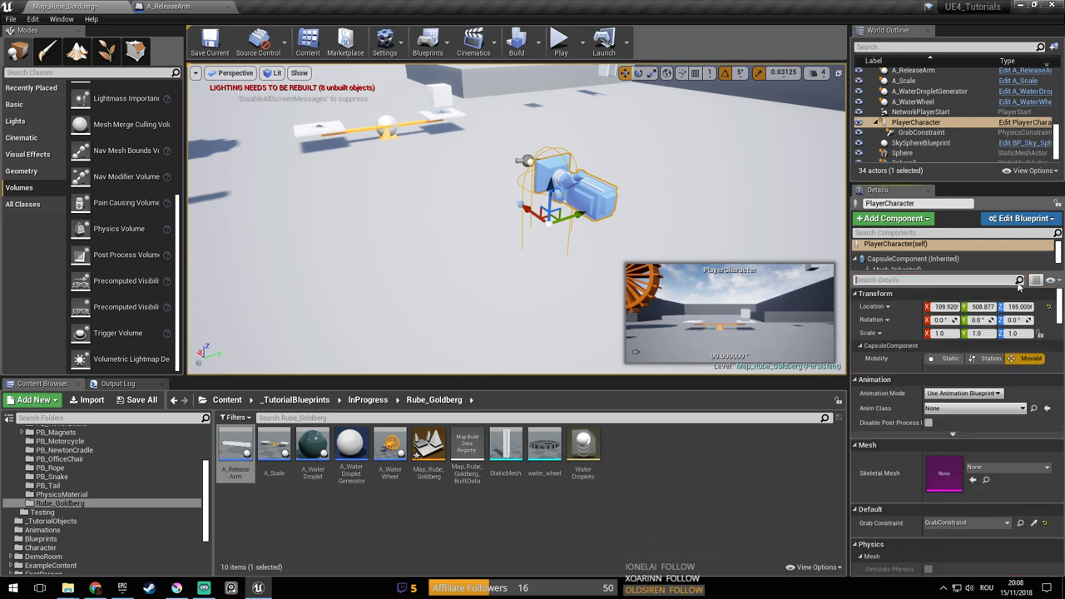
key(ctrl+s)
mouse_move(736, 236)
right_down()
mouse_move(714, 225)
mouse_move(734, 234)
right_up()
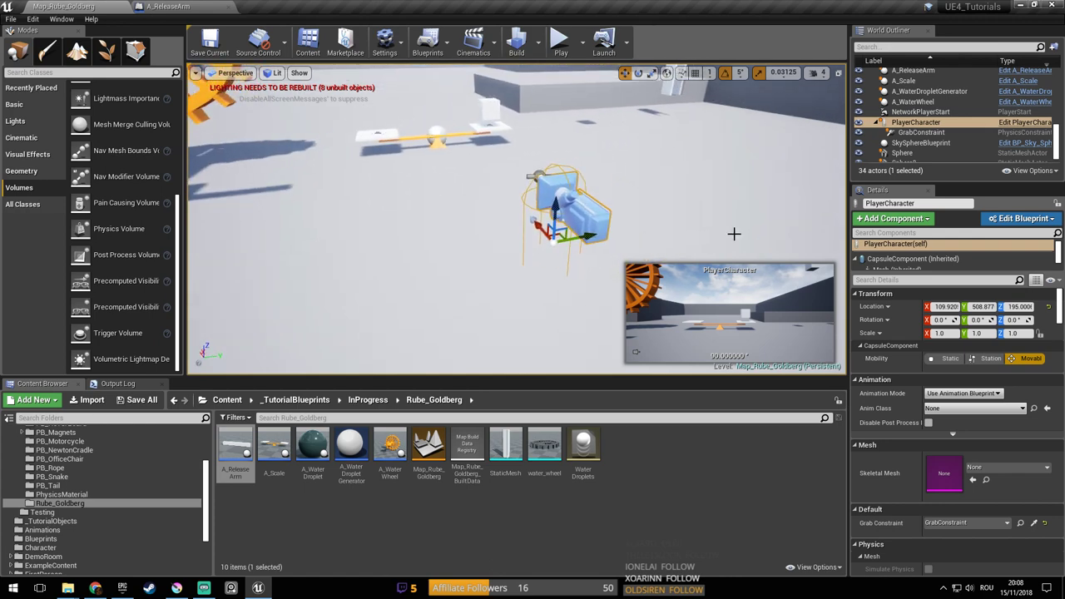
mouse_move(548, 117)
right_down()
mouse_move(511, 94)
mouse_move(546, 106)
right_up()
right_drag(698, 190, 539, 152)
right_drag(527, 279, 547, 266)
click(583, 52)
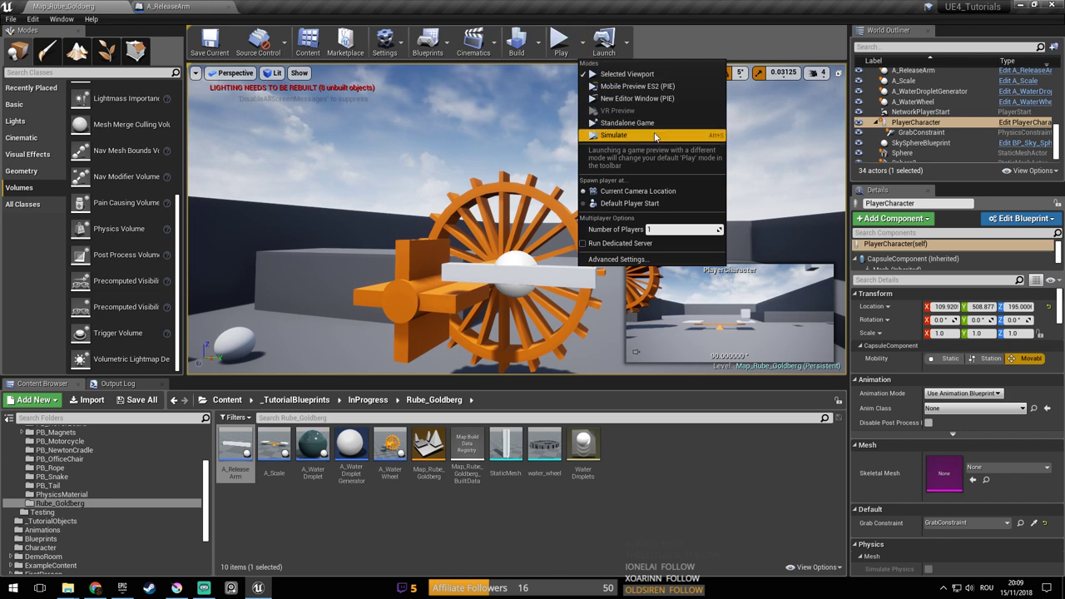
click(539, 163)
Examine the player character's camera, capsule and GrabConstraint up close from several angles
click(528, 119)
right_drag(527, 119, 528, 119)
key(w)
right_drag(549, 191, 577, 191)
click(548, 201)
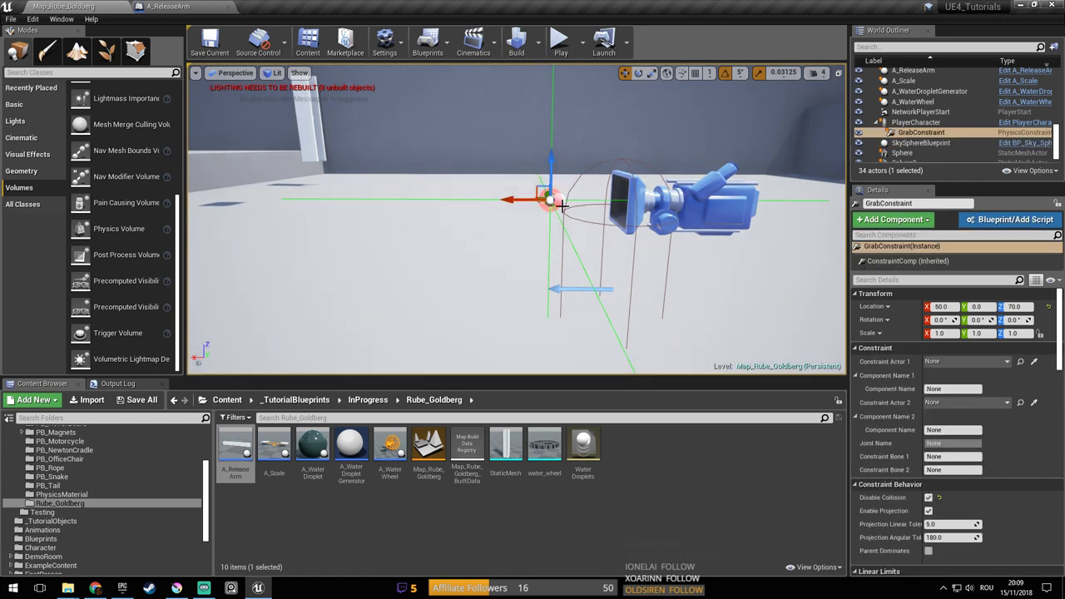
scroll(588, 222, up, 4)
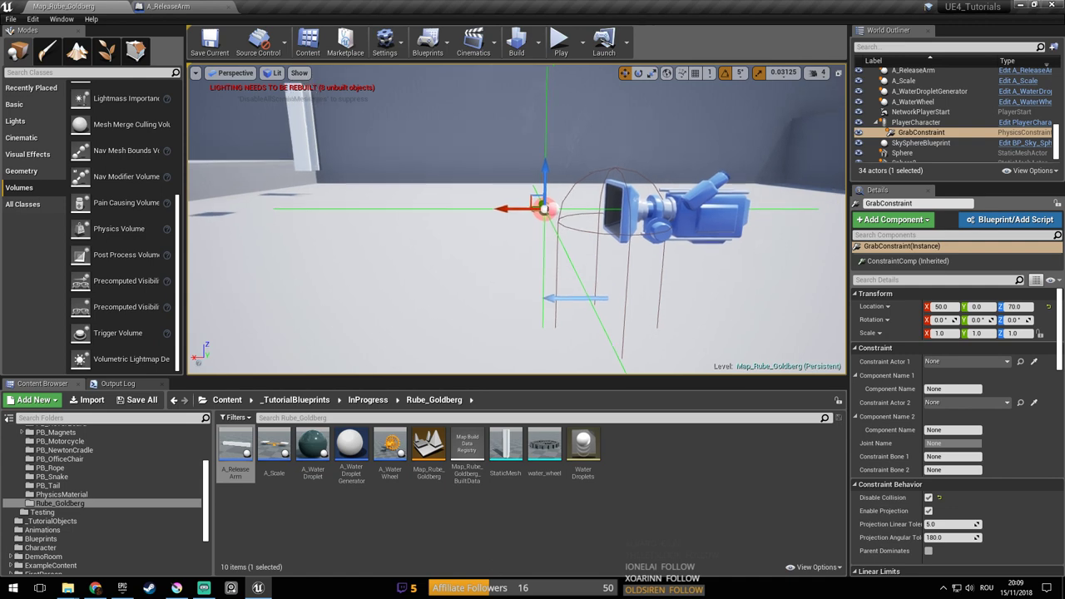
click(624, 186)
right_drag(623, 186, 653, 169)
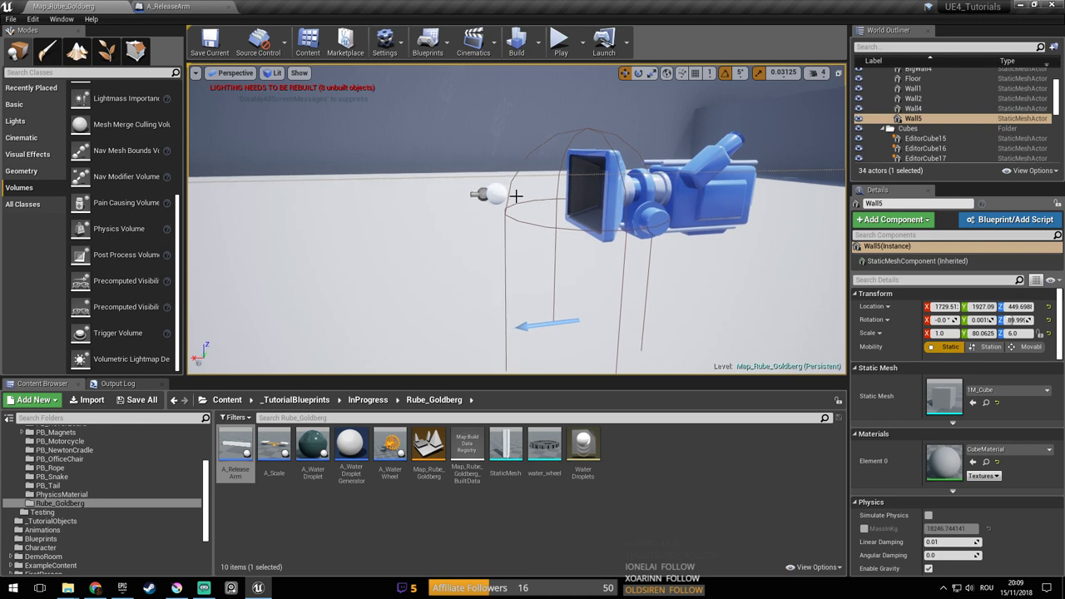
right_drag(507, 211, 507, 202)
mouse_move(673, 203)
right_down()
mouse_move(657, 209)
mouse_move(676, 208)
right_up()
mouse_move(605, 253)
right_down()
mouse_move(584, 253)
mouse_move(606, 253)
right_up()
right_drag(584, 134, 567, 190)
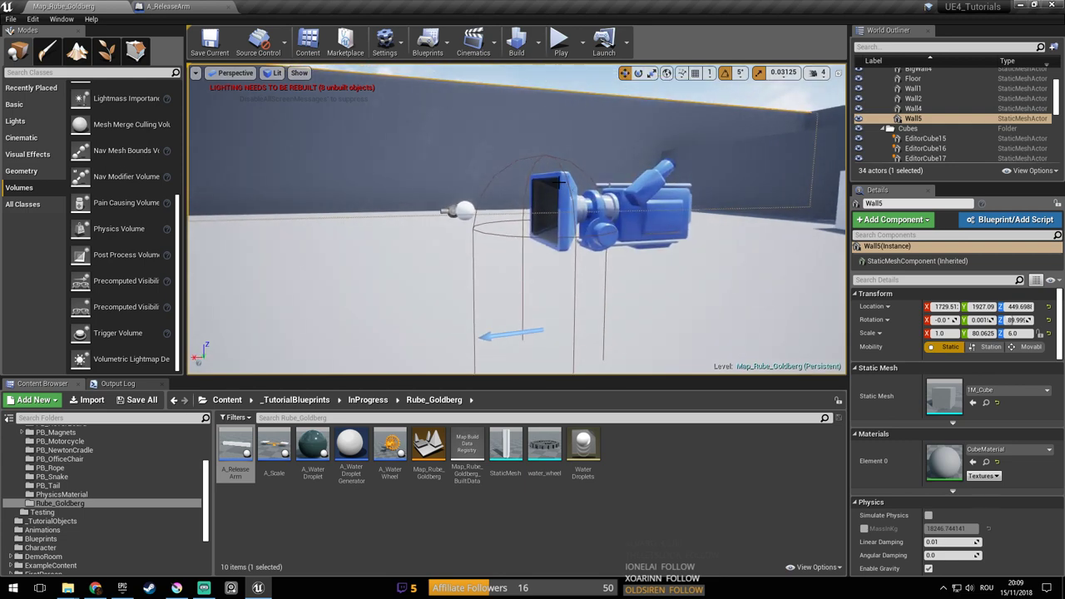
right_drag(578, 201, 601, 196)
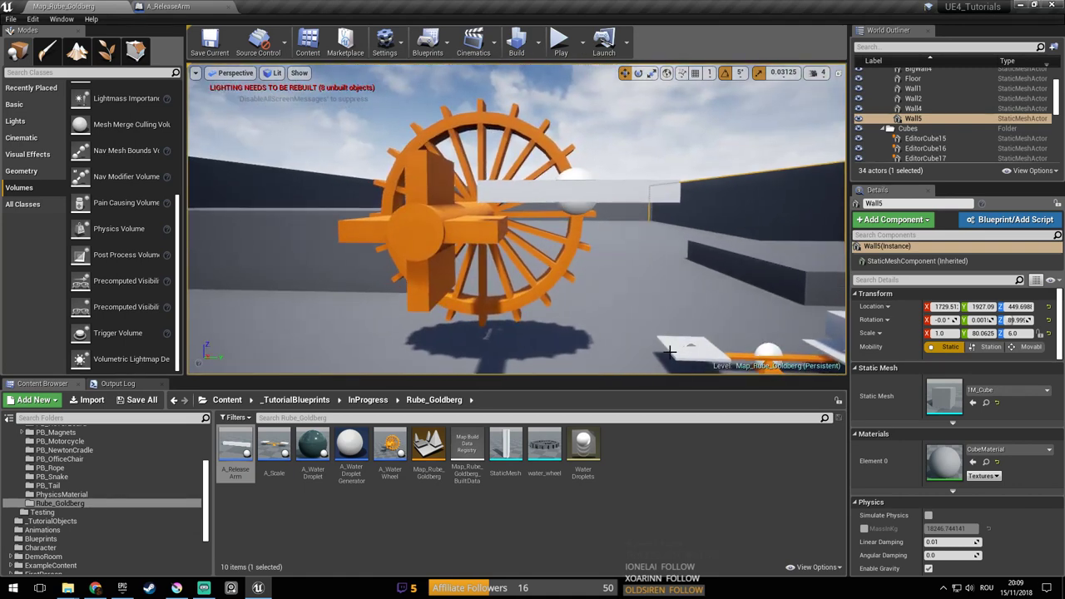
Save the map, play the level briefly as the player character, and stop it
scroll(623, 294, up, 2)
key(ctrl+s)
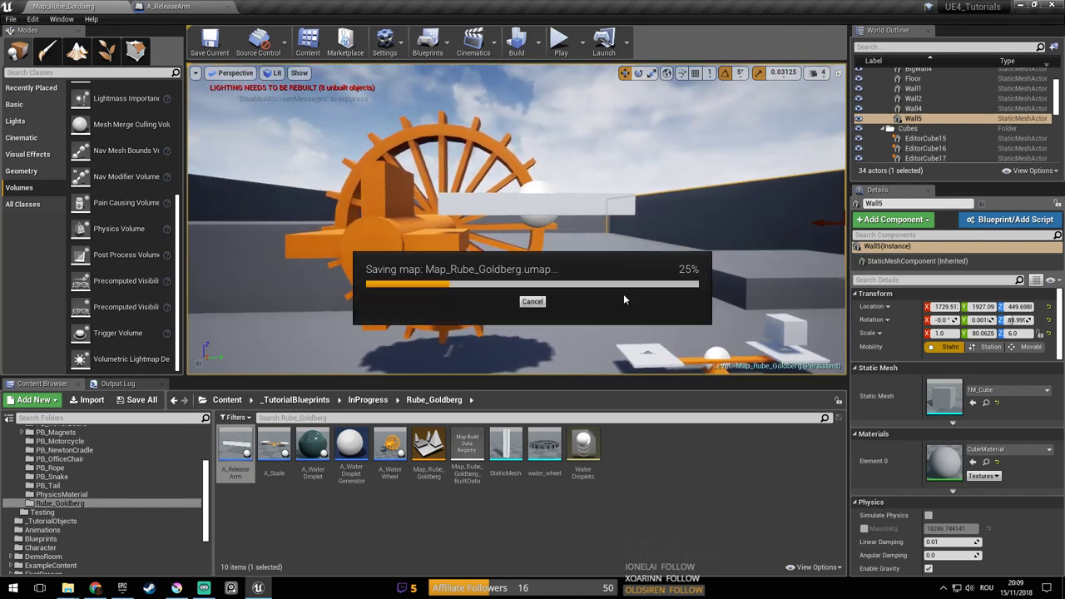
click(560, 47)
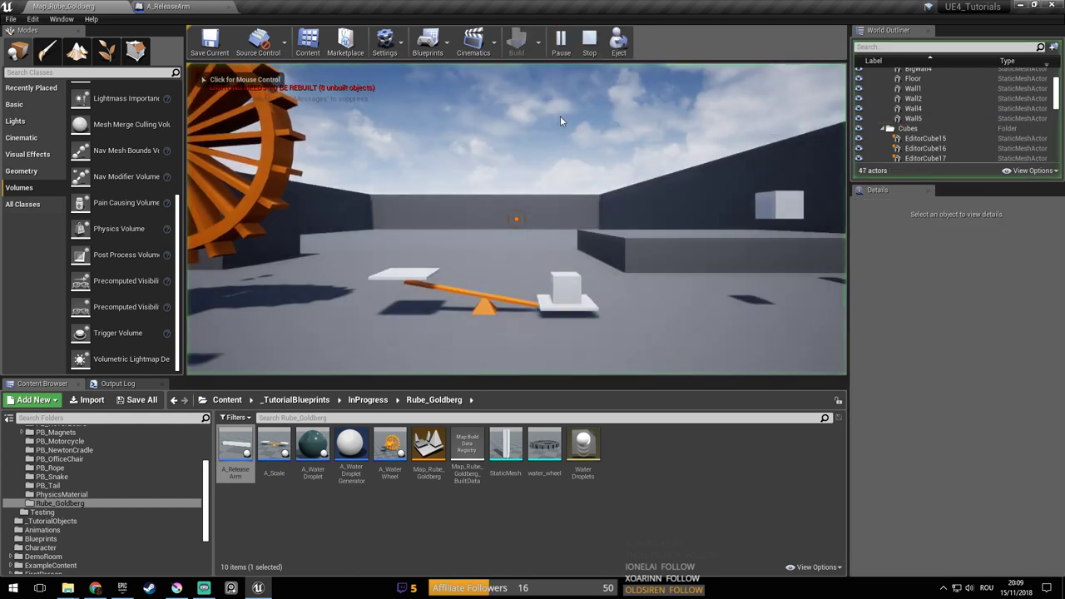
key(Escape)
Run the level in Simulate mode to watch the wheel's paddles push the release arm toward the scale, and stop it
click(582, 41)
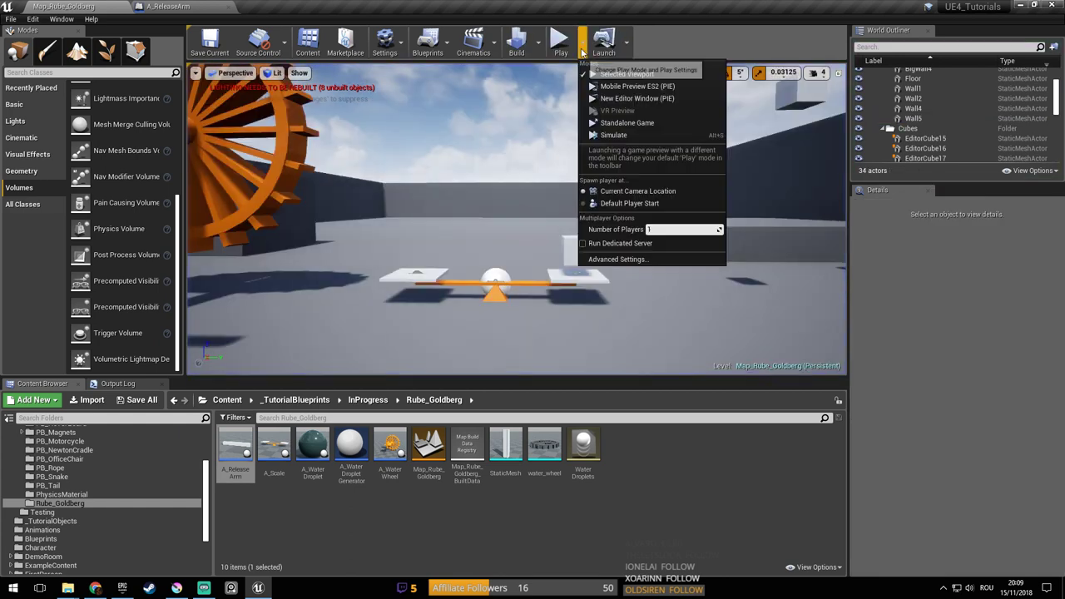
click(648, 135)
right_drag(648, 135, 574, 150)
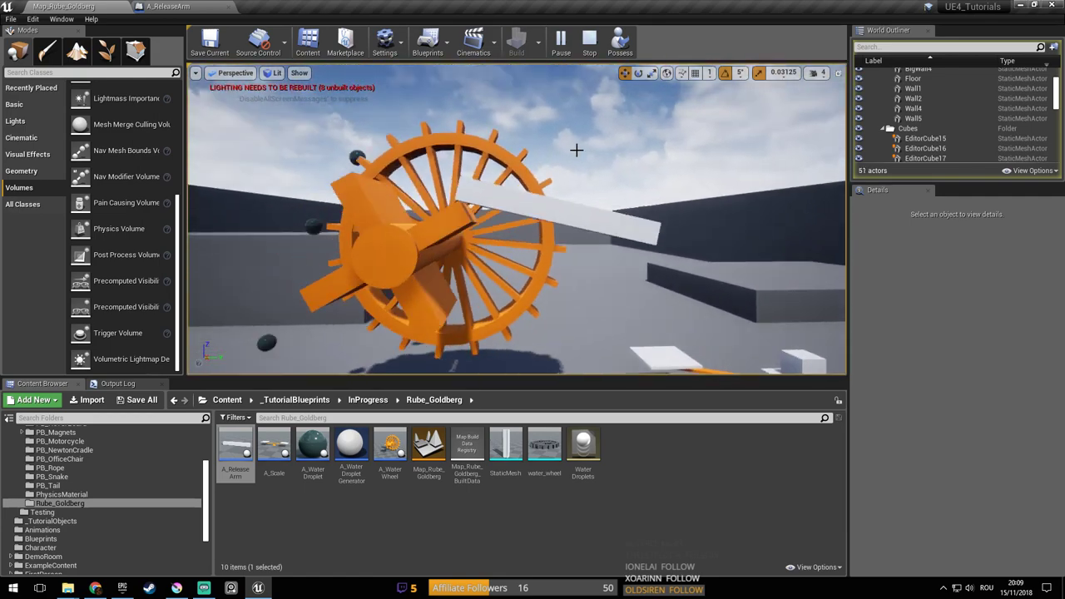
right_drag(625, 189, 718, 220)
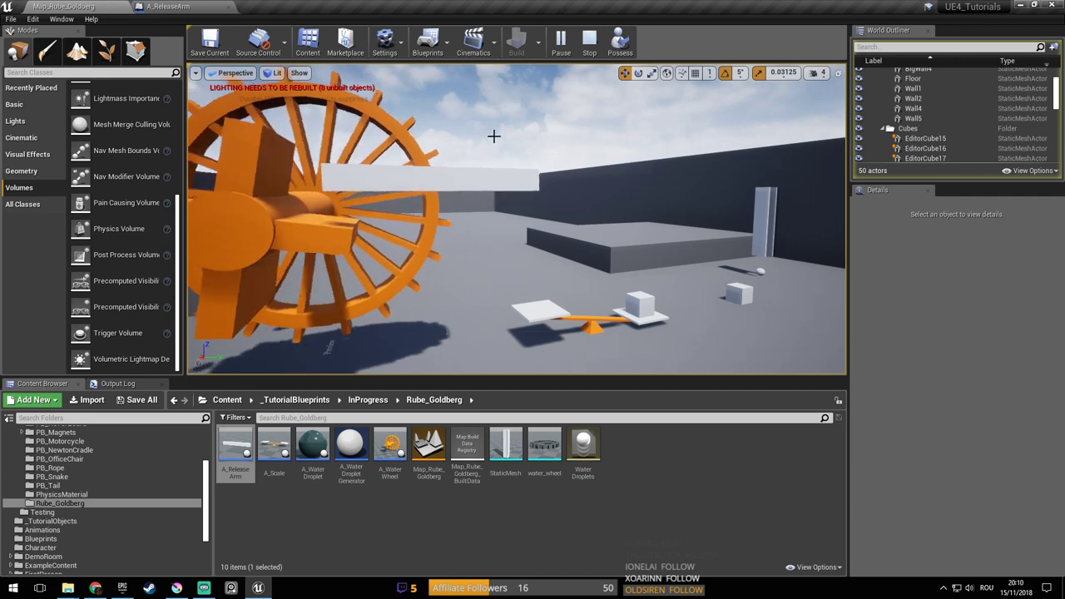
key(Escape)
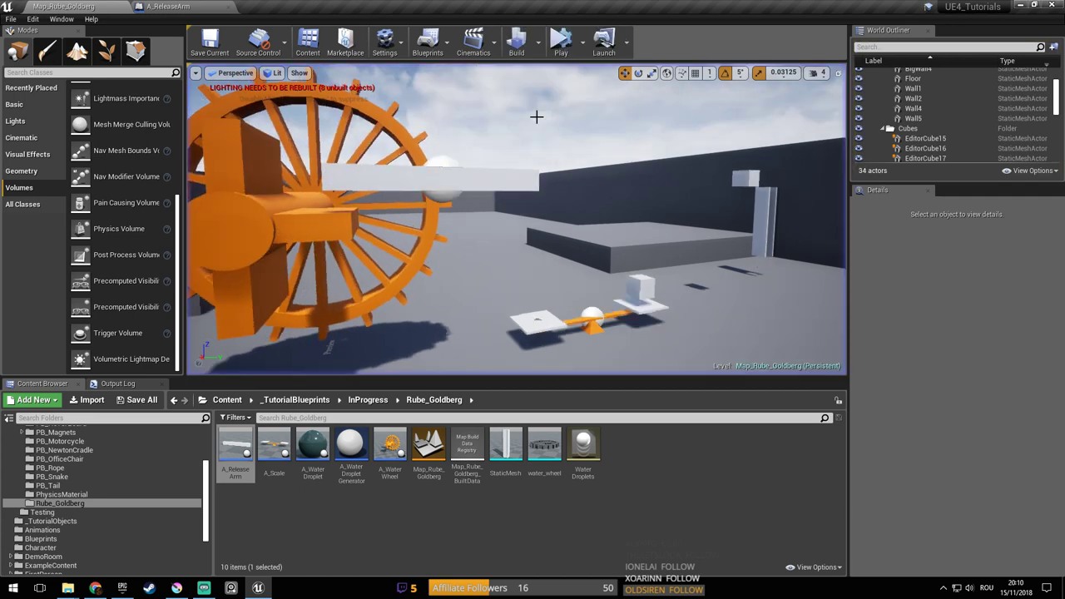
Select the four cubes of the upright channel around the ball together with their GroupActor
key(w)
right_drag(618, 141, 666, 135)
right_drag(544, 238, 544, 238)
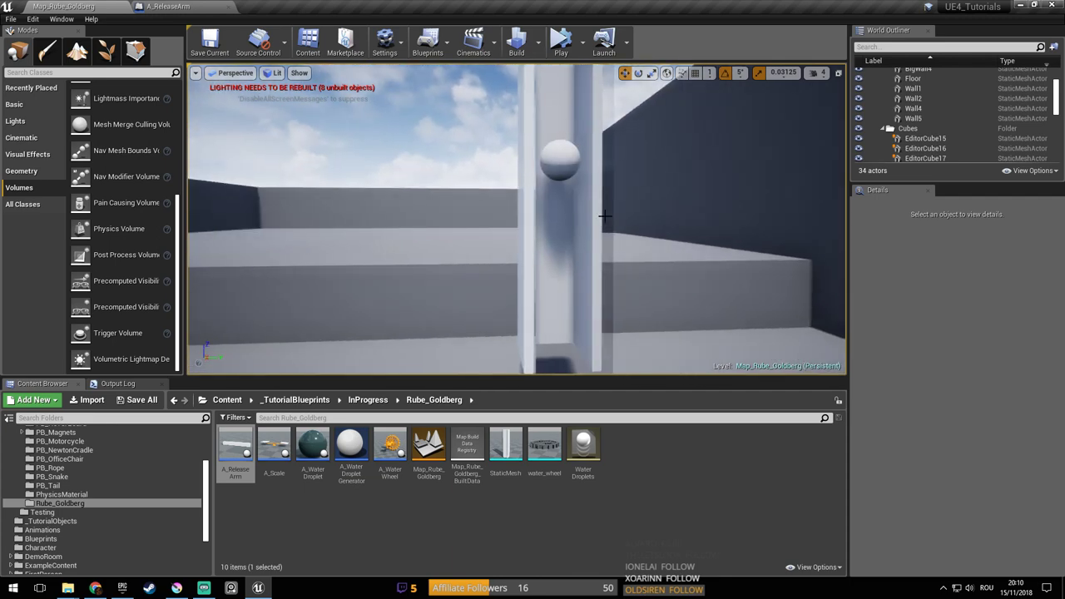
click(545, 238)
right_drag(624, 247, 624, 247)
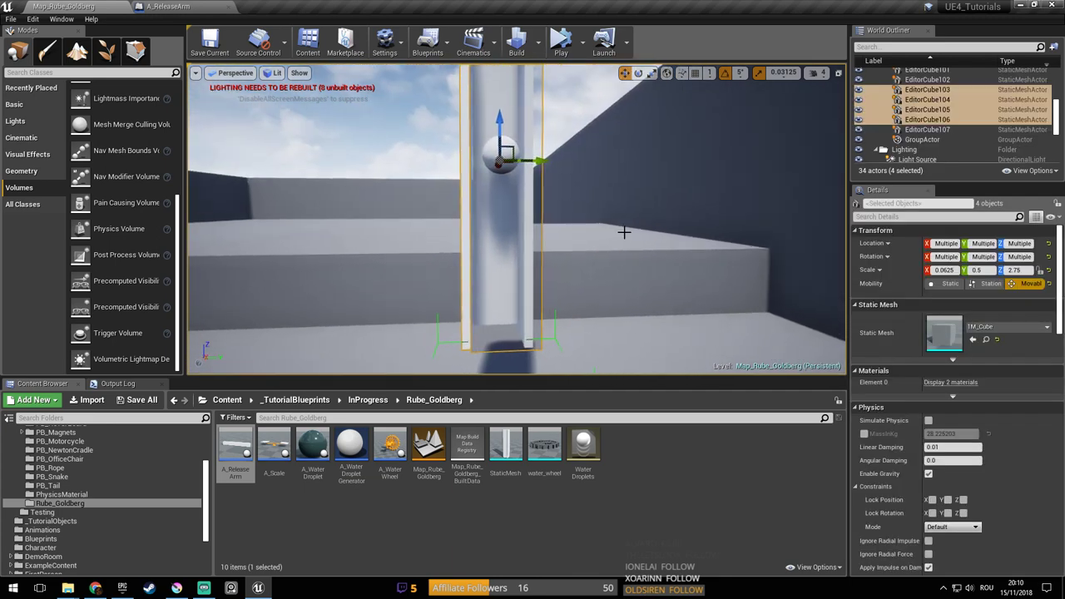
right_drag(500, 160, 472, 155)
right_drag(445, 195, 445, 195)
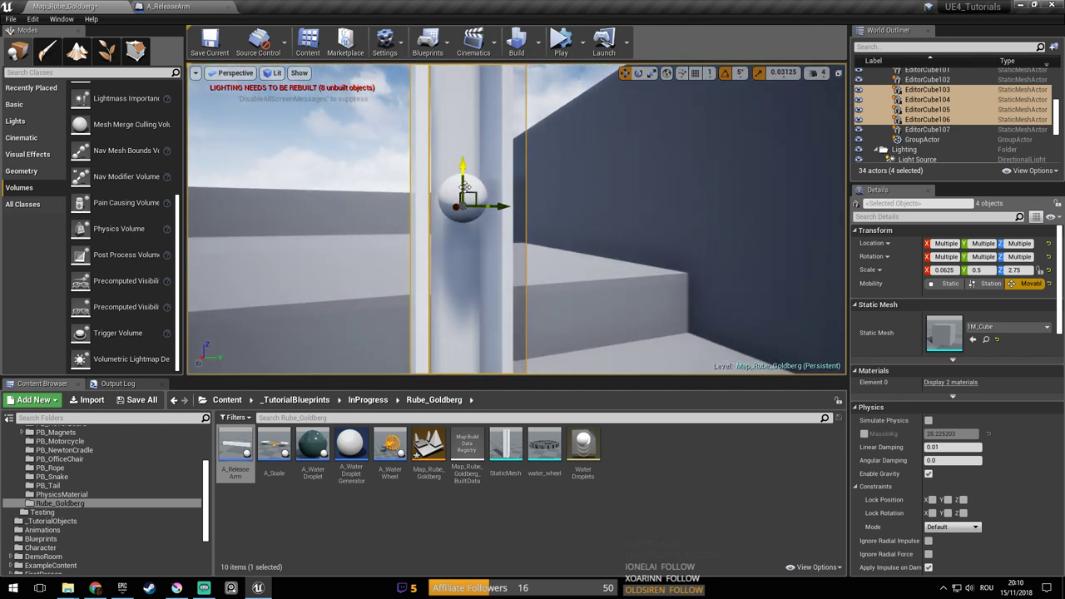
right_drag(465, 185, 504, 174)
ctrl+click(895, 140)
Move the grouped channel over to the water wheel and raise it just above the outer end of the release arm
right_drag(343, 110, 343, 110)
right_drag(634, 203, 633, 203)
right_drag(317, 260, 317, 261)
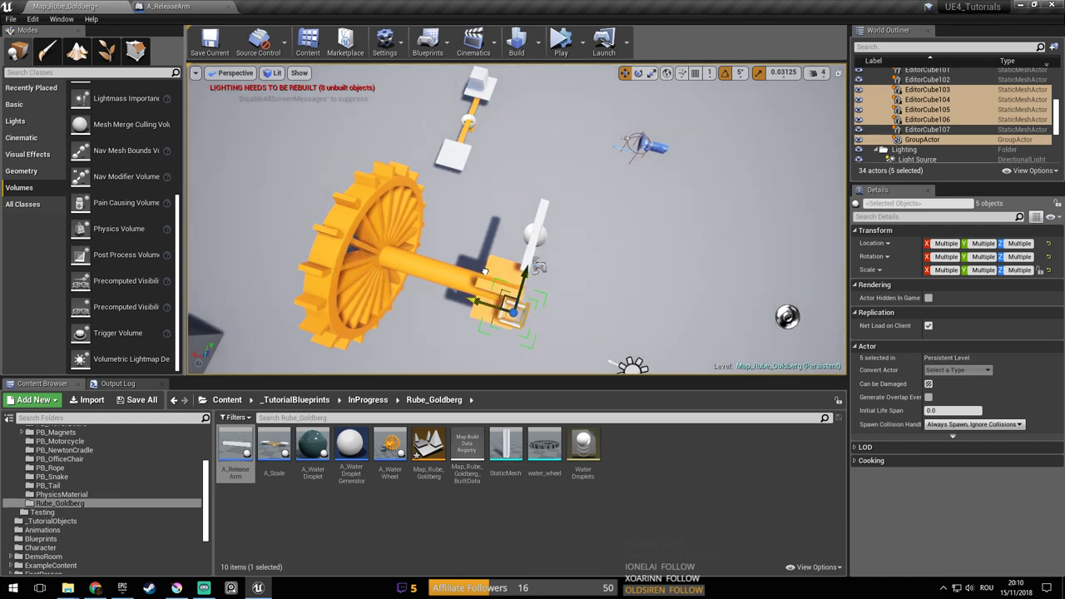
right_drag(572, 203, 572, 202)
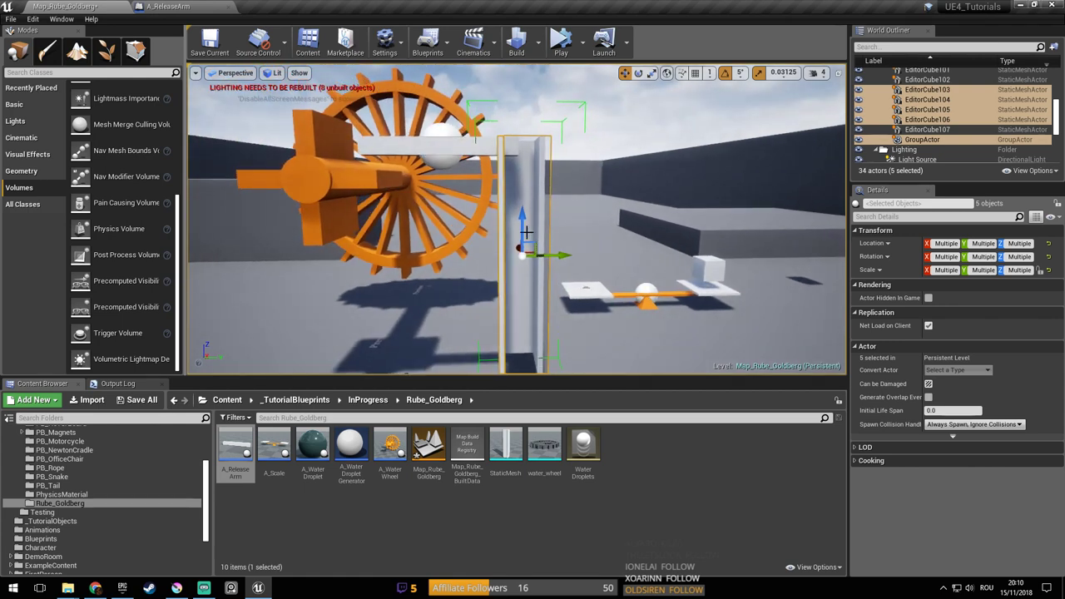
right_drag(535, 160, 535, 160)
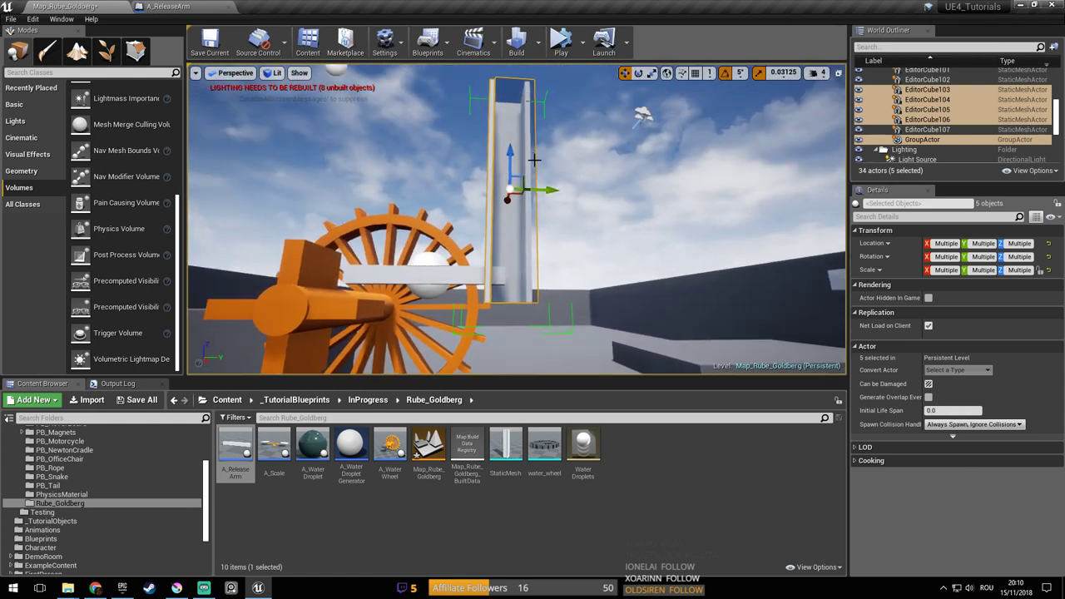
drag(510, 153, 503, 126)
drag(554, 159, 540, 157)
right_drag(544, 201, 543, 201)
right_drag(458, 186, 462, 179)
Select the release arm in the level and save the map
click(462, 179)
key(ctrl+s)
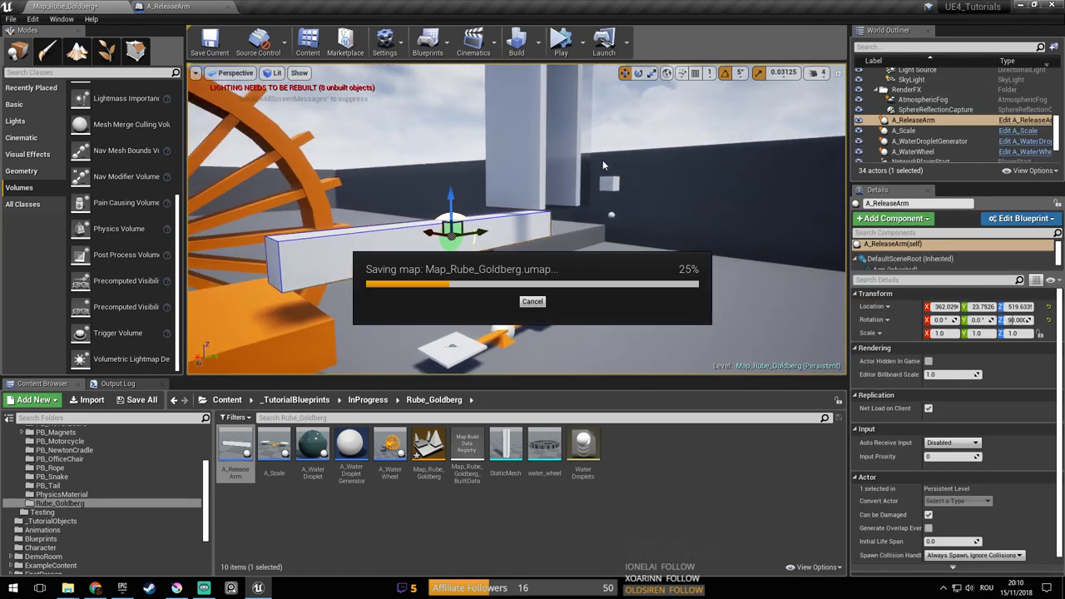
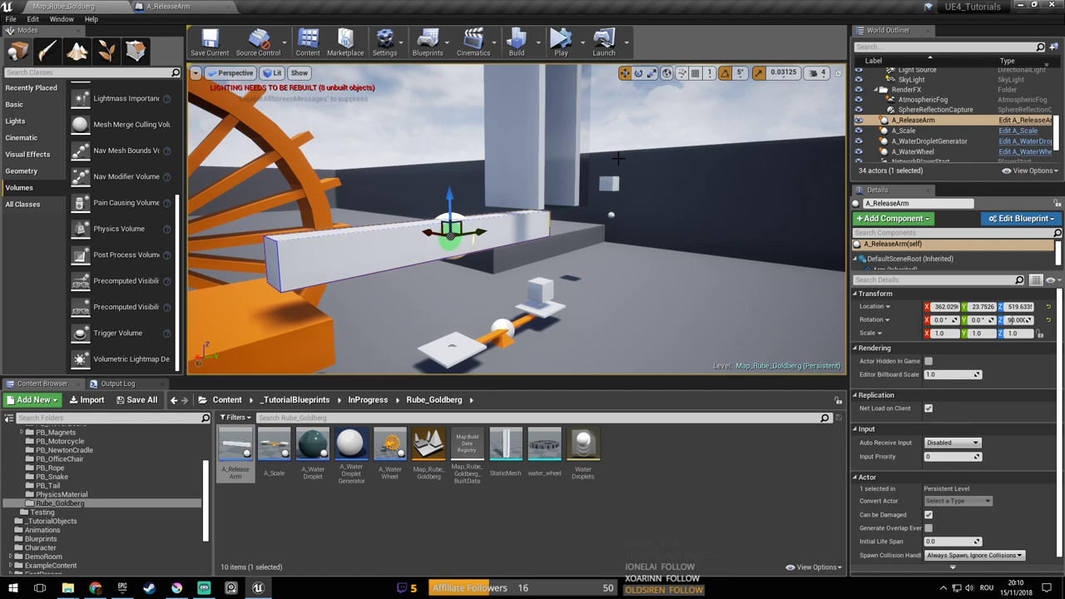
mouse_move(600, 173)
right_down()
mouse_move(575, 170)
mouse_move(624, 183)
mouse_move(612, 159)
mouse_move(632, 217)
mouse_move(675, 199)
mouse_move(681, 212)
mouse_move(588, 175)
right_up()
key(ctrl+s)
Lower the viewport camera speed to 3
click(819, 73)
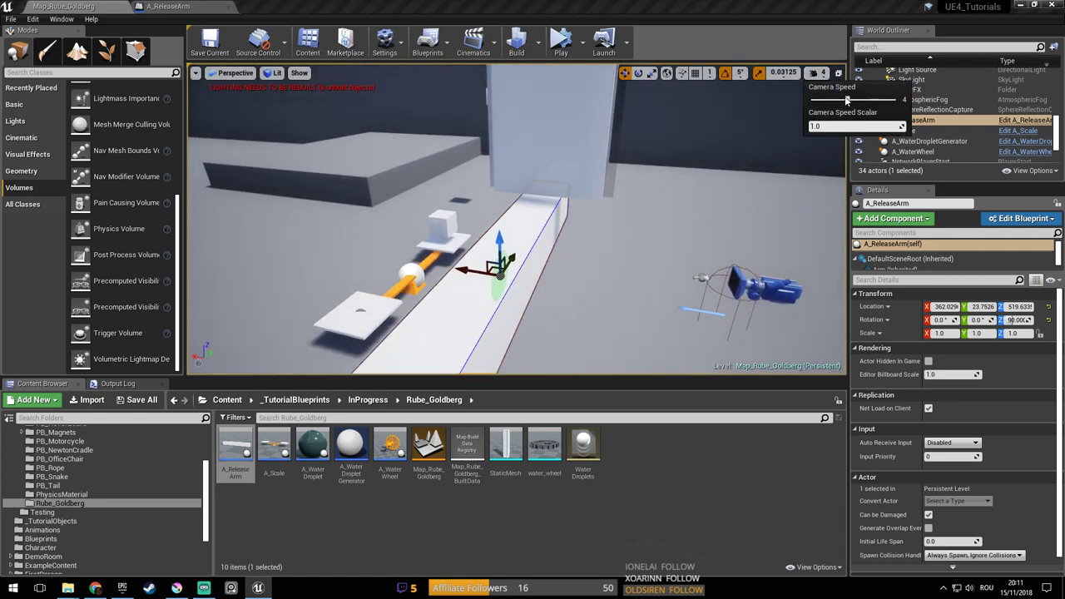
right_drag(778, 117, 722, 137)
click(820, 74)
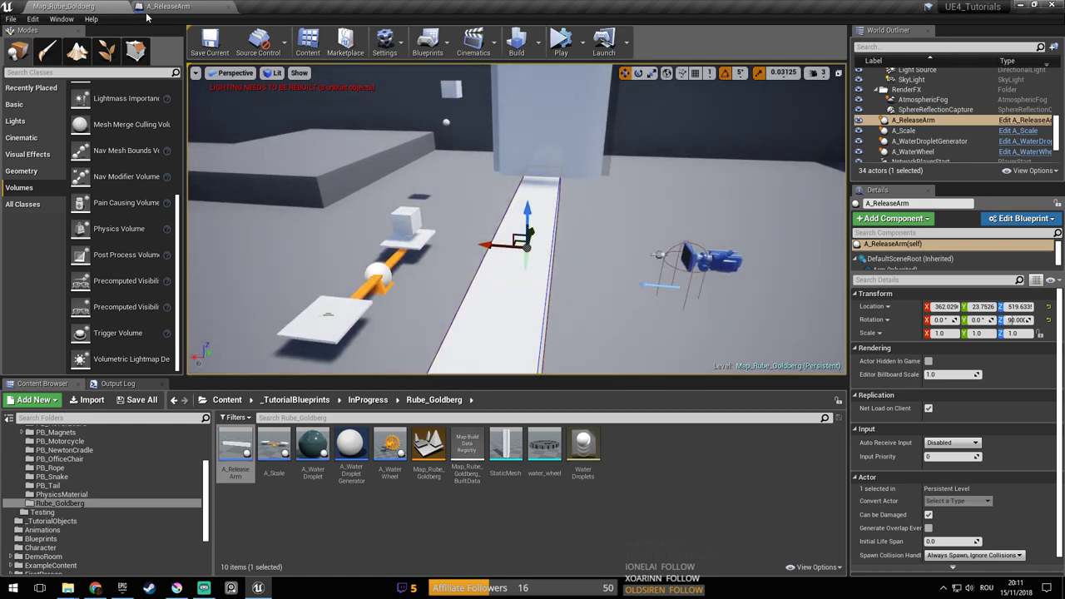
Try scaling the ArmAxis constraint in the A_ReleaseArm blueprint, undo it and restore its X scale to 1
click(180, 6)
right_drag(499, 227, 454, 227)
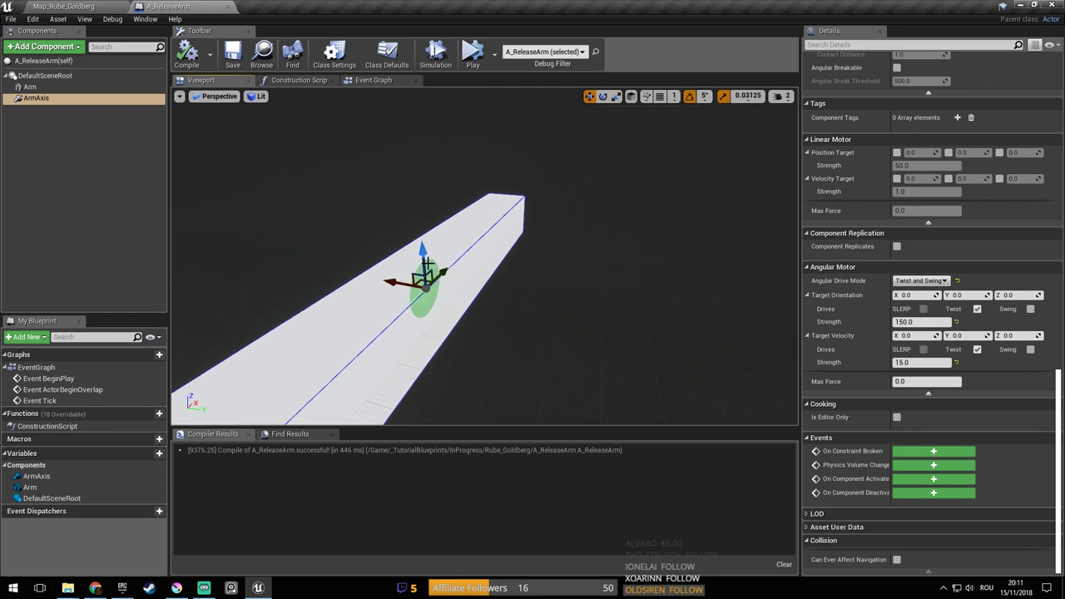
click(615, 96)
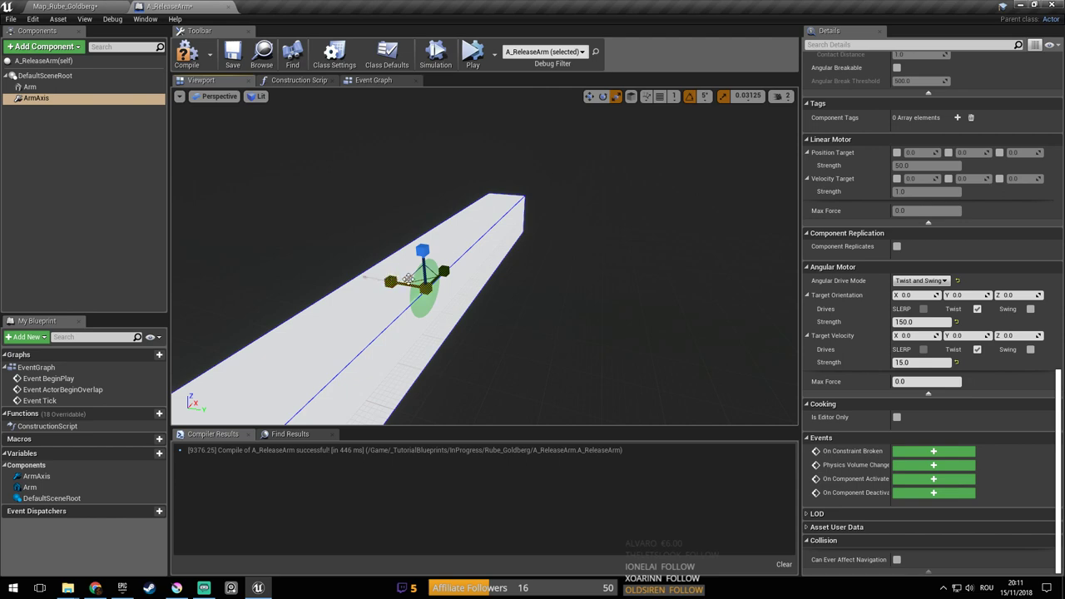
key(ctrl+z)
click(50, 98)
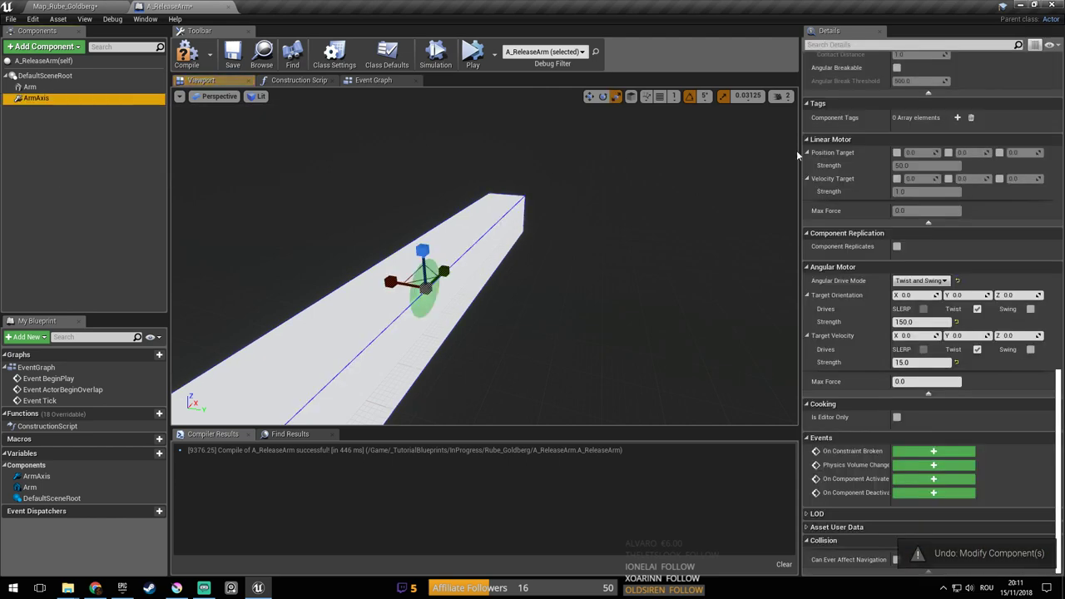
drag(1061, 389, 1061, 65)
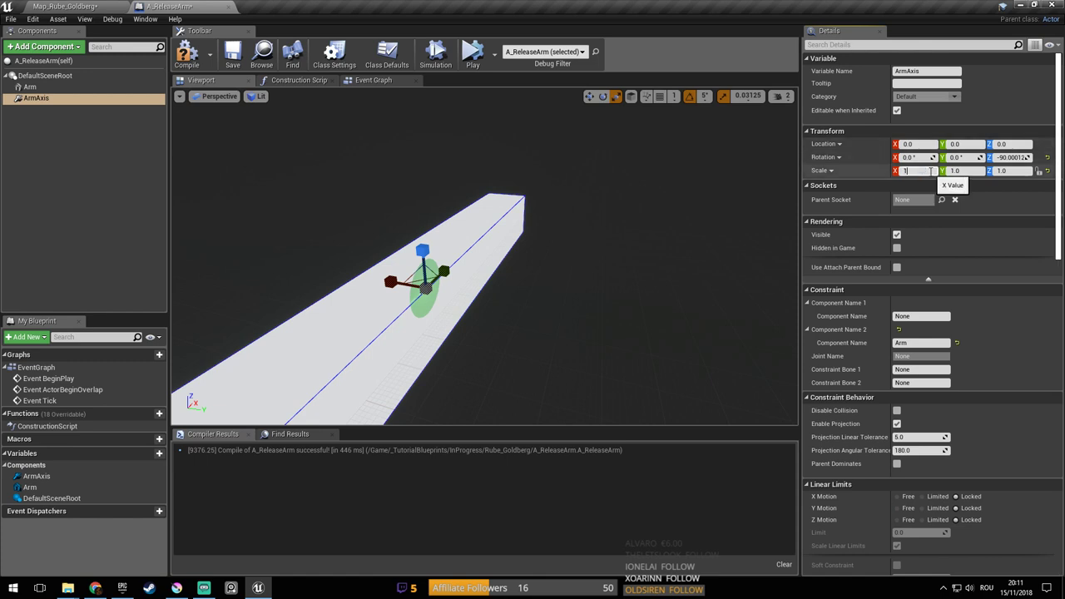
Widen the Arm component to a Y scale of 0.5125, then compile and save the blueprint and the map
click(77, 87)
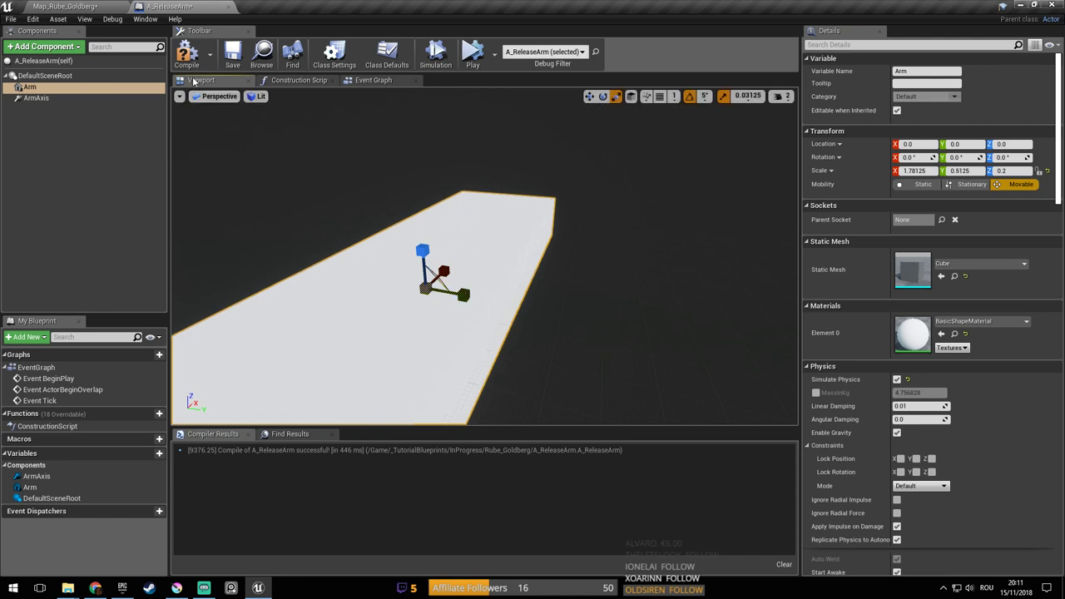
click(241, 58)
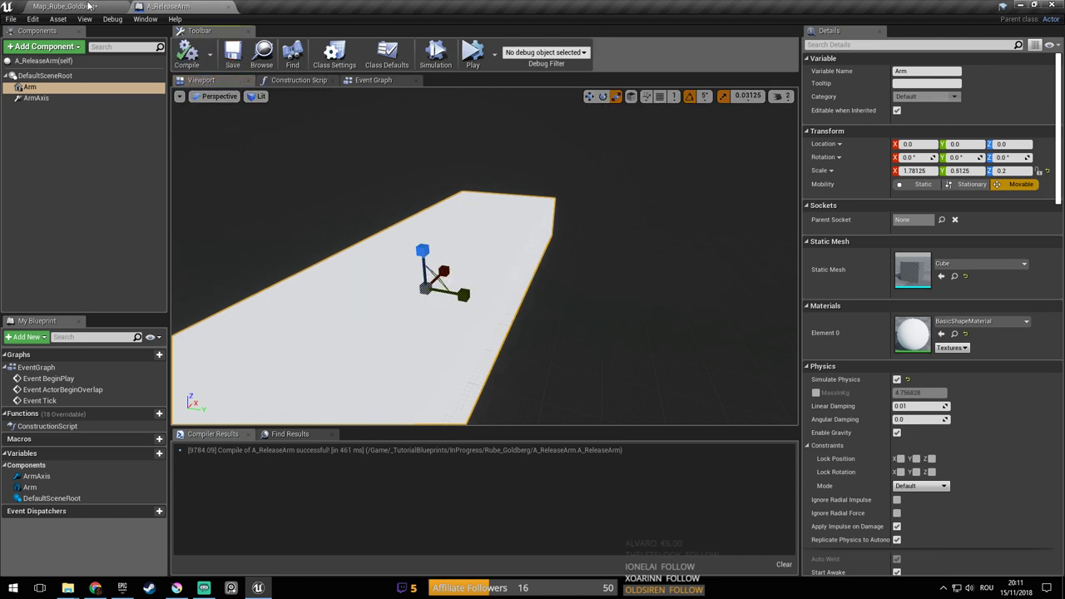
click(88, 7)
key(ctrl+s)
Save the map, simulate the level to watch the wheel's paddles push the widened release arm, and stop it
right_drag(499, 193, 502, 204)
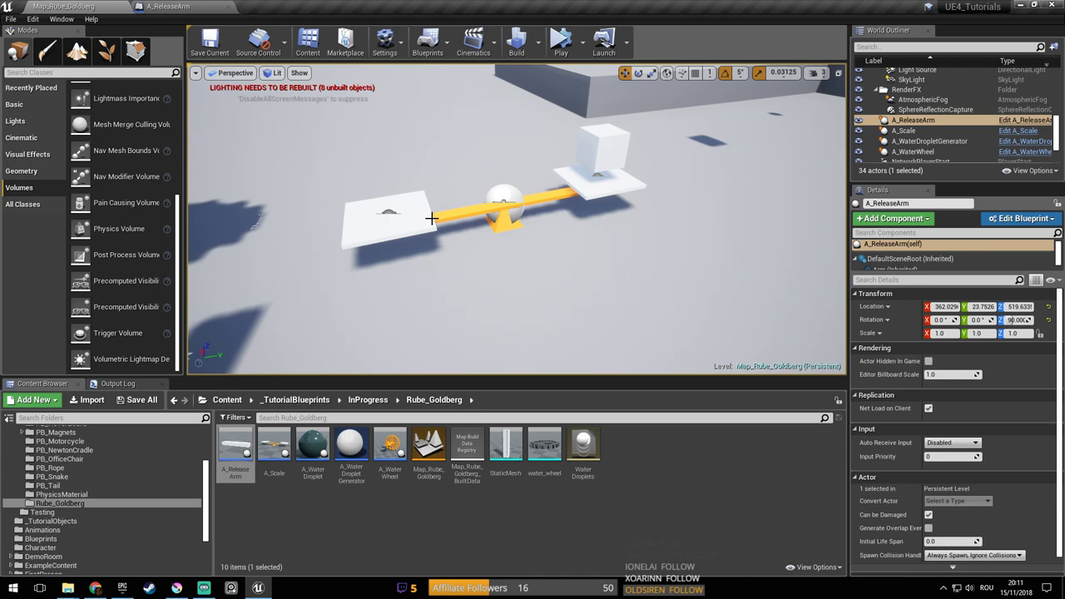
mouse_move(462, 222)
right_down()
mouse_move(476, 229)
mouse_move(481, 216)
right_up()
right_drag(379, 234, 504, 230)
key(ctrl+s)
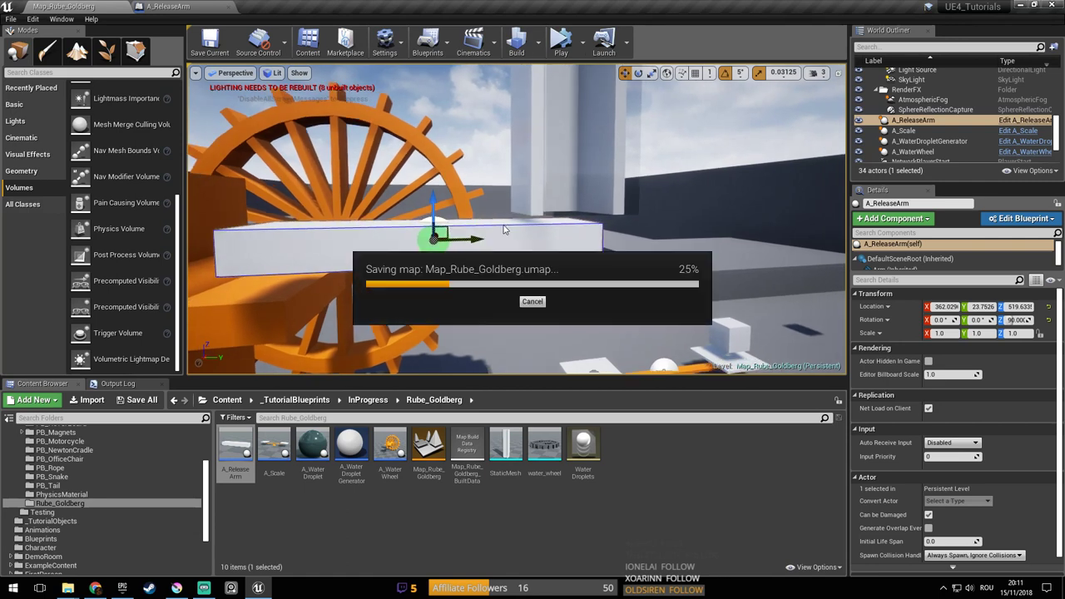
click(561, 41)
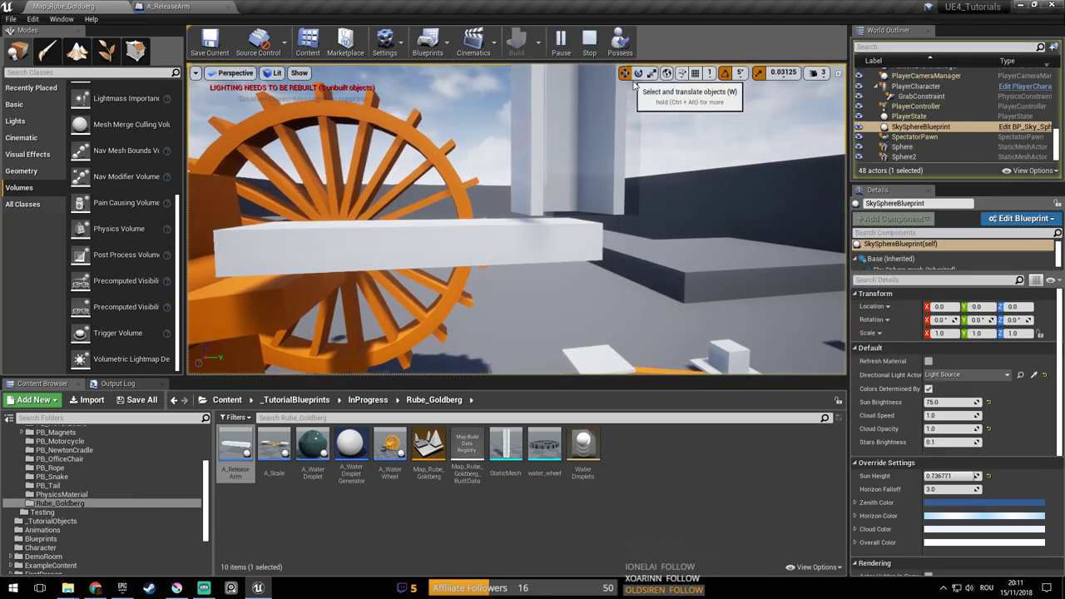
right_drag(637, 129, 595, 125)
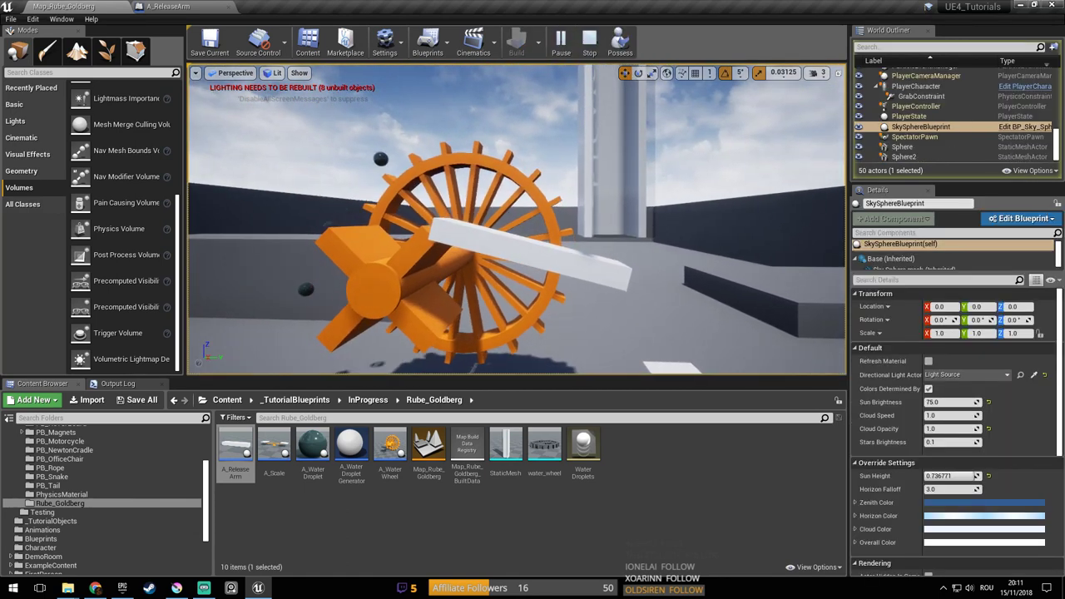
key(Escape)
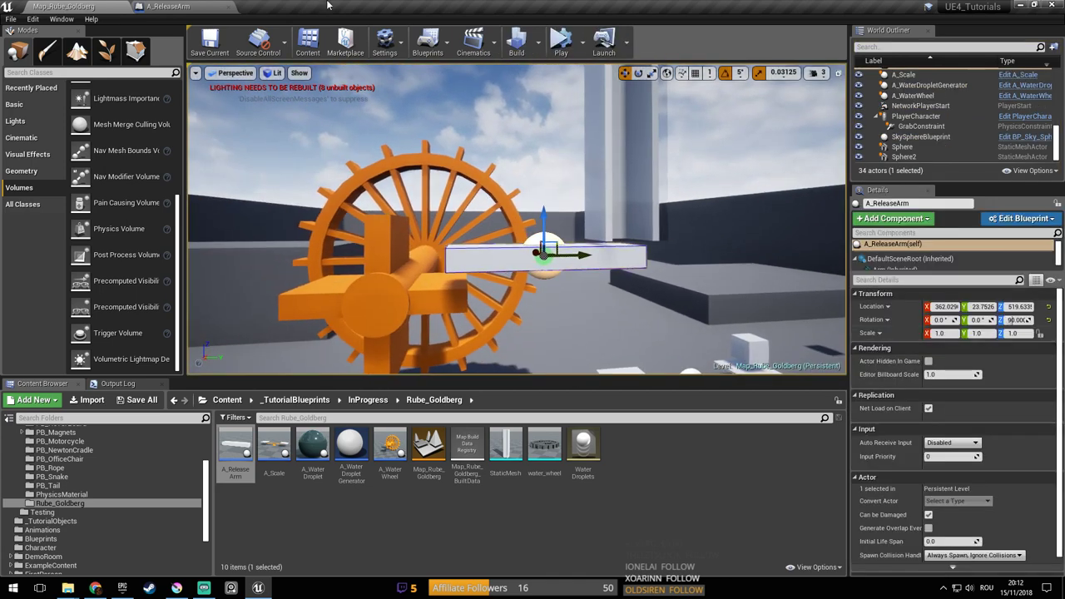
Override the Arm component's mass with 3.0 kg in the A_ReleaseArm blueprint, then compile and save it
click(179, 6)
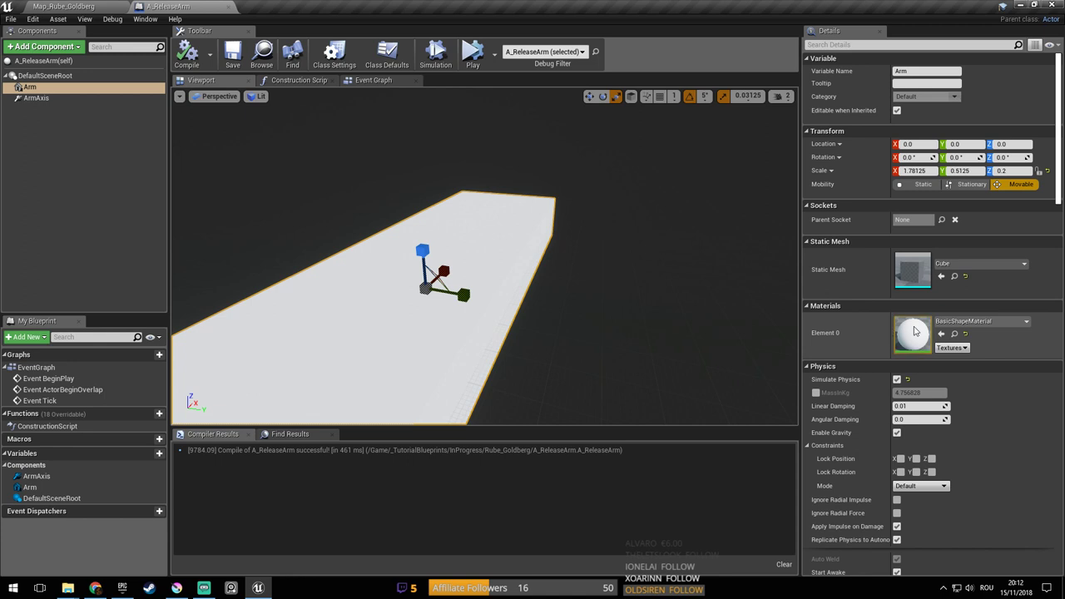
scroll(866, 350, down, 2)
click(816, 305)
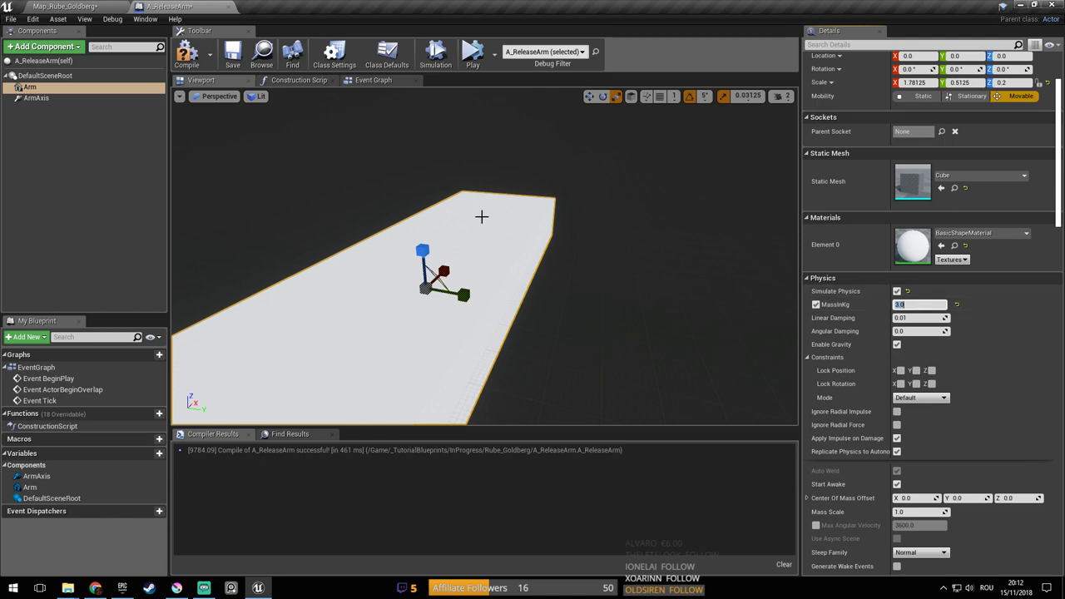
click(234, 54)
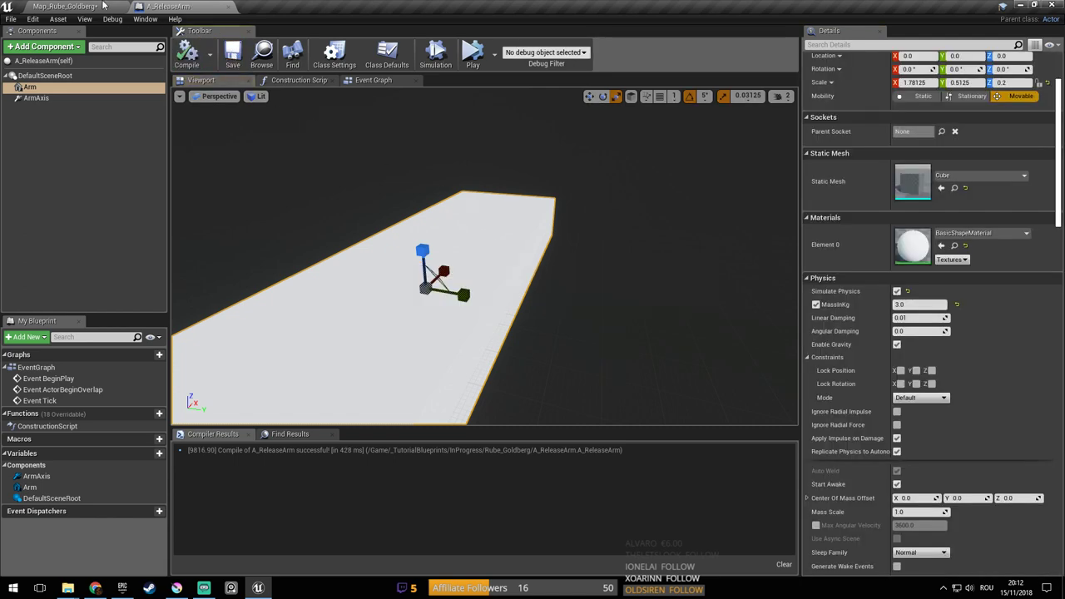
Simulate the level again to test the 3 kg release arm beneath the channel, and stop it
click(66, 6)
click(561, 39)
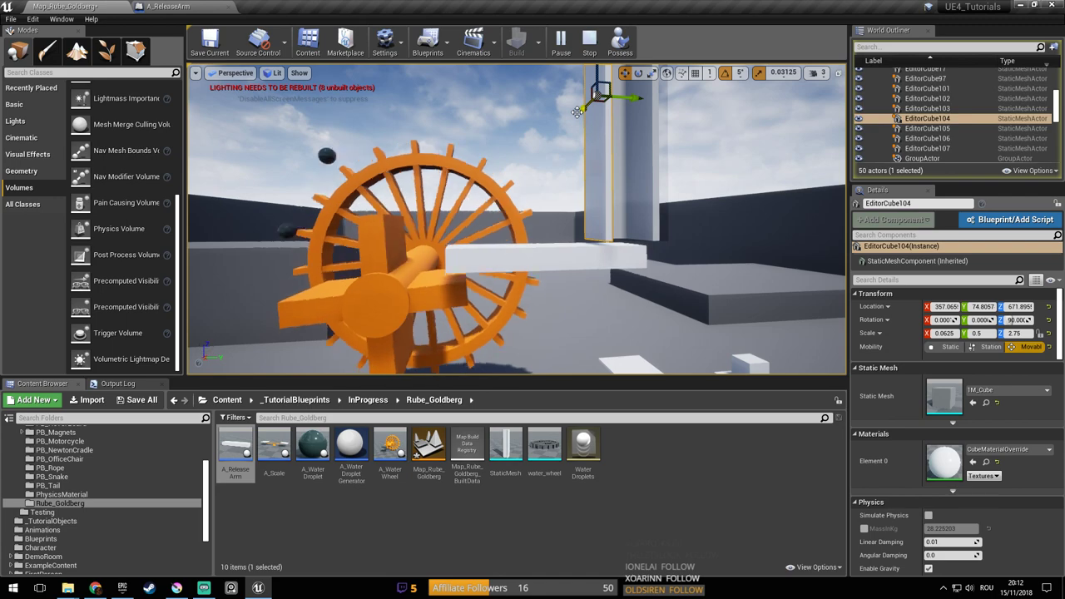
key(Escape)
Switch to the Top view, select the loose cube left near the old channel position and move it toward the release arm
right_drag(590, 153, 659, 221)
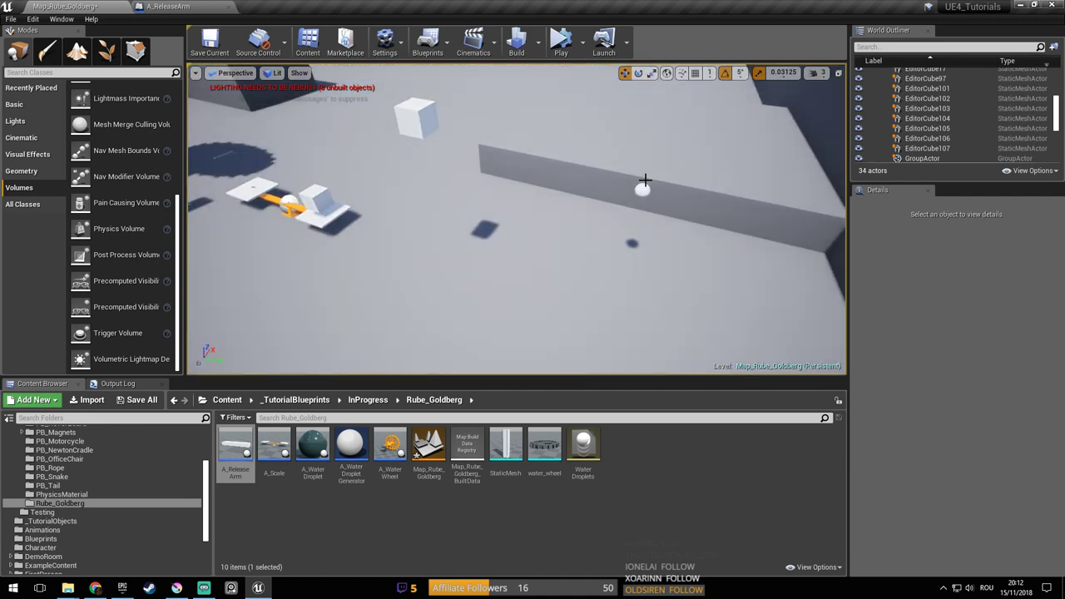
click(642, 188)
click(236, 73)
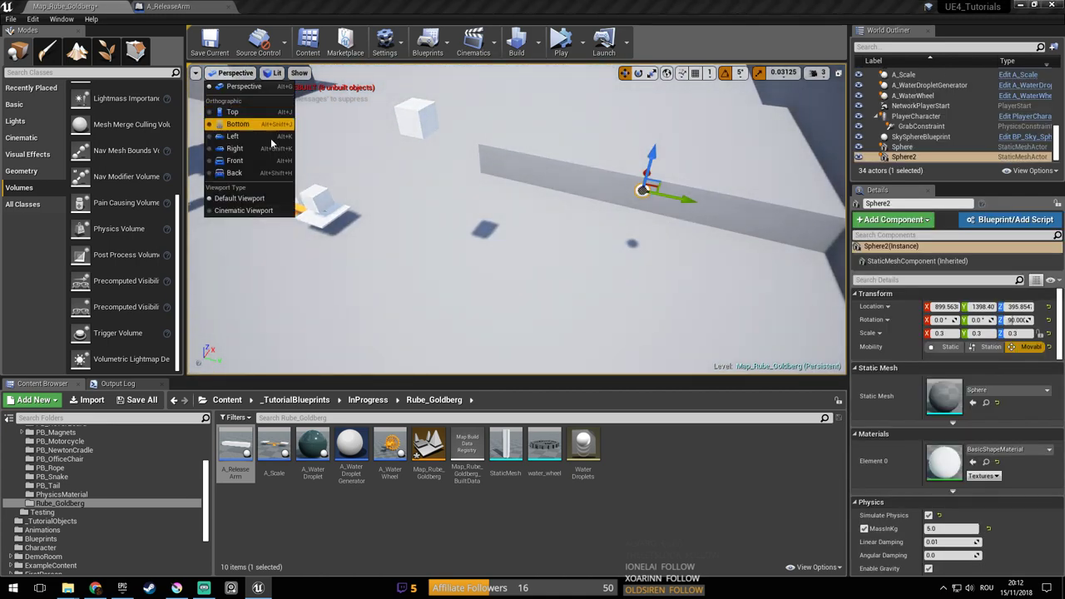
click(254, 118)
right_drag(556, 252, 711, 148)
scroll(664, 194, down, 7)
right_drag(665, 268, 520, 235)
scroll(514, 264, up, 3)
right_drag(454, 270, 602, 248)
right_drag(653, 300, 553, 263)
scroll(549, 265, up, 5)
scroll(539, 273, down, 10)
right_drag(595, 309, 571, 214)
click(522, 264)
right_drag(575, 176, 629, 247)
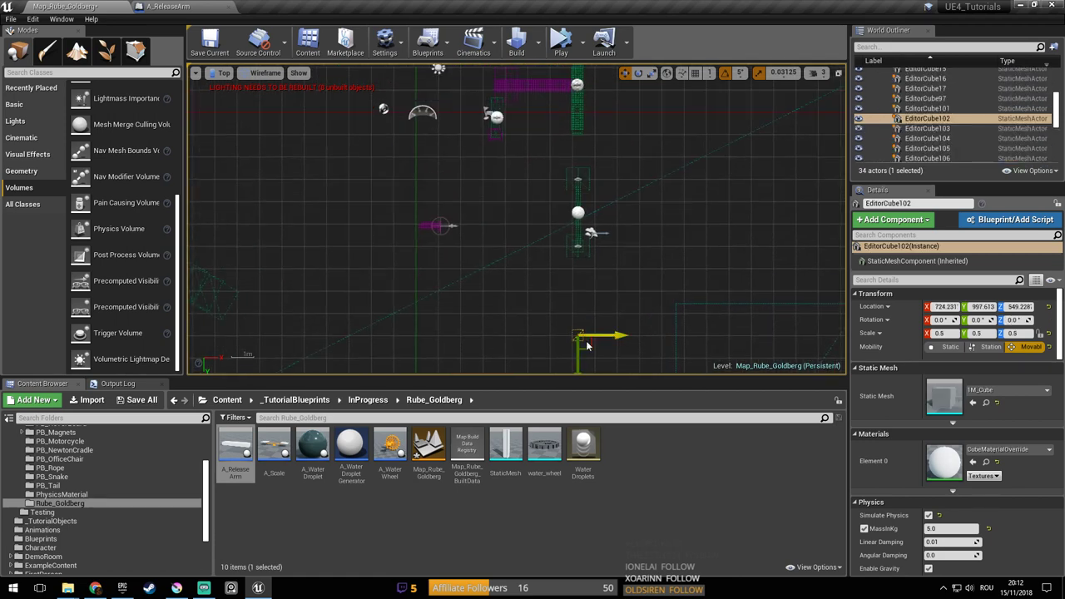
Align the loose cube with the upright channel at about X 357, Y 97
scroll(487, 136, up, 8)
right_drag(511, 139, 526, 210)
scroll(541, 230, up, 6)
right_drag(531, 257, 538, 294)
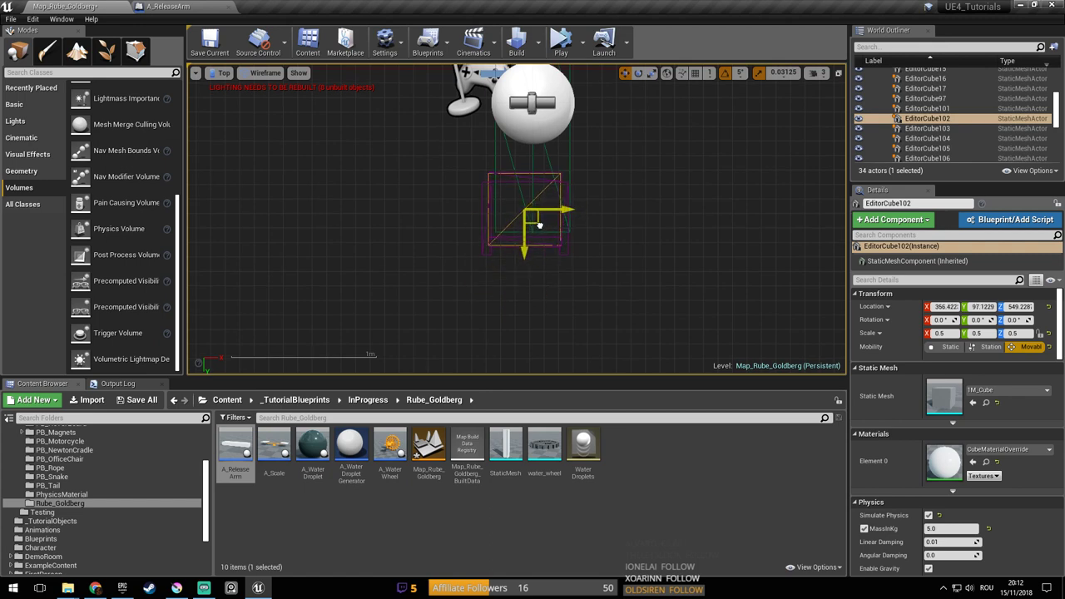
drag(538, 225, 540, 225)
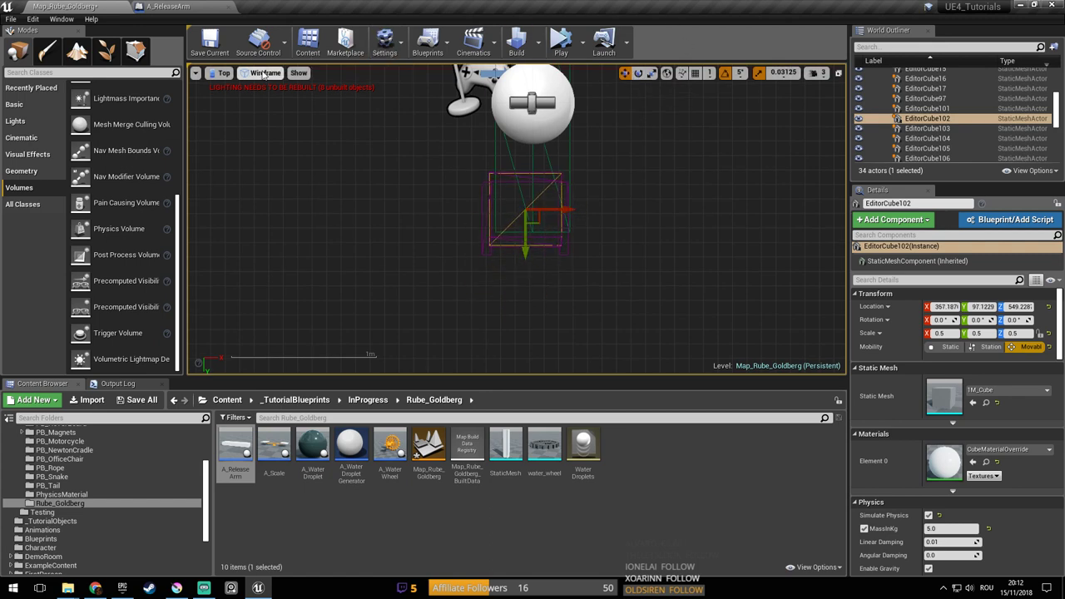
Return to the Perspective view and move the cube along Y to about -283, clear of the channel
click(224, 73)
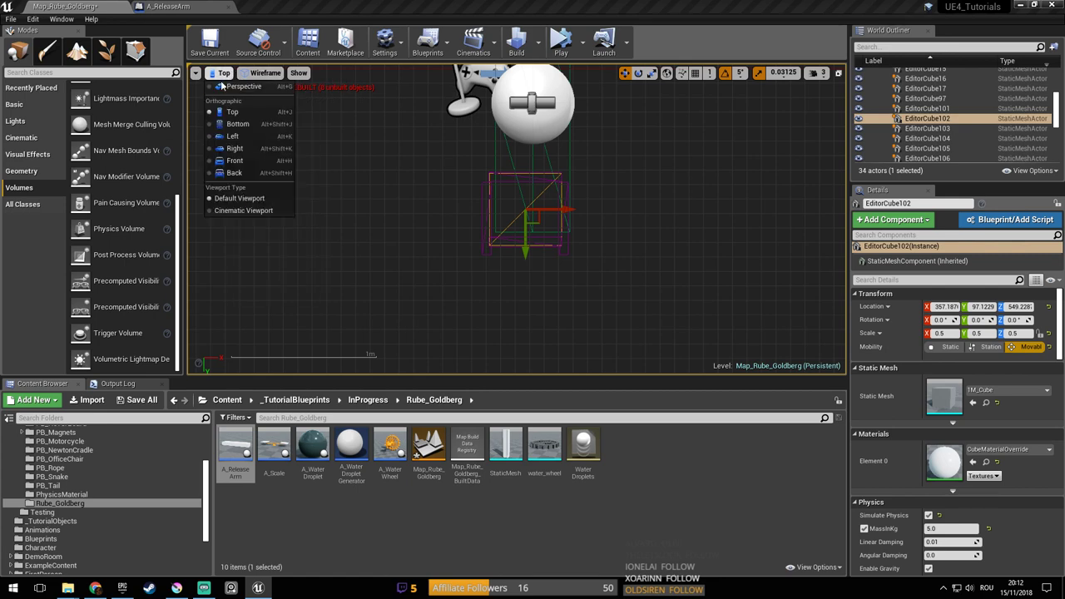
click(244, 86)
right_drag(517, 220, 463, 218)
key(w)
key(a)
key(s)
key(a)
key(s)
key(d)
drag(546, 206, 193, 222)
right_drag(607, 225, 616, 230)
right_drag(454, 223, 658, 186)
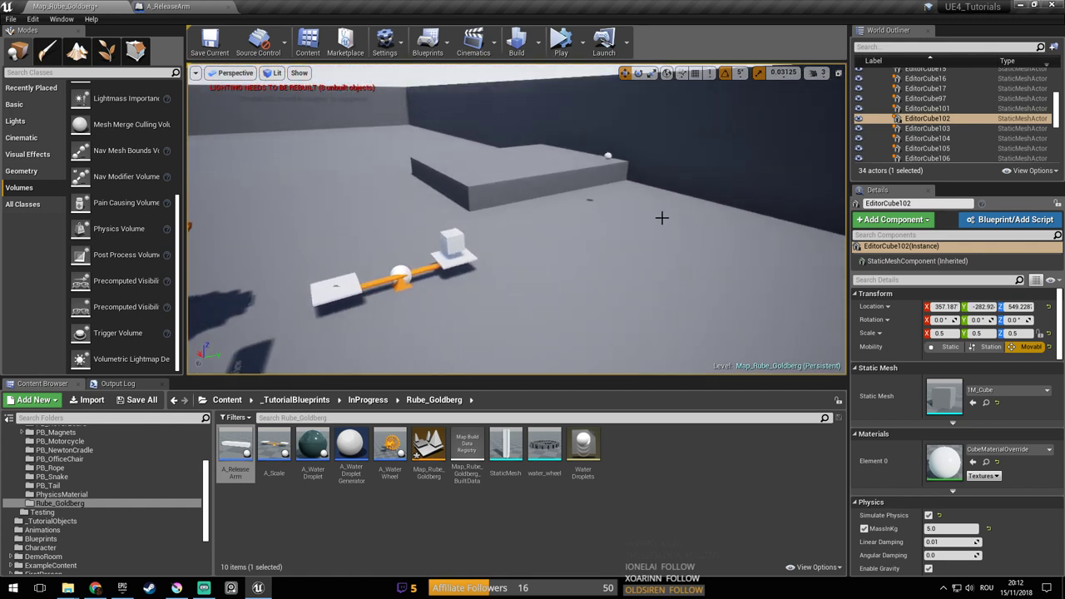
Move the small ball Sphere2 into the upright channel above the release arm, at about X 358, Y 99, Z 622
click(614, 158)
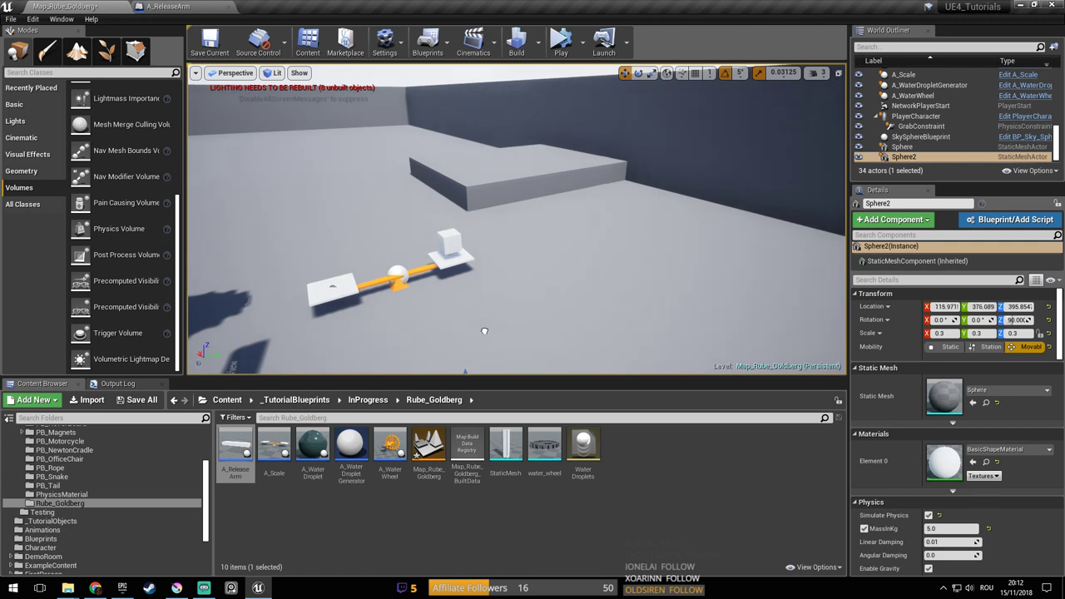
right_drag(549, 333, 478, 344)
click(514, 319)
click(515, 345)
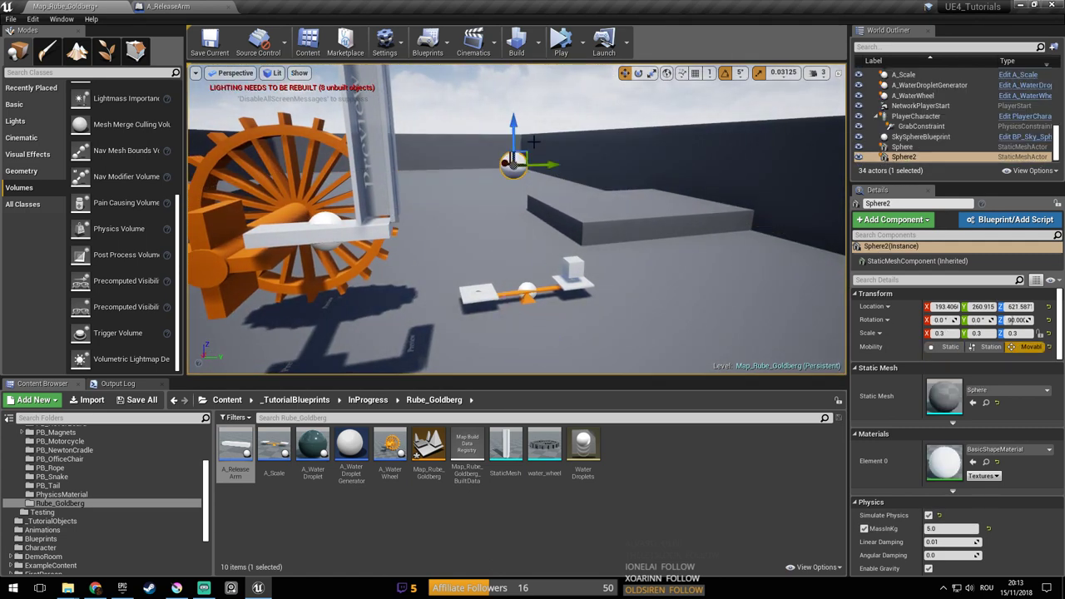
drag(422, 173, 423, 172)
right_drag(423, 172, 361, 161)
drag(642, 186, 690, 186)
right_drag(690, 185, 829, 186)
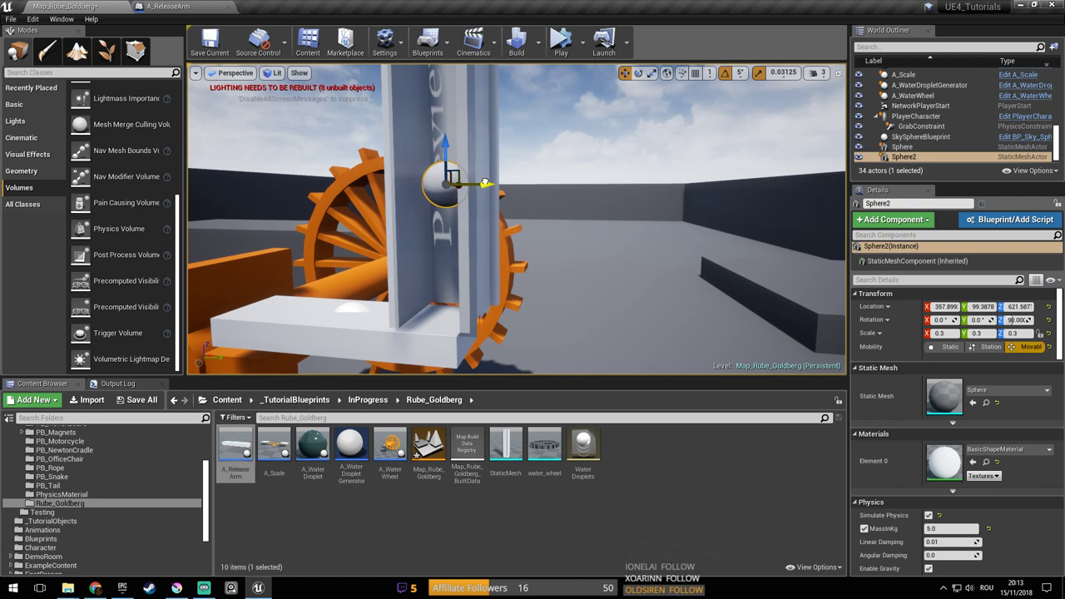
Simulate the level to test how the small ball and release arm behave, and end the simulation
right_drag(690, 186, 718, 171)
click(560, 41)
key(alt+p)
mouse_move(690, 100)
right_down()
mouse_move(666, 125)
mouse_move(678, 97)
right_up()
key(Escape)
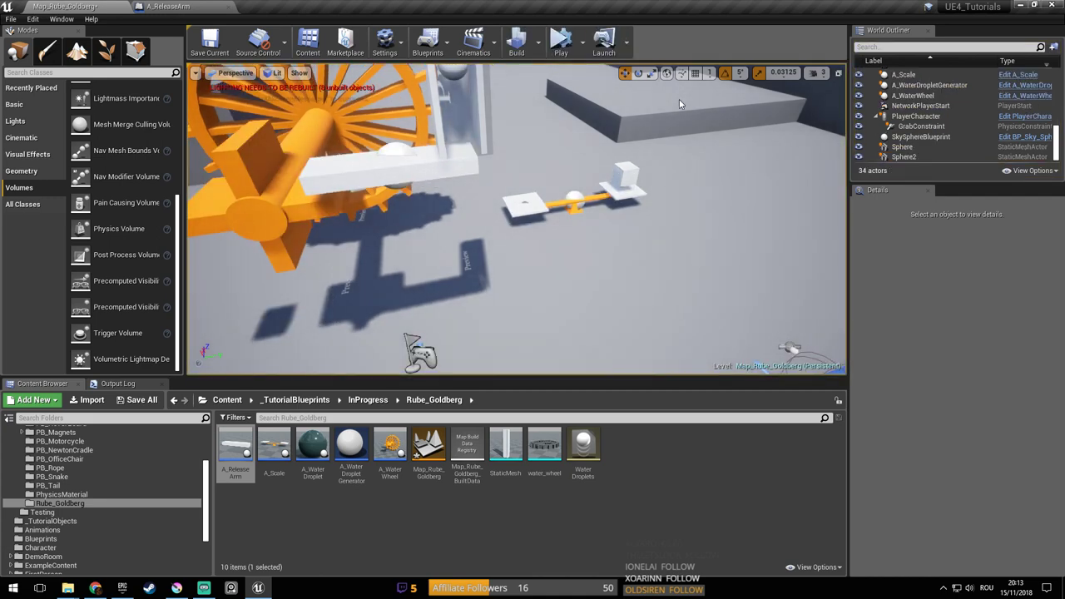
Select the release arm, save the map and give the level viewport more height
right_drag(680, 99, 664, 78)
click(511, 305)
mouse_move(511, 305)
right_down()
mouse_move(509, 258)
mouse_move(518, 295)
right_up()
key(ctrl+s)
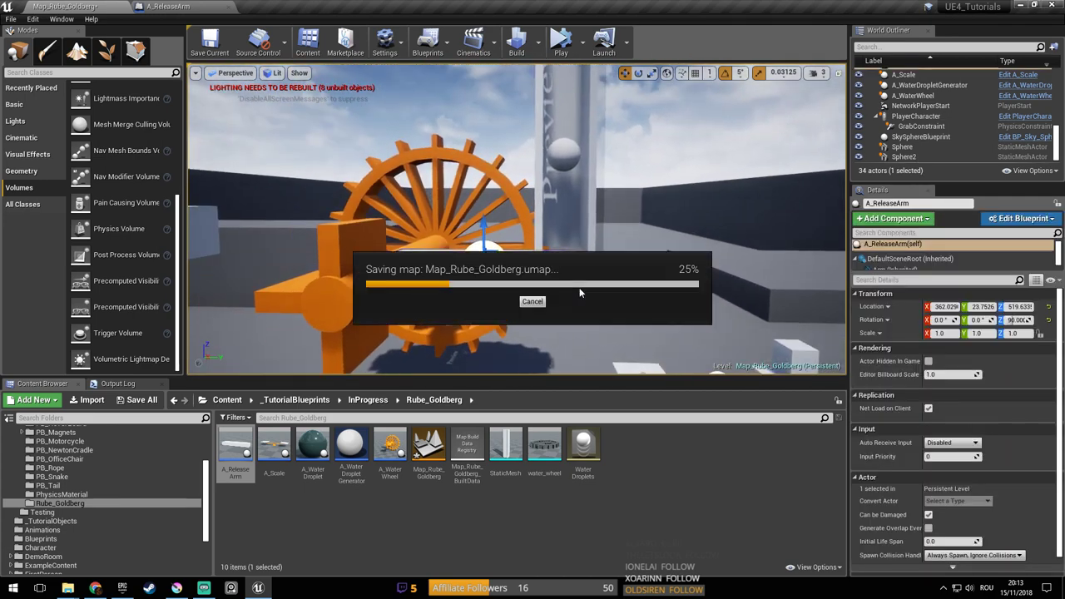
drag(567, 379, 567, 427)
right_drag(549, 333, 542, 324)
key(w)
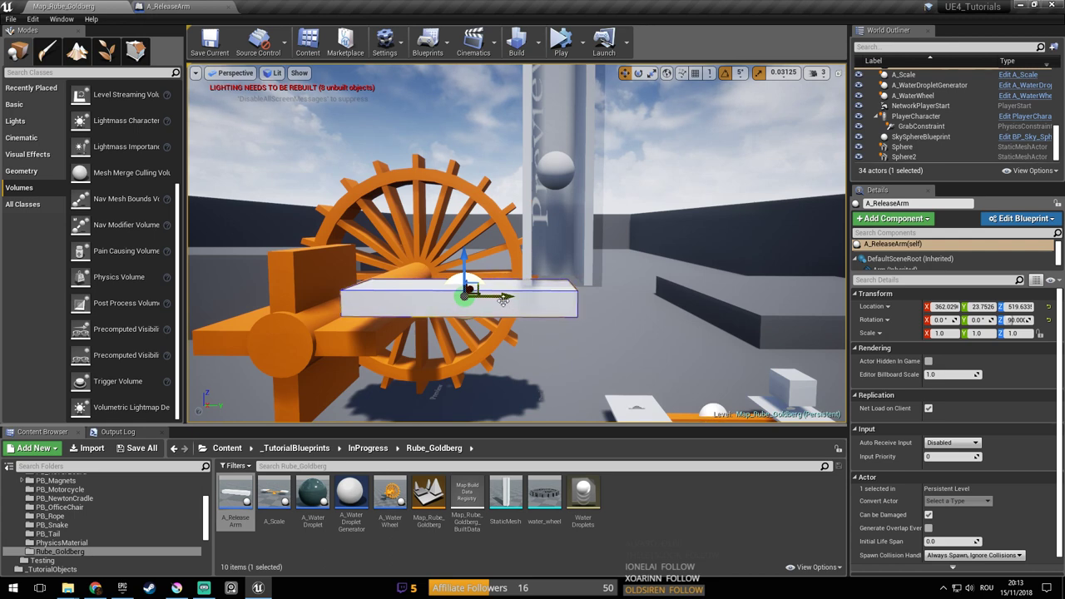
key(ctrl+s)
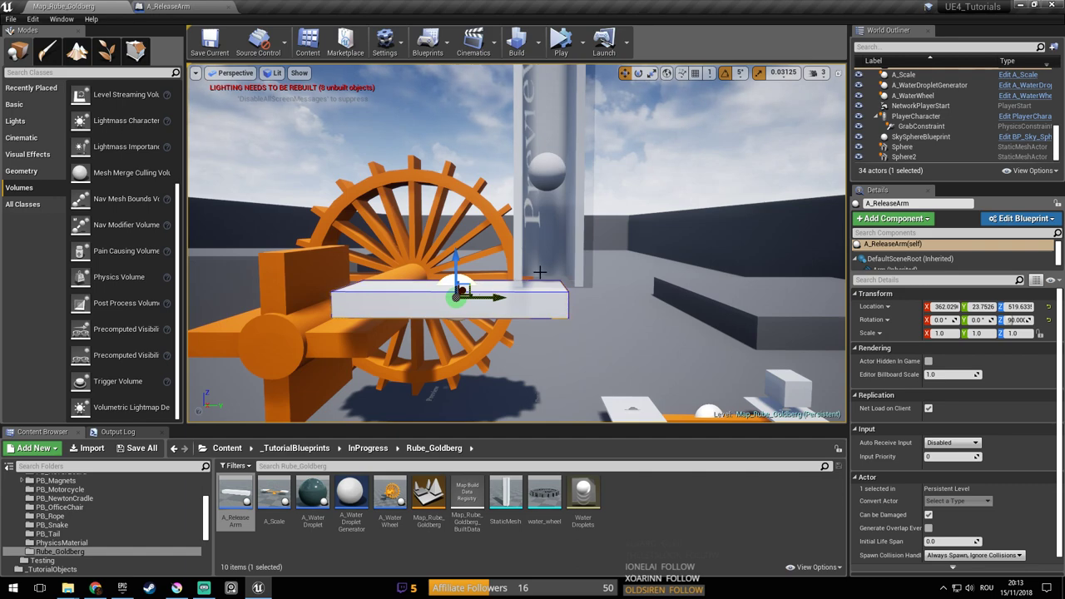
Focus on the small ball Sphere2 in the channel, and check the mass of the cube resting on the scale
click(545, 169)
key(f)
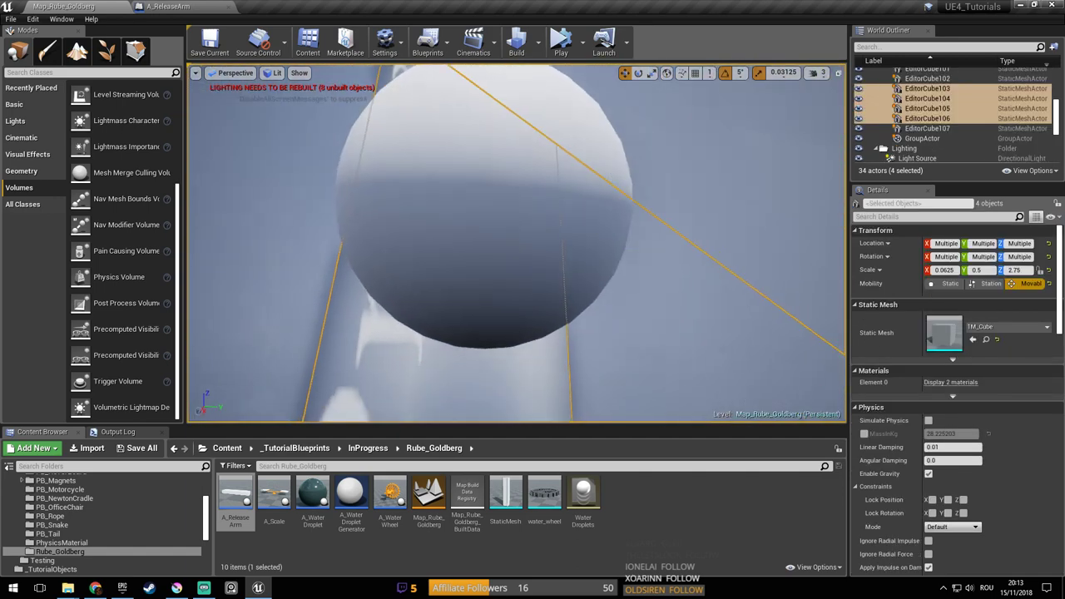
click(559, 191)
key(f)
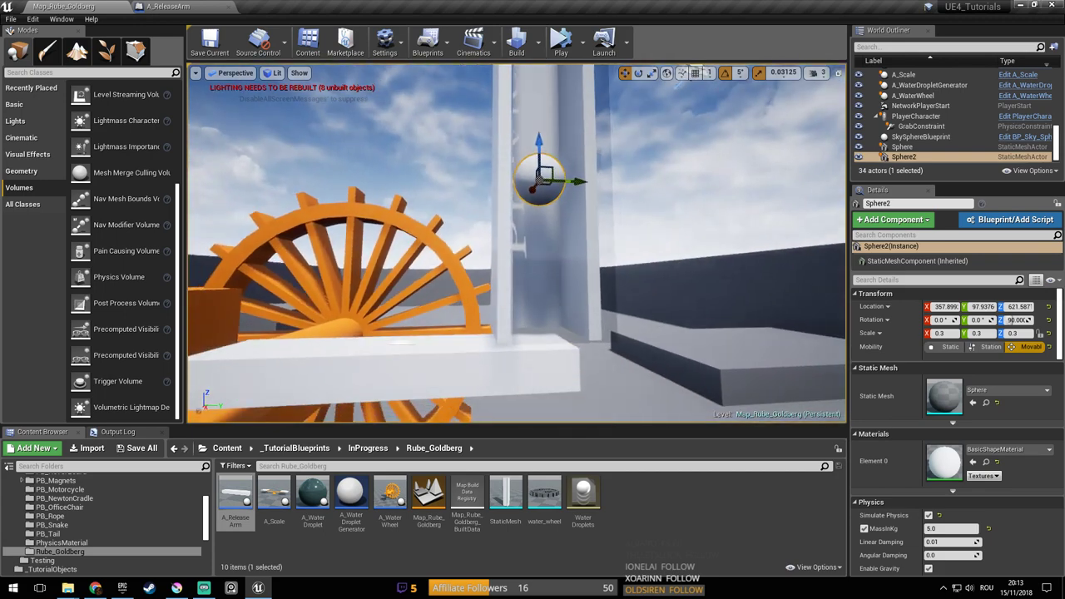
scroll(995, 518, down, 5)
key(s)
mouse_move(633, 317)
right_down()
mouse_move(666, 320)
mouse_move(645, 319)
mouse_move(663, 360)
mouse_move(626, 327)
right_up()
key(s)
key(d)
right_drag(607, 240, 636, 379)
click(643, 311)
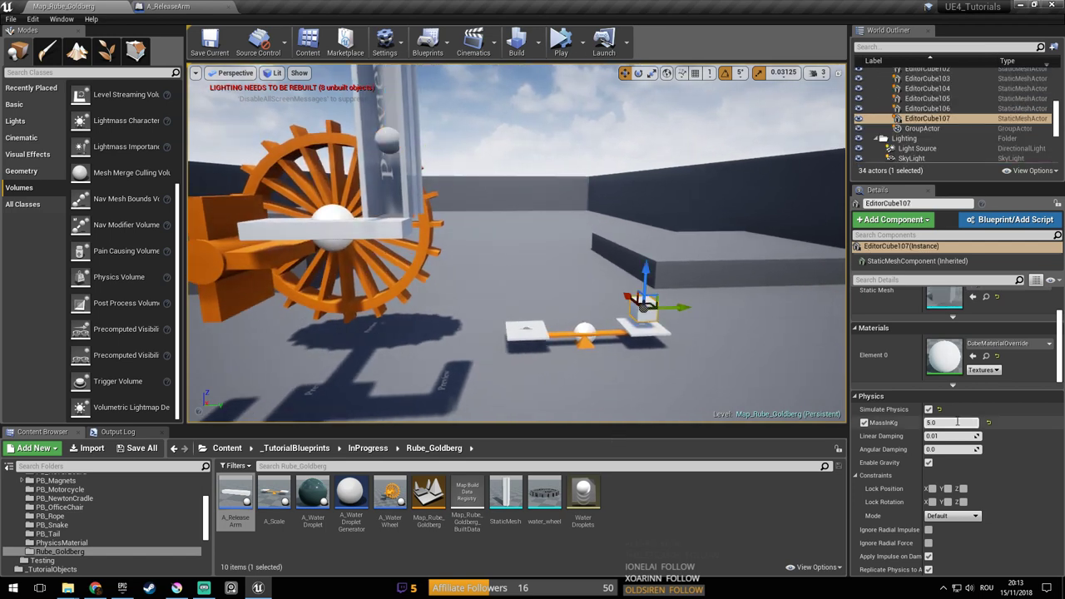
Select the small ball Sphere2 in the upright channel and check its mass setting
key(a)
right_drag(605, 315, 580, 259)
key(d)
key(a)
key(d)
key(w)
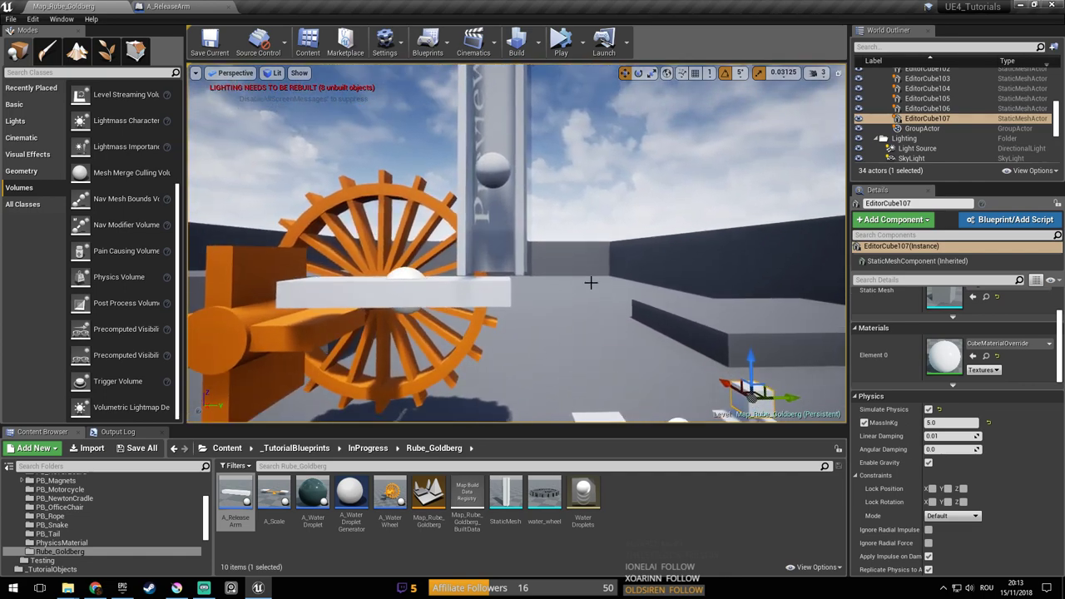
click(503, 205)
key(w)
right_drag(514, 247, 499, 184)
click(490, 191)
key(s)
click(949, 424)
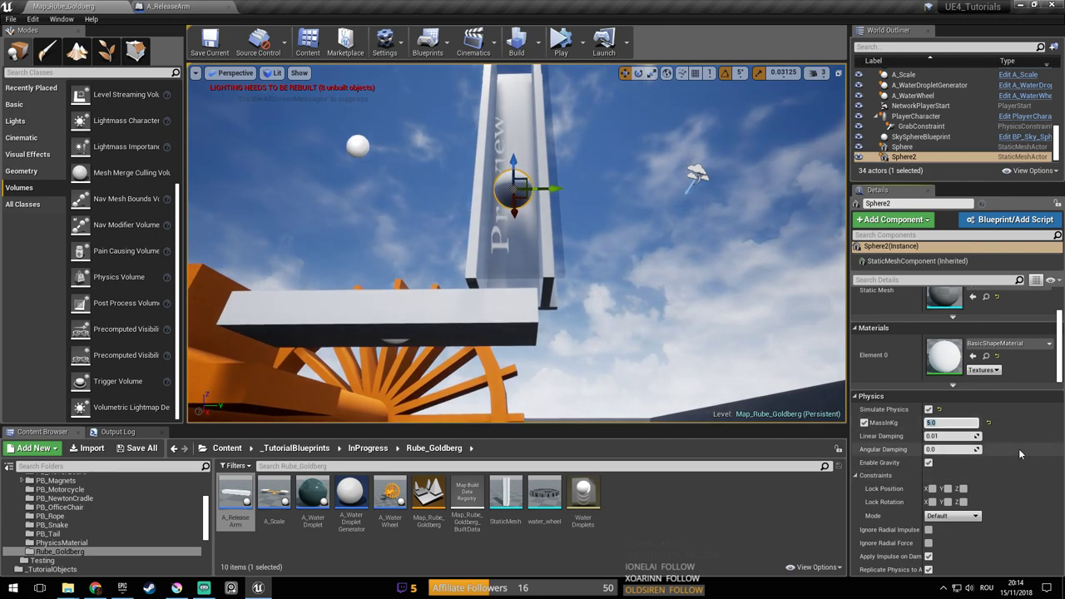
Reselect the cube on the scale to compare its mass with the ball's
key(s)
mouse_move(588, 331)
right_down()
mouse_move(587, 348)
mouse_move(589, 334)
right_up()
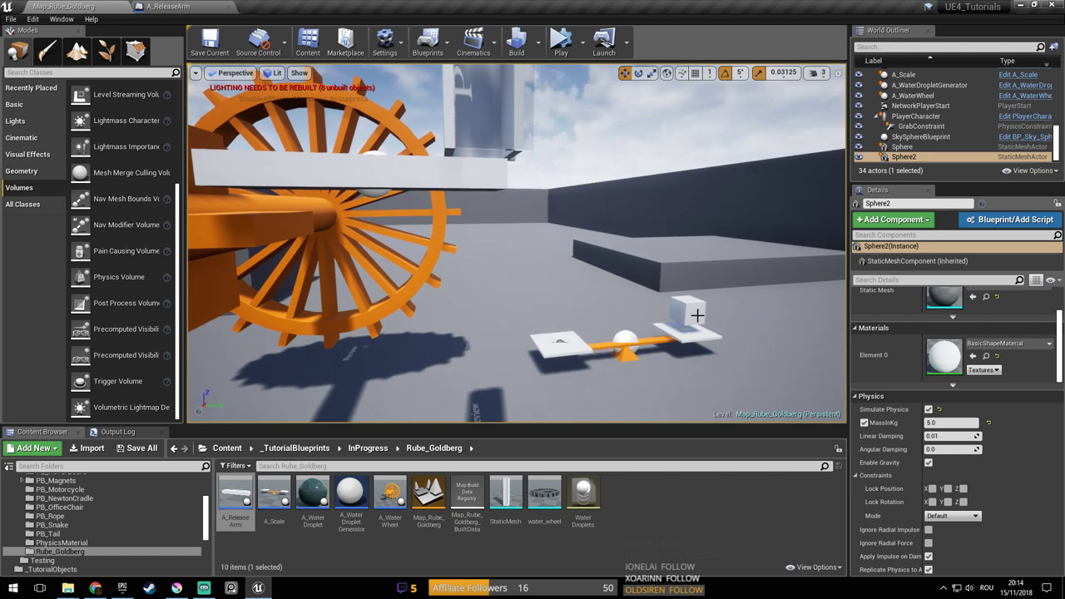
key(d)
right_drag(689, 323, 506, 271)
click(658, 297)
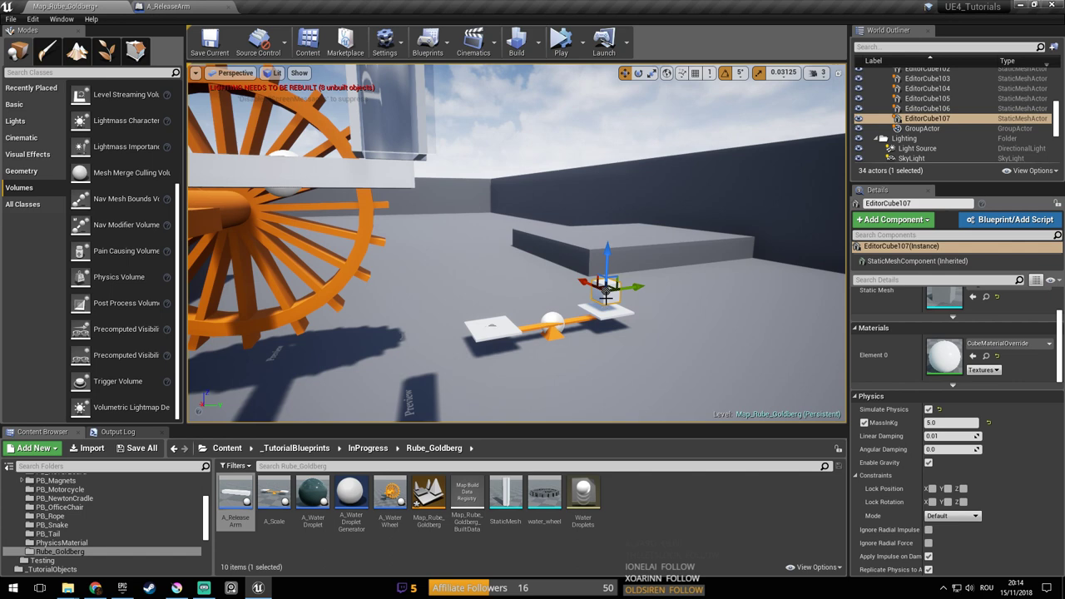
Set the mass of the small ball Sphere2 in the channel to 1.0 kg and save the map
mouse_move(543, 286)
right_down()
mouse_move(496, 226)
mouse_move(489, 251)
mouse_move(542, 278)
right_up()
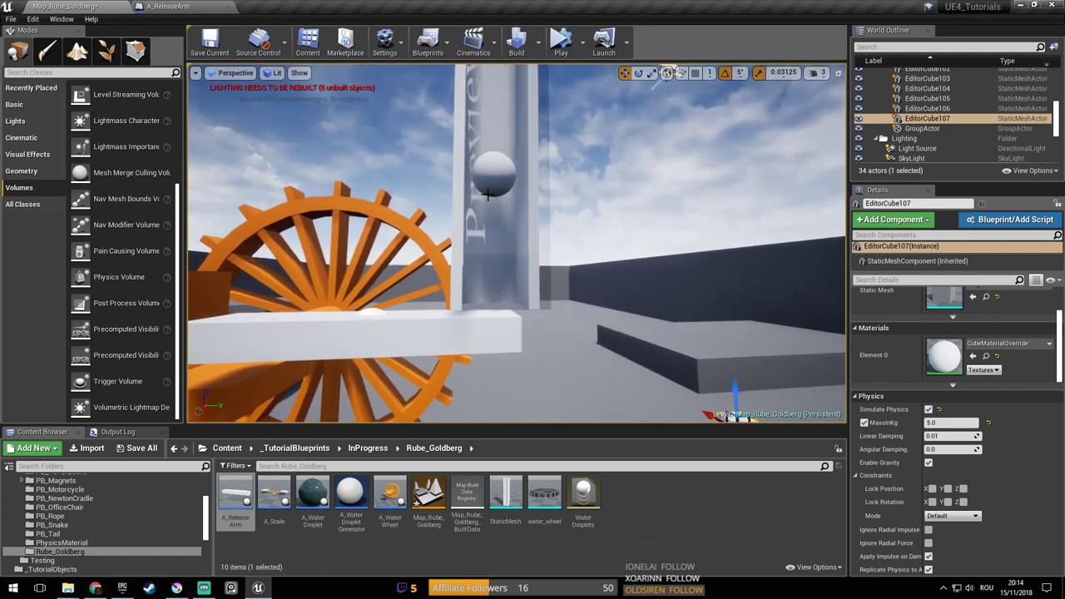
right_drag(513, 223, 515, 287)
click(520, 252)
right_drag(509, 243, 506, 240)
click(954, 423)
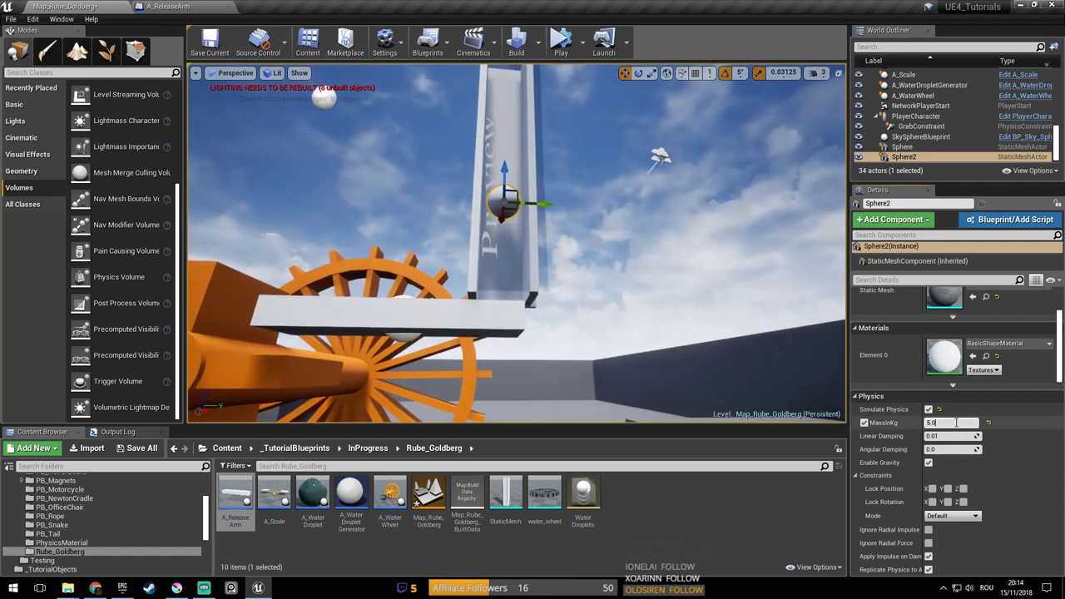
key(Return)
right_drag(424, 325, 417, 319)
key(ctrl+s)
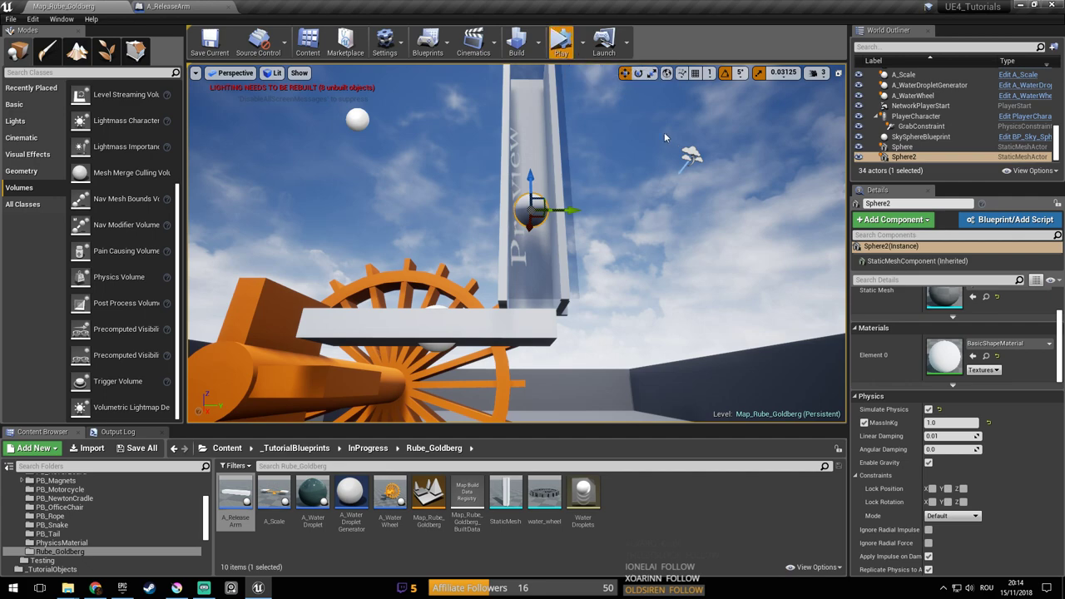
Simulate the level, watch the wheel blades against the loaded release arm from several angles, and end the simulation
key(alt+p)
right_drag(642, 169, 645, 193)
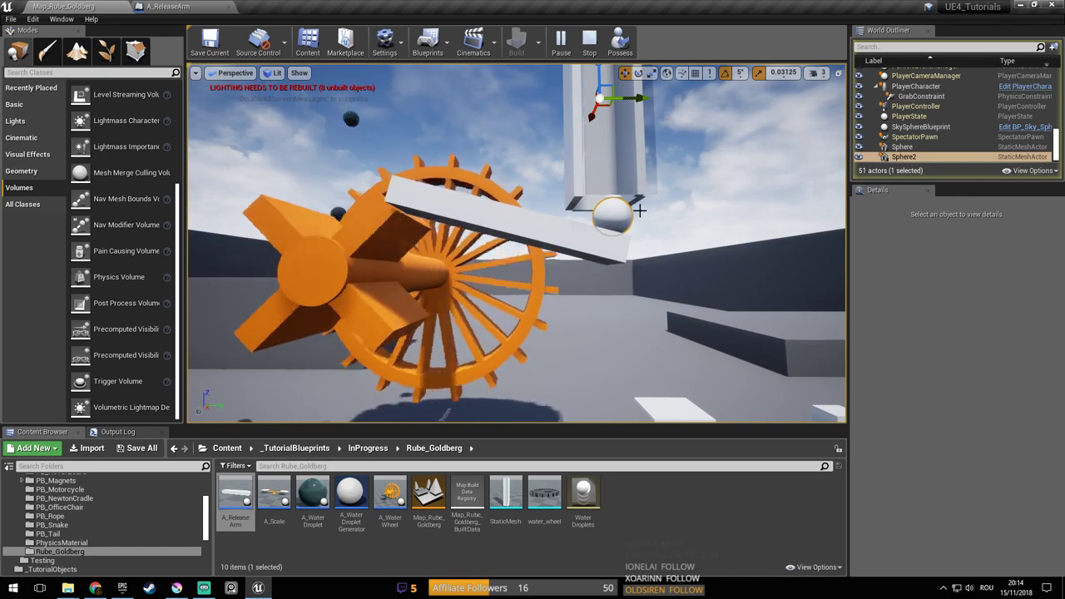
right_drag(644, 200, 638, 213)
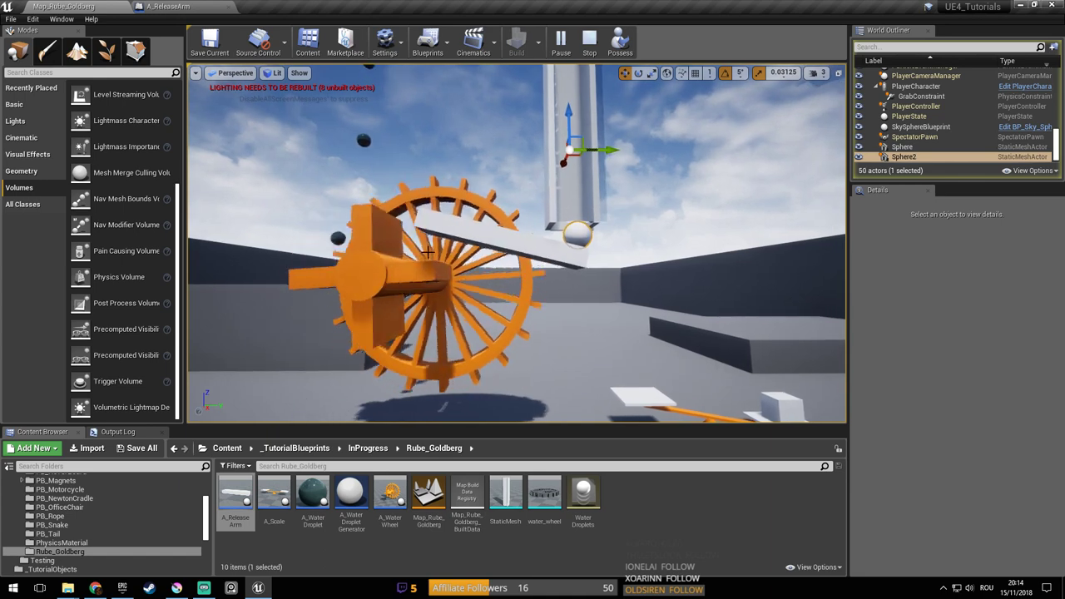
right_drag(417, 197, 431, 208)
key(a)
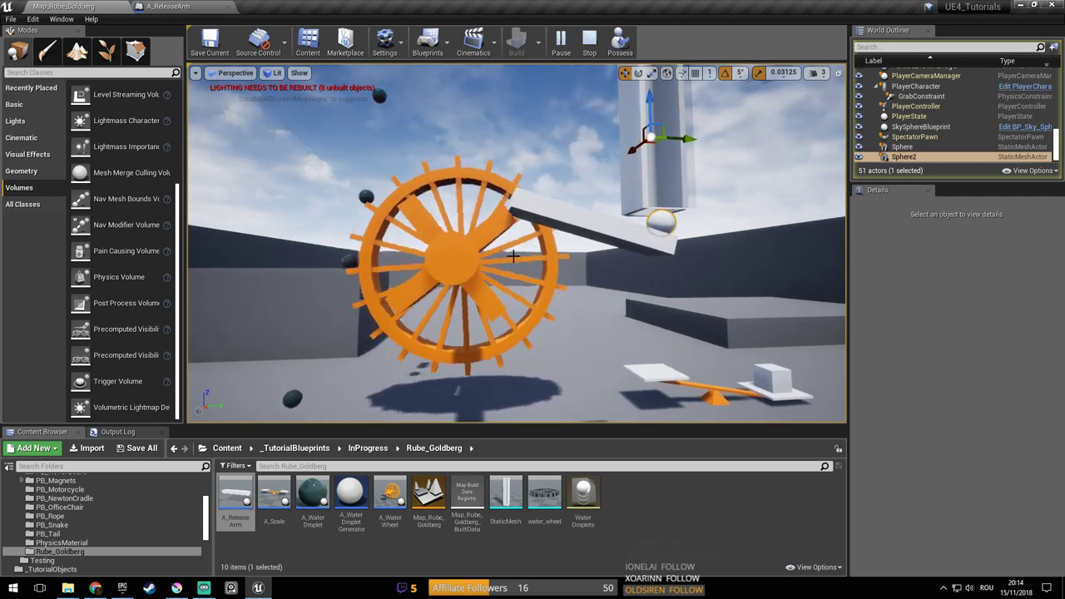
mouse_move(529, 216)
alt+mouse_down()
mouse_move(541, 216)
mouse_move(529, 216)
alt+mouse_up()
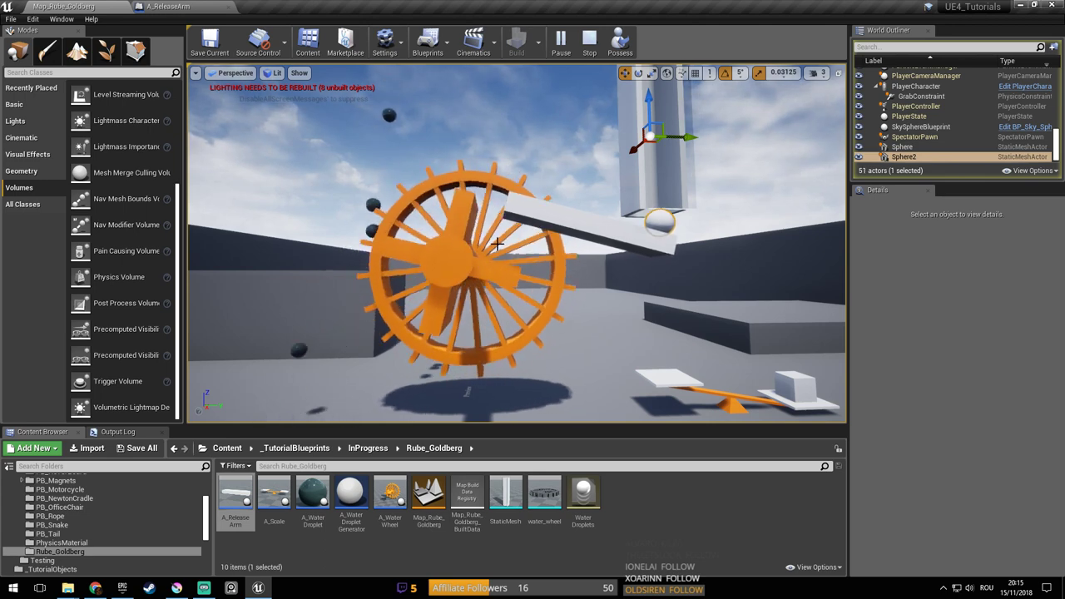
key(Escape)
key(ctrl+s)
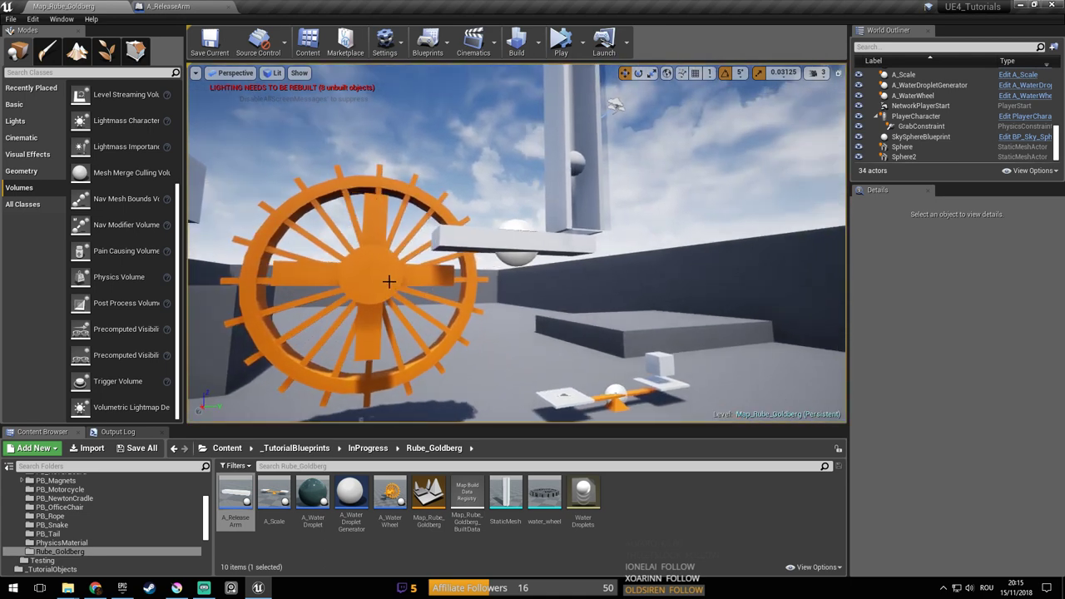
Open the A_WaterWheel blueprint from the placed wheel and bring the whole wheel into its 3D view
click(388, 280)
click(1017, 96)
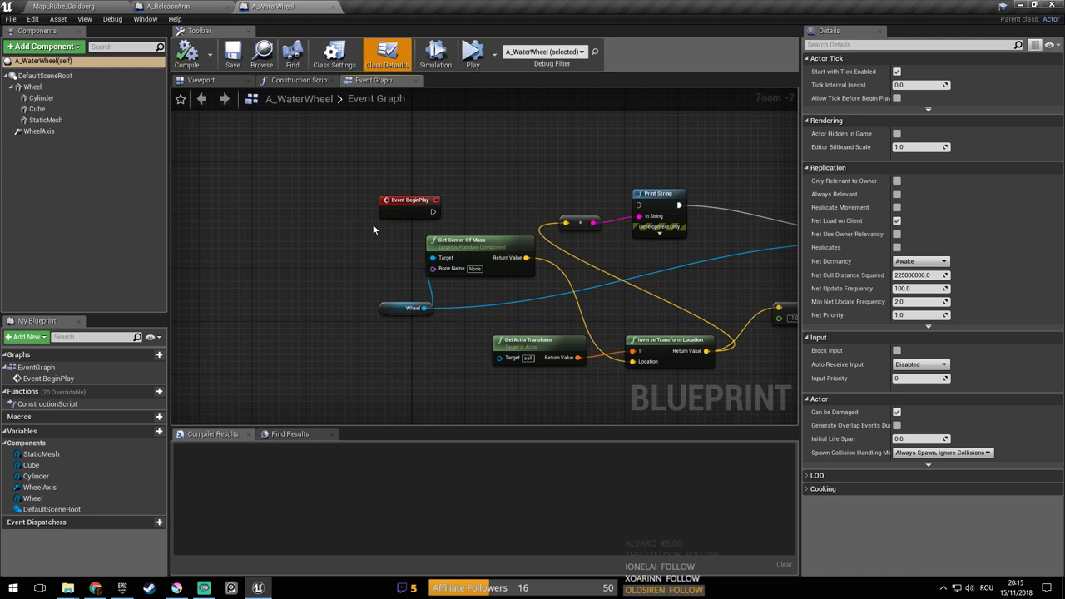
right_drag(368, 237, 488, 248)
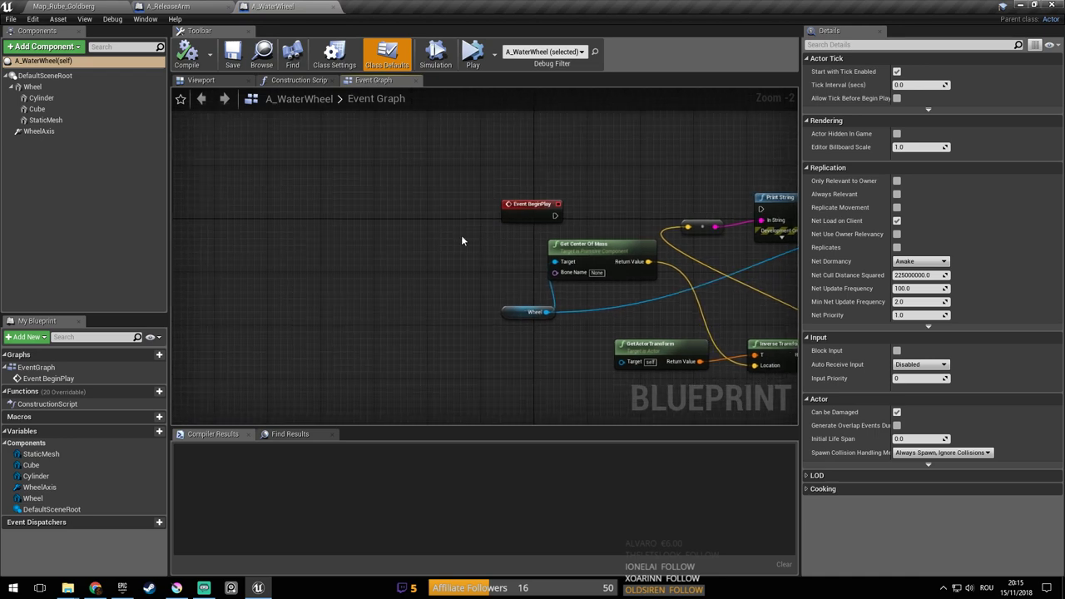
click(68, 122)
click(73, 132)
click(200, 80)
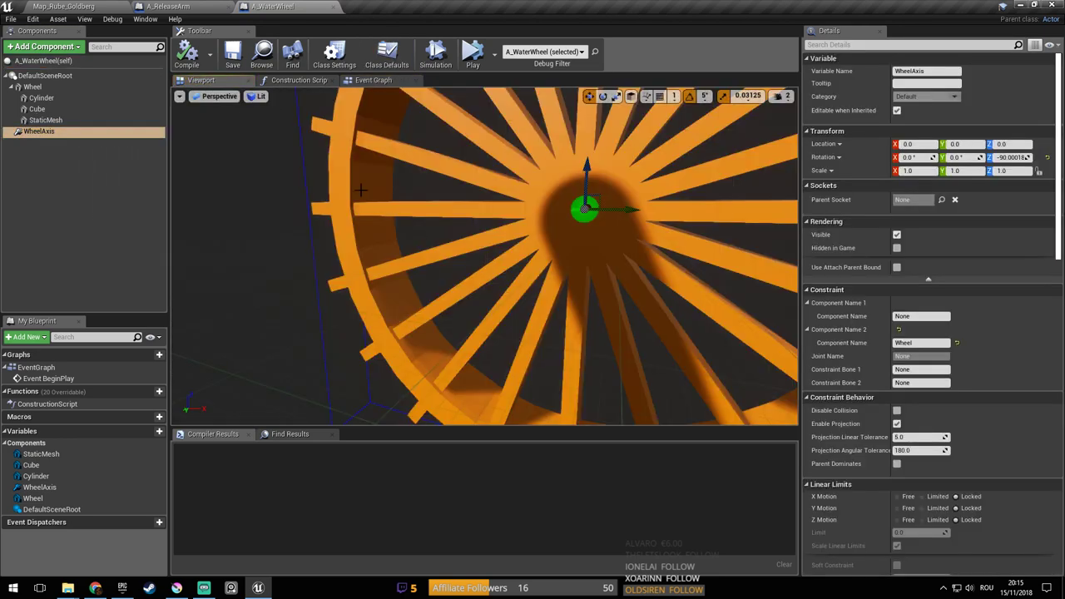
scroll(471, 238, down, 6)
right_drag(471, 238, 424, 233)
Lengthen the wheel's two crossed blades, Cube and StaticMesh, by setting the X scale of each to 2
click(479, 278)
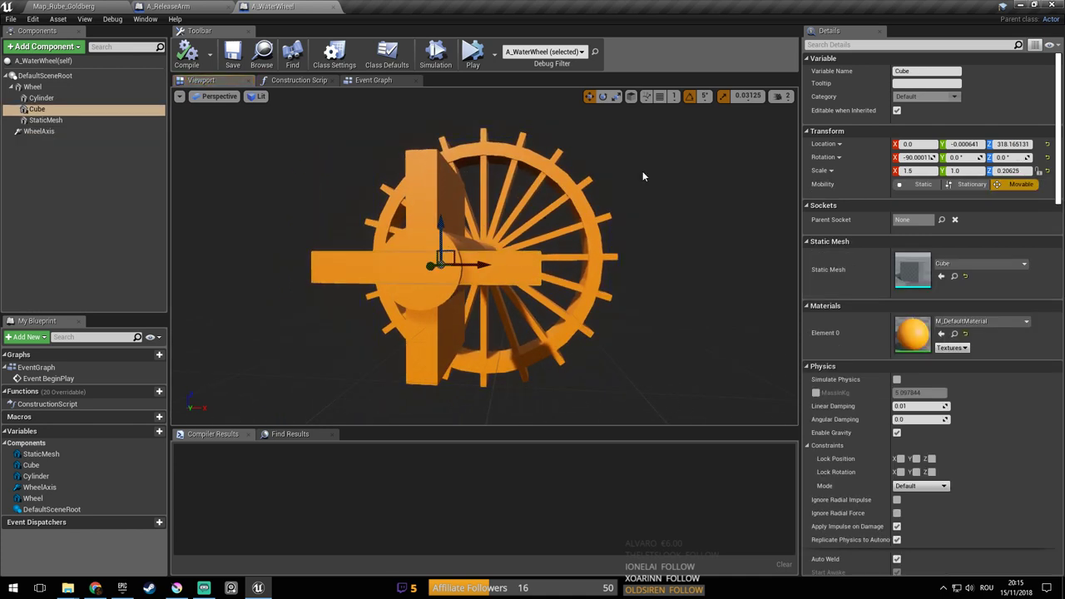
click(617, 96)
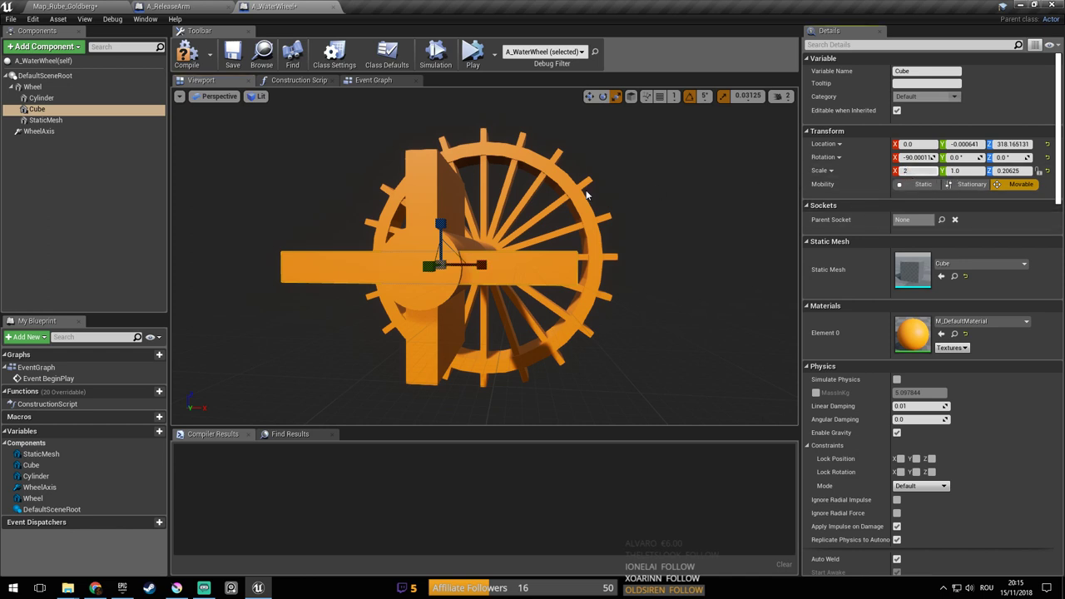
click(424, 188)
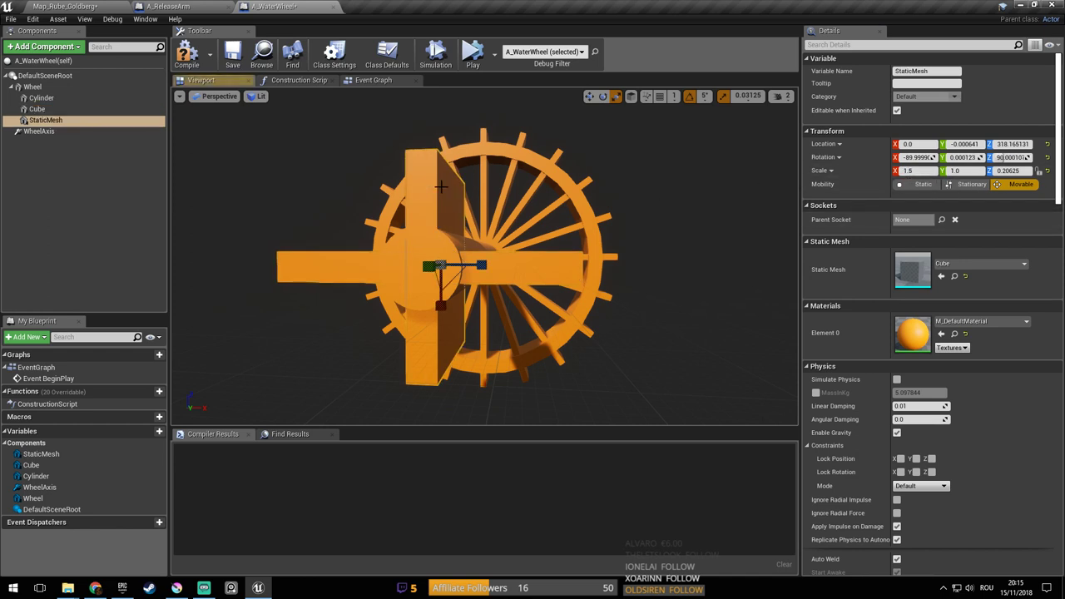
click(913, 172)
text(2)
click(915, 158)
right_drag(708, 216, 745, 210)
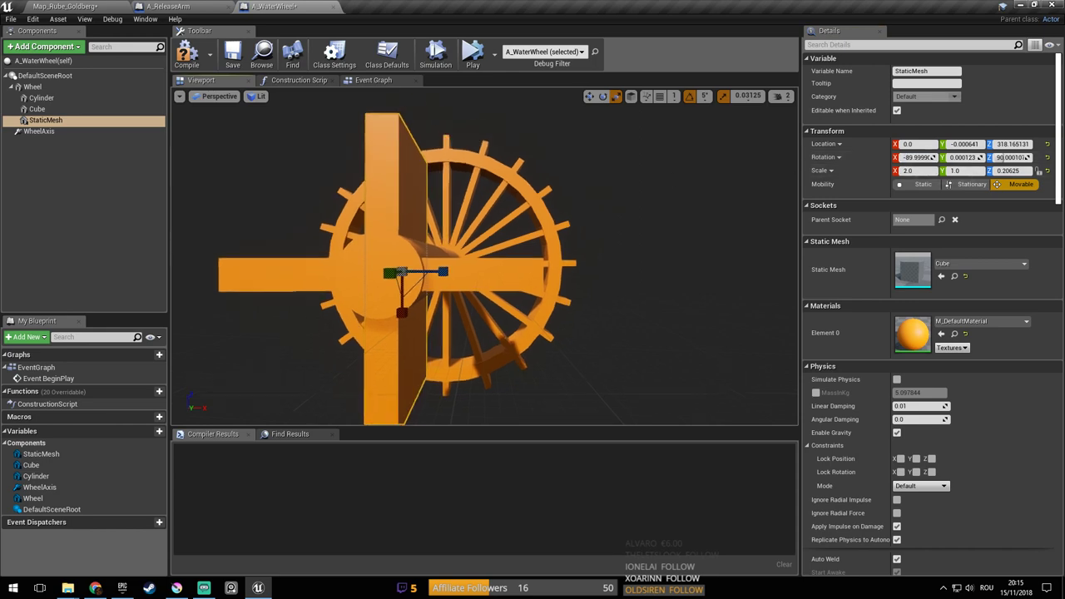
Compile and save the A_WaterWheel blueprint, and save the Rube Goldberg map
click(234, 56)
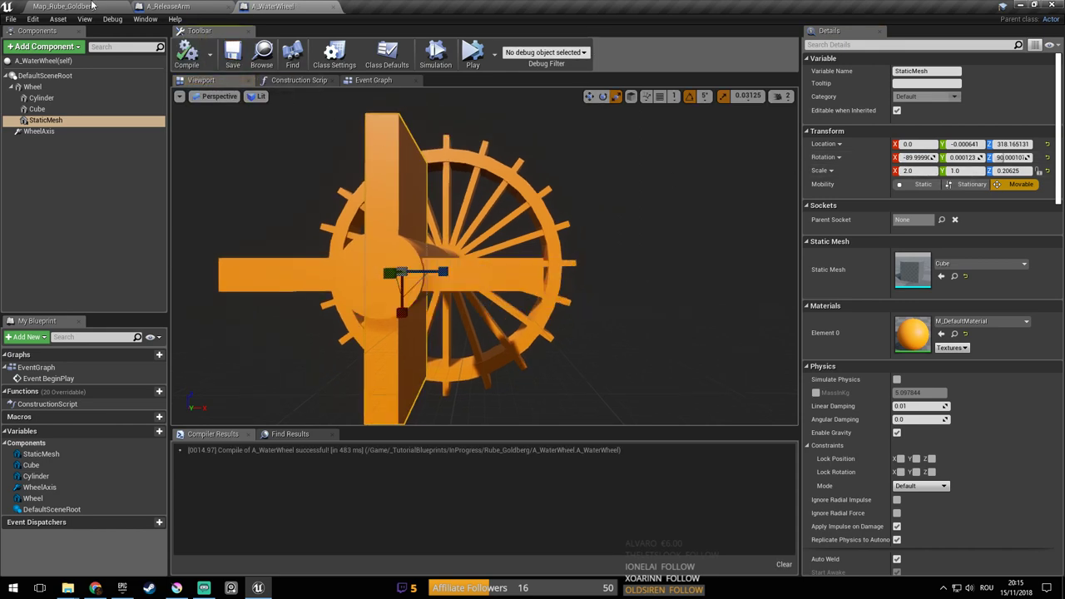
click(75, 6)
right_drag(571, 238, 580, 288)
right_drag(549, 173, 550, 173)
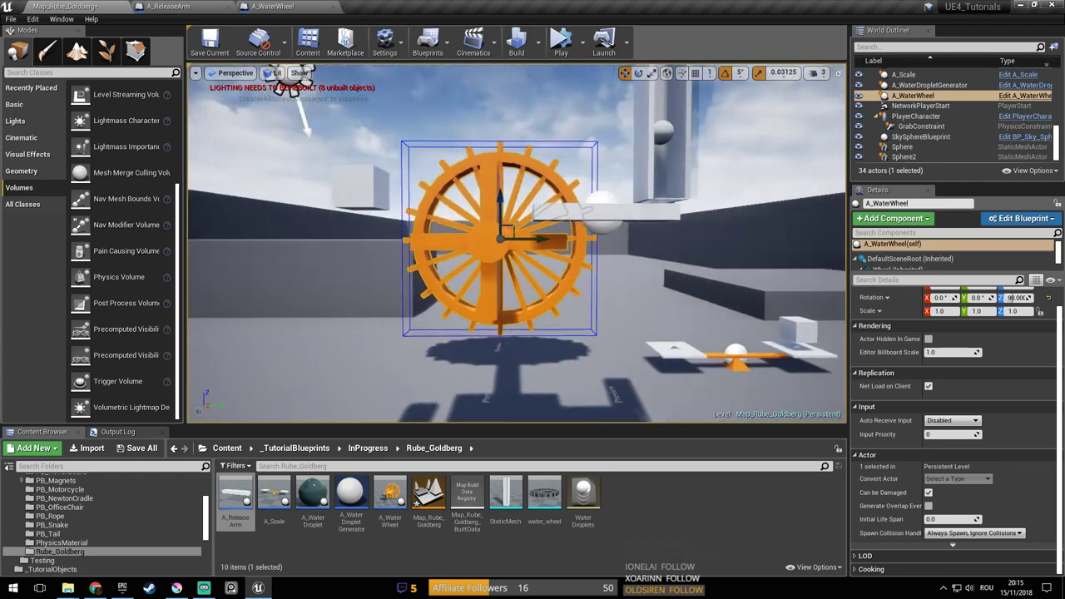
key(ctrl+s)
Simulate the level to test how the longer blades act on the release arm, and end the simulation
click(561, 42)
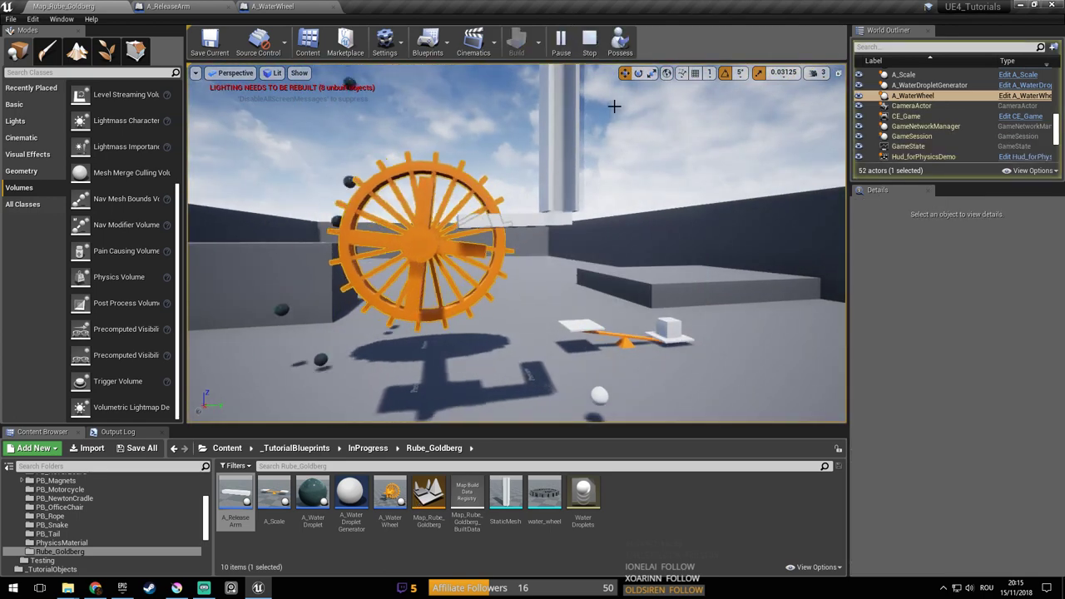
right_drag(612, 122, 611, 121)
click(611, 122)
right_drag(545, 236, 545, 236)
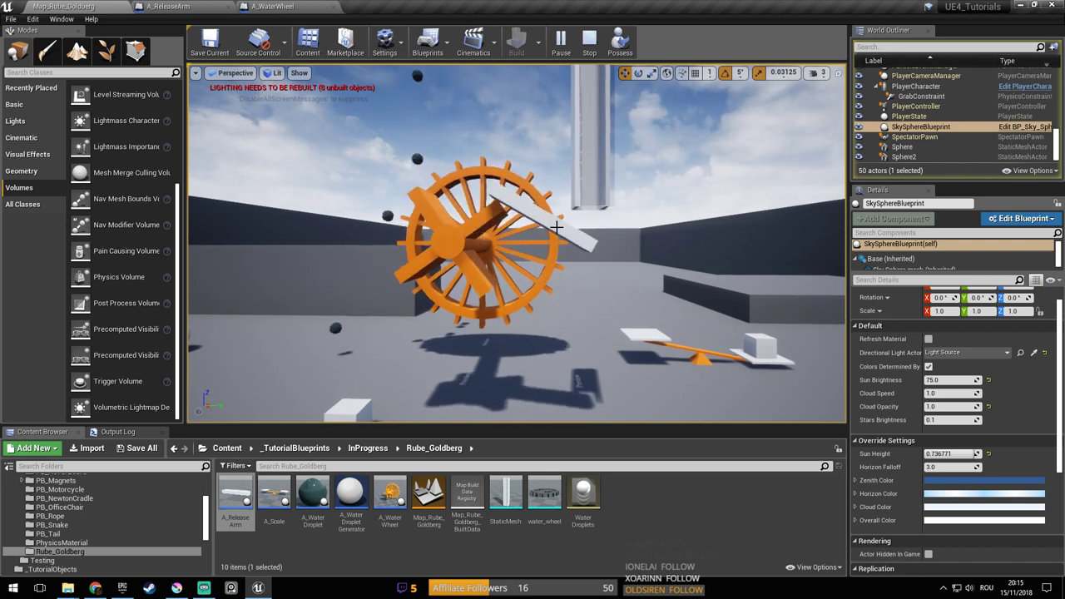
key(Escape)
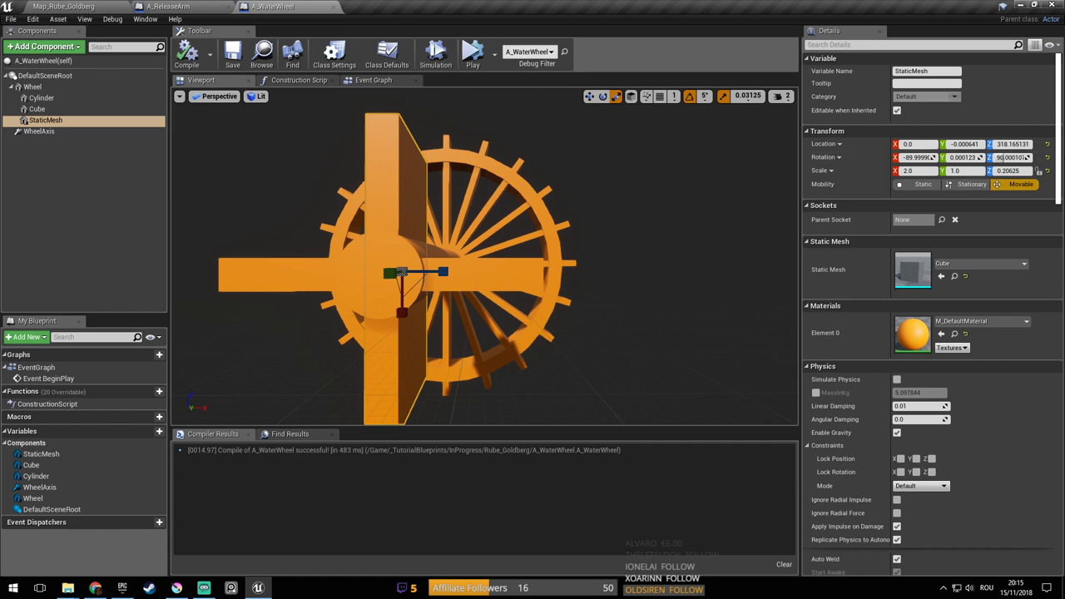
Examine the physics and collision settings of the StaticMesh blade in the A_WaterWheel blueprint
drag(1059, 158, 1059, 252)
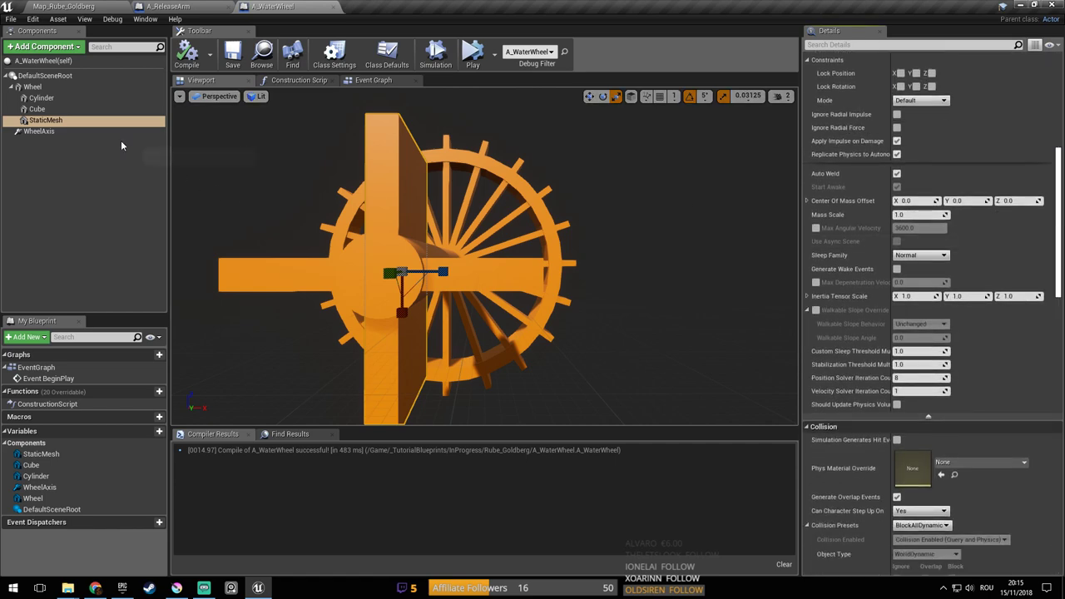
scroll(1062, 289, down, 1)
scroll(1049, 317, down, 10)
scroll(1030, 335, up, 6)
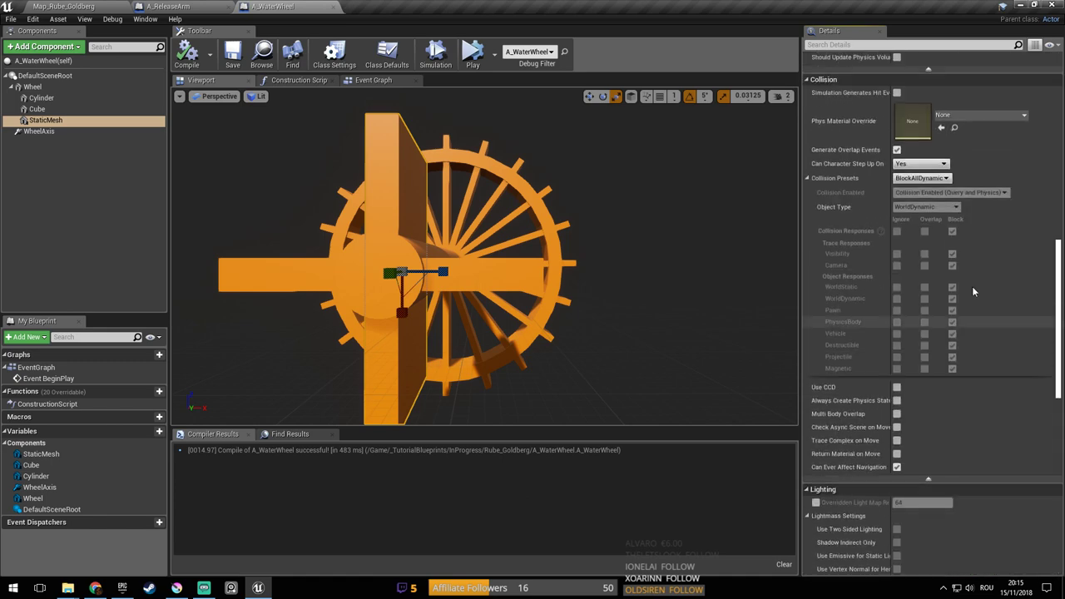
Inspect the angular motor settings of the WheelAxis constraint in the A_WaterWheel blueprint
click(105, 131)
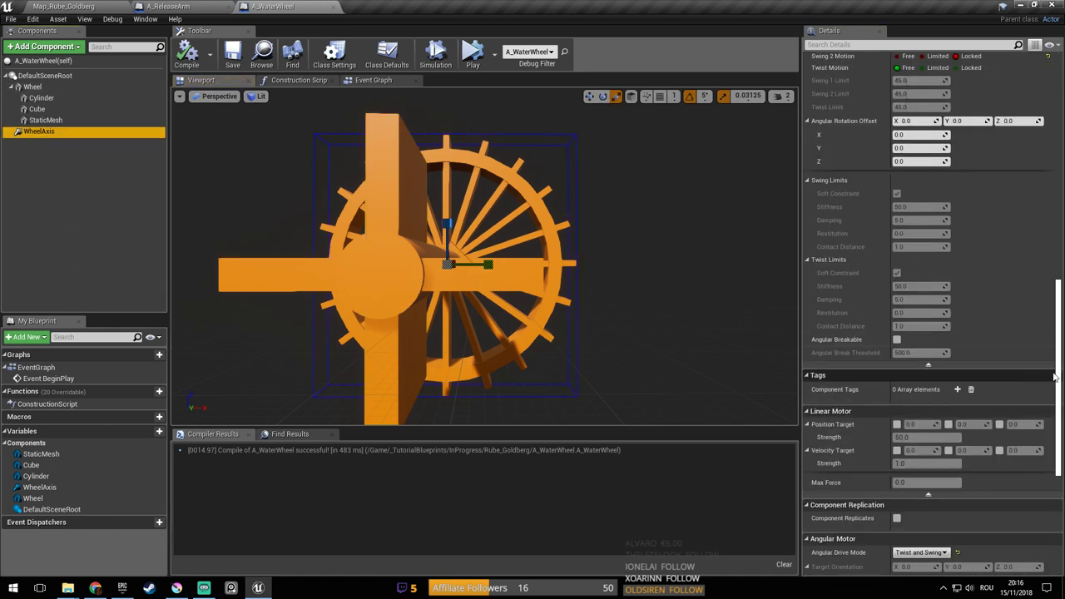
scroll(1050, 375, down, 5)
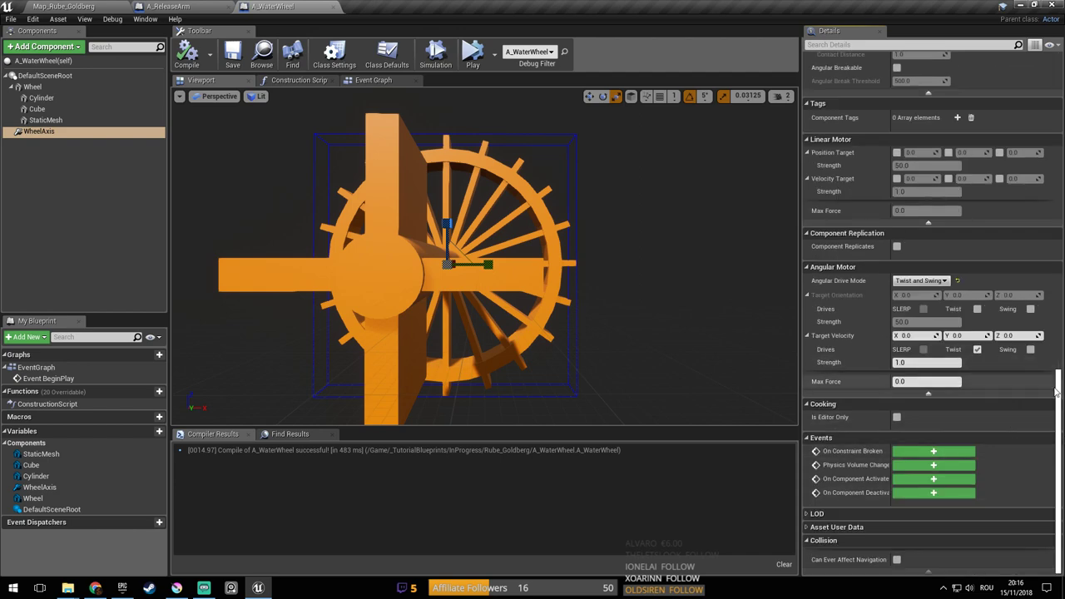
scroll(1057, 391, up, 1)
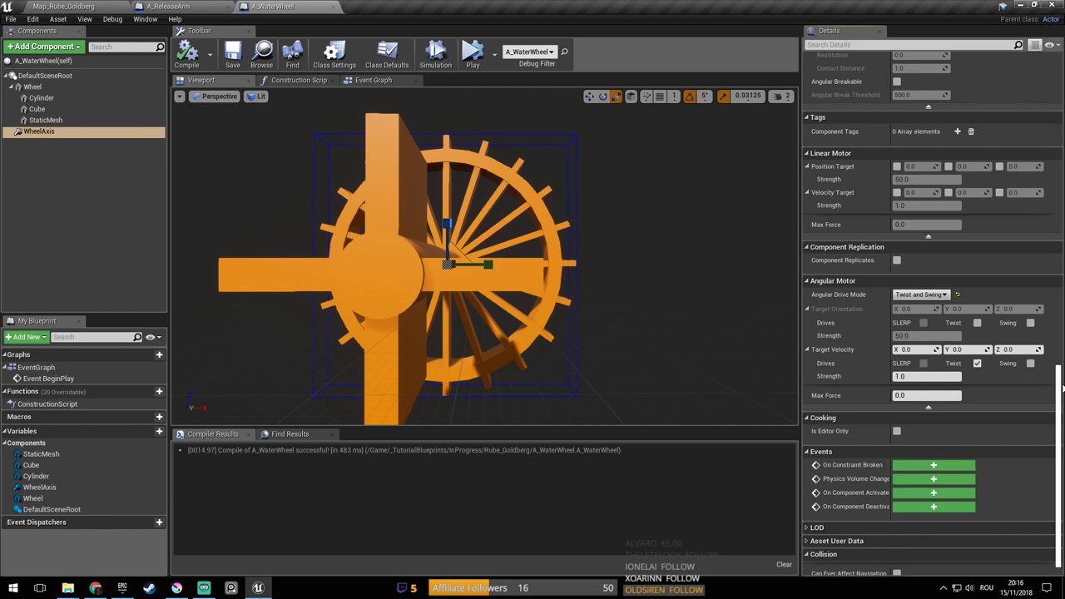
scroll(1062, 388, up, 2)
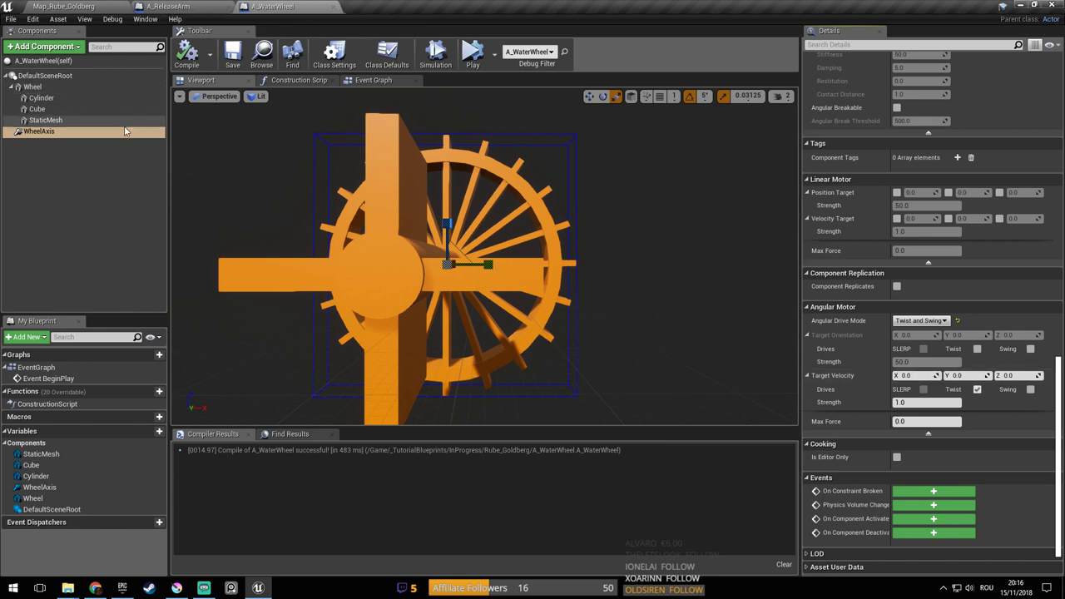
Examine the physics and collision settings of the Arm component in the A_ReleaseArm blueprint
click(168, 6)
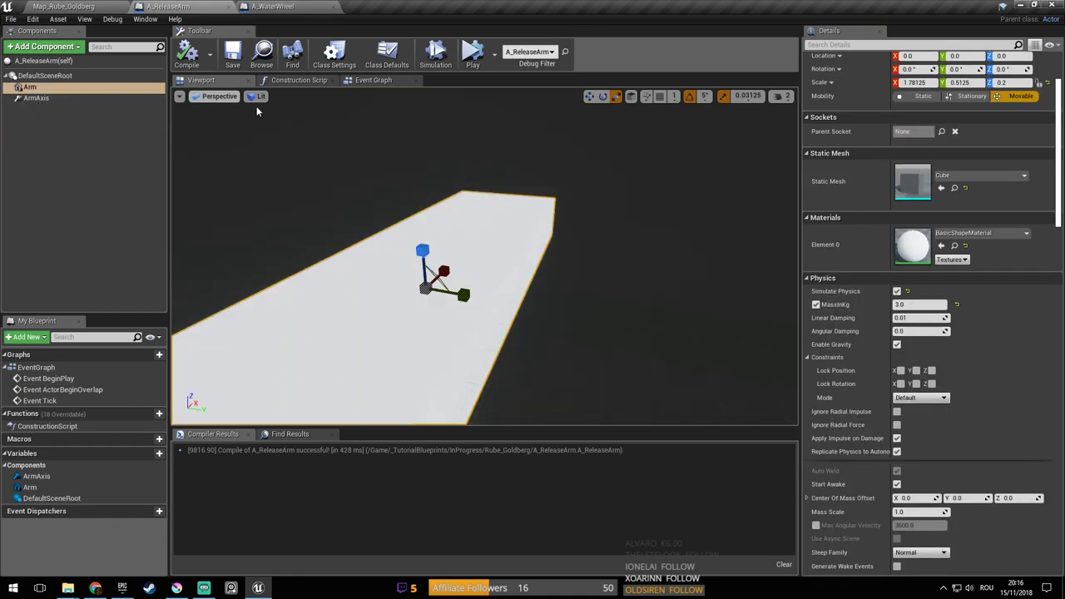
right_drag(502, 238, 353, 226)
scroll(932, 406, down, 15)
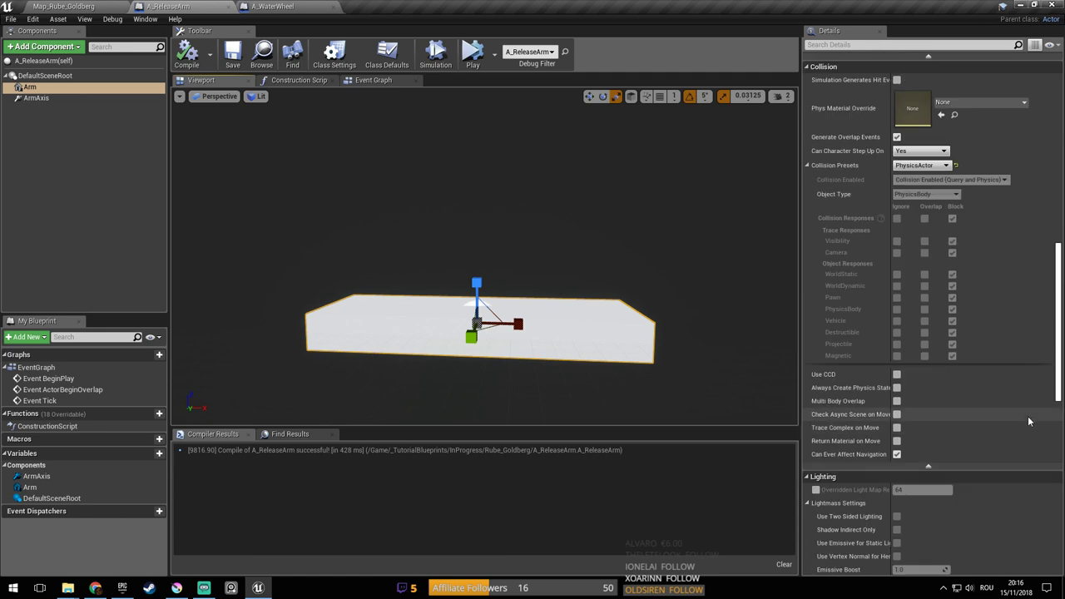
scroll(1028, 417, down, 5)
scroll(1028, 429, up, 10)
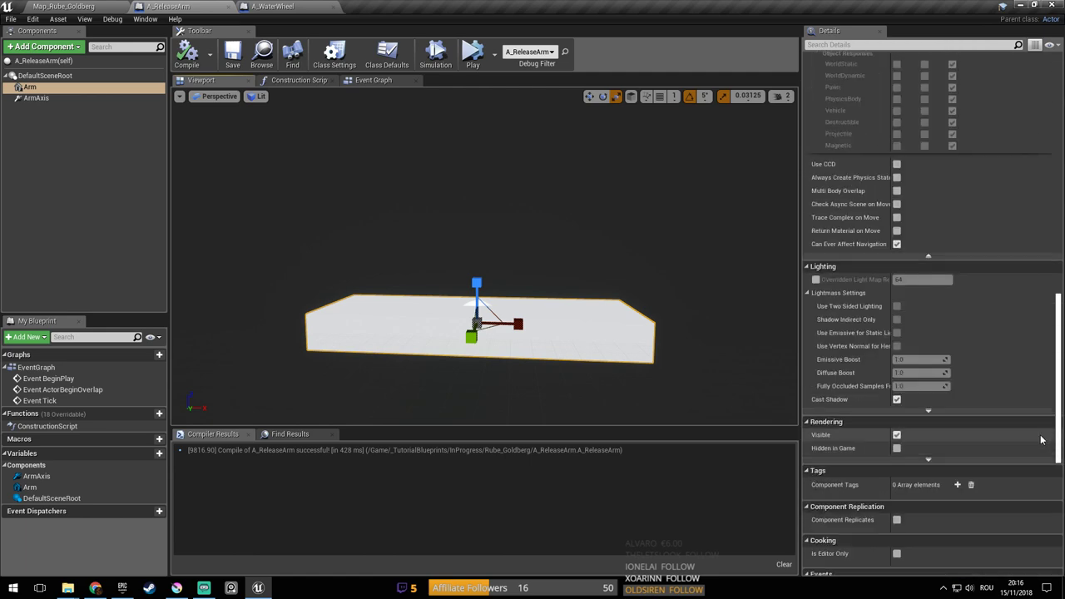
scroll(1028, 431, up, 3)
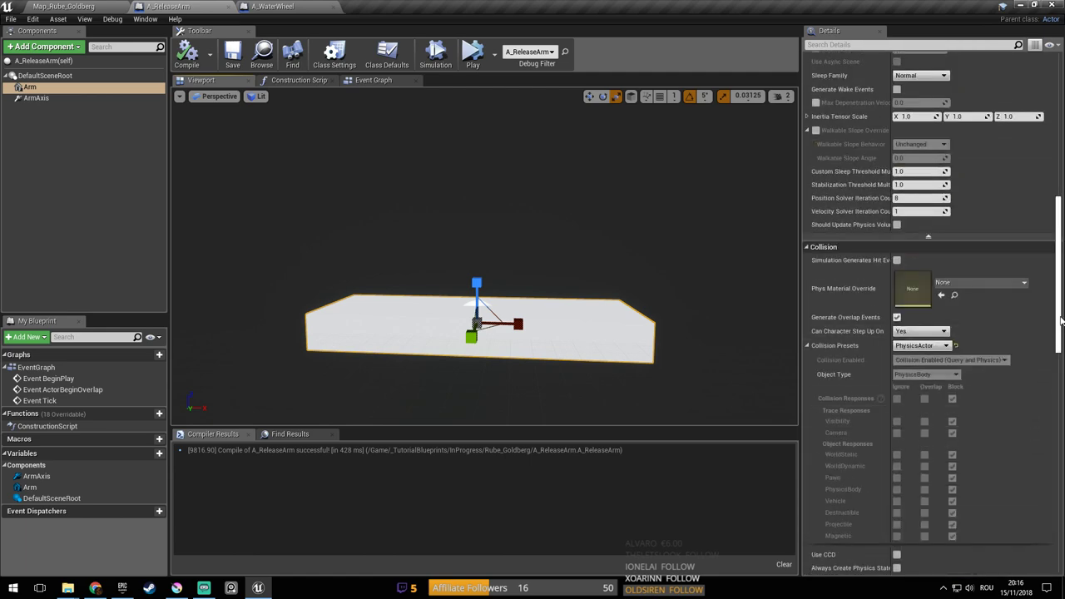
Set the Target Orientation strength of ArmAxis's angular motor to 300
click(55, 98)
drag(1061, 247, 1061, 365)
click(921, 404)
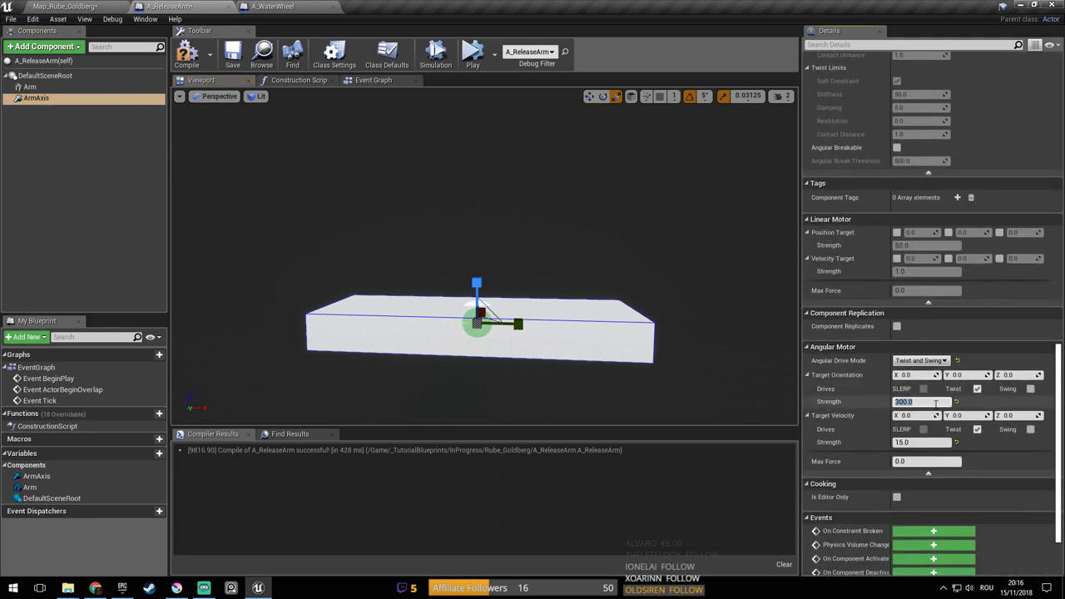
Simulate the Rube Goldberg level to test how the release arm reacts to the ball and wheel, and end the simulation
click(83, 6)
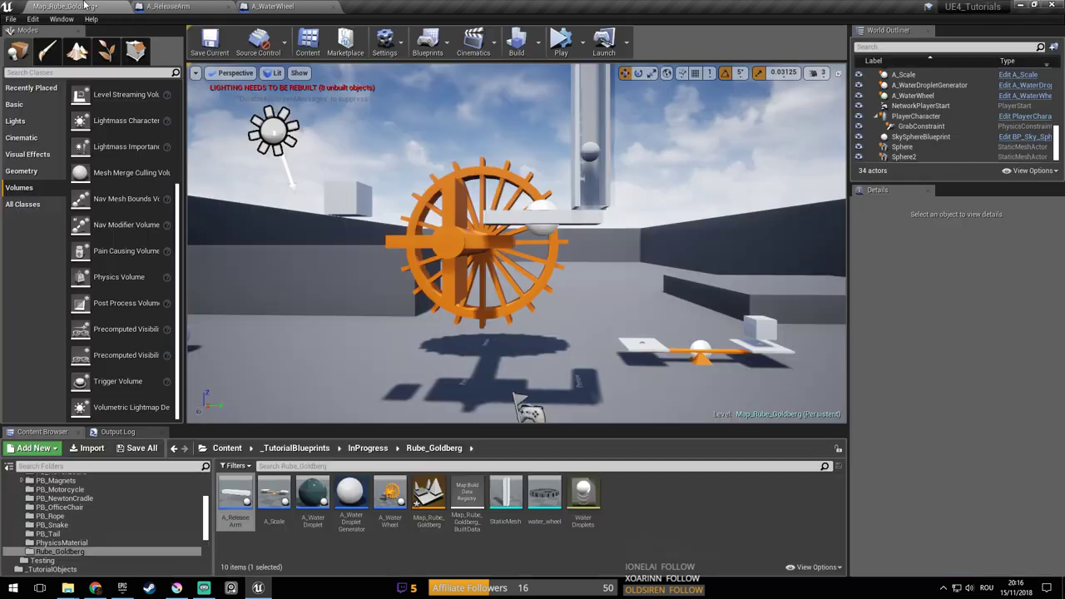
click(561, 42)
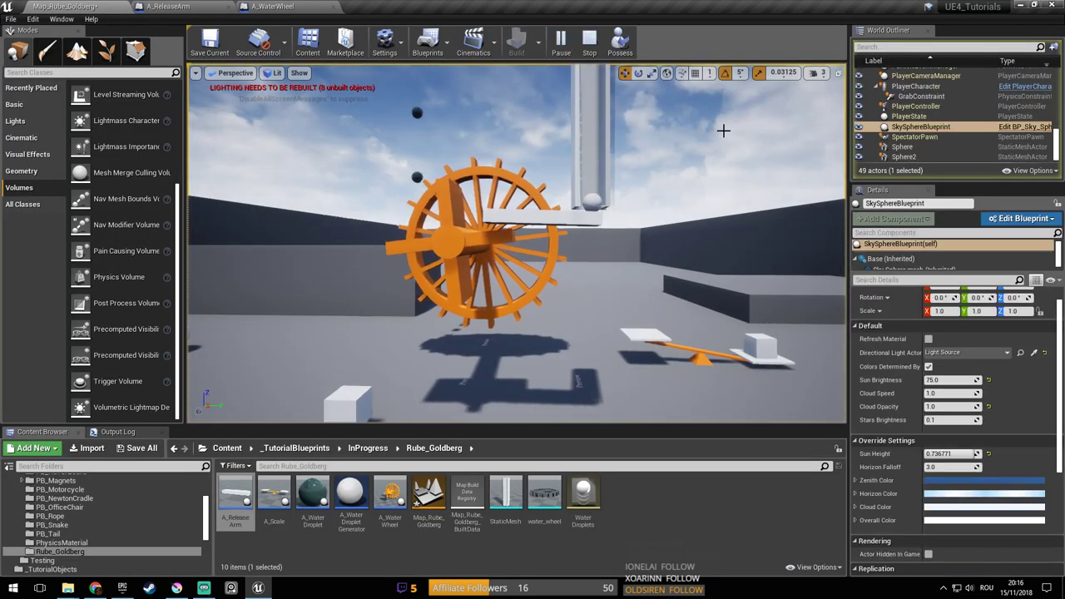
mouse_move(723, 131)
right_down()
mouse_move(741, 127)
mouse_move(731, 124)
right_up()
key(a)
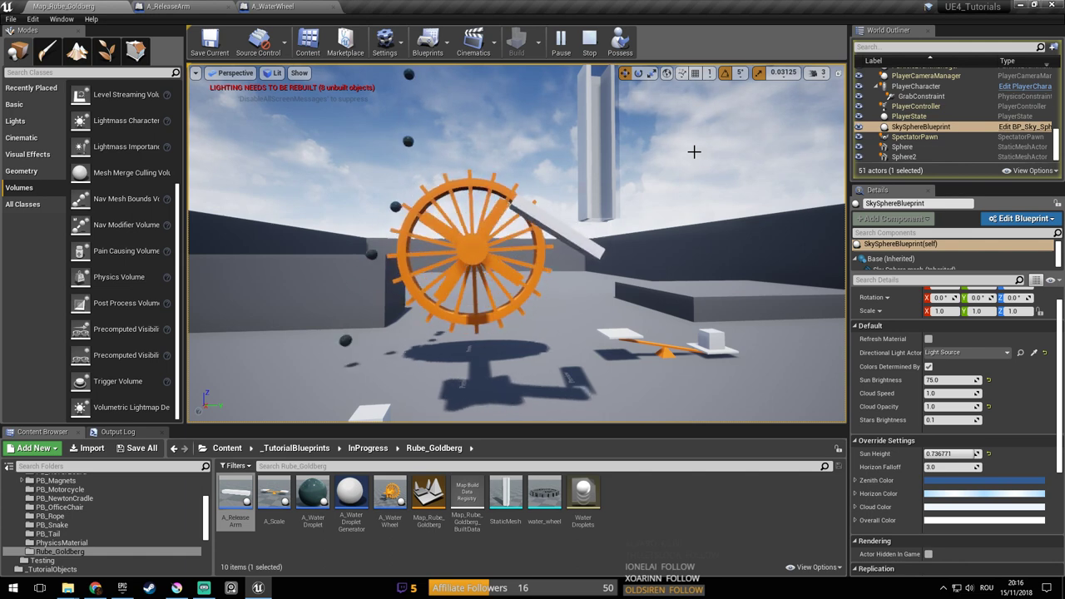
right_drag(648, 183, 671, 192)
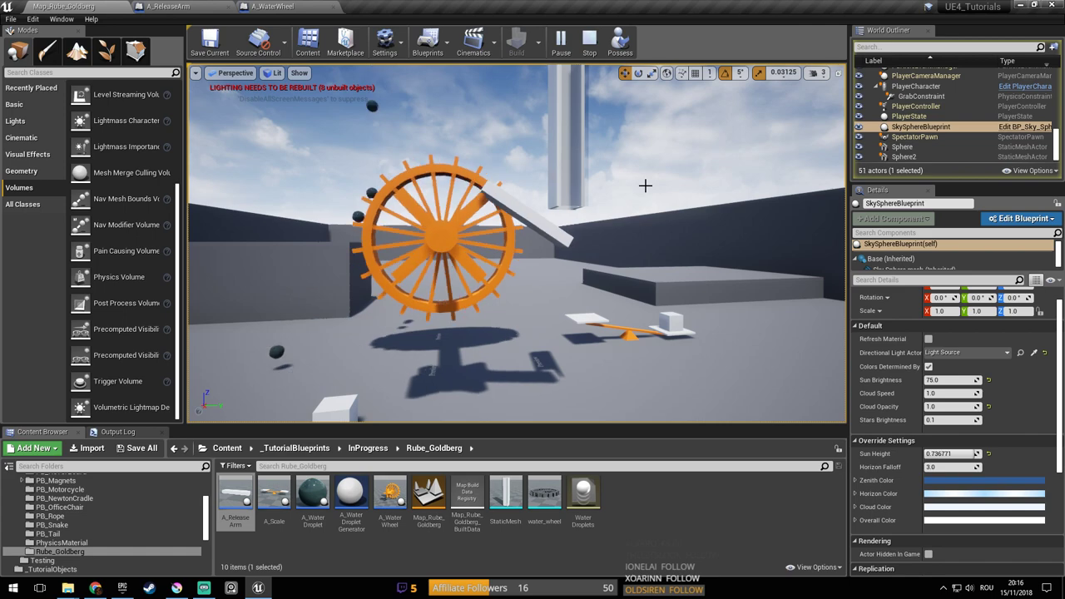
mouse_move(639, 203)
right_down()
mouse_move(639, 186)
mouse_move(639, 203)
mouse_move(624, 209)
right_up()
key(Escape)
Try moving the vertical chute sideways off the small ball, and undo the move
click(623, 267)
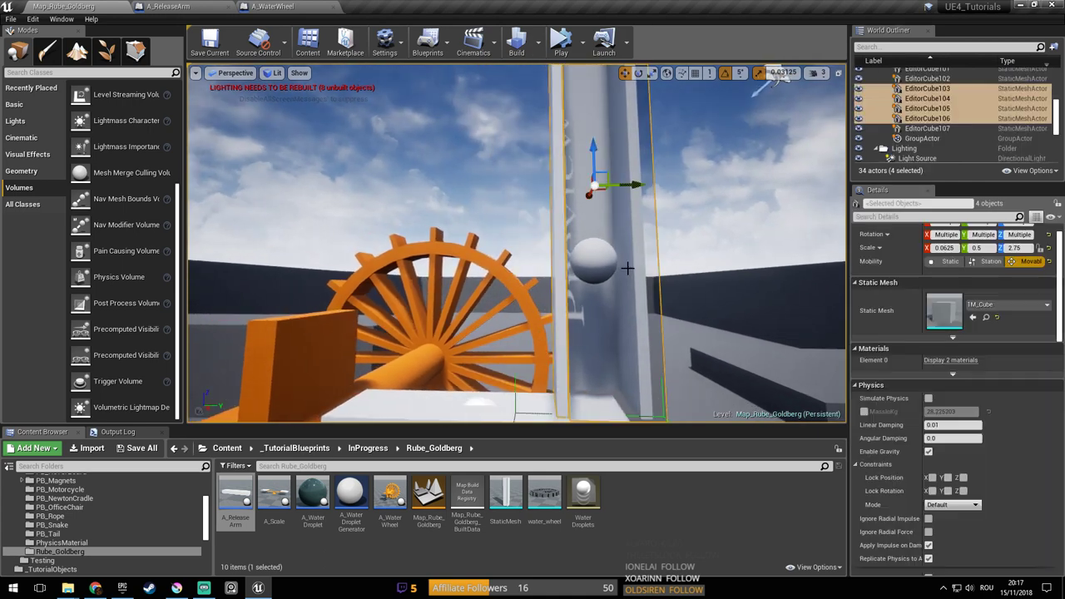
drag(647, 183, 769, 195)
key(ctrl+z)
right_drag(765, 208, 765, 209)
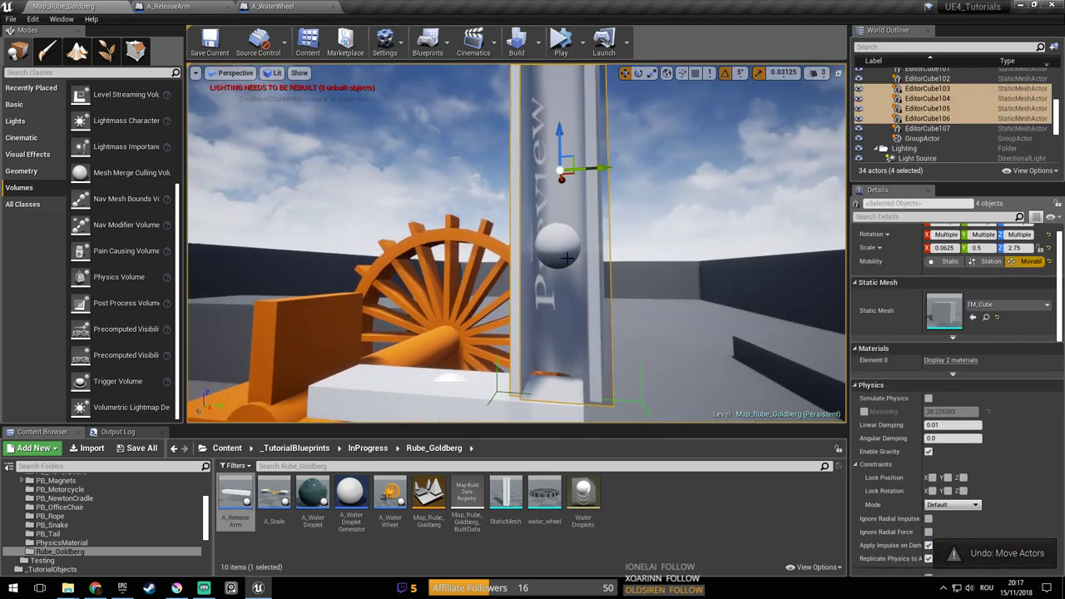
Move the vertical chute sideways along the Y axis, clear of the small ball above the release arm
click(942, 119)
right_drag(723, 163, 723, 163)
right_drag(540, 183, 539, 184)
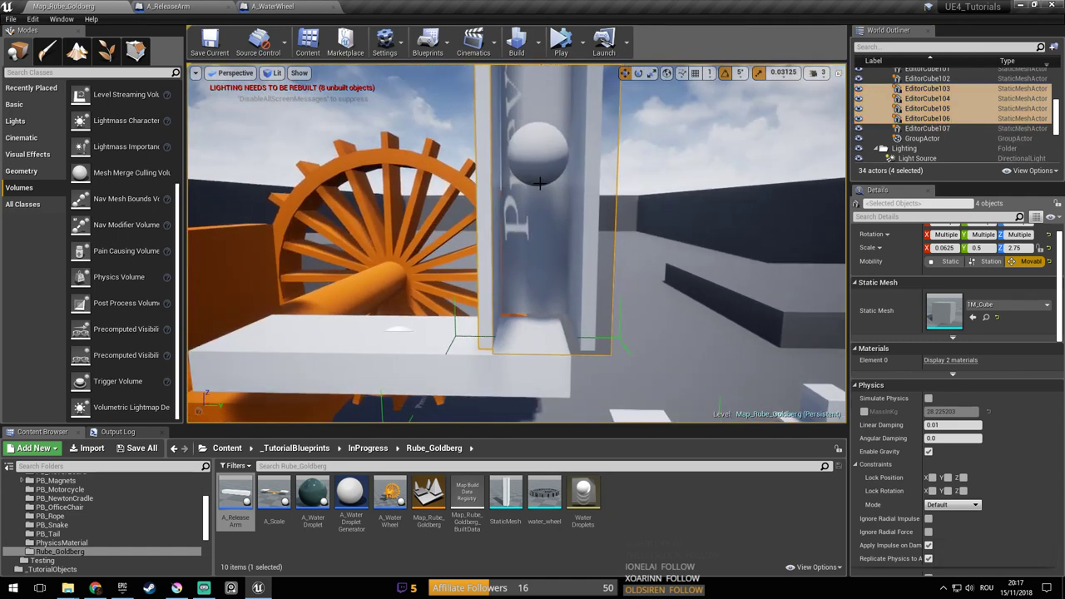
right_drag(565, 220, 565, 219)
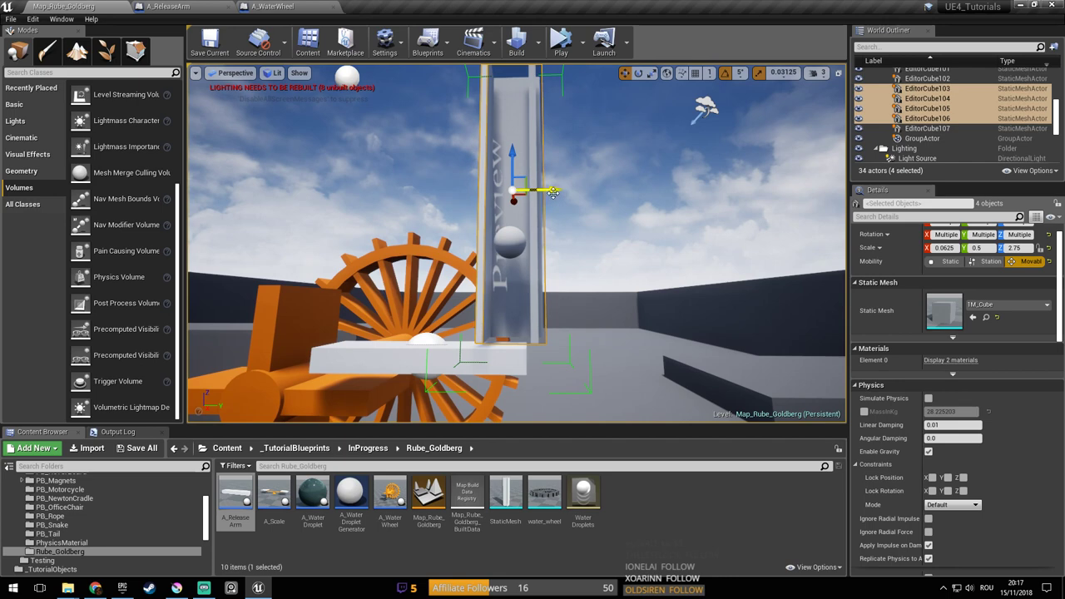
drag(554, 193, 627, 200)
Duplicate the small ball upward three times and snap the copies down into a stack on the release arm
click(509, 241)
mouse_move(511, 202)
mouse_down()
mouse_move(512, 278)
mouse_move(512, 198)
mouse_up()
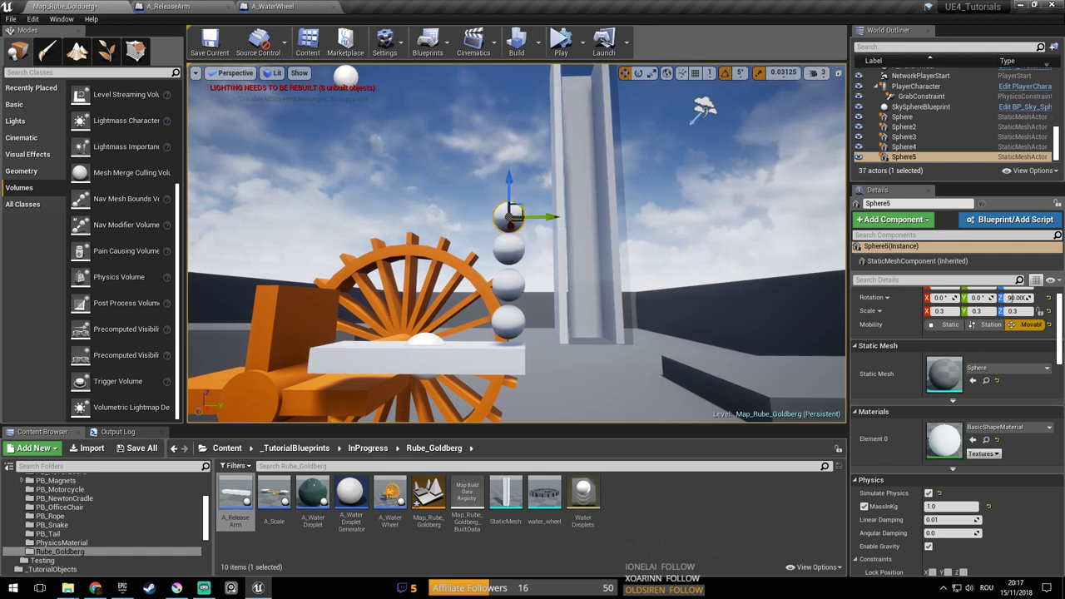
click(515, 290)
key(End)
click(513, 250)
key(End)
click(510, 218)
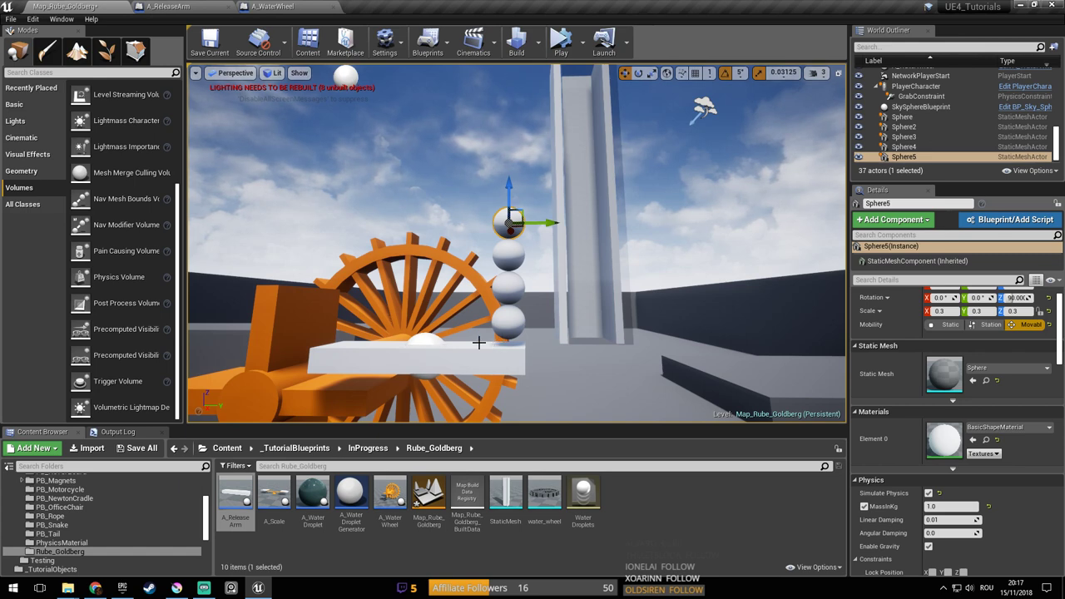
drag(508, 189, 512, 184)
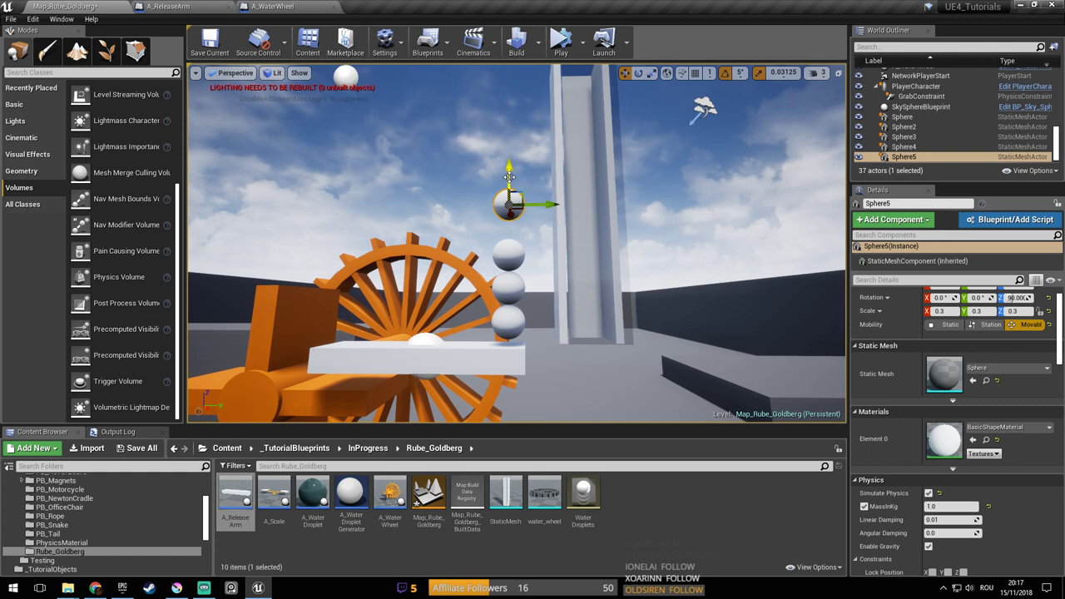
key(End)
Add four more ball copies above the stack, snap them down onto one another, and save the map
alt+drag(511, 202, 510, 48)
mouse_move(526, 154)
right_down()
mouse_move(524, 166)
mouse_move(523, 129)
mouse_move(525, 154)
right_up()
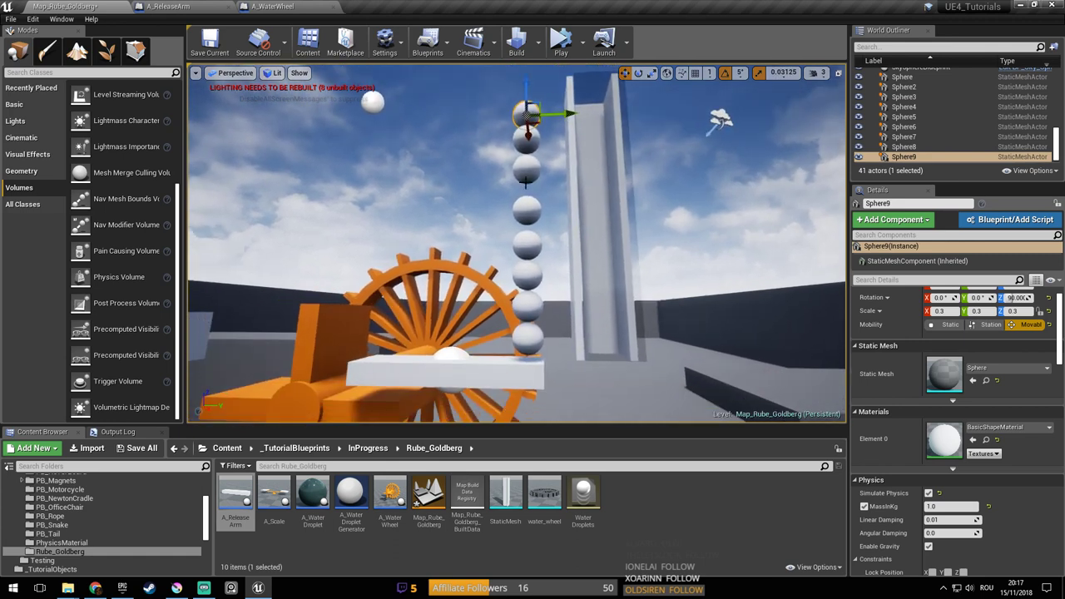
click(528, 208)
click(530, 185)
click(530, 136)
click(527, 111)
click(529, 136)
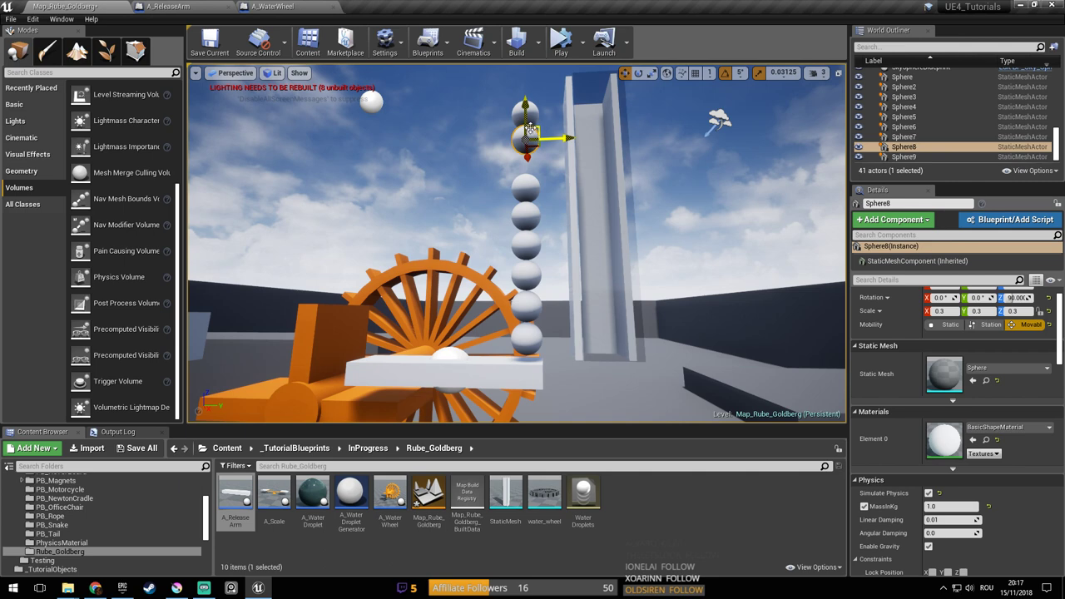
drag(525, 118, 548, 117)
click(528, 114)
mouse_move(587, 196)
right_down()
mouse_move(575, 203)
mouse_move(587, 200)
right_up()
key(ctrl+s)
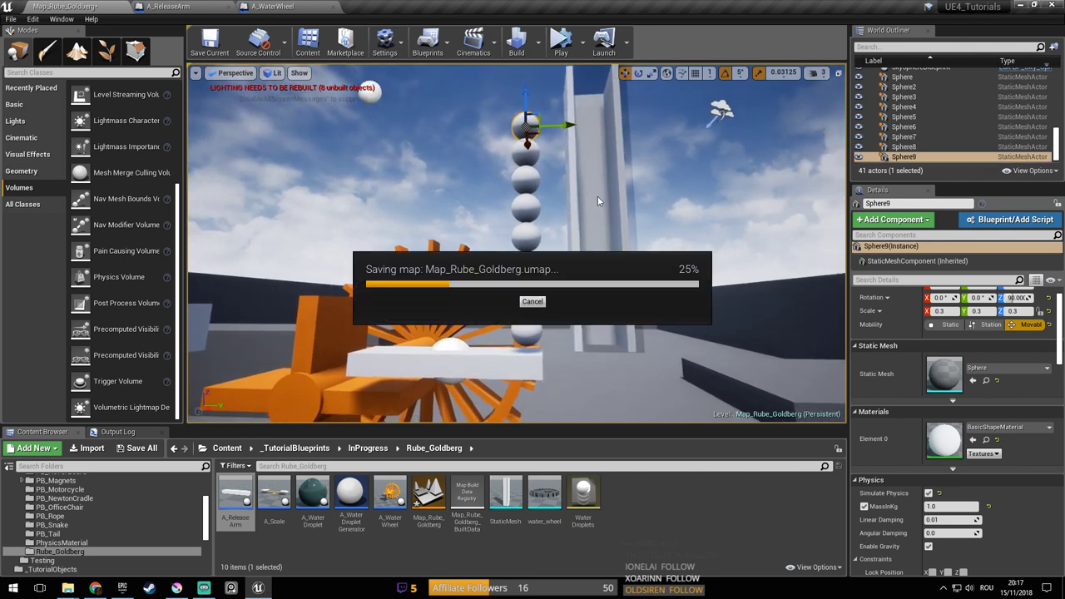
Move the vertical chute back around the stacked balls and save the map
click(617, 214)
drag(635, 203, 567, 208)
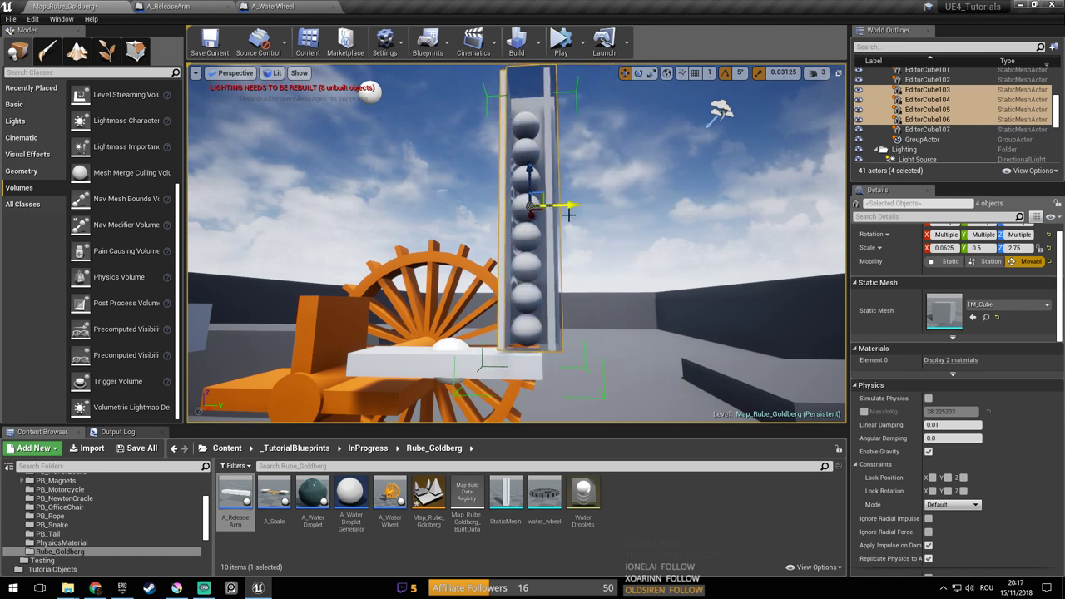
key(ctrl+s)
Simulate the level to test how the release arm handles the chute full of balls, and end the simulation
key(s)
mouse_move(571, 220)
right_down()
mouse_move(542, 221)
mouse_move(576, 223)
right_up()
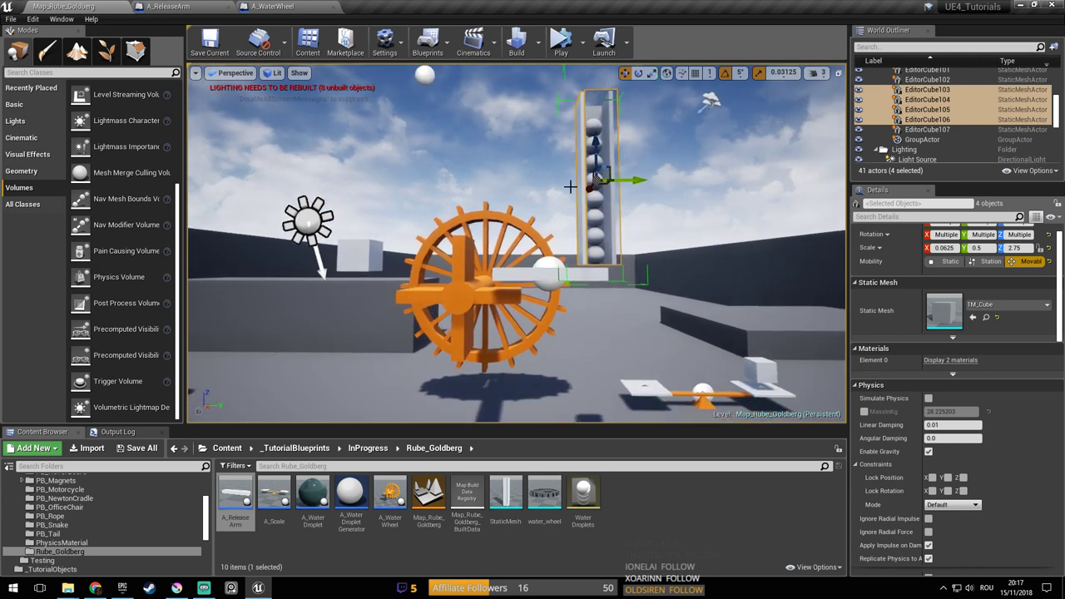
click(545, 162)
right_drag(545, 161, 542, 166)
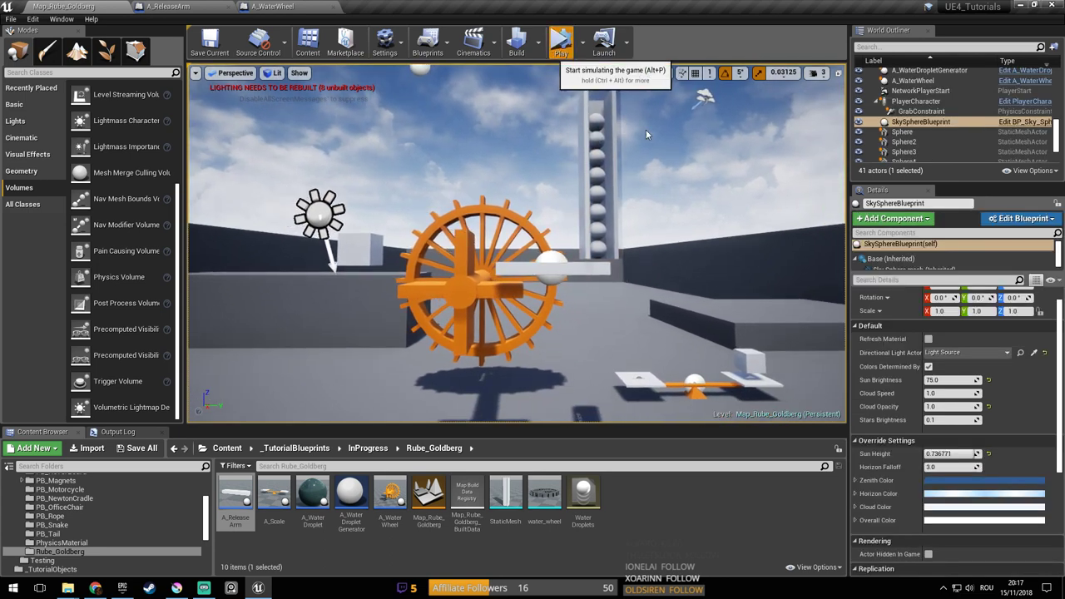
click(561, 40)
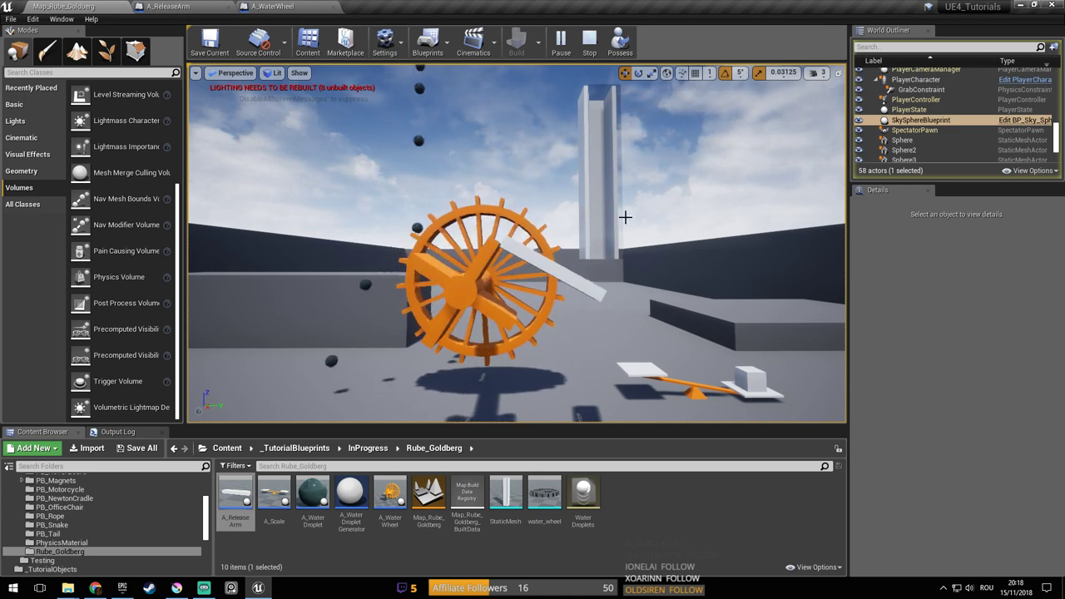
key(Escape)
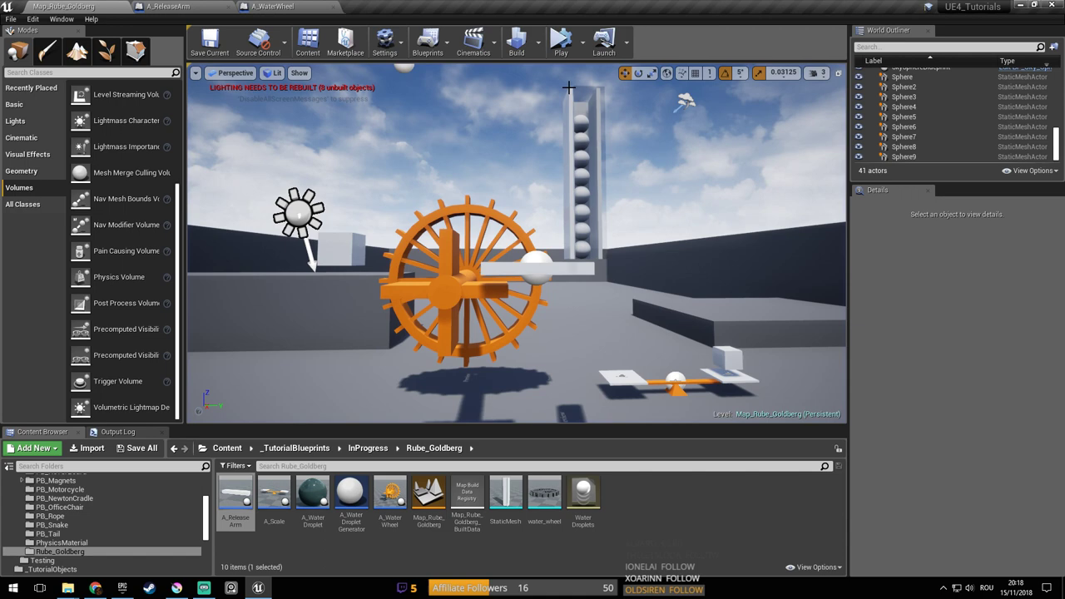
Repeat the simulation to watch the stacked balls leave the chute from another angle, and end it
click(561, 42)
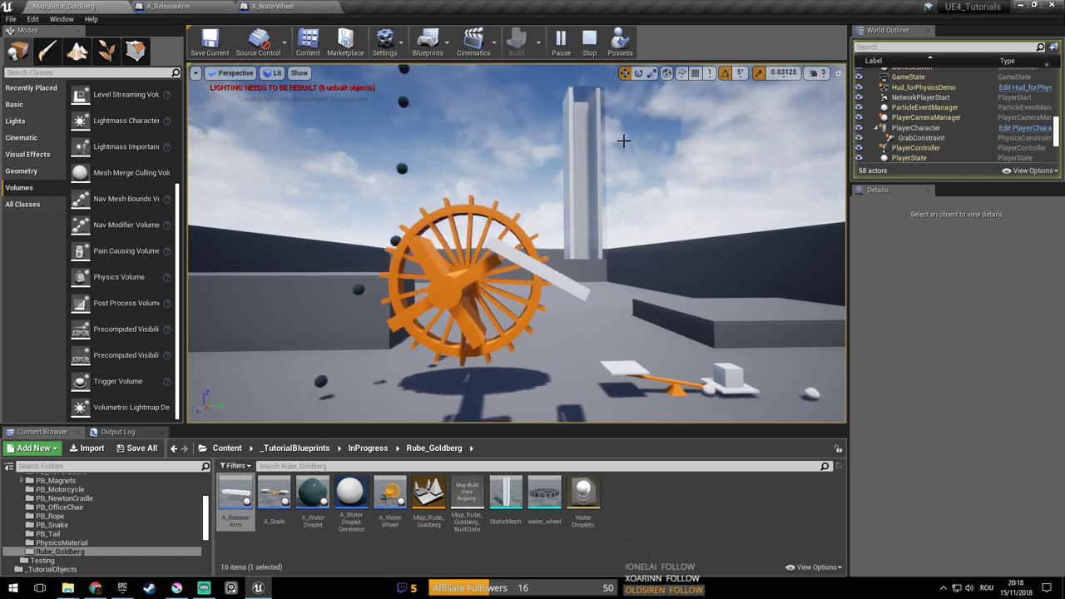
right_drag(593, 216, 611, 229)
key(d)
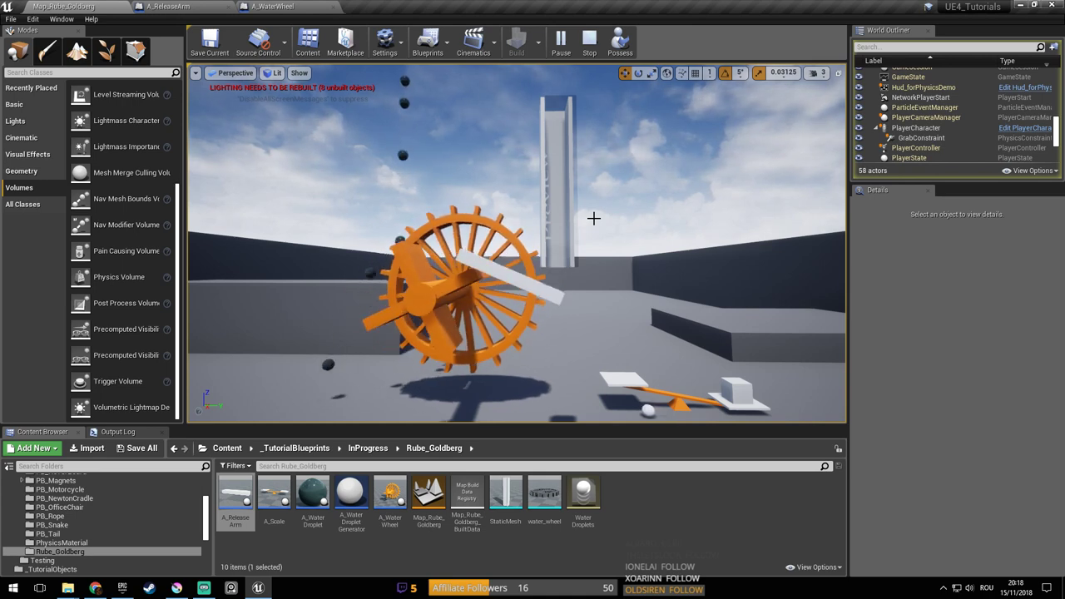
key(Escape)
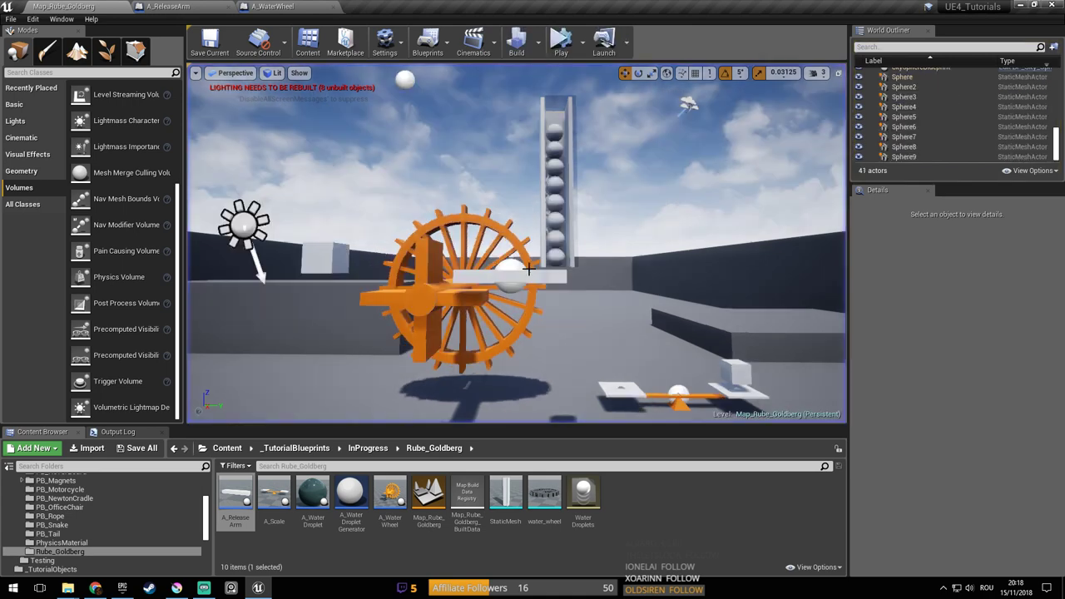
Set ArmAxis's Target Orientation strength in the A_ReleaseArm blueprint to 500, and compile and save the blueprint
click(514, 271)
click(274, 6)
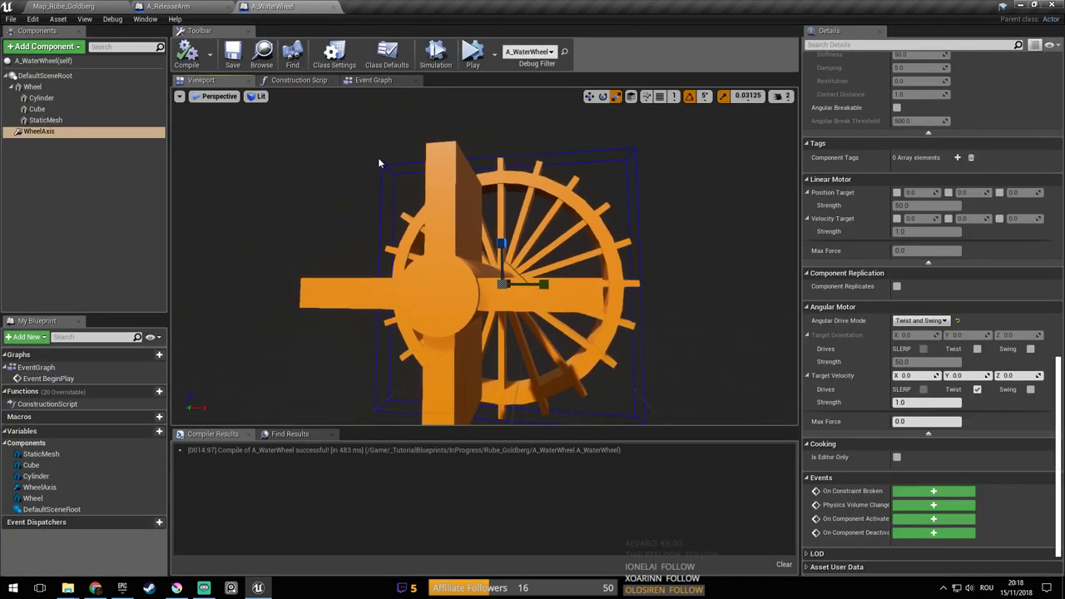
click(198, 6)
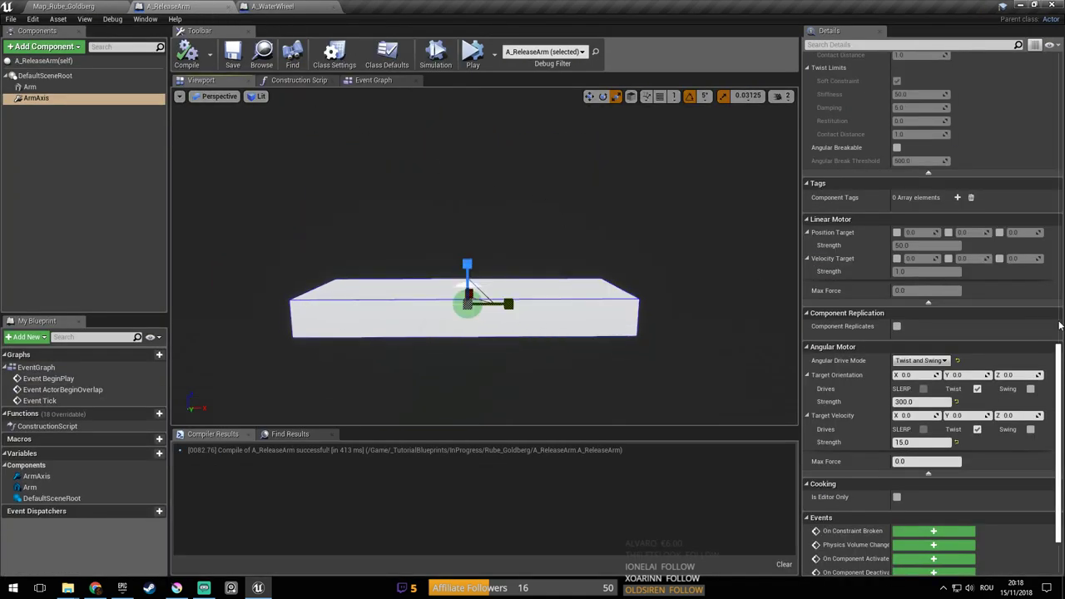
scroll(1063, 379, down, 3)
click(927, 322)
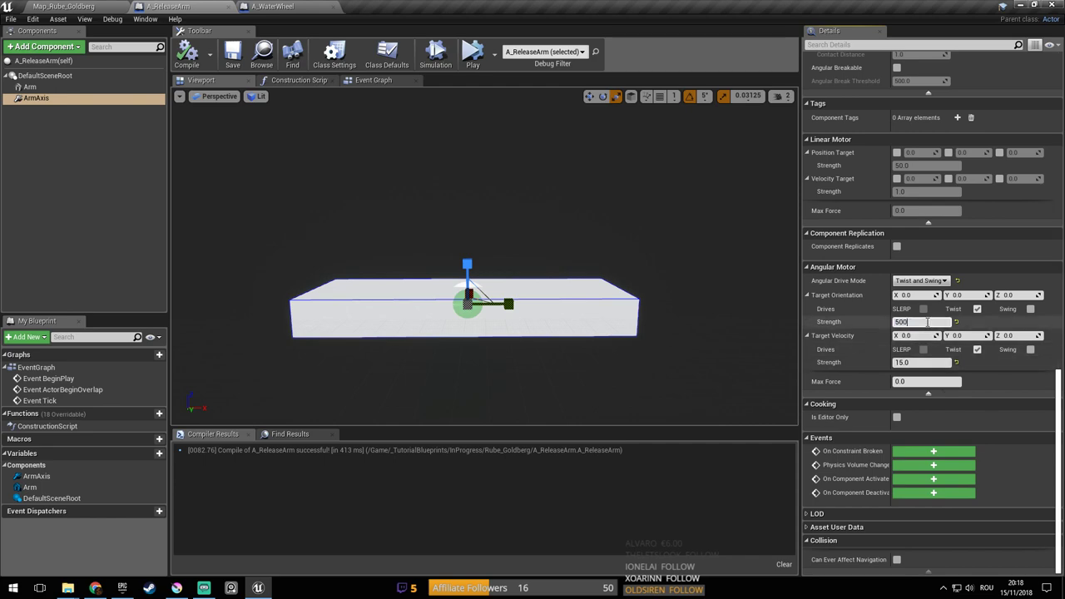
click(198, 58)
click(232, 55)
Simulate the level to test the release arm with the new motor strength, end the simulation, and save the map
click(73, 7)
click(561, 42)
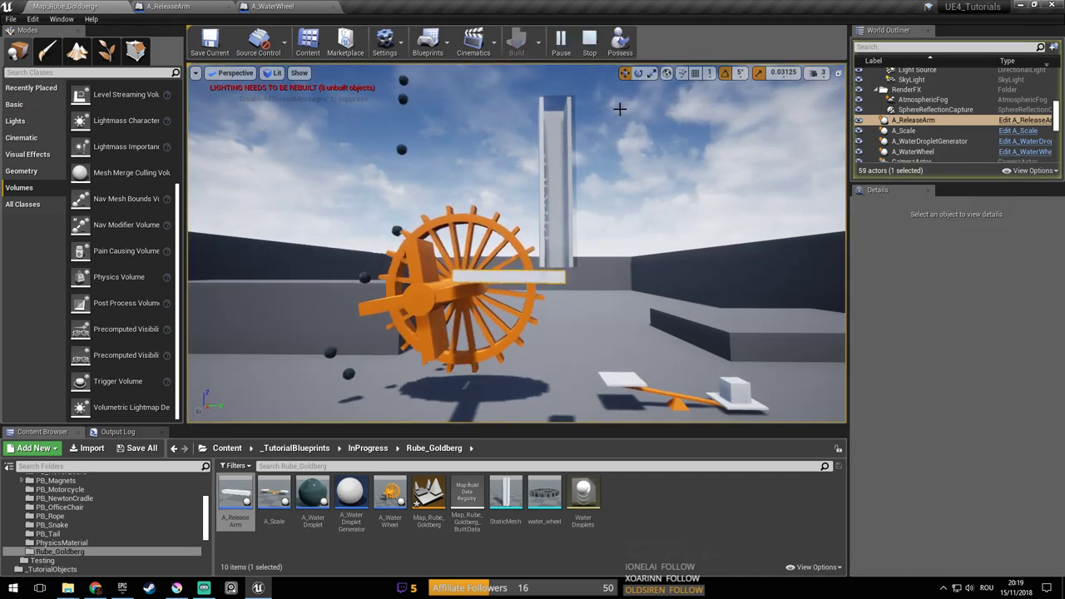
key(Escape)
key(ctrl+s)
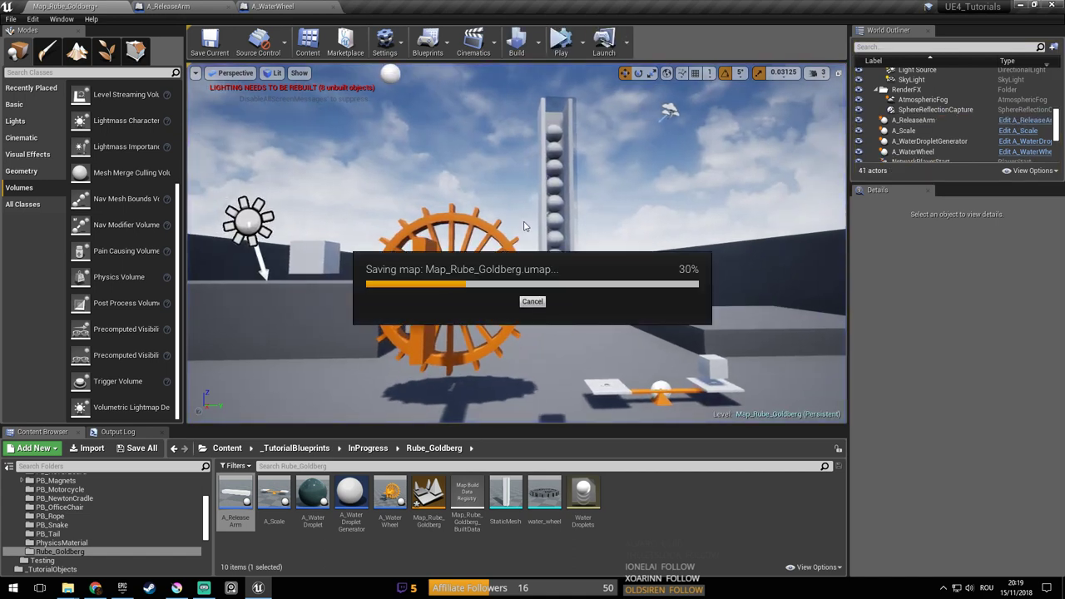
Open the A_WaterDropletGenerator blueprint and move the Event Tick node farther from the Delay node in its Event Graph
key(a)
right_drag(409, 95, 409, 95)
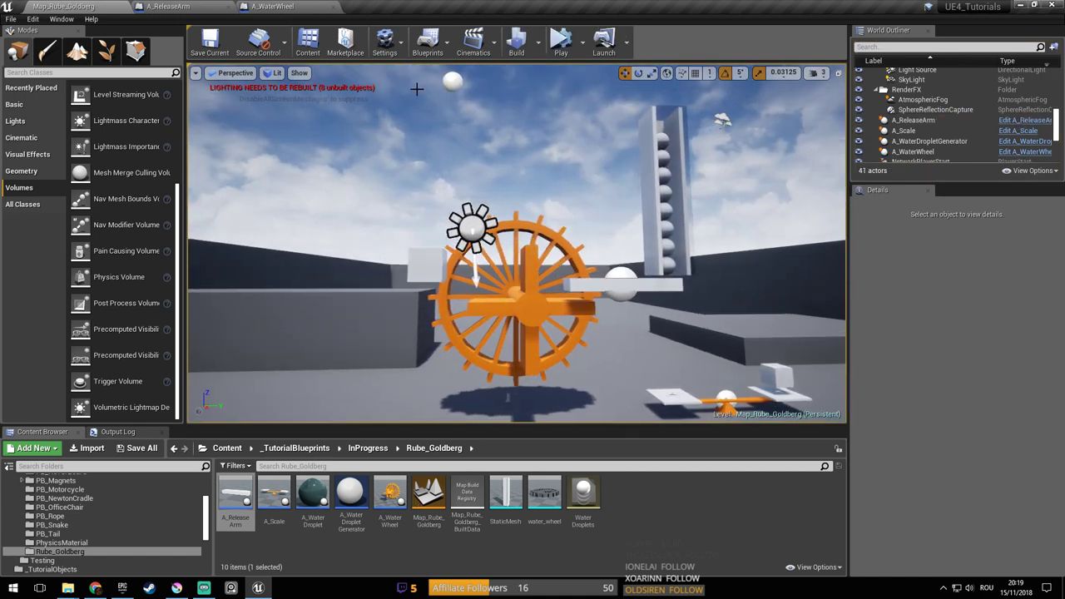
click(452, 81)
click(1029, 142)
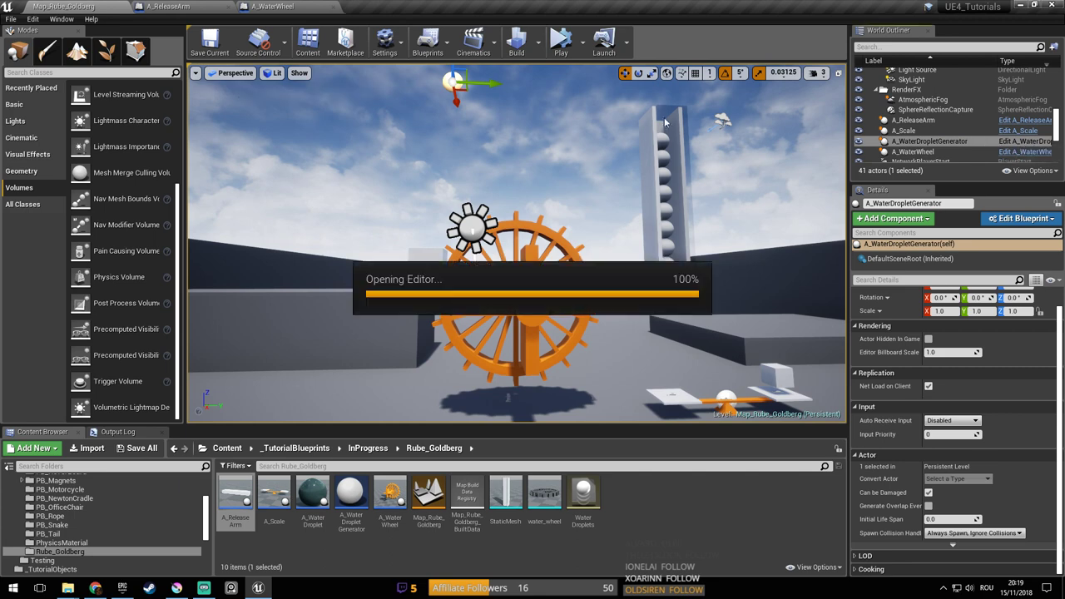
scroll(560, 218, down, 2)
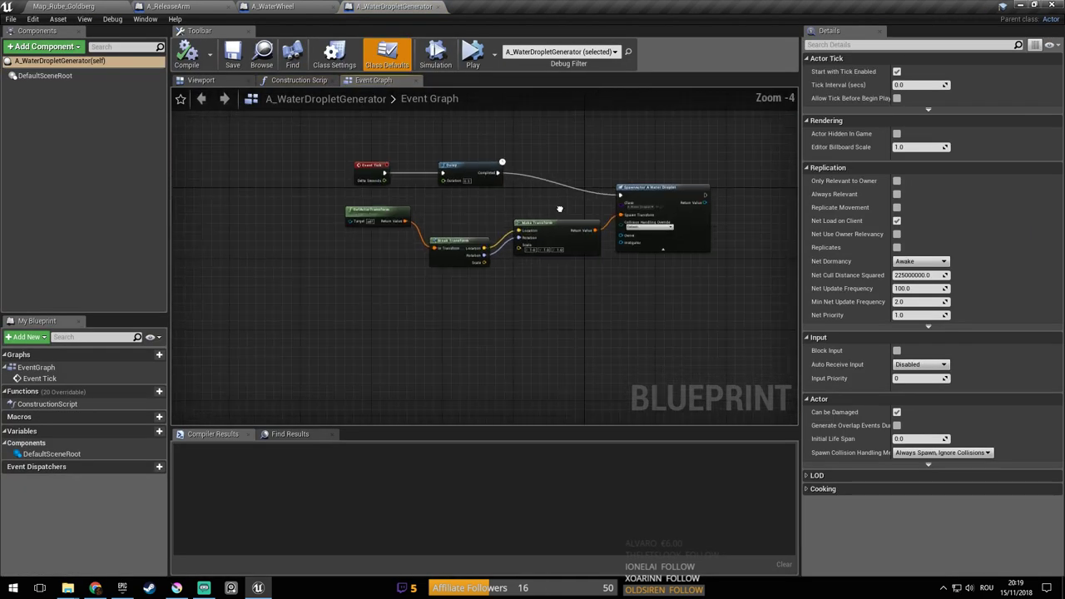
scroll(499, 215, up, 2)
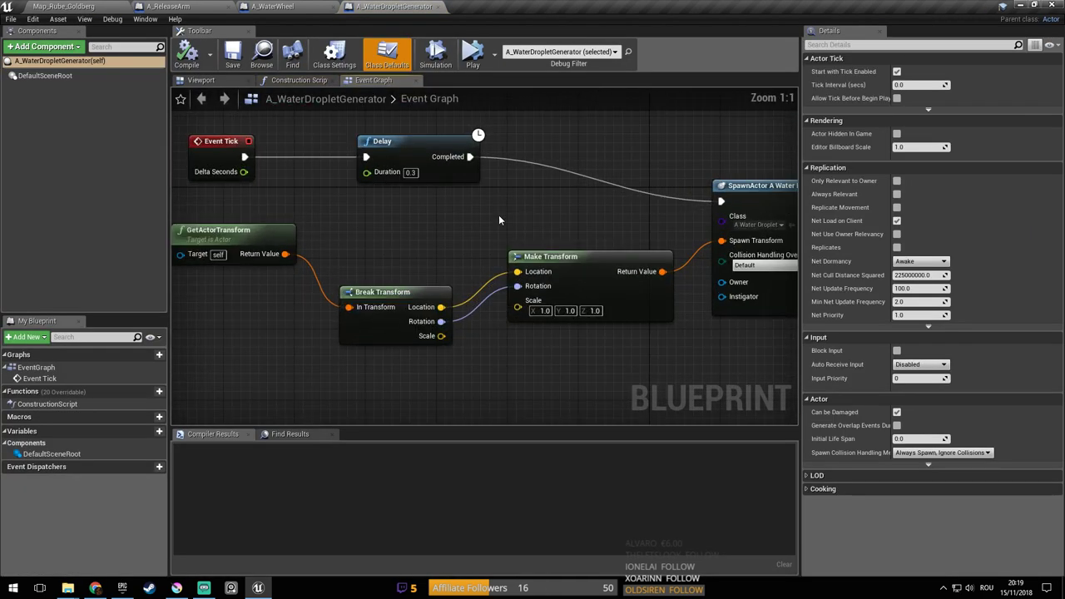
scroll(499, 215, down, 2)
scroll(507, 215, up, 1)
scroll(519, 214, down, 2)
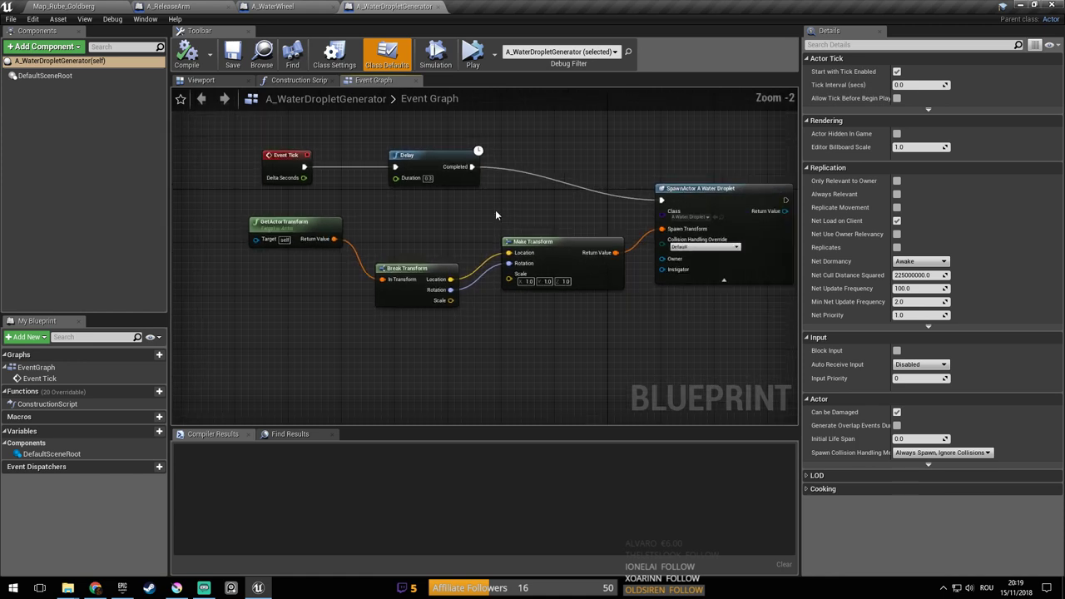
right_drag(542, 220, 488, 190)
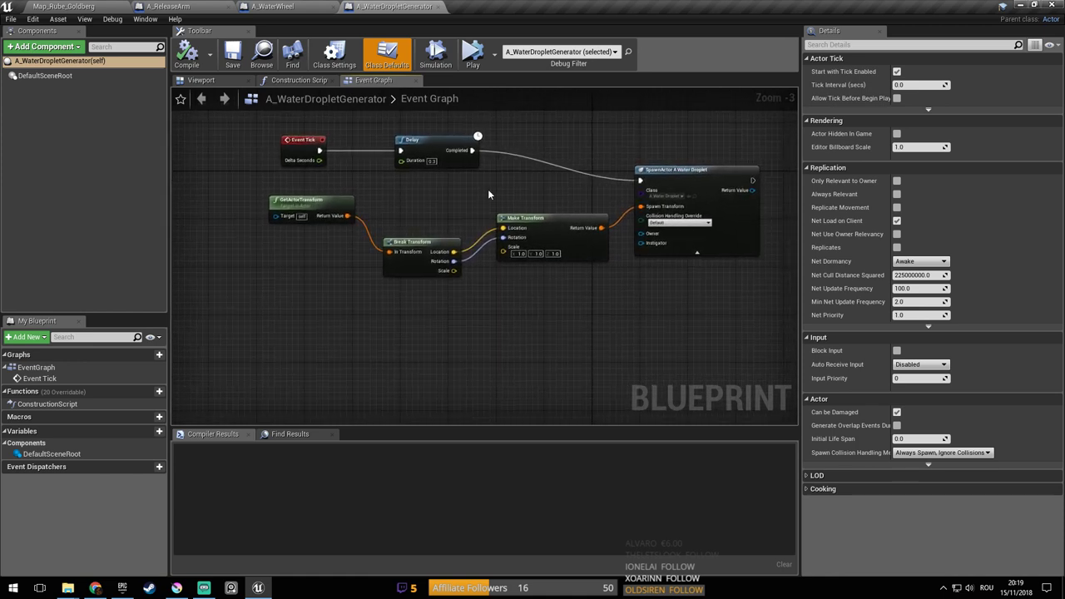
right_drag(300, 317, 425, 347)
scroll(418, 310, up, 1)
right_drag(386, 246, 627, 234)
drag(634, 181, 481, 176)
right_drag(495, 209, 381, 263)
Add a float variable named Delay to the A_WaterDropletGenerator blueprint
click(159, 431)
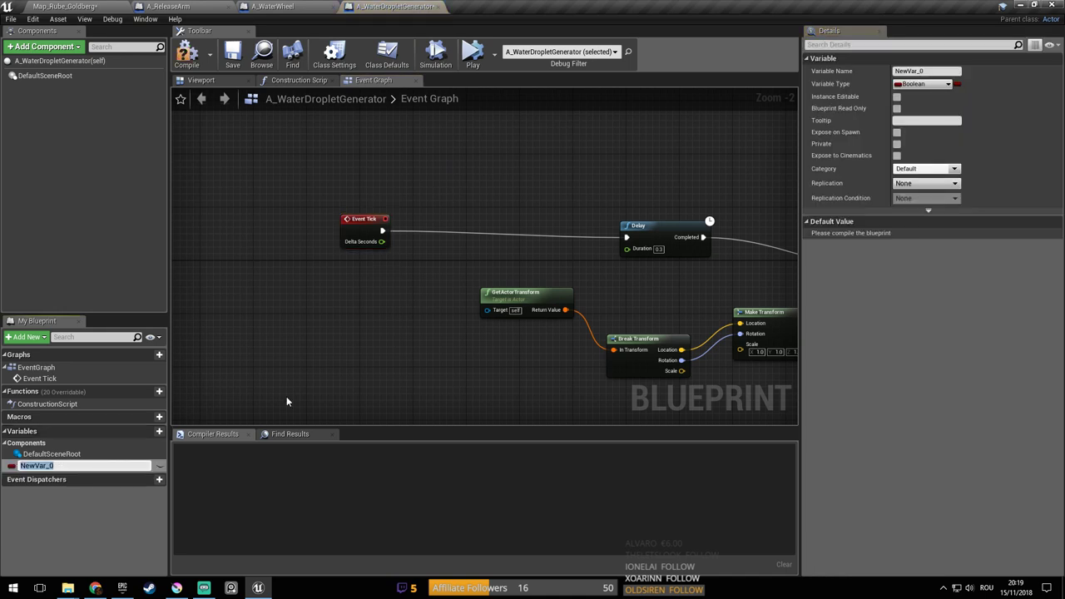
text(Speed)
key(Return)
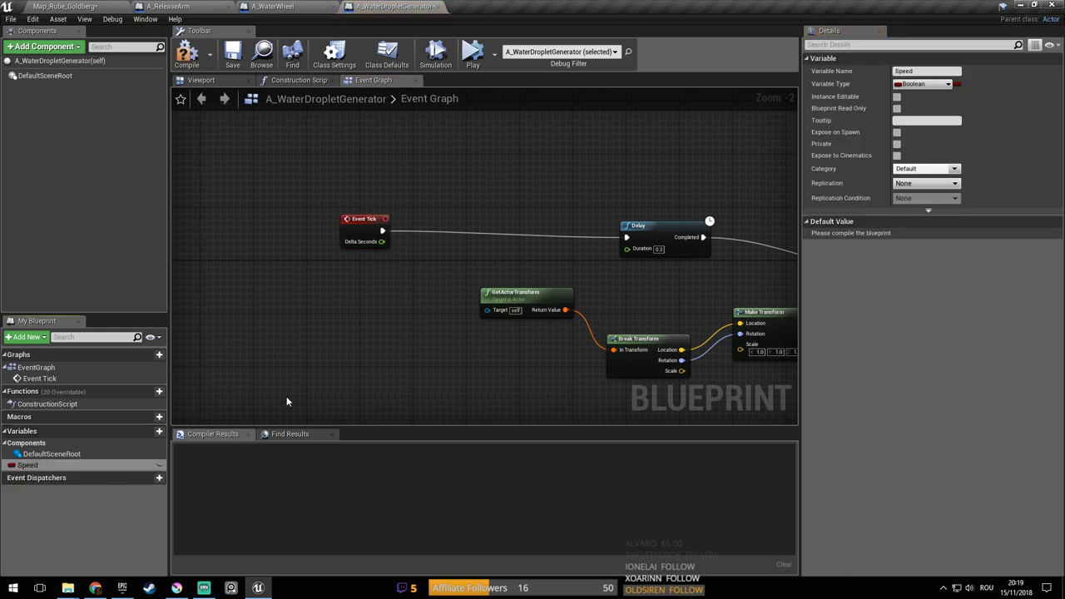
click(50, 466)
click(50, 466)
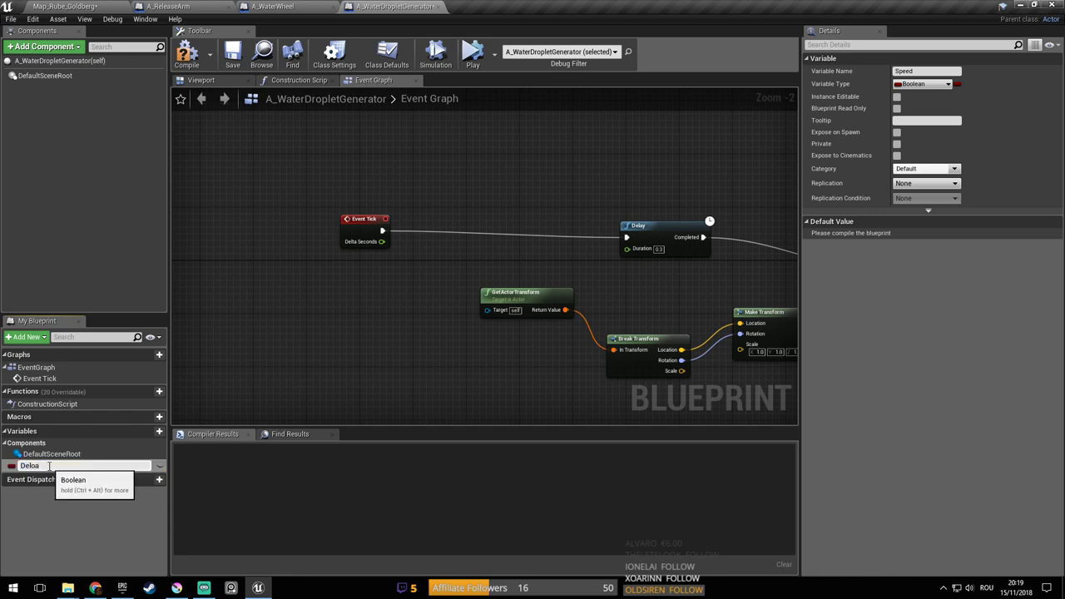
text(Delay)
key(Return)
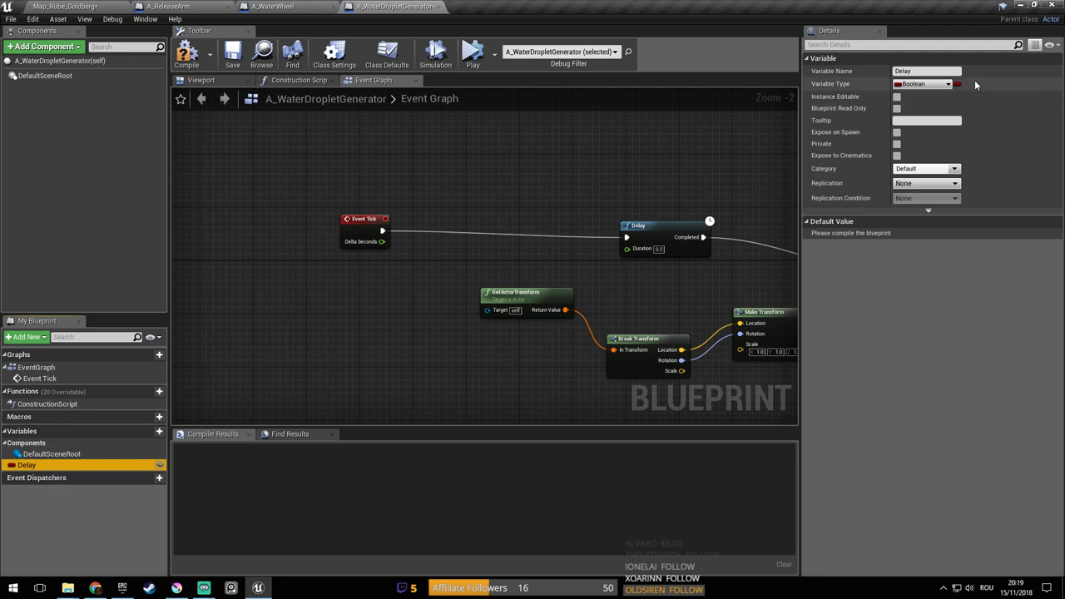
click(931, 85)
text(float)
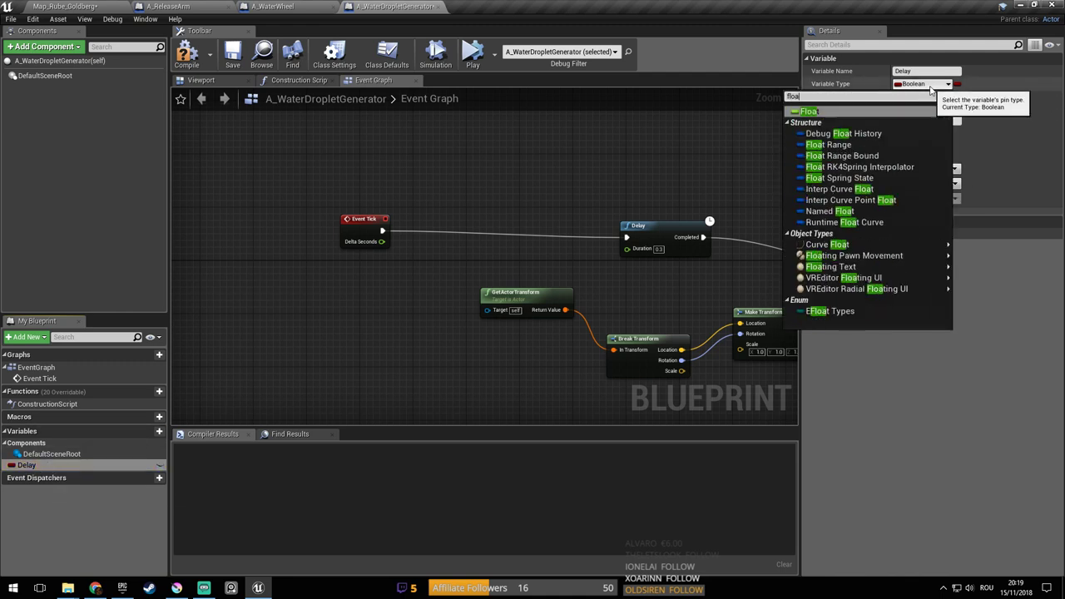
key(Return)
Place a getter for the Delay variable in the Event Graph and connect it to the Delay node's Duration
drag(40, 472, 487, 283)
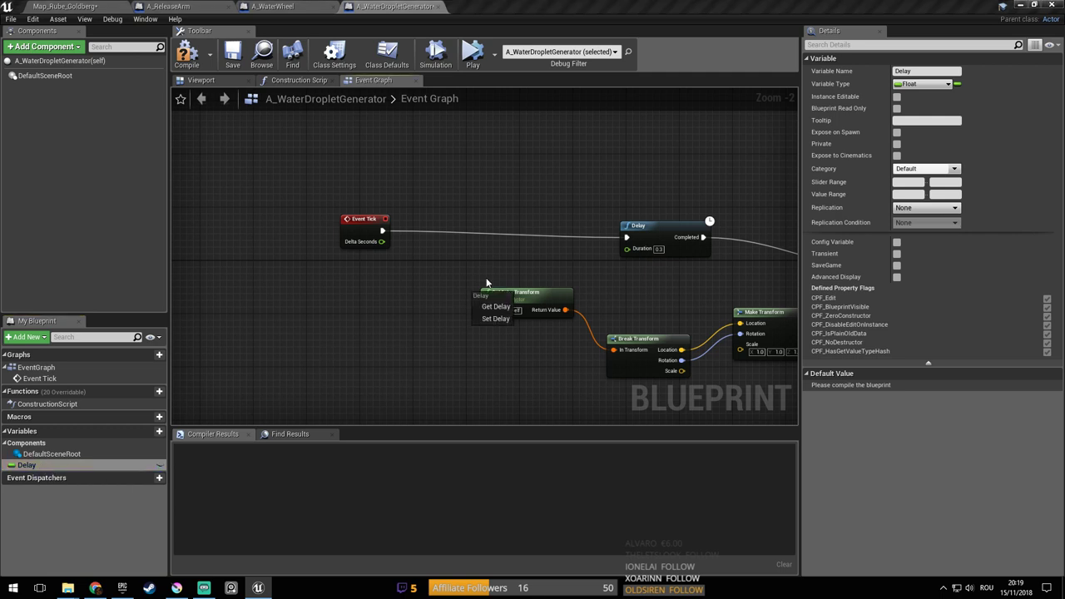
click(493, 307)
drag(531, 274, 627, 248)
right_drag(636, 278, 451, 290)
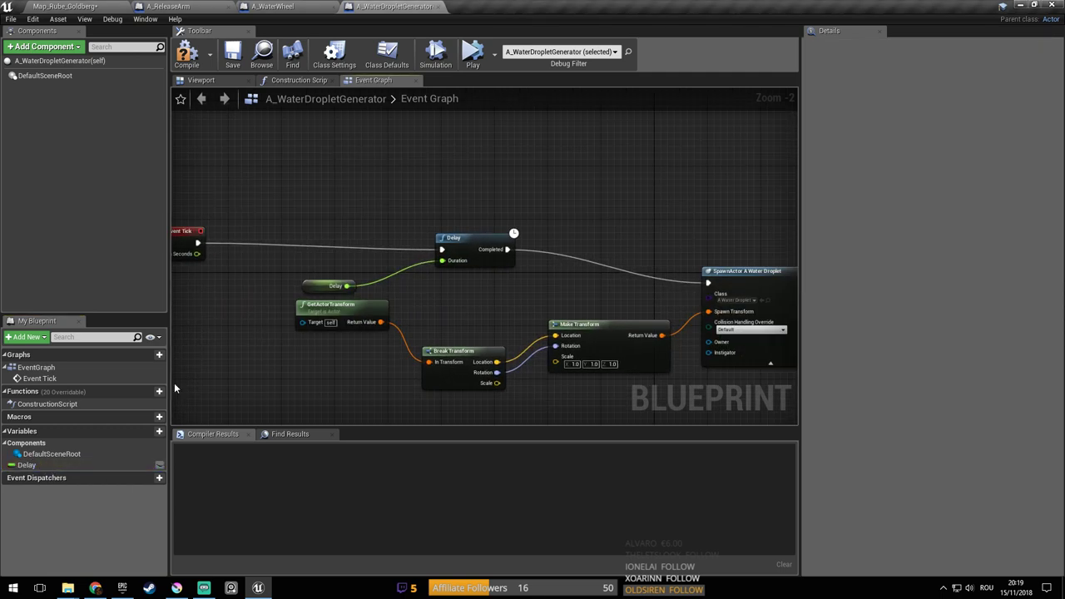
Compile the blueprint, enter a default value for the Delay variable, and compile again
click(27, 465)
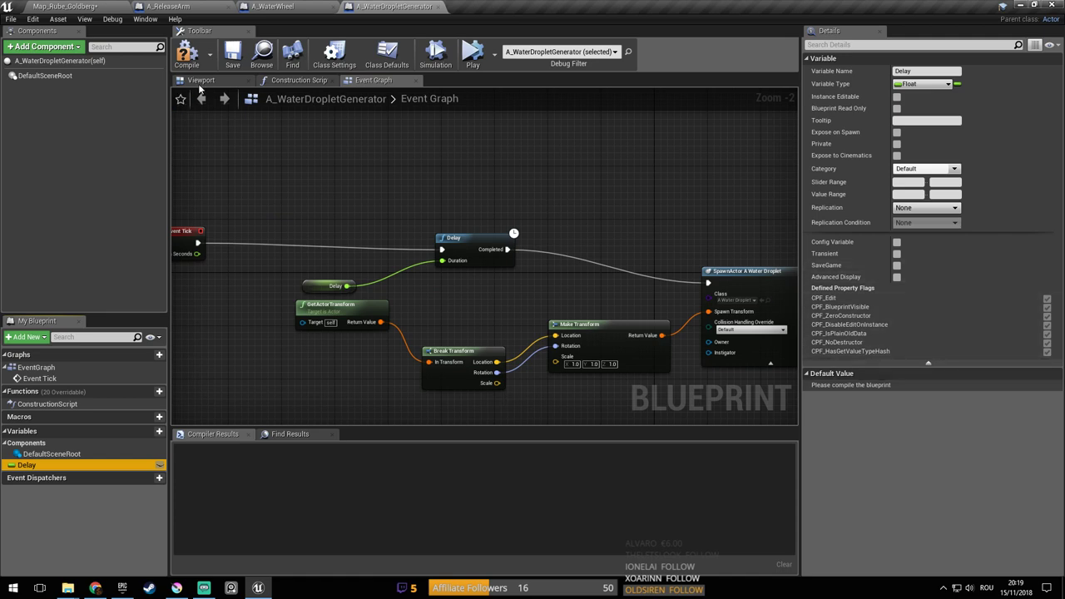
click(186, 53)
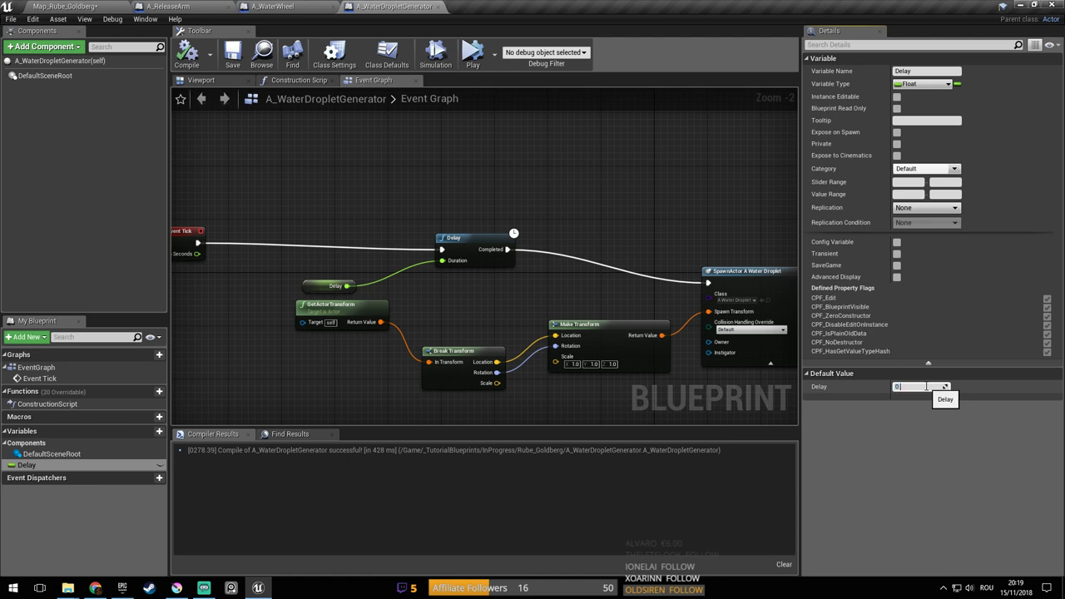
click(187, 53)
Return to the level, simulate it to watch the droplets drive the water wheel, end the simulation, and save the map
click(119, 8)
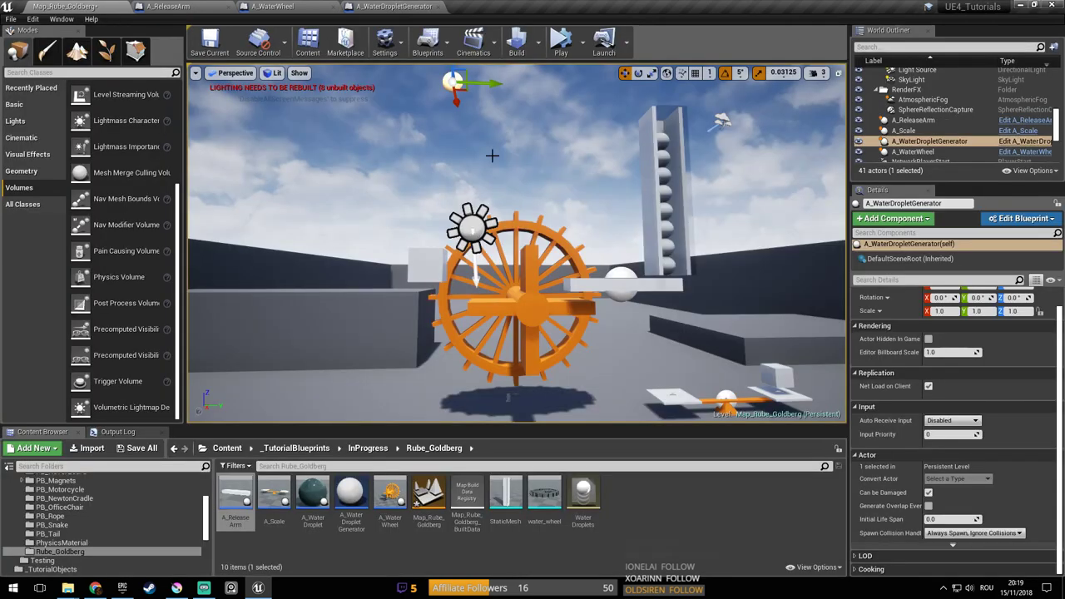
click(563, 45)
right_drag(584, 198, 620, 208)
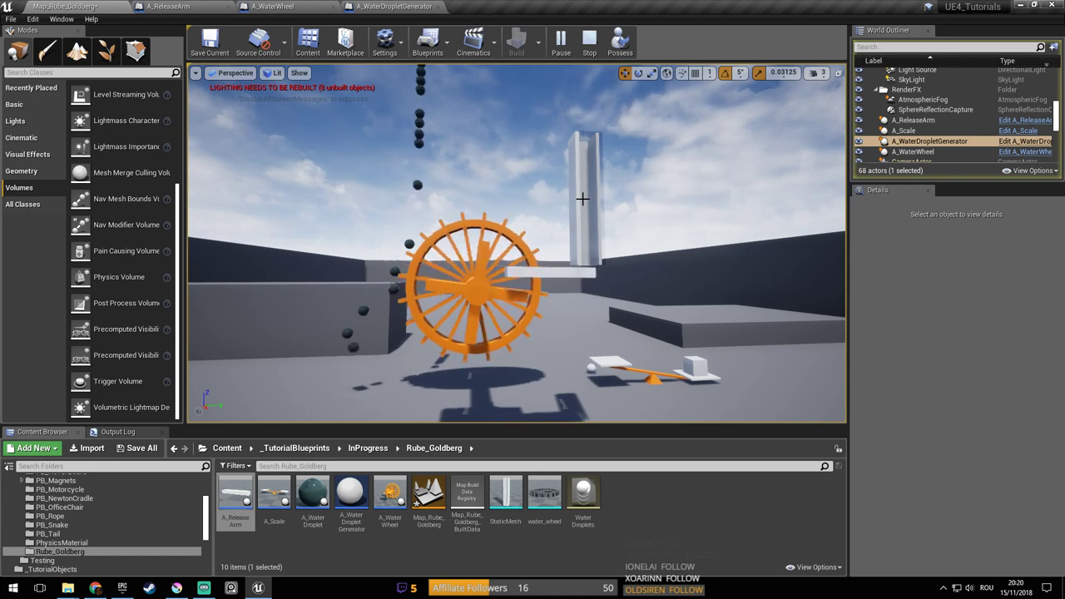
key(Escape)
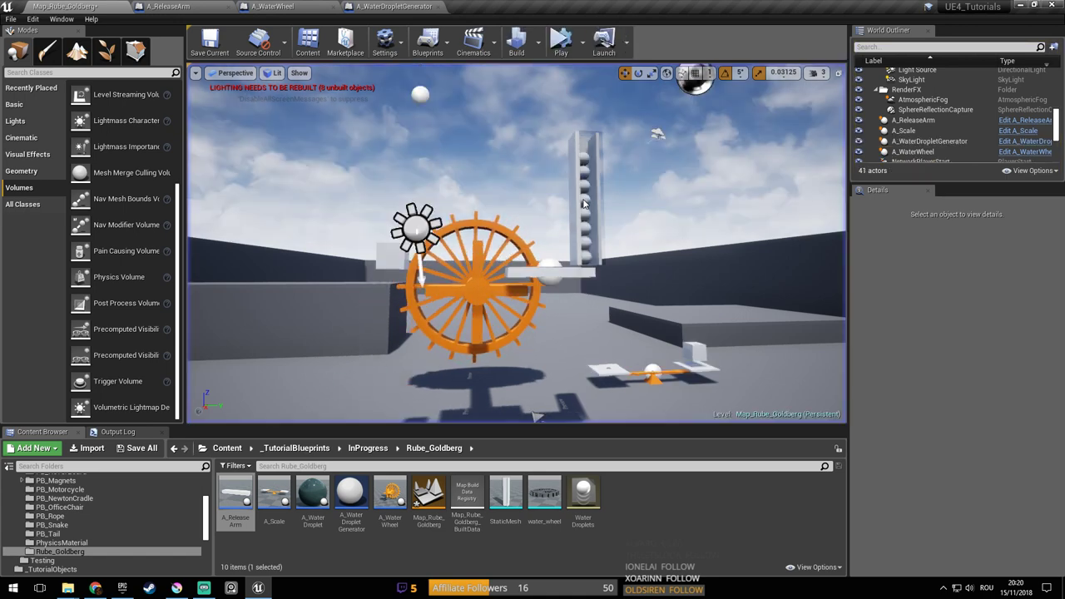
key(ctrl+s)
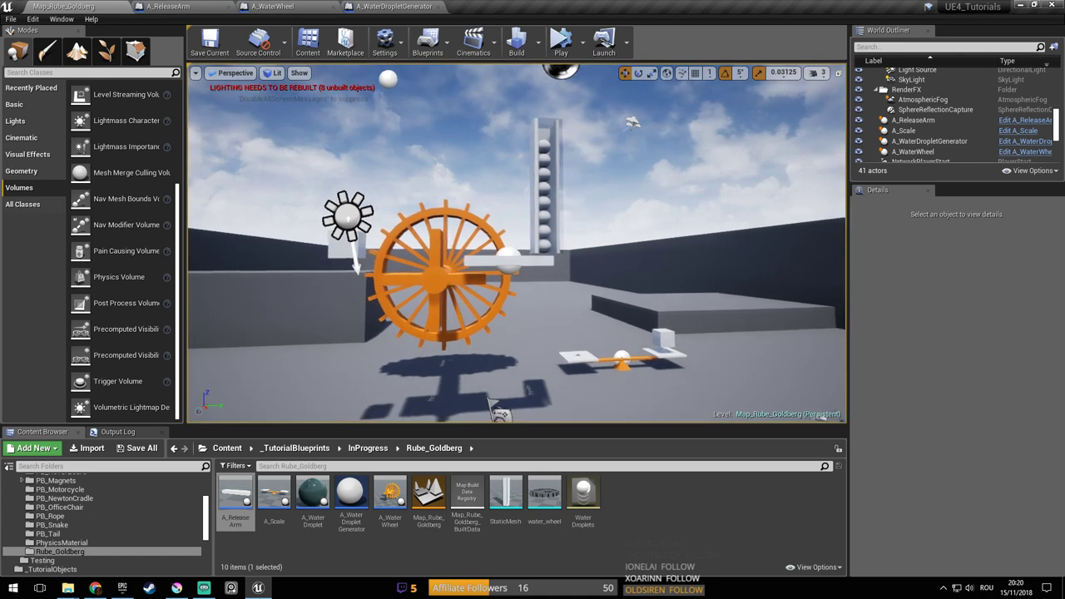
key(ctrl+s)
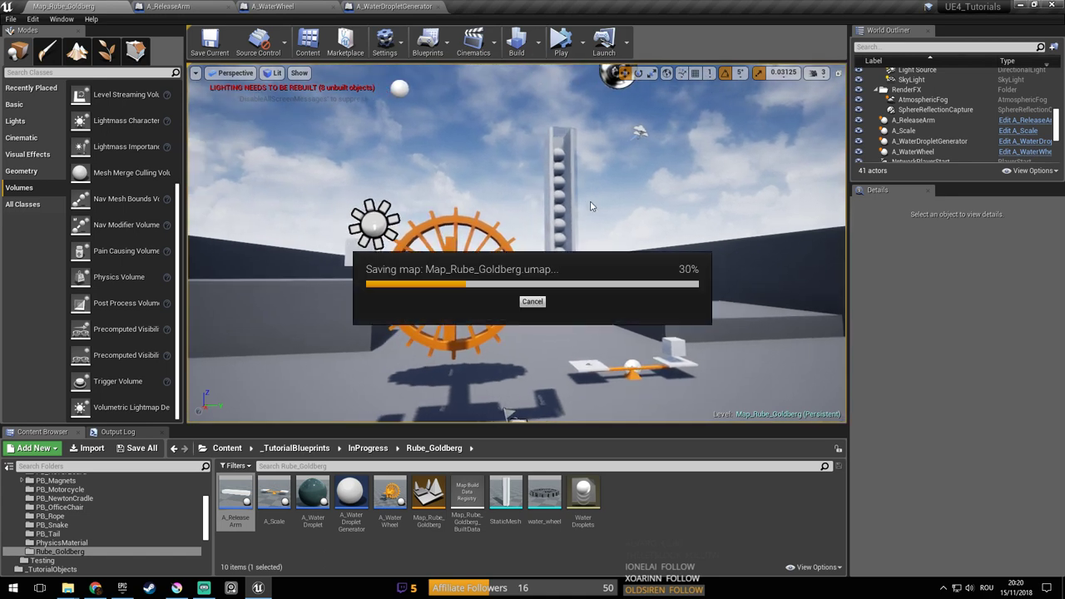
Set ArmAxis's Target Orientation strength in the A_ReleaseArm blueprint to 1000, and compile and save the blueprint
mouse_move(590, 201)
right_down()
mouse_move(581, 208)
mouse_move(591, 205)
right_up()
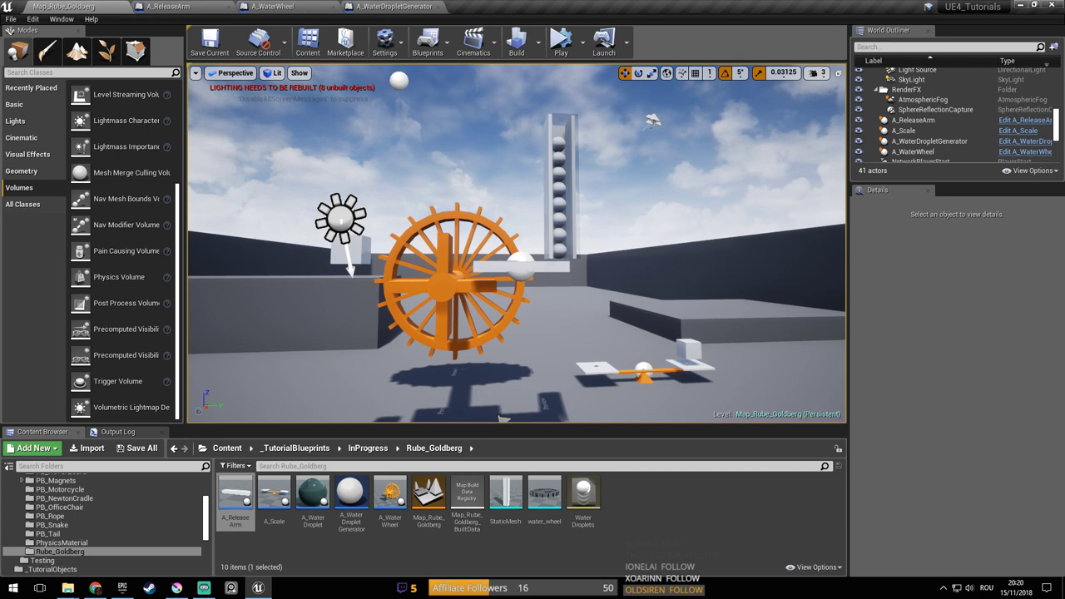
click(546, 267)
click(1030, 122)
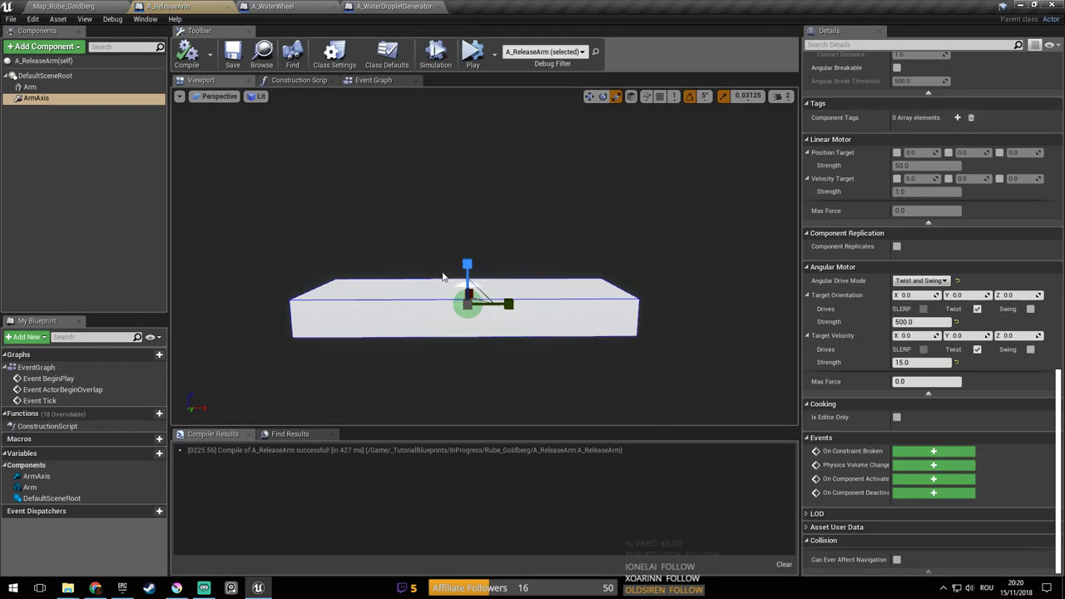
click(922, 322)
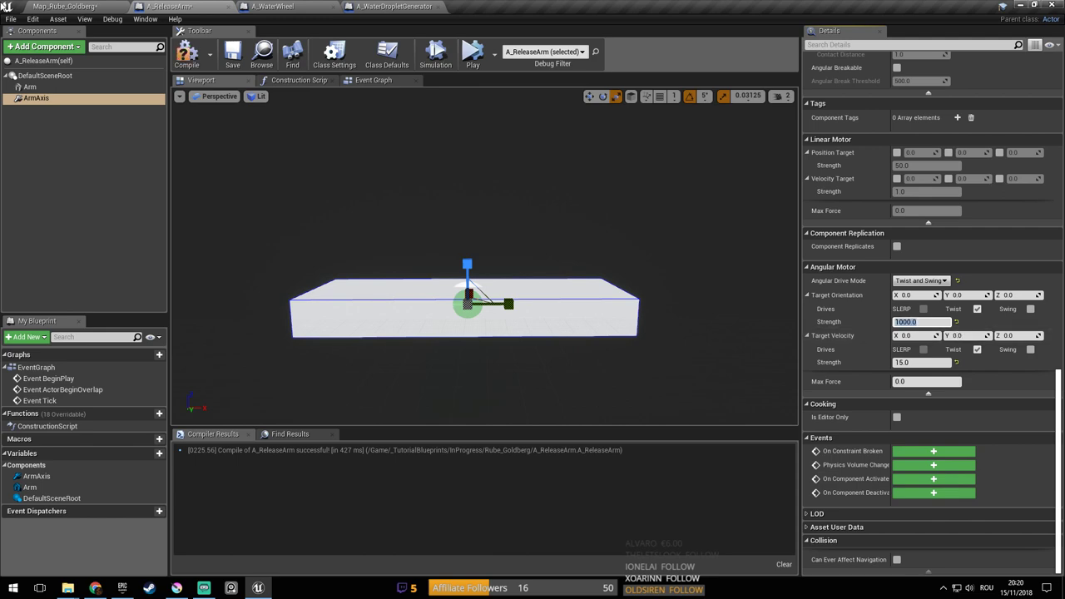
click(188, 55)
click(233, 56)
Simulate the level to test the stiffer release arm under the stacked balls, and end the simulation
click(67, 7)
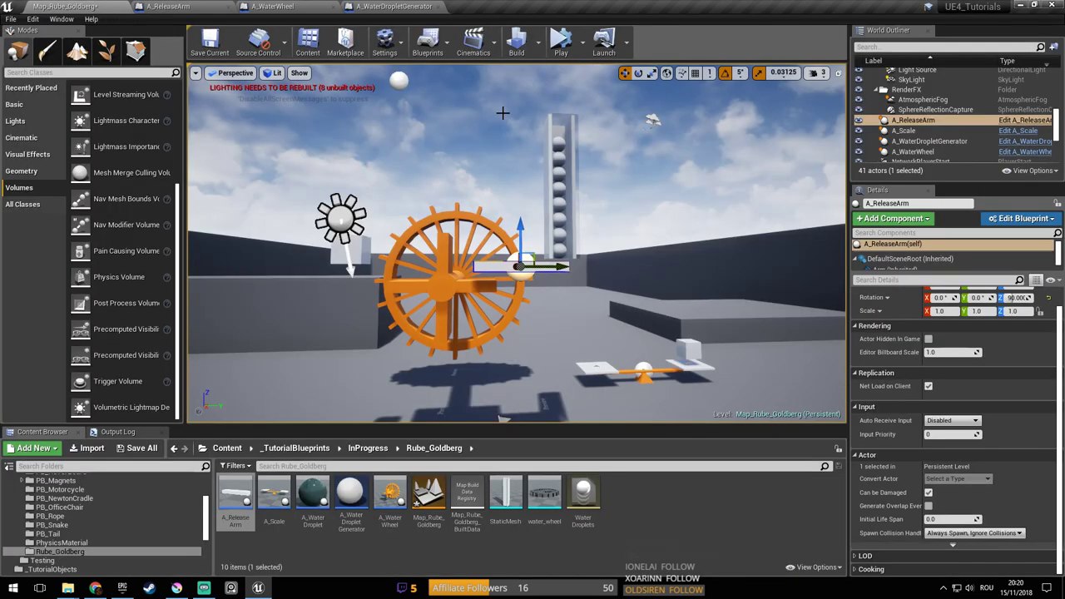
click(563, 55)
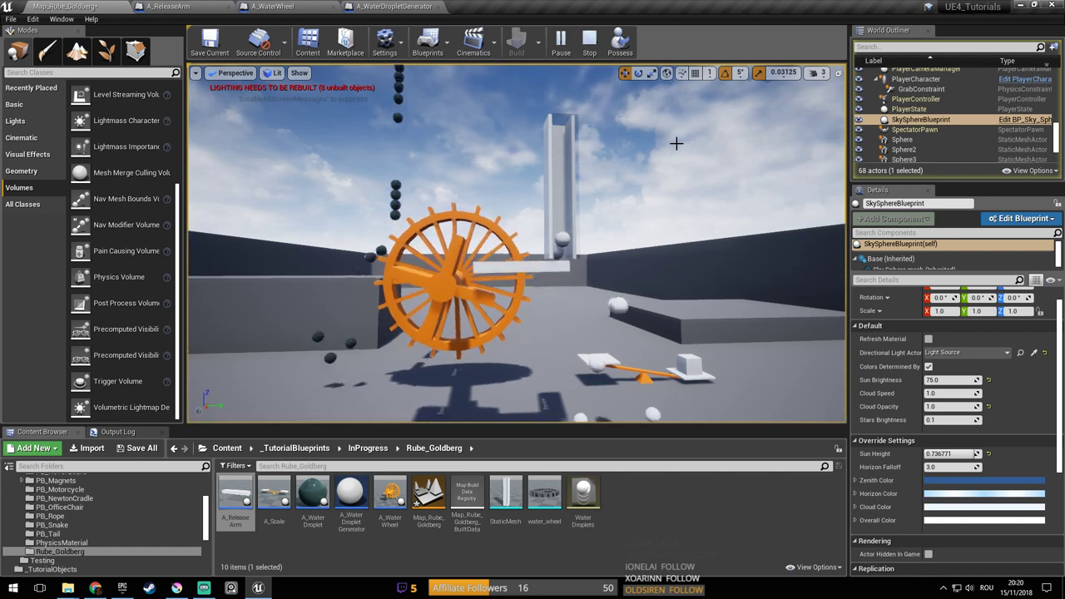
key(Escape)
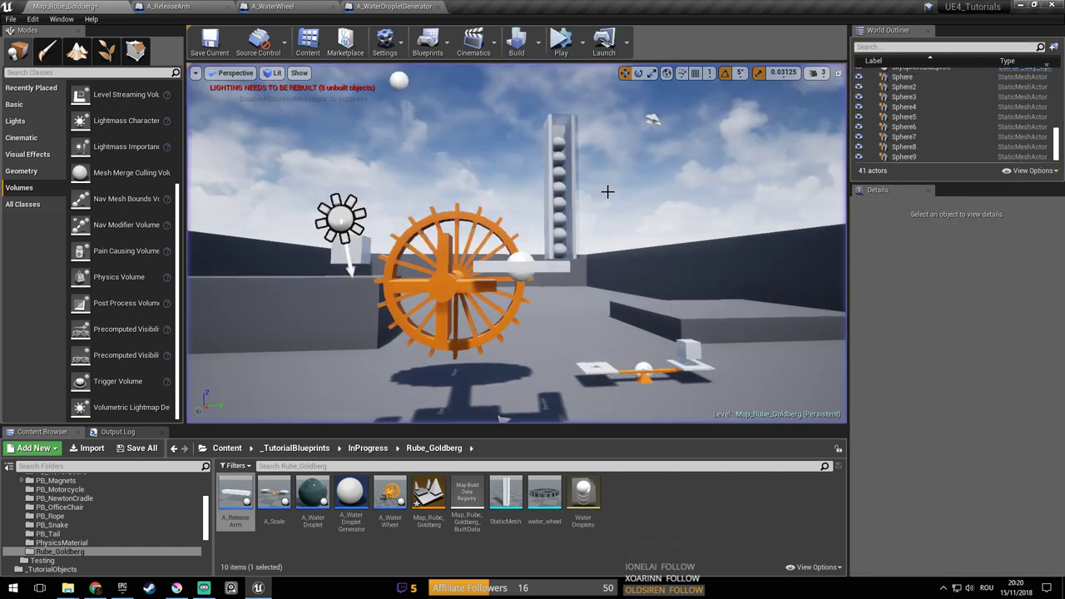
Move the vertical chute sideways along the green axis, clear of the stacked balls
key(w)
right_drag(516, 243, 499, 312)
right_drag(483, 246, 525, 198)
click(525, 198)
drag(556, 161, 632, 162)
right_drag(632, 162, 458, 241)
Duplicate the lowest stacked ball and move the copy inside the empty chute
click(535, 244)
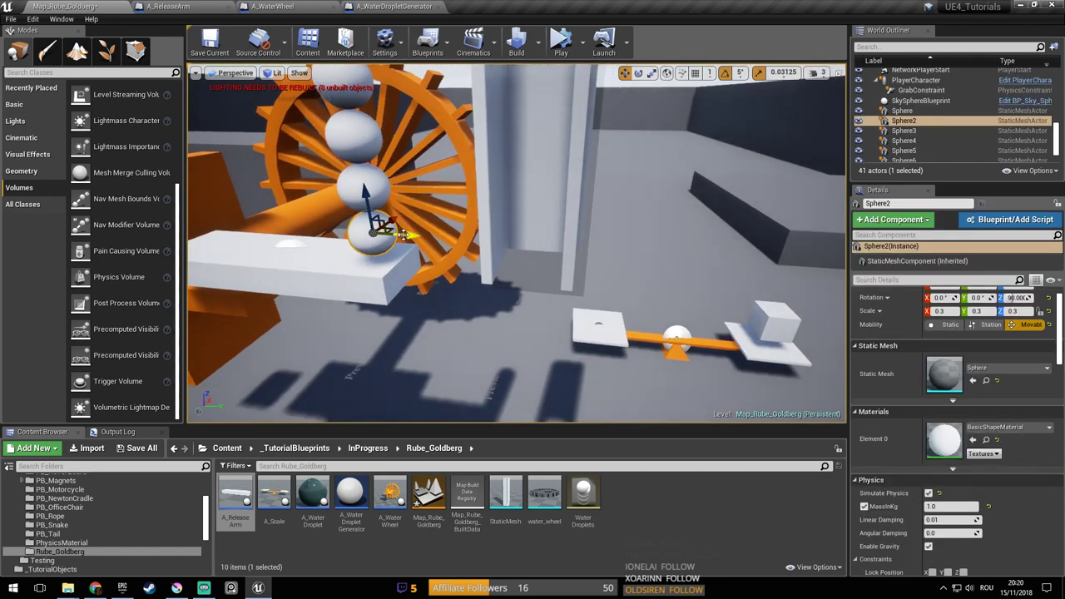
alt+drag(407, 237, 410, 237)
drag(547, 255, 568, 256)
right_drag(568, 256, 691, 321)
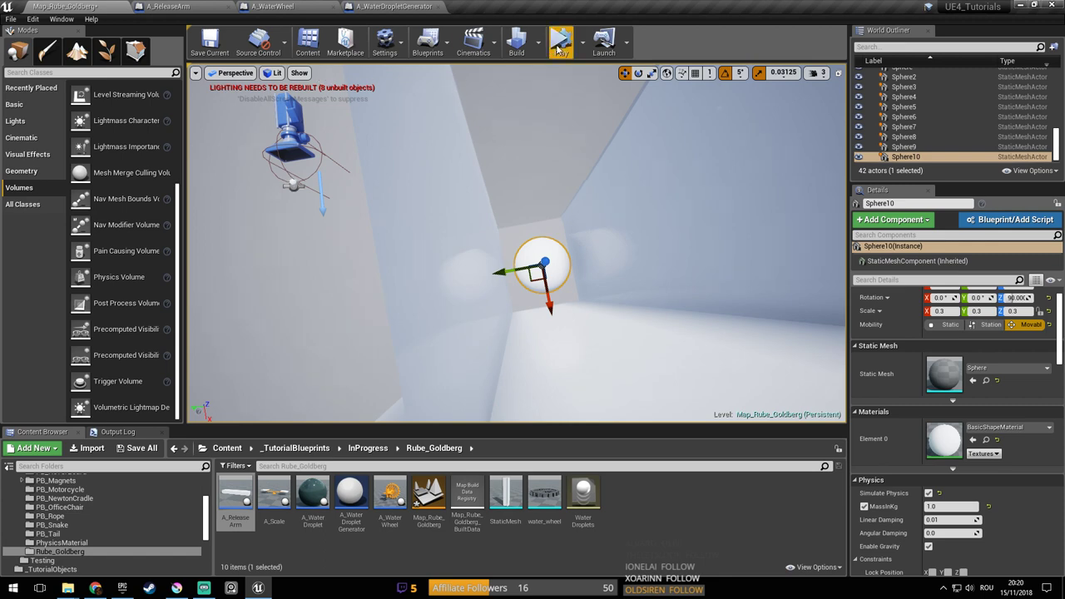
In the top view, scale the ball inside the chute to 0.34375 in X and Y
click(667, 73)
click(240, 73)
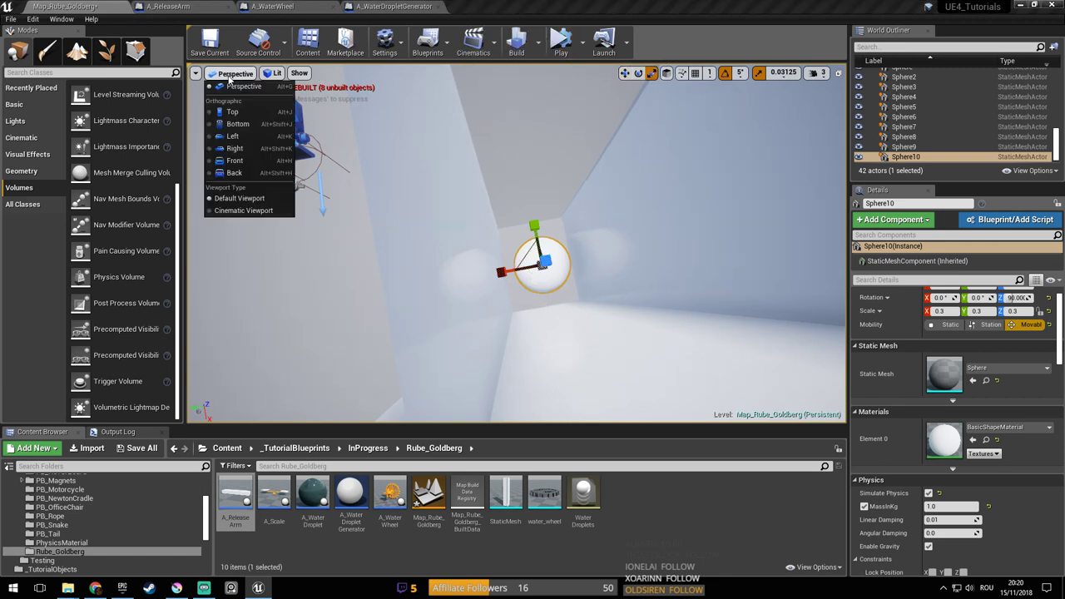
click(241, 112)
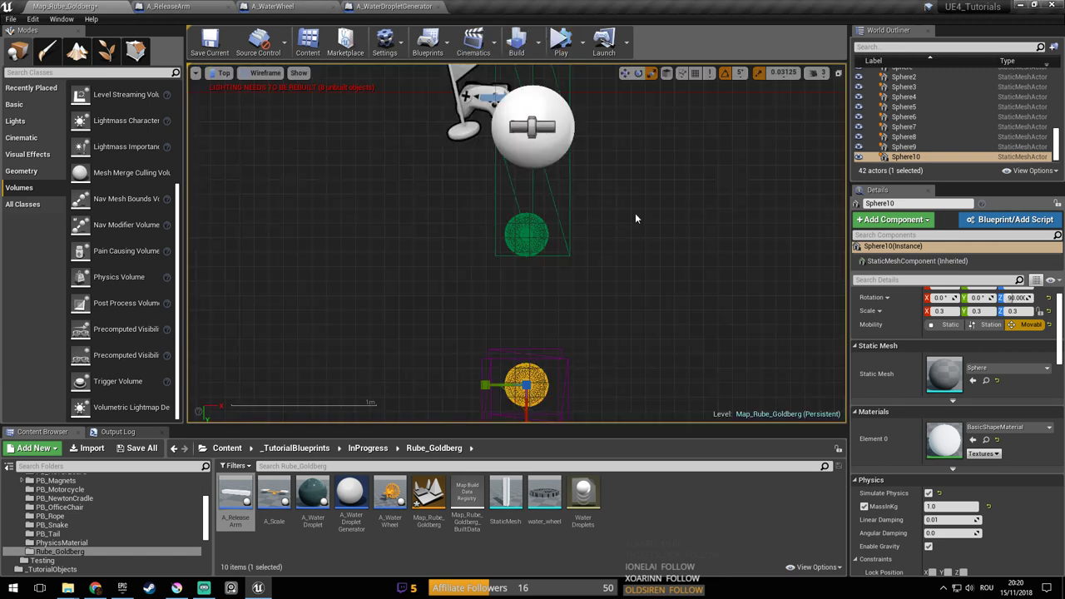
right_drag(573, 316, 598, 179)
scroll(570, 239, up, 8)
right_drag(570, 240, 545, 212)
drag(555, 214, 545, 223)
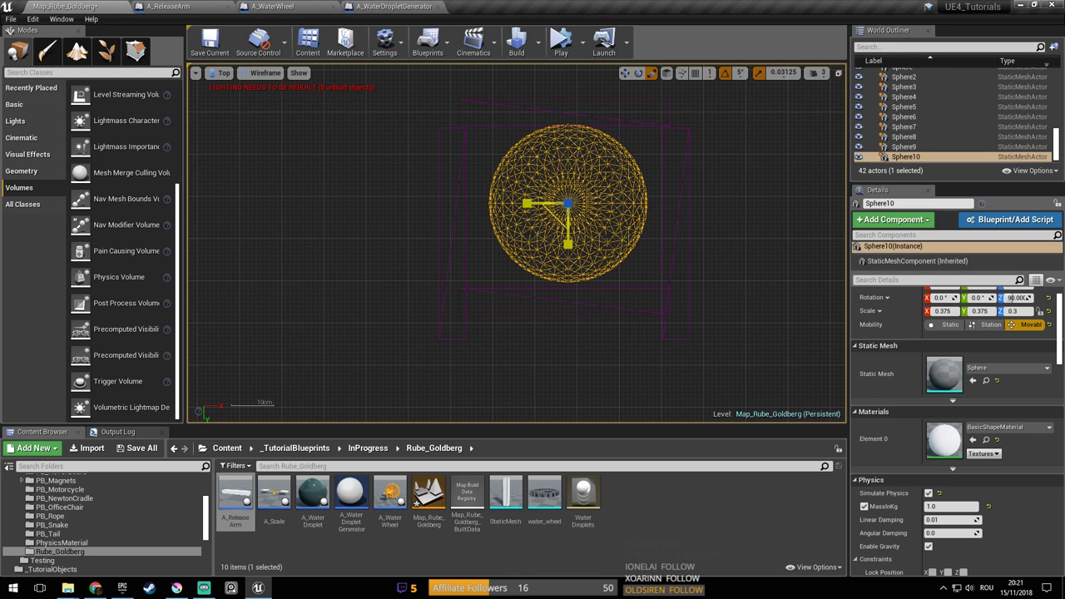
drag(991, 310, 978, 311)
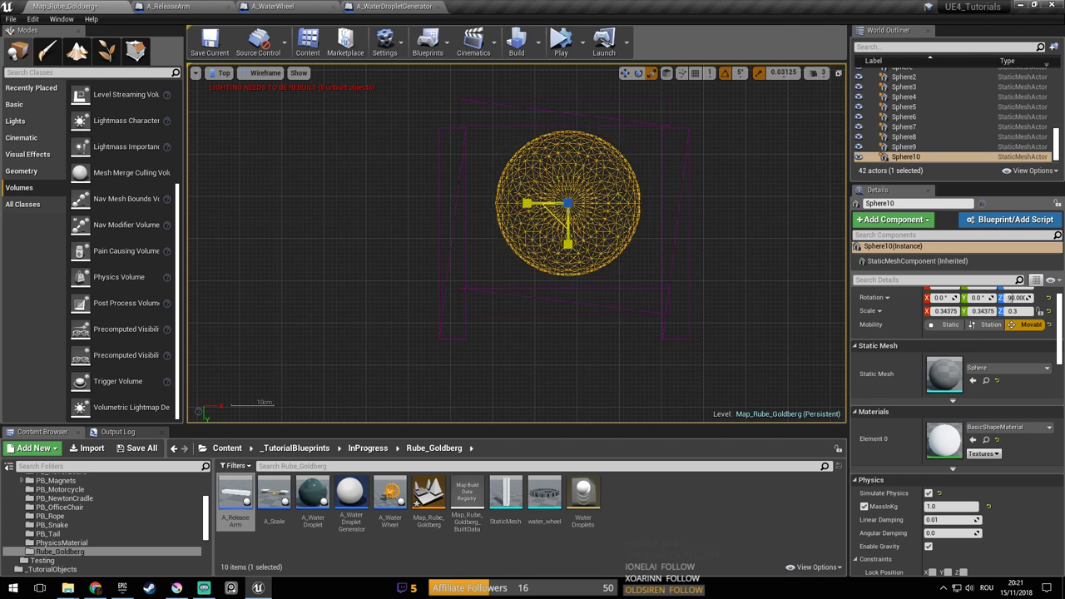
Shift the four grouped chute walls slightly in X and Y so they sit better centred around the ball
click(660, 218)
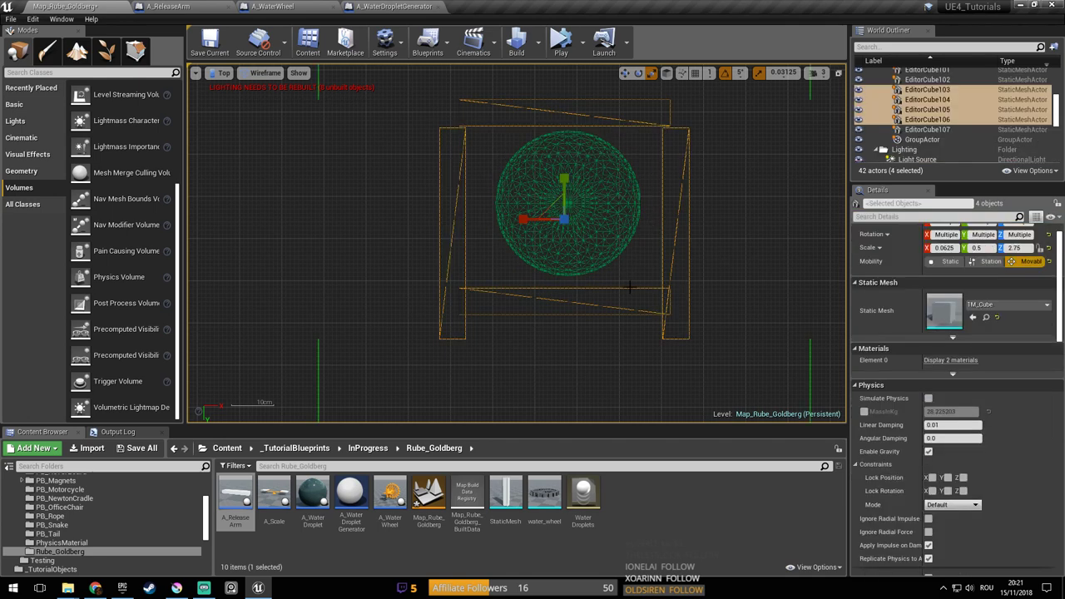
drag(593, 316, 586, 310)
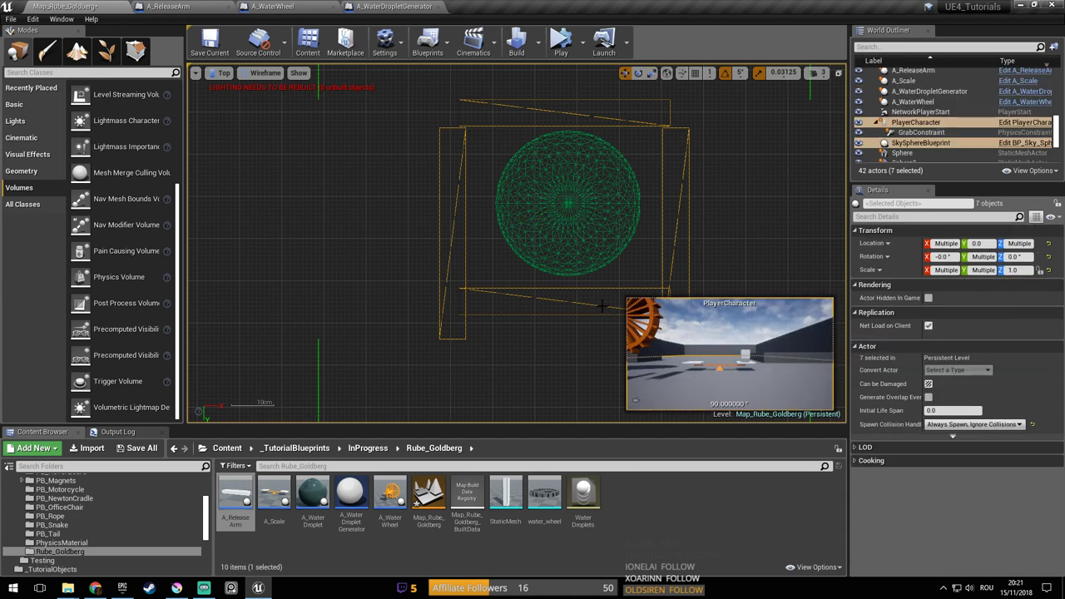
key(ctrl+z)
key(w)
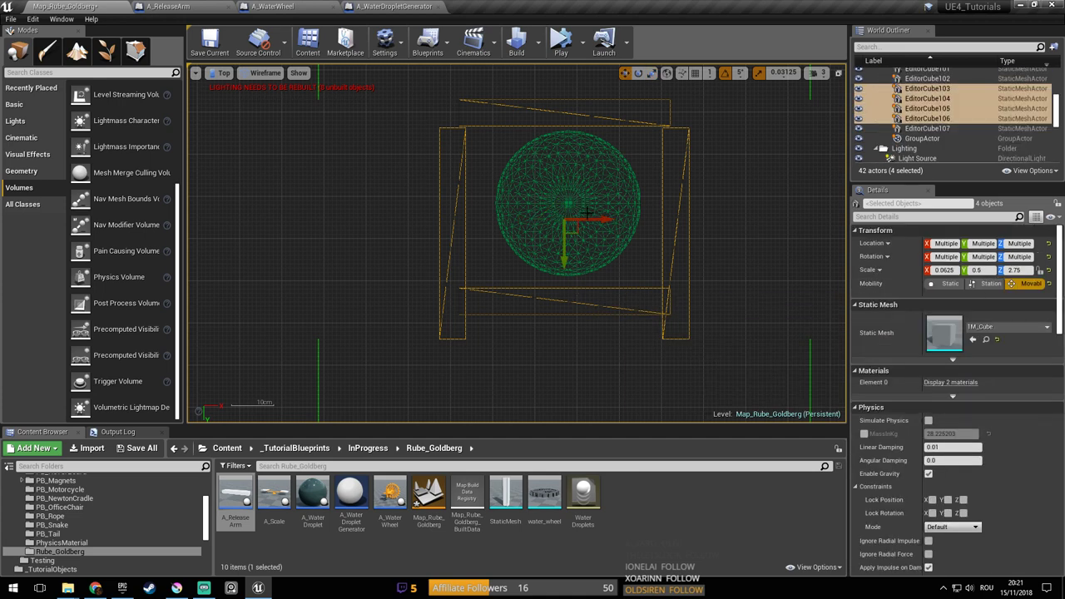
mouse_move(580, 227)
mouse_down()
mouse_move(581, 241)
mouse_move(585, 228)
mouse_up()
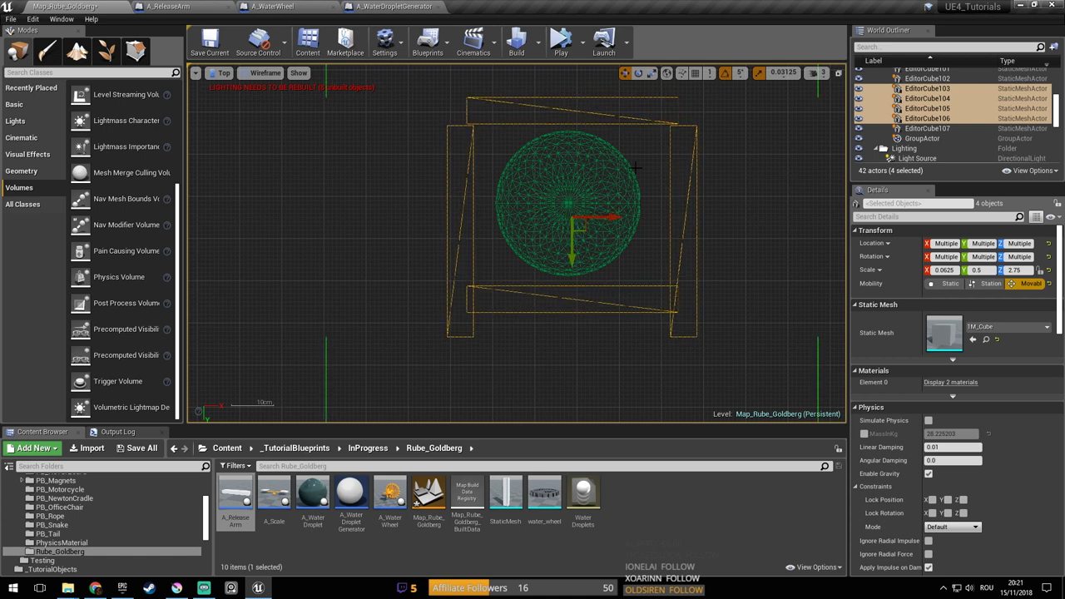
Try to scale the four grouped chute walls down together in X and Y with 0.03125 scale snapping
click(652, 73)
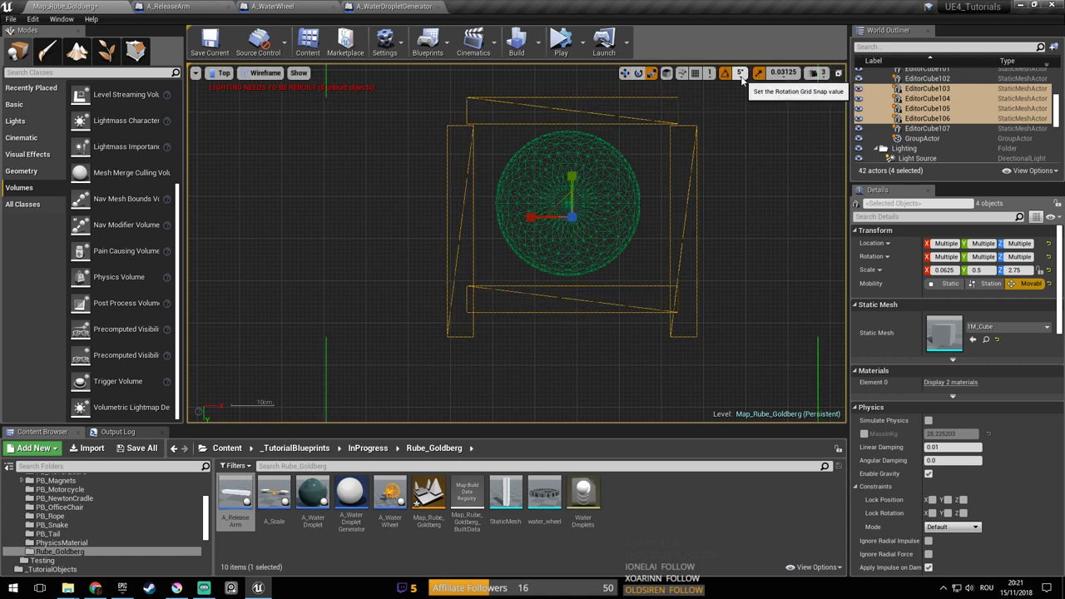
click(784, 73)
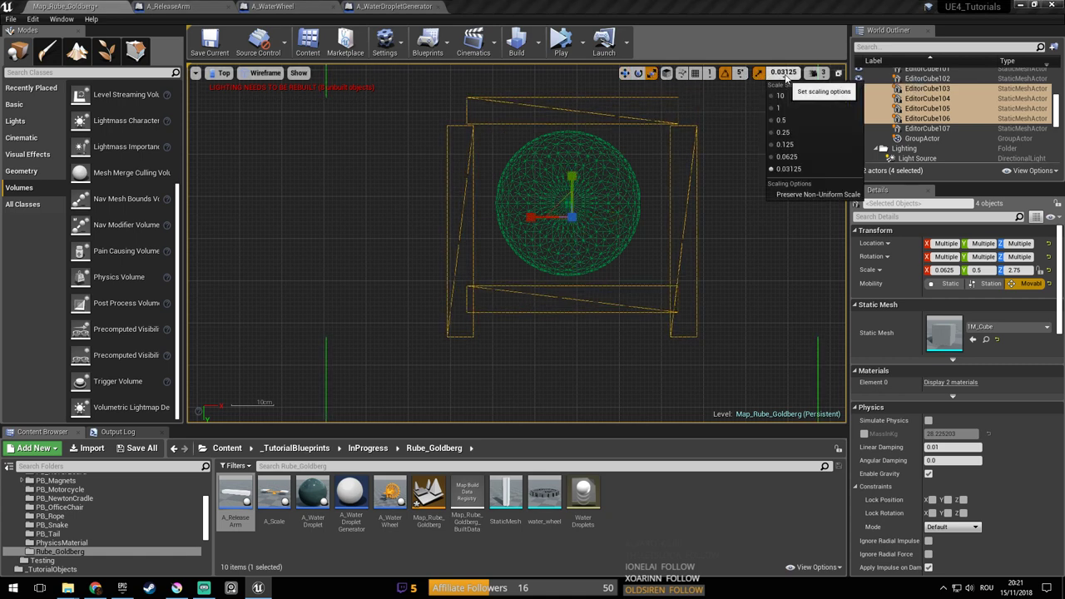
click(791, 169)
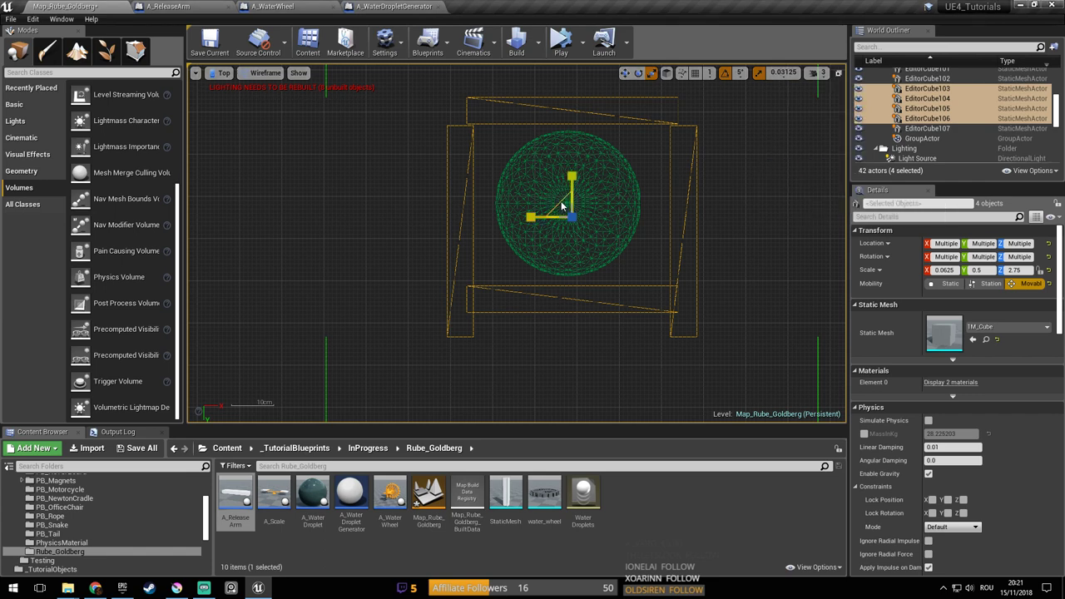
drag(563, 206, 526, 240)
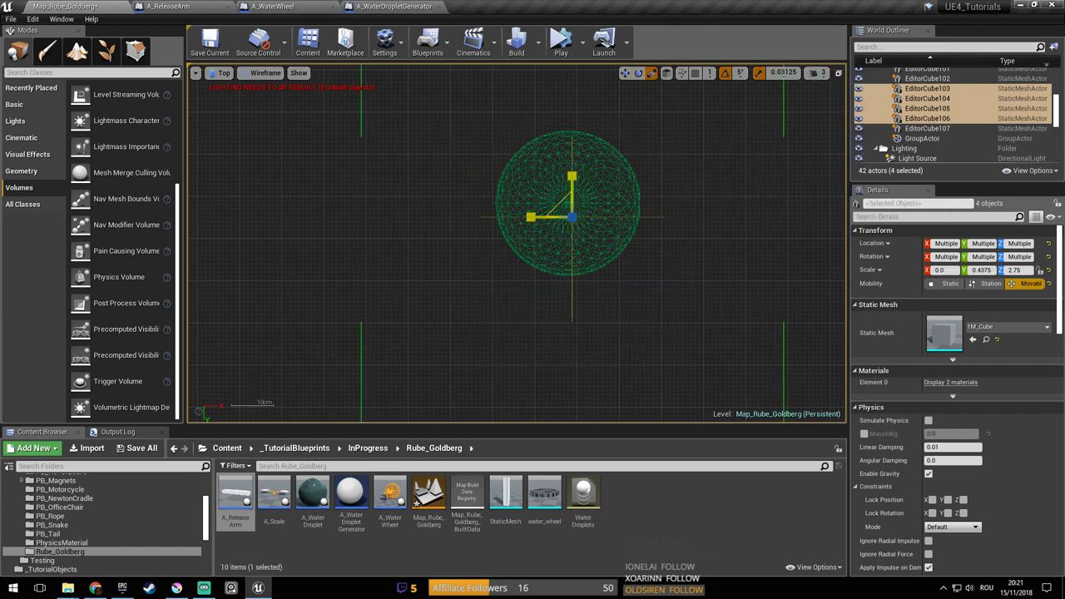
key(ctrl+z)
Scale the ball inside the chute to 0.375 in X and Y and nudge it along Y to 202.184
click(566, 203)
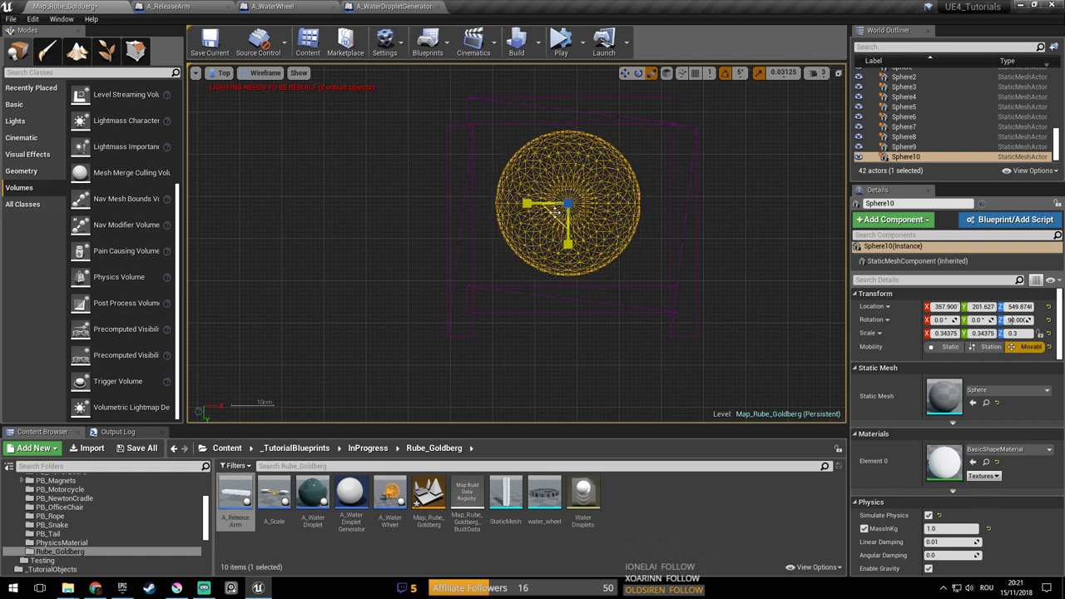
scroll(589, 229, up, 2)
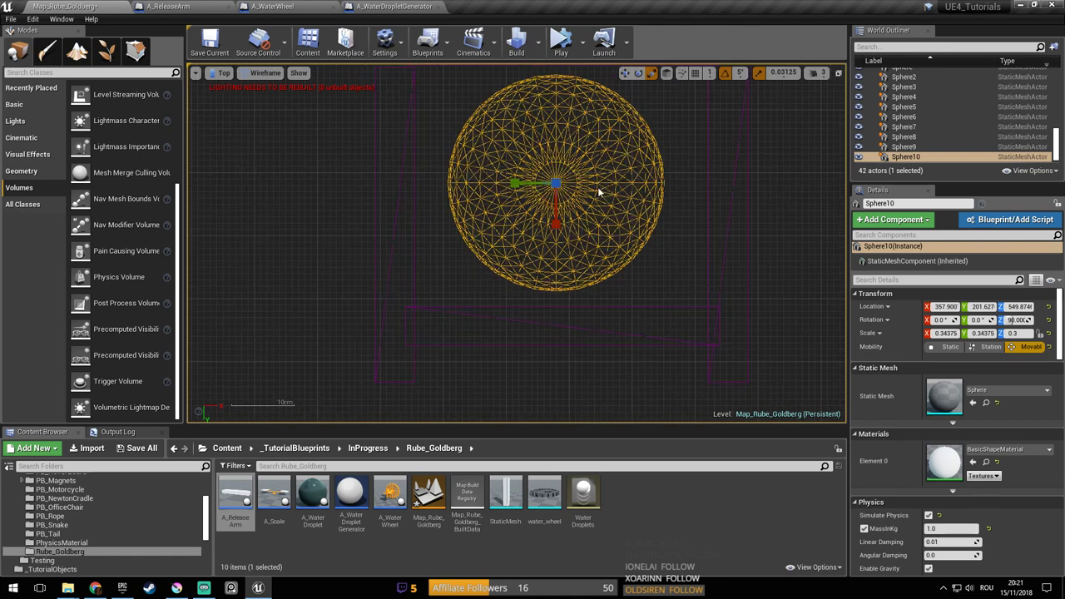
scroll(592, 203, down, 1)
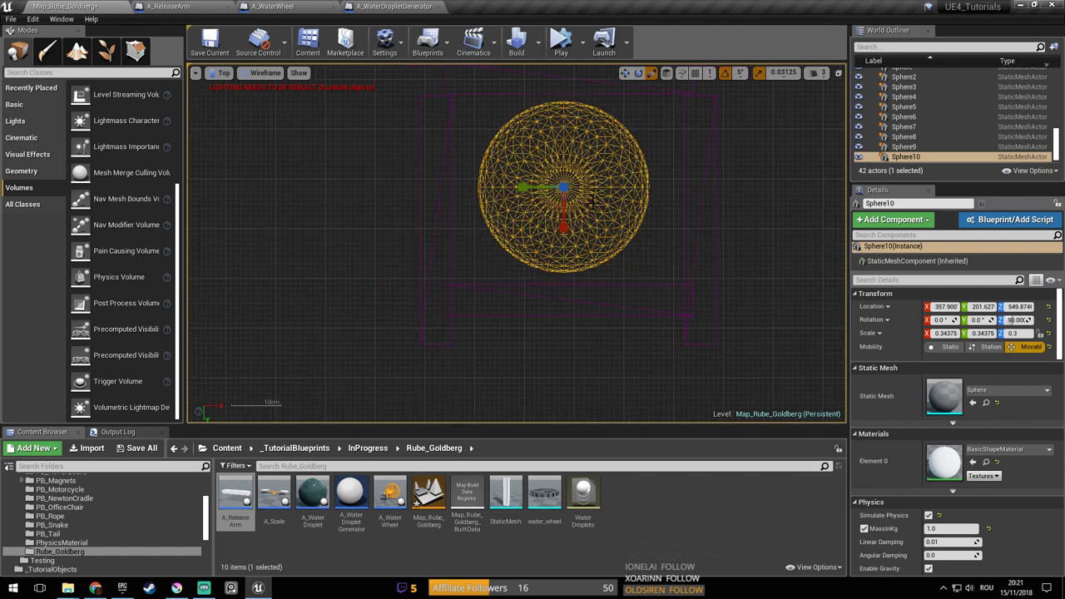
drag(545, 196, 548, 202)
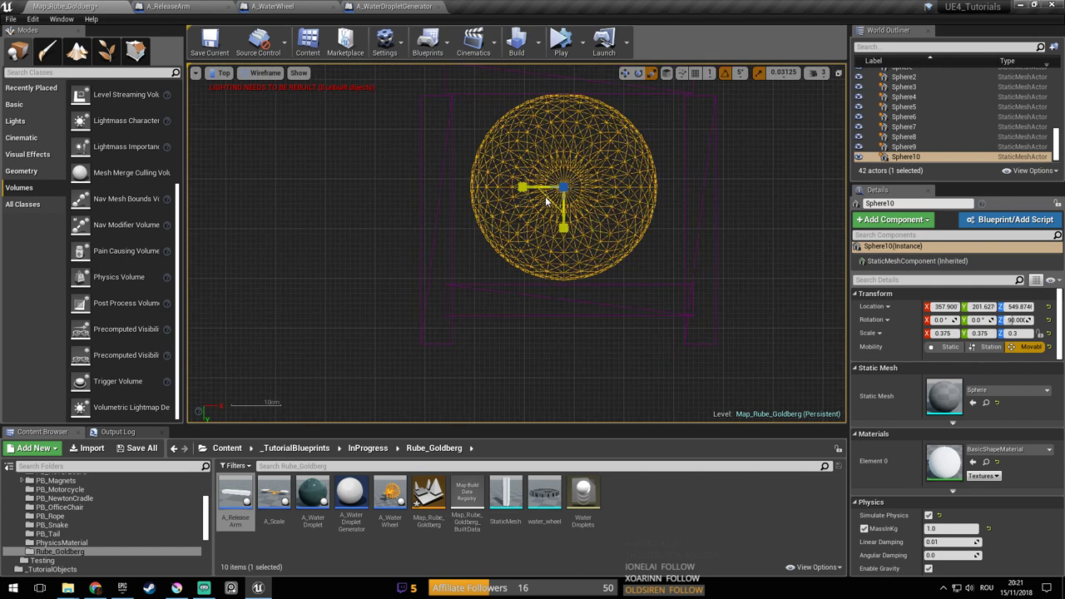
drag(565, 221, 568, 225)
click(577, 293)
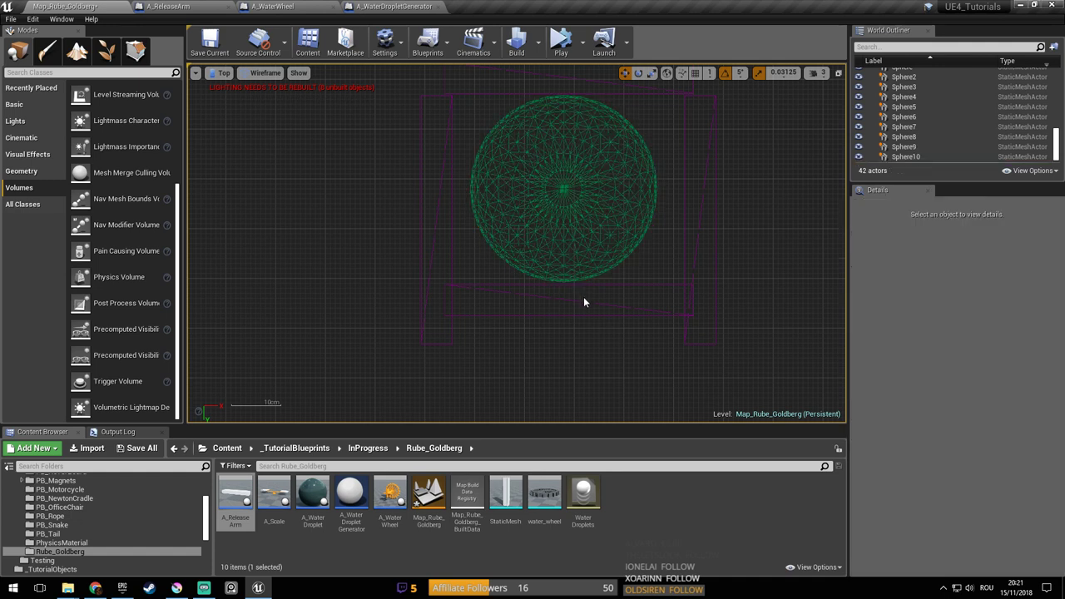
click(589, 297)
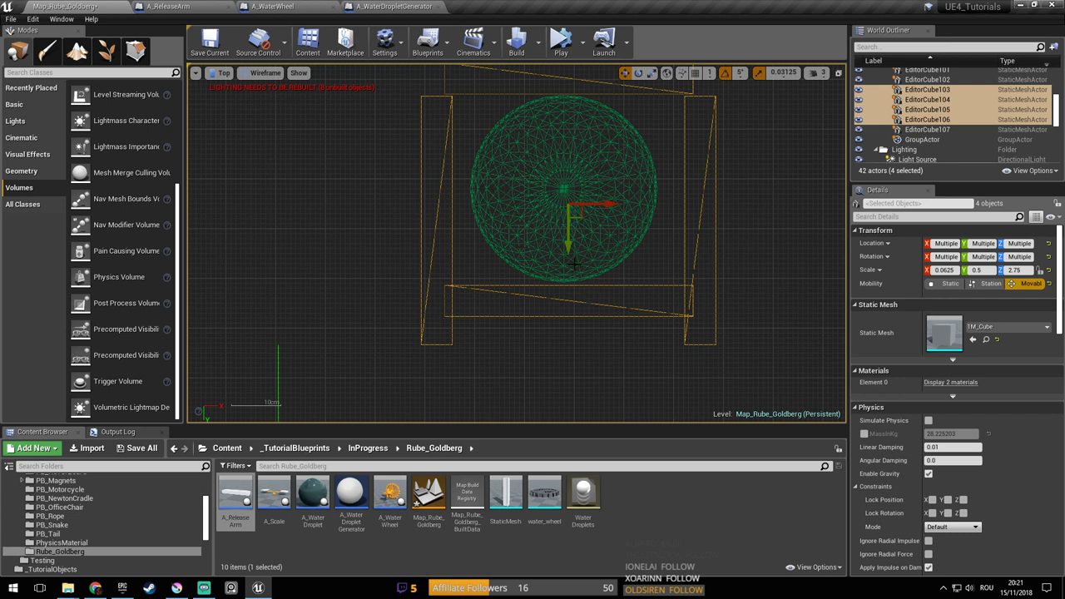
click(566, 189)
drag(564, 225, 566, 226)
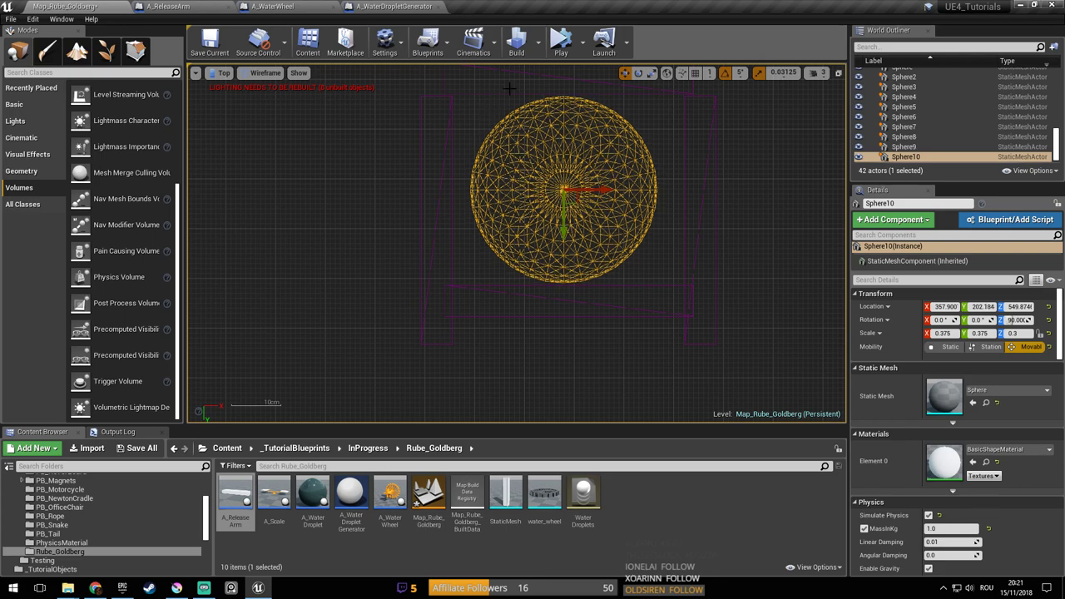
Save the map, simulate the level briefly and end the simulation
key(ctrl+s)
click(561, 42)
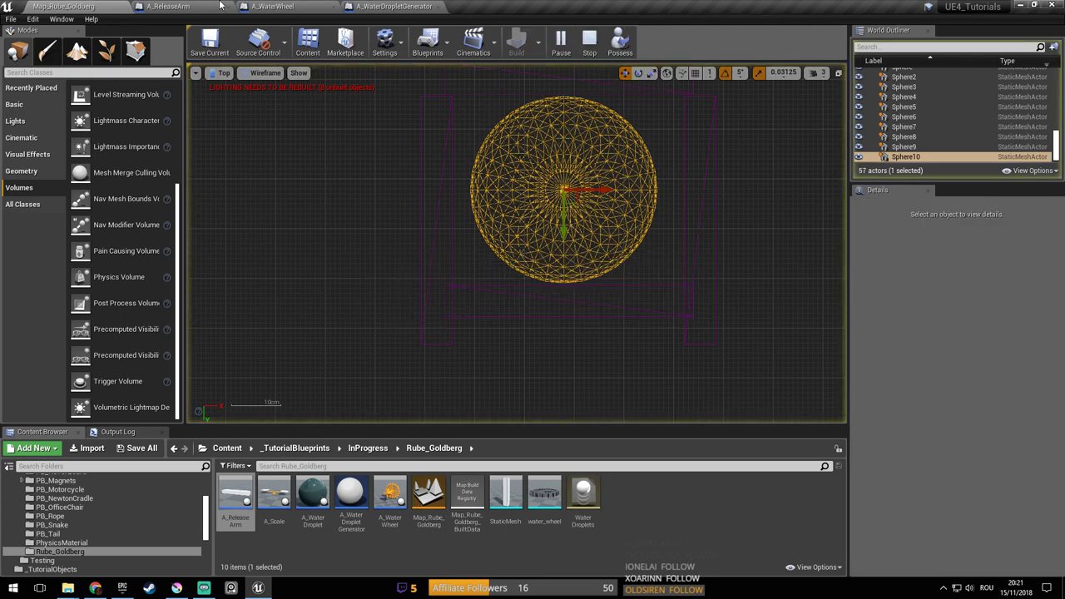
click(589, 42)
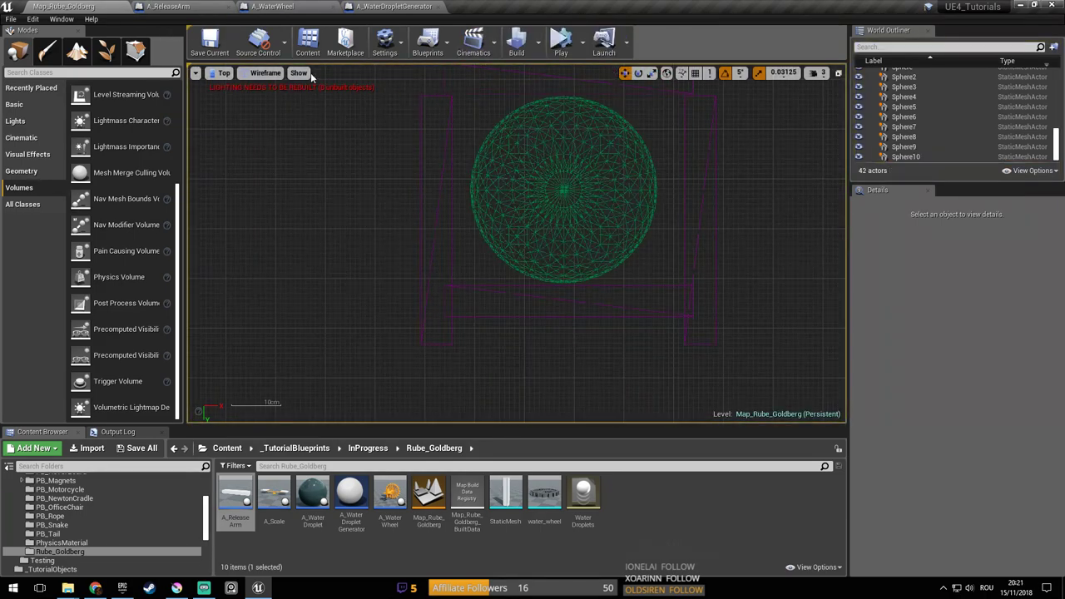
Examine the enlarged ball inside the chute and the neighbouring stacked balls from several angles in the perspective view
click(224, 73)
click(261, 90)
right_drag(511, 186, 512, 153)
right_drag(528, 219, 624, 129)
right_drag(462, 331, 451, 284)
click(546, 324)
right_drag(546, 324, 588, 385)
click(537, 305)
right_drag(537, 306, 582, 408)
right_drag(475, 308, 679, 90)
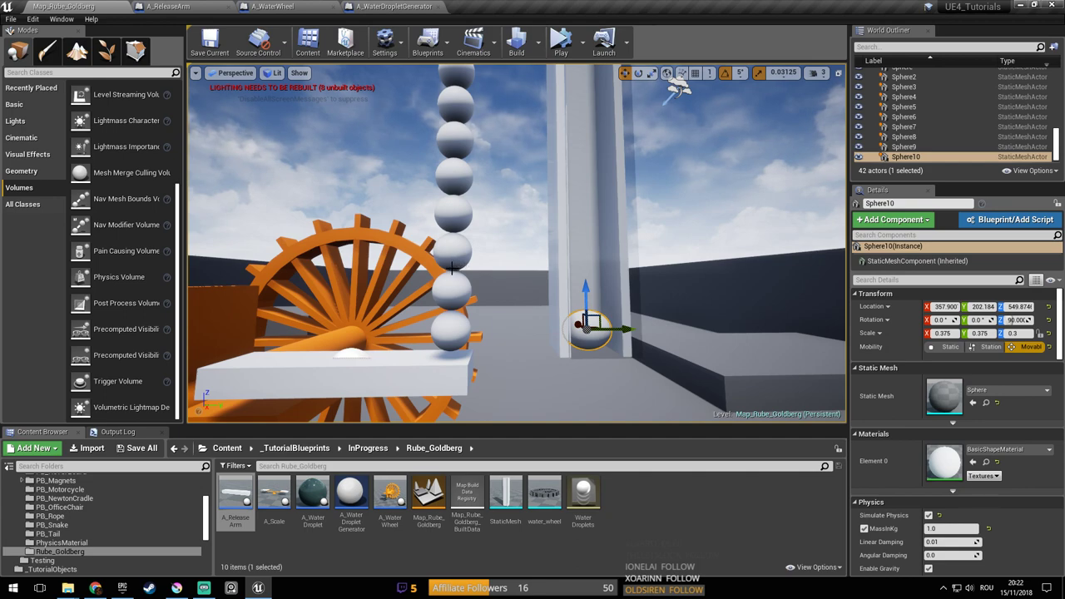
click(391, 6)
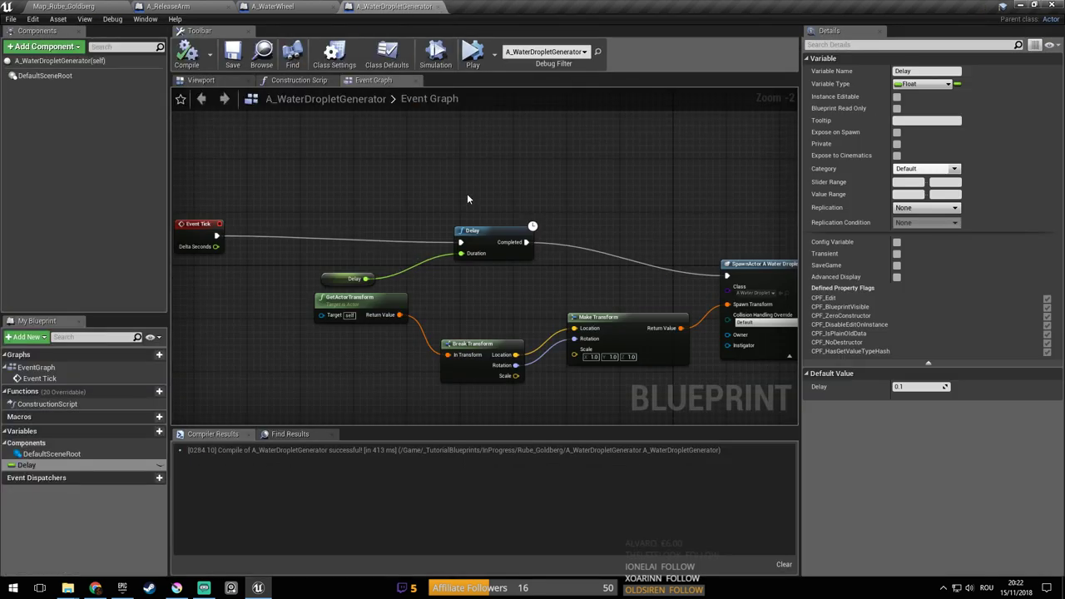
click(79, 6)
mouse_move(600, 207)
right_down()
mouse_move(576, 244)
mouse_move(599, 207)
right_up()
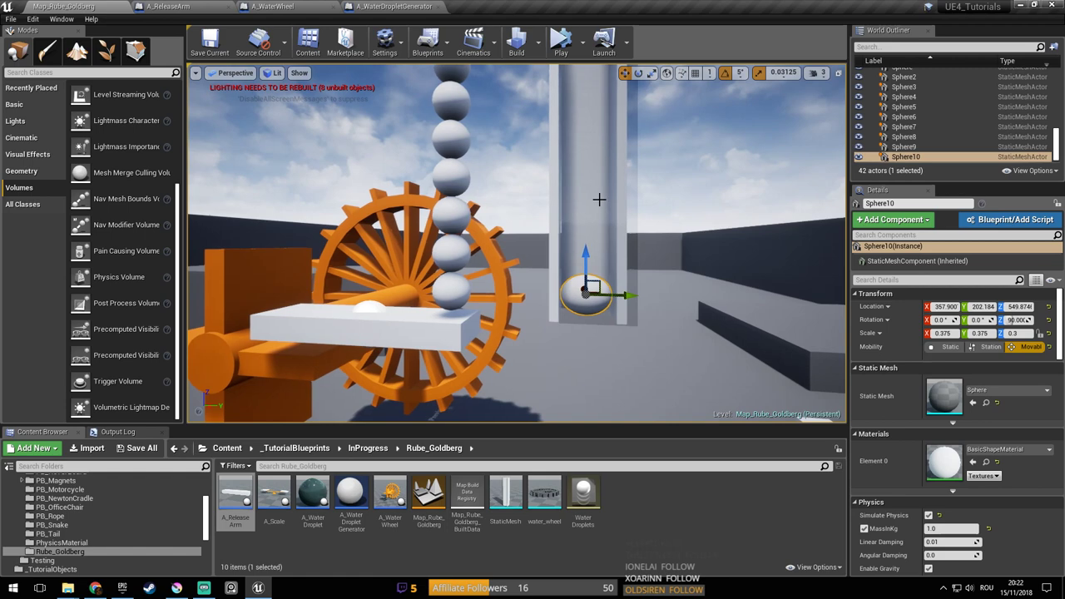
In the top view, select the grouped chute walls and ungroup them
click(229, 79)
click(247, 105)
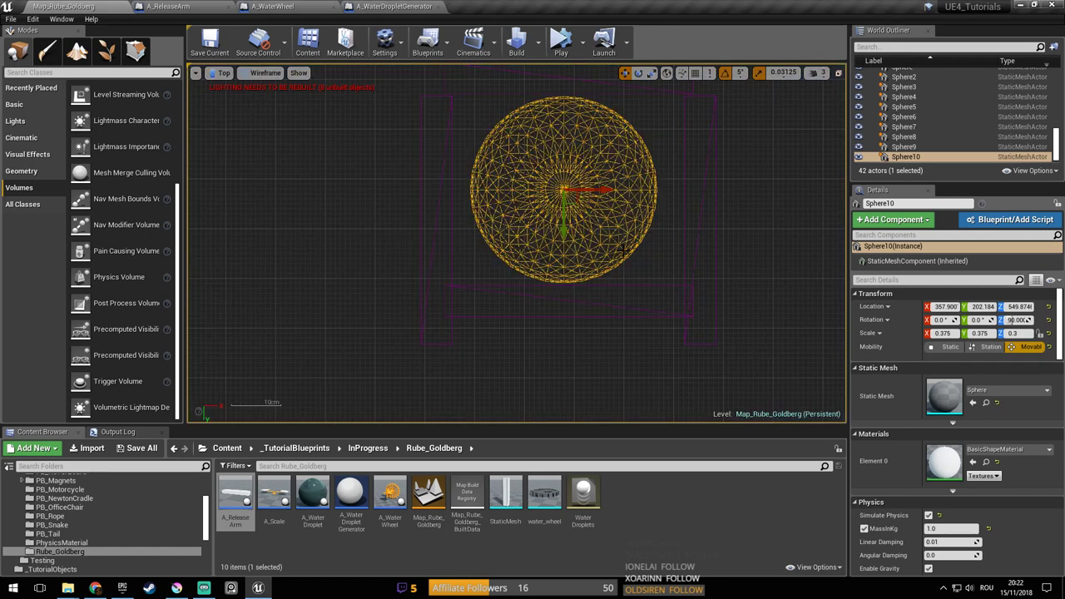
click(658, 260)
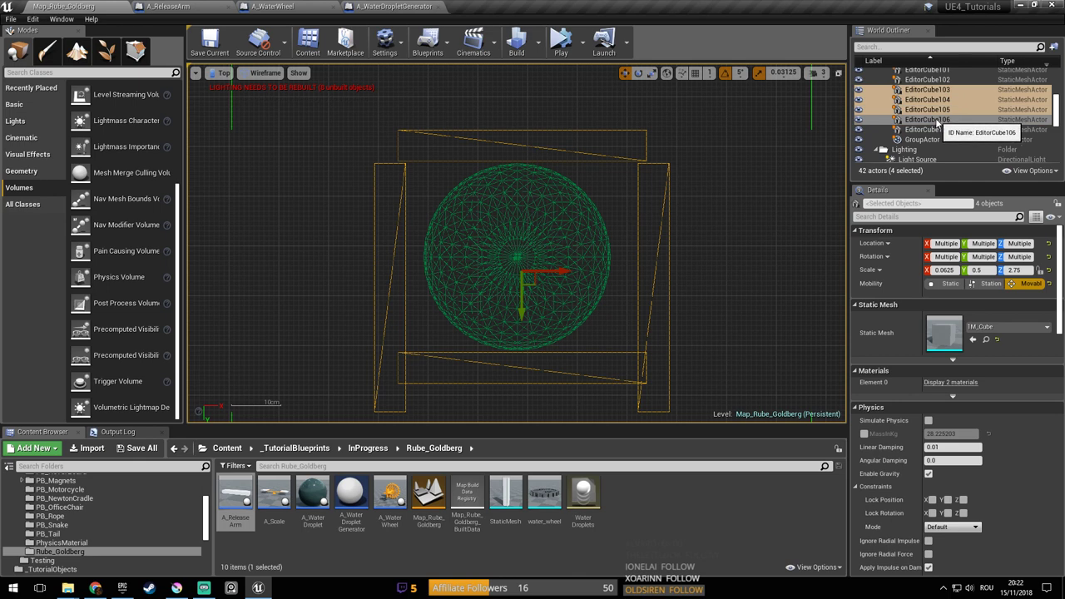
click(930, 140)
right_click(935, 122)
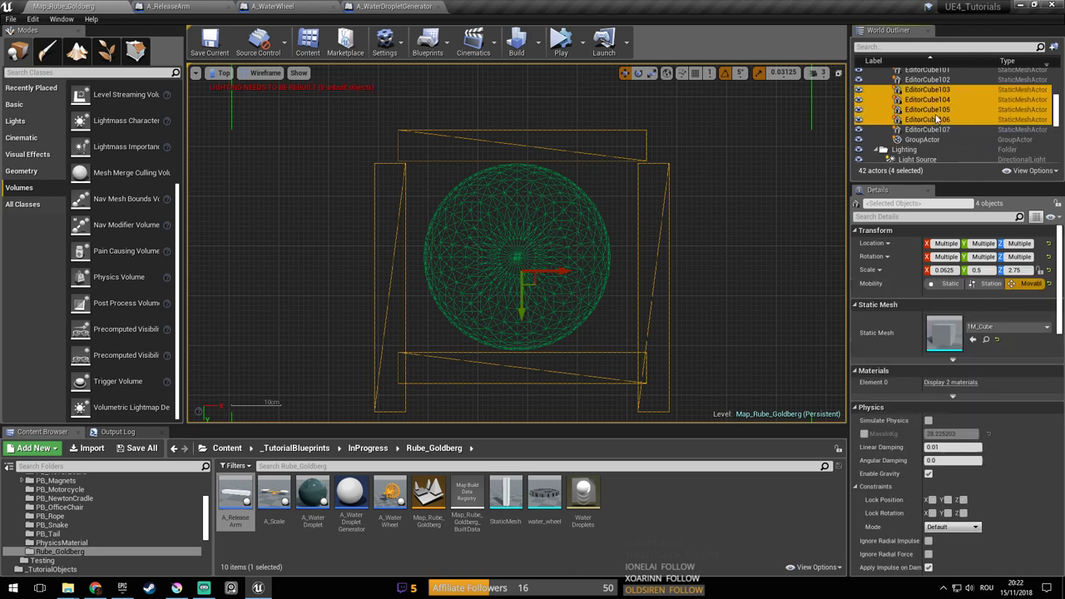
click(662, 248)
key(ctrl+z)
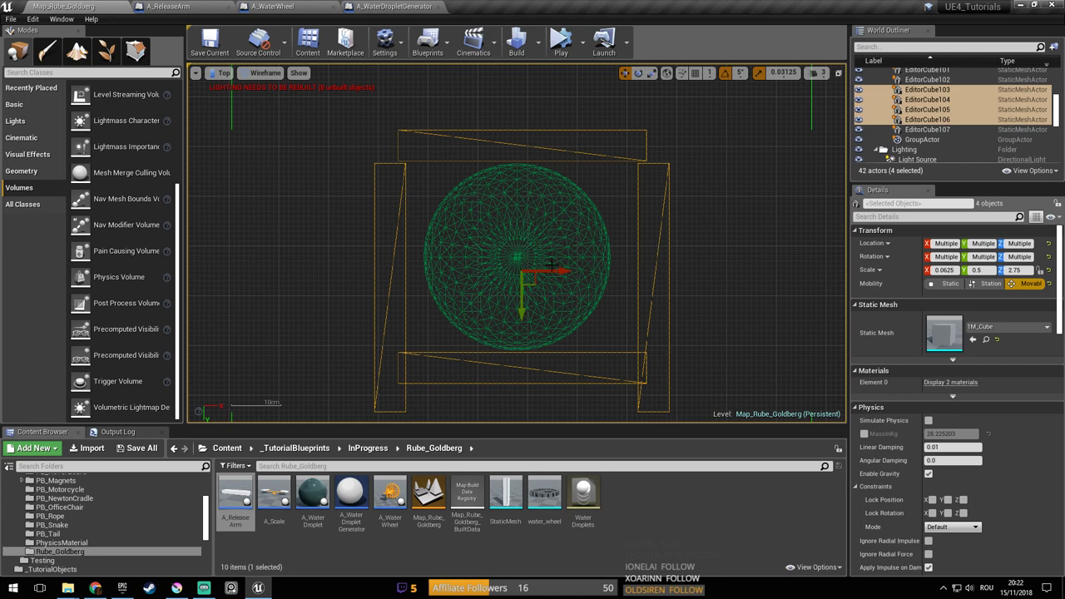
right_click(927, 101)
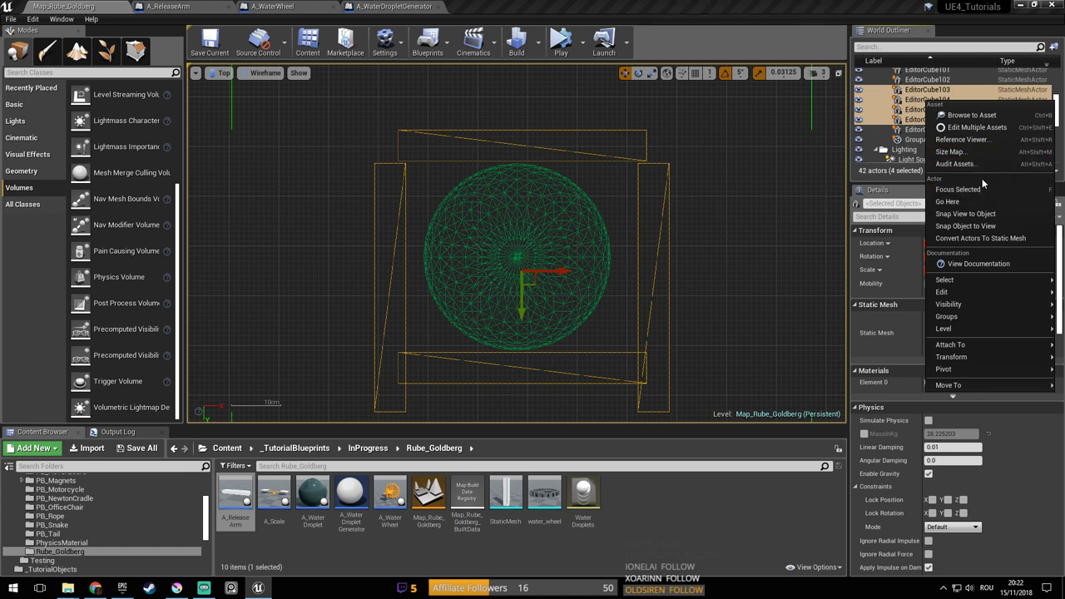
mouse_move(985, 294)
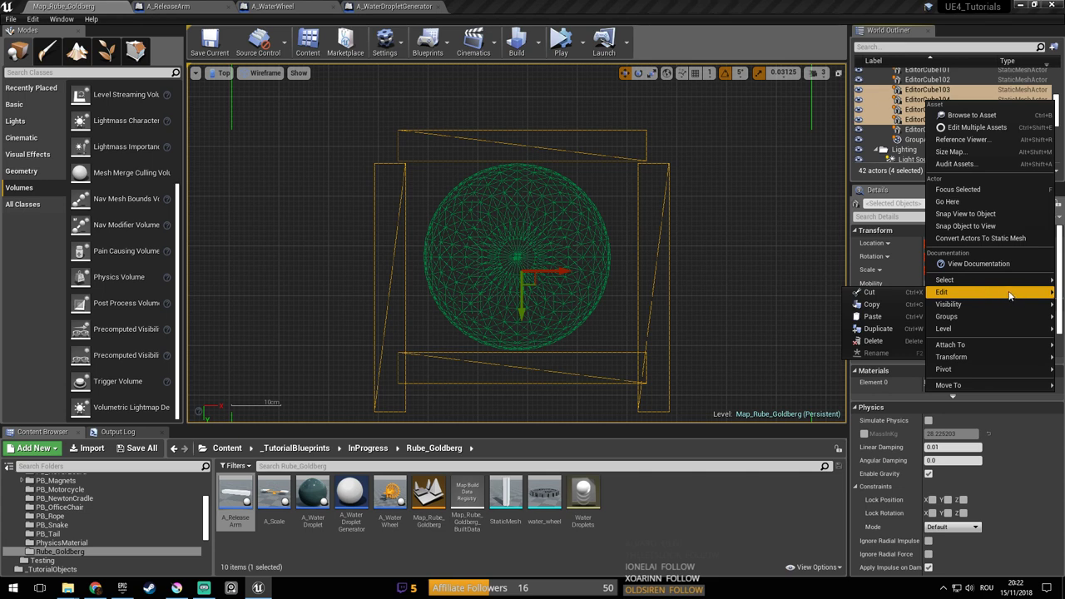
mouse_move(1005, 317)
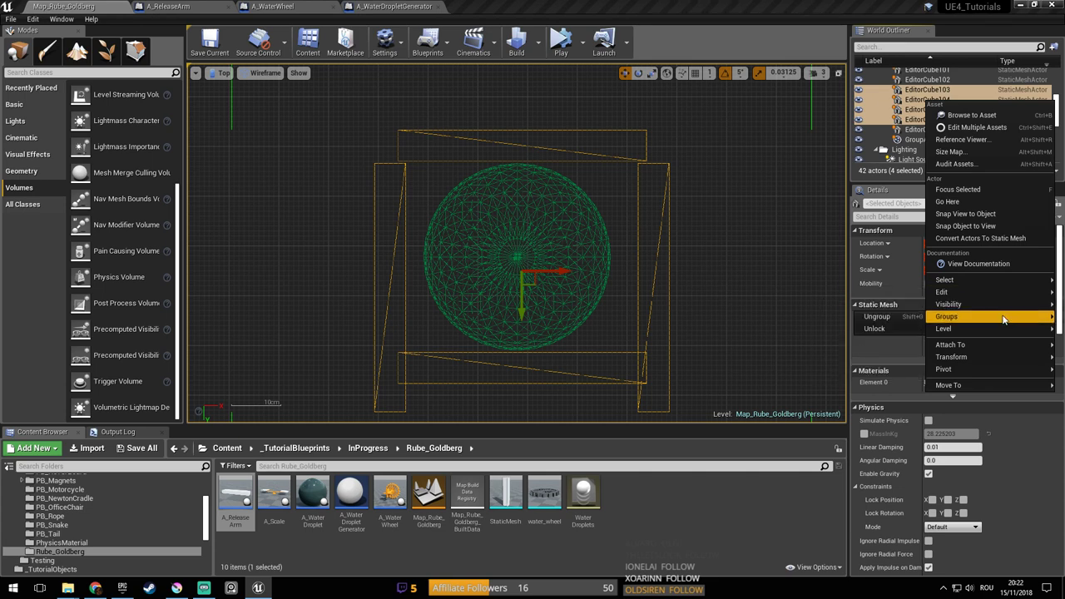
click(897, 318)
Move the chute wall on the positive X side closer to the ball, to X 380.613 and Y 203.135
click(658, 260)
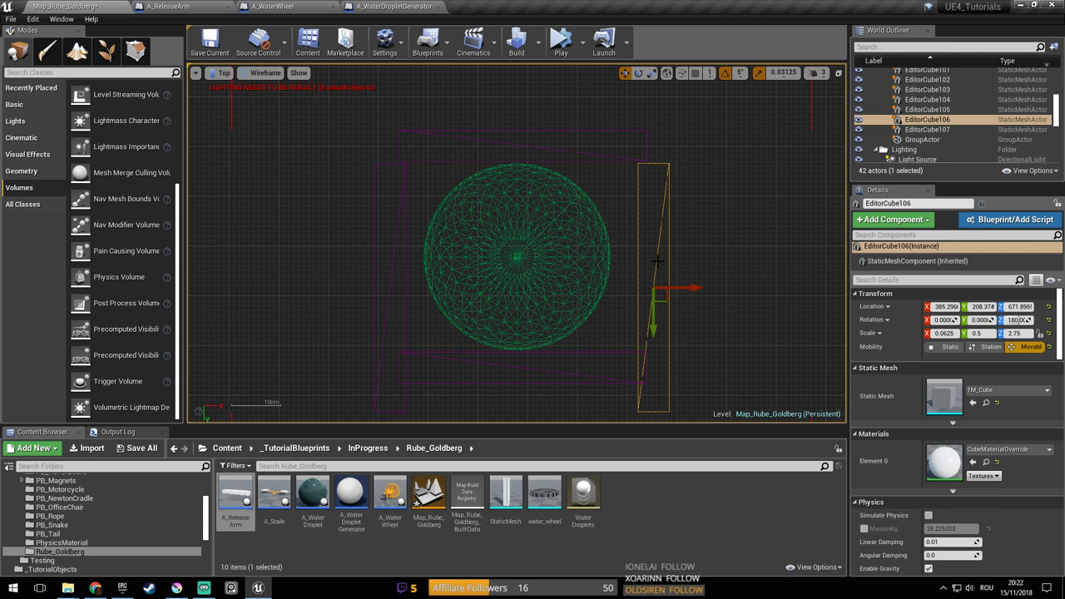
drag(685, 287, 667, 287)
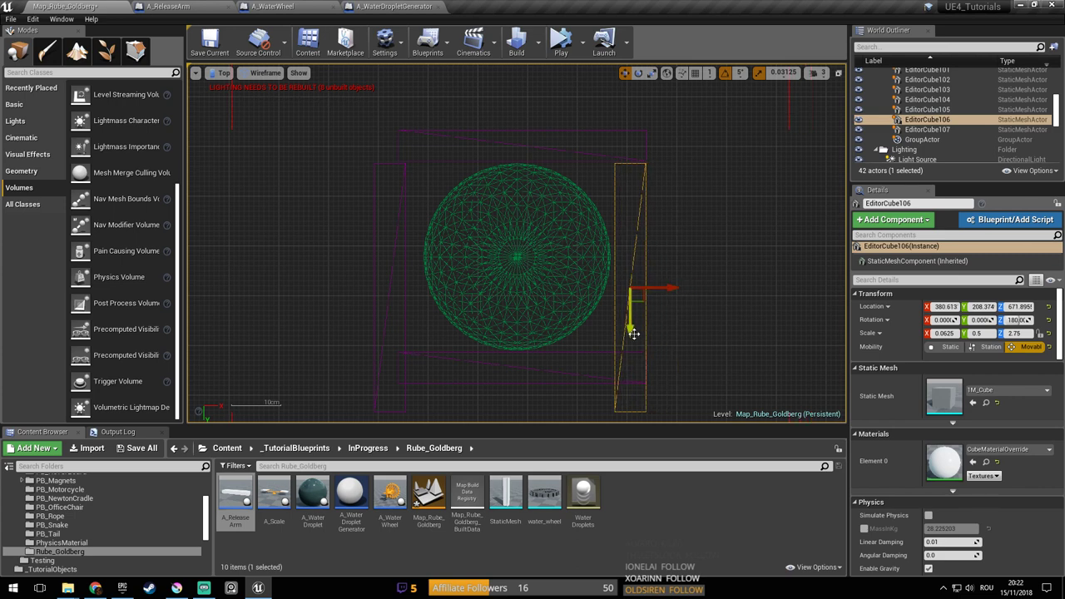
drag(630, 329, 629, 308)
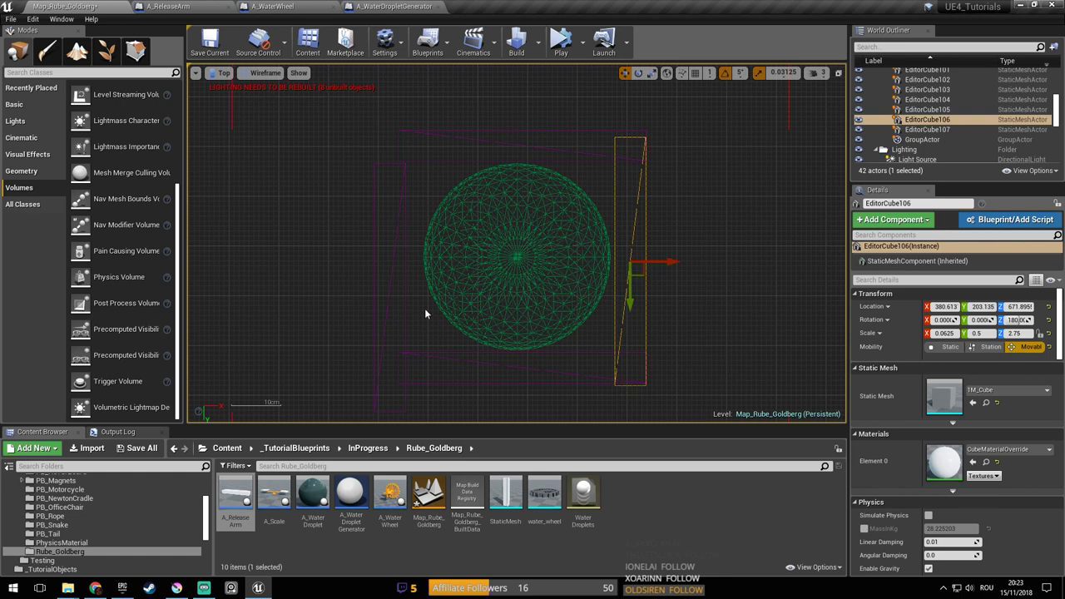
Move the chute wall on the negative X side closer to the ball, to about X 335.018 and Y 202.243
click(399, 310)
click(406, 314)
drag(389, 322, 402, 303)
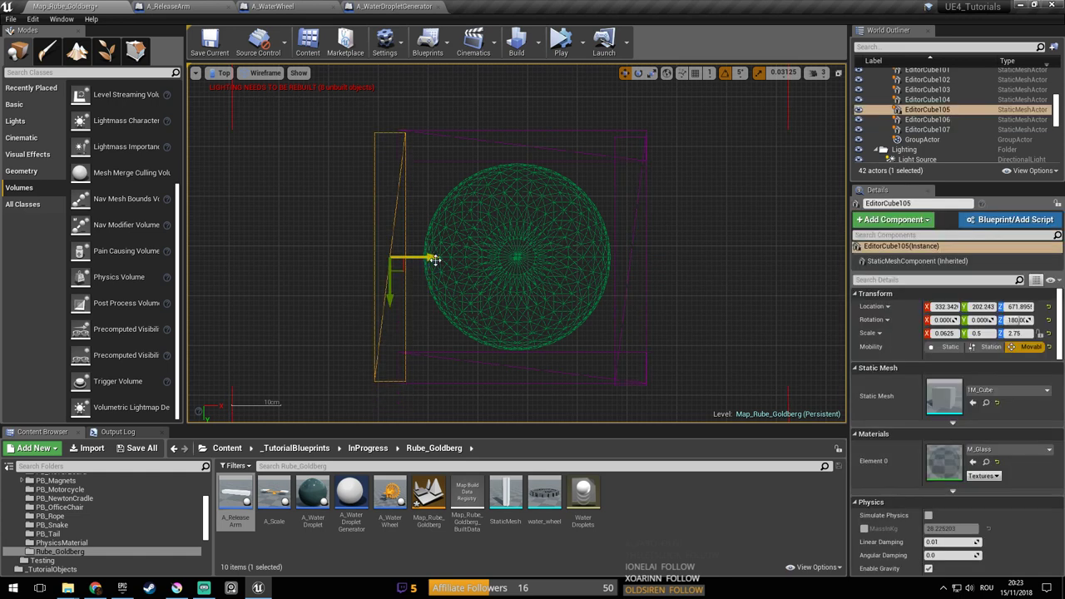
drag(436, 261, 449, 263)
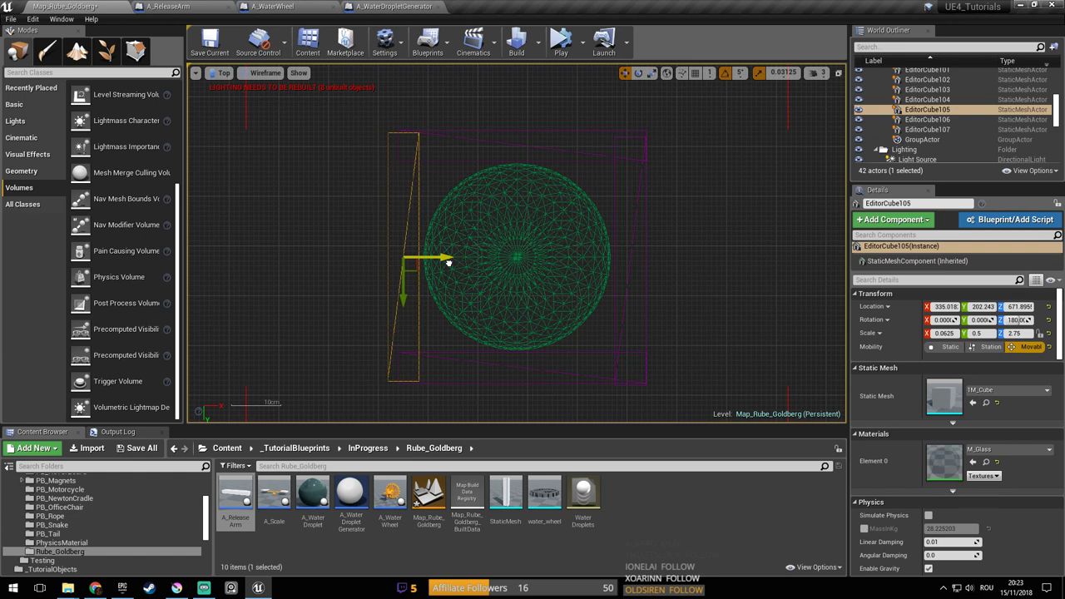
Move the two remaining chute walls slightly away from the ball, to Y 224.927 and Y 179.448, and save the map
click(550, 366)
drag(520, 380, 521, 391)
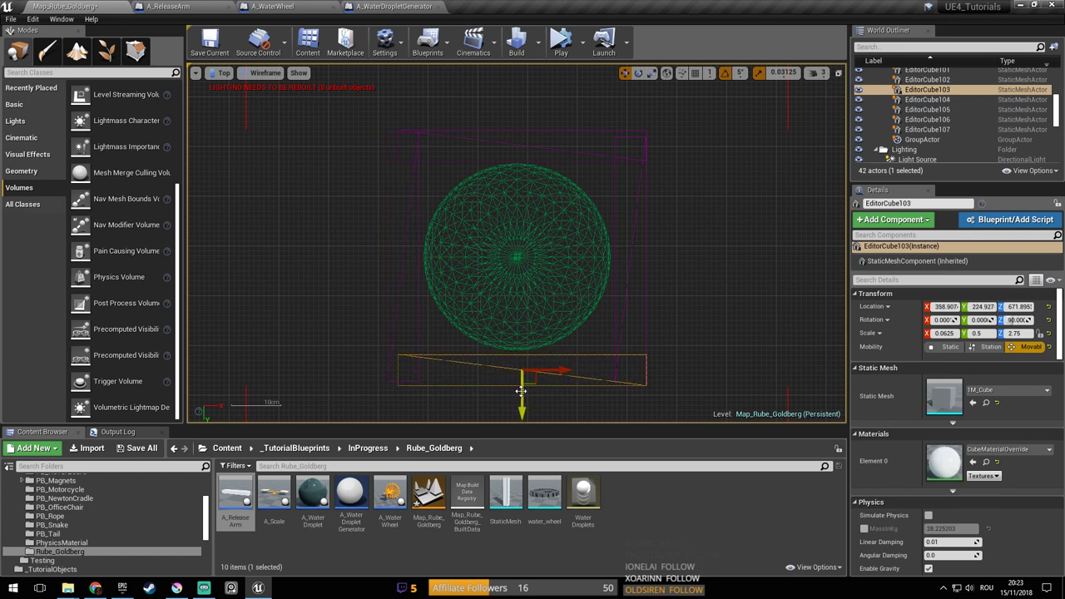
click(532, 144)
drag(523, 177, 522, 173)
key(ctrl+s)
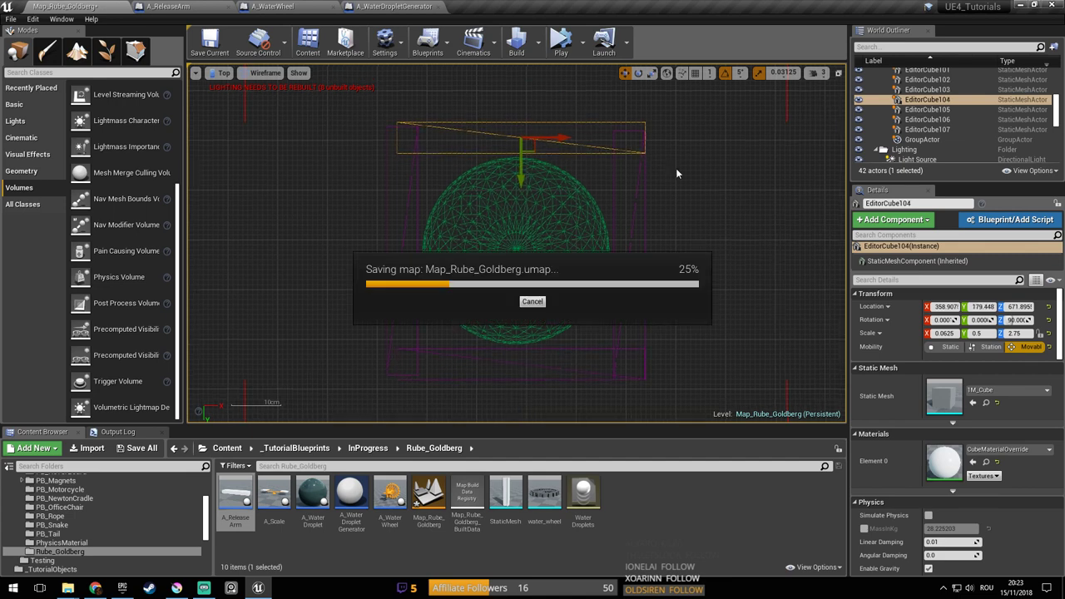
Group the four chute walls again, return to the perspective view and save the map
shift+click(926, 129)
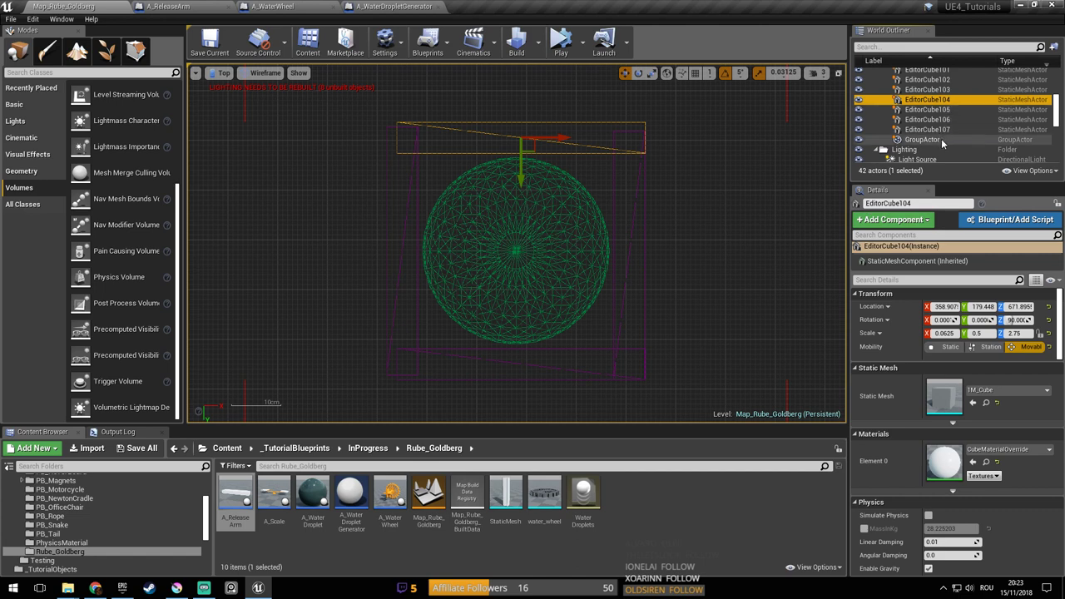
right_click(928, 130)
mouse_move(993, 345)
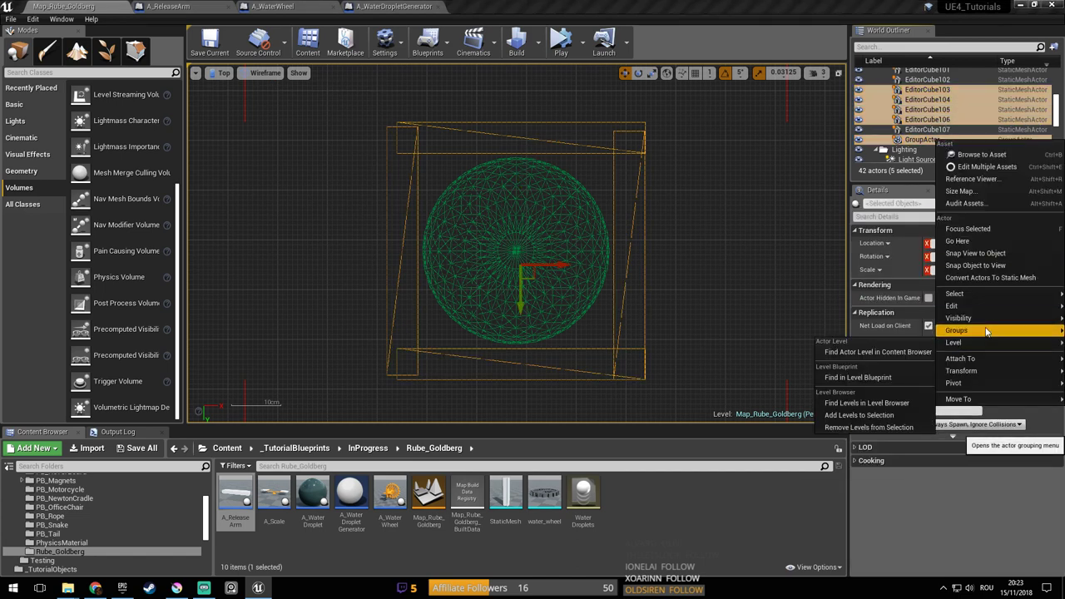
click(914, 351)
key(ctrl+s)
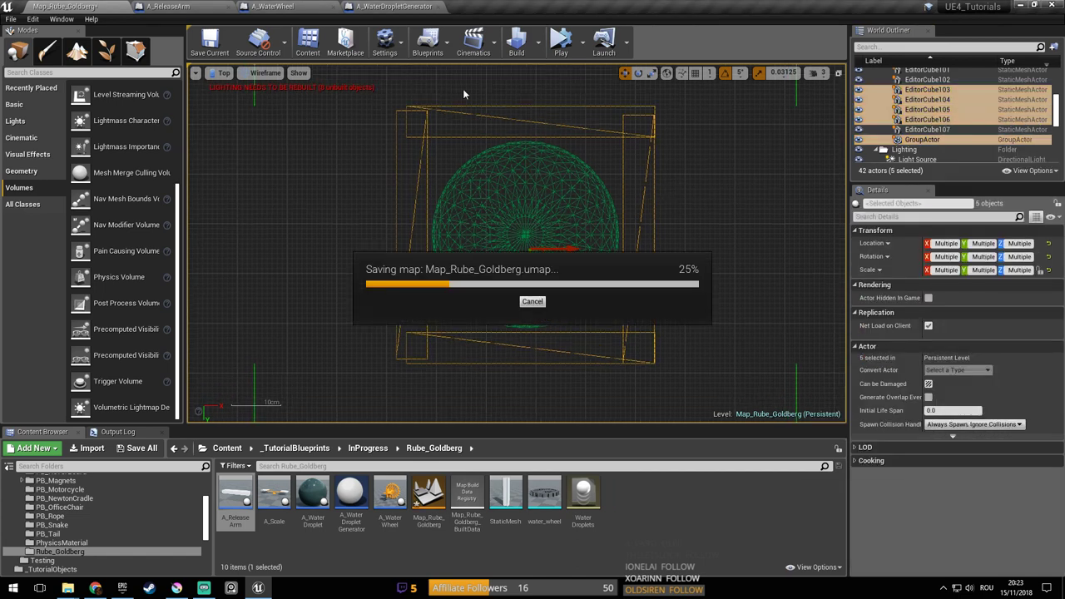
click(223, 73)
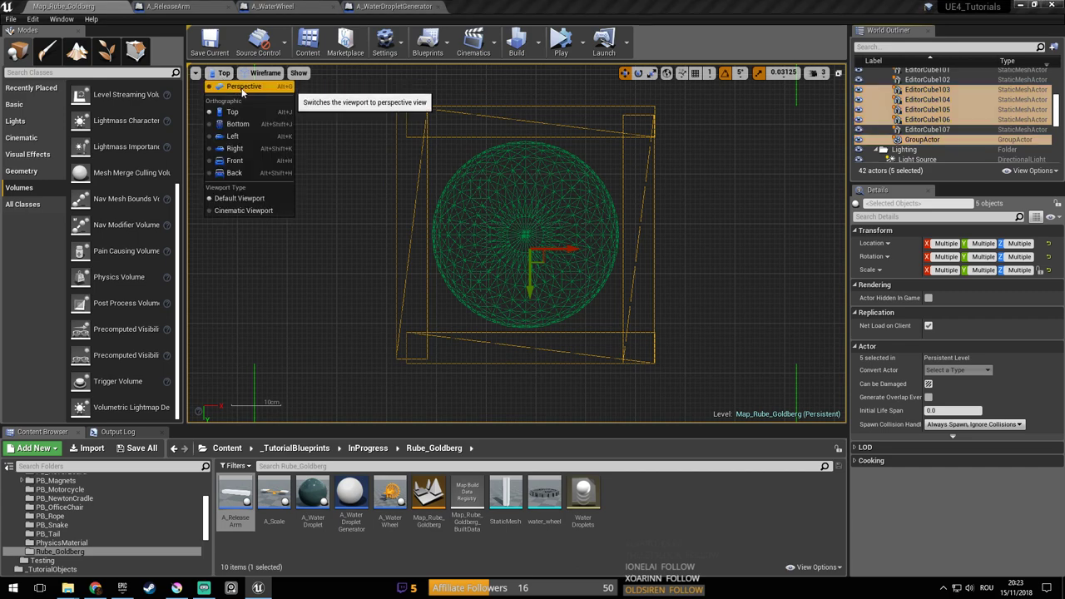
click(244, 86)
key(ctrl+s)
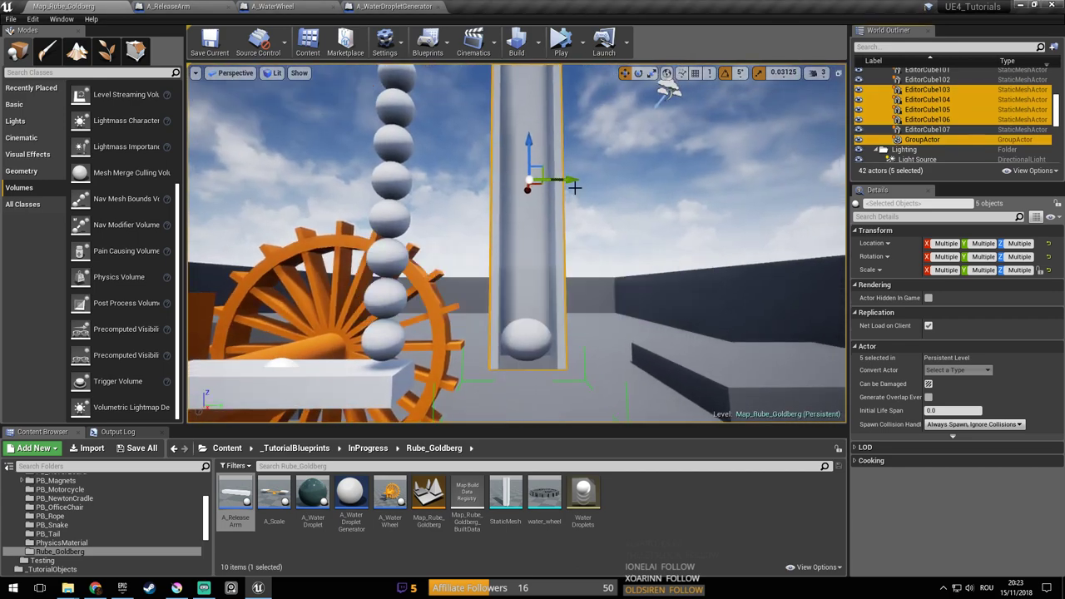
Delete the eight small balls stacked above the end of the release arm
right_drag(575, 187, 573, 186)
right_drag(471, 292, 471, 292)
click(471, 292)
ctrl+click(471, 274)
ctrl+click(472, 250)
ctrl+click(476, 222)
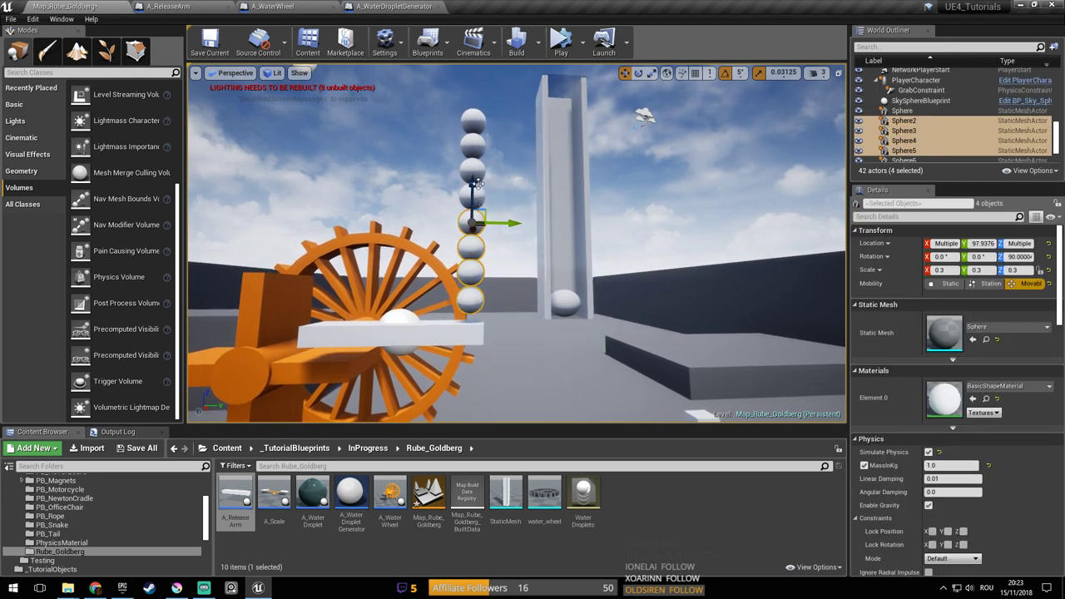
ctrl+click(478, 196)
ctrl+click(478, 172)
ctrl+click(472, 145)
ctrl+click(473, 122)
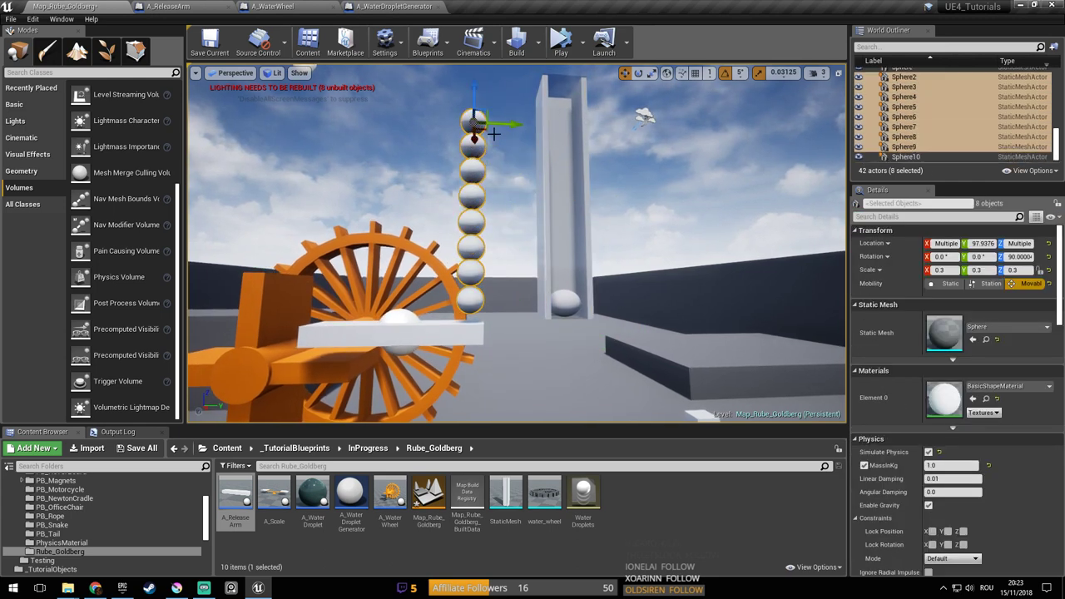
key(Delete)
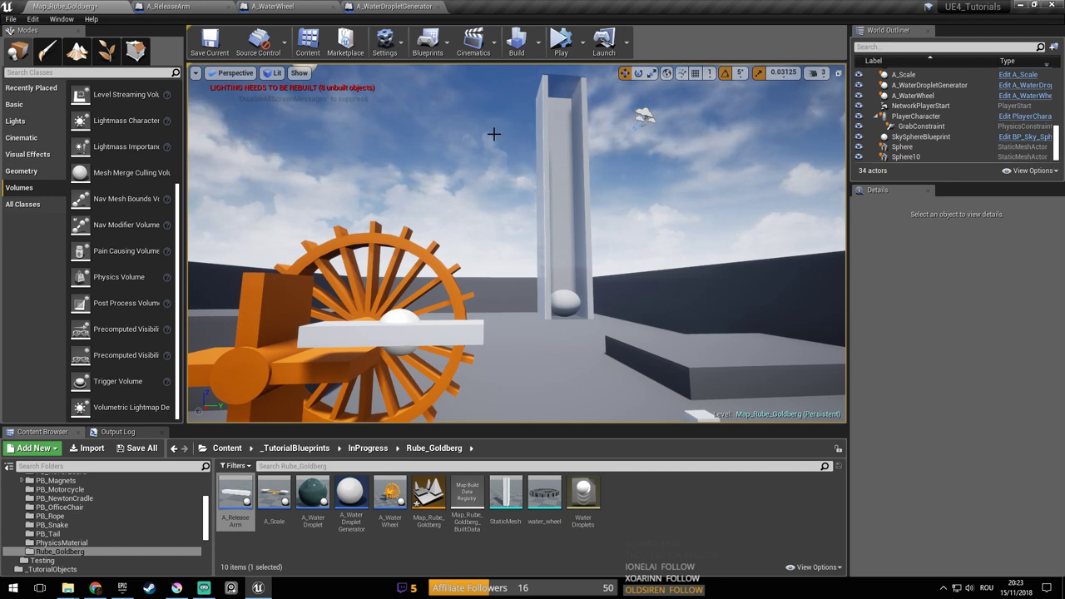
Move the grouped chute away along Y, and move the ball inside it onto the release arm's end at about Y 89.88
mouse_move(607, 192)
right_down()
mouse_move(580, 181)
mouse_move(592, 183)
right_up()
click(599, 227)
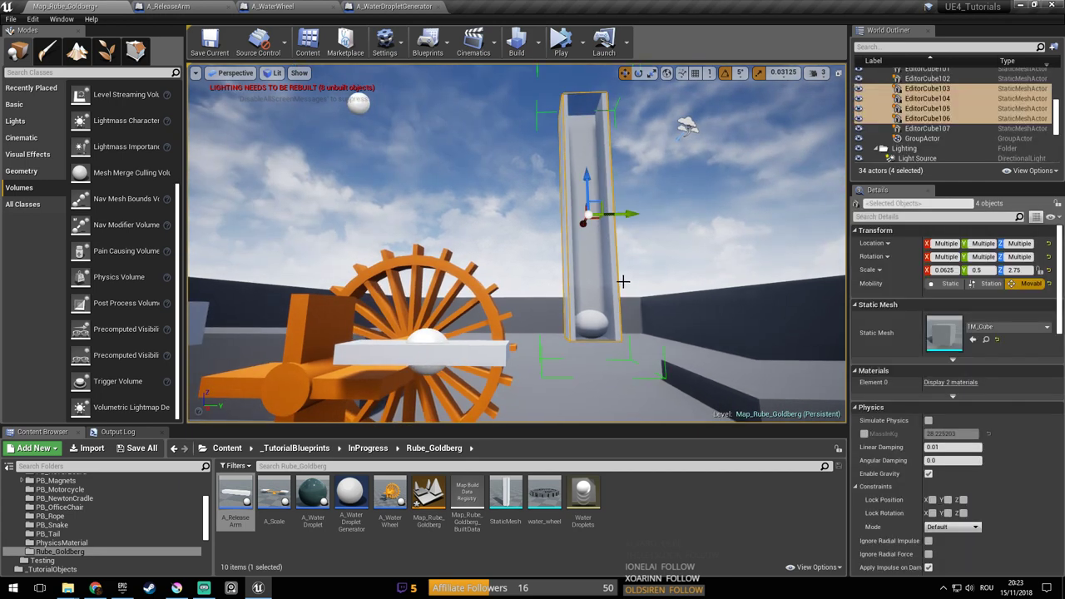
drag(646, 215, 704, 215)
click(591, 324)
right_drag(591, 323, 605, 333)
drag(641, 266, 512, 270)
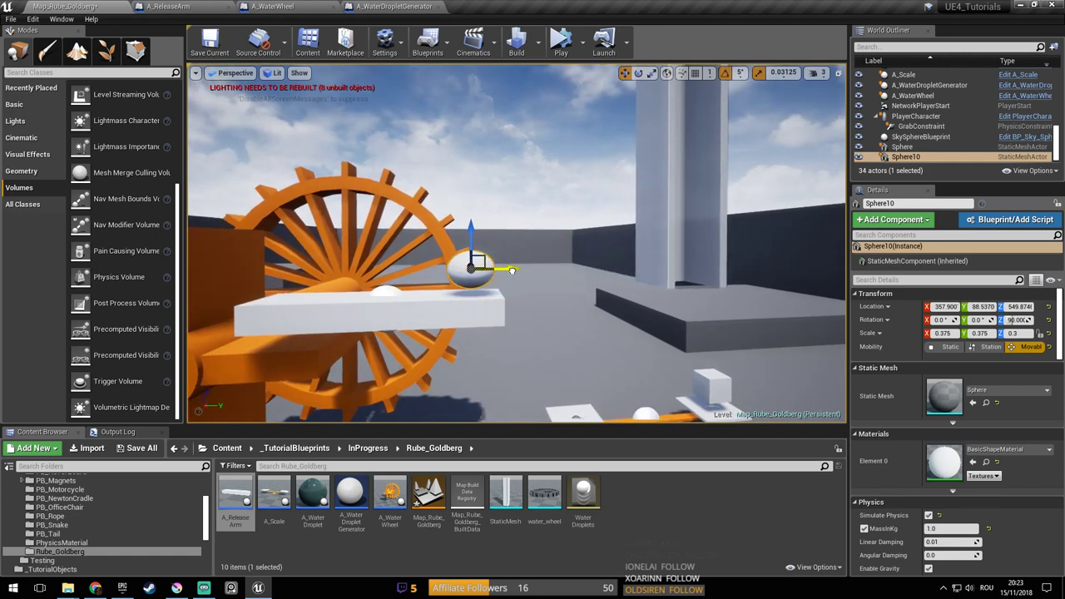
Duplicate the flattened ball upward and set the original ball's Z scale to 0.375 to make it round
alt+drag(474, 234, 474, 187)
key(w)
right_drag(475, 187, 500, 230)
click(417, 241)
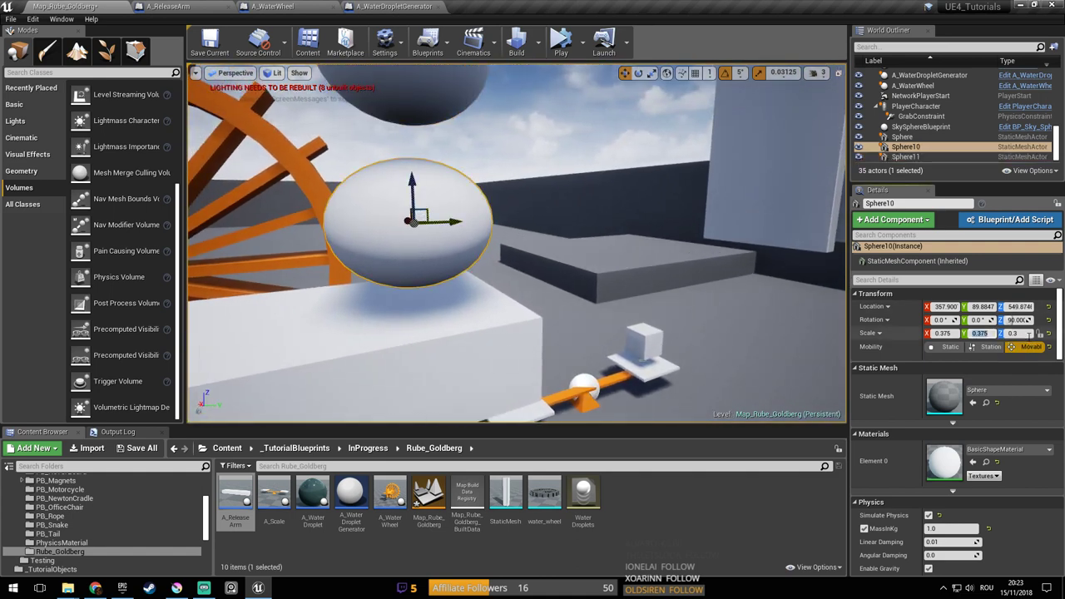
click(1025, 333)
text(0.375)
key(Return)
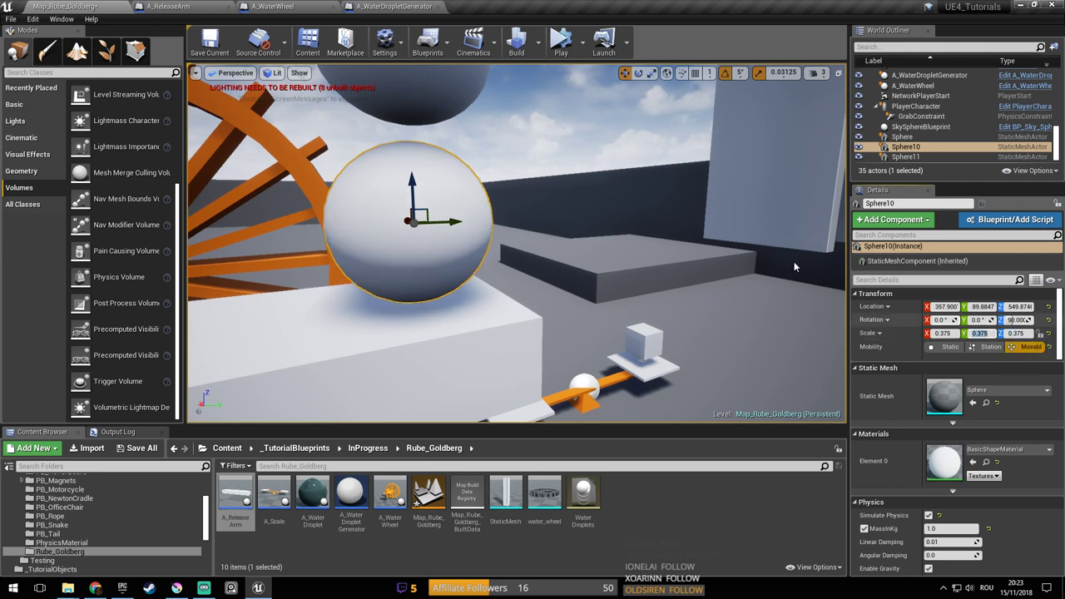
Delete the flattened duplicate above the rounded ball
right_drag(749, 279, 674, 237)
key(s)
right_drag(533, 241, 520, 204)
click(520, 204)
key(Delete)
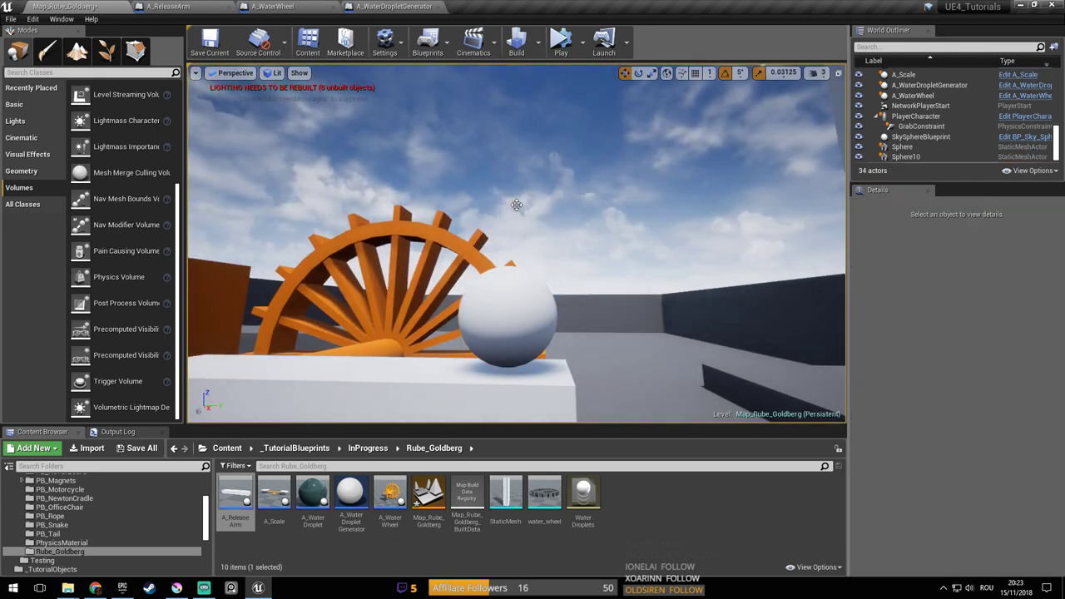
Duplicate the round ball upward six times to form a column of seven above the release arm's end
click(518, 289)
alt+drag(518, 289, 506, 92)
key(s)
right_drag(506, 91, 520, 135)
alt+drag(498, 158, 497, 69)
right_drag(502, 84, 500, 155)
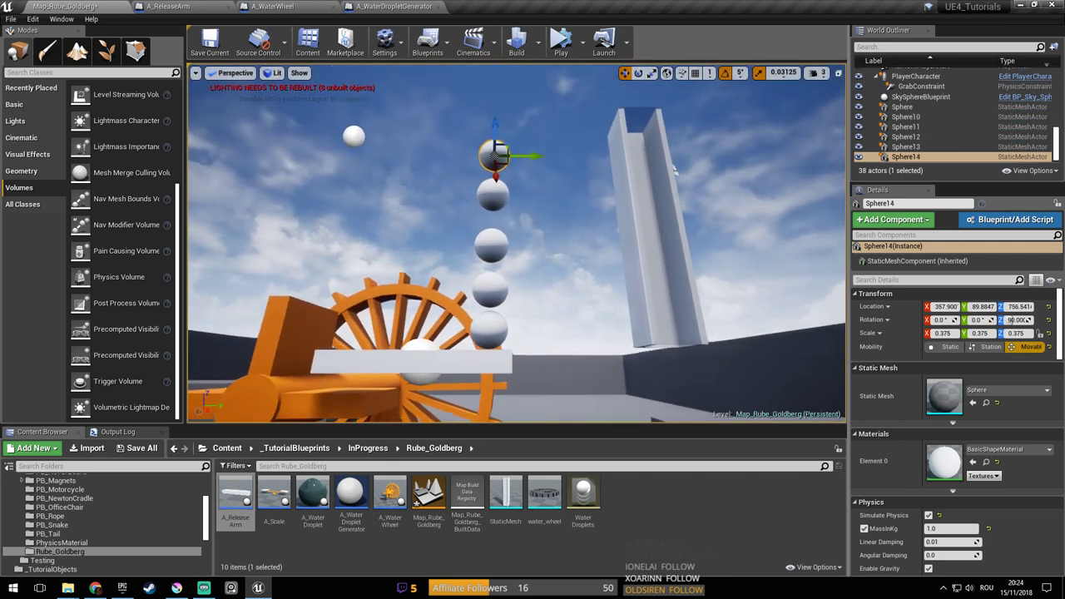
alt+drag(499, 155, 498, 84)
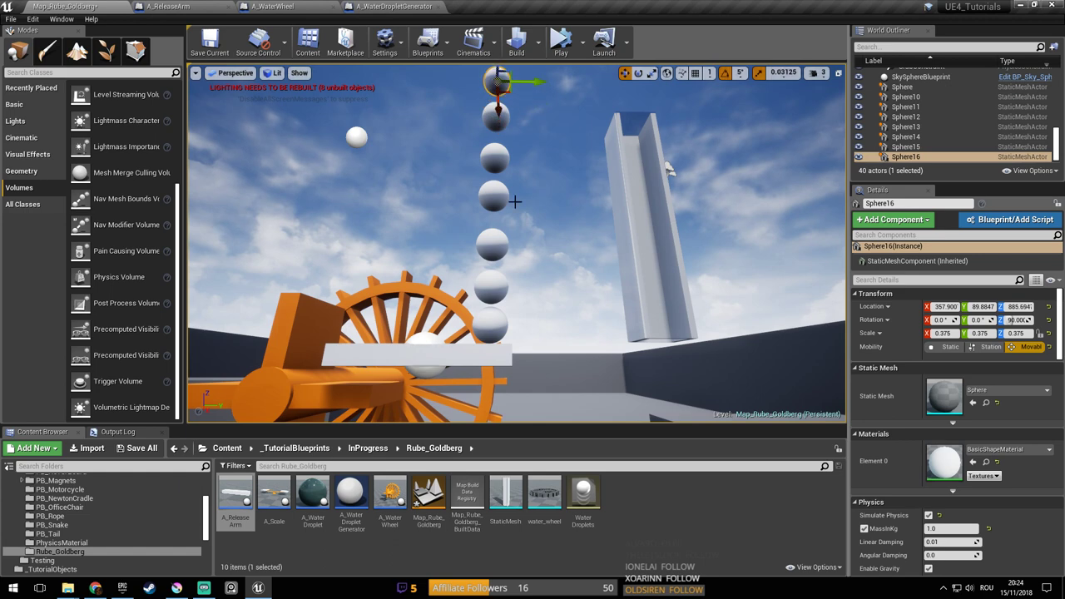
Lower the duplicated balls one by one so they rest on each other without gaps
click(496, 284)
drag(493, 271, 493, 280)
click(496, 237)
drag(494, 227, 494, 239)
click(497, 184)
click(494, 152)
drag(492, 138, 493, 172)
click(493, 111)
drag(491, 99, 491, 154)
click(492, 86)
key(End)
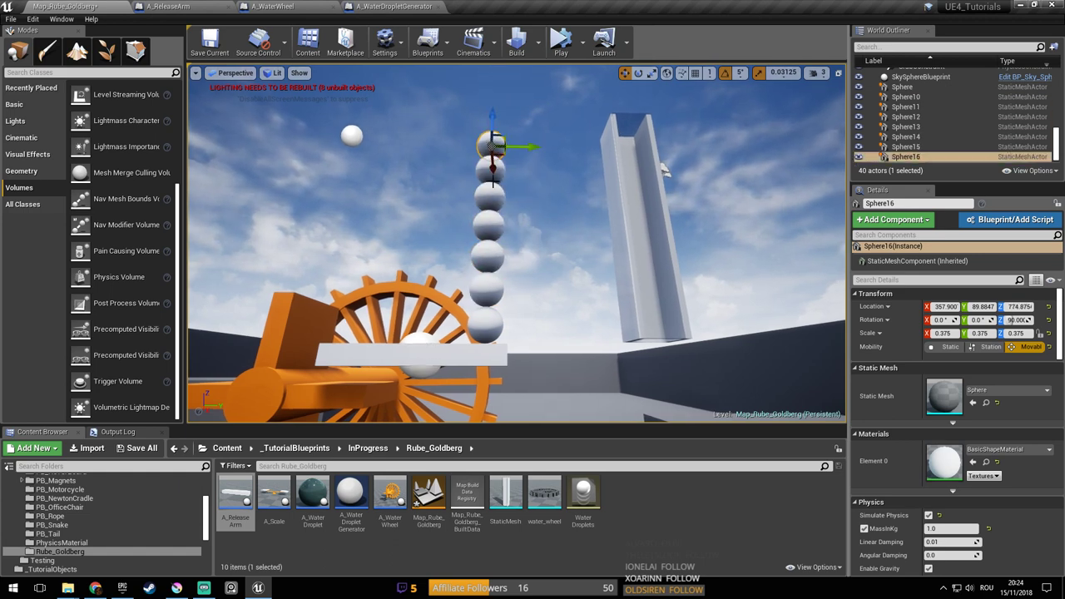
Duplicate the top four balls upward, drop the copies onto the stack and save the map
ctrl+click(495, 203)
ctrl+click(496, 173)
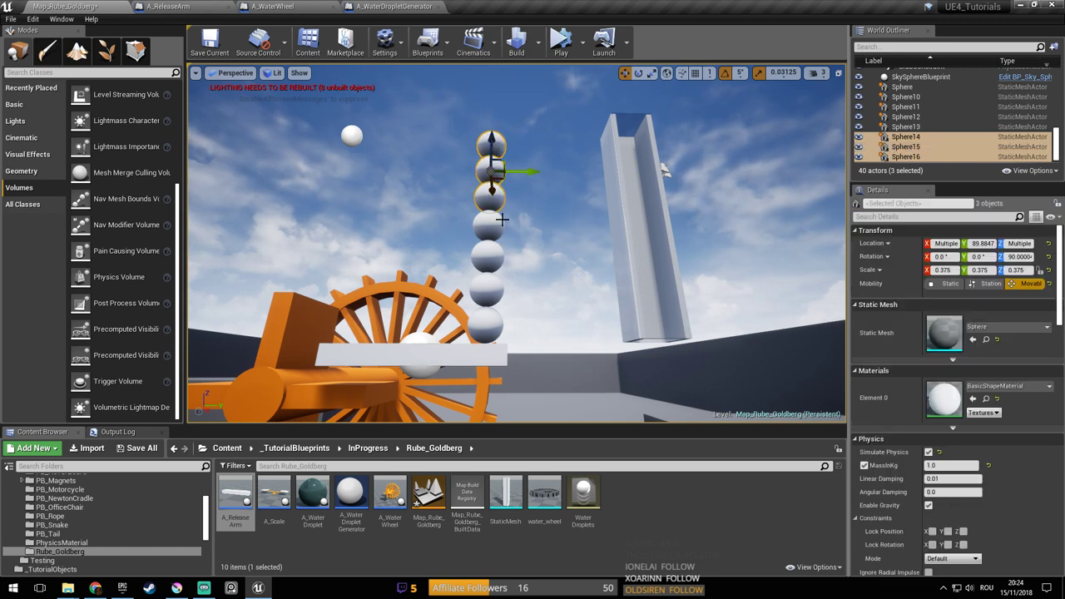
ctrl+click(489, 228)
alt+drag(490, 200, 491, 65)
key(End)
right_drag(541, 160, 547, 164)
key(ctrl+s)
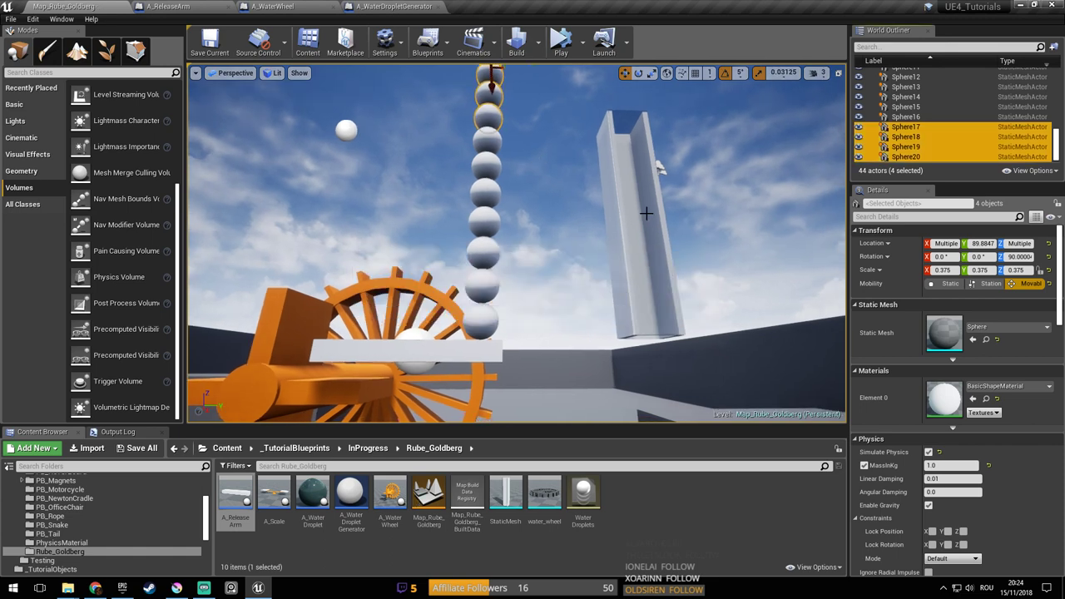
Move the grouped chute over the ball stack, centre it around the balls in the top view and save the map
click(646, 214)
drag(649, 218, 523, 236)
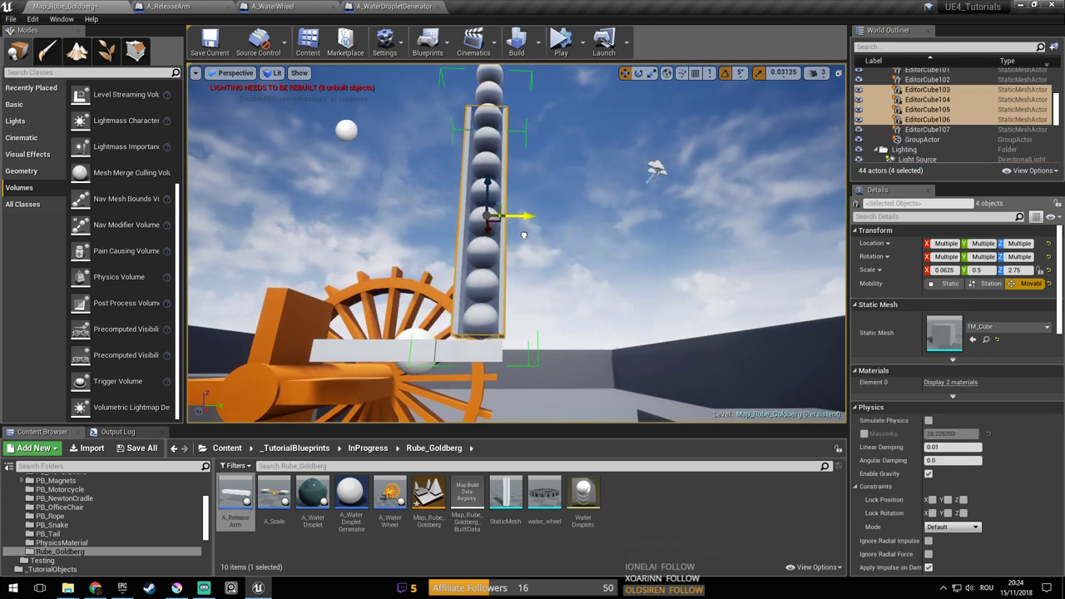
click(236, 72)
click(261, 114)
key(f)
scroll(585, 331, up, 7)
right_drag(570, 375, 579, 349)
drag(540, 304, 541, 313)
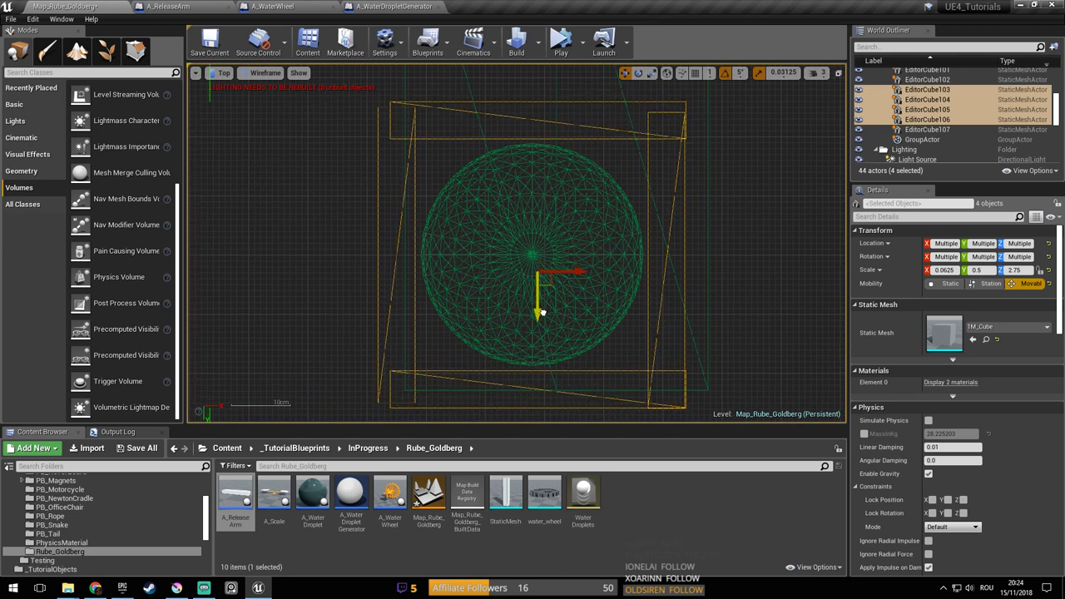
click(222, 73)
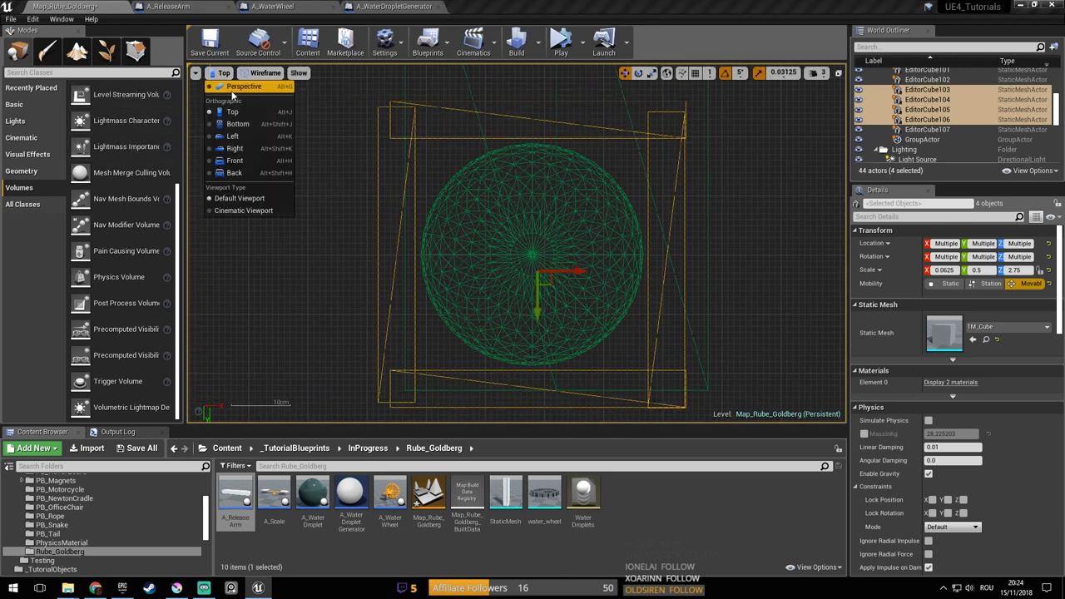
click(238, 87)
key(ctrl+s)
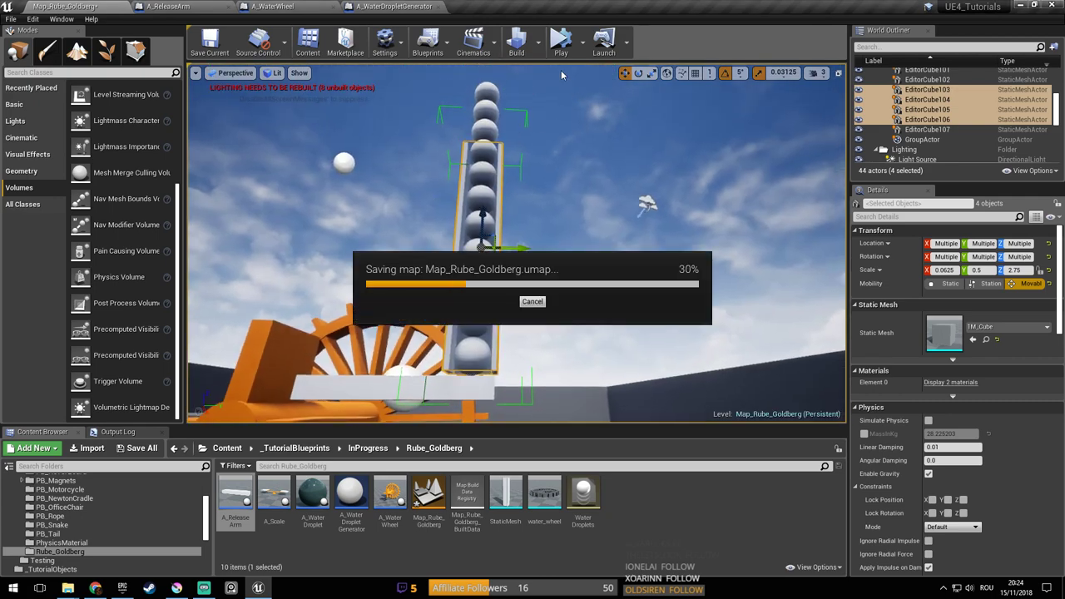
Simulate the level to examine how the water wheel turns the release arm and lets the balls out of the chute
click(562, 43)
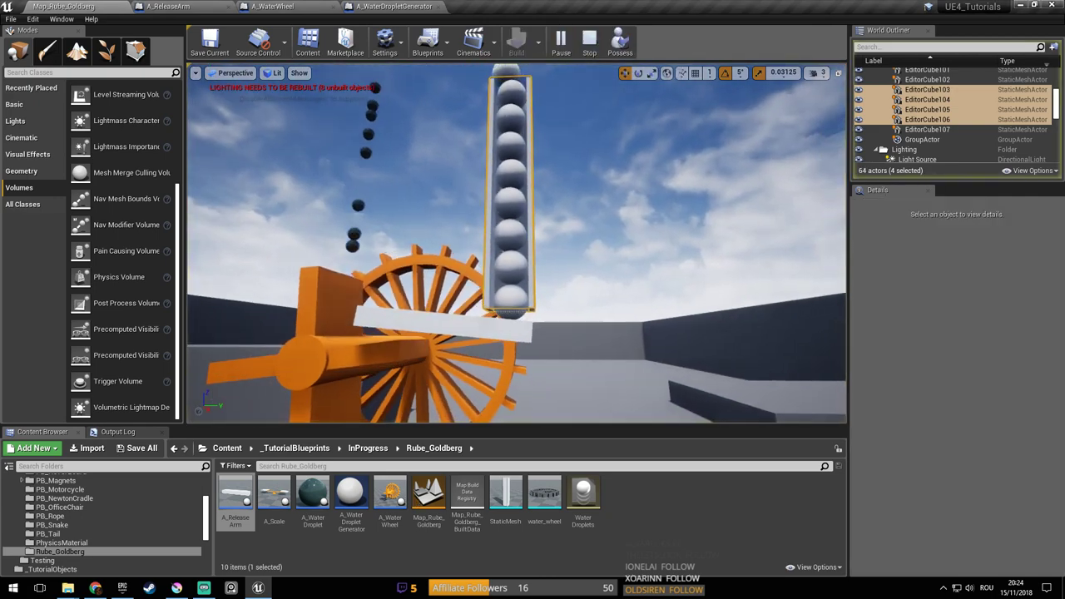
key(s)
right_drag(516, 243, 496, 304)
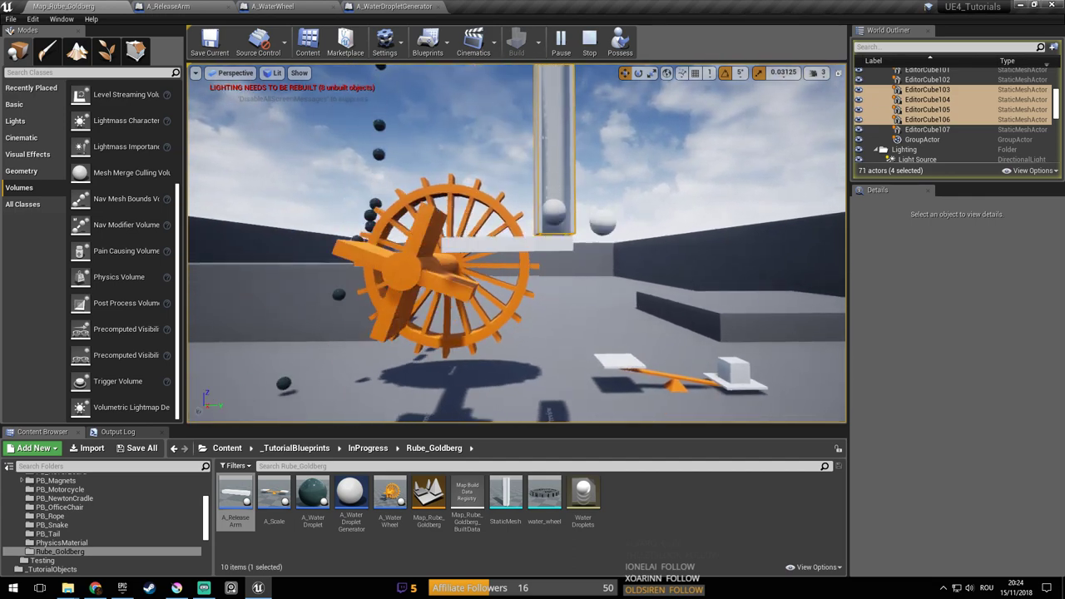
right_drag(376, 127, 360, 86)
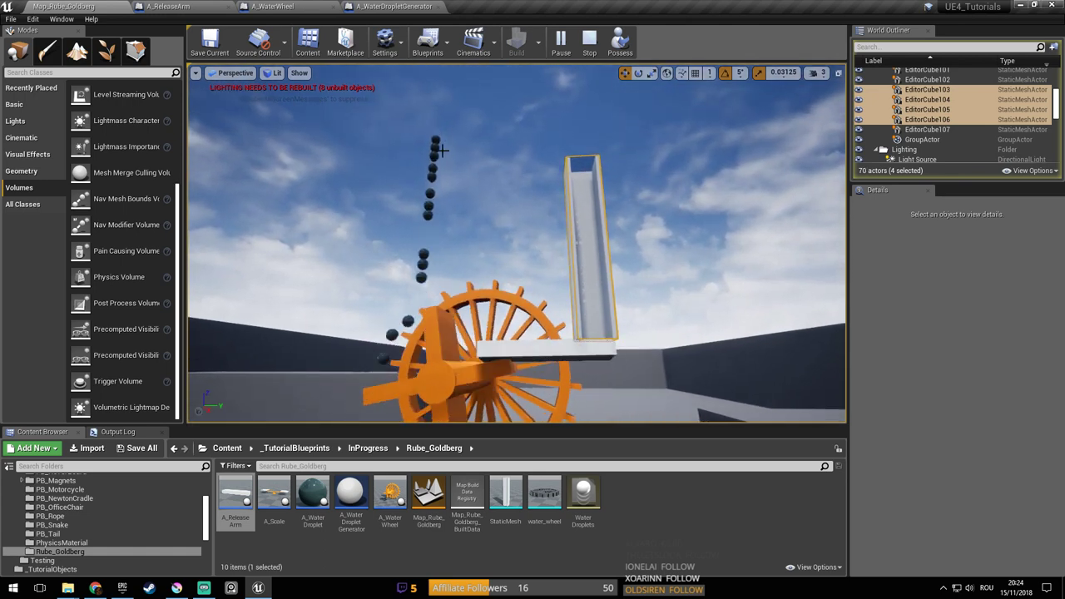
mouse_move(441, 146)
right_down()
mouse_move(449, 179)
mouse_move(449, 164)
right_up()
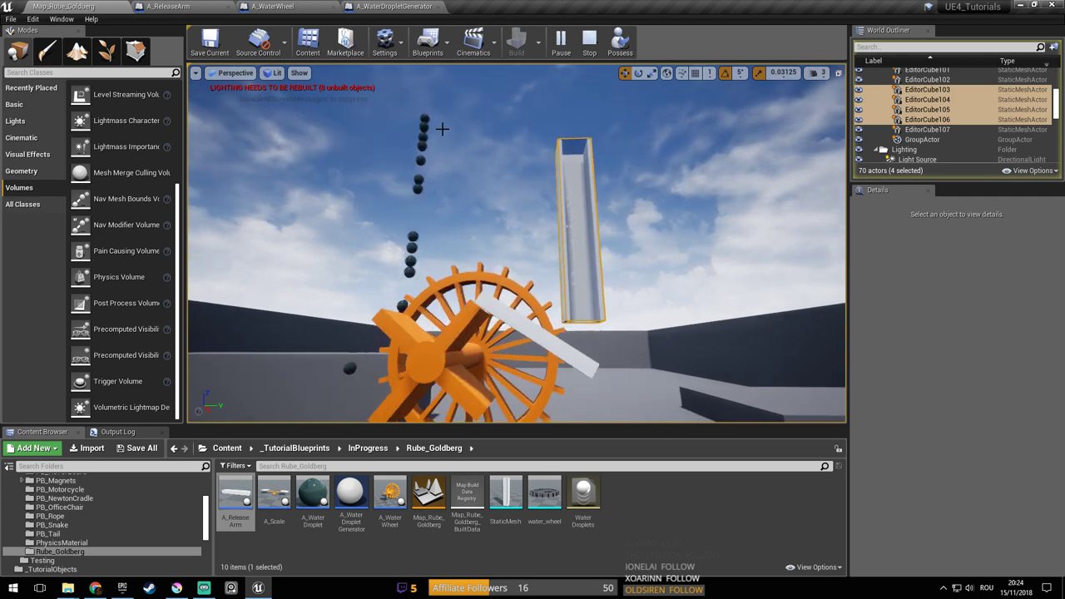
right_drag(450, 134, 423, 128)
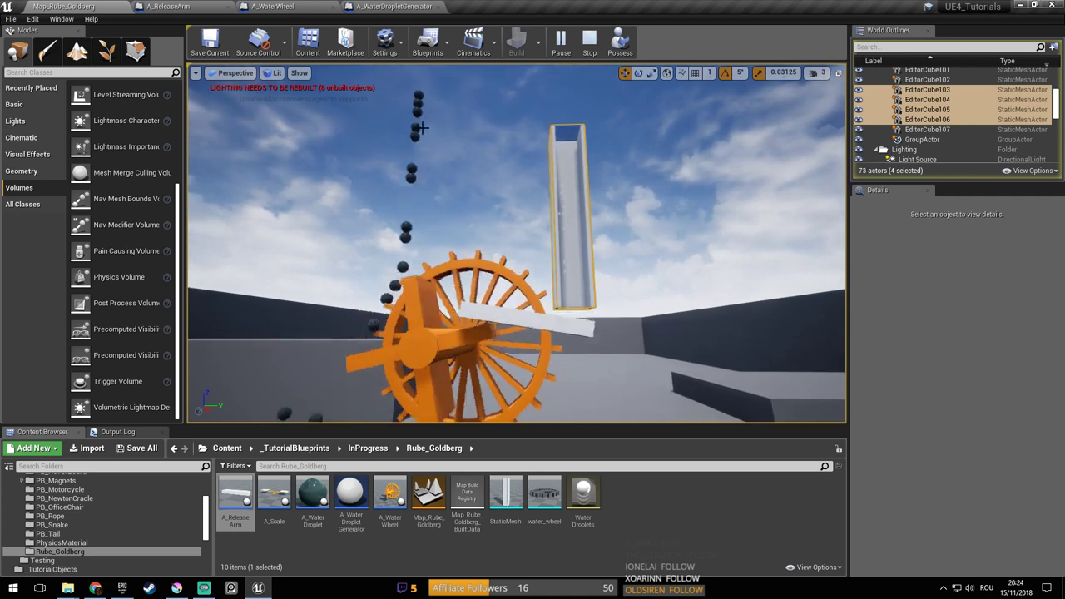
key(Escape)
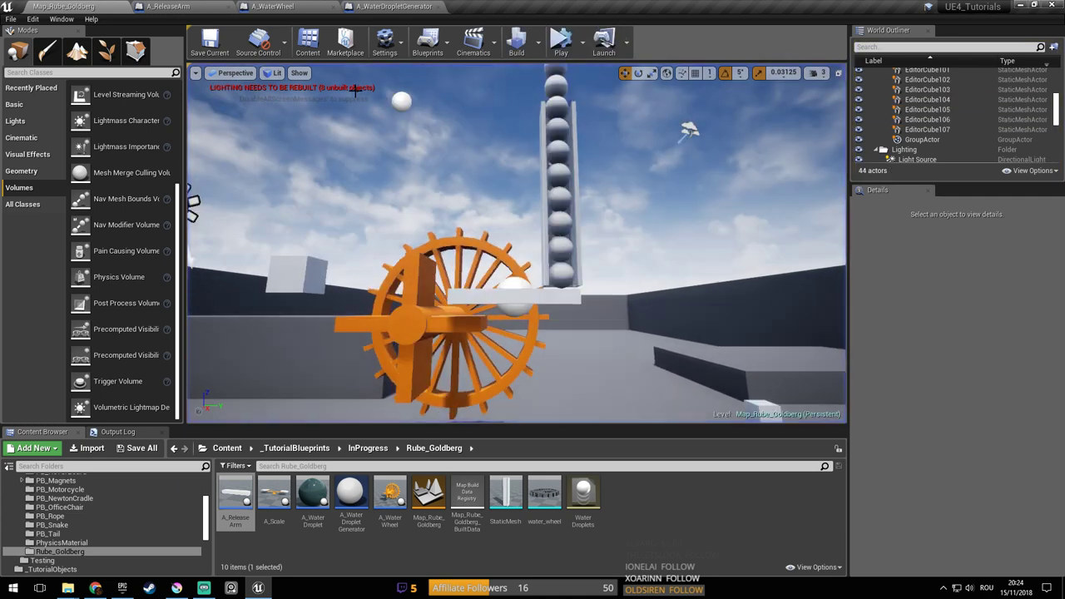
Open the A_WaterDroplet blueprint
right_drag(442, 286, 397, 233)
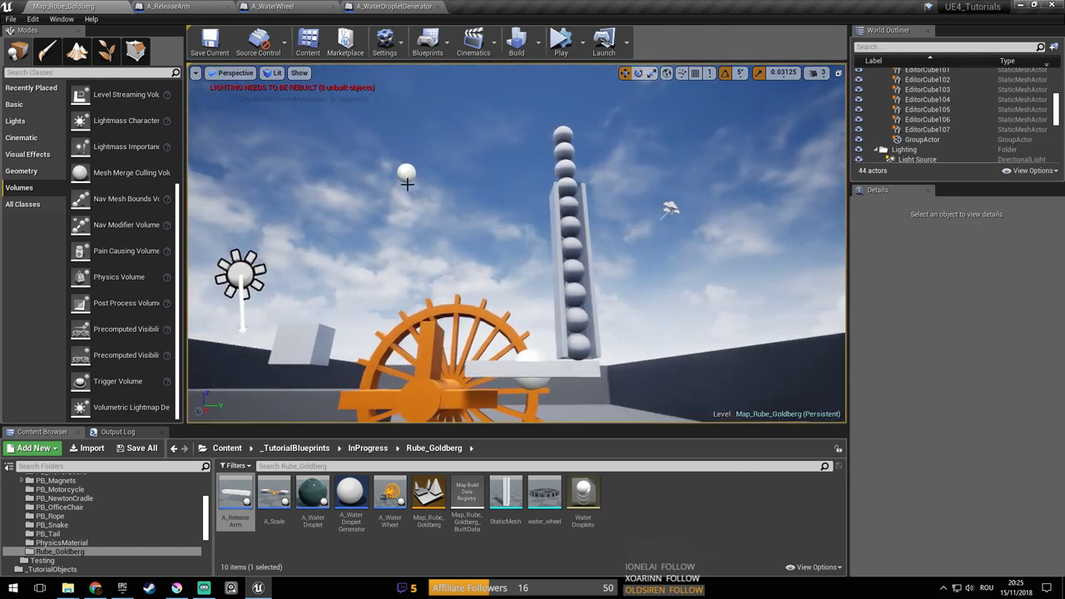
double_click(313, 493)
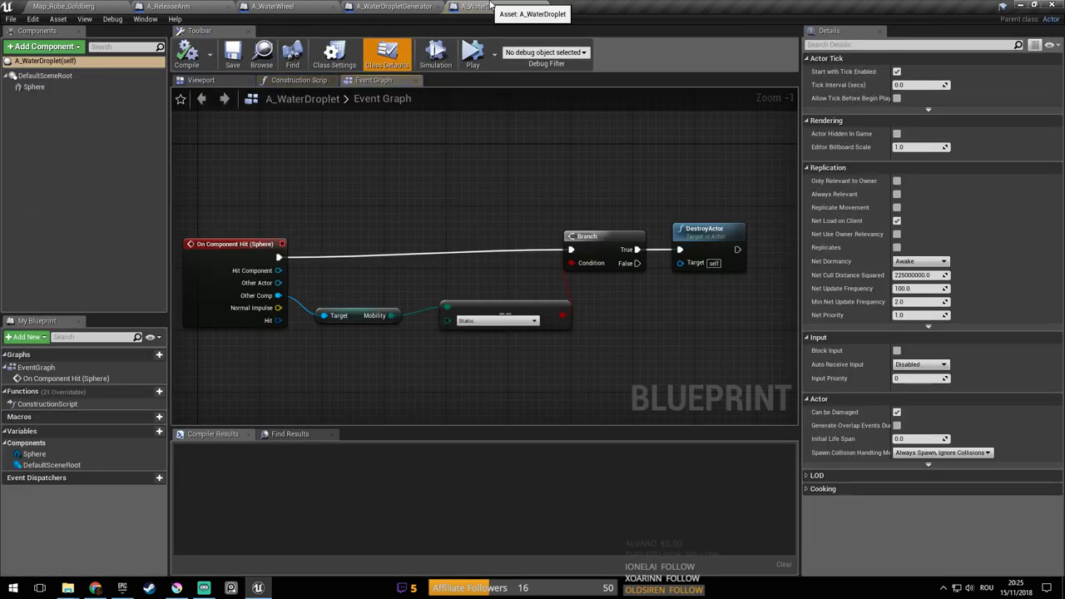
Close the A_WaterDroplet blueprint editor, then return to the Map_Rube_Goldberg level and save it
click(383, 6)
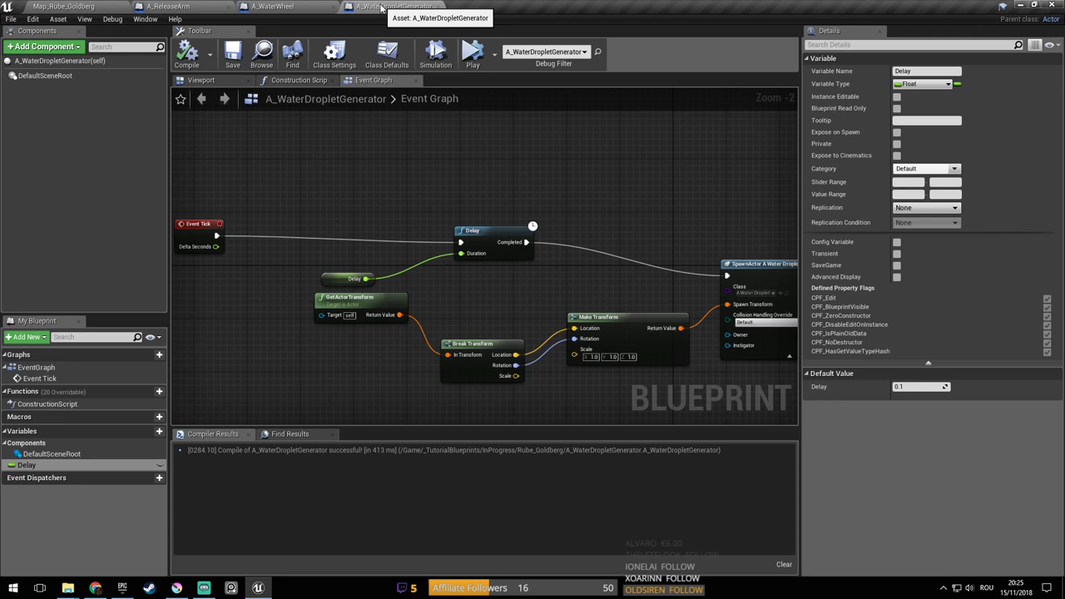
click(100, 7)
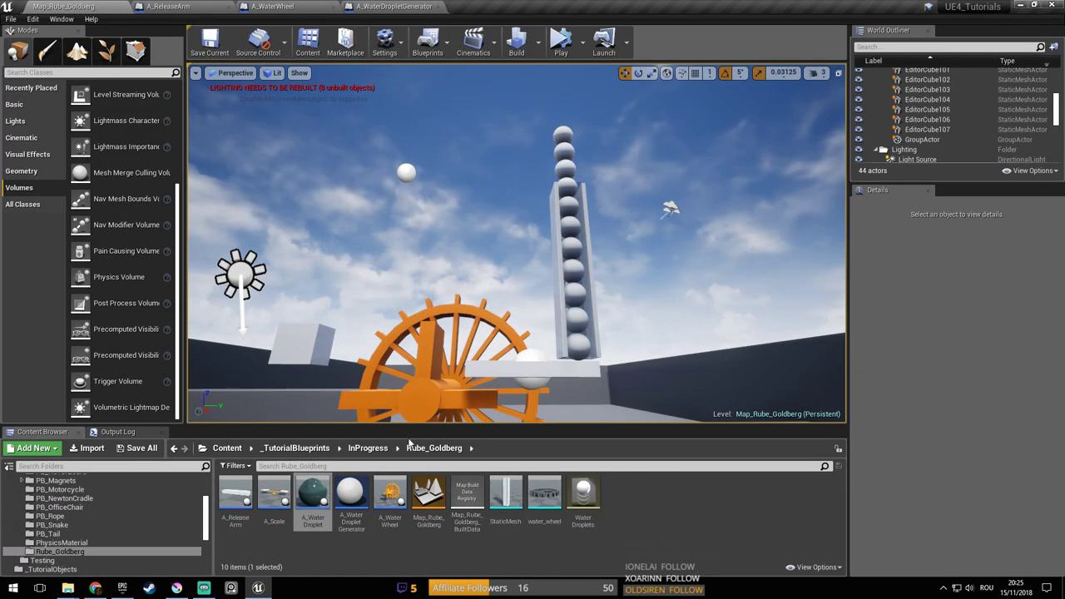
click(300, 497)
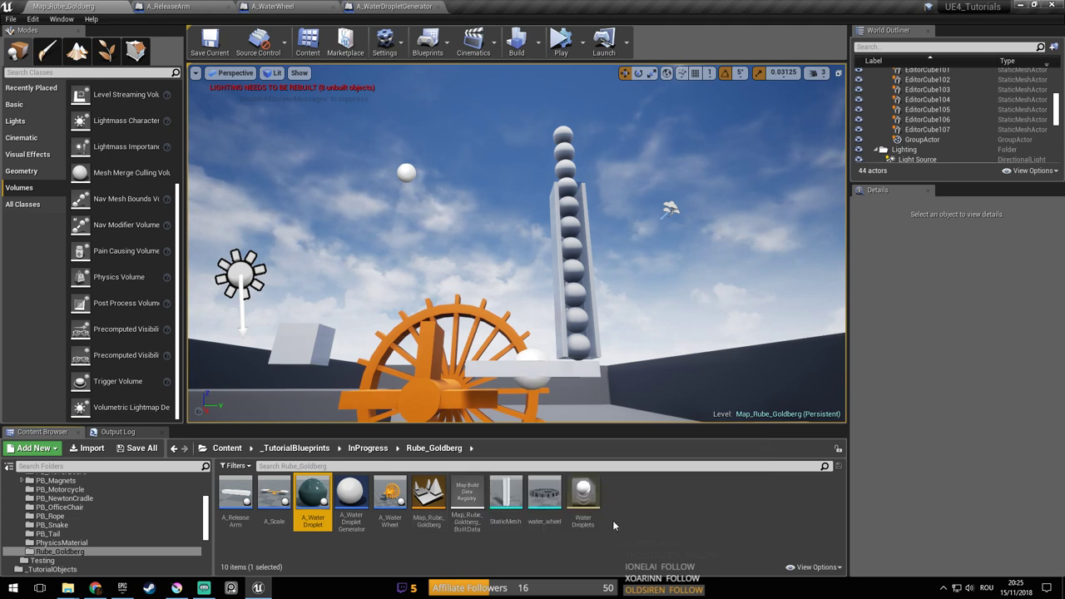
click(645, 515)
right_drag(528, 318, 496, 312)
key(ctrl+s)
key(s)
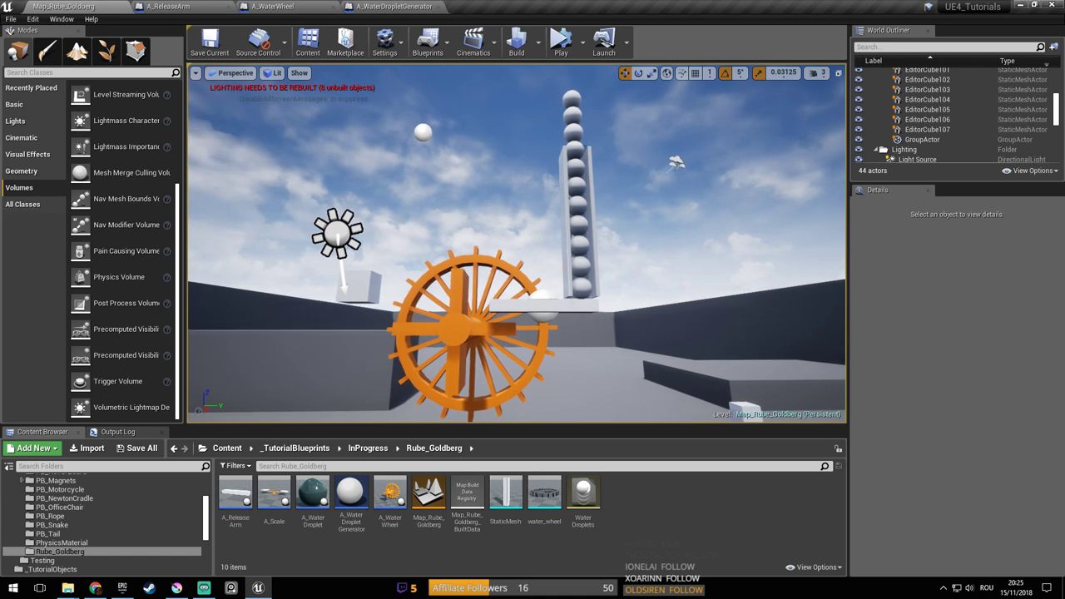
drag(510, 342, 533, 322)
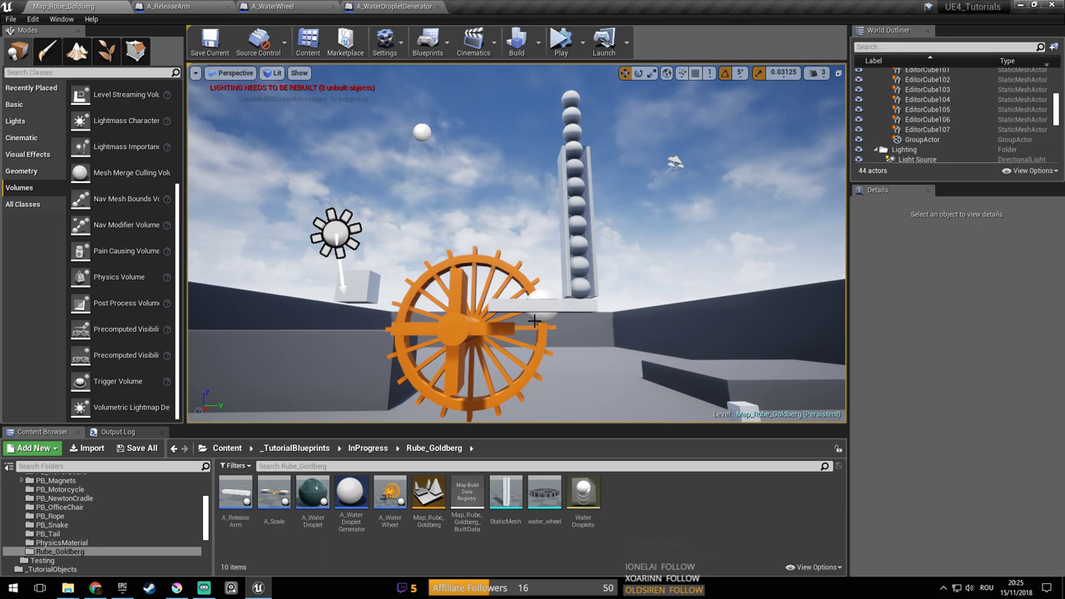
Position the A_WaterDropletGenerator above the water wheel at about X 722.8, Y -300.7, Z 1078.1 and save the map
right_drag(476, 351, 475, 214)
key(d)
click(454, 196)
key(a)
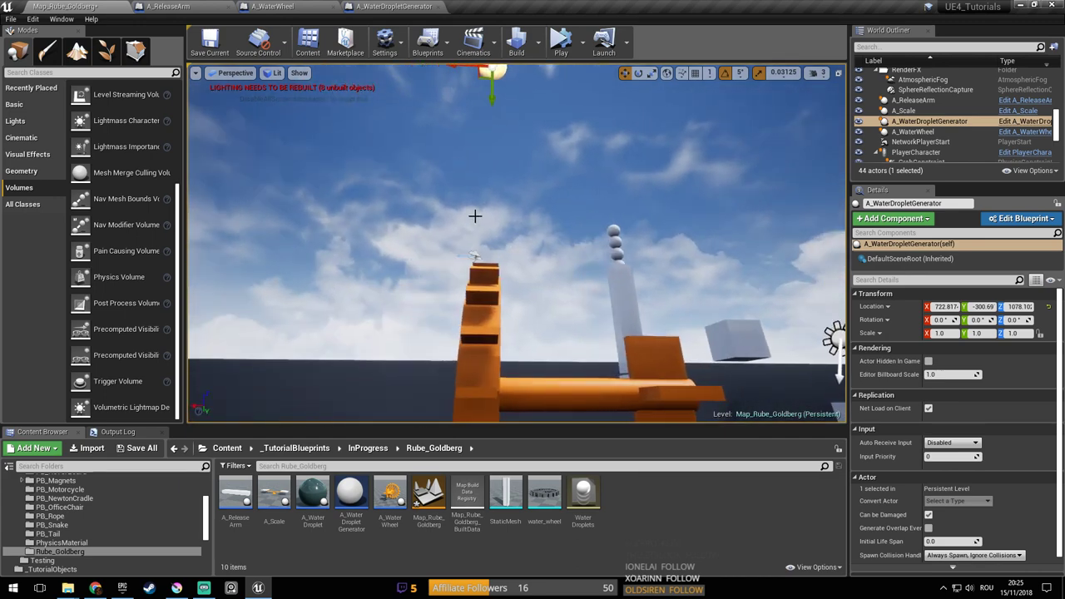
key(d)
right_drag(507, 289, 394, 326)
key(a)
key(d)
key(ctrl+s)
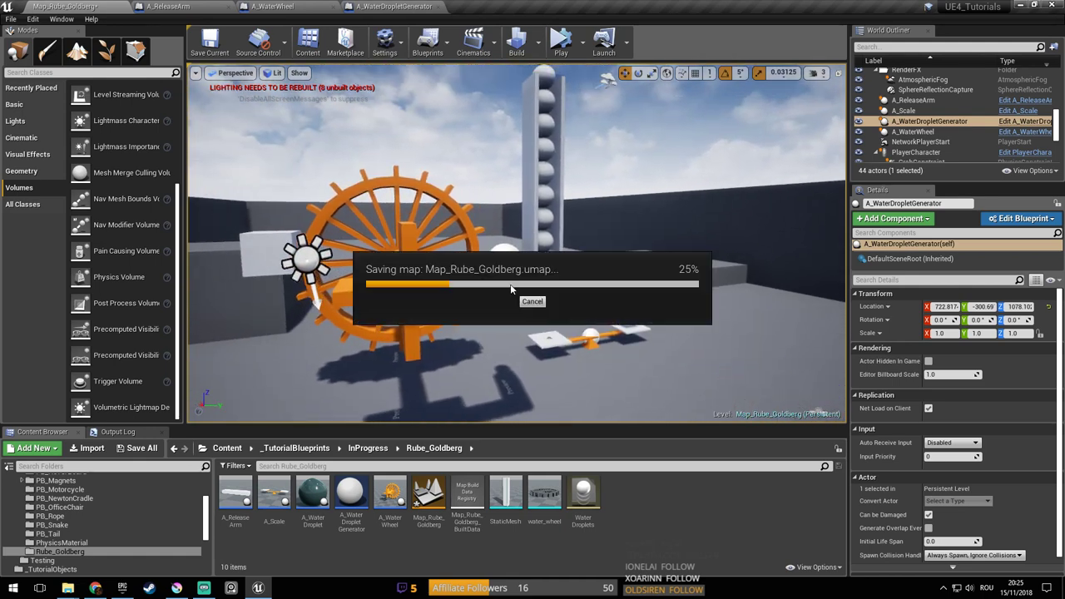
Make the Delay variable in the A_WaterDropletGenerator blueprint instance editable and compile the blueprint
right_drag(507, 285, 478, 235)
key(s)
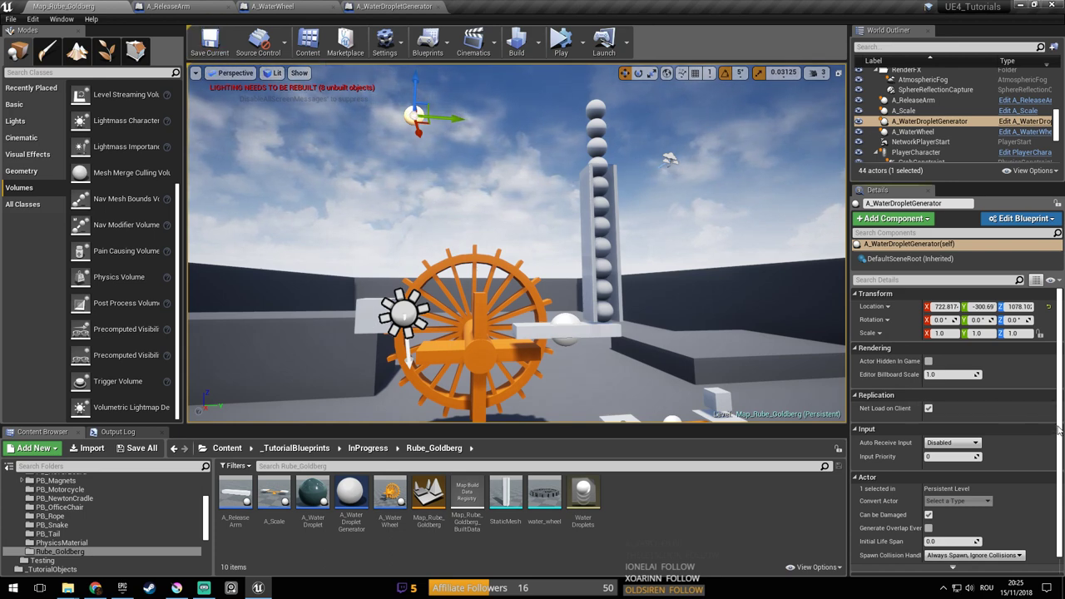
click(411, 134)
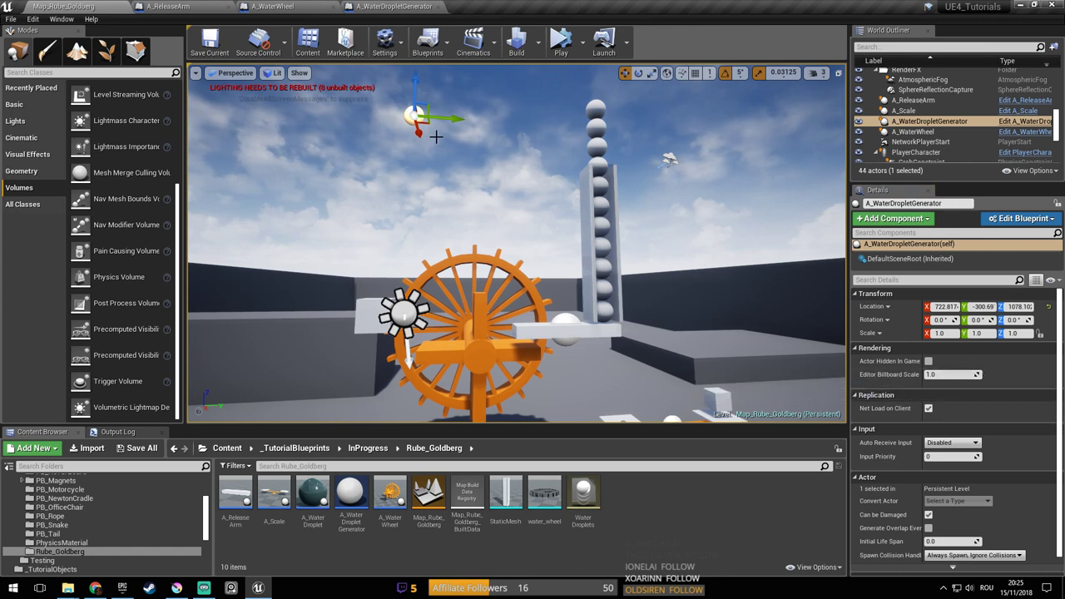
click(415, 119)
right_drag(435, 91, 456, 110)
key(s)
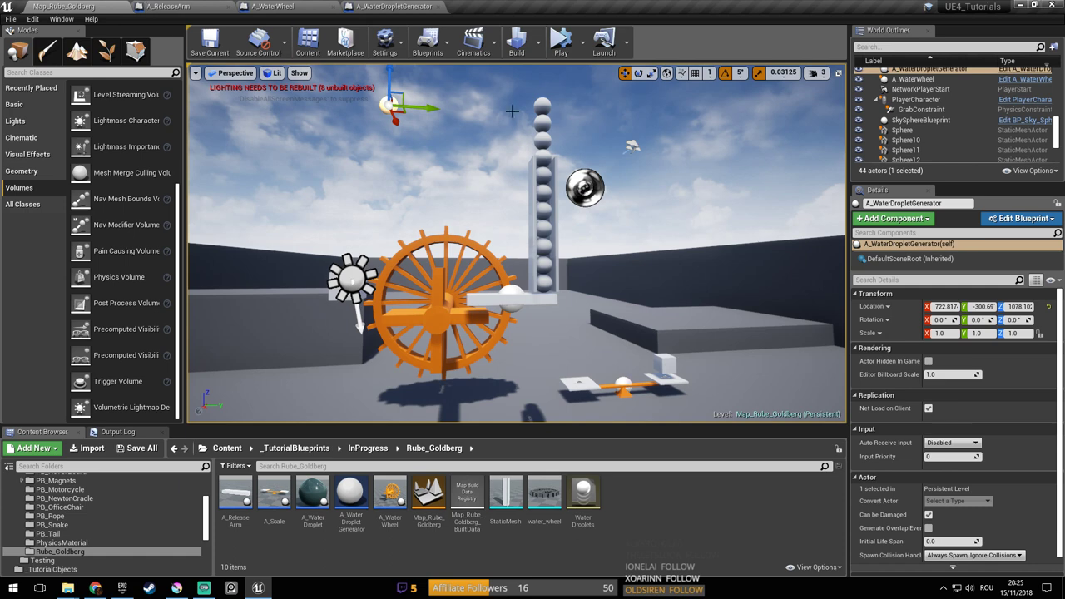
drag(1058, 129, 1056, 115)
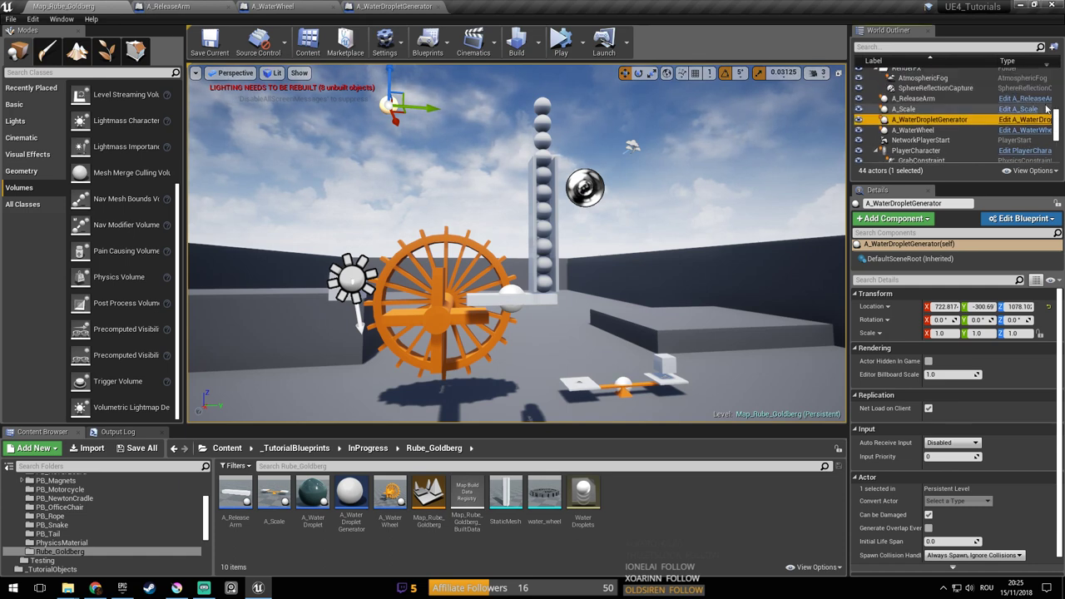
click(1032, 111)
click(1037, 120)
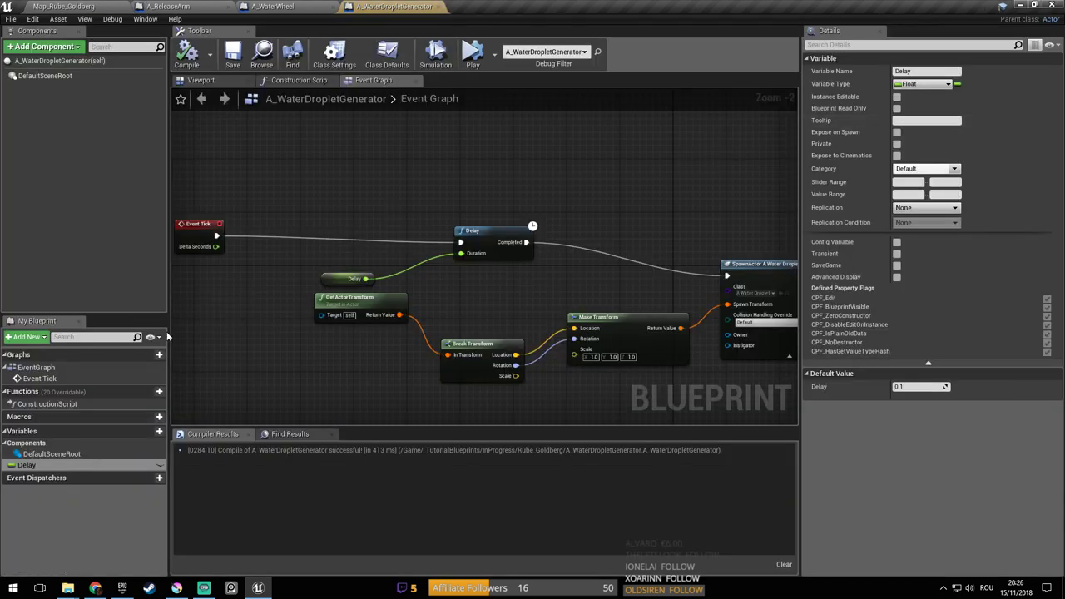
click(159, 465)
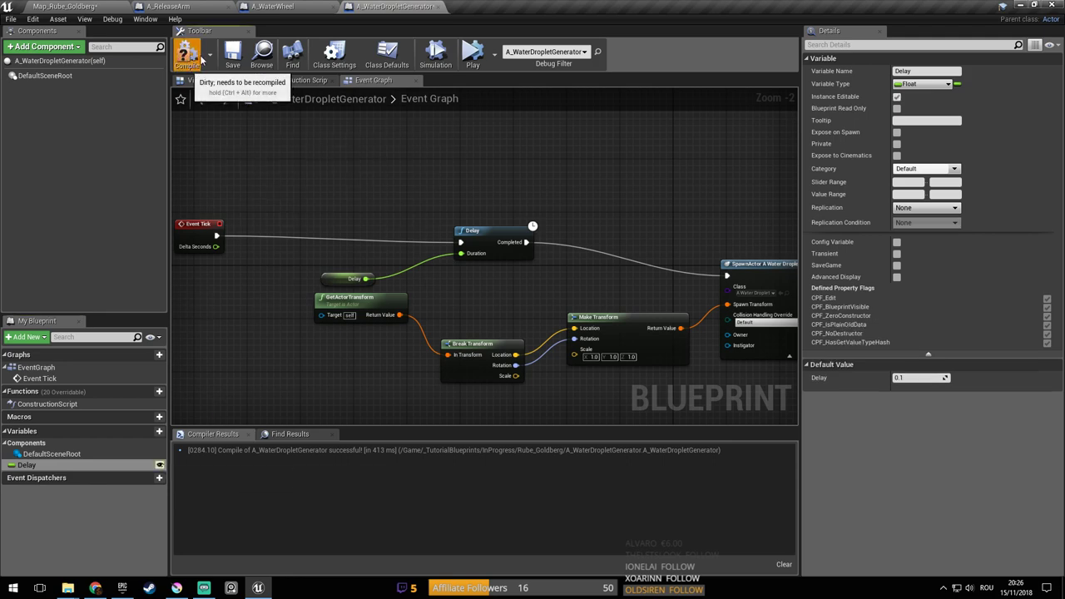
click(83, 6)
Set the Delay of the water droplet generator in the level to 1.0 and start simulating
right_drag(516, 241, 493, 214)
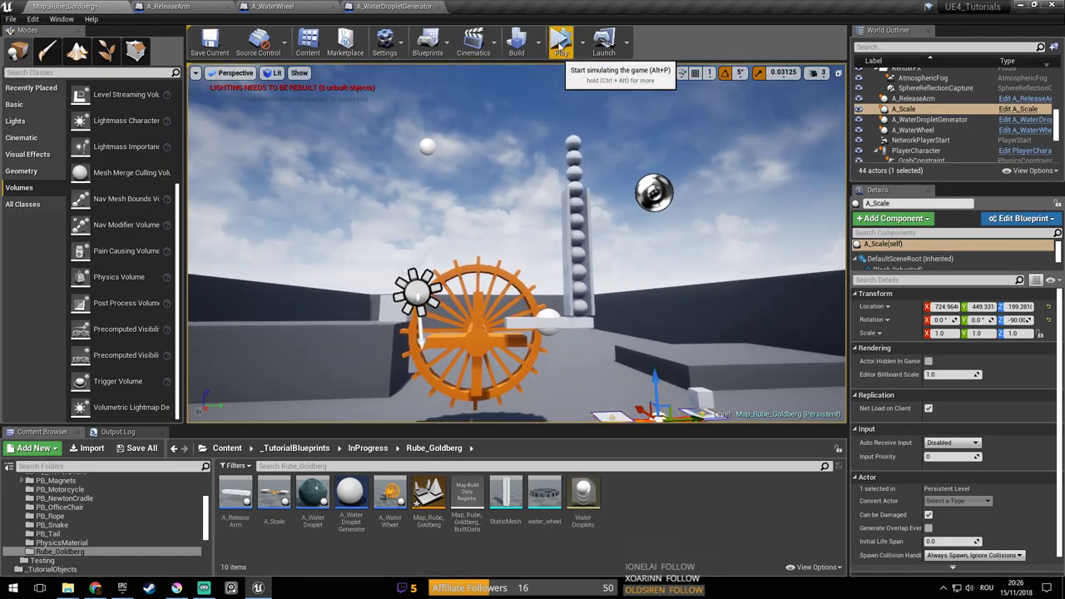
click(427, 147)
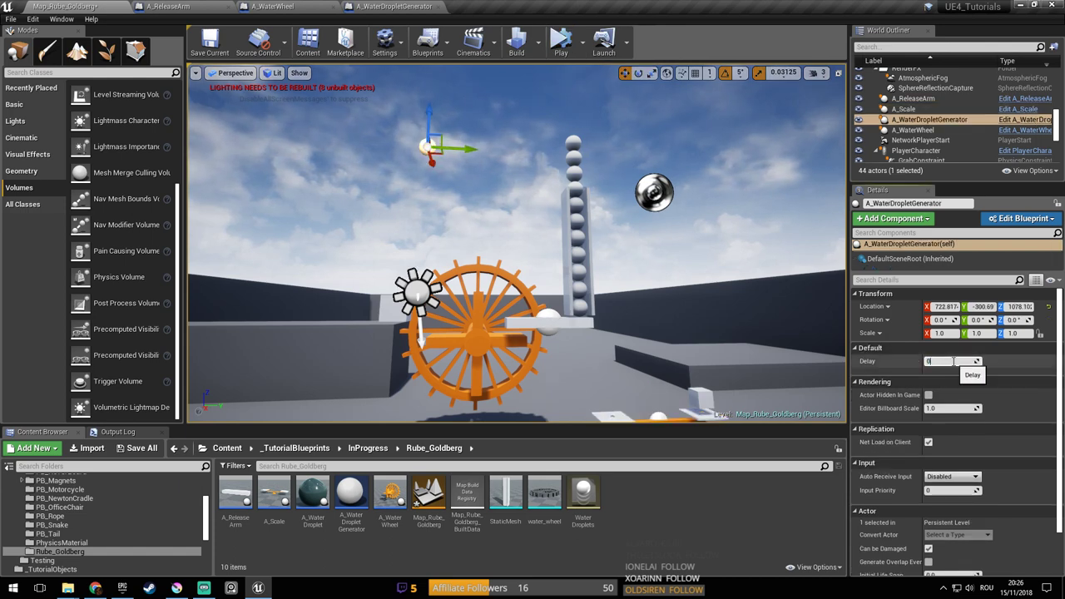
click(559, 43)
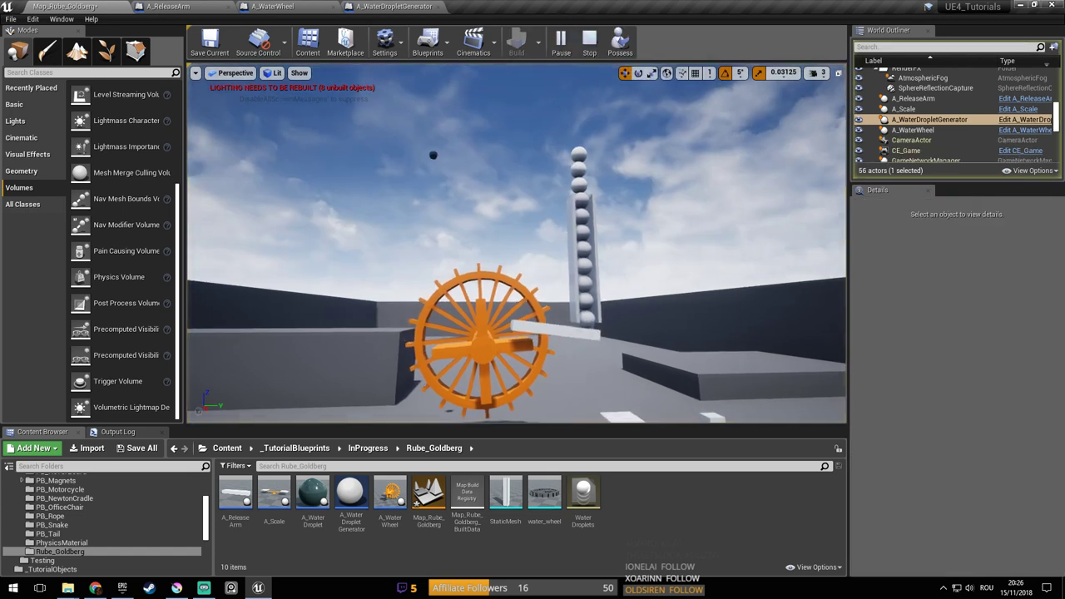
Filter the running level's actors by "gene" and select the A_WaterDropletGenerator
right_drag(475, 183, 460, 182)
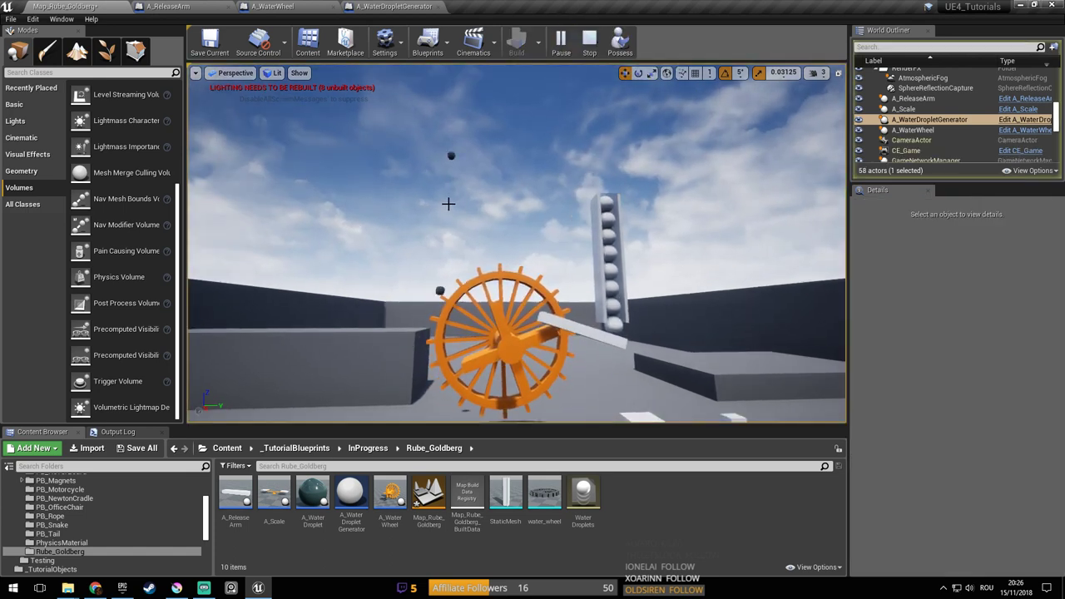
click(446, 183)
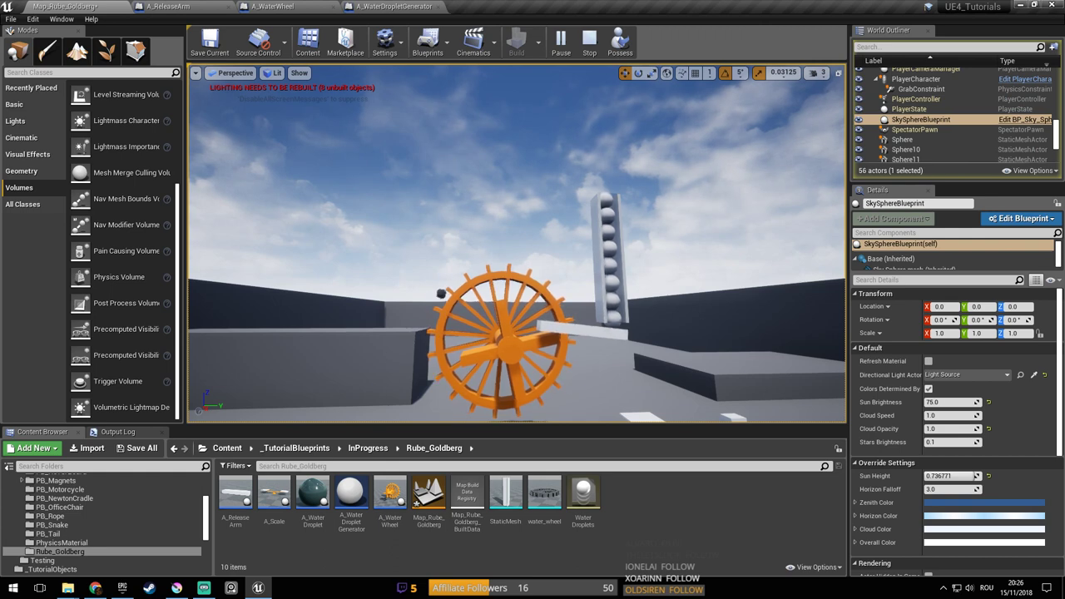
scroll(975, 126, down, 3)
scroll(976, 125, up, 5)
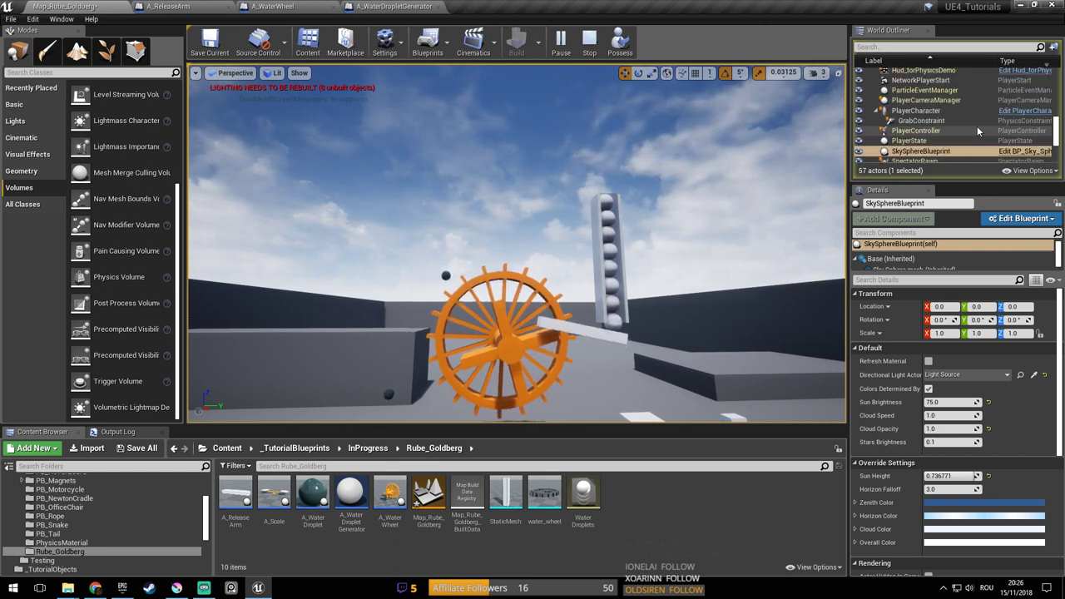
scroll(975, 126, up, 2)
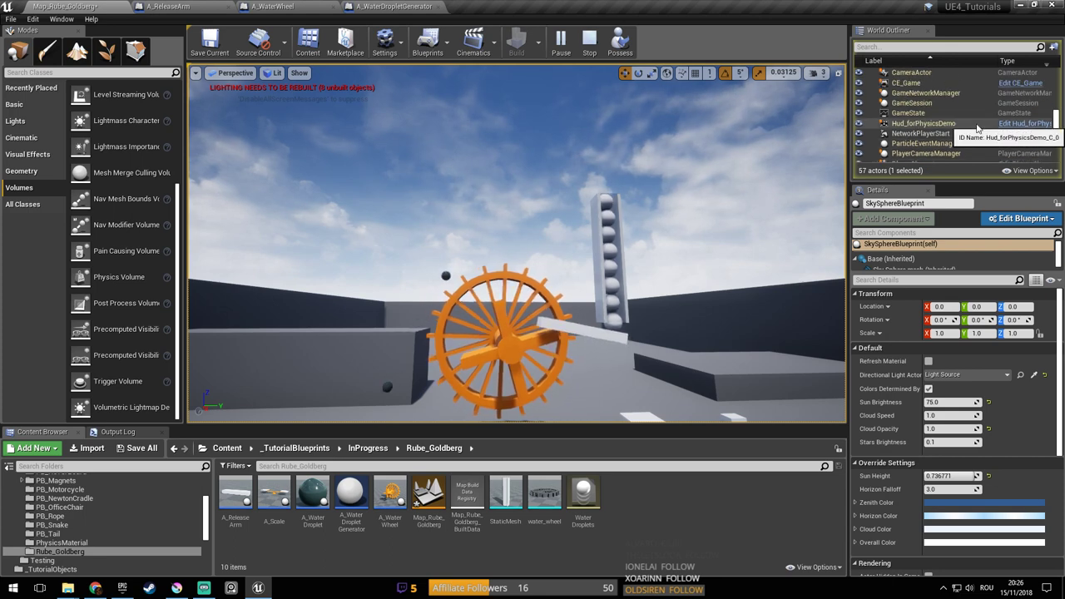
scroll(976, 124, up, 2)
click(918, 47)
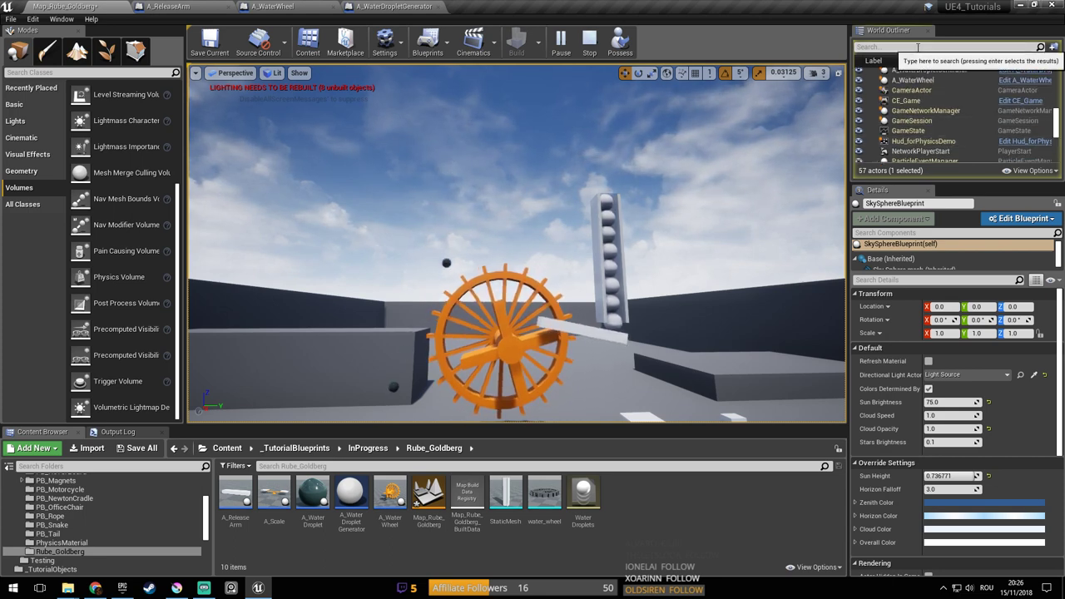
text(gene)
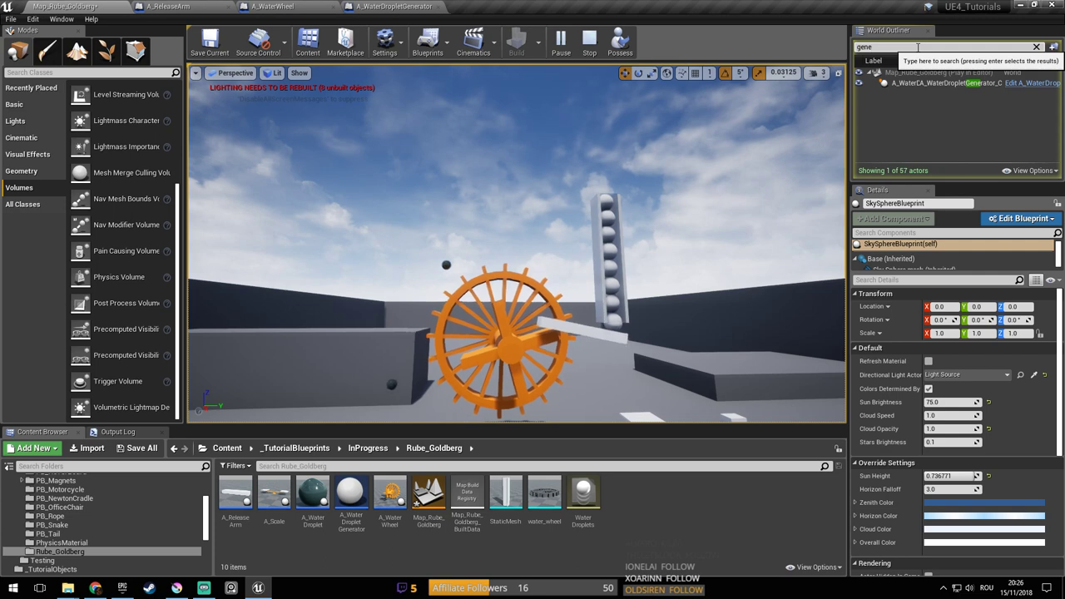
click(947, 83)
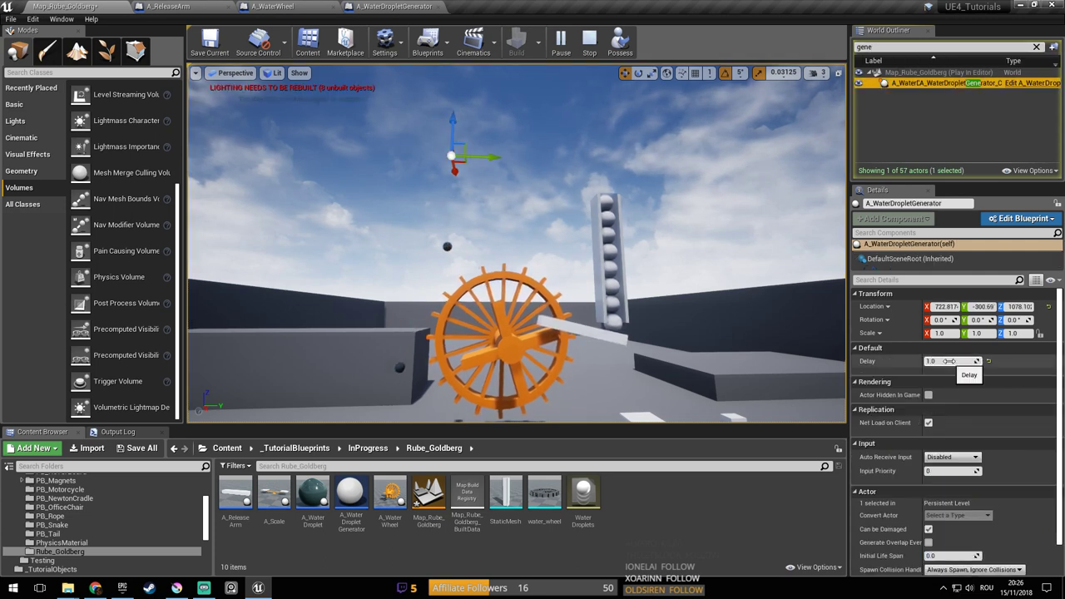
Lower the generator's Delay gradually to about 0.56 while the simulation runs, then stop the simulation
drag(946, 361, 941, 361)
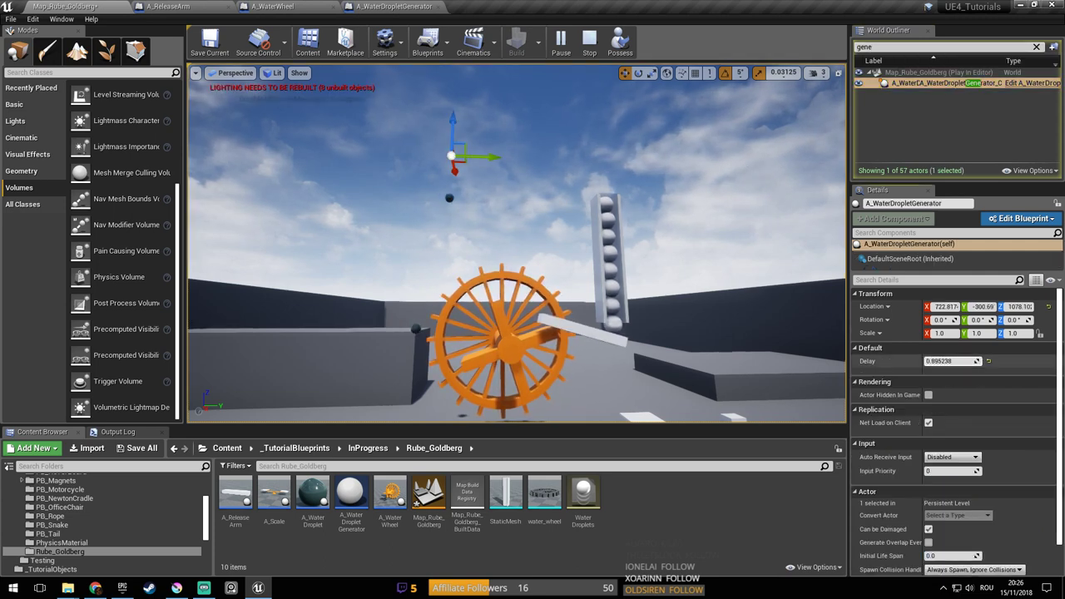
drag(947, 361, 939, 362)
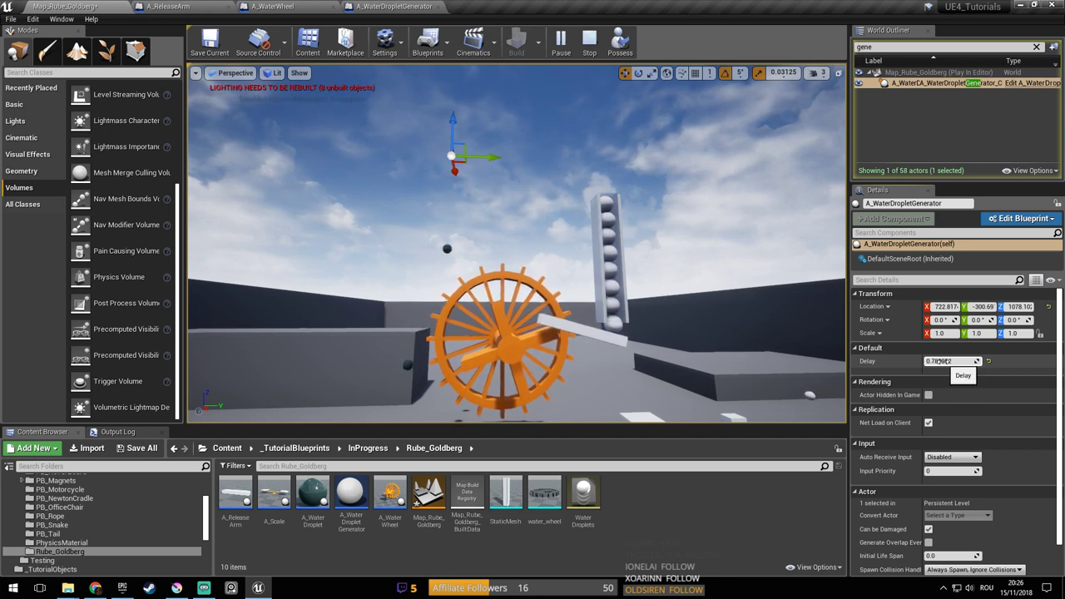
drag(940, 361, 946, 361)
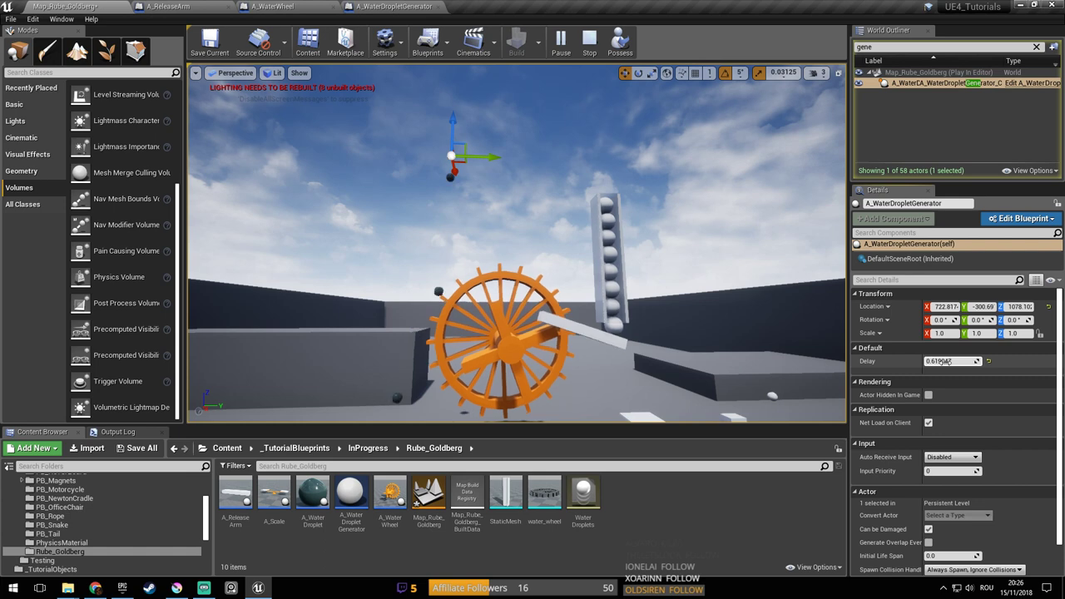
drag(946, 362, 942, 361)
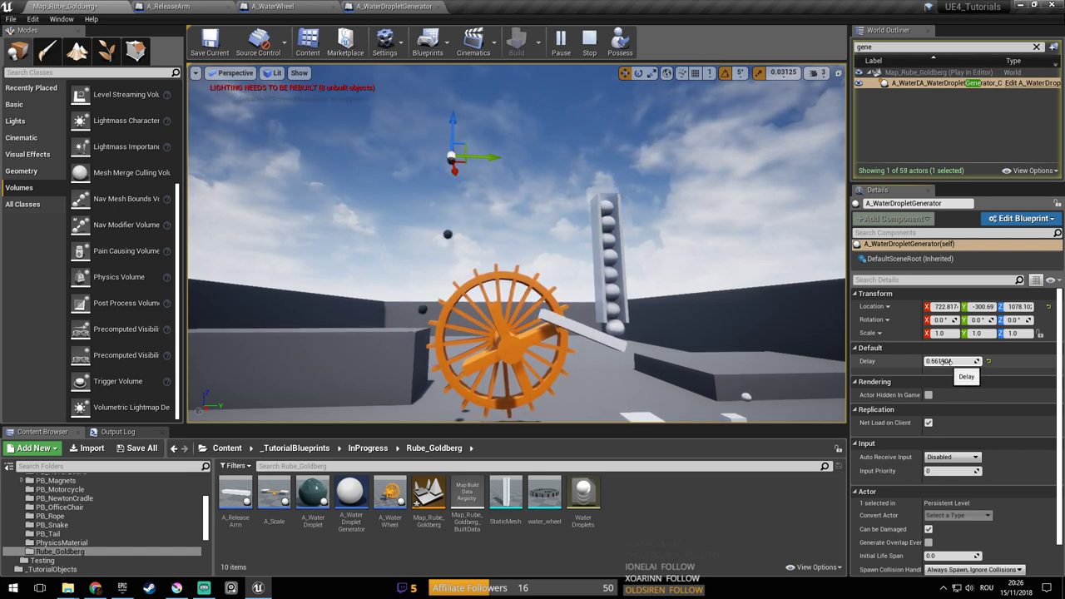
click(949, 361)
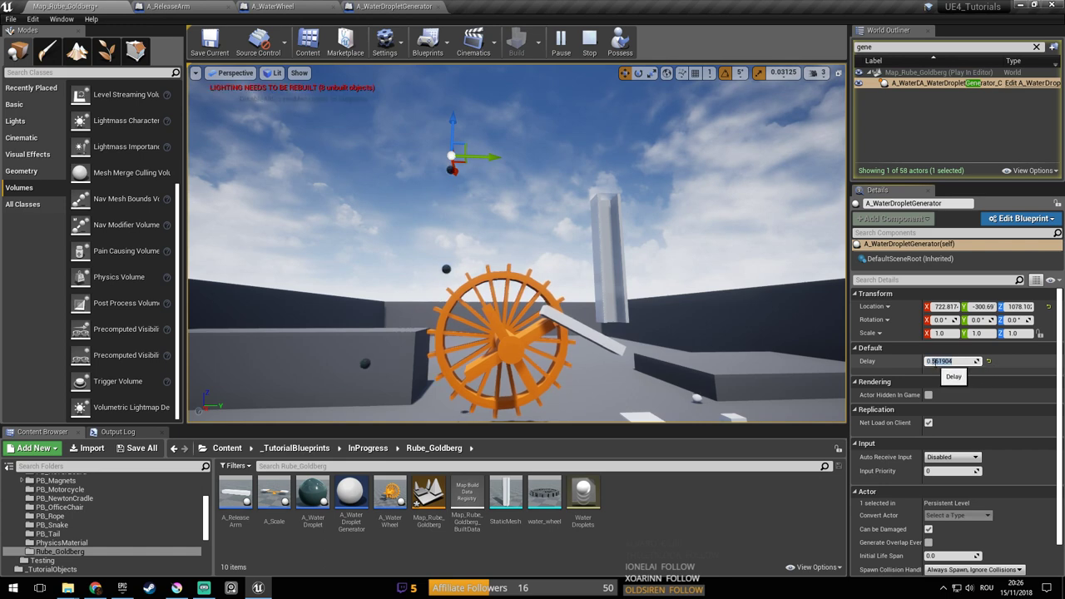
key(Escape)
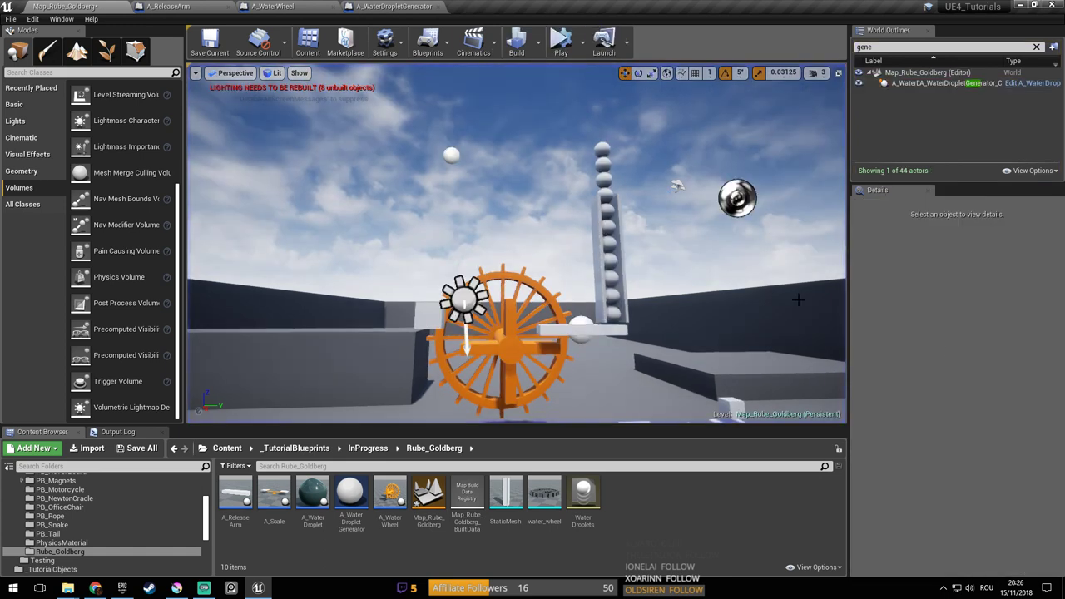
Set the Delay of the A_WaterDropletGenerator placed in the level to 0.2
click(450, 155)
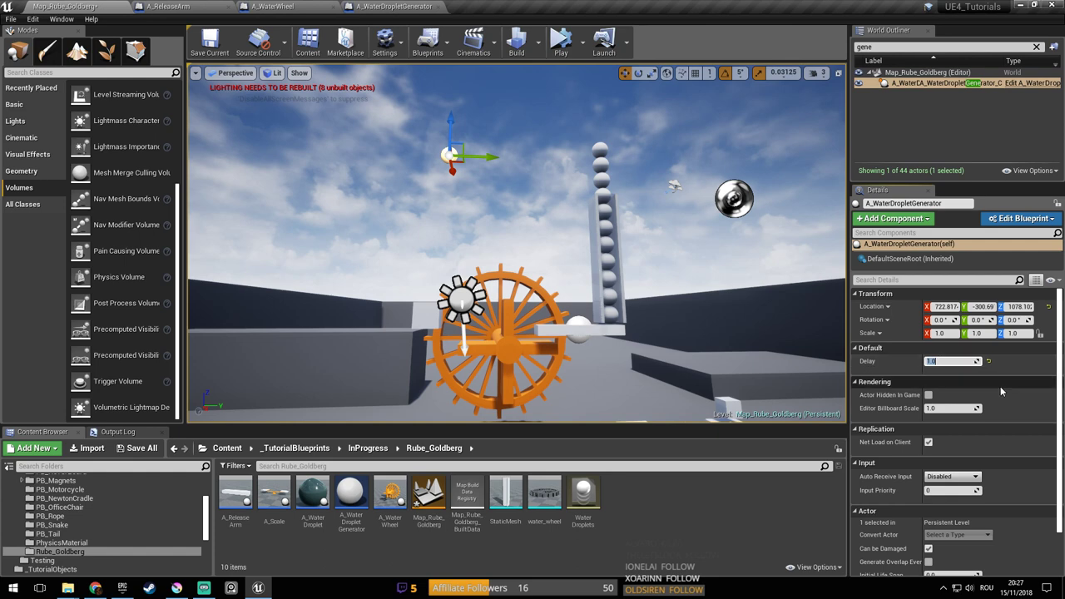
text(0.2)
key(Return)
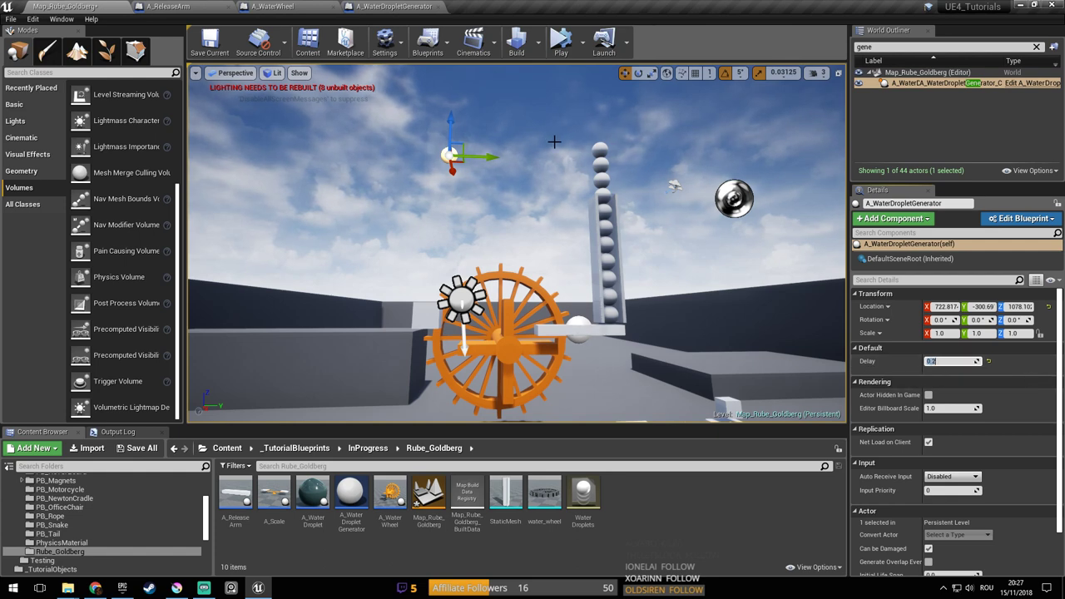
Simulate the level and watch how the falling droplets drive the water wheel and the release arm
click(560, 45)
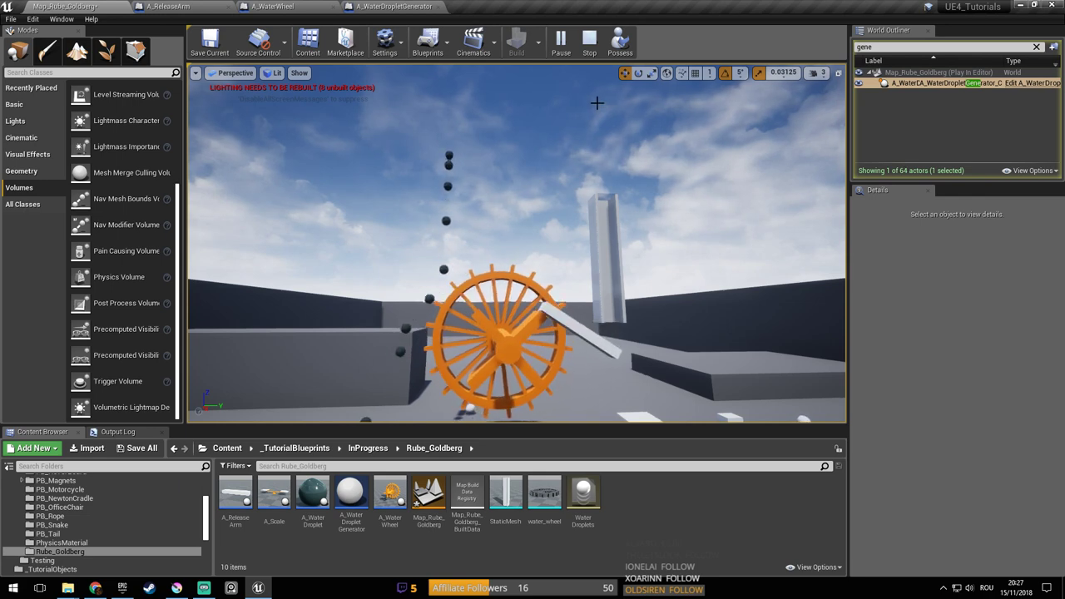
mouse_move(569, 109)
right_down()
mouse_move(561, 97)
mouse_move(561, 123)
right_up()
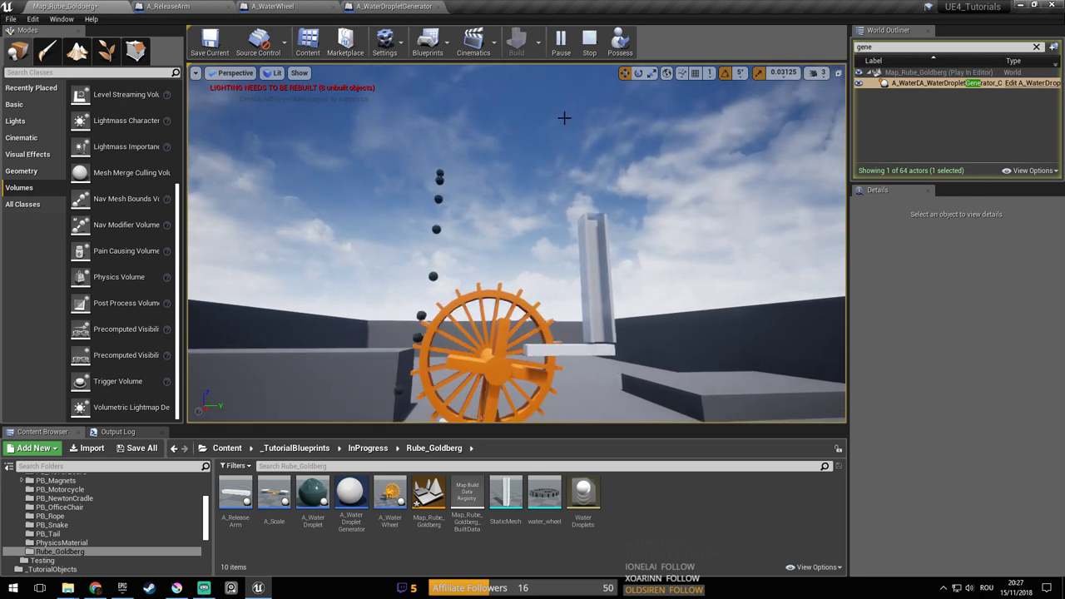
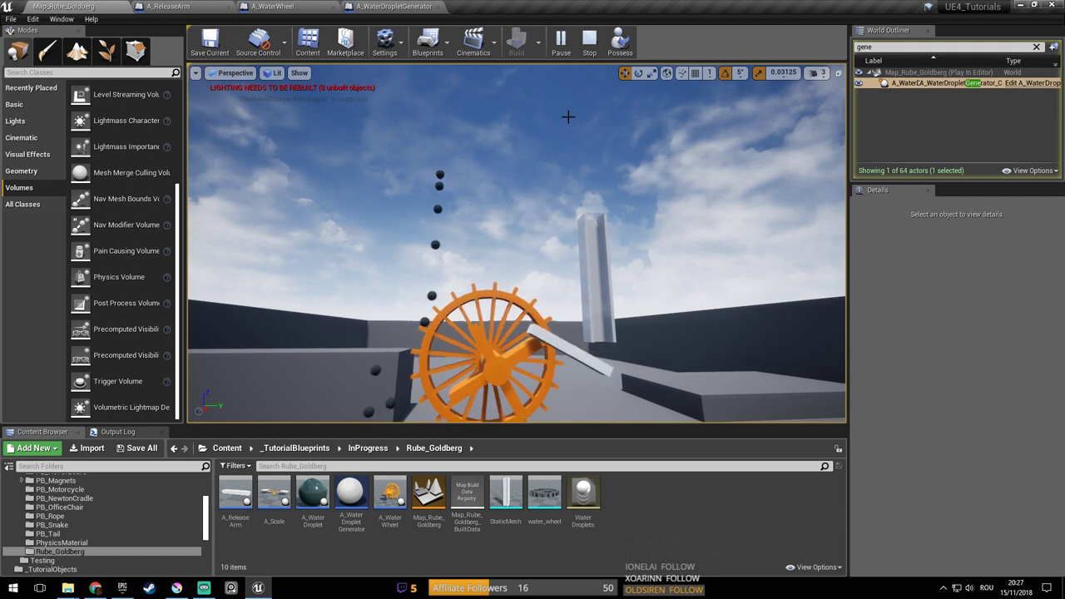
mouse_move(543, 329)
right_down()
mouse_move(576, 395)
mouse_move(543, 330)
right_up()
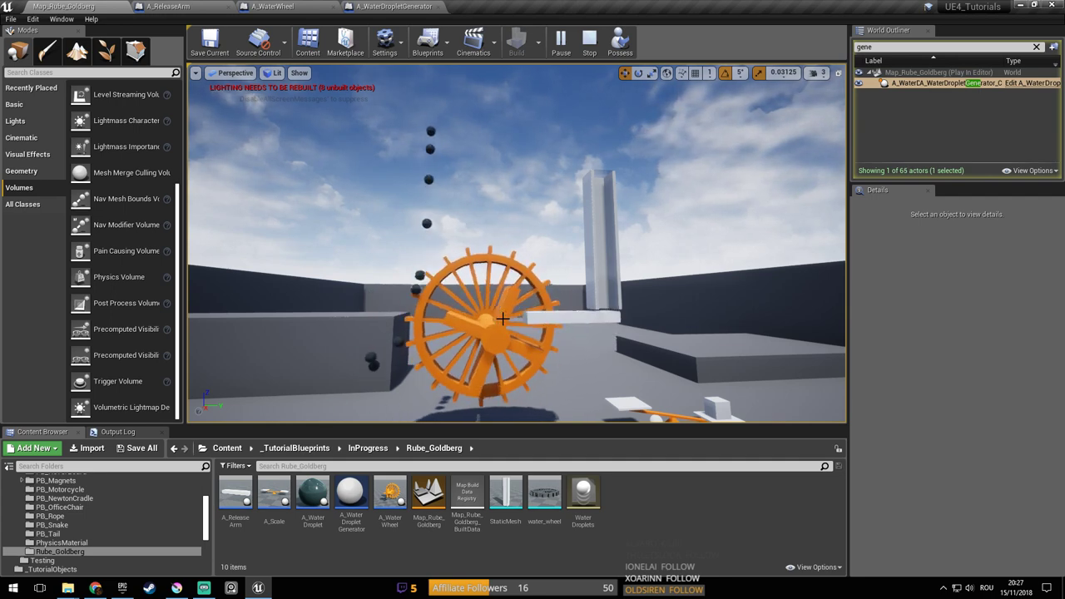
Inspect the running water wheel and release arm from several angles, then stop the simulation
mouse_move(495, 301)
right_down()
mouse_move(530, 308)
mouse_move(484, 304)
mouse_move(504, 313)
right_up()
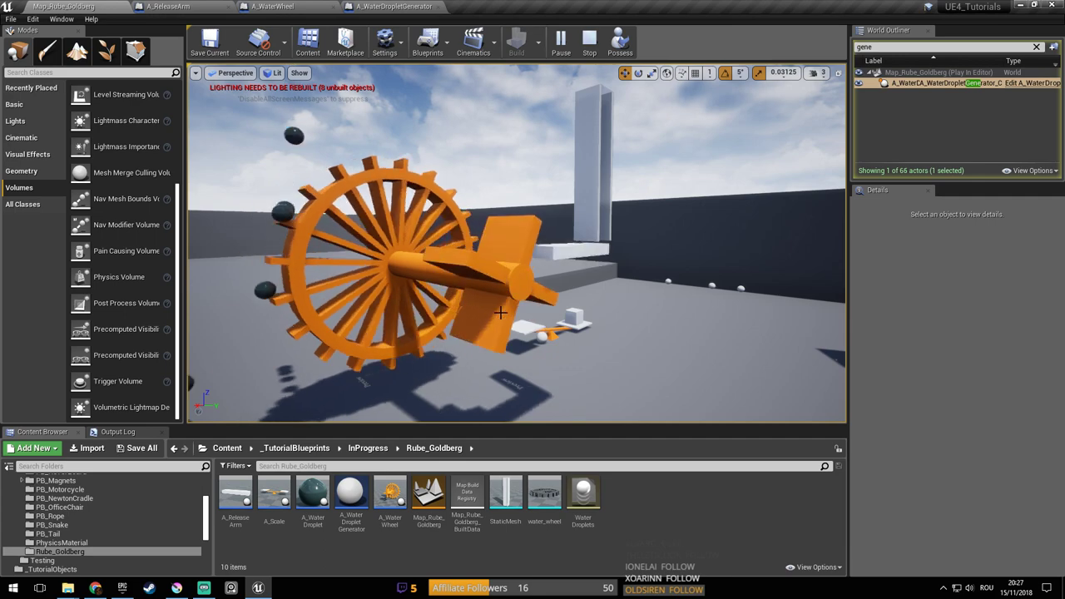
right_drag(500, 312, 599, 278)
key(Escape)
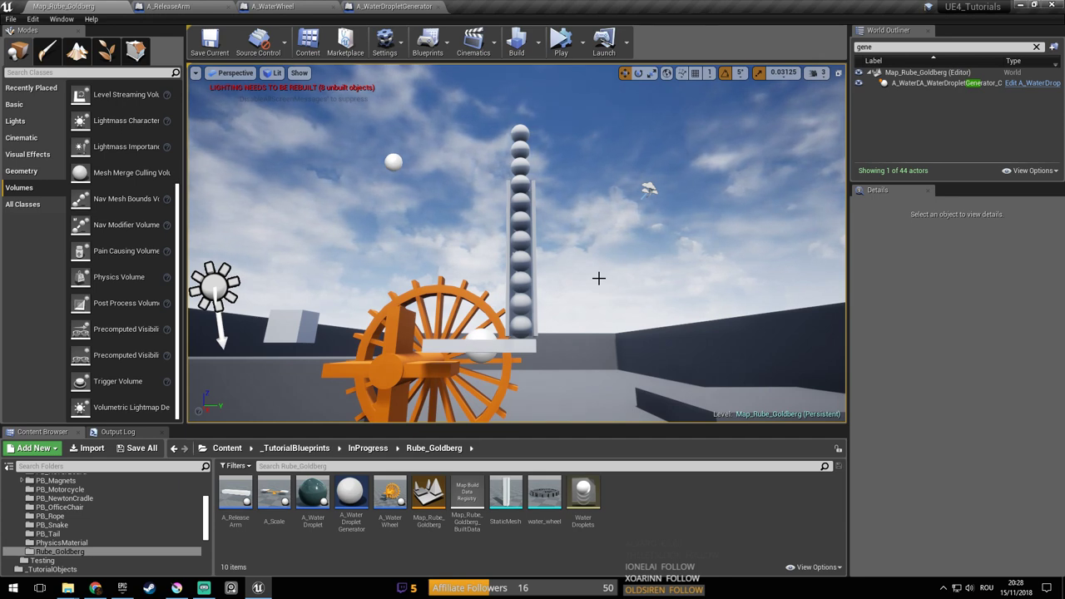
Hide the grouped chute panels that surround the column of stacked spheres
right_drag(600, 278, 618, 291)
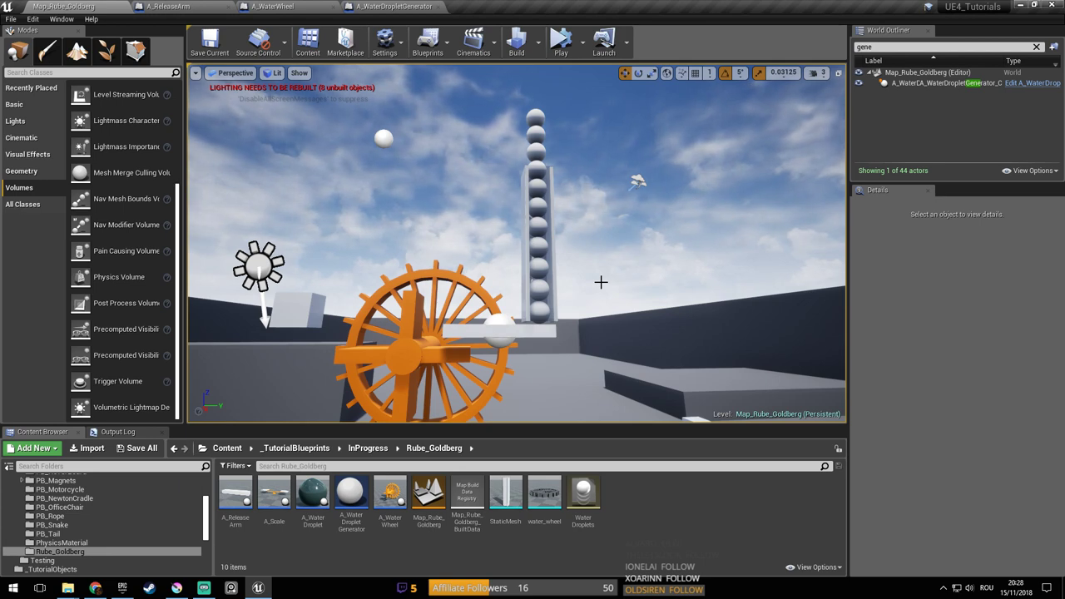
mouse_move(601, 282)
right_down()
mouse_move(586, 299)
mouse_move(607, 266)
right_up()
key(w)
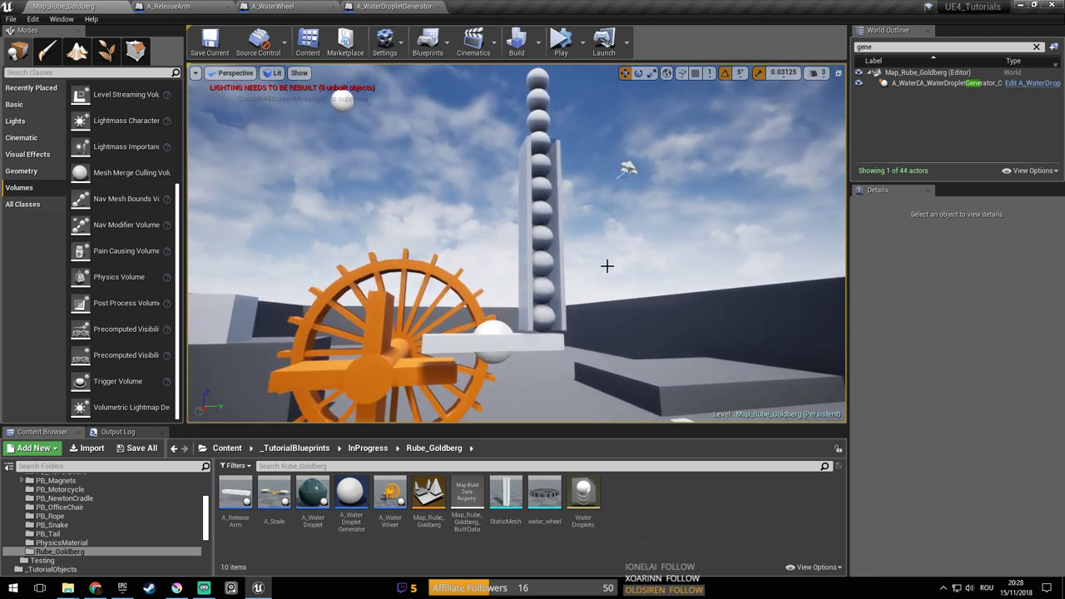
click(538, 77)
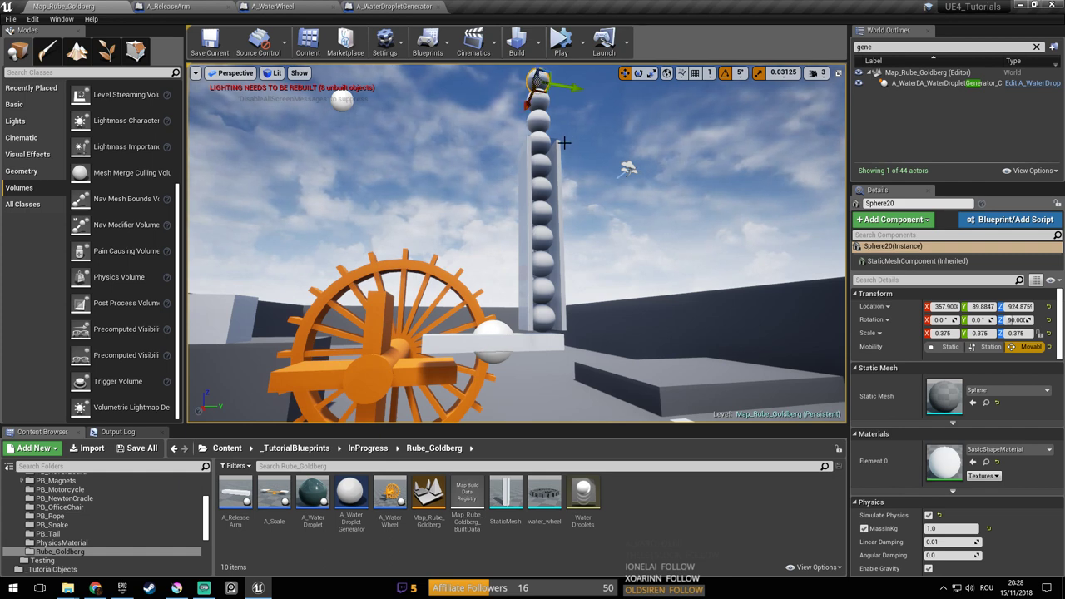
mouse_move(564, 146)
right_down()
mouse_move(537, 148)
mouse_move(579, 137)
right_up()
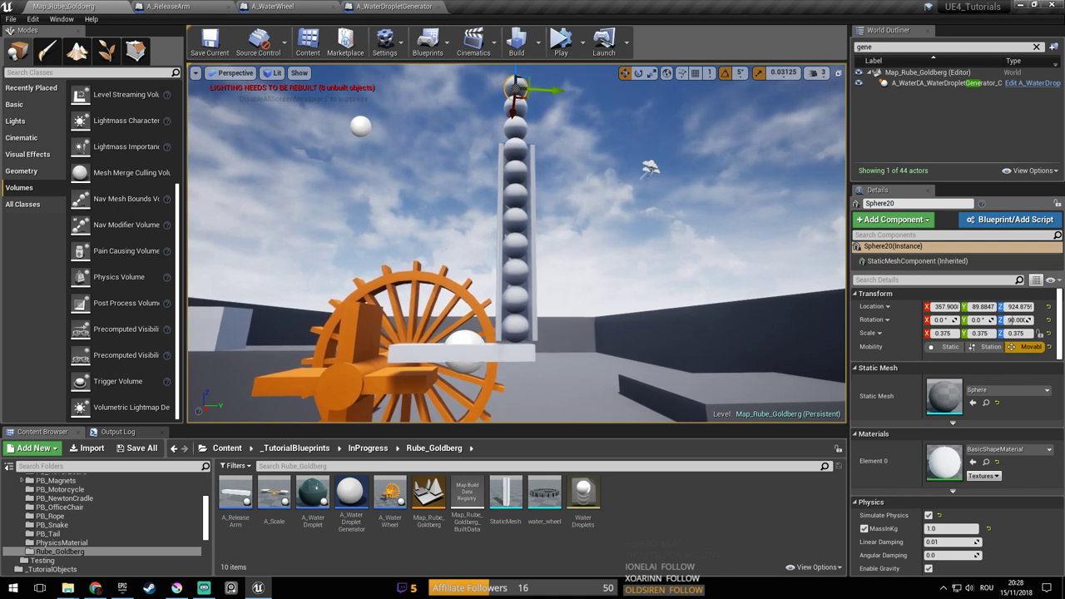
click(542, 166)
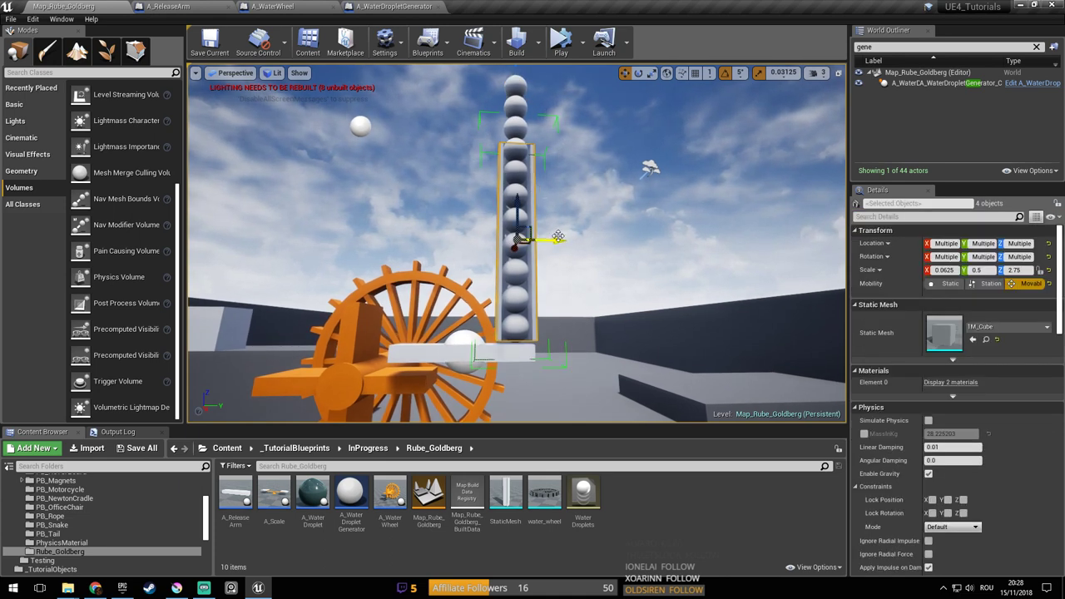
key(Escape)
Try to find the mass property for the box-selected column of spheres by filtering their details by "mass"
click(518, 223)
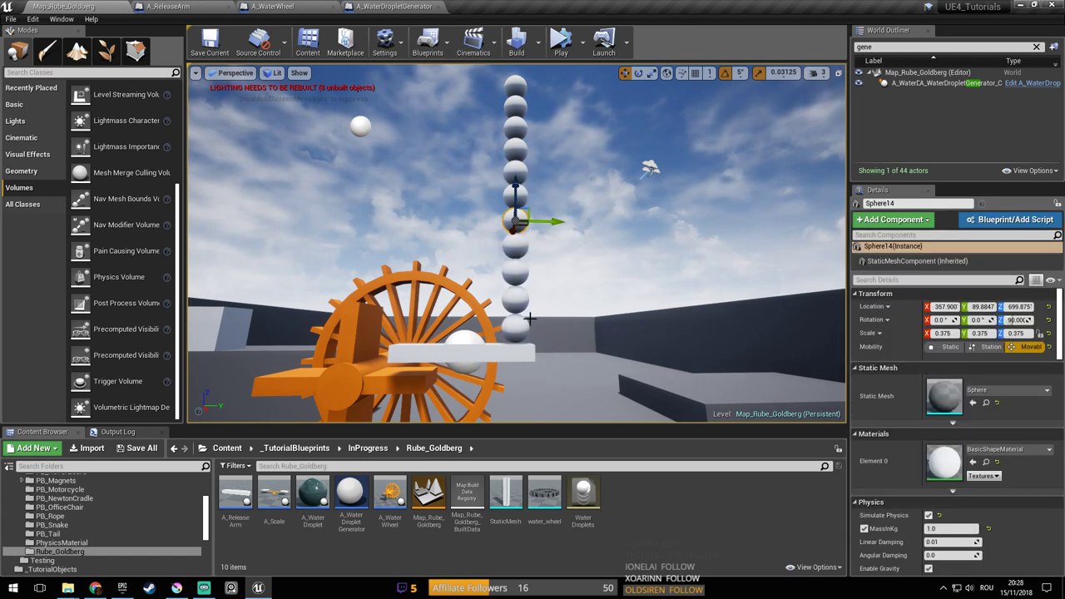
ctrl+alt+drag(520, 80, 516, 327)
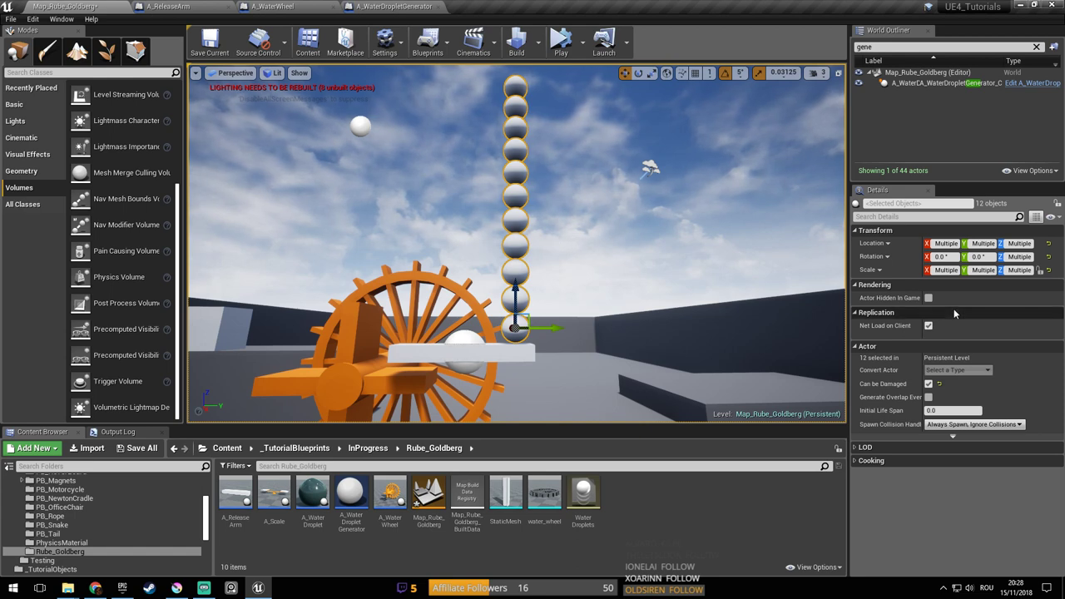
click(940, 220)
text(,a)
key(BackSpace)
key(BackSpace)
text(mass)
key(BackSpace)
key(BackSpace)
key(BackSpace)
key(BackSpace)
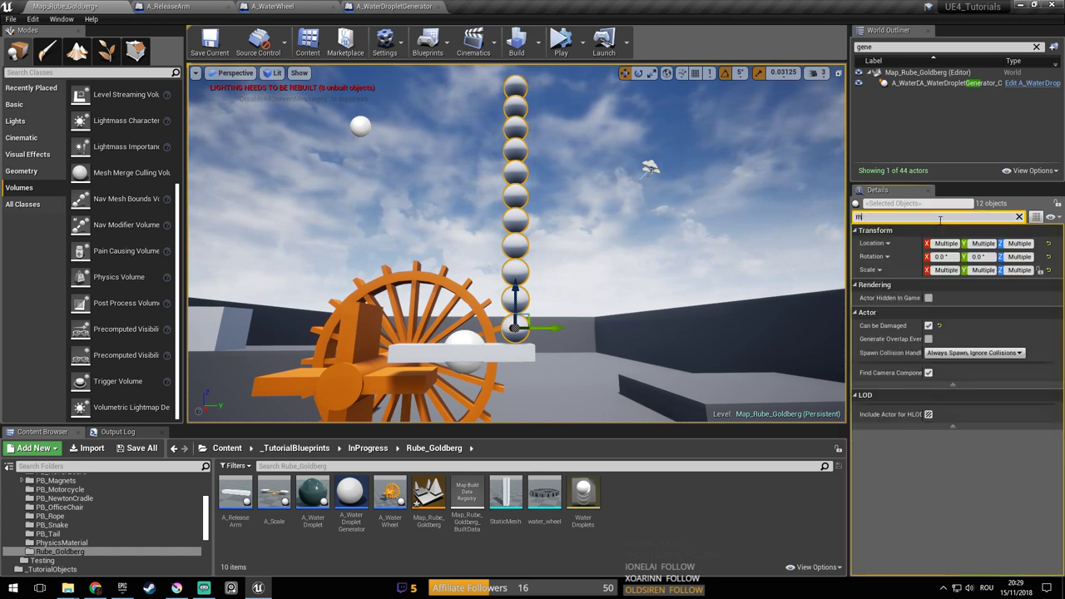
Select all eleven stacked spheres together and set their mass to 2 kg
click(576, 237)
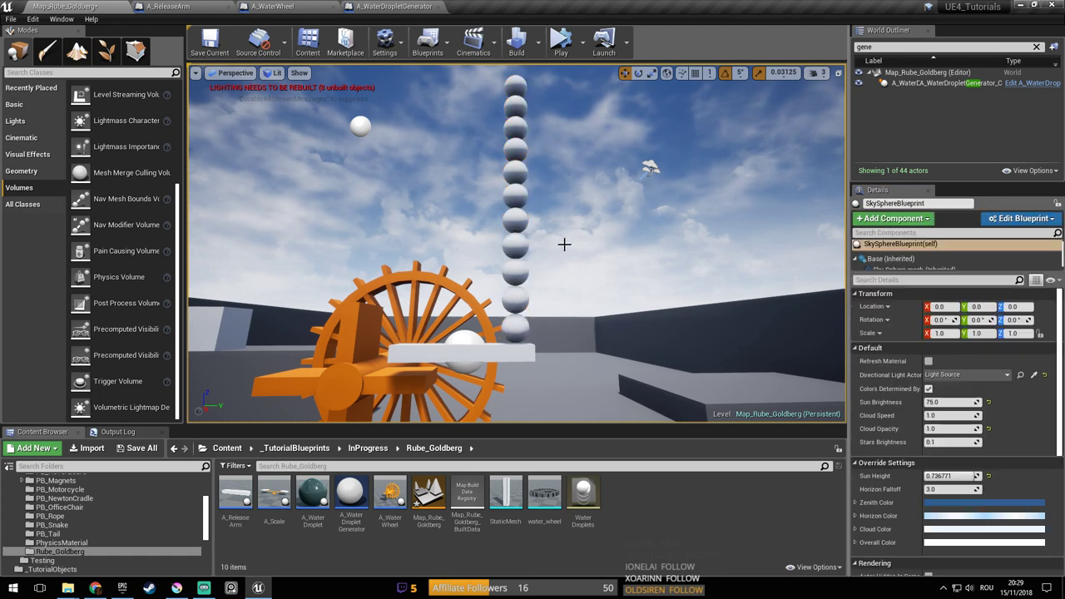
click(518, 323)
ctrl+click(515, 301)
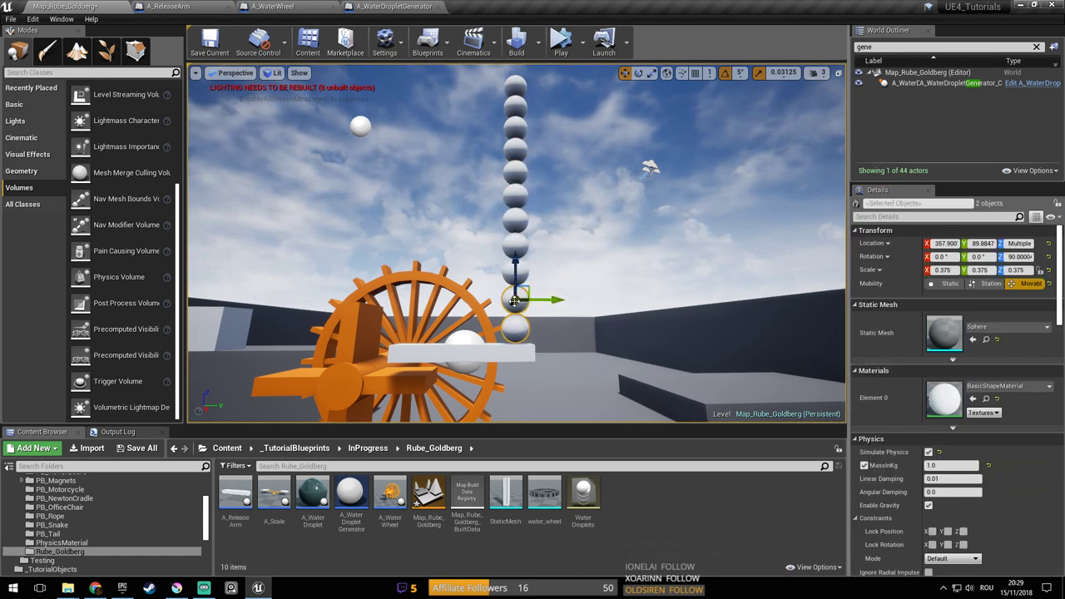
click(516, 328)
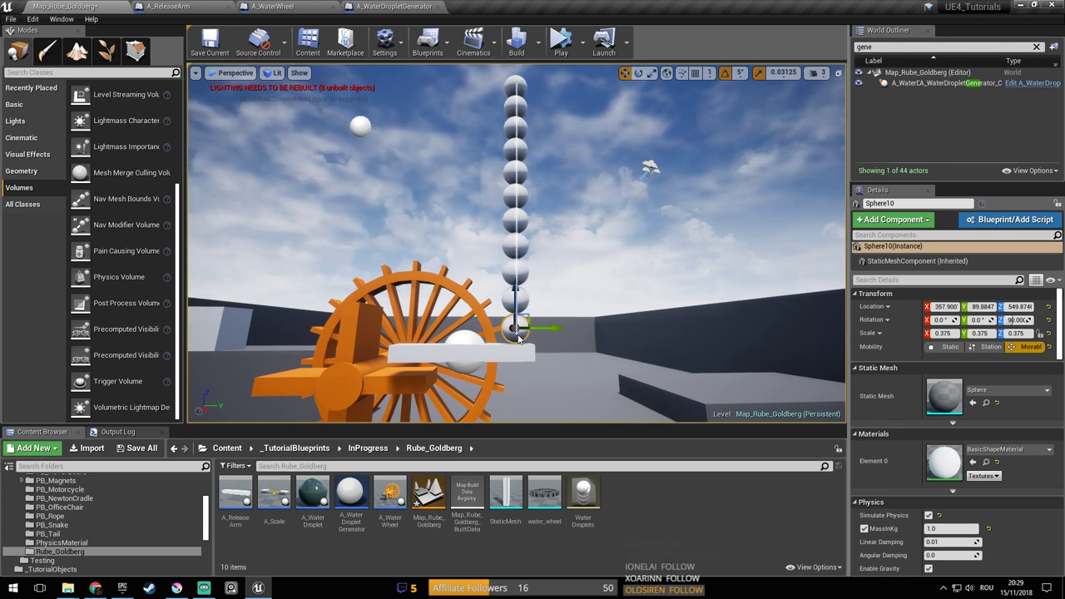
ctrl+alt+drag(517, 335, 518, 336)
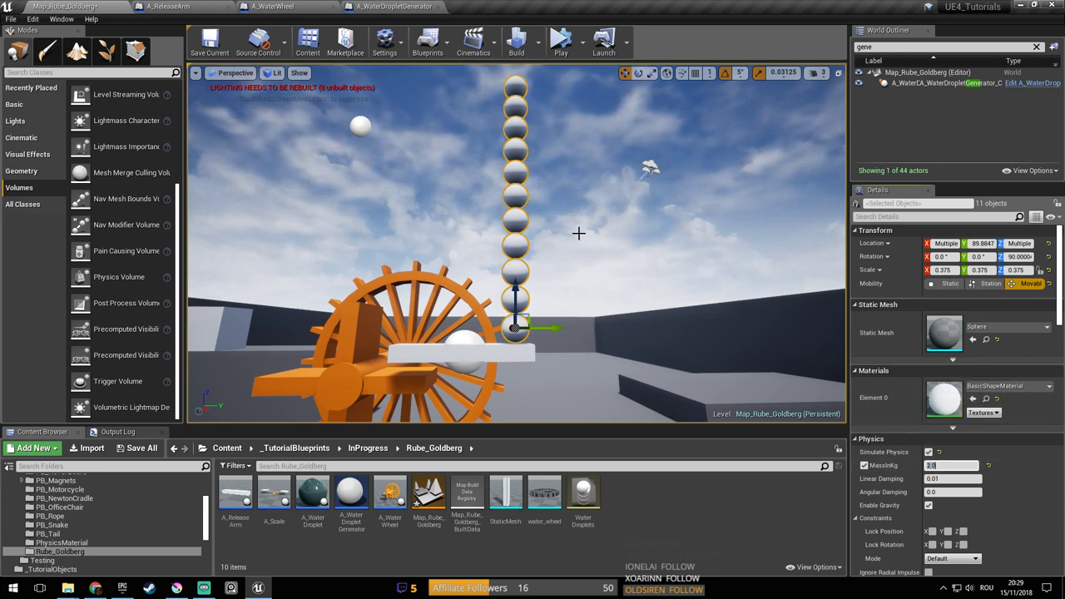
click(516, 224)
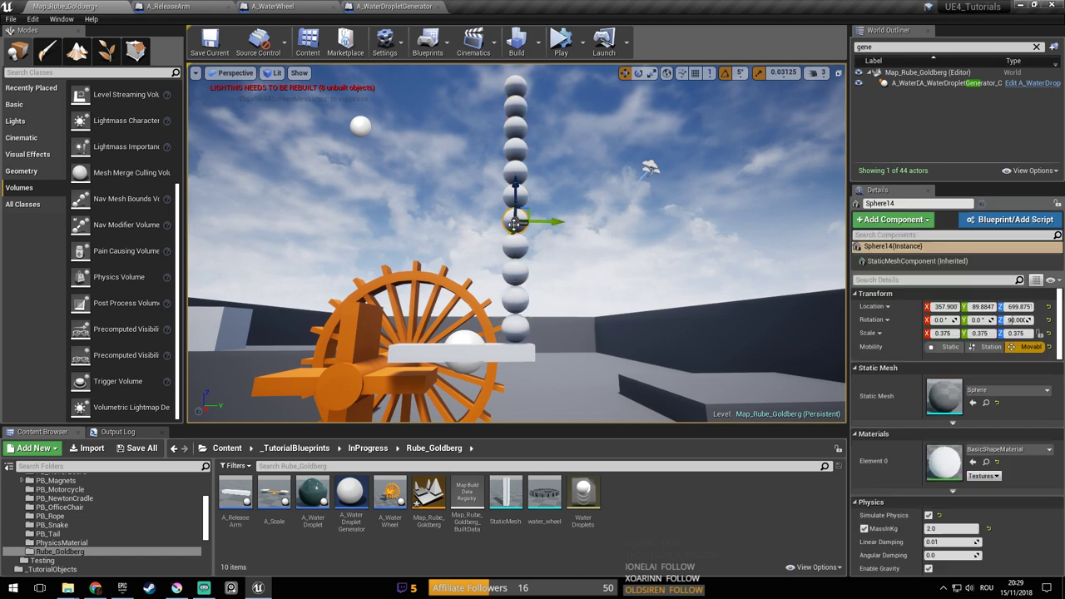
click(587, 245)
key(alt+h)
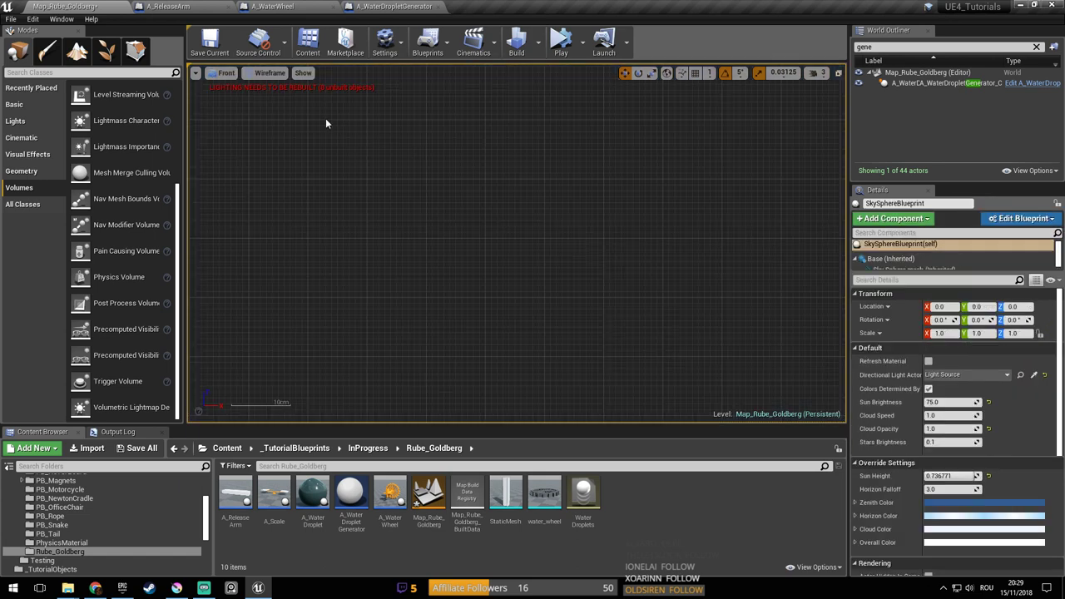
click(226, 72)
click(250, 93)
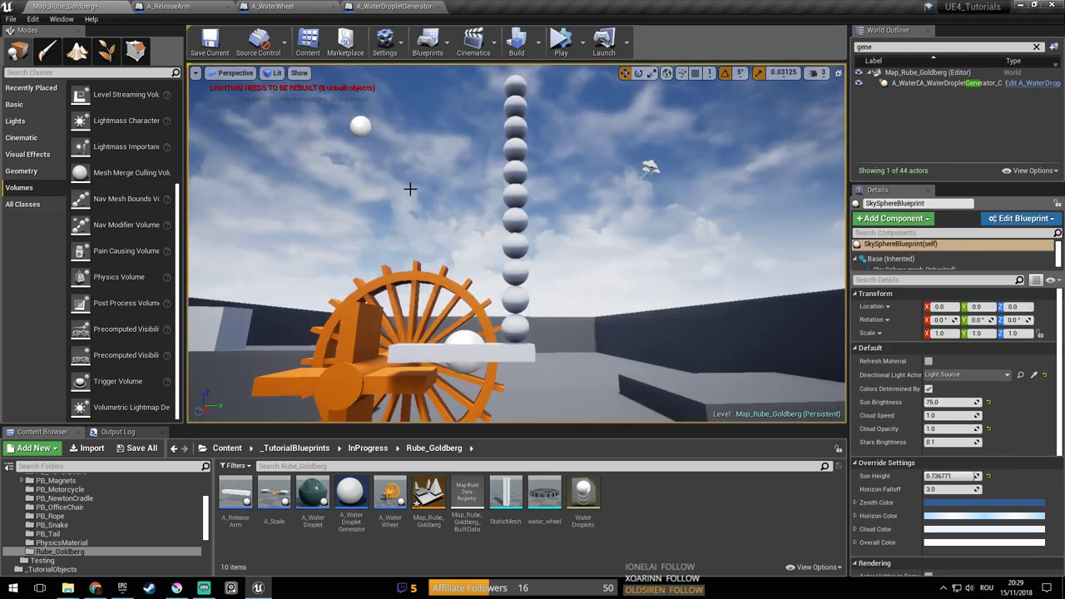
Clear the actor filter, show all hidden actors again and save the level
right_drag(560, 231, 600, 248)
click(531, 212)
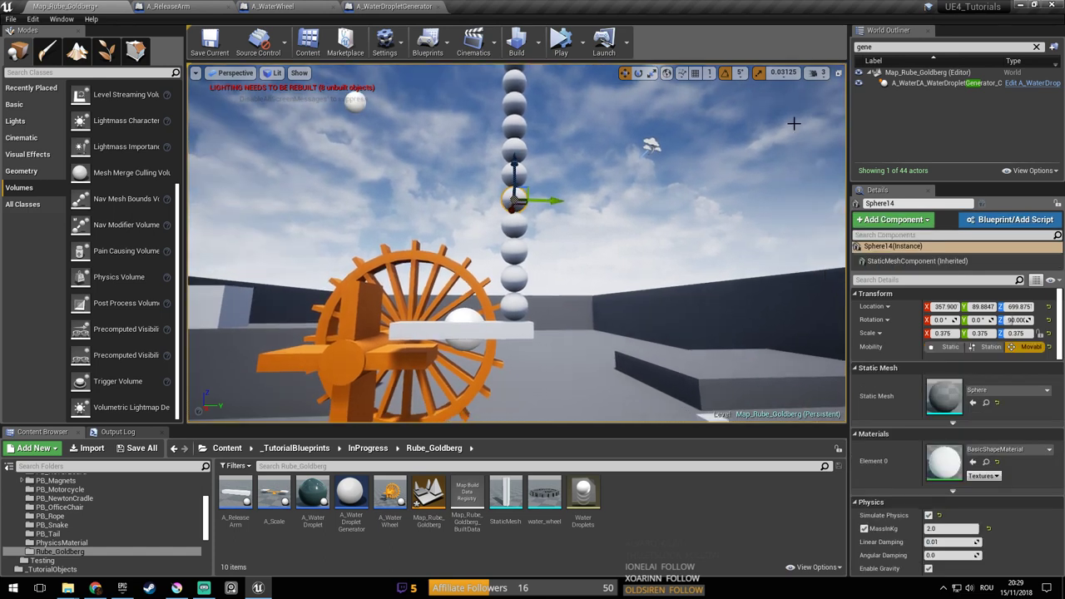
click(1036, 46)
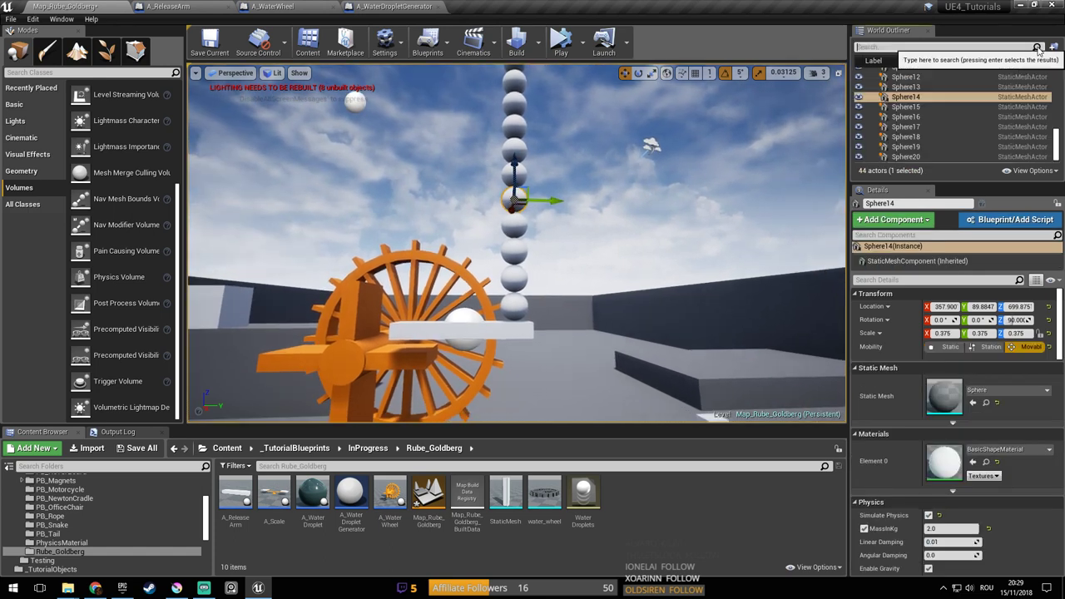
right_click(963, 133)
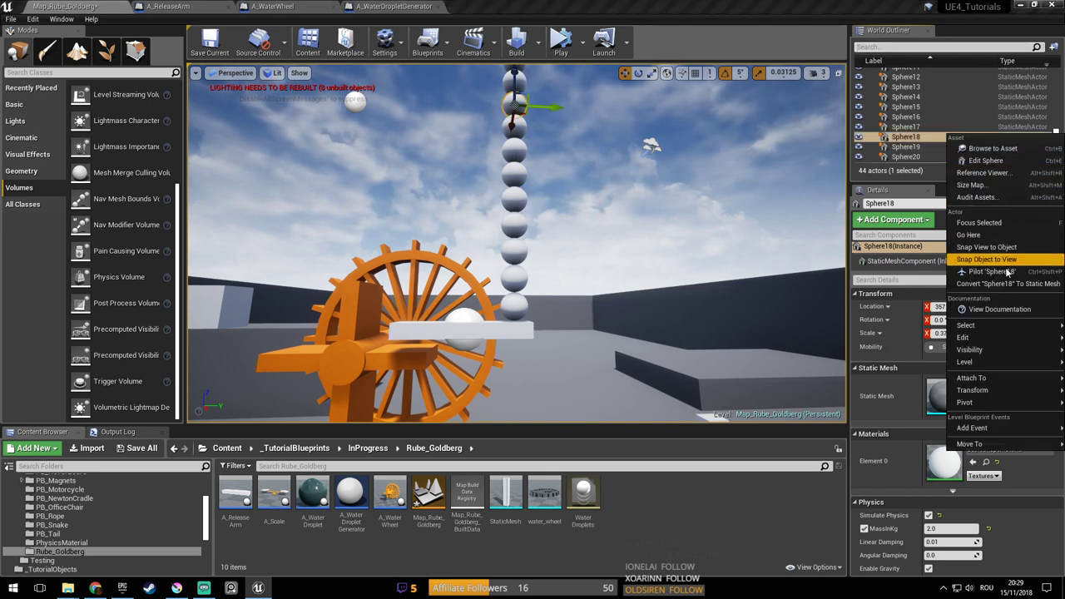
mouse_move(969, 350)
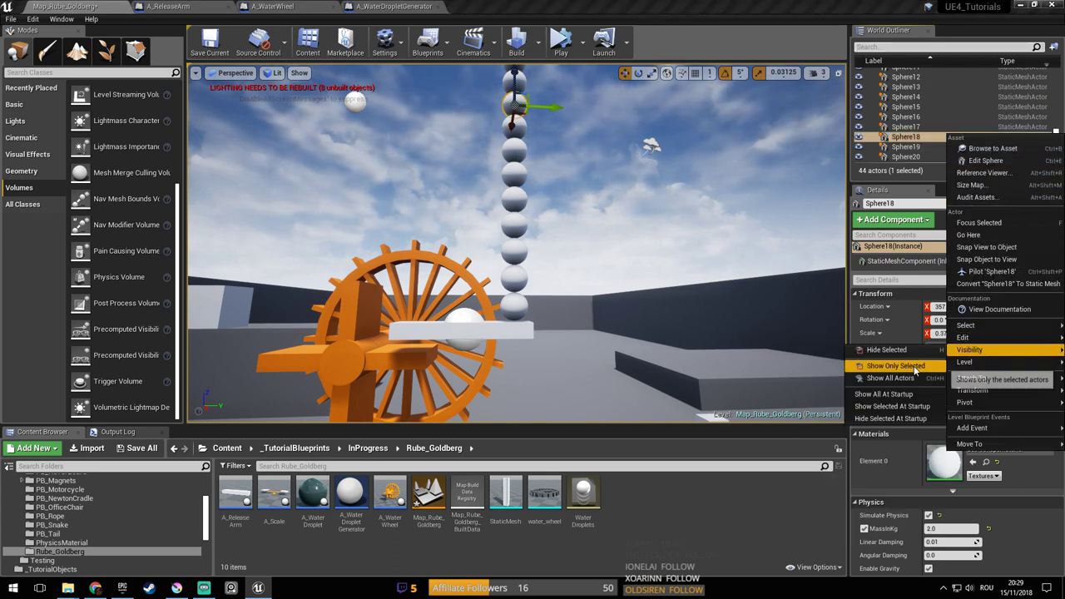
click(914, 368)
key(ctrl+s)
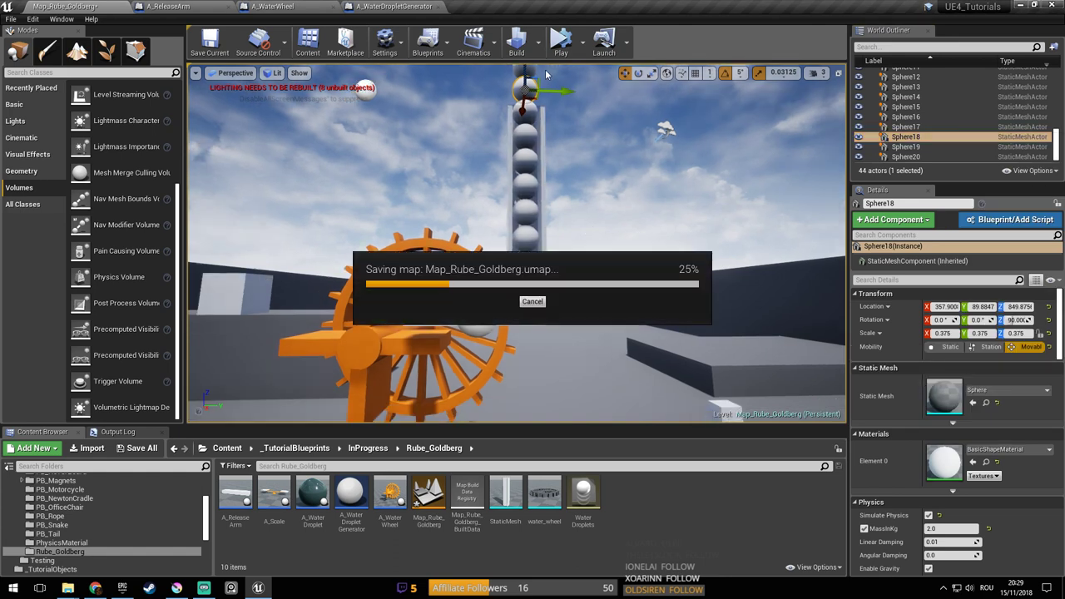
Simulate the level to watch how the heavier spheres act on the release arm, then stop
click(561, 42)
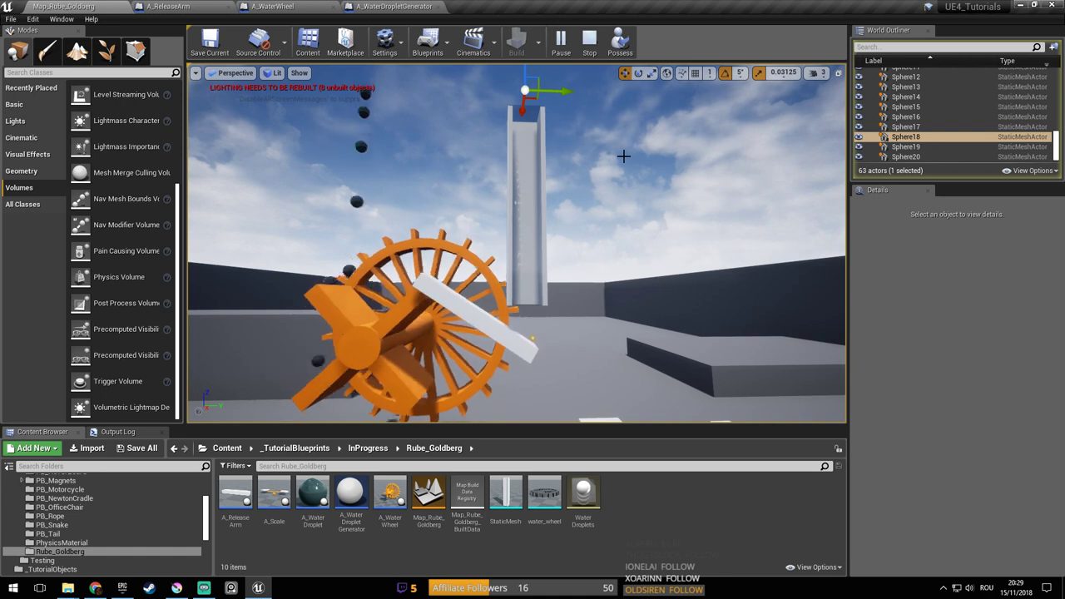
key(Escape)
right_drag(525, 243, 536, 264)
Save the level, then switch to Krita to check the Rube_goldberg sketch and return to Unreal Editor
key(ctrl+s)
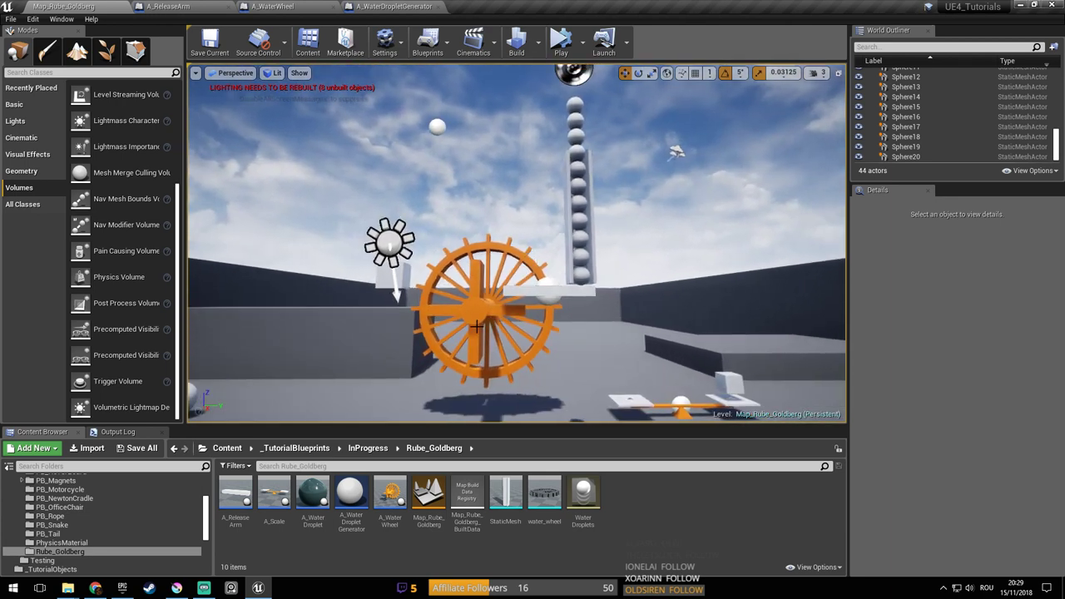
click(177, 589)
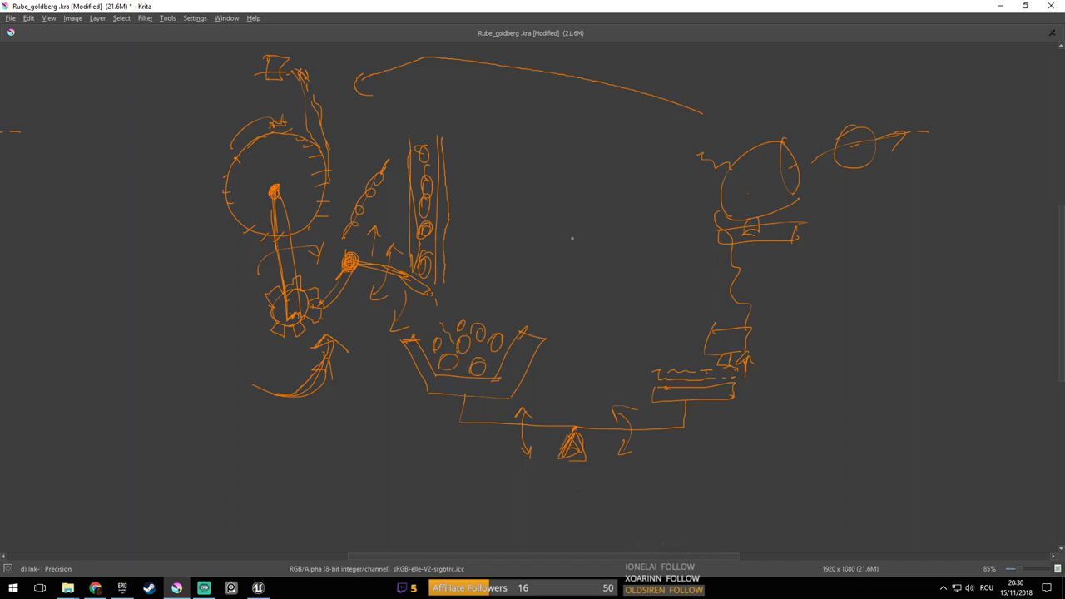
key(alt+Tab)
Tilt A_ReleaseArm by 10 degrees and reposition it beneath the chute at about Y 30.6, Z 508.9
right_drag(541, 264, 586, 294)
click(511, 262)
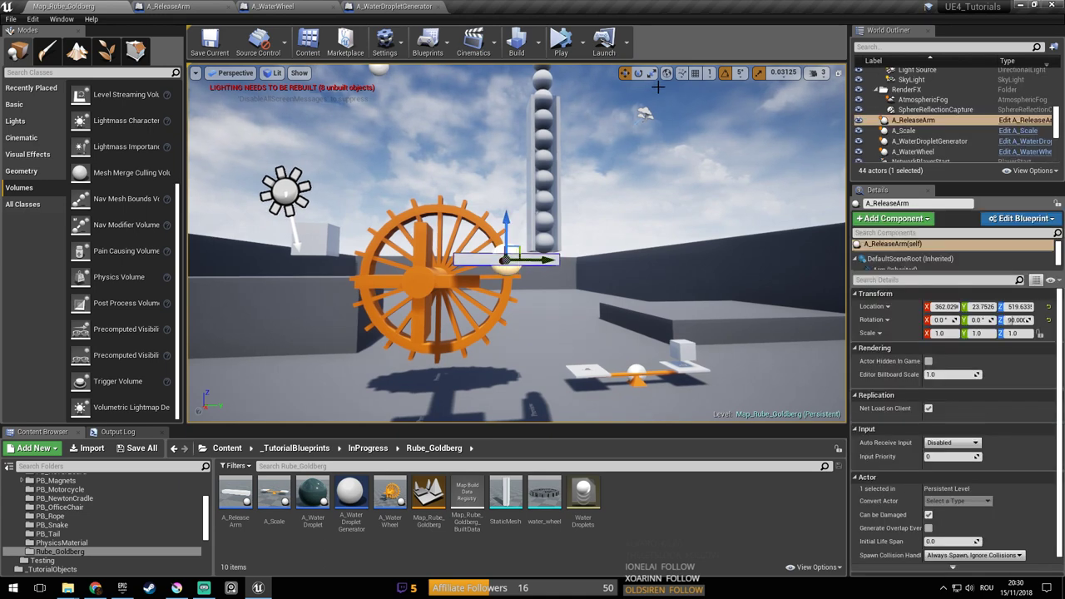
drag(517, 250, 516, 252)
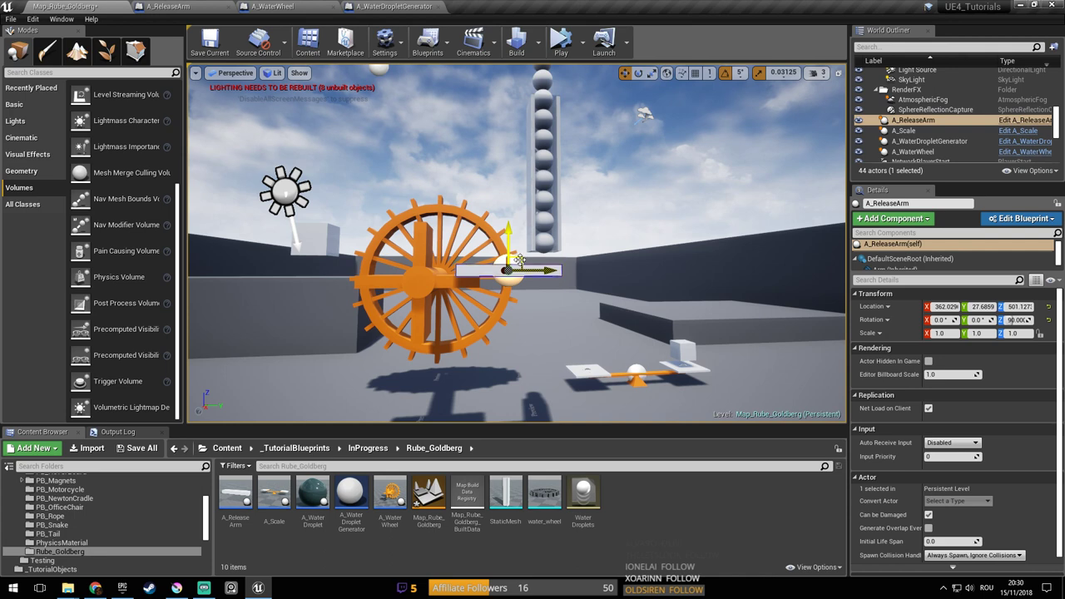
click(638, 73)
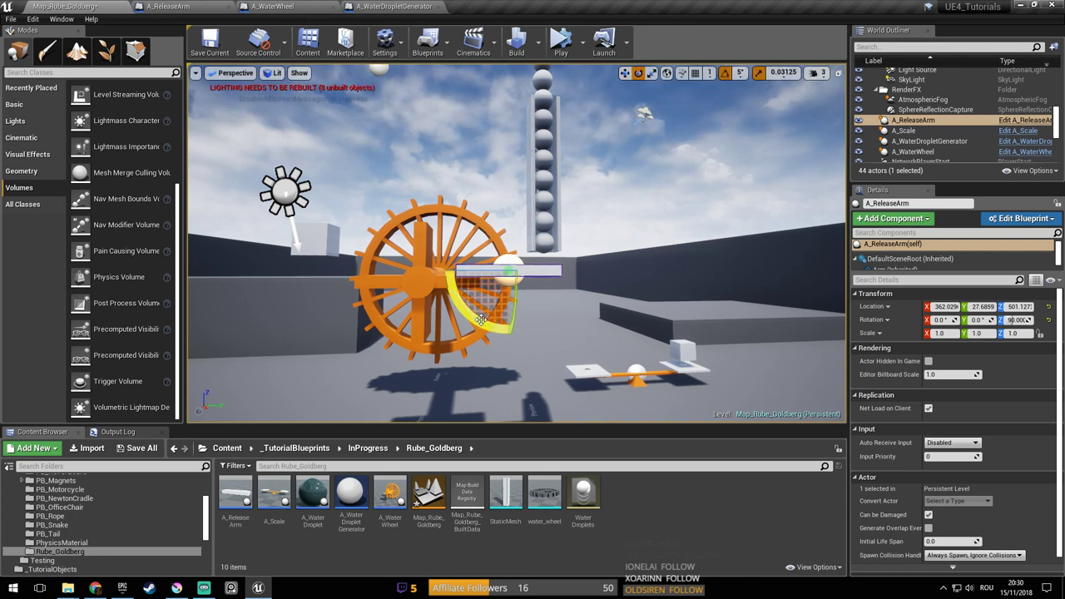
drag(549, 228, 544, 223)
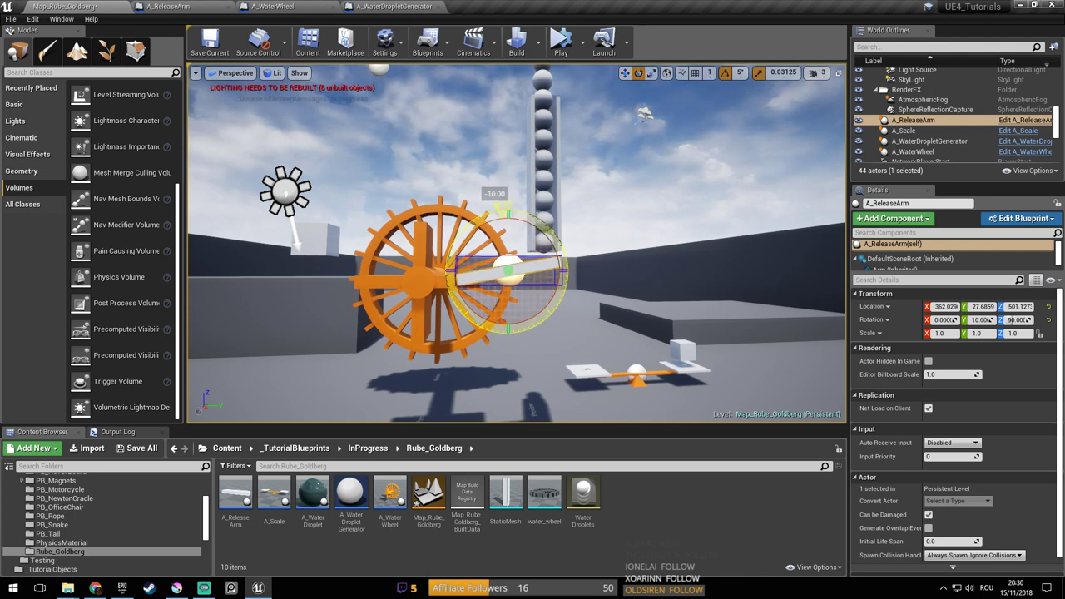
click(625, 73)
drag(516, 258, 518, 256)
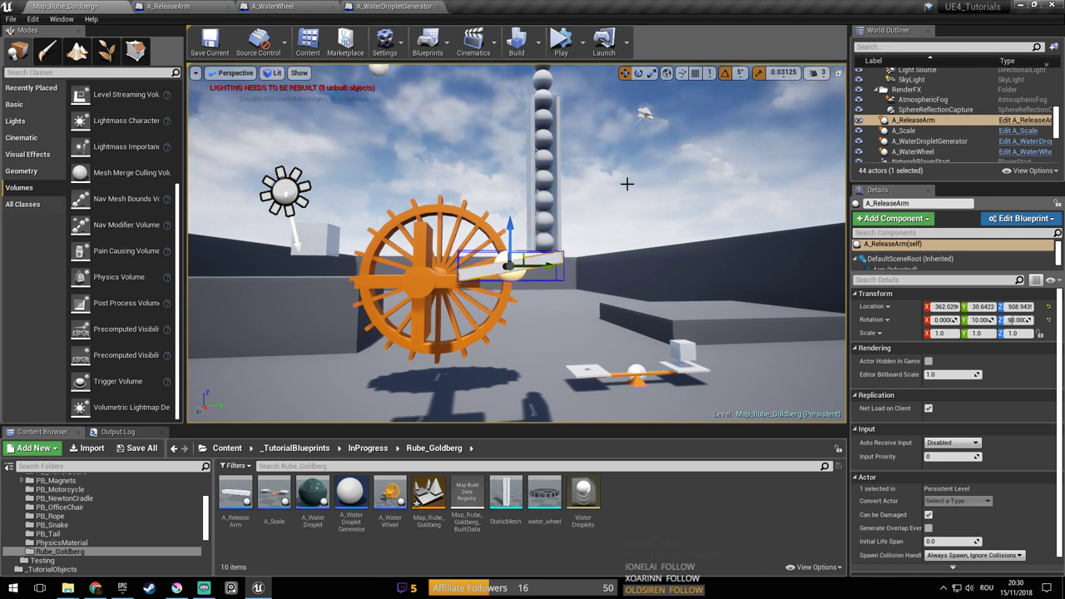
Simulate the level to watch the water wheel move the tilted release arm, then stop
mouse_move(453, 296)
right_down()
mouse_move(495, 333)
mouse_move(453, 296)
right_up()
key(w)
click(466, 269)
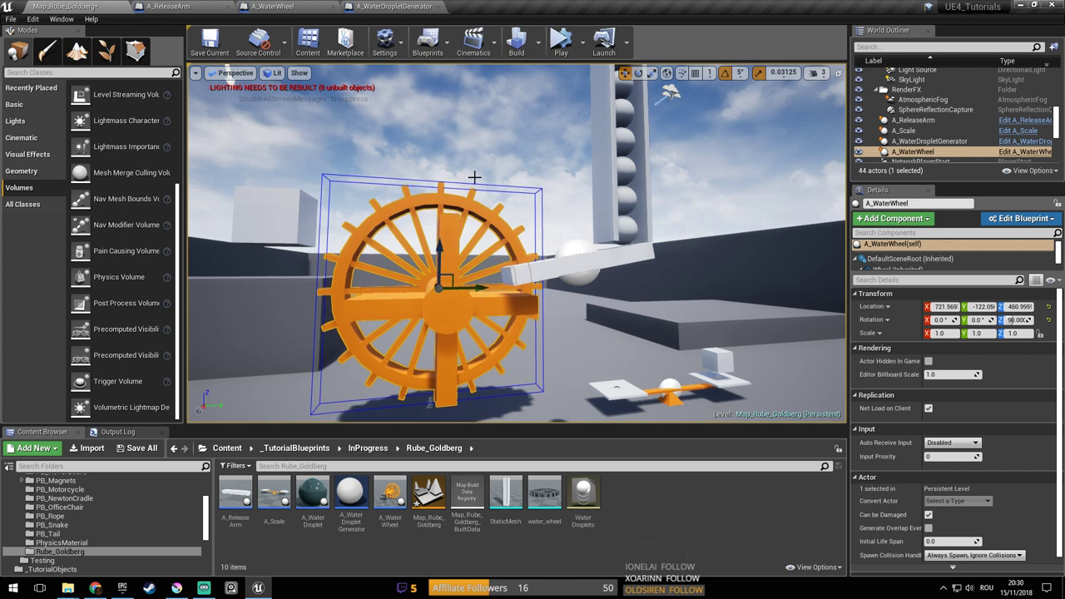
click(561, 42)
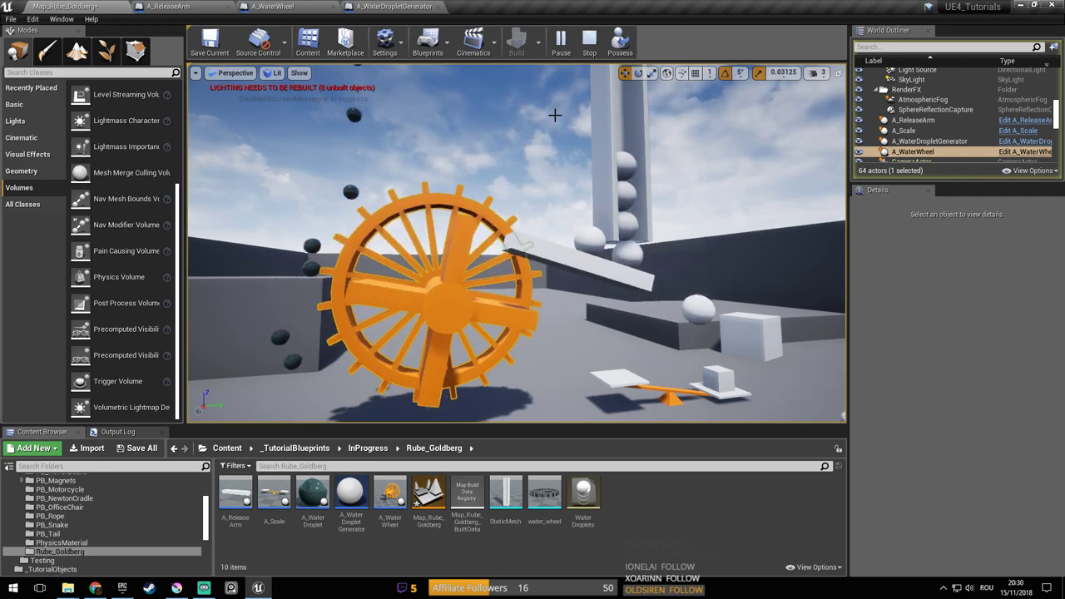
right_drag(556, 115, 590, 80)
key(Escape)
Select the grouped chute panels around the spheres and lengthen them vertically to a Z scale of 4.375
right_drag(587, 144, 616, 194)
key(w)
drag(549, 208, 518, 233)
right_drag(518, 233, 503, 254)
key(s)
click(564, 221)
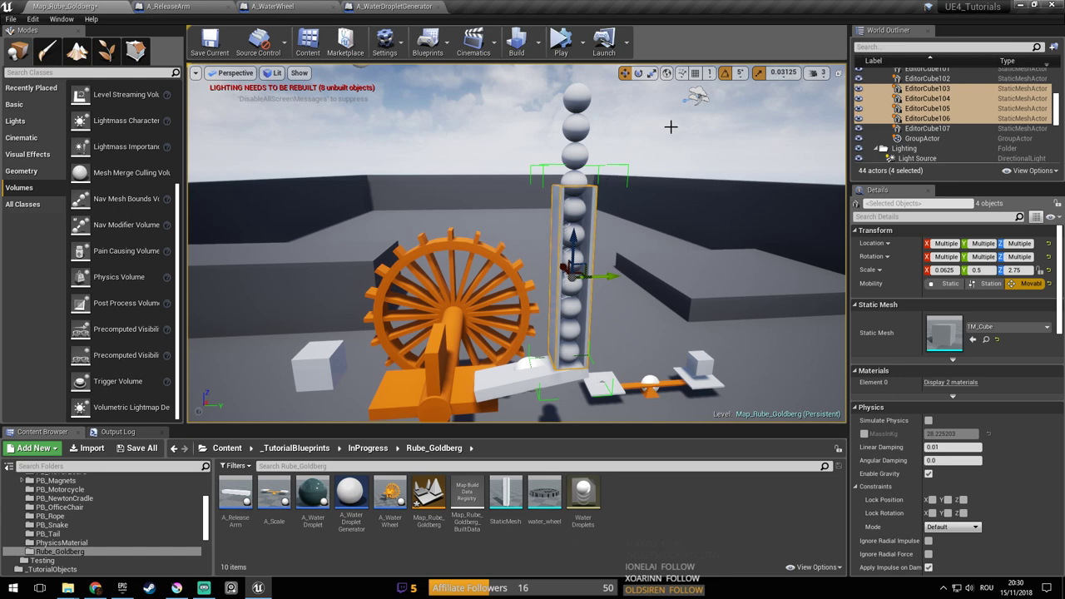
key(r)
drag(564, 237, 568, 181)
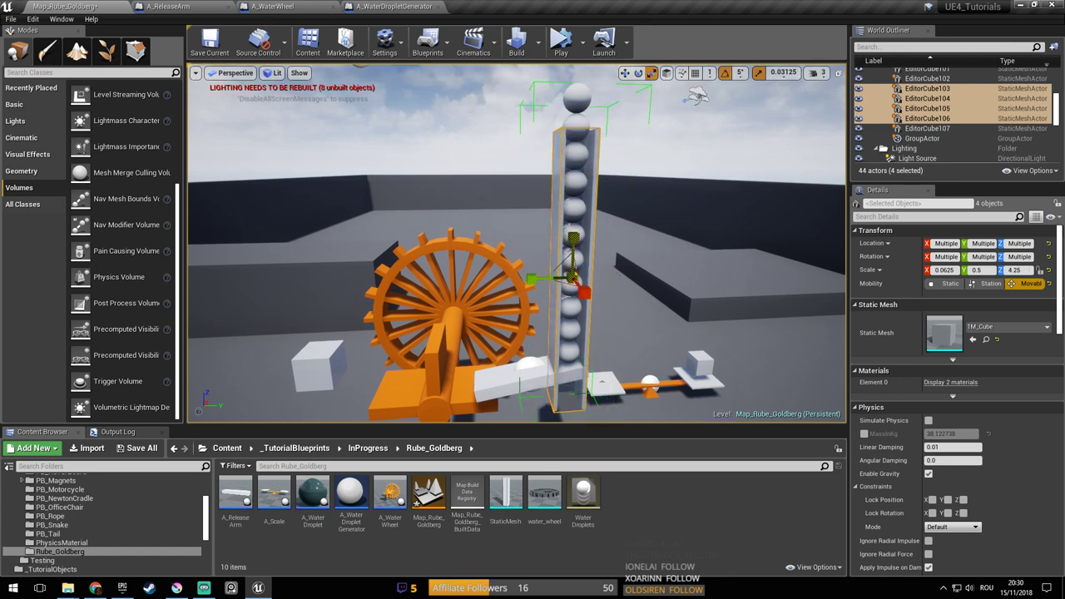
click(625, 74)
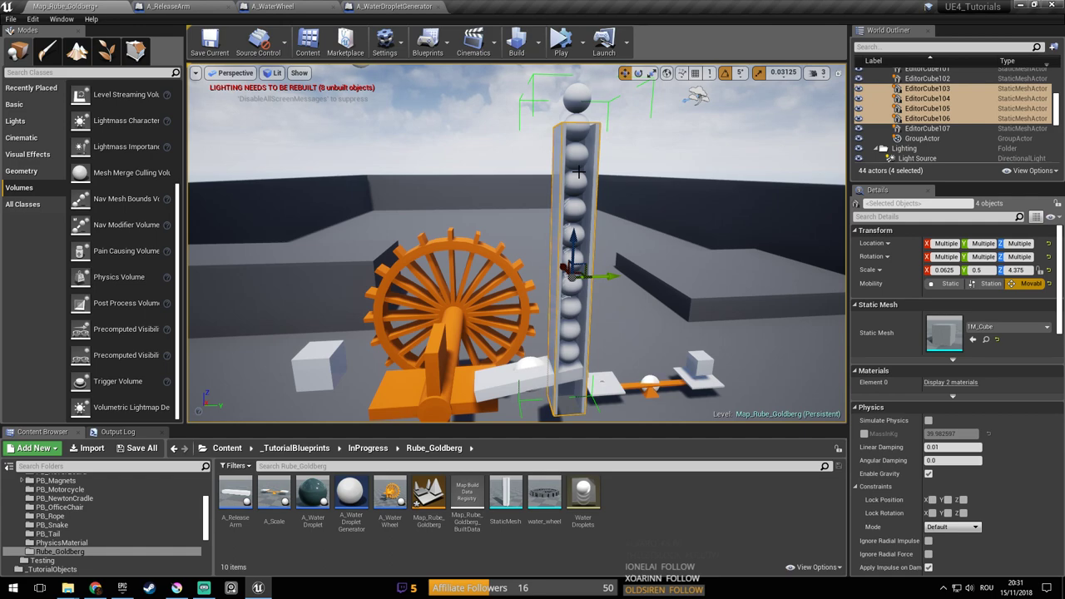
Raise the selected chute panels so their lower end sits just above the release arm
right_drag(538, 254, 581, 287)
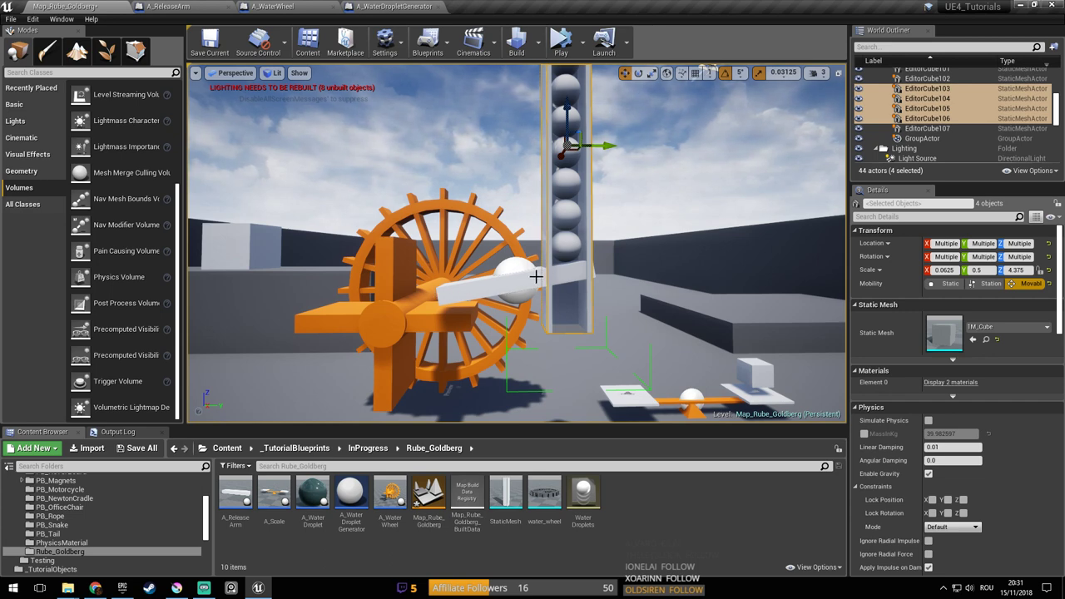
right_drag(537, 276, 485, 229)
drag(493, 195, 516, 150)
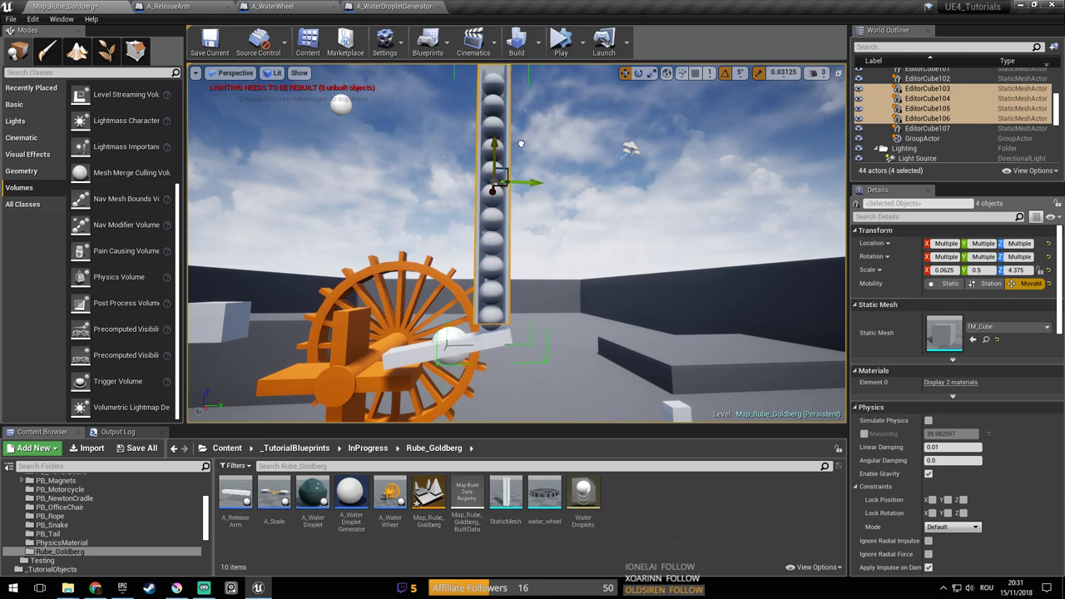
right_click(520, 144)
Simulate the level to watch the spheres fall from the raised chute, then stop the simulation
click(558, 81)
click(561, 43)
key(alt+p)
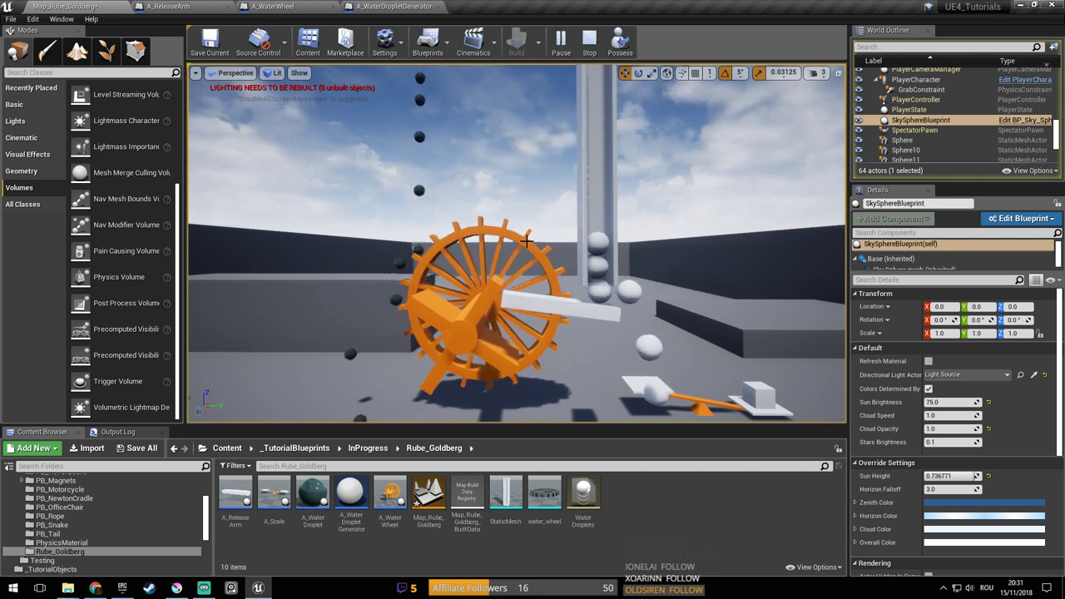
key(Escape)
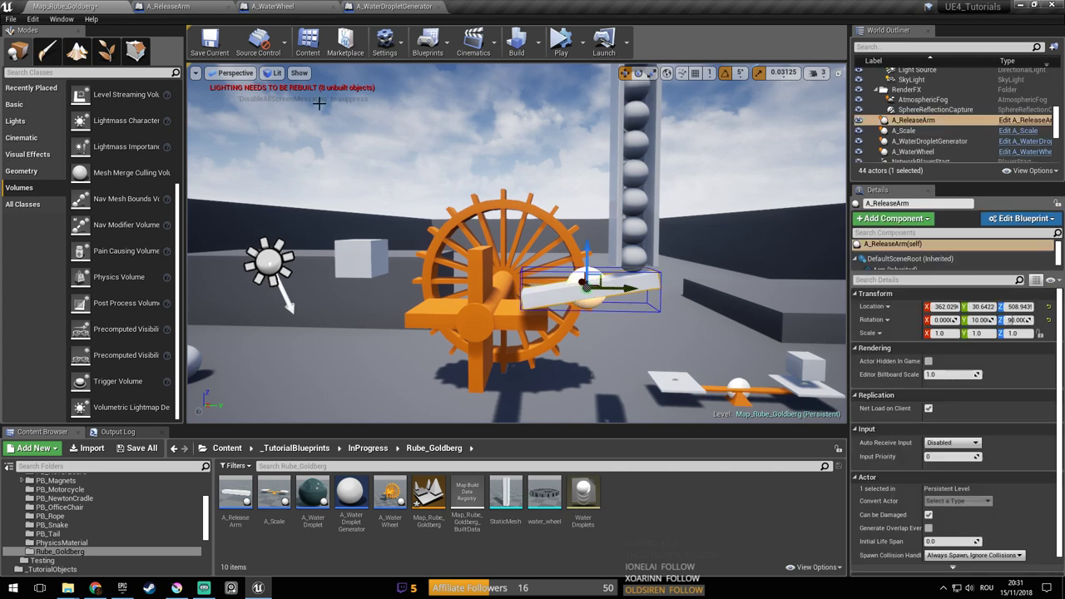
In the A_ReleaseArm blueprint, shift the Arm mesh along its length off-centre from the ArmAxis pivot and save
click(177, 6)
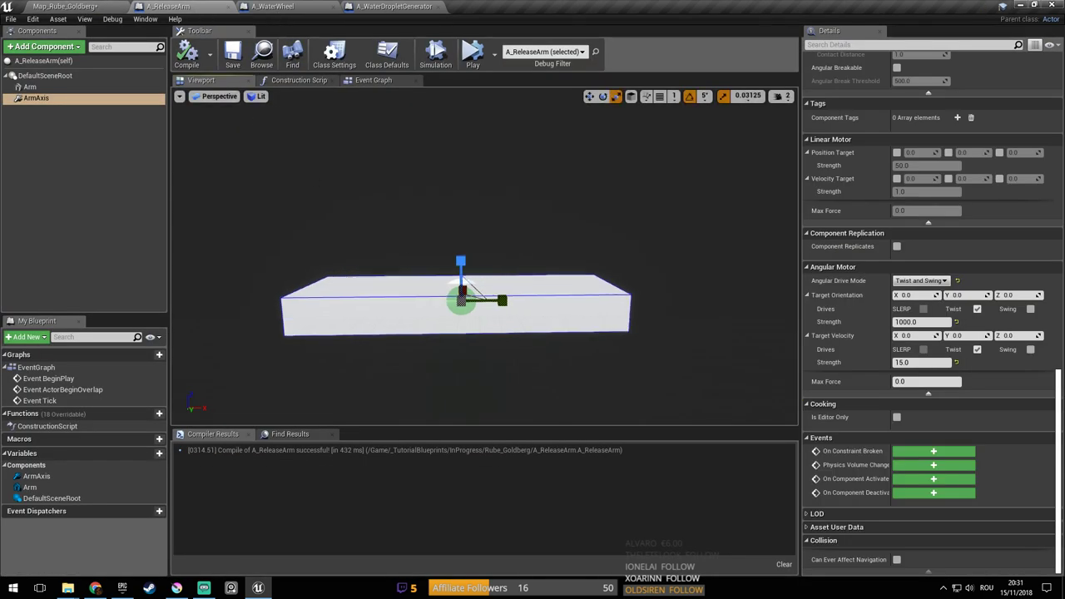
right_drag(530, 288, 541, 337)
click(549, 262)
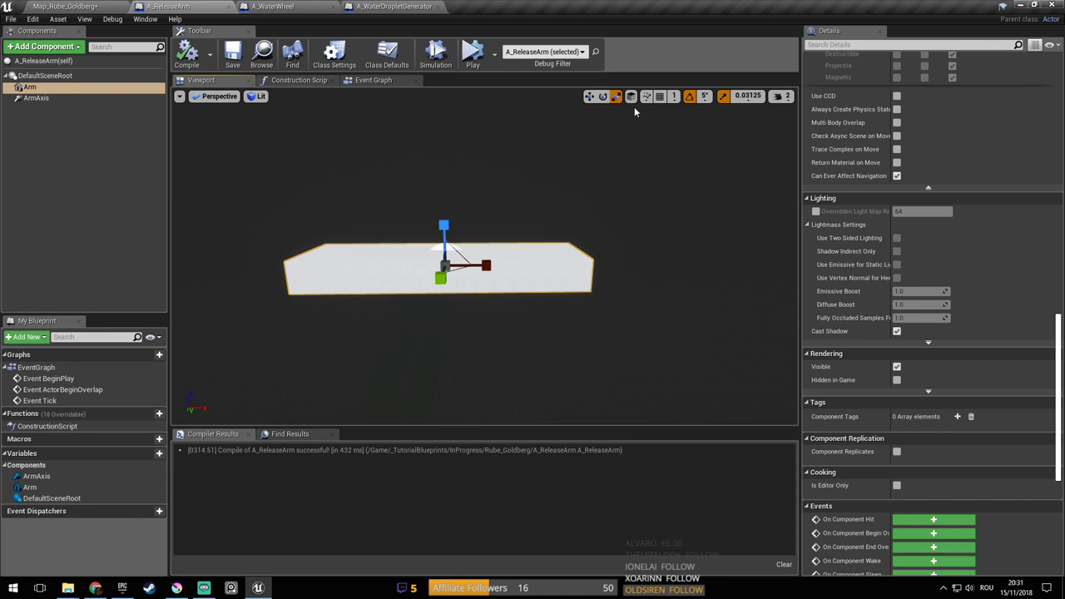
click(590, 96)
drag(486, 265, 431, 263)
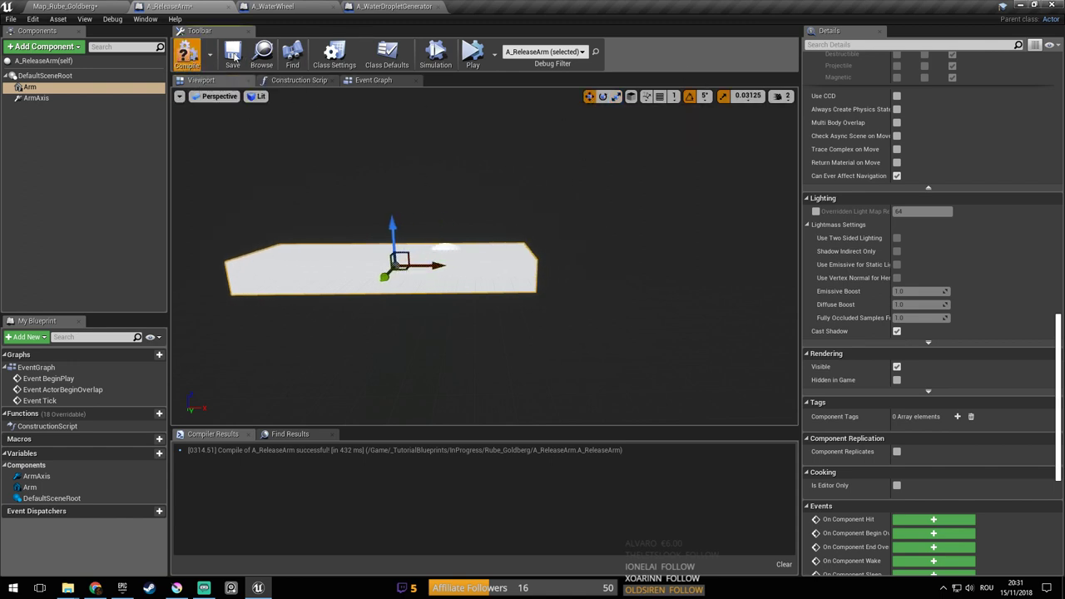
click(233, 56)
Simulate the level with the off-centre release arm, then stop the simulation
click(65, 6)
click(561, 40)
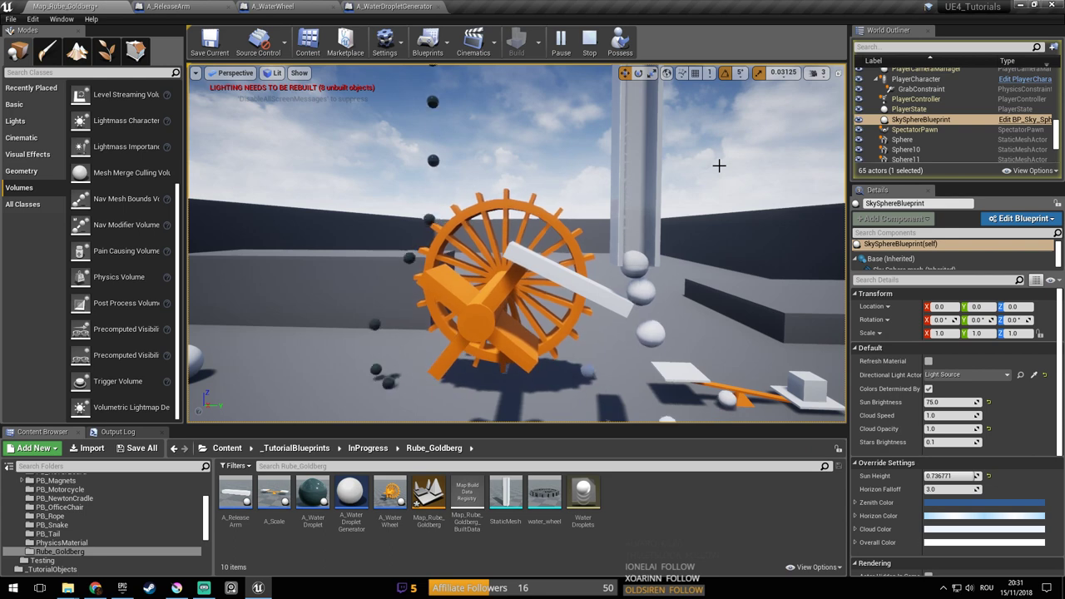
key(Escape)
Move A_ReleaseArm farther under the chute to about Y 43.2 and adjust its height just below the lowest sphere
right_drag(695, 186, 707, 210)
click(563, 277)
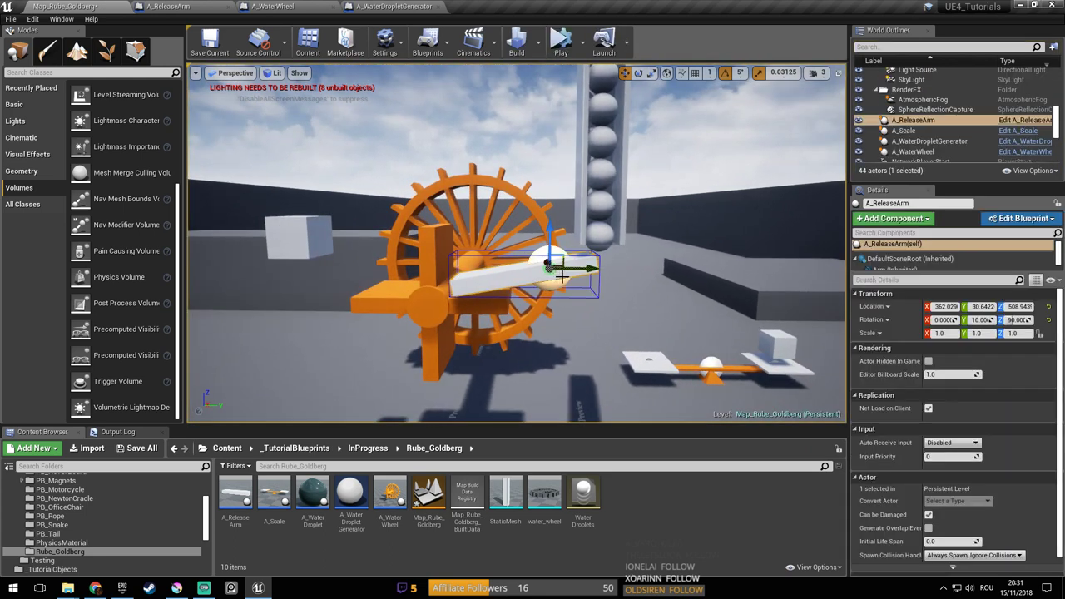
drag(585, 269, 598, 269)
right_drag(617, 267, 590, 190)
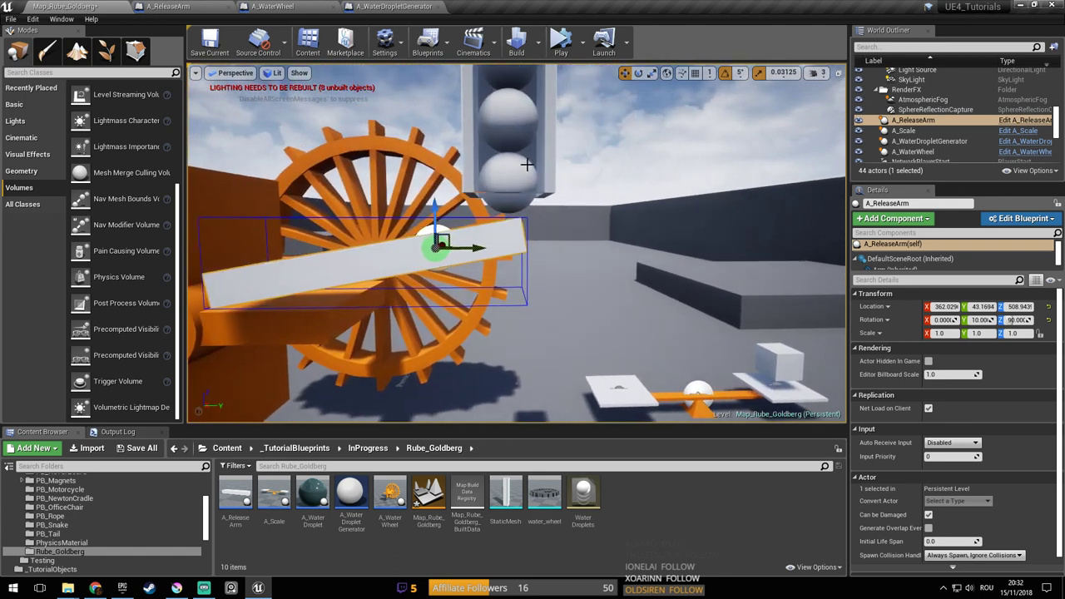
drag(434, 206, 443, 200)
Lower the grouped chute panels slightly to enclose the lowest sphere above the release arm, and save the level
click(553, 157)
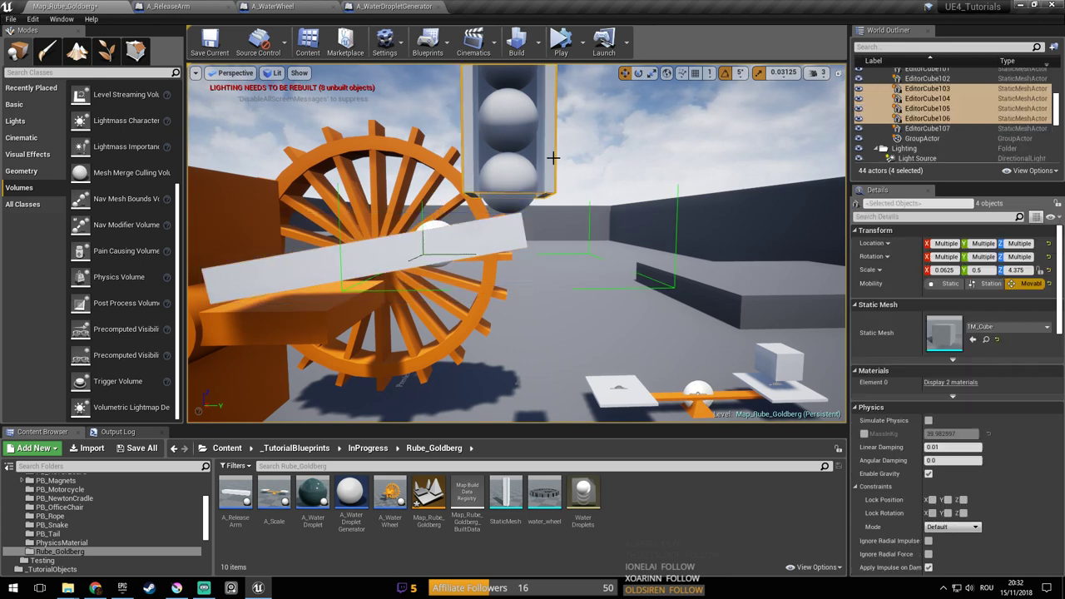
key(s)
right_drag(545, 124, 543, 67)
drag(506, 93, 508, 100)
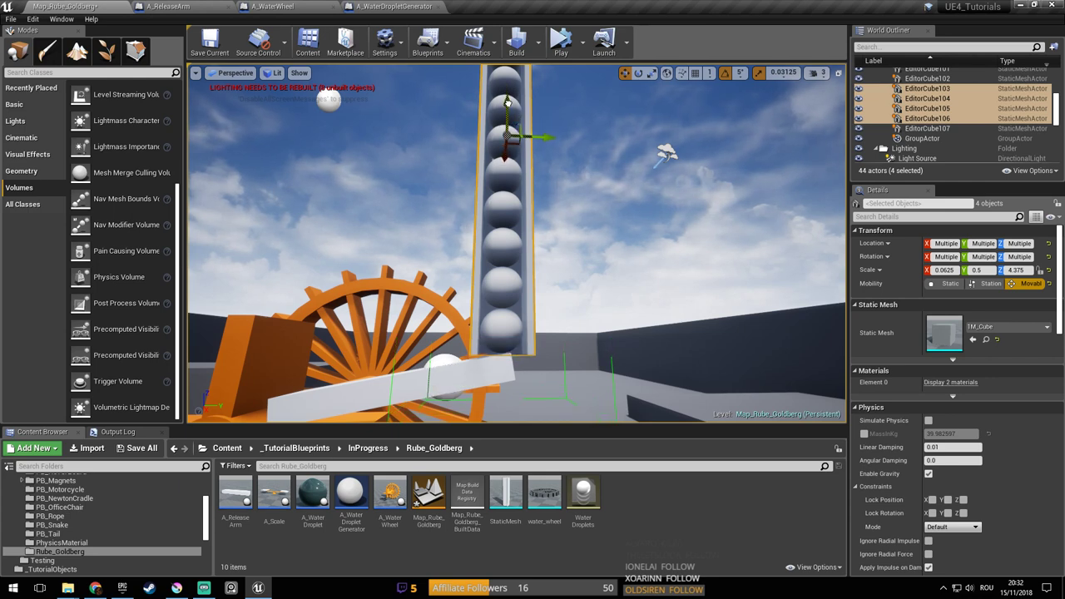
right_drag(503, 283, 487, 291)
key(ctrl+s)
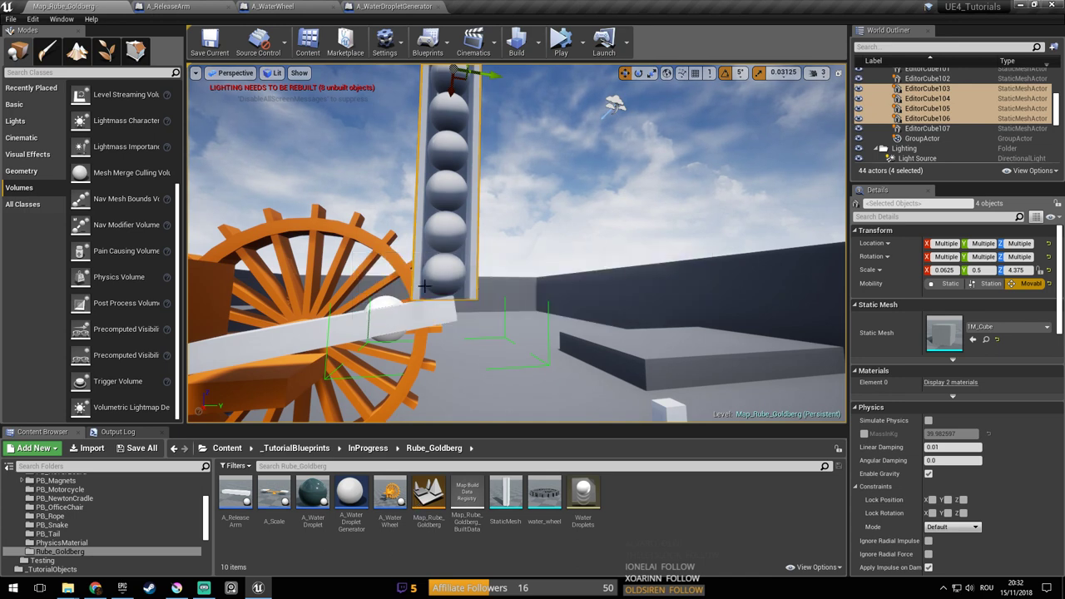
Test the lowered chute in a simulation, stop it, and raise the chute panels slightly
click(571, 52)
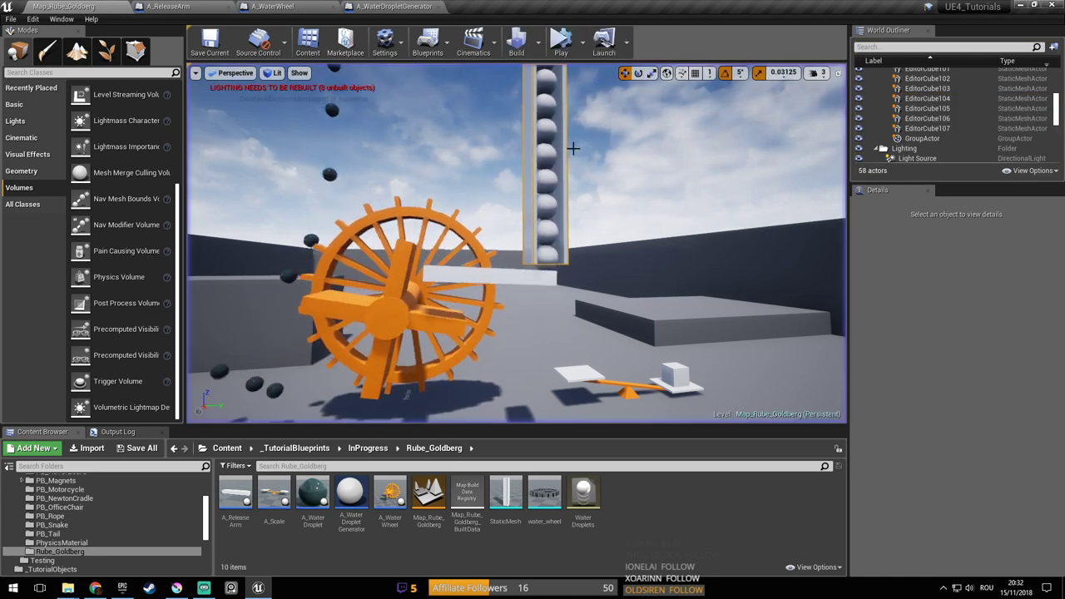
click(590, 41)
click(541, 182)
drag(547, 84, 548, 82)
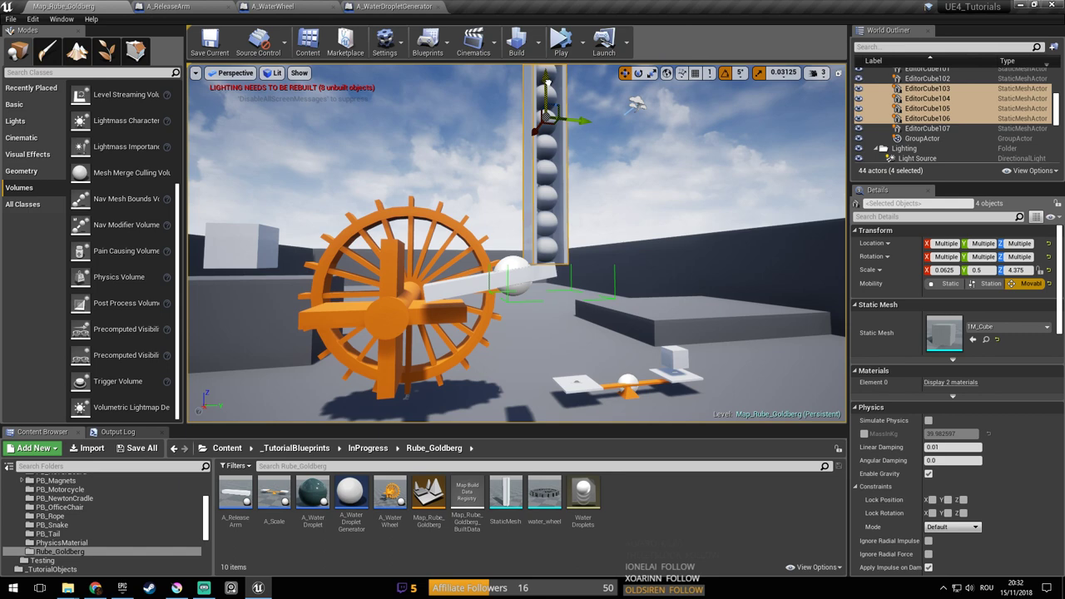
Simulate the level, nudge the chute panels slightly higher, and simulate again to check the sphere release
click(562, 47)
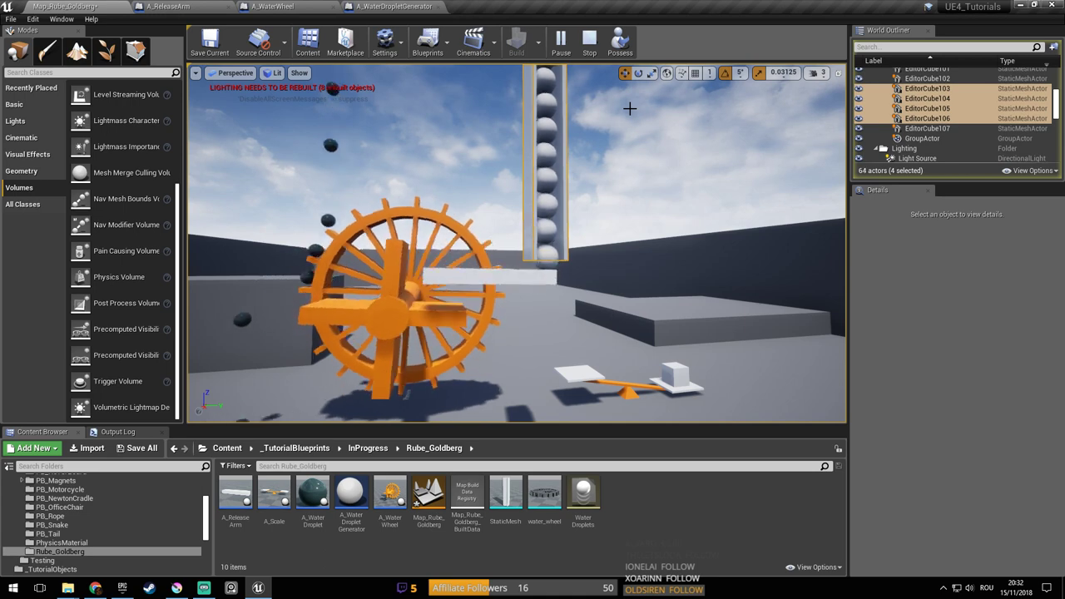
key(Escape)
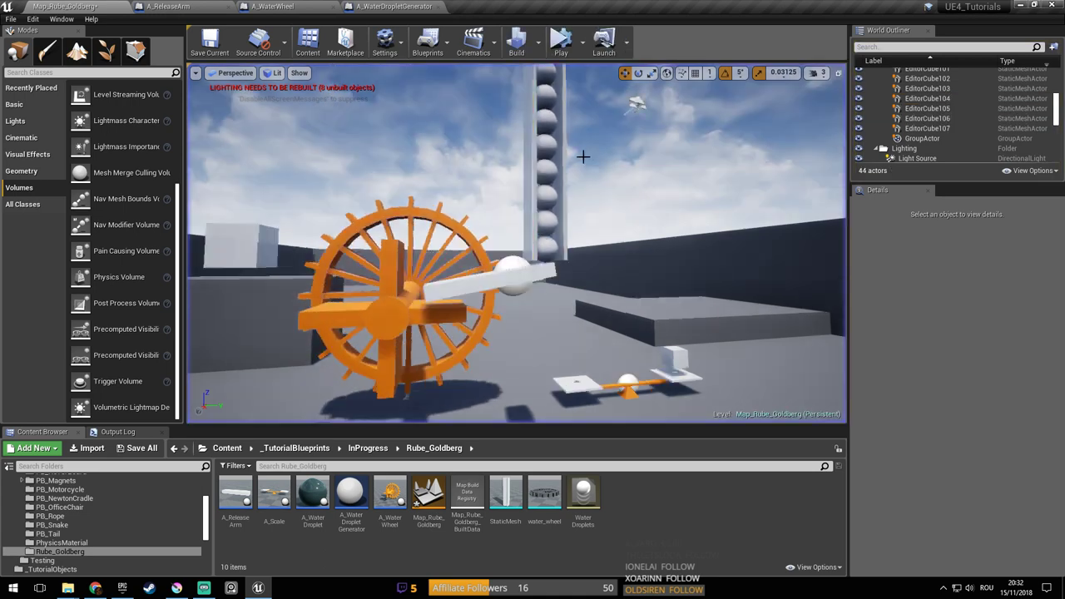
click(561, 158)
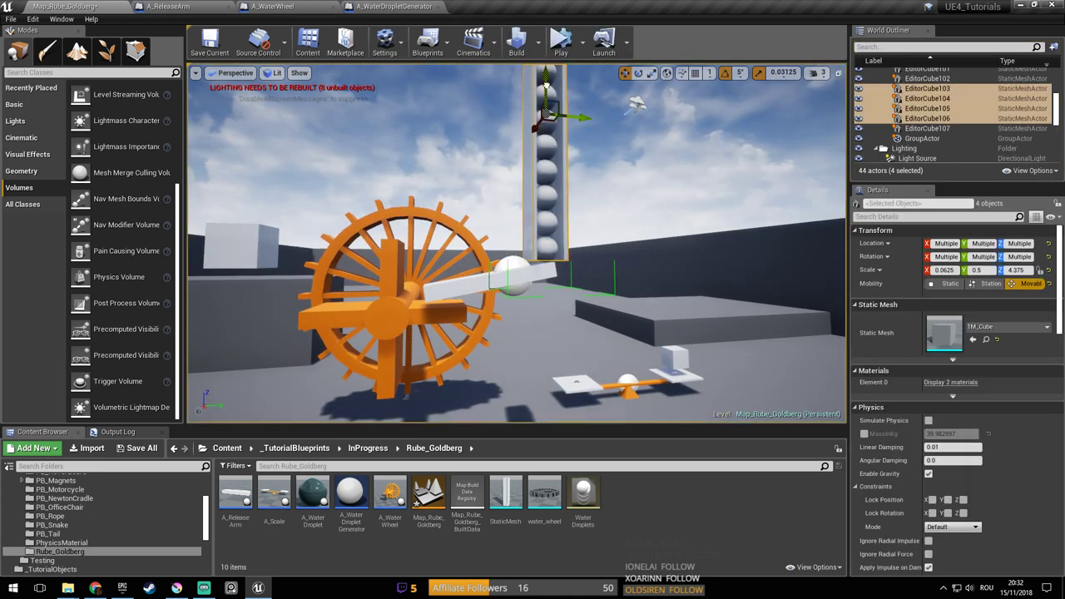
click(561, 42)
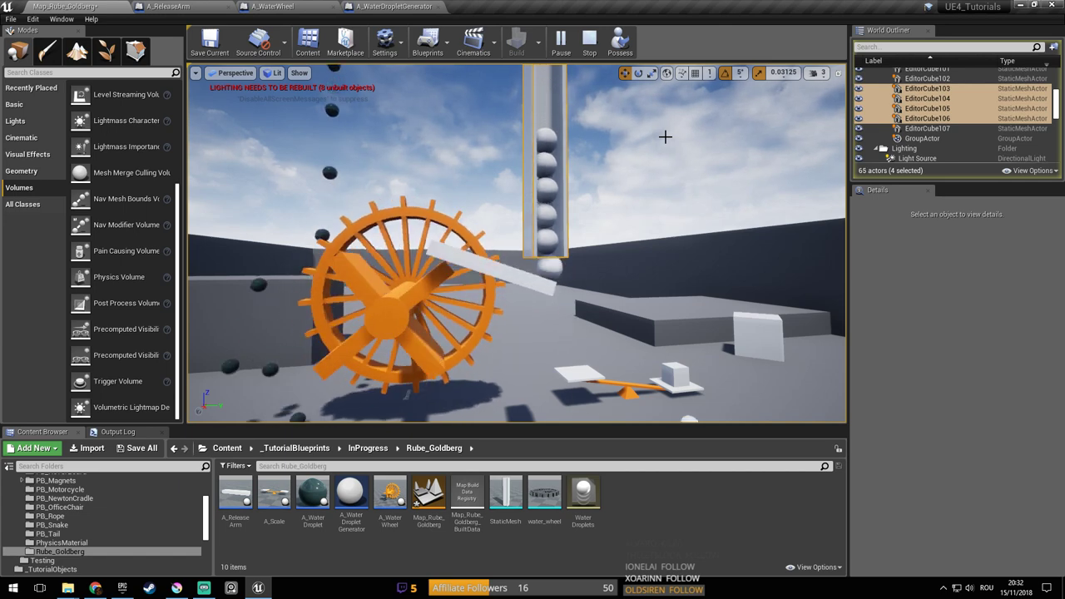
key(Escape)
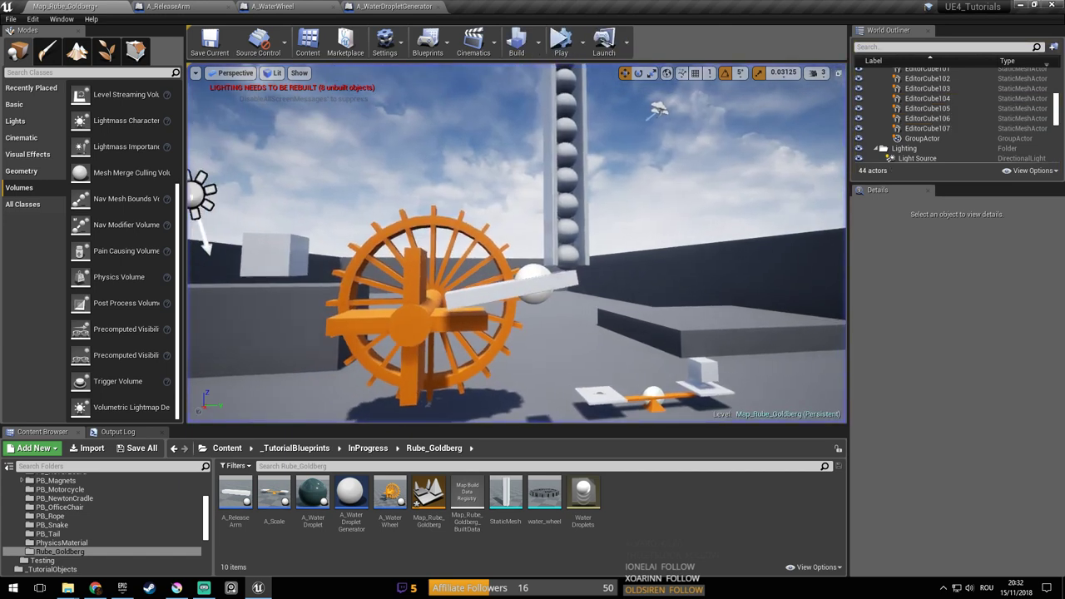
Examine A_WaterWheel beside the release arm, and review the WheelAxis constraint settings in its blueprint
right_drag(513, 216, 513, 166)
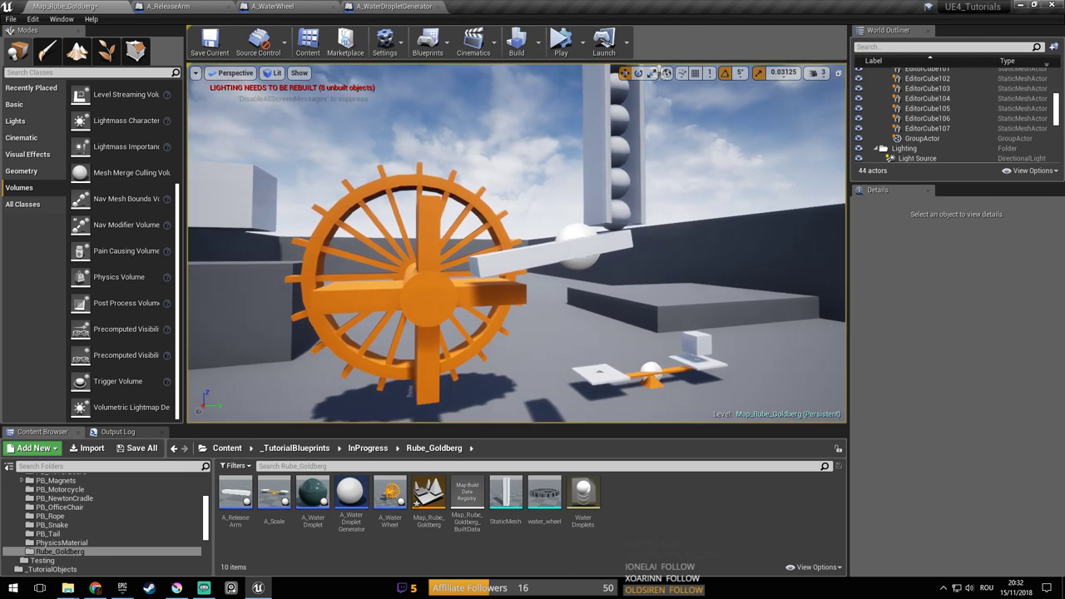
click(433, 231)
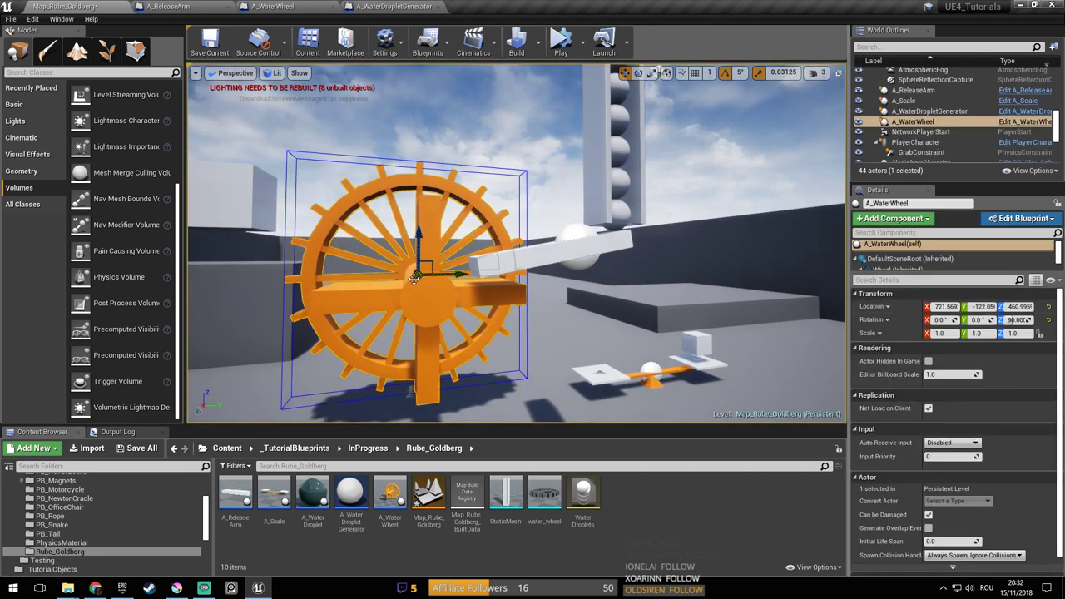
mouse_move(436, 264)
right_down()
mouse_move(449, 255)
mouse_move(453, 268)
right_up()
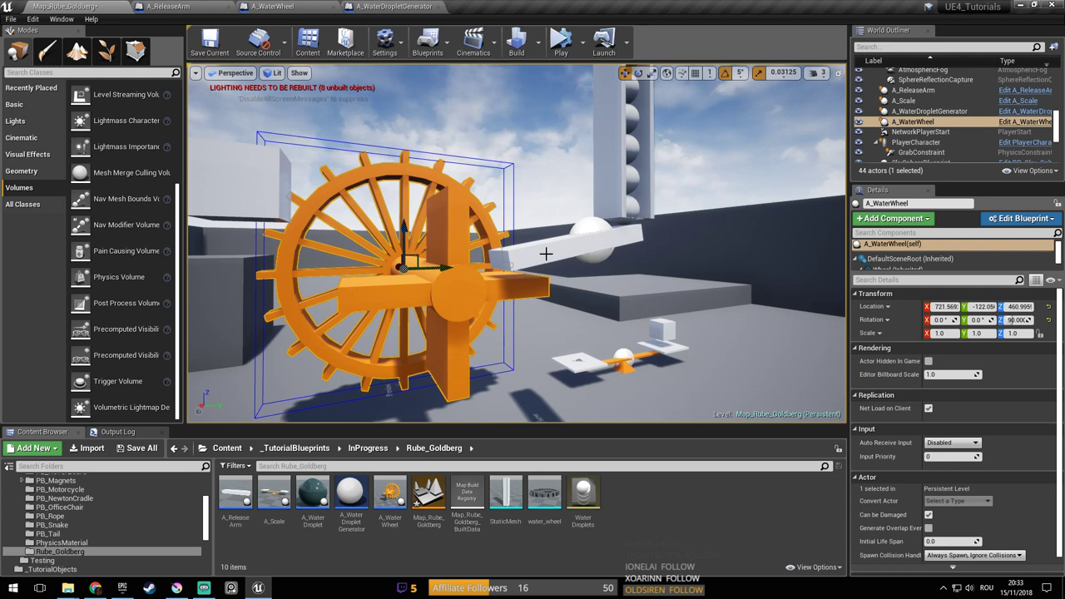
right_drag(545, 245, 531, 238)
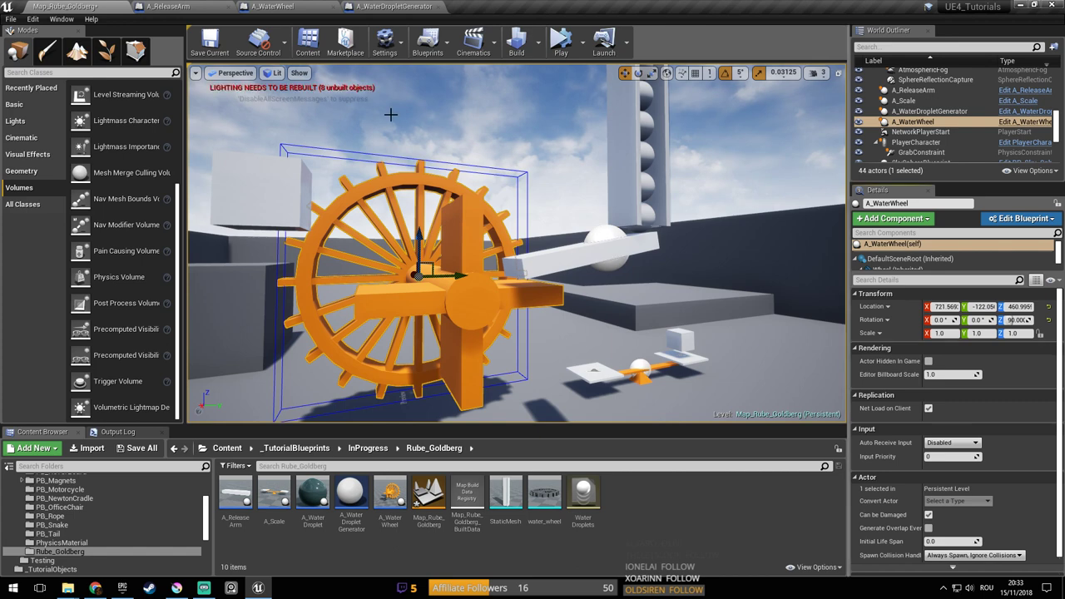
click(275, 6)
alt+drag(483, 258, 600, 263)
drag(1058, 368, 1050, 122)
scroll(1051, 123, up, 5)
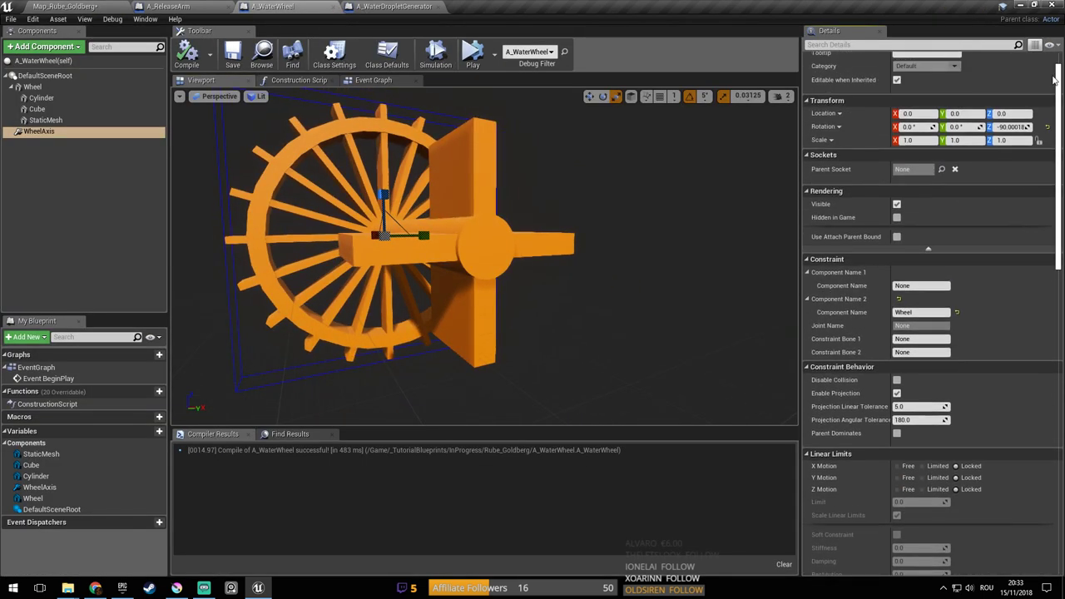
scroll(1053, 167, down, 6)
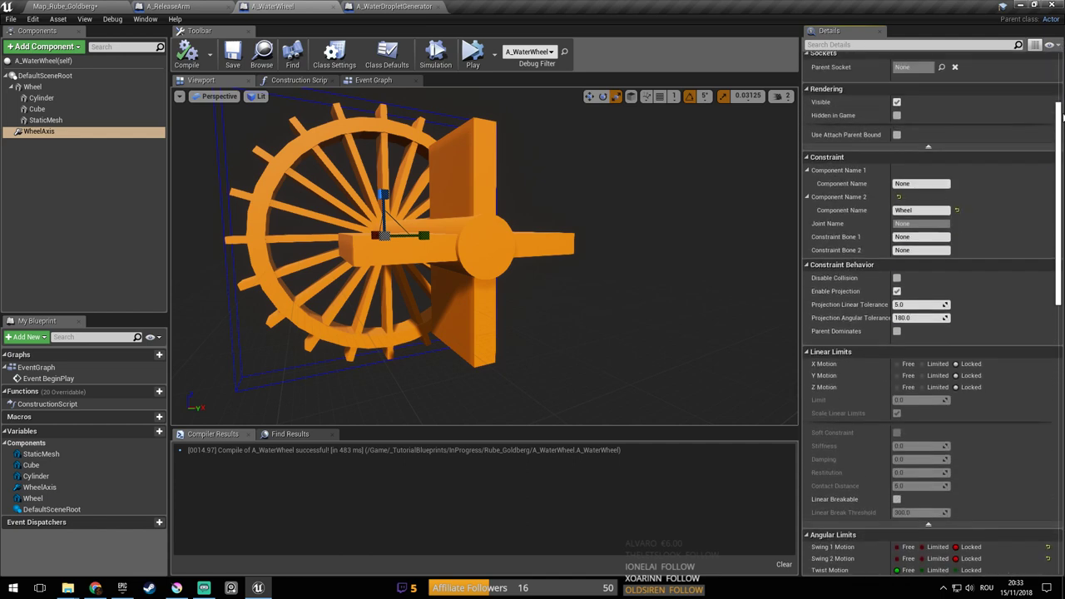
Set the Wheel component's mass to 100 kg and compile the A_WaterWheel blueprint
click(33, 87)
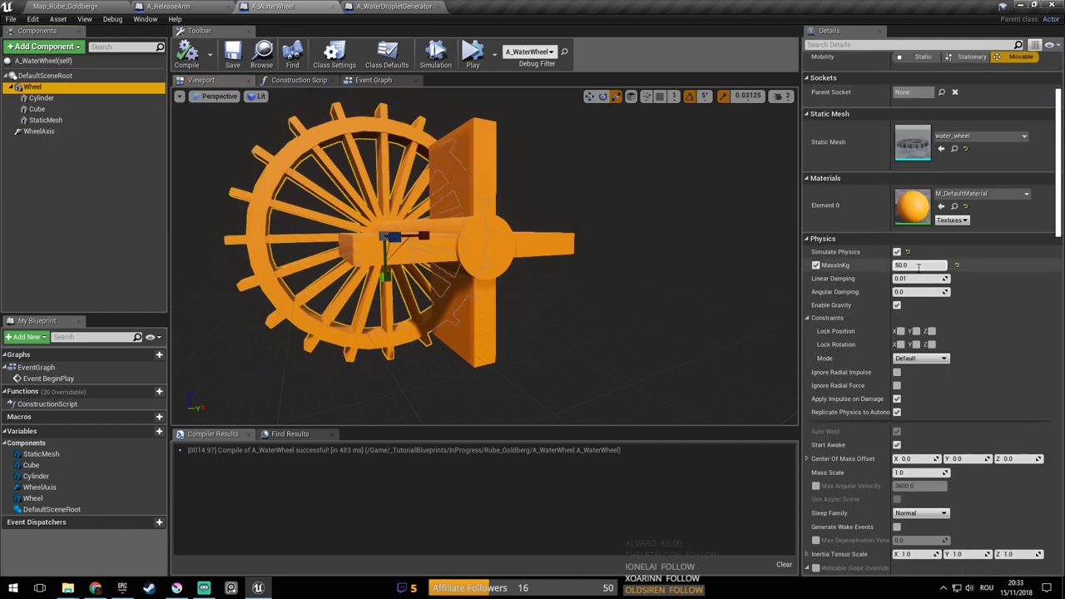
click(919, 265)
text(100)
key(Return)
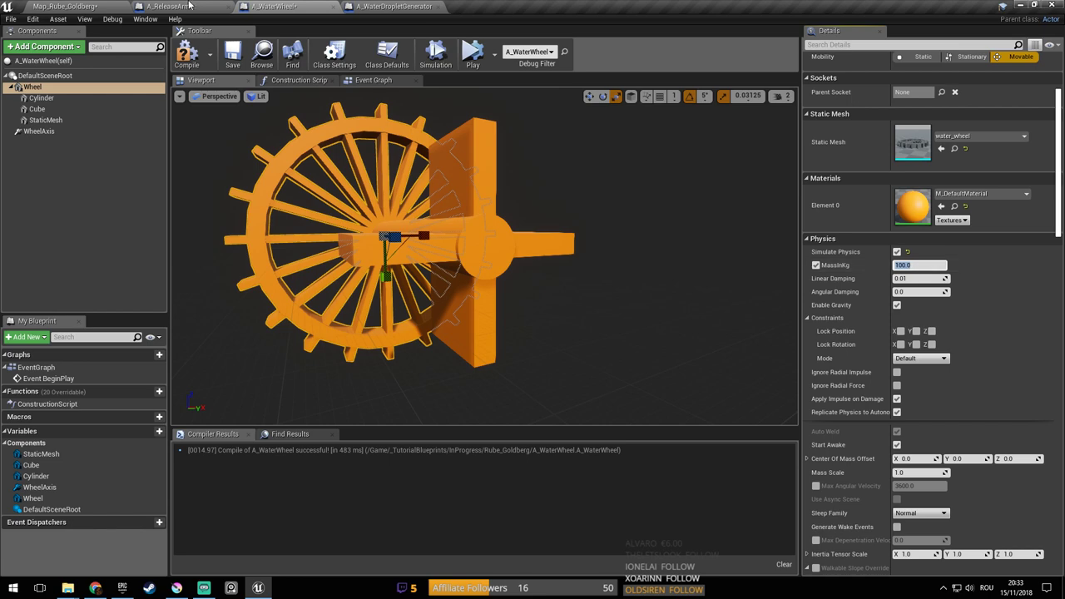
click(186, 54)
Select A_WaterDropletGenerator in the level, check its blueprint, and return to the level
click(128, 8)
right_drag(495, 135, 491, 96)
click(497, 137)
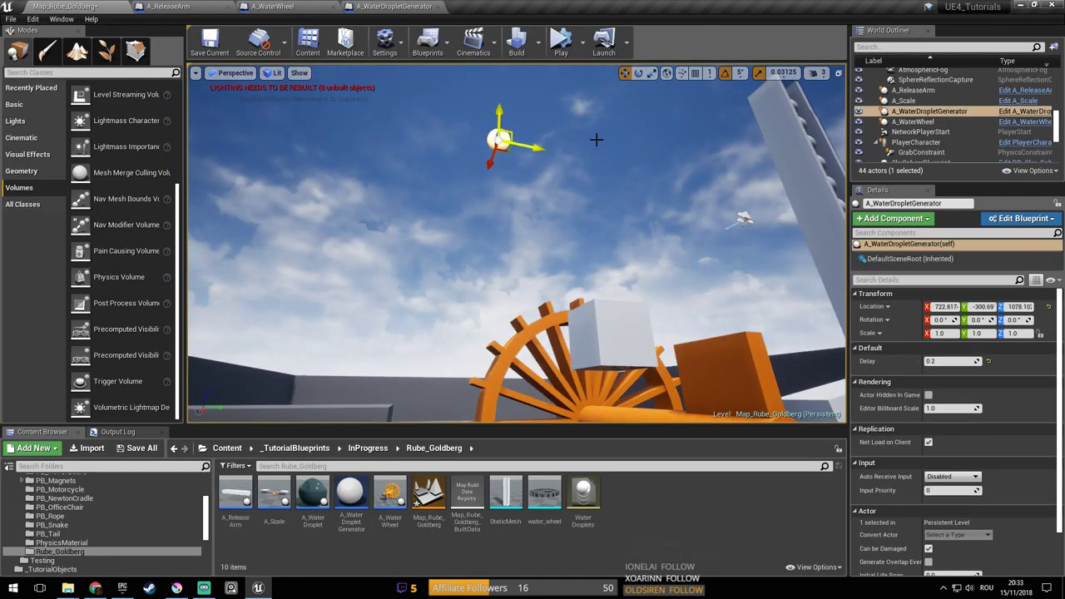
click(1033, 113)
right_drag(405, 230, 266, 199)
click(100, 8)
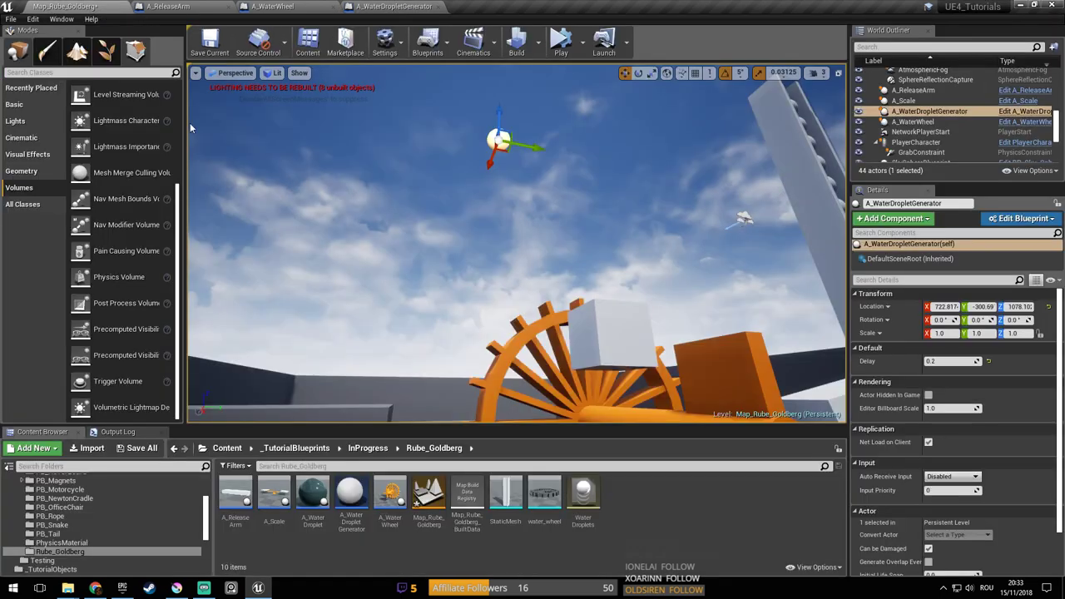
In the A_WaterDroplet blueprint, override the Sphere's mass with 15 kg, then compile and save
double_click(314, 494)
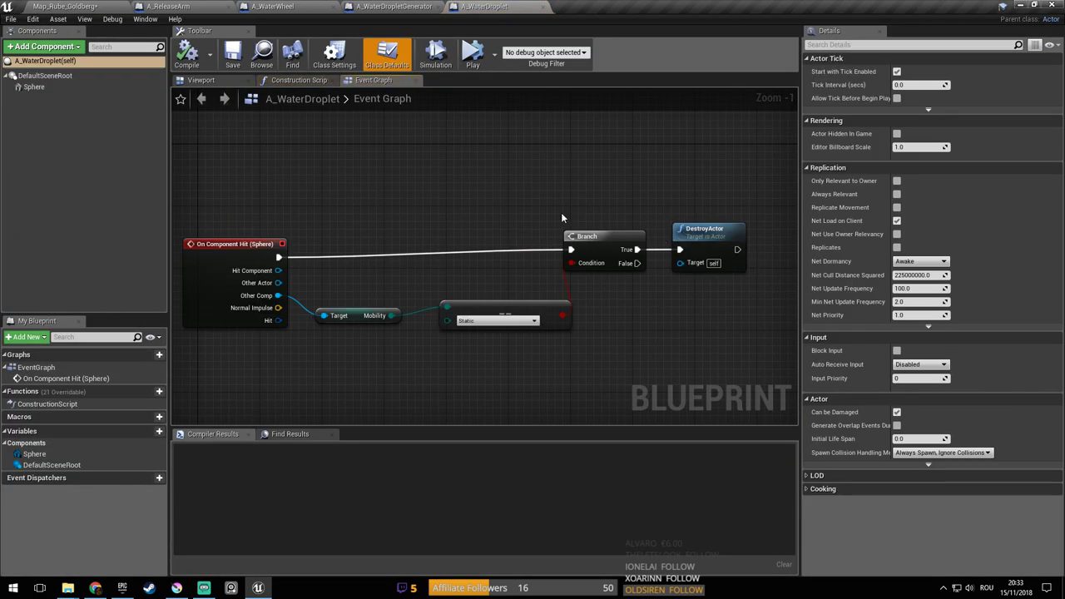
right_drag(592, 199, 683, 177)
click(50, 88)
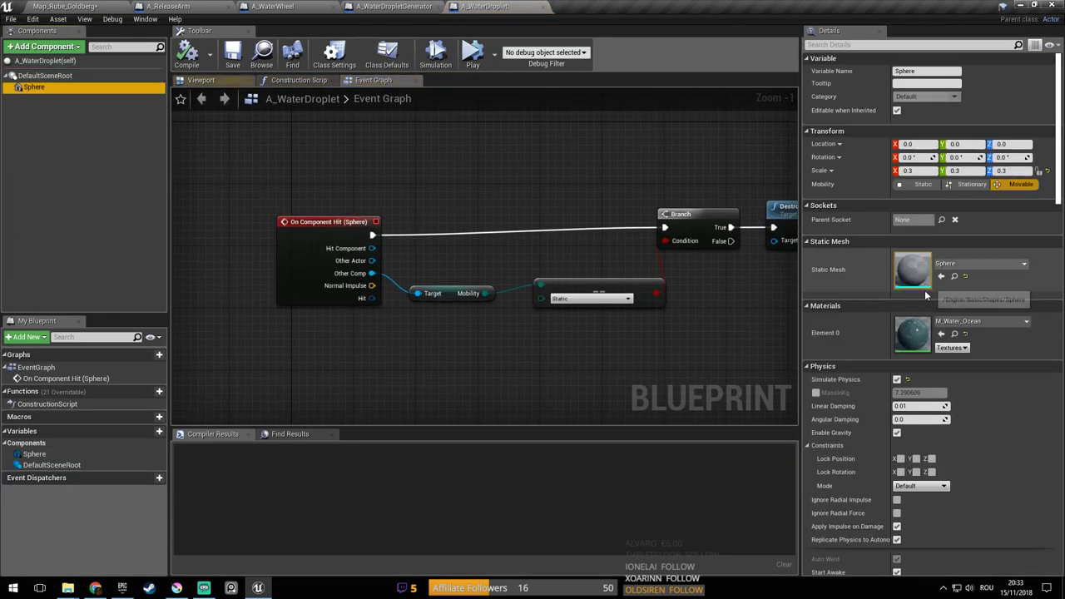
click(816, 392)
click(916, 392)
text(15)
key(Return)
click(199, 62)
click(234, 57)
Simulate the level to test the heavier droplets driving the water wheel against the release arm
click(66, 7)
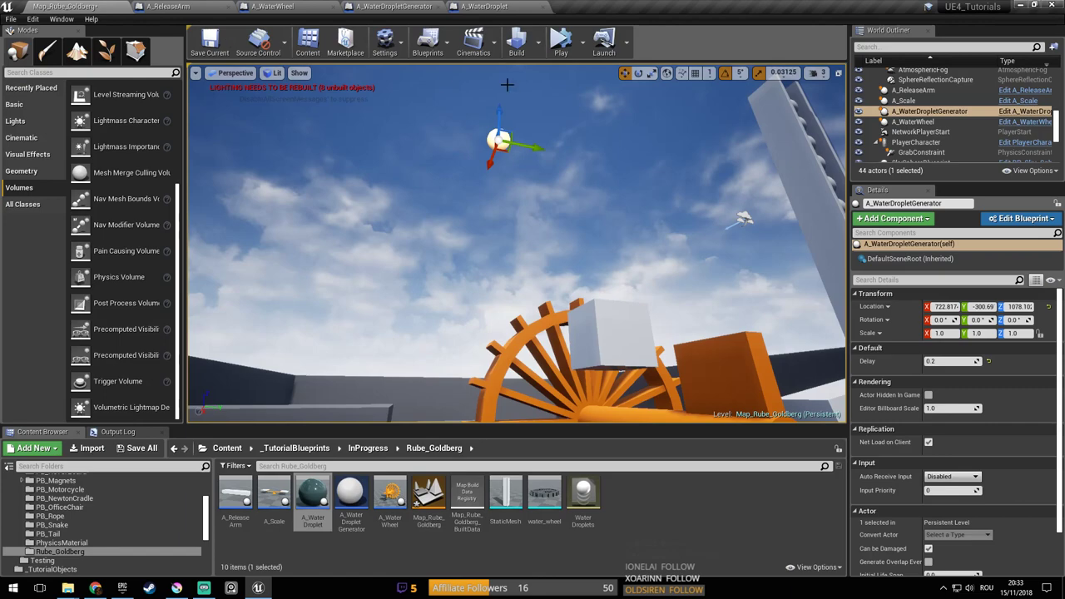
mouse_move(580, 120)
right_down()
mouse_move(611, 179)
mouse_move(578, 116)
right_up()
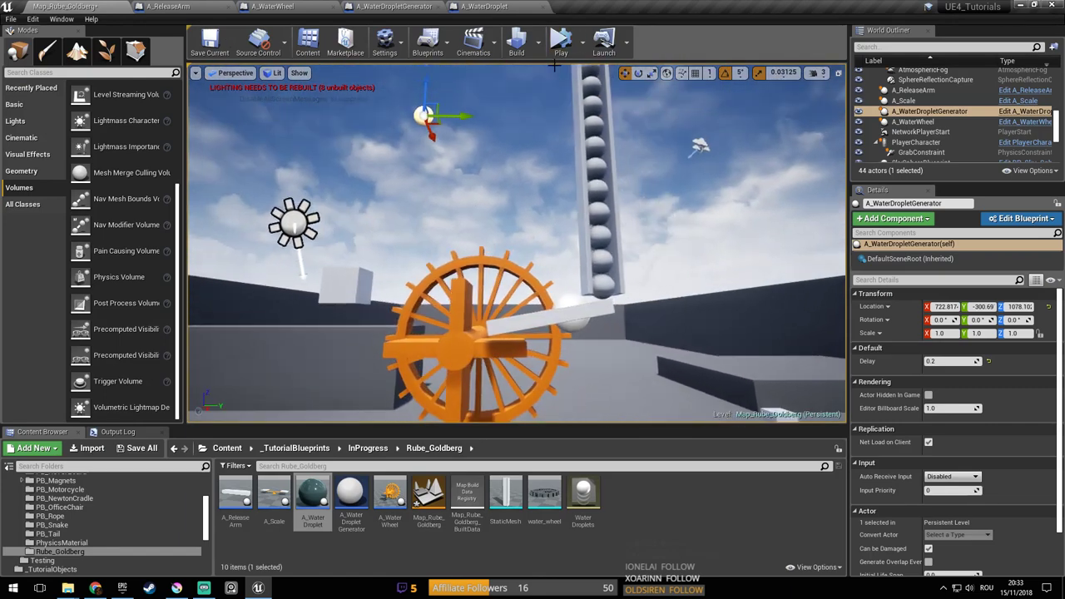
click(561, 41)
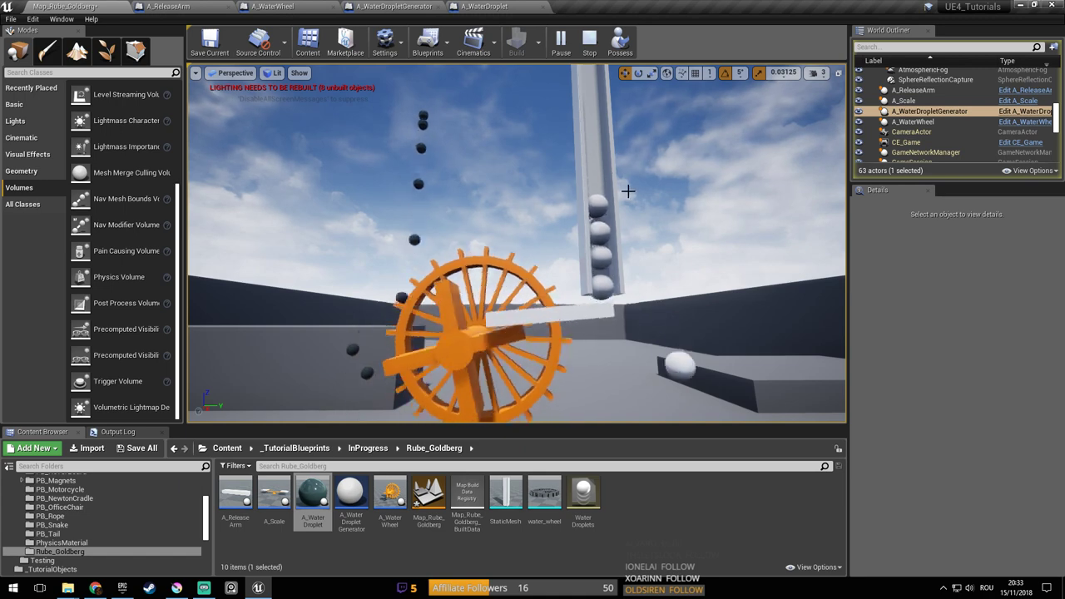
Watch the running simulation of the wheel and release arm from several angles, stop it, and save the level
right_drag(629, 192, 611, 204)
key(s)
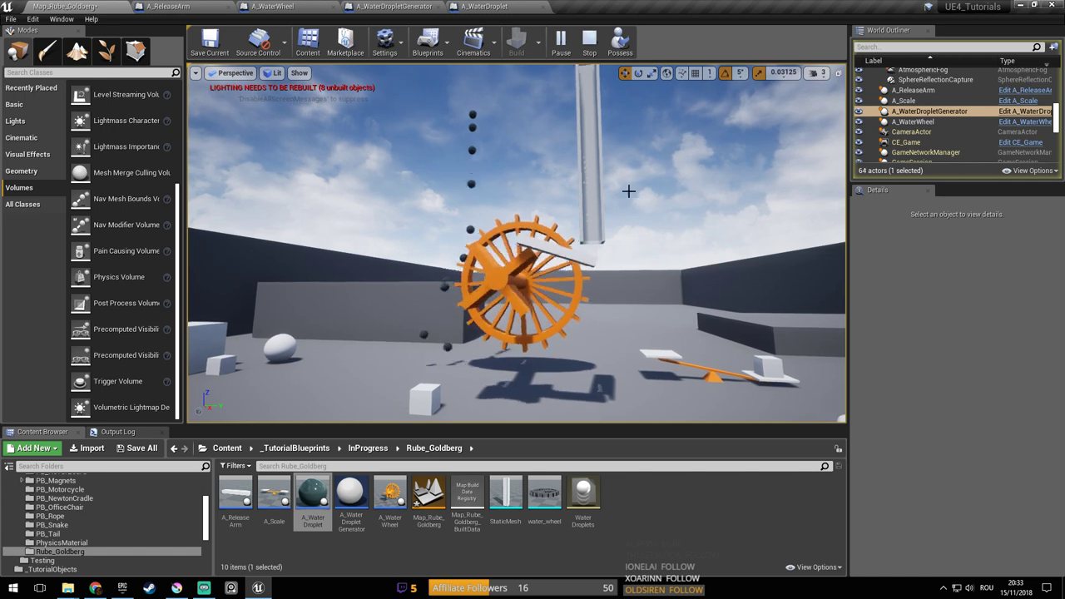
right_drag(628, 191, 630, 193)
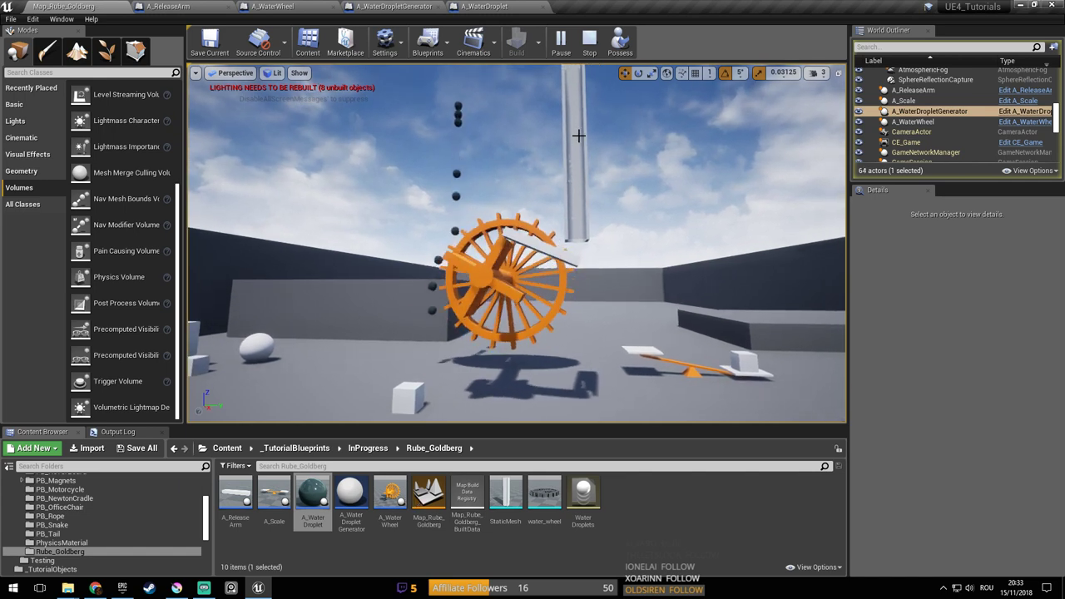
click(590, 37)
key(ctrl+s)
Select the chute's grouped walls and simulate the level to examine how the spheres leave the chute past the release arm
right_drag(581, 140, 581, 141)
key(w)
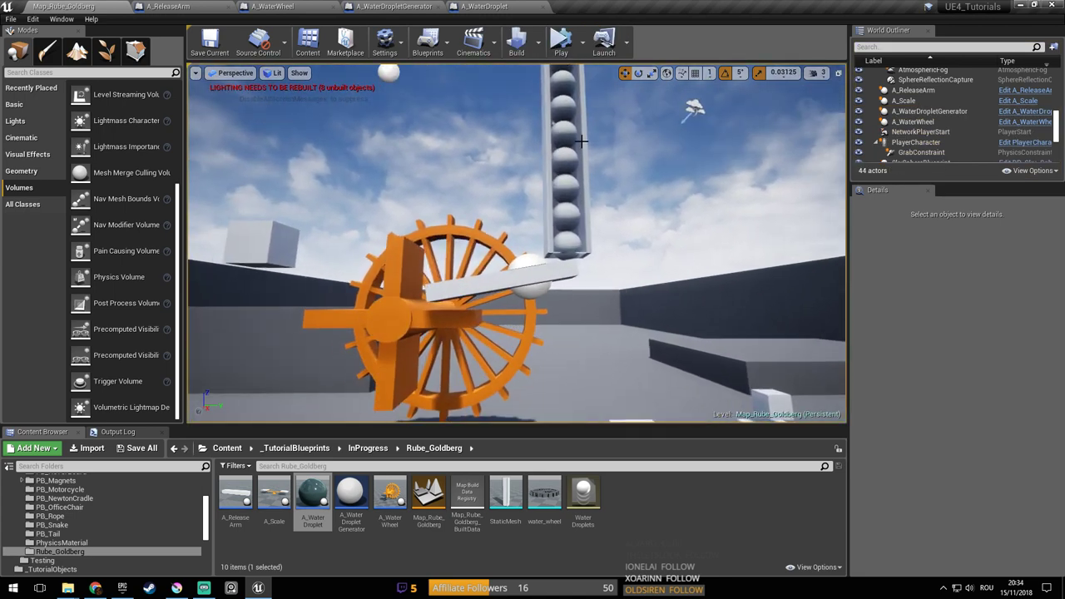
click(569, 107)
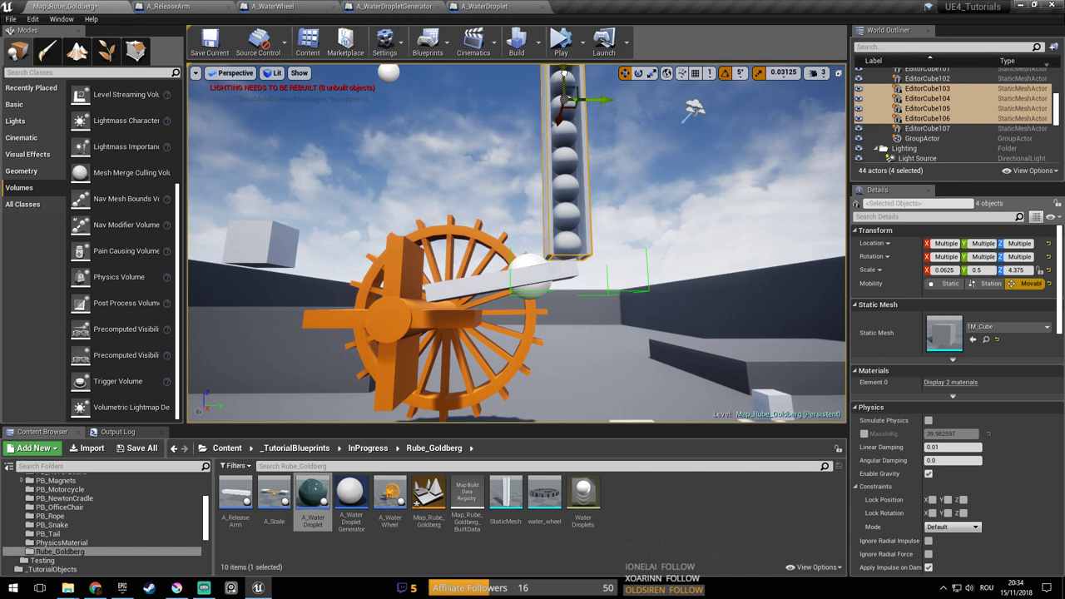
click(561, 40)
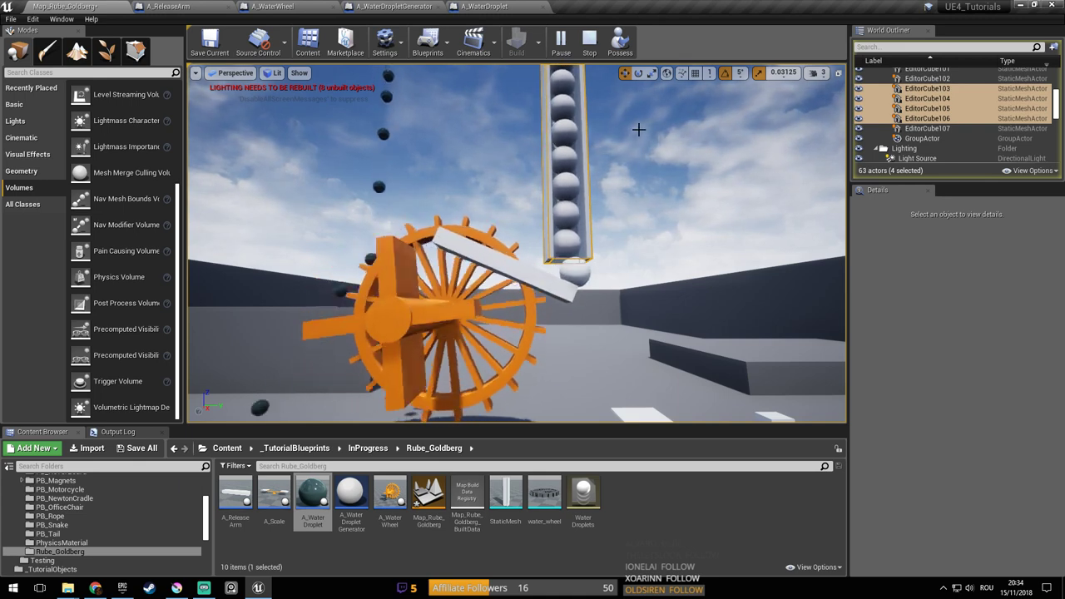
key(Escape)
Unlock the chute's wall group and raise only its front wall, EditorCube103, to a Z location of 758.392
right_drag(633, 142, 458, 133)
click(610, 211)
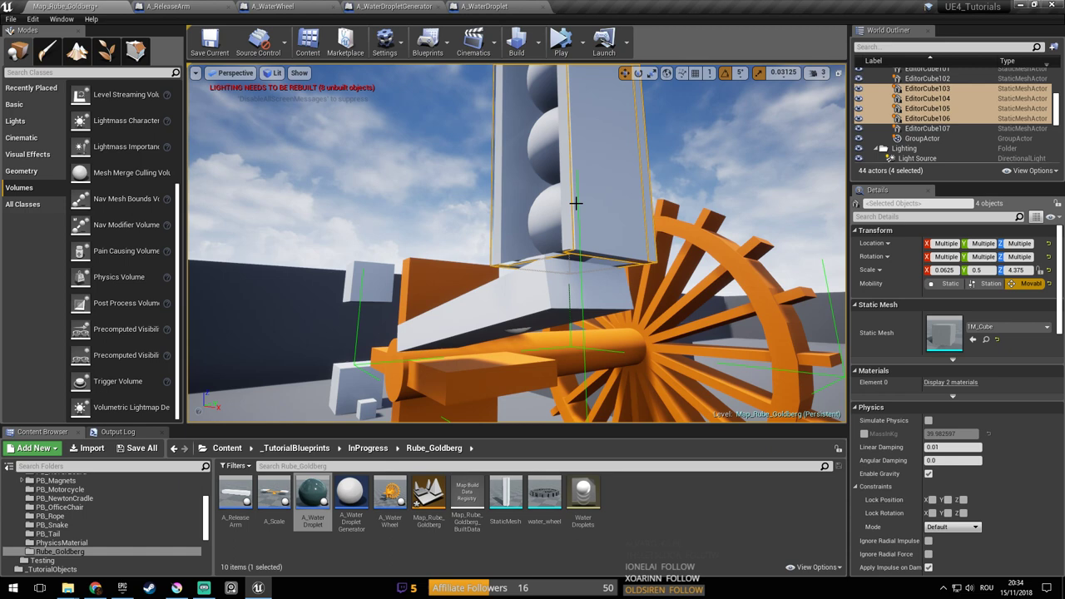
right_drag(618, 206, 601, 210)
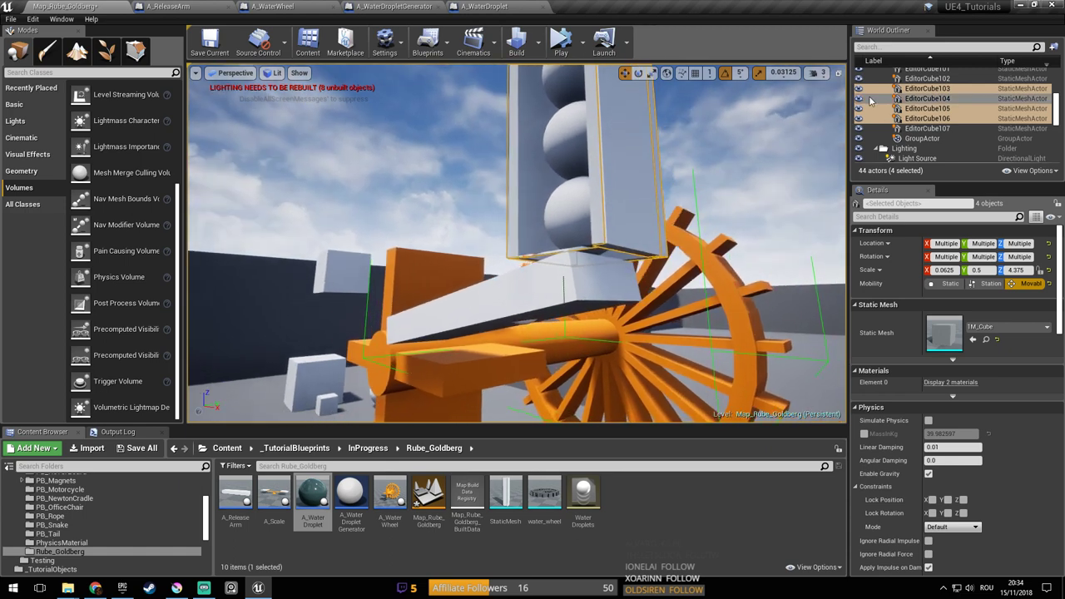
right_click(919, 109)
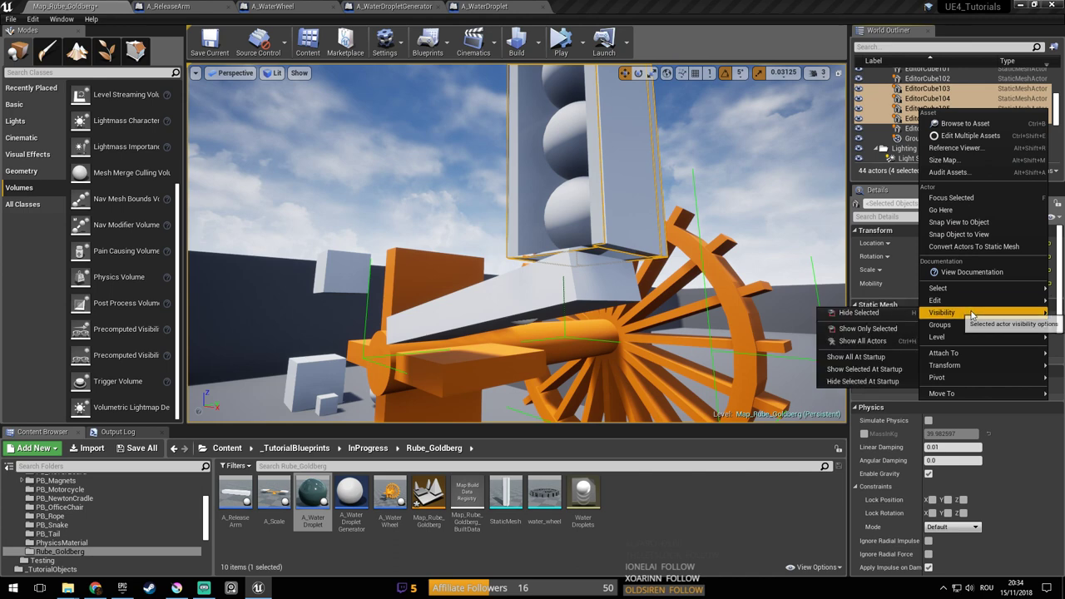
mouse_move(959, 332)
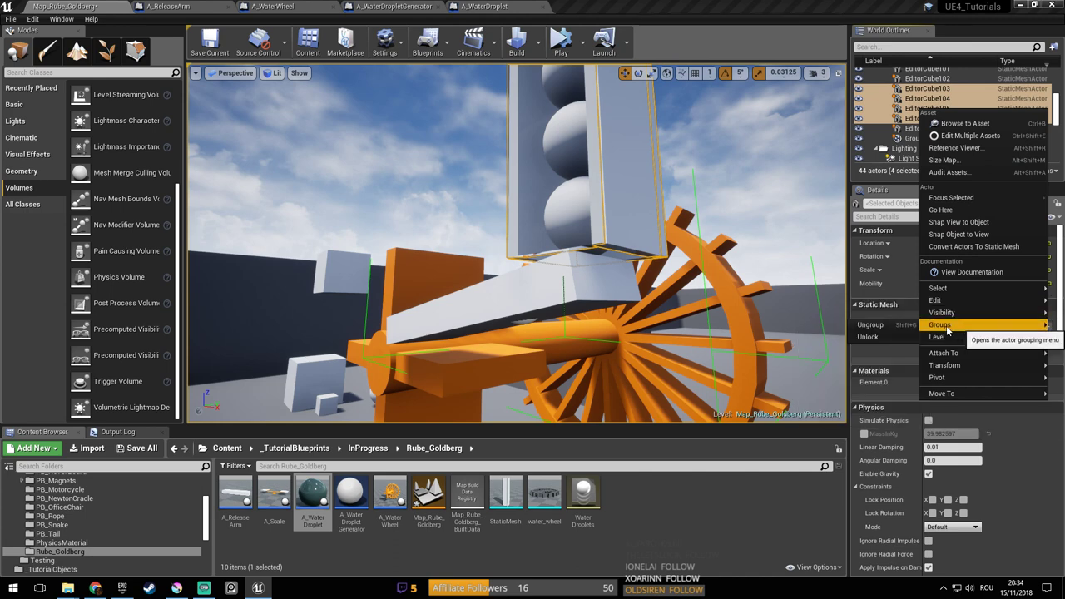
click(869, 337)
click(638, 168)
key(f)
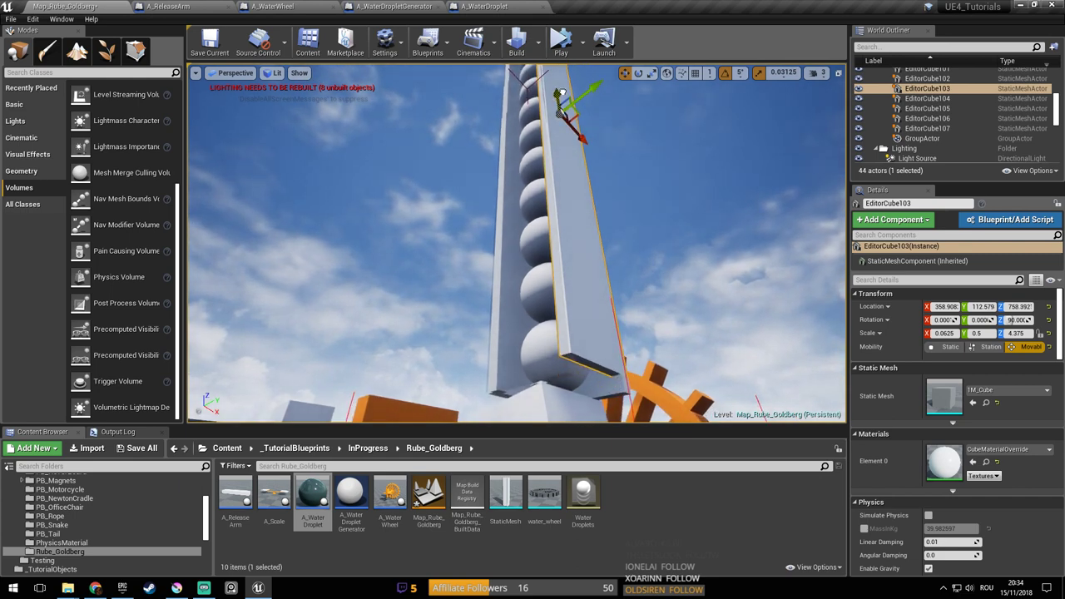
Simulate the level to test sphere release with the raised front wall
click(561, 41)
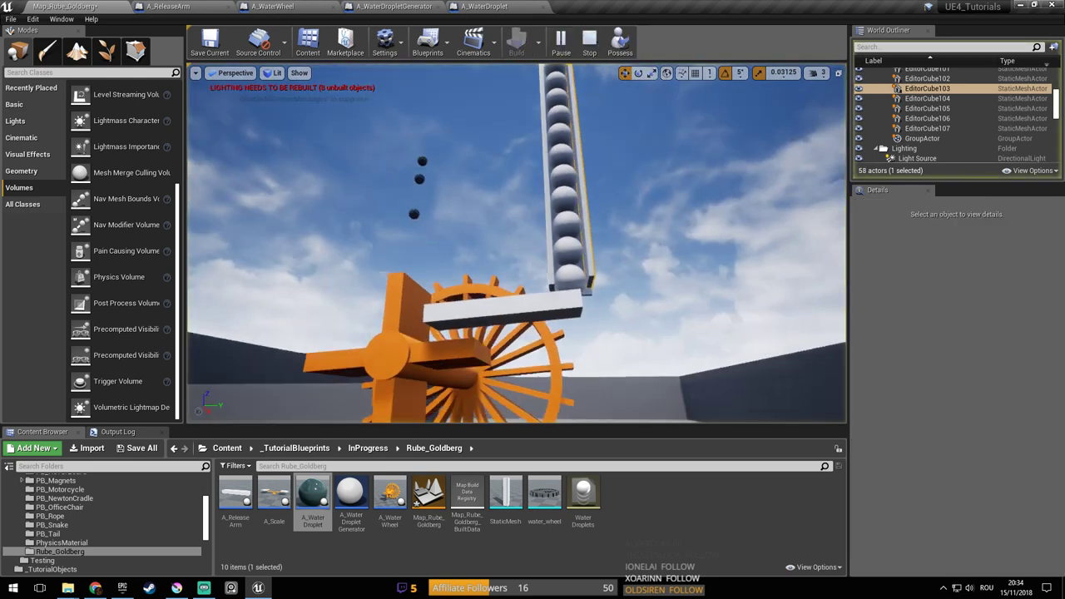
mouse_move(656, 200)
right_down()
mouse_move(632, 230)
mouse_move(641, 196)
right_up()
key(Escape)
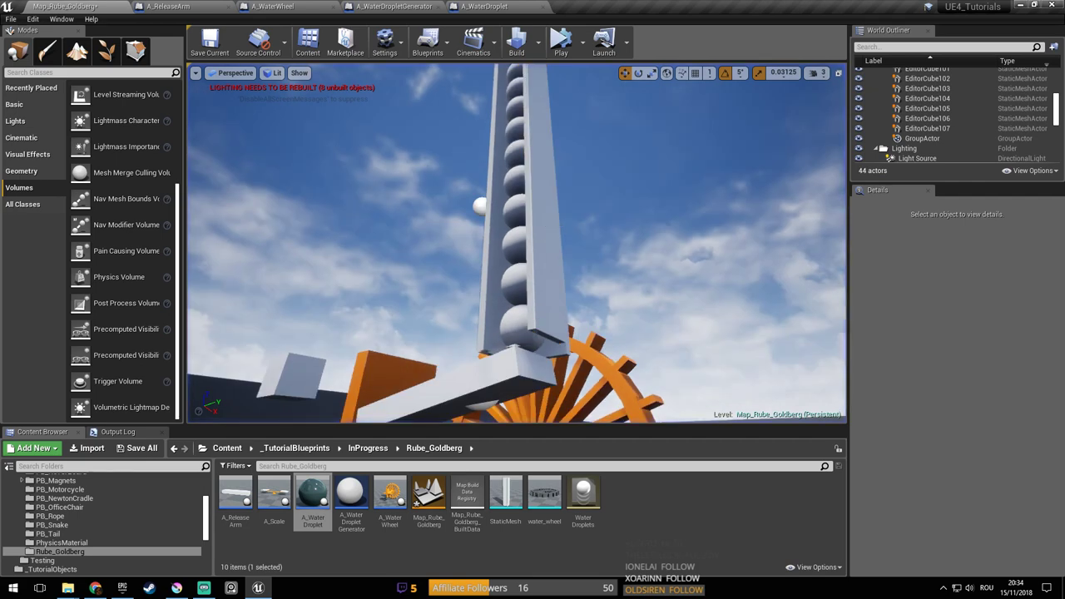
Lower the chute's front wall, EditorCube103, to a Z location of 753.520 and simulate the wheel, arm and spheres
click(573, 182)
drag(540, 110, 540, 112)
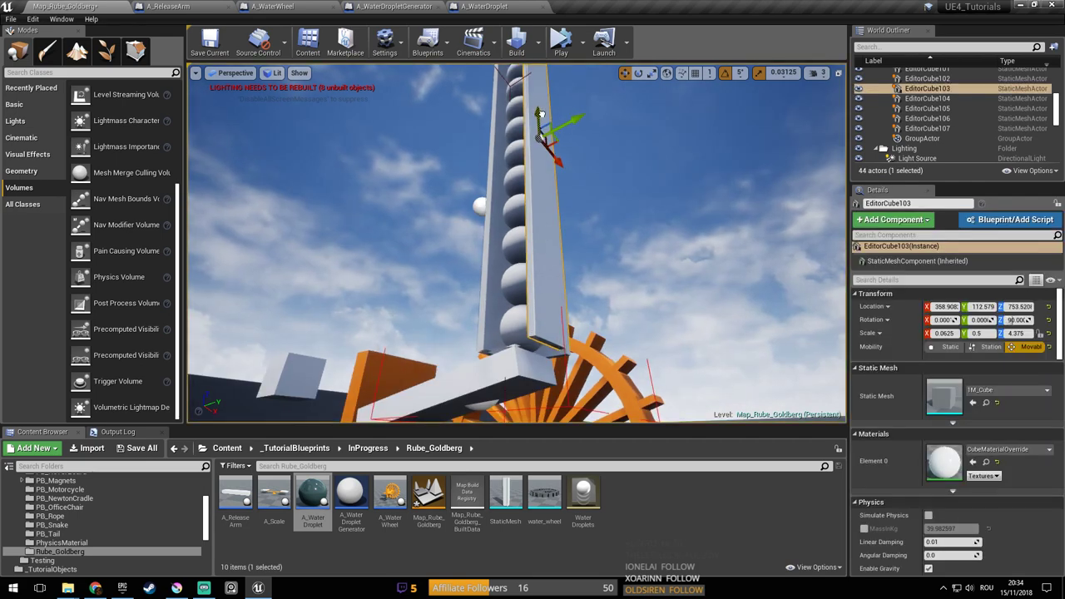
click(561, 41)
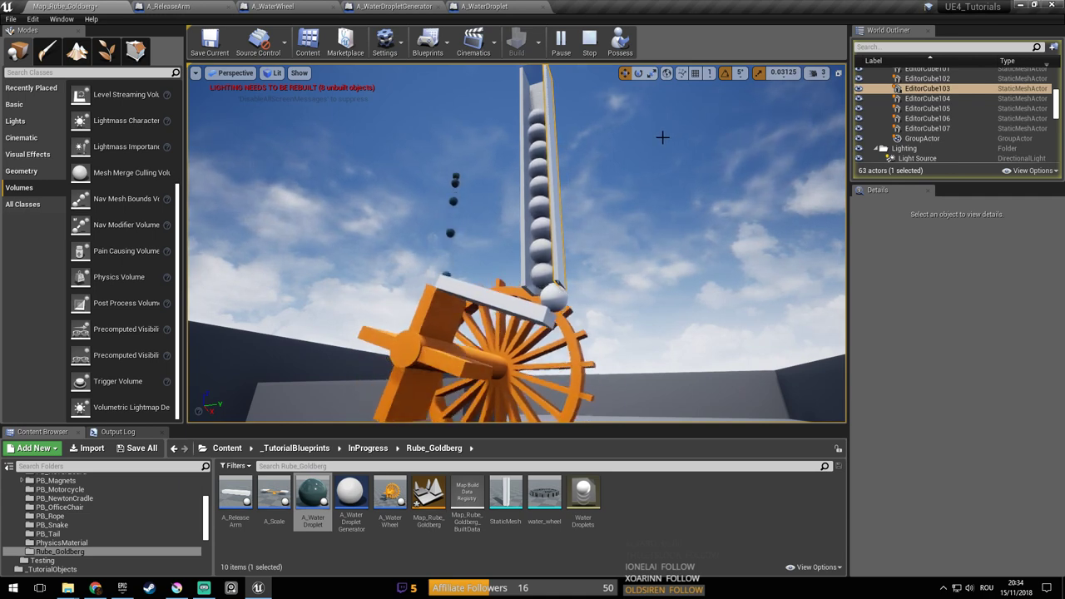
right_drag(661, 139, 719, 214)
right_drag(596, 215, 595, 215)
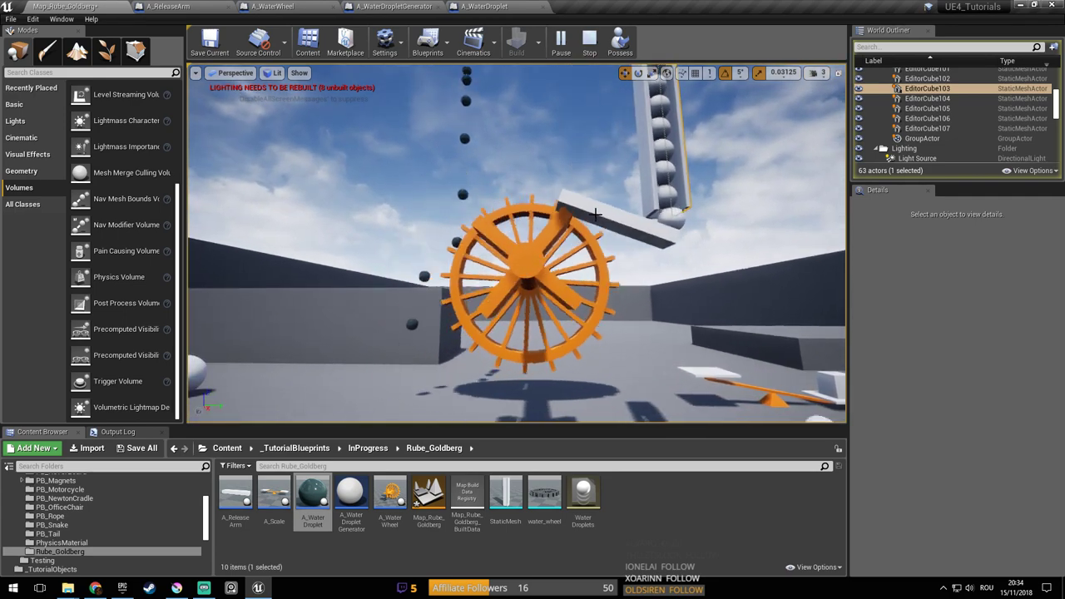
right_drag(595, 215, 595, 215)
Check the Arm component in the A_ReleaseArm blueprint and return to the level
click(170, 7)
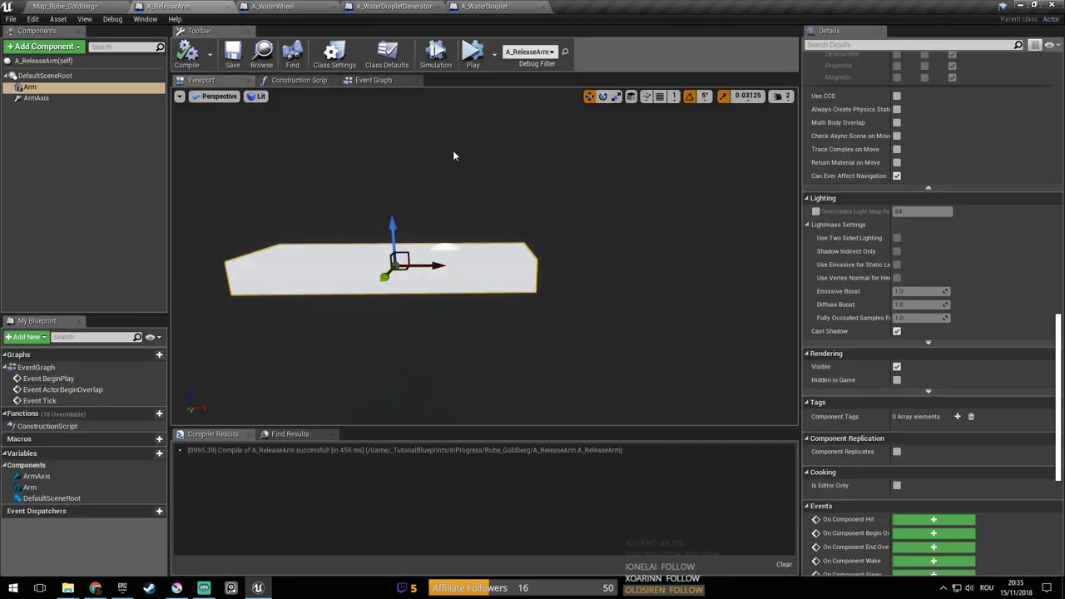
right_drag(484, 258, 484, 258)
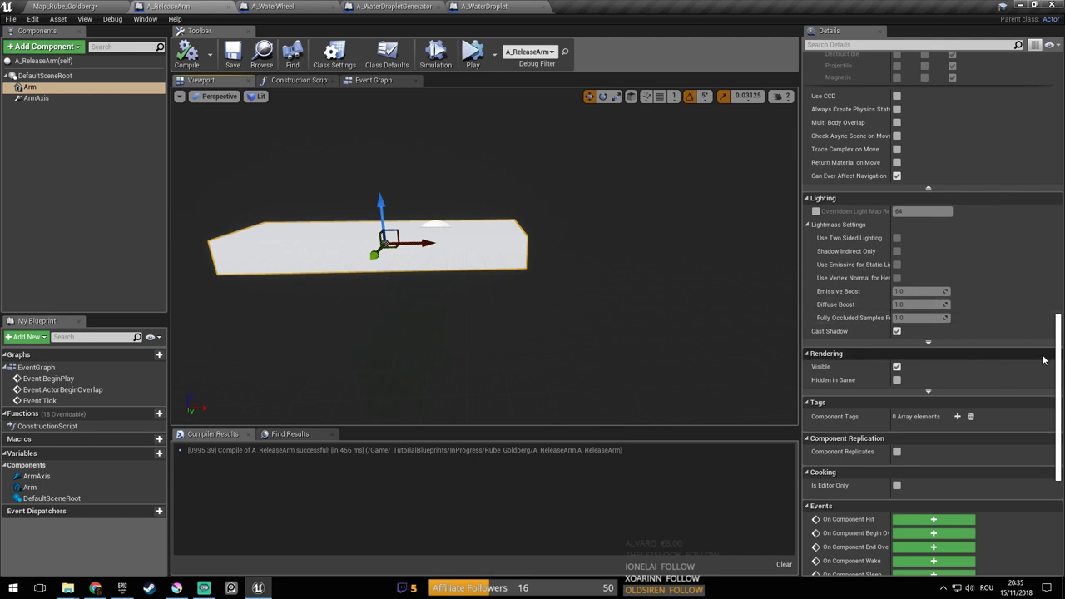
drag(1060, 367, 1060, 375)
click(66, 6)
Inspect the gap between the chute's lower end and the release arm, and save the level
right_drag(547, 258, 582, 256)
key(ctrl+s)
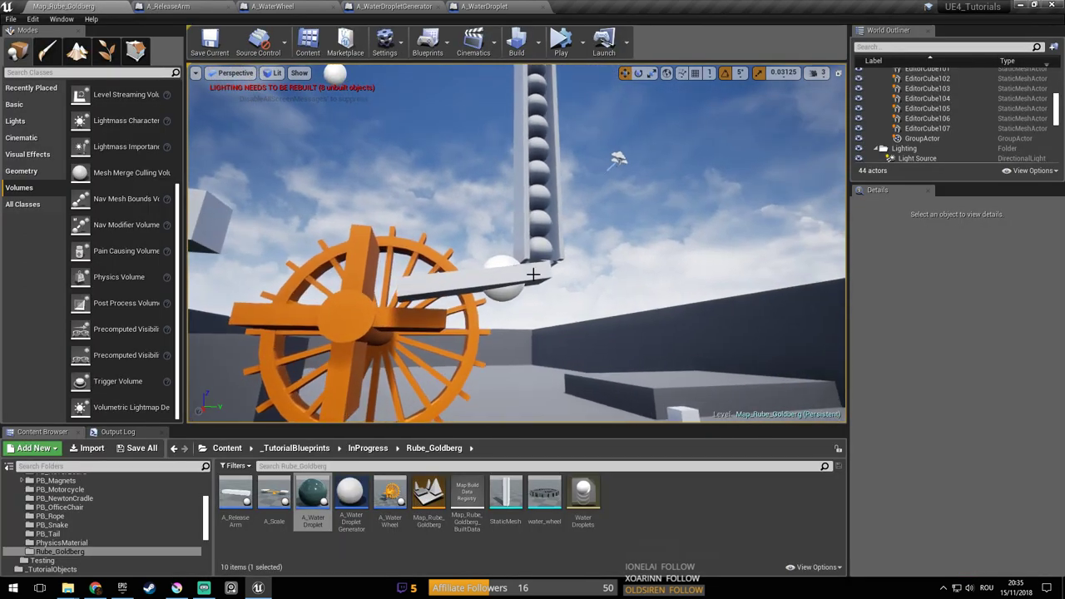
right_drag(501, 278, 476, 273)
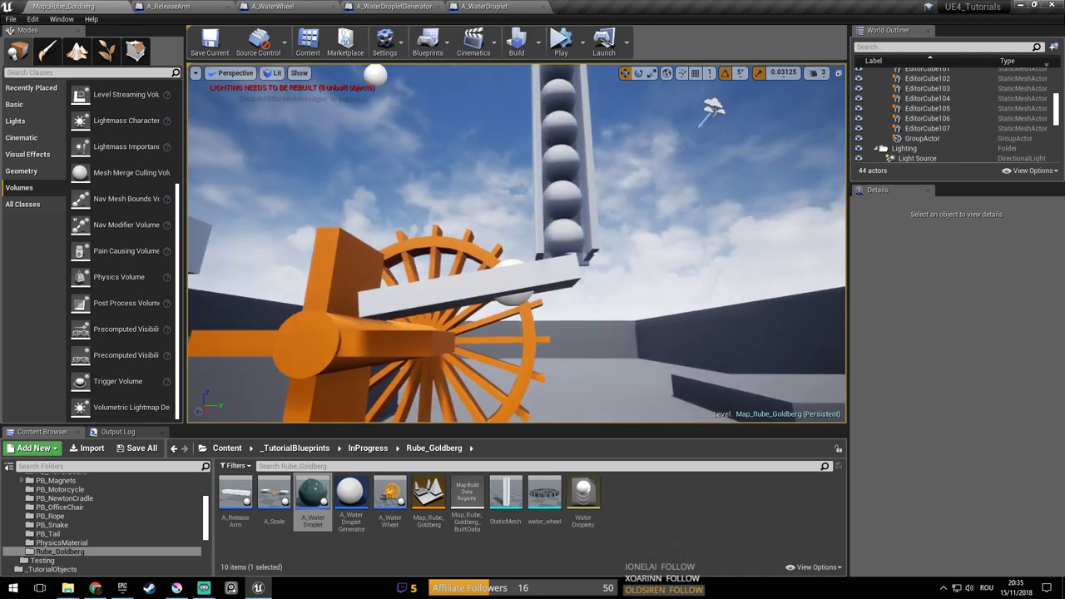
drag(572, 216, 541, 177)
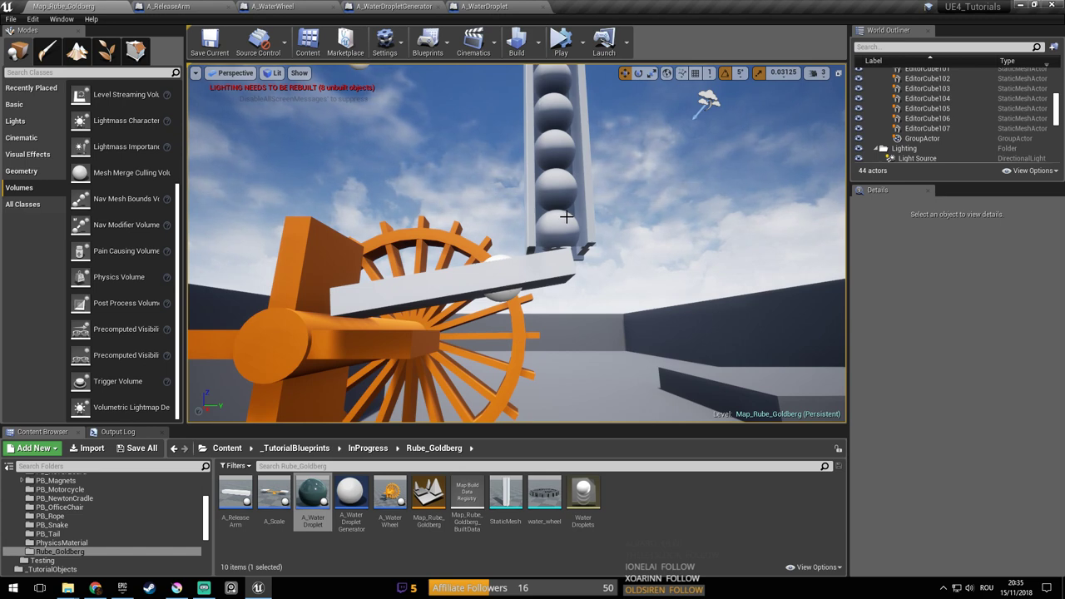
drag(531, 203, 526, 210)
key(ctrl+s)
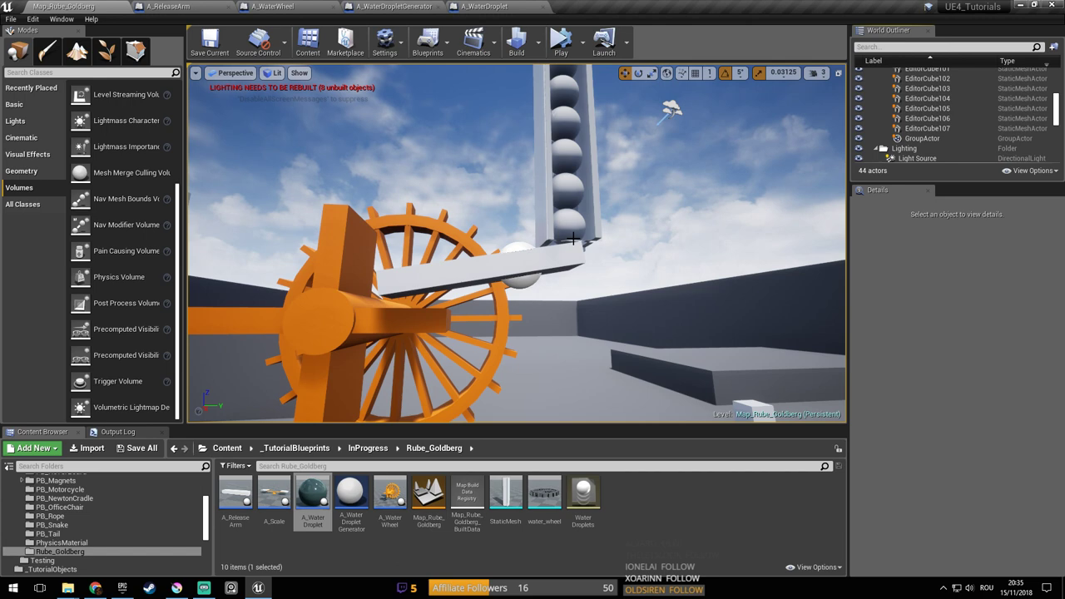
Select A_WaterWheel and A_WaterDropletGenerator together, shift them slightly relative to the release arm, and simulate the level
right_drag(482, 240, 405, 249)
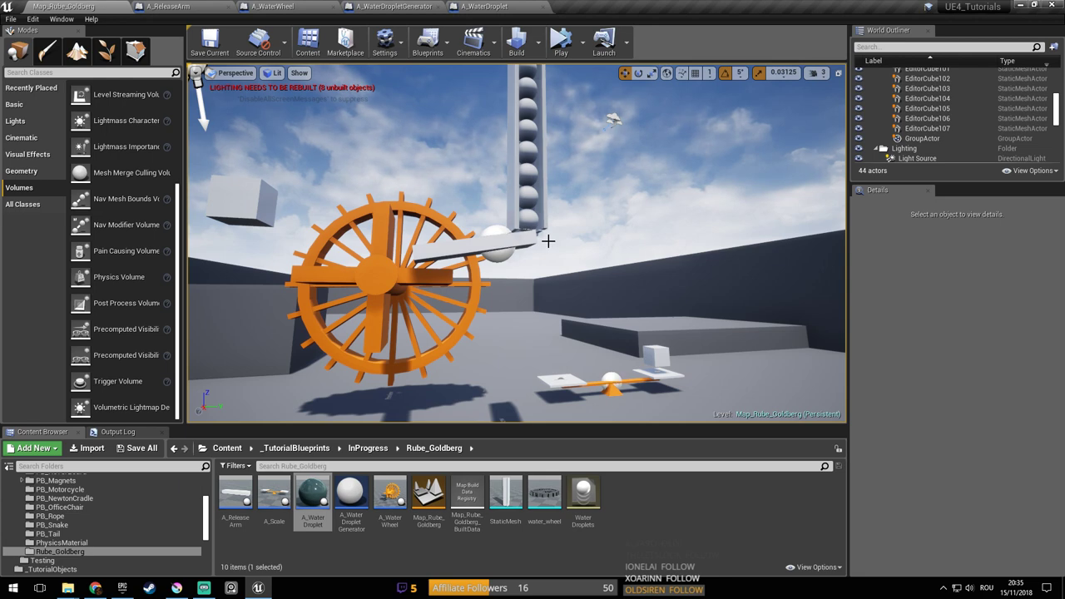
scroll(548, 241, up, 4)
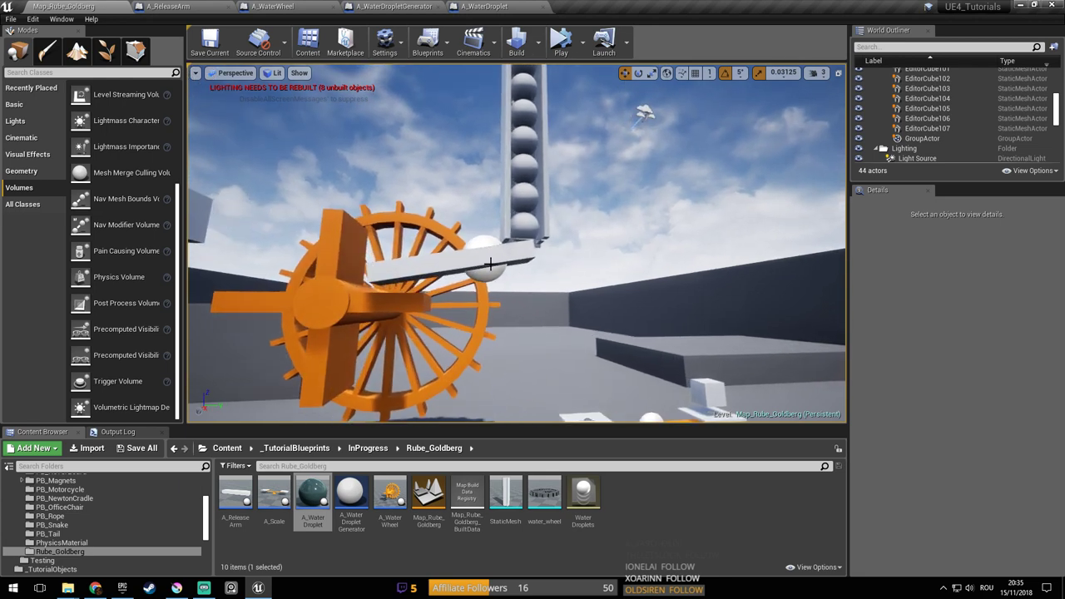
click(491, 254)
right_drag(552, 231, 493, 242)
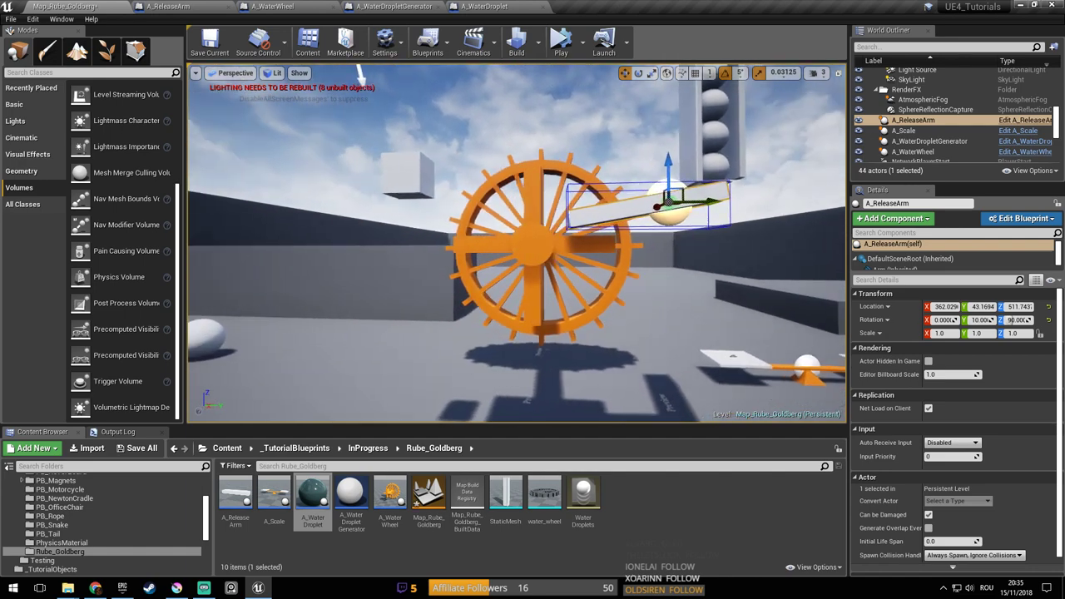
alt+drag(360, 74, 353, 70)
click(507, 215)
mouse_move(507, 215)
right_down()
mouse_move(503, 143)
mouse_move(507, 215)
right_up()
ctrl+click(485, 205)
alt+drag(485, 205, 569, 409)
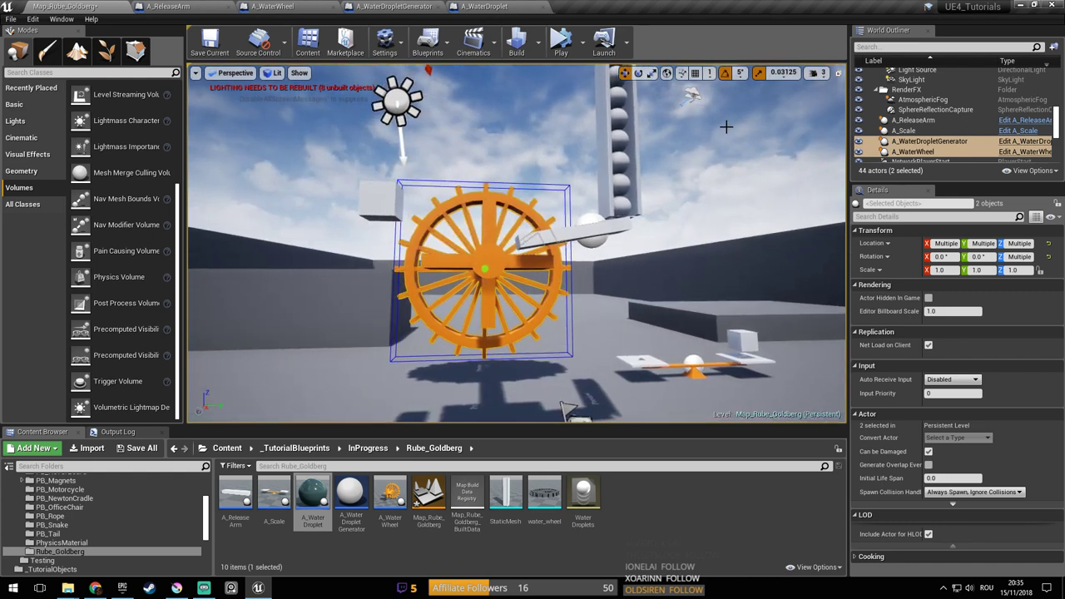
right_drag(700, 261, 658, 267)
right_drag(626, 121, 580, 186)
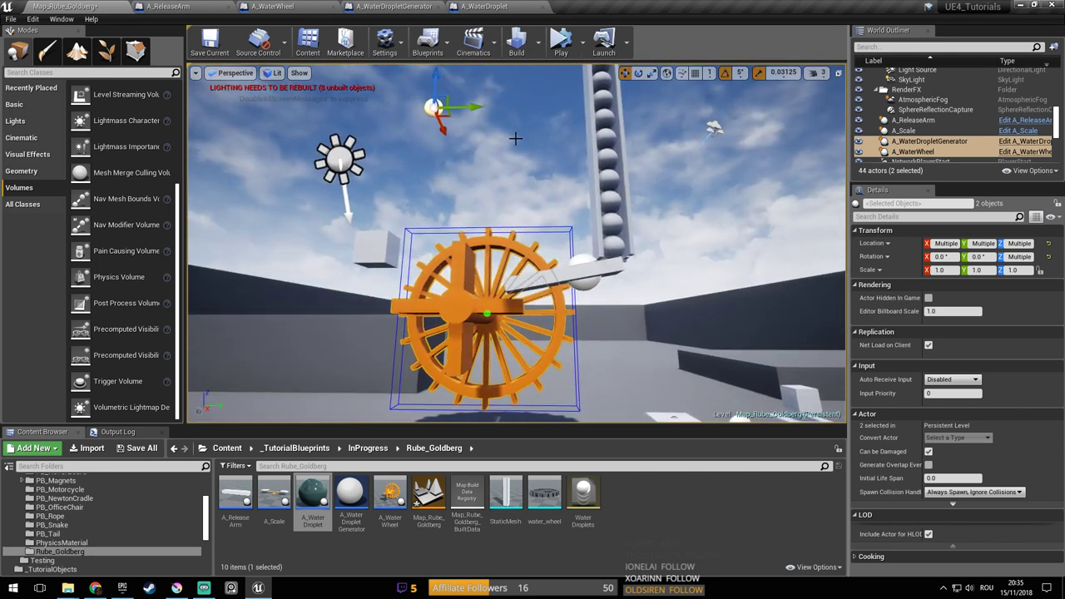
click(561, 42)
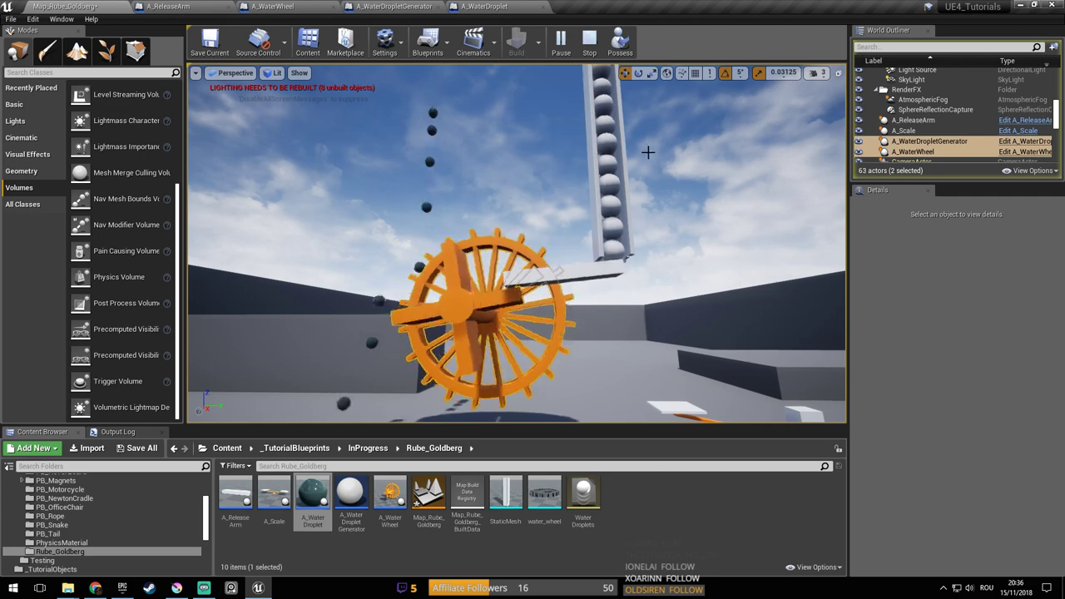
click(589, 41)
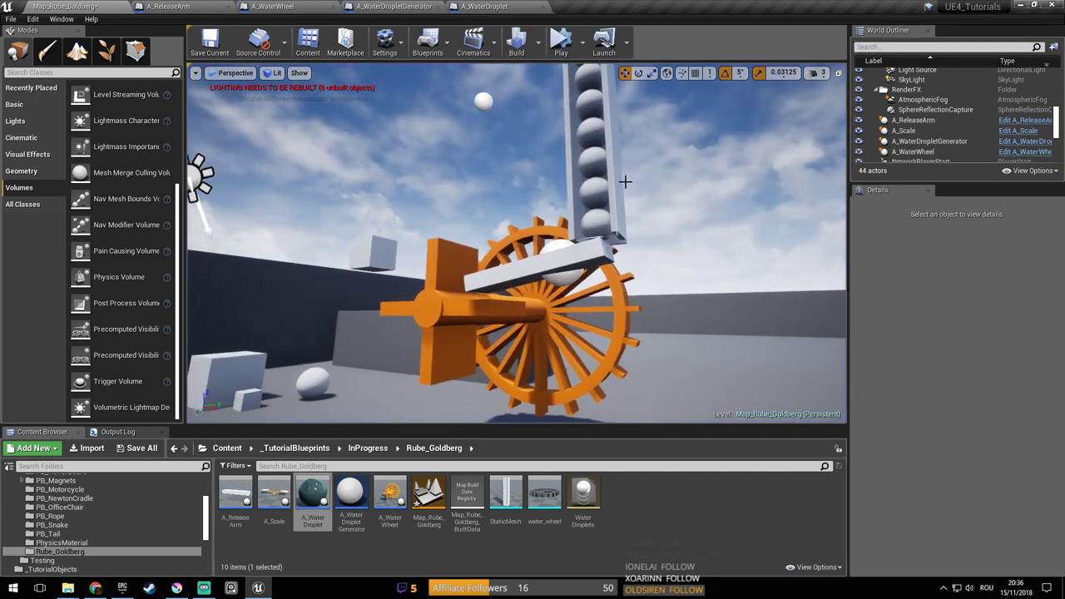
Raise the chute's front wall, EditorCube103, to a Z location of 758.708 and test it in a simulation
click(620, 208)
right_drag(620, 208, 573, 178)
click(561, 41)
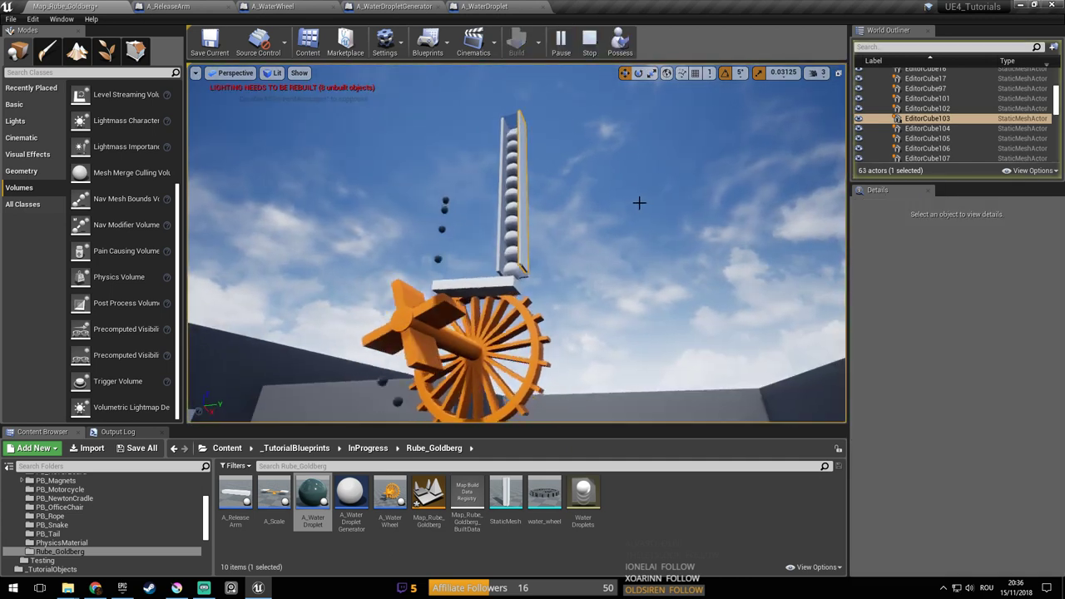
key(Escape)
Raise EditorCube103 in small increments to a Z location of 764.917, simulating the level after each adjustment
right_drag(599, 132, 535, 192)
click(532, 198)
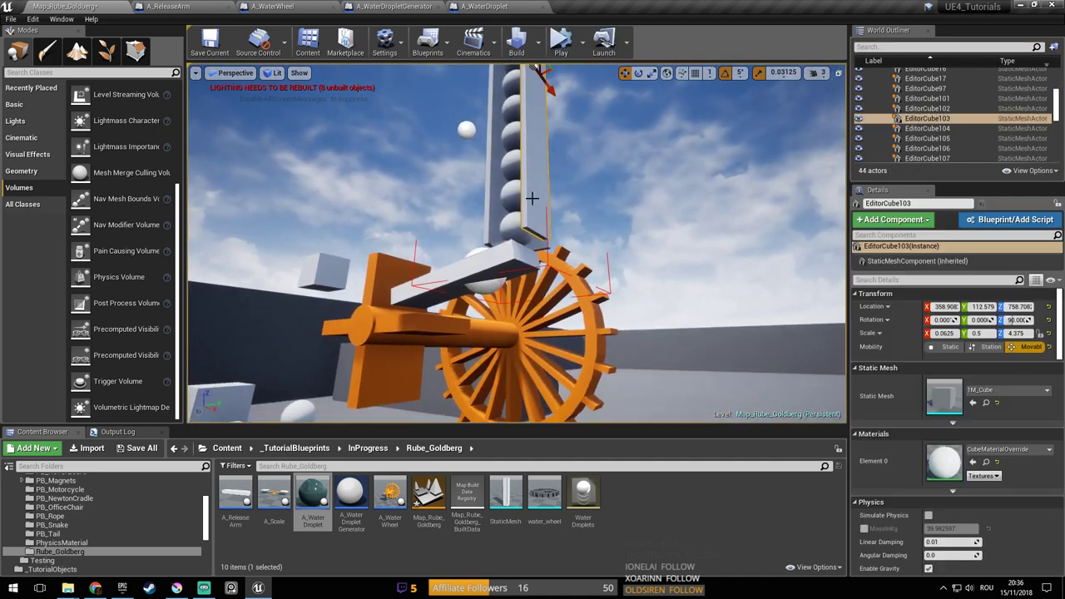
right_drag(557, 86, 558, 74)
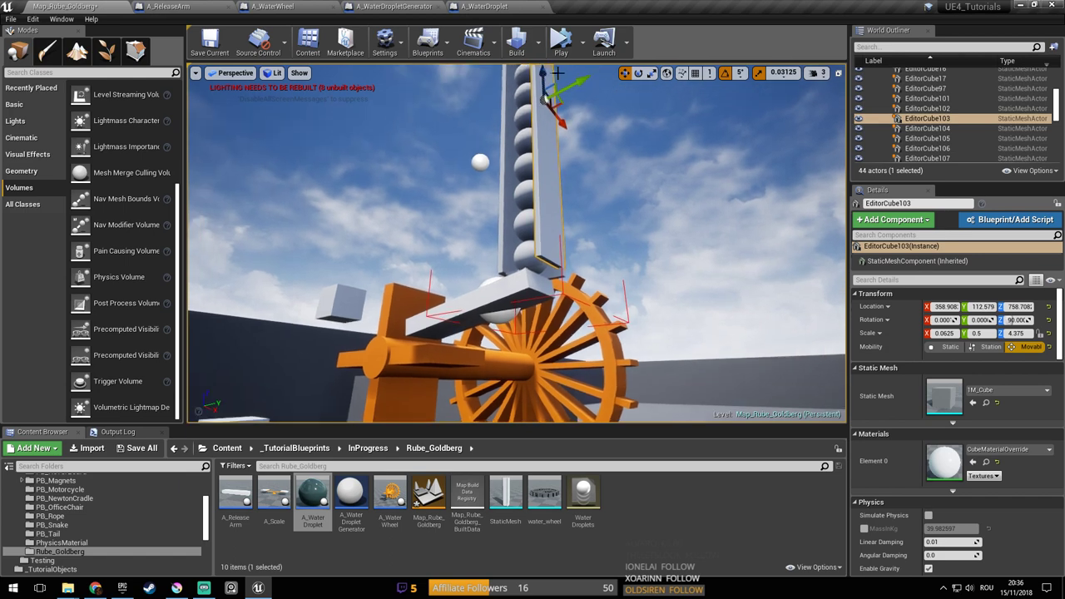
click(561, 42)
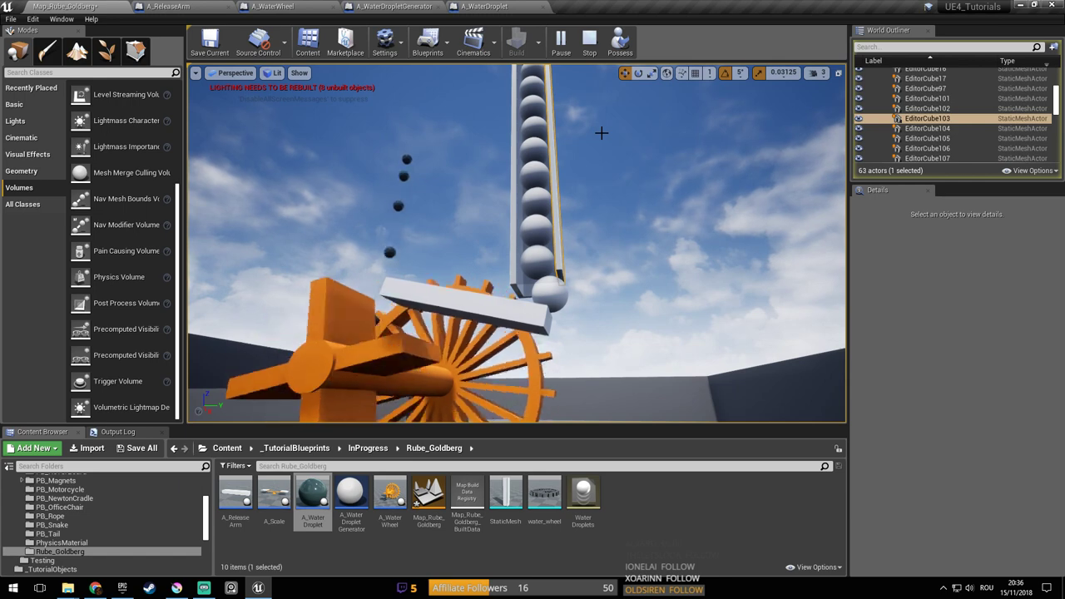
key(Escape)
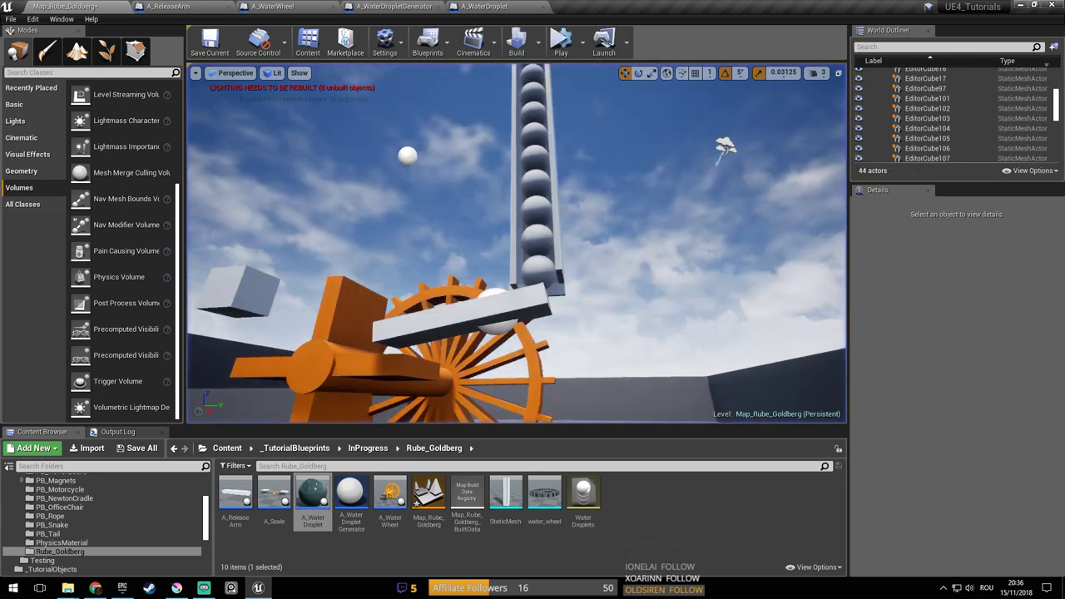
right_drag(541, 91, 540, 82)
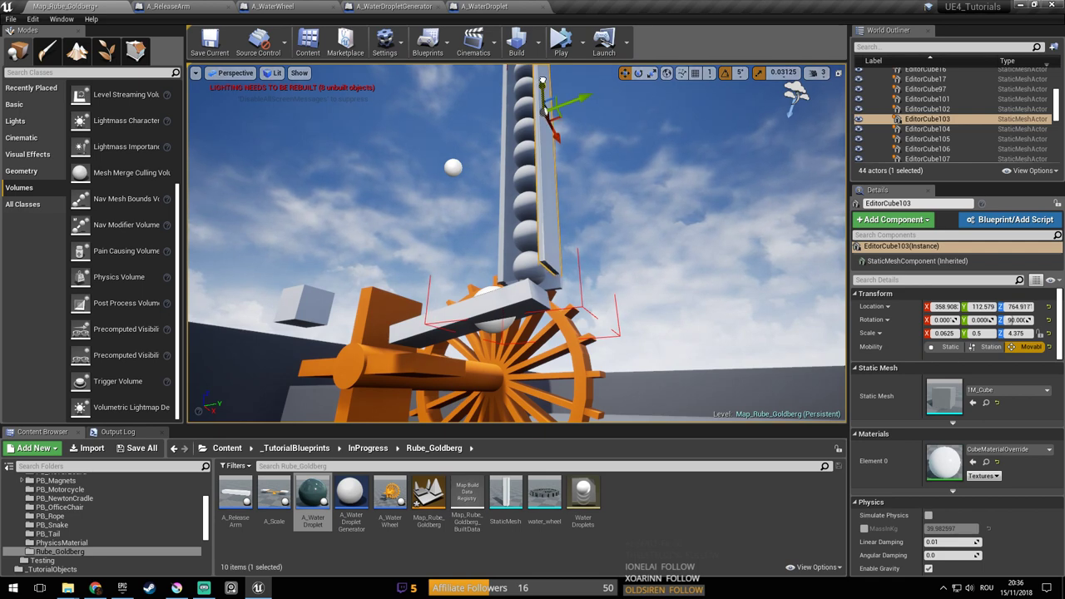
click(561, 42)
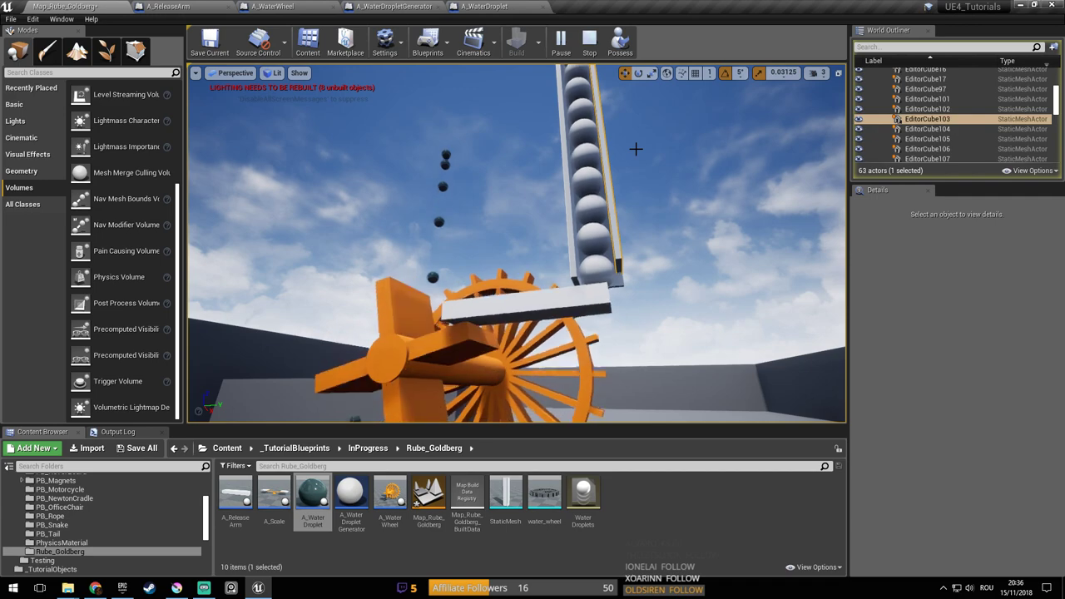
Watch the running simulation around the chute, release arm and wheel, then end it and save the level
right_drag(635, 150, 661, 200)
right_drag(620, 170, 641, 186)
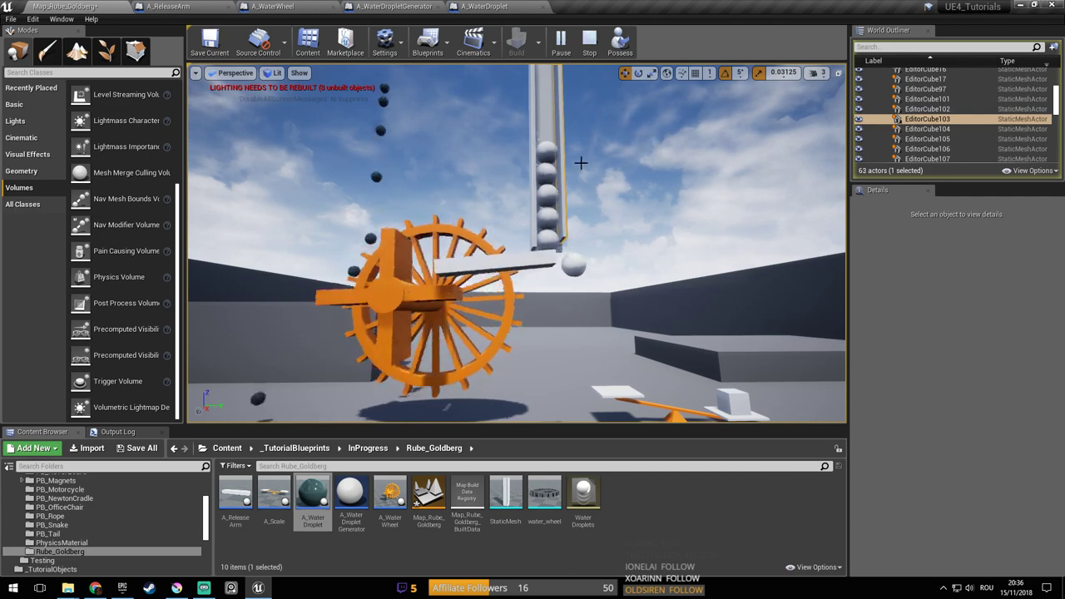
right_drag(594, 139, 491, 145)
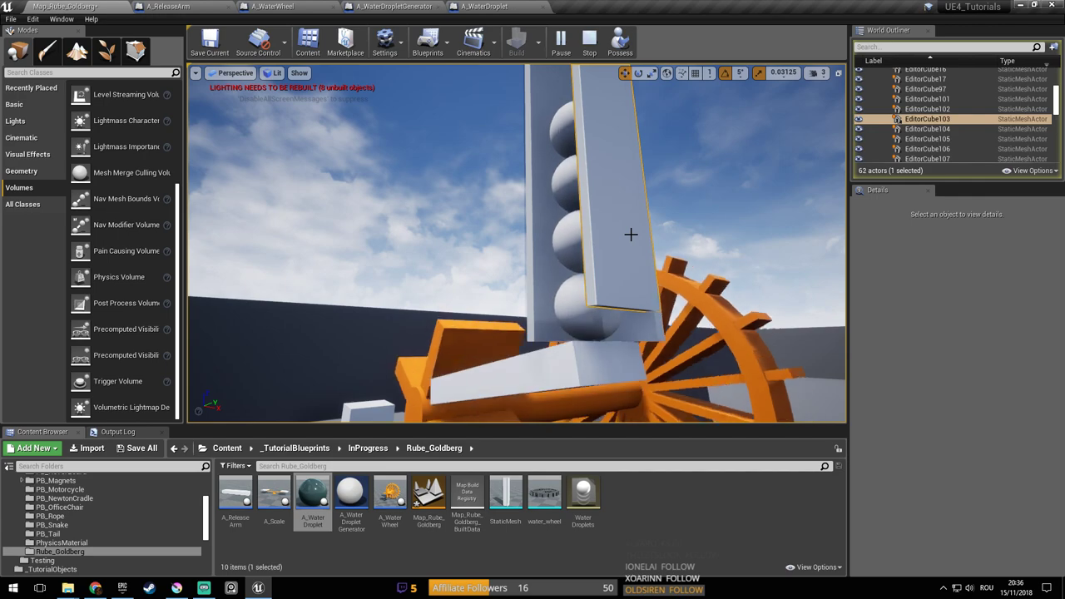
right_drag(629, 235, 741, 237)
right_drag(566, 247, 605, 277)
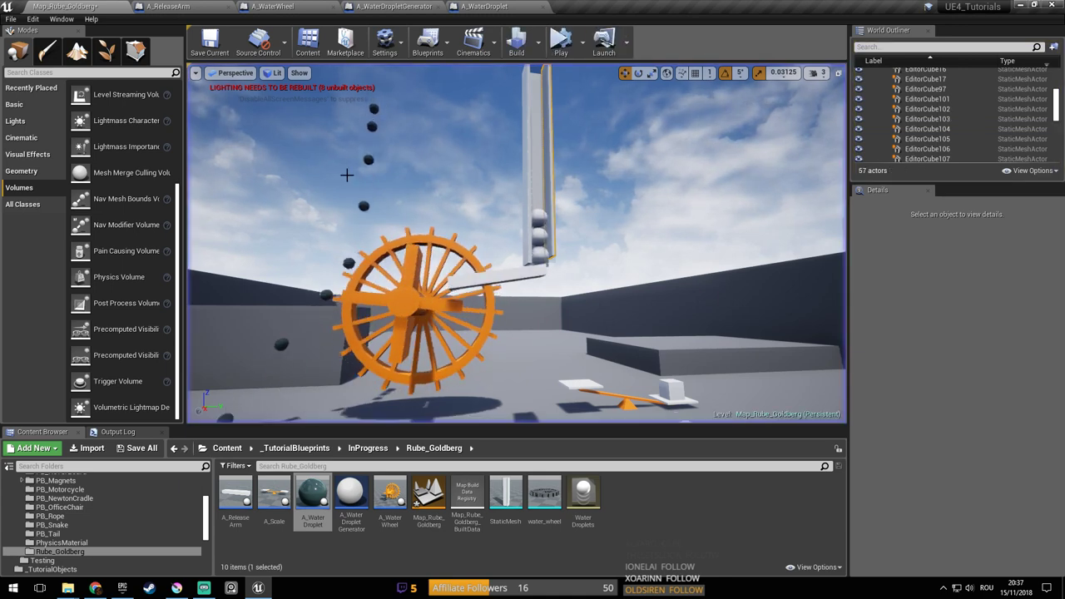
key(Escape)
key(ctrl+s)
Set A_WaterDropletGenerator's Delay to 0.2, save the level and test it in a simulation
click(400, 122)
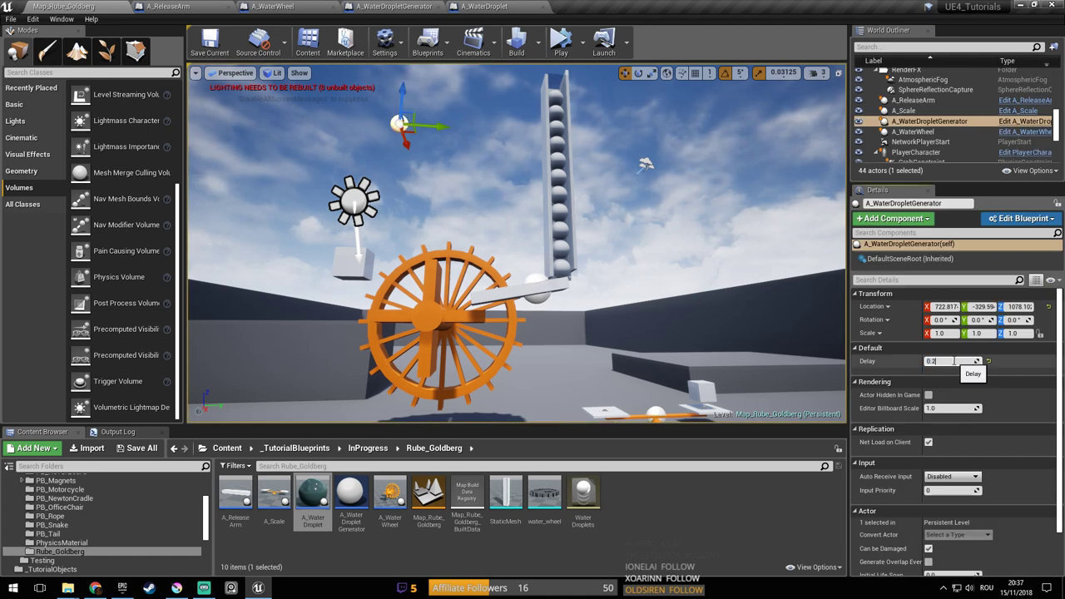
key(Return)
key(ctrl+s)
click(561, 43)
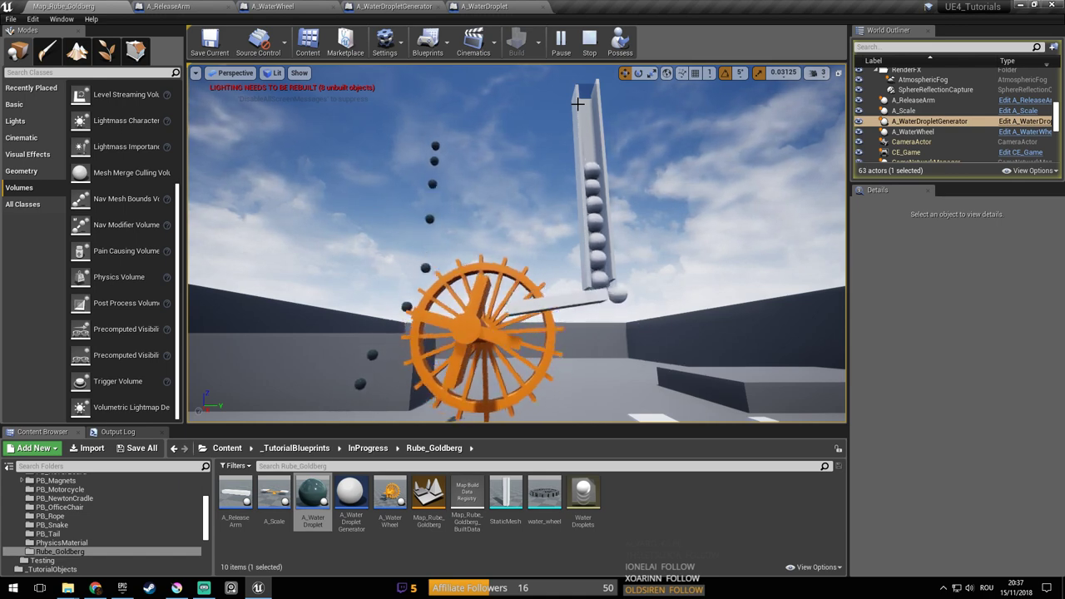
key(Escape)
Nudge A_WaterWheel and A_WaterDropletGenerator together relative to the release arm, and simulate the level
click(454, 275)
right_drag(453, 274, 425, 179)
ctrl+click(421, 170)
right_drag(469, 236, 507, 304)
key(w)
right_drag(497, 265, 484, 253)
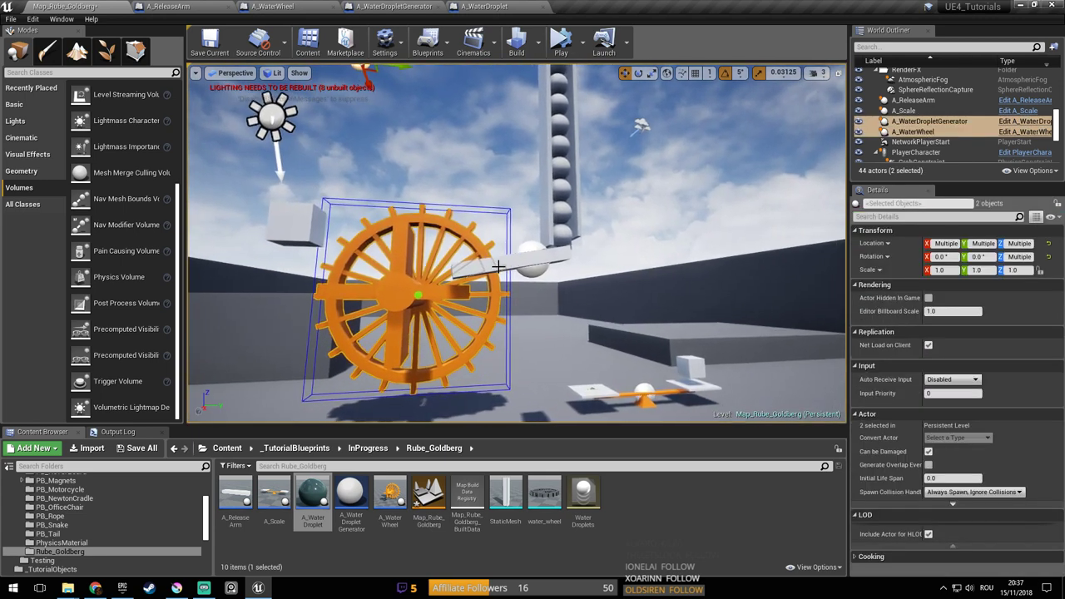
right_drag(432, 299, 413, 277)
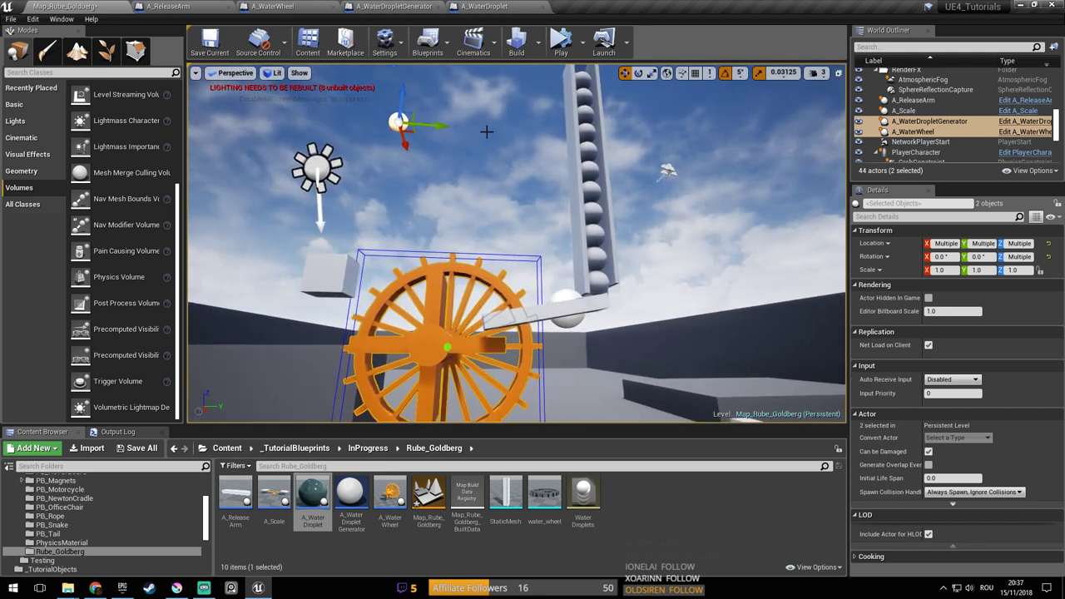
click(560, 46)
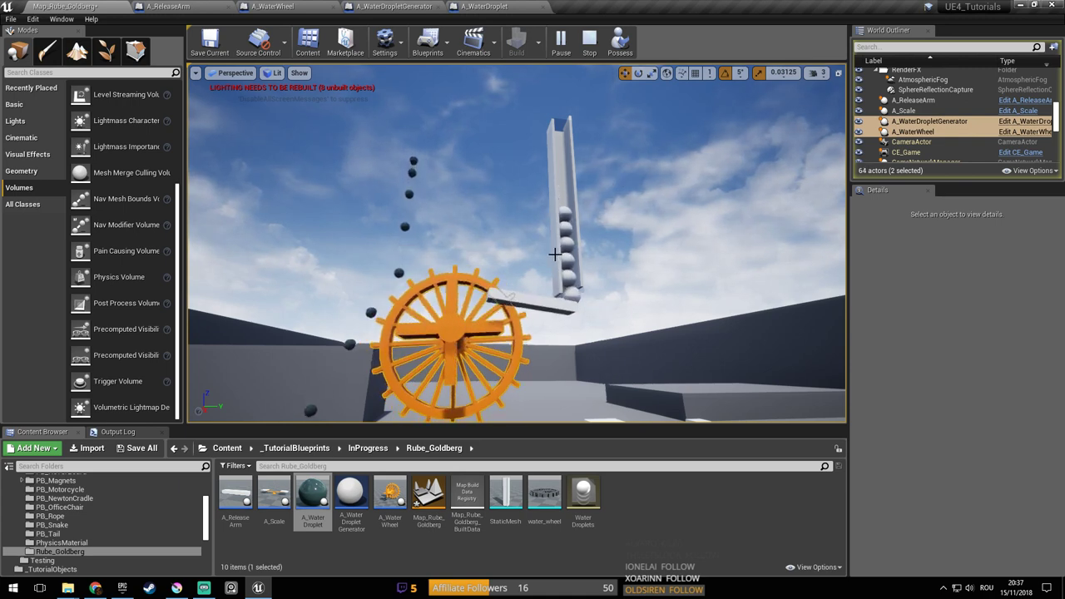
right_drag(557, 253, 551, 255)
right_drag(442, 197, 444, 200)
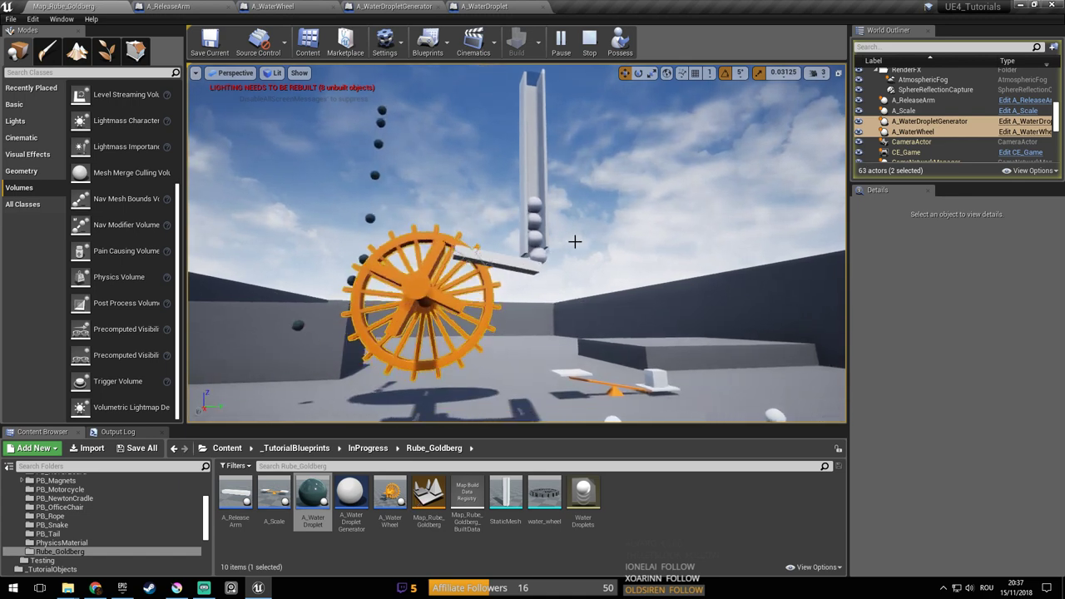
key(Escape)
Select the chute's front wall, EditorCube103, and save the level
right_drag(572, 238, 424, 237)
key(d)
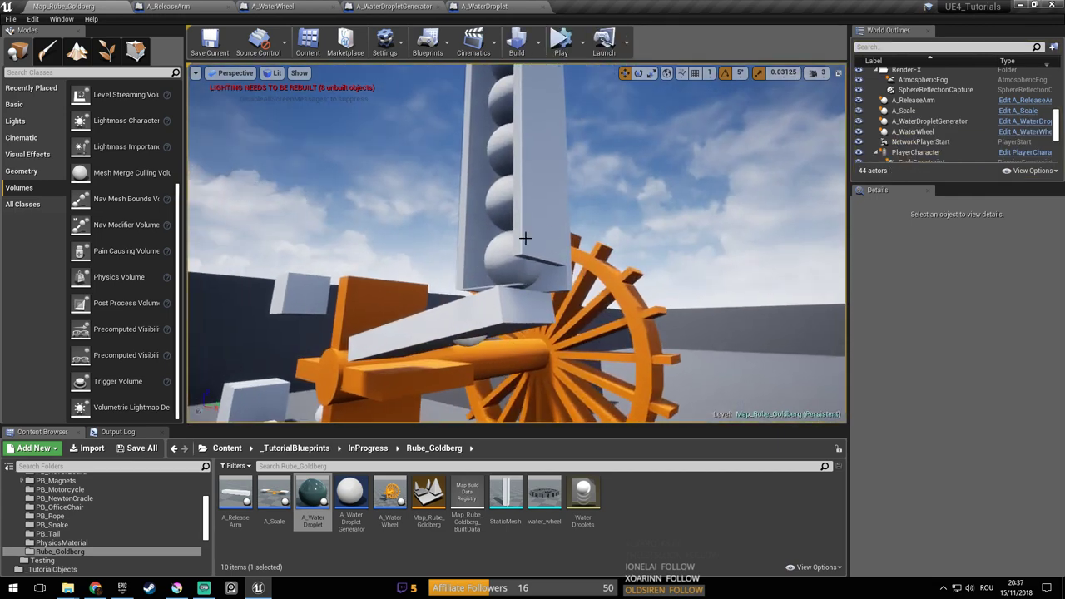
click(554, 231)
right_drag(555, 230, 541, 233)
key(ctrl+s)
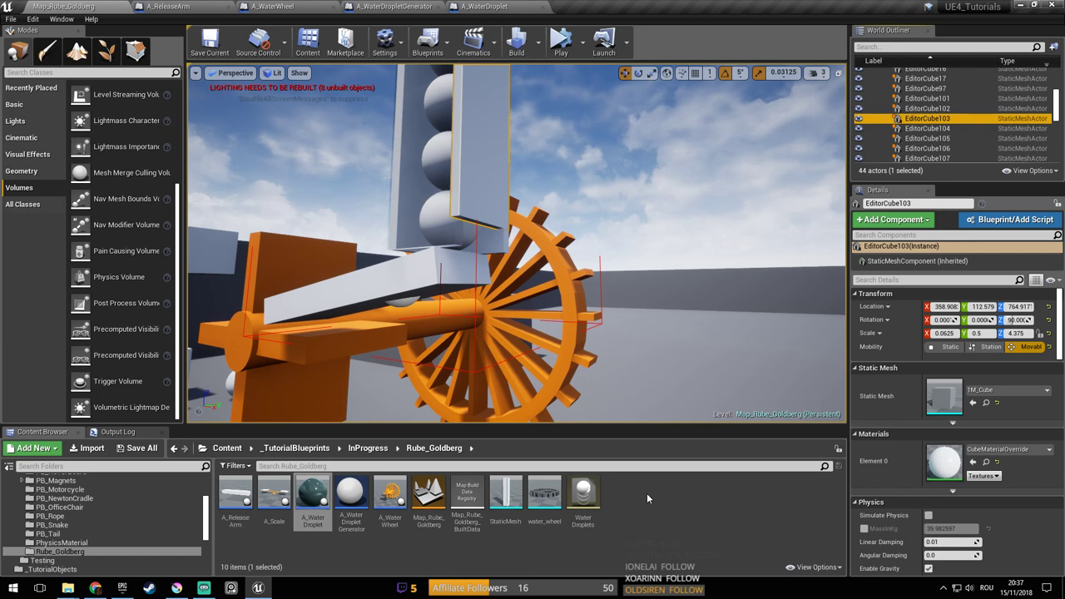
Create a Physical Material asset named PM_Slippery in the Rube_Goldberg folder
right_click(647, 493)
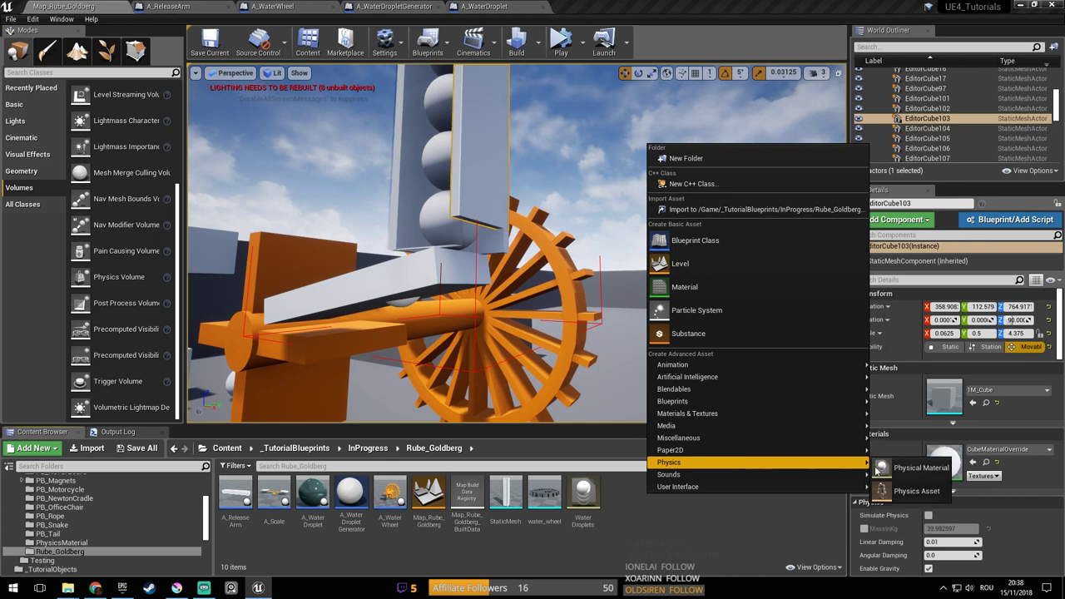
click(877, 465)
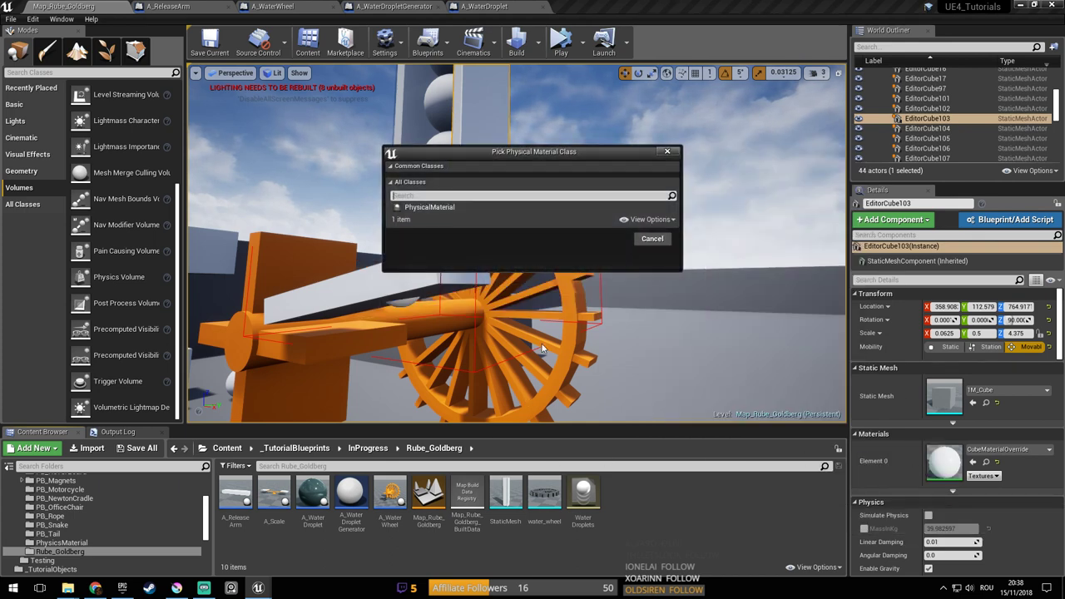
click(440, 208)
click(609, 239)
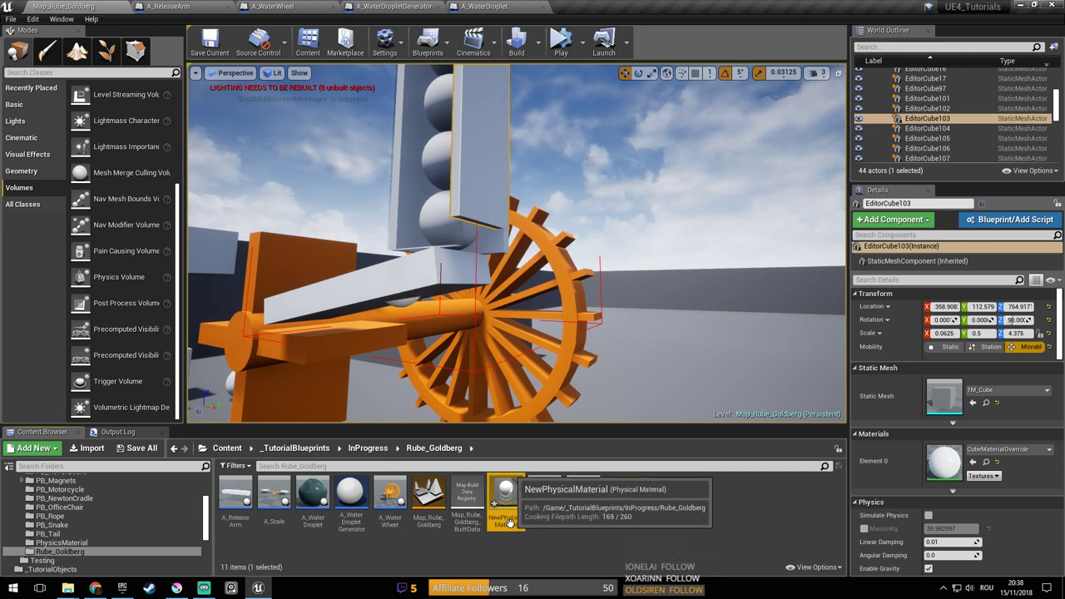
click(526, 525)
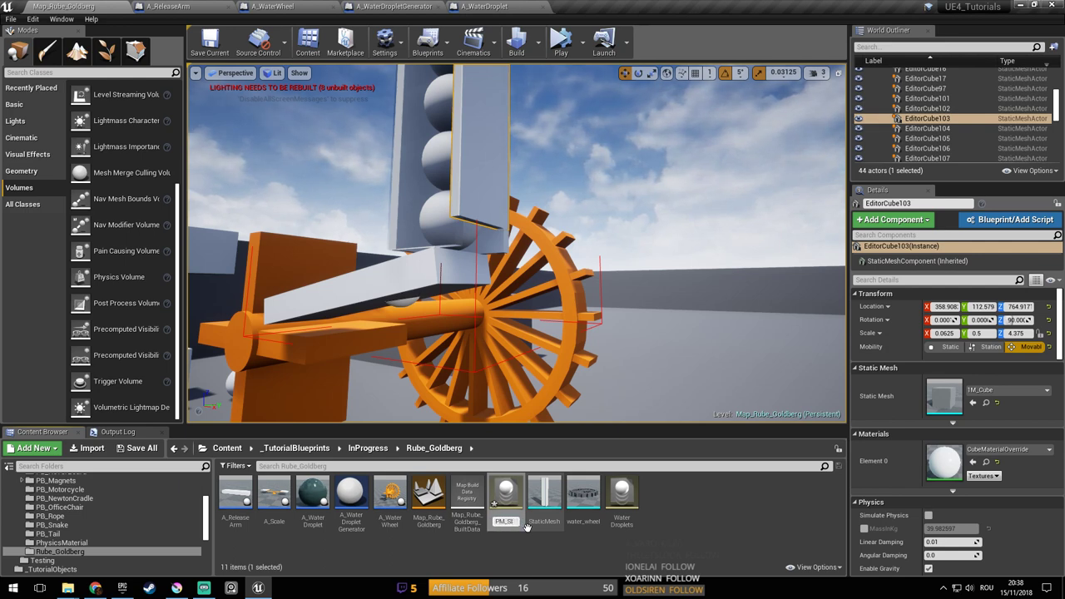
text(PM_Slippery)
key(Return)
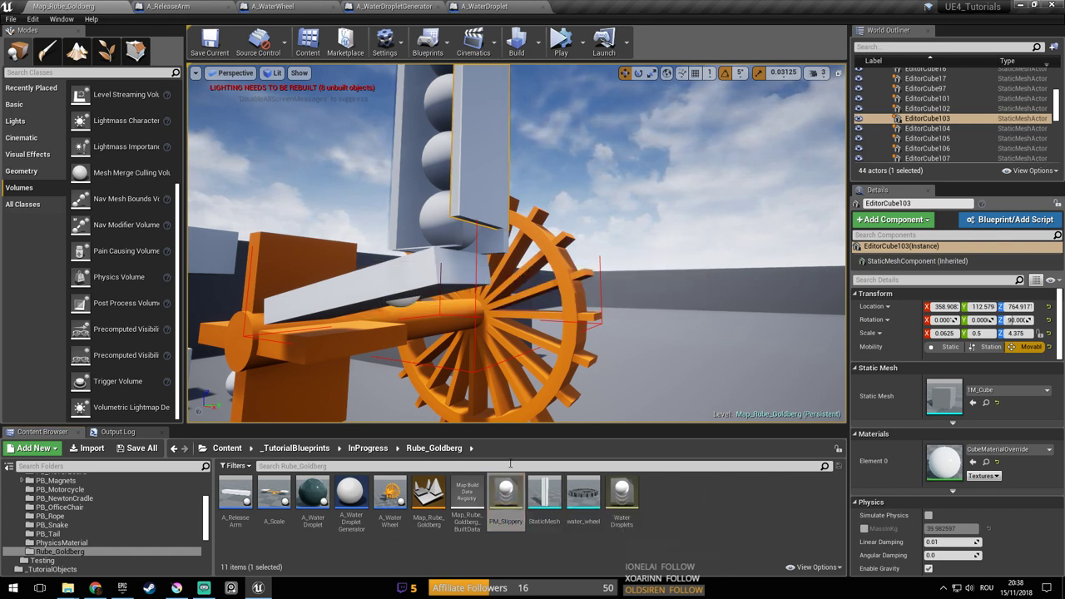
Assign the WaterDroplets physical material as EditorCube103's Phys Material Override and save the level
drag(506, 496, 482, 182)
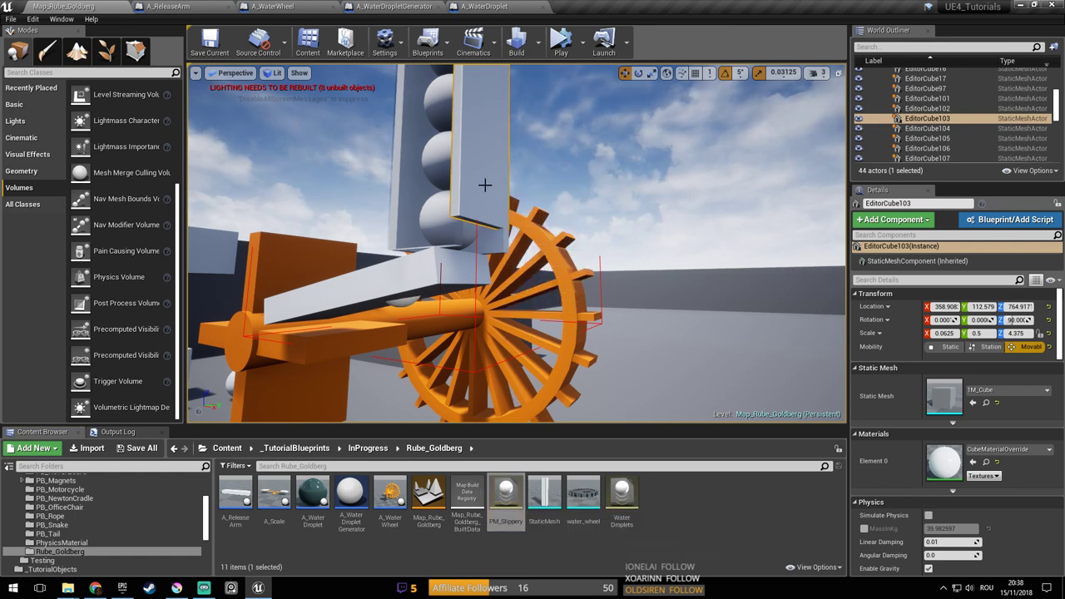
scroll(1036, 481, down, 10)
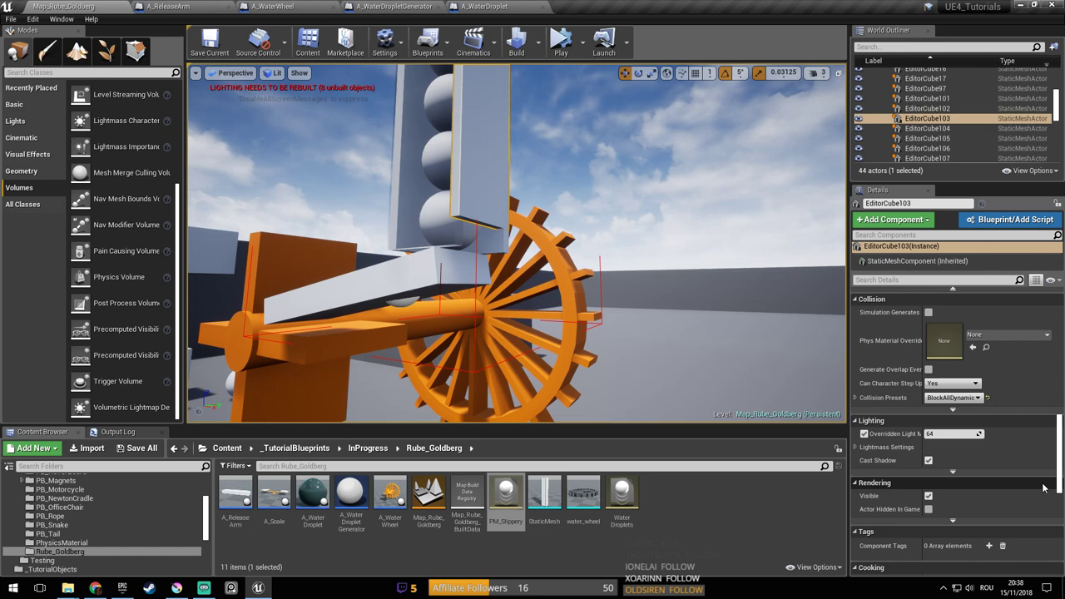
scroll(1043, 486, down, 10)
scroll(1043, 486, up, 14)
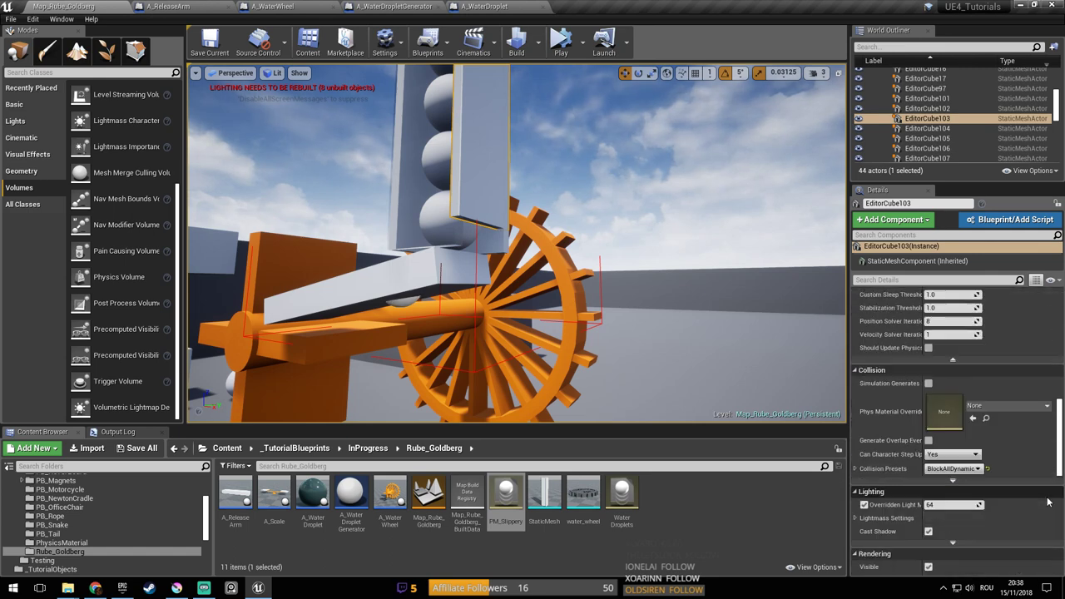
drag(623, 495, 945, 412)
key(ctrl+s)
Set the WaterDroplets physical material's Friction to 0.1, simulate the level and save
double_click(618, 484)
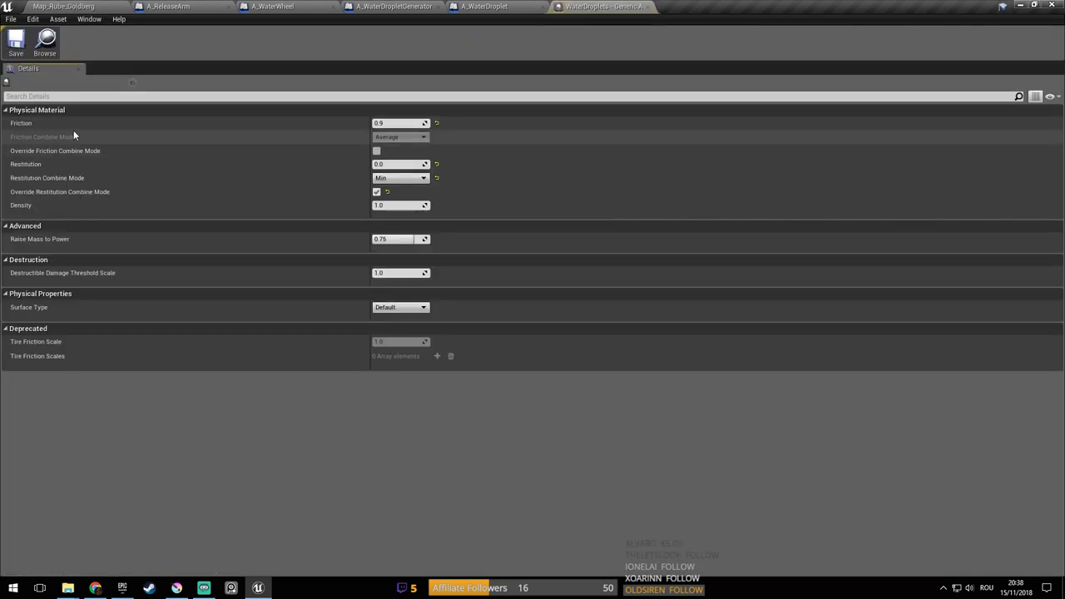
click(405, 123)
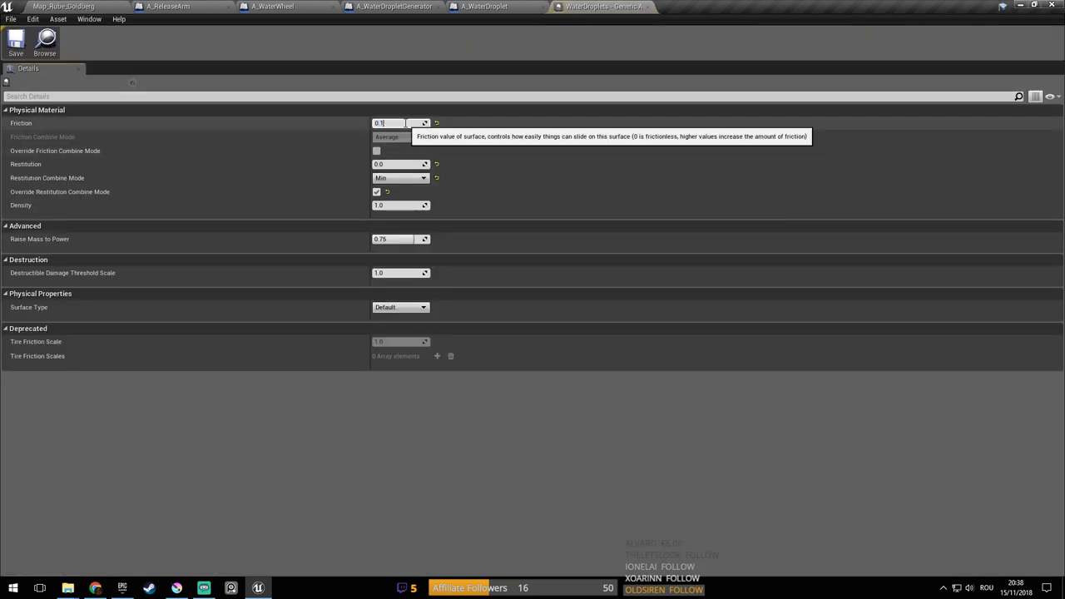
click(90, 10)
key(ctrl+s)
key(s)
right_drag(662, 171, 662, 173)
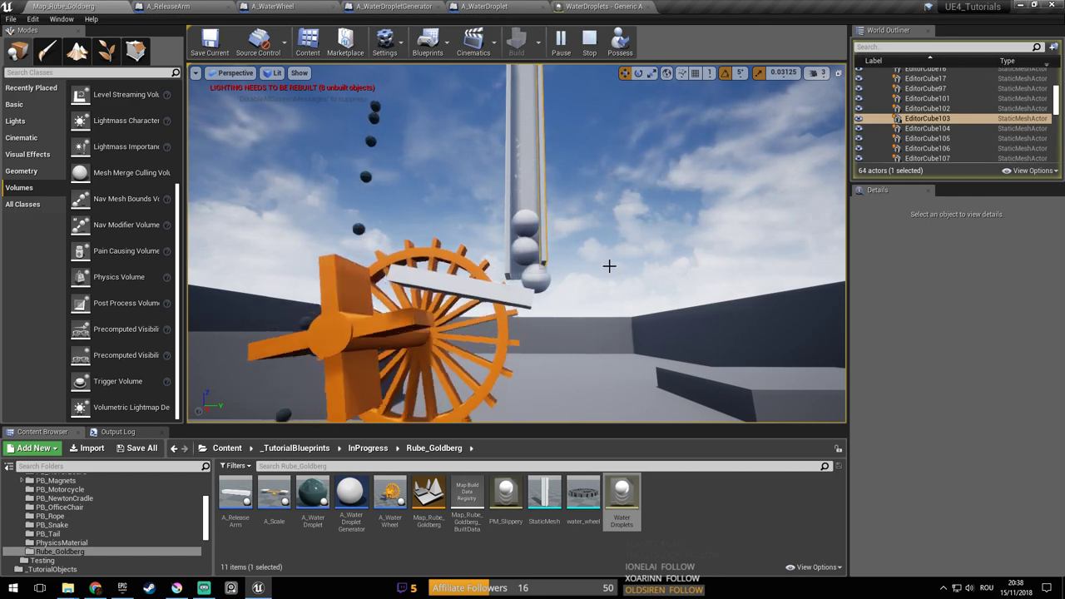
key(Escape)
right_drag(605, 257, 597, 222)
key(ctrl+s)
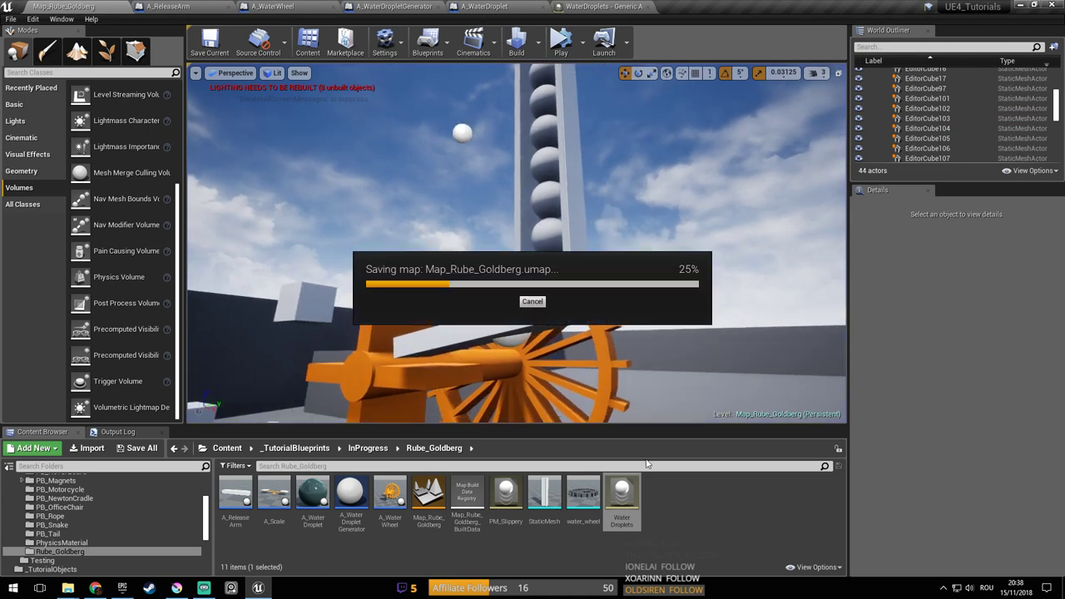
Override the WaterDroplets Friction Combine Mode, set it to Min, and save the material and level
double_click(622, 499)
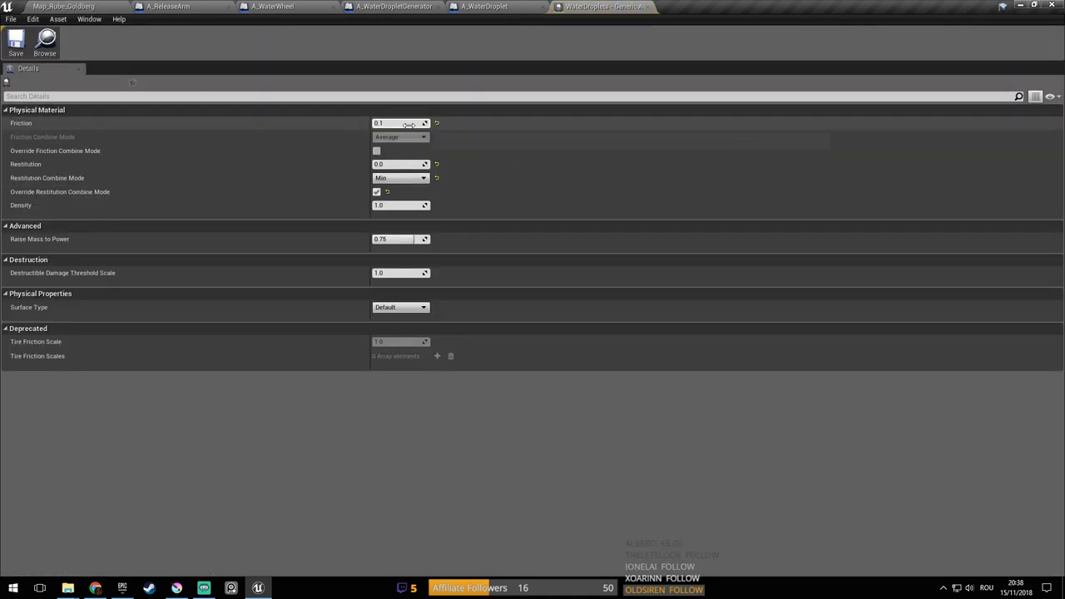
click(376, 150)
click(398, 136)
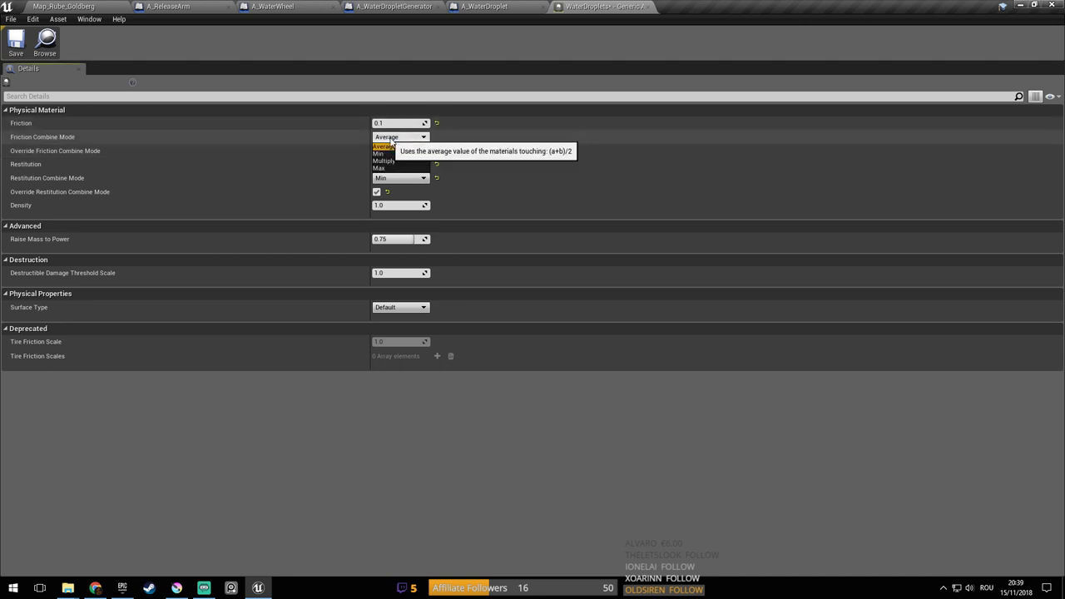
click(389, 154)
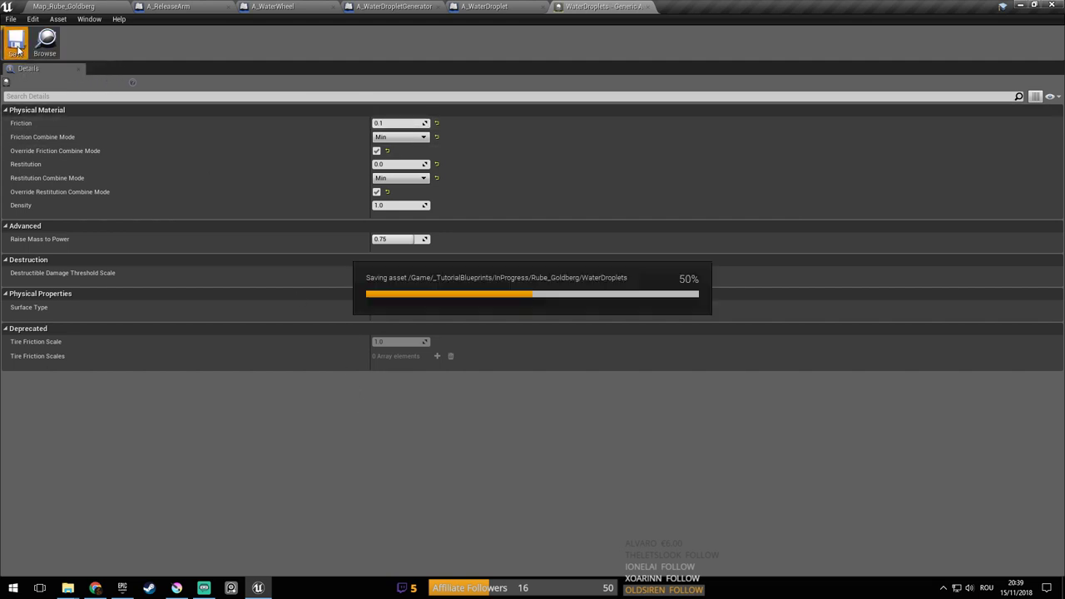
click(90, 8)
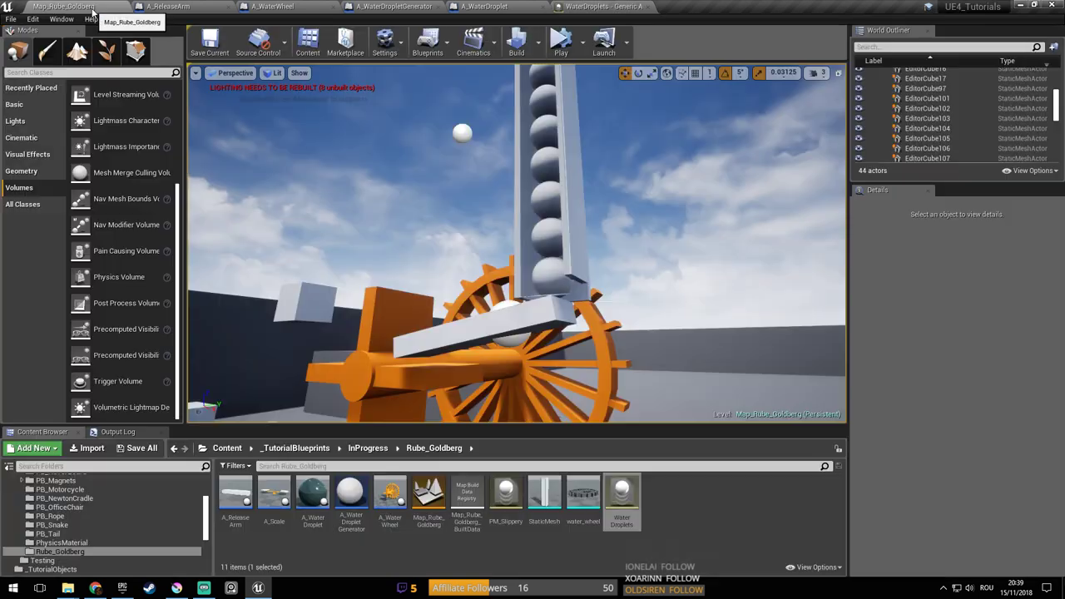
key(ctrl+s)
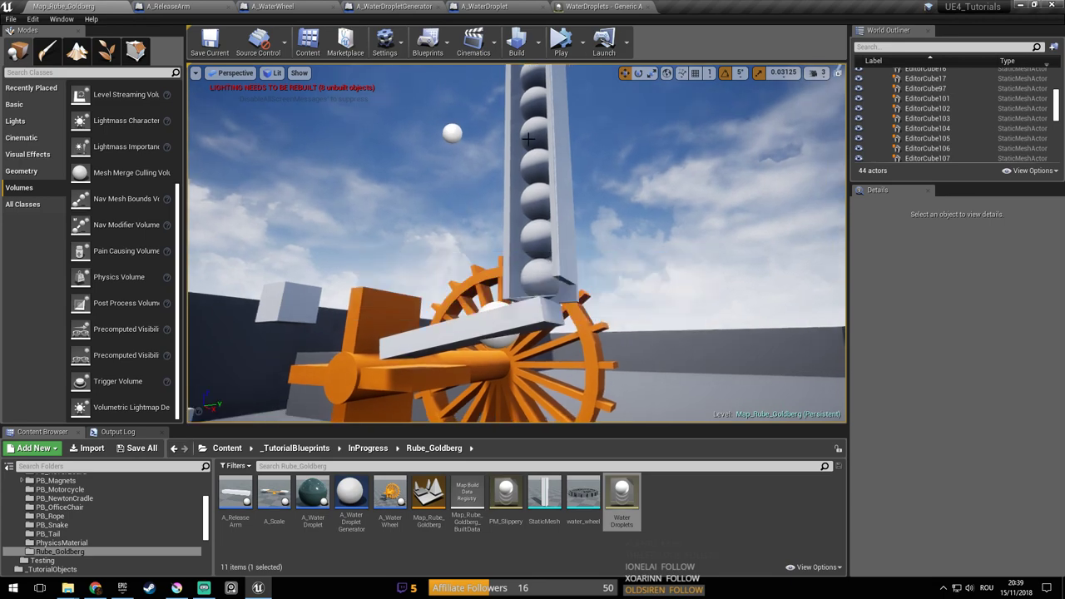
Simulate the level to check how the droplets, wheel and release arm behave with the Min friction mode
click(561, 43)
right_drag(604, 204, 601, 205)
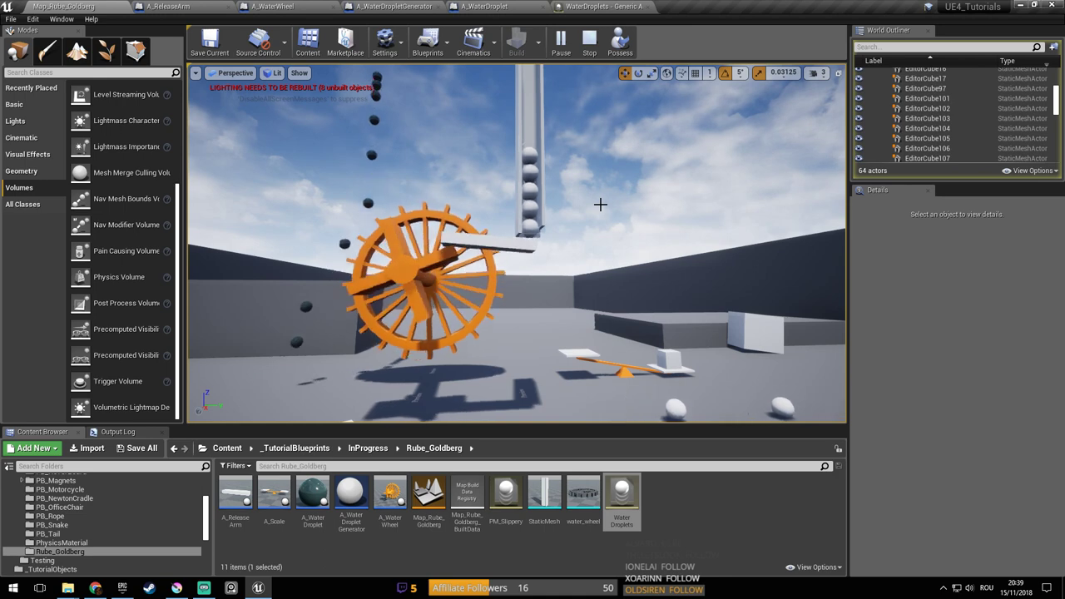
key(Escape)
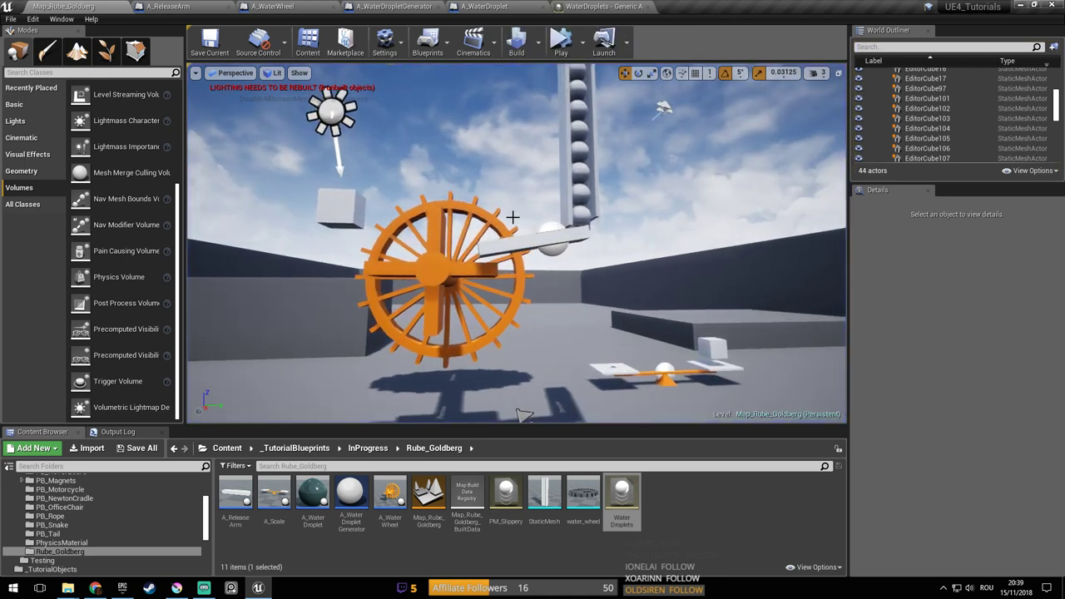
Reposition the water wheel and its droplet generator as a pair, and watch the sphere release in a simulation
click(509, 265)
right_drag(525, 415, 491, 341)
ctrl+click(433, 143)
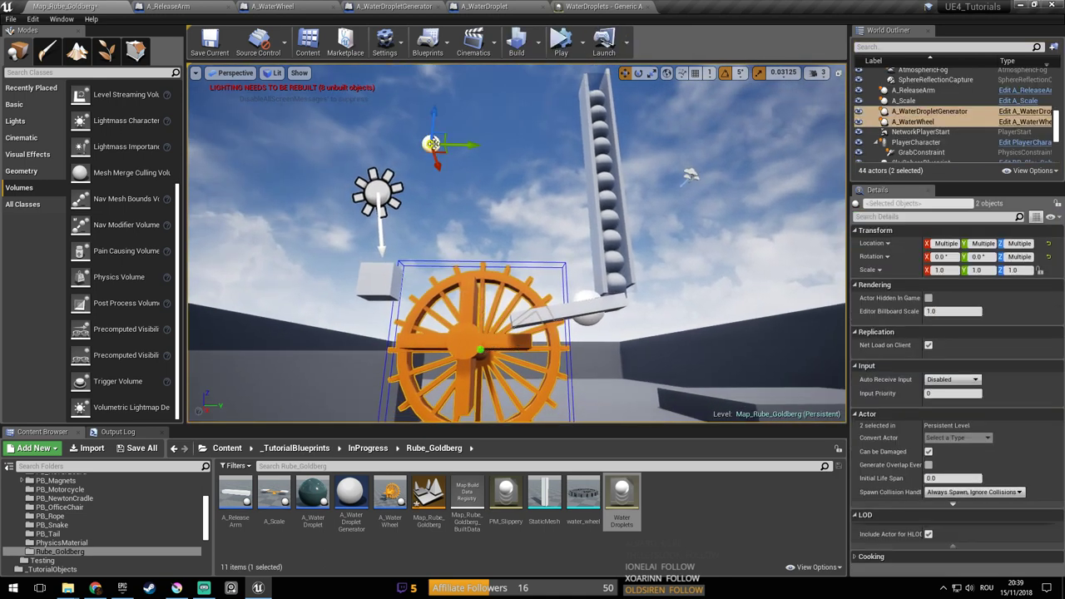
right_drag(553, 332, 533, 292)
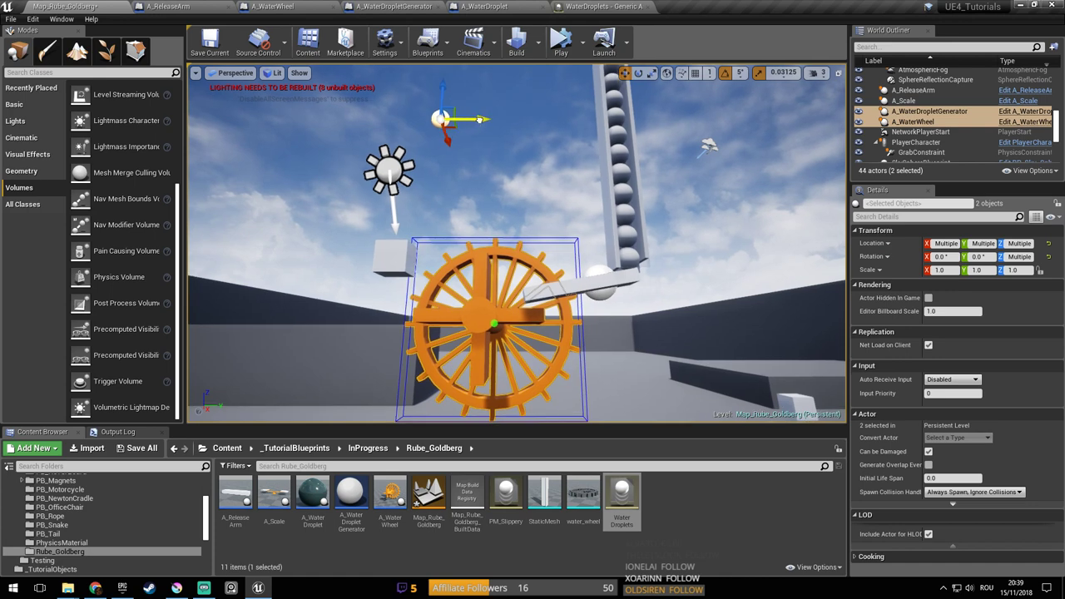
click(561, 42)
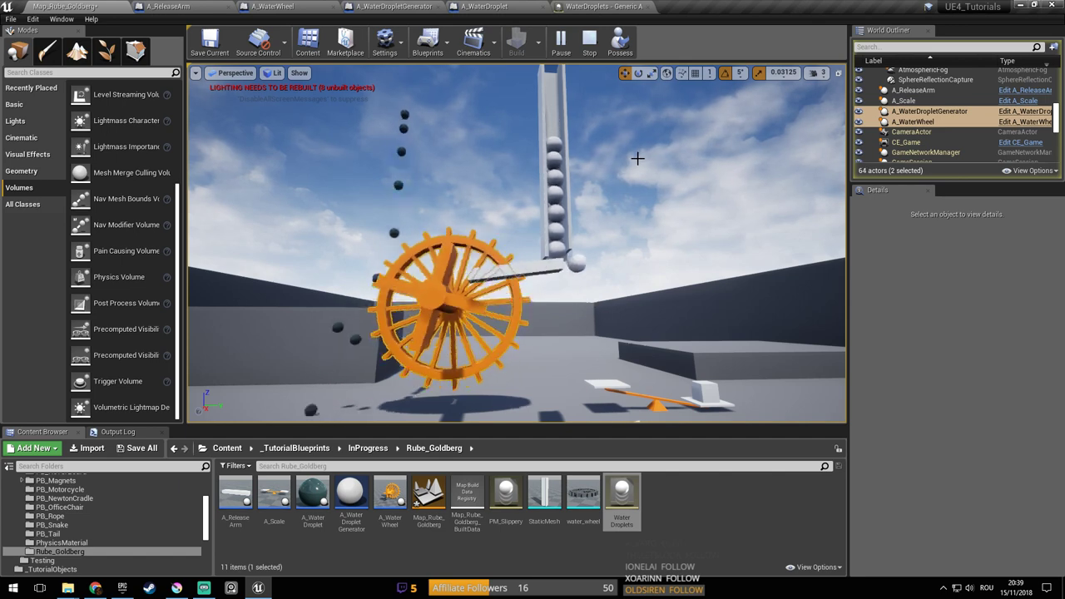
scroll(637, 158, down, 5)
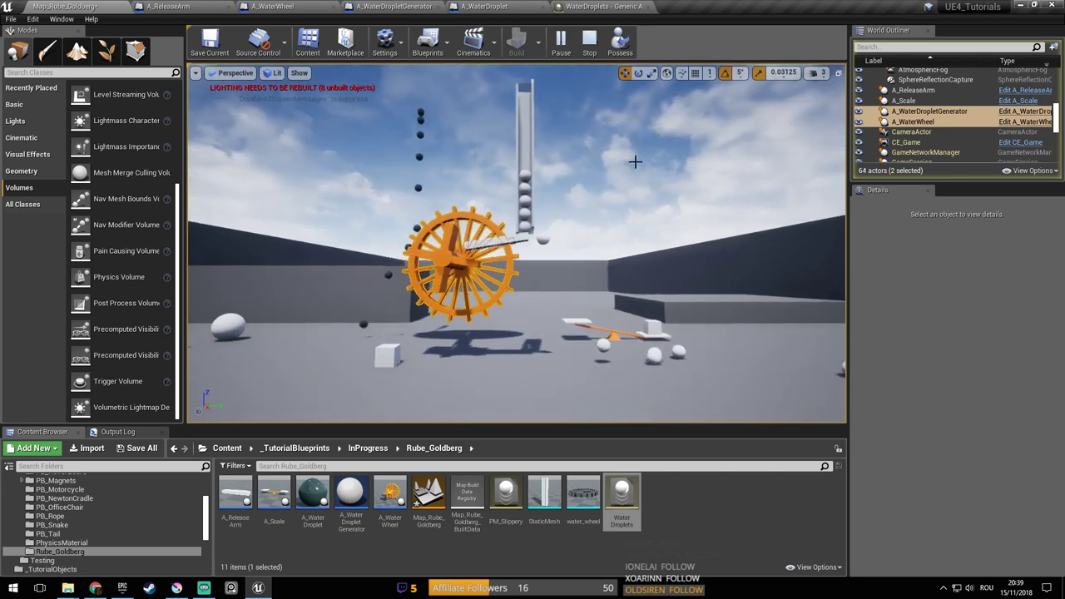
click(634, 162)
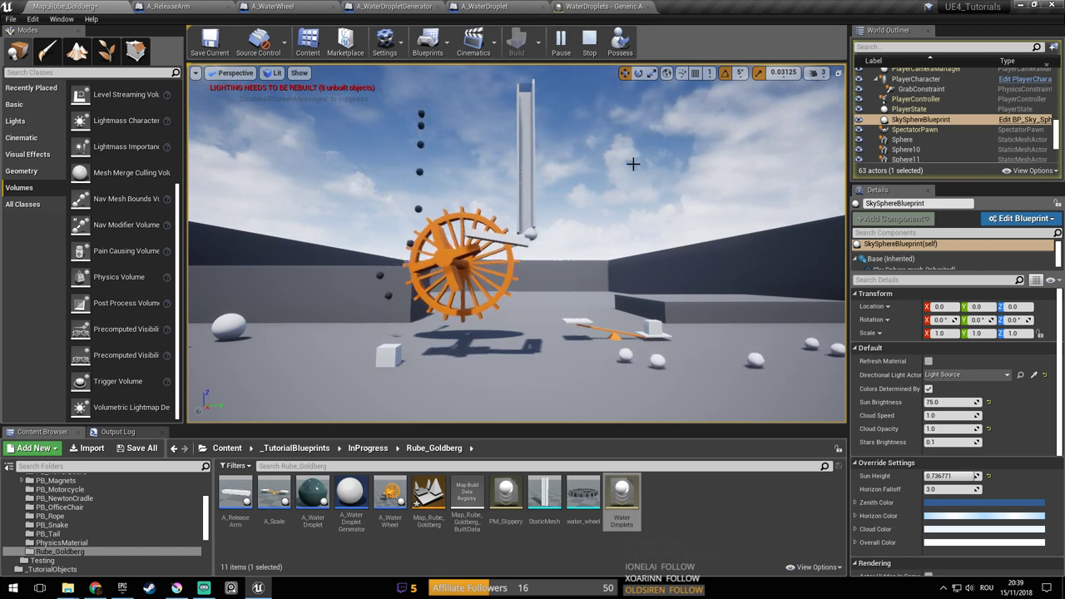
Inspect the wheel, arm and sphere release in the running simulation, end it and save the level
mouse_move(634, 164)
right_down()
mouse_move(646, 170)
mouse_move(637, 173)
right_up()
key(w)
key(a)
key(d)
drag(629, 123, 623, 166)
key(Escape)
key(ctrl+s)
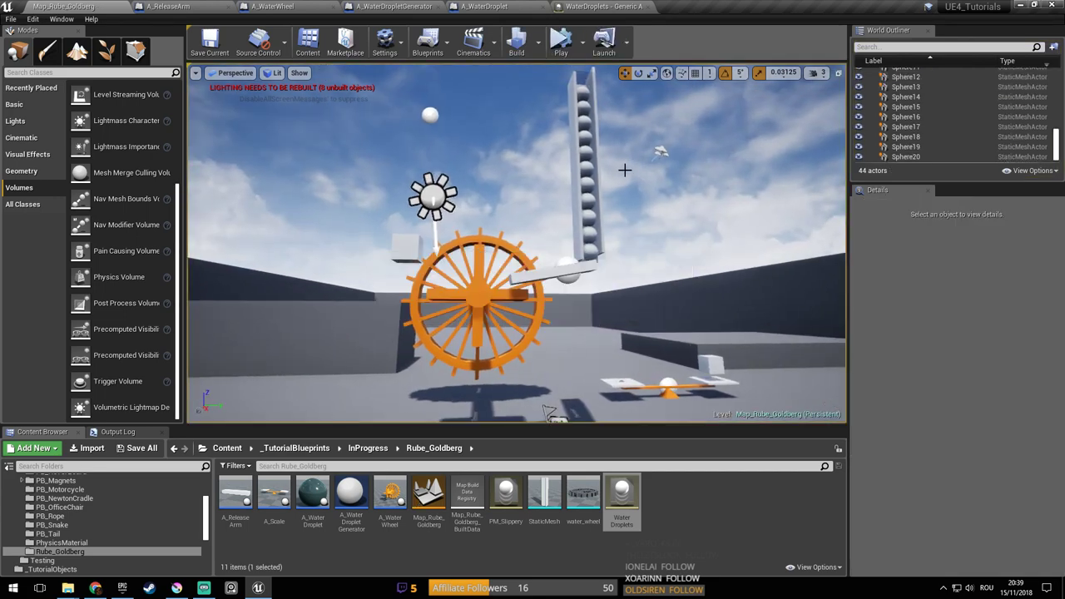
In the top orthographic view, move A_Scale below the sphere chute to about X 363.6, Y 363.1, and save the level
right_drag(617, 196, 609, 238)
key(d)
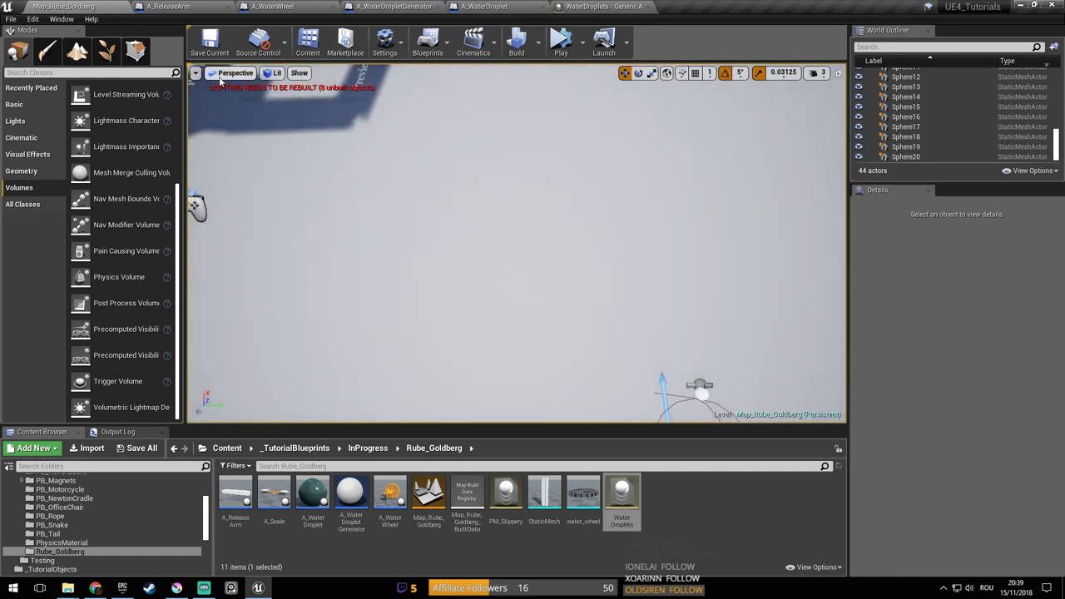
click(224, 75)
click(237, 104)
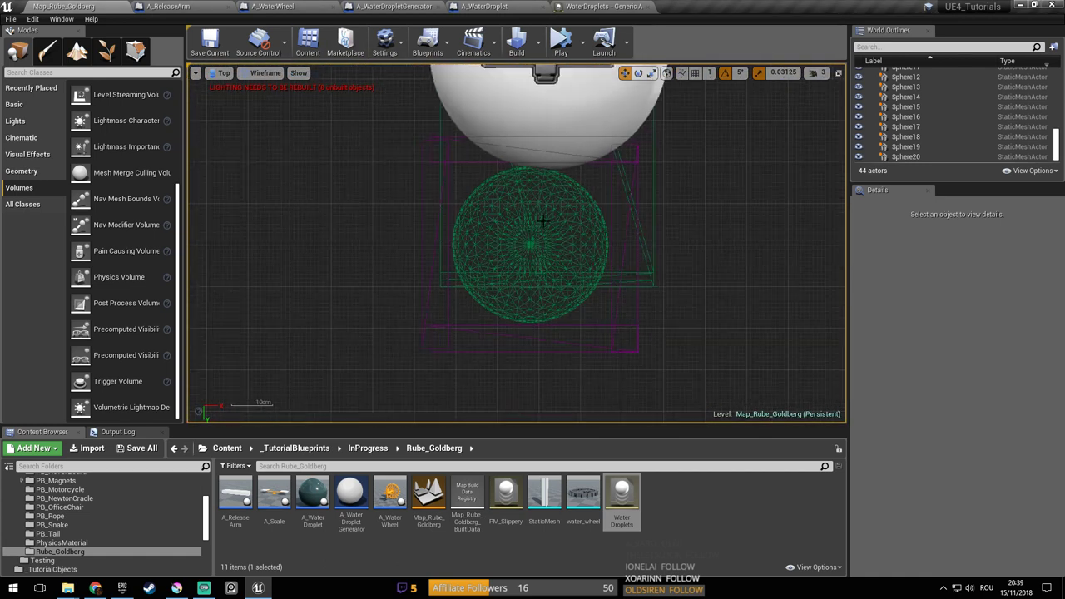
scroll(676, 314, down, 6)
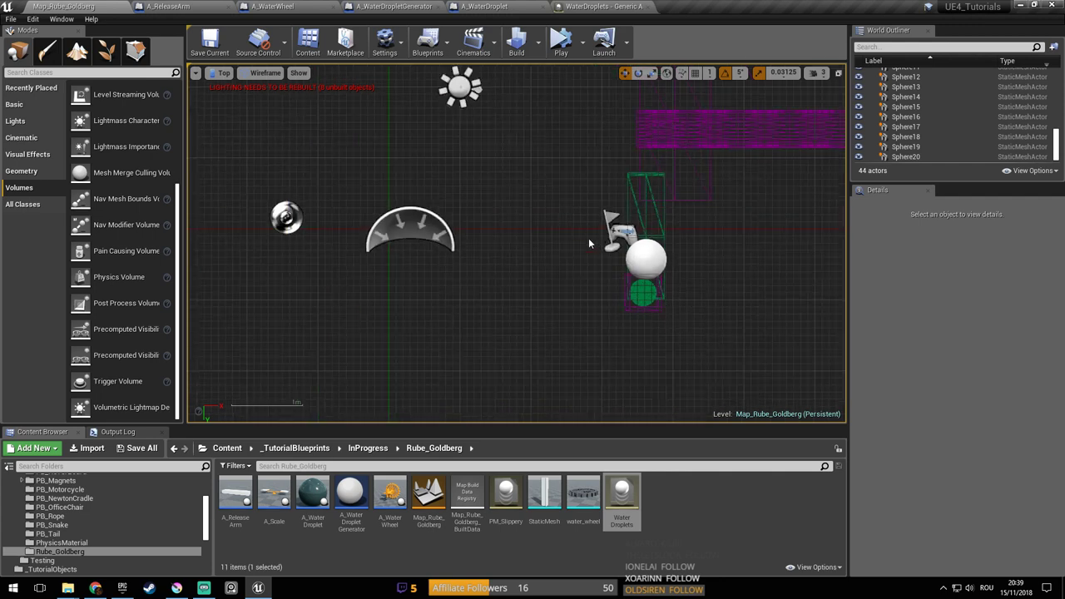
scroll(687, 308, down, 10)
right_drag(736, 344, 541, 231)
scroll(541, 232, up, 4)
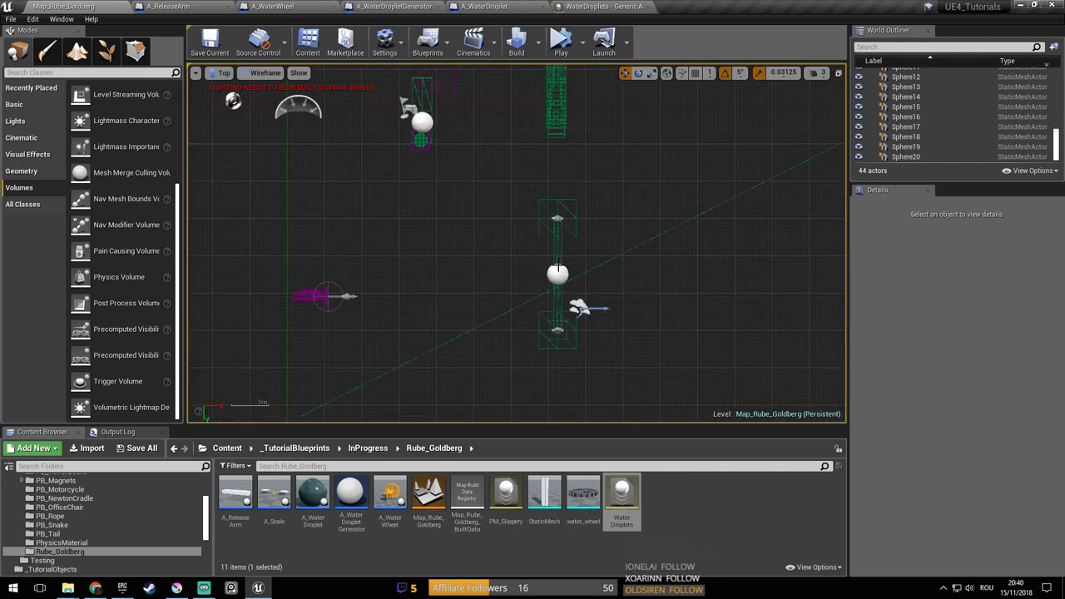
click(557, 250)
drag(597, 273, 463, 255)
right_drag(450, 263, 472, 265)
drag(445, 302, 423, 236)
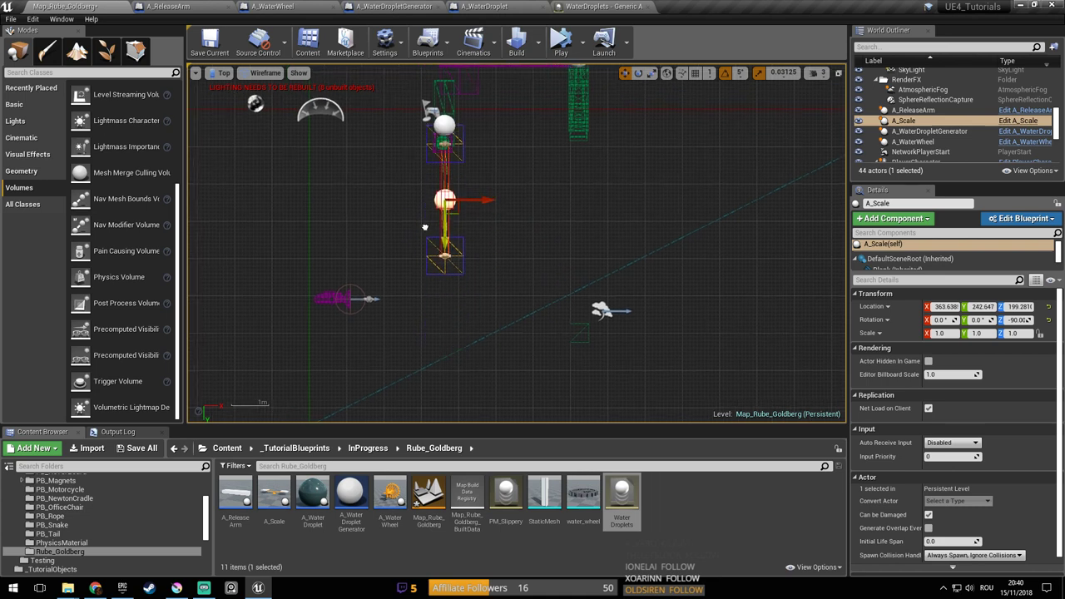
drag(424, 230, 414, 271)
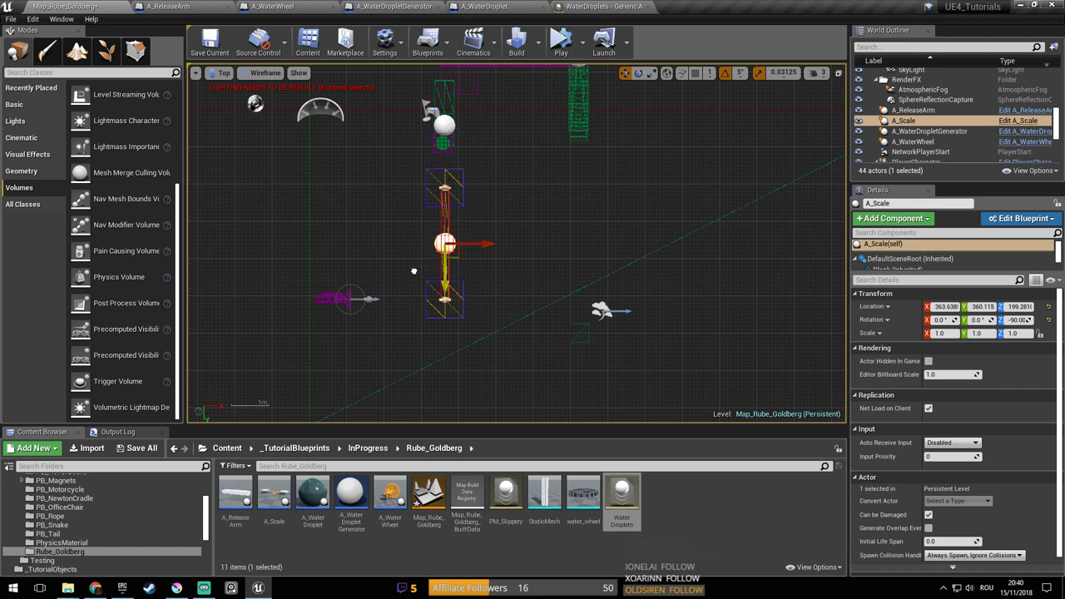
key(ctrl+s)
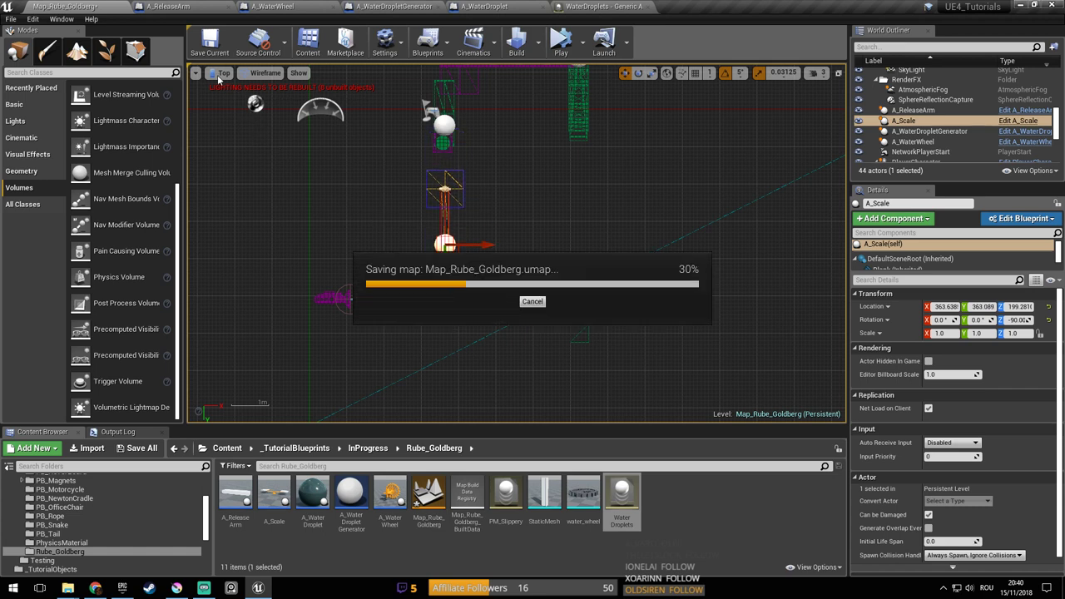
Return to the perspective view, save the level and simulate it to check where the spheres land on the scale
click(222, 74)
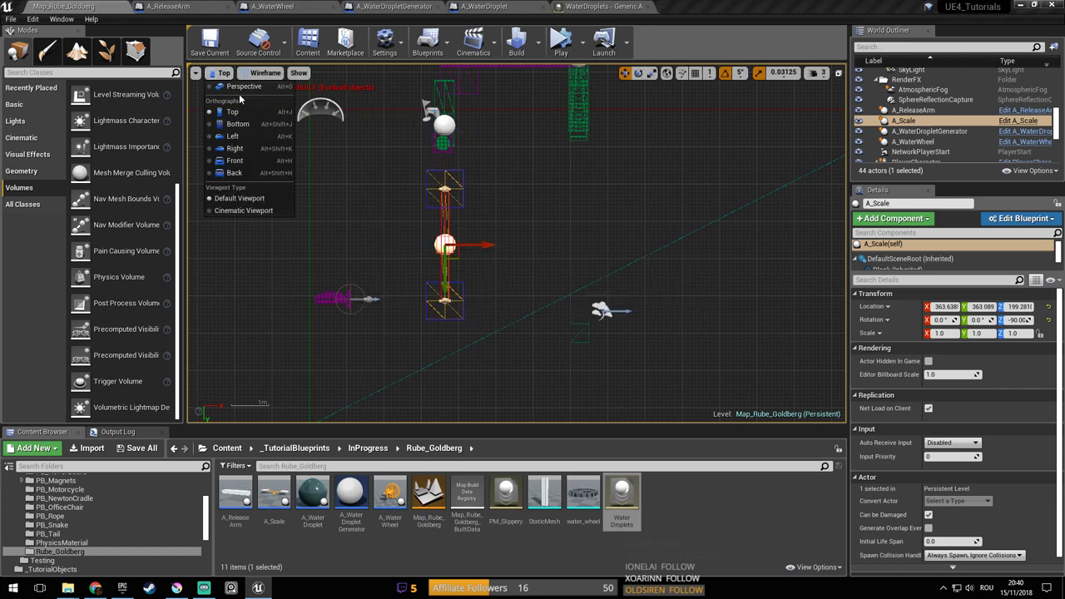
click(239, 90)
key(ctrl+s)
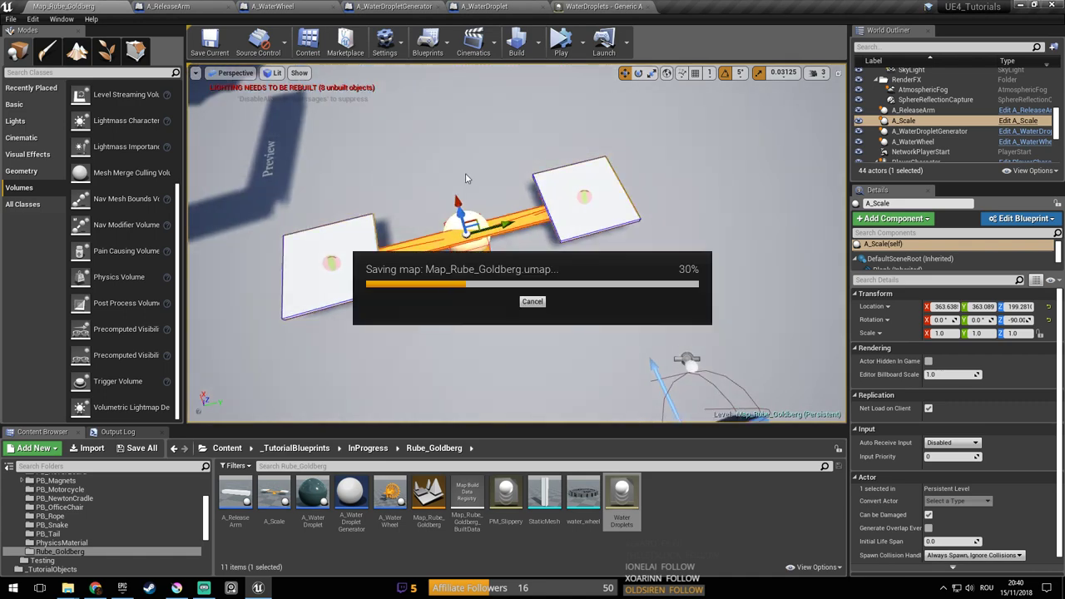
right_drag(527, 204, 483, 108)
click(561, 43)
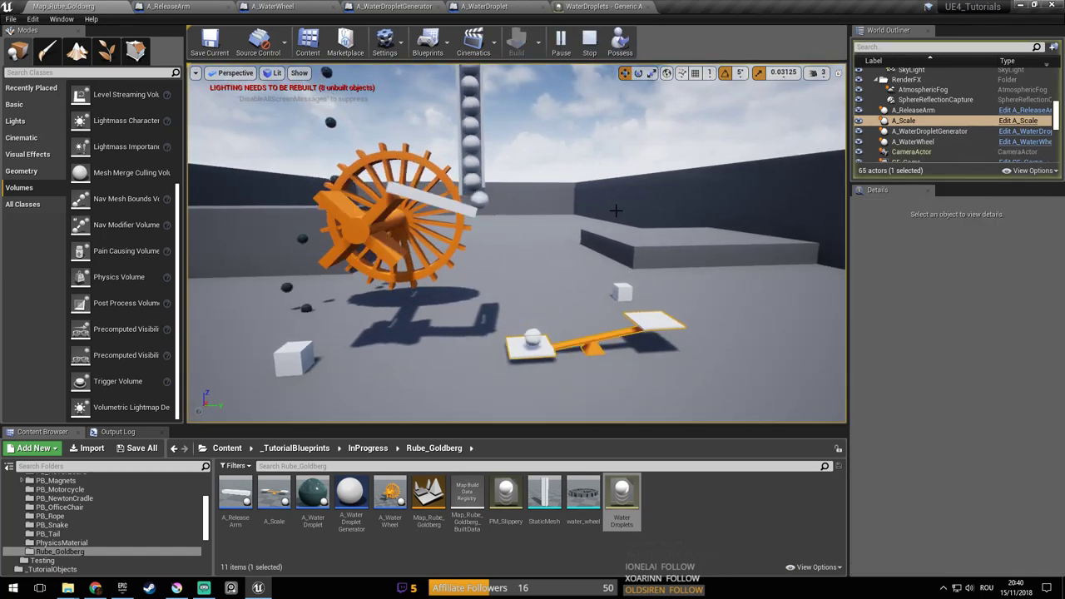
key(Escape)
Nudge A_Scale to about Y 391.2, place the small white cube resting on its far platter, and save the level
key(w)
right_drag(616, 215, 611, 279)
click(541, 293)
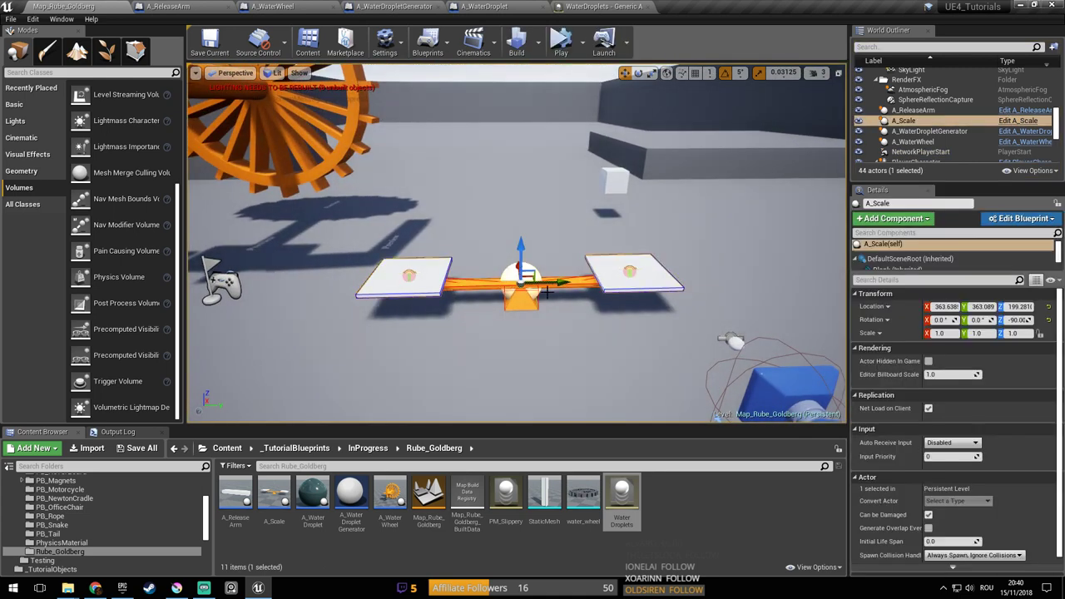
click(617, 178)
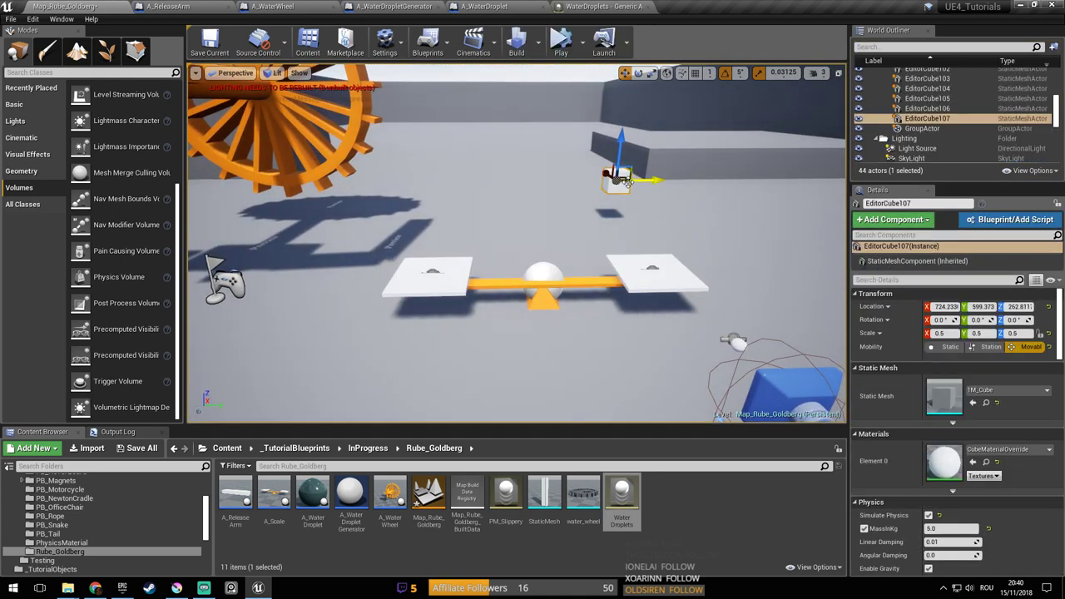
drag(623, 177, 664, 229)
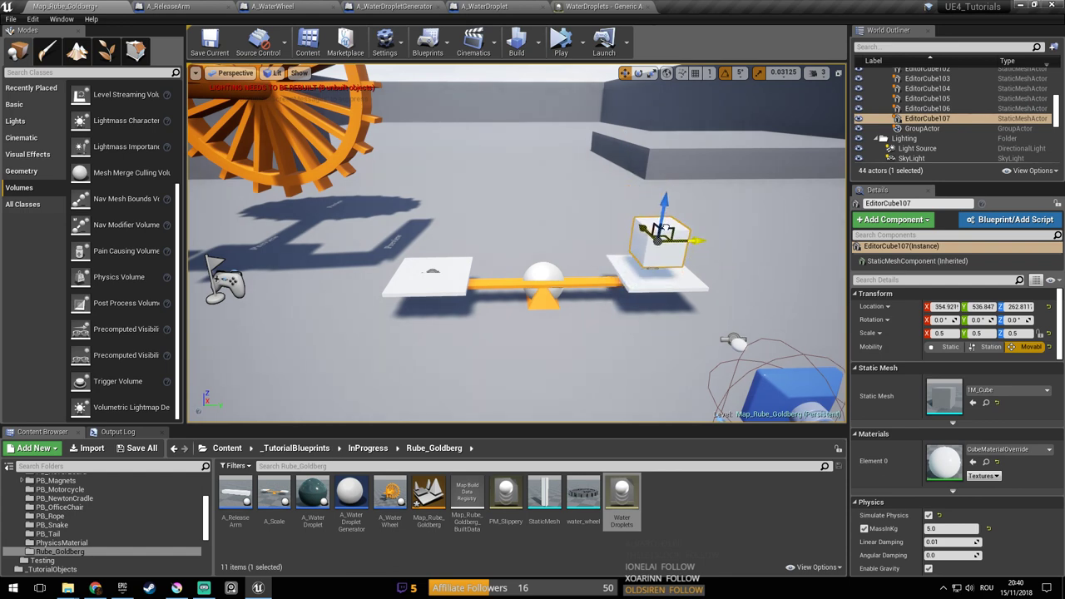
key(End)
right_drag(581, 233, 541, 155)
key(ctrl+s)
key(s)
Simulate the level to check how the scale behaves with the cube as counterweight and spheres falling on it
click(561, 41)
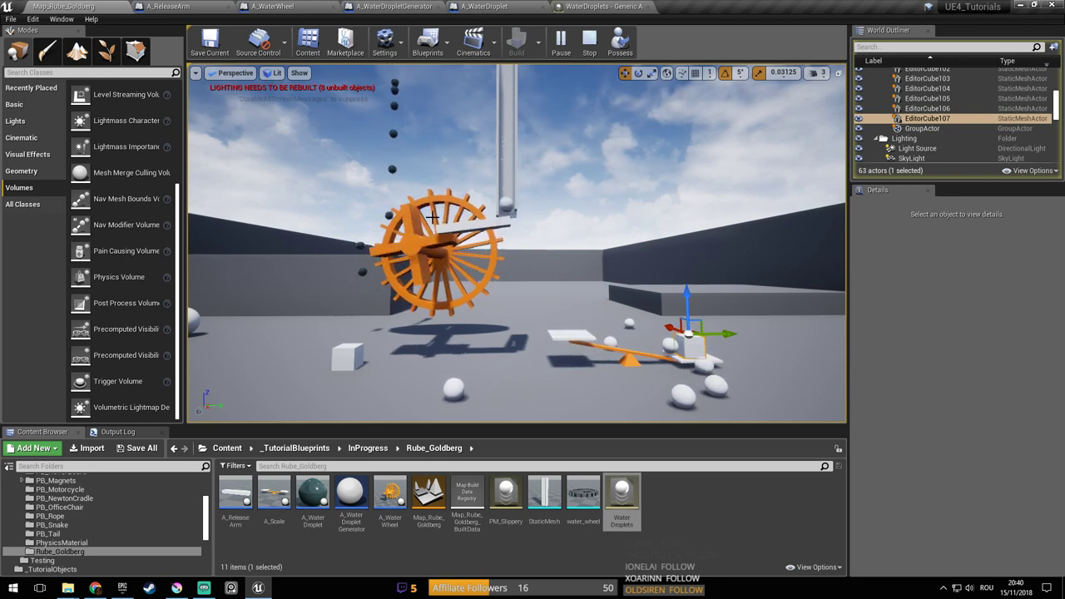
right_drag(554, 248, 603, 282)
key(Escape)
Select the scale in the level and open the A_Scale Blueprint for editing
right_drag(551, 249, 576, 289)
key(w)
right_drag(481, 278, 542, 344)
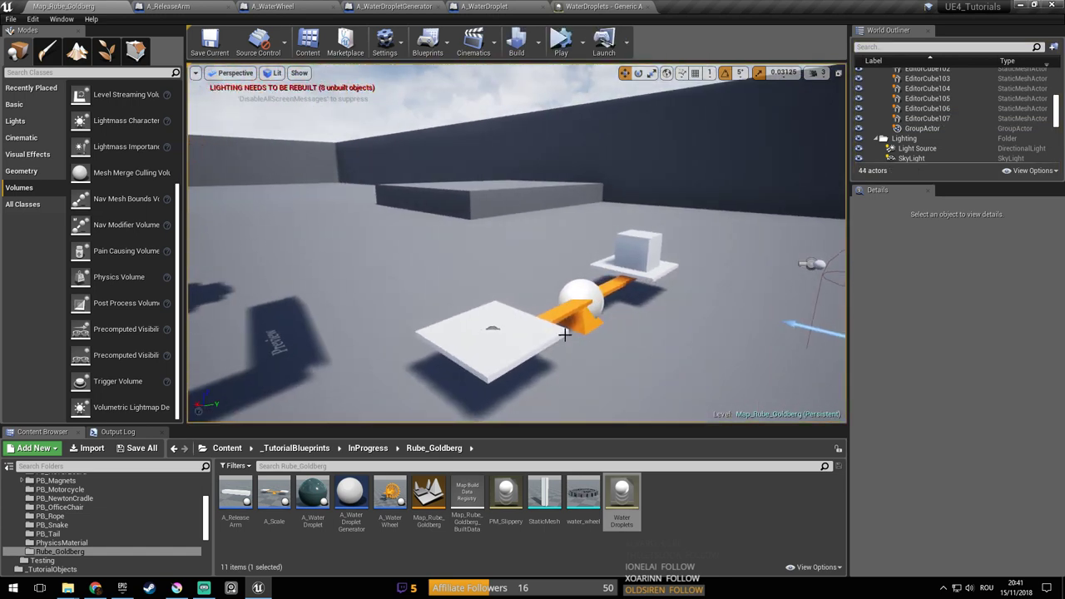
click(493, 329)
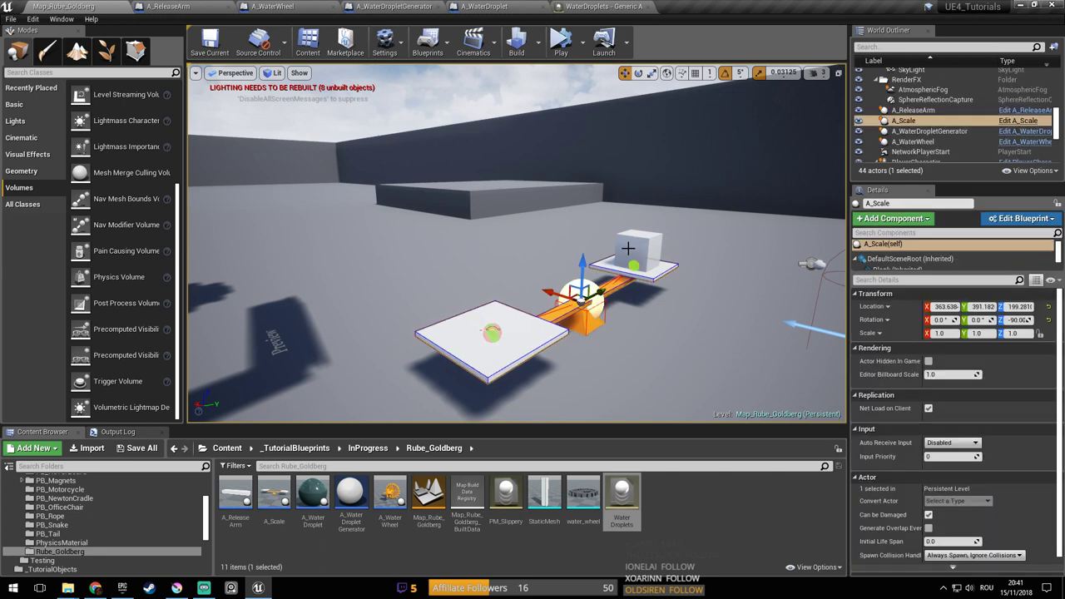
click(1028, 123)
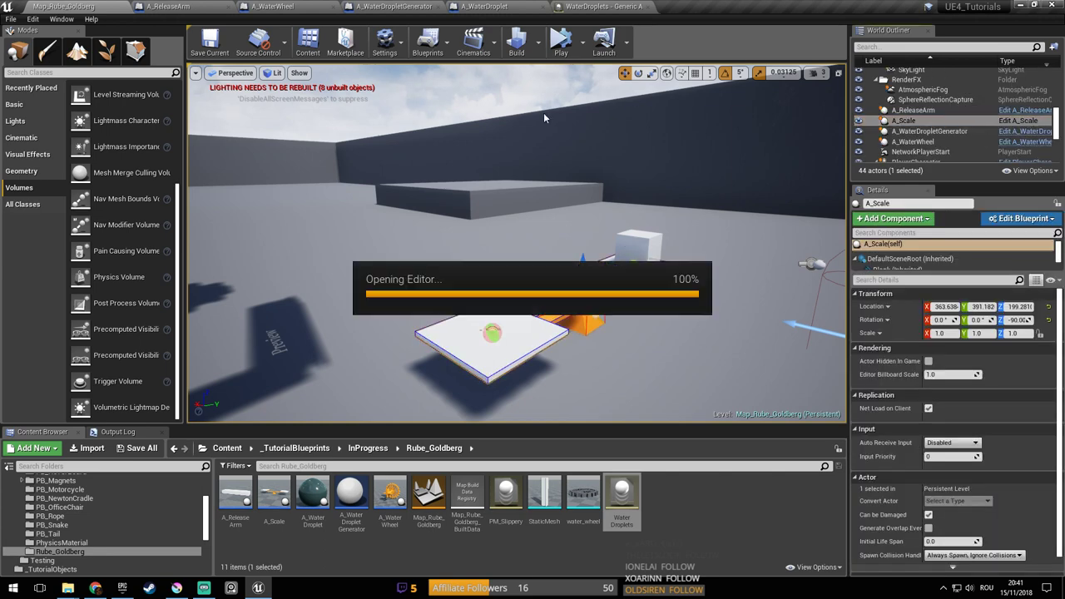
right_drag(254, 189, 492, 200)
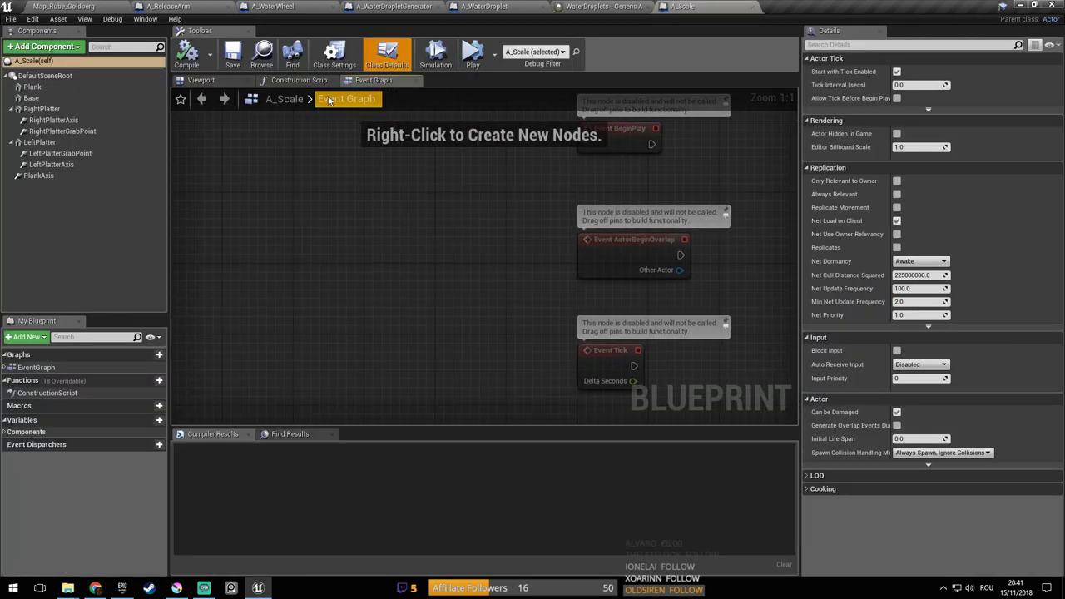
Close all the open asset editors so that only the level remains open
middle_click(188, 6)
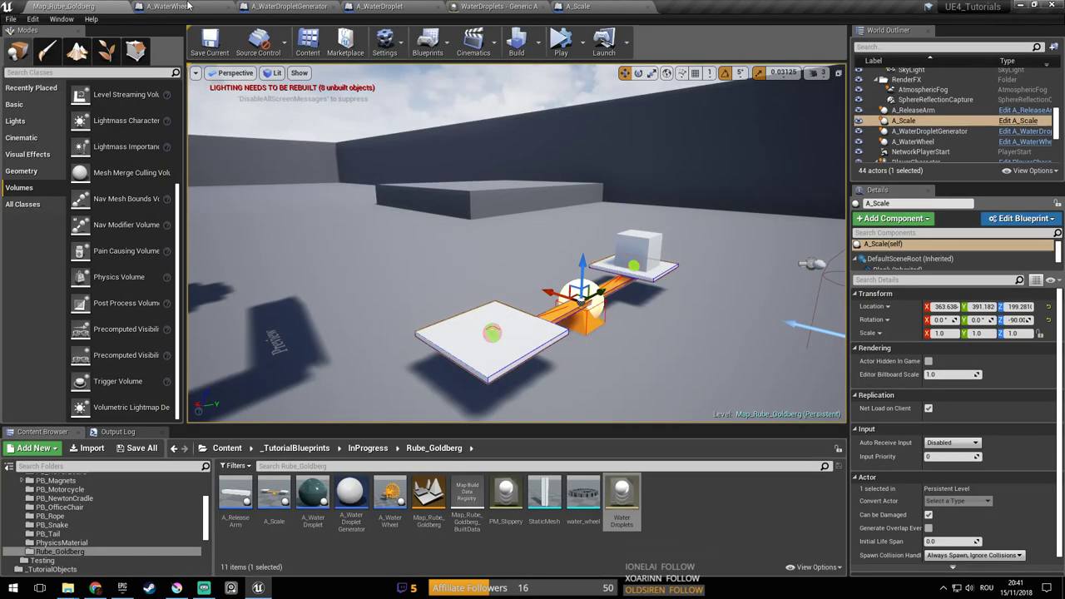
middle_click(188, 6)
middle_click(188, 6)
middle_click(188, 6)
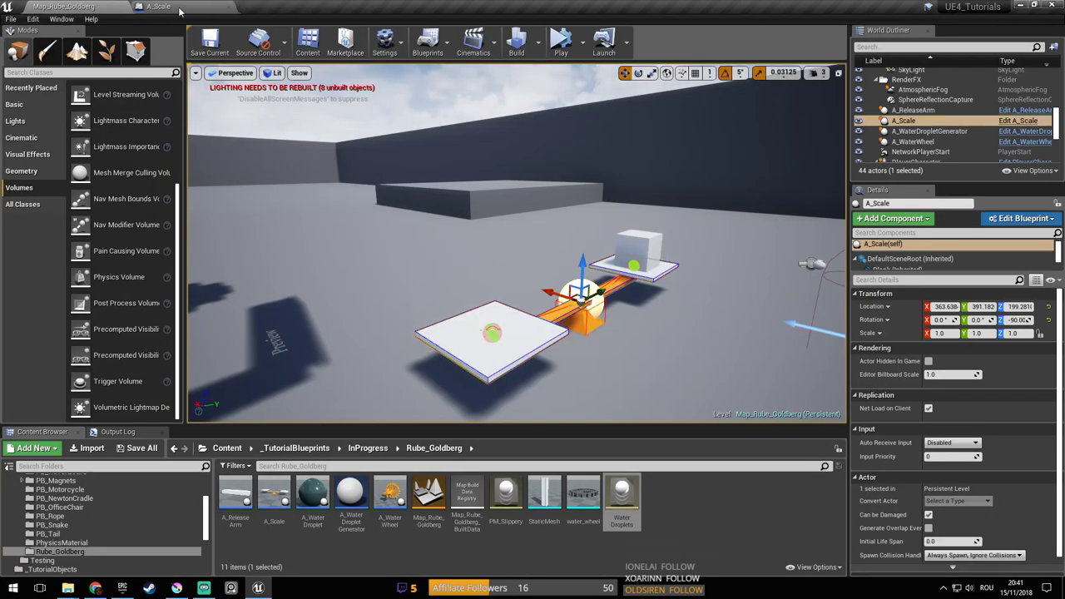
click(177, 7)
middle_click(167, 7)
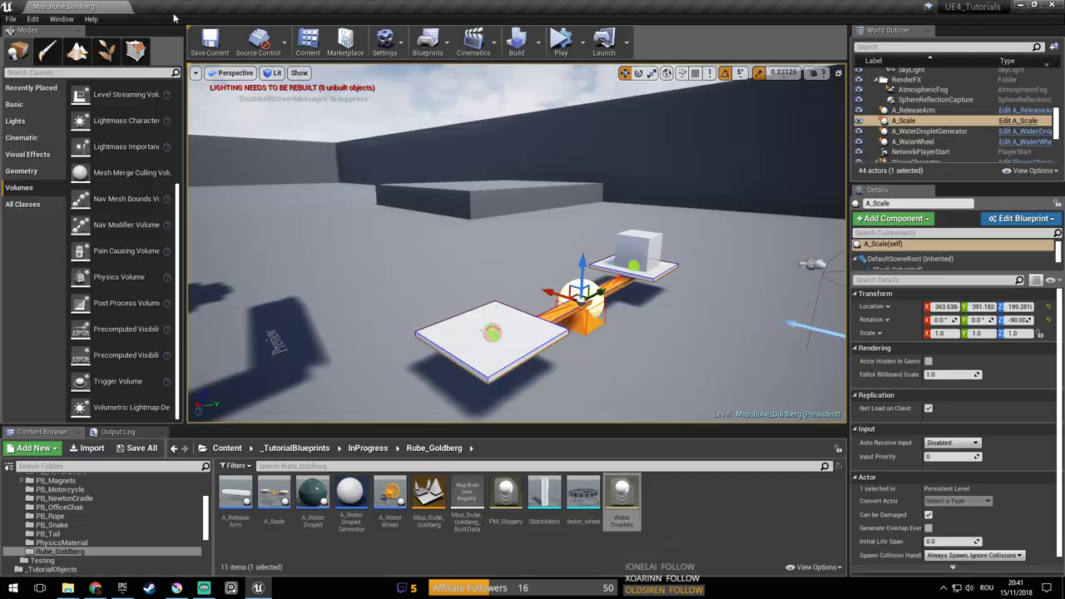
Reopen the A_Scale Blueprint and show the scale's components in its 3D viewport
click(1017, 120)
right_drag(535, 281, 431, 265)
click(223, 82)
drag(408, 277, 412, 270)
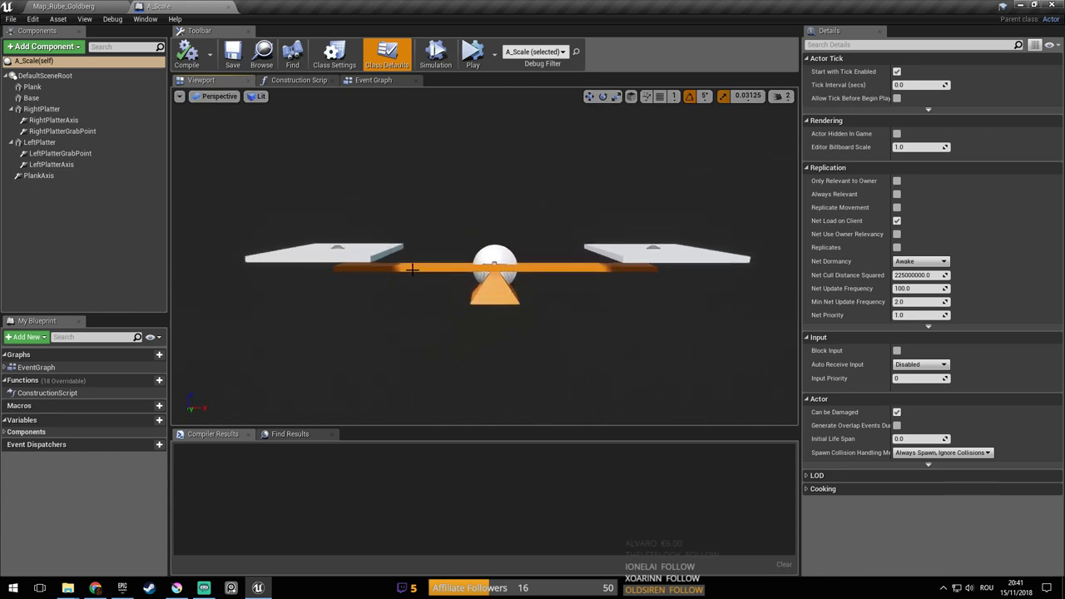
Compare the scale placed in the level with the left platter and its grab point in the A_Scale Blueprint
click(67, 6)
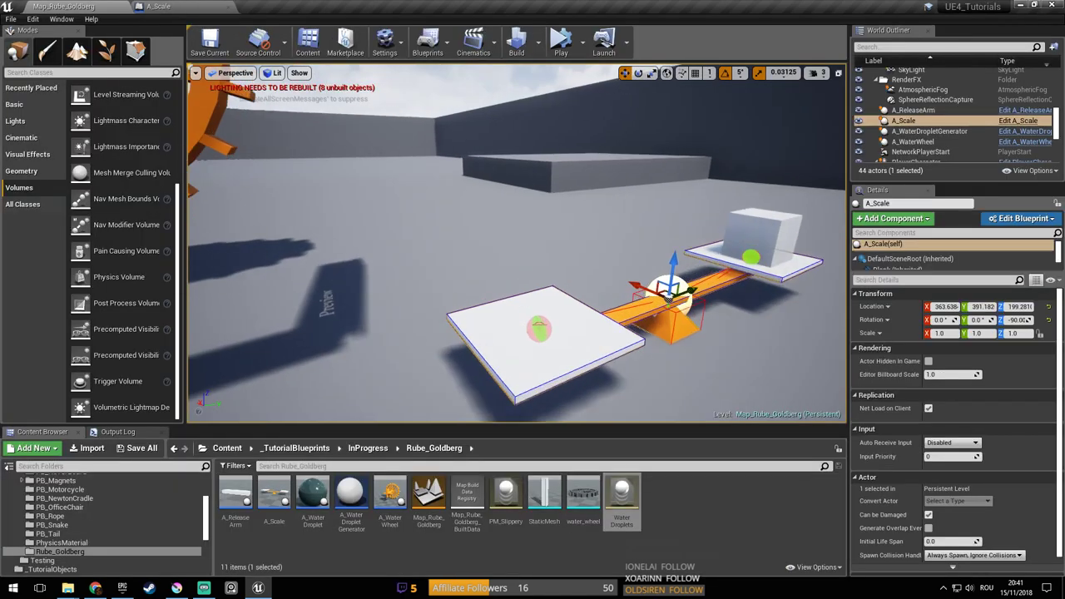
right_drag(469, 249, 474, 248)
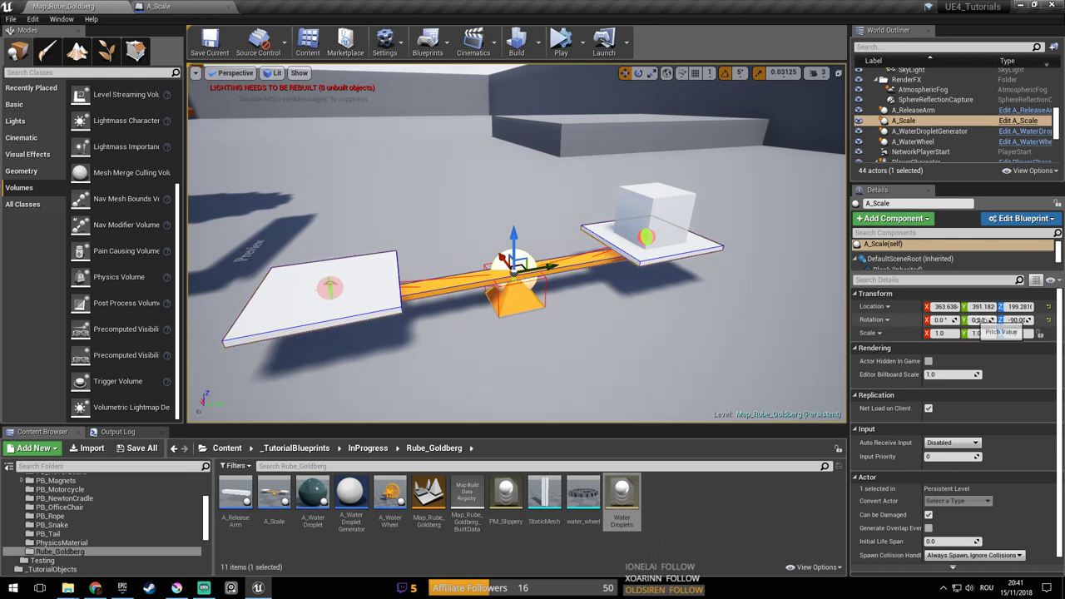
click(163, 7)
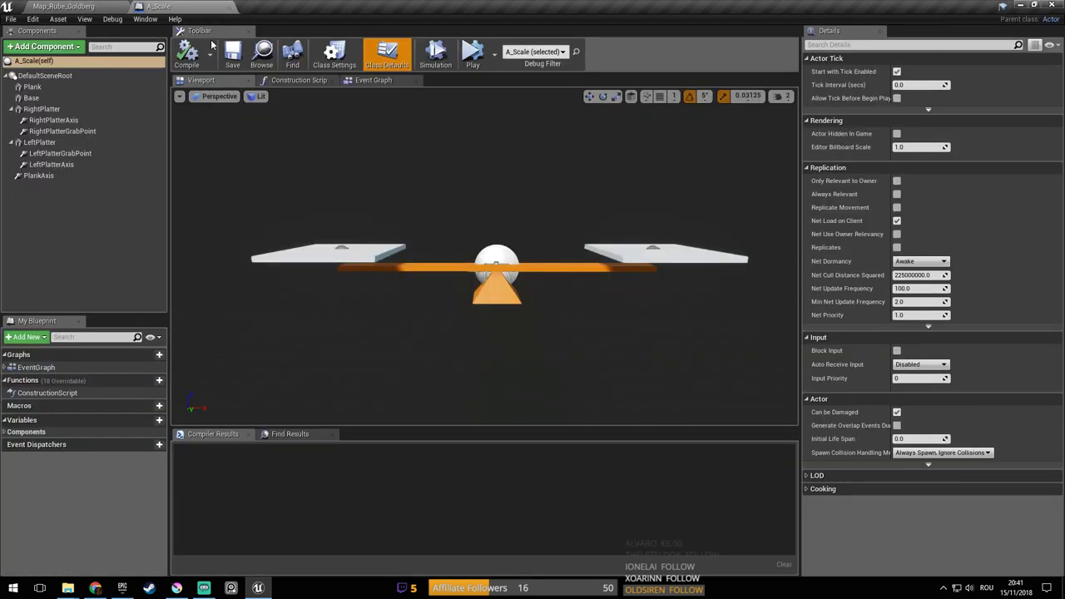
click(342, 248)
right_drag(342, 247, 304, 222)
key(w)
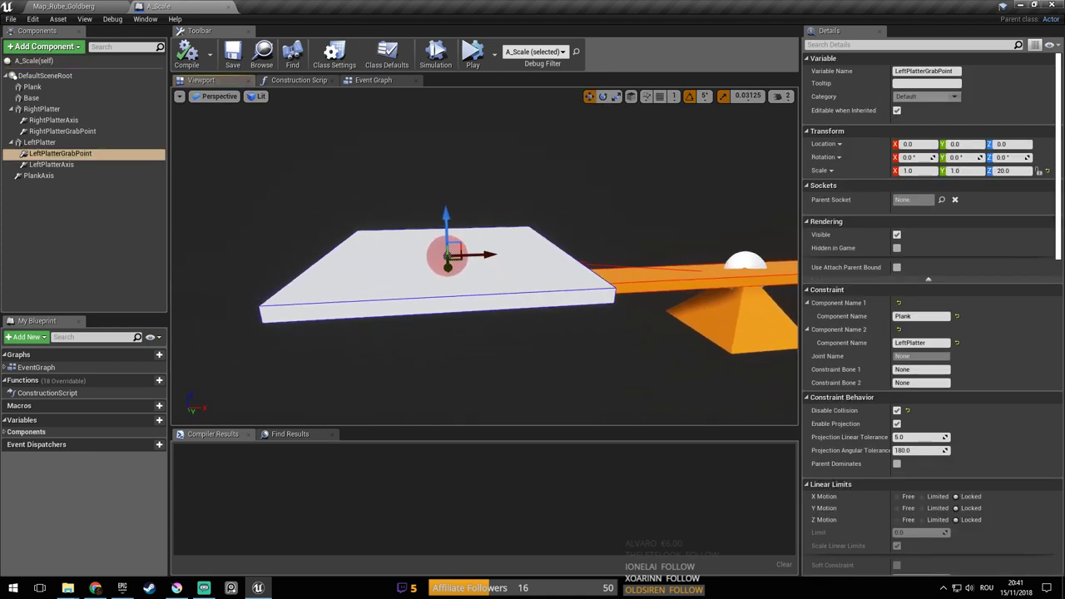
Check the container shape in the Krita machine sketch, then return to Unreal and examine the LeftPlatter component
click(176, 589)
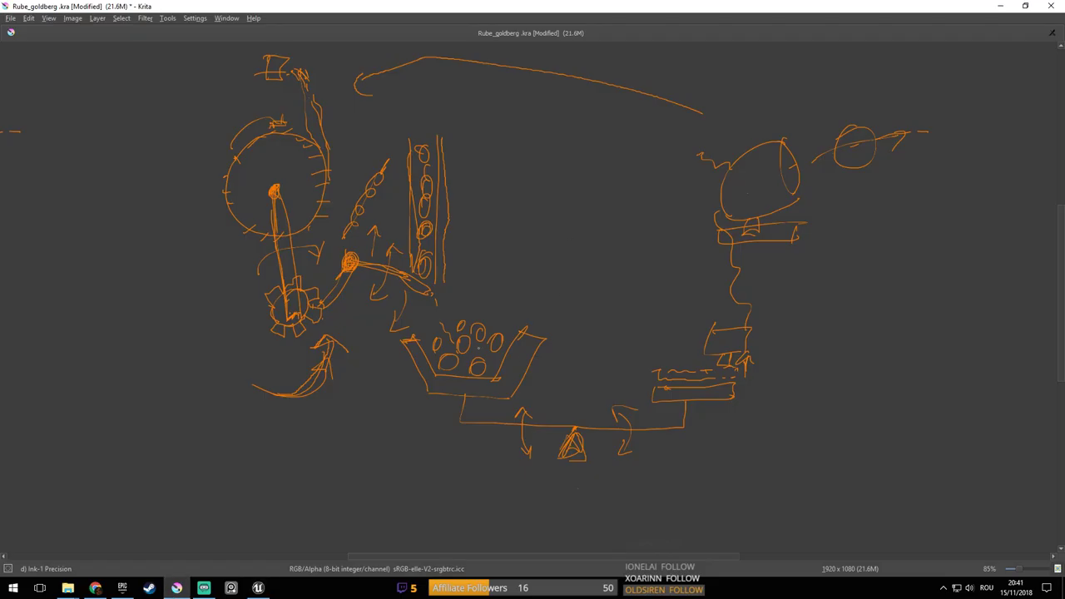
click(258, 589)
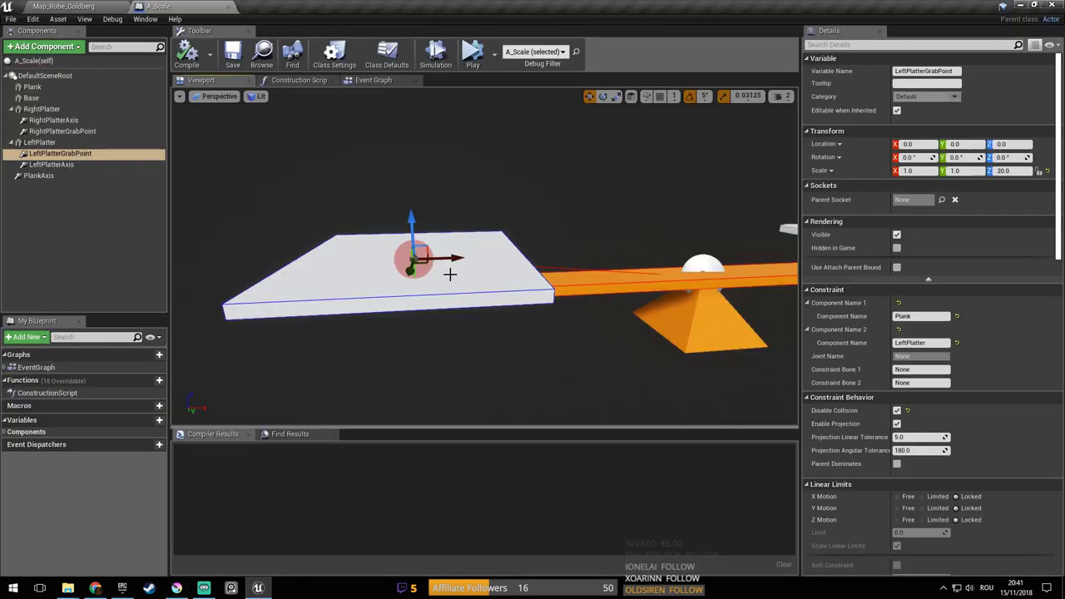
mouse_move(447, 247)
right_down()
mouse_move(541, 292)
mouse_move(447, 247)
right_up()
click(447, 245)
mouse_move(441, 200)
right_down()
mouse_move(649, 200)
mouse_move(516, 199)
mouse_move(508, 250)
mouse_move(450, 216)
right_up()
key(f)
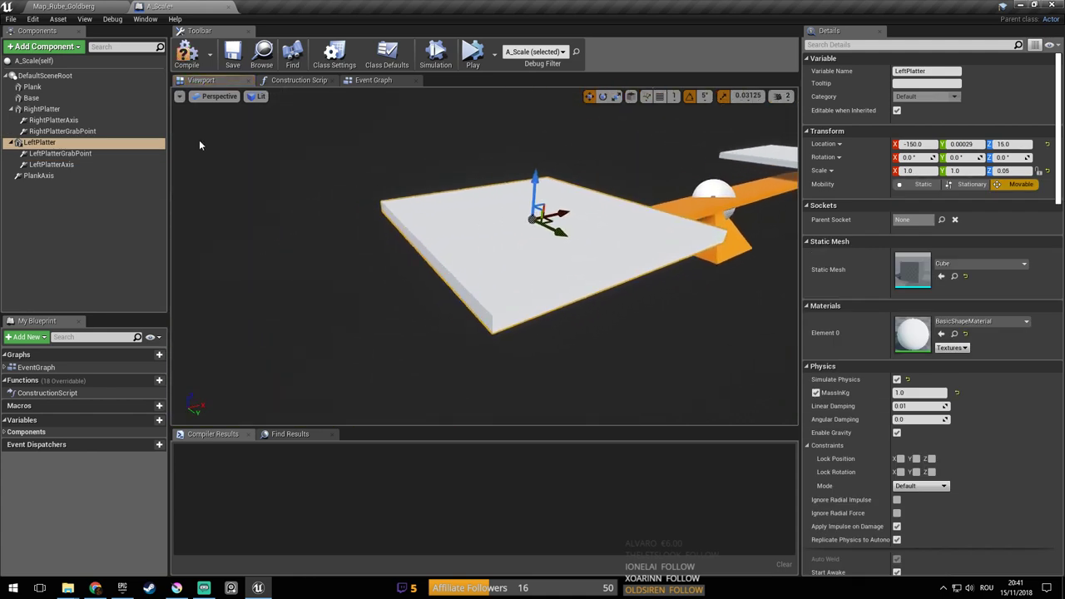
Add a Cube component under DefaultSceneRoot in the A_Scale Blueprint
click(45, 76)
click(60, 47)
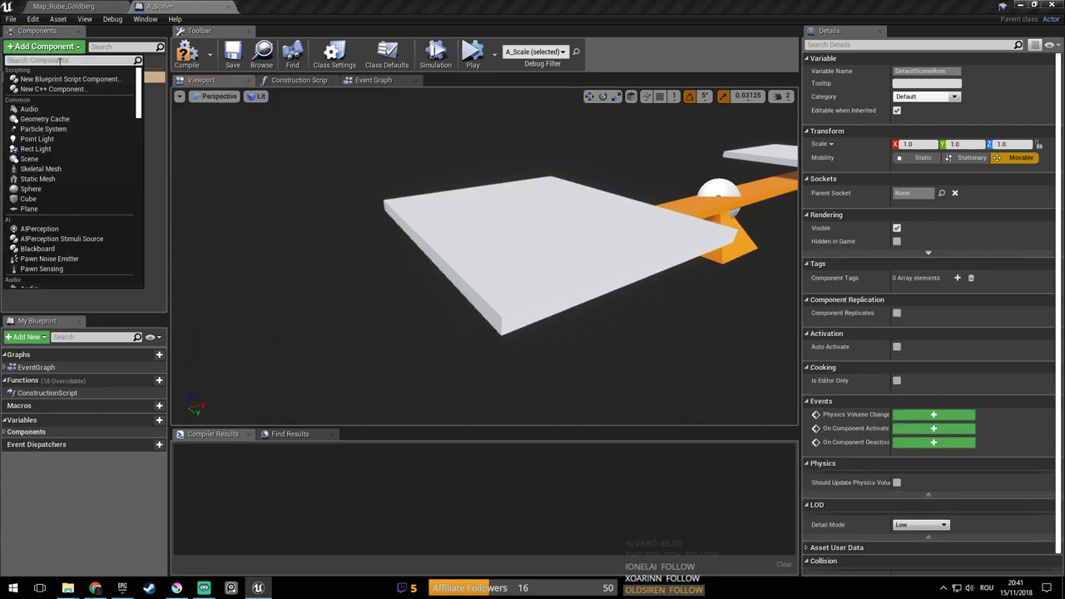
text(cube)
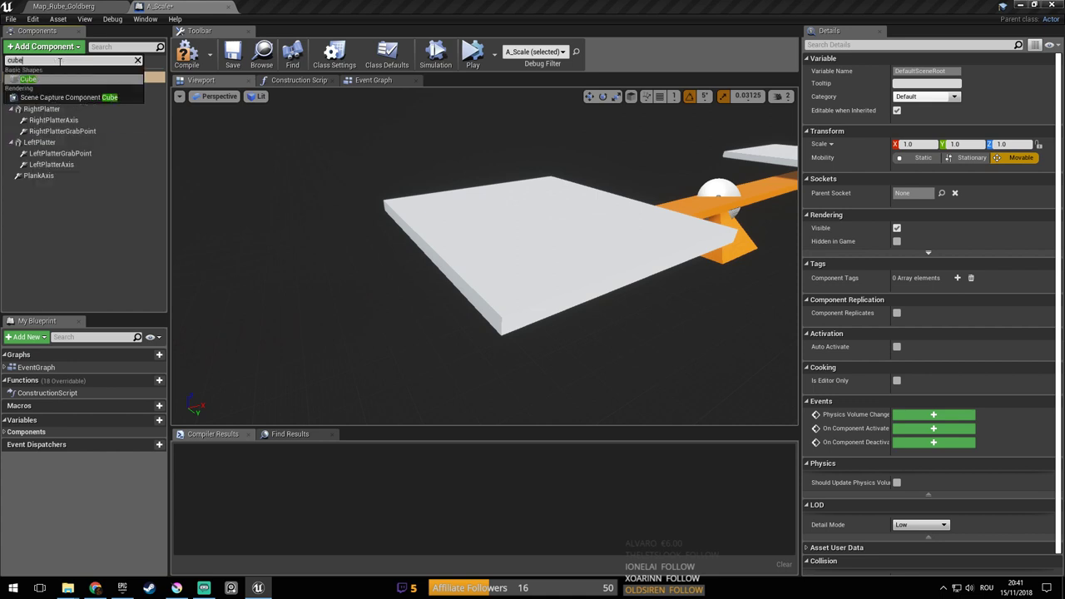
key(Return)
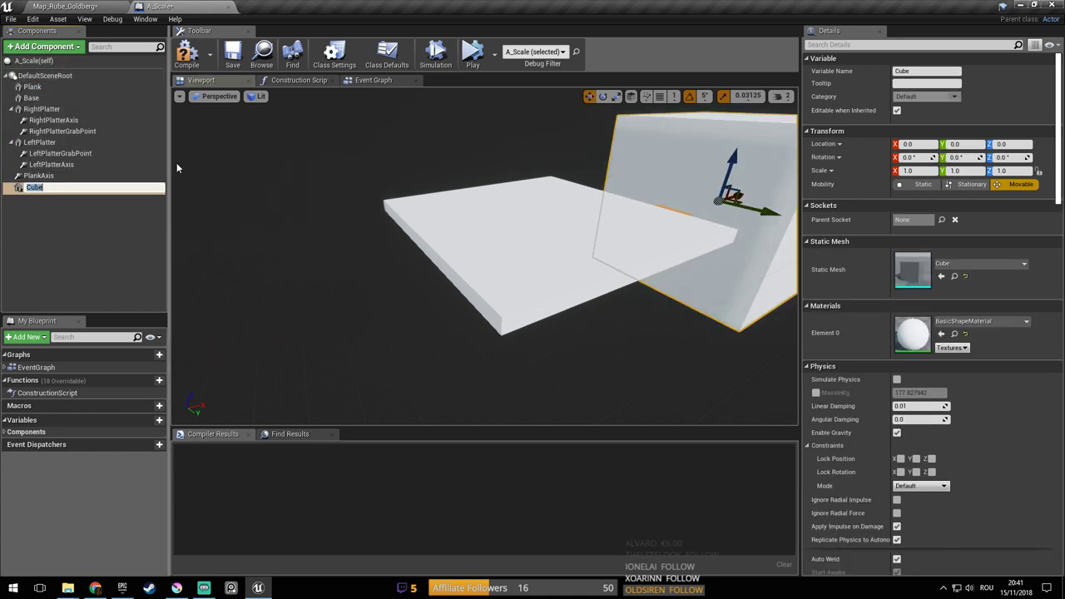
key(Return)
key(f)
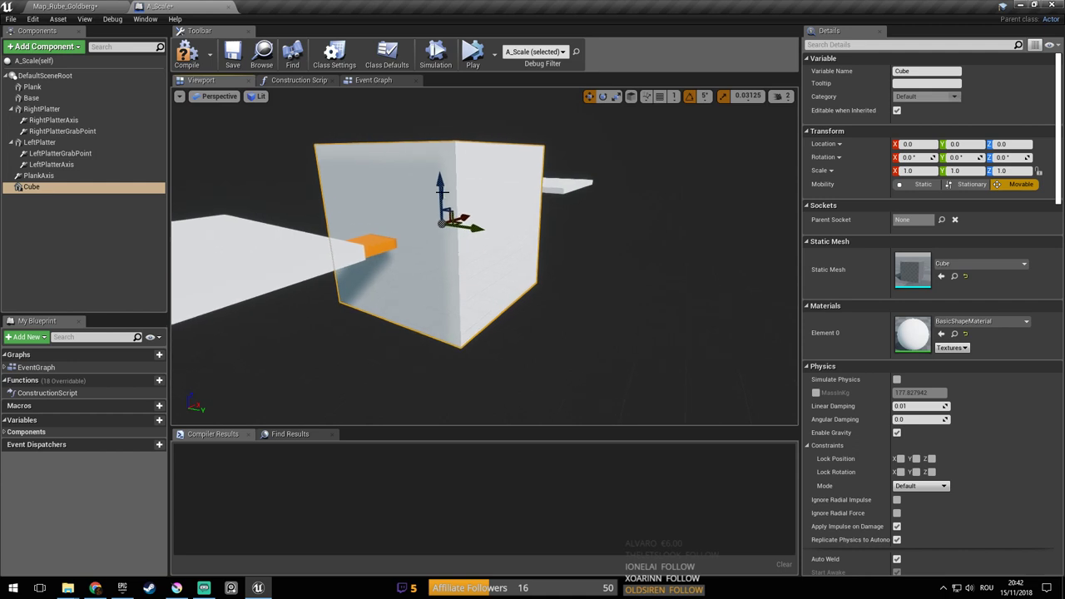
Rename the new cube component as LeftPlatterWall1
key(F2)
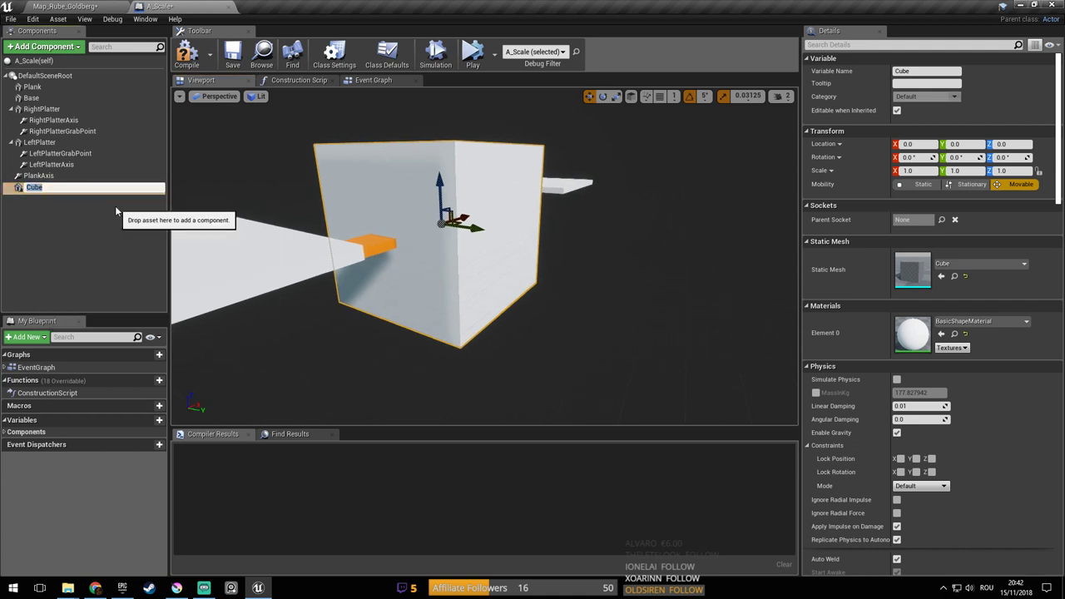
text(S)
key(BackSpace)
text(LeftPlatterWall)
key(Return)
click(75, 188)
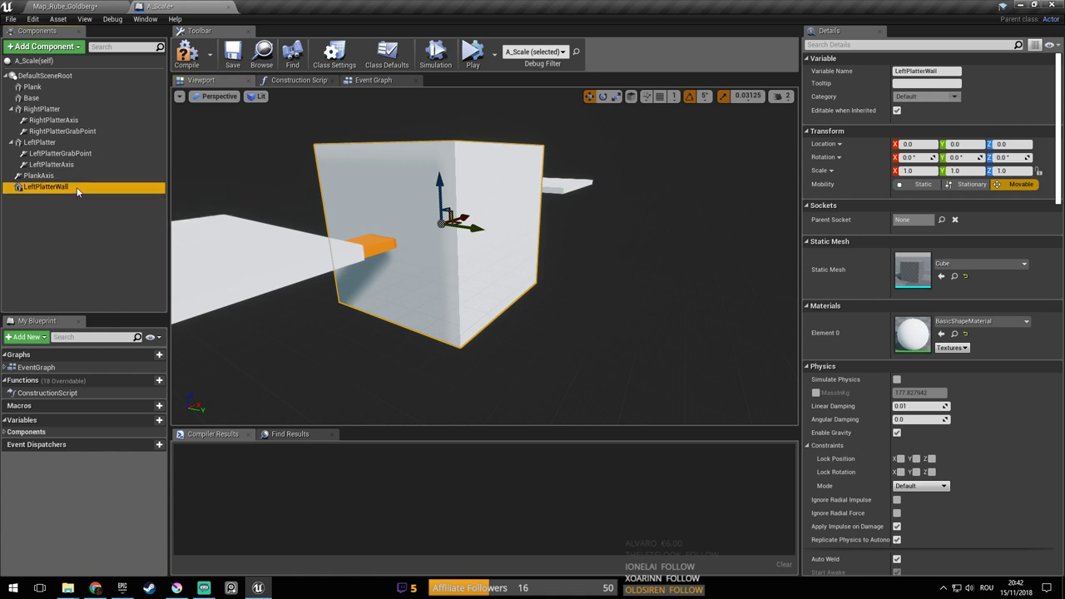
key(End)
text(1)
key(Return)
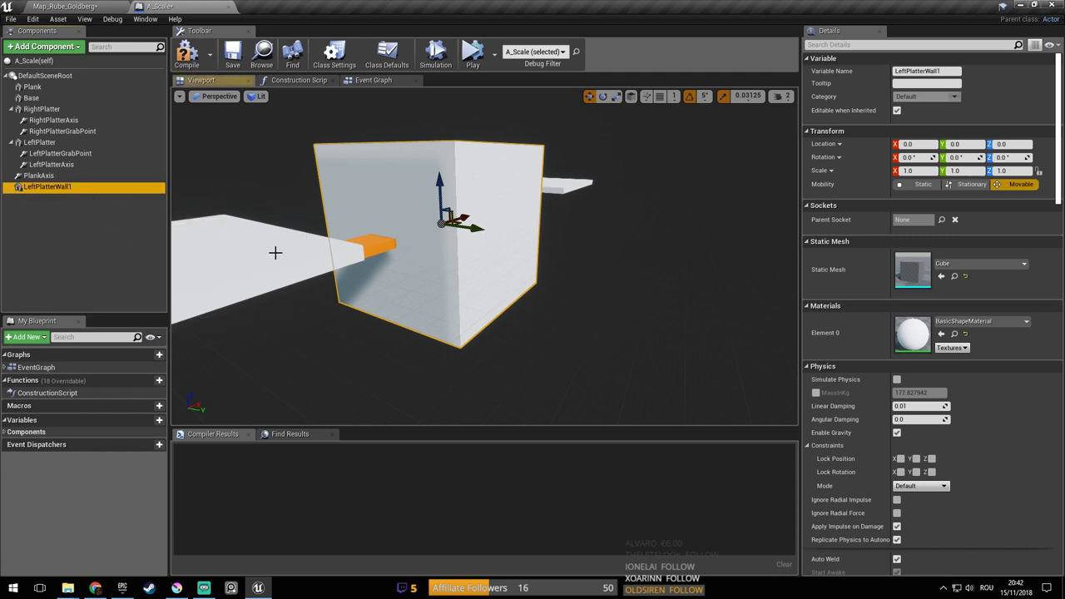
Thin LeftPlatterWall1 to a Y scale of 0.05 and move it onto the left platter
right_drag(485, 257, 400, 257)
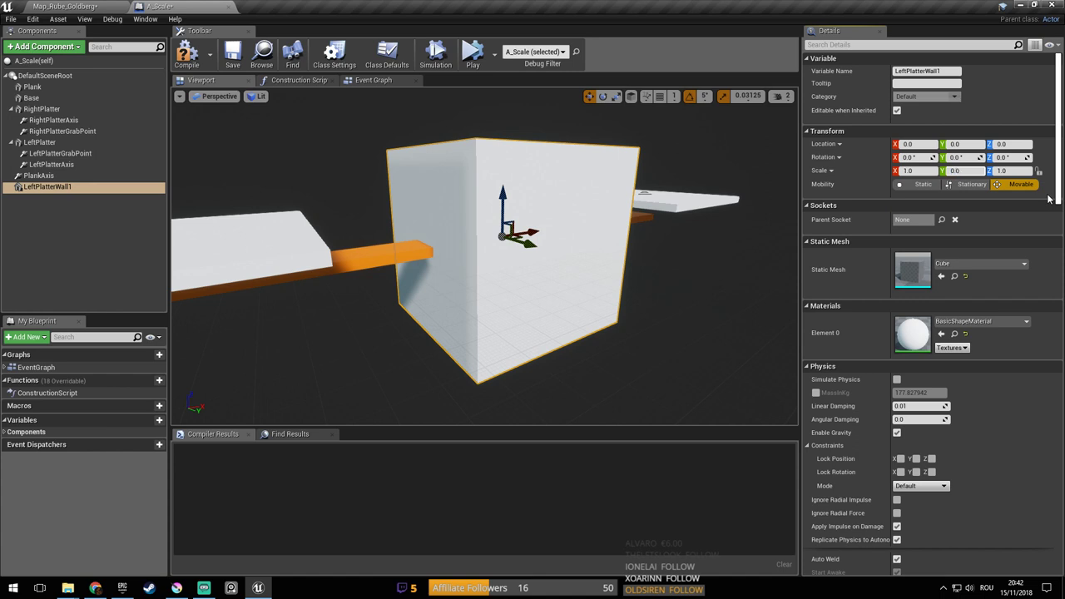
text(5)
key(Return)
right_drag(633, 250, 770, 265)
mouse_move(583, 235)
right_down()
mouse_move(491, 237)
mouse_move(582, 235)
right_up()
right_drag(654, 218, 659, 213)
drag(659, 213, 401, 263)
right_drag(401, 264, 508, 268)
Check the LeftPlatter's location and set LeftPlatterWall1's X location to -150 to match it
click(374, 251)
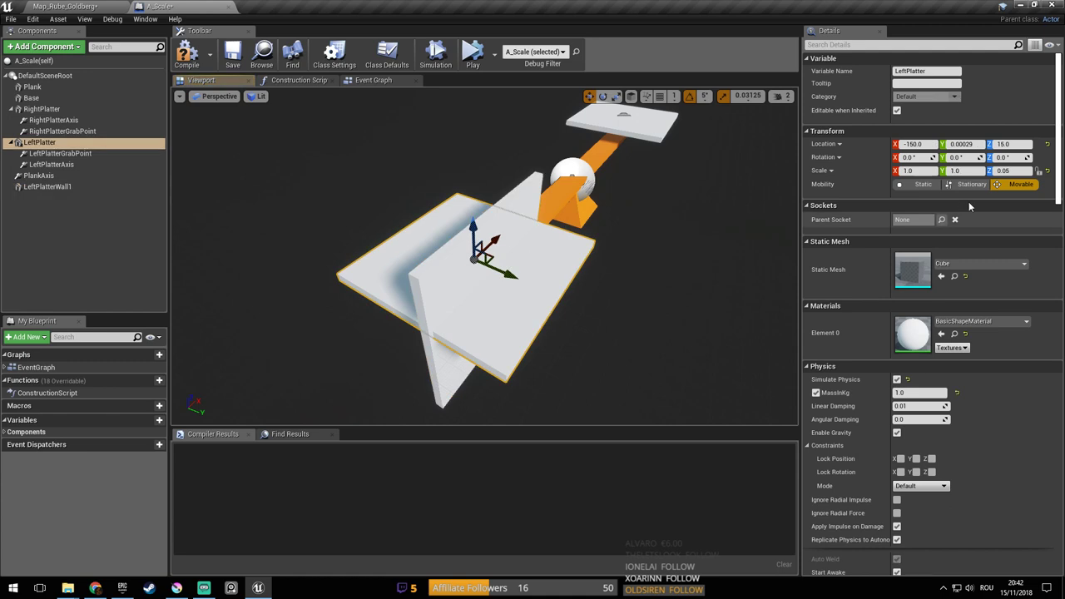
right_drag(631, 218, 753, 235)
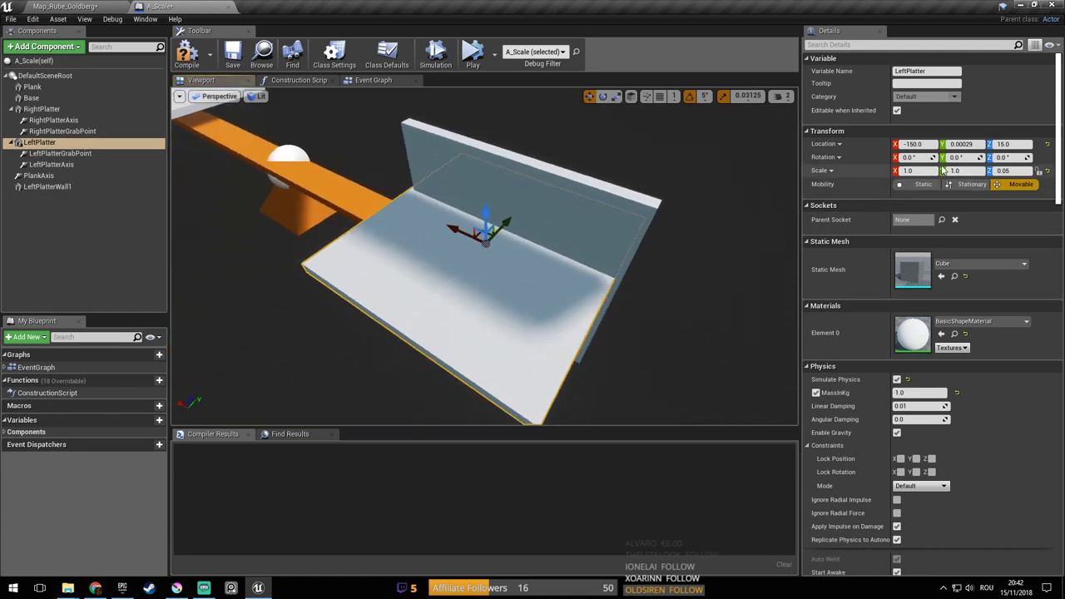
right_drag(762, 182, 589, 213)
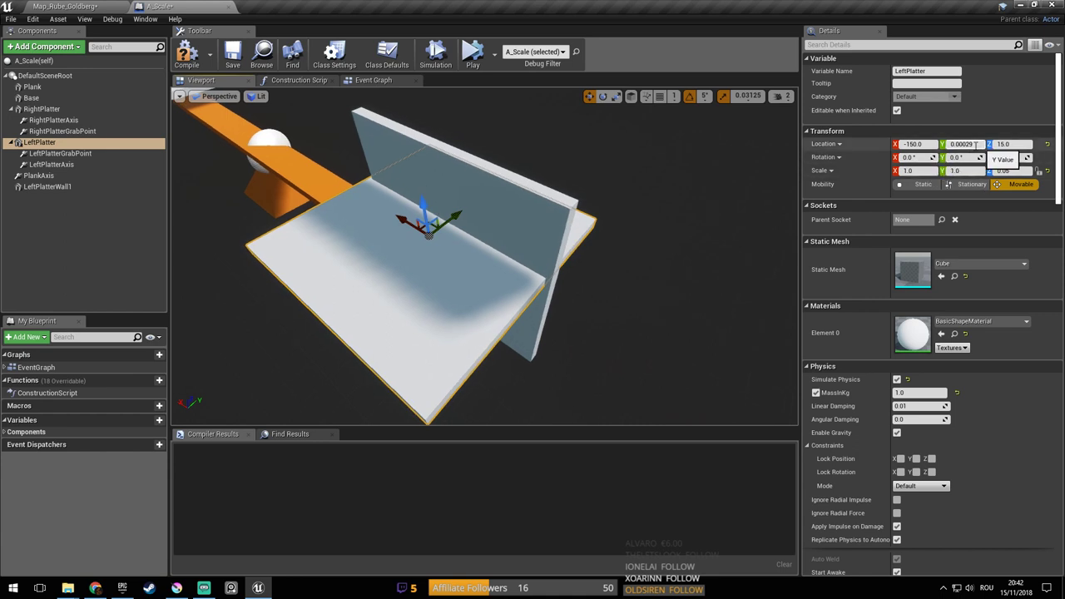
click(499, 196)
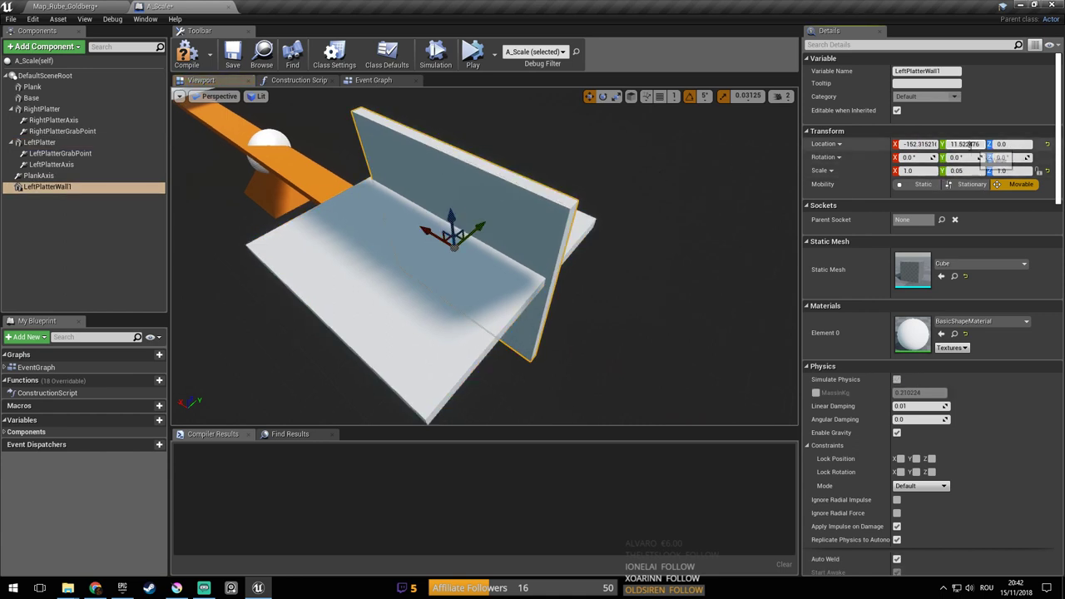
right_drag(652, 233, 654, 283)
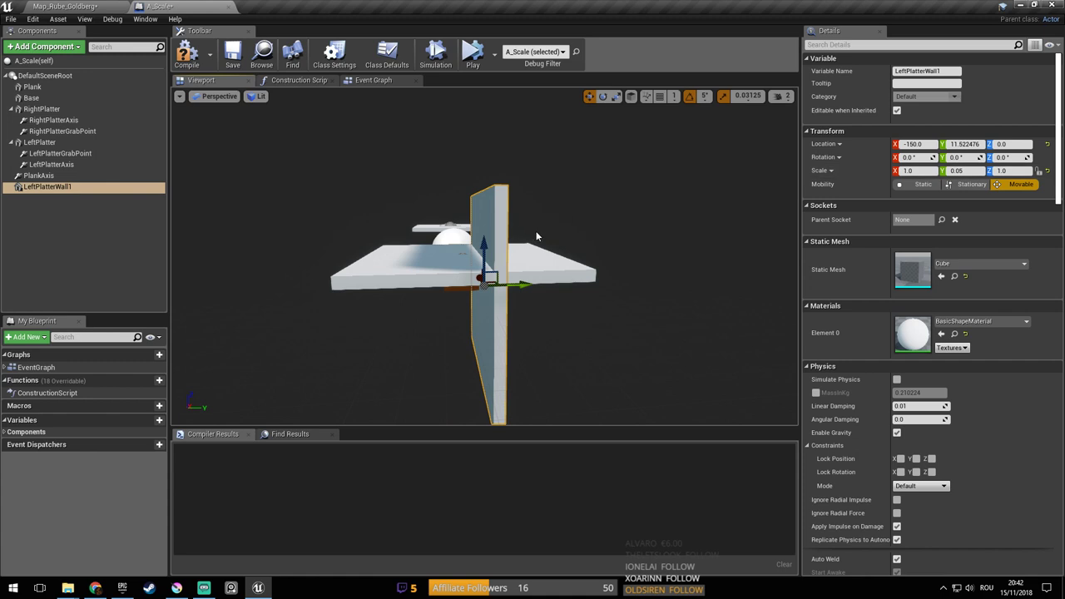
Tilt LeftPlatterWall1 outward by 35 degrees of roll
right_drag(437, 253, 462, 254)
drag(399, 248, 436, 223)
mouse_move(478, 263)
mouse_down()
mouse_move(498, 268)
mouse_move(482, 265)
mouse_up()
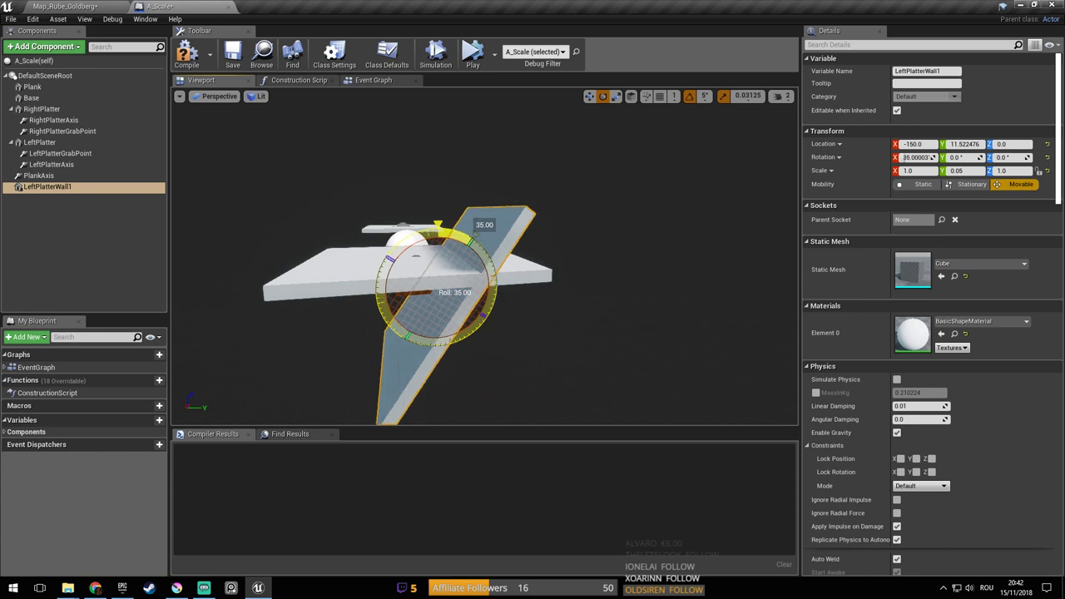
key(d)
right_drag(439, 265, 423, 264)
key(a)
right_drag(494, 236, 516, 239)
key(d)
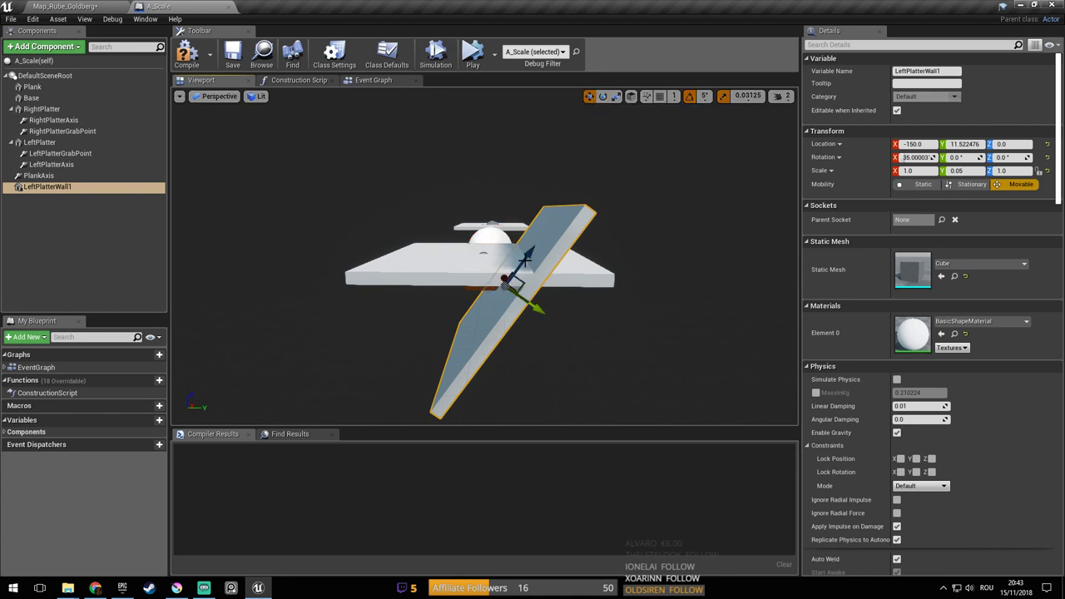
Using world-space axes, move LeftPlatterWall1 onto the platter's edge at about Y 74.5 and Z 55.6
click(629, 97)
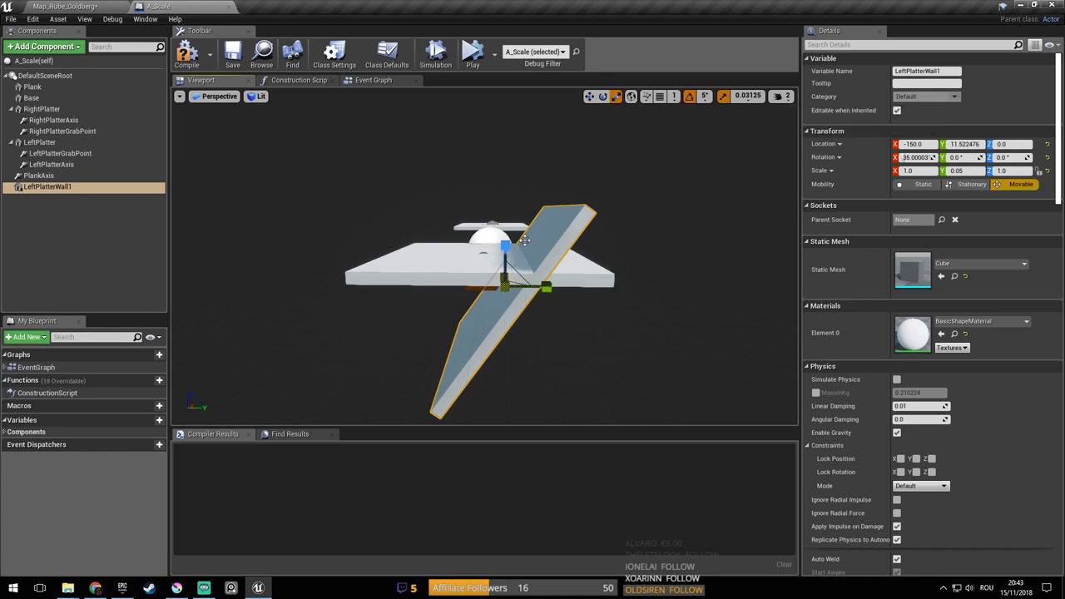
right_drag(505, 247, 487, 261)
drag(457, 249, 480, 126)
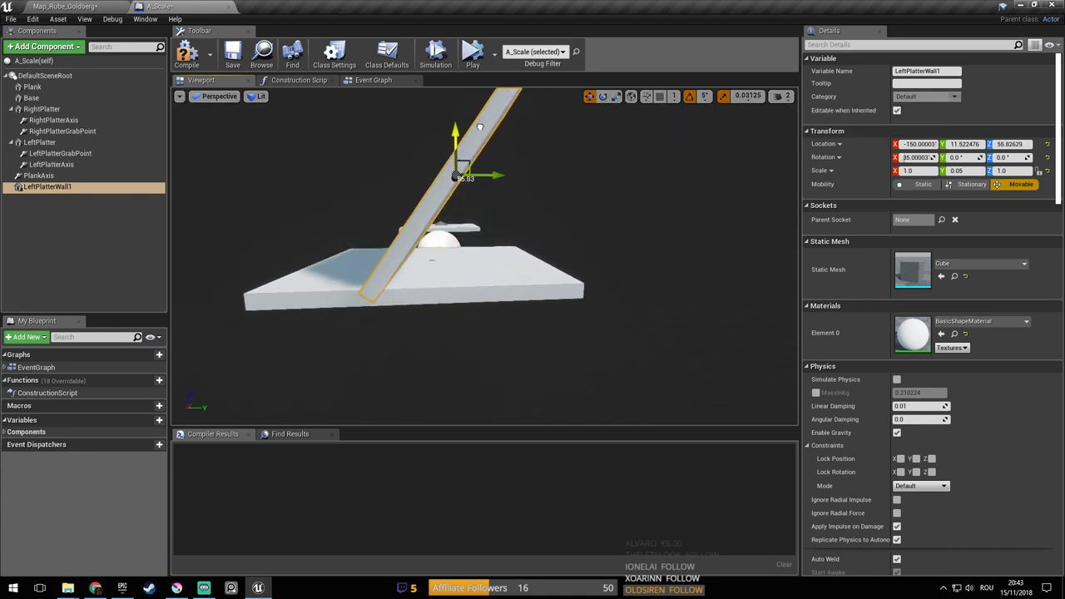
mouse_move(482, 249)
right_down()
mouse_move(583, 250)
mouse_move(483, 249)
right_up()
alt+drag(488, 129, 678, 139)
right_drag(651, 160, 716, 179)
alt+drag(381, 194, 585, 190)
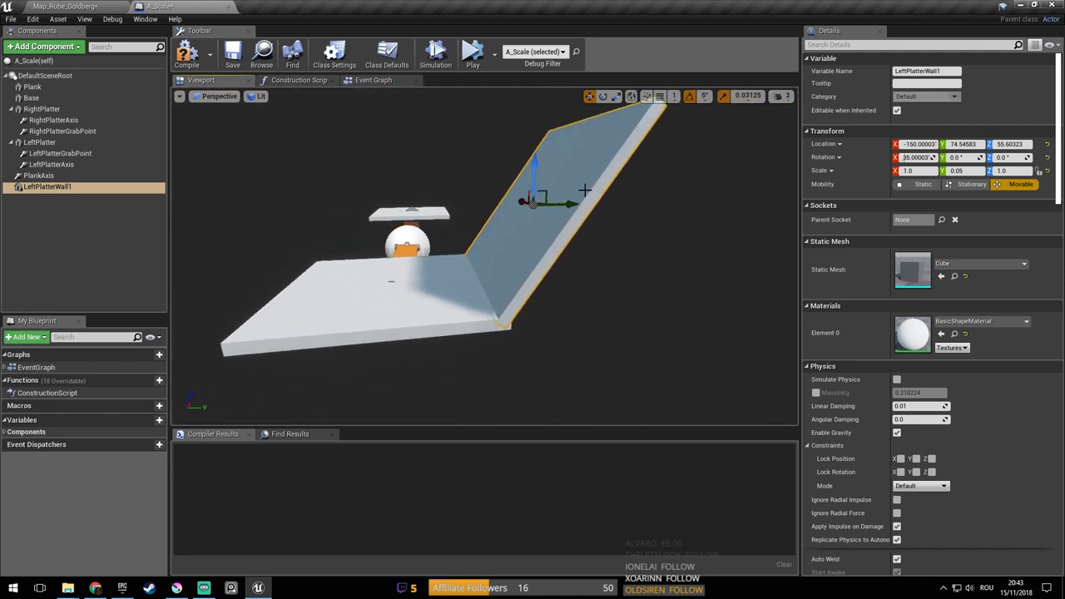
Duplicate LeftPlatterWall1 and move the copy along Y to about 1.66, near the platter's centre
right_click(72, 192)
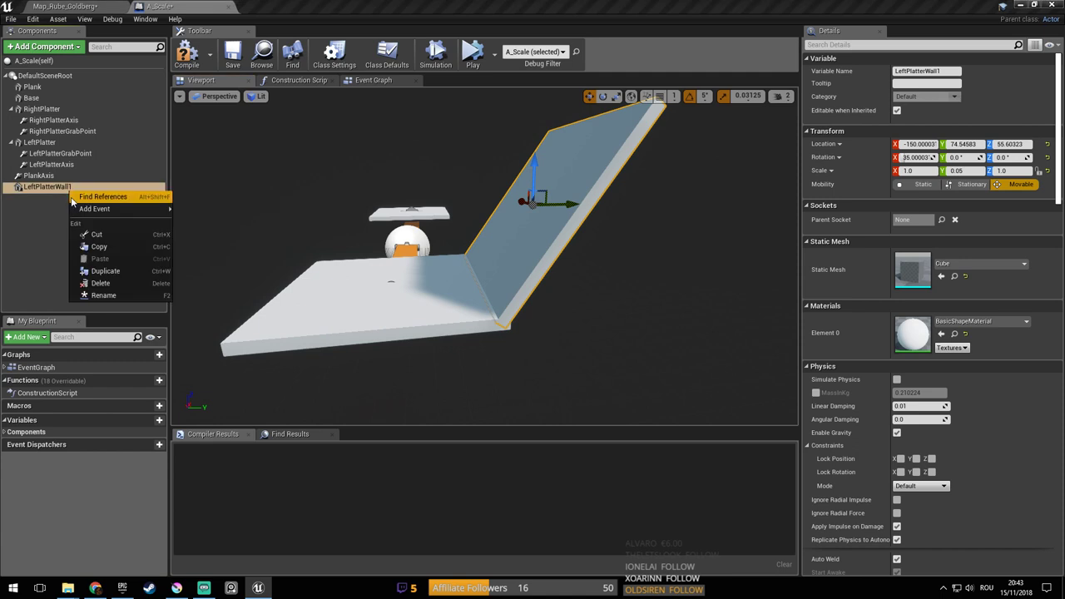
click(123, 270)
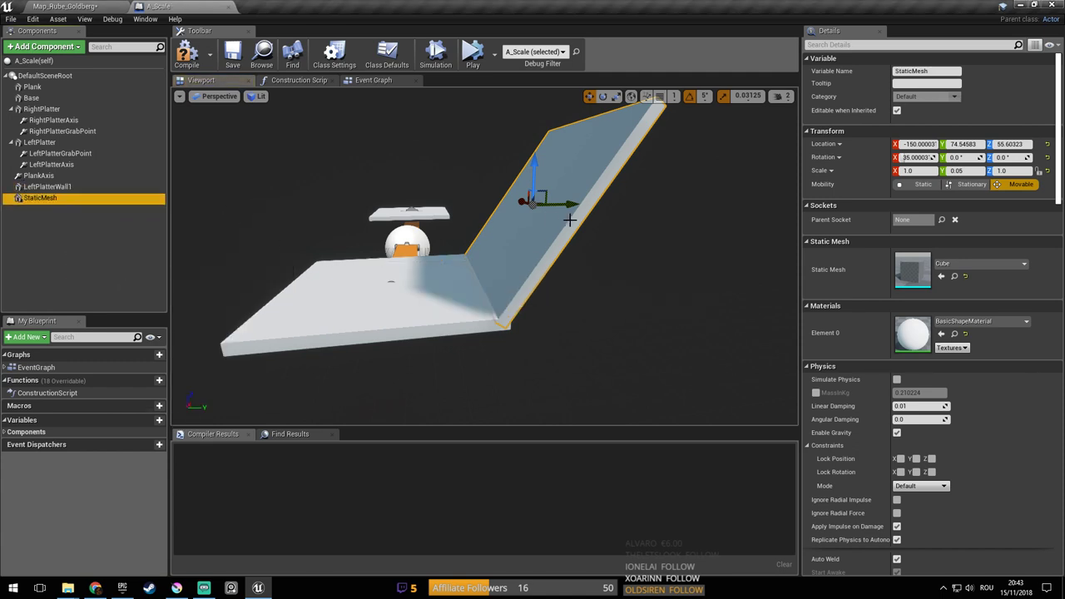
drag(569, 206, 436, 214)
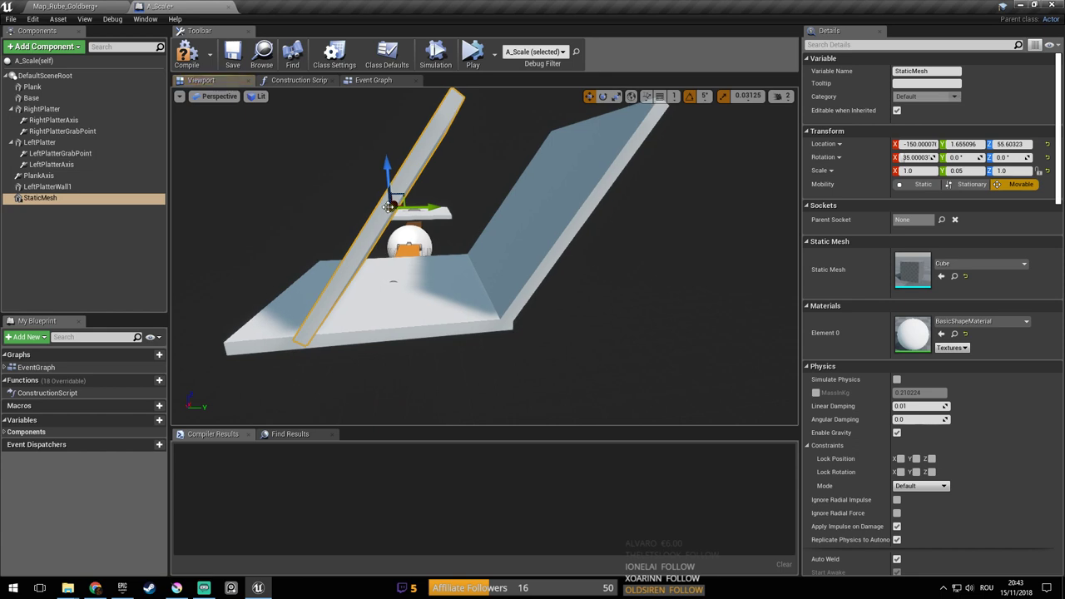
right_drag(707, 166, 666, 155)
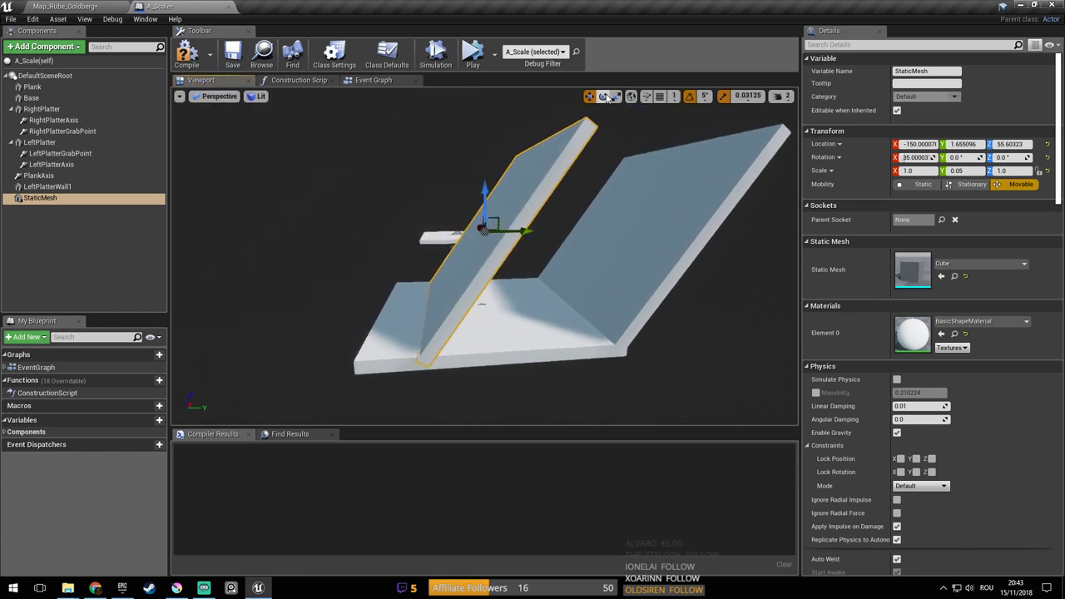
Rotate the duplicated wall to a yaw of -90 degrees and move it to the platter's plank-side edge at about X -74.3
click(604, 97)
drag(440, 232, 370, 236)
right_drag(439, 238, 624, 131)
click(590, 99)
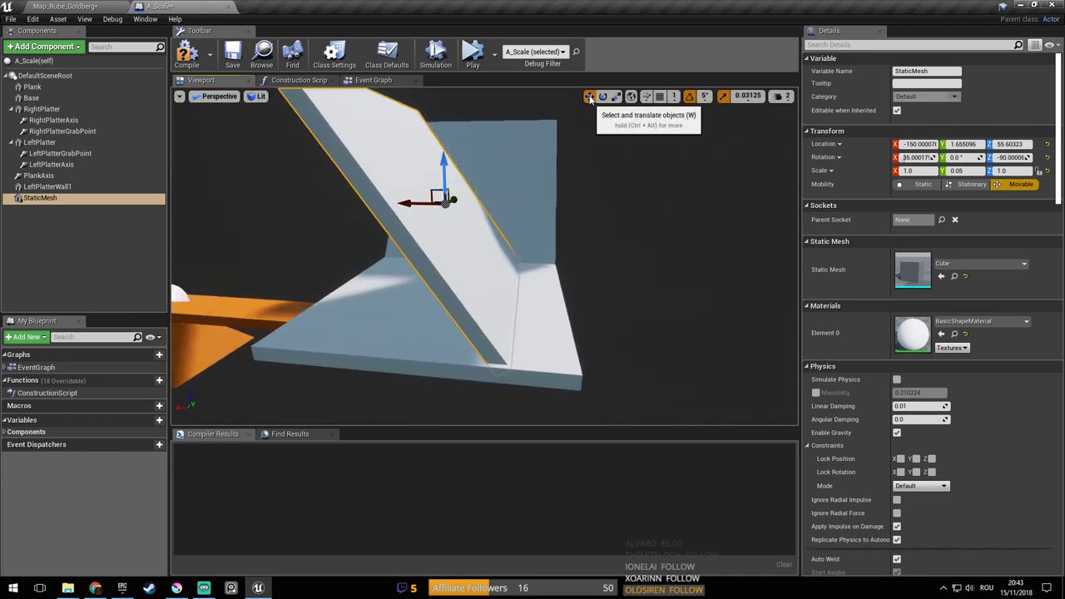
drag(414, 208, 246, 206)
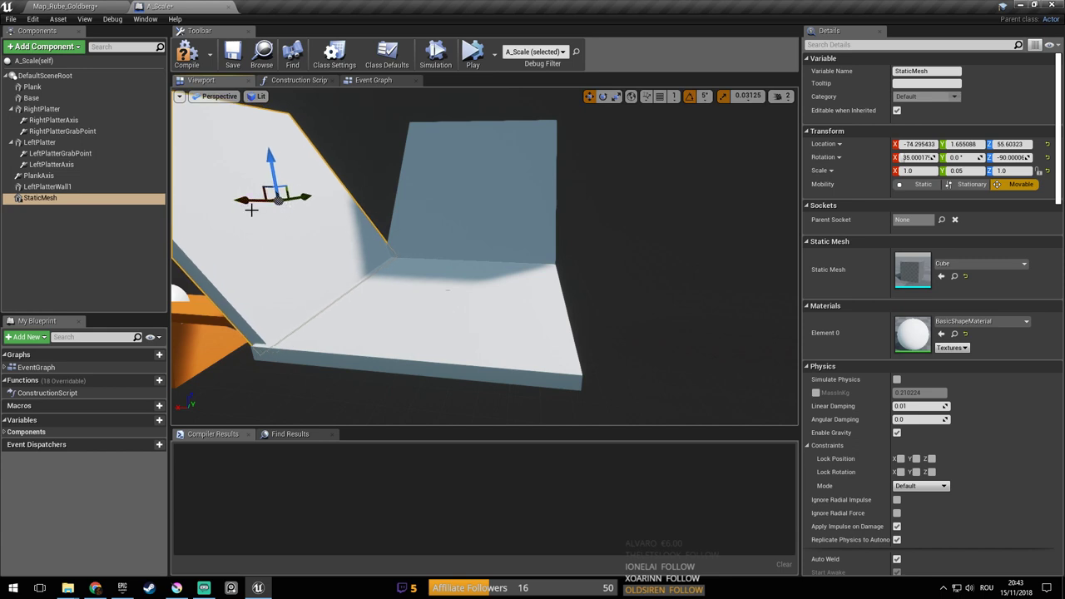
right_drag(372, 219, 378, 151)
right_drag(452, 183, 478, 179)
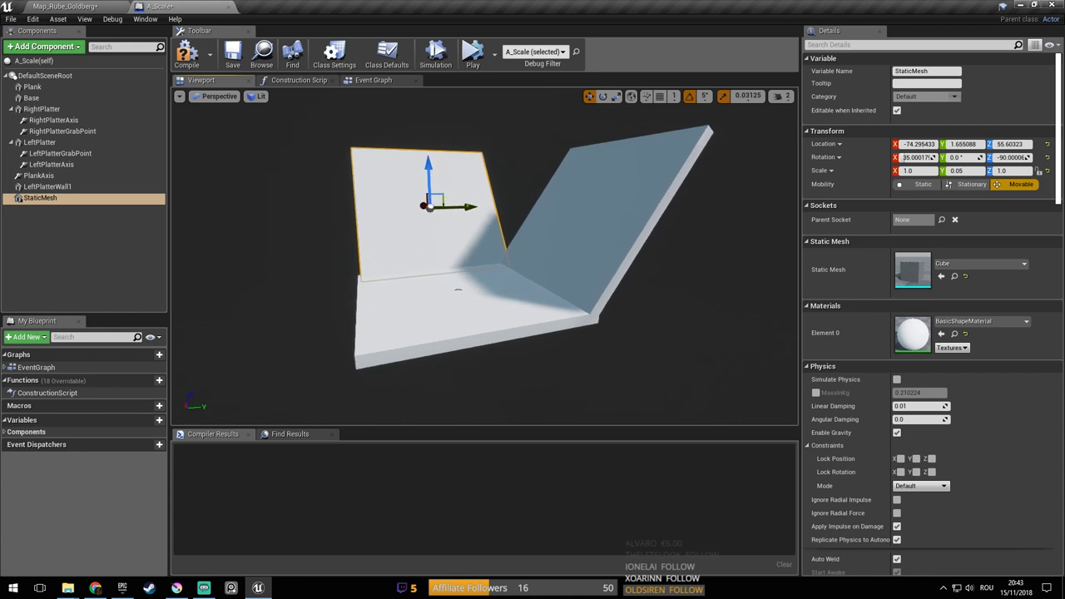
right_drag(479, 216, 492, 235)
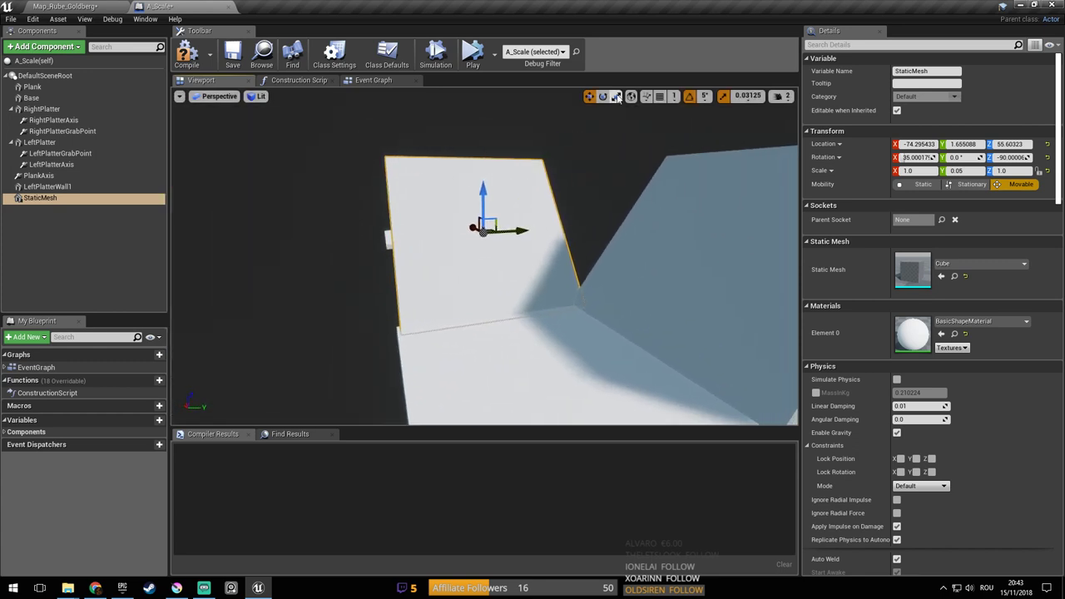
drag(522, 232, 575, 229)
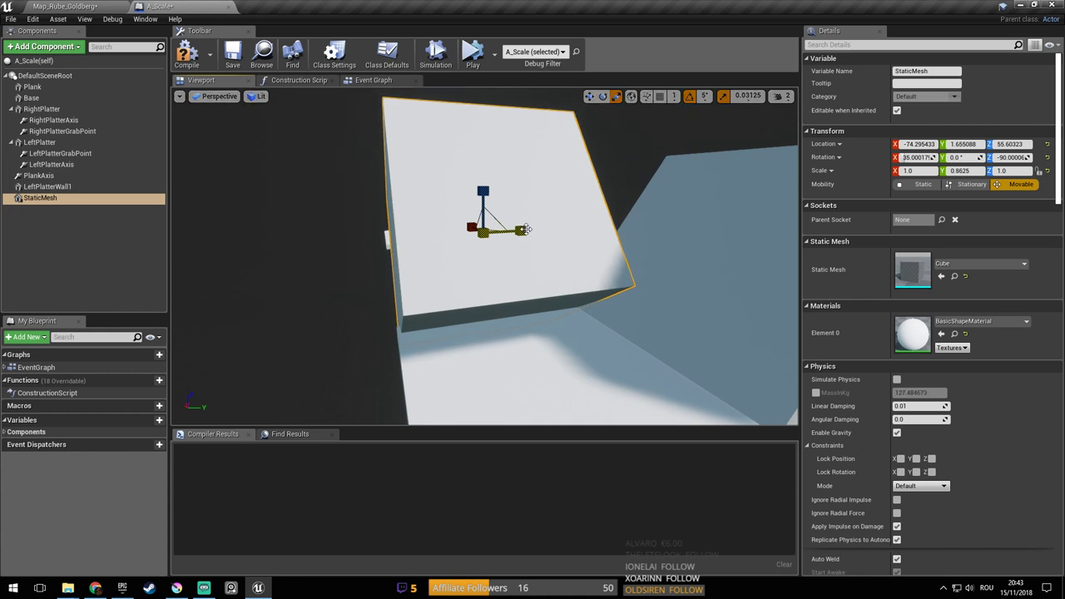
key(ctrl+z)
Widen the duplicated StaticMesh wall lengthwise so it extends past the platter's edges
right_drag(538, 233, 538, 233)
click(604, 97)
right_drag(635, 193, 666, 195)
click(616, 96)
mouse_move(610, 229)
mouse_down()
mouse_move(649, 223)
mouse_move(603, 231)
mouse_up()
Widen LeftPlatterWall1 to an X scale of 1.71875
right_drag(523, 251, 494, 252)
click(505, 251)
drag(442, 262, 487, 259)
right_drag(443, 262, 368, 272)
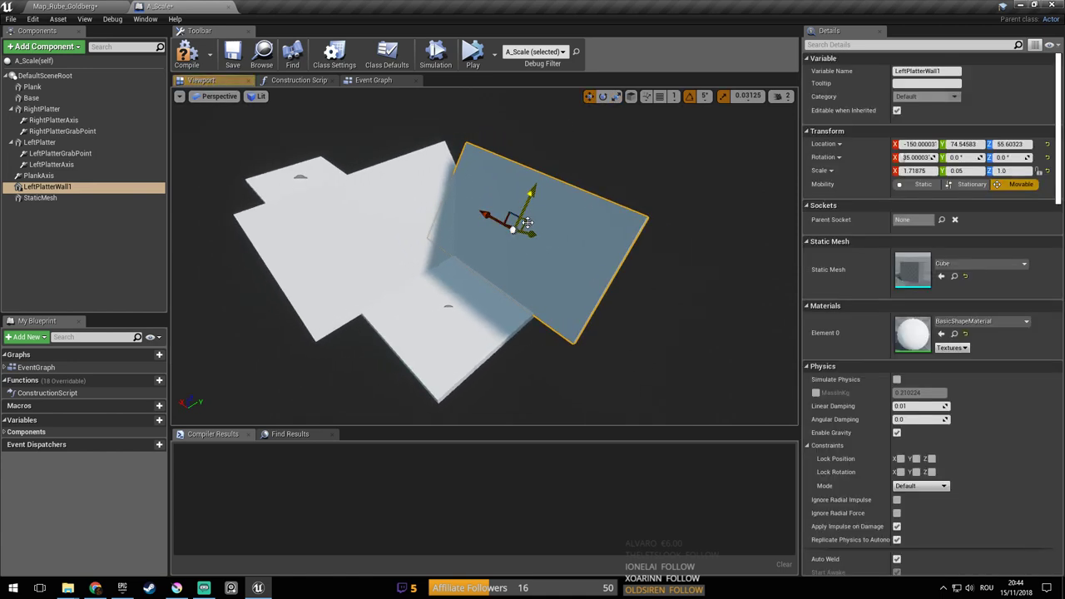
Duplicate the widened LeftPlatterWall1 and rotate the copy to a yaw of 90 degrees in world space
right_click(69, 187)
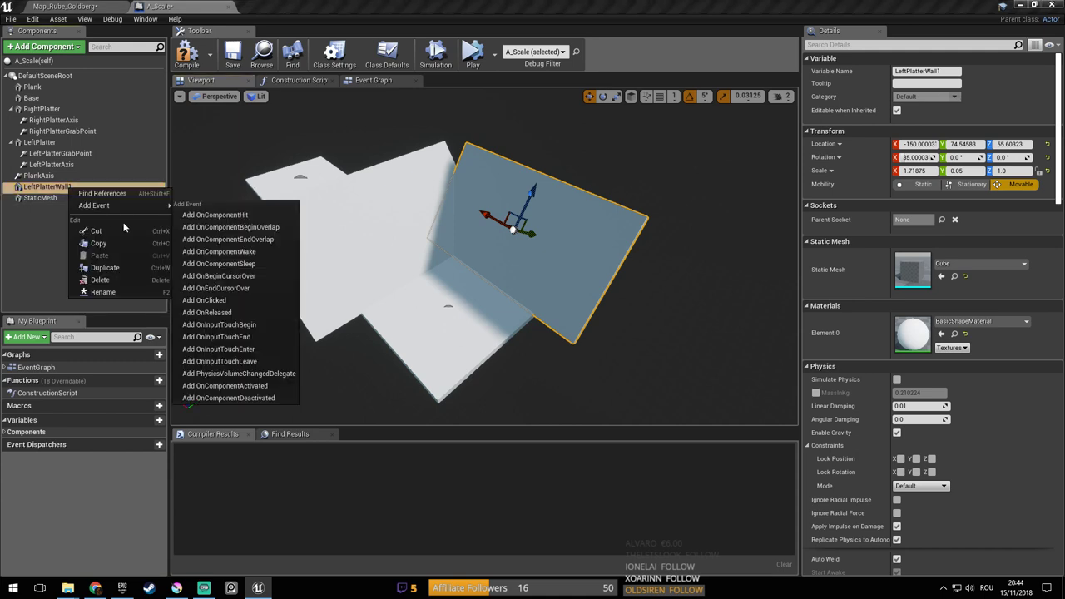
click(100, 266)
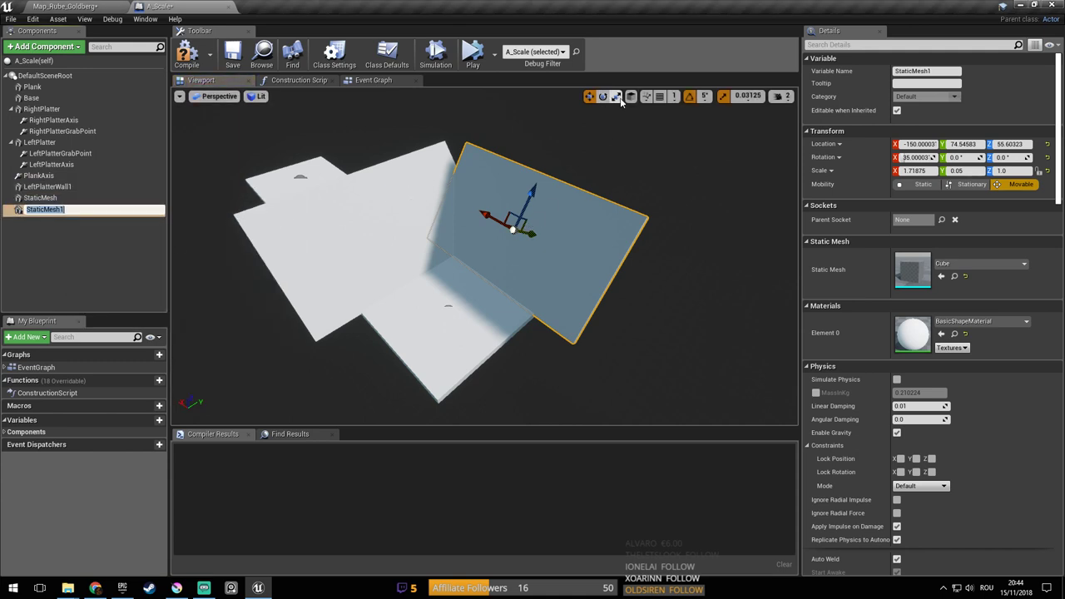
key(Return)
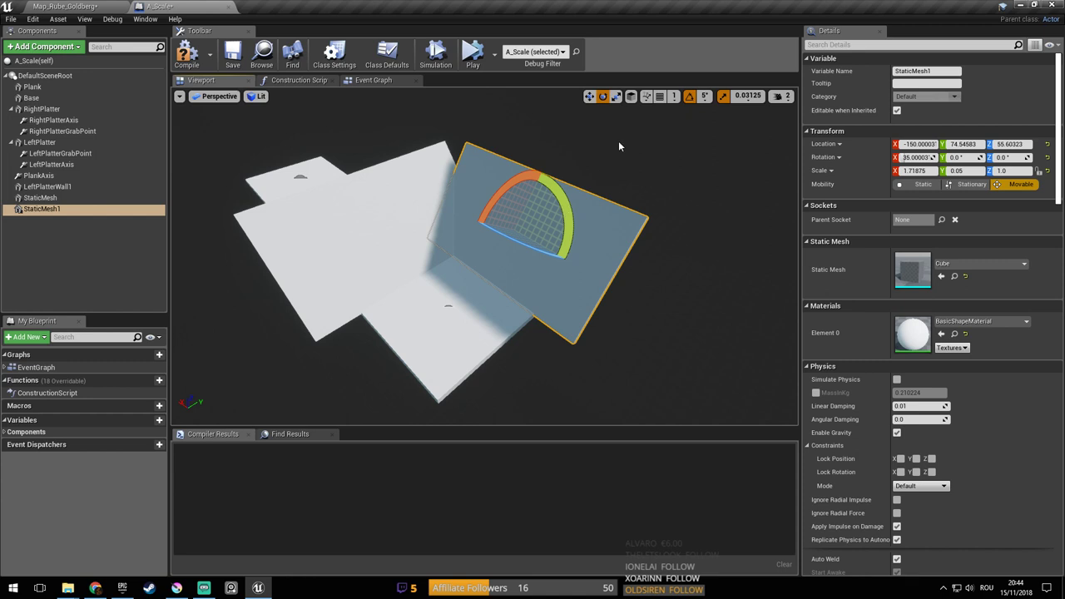
click(630, 97)
right_drag(527, 269, 500, 266)
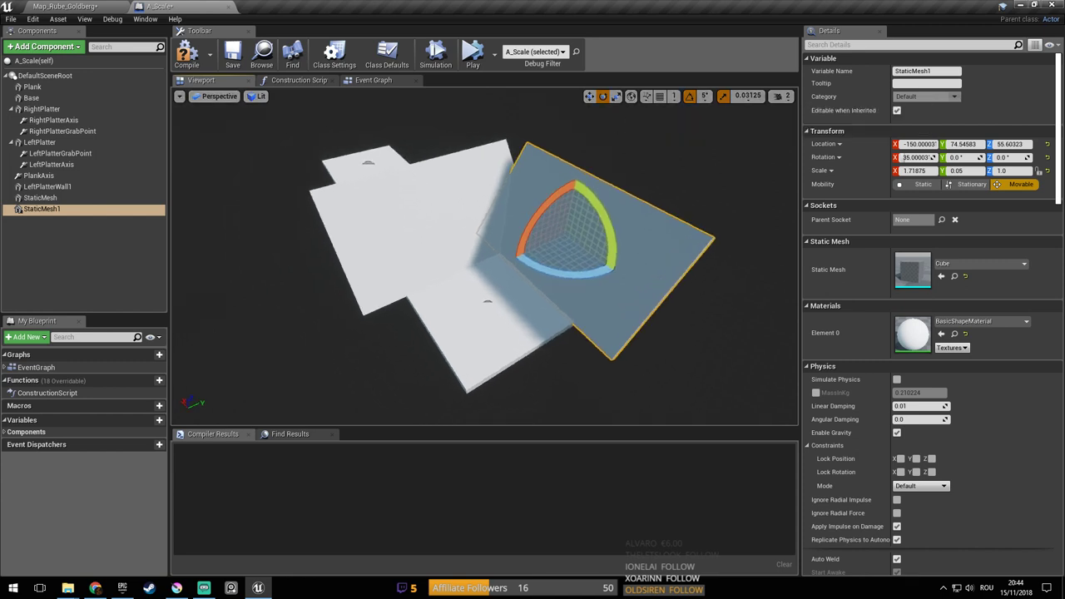
drag(566, 277, 595, 217)
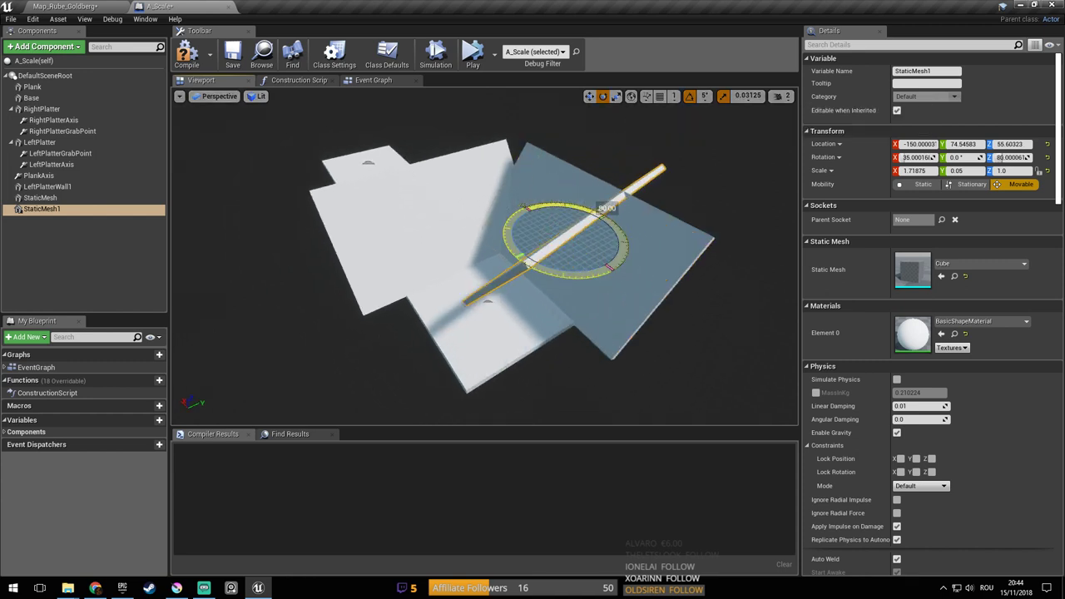
right_drag(654, 191, 654, 193)
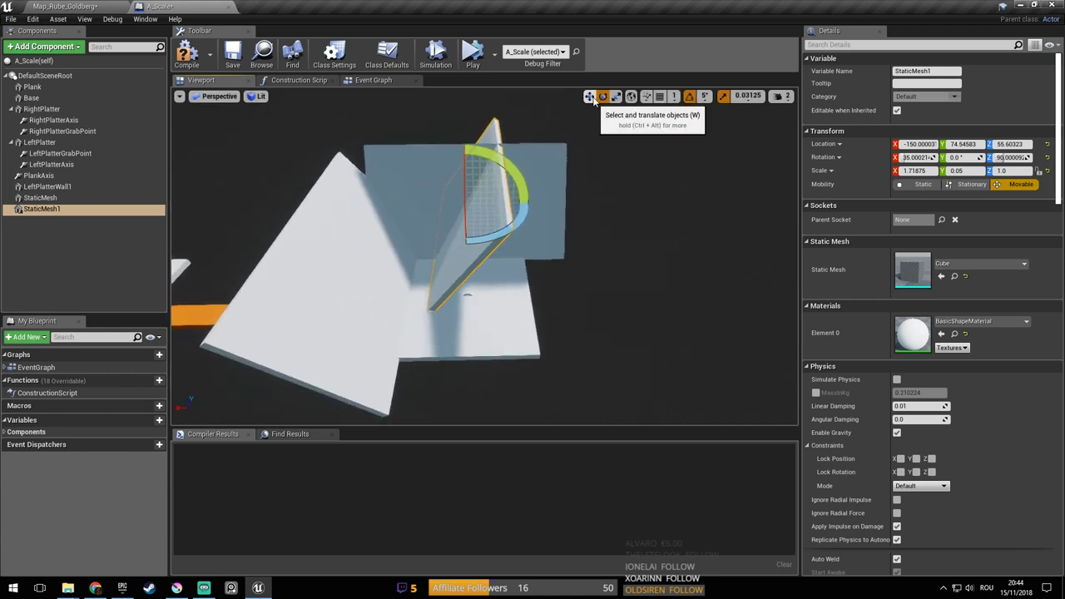
Duplicate the StaticMesh1 wall and rotate the copy to a yaw of 180 degrees
right_click(60, 209)
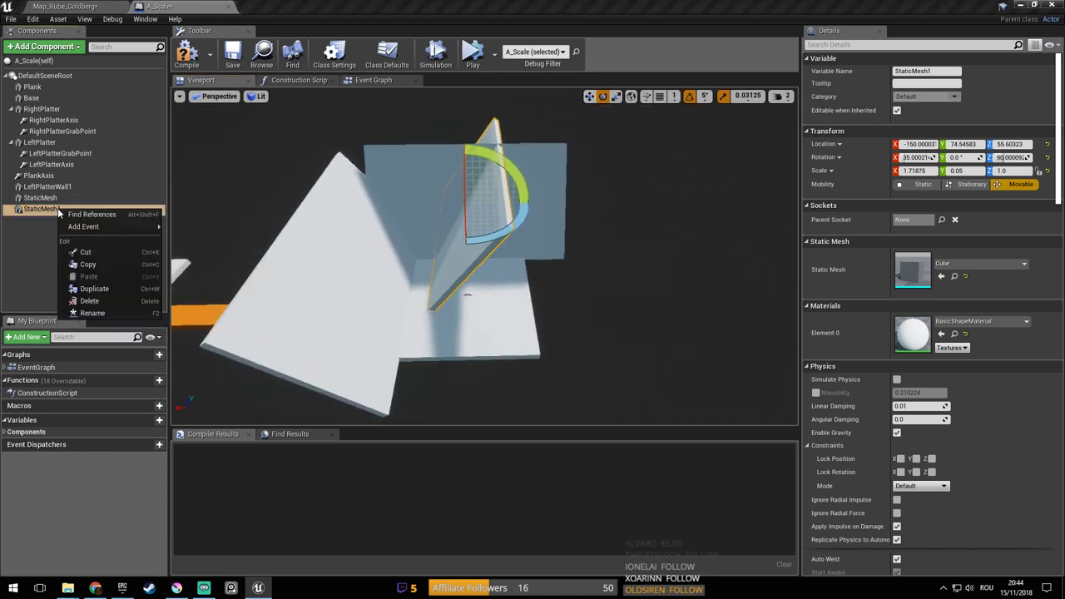
click(94, 289)
drag(443, 251, 529, 252)
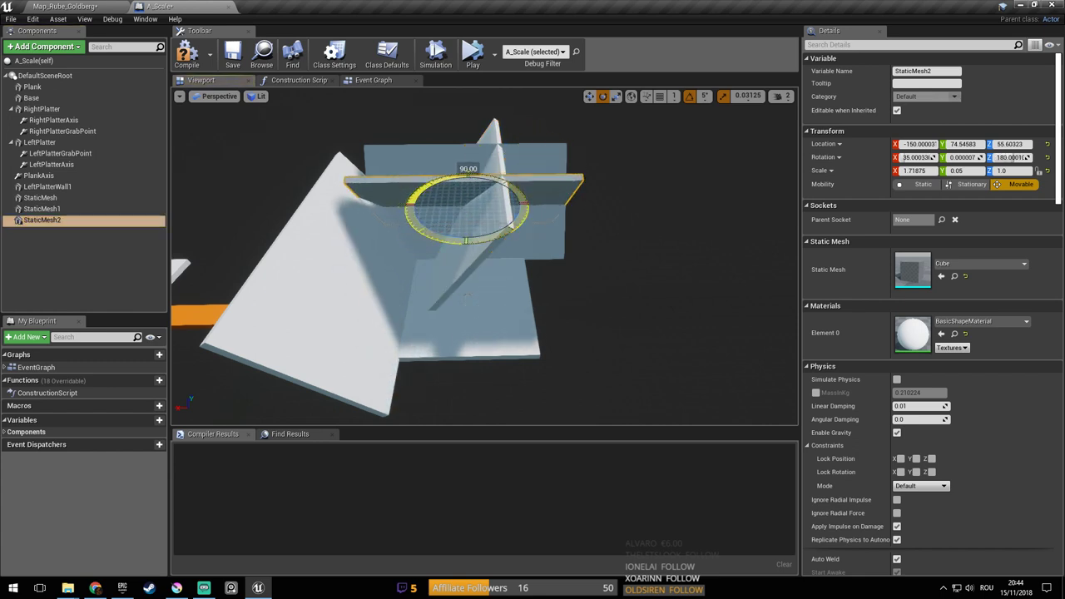
Move the duplicated StaticMesh2 wall to the left platter's negative-Y edge, at about X -133.1, Y -79.3
click(590, 97)
right_drag(583, 159, 416, 160)
right_drag(574, 200, 485, 190)
drag(584, 248, 452, 125)
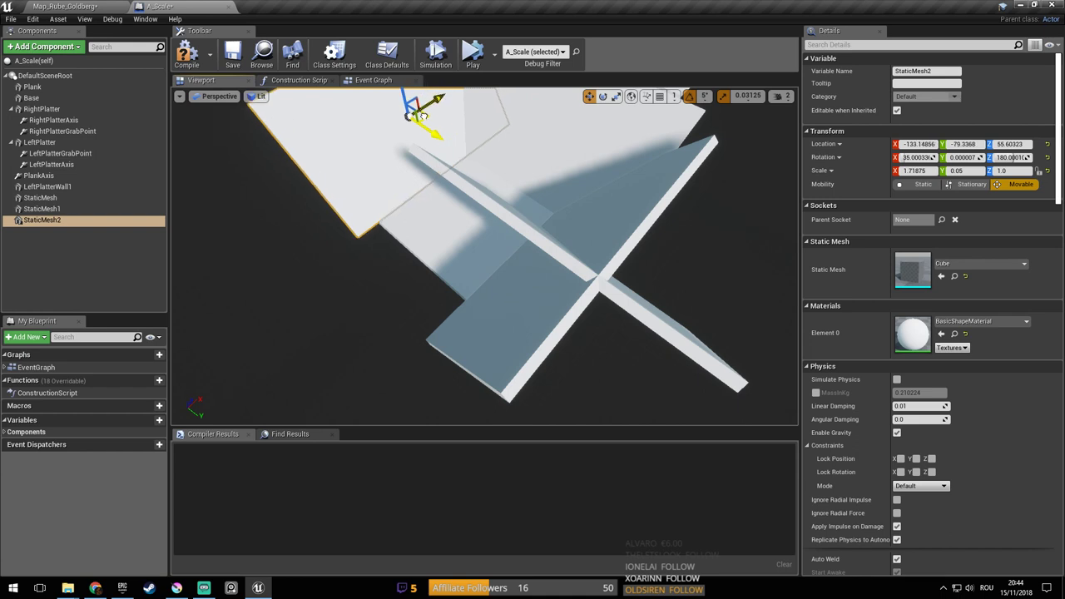
Move the StaticMesh1 wall to the left platter's outer edge, opposite the plank, at about X -218.5, Y 4.5
click(511, 223)
alt+drag(586, 243, 490, 246)
drag(558, 262, 438, 180)
alt+drag(437, 183, 354, 188)
right_drag(528, 188, 503, 199)
key(w)
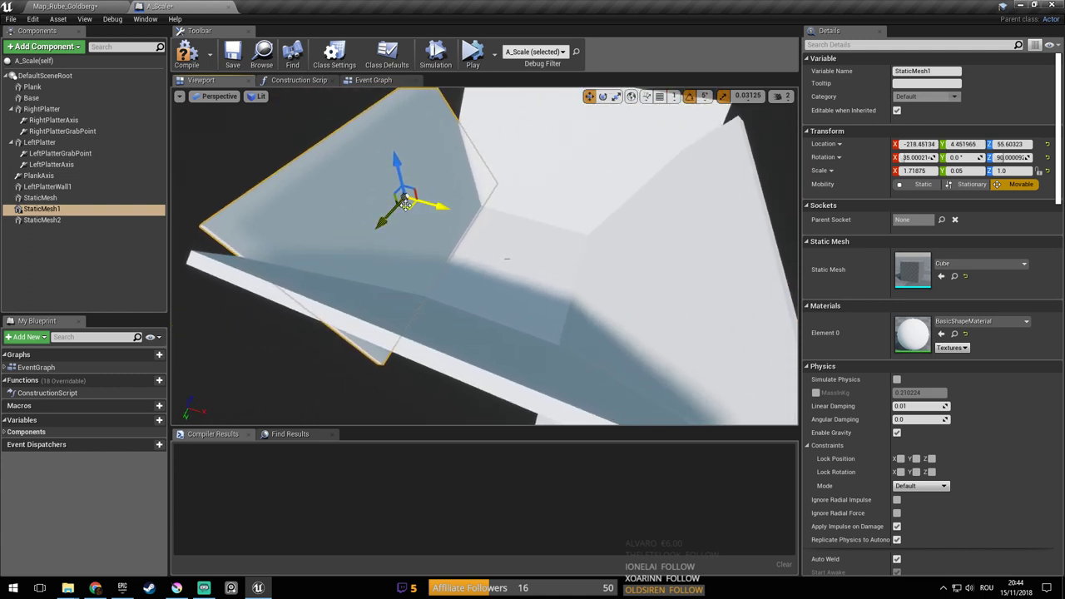
drag(411, 203, 423, 208)
Adjust the StaticMesh2 wall to about X -142.2, Y -70.2 so it closes the open side of the container
mouse_move(445, 217)
right_down()
mouse_move(466, 204)
mouse_move(541, 212)
mouse_move(445, 217)
right_up()
key(s)
alt+drag(445, 217, 460, 251)
click(459, 251)
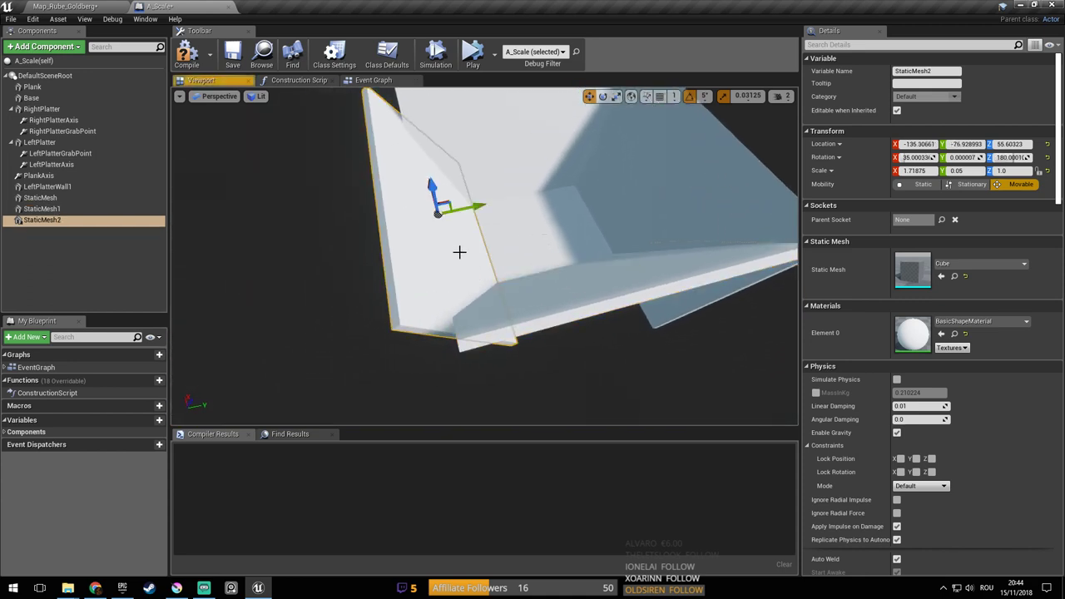
alt+drag(449, 209, 636, 219)
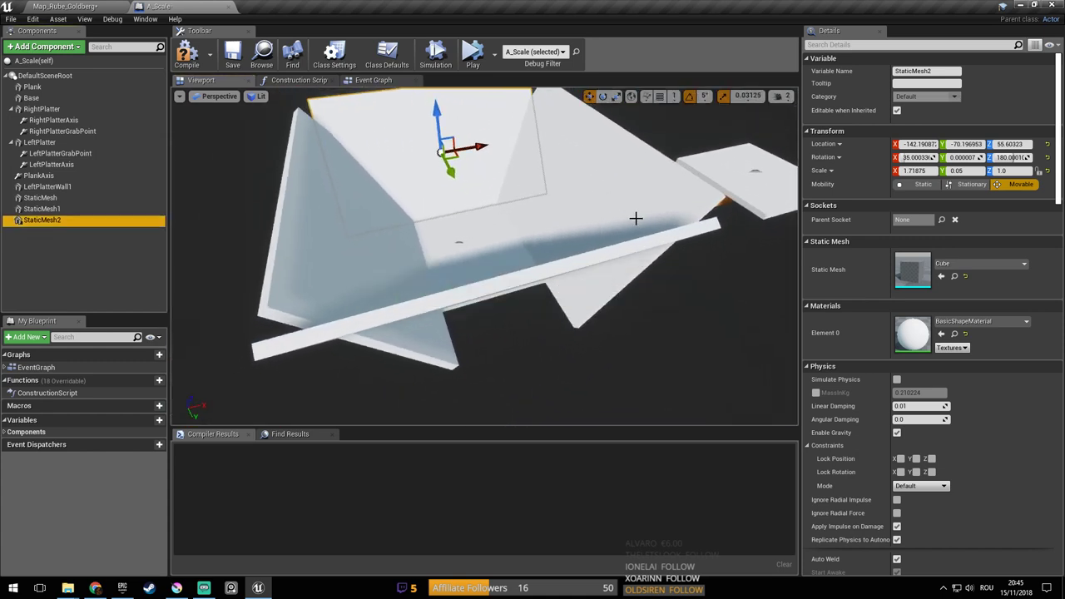
right_drag(635, 218, 757, 214)
alt+drag(558, 256, 454, 285)
right_drag(622, 217, 578, 237)
alt+drag(504, 190, 508, 184)
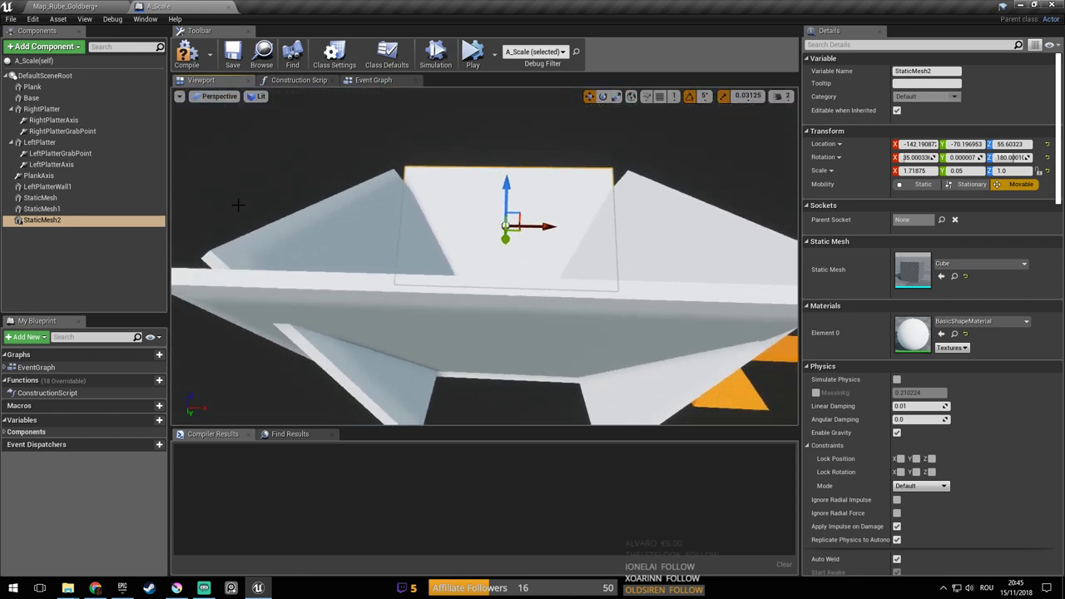
double_click(47, 186)
shift+click(55, 220)
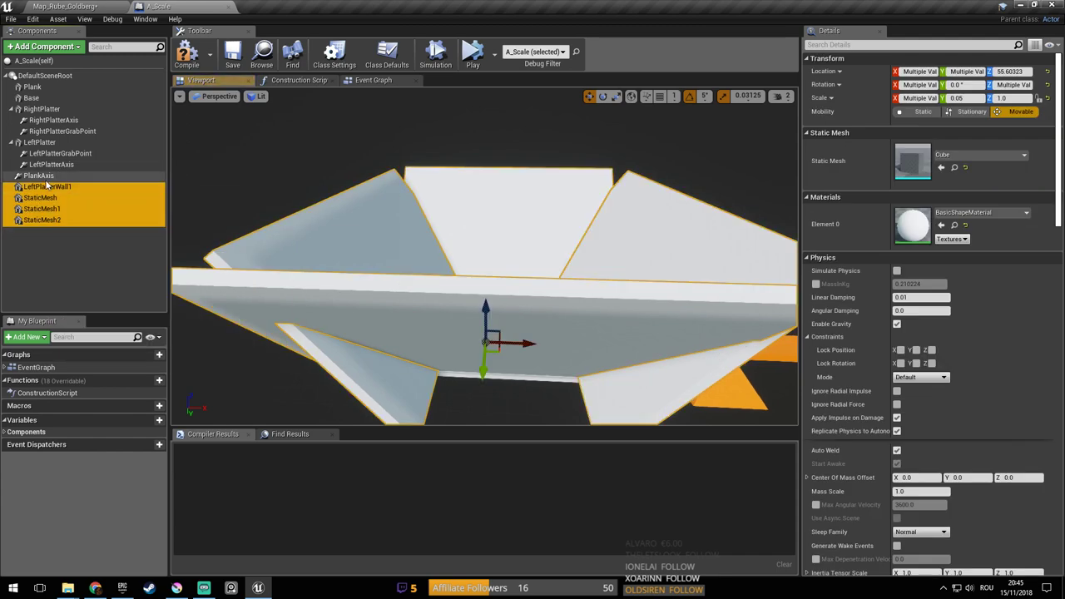
drag(50, 187, 68, 121)
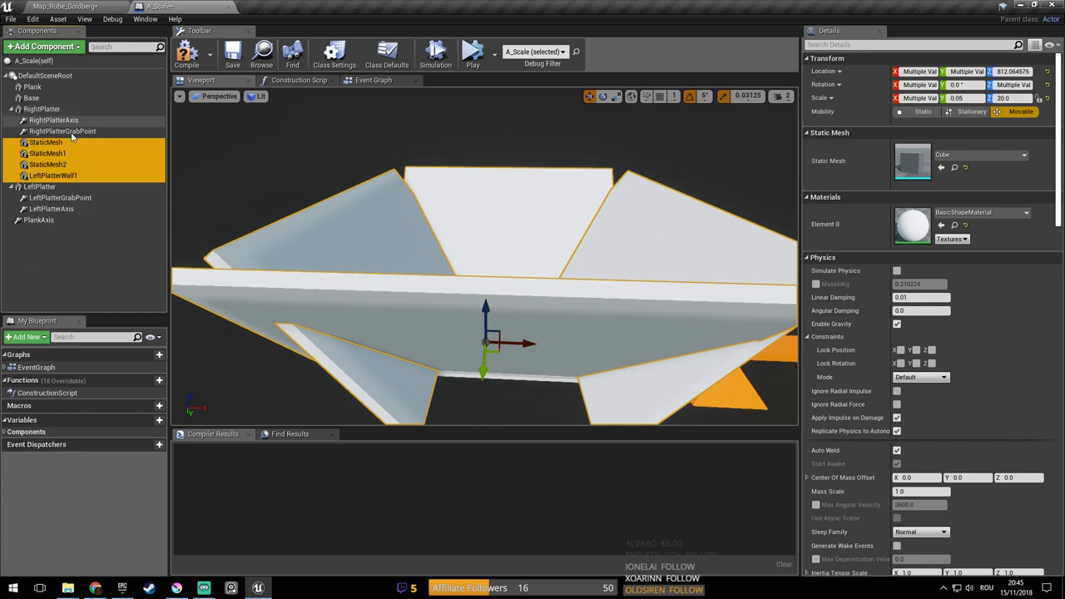
key(ctrl+z)
Attach LeftPlatterWall1, StaticMesh, StaticMesh1 and StaticMesh2 to LeftPlatter as child components
click(75, 186)
shift+click(62, 220)
drag(50, 148, 51, 146)
right_drag(484, 258, 412, 246)
Try moving LeftPlatter along X together with its attached walls, and undo the move
click(60, 145)
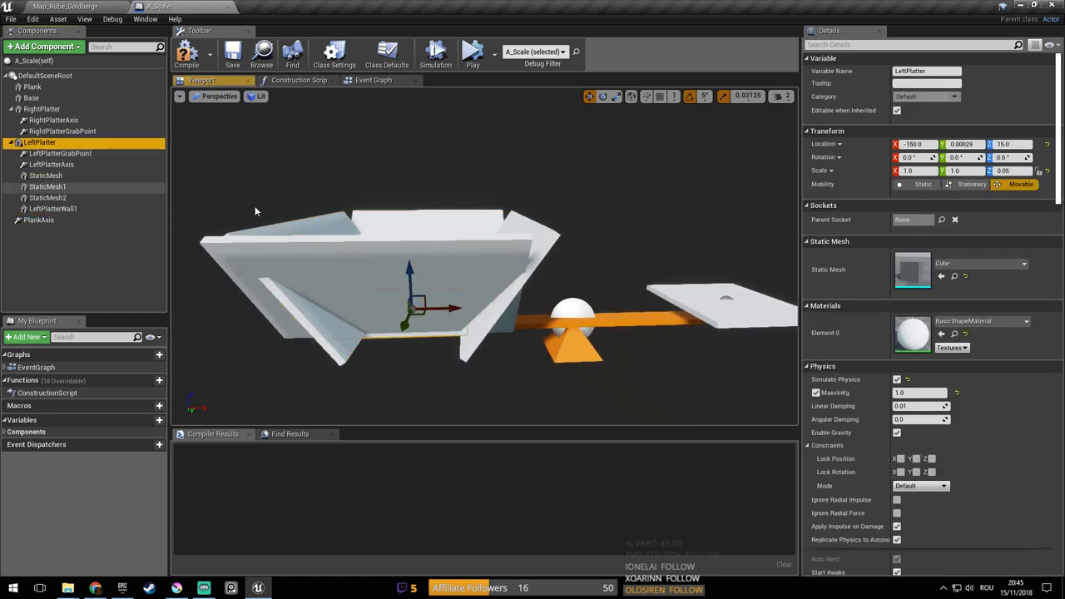
drag(456, 306, 586, 305)
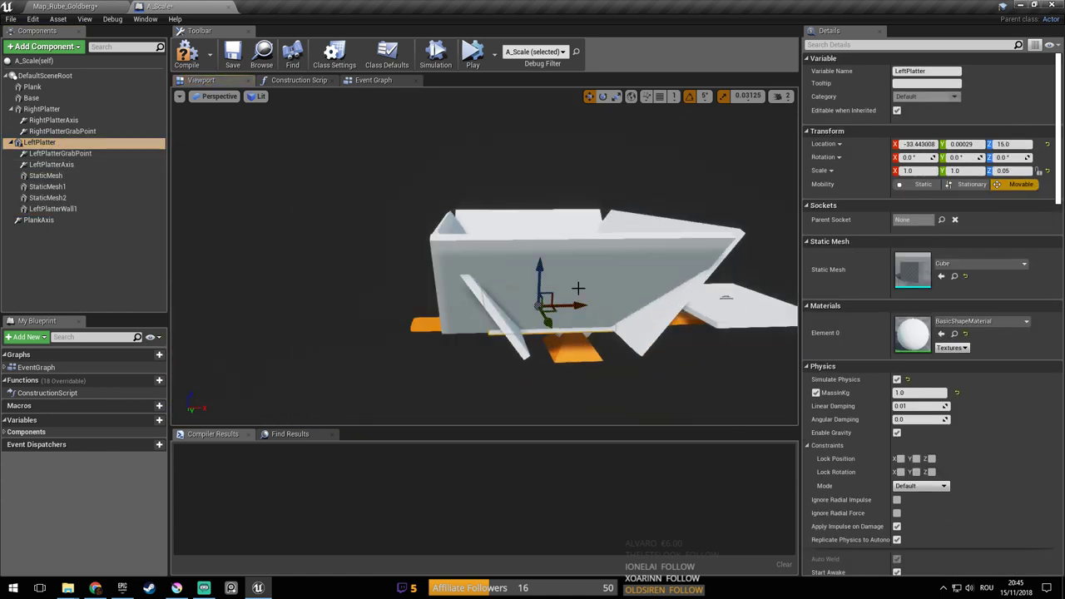
key(ctrl+z)
Save A_Scale and examine from below how the StaticMesh wall and its neighbours sit relative to the plank
key(ctrl+s)
right_drag(582, 291, 520, 343)
right_drag(616, 291, 606, 238)
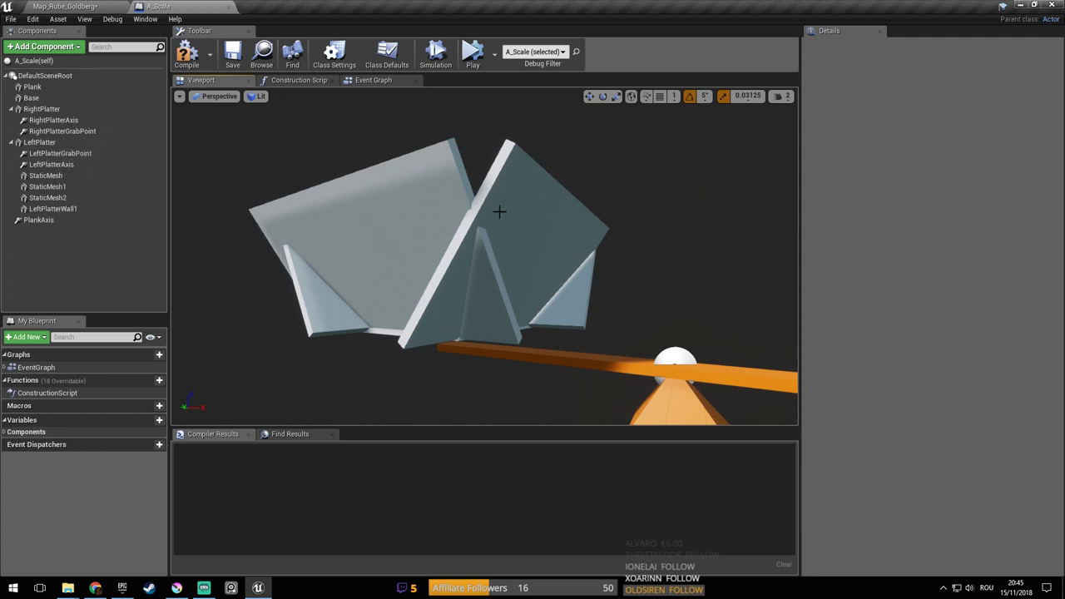
right_drag(438, 303, 449, 216)
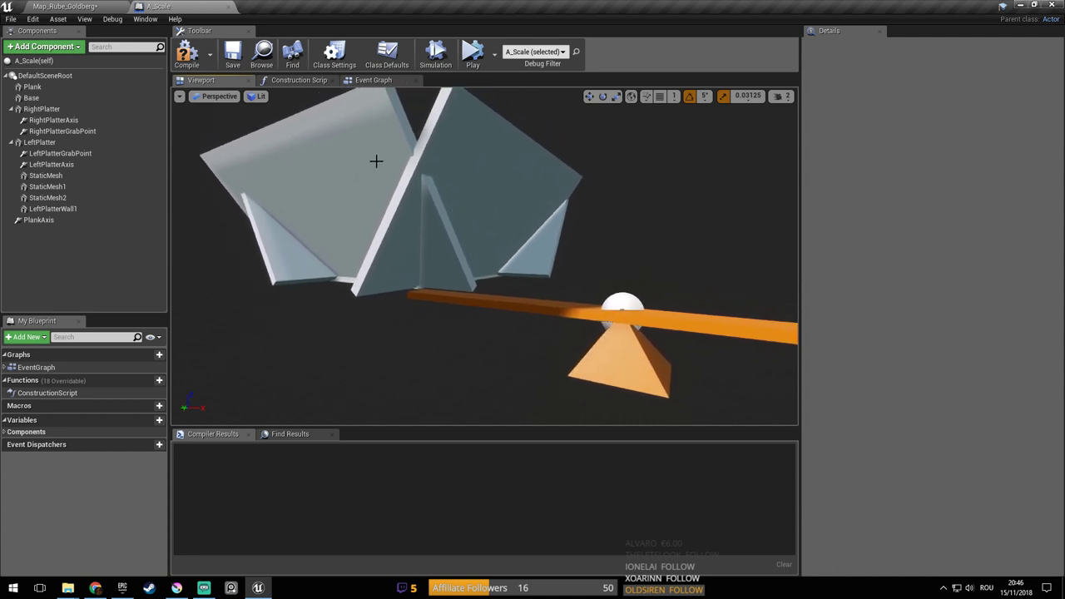
click(77, 176)
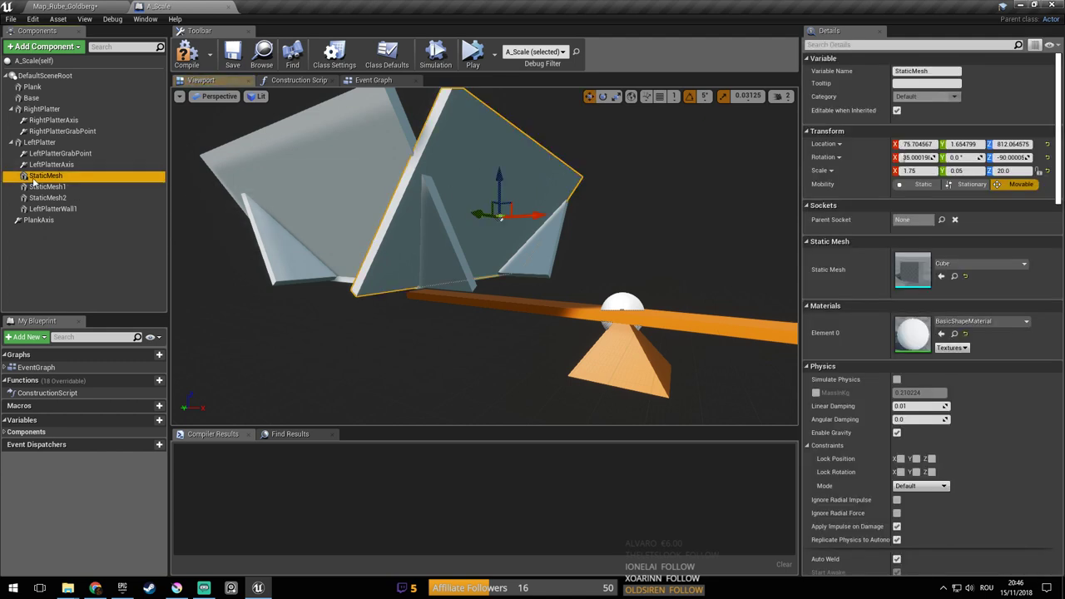
mouse_move(566, 323)
right_down()
mouse_move(584, 334)
mouse_move(566, 324)
right_up()
key(ctrl+s)
alt+drag(566, 323, 553, 323)
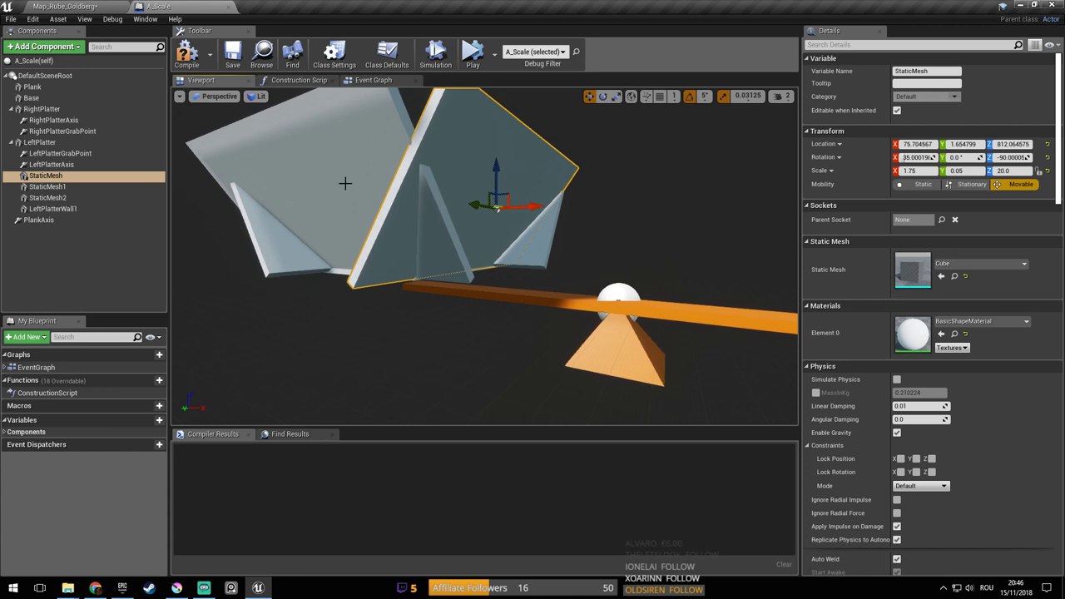
right_drag(504, 168, 499, 155)
click(504, 168)
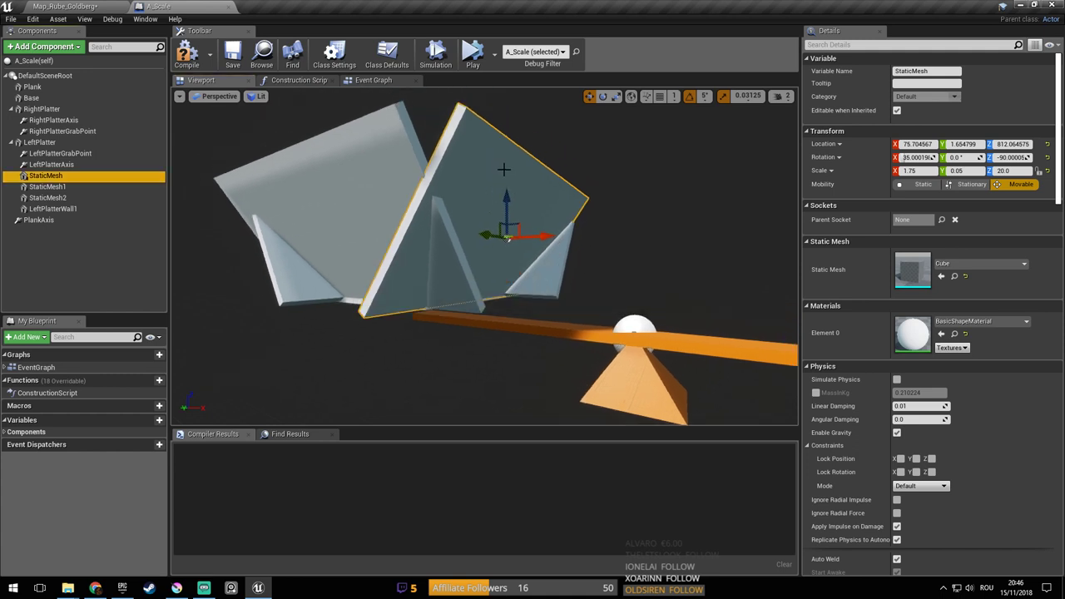
Filter PlankAxis's details for "coll" to check its collision settings, and clear the filter
click(38, 220)
click(821, 45)
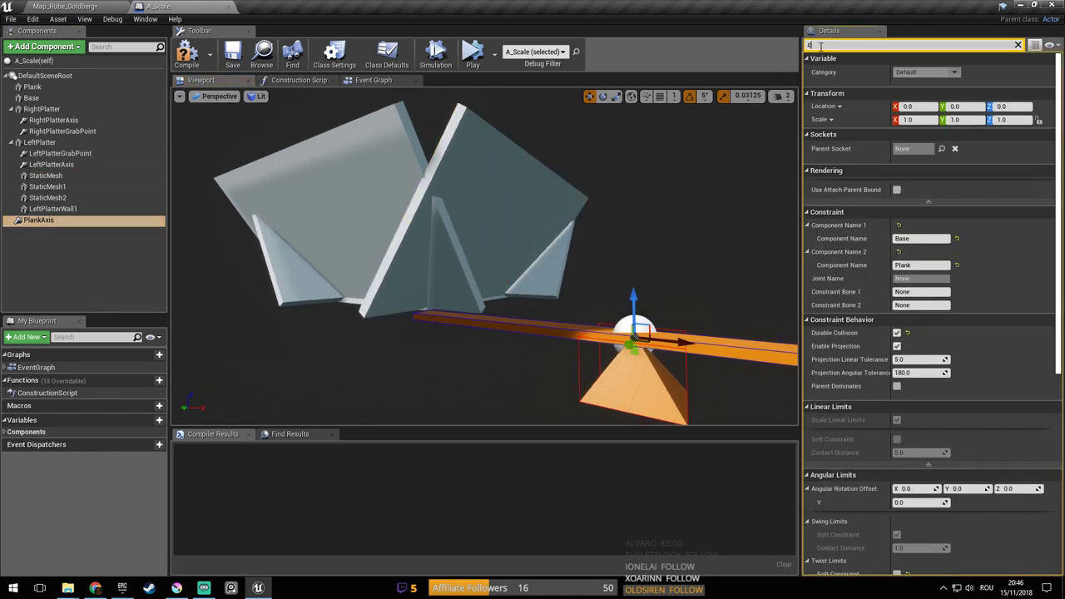
text(coll)
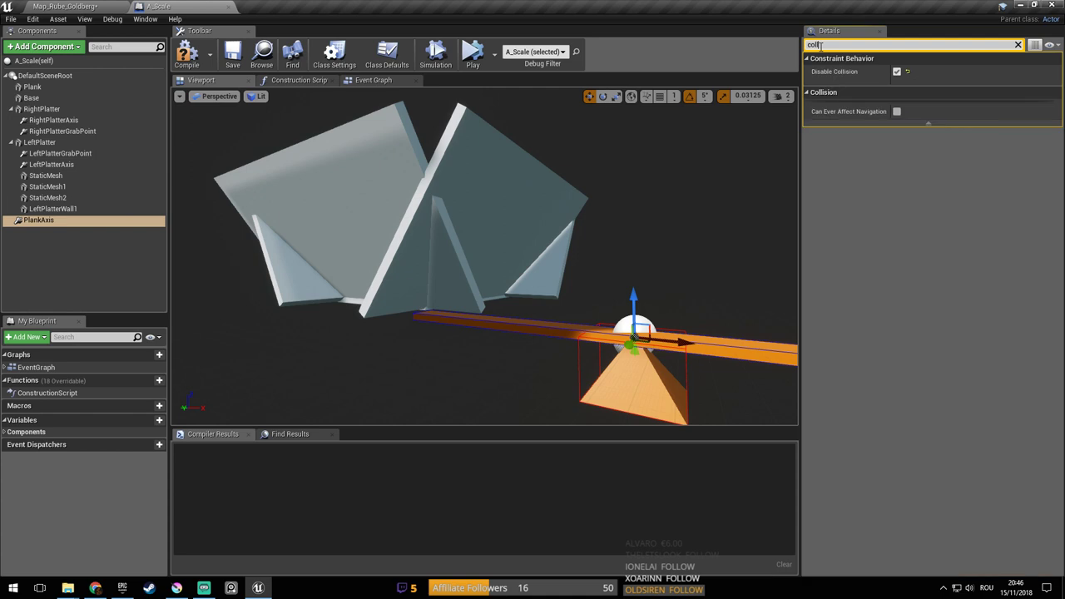
click(1018, 45)
Save the A_Scale blueprint, switch to the Map_Rube_Goldberg level and save it
key(ctrl+s)
right_drag(410, 220, 498, 280)
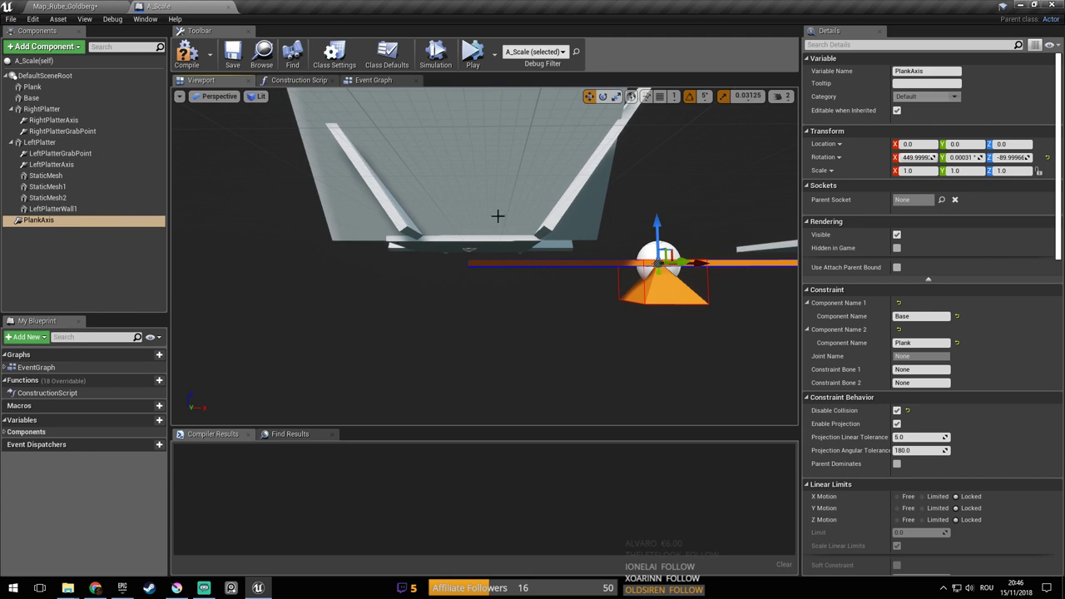
click(235, 58)
click(104, 7)
key(ctrl+s)
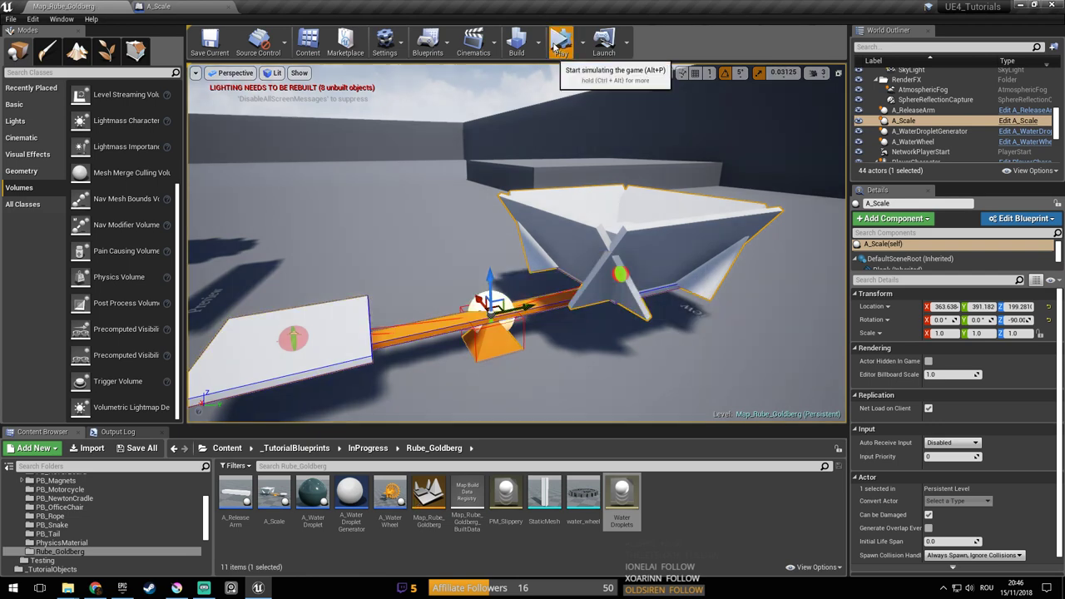
Simulate the level, watch how the walled scale behaves with the released spheres, and stop the simulation
click(561, 42)
click(590, 132)
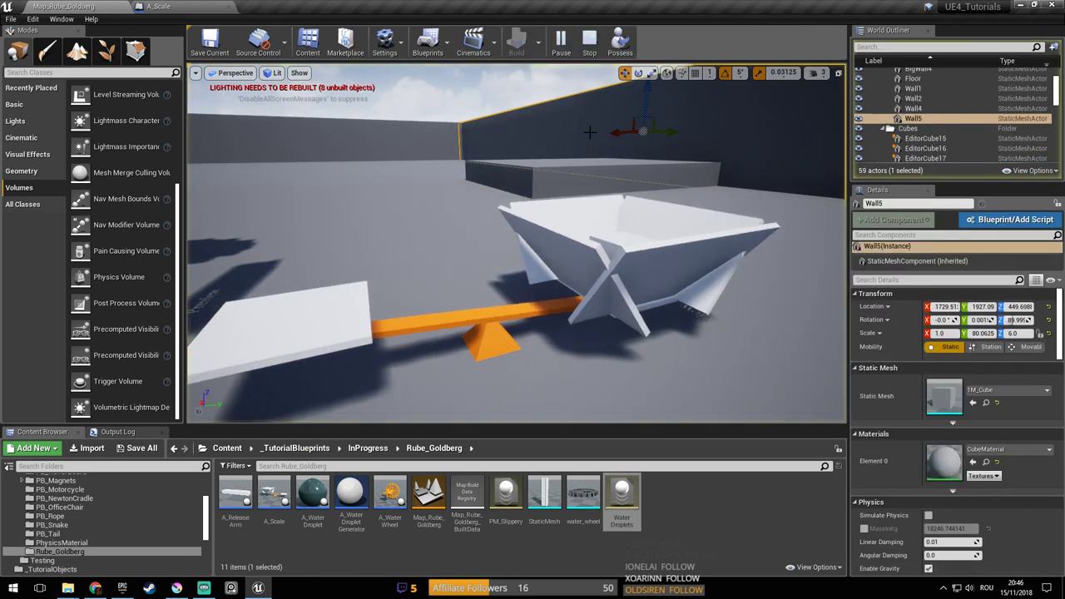
click(634, 193)
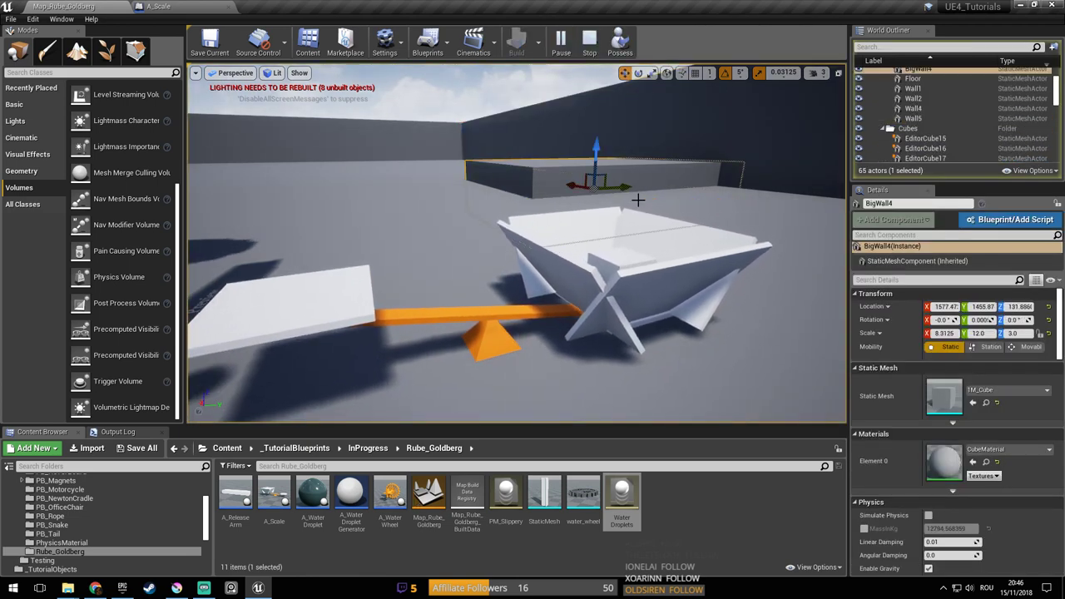
right_drag(636, 200, 532, 255)
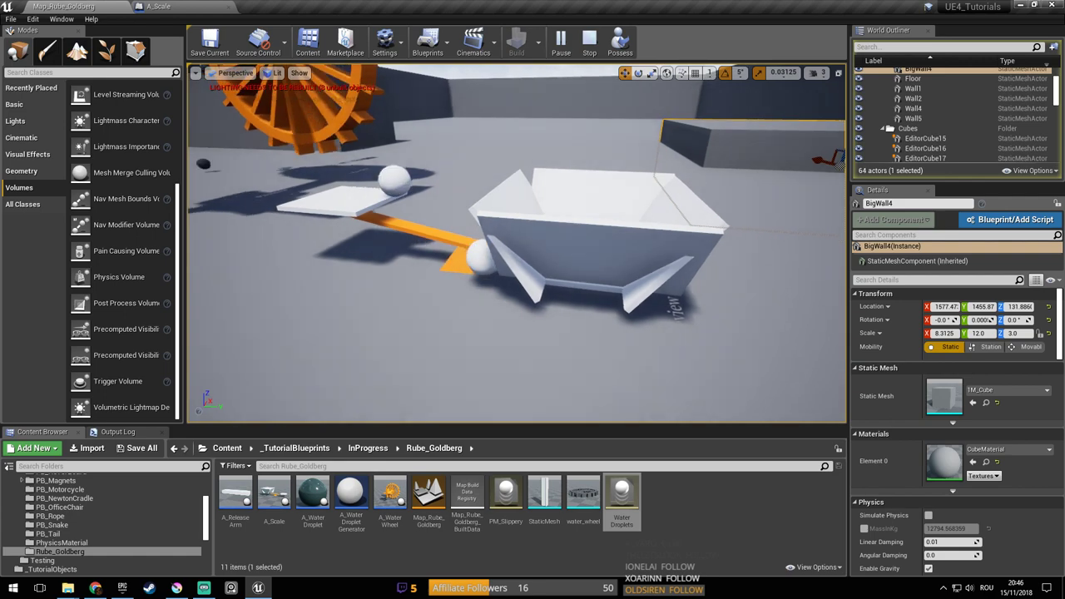
right_drag(635, 238, 587, 328)
key(Escape)
Simulate the level again with the view on the scale, and return to the A_Scale blueprint
click(585, 326)
drag(545, 288, 724, 289)
right_drag(725, 289, 724, 289)
click(563, 43)
key(alt+s)
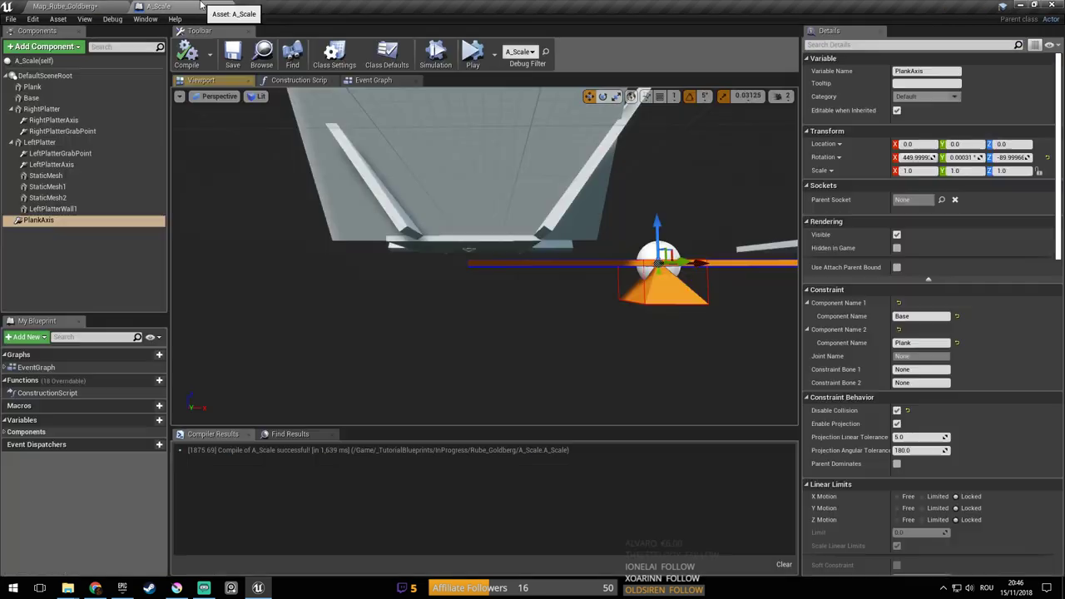
Examine the physics settings of the StaticMesh wall attached to LeftPlatter
right_drag(483, 249, 483, 249)
right_drag(435, 191, 435, 191)
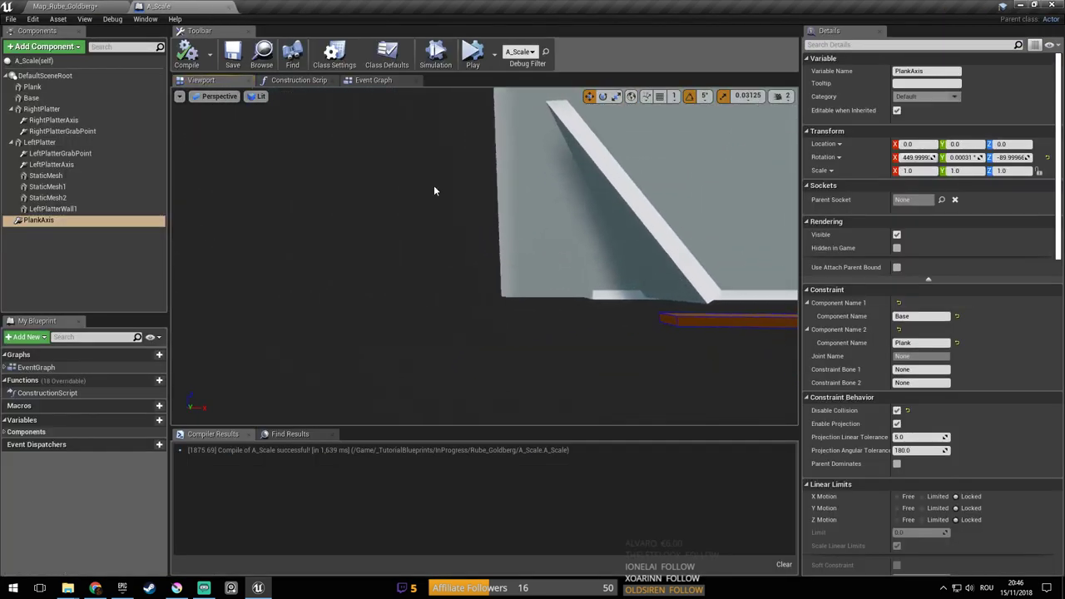
click(48, 176)
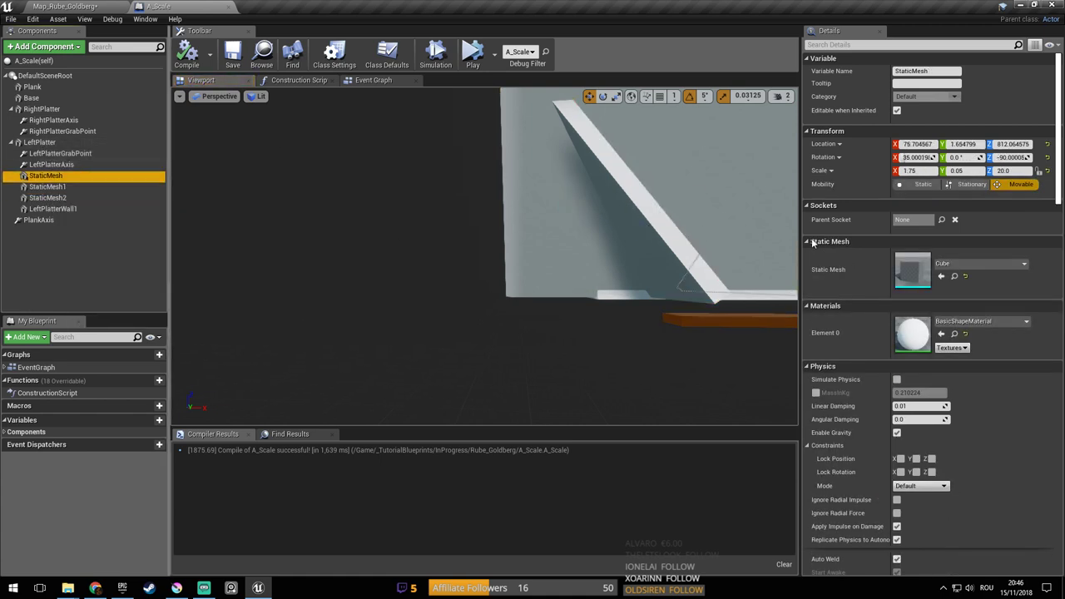
scroll(982, 275, down, 2)
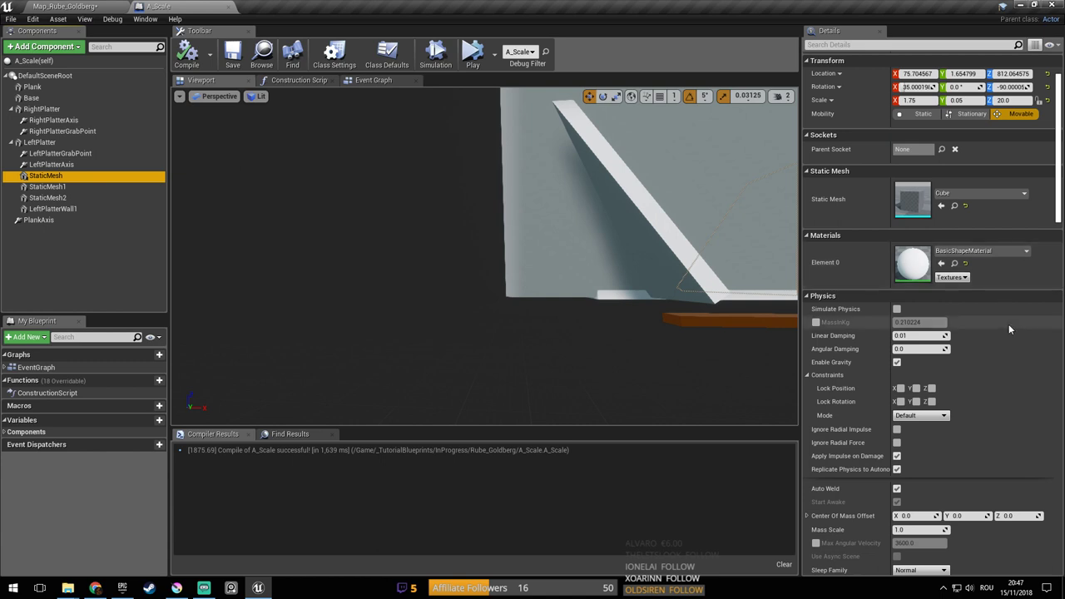
scroll(1009, 330, down, 3)
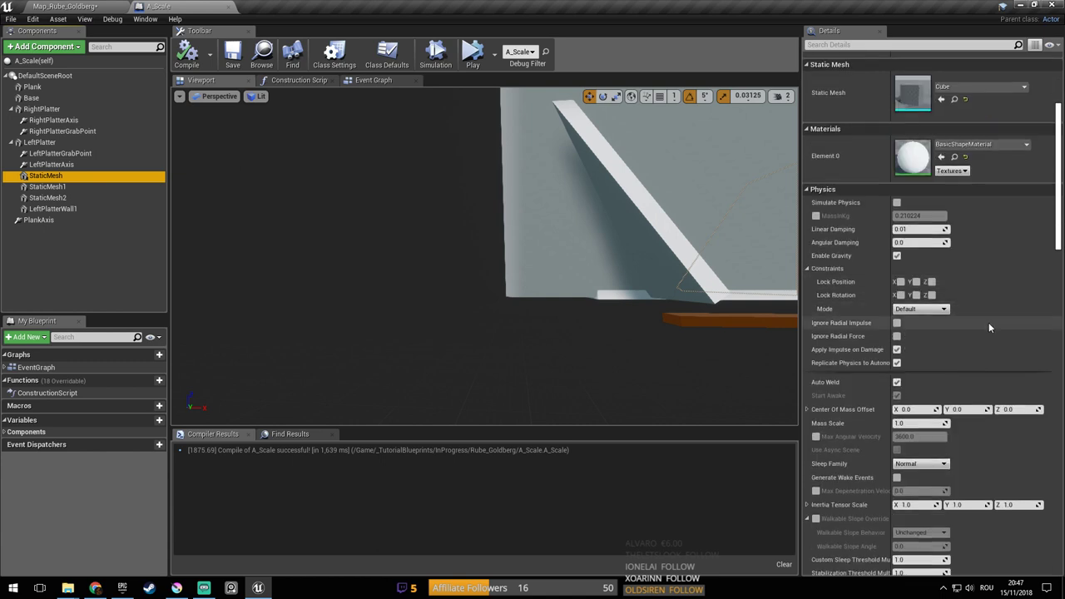
click(1059, 245)
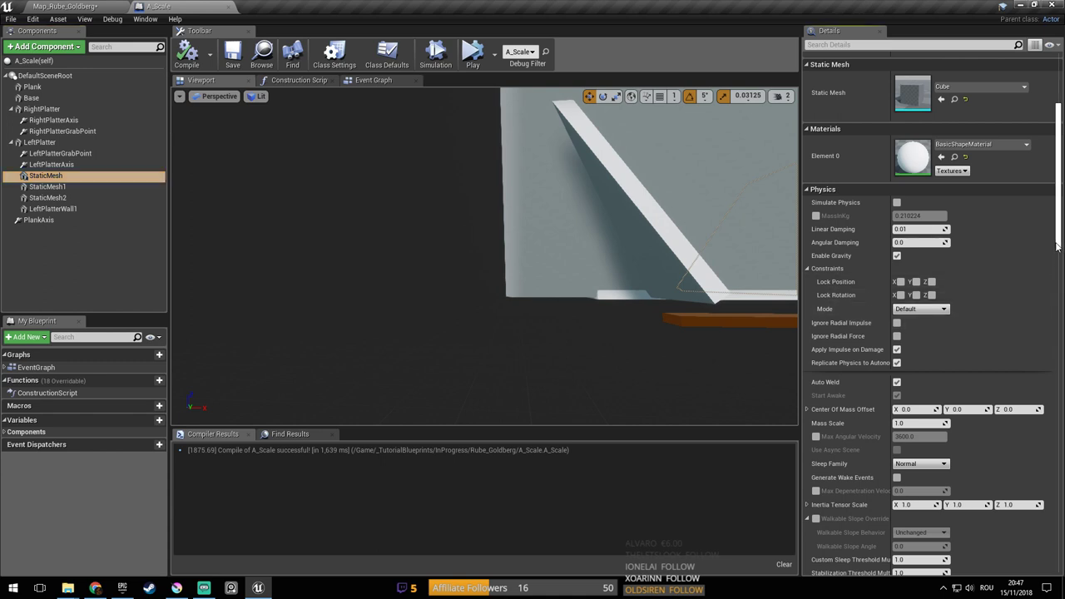
scroll(1057, 246, up, 5)
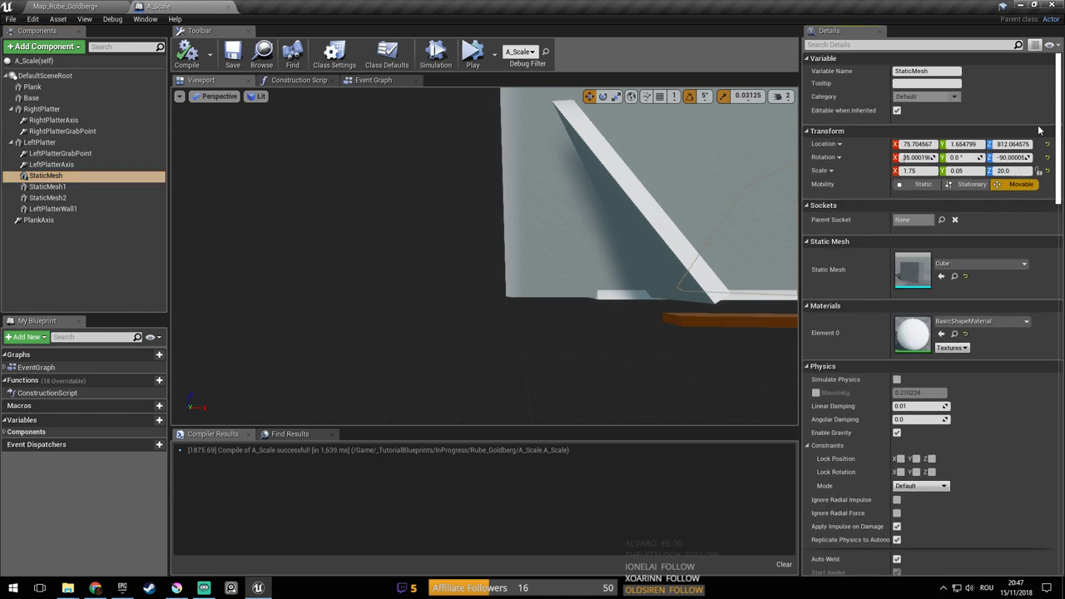
Filter StaticMesh's details for "mass" to check its mass settings, and clear the filter
click(911, 51)
text(mass)
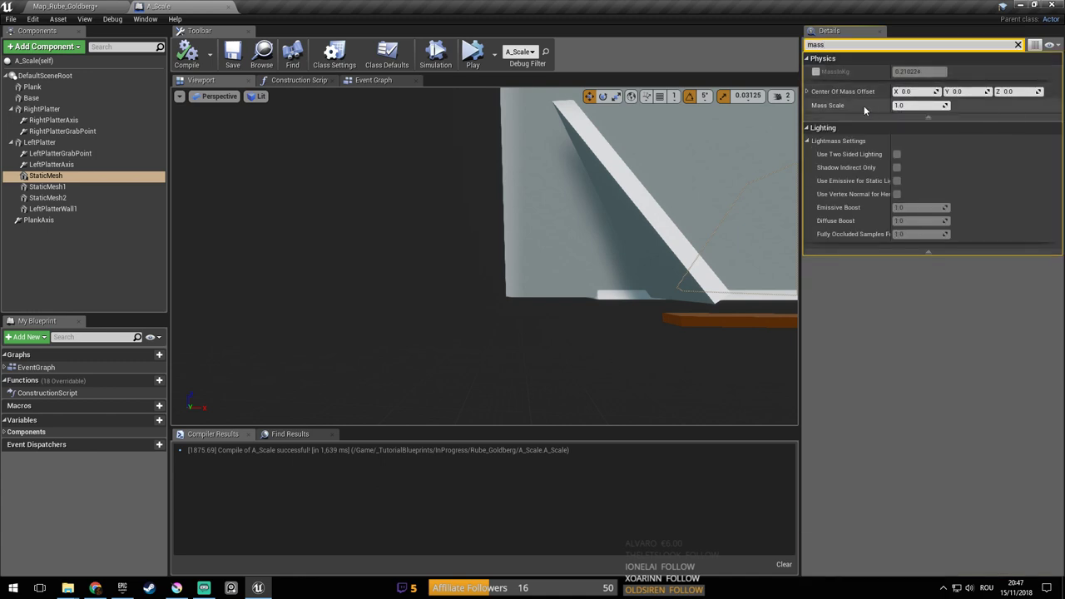
click(1019, 45)
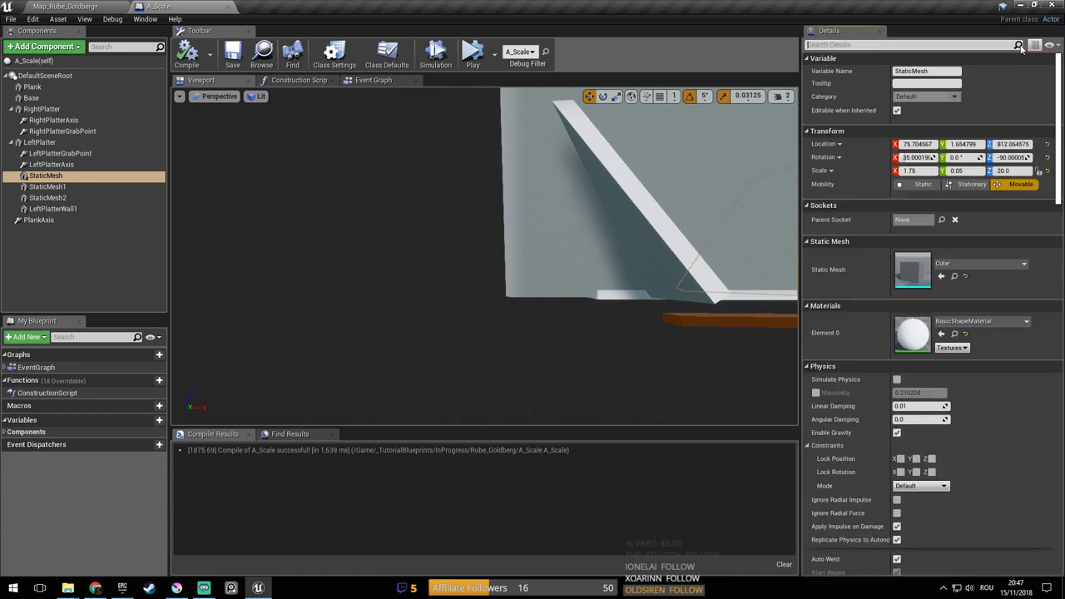
Review LeftPlatter's physics settings and open its MassInKg value
click(68, 144)
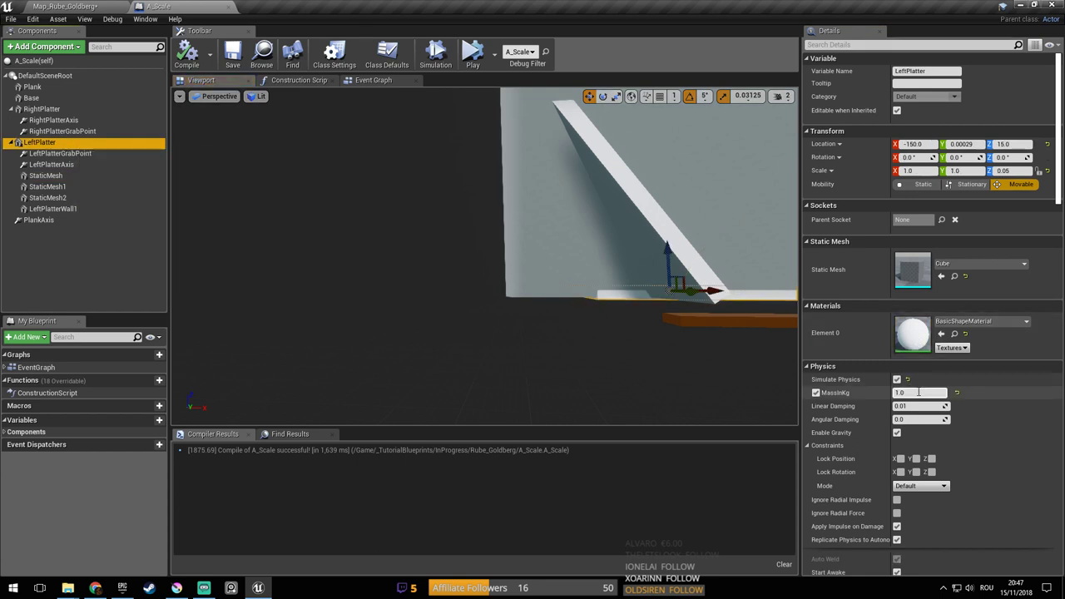
scroll(919, 392, down, 2)
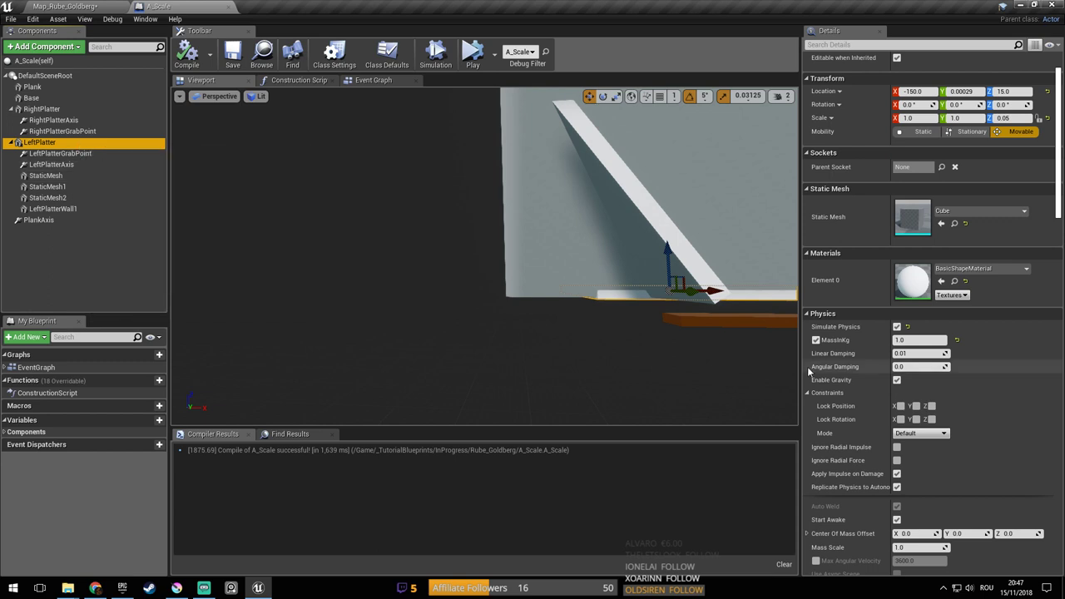
click(915, 340)
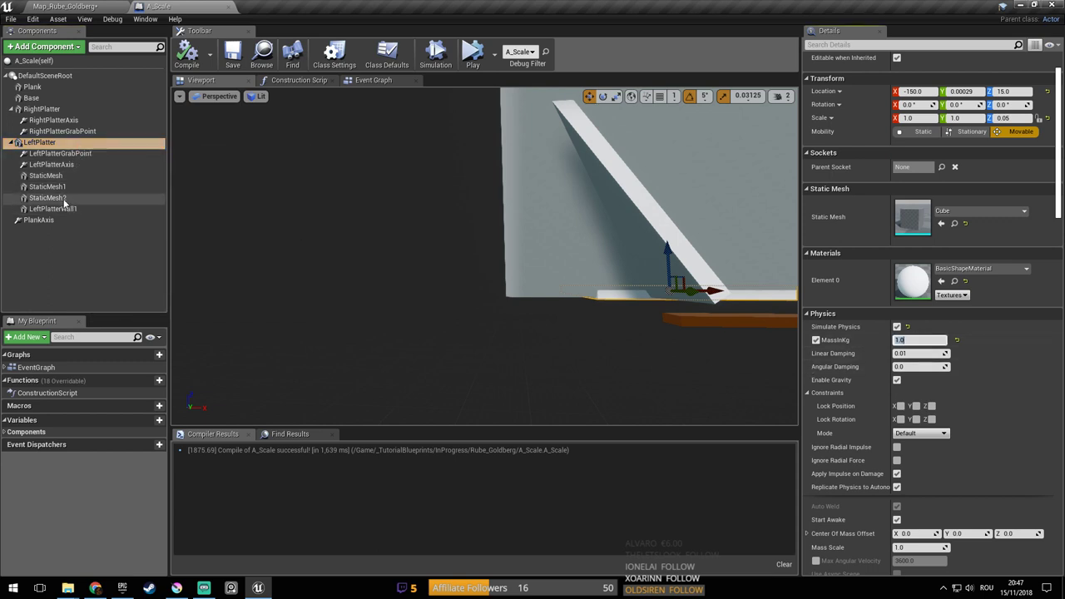
Override the mass of the StaticMesh wall with 0.001 kg, and save the A_Scale blueprint
click(55, 110)
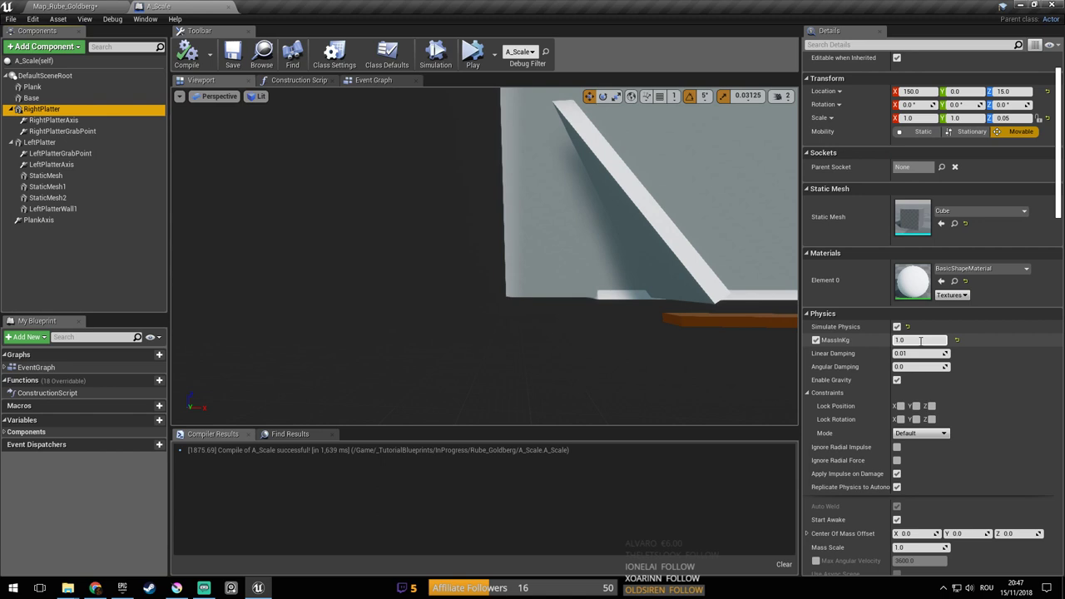
click(82, 177)
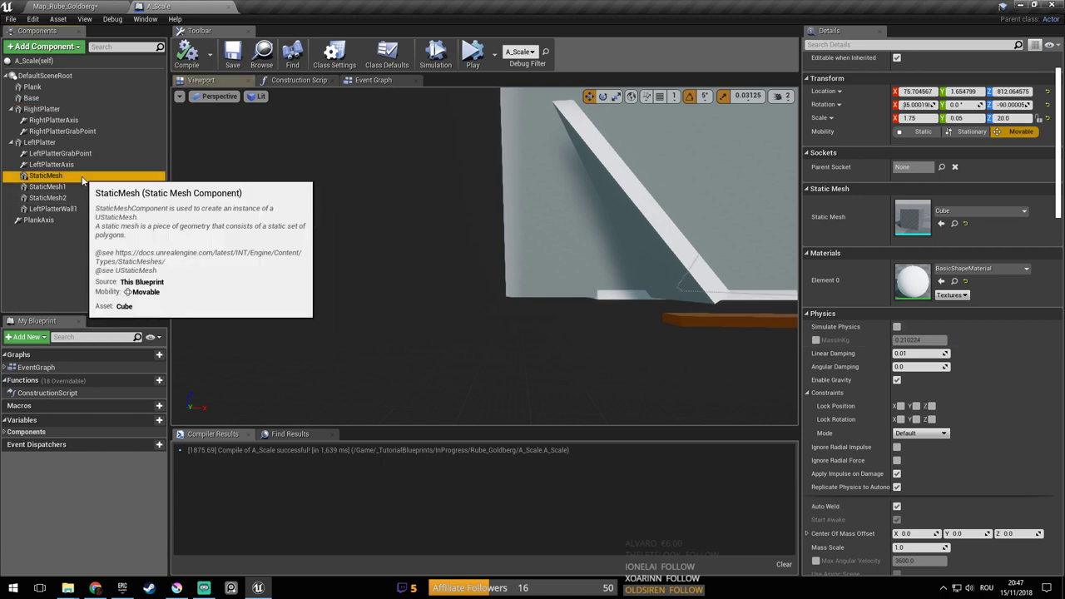
click(817, 341)
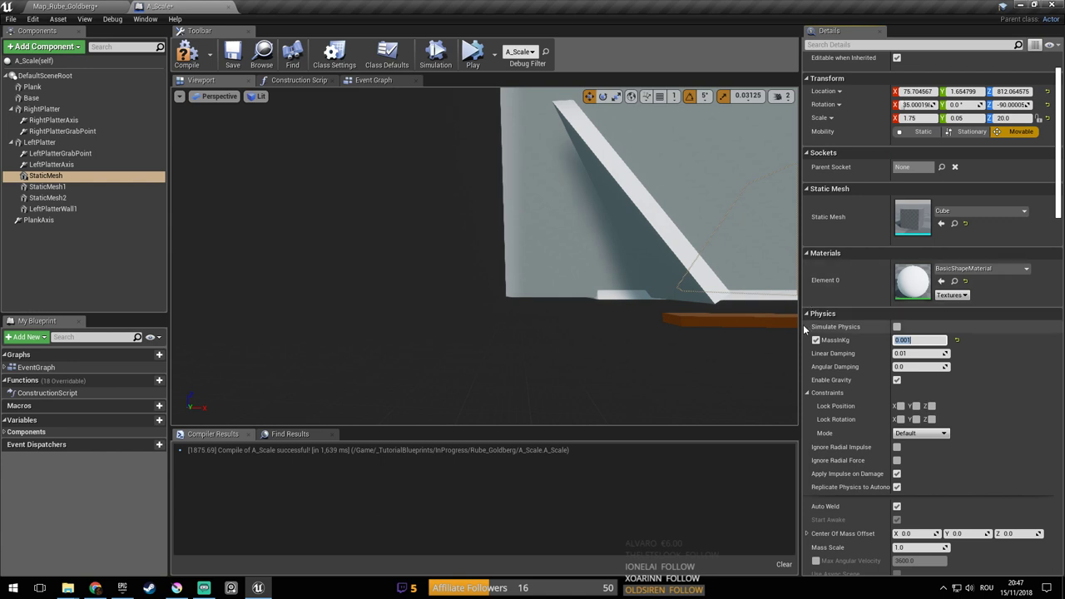
right_drag(360, 293, 475, 283)
key(ctrl+s)
key(s)
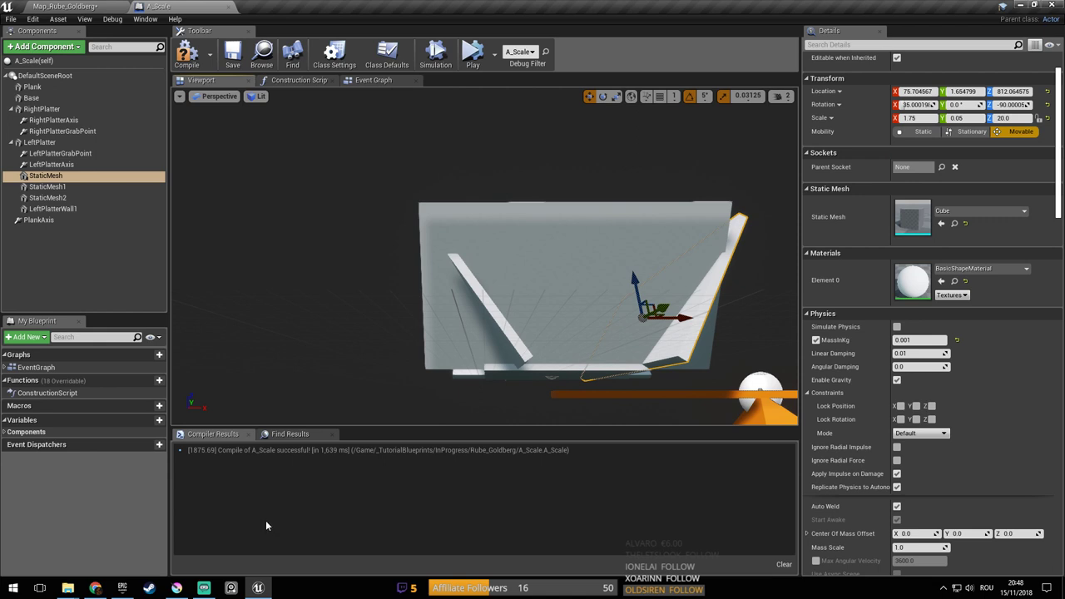
Set the StaticMesh wall's MassInKg to 0.25
right_drag(310, 357, 499, 351)
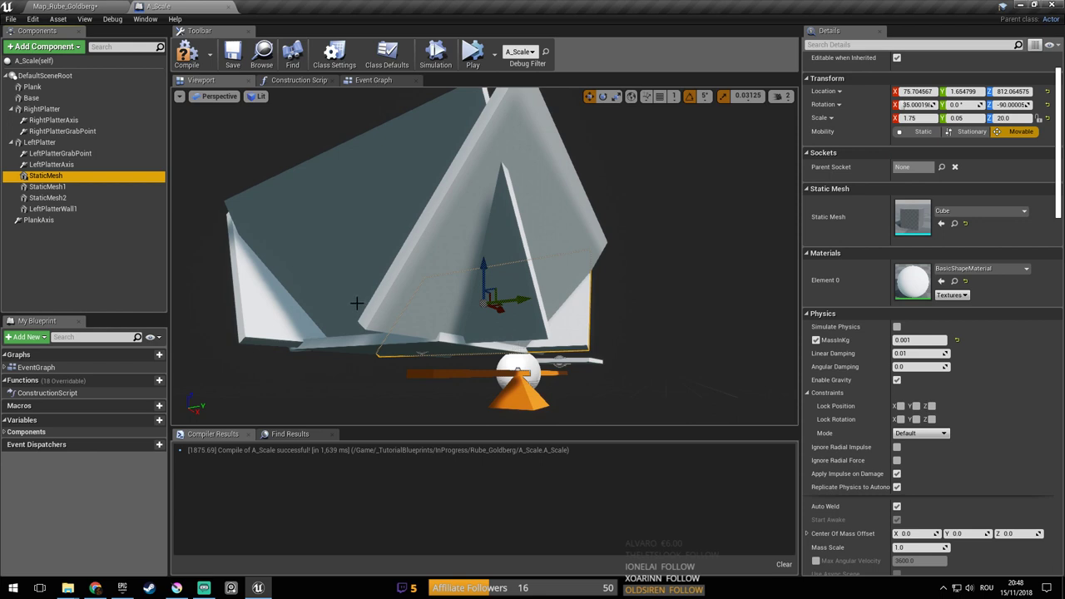
right_drag(313, 264, 250, 250)
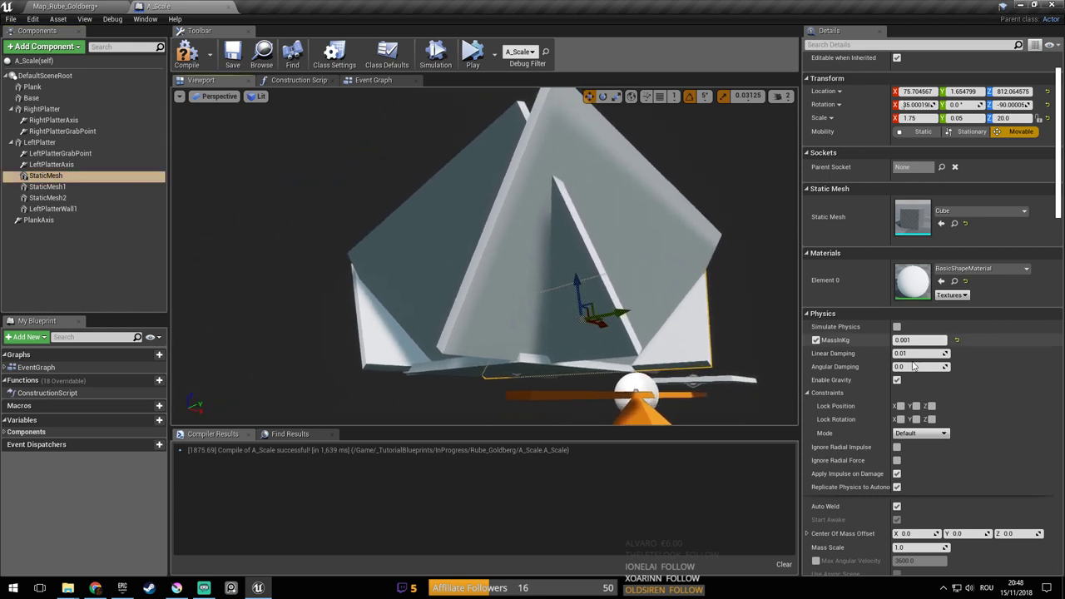
click(915, 340)
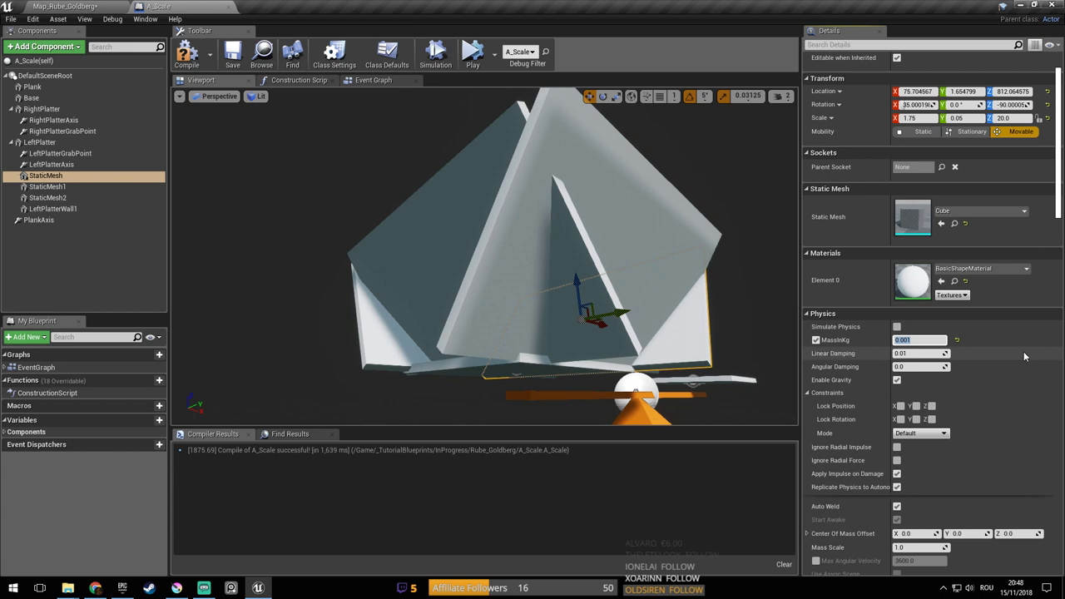
text(0.25)
key(Return)
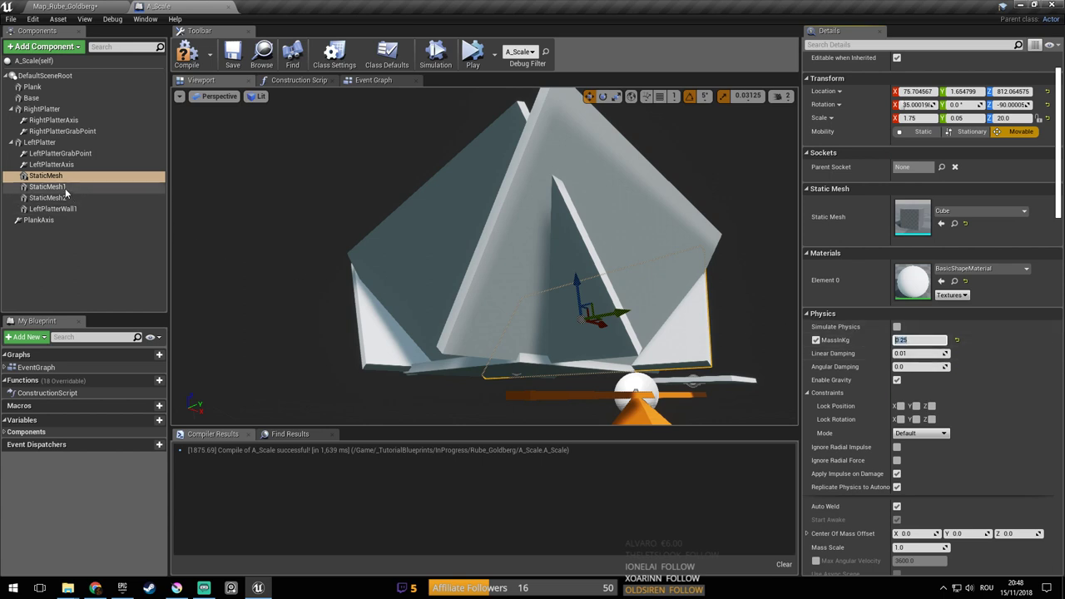
Override the masses of StaticMesh1, StaticMesh2 and LeftPlatterWall1, using 0.2 kg for StaticMesh2 and LeftPlatterWall1
click(65, 189)
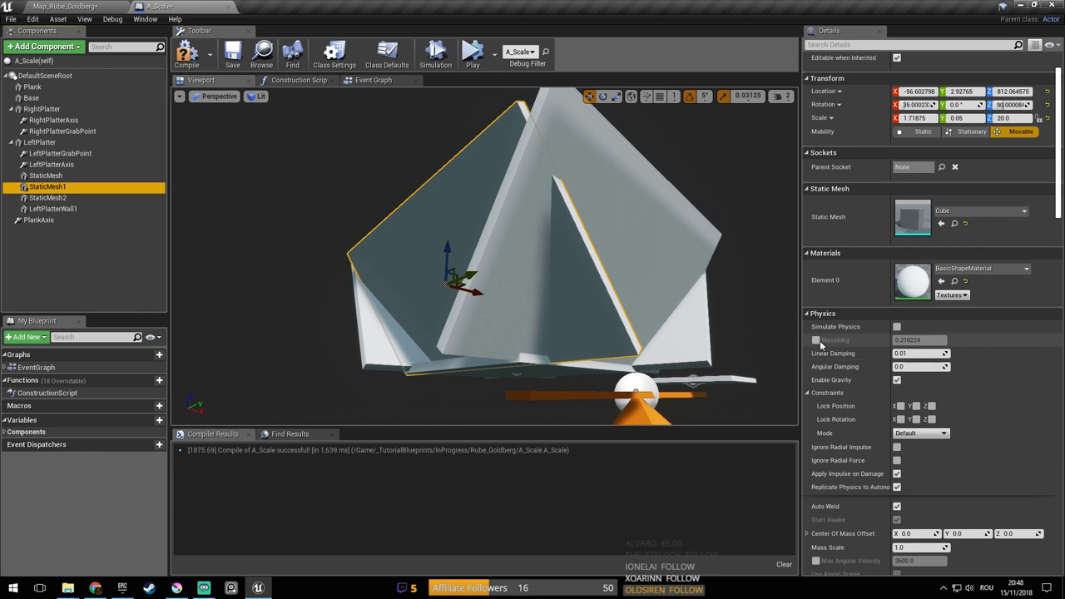
click(45, 175)
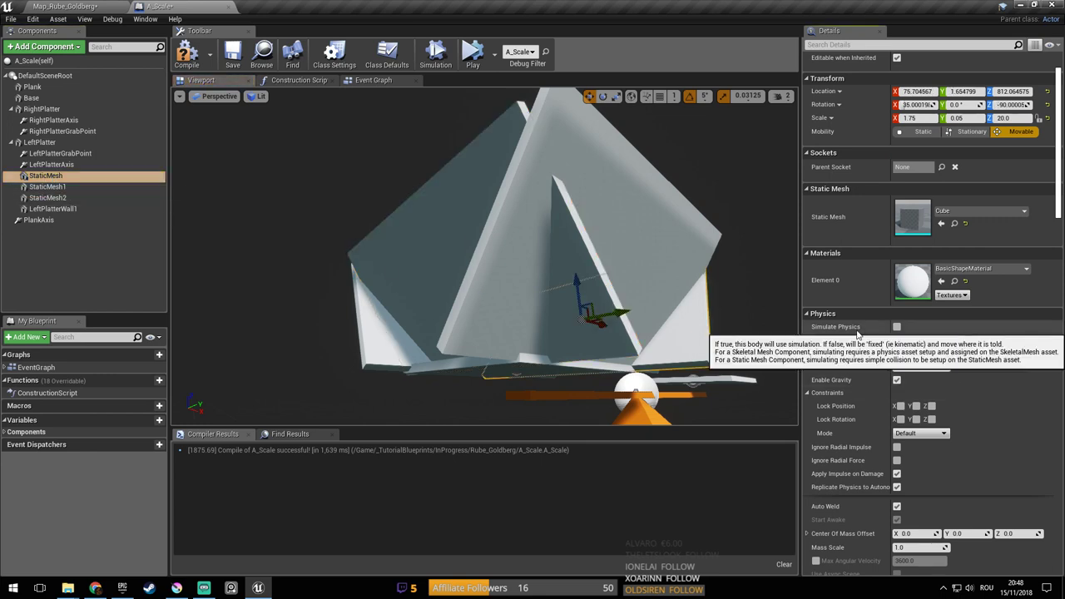
click(86, 190)
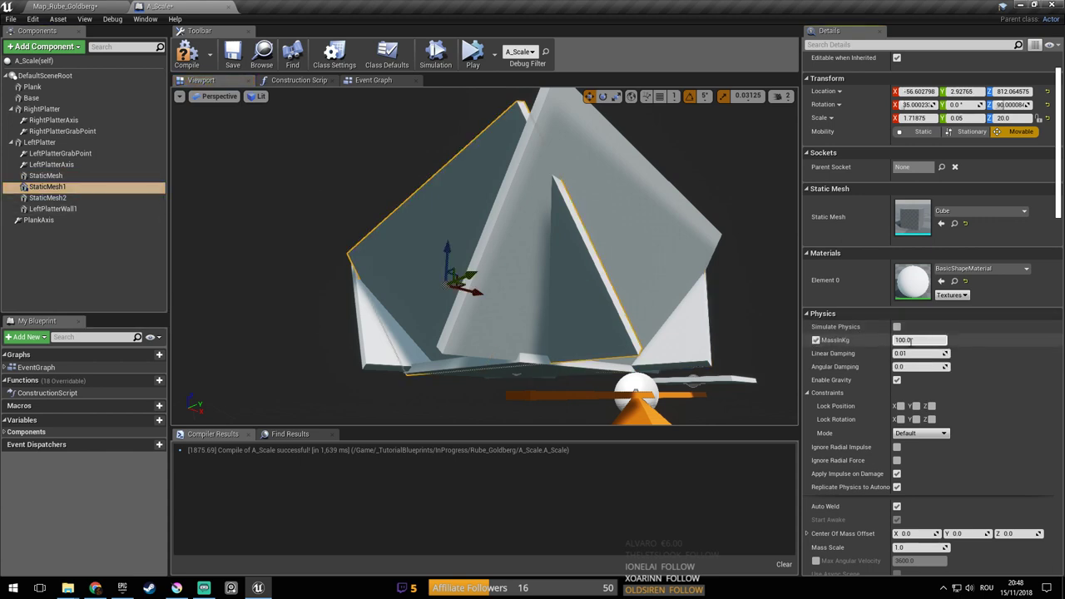
key(Down)
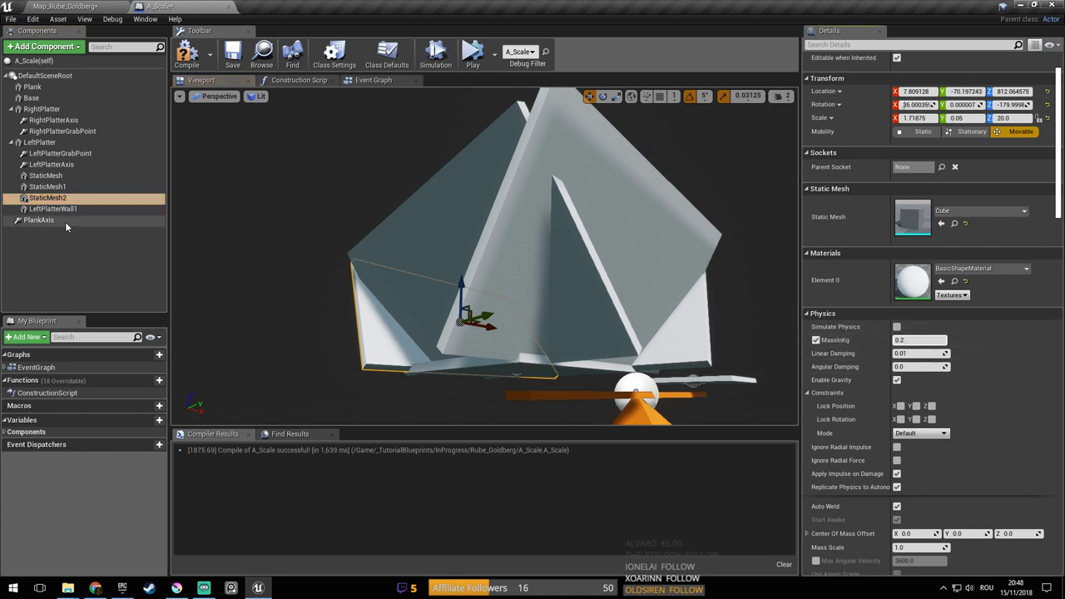
key(Down)
click(816, 341)
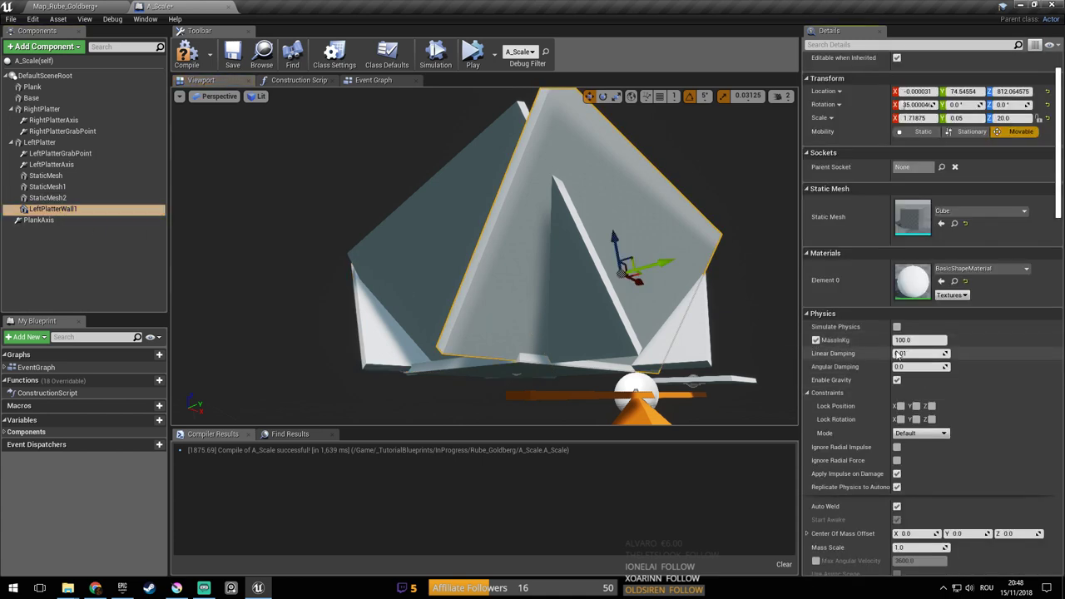
text(0.2)
key(Return)
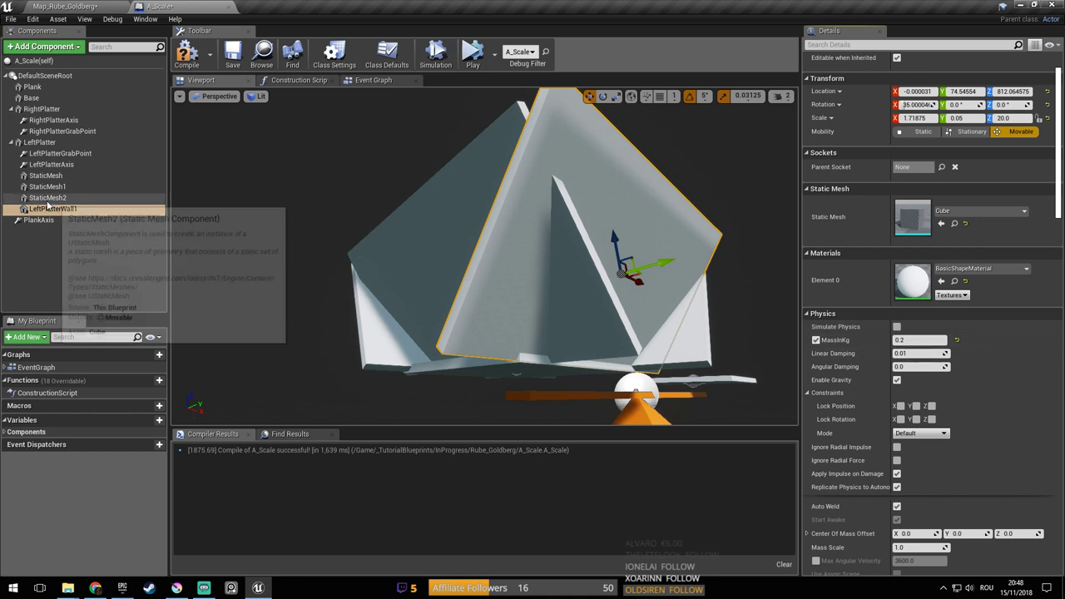
Set LeftPlatter's MassInKg to 0.2, and compile the A_Scale blueprint
click(67, 214)
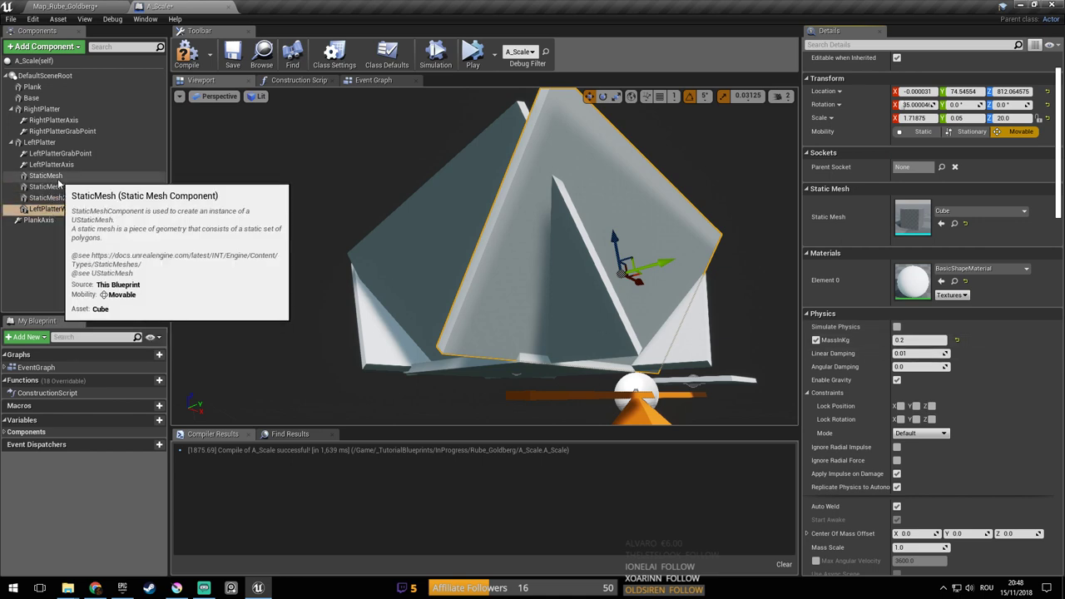
click(39, 142)
click(940, 340)
text(0.2)
key(Return)
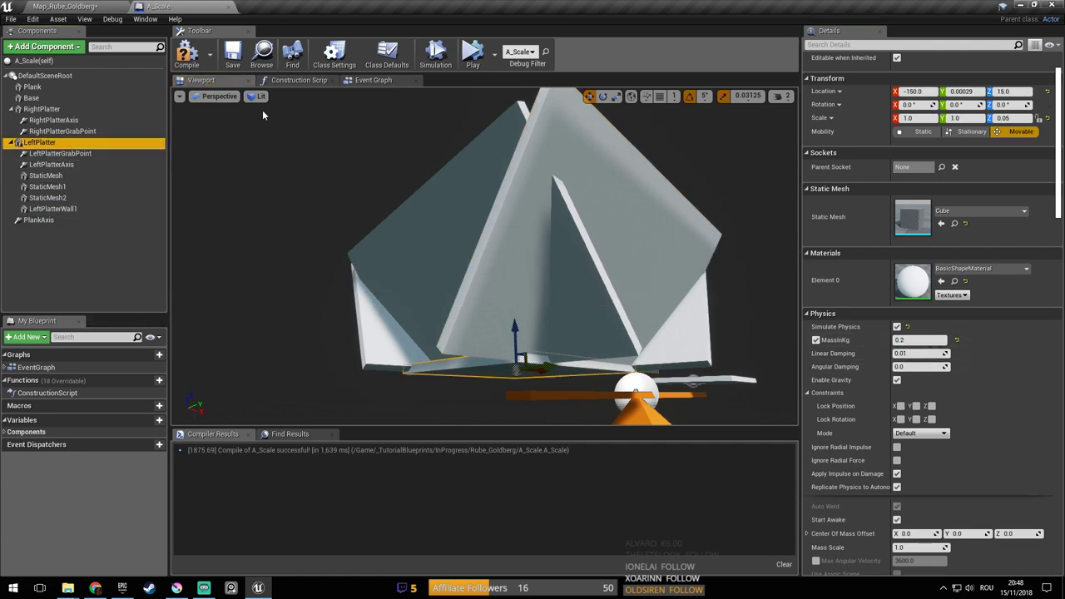
click(192, 62)
Return to the Rube Goldberg map, and simulate the level twice to watch how the scale behaves
click(66, 7)
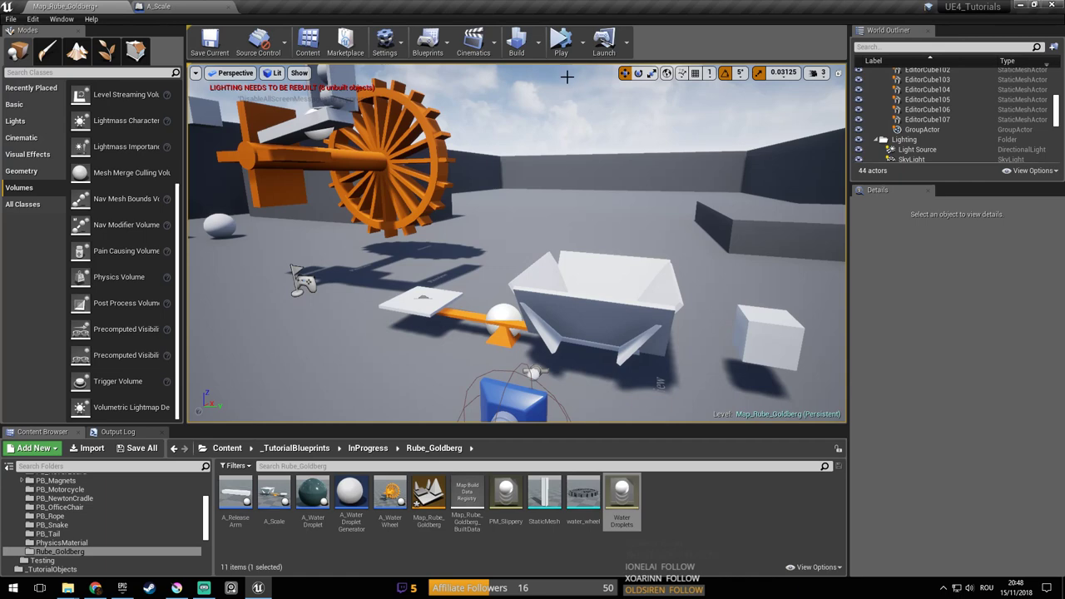
click(560, 48)
click(607, 290)
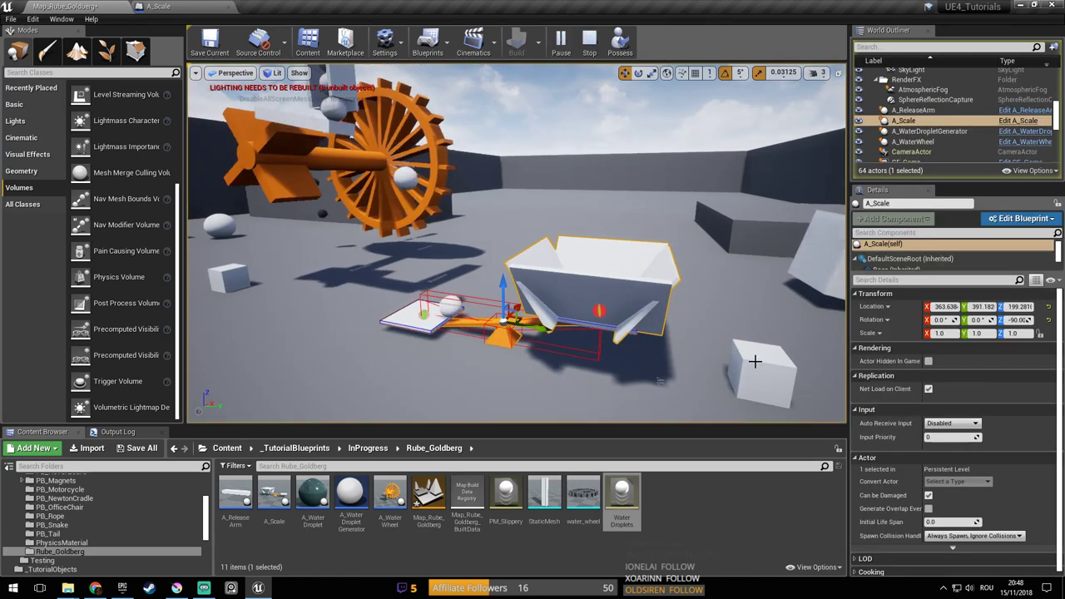
key(Escape)
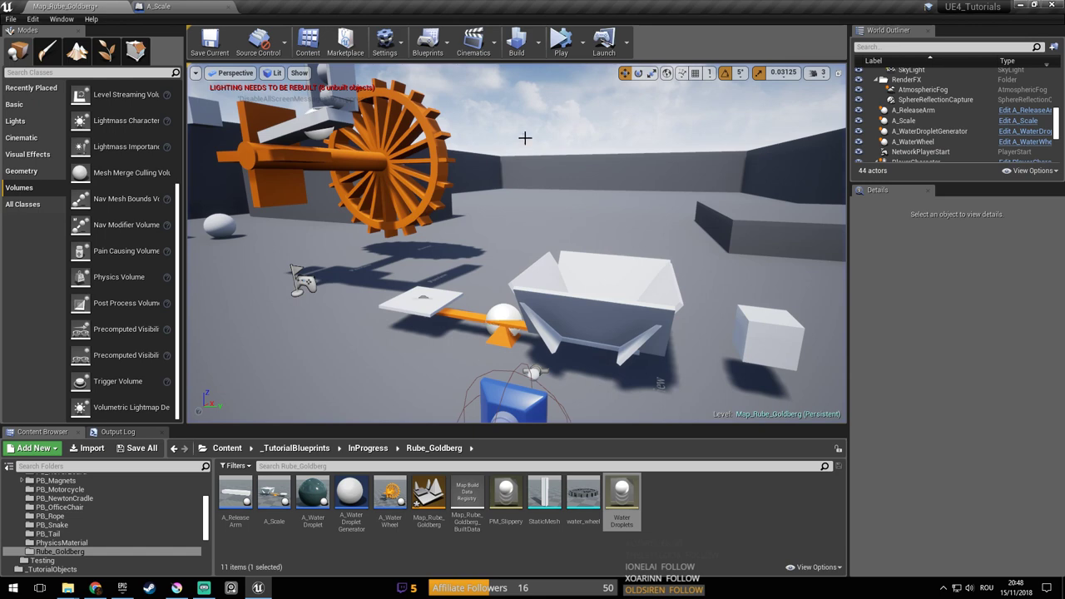
click(561, 39)
click(607, 132)
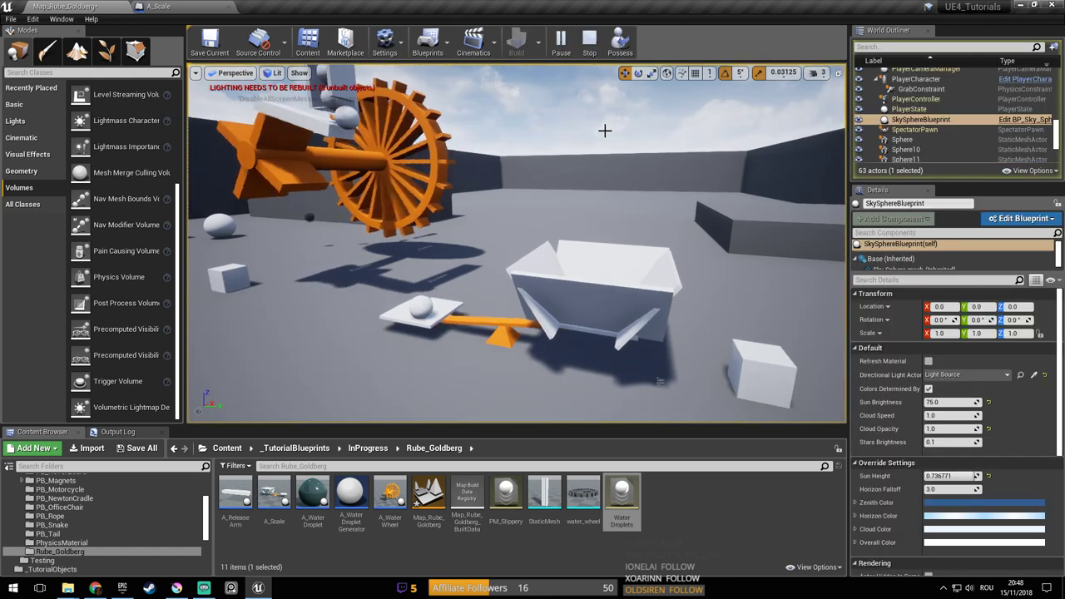
key(Escape)
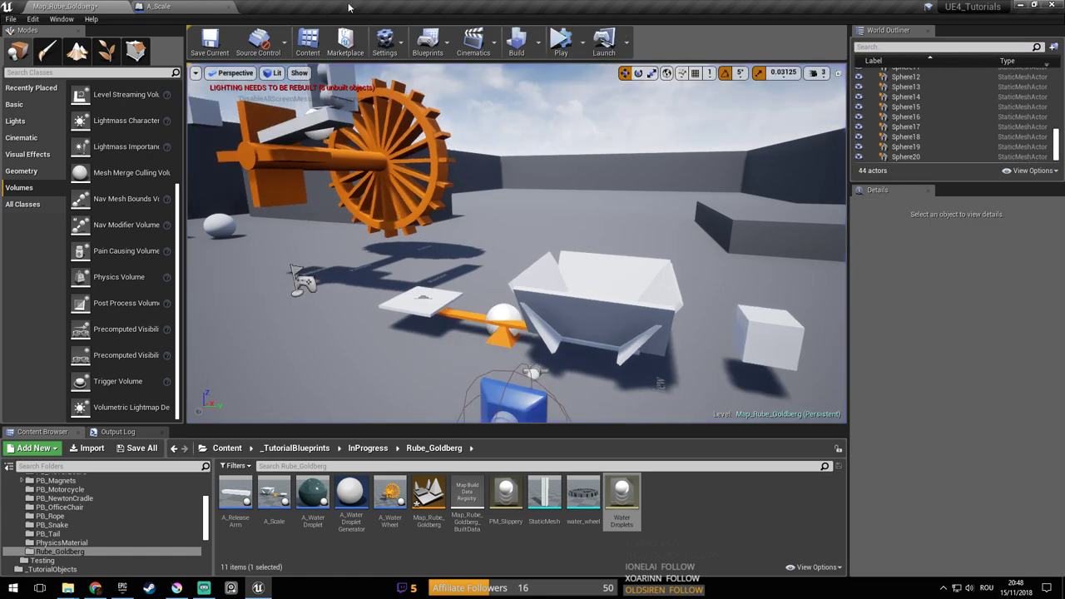
Rotate A_Scale in the level to about 90° around Z, and test the flipped scale in a simulation
click(198, 4)
click(107, 5)
right_drag(531, 241, 561, 279)
click(531, 241)
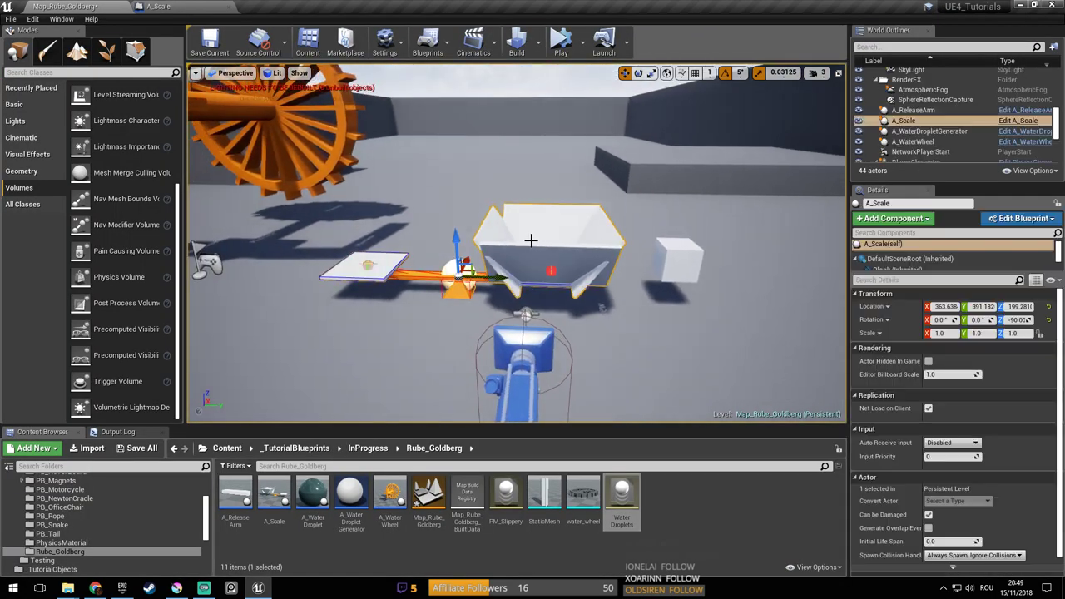
click(638, 72)
drag(503, 298, 439, 308)
key(ctrl+s)
mouse_move(498, 199)
right_down()
mouse_move(478, 162)
mouse_move(498, 179)
mouse_move(498, 199)
right_up()
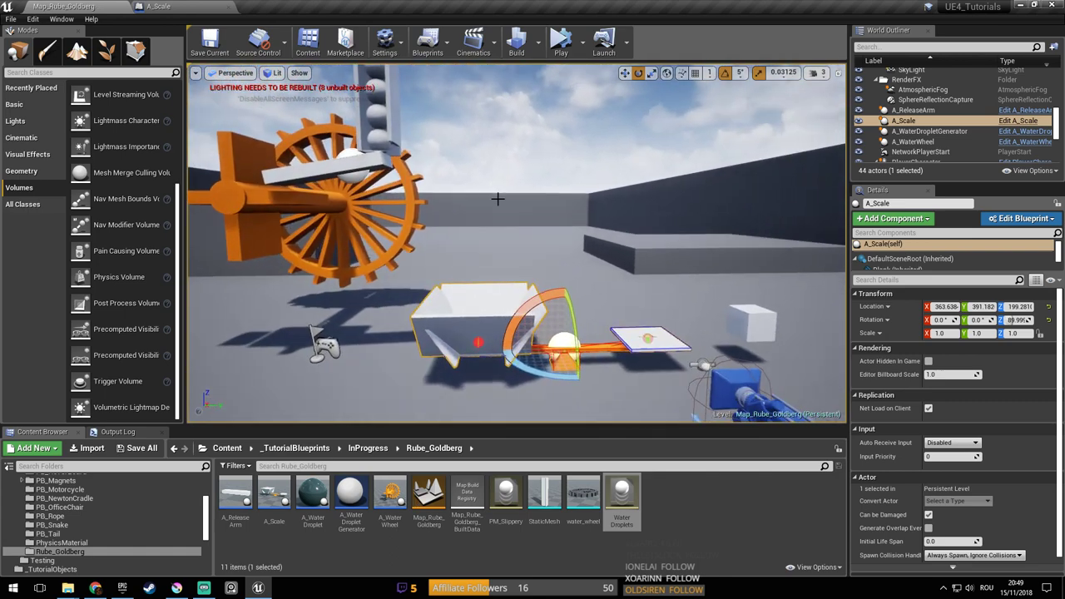
click(561, 46)
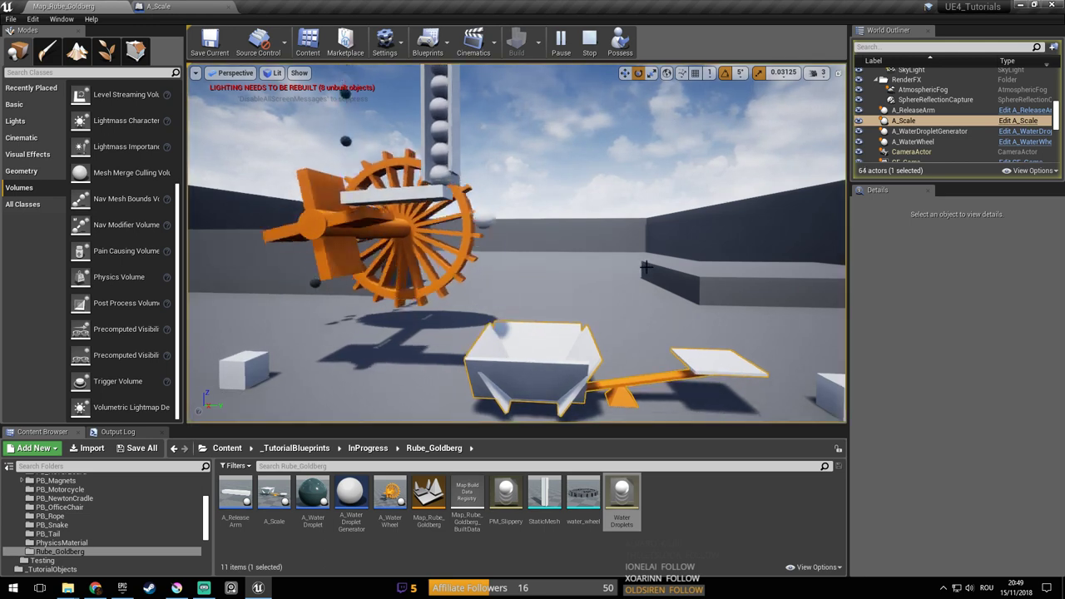
key(Escape)
Place EditorCube107 on A_Scale's open platter at about X 357, Y 541, Z 242, and save the map
right_drag(644, 176, 706, 208)
click(691, 296)
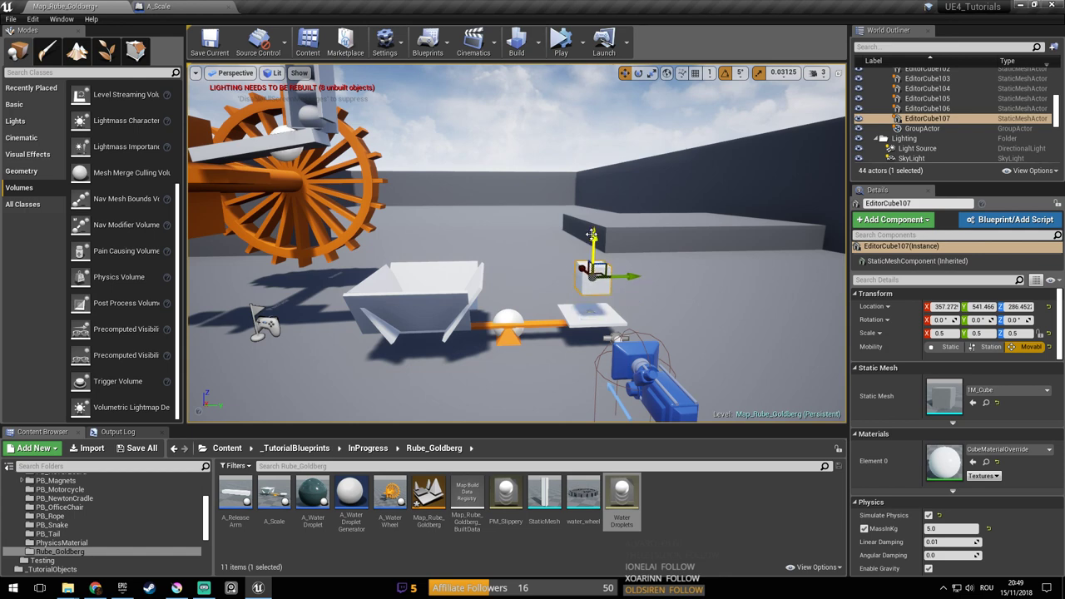
key(ctrl+s)
right_drag(591, 295, 525, 193)
Simulate the level with EditorCube107 as the counterweight on the scale
click(552, 46)
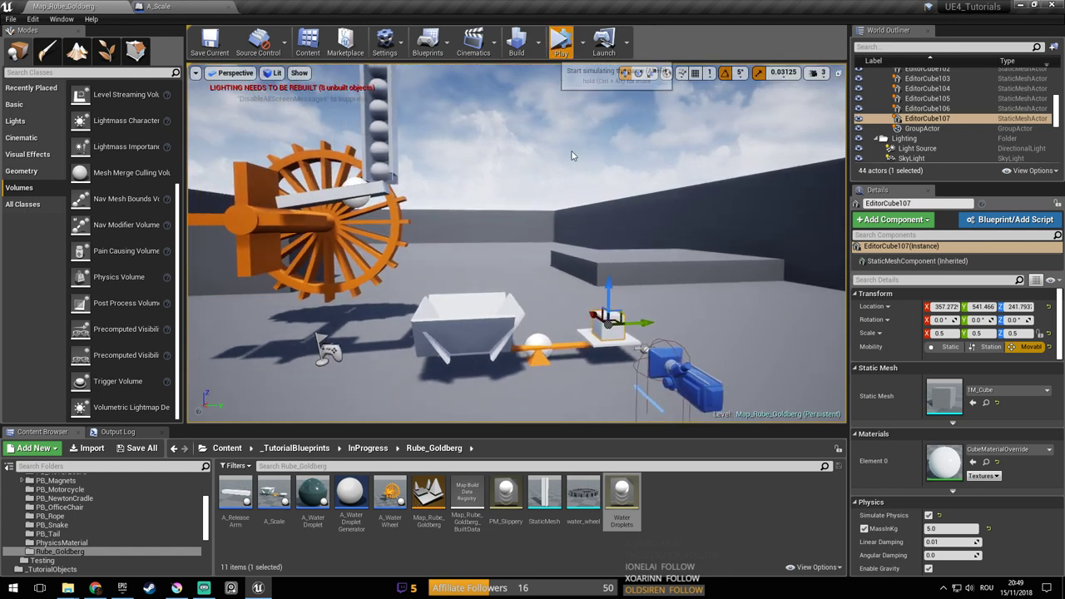
key(alt+s)
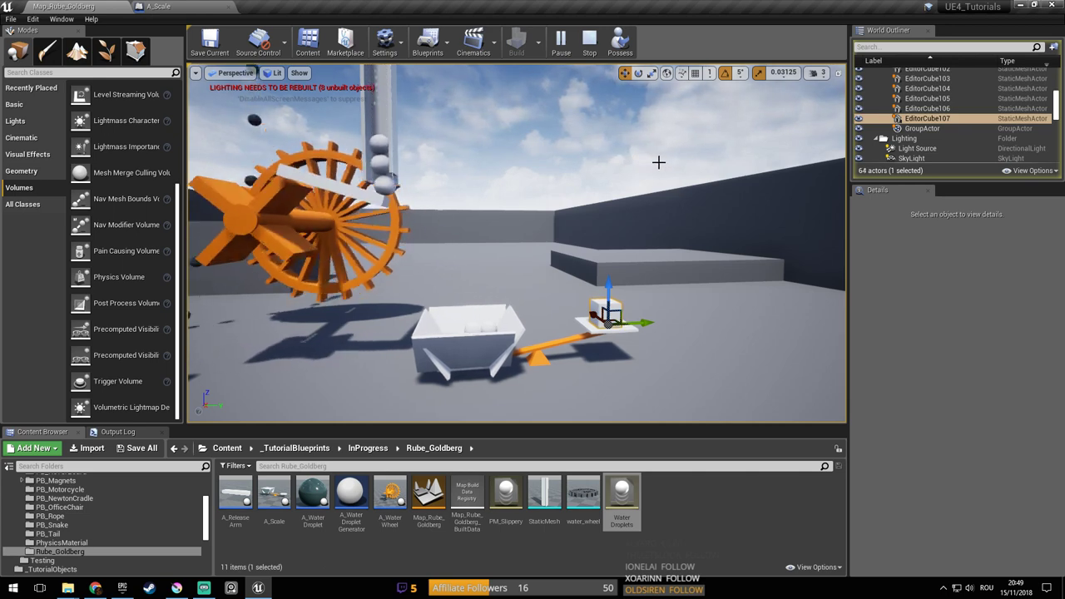
key(Escape)
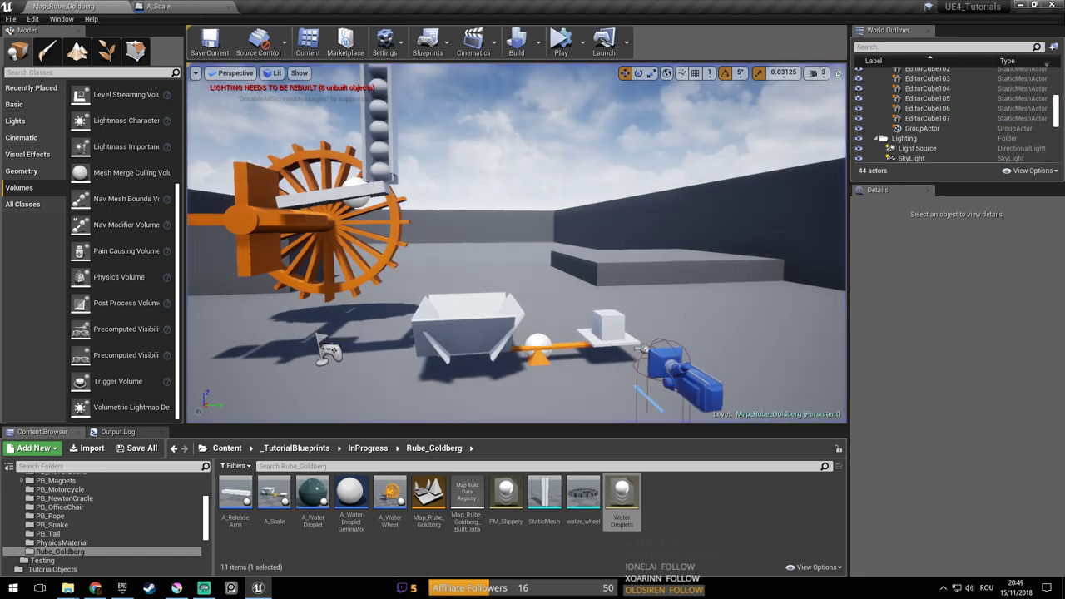
Set EditorCube107's MassInKg to 20
click(608, 325)
scroll(957, 417, down, 2)
key(Return)
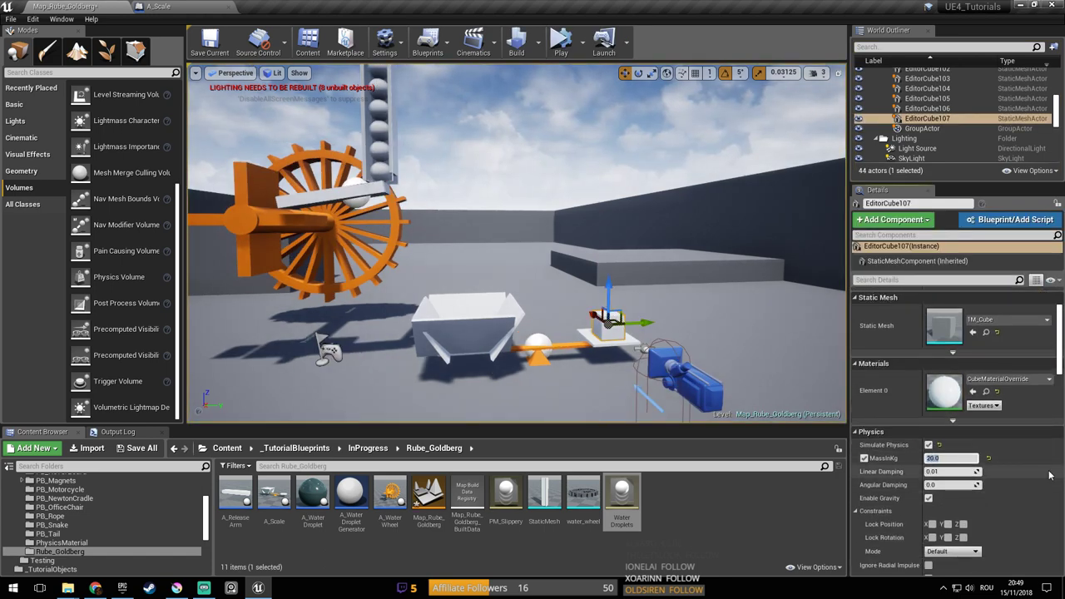
Shift A_Scale slightly along Y, and realign EditorCube107 with its open platter
mouse_move(499, 228)
right_down()
mouse_move(493, 200)
mouse_move(500, 228)
right_up()
click(511, 285)
right_drag(511, 286, 598, 298)
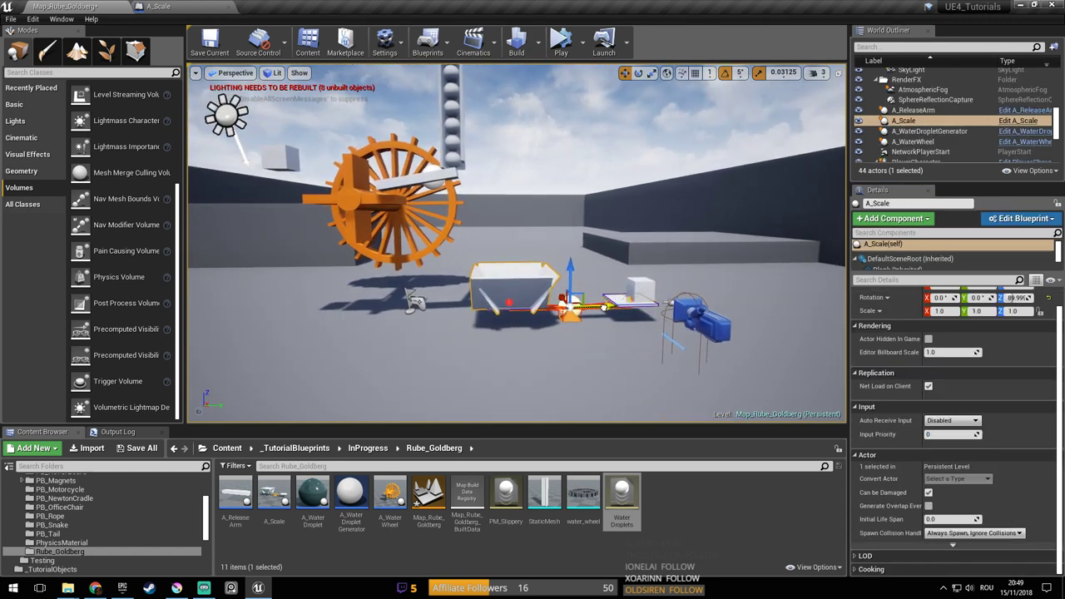
click(643, 287)
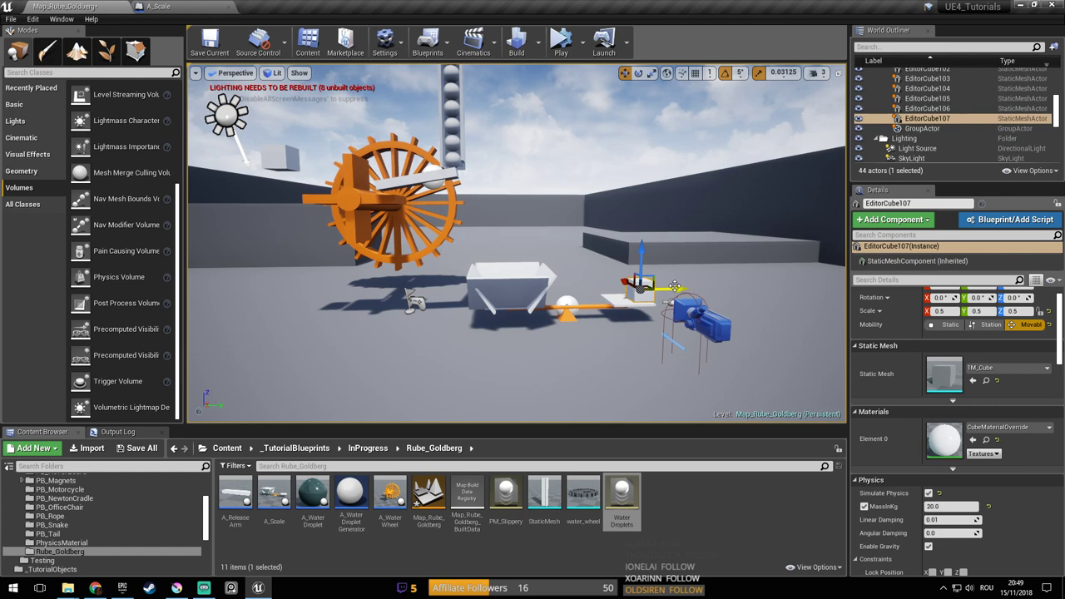
Simulate the level, and examine the sphere container and the counterweight cube up close
click(561, 42)
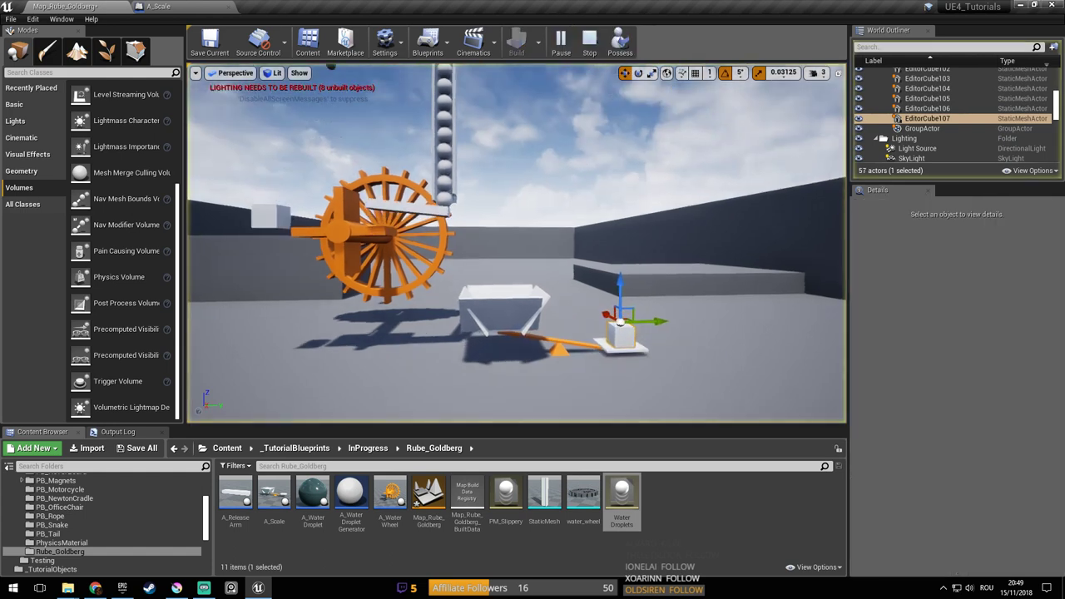
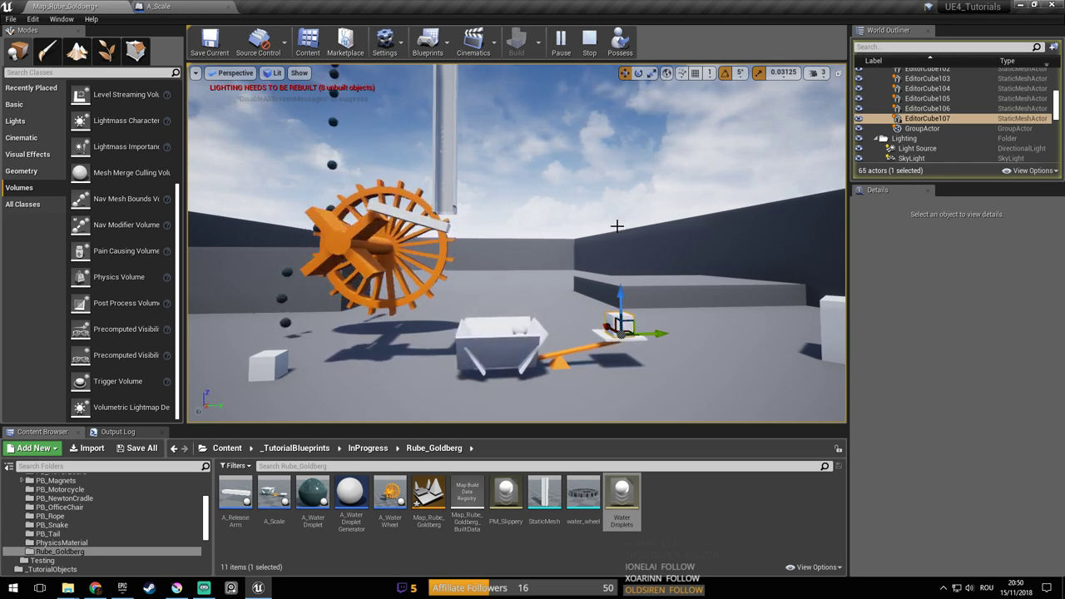
key(w)
right_drag(603, 275, 623, 230)
key(a)
mouse_move(611, 275)
right_down()
mouse_move(610, 313)
mouse_move(601, 316)
mouse_move(644, 320)
mouse_move(593, 266)
mouse_move(613, 268)
mouse_move(590, 266)
mouse_move(638, 281)
mouse_move(615, 275)
mouse_move(601, 326)
mouse_move(596, 290)
right_up()
key(s)
key(a)
key(w)
right_click(628, 249)
click(617, 245)
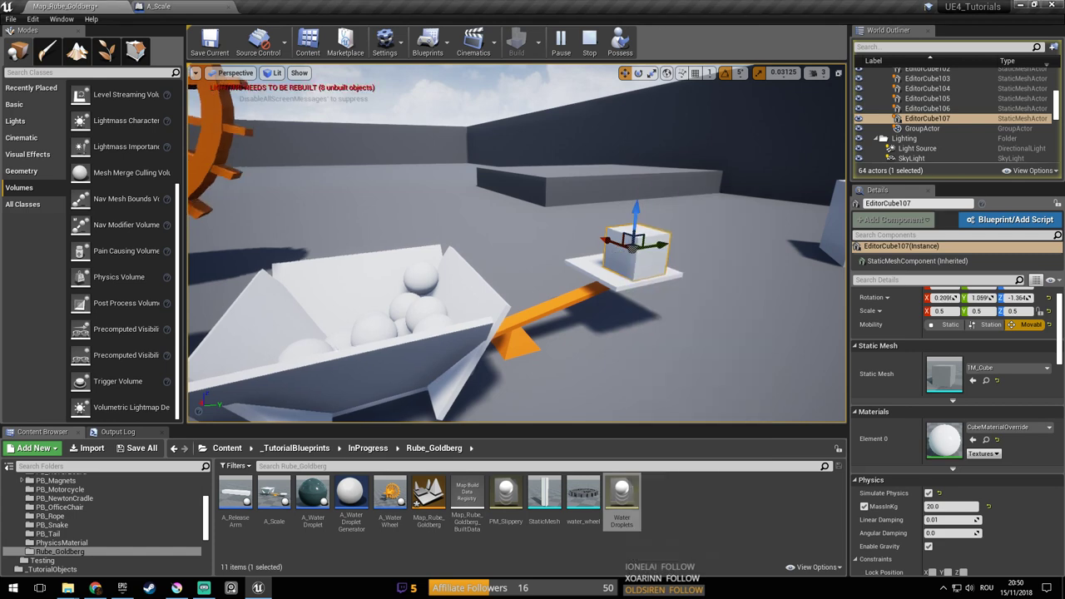
Stop the simulation, and save the Rube Goldberg map
key(Escape)
right_drag(616, 237, 618, 232)
key(ctrl+s)
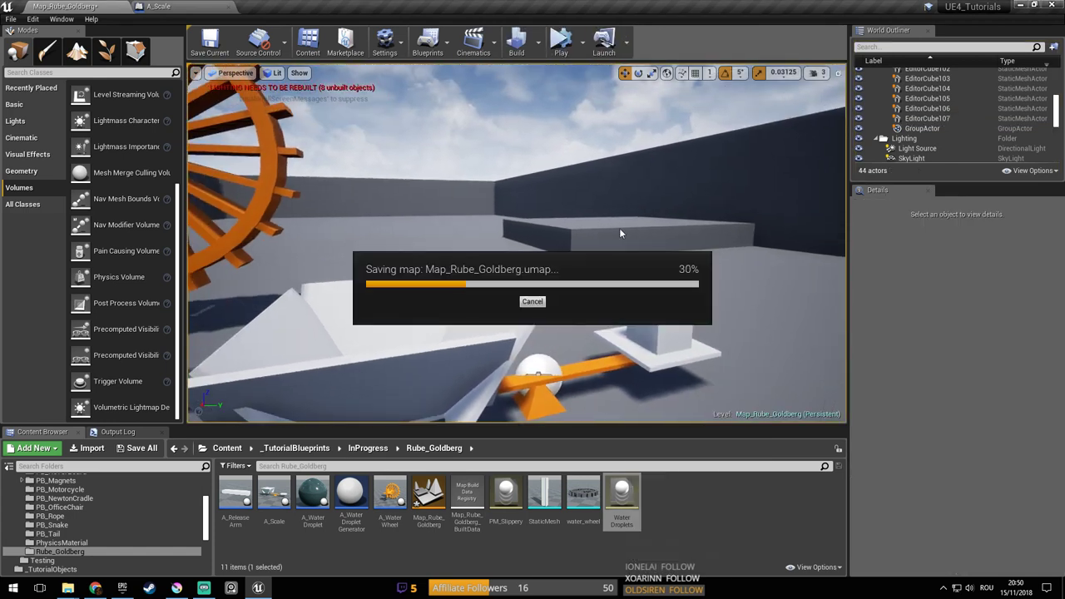
Play the level in the selected viewport instead of simulating it, and stop the session
right_drag(621, 229, 619, 229)
right_drag(597, 194, 547, 109)
click(584, 44)
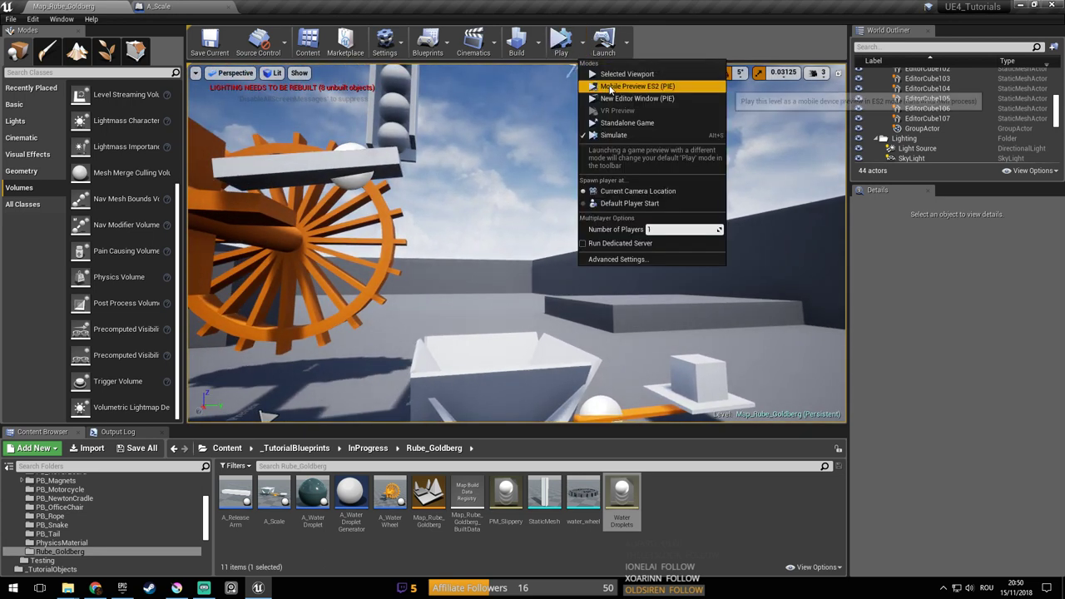
click(627, 77)
key(Escape)
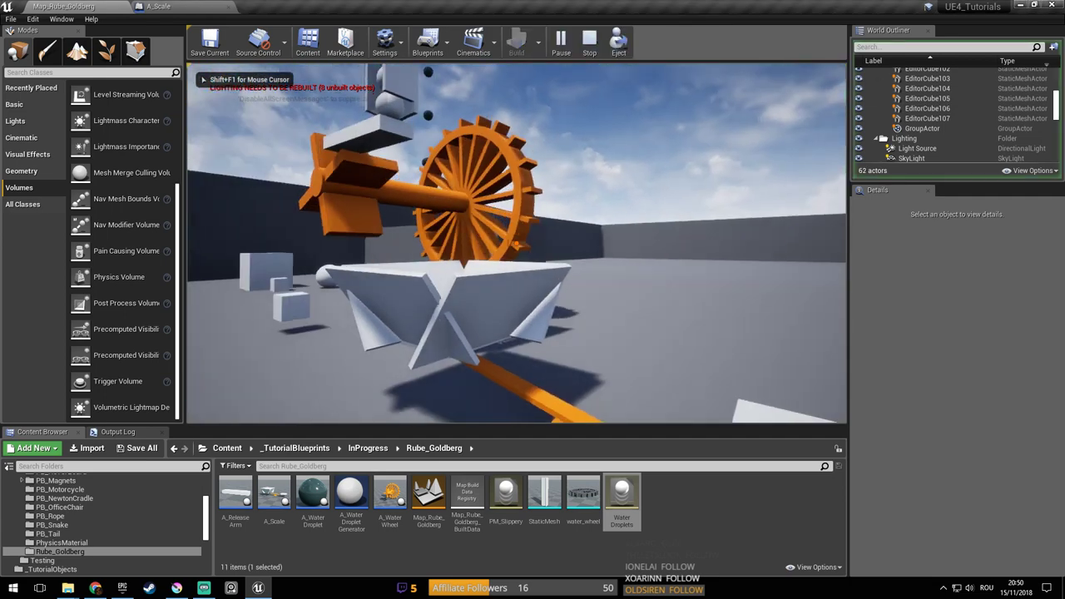
Move PlayerCharacter farther back from the scale so its camera takes in the whole machine
mouse_move(319, 184)
right_down()
mouse_move(366, 187)
mouse_move(371, 224)
mouse_move(319, 183)
right_up()
click(339, 290)
click(366, 292)
right_drag(367, 291, 325, 323)
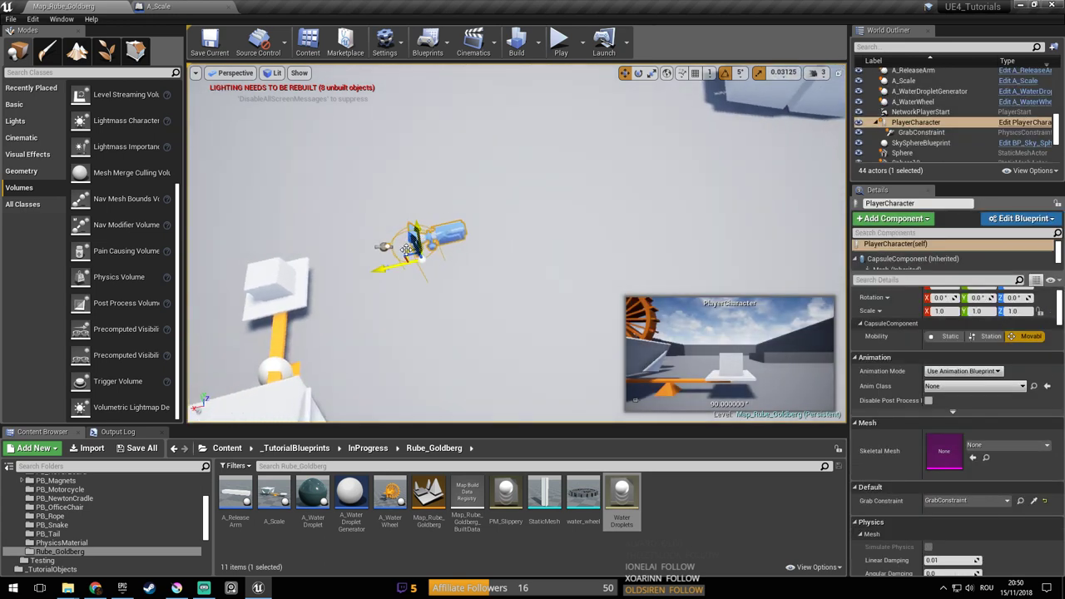
drag(406, 249, 799, 339)
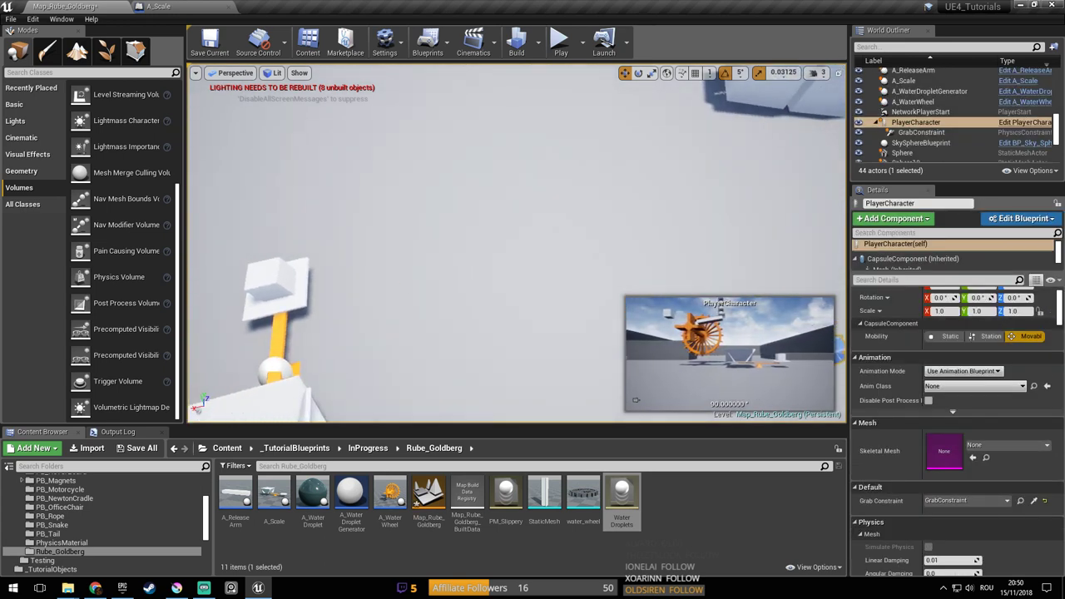
Play the level full screen, and watch the falling spheres fill the container and tip the scale
key(alt+p)
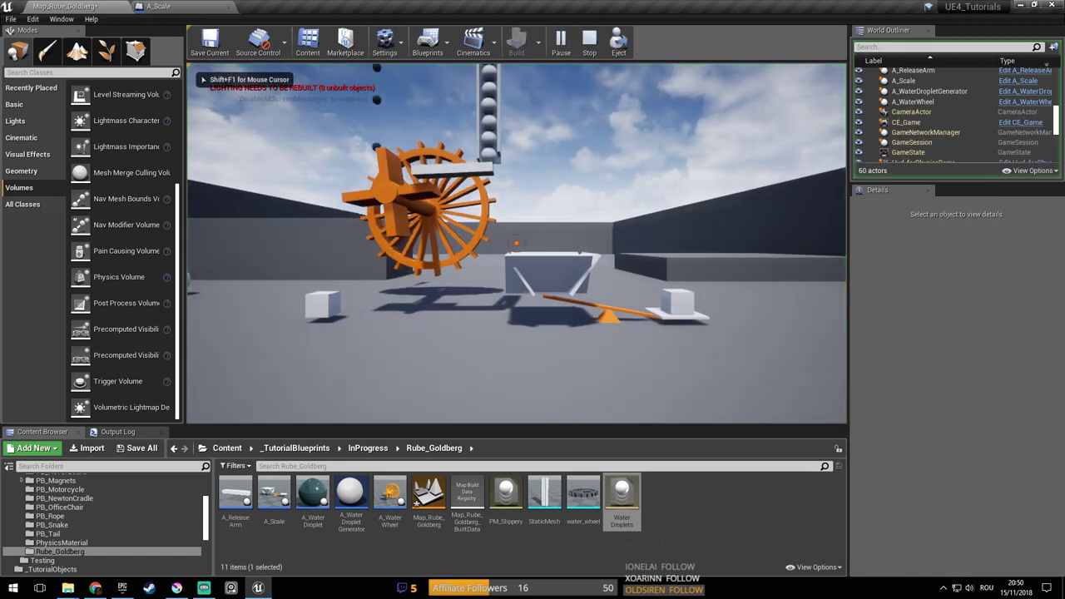
key(F11)
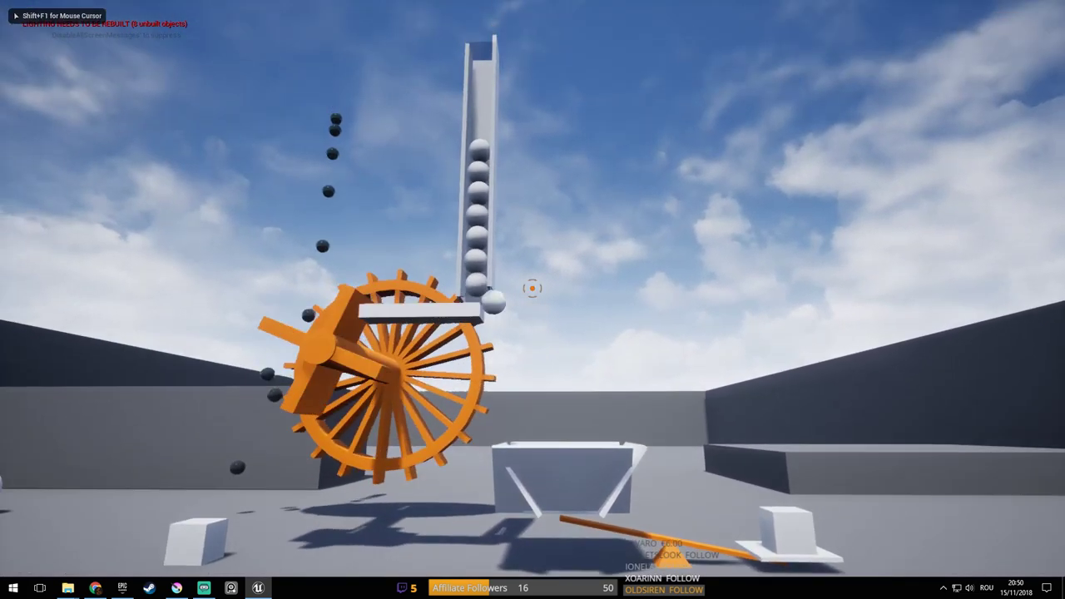
key(s)
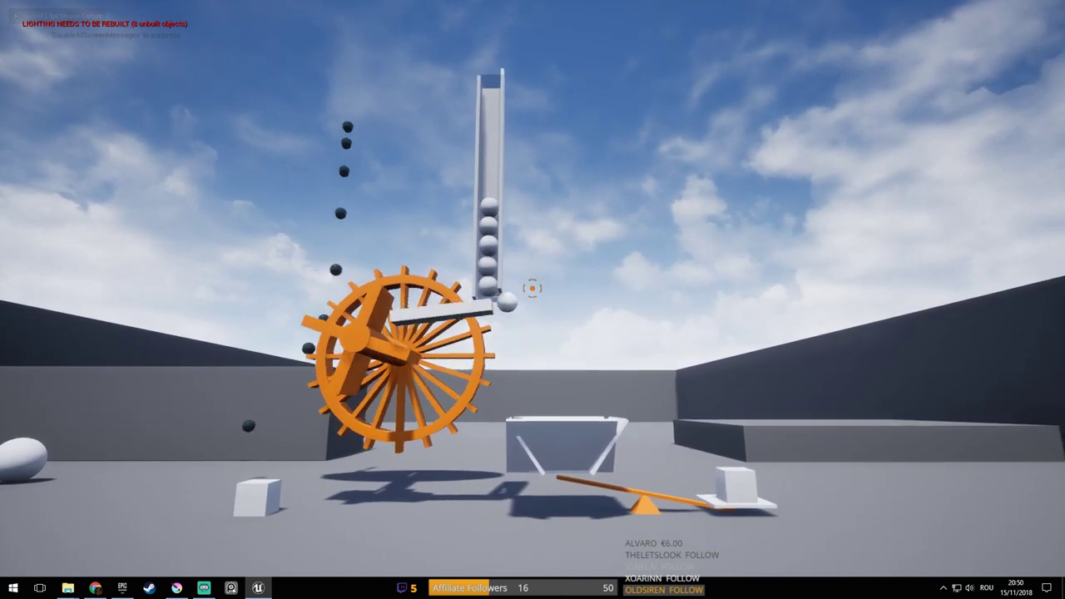
key(w)
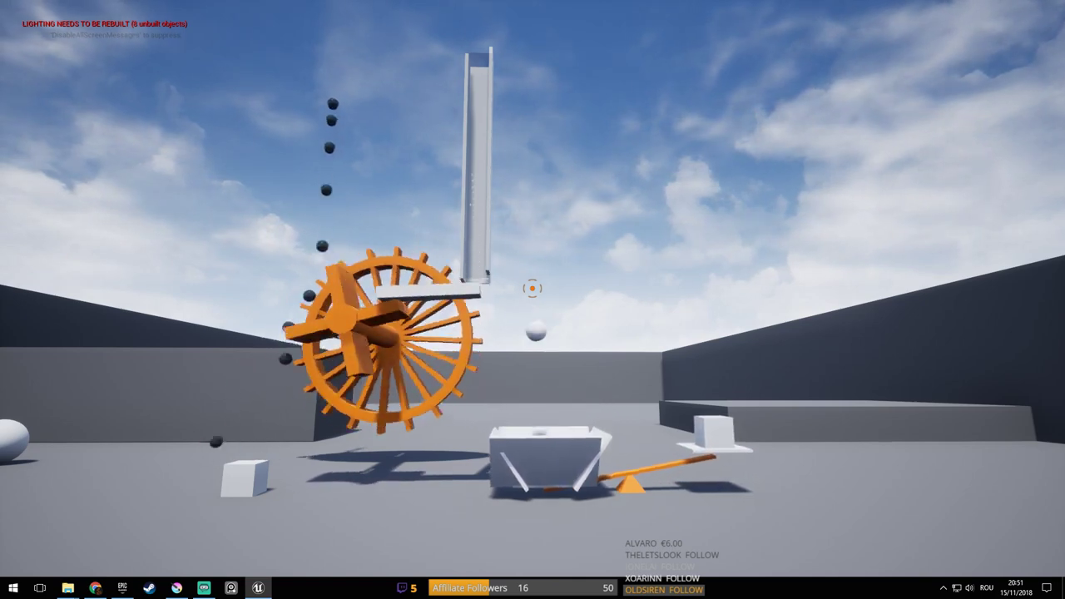
key(w)
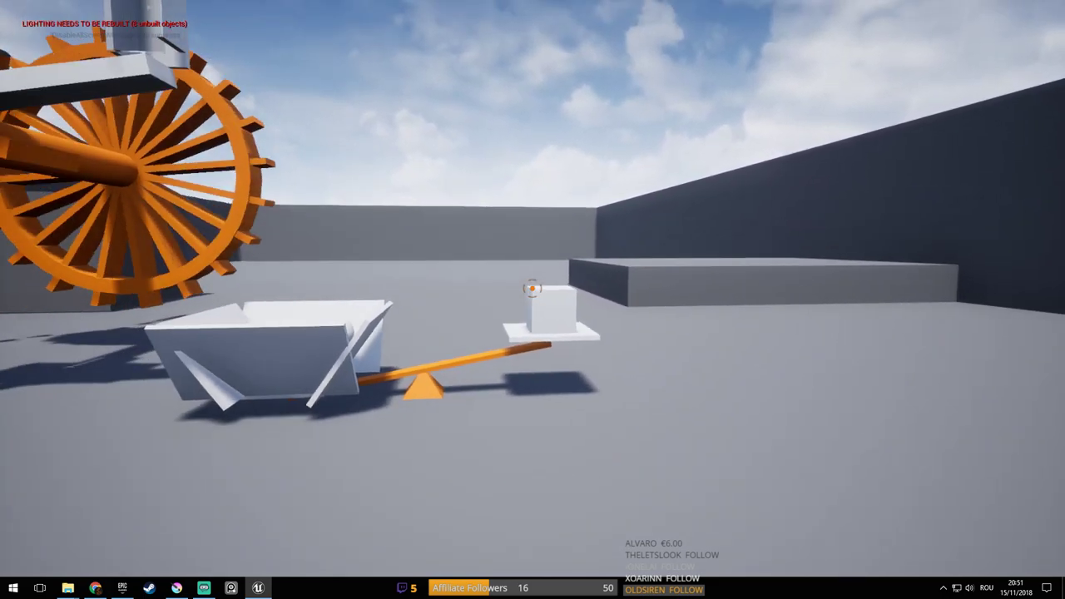
Knock the counterweight cube off its platter in the running game, and put it back on
click(533, 288)
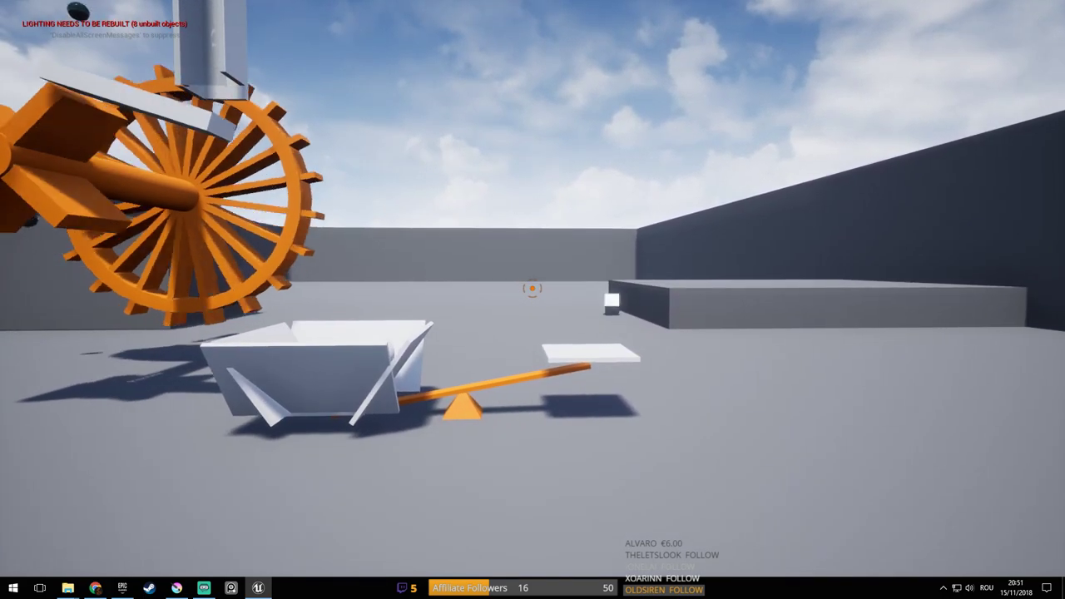
key(w)
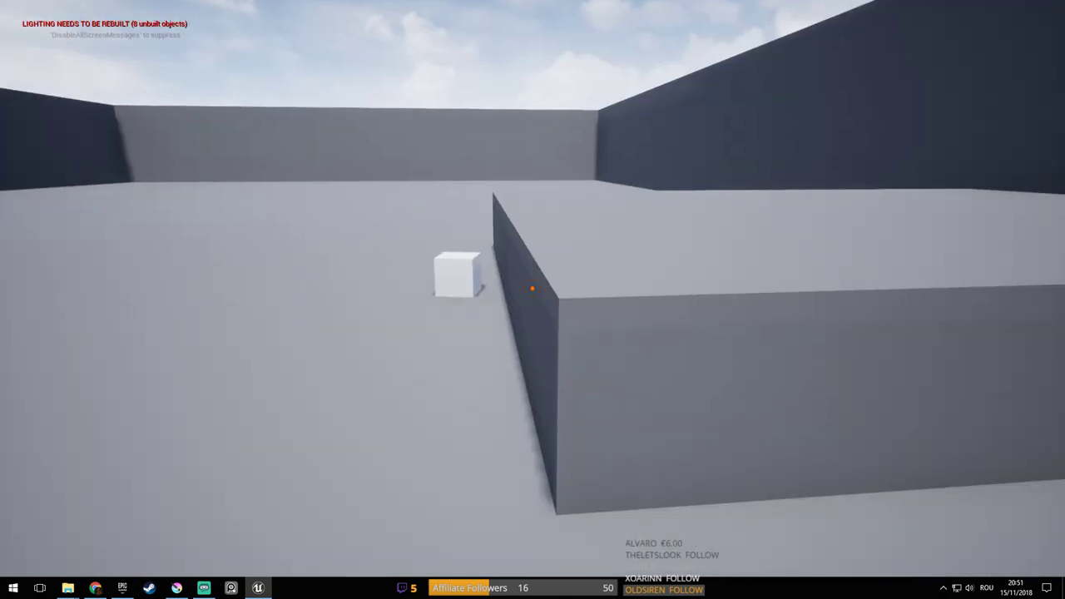
click(532, 288)
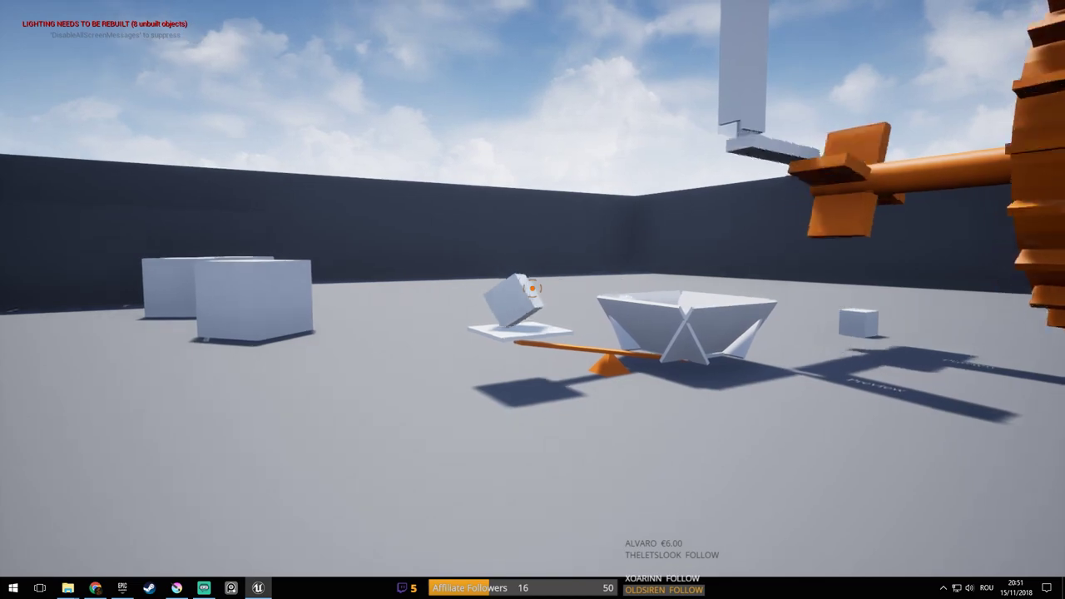
click(532, 288)
key(w)
key(space)
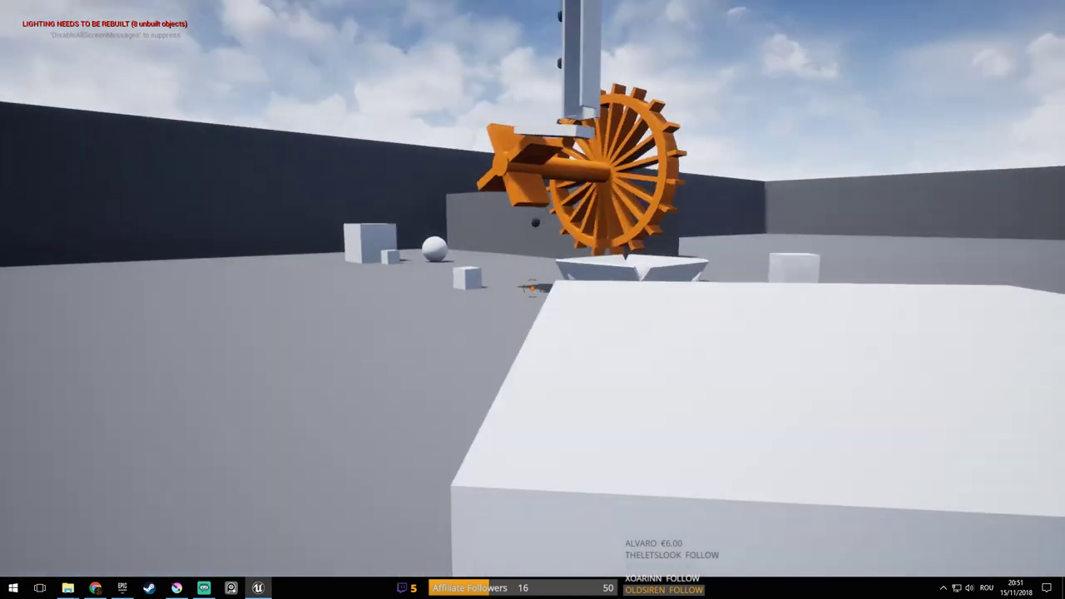
key(w)
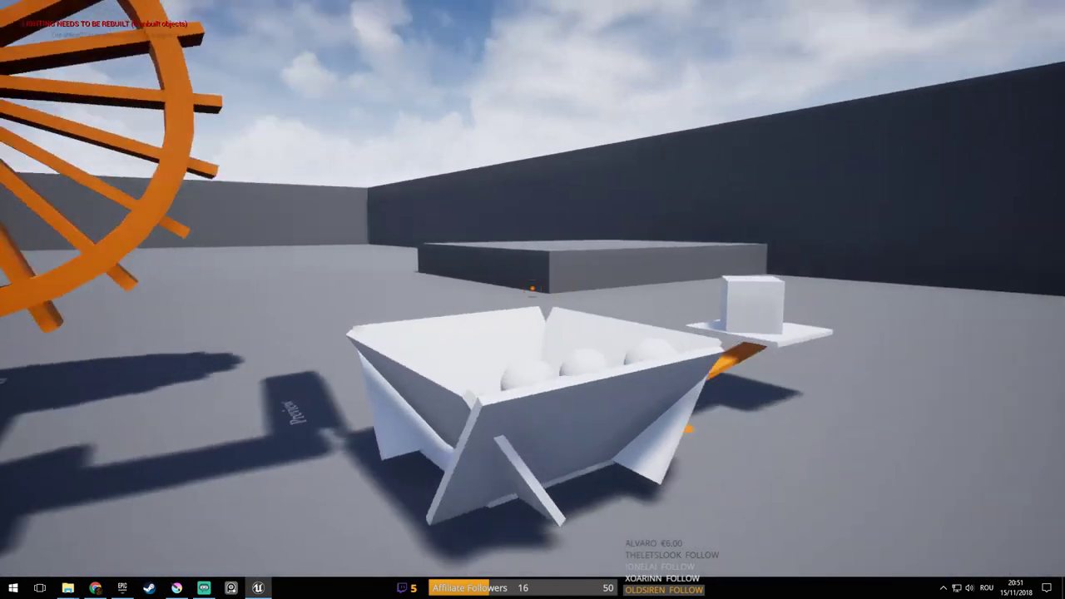
Test the scale's balance by taking spheres out of the walled container and tossing them aside
key(d)
key(d)
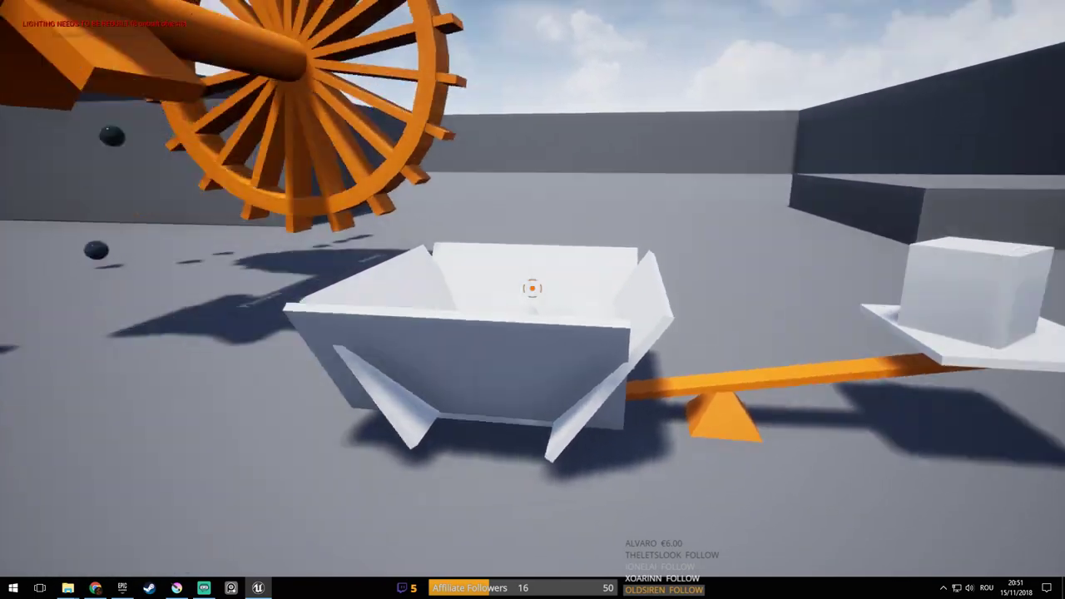
key(s)
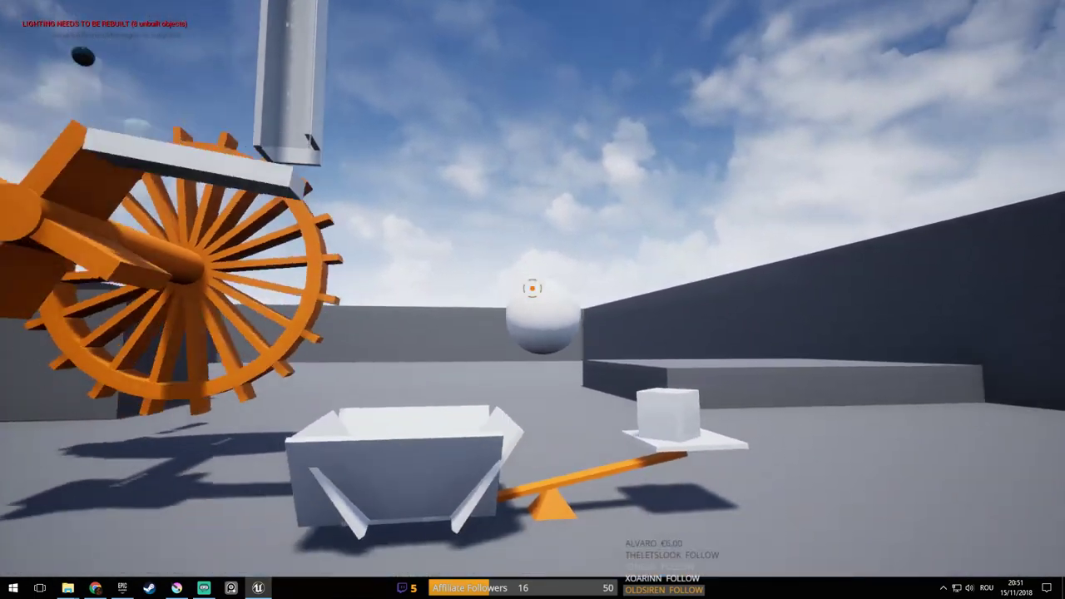
key(w)
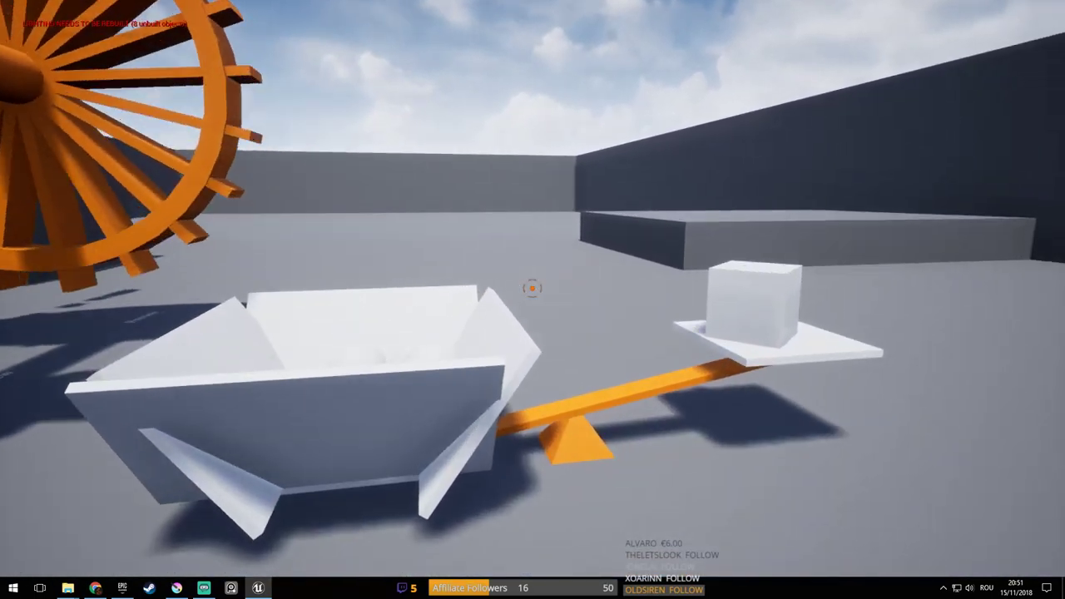
key(w)
click(533, 288)
key(s)
click(533, 288)
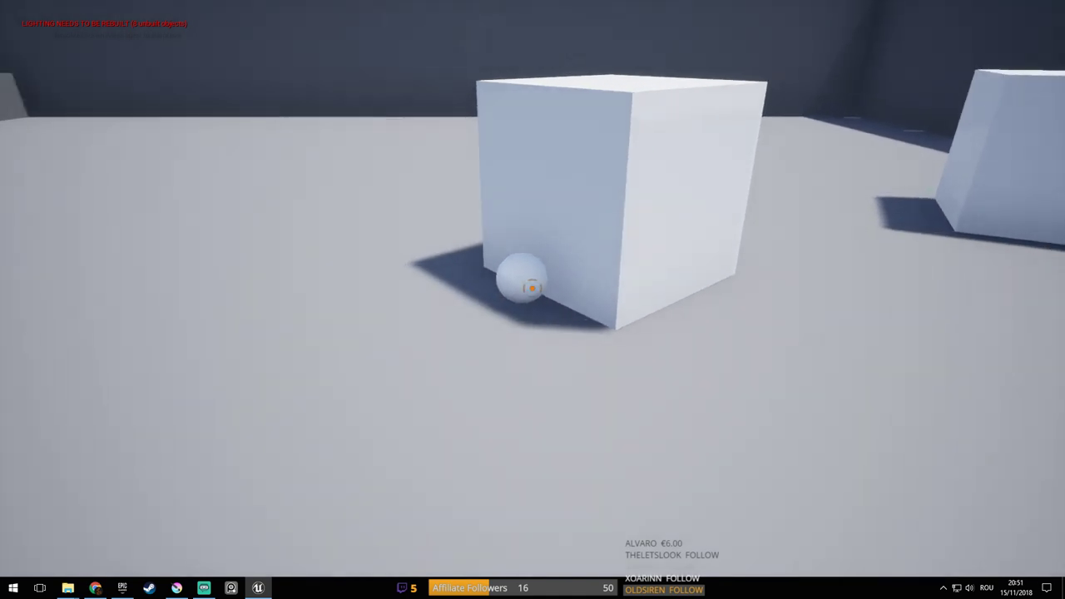
click(532, 288)
key(w)
click(533, 288)
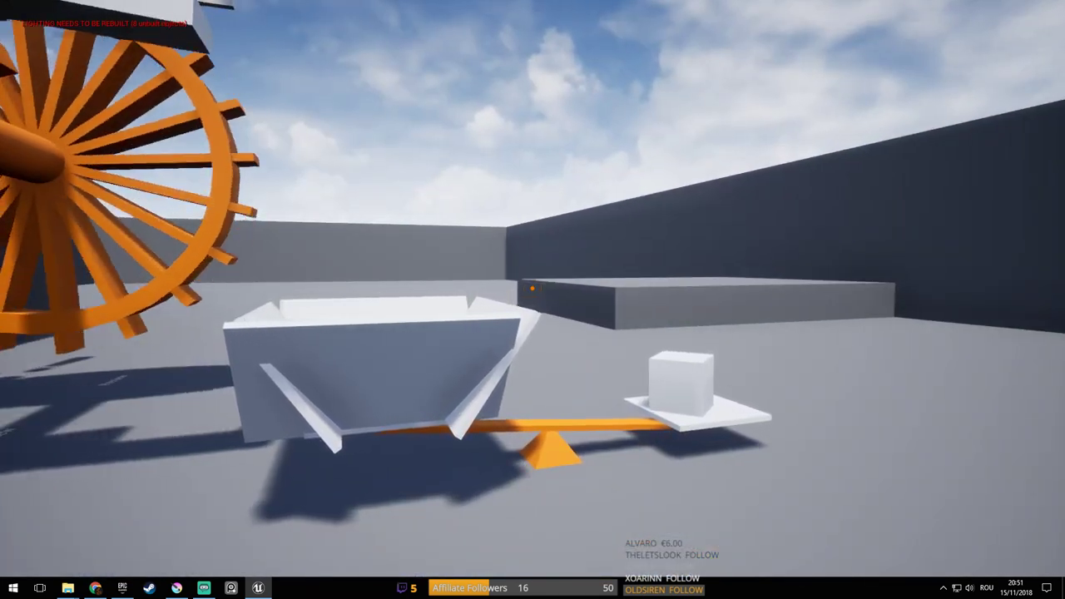
key(s)
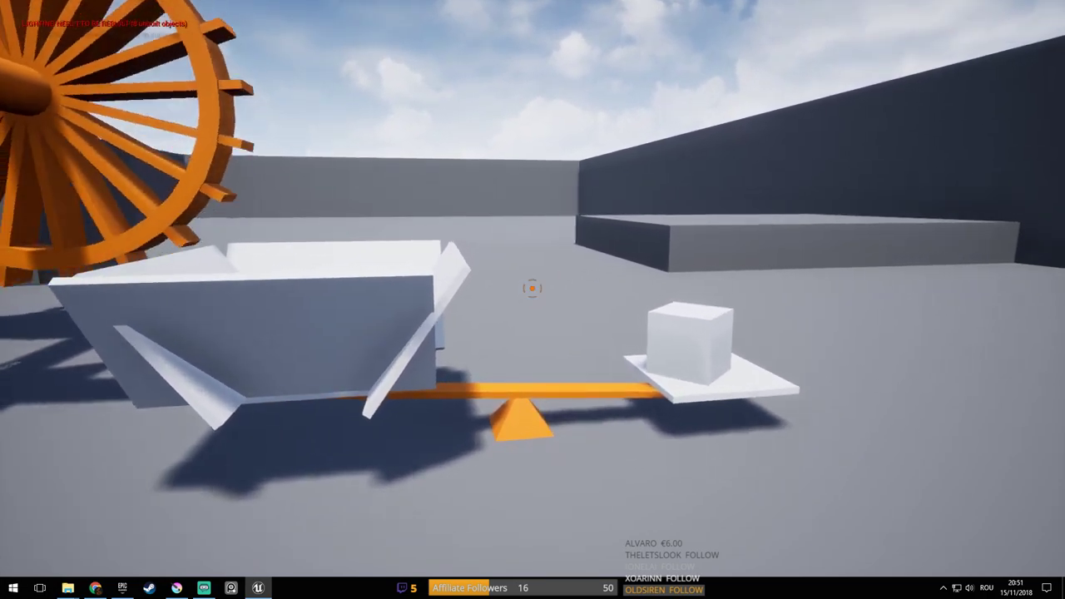
Drop a loose cube from the floor into the sphere container, and watch the scale from a distance
key(a)
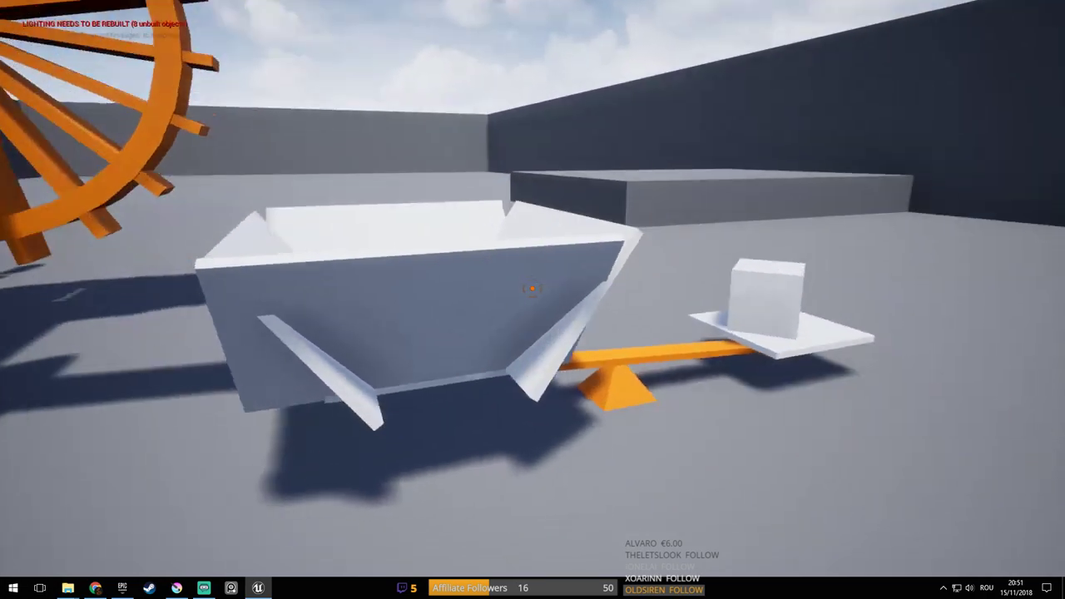
key(d)
key(s)
key(a)
key(s)
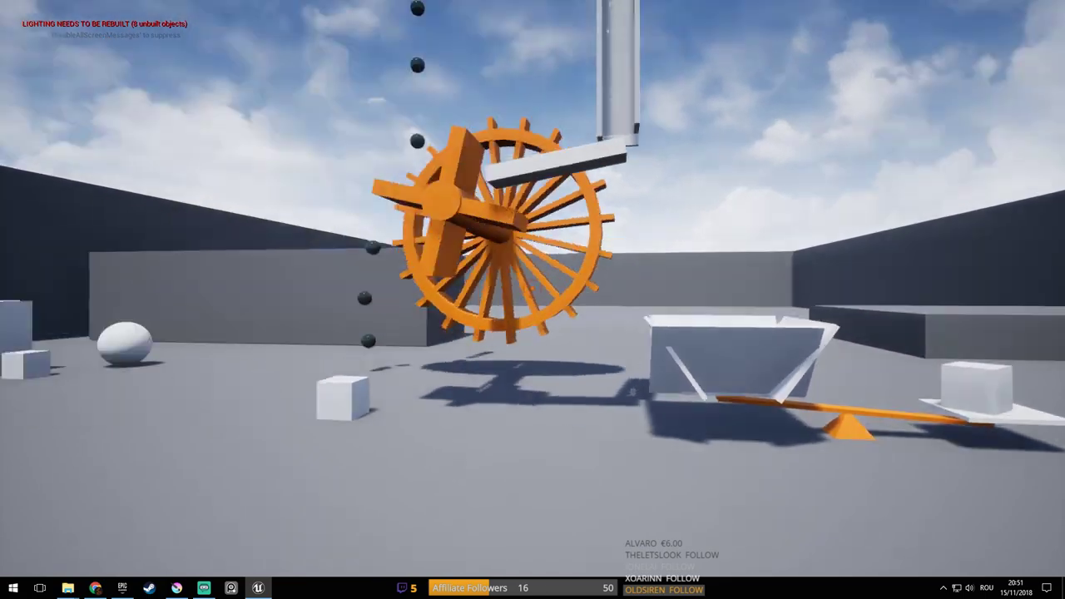
click(533, 288)
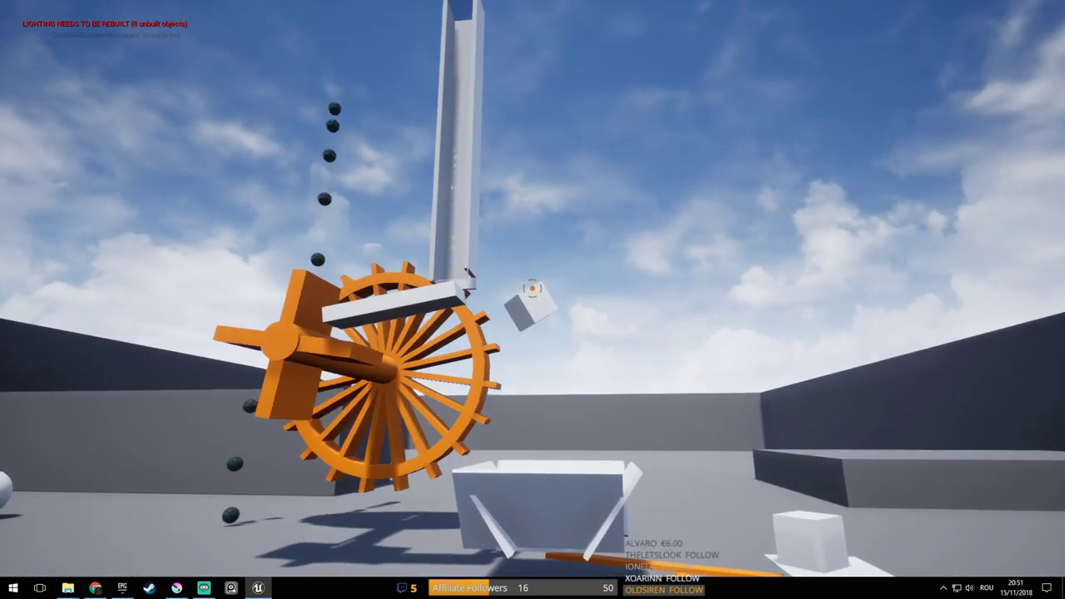
click(533, 288)
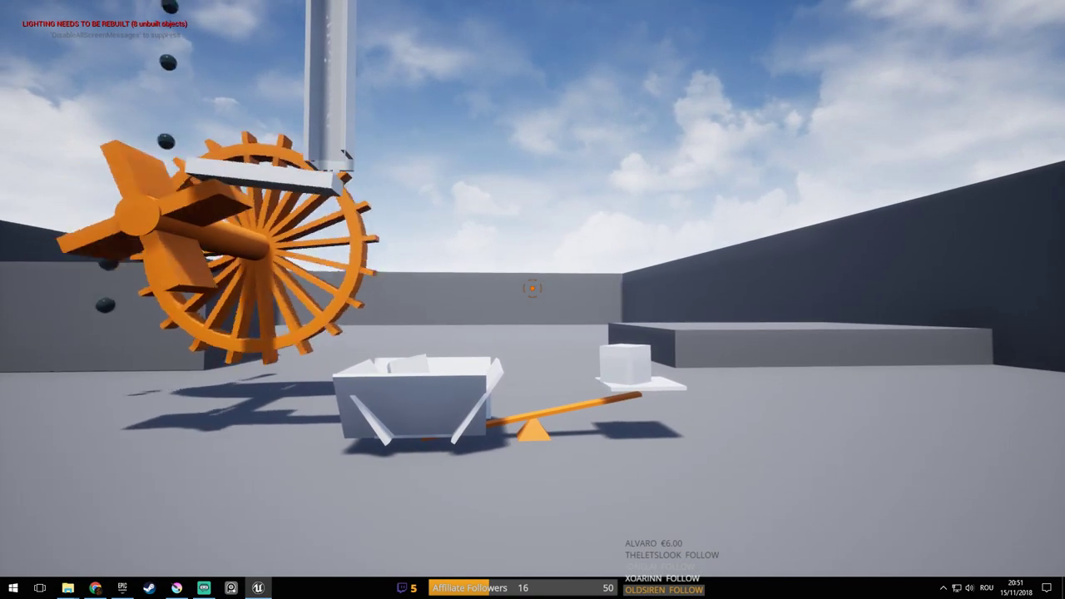
key(s)
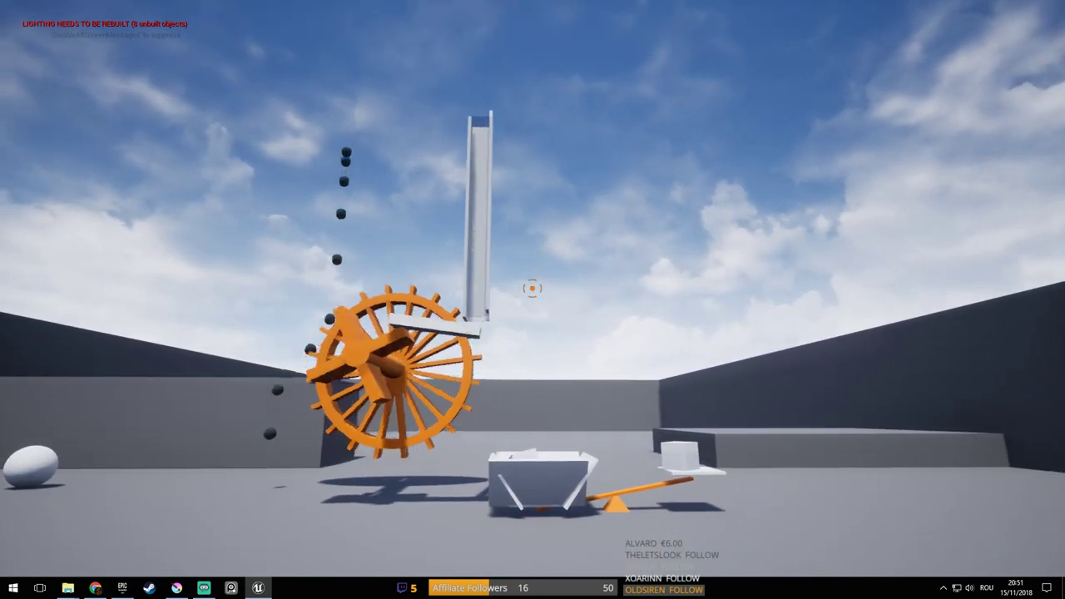
key(a)
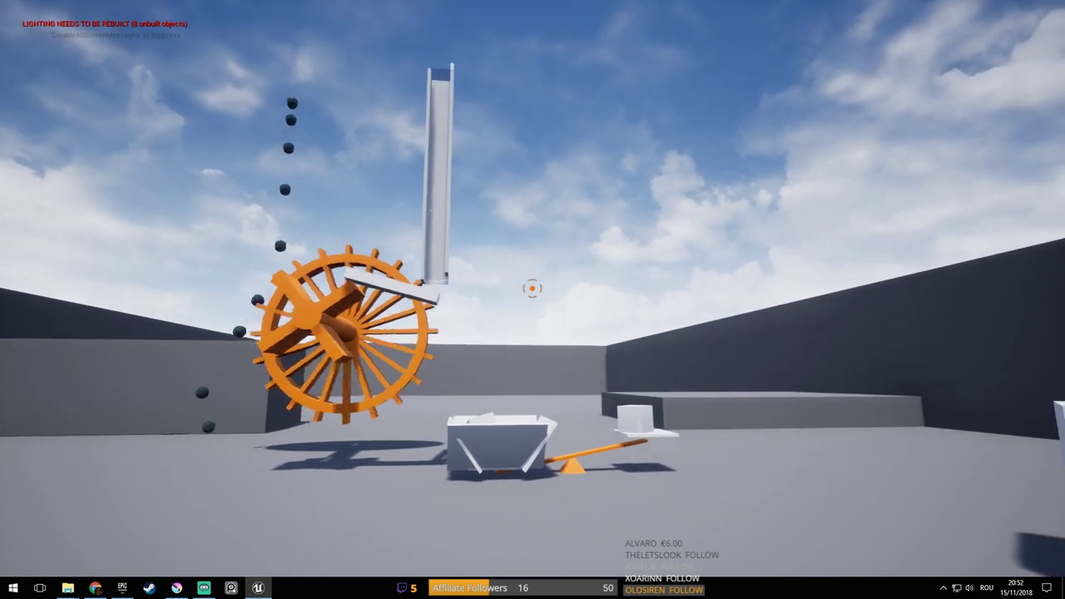
End the play session, restore the viewport from full screen, and save the Rube Goldberg map
key(Escape)
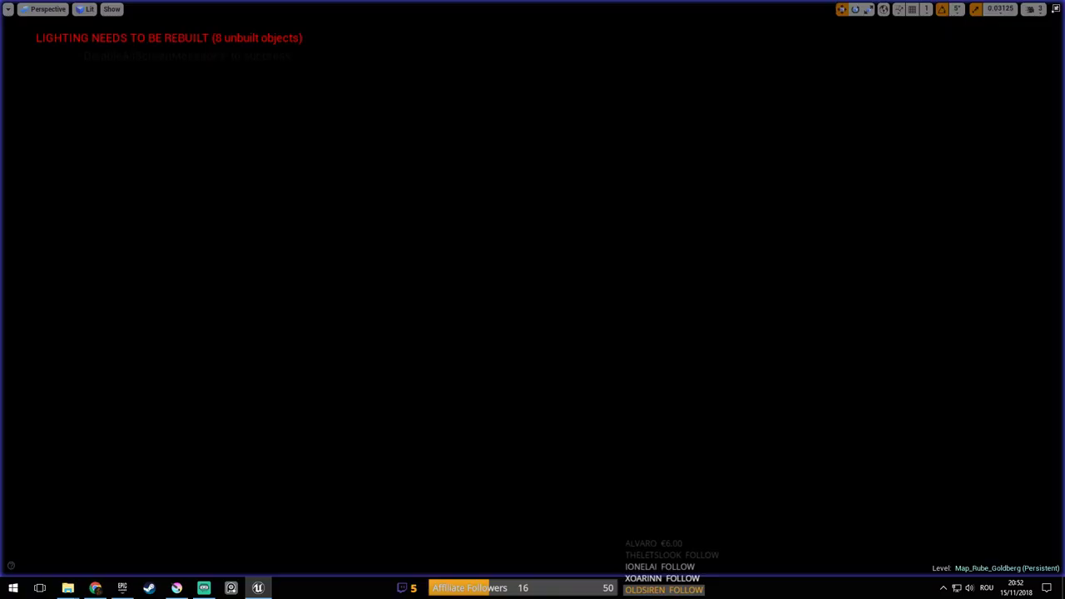
right_drag(470, 217, 472, 238)
key(F11)
key(ctrl+s)
Examine the scale's container, beam and counterweight cube beside the water wheel, and save the map again
right_drag(494, 222, 495, 220)
key(w)
key(a)
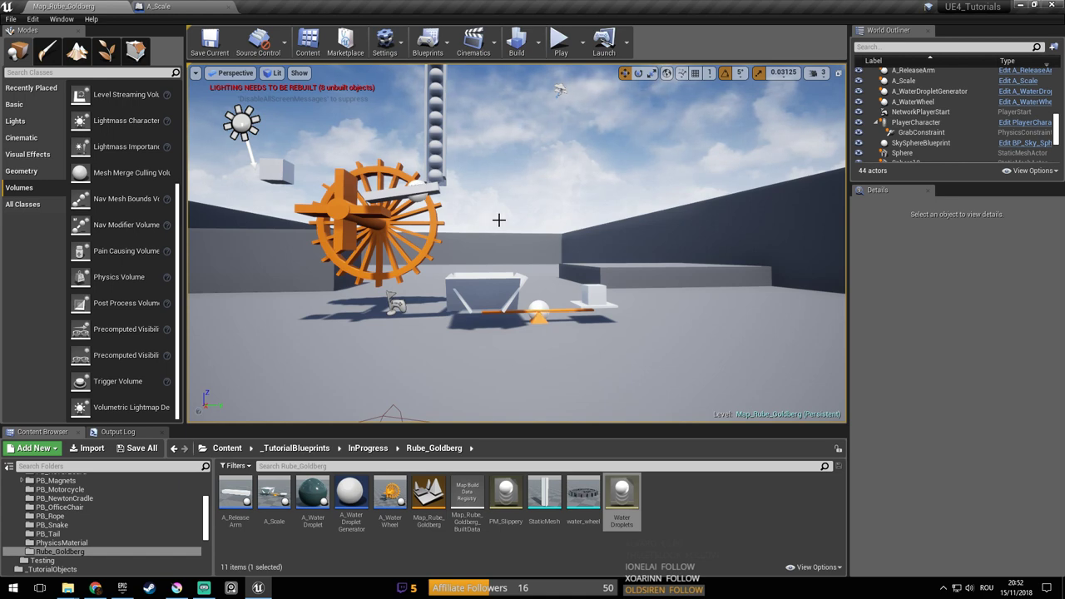
mouse_move(540, 271)
right_down()
mouse_move(524, 225)
mouse_move(526, 320)
mouse_move(603, 323)
mouse_move(611, 353)
mouse_move(550, 337)
mouse_move(633, 337)
mouse_move(574, 370)
mouse_move(541, 287)
mouse_move(575, 283)
mouse_move(540, 275)
right_up()
key(w)
key(d)
key(s)
key(w)
key(a)
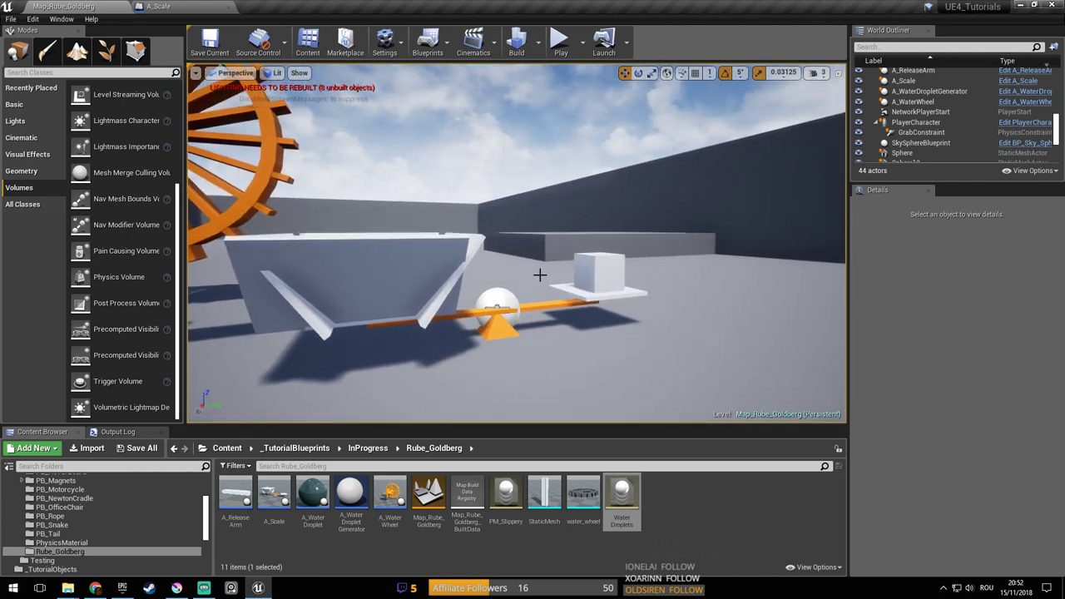
right_drag(538, 274, 538, 274)
key(ctrl+s)
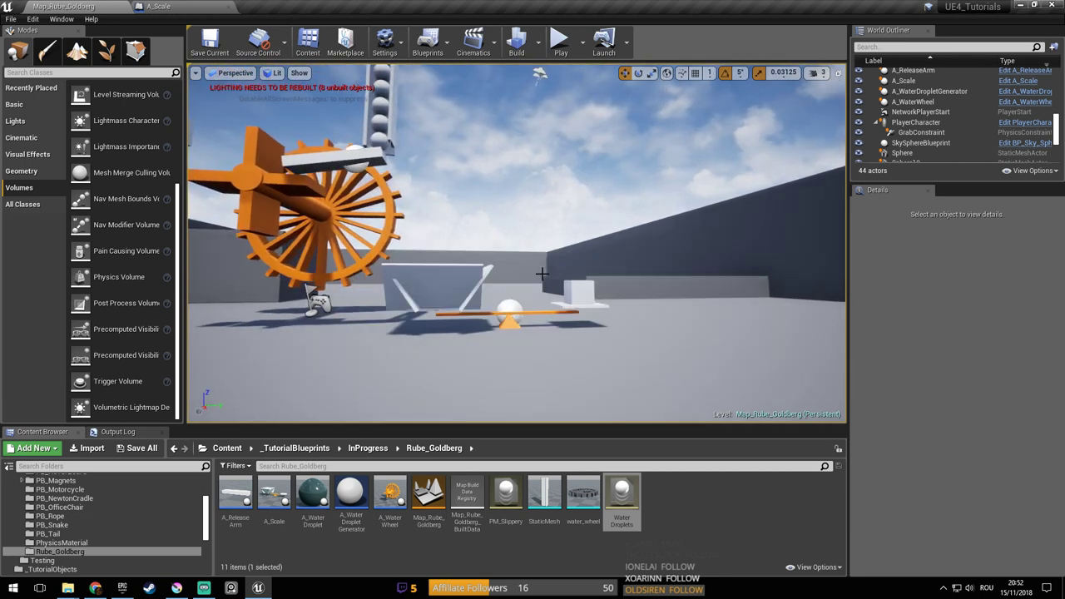
right_drag(564, 276, 565, 276)
right_drag(512, 255, 512, 255)
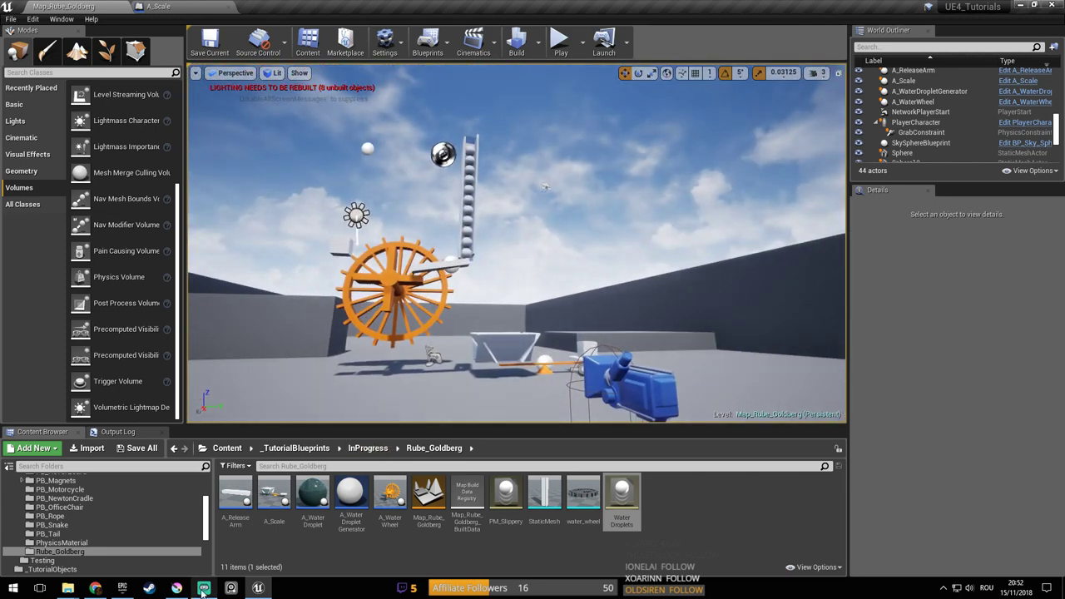
Review the Rube Goldberg sketch in Krita for the next mechanism, and return to the scale in Unreal Editor
click(175, 588)
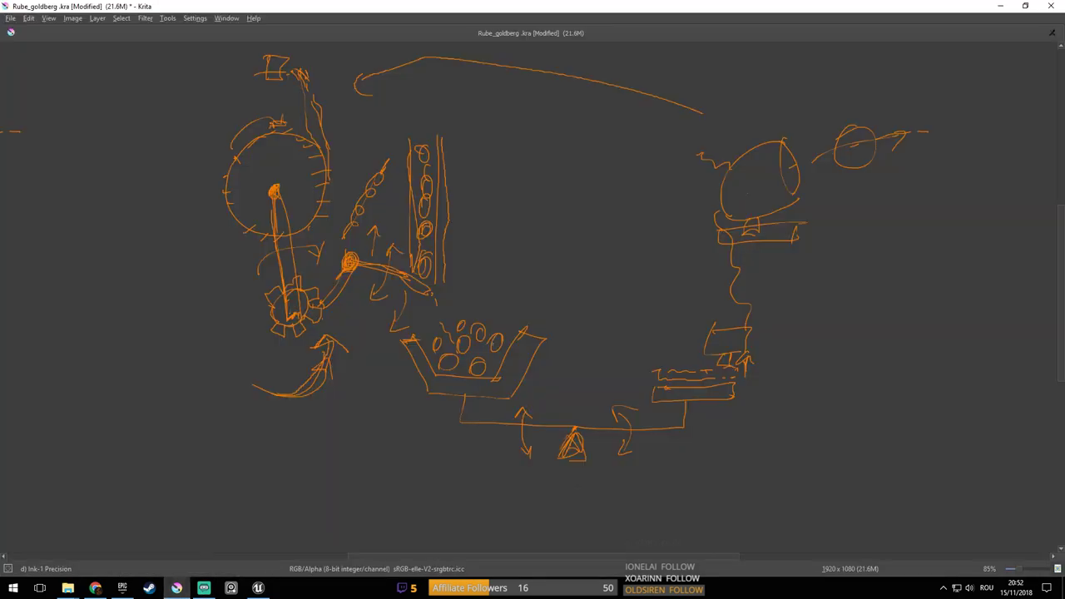
right_click(556, 290)
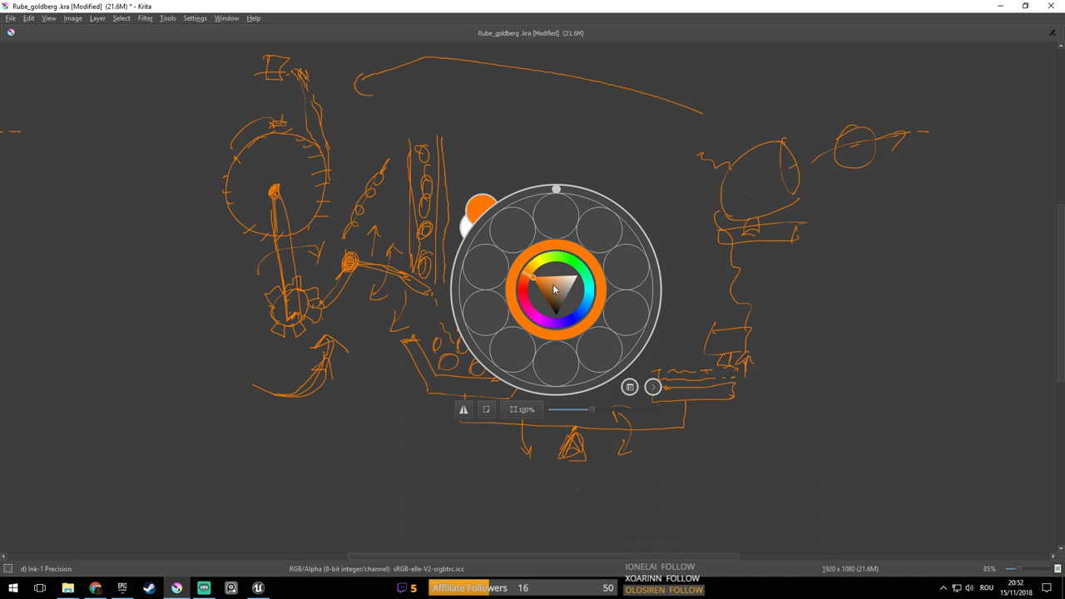
click(706, 221)
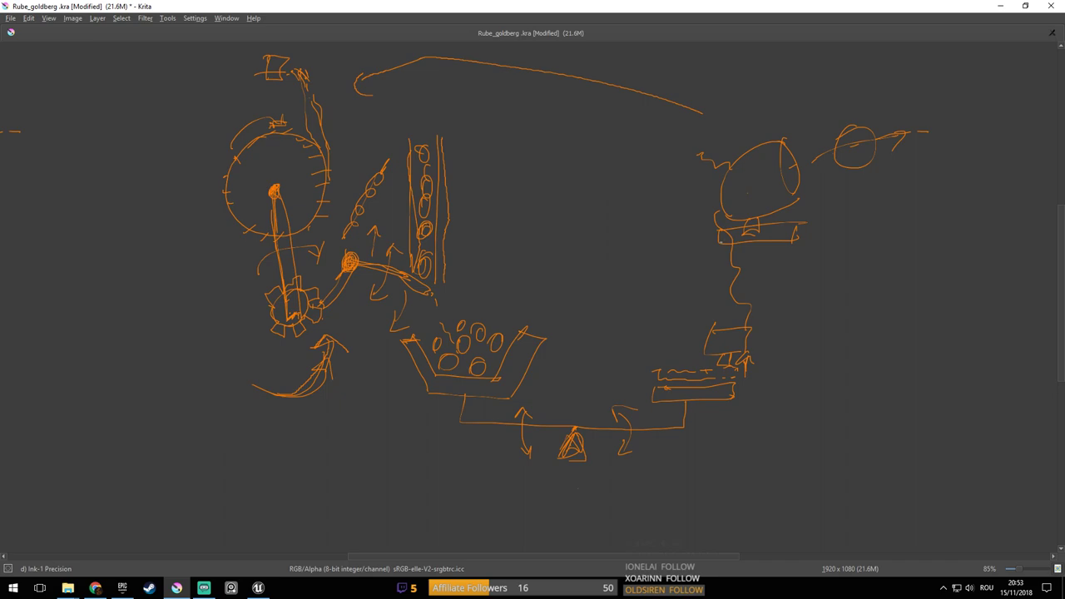
key(alt+Tab)
right_drag(546, 367, 585, 300)
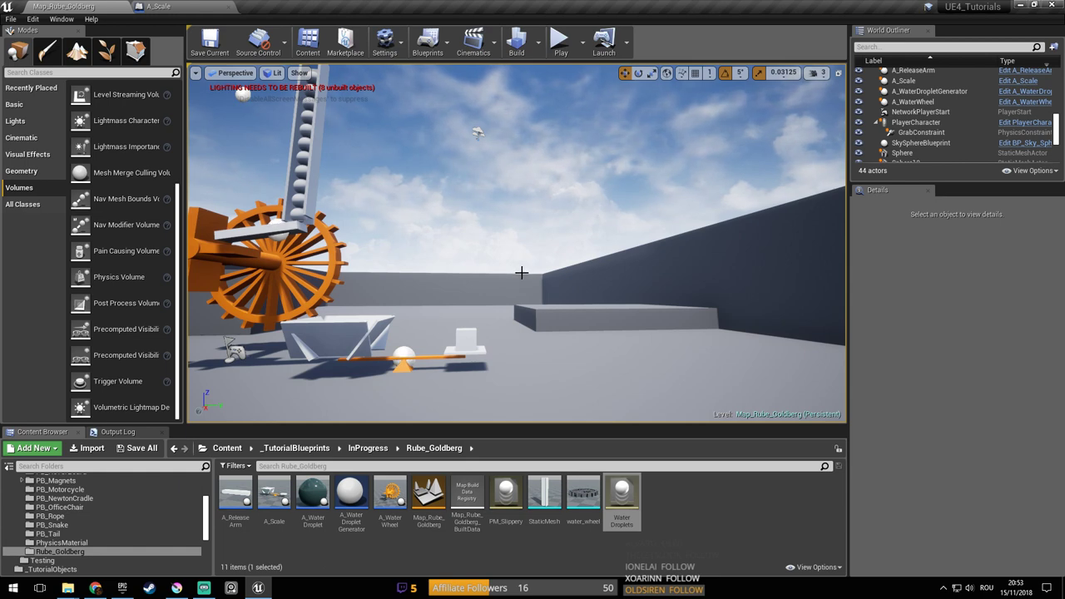
Examine the whole machine from a distance, from the water wheel and sphere chute to the counterweighted scale
right_drag(556, 280, 517, 285)
key(a)
key(w)
key(d)
key(s)
drag(473, 306, 554, 277)
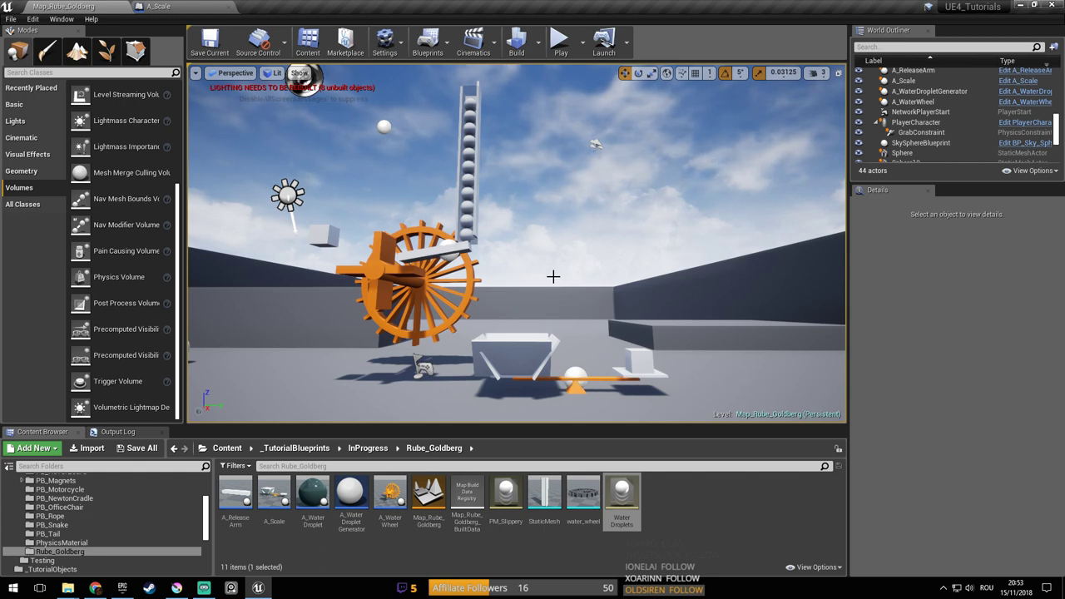
key(a)
right_drag(594, 291, 618, 278)
right_drag(537, 279, 591, 275)
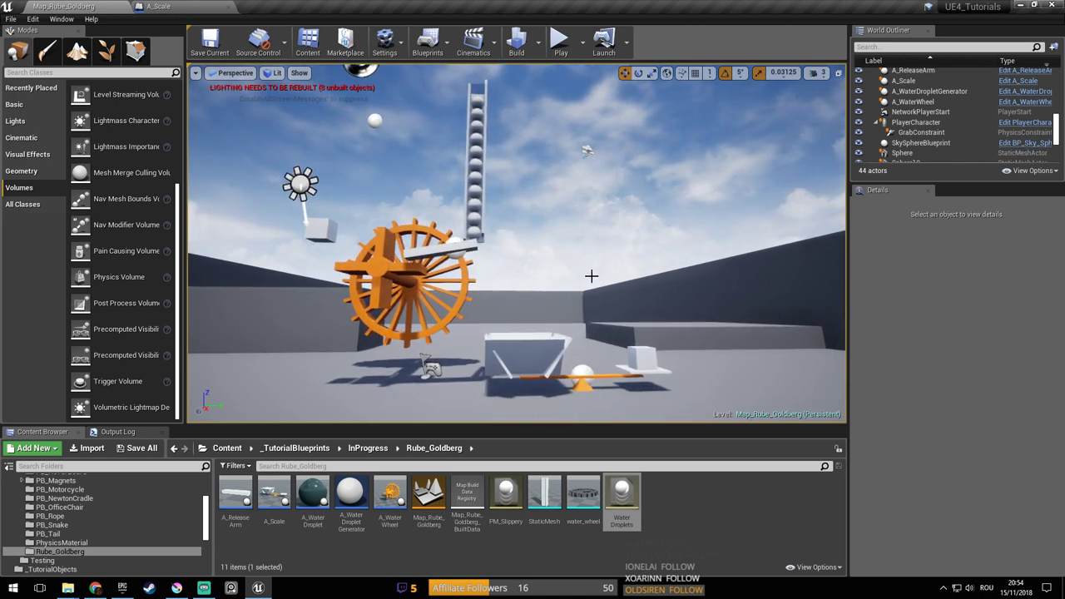
right_drag(612, 296, 796, 325)
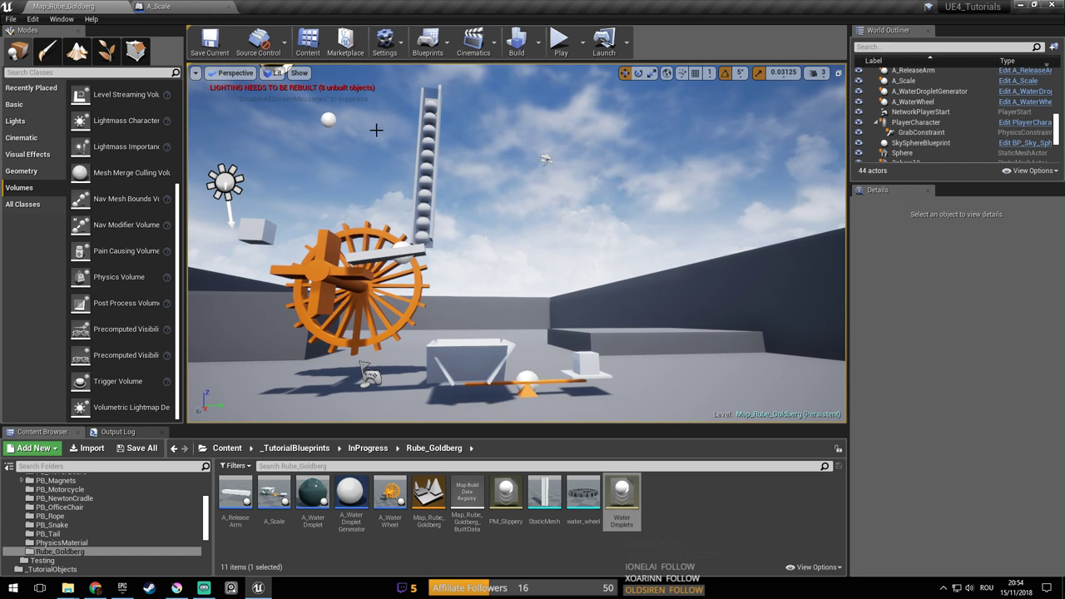
mouse_move(797, 316)
right_down()
mouse_move(812, 323)
mouse_move(791, 309)
right_up()
right_drag(724, 320, 796, 313)
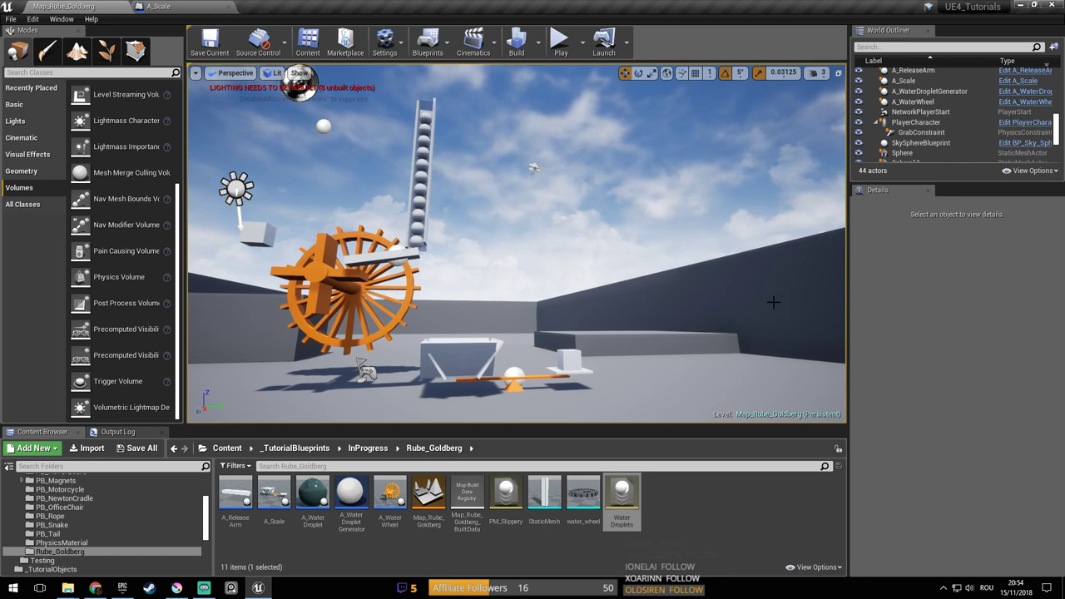
right_drag(774, 302, 791, 311)
key(s)
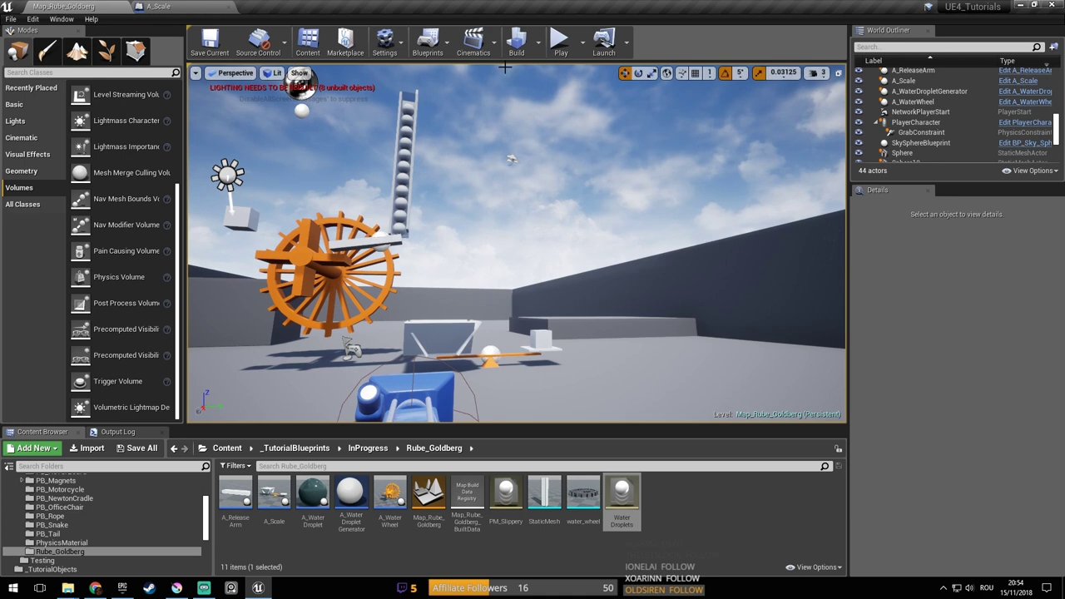
scroll(419, 108, up, 2)
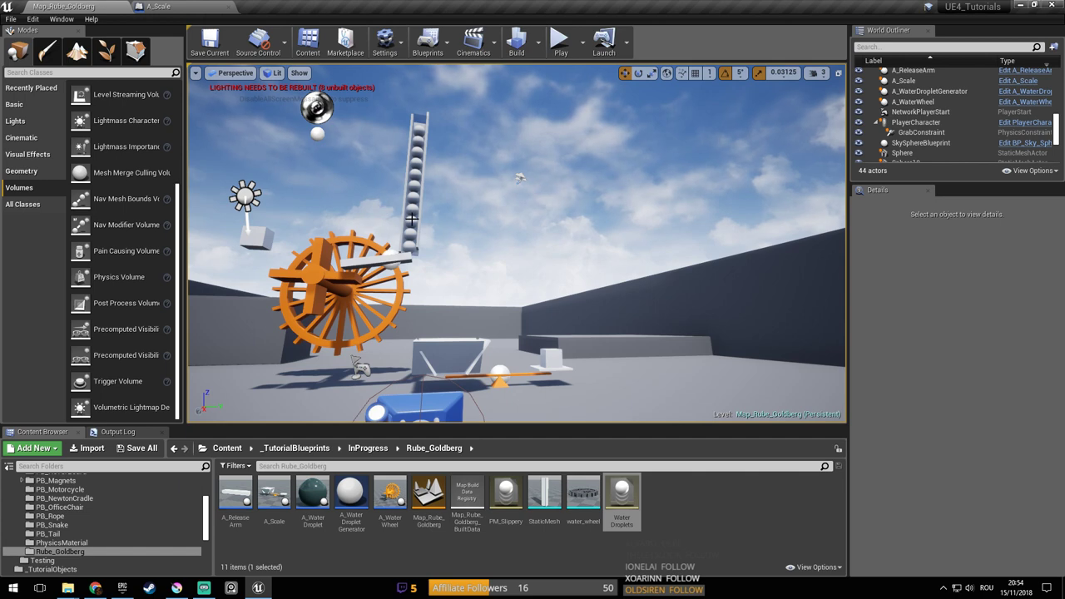
right_drag(412, 219, 406, 212)
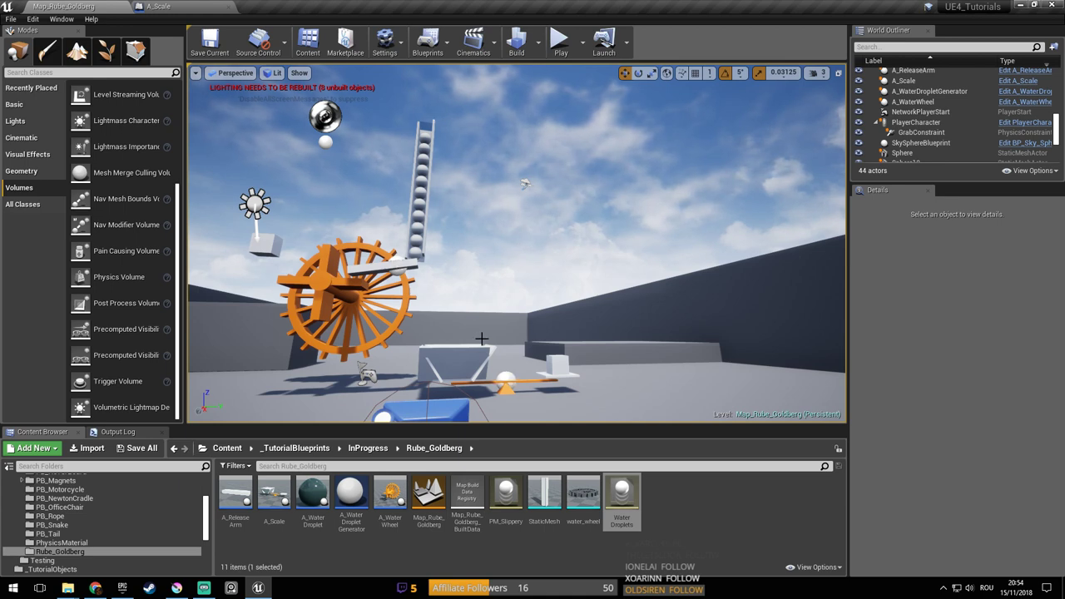
Inspect the scale's container and counterweight cube up close, and save the Rube Goldberg map
key(w)
right_drag(467, 351, 521, 300)
key(w)
key(s)
key(ctrl+s)
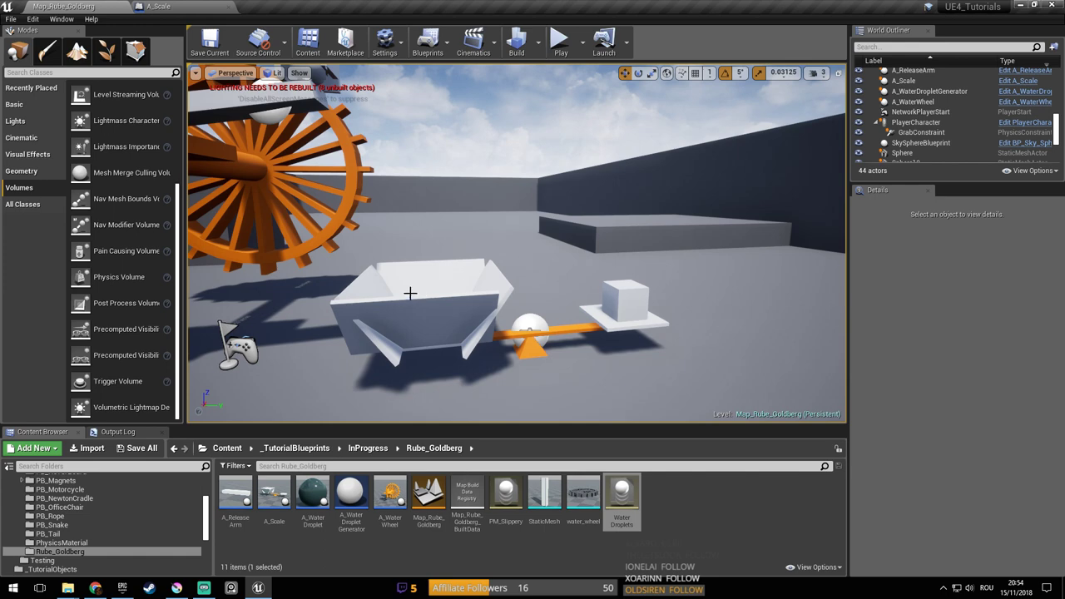
Look over the water wheel, release arm and scale from several angles, and save the map again
right_drag(428, 278, 433, 285)
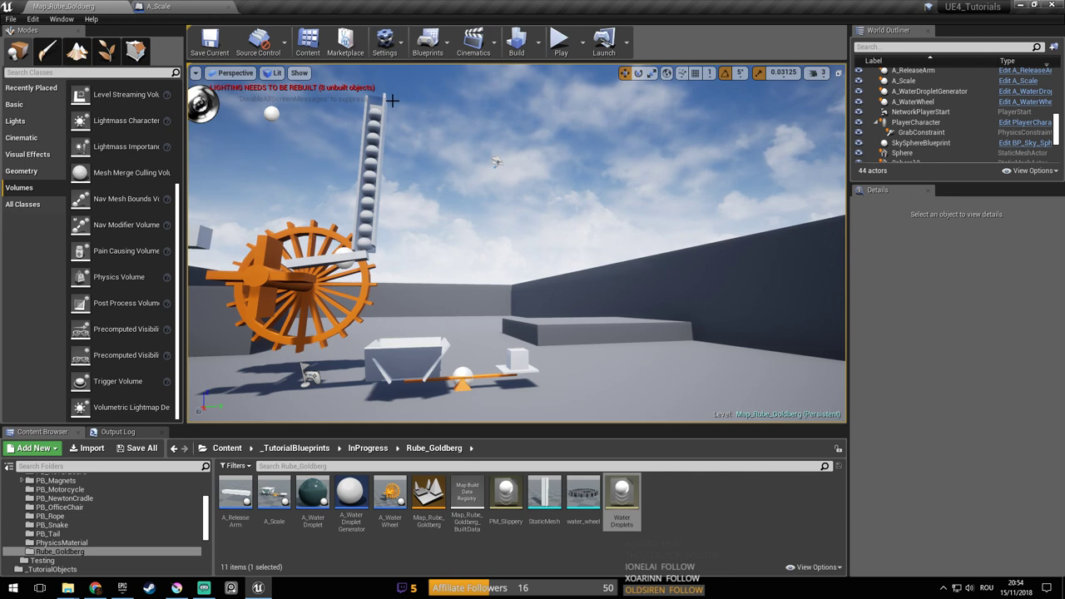
key(a)
right_drag(363, 214, 364, 214)
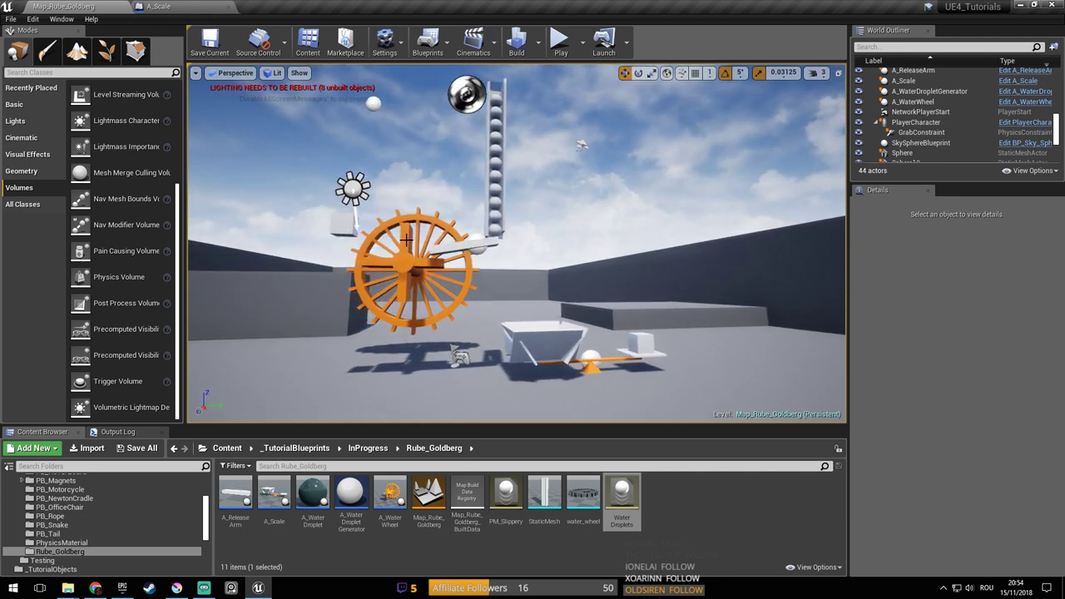
key(d)
key(w)
right_drag(564, 257, 581, 289)
key(s)
key(w)
key(a)
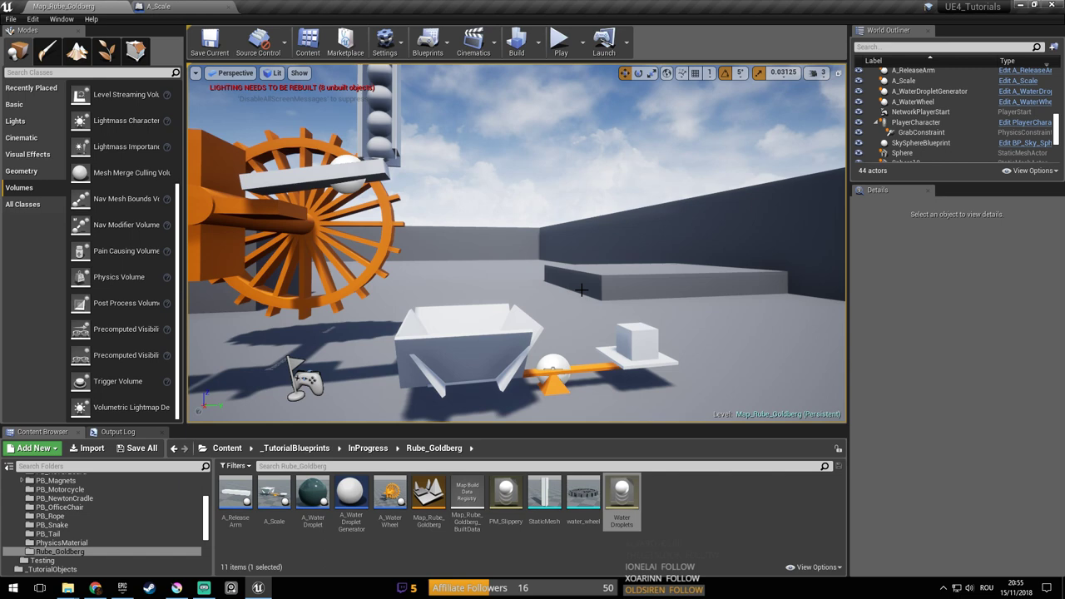
drag(581, 289, 583, 291)
key(ctrl+s)
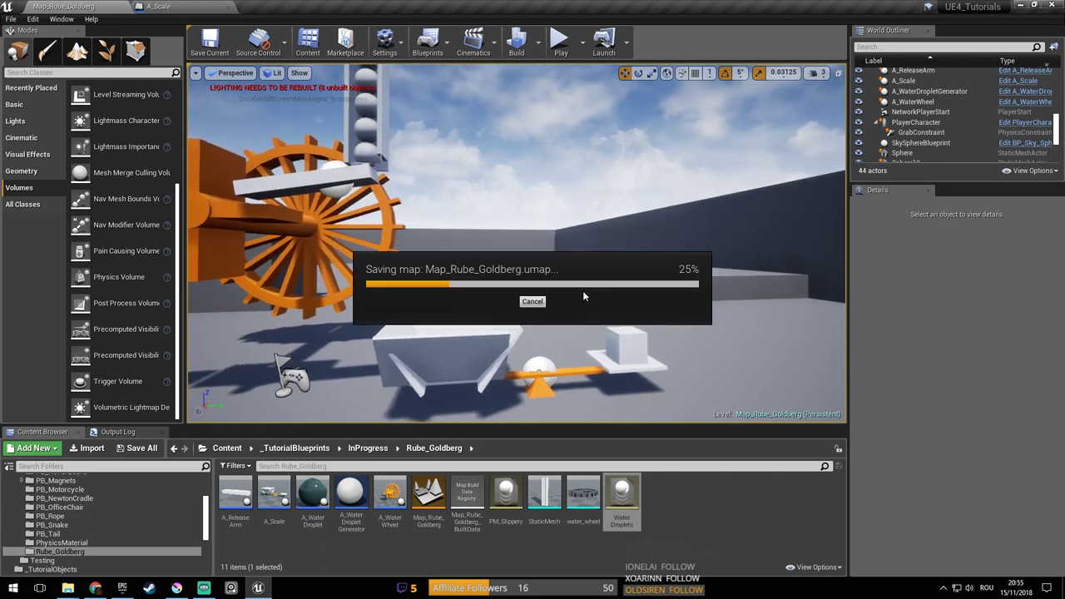
Check the scale up close and against the full machine, and save the current map
key(s)
mouse_move(581, 291)
right_down()
mouse_move(585, 279)
mouse_move(583, 293)
right_up()
key(w)
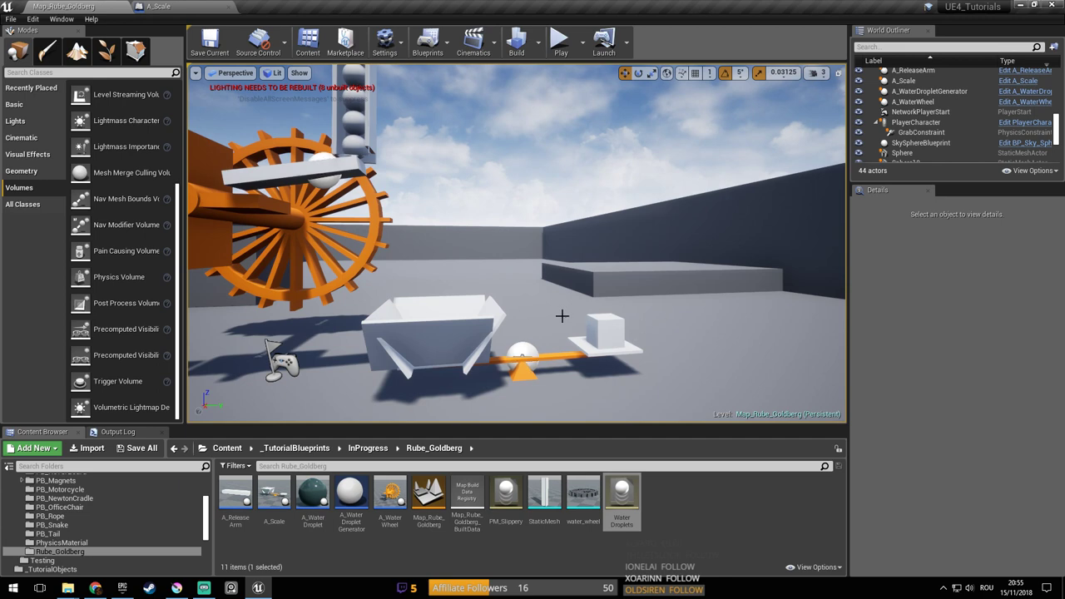
right_drag(568, 263, 565, 243)
key(s)
drag(545, 290, 566, 255)
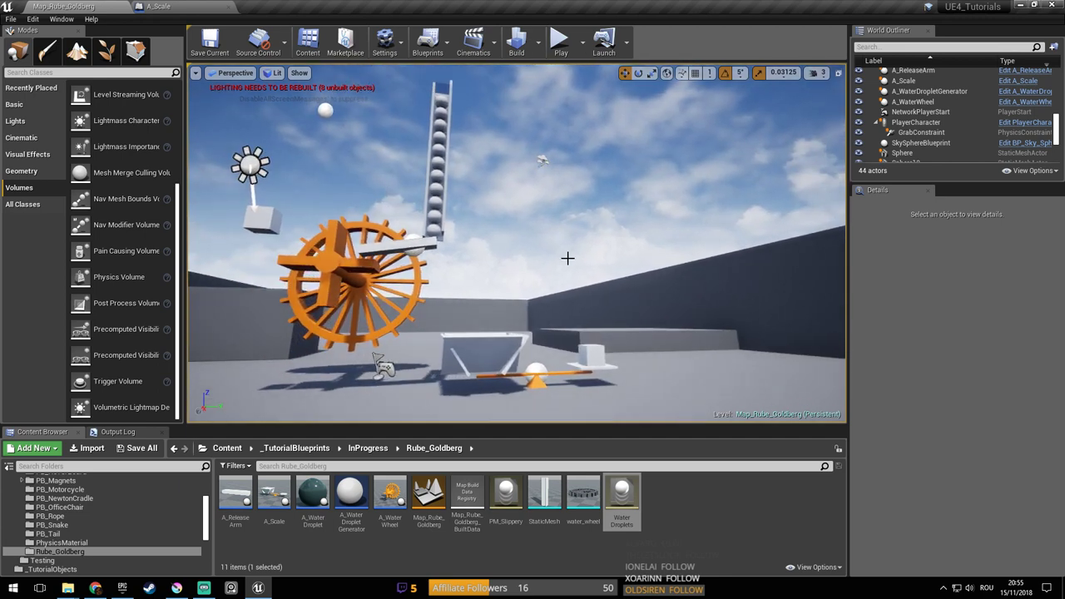
key(ctrl+s)
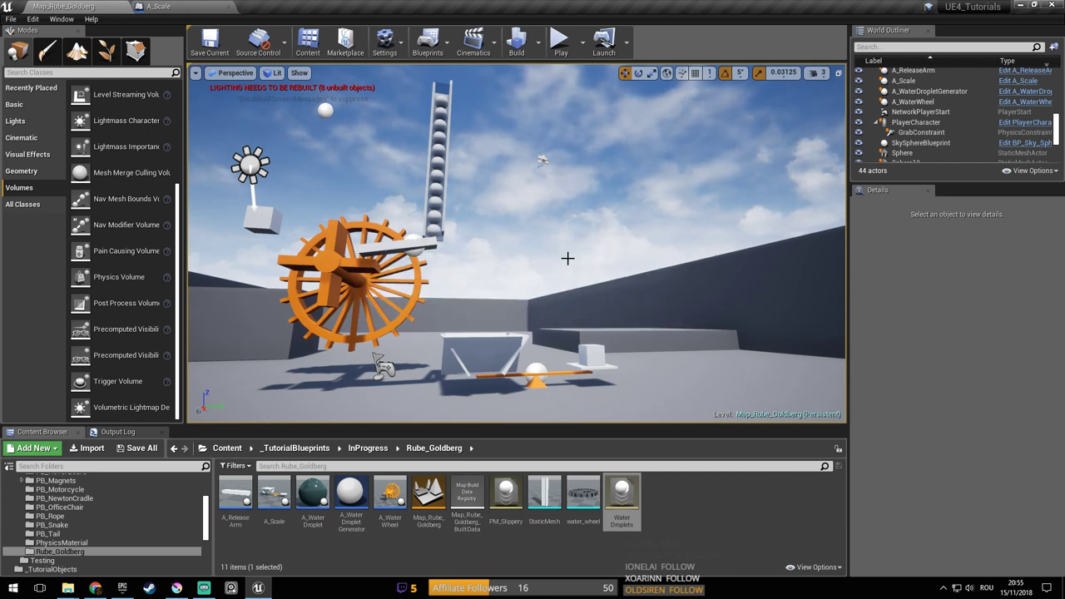
Survey the machine and the open floor beyond the counterweight, saving the map along the way
drag(568, 258, 584, 247)
right_drag(584, 246, 651, 275)
drag(584, 265, 596, 253)
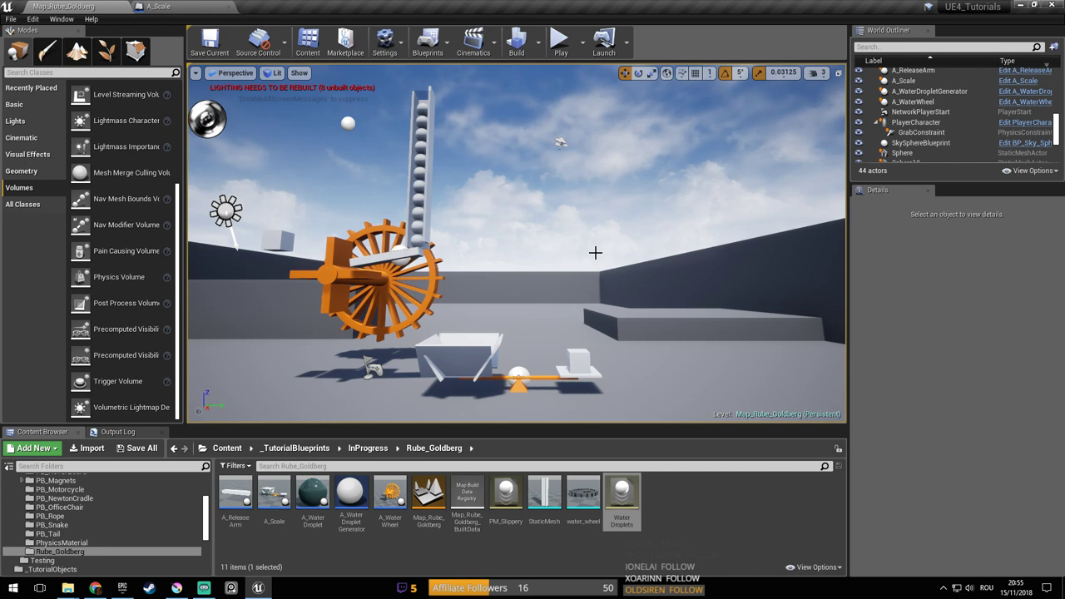
right_drag(595, 253, 624, 253)
key(a)
drag(571, 252, 574, 248)
key(ctrl+s)
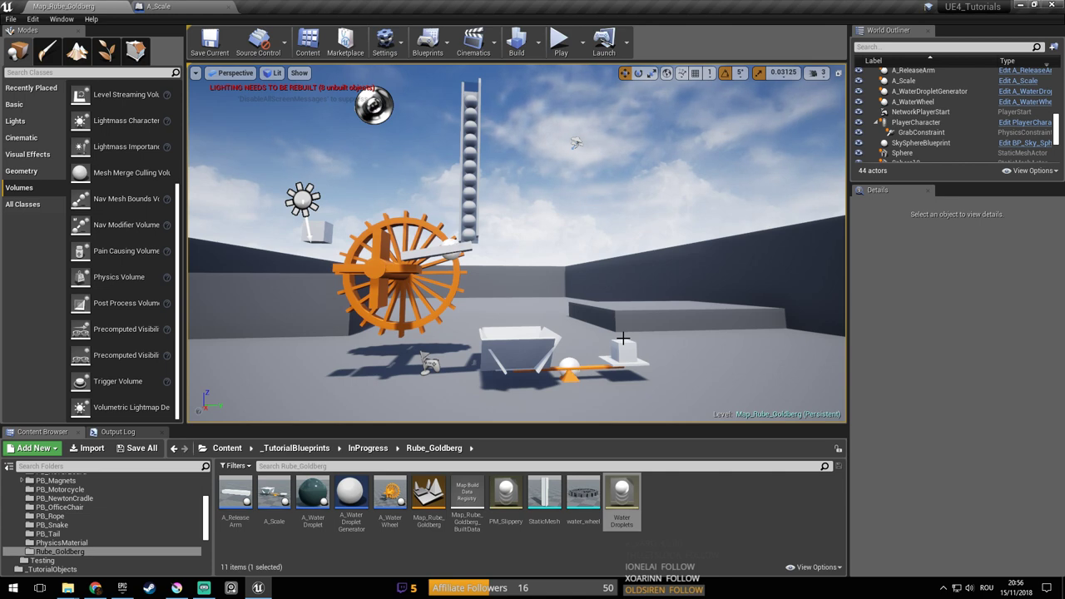
right_drag(633, 404, 636, 381)
key(ctrl+s)
right_drag(638, 340, 632, 366)
key(w)
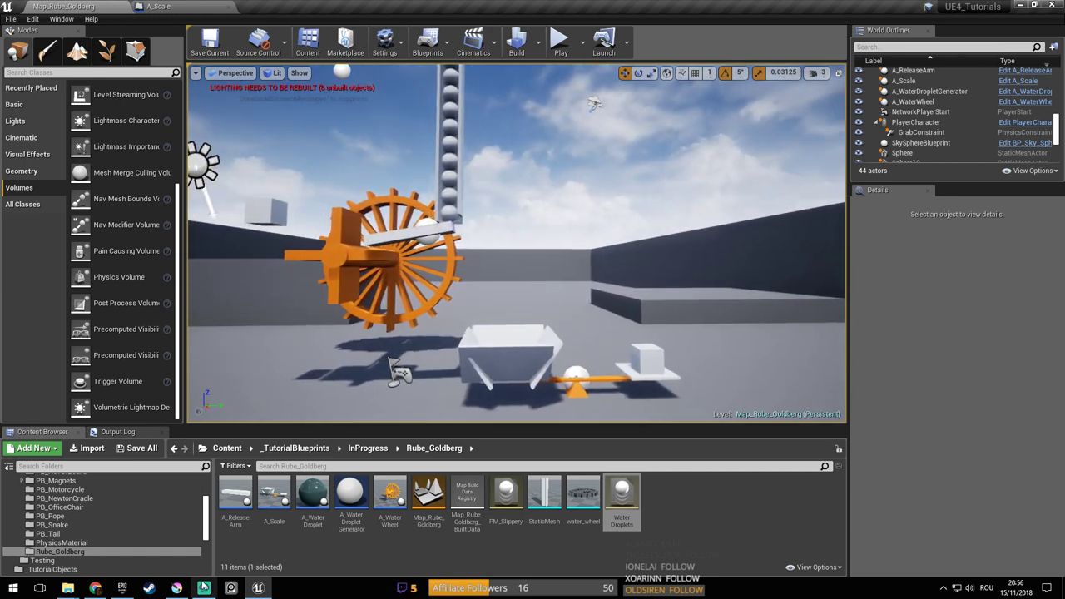
Glance at the Krita sketch, switch to the browser and reload the YouTube channel page
click(176, 588)
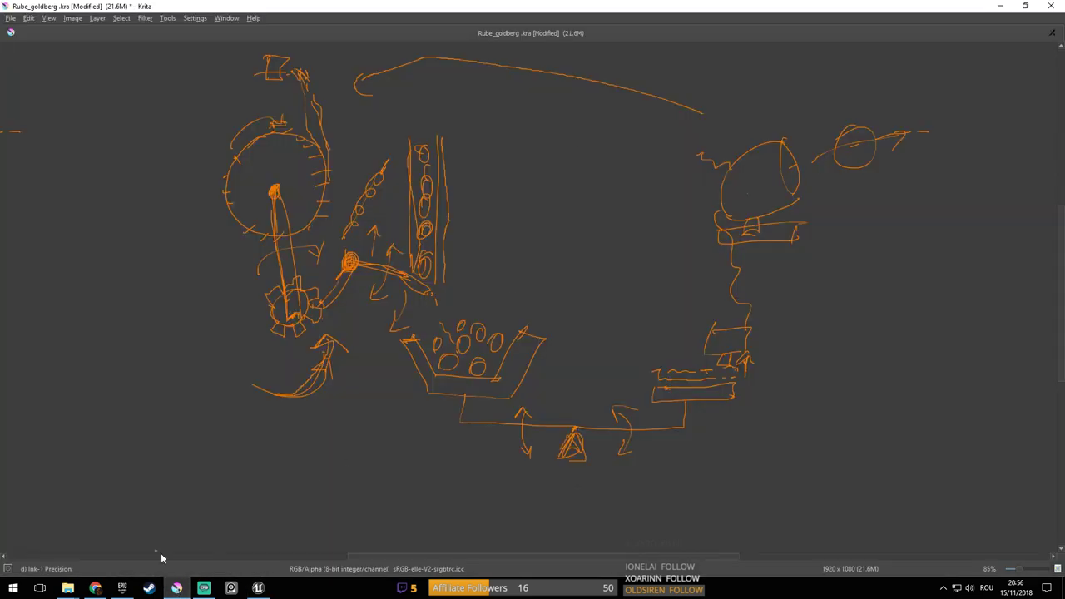
click(95, 588)
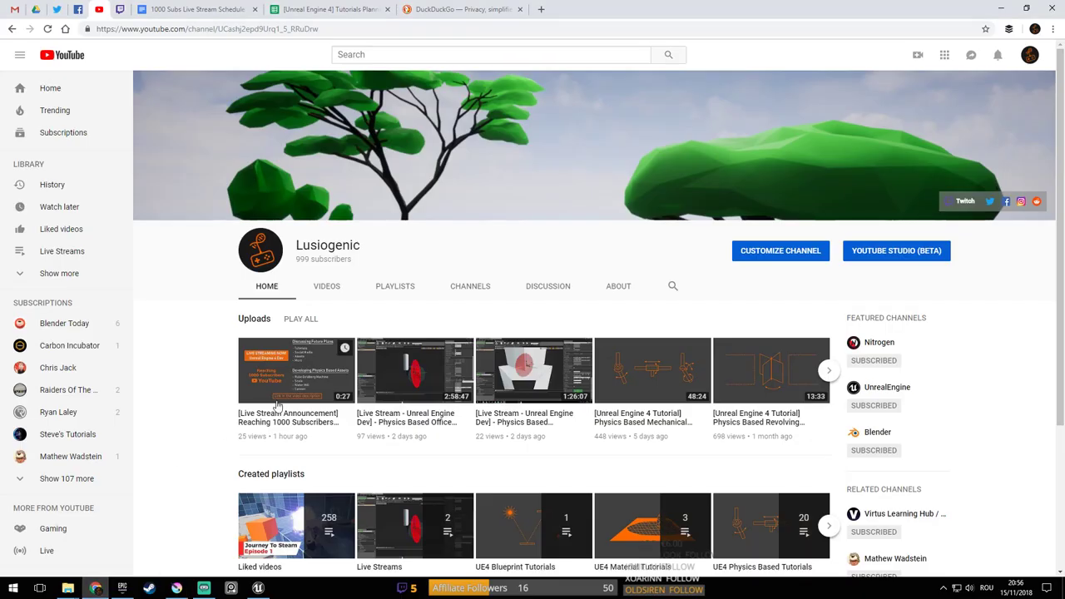
click(49, 30)
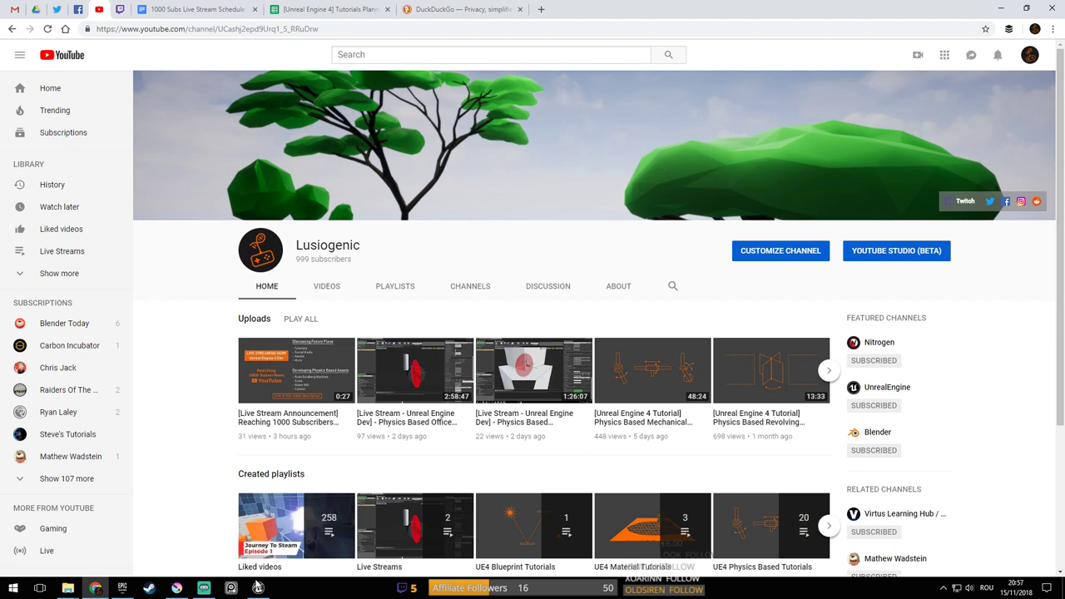
Read the Future plans section of the 1000 Subs Live Stream Schedule document, and return to the sketch in Krita
click(198, 9)
scroll(504, 286, down, 10)
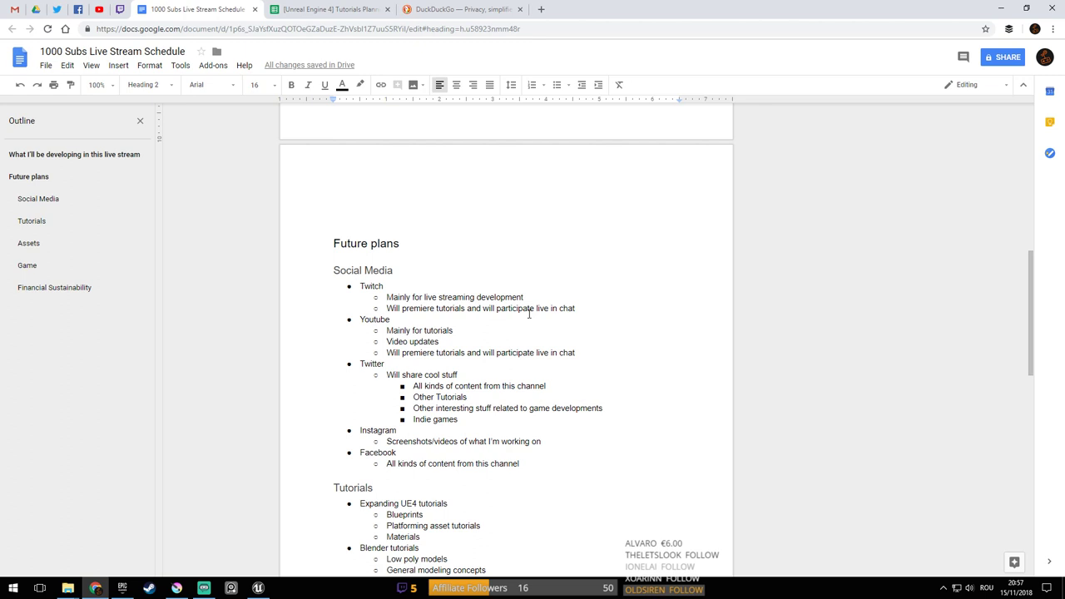
scroll(416, 292, down, 1)
scroll(448, 283, up, 1)
scroll(449, 283, down, 1)
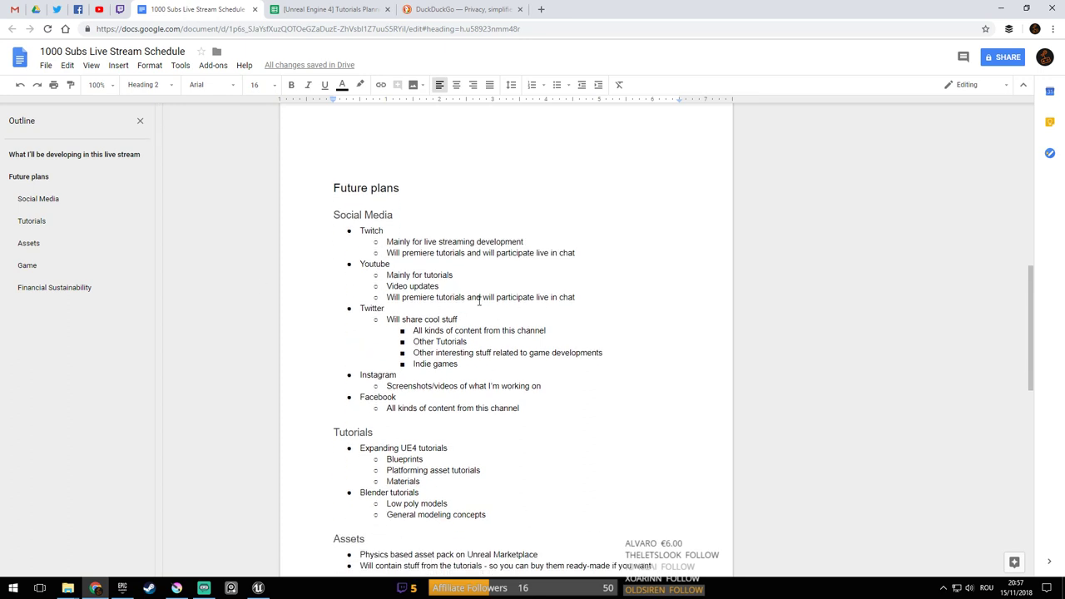
key(alt+Tab)
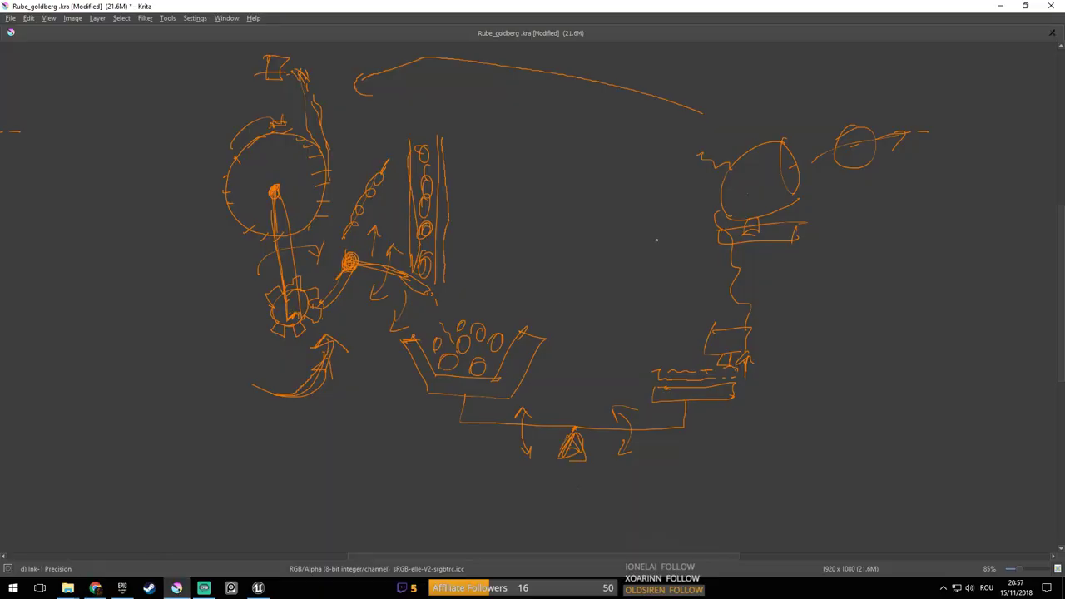
right_click(662, 242)
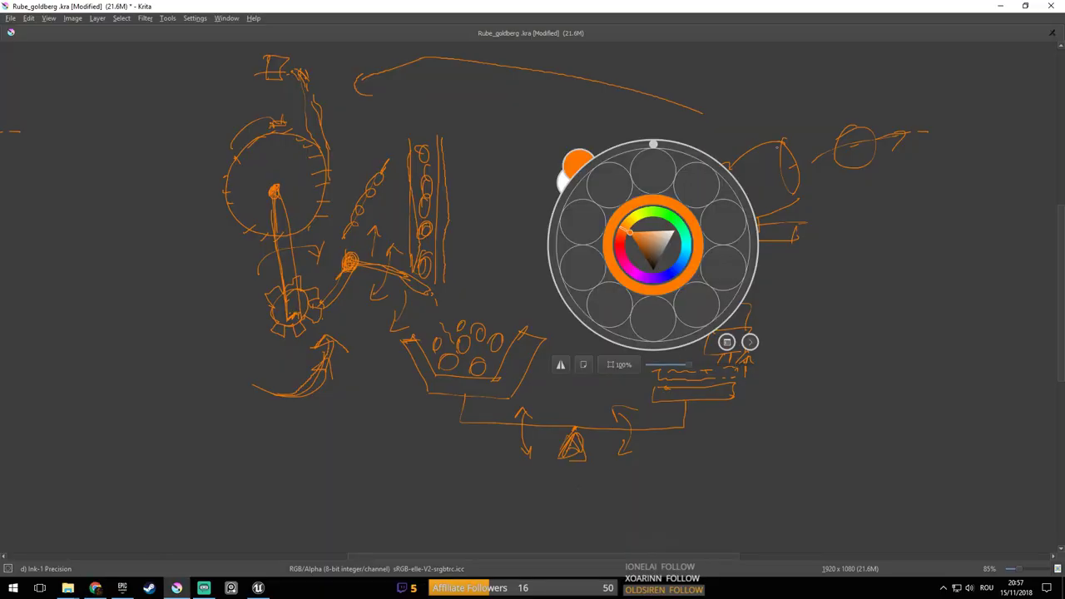
right_click(653, 245)
right_click(654, 194)
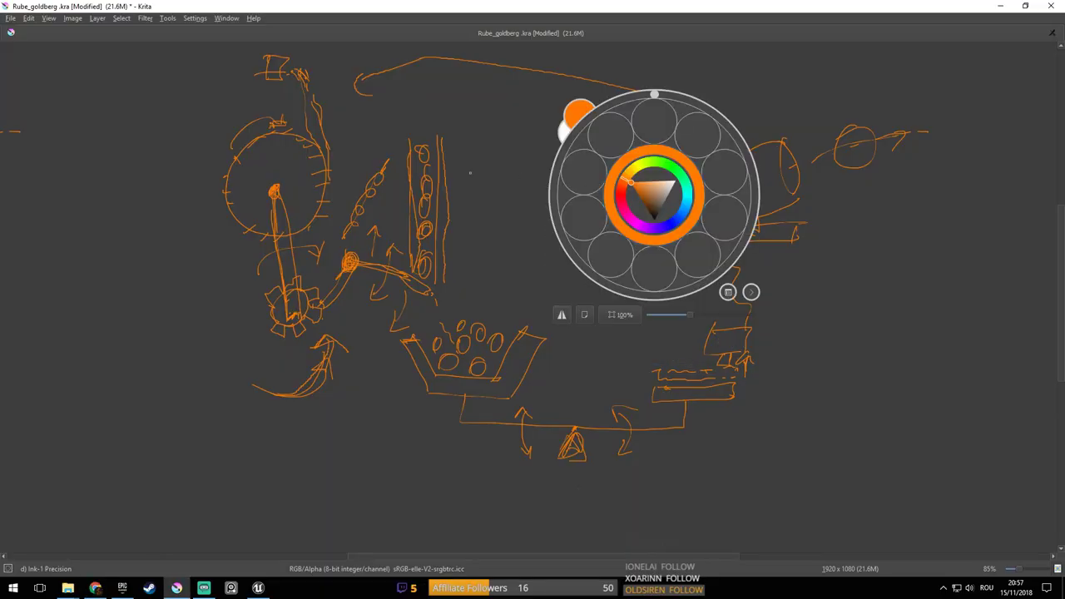
key(Escape)
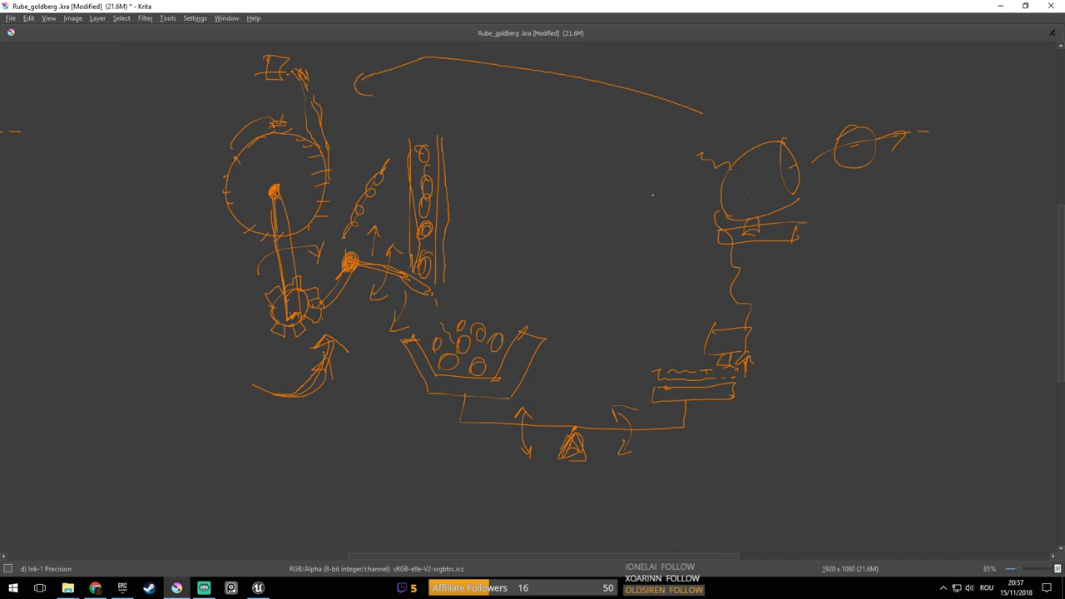
Review the Rube Goldberg sketch at different magnifications, from the water wheel to the mechanism above the scale's counterweight
scroll(638, 192, down, 3)
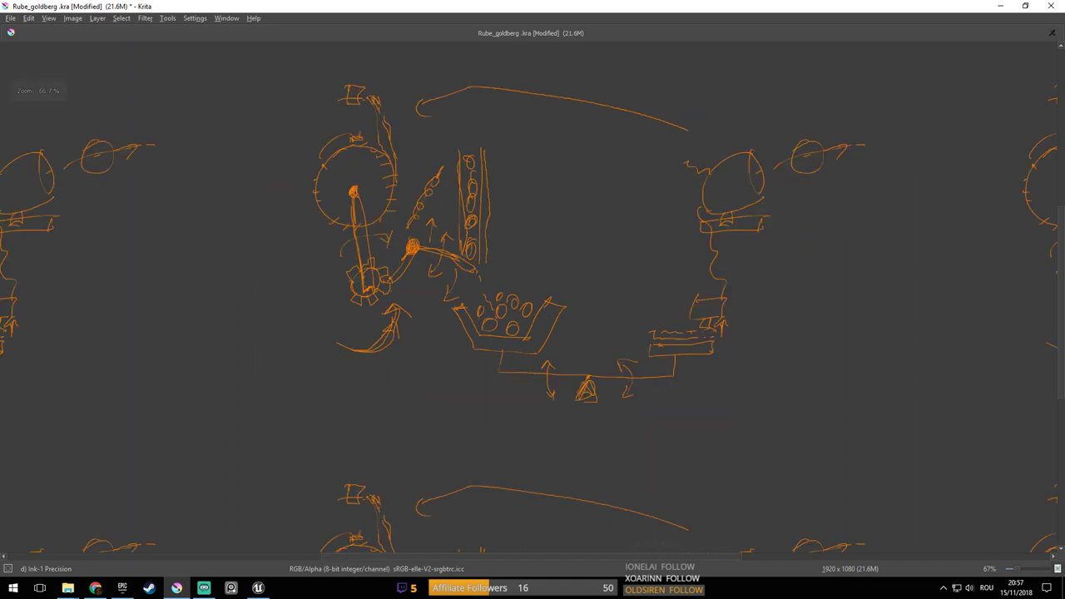
scroll(641, 194, up, 6)
scroll(641, 194, down, 1)
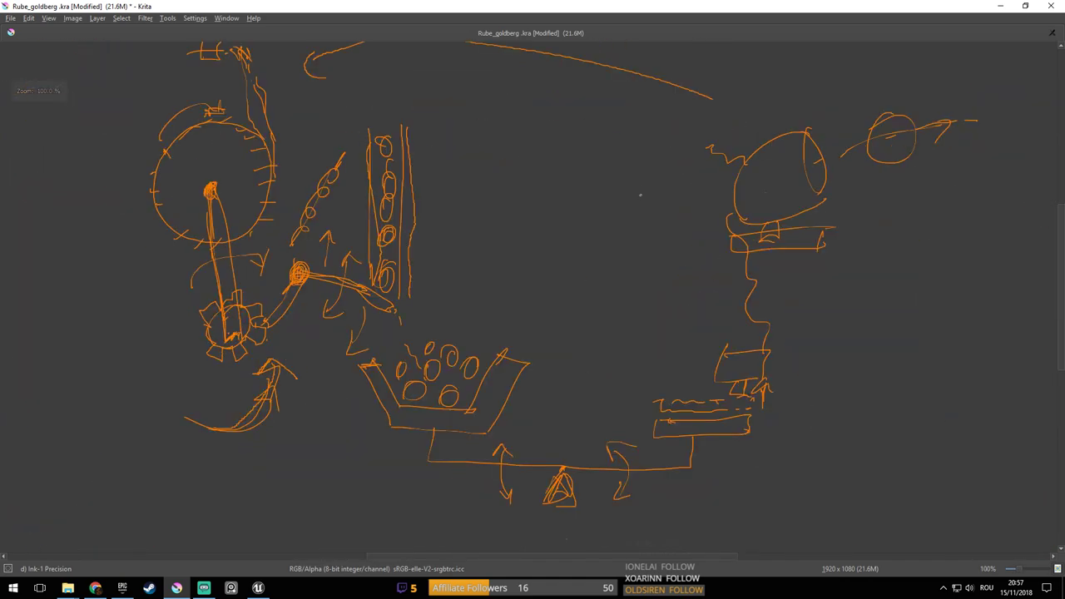